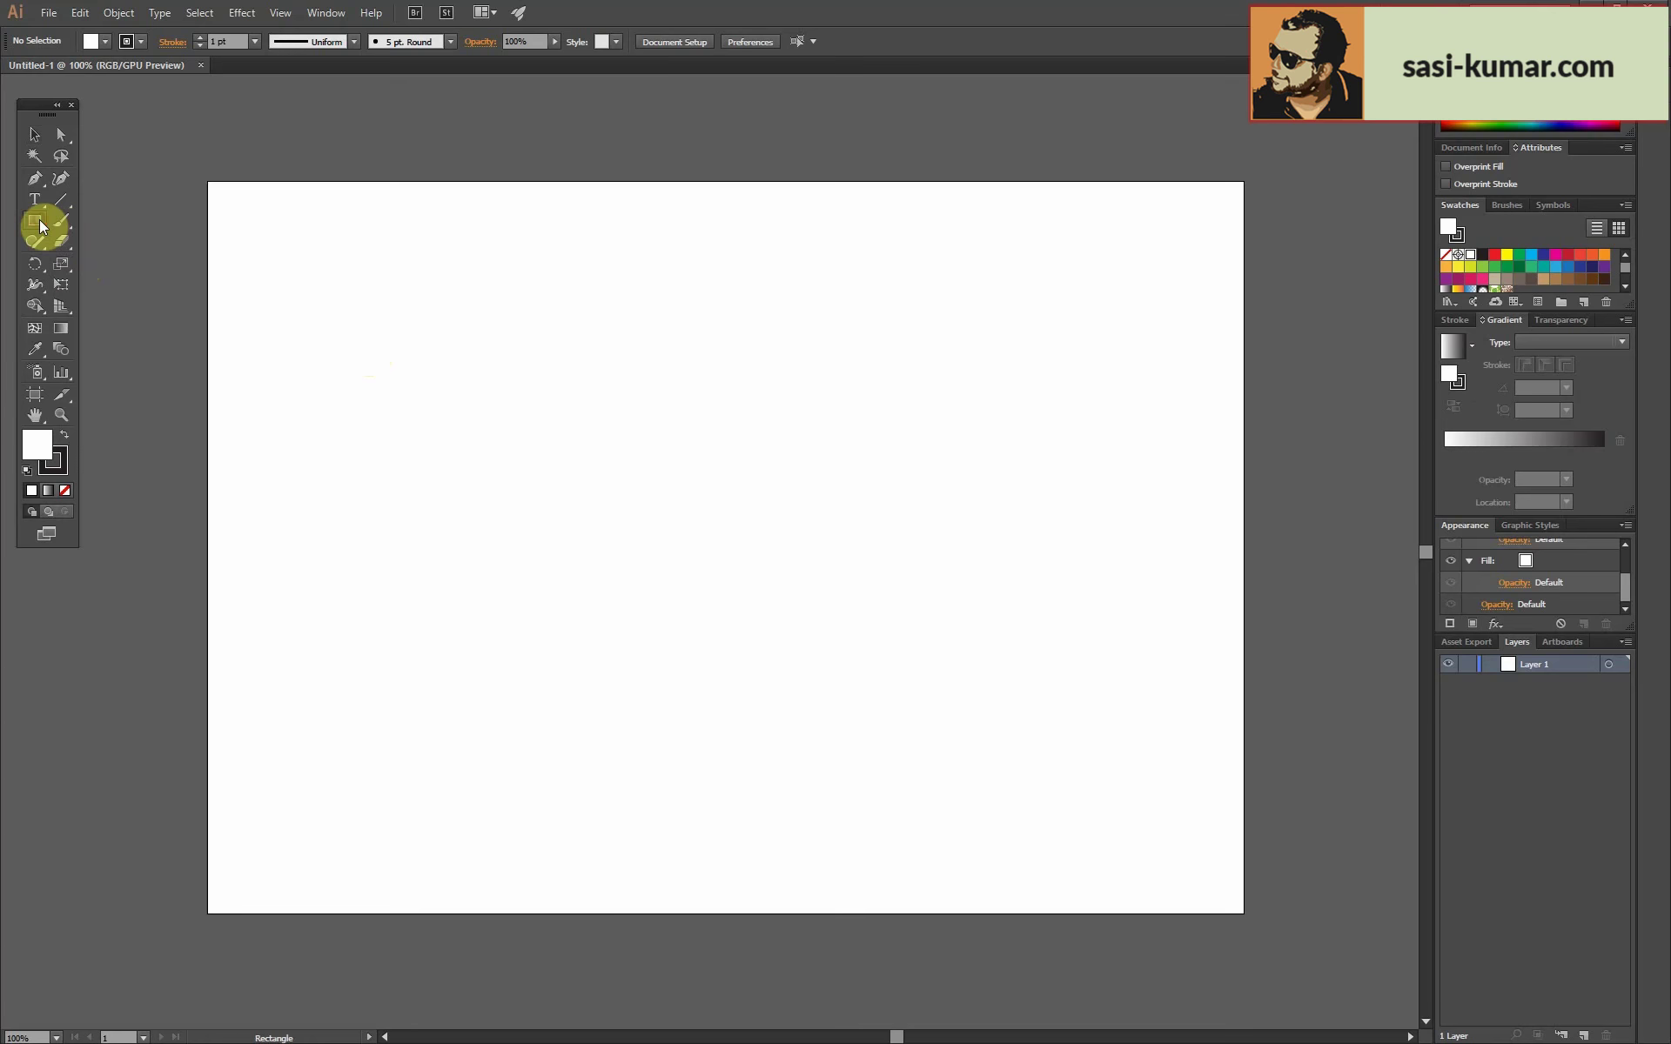
Draw a rectangle covering the whole artboard and fill it tan.
{"action": "left_click", "coordinate": [39, 219]}
{"action": "mouse_move", "coordinate": [207, 181]}
{"action": "left_mouse_down"}
{"action": "mouse_move", "coordinate": [384, 346]}
{"action": "mouse_move", "coordinate": [1243, 913]}
{"action": "left_mouse_up"}
{"action": "left_click", "coordinate": [31, 137]}
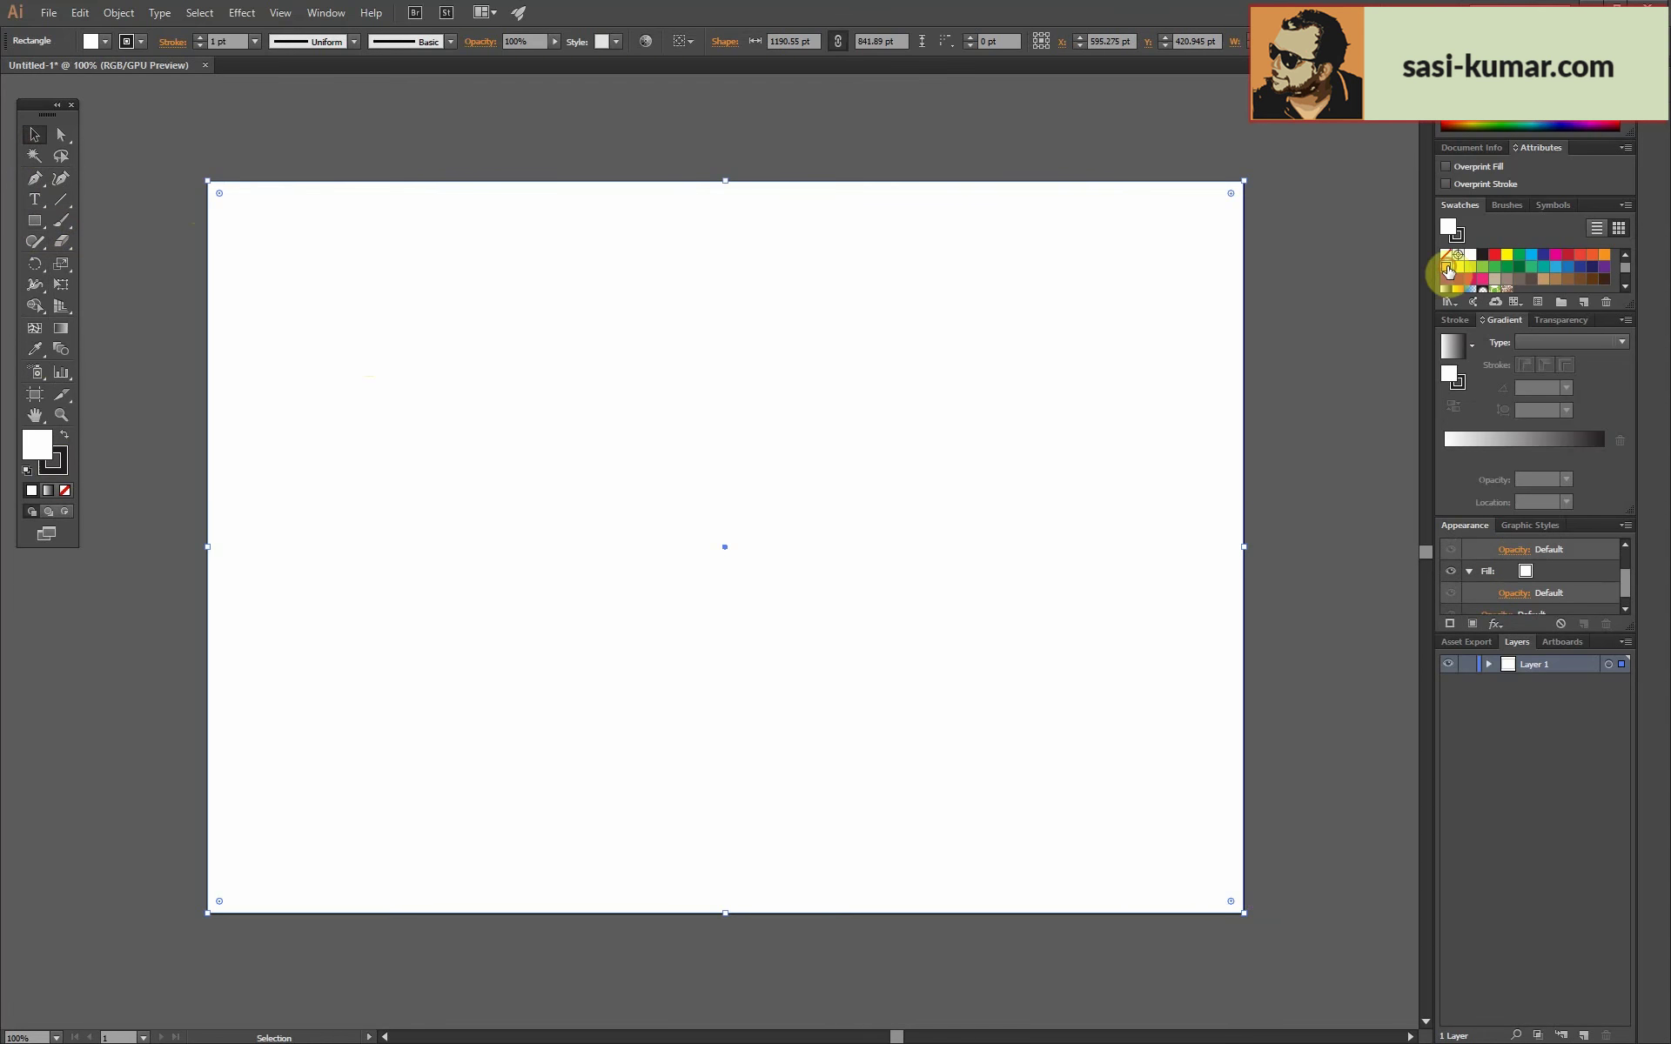
{"action": "left_click", "coordinate": [1447, 266]}
Lock the bg background layer and add a new empty layer above it.
{"action": "left_click", "coordinate": [1469, 664]}
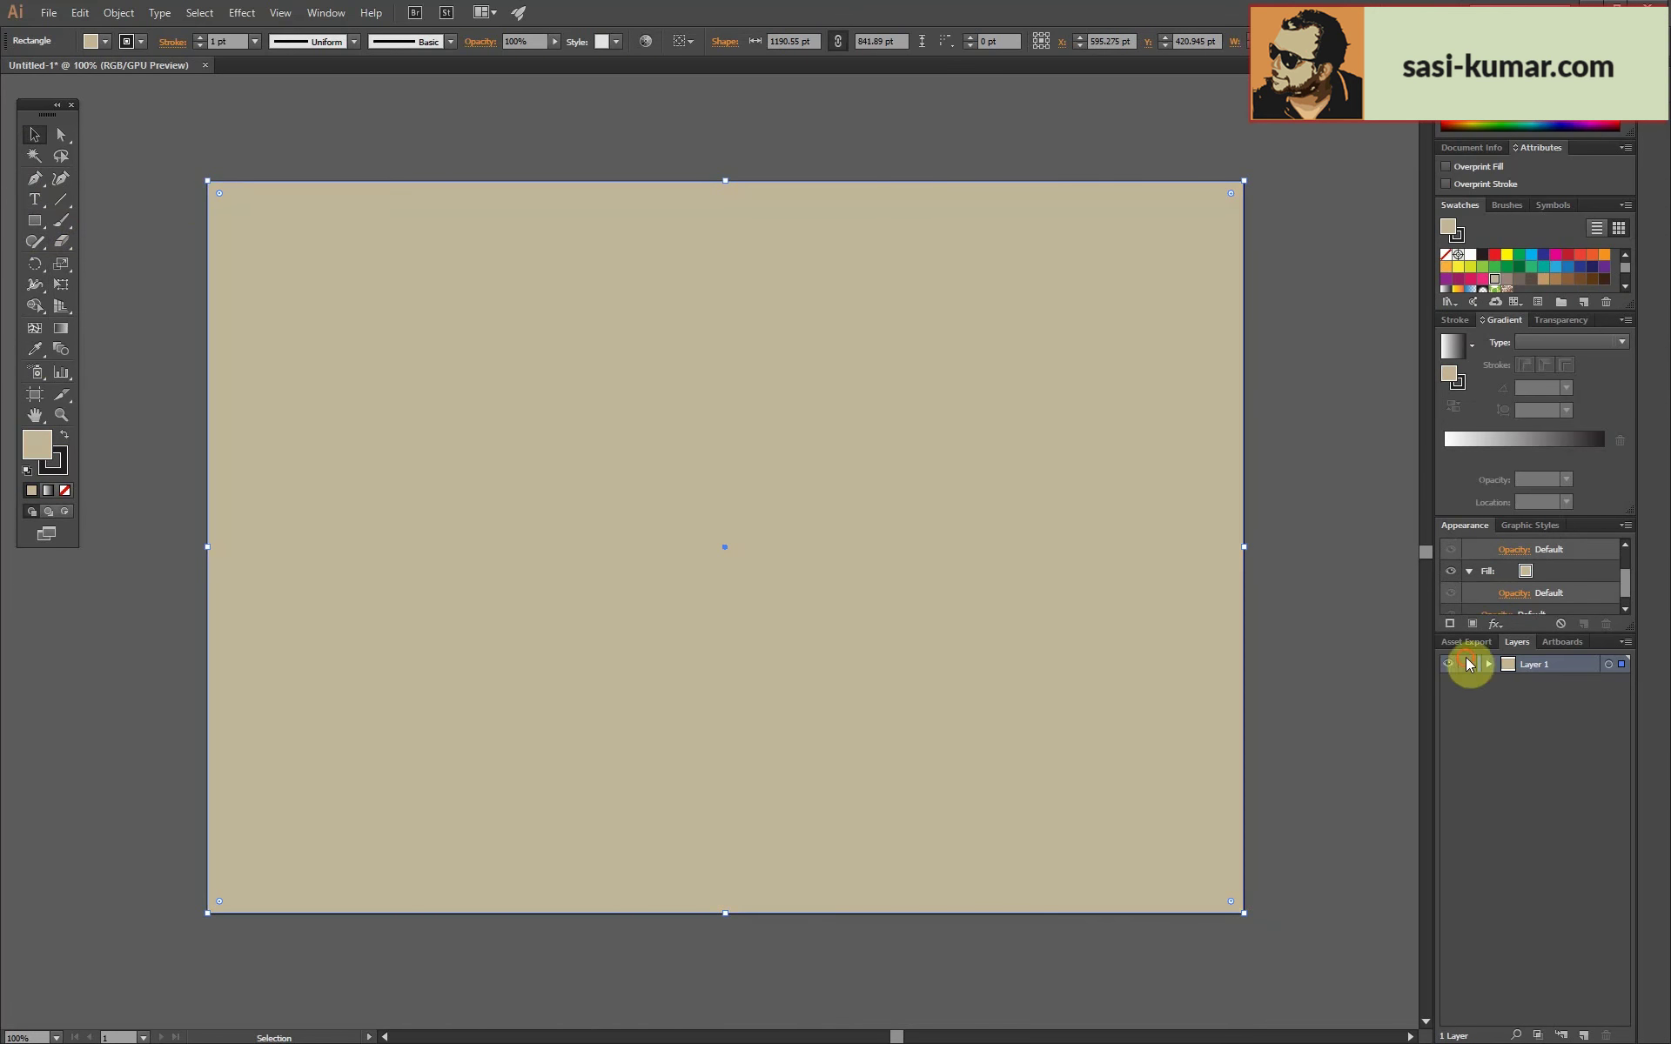
{"action": "type", "text": "bg"}
{"action": "left_click", "coordinate": [1538, 752]}
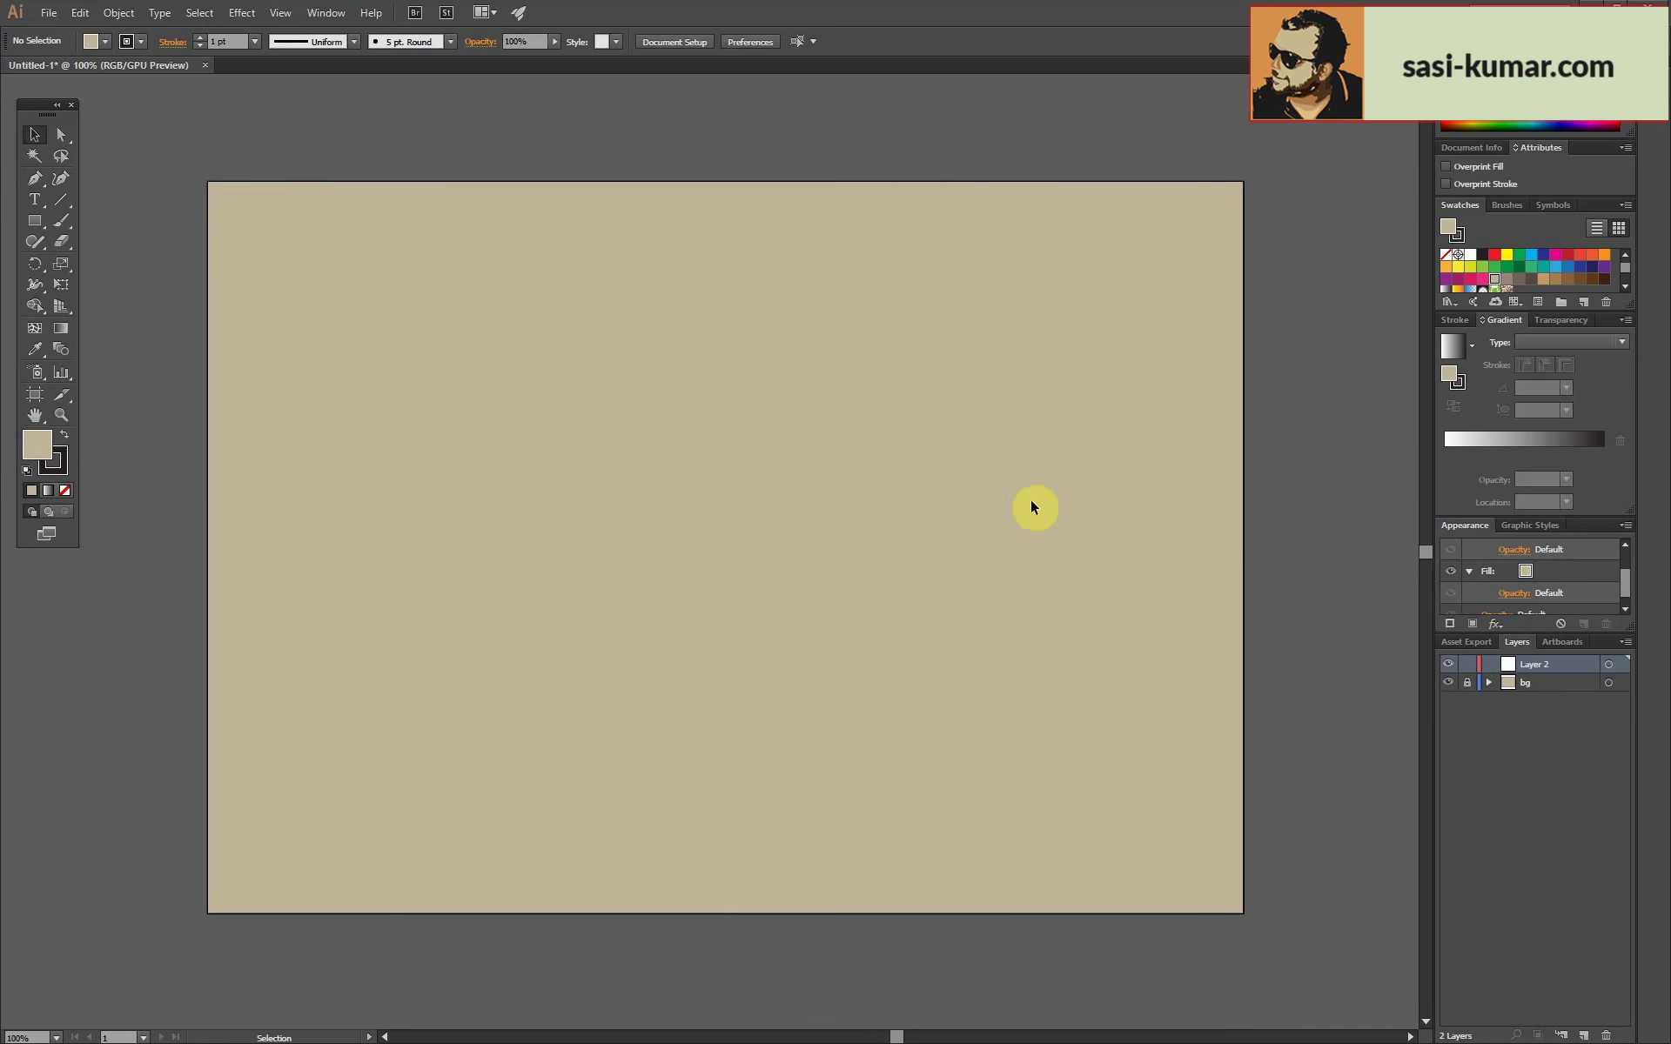
{"action": "left_click", "coordinate": [35, 178]}
Pen-draw a closed semicircular hat dome and round out its top.
{"action": "key", "text": "ctrl+plus"}
{"action": "left_click", "coordinate": [680, 403]}
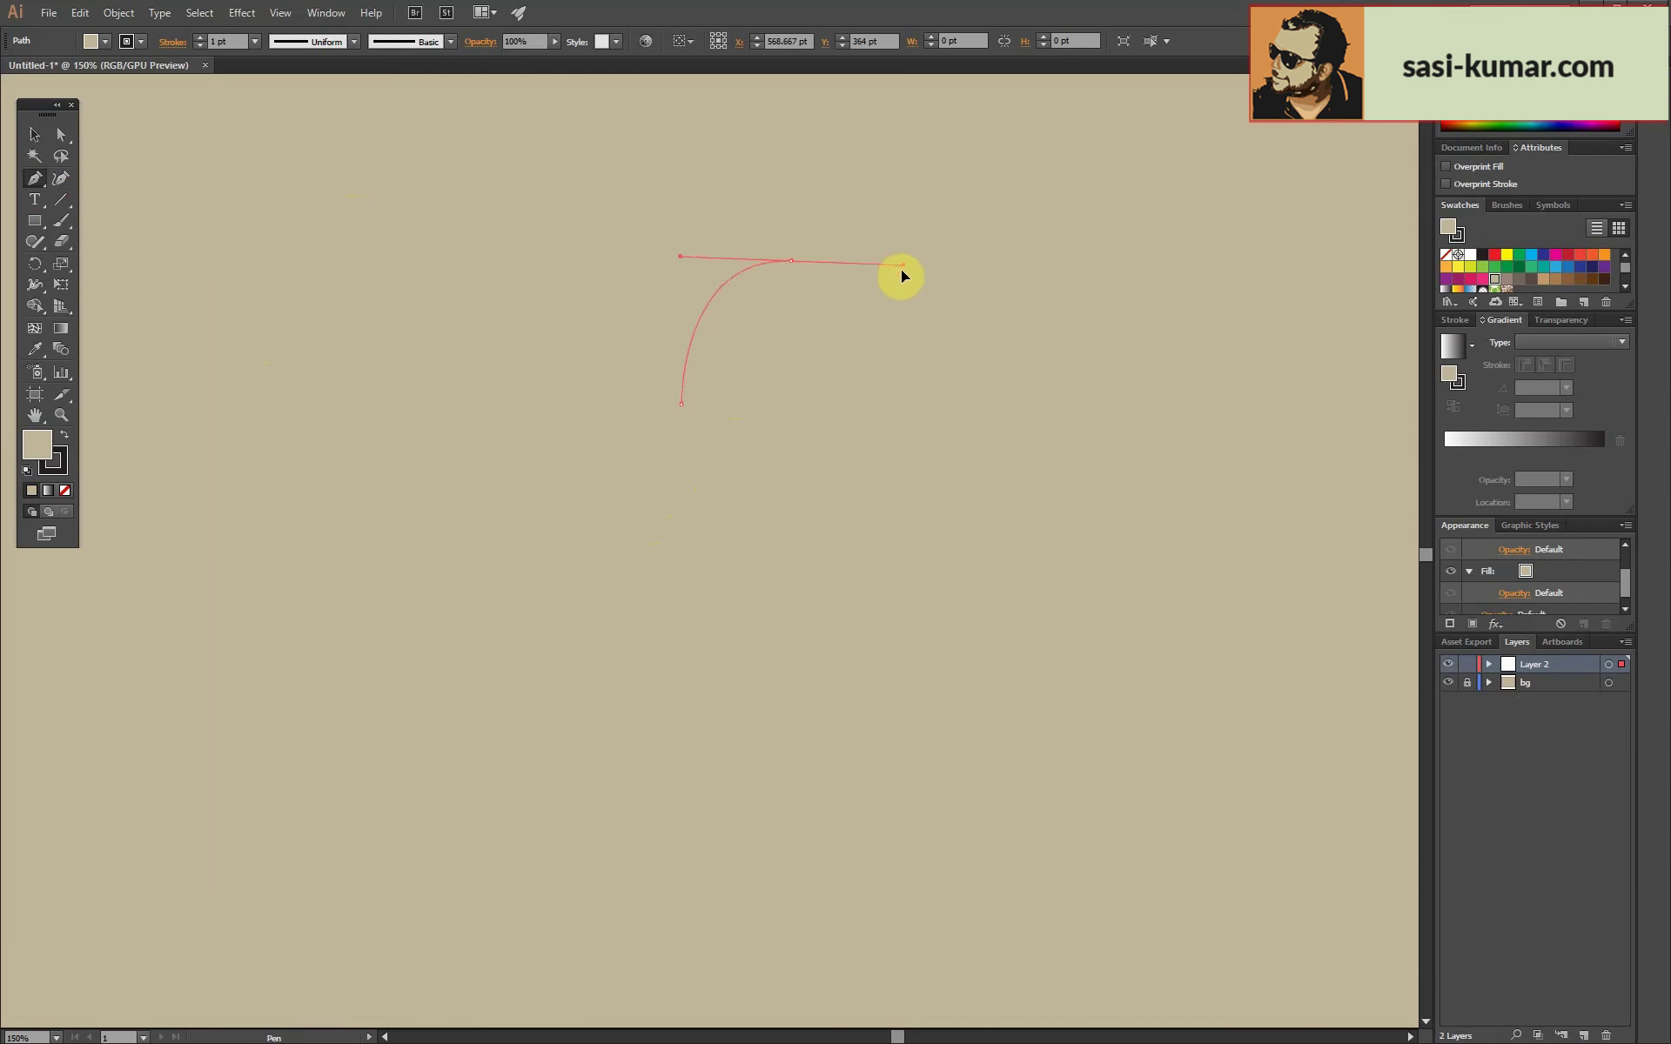
{"action": "left_click_drag", "start_coordinate": [900, 269], "coordinate": [901, 278]}
{"action": "left_click", "coordinate": [681, 403]}
{"action": "key", "text": "a"}
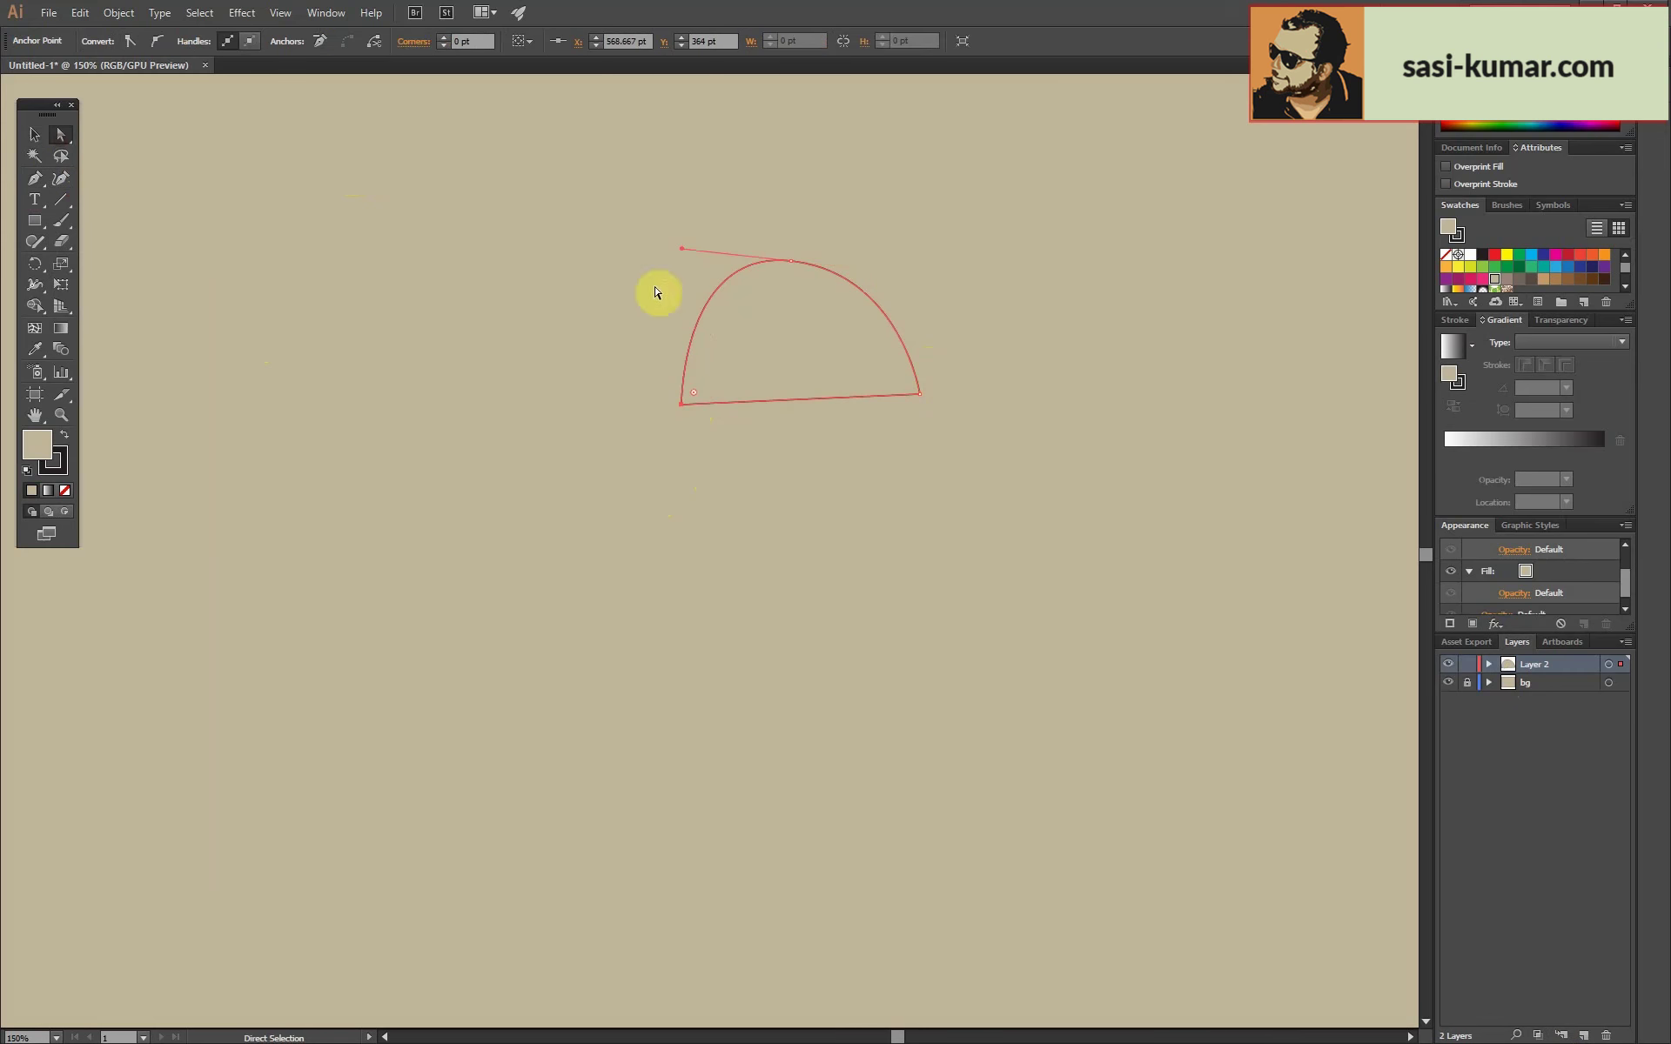
{"action": "left_click_drag", "start_coordinate": [920, 264], "coordinate": [921, 257]}
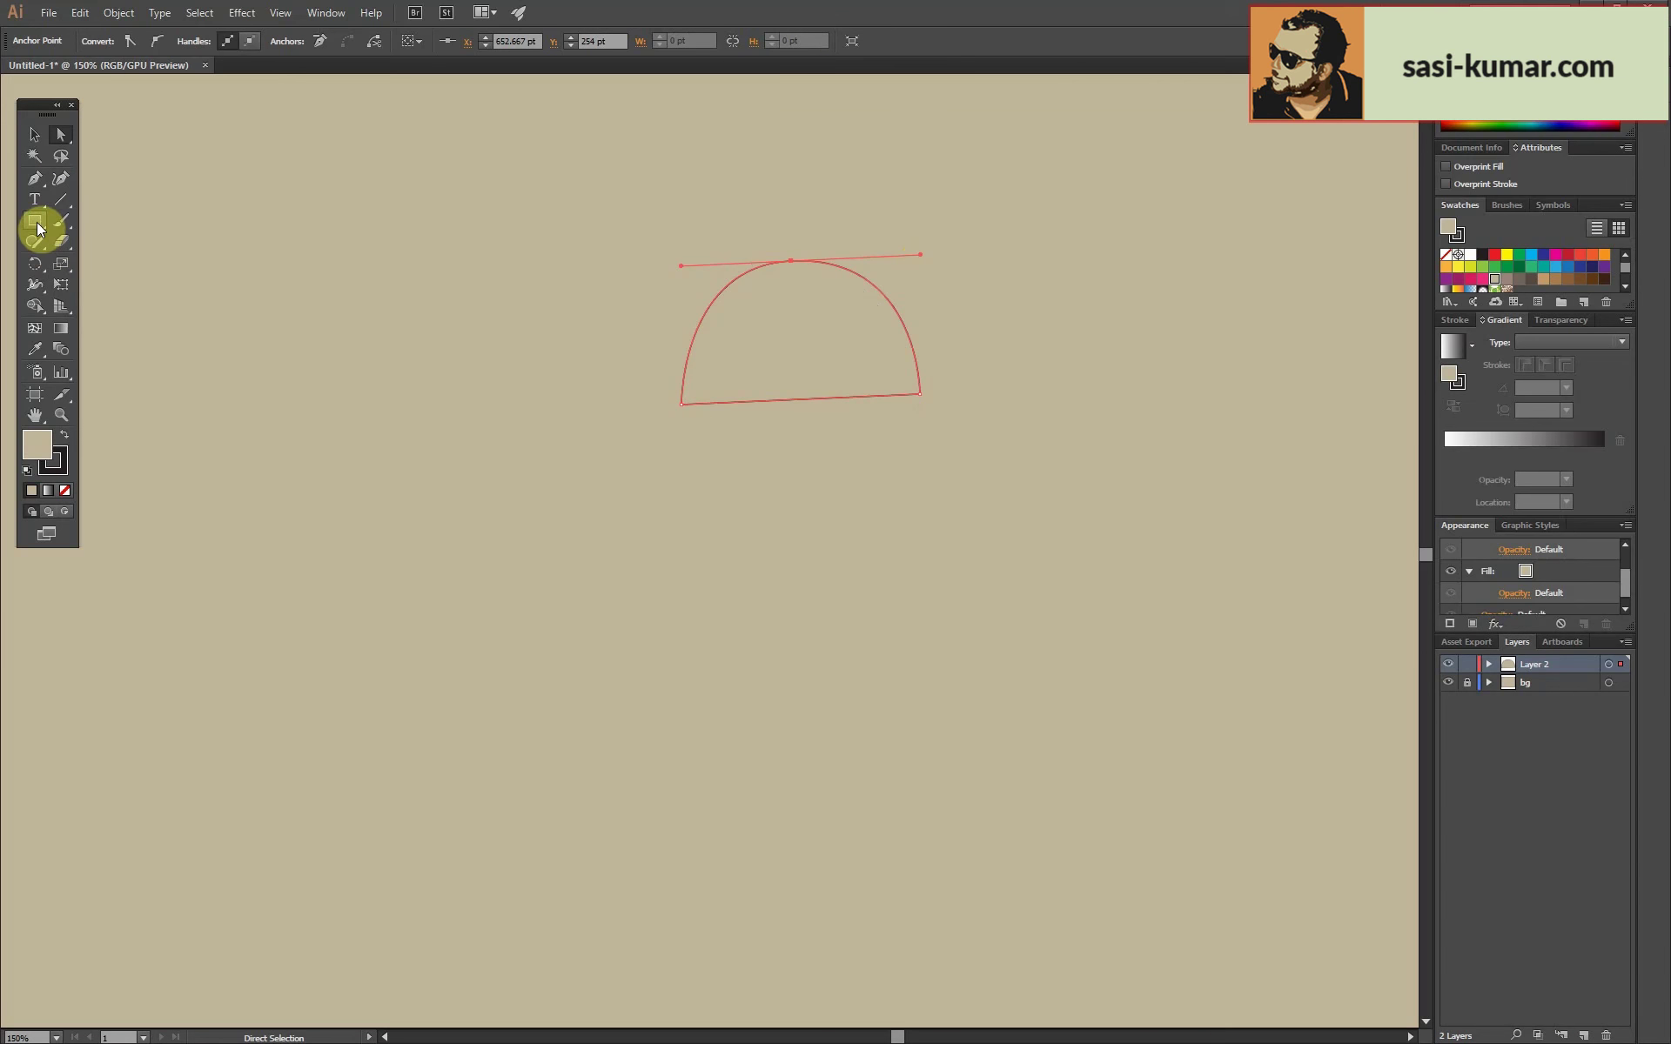
Draw a thin rounded-rectangle hat band and move the dome down onto it.
{"action": "left_click", "coordinate": [34, 220]}
{"action": "left_click_drag", "start_coordinate": [691, 458], "coordinate": [952, 493]}
{"action": "left_click", "coordinate": [34, 134]}
{"action": "left_click_drag", "start_coordinate": [847, 269], "coordinate": [858, 319]}
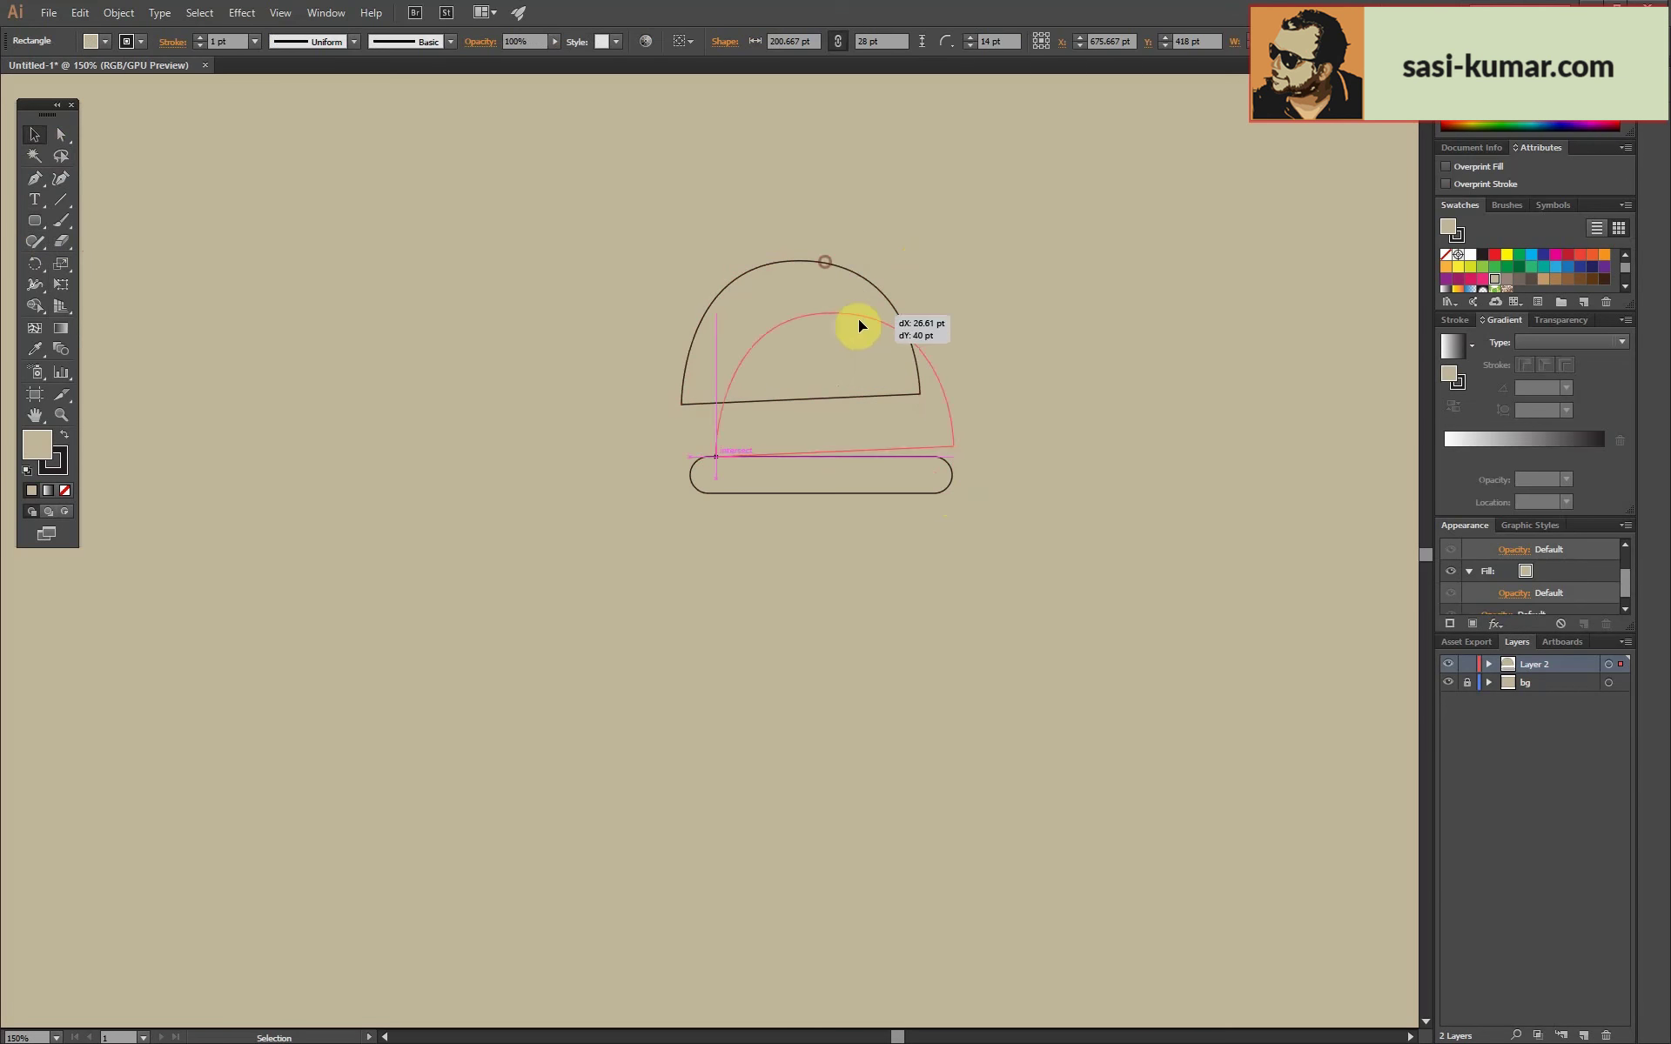
Group the dome and band and shrink the hat about its centre.
{"action": "left_click", "coordinate": [869, 462]}
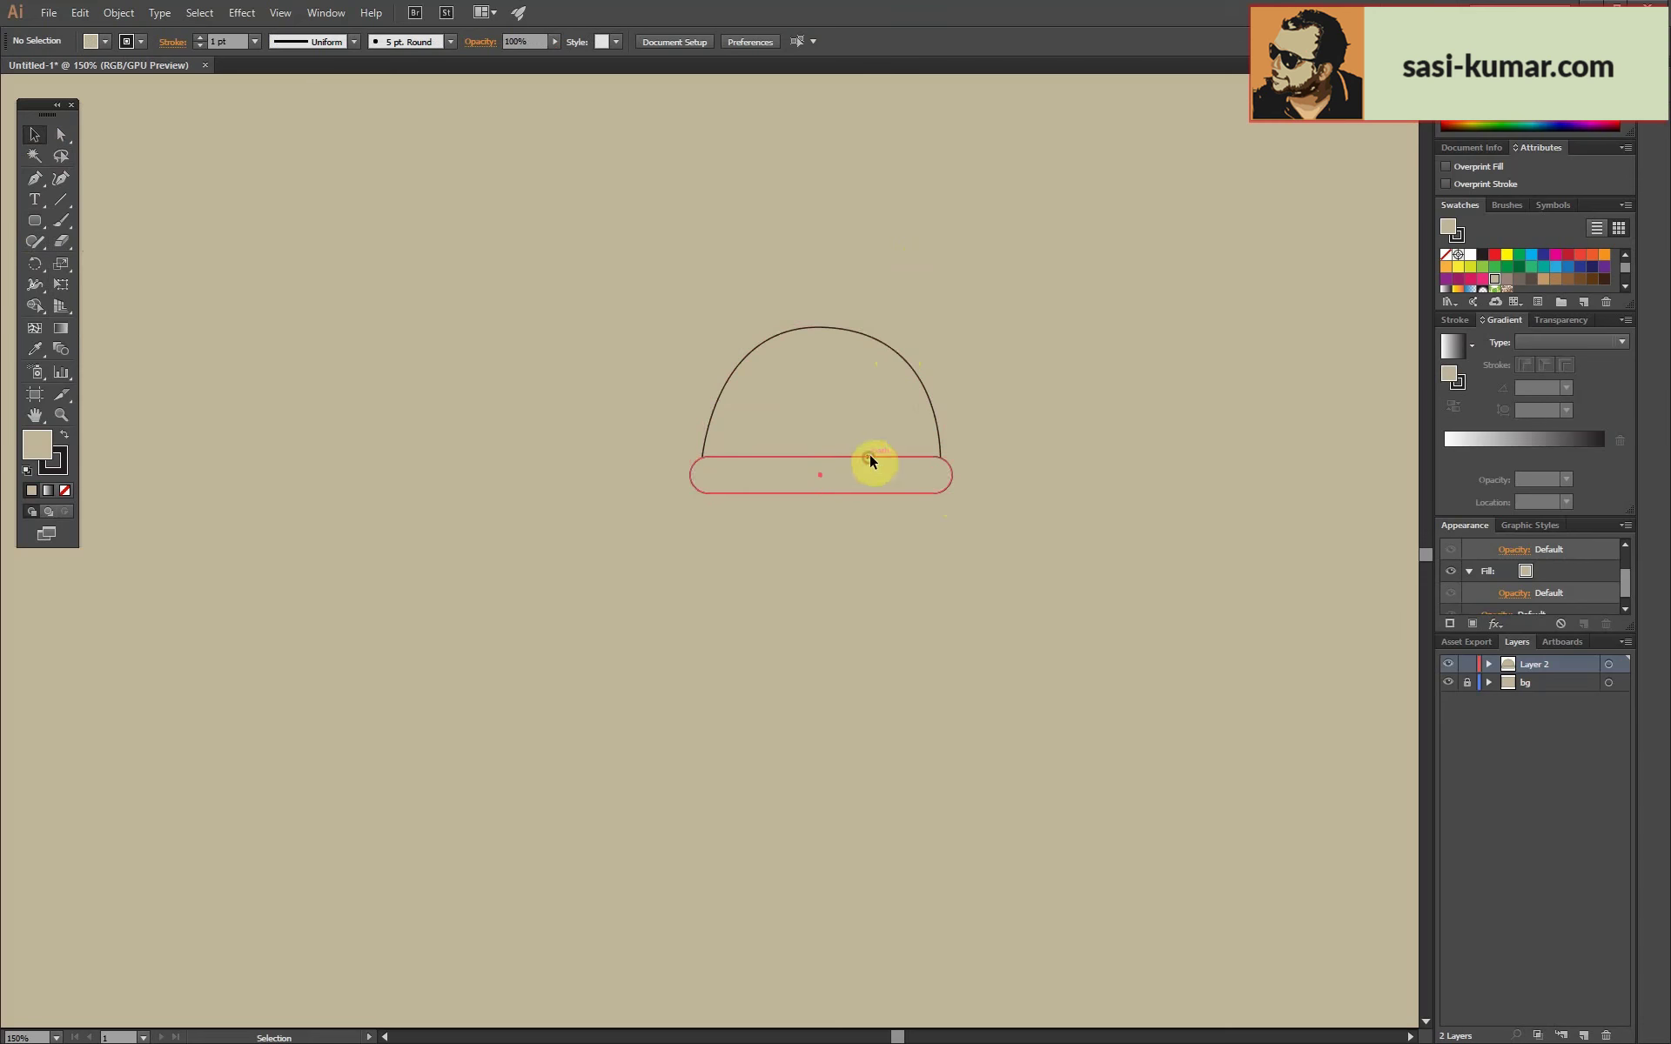
{"action": "left_click", "coordinate": [955, 511]}
{"action": "key", "text": "ctrl+a"}
{"action": "mouse_move", "coordinate": [955, 327]}
{"action": "left_mouse_down"}
{"action": "mouse_move", "coordinate": [925, 345]}
{"action": "mouse_move", "coordinate": [844, 198]}
{"action": "left_mouse_up"}
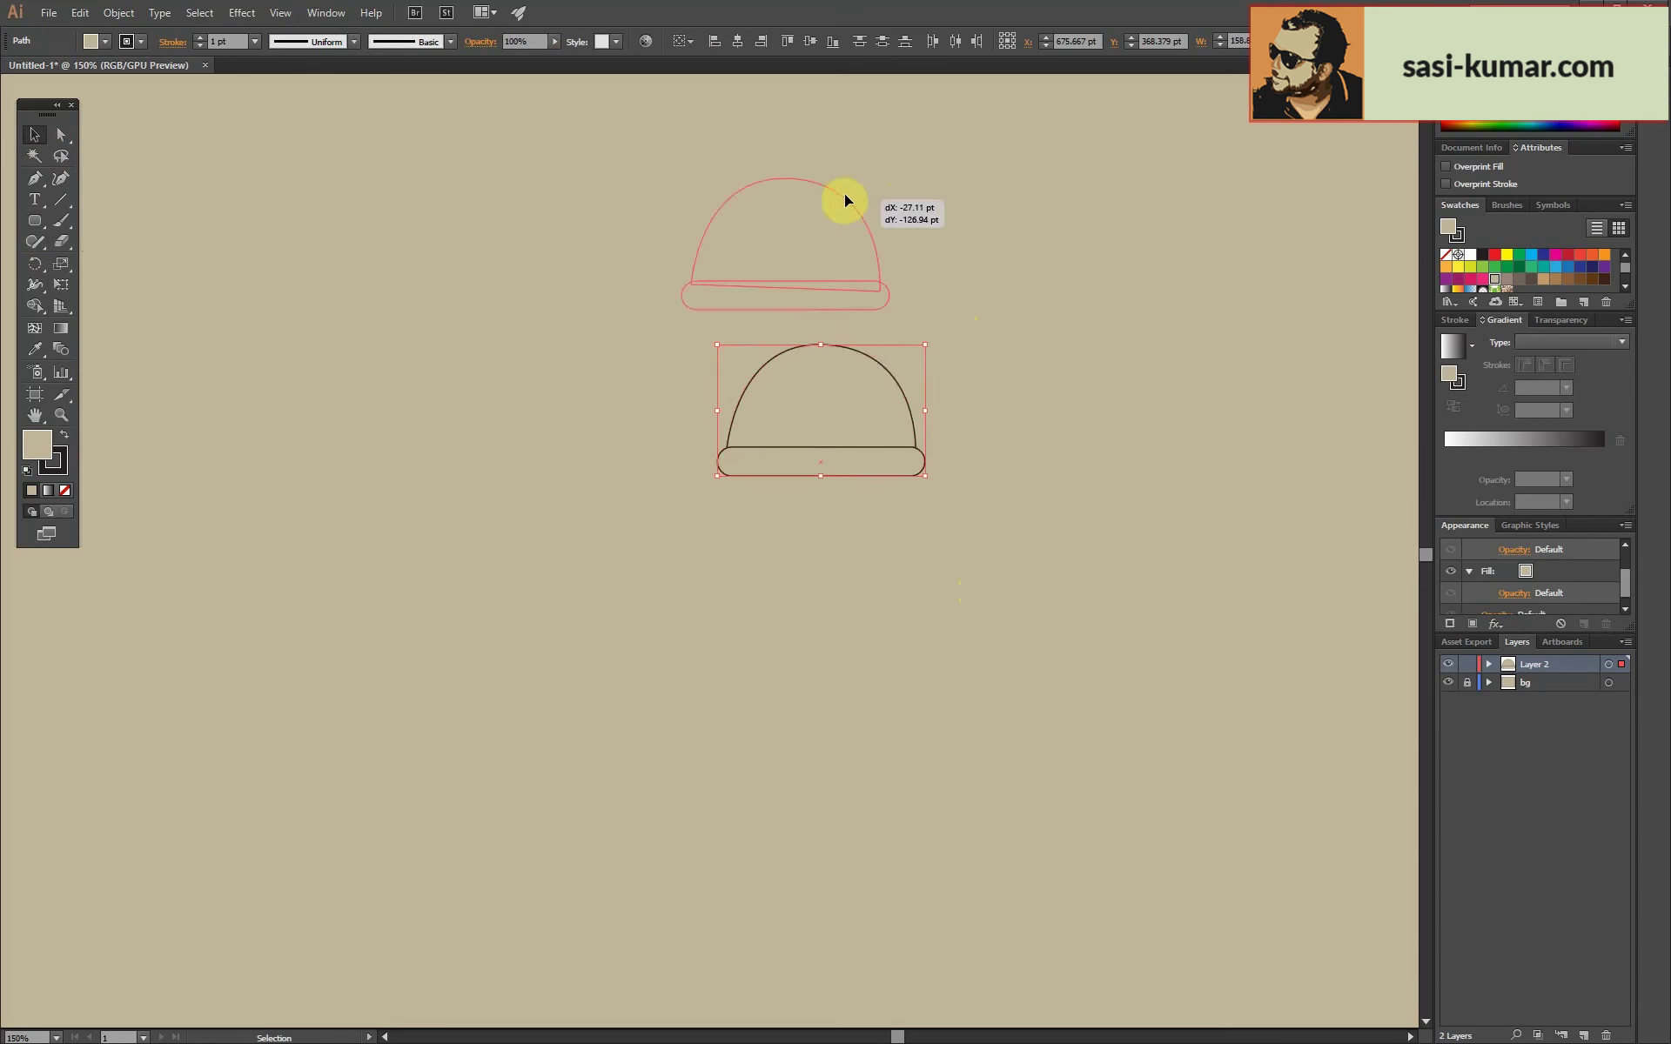
{"action": "left_click", "coordinate": [940, 429]}
{"action": "key", "text": "ctrl+a"}
{"action": "left_click", "coordinate": [499, 365]}
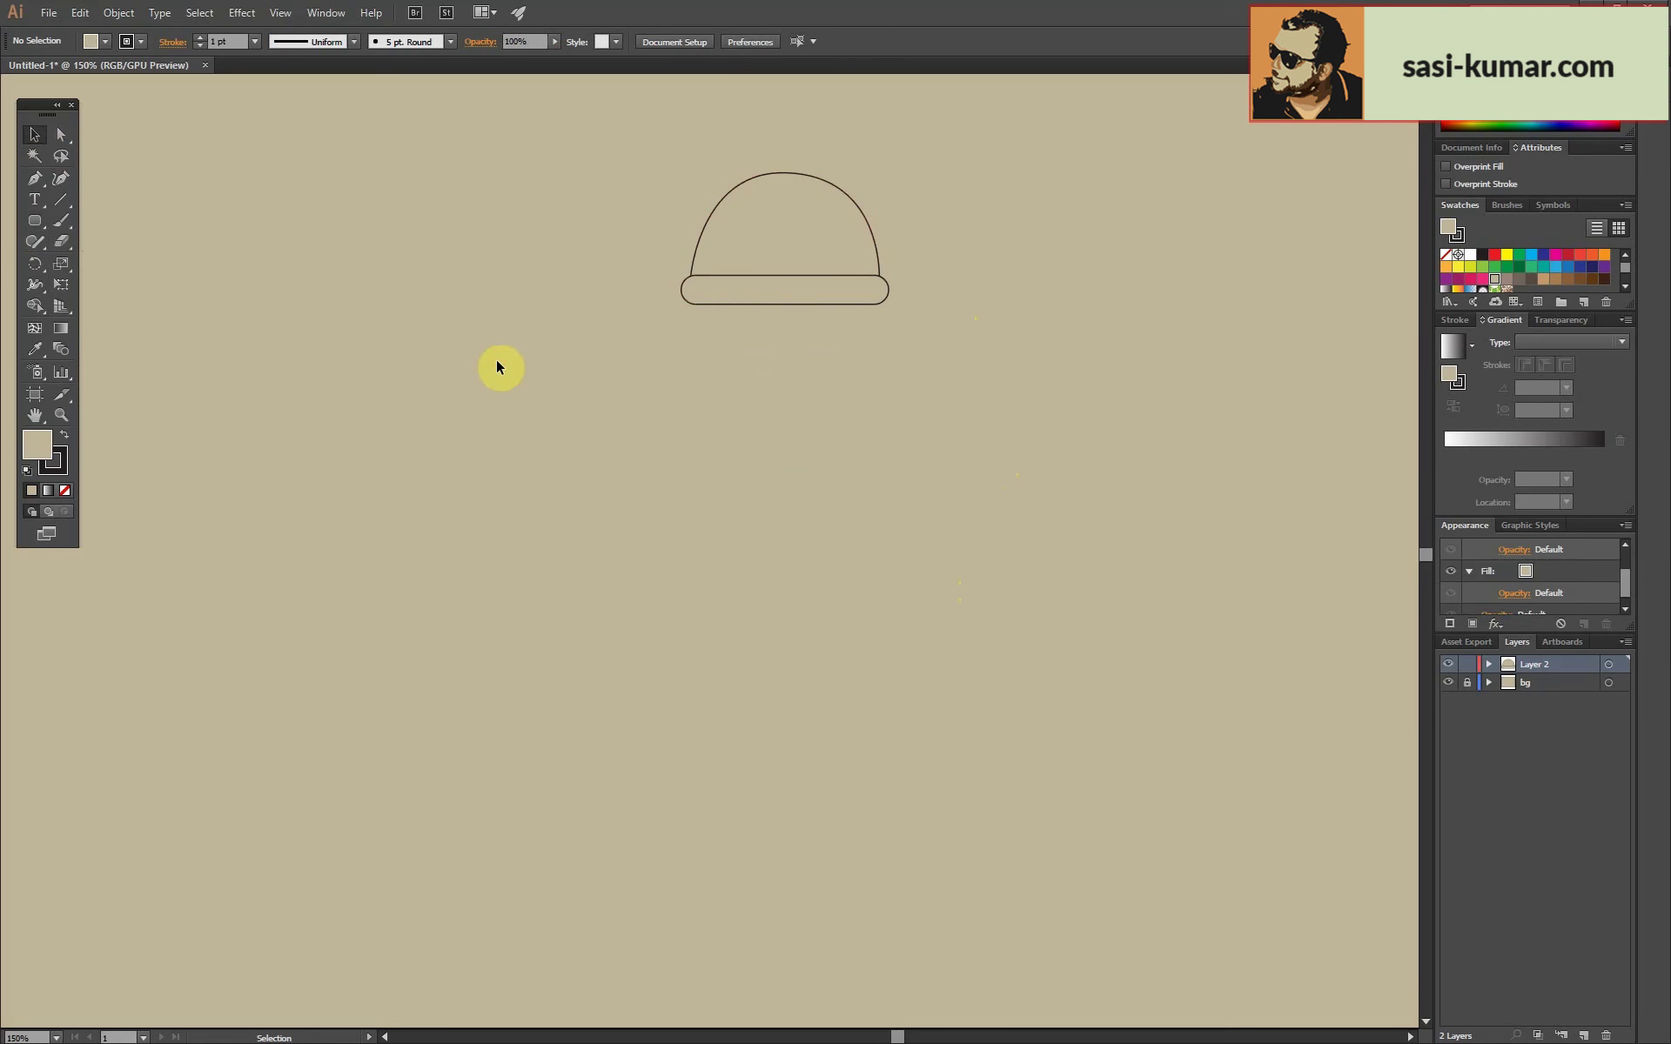
Draw a rounded face outline with its top corners pulled up to the band.
{"action": "left_click", "coordinate": [709, 320]}
{"action": "left_click_drag", "start_coordinate": [775, 439], "coordinate": [777, 439]}
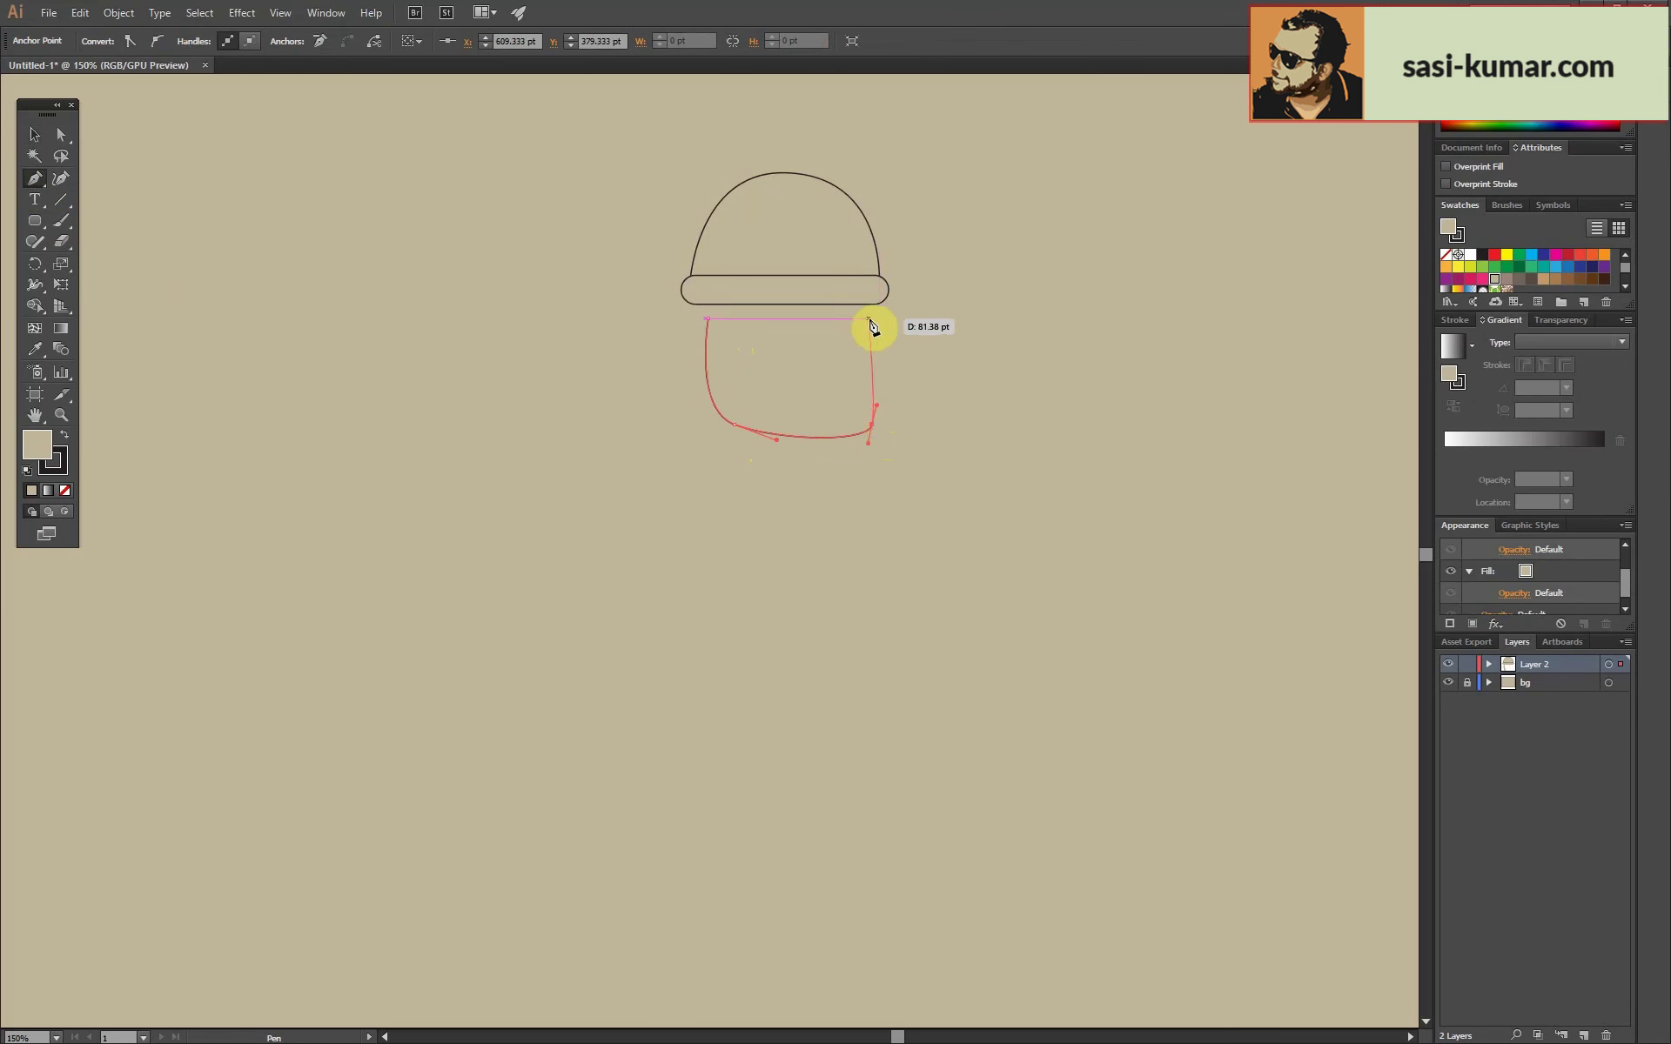
{"action": "left_click", "coordinate": [708, 320]}
{"action": "key", "text": "a"}
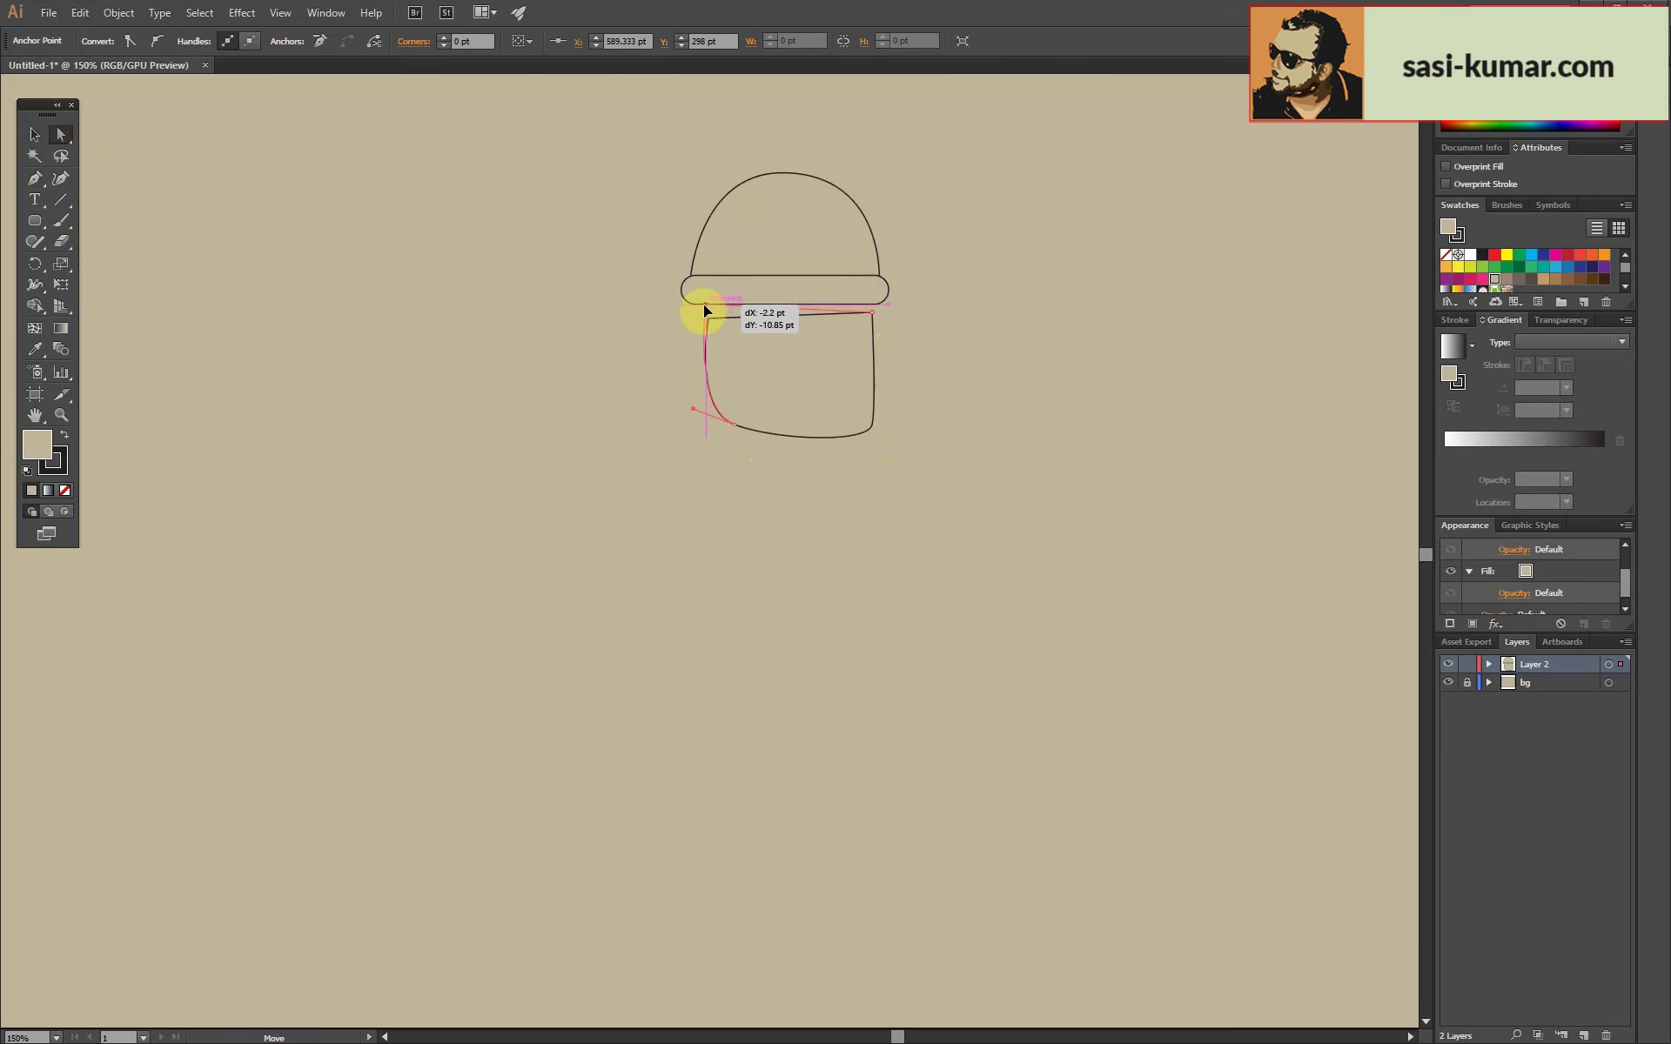
{"action": "left_click_drag", "start_coordinate": [703, 306], "coordinate": [705, 304]}
{"action": "left_click_drag", "start_coordinate": [872, 313], "coordinate": [875, 304]}
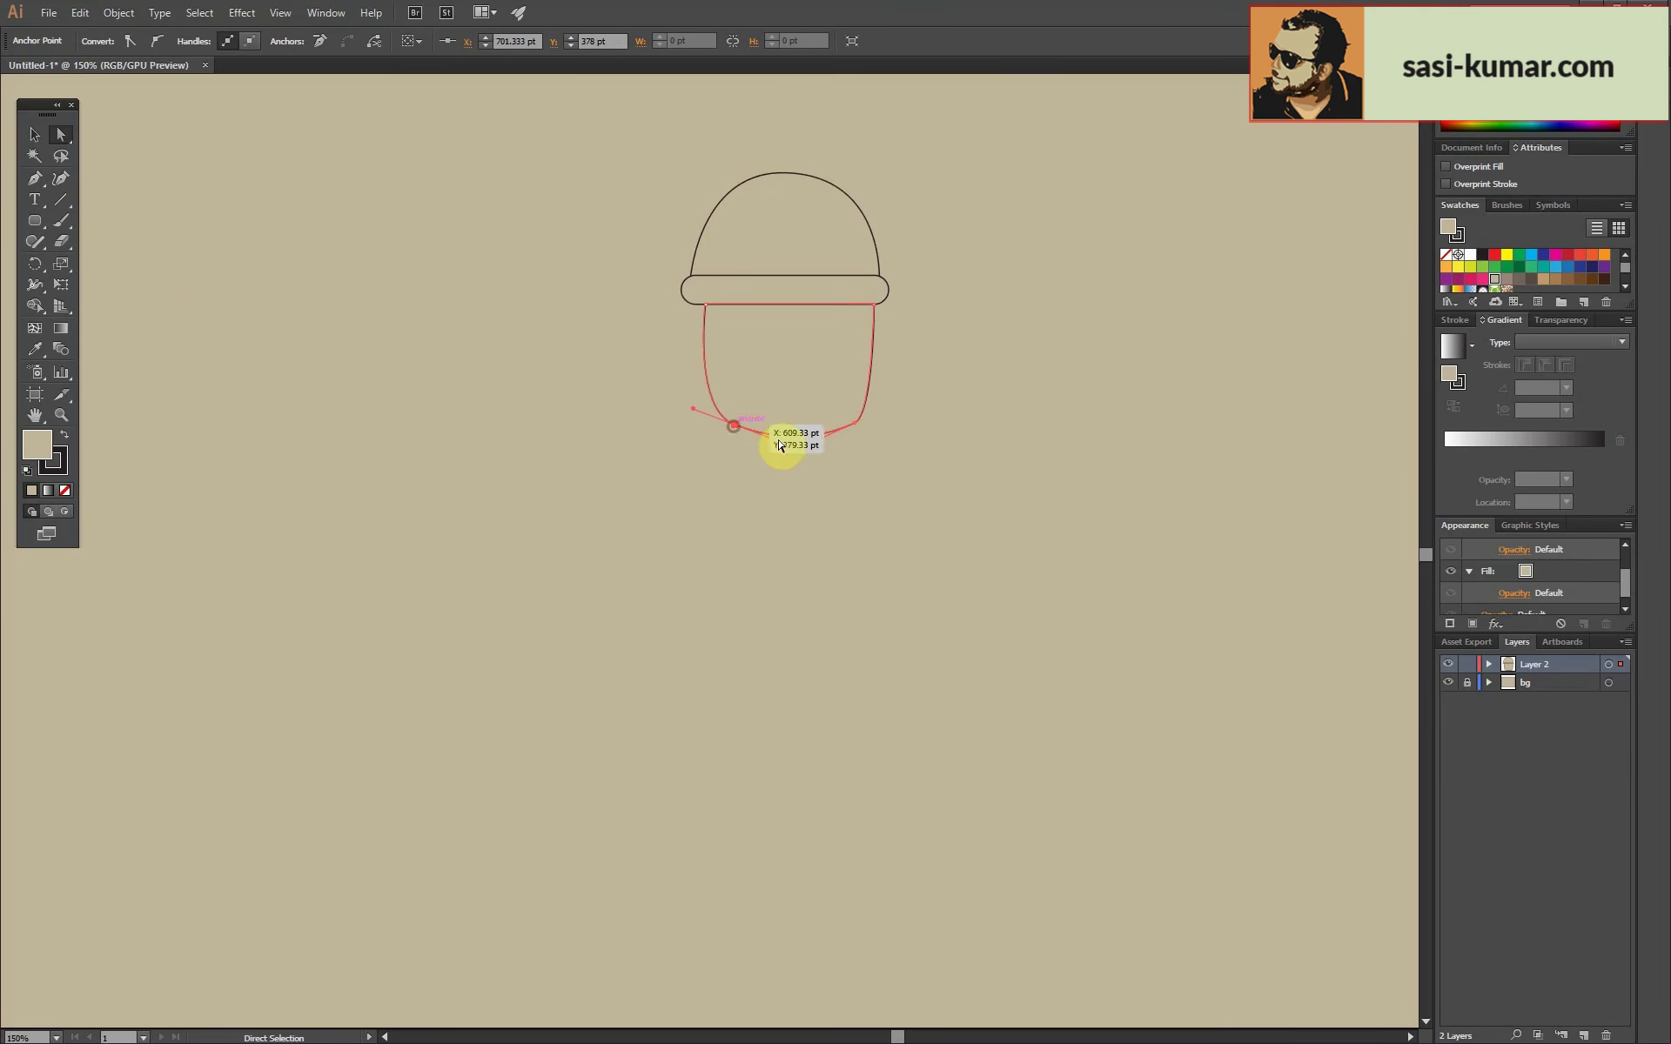
{"action": "left_click_drag", "start_coordinate": [869, 416], "coordinate": [851, 447]}
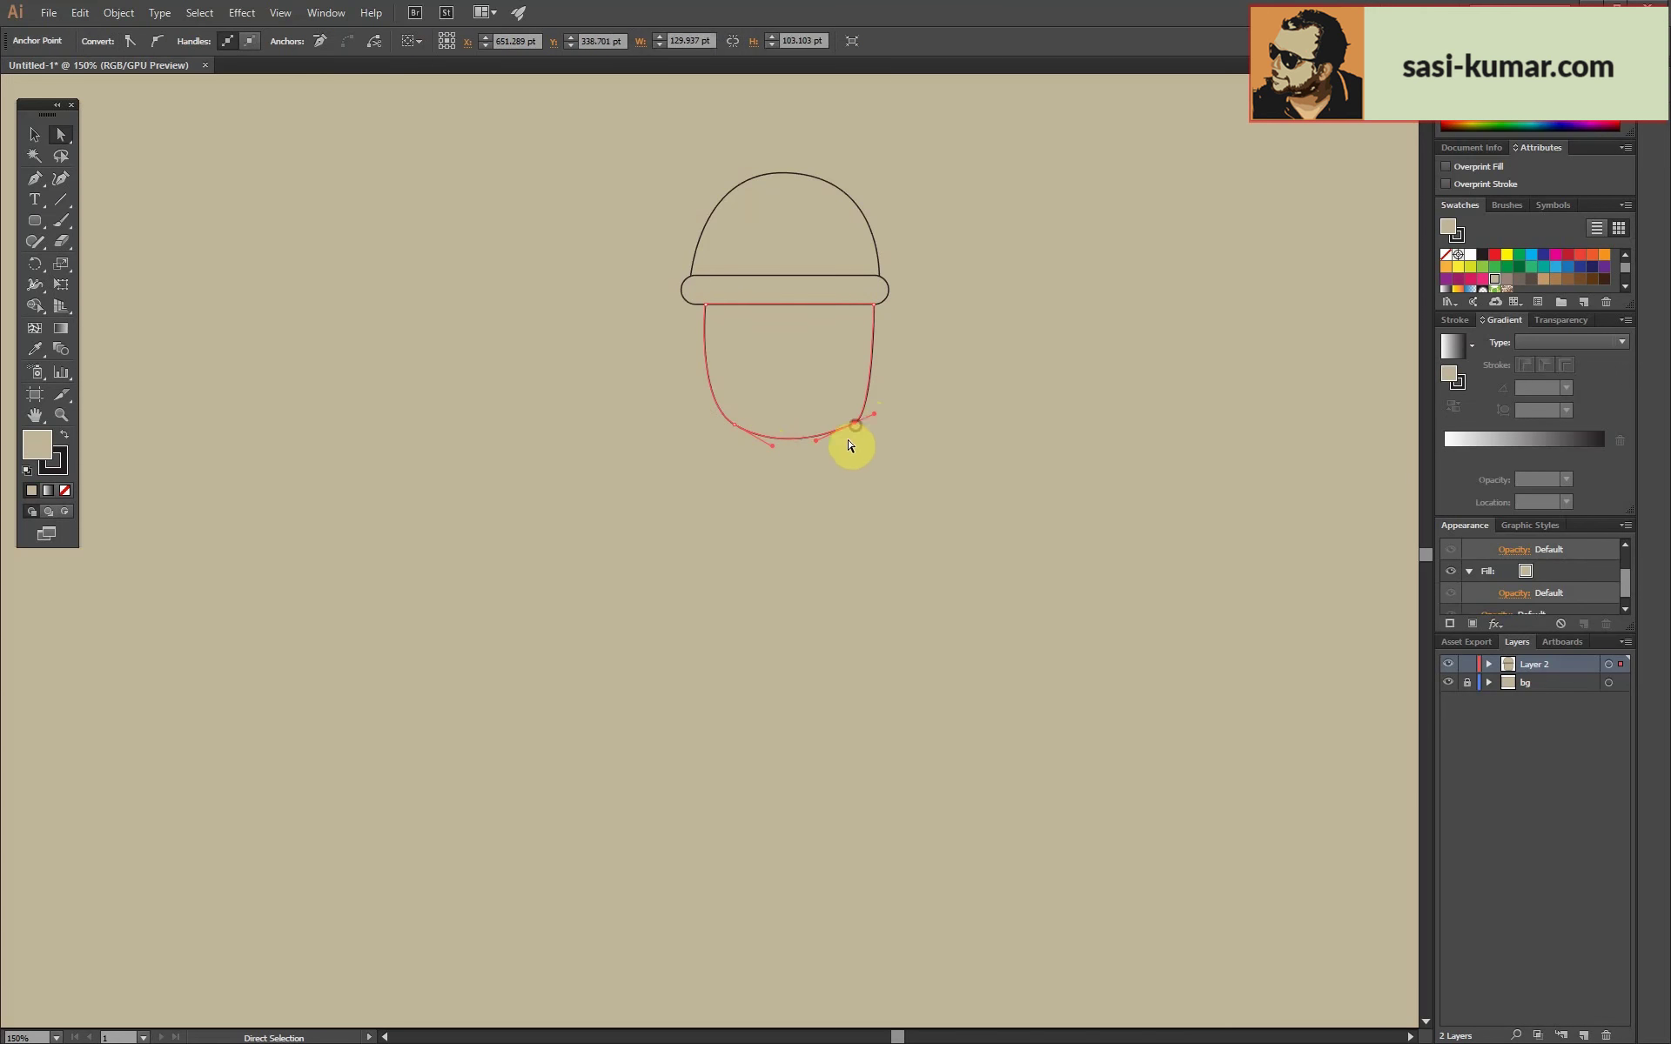
{"action": "left_click", "coordinate": [949, 449]}
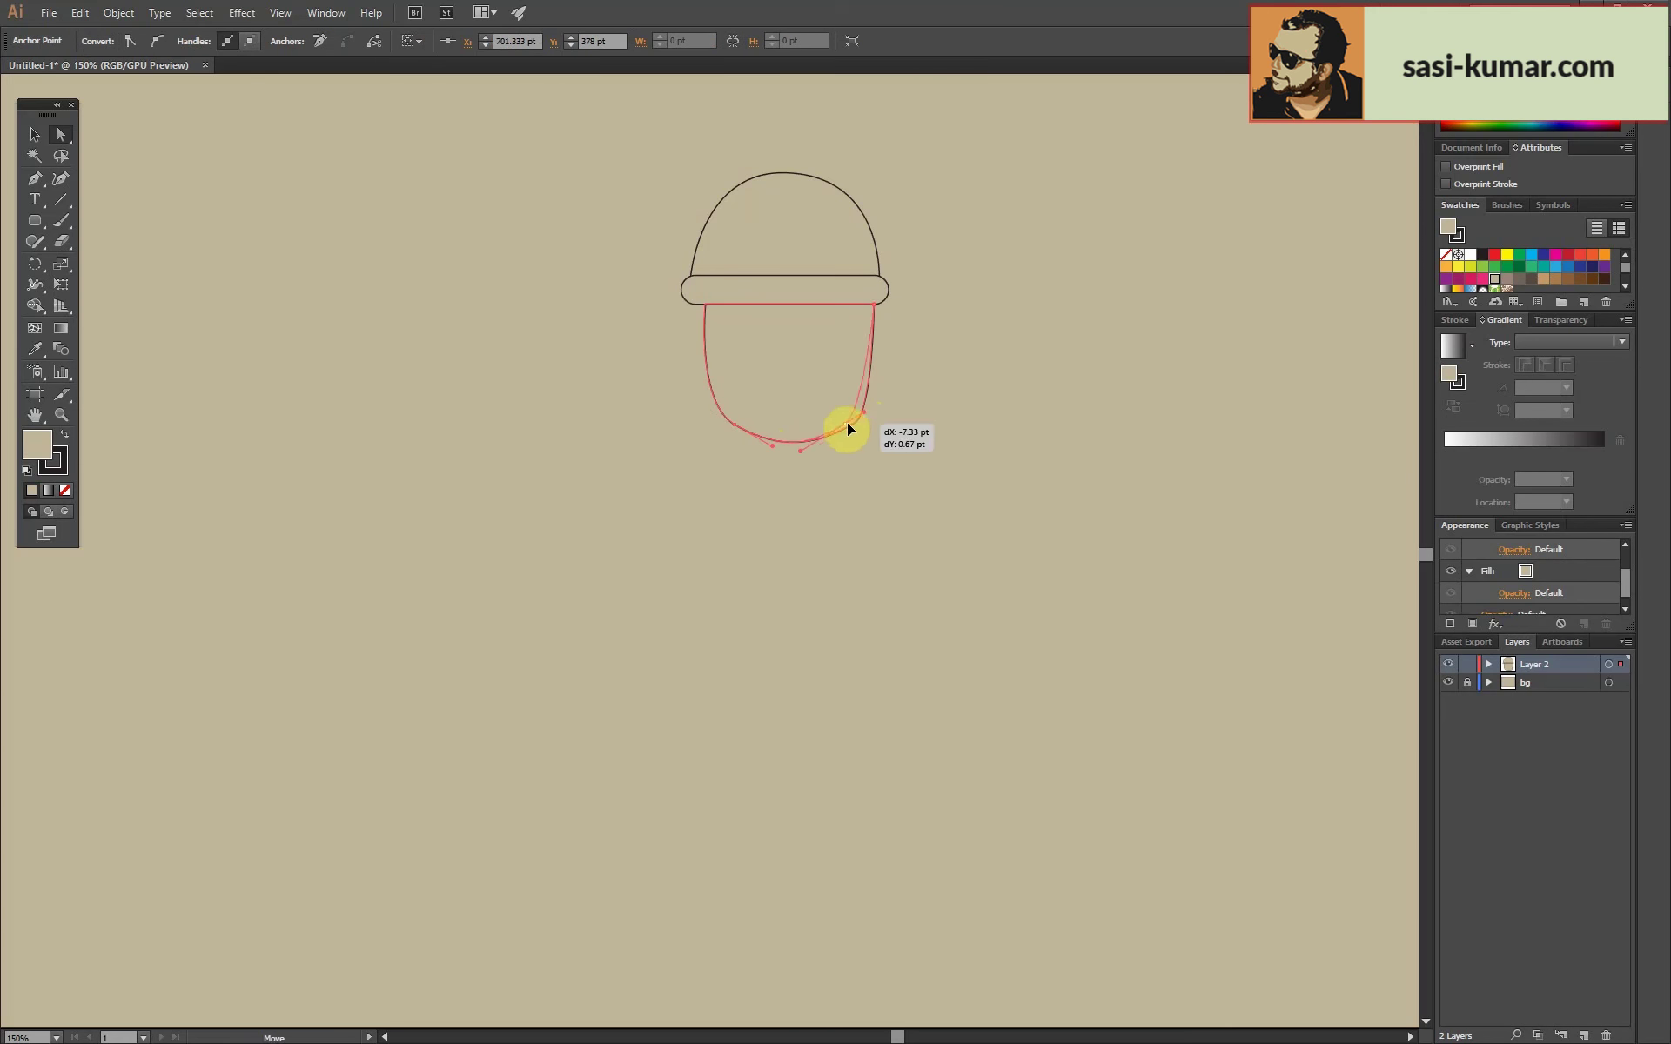
Draw a flared neck shape under the face and adjust its bottom points.
{"action": "key", "text": "p"}
{"action": "left_click_drag", "start_coordinate": [763, 404], "coordinate": [783, 409]}
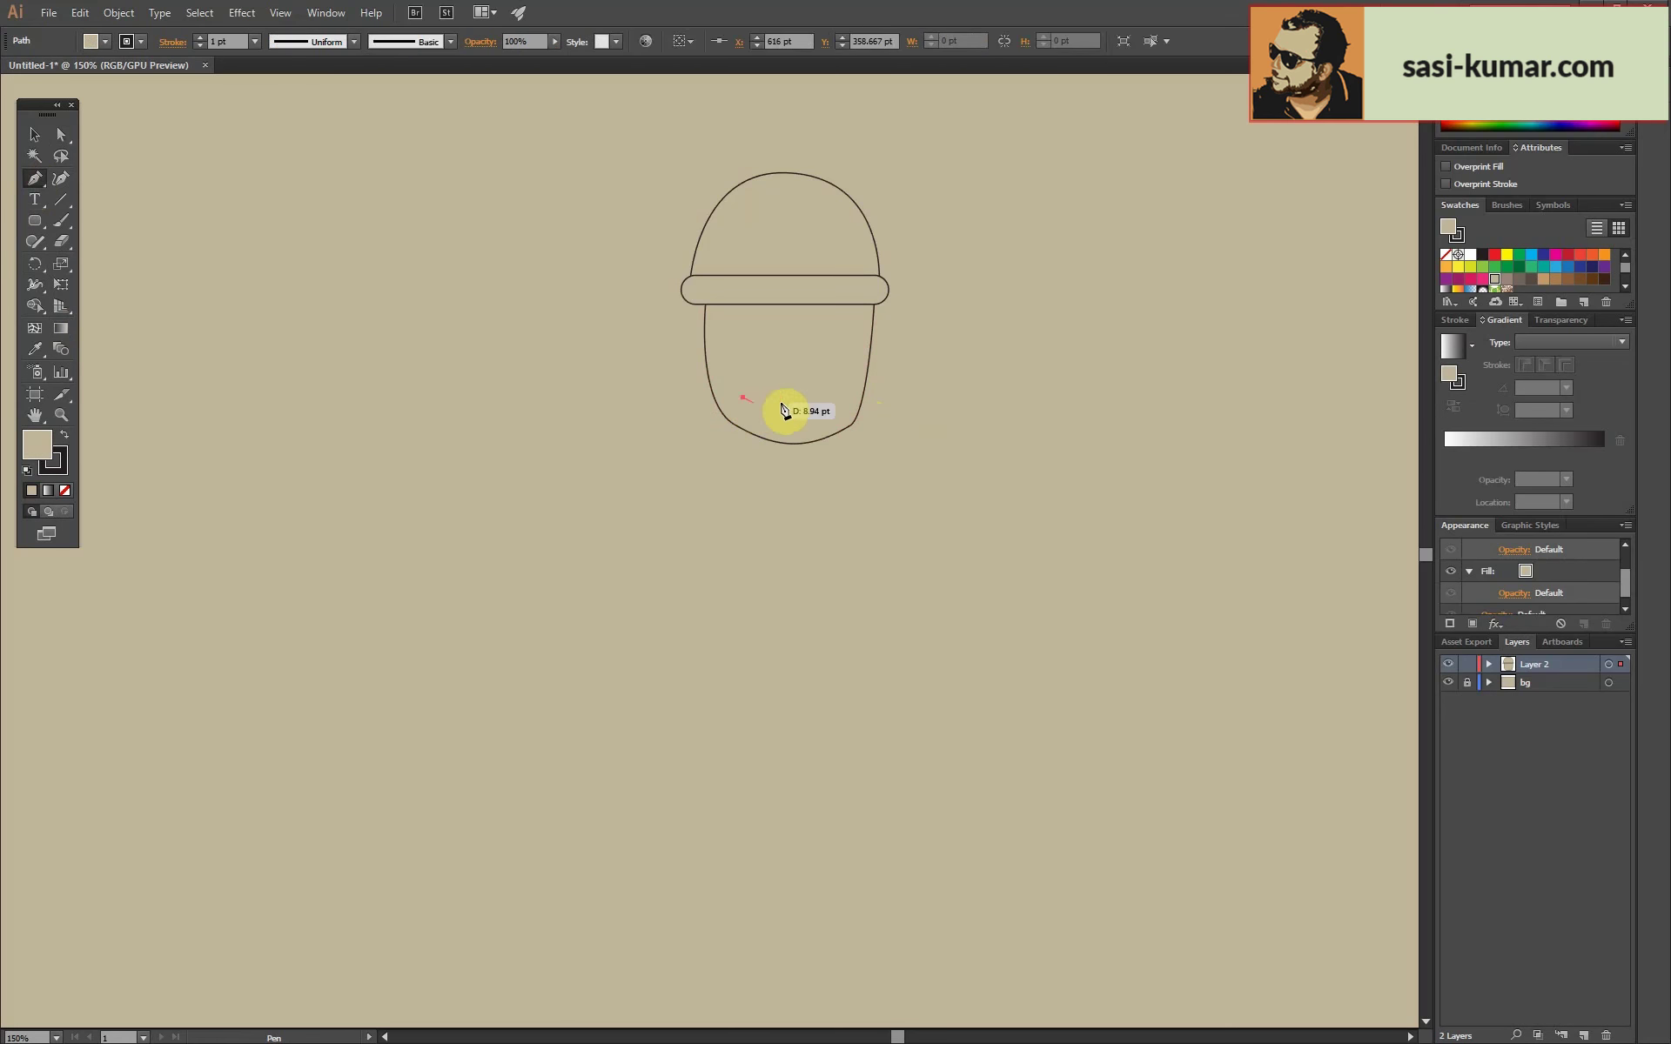
{"action": "left_click", "coordinate": [834, 397]}
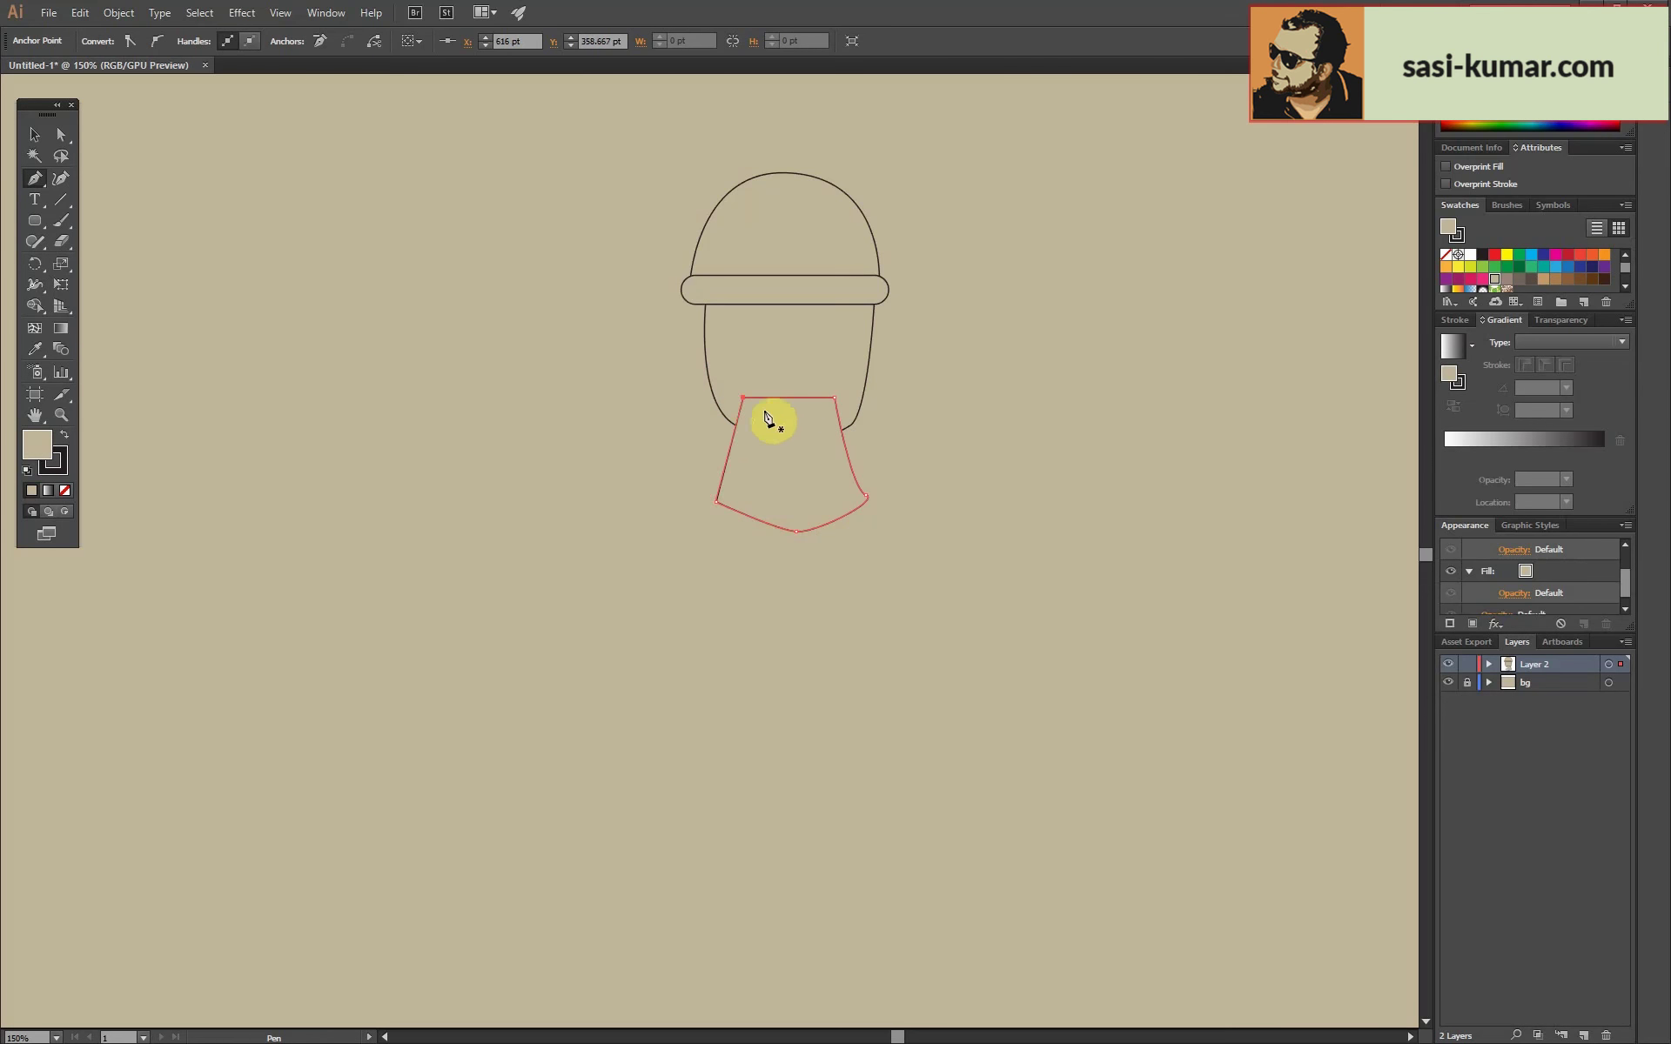
{"action": "left_click", "coordinate": [61, 134]}
{"action": "left_click", "coordinate": [771, 531]}
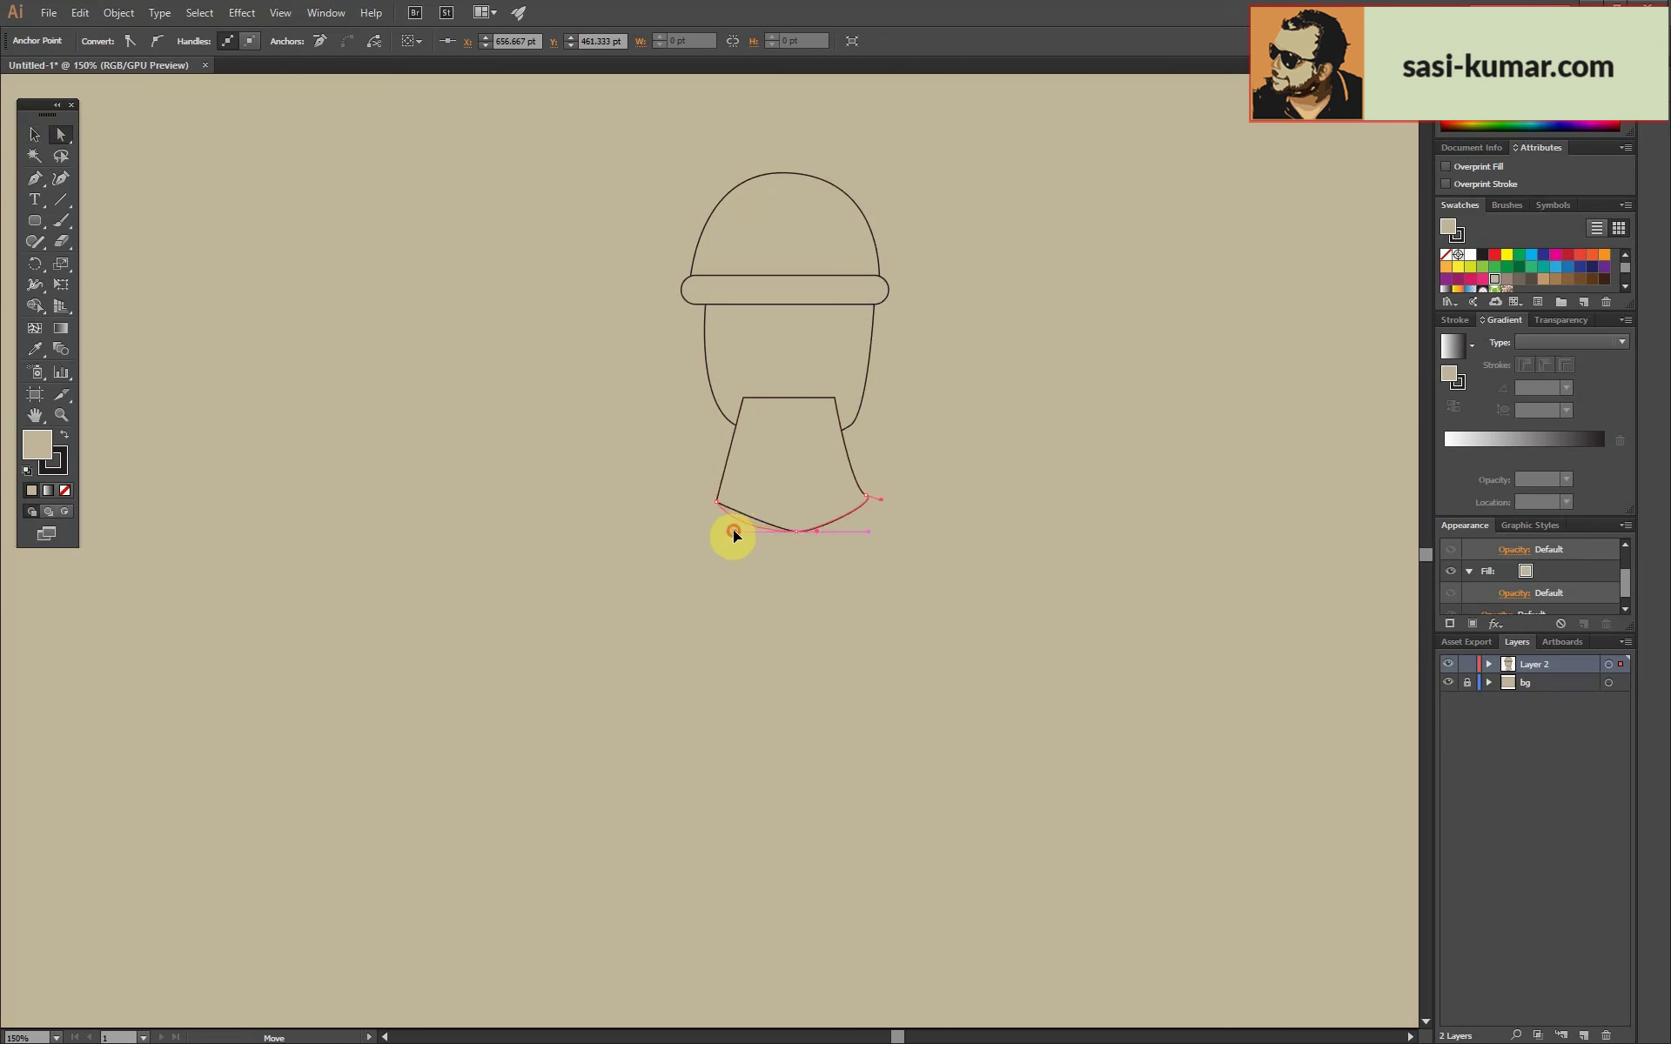
{"action": "left_click", "coordinate": [718, 520]}
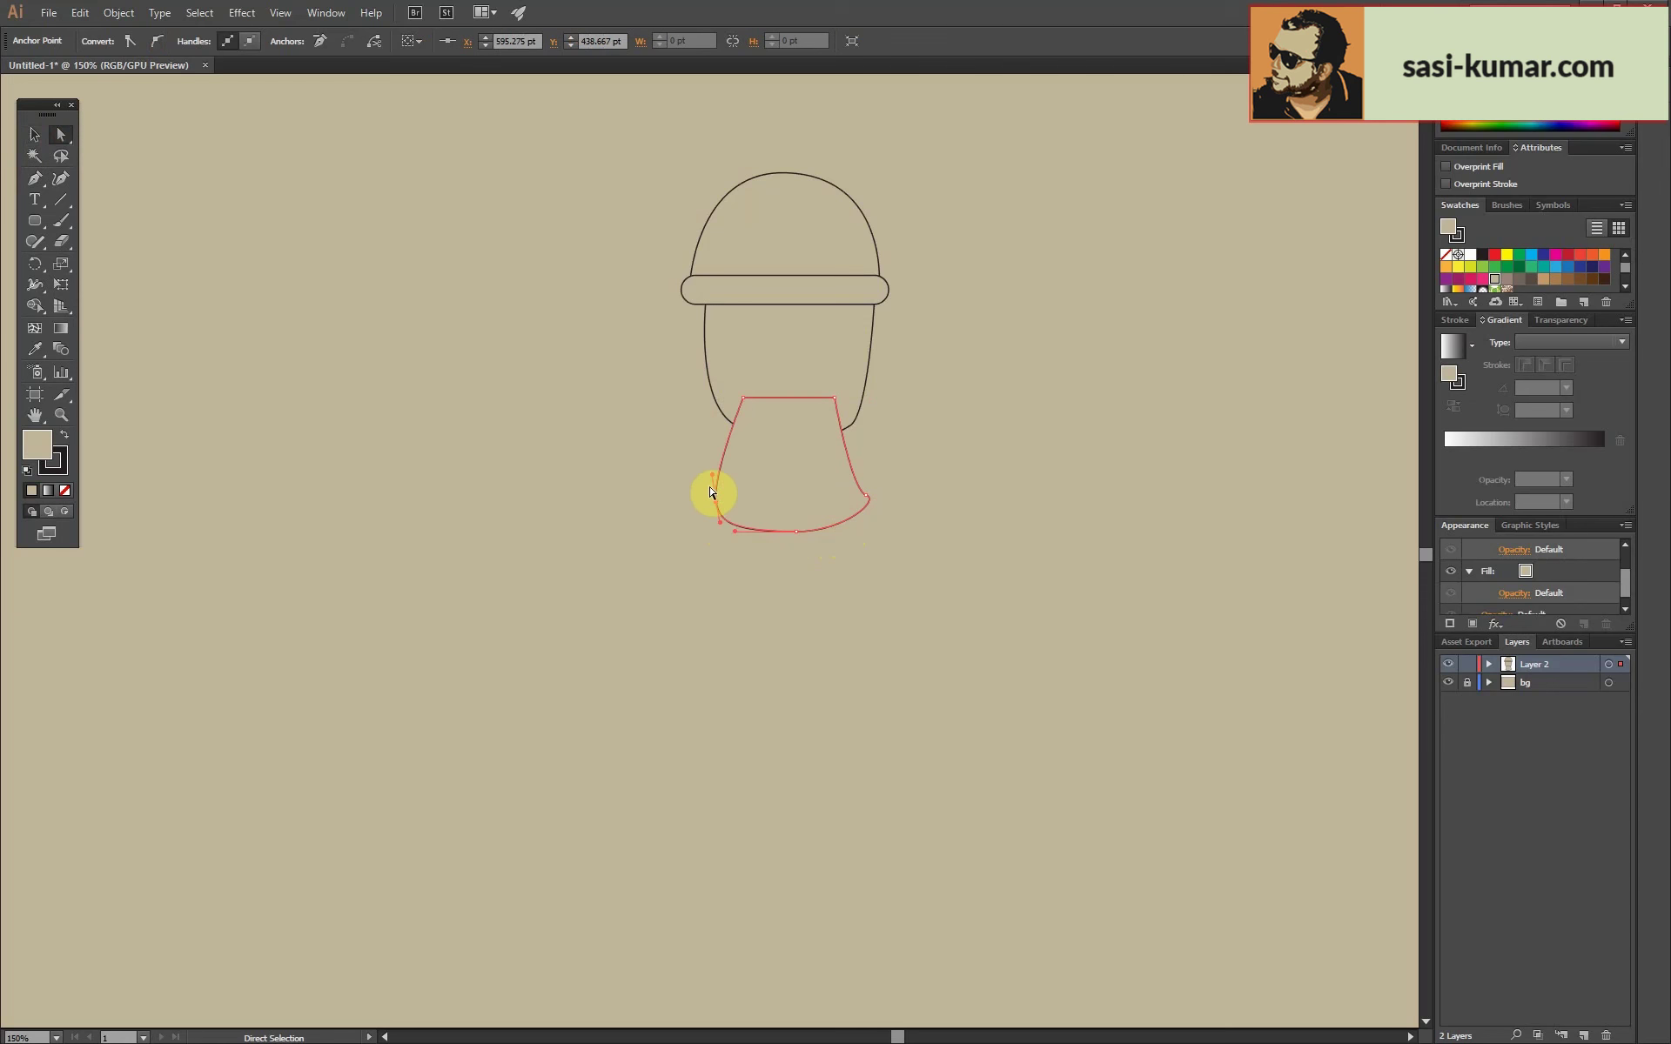
{"action": "left_click", "coordinate": [947, 588]}
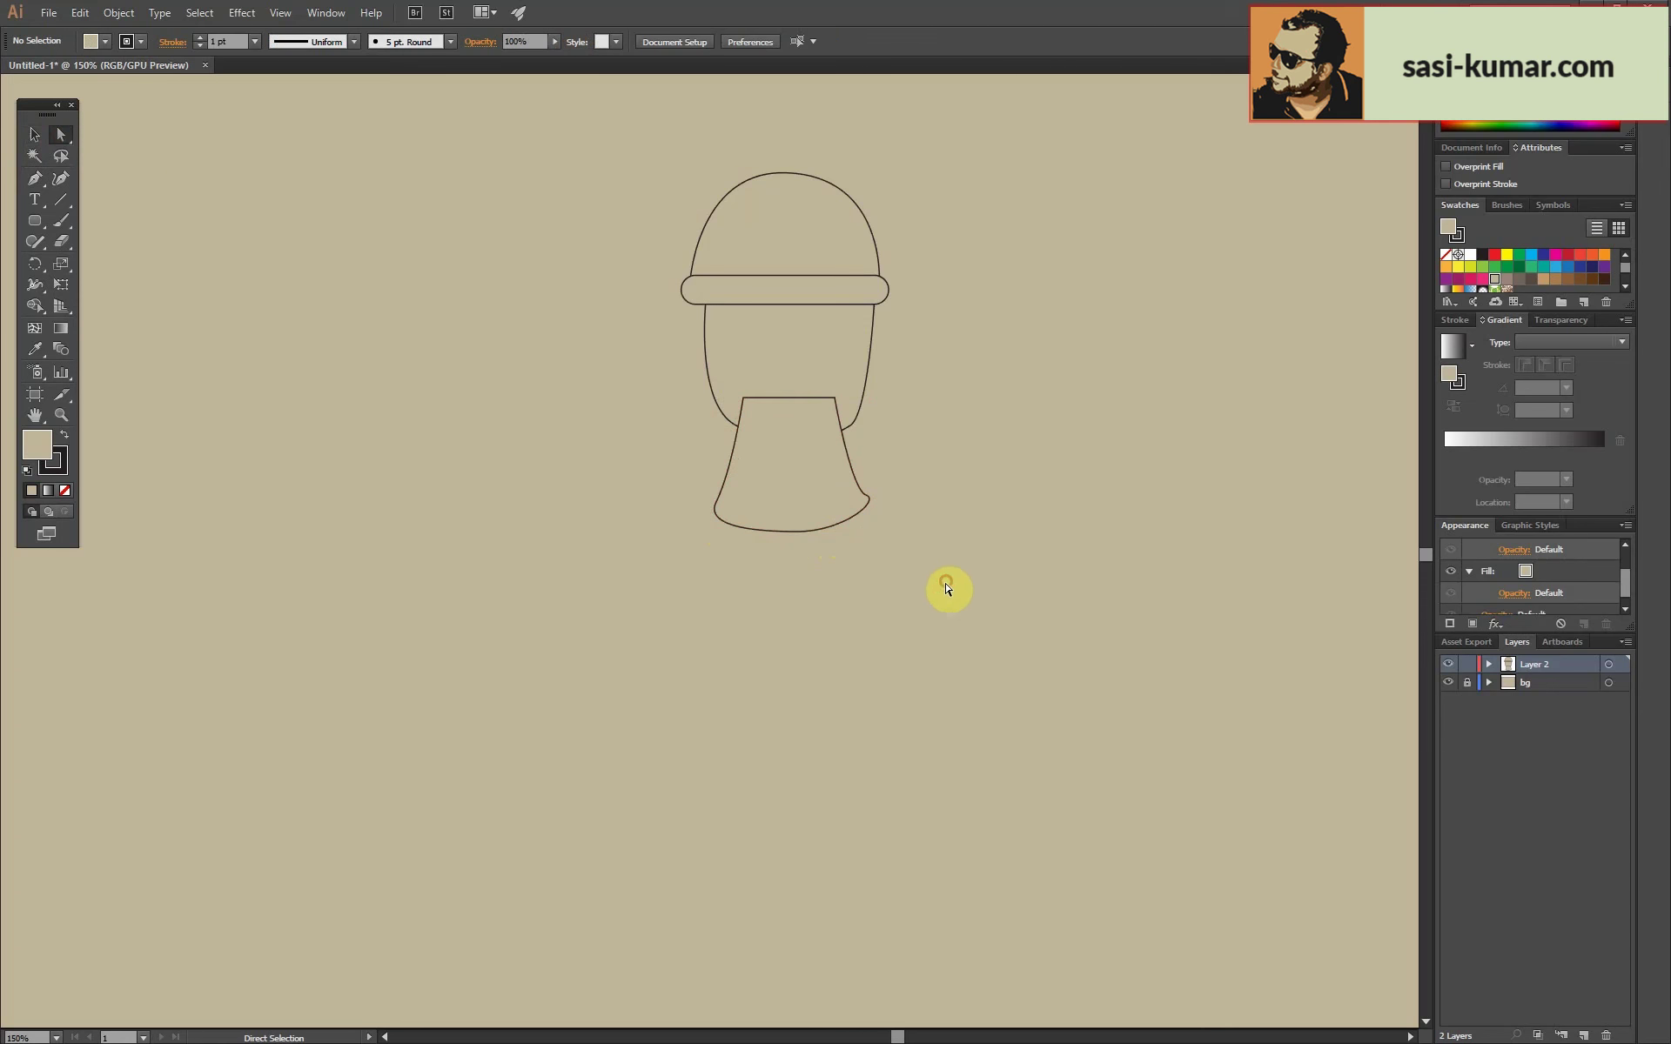
{"action": "left_click", "coordinate": [34, 200]}
Unite the face and neck into one shape with Pathfinder.
{"action": "key", "text": "v"}
{"action": "left_click_drag", "start_coordinate": [925, 367], "coordinate": [833, 444]}
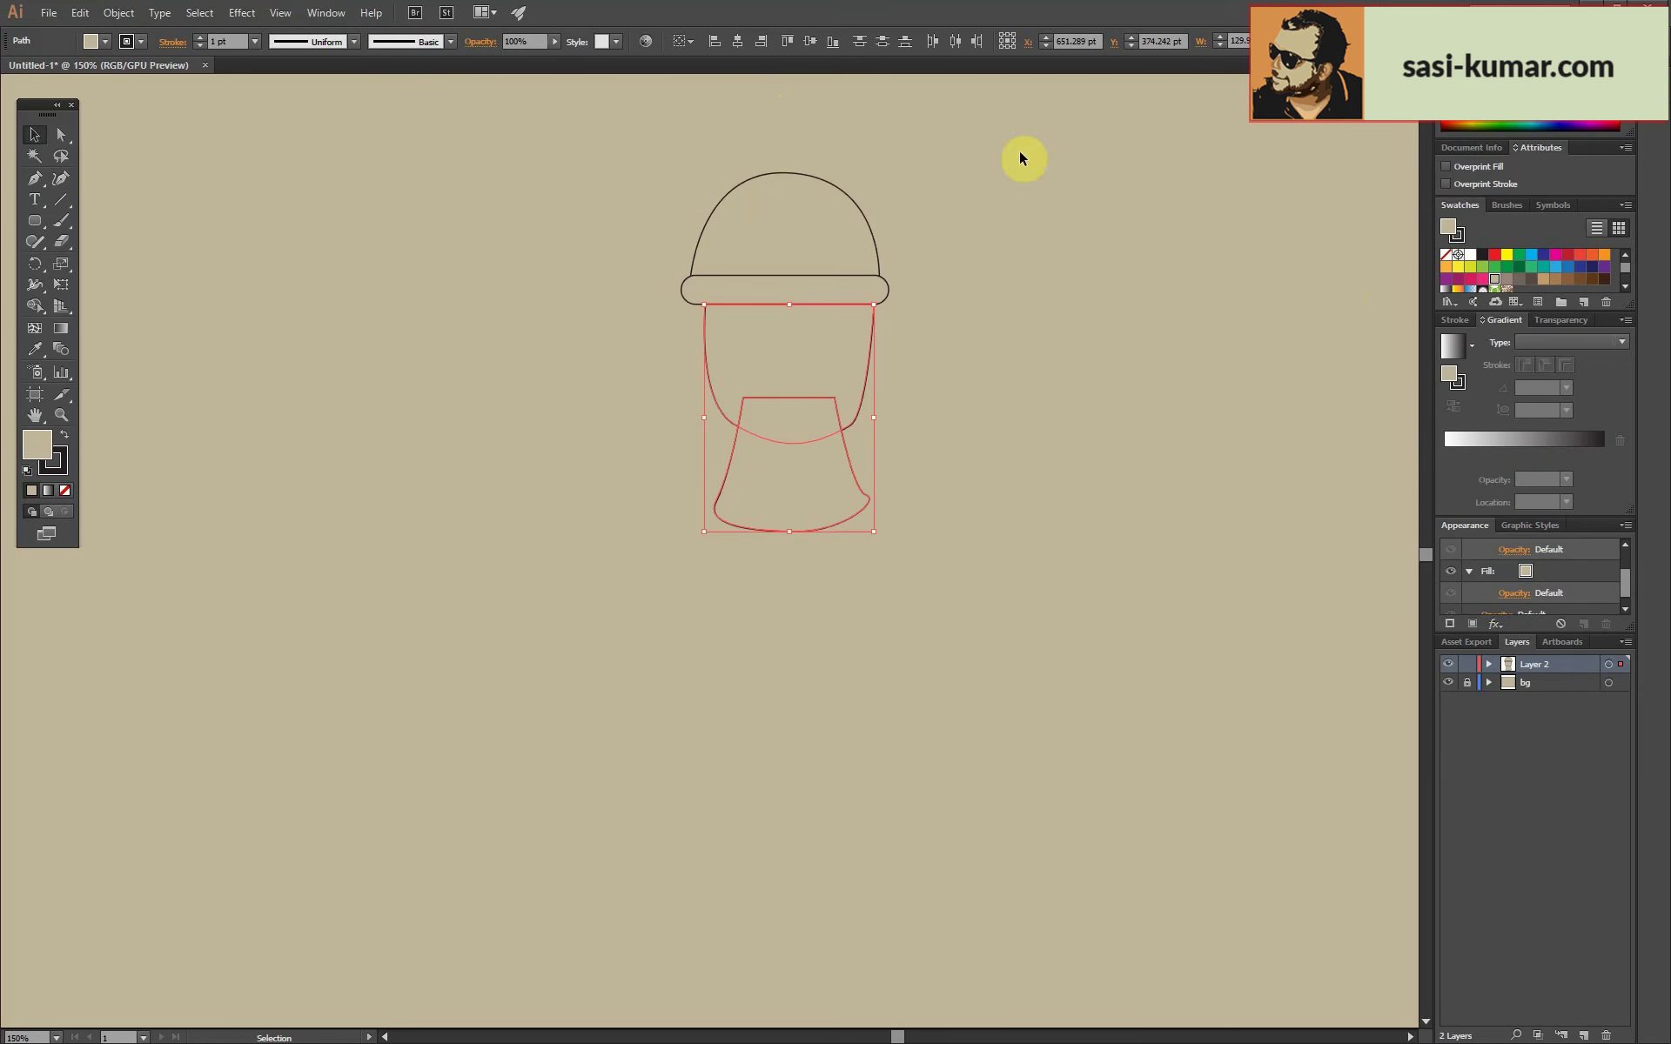
{"action": "left_click", "coordinate": [326, 12]}
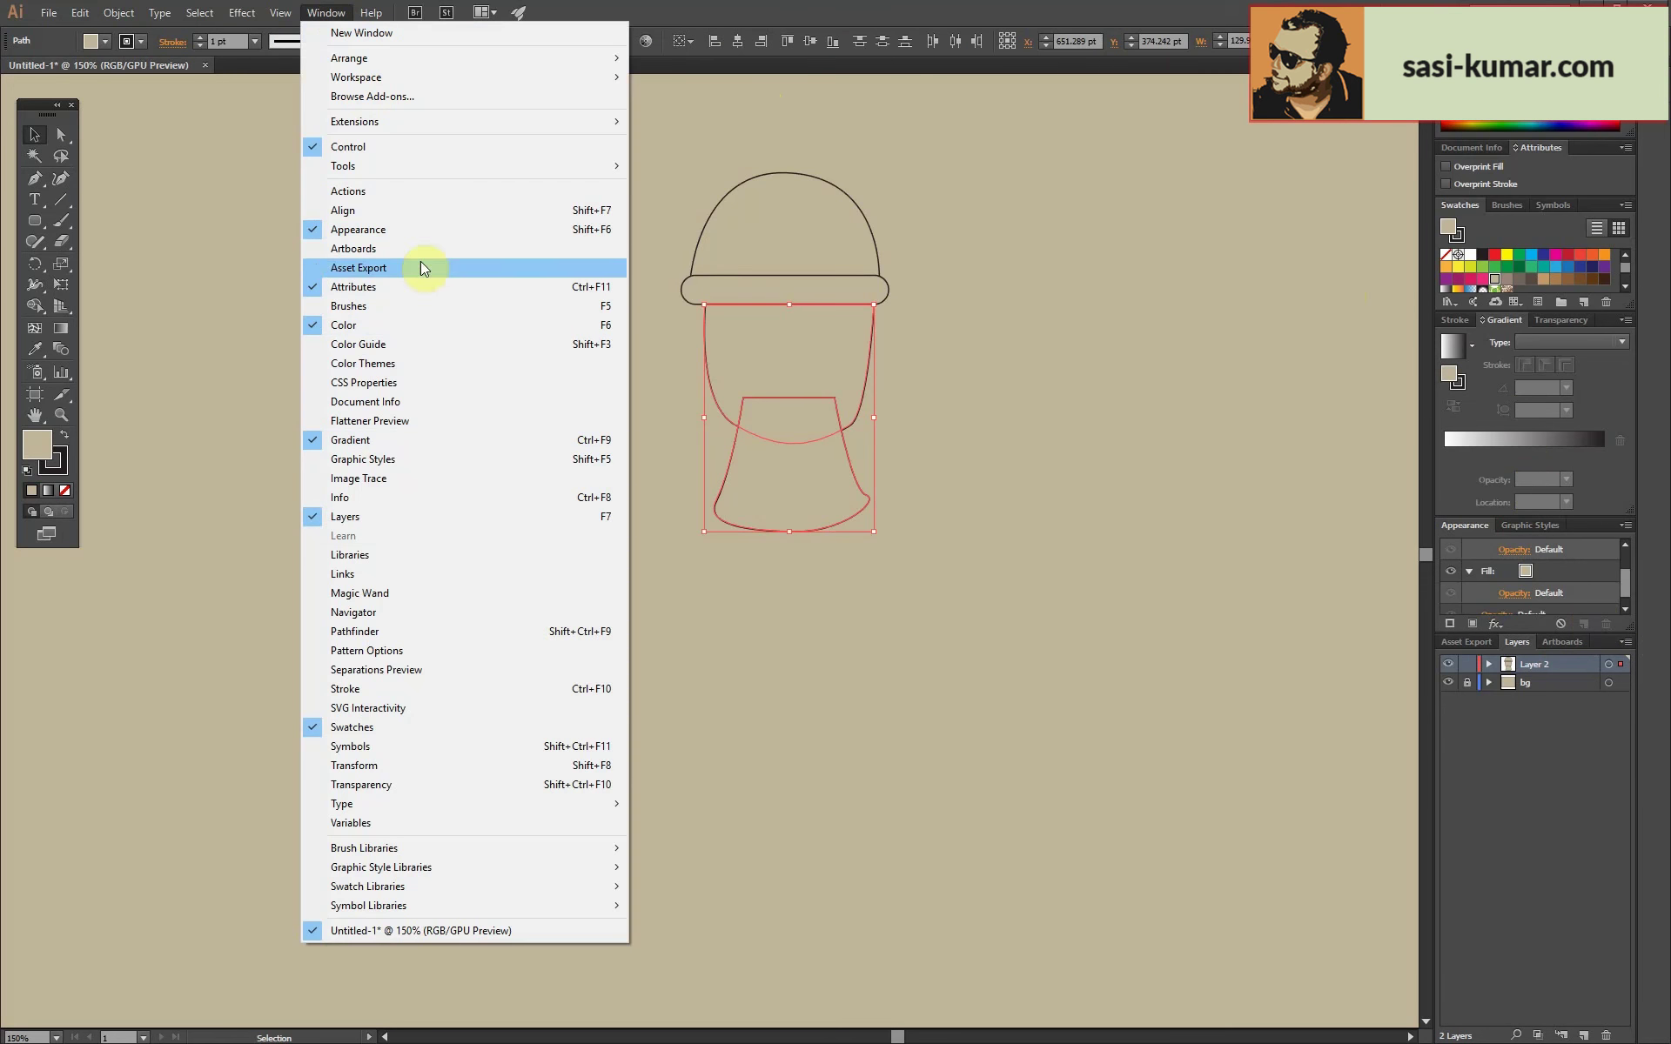
{"action": "left_click", "coordinate": [467, 634]}
{"action": "left_click", "coordinate": [1197, 264]}
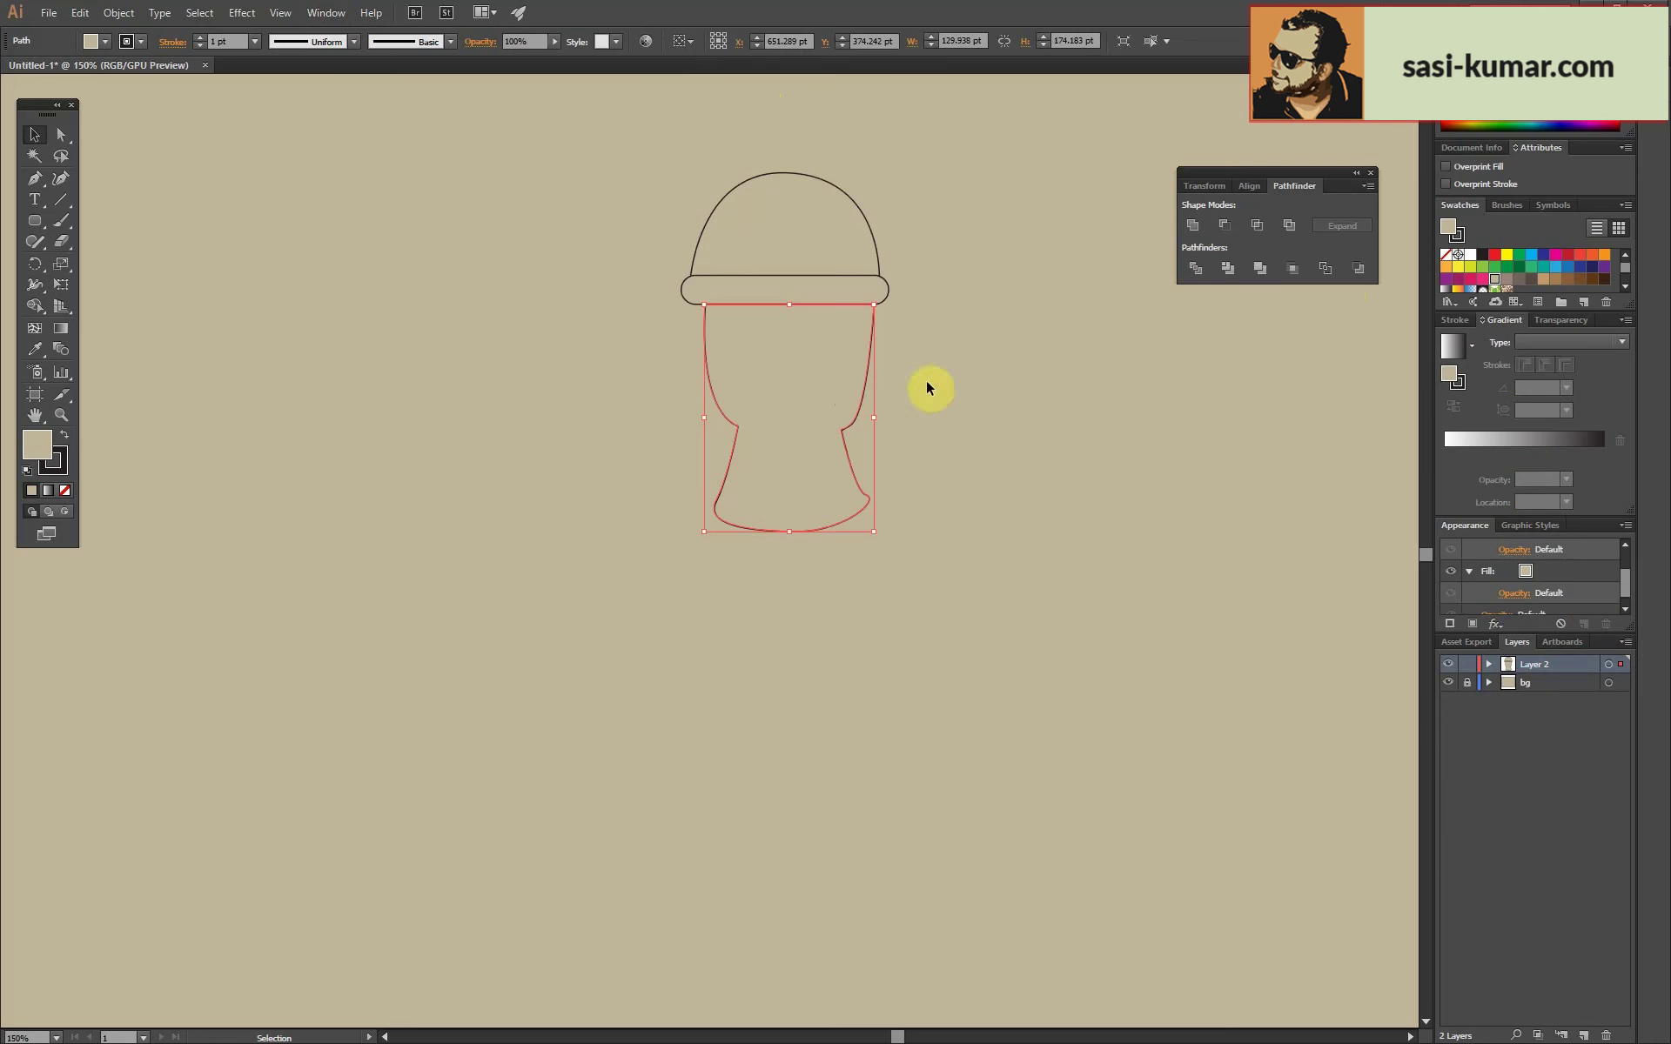
{"action": "left_click", "coordinate": [327, 155]}
Smooth the curve where the neck meets the face on the right side.
{"action": "left_click_drag", "start_coordinate": [855, 450], "coordinate": [925, 516]}
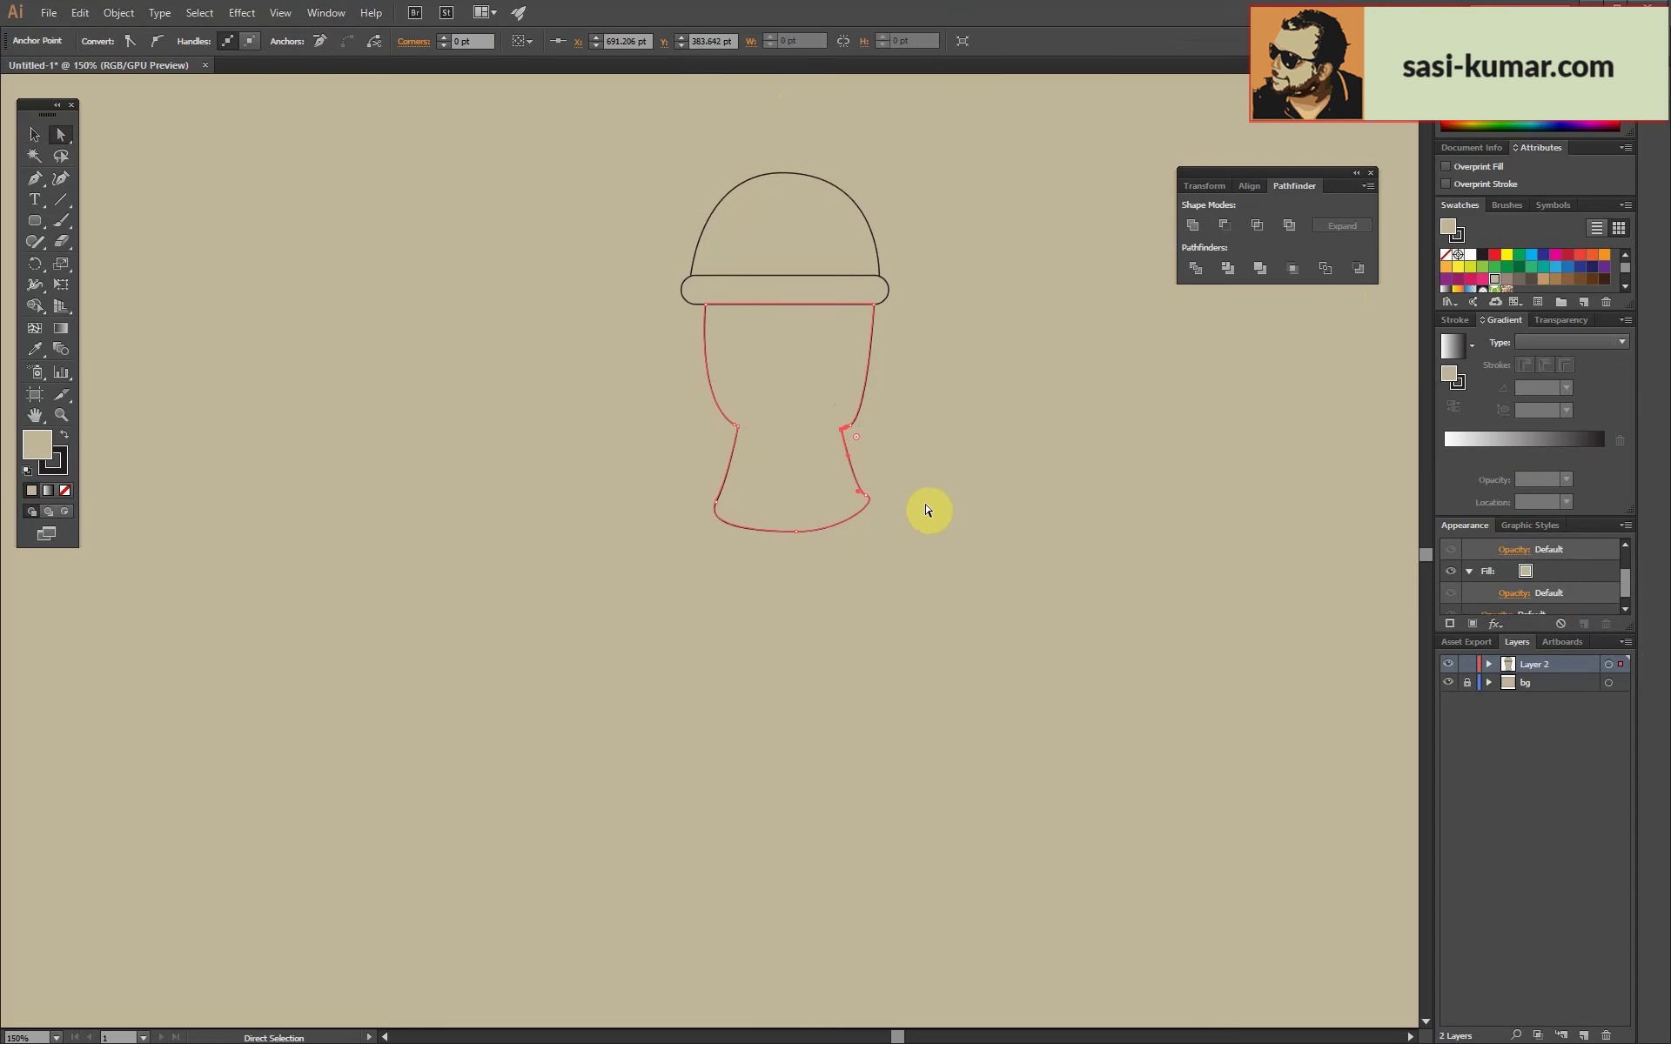
{"action": "left_click", "coordinate": [929, 510]}
{"action": "scroll", "coordinate": [937, 452], "scroll_direction": "up", "scroll_amount": 5}
{"action": "left_click", "coordinate": [905, 409]}
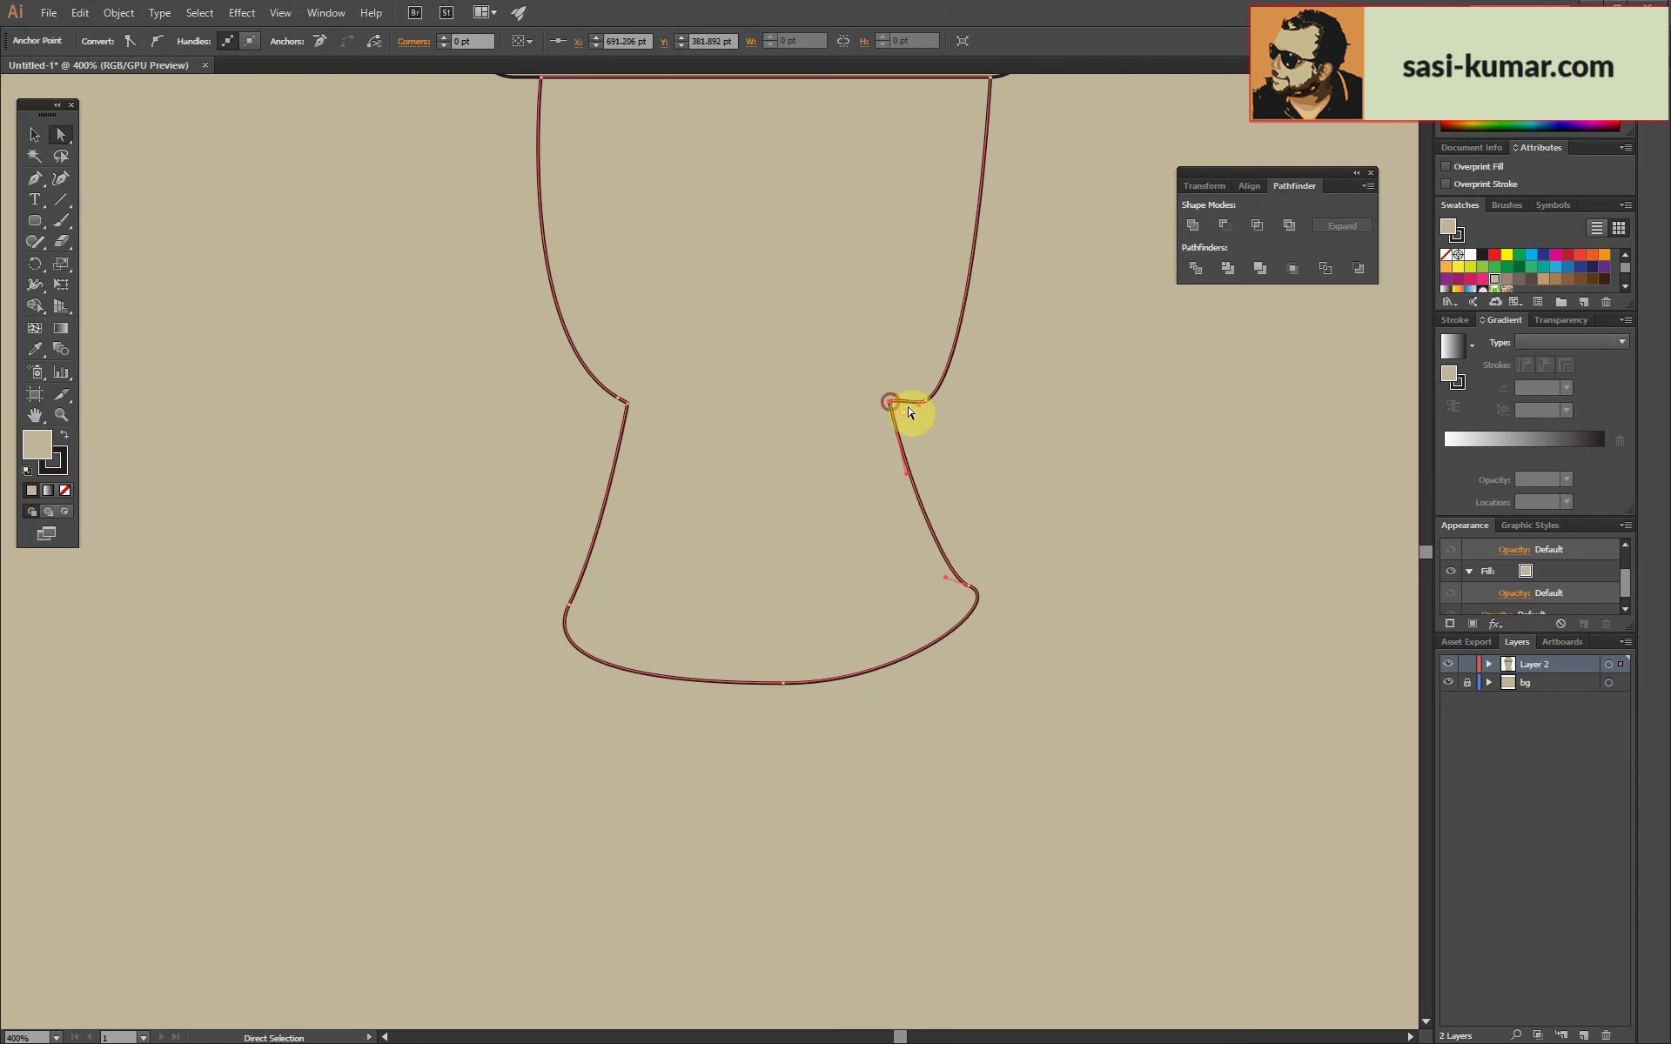
{"action": "left_click_drag", "start_coordinate": [940, 399], "coordinate": [922, 406]}
{"action": "left_click", "coordinate": [1017, 505]}
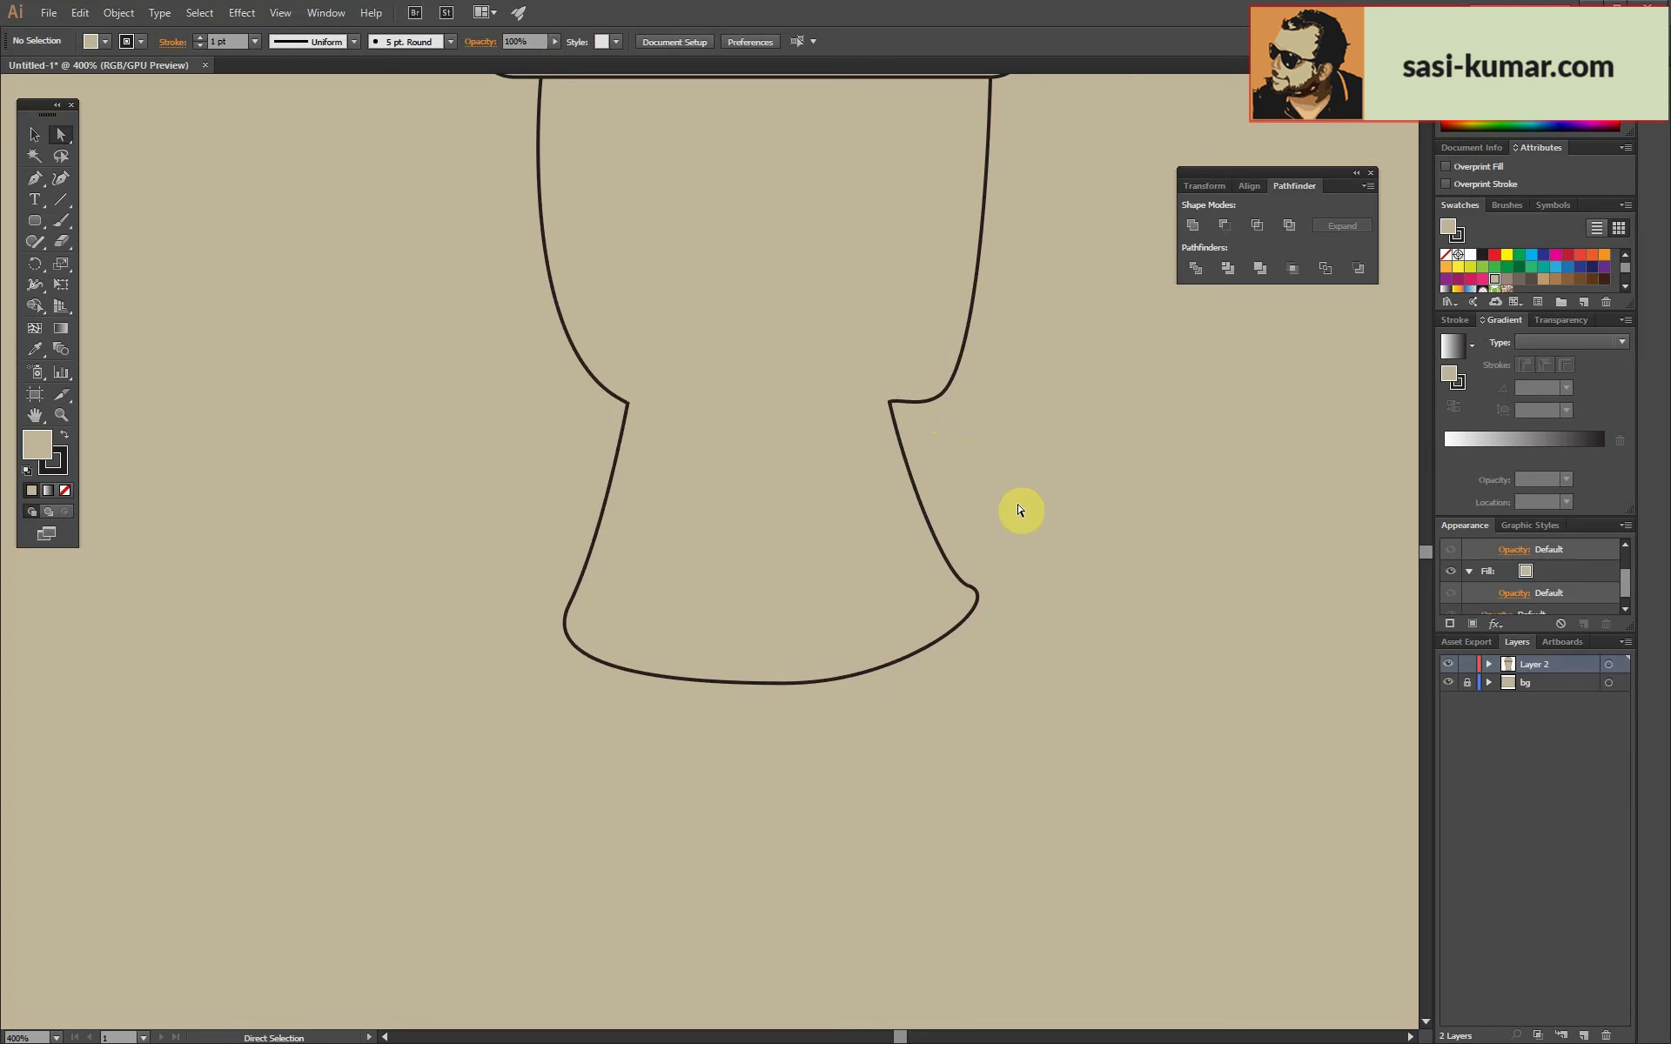
{"action": "scroll", "coordinate": [1014, 502], "scroll_direction": "down", "scroll_amount": 5}
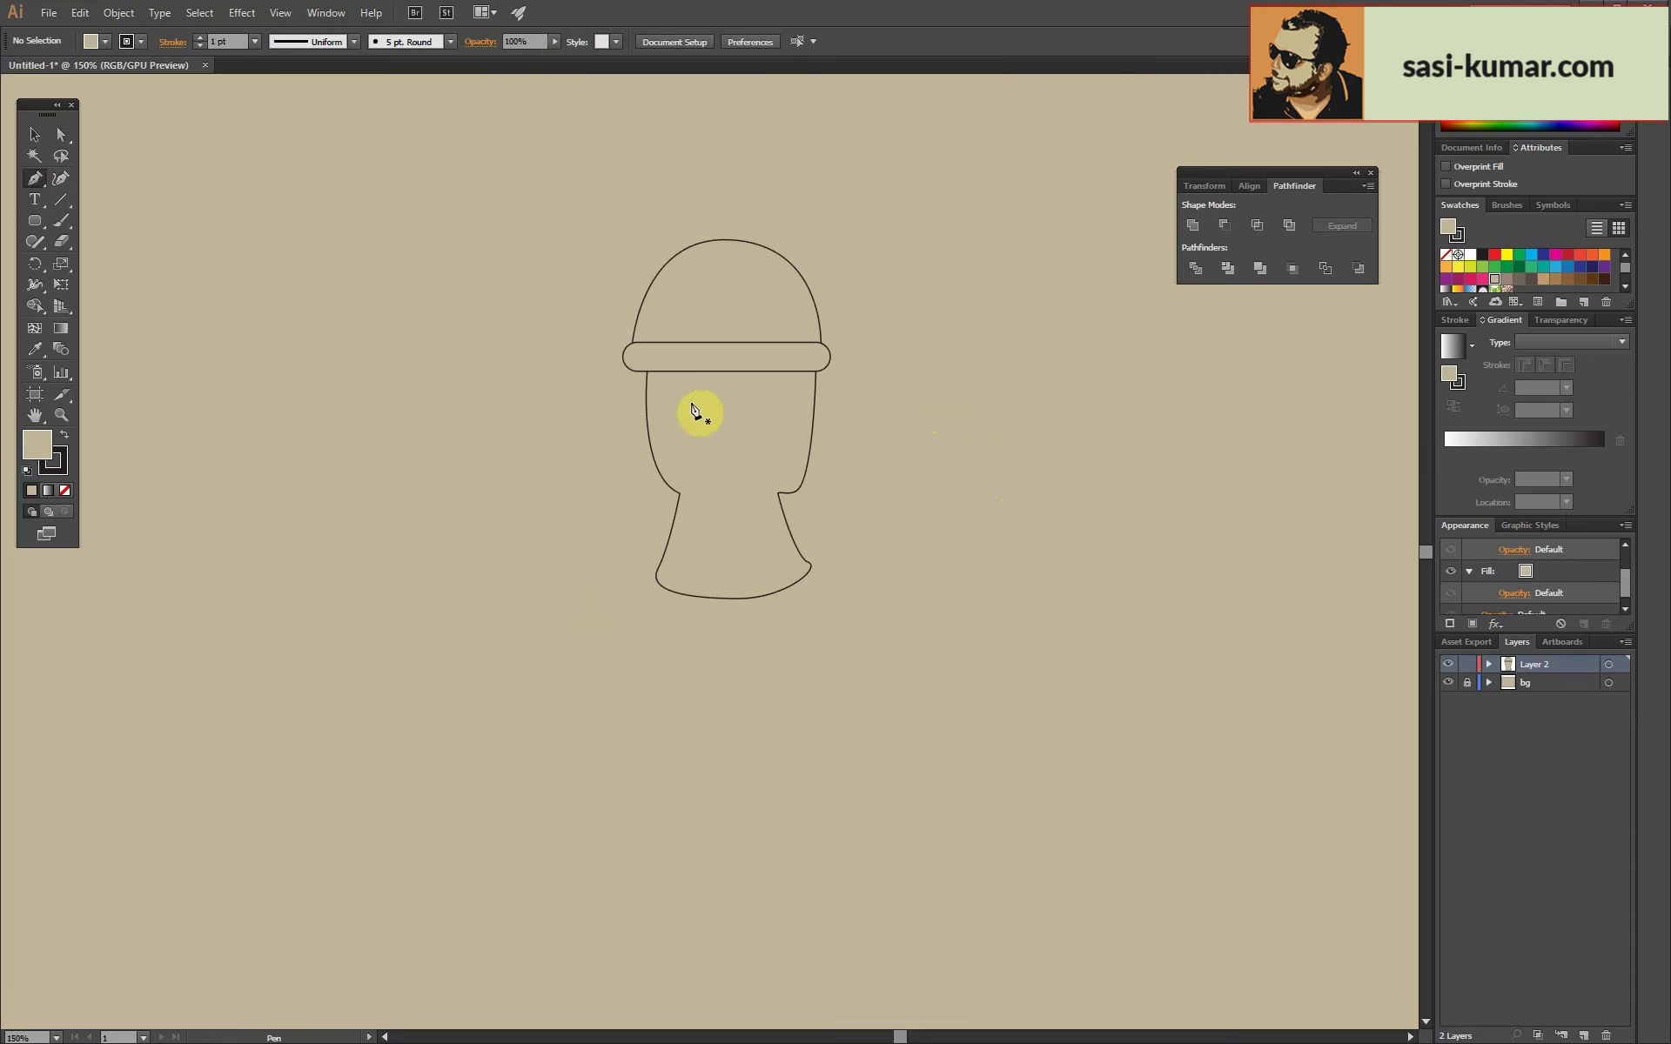
Draw a hair outline curving down the left side of the face.
{"action": "left_click_drag", "start_coordinate": [658, 313], "coordinate": [634, 402]}
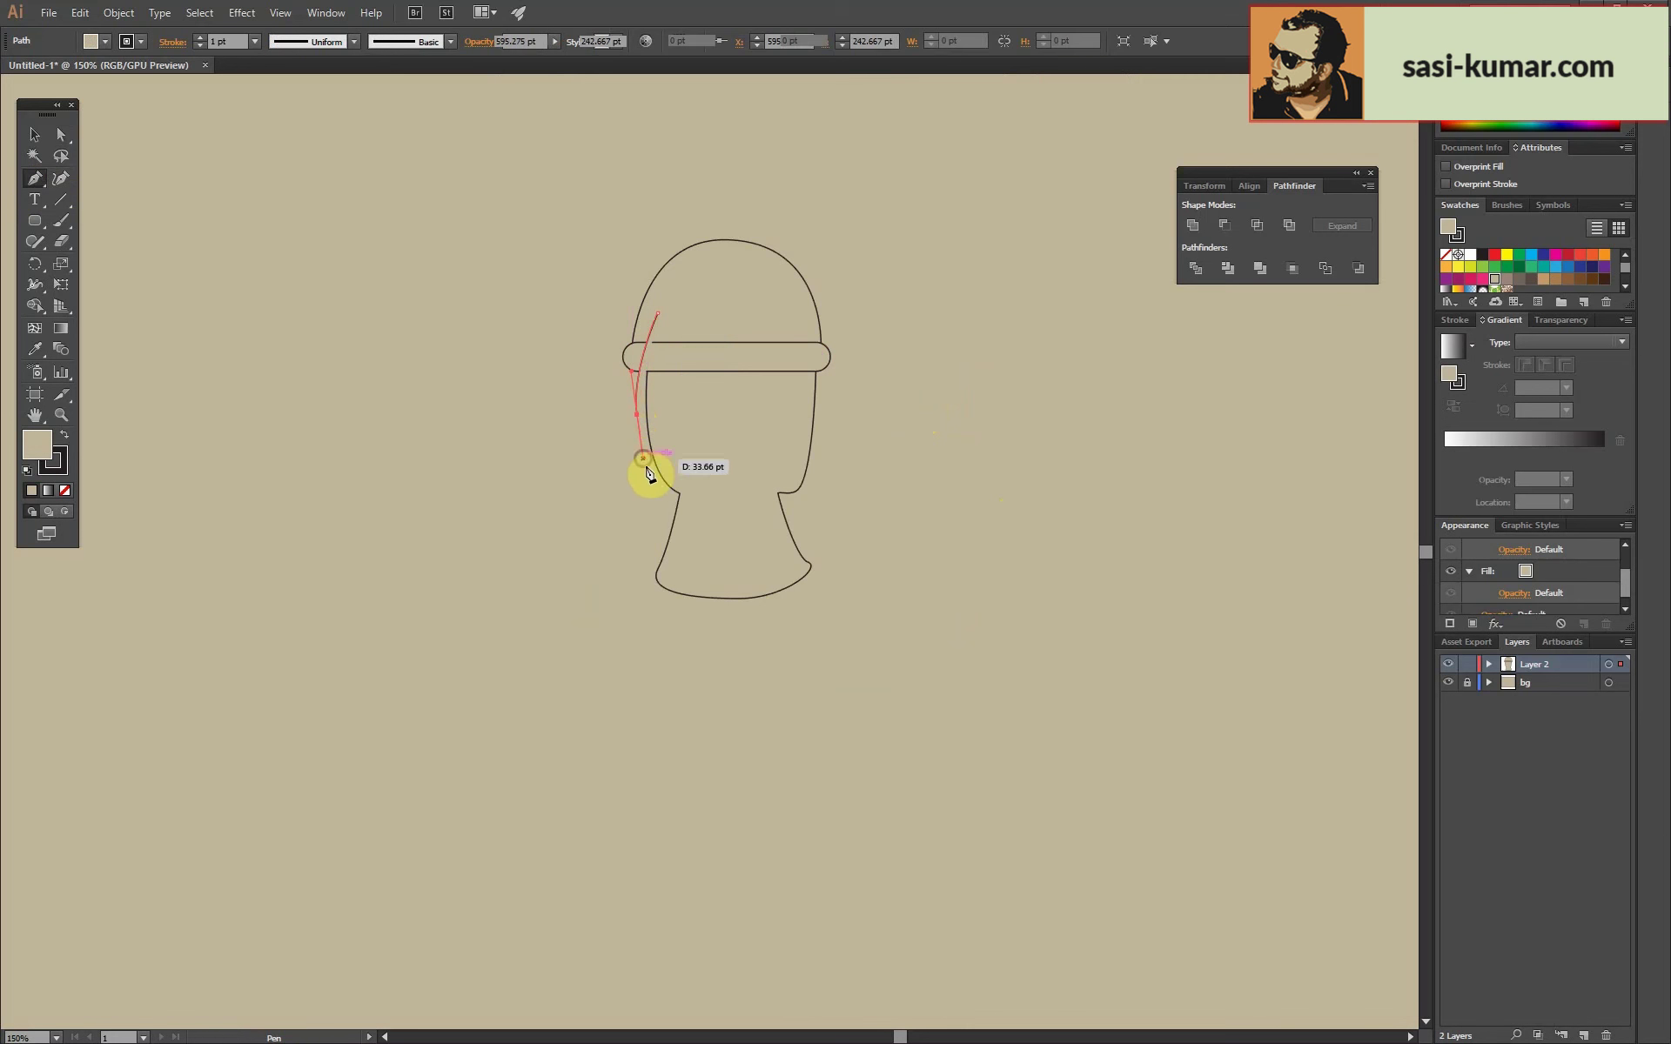
{"action": "left_click_drag", "start_coordinate": [649, 473], "coordinate": [661, 497]}
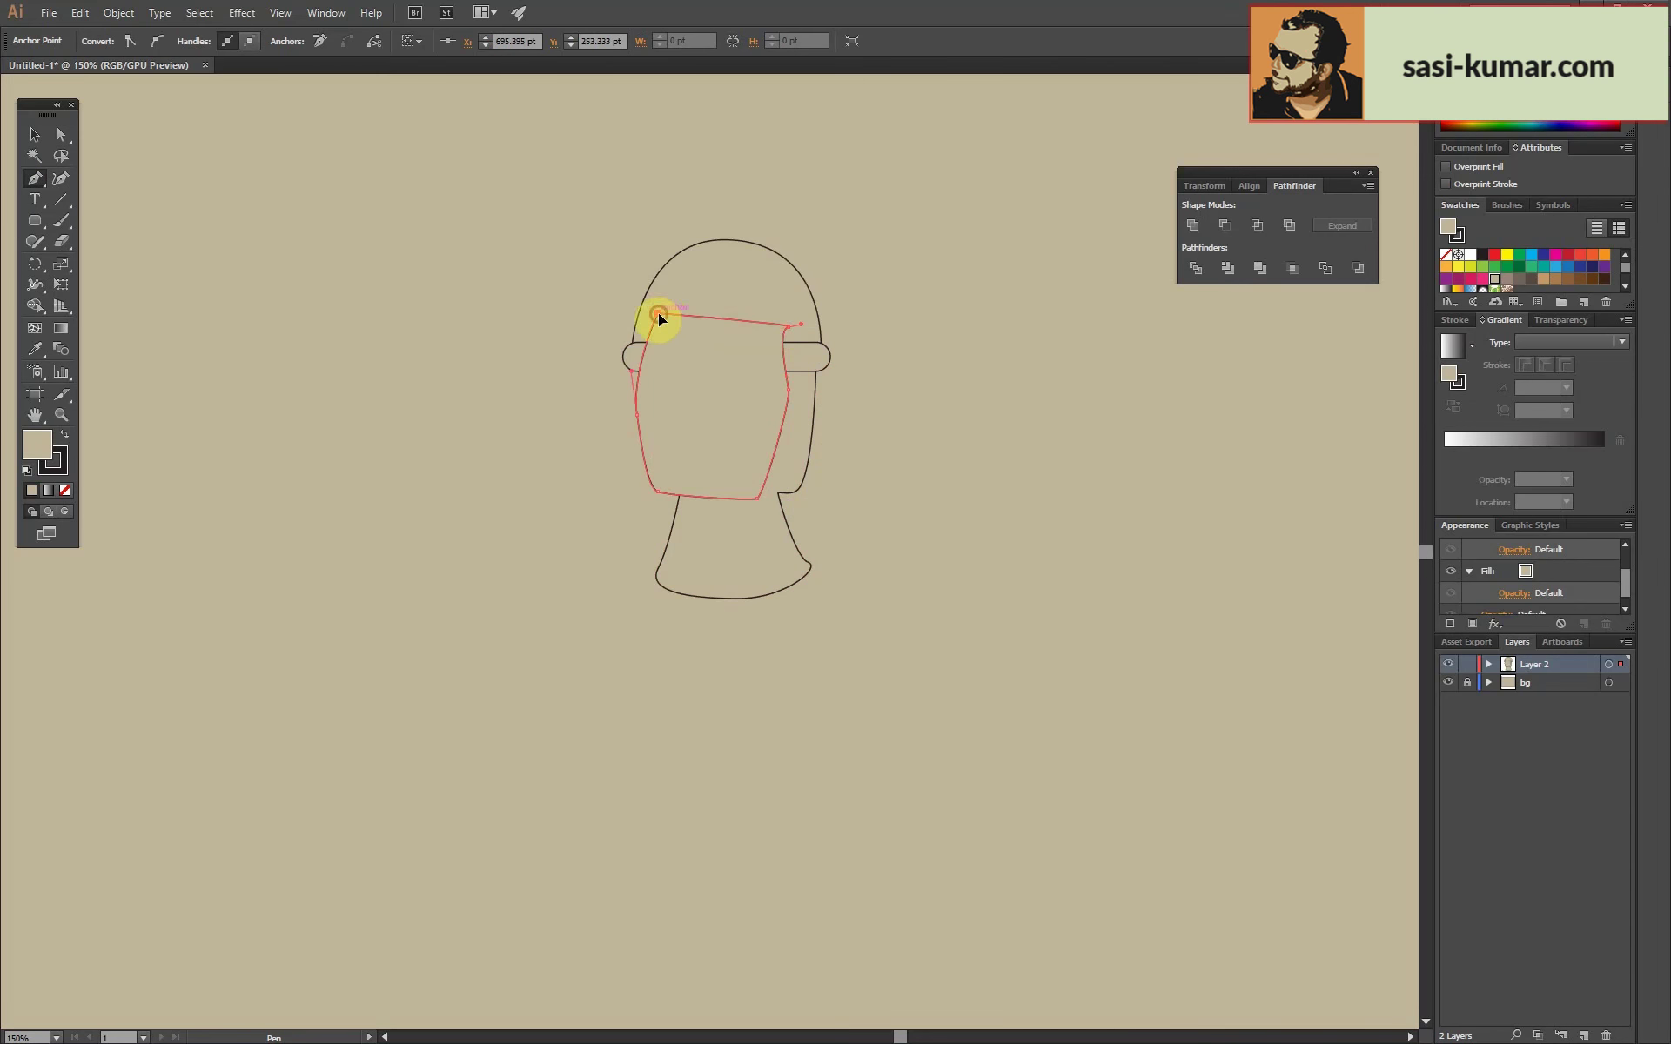
{"action": "left_click", "coordinate": [63, 135]}
{"action": "left_click", "coordinate": [914, 340]}
{"action": "left_click", "coordinate": [653, 466]}
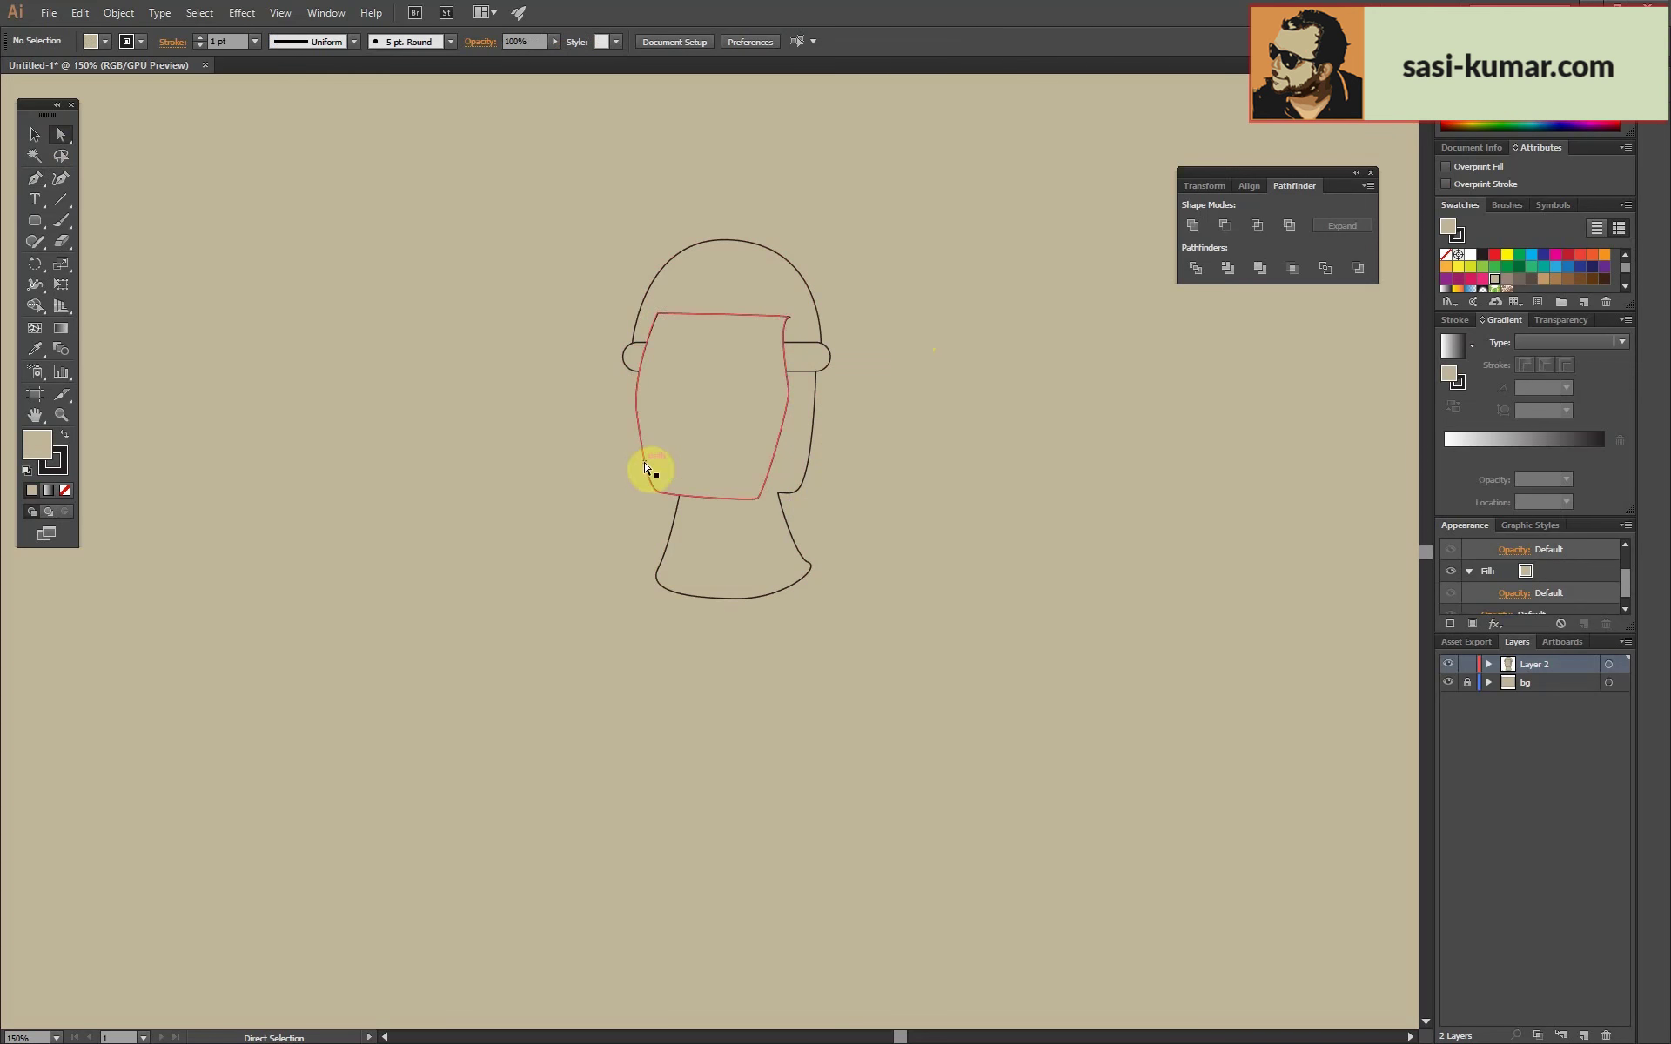
{"action": "key", "text": "v"}
{"action": "left_click", "coordinate": [843, 364]}
Bring the hat band in front of the face via Arrange.
{"action": "left_click", "coordinate": [818, 317], "text": "shift"}
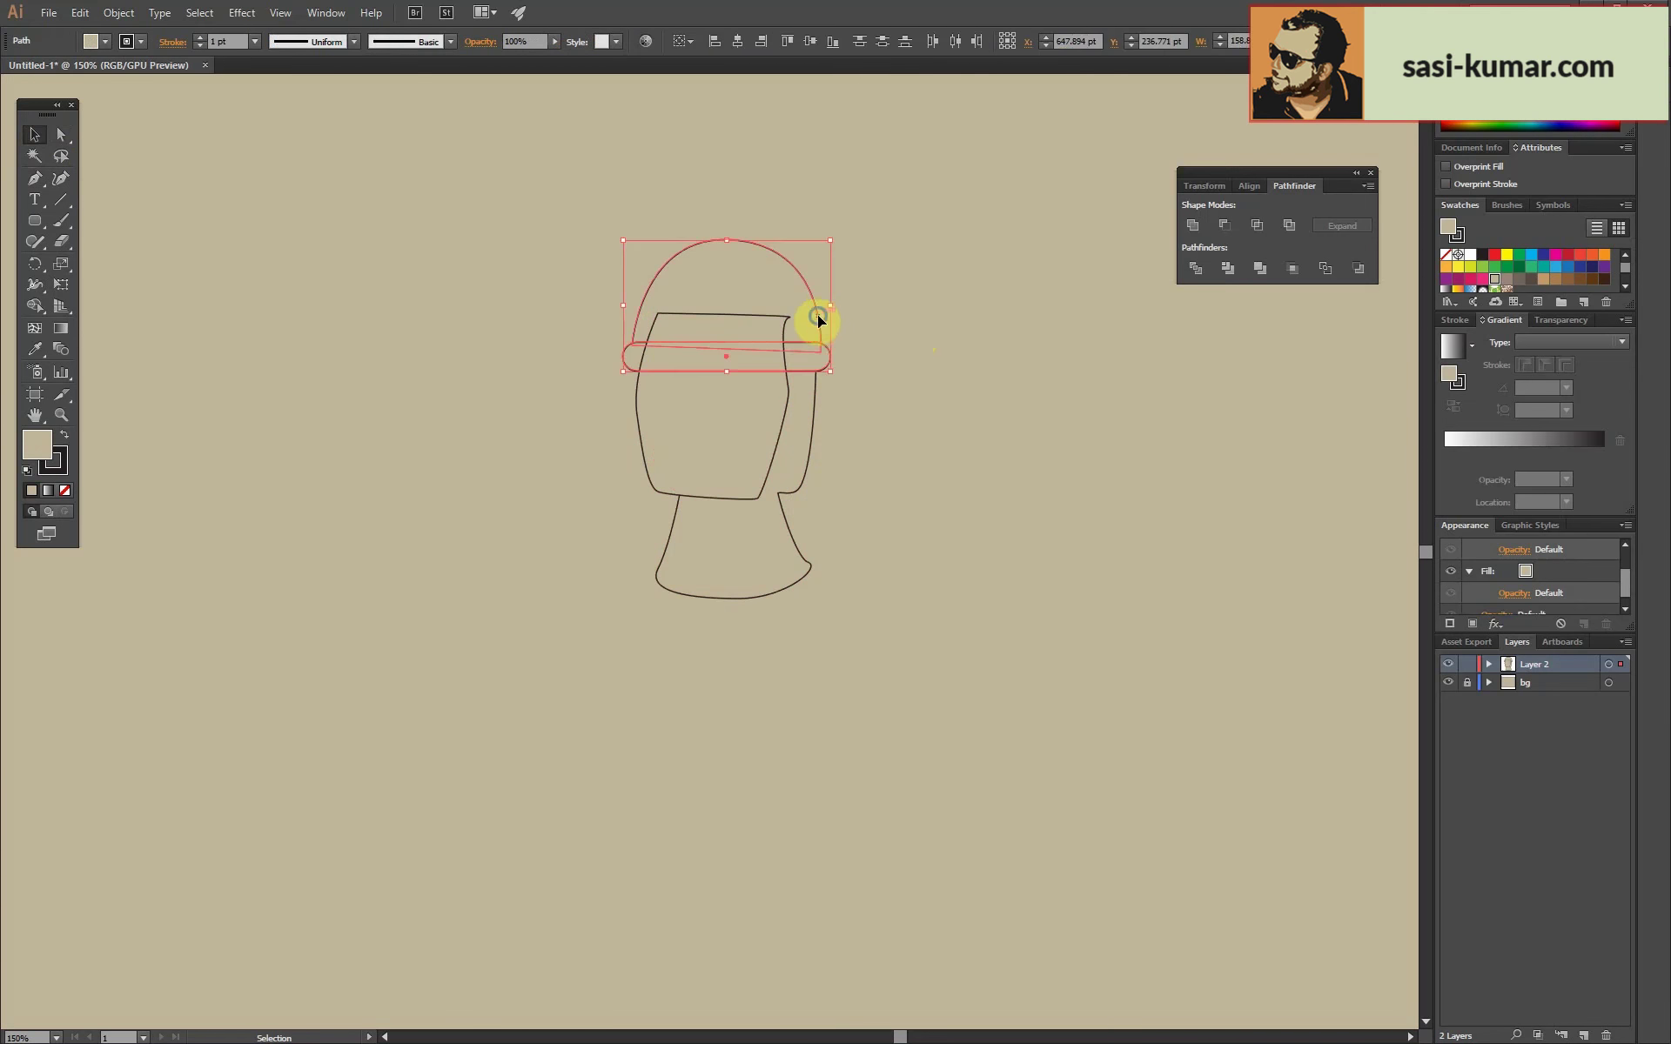
{"action": "right_click", "coordinate": [819, 316]}
{"action": "left_click", "coordinate": [1036, 539]}
{"action": "left_click", "coordinate": [1021, 423]}
Fill the hat dome yellow and sample the same yellow onto the band.
{"action": "left_click", "coordinate": [815, 300]}
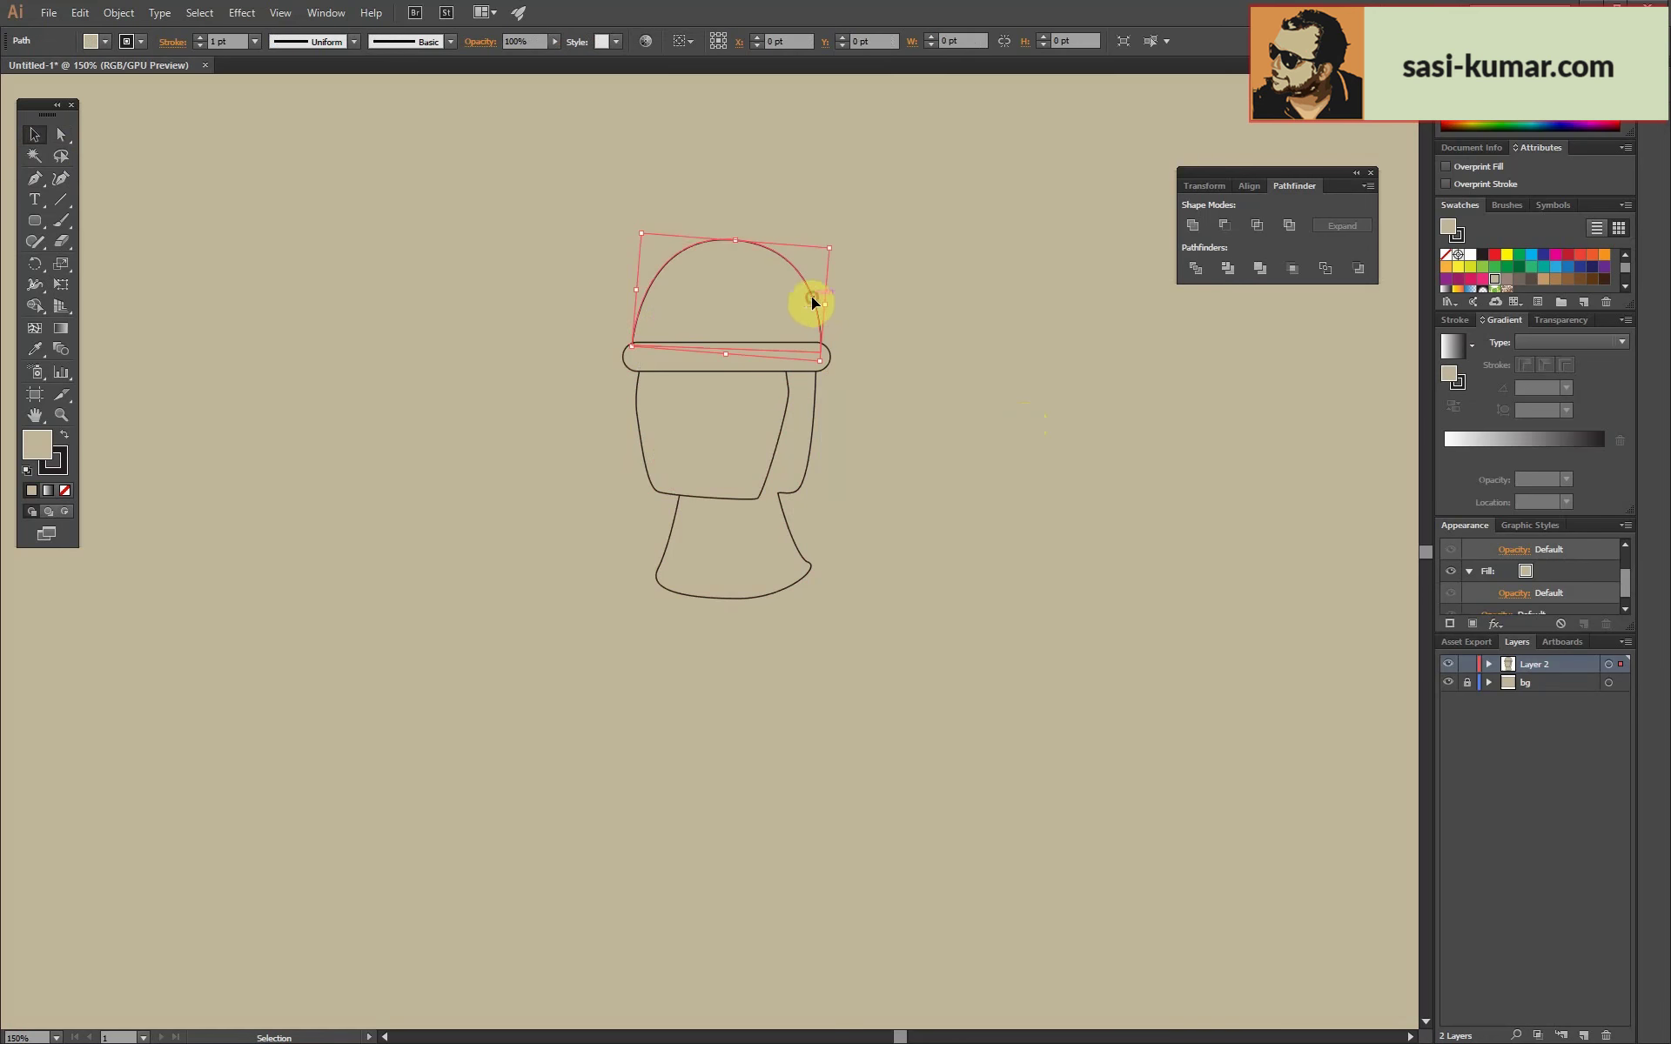
{"action": "left_click", "coordinate": [1458, 266]}
{"action": "left_click", "coordinate": [775, 368]}
{"action": "left_click", "coordinate": [783, 243]}
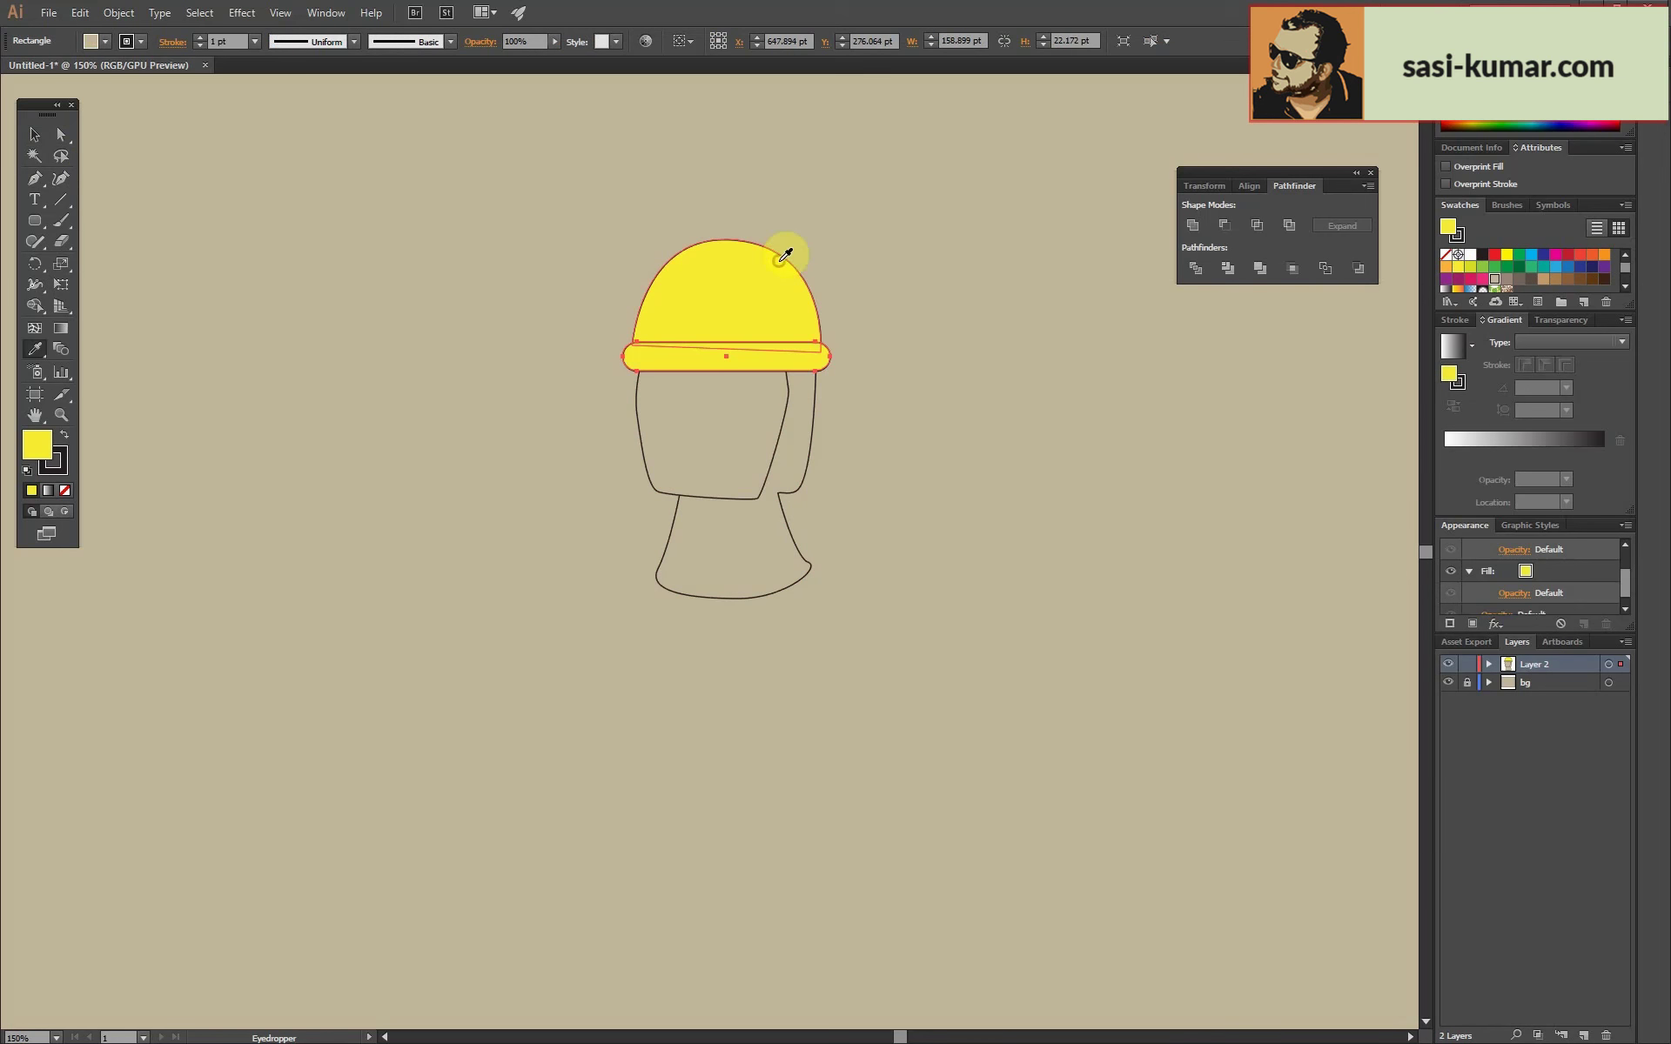
{"action": "left_click", "coordinate": [918, 416]}
{"action": "left_click", "coordinate": [785, 301]}
{"action": "left_click", "coordinate": [331, 428]}
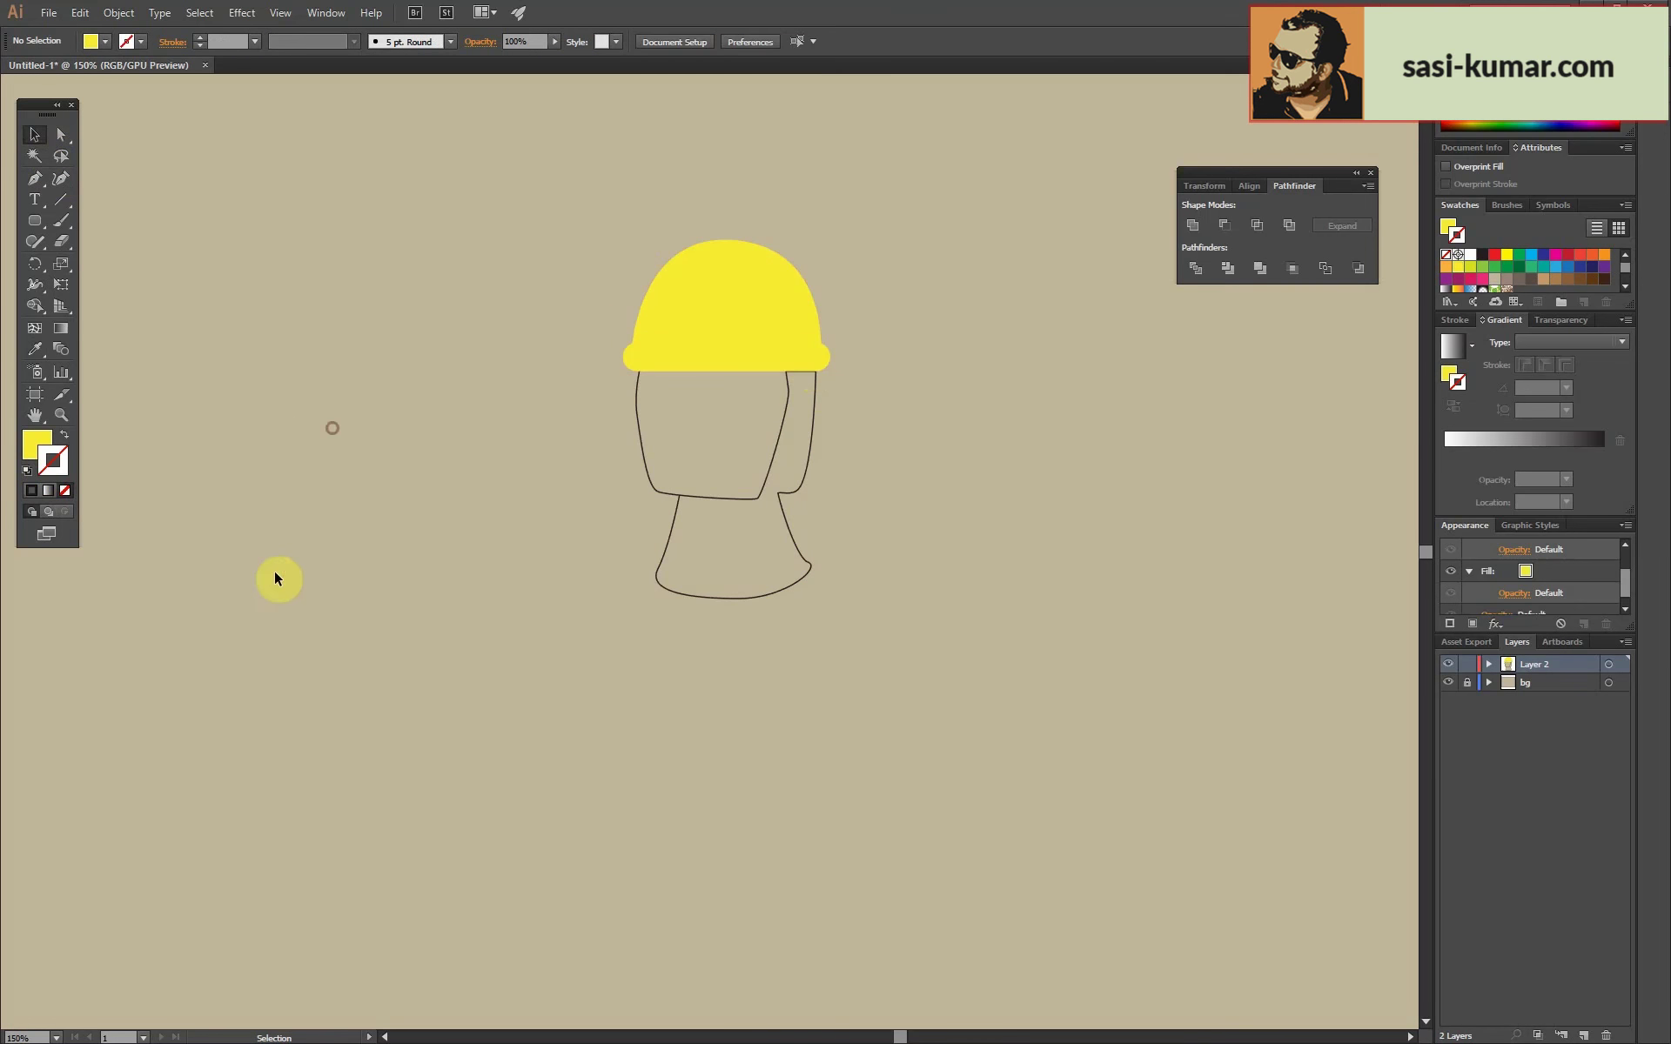
Fill the hair shape near-black.
{"action": "left_click", "coordinate": [743, 494]}
{"action": "key", "text": "i"}
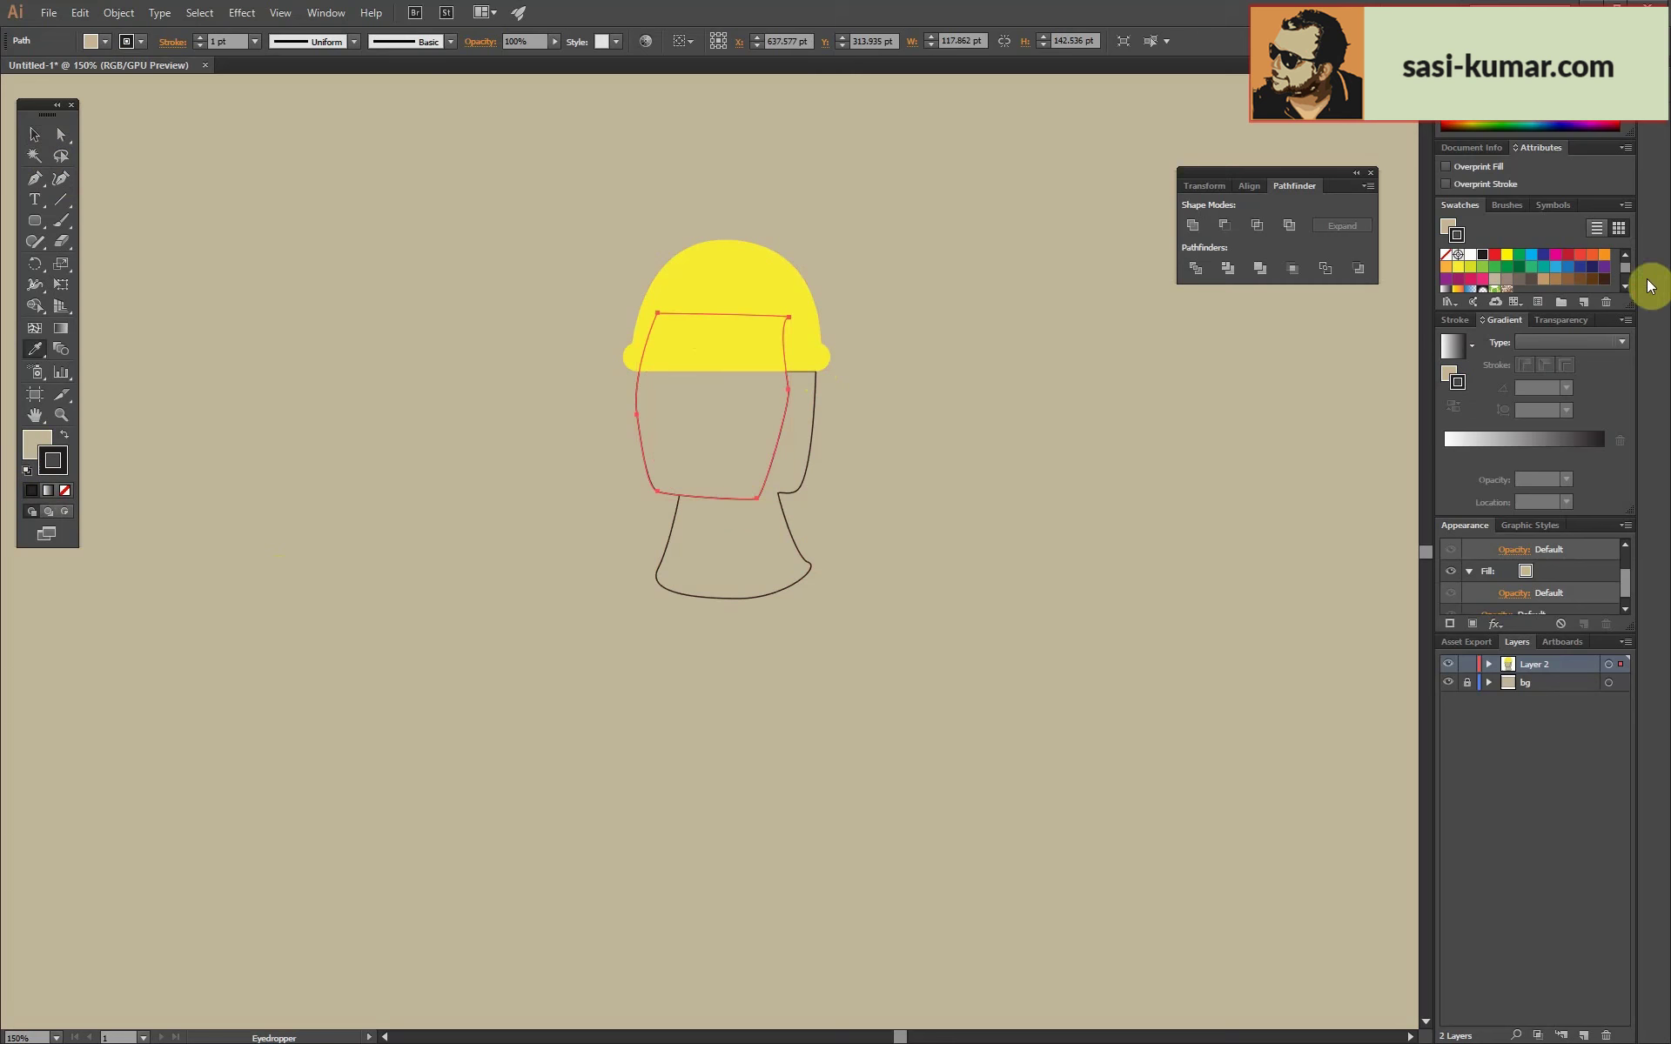
{"action": "left_click", "coordinate": [1624, 285]}
{"action": "left_click", "coordinate": [61, 433]}
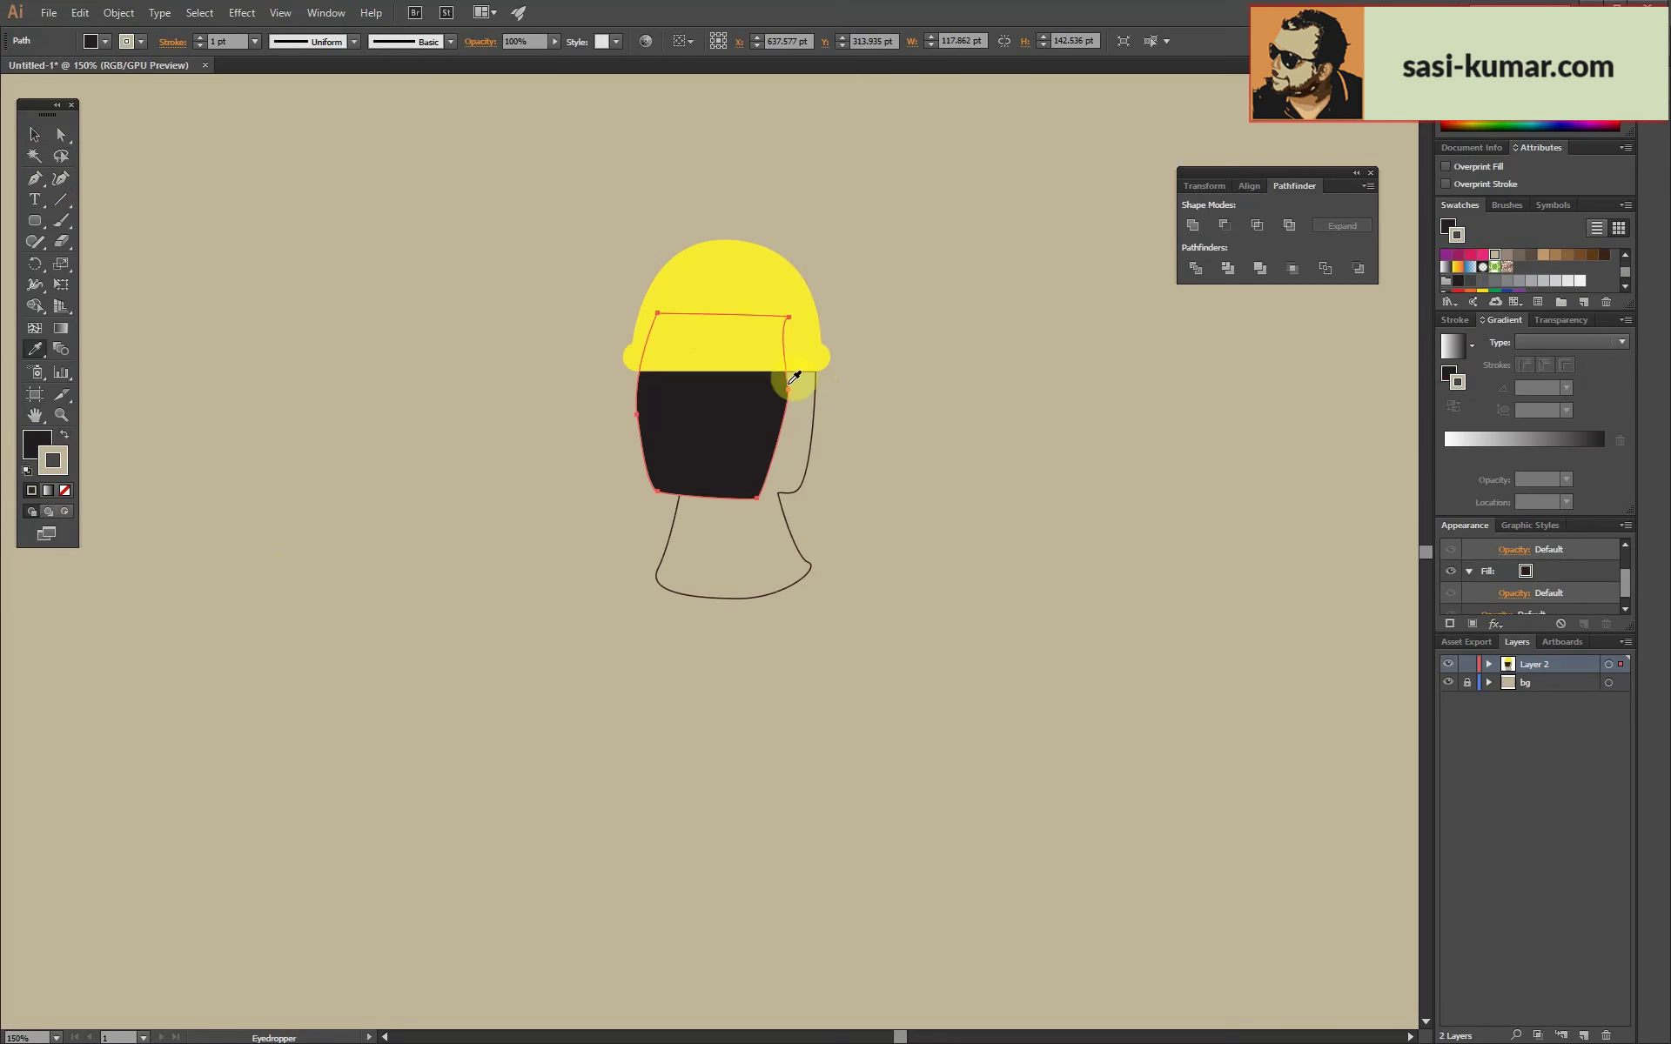
{"action": "key", "text": "v"}
{"action": "left_click", "coordinate": [578, 511]}
Fill the face and neck outline with a brown skin colour.
{"action": "left_click", "coordinate": [696, 530]}
{"action": "left_click_drag", "start_coordinate": [1630, 305], "coordinate": [1631, 452]}
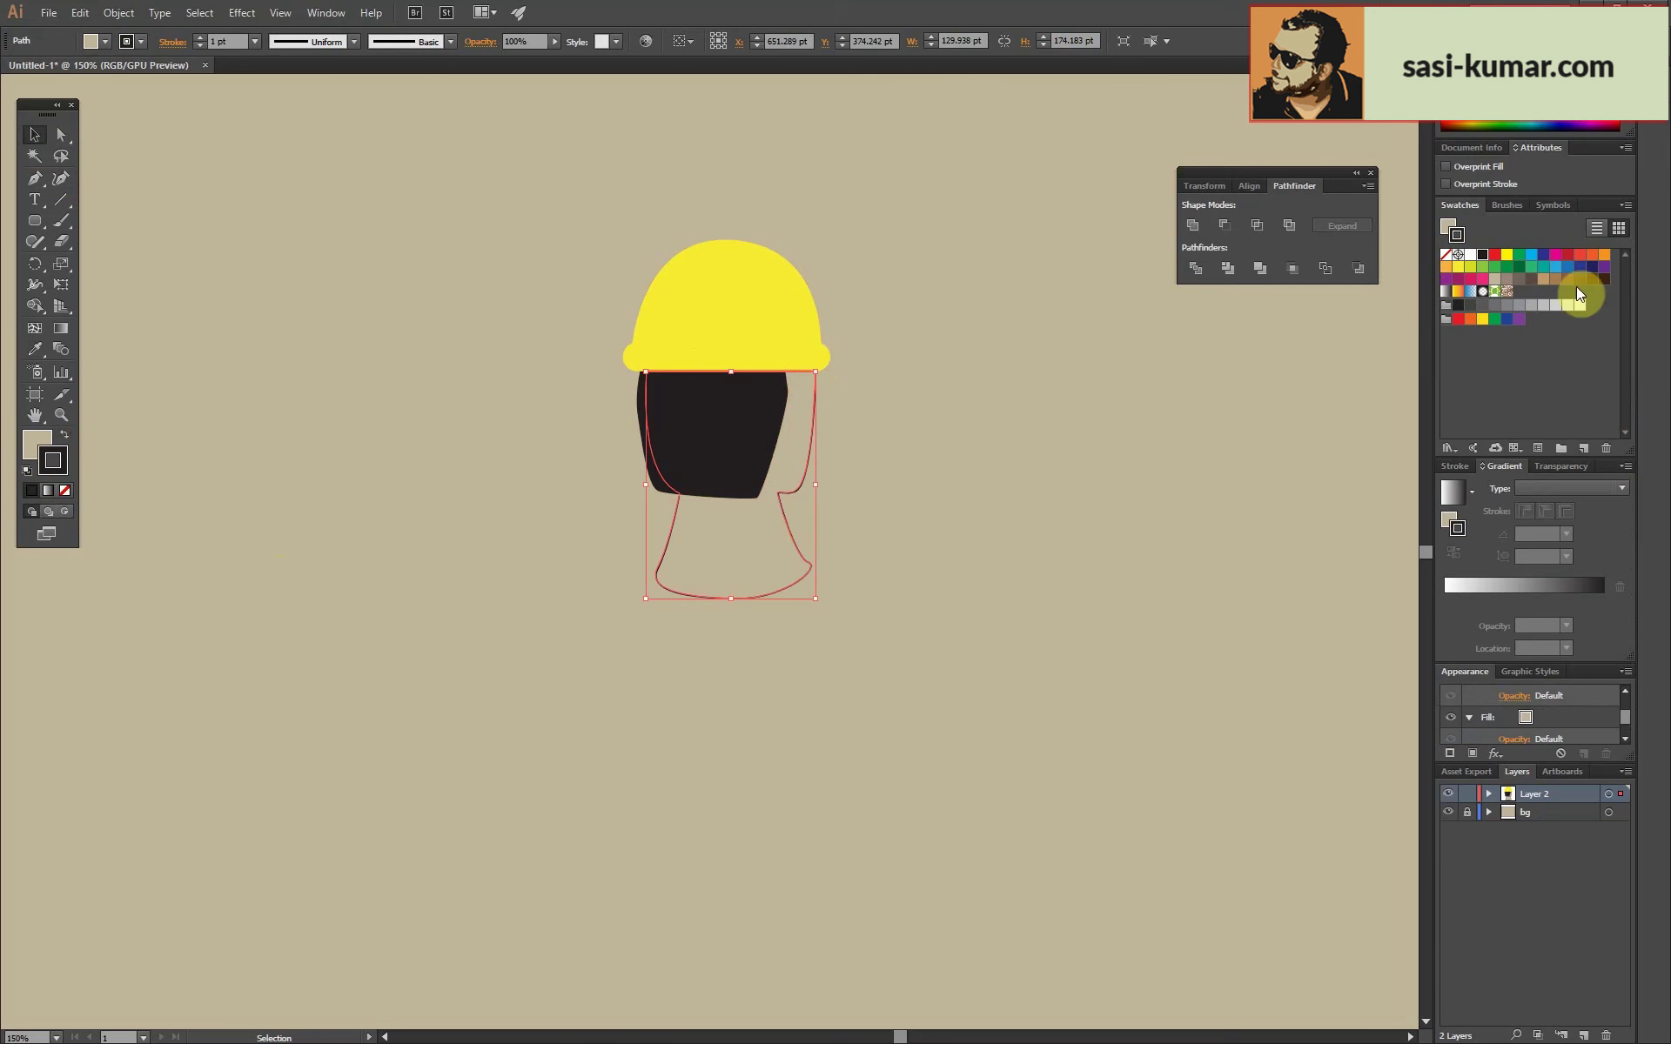
{"action": "left_click", "coordinate": [1544, 281]}
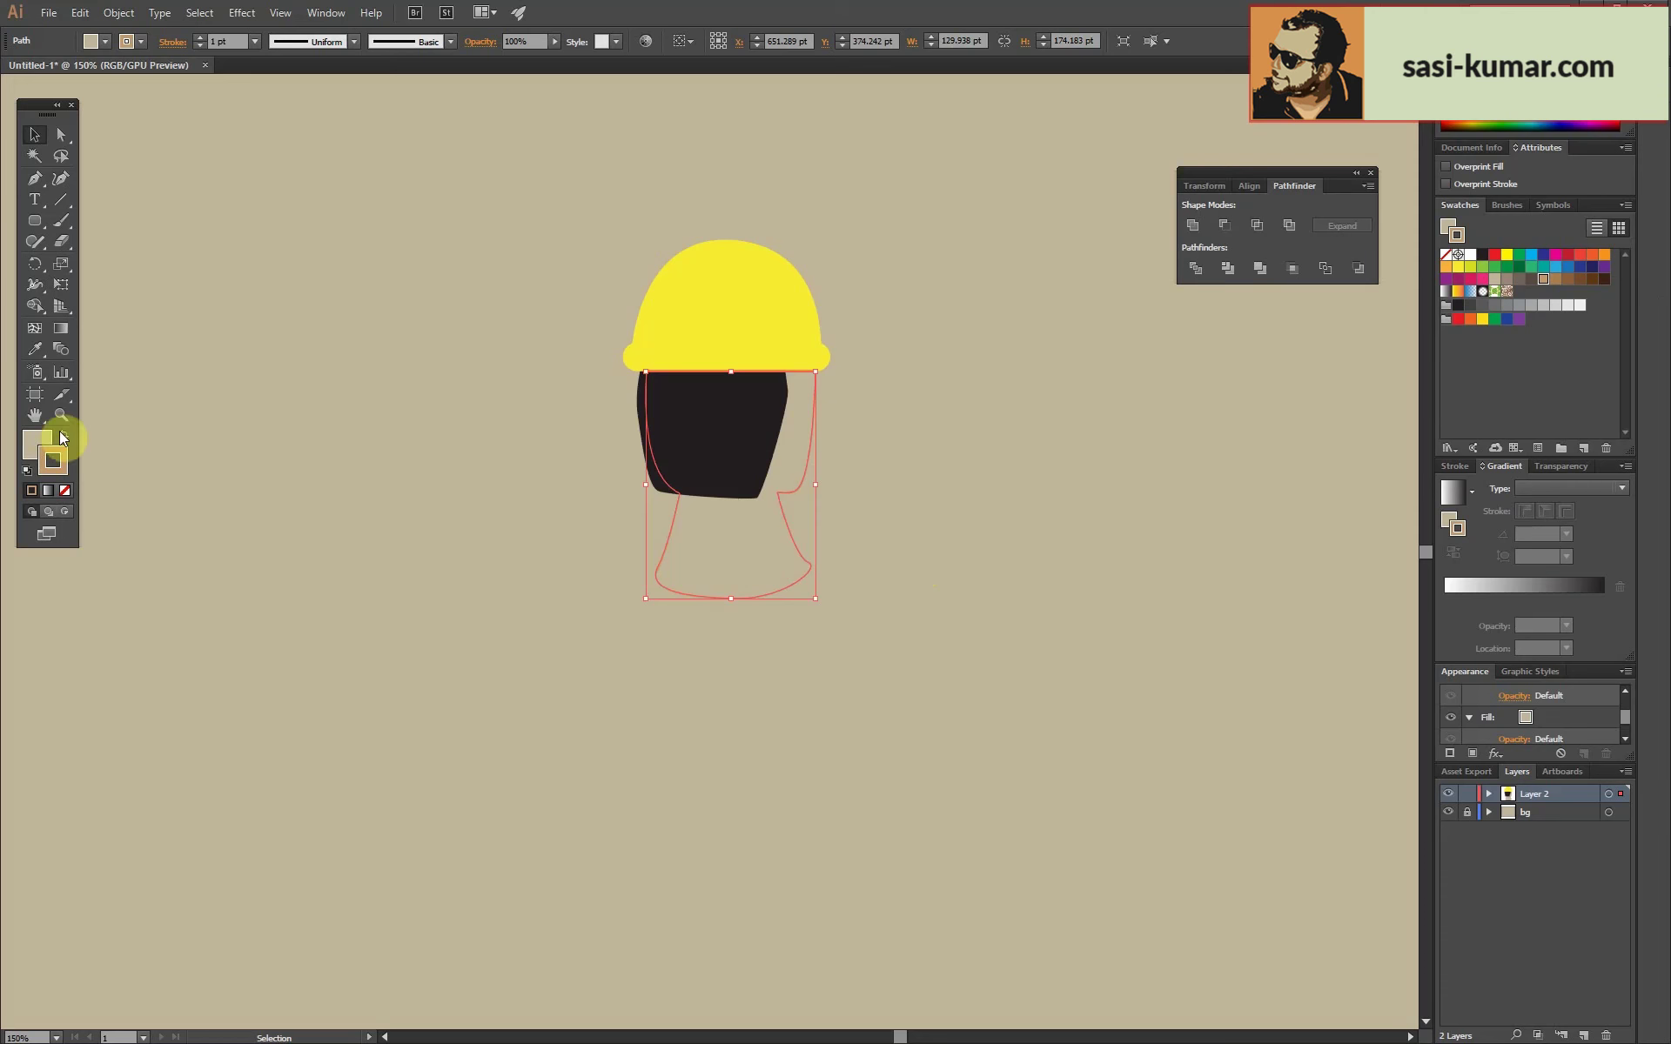
{"action": "left_click", "coordinate": [63, 435]}
{"action": "left_click", "coordinate": [1020, 678]}
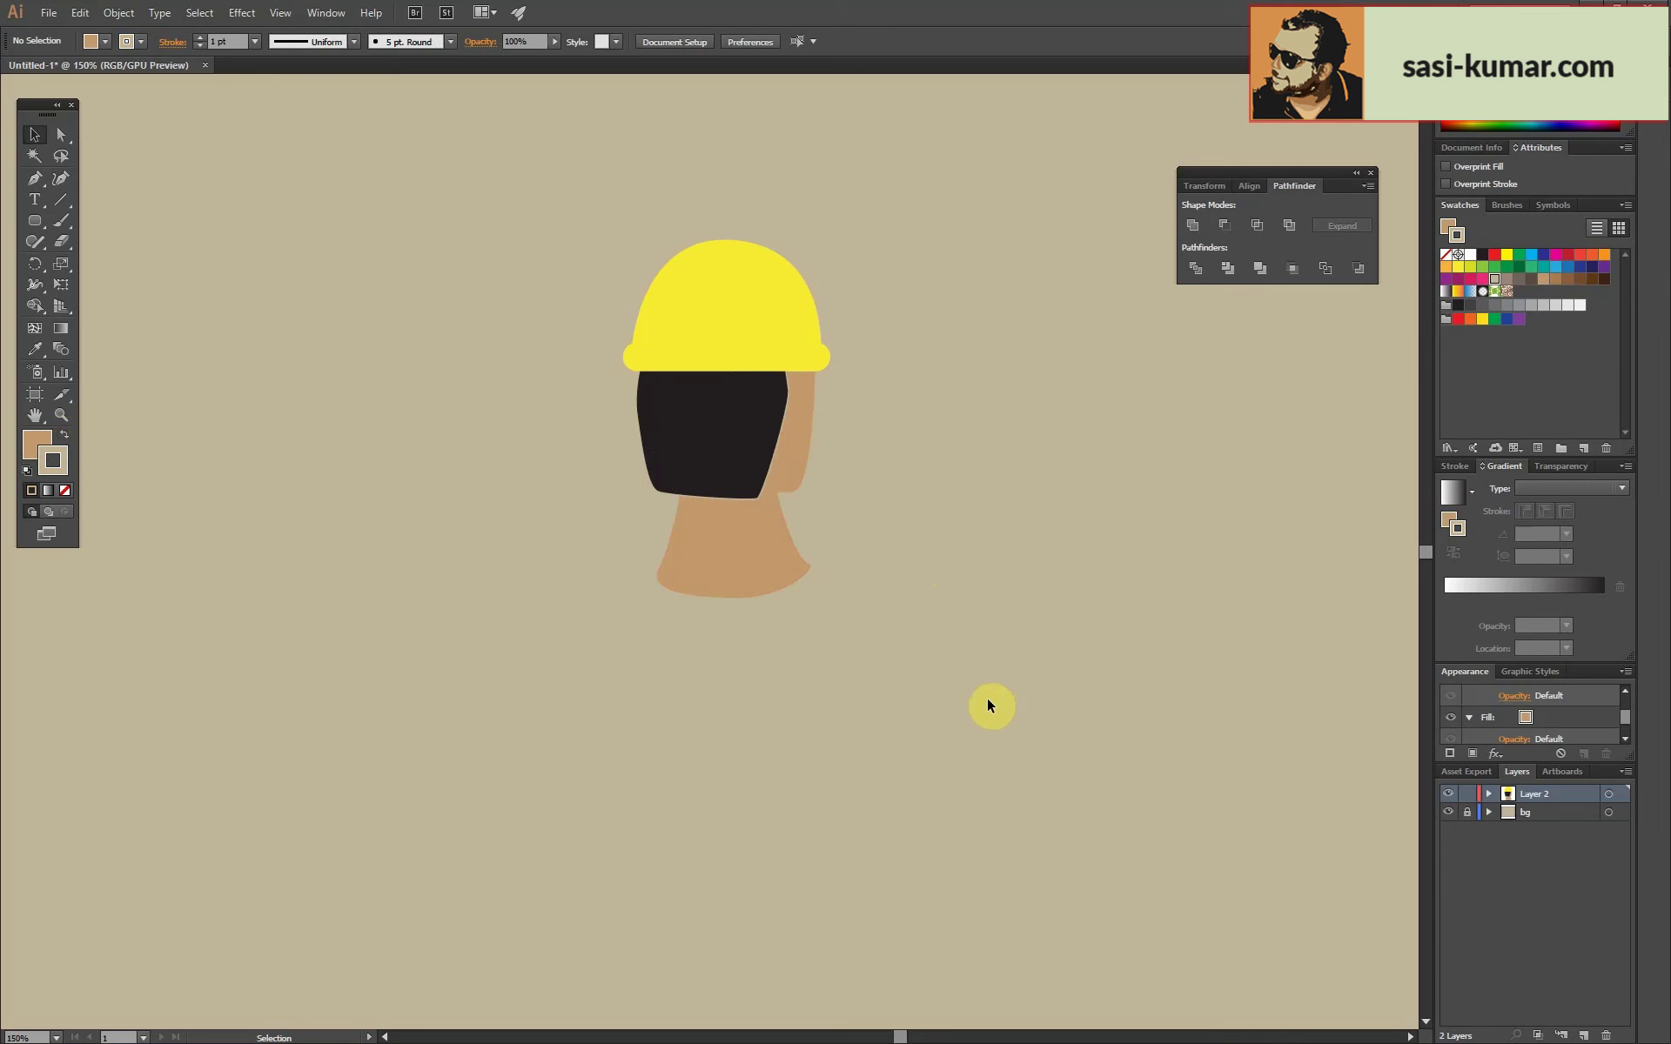
Pen-draw a shirt with outstretched sleeves below the neck and fill it teal.
{"action": "left_click", "coordinate": [659, 555]}
{"action": "left_click", "coordinate": [803, 545]}
{"action": "left_click", "coordinate": [985, 598]}
{"action": "key", "text": "ctrl+minus"}
{"action": "key", "text": "ctrl+minus"}
{"action": "left_click", "coordinate": [778, 616]}
{"action": "left_click", "coordinate": [777, 708]}
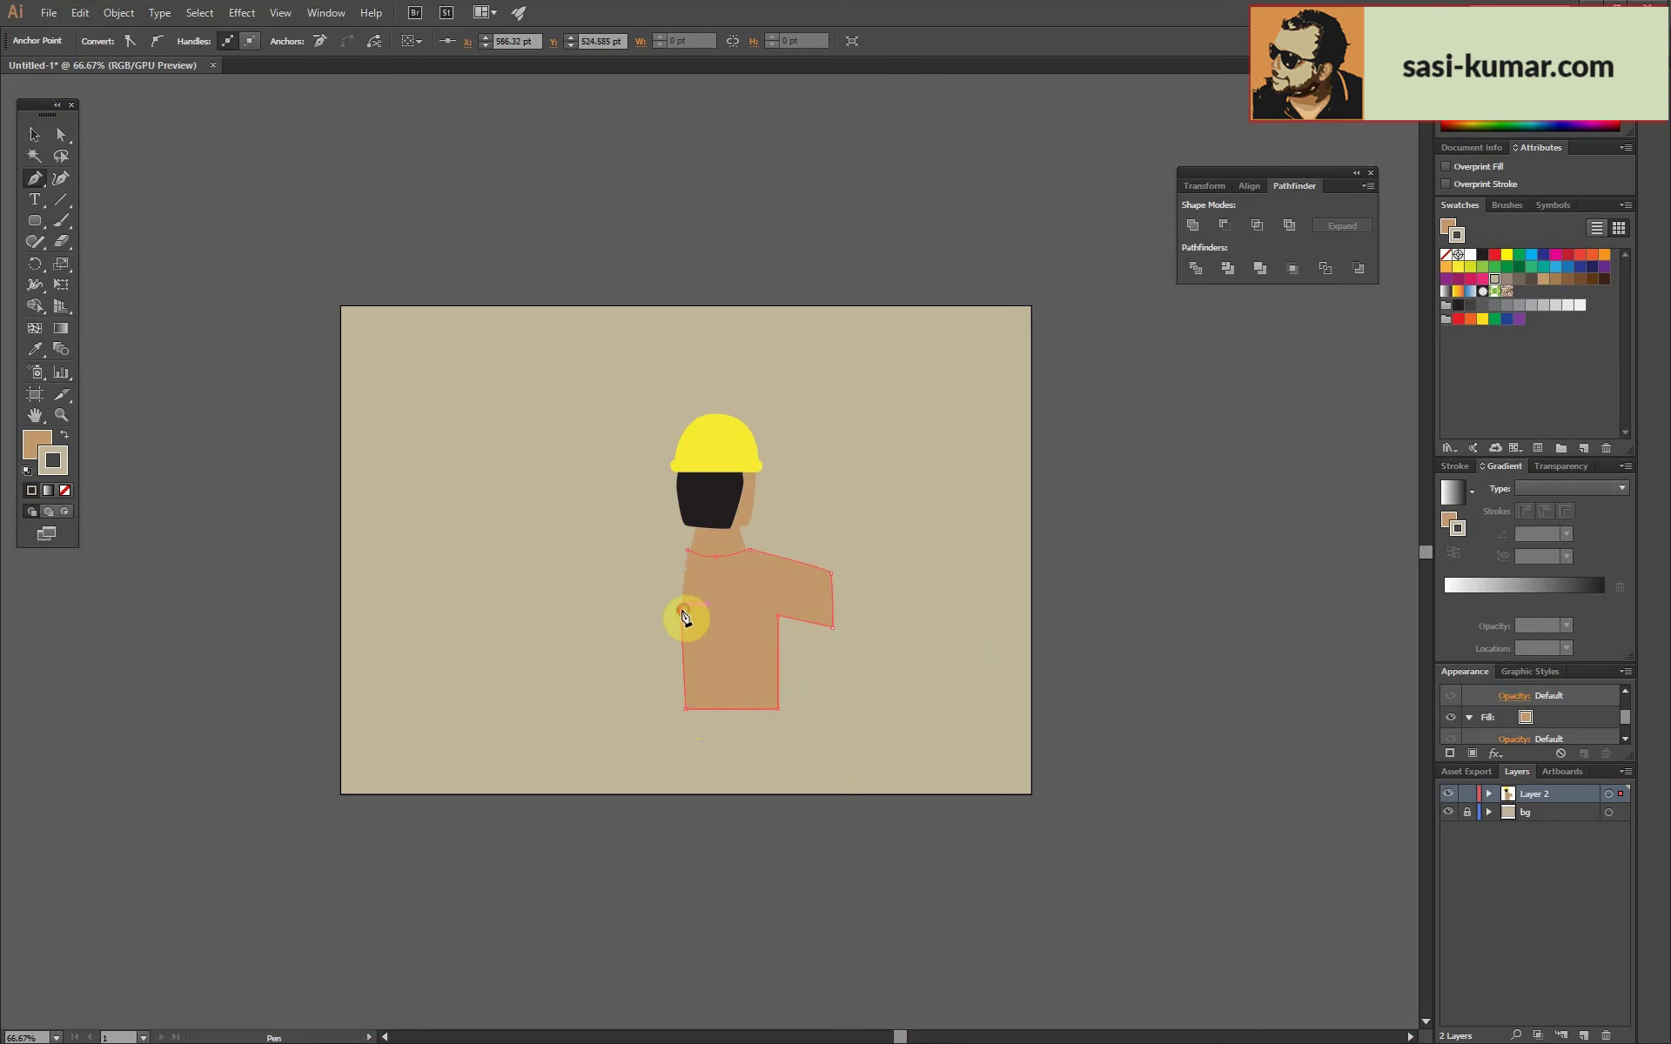
{"action": "left_click", "coordinate": [622, 600]}
{"action": "left_click", "coordinate": [621, 553]}
{"action": "left_click", "coordinate": [687, 550]}
{"action": "left_click", "coordinate": [1532, 266]}
{"action": "left_click", "coordinate": [905, 517]}
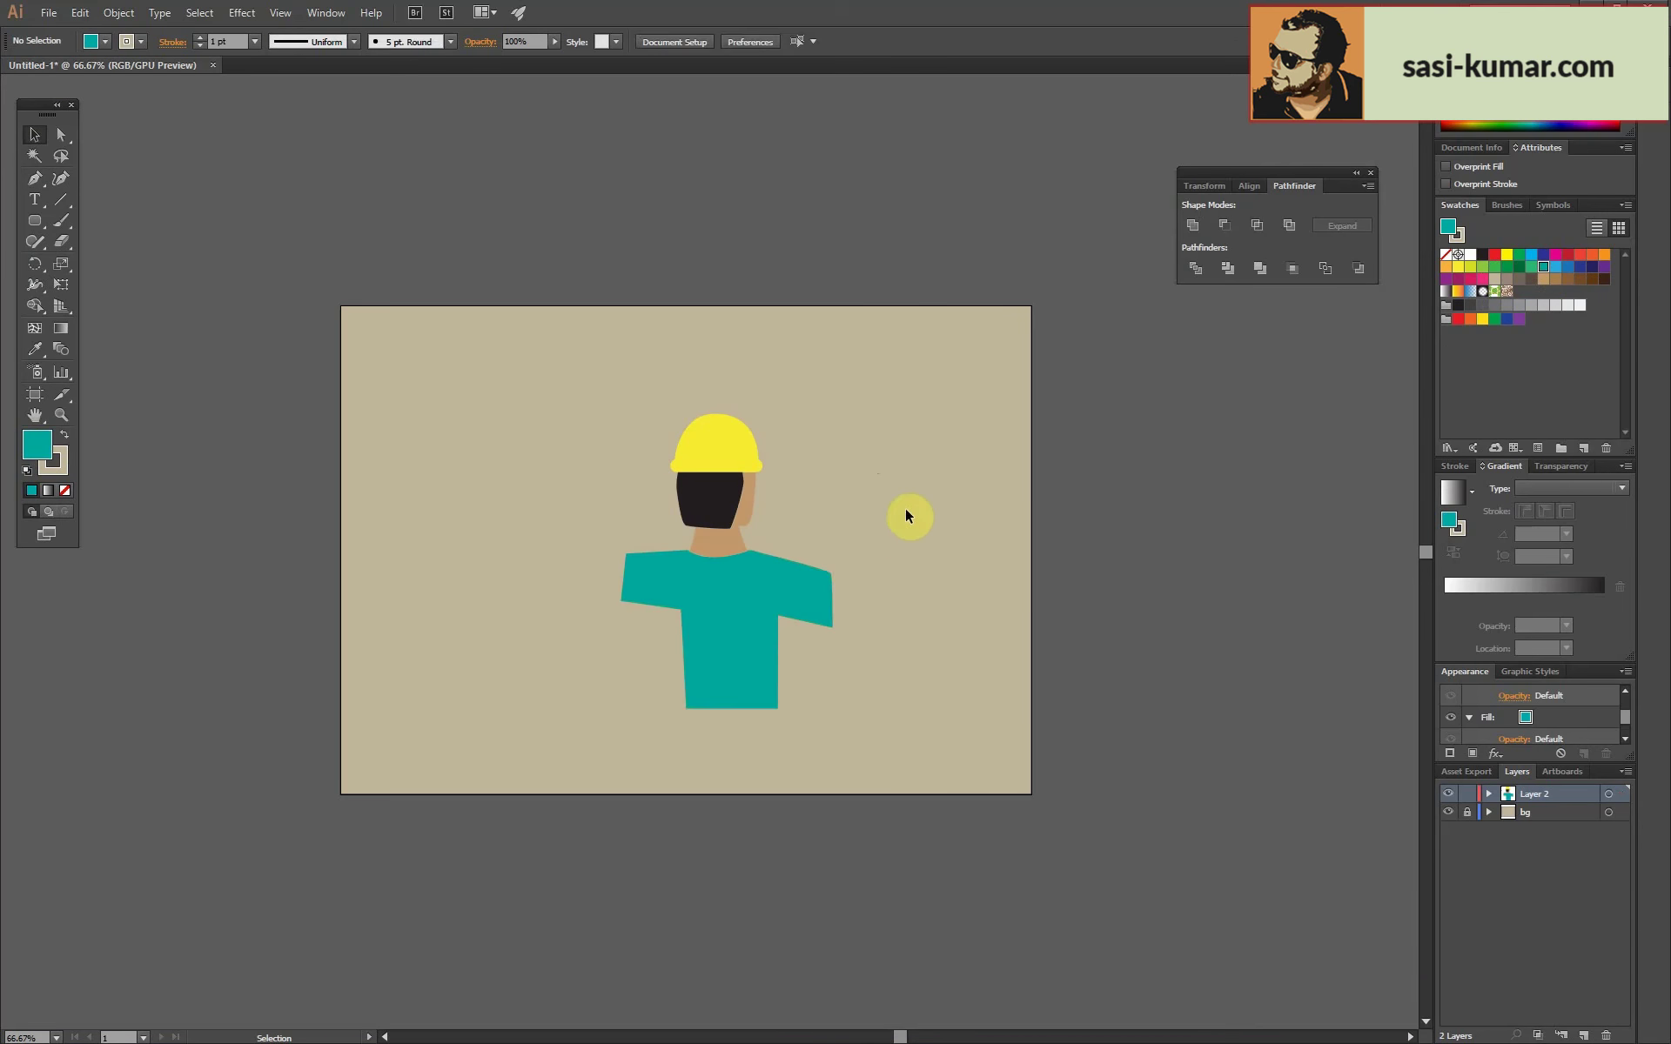
Select all the artwork and shrink the whole figure slightly.
{"action": "key", "text": "ctrl+plus"}
{"action": "key", "text": "ctrl+a"}
{"action": "mouse_move", "coordinate": [896, 344]}
{"action": "left_mouse_down"}
{"action": "mouse_move", "coordinate": [859, 430]}
{"action": "mouse_move", "coordinate": [778, 514]}
{"action": "left_mouse_up"}
Curve the shirt's underarms by adjusting its anchor points.
{"action": "key", "text": "a"}
{"action": "left_click_drag", "start_coordinate": [650, 556], "coordinate": [656, 555]}
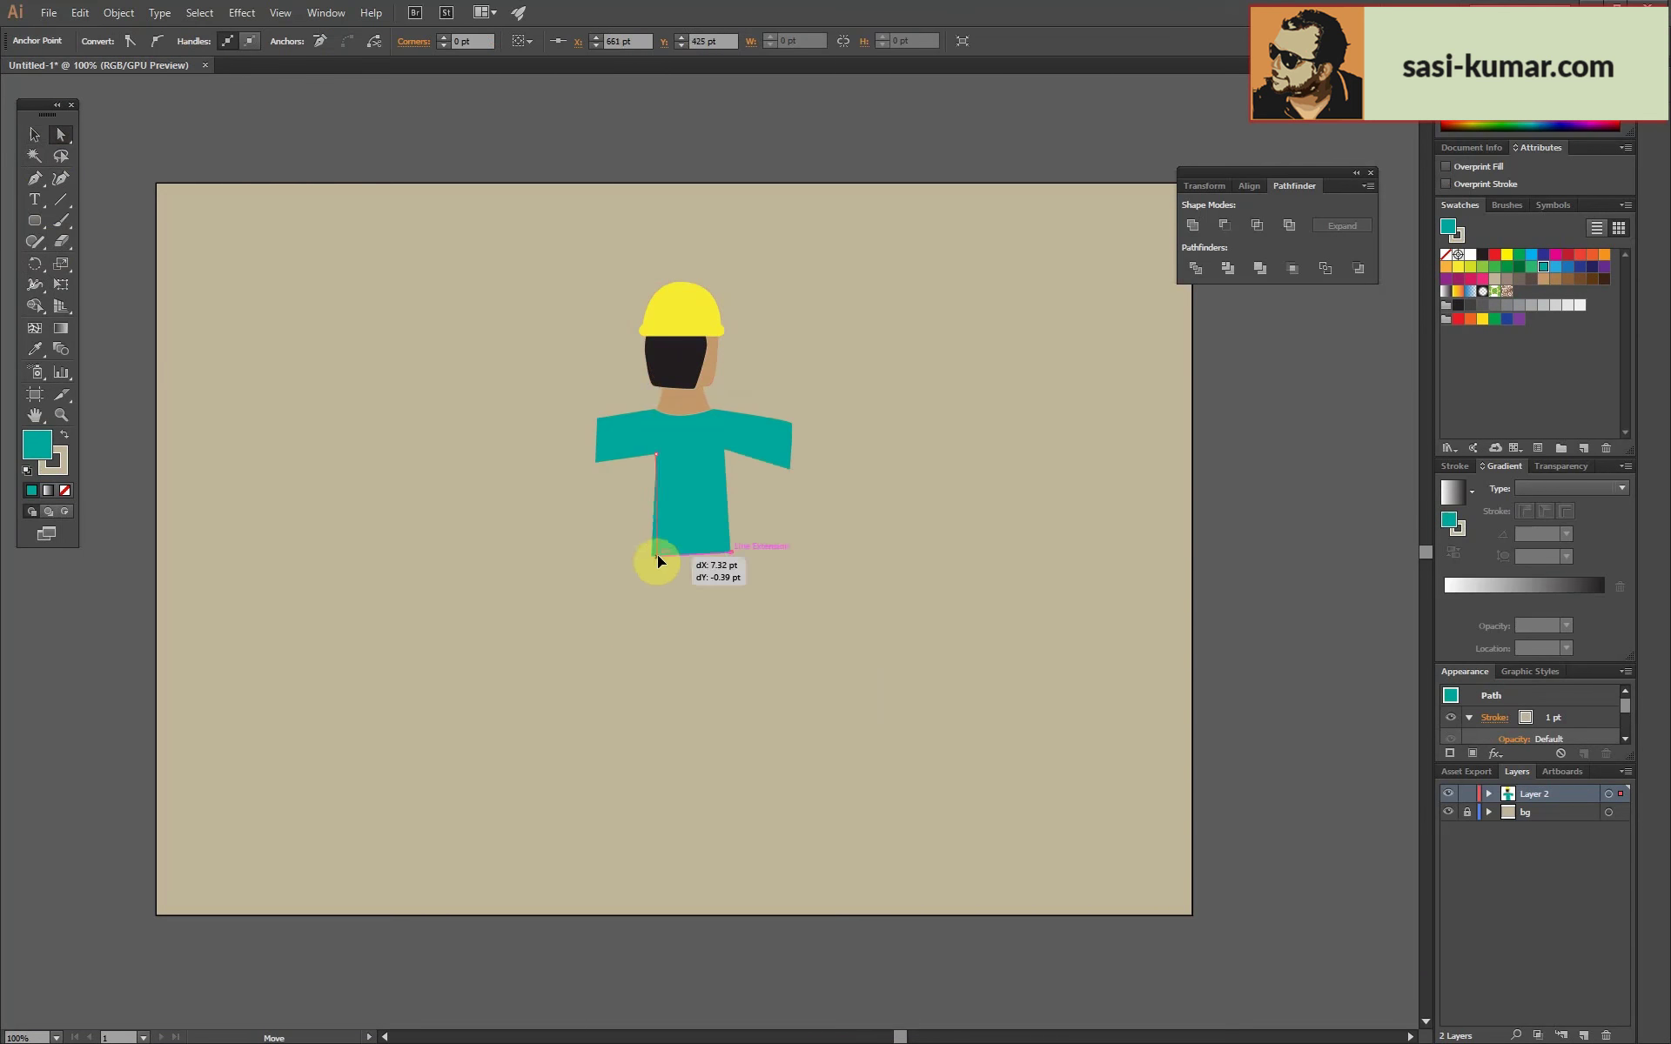
{"action": "key", "text": "ctrl+plus"}
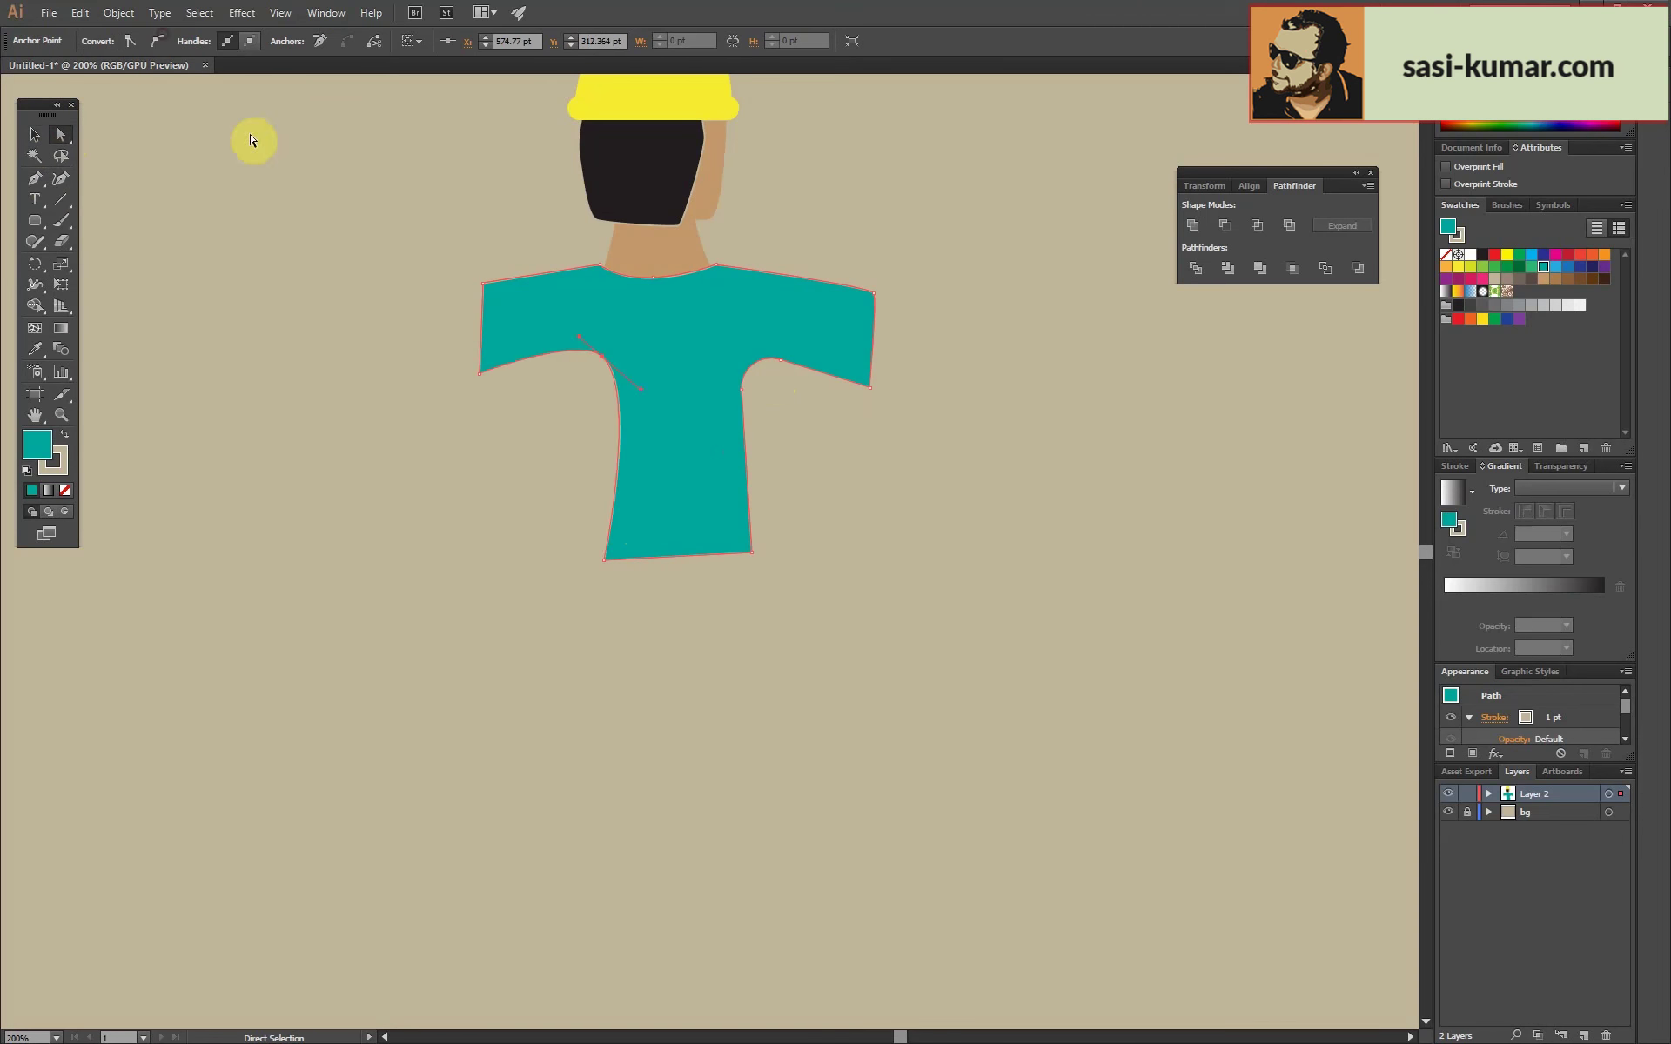
{"action": "left_click", "coordinate": [38, 183]}
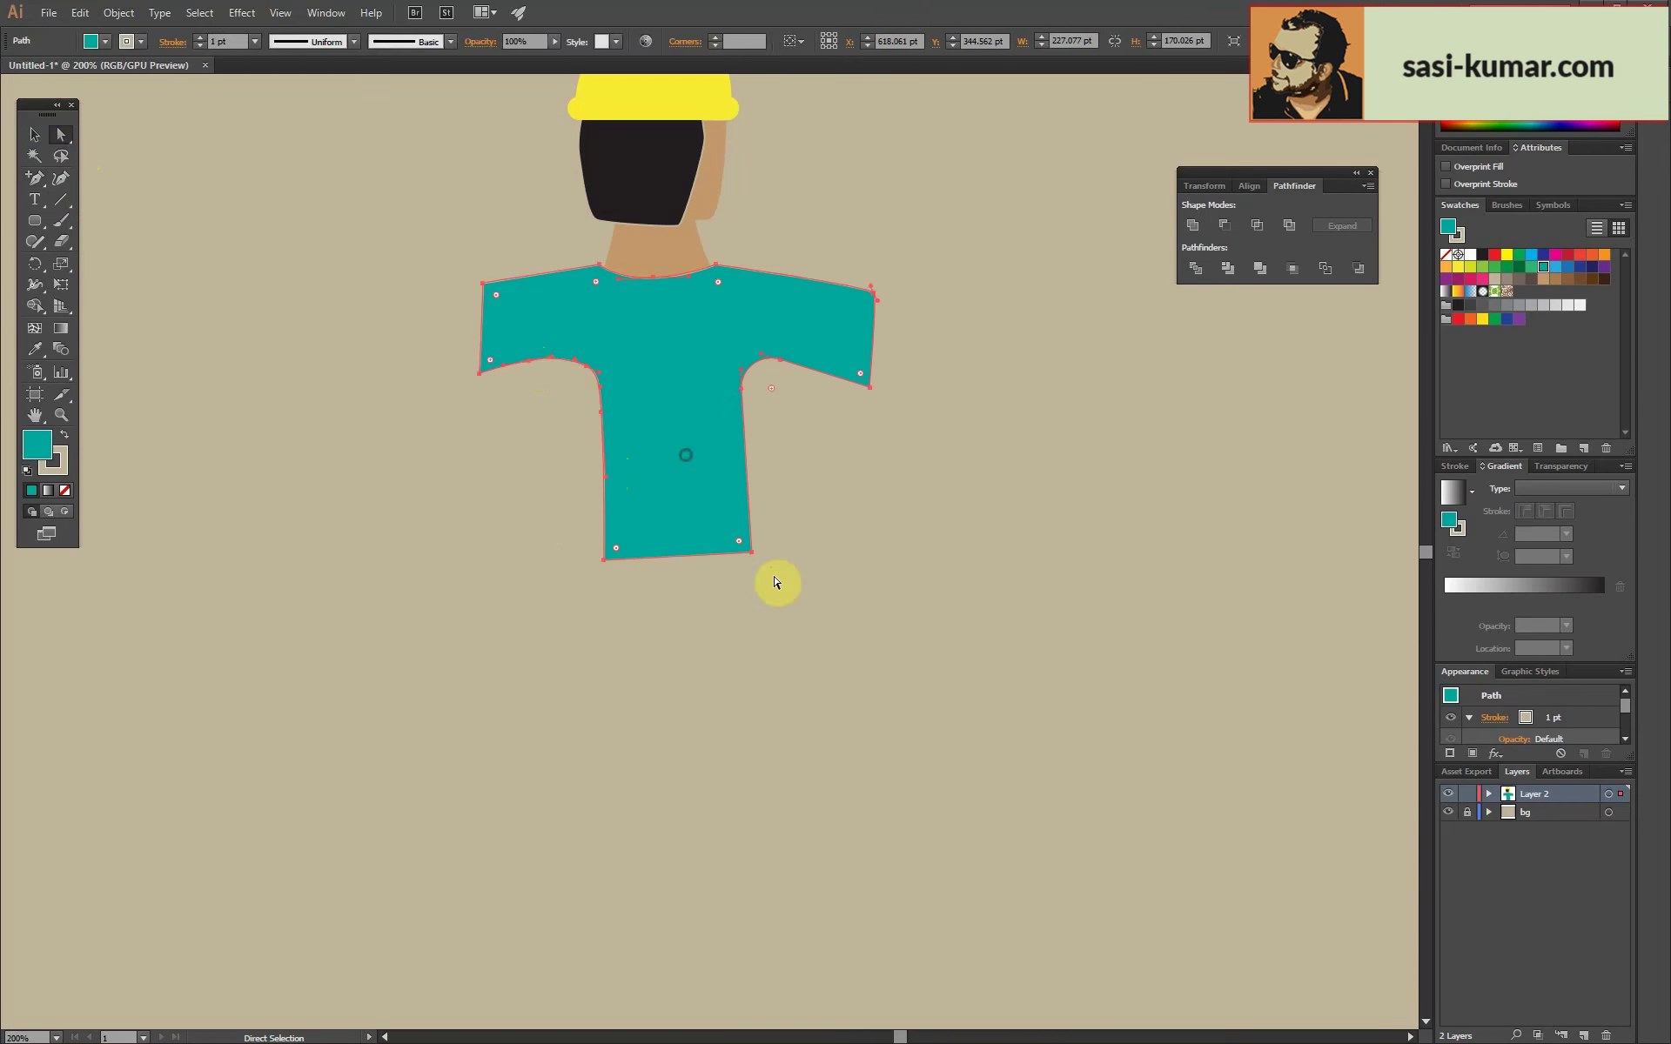
{"action": "left_click", "coordinate": [548, 455]}
Draw the overalls bib outline with two straps meeting in a V.
{"action": "left_click_drag", "start_coordinate": [34, 178], "coordinate": [96, 181]}
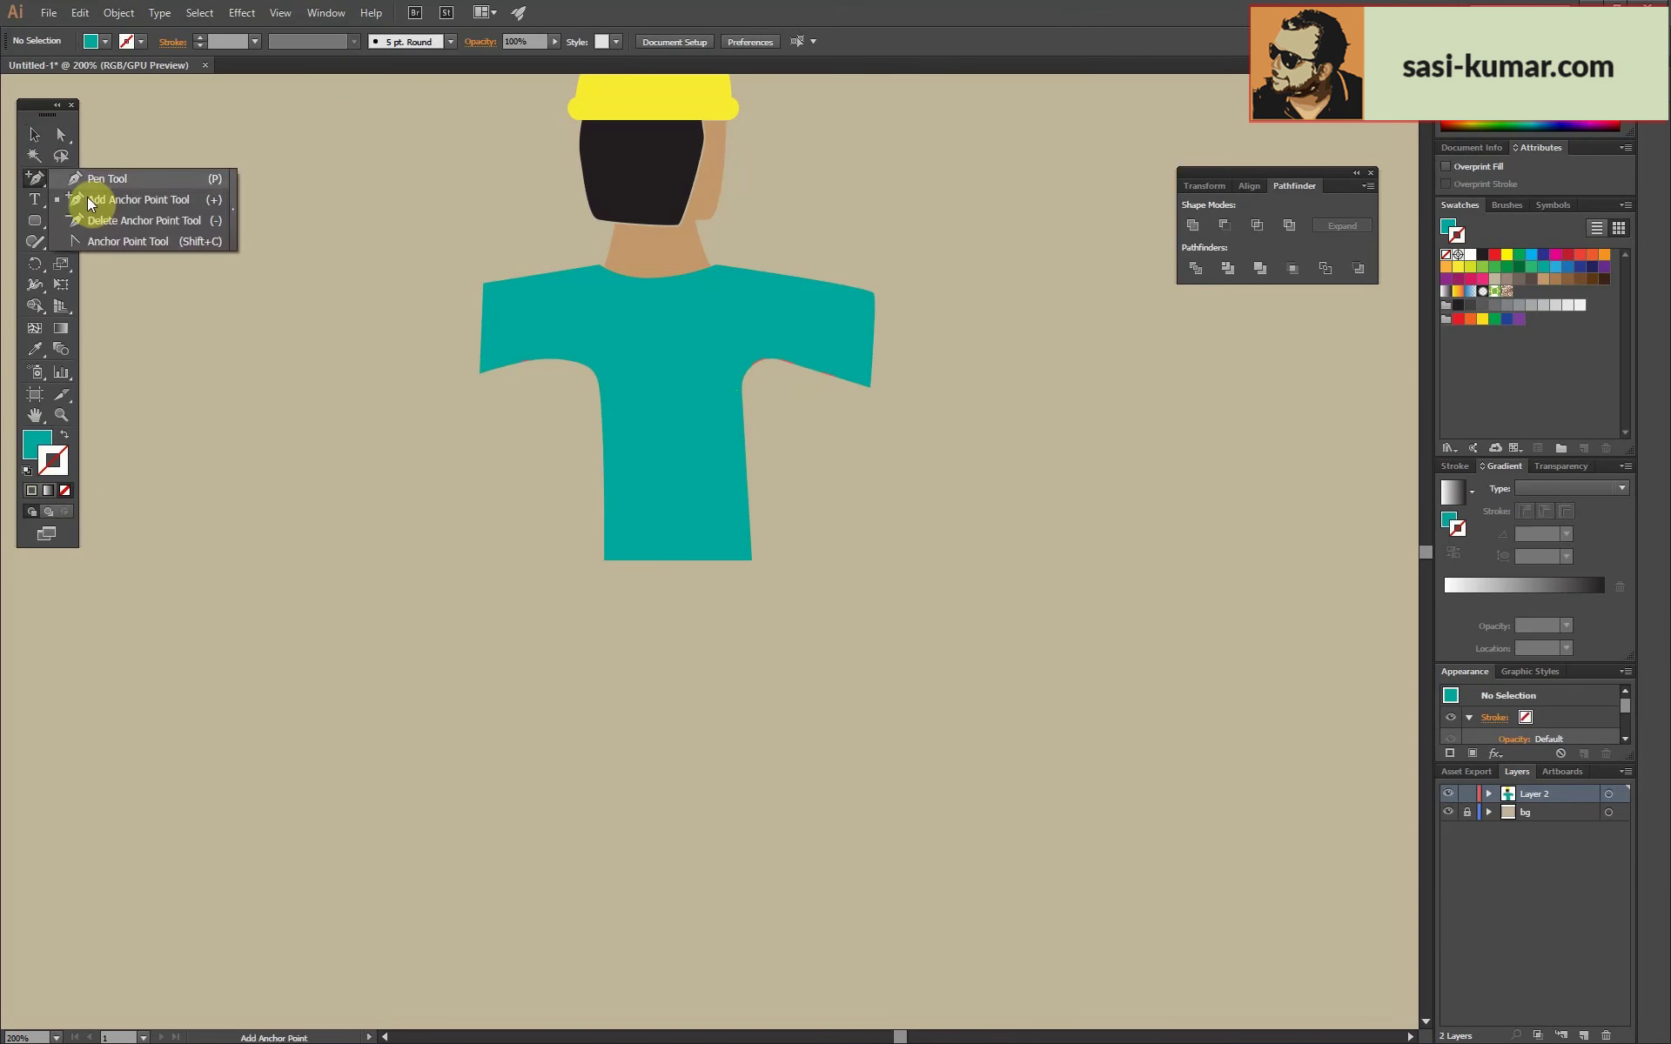
{"action": "left_click", "coordinate": [557, 264]}
{"action": "left_click_drag", "start_coordinate": [662, 359], "coordinate": [678, 359]}
{"action": "left_click", "coordinate": [731, 263]}
{"action": "left_click", "coordinate": [687, 394]}
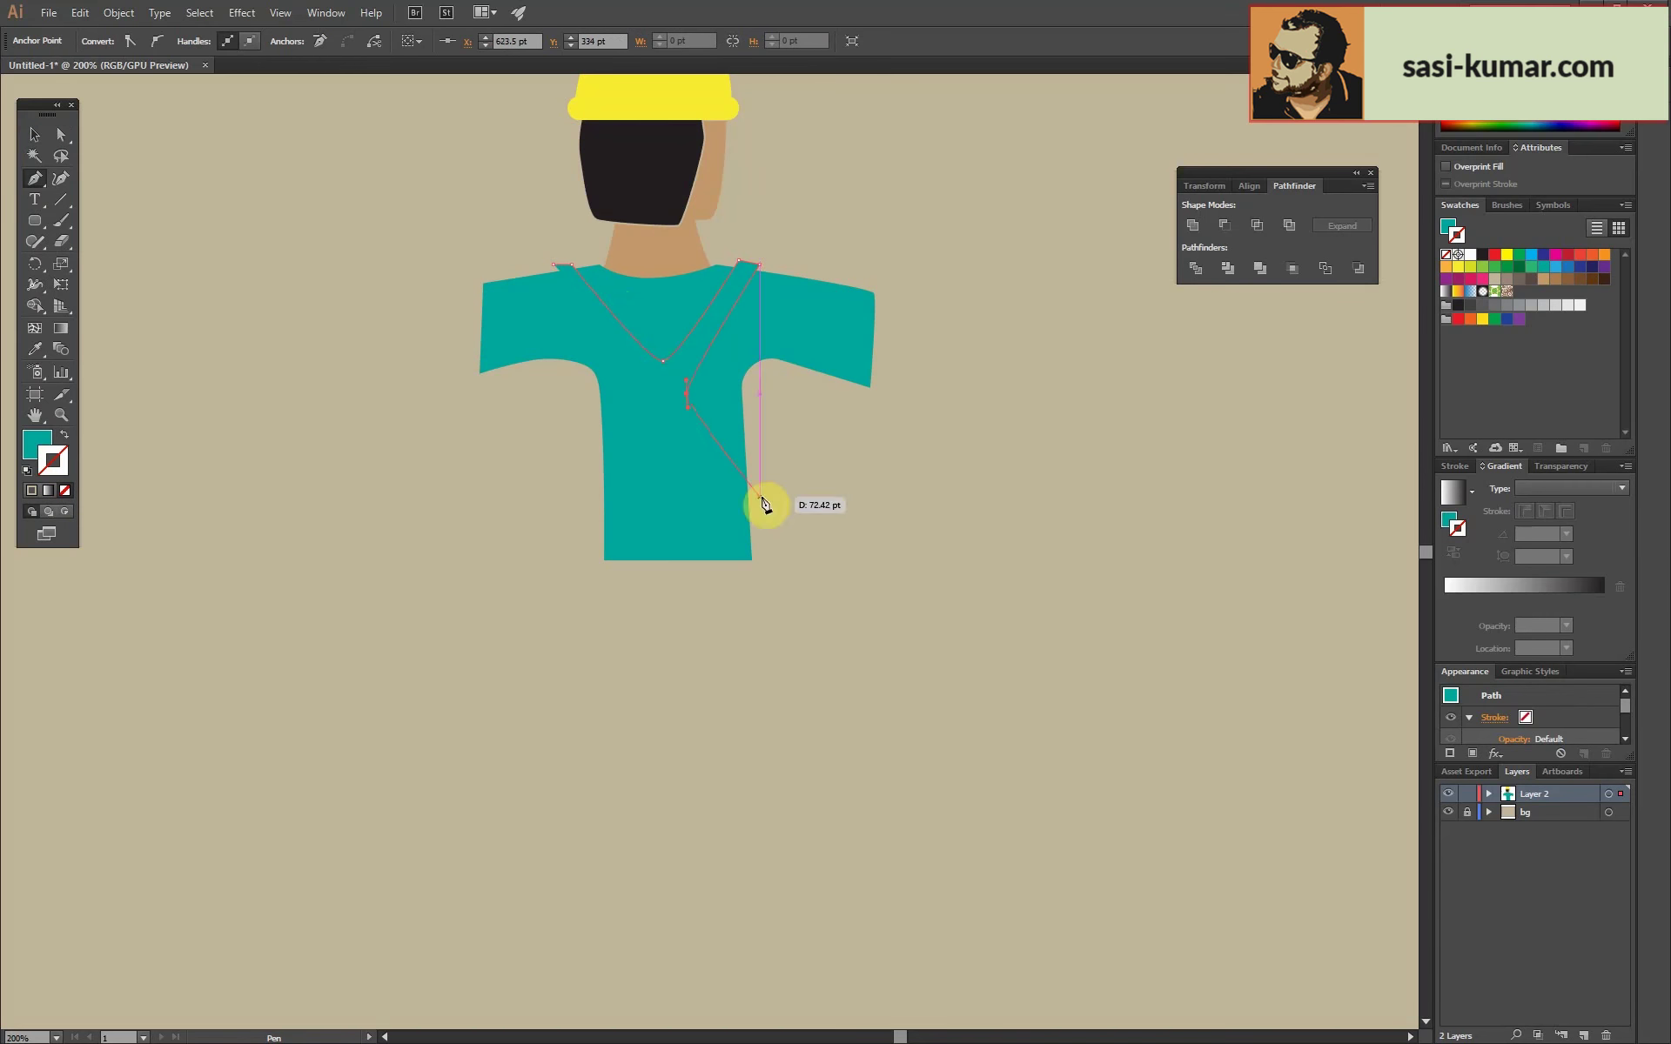
{"action": "left_click", "coordinate": [766, 497]}
{"action": "left_click", "coordinate": [777, 690]}
{"action": "left_click", "coordinate": [568, 693]}
{"action": "left_click", "coordinate": [575, 501]}
{"action": "left_click", "coordinate": [645, 399]}
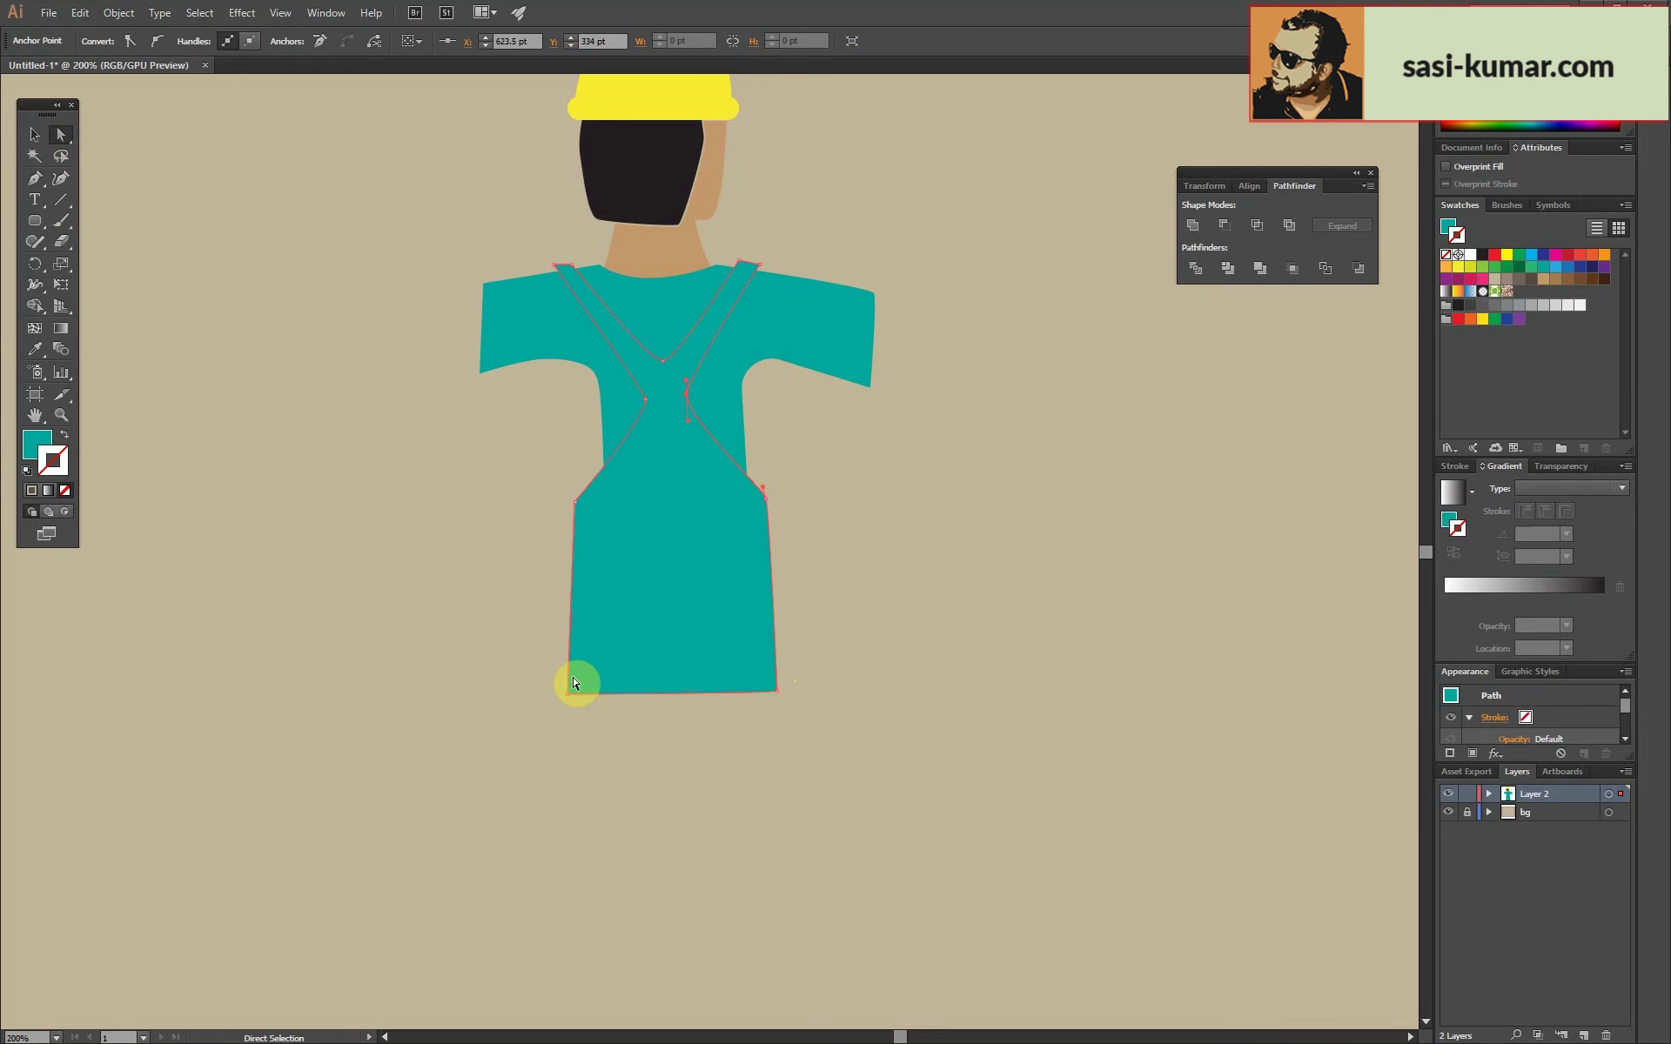
Fill the overalls shape with white.
{"action": "left_click", "coordinate": [35, 134]}
{"action": "double_click", "coordinate": [37, 444]}
{"action": "key", "text": "Return"}
{"action": "key", "text": "ctrl+plus"}
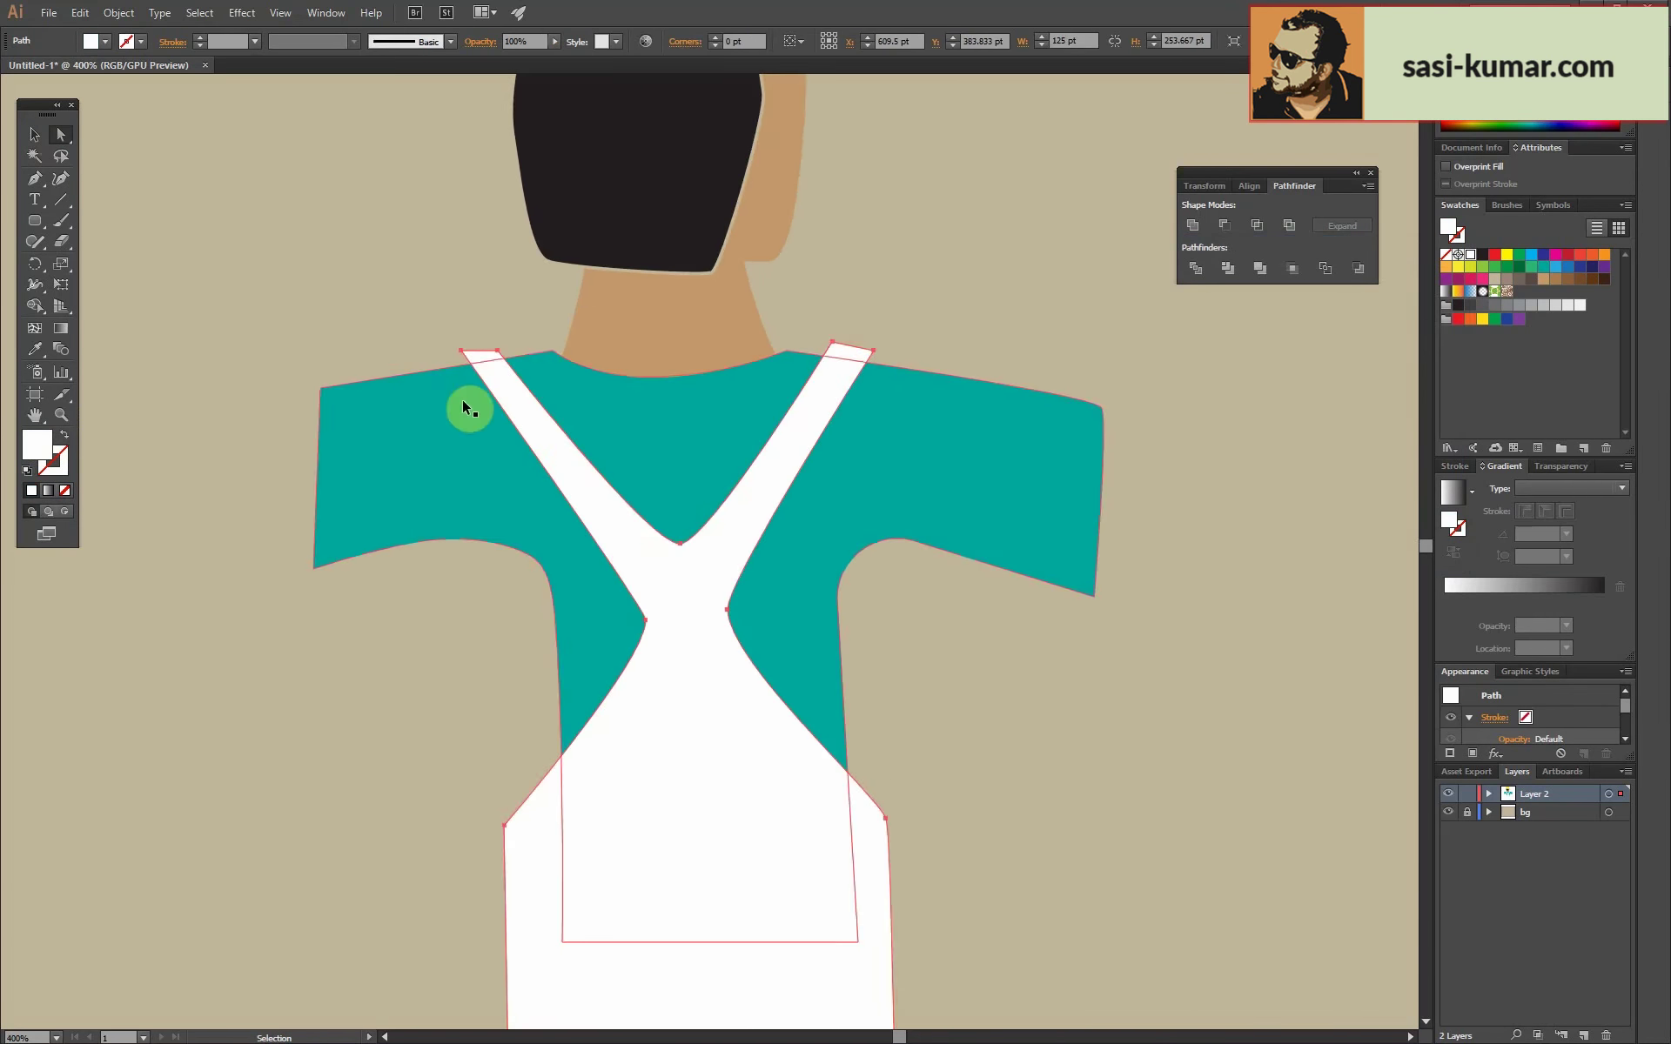
{"action": "key", "text": "ctrl+plus"}
Round off the strap tops and smooth the V where they meet.
{"action": "key", "text": "a"}
{"action": "left_click", "coordinate": [1191, 412]}
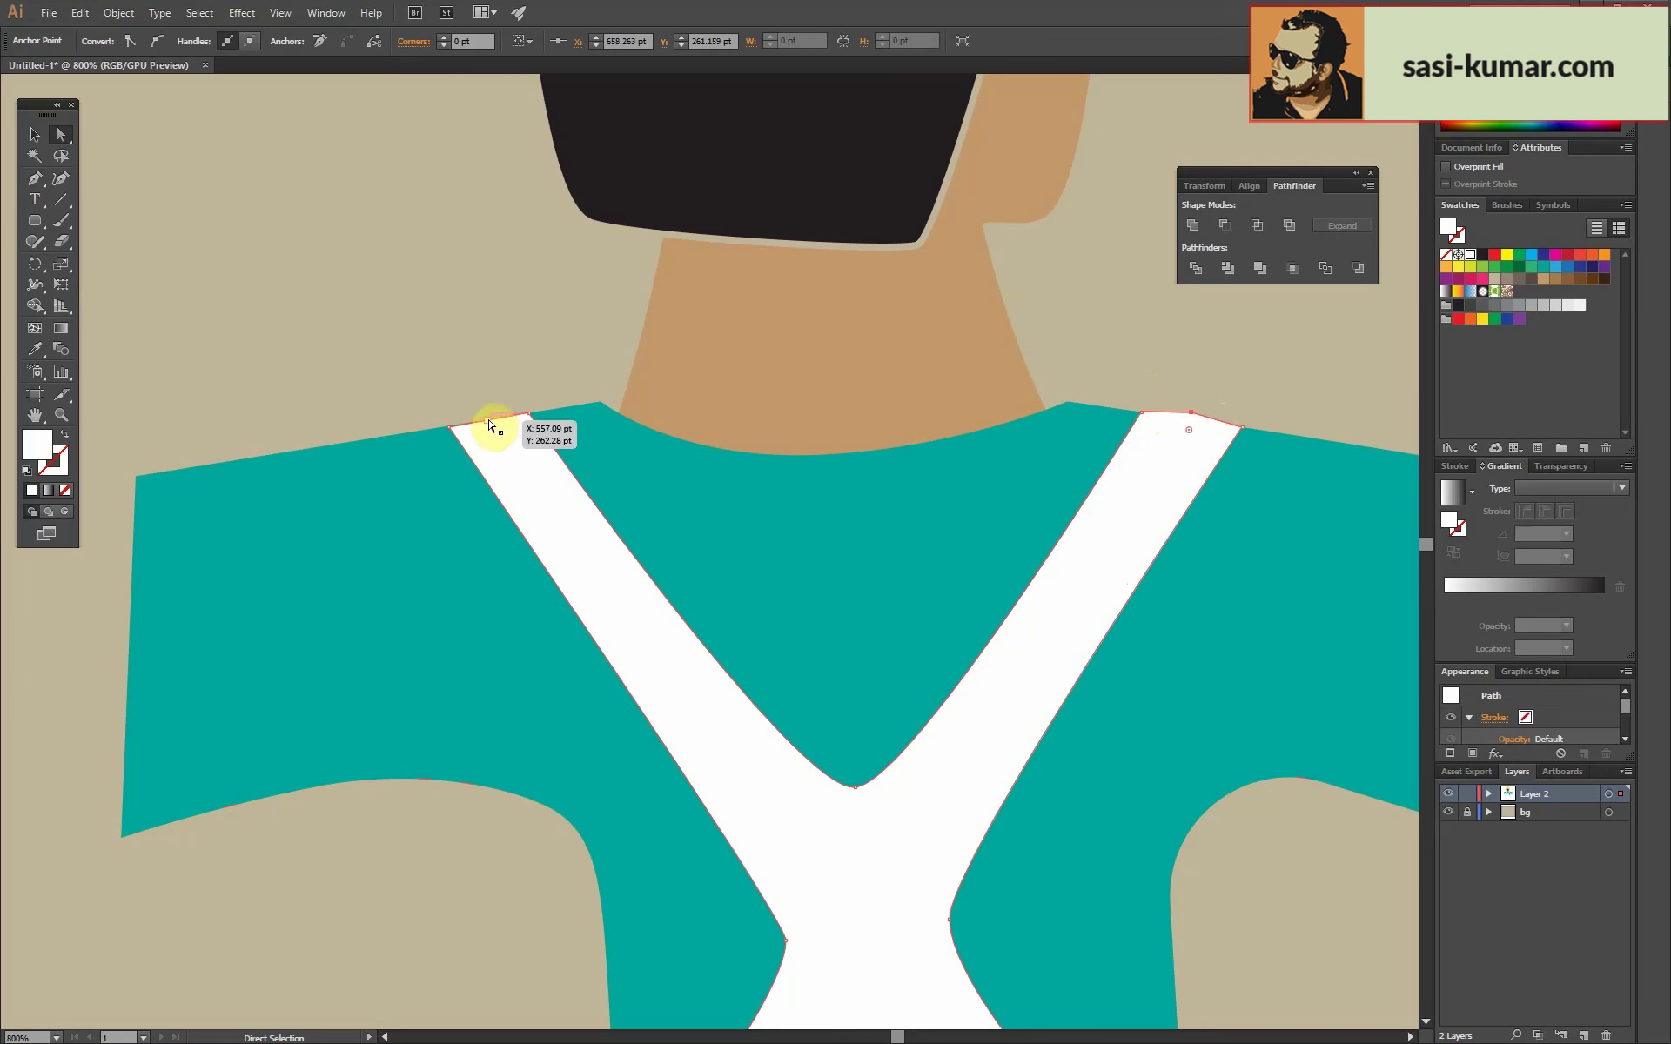
{"action": "left_click_drag", "start_coordinate": [489, 425], "coordinate": [496, 420]}
{"action": "left_click_drag", "start_coordinate": [1261, 477], "coordinate": [1108, 388]}
{"action": "key", "text": "ctrl+minus"}
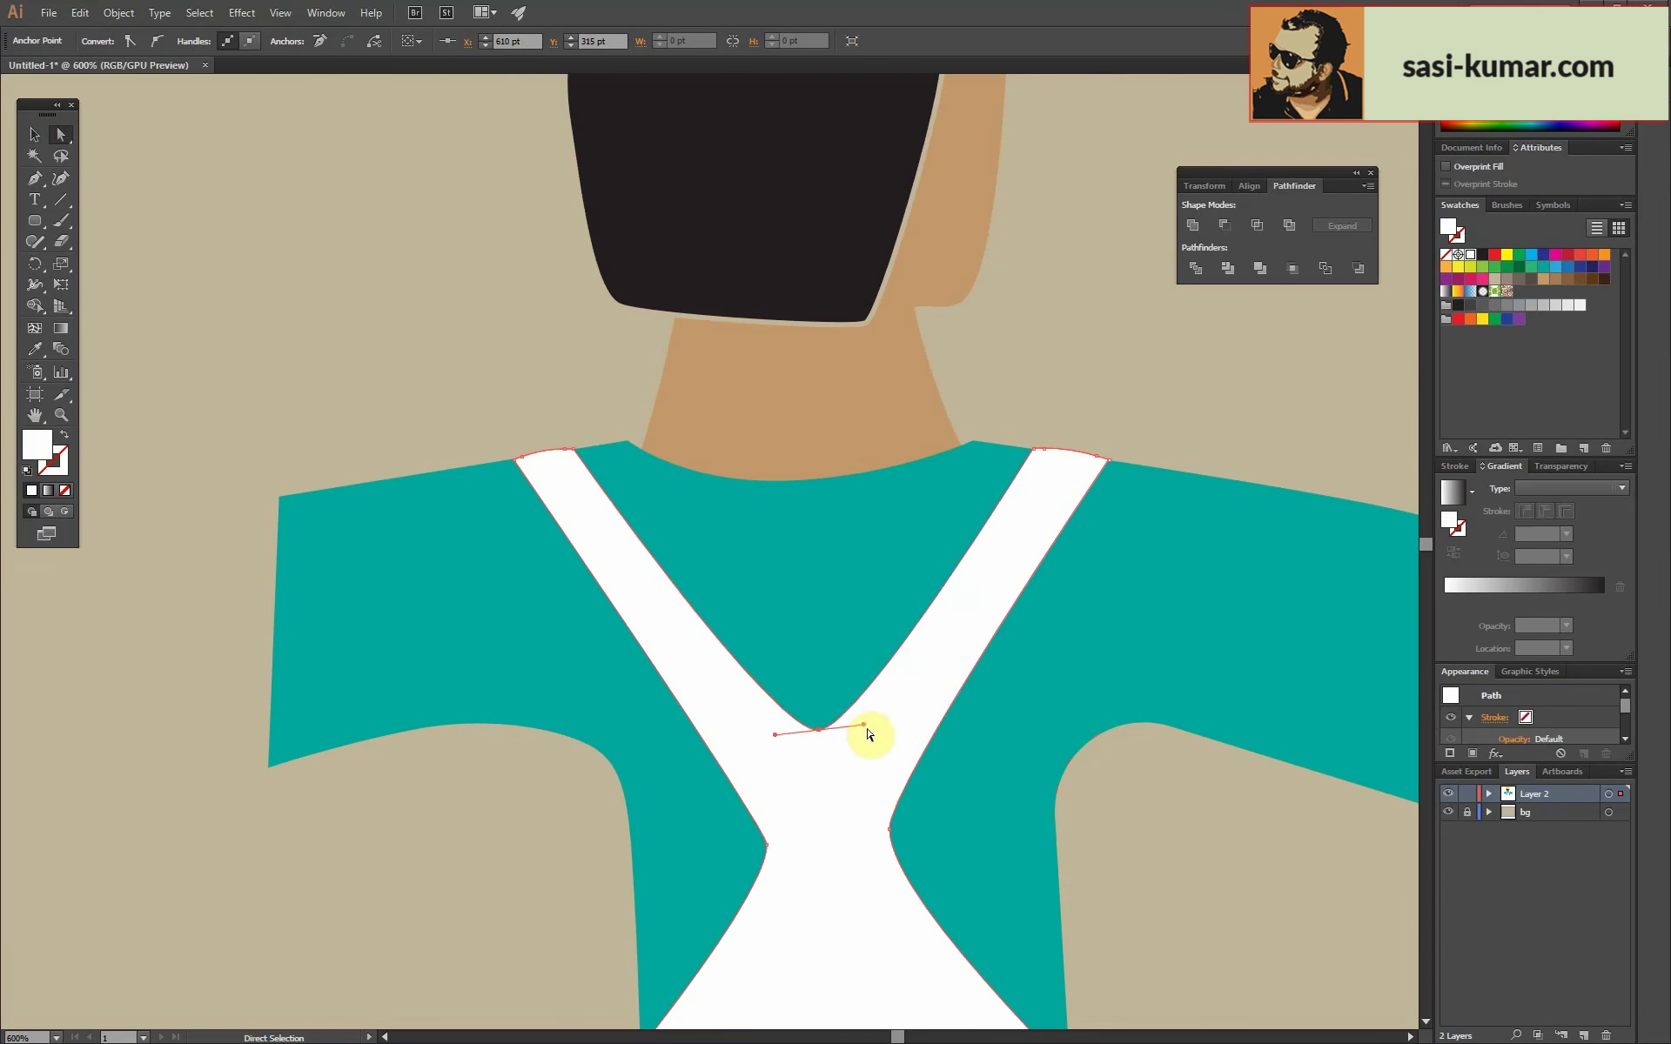
{"action": "key", "text": "ctrl+minus"}
{"action": "key", "text": "ctrl+minus"}
{"action": "key", "text": "ctrl+minus"}
Curve the left side of the bib.
{"action": "left_click", "coordinate": [825, 641]}
{"action": "left_click_drag", "start_coordinate": [688, 815], "coordinate": [659, 756]}
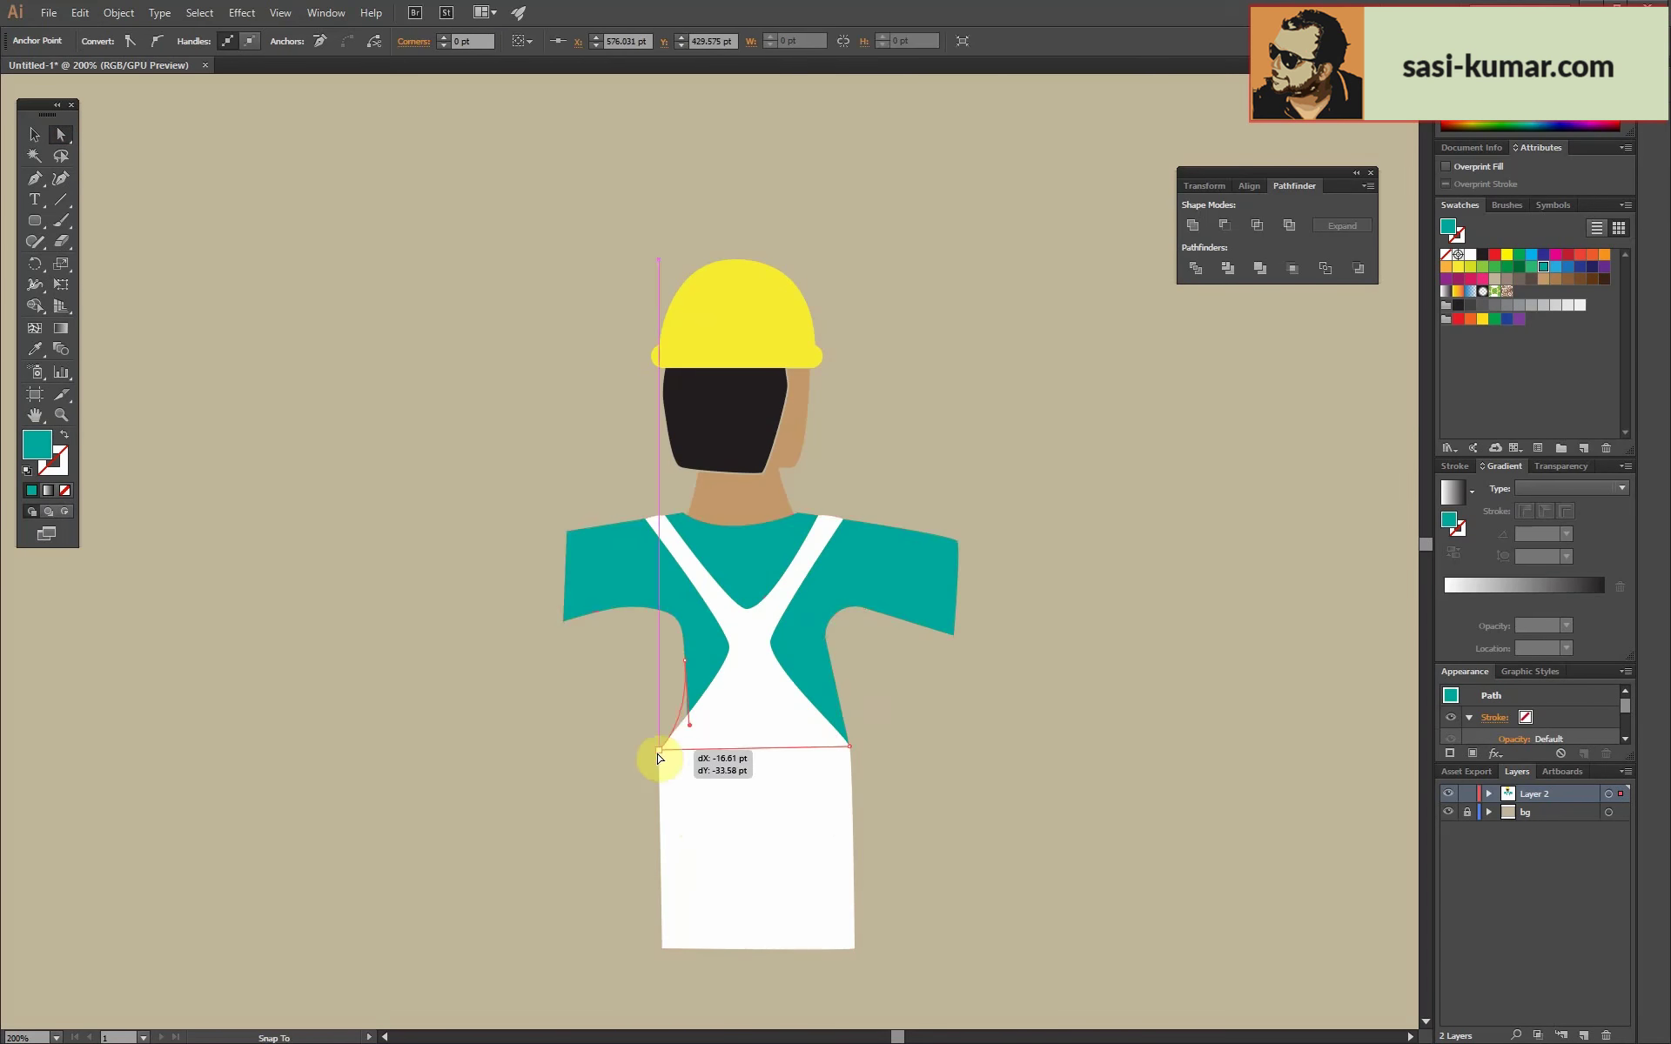
{"action": "left_click", "coordinate": [34, 134]}
{"action": "left_click", "coordinate": [757, 765]}
{"action": "left_click", "coordinate": [454, 331]}
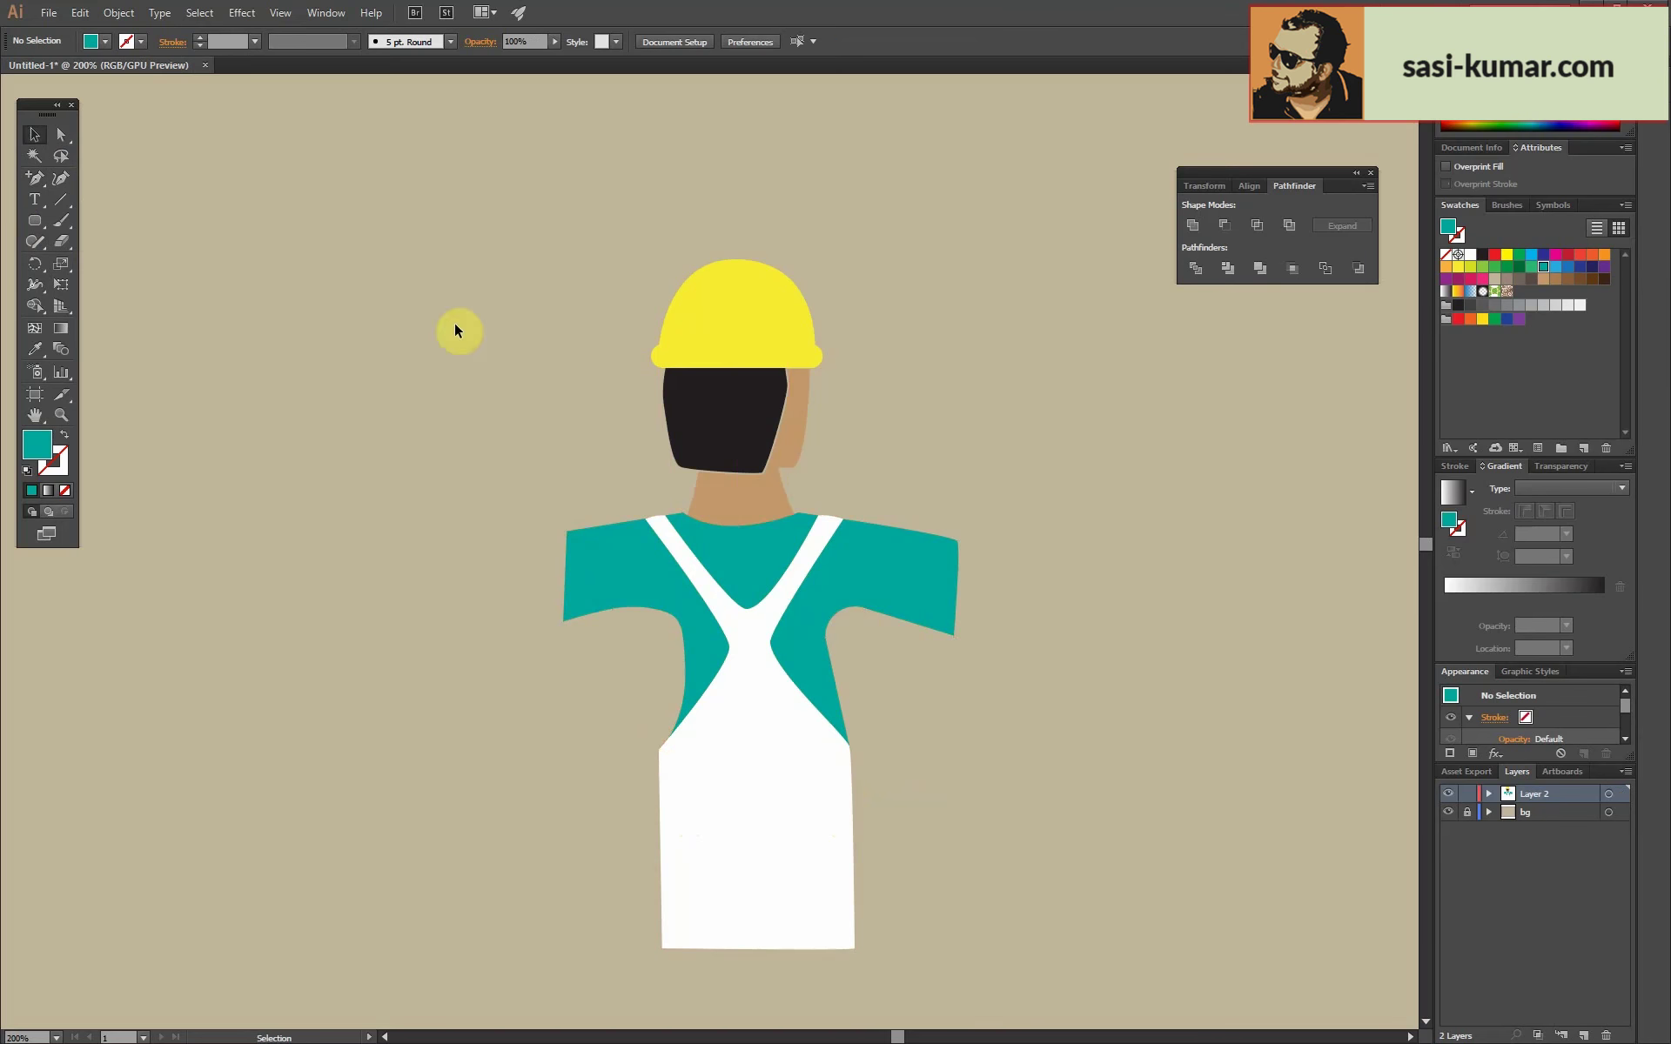
Raise the bottom edge of the bib to shorten the overalls.
{"action": "key", "text": "ctrl+minus"}
{"action": "scroll", "coordinate": [508, 386], "scroll_direction": "down", "scroll_amount": 2}
{"action": "left_click", "coordinate": [766, 566], "text": "ctrl"}
{"action": "left_click_drag", "start_coordinate": [842, 639], "coordinate": [850, 578], "text": "ctrl"}
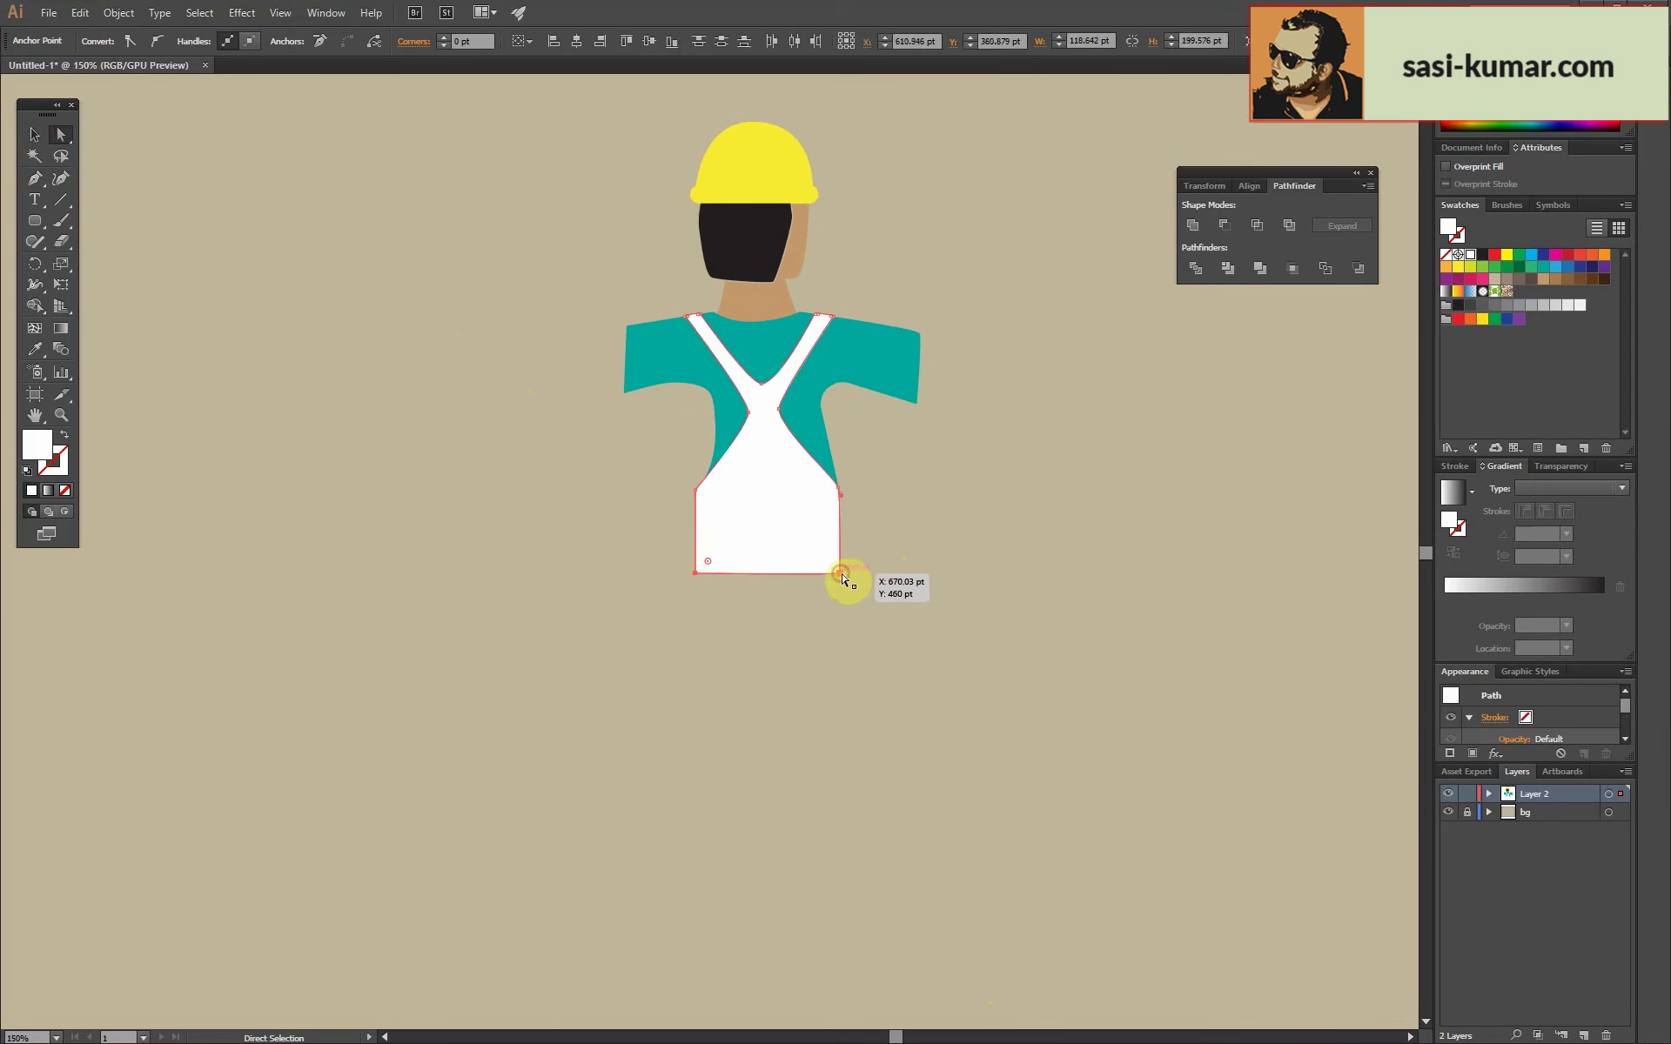
{"action": "left_click_drag", "start_coordinate": [699, 640], "coordinate": [709, 590], "text": "ctrl"}
Draw the first white trouser leg and place a mirrored copy beside it.
{"action": "left_click", "coordinate": [773, 609]}
{"action": "left_click", "coordinate": [809, 854]}
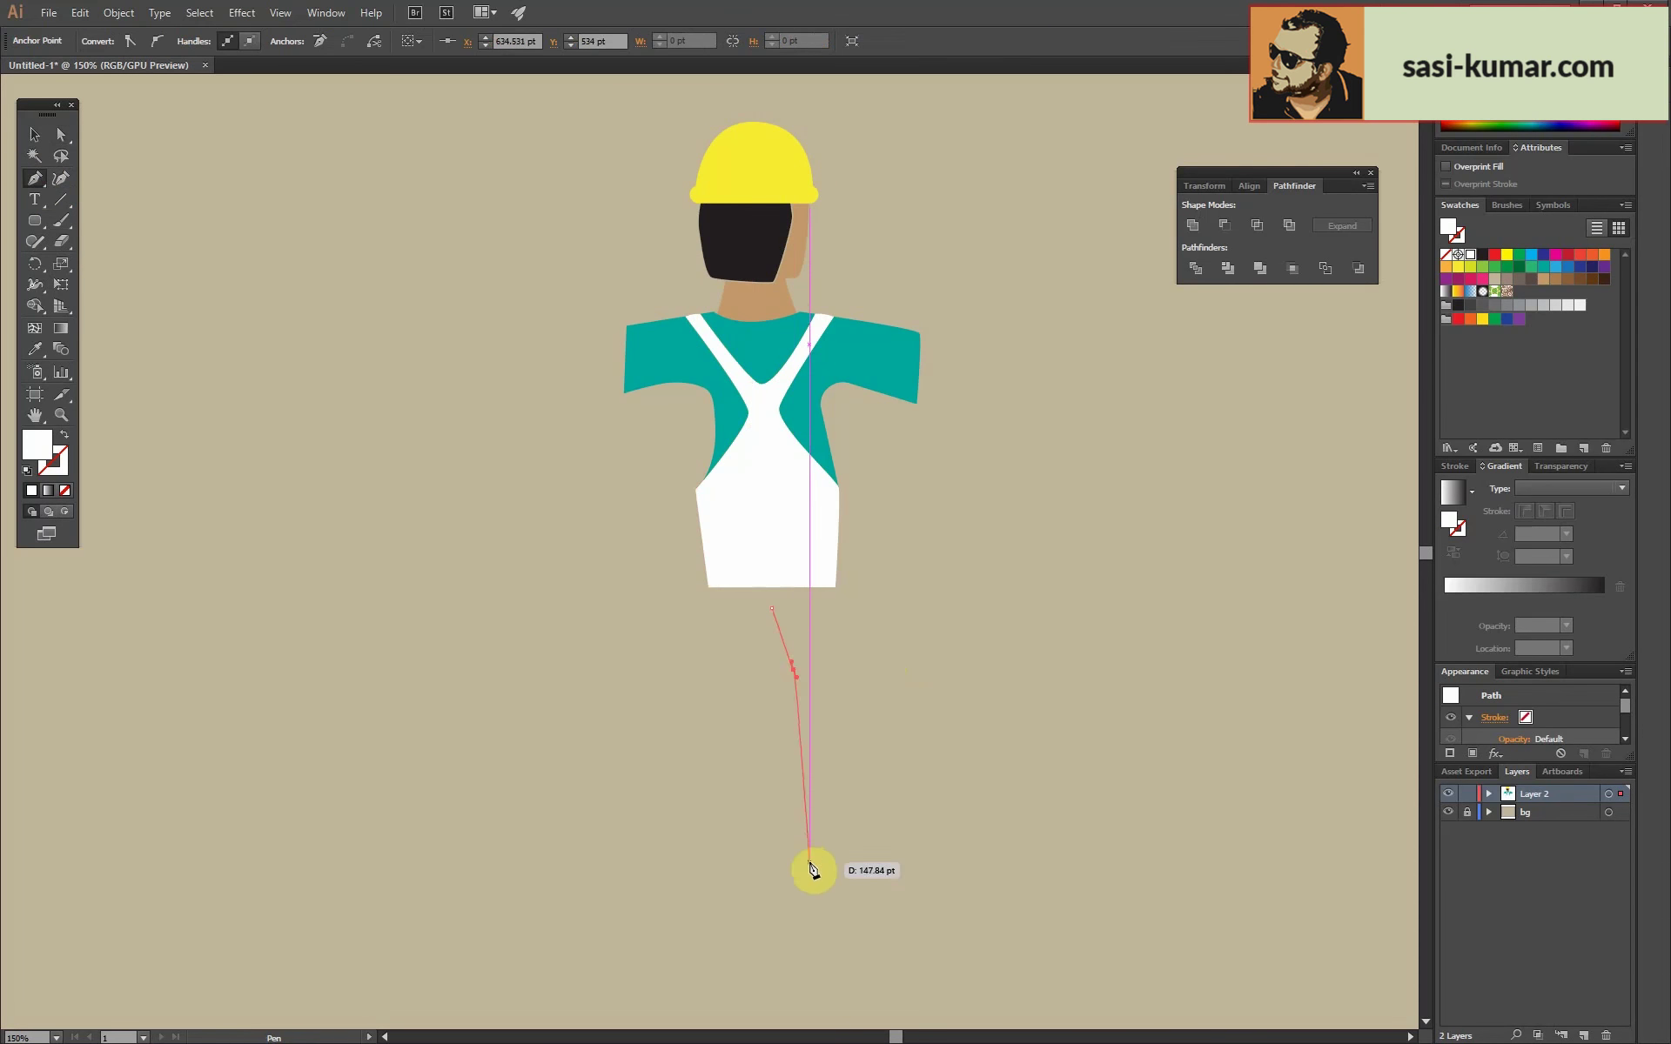
{"action": "left_click", "coordinate": [866, 854]}
{"action": "left_click", "coordinate": [34, 134]}
{"action": "left_click_drag", "start_coordinate": [816, 684], "coordinate": [620, 731], "text": "alt"}
{"action": "key", "text": "o"}
{"action": "key", "text": "Return"}
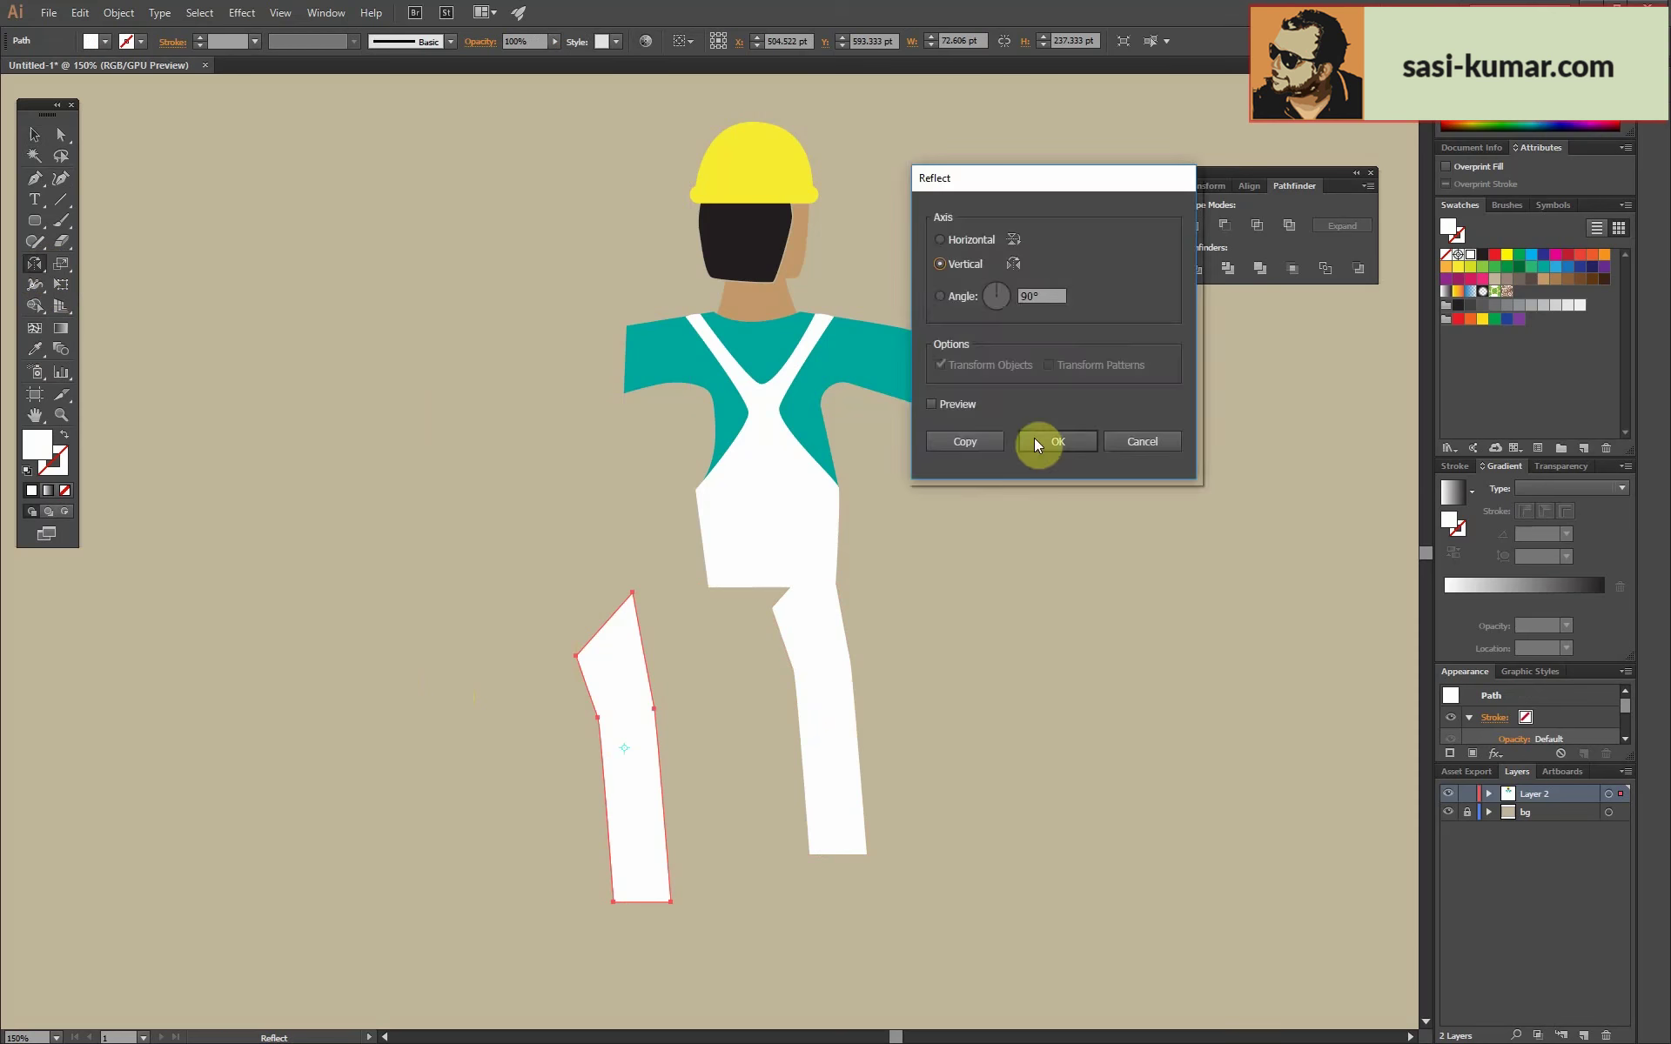
{"action": "left_click", "coordinate": [1034, 437]}
{"action": "left_click_drag", "start_coordinate": [609, 636], "coordinate": [708, 635]}
Merge the overalls bib and both trouser legs into one shape.
{"action": "key", "text": "p"}
{"action": "key", "text": "v"}
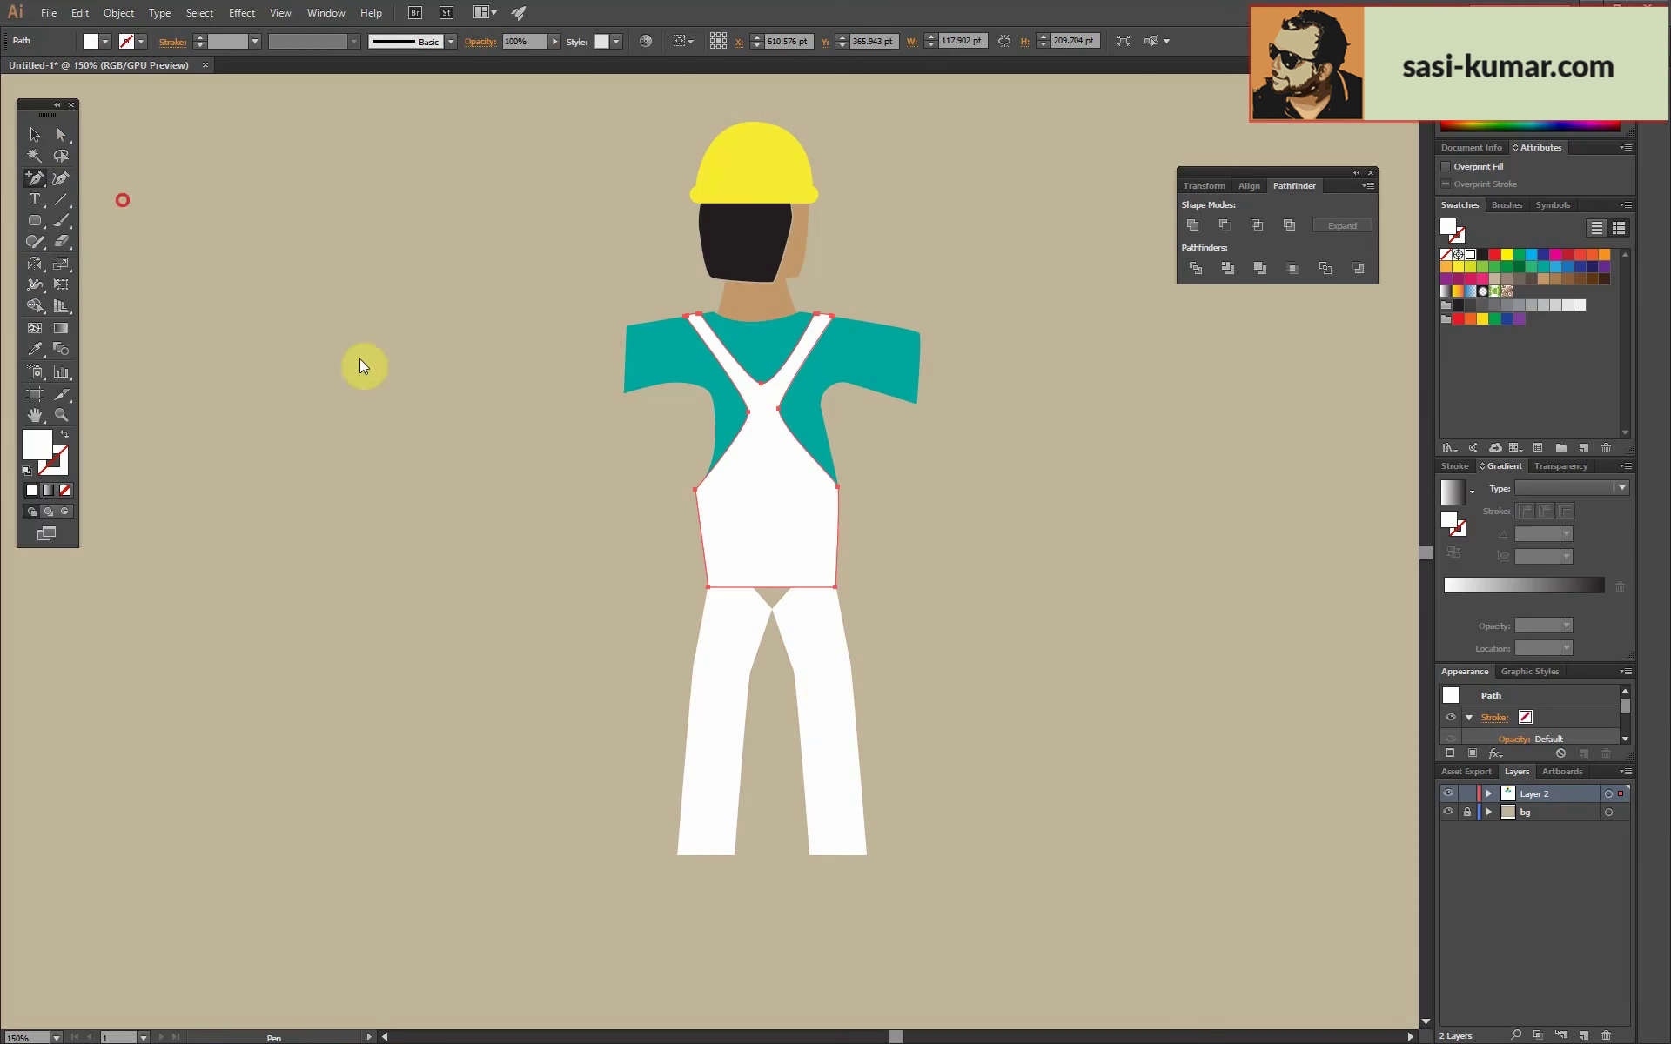
{"action": "left_click_drag", "start_coordinate": [361, 361], "coordinate": [772, 623]}
{"action": "key", "text": "a"}
{"action": "key", "text": "ctrl+equal"}
Curve the left and right sides of the merged overalls.
{"action": "left_click_drag", "start_coordinate": [959, 613], "coordinate": [980, 614]}
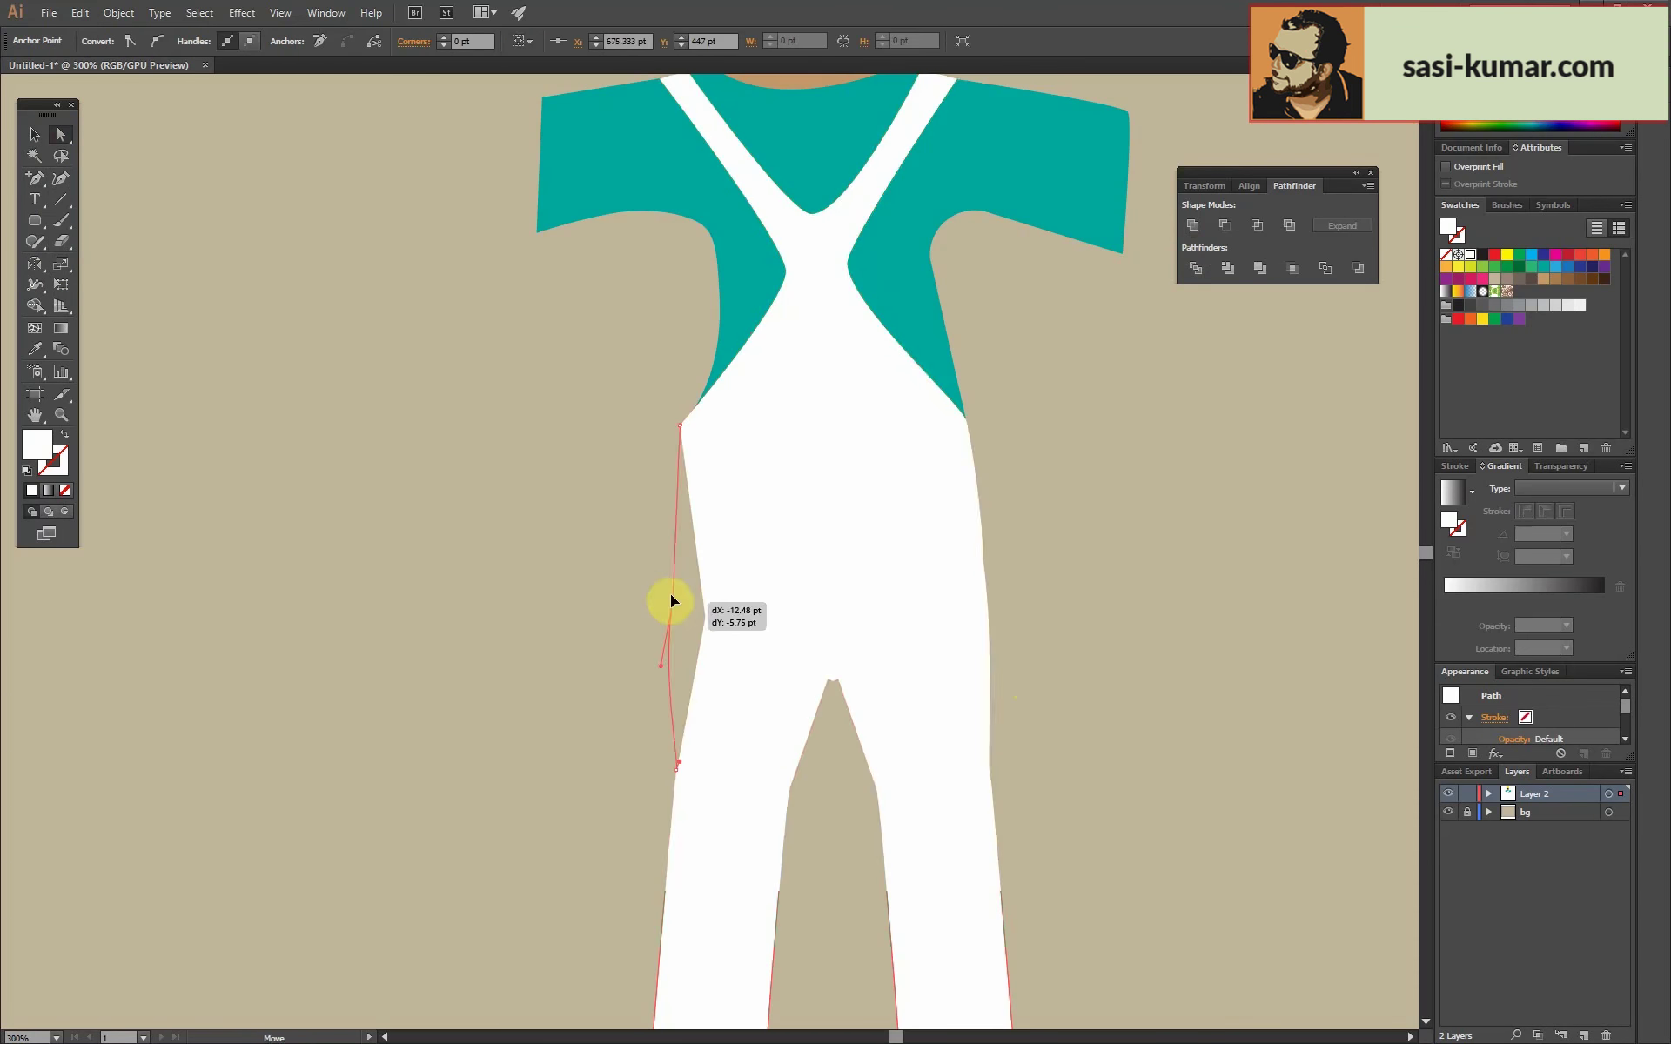
{"action": "left_click_drag", "start_coordinate": [705, 616], "coordinate": [671, 595]}
{"action": "left_click", "coordinate": [325, 194]}
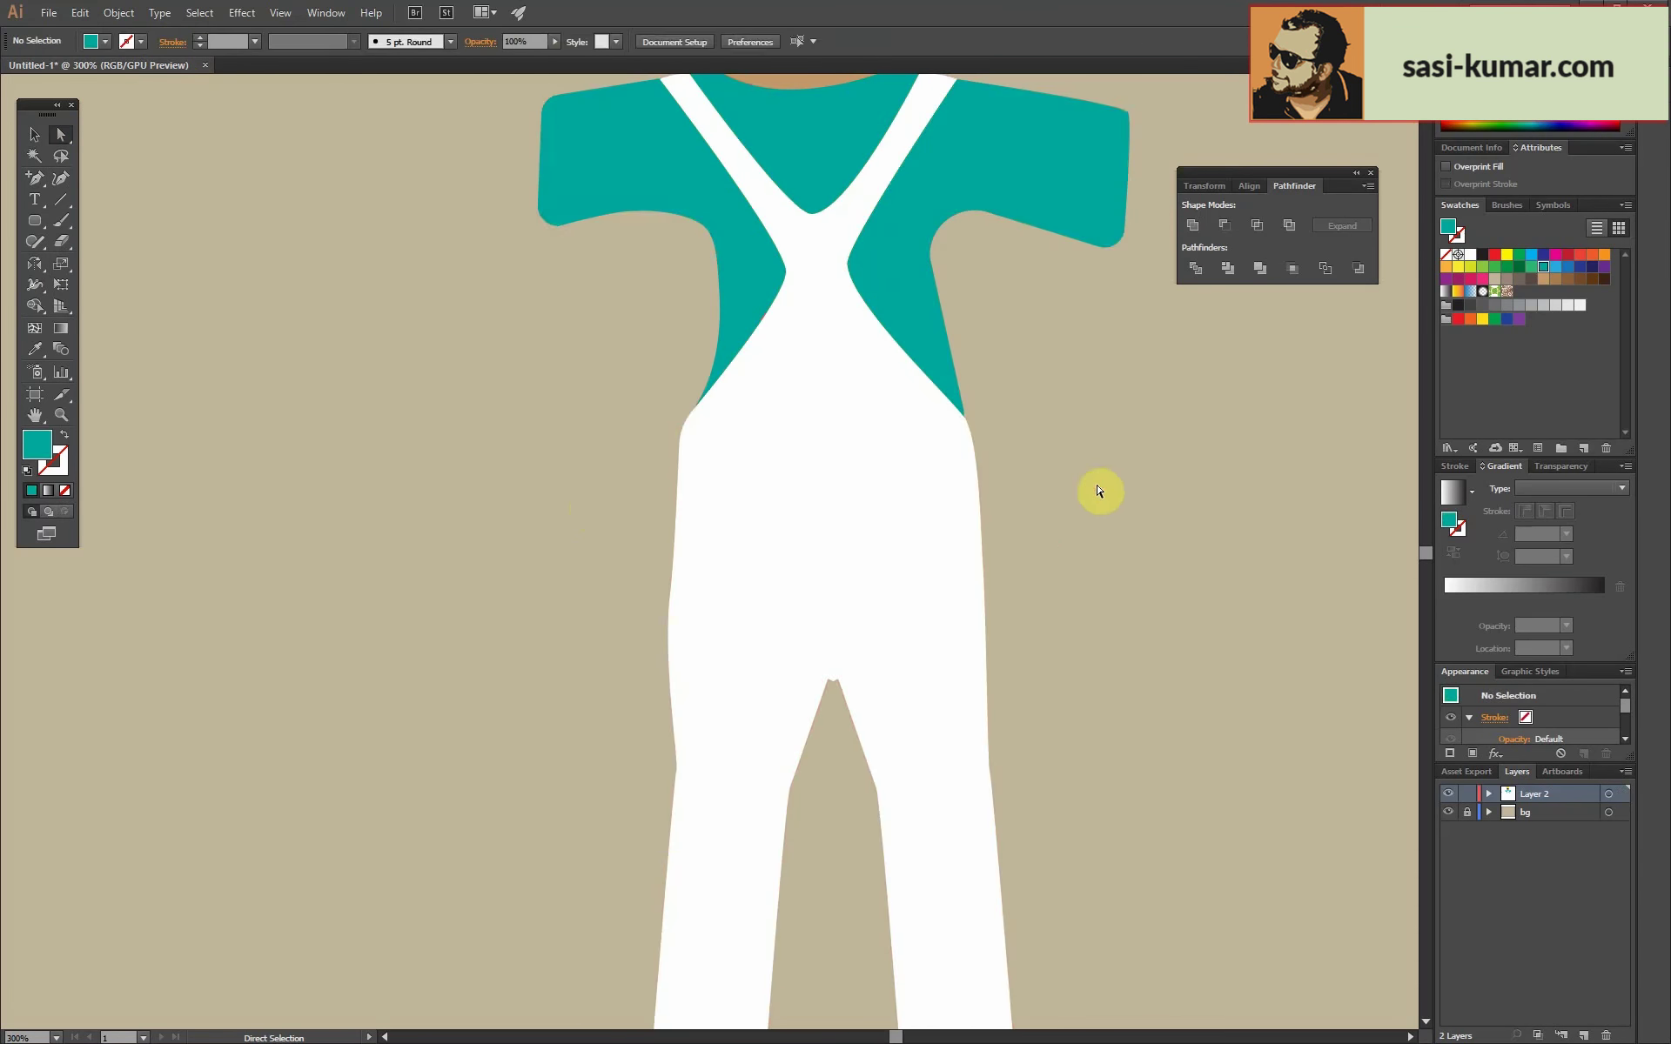
{"action": "key", "text": "ctrl+equal"}
{"action": "key", "text": "ctrl+1"}
{"action": "key", "text": "ctrl+equal"}
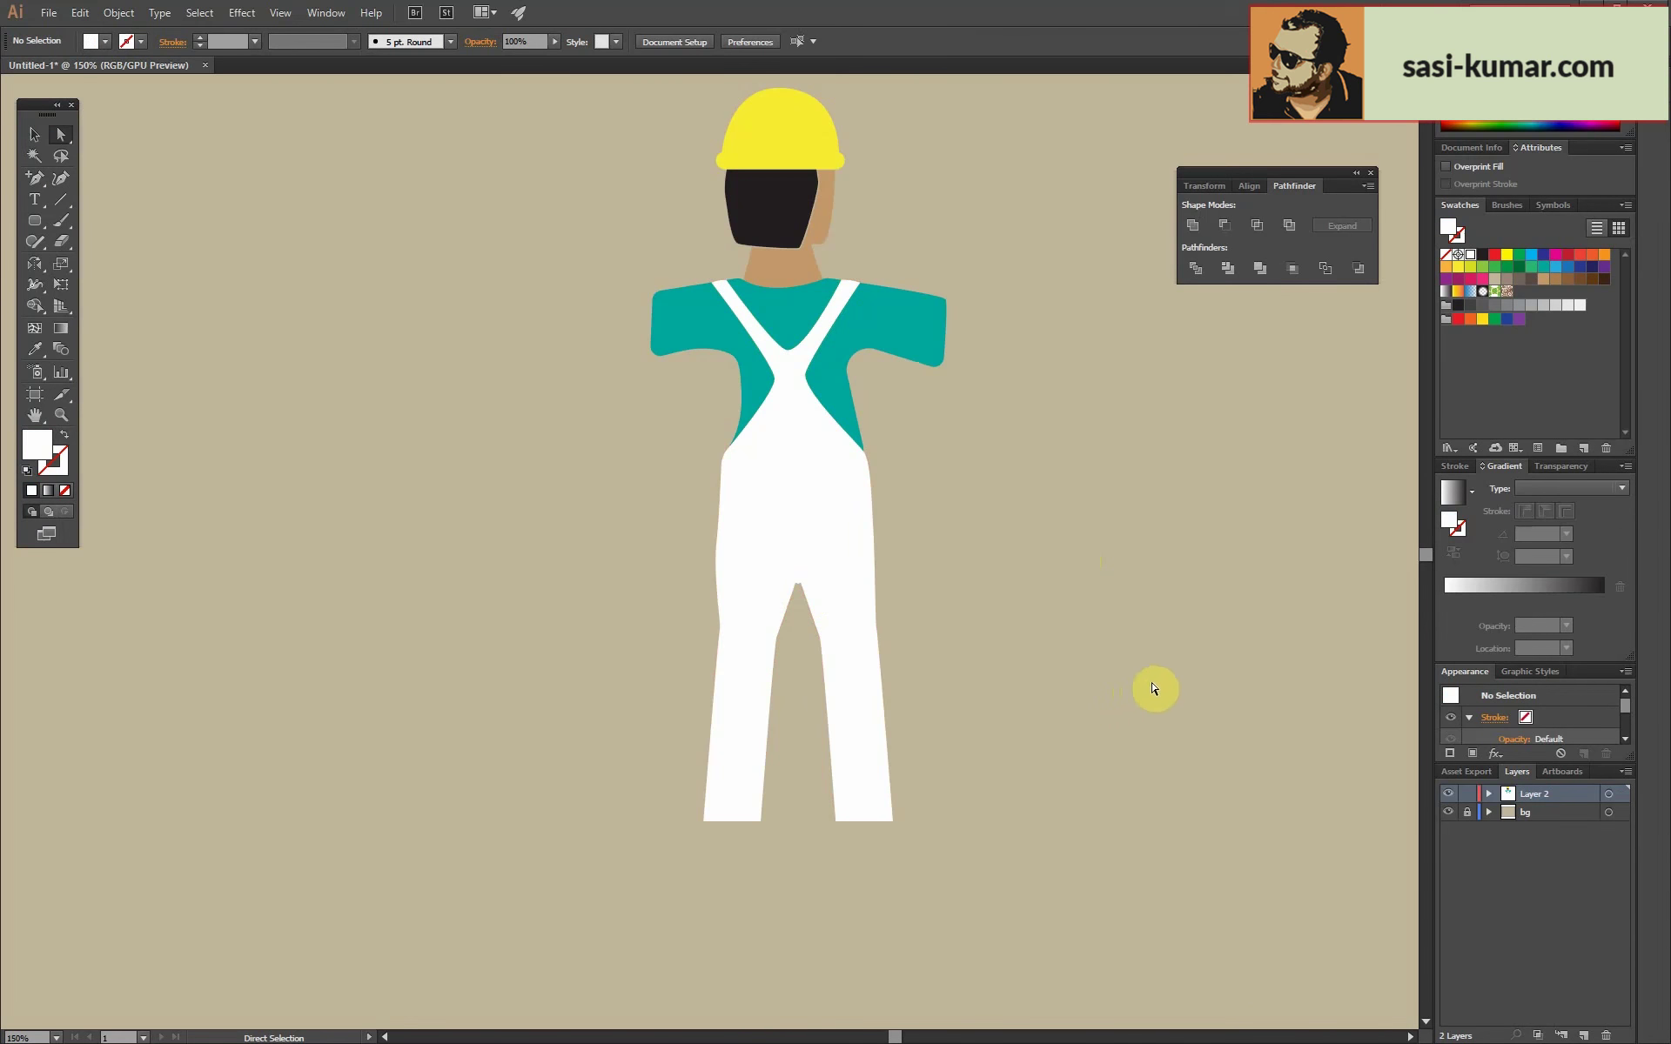
Adjust the overalls' bottom edge points, then fit the artboard in view.
{"action": "left_click", "coordinate": [709, 644]}
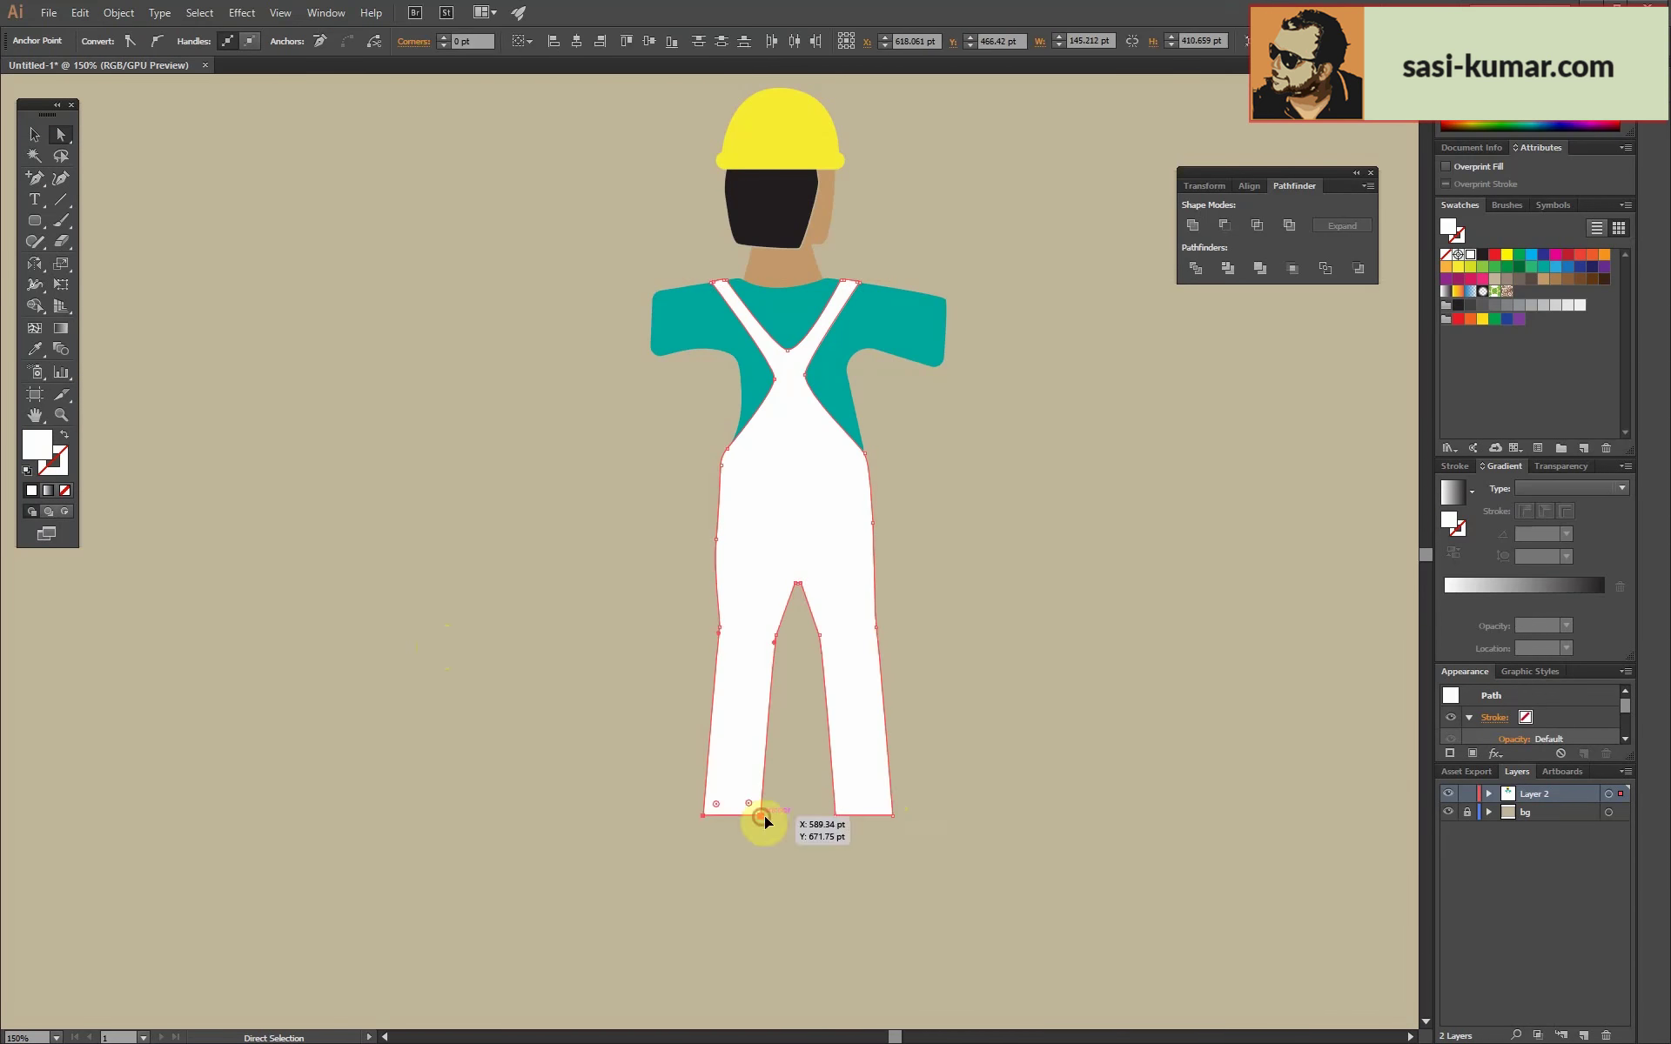
{"action": "left_click", "coordinate": [940, 836]}
{"action": "key", "text": "v"}
{"action": "key", "text": "ctrl+minus"}
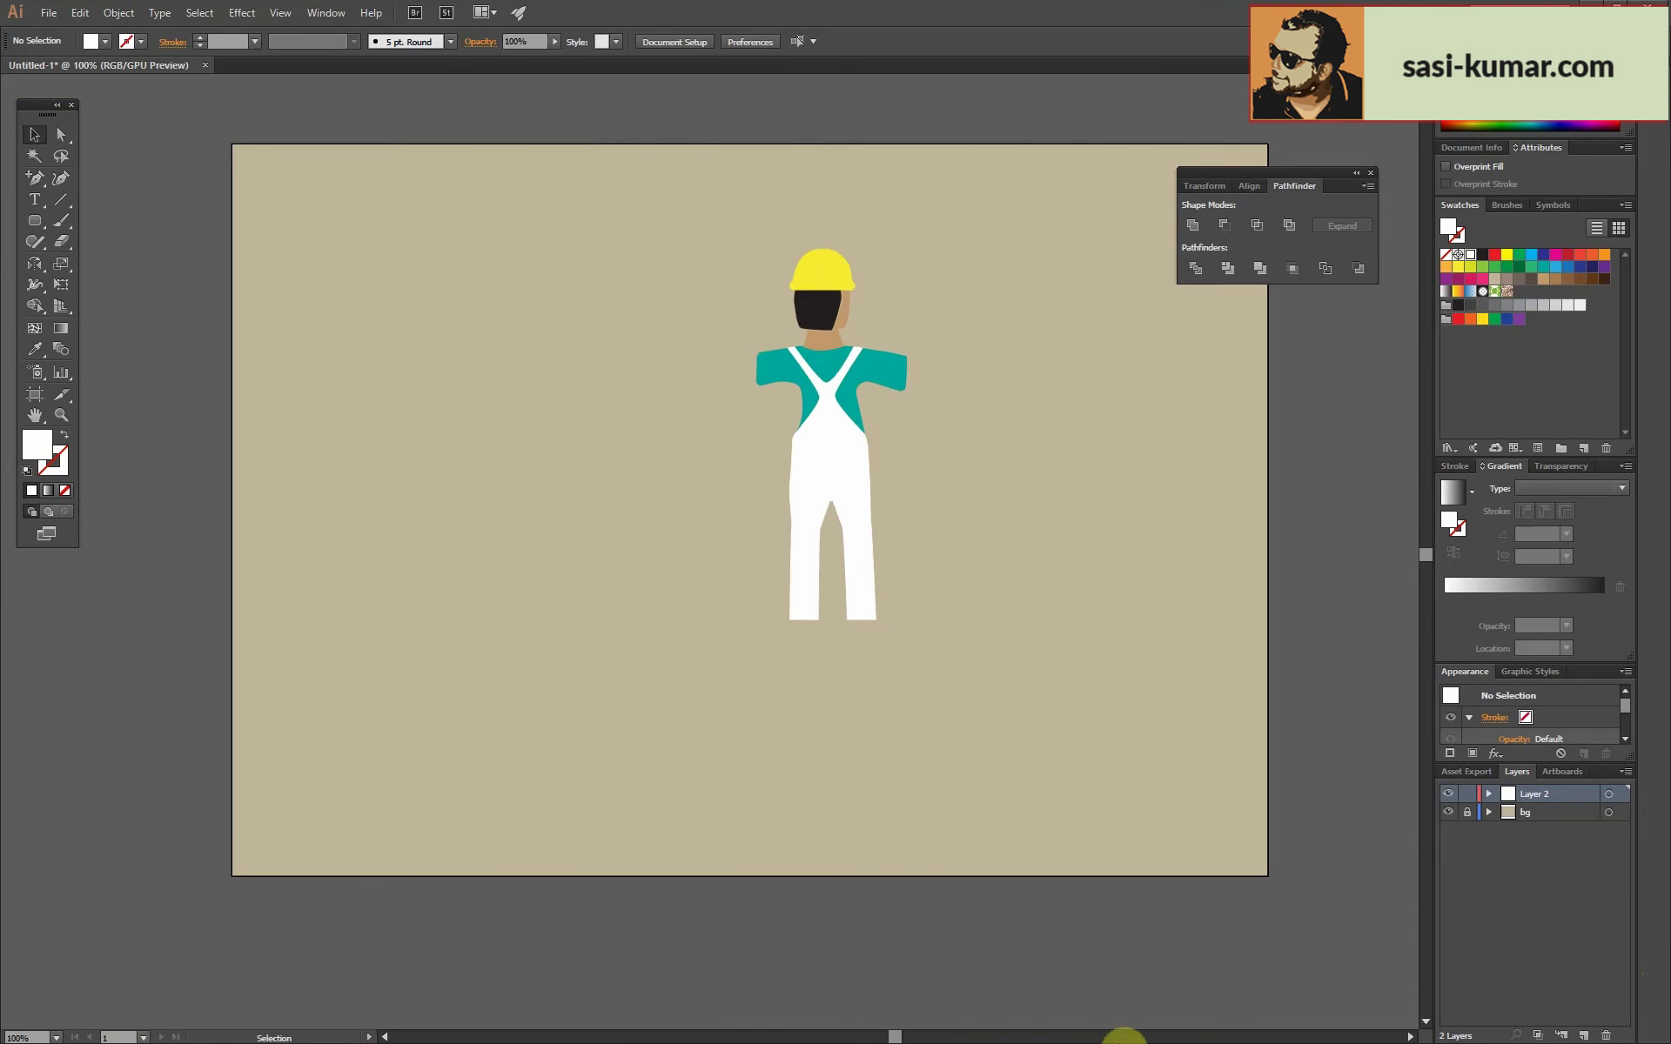
{"action": "key", "text": "ctrl+equal"}
{"action": "key", "text": "ctrl+equal"}
{"action": "key", "text": "ctrl+equal"}
Draw a boot shape below the right leg with a rounded rim across its top.
{"action": "left_click", "coordinate": [35, 179]}
{"action": "left_click", "coordinate": [772, 703]}
{"action": "left_click", "coordinate": [868, 705]}
{"action": "left_click", "coordinate": [888, 777]}
{"action": "left_click", "coordinate": [886, 846]}
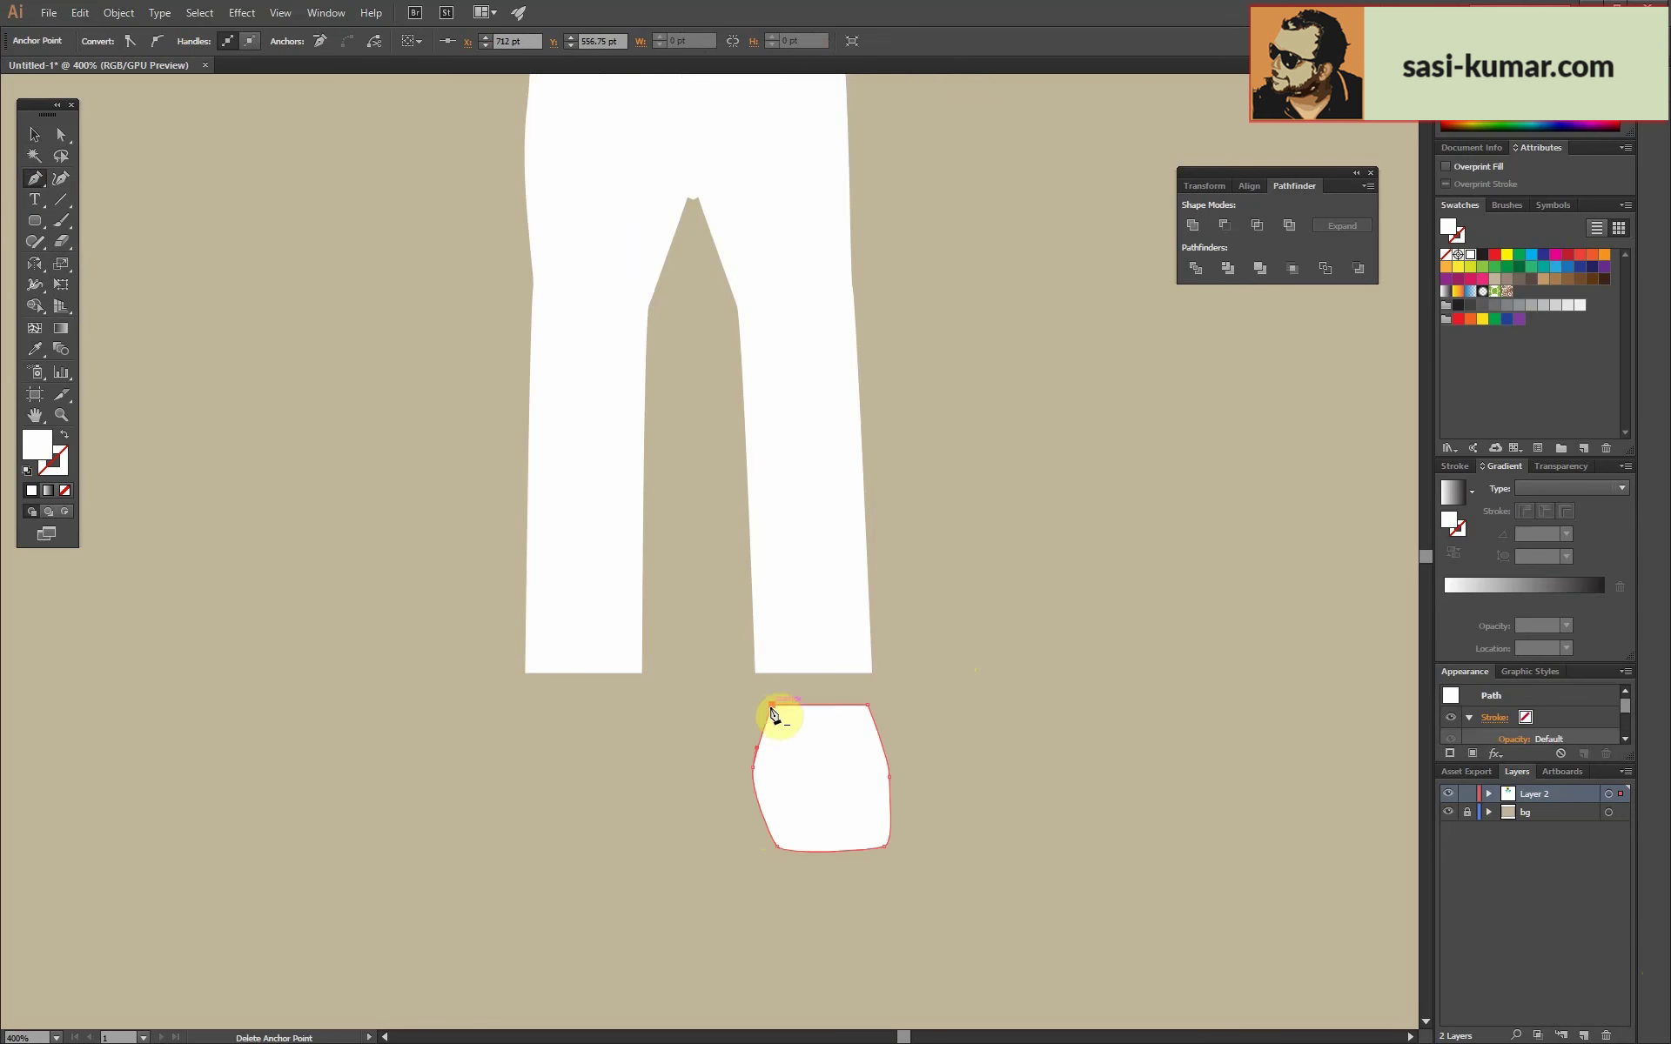
{"action": "left_click_drag", "start_coordinate": [749, 704], "coordinate": [890, 726]}
Fill the boot brown, add a bottom rim, and shrink it under the right leg.
{"action": "left_click", "coordinate": [35, 134]}
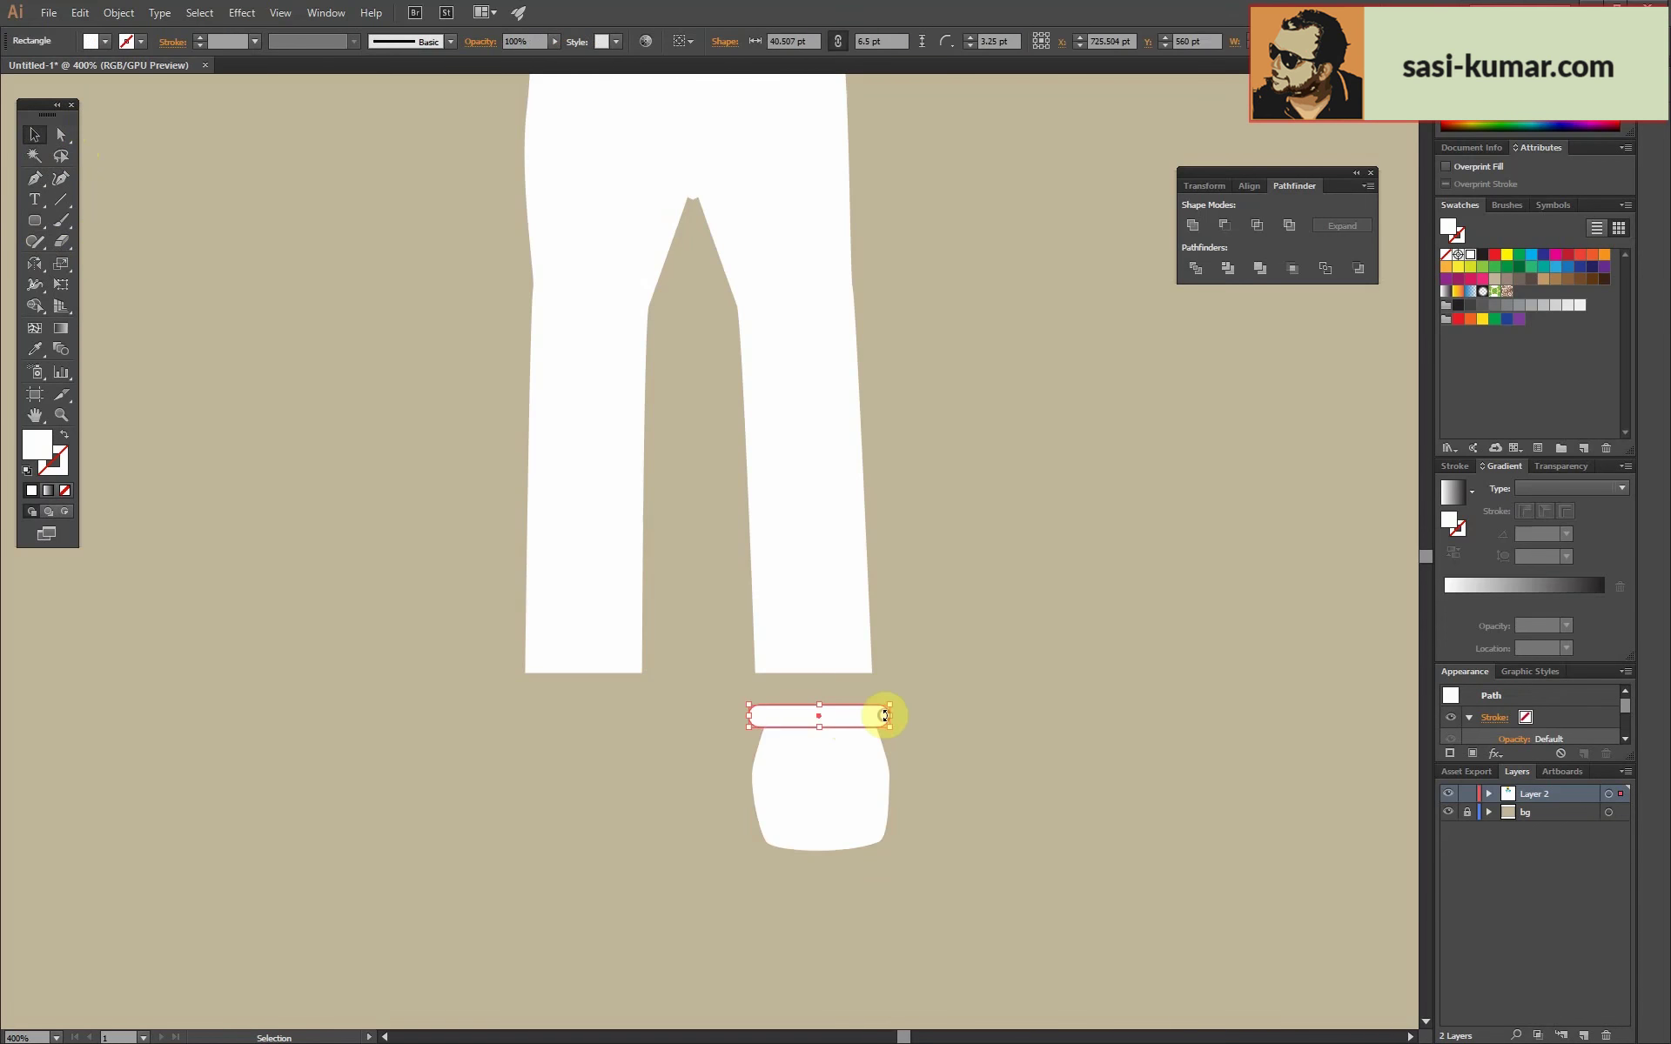
{"action": "left_click", "coordinate": [873, 719]}
{"action": "left_click_drag", "start_coordinate": [758, 716], "coordinate": [765, 828]}
{"action": "left_click_drag", "start_coordinate": [1005, 773], "coordinate": [758, 441]}
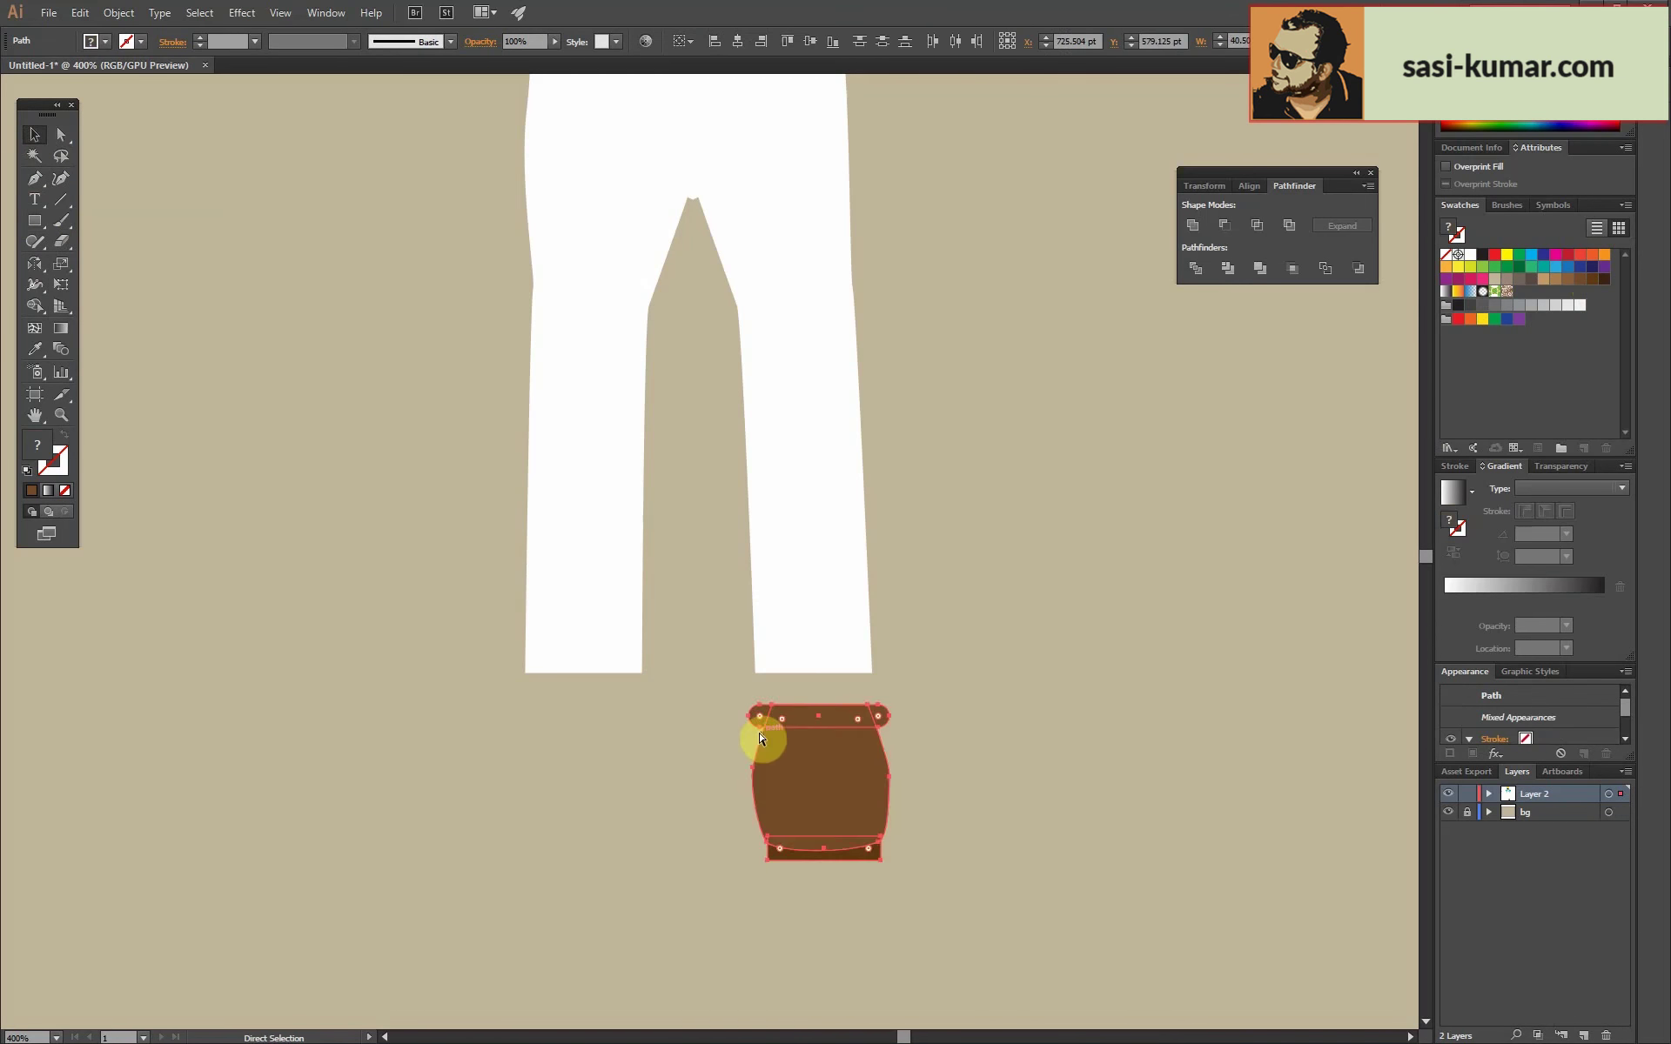
{"action": "left_click_drag", "start_coordinate": [888, 858], "coordinate": [878, 790]}
{"action": "left_click_drag", "start_coordinate": [810, 733], "coordinate": [585, 736]}
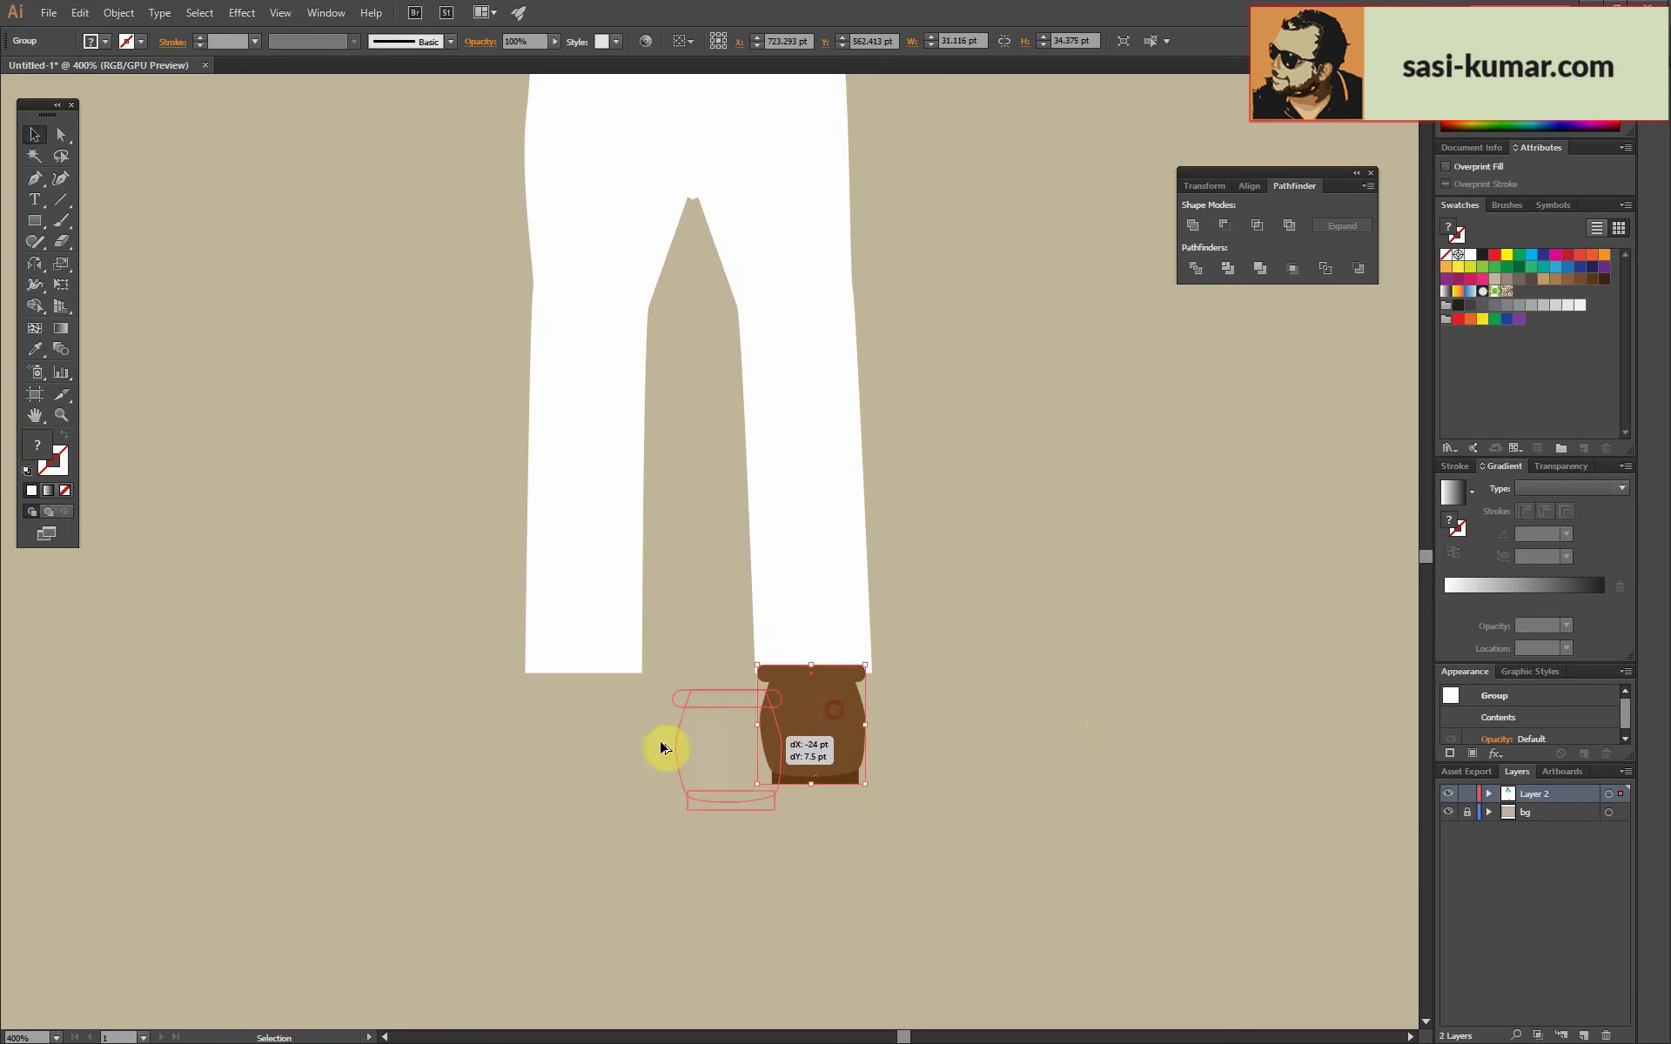
Add a matching brown boot under the other leg and review the whole figure.
{"action": "key", "text": "ctrl+shift+a"}
{"action": "key", "text": "ctrl+equal"}
{"action": "left_click", "coordinate": [61, 134]}
{"action": "key", "text": "ctrl+minus"}
{"action": "key", "text": "ctrl+minus"}
{"action": "key", "text": "ctrl+minus"}
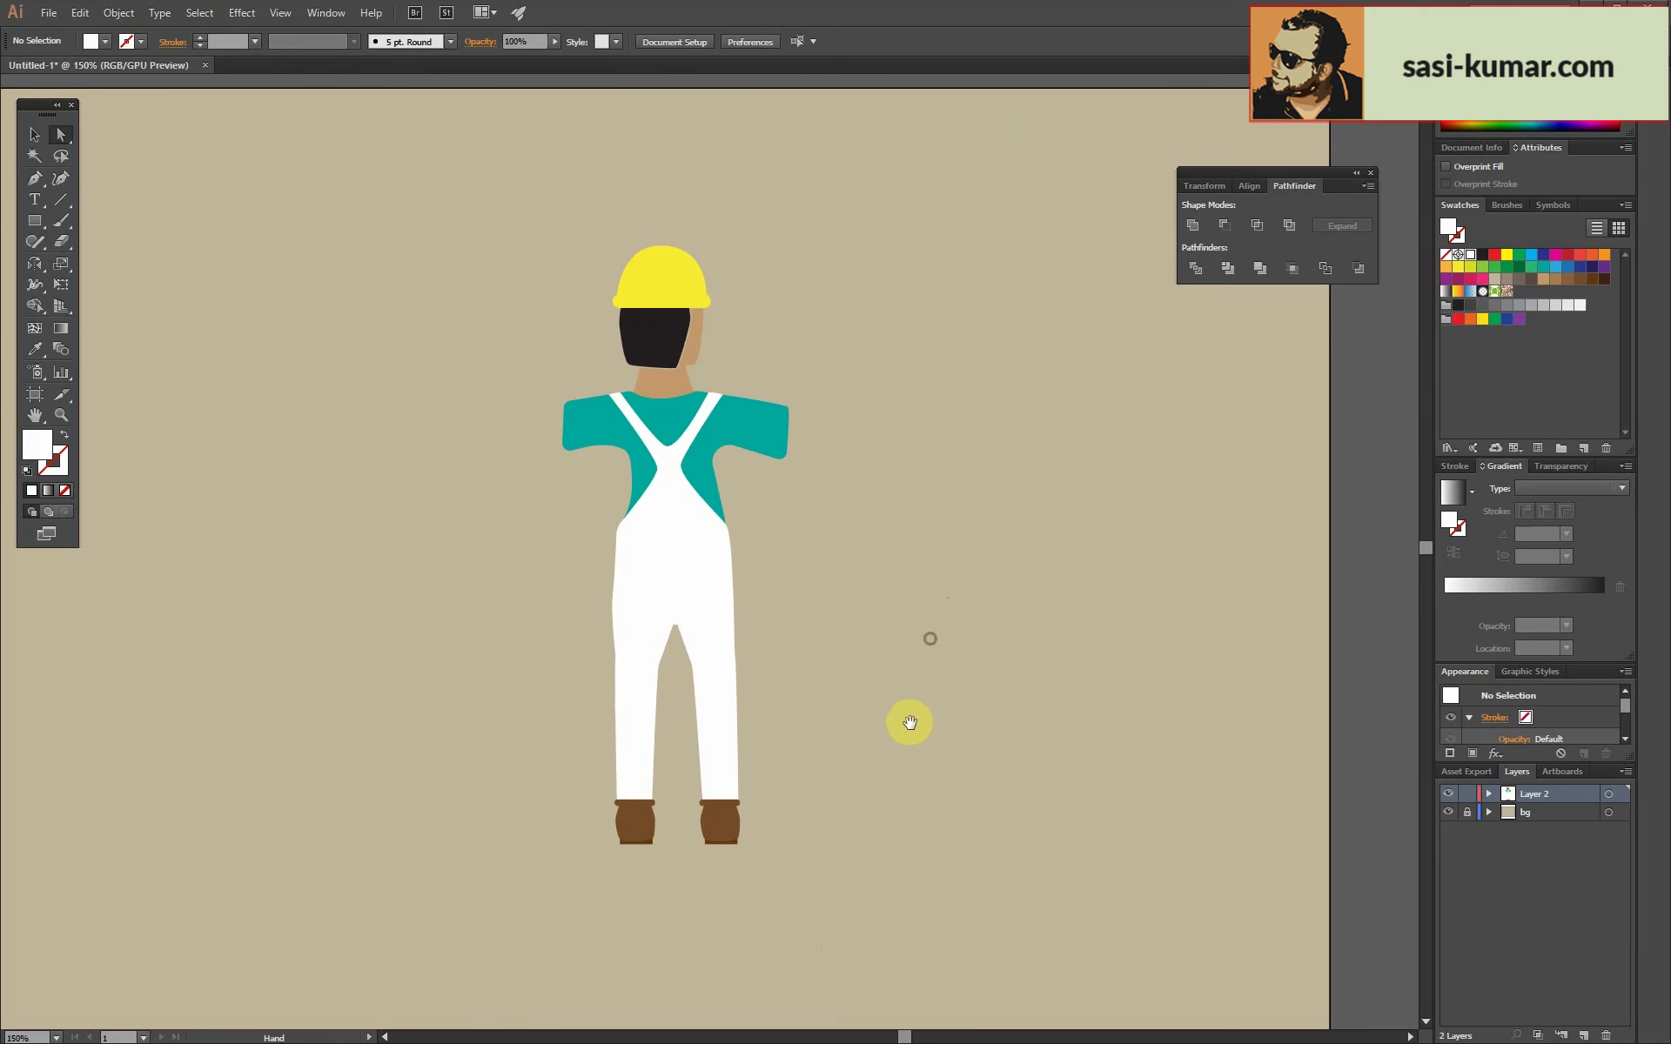
{"action": "key", "text": "ctrl+equal"}
{"action": "key", "text": "ctrl+equal"}
{"action": "left_click", "coordinate": [552, 493]}
{"action": "key", "text": "ctrl+equal"}
{"action": "key", "text": "ctrl+equal"}
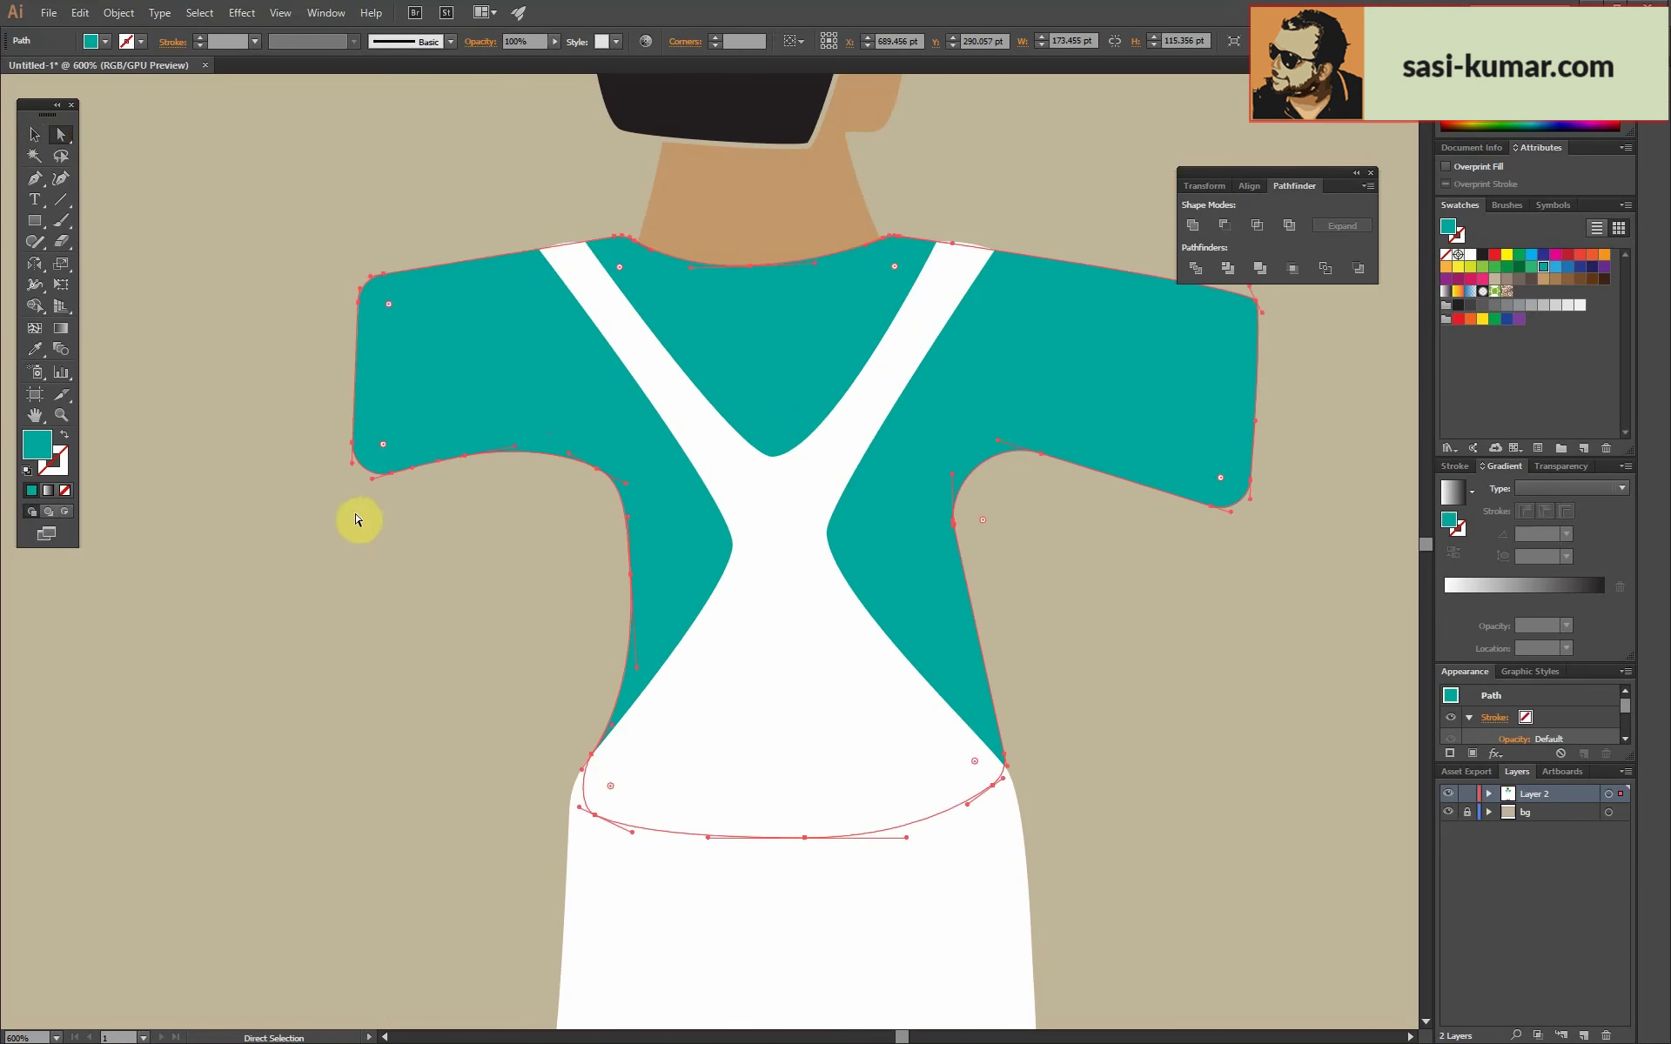
{"action": "key", "text": "ctrl+shift+a"}
{"action": "key", "text": "ctrl+minus"}
{"action": "key", "text": "ctrl+minus"}
{"action": "key", "text": "ctrl+1"}
Add the text '2017' and enlarge it.
{"action": "key", "text": "ctrl+z"}
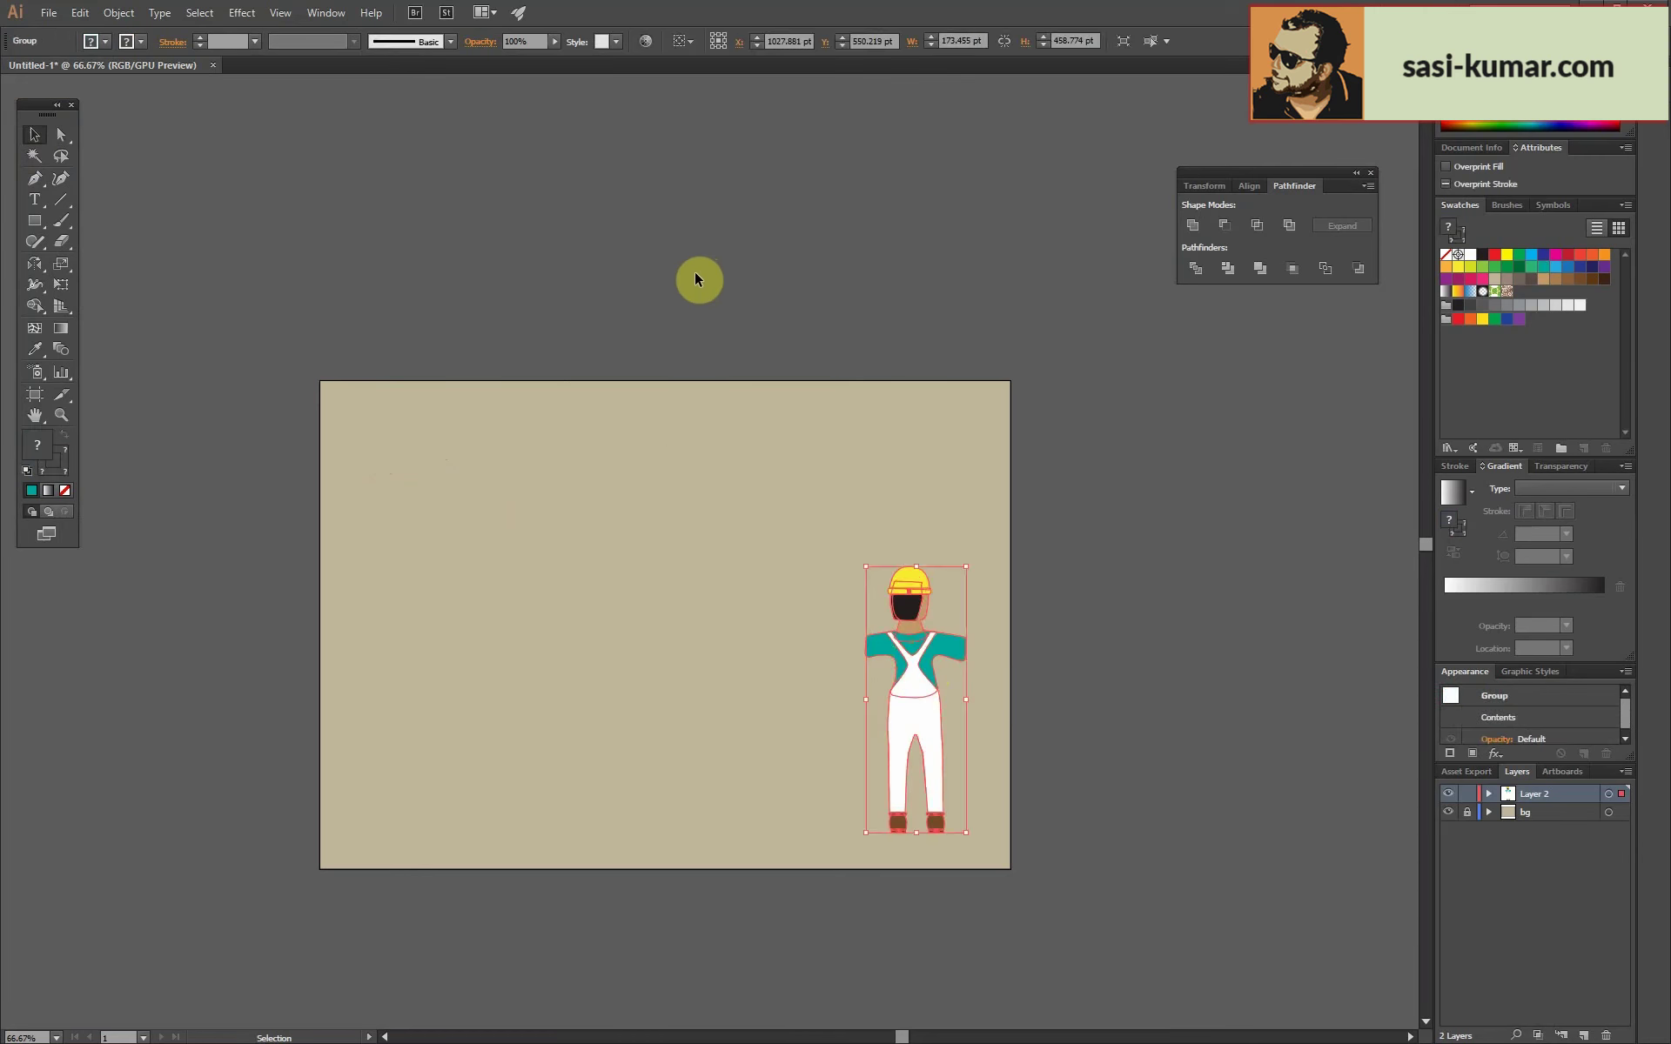
{"action": "left_click", "coordinate": [695, 272]}
{"action": "key", "text": "t"}
{"action": "type", "text": "2017"}
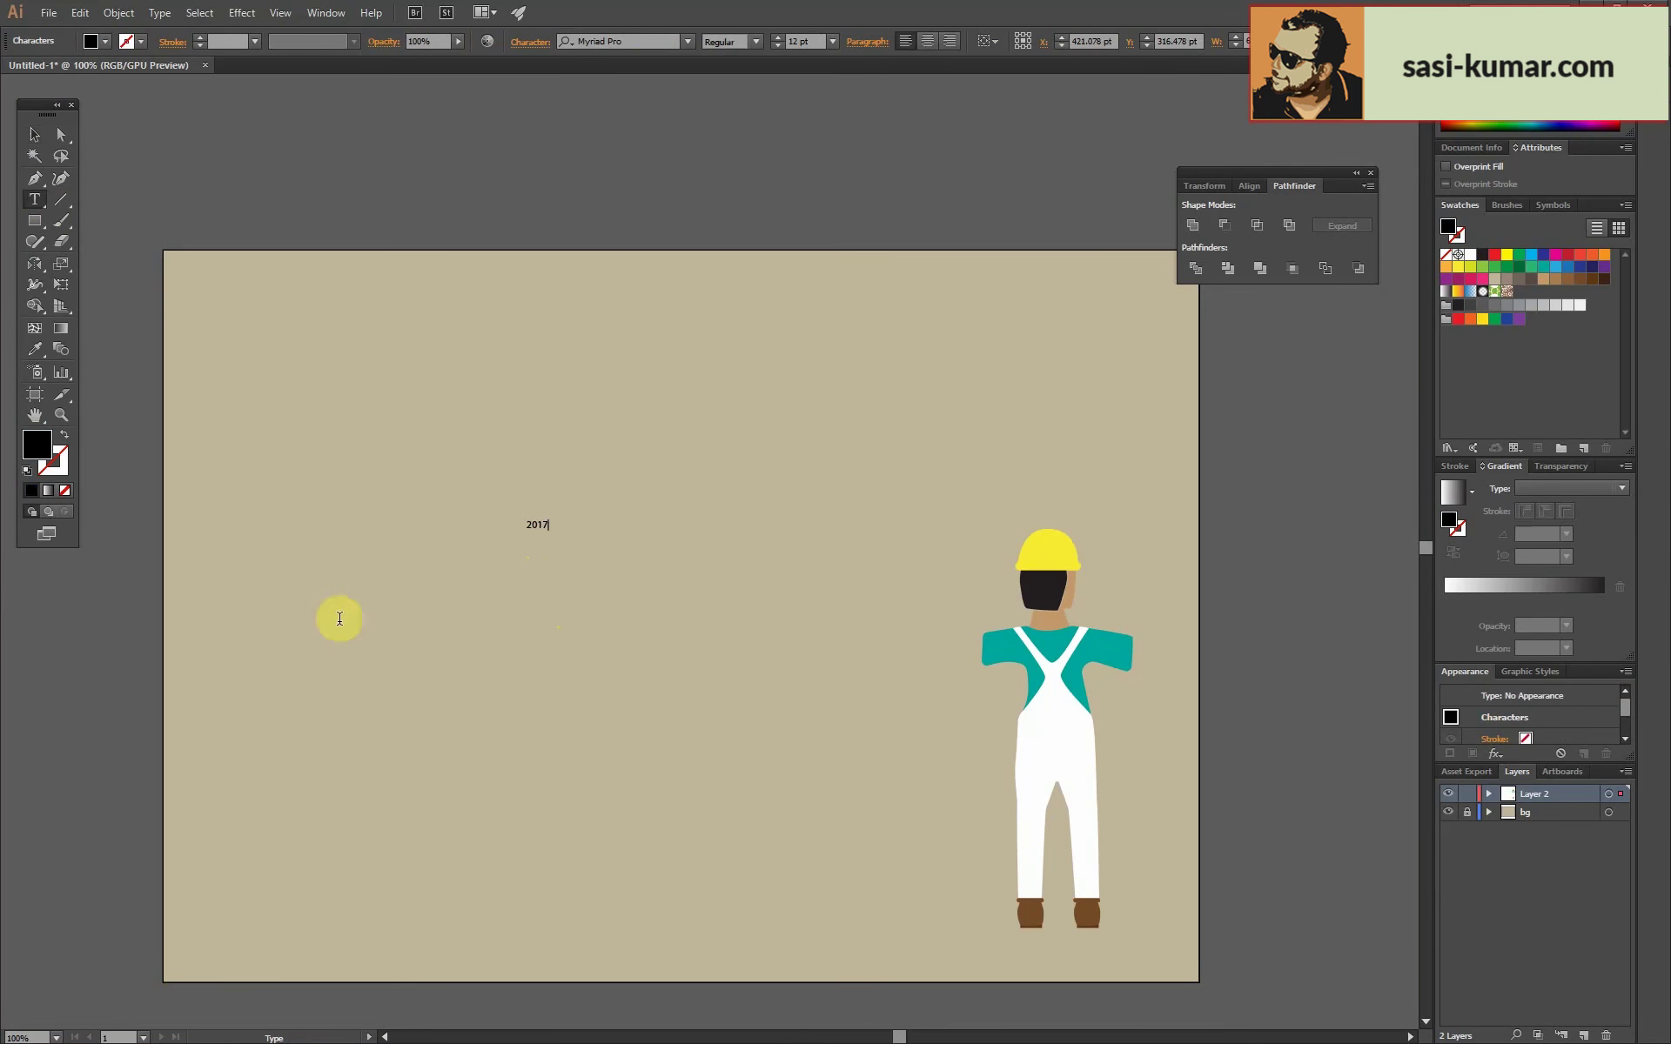
{"action": "key", "text": "Escape"}
{"action": "left_click_drag", "start_coordinate": [550, 531], "coordinate": [757, 541]}
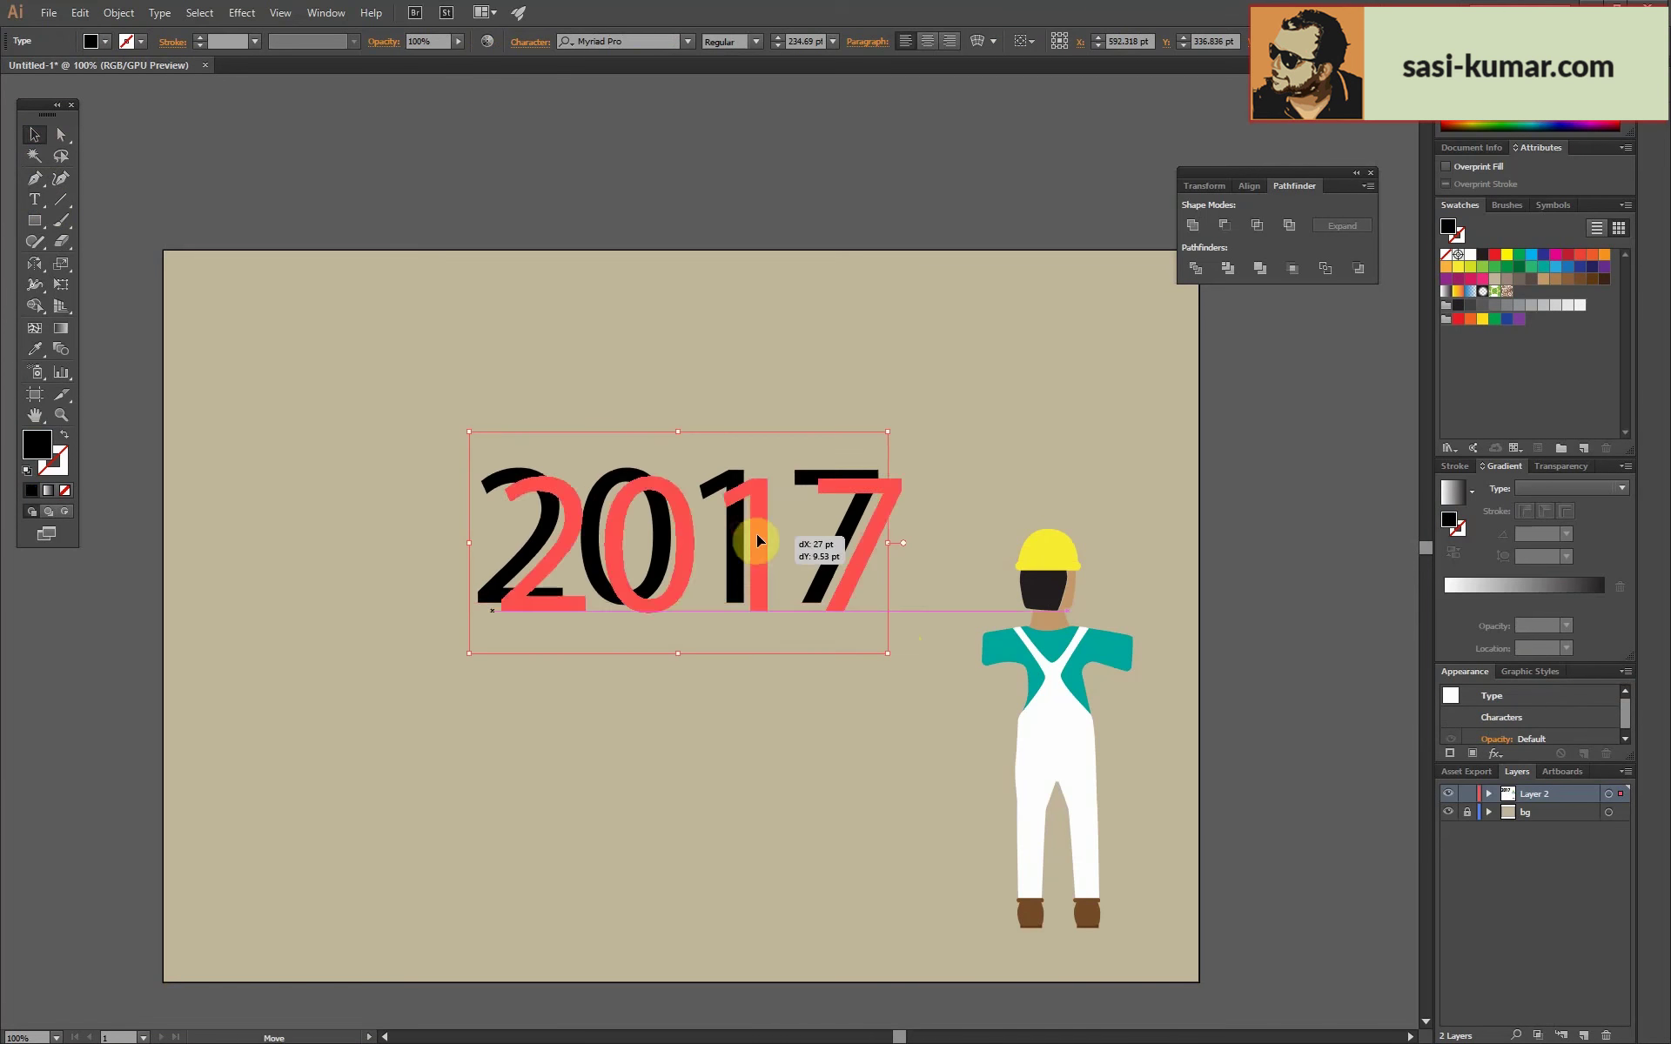
Draw a brownish rectangle and send it behind the 2017 text.
{"action": "key", "text": "m"}
{"action": "left_click_drag", "start_coordinate": [427, 331], "coordinate": [907, 601]}
{"action": "key", "text": "v"}
{"action": "left_click", "coordinate": [1507, 278]}
{"action": "right_click", "coordinate": [827, 440]}
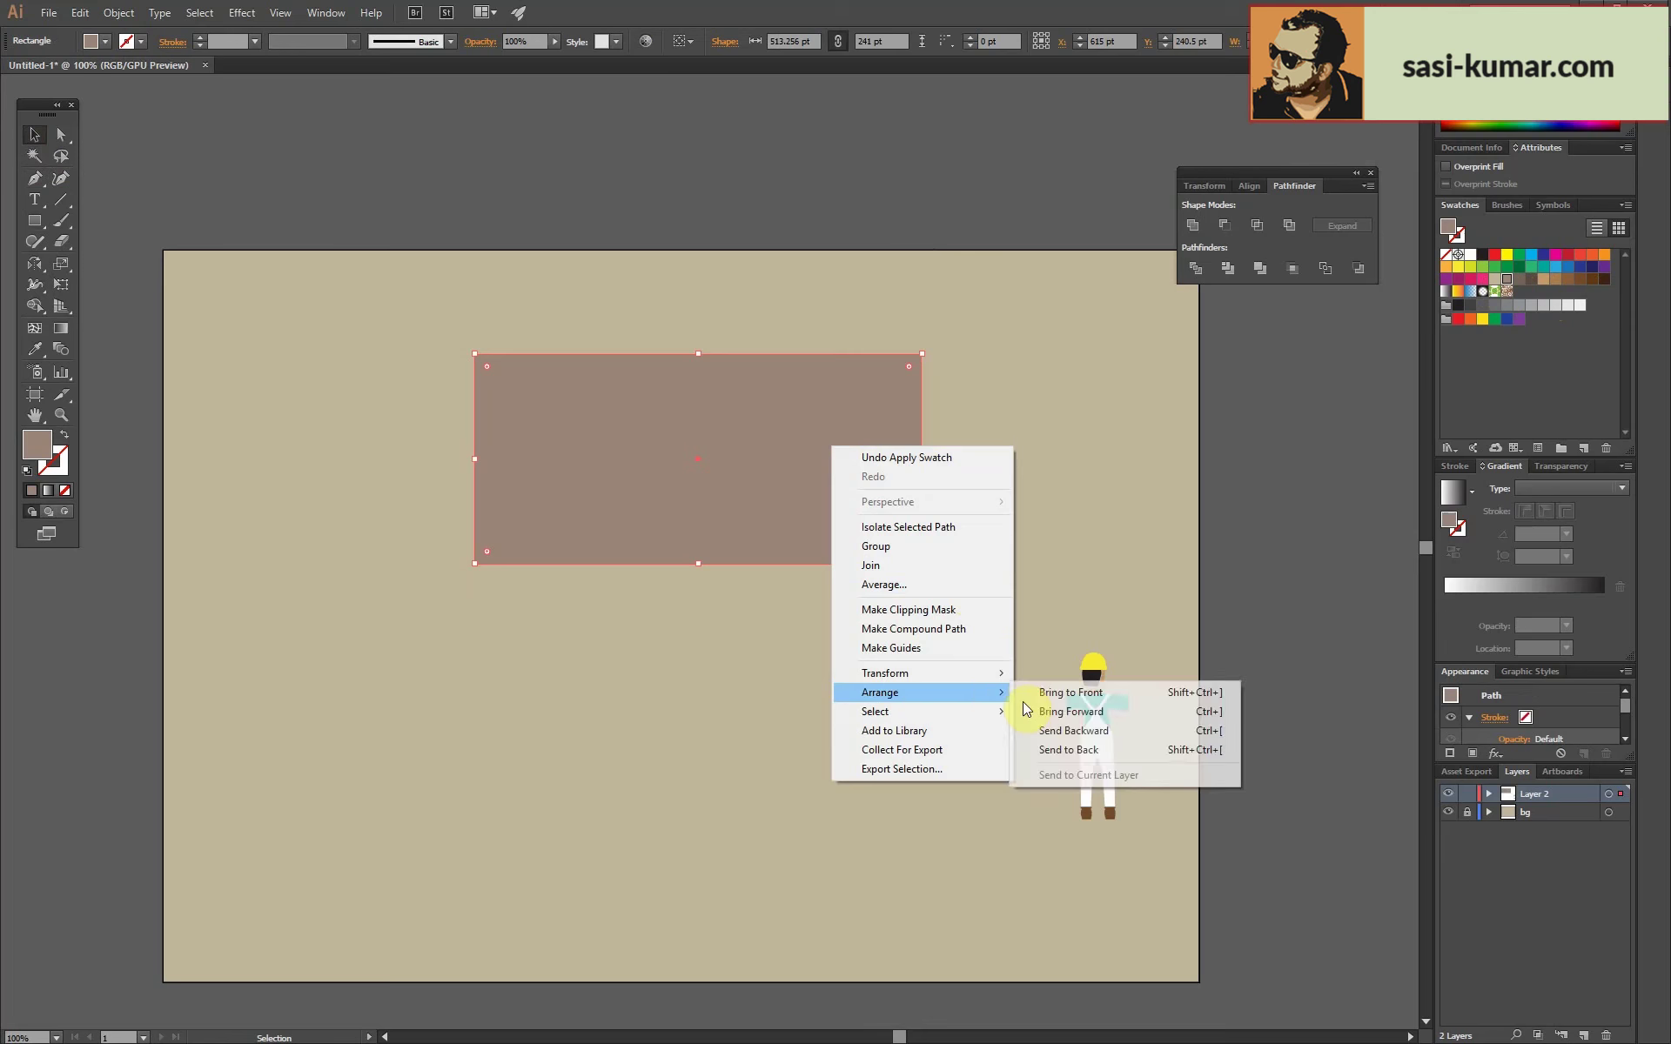
{"action": "left_click", "coordinate": [1088, 751]}
{"action": "left_click", "coordinate": [1049, 391]}
Move the worker left and stretch the brown band across the upper artboard.
{"action": "left_click_drag", "start_coordinate": [1097, 740], "coordinate": [296, 644]}
{"action": "left_click", "coordinate": [690, 366]}
{"action": "left_click_drag", "start_coordinate": [699, 364], "coordinate": [699, 250]}
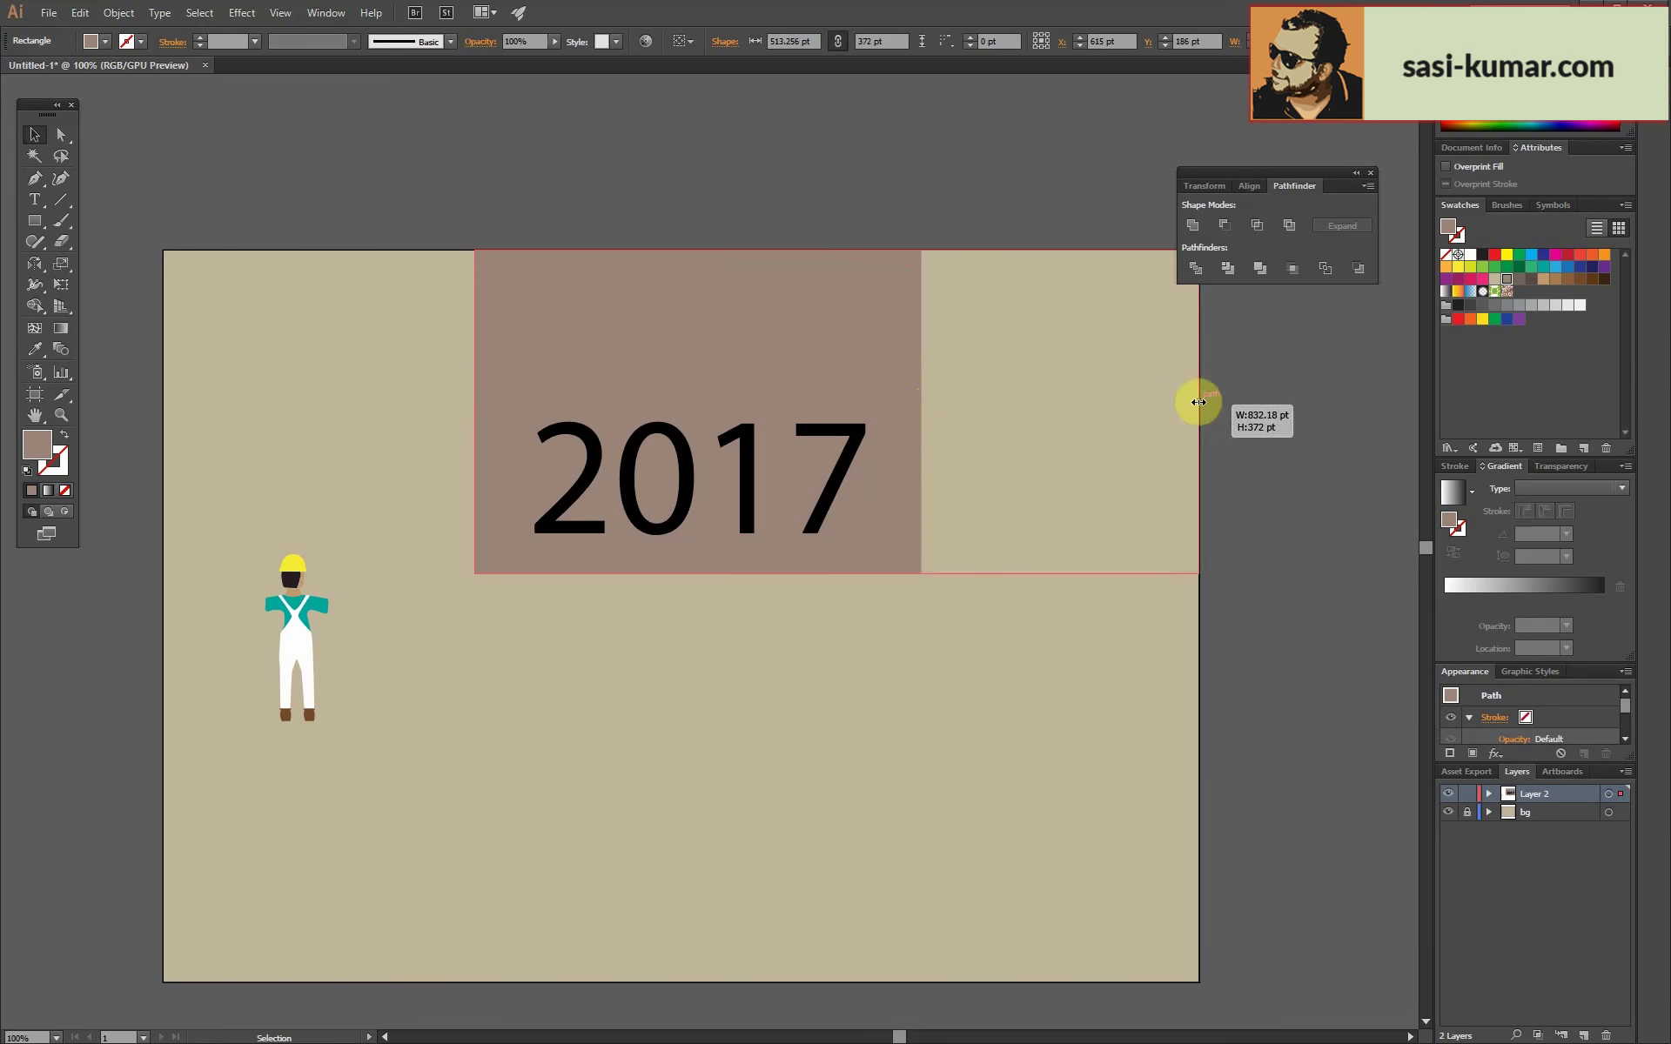
{"action": "left_click_drag", "start_coordinate": [920, 410], "coordinate": [1199, 411]}
{"action": "left_click_drag", "start_coordinate": [474, 411], "coordinate": [162, 411]}
{"action": "left_click", "coordinate": [746, 488]}
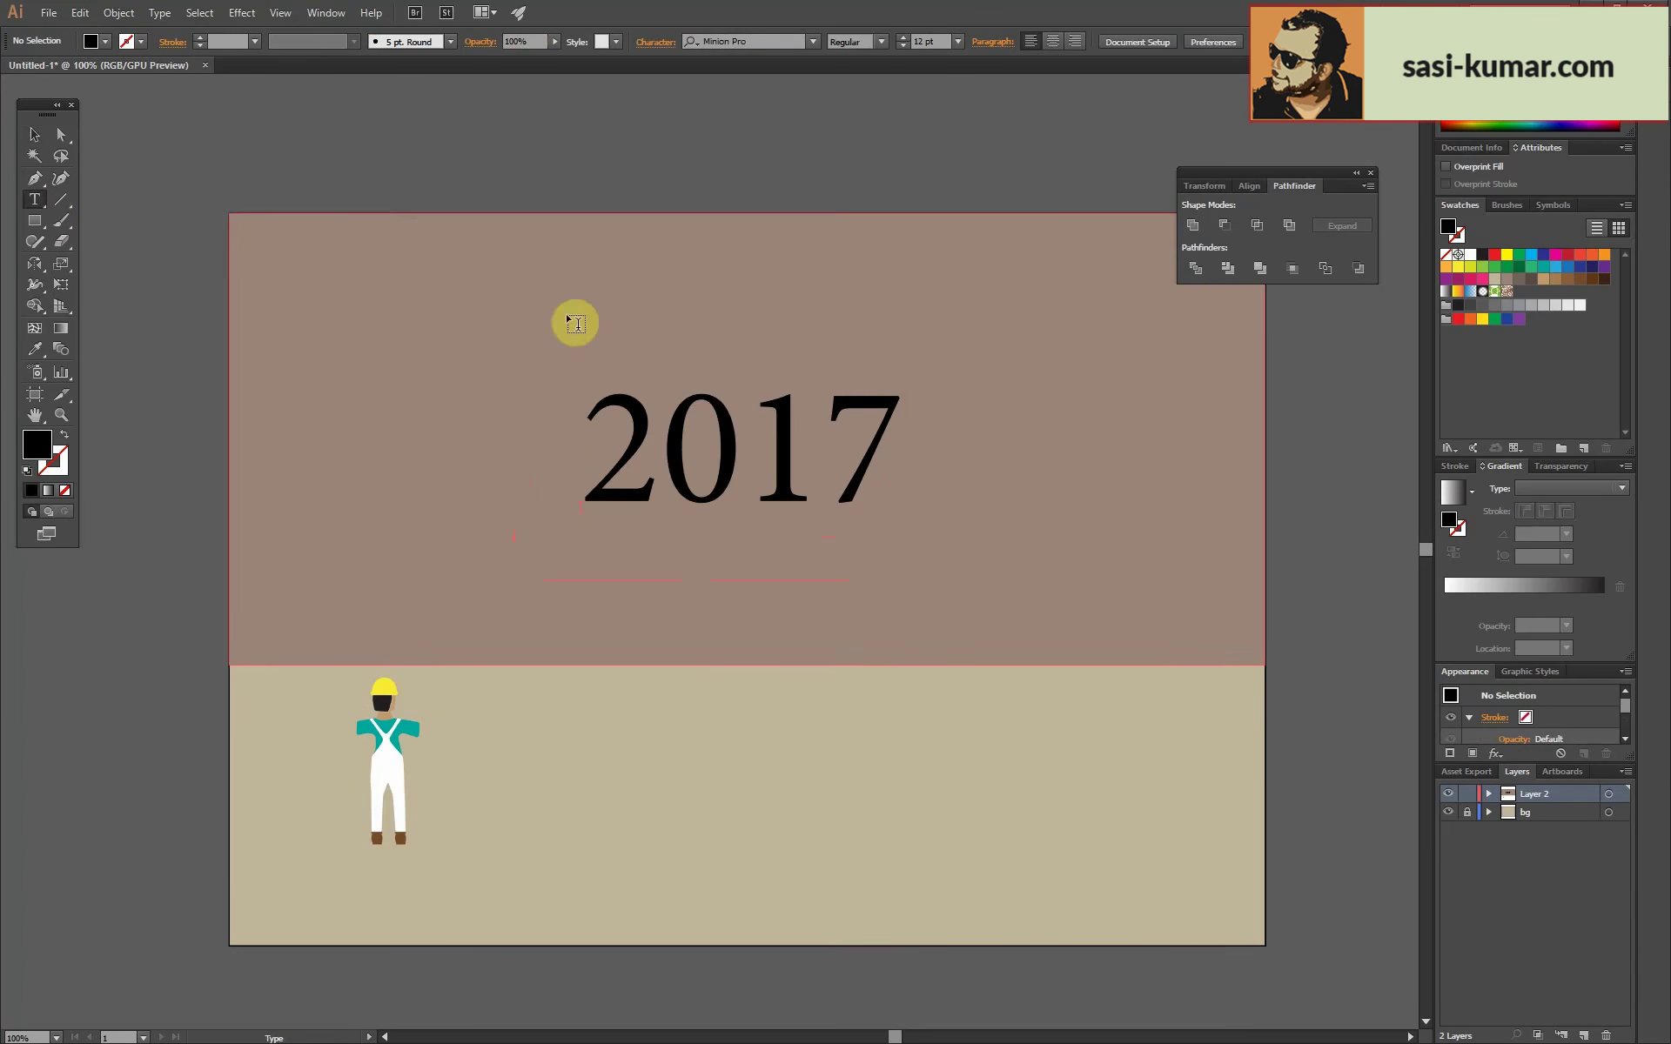
Add 'Happy New Year' above 2017 in a script font.
{"action": "left_click", "coordinate": [575, 323]}
{"action": "type", "text": "Happy New Year"}
{"action": "mouse_move", "coordinate": [753, 160]}
{"action": "left_mouse_down"}
{"action": "mouse_move", "coordinate": [799, 303]}
{"action": "mouse_move", "coordinate": [1052, 370]}
{"action": "left_mouse_up"}
{"action": "left_click", "coordinate": [688, 41]}
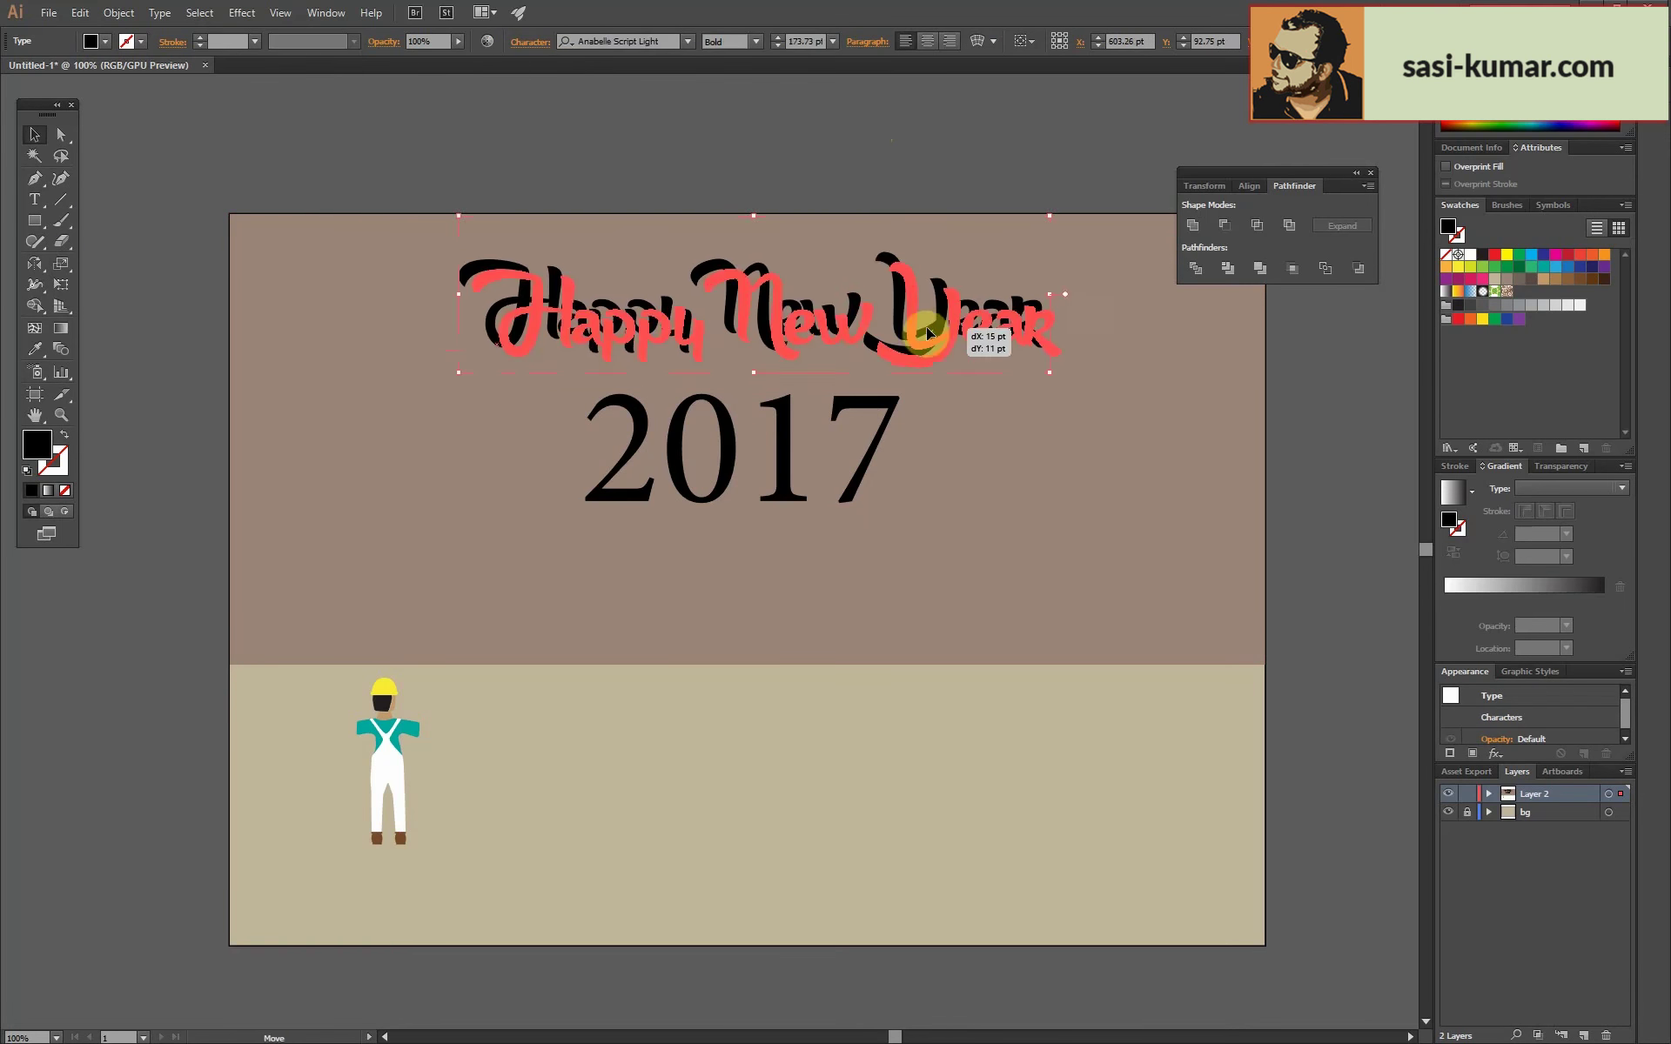
{"action": "left_click", "coordinate": [940, 179]}
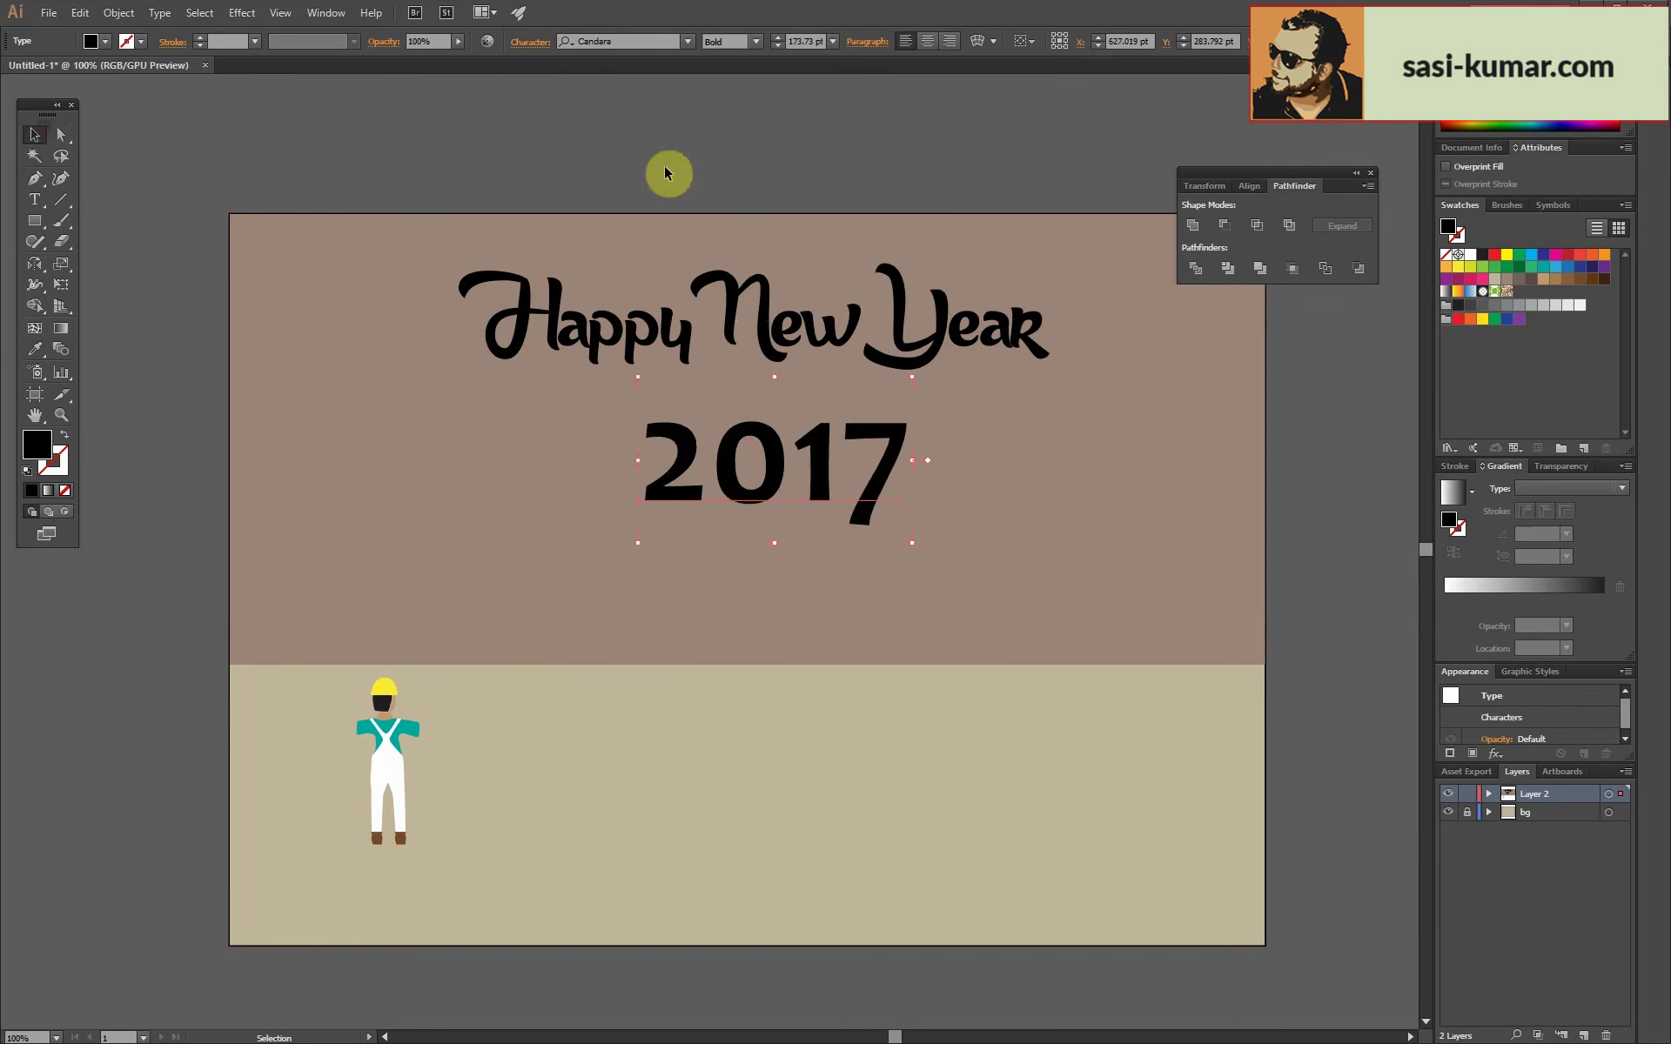
Convert the 2017 text to outlines and apply a linear gradient across it.
{"action": "left_click", "coordinate": [118, 12]}
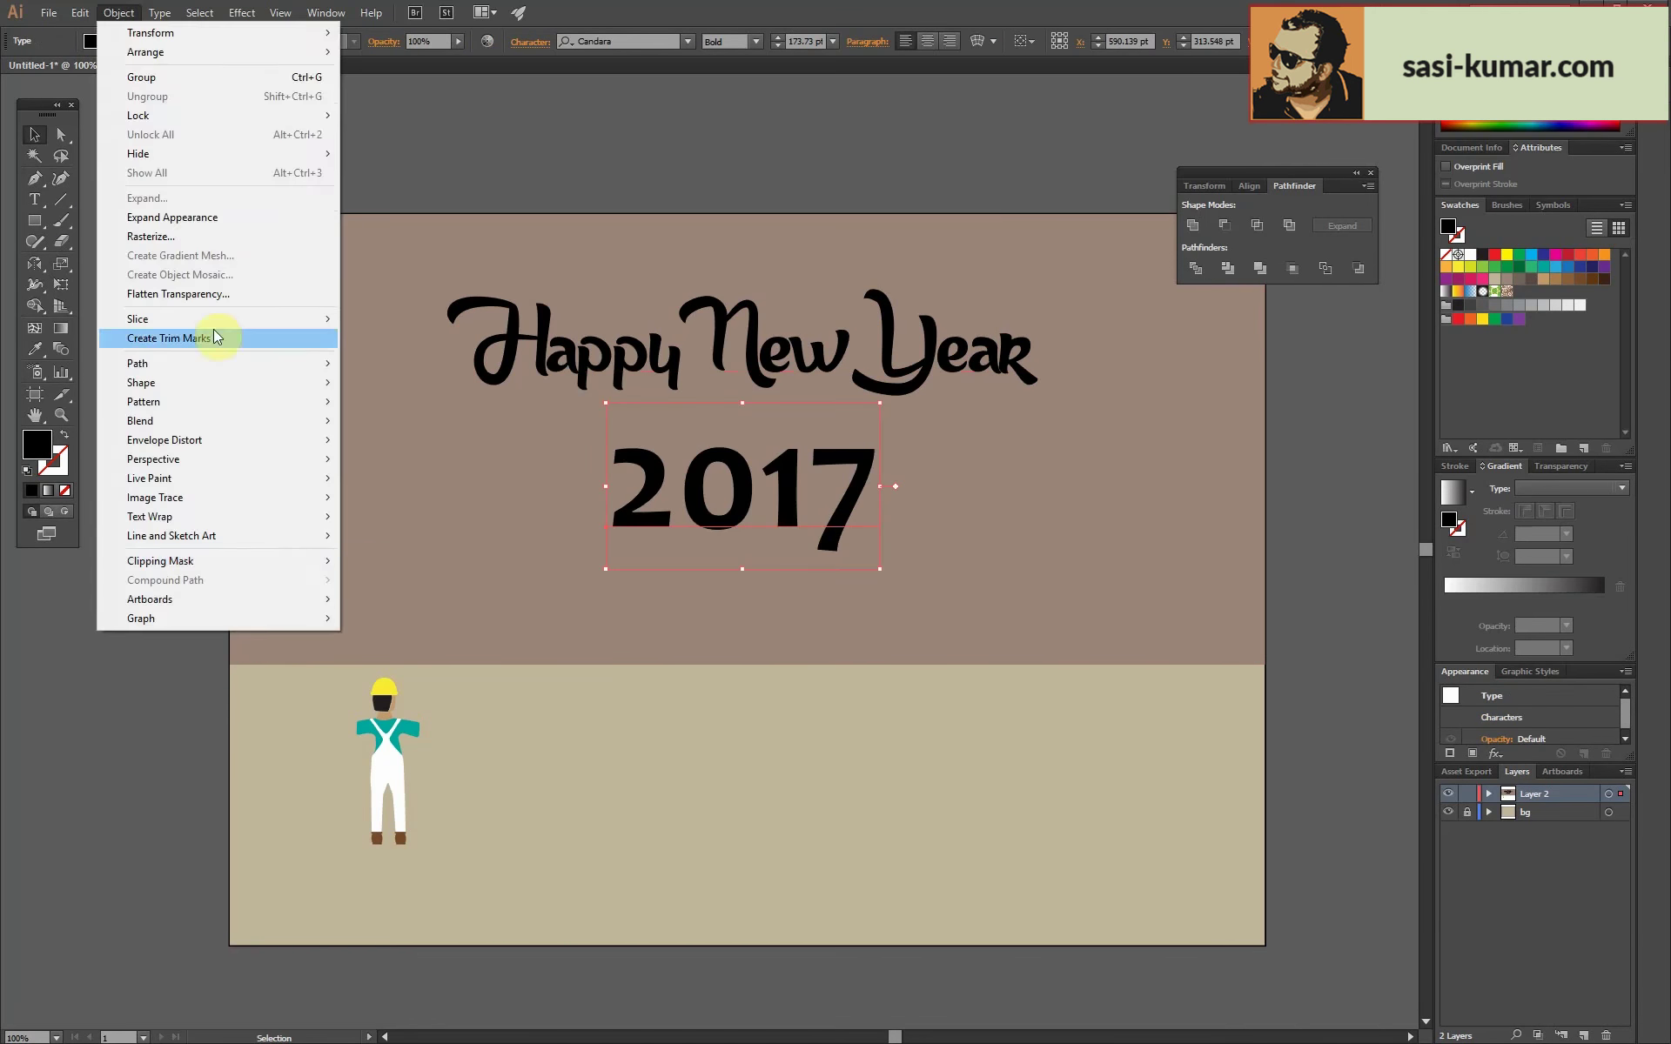
{"action": "left_click", "coordinate": [217, 336]}
{"action": "left_click_drag", "start_coordinate": [877, 545], "coordinate": [615, 522]}
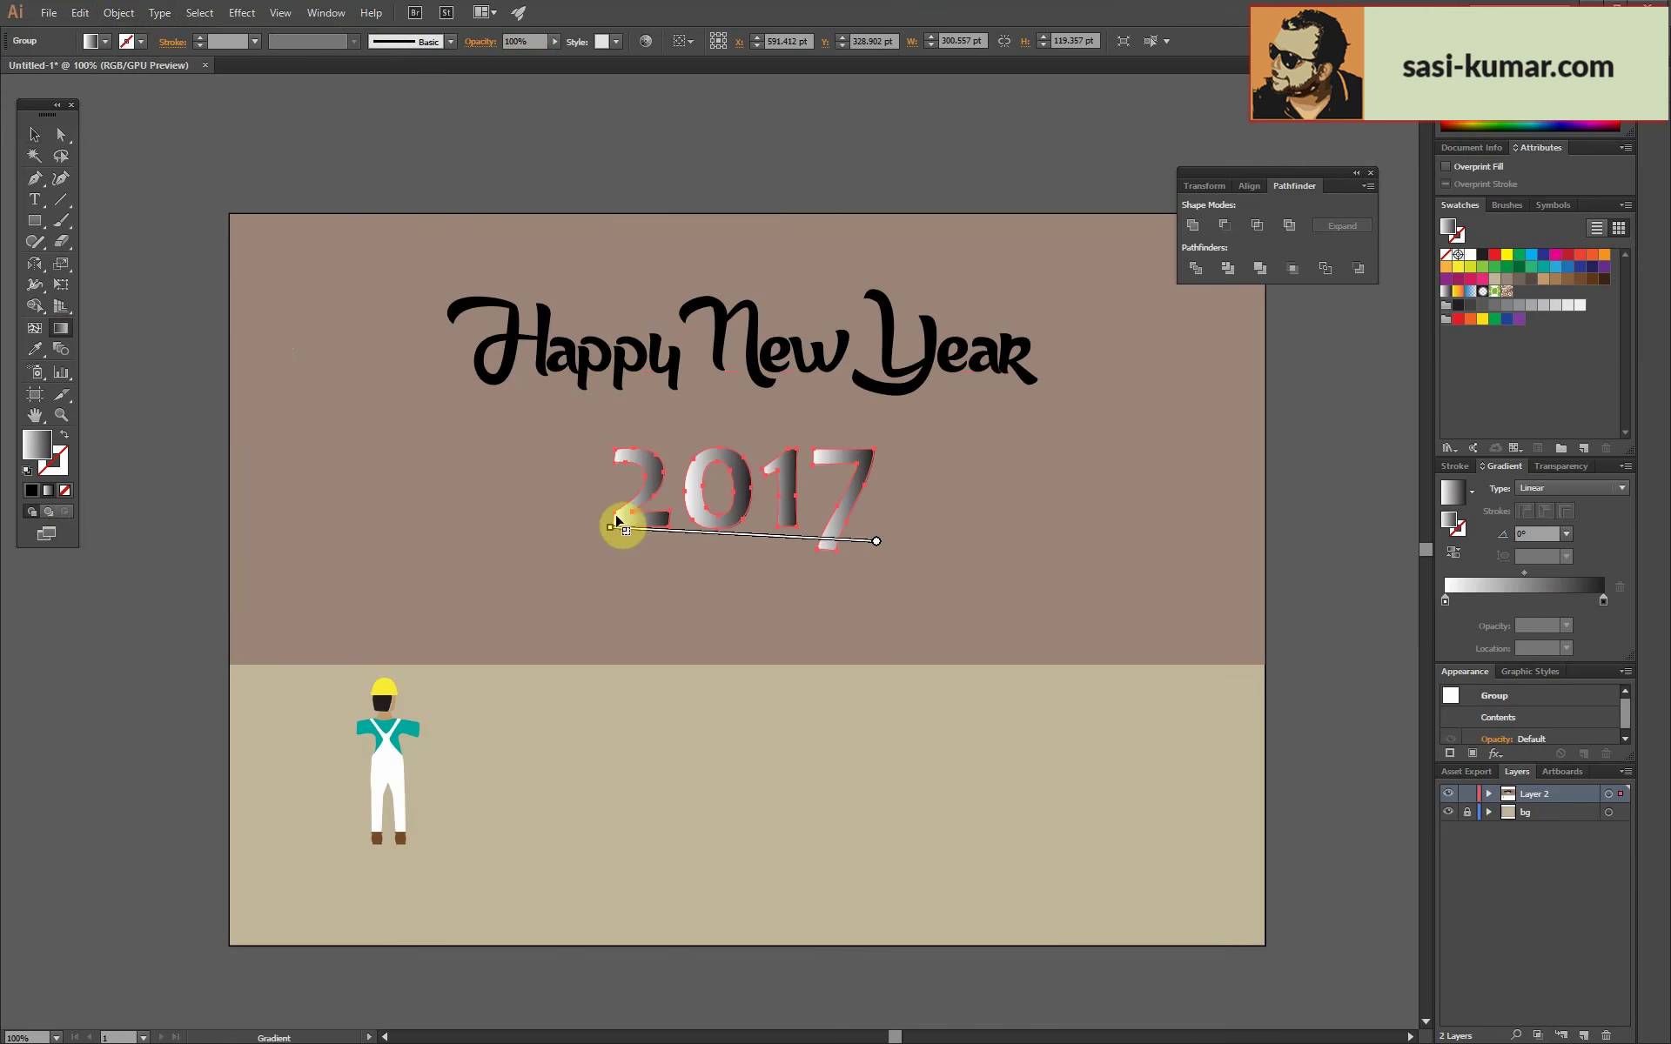
{"action": "key", "text": "v"}
Set the gradient stops to dark red and red in RGB mode.
{"action": "double_click", "coordinate": [1604, 601]}
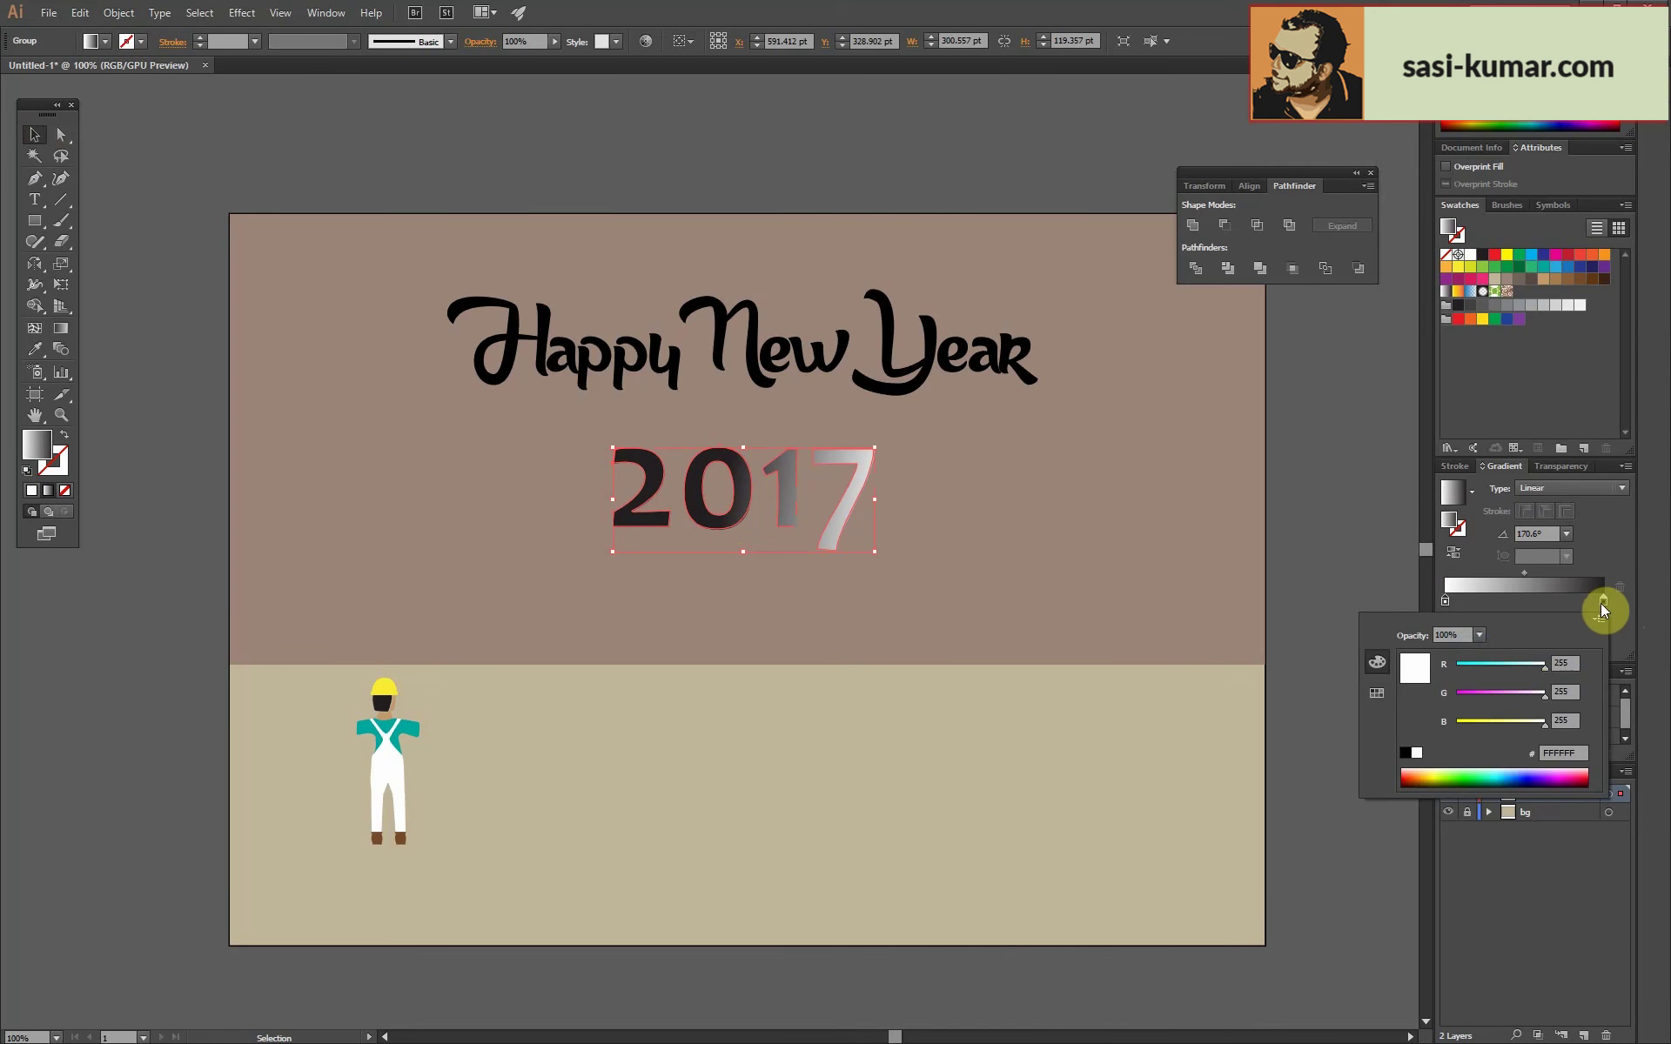
{"action": "double_click", "coordinate": [1605, 599]}
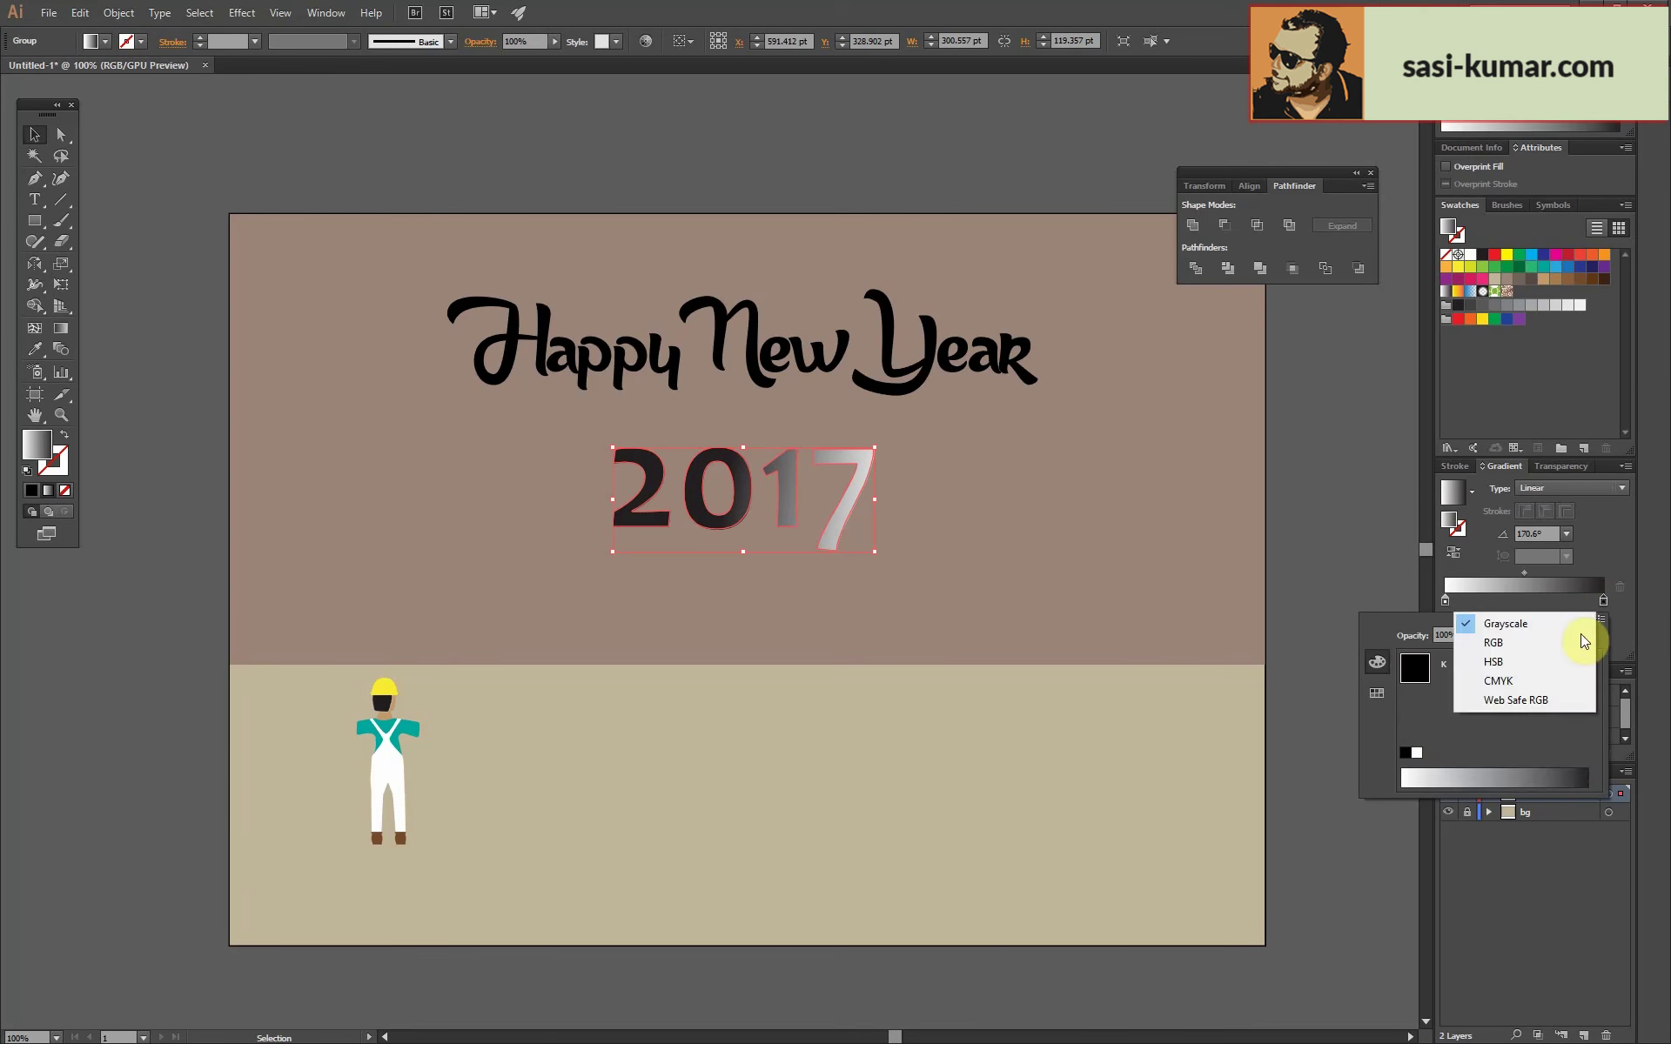
{"action": "left_click", "coordinate": [1479, 646]}
{"action": "left_click", "coordinate": [1410, 772]}
{"action": "left_click", "coordinate": [1447, 601]}
{"action": "double_click", "coordinate": [1447, 601]}
{"action": "left_click", "coordinate": [1402, 775]}
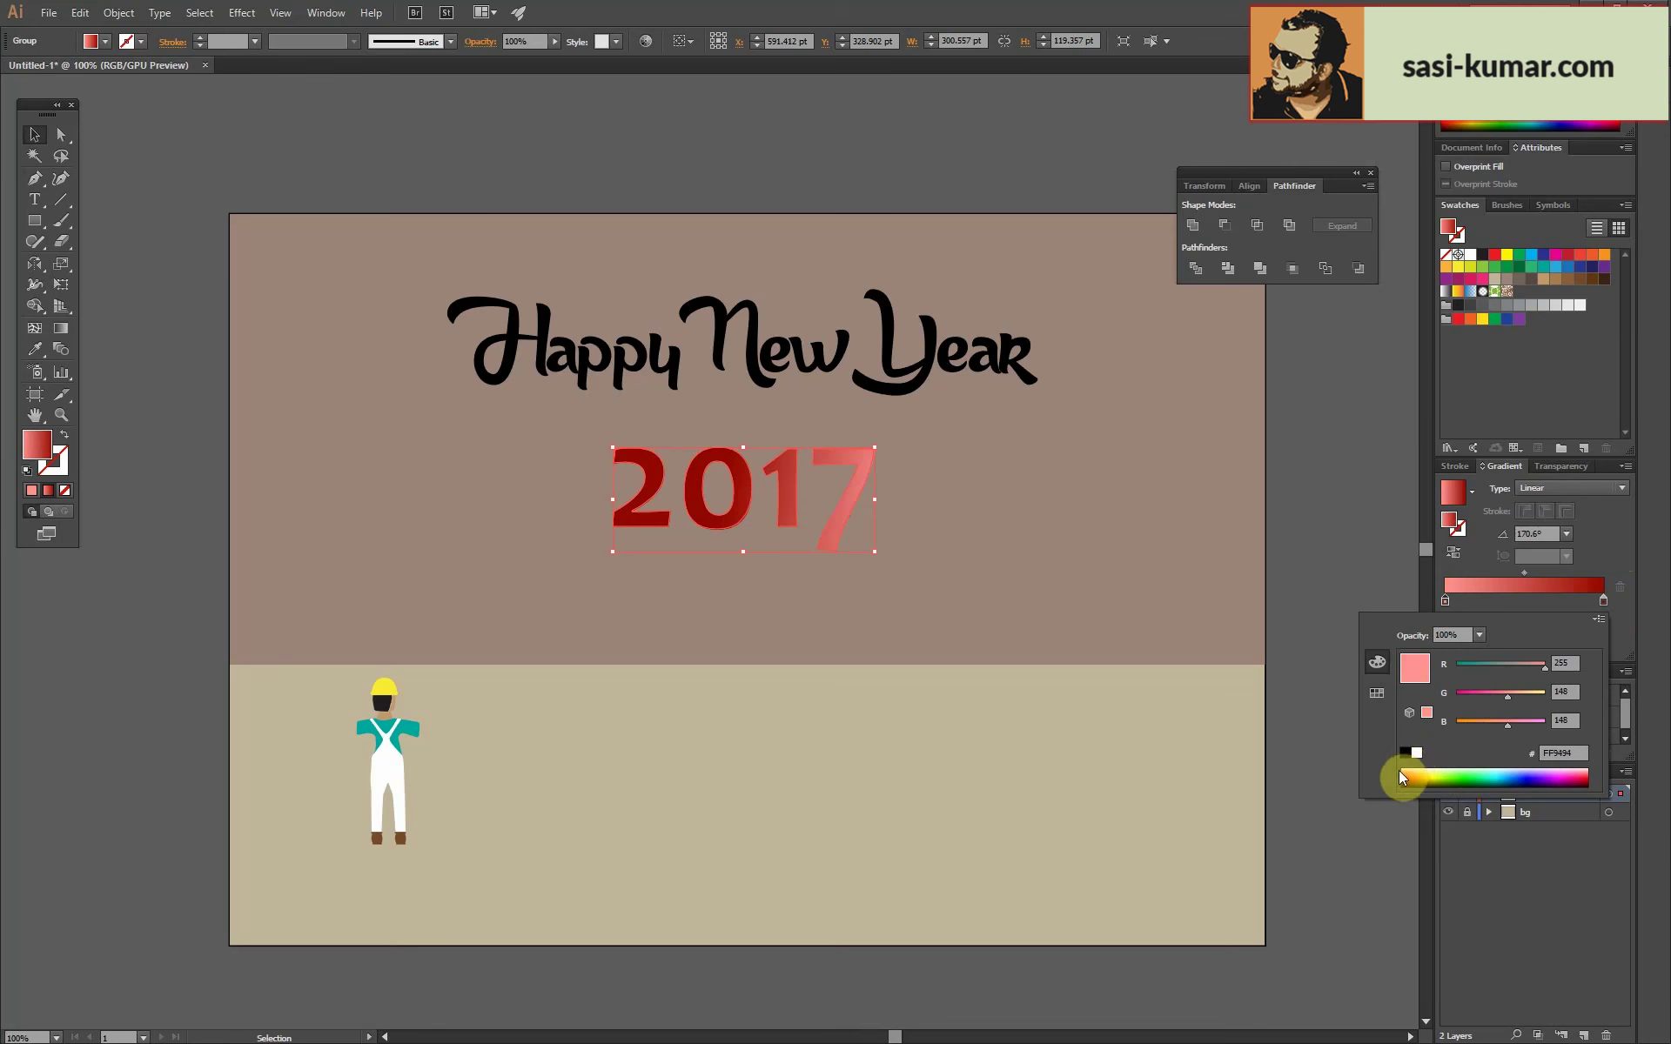
{"action": "left_click", "coordinate": [1335, 560]}
{"action": "right_click", "coordinate": [855, 461]}
Copy the 7 to the right of 2017 and reselect the original 7.
{"action": "left_click", "coordinate": [936, 564]}
{"action": "scroll", "coordinate": [977, 440], "scroll_direction": "up", "scroll_amount": 1}
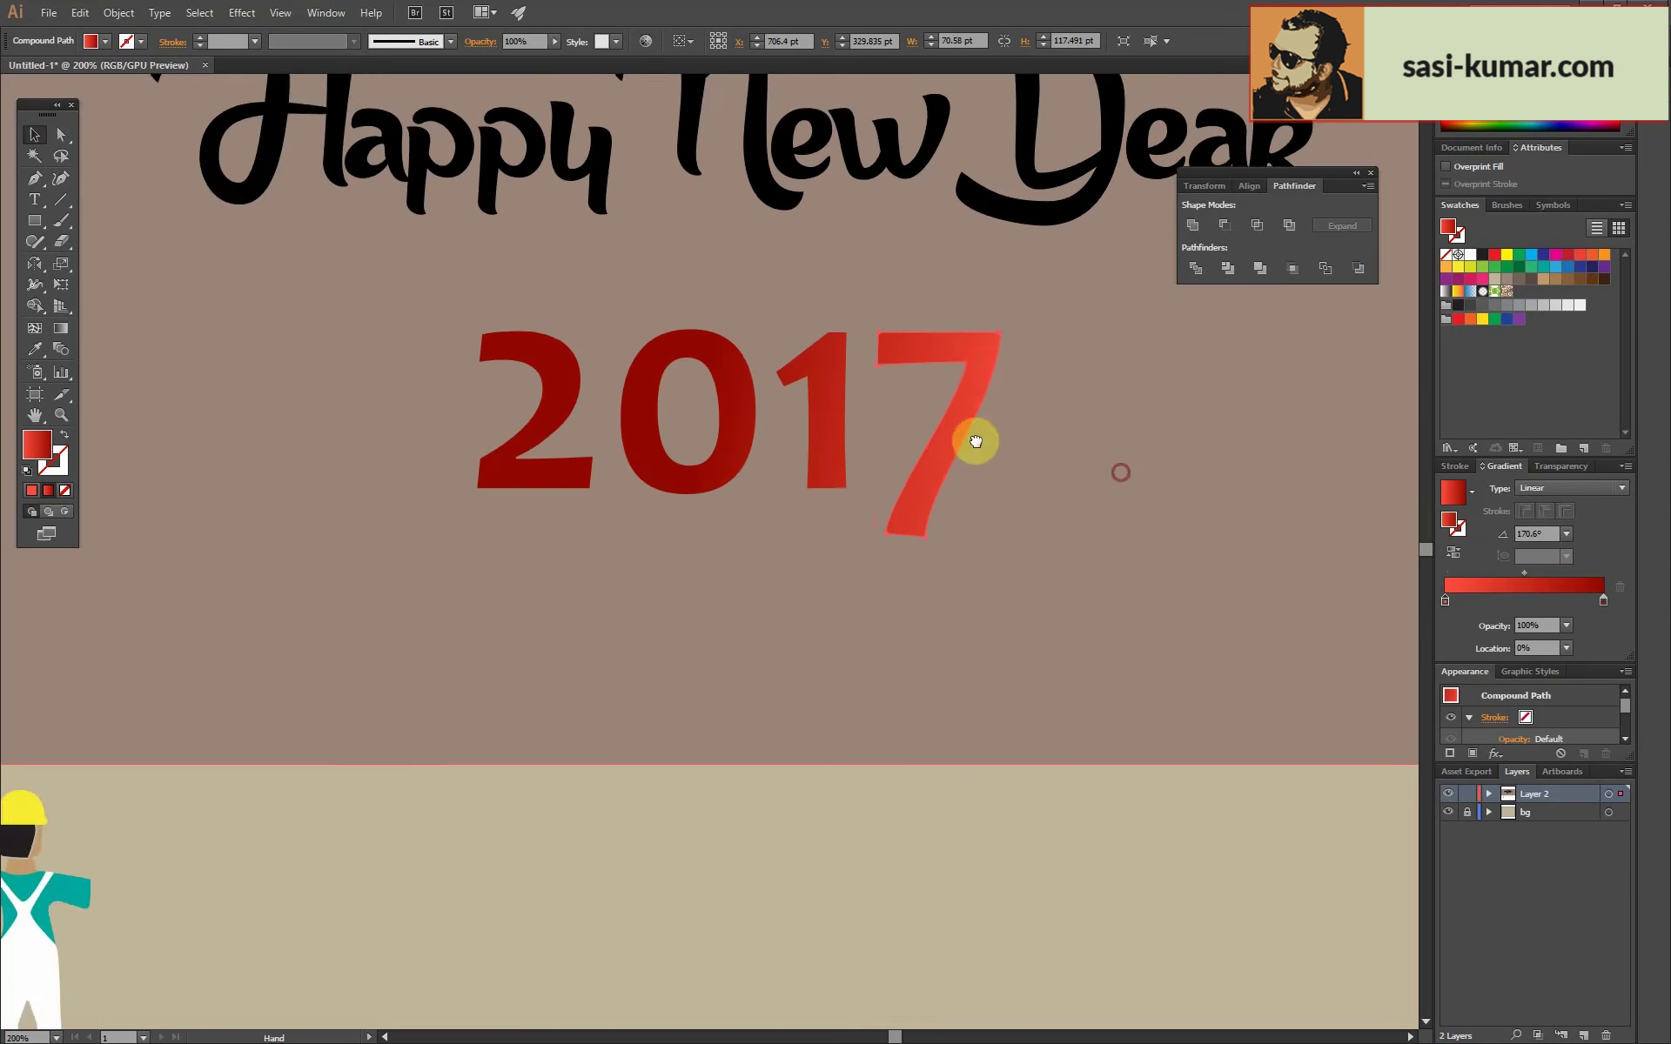
{"action": "scroll", "coordinate": [977, 441], "scroll_direction": "up", "scroll_amount": 1}
{"action": "left_click_drag", "start_coordinate": [865, 321], "coordinate": [1100, 463]}
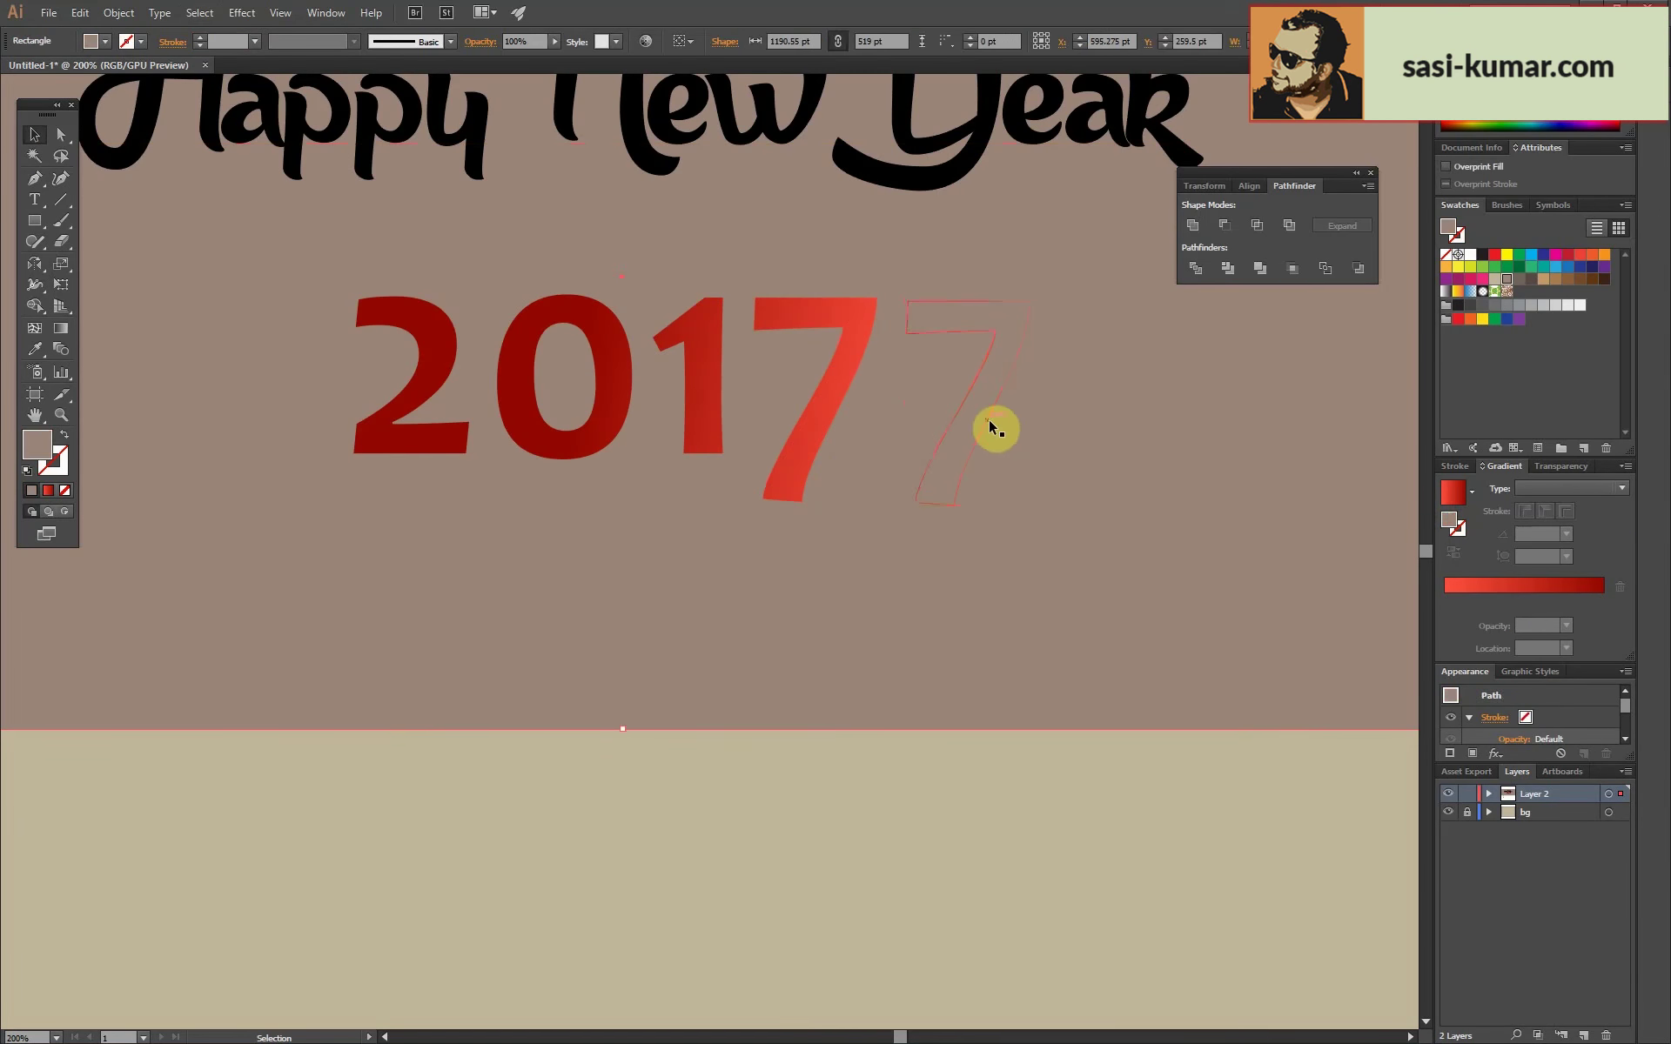
{"action": "left_click", "coordinate": [813, 441]}
Split the 7 along a cutting line across its lower stroke.
{"action": "key", "text": "ctrl+equal"}
{"action": "key", "text": "ctrl+equal"}
{"action": "key", "text": "ctrl+equal"}
{"action": "left_click", "coordinate": [721, 280]}
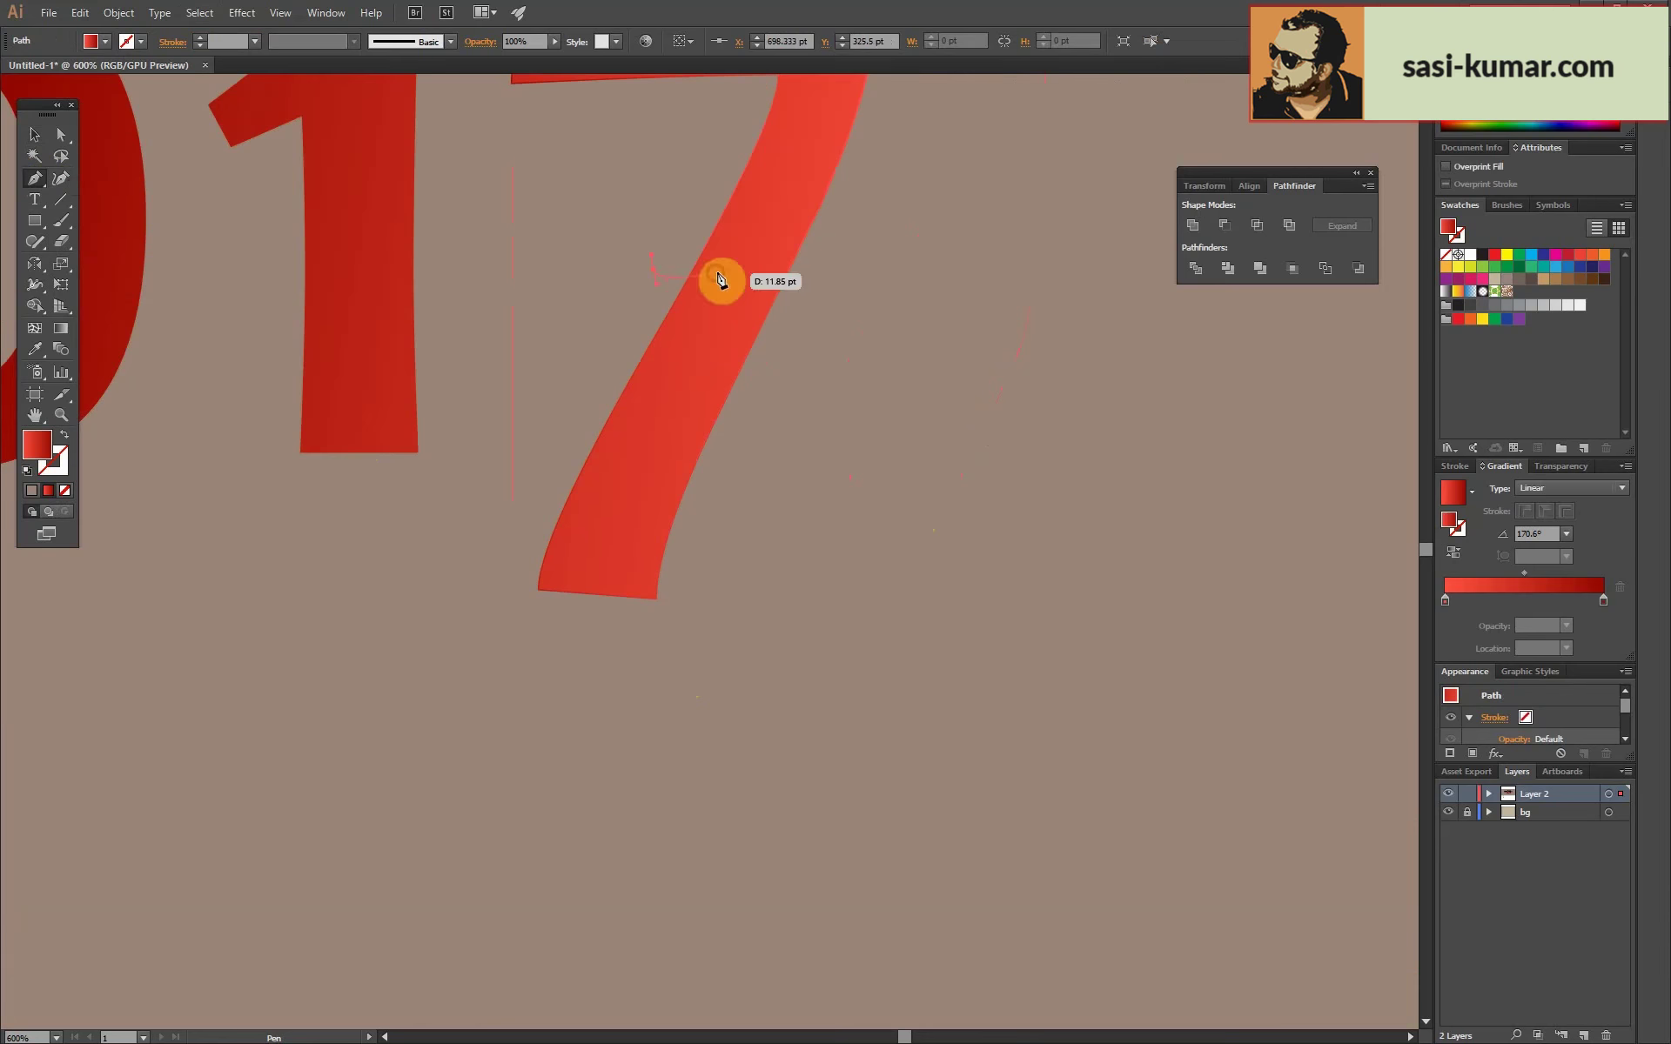
{"action": "left_click", "coordinate": [34, 134]}
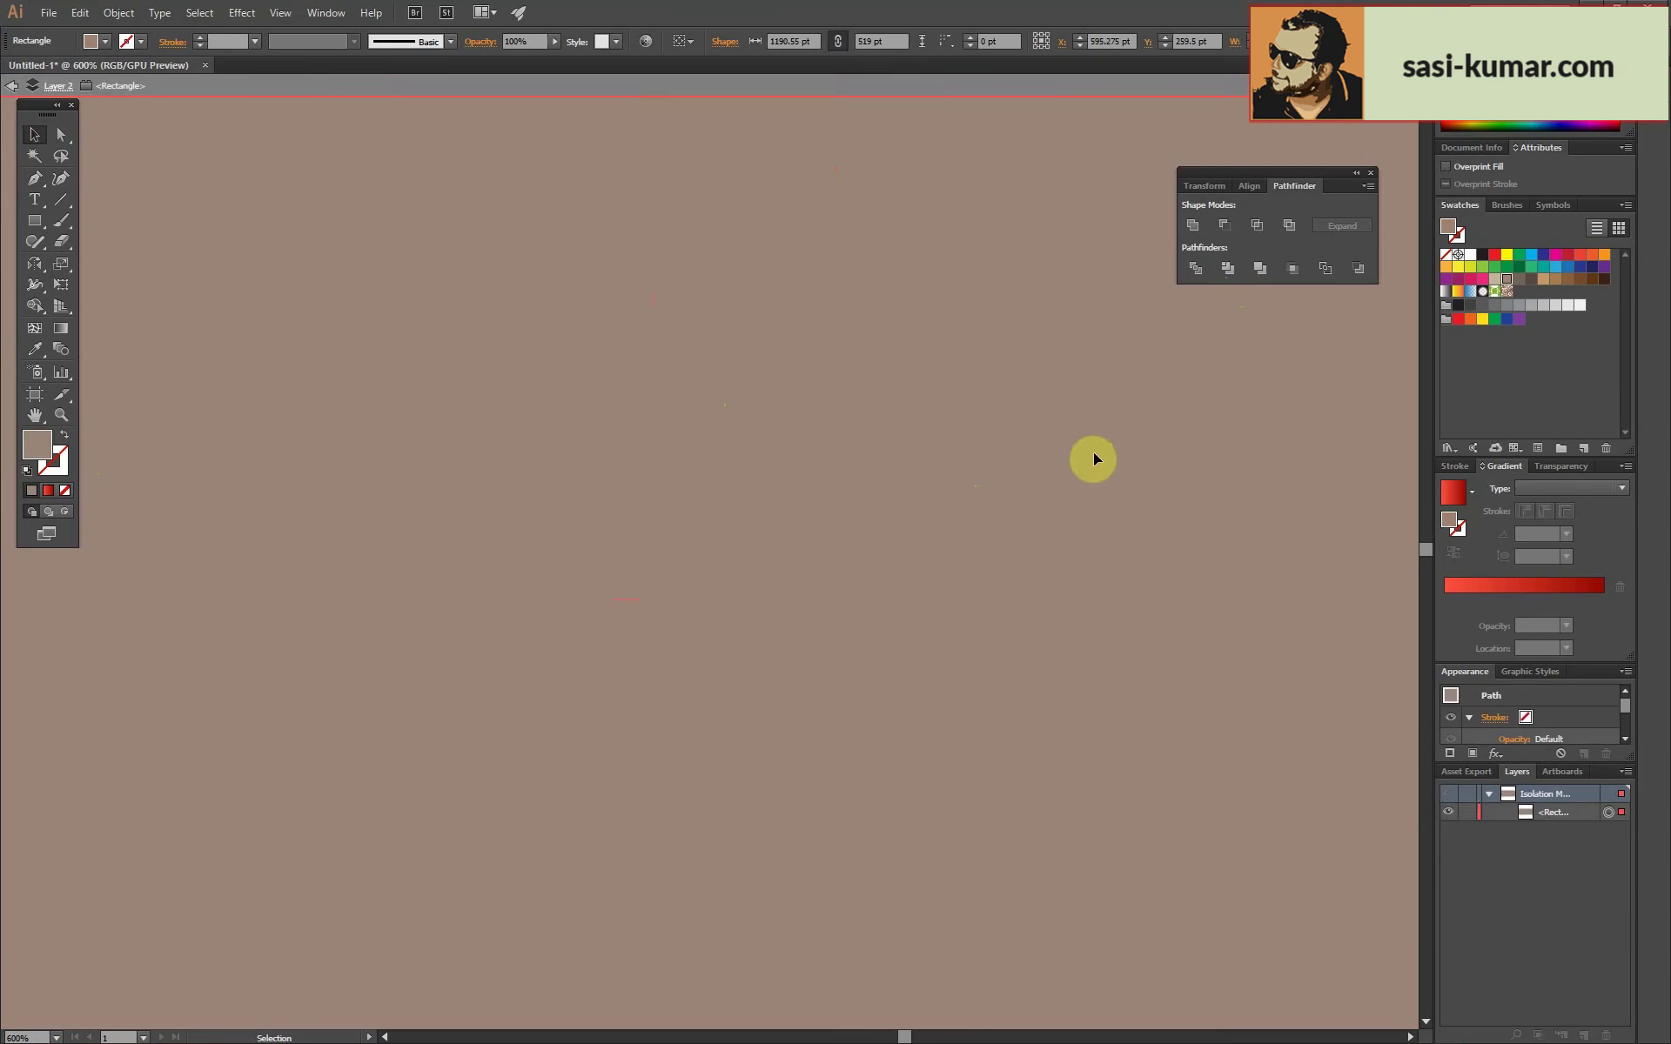
{"action": "scroll", "coordinate": [1094, 452], "scroll_direction": "down", "scroll_amount": 5}
{"action": "left_click", "coordinate": [699, 499]}
{"action": "key", "text": "Delete"}
{"action": "scroll", "coordinate": [907, 522], "scroll_direction": "up", "scroll_amount": 5}
{"action": "key", "text": "ctrl+minus"}
{"action": "key", "text": "ctrl+minus"}
Give the 7's lower piece a new fill and a red gradient.
{"action": "left_click", "coordinate": [739, 530]}
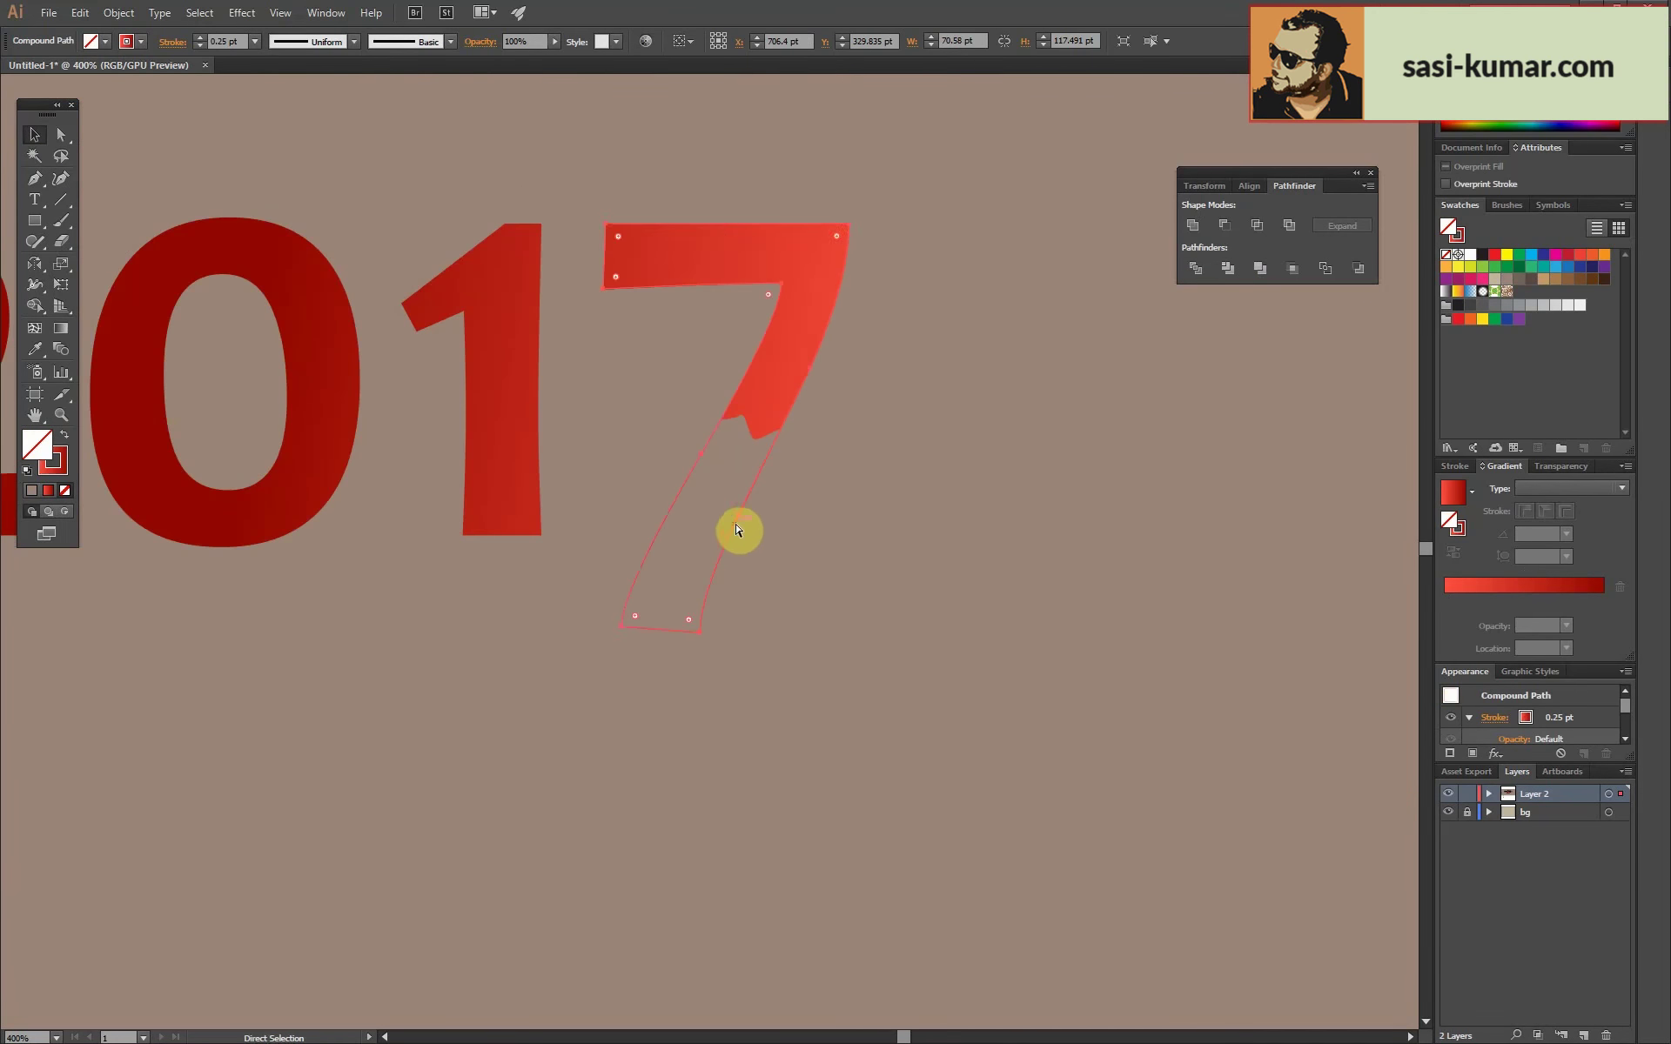
{"action": "double_click", "coordinate": [36, 445]}
{"action": "left_click_drag", "start_coordinate": [1243, 370], "coordinate": [1242, 304]}
{"action": "left_click", "coordinate": [1405, 304]}
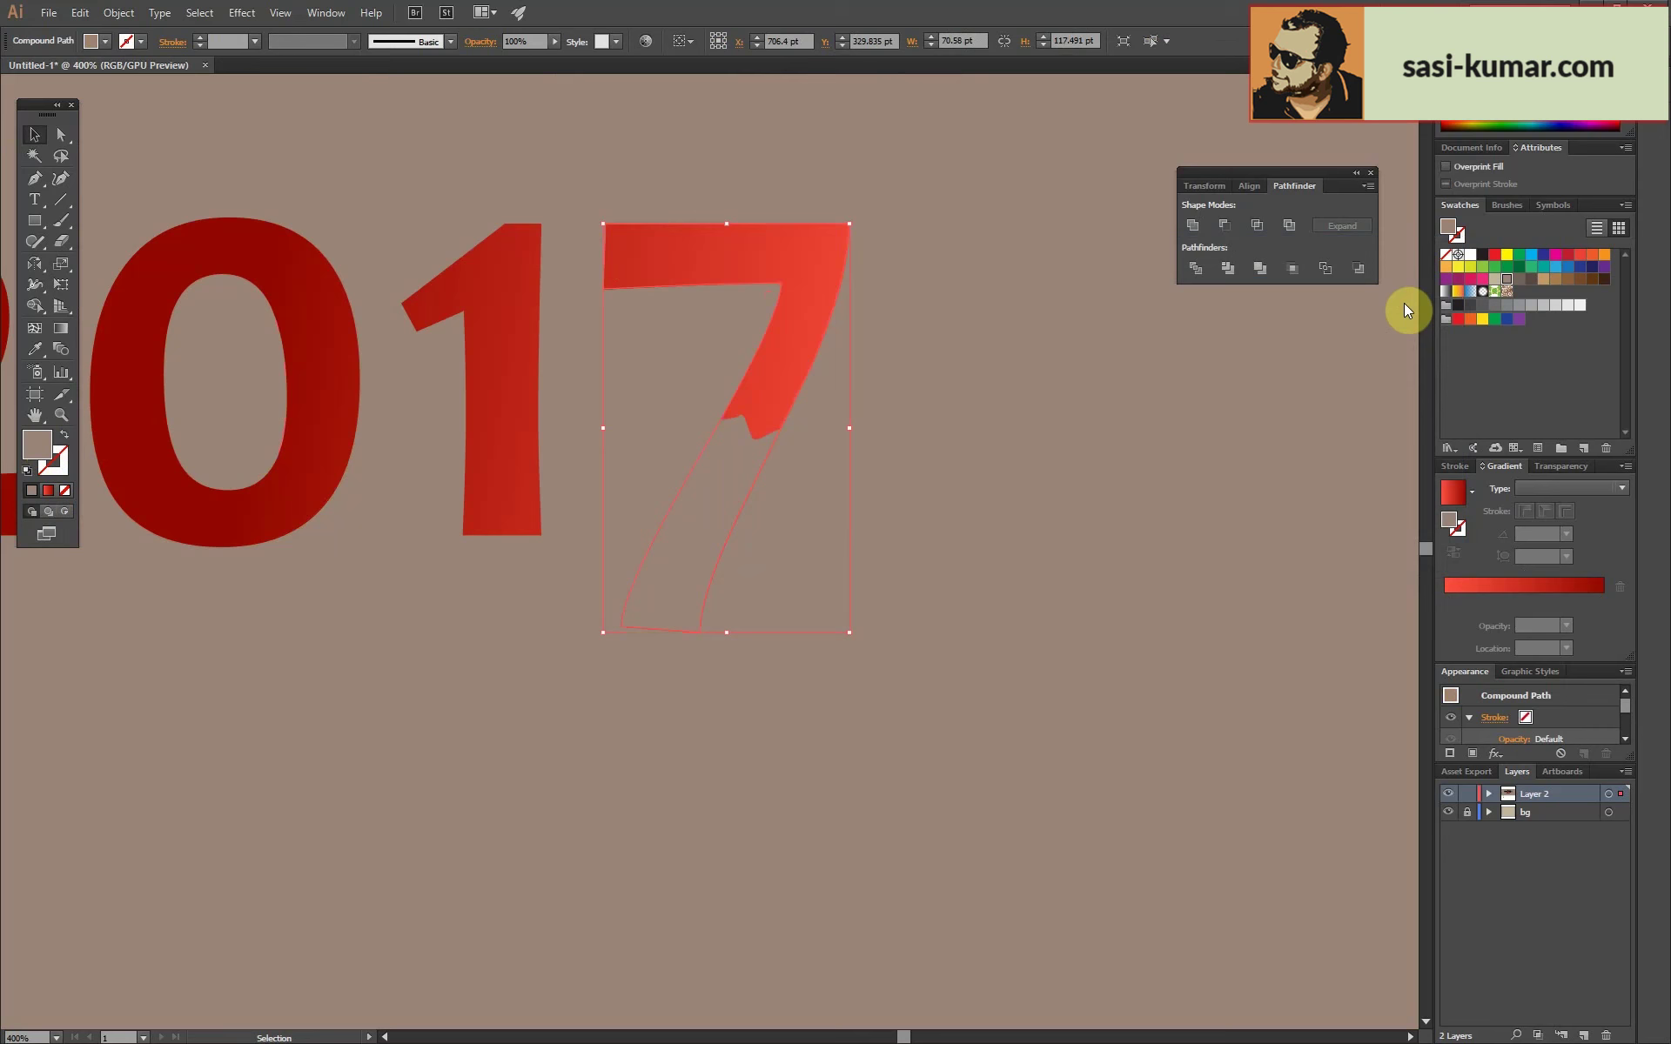
{"action": "left_click_drag", "start_coordinate": [827, 688], "coordinate": [827, 688]}
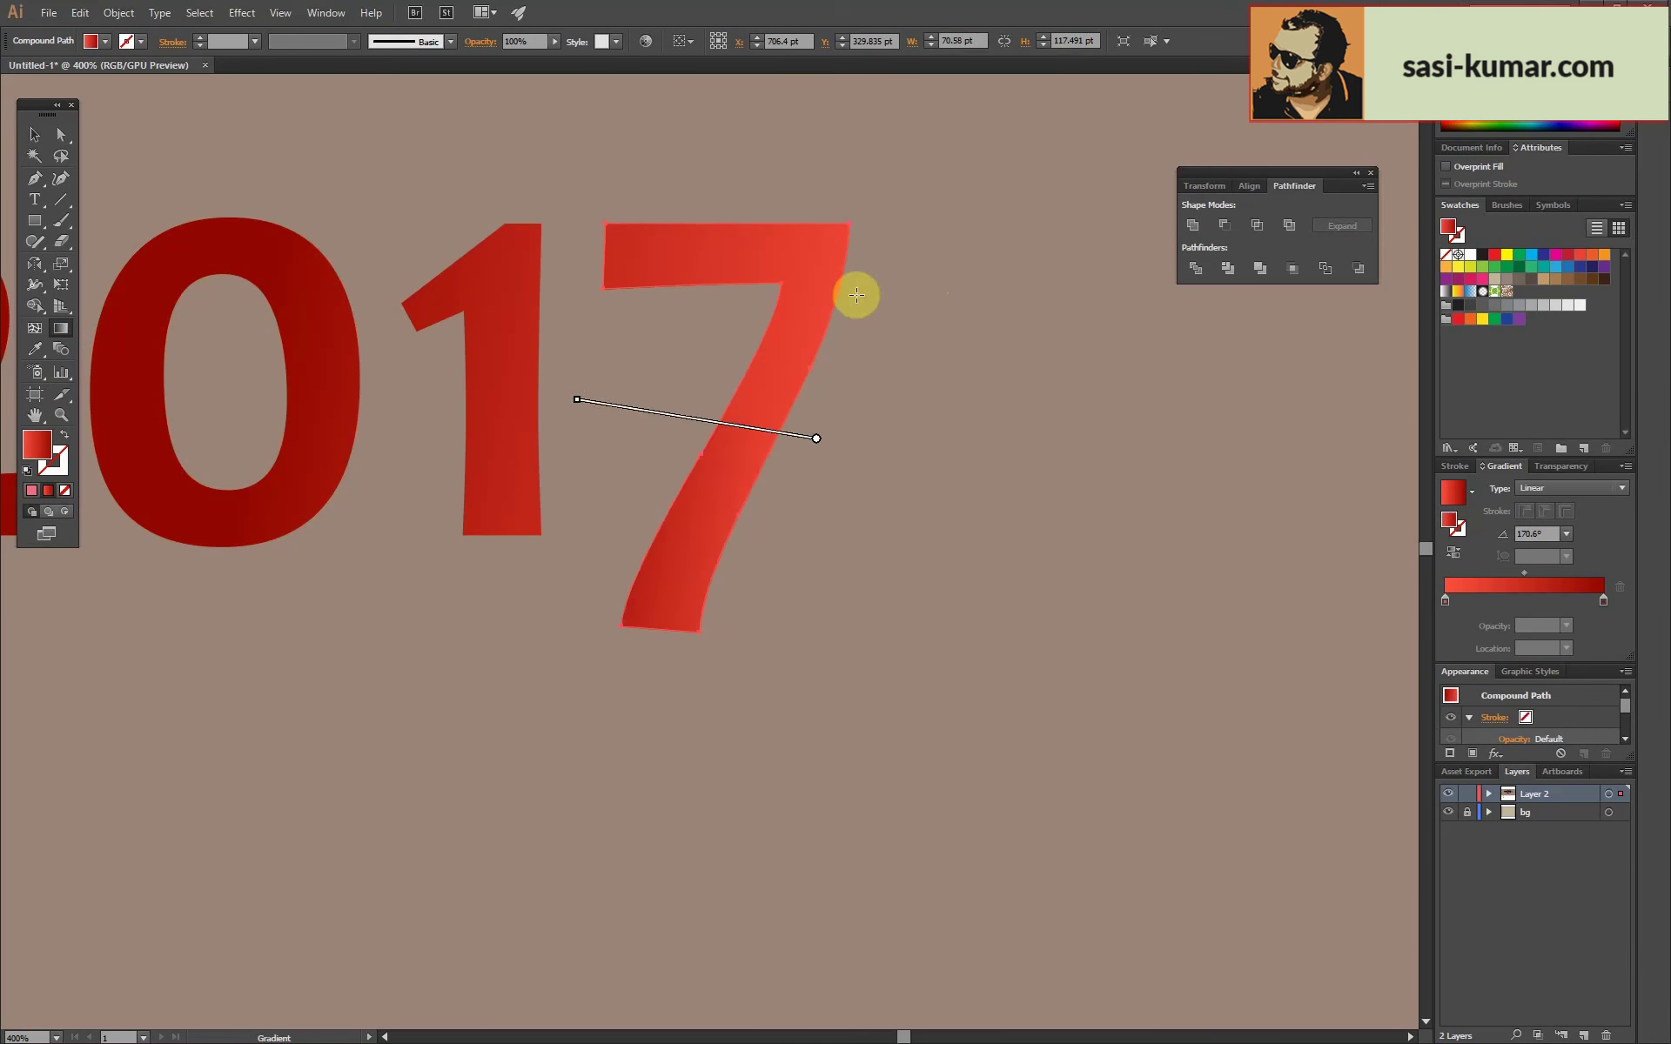
{"action": "key", "text": "v"}
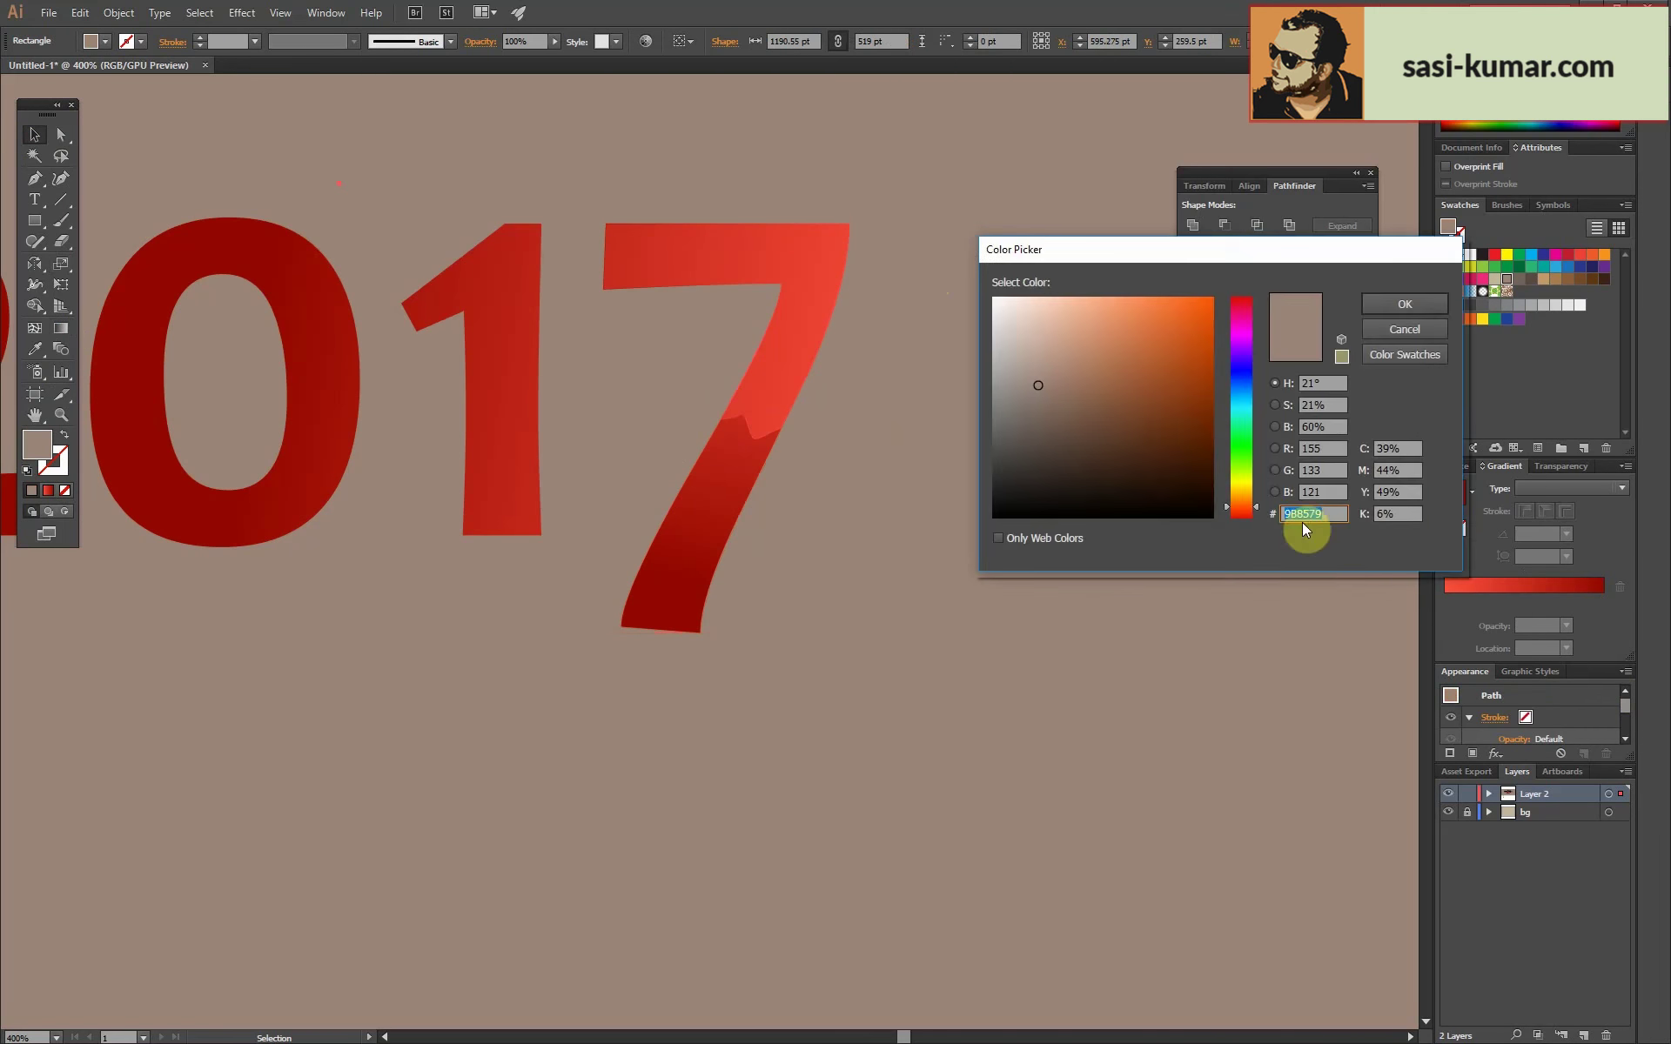
Make the lower stroke fade from red into the wall colour, then deselect.
{"action": "double_click", "coordinate": [1604, 600]}
{"action": "key", "text": "g"}
{"action": "left_click_drag", "start_coordinate": [769, 413], "coordinate": [717, 533]}
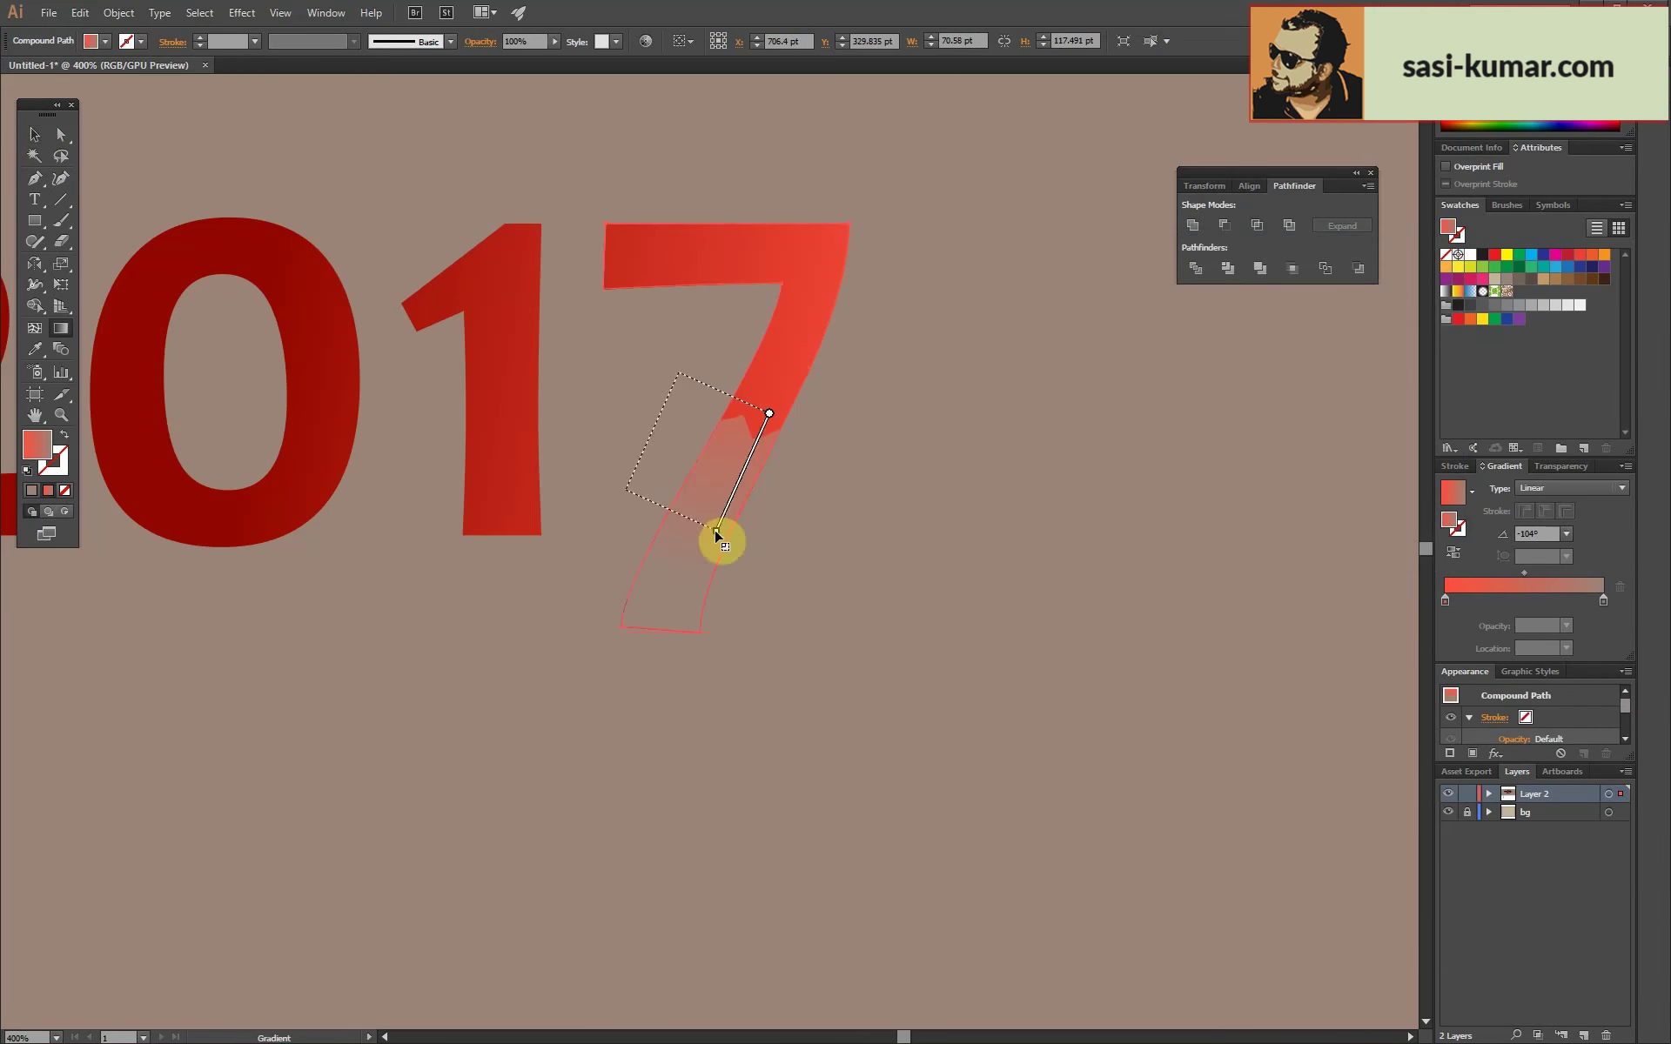
{"action": "scroll", "coordinate": [697, 498], "scroll_direction": "down", "scroll_amount": 1}
{"action": "key", "text": "g"}
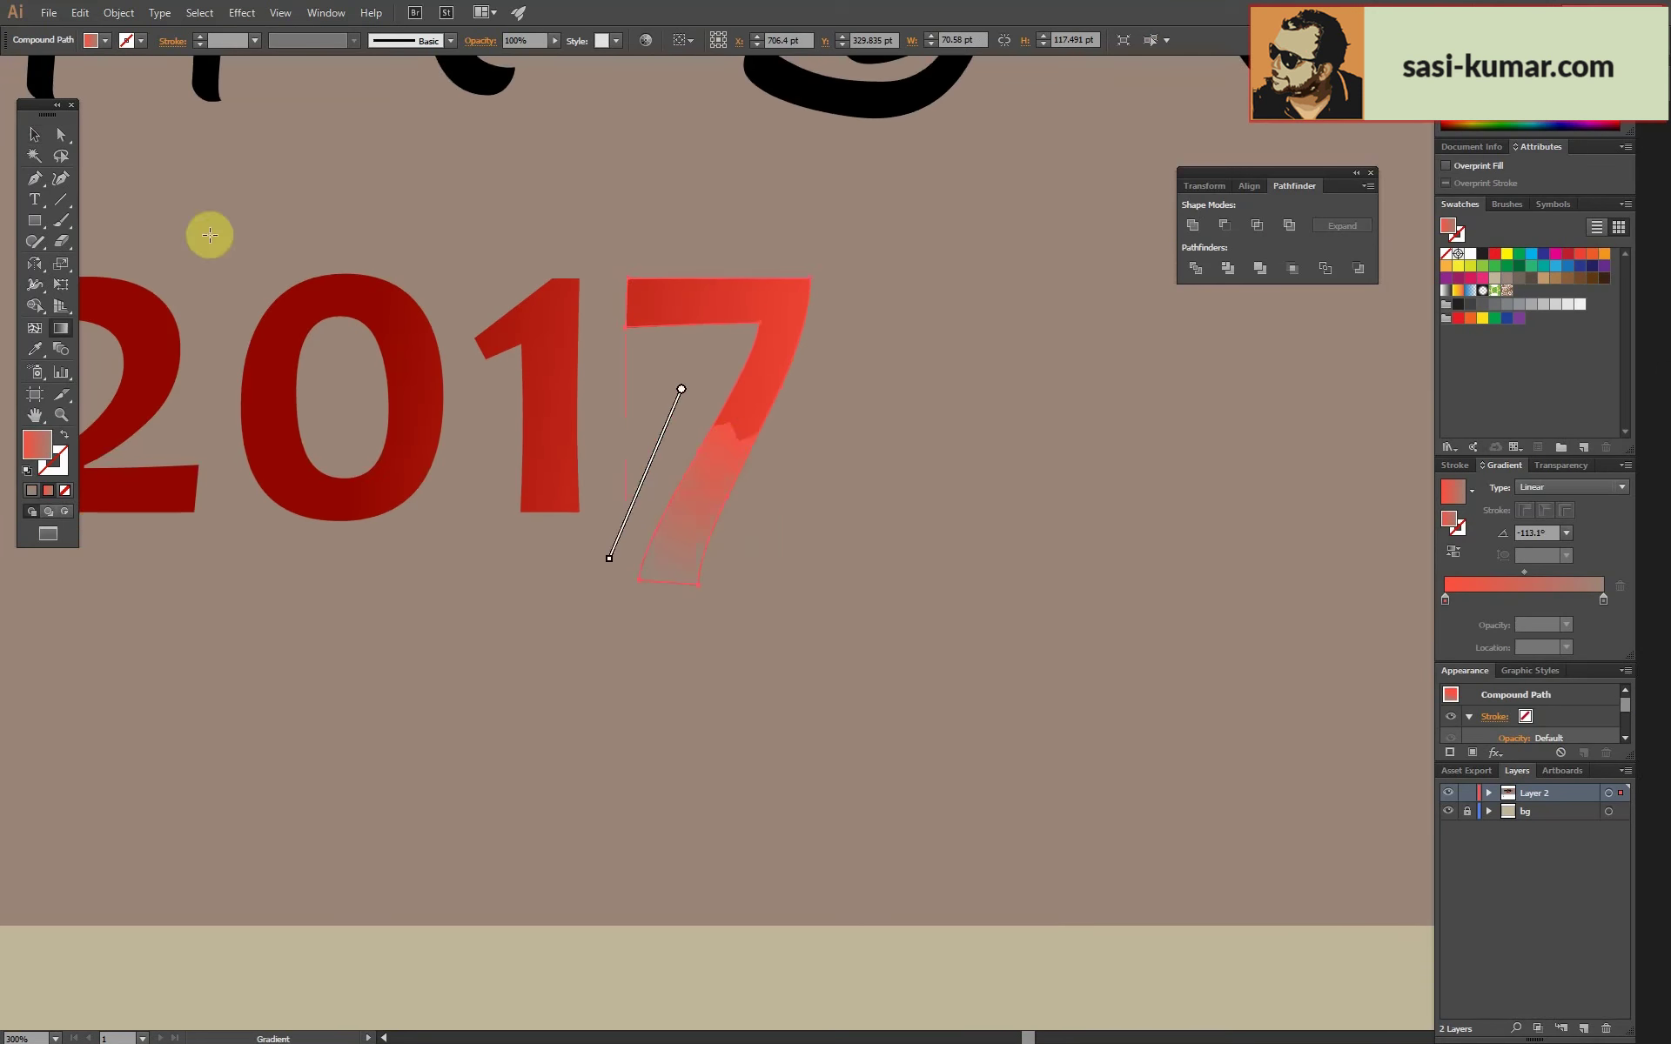
{"action": "key", "text": "v"}
{"action": "left_click", "coordinate": [1157, 589]}
{"action": "key", "text": "ctrl+1"}
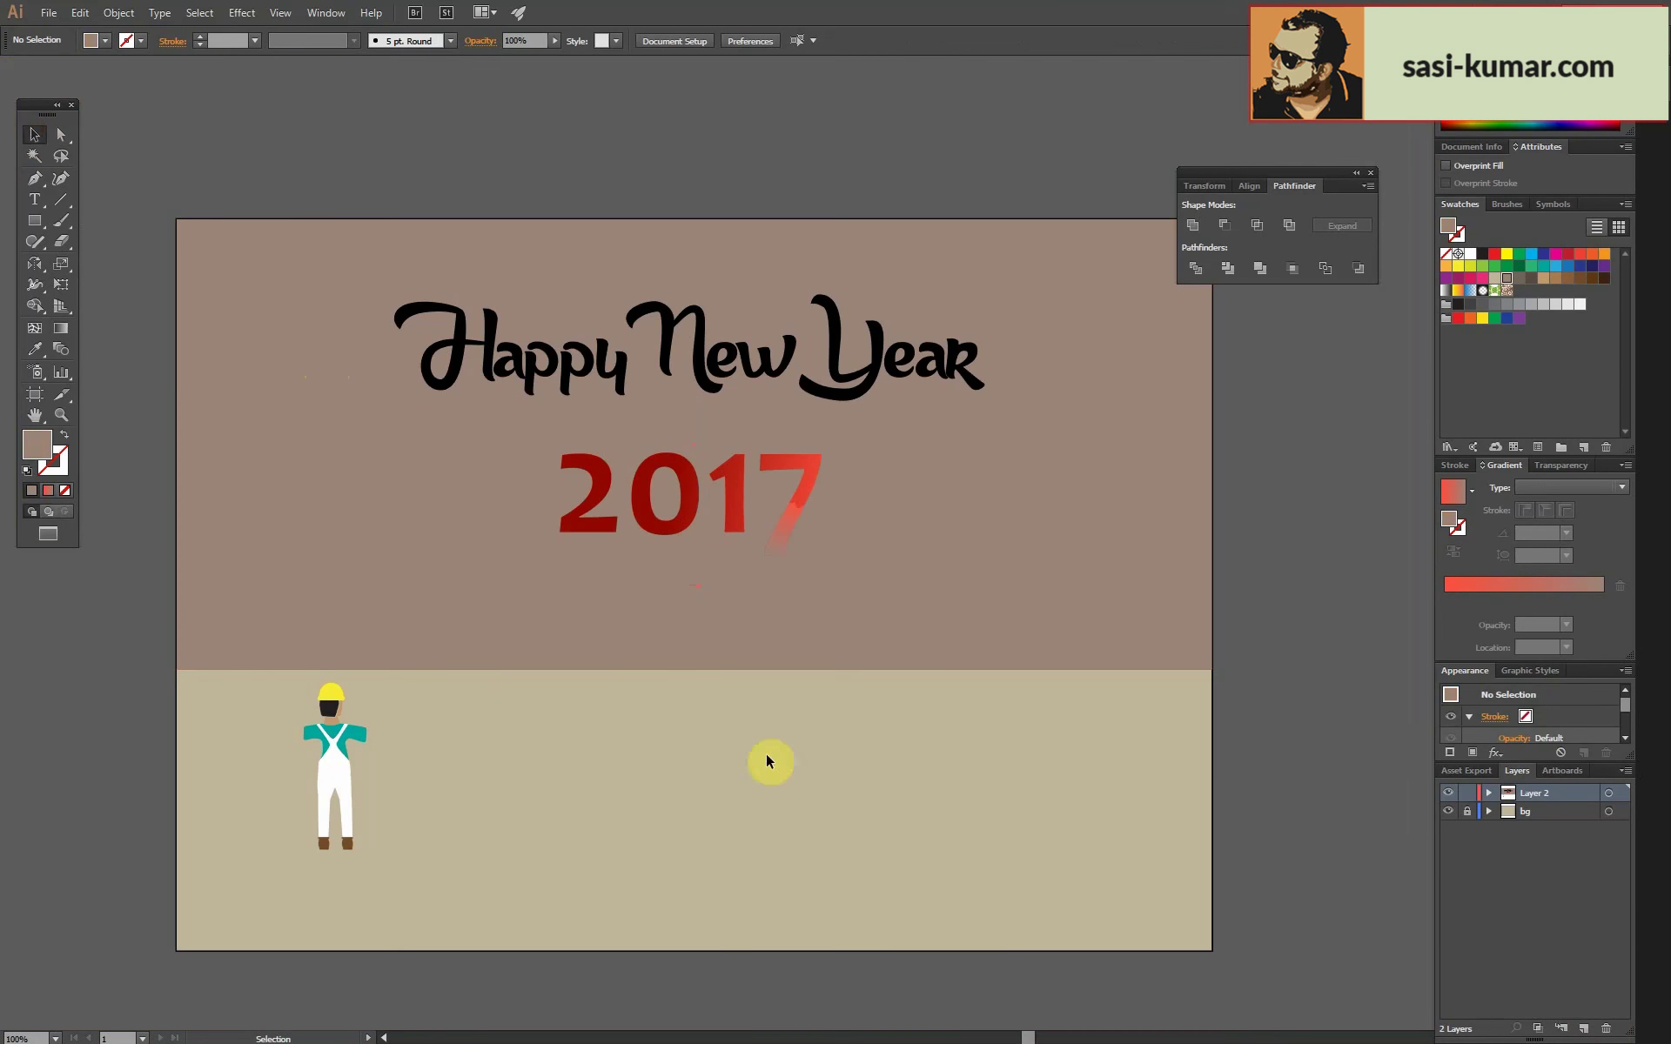
Scale down the 'Happy New Year' title and 2017.
{"action": "mouse_move", "coordinate": [321, 186]}
{"action": "left_mouse_down"}
{"action": "mouse_move", "coordinate": [899, 522]}
{"action": "mouse_move", "coordinate": [697, 361]}
{"action": "left_mouse_up"}
{"action": "left_click", "coordinate": [928, 615], "text": "shift"}
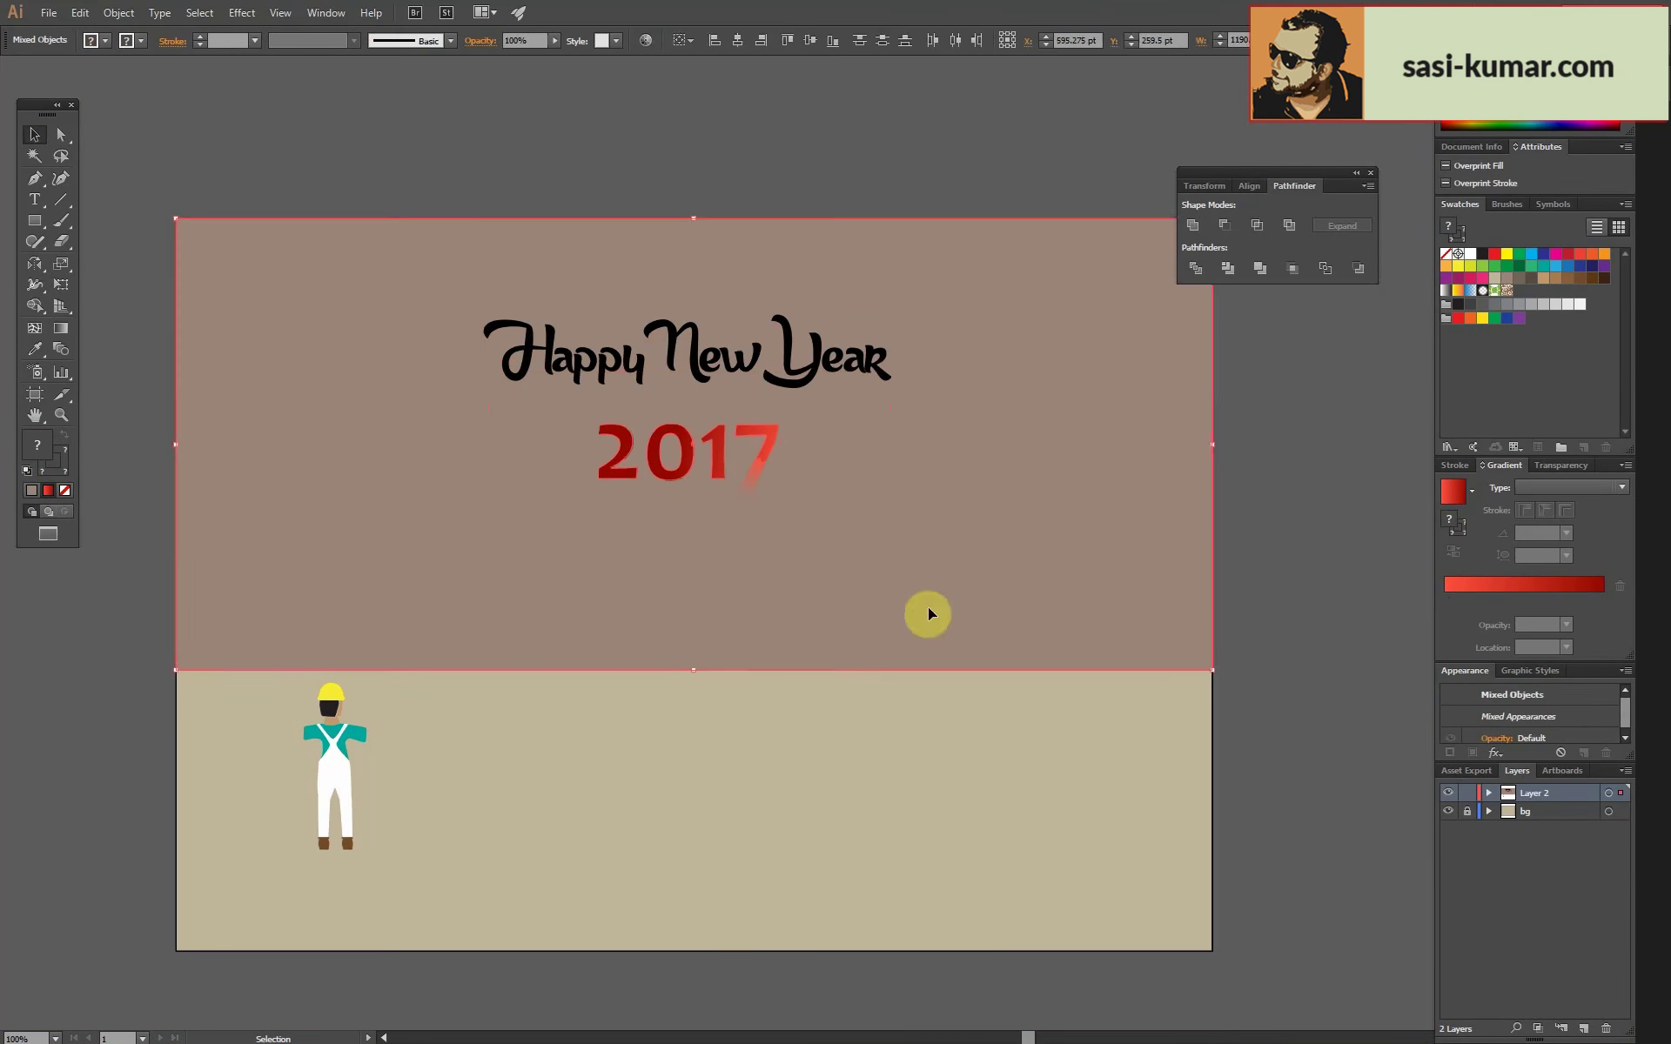
{"action": "key", "text": "ctrl+shift+a"}
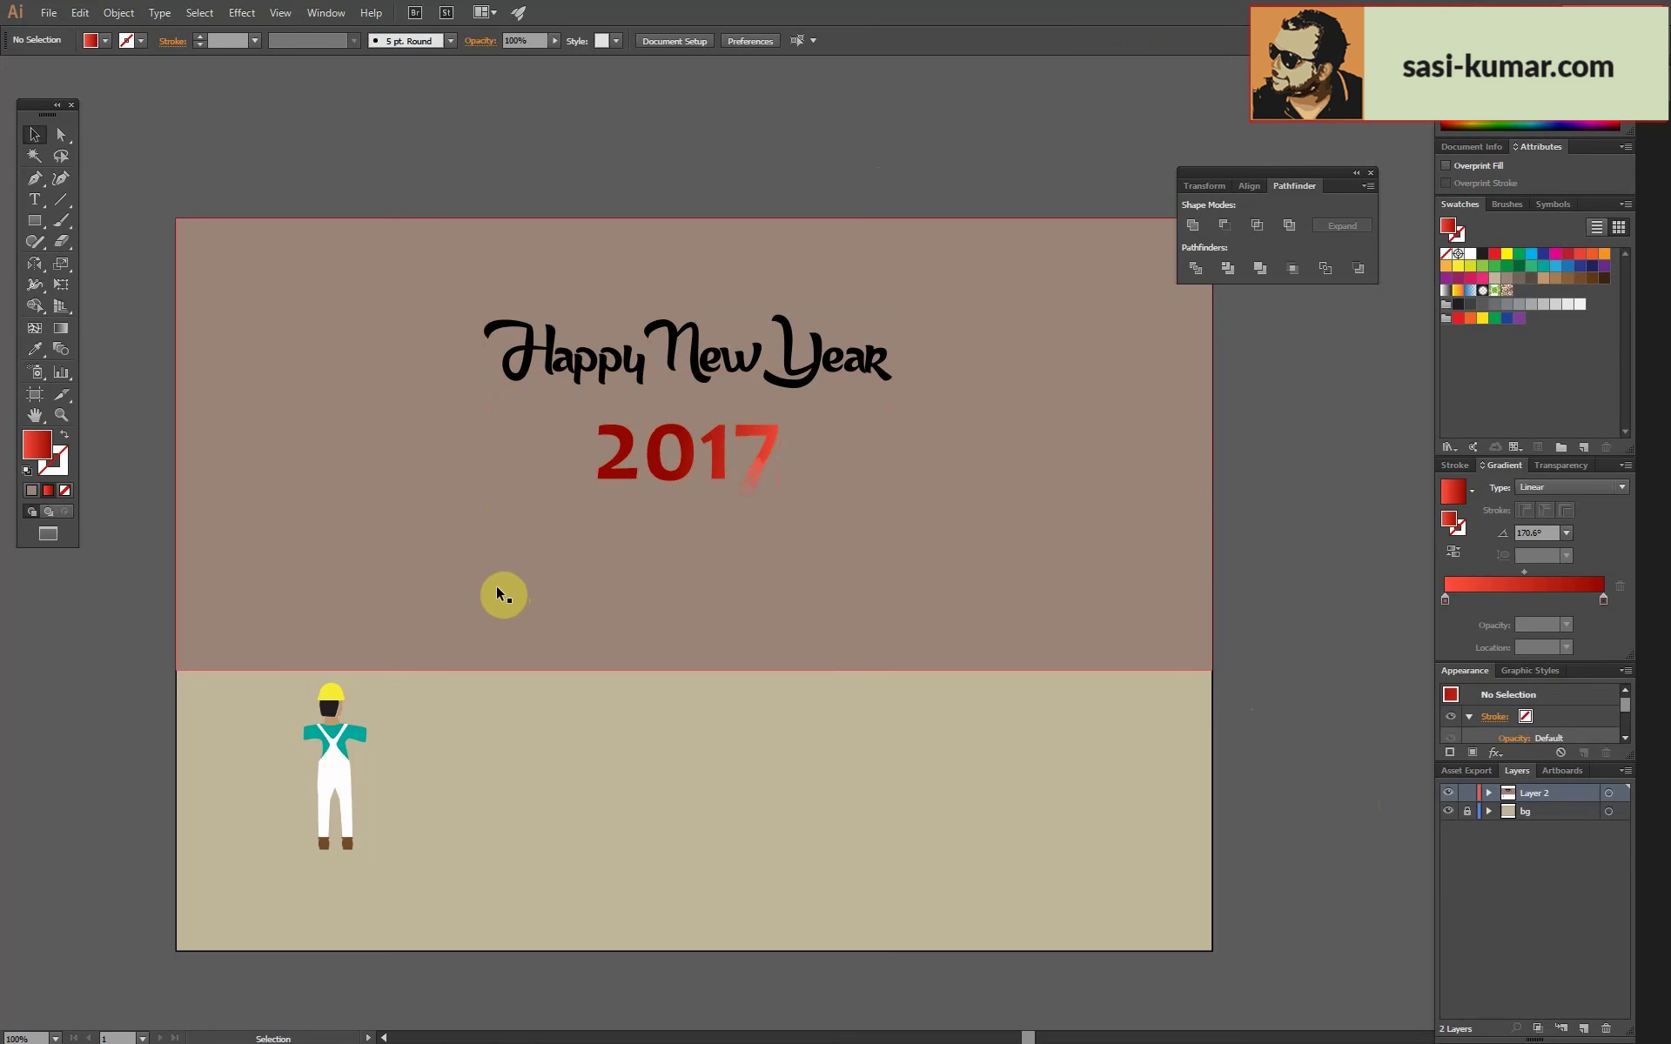
Draw a thin tall brown bar below 2017 and lean it using a 16 nudge distance.
{"action": "left_click", "coordinate": [37, 221]}
{"action": "left_click_drag", "start_coordinate": [618, 544], "coordinate": [627, 761]}
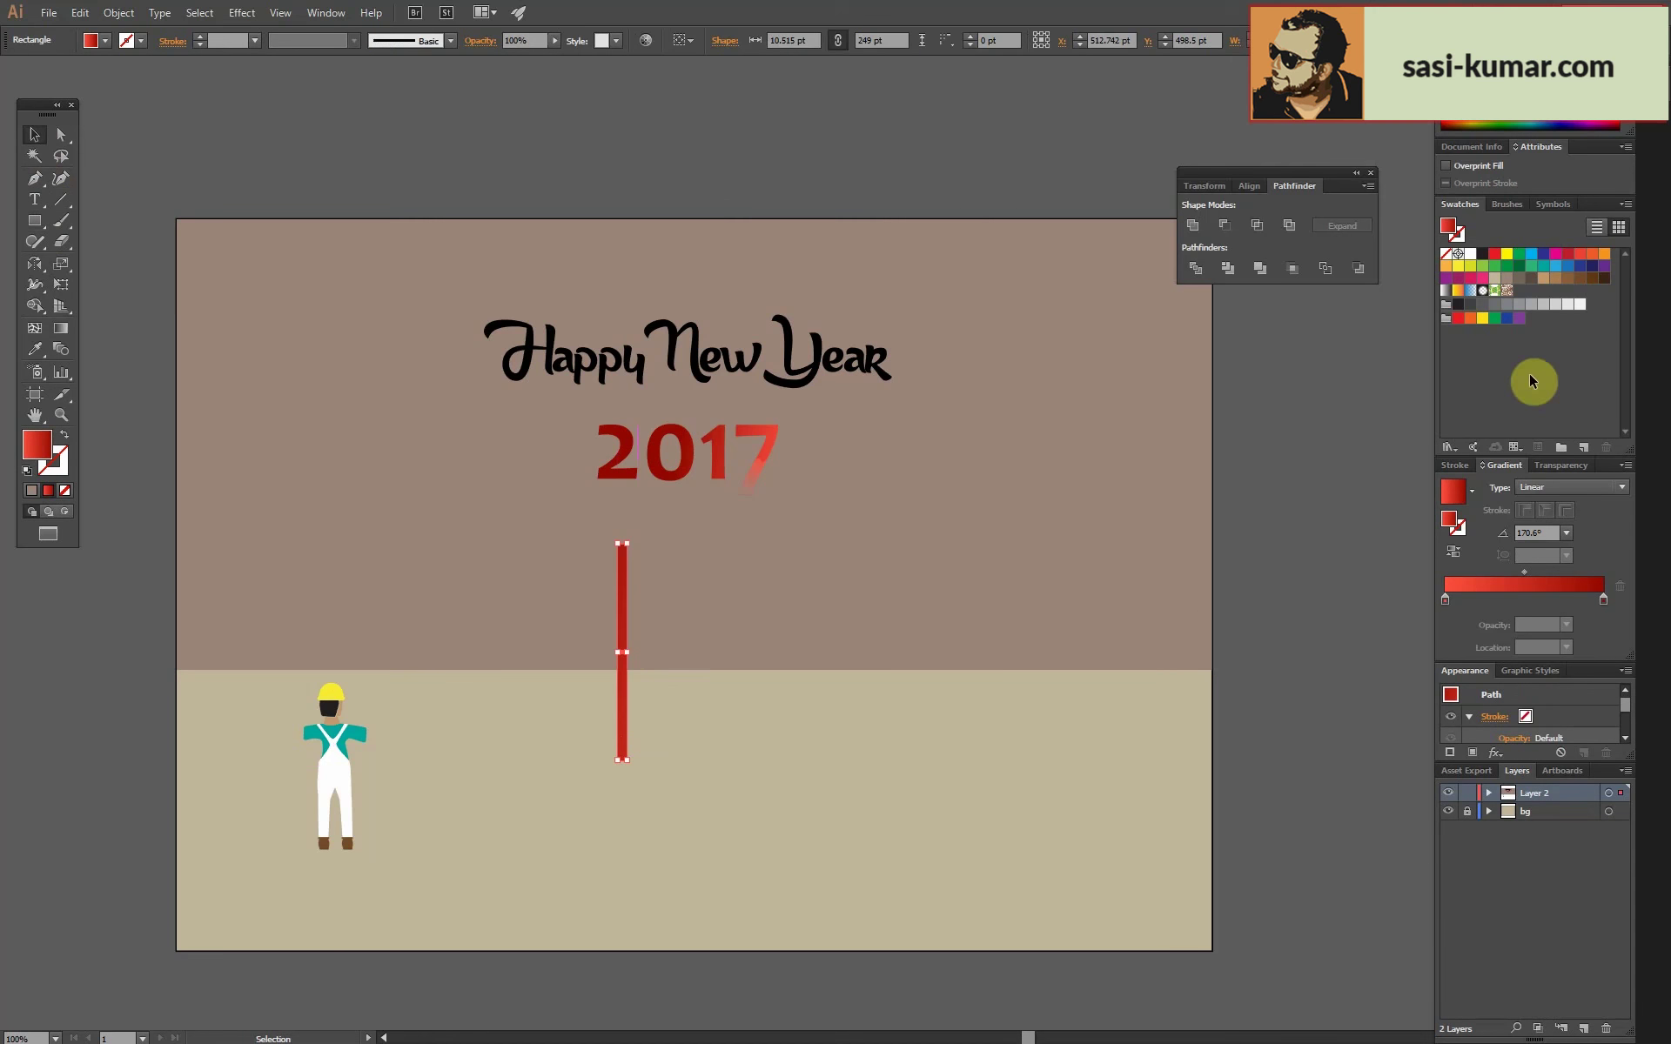
{"action": "left_click", "coordinate": [1592, 277]}
{"action": "key", "text": "v"}
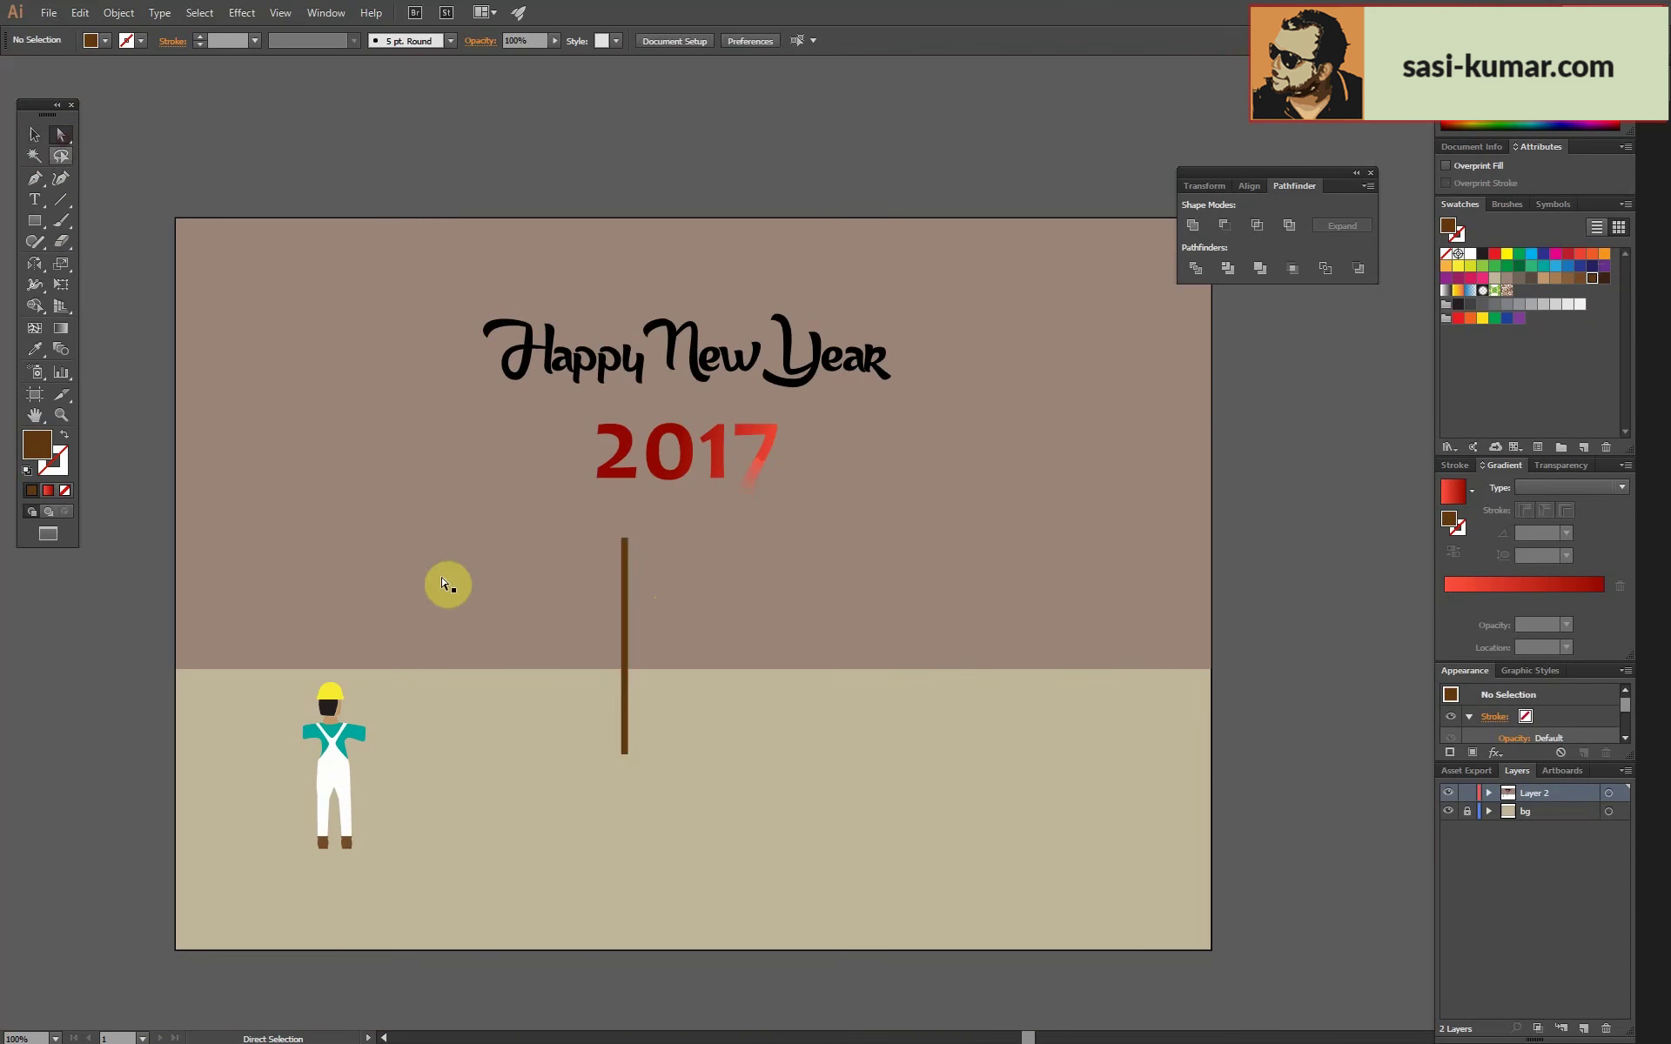
{"action": "key", "text": "a"}
{"action": "left_click", "coordinate": [627, 756]}
{"action": "key", "text": "ctrl+k"}
{"action": "type", "text": "16"}
{"action": "key", "text": "Return"}
{"action": "key", "text": "Left"}
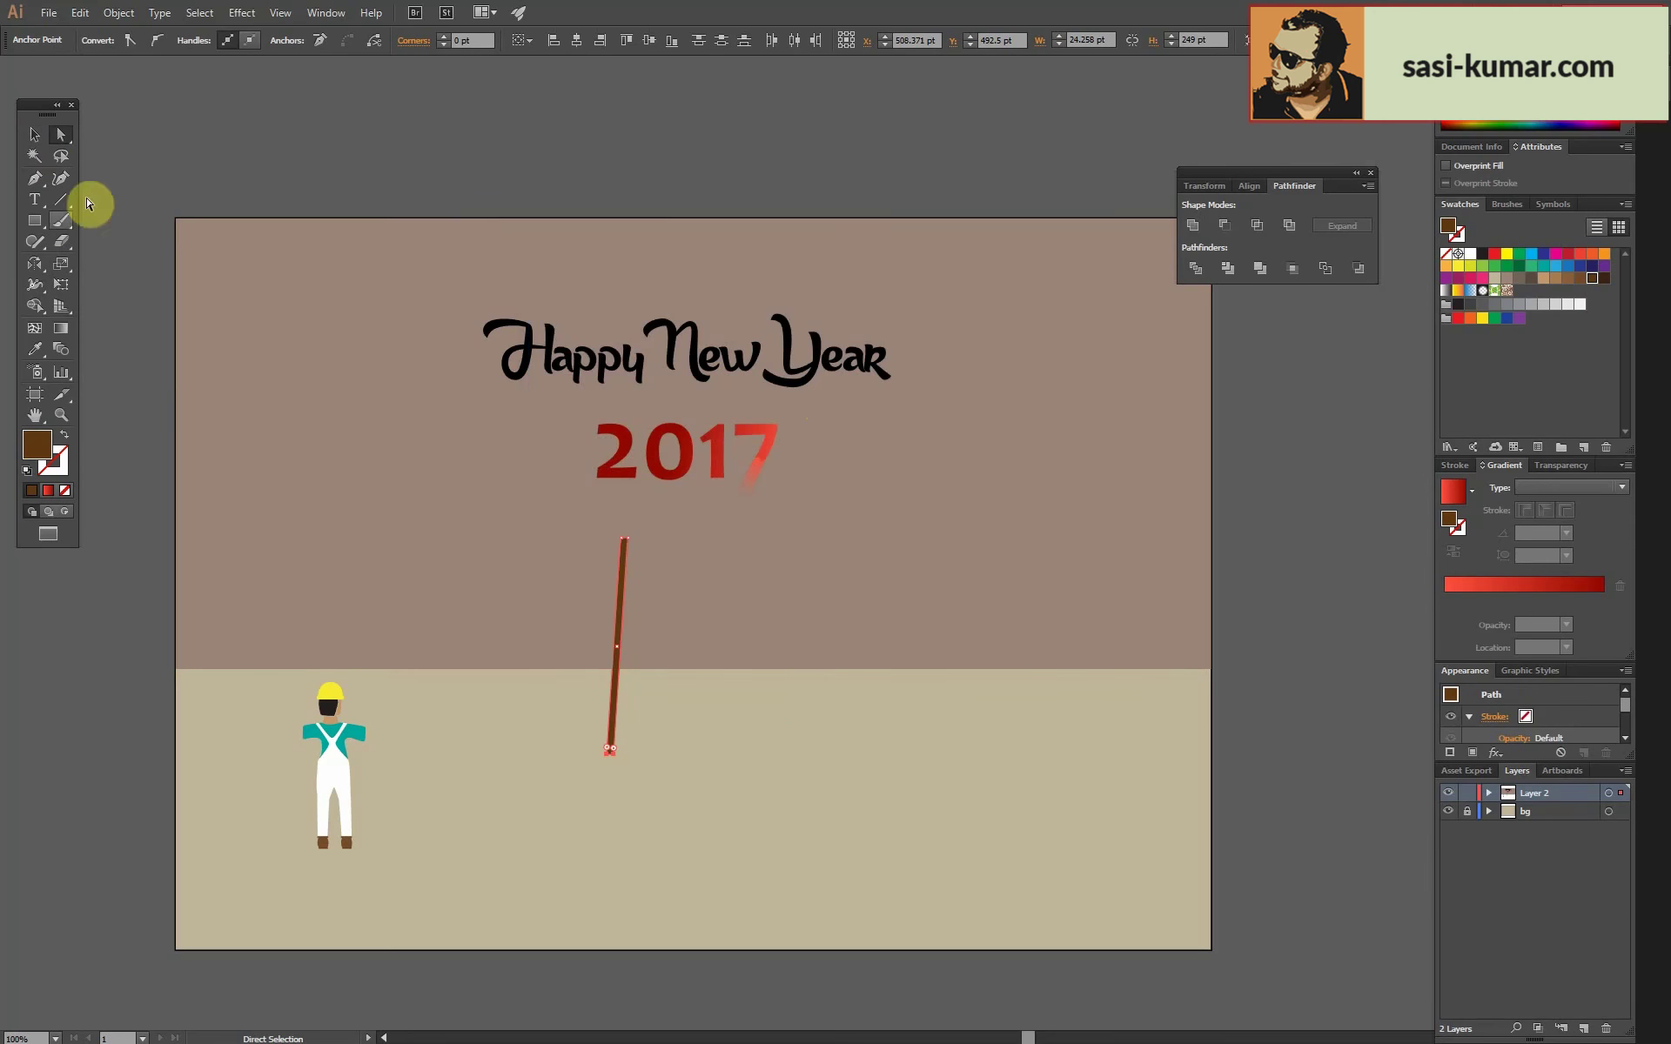
{"action": "left_click_drag", "start_coordinate": [590, 758], "coordinate": [590, 754]}
Duplicate the bar beside the original to form the ladder's two brown rails.
{"action": "key", "text": "v"}
{"action": "mouse_move", "coordinate": [608, 641]}
{"action": "left_mouse_down"}
{"action": "mouse_move", "coordinate": [671, 626]}
{"action": "mouse_move", "coordinate": [692, 747]}
{"action": "left_mouse_up"}
{"action": "left_click", "coordinate": [1239, 550]}
{"action": "left_click_drag", "start_coordinate": [689, 662], "coordinate": [744, 661]}
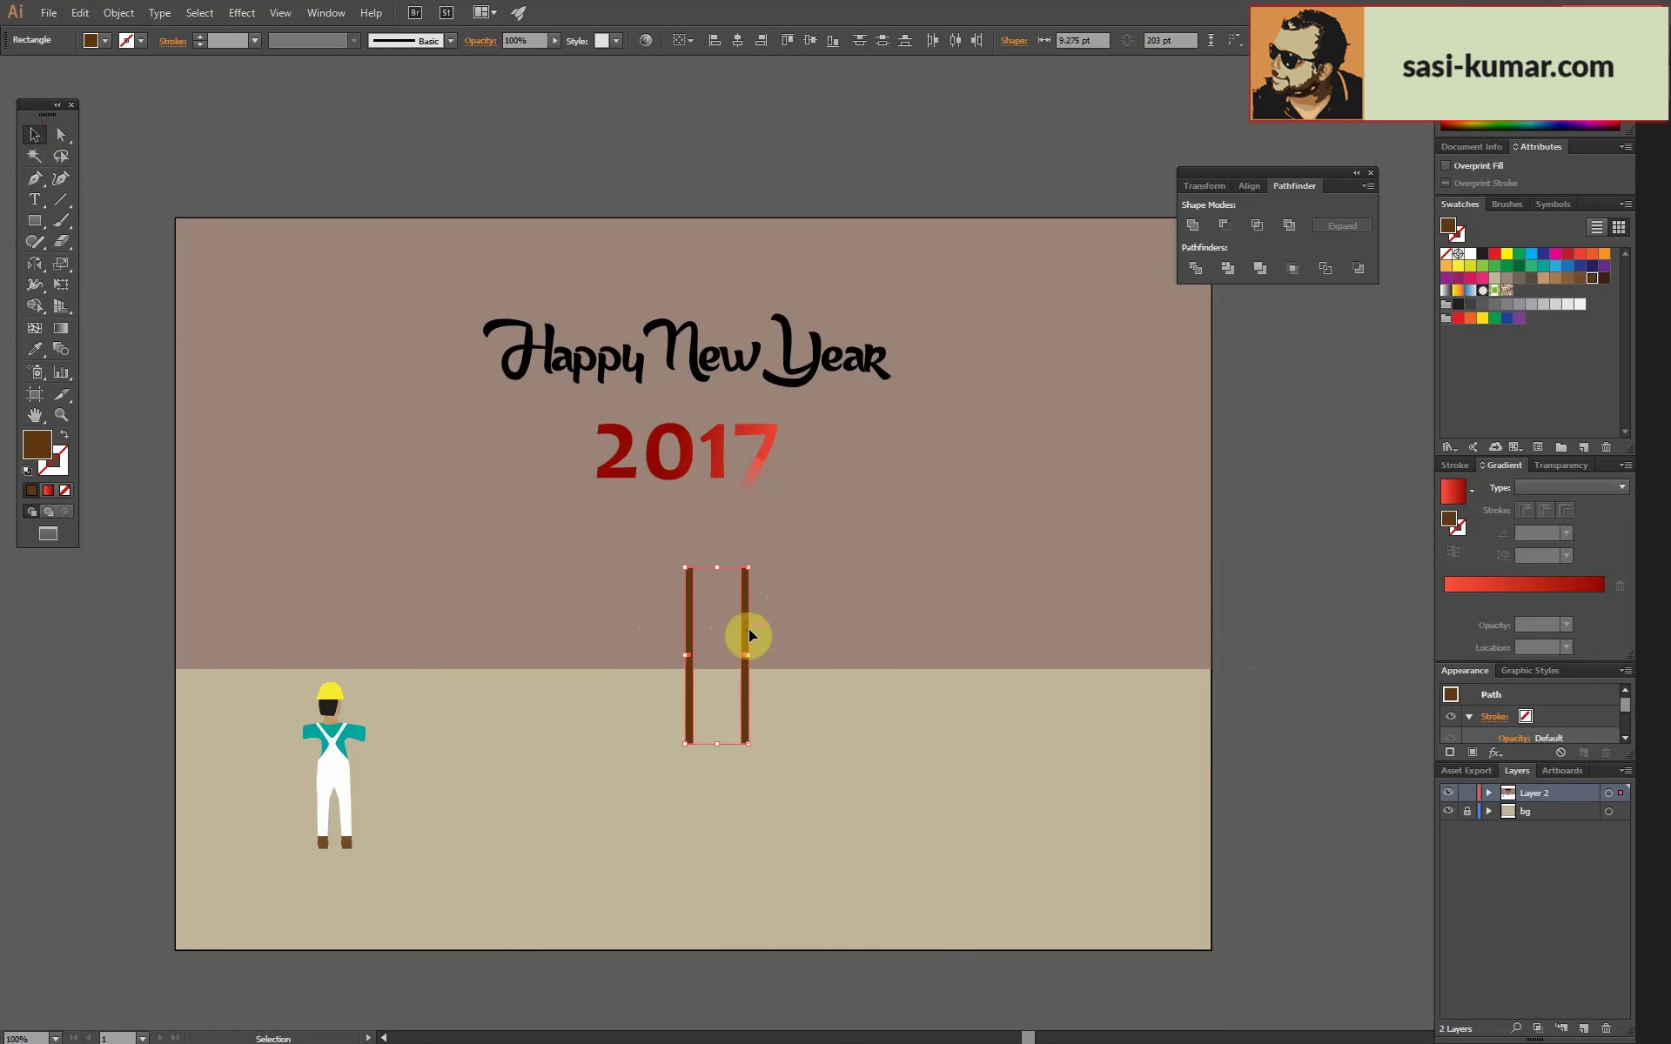
{"action": "key", "text": "v"}
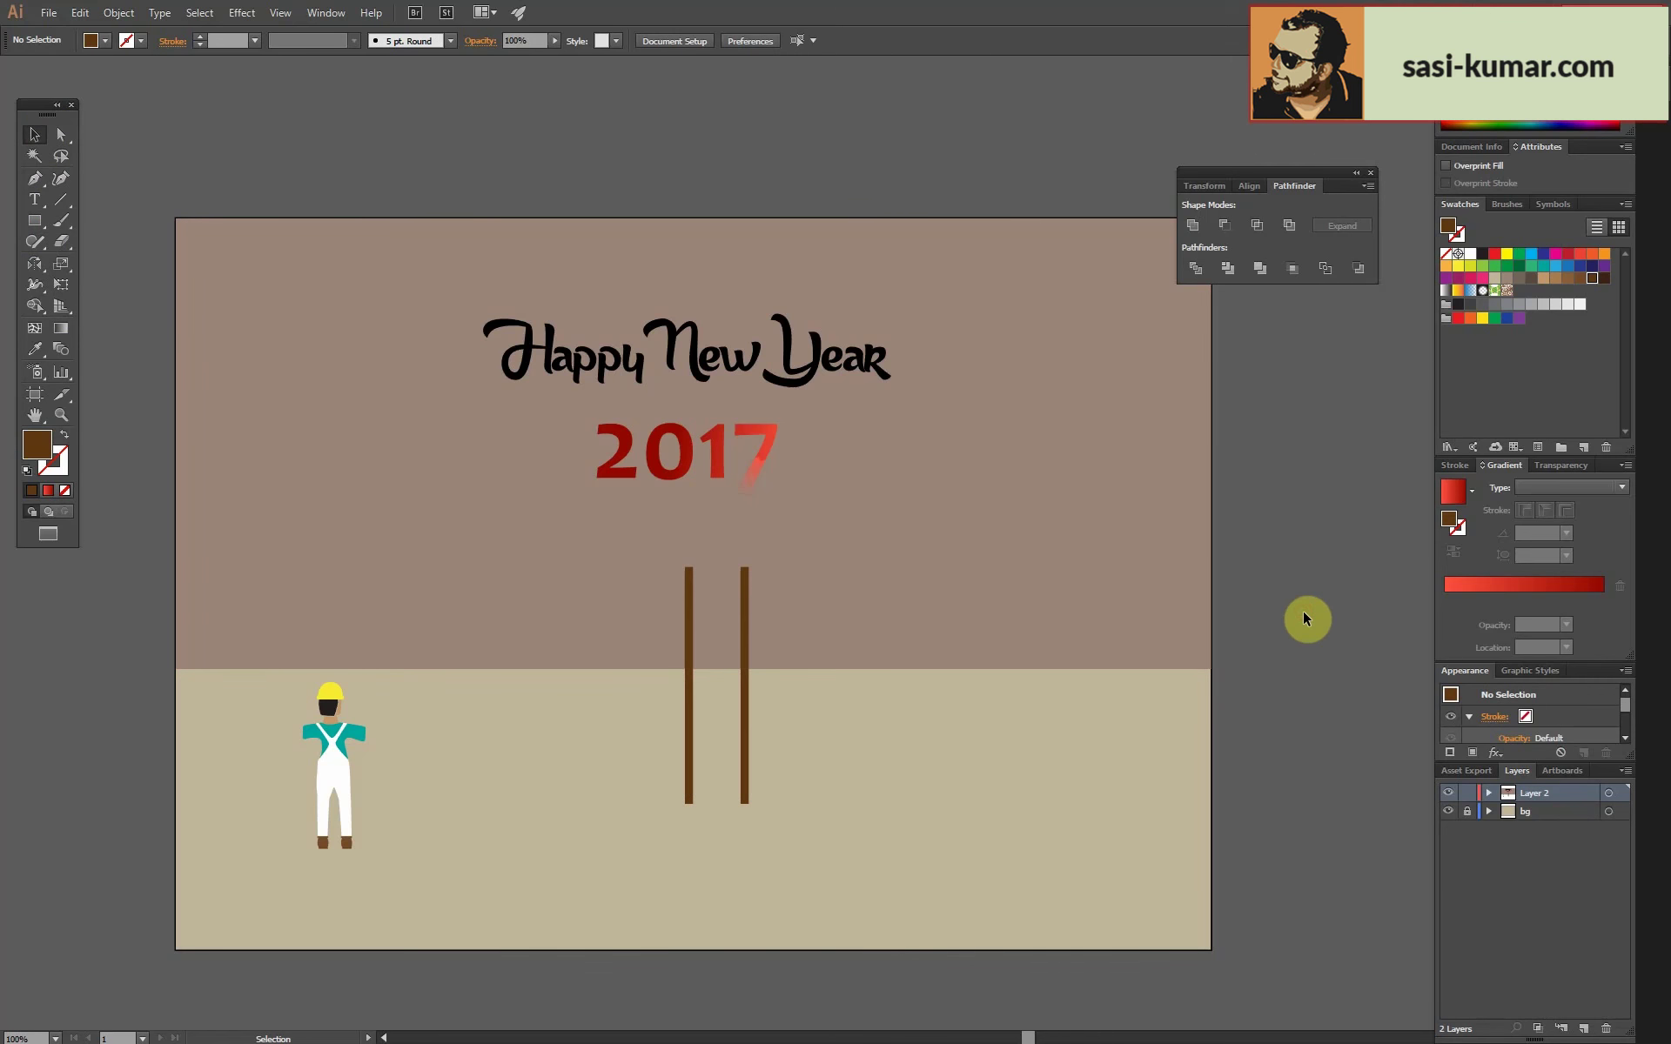
Add a rung spanning the rails and copy it higher up the ladder.
{"action": "key", "text": "ctrl+f"}
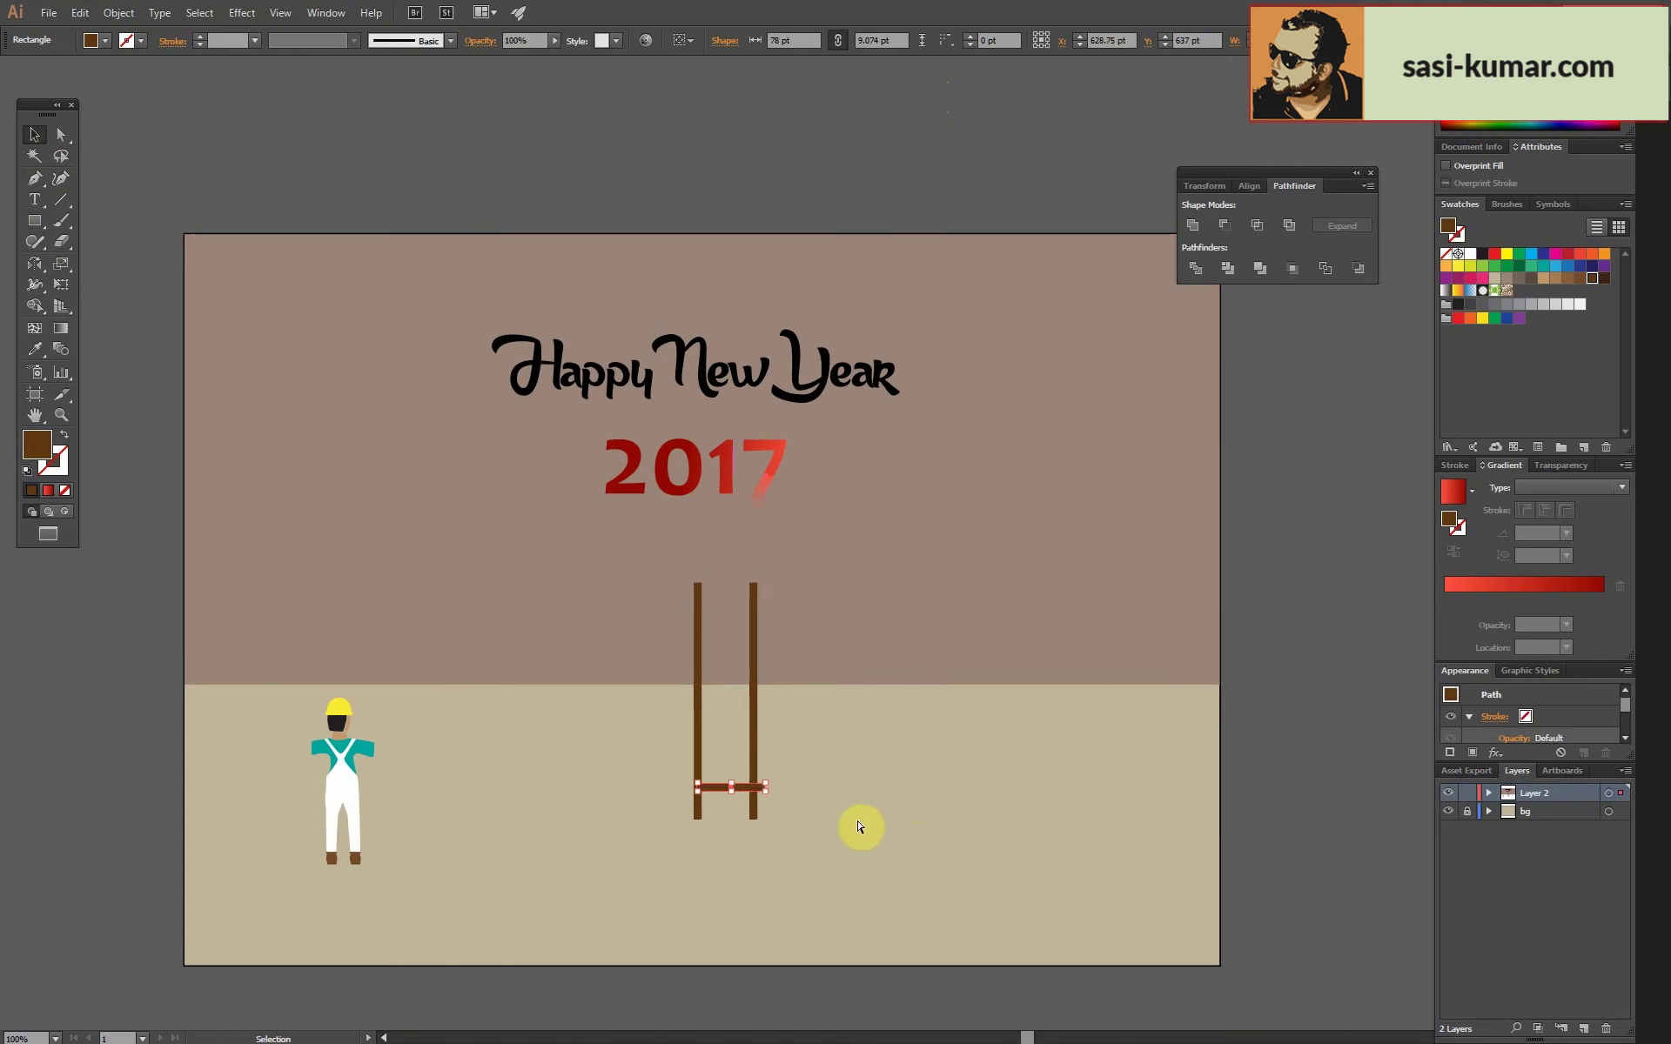
{"action": "scroll", "coordinate": [859, 826], "scroll_direction": "up", "scroll_amount": 5}
{"action": "left_click_drag", "start_coordinate": [655, 660], "coordinate": [615, 660]}
{"action": "left_click_drag", "start_coordinate": [448, 660], "coordinate": [455, 660]}
{"action": "scroll", "coordinate": [858, 556], "scroll_direction": "down", "scroll_amount": 5}
{"action": "left_click_drag", "start_coordinate": [721, 726], "coordinate": [722, 541]}
Blend the two rungs with 4 specified steps and stand the worker on the ladder.
{"action": "left_click", "coordinate": [61, 349]}
{"action": "left_click", "coordinate": [724, 534]}
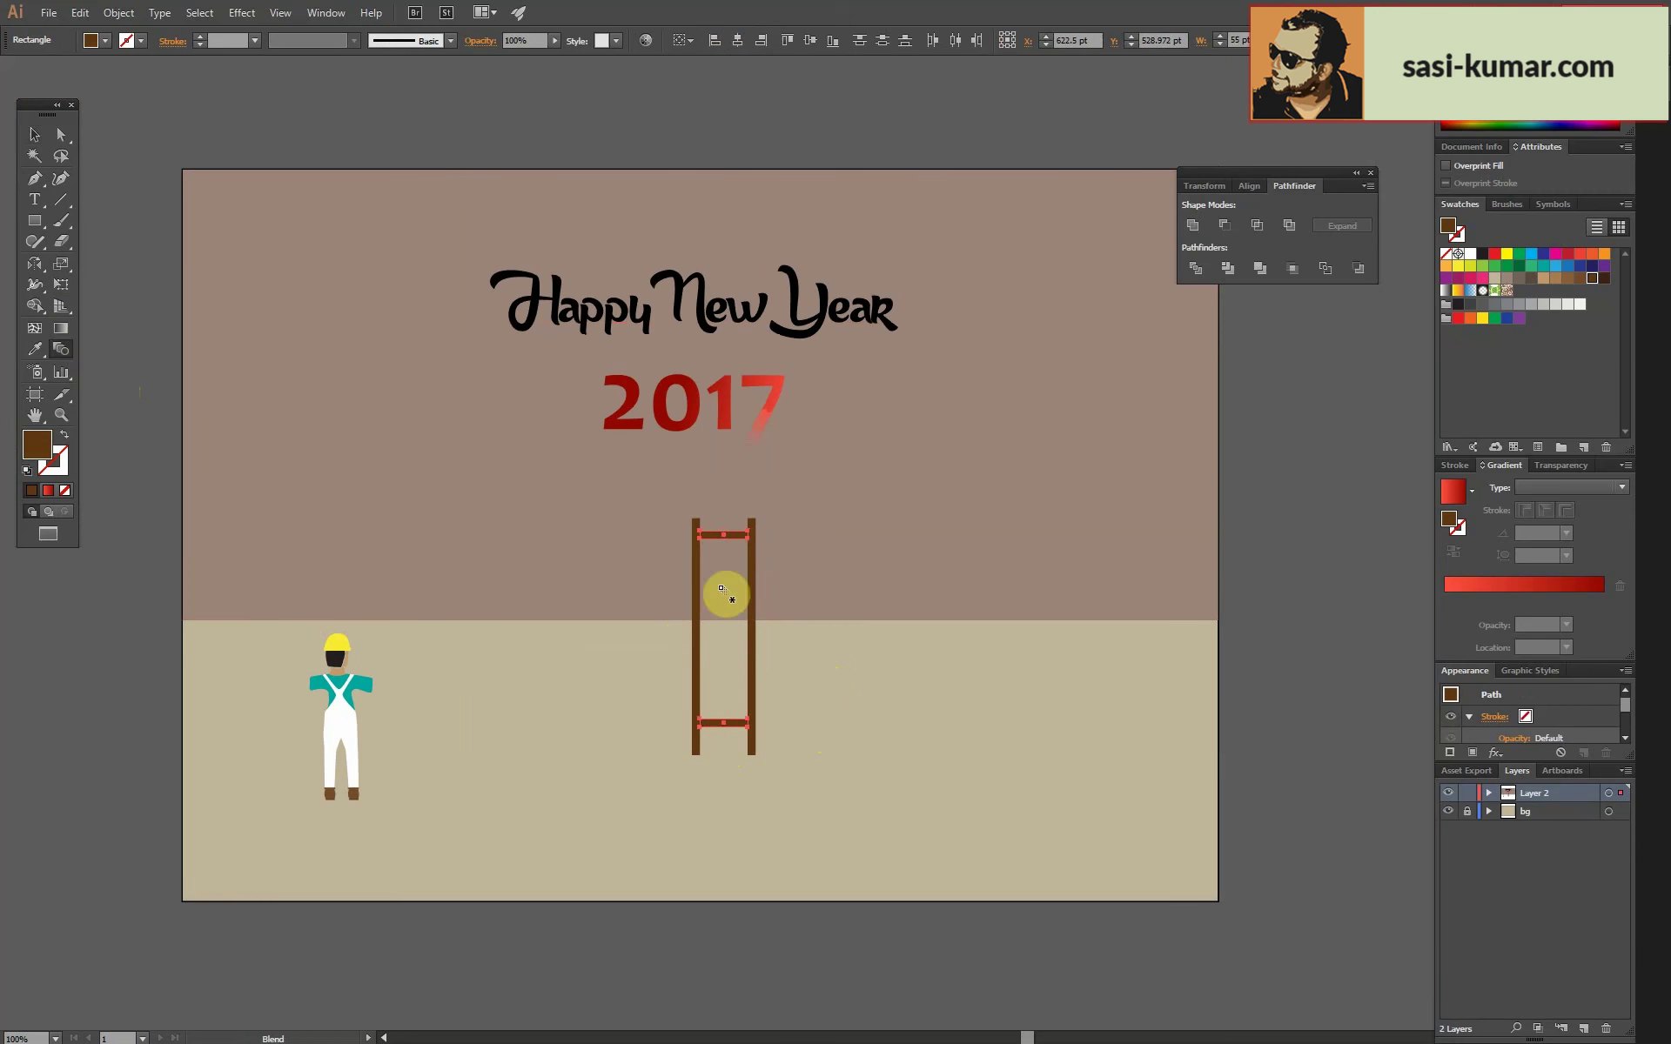
{"action": "left_click", "coordinate": [723, 723]}
{"action": "double_click", "coordinate": [61, 349]}
{"action": "left_click", "coordinate": [900, 382]}
{"action": "double_click", "coordinate": [1104, 301]}
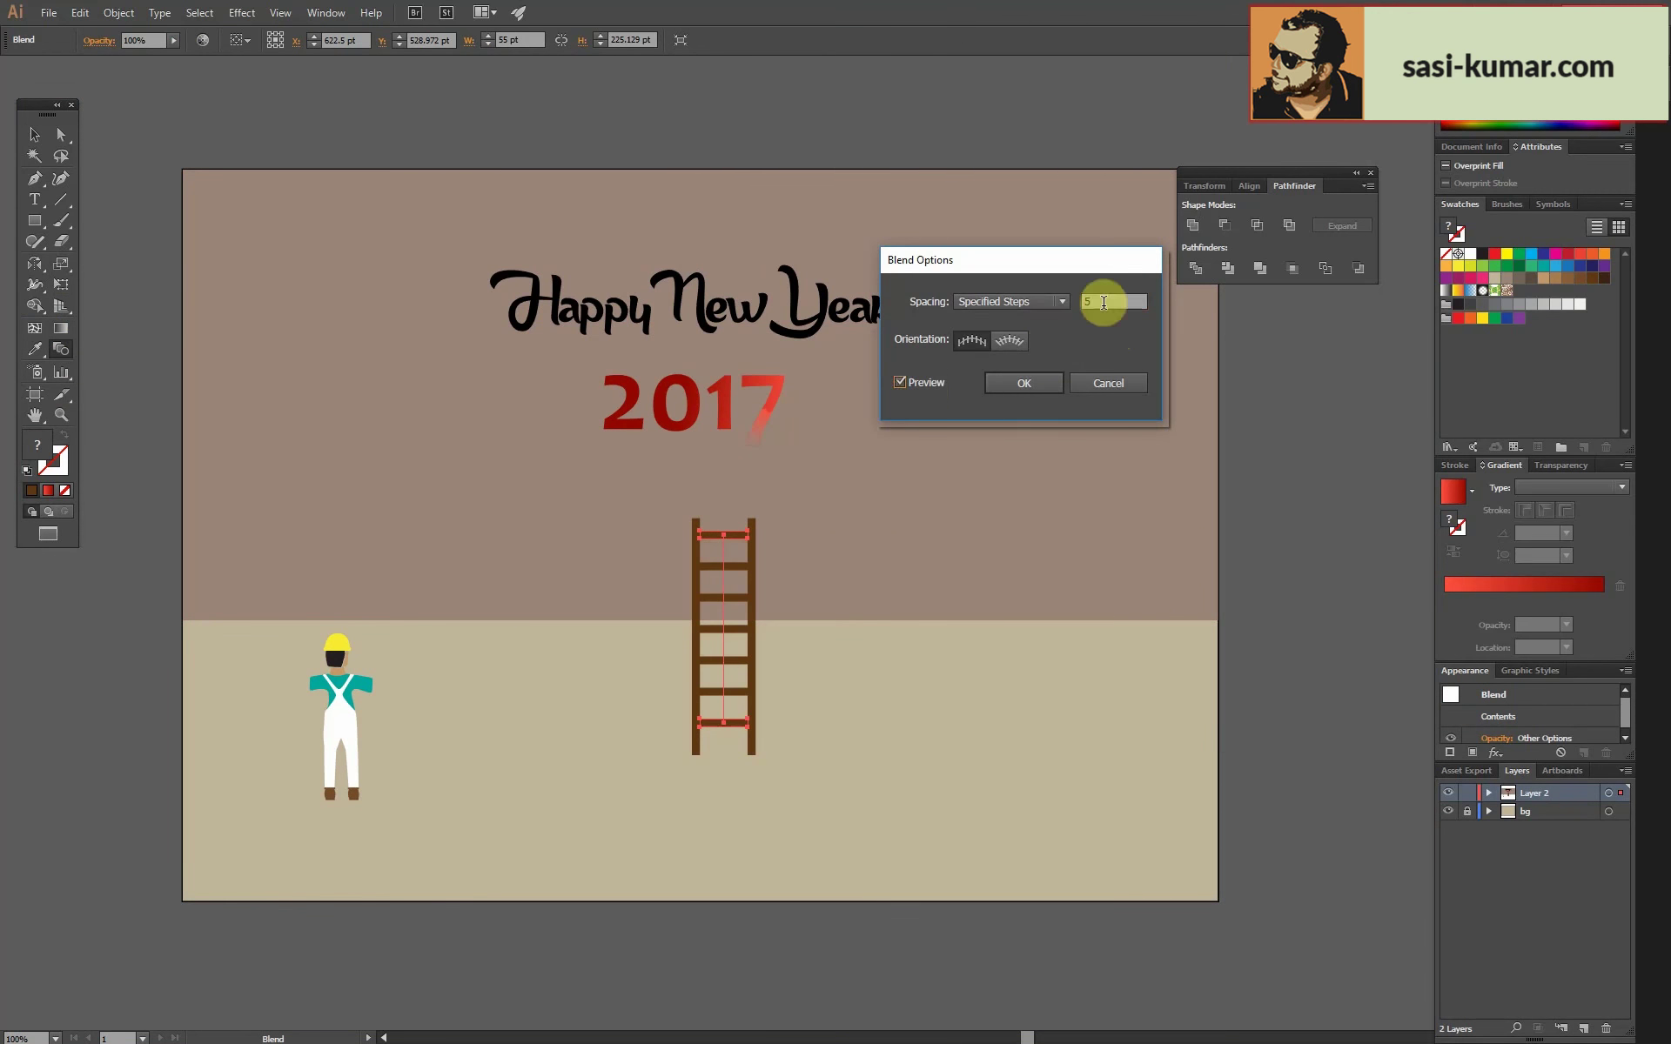
{"action": "type", "text": "4"}
{"action": "left_click", "coordinate": [920, 387]}
{"action": "key", "text": "Return"}
{"action": "key", "text": "v"}
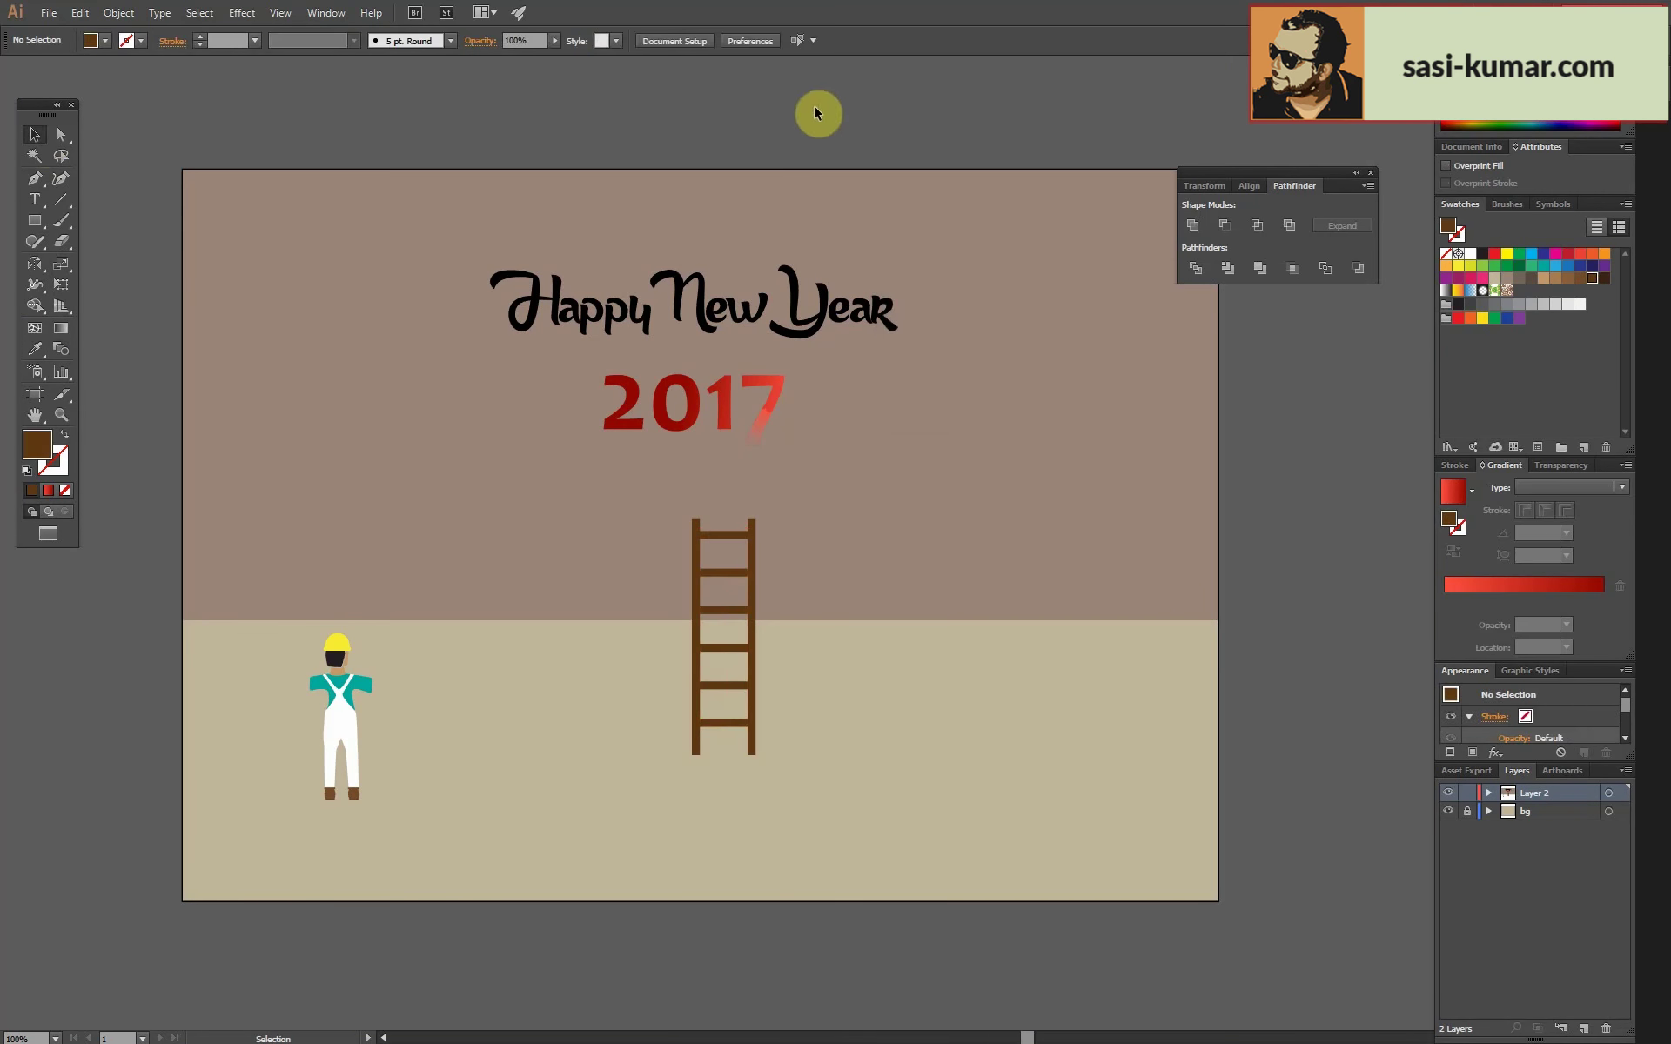
{"action": "mouse_move", "coordinate": [346, 717]}
{"action": "left_mouse_down"}
{"action": "mouse_move", "coordinate": [729, 564]}
{"action": "mouse_move", "coordinate": [735, 533]}
{"action": "left_mouse_up"}
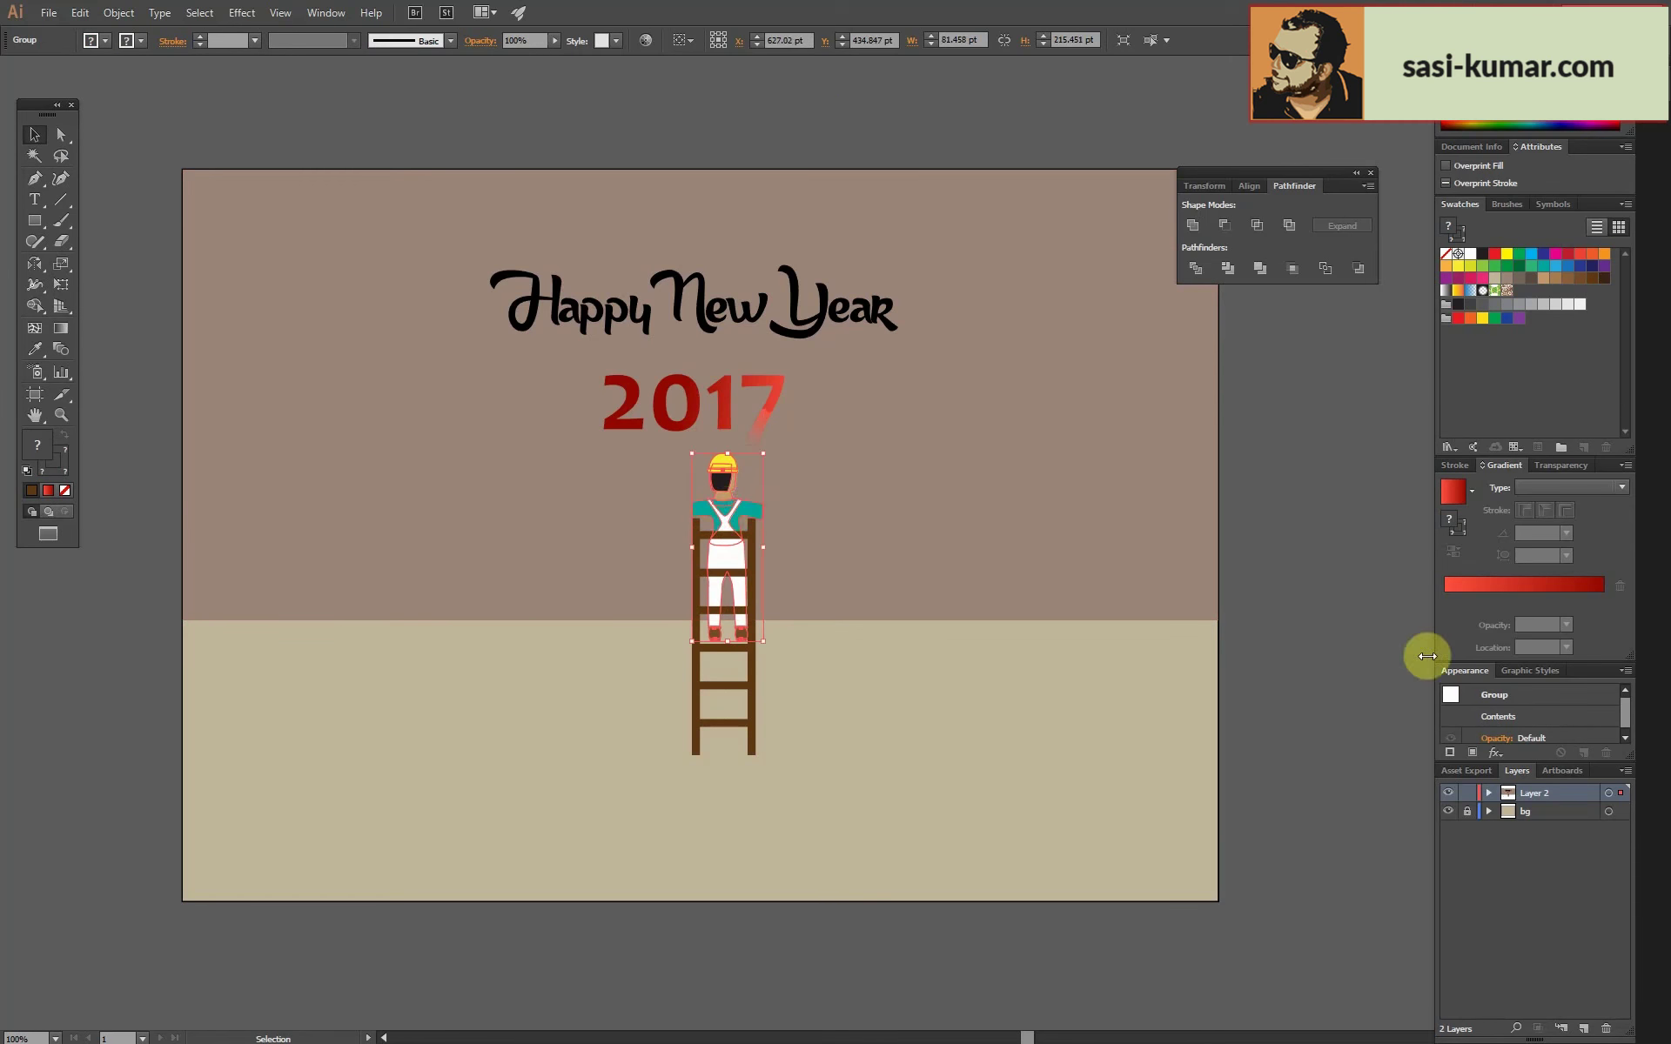
Send the ladder behind the worker, shift both, and group them with Ctrl+G.
{"action": "left_click", "coordinate": [745, 514]}
{"action": "key", "text": "ctrl+shift+bracketright"}
{"action": "right_click", "coordinate": [720, 514]}
{"action": "left_click", "coordinate": [932, 657]}
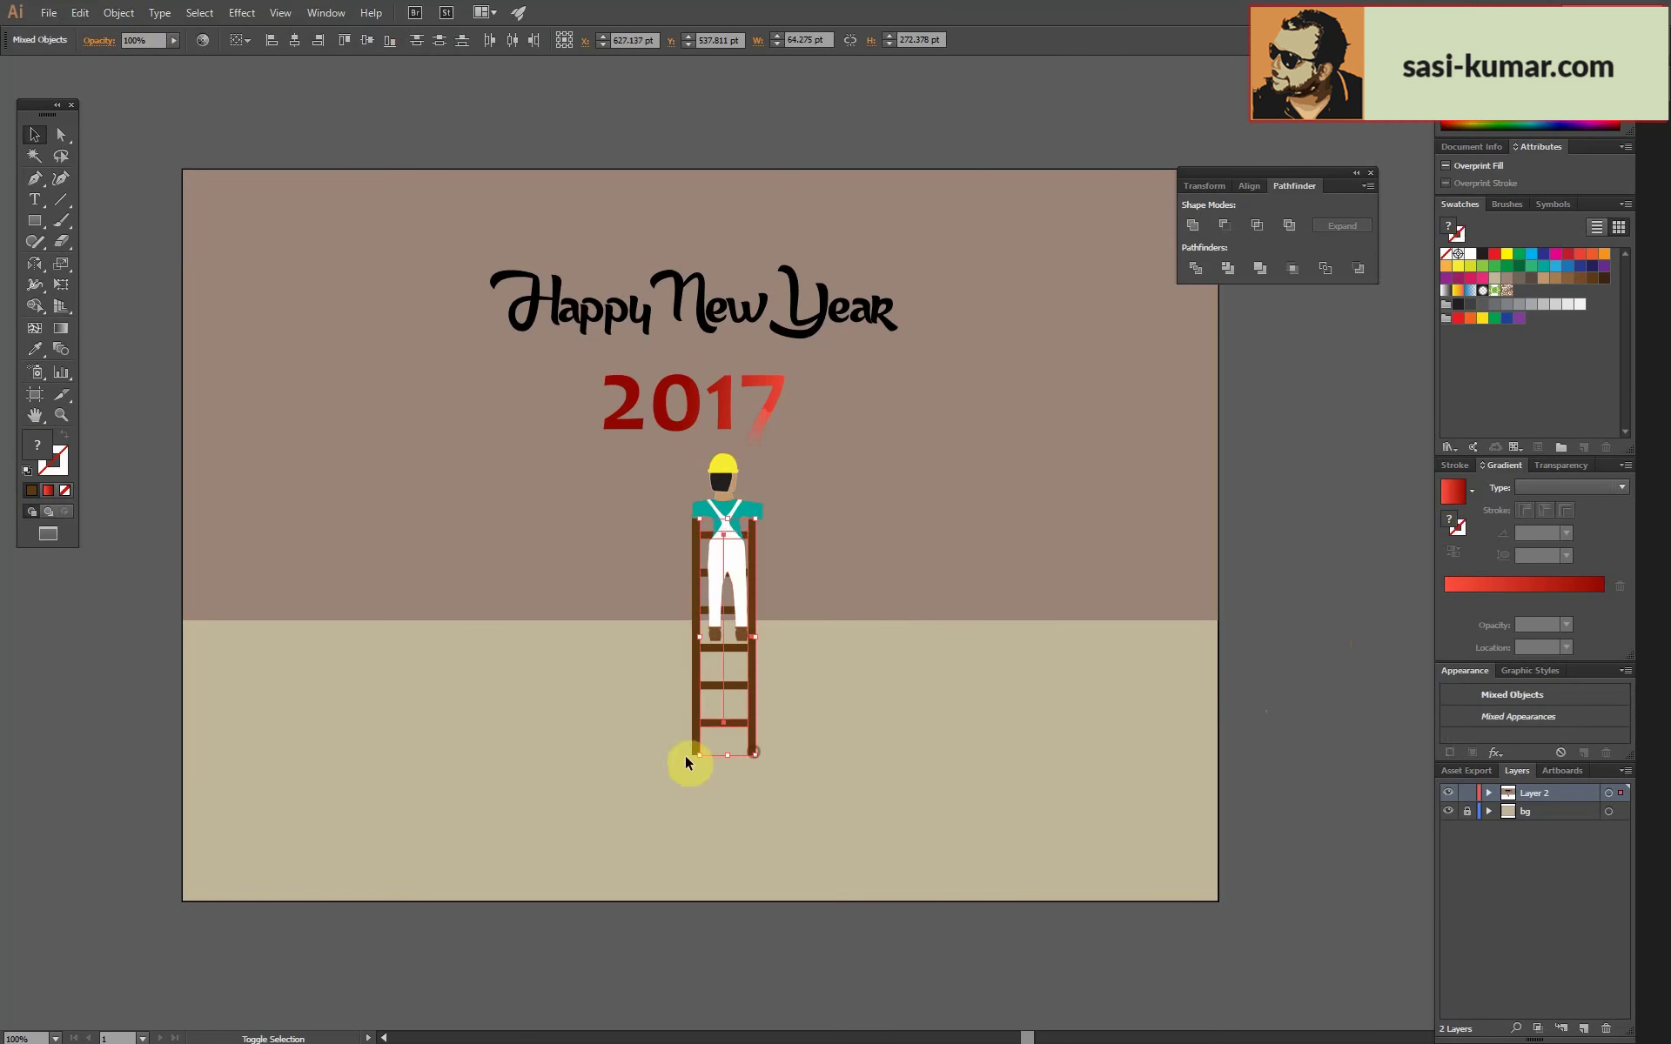
{"action": "mouse_move", "coordinate": [690, 765]}
{"action": "left_mouse_down"}
{"action": "mouse_move", "coordinate": [746, 560]}
{"action": "mouse_move", "coordinate": [794, 547]}
{"action": "left_mouse_up"}
{"action": "key", "text": "ctrl+g"}
{"action": "left_click", "coordinate": [1250, 563]}
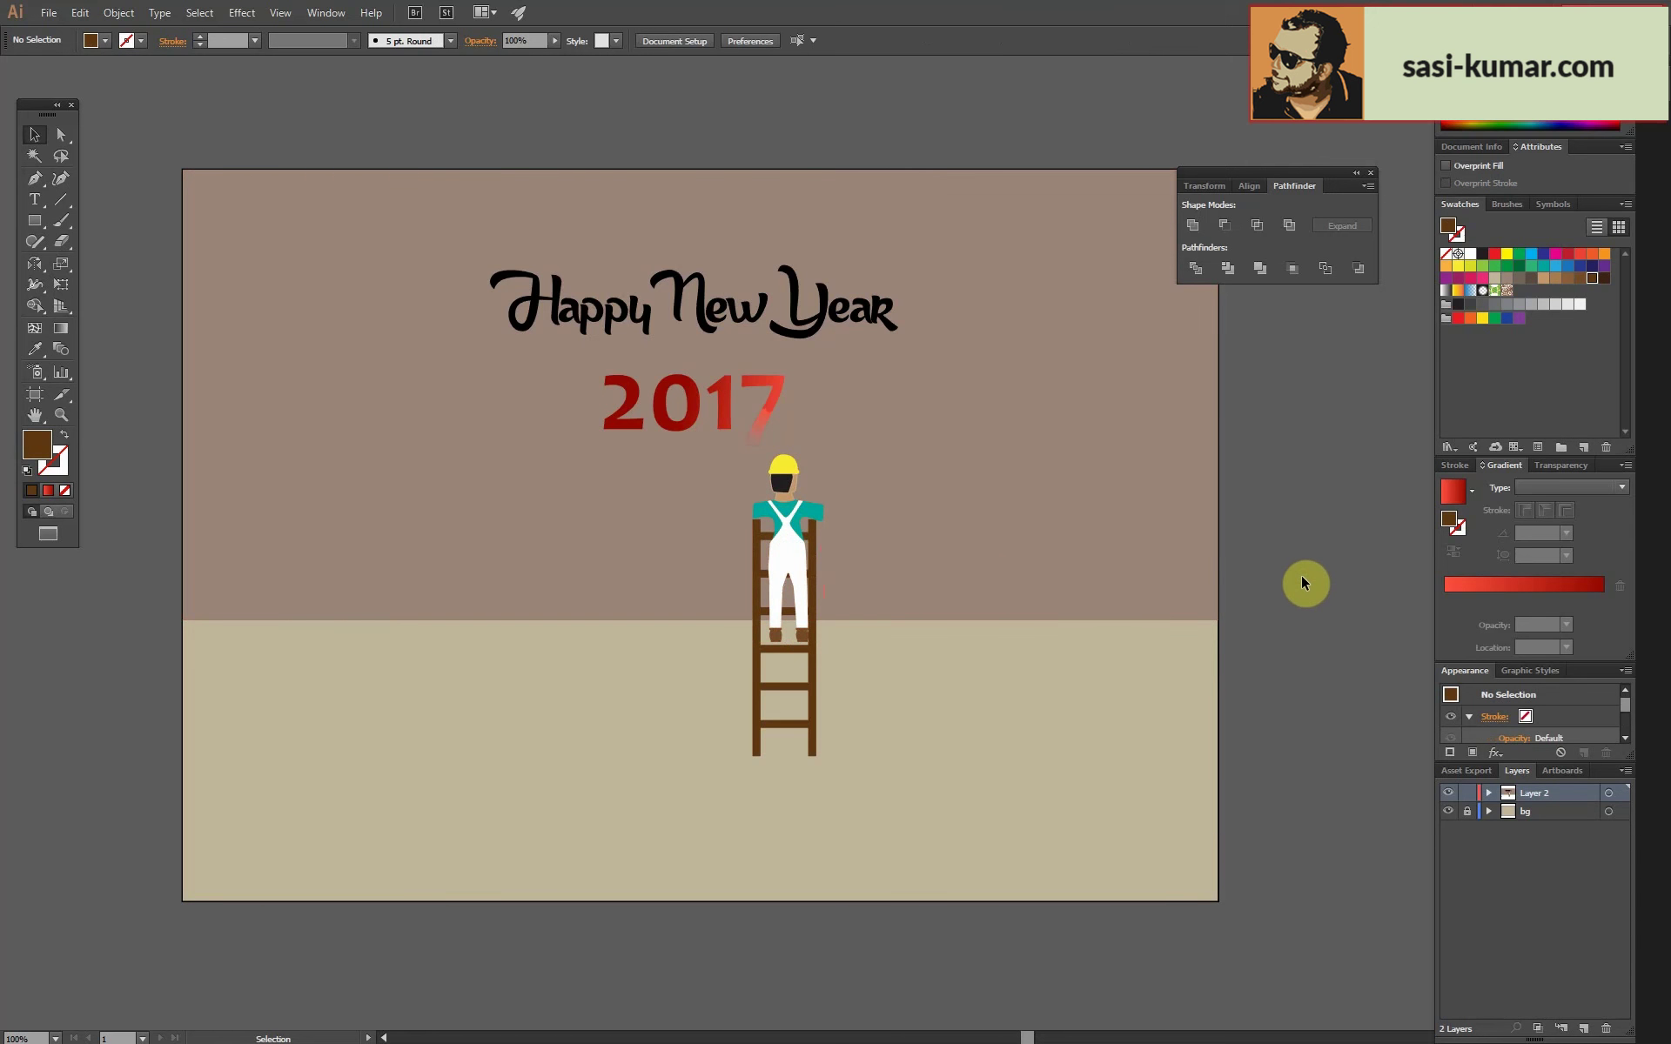
{"action": "key", "text": "ctrl+plus"}
{"action": "key", "text": "ctrl+plus"}
{"action": "key", "text": "ctrl+plus"}
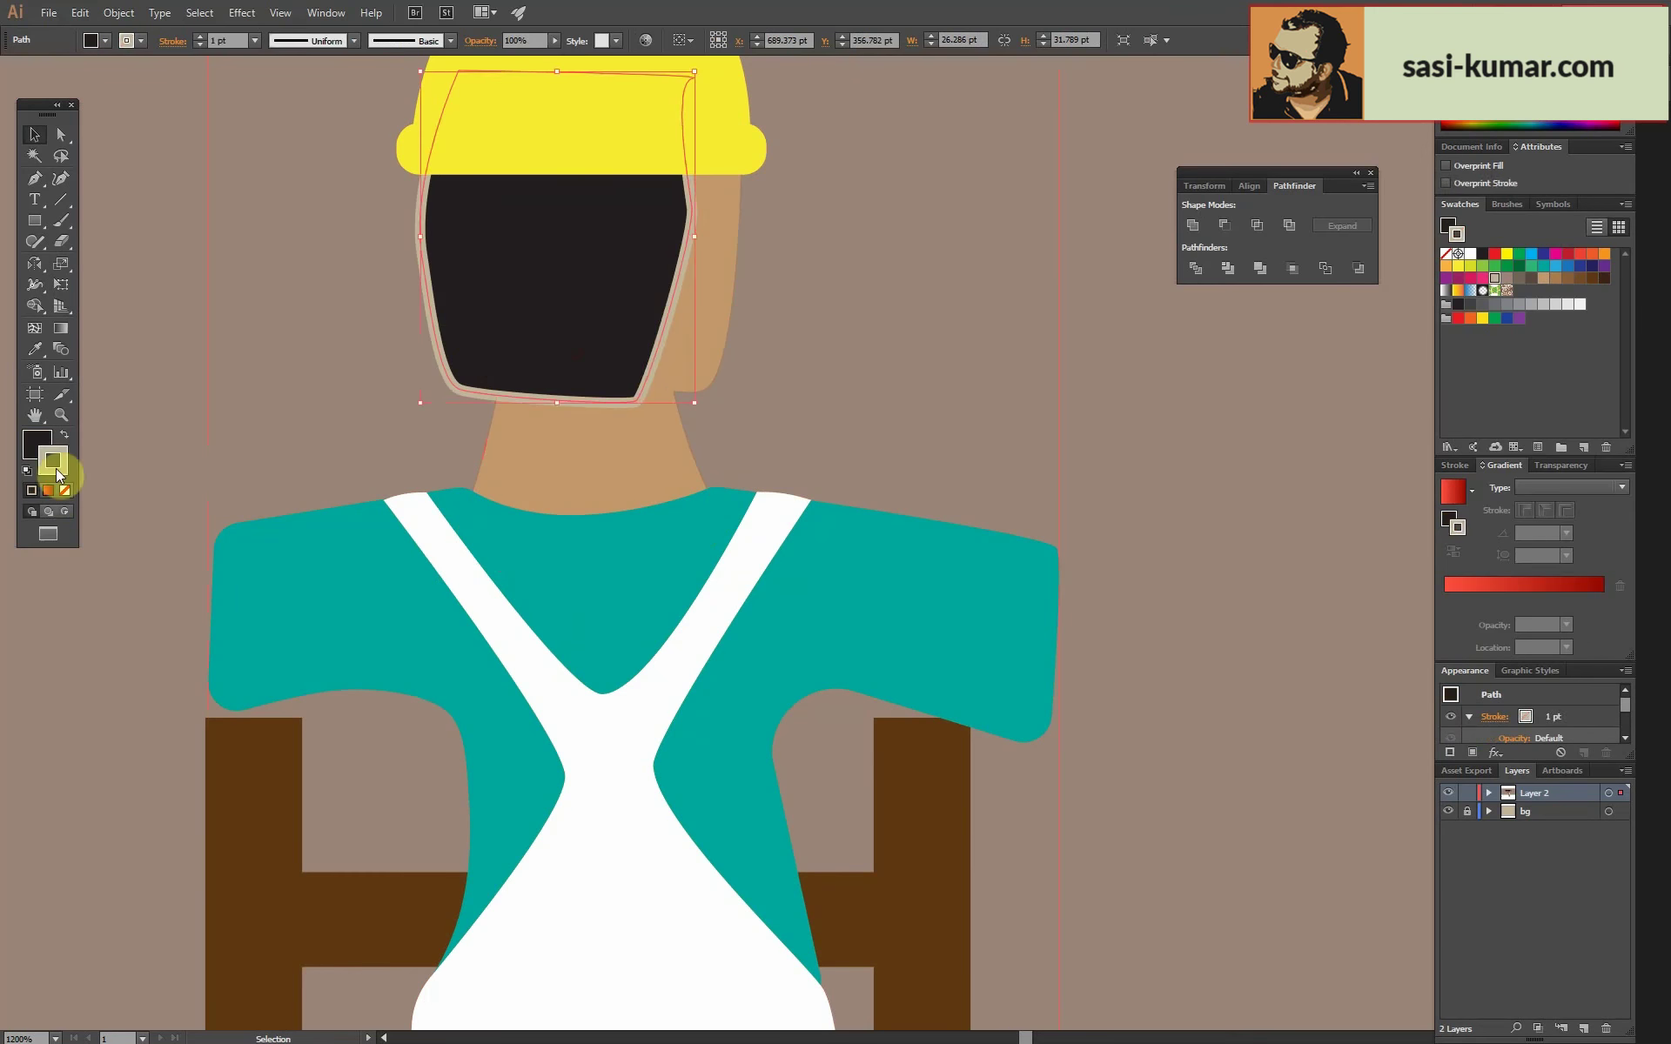
Inside the worker group, rotate the yellow helmet counterclockwise.
{"action": "left_click", "coordinate": [752, 339]}
{"action": "double_click", "coordinate": [754, 339]}
{"action": "left_click_drag", "start_coordinate": [703, 308], "coordinate": [675, 285]}
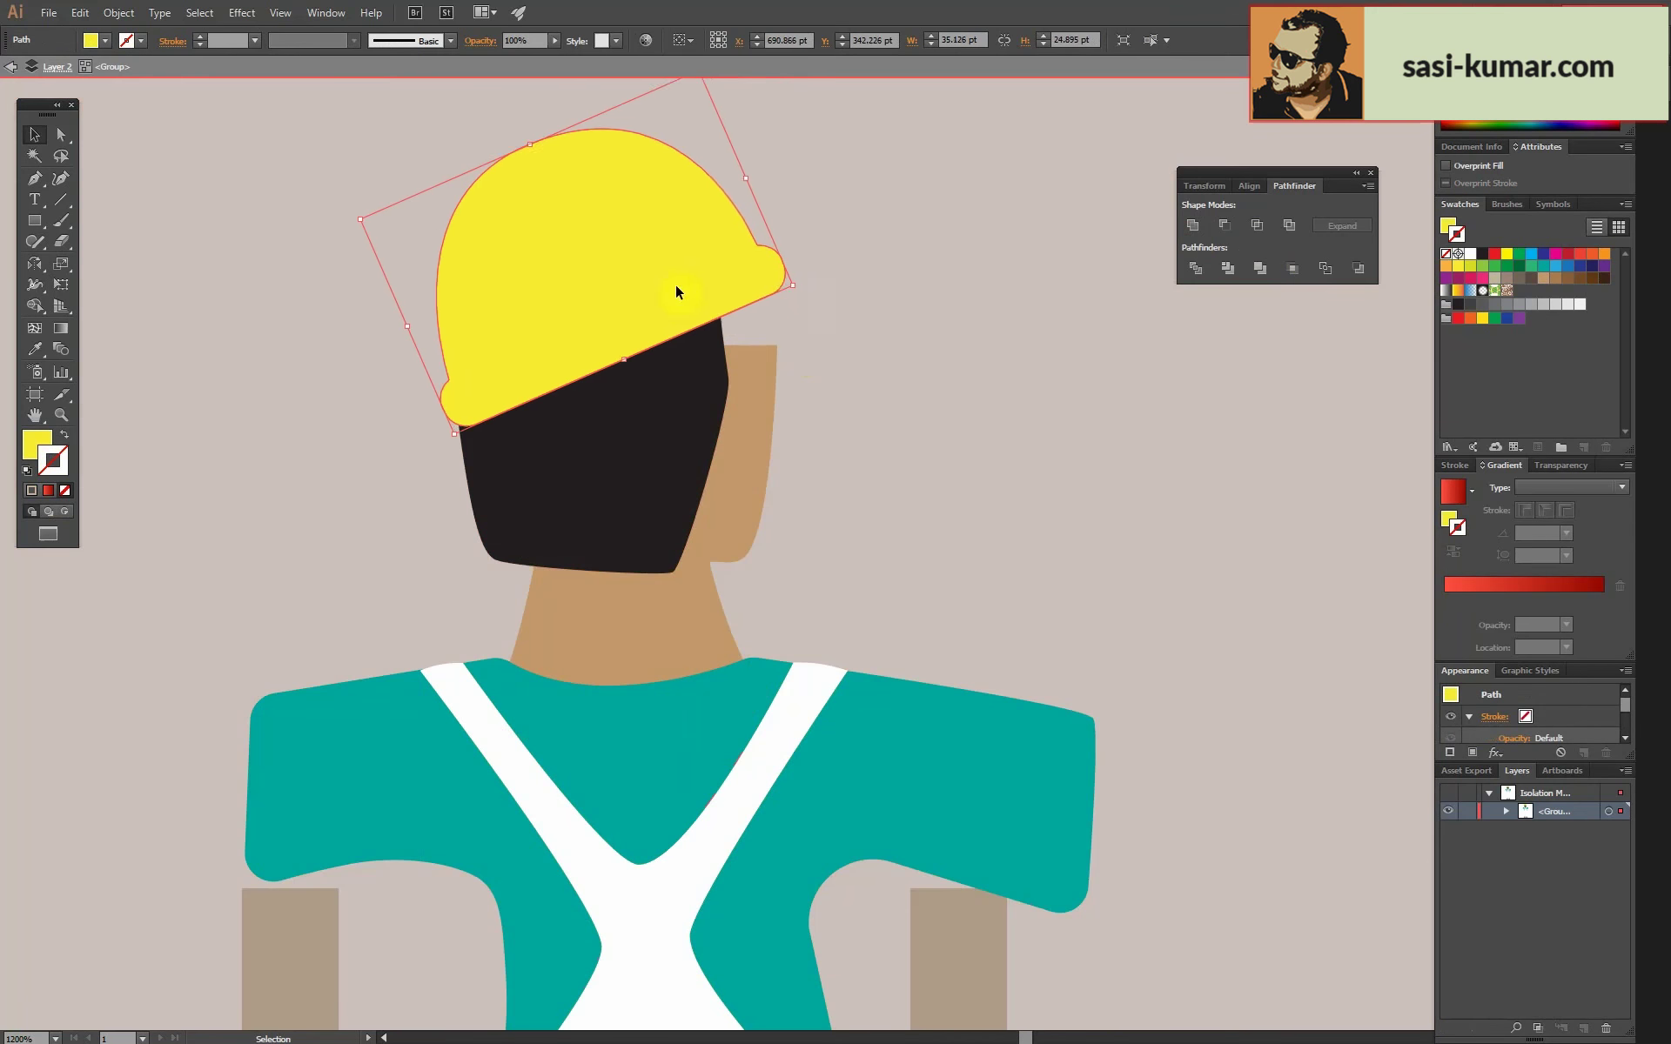
{"action": "left_click", "coordinate": [886, 477]}
Pull the tan neck skin shape up under the helmet brim, then exit the group.
{"action": "left_click", "coordinate": [757, 435]}
{"action": "left_click", "coordinate": [61, 134]}
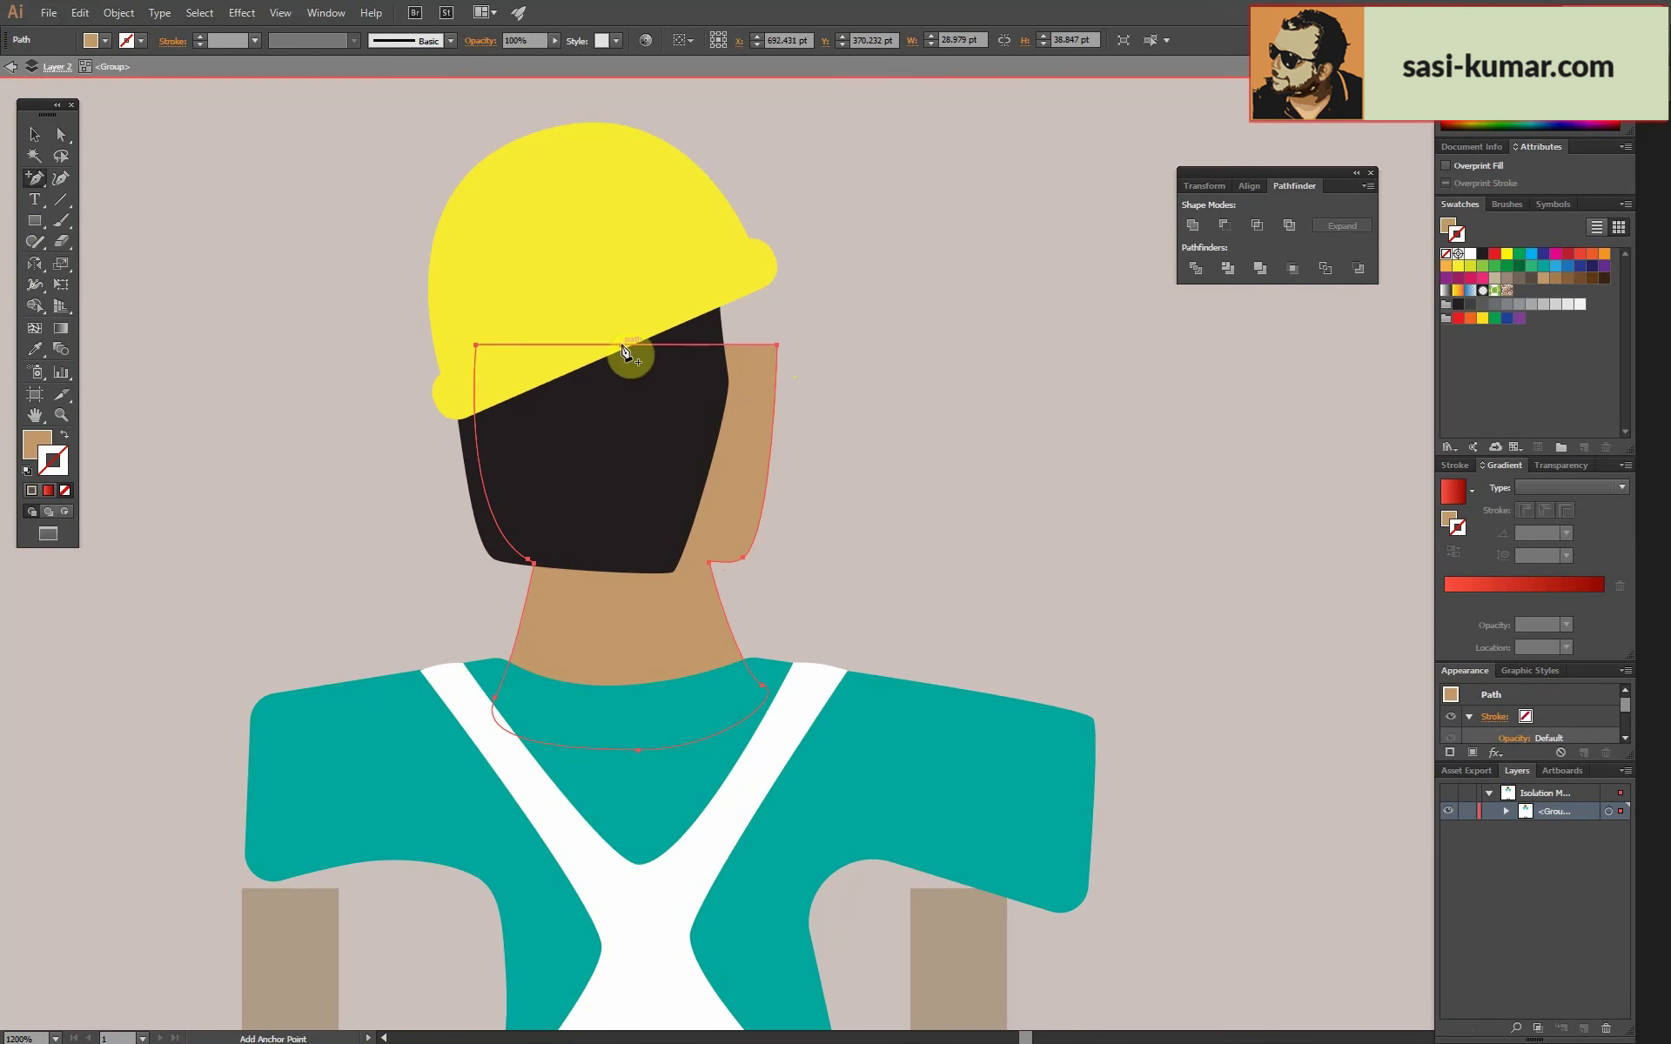
{"action": "left_click_drag", "start_coordinate": [621, 348], "coordinate": [749, 278]}
{"action": "left_click_drag", "start_coordinate": [777, 344], "coordinate": [769, 362]}
{"action": "left_click", "coordinate": [34, 134]}
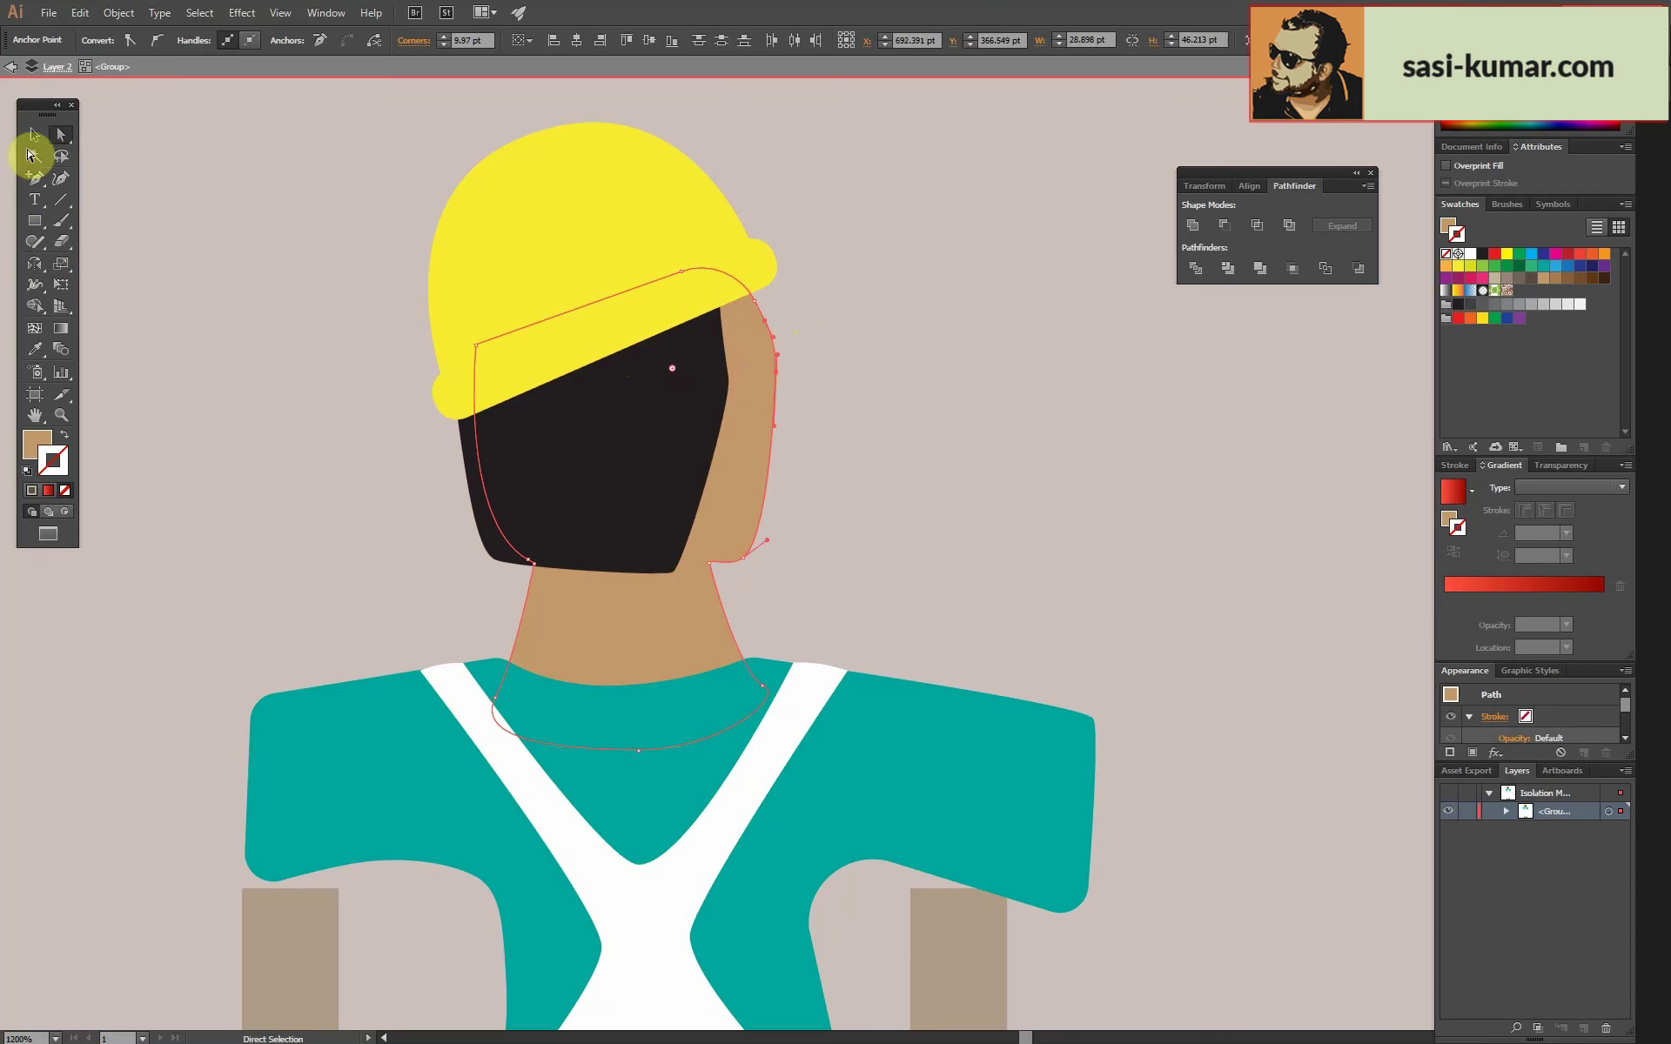
{"action": "key", "text": "ctrl+0"}
{"action": "left_click", "coordinate": [484, 703]}
{"action": "double_click", "coordinate": [321, 785]}
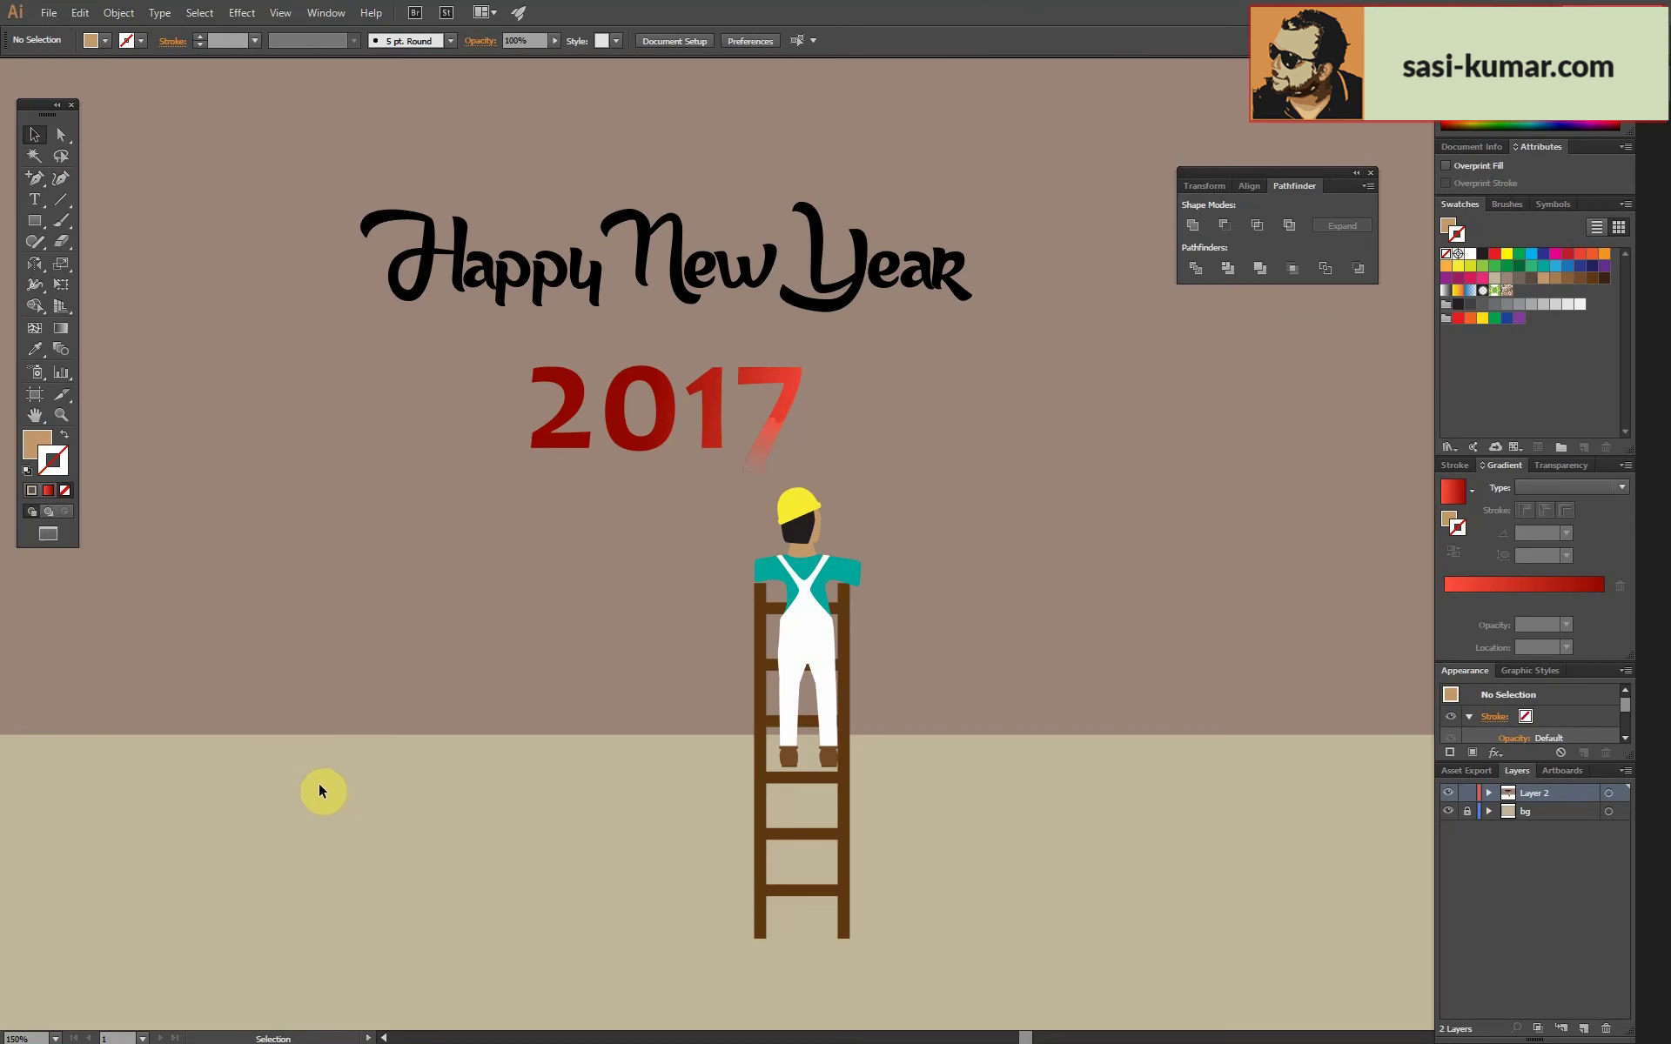
Move the worker and ladder group to the left.
{"action": "left_click_drag", "start_coordinate": [803, 729], "coordinate": [706, 723]}
{"action": "left_click", "coordinate": [1013, 823]}
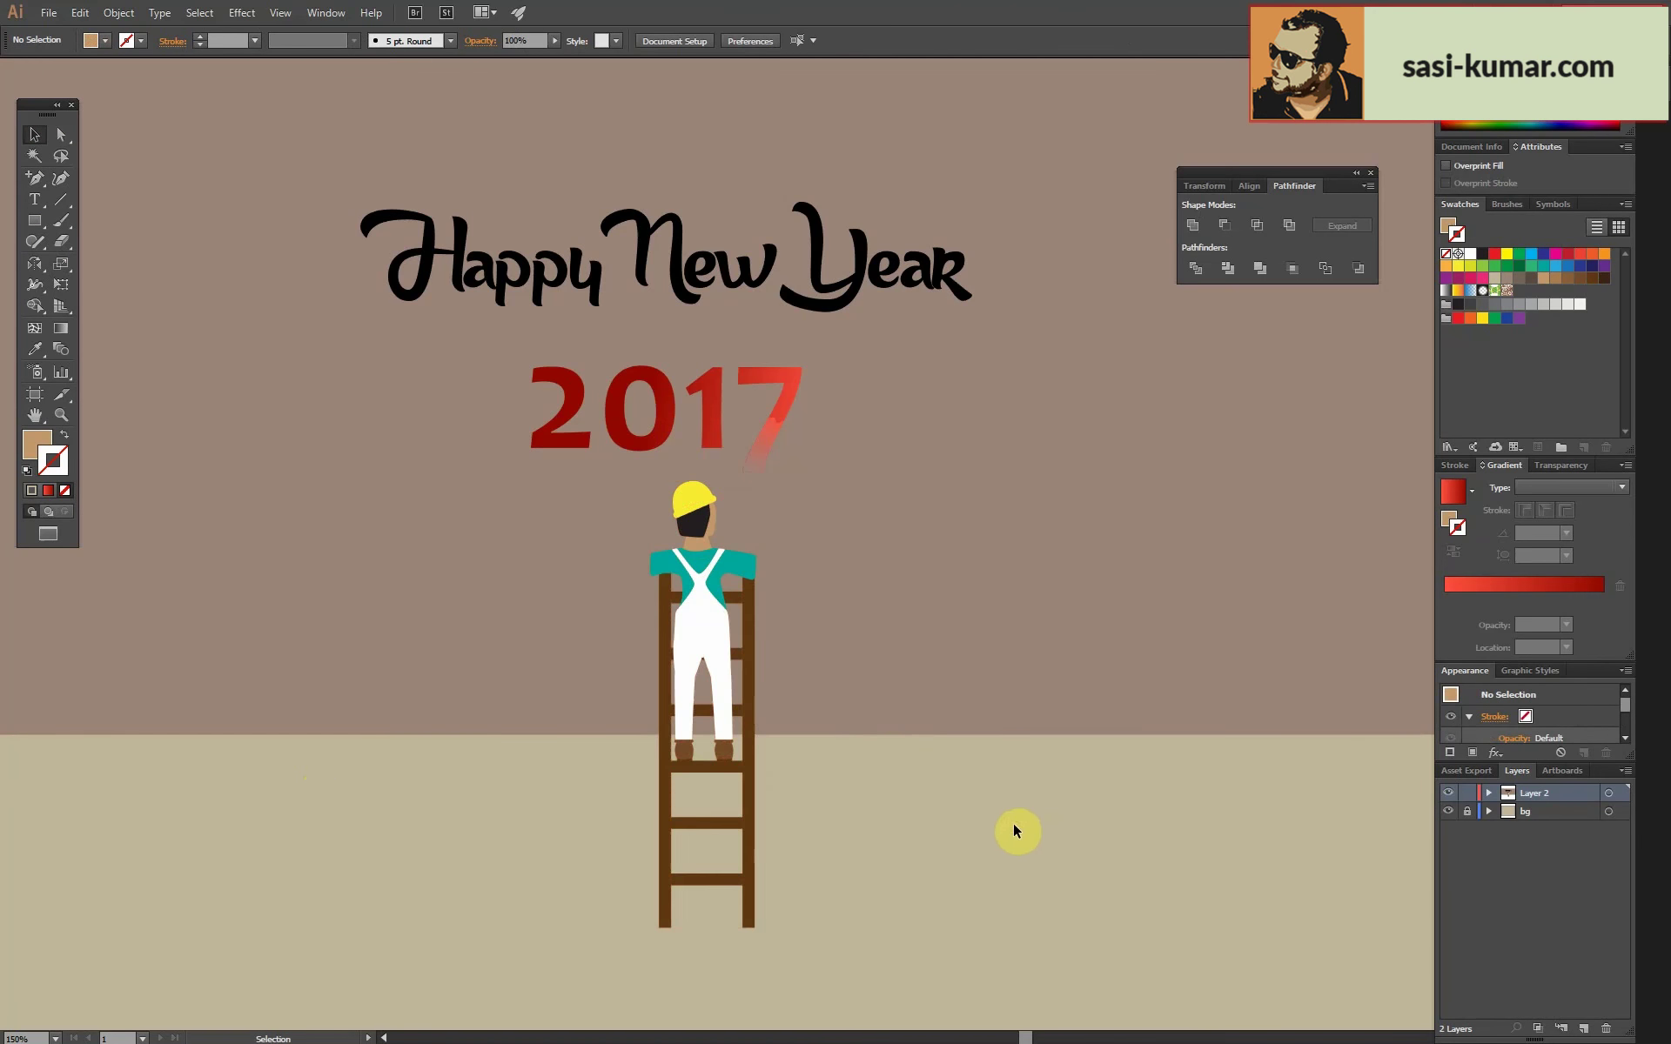
{"action": "key", "text": "ctrl+plus"}
{"action": "key", "text": "ctrl+plus"}
{"action": "key", "text": "ctrl+plus"}
Reshape the teal shirt's right sleeve into a raised arm with a rounded tip.
{"action": "double_click", "coordinate": [598, 614]}
{"action": "left_click", "coordinate": [61, 134]}
{"action": "left_click_drag", "start_coordinate": [601, 567], "coordinate": [606, 484]}
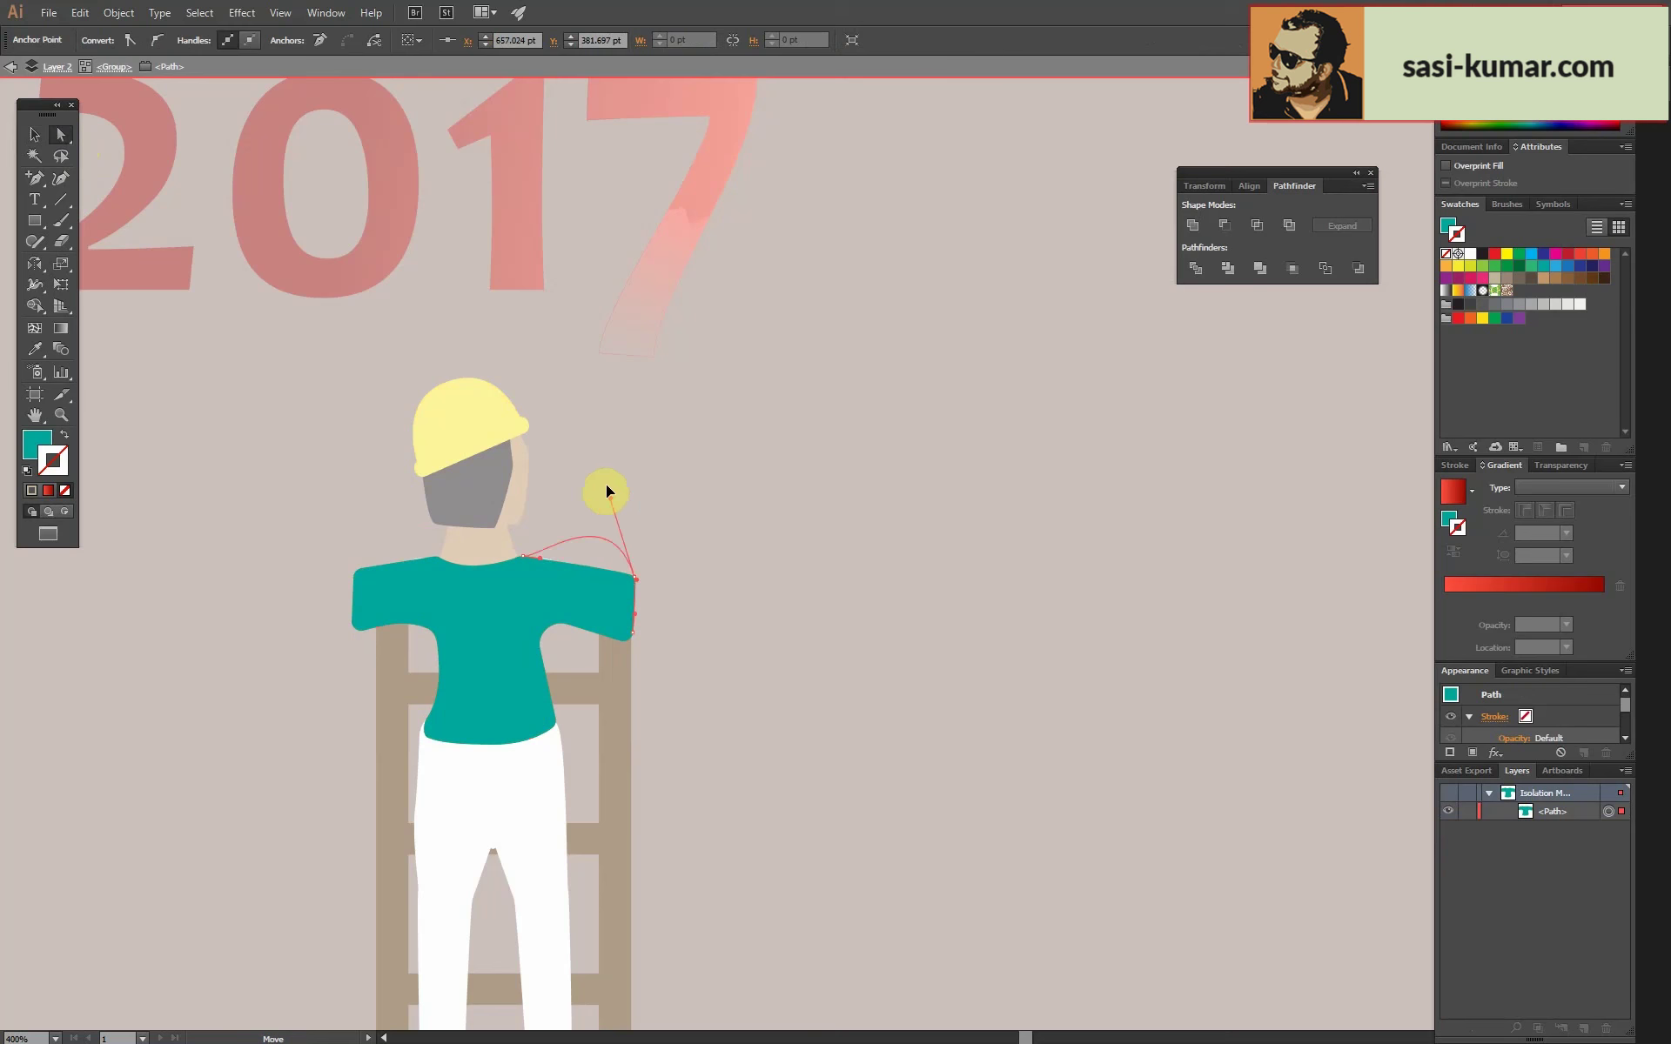
{"action": "key", "text": "ctrl+z"}
{"action": "left_click_drag", "start_coordinate": [629, 634], "coordinate": [628, 526]}
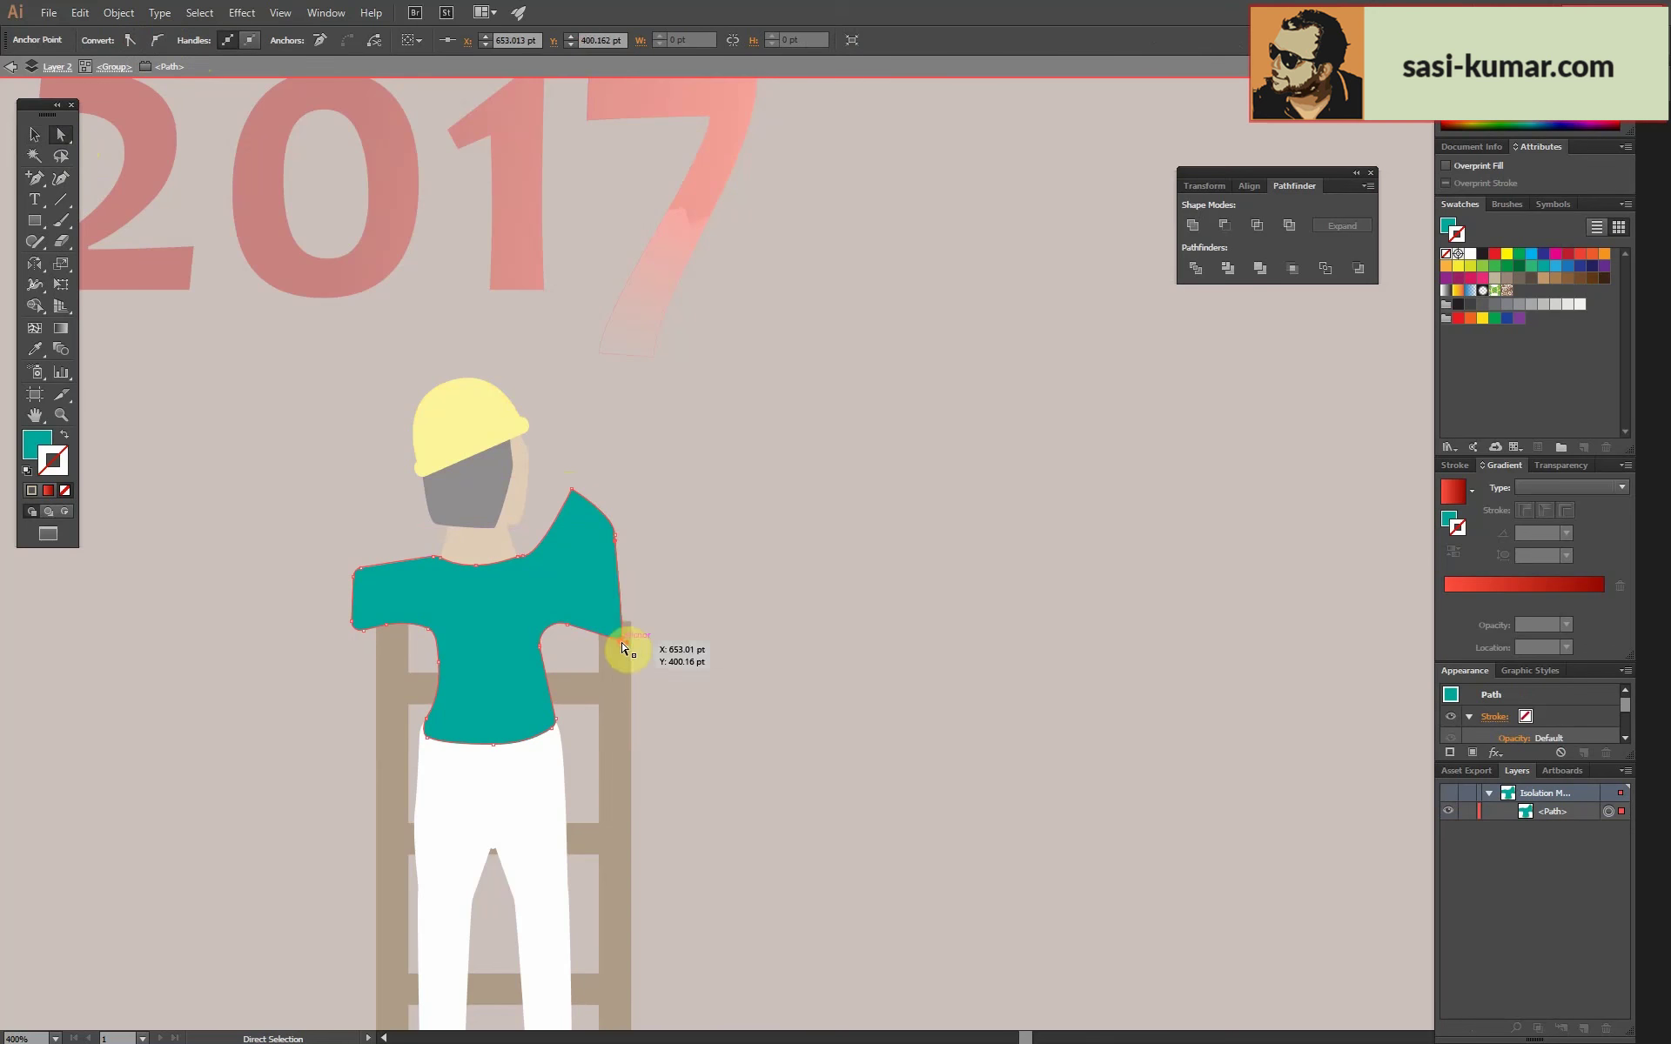
{"action": "left_click_drag", "start_coordinate": [624, 648], "coordinate": [523, 578]}
{"action": "key", "text": "ctrl+plus"}
{"action": "key", "text": "ctrl+plus"}
{"action": "key", "text": "ctrl+plus"}
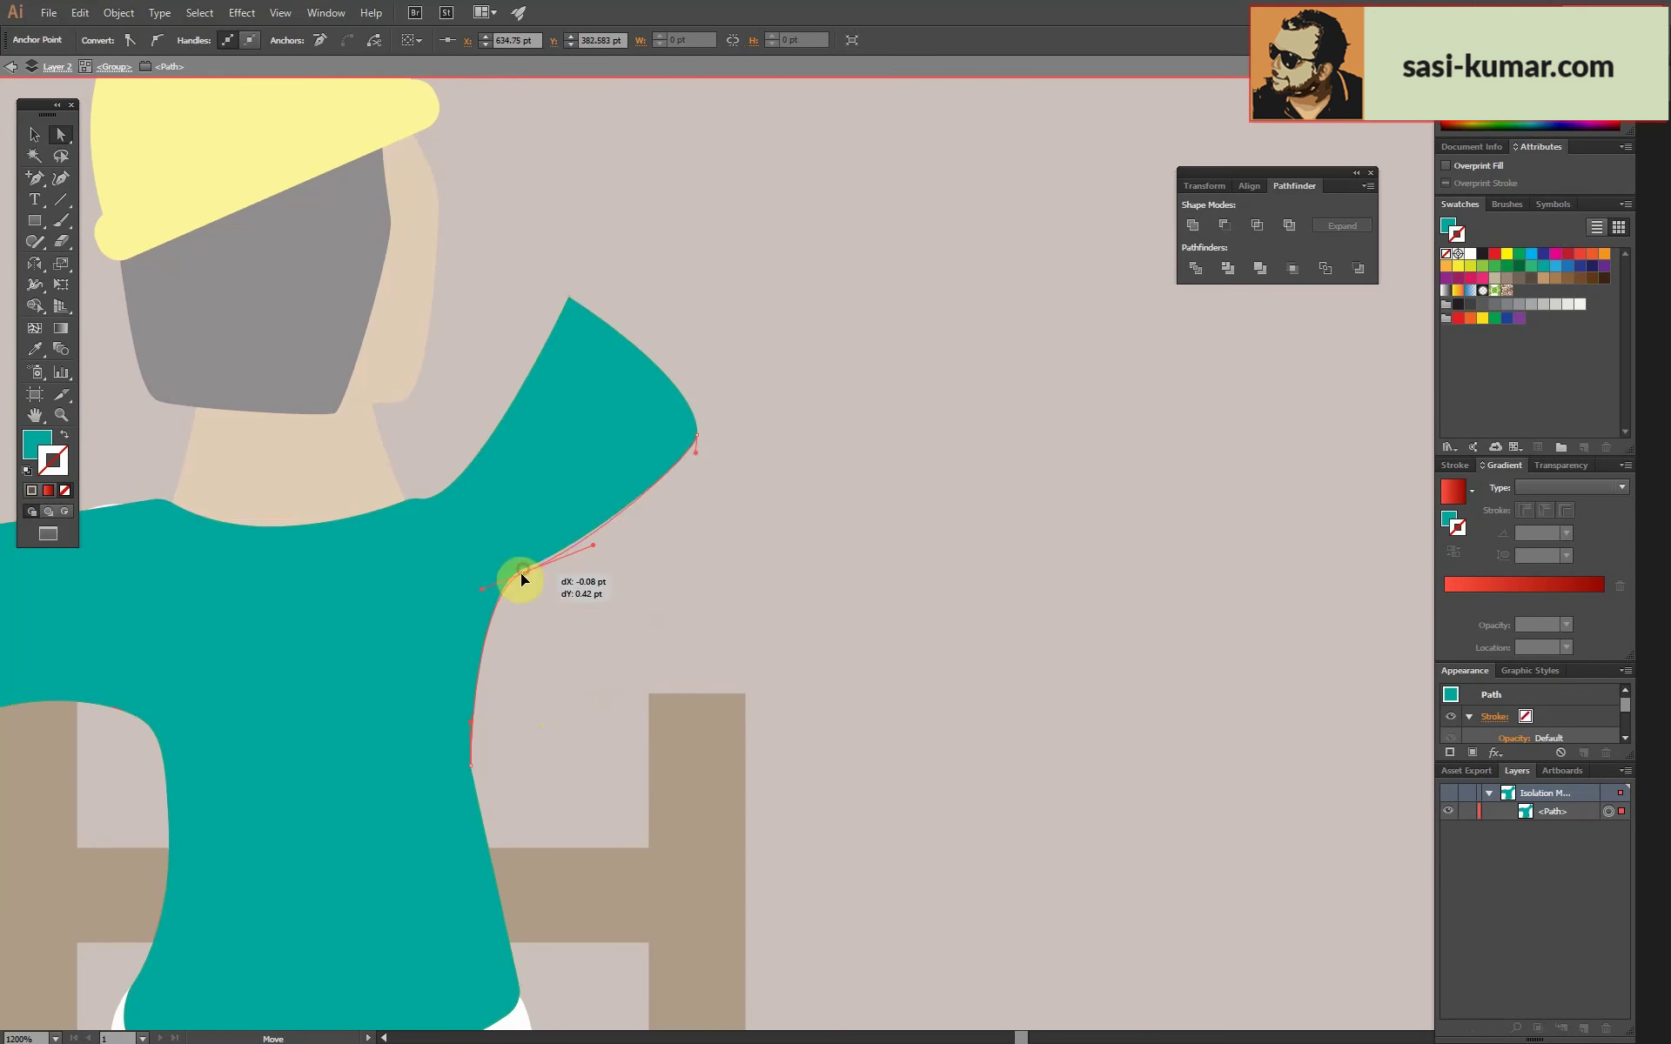
{"action": "mouse_move", "coordinate": [570, 298]}
{"action": "left_mouse_down"}
{"action": "mouse_move", "coordinate": [571, 339]}
{"action": "mouse_move", "coordinate": [609, 322]}
{"action": "left_mouse_up"}
{"action": "left_click", "coordinate": [405, 498]}
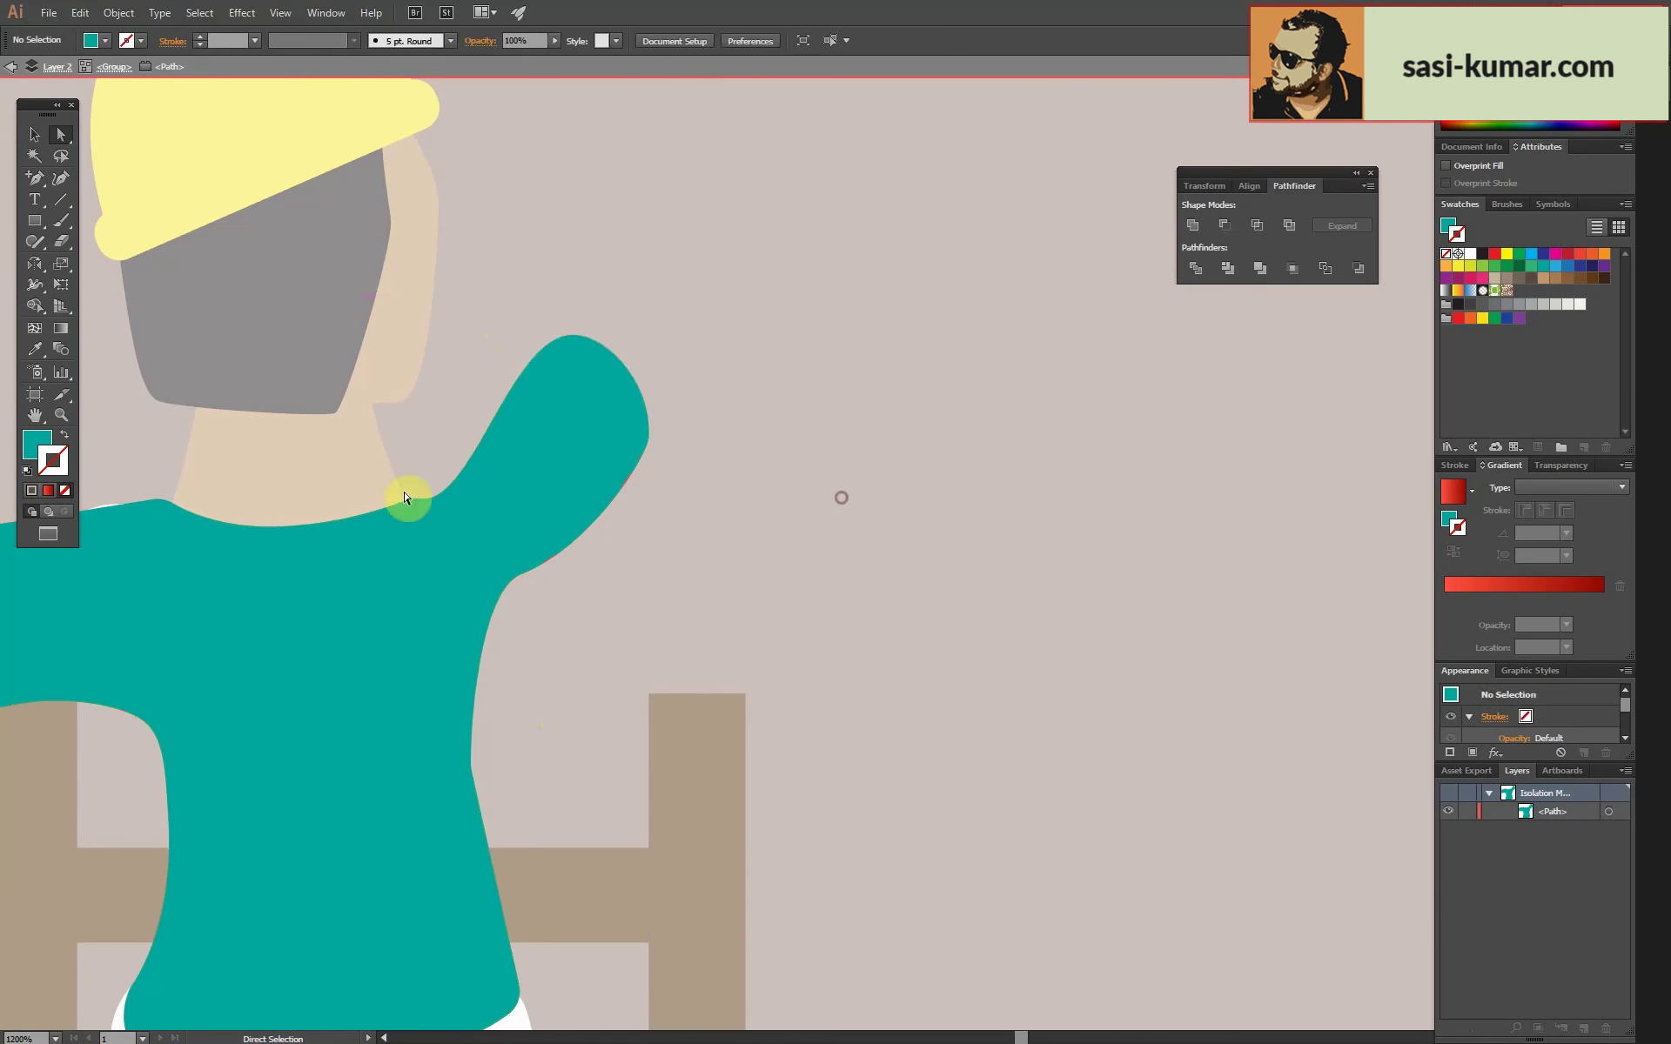
{"action": "left_click_drag", "start_coordinate": [517, 575], "coordinate": [522, 602]}
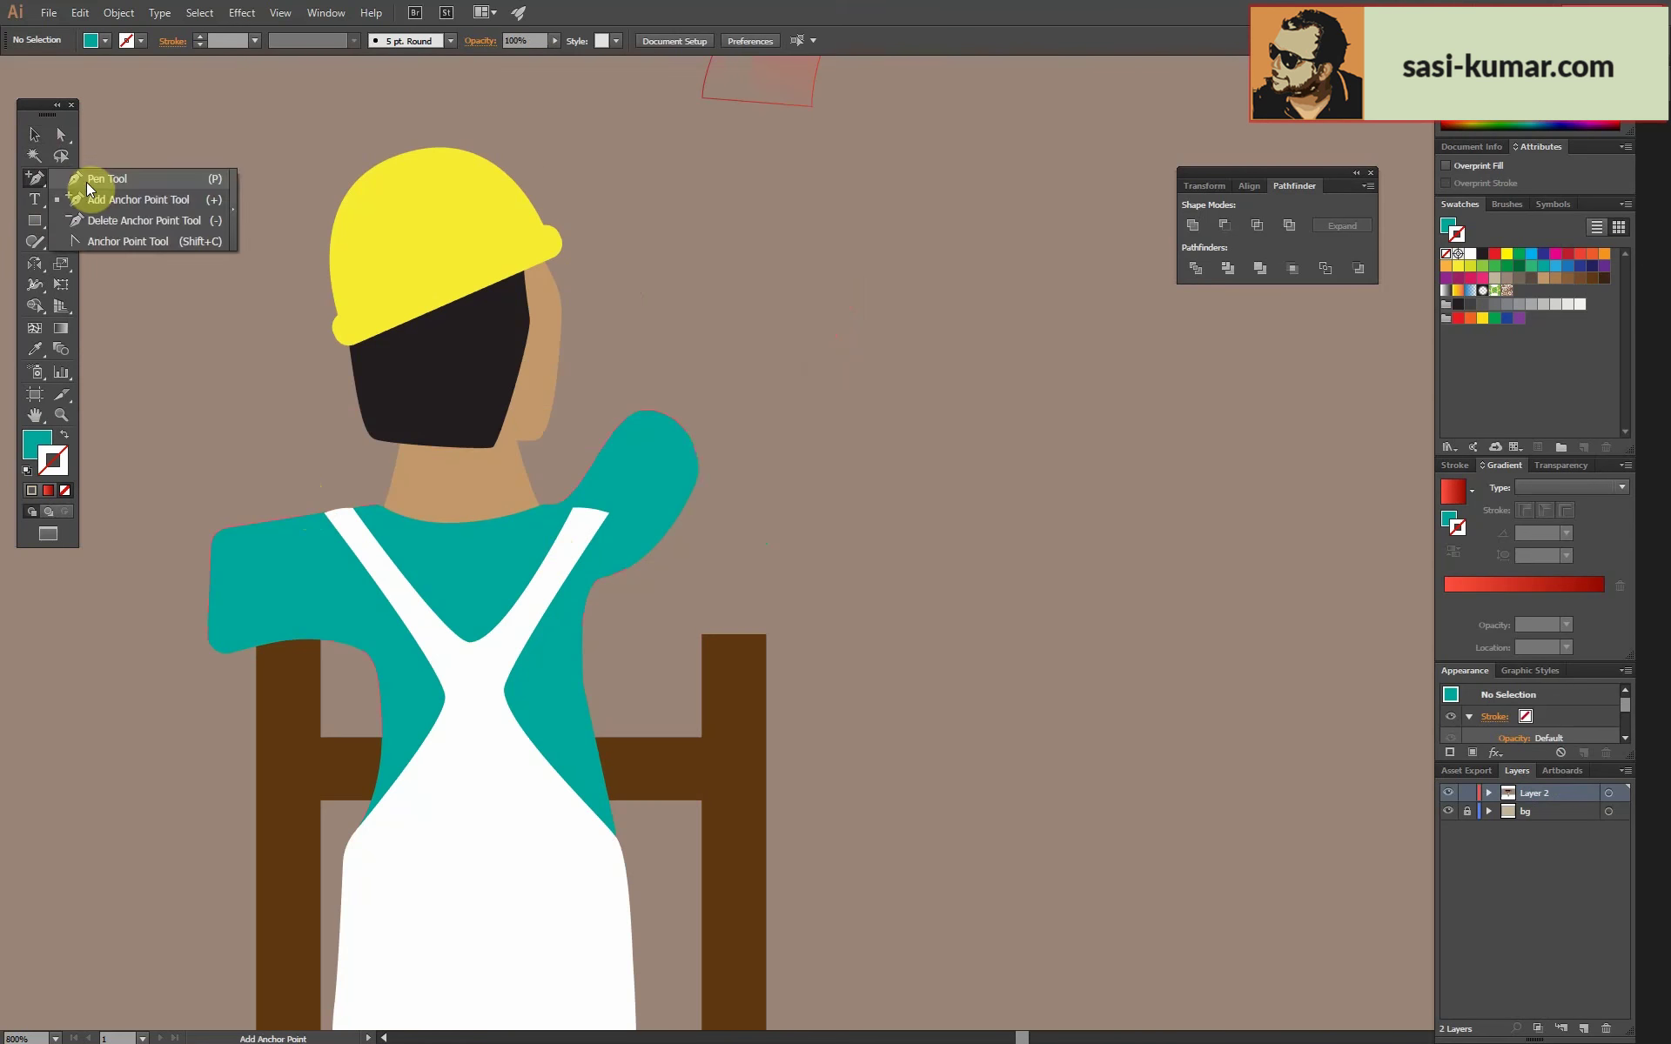
Draw and reshape a cuff path at the end of the raised sleeve.
{"action": "left_click", "coordinate": [89, 178]}
{"action": "left_click", "coordinate": [699, 422]}
{"action": "left_click_drag", "start_coordinate": [620, 361], "coordinate": [620, 372]}
{"action": "scroll", "coordinate": [735, 467], "scroll_direction": "up", "scroll_amount": 2}
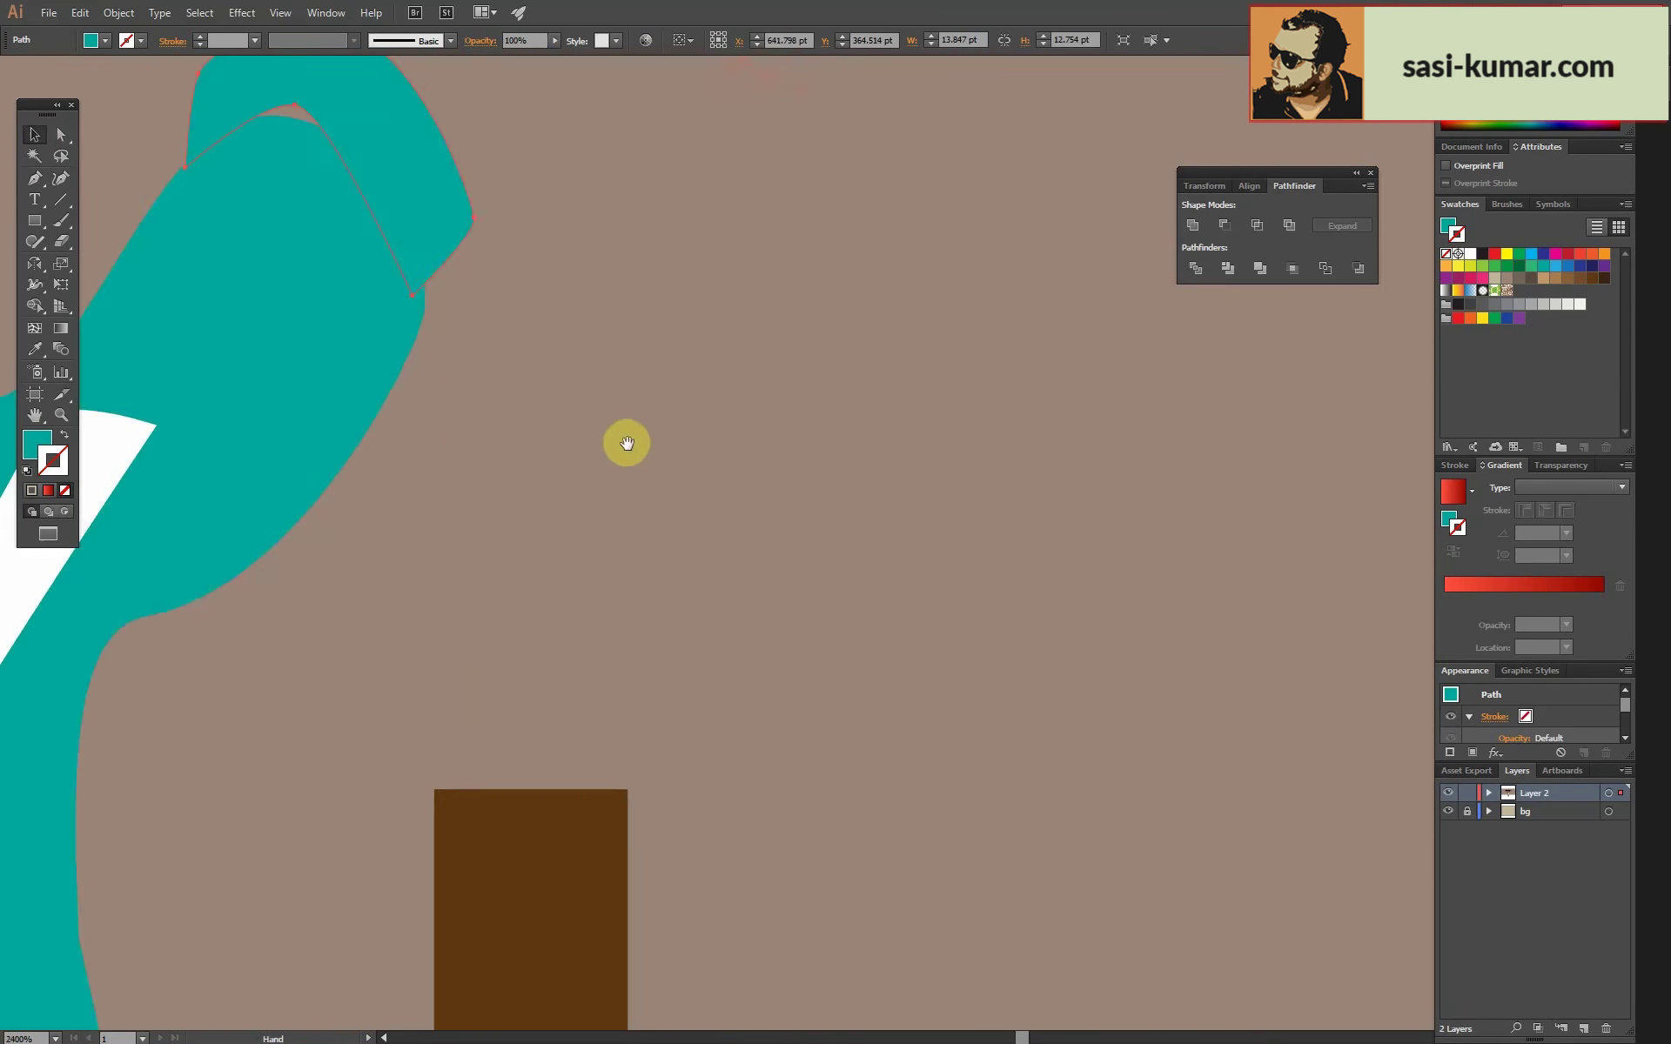
{"action": "scroll", "coordinate": [623, 444], "scroll_direction": "up", "scroll_amount": 2}
{"action": "key", "text": "a"}
{"action": "mouse_move", "coordinate": [758, 409]}
{"action": "left_mouse_down"}
{"action": "mouse_move", "coordinate": [512, 257]}
{"action": "mouse_move", "coordinate": [545, 272]}
{"action": "left_mouse_up"}
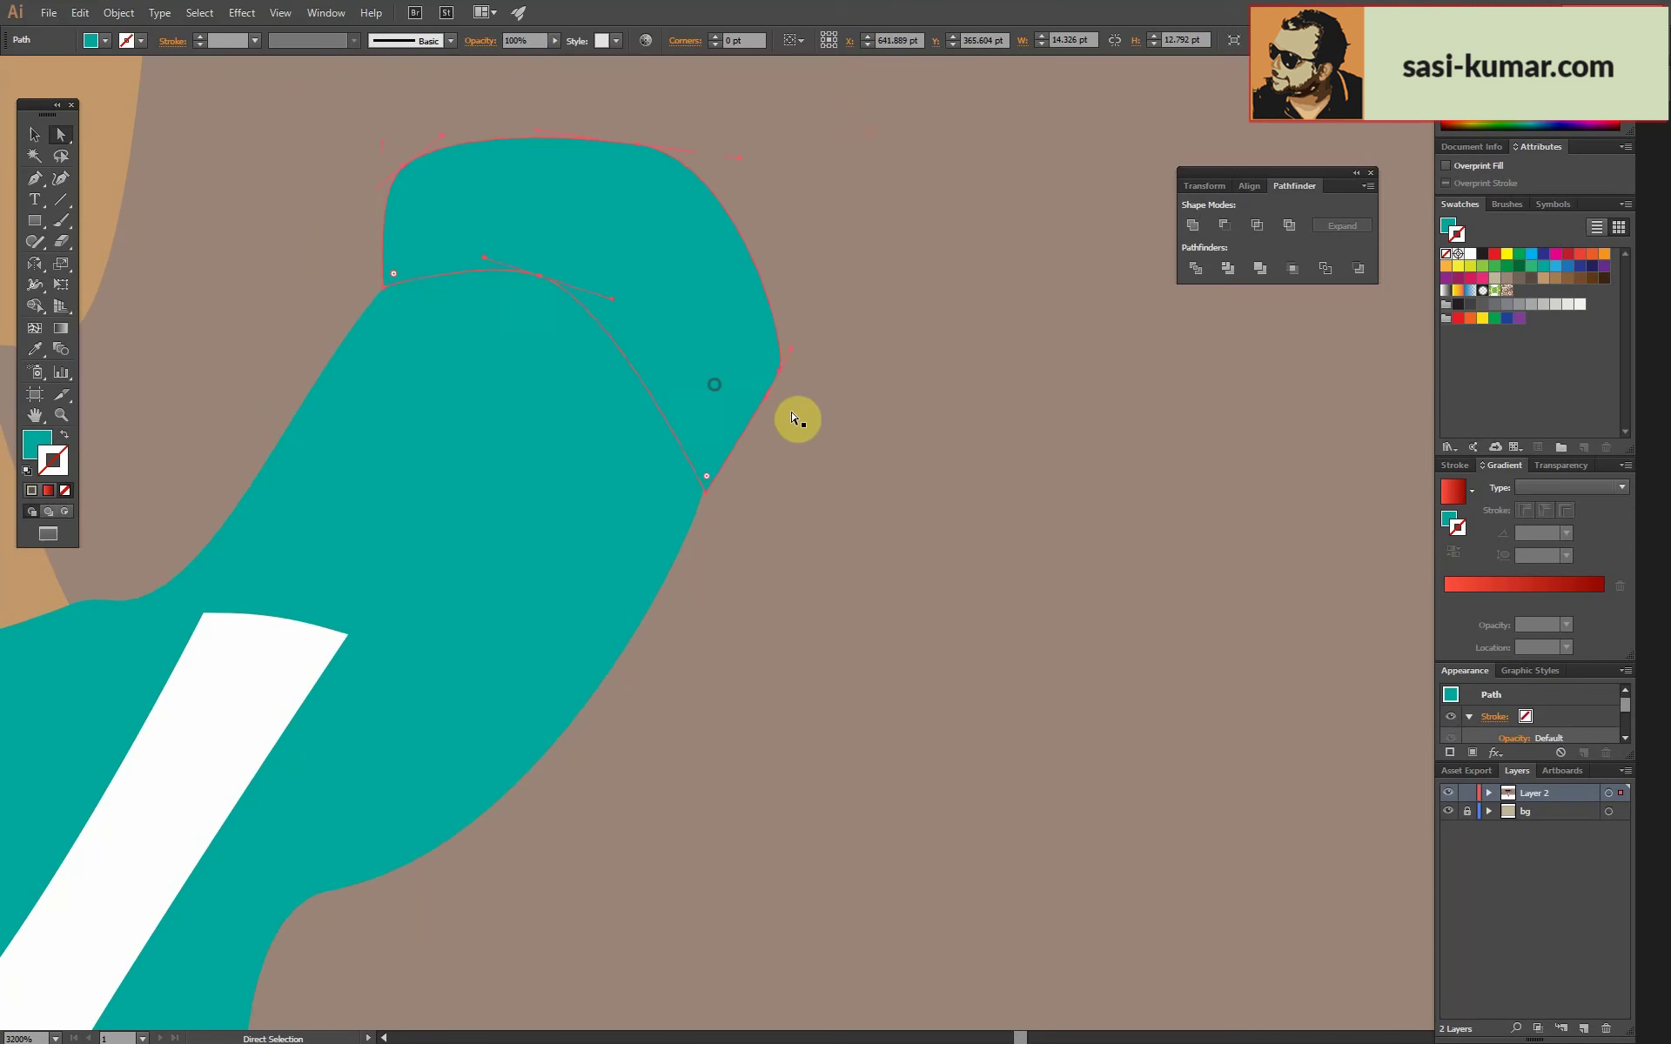
{"action": "left_click_drag", "start_coordinate": [780, 369], "coordinate": [779, 422]}
{"action": "left_click_drag", "start_coordinate": [676, 311], "coordinate": [693, 291]}
{"action": "key", "text": "v"}
Fill the cuff with darker teal 00A79D.
{"action": "double_click", "coordinate": [37, 445]}
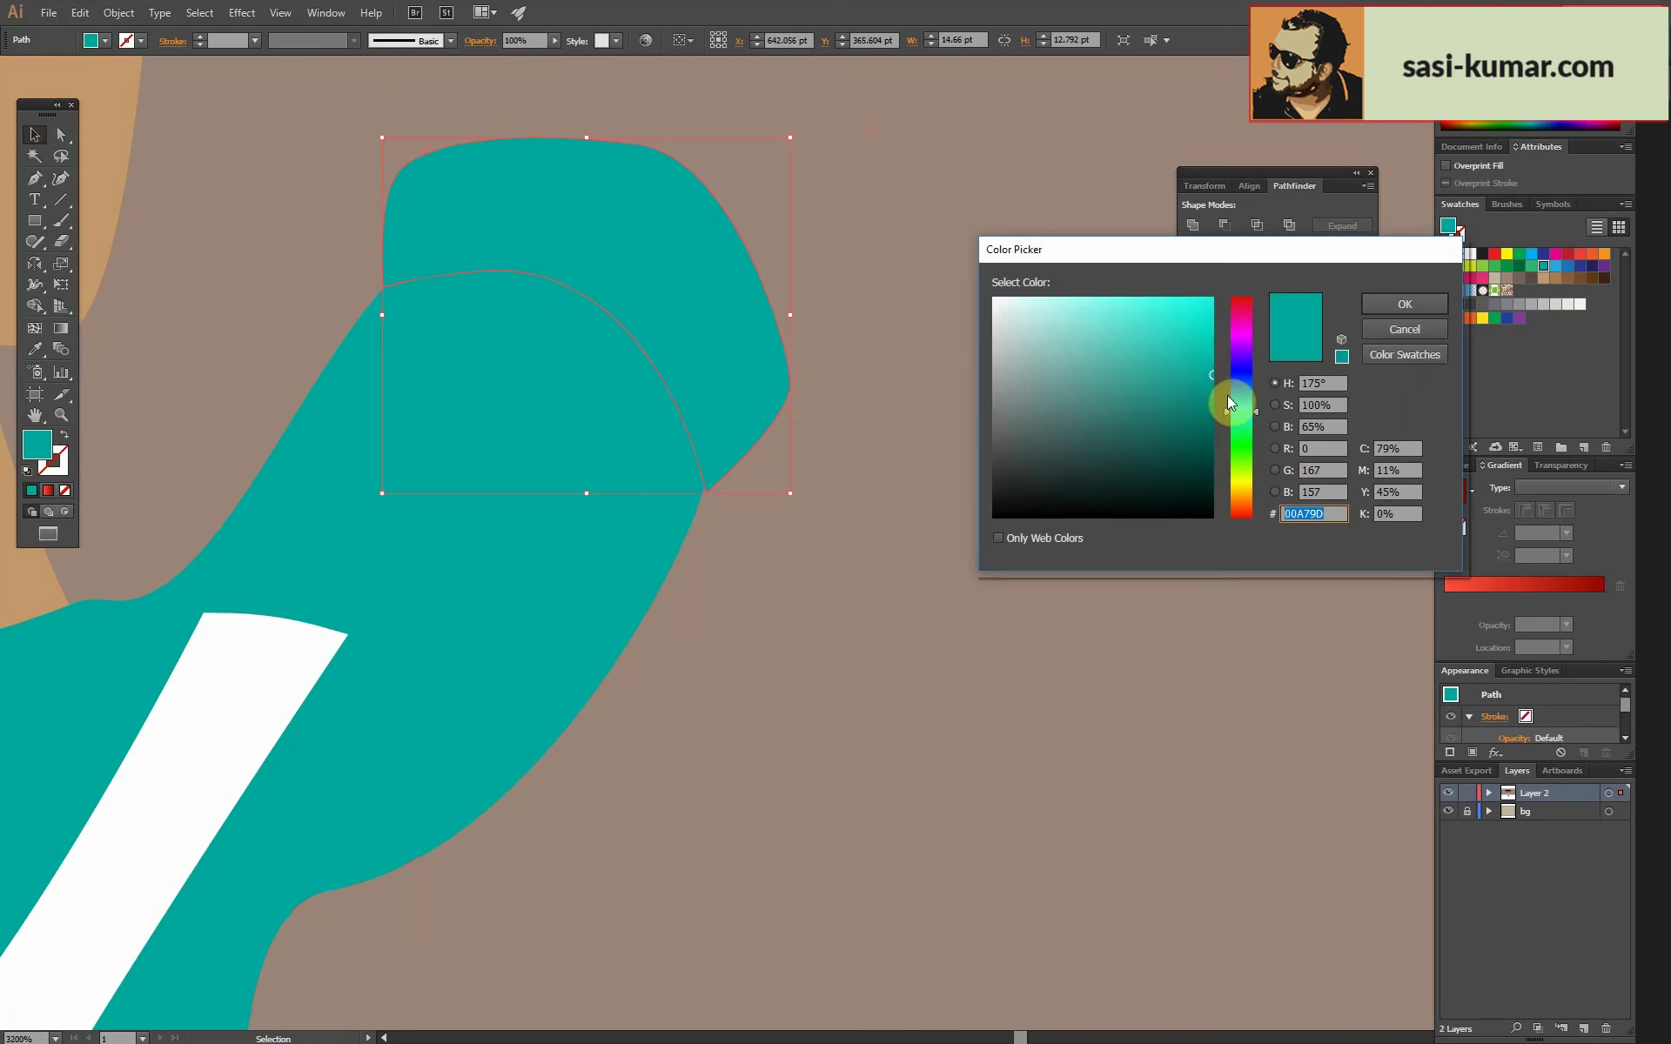
{"action": "key", "text": "Return"}
{"action": "key", "text": "ctrl+0"}
{"action": "scroll", "coordinate": [1112, 821], "scroll_direction": "up", "scroll_amount": 5}
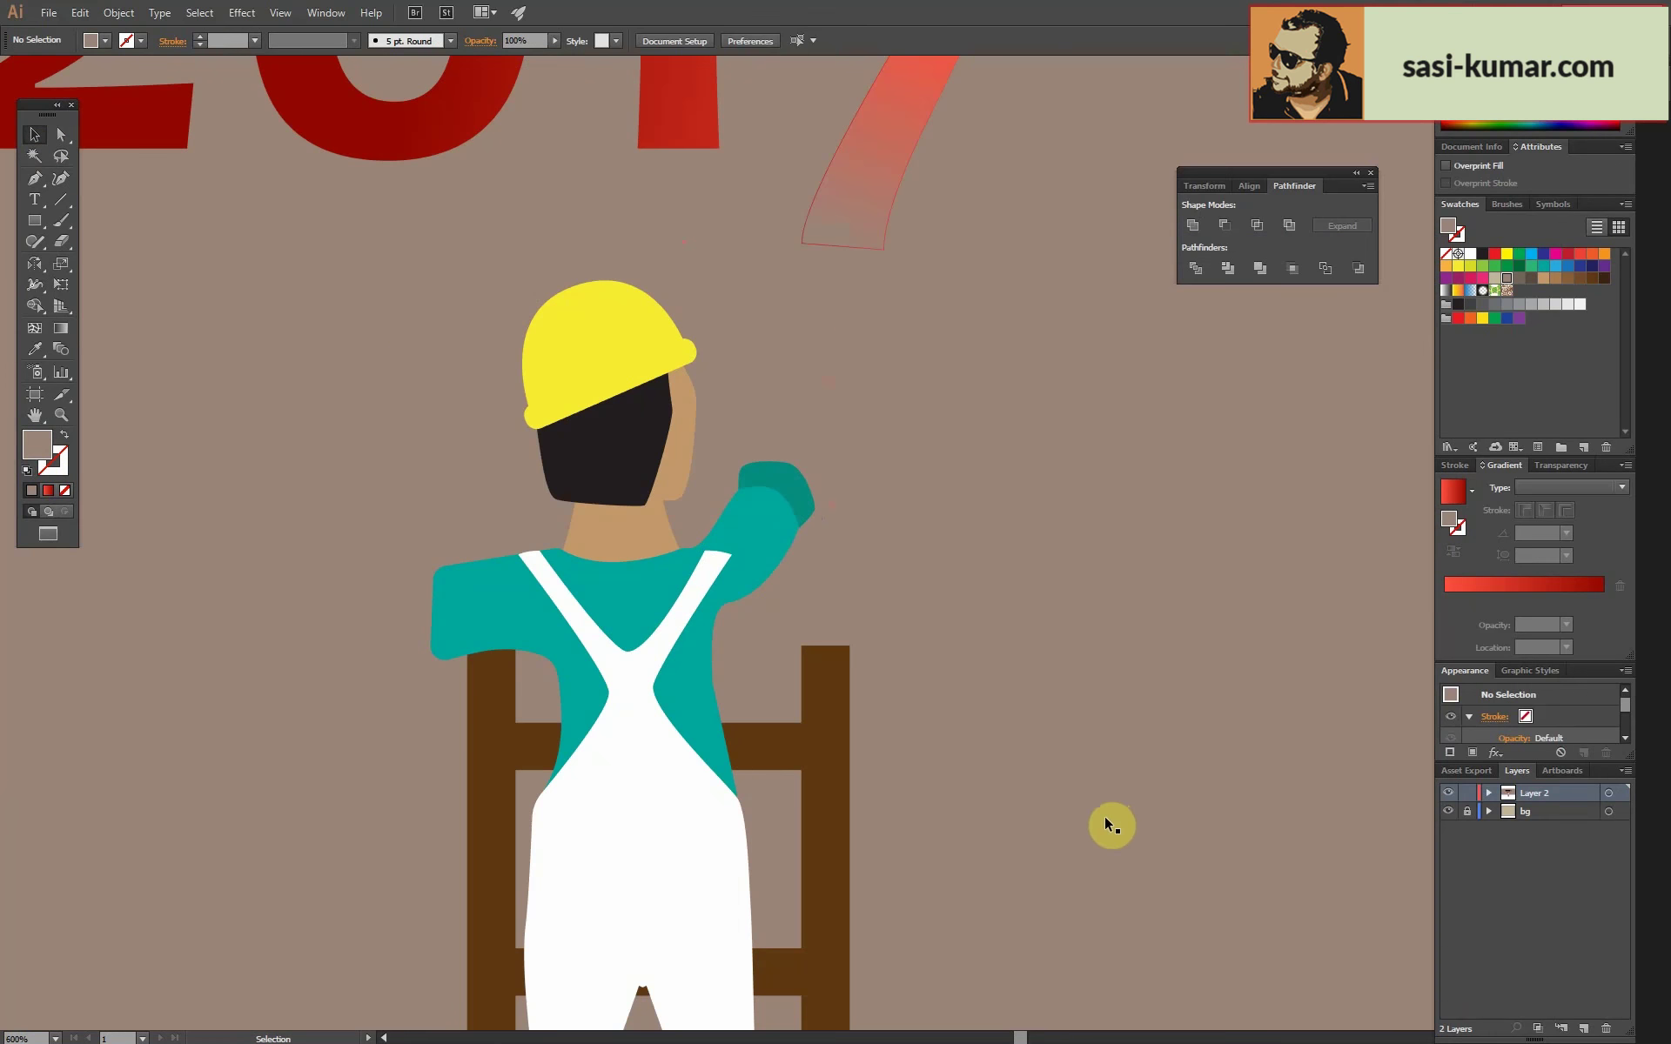
Outline the raised forearm, fill it tan, and send it behind the teal sleeve.
{"action": "left_click", "coordinate": [754, 496]}
{"action": "left_click_drag", "start_coordinate": [810, 330], "coordinate": [829, 298]}
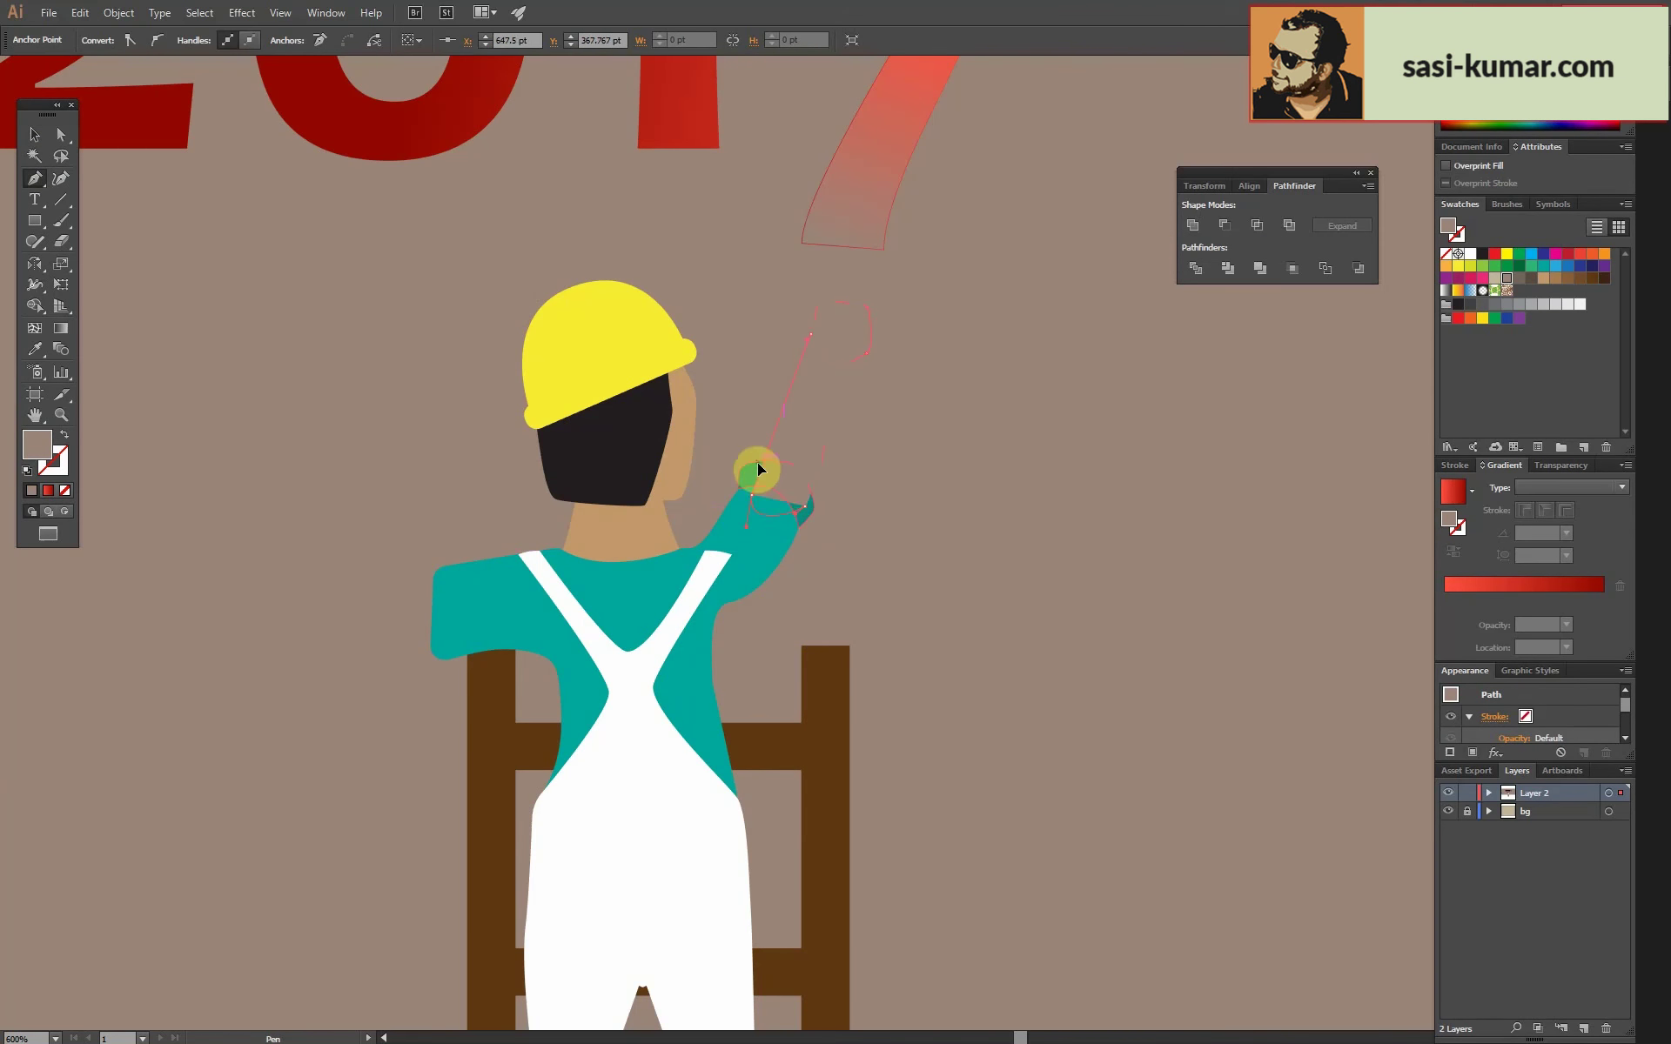
{"action": "left_click", "coordinate": [1543, 278]}
{"action": "scroll", "coordinate": [888, 294], "scroll_direction": "up", "scroll_amount": 2}
{"action": "key", "text": "ctrl+bracketleft"}
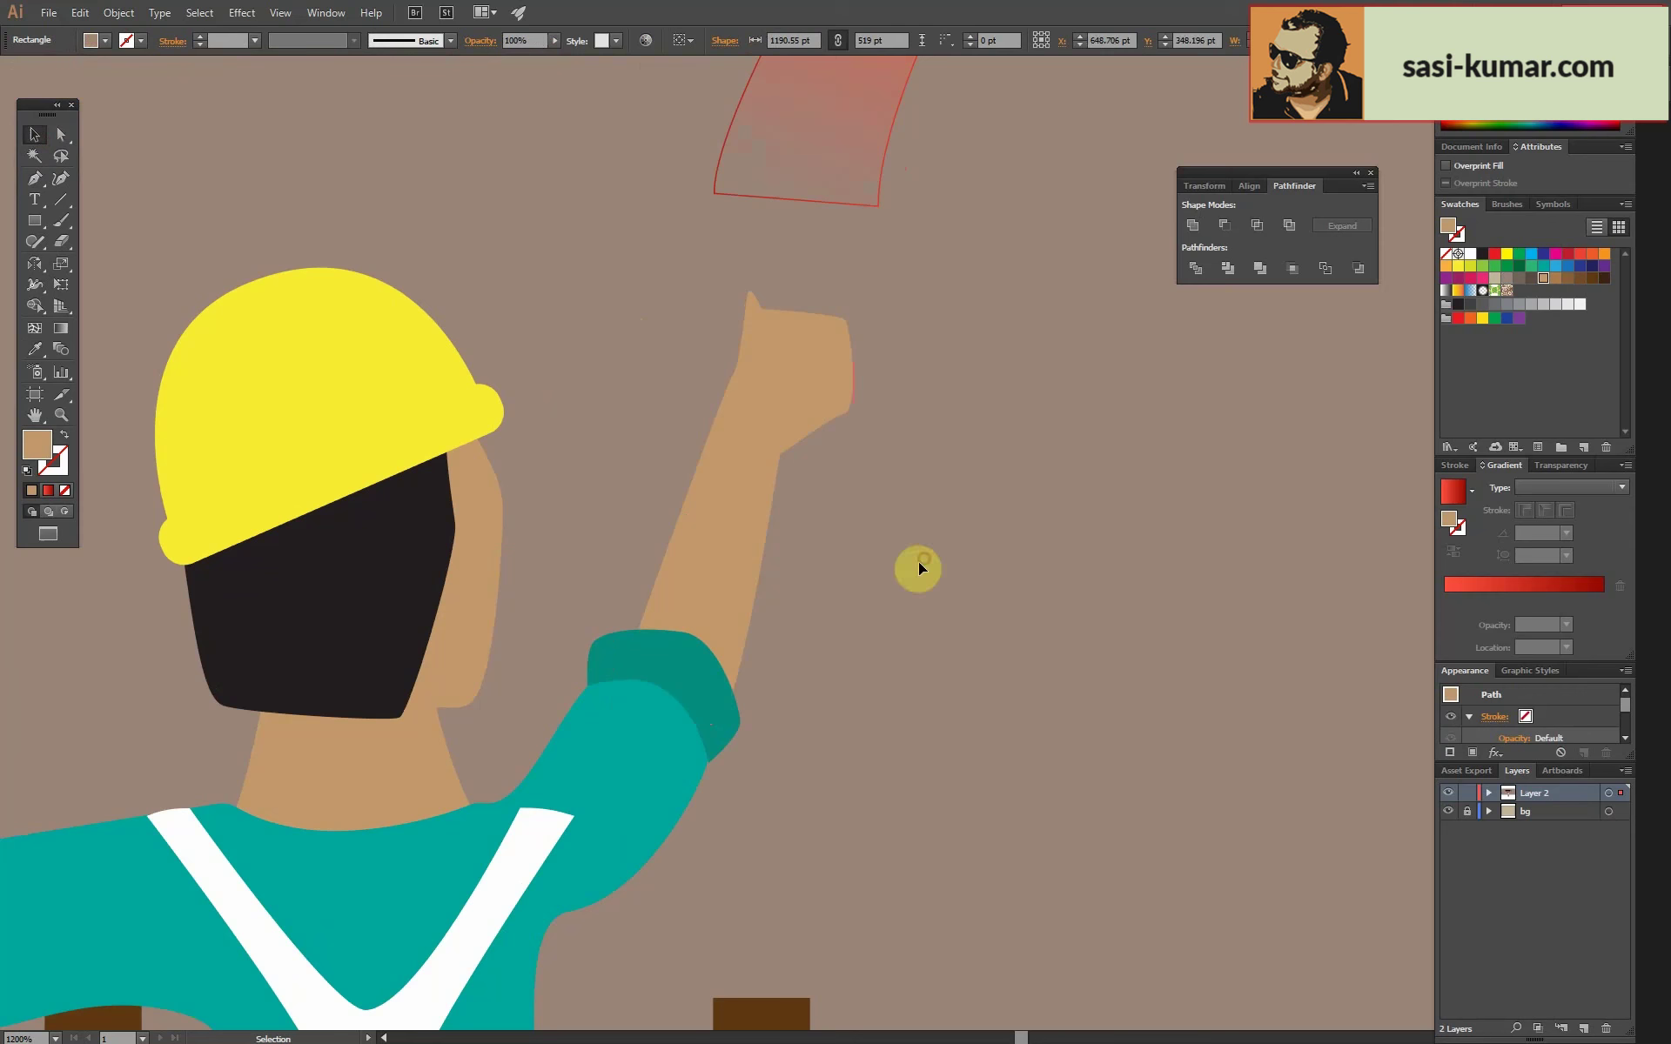
{"action": "scroll", "coordinate": [849, 283], "scroll_direction": "up", "scroll_amount": 2}
Refine the hand's anchors to shape a raised thumb.
{"action": "left_click", "coordinate": [61, 134]}
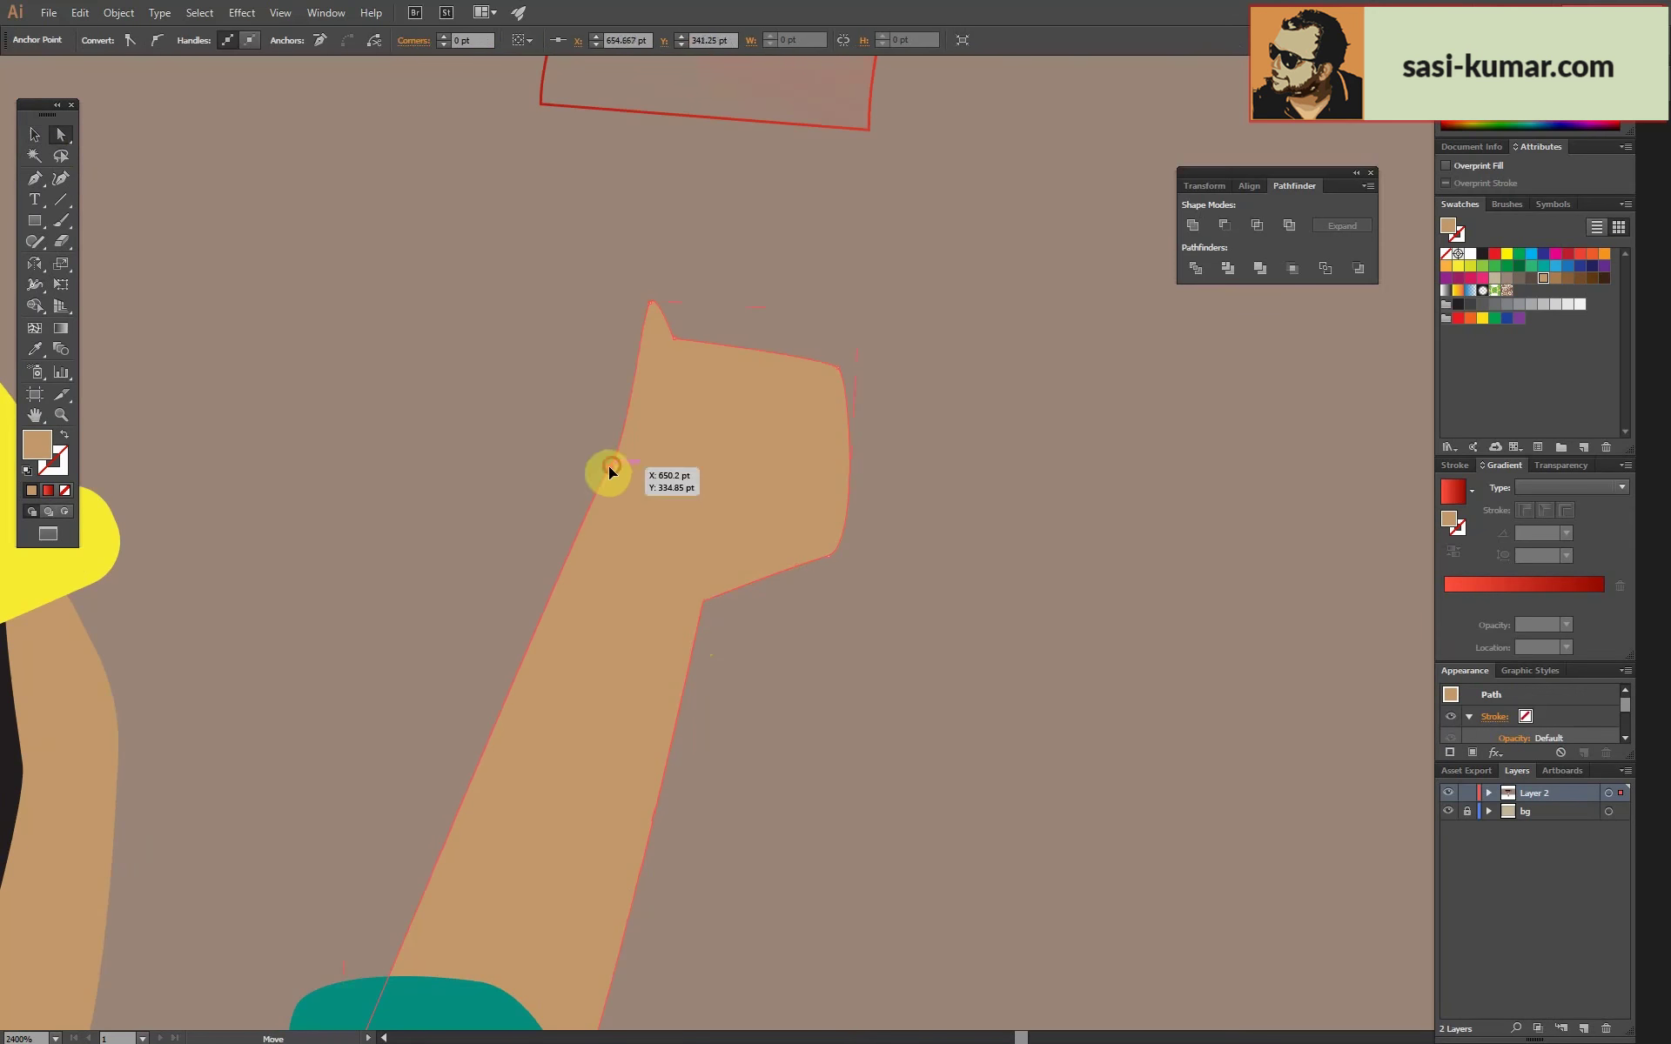
{"action": "left_click", "coordinate": [599, 488]}
{"action": "mouse_move", "coordinate": [680, 341]}
{"action": "left_mouse_down"}
{"action": "mouse_move", "coordinate": [644, 272]}
{"action": "mouse_move", "coordinate": [641, 187]}
{"action": "left_mouse_up"}
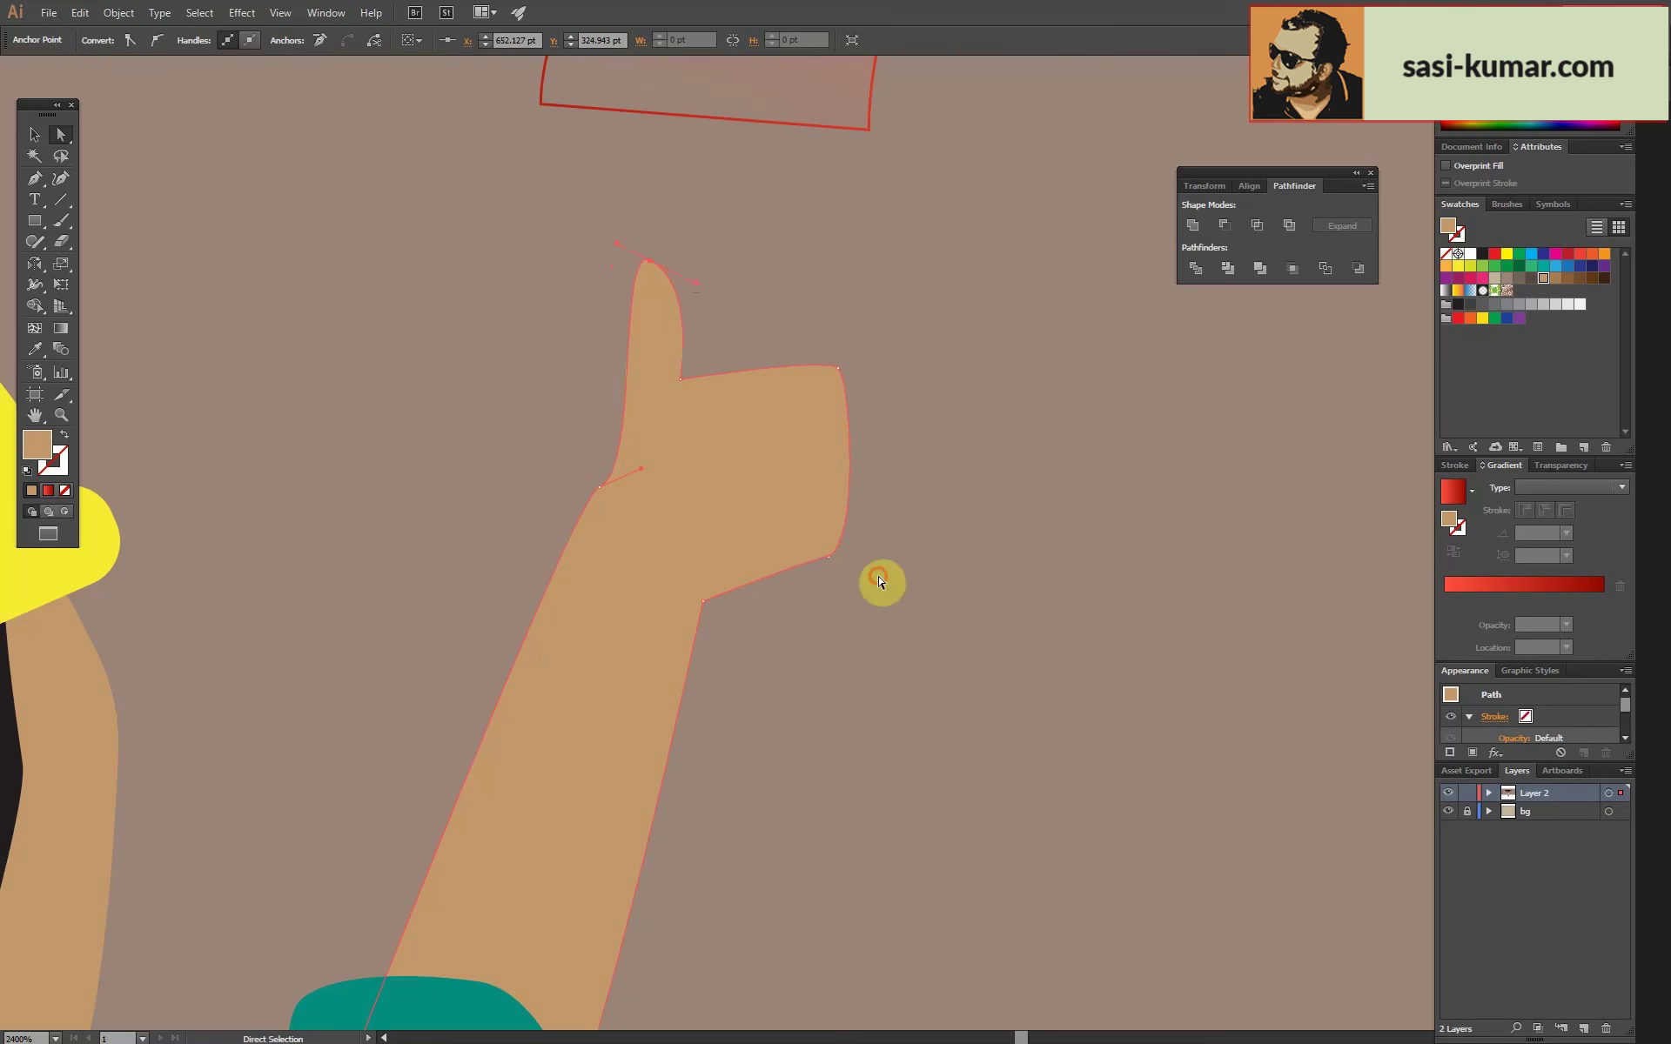
{"action": "left_click_drag", "start_coordinate": [879, 581], "coordinate": [791, 440]}
{"action": "left_click", "coordinate": [982, 300]}
{"action": "key", "text": "ctrl+0"}
{"action": "key", "text": "ctrl+plus"}
{"action": "key", "text": "ctrl+plus"}
{"action": "key", "text": "ctrl+plus"}
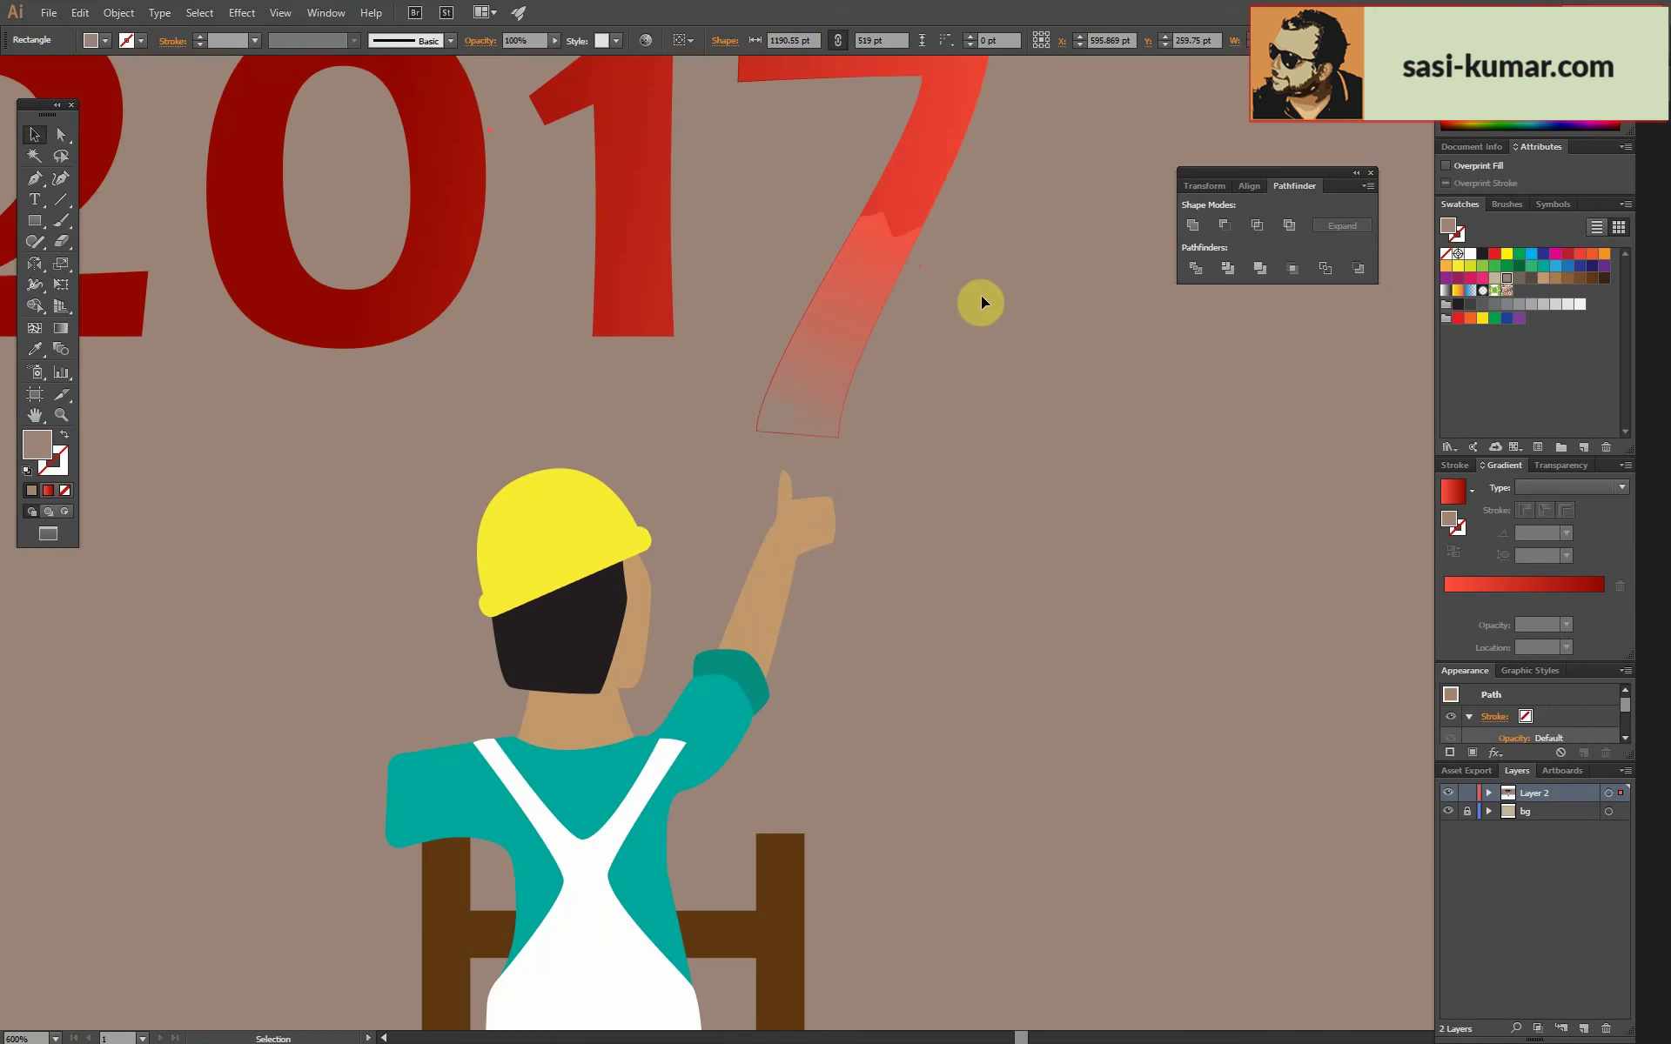
Draw a dark brown brush handle and send it behind the hand.
{"action": "key", "text": "p"}
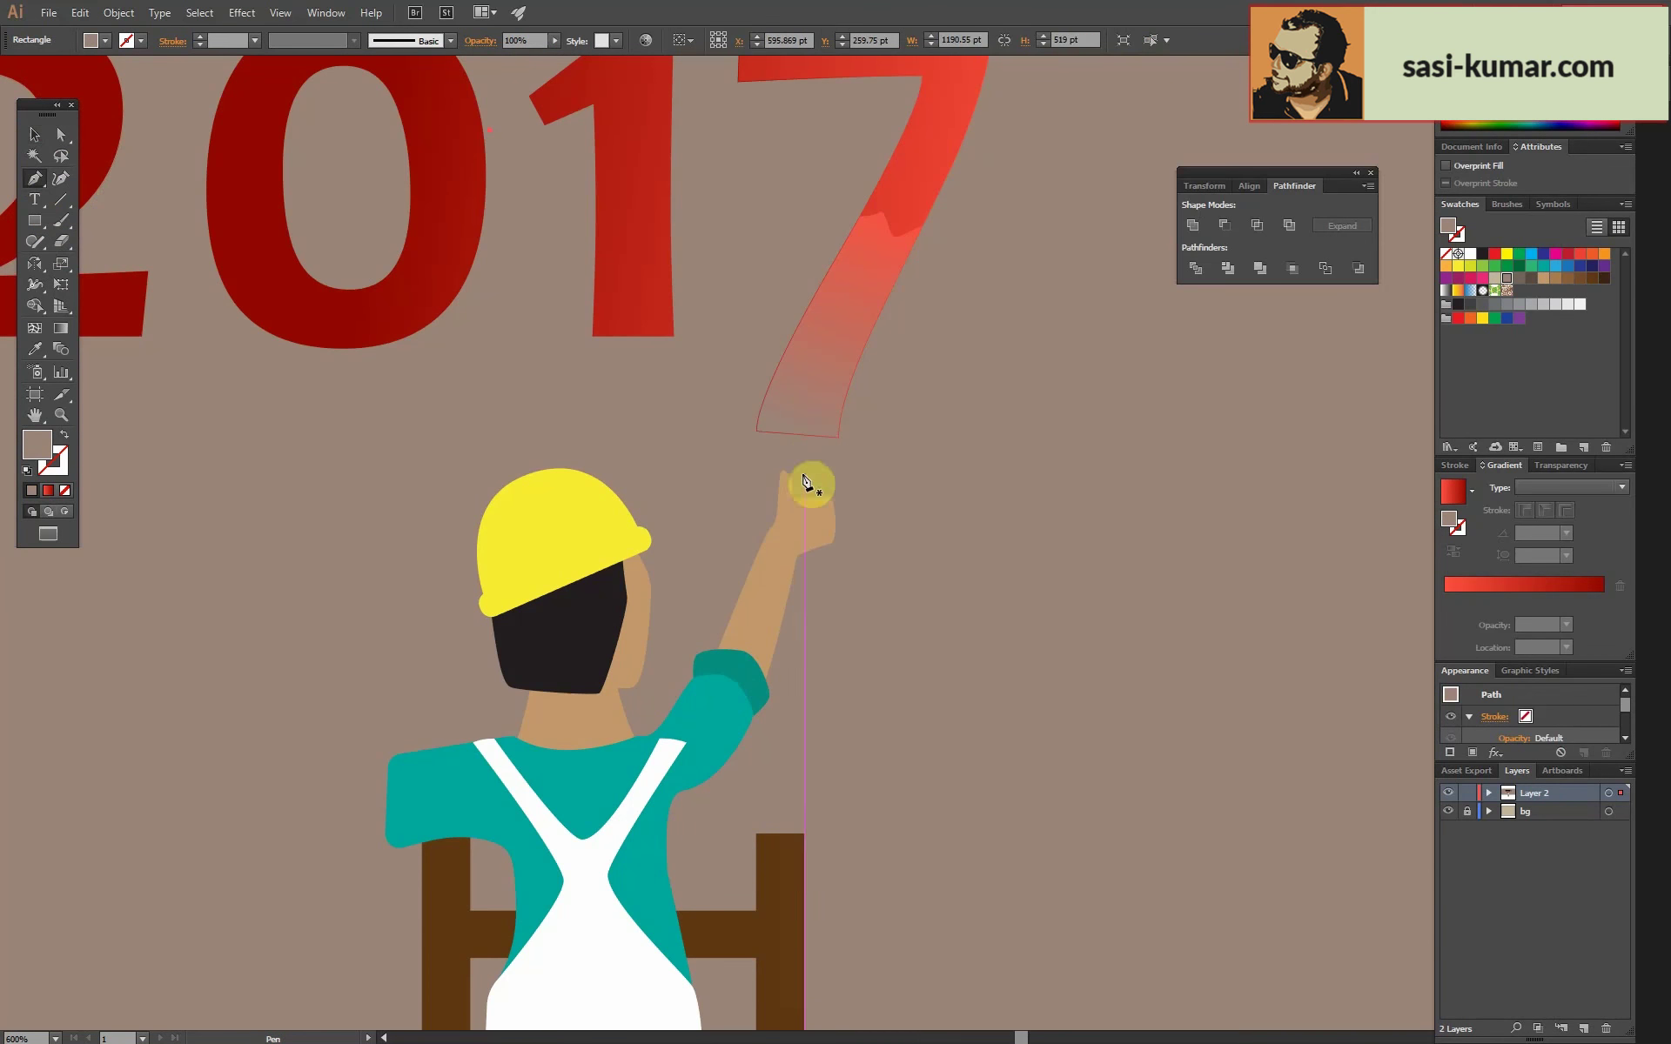
{"action": "left_click", "coordinate": [804, 585]}
{"action": "left_click", "coordinate": [835, 581]}
{"action": "left_click", "coordinate": [808, 469]}
{"action": "left_click", "coordinate": [34, 134]}
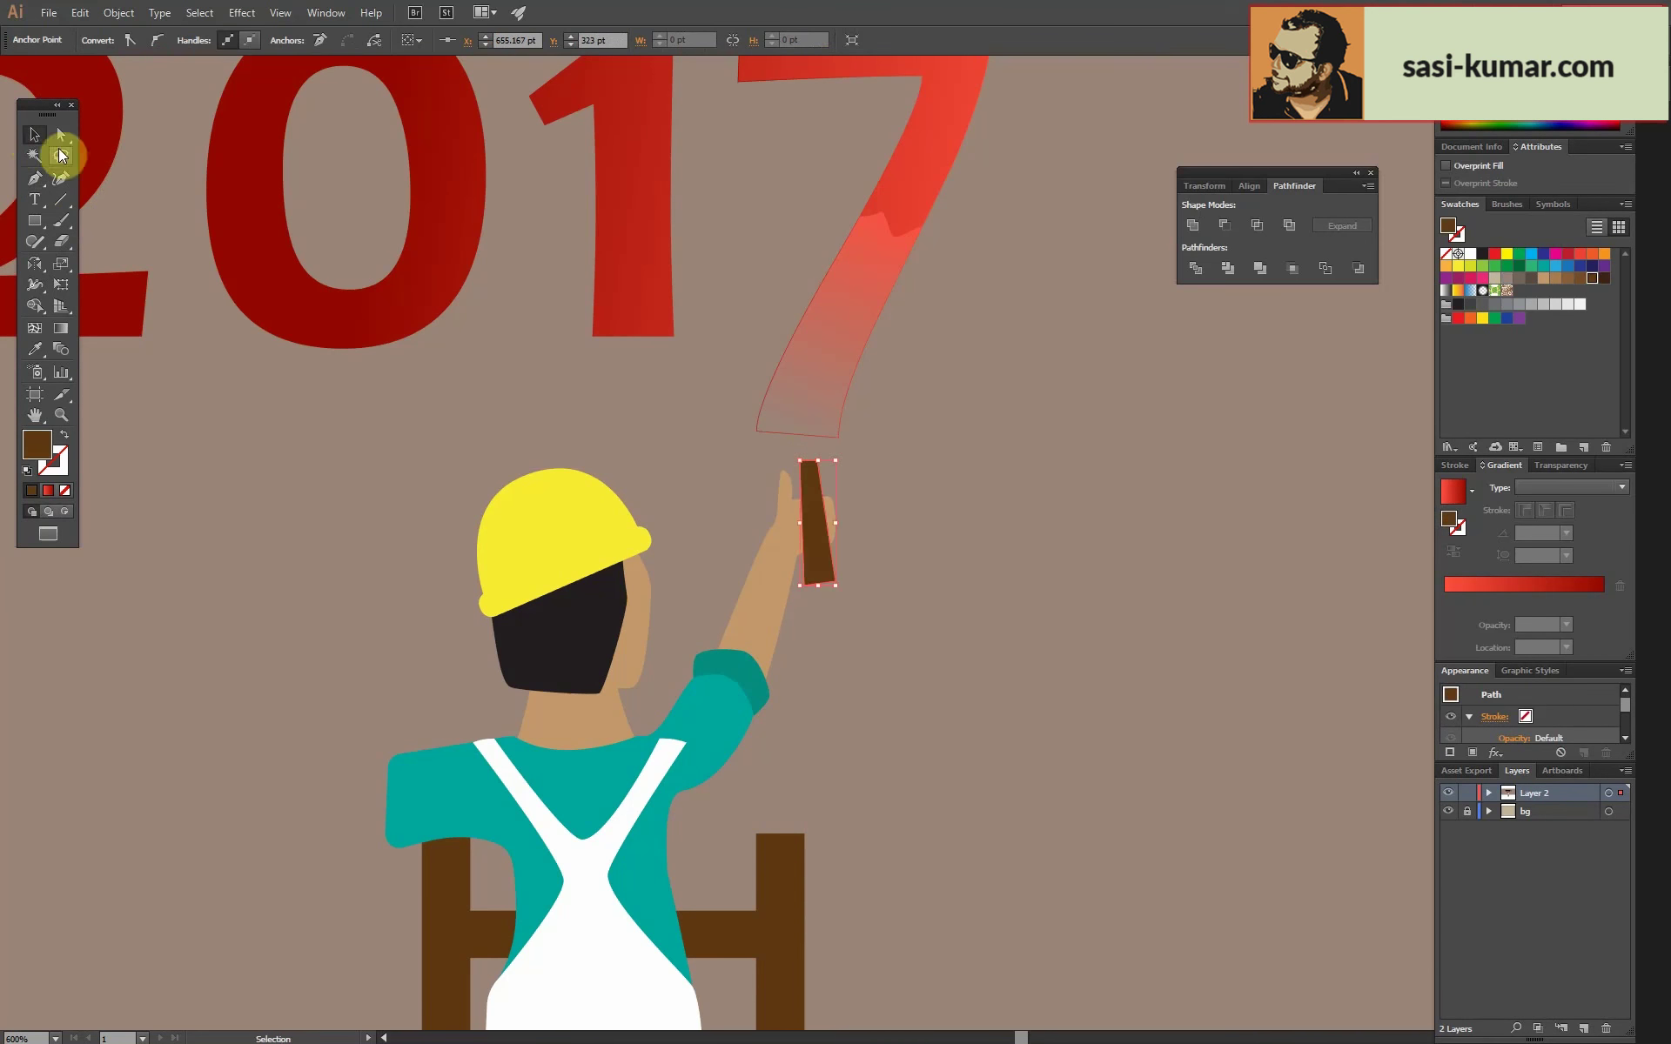
{"action": "key", "text": "ctrl+shift+bracketleft"}
{"action": "key", "text": "ctrl+plus"}
{"action": "key", "text": "ctrl+plus"}
{"action": "key", "text": "ctrl+plus"}
Draw a grey ferrule on top of the brush handle.
{"action": "key", "text": "p"}
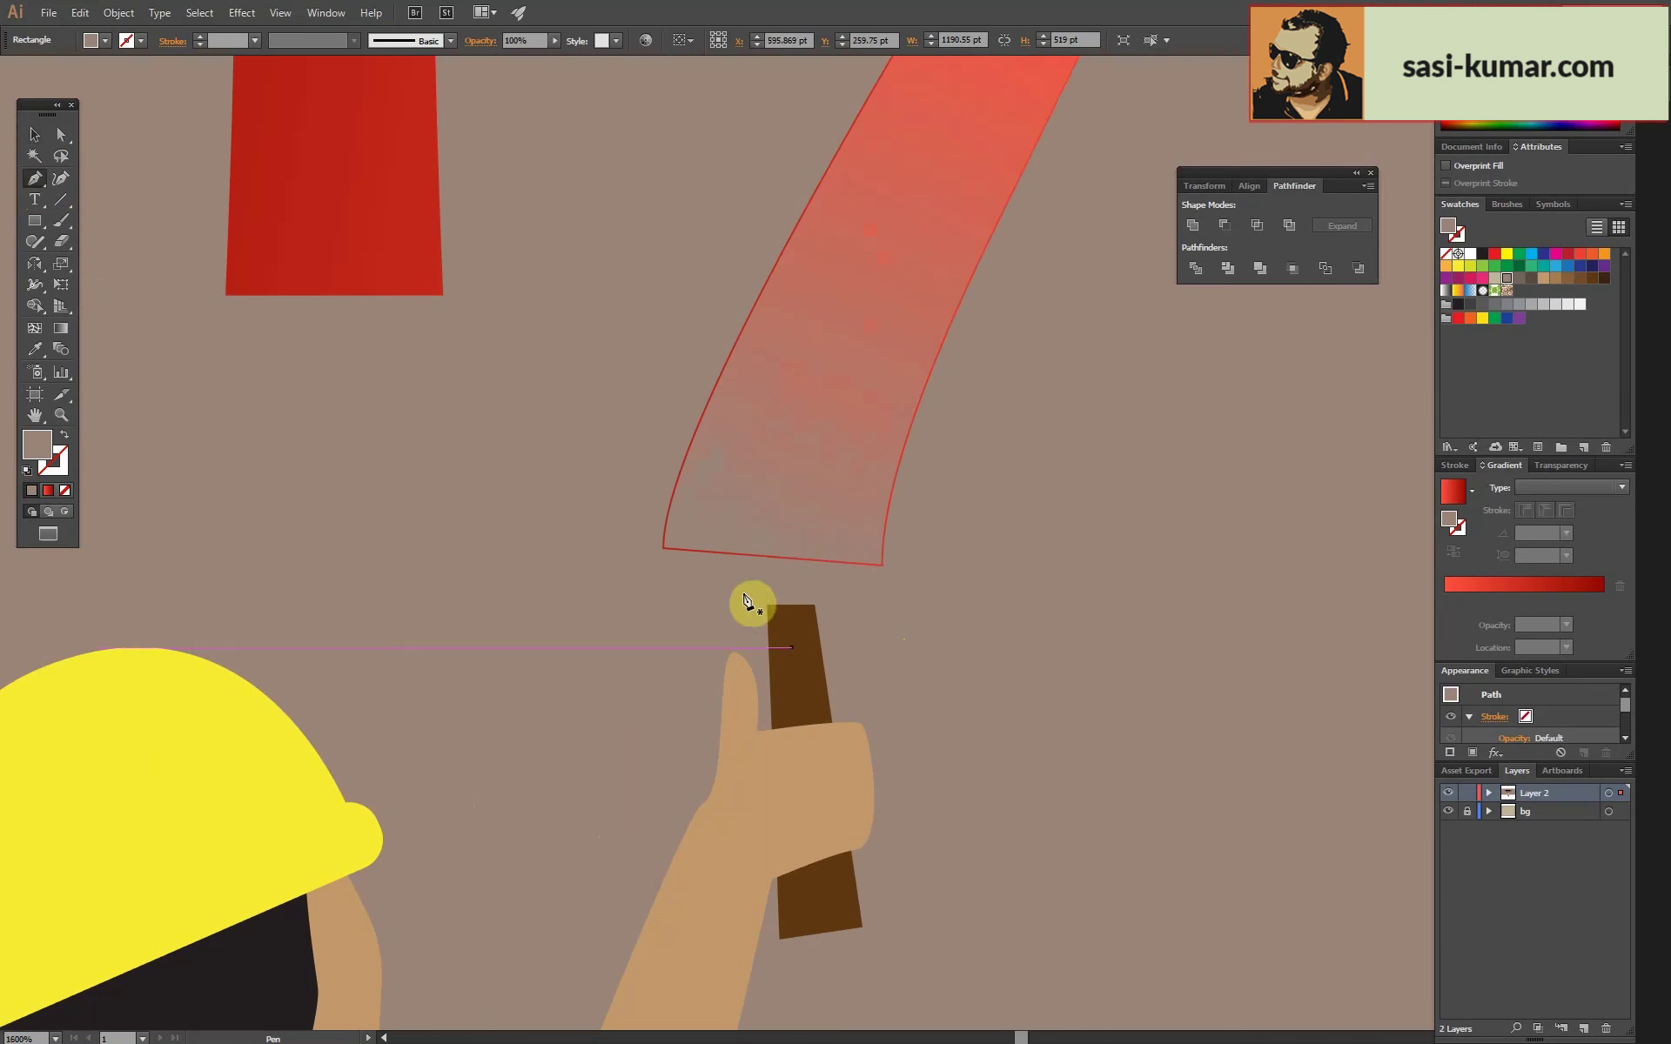
{"action": "left_click", "coordinate": [642, 572]}
{"action": "left_click", "coordinate": [767, 604]}
{"action": "left_click", "coordinate": [816, 605]}
{"action": "left_click", "coordinate": [643, 521]}
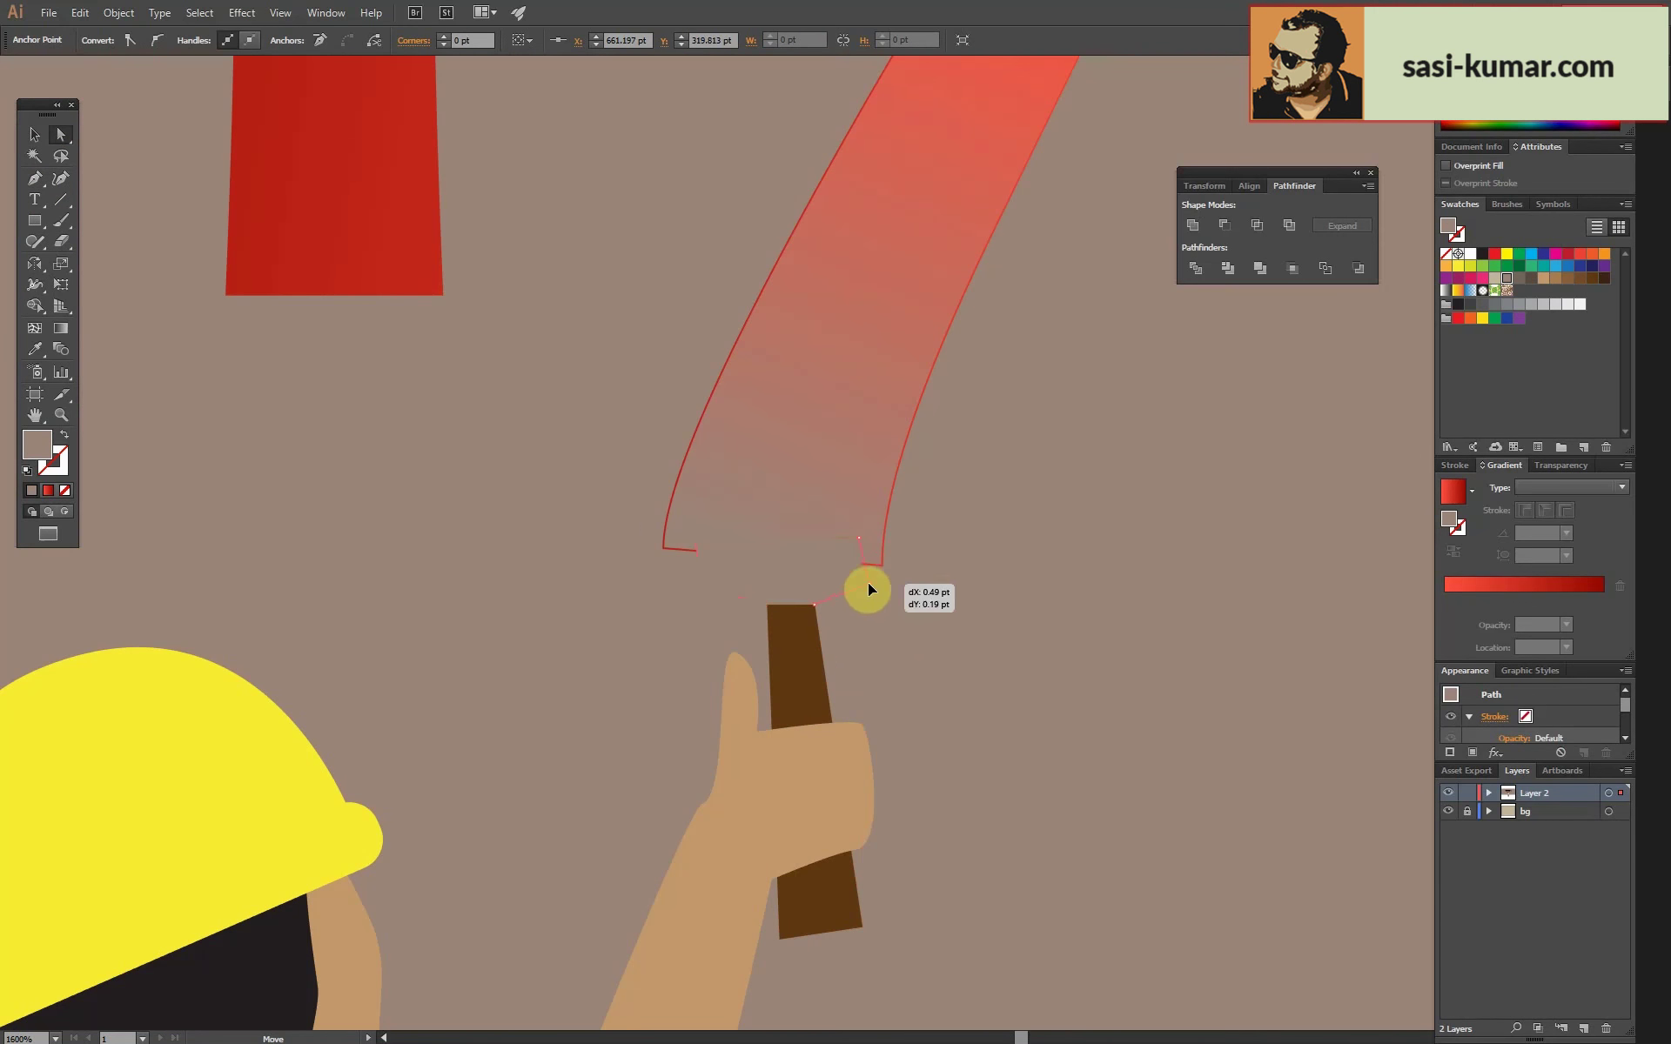
{"action": "key", "text": "v"}
{"action": "double_click", "coordinate": [37, 445]}
{"action": "left_click", "coordinate": [1387, 328]}
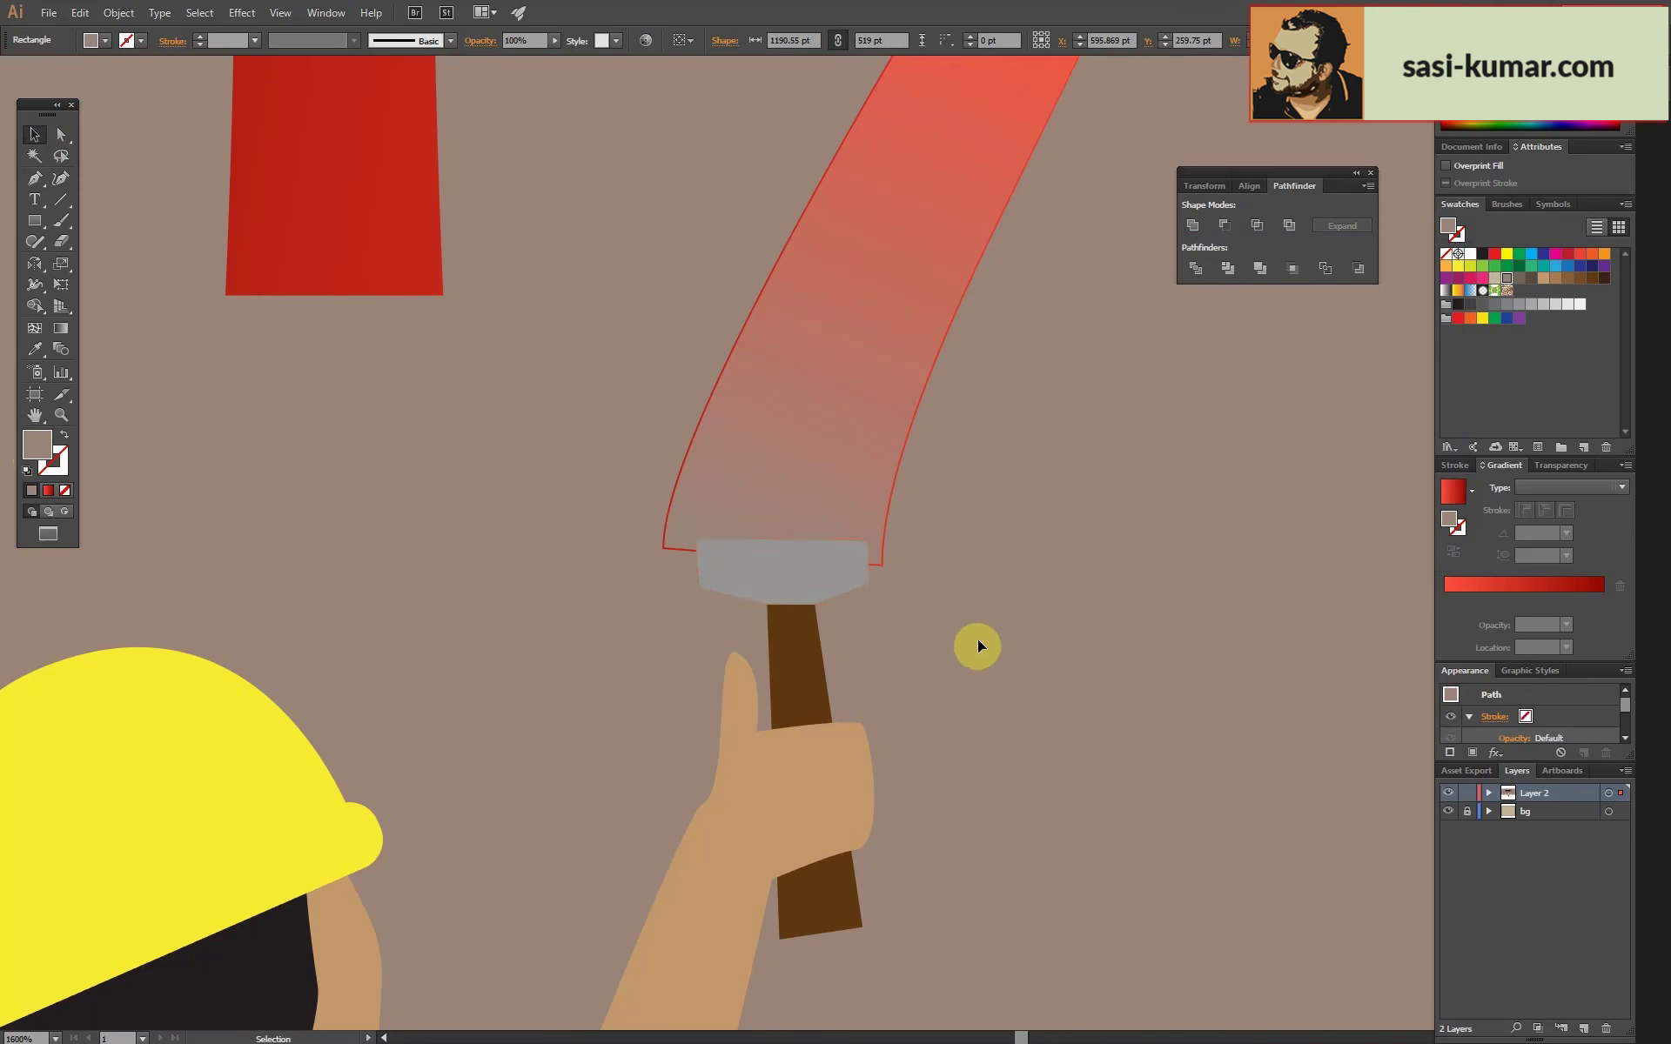
Begin outlining the bristles above the ferrule with the Pen.
{"action": "key", "text": "ctrl+plus"}
{"action": "key", "text": "p"}
{"action": "left_click", "coordinate": [548, 527]}
{"action": "left_click", "coordinate": [583, 331]}
Finish the bristle outline and give it a vertical linear gradient.
{"action": "left_click", "coordinate": [677, 362]}
{"action": "left_click", "coordinate": [755, 342]}
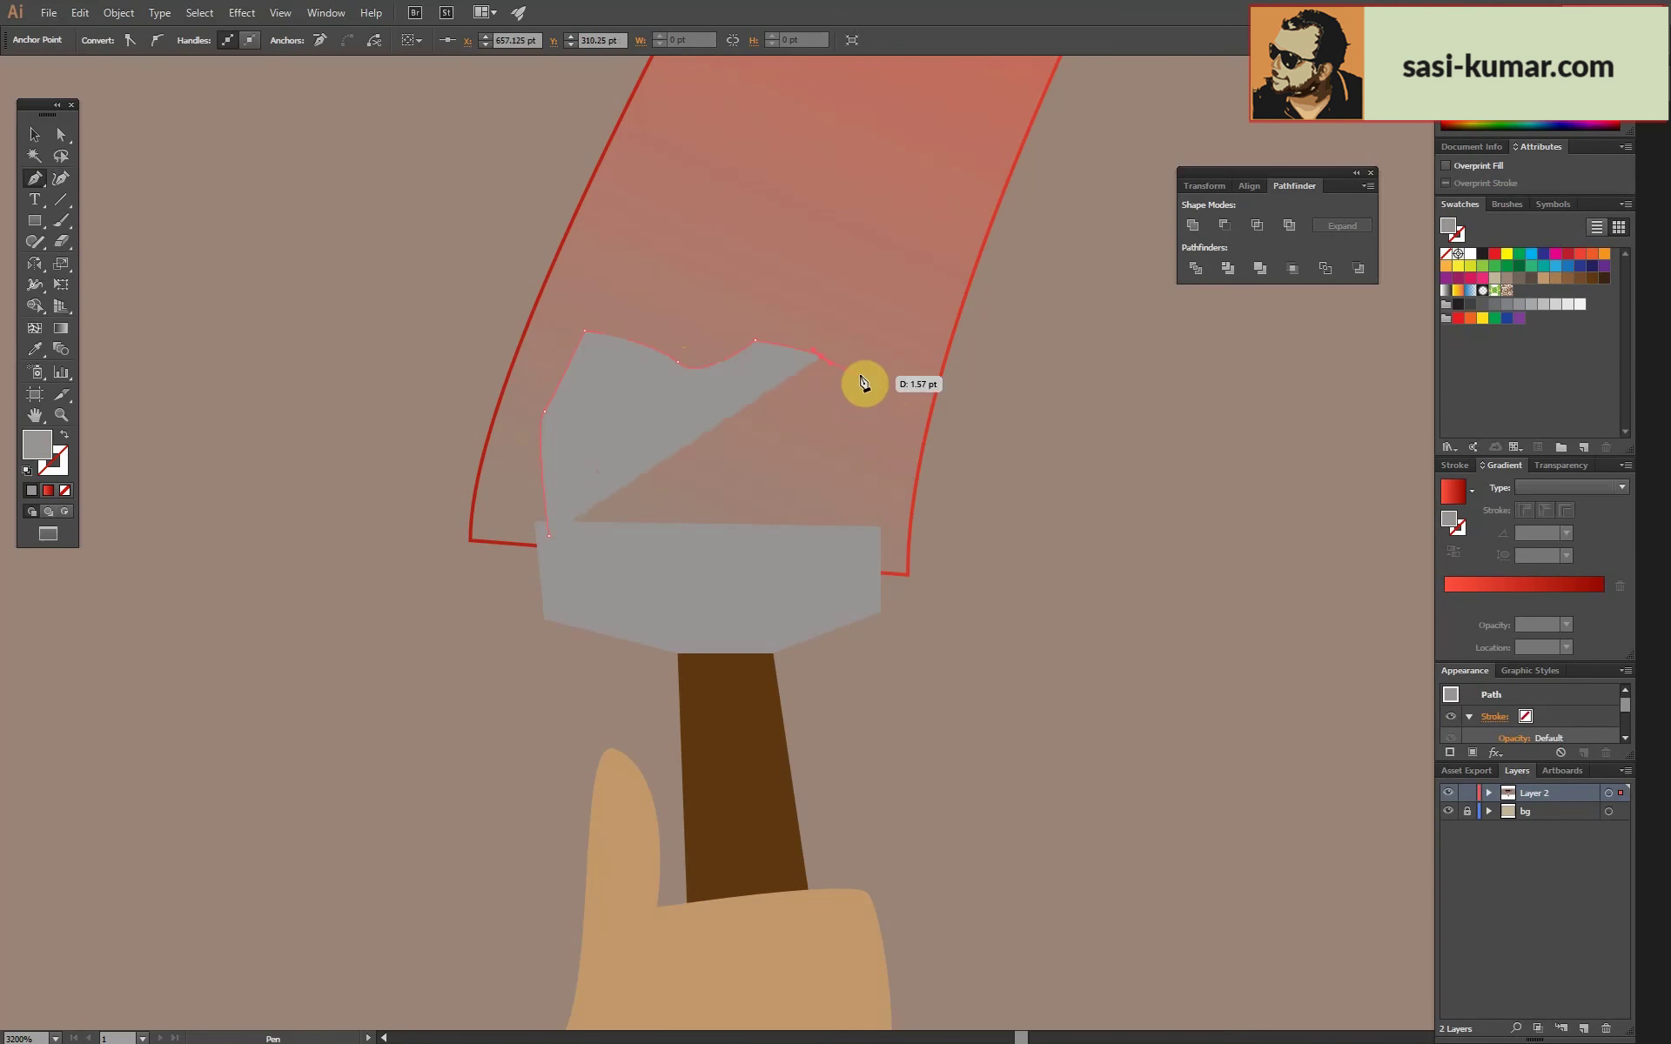
{"action": "left_click", "coordinate": [860, 557]}
{"action": "left_click", "coordinate": [47, 490]}
{"action": "key", "text": "g"}
{"action": "left_click_drag", "start_coordinate": [671, 552], "coordinate": [671, 363]}
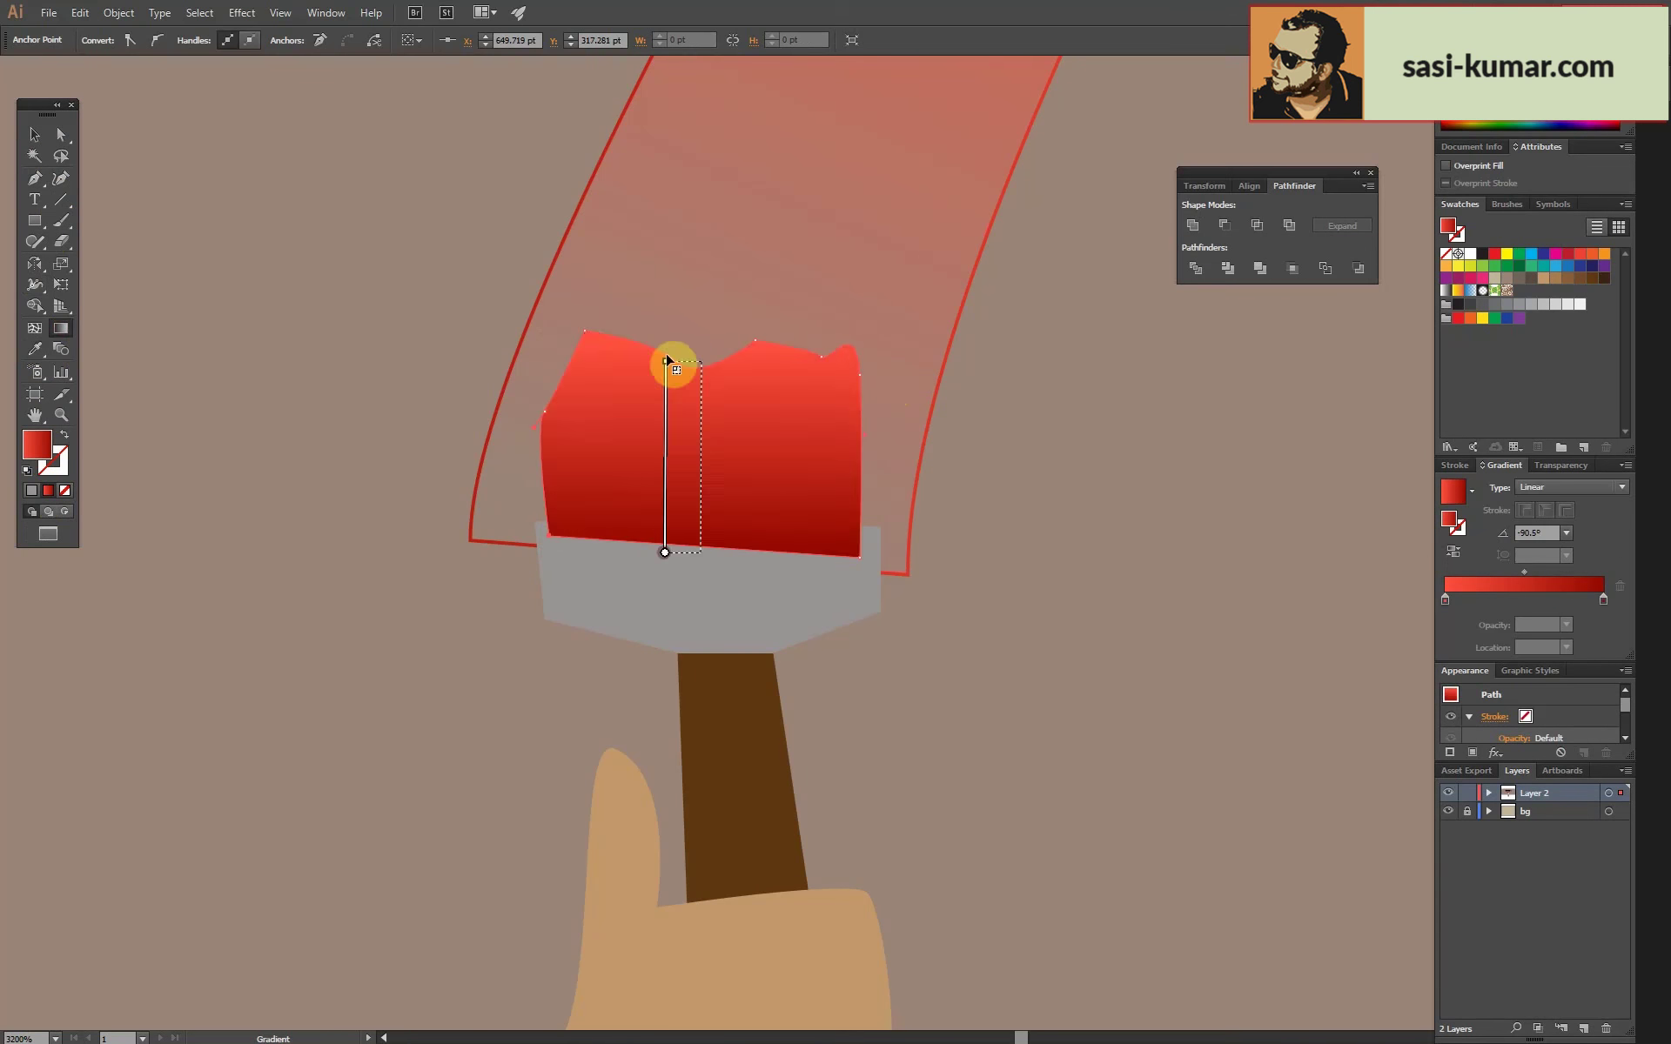
Set the gradient stops to red at top and orange FFA46A at bottom.
{"action": "left_click", "coordinate": [33, 138]}
{"action": "left_click", "coordinate": [1604, 601]}
{"action": "double_click", "coordinate": [1603, 601]}
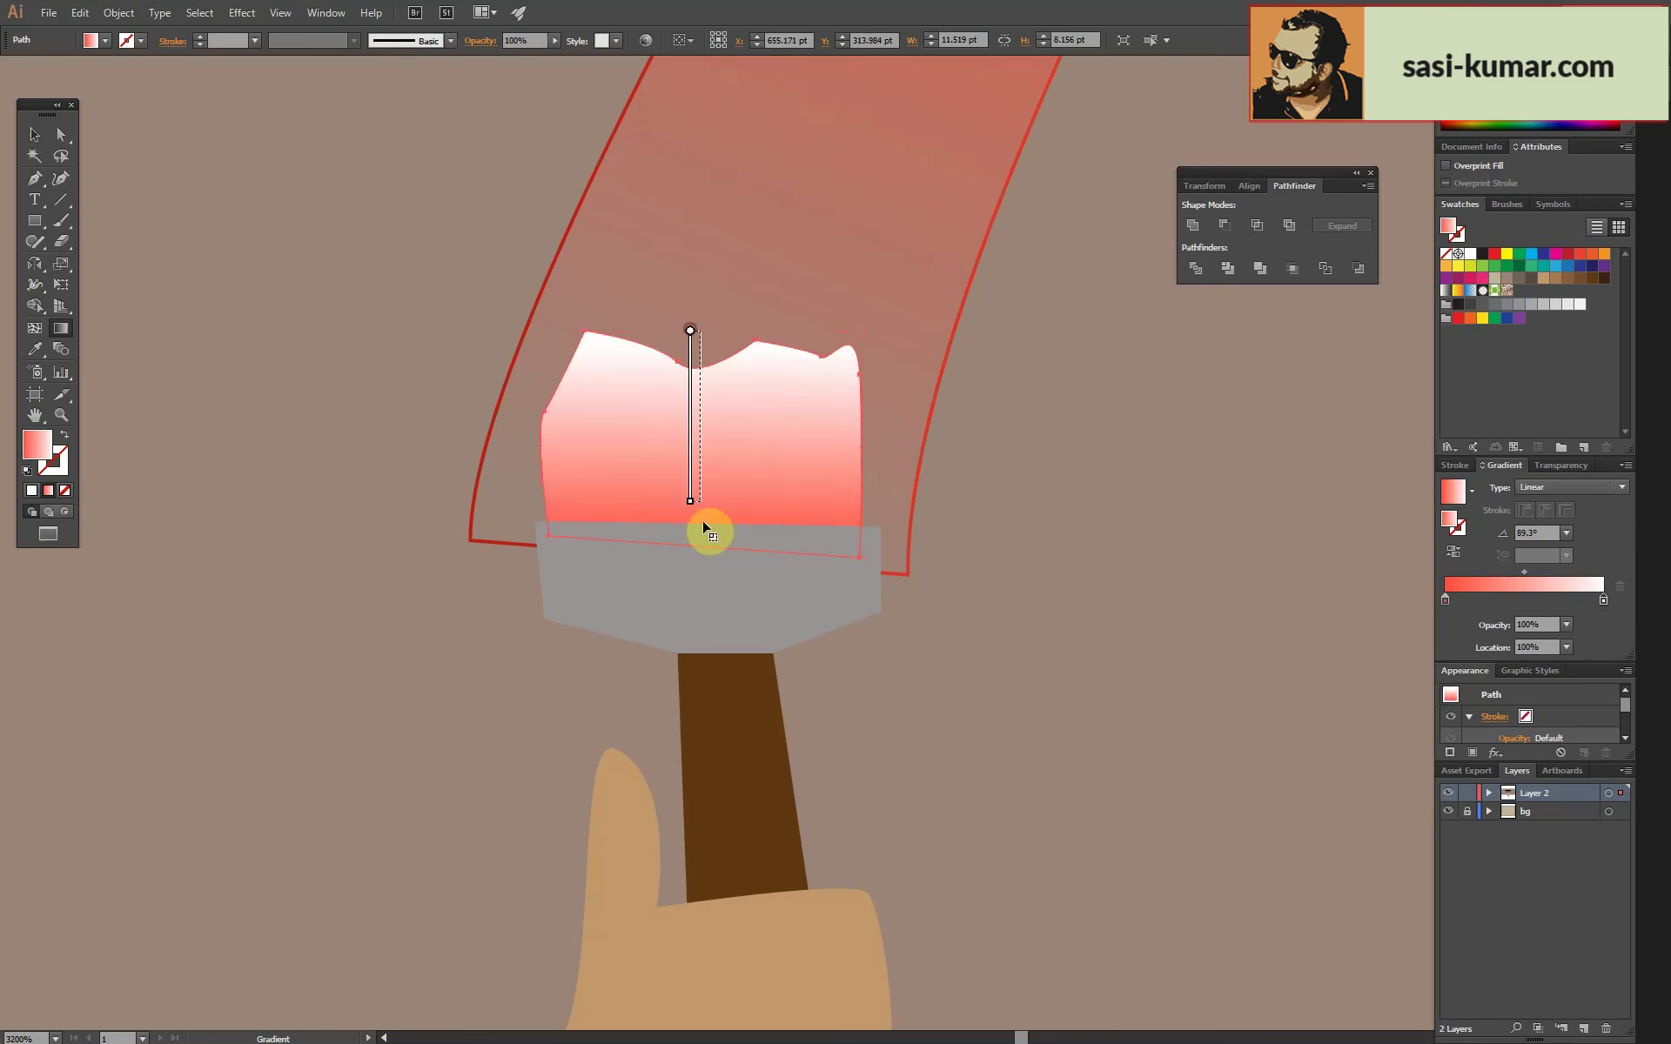
{"action": "left_click", "coordinate": [228, 278]}
{"action": "left_click", "coordinate": [626, 435]}
{"action": "double_click", "coordinate": [1603, 599]}
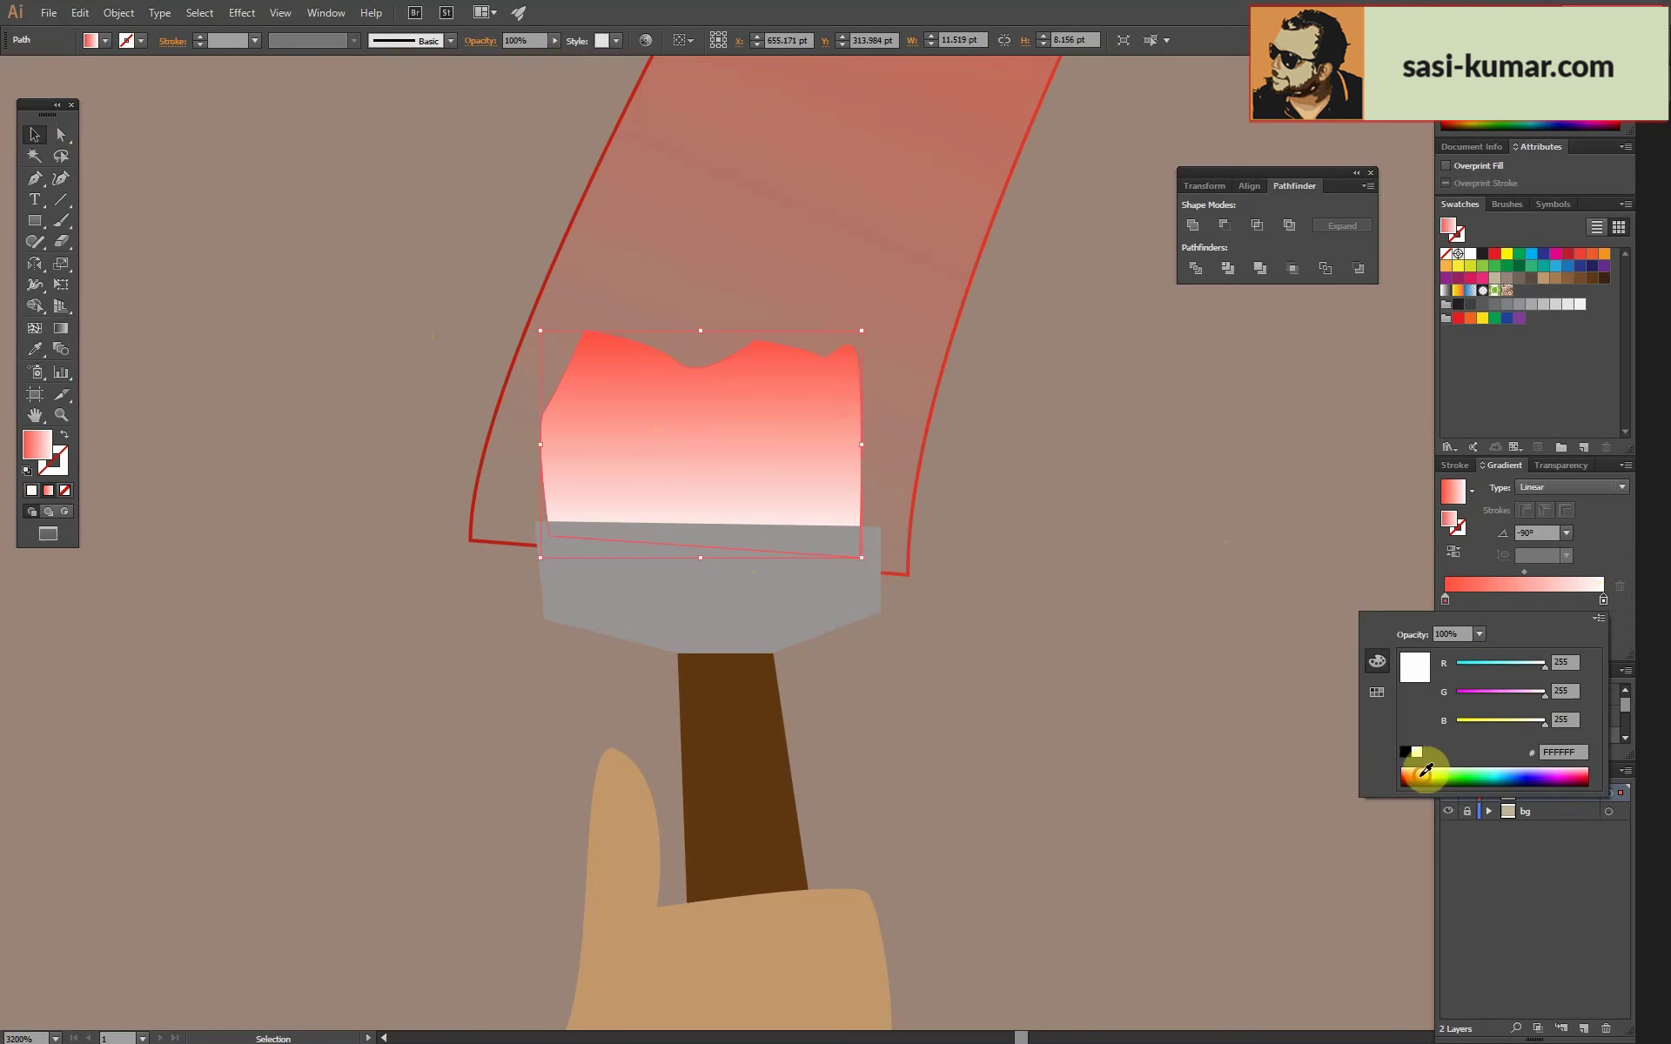
{"action": "left_click_drag", "start_coordinate": [1417, 770], "coordinate": [1410, 770]}
{"action": "left_click", "coordinate": [746, 753]}
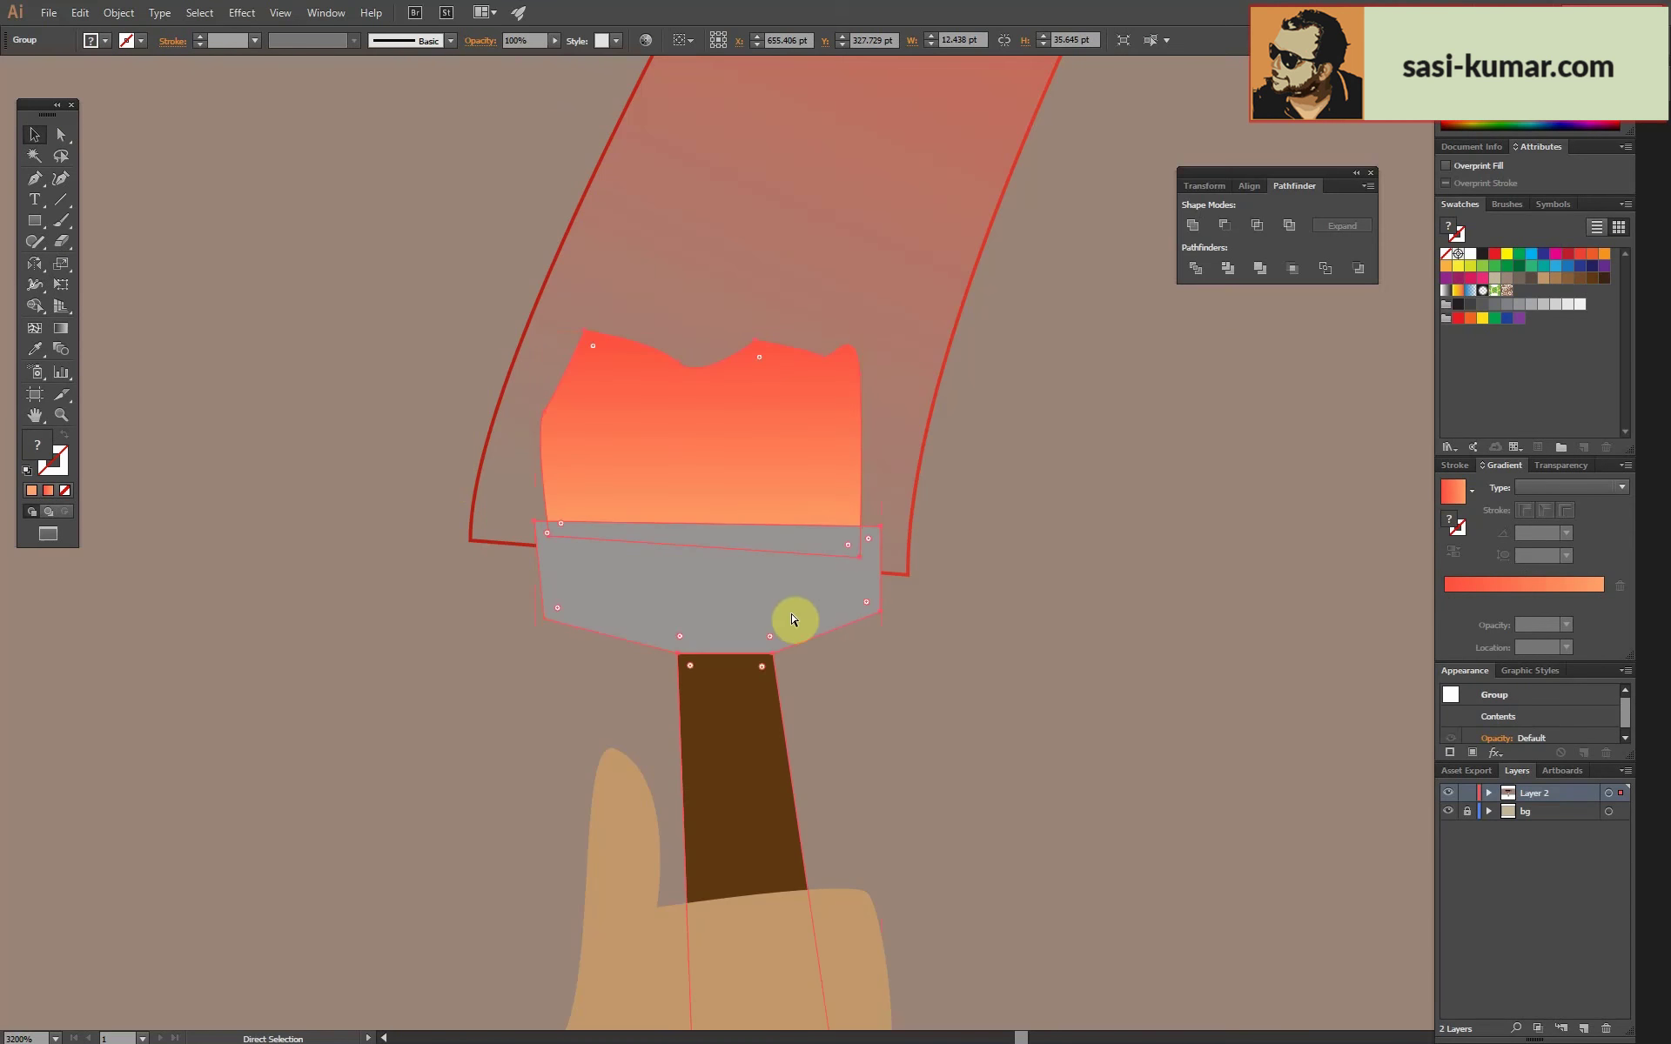
{"action": "key", "text": "ctrl+1"}
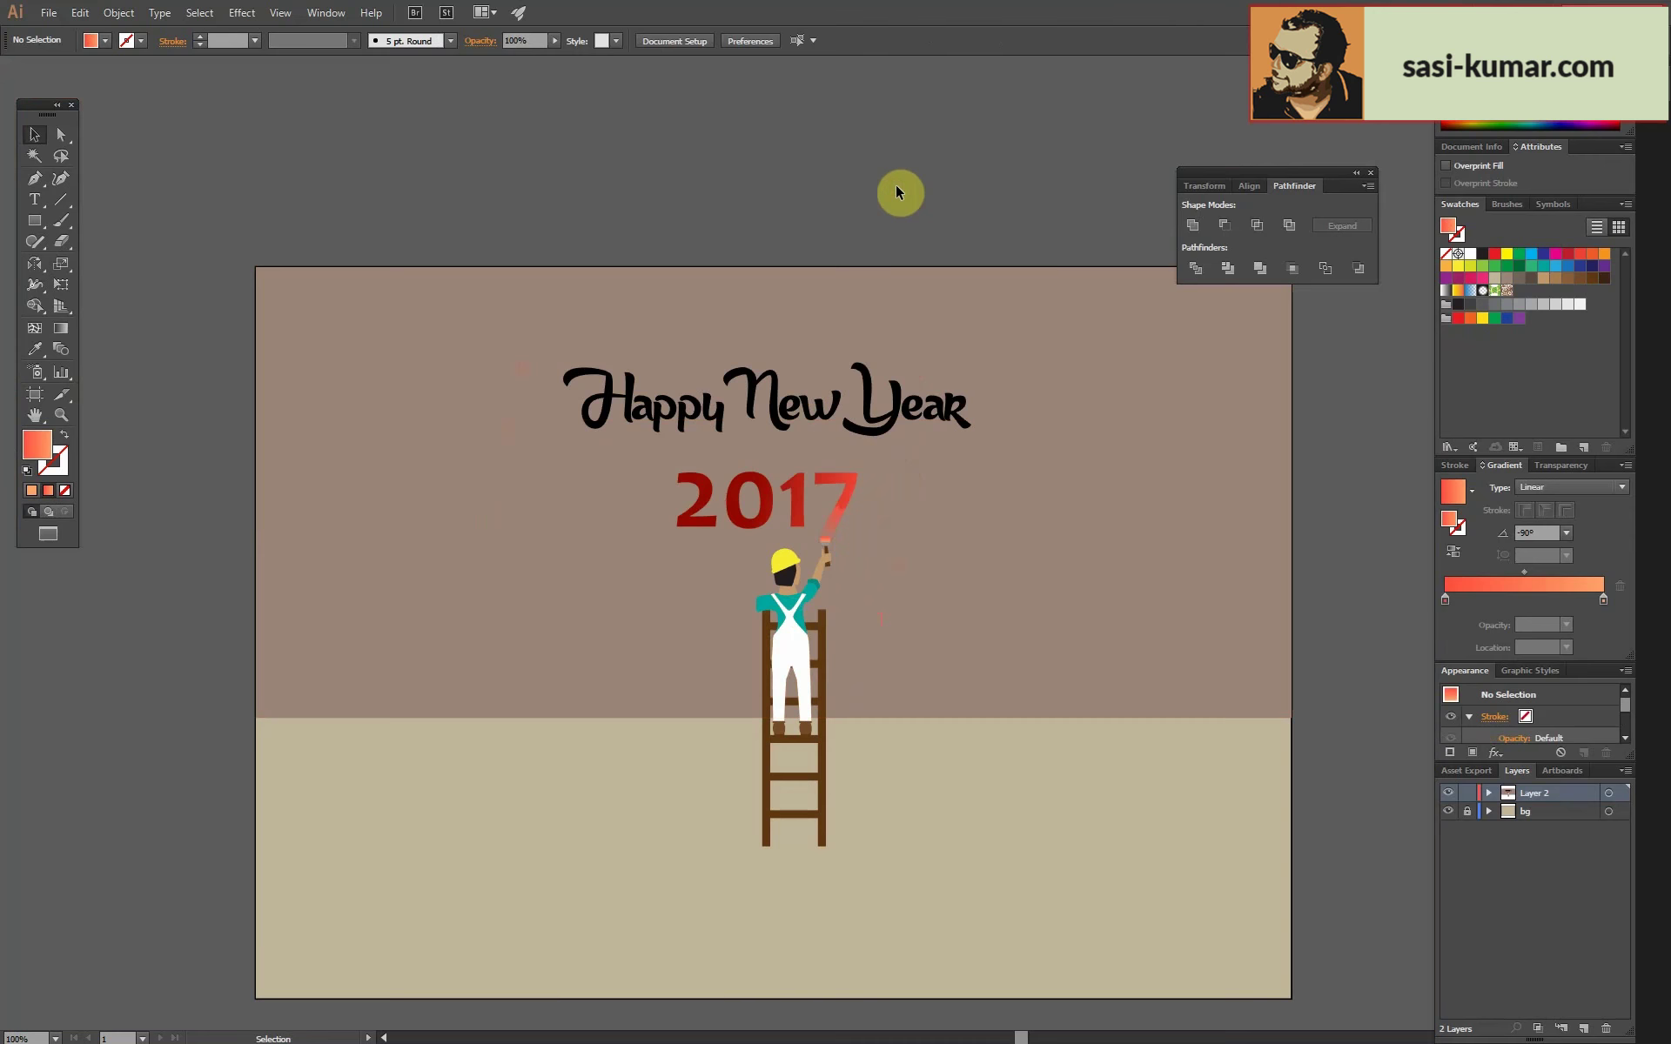
{"action": "key", "text": "ctrl+equal"}
Inside the shirt group, reshape the underside curve of the left teal sleeve.
{"action": "key", "text": "ctrl+equal"}
{"action": "key", "text": "ctrl+equal"}
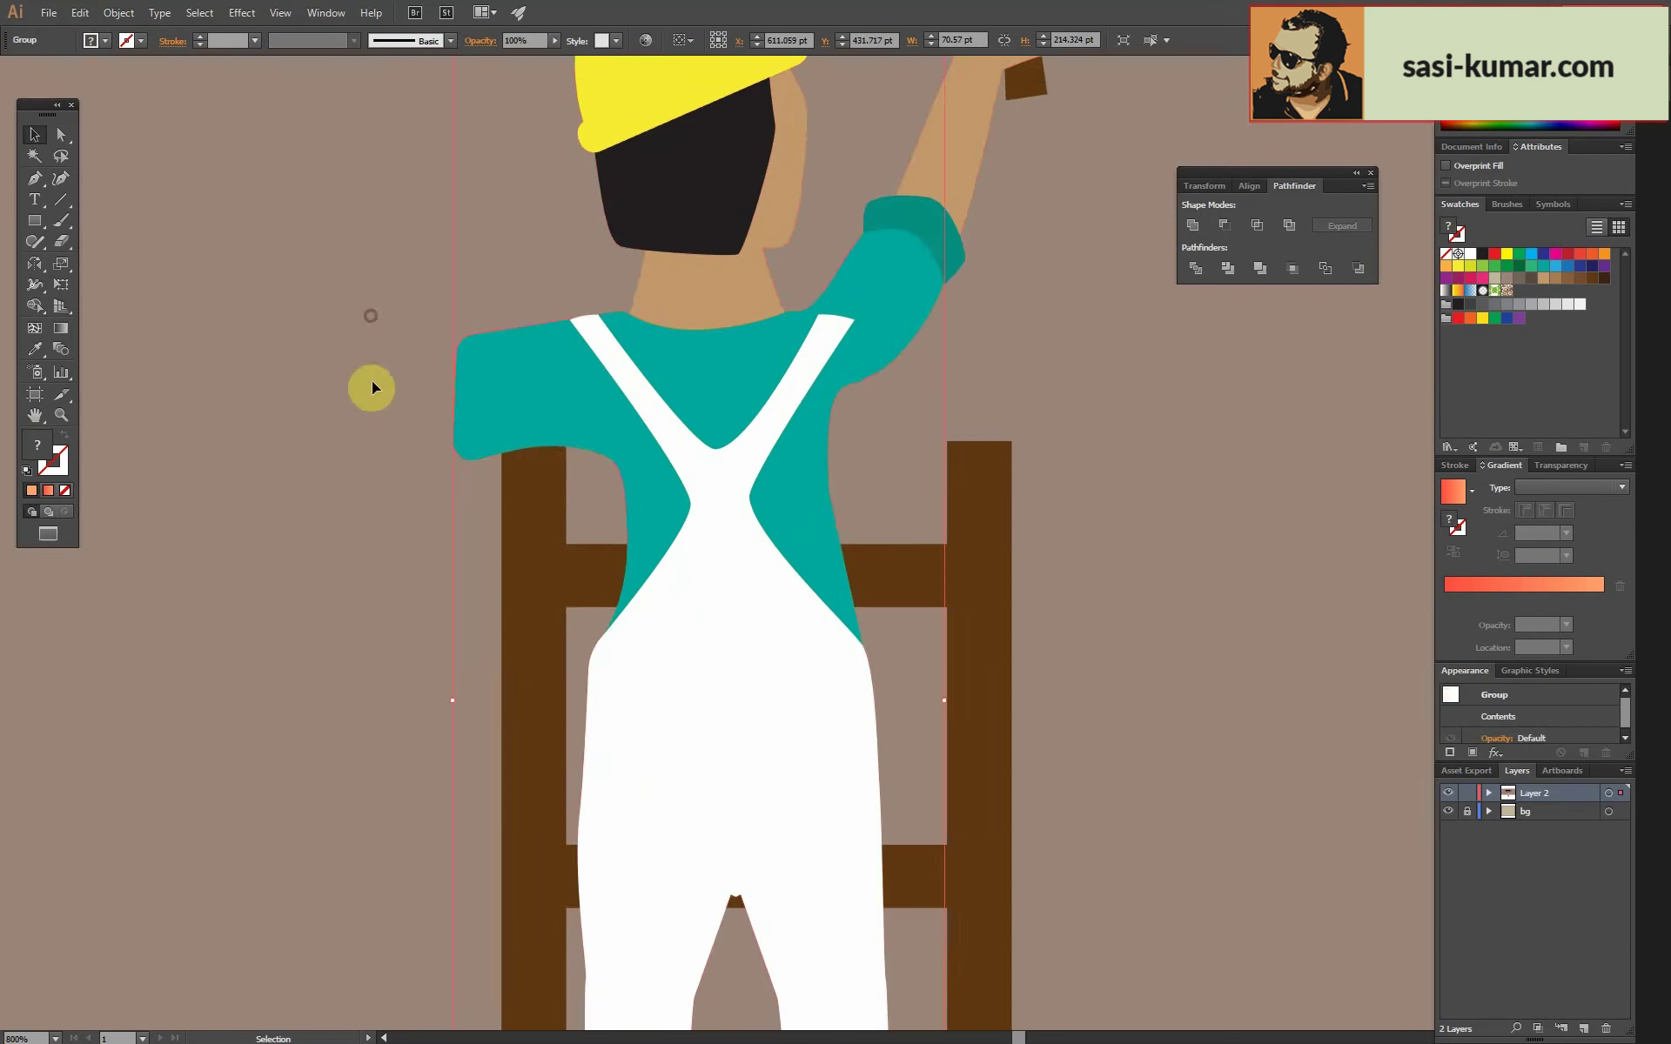
{"action": "double_click", "coordinate": [448, 361]}
{"action": "key", "text": "a"}
{"action": "key", "text": "ctrl+equal"}
{"action": "key", "text": "ctrl+equal"}
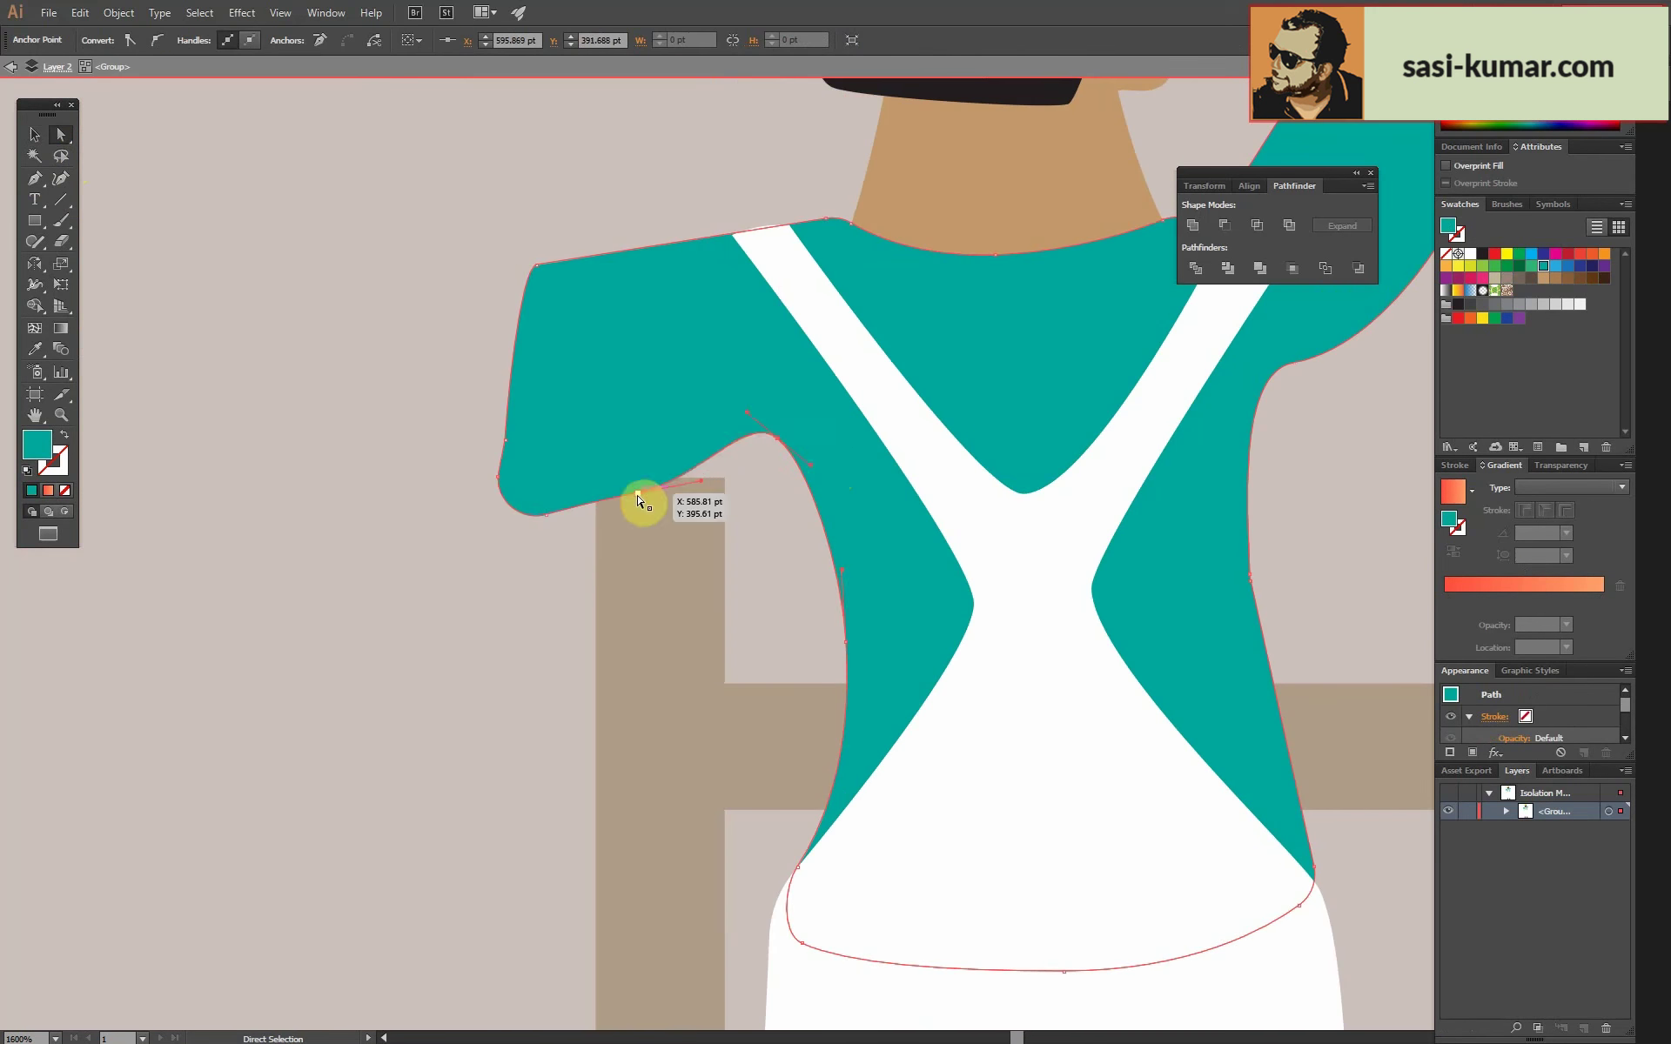
{"action": "mouse_move", "coordinate": [802, 511]}
{"action": "left_mouse_down"}
{"action": "mouse_move", "coordinate": [547, 520]}
{"action": "mouse_move", "coordinate": [540, 483]}
{"action": "left_mouse_up"}
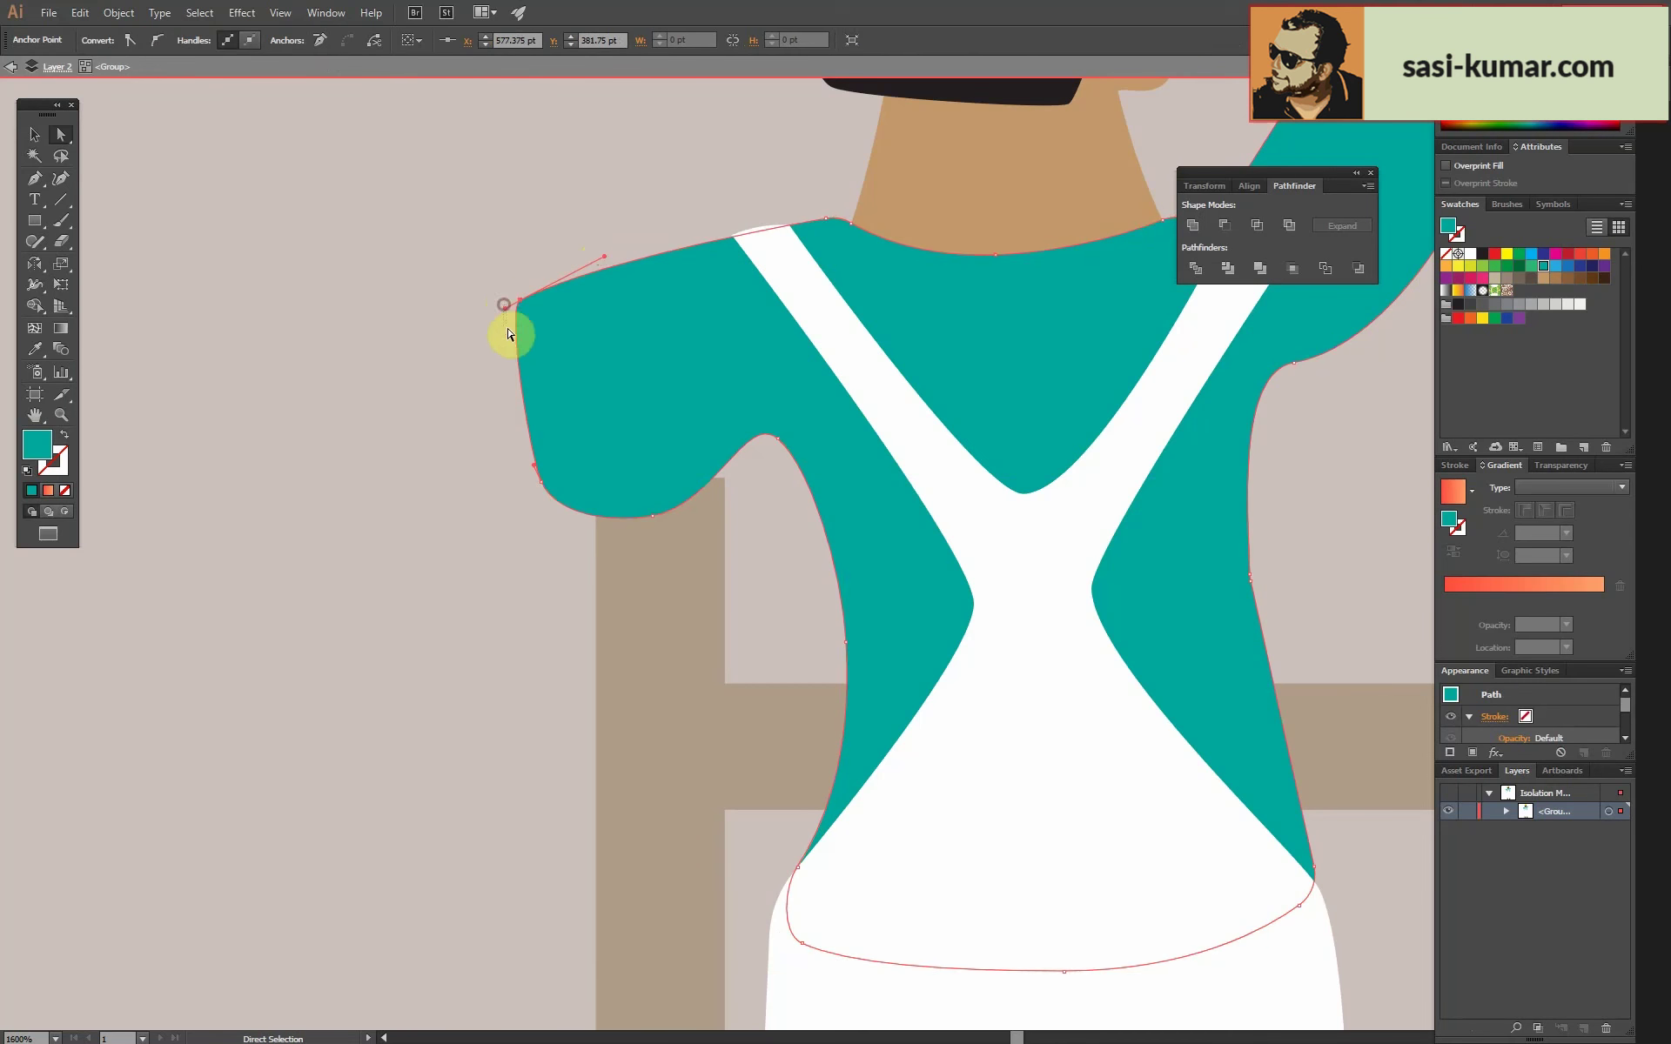
{"action": "left_click", "coordinate": [394, 438]}
Draw a tan forearm resting on the ladder below the sleeve.
{"action": "left_click_drag", "start_coordinate": [405, 383], "coordinate": [429, 511]}
{"action": "left_click_drag", "start_coordinate": [522, 327], "coordinate": [821, 362]}
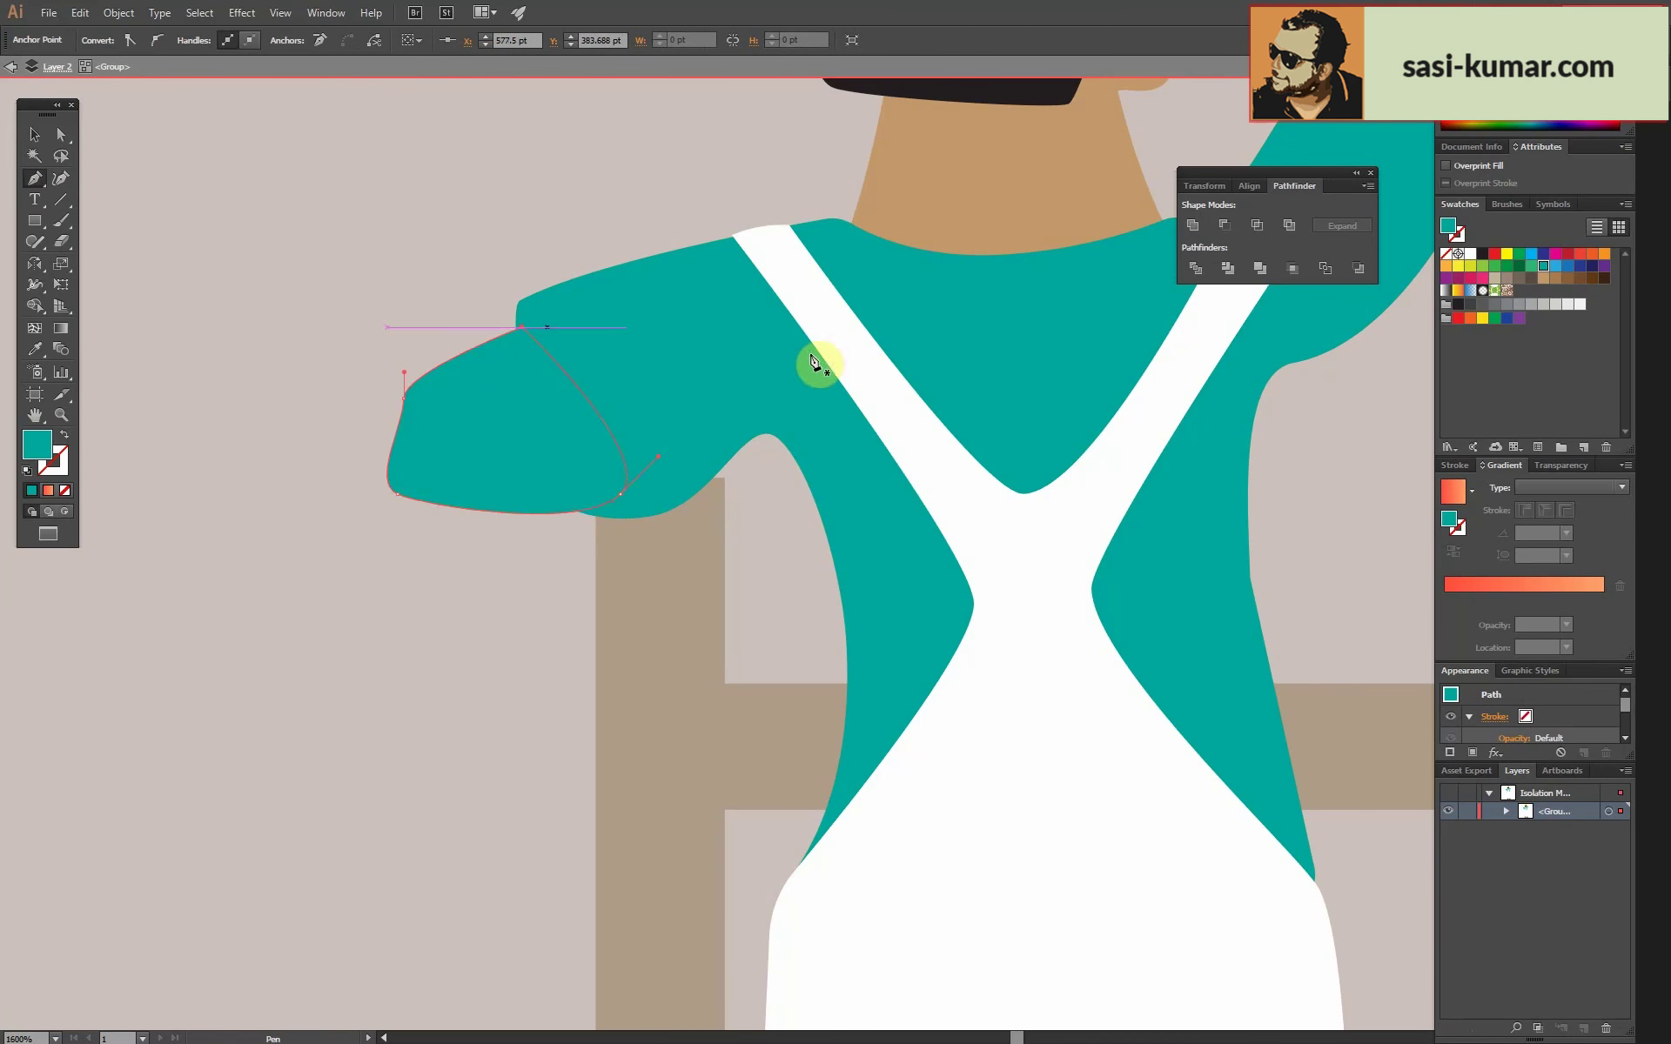
{"action": "key", "text": "v"}
{"action": "key", "text": "a"}
{"action": "left_click", "coordinate": [403, 444]}
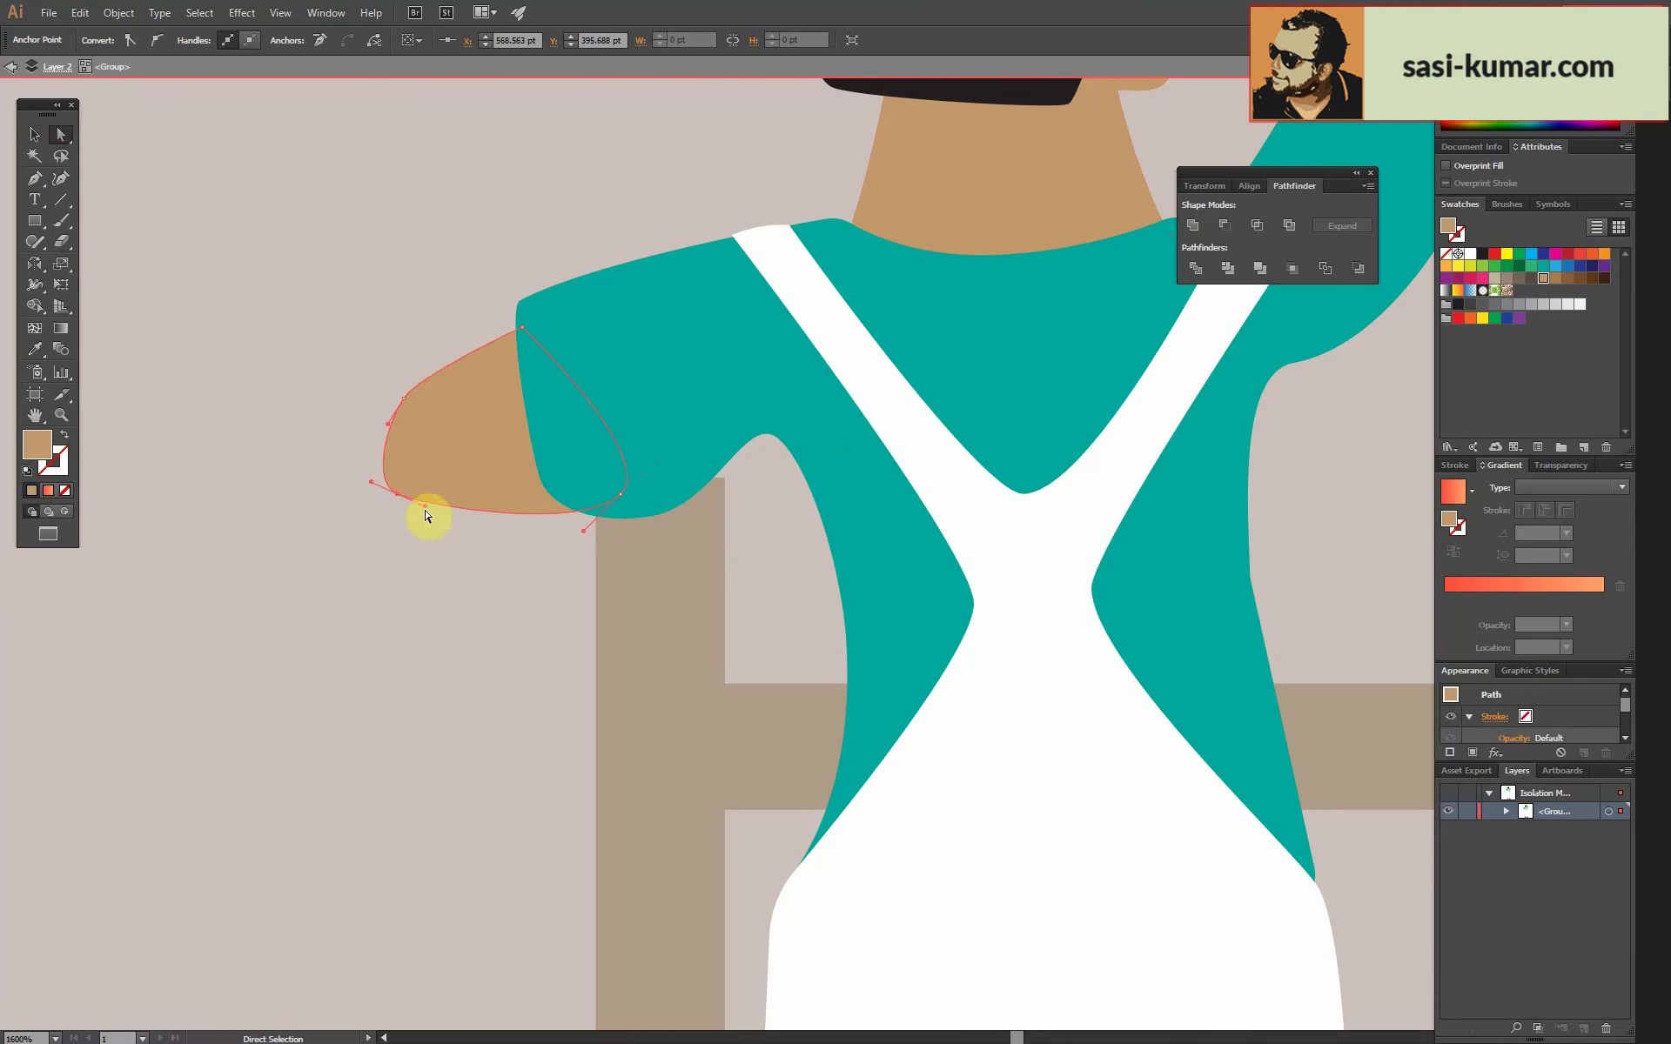
{"action": "left_click", "coordinate": [376, 301]}
Draw a thin, flat tan ellipse below the forearm.
{"action": "key", "text": "ctrl+0"}
{"action": "scroll", "coordinate": [422, 754], "scroll_direction": "up", "scroll_amount": 5}
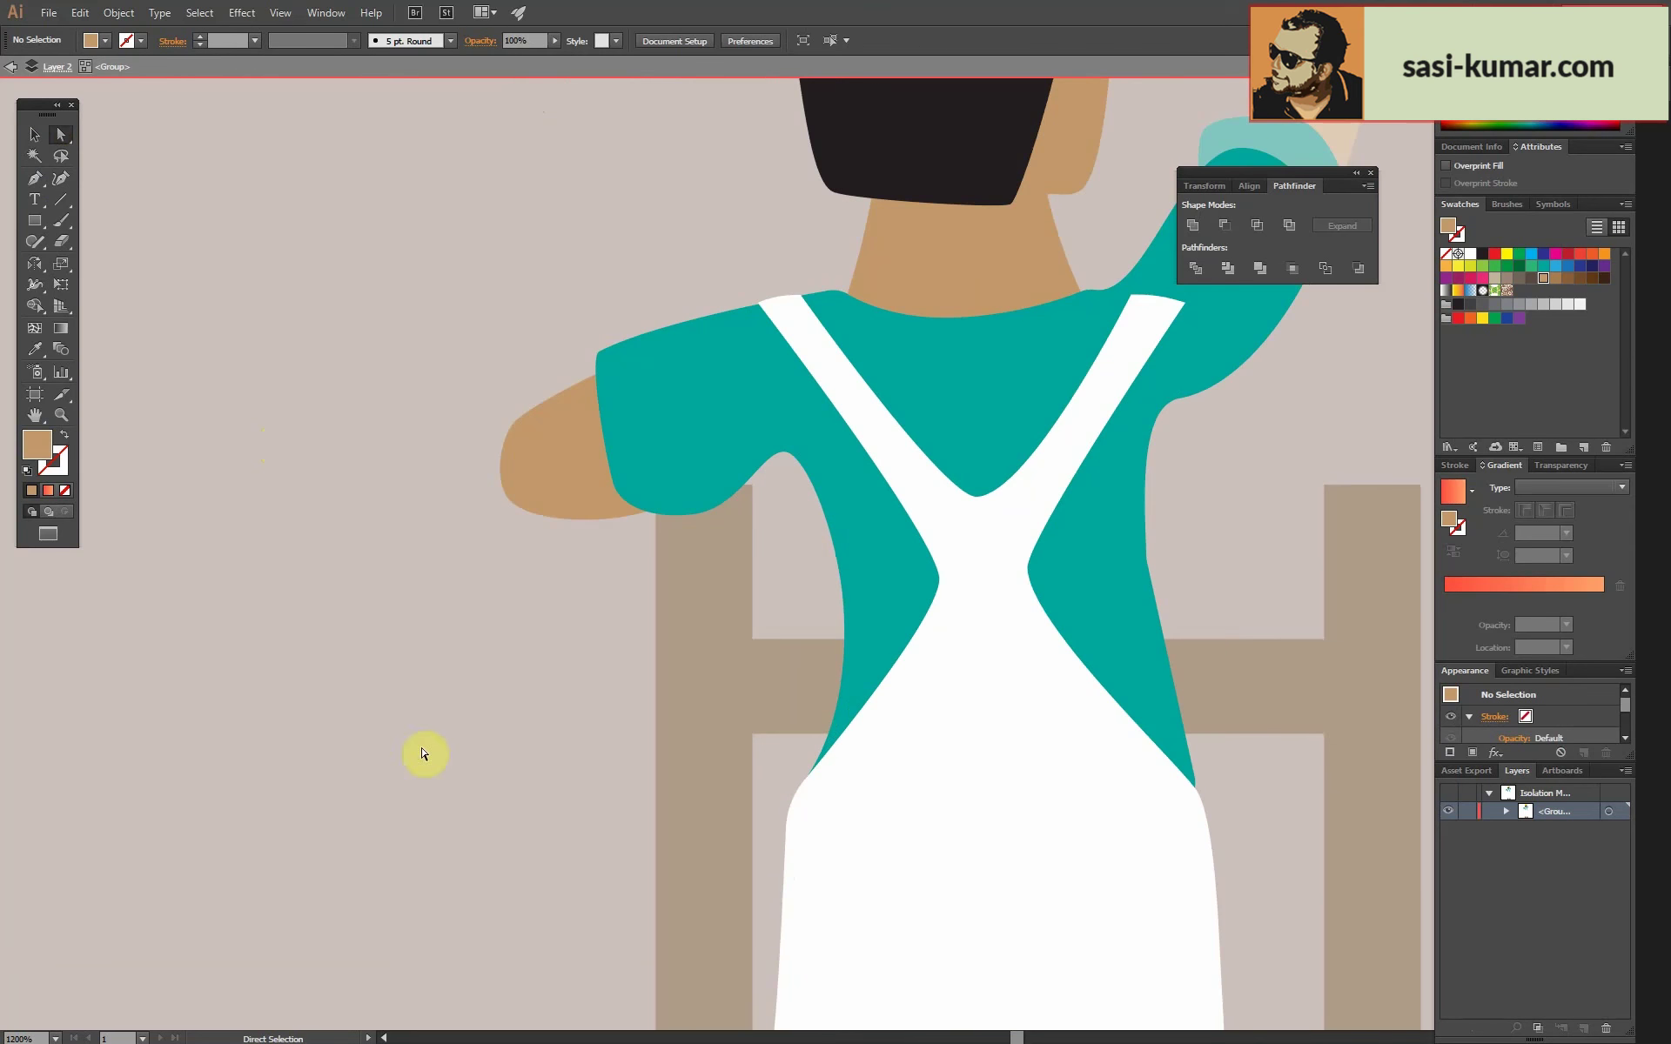
{"action": "left_click", "coordinate": [35, 220]}
{"action": "left_click_drag", "start_coordinate": [448, 696], "coordinate": [757, 728]}
Draw a white bucket body with a curved top under the ellipse.
{"action": "key", "text": "ctrl+minus"}
{"action": "key", "text": "ctrl+minus"}
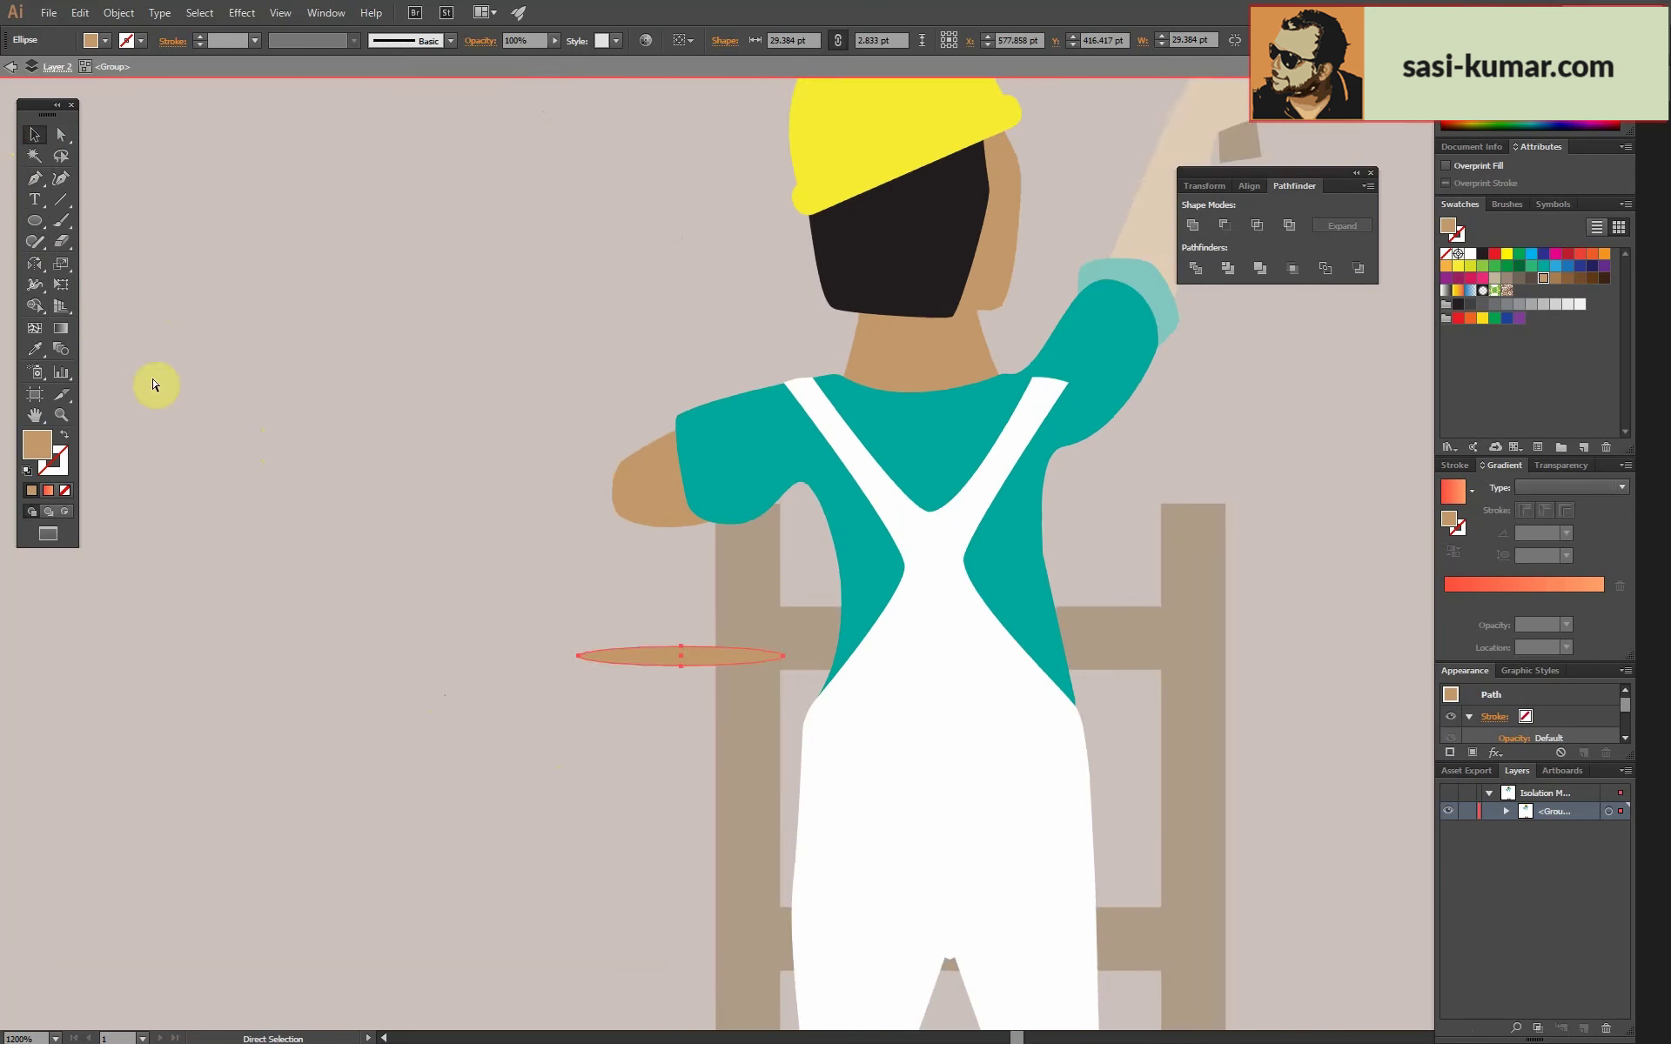
{"action": "key", "text": "v"}
{"action": "left_click", "coordinate": [424, 474]}
{"action": "double_click", "coordinate": [423, 474]}
{"action": "left_click", "coordinate": [35, 178]}
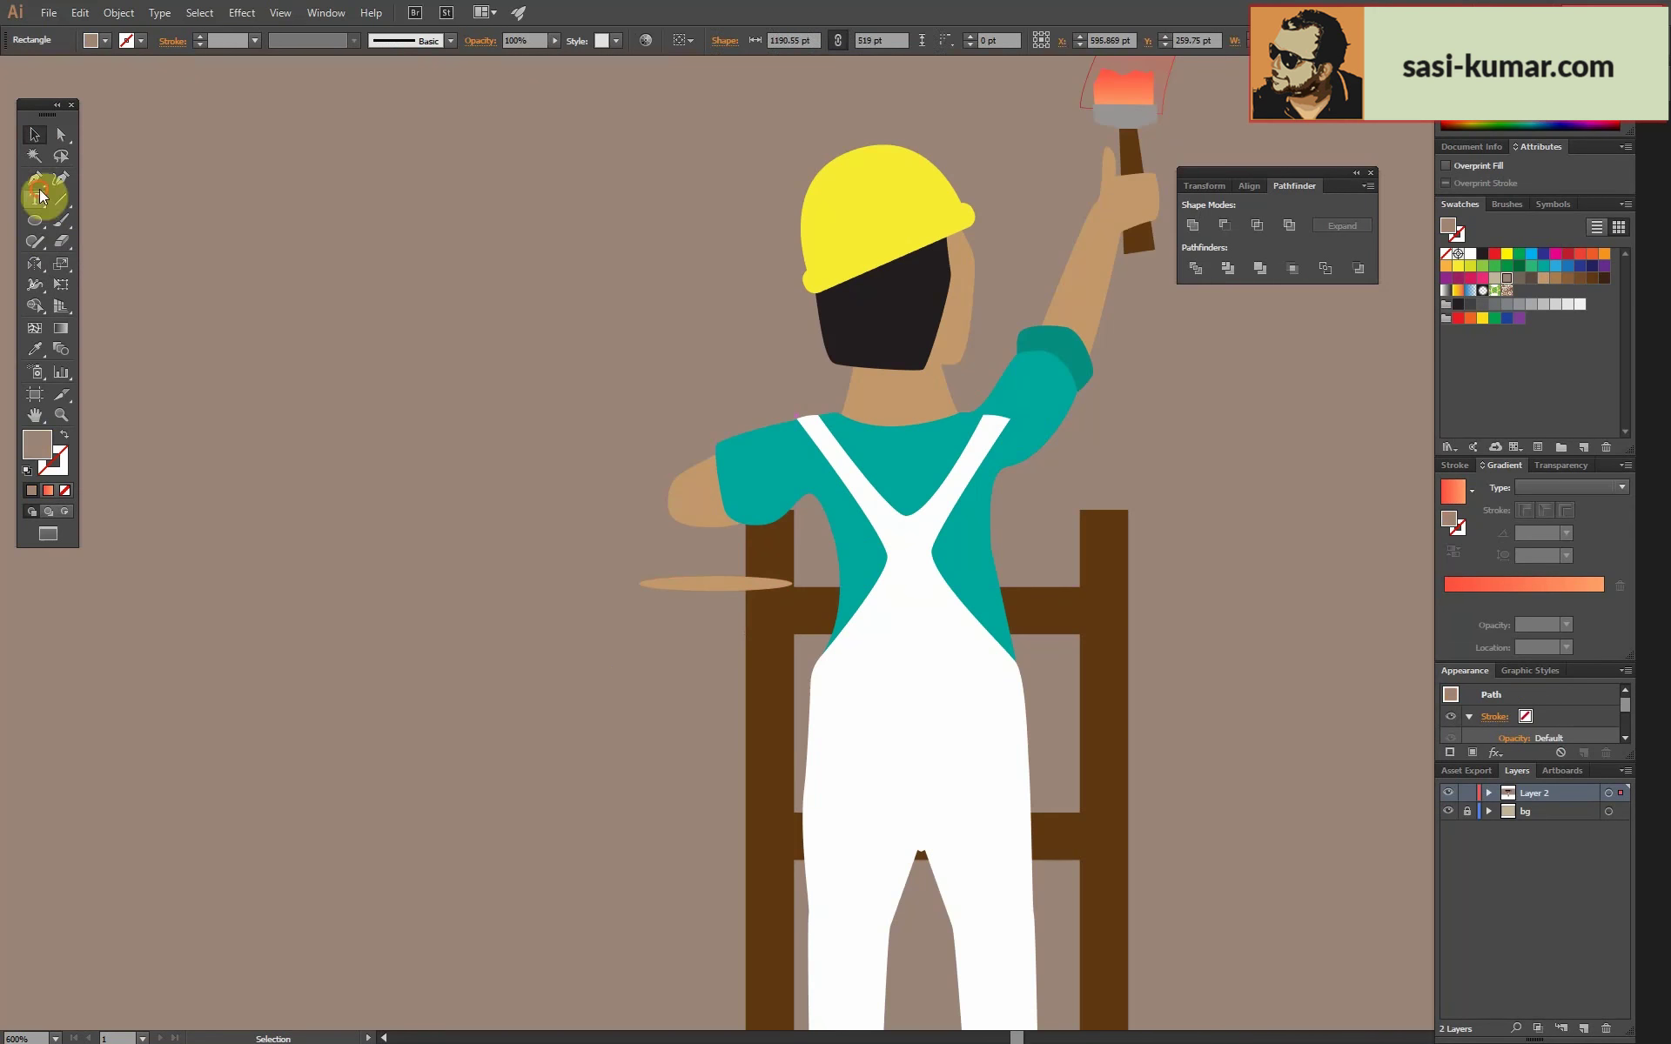
{"action": "left_click", "coordinate": [664, 703]}
{"action": "left_click", "coordinate": [786, 707]}
{"action": "left_click_drag", "start_coordinate": [790, 588], "coordinate": [745, 594]}
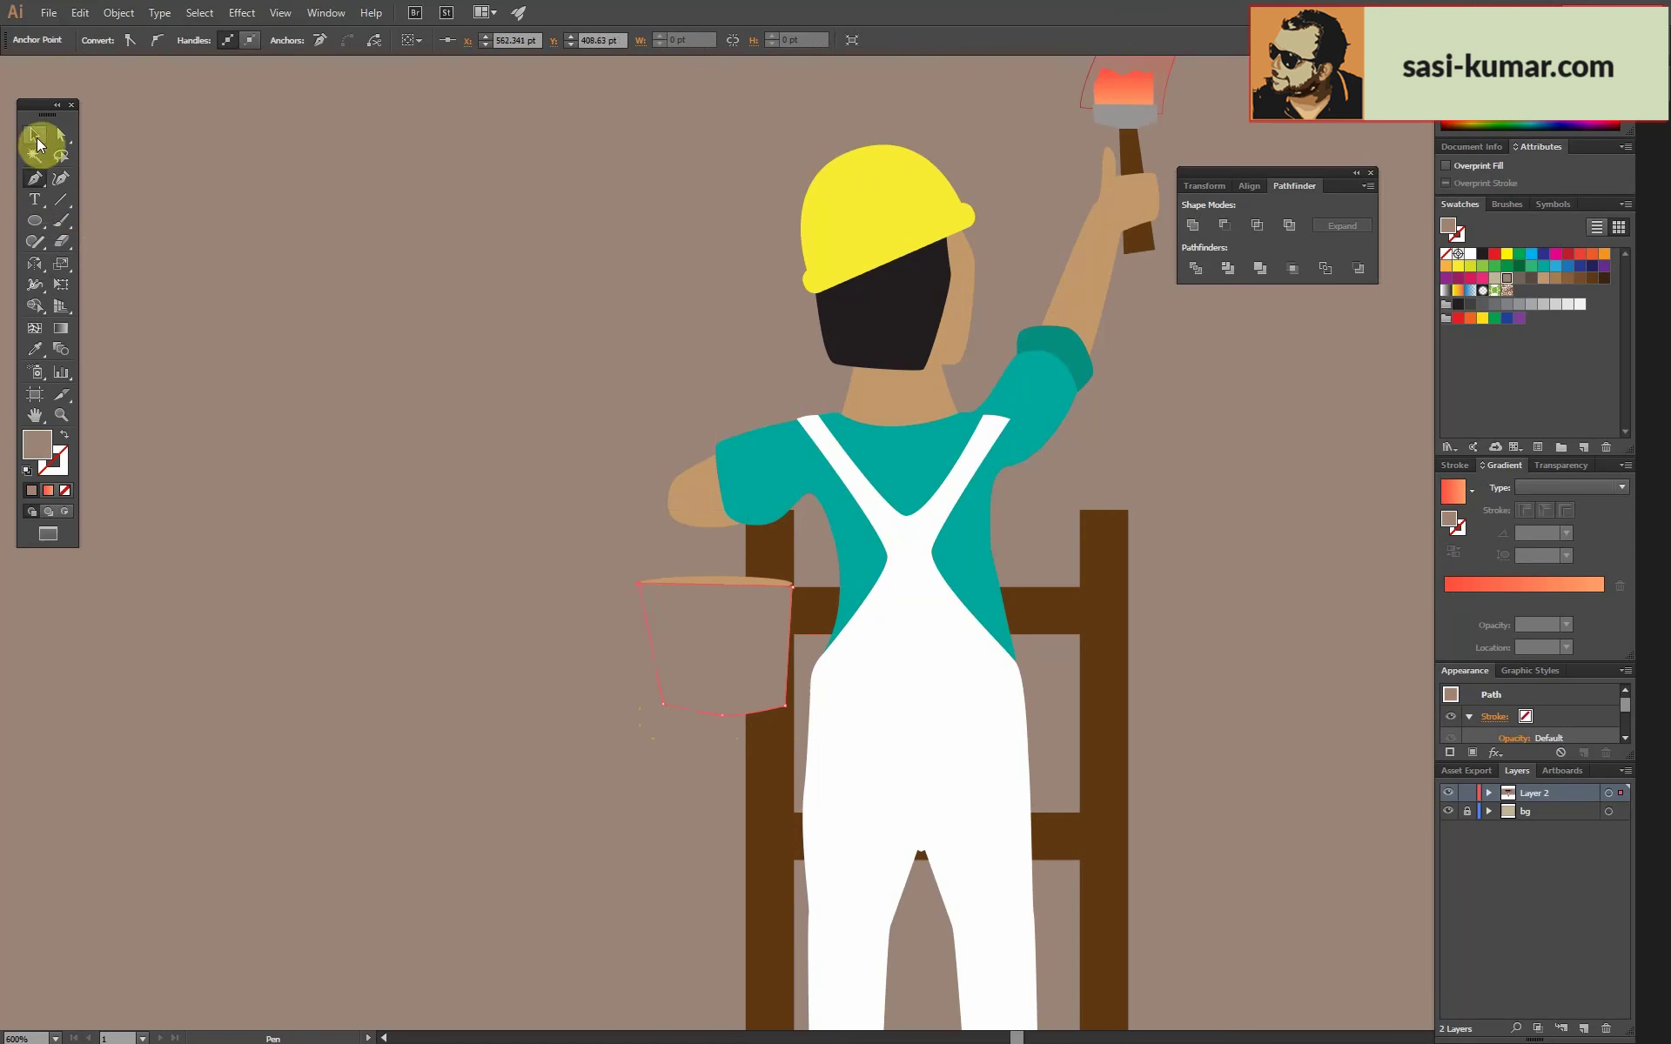
{"action": "left_click", "coordinate": [37, 137]}
{"action": "left_click", "coordinate": [710, 647]}
Round the bottom corner of the bucket outline.
{"action": "left_click", "coordinate": [675, 708]}
{"action": "key", "text": "ctrl+plus"}
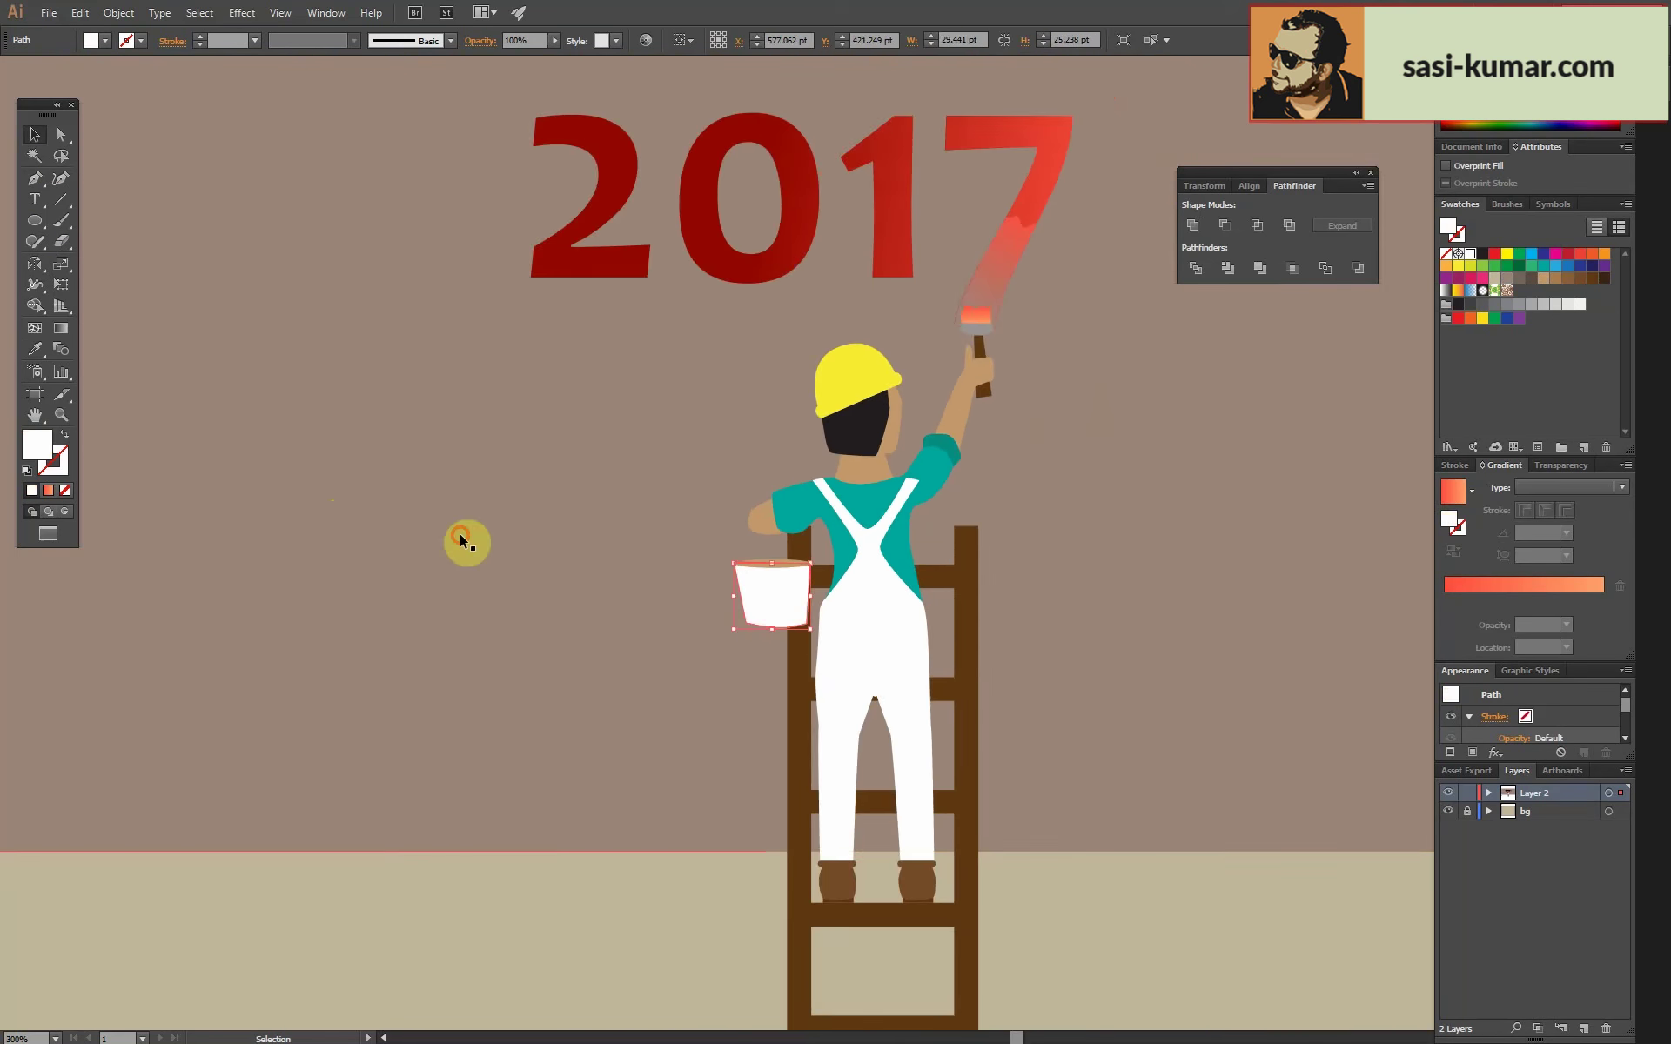
{"action": "left_click", "coordinate": [618, 679], "text": "shift"}
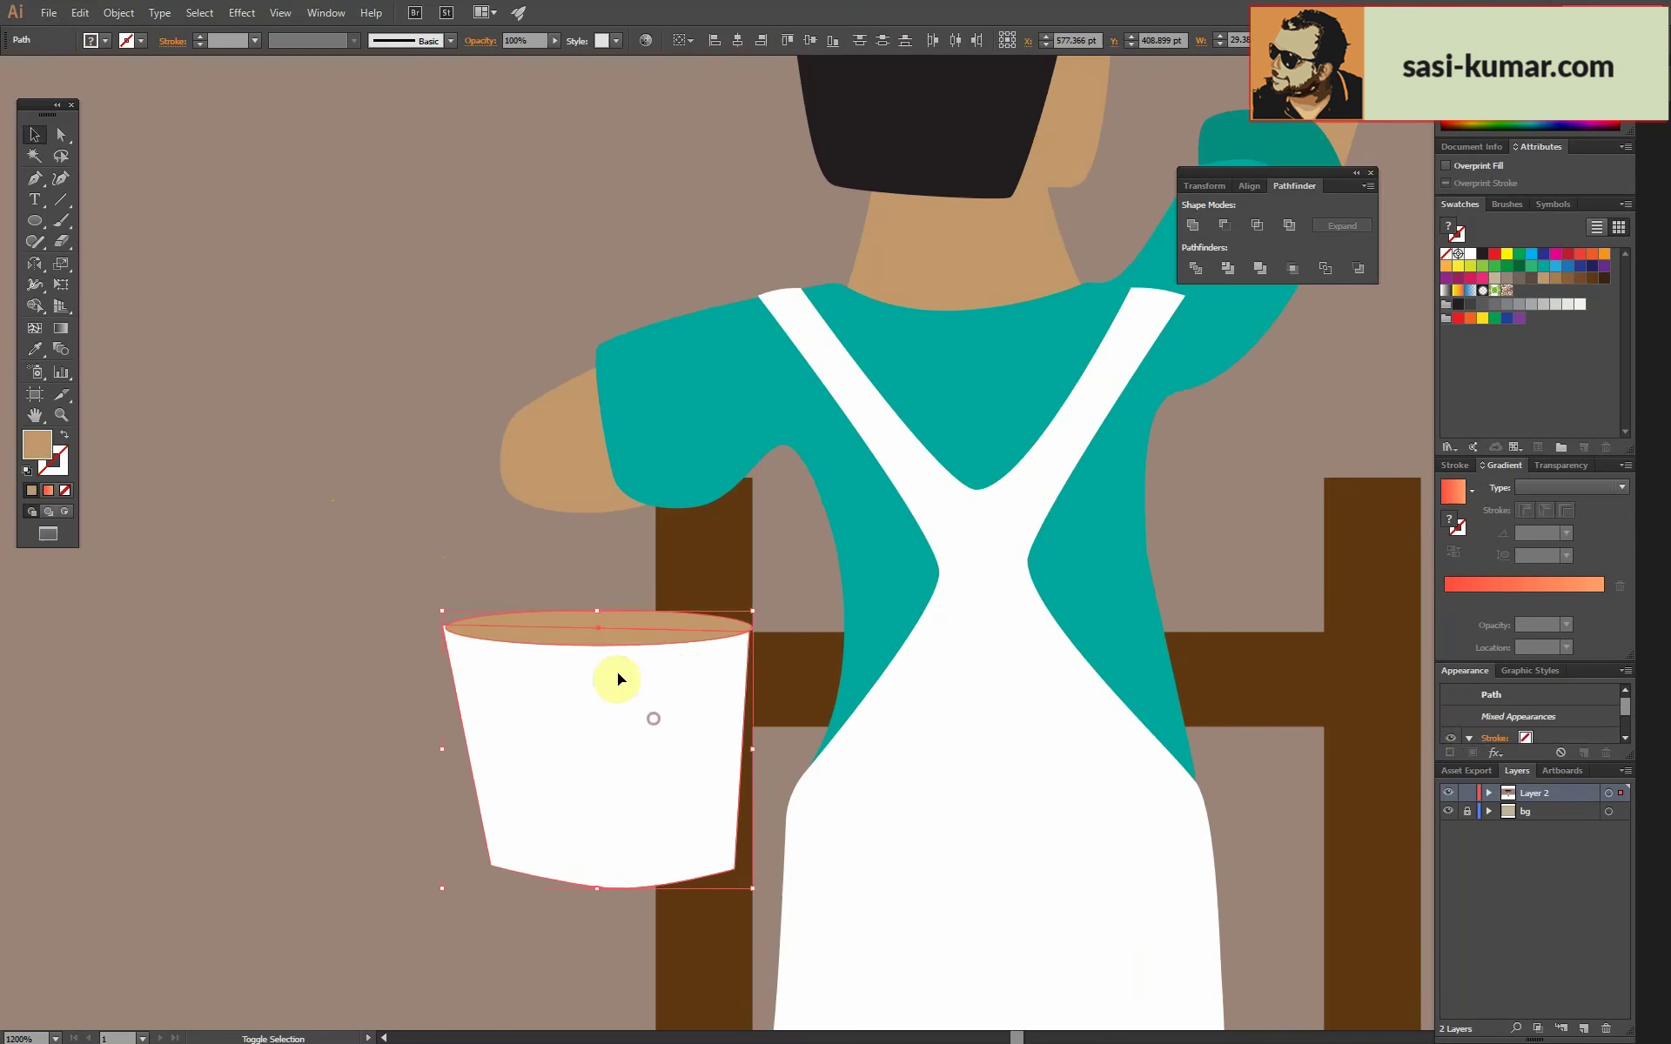
{"action": "key", "text": "a"}
{"action": "left_click", "coordinate": [615, 905]}
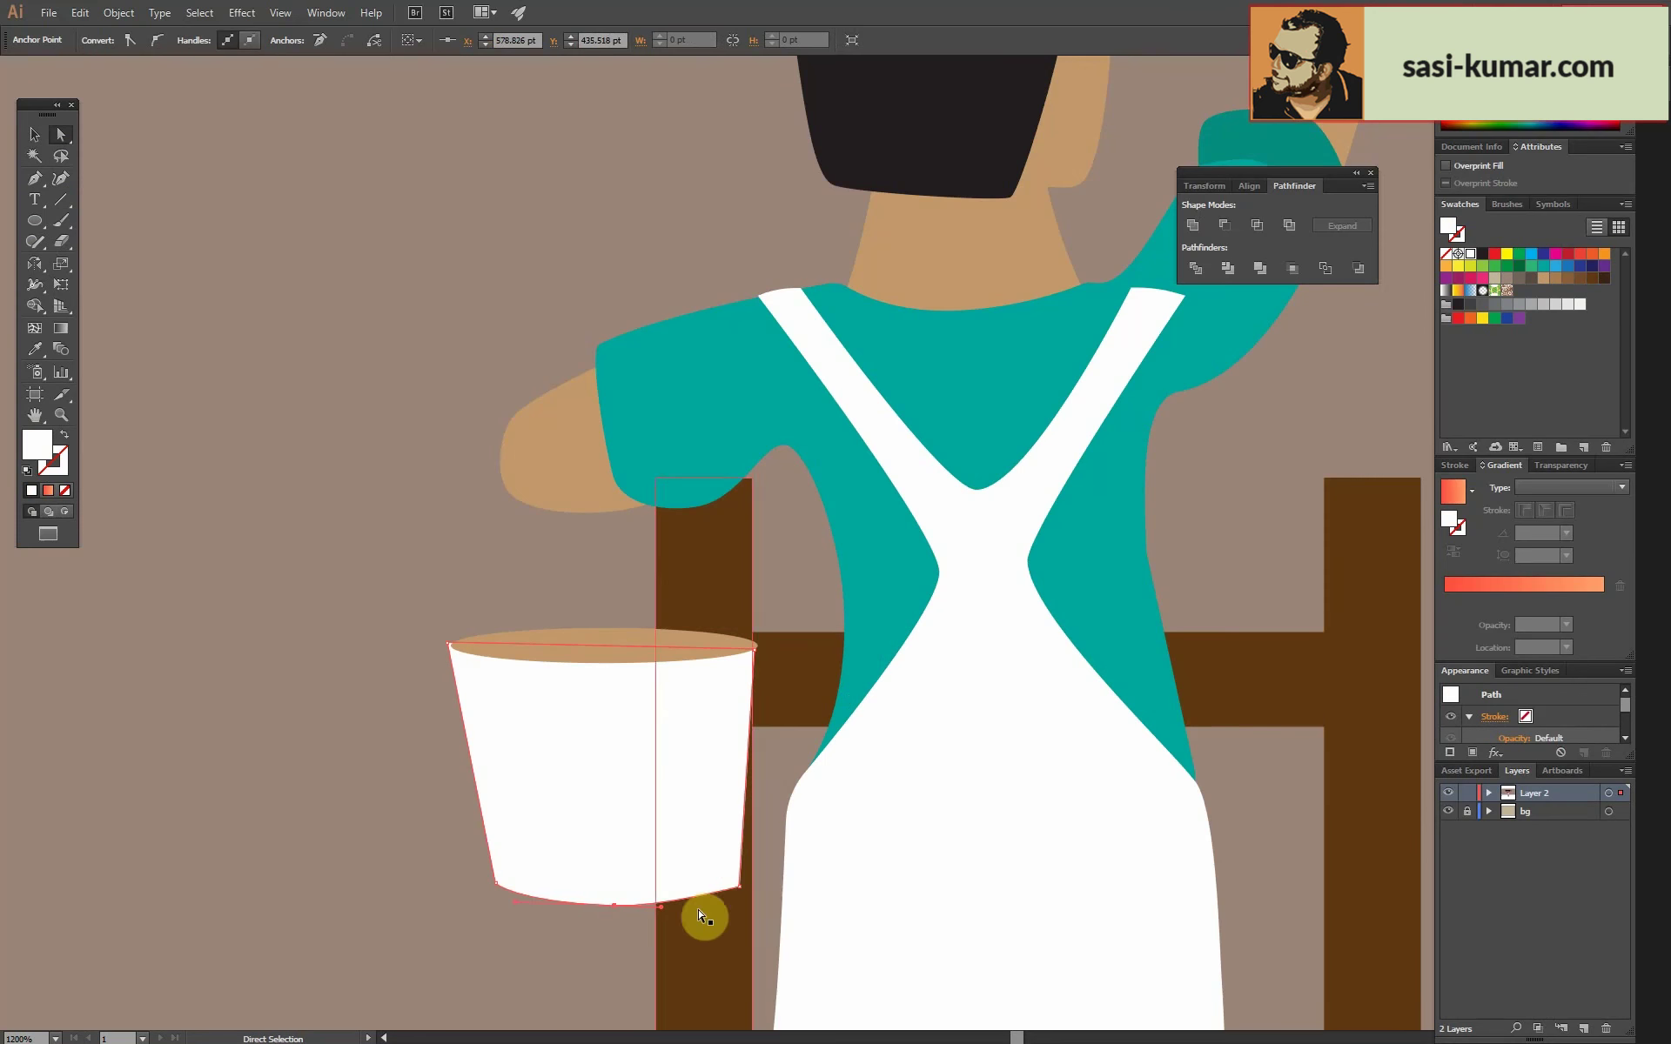
{"action": "left_click", "coordinate": [136, 48]}
{"action": "key", "text": "v"}
{"action": "left_click", "coordinate": [481, 352]}
{"action": "key", "text": "ctrl+minus"}
{"action": "key", "text": "ctrl+minus"}
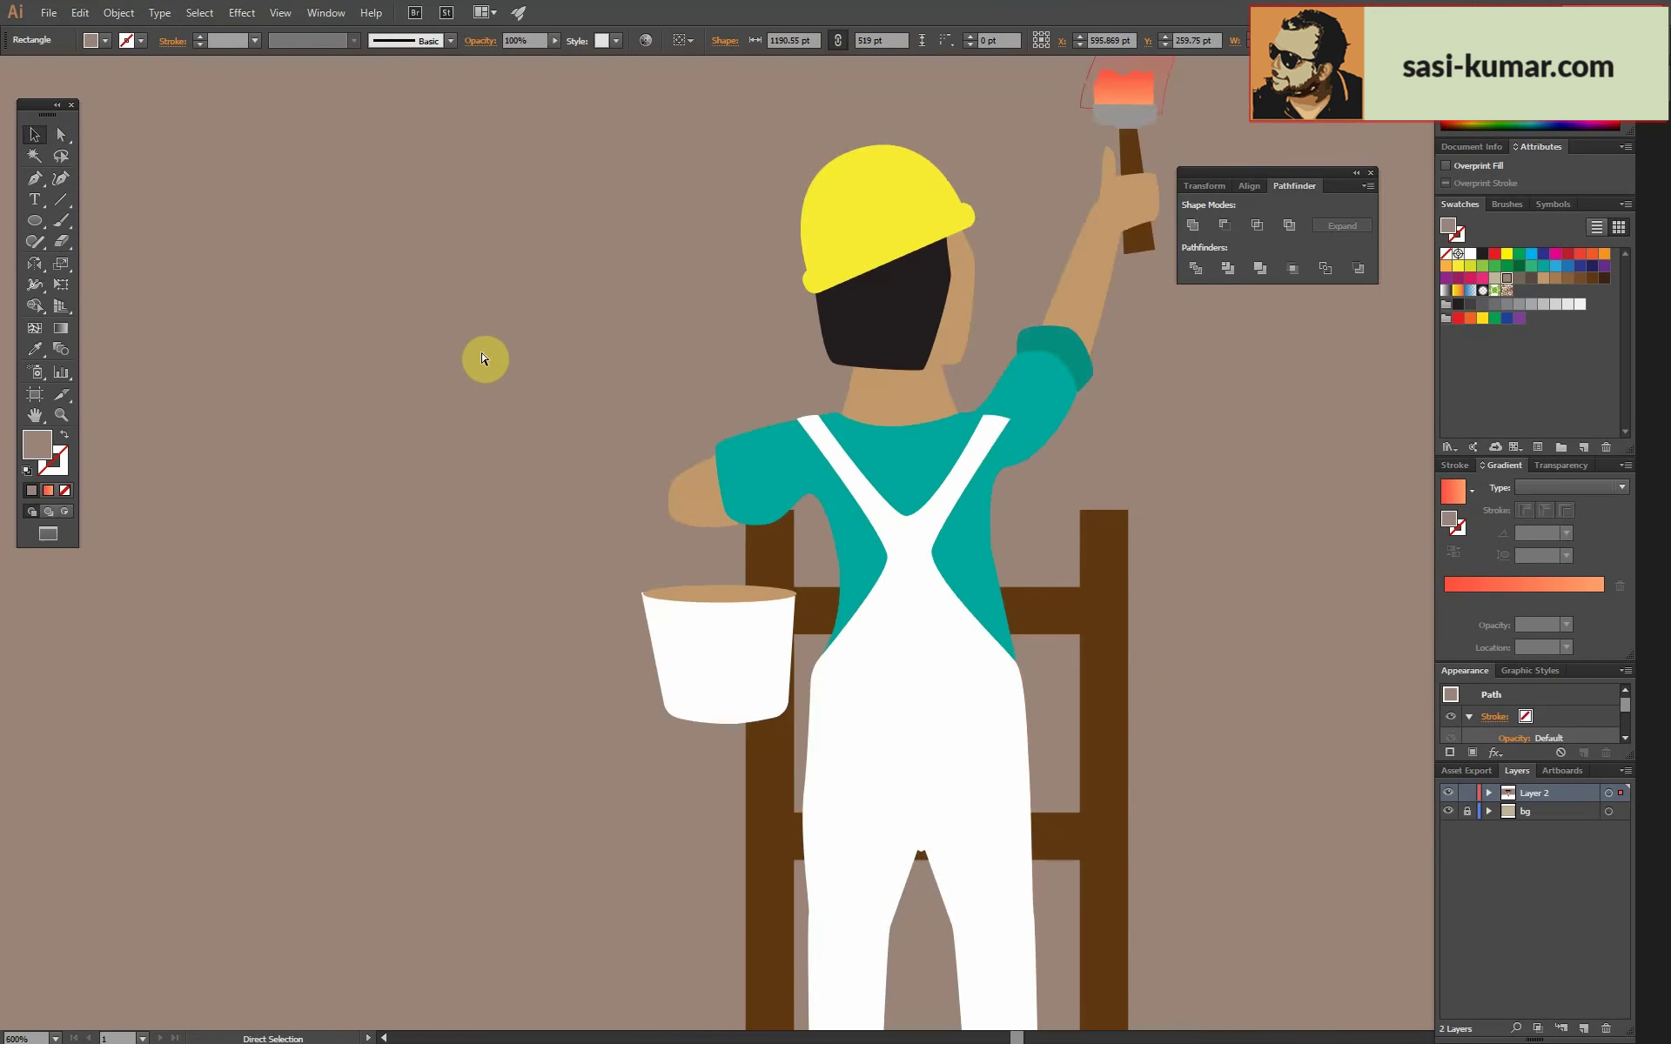
Draw a circle for the handle on the bucket and give it a dark outline.
{"action": "key", "text": "ctrl+plus"}
{"action": "key", "text": "ctrl+plus"}
{"action": "key", "text": "l"}
{"action": "left_click_drag", "start_coordinate": [396, 429], "coordinate": [544, 574]}
{"action": "left_click", "coordinate": [35, 134]}
{"action": "mouse_move", "coordinate": [549, 457]}
{"action": "left_mouse_down"}
{"action": "mouse_move", "coordinate": [688, 577]}
{"action": "mouse_move", "coordinate": [753, 502]}
{"action": "mouse_move", "coordinate": [723, 565]}
{"action": "left_mouse_up"}
{"action": "double_click", "coordinate": [52, 460]}
{"action": "left_click", "coordinate": [1054, 517]}
{"action": "key", "text": "Return"}
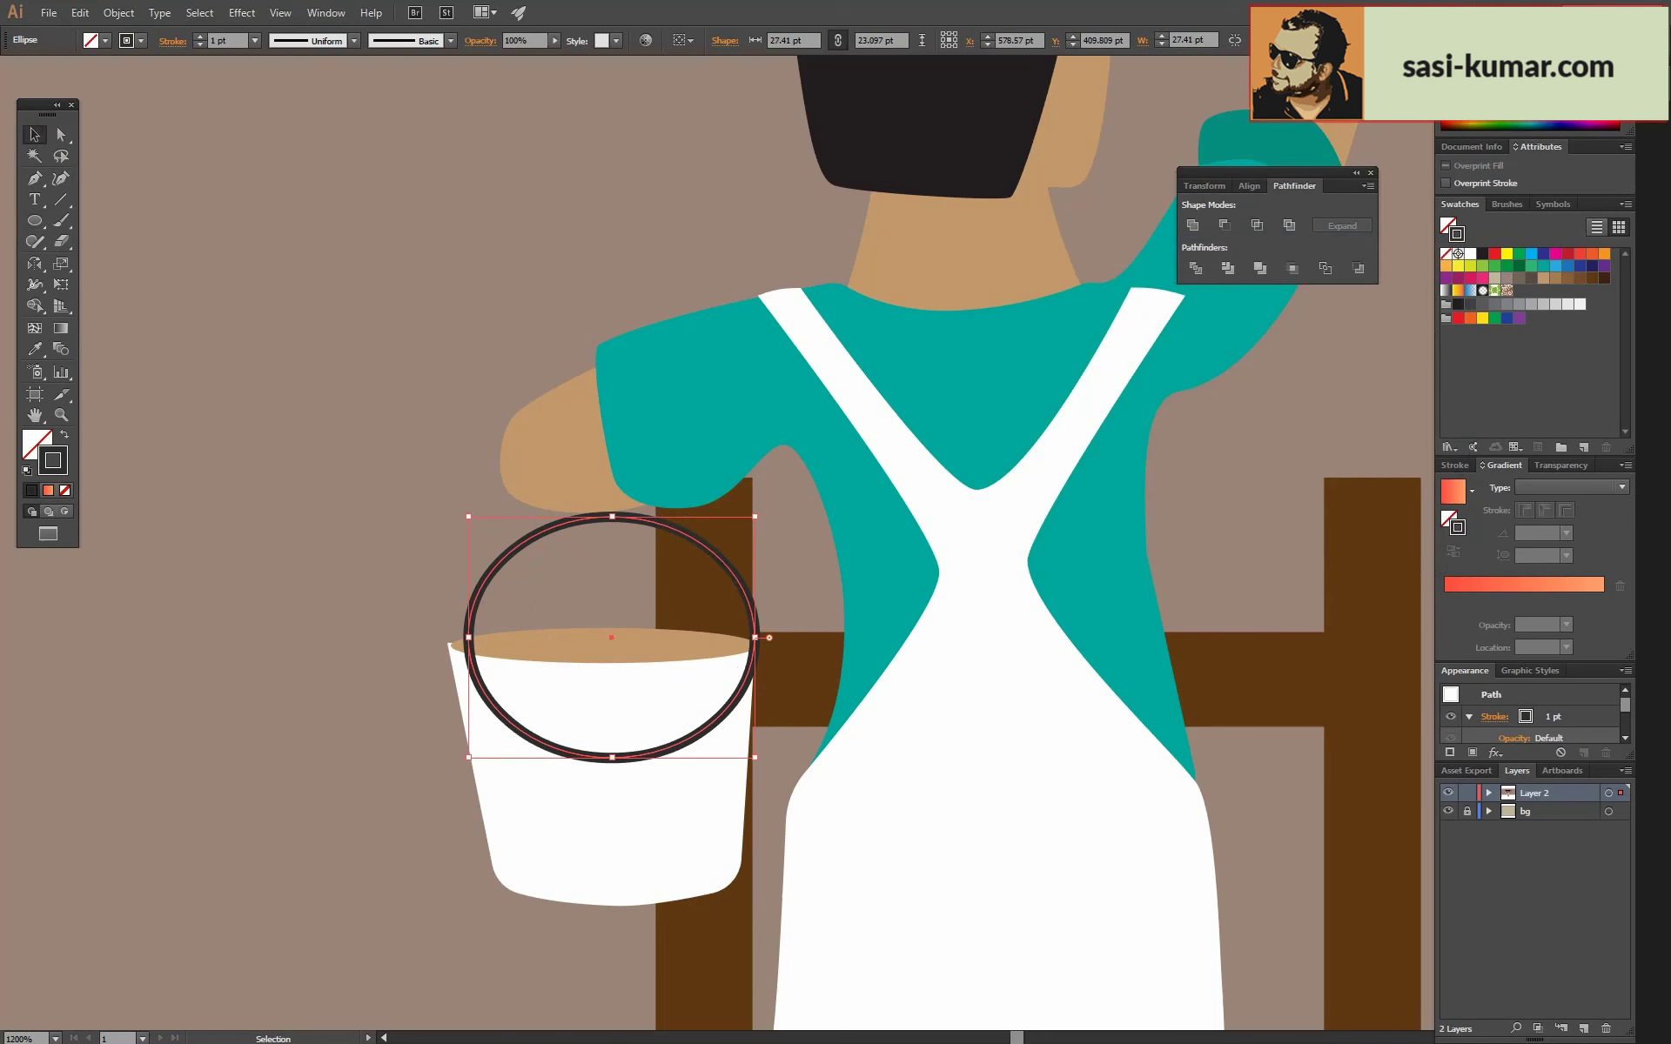
Turn the circle into an expanded arched handle, tilted slightly and seated on the rim.
{"action": "mouse_move", "coordinate": [35, 177]}
{"action": "left_mouse_down"}
{"action": "mouse_move", "coordinate": [101, 217]}
{"action": "mouse_move", "coordinate": [75, 194]}
{"action": "left_mouse_up"}
{"action": "left_click", "coordinate": [612, 757]}
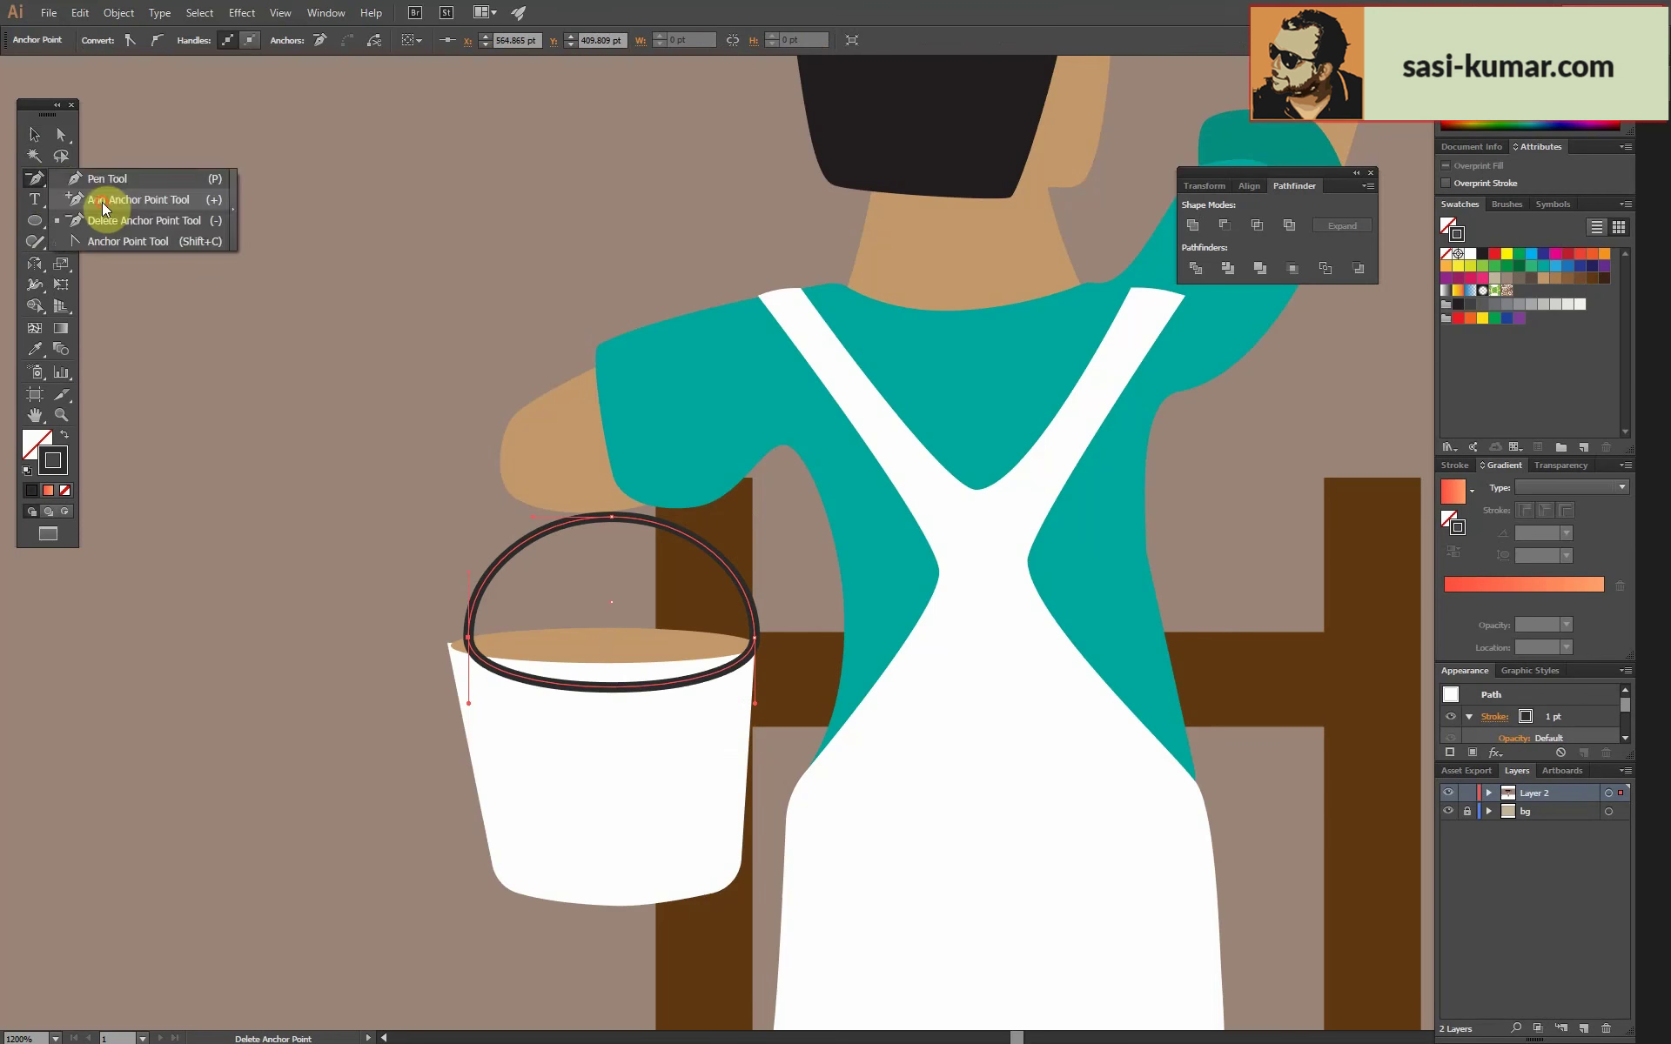
{"action": "left_click", "coordinate": [43, 148]}
{"action": "left_click", "coordinate": [118, 12]}
{"action": "left_click", "coordinate": [168, 142]}
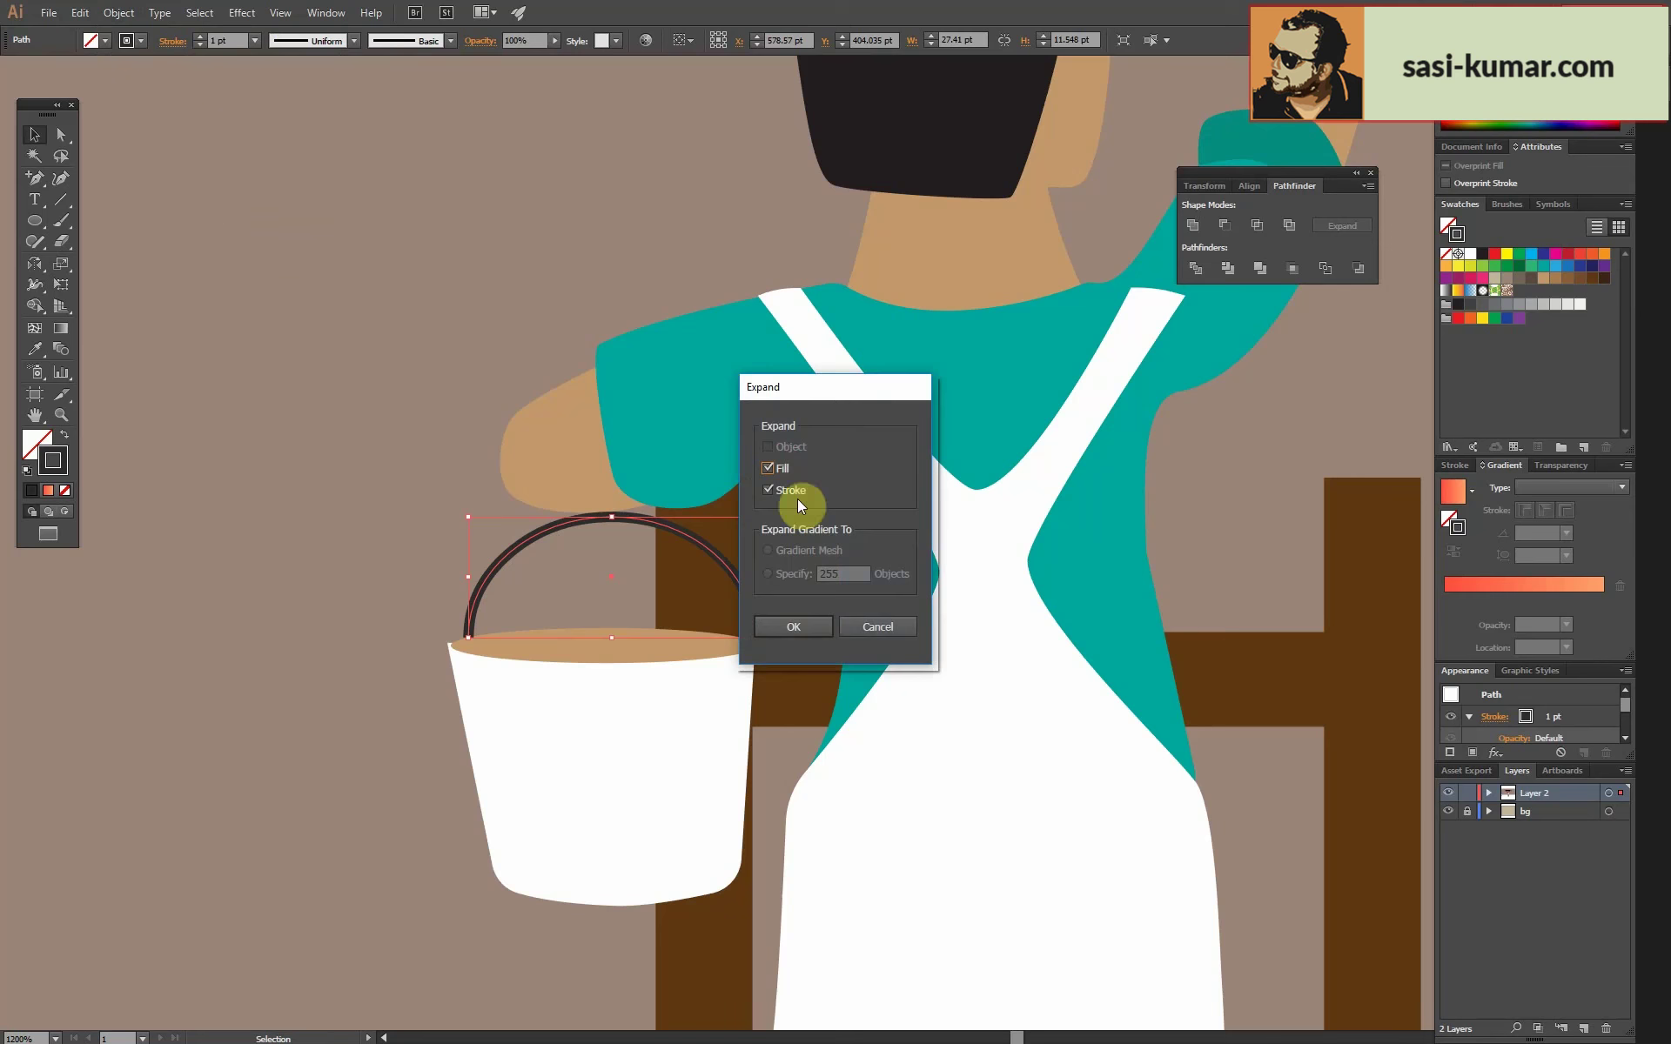
{"action": "key", "text": "Return"}
{"action": "left_click_drag", "start_coordinate": [763, 506], "coordinate": [773, 519]}
{"action": "left_click", "coordinate": [337, 322]}
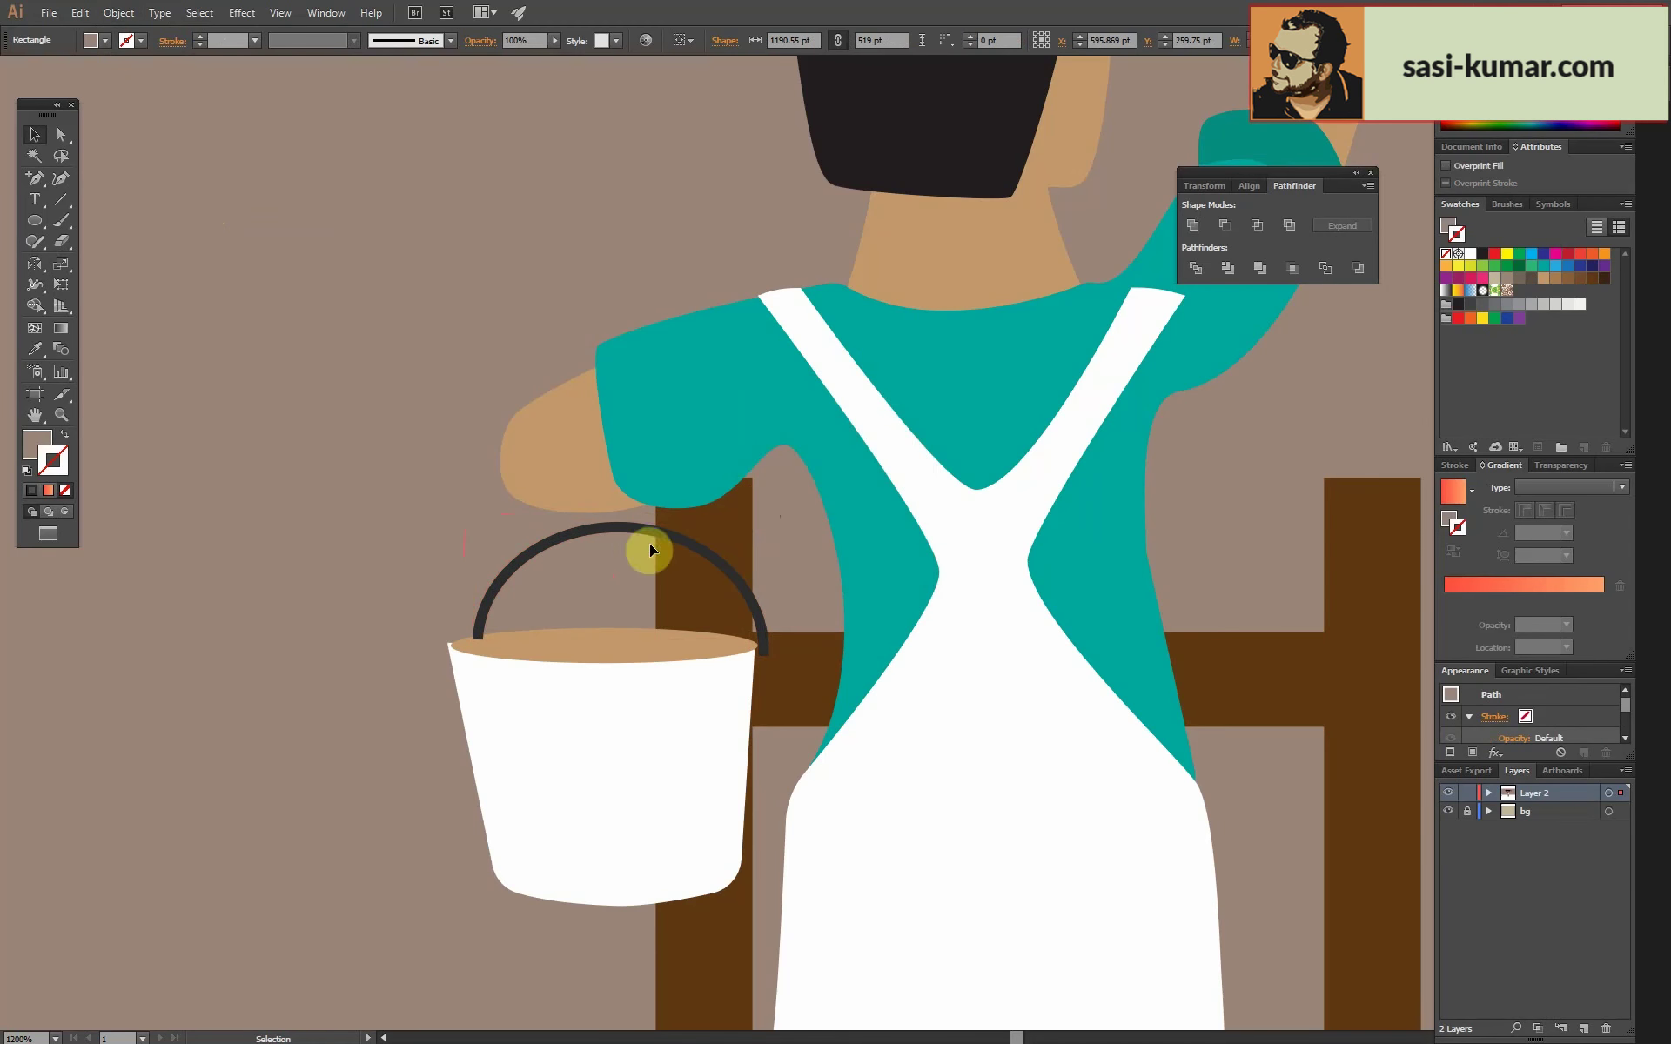
{"action": "scroll", "coordinate": [650, 549], "scroll_direction": "up", "scroll_amount": 3}
{"action": "left_click", "coordinate": [821, 454]}
{"action": "left_click_drag", "start_coordinate": [834, 458], "coordinate": [817, 482]}
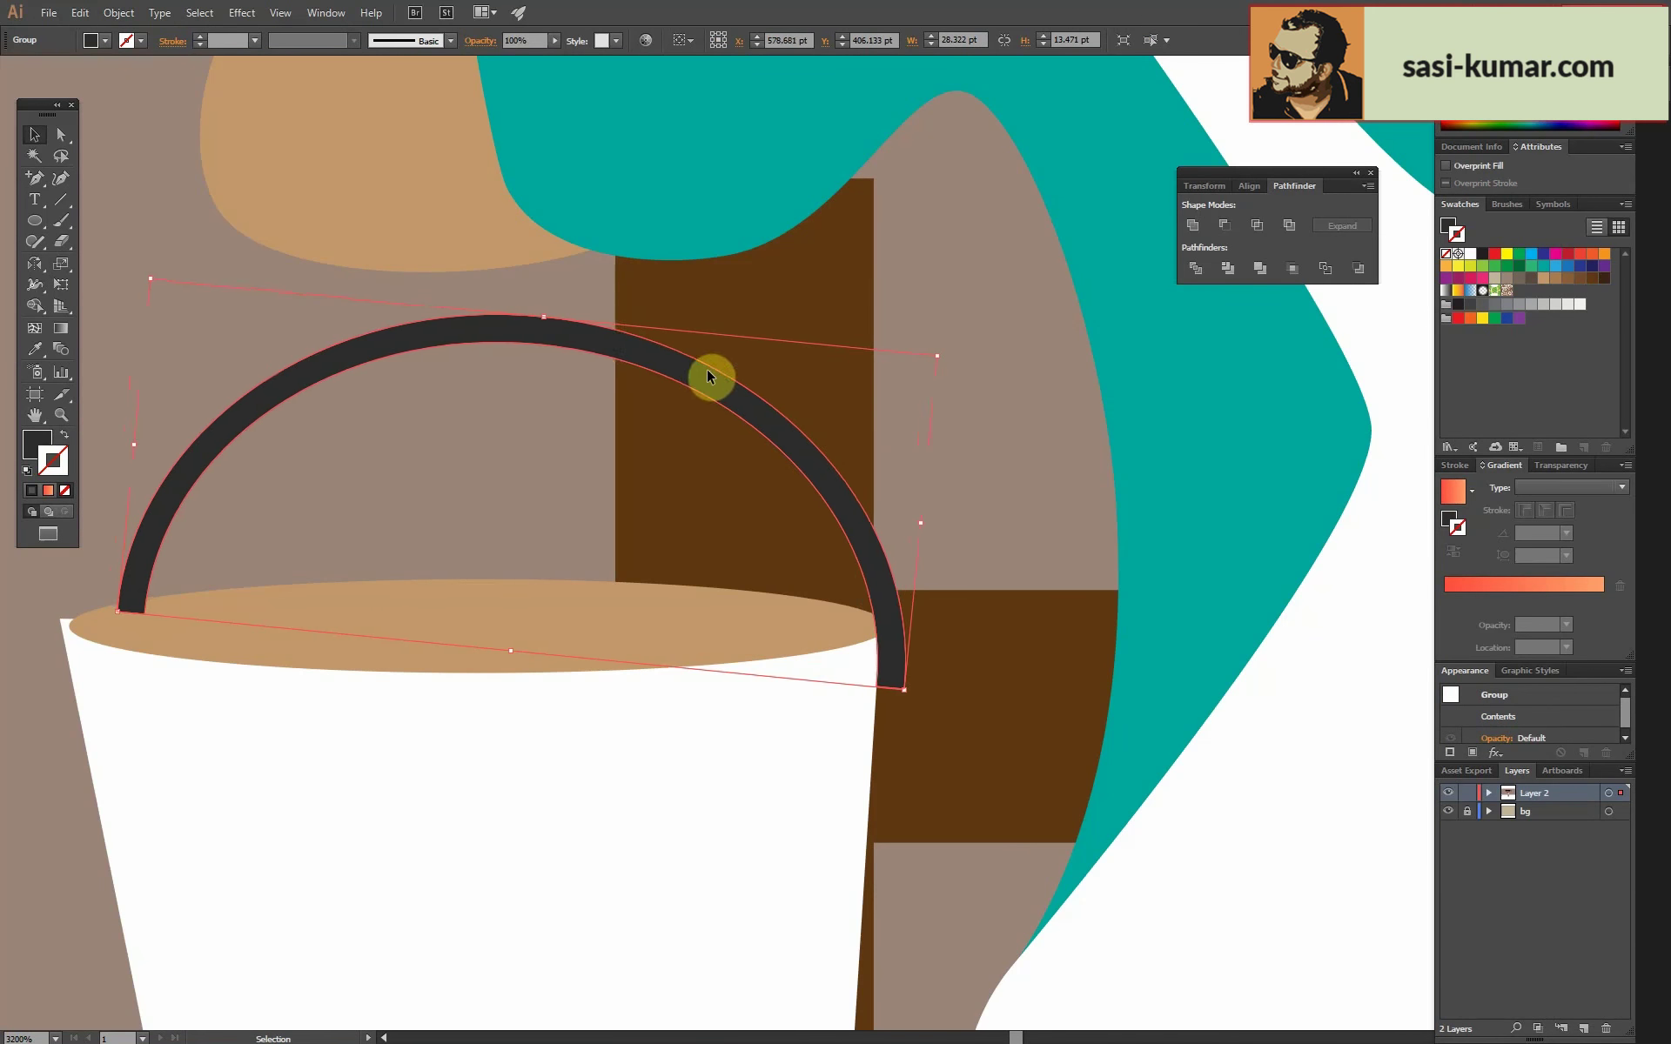
{"action": "left_click", "coordinate": [1001, 470]}
Divide the handle with a shape over the ladder post so it passes behind the post.
{"action": "key", "text": "p"}
{"action": "left_click", "coordinate": [615, 289]}
{"action": "left_click", "coordinate": [615, 561]}
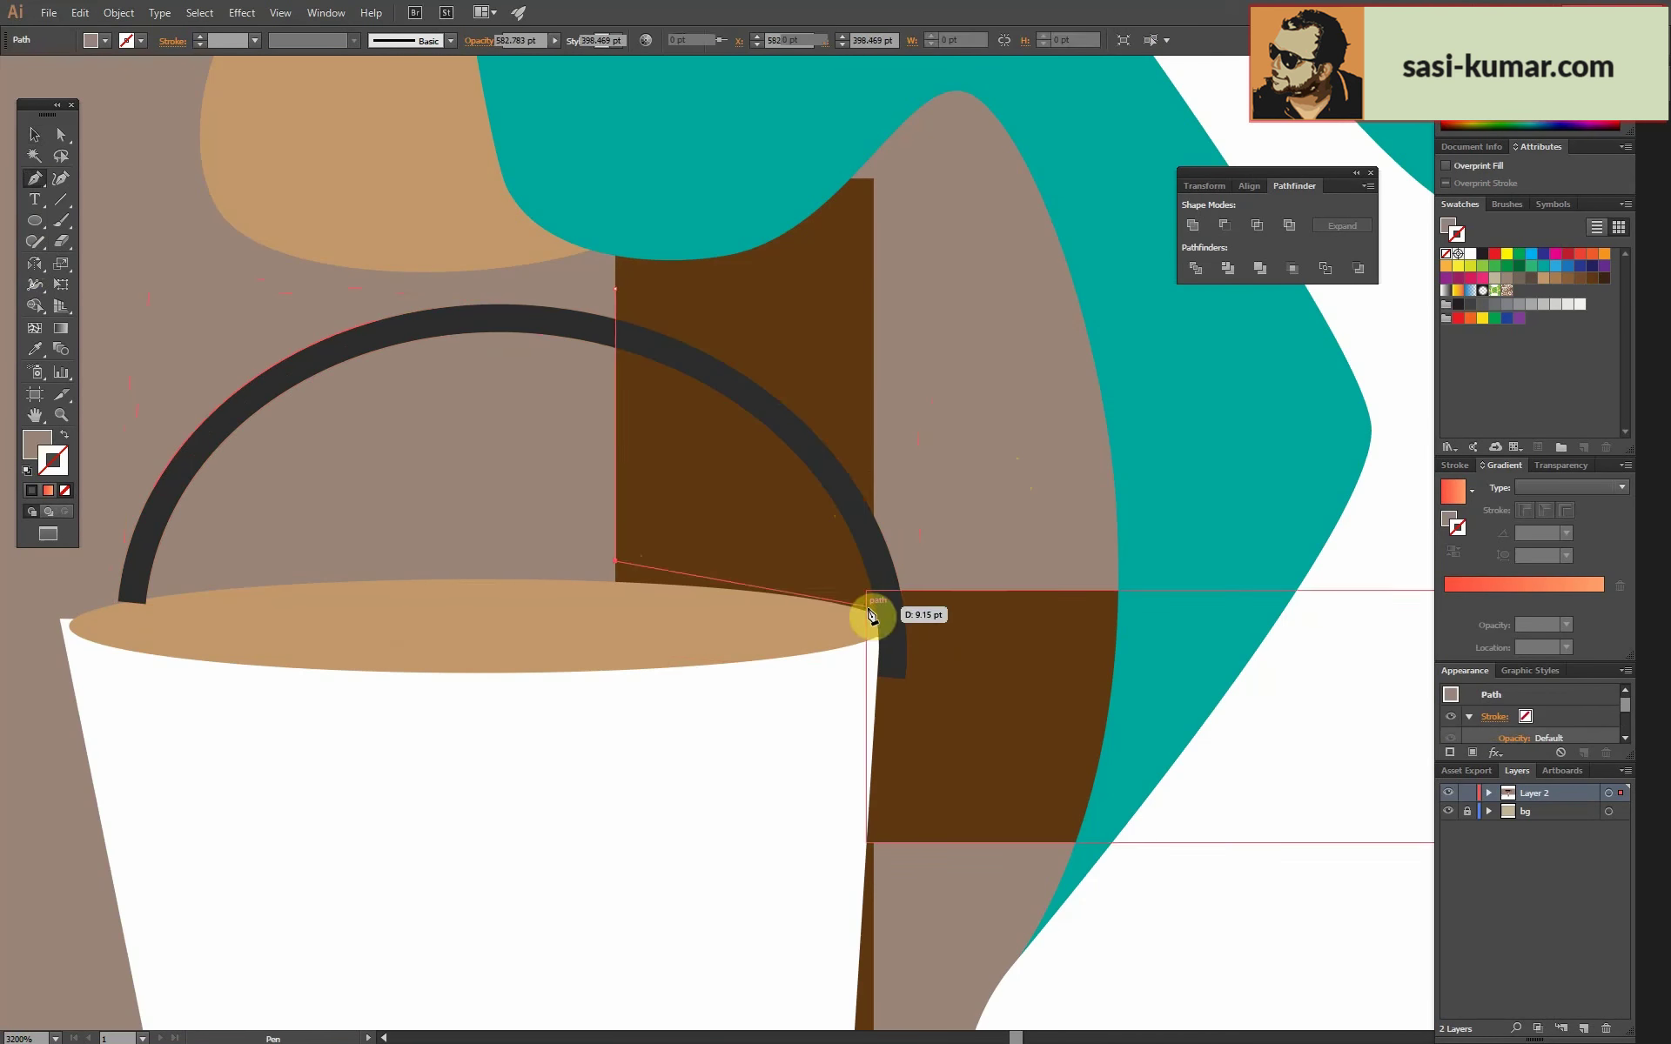
{"action": "left_click", "coordinate": [870, 614]}
{"action": "left_click", "coordinate": [615, 289]}
{"action": "key", "text": "v"}
{"action": "left_click", "coordinate": [485, 369], "text": "shift"}
{"action": "left_click", "coordinate": [1195, 268]}
{"action": "double_click", "coordinate": [761, 372]}
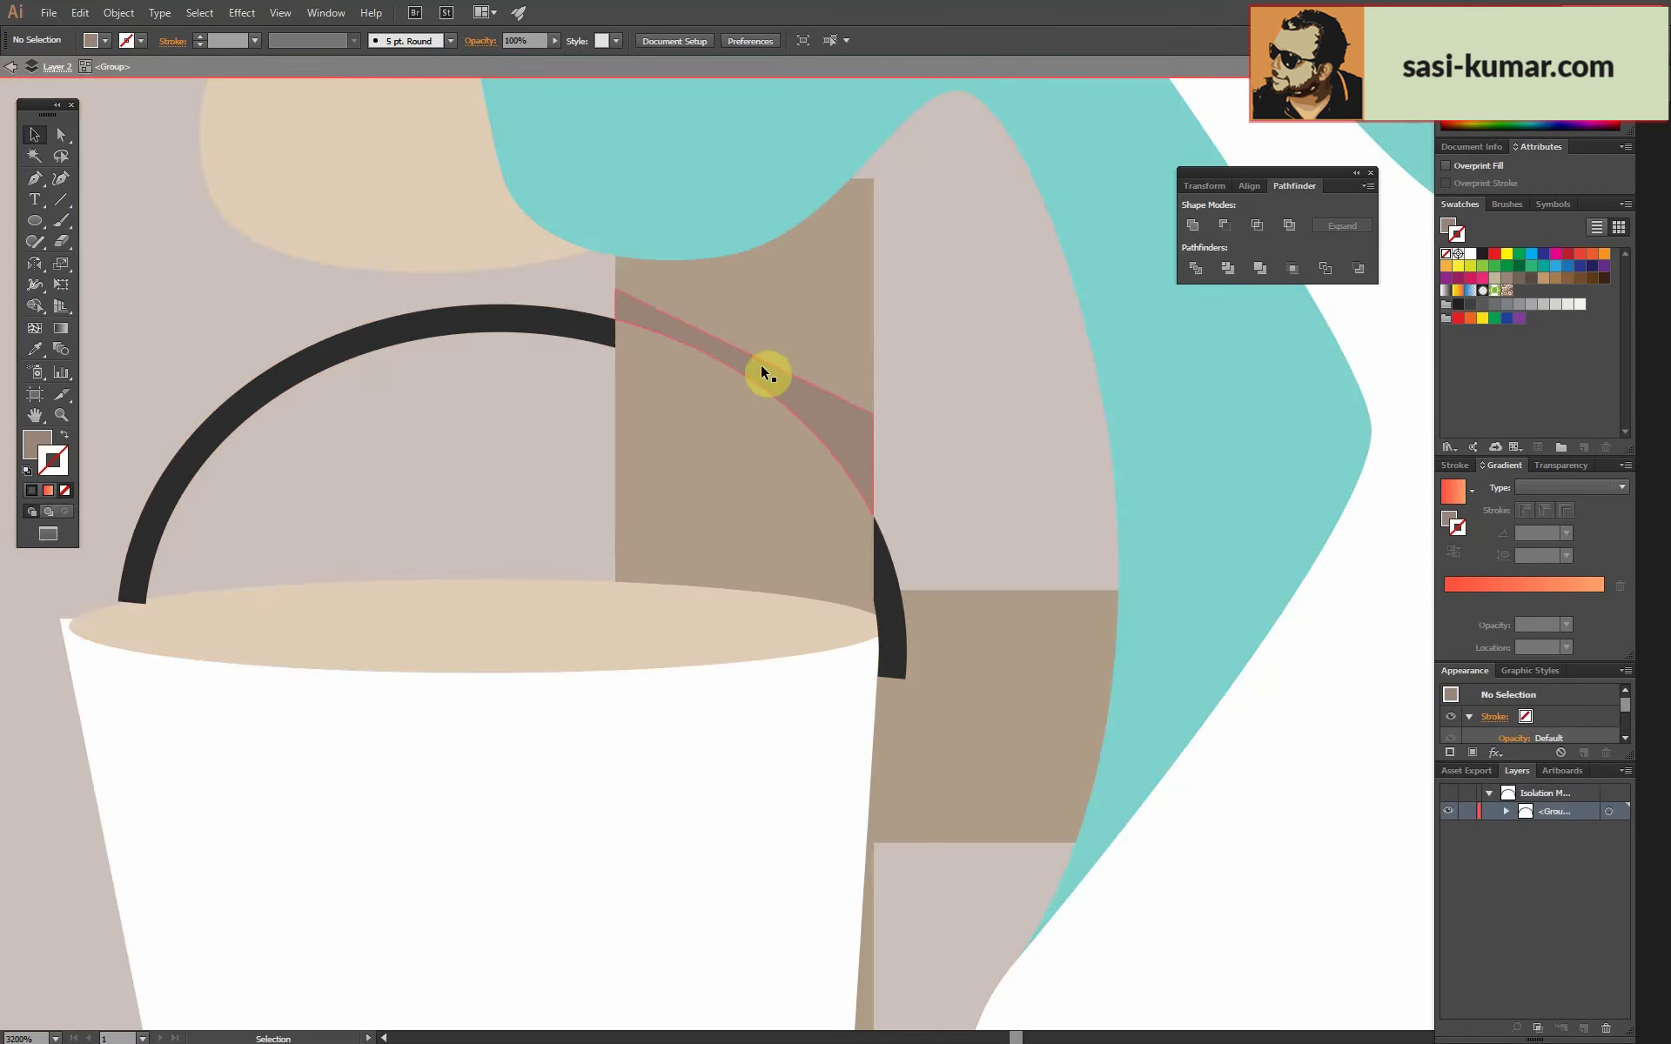
{"action": "key", "text": "Escape"}
{"action": "right_click", "coordinate": [463, 870]}
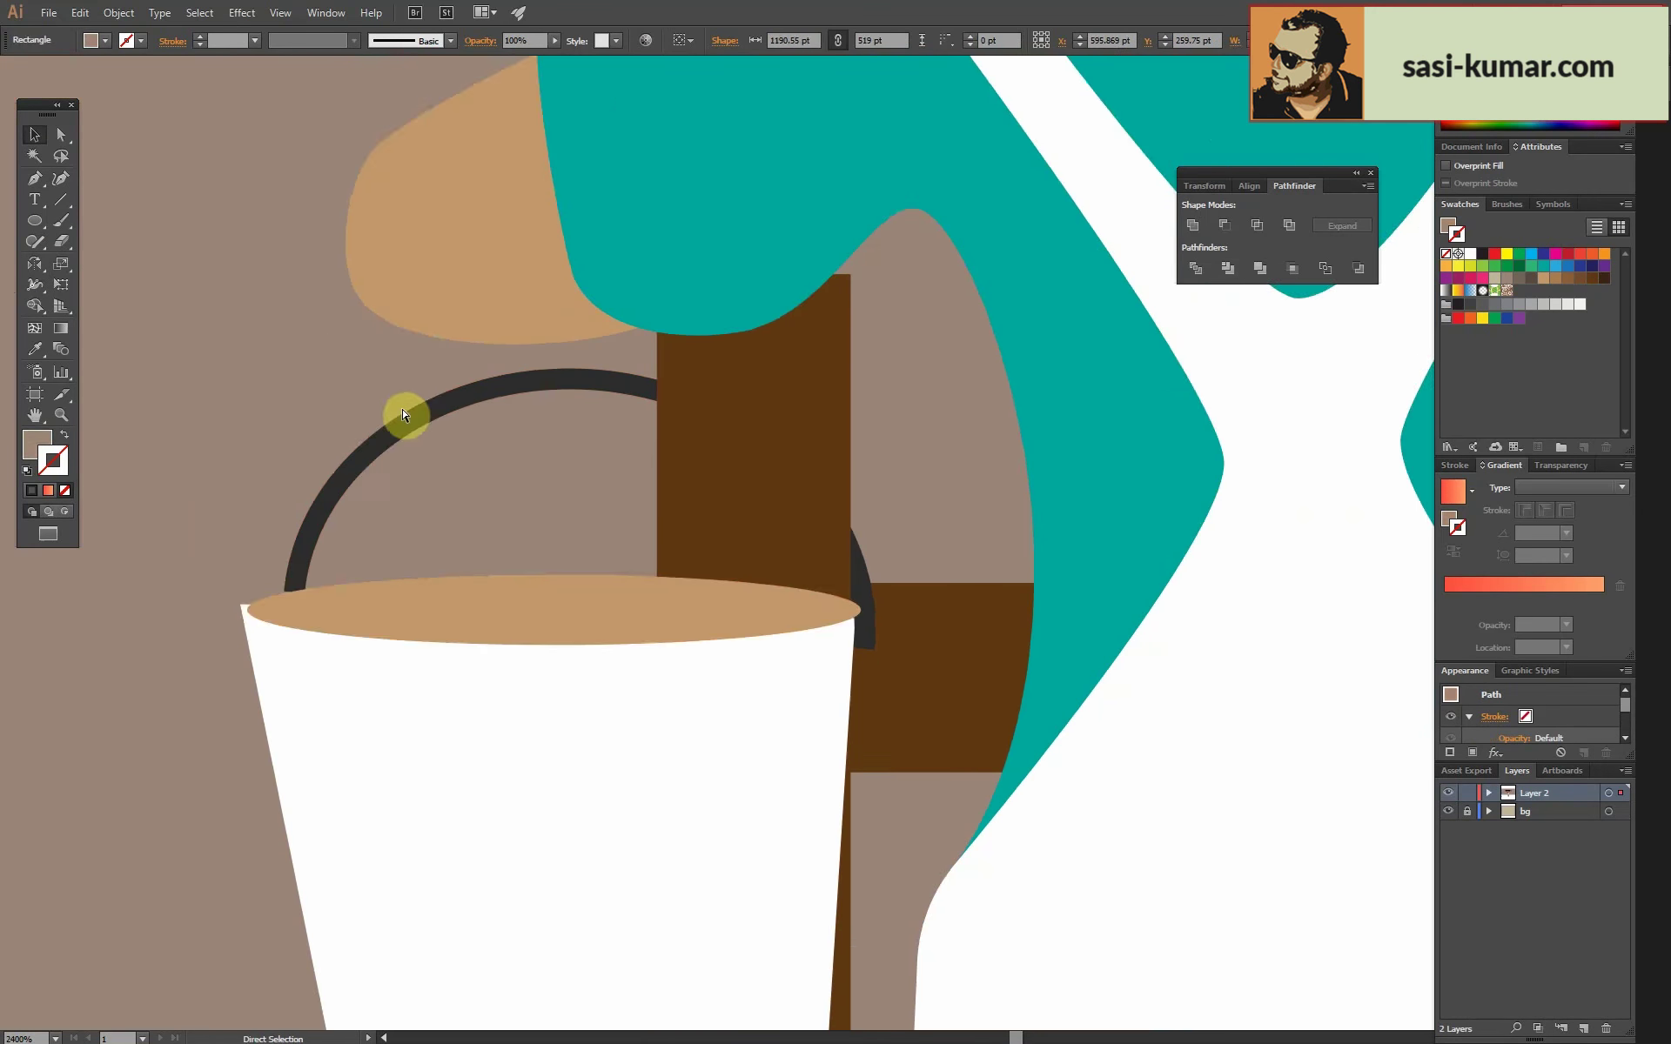
{"action": "left_click", "coordinate": [47, 490]}
Fill the bucket top with a vertical gradient ending in dark red.
{"action": "left_click", "coordinate": [61, 328]}
{"action": "left_click_drag", "start_coordinate": [605, 508], "coordinate": [608, 443]}
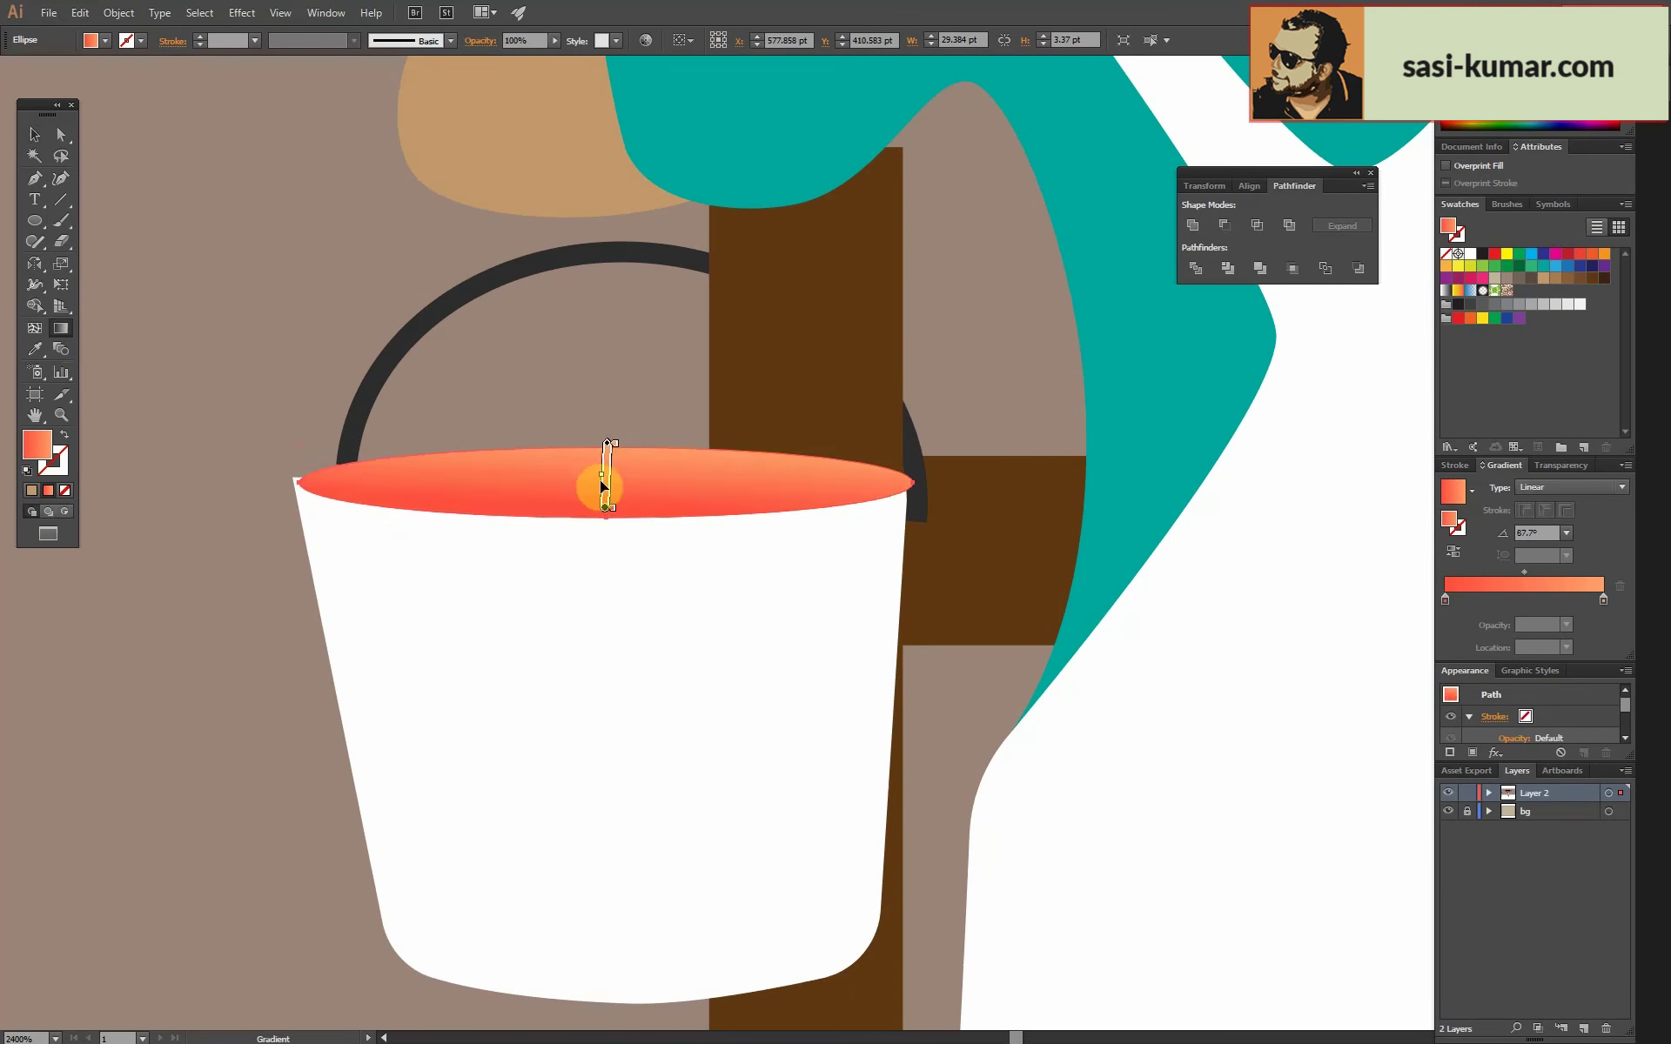
{"action": "key", "text": "l"}
{"action": "key", "text": "ctrl+minus"}
{"action": "key", "text": "ctrl+minus"}
{"action": "key", "text": "ctrl+minus"}
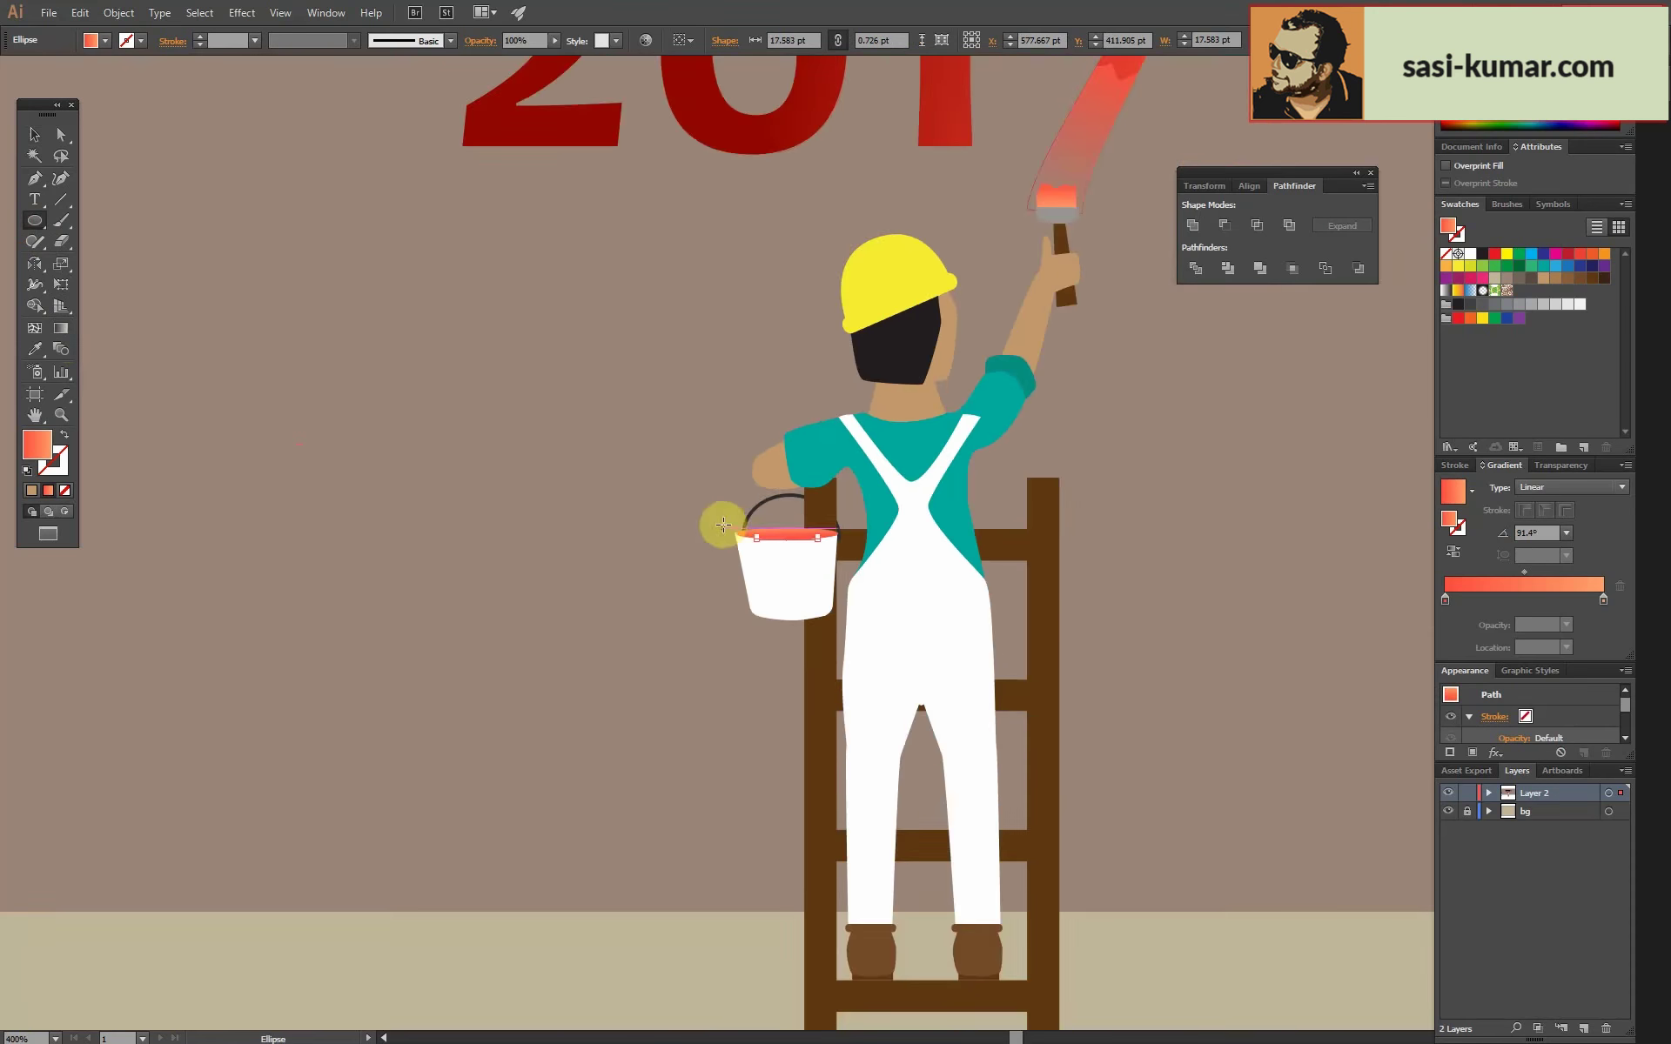
{"action": "key", "text": "ctrl+plus"}
{"action": "key", "text": "ctrl+plus"}
{"action": "key", "text": "ctrl+plus"}
{"action": "left_click", "coordinate": [34, 134]}
{"action": "double_click", "coordinate": [1605, 598]}
{"action": "left_click", "coordinate": [1554, 752]}
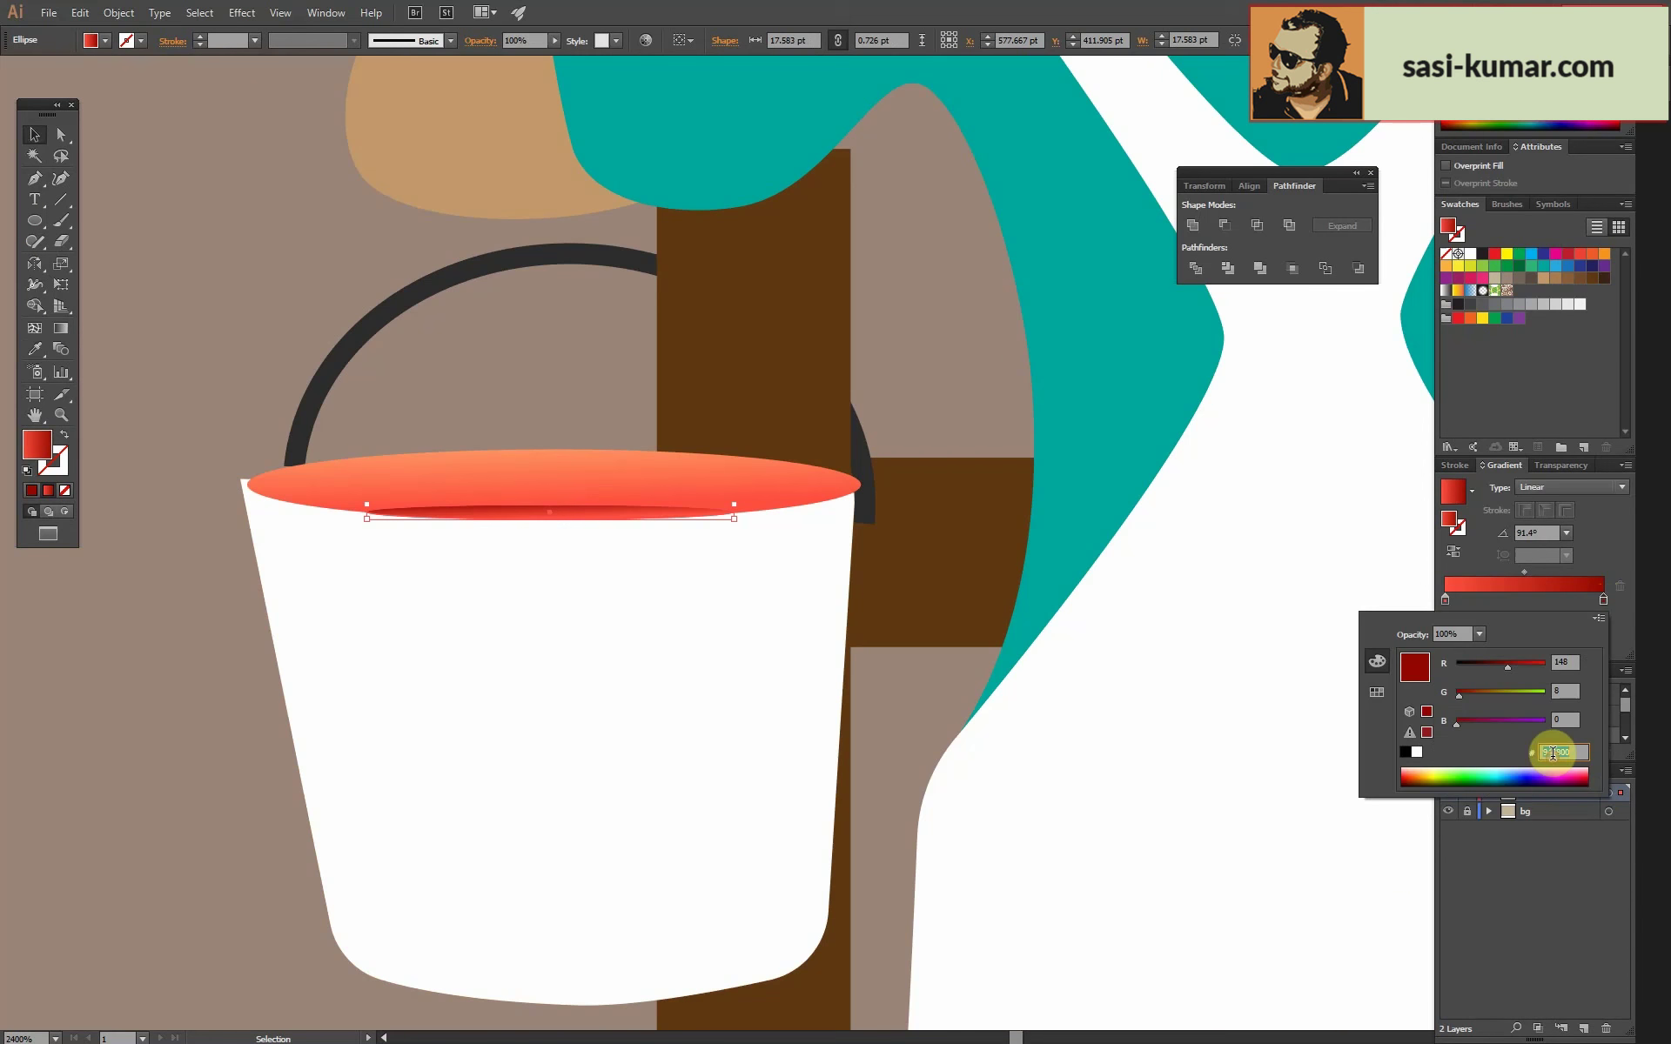
{"action": "key", "text": "Return"}
{"action": "left_click", "coordinate": [637, 524]}
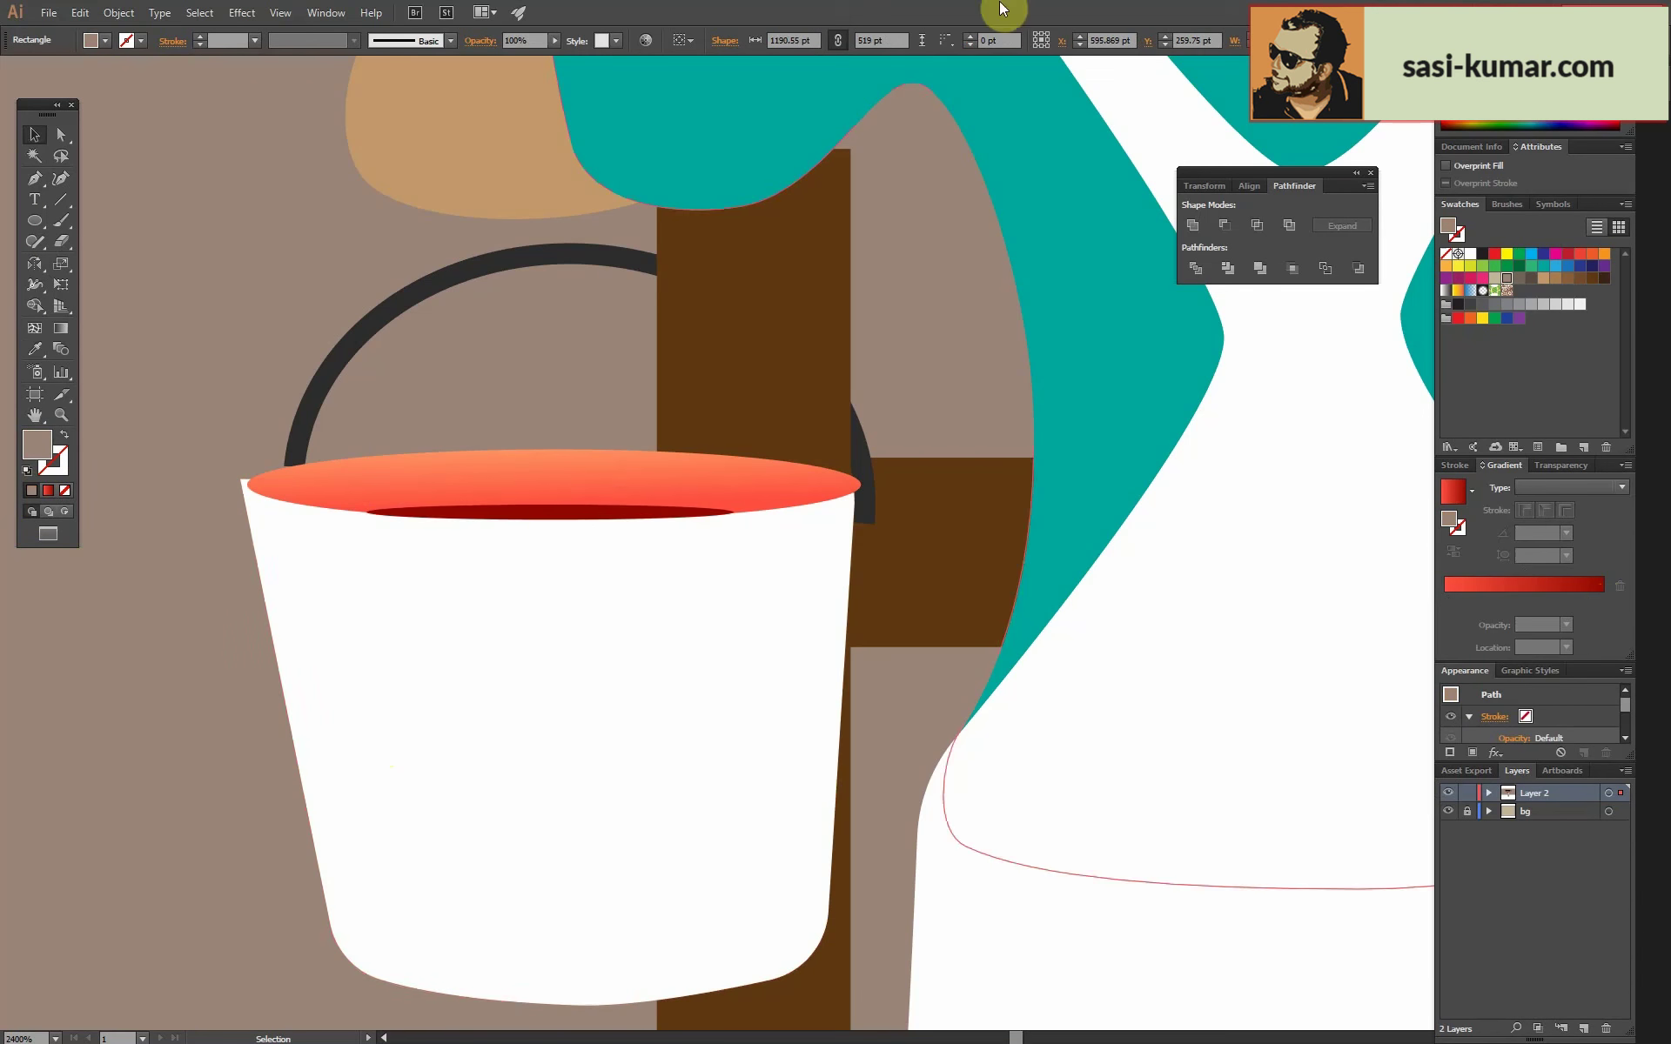
Trace a paint drip down the bucket's side from the rim, then show the whole artboard.
{"action": "key", "text": "ctrl+plus"}
{"action": "key", "text": "a"}
{"action": "key", "text": "ctrl+minus"}
{"action": "key", "text": "ctrl+minus"}
{"action": "key", "text": "ctrl+minus"}
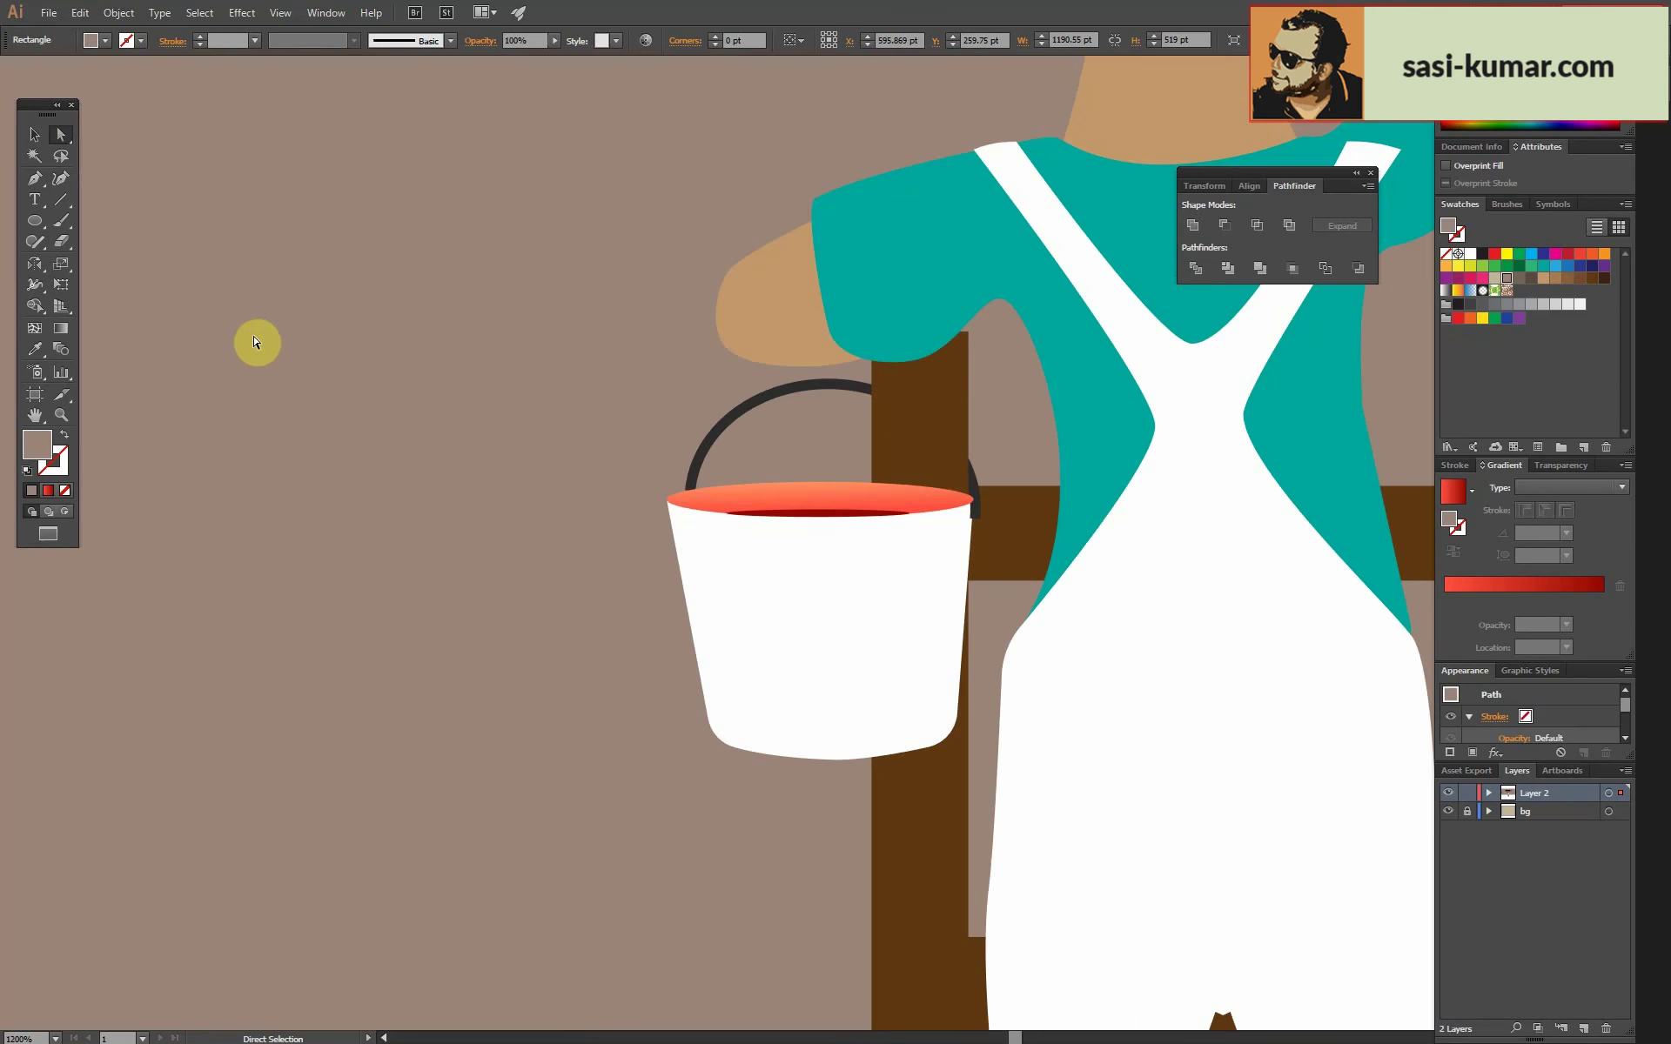
{"action": "left_click", "coordinate": [35, 178]}
{"action": "left_click", "coordinate": [681, 510]}
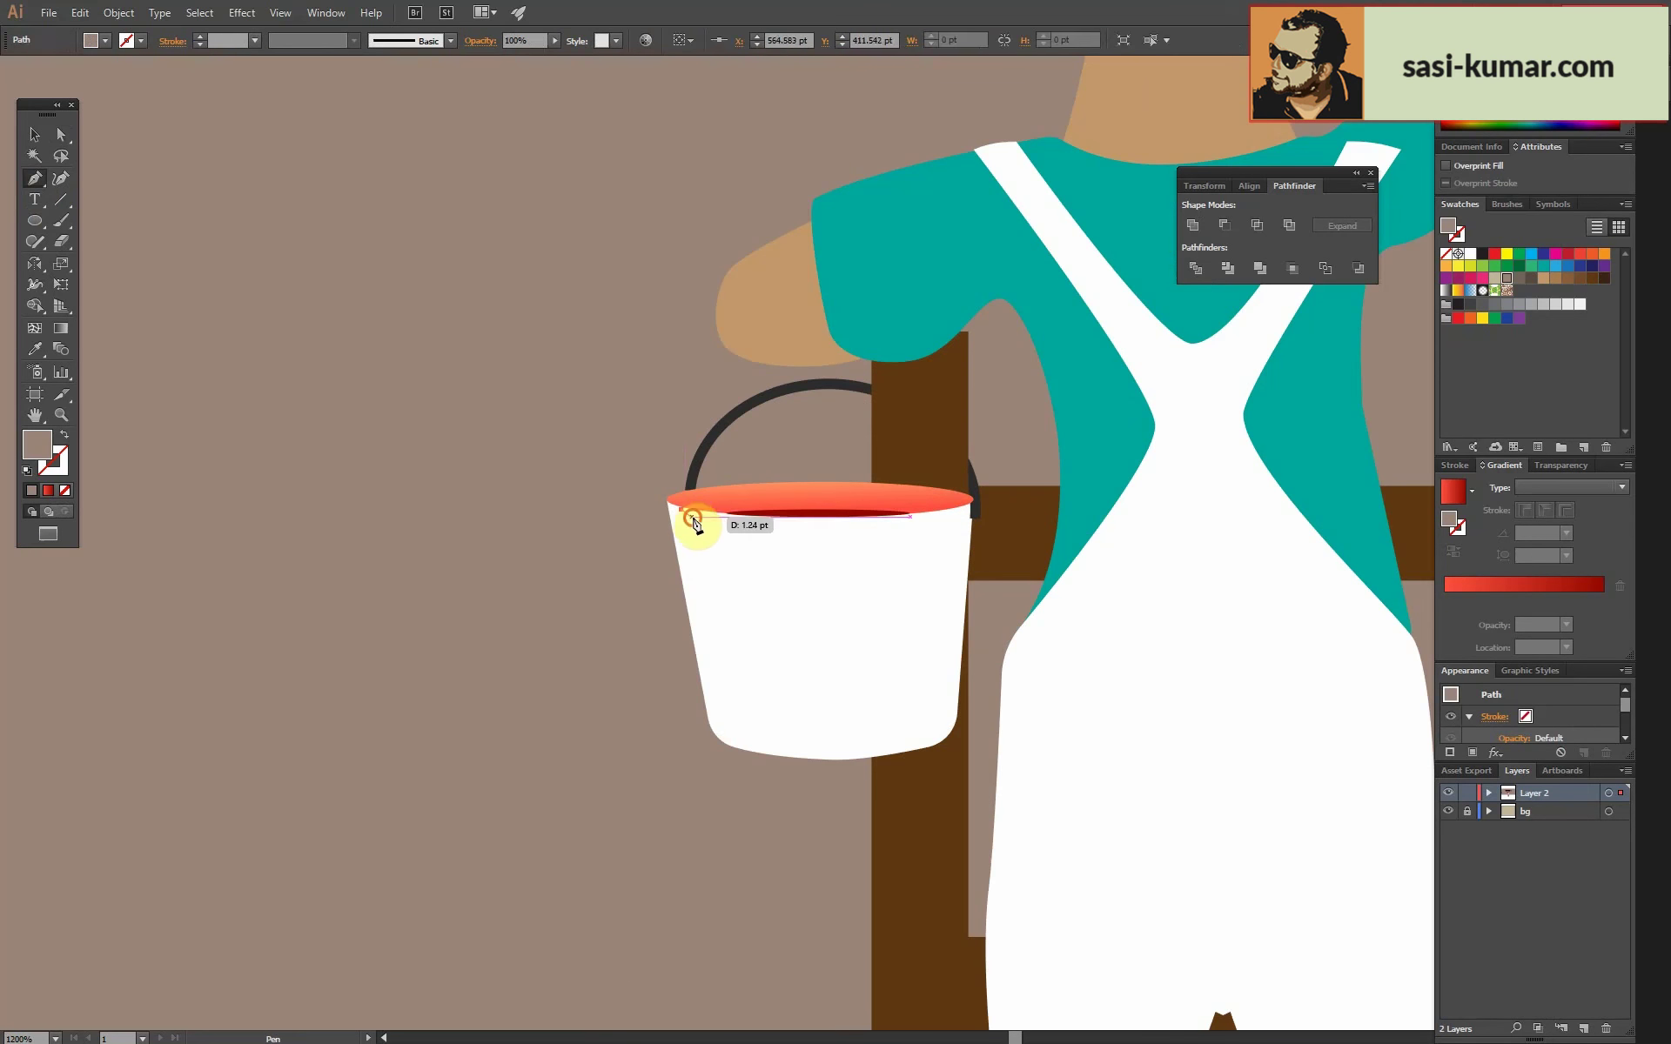
{"action": "left_click", "coordinate": [733, 523]}
{"action": "left_click_drag", "start_coordinate": [738, 536], "coordinate": [737, 631]}
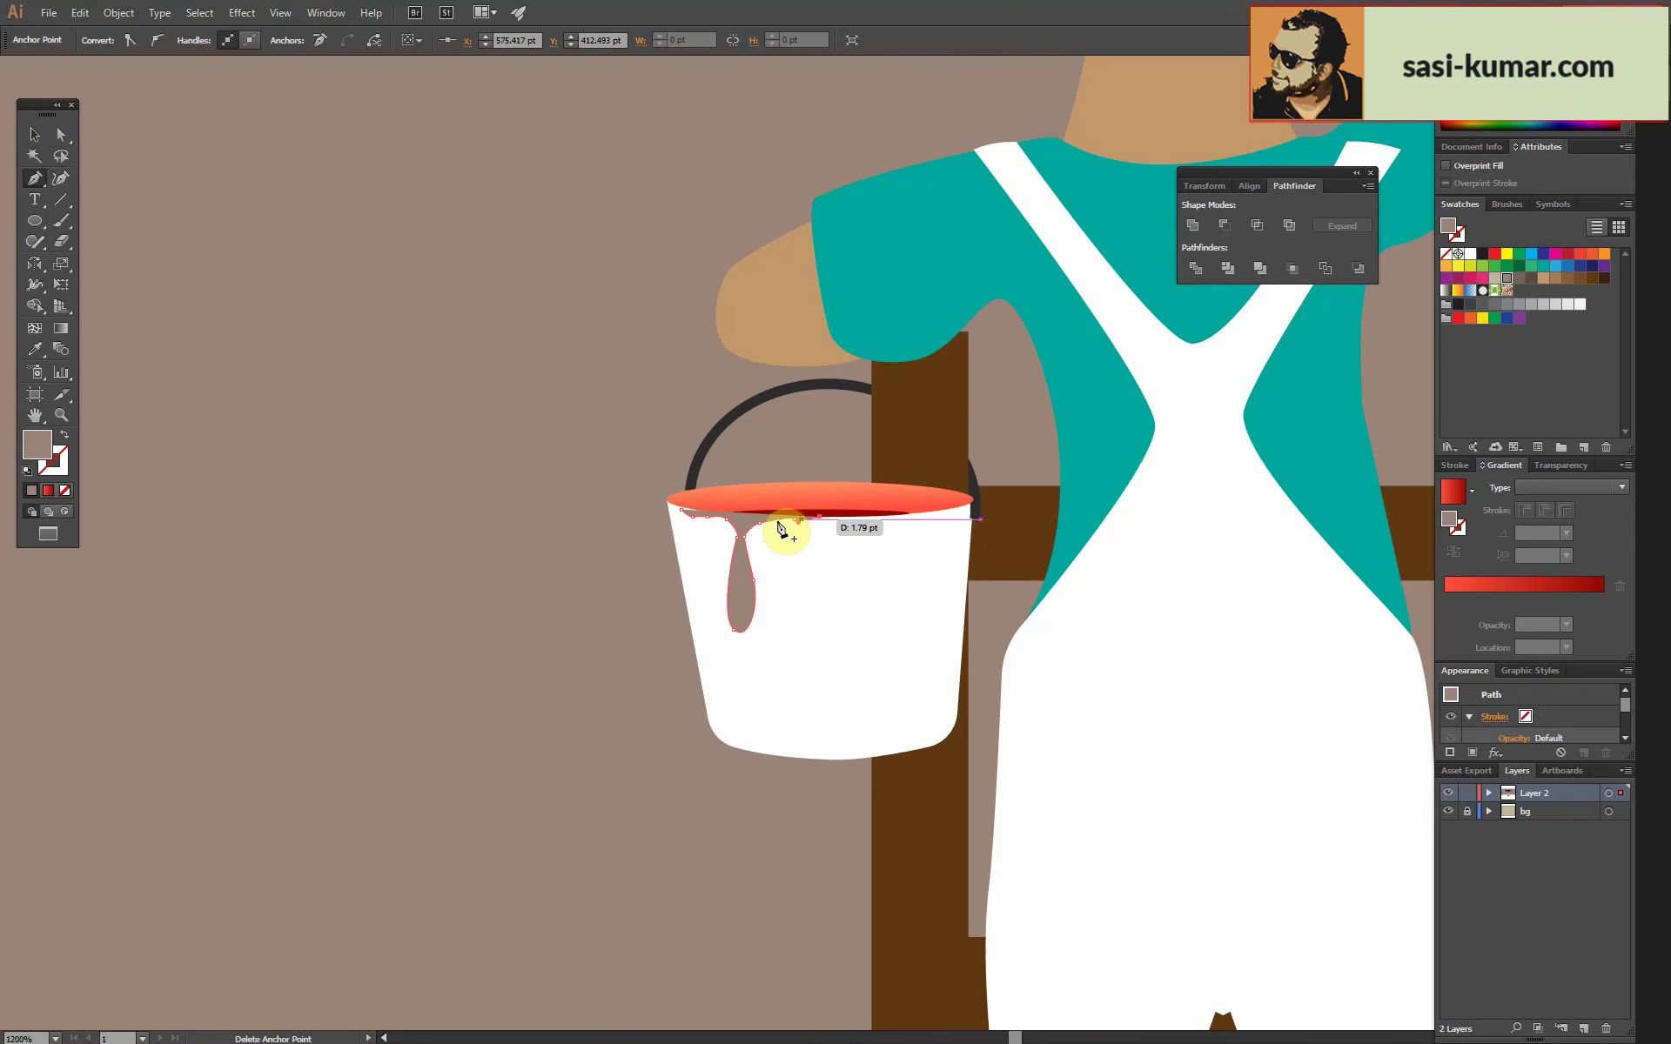
{"action": "key", "text": "ctrl+plus"}
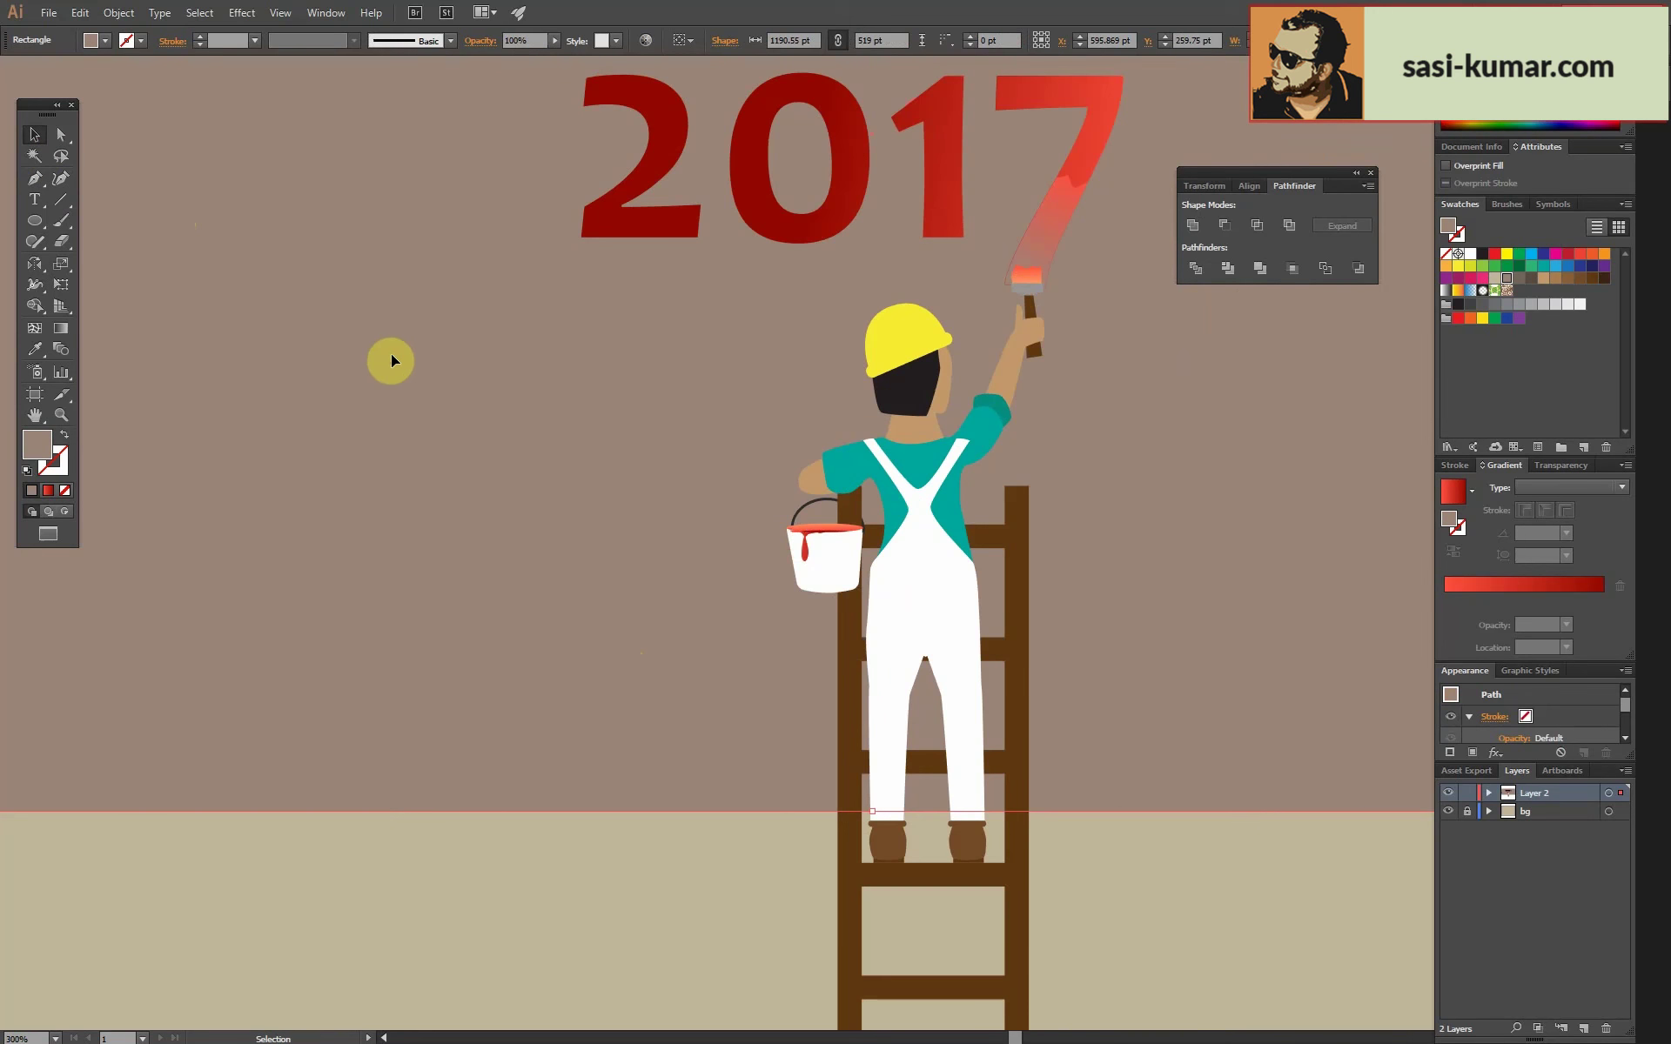
{"action": "key", "text": "ctrl+1"}
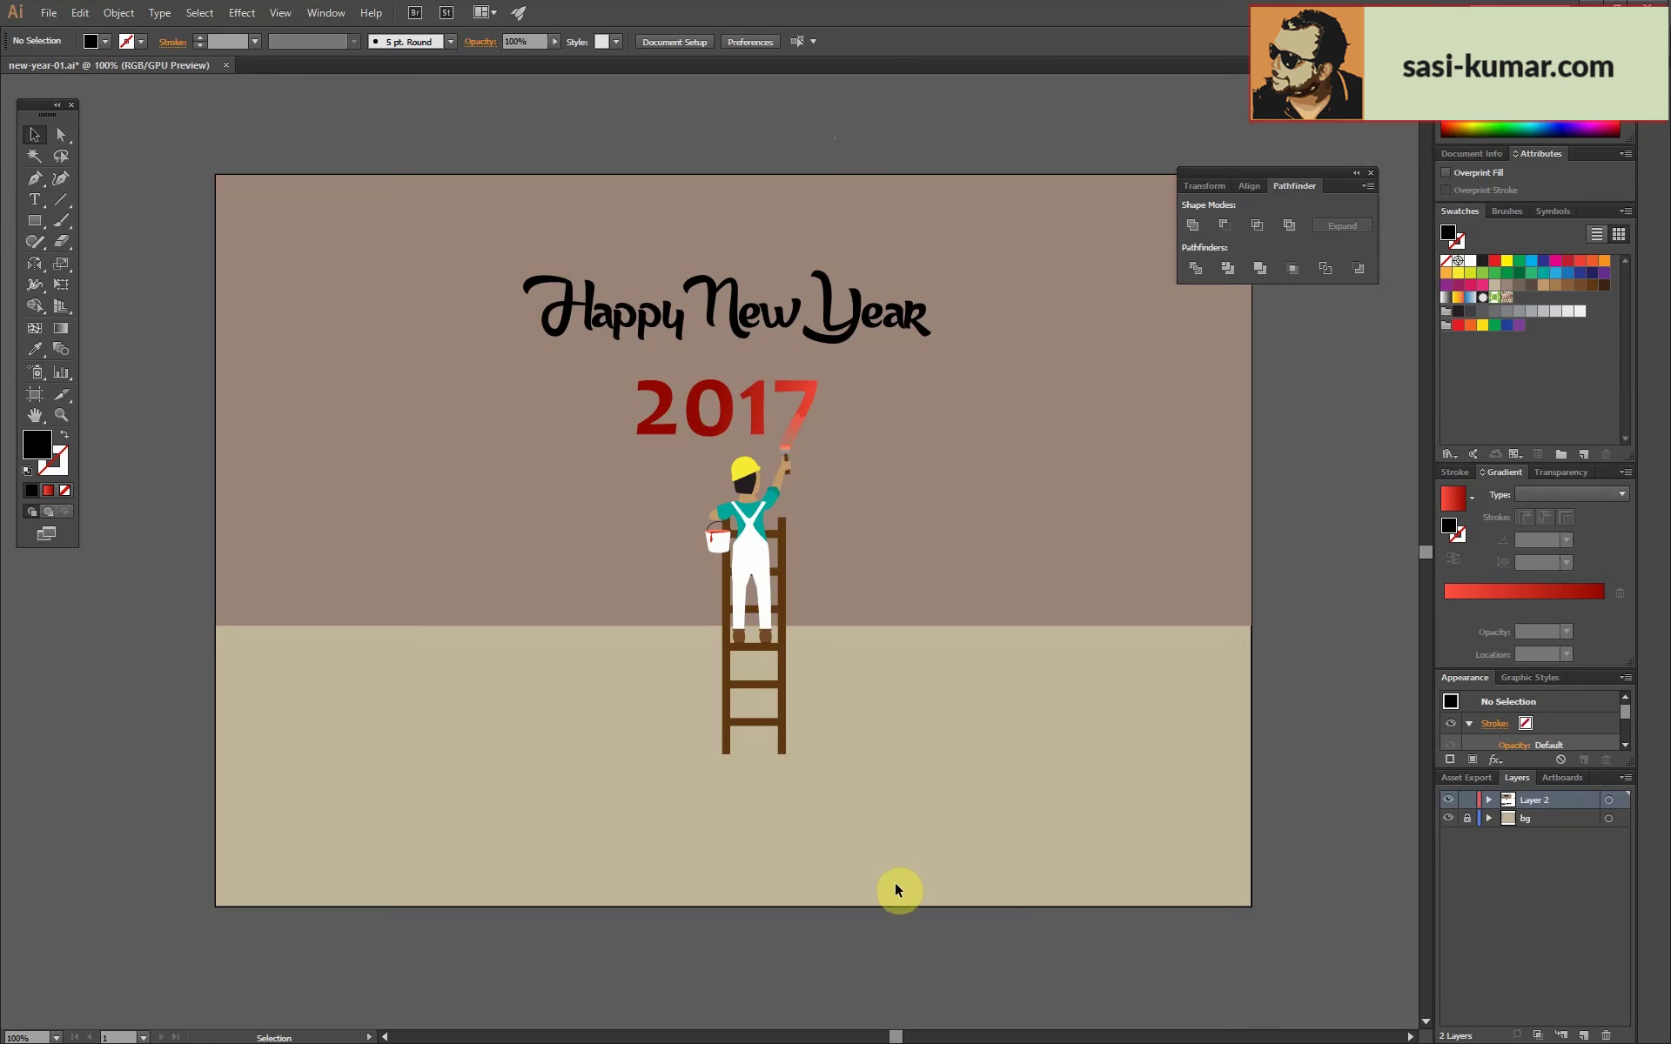
Delete the caption text below the artboard and move the colour palette strip above it.
{"action": "left_click_drag", "start_coordinate": [899, 948], "coordinate": [880, 462]}
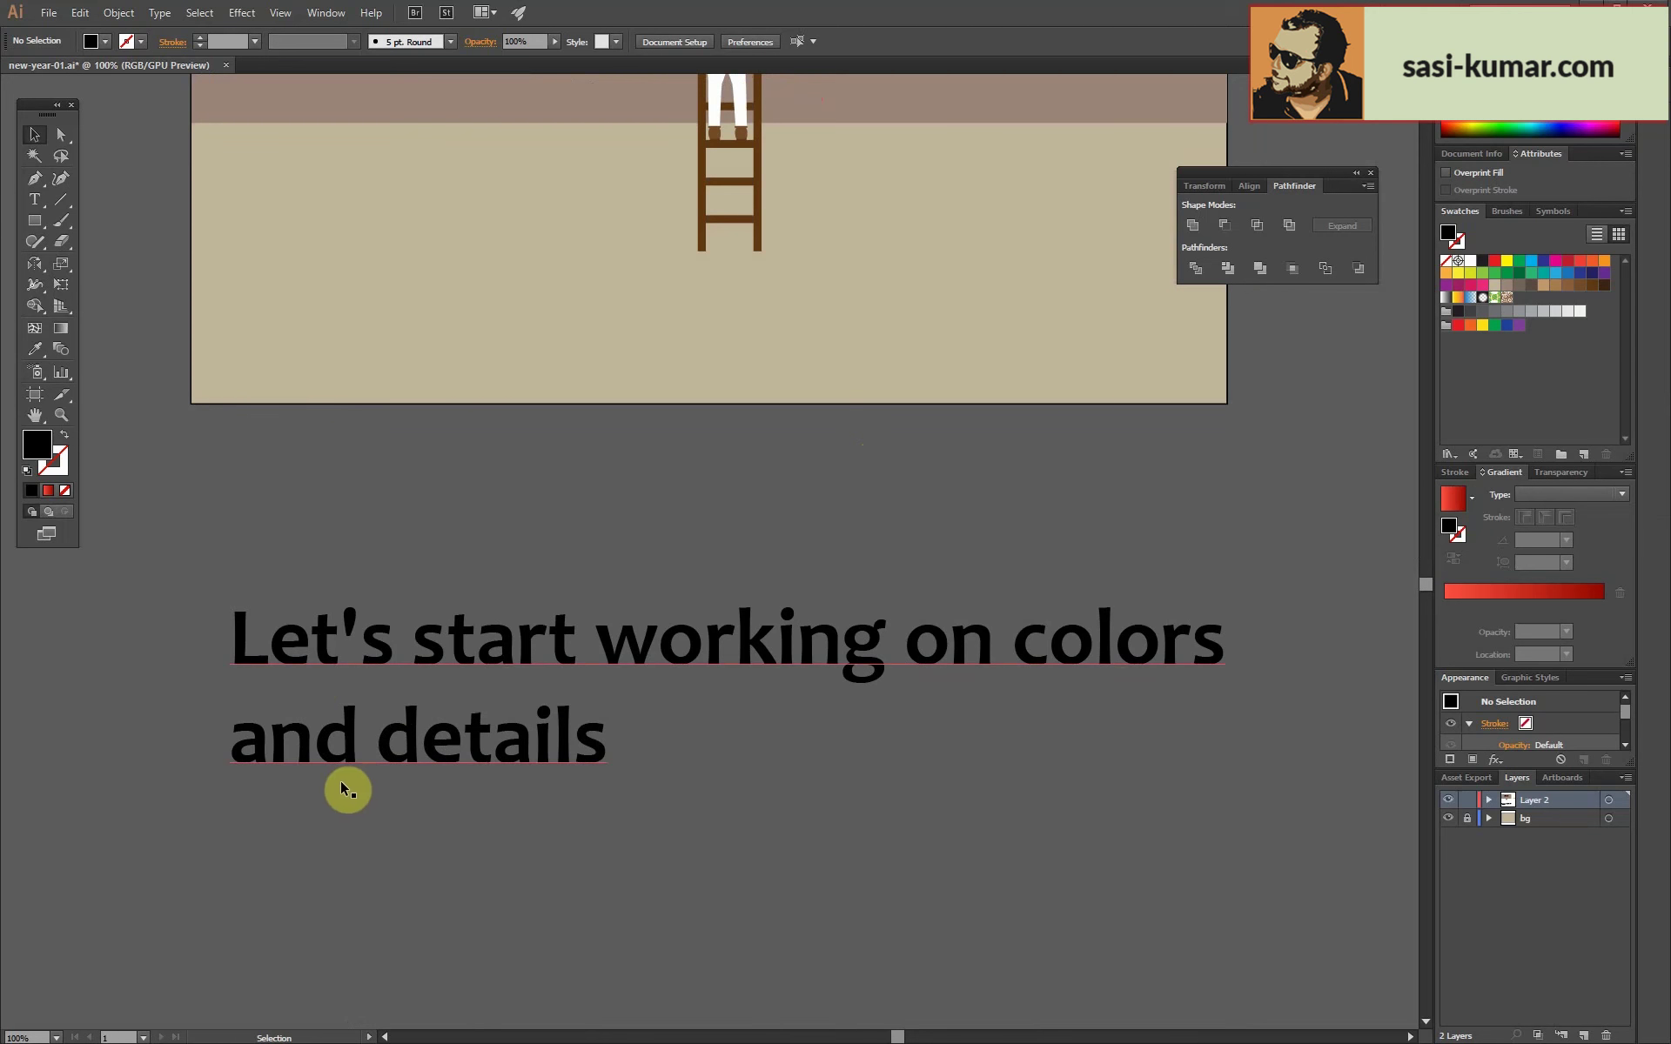
{"action": "left_click", "coordinate": [560, 754]}
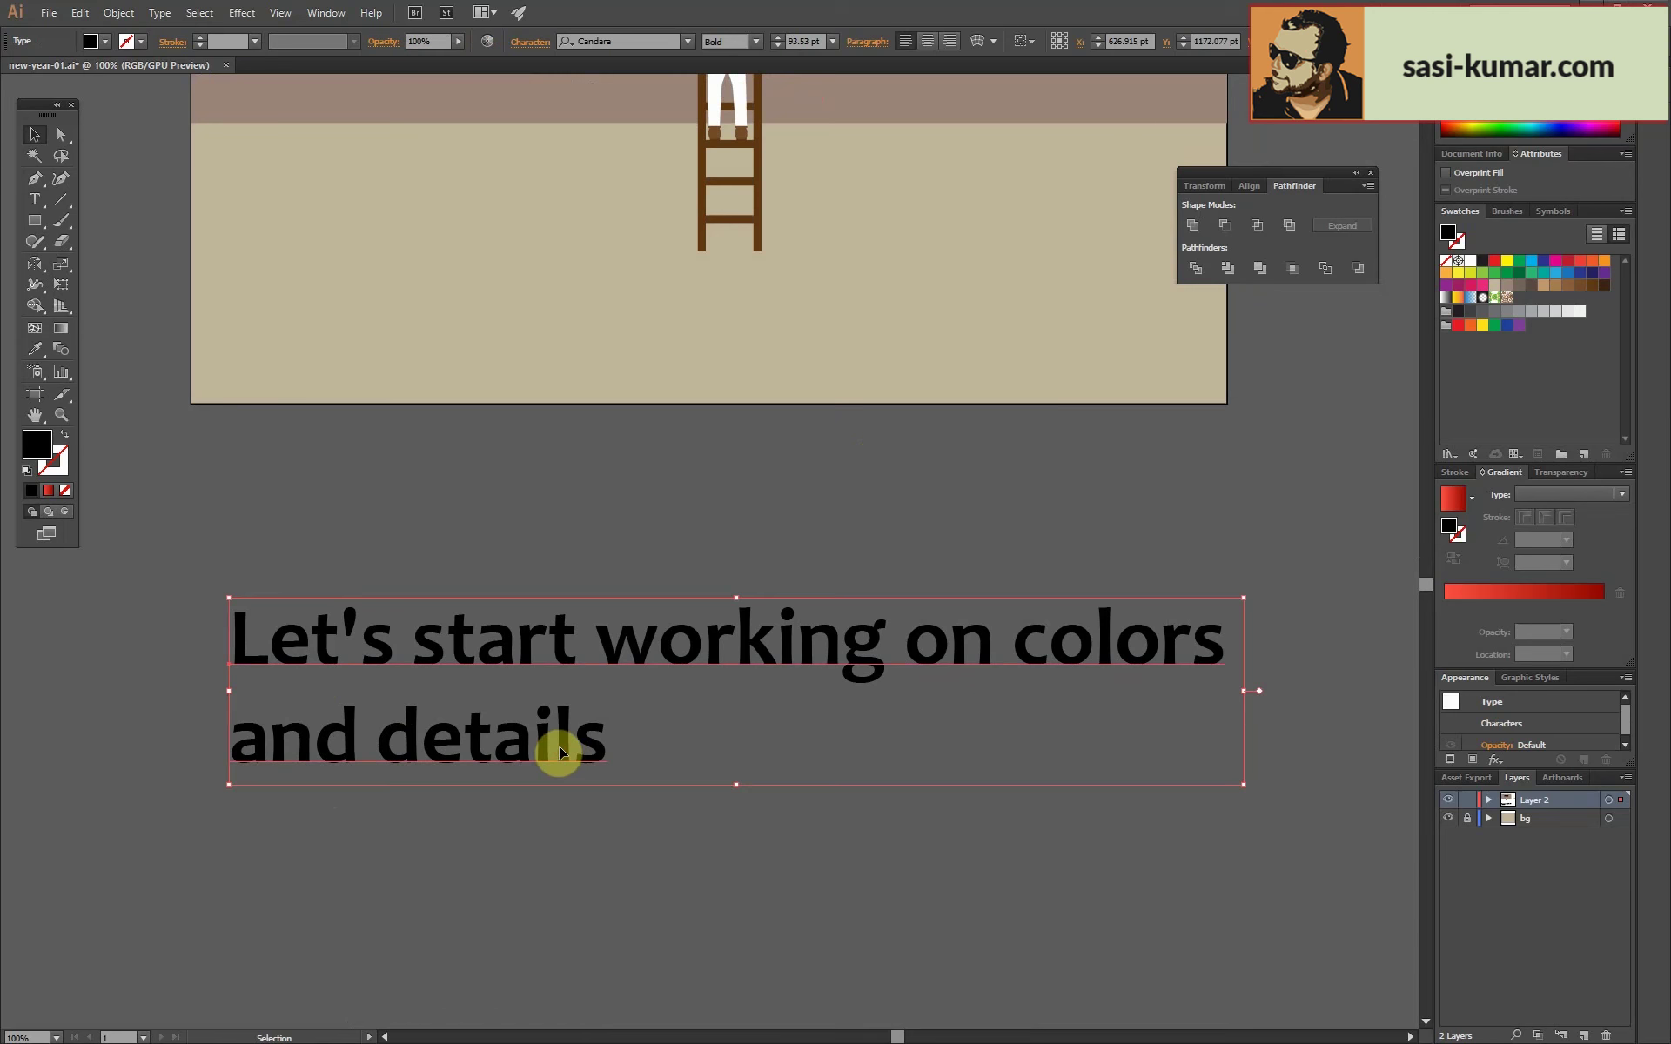
{"action": "key", "text": "Delete"}
{"action": "left_click_drag", "start_coordinate": [877, 139], "coordinate": [899, 564]}
{"action": "left_click_drag", "start_coordinate": [1199, 735], "coordinate": [749, 287]}
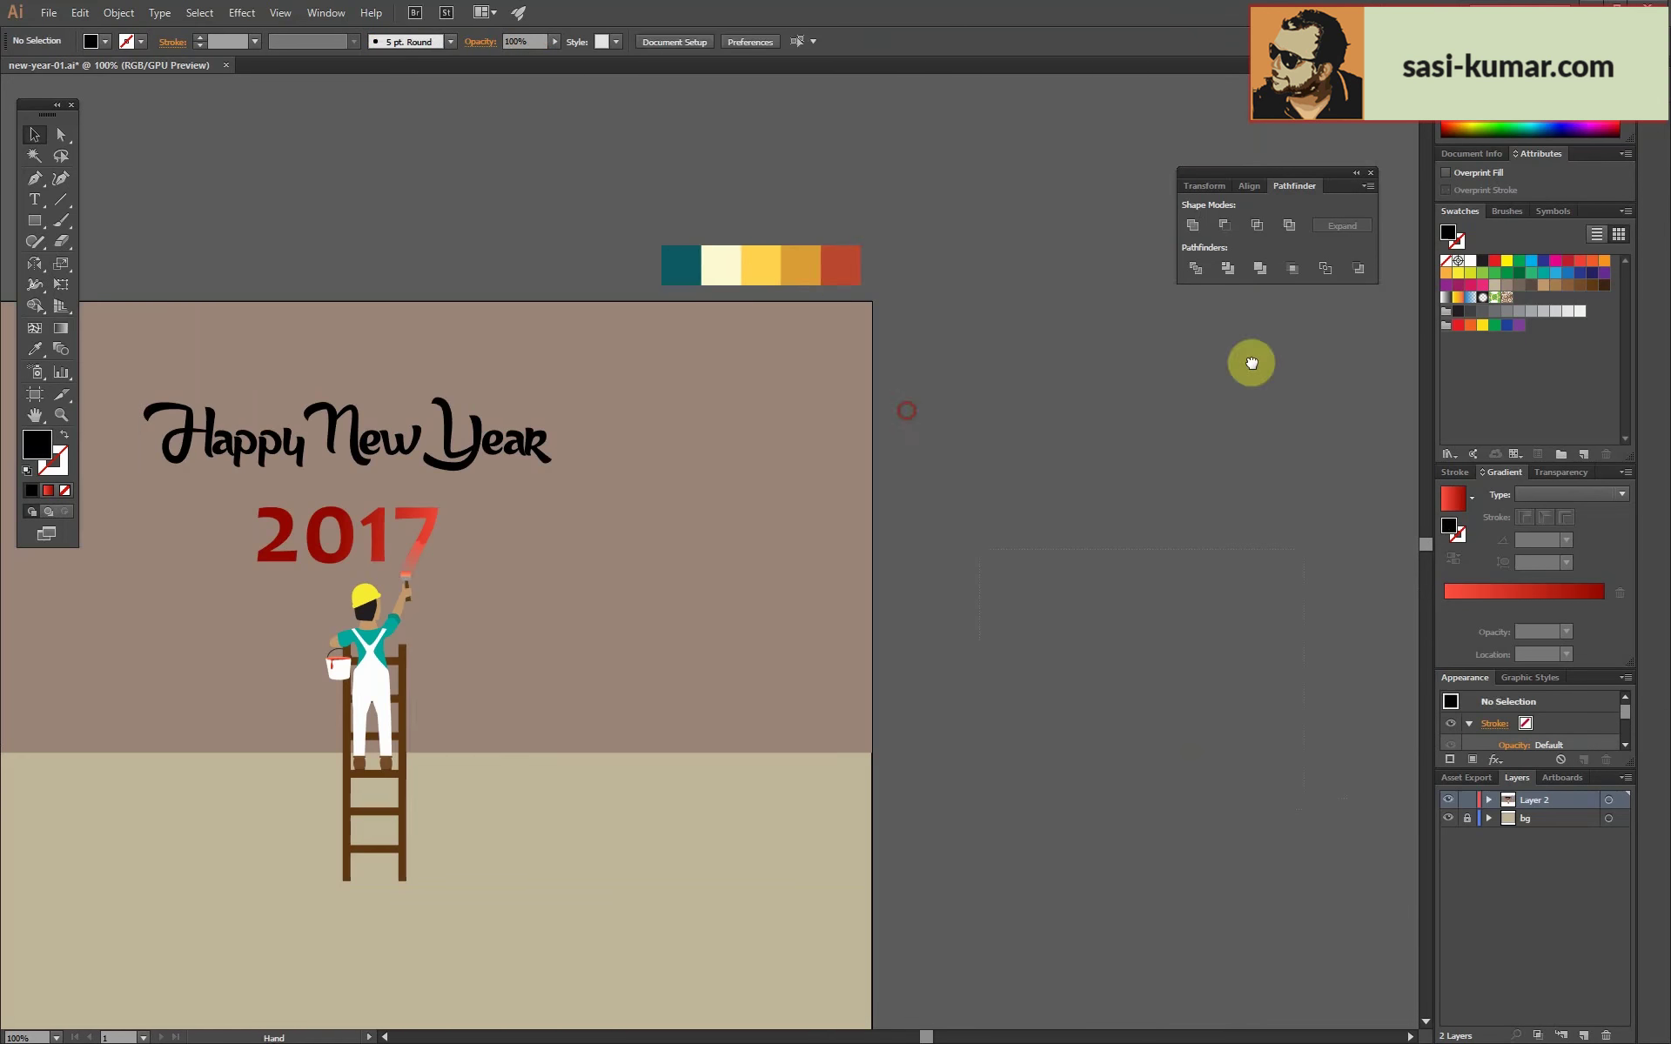
Recolour the hard hat with the yellow palette colour.
{"action": "left_click", "coordinate": [653, 548]}
{"action": "key", "text": "ctrl+equal"}
{"action": "key", "text": "i"}
{"action": "left_click", "coordinate": [919, 287]}
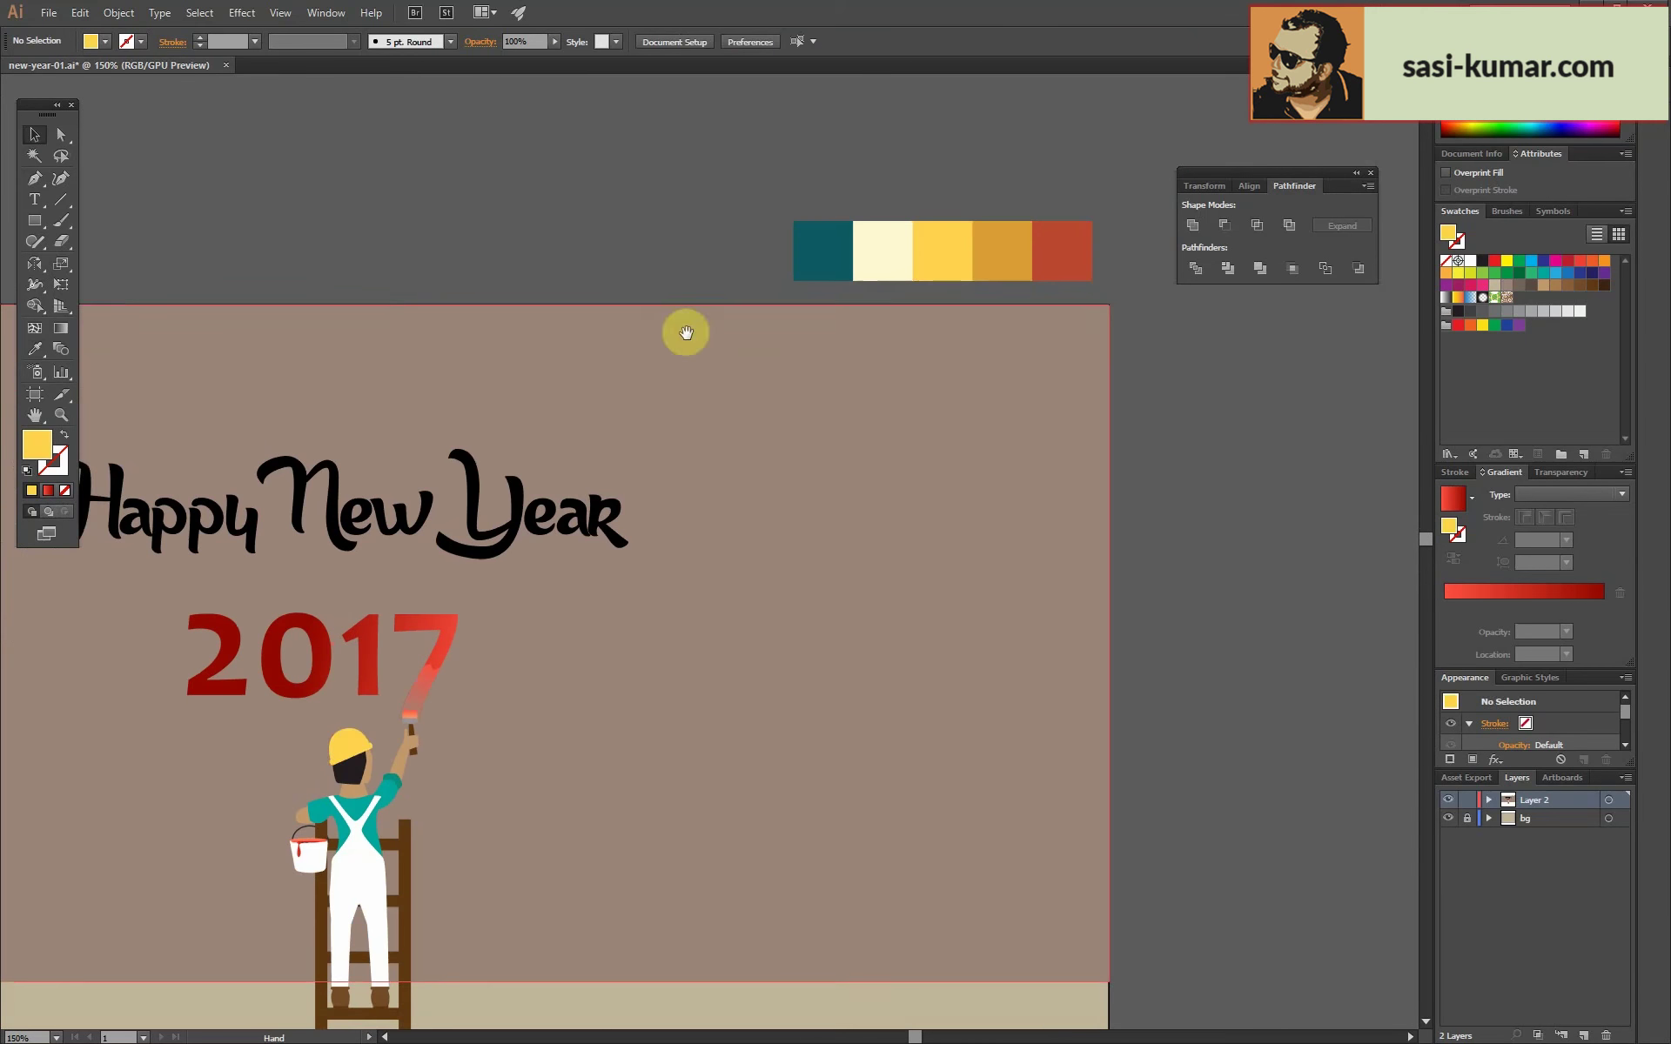
{"action": "scroll", "coordinate": [682, 331], "scroll_direction": "down", "scroll_amount": 3}
Unlock the background layer, then colour the ground cream and the wall pale beige.
{"action": "left_click", "coordinate": [1467, 818]}
{"action": "left_click", "coordinate": [609, 940], "text": "ctrl"}
{"action": "left_click", "coordinate": [873, 110]}
{"action": "key", "text": "v"}
{"action": "left_click", "coordinate": [778, 485]}
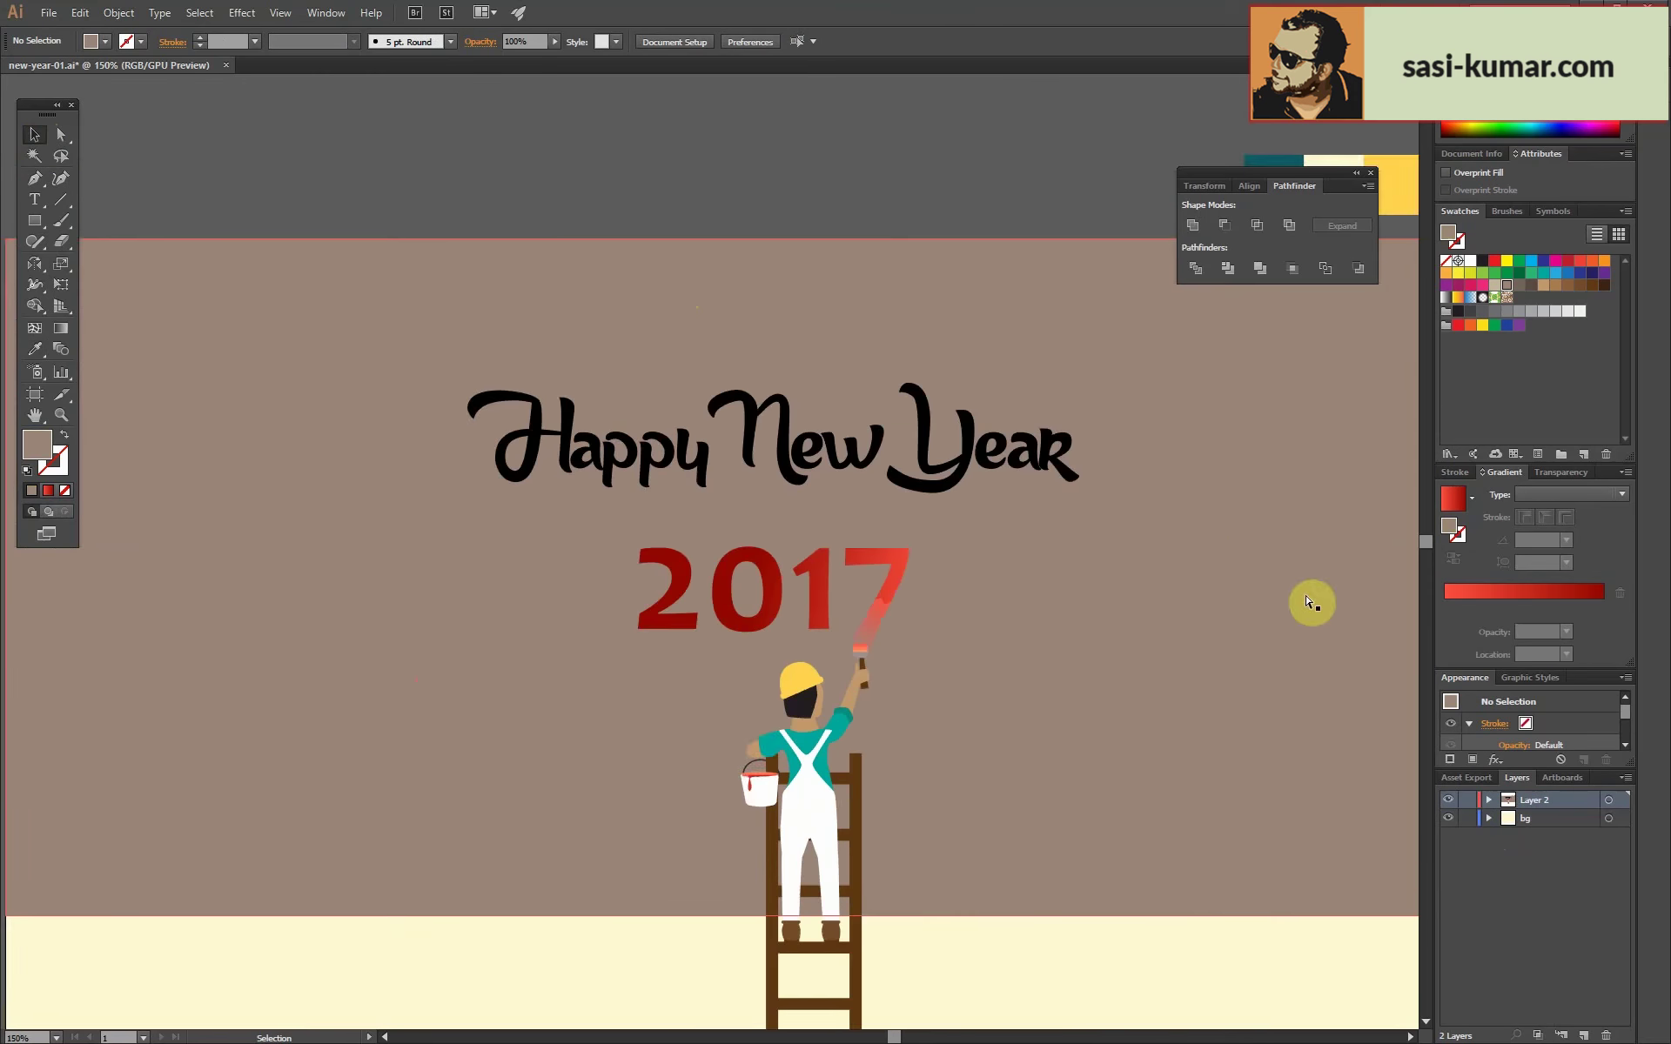
{"action": "key", "text": "ctrl+minus"}
{"action": "key", "text": "ctrl+minus"}
{"action": "key", "text": "i"}
{"action": "left_click", "coordinate": [1076, 378]}
{"action": "left_click", "coordinate": [986, 387]}
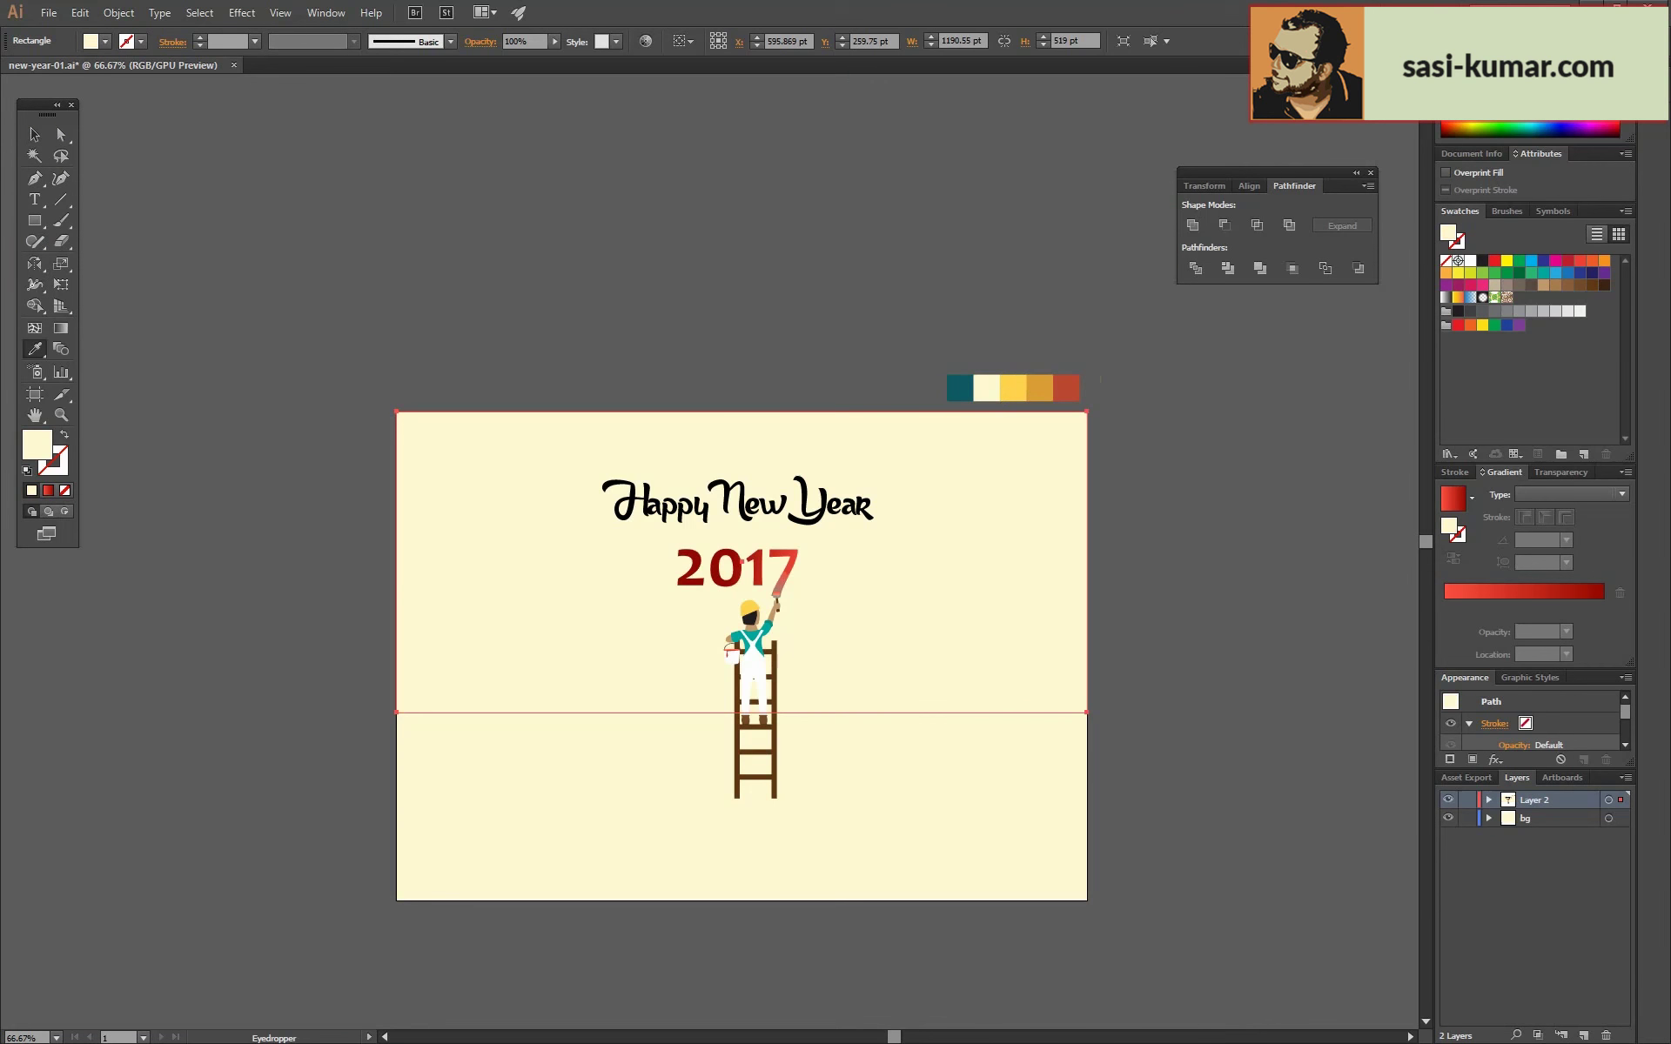
{"action": "double_click", "coordinate": [37, 447]}
{"action": "left_click", "coordinate": [1417, 315]}
Recolour the Happy New Year headline red-orange from the palette.
{"action": "key", "text": "ctrl+plus"}
{"action": "left_click", "coordinate": [609, 484]}
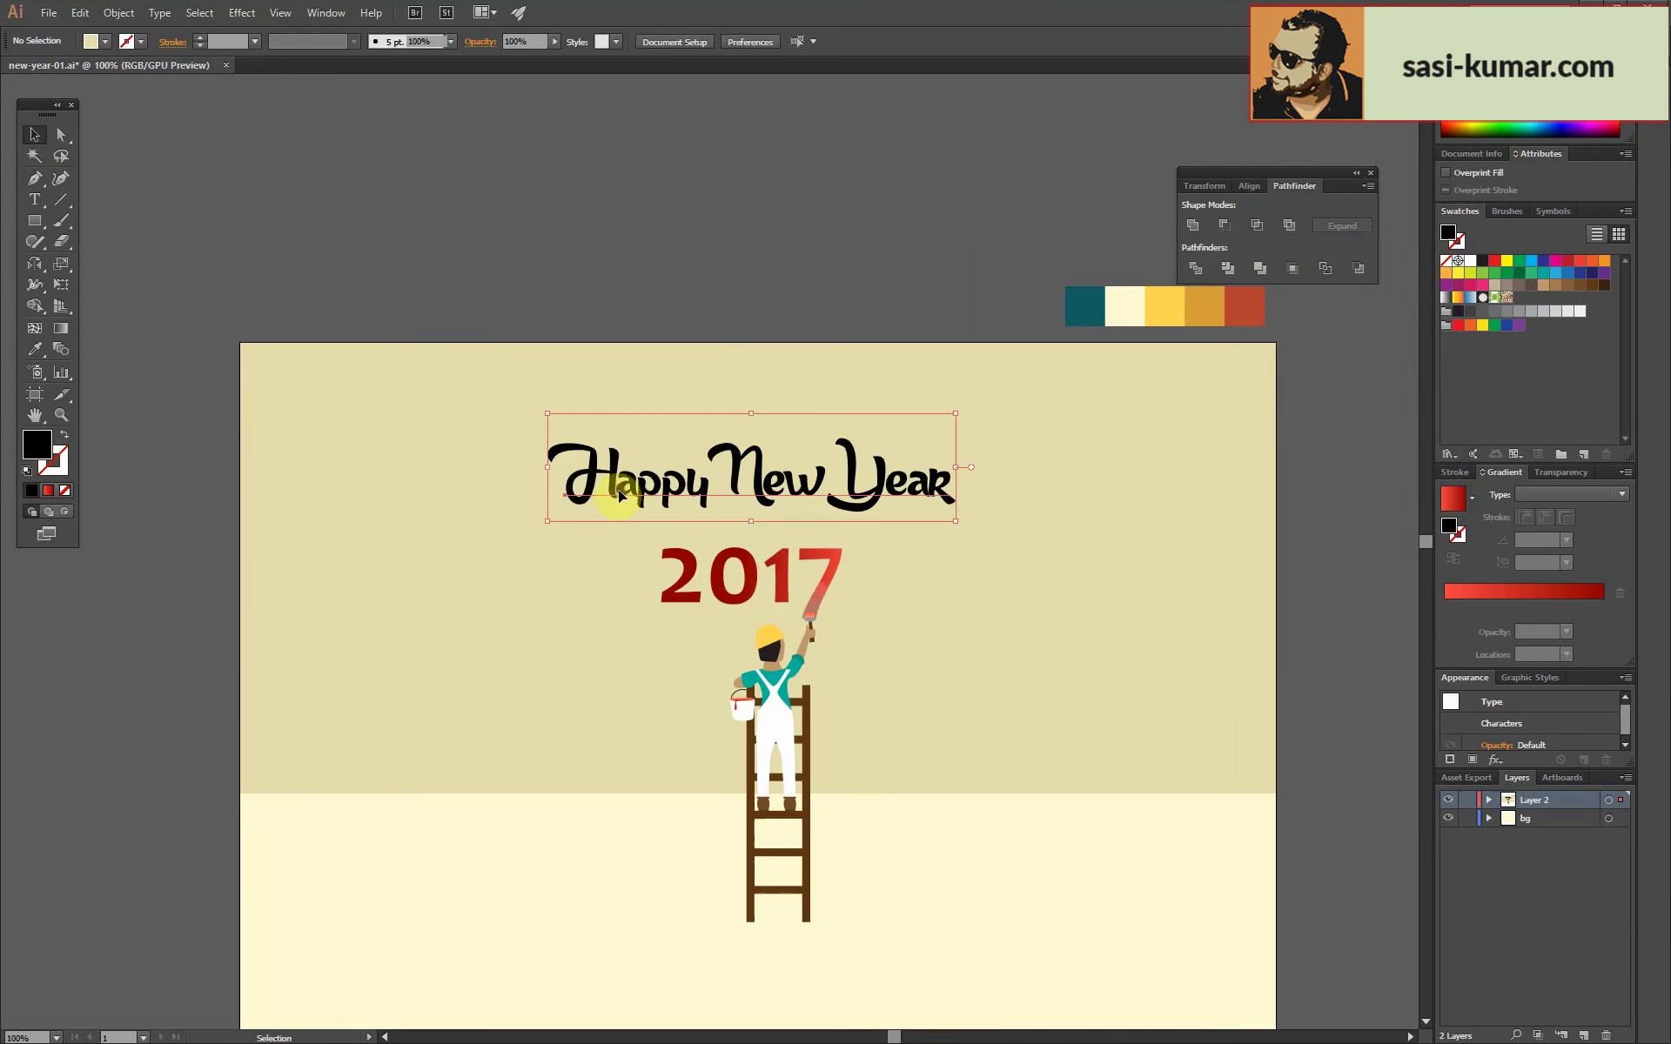
{"action": "key", "text": "i"}
{"action": "left_click", "coordinate": [1258, 309]}
{"action": "left_click", "coordinate": [1204, 305]}
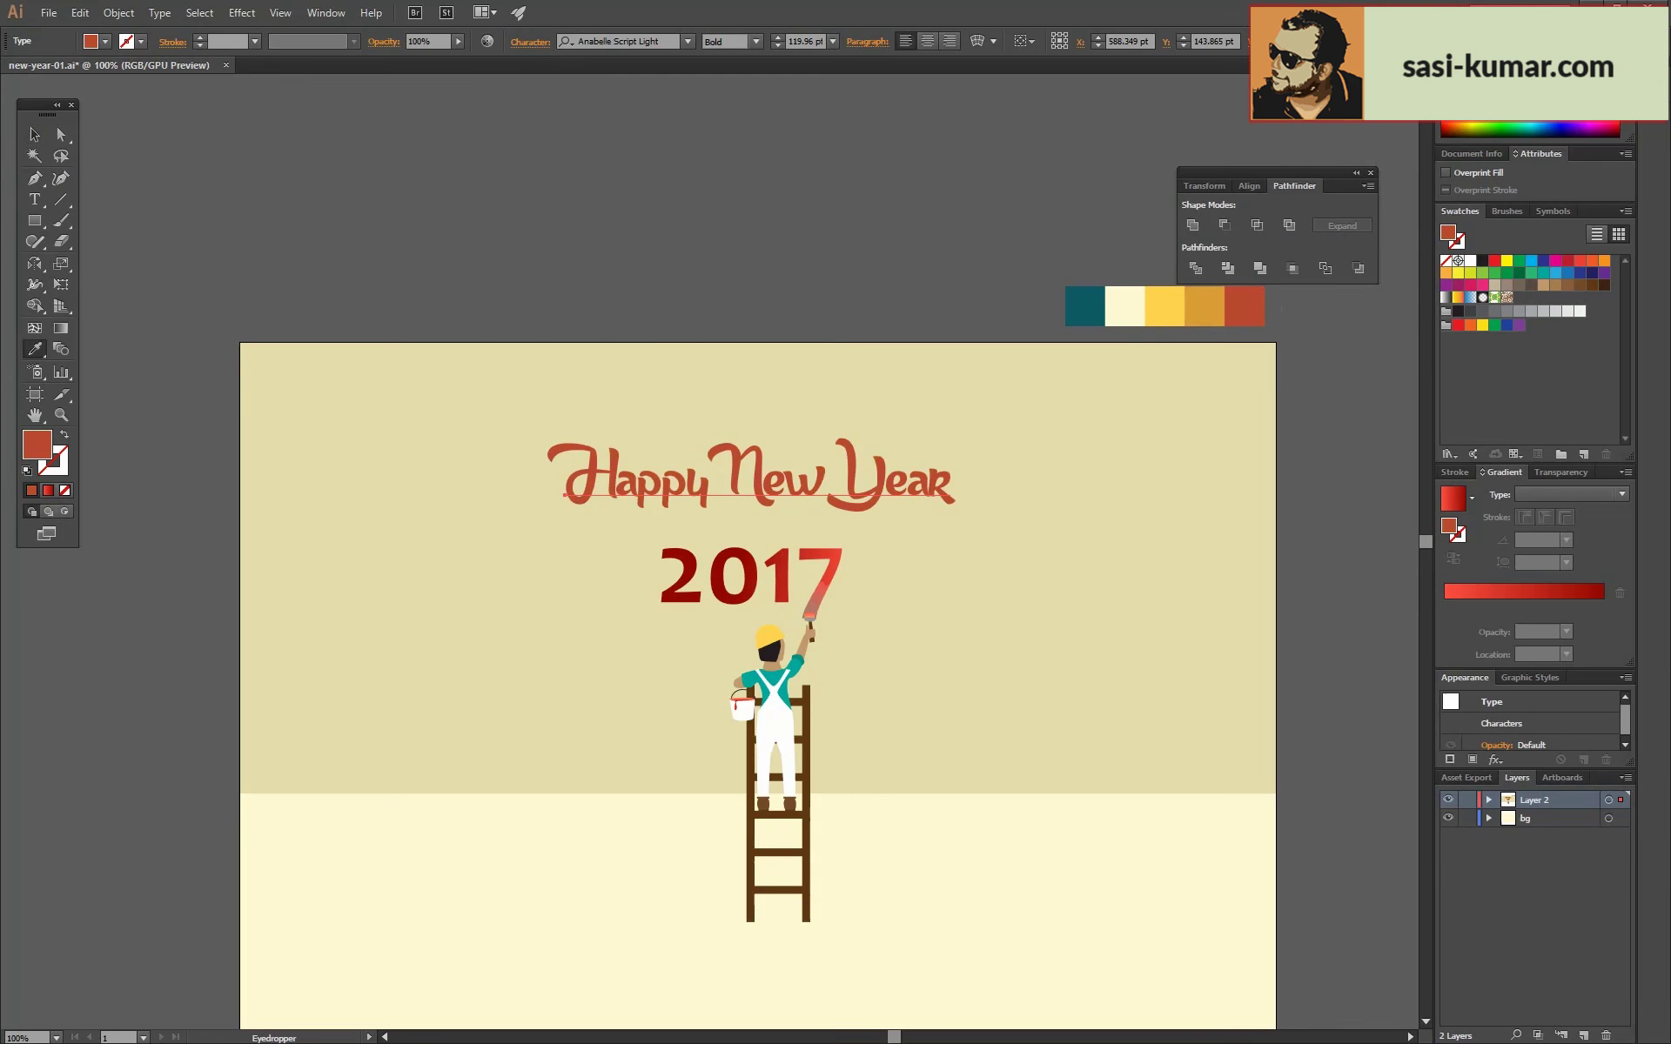
{"action": "key", "text": "v"}
{"action": "left_click", "coordinate": [639, 195]}
{"action": "scroll", "coordinate": [588, 334], "scroll_direction": "down", "scroll_amount": 1}
{"action": "scroll", "coordinate": [588, 334], "scroll_direction": "right", "scroll_amount": 3}
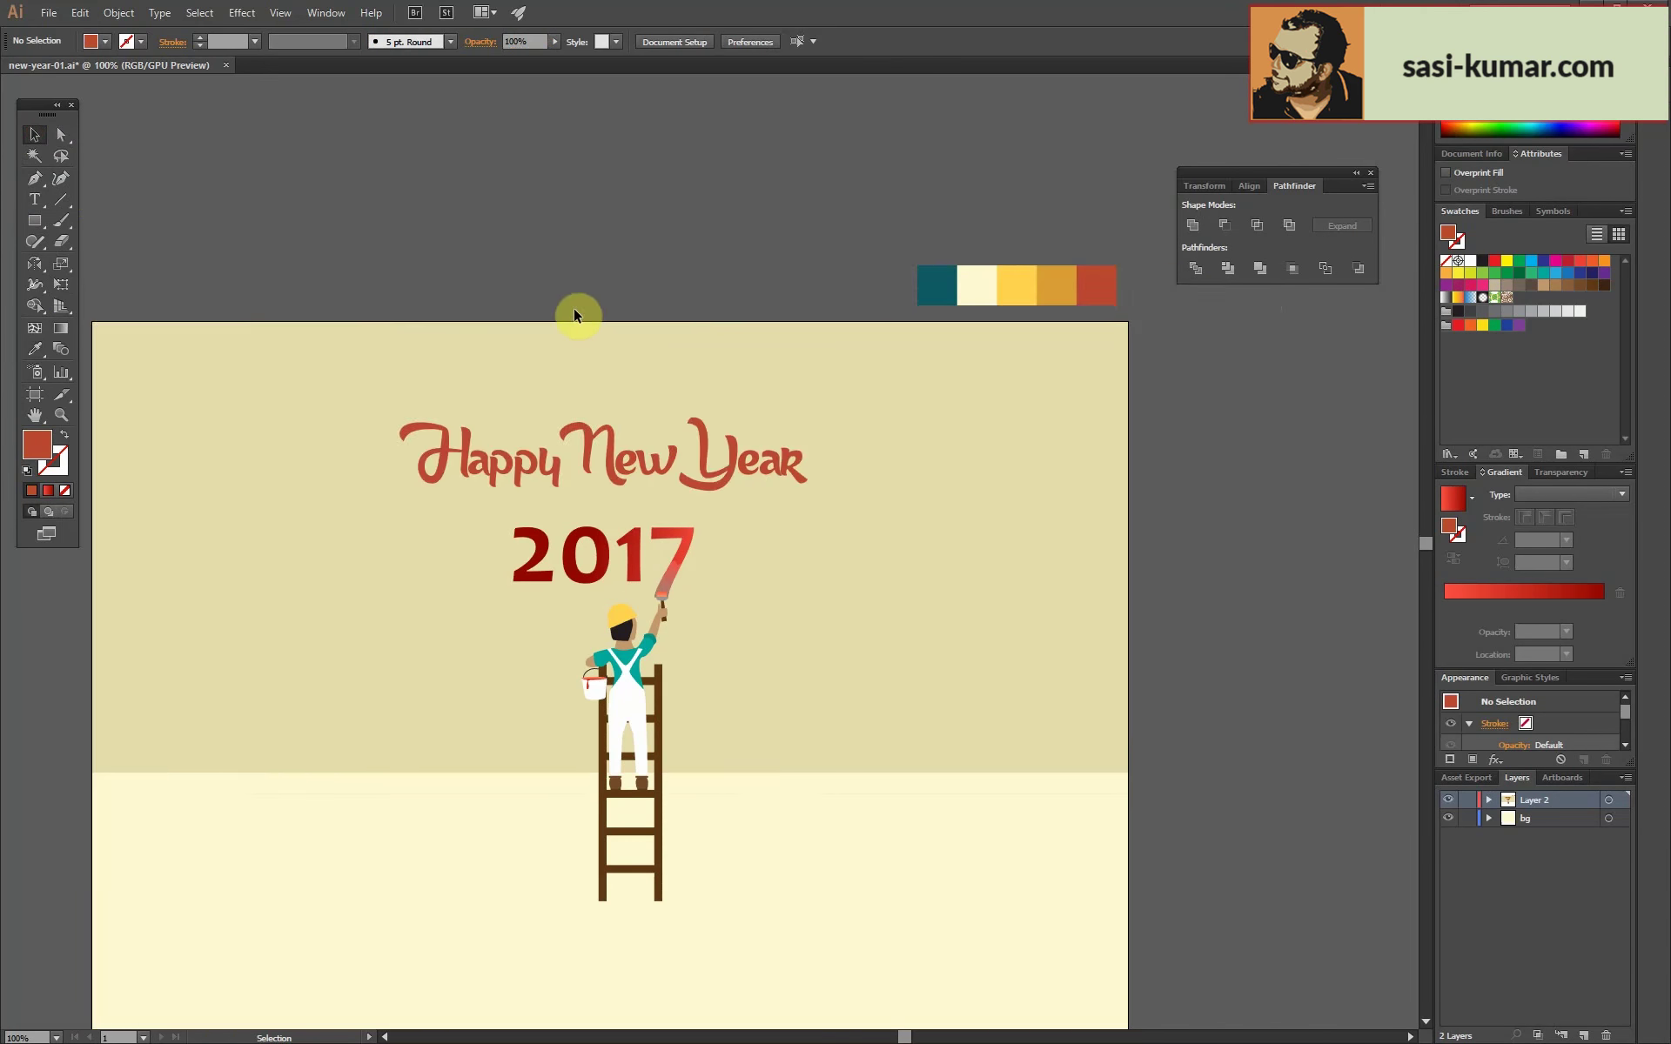
{"action": "key", "text": "ctrl+plus"}
{"action": "key", "text": "ctrl+plus"}
{"action": "key", "text": "ctrl+plus"}
{"action": "scroll", "coordinate": [661, 409], "scroll_direction": "down", "scroll_amount": 5}
{"action": "left_click_drag", "start_coordinate": [824, 492], "coordinate": [759, 388]}
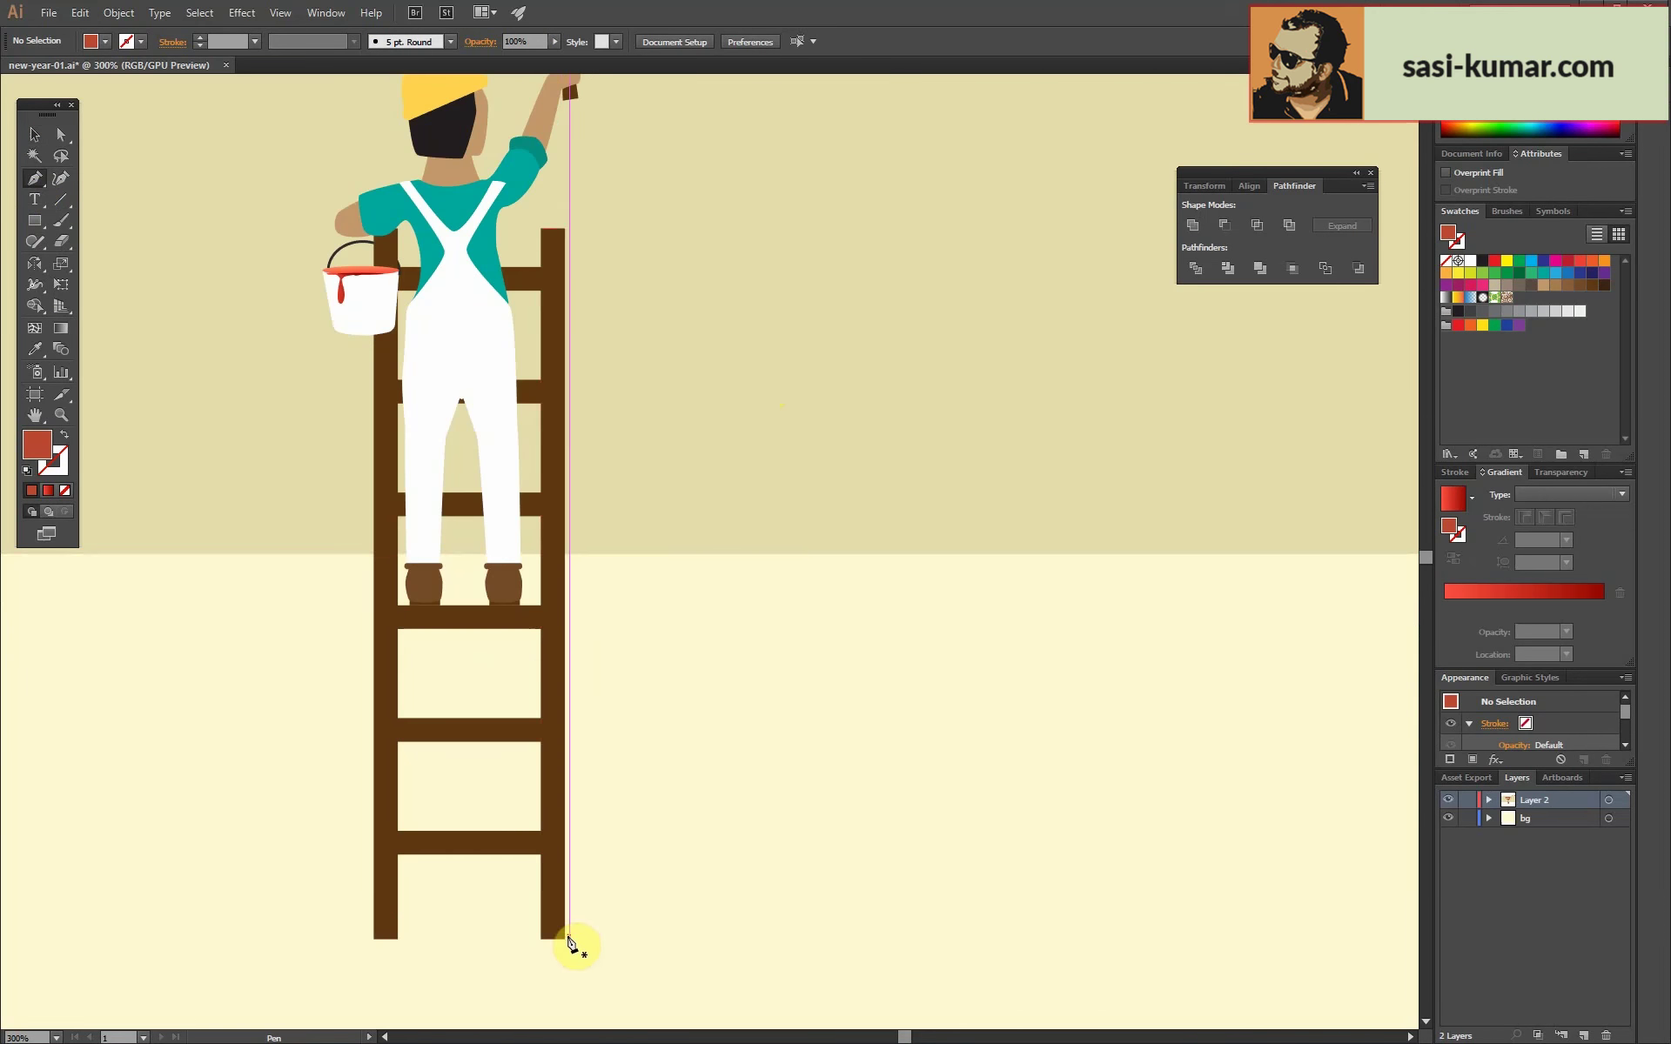
Fill the hard hat's highlight stripe path with off-white.
{"action": "scroll", "coordinate": [571, 942], "scroll_direction": "up", "scroll_amount": 3}
{"action": "key", "text": "ctrl+plus"}
{"action": "key", "text": "ctrl+plus"}
{"action": "key", "text": "ctrl+plus"}
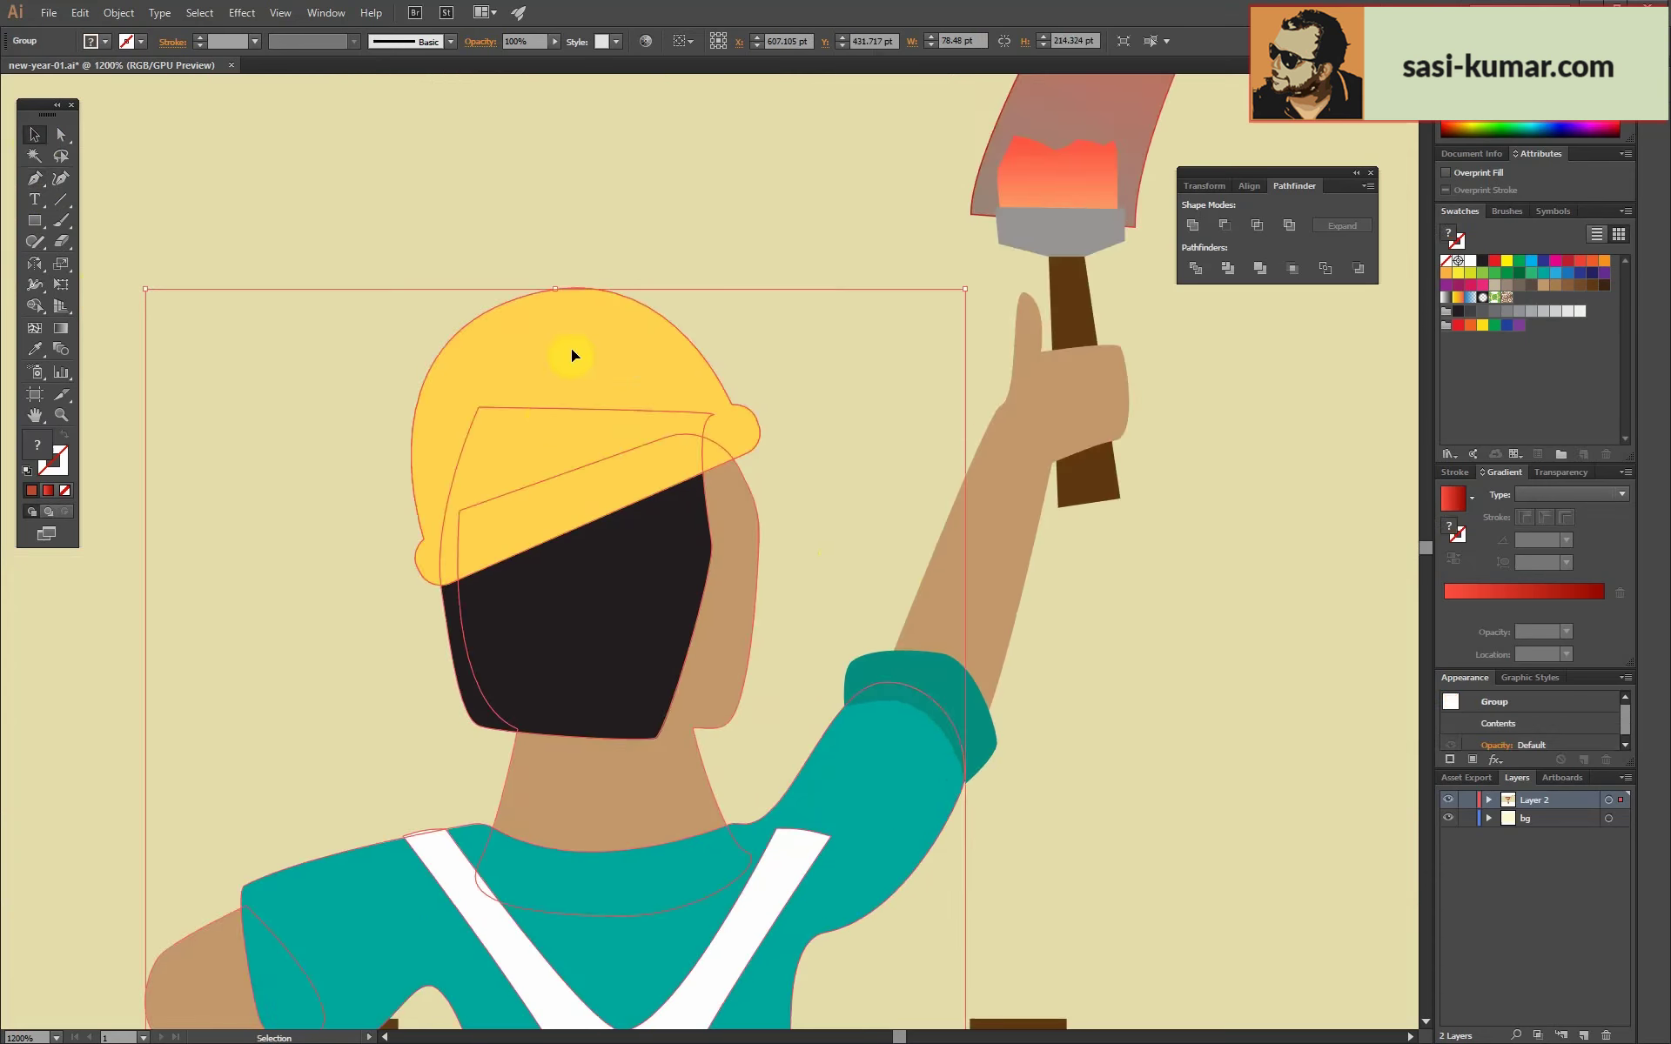
{"action": "double_click", "coordinate": [571, 349]}
{"action": "left_click", "coordinate": [425, 449]}
{"action": "left_click", "coordinate": [443, 529]}
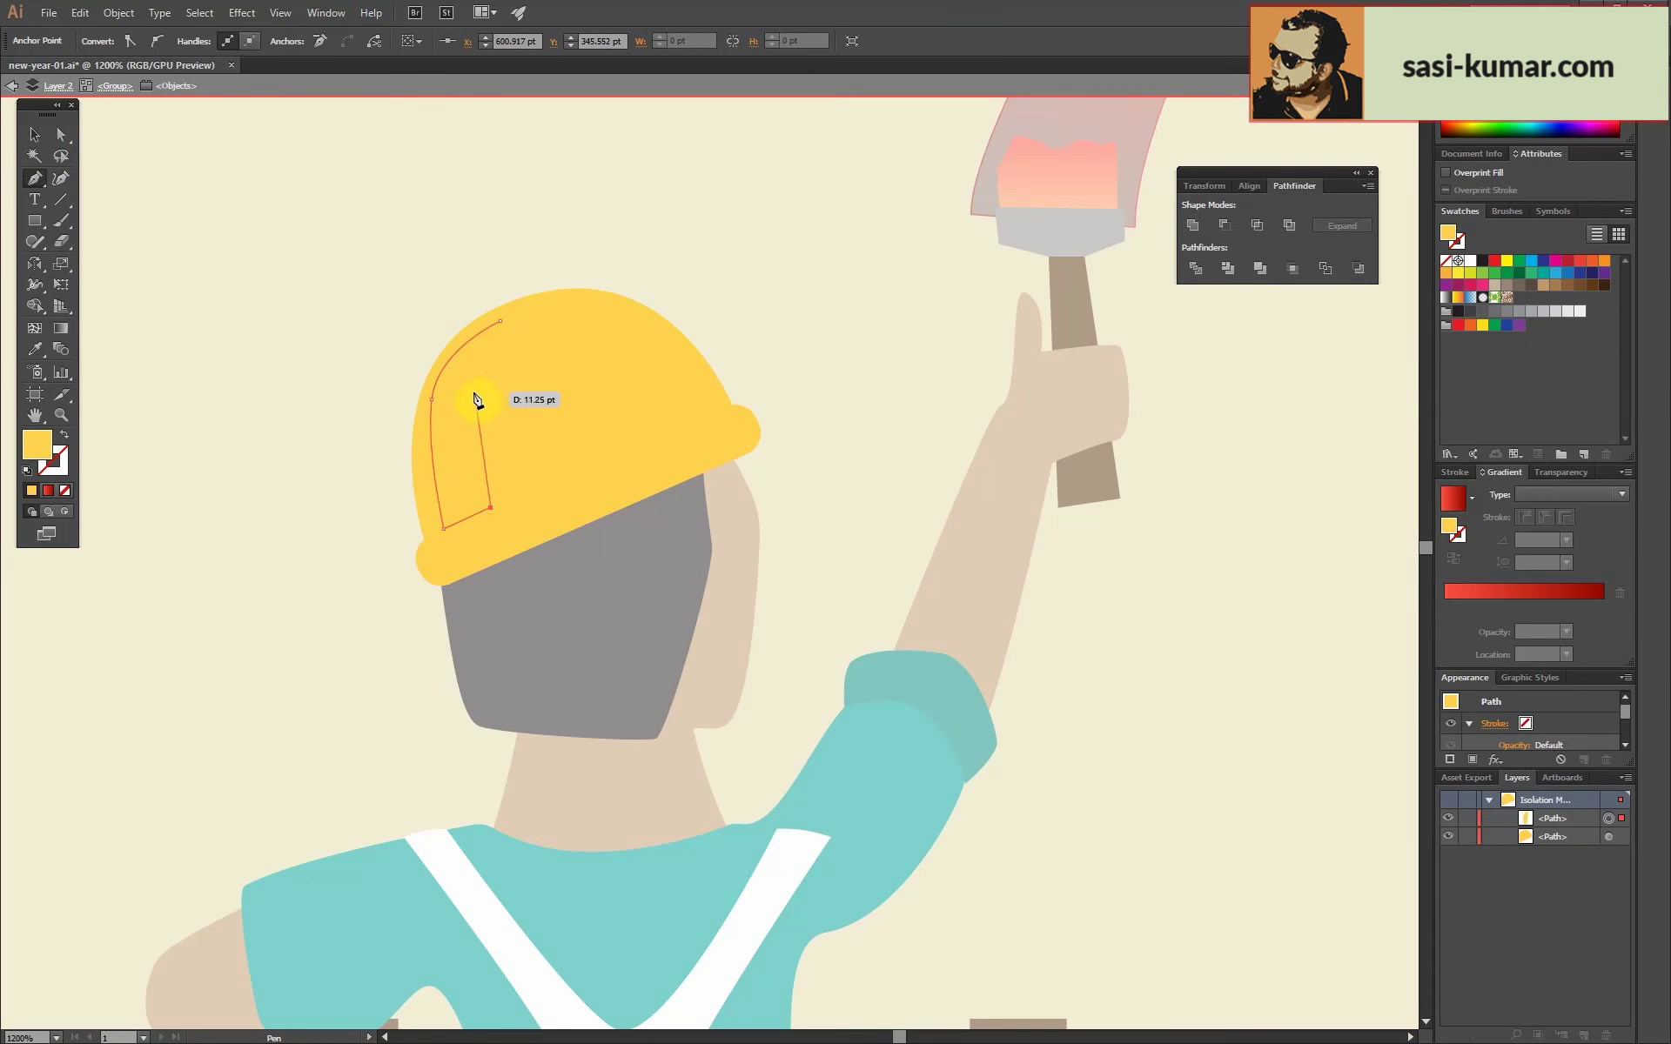
{"action": "left_click_drag", "start_coordinate": [36, 181], "coordinate": [42, 192]}
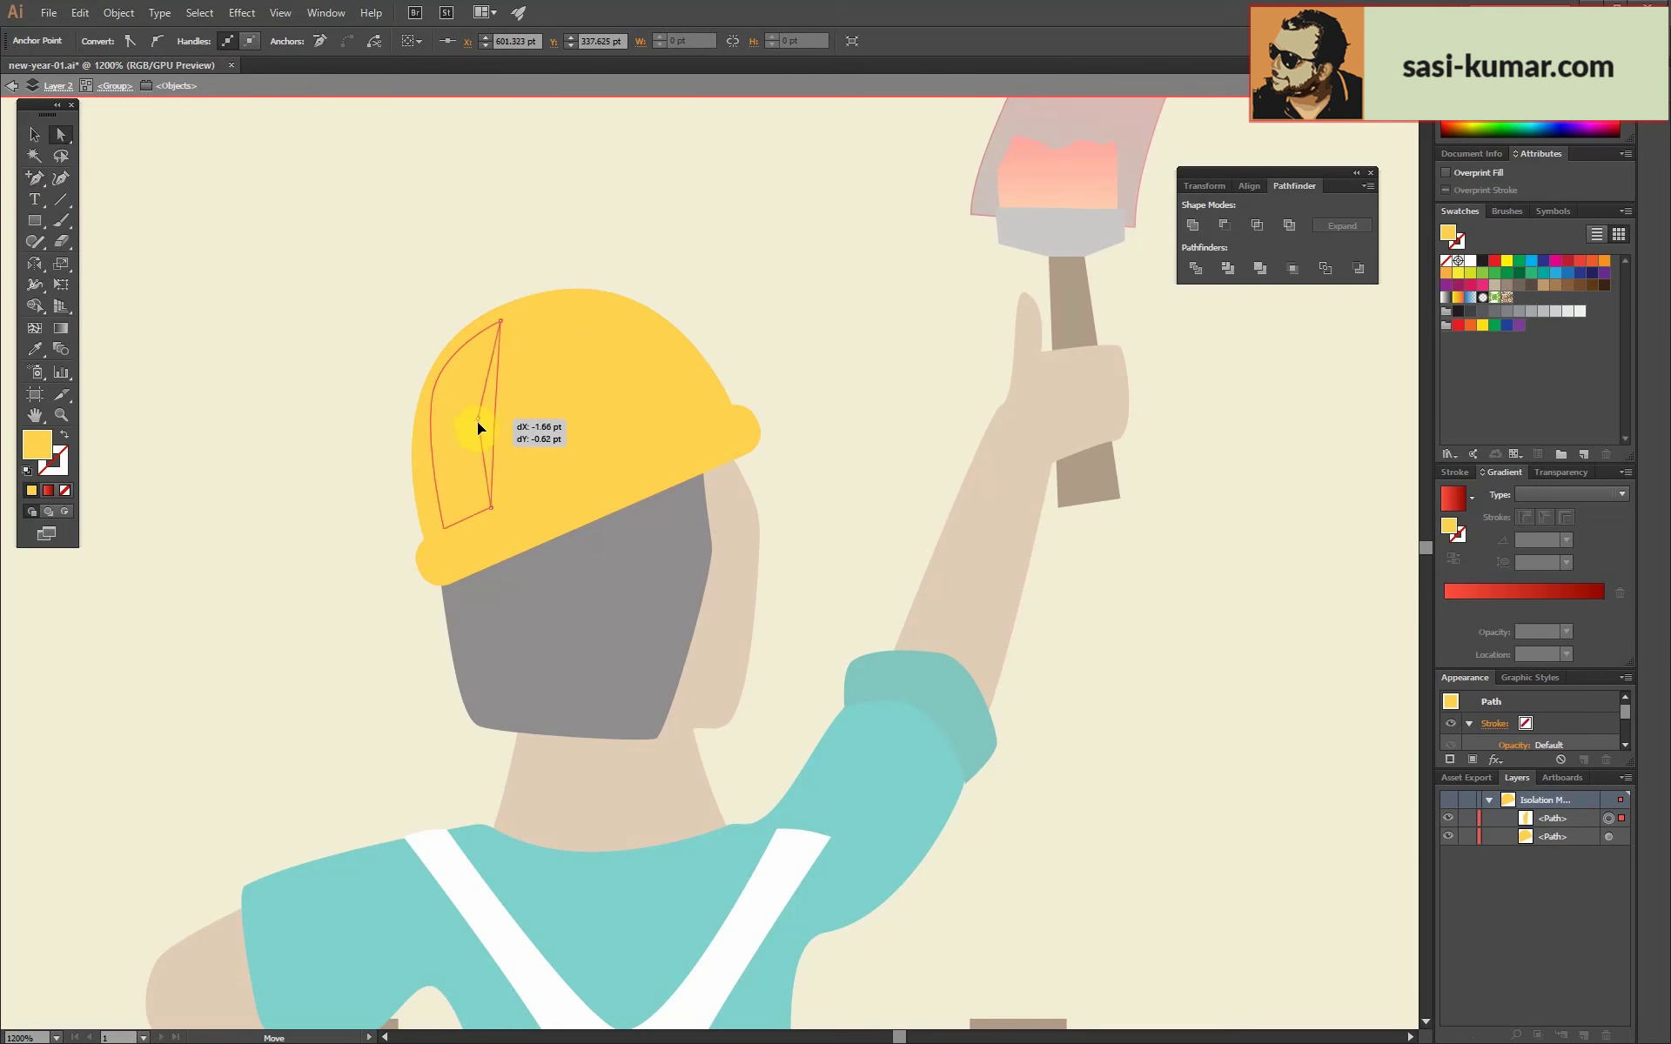
{"action": "key", "text": "v"}
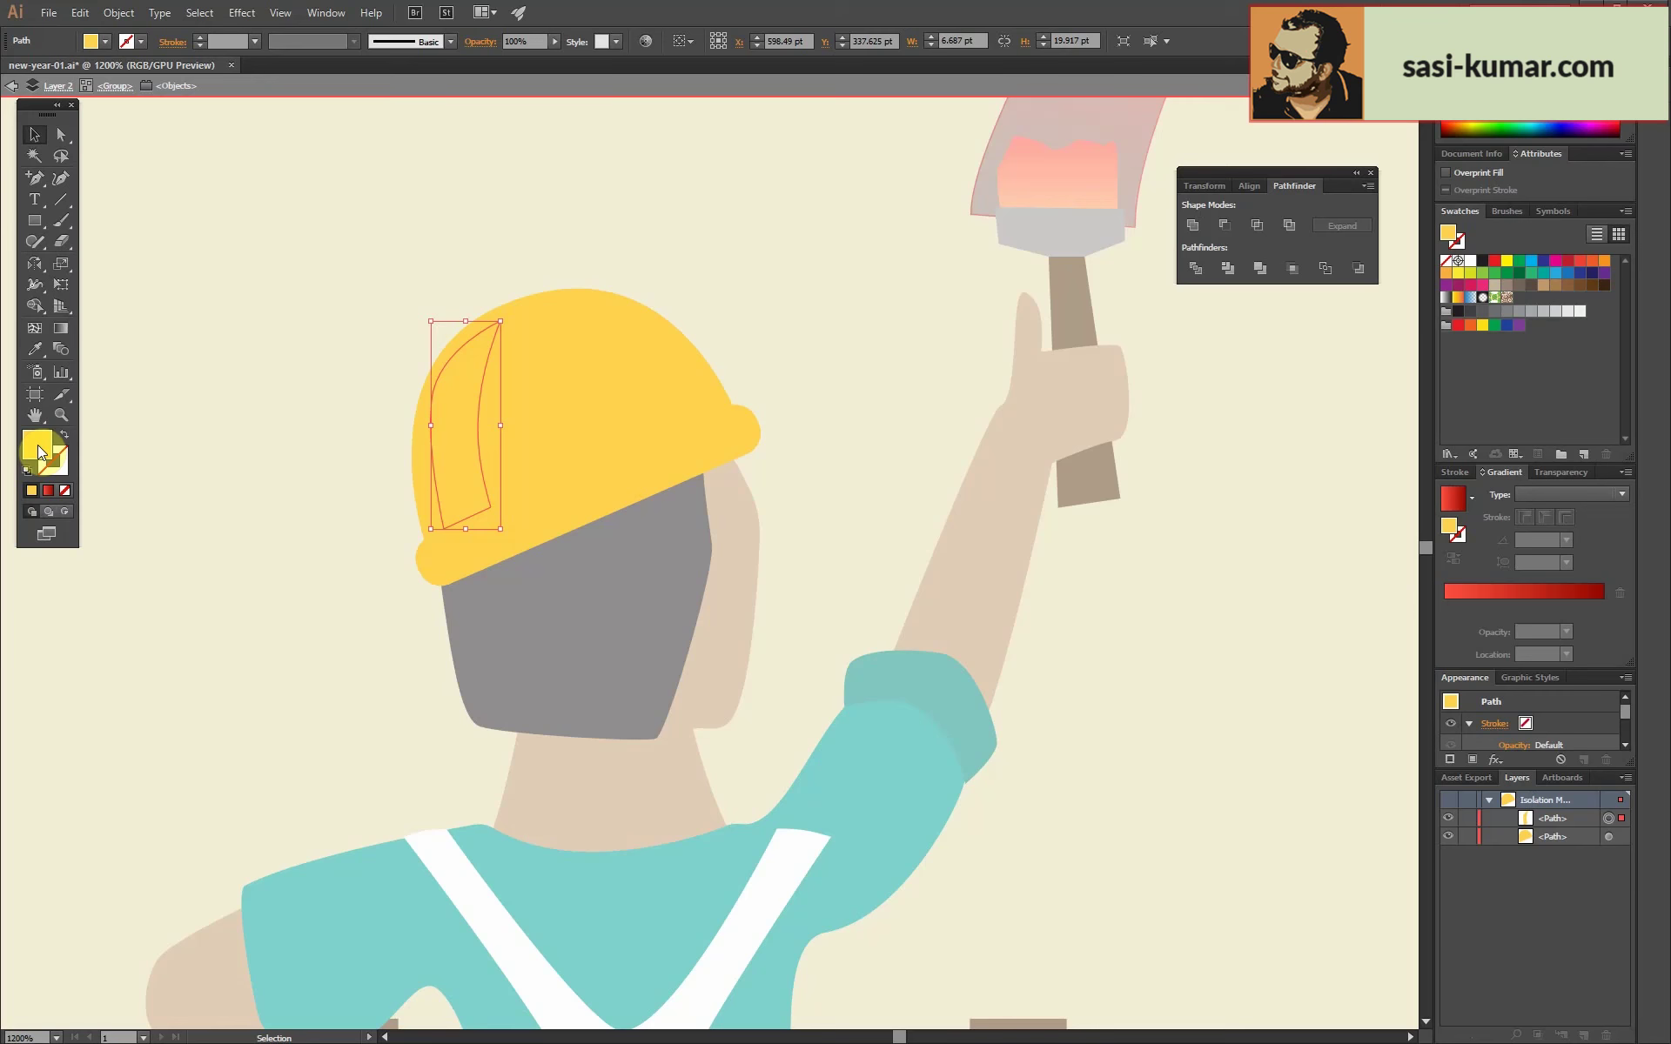
{"action": "left_click", "coordinate": [1441, 298]}
{"action": "double_click", "coordinate": [280, 300]}
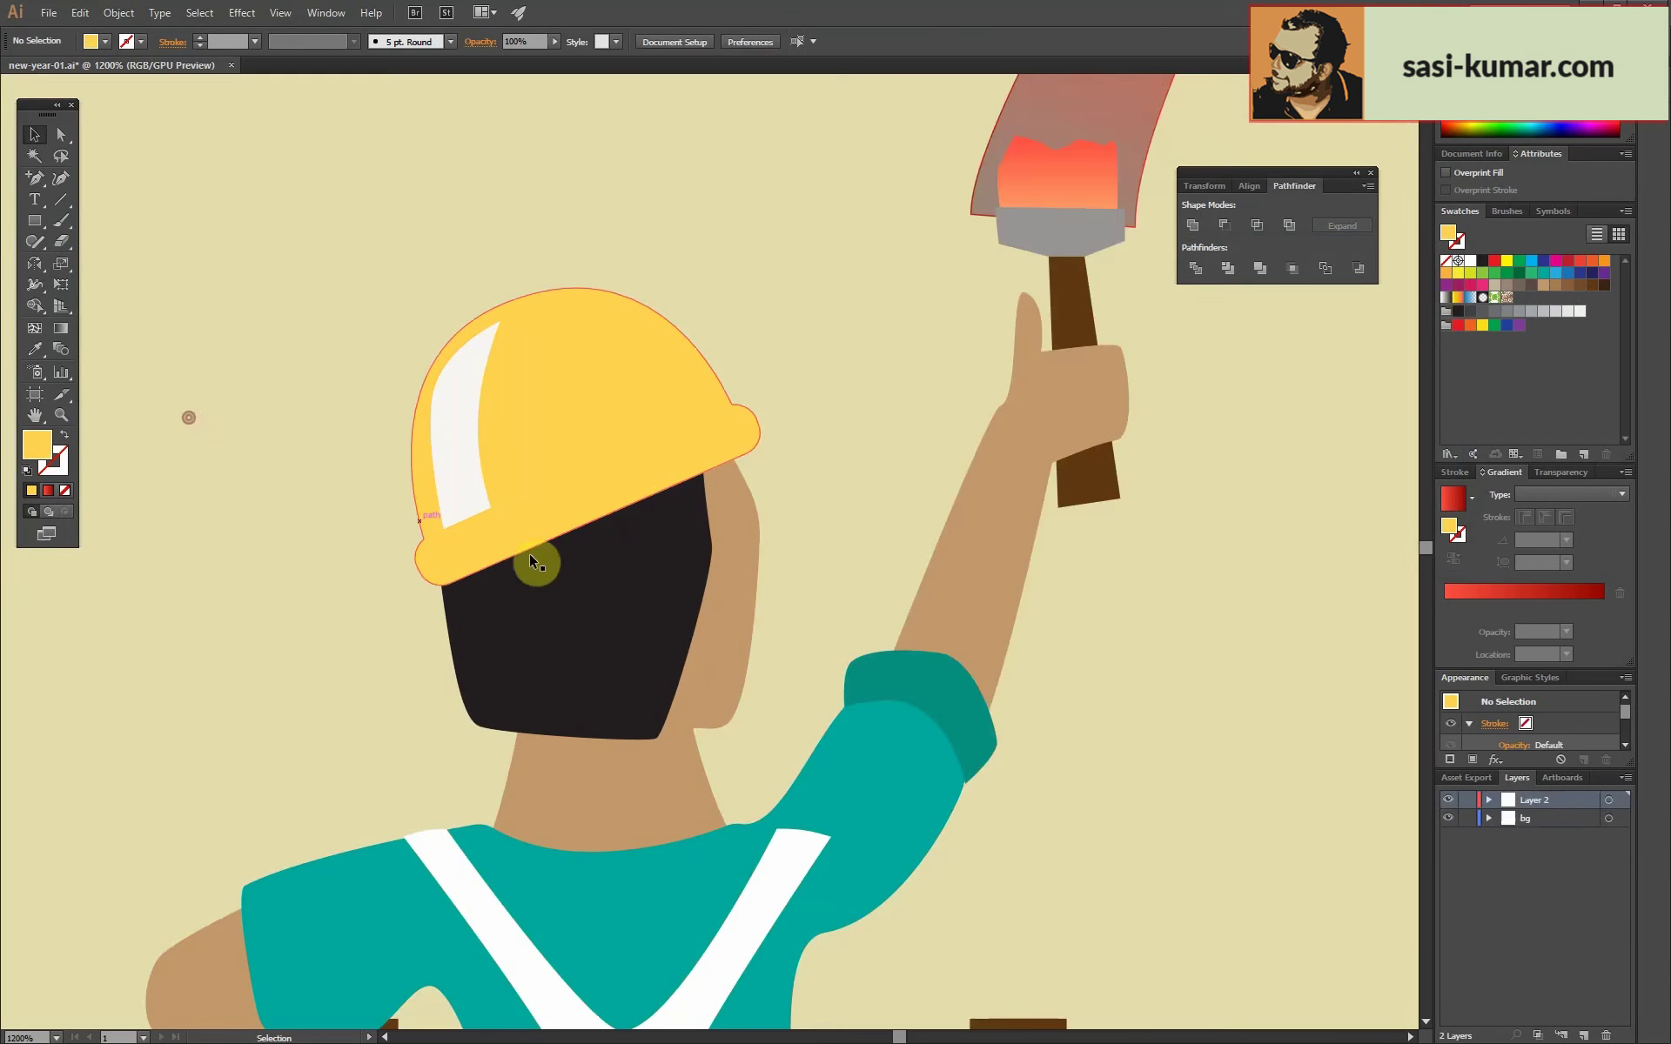
Inside the hat group, draw a Pen curve across the top of the hat.
{"action": "double_click", "coordinate": [531, 557]}
{"action": "key", "text": "p"}
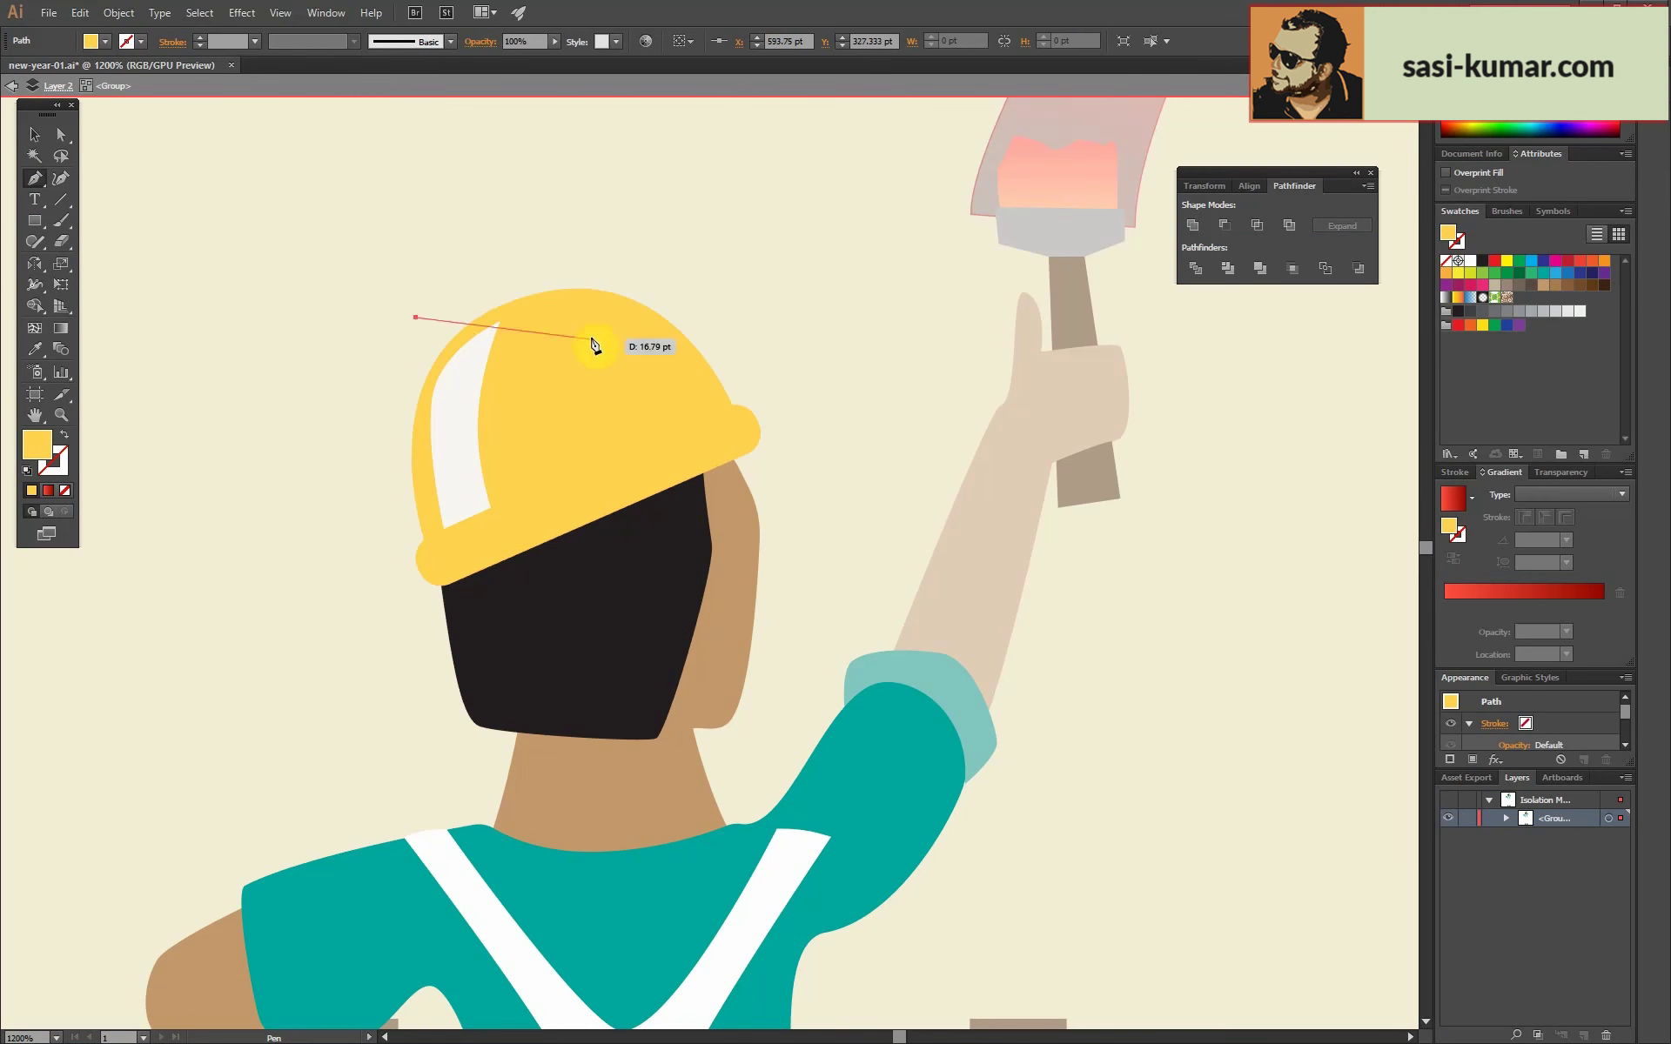
{"action": "left_click_drag", "start_coordinate": [591, 320], "coordinate": [621, 342]}
{"action": "left_click_drag", "start_coordinate": [659, 427], "coordinate": [659, 432]}
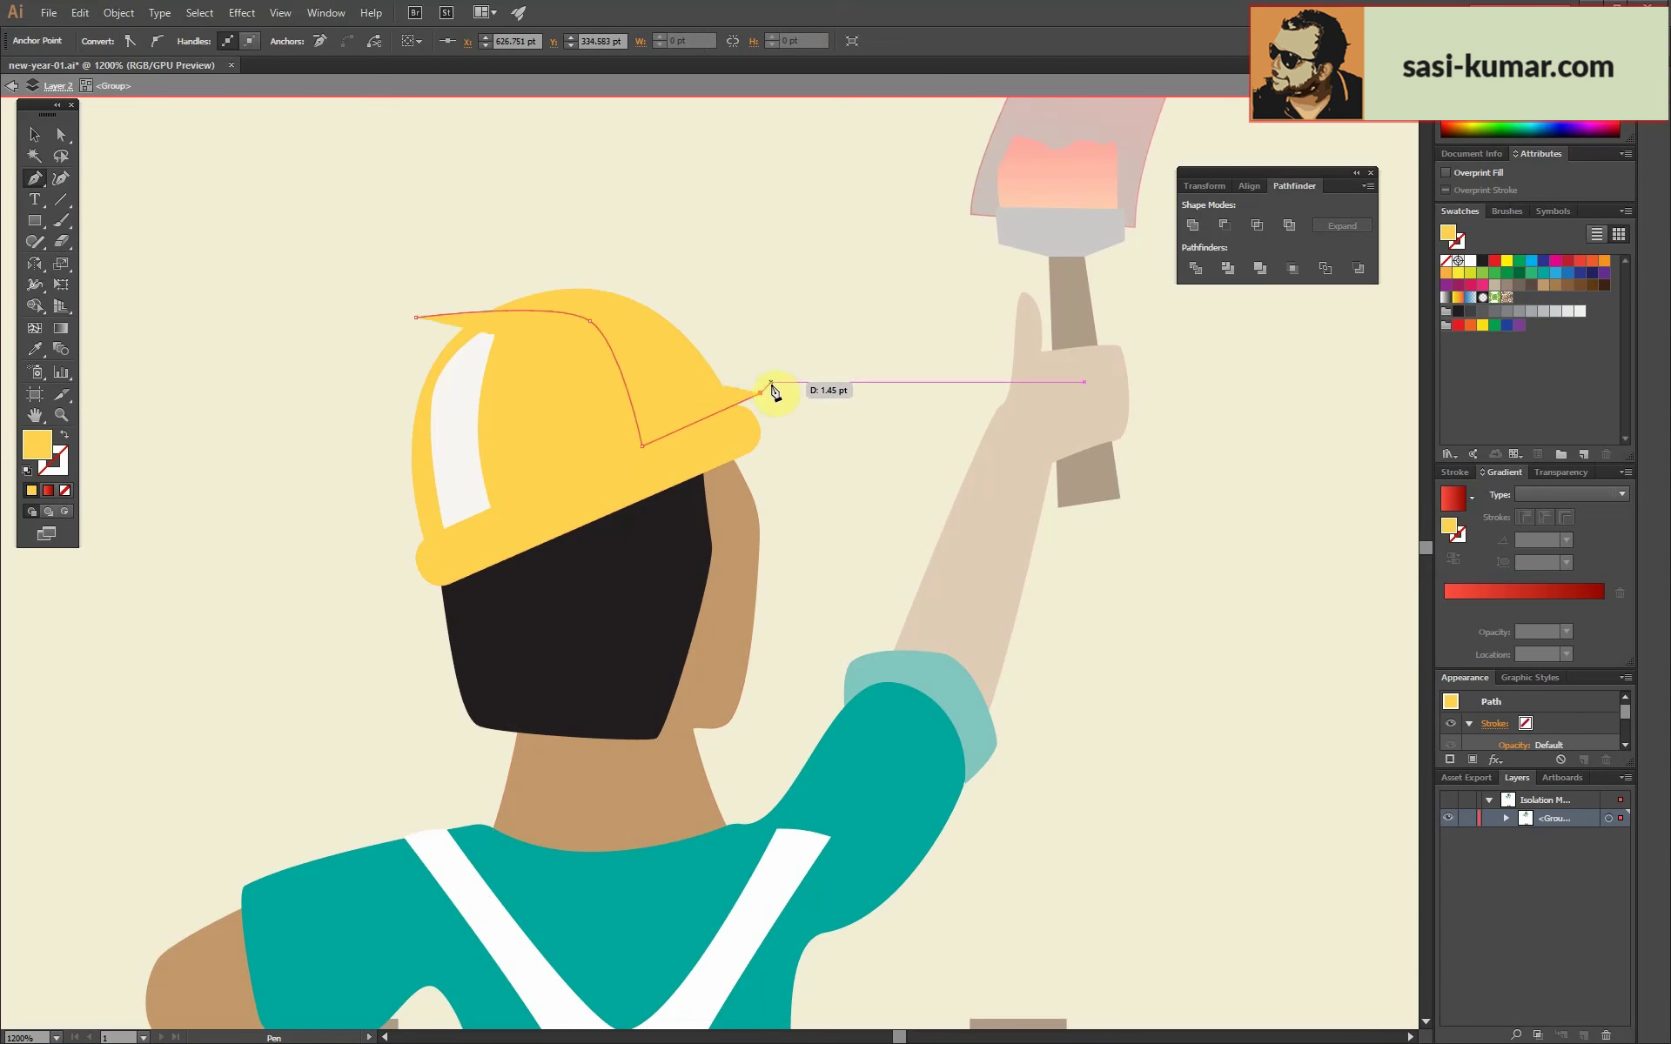
{"action": "left_click", "coordinate": [65, 433]}
{"action": "left_click", "coordinate": [643, 446]}
{"action": "left_click", "coordinate": [785, 383]}
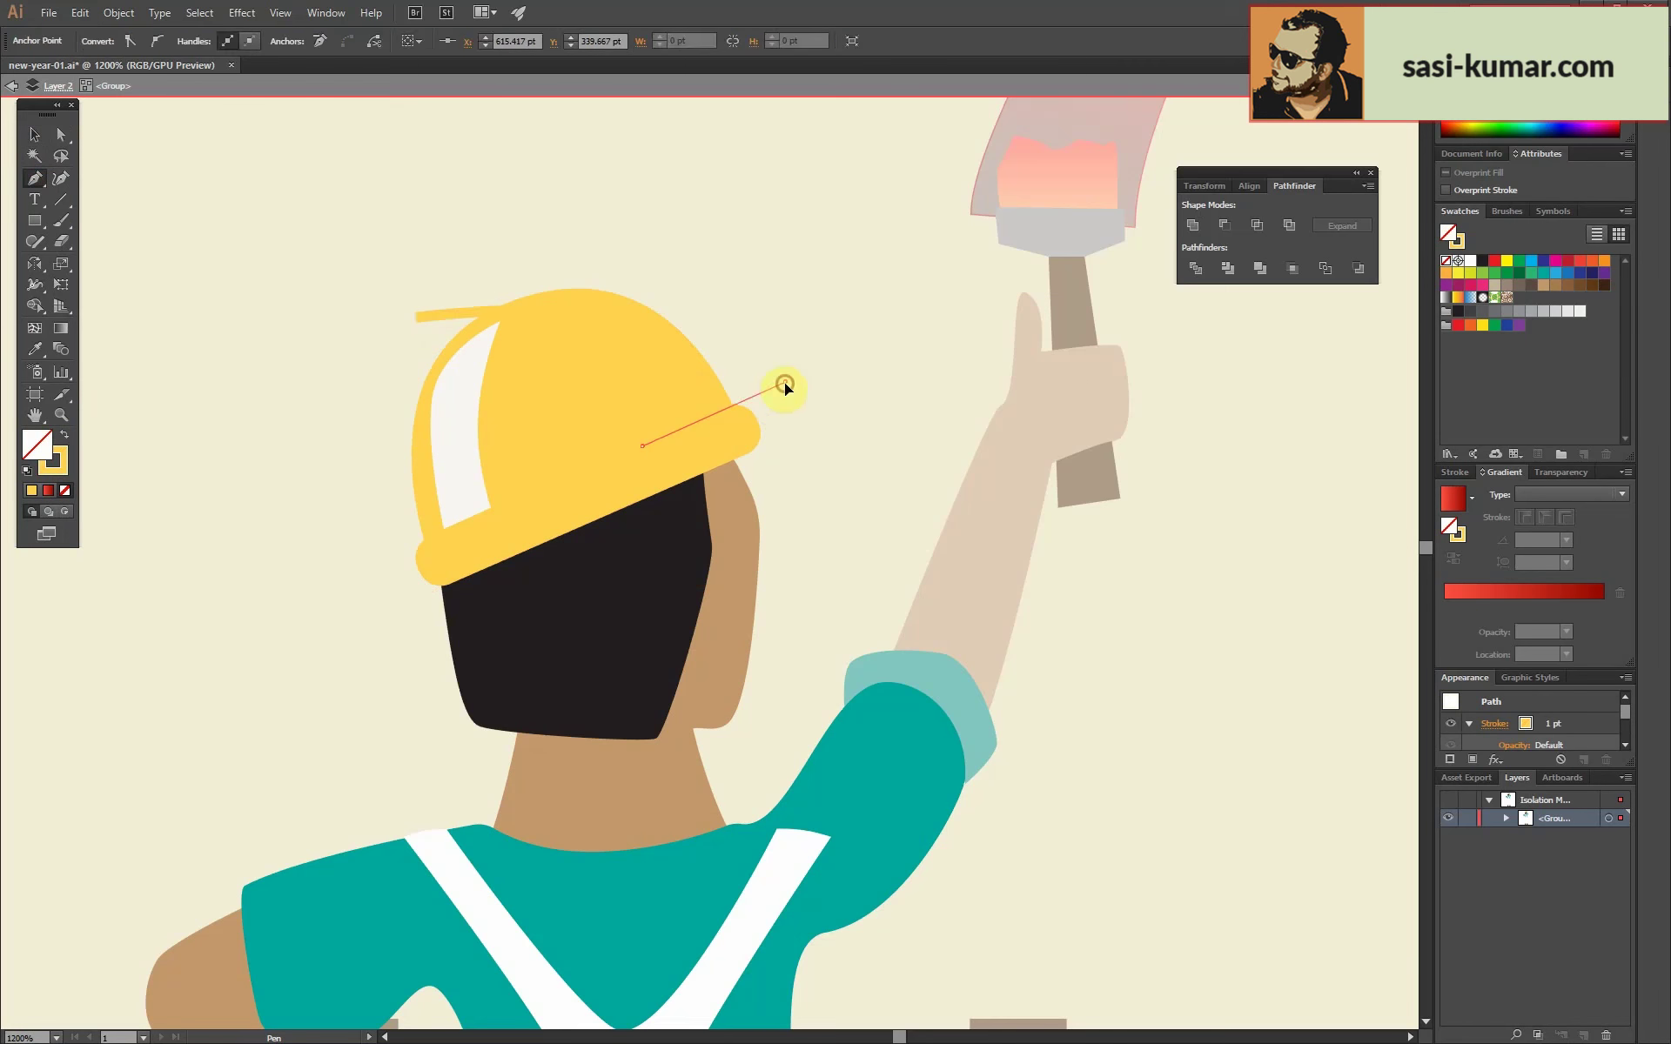
{"action": "key", "text": "v"}
{"action": "key", "text": "ctrl+a"}
Divide the hat with the curve, ungroup the pieces, and select the upper right section.
{"action": "left_click", "coordinate": [1197, 269]}
{"action": "right_click", "coordinate": [522, 354]}
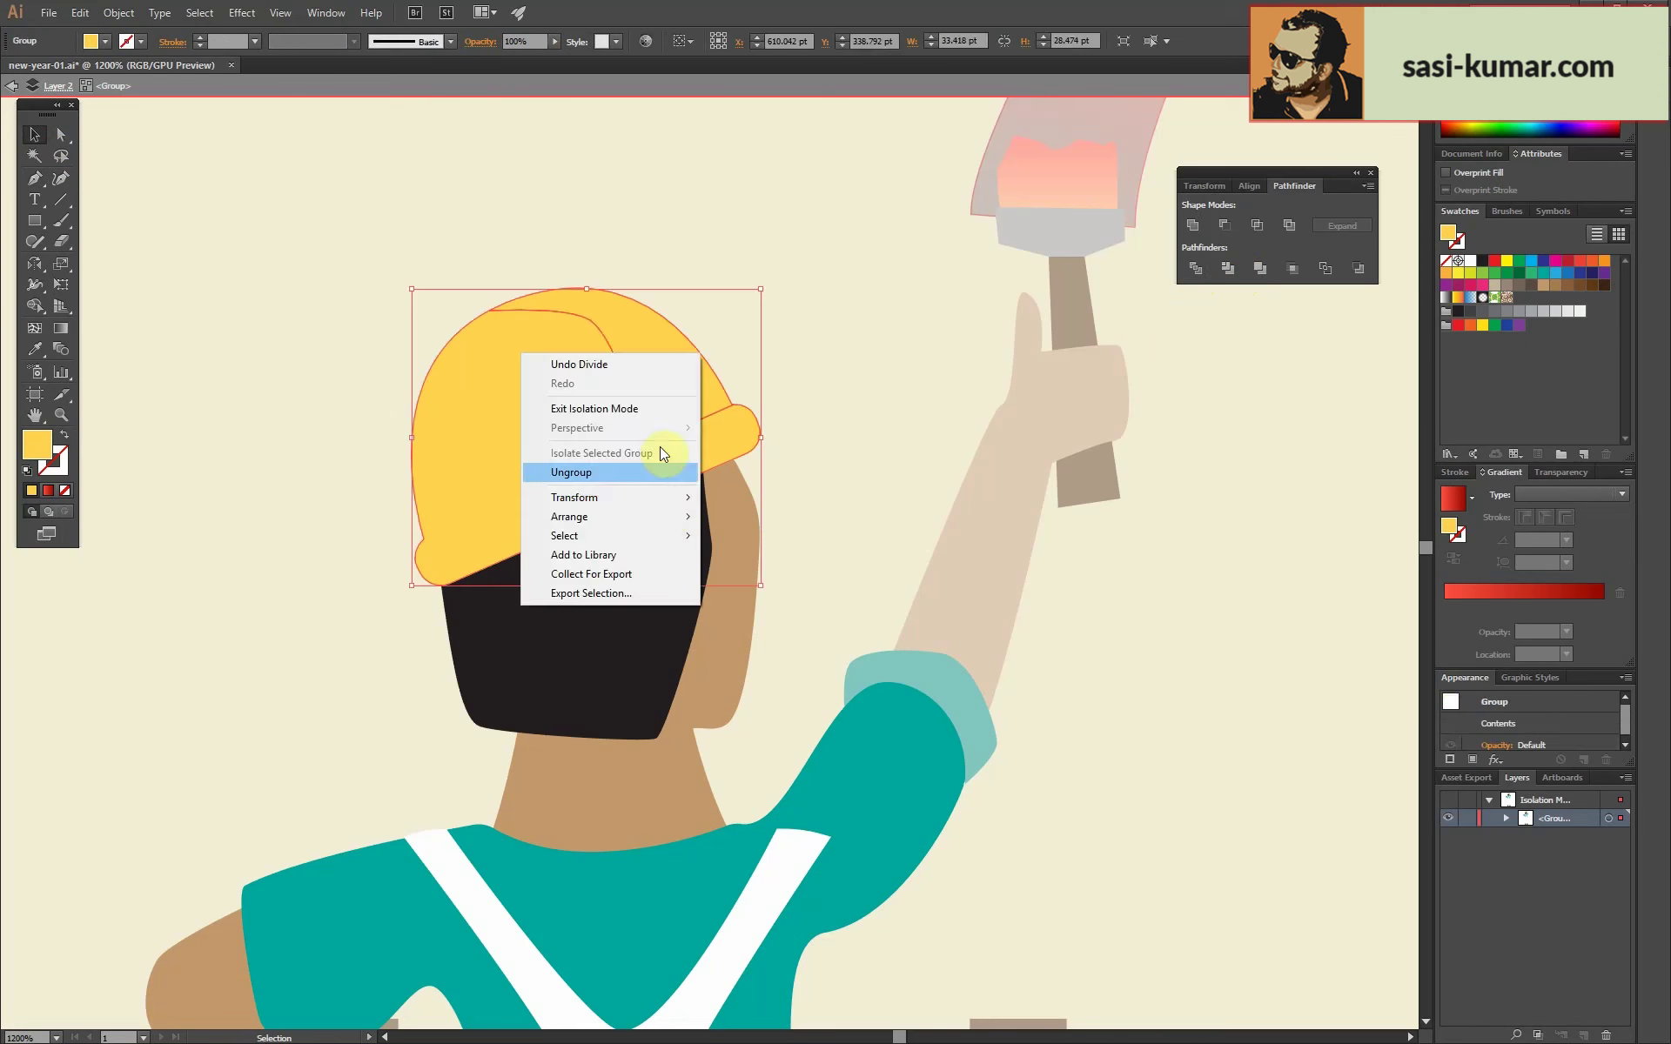
{"action": "left_click", "coordinate": [666, 472]}
{"action": "double_click", "coordinate": [613, 362]}
{"action": "key", "text": "a"}
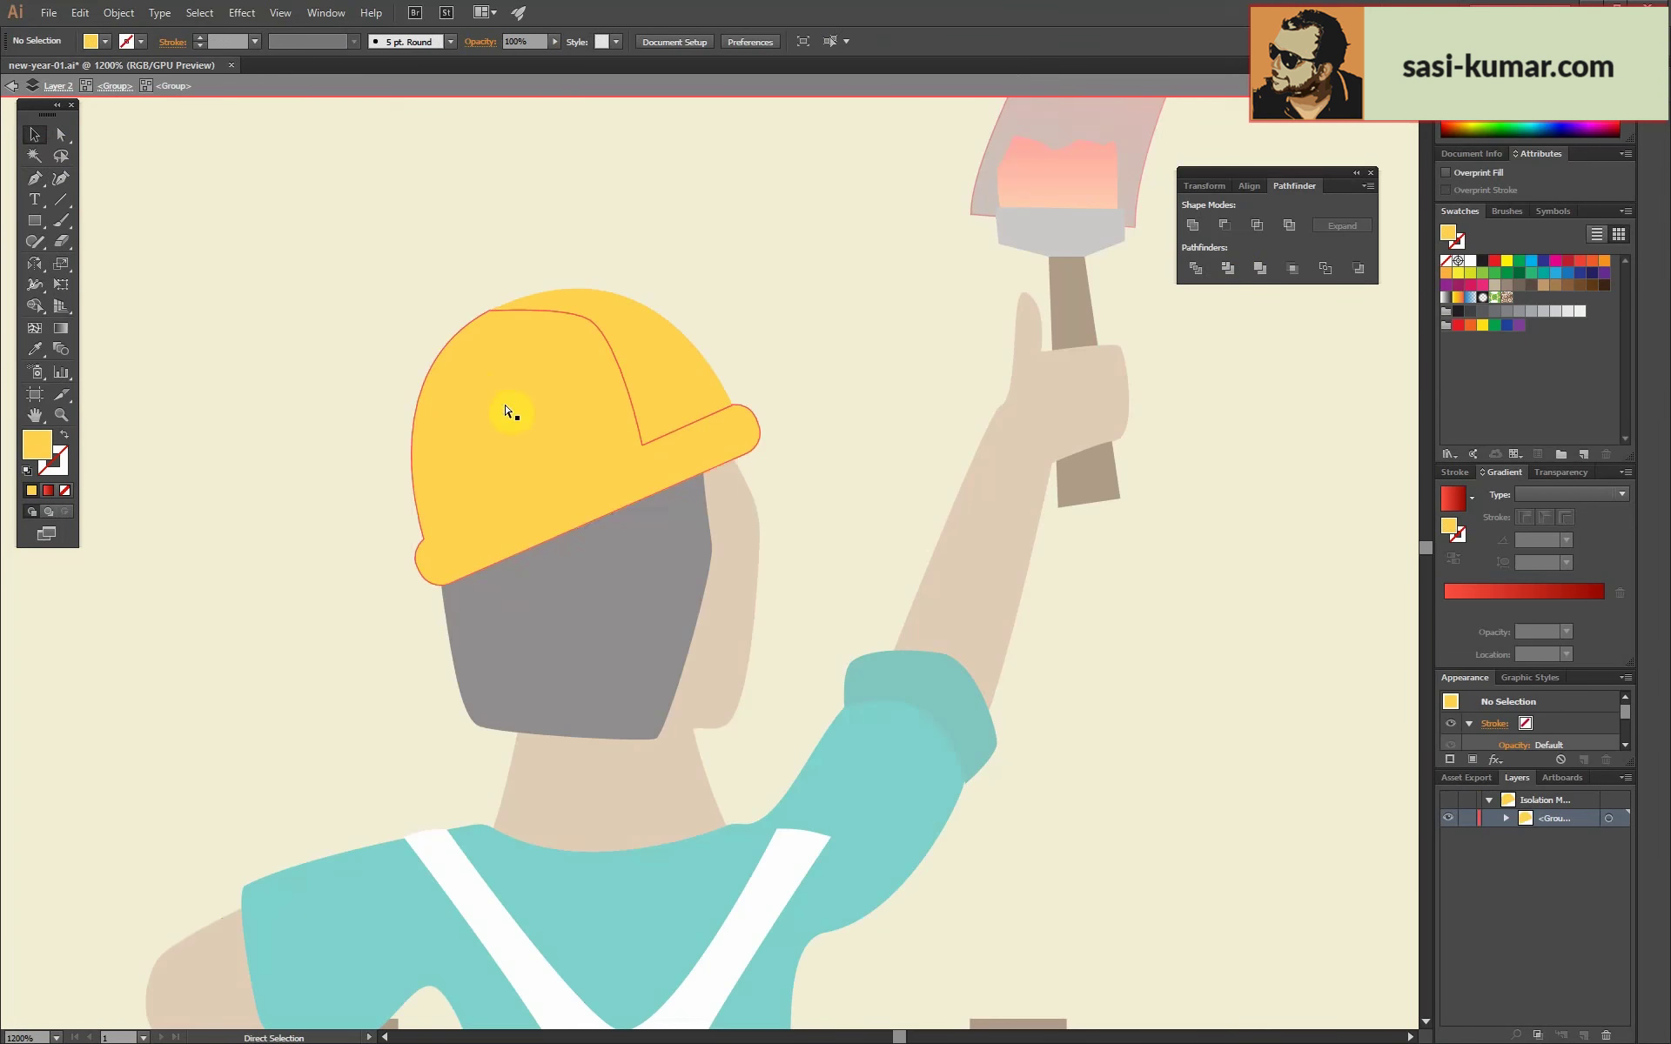
{"action": "key", "text": "Escape"}
{"action": "left_click", "coordinate": [492, 378]}
{"action": "left_click", "coordinate": [666, 340]}
Recolour the upper right hat piece a darker yellow.
{"action": "key", "text": "i"}
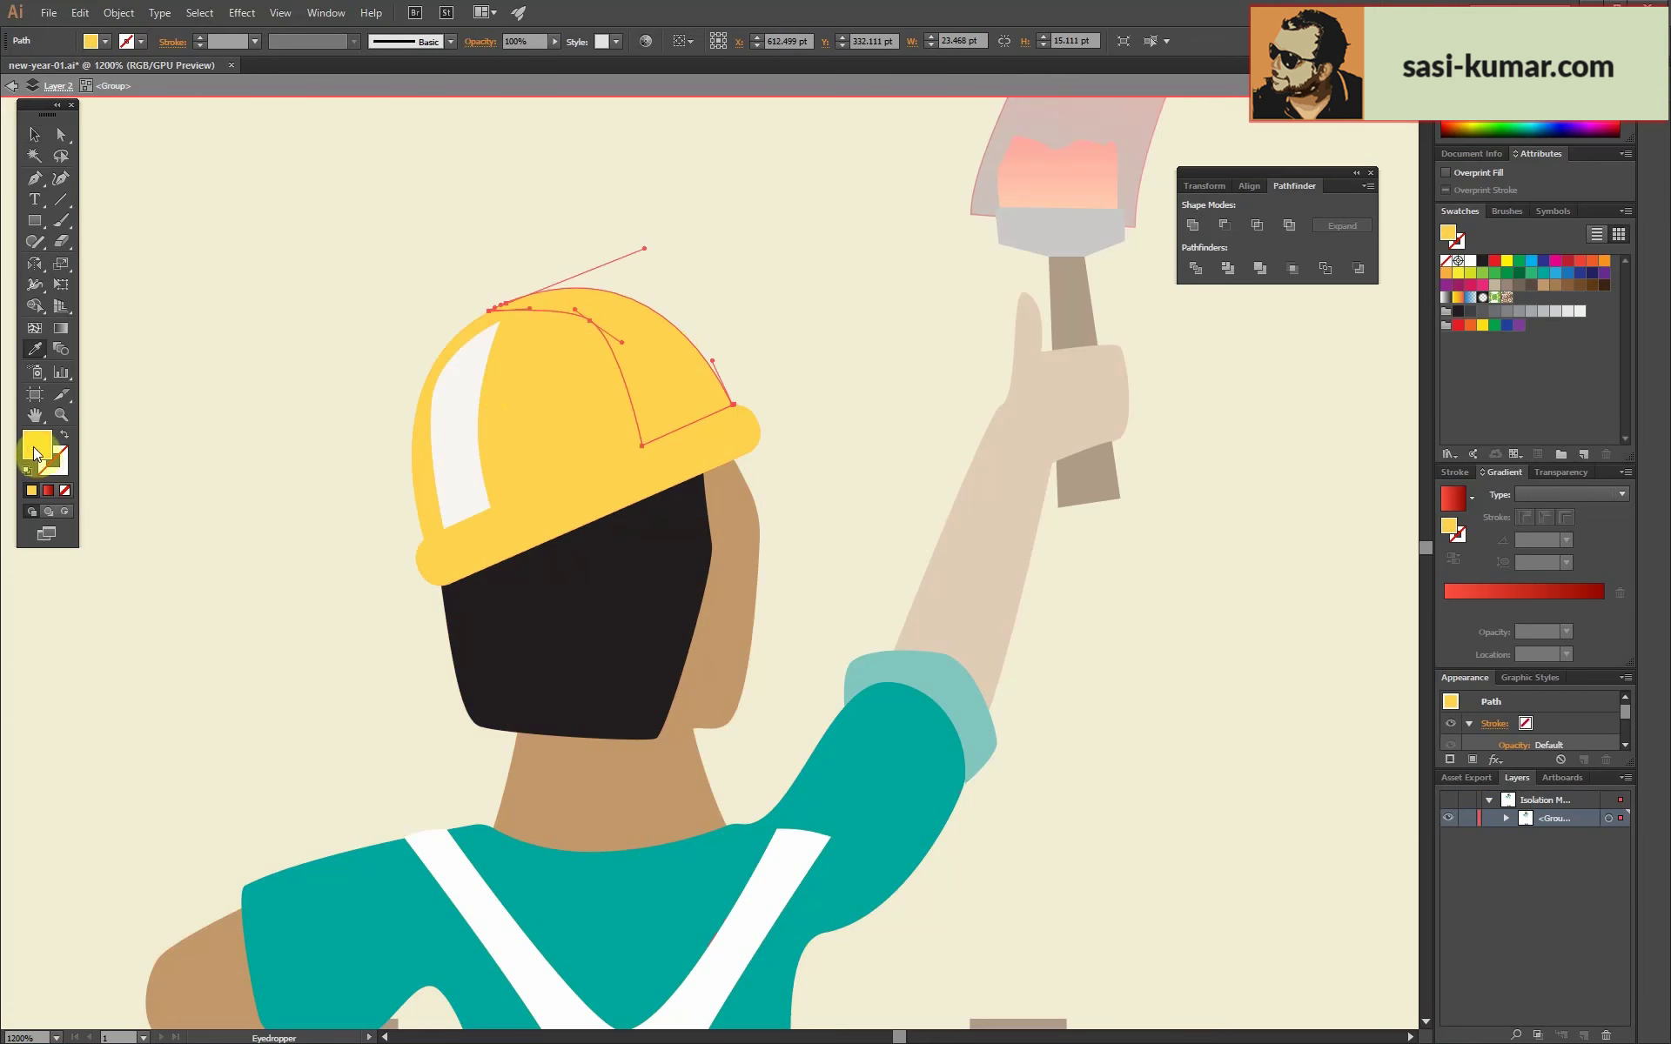
{"action": "double_click", "coordinate": [35, 452]}
{"action": "left_click", "coordinate": [1156, 299]}
{"action": "left_click", "coordinate": [1434, 301]}
{"action": "key", "text": "v"}
{"action": "double_click", "coordinate": [343, 228]}
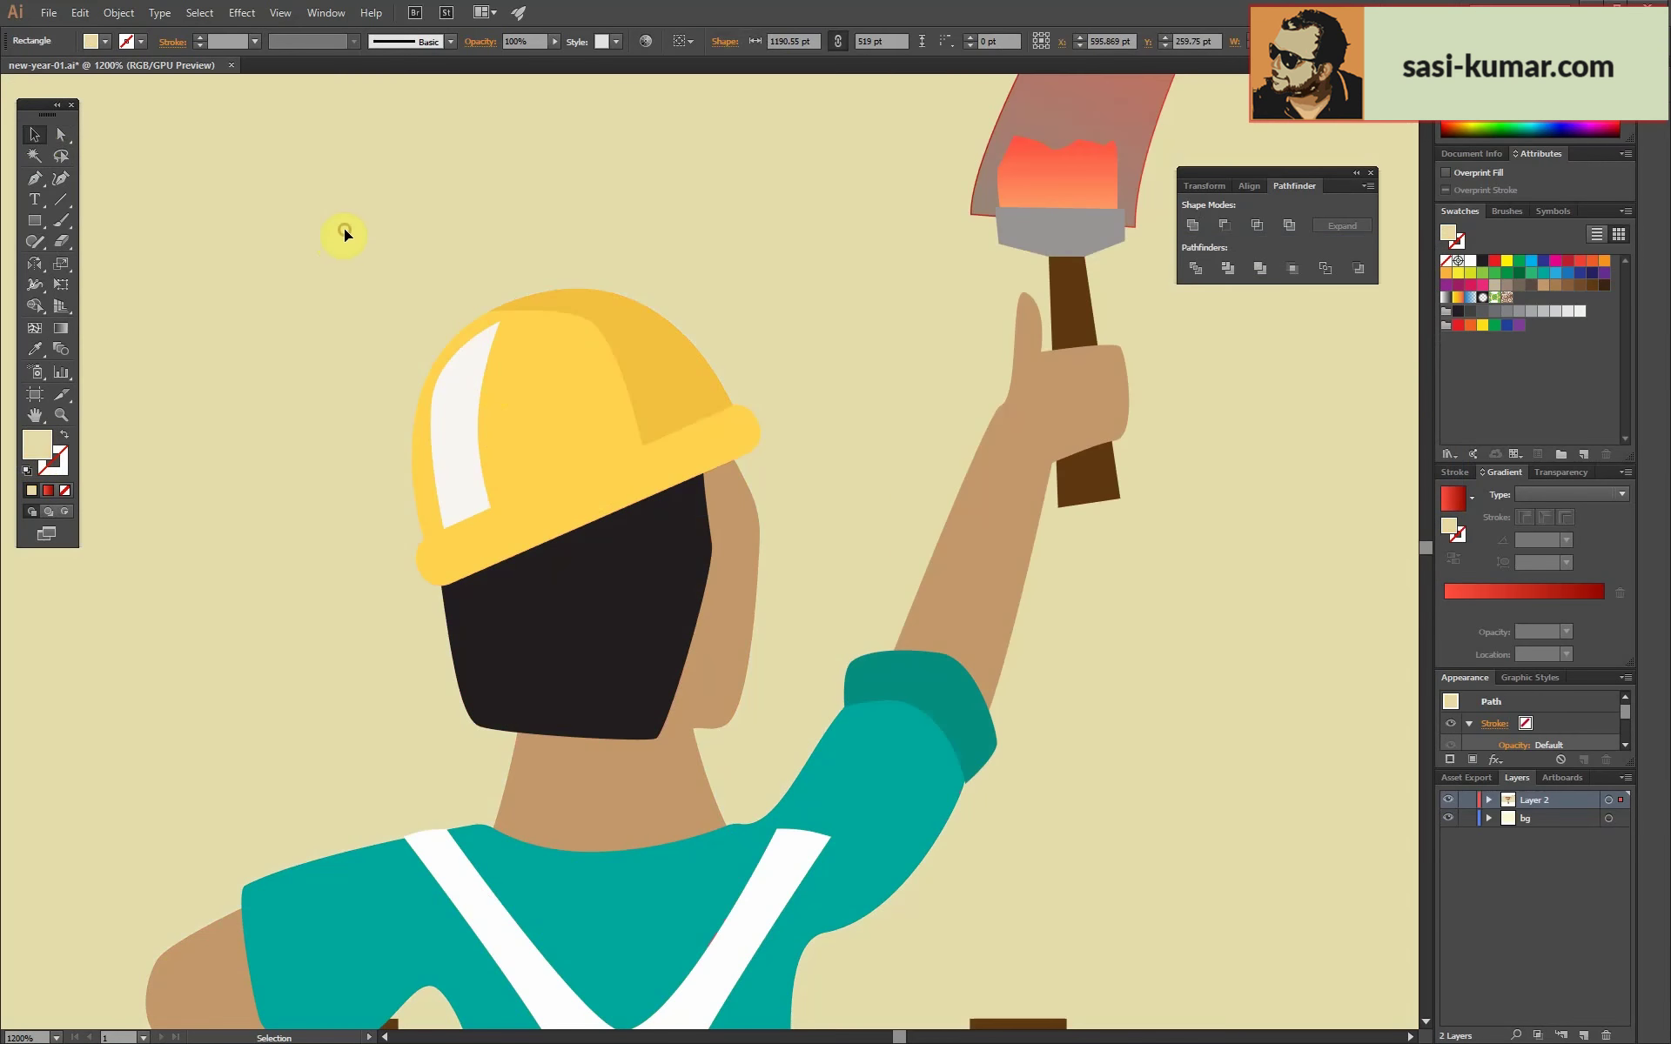
{"action": "double_click", "coordinate": [707, 447]}
Draw a white line along the hat brim with round caps and corners.
{"action": "key", "text": "ctrl+plus"}
{"action": "key", "text": "ctrl+plus"}
{"action": "key", "text": "p"}
{"action": "left_click", "coordinate": [762, 294]}
{"action": "left_click", "coordinate": [153, 573]}
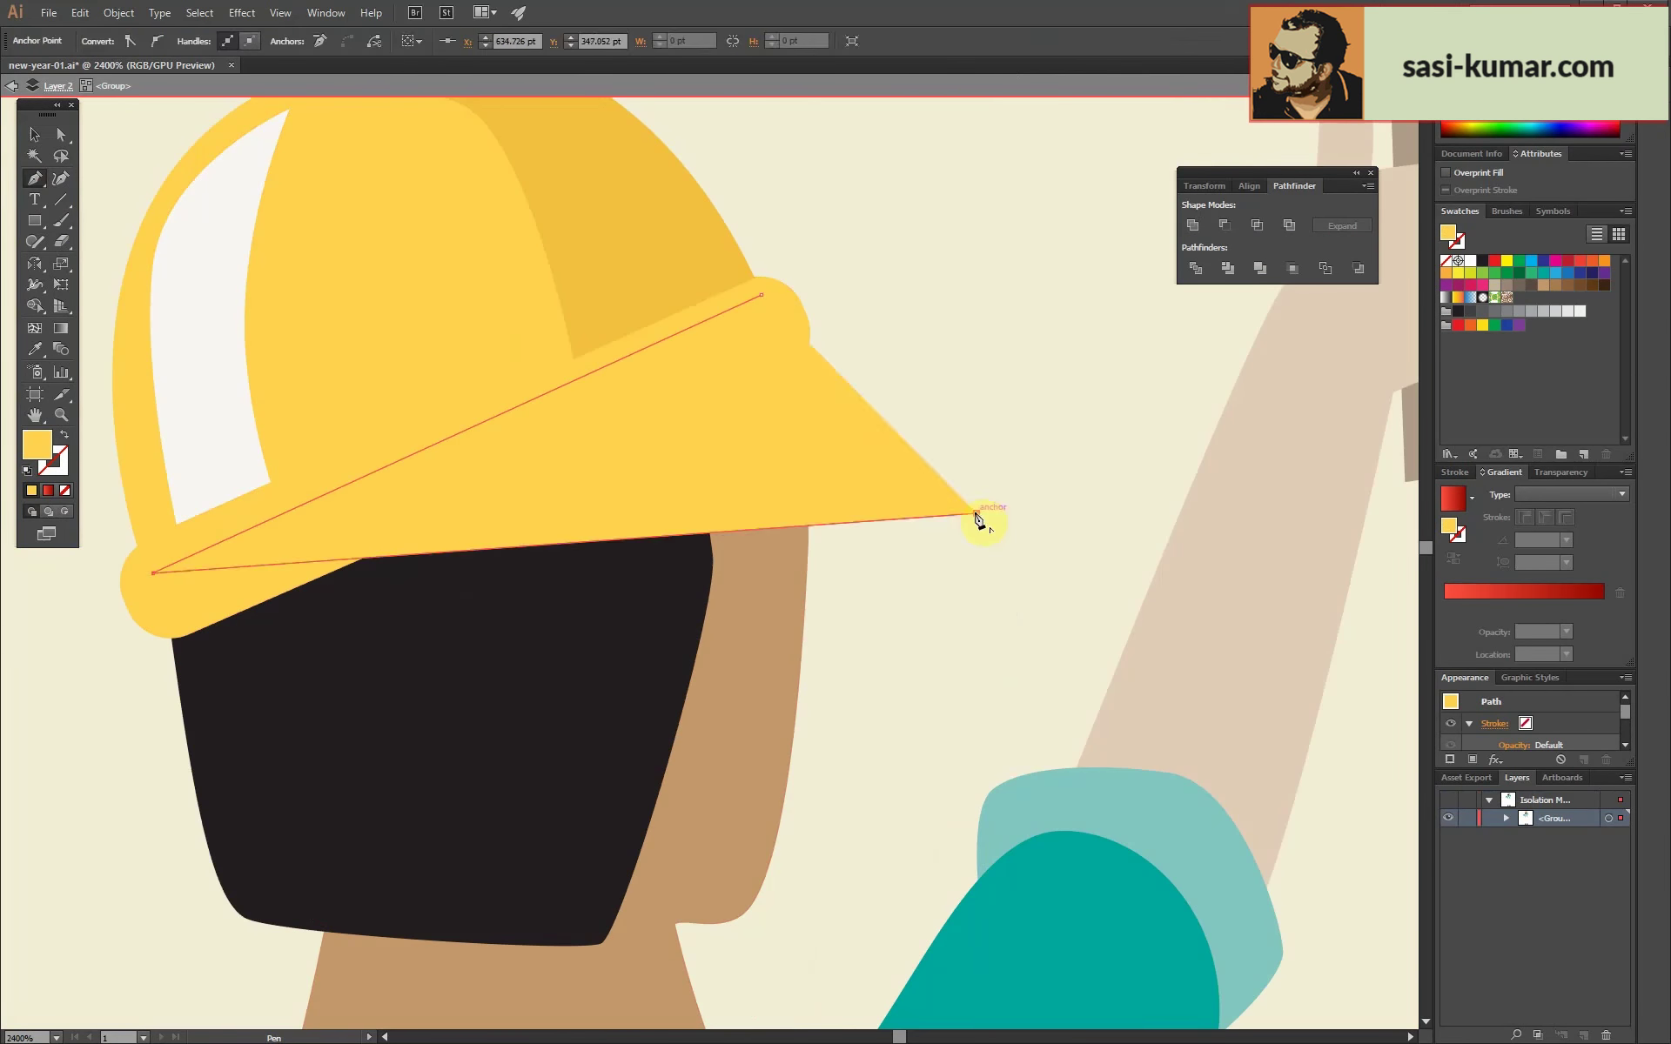
{"action": "key", "text": "i"}
{"action": "left_click", "coordinate": [171, 328]}
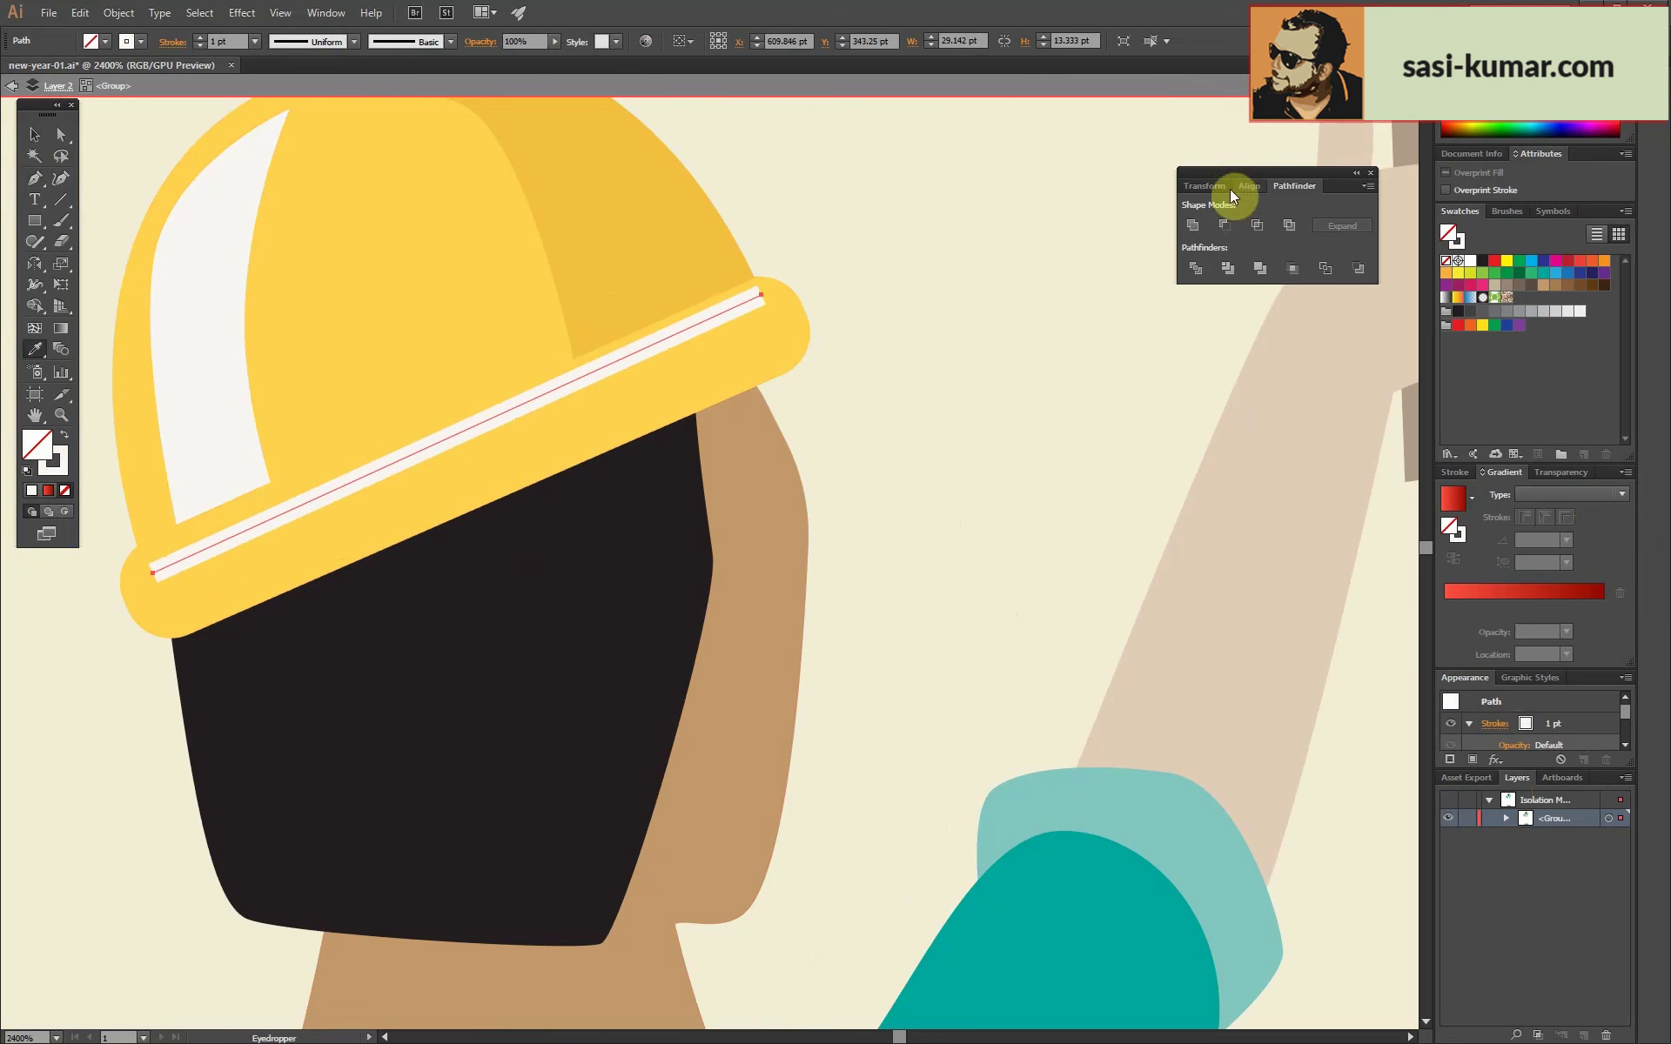
{"action": "left_click", "coordinate": [1460, 477]}
{"action": "left_click", "coordinate": [1523, 517]}
{"action": "left_click", "coordinate": [1523, 545]}
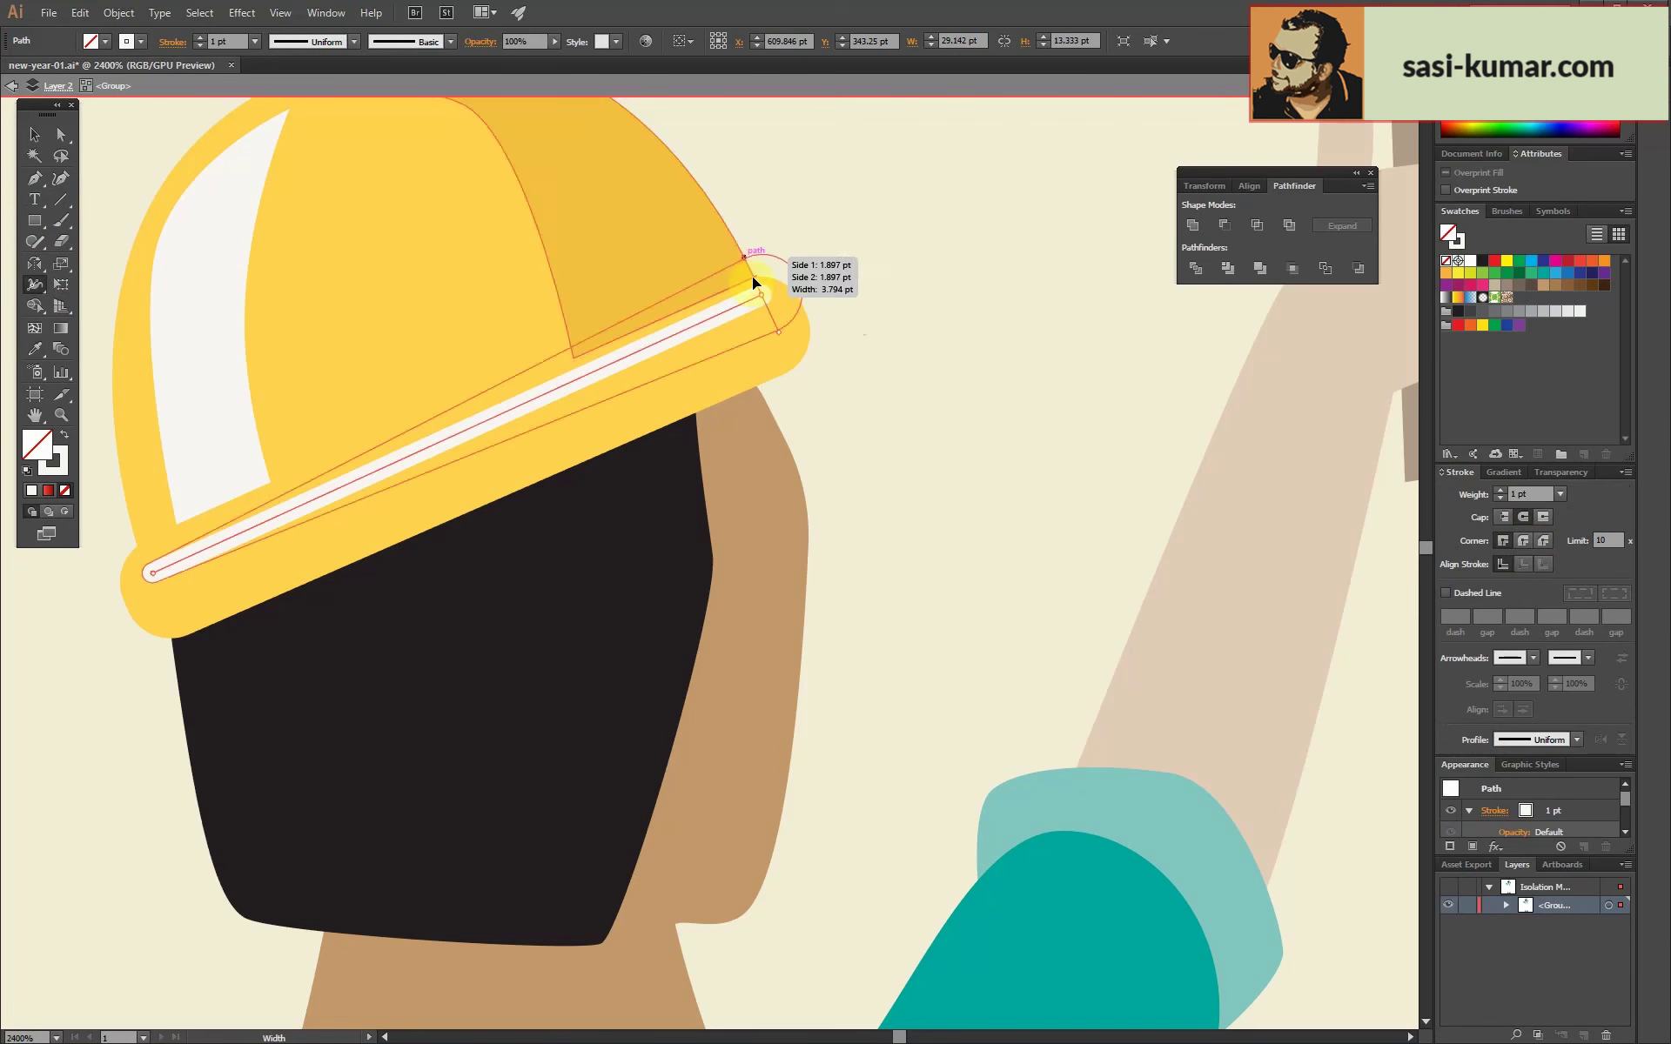
Taper the brim line's right end to a point with the Width tool.
{"action": "left_click_drag", "start_coordinate": [753, 281], "coordinate": [761, 295]}
{"action": "left_click", "coordinate": [463, 458]}
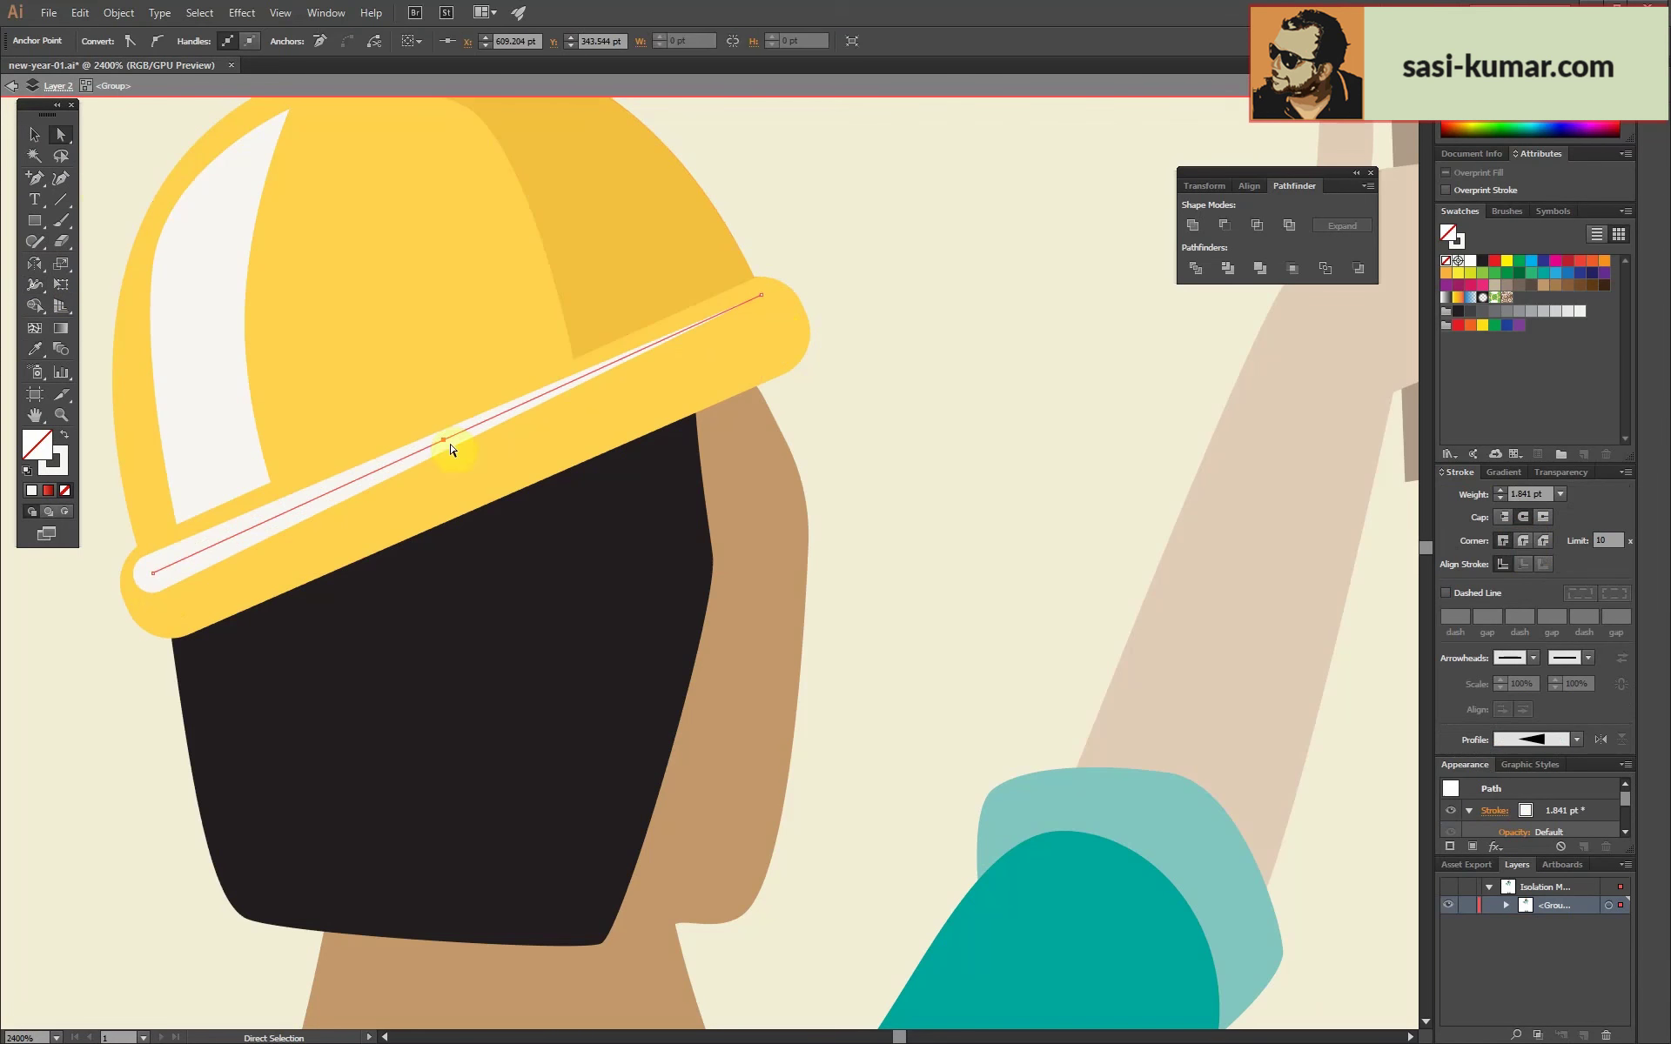
{"action": "key", "text": "a"}
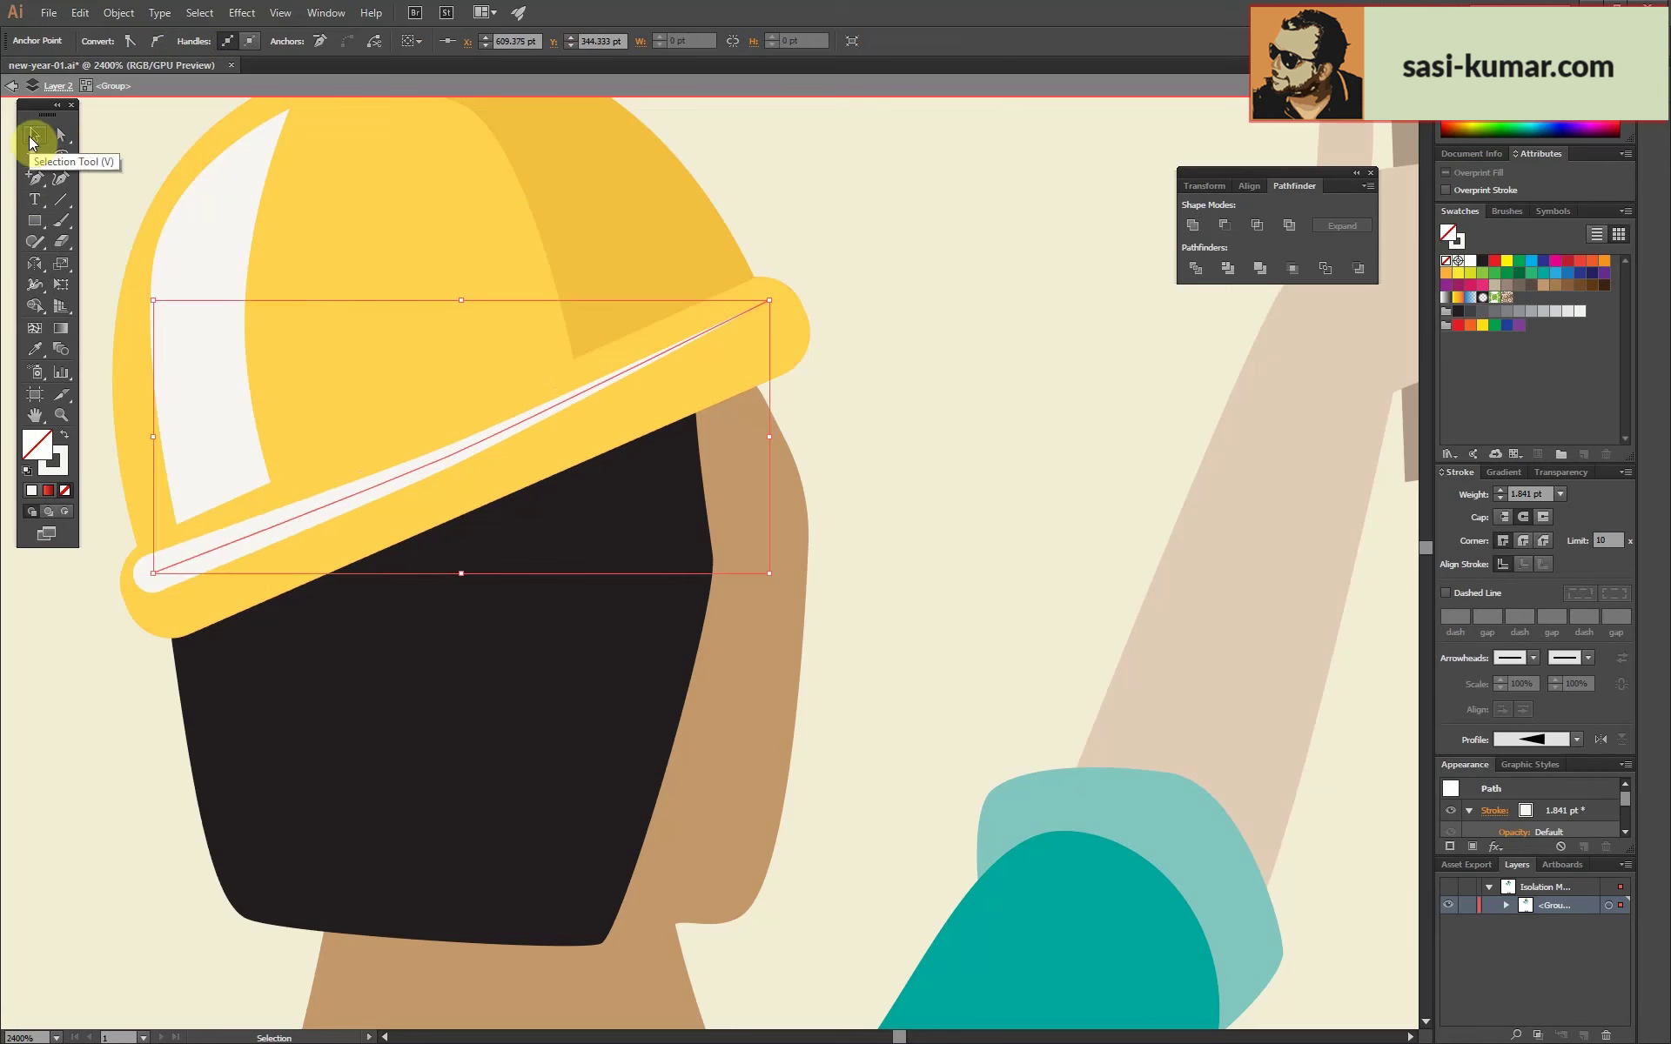
{"action": "left_click", "coordinate": [33, 137]}
Expand the tapered stroke into a shape and simplify its path.
{"action": "left_click", "coordinate": [118, 12]}
{"action": "left_click", "coordinate": [156, 213]}
{"action": "left_click", "coordinate": [118, 12]}
{"action": "left_click", "coordinate": [429, 447]}
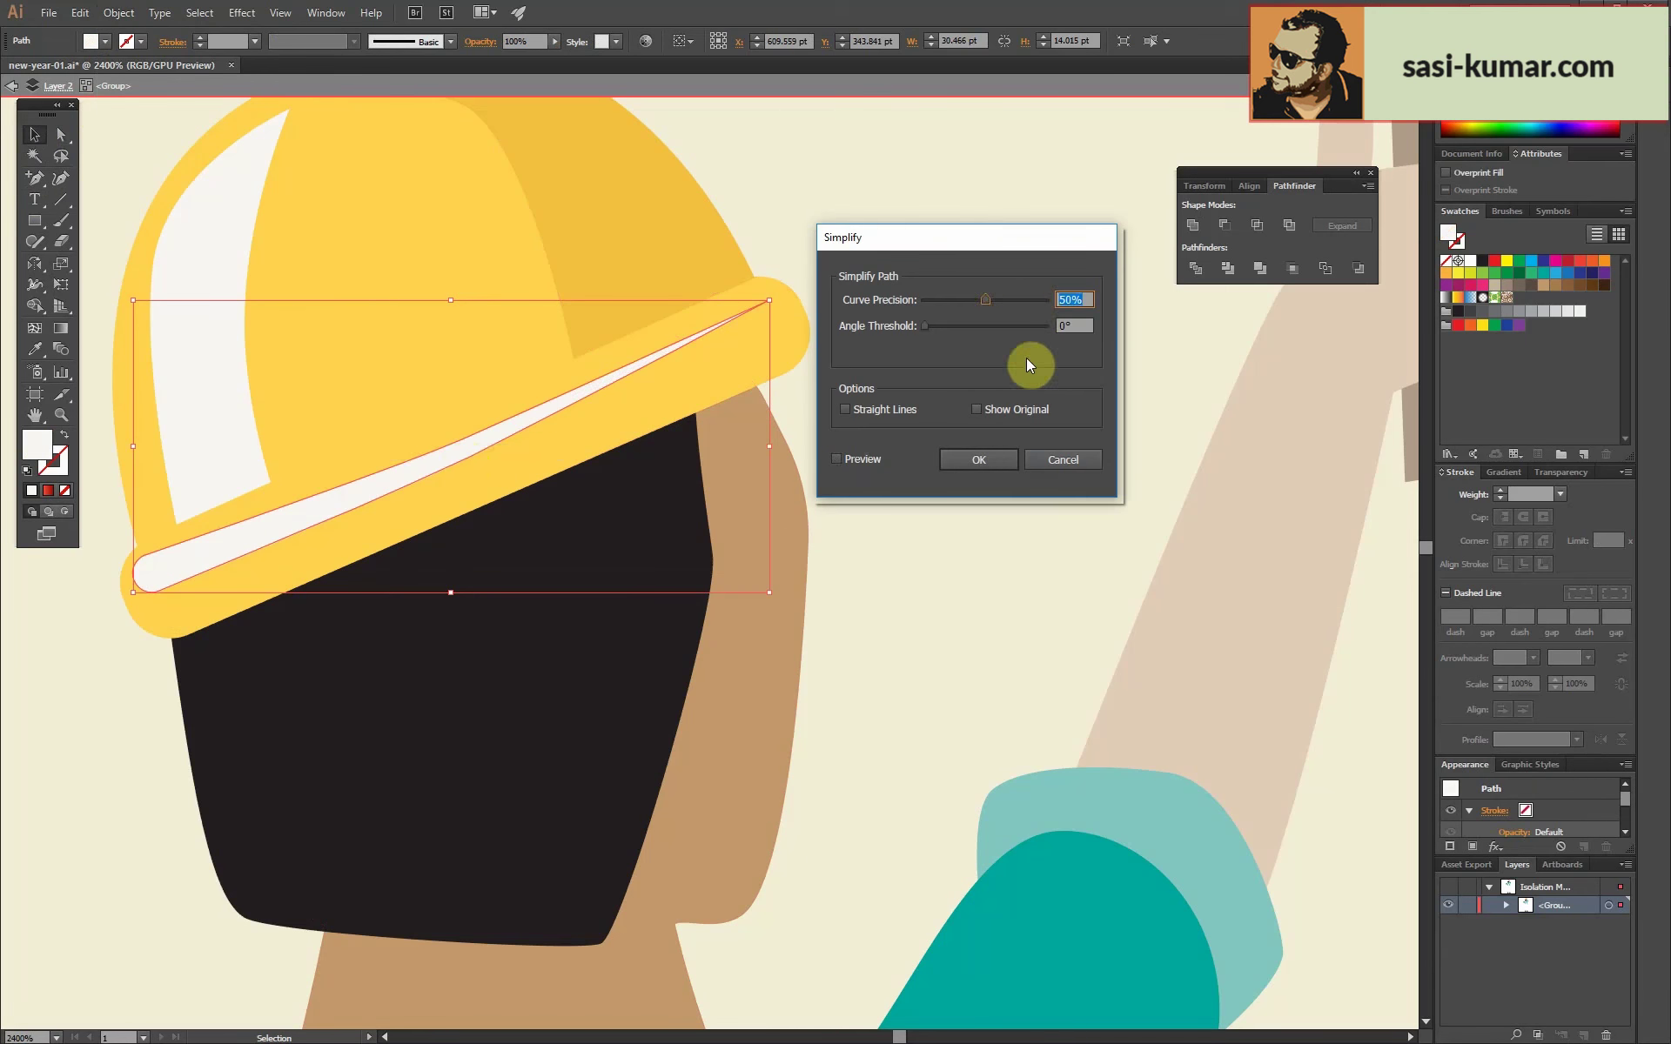
{"action": "left_click", "coordinate": [1005, 455]}
{"action": "left_click", "coordinate": [971, 421]}
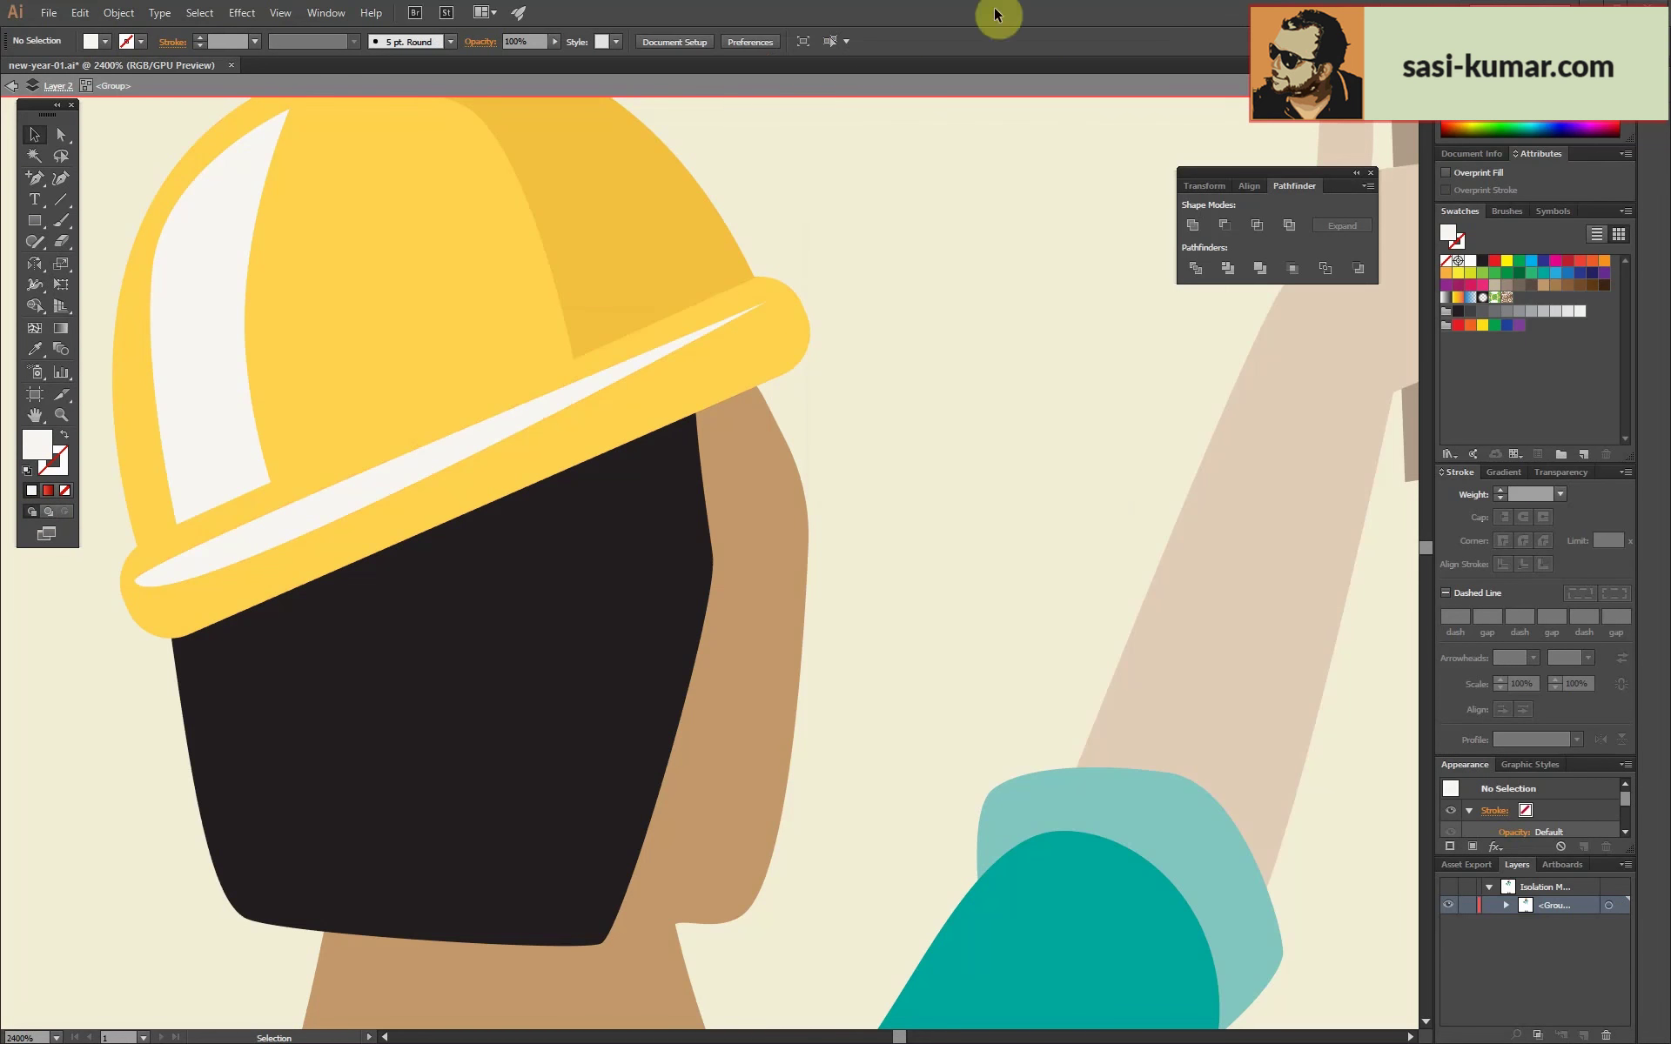
Select the leftover brim line together with the hair.
{"action": "key", "text": "ctrl+minus"}
{"action": "key", "text": "ctrl+minus"}
{"action": "key", "text": "ctrl+minus"}
{"action": "left_click", "coordinate": [683, 459]}
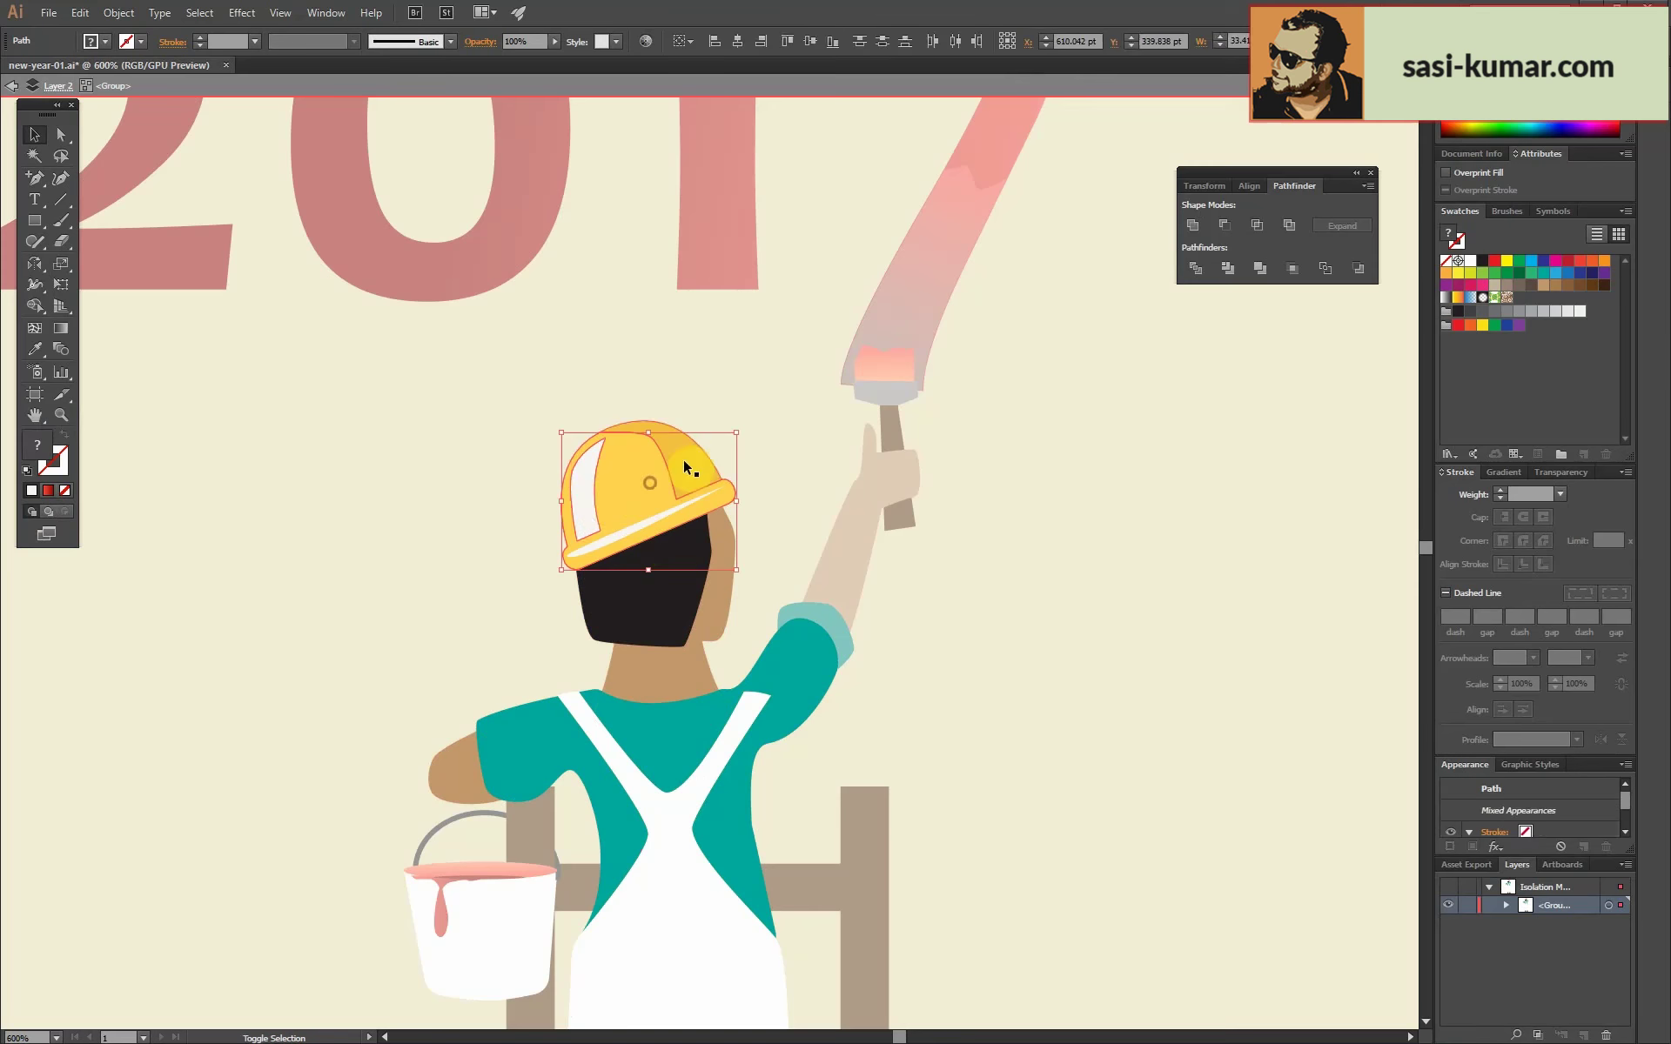
{"action": "left_click", "coordinate": [509, 424]}
{"action": "left_click", "coordinate": [667, 546]}
{"action": "left_click", "coordinate": [432, 502]}
{"action": "key", "text": "ctrl+plus"}
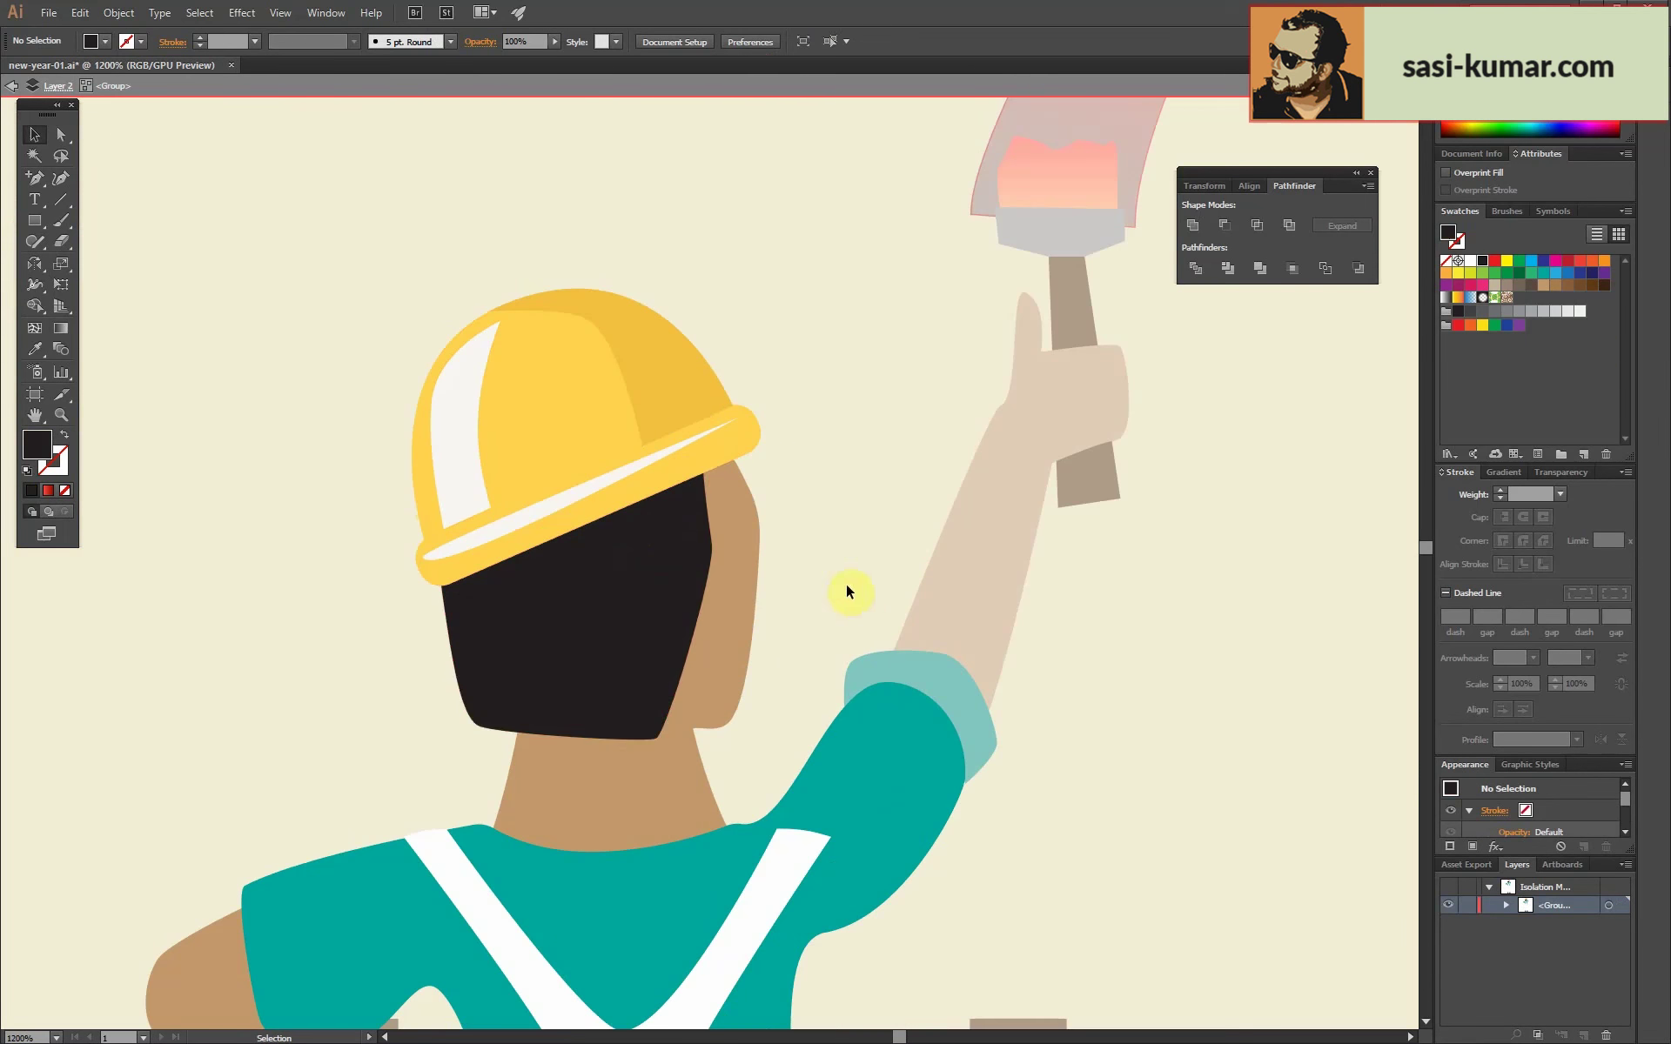
{"action": "left_click", "coordinate": [624, 667]}
{"action": "key", "text": "a"}
{"action": "left_click", "coordinate": [781, 431]}
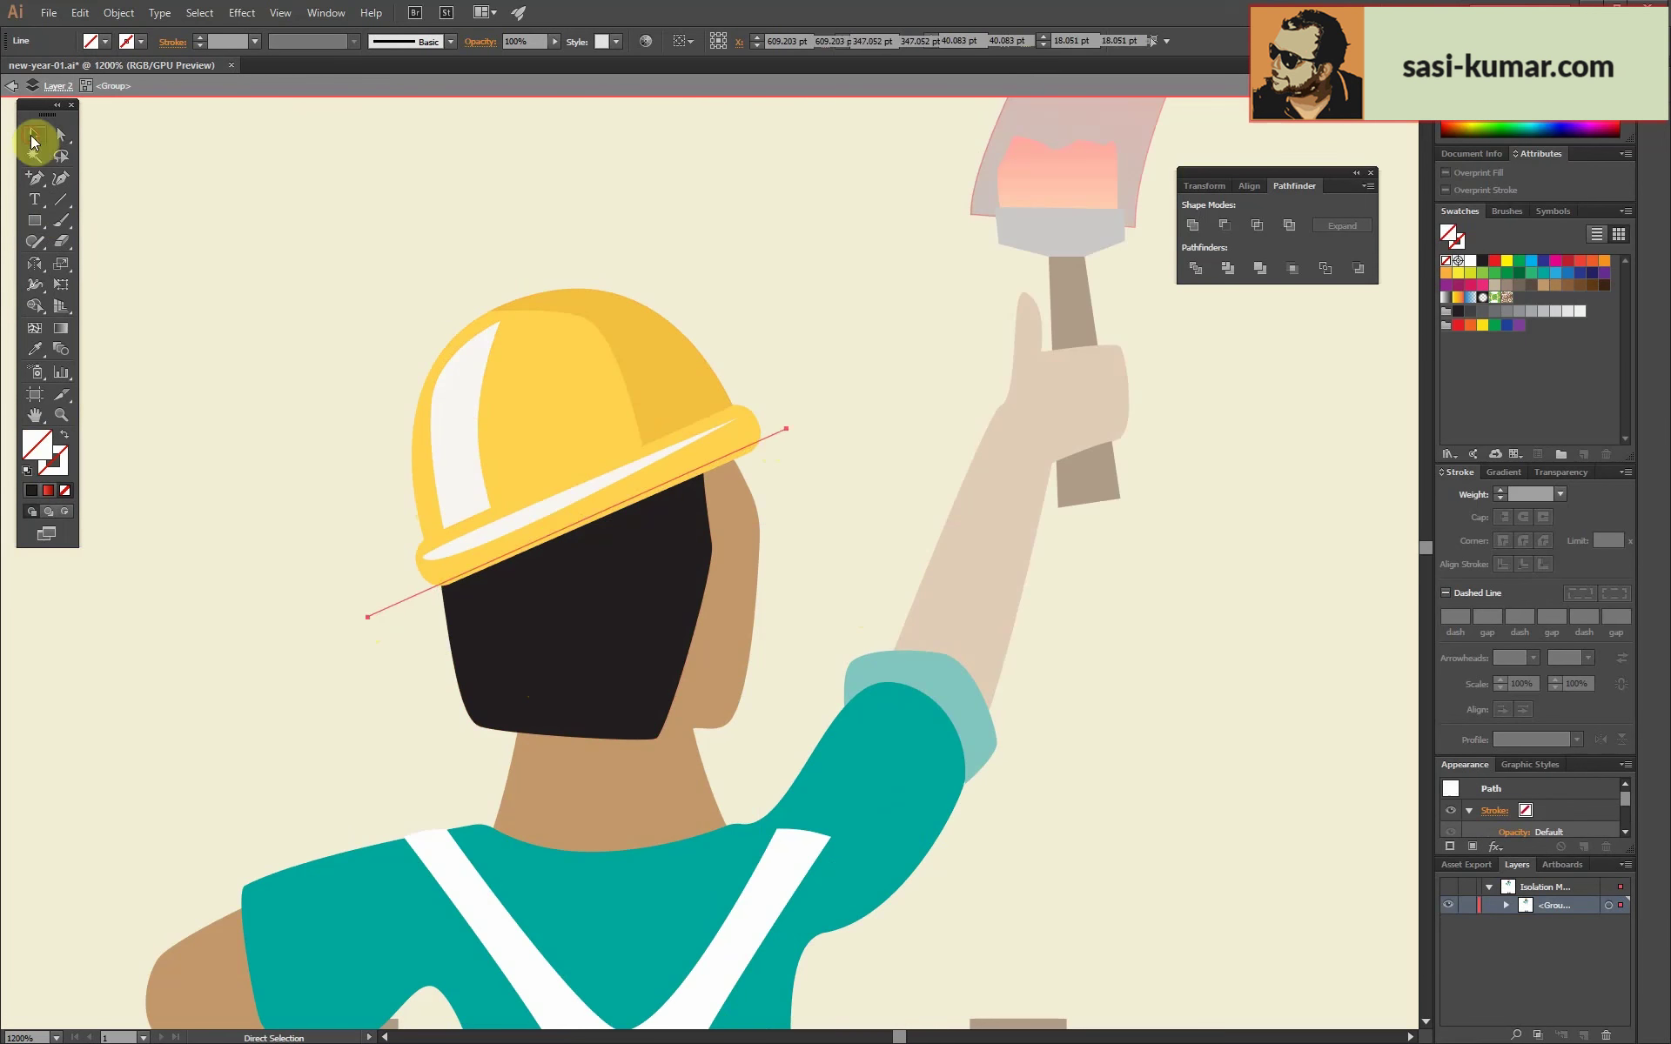
{"action": "left_click", "coordinate": [33, 135]}
Divide the hair along the brim line with Pathfinder.
{"action": "double_click", "coordinate": [567, 641]}
{"action": "key", "text": "ctrl+a"}
{"action": "left_click", "coordinate": [1222, 269]}
{"action": "left_click", "coordinate": [658, 444]}
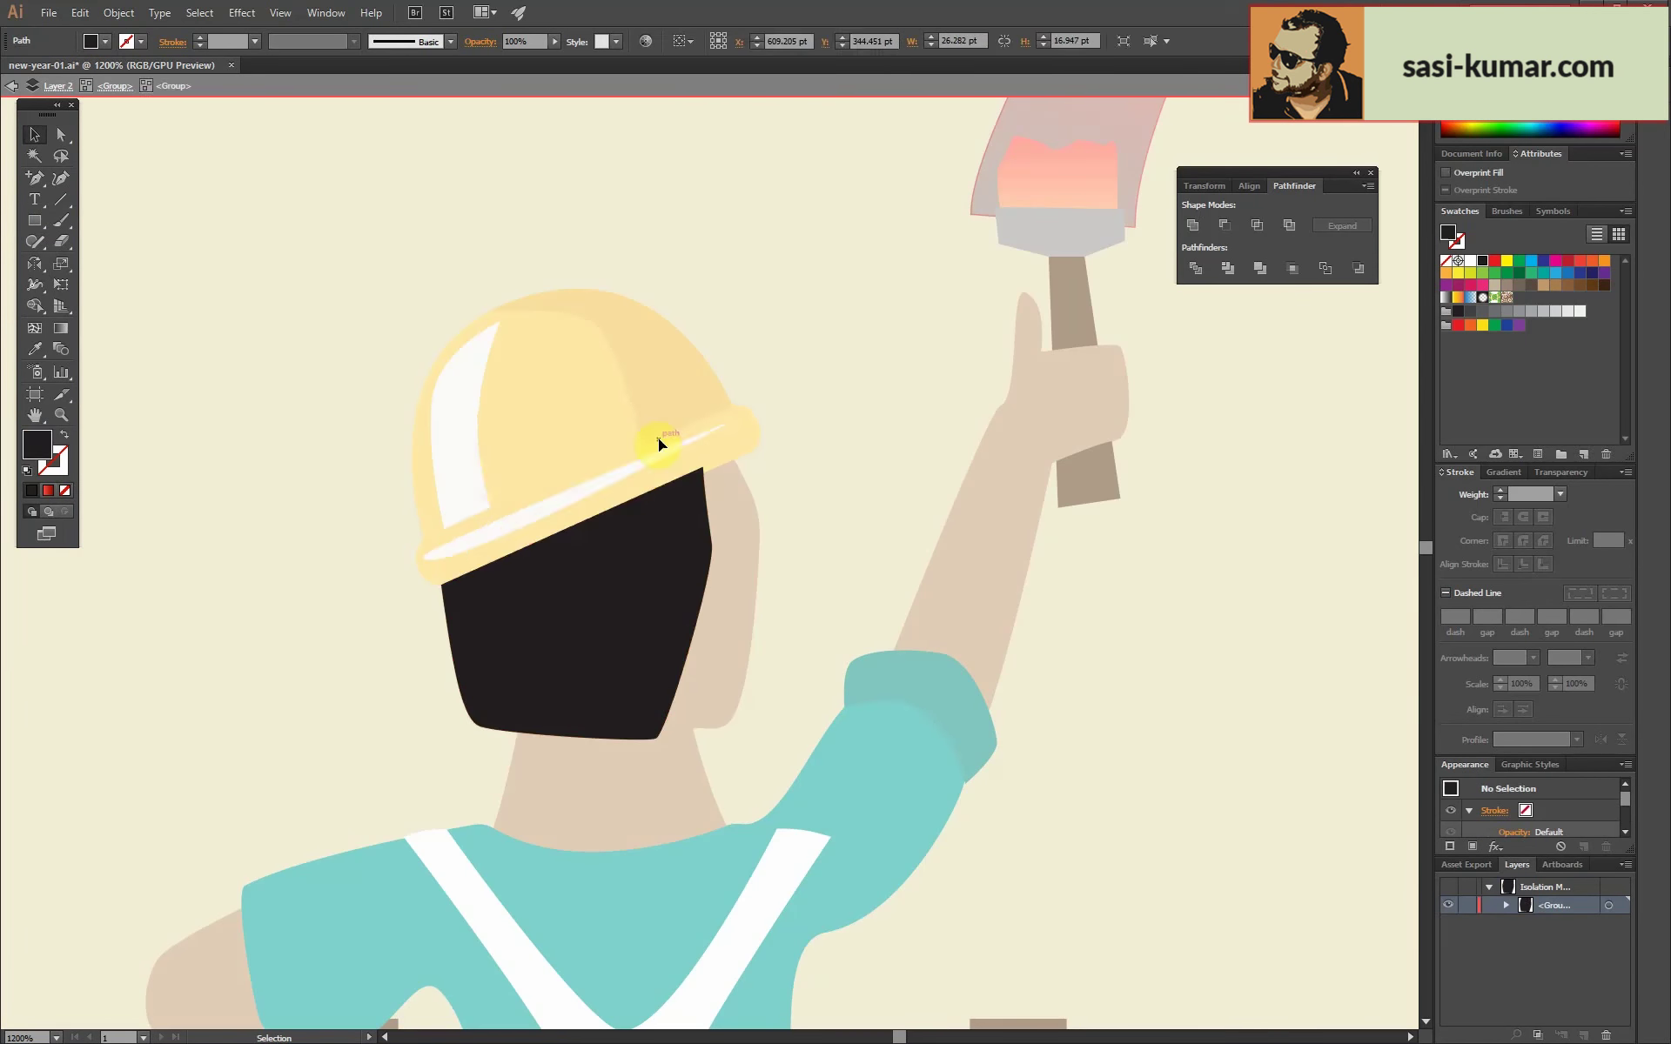
{"action": "key", "text": "Escape"}
{"action": "double_click", "coordinate": [740, 543]}
Draw a shadow shape on the neck and set its fill colour.
{"action": "double_click", "coordinate": [290, 373]}
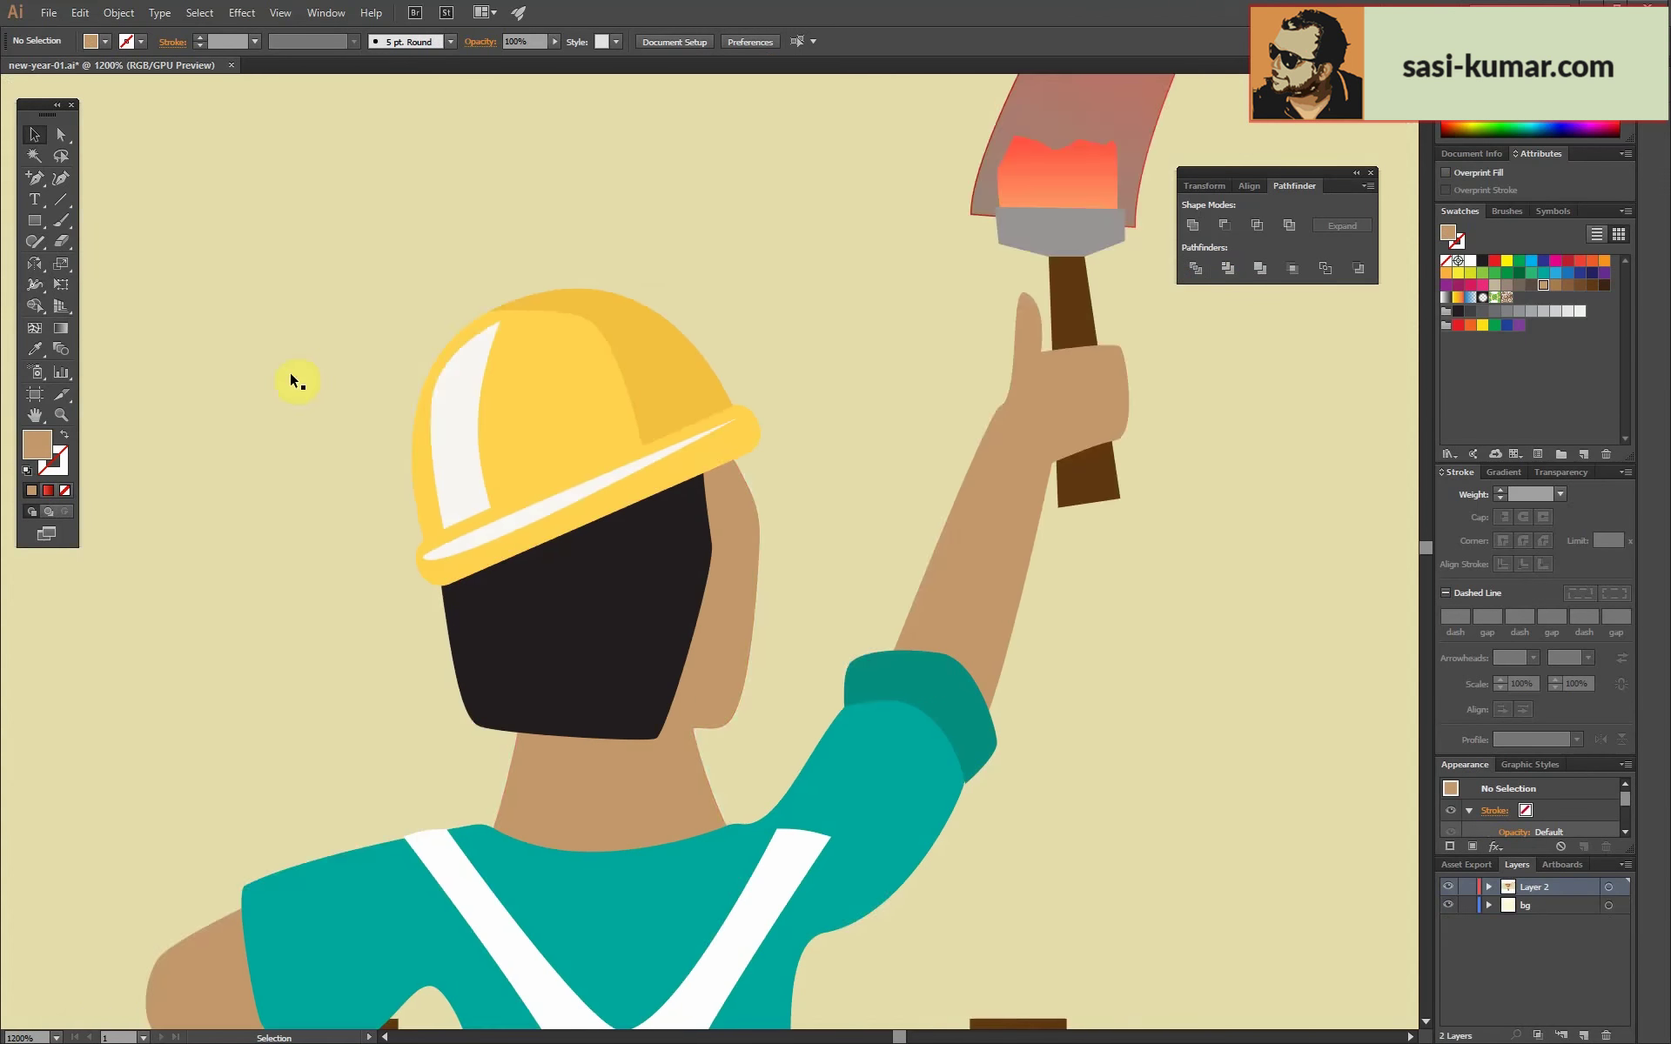
{"action": "scroll", "coordinate": [290, 372], "scroll_direction": "down", "scroll_amount": 5}
{"action": "double_click", "coordinate": [514, 601]}
{"action": "left_click", "coordinate": [482, 525]}
{"action": "left_click", "coordinate": [511, 526]}
{"action": "left_click_drag", "start_coordinate": [504, 679], "coordinate": [440, 679]}
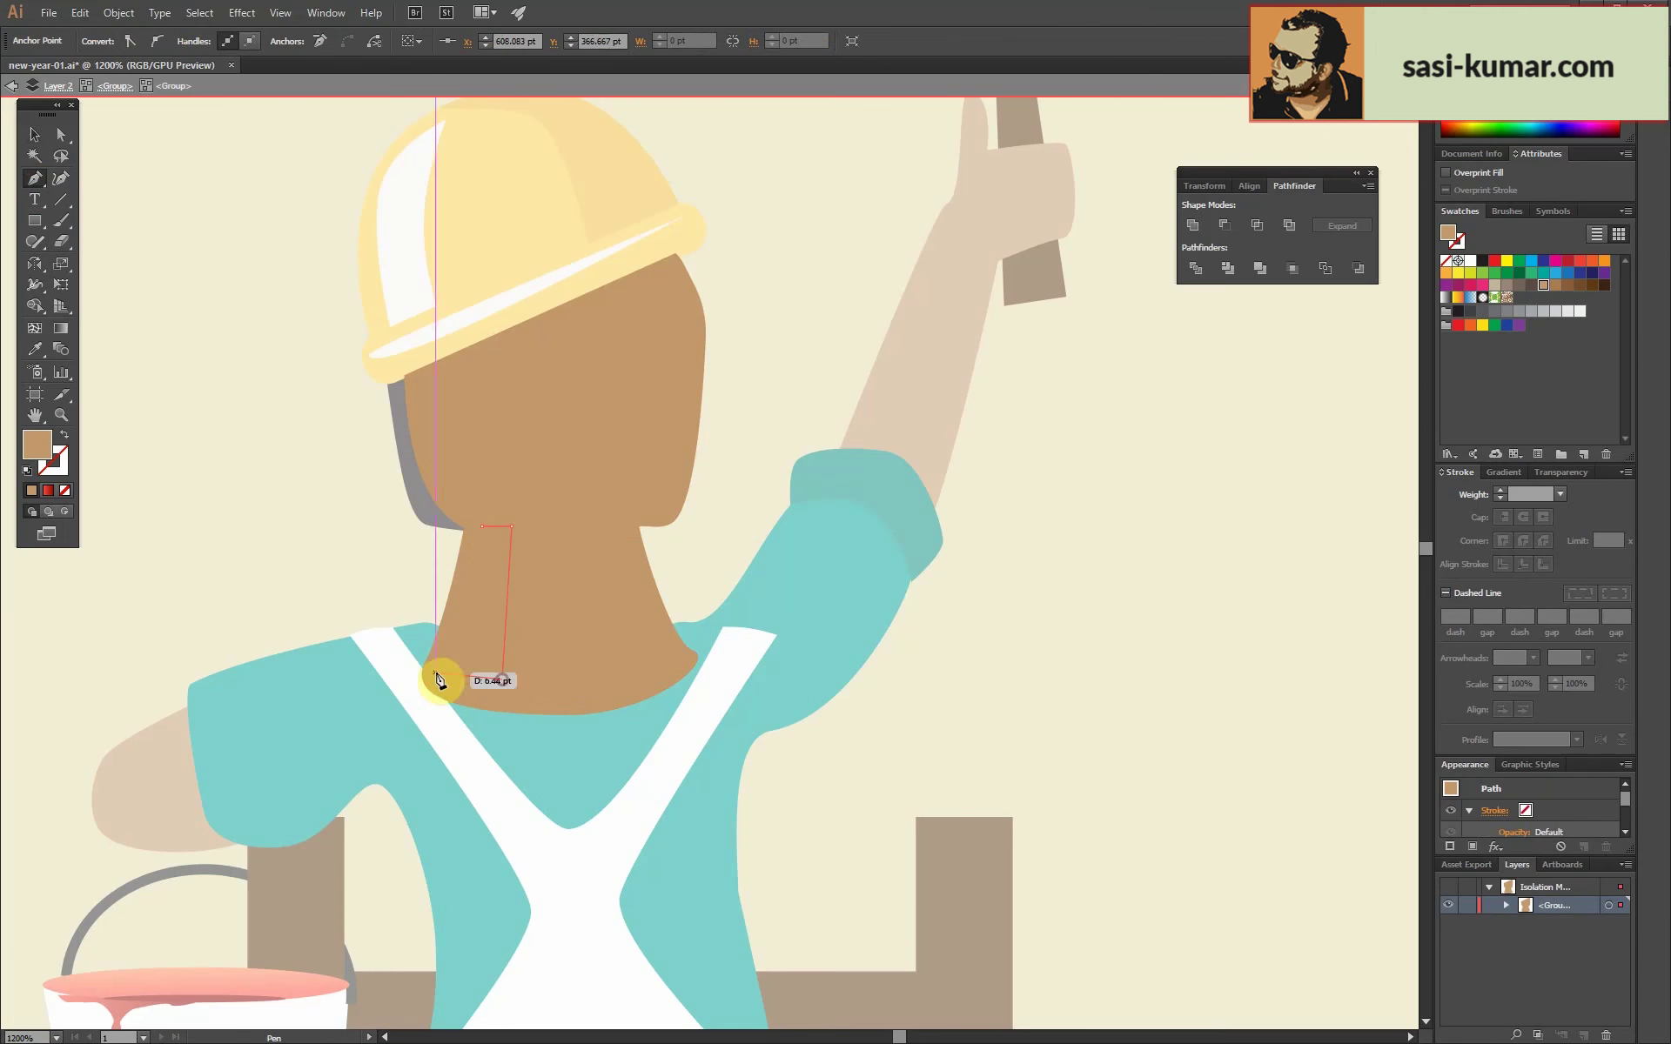
{"action": "double_click", "coordinate": [35, 446]}
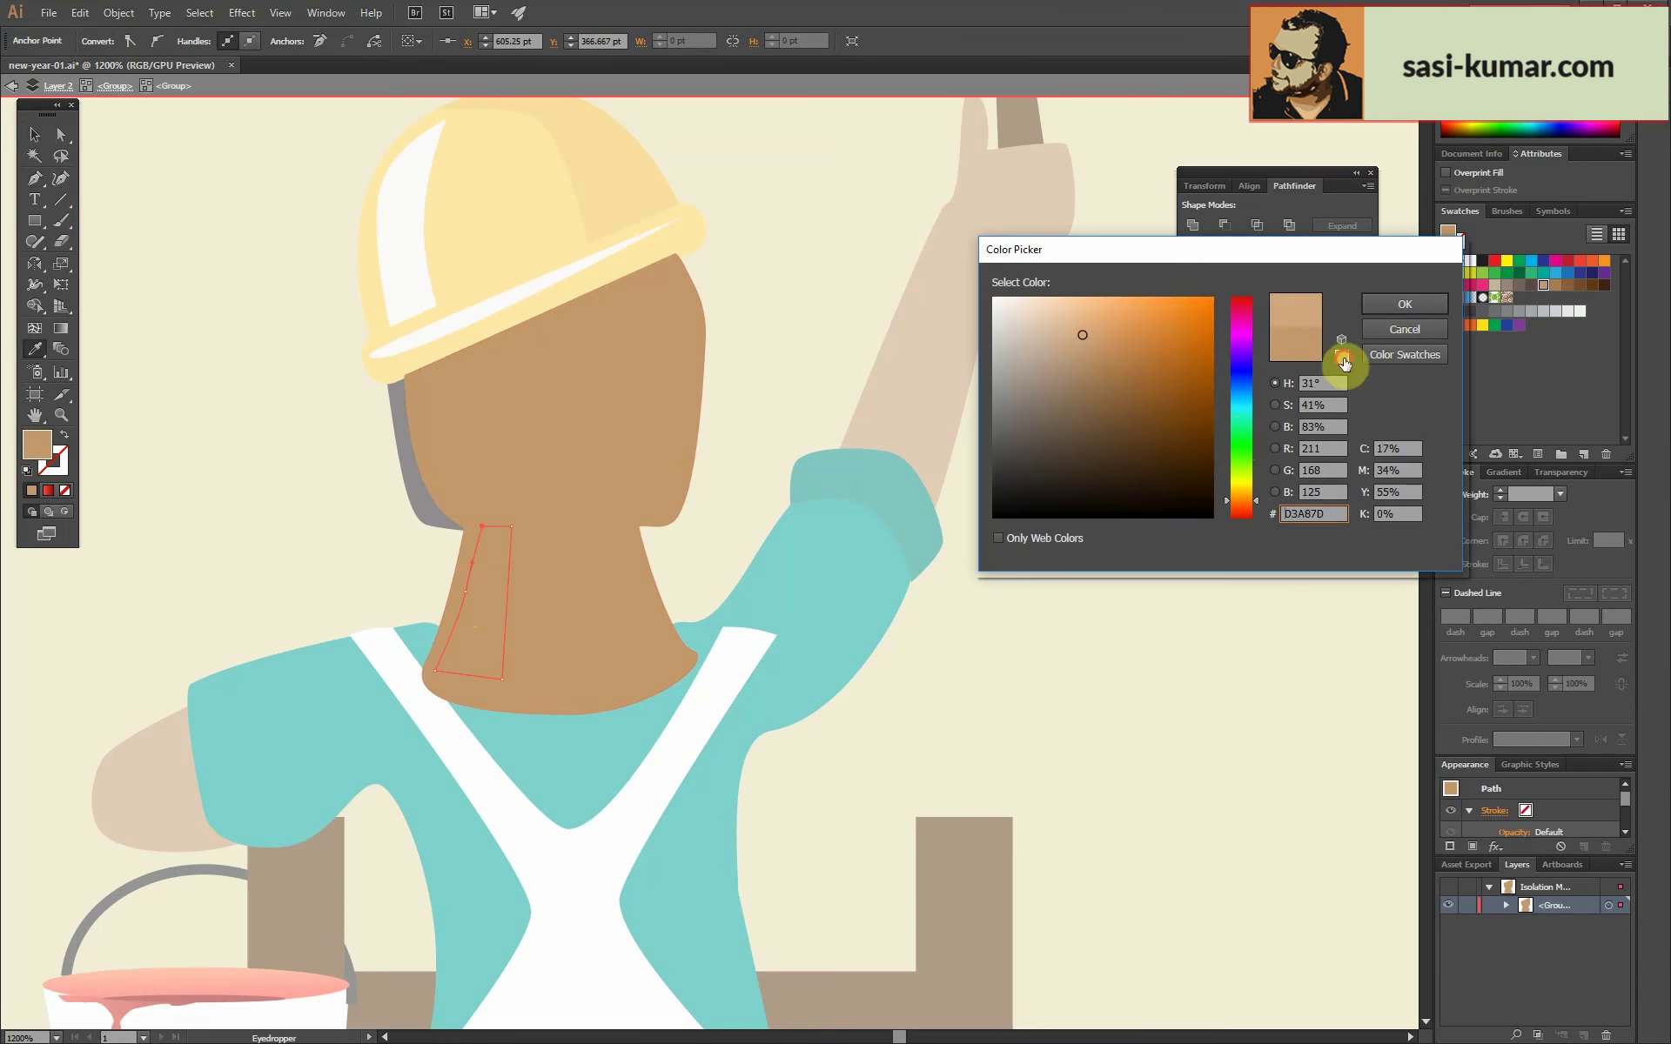
{"action": "key", "text": "Return"}
{"action": "key", "text": "v"}
{"action": "left_click", "coordinate": [477, 578]}
{"action": "double_click", "coordinate": [35, 447]}
{"action": "key", "text": "Return"}
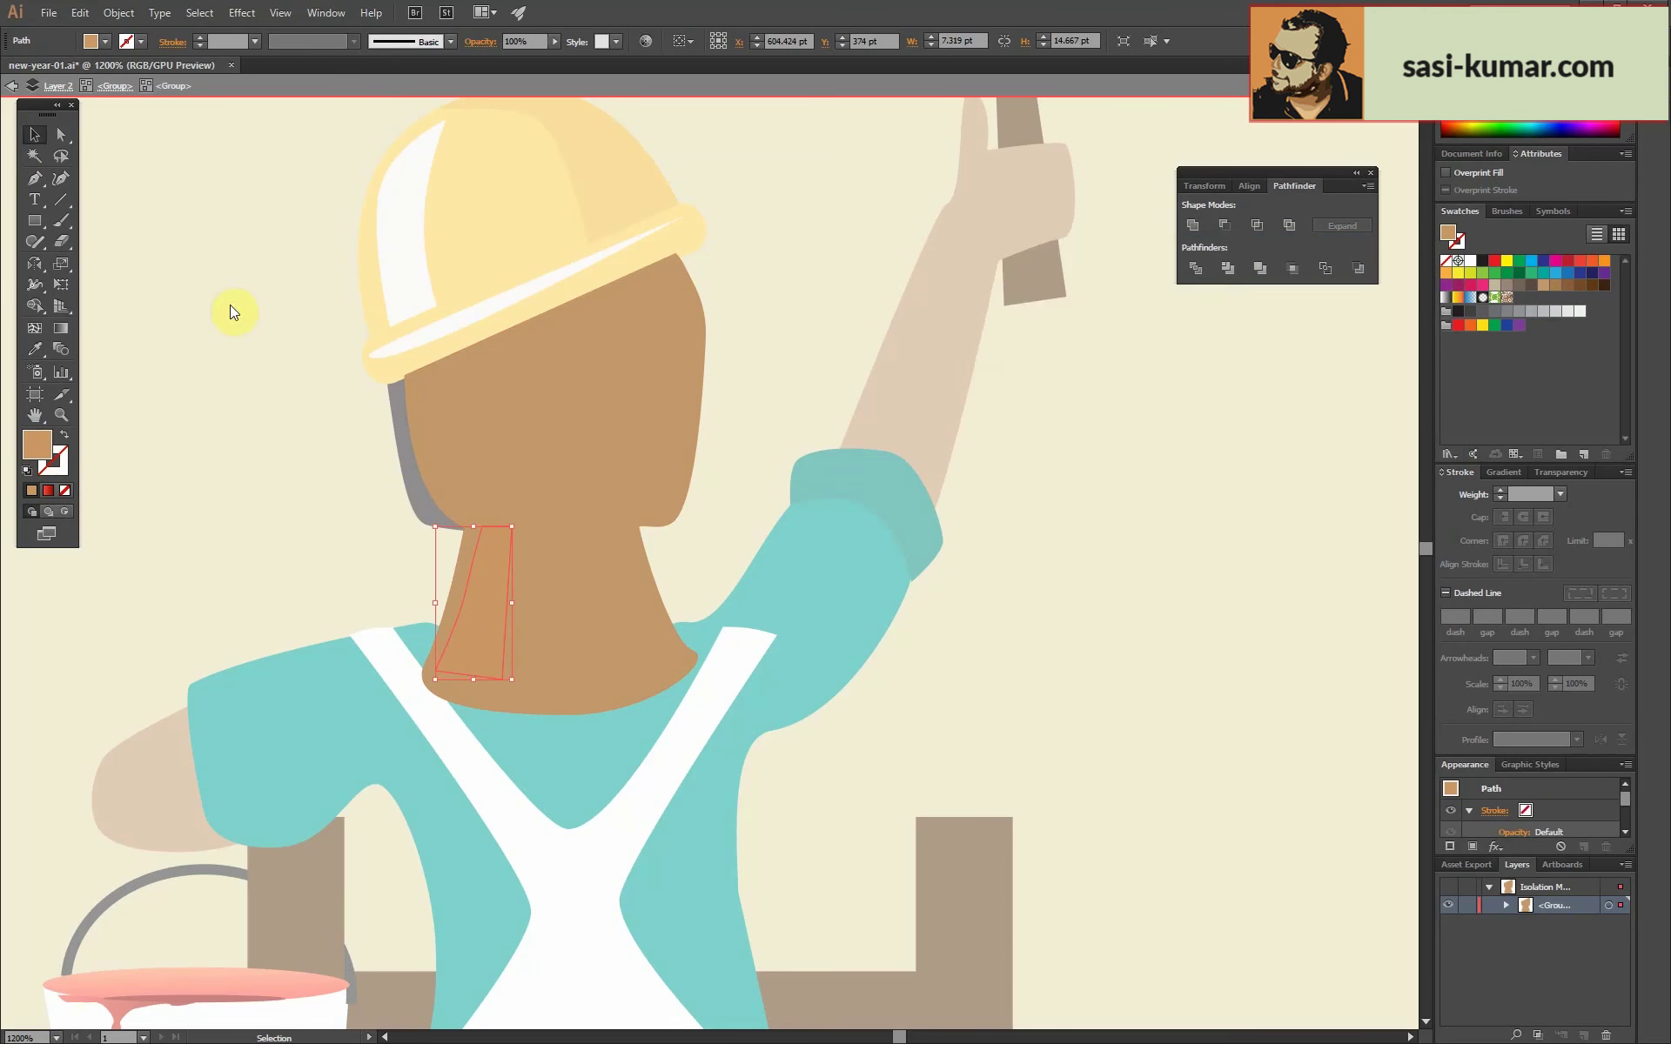
{"action": "double_click", "coordinate": [190, 431]}
Add a dark-filled line across the hair under the brim.
{"action": "double_click", "coordinate": [594, 403]}
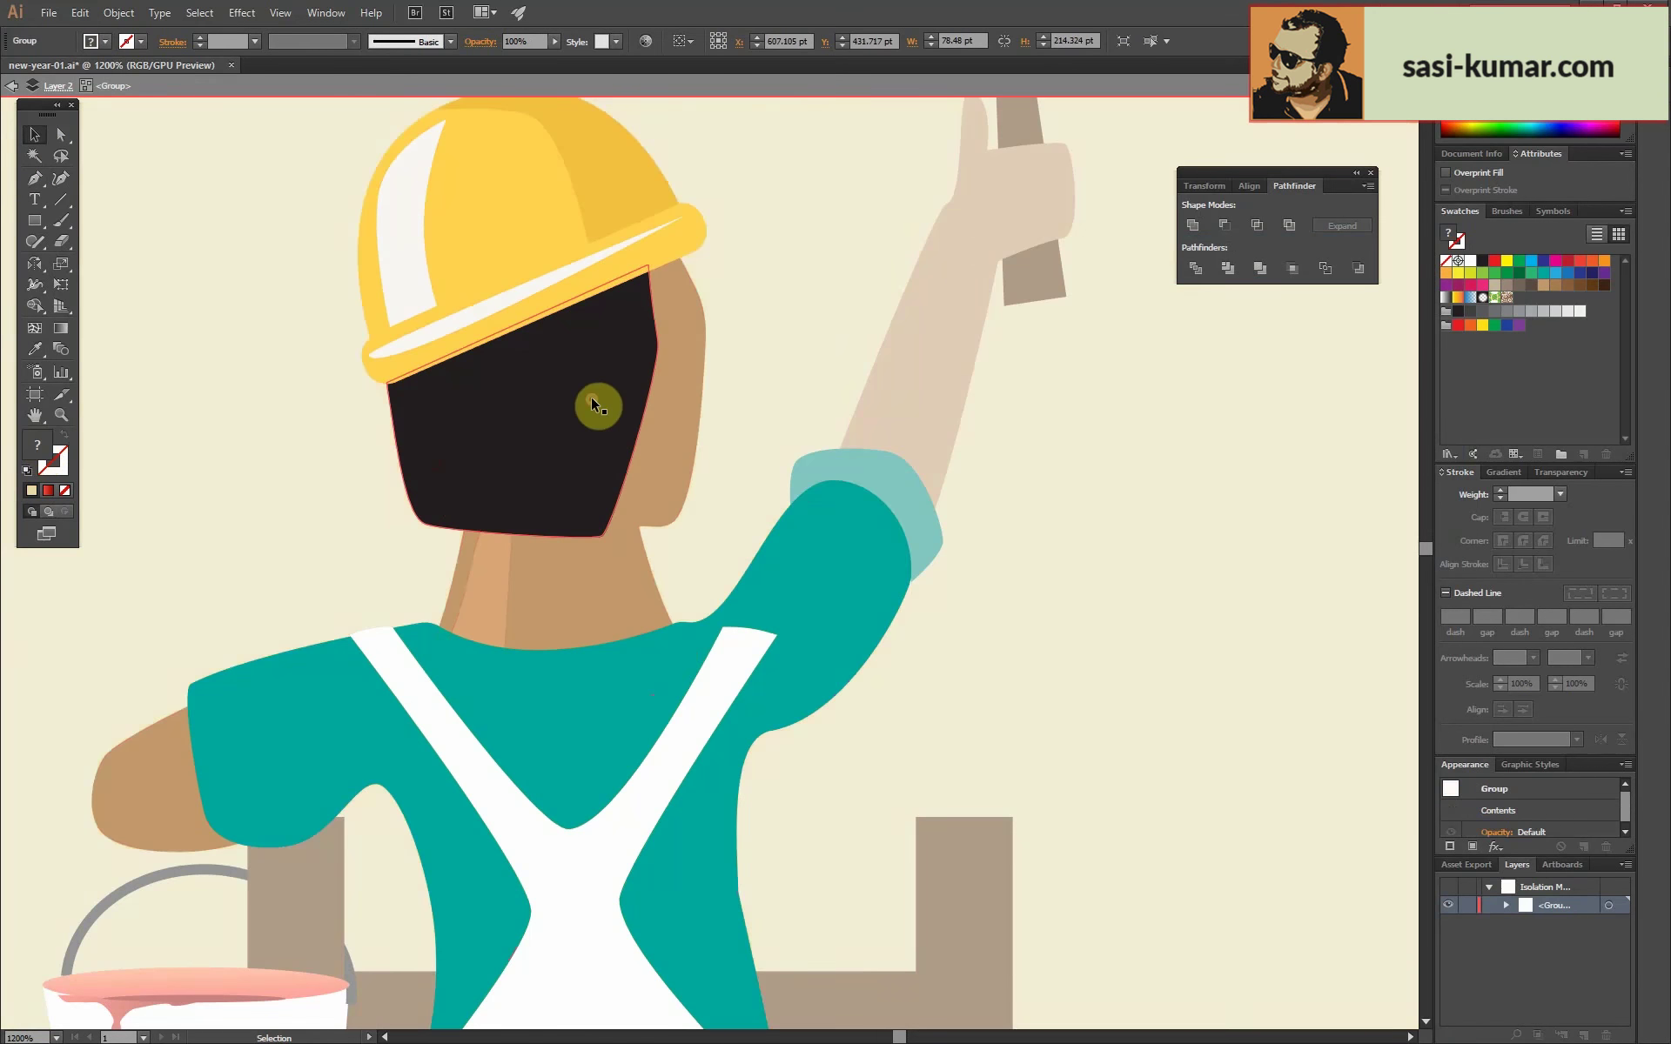
{"action": "key", "text": "p"}
{"action": "left_click", "coordinate": [651, 265]}
{"action": "key", "text": "v"}
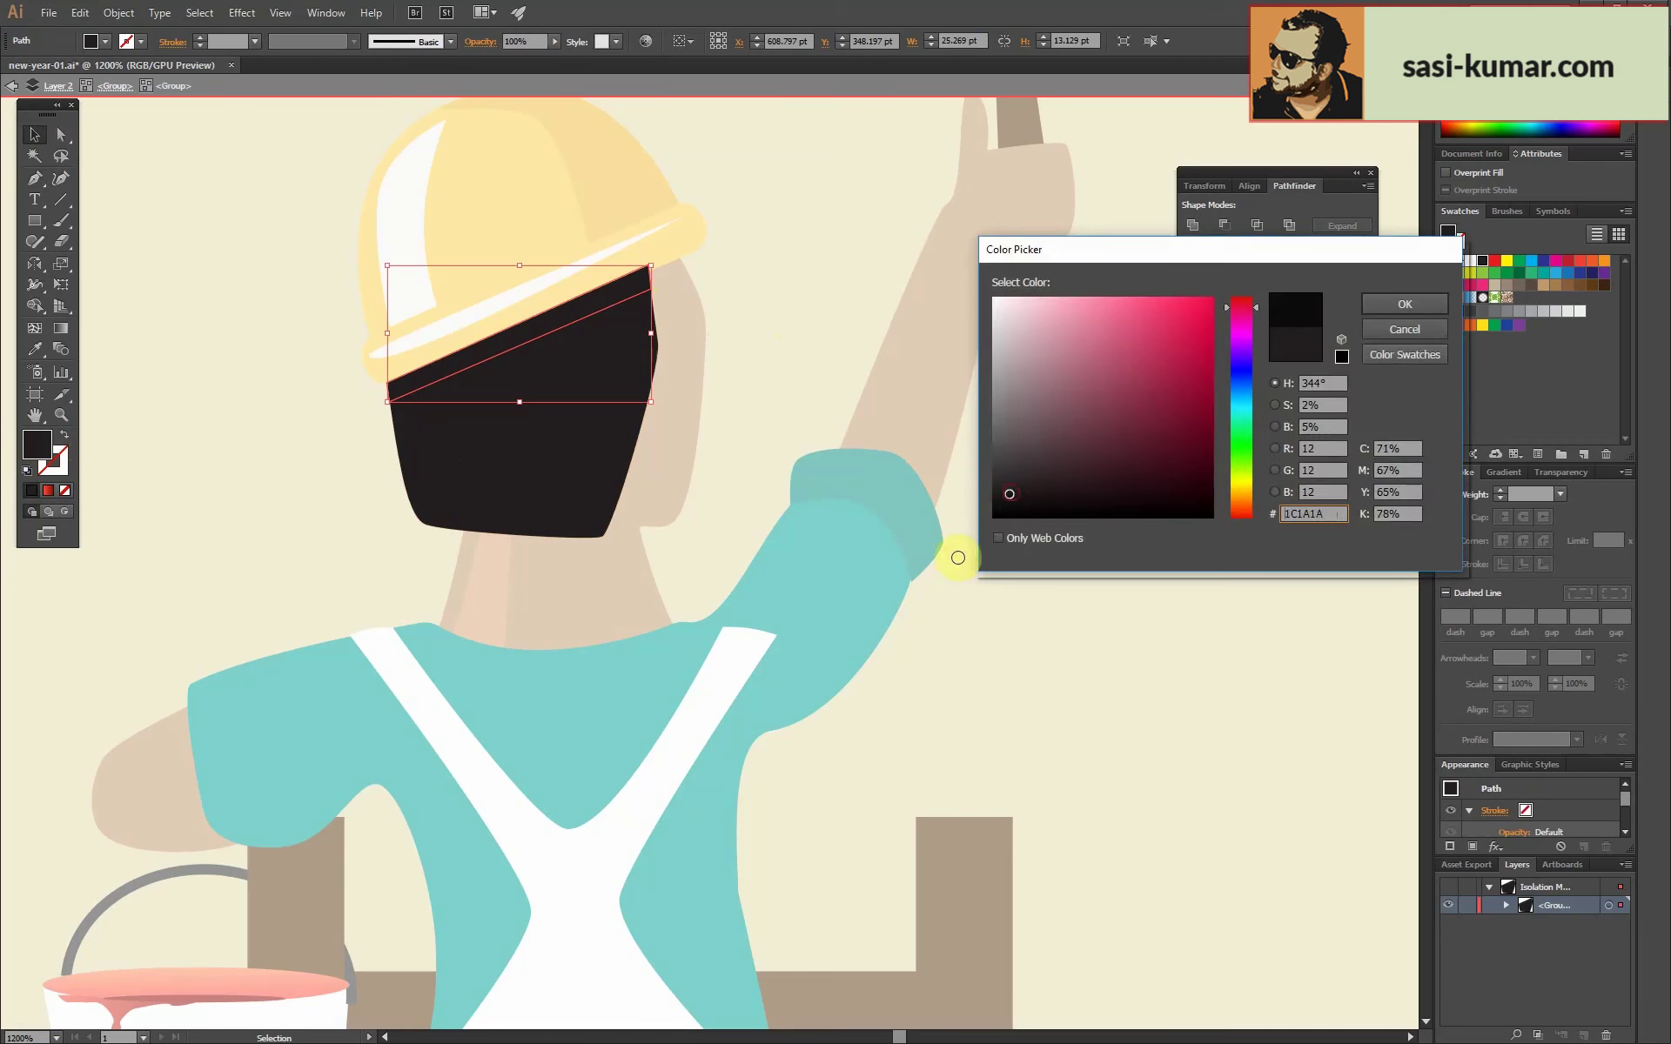
{"action": "key", "text": "Return"}
{"action": "key", "text": "Escape"}
{"action": "key", "text": "ctrl+minus"}
{"action": "scroll", "coordinate": [624, 423], "scroll_direction": "up", "scroll_amount": 5}
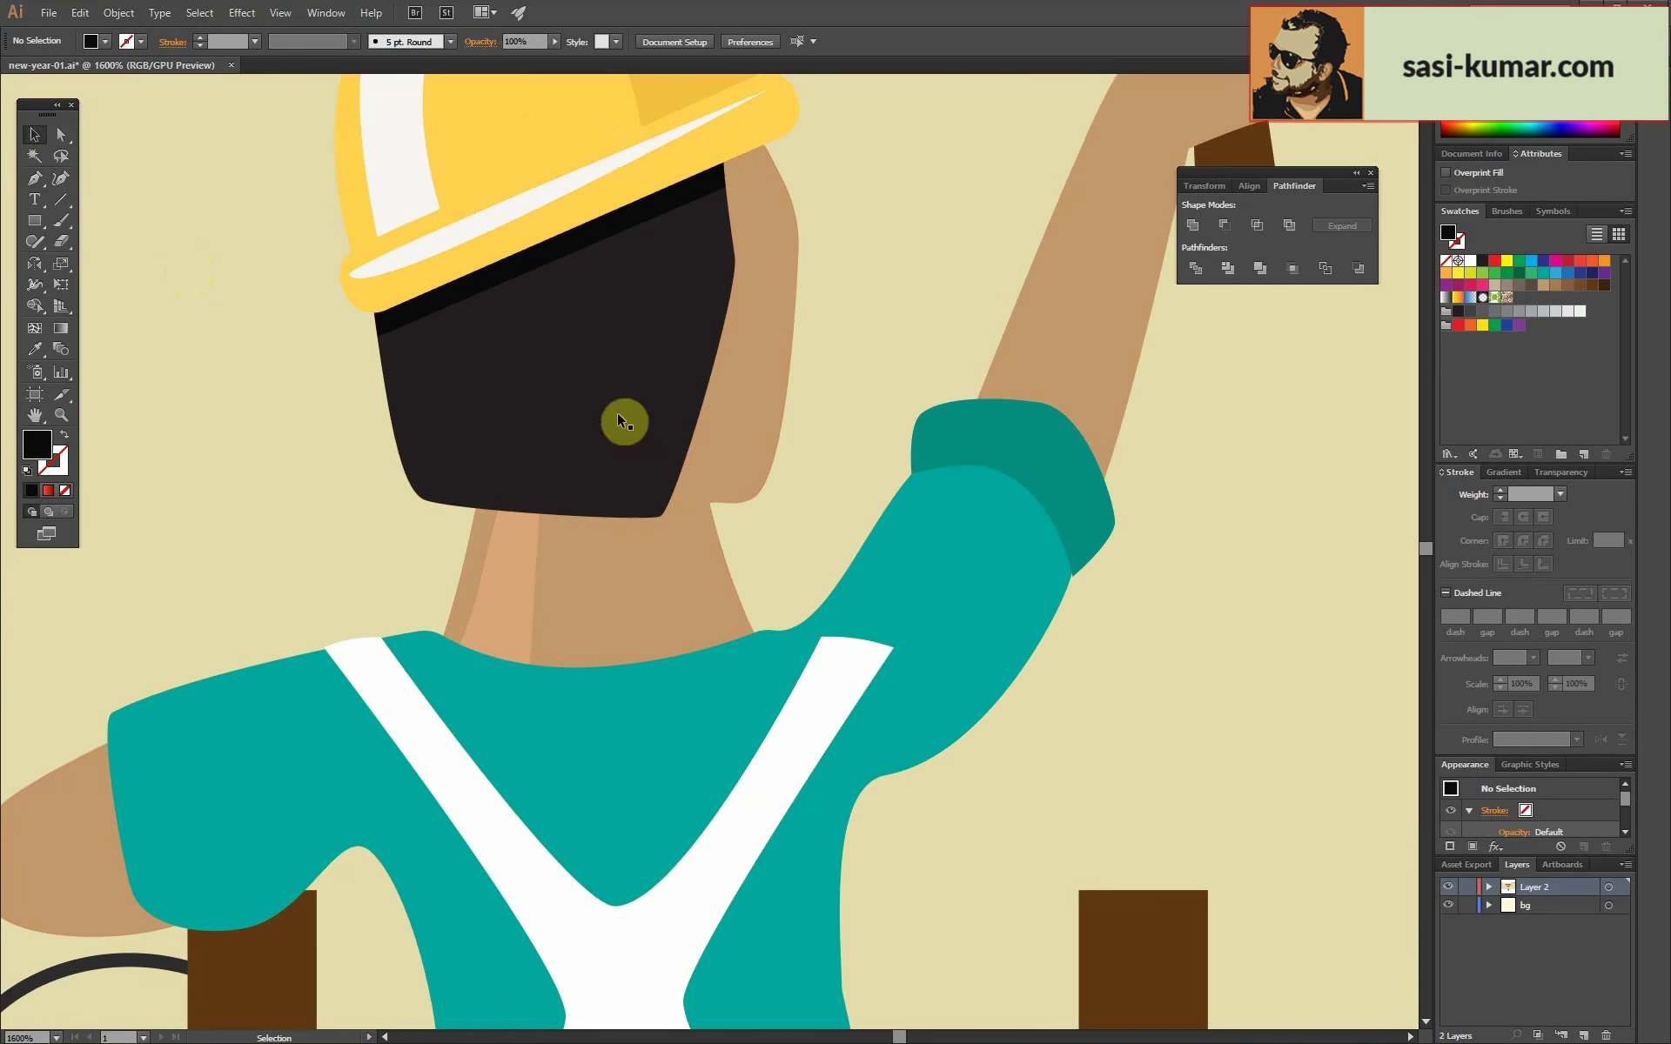
Draw a Pen shape over the left side of the hair.
{"action": "key", "text": "p"}
{"action": "left_click", "coordinate": [388, 341]}
{"action": "left_click_drag", "start_coordinate": [420, 478], "coordinate": [444, 503]}
{"action": "left_click", "coordinate": [523, 503]}
{"action": "left_click", "coordinate": [523, 283]}
{"action": "left_click", "coordinate": [61, 134]}
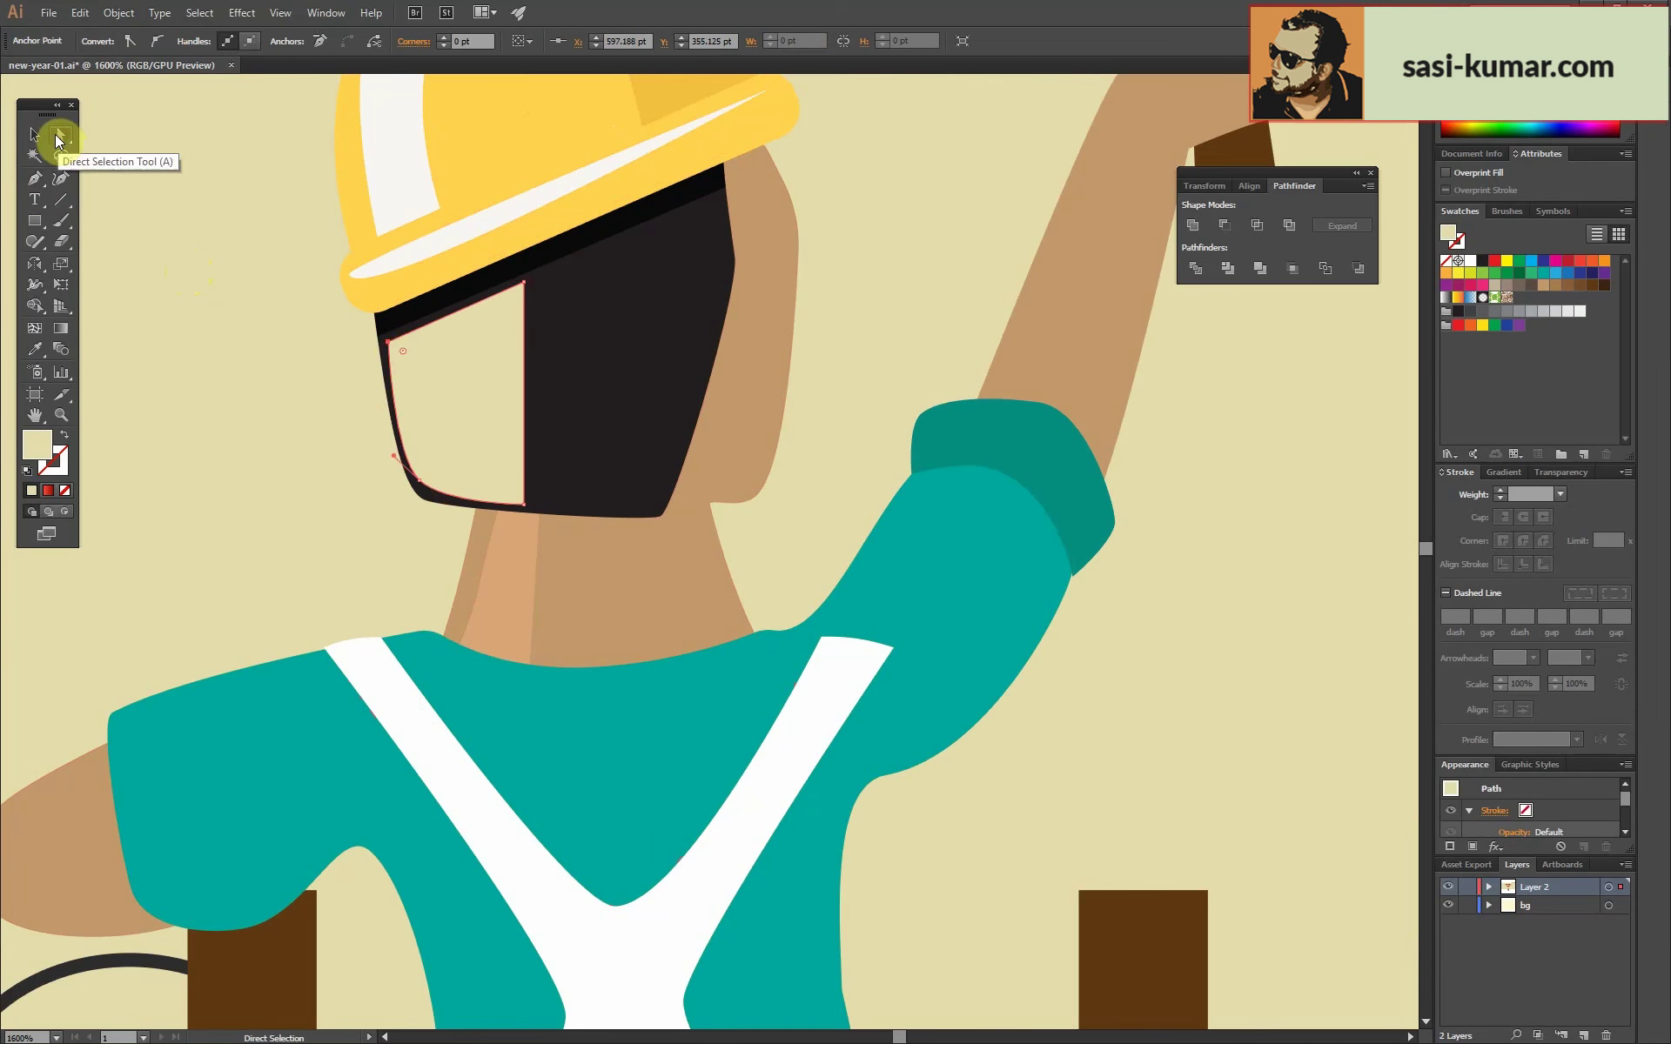
{"action": "scroll", "coordinate": [418, 270], "scroll_direction": "up", "scroll_amount": 2}
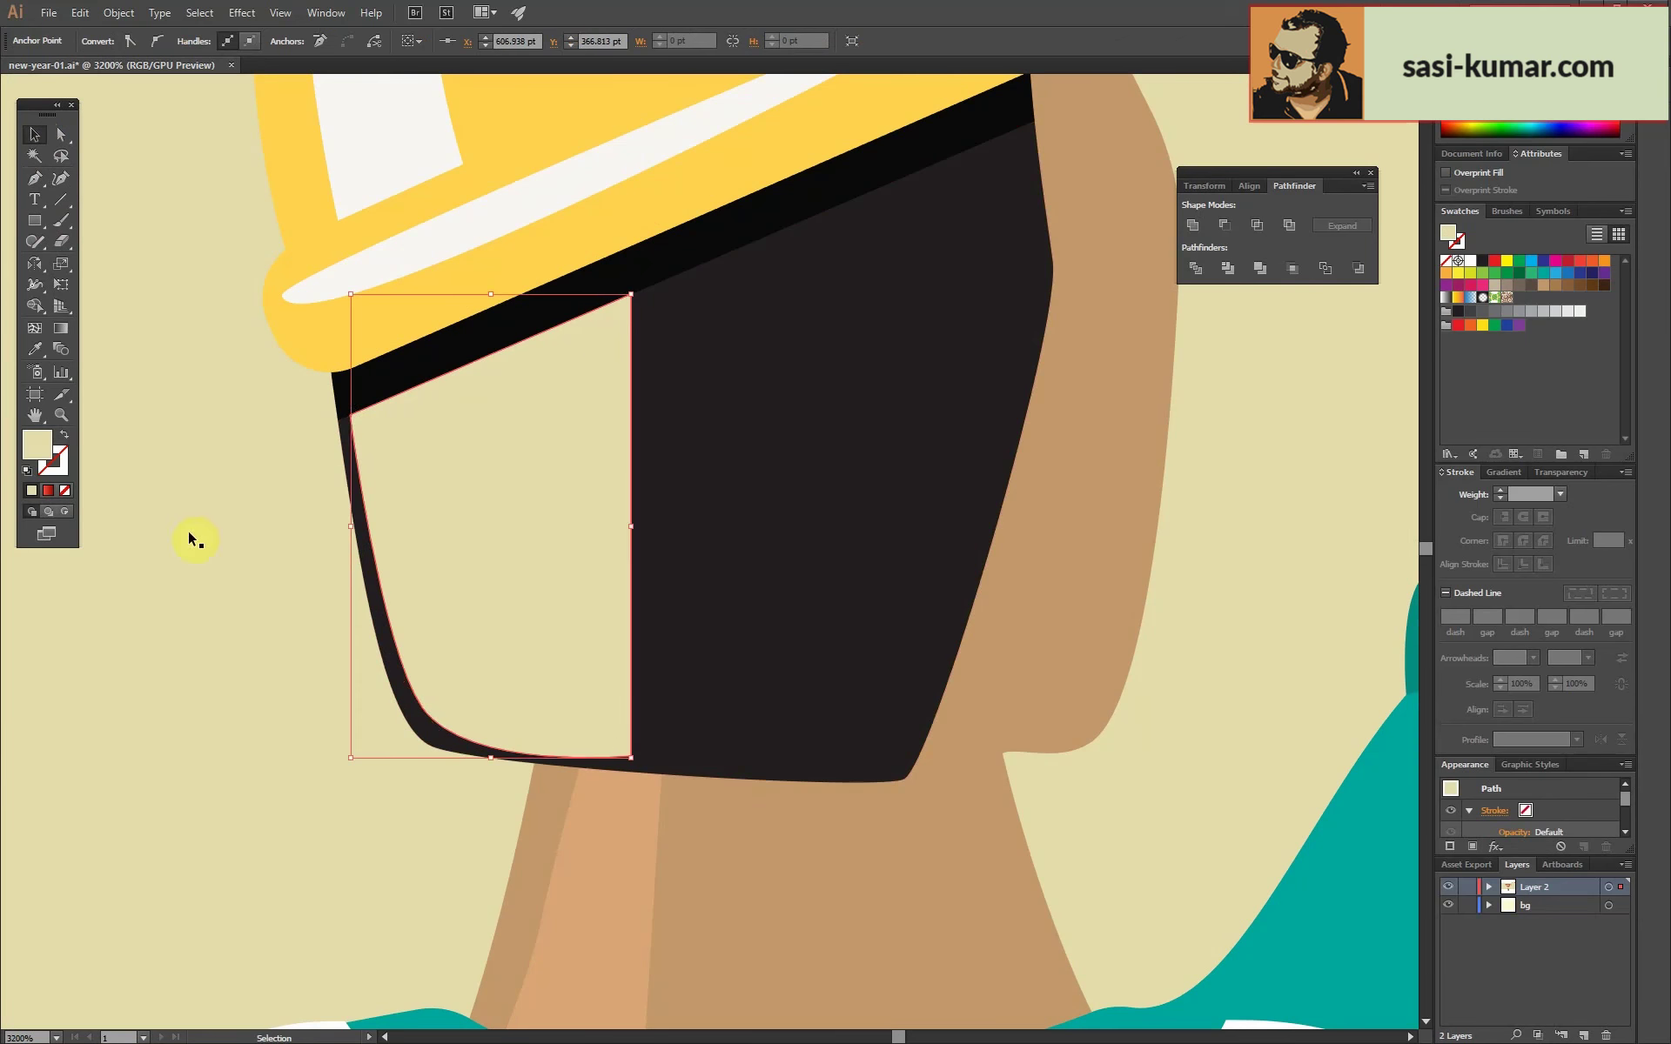
Fill the hair shading shape grey and fit the artwork in view.
{"action": "left_click", "coordinate": [35, 135]}
{"action": "left_click", "coordinate": [1001, 453]}
{"action": "key", "text": "Return"}
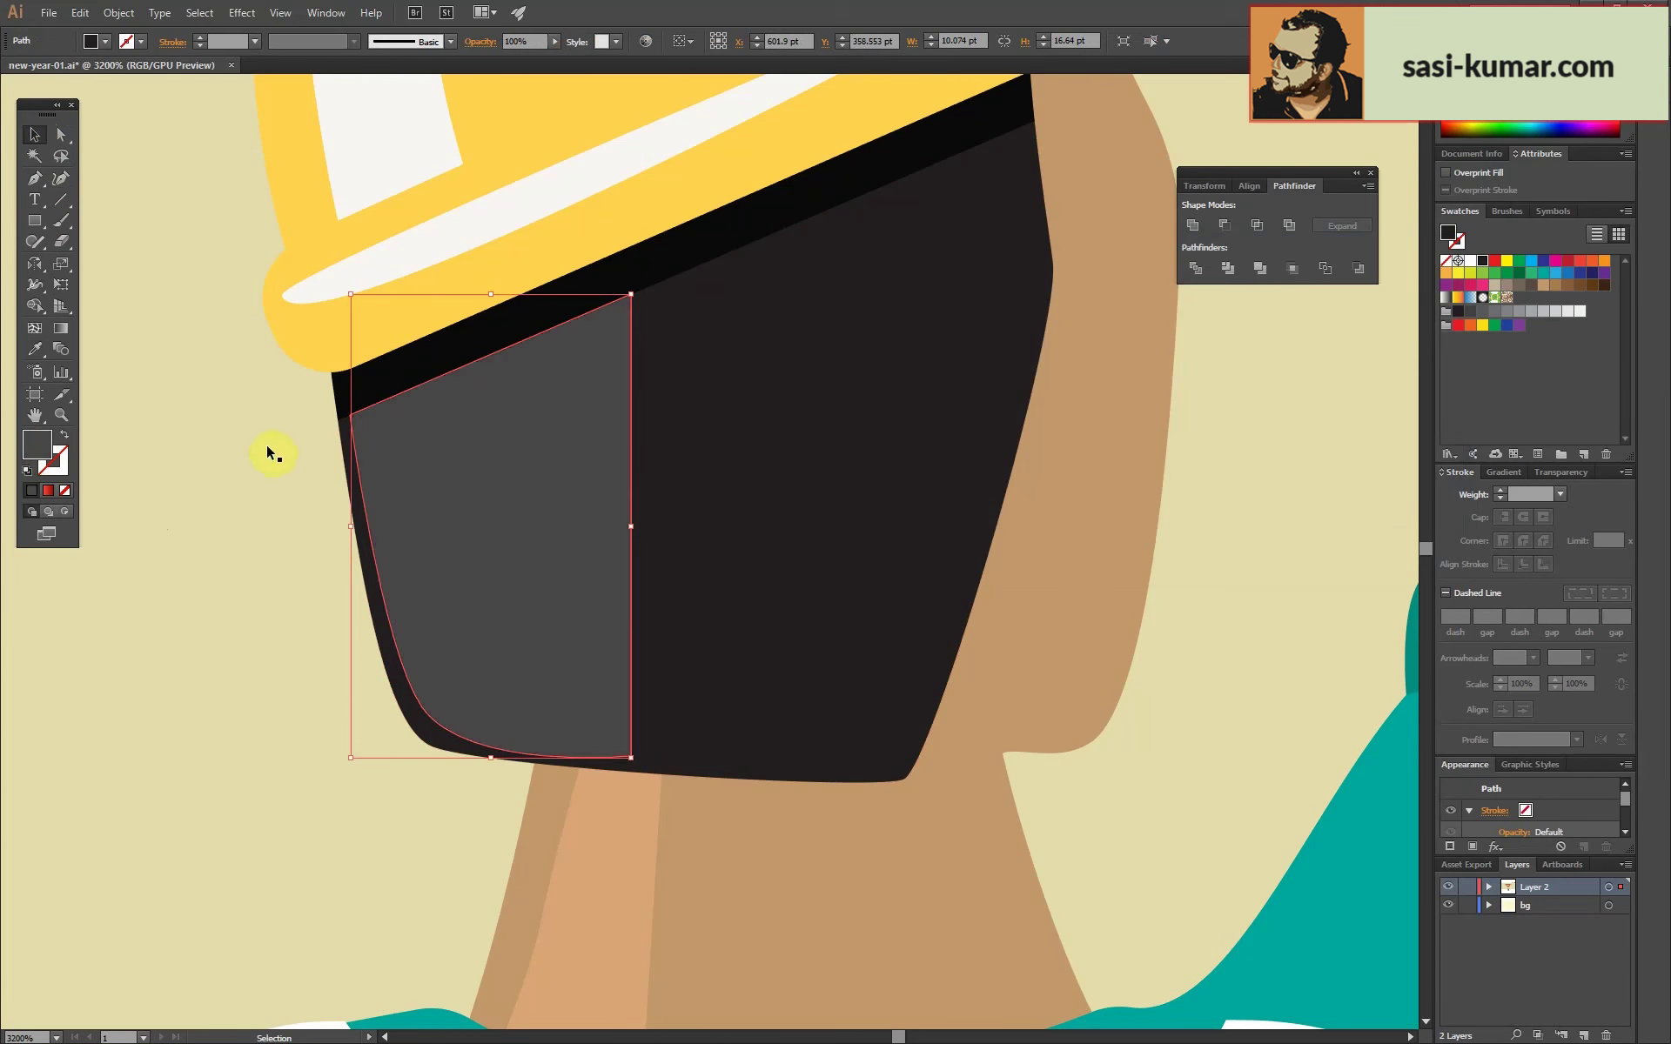
{"action": "key", "text": "ctrl+a"}
{"action": "left_click", "coordinate": [176, 608]}
{"action": "key", "text": "ctrl+0"}
{"action": "key", "text": "ctrl+plus"}
{"action": "key", "text": "ctrl+plus"}
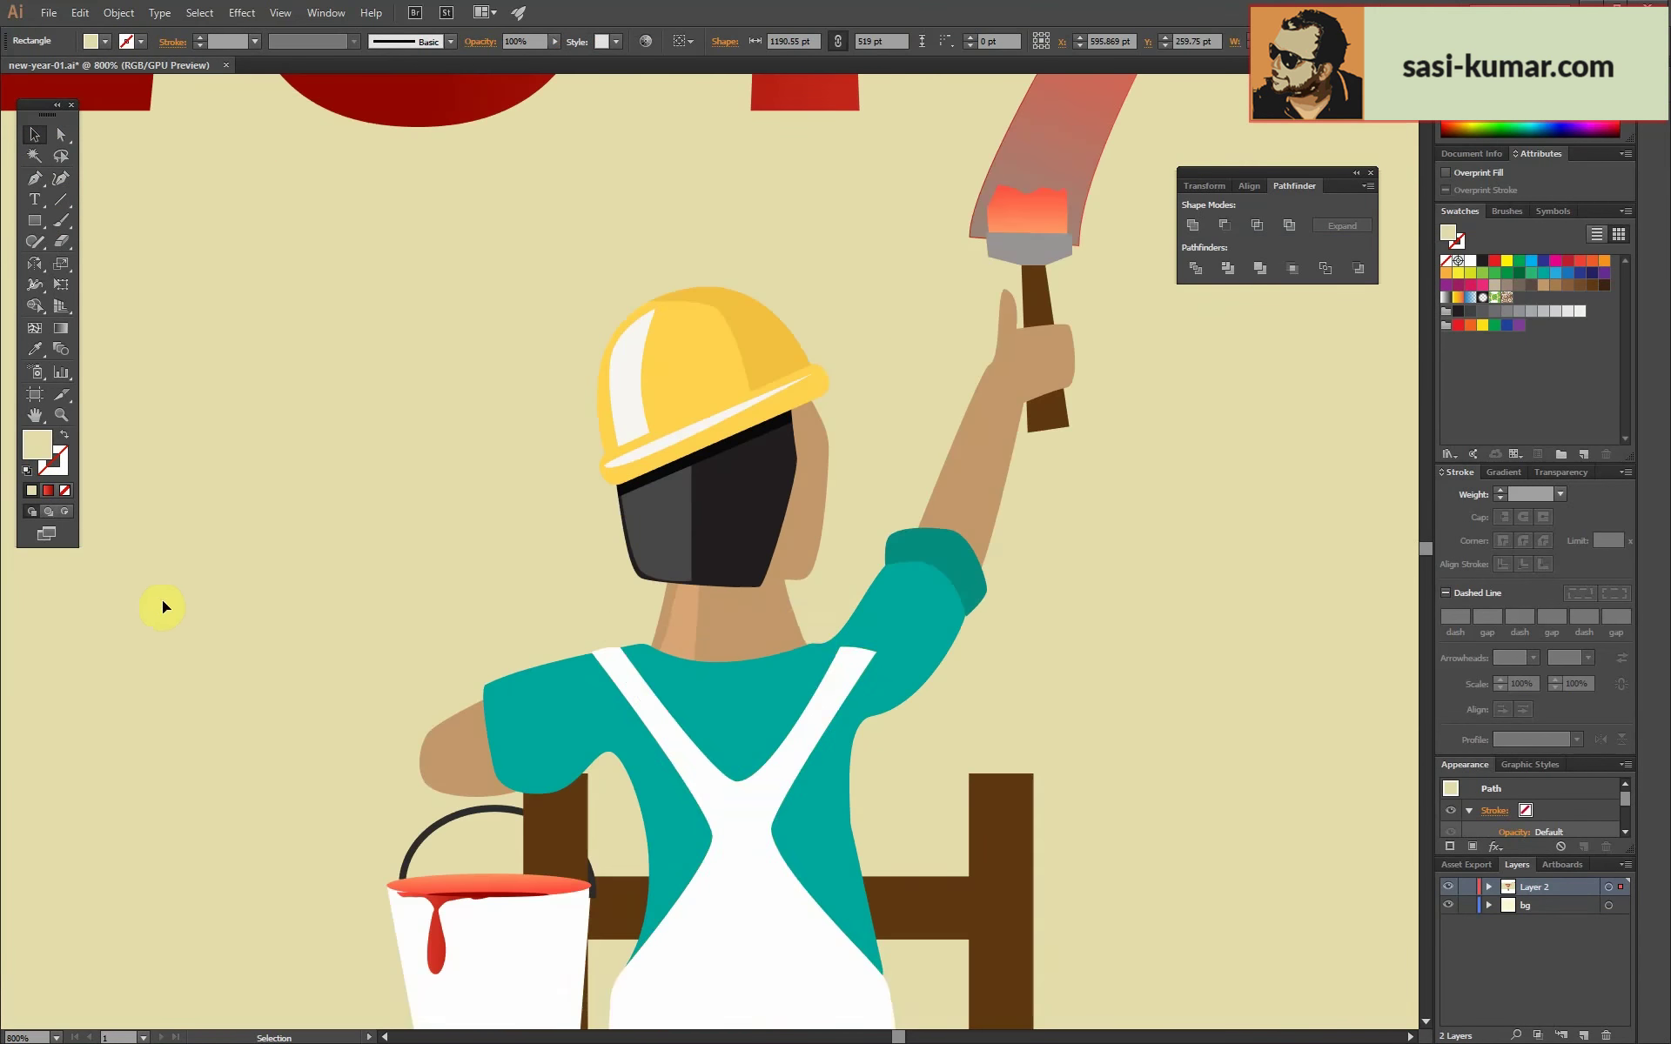
Draw a shadow outline under the hat across the back of the head.
{"action": "double_click", "coordinate": [922, 609]}
{"action": "left_click", "coordinate": [35, 179]}
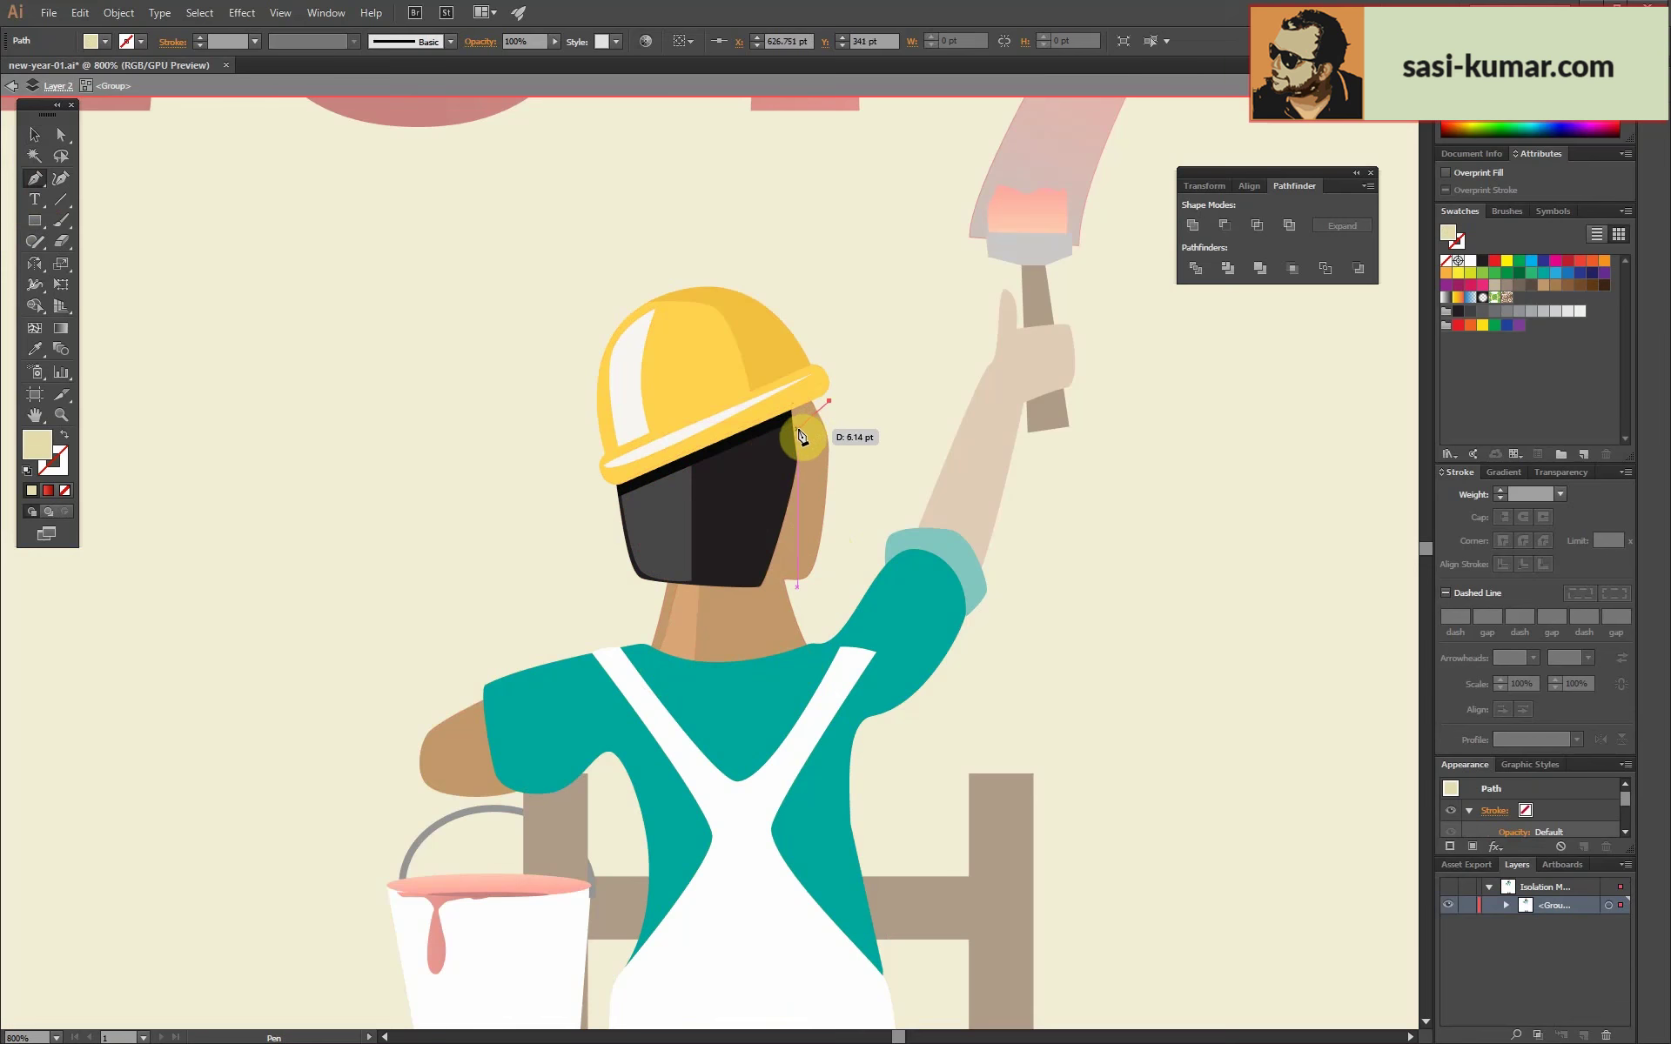
{"action": "left_click_drag", "start_coordinate": [796, 425], "coordinate": [828, 401]}
{"action": "left_click", "coordinate": [591, 572]}
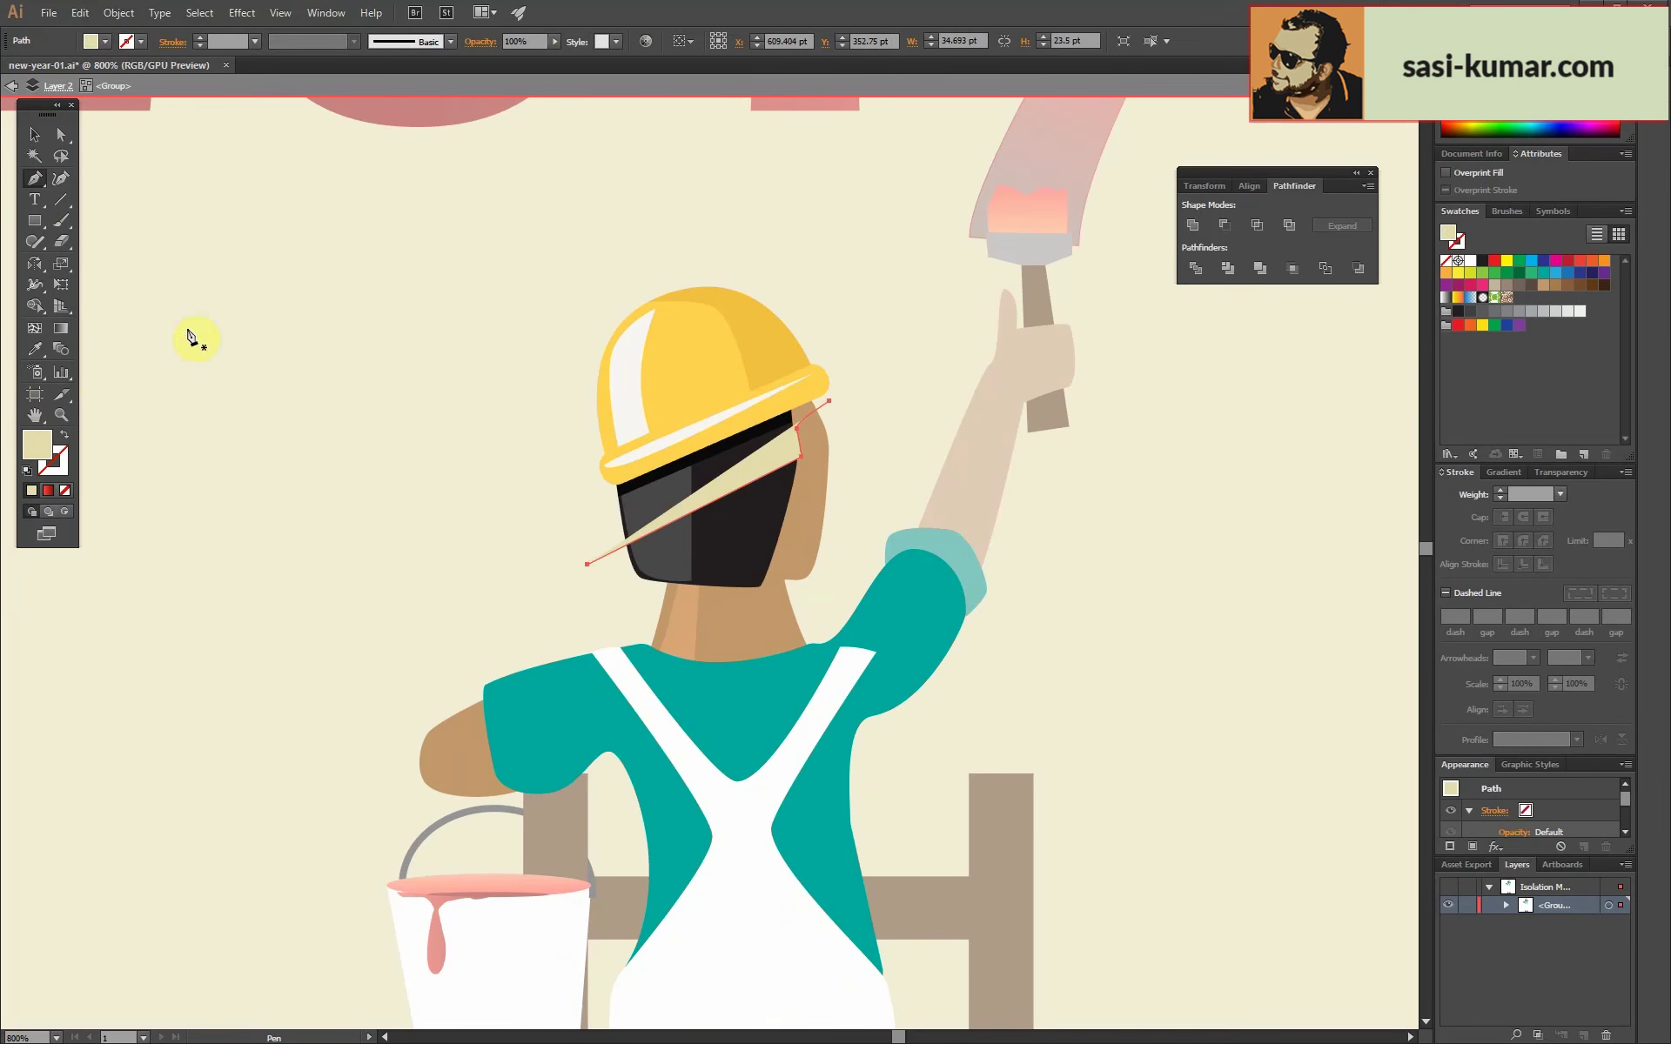
{"action": "key", "text": "ctrl+plus"}
{"action": "key", "text": "ctrl+plus"}
{"action": "double_click", "coordinate": [908, 350]}
{"action": "left_click", "coordinate": [908, 351]}
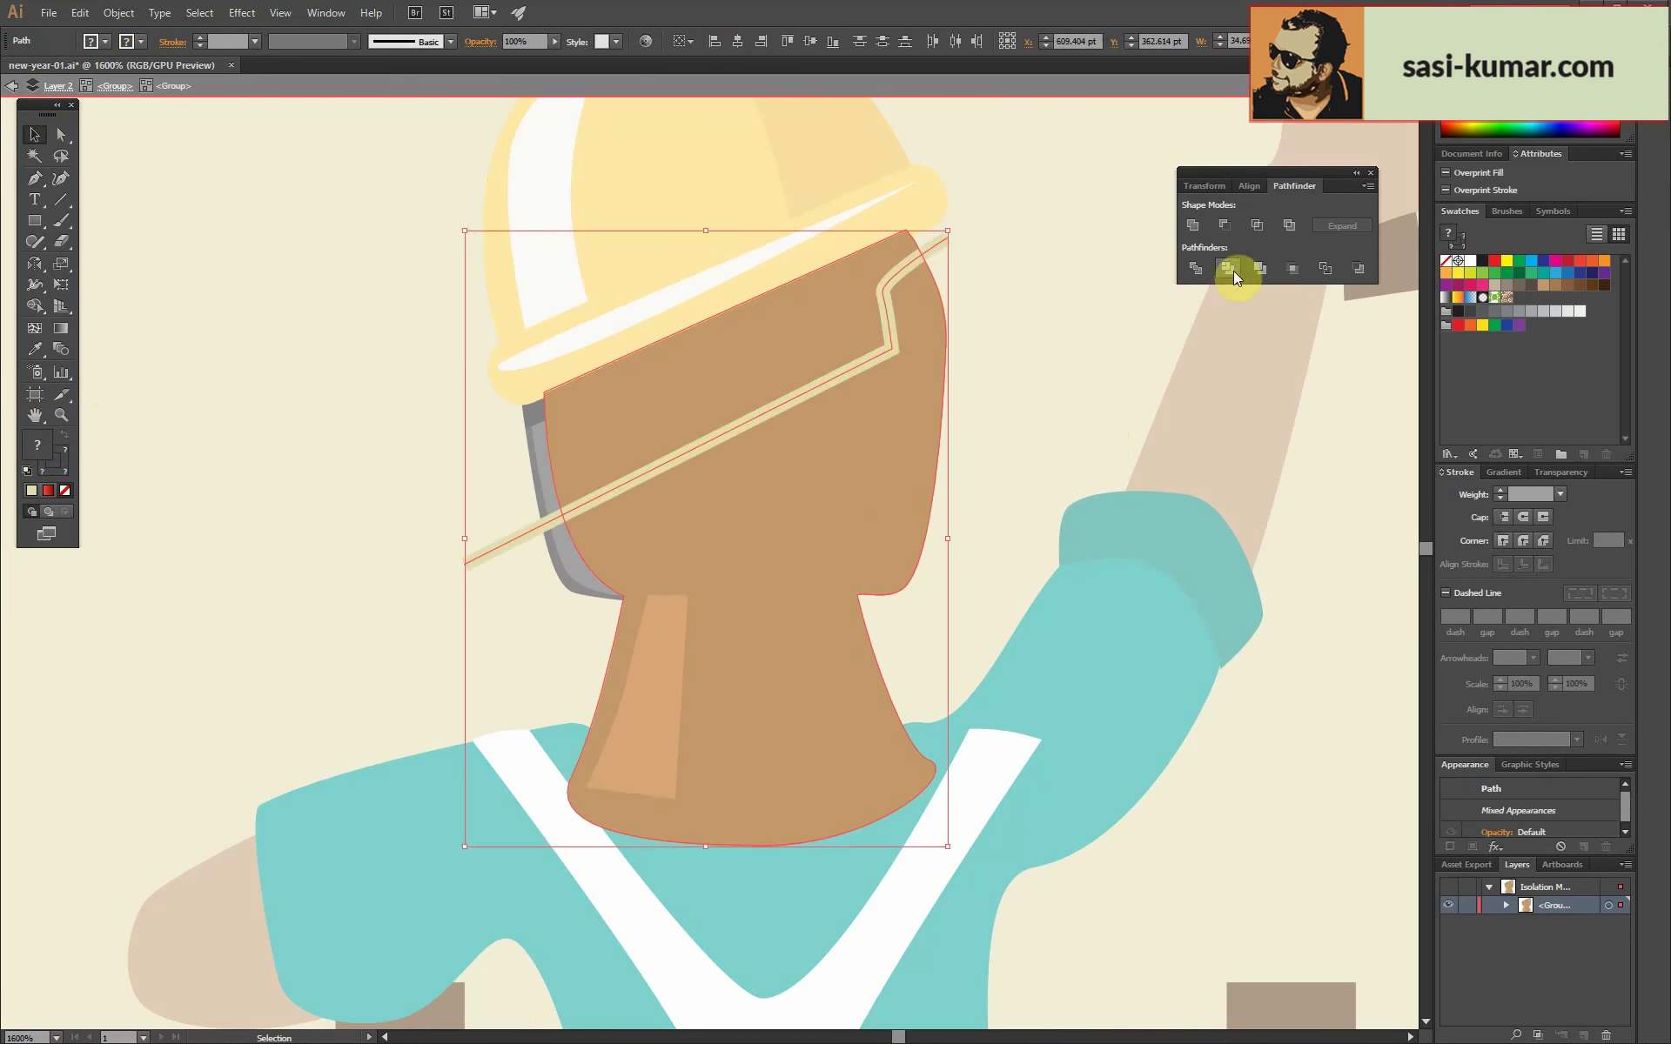
{"action": "key", "text": "Escape"}
Fill the shadow band a darker brown.
{"action": "double_click", "coordinate": [37, 444]}
{"action": "key", "text": "Return"}
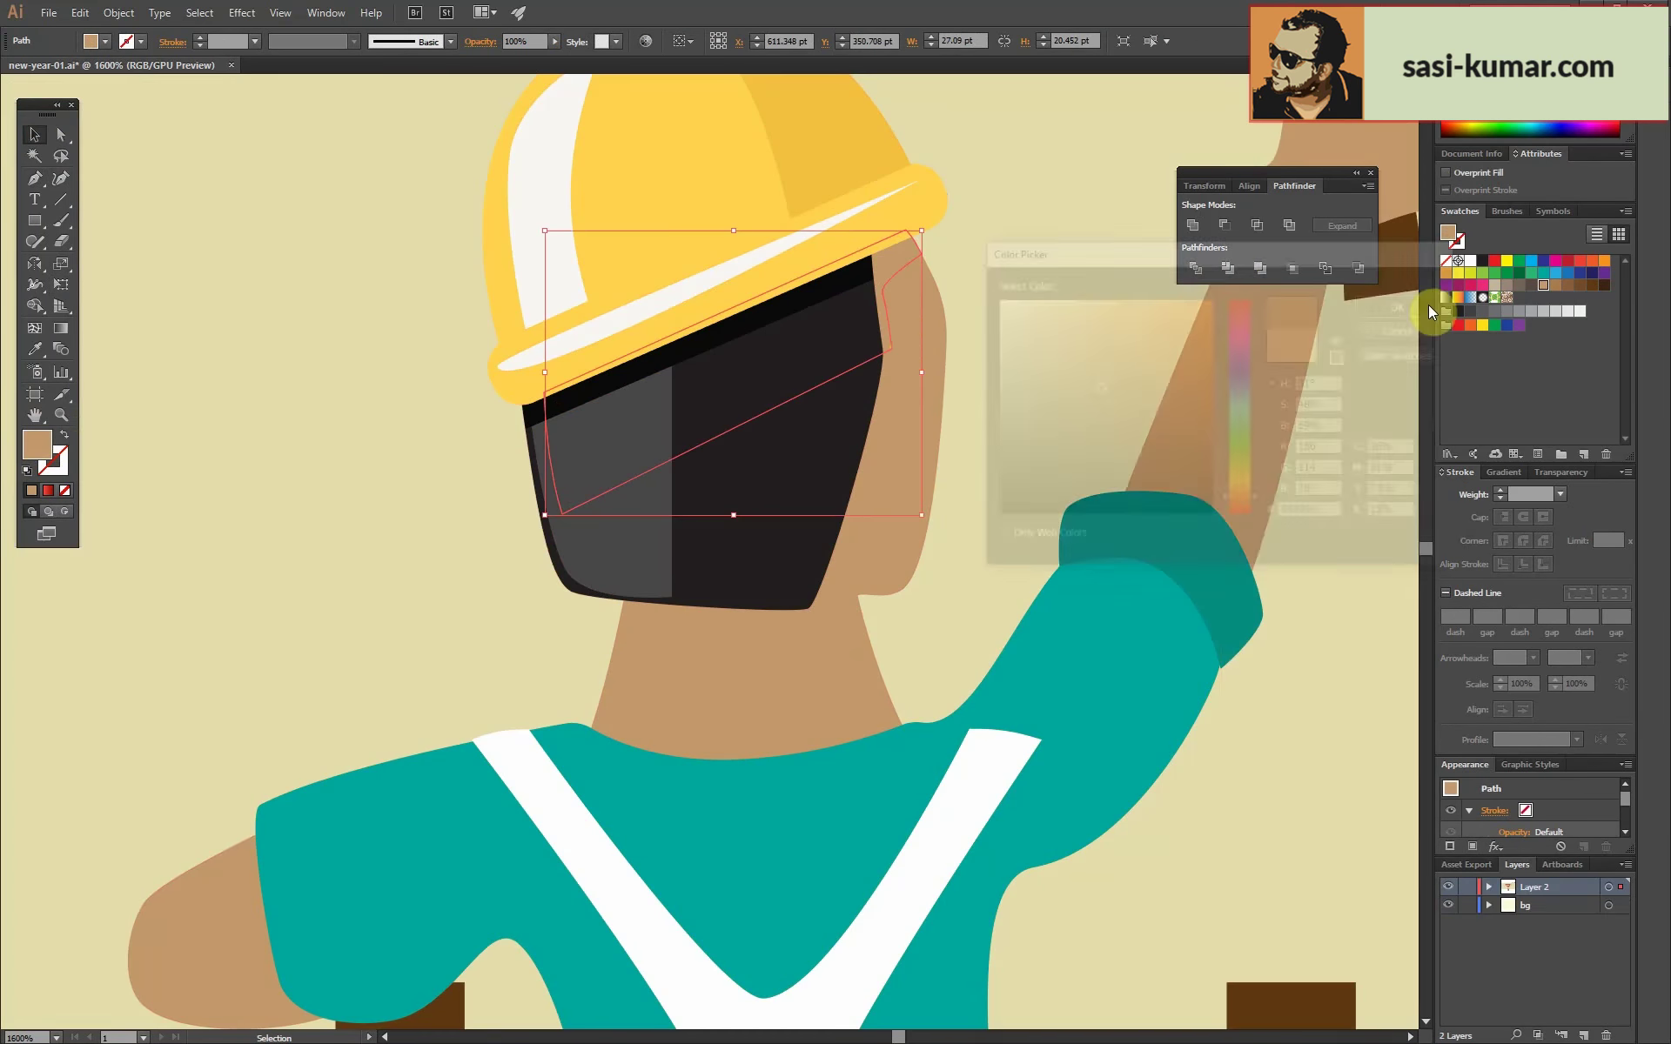
{"action": "key", "text": "ctrl+0"}
{"action": "left_click", "coordinate": [1341, 588]}
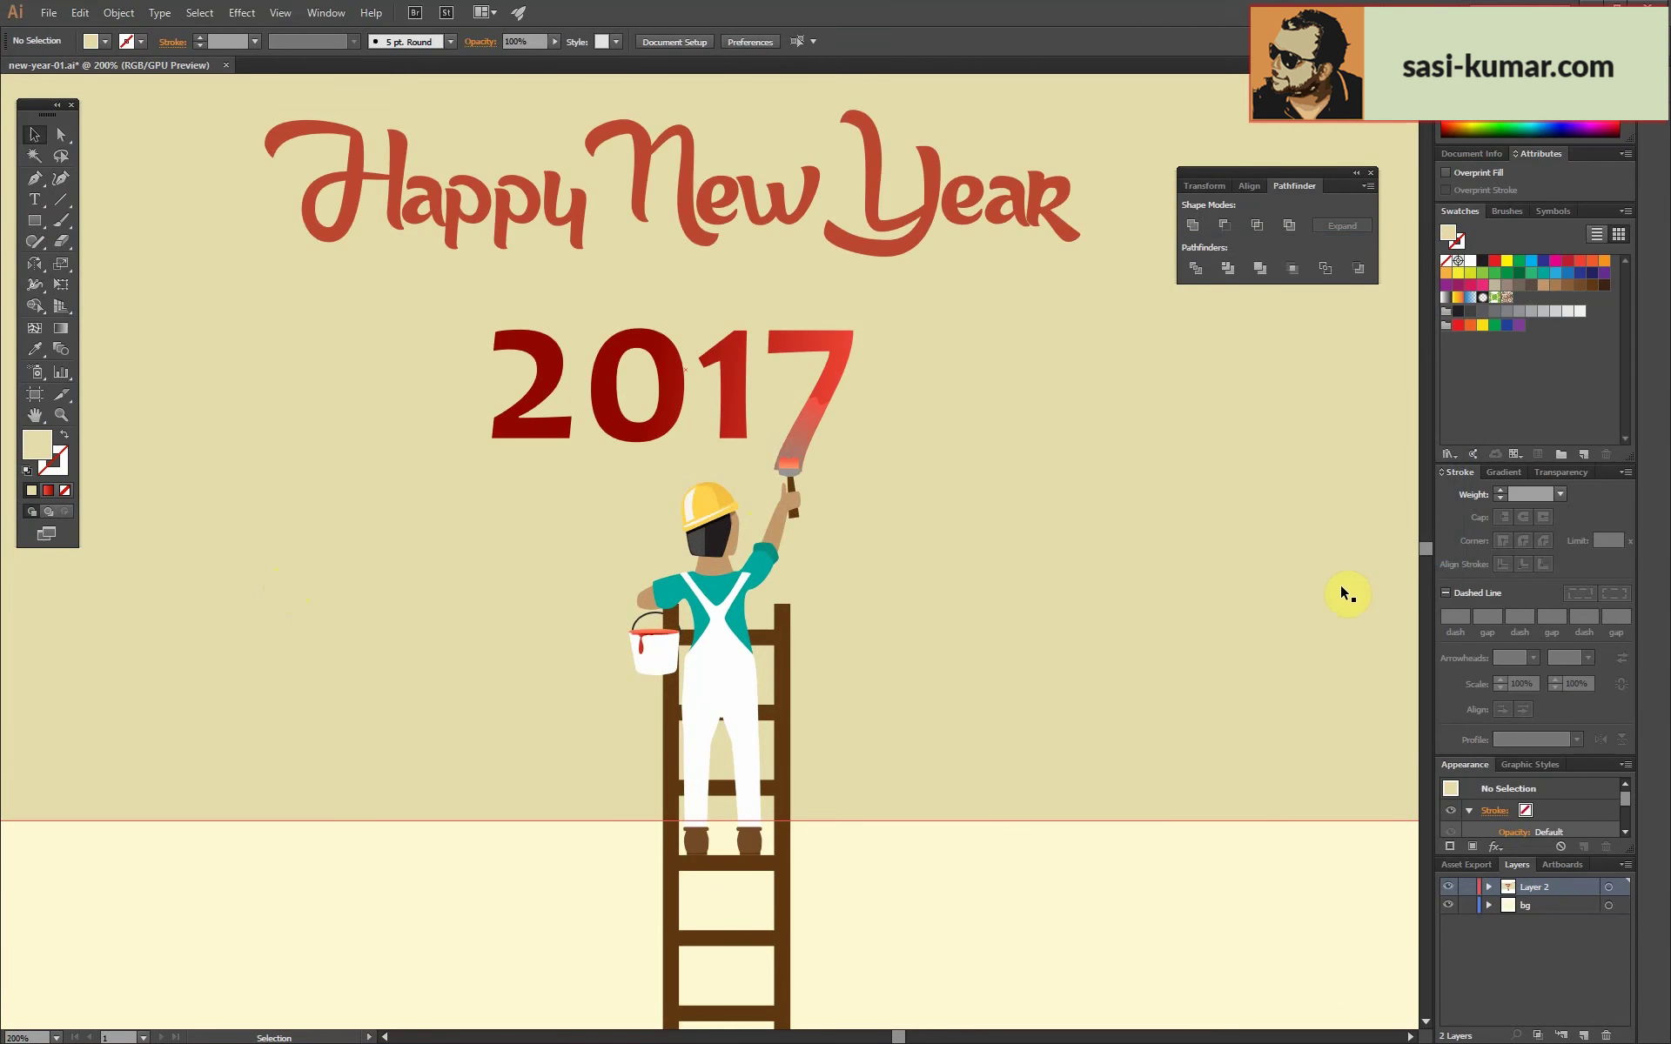
Inspect the neck group, then select the teal shirt outline.
{"action": "key", "text": "ctrl+plus"}
{"action": "key", "text": "ctrl+plus"}
{"action": "key", "text": "ctrl+plus"}
{"action": "double_click", "coordinate": [688, 636]}
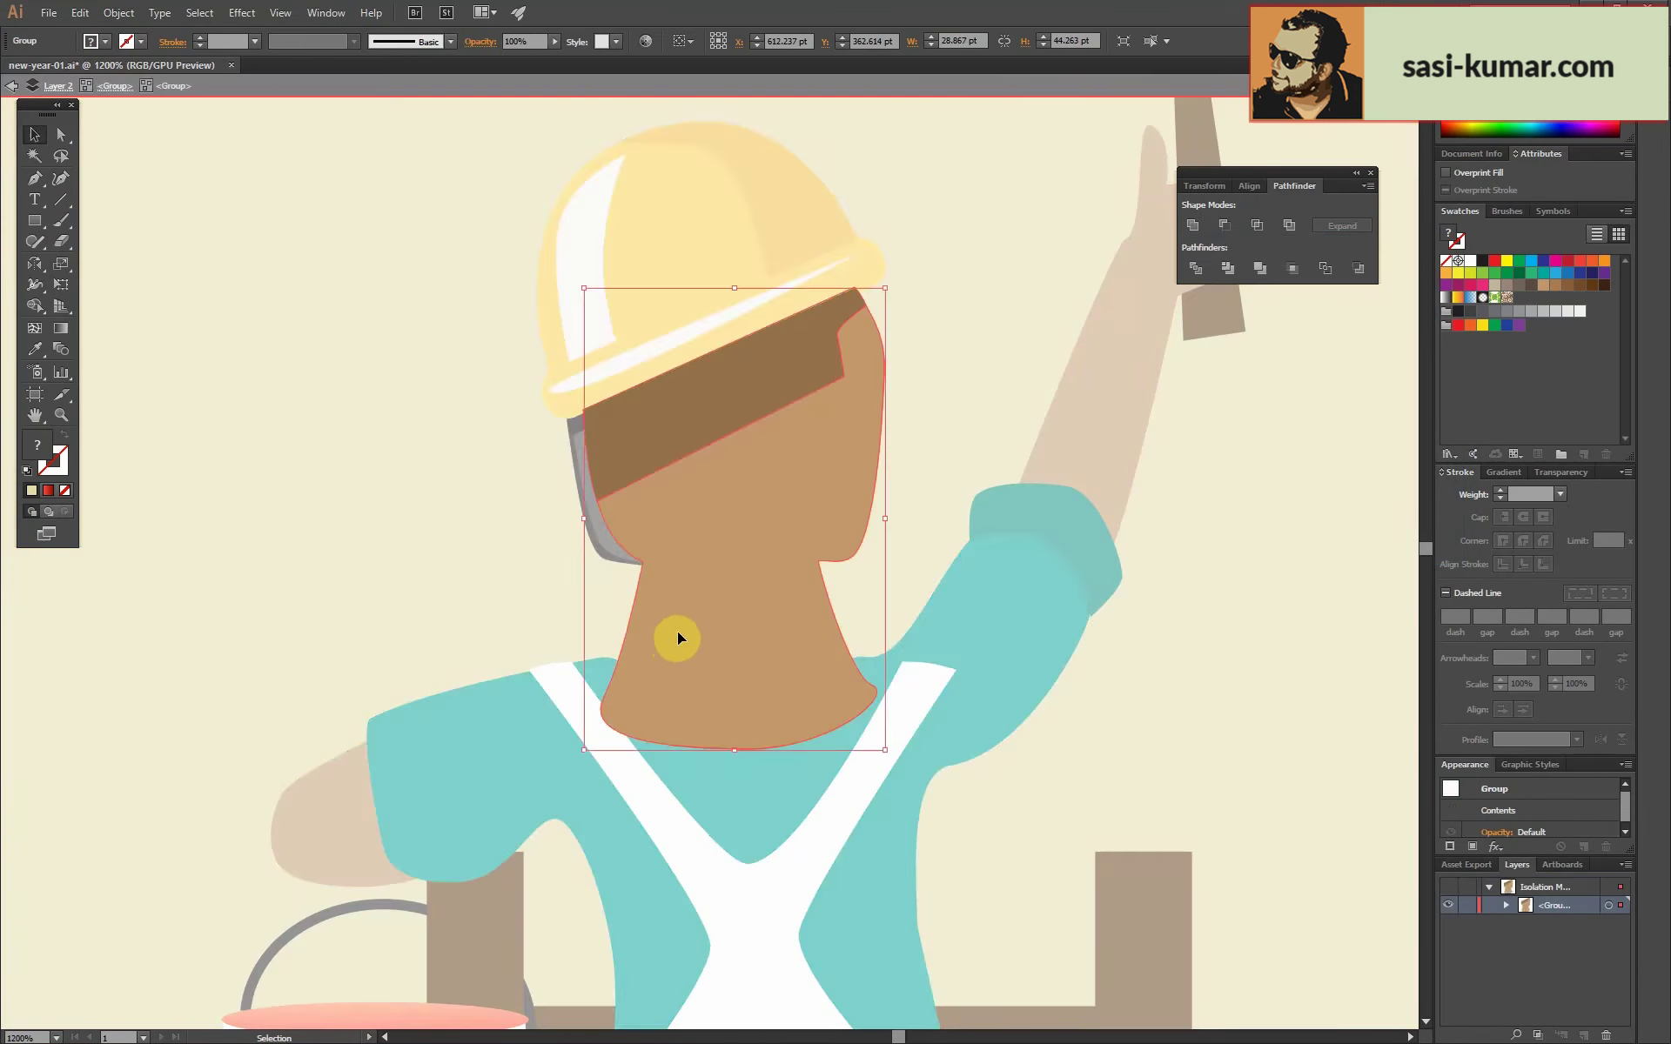
{"action": "key", "text": "Escape"}
{"action": "key", "text": "ctrl+0"}
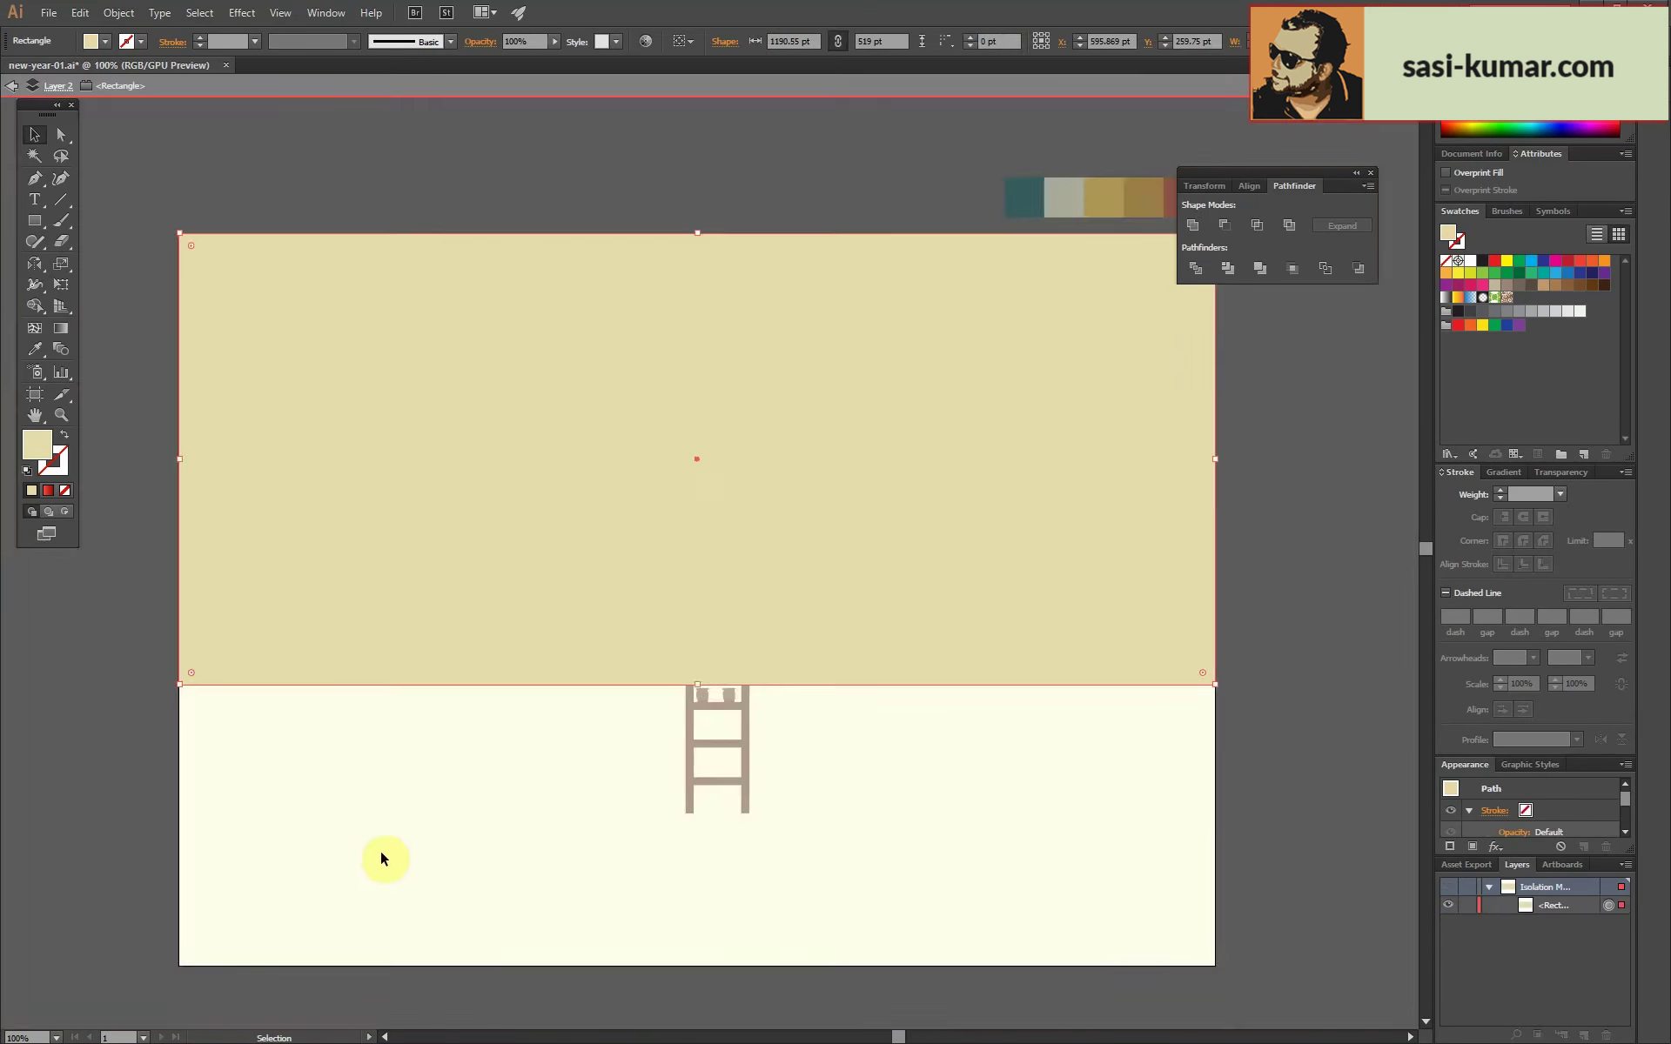
{"action": "key", "text": "ctrl+plus"}
{"action": "key", "text": "ctrl+plus"}
{"action": "key", "text": "ctrl+plus"}
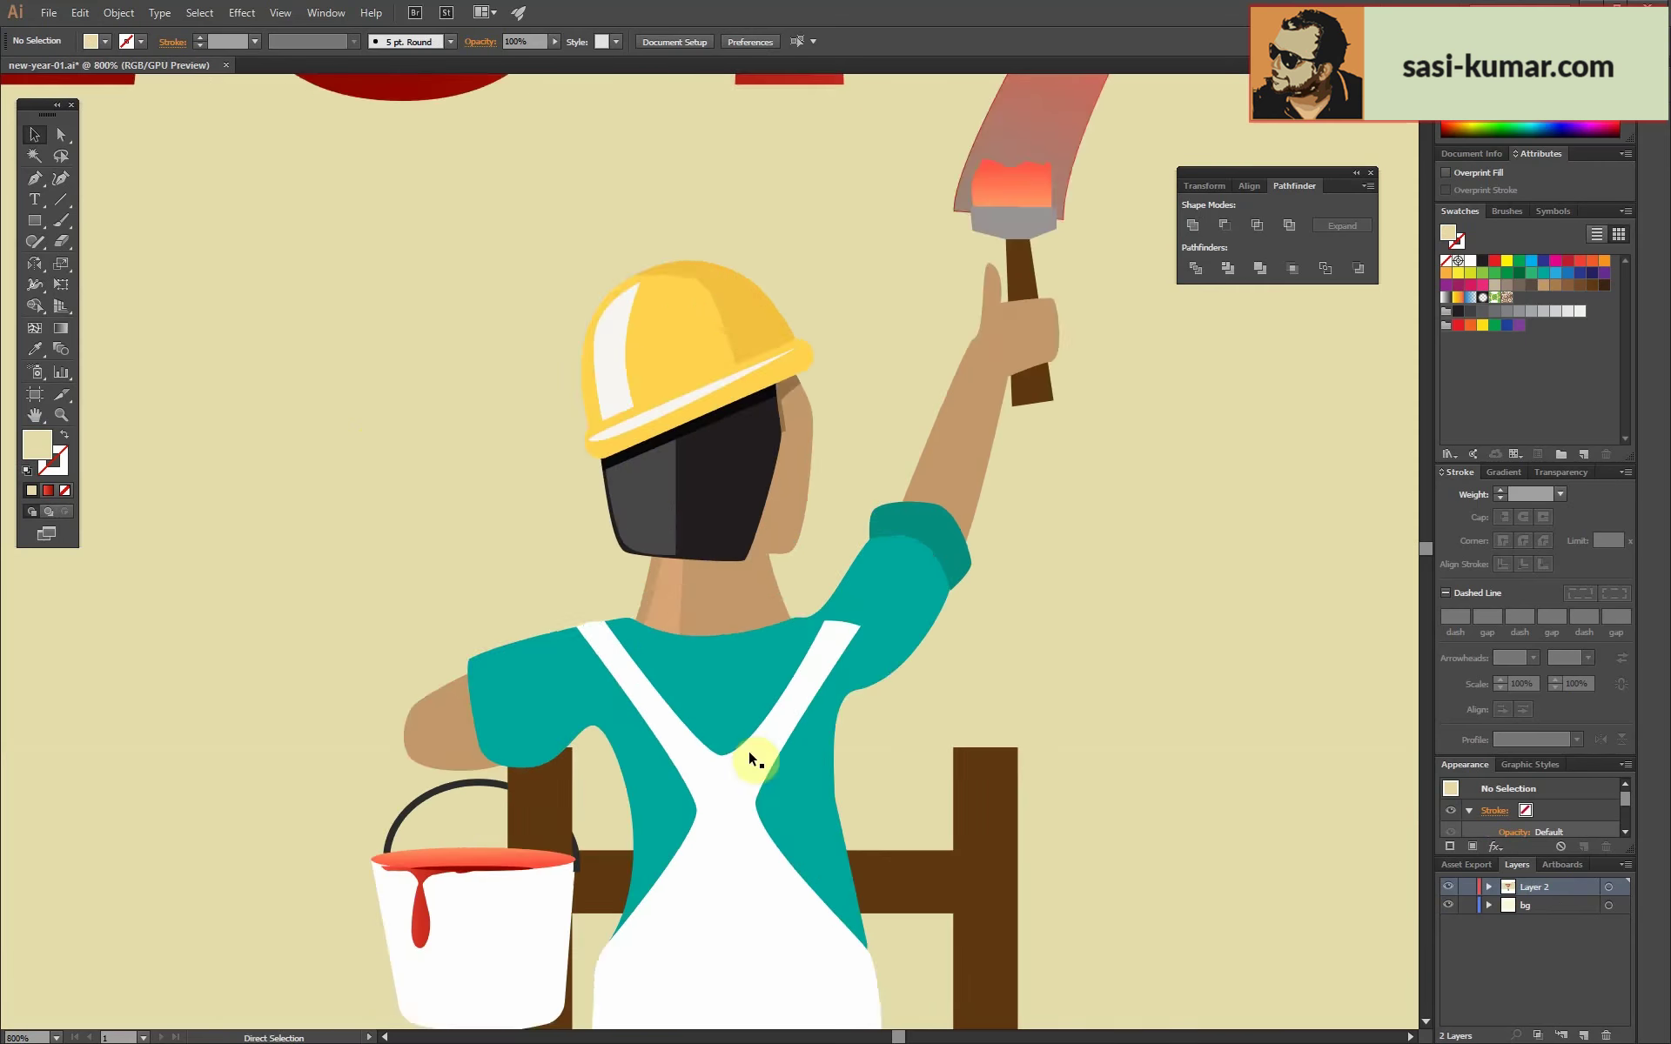
{"action": "left_click", "coordinate": [922, 515]}
Raise the shirt neckline anchors and move both overall strap tops up to meet it.
{"action": "key", "text": "ctrl+plus"}
{"action": "key", "text": "ctrl+plus"}
{"action": "left_click_drag", "start_coordinate": [964, 350], "coordinate": [974, 300]}
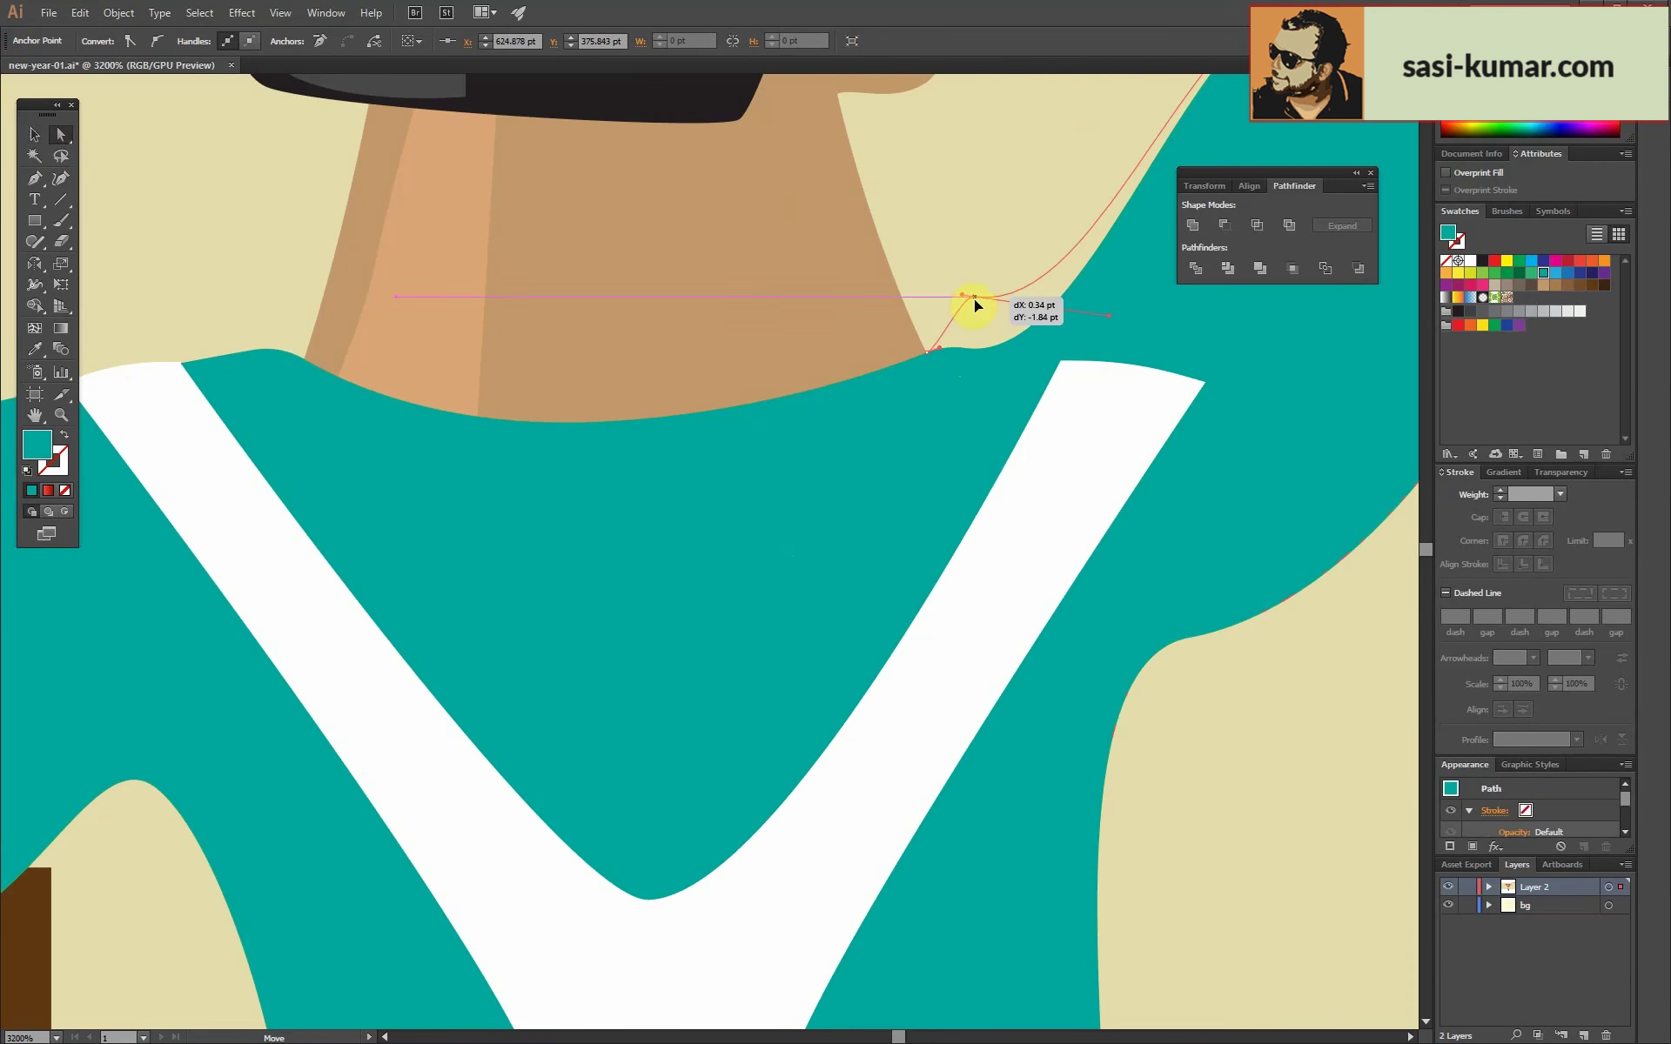
{"action": "left_click_drag", "start_coordinate": [1183, 225], "coordinate": [1188, 241]}
{"action": "left_click_drag", "start_coordinate": [1020, 252], "coordinate": [1015, 251]}
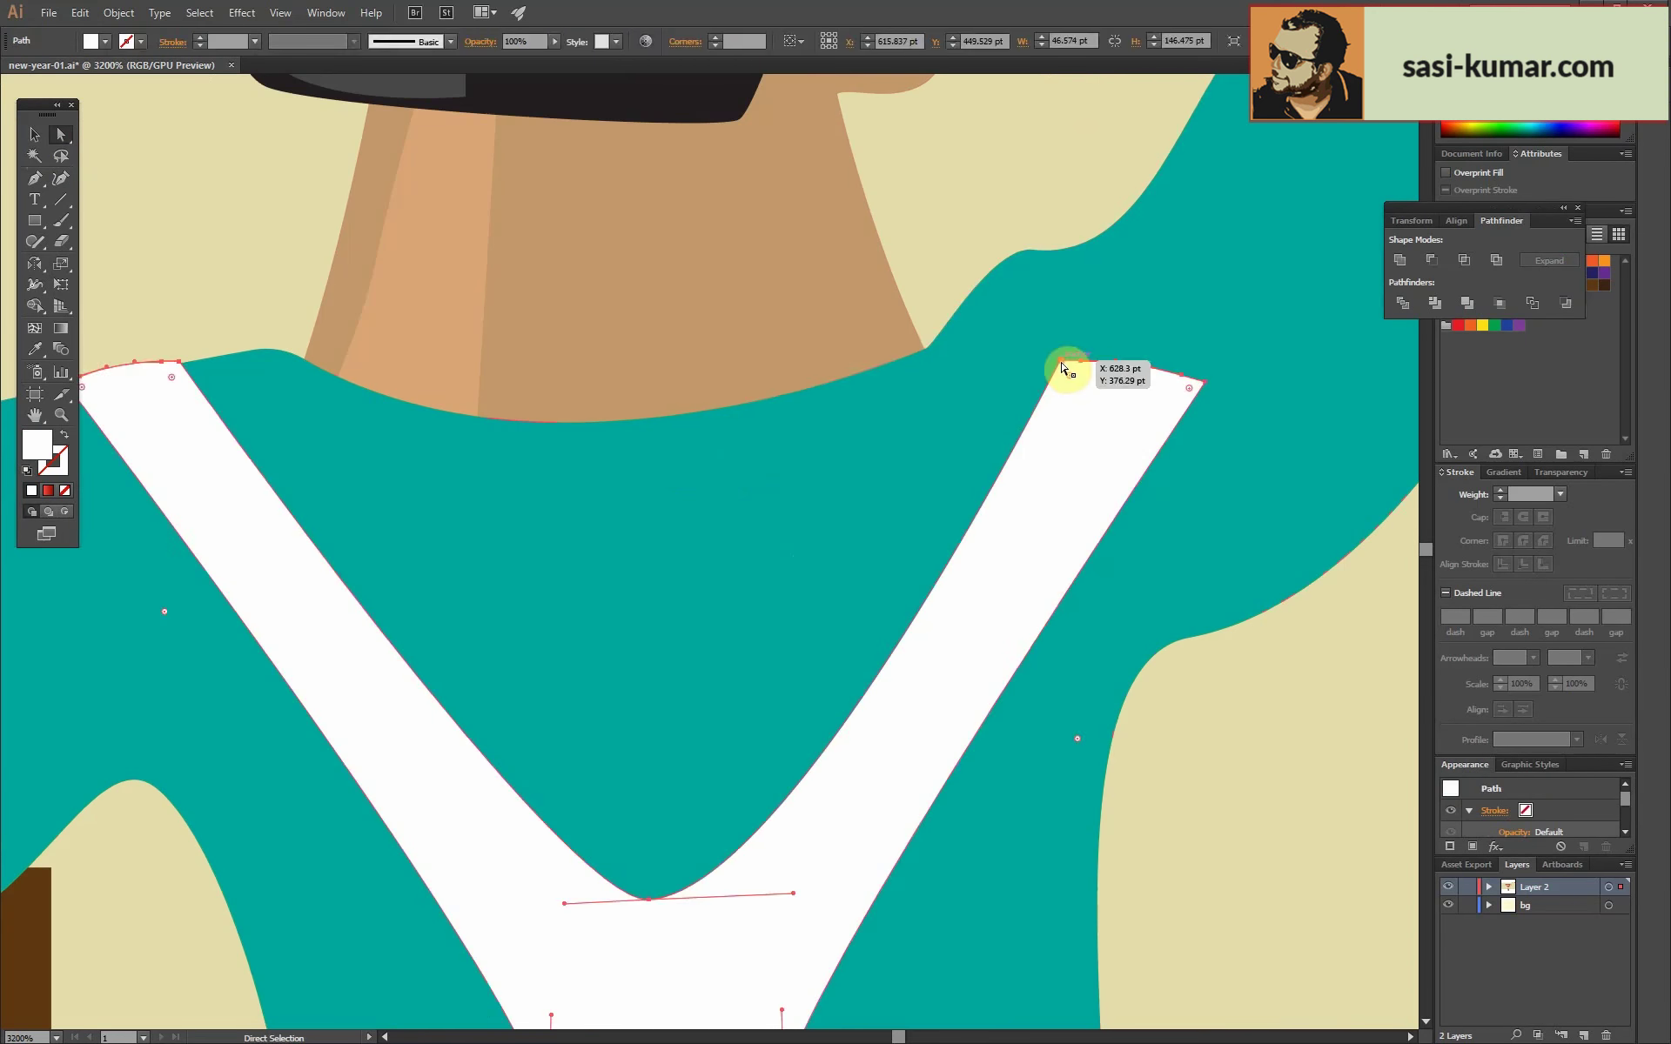
{"action": "left_click_drag", "start_coordinate": [1060, 361], "coordinate": [1027, 250]}
{"action": "left_click_drag", "start_coordinate": [1205, 380], "coordinate": [1184, 340]}
{"action": "left_click_drag", "start_coordinate": [1114, 240], "coordinate": [1115, 222]}
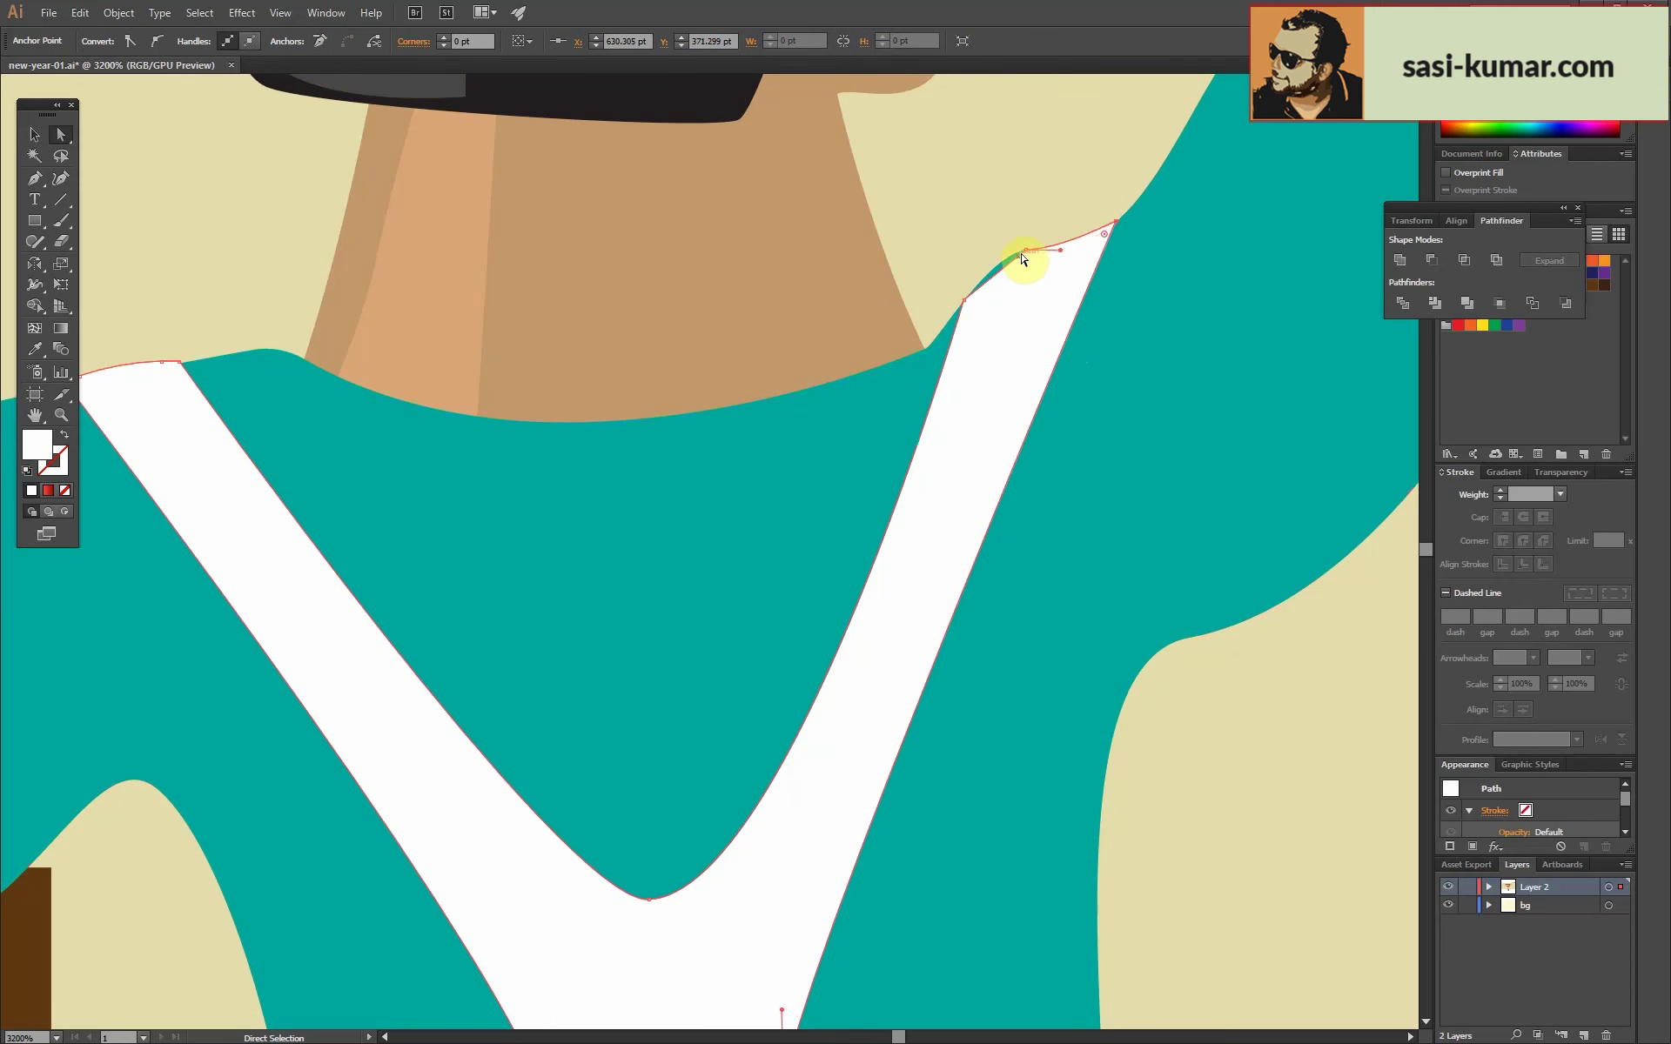
Pen-draw a curved collar band along the neck and nudge its corners into place.
{"action": "key", "text": "ctrl+minus"}
{"action": "key", "text": "ctrl+minus"}
{"action": "key", "text": "ctrl+minus"}
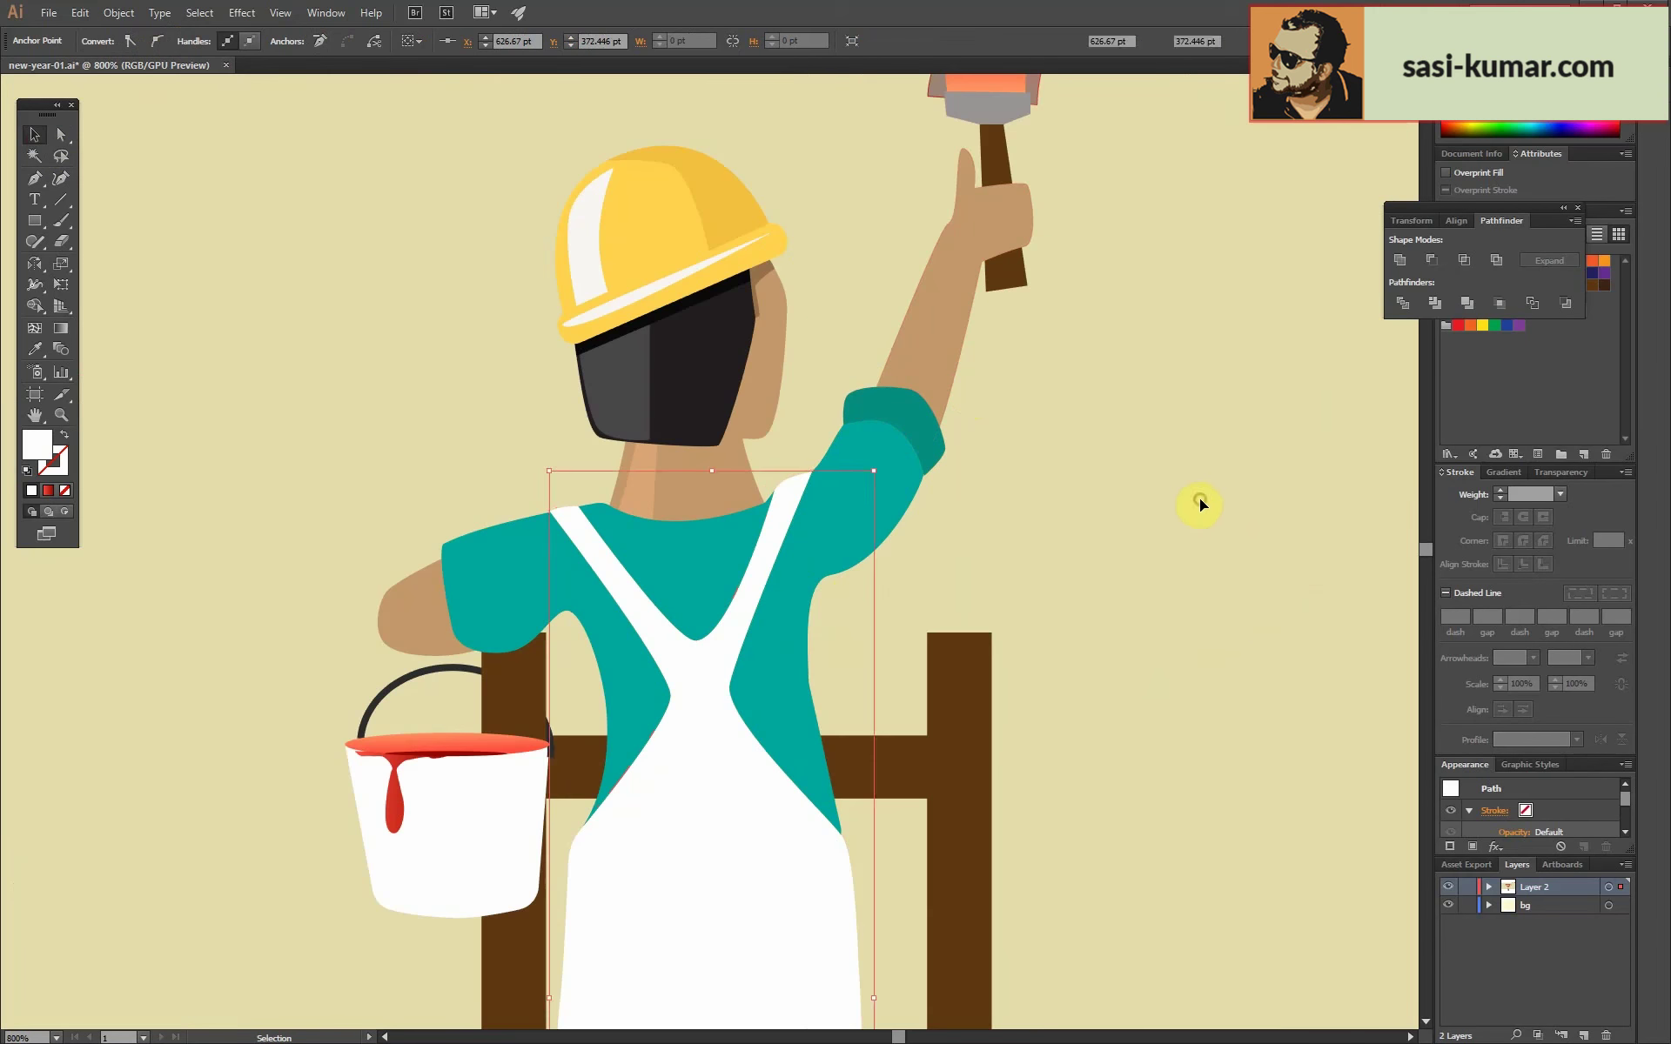
{"action": "key", "text": "ctrl+plus"}
{"action": "key", "text": "ctrl+plus"}
{"action": "key", "text": "p"}
{"action": "left_click_drag", "start_coordinate": [461, 432], "coordinate": [478, 411]}
{"action": "left_click", "coordinate": [585, 502]}
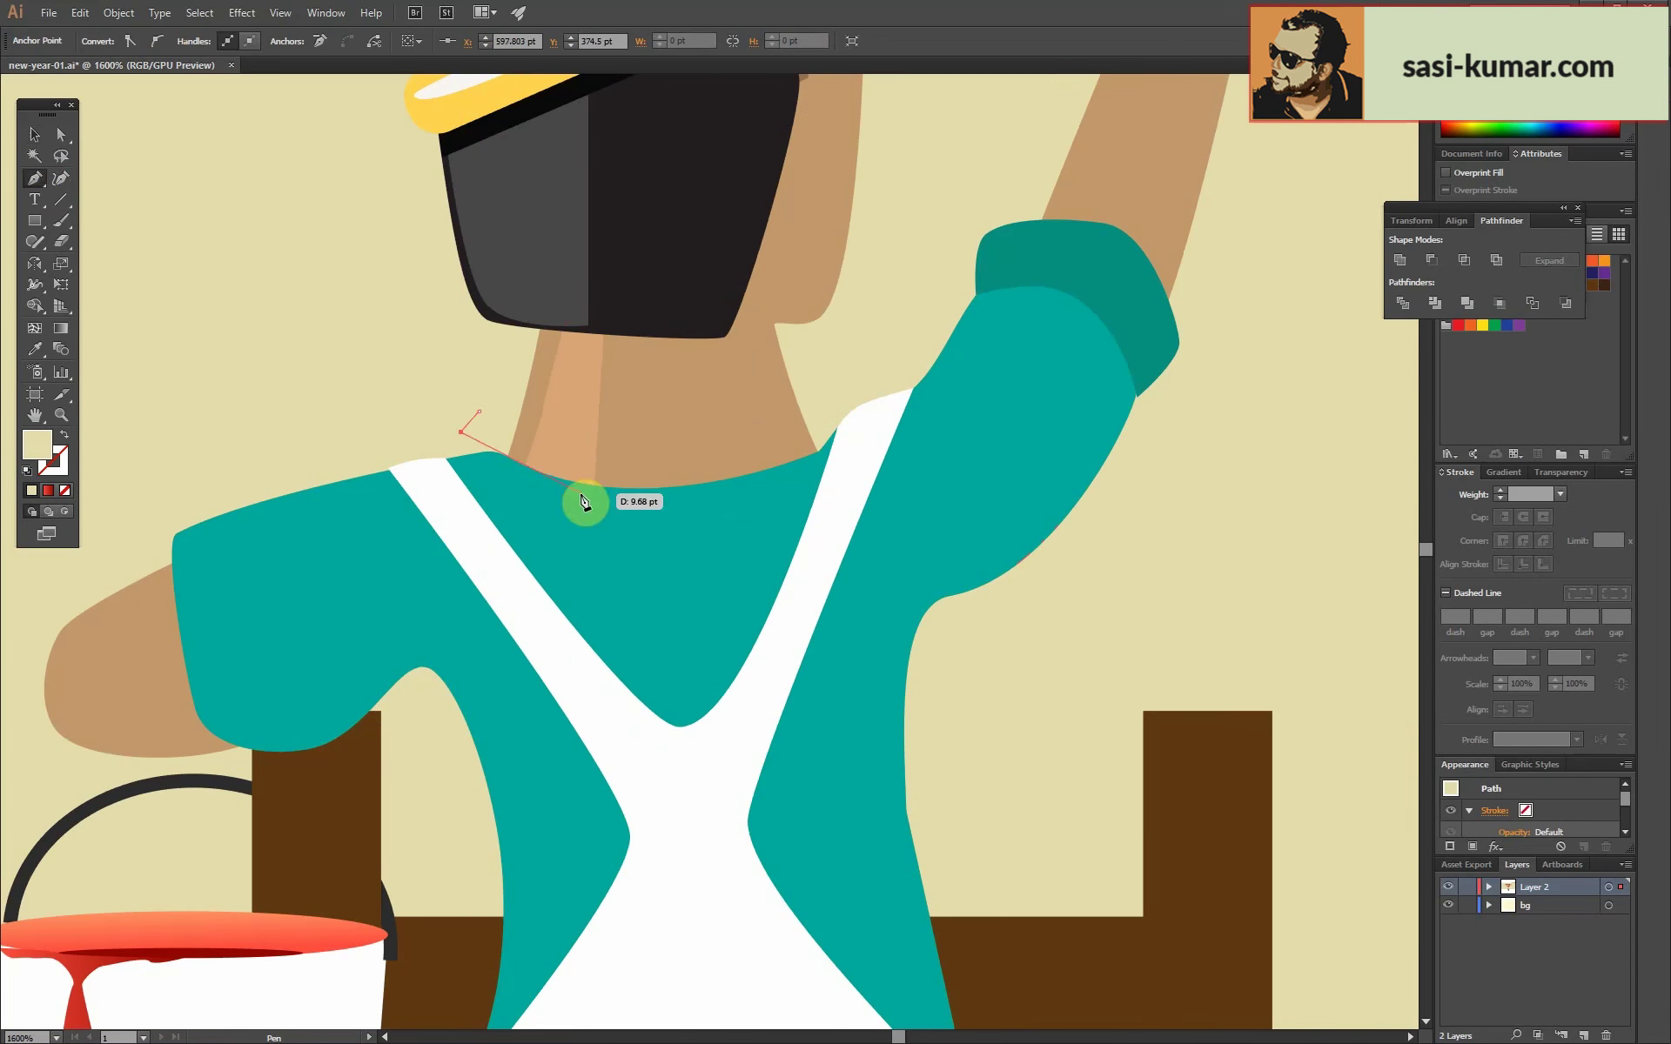
{"action": "left_click_drag", "start_coordinate": [818, 439], "coordinate": [833, 412]}
{"action": "left_click", "coordinate": [813, 398]}
{"action": "key", "text": "v"}
{"action": "left_click_drag", "start_coordinate": [708, 470], "coordinate": [712, 470]}
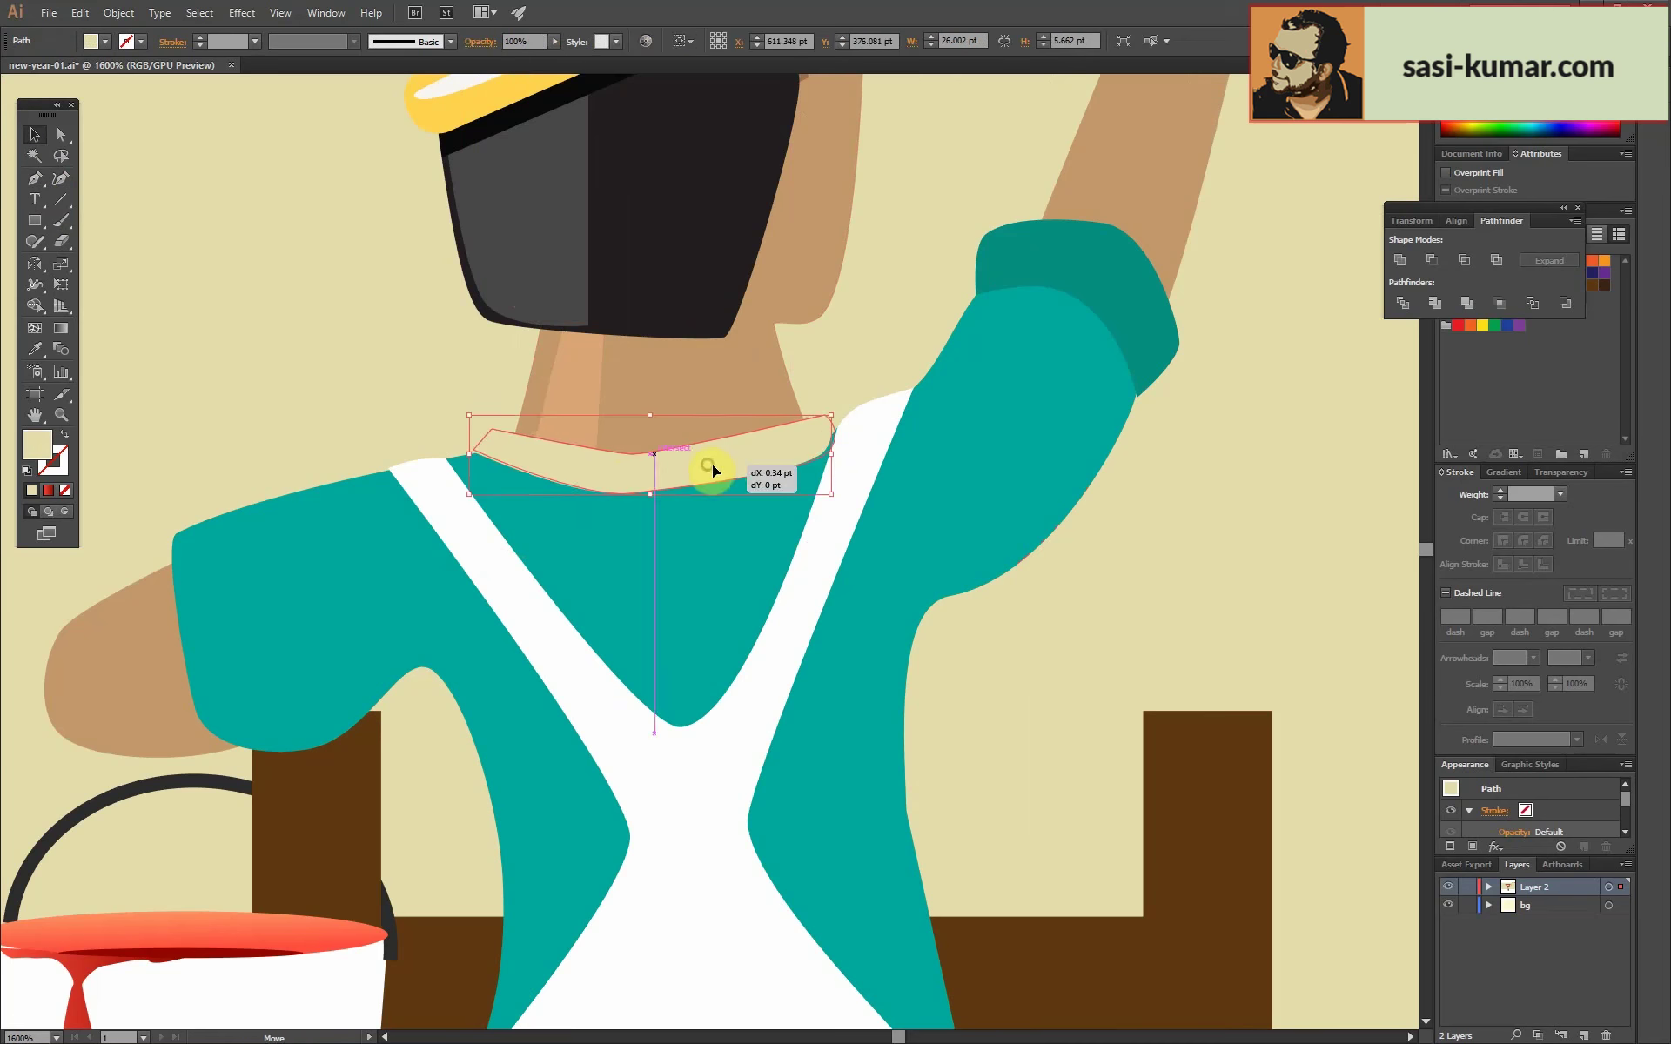
{"action": "left_click_drag", "start_coordinate": [507, 435], "coordinate": [518, 423]}
{"action": "left_click", "coordinate": [616, 467]}
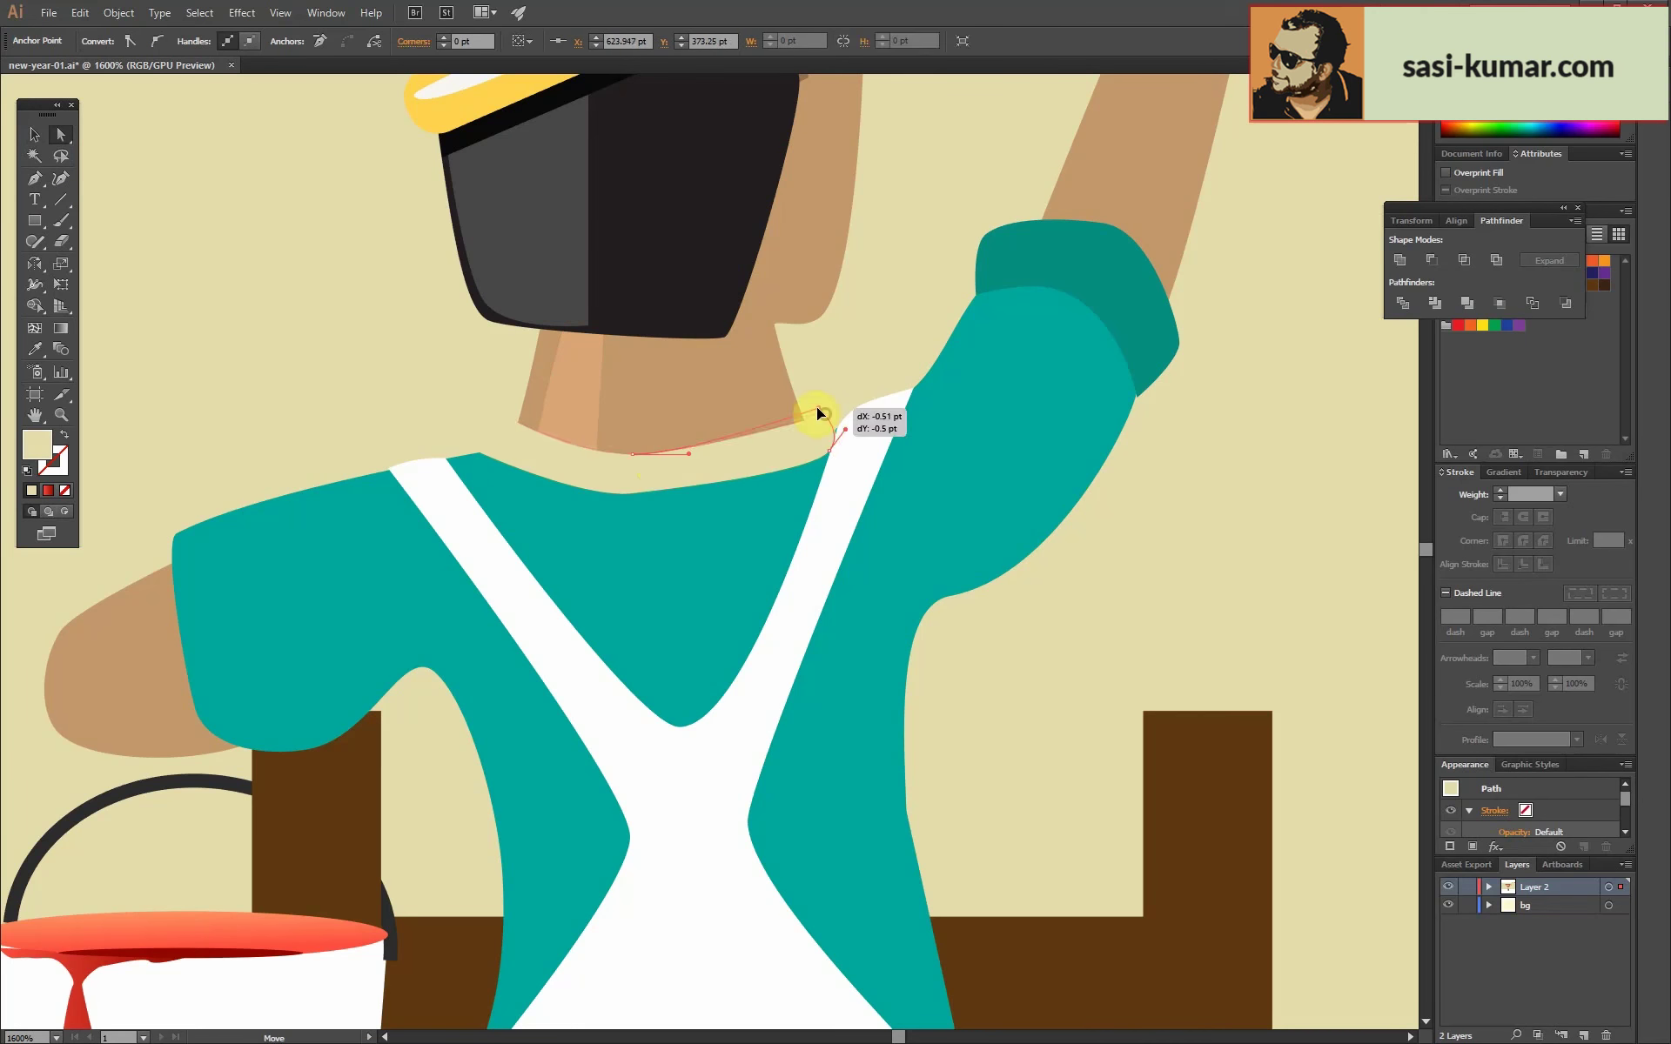
Split the collar with its dividing line, then return the view to the headline and 2017.
{"action": "key", "text": "ctrl+minus"}
{"action": "double_click", "coordinate": [552, 496]}
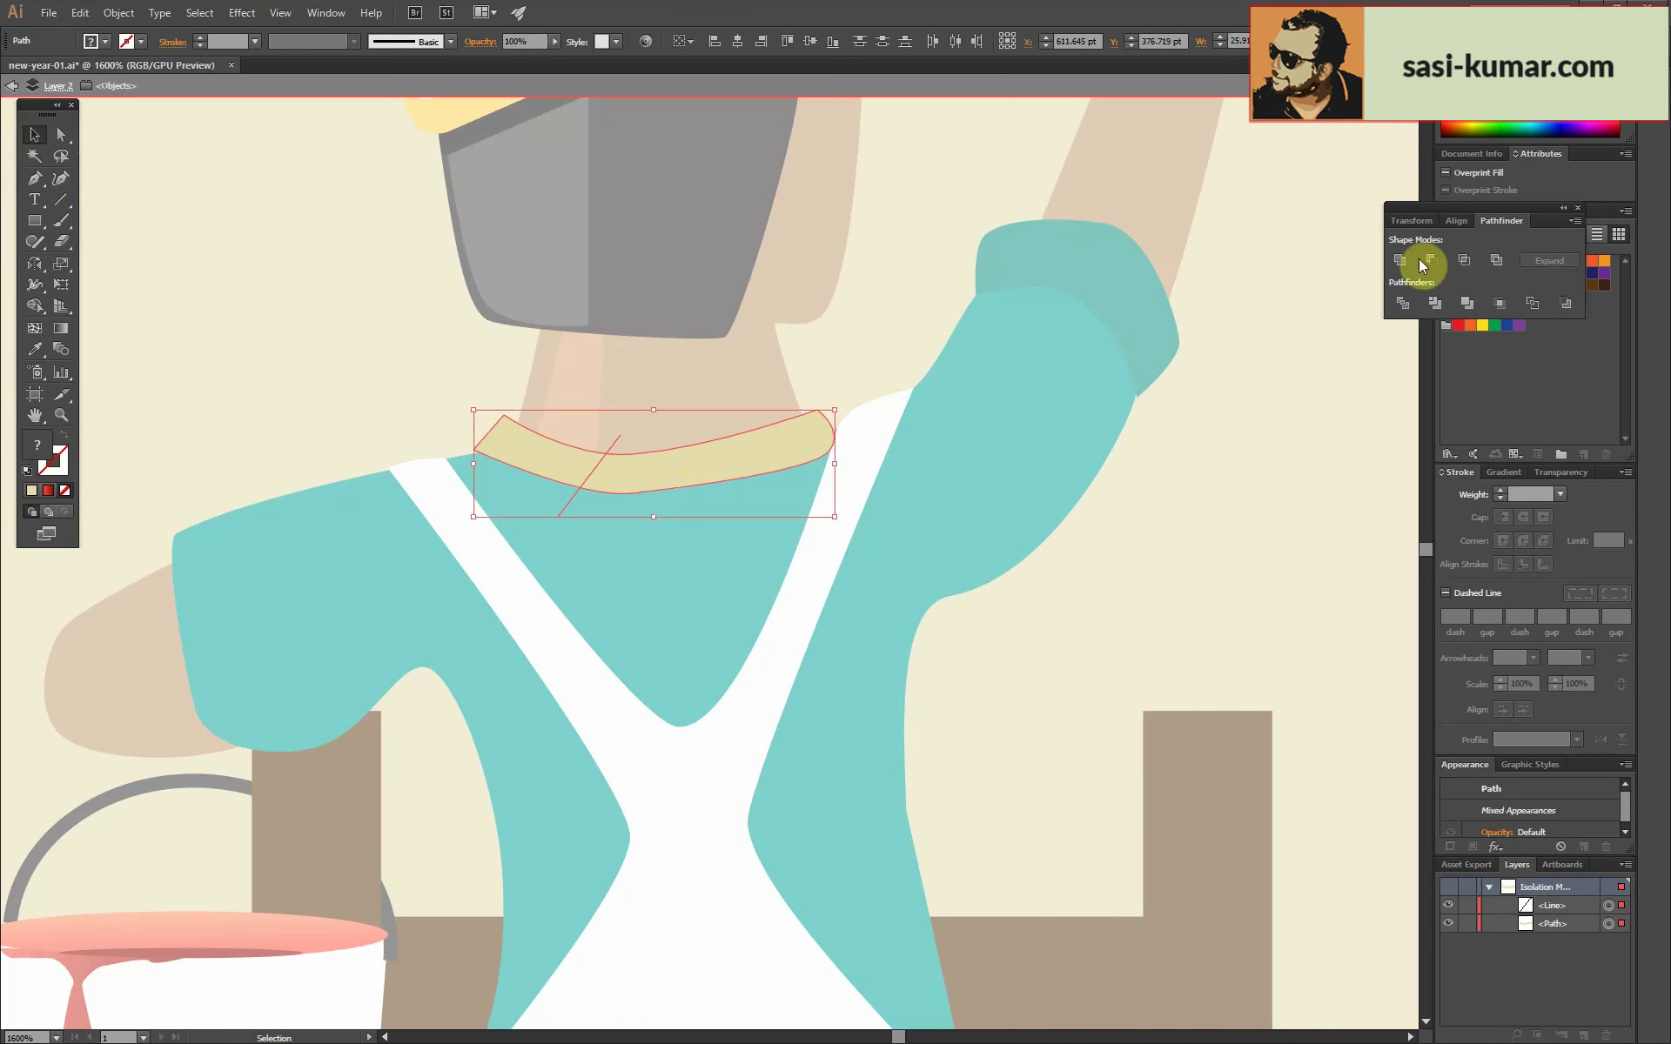
{"action": "double_click", "coordinate": [1202, 500]}
{"action": "key", "text": "ctrl+0"}
{"action": "scroll", "coordinate": [903, 604], "scroll_direction": "up", "scroll_amount": 3}
Select the collar and shirt shapes for anchor editing.
{"action": "scroll", "coordinate": [795, 839], "scroll_direction": "up", "scroll_amount": 3}
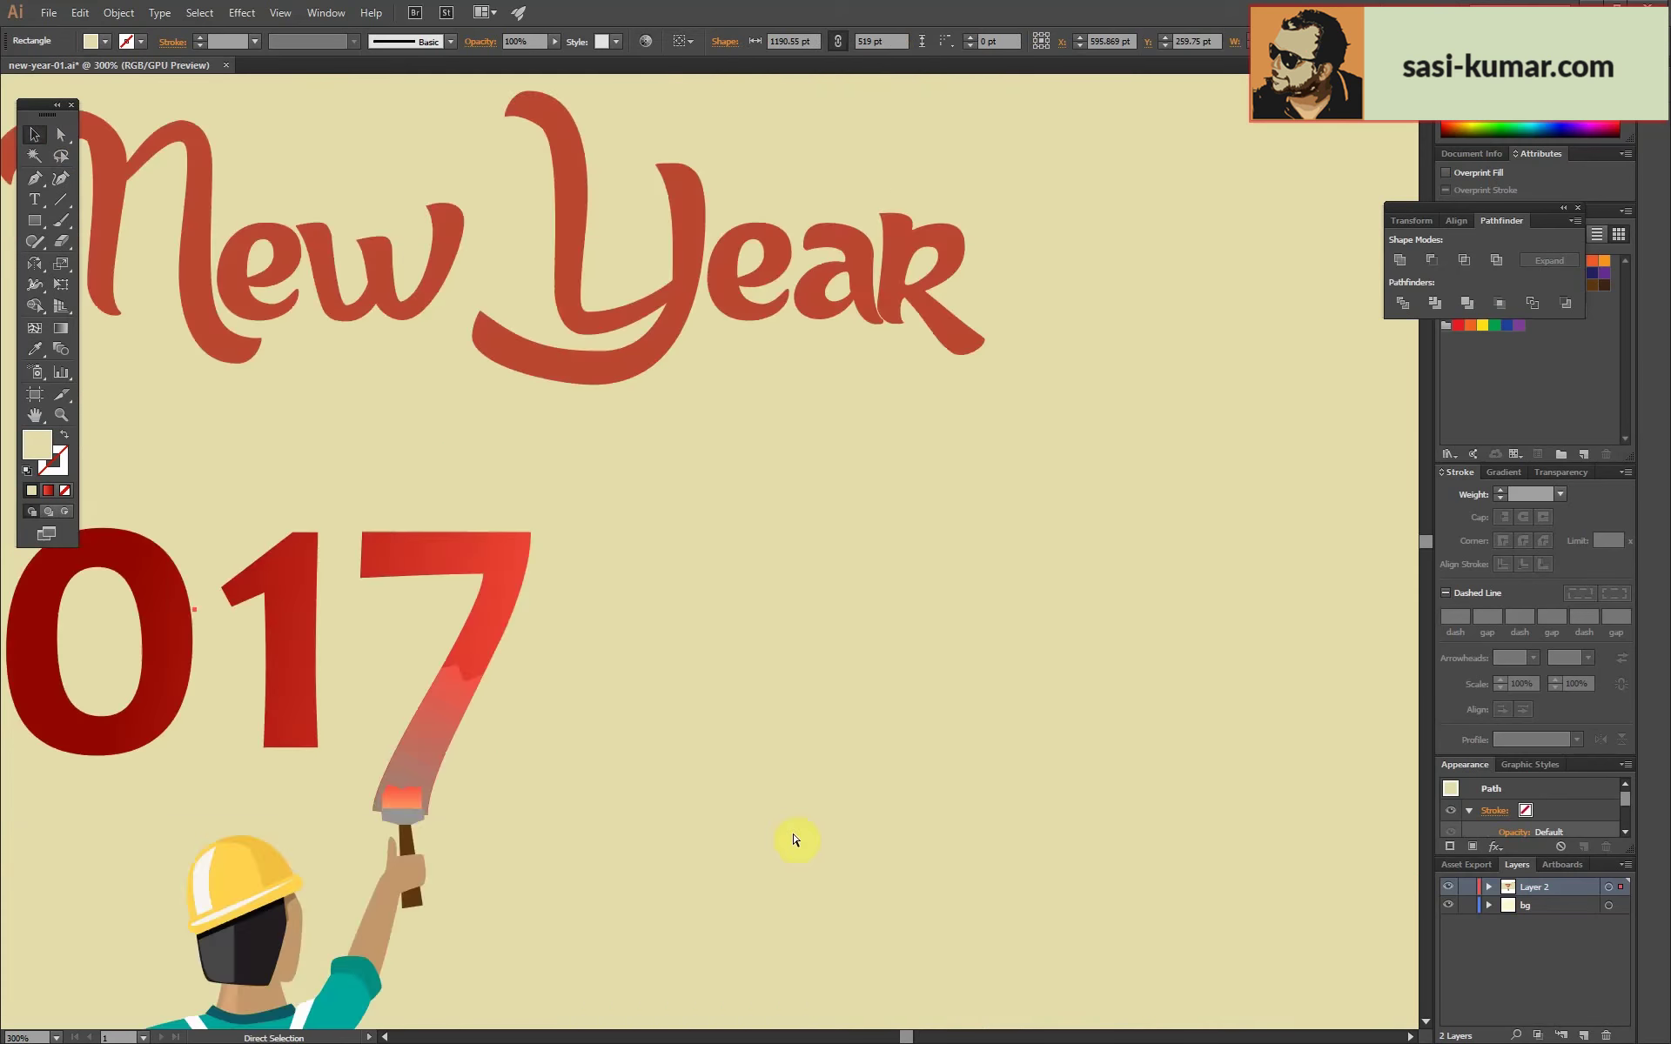
{"action": "left_click", "coordinate": [592, 365]}
{"action": "left_click", "coordinate": [658, 448]}
{"action": "key", "text": "a"}
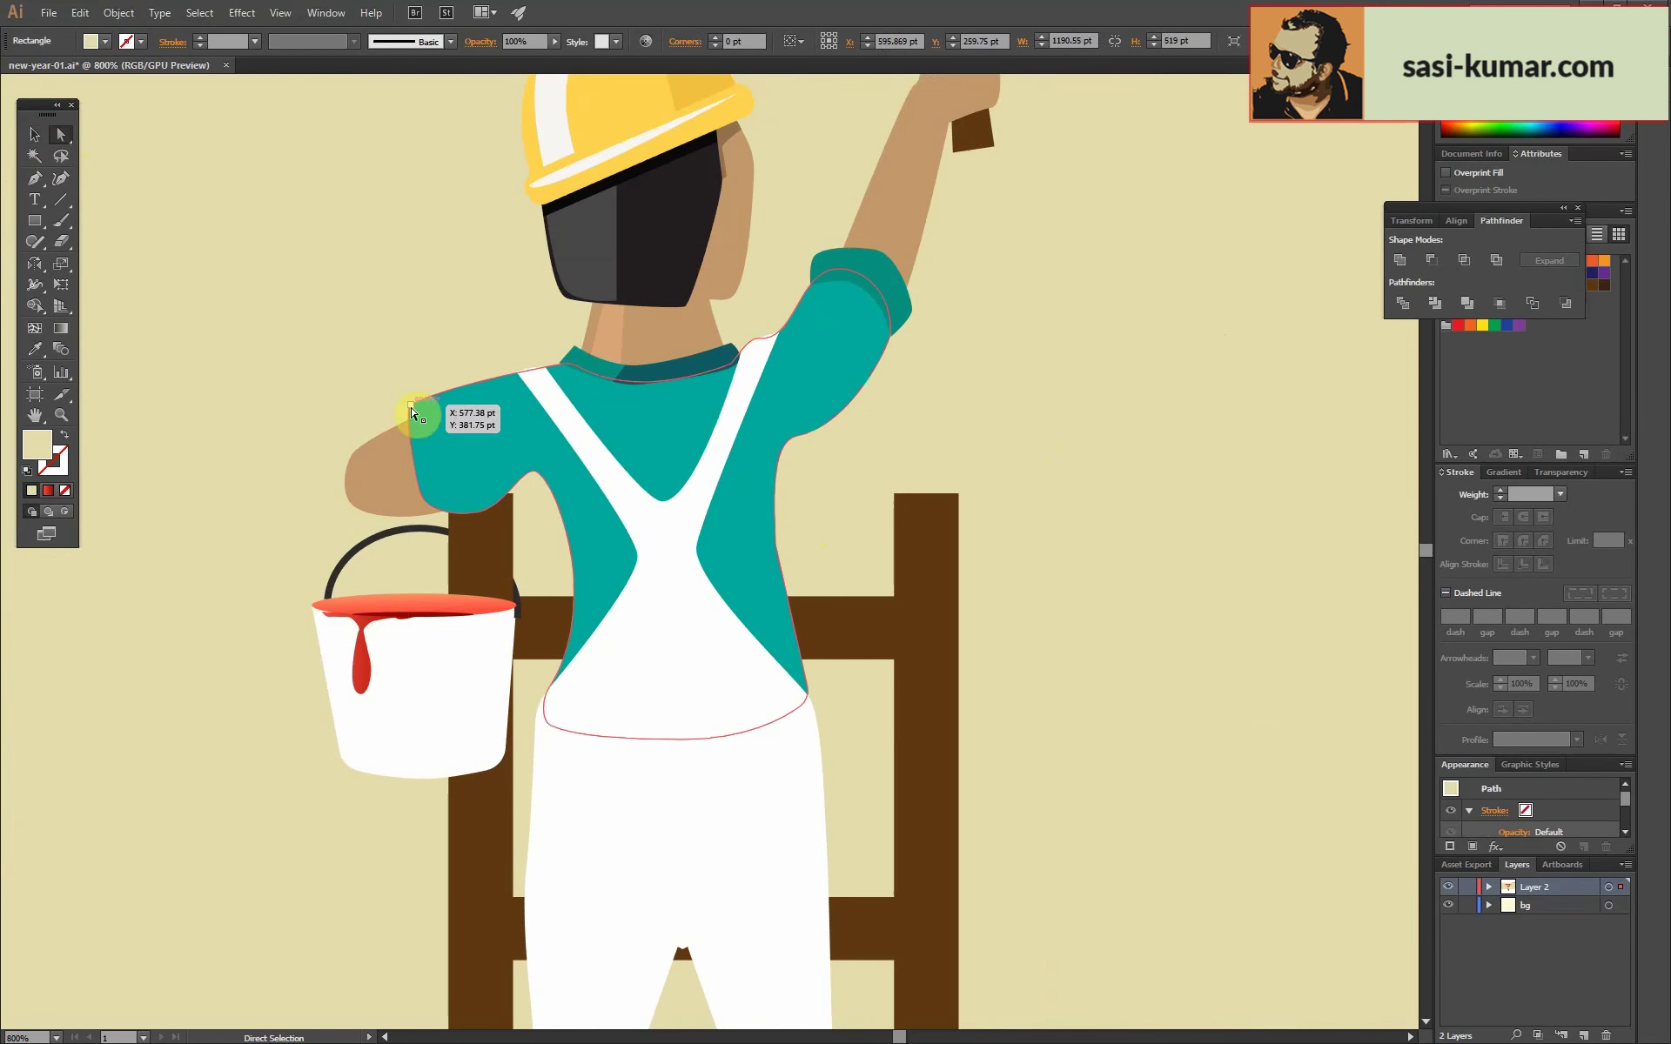
{"action": "scroll", "coordinate": [418, 410], "scroll_direction": "up", "scroll_amount": 2}
{"action": "scroll", "coordinate": [514, 466], "scroll_direction": "up", "scroll_amount": 2}
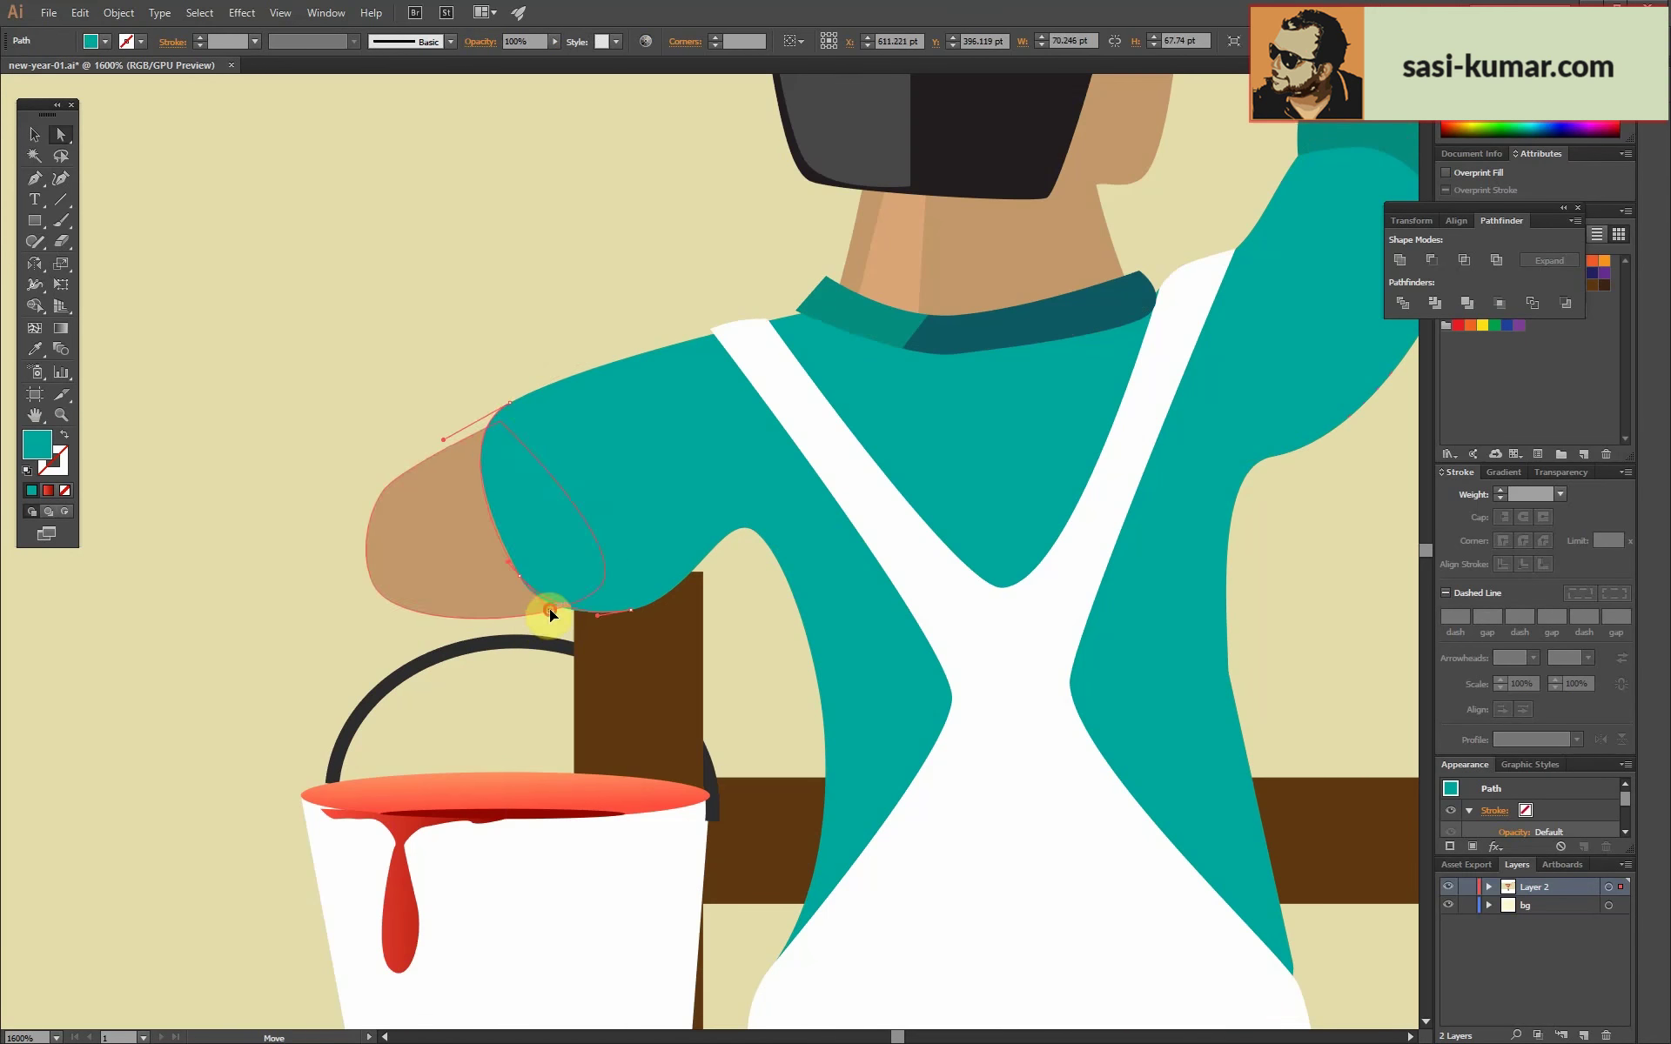
{"action": "scroll", "coordinate": [698, 265], "scroll_direction": "down", "scroll_amount": 2}
{"action": "scroll", "coordinate": [1055, 416], "scroll_direction": "down", "scroll_amount": 1}
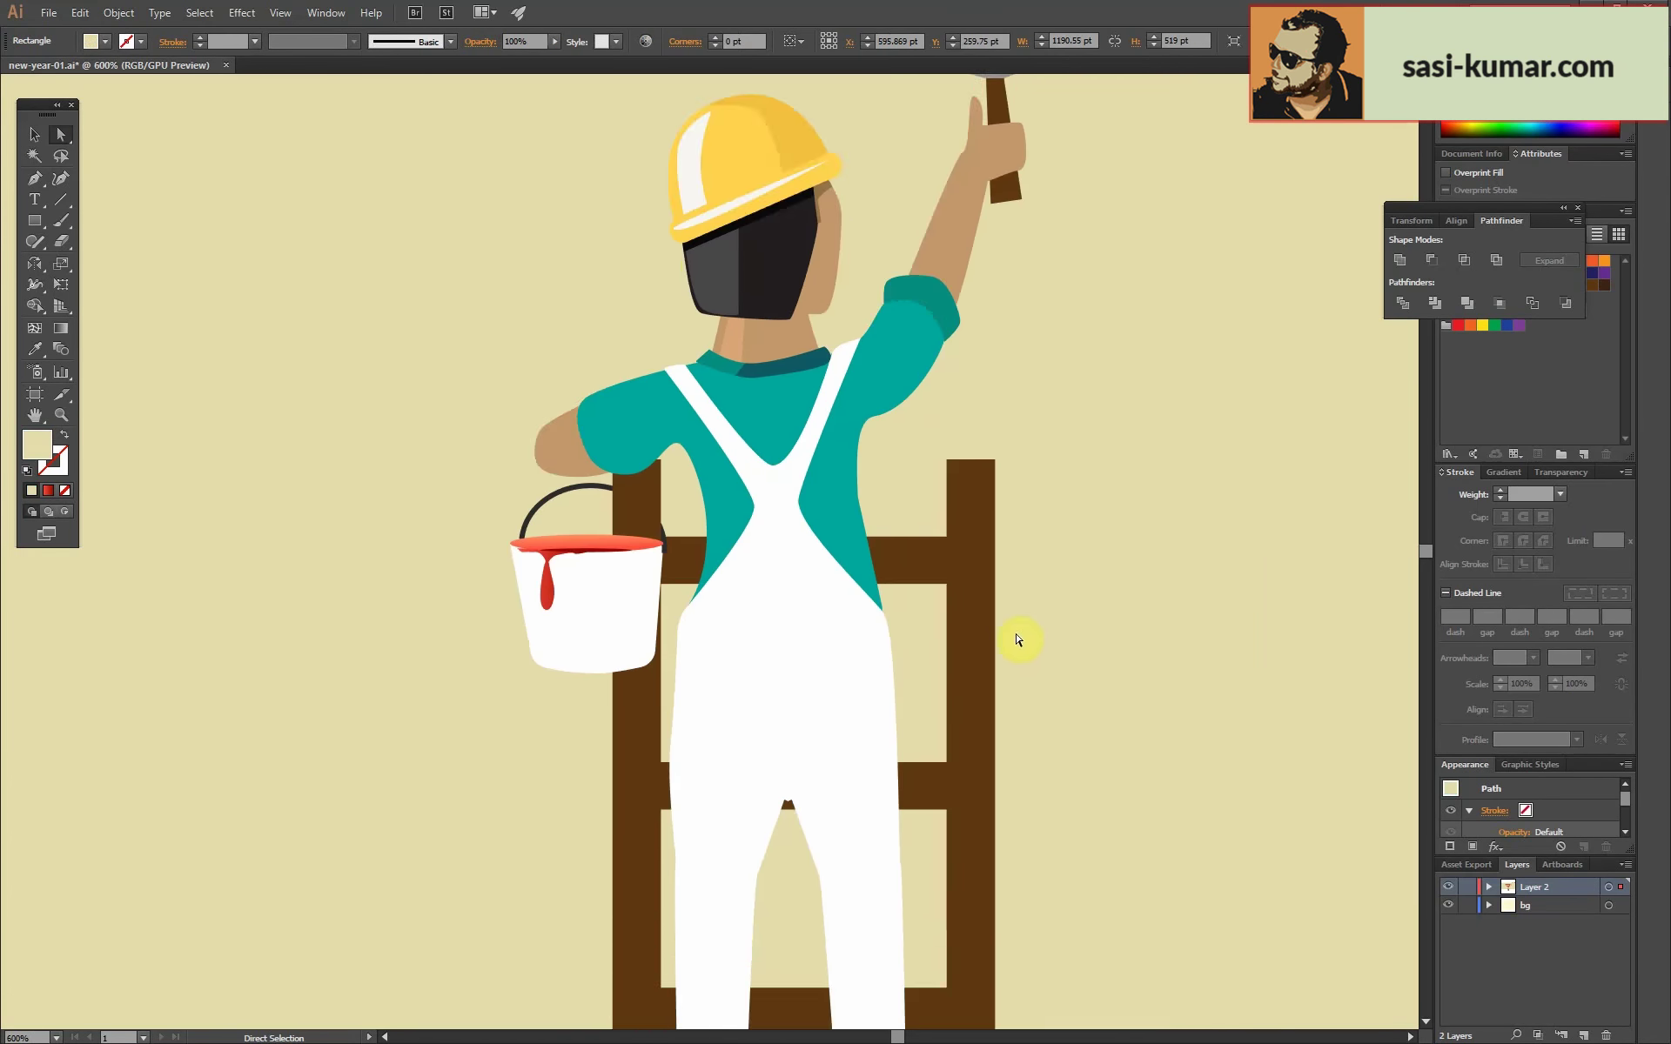
Add a sleeve shading curve inside the isolated shirt group.
{"action": "key", "text": "ctrl+plus"}
{"action": "double_click", "coordinate": [582, 306]}
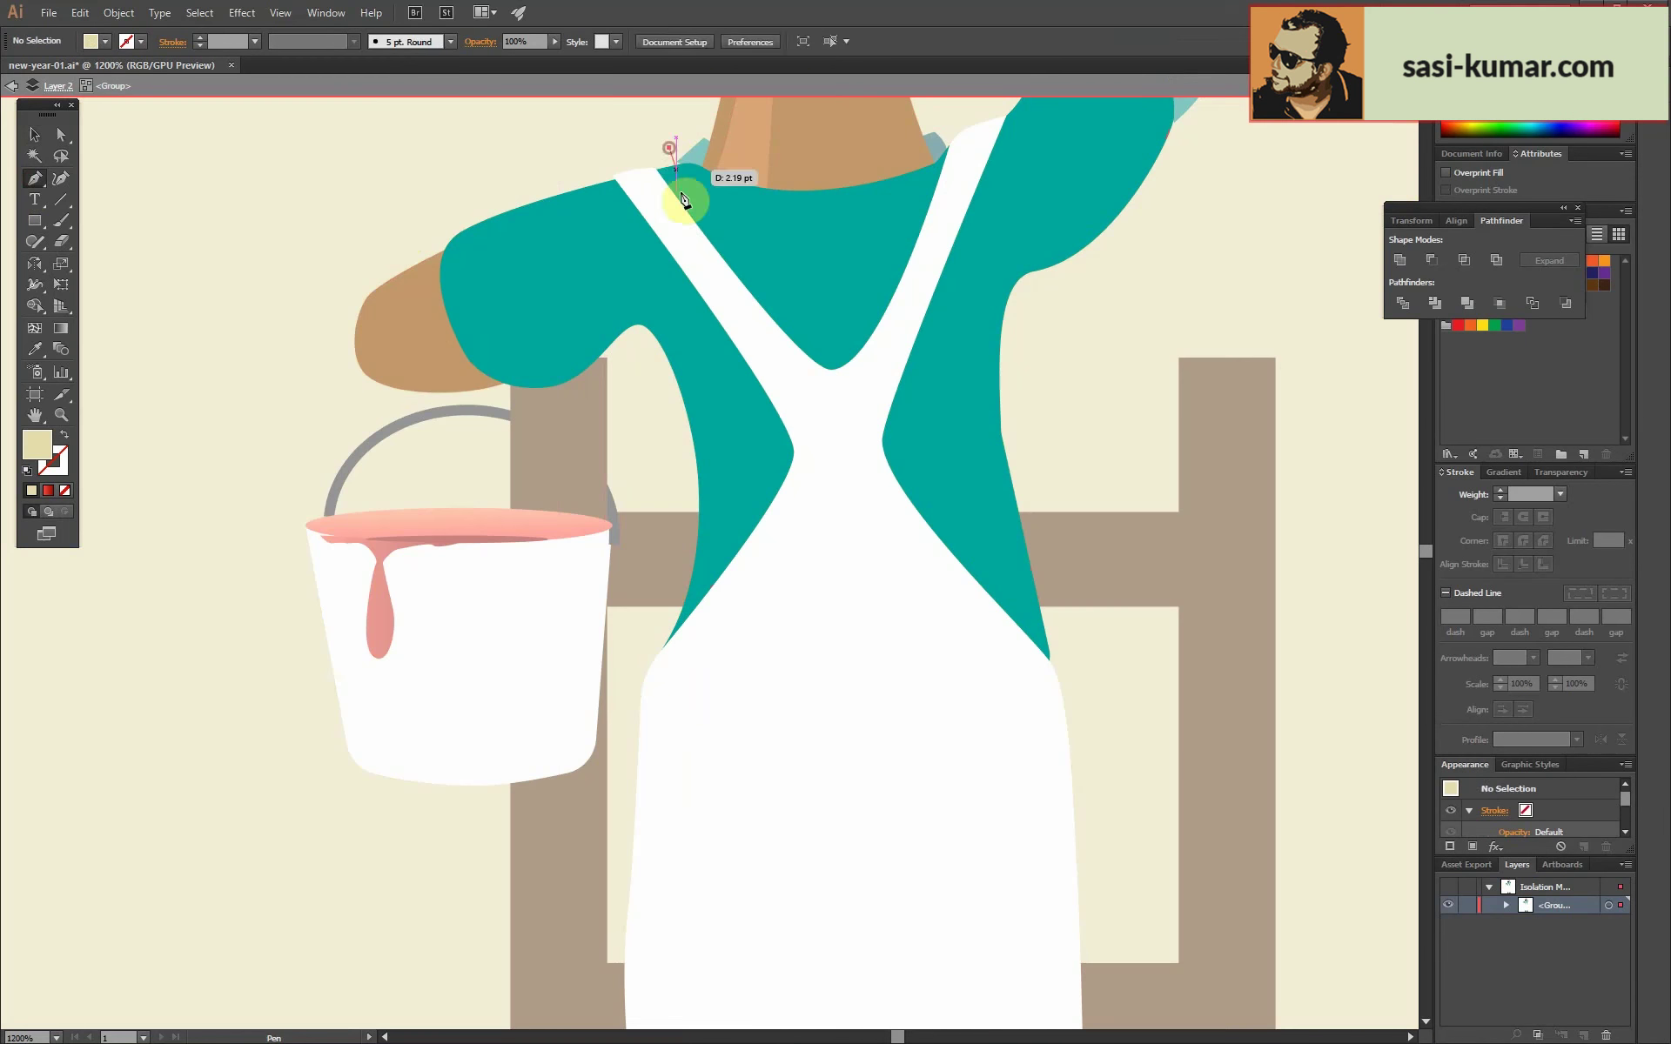
{"action": "left_click", "coordinate": [294, 397]}
{"action": "left_click", "coordinate": [63, 433]}
{"action": "key", "text": "v"}
{"action": "left_click", "coordinate": [628, 291], "text": "shift"}
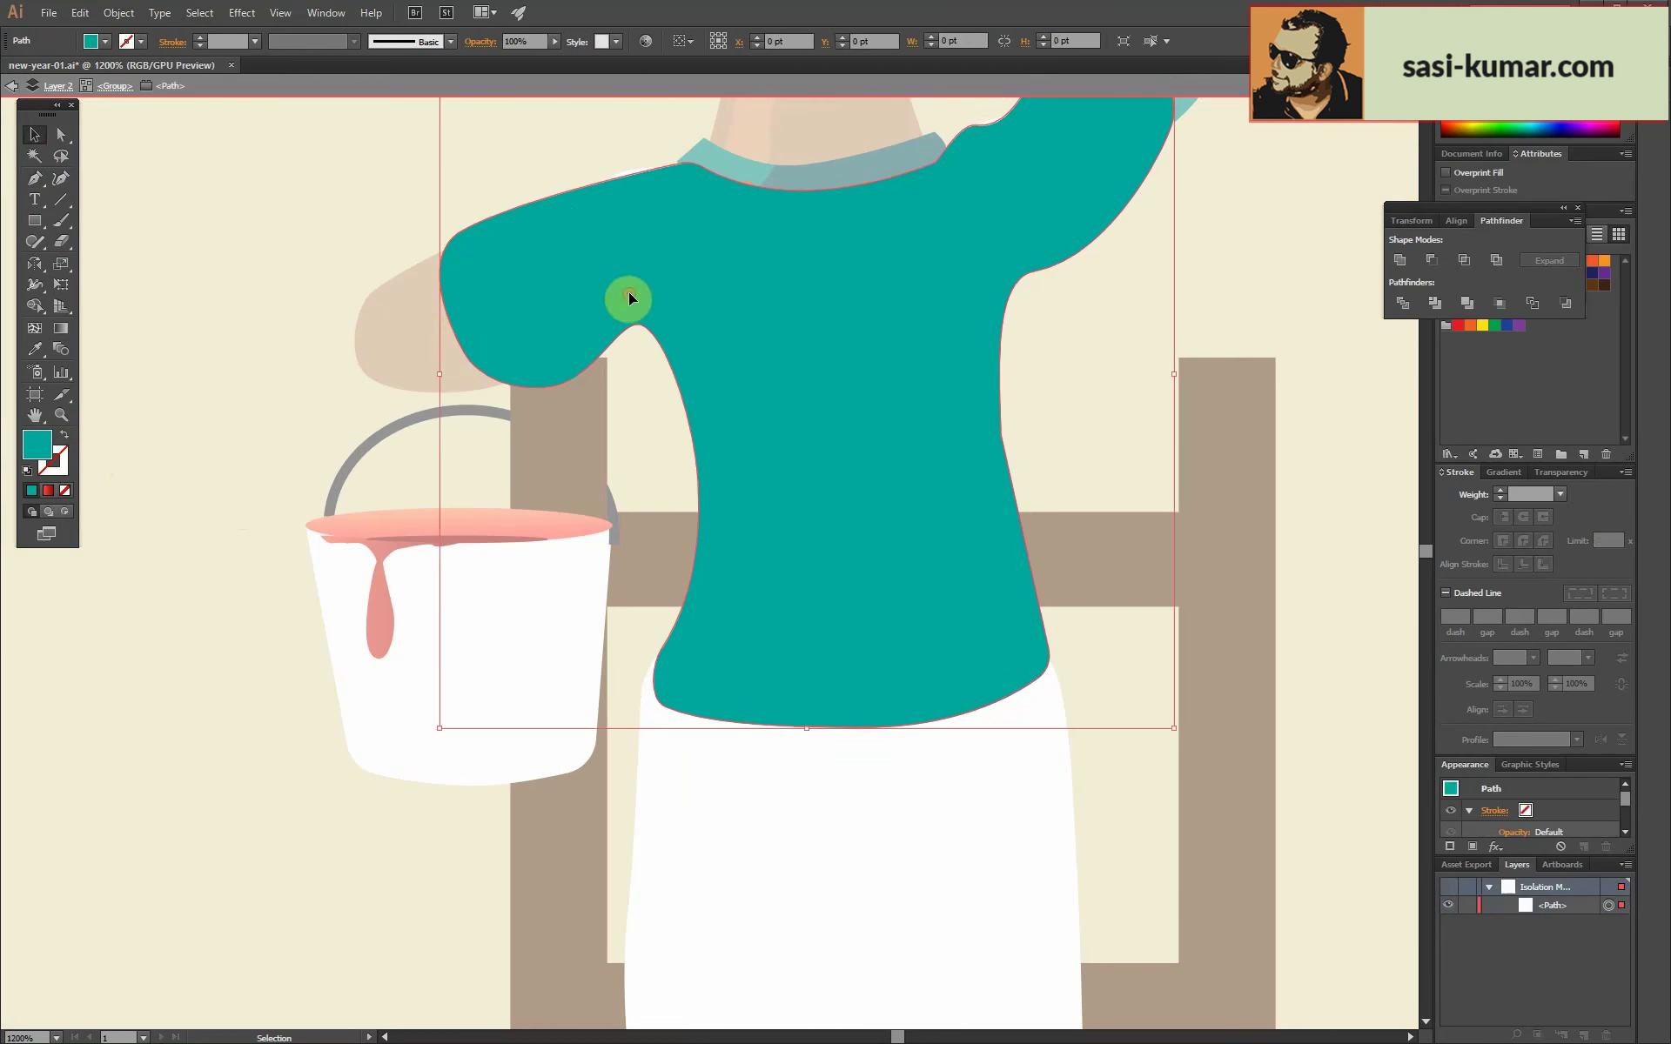
{"action": "left_click", "coordinate": [747, 297], "text": "shift"}
{"action": "double_click", "coordinate": [540, 254]}
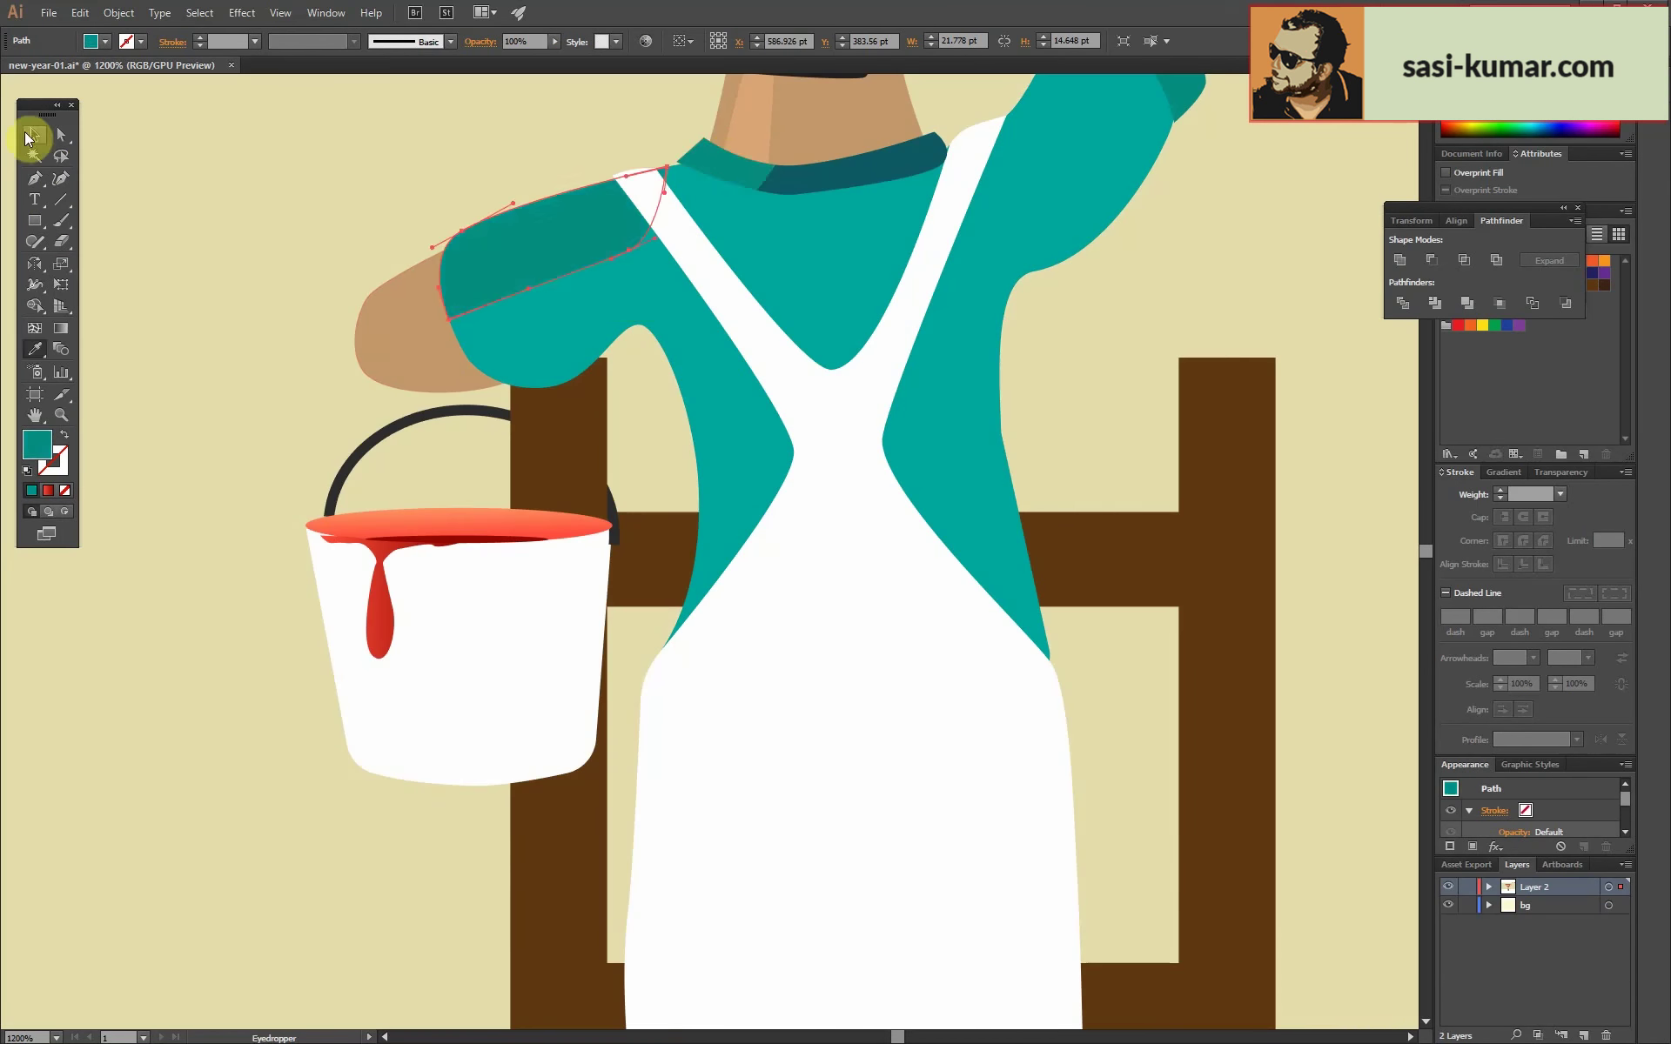
Fill the shirt body with the darker teal using the Eyedropper.
{"action": "key", "text": "i"}
{"action": "left_click", "coordinate": [719, 225]}
{"action": "left_click", "coordinate": [35, 135]}
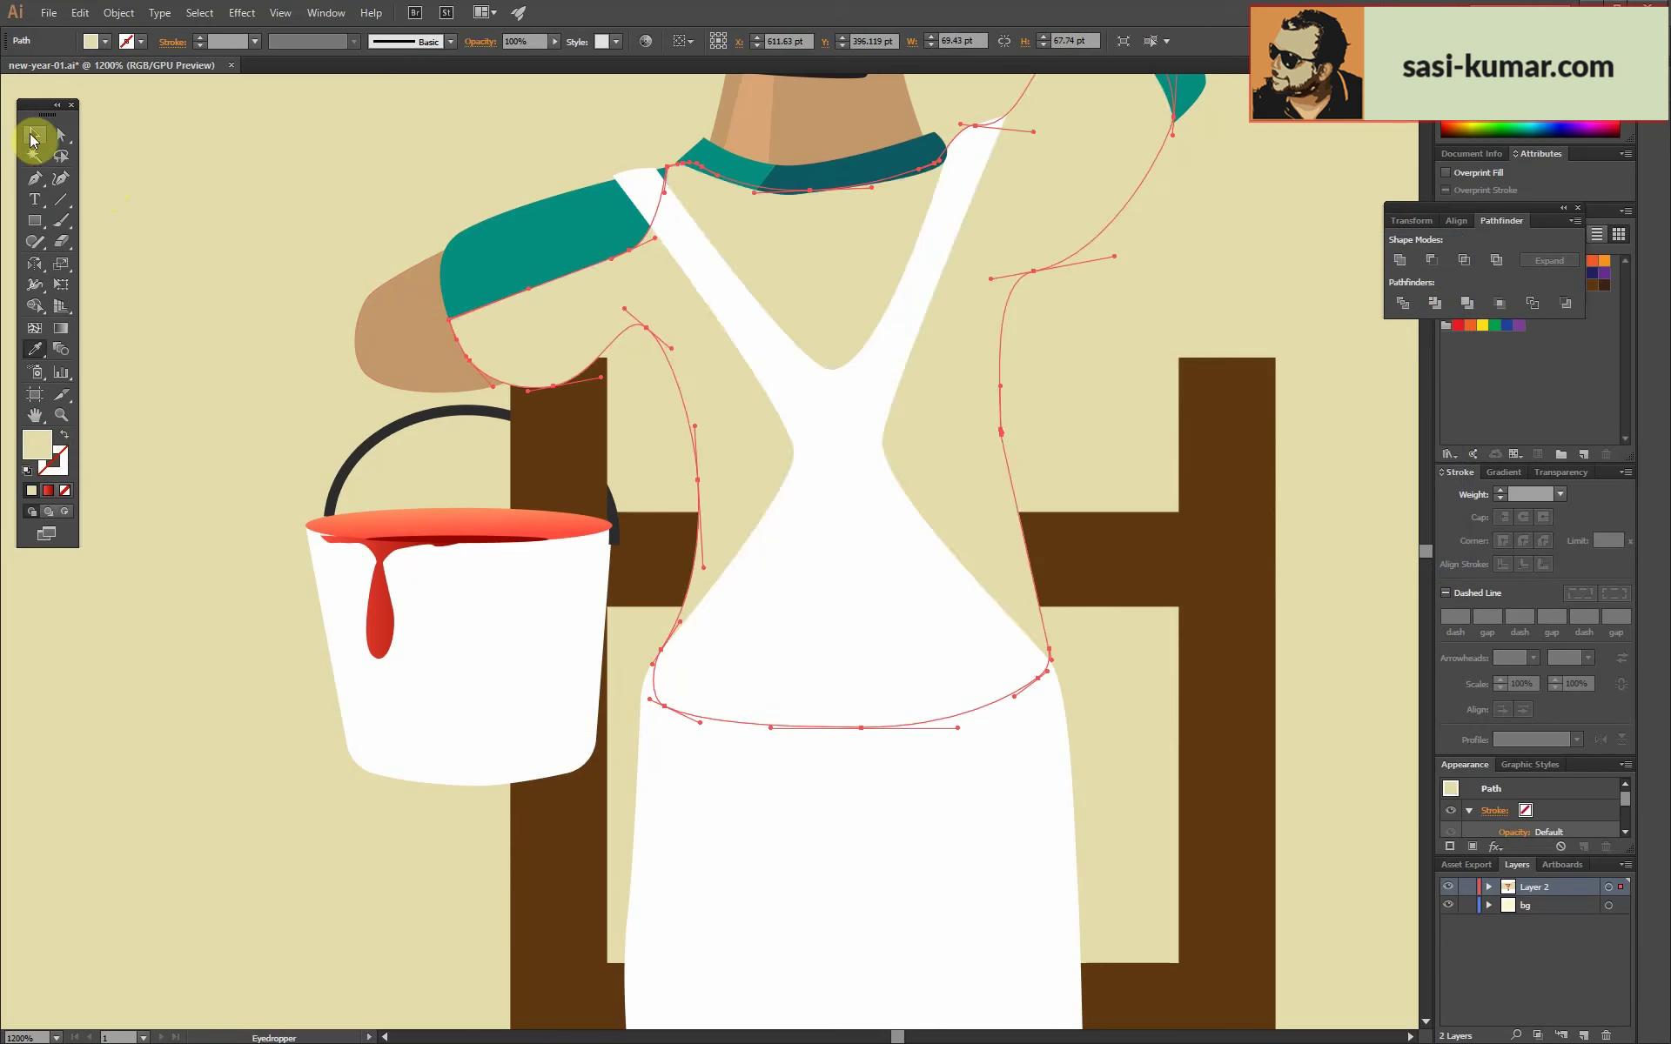
{"action": "key", "text": "ctrl+0"}
Draw a three-point hand shading shape inside the arm group.
{"action": "key", "text": "ctrl+plus"}
{"action": "key", "text": "ctrl+plus"}
{"action": "key", "text": "ctrl+plus"}
{"action": "key", "text": "ctrl+plus"}
{"action": "double_click", "coordinate": [551, 444]}
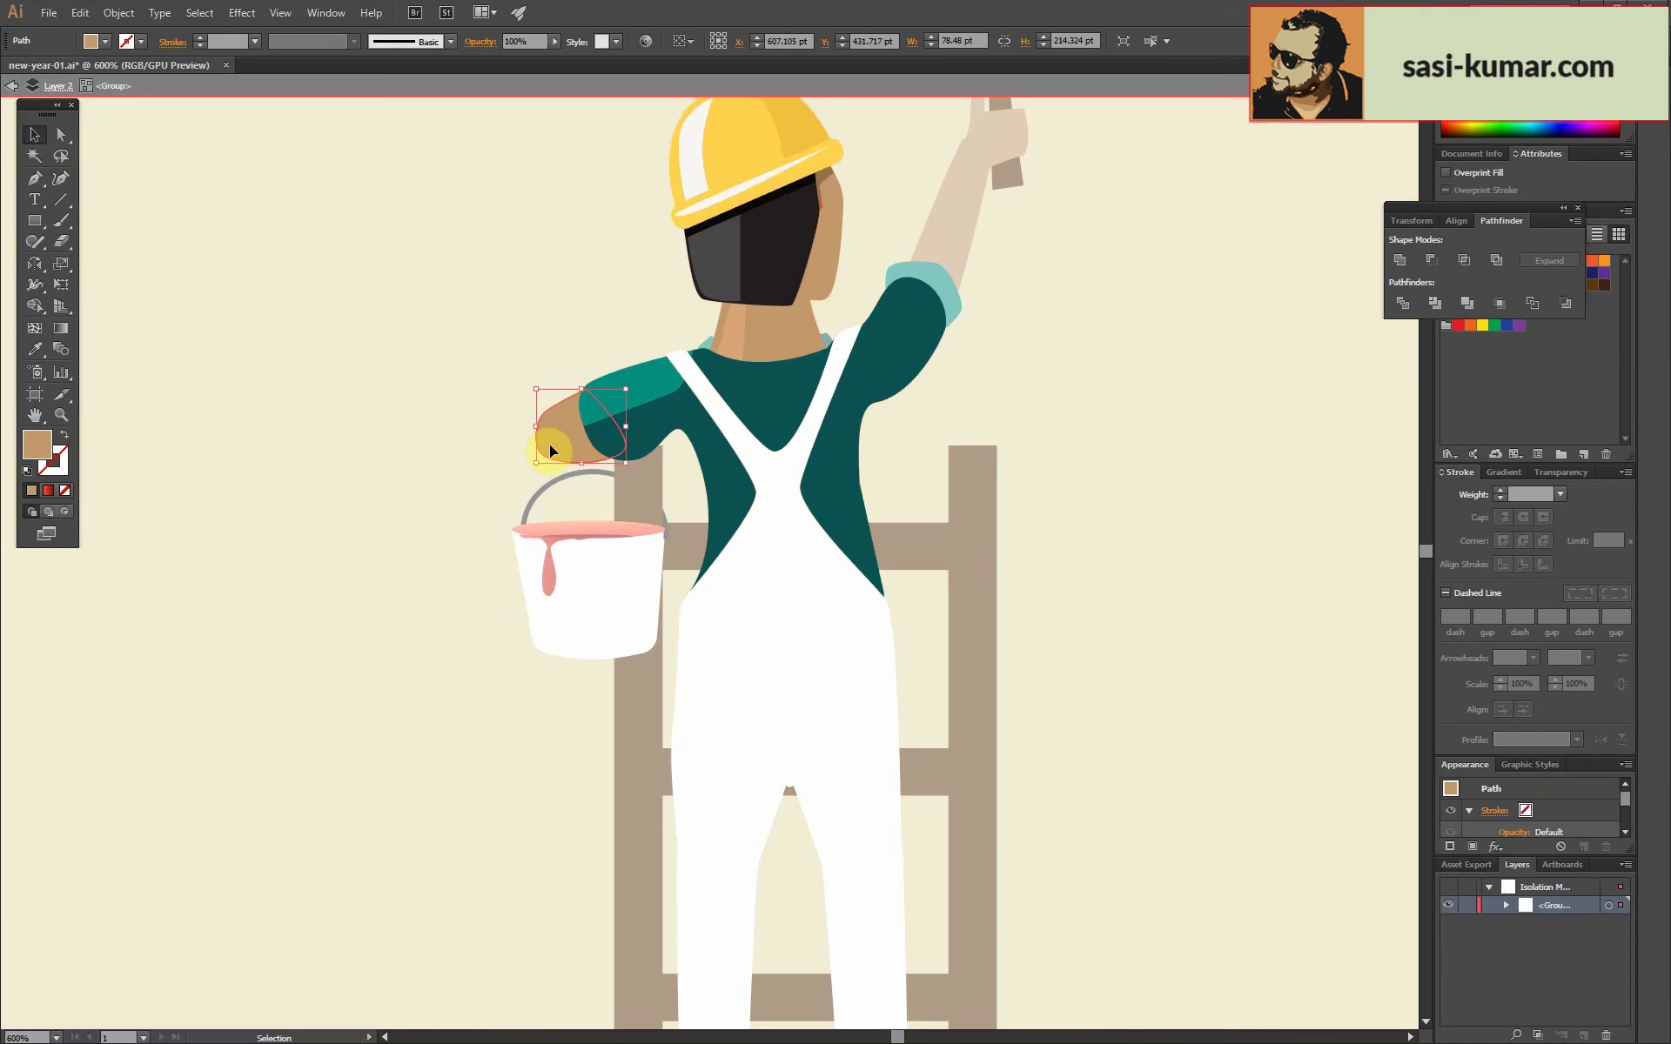
{"action": "key", "text": "p"}
{"action": "left_click", "coordinate": [662, 357]}
{"action": "left_click", "coordinate": [520, 426]}
{"action": "left_click", "coordinate": [588, 342]}
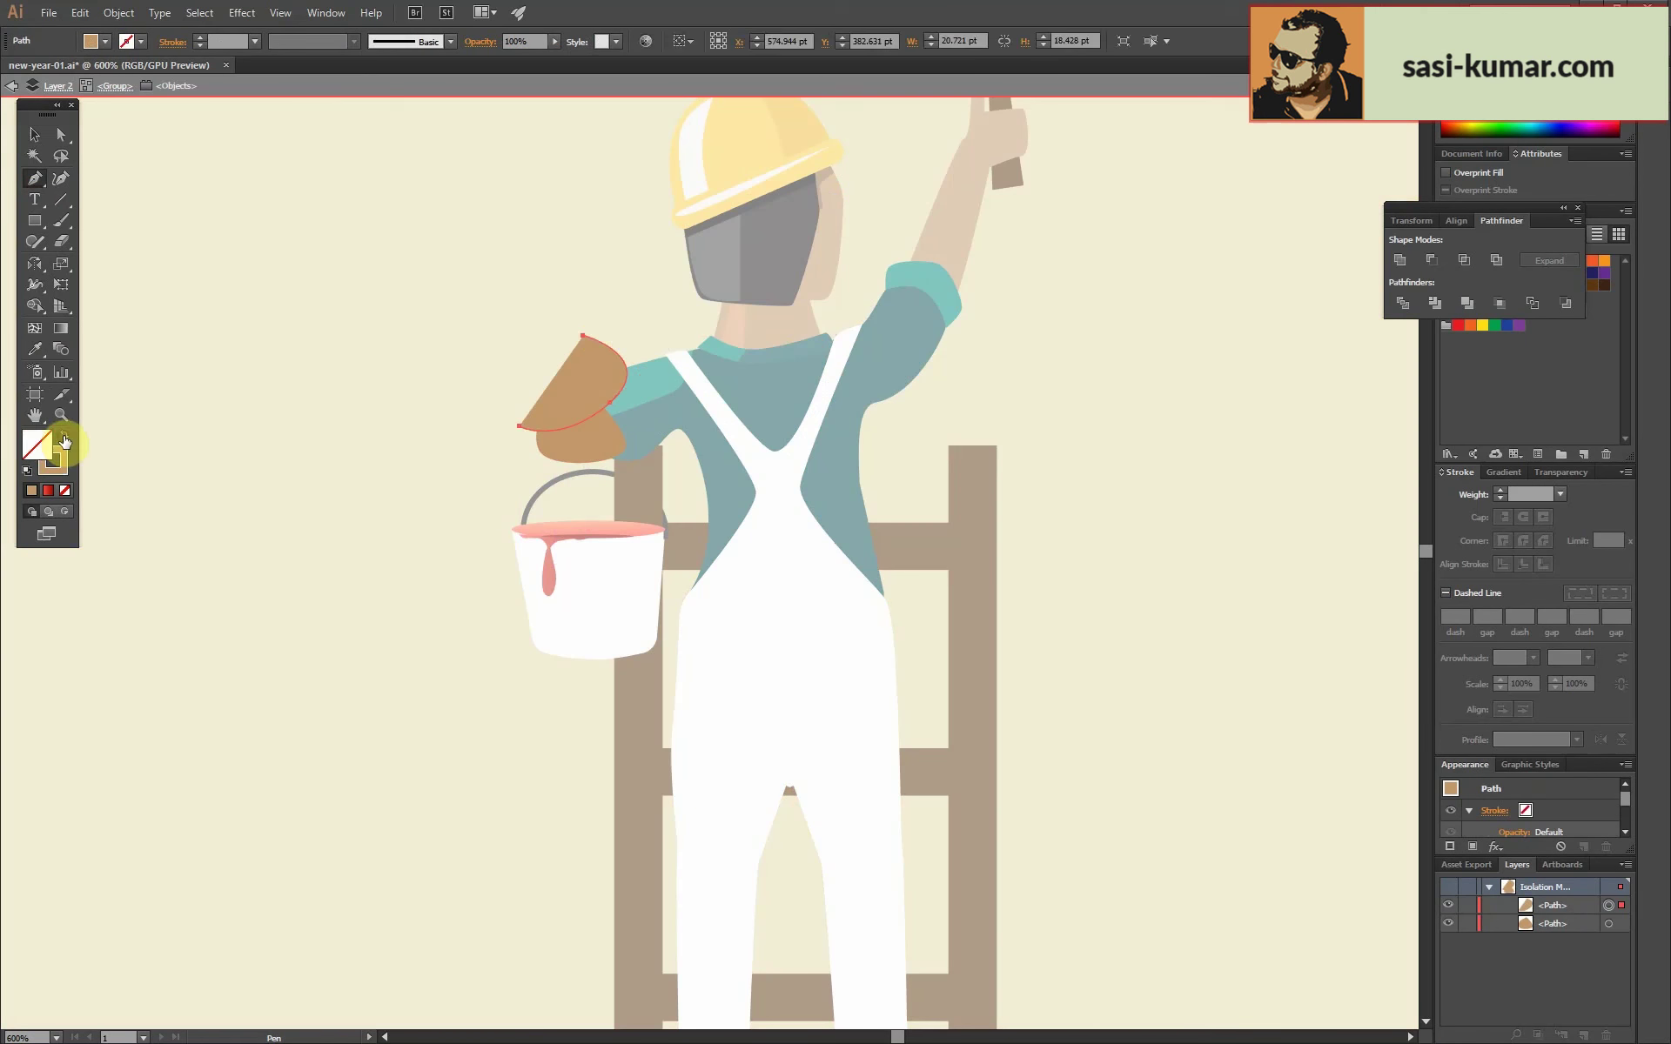
{"action": "double_click", "coordinate": [791, 393]}
{"action": "double_click", "coordinate": [564, 416]}
{"action": "key", "text": "Escape"}
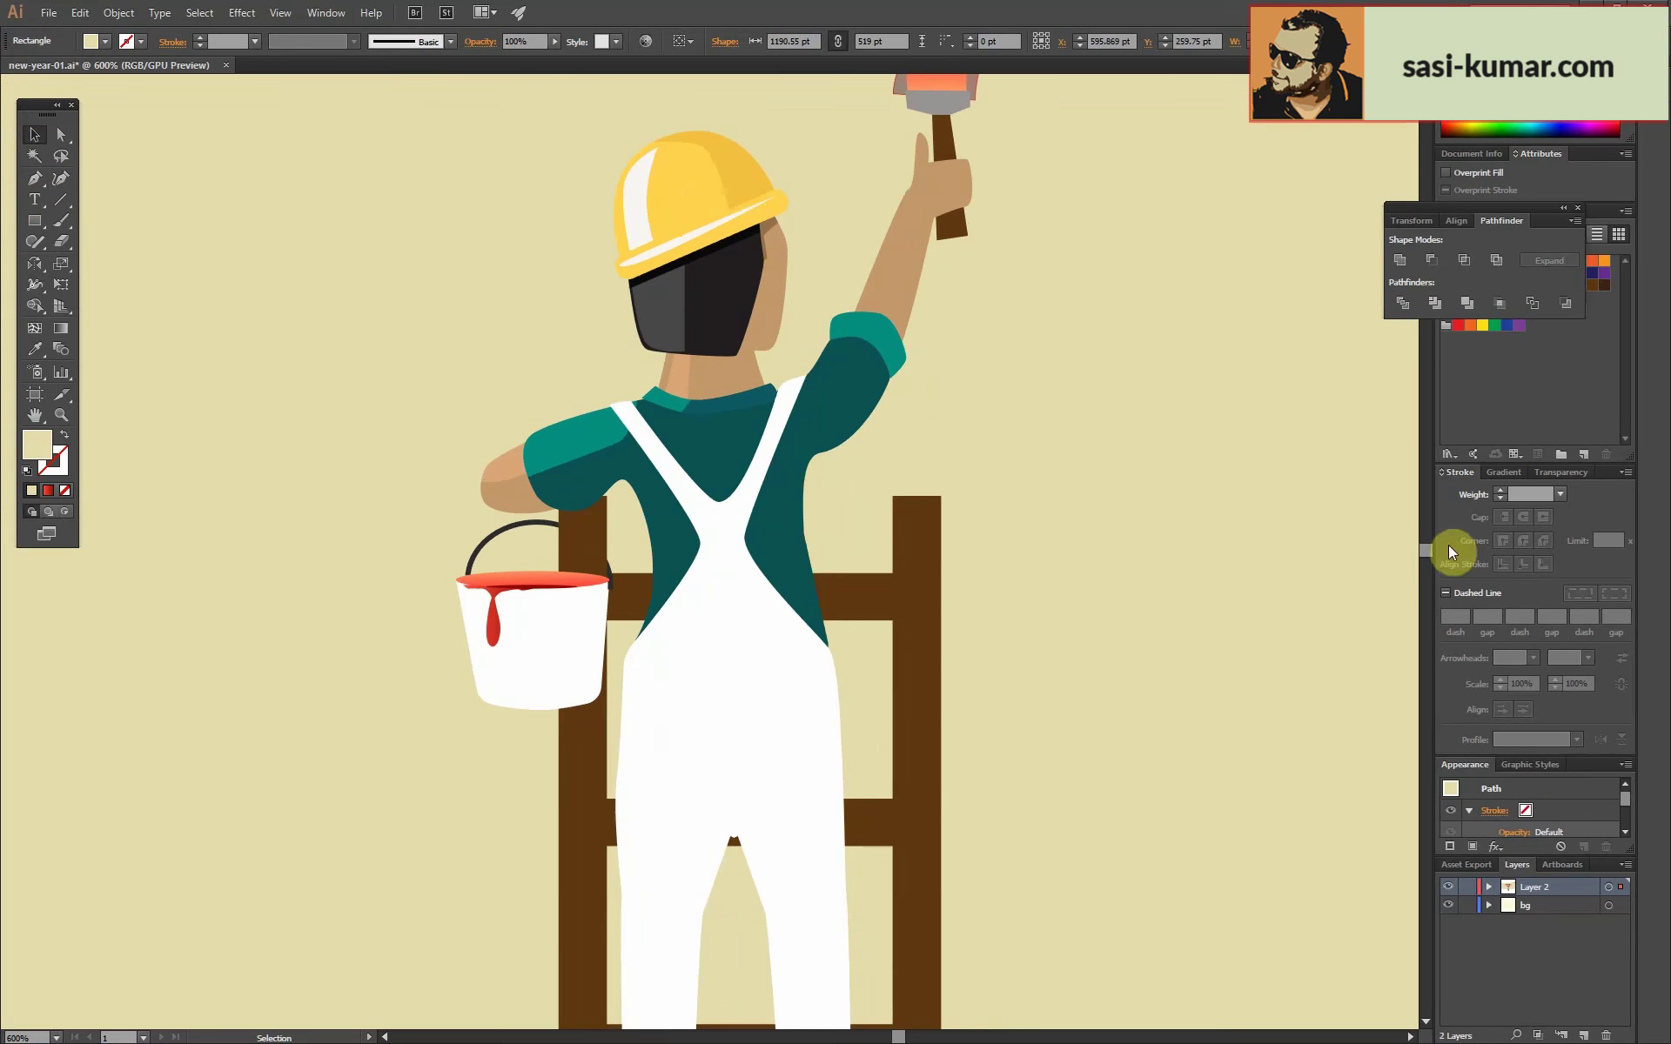
Pen-draw a darker shade path running along the raised arm to the thumb.
{"action": "double_click", "coordinate": [901, 277]}
{"action": "scroll", "coordinate": [1093, 679], "scroll_direction": "up", "scroll_amount": 3}
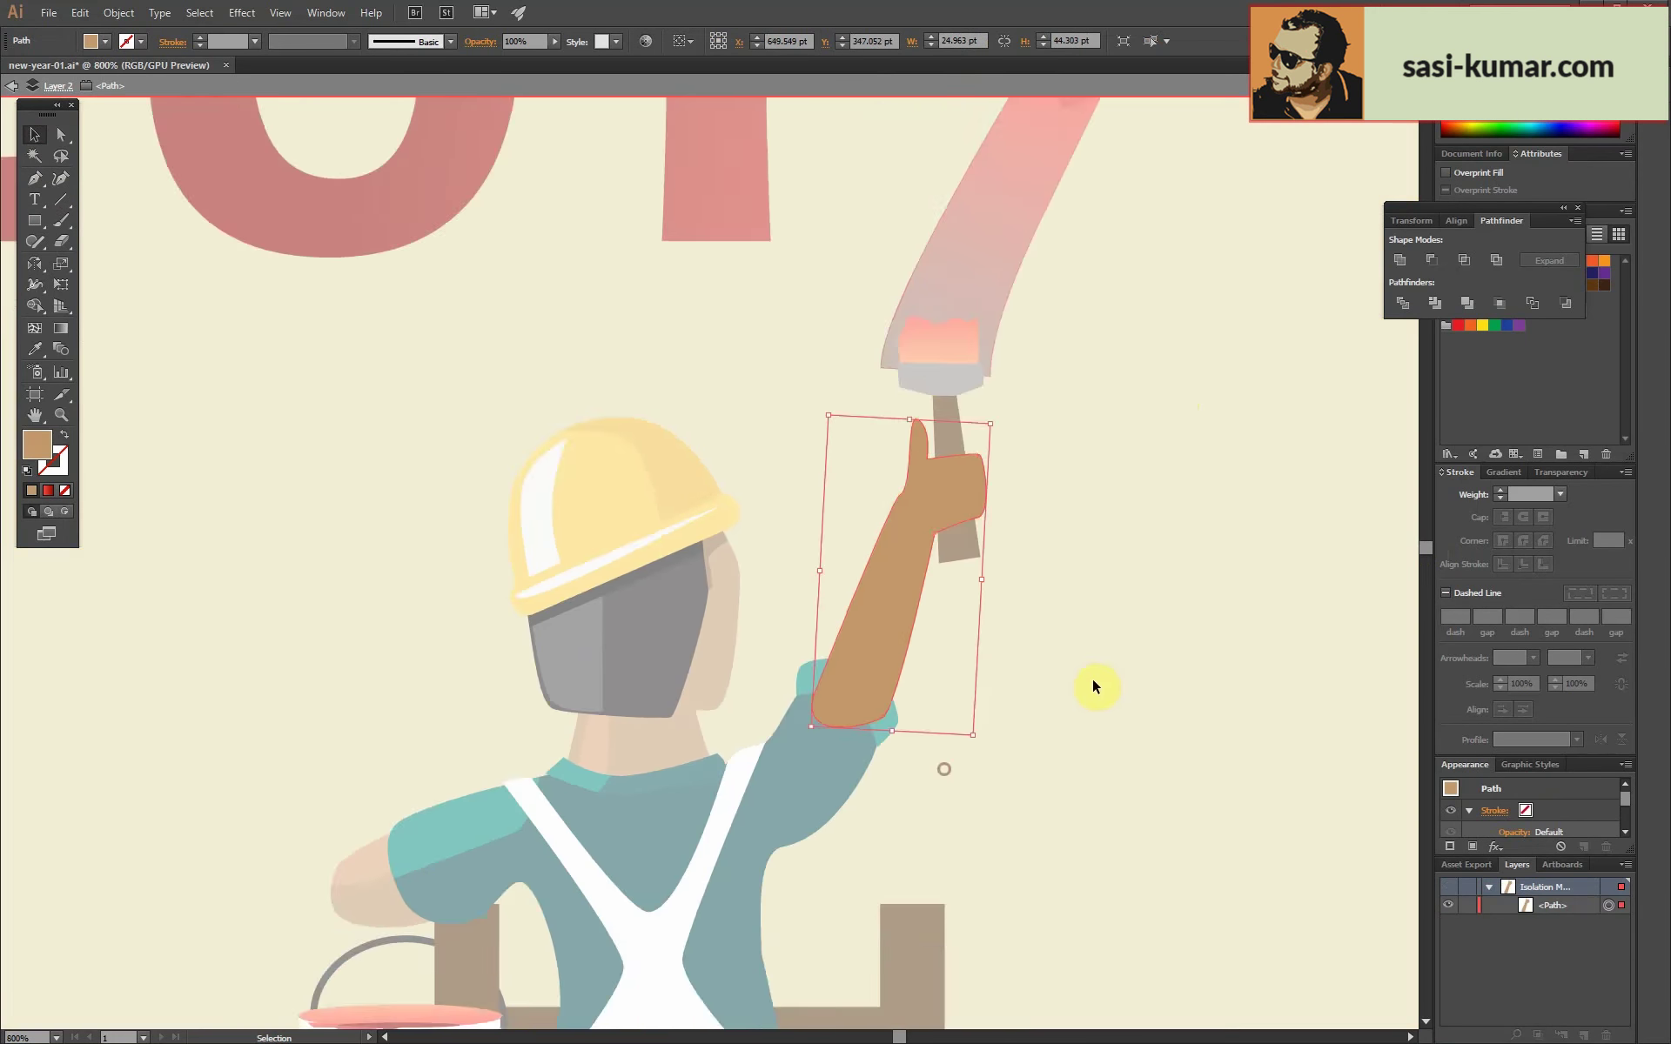
{"action": "scroll", "coordinate": [859, 878], "scroll_direction": "up", "scroll_amount": 3}
{"action": "left_click", "coordinate": [1056, 866]}
{"action": "left_click", "coordinate": [35, 179]}
{"action": "left_click", "coordinate": [900, 850]}
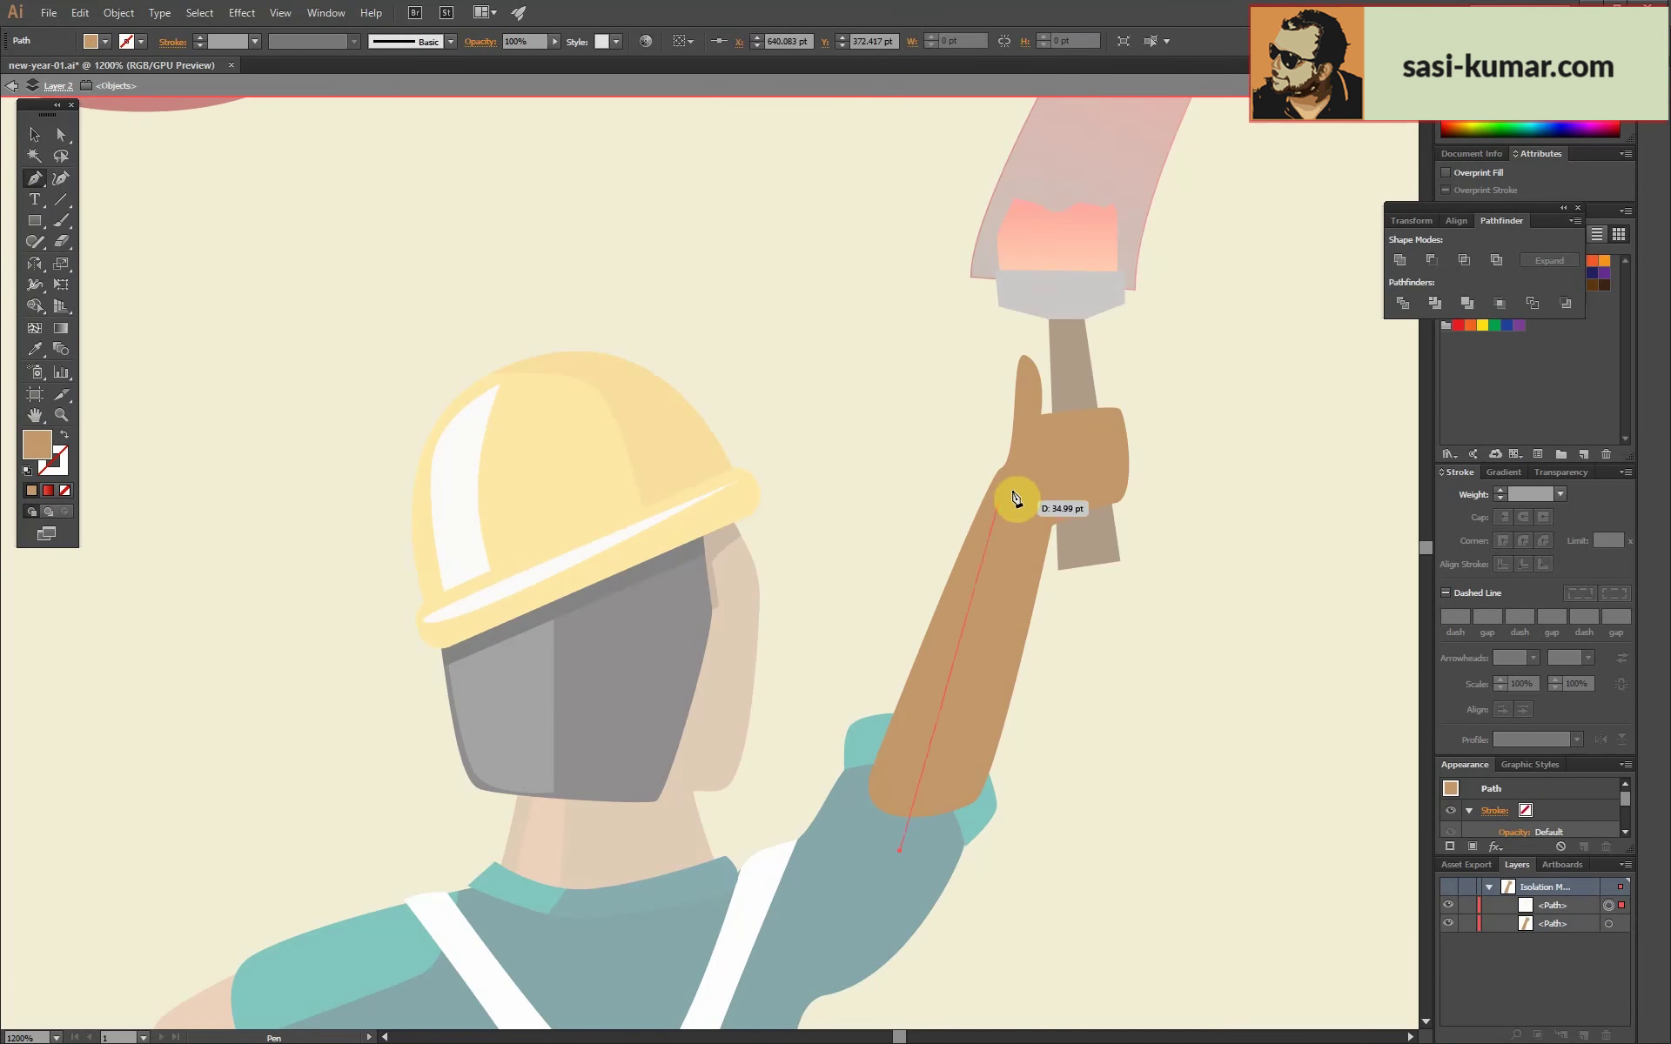
{"action": "left_click", "coordinate": [1023, 357]}
Group the shade with the arm and leave the isolated arm group.
{"action": "key", "text": "v"}
{"action": "key", "text": "ctrl+a"}
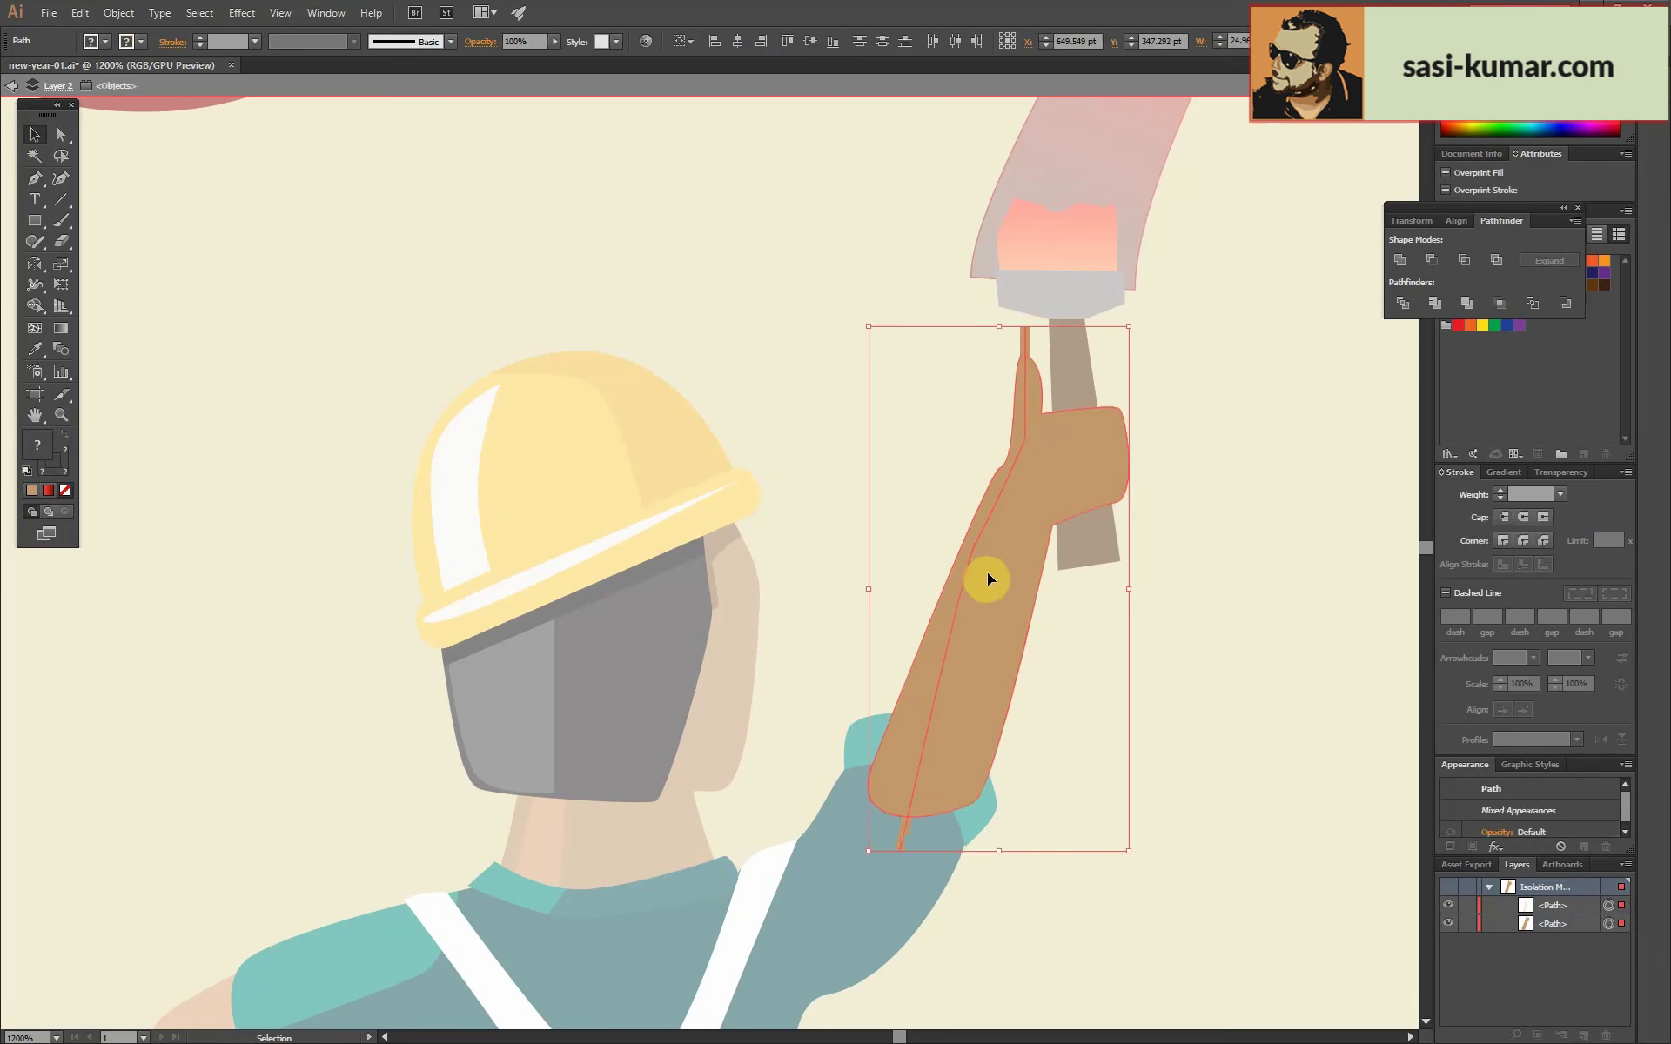
{"action": "key", "text": "ctrl+g"}
{"action": "key", "text": "ctrl+shift+a"}
{"action": "double_click", "coordinate": [634, 284]}
{"action": "scroll", "coordinate": [947, 508], "scroll_direction": "down", "scroll_amount": 3}
Pen-draw a shadow strip along the right strap's edge with a very dark fill.
{"action": "scroll", "coordinate": [1068, 483], "scroll_direction": "down", "scroll_amount": 2}
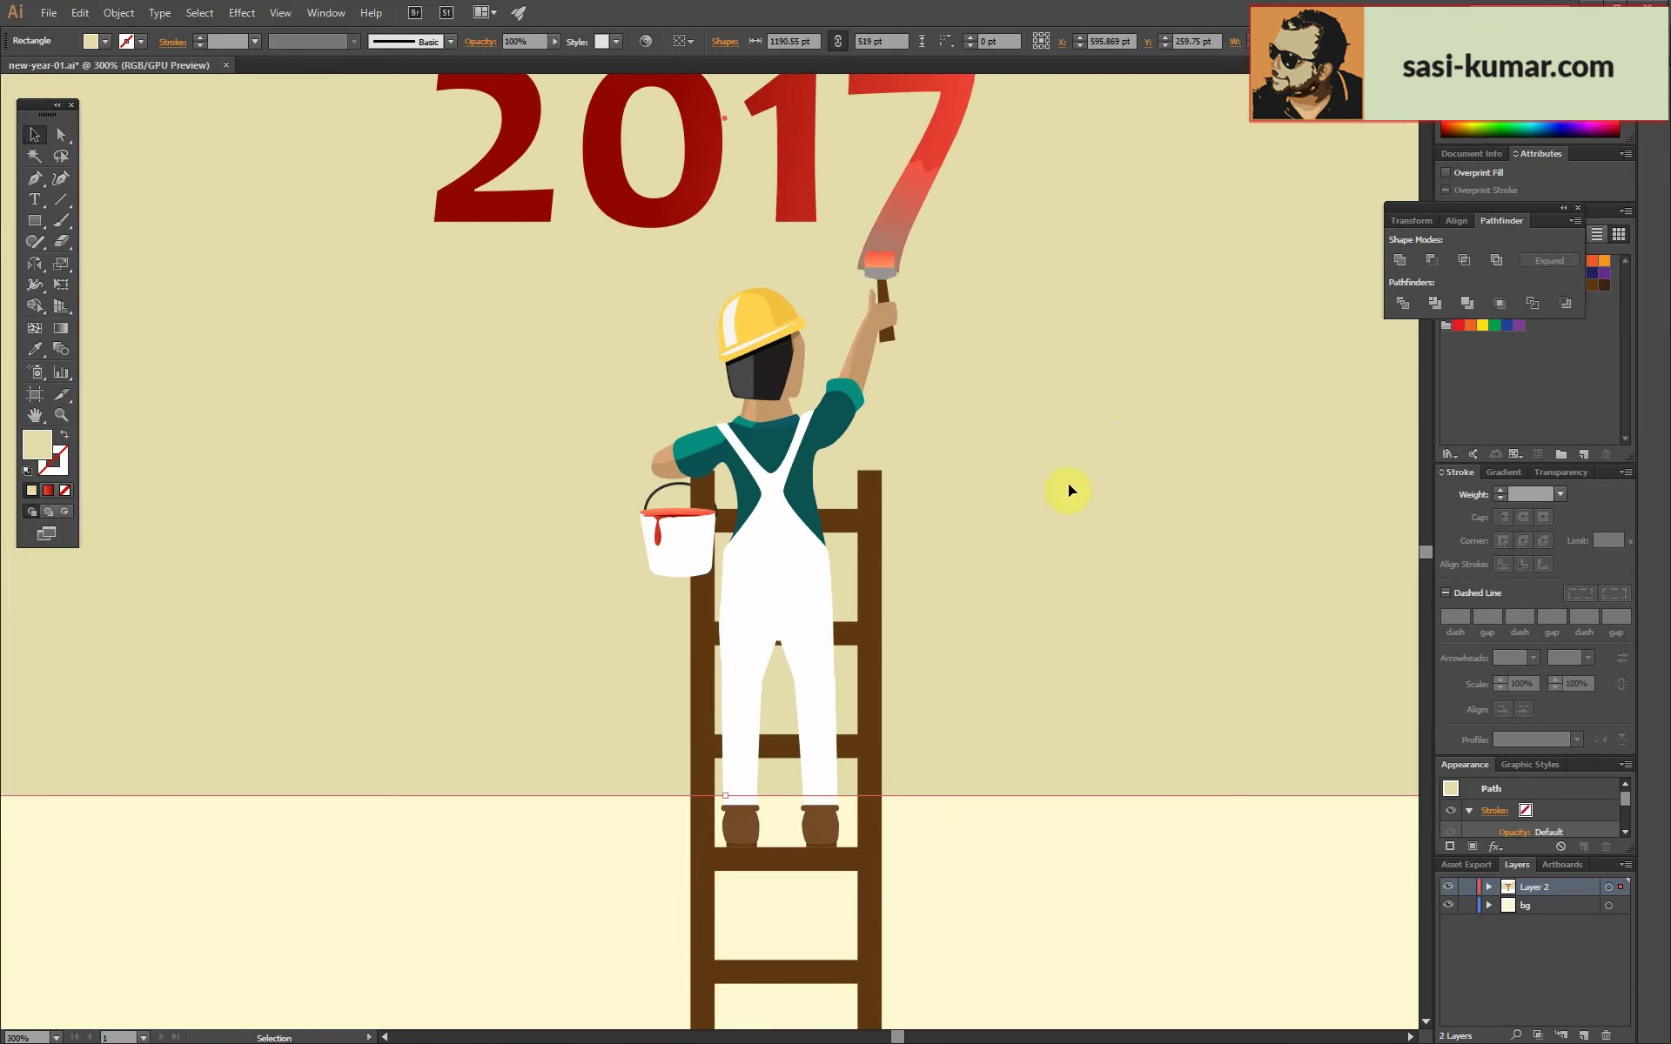
{"action": "left_click", "coordinate": [992, 435]}
{"action": "scroll", "coordinate": [992, 435], "scroll_direction": "up", "scroll_amount": 2}
{"action": "scroll", "coordinate": [991, 432], "scroll_direction": "up", "scroll_amount": 1}
{"action": "key", "text": "p"}
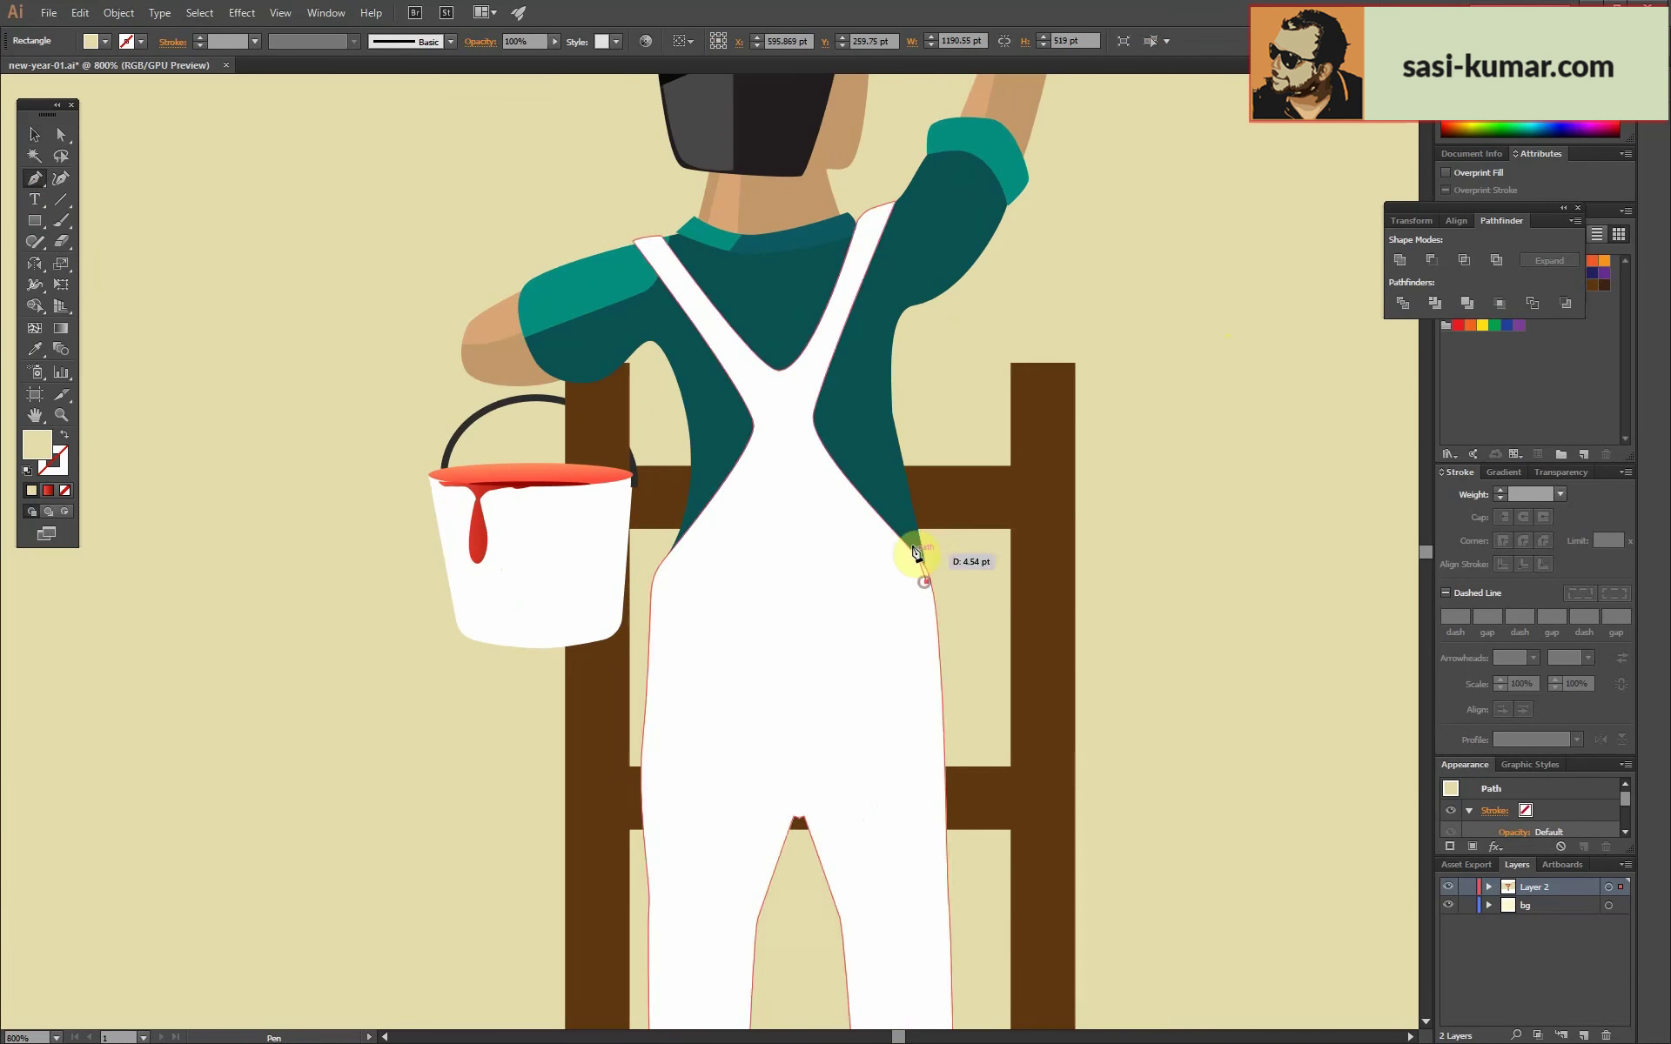
{"action": "left_click", "coordinate": [923, 549]}
{"action": "left_click", "coordinate": [900, 202]}
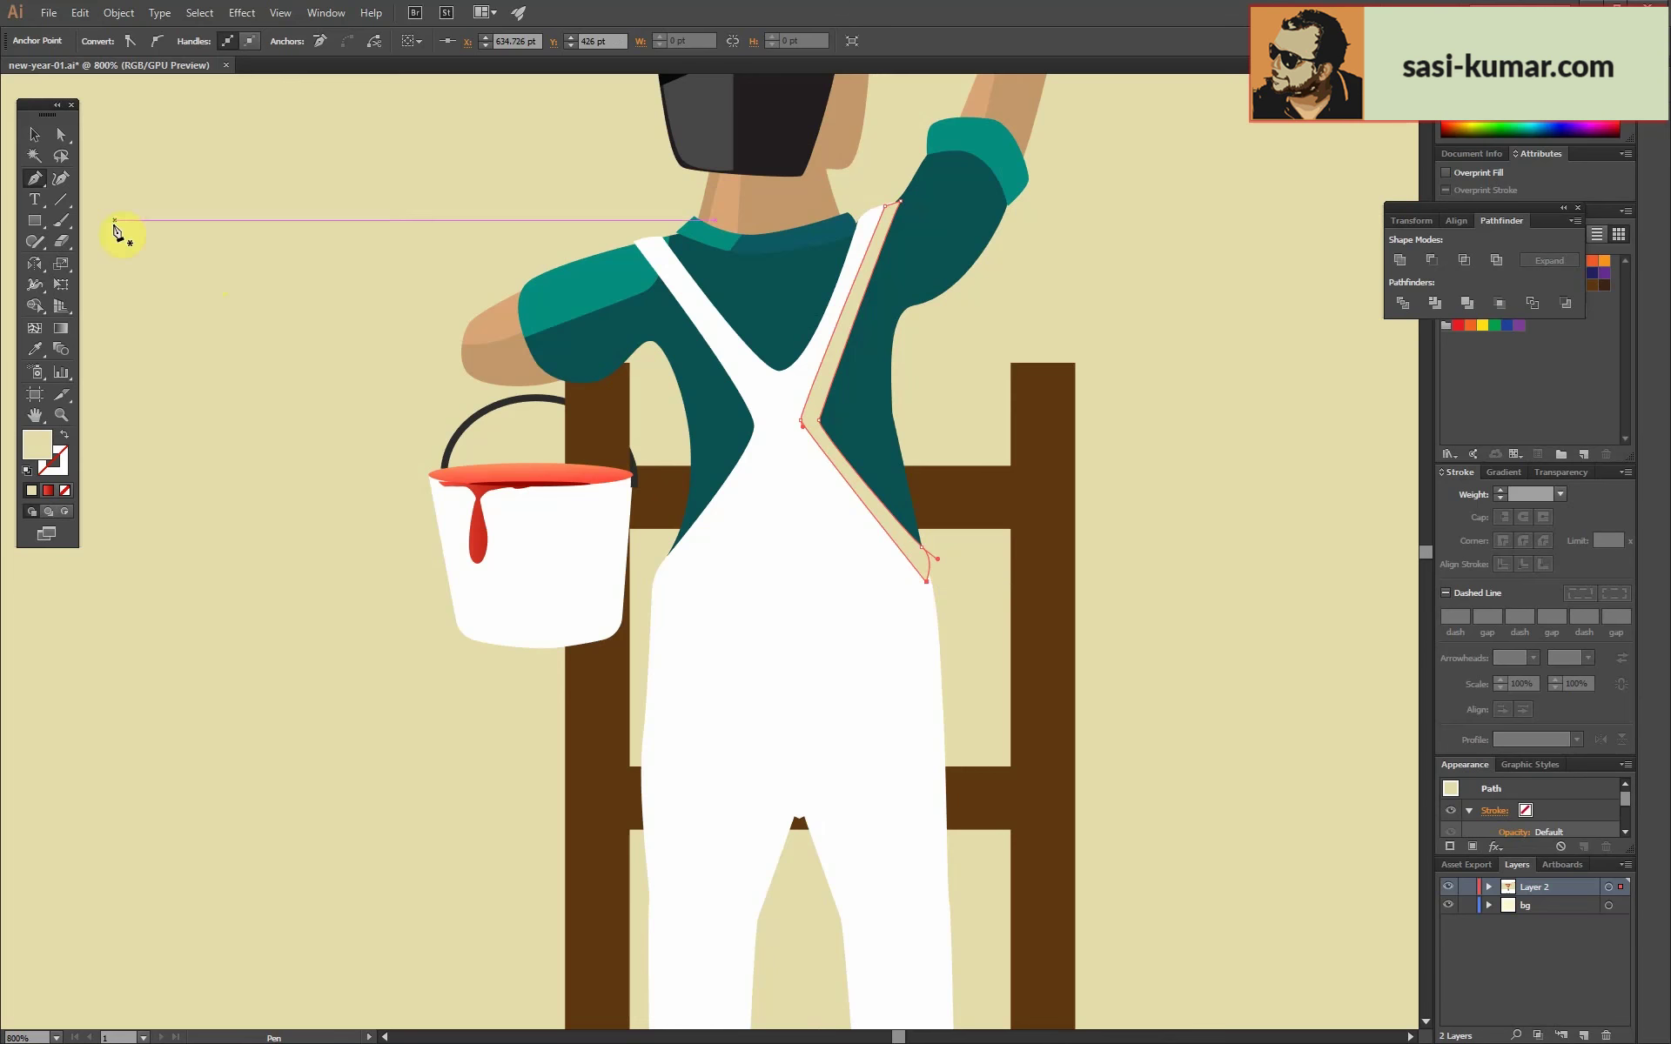
{"action": "double_click", "coordinate": [57, 455]}
{"action": "left_click", "coordinate": [1234, 403]}
{"action": "left_click", "coordinate": [1194, 474]}
{"action": "left_click", "coordinate": [1403, 304]}
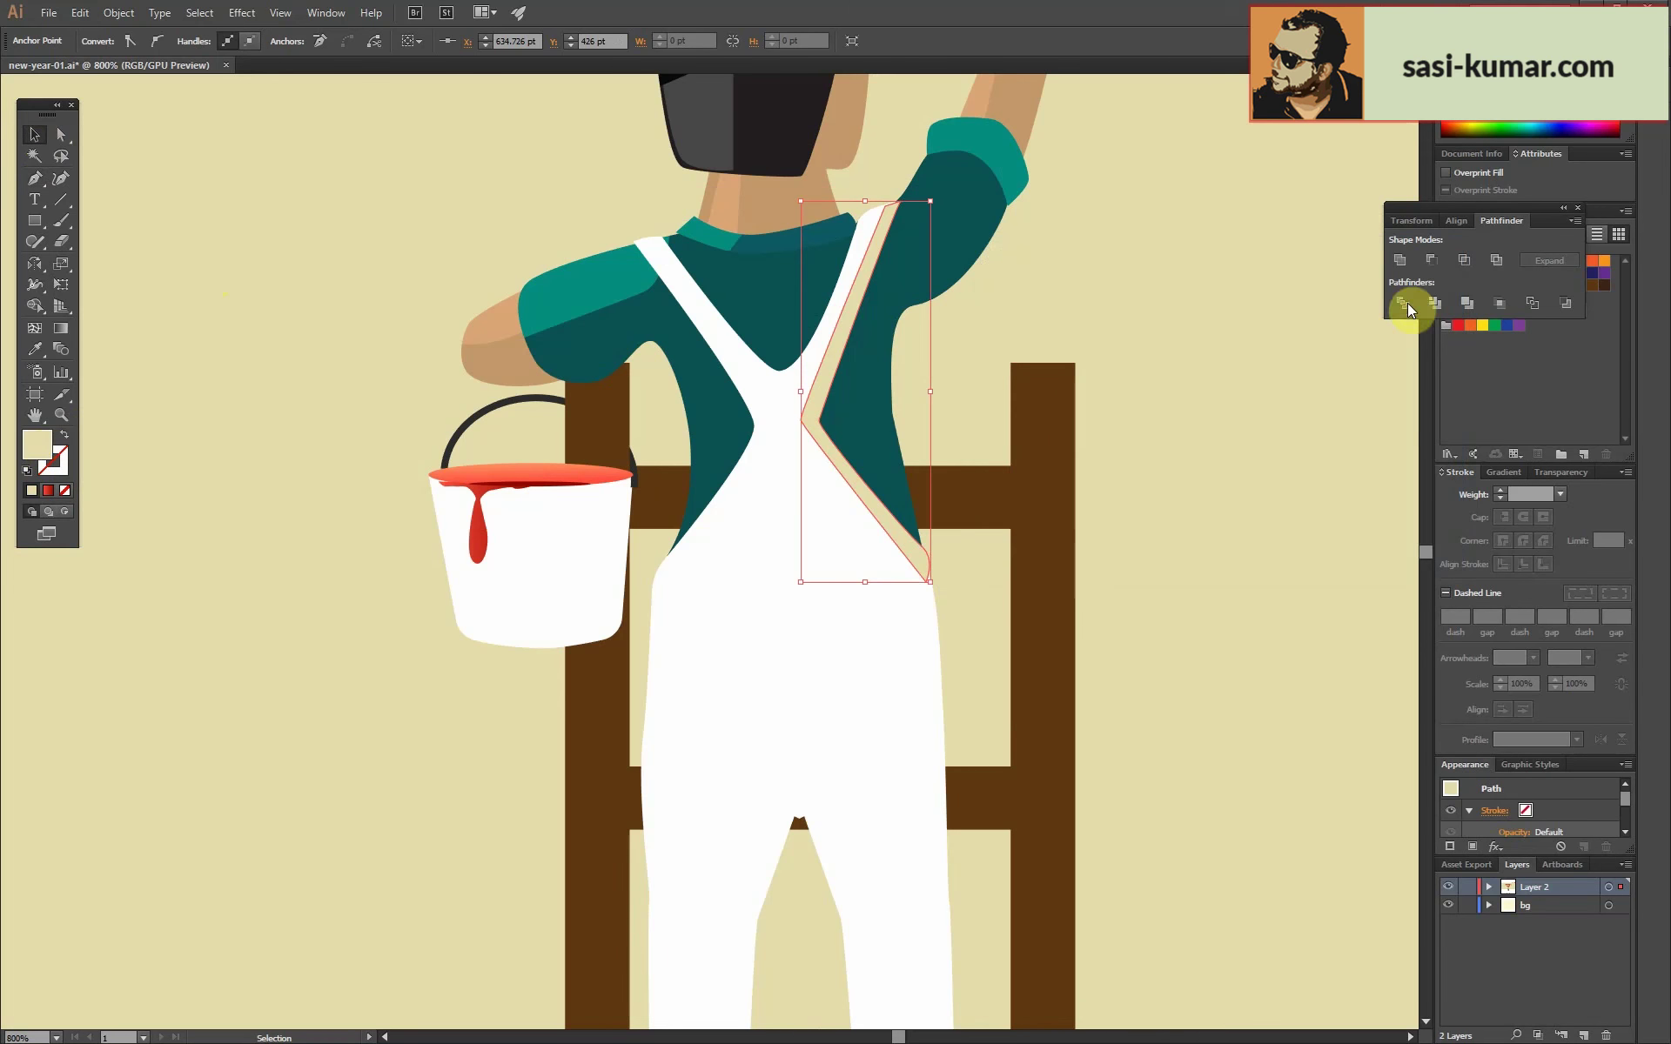
Pull the strap shade's inner corner down and select its path within the group.
{"action": "left_click", "coordinate": [816, 432]}
{"action": "left_click_drag", "start_coordinate": [816, 432], "coordinate": [829, 459]}
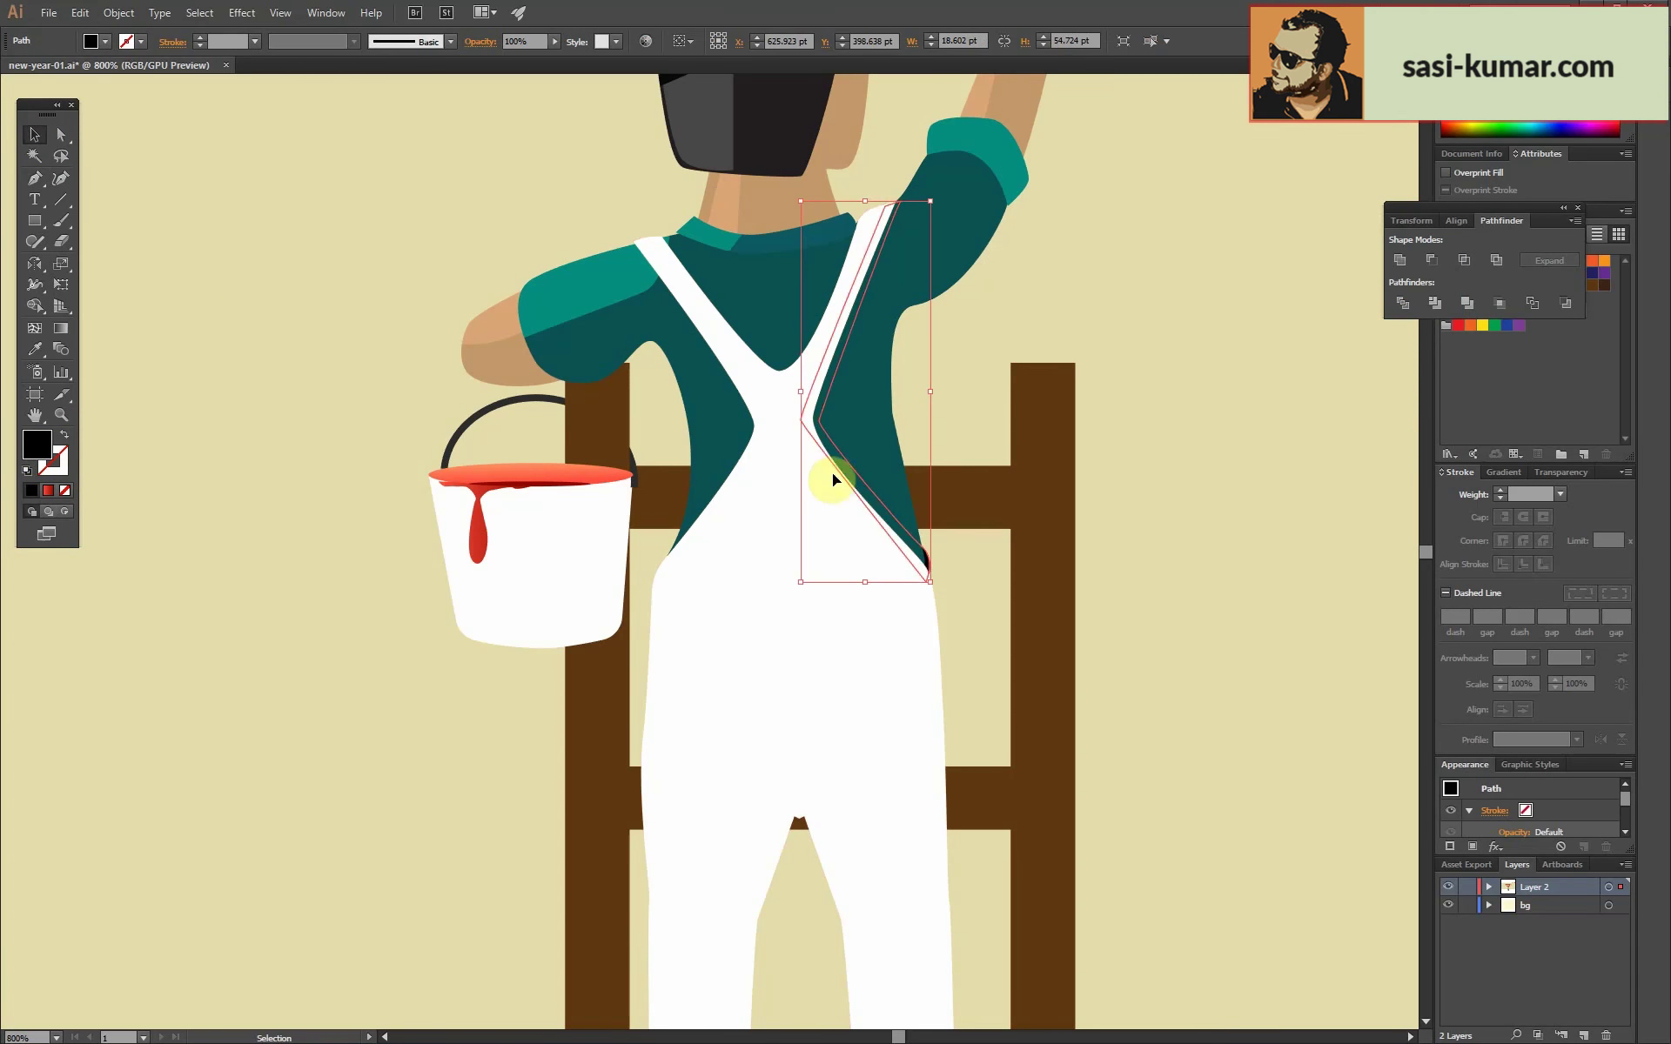
{"action": "double_click", "coordinate": [858, 435]}
{"action": "key", "text": "a"}
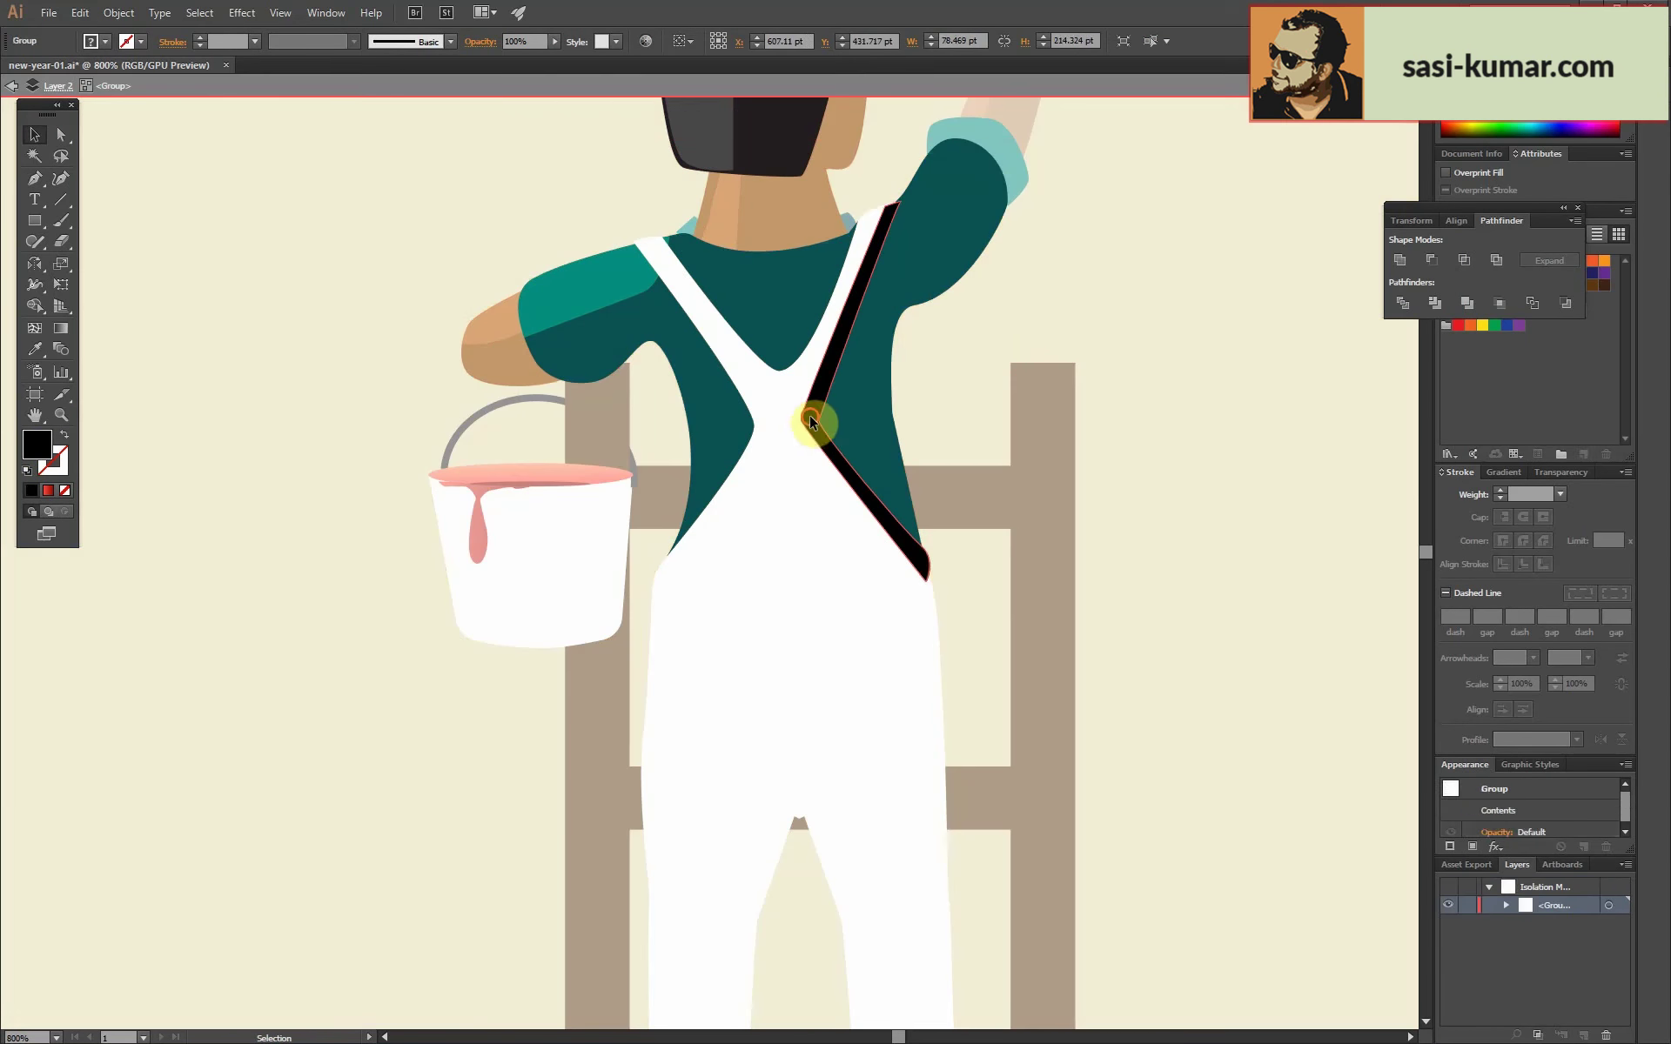
{"action": "key", "text": "a"}
{"action": "left_click", "coordinate": [809, 418]}
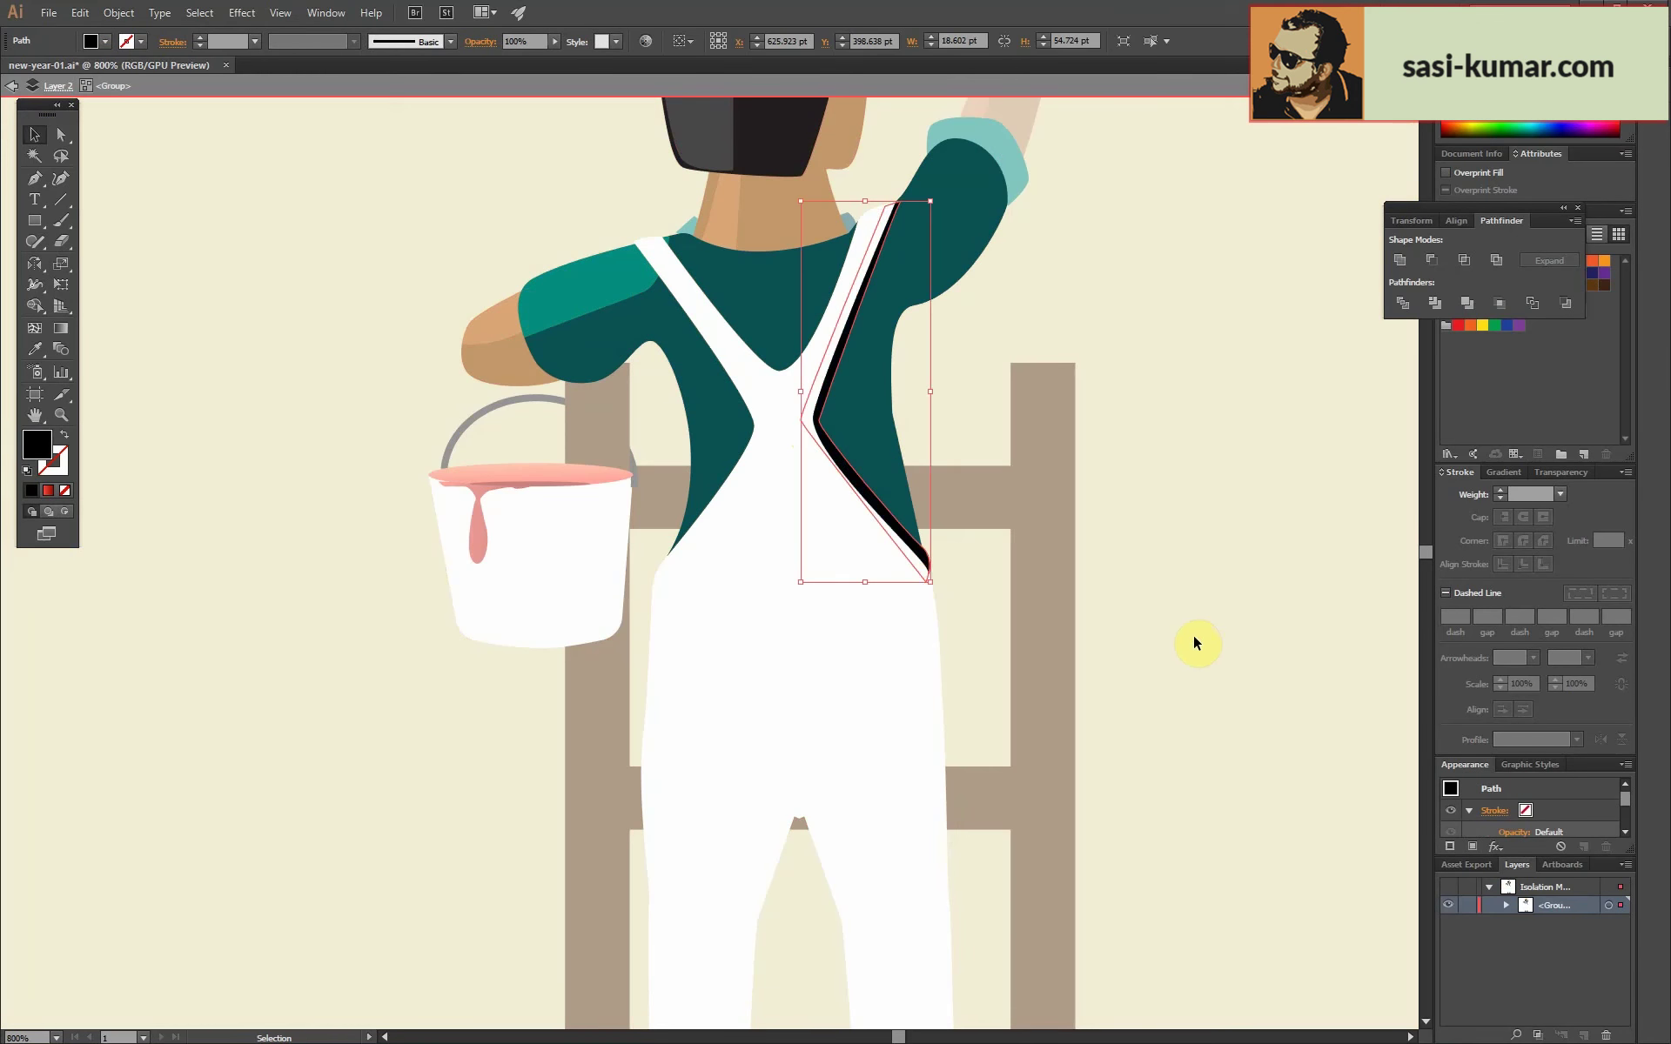
{"action": "key", "text": "Escape"}
Refill the strap shade with a darkened shirt teal and fit its anchor to the strap.
{"action": "scroll", "coordinate": [821, 504], "scroll_direction": "up", "scroll_amount": 3}
{"action": "key", "text": "i"}
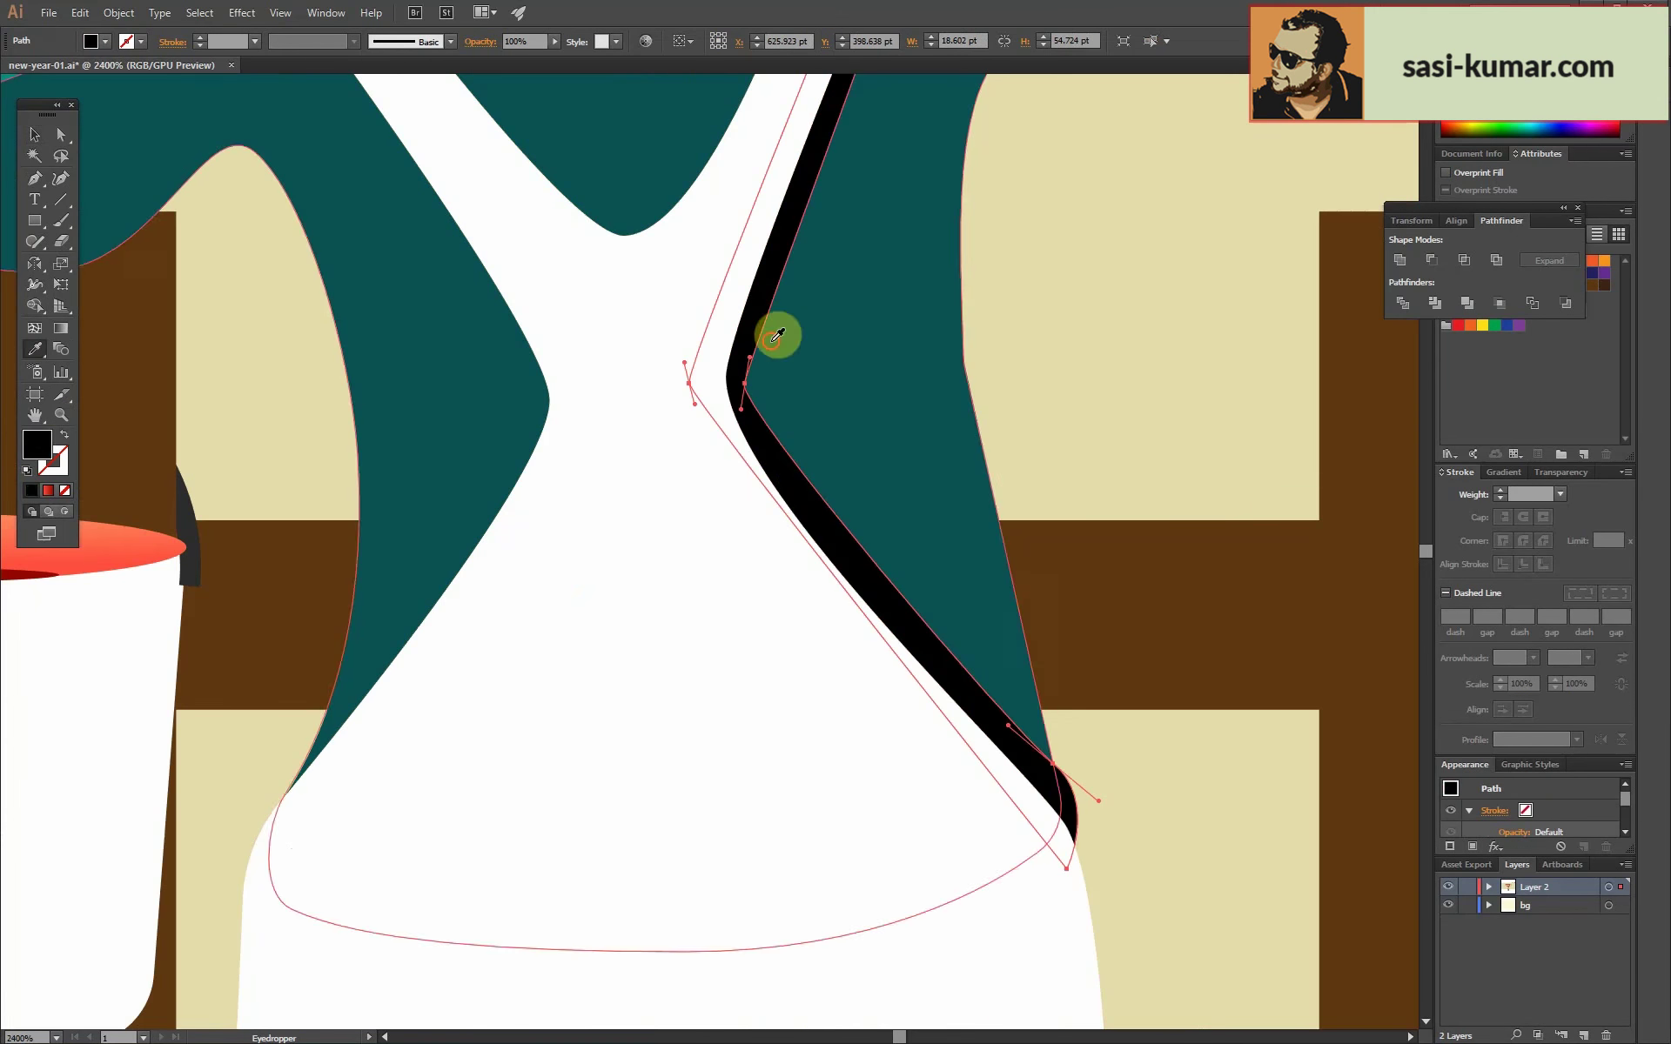
{"action": "left_click", "coordinate": [777, 335]}
{"action": "double_click", "coordinate": [39, 445]}
{"action": "left_click", "coordinate": [1428, 315]}
{"action": "left_click", "coordinate": [61, 134]}
{"action": "left_click_drag", "start_coordinate": [1053, 766], "coordinate": [1036, 765]}
{"action": "left_click", "coordinate": [1081, 787]}
{"action": "key", "text": "ctrl+minus"}
{"action": "key", "text": "ctrl+minus"}
{"action": "key", "text": "ctrl+minus"}
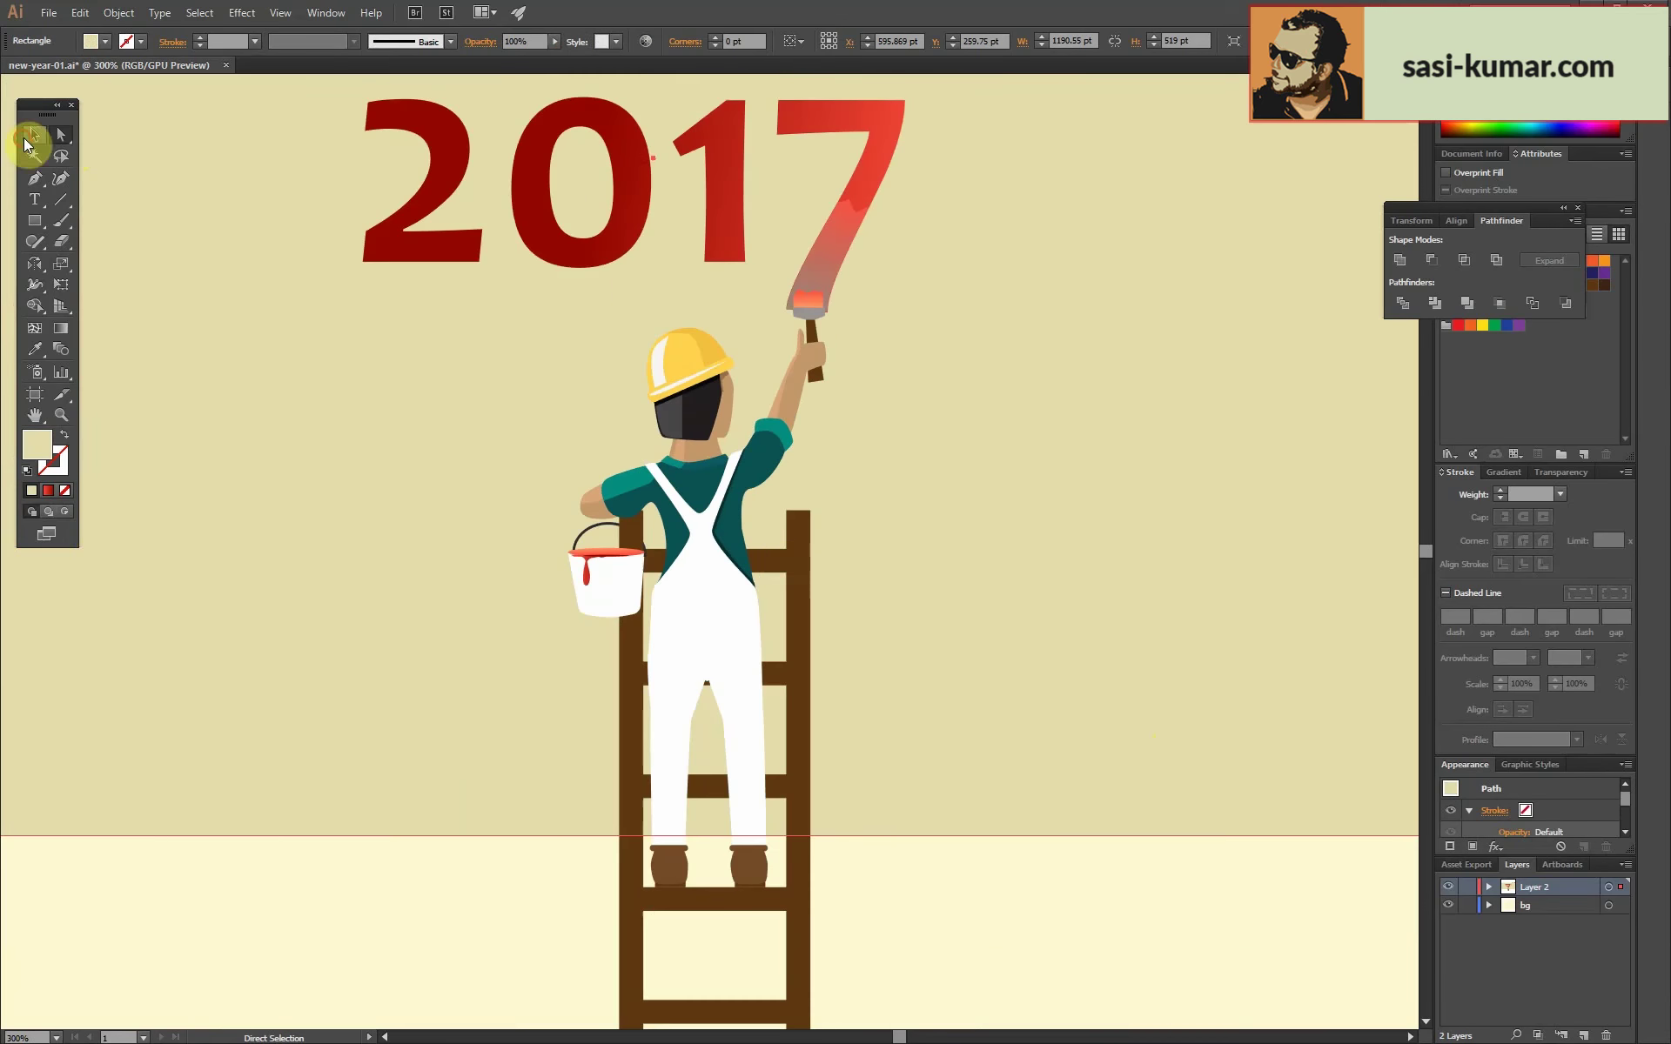
Draw a curved dark teal shadow strip along the left strap.
{"action": "left_click", "coordinate": [34, 178]}
{"action": "scroll", "coordinate": [530, 396], "scroll_direction": "up", "scroll_amount": 5, "text": "alt"}
{"action": "scroll", "coordinate": [429, 269], "scroll_direction": "up", "scroll_amount": 3}
{"action": "left_click", "coordinate": [421, 265]}
{"action": "left_click_drag", "start_coordinate": [655, 534], "coordinate": [665, 546]}
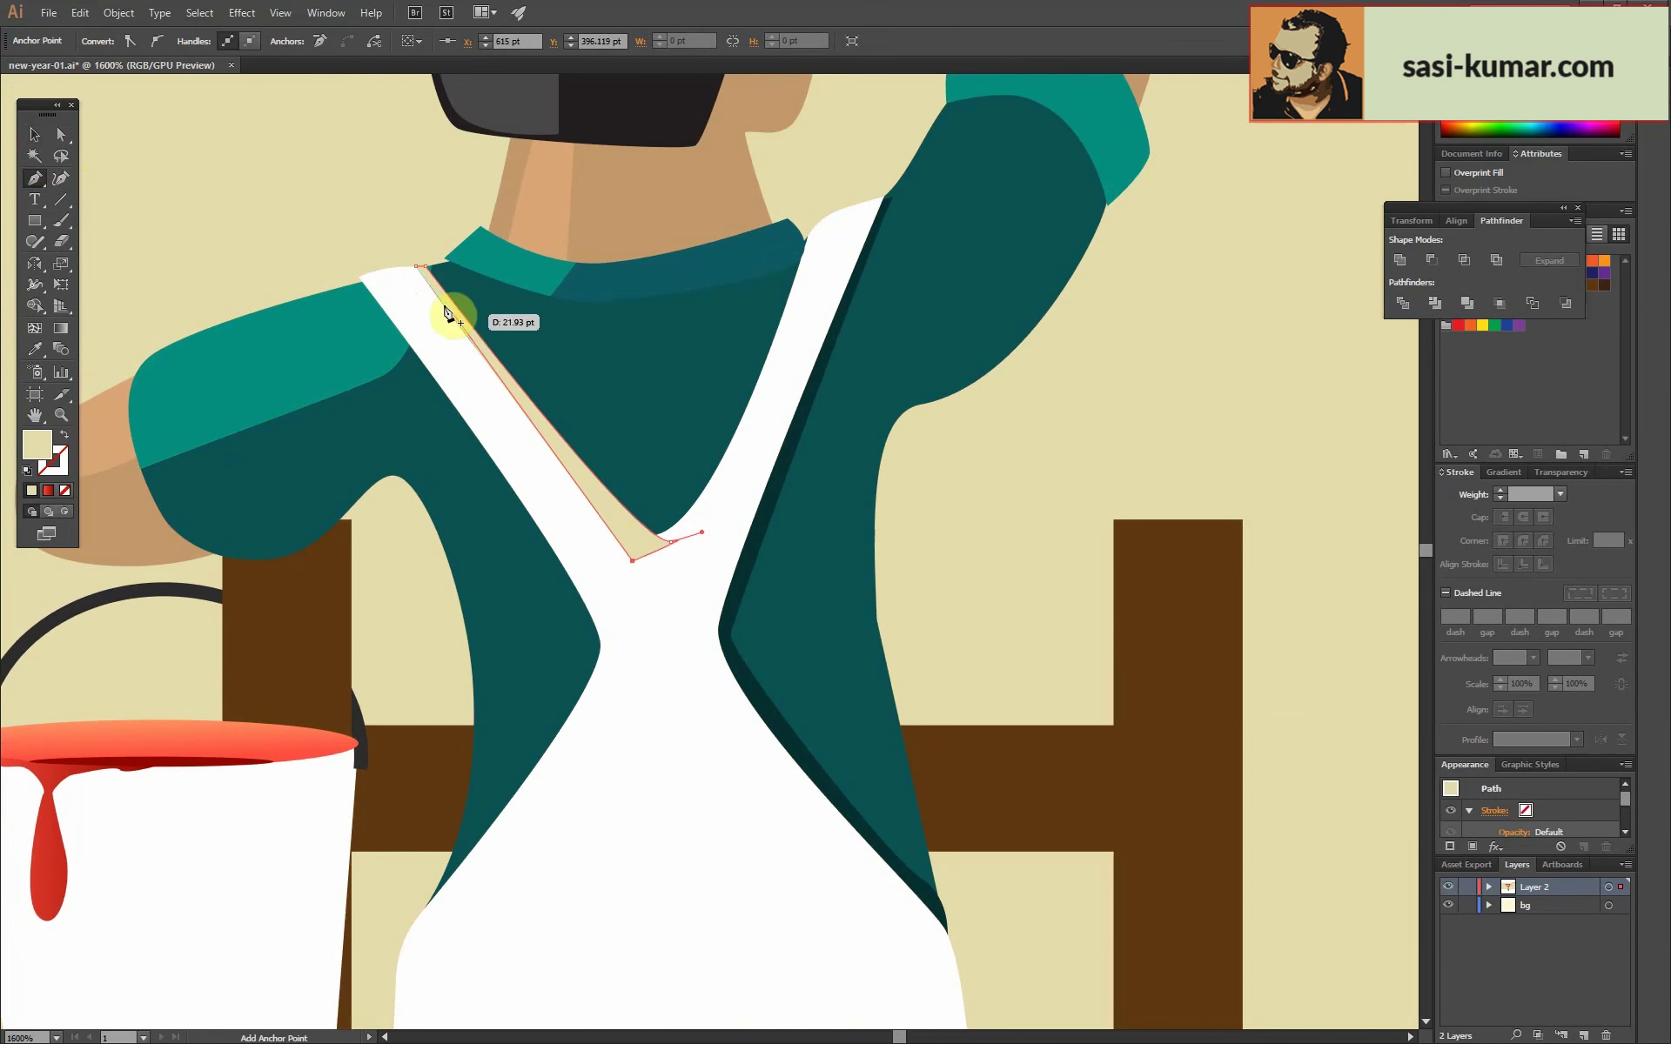
{"action": "left_click", "coordinate": [772, 757]}
{"action": "left_click", "coordinate": [35, 135]}
{"action": "left_click", "coordinate": [607, 512]}
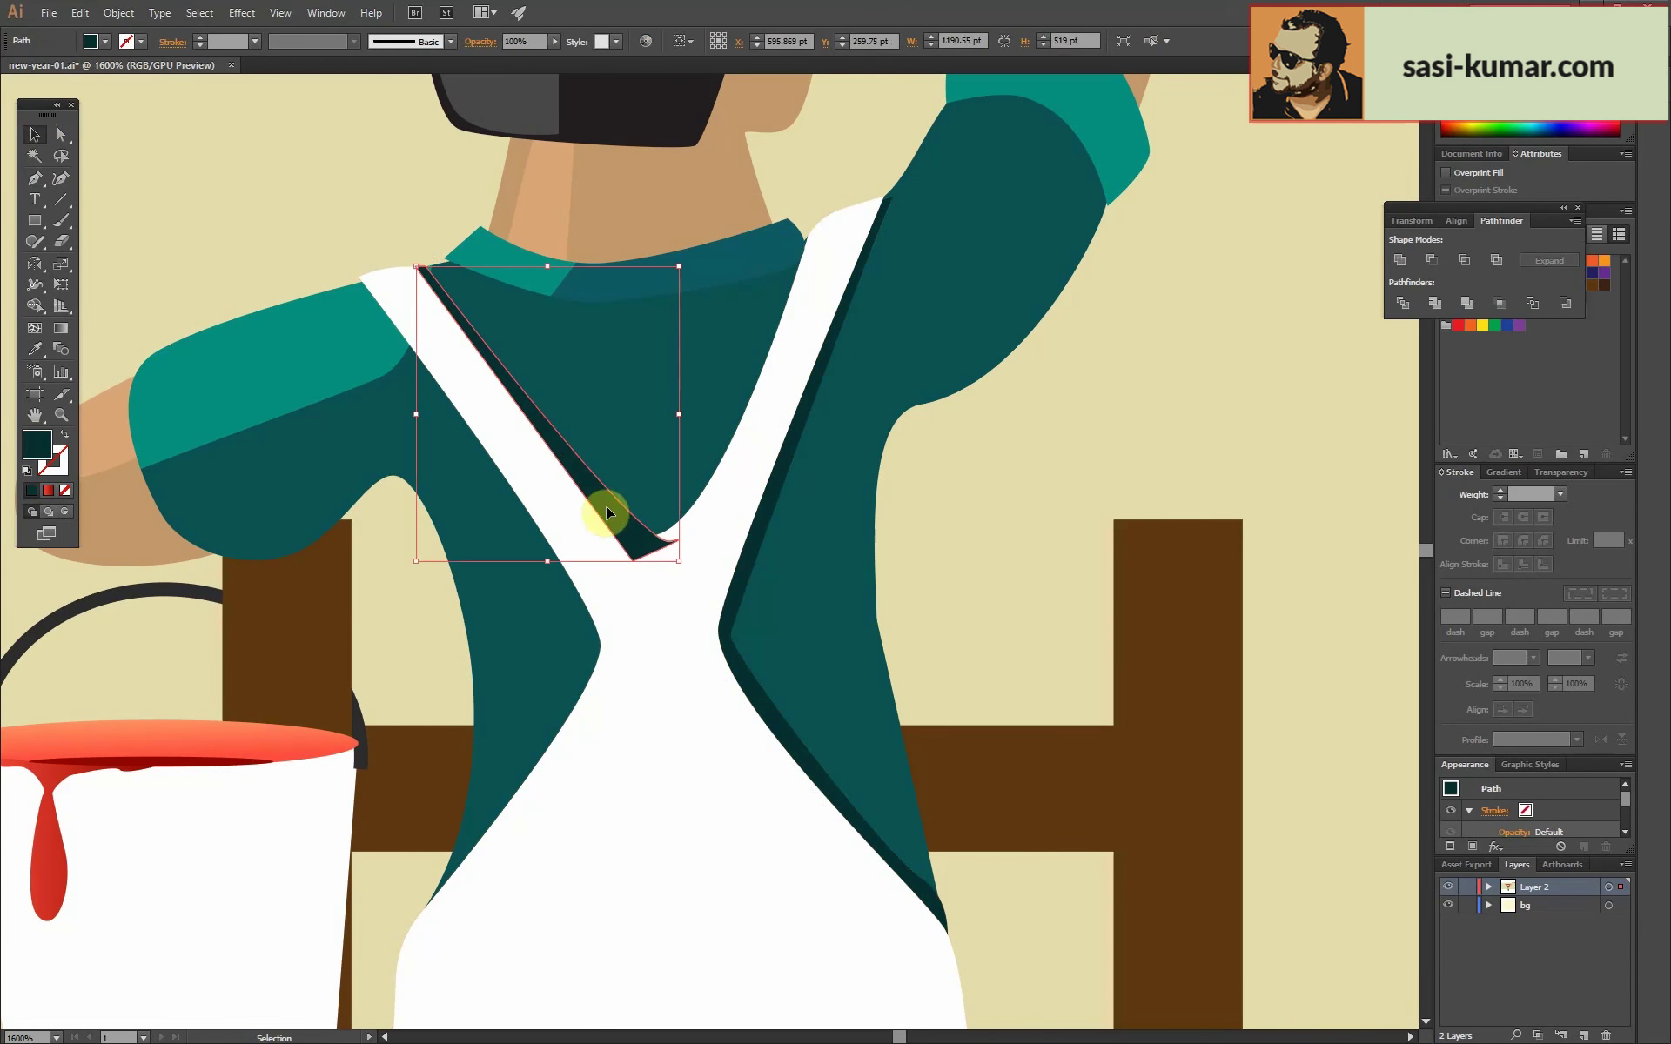
Step in and out of the worker group to return to editing the whole scene.
{"action": "scroll", "coordinate": [444, 335], "scroll_direction": "down", "scroll_amount": 3, "text": "alt"}
{"action": "double_click", "coordinate": [656, 627]}
{"action": "scroll", "coordinate": [656, 626], "scroll_direction": "down", "scroll_amount": 3, "text": "alt"}
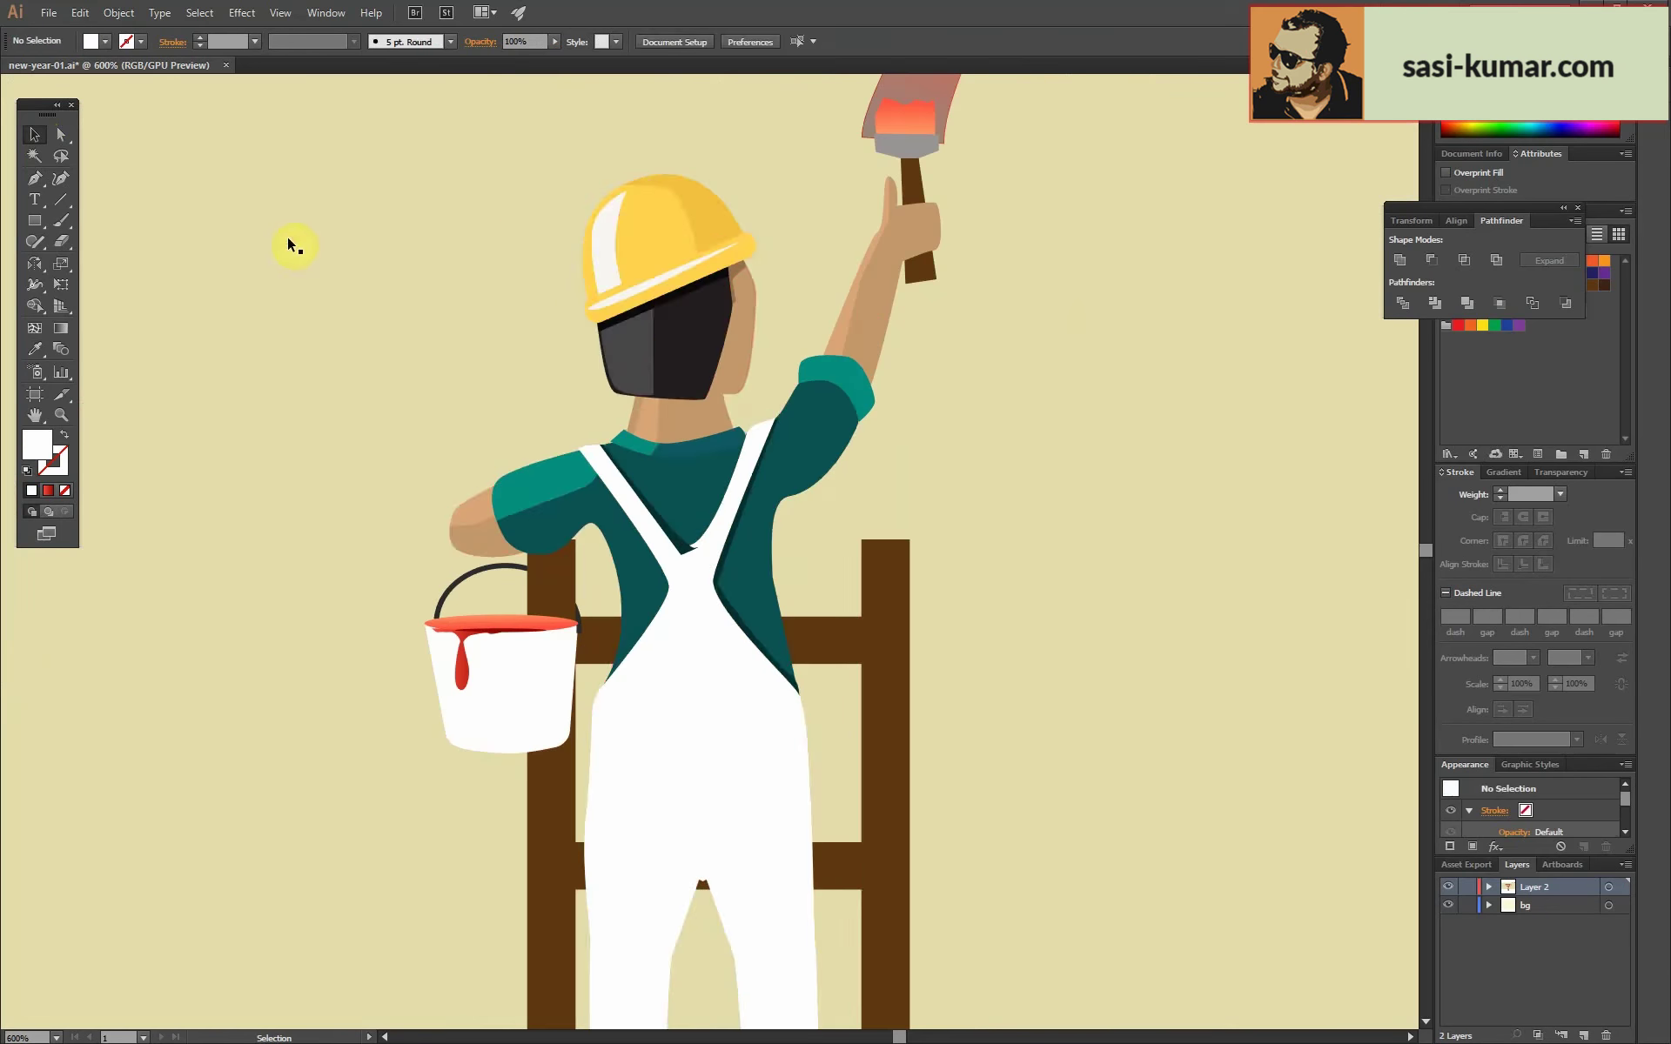
{"action": "scroll", "coordinate": [660, 654], "scroll_direction": "up", "scroll_amount": 2, "text": "alt"}
{"action": "double_click", "coordinate": [615, 498]}
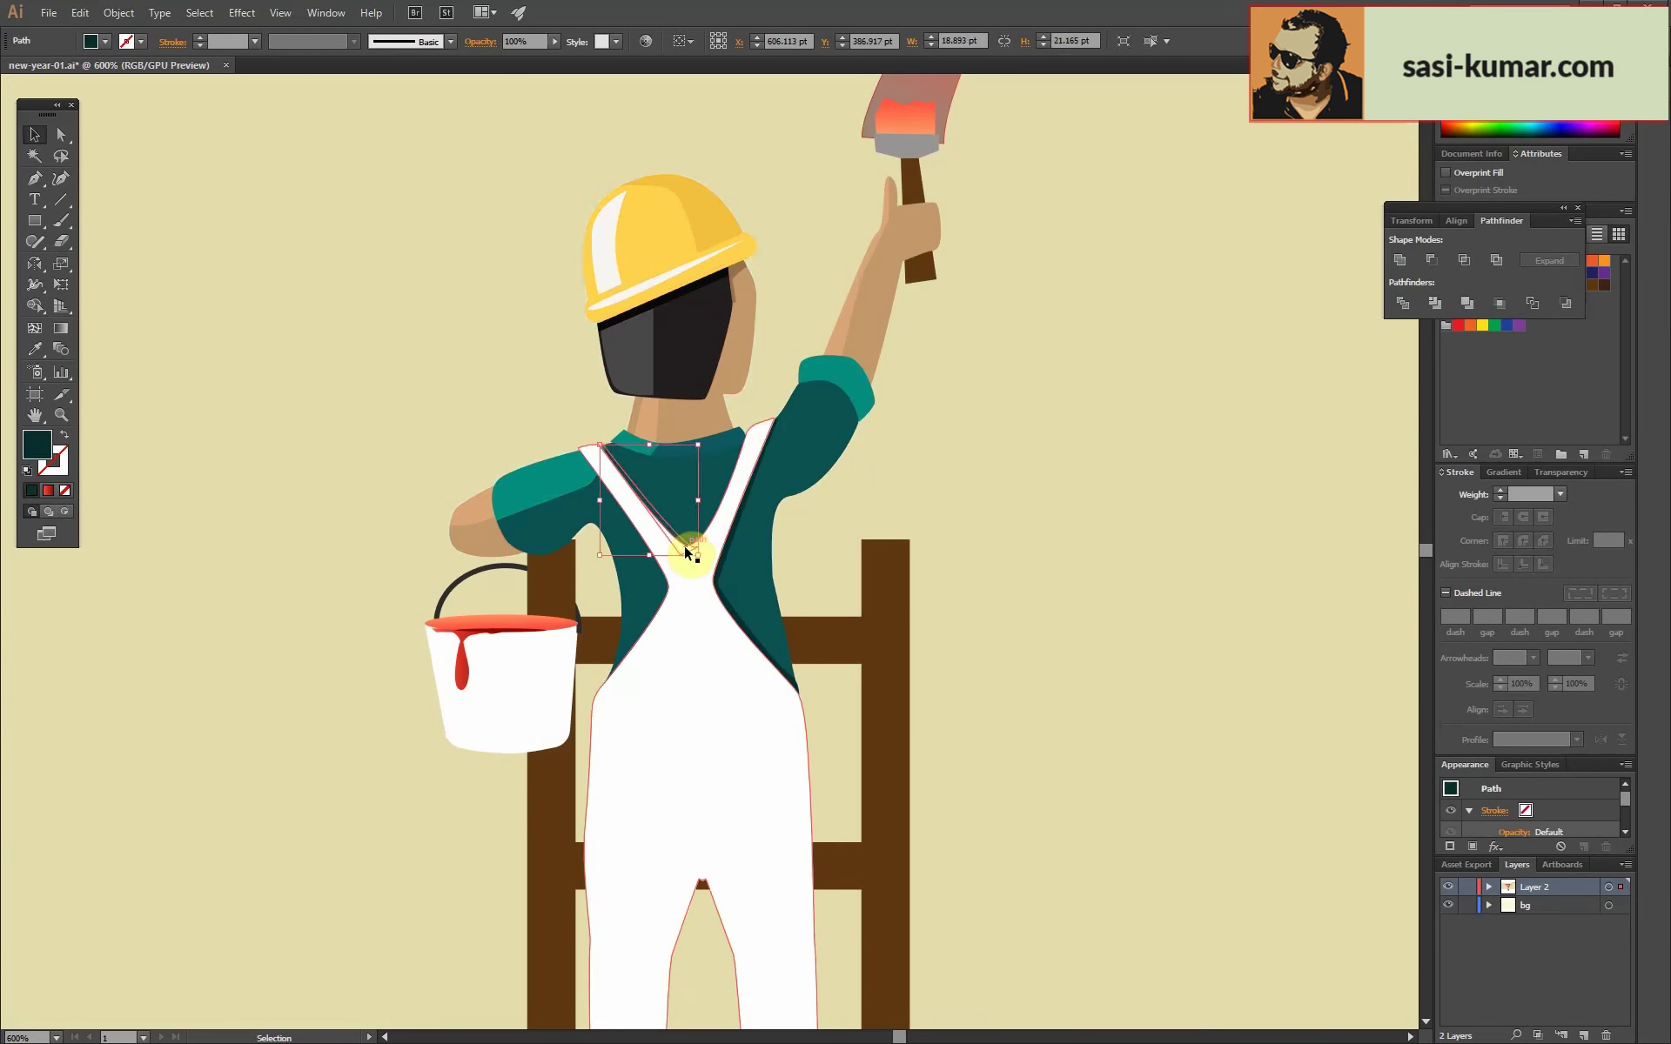
{"action": "double_click", "coordinate": [687, 503]}
{"action": "key", "text": "Escape"}
{"action": "double_click", "coordinate": [764, 806]}
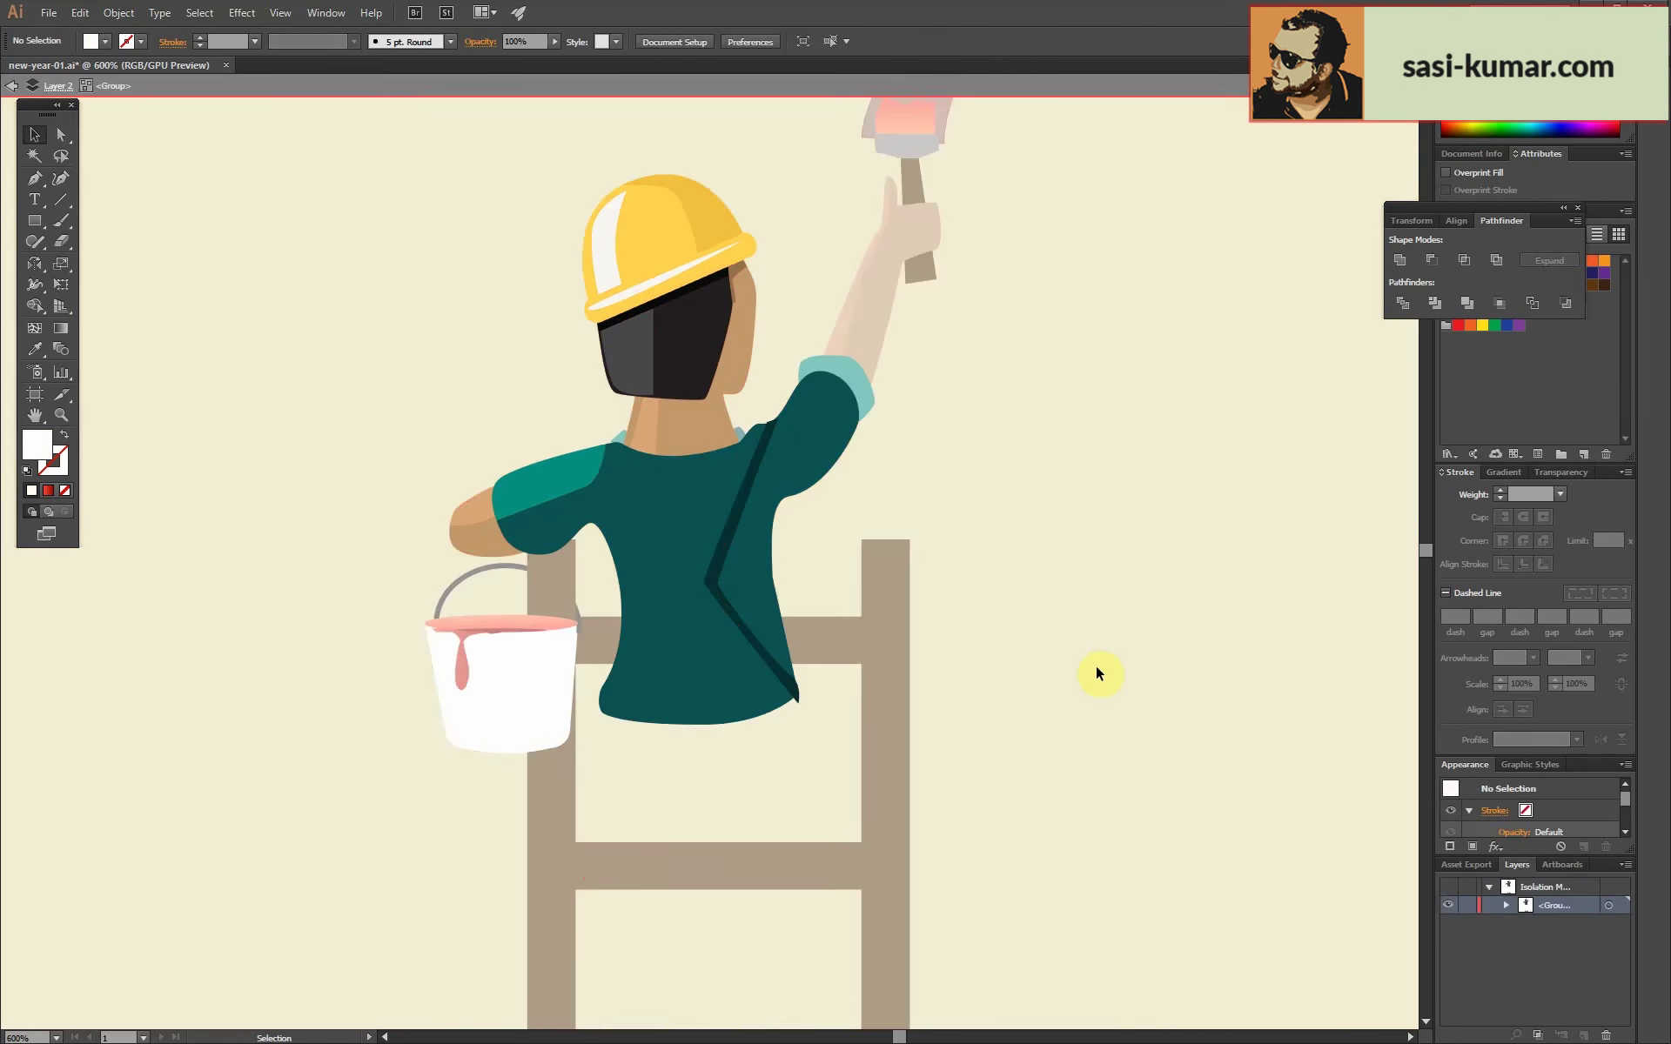
{"action": "double_click", "coordinate": [1105, 519]}
{"action": "scroll", "coordinate": [1084, 658], "scroll_direction": "down", "scroll_amount": 3}
{"action": "scroll", "coordinate": [1081, 661], "scroll_direction": "up", "scroll_amount": 1}
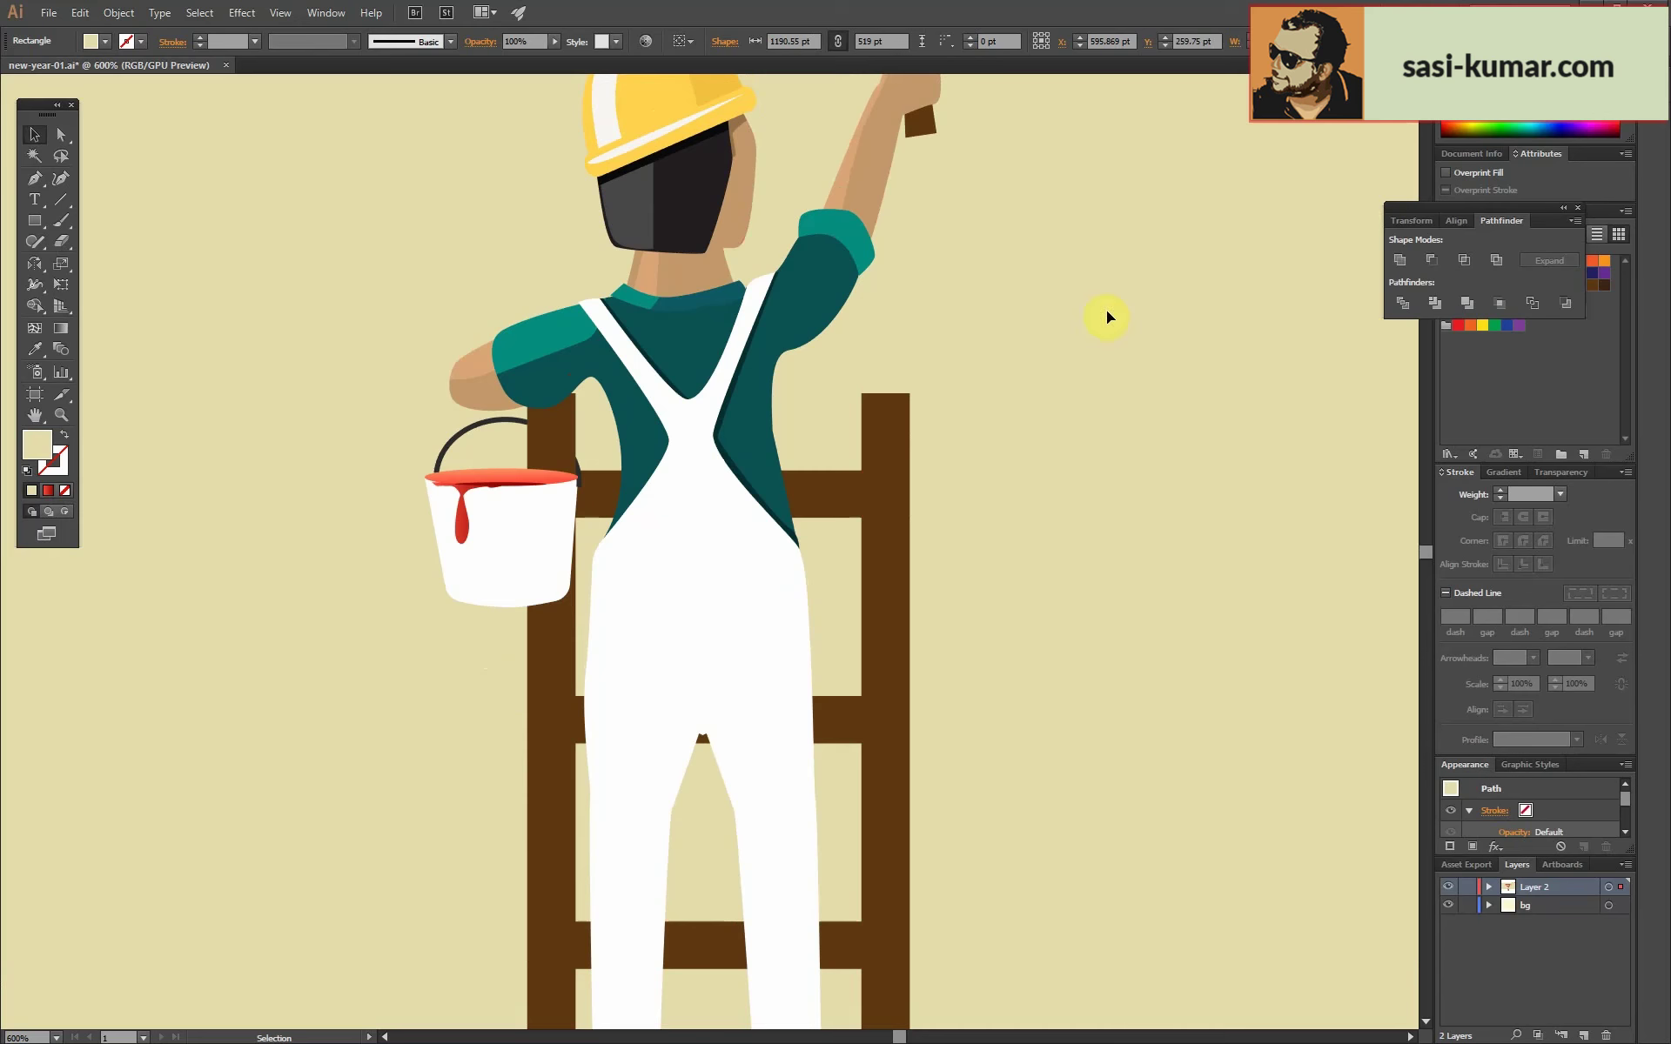
Inside the worker group, pen-draw a curved shade path down one side of the raised sleeve.
{"action": "scroll", "coordinate": [944, 349], "scroll_direction": "up", "scroll_amount": 2}
{"action": "double_click", "coordinate": [709, 493]}
{"action": "key", "text": "p"}
{"action": "left_click", "coordinate": [803, 178]}
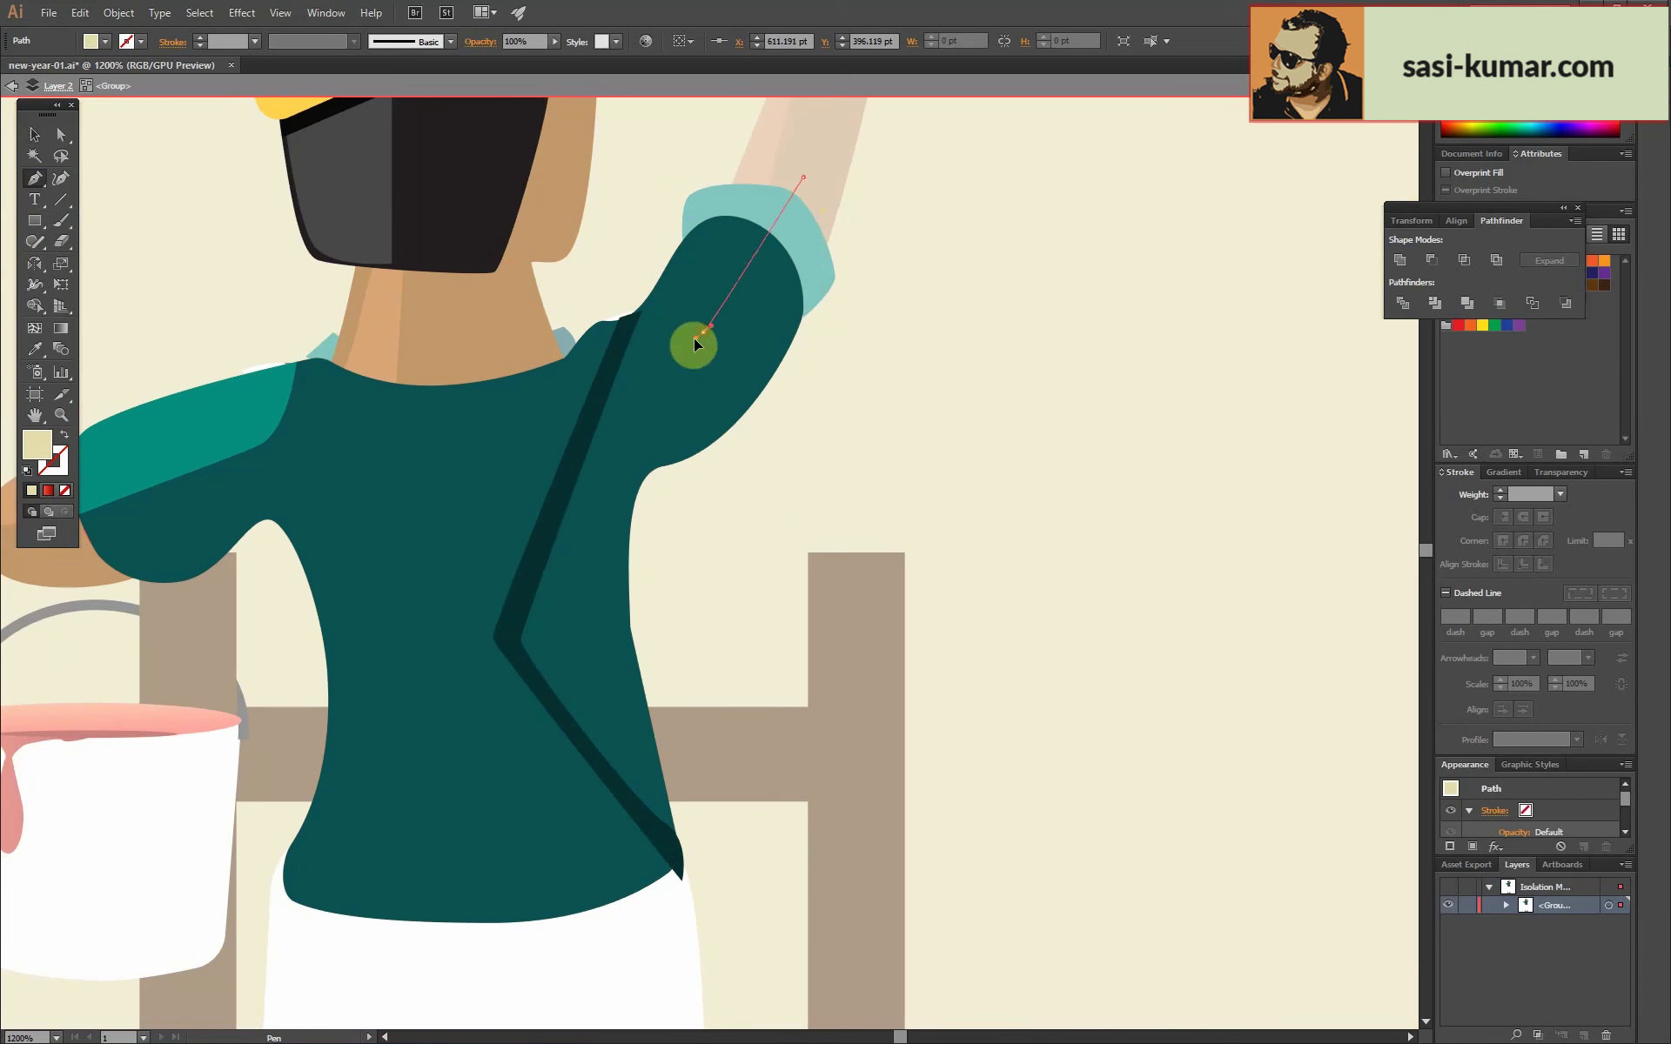
{"action": "left_click_drag", "start_coordinate": [694, 341], "coordinate": [685, 343]}
{"action": "left_click", "coordinate": [746, 310], "text": "shift"}
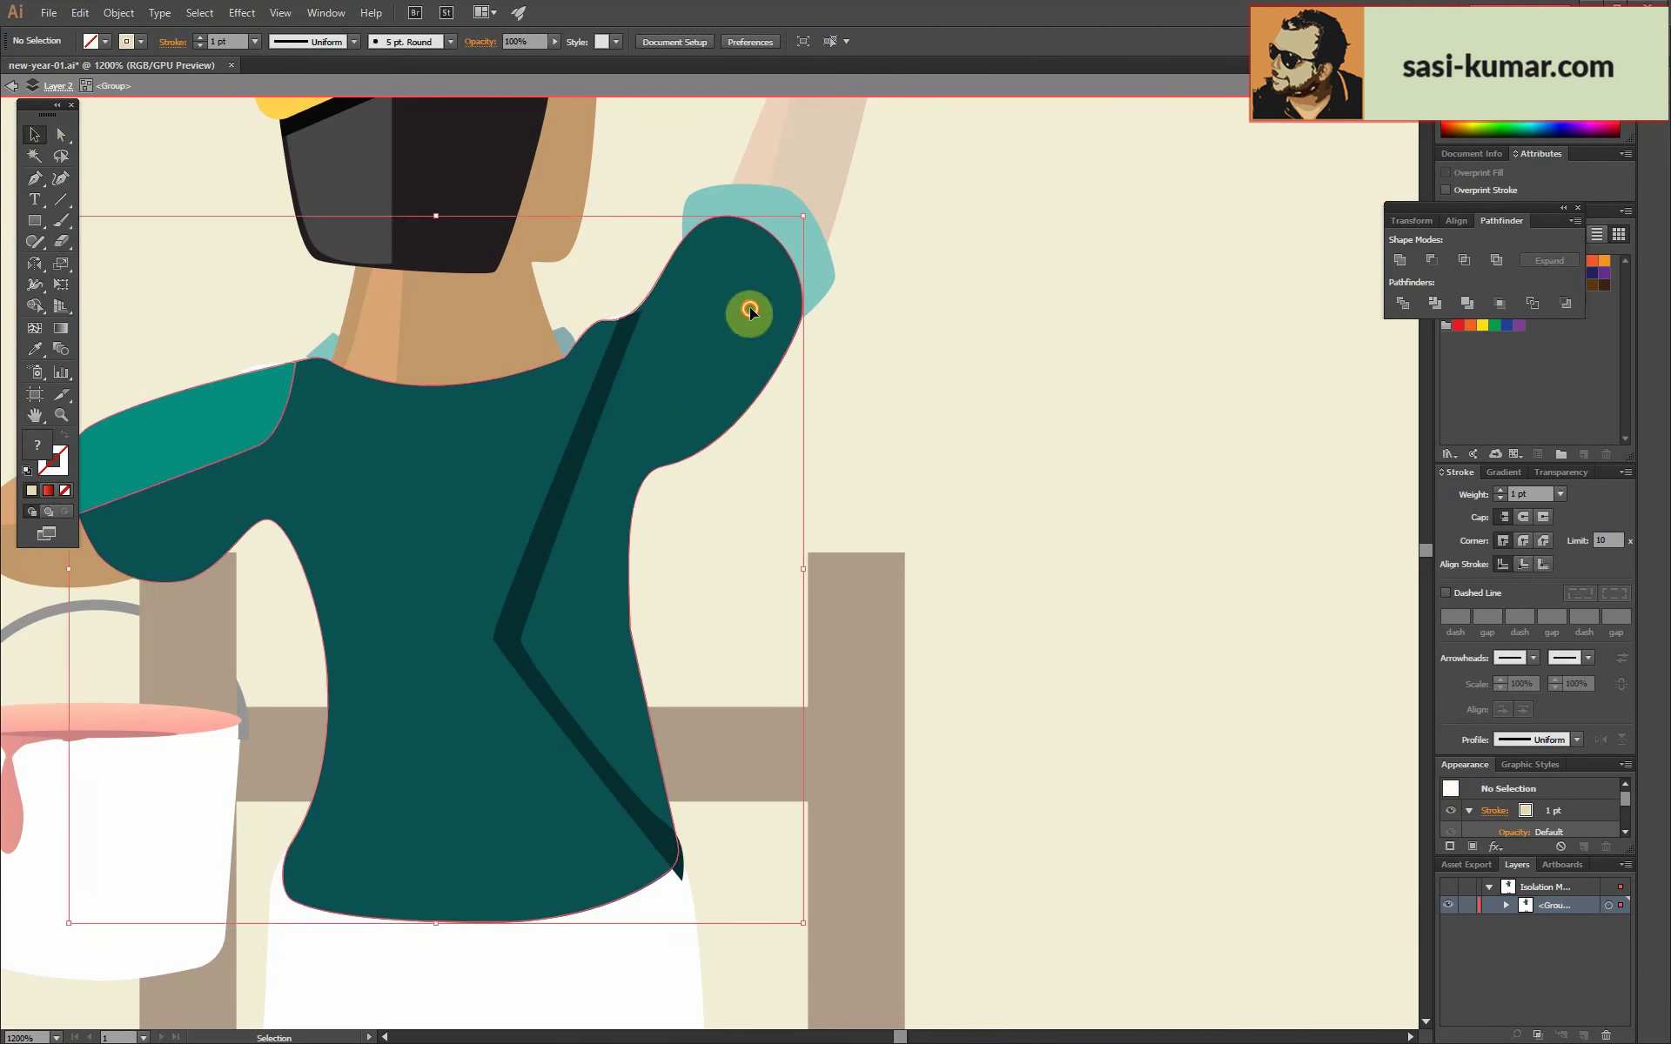
{"action": "left_click", "coordinate": [1402, 303]}
Fill the new sleeve shade with a darker teal than the shirt.
{"action": "key", "text": "i"}
{"action": "left_click", "coordinate": [387, 471]}
{"action": "key", "text": "Escape"}
{"action": "key", "text": "v"}
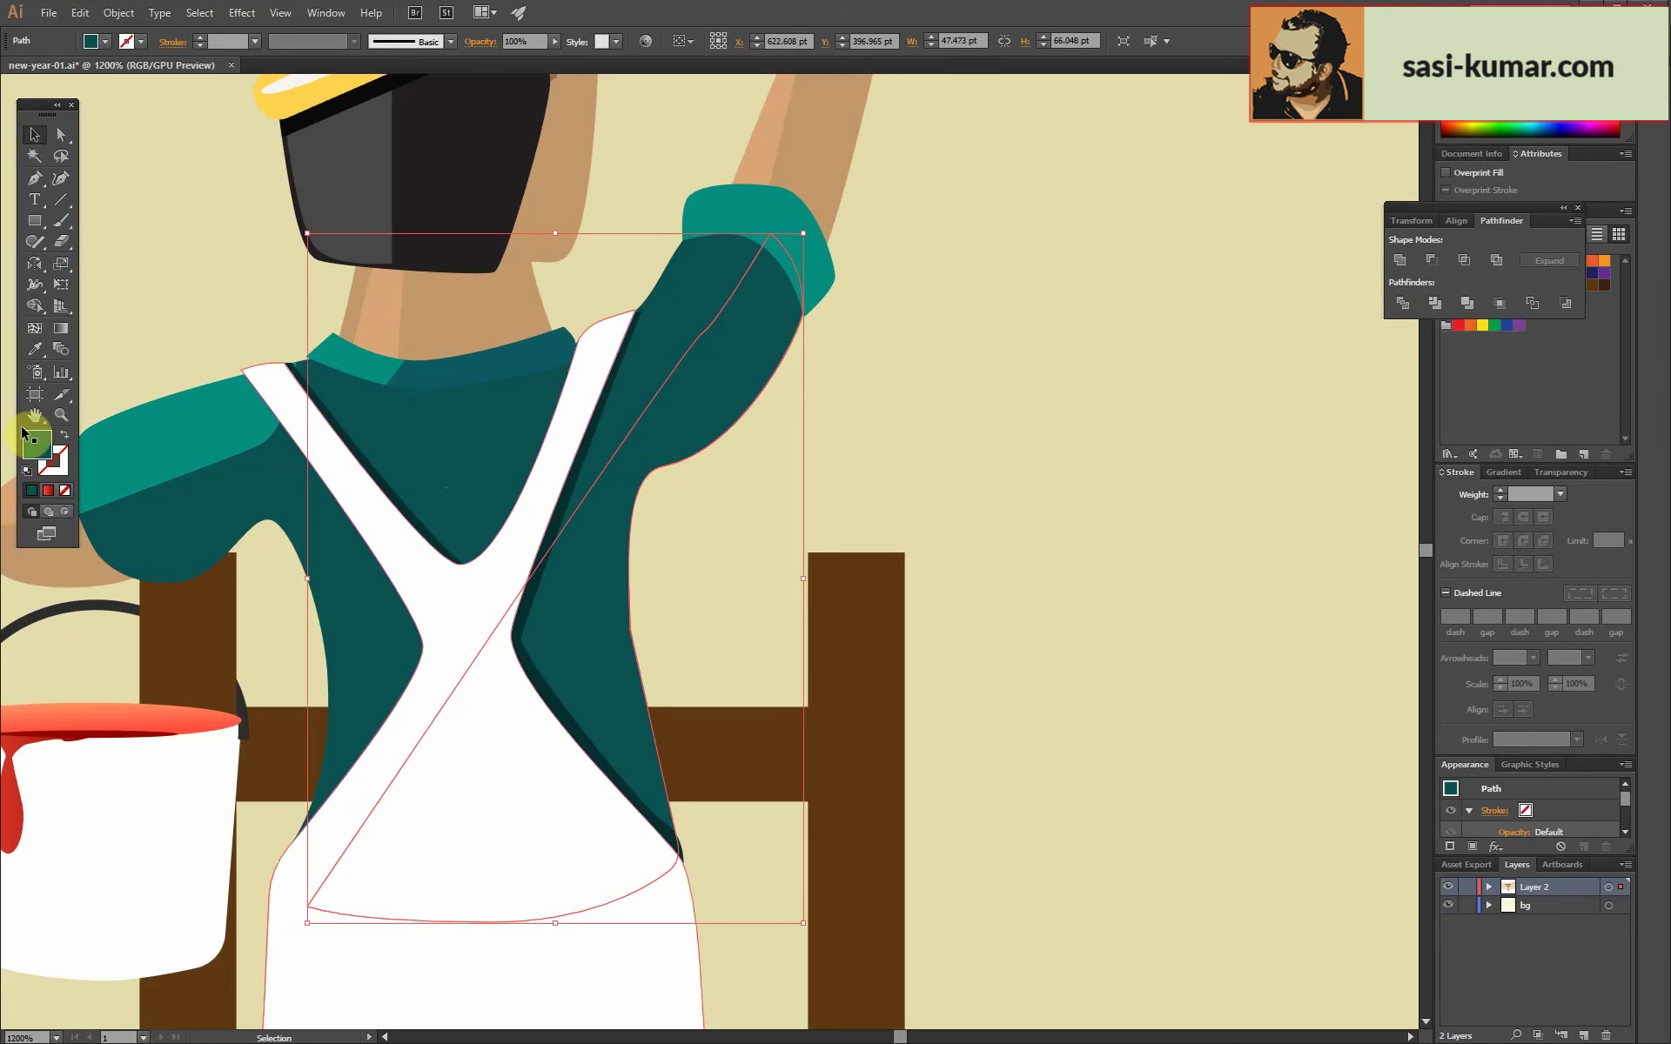
{"action": "double_click", "coordinate": [37, 444]}
{"action": "left_click", "coordinate": [1417, 304]}
{"action": "left_click", "coordinate": [1137, 390]}
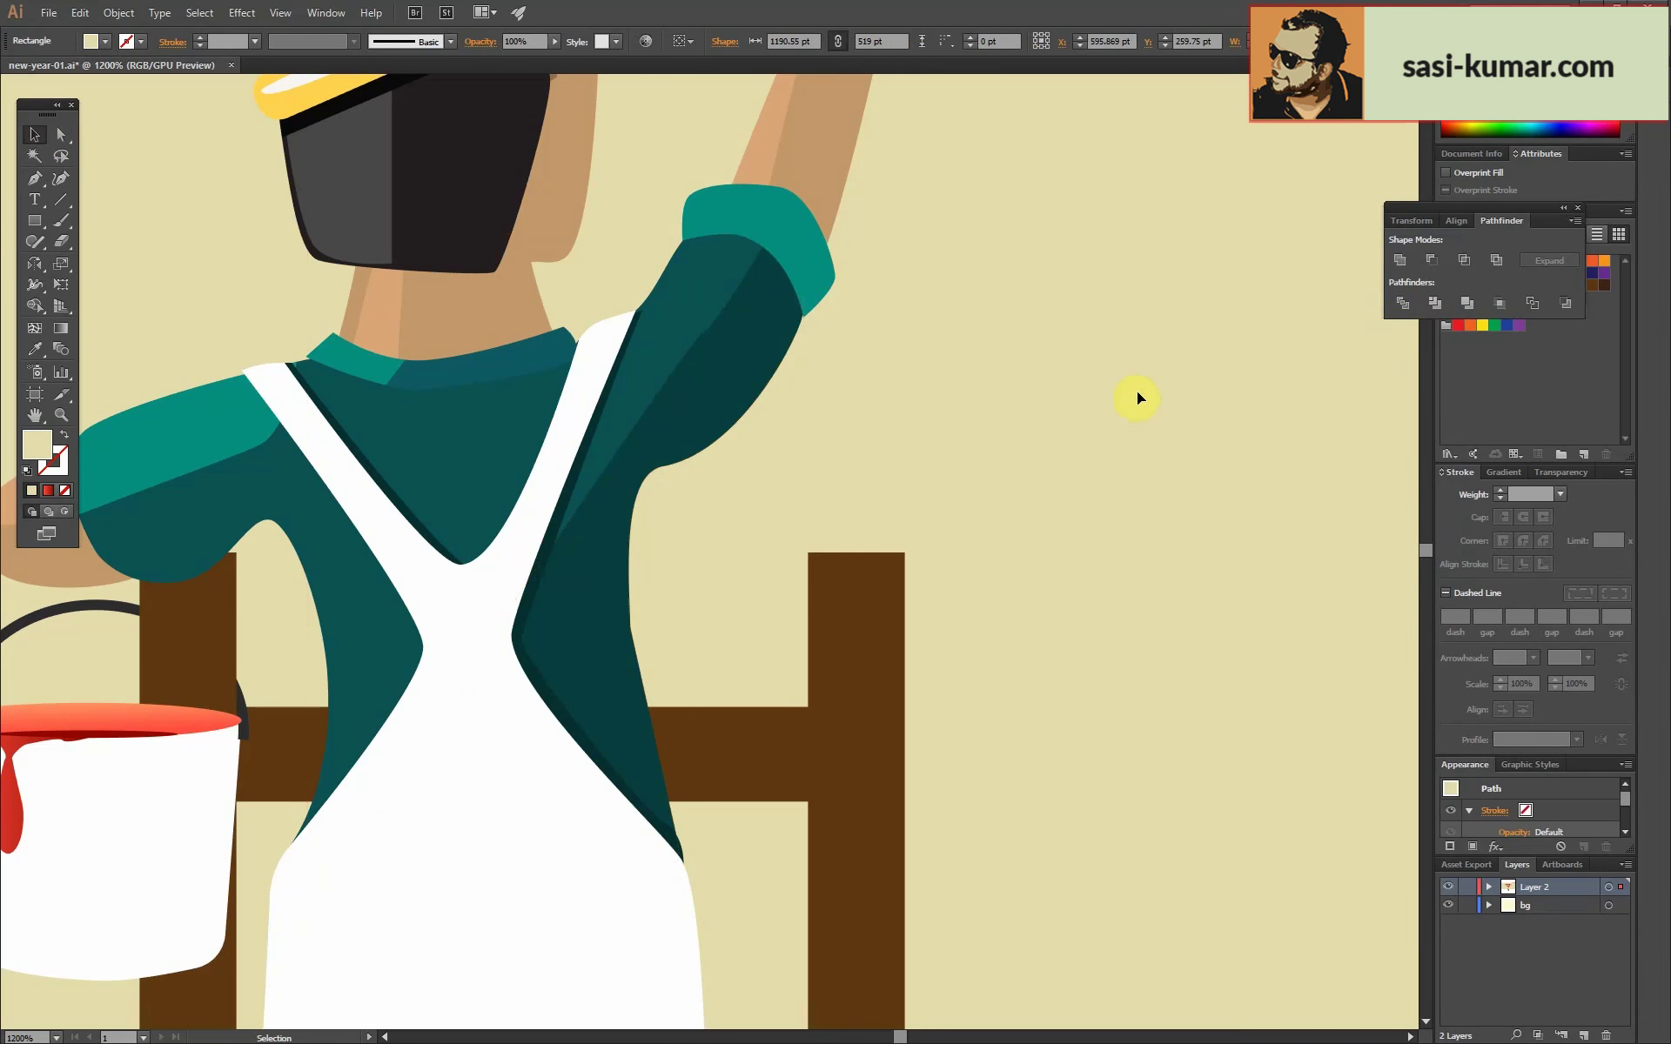
Draw a path along the cuff, unite it with the cuff, and give it the darker sleeve colour.
{"action": "double_click", "coordinate": [757, 218]}
{"action": "key", "text": "p"}
{"action": "left_click", "coordinate": [746, 260]}
{"action": "left_click", "coordinate": [792, 172]}
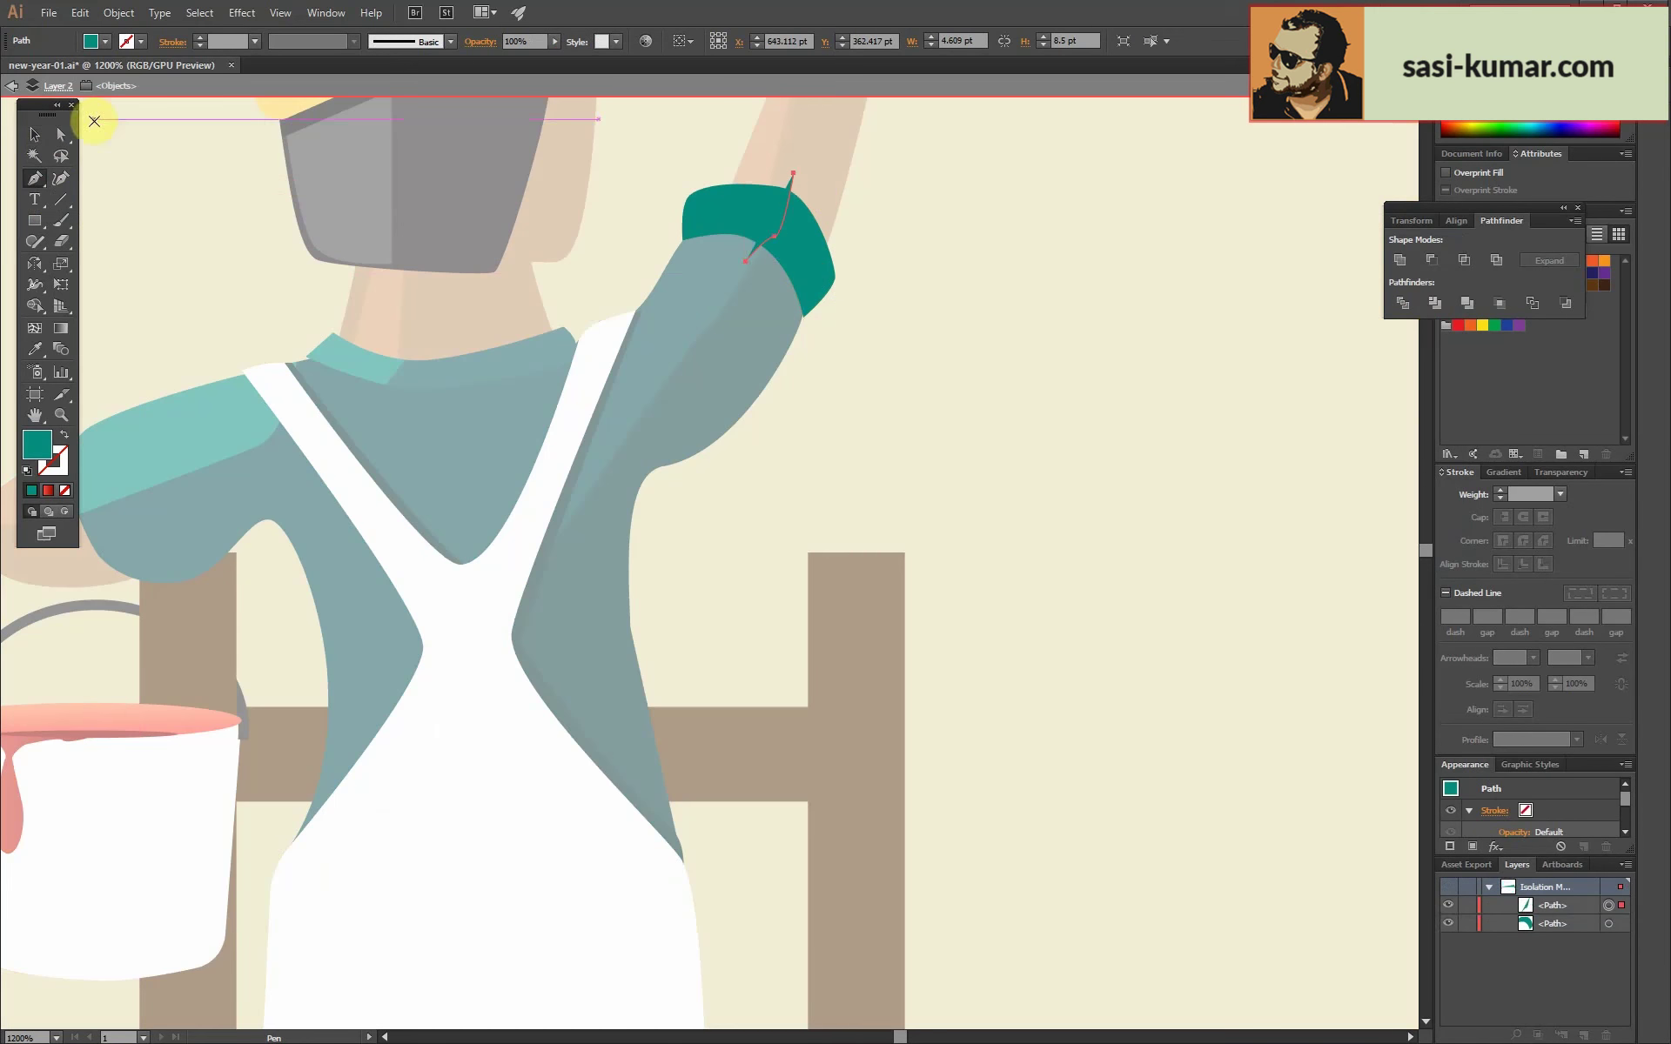
{"action": "left_click", "coordinate": [1402, 260]}
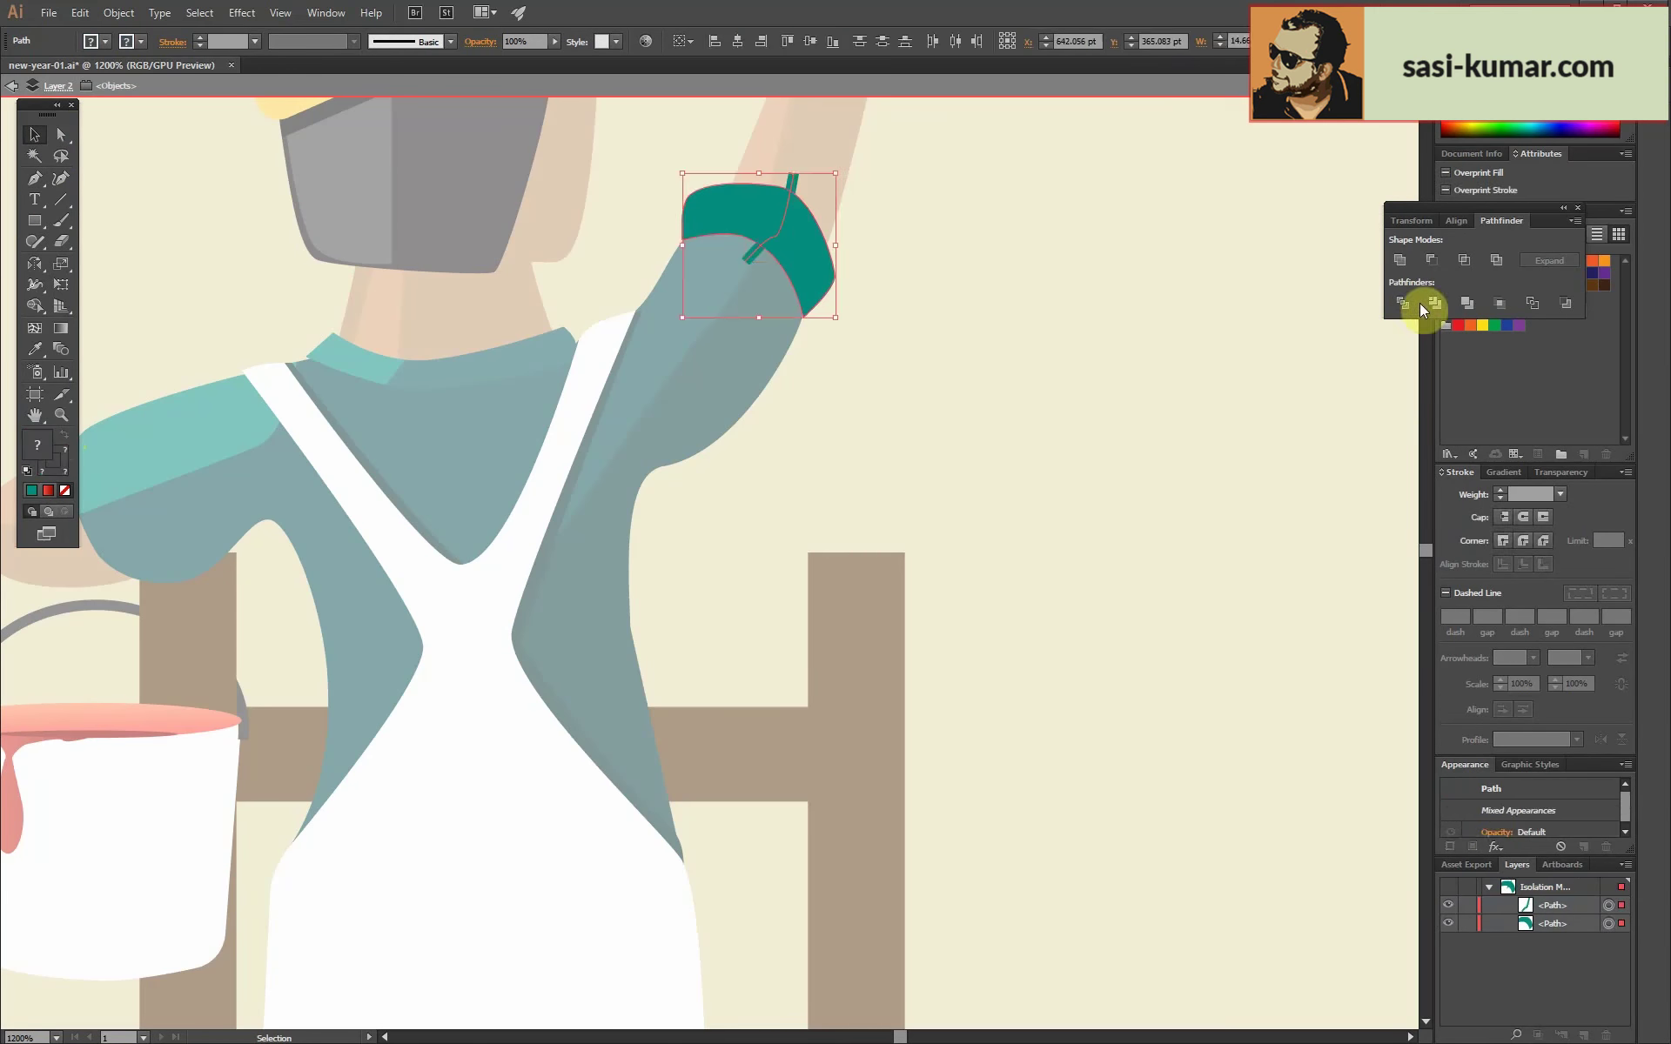
{"action": "key", "text": "Escape"}
{"action": "key", "text": "i"}
{"action": "key", "text": "i"}
{"action": "left_click", "coordinate": [727, 369]}
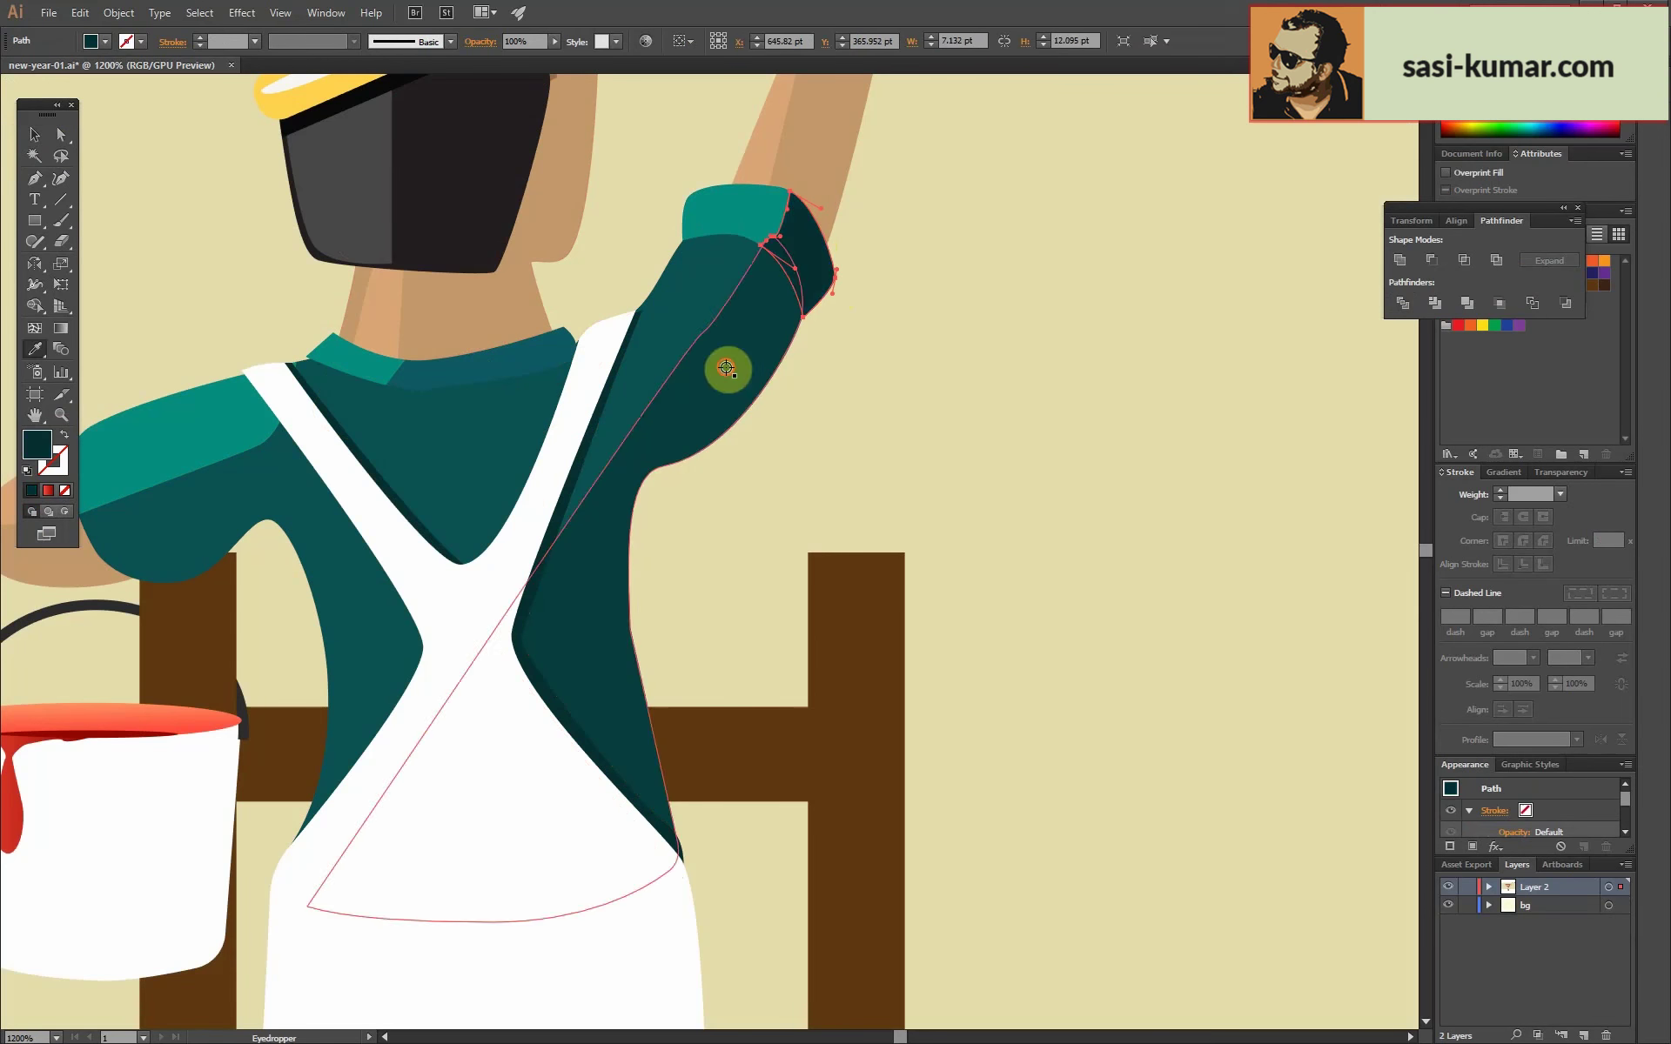
Draw a band between cuff and sleeve and fill it dark teal via Eyedropper.
{"action": "scroll", "coordinate": [712, 232], "scroll_direction": "up", "scroll_amount": 3}
{"action": "key", "text": "p"}
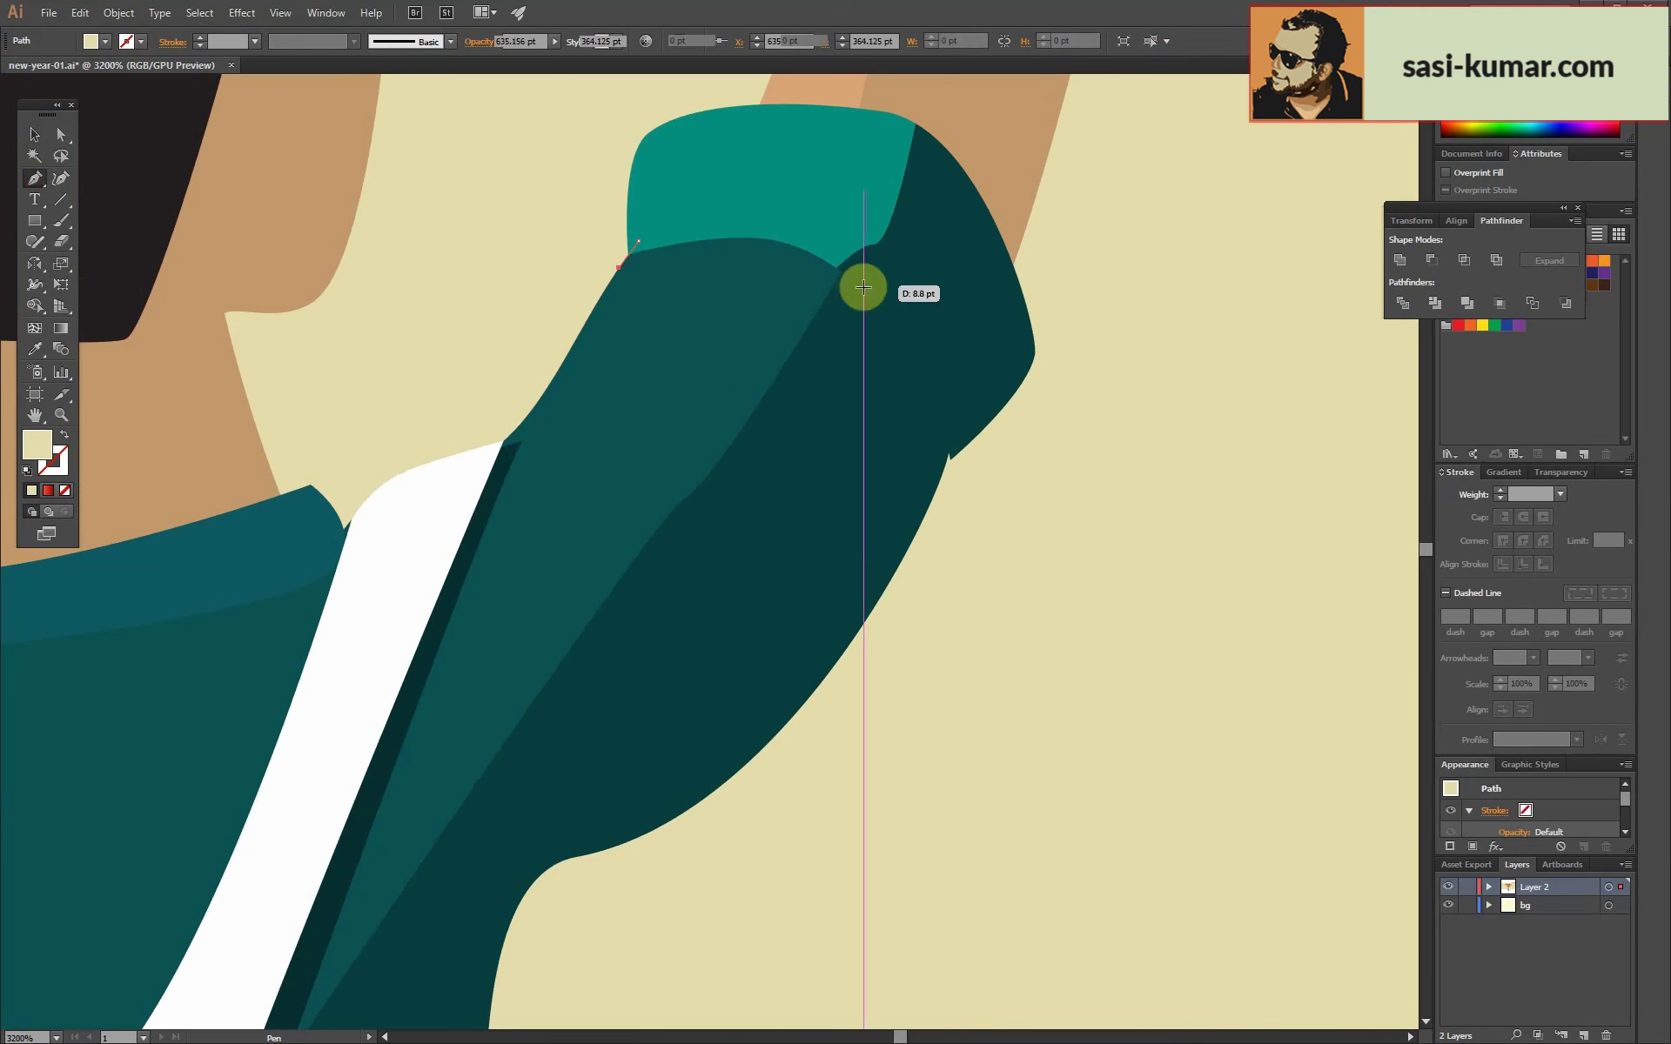
{"action": "left_click_drag", "start_coordinate": [873, 244], "coordinate": [905, 260]}
{"action": "left_click", "coordinate": [639, 241]}
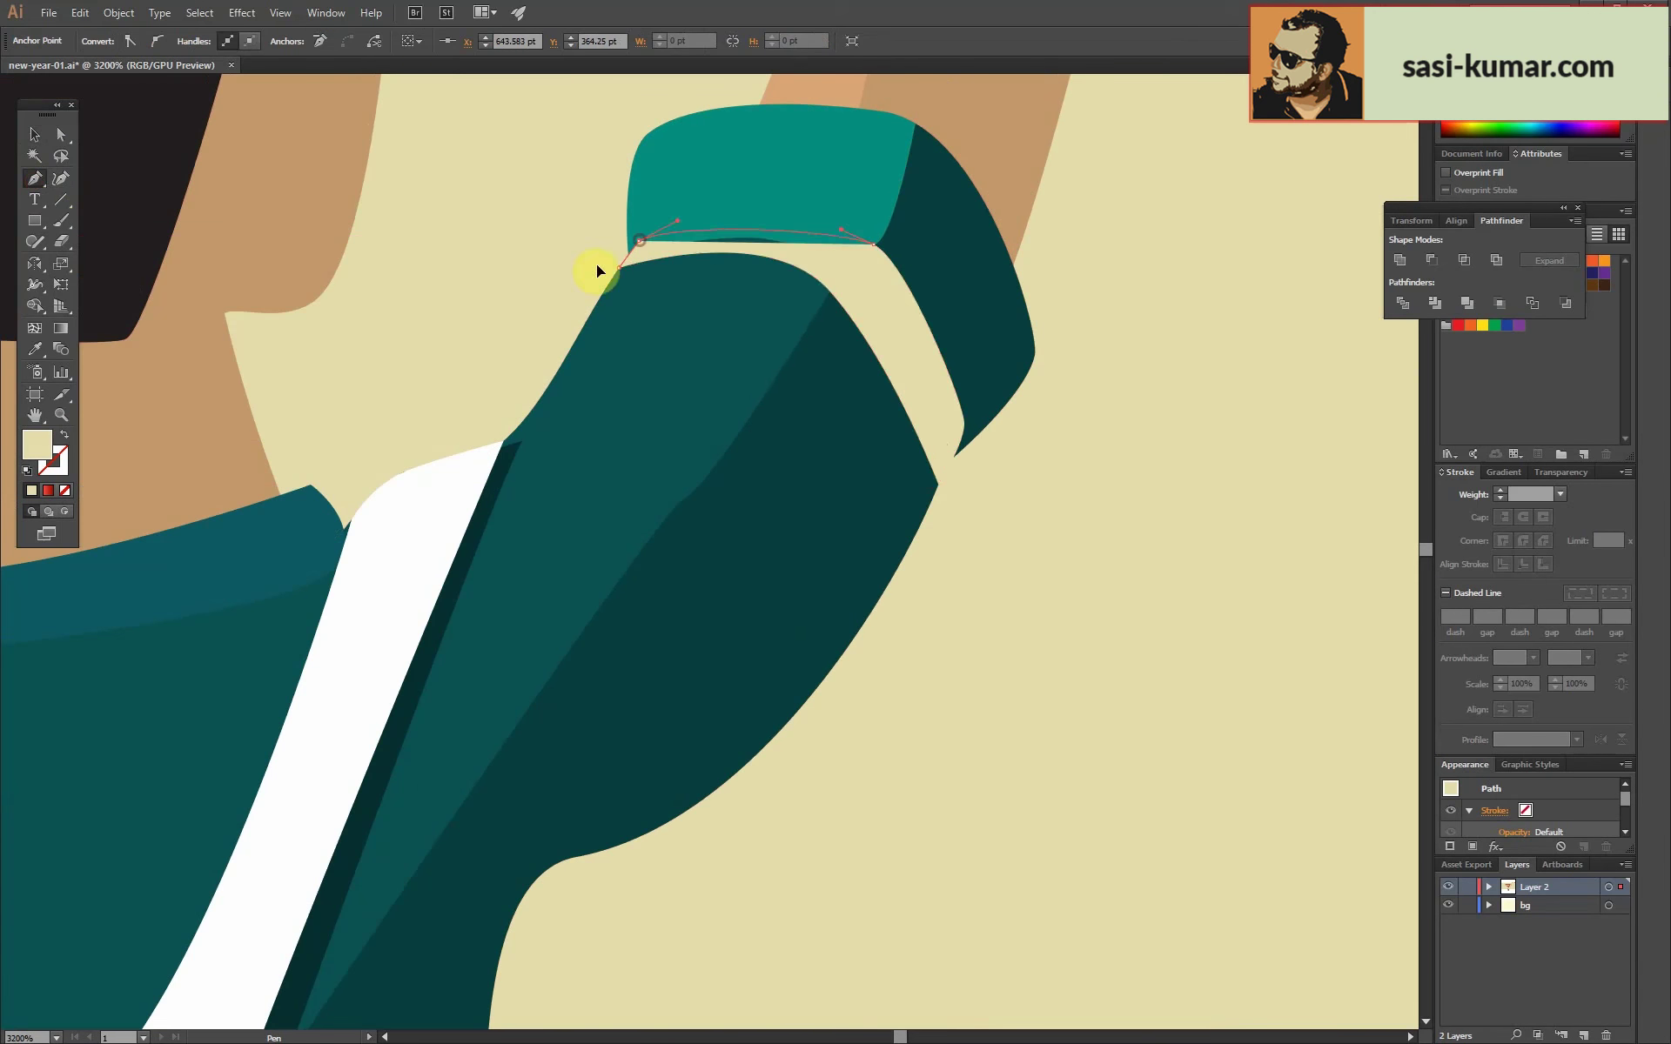
{"action": "left_click", "coordinate": [45, 144]}
{"action": "left_click", "coordinate": [758, 227]}
{"action": "left_click", "coordinate": [917, 345]}
Adjust the cuff corner anchors, then zoom out to show the whole 2017 card.
{"action": "double_click", "coordinate": [880, 221]}
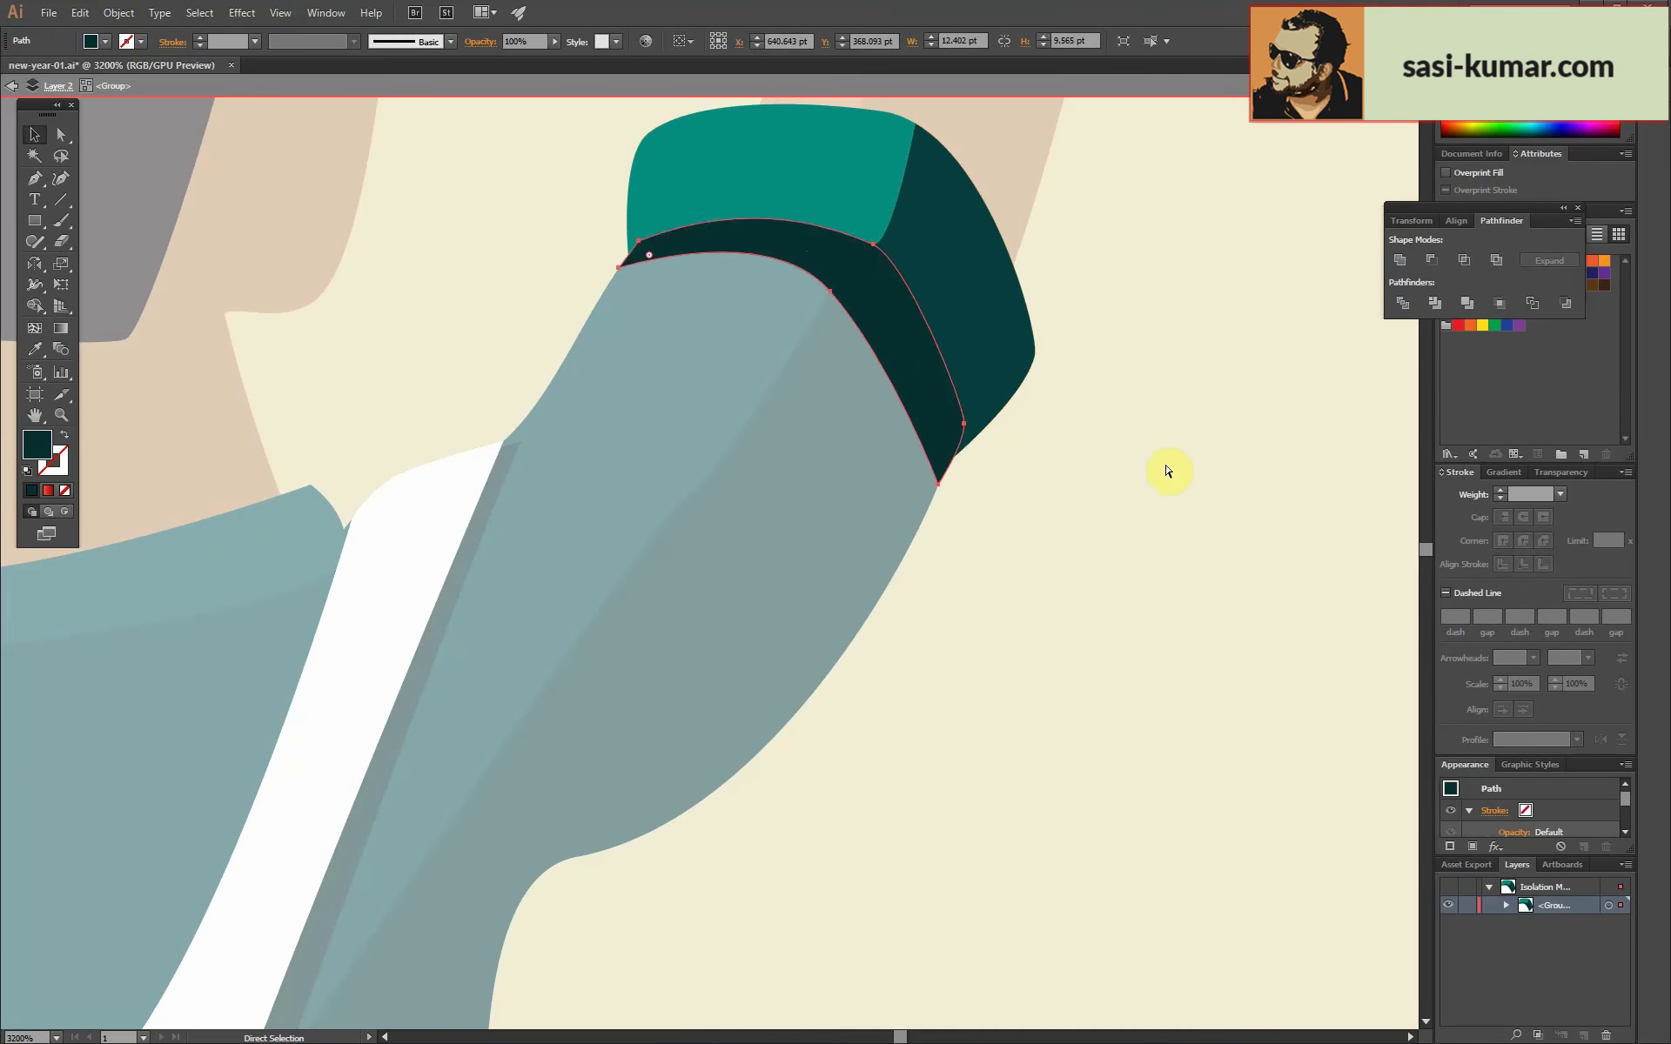
{"action": "key", "text": "Escape"}
{"action": "left_click", "coordinate": [522, 448]}
{"action": "scroll", "coordinate": [540, 436], "scroll_direction": "up", "scroll_amount": 3}
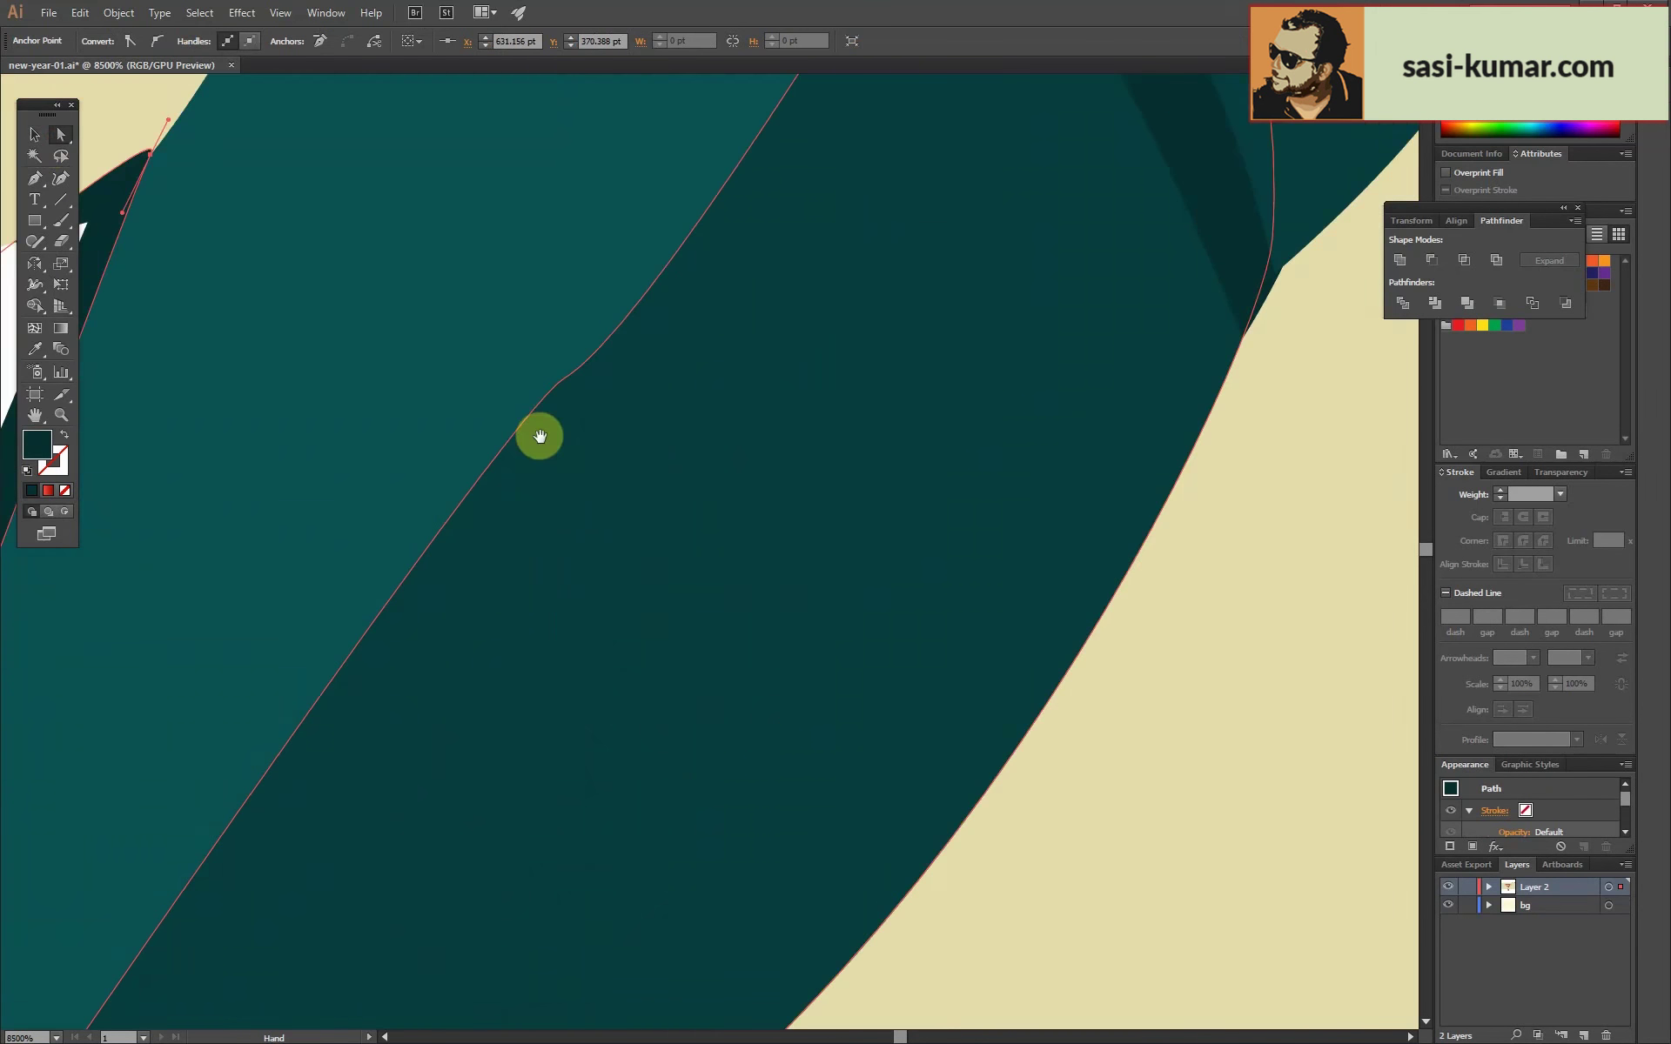
{"action": "left_click_drag", "start_coordinate": [539, 436], "coordinate": [858, 515]}
{"action": "left_click", "coordinate": [841, 497]}
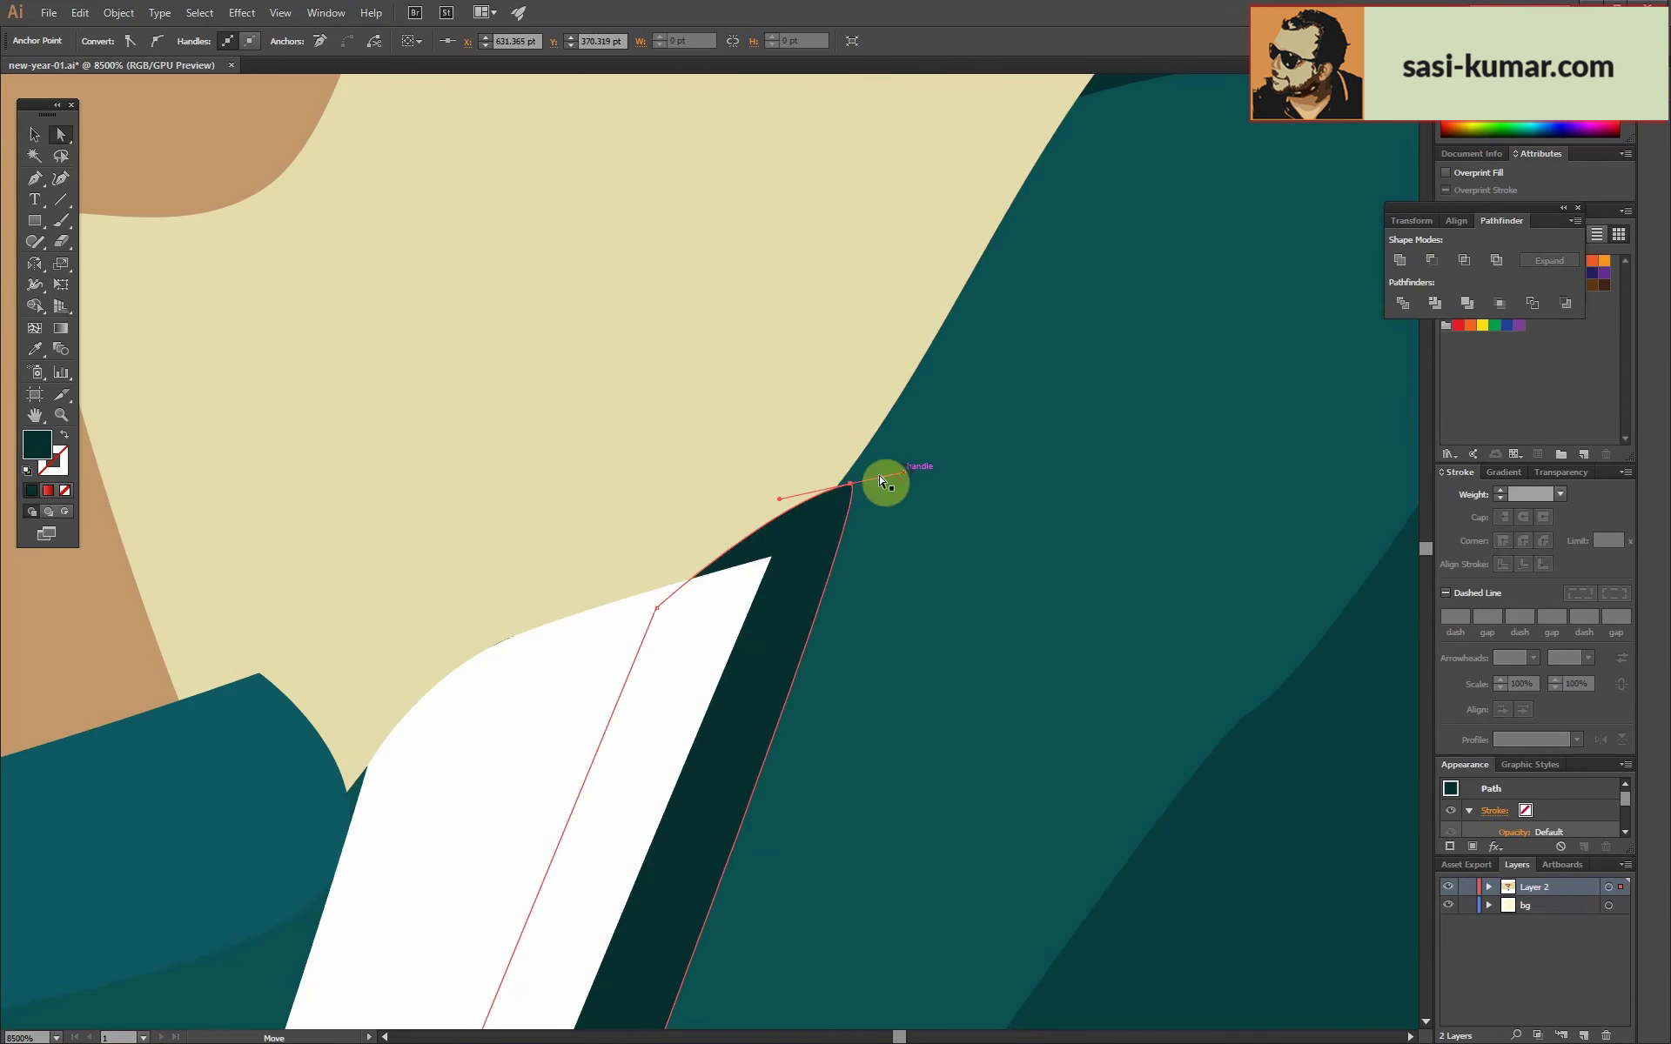
{"action": "key", "text": "ctrl+minus"}
{"action": "key", "text": "ctrl+minus"}
{"action": "key", "text": "ctrl+minus"}
{"action": "left_click", "coordinate": [1114, 631]}
{"action": "key", "text": "ctrl+minus"}
{"action": "key", "text": "ctrl+minus"}
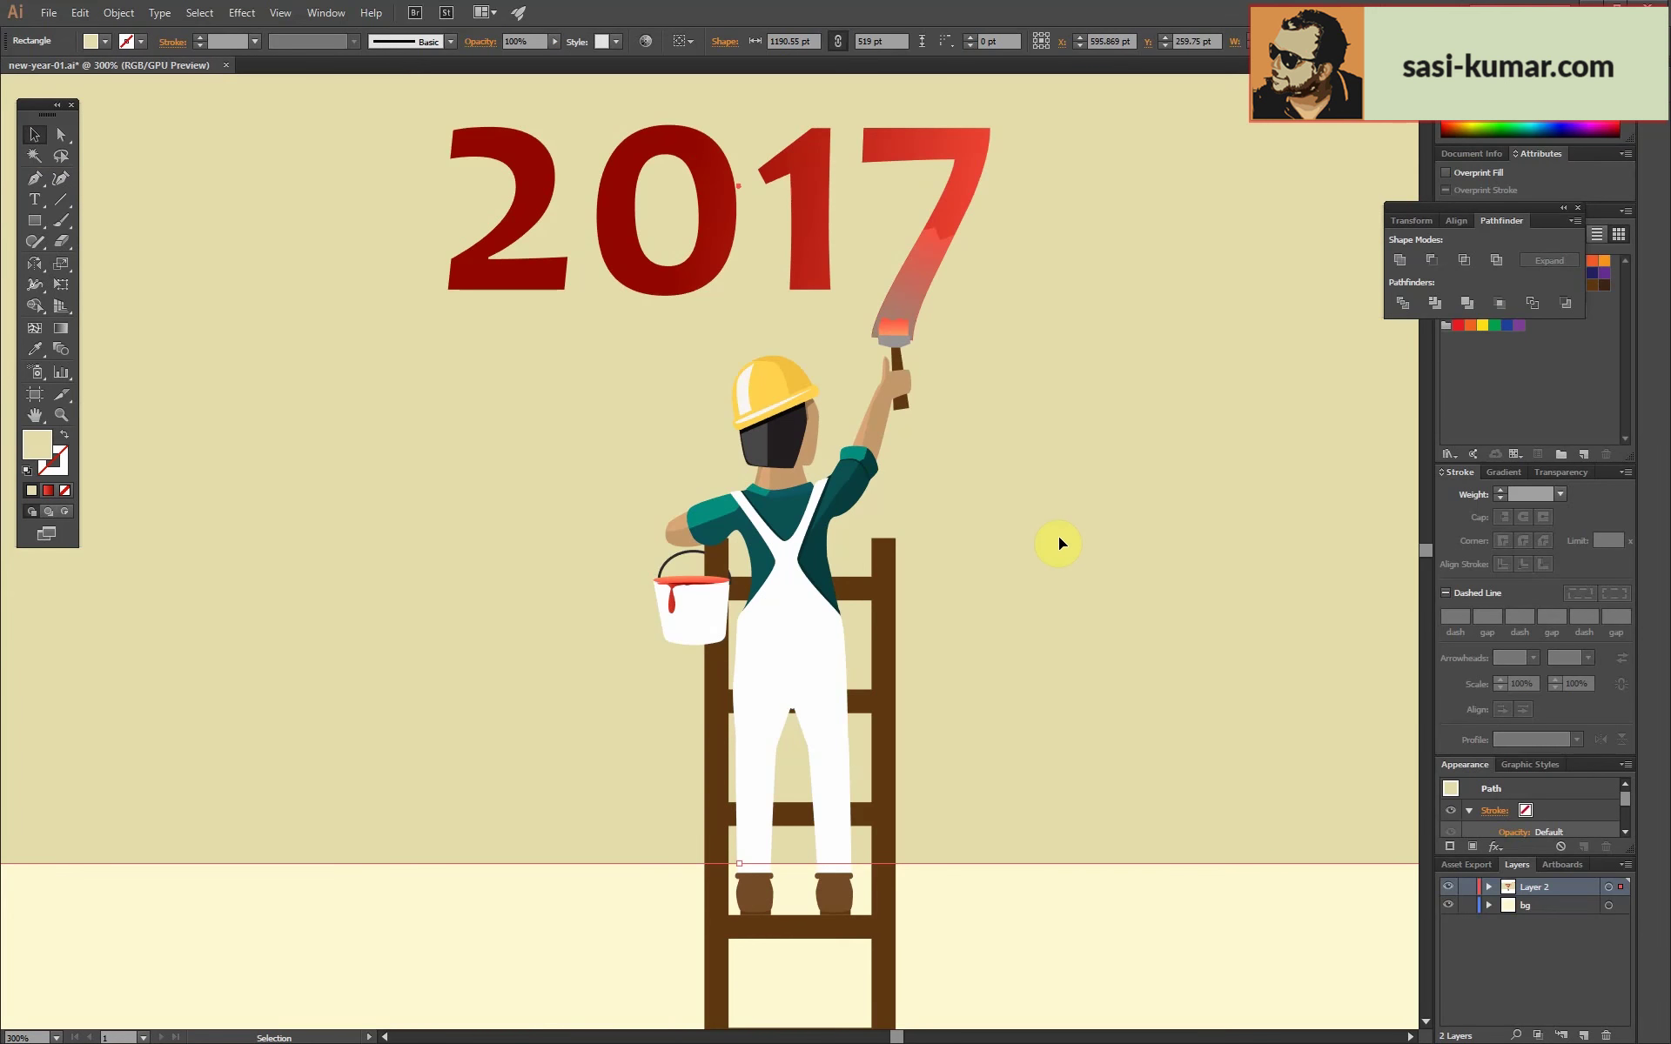
Zoom in on the paint bucket and select its white body shape, discarding a stray pen path.
{"action": "key", "text": "ctrl+plus"}
{"action": "key", "text": "ctrl+plus"}
{"action": "key", "text": "ctrl+plus"}
{"action": "key", "text": "ctrl+plus"}
{"action": "double_click", "coordinate": [609, 565]}
{"action": "left_click", "coordinate": [35, 178]}
{"action": "left_click", "coordinate": [474, 367]}
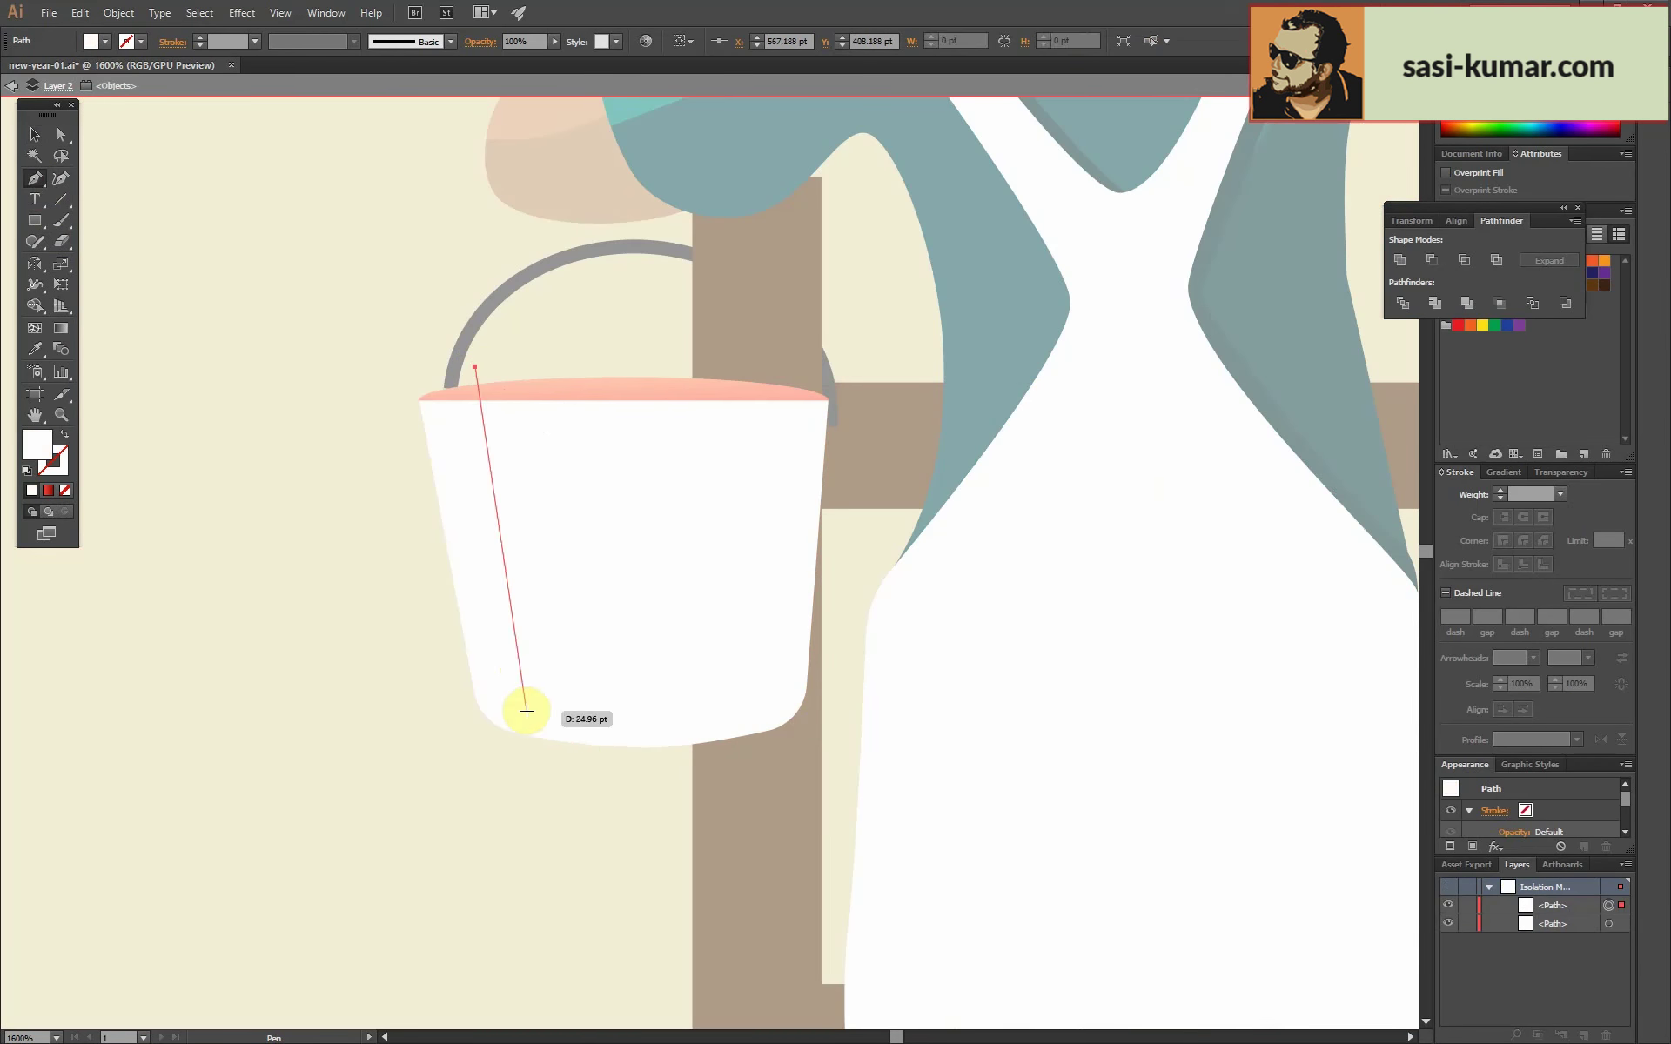
{"action": "left_click_drag", "start_coordinate": [526, 711], "coordinate": [561, 724]}
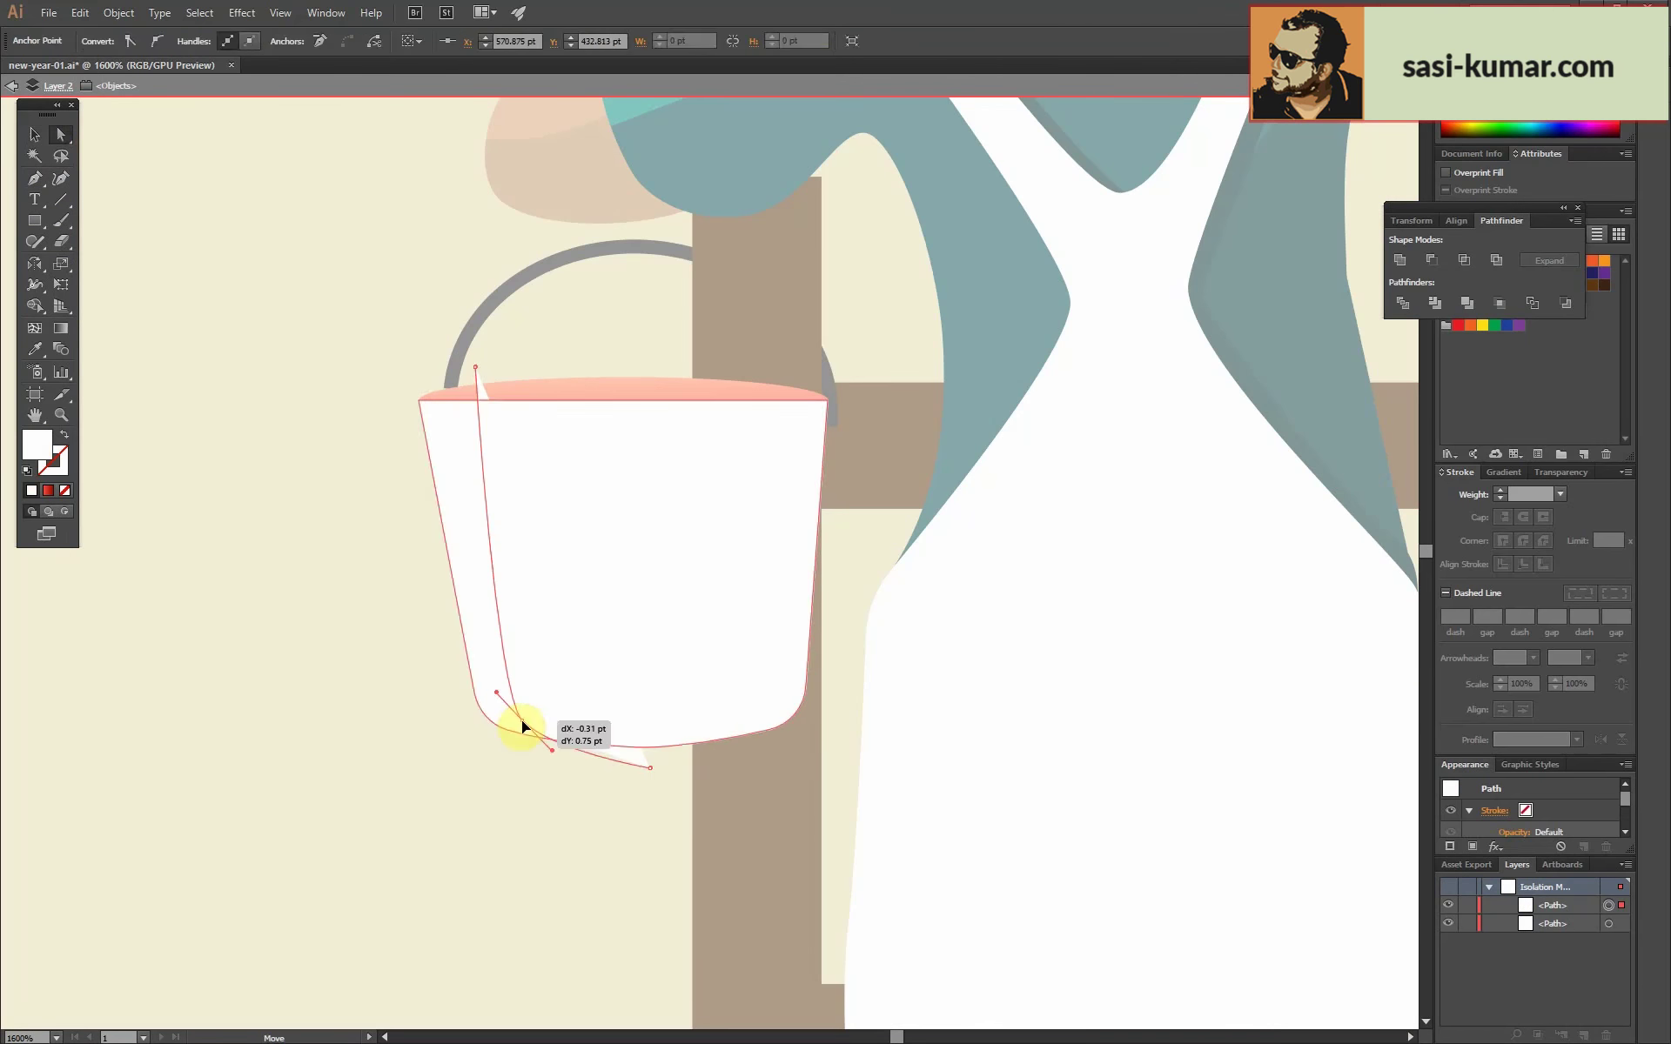
{"action": "key", "text": "v"}
{"action": "key", "text": "Delete"}
{"action": "left_click", "coordinate": [638, 583]}
{"action": "key", "text": "Escape"}
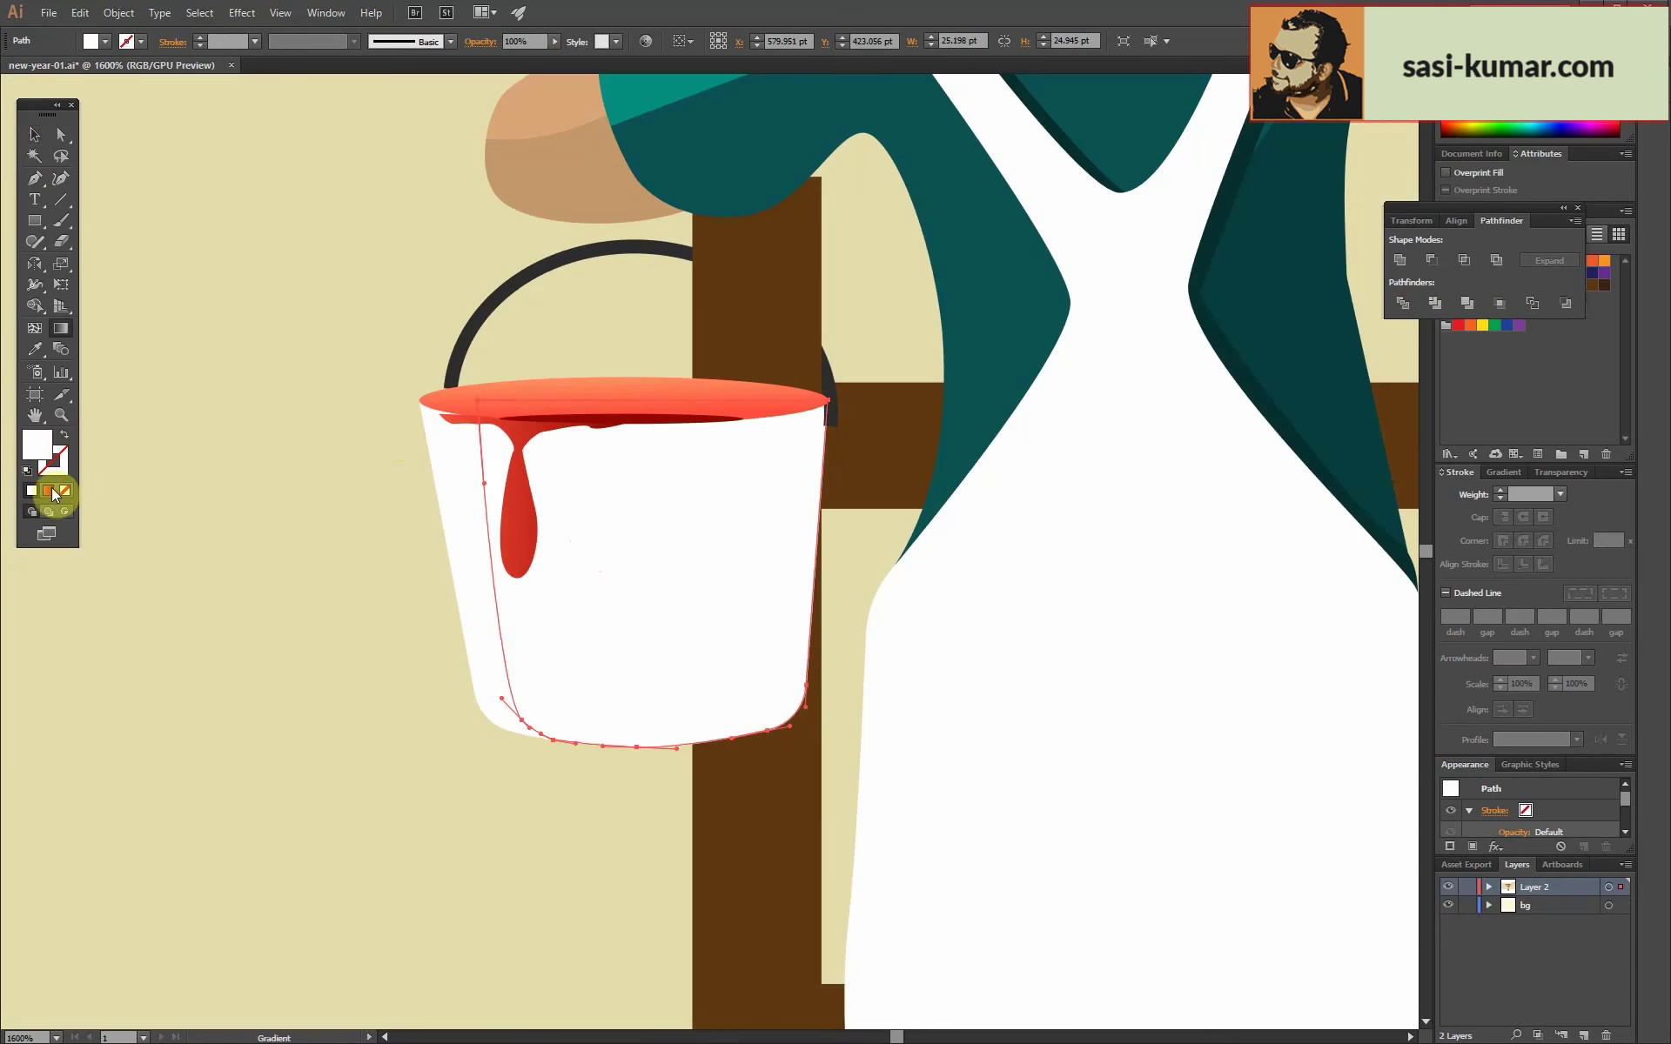
Fill the bucket body with a linear gradient running from grey on the left to dark grey on the right.
{"action": "left_click", "coordinate": [48, 490]}
{"action": "double_click", "coordinate": [1605, 607]}
{"action": "left_click", "coordinate": [1540, 774]}
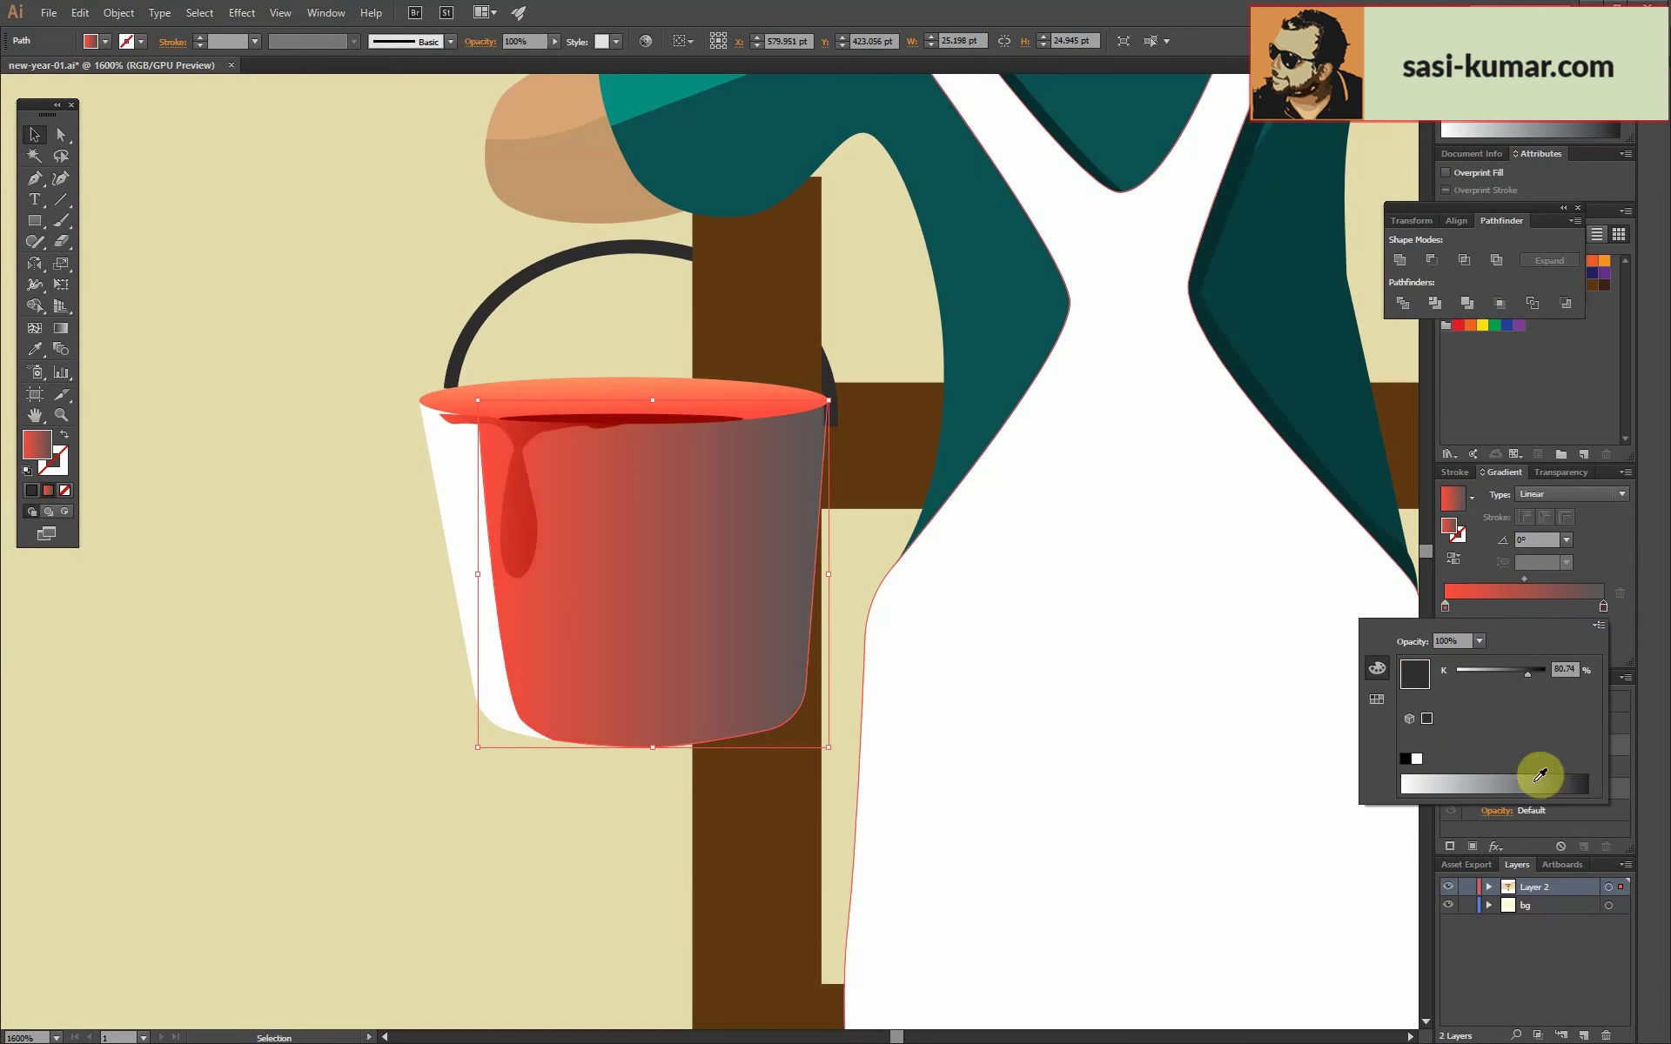
{"action": "left_click", "coordinate": [1446, 607]}
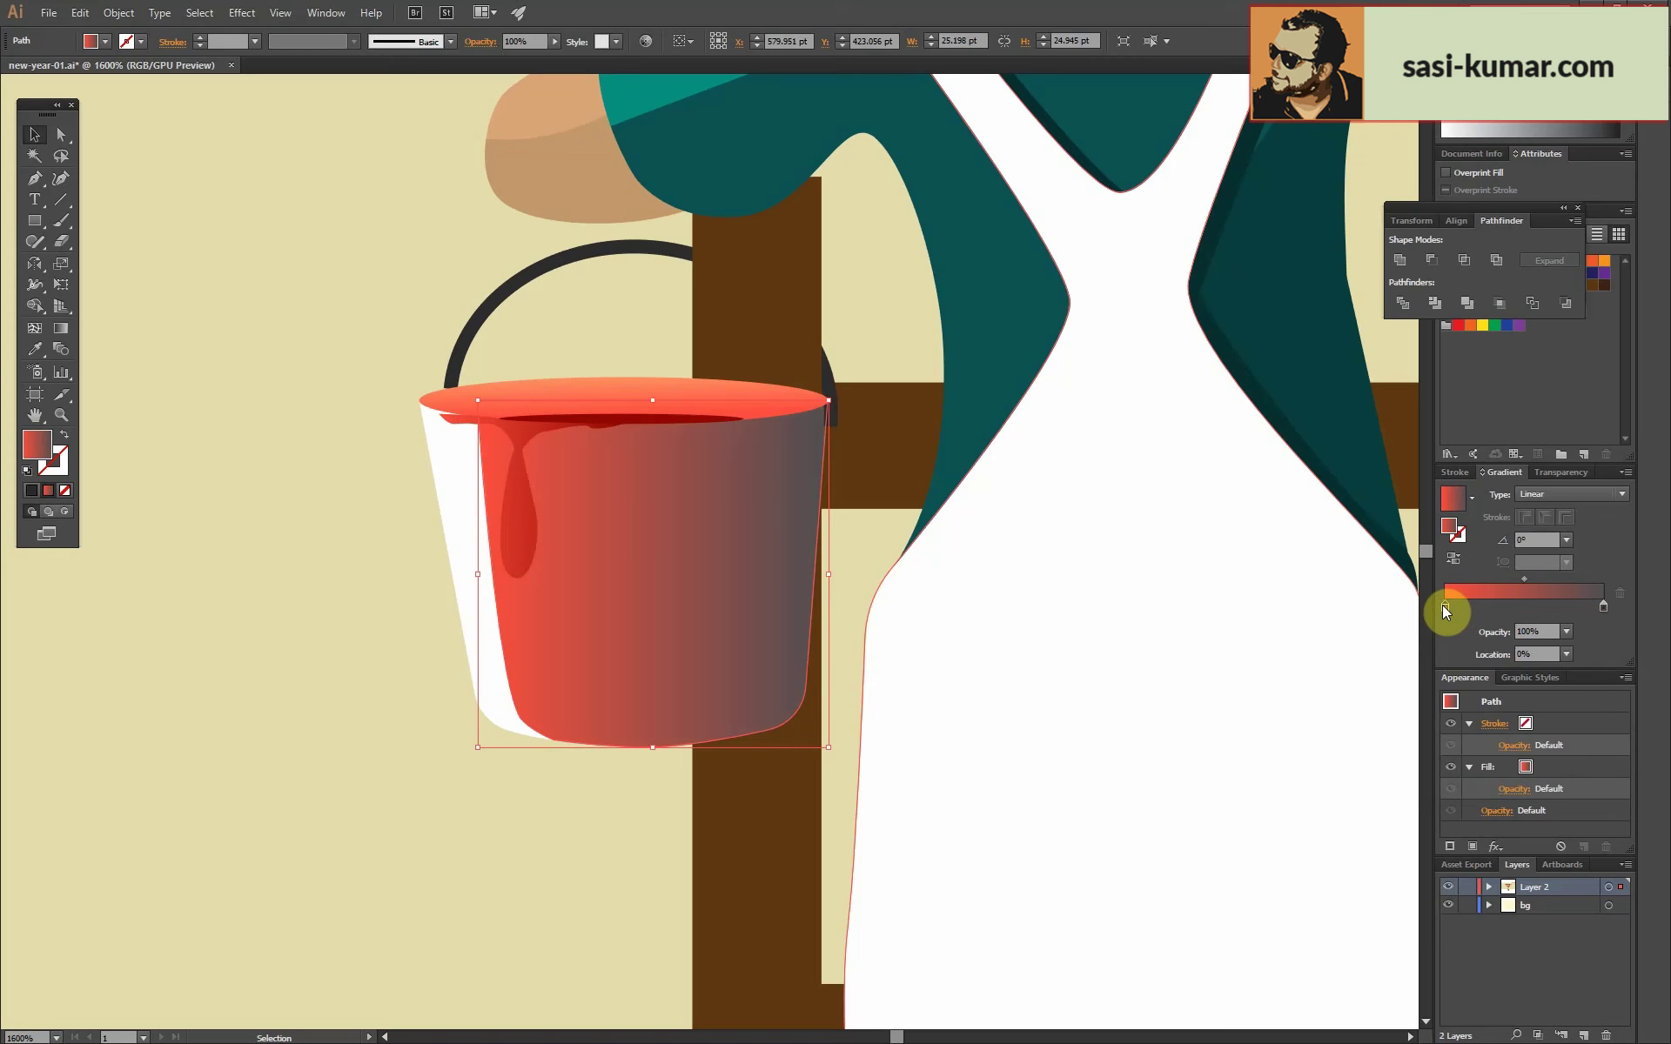
{"action": "double_click", "coordinate": [1446, 606]}
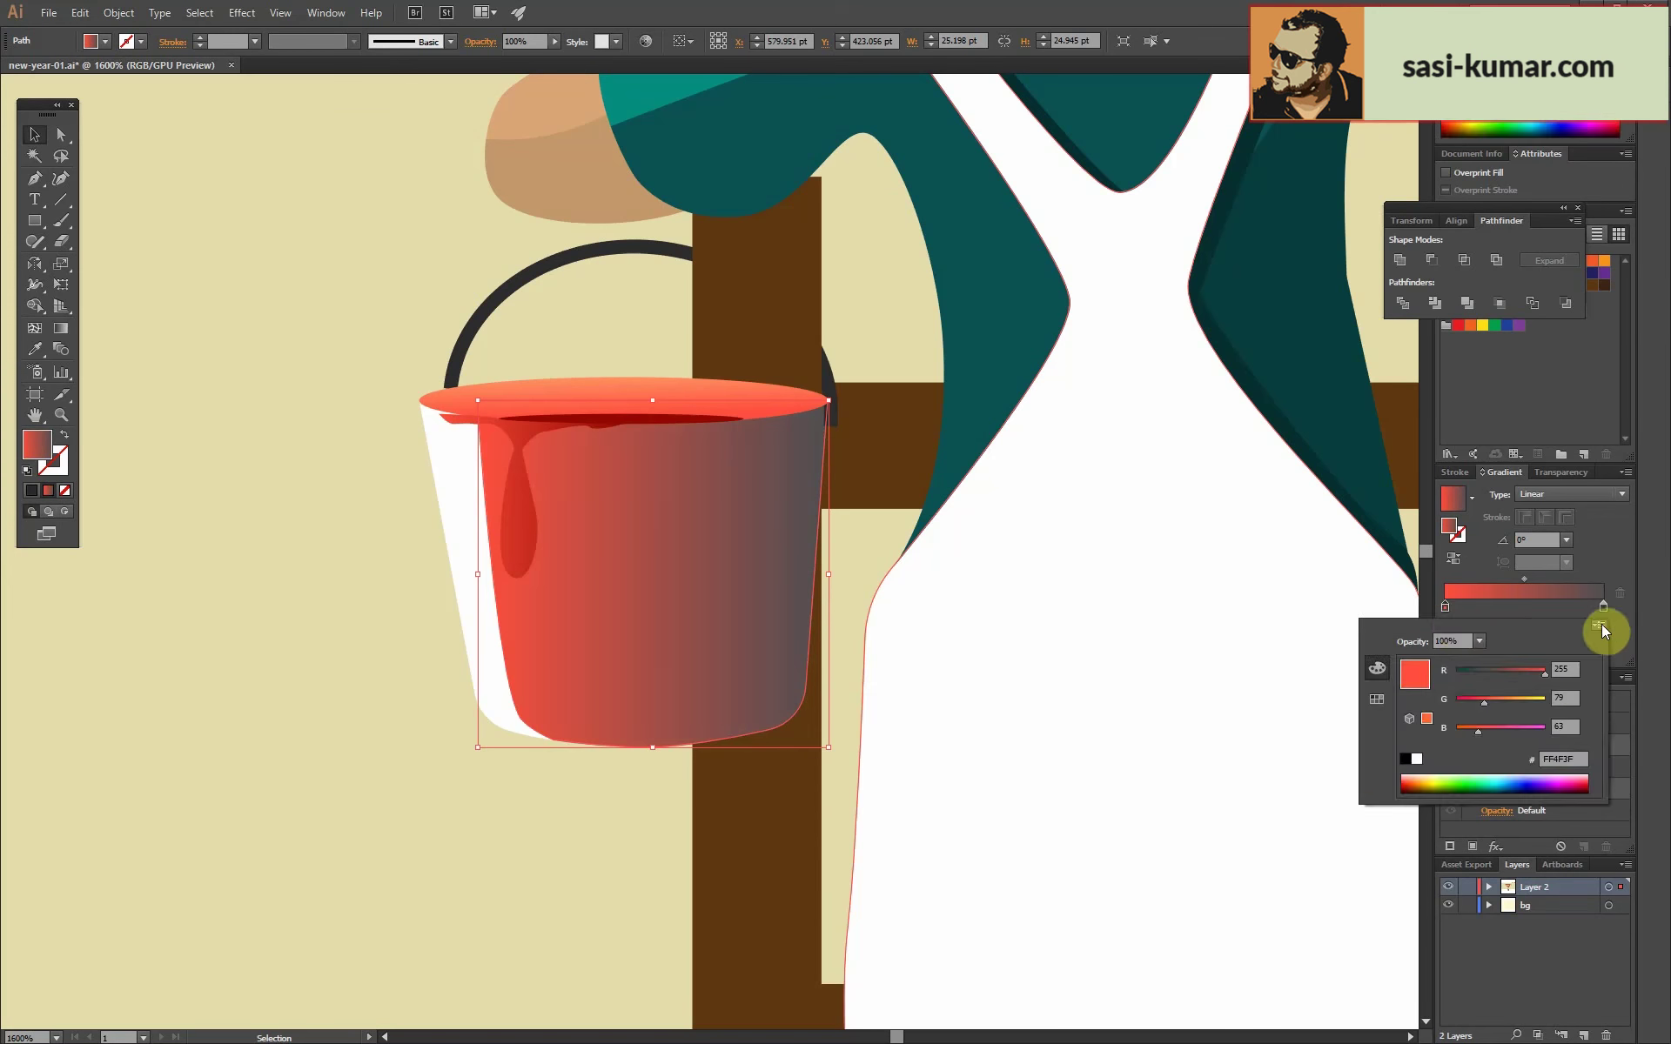
{"action": "left_click", "coordinate": [1473, 610]}
Move the left gradient stop to about 22% and make the middle stop a light grey.
{"action": "left_click_drag", "start_coordinate": [1446, 607], "coordinate": [1481, 606]}
{"action": "double_click", "coordinate": [1481, 606]}
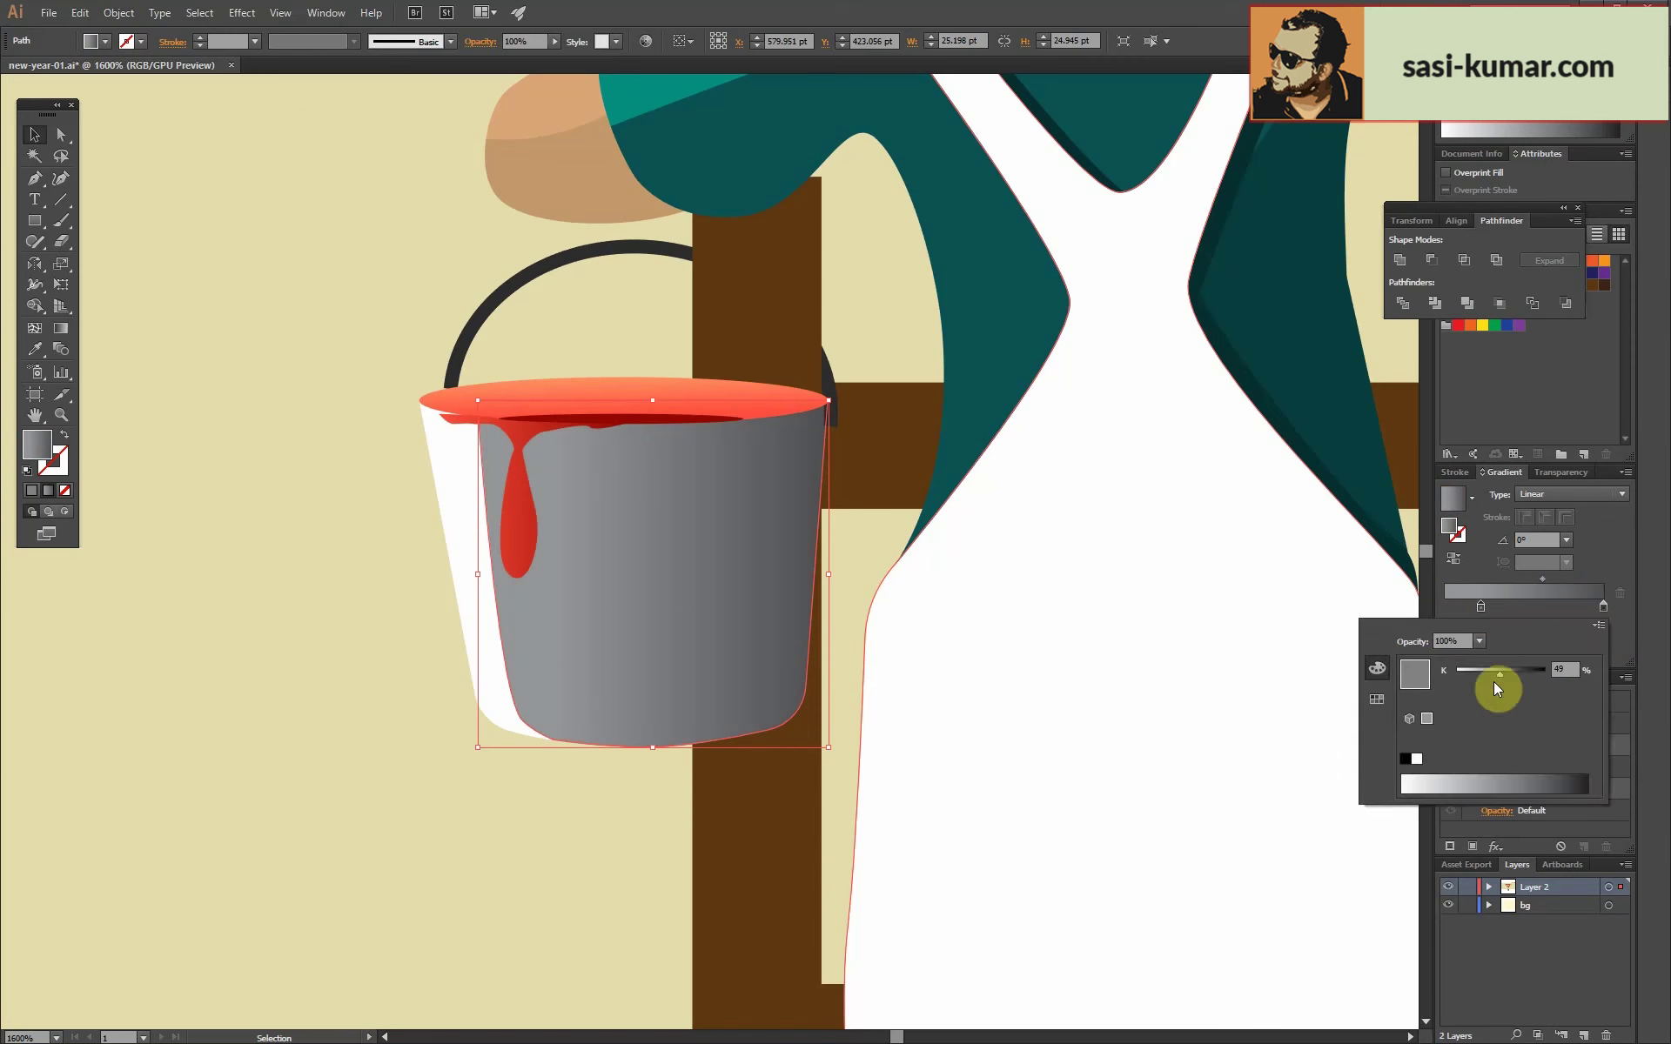
{"action": "left_click", "coordinate": [1536, 609]}
{"action": "double_click", "coordinate": [1539, 607]}
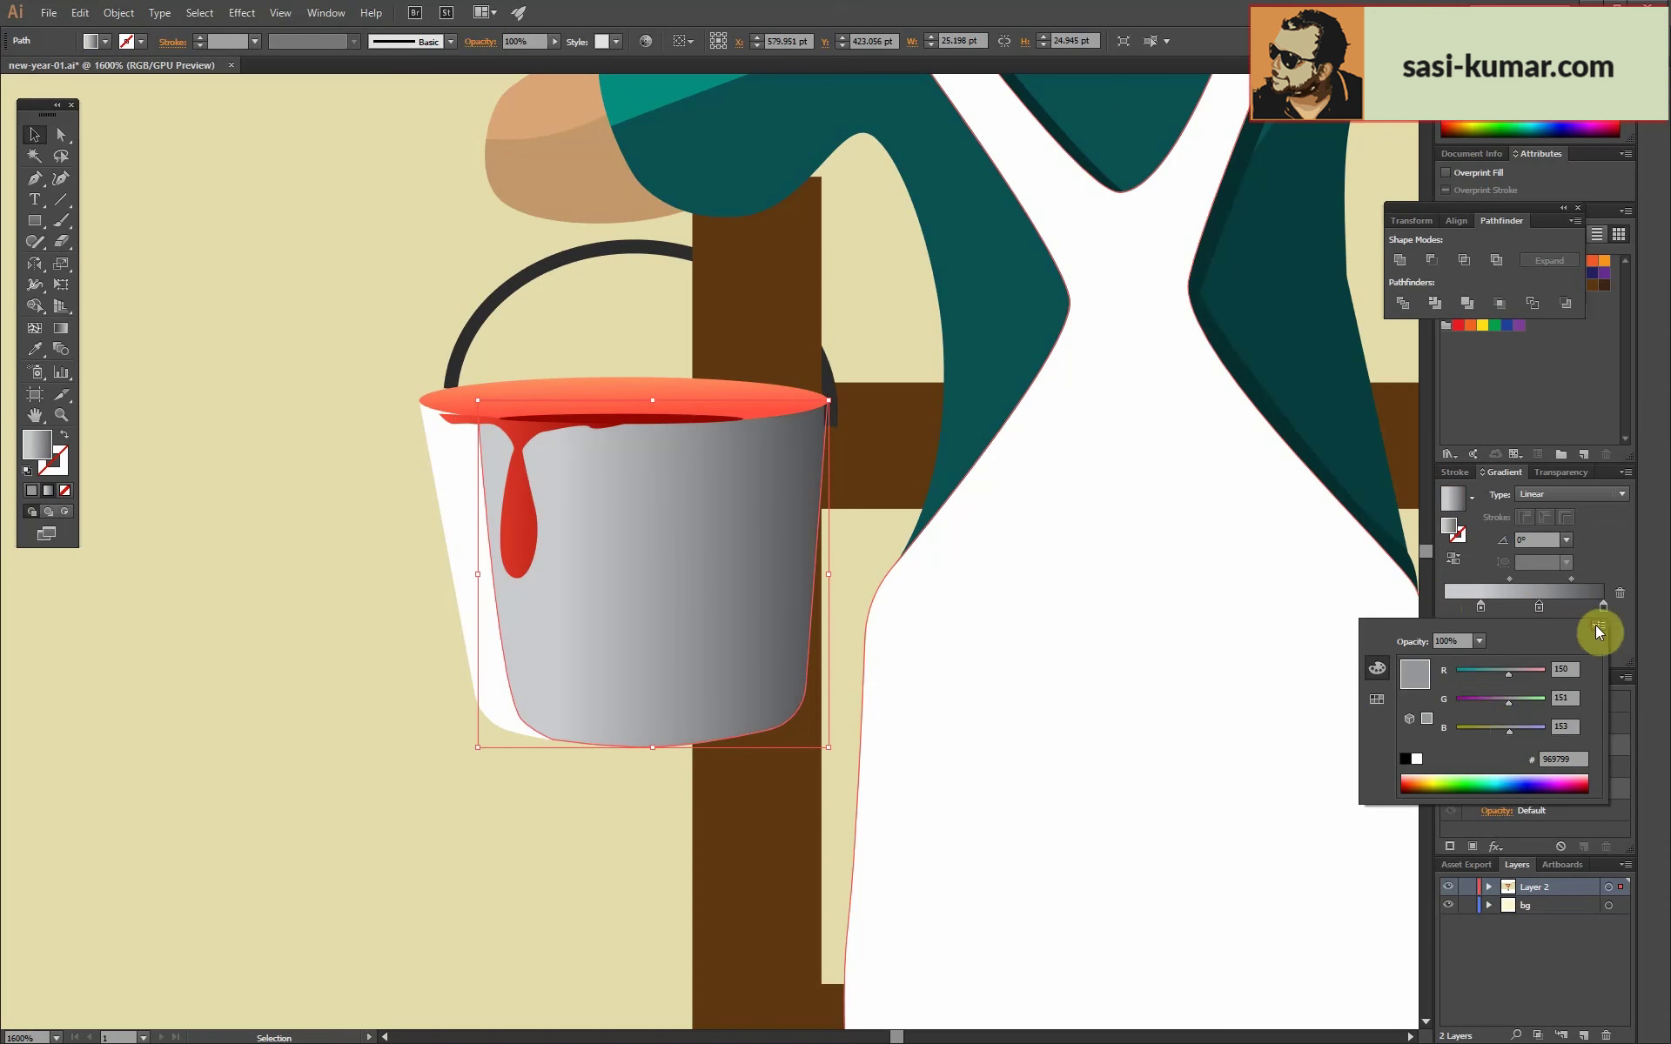
{"action": "left_click", "coordinate": [1452, 779]}
{"action": "left_click_drag", "start_coordinate": [1458, 775], "coordinate": [1540, 772]}
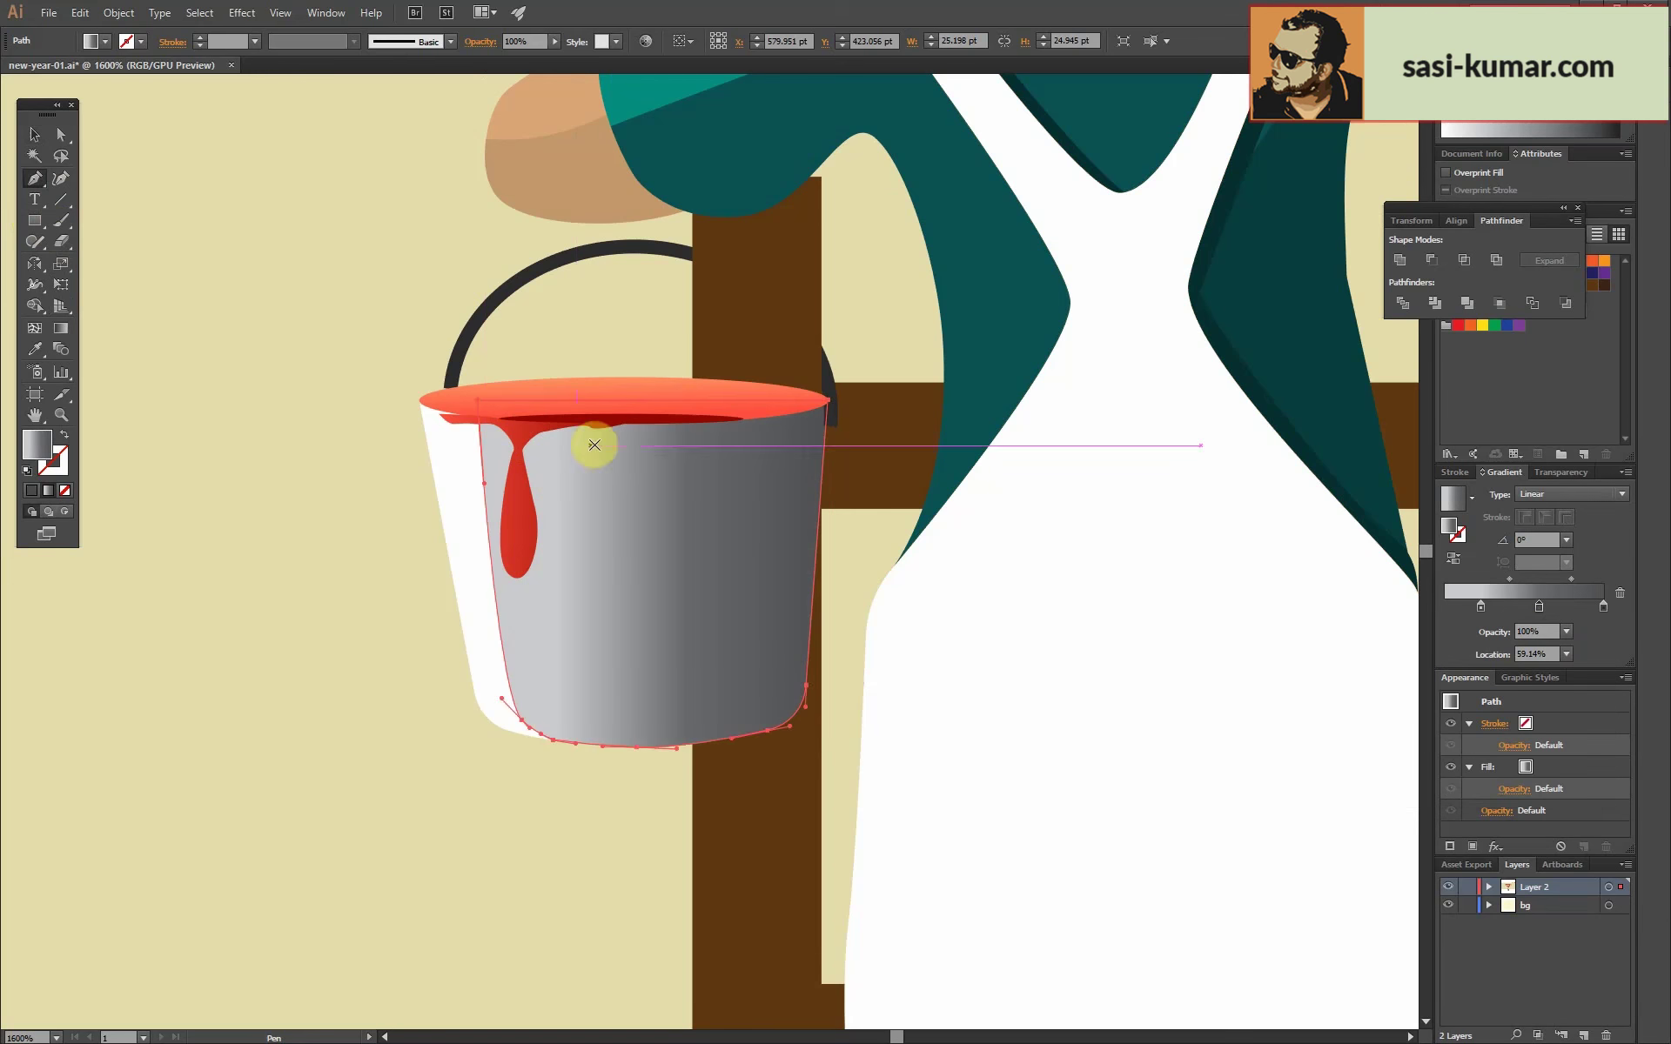
Draw a thin white vertical highlight stripe on the bucket and reshape its top corner.
{"action": "left_click", "coordinate": [599, 441]}
{"action": "left_click_drag", "start_coordinate": [602, 740], "coordinate": [622, 740]}
{"action": "left_click", "coordinate": [32, 144]}
{"action": "key", "text": "ctrl+equal"}
{"action": "key", "text": "ctrl+equal"}
{"action": "key", "text": "ctrl+equal"}
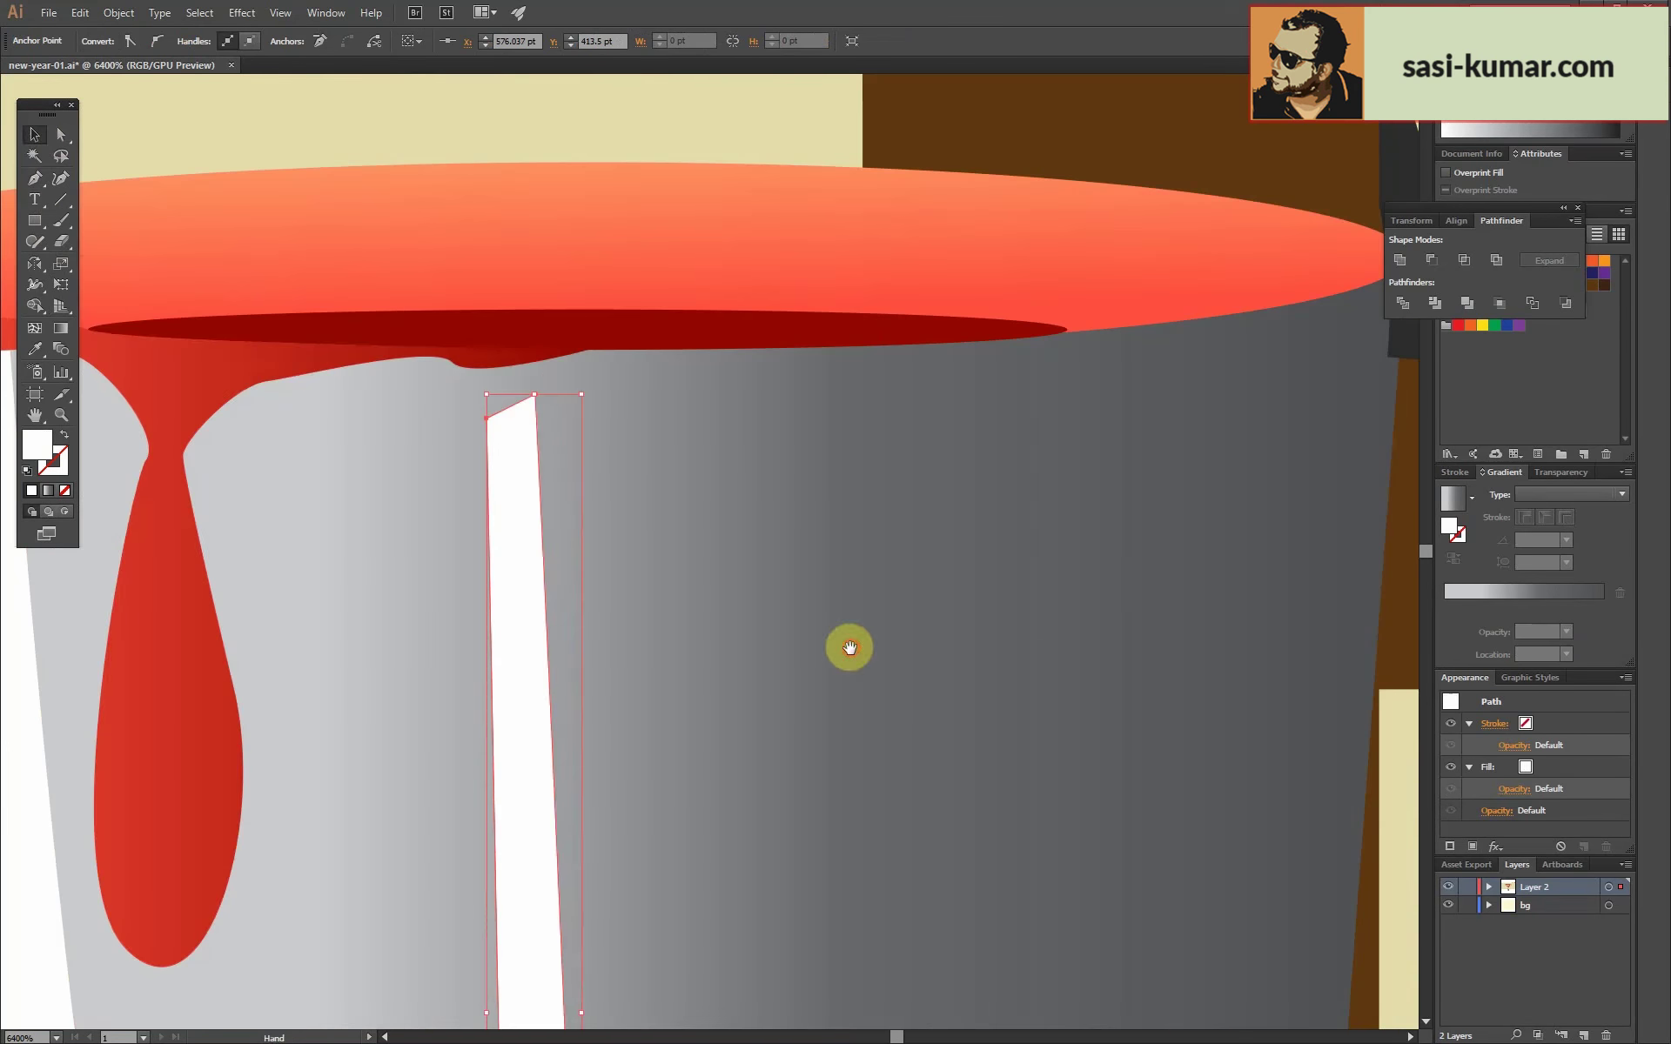
{"action": "left_click_drag", "start_coordinate": [487, 416], "coordinate": [498, 347]}
{"action": "key", "text": "ctrl+minus"}
{"action": "key", "text": "ctrl+minus"}
{"action": "key", "text": "ctrl+minus"}
Draw a small light highlight shape on the red paint drip near the bucket rim.
{"action": "key", "text": "v"}
{"action": "left_click", "coordinate": [484, 496]}
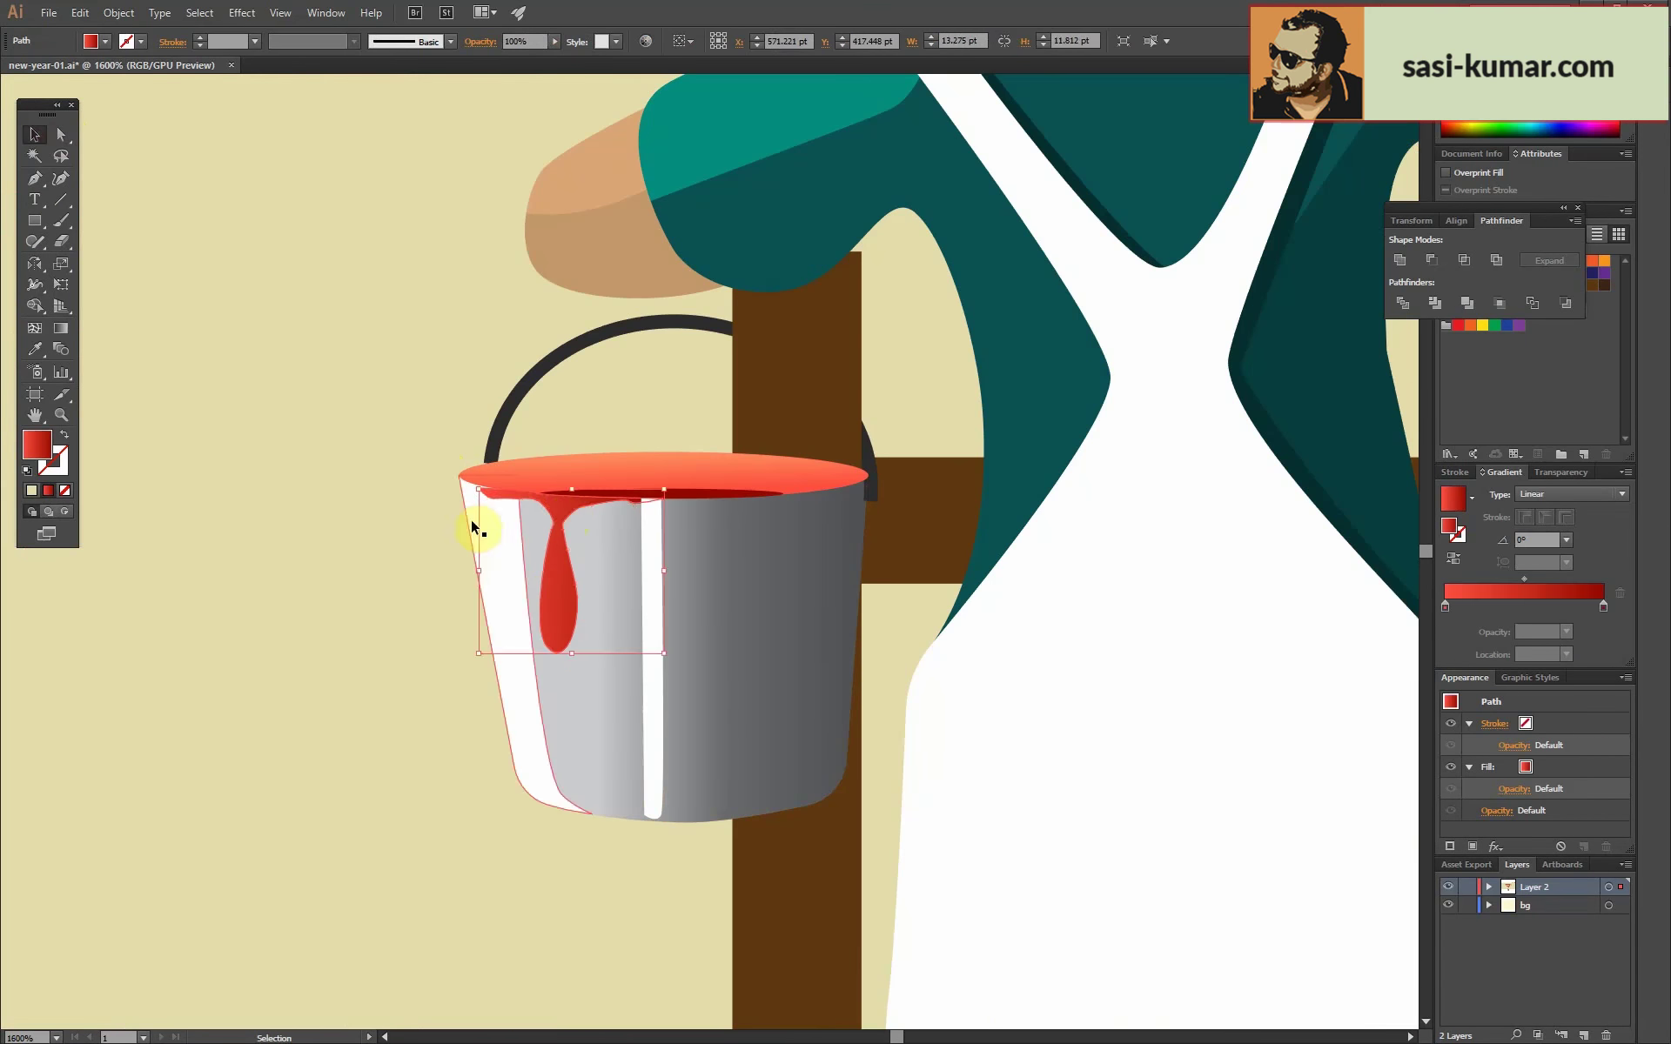
{"action": "key", "text": "a"}
{"action": "key", "text": "ctrl+equal"}
{"action": "key", "text": "ctrl+equal"}
{"action": "key", "text": "ctrl+equal"}
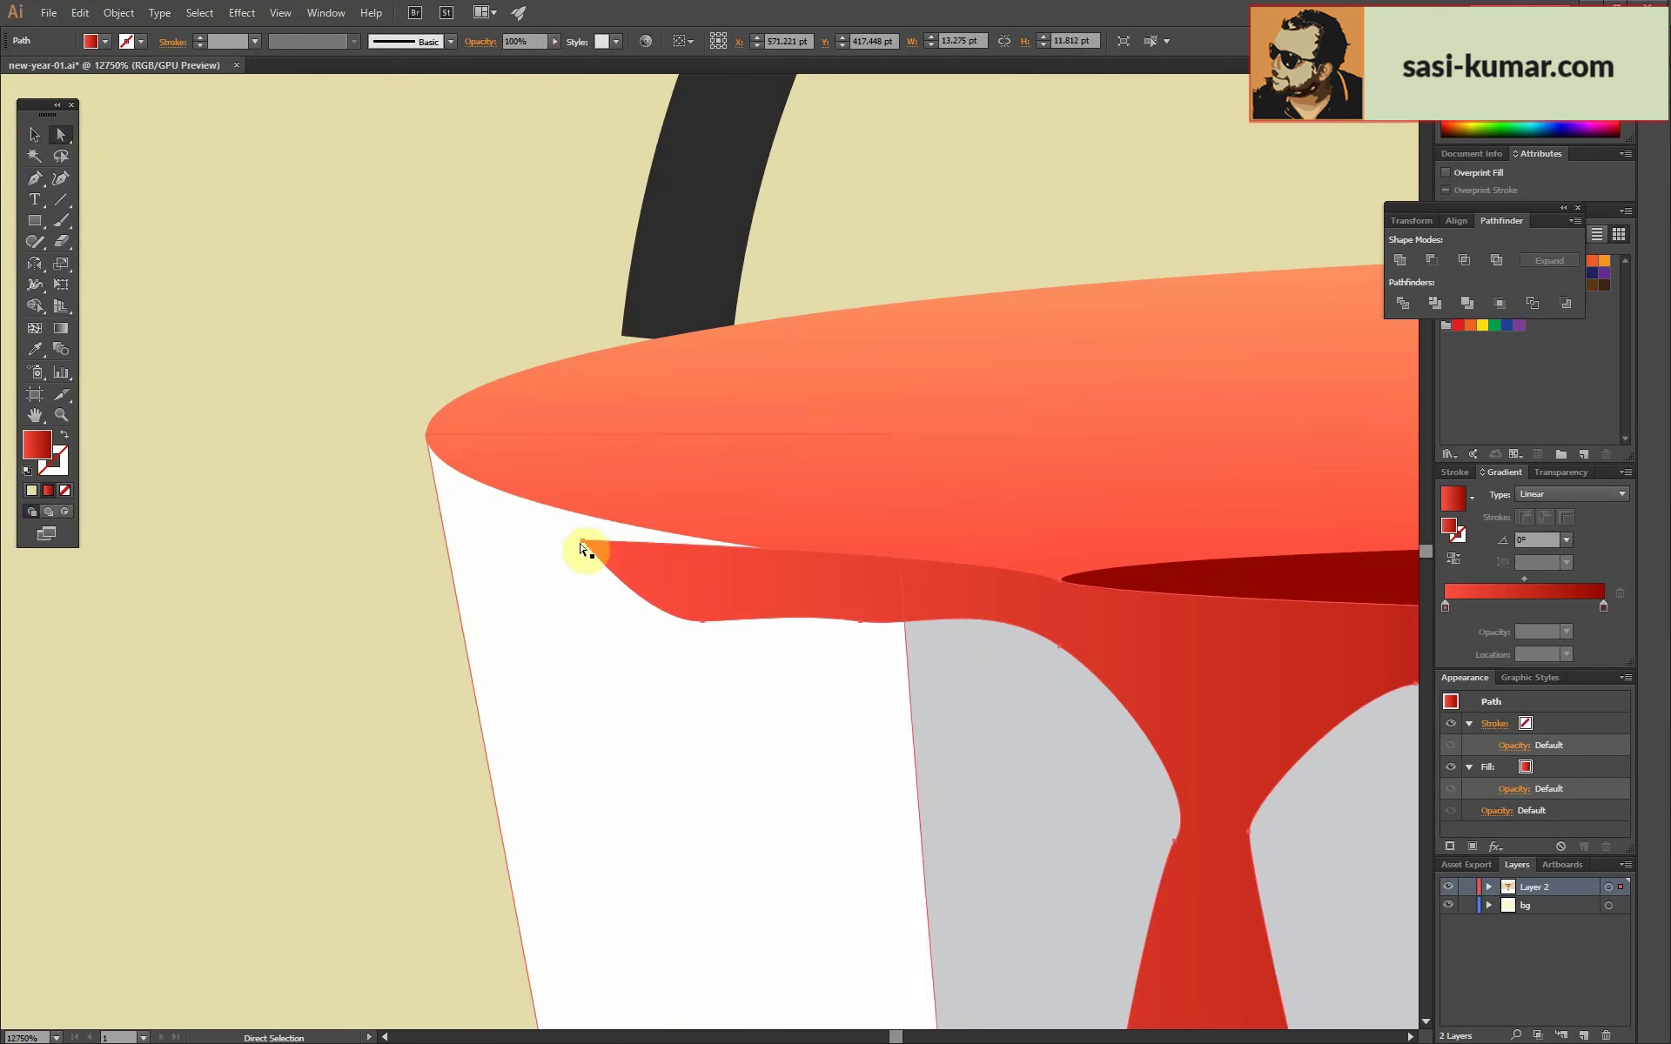
{"action": "left_click", "coordinate": [648, 622]}
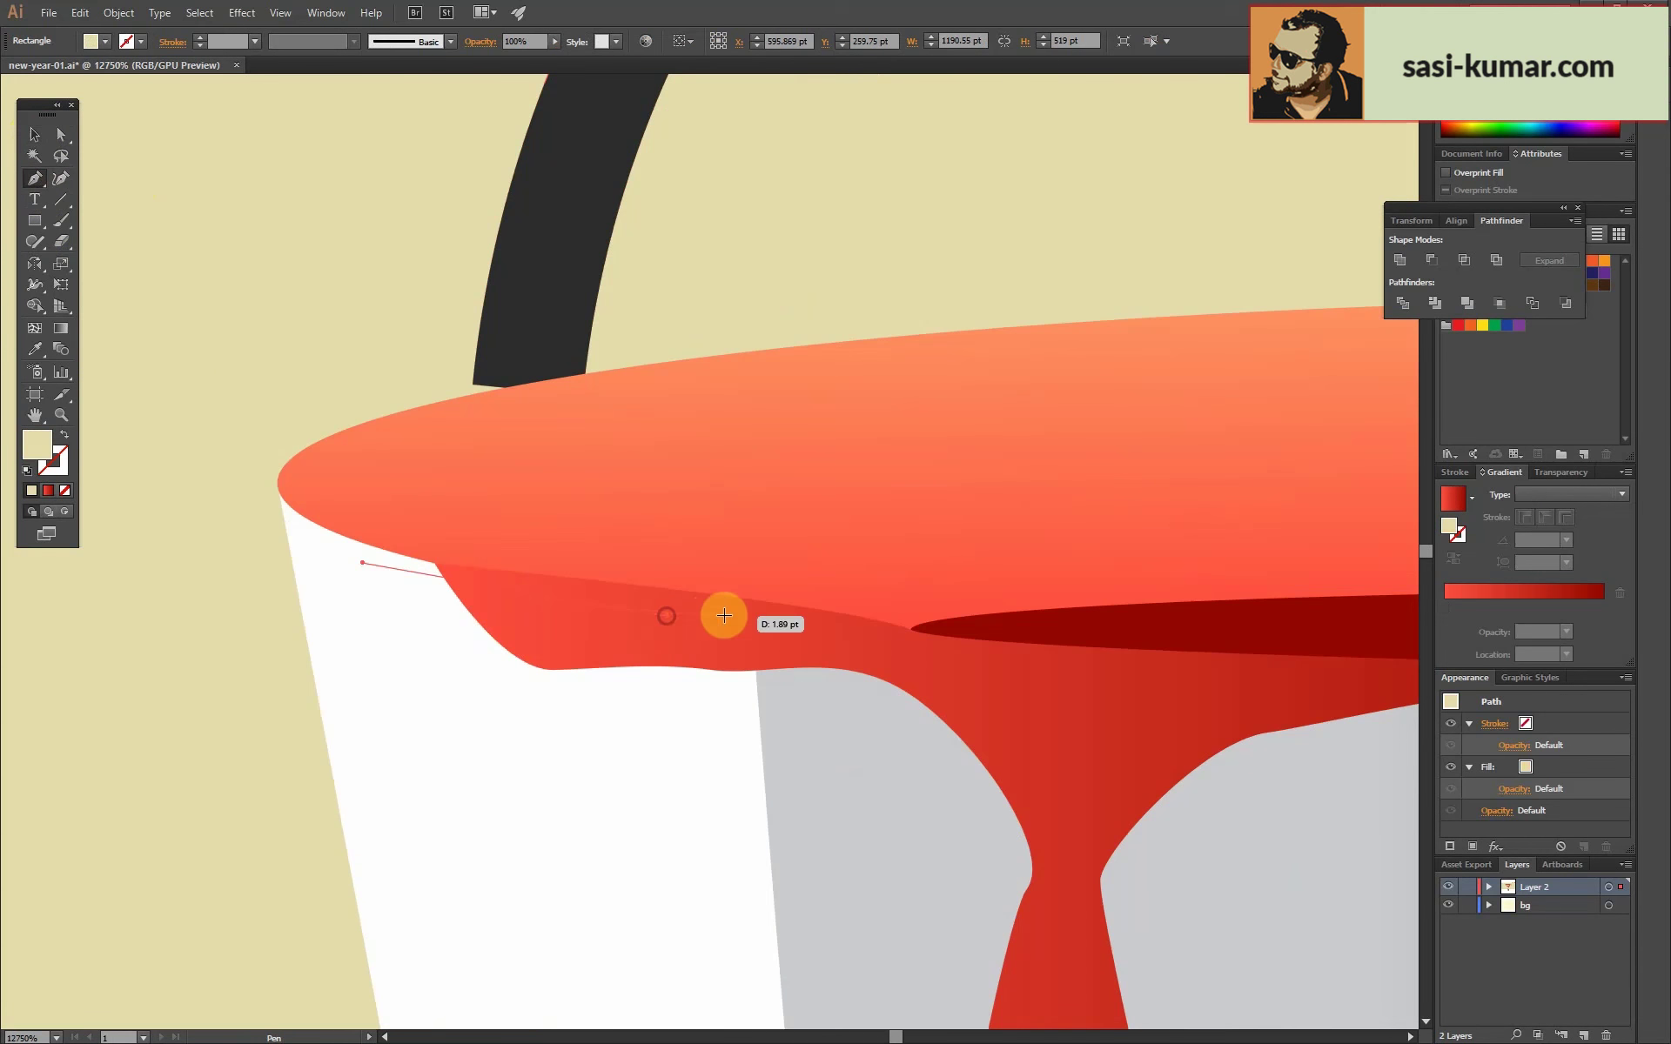
{"action": "left_click", "coordinate": [519, 592]}
{"action": "left_click_drag", "start_coordinate": [514, 594], "coordinate": [494, 587]}
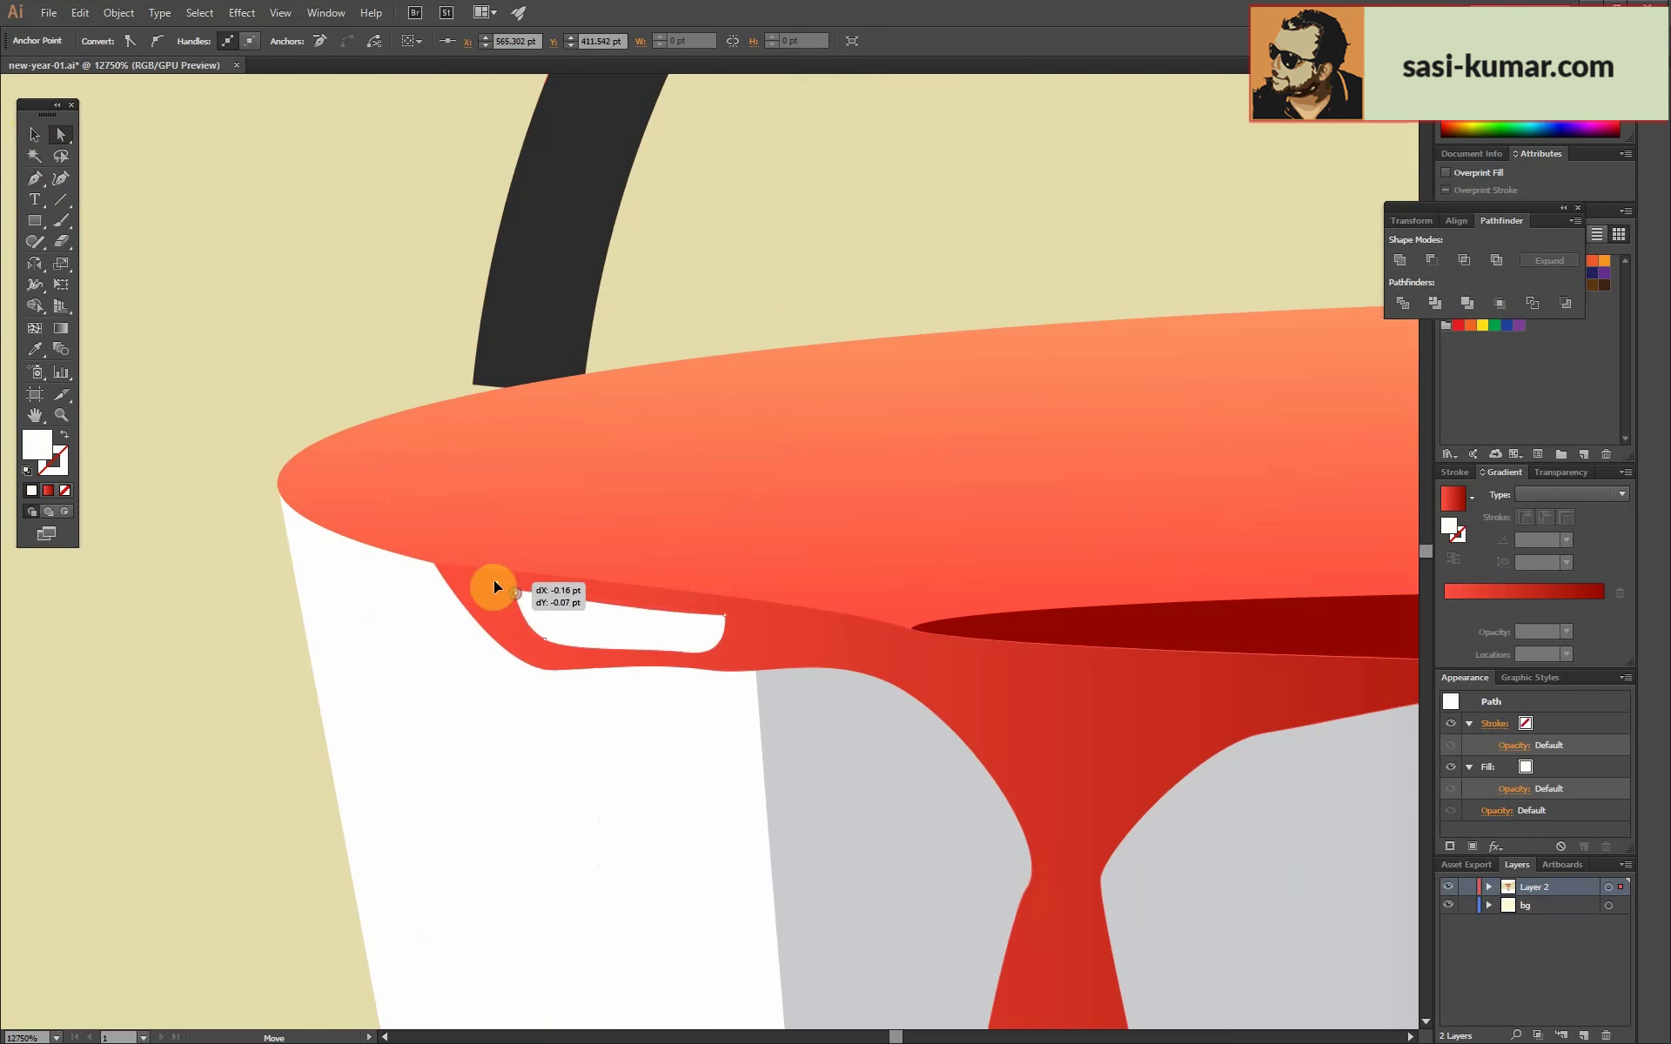
{"action": "left_click", "coordinate": [34, 134]}
{"action": "key", "text": "ctrl+minus"}
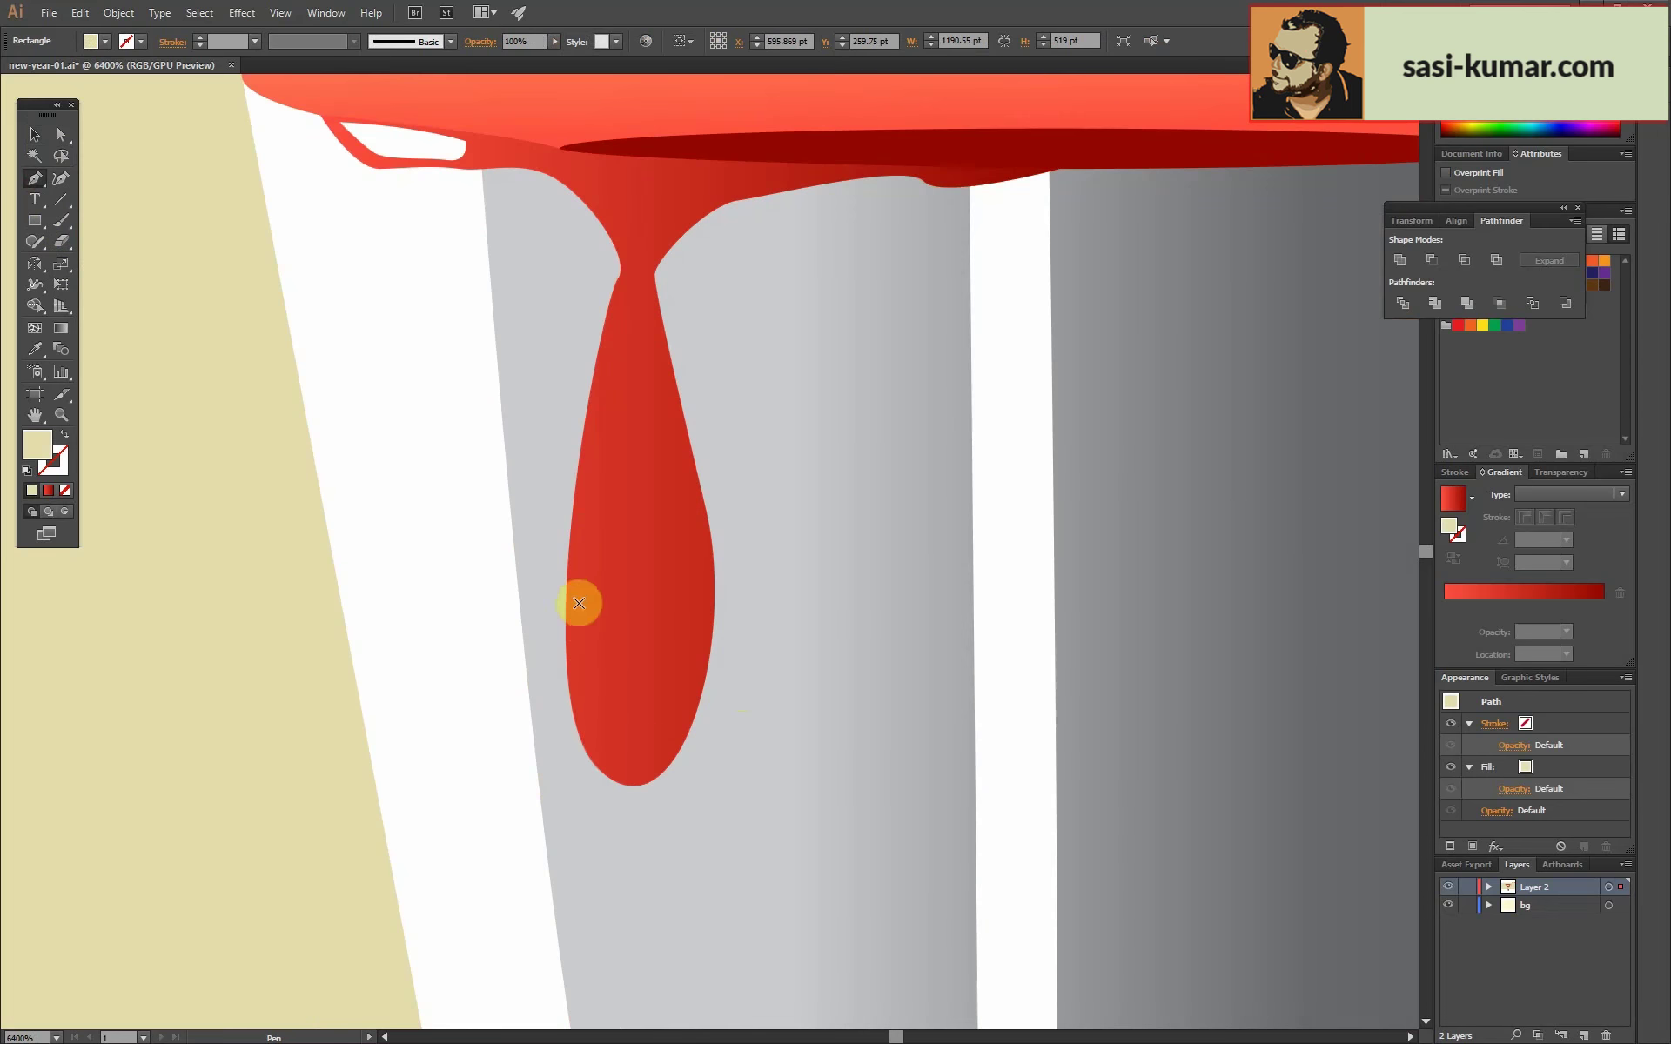
Add two curved highlight shapes inside the drip's bulb, then zoom to the paint surface.
{"action": "left_click", "coordinate": [576, 618]}
{"action": "left_click", "coordinate": [584, 716]}
{"action": "left_click_drag", "start_coordinate": [611, 741], "coordinate": [608, 650]}
{"action": "left_click", "coordinate": [578, 611]}
{"action": "left_click", "coordinate": [579, 607]}
{"action": "left_click", "coordinate": [602, 607]}
{"action": "left_click_drag", "start_coordinate": [597, 501], "coordinate": [585, 537]}
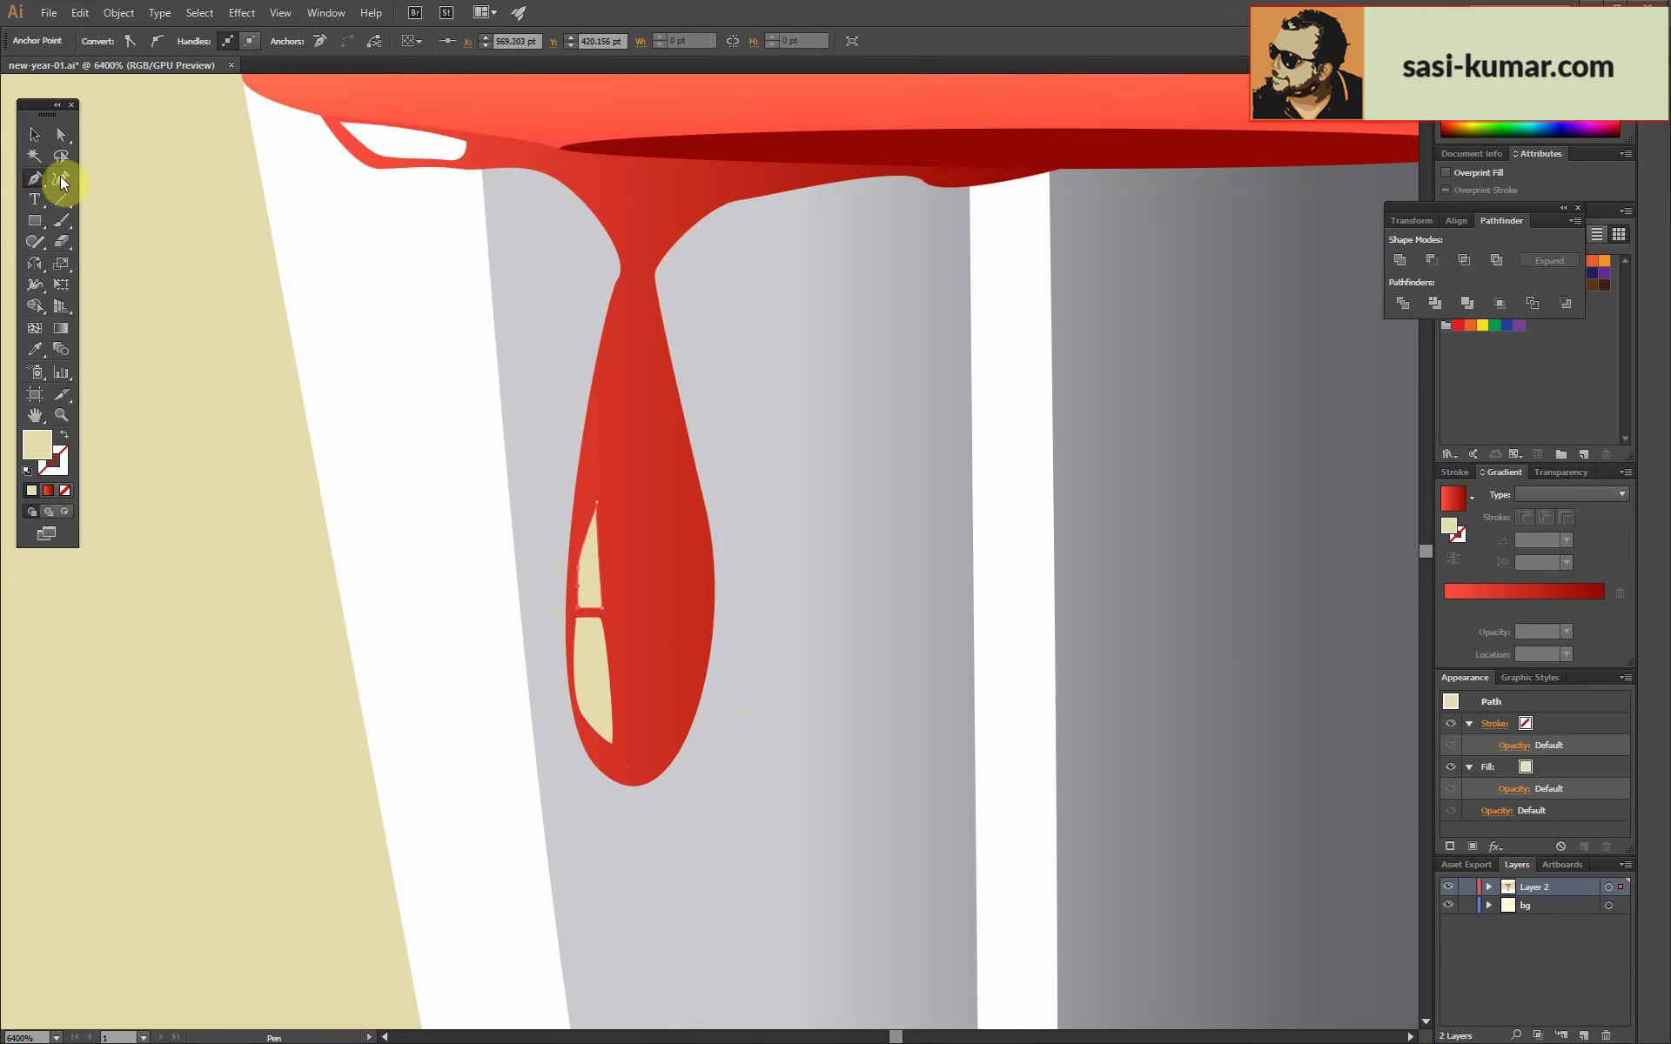
{"action": "key", "text": "v"}
{"action": "key", "text": "ctrl+minus"}
{"action": "key", "text": "ctrl+minus"}
{"action": "key", "text": "ctrl+minus"}
{"action": "key", "text": "ctrl+plus"}
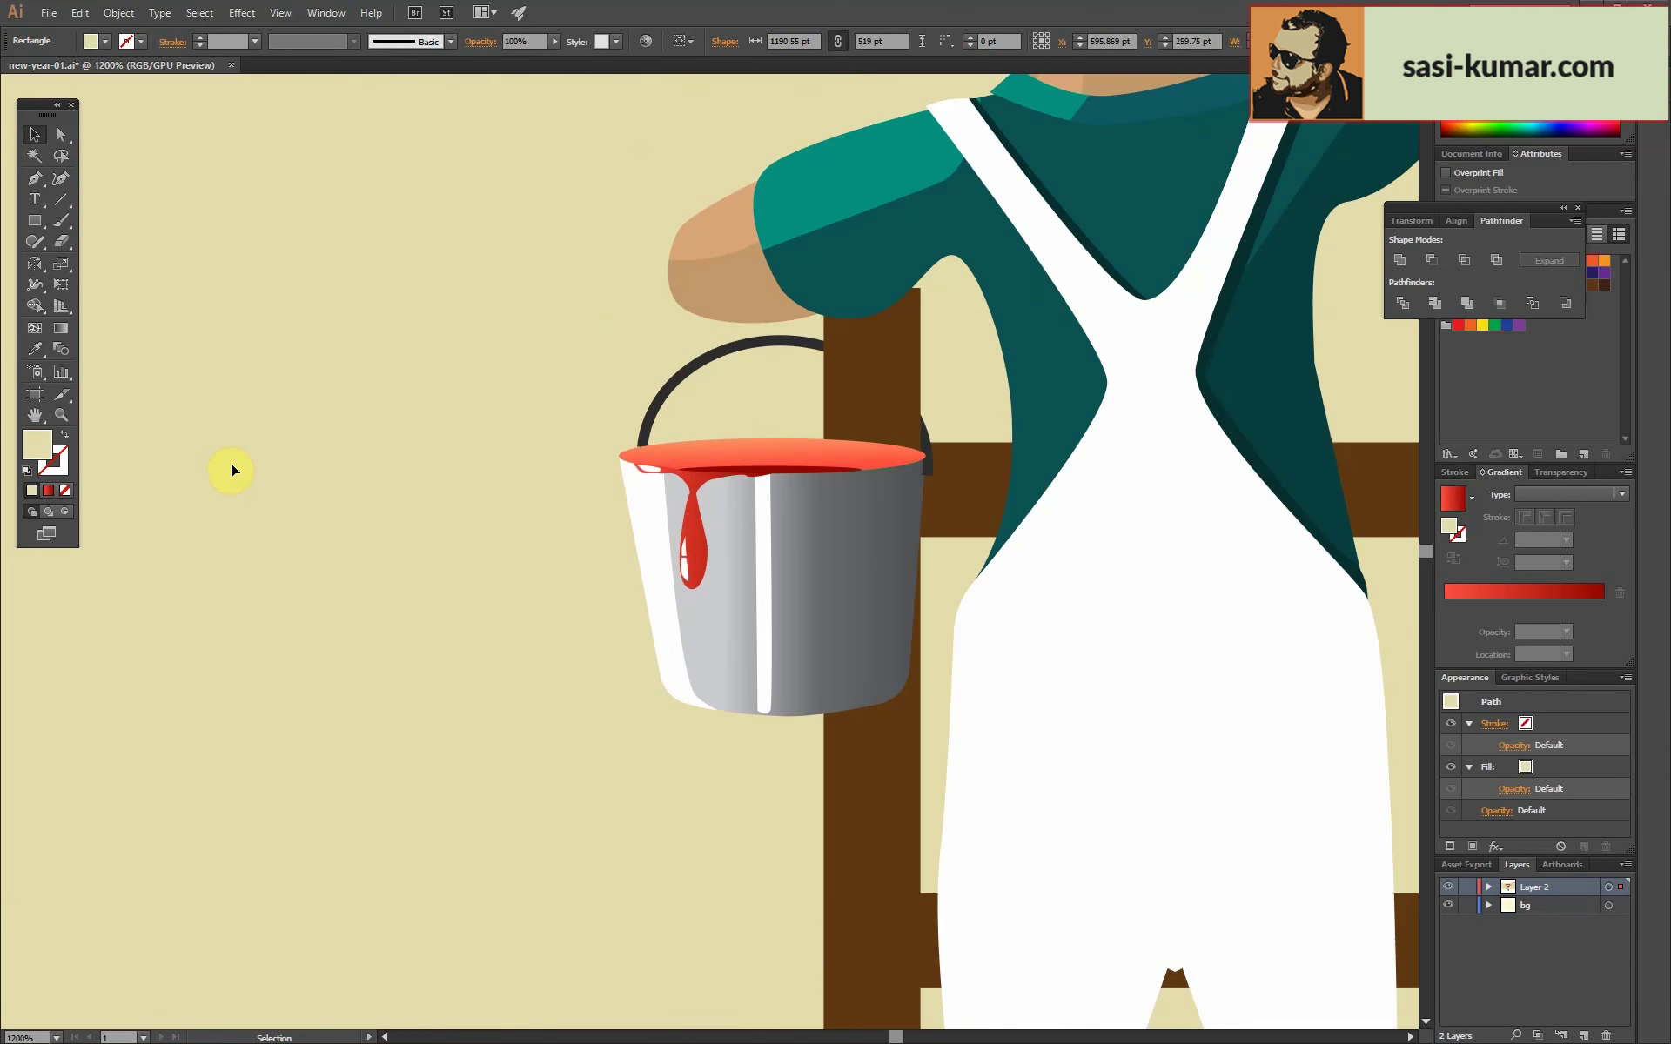
{"action": "key", "text": "ctrl+plus"}
Split the paint surface ellipse with a diagonal line and shade it with an orange gradient.
{"action": "double_click", "coordinate": [958, 373]}
{"action": "key", "text": "backslash"}
{"action": "left_click_drag", "start_coordinate": [941, 296], "coordinate": [771, 538]}
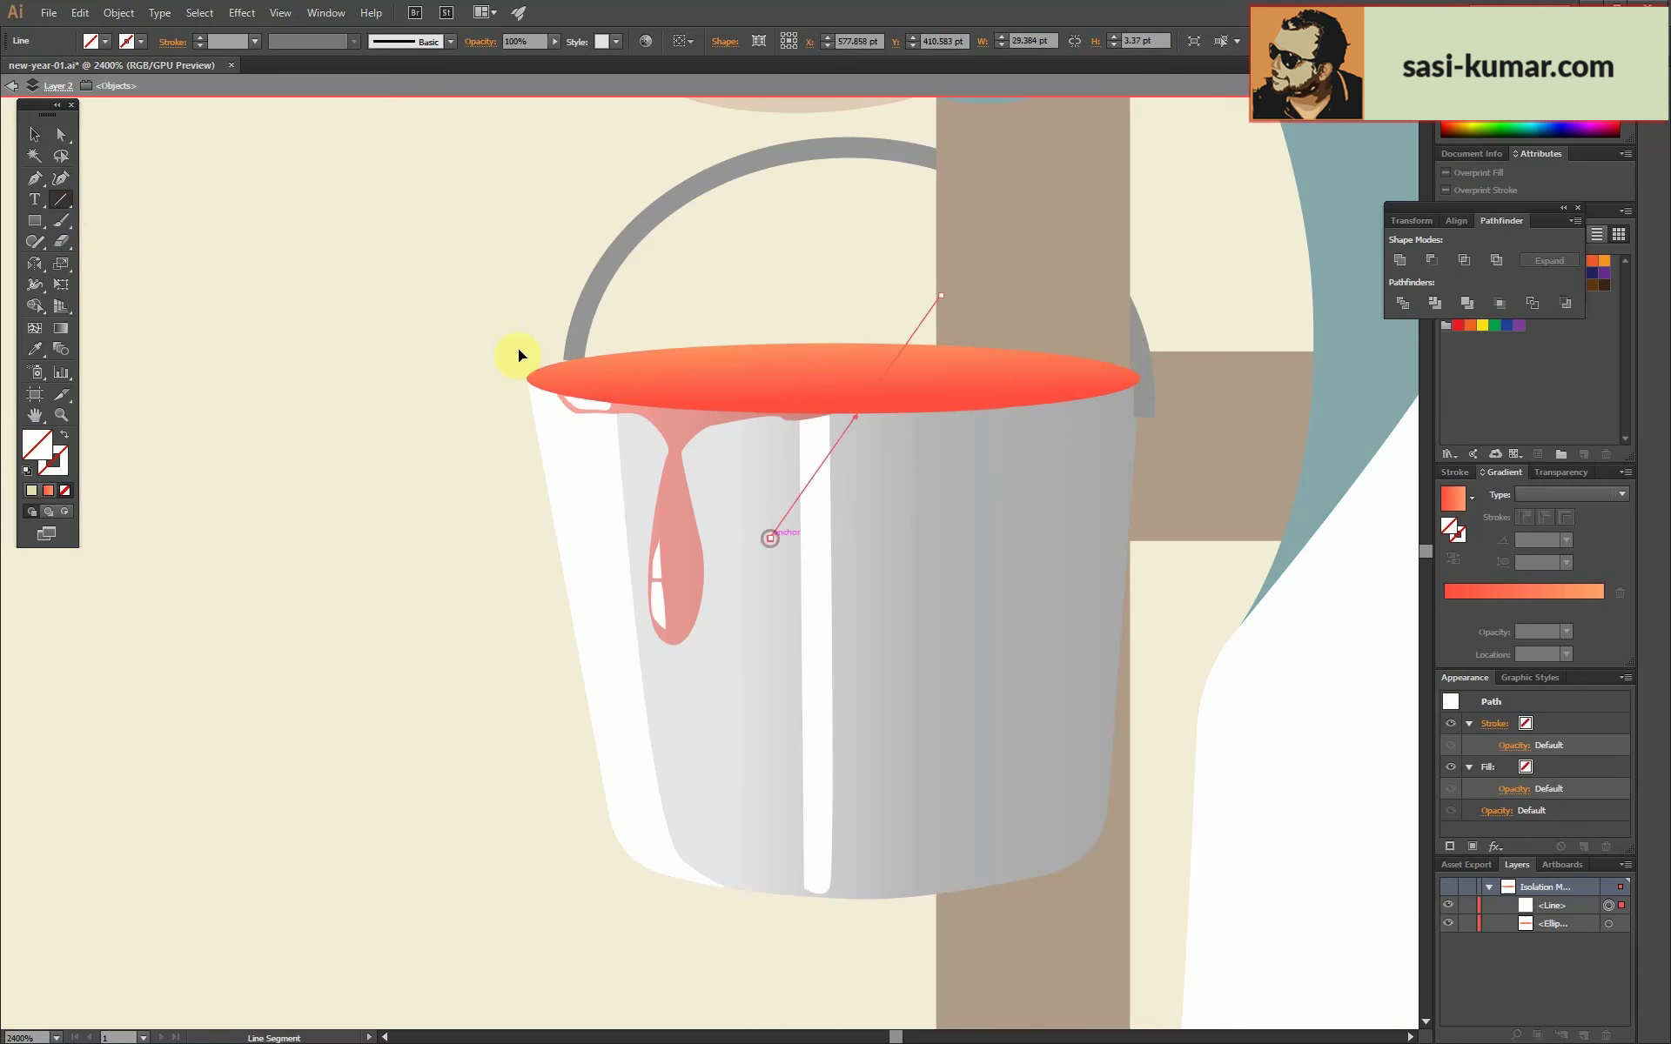
{"action": "left_click_drag", "start_coordinate": [644, 381], "coordinate": [1057, 377]}
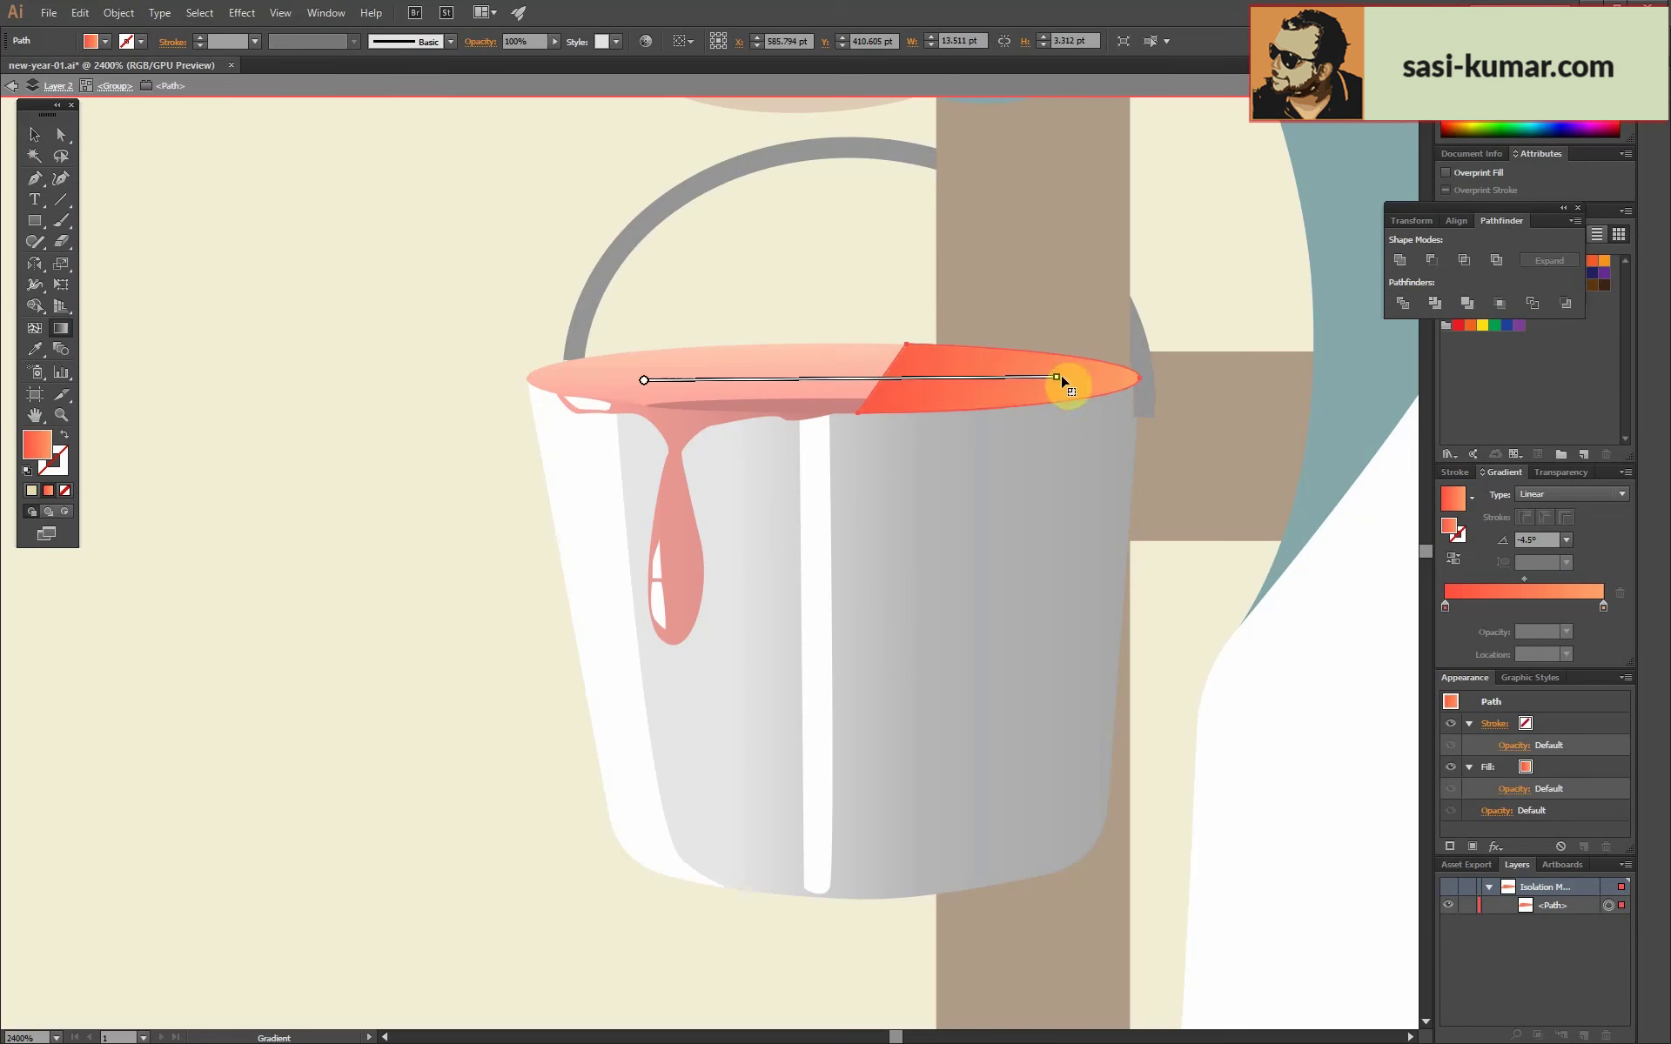
{"action": "key", "text": "v"}
{"action": "double_click", "coordinate": [337, 280]}
{"action": "key", "text": "ctrl+minus"}
{"action": "key", "text": "ctrl+minus"}
Draw a rectangular strip under the bucket's base with a vertical grey gradient.
{"action": "key", "text": "ctrl+plus"}
{"action": "key", "text": "ctrl+plus"}
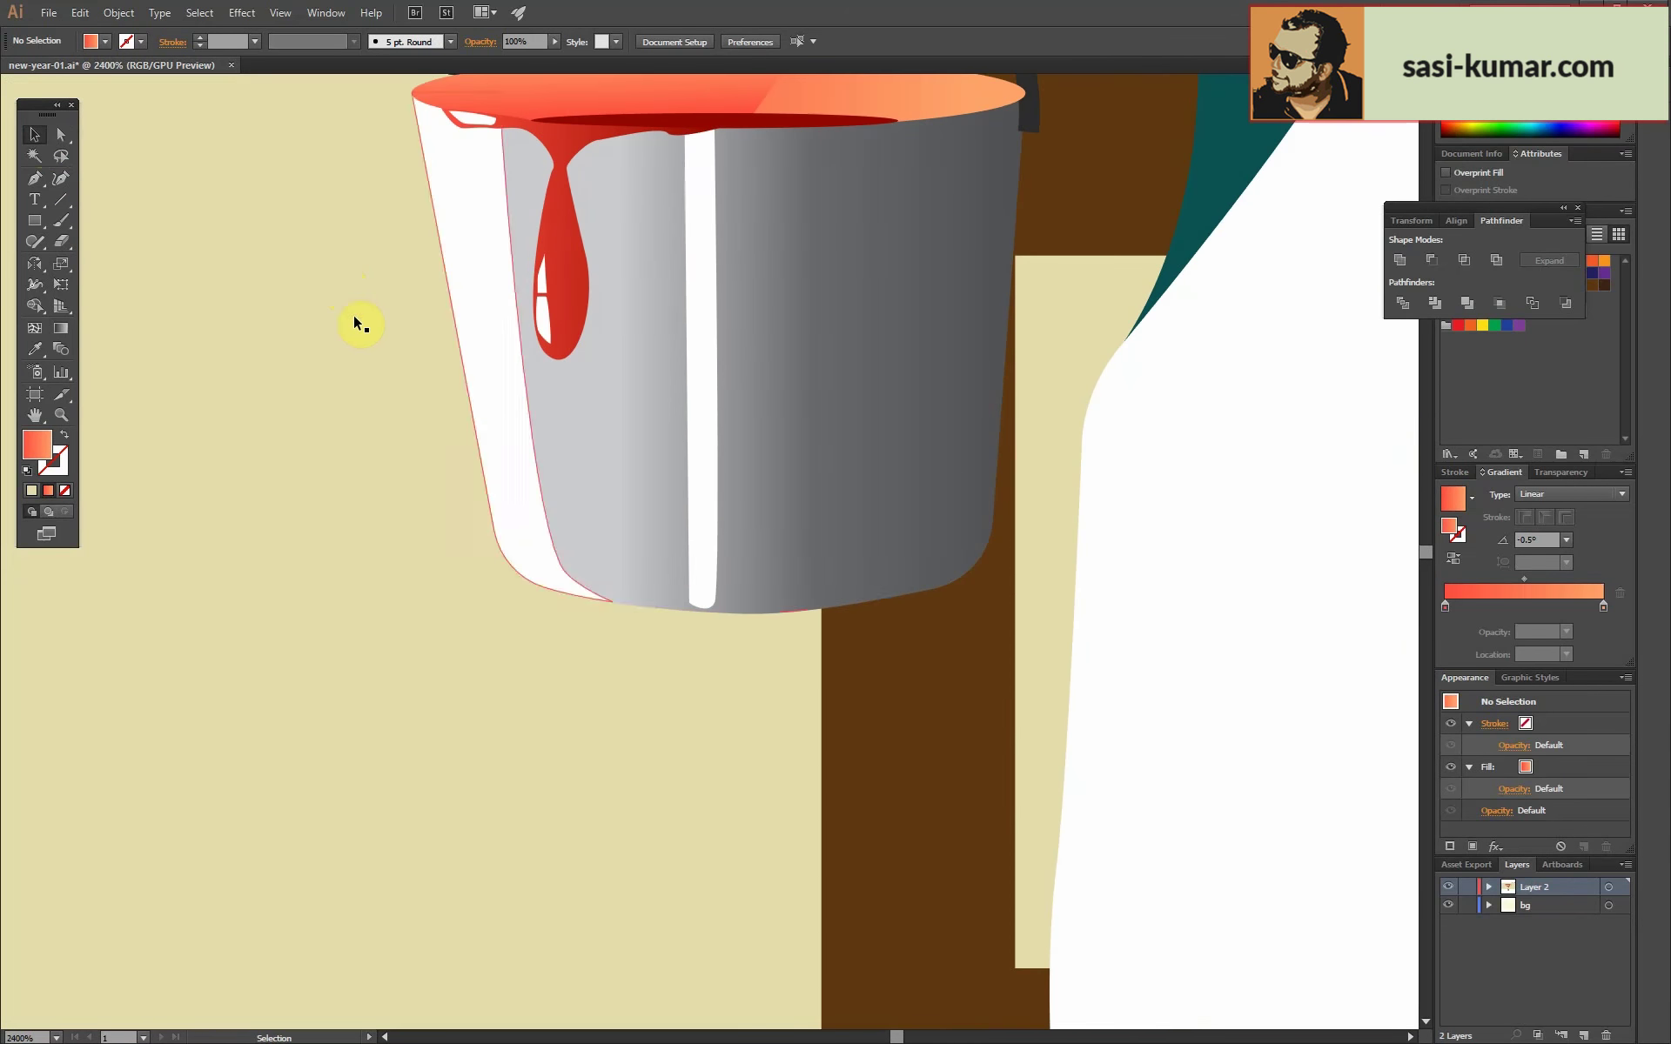
{"action": "key", "text": "m"}
{"action": "left_click_drag", "start_coordinate": [580, 593], "coordinate": [908, 624]}
{"action": "key", "text": "i"}
{"action": "left_click", "coordinate": [488, 511]}
{"action": "key", "text": "g"}
{"action": "left_click_drag", "start_coordinate": [772, 588], "coordinate": [772, 631]}
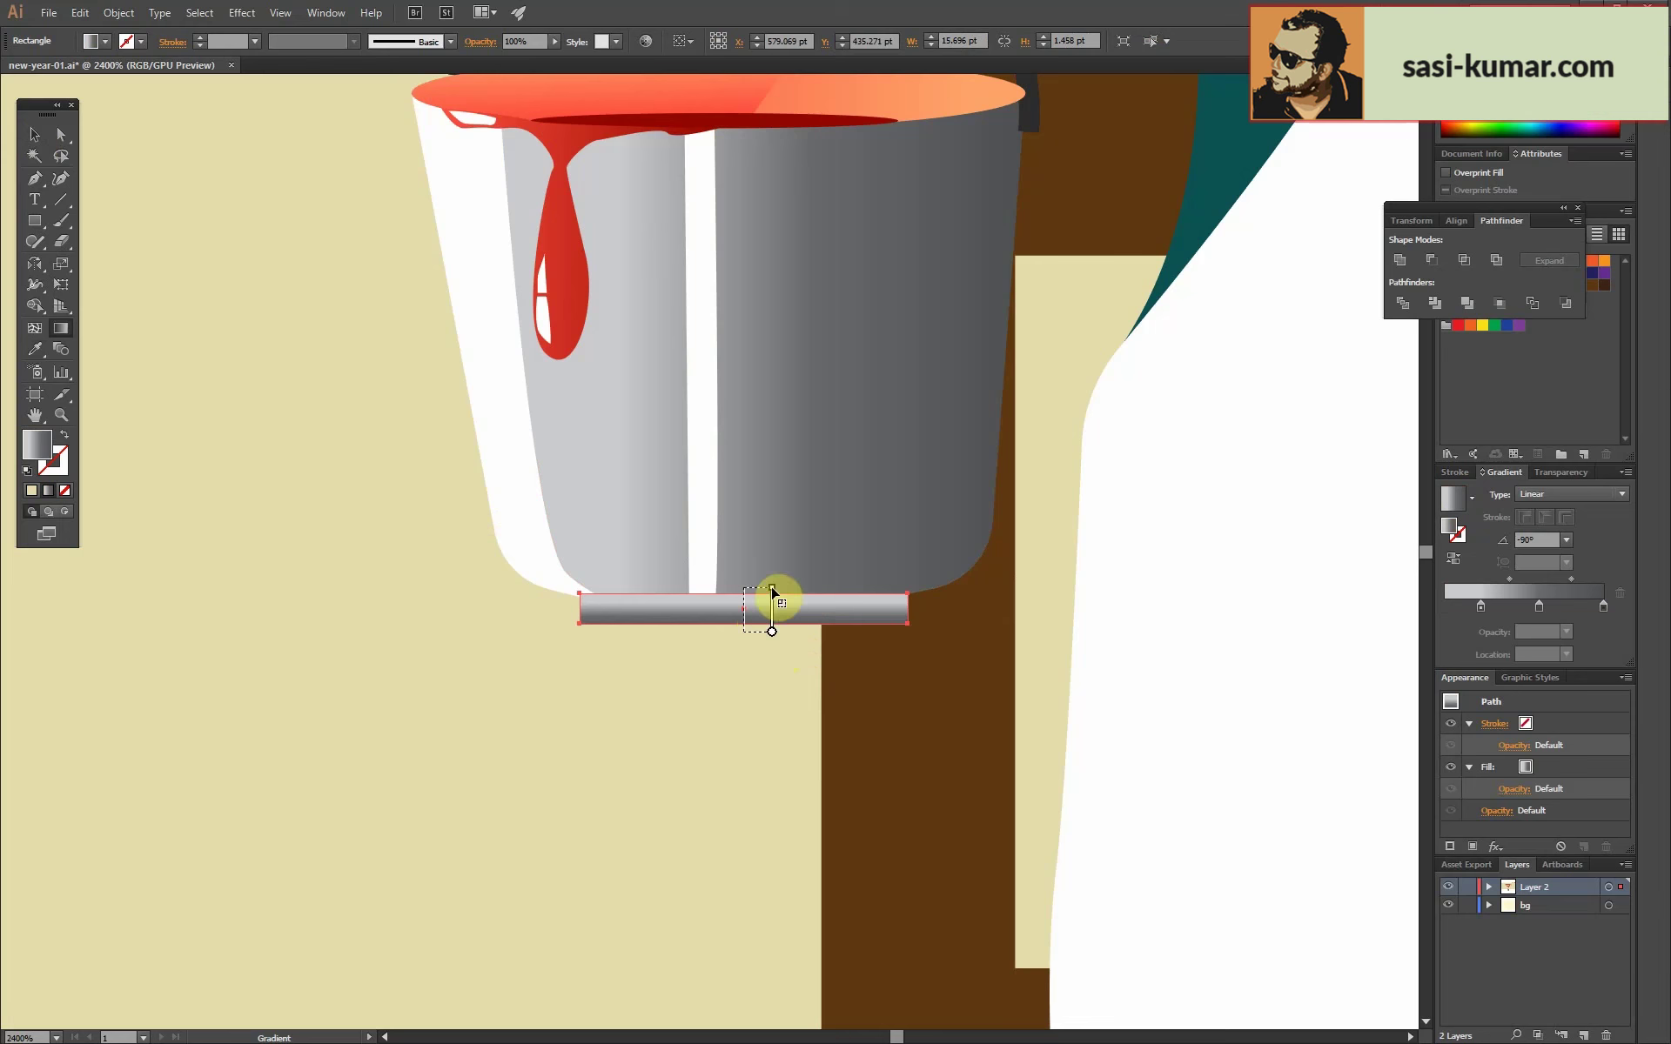
Taper the strip's bottom corners into a trapezoid and send it behind the bucket's base.
{"action": "key", "text": "a"}
{"action": "left_click_drag", "start_coordinate": [580, 623], "coordinate": [621, 623]}
{"action": "key", "text": "ctrl+k"}
{"action": "type", "text": "0."}
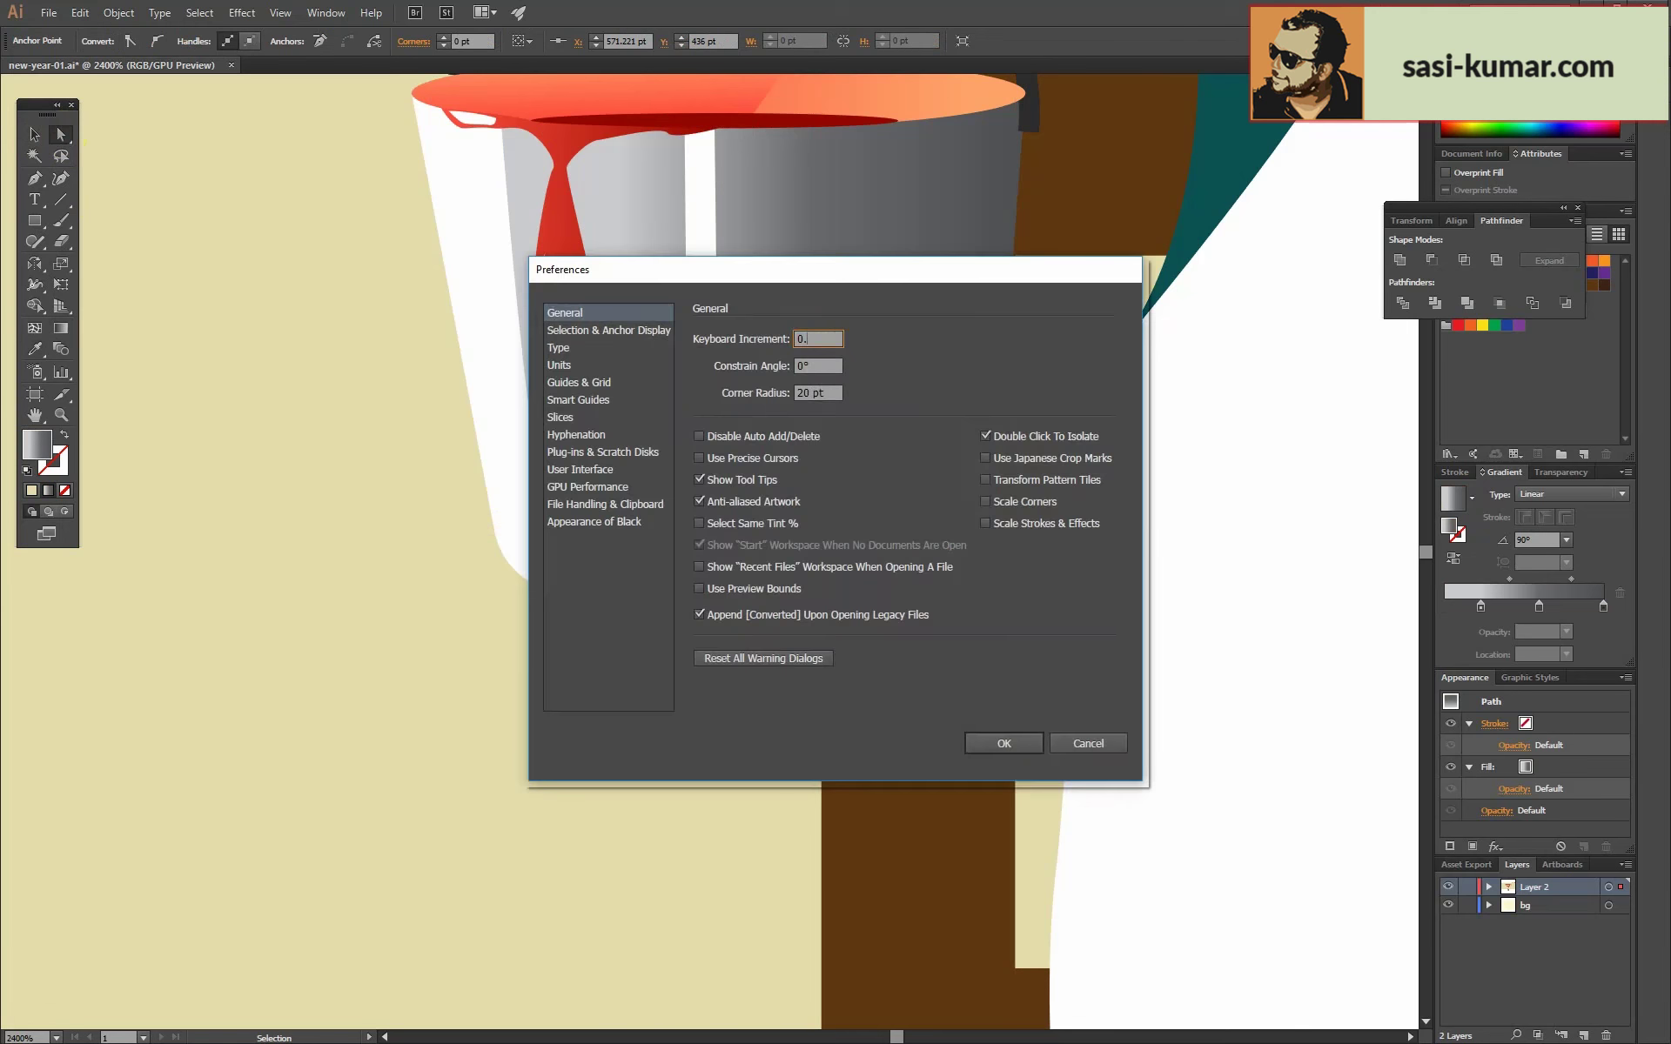
{"action": "key", "text": "Return"}
{"action": "left_click_drag", "start_coordinate": [921, 642], "coordinate": [664, 619]}
{"action": "key", "text": "ctrl+["}
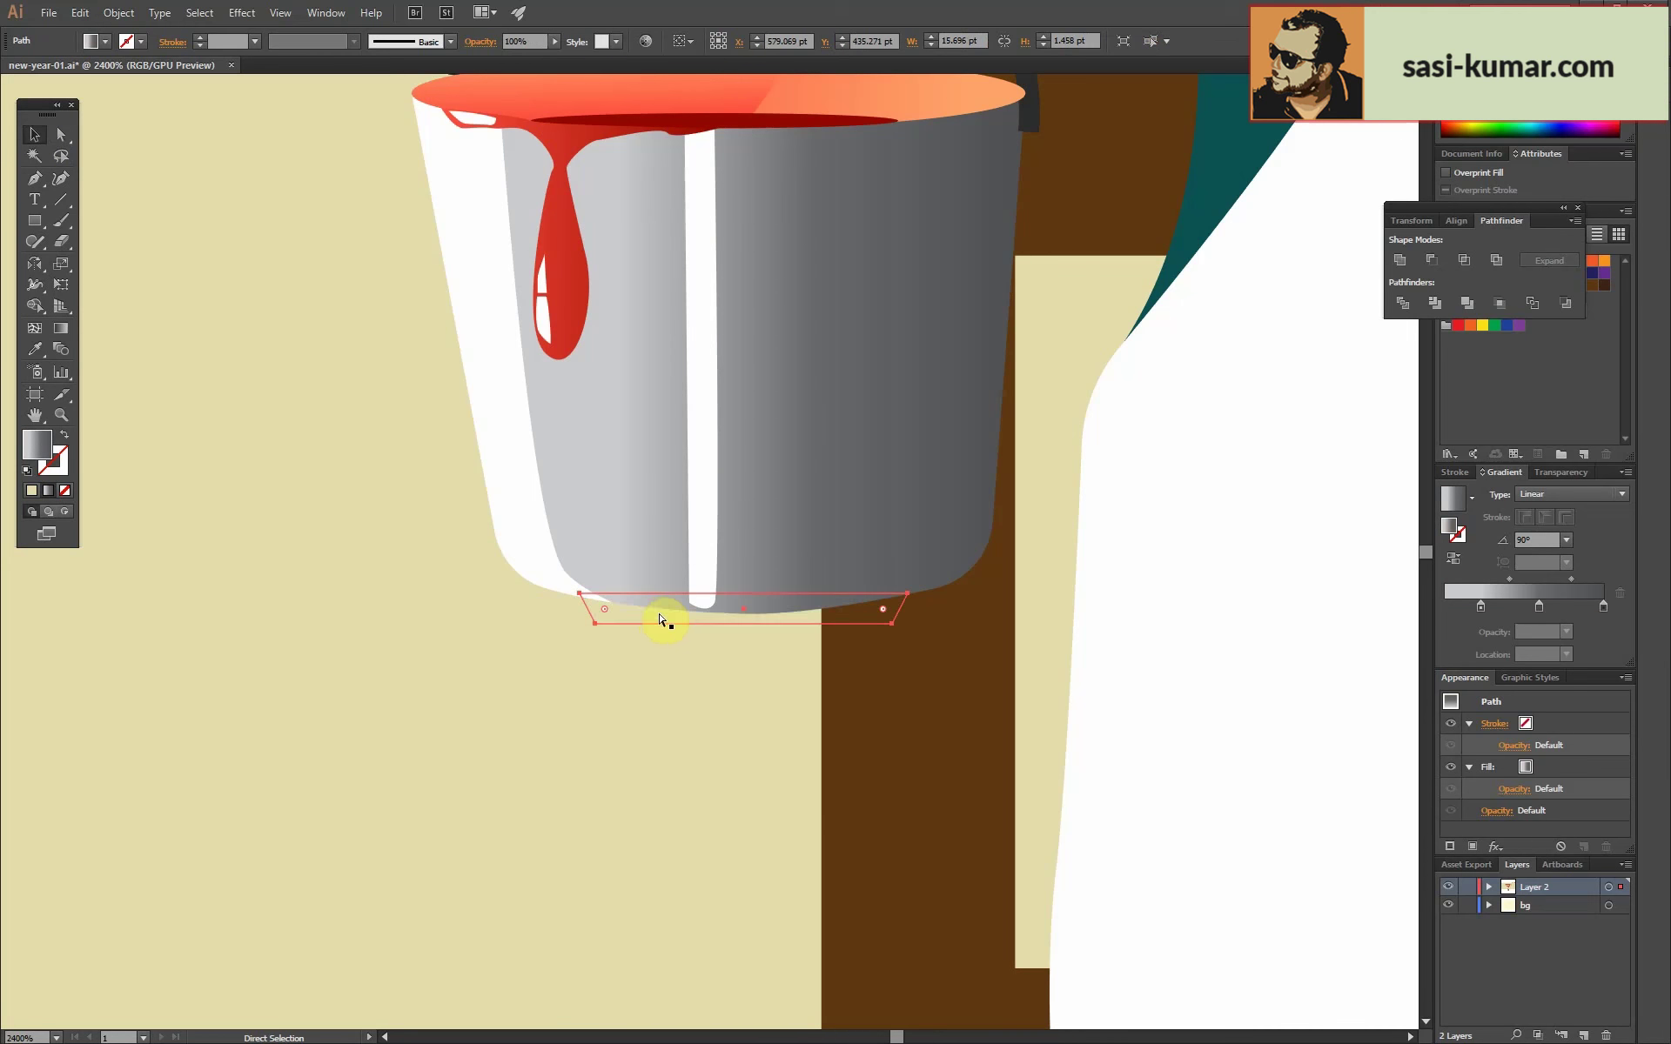
{"action": "key", "text": "v"}
{"action": "left_click", "coordinate": [597, 785]}
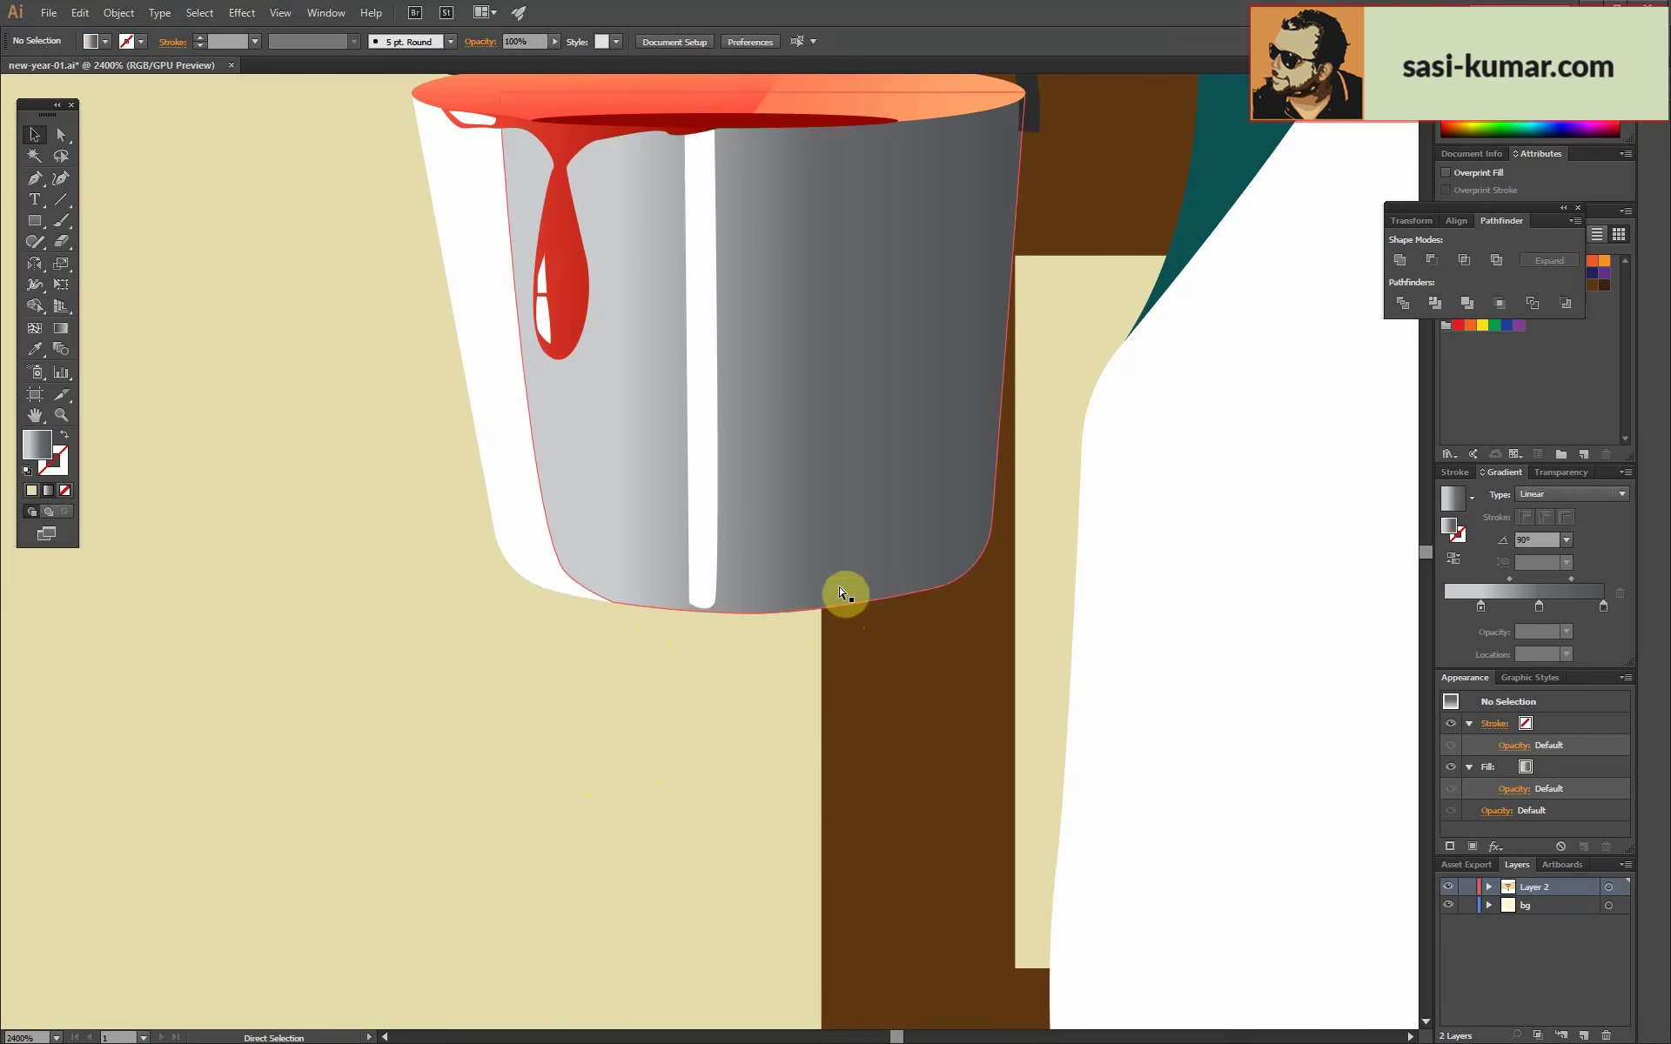
Reselect the bucket group to check it in the painter's hand, undoing a stray change.
{"action": "key", "text": "ctrl+minus"}
{"action": "key", "text": "ctrl+minus"}
{"action": "key", "text": "ctrl+minus"}
{"action": "left_click", "coordinate": [704, 490]}
{"action": "key", "text": "ctrl+plus"}
{"action": "key", "text": "ctrl+plus"}
{"action": "key", "text": "ctrl+plus"}
{"action": "left_click", "coordinate": [542, 299]}
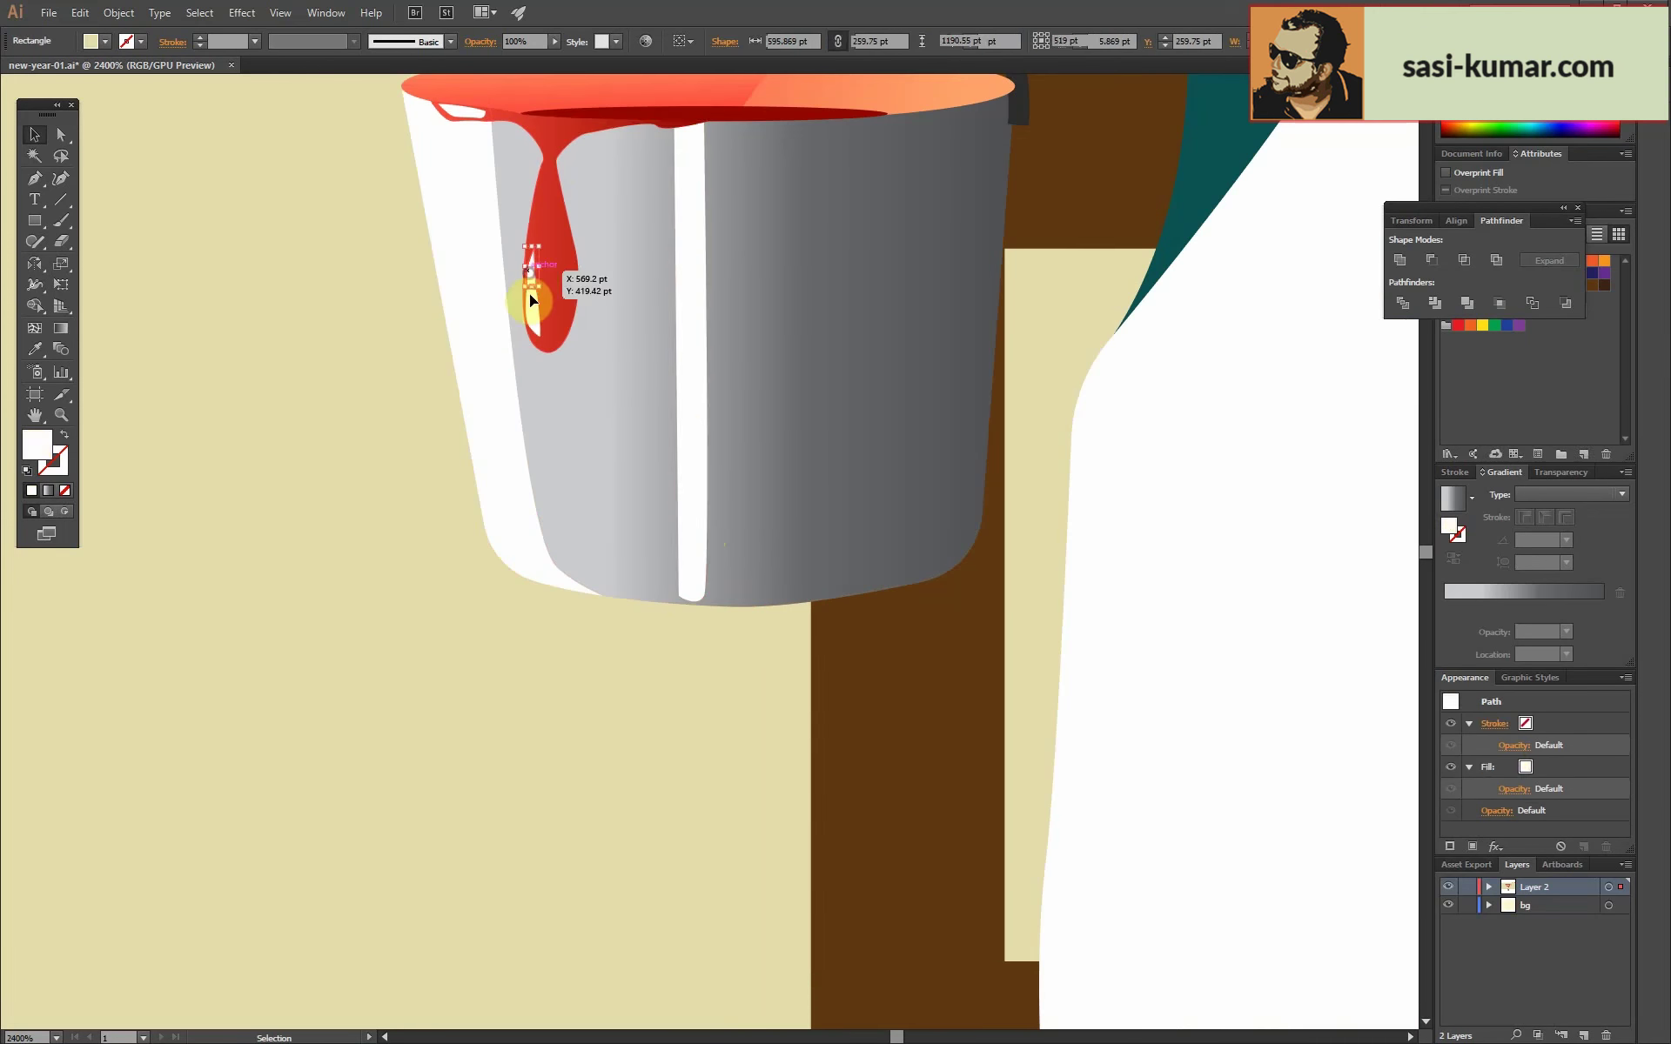
{"action": "left_click", "coordinate": [463, 116], "text": "shift"}
{"action": "key", "text": "ctrl+minus"}
{"action": "key", "text": "ctrl+minus"}
{"action": "key", "text": "ctrl+minus"}
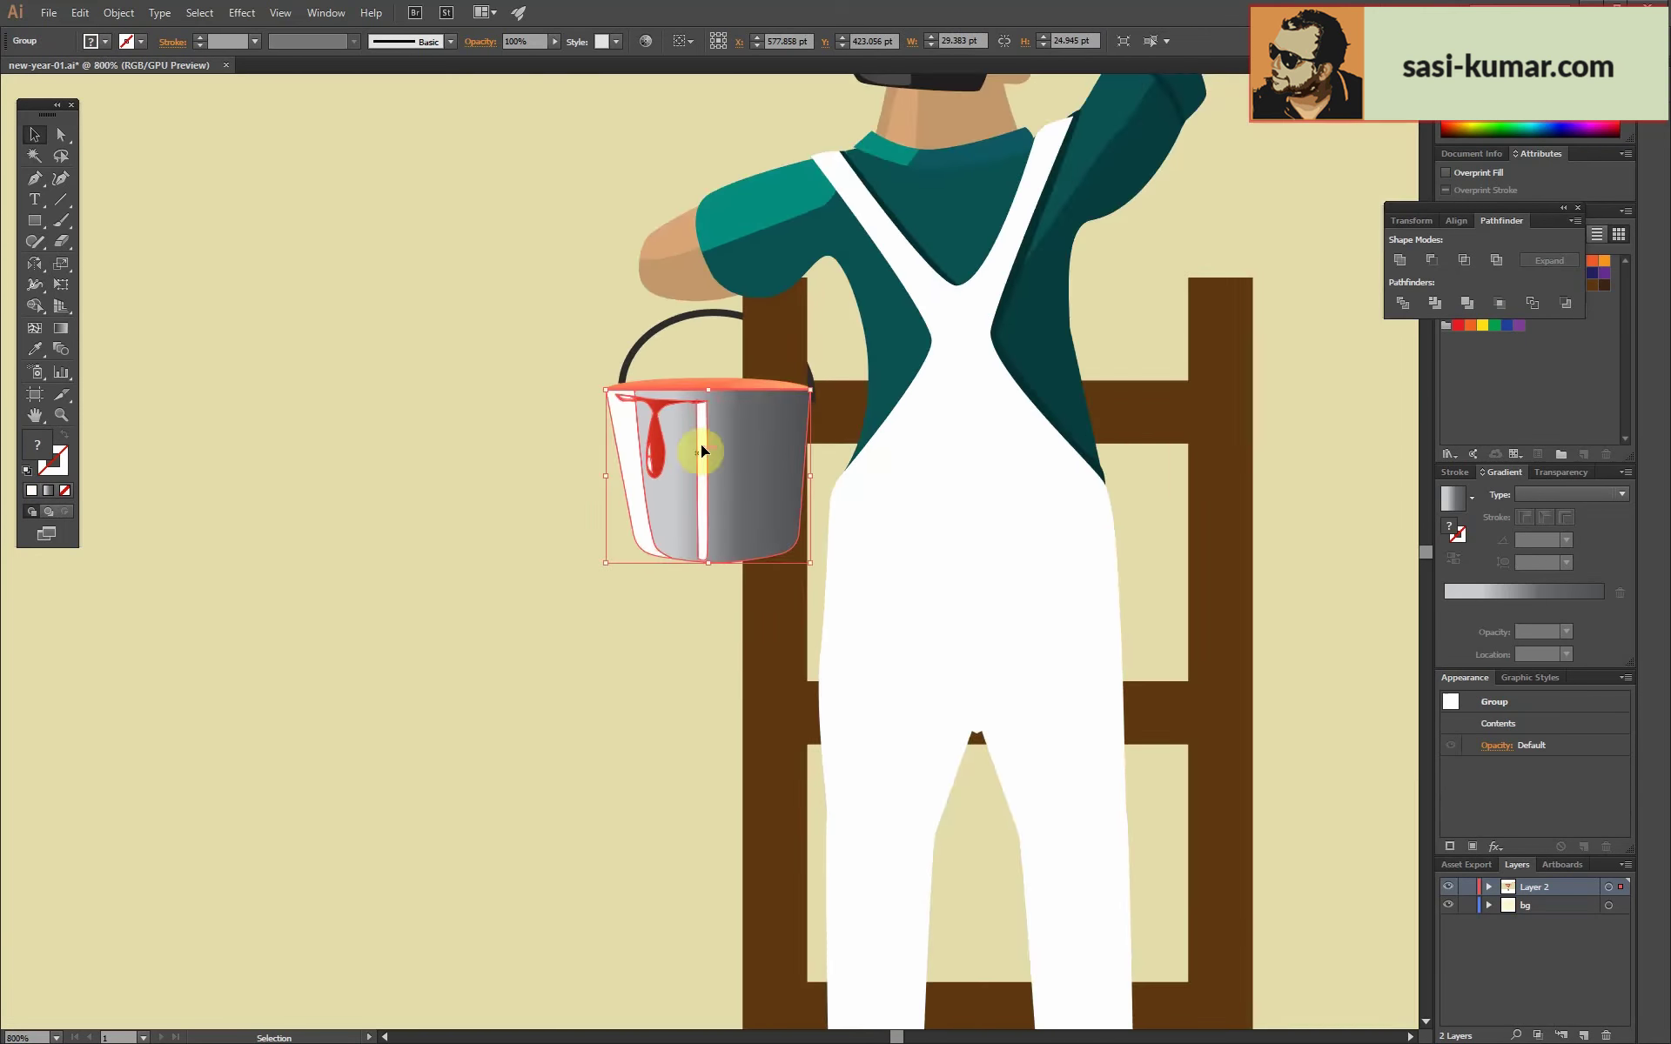
{"action": "left_click", "coordinate": [702, 444]}
{"action": "key", "text": "ctrl+plus"}
{"action": "key", "text": "ctrl+plus"}
{"action": "key", "text": "ctrl+plus"}
{"action": "key", "text": "ctrl+z"}
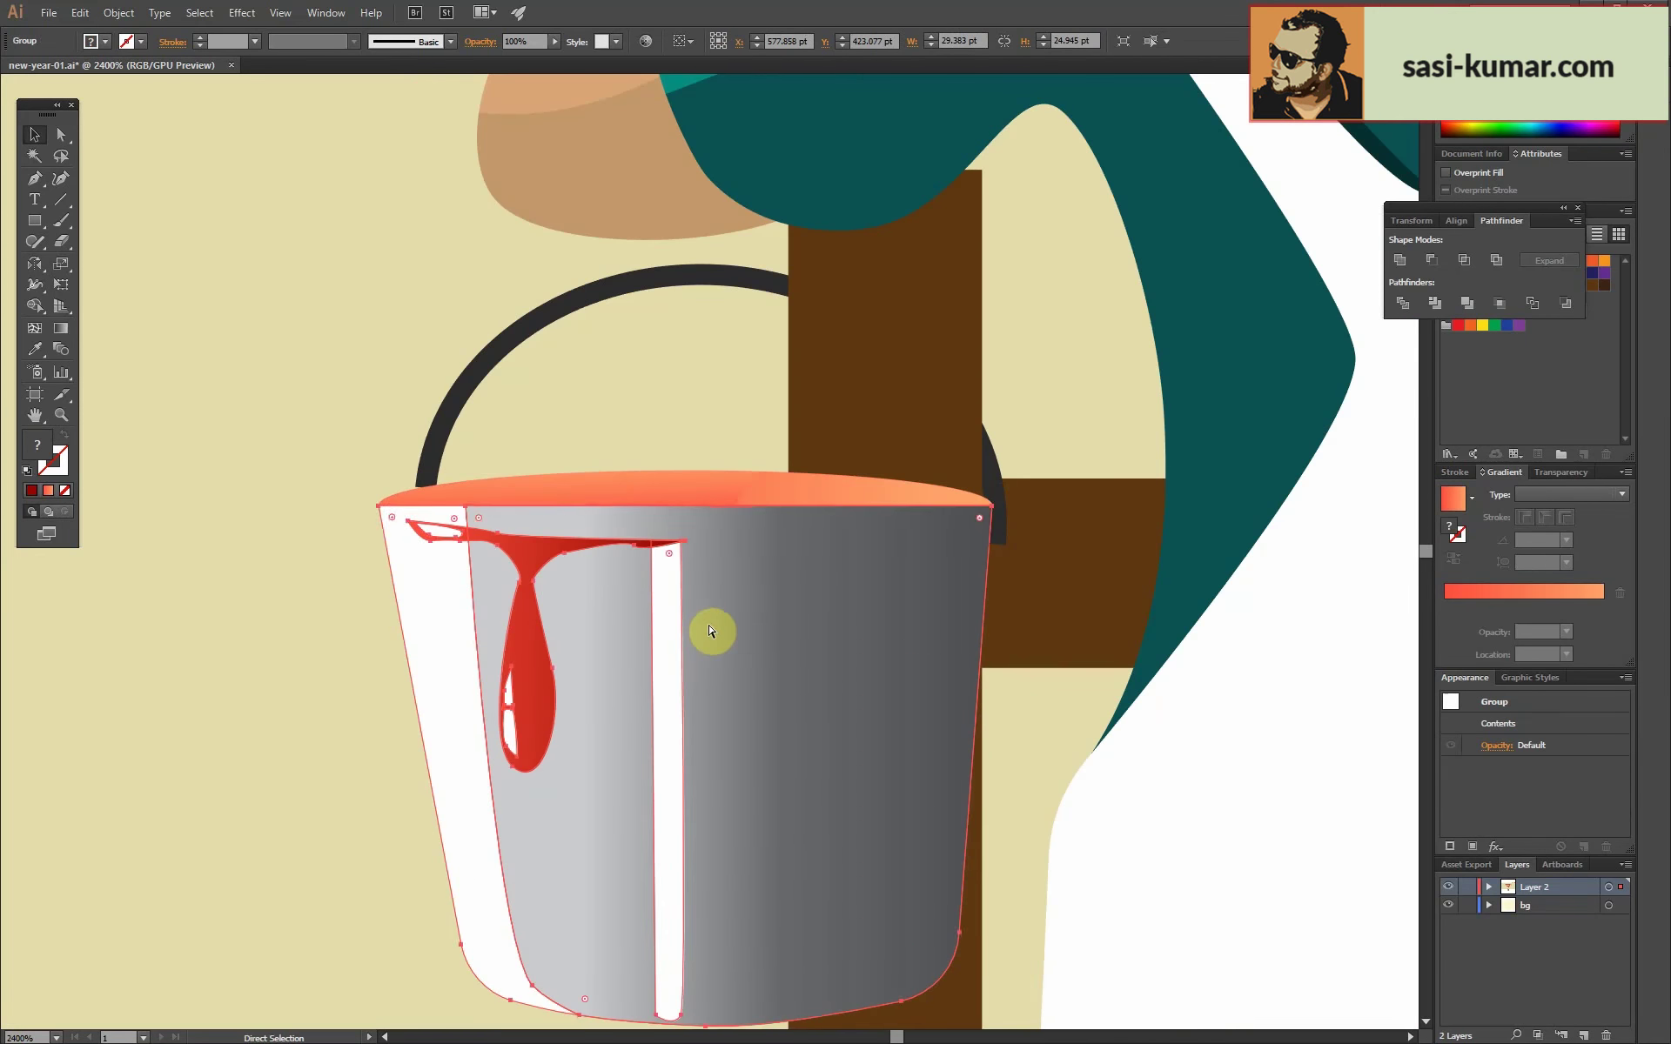
{"action": "key", "text": "ctrl+minus"}
Enter the shirt group and draw a curved shape below the shirt's neckline.
{"action": "key", "text": "ctrl+0"}
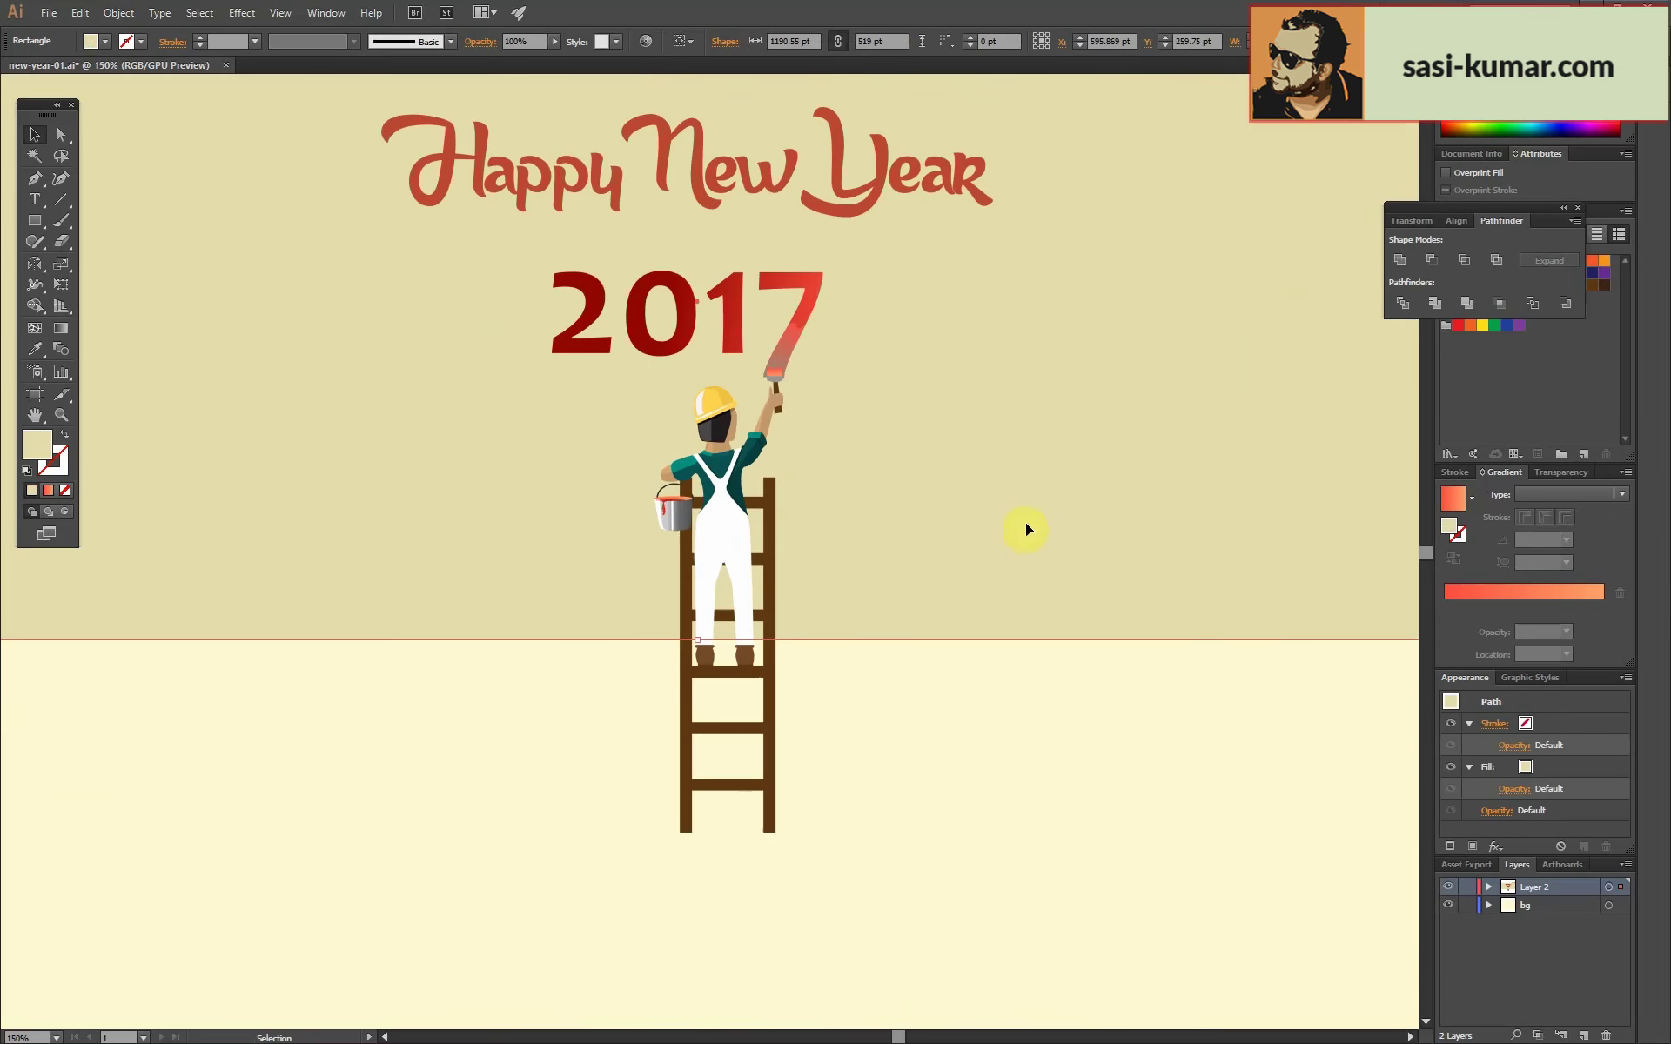
{"action": "key", "text": "ctrl+shift+a"}
{"action": "key", "text": "ctrl+plus"}
{"action": "key", "text": "ctrl+plus"}
{"action": "key", "text": "ctrl+plus"}
{"action": "left_click_drag", "start_coordinate": [765, 234], "coordinate": [700, 361]}
{"action": "double_click", "coordinate": [681, 379]}
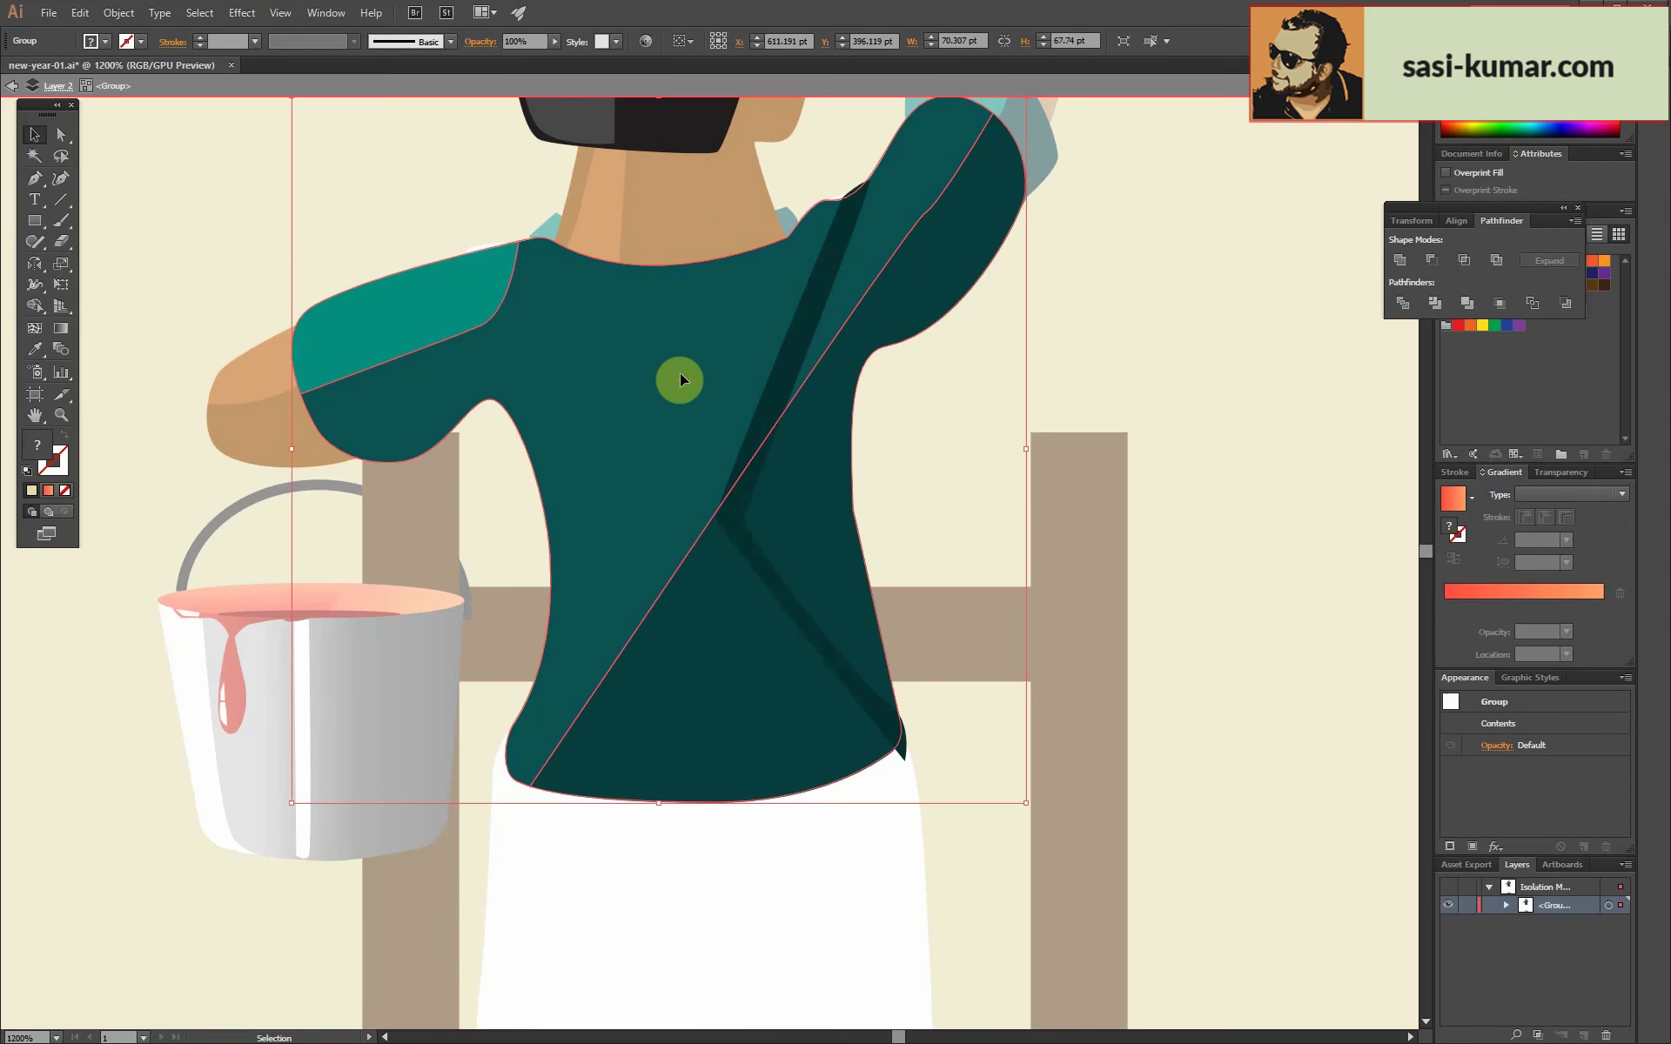
{"action": "left_click", "coordinate": [542, 259]}
{"action": "left_click_drag", "start_coordinate": [671, 299], "coordinate": [708, 302]}
{"action": "left_click_drag", "start_coordinate": [753, 269], "coordinate": [744, 330]}
{"action": "left_click", "coordinate": [821, 202]}
{"action": "mouse_move", "coordinate": [632, 318]}
{"action": "left_mouse_down"}
{"action": "mouse_move", "coordinate": [538, 284]}
{"action": "mouse_move", "coordinate": [566, 253]}
{"action": "left_mouse_up"}
Adjust a point on the neckline shape and leave the shirt group's isolation mode.
{"action": "key", "text": "a"}
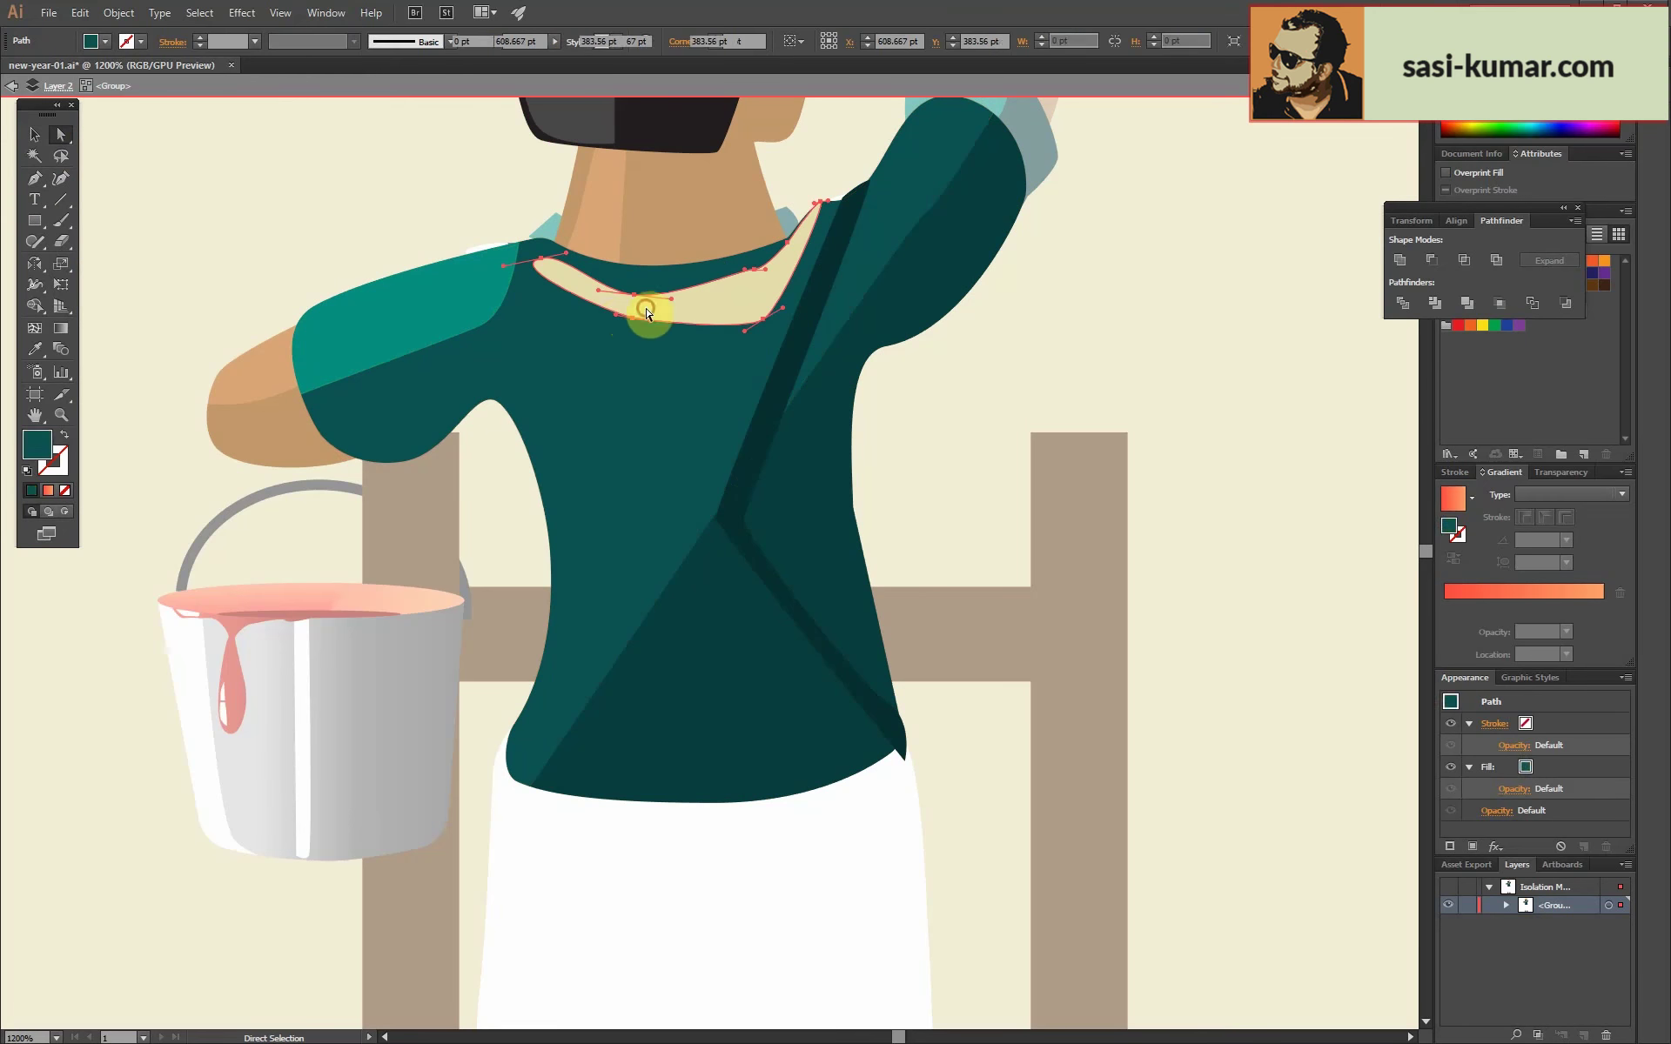
{"action": "left_click", "coordinate": [634, 302]}
{"action": "key", "text": "v"}
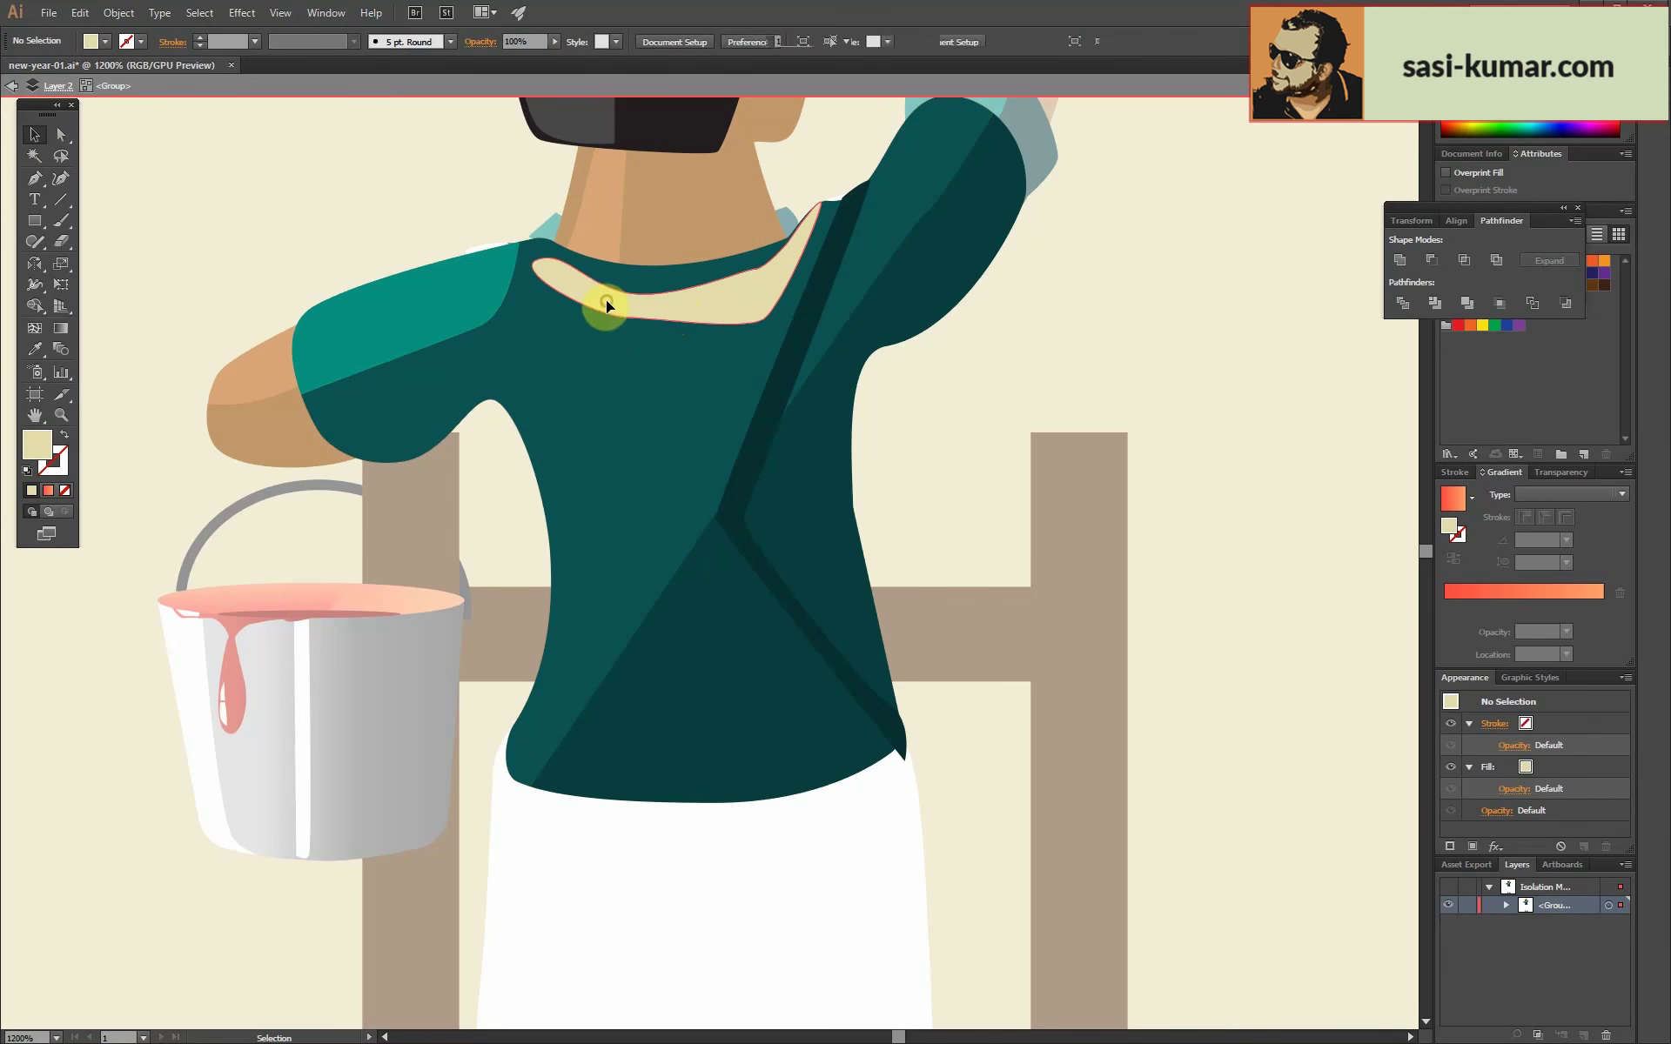
{"action": "key", "text": "Escape"}
{"action": "double_click", "coordinate": [719, 306]}
{"action": "key", "text": "p"}
{"action": "key", "text": "v"}
{"action": "key", "text": "Escape"}
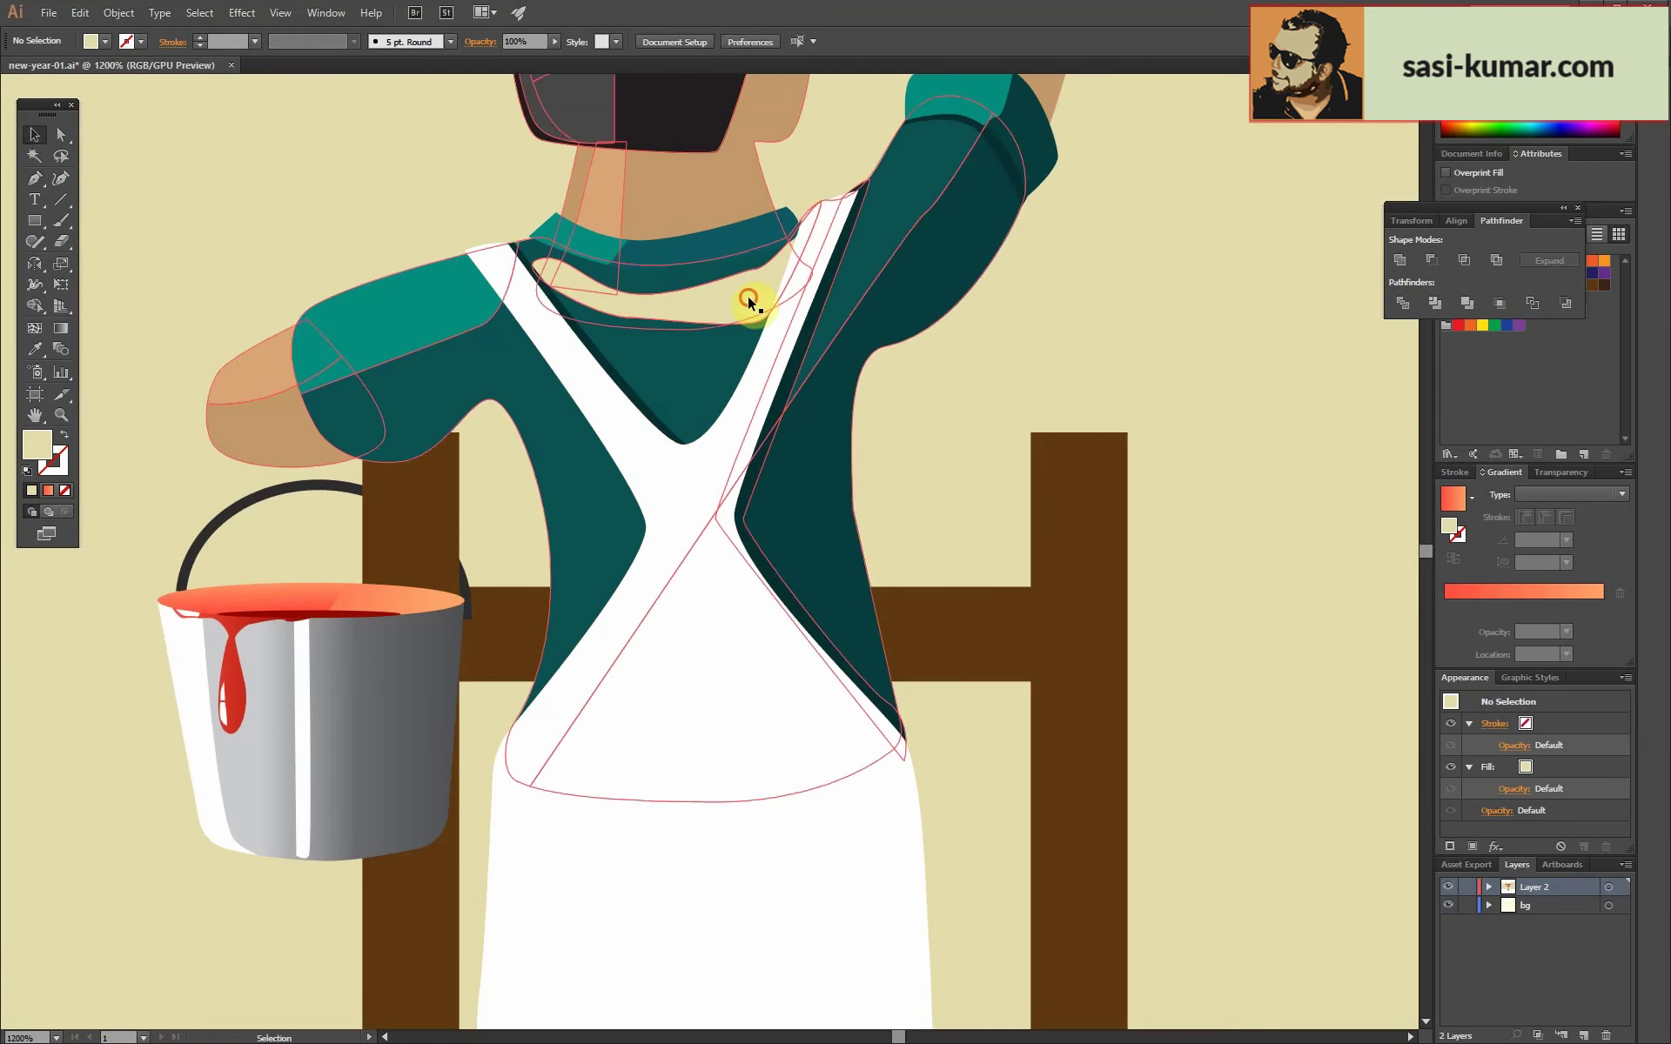
Draw a shading shape under the collar, fill it with the shirt's teal, and reshape it.
{"action": "key", "text": "ctrl+plus"}
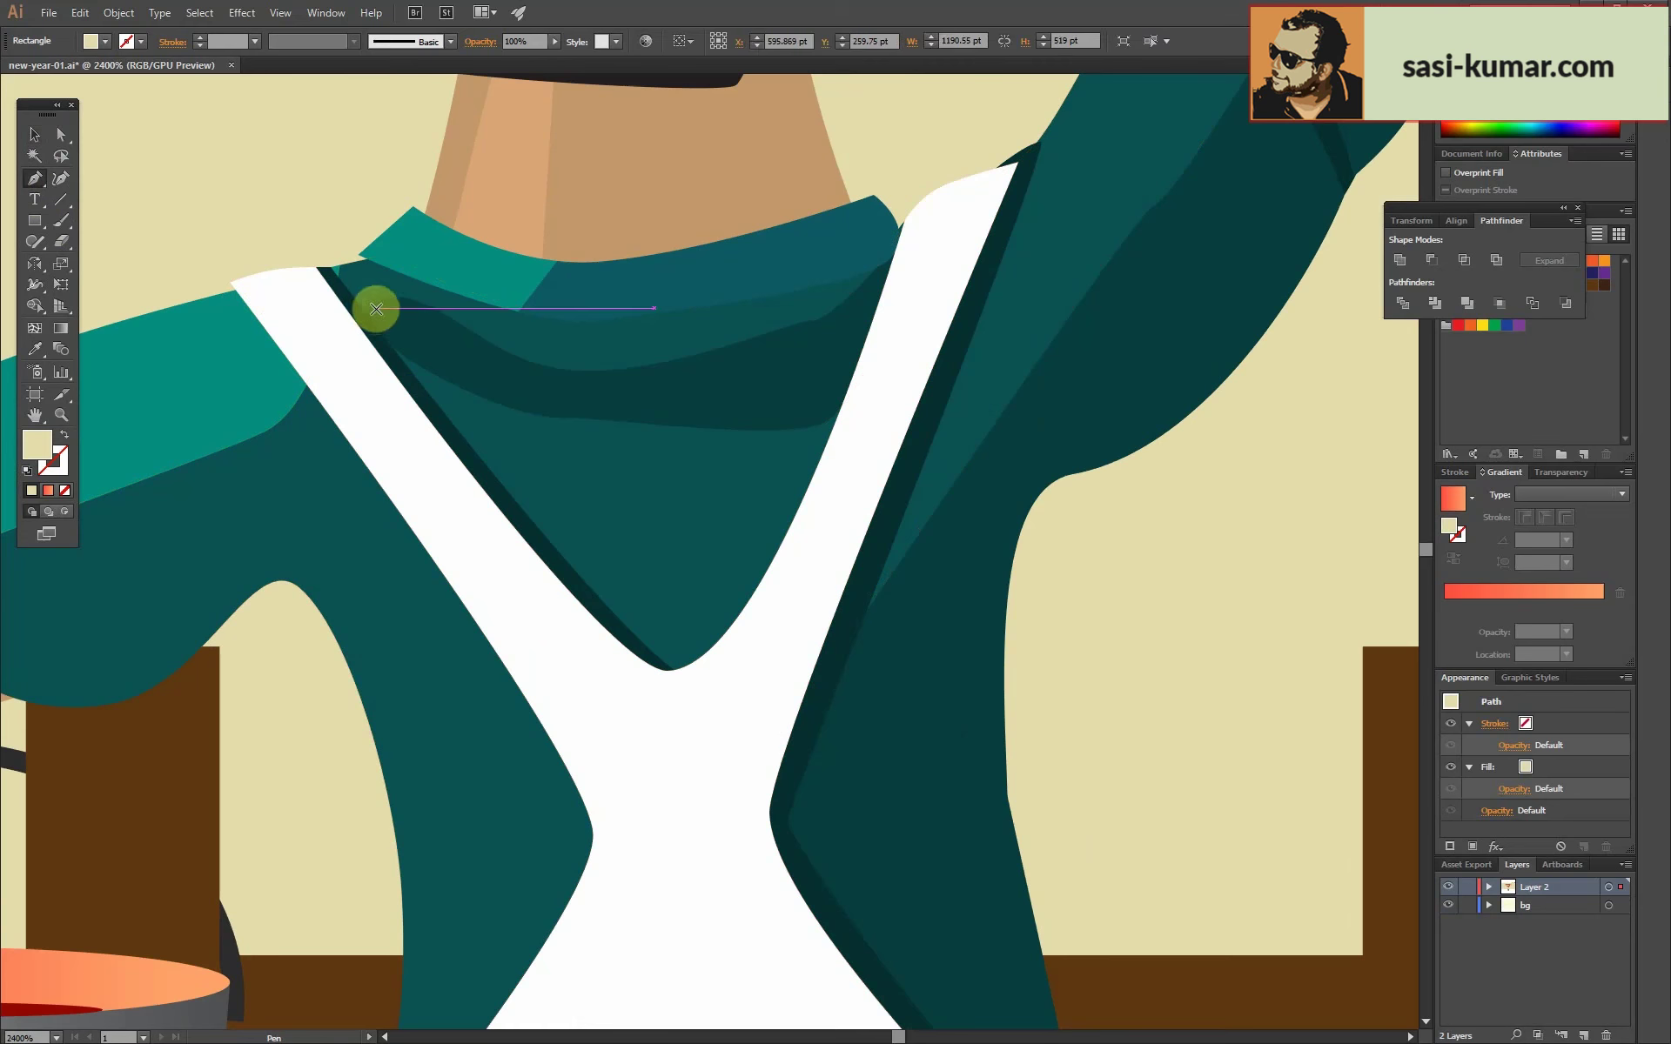
{"action": "left_click", "coordinate": [376, 308]}
{"action": "left_click", "coordinate": [526, 393]}
{"action": "left_click", "coordinate": [375, 310]}
{"action": "key", "text": "i"}
{"action": "left_click", "coordinate": [261, 348]}
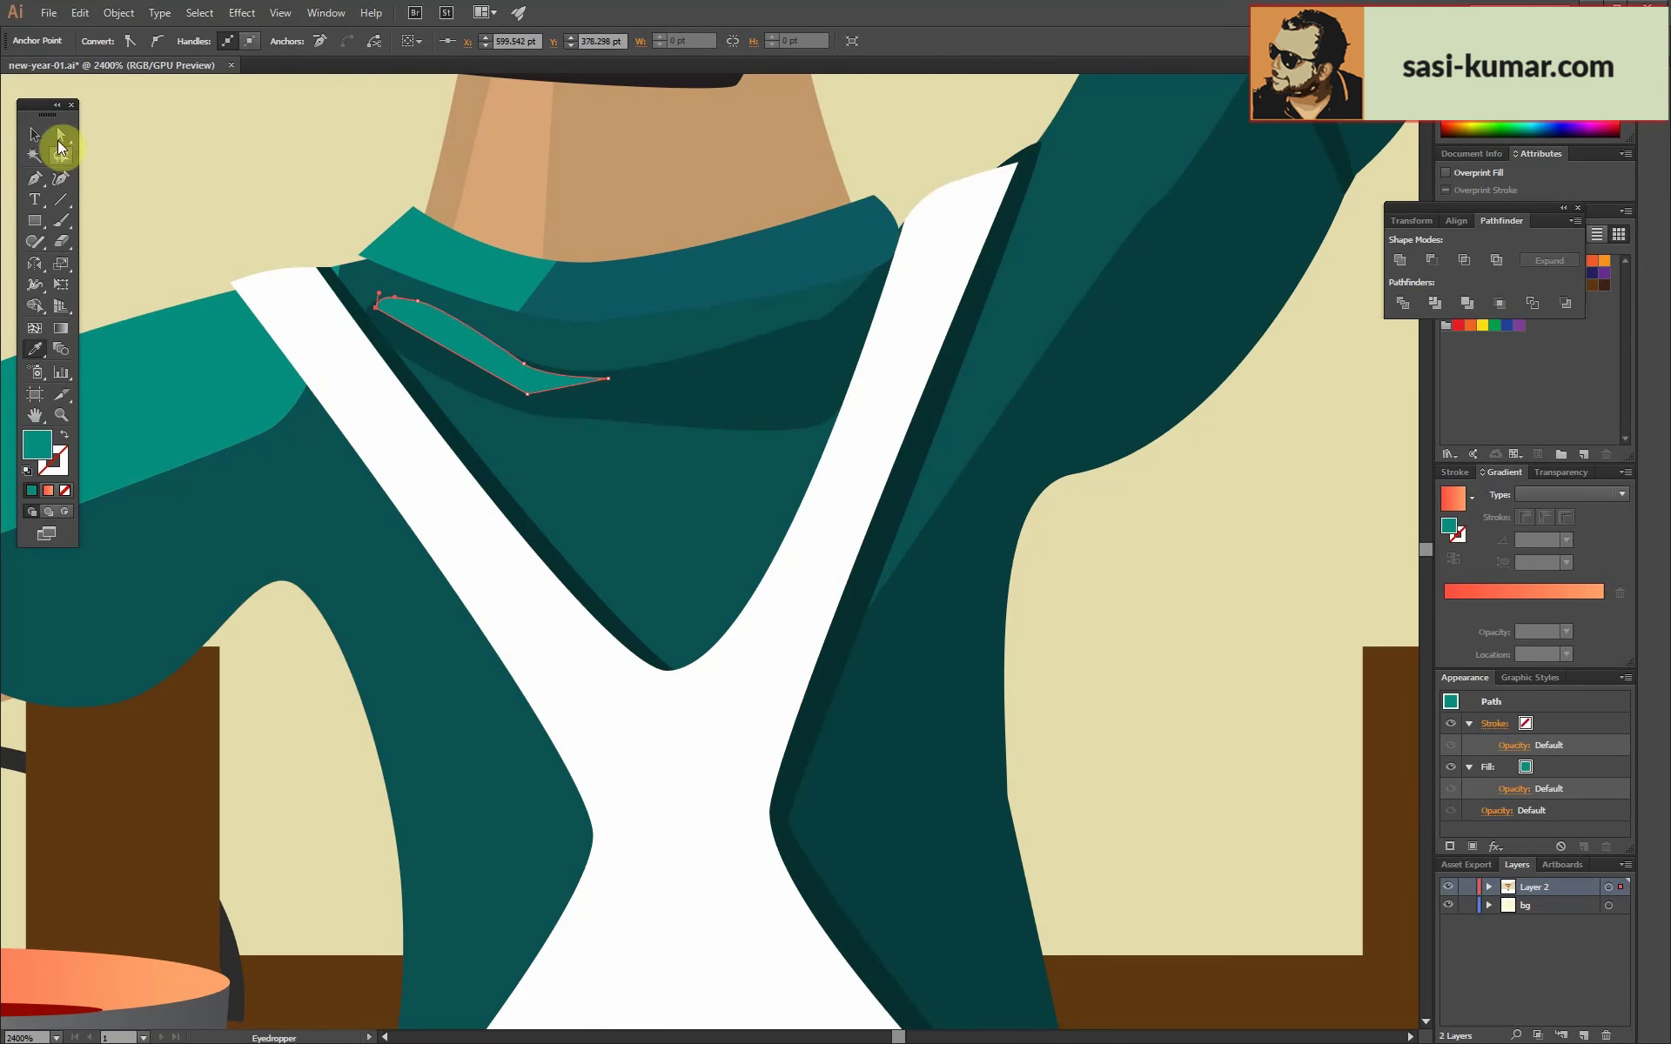
{"action": "left_click_drag", "start_coordinate": [618, 373], "coordinate": [629, 368]}
{"action": "left_click", "coordinate": [550, 380]}
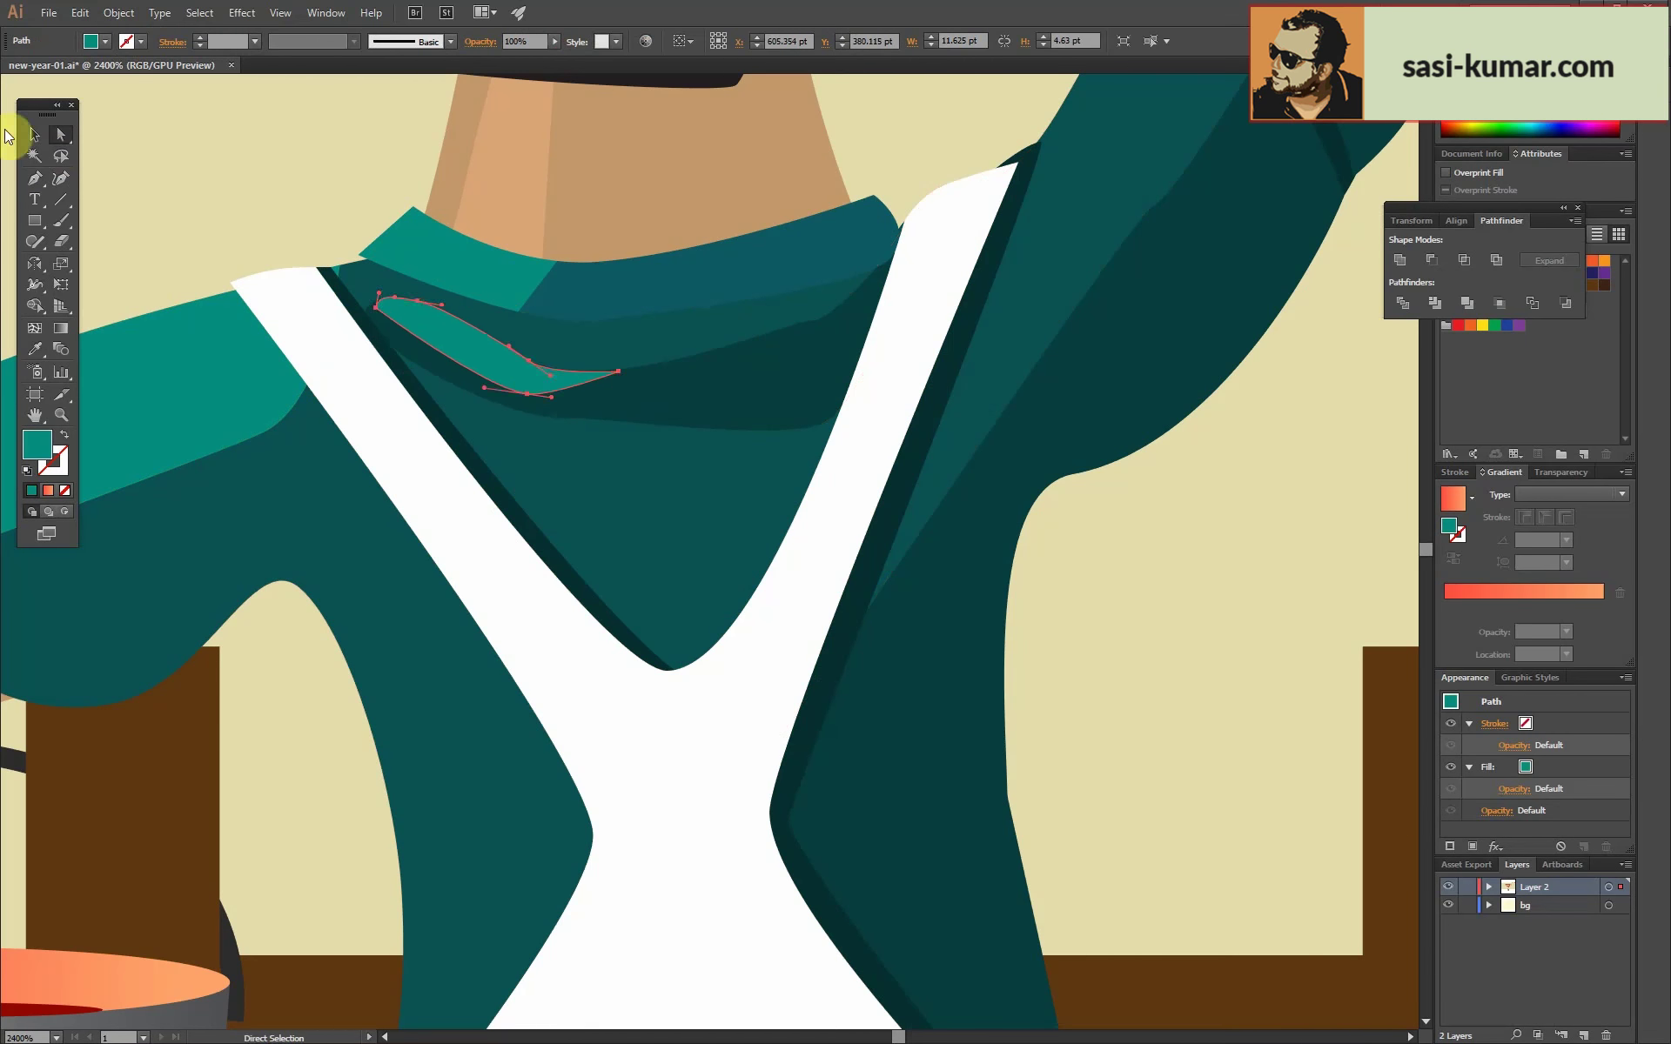
{"action": "left_click", "coordinate": [578, 403]}
Draw another shading path on the shirt and swap its fill and stroke colours.
{"action": "key", "text": "ctrl+minus"}
{"action": "key", "text": "ctrl+0"}
{"action": "key", "text": "ctrl+plus"}
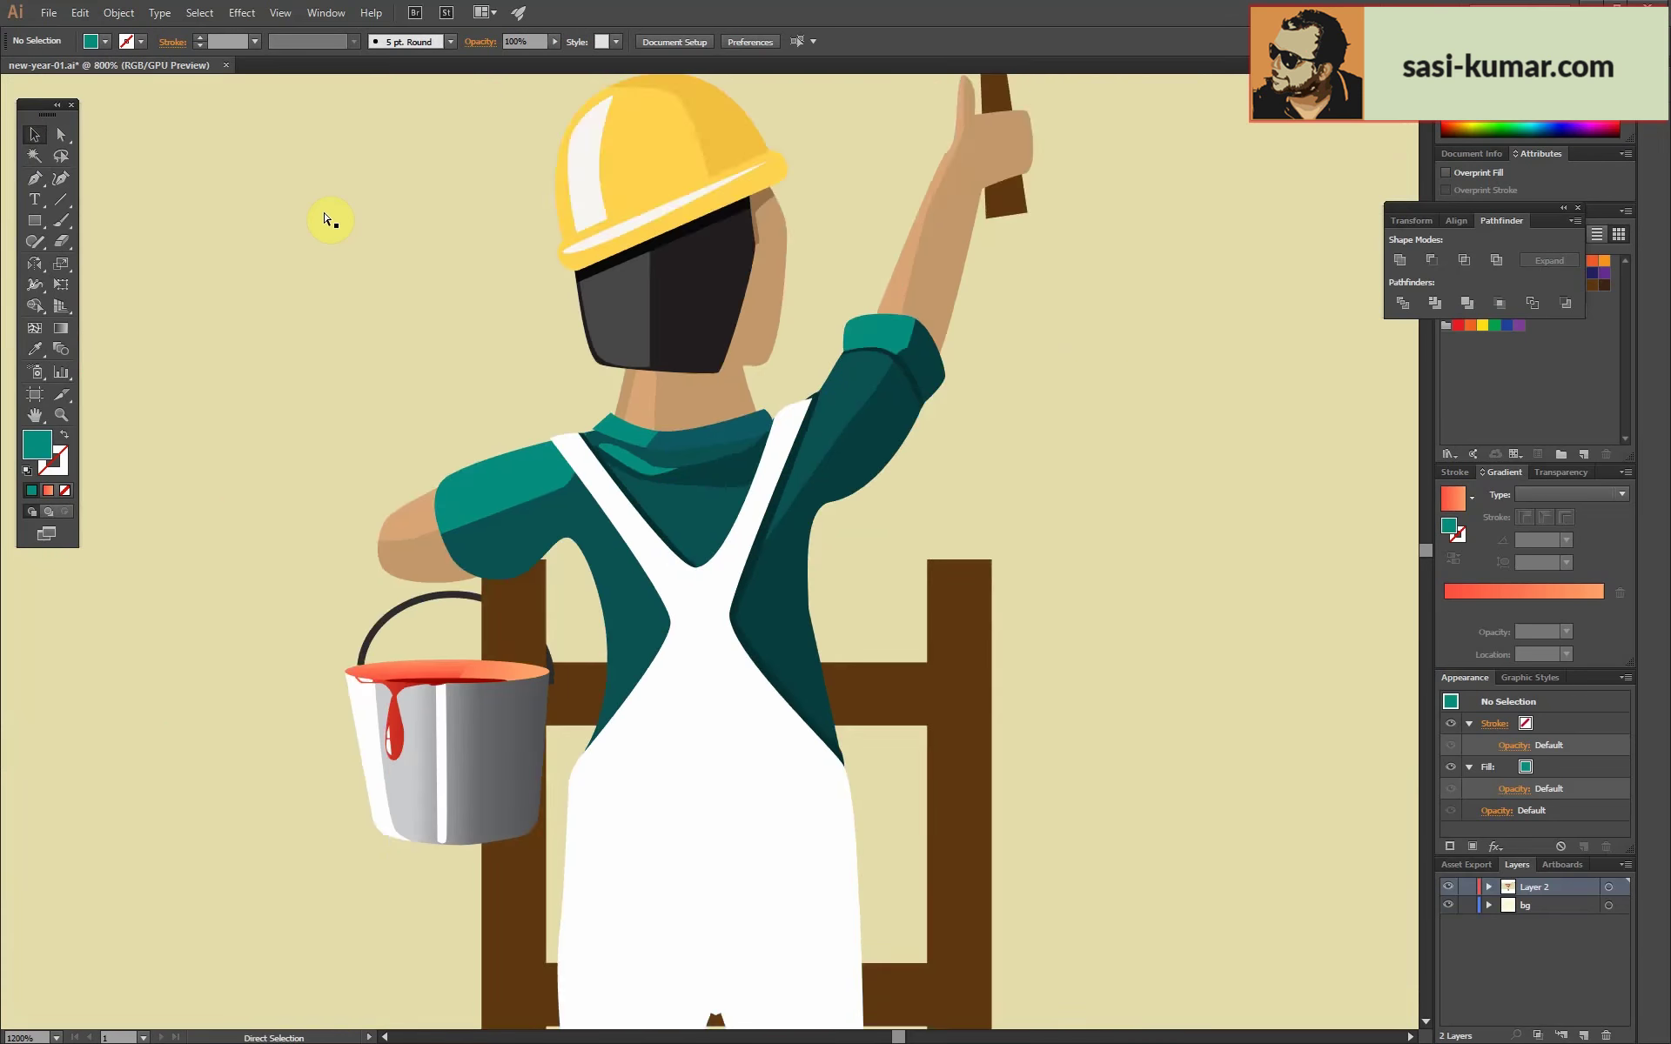
{"action": "key", "text": "ctrl+minus"}
{"action": "key", "text": "ctrl+minus"}
{"action": "double_click", "coordinate": [657, 557]}
{"action": "key", "text": "p"}
{"action": "left_click", "coordinate": [640, 541]}
{"action": "left_click", "coordinate": [680, 666]}
{"action": "left_click", "coordinate": [680, 687]}
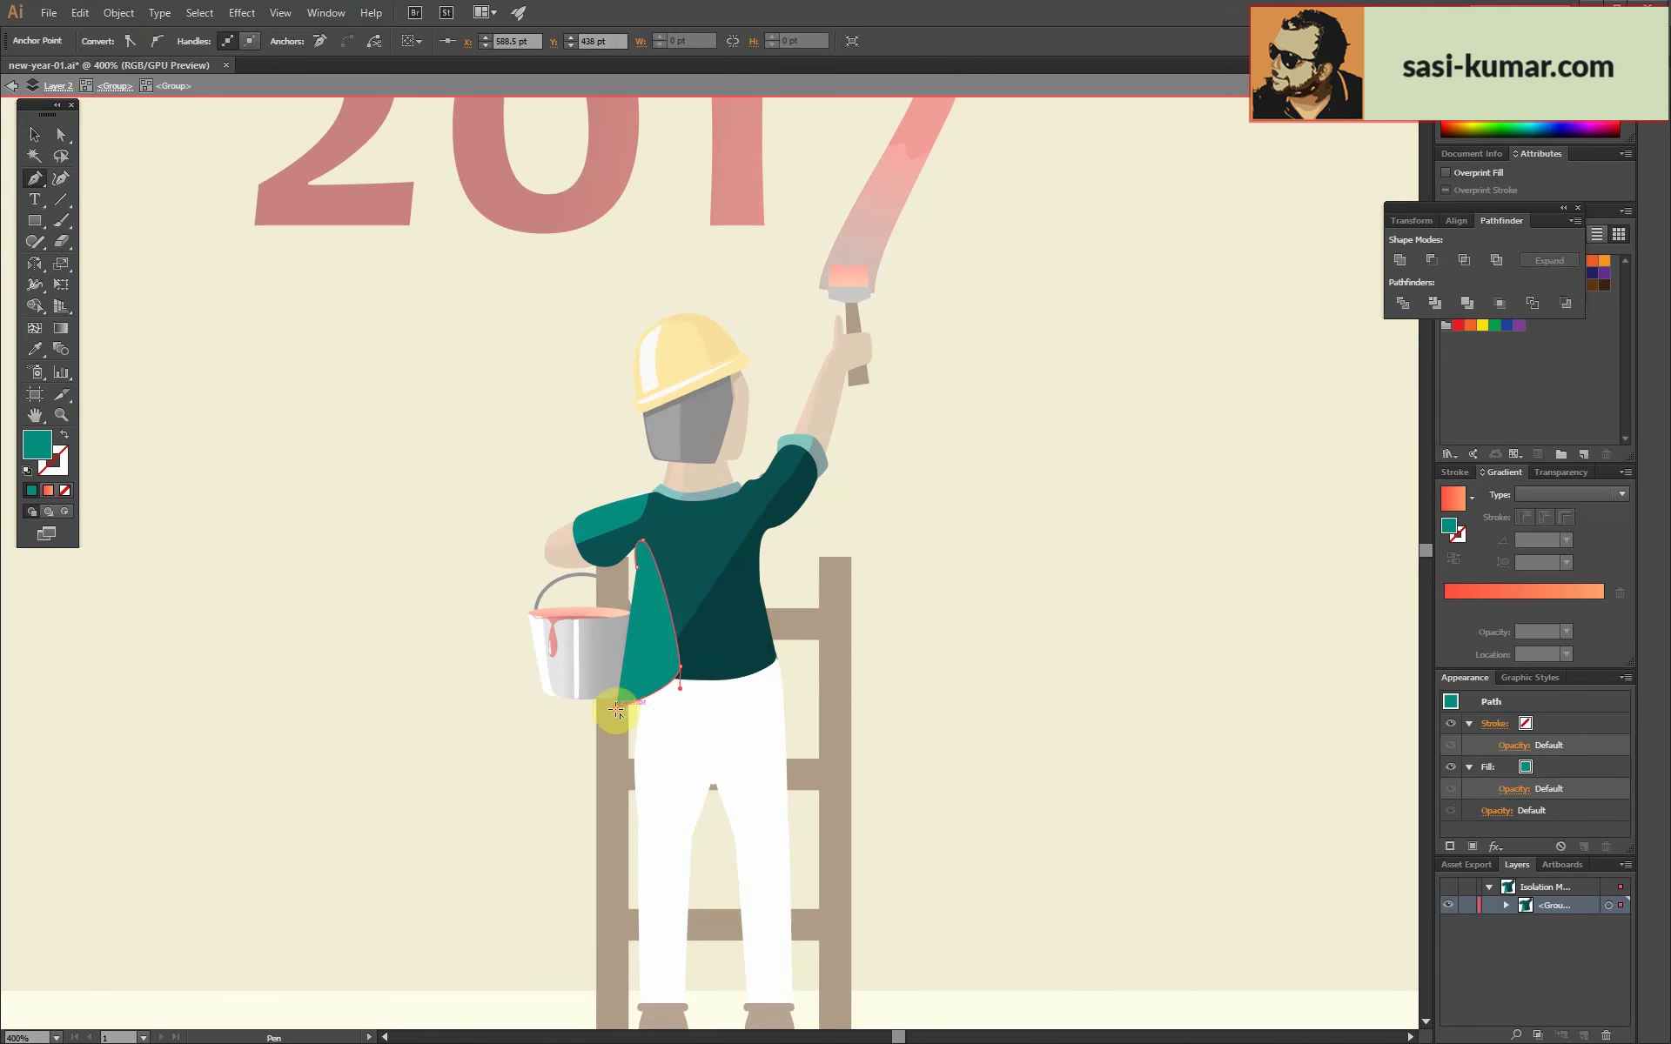
{"action": "key", "text": "shift+x"}
{"action": "key", "text": "ctrl+plus"}
{"action": "key", "text": "ctrl+plus"}
{"action": "key", "text": "ctrl+plus"}
{"action": "left_click", "coordinate": [627, 559]}
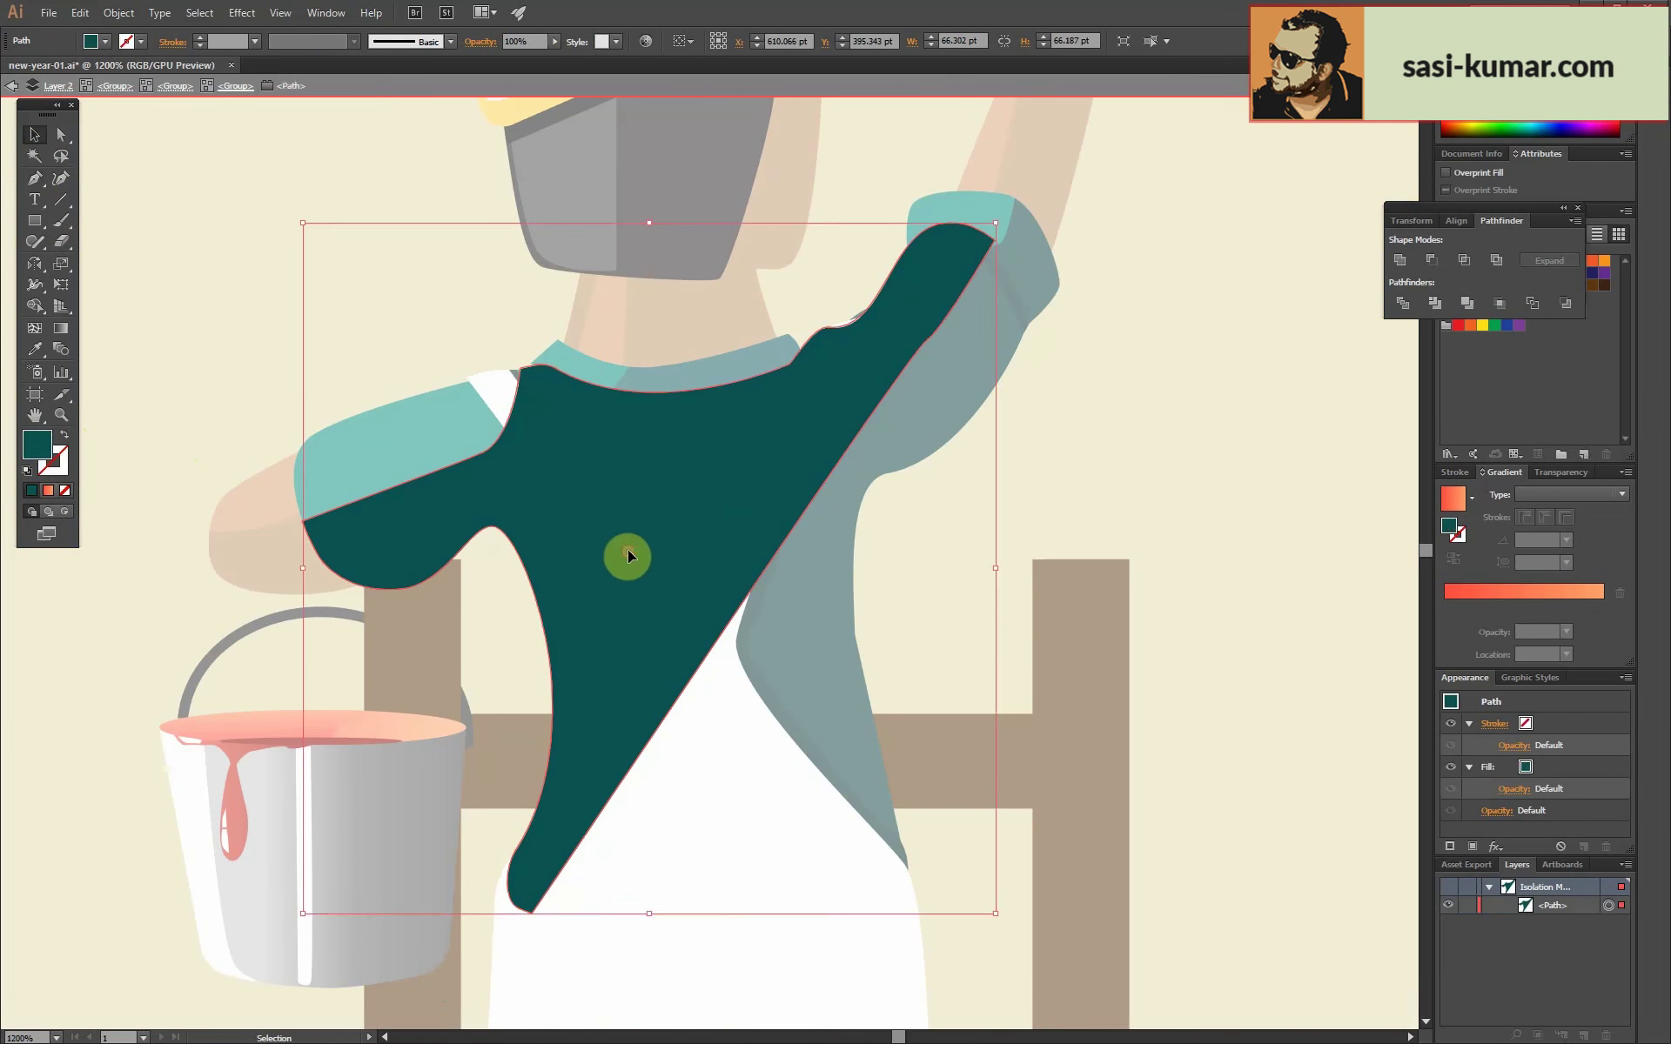
{"action": "key", "text": "Escape"}
Change the overalls' white fill to light grey.
{"action": "key", "text": "ctrl+minus"}
{"action": "key", "text": "ctrl+minus"}
{"action": "key", "text": "ctrl+minus"}
{"action": "key", "text": "ctrl+minus"}
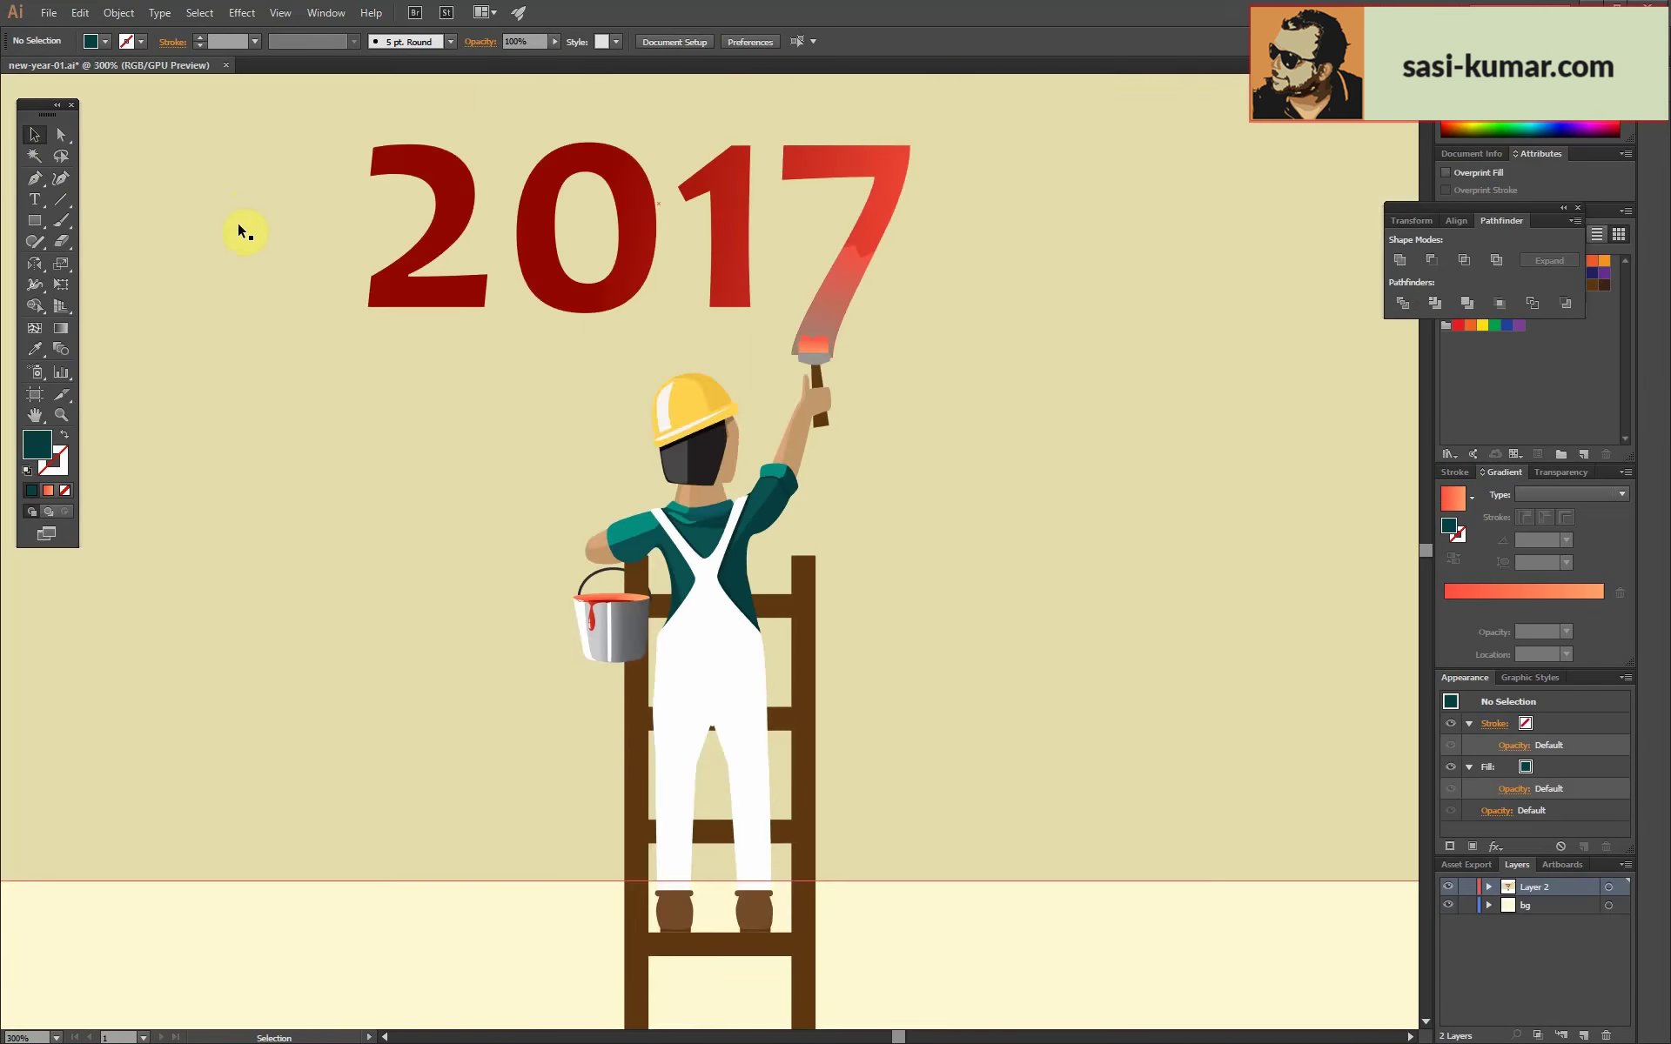
{"action": "key", "text": "ctrl+minus"}
{"action": "key", "text": "ctrl+plus"}
{"action": "key", "text": "ctrl+plus"}
{"action": "left_click", "coordinate": [719, 450]}
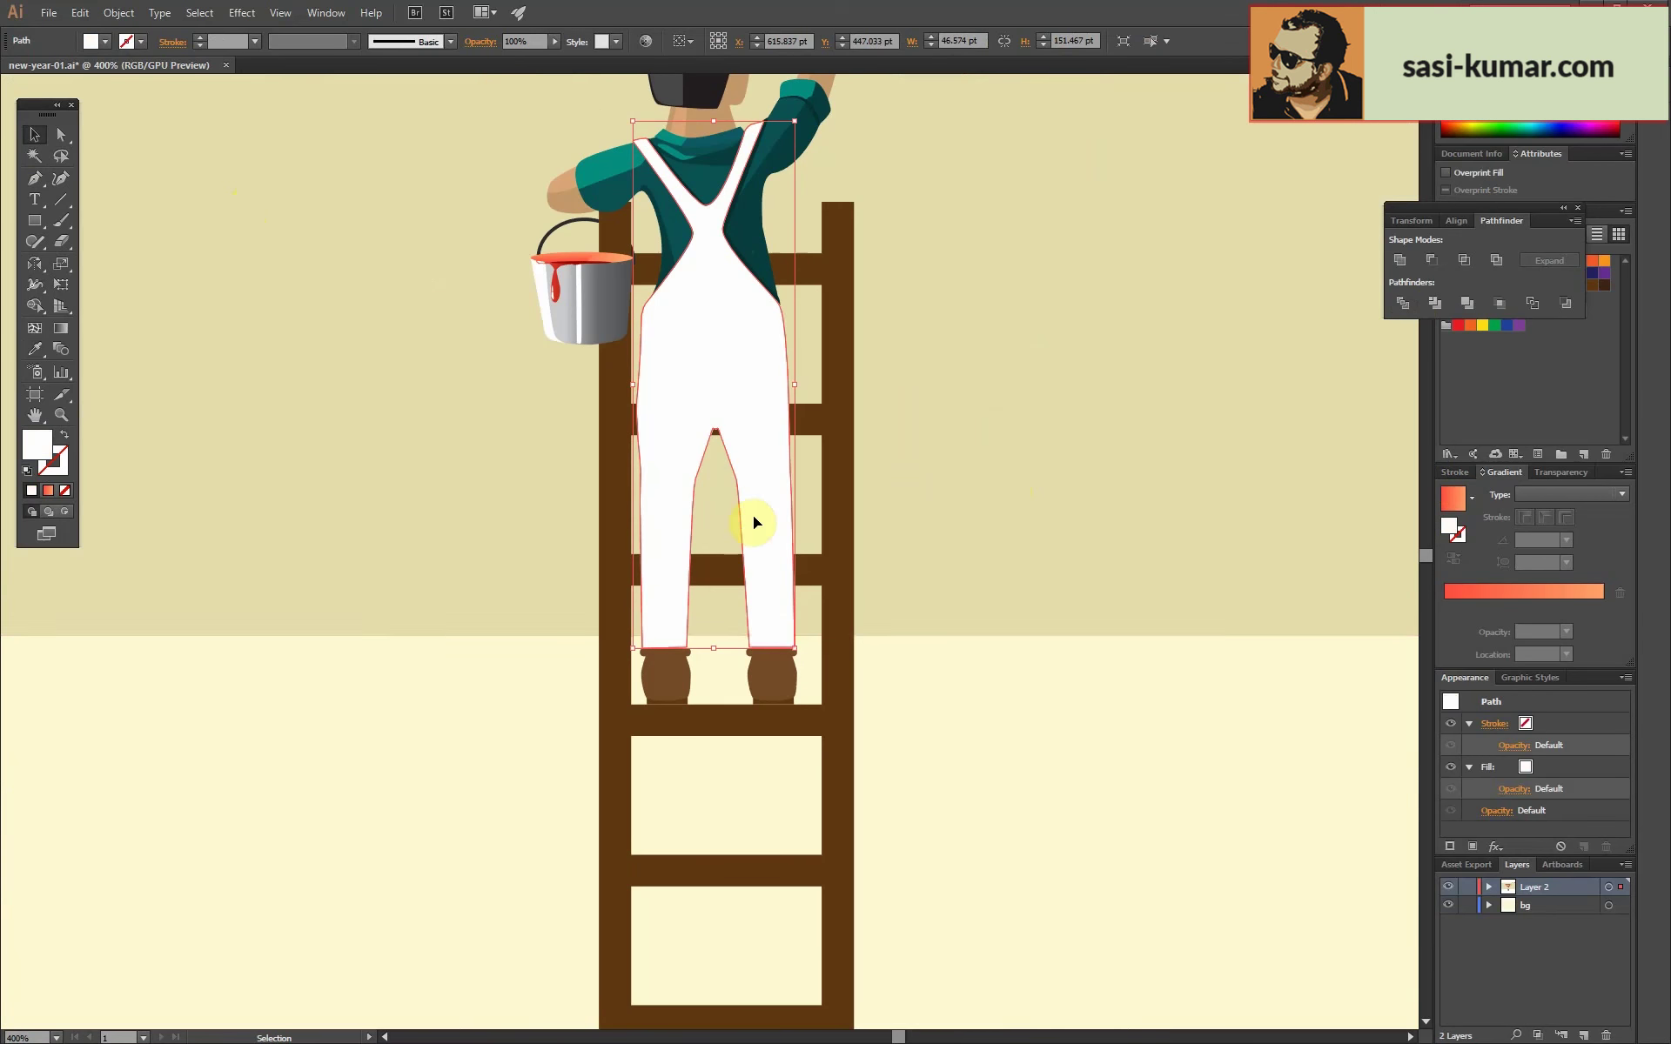
{"action": "double_click", "coordinate": [38, 448]}
{"action": "left_click", "coordinate": [1000, 336]}
{"action": "left_click", "coordinate": [1396, 300]}
Zoom in on the overalls and enter their group to trace shading down a leg.
{"action": "key", "text": "ctrl+plus"}
{"action": "key", "text": "ctrl+plus"}
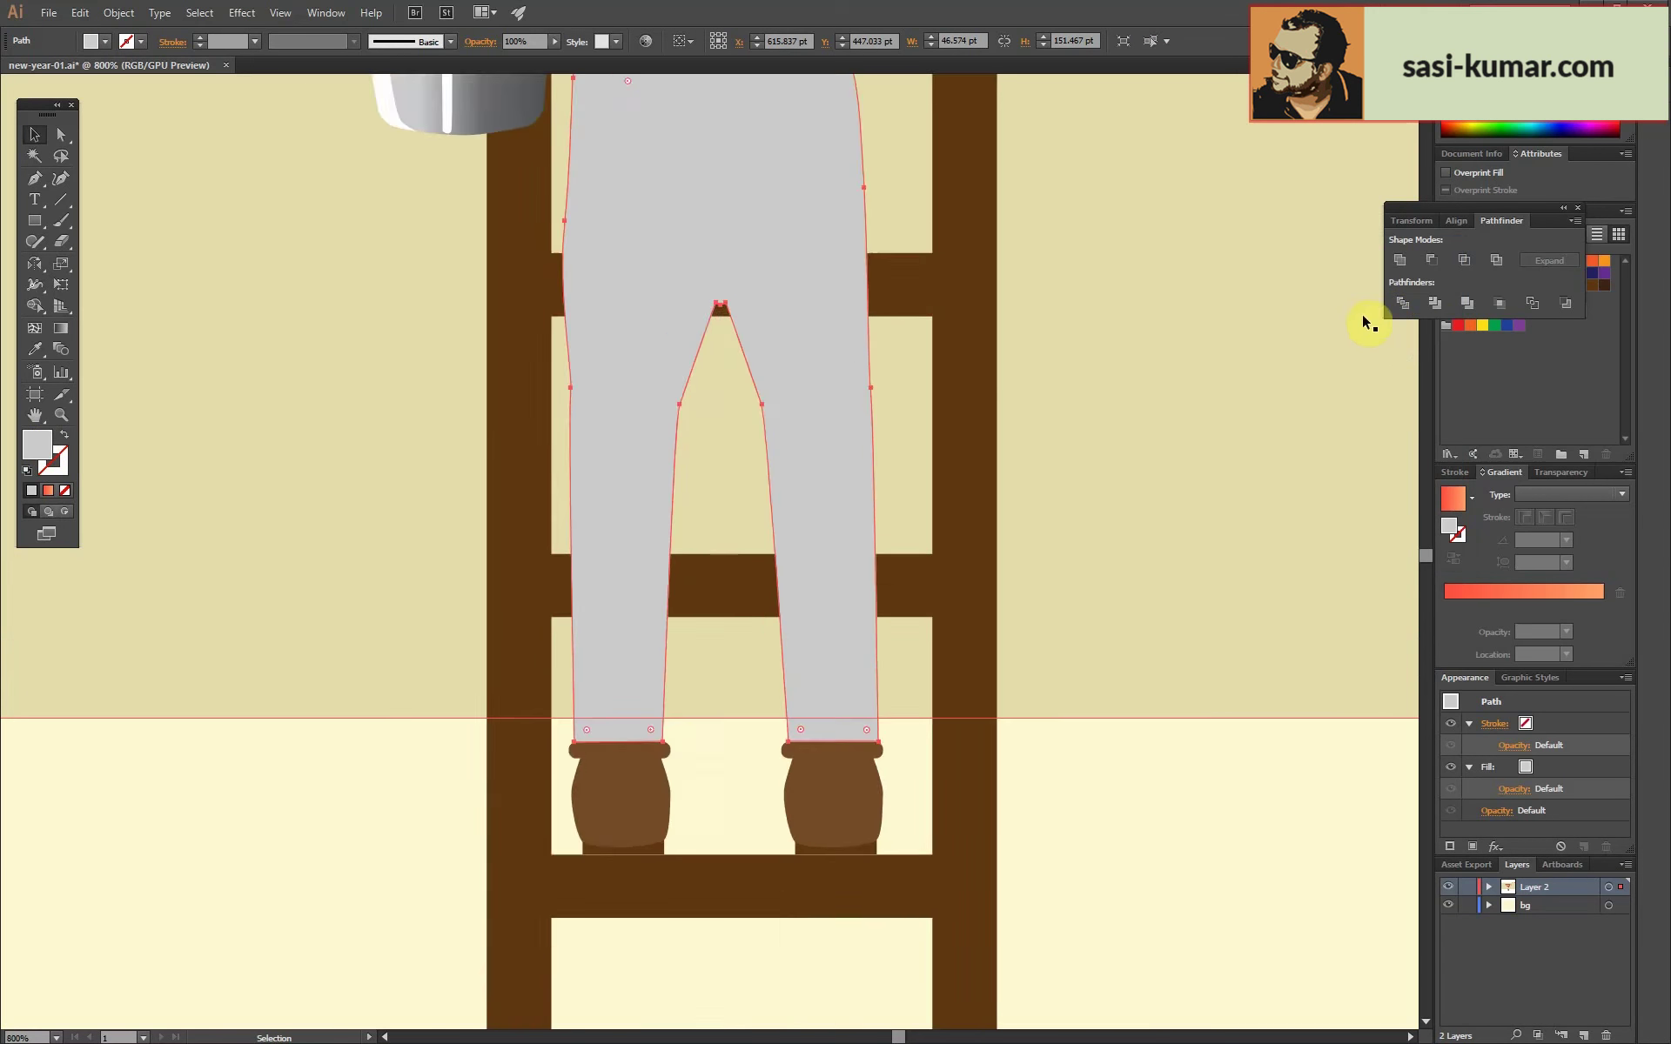
{"action": "left_click", "coordinate": [34, 179]}
{"action": "key", "text": "ctrl+minus"}
{"action": "key", "text": "ctrl+minus"}
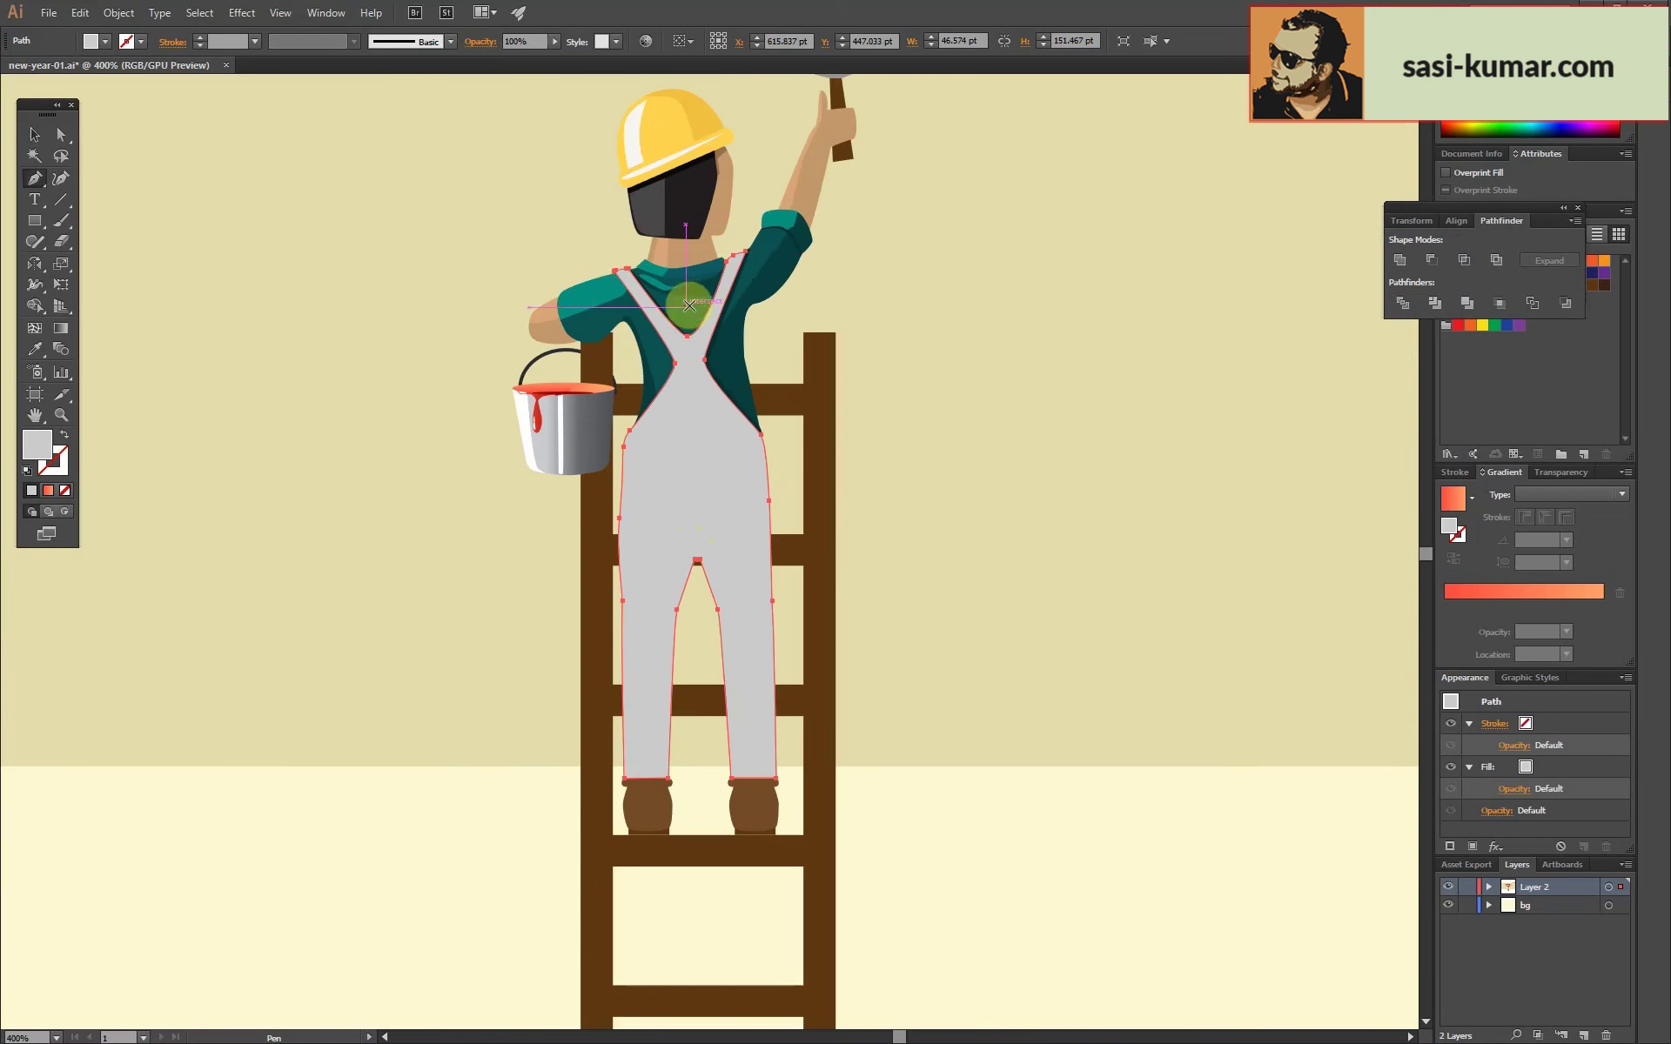
{"action": "key", "text": "ctrl+plus"}
{"action": "double_click", "coordinate": [671, 165]}
Pen-draw a dividing shape over the overalls and fill it white as the highlight.
{"action": "left_click", "coordinate": [576, 113]}
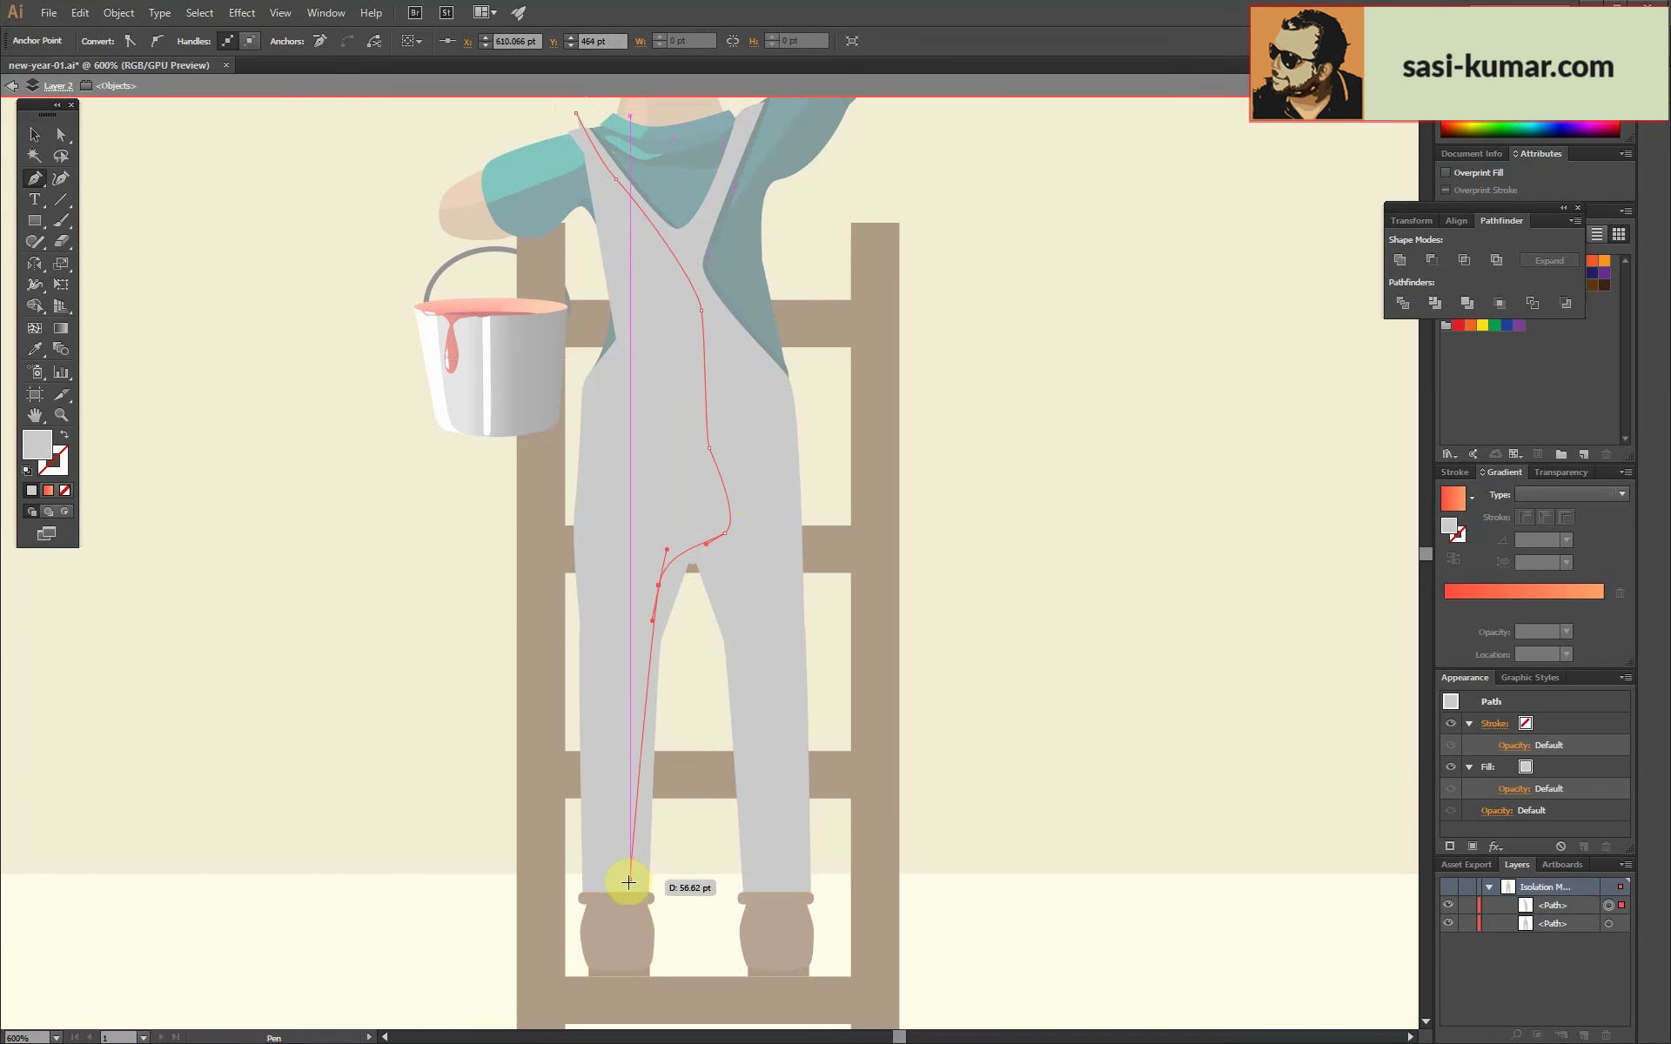
{"action": "left_click", "coordinate": [448, 933]}
{"action": "left_click", "coordinate": [35, 134]}
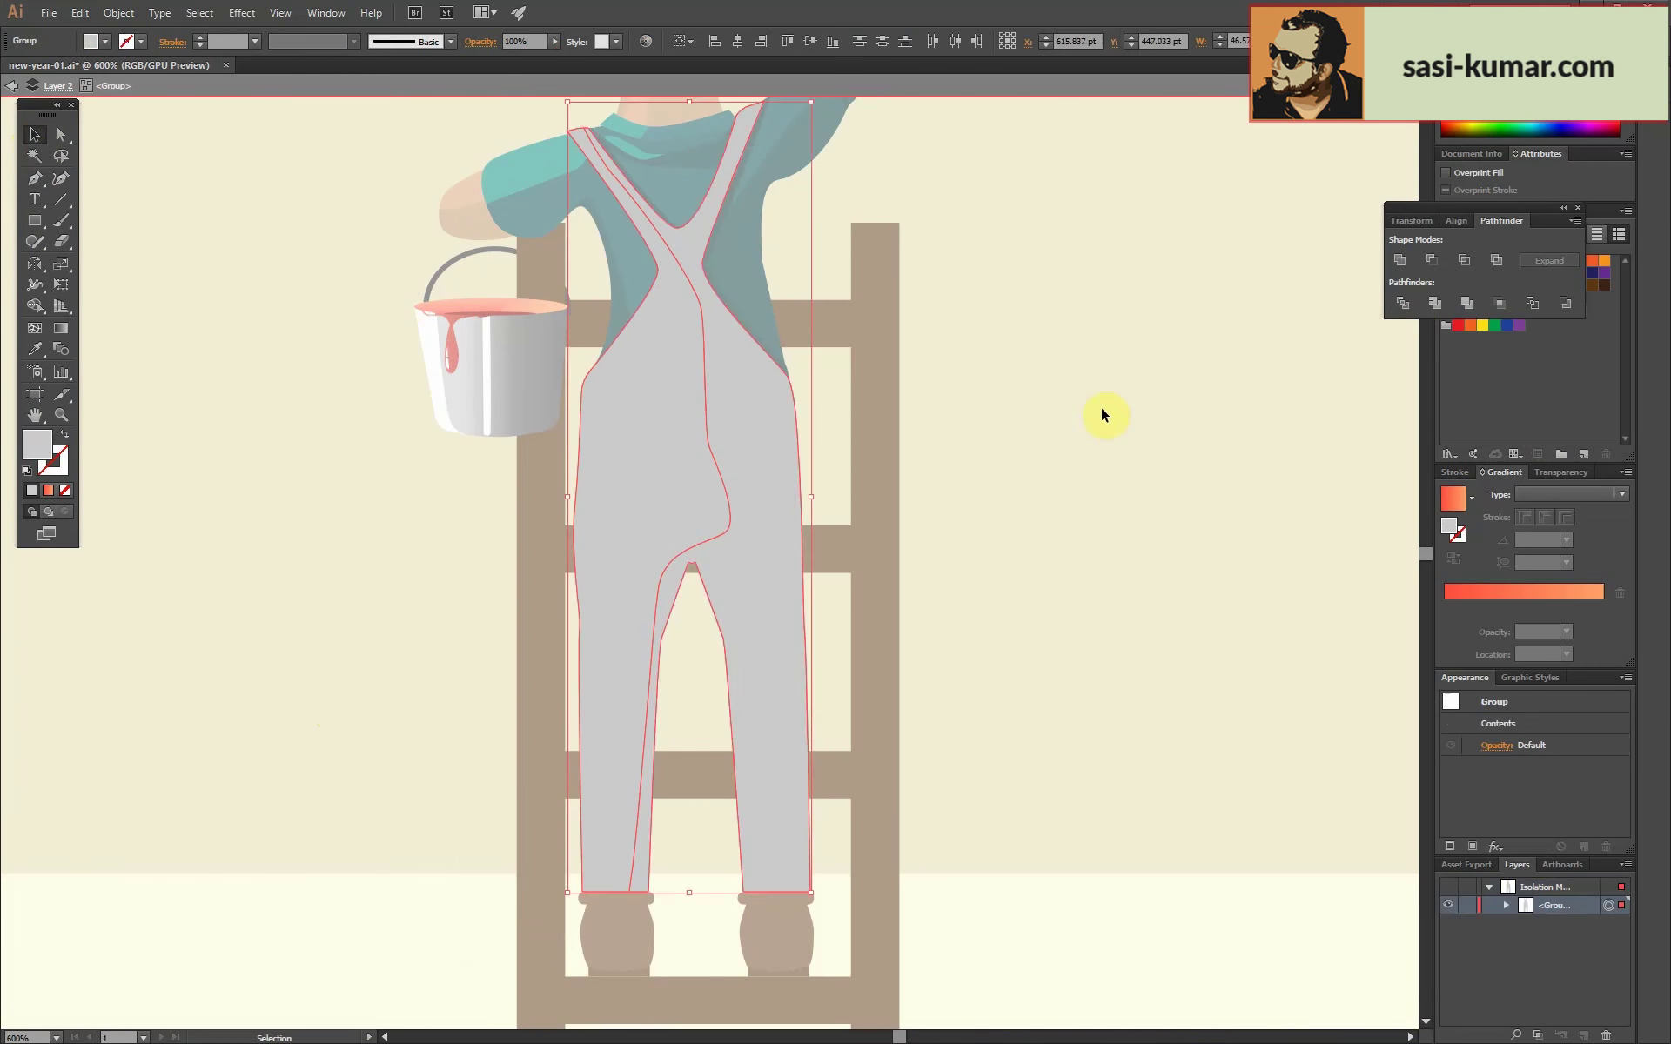
{"action": "double_click", "coordinate": [36, 445]}
{"action": "left_click", "coordinate": [1393, 301]}
{"action": "double_click", "coordinate": [1158, 443]}
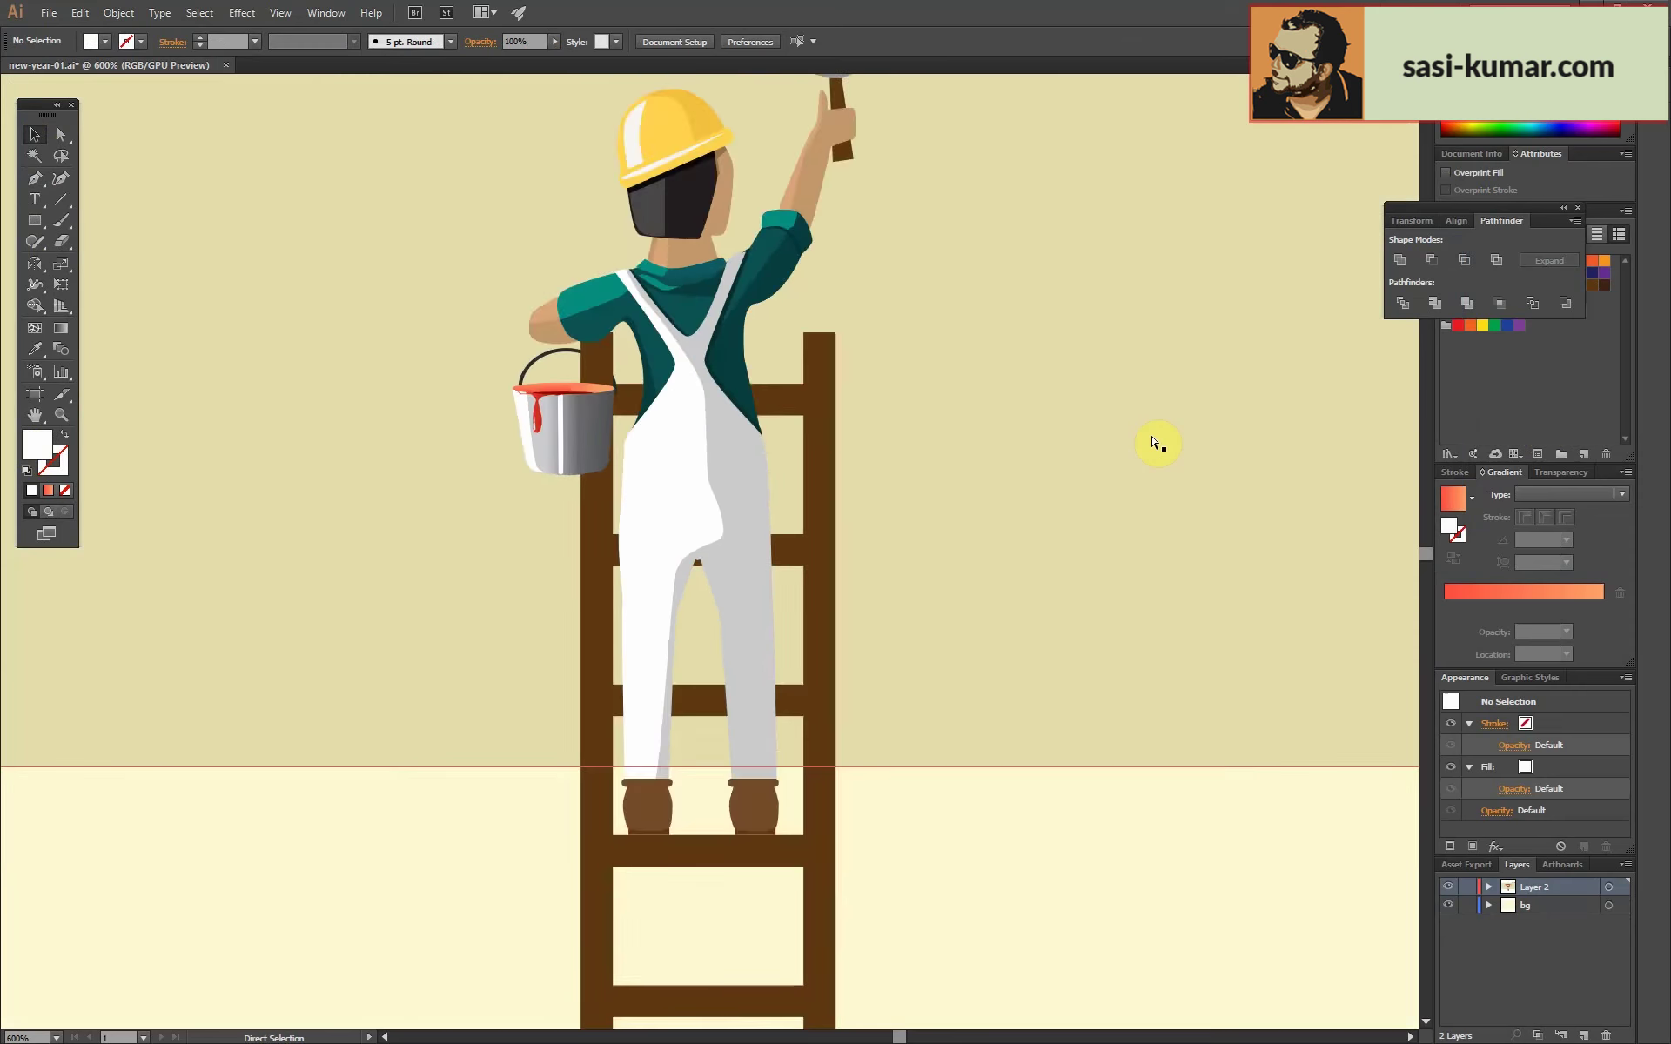
Pen-draw a curved fold shape at the painter's crotch.
{"action": "scroll", "coordinate": [1158, 443], "scroll_direction": "down", "scroll_amount": 3}
{"action": "scroll", "coordinate": [1123, 557], "scroll_direction": "up", "scroll_amount": 4}
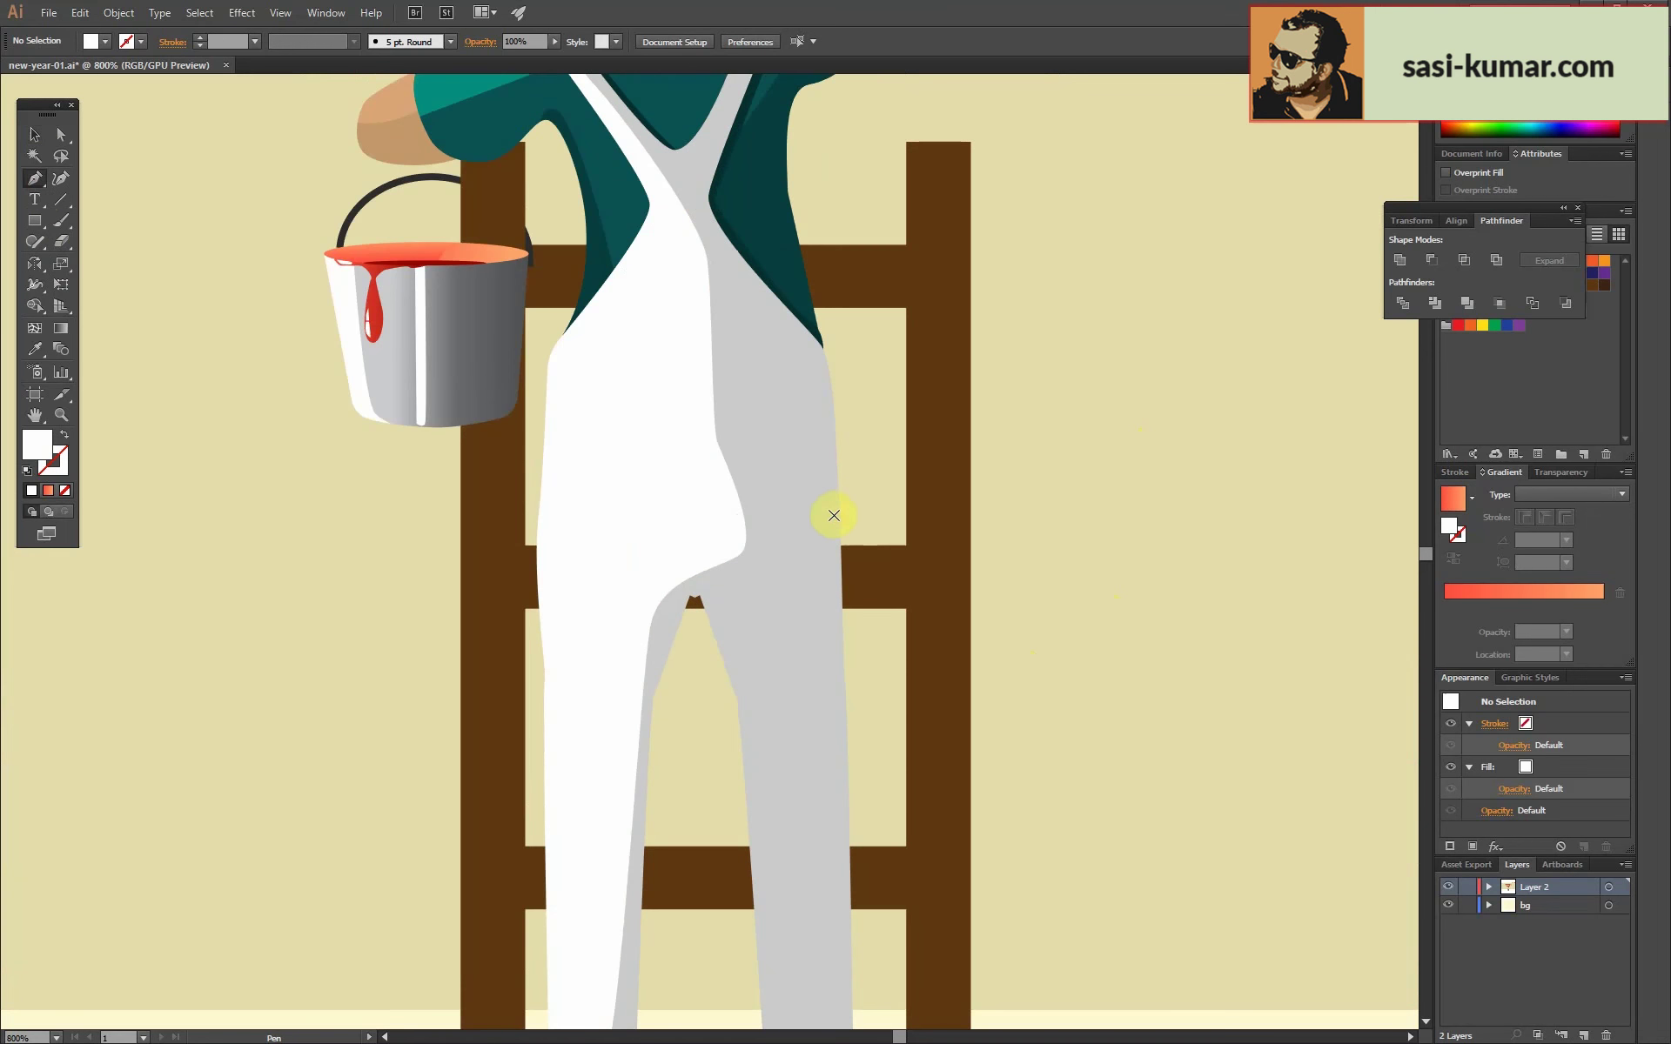
{"action": "left_click_drag", "start_coordinate": [835, 589], "coordinate": [829, 599]}
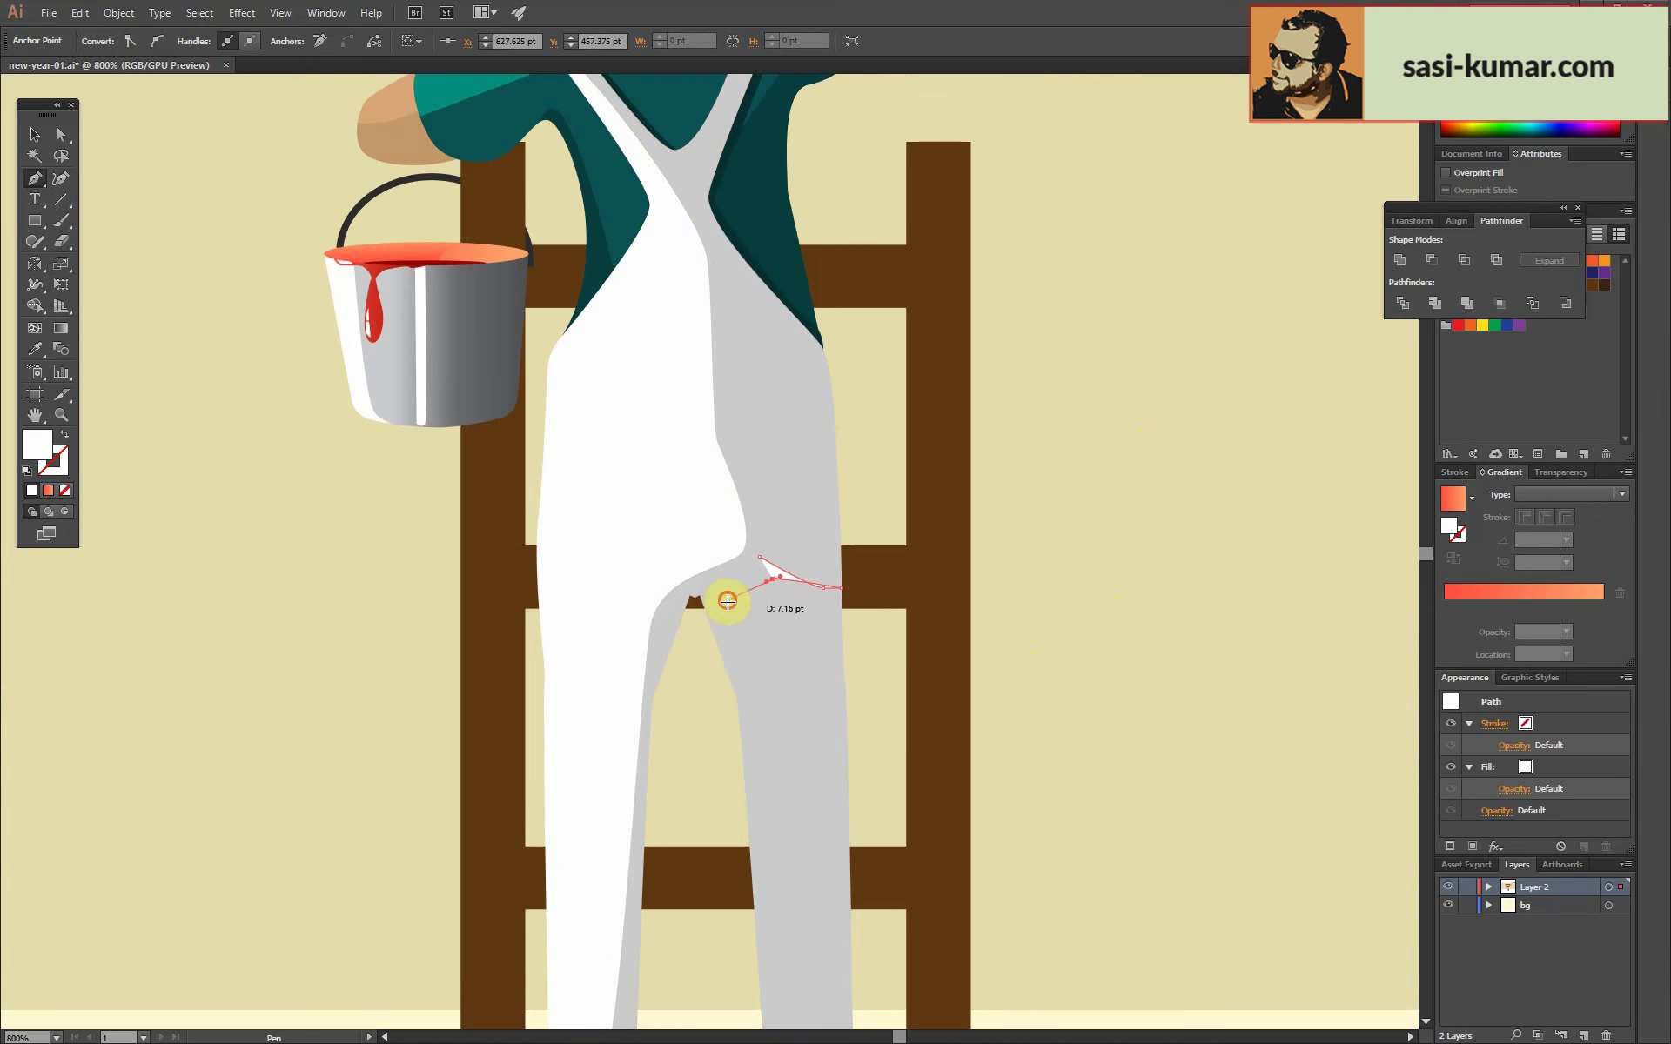
{"action": "scroll", "coordinate": [749, 579], "scroll_direction": "up", "scroll_amount": 3}
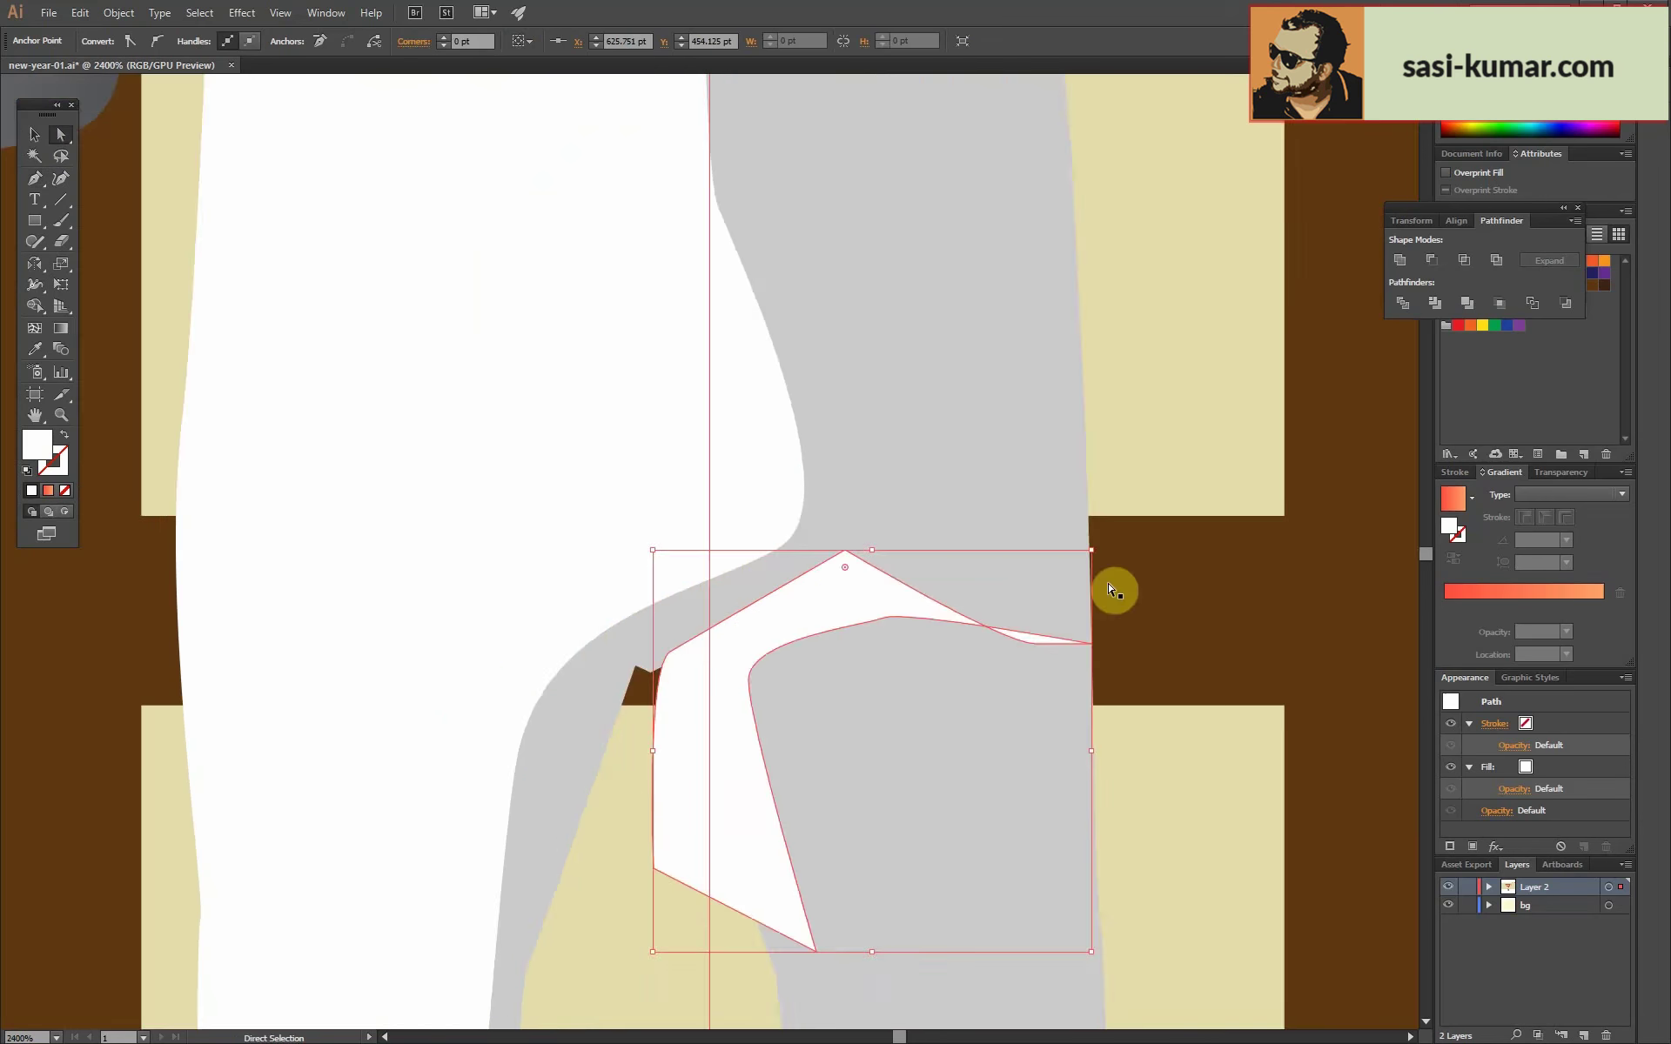
{"action": "left_click_drag", "start_coordinate": [1019, 600], "coordinate": [963, 607]}
{"action": "left_click_drag", "start_coordinate": [775, 511], "coordinate": [746, 522]}
Fill the crotch fold shape with a darker grey sampled from the overalls.
{"action": "key", "text": "v"}
{"action": "left_click", "coordinate": [827, 664]}
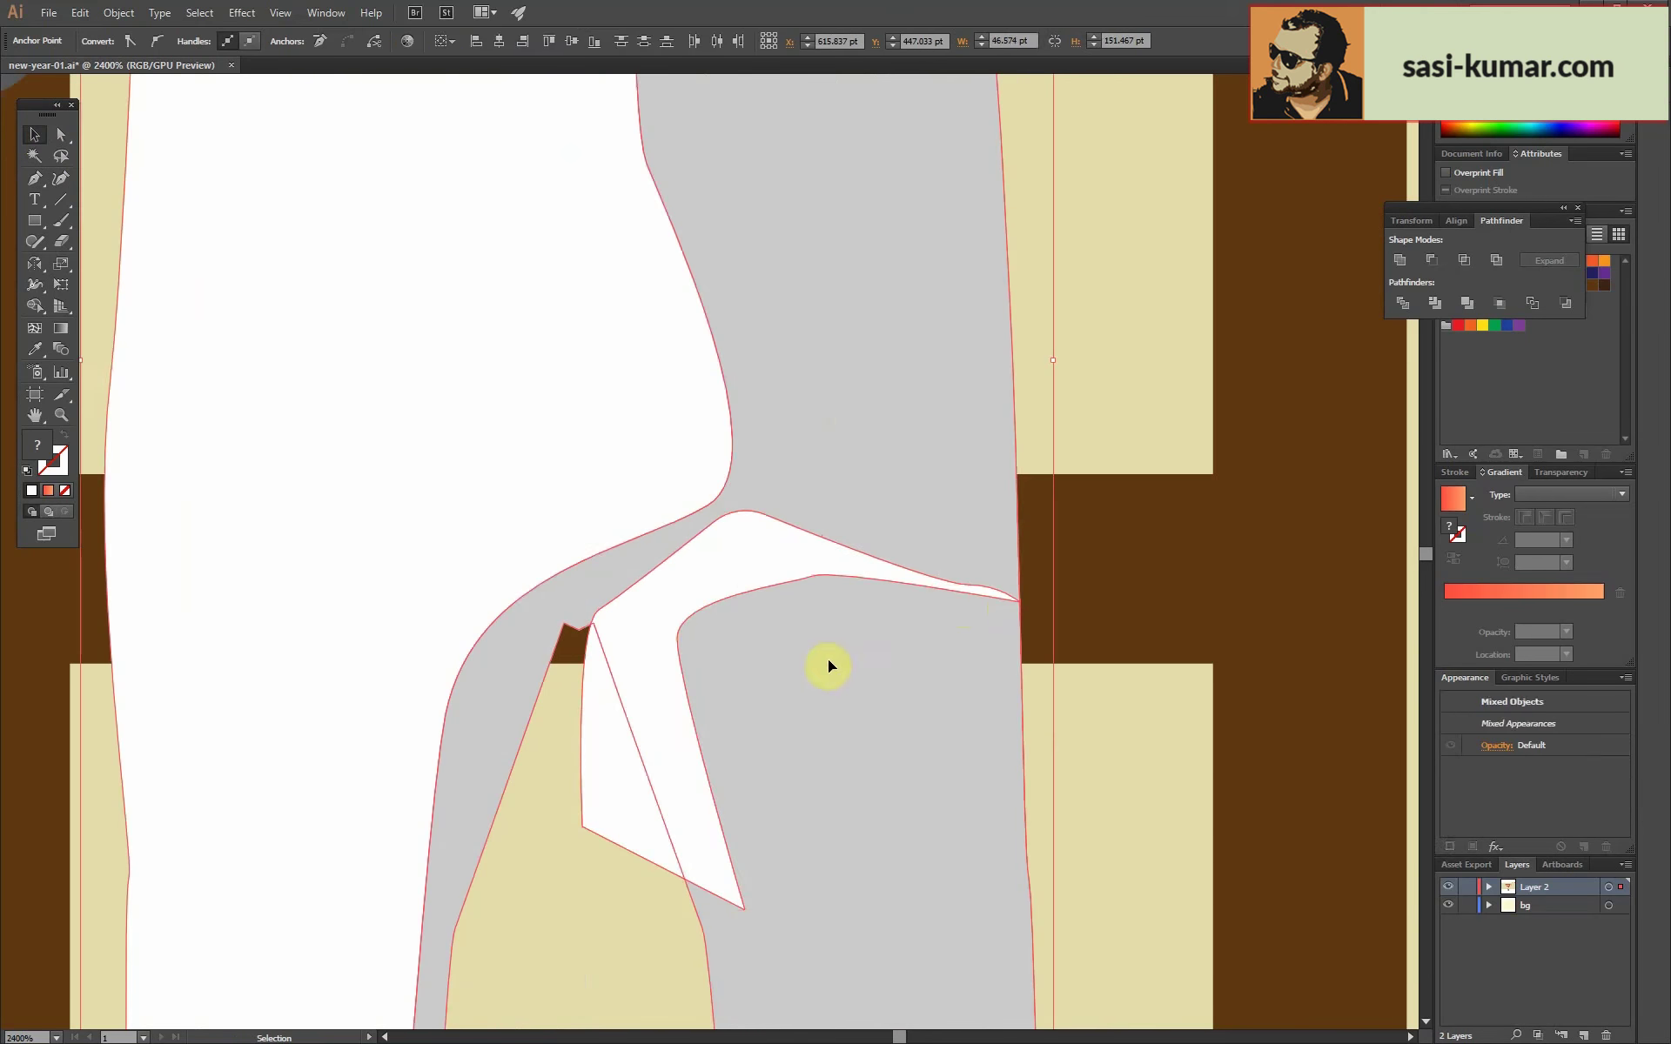
{"action": "left_click", "coordinate": [611, 746]}
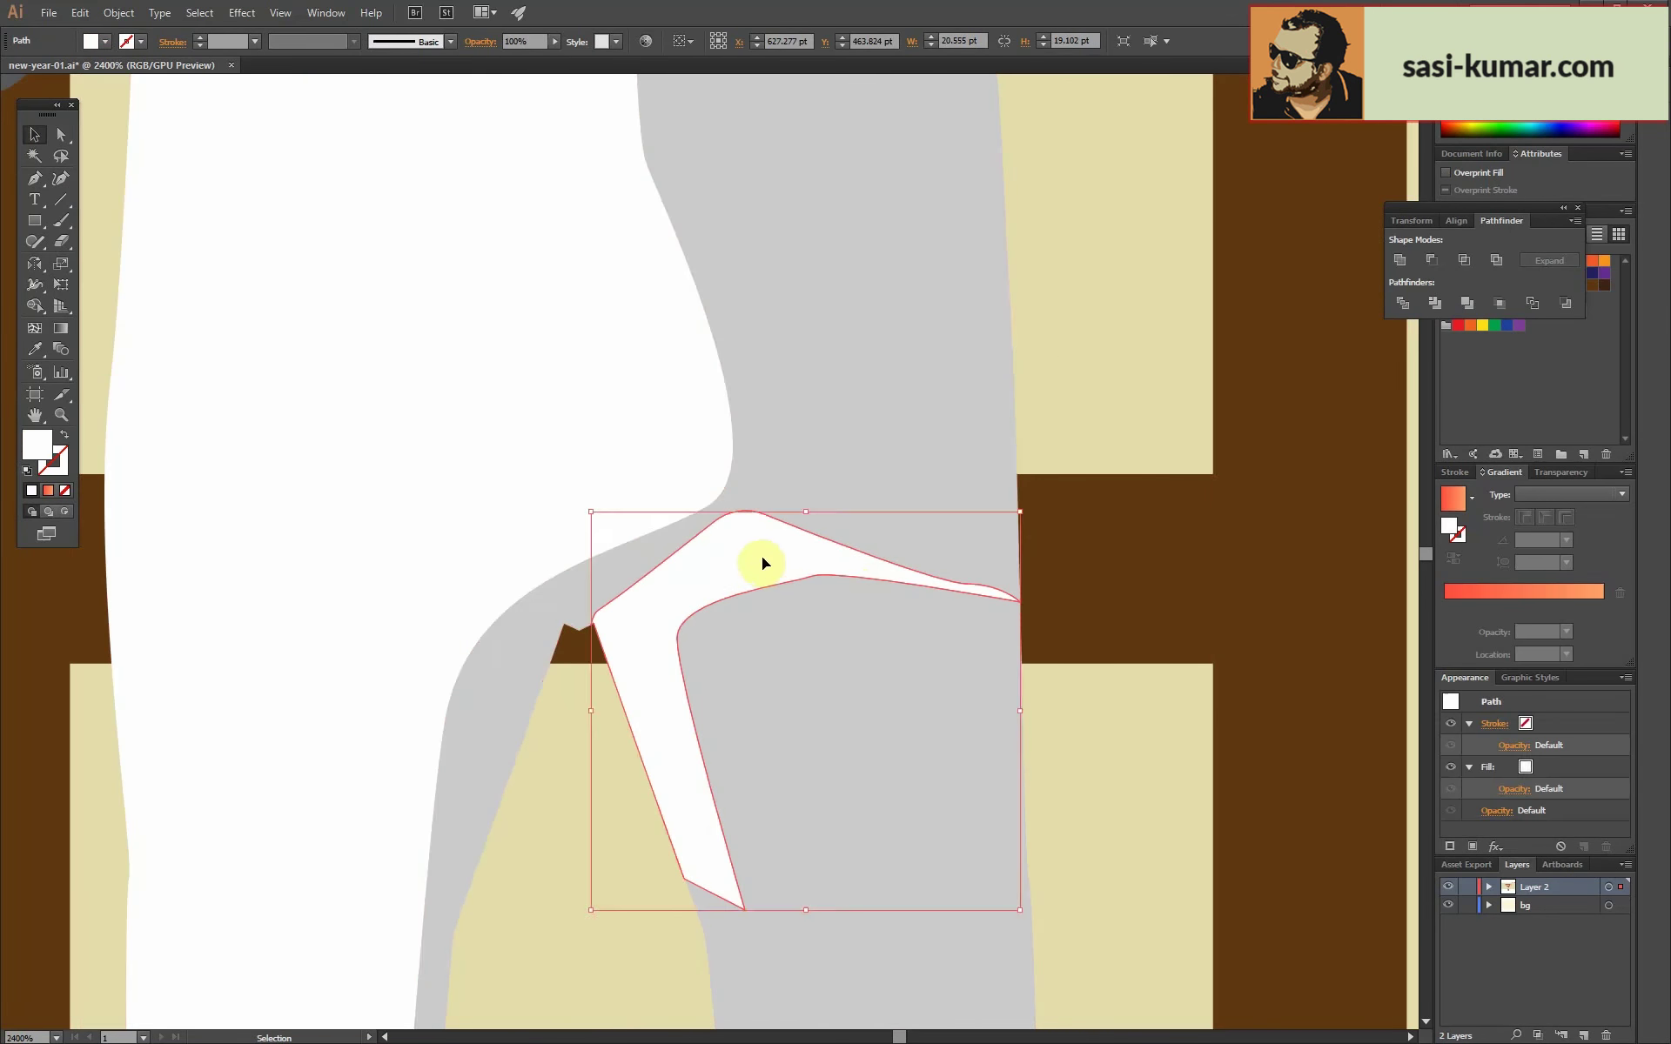
{"action": "key", "text": "i"}
{"action": "left_click", "coordinate": [766, 662]}
{"action": "double_click", "coordinate": [36, 445]}
{"action": "left_click", "coordinate": [1399, 303]}
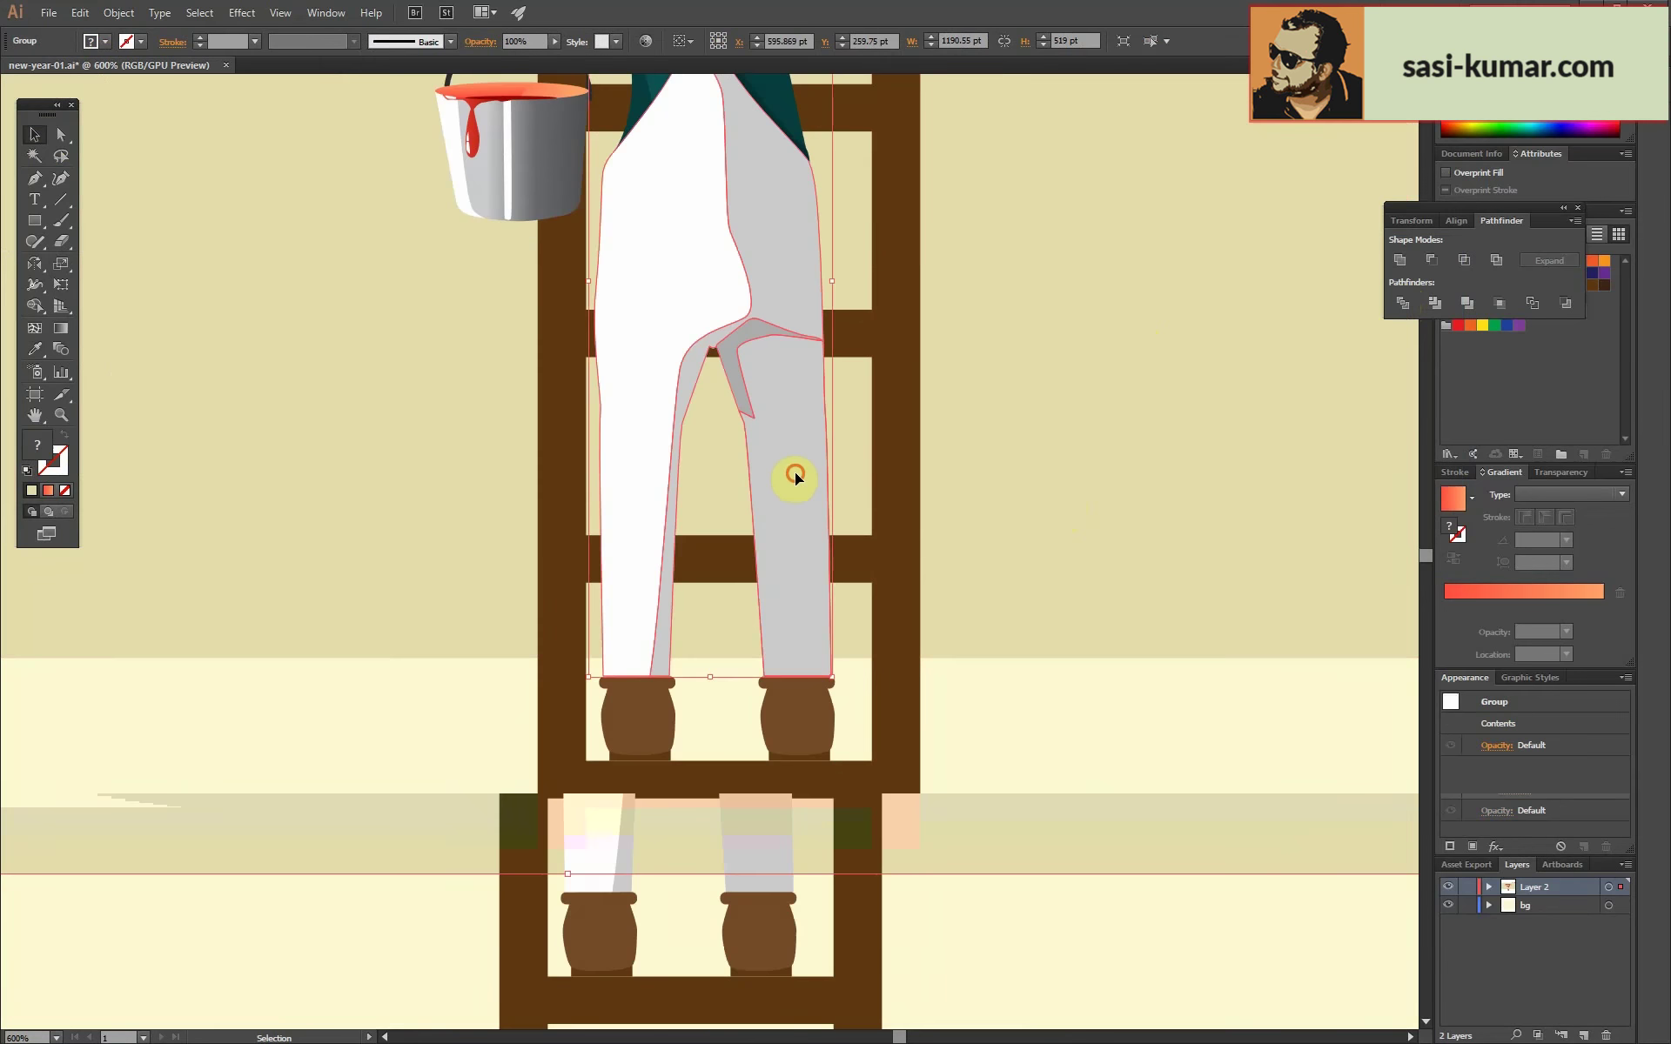
Pen-draw a closed crease shape down the painter's right leg.
{"action": "double_click", "coordinate": [795, 472]}
{"action": "key", "text": "p"}
{"action": "left_click", "coordinate": [759, 678]}
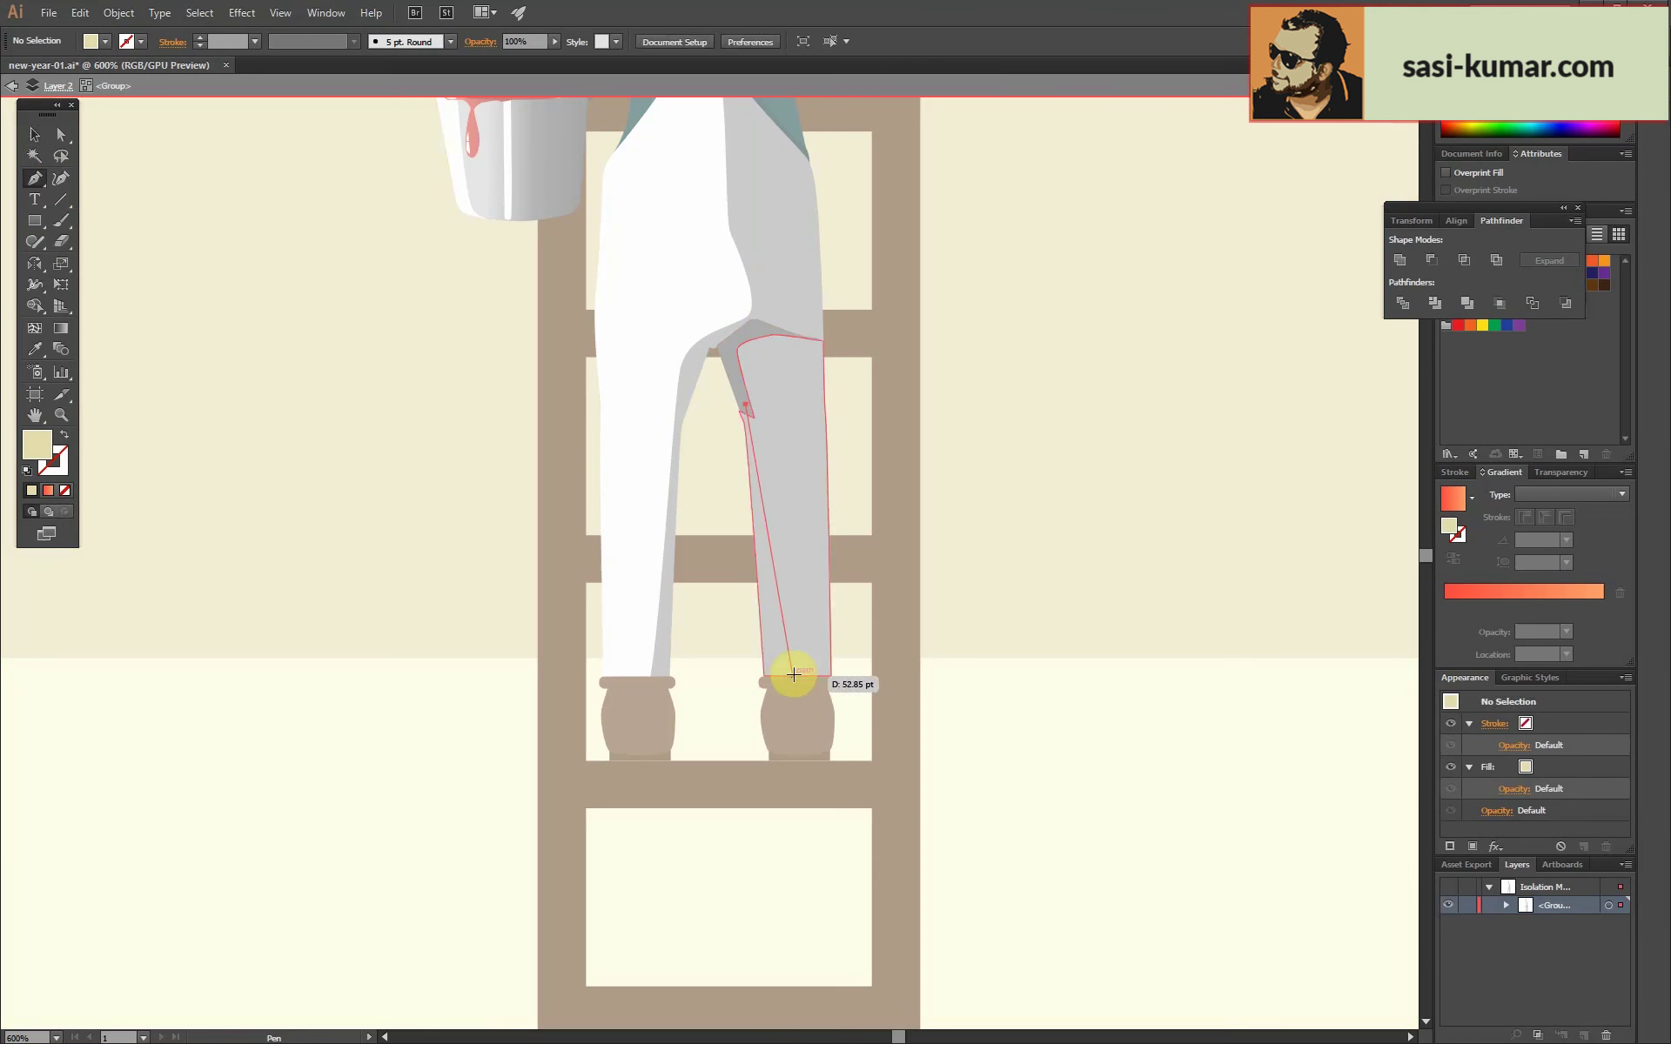
{"action": "left_click", "coordinate": [783, 675]}
{"action": "left_click", "coordinate": [779, 510]}
{"action": "left_click", "coordinate": [746, 407]}
{"action": "left_click", "coordinate": [759, 677]}
{"action": "key", "text": "v"}
{"action": "left_click", "coordinate": [810, 503]}
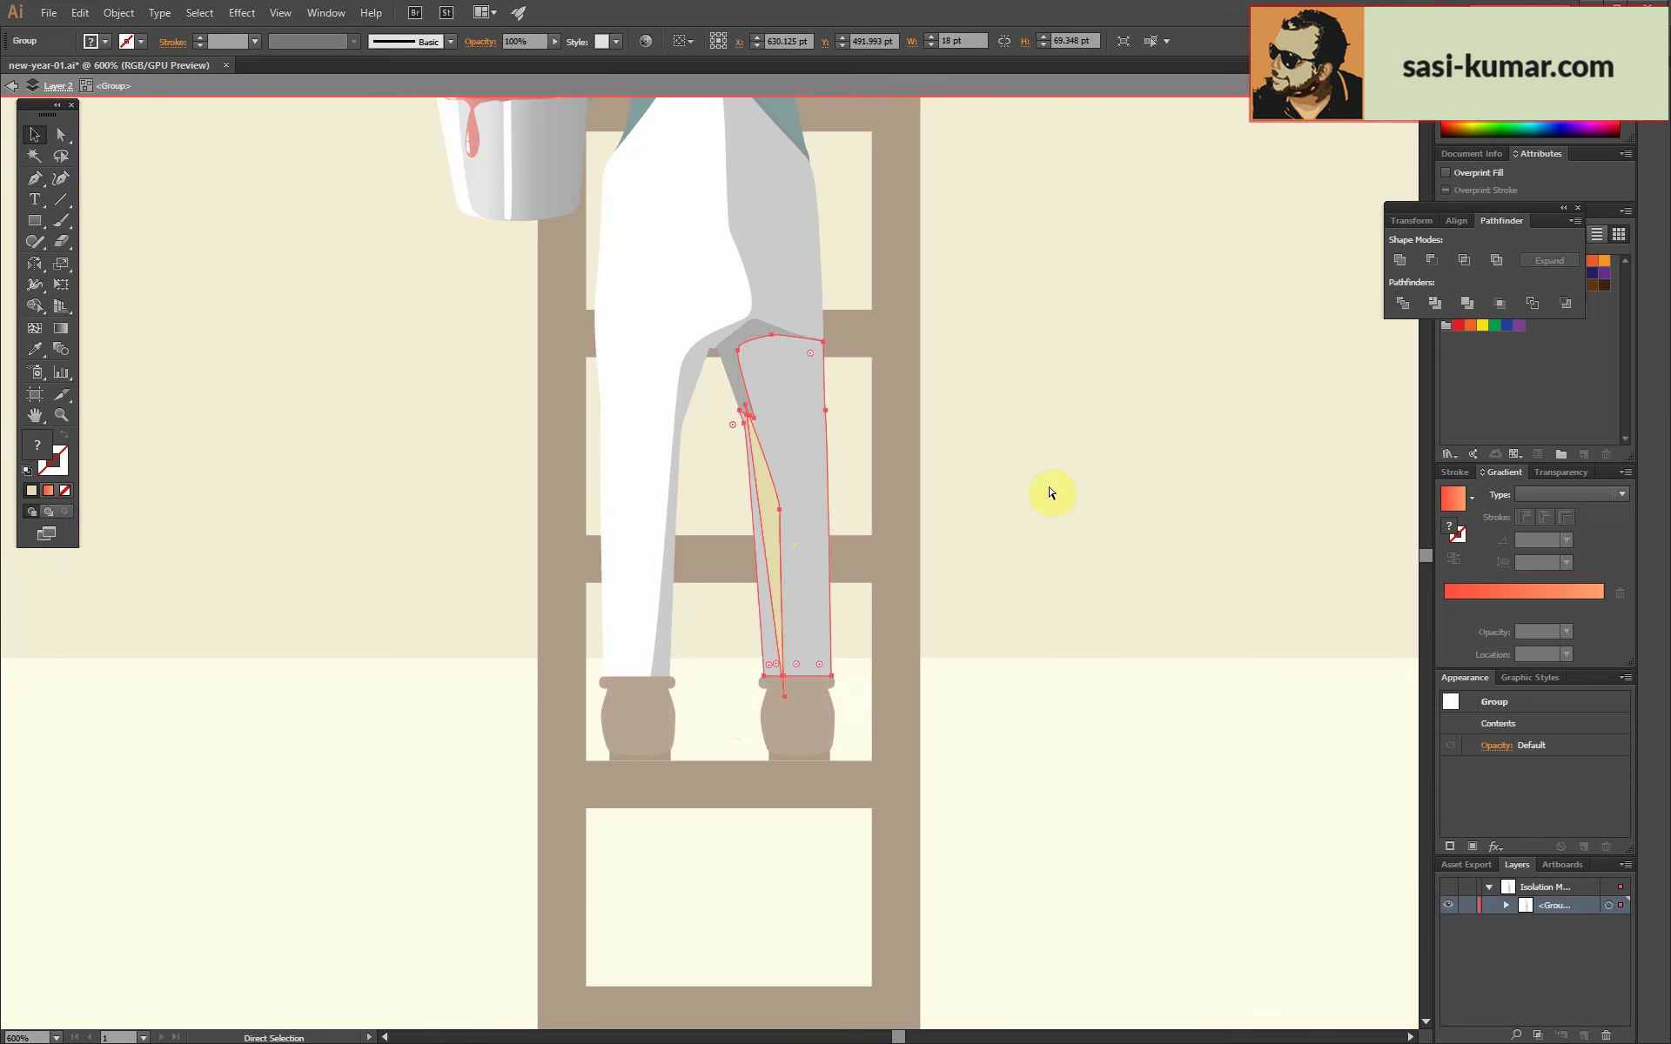
{"action": "key", "text": "ctrl+equal"}
{"action": "key", "text": "ctrl+equal"}
{"action": "key", "text": "ctrl+equal"}
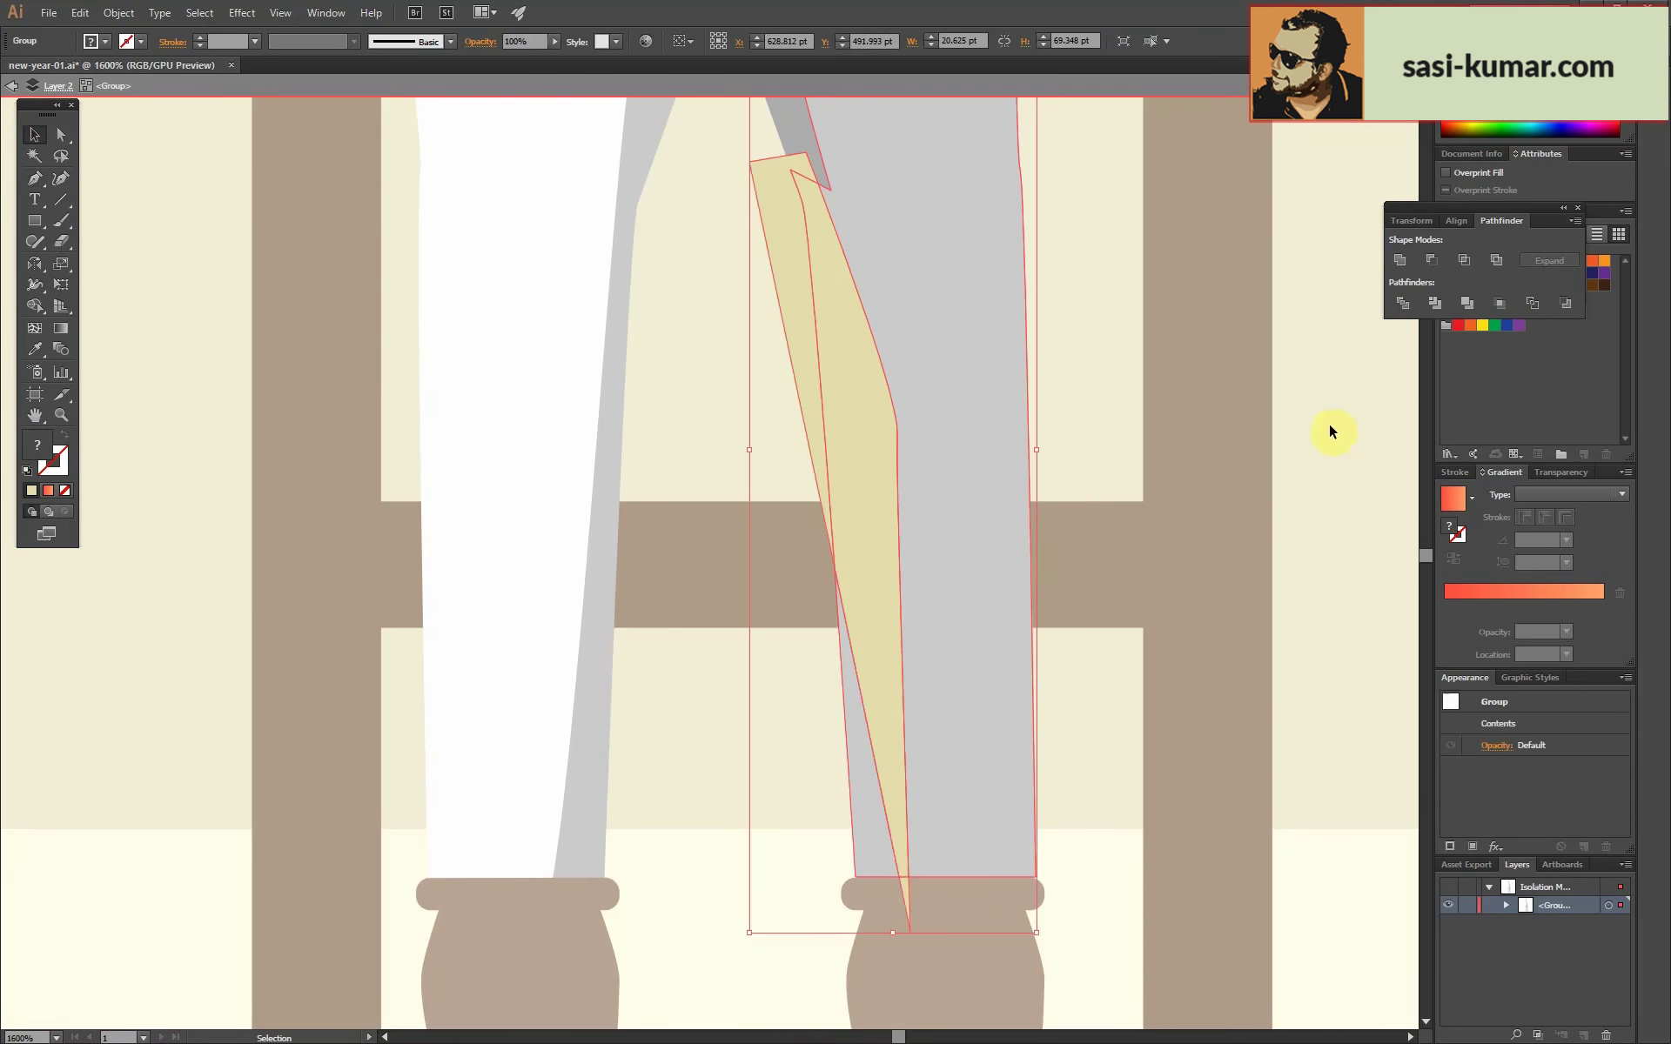
Fill the right-leg crease shape with a darker grey.
{"action": "left_click", "coordinate": [865, 515]}
{"action": "double_click", "coordinate": [832, 939]}
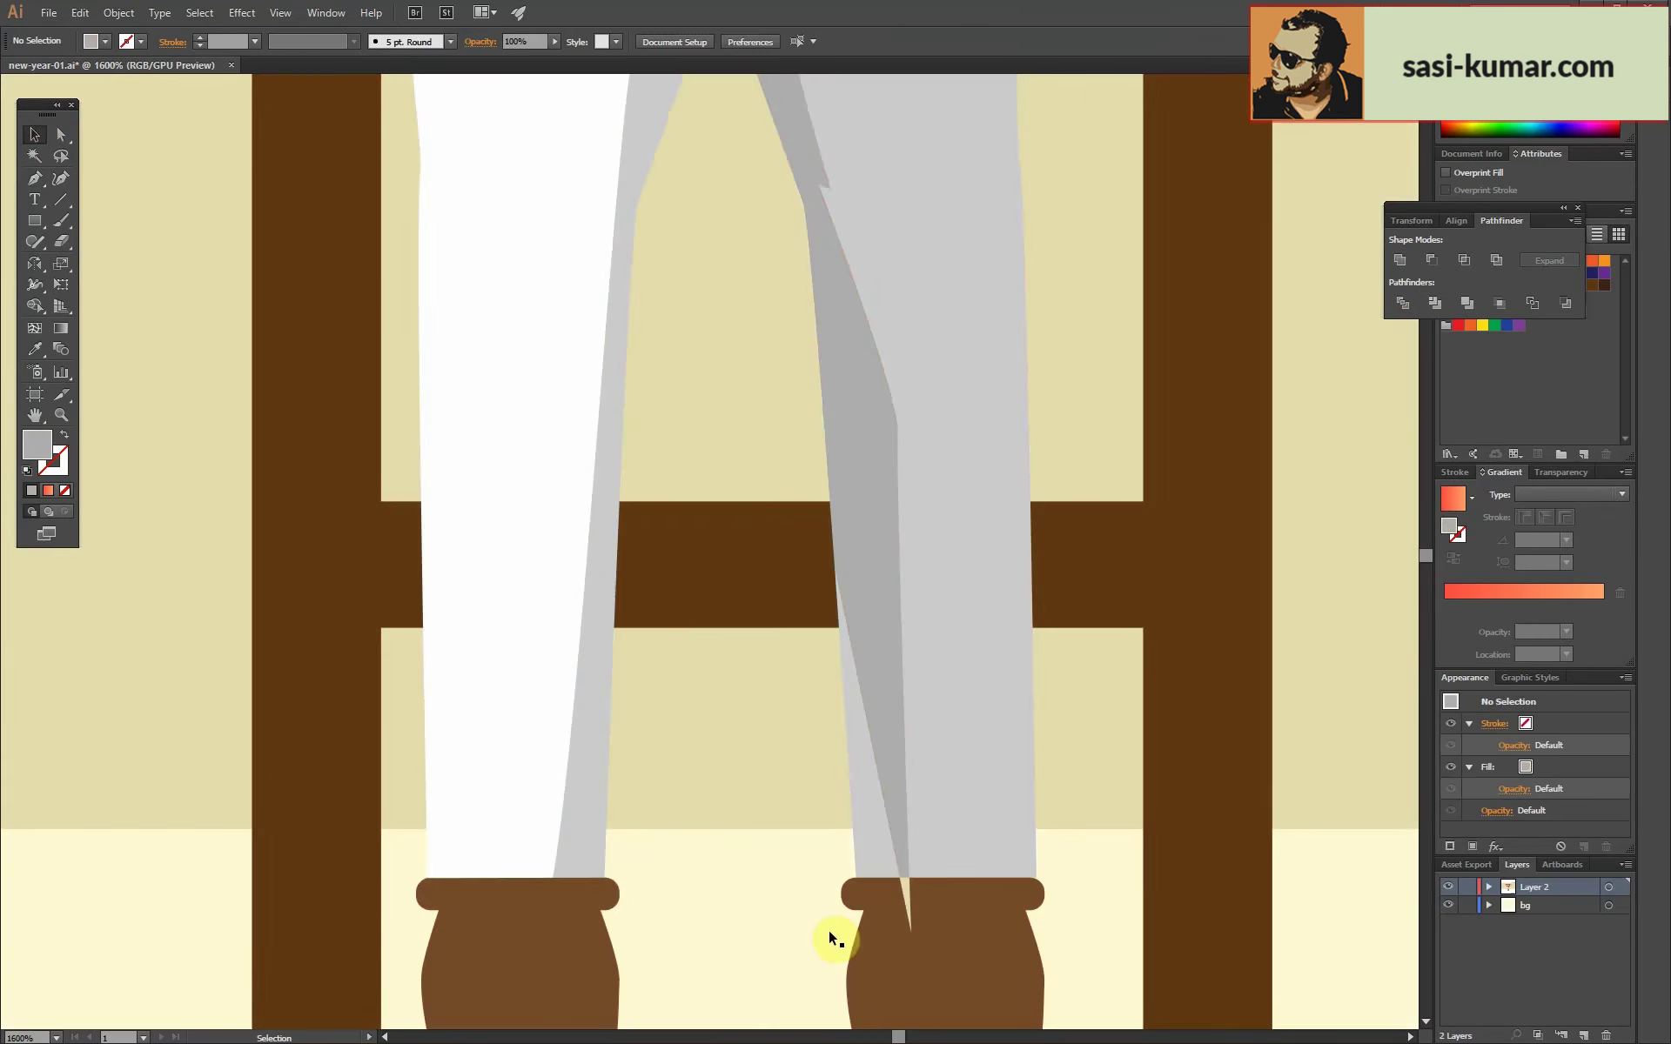
{"action": "double_click", "coordinate": [909, 901]}
{"action": "double_click", "coordinate": [1317, 859]}
{"action": "key", "text": "ctrl+minus"}
{"action": "key", "text": "ctrl+minus"}
{"action": "key", "text": "ctrl+minus"}
{"action": "left_click", "coordinate": [769, 662]}
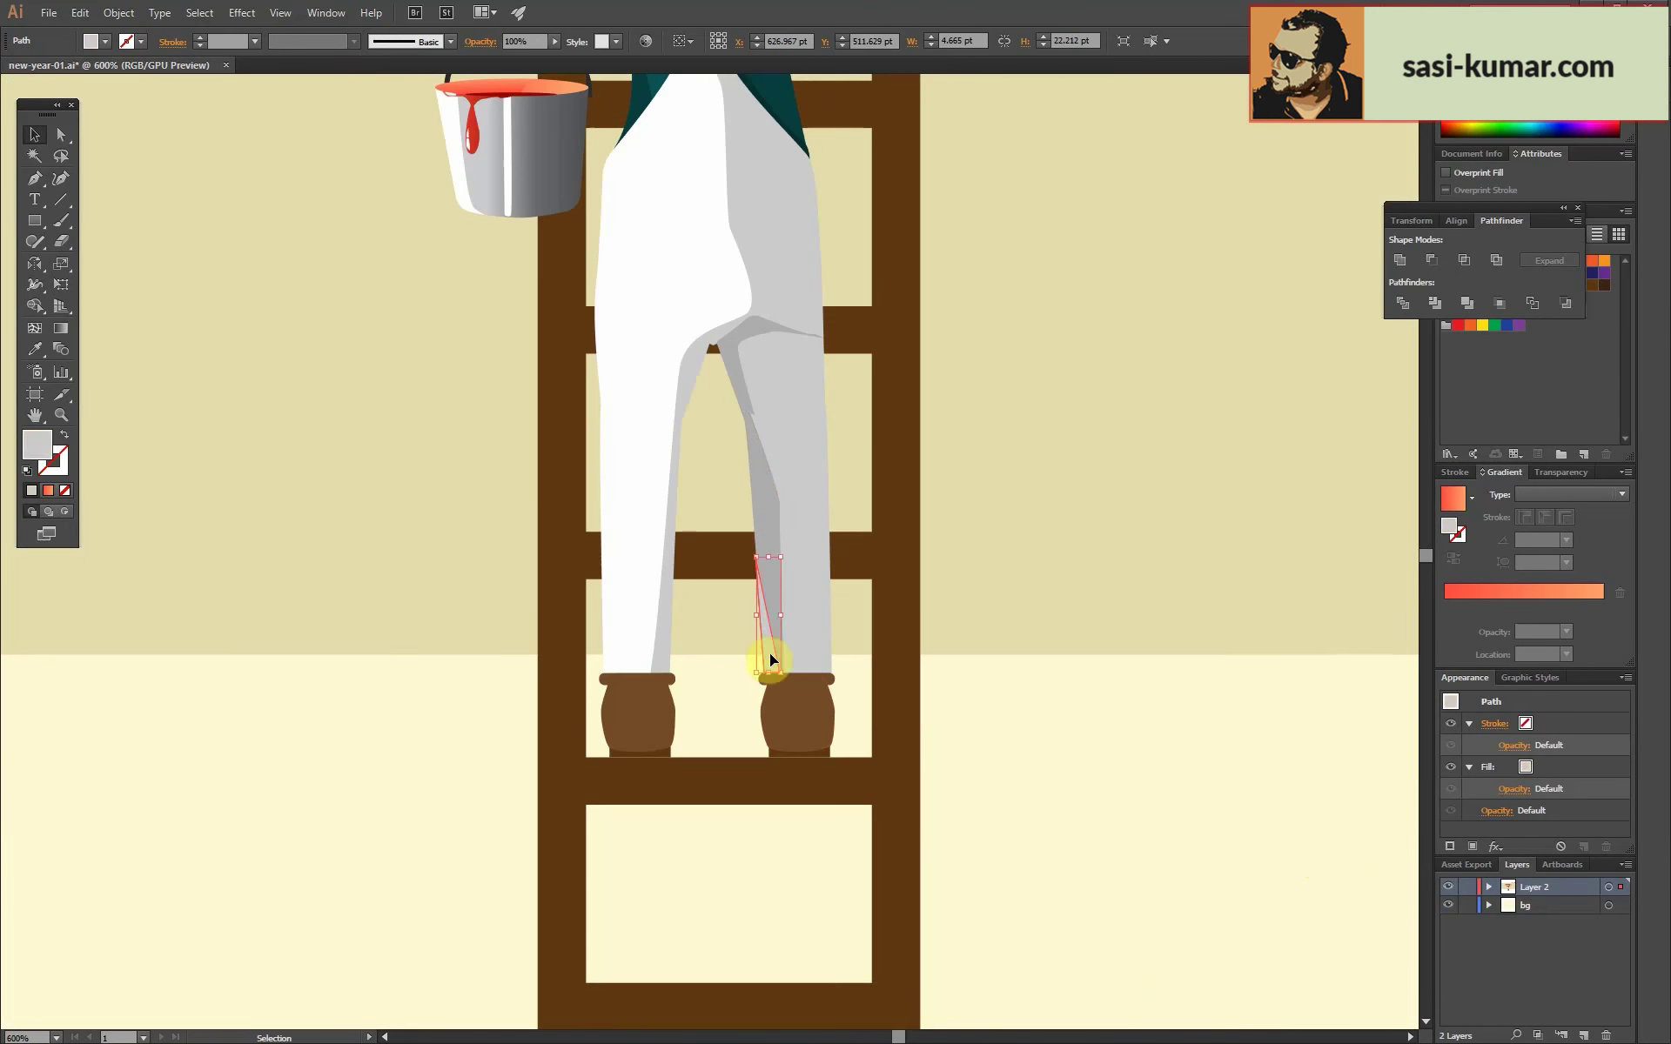
{"action": "double_click", "coordinate": [48, 445]}
{"action": "left_click", "coordinate": [1428, 299]}
{"action": "key", "text": "a"}
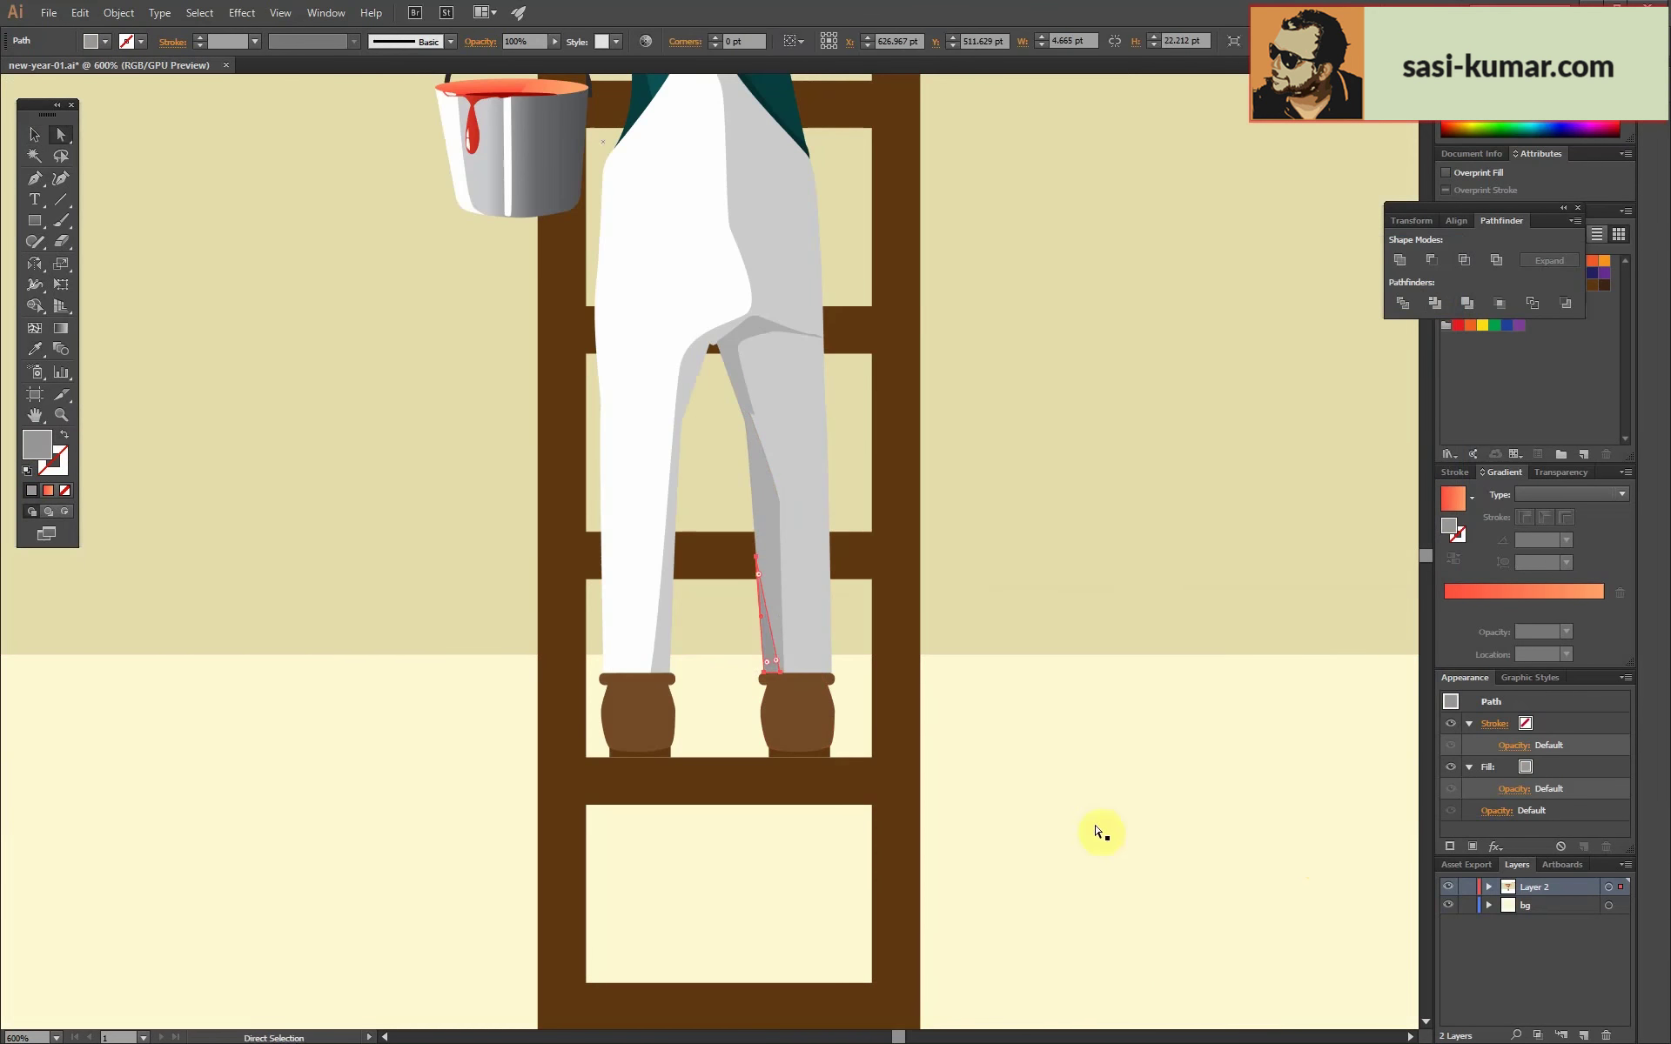
{"action": "scroll", "coordinate": [1192, 426], "scroll_direction": "up", "scroll_amount": 3}
Pen-draw a closed, curved fold shape on the back of the overalls.
{"action": "left_click", "coordinate": [1192, 426]}
{"action": "key", "text": "p"}
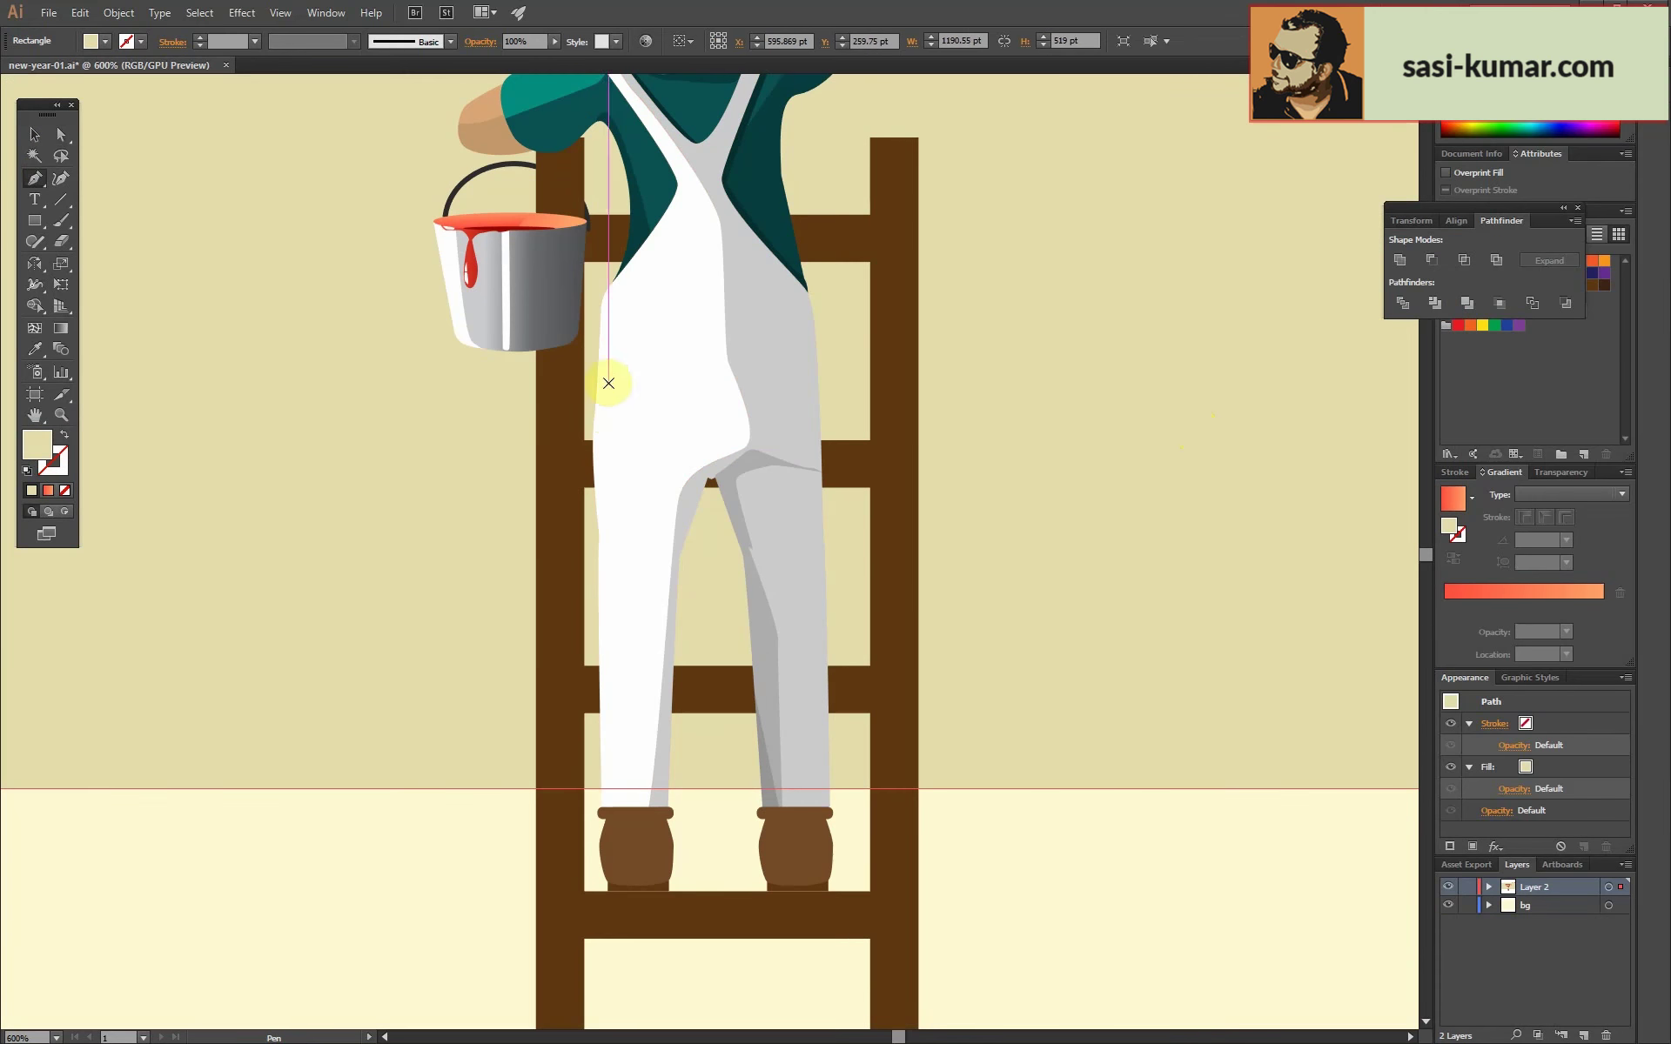
{"action": "left_click", "coordinate": [607, 376]}
{"action": "left_click_drag", "start_coordinate": [662, 348], "coordinate": [684, 346]}
{"action": "left_click_drag", "start_coordinate": [715, 346], "coordinate": [717, 355]}
{"action": "left_click", "coordinate": [599, 409]}
{"action": "left_click", "coordinate": [607, 376]}
{"action": "left_click", "coordinate": [39, 139]}
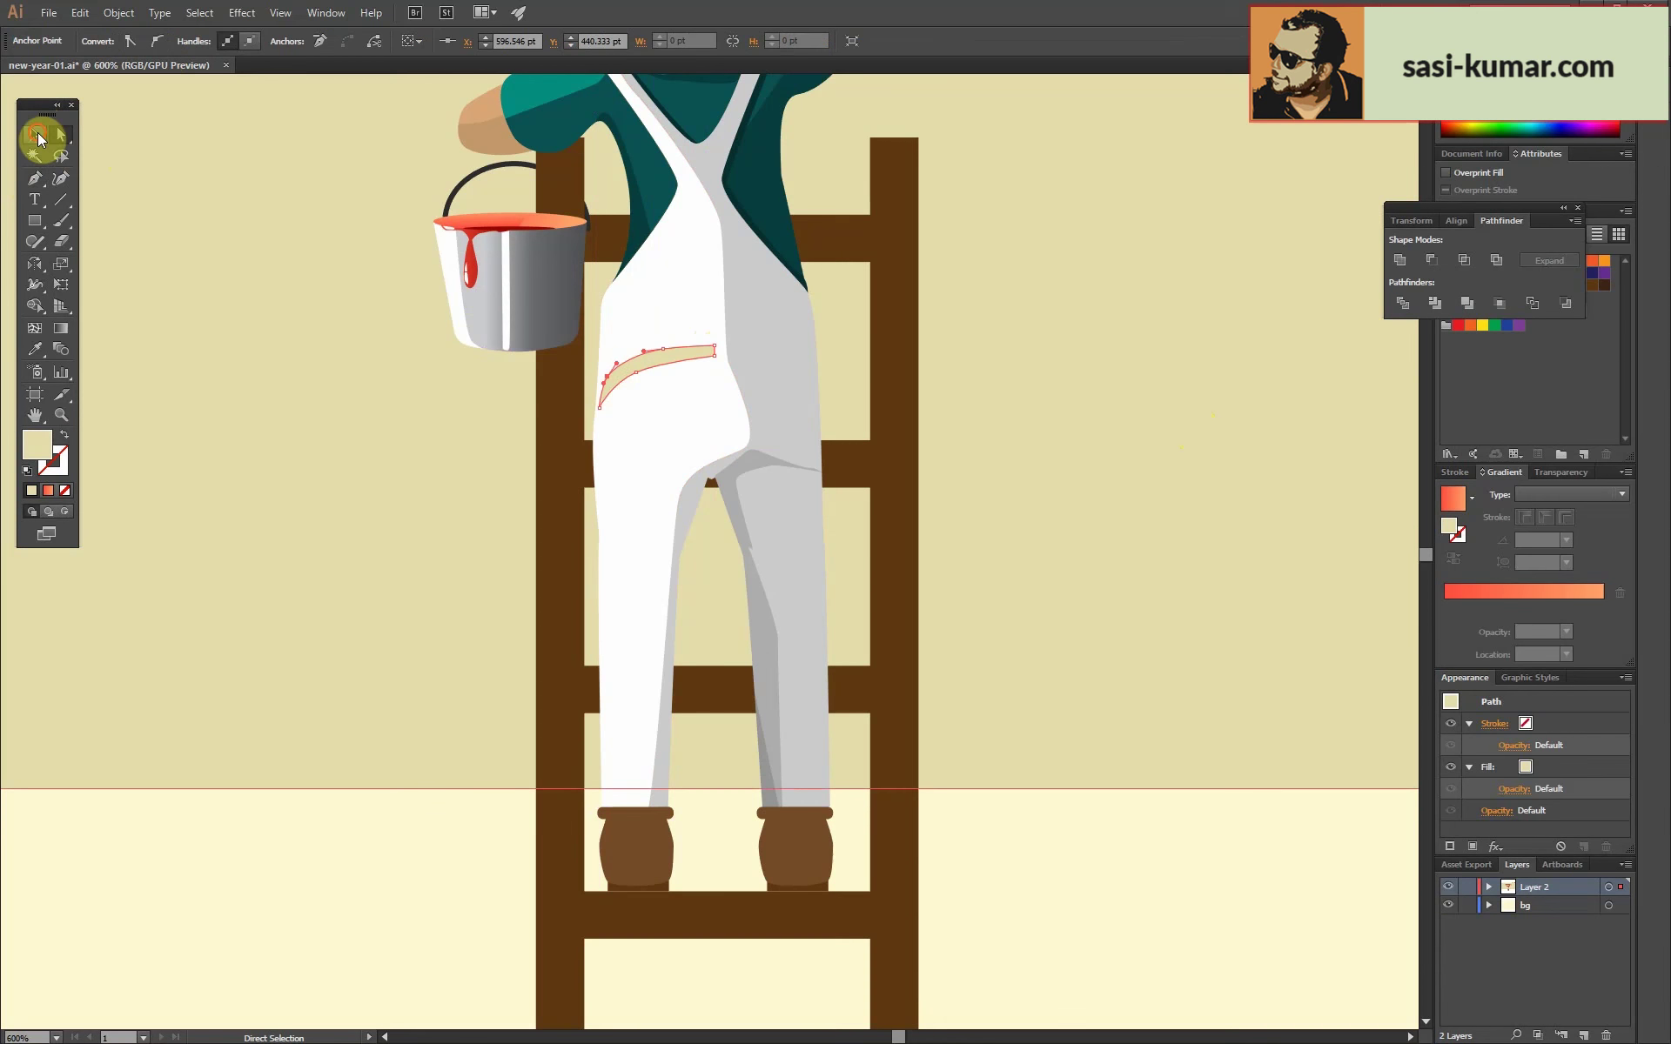
{"action": "left_click", "coordinate": [258, 374]}
Draw a grey pocket shape on the overalls seat.
{"action": "key", "text": "ctrl+0"}
{"action": "key", "text": "ctrl+plus"}
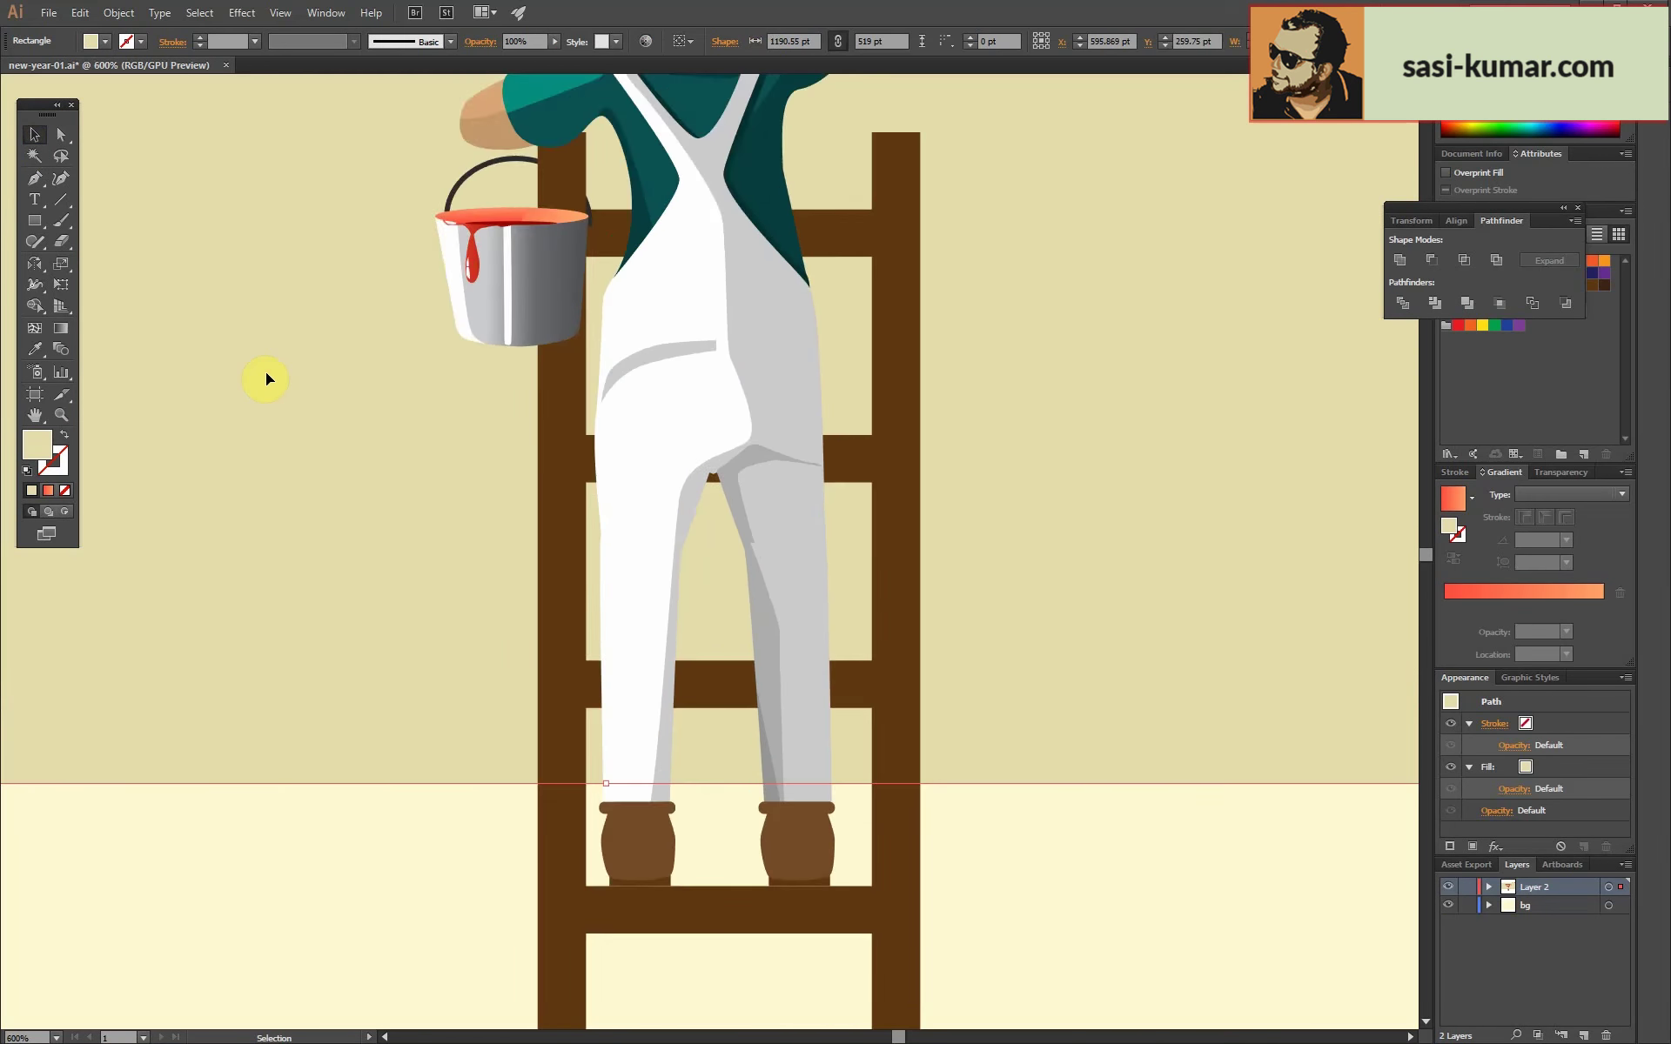
{"action": "key", "text": "p"}
{"action": "left_click", "coordinate": [764, 289]}
{"action": "left_click_drag", "start_coordinate": [850, 256], "coordinate": [853, 303]}
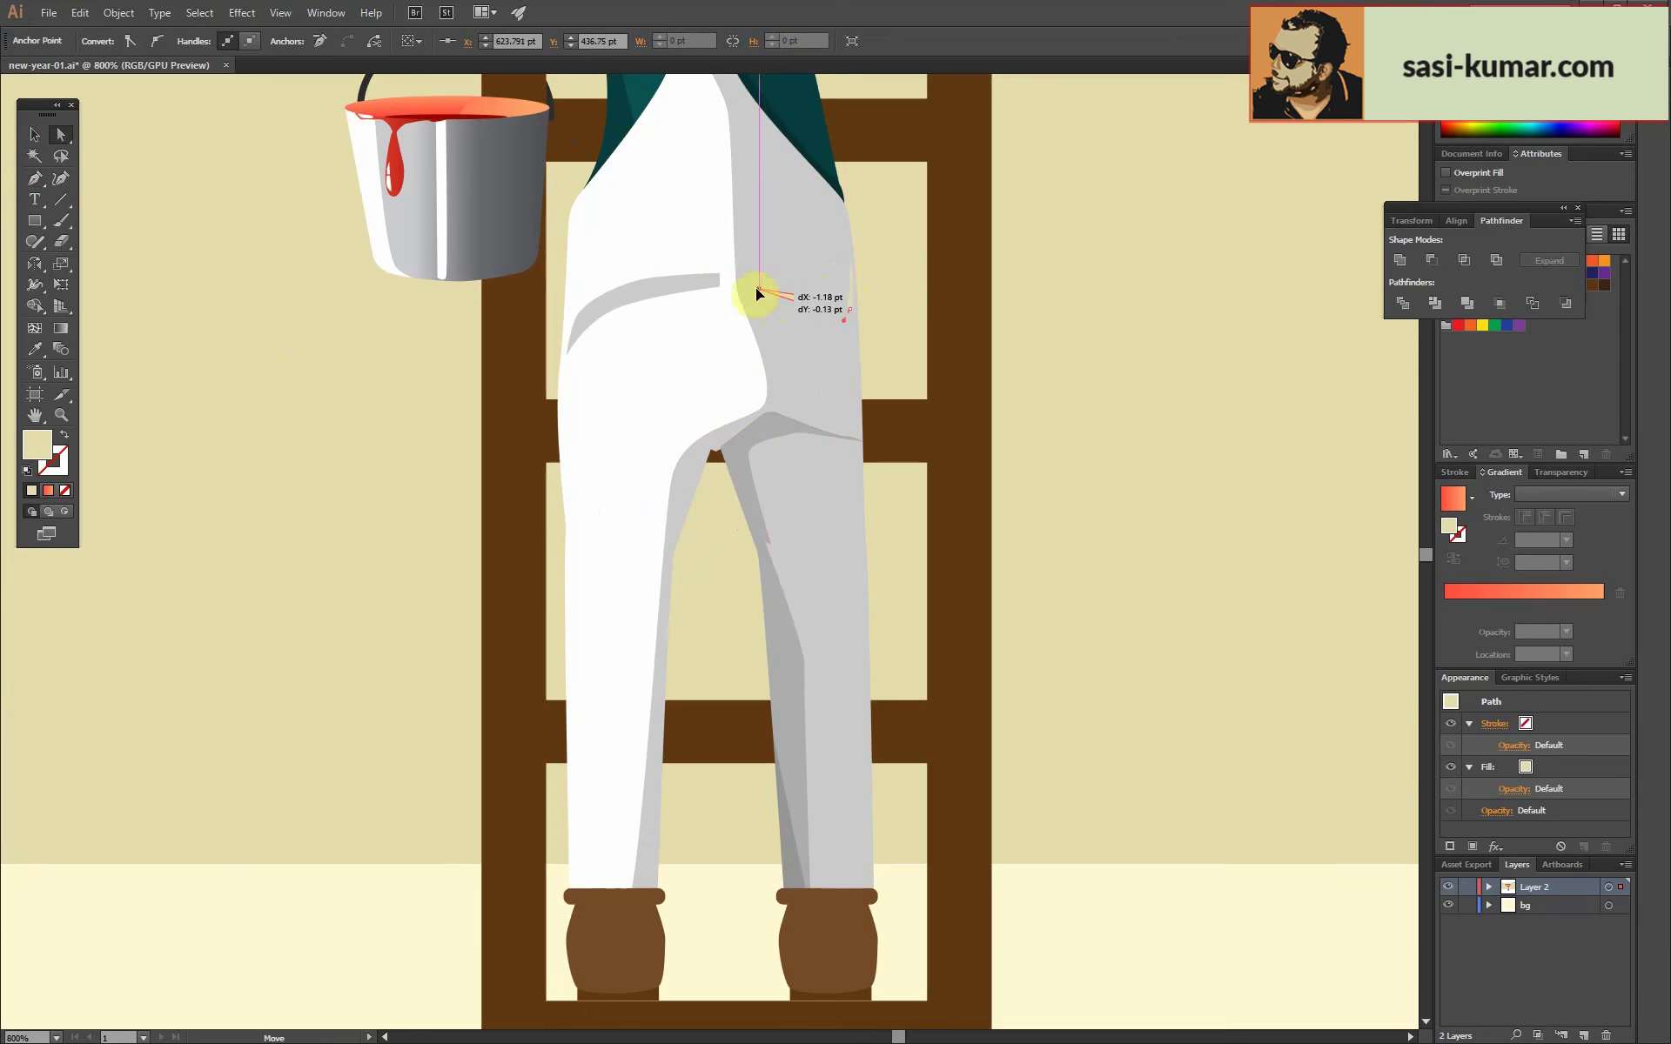
{"action": "left_click", "coordinate": [771, 438]}
{"action": "left_click", "coordinate": [36, 134]}
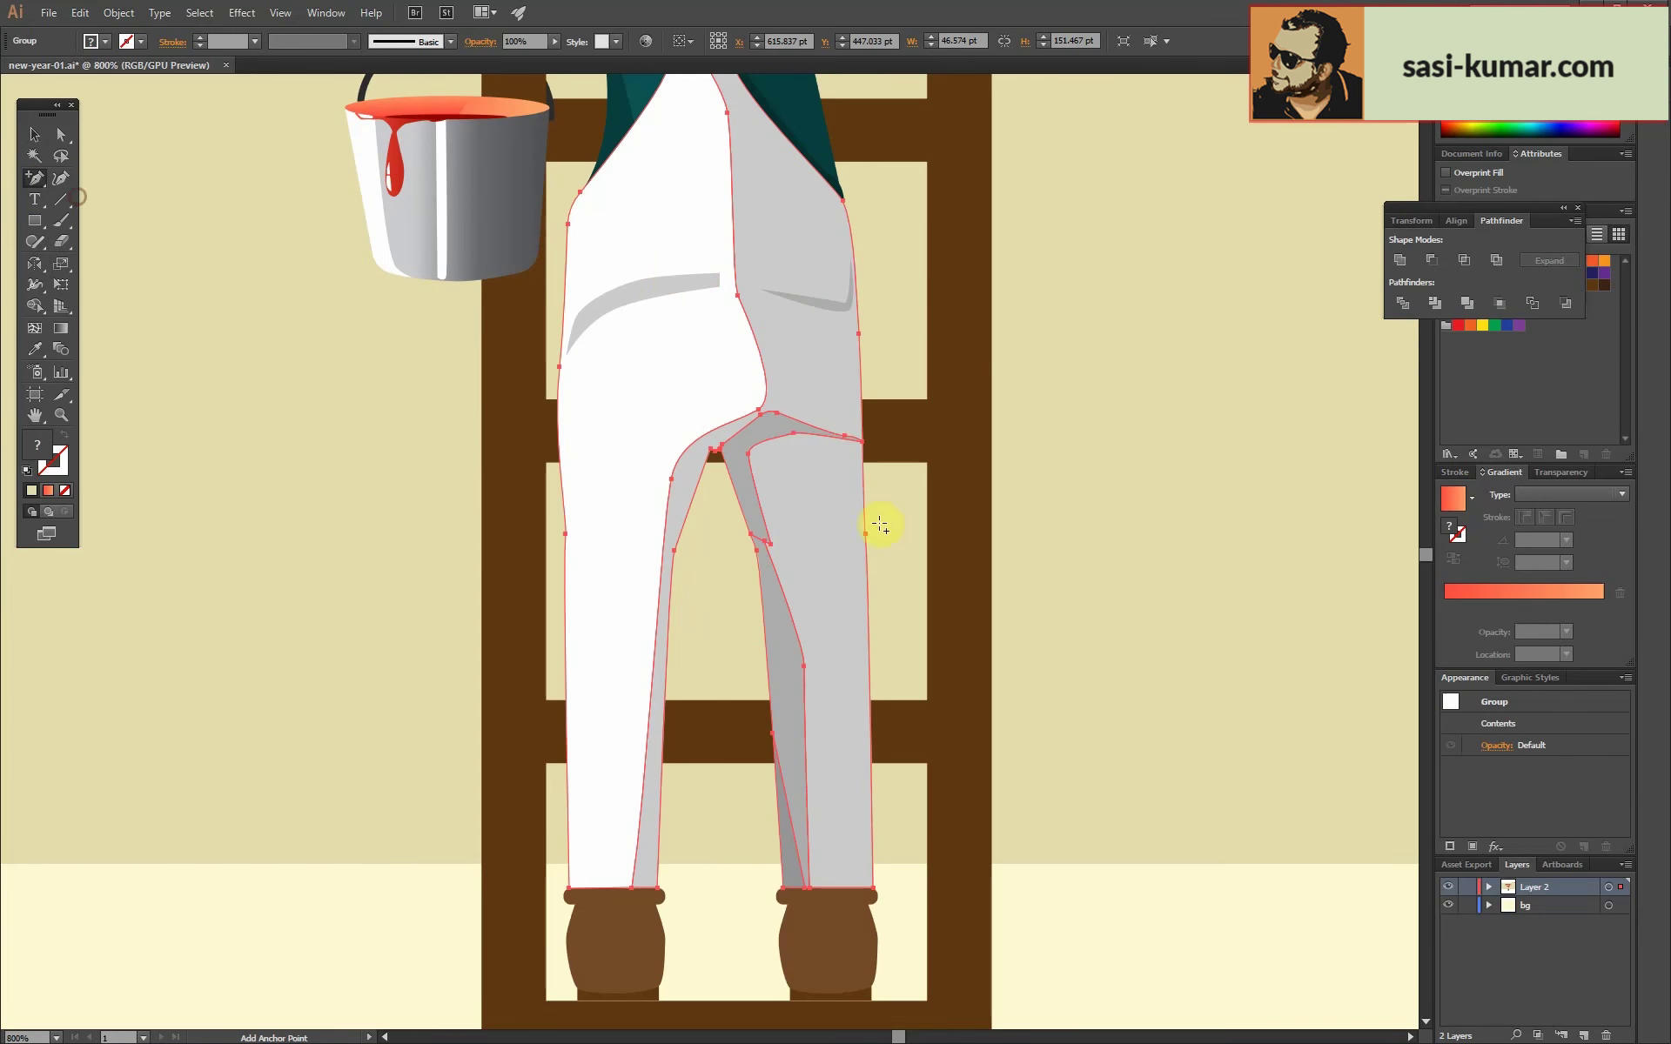
{"action": "left_click", "coordinate": [61, 134]}
{"action": "left_click", "coordinate": [862, 391]}
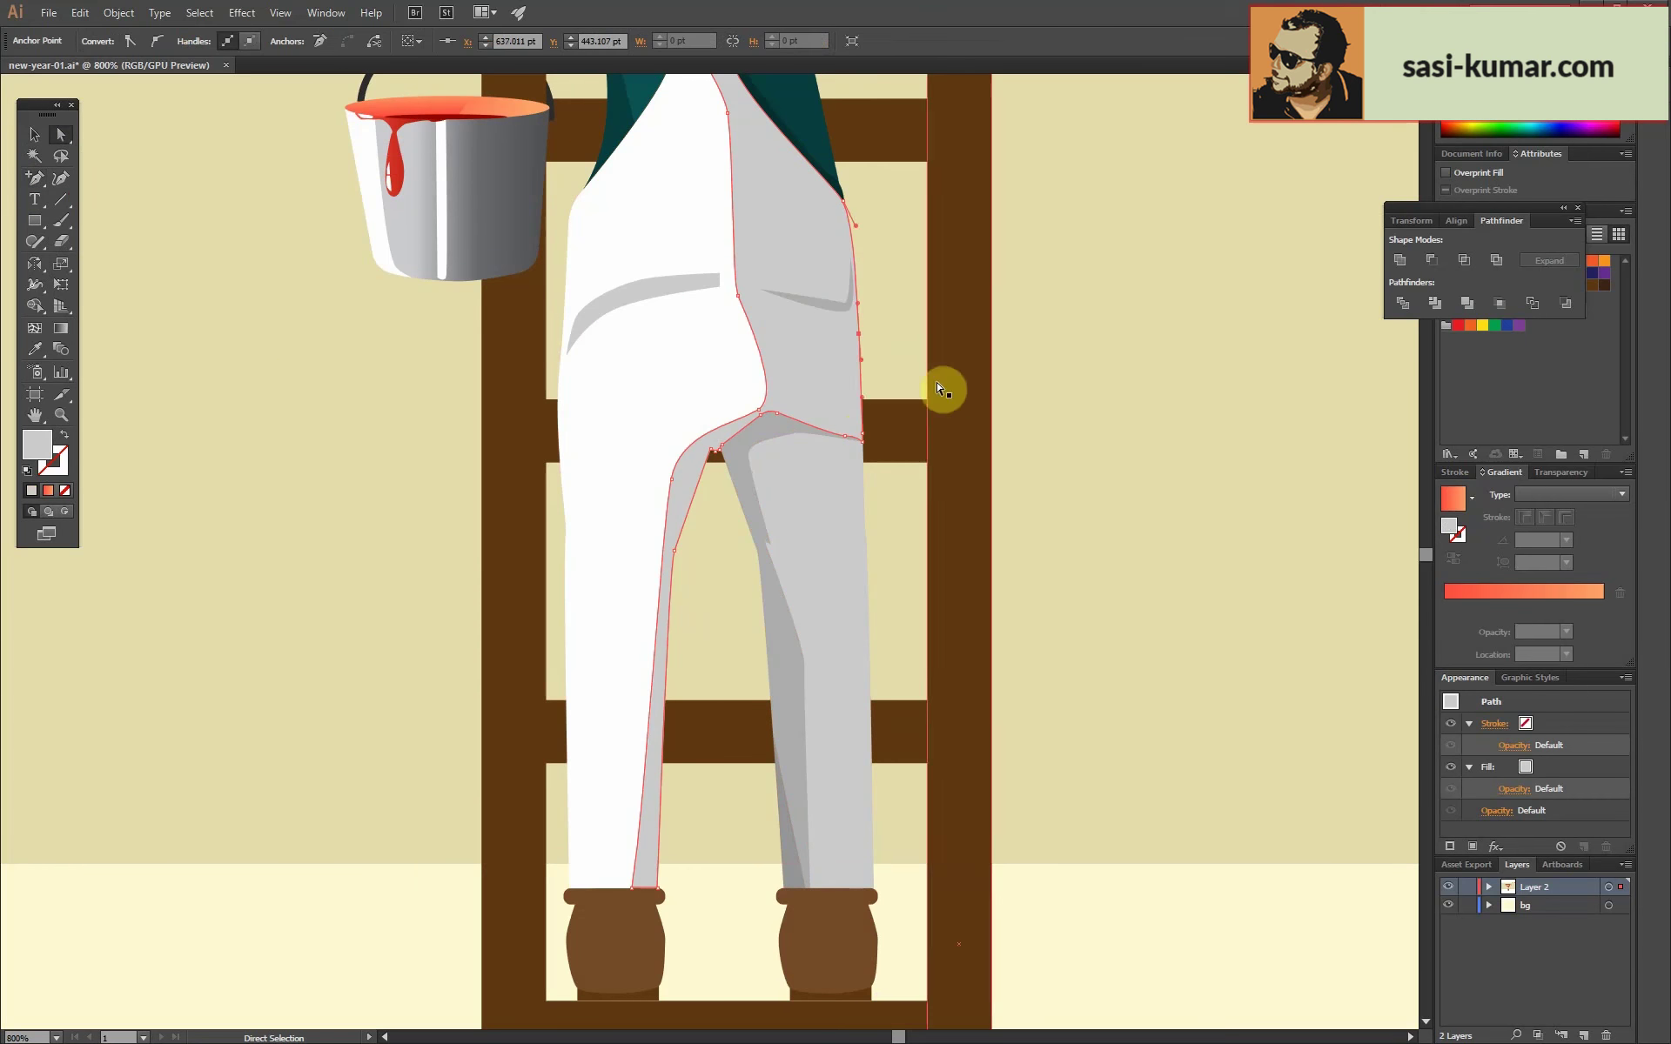
Draw a fold shape on the bib and curve its top edge with Direct Selection.
{"action": "left_click", "coordinate": [1091, 513]}
{"action": "key", "text": "ctrl+minus"}
{"action": "key", "text": "ctrl+minus"}
{"action": "key", "text": "ctrl+minus"}
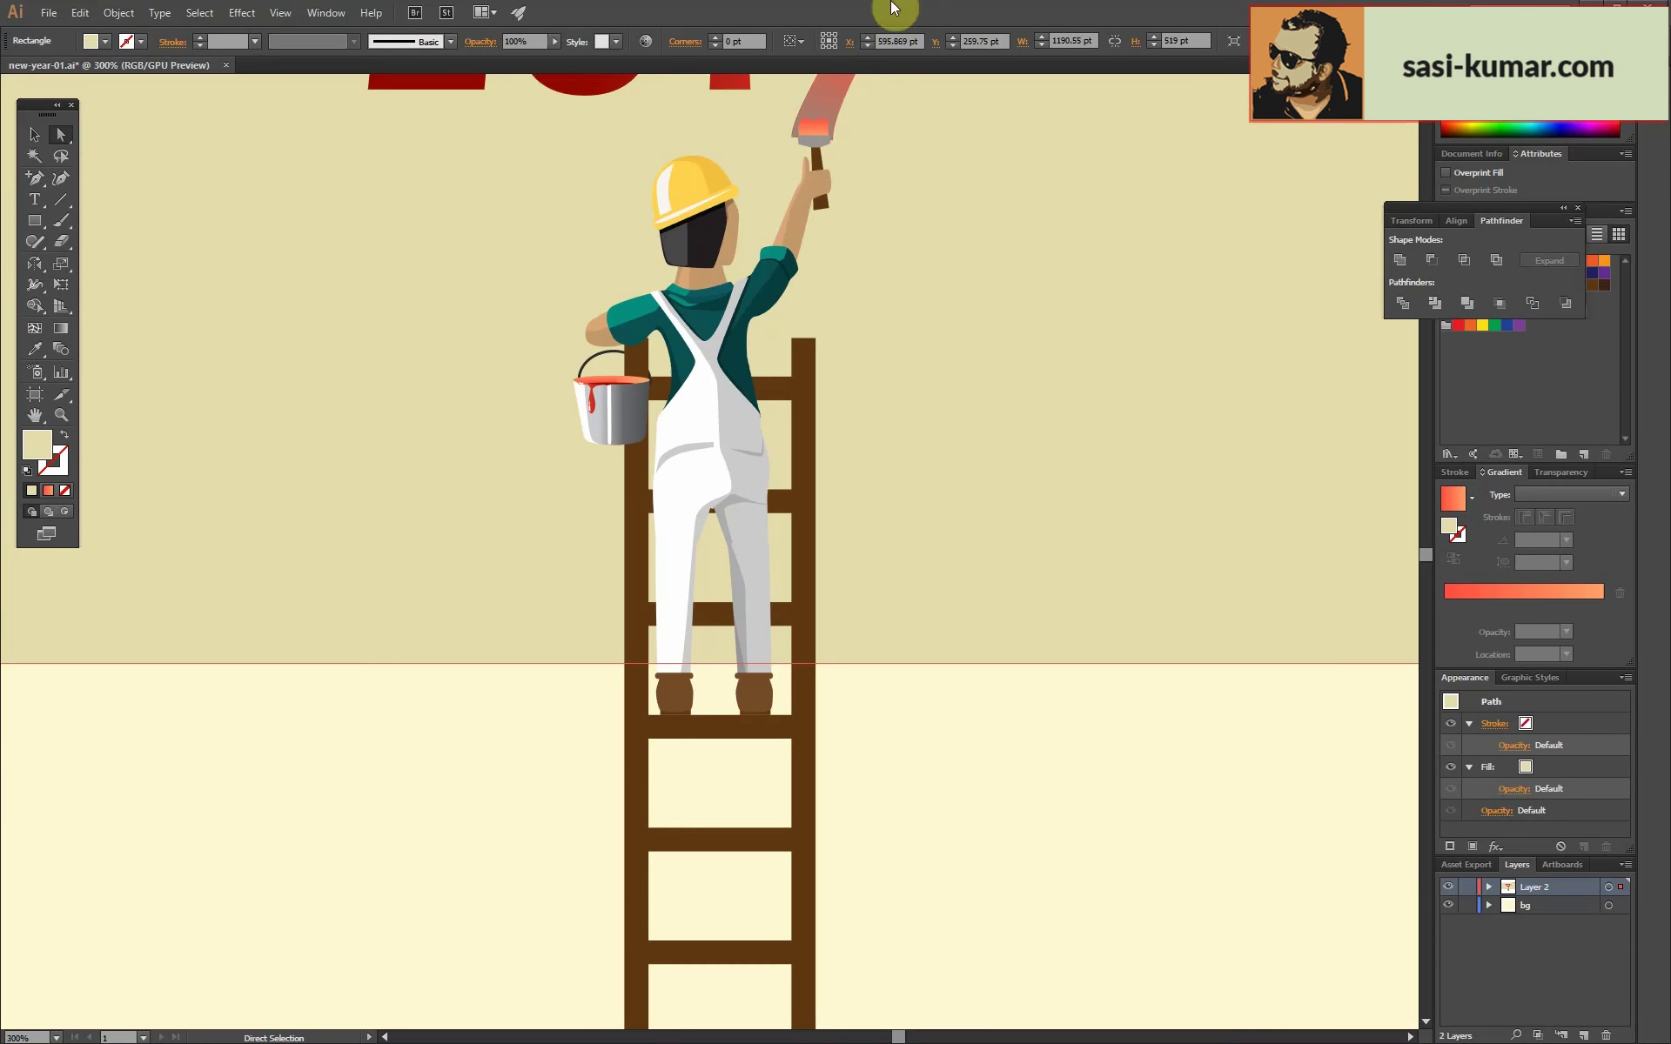
{"action": "key", "text": "ctrl+plus"}
{"action": "key", "text": "ctrl+plus"}
{"action": "key", "text": "ctrl+plus"}
{"action": "left_click", "coordinate": [660, 455]}
{"action": "left_click", "coordinate": [689, 461]}
{"action": "left_click", "coordinate": [705, 451]}
{"action": "left_click", "coordinate": [729, 479]}
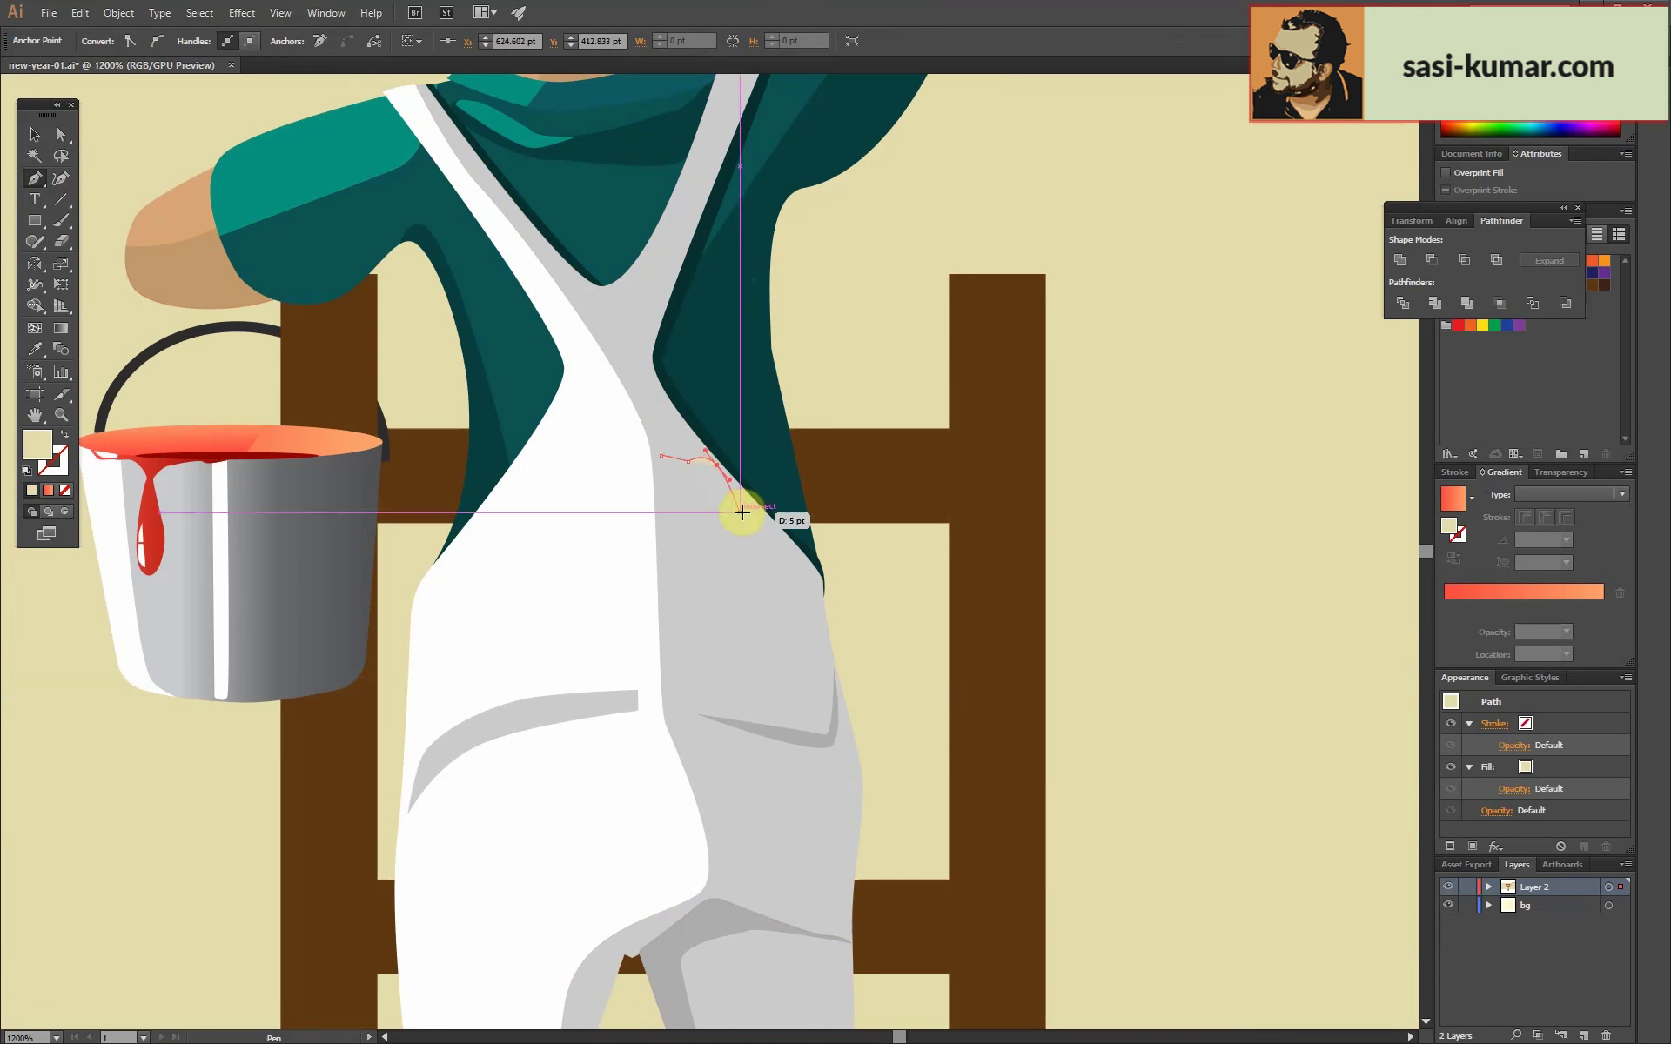
{"action": "key", "text": "a"}
{"action": "left_click_drag", "start_coordinate": [739, 512], "coordinate": [754, 532]}
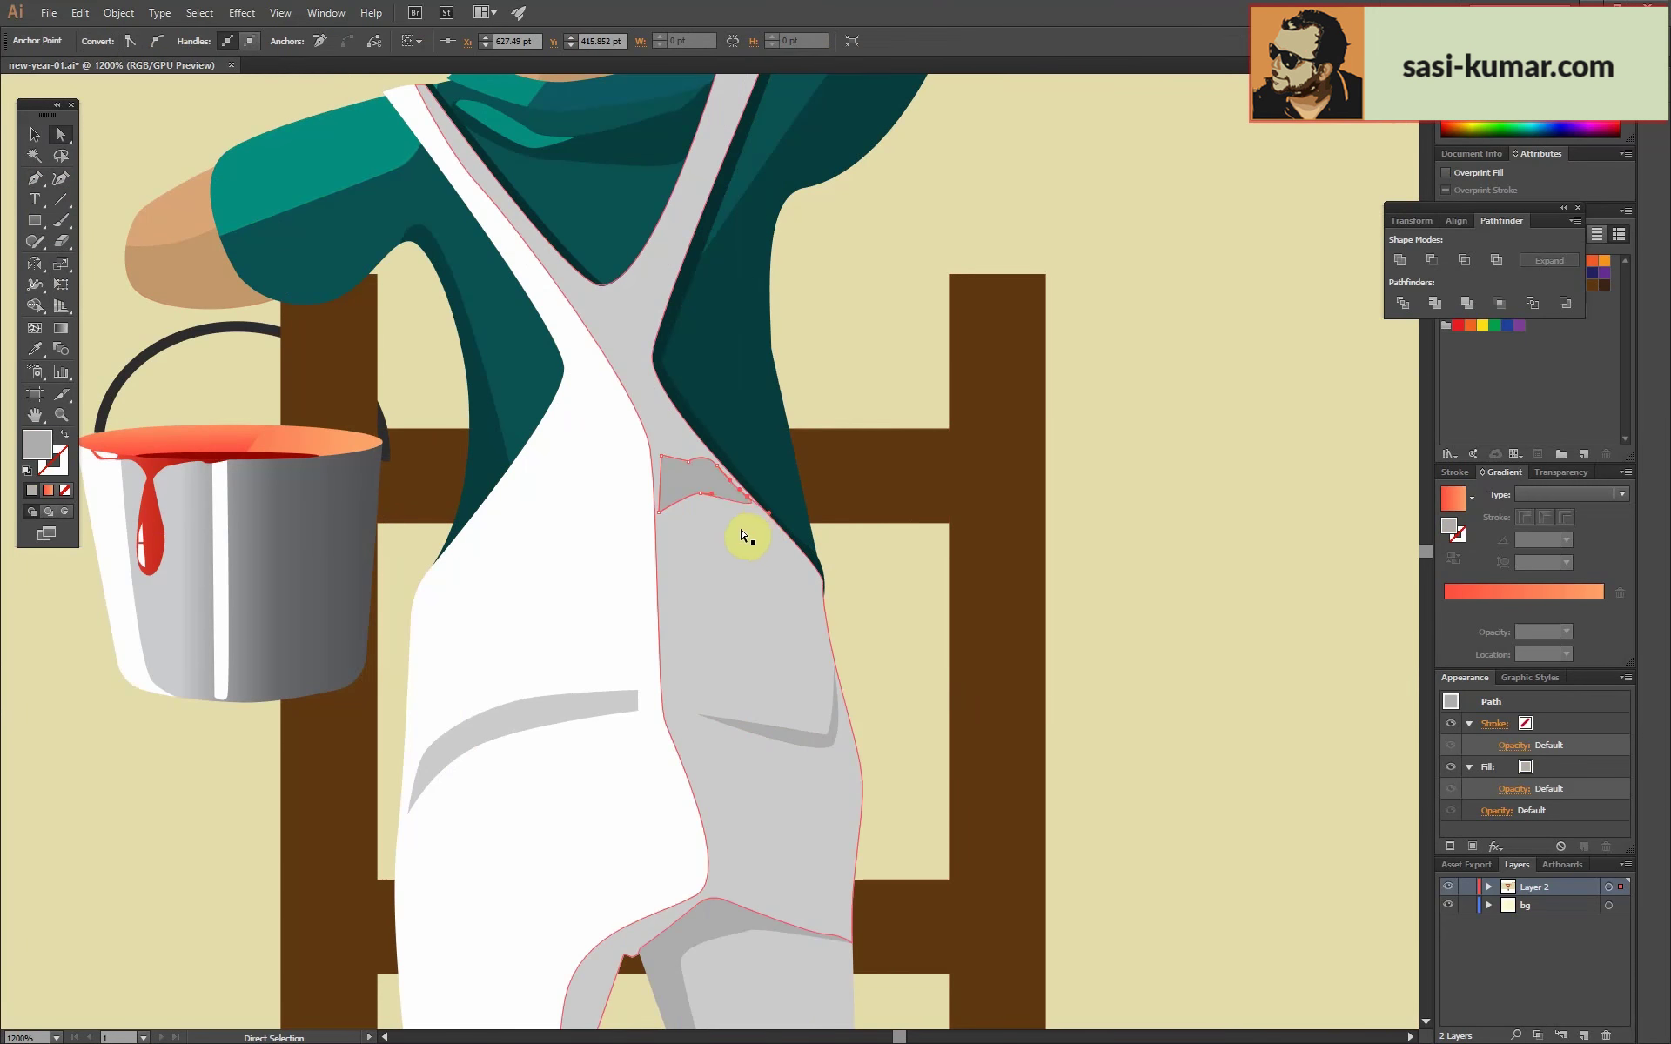
{"action": "key", "text": "ctrl+plus"}
{"action": "key", "text": "ctrl+plus"}
{"action": "key", "text": "ctrl+plus"}
{"action": "left_click_drag", "start_coordinate": [552, 154], "coordinate": [510, 148]}
{"action": "left_click_drag", "start_coordinate": [663, 194], "coordinate": [729, 159]}
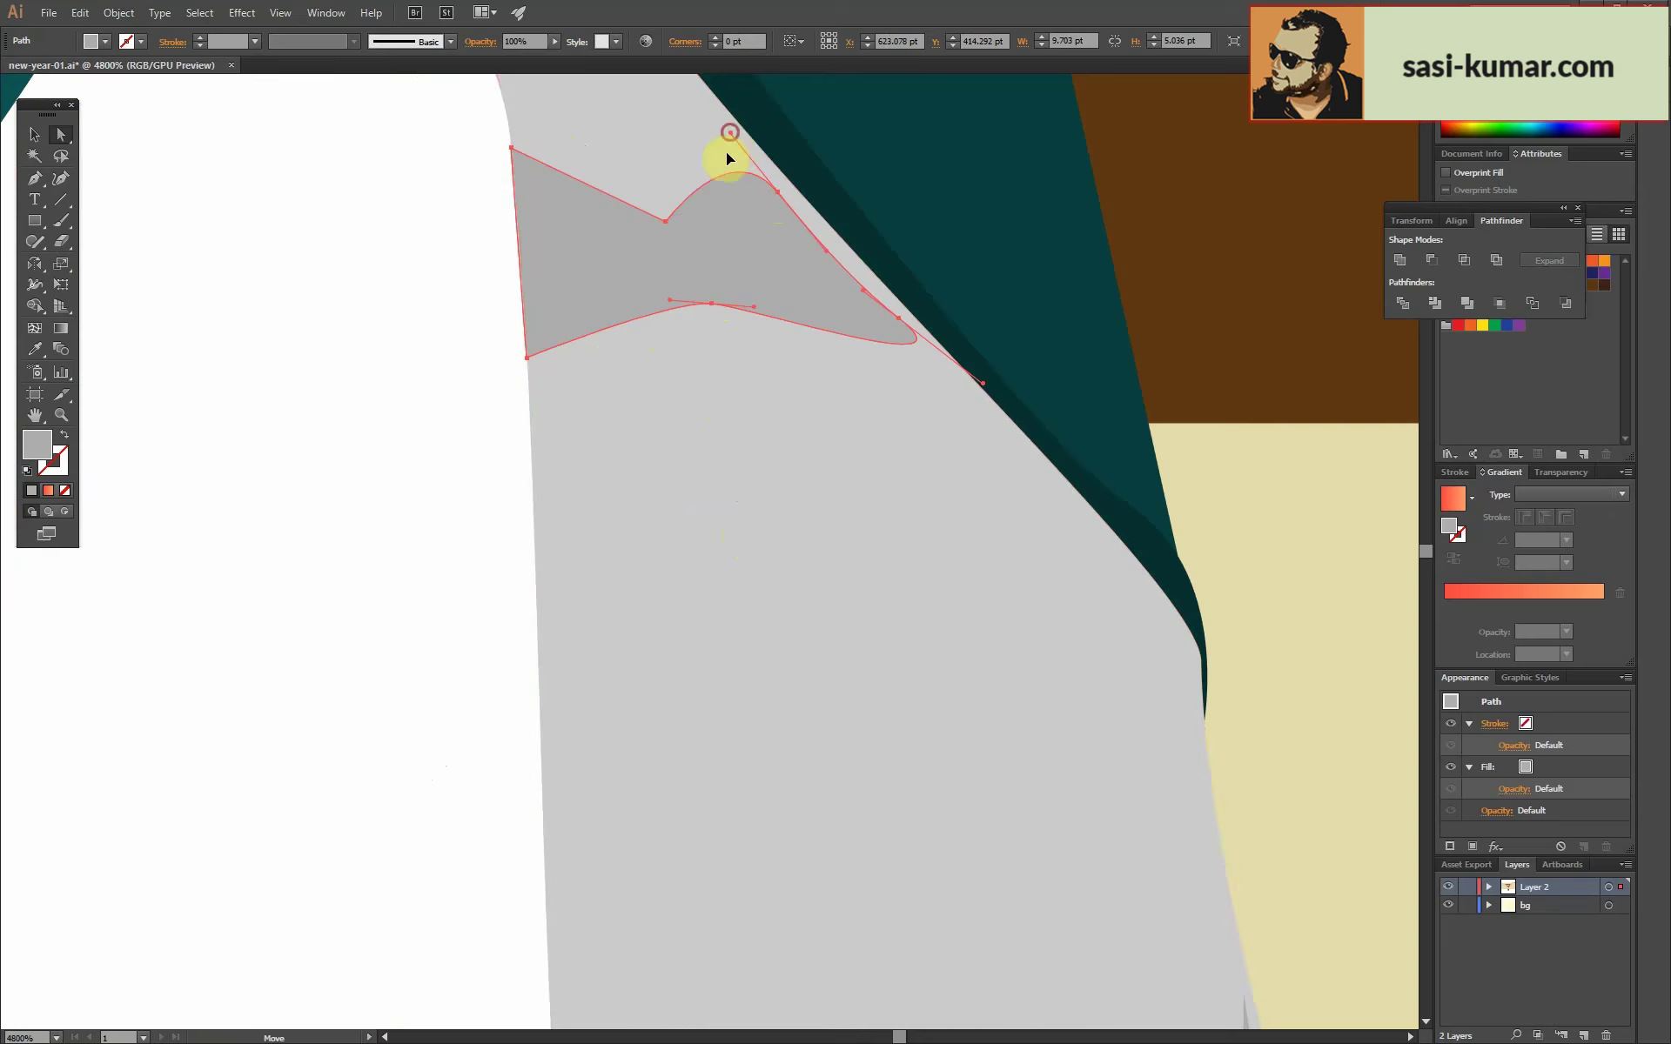
Draw a grey crease where the straps meet and adjust its top curve.
{"action": "key", "text": "ctrl+0"}
{"action": "scroll", "coordinate": [970, 709], "scroll_direction": "up", "scroll_amount": 5}
{"action": "key", "text": "p"}
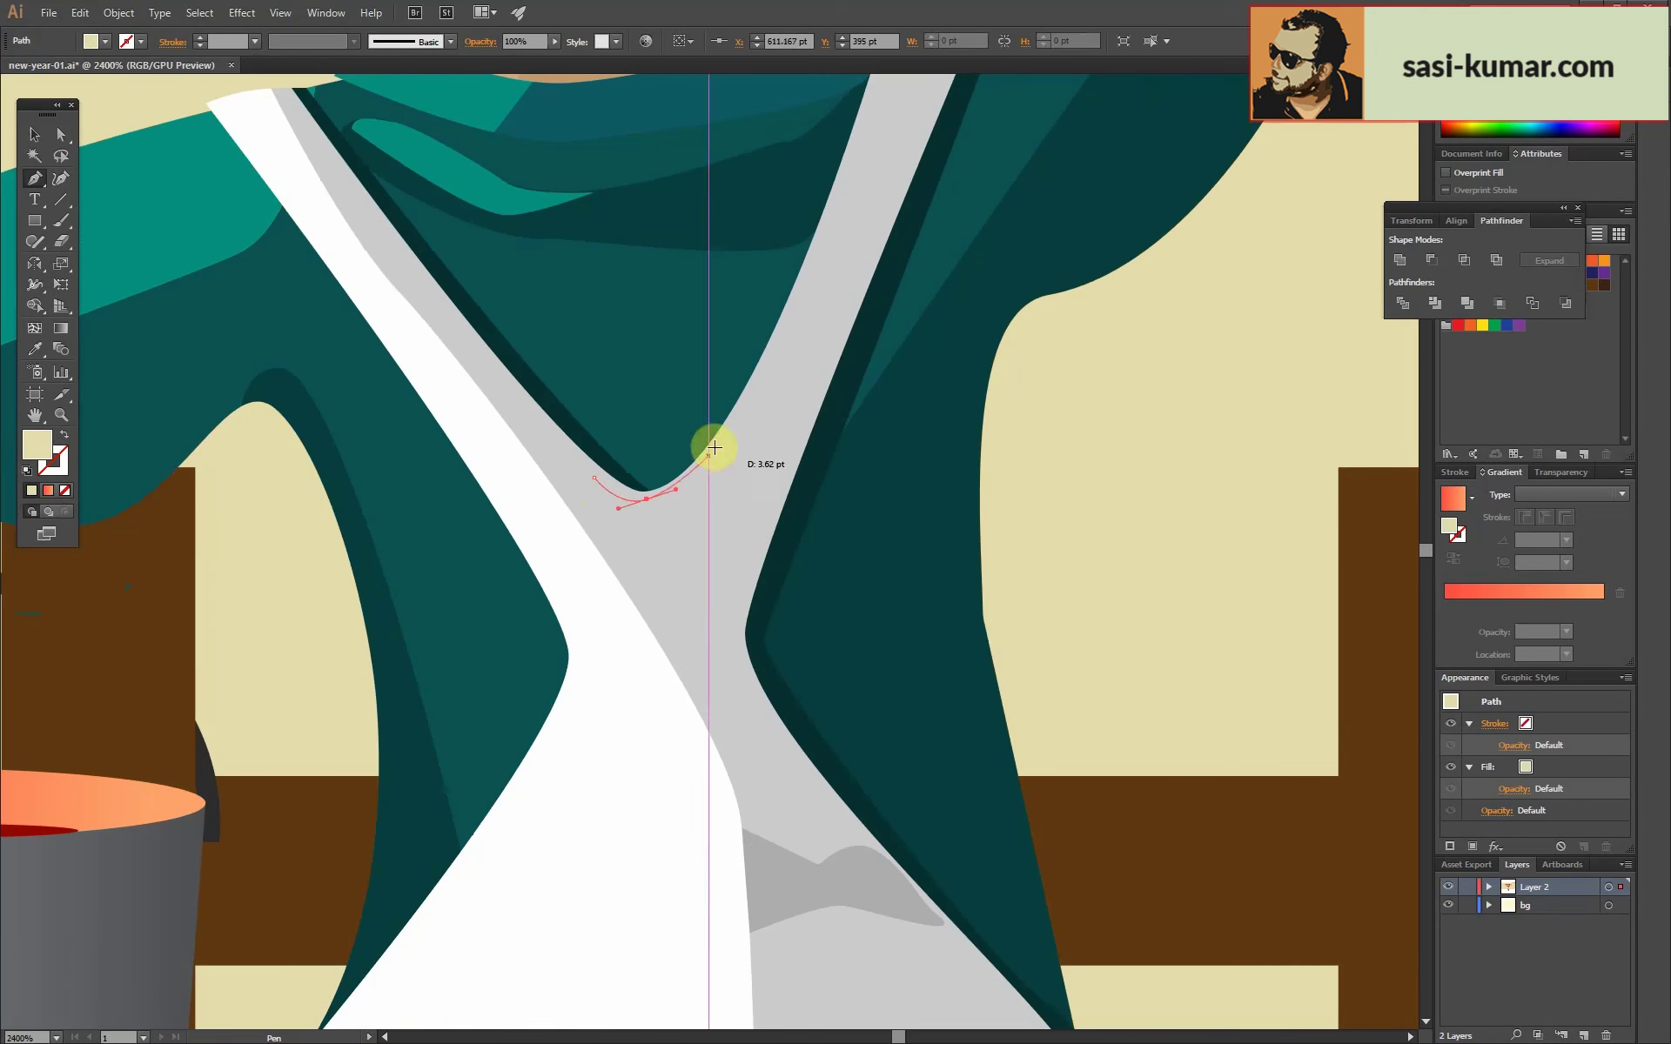
{"action": "left_click_drag", "start_coordinate": [718, 588], "coordinate": [740, 599]}
{"action": "left_click", "coordinate": [593, 479]}
{"action": "left_click", "coordinate": [60, 134]}
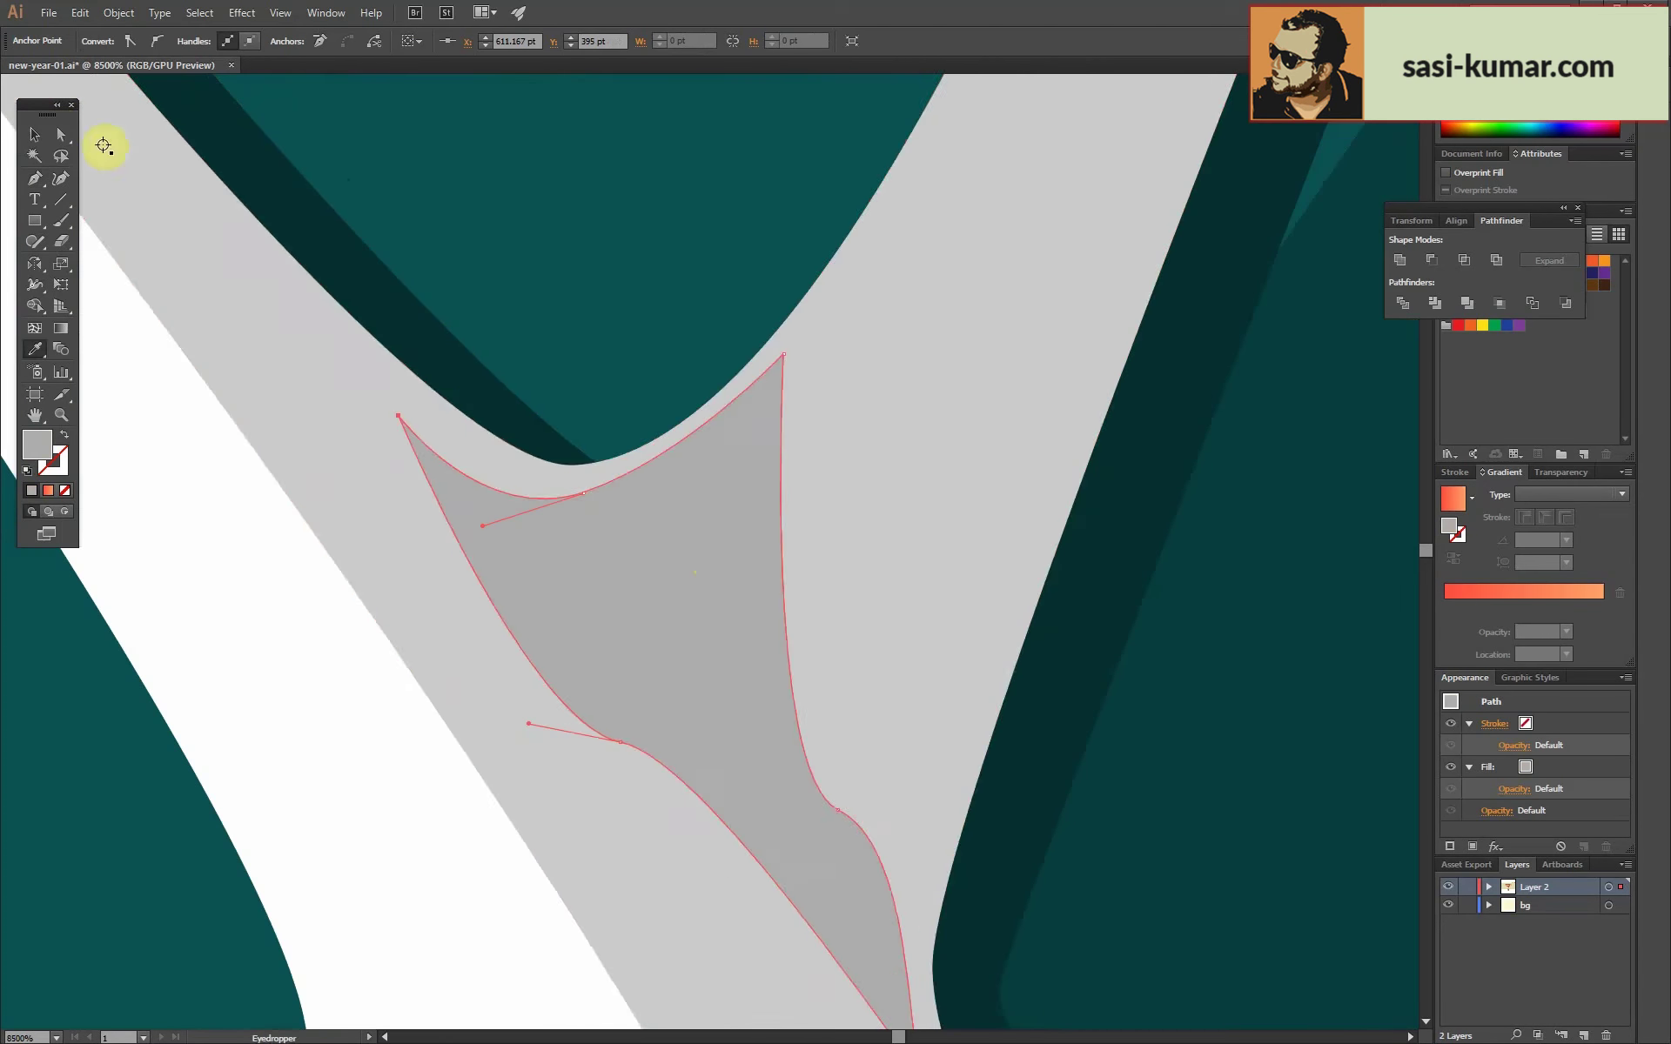
{"action": "left_click_drag", "start_coordinate": [601, 461], "coordinate": [554, 500]}
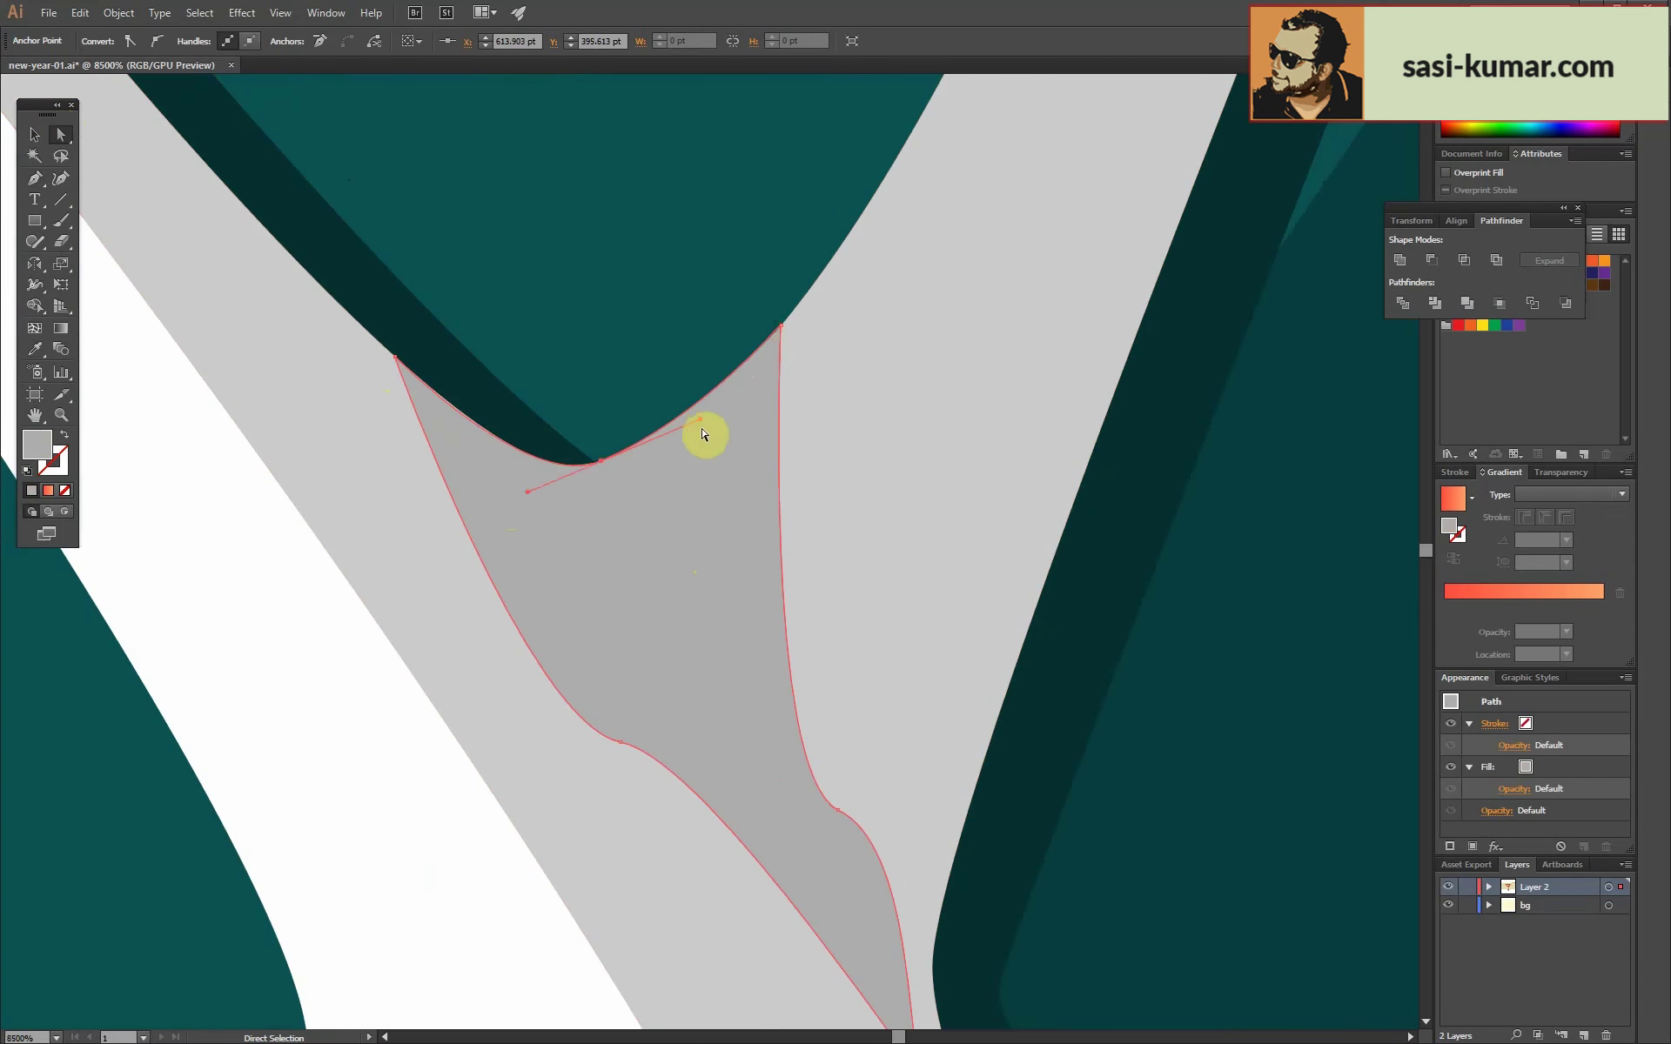
{"action": "scroll", "coordinate": [682, 888], "scroll_direction": "down", "scroll_amount": 5}
{"action": "scroll", "coordinate": [682, 888], "scroll_direction": "down", "scroll_amount": 5}
{"action": "left_click", "coordinate": [34, 134]}
{"action": "scroll", "coordinate": [303, 323], "scroll_direction": "up", "scroll_amount": 5}
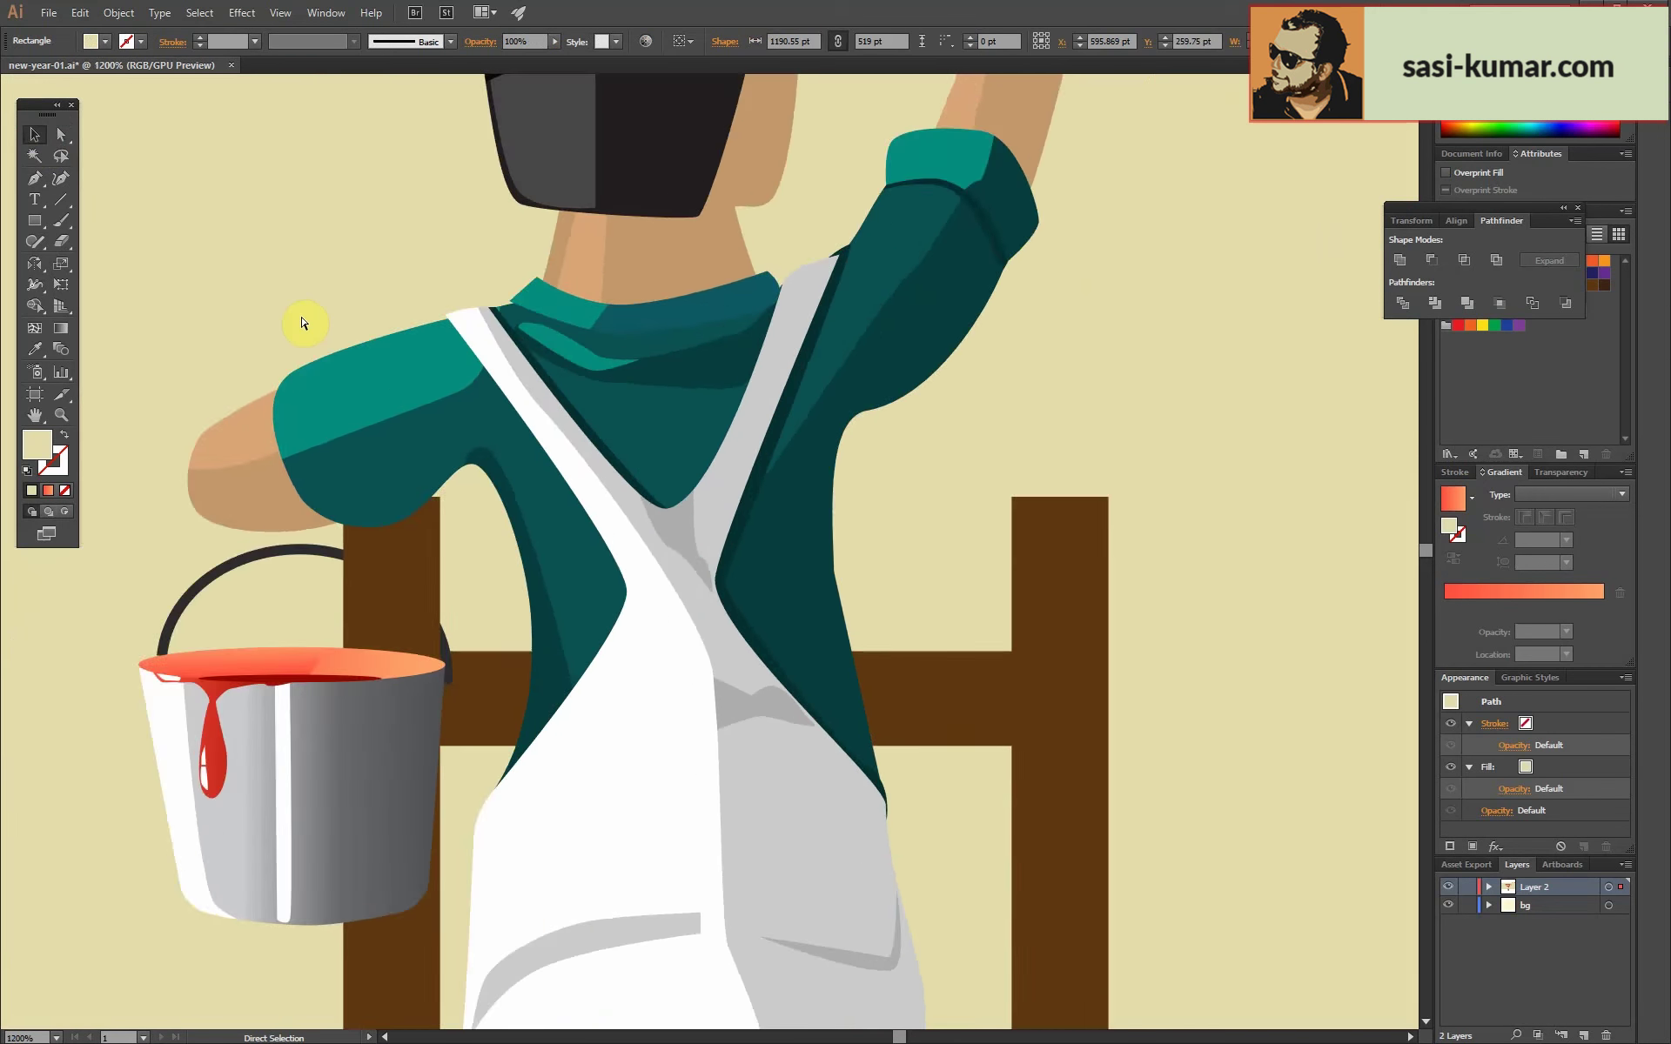
{"action": "scroll", "coordinate": [648, 515], "scroll_direction": "up", "scroll_amount": 5}
{"action": "left_click", "coordinate": [648, 515]}
Add a thin curved crease running along the bib strap.
{"action": "key", "text": "a"}
{"action": "left_click", "coordinate": [687, 605]}
{"action": "left_click", "coordinate": [34, 176]}
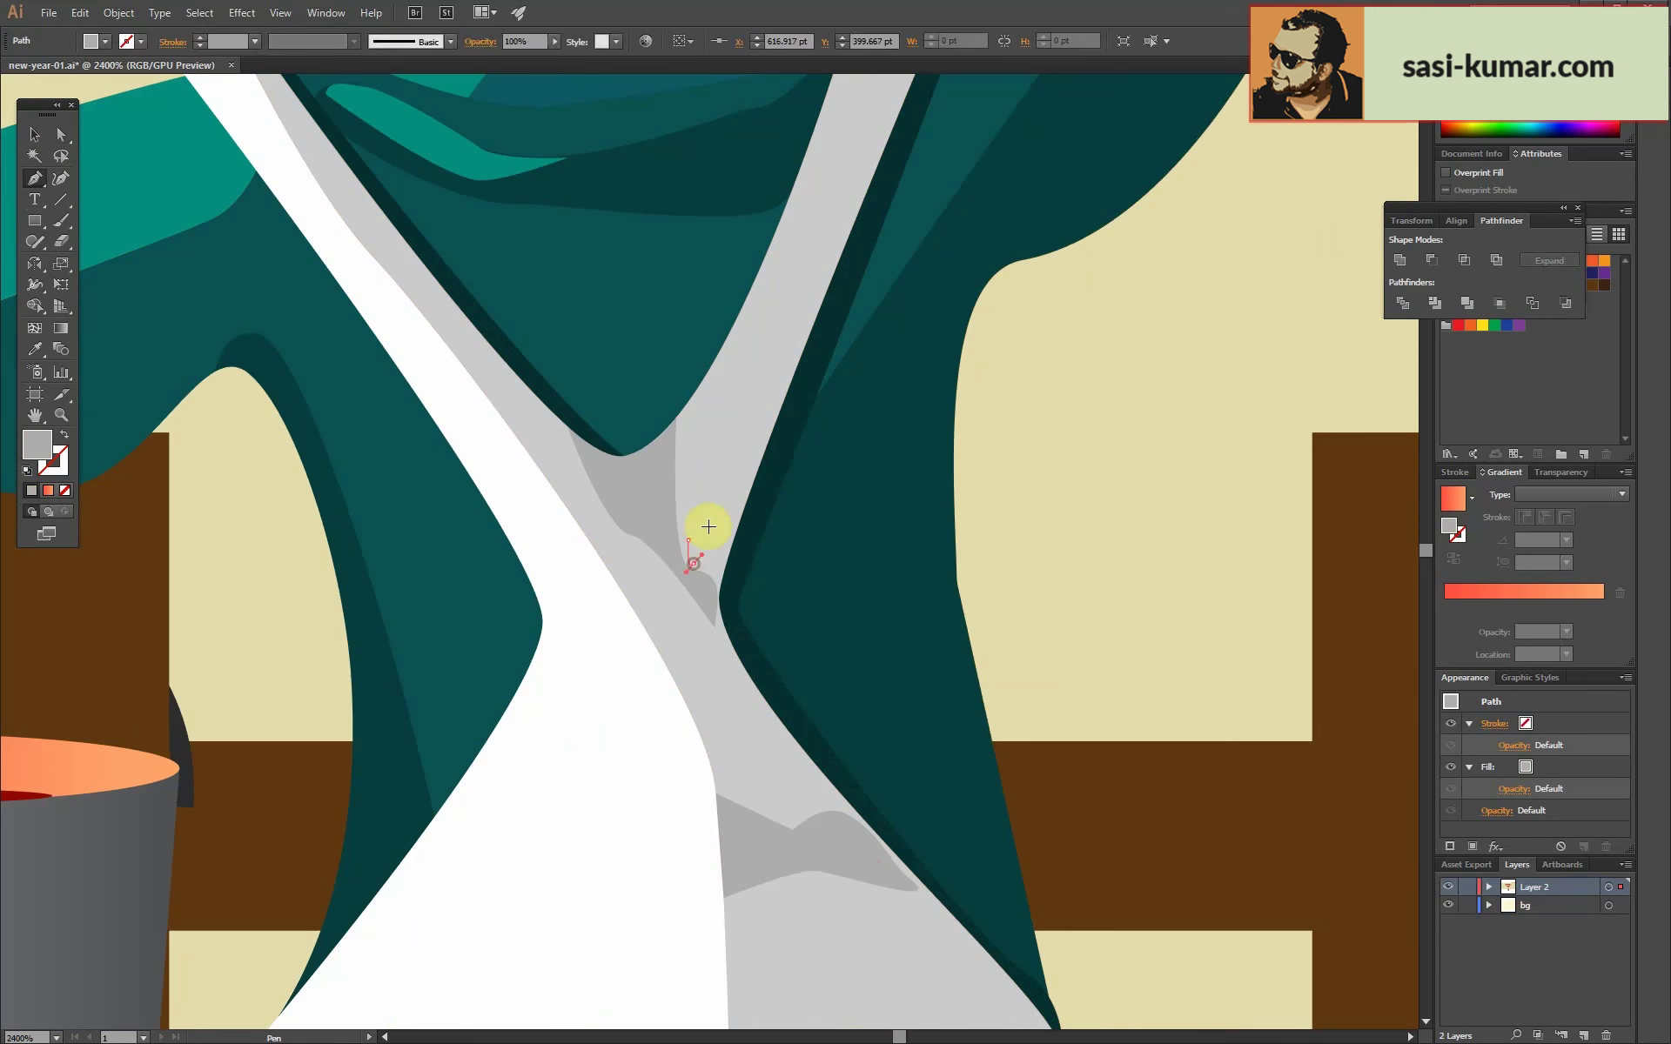
{"action": "left_click", "coordinate": [693, 564]}
{"action": "left_click_drag", "start_coordinate": [869, 94], "coordinate": [823, 246]}
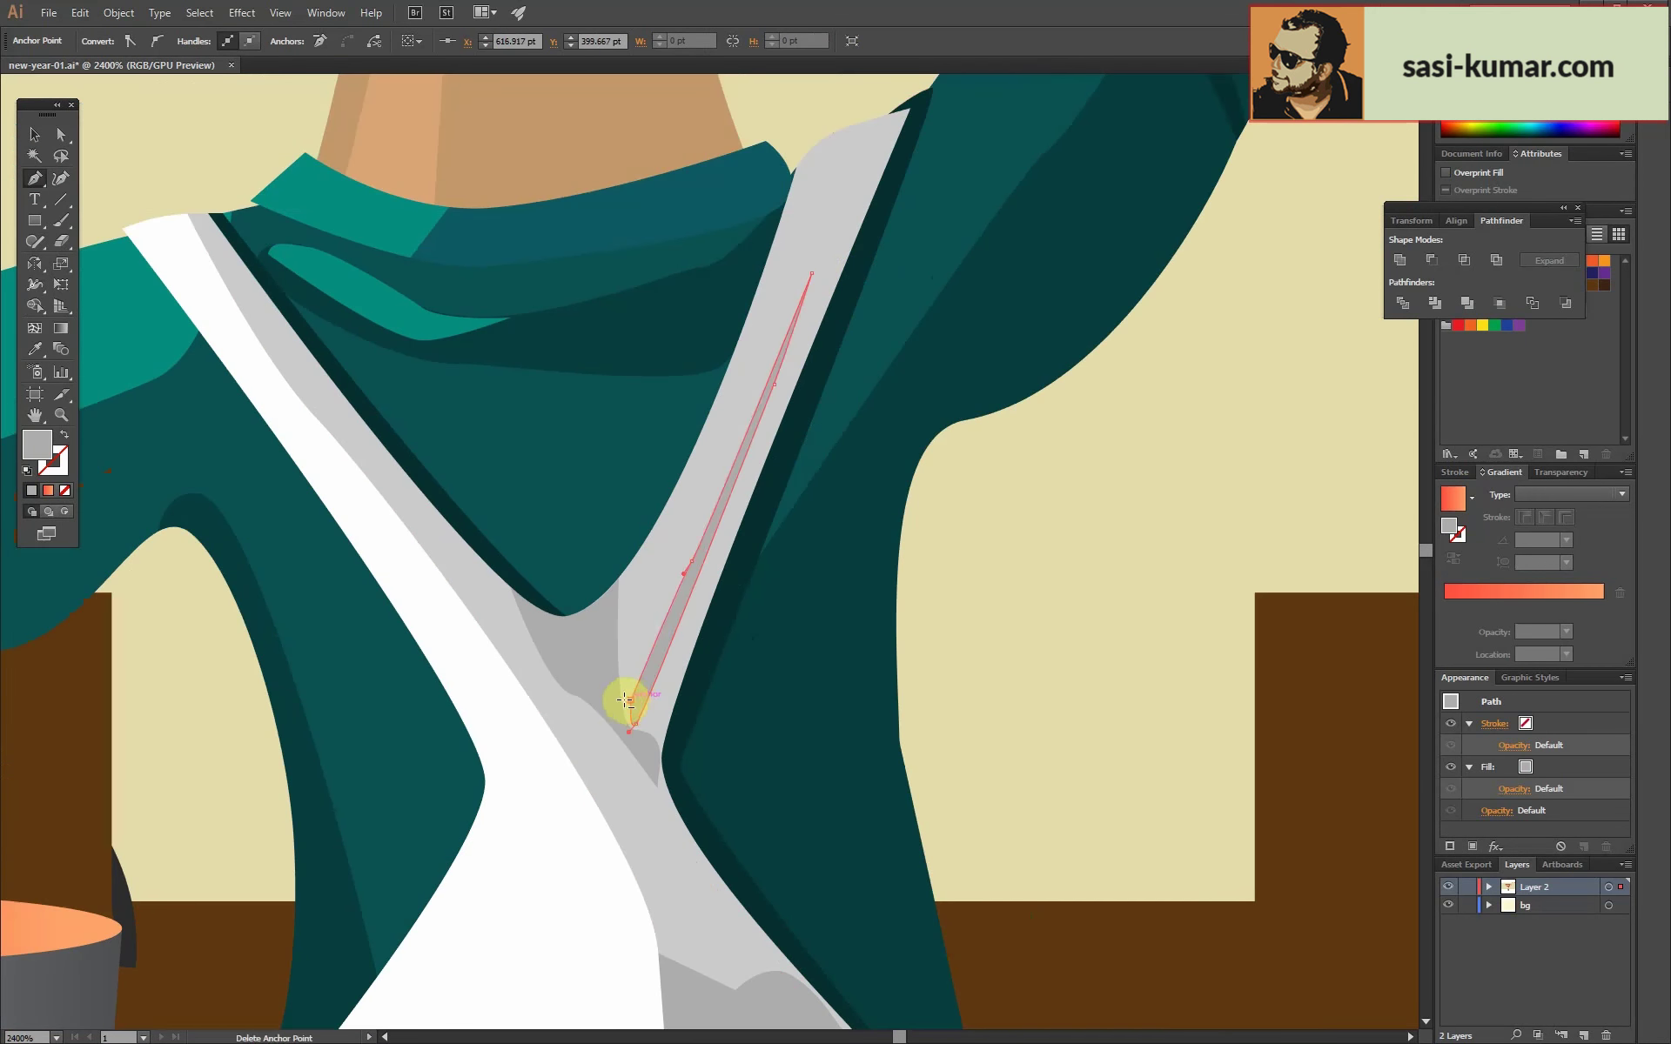
{"action": "key", "text": "v"}
{"action": "left_click", "coordinate": [1100, 494]}
{"action": "scroll", "coordinate": [1100, 495], "scroll_direction": "down", "scroll_amount": 2}
{"action": "scroll", "coordinate": [1131, 628], "scroll_direction": "down", "scroll_amount": 2}
{"action": "scroll", "coordinate": [1130, 629], "scroll_direction": "down", "scroll_amount": 4}
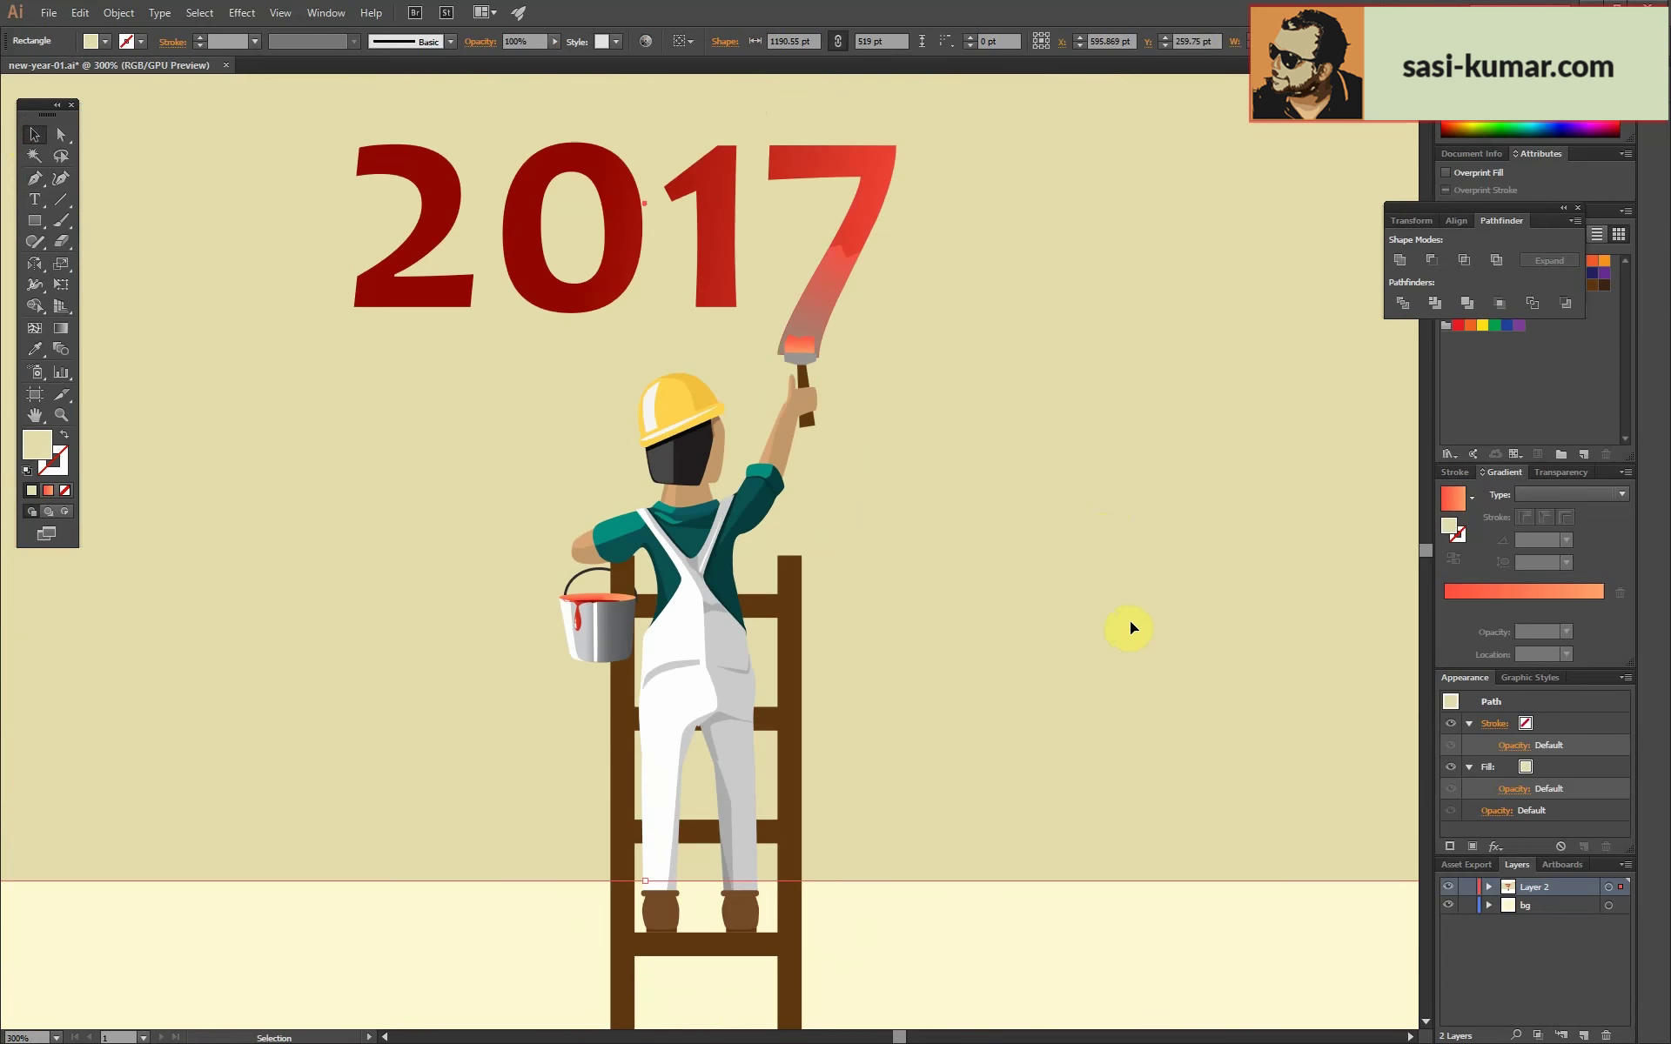
Select the painter's overalls and bring the trouser legs into view.
{"action": "scroll", "coordinate": [995, 921], "scroll_direction": "up", "scroll_amount": 1}
{"action": "left_click", "coordinate": [734, 444]}
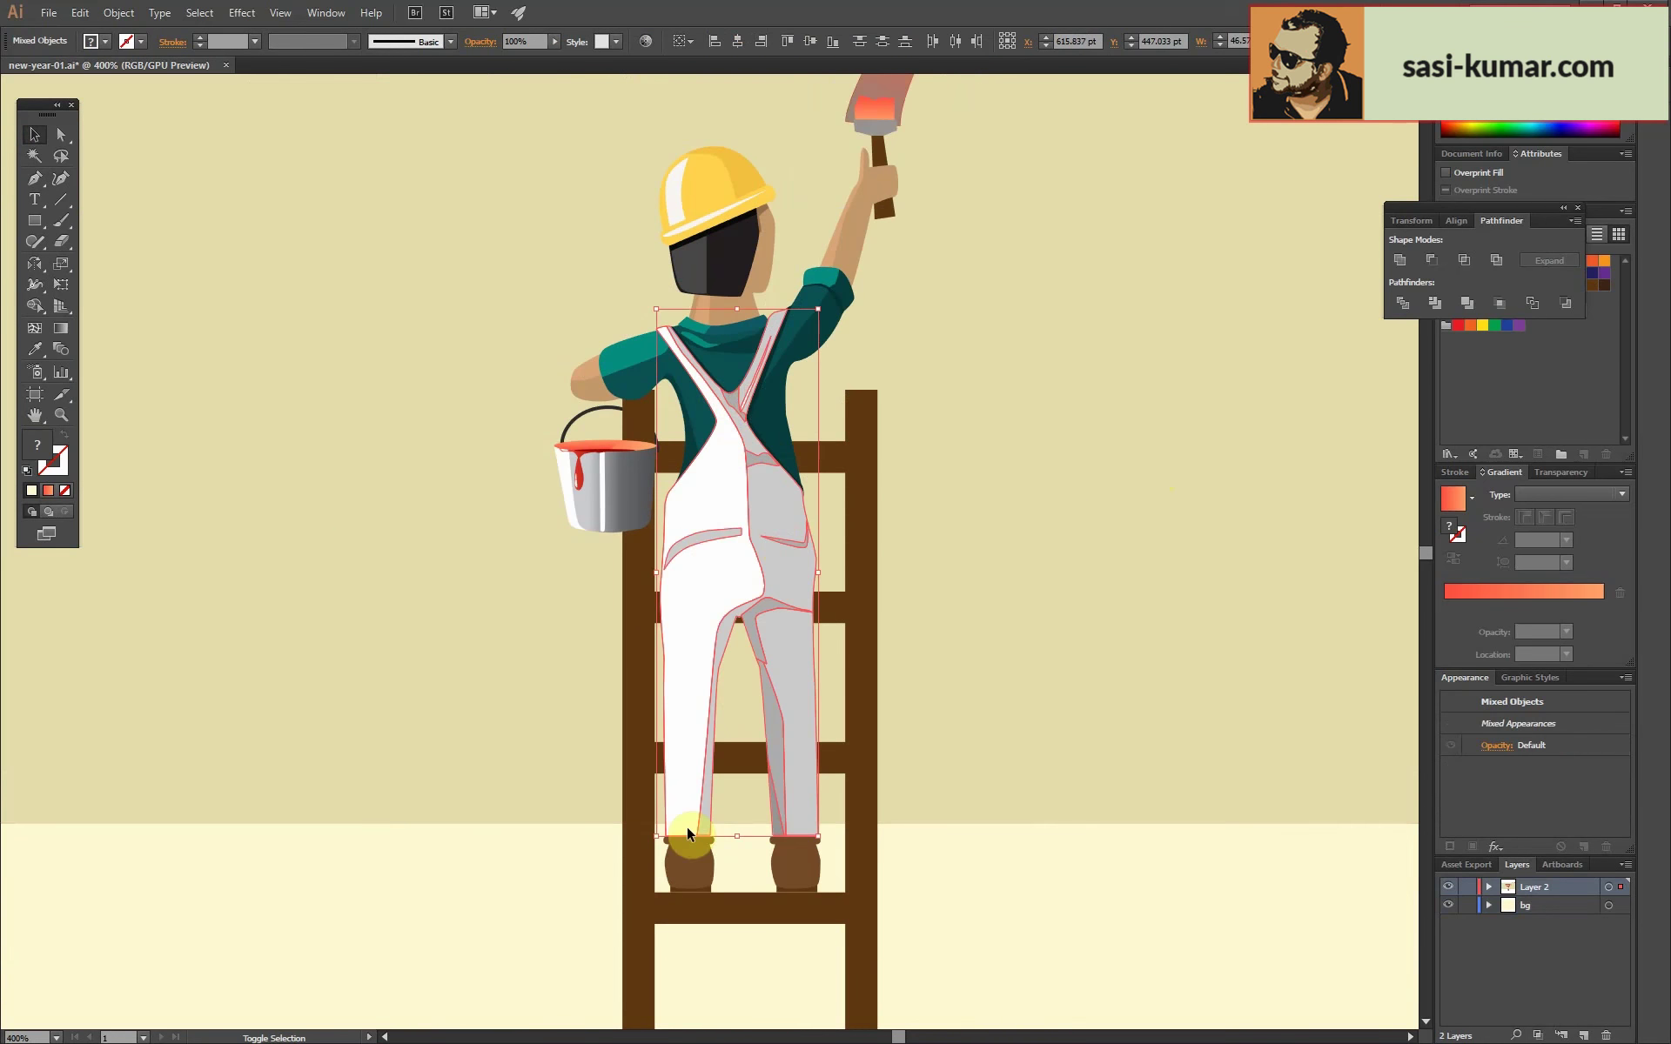
{"action": "scroll", "coordinate": [1144, 609], "scroll_direction": "down", "scroll_amount": 2}
{"action": "scroll", "coordinate": [1303, 378], "scroll_direction": "up", "scroll_amount": 2}
{"action": "key", "text": "ctrl+g"}
{"action": "scroll", "coordinate": [1130, 395], "scroll_direction": "down", "scroll_amount": 3}
{"action": "scroll", "coordinate": [837, 296], "scroll_direction": "up", "scroll_amount": 8}
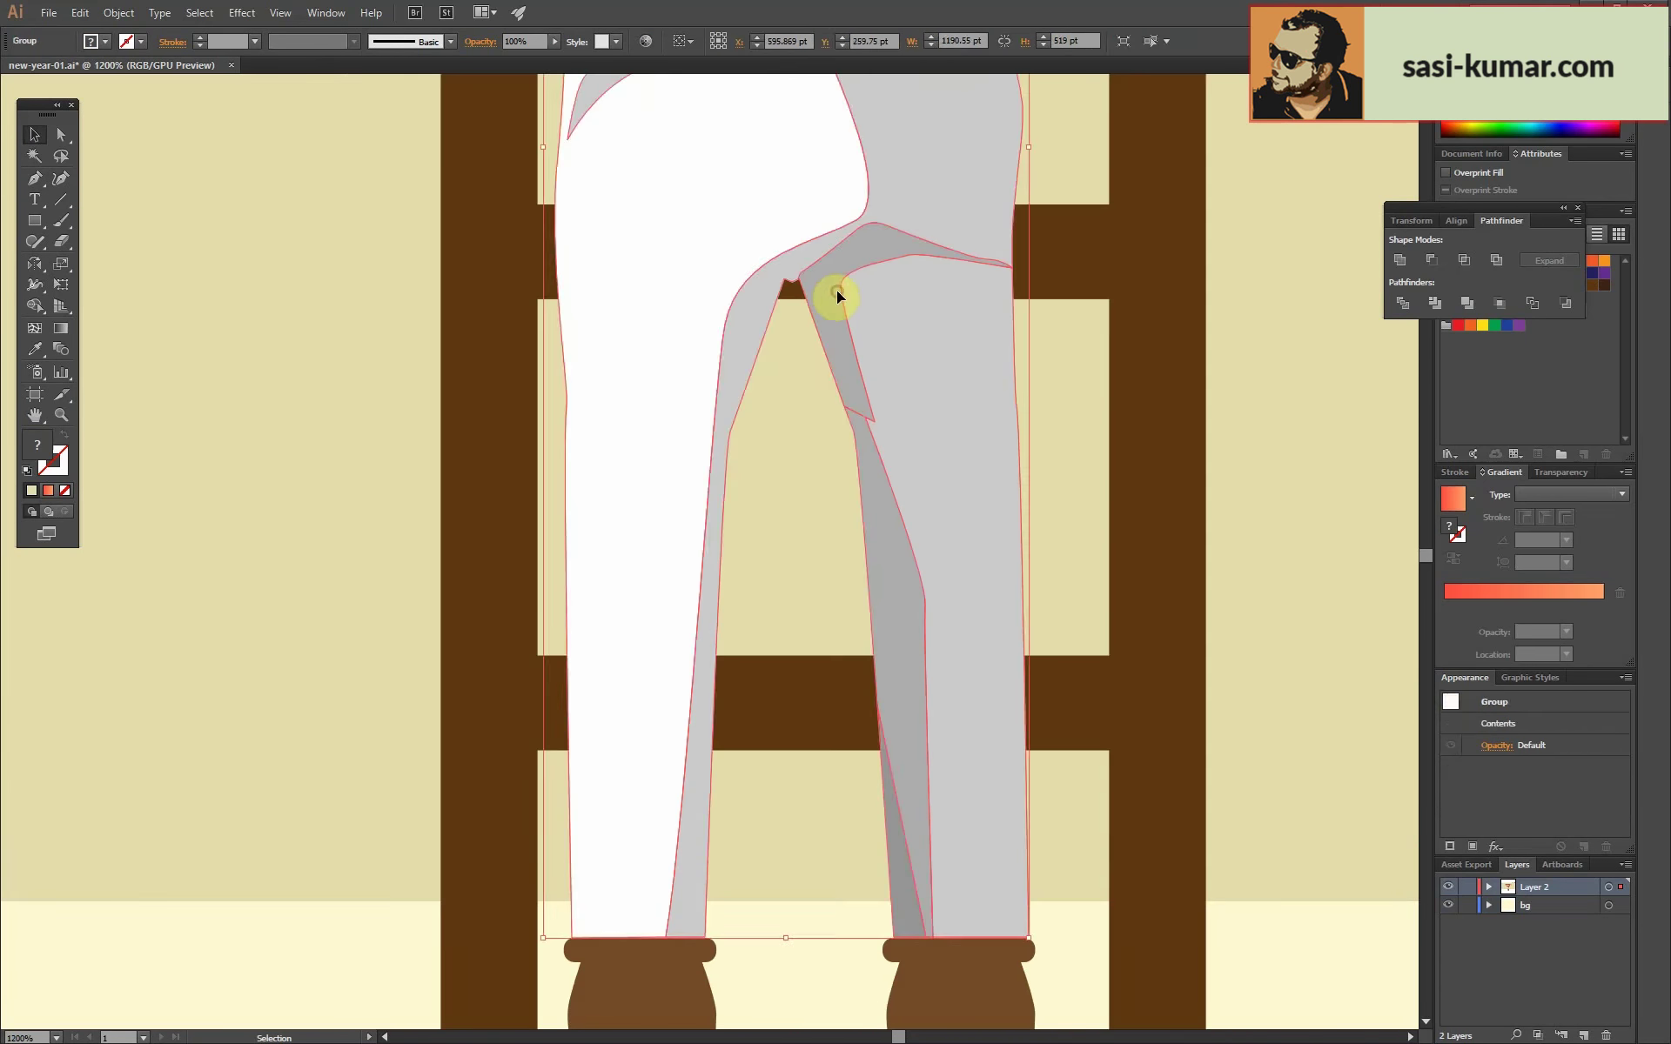
{"action": "scroll", "coordinate": [837, 296], "scroll_direction": "down", "scroll_amount": 1}
{"action": "scroll", "coordinate": [853, 289], "scroll_direction": "down", "scroll_amount": 2}
{"action": "left_click", "coordinate": [294, 790]}
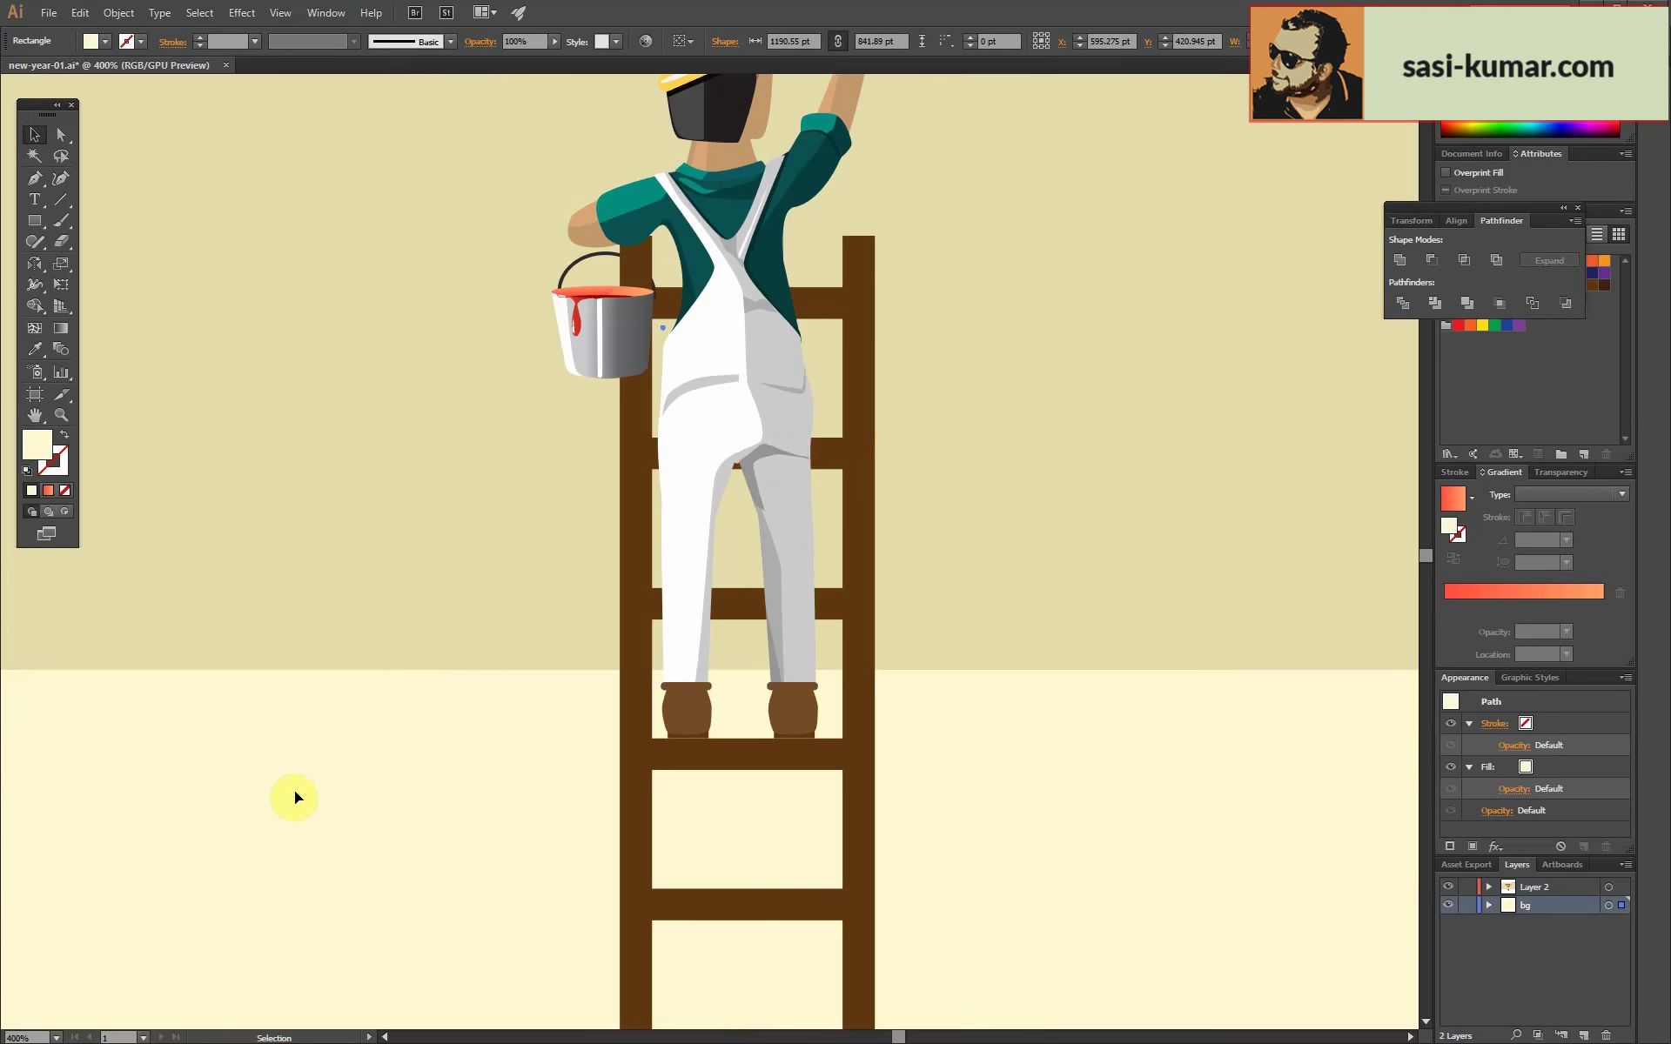
{"action": "scroll", "coordinate": [1097, 429], "scroll_direction": "up", "scroll_amount": 3}
Drag the trouser shading anchor into line with Direct Selection.
{"action": "key", "text": "a"}
{"action": "left_click", "coordinate": [701, 697]}
{"action": "left_click", "coordinate": [933, 388]}
{"action": "scroll", "coordinate": [925, 405], "scroll_direction": "up", "scroll_amount": 2}
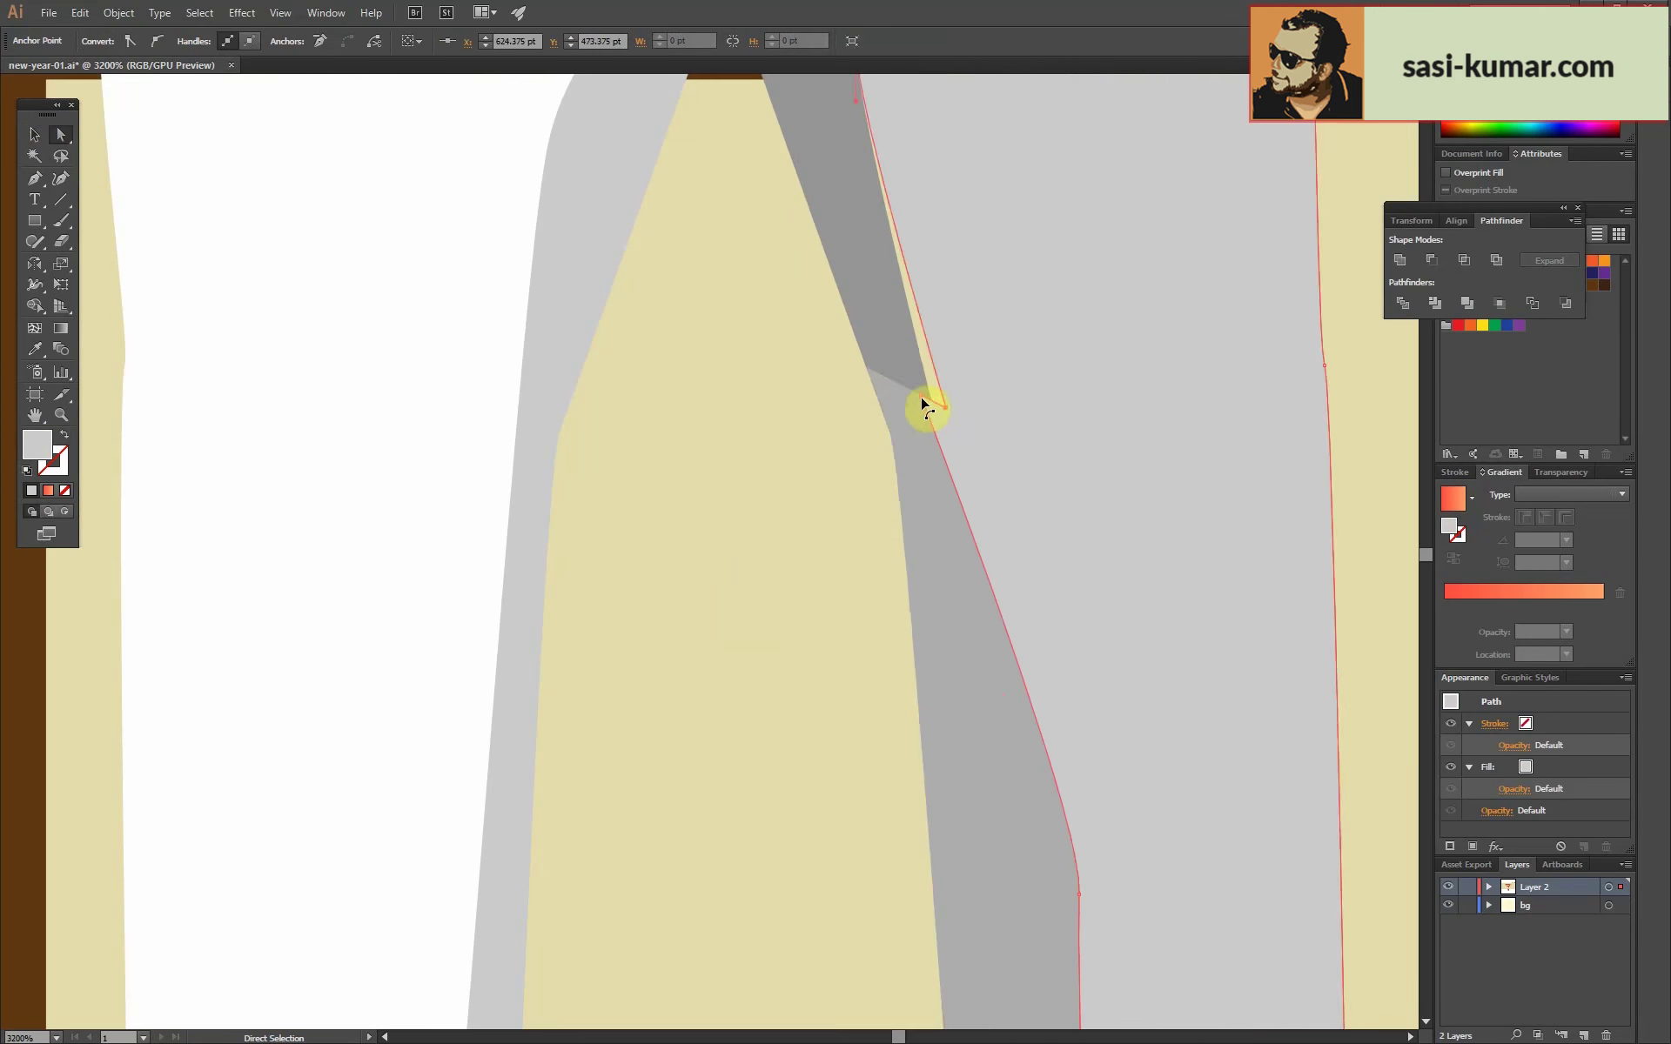
{"action": "left_click_drag", "start_coordinate": [925, 405], "coordinate": [962, 492]}
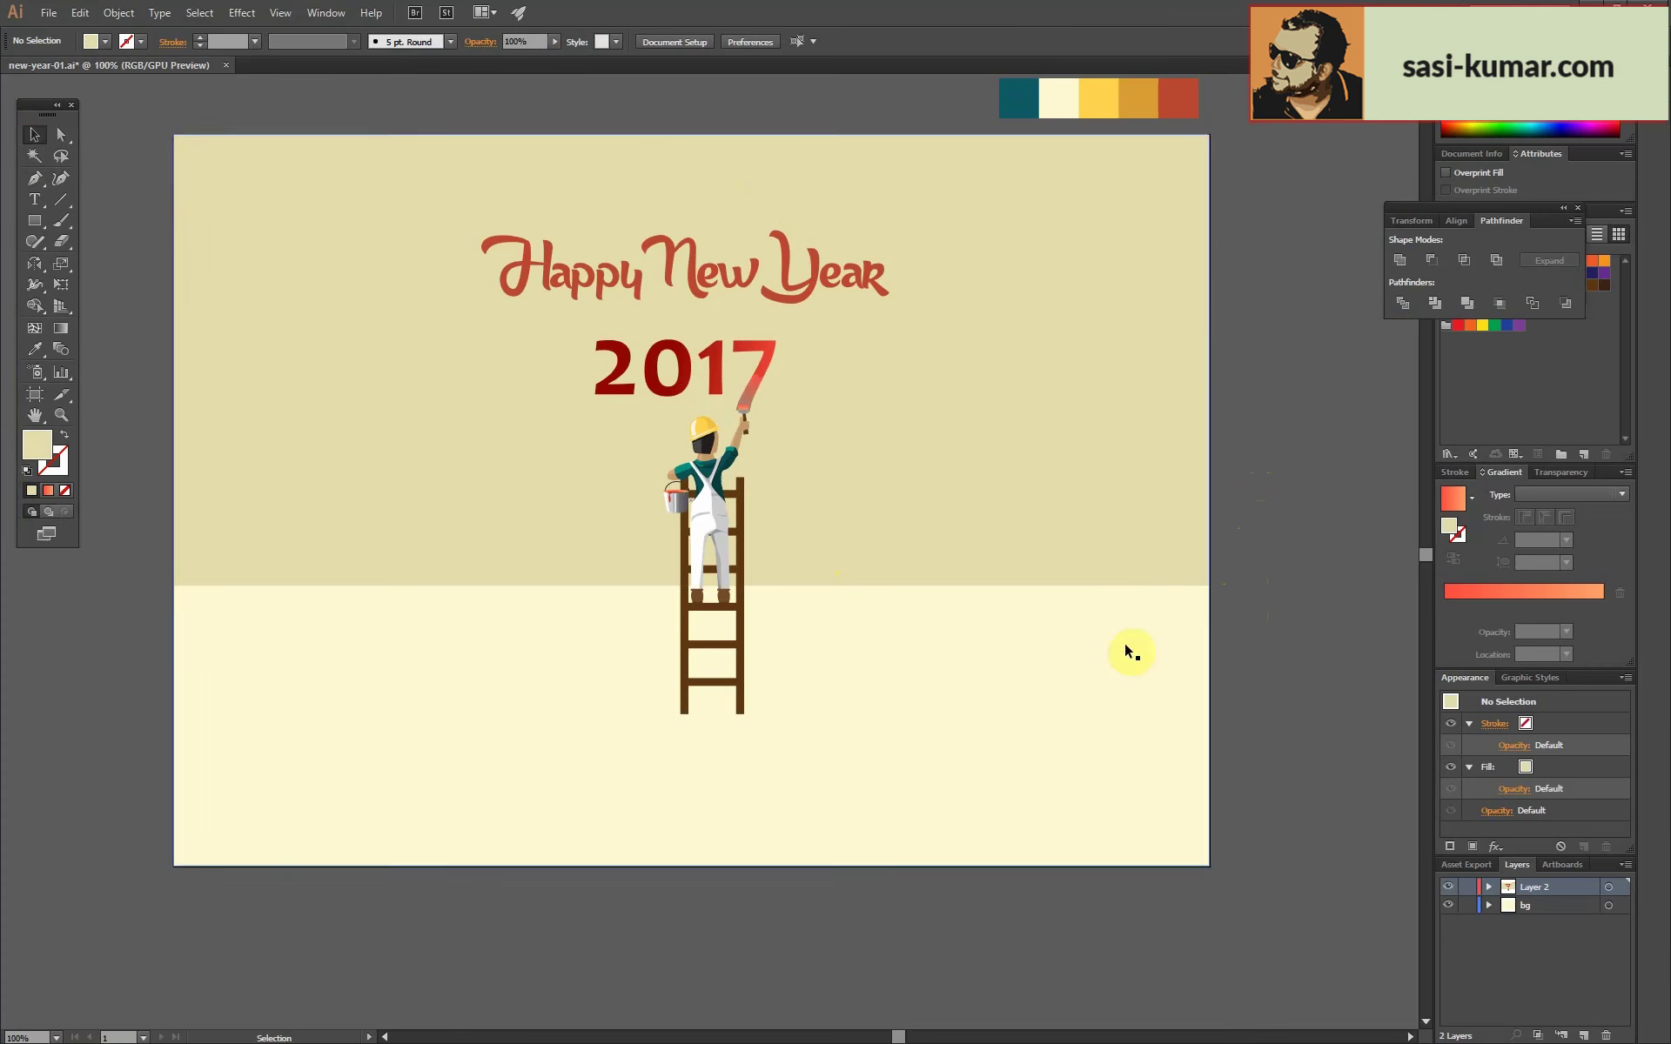
{"action": "scroll", "coordinate": [719, 567], "scroll_direction": "up", "scroll_amount": 3}
Fit the whole artboard in view, then zoom in on the ladder.
{"action": "key", "text": "ctrl+minus"}
{"action": "key", "text": "ctrl+minus"}
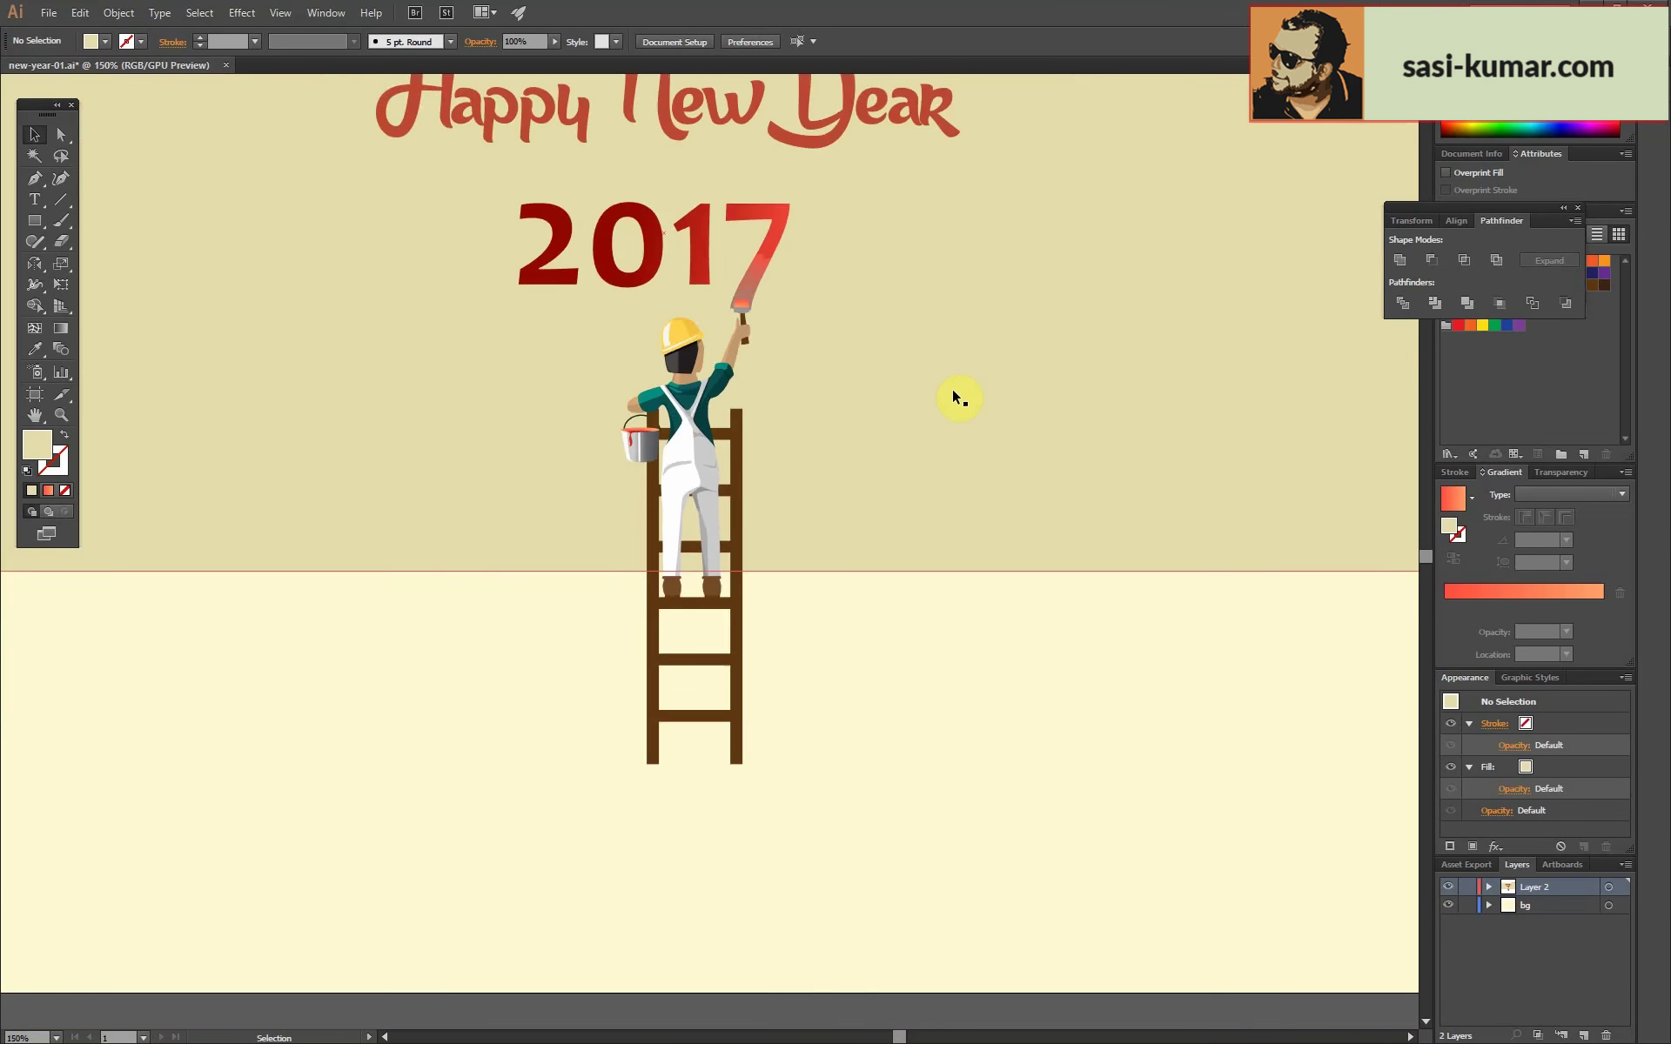
{"action": "key", "text": "ctrl+minus"}
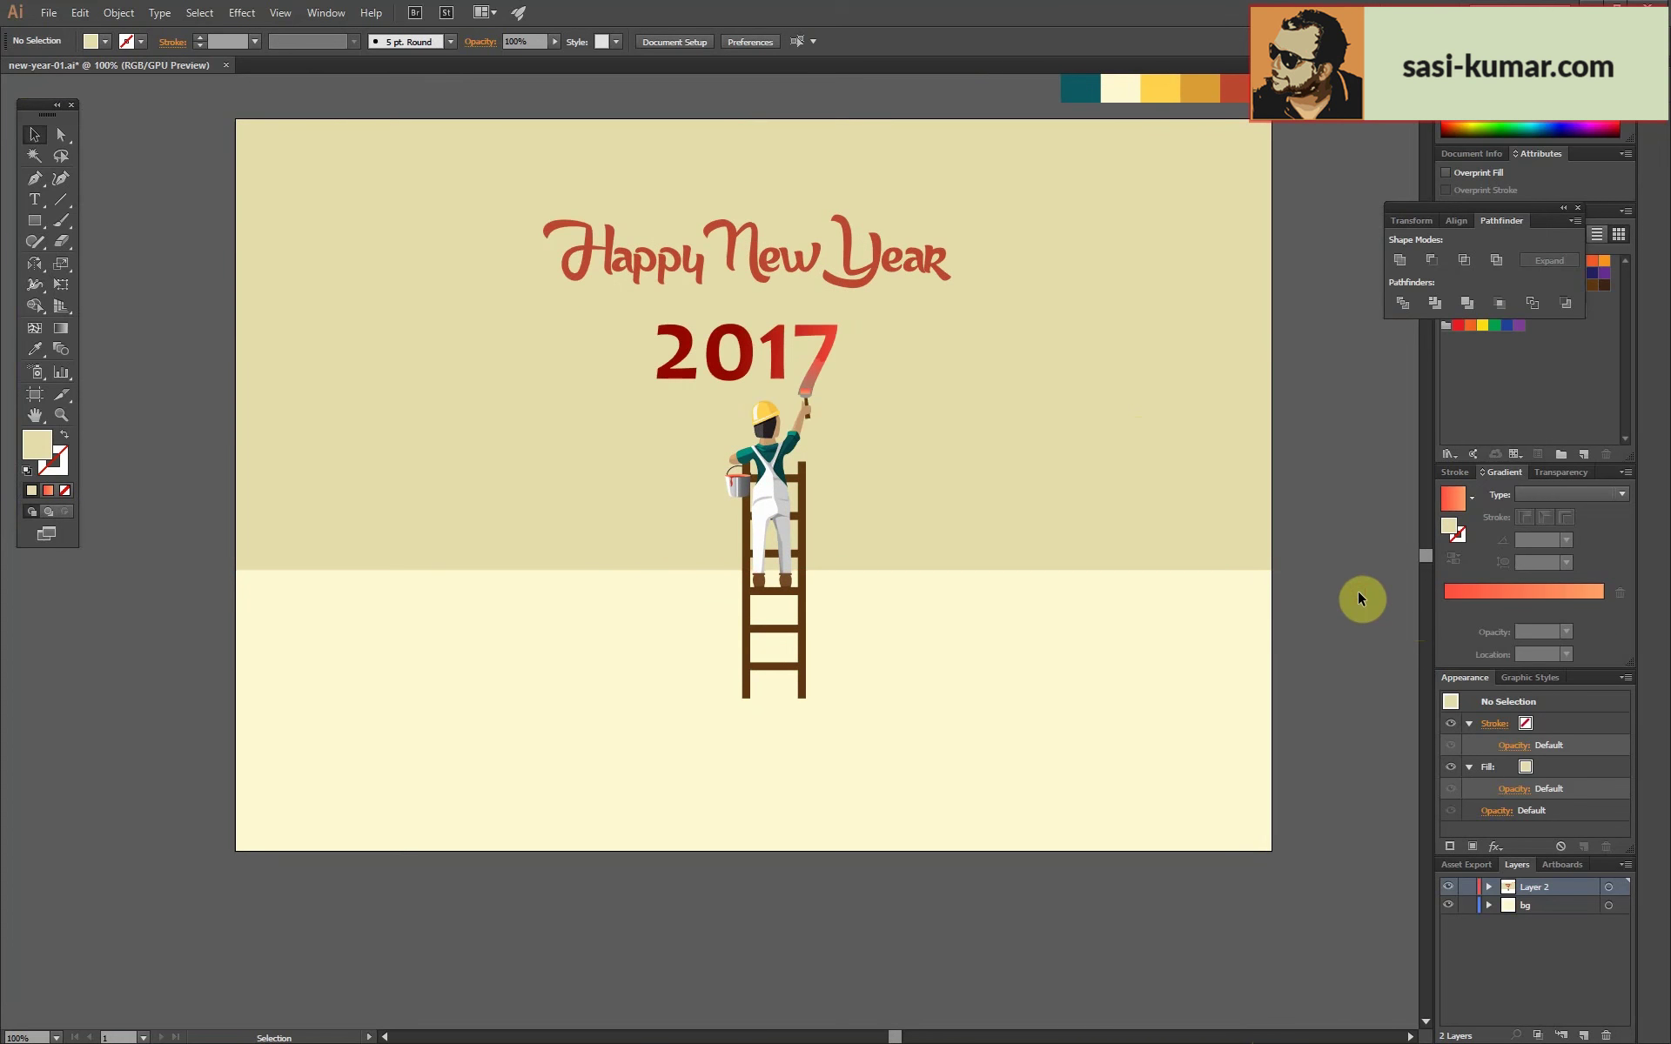
{"action": "scroll", "coordinate": [935, 646], "scroll_direction": "up", "scroll_amount": 2}
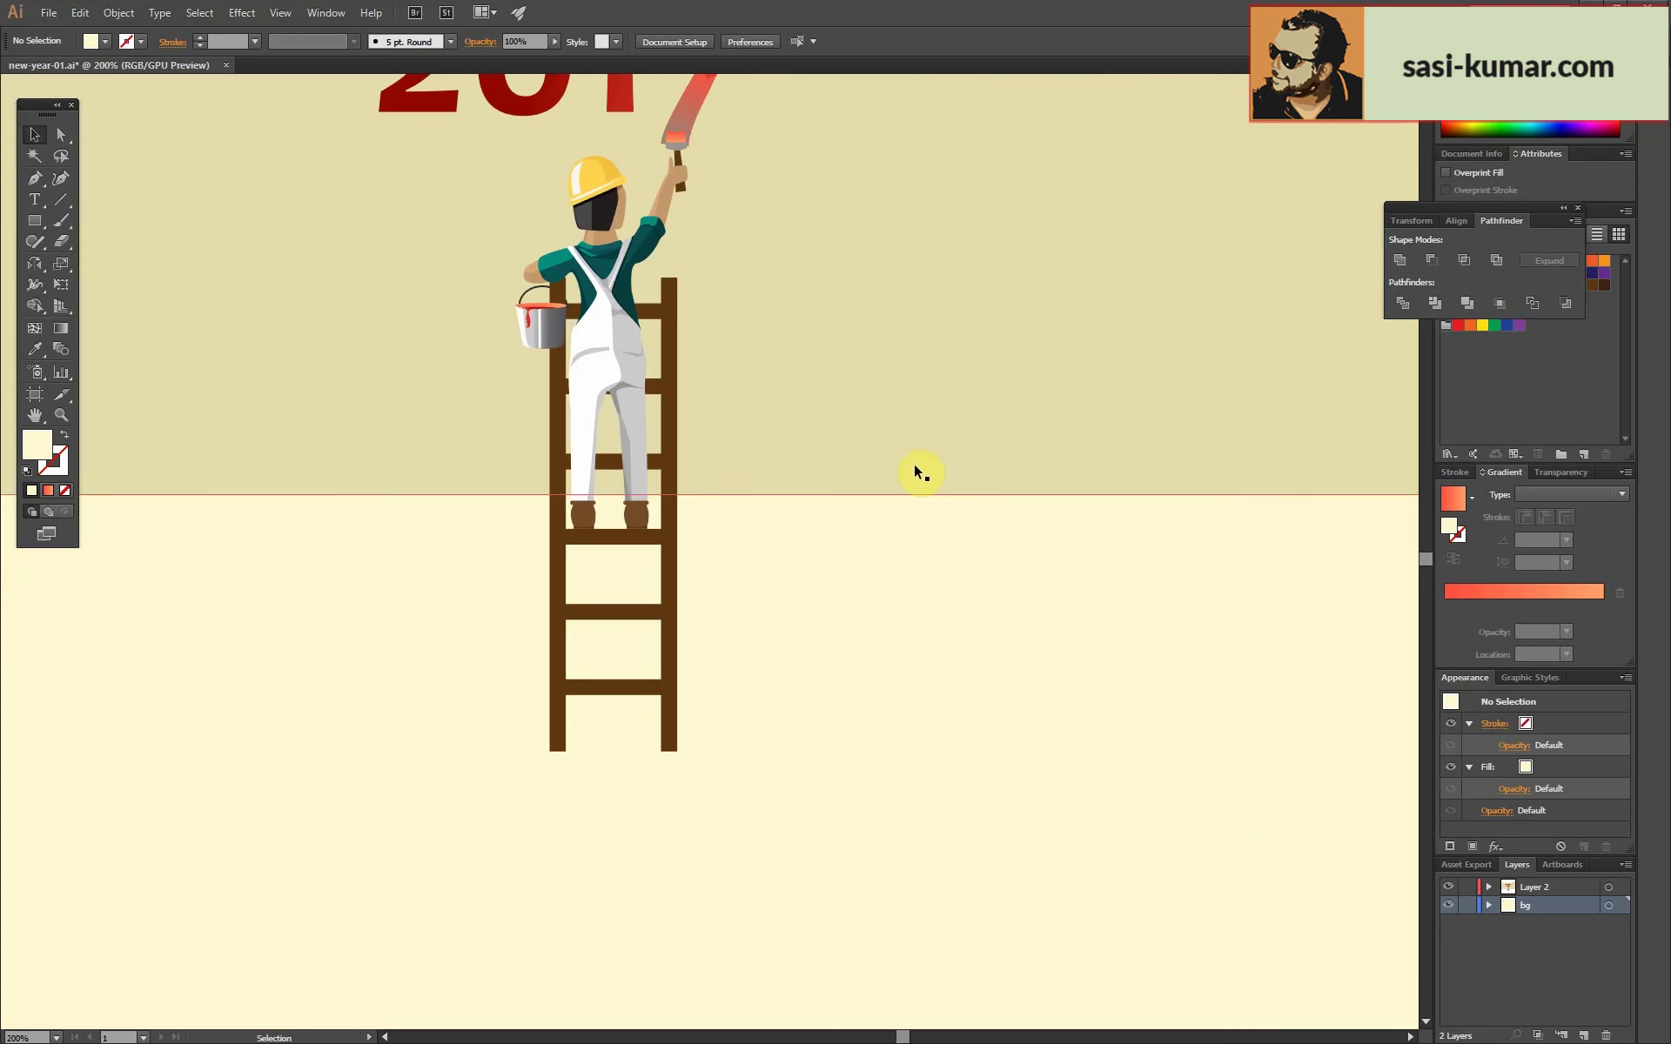
{"action": "key", "text": "ctrl+plus"}
{"action": "left_click", "coordinate": [648, 609]}
Copy the ladder off to the right and delete the copy's side rails.
{"action": "key", "text": "p"}
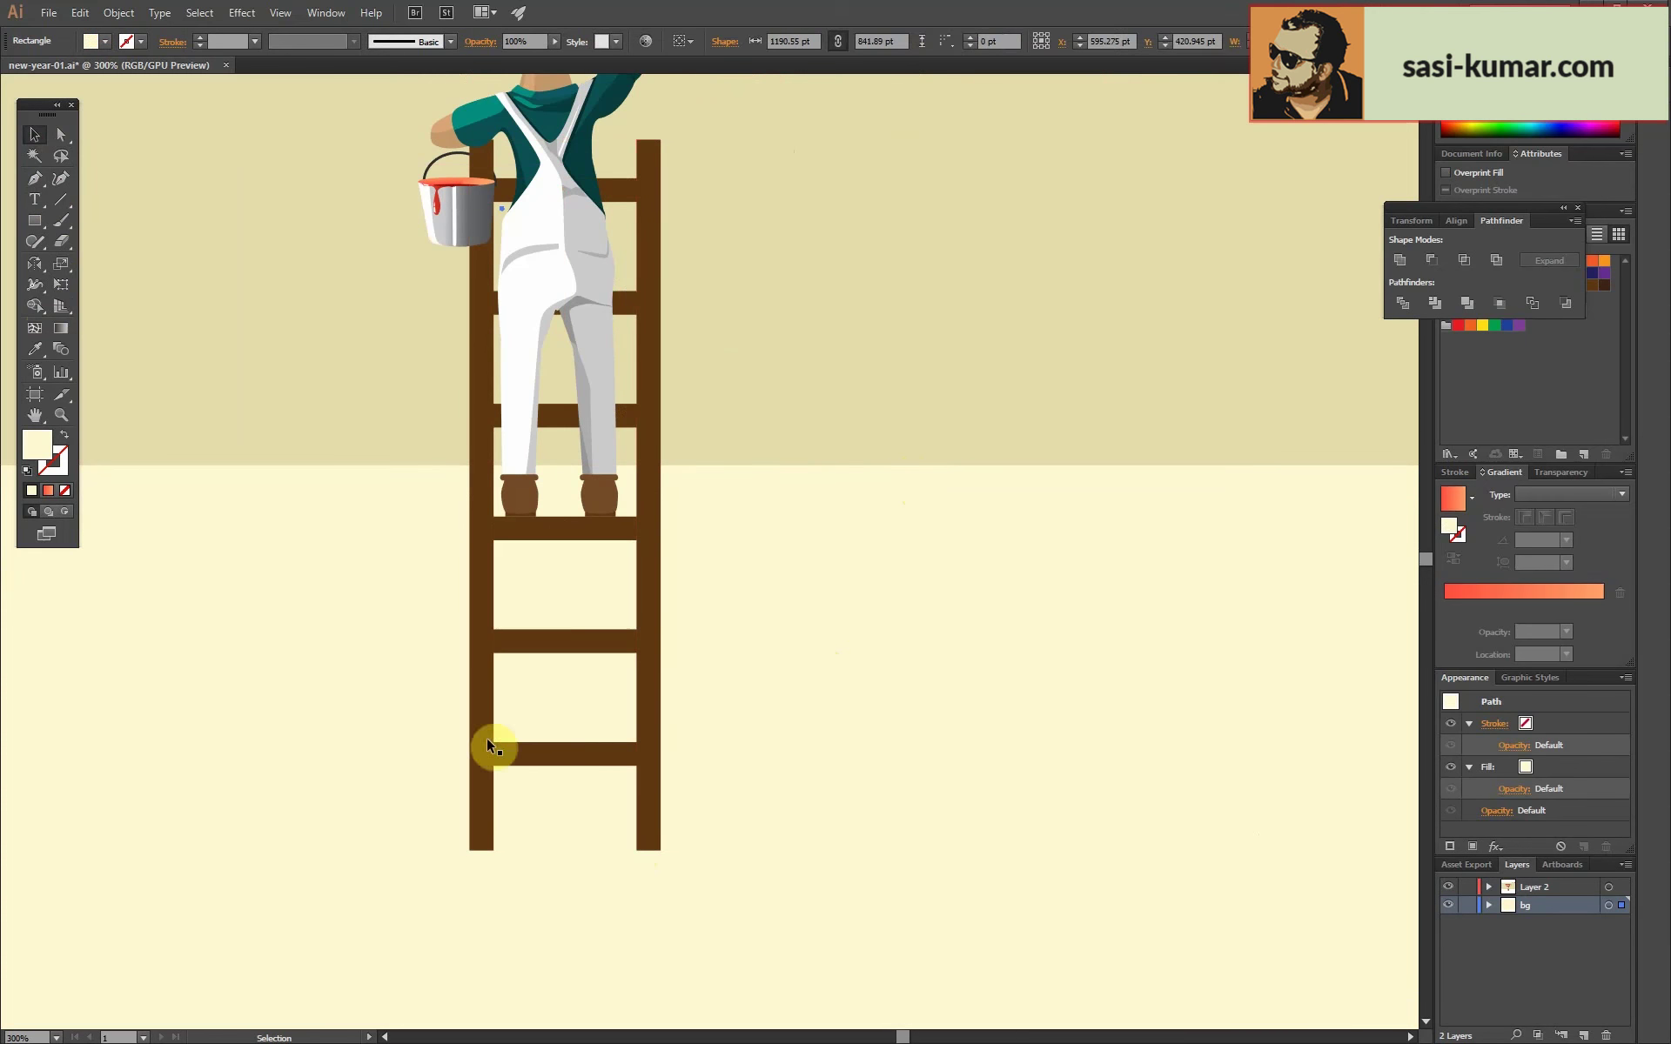
{"action": "left_click_drag", "start_coordinate": [487, 738], "coordinate": [948, 752]}
{"action": "left_click", "coordinate": [948, 752]}
{"action": "key", "text": "Delete"}
{"action": "left_click", "coordinate": [774, 707]}
{"action": "key", "text": "Delete"}
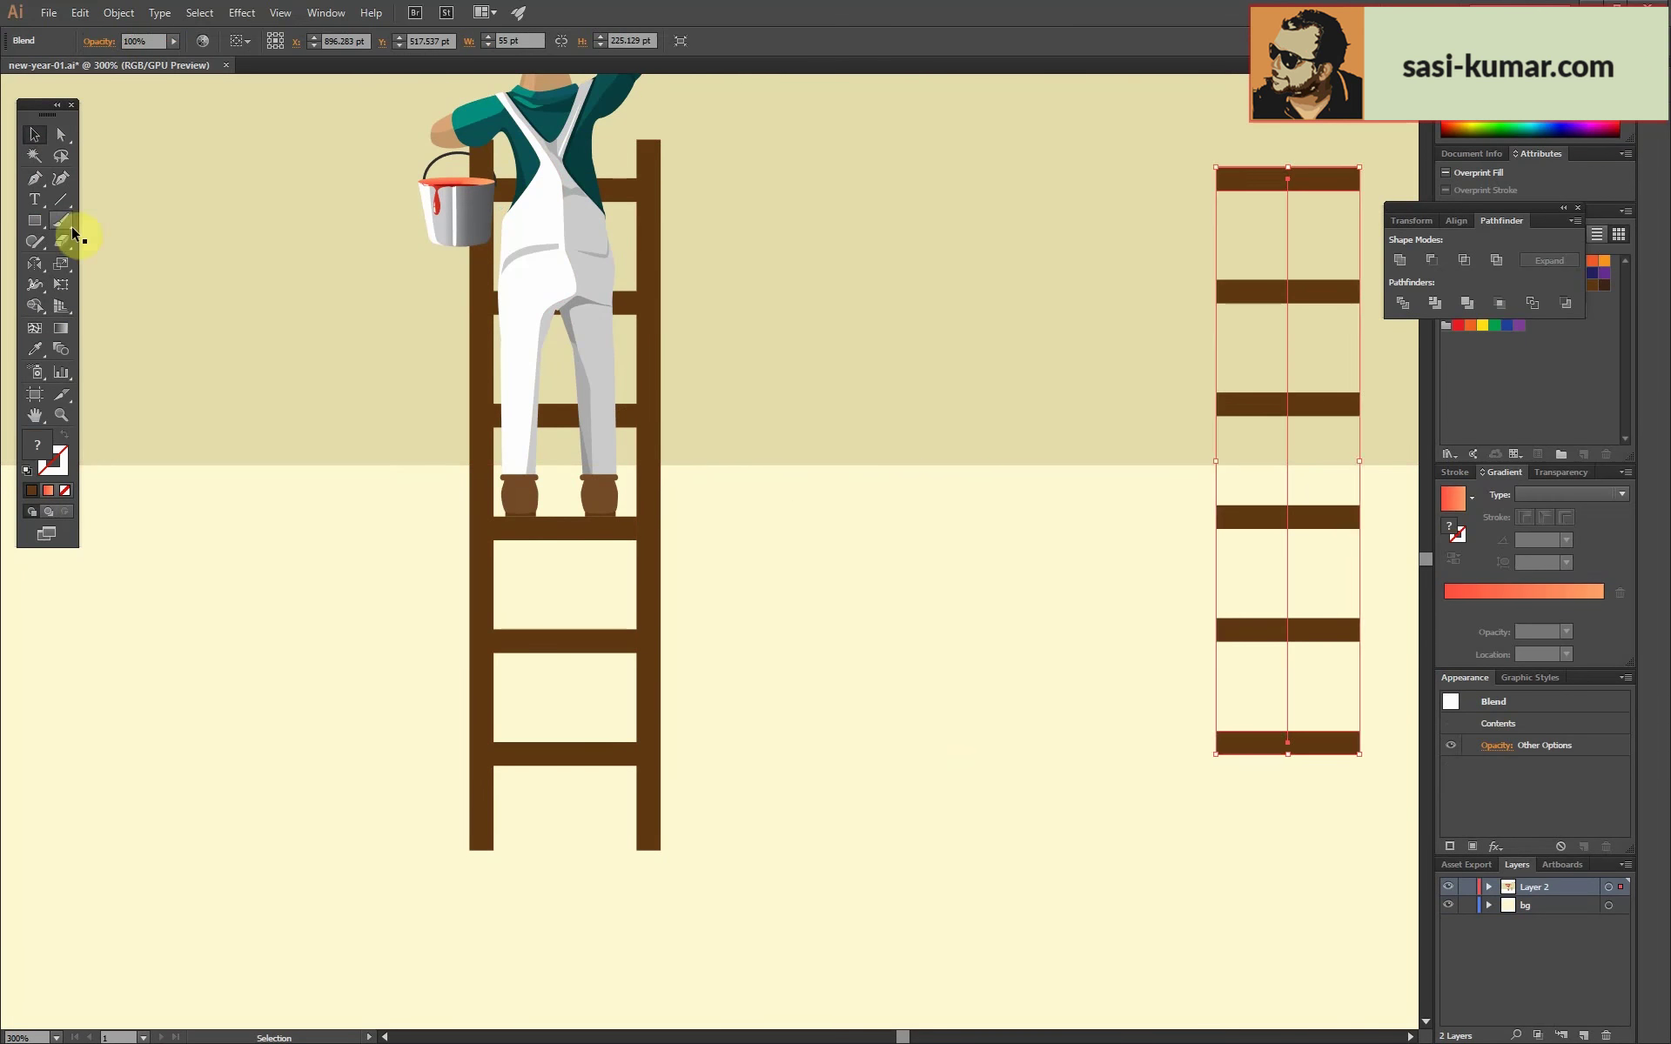
Draw the first slanted shadow rail from the ladder foot up to the wall line.
{"action": "left_click", "coordinate": [638, 851]}
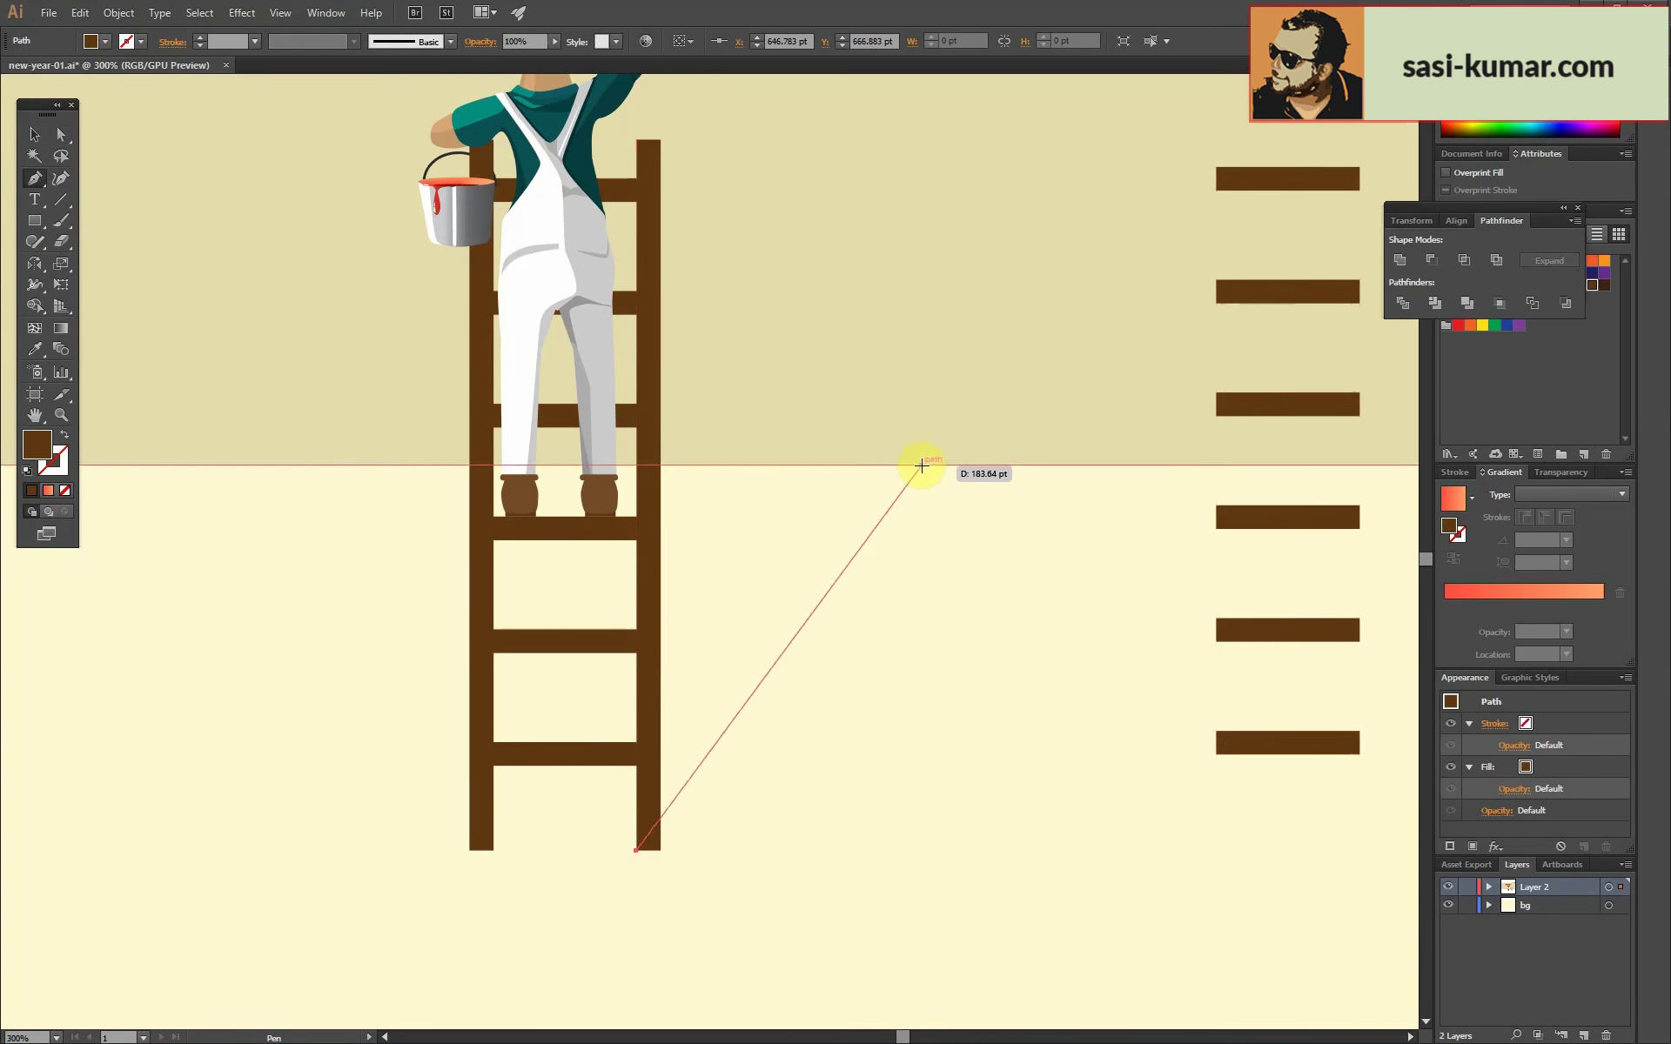
{"action": "left_click", "coordinate": [1149, 466]}
{"action": "left_click", "coordinate": [1100, 466]}
{"action": "left_click", "coordinate": [660, 851]}
{"action": "key", "text": "a"}
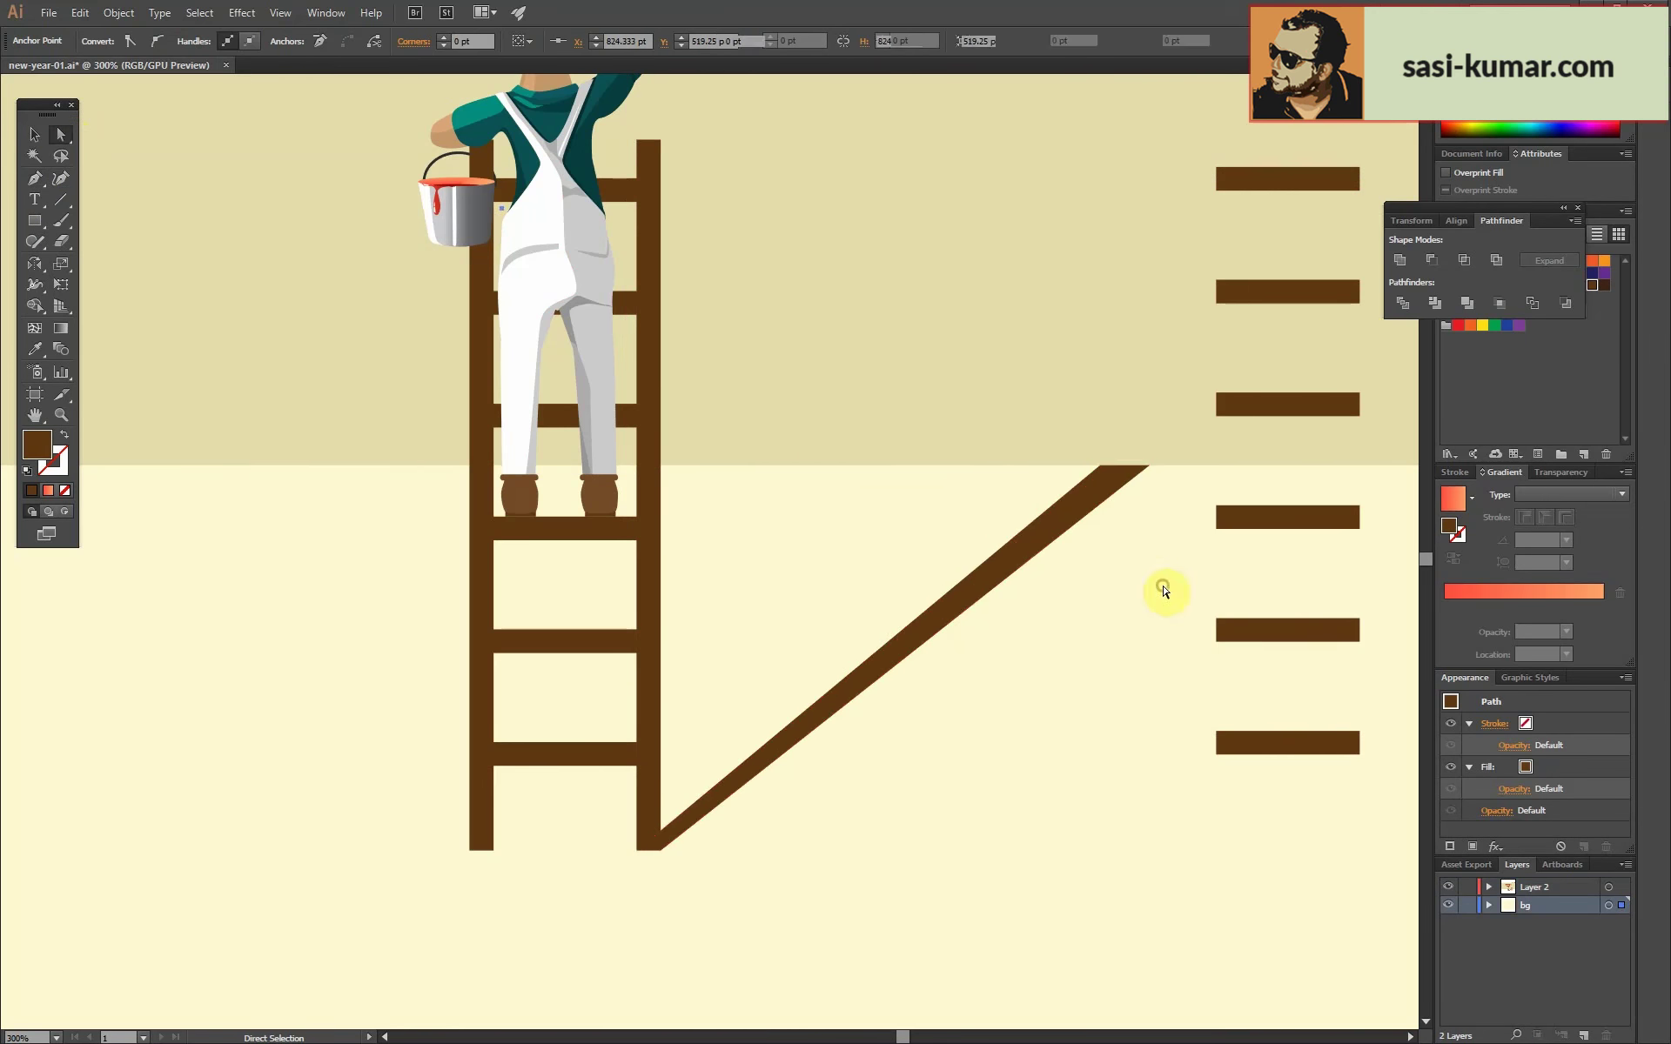
{"action": "key", "text": "ctrl+minus"}
{"action": "key", "text": "ctrl+minus"}
Draw the second slanted shadow rail from the ladder's foot up to the horizon.
{"action": "key", "text": "p"}
{"action": "left_click", "coordinate": [599, 701]}
{"action": "left_click", "coordinate": [779, 508]}
{"action": "left_click", "coordinate": [808, 509]}
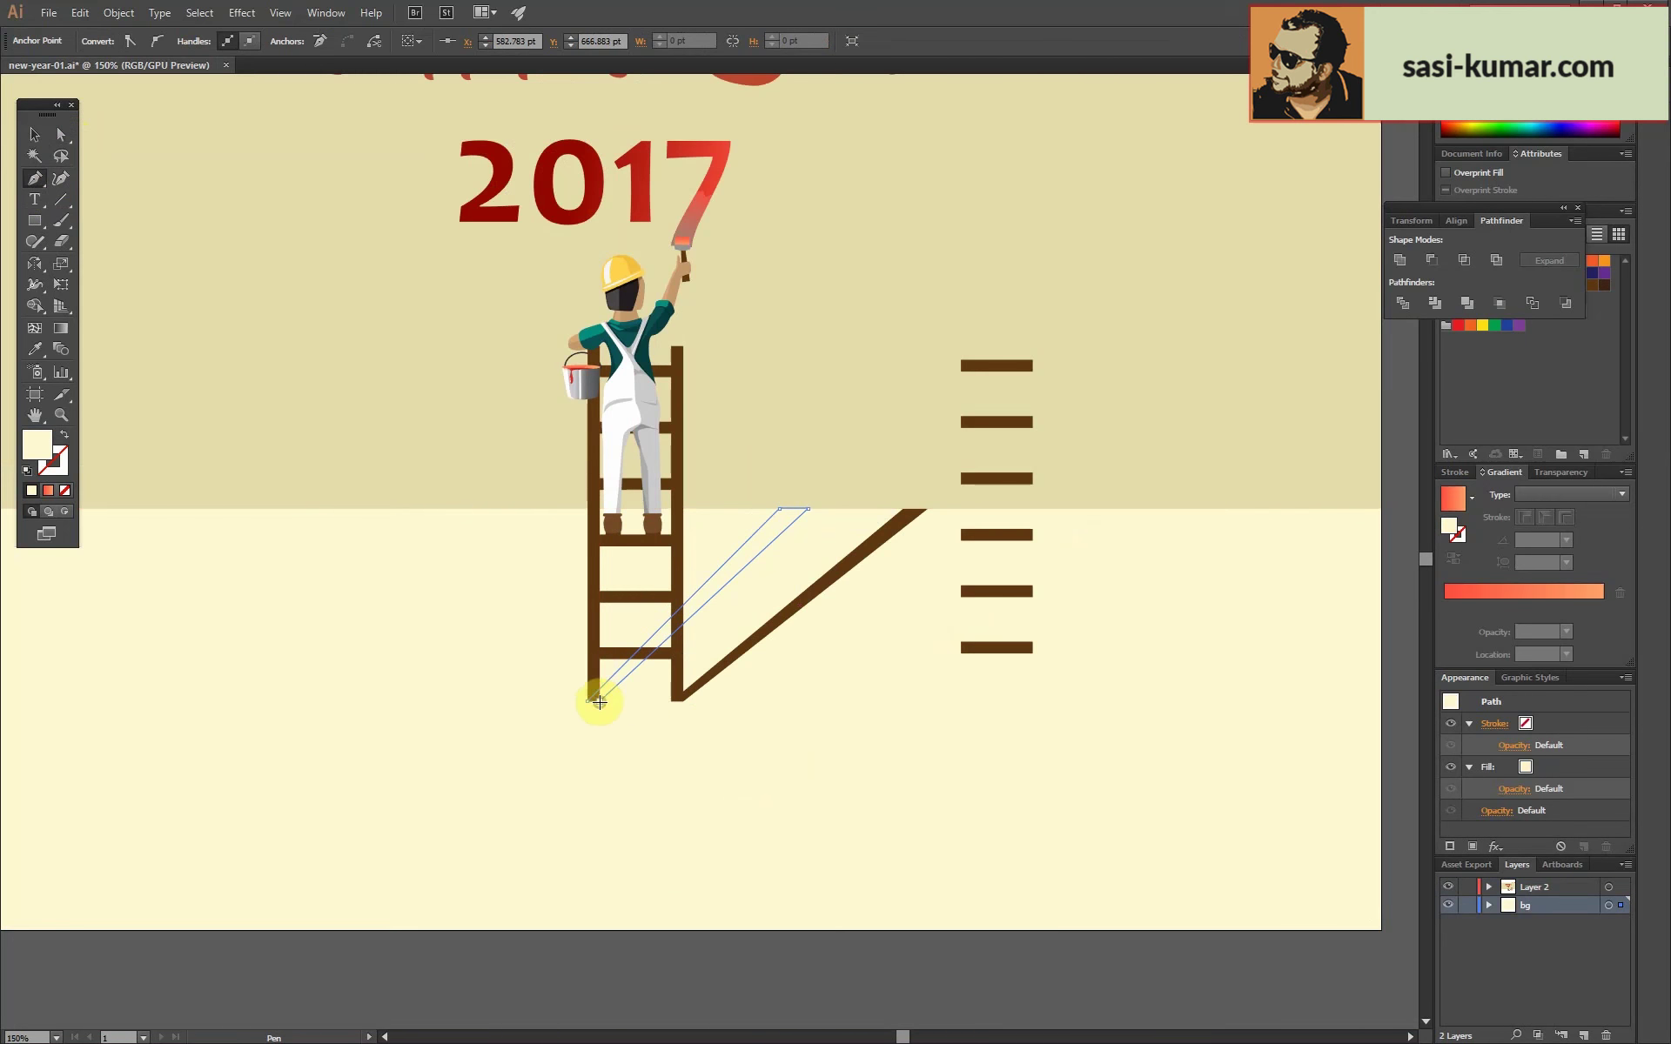
{"action": "key", "text": "ctrl+plus"}
{"action": "key", "text": "ctrl+plus"}
{"action": "key", "text": "ctrl+plus"}
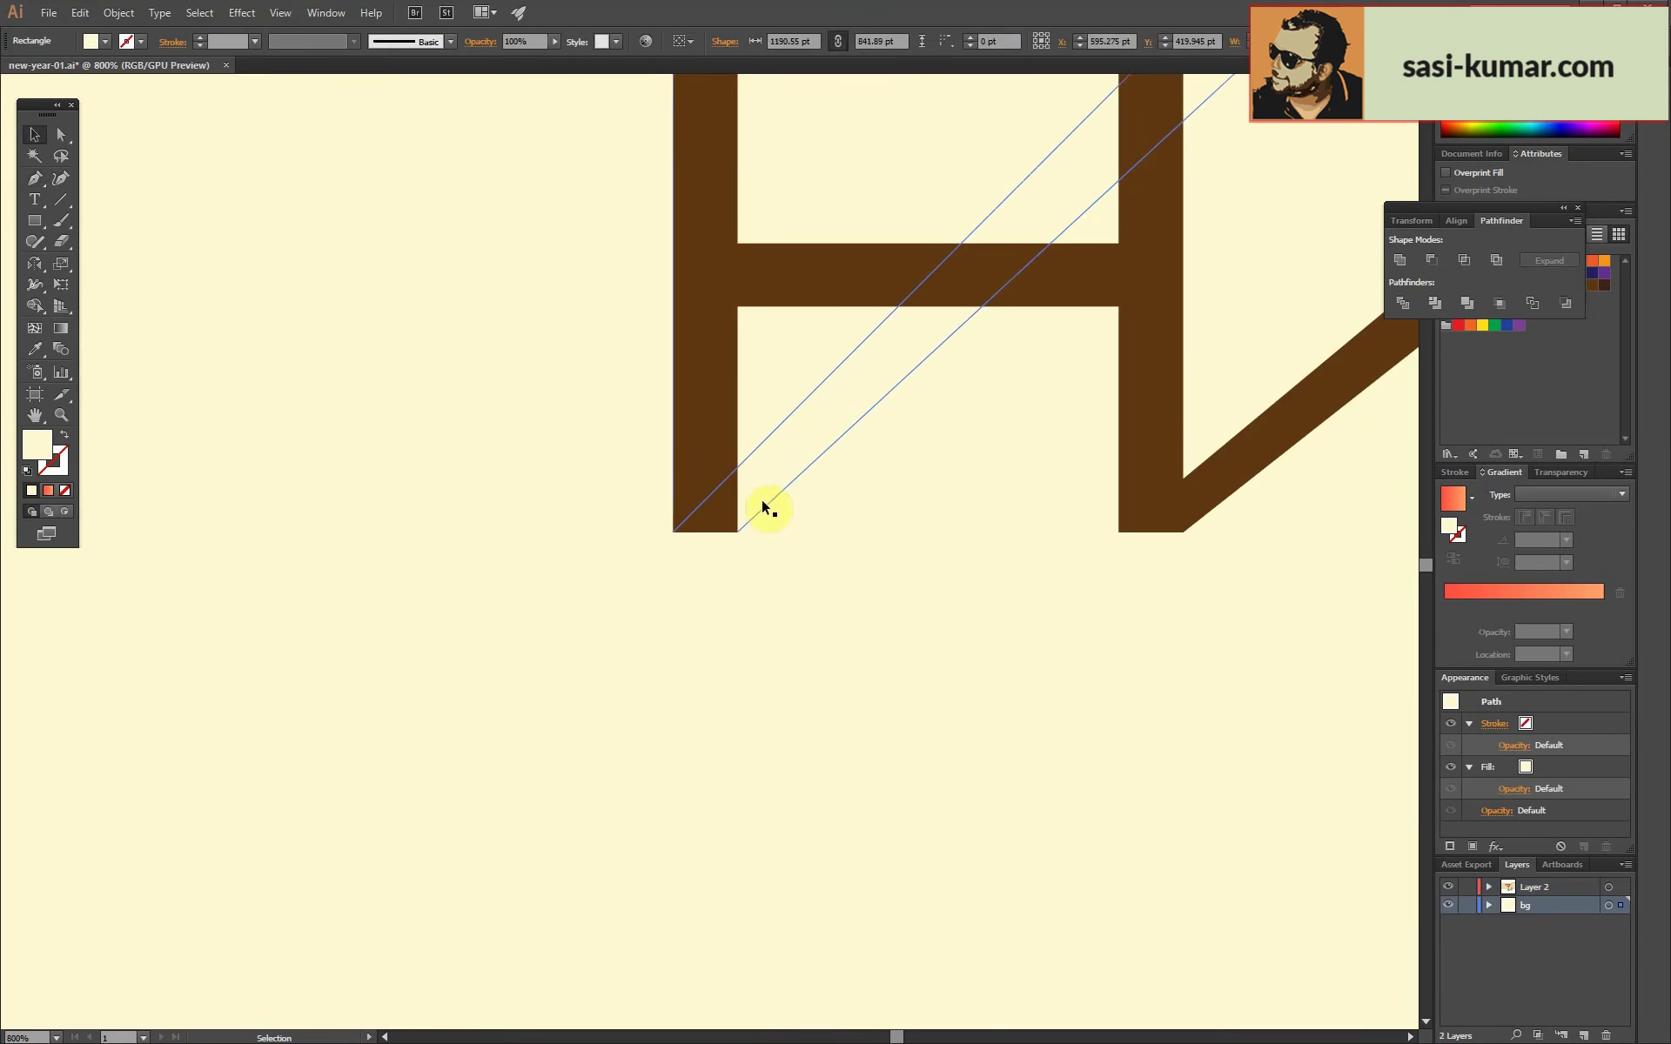
{"action": "left_click", "coordinate": [673, 531]}
Fill both shadow rails with dark grey.
{"action": "key", "text": "v"}
{"action": "key", "text": "Escape"}
{"action": "key", "text": "i"}
{"action": "left_click", "coordinate": [1277, 471]}
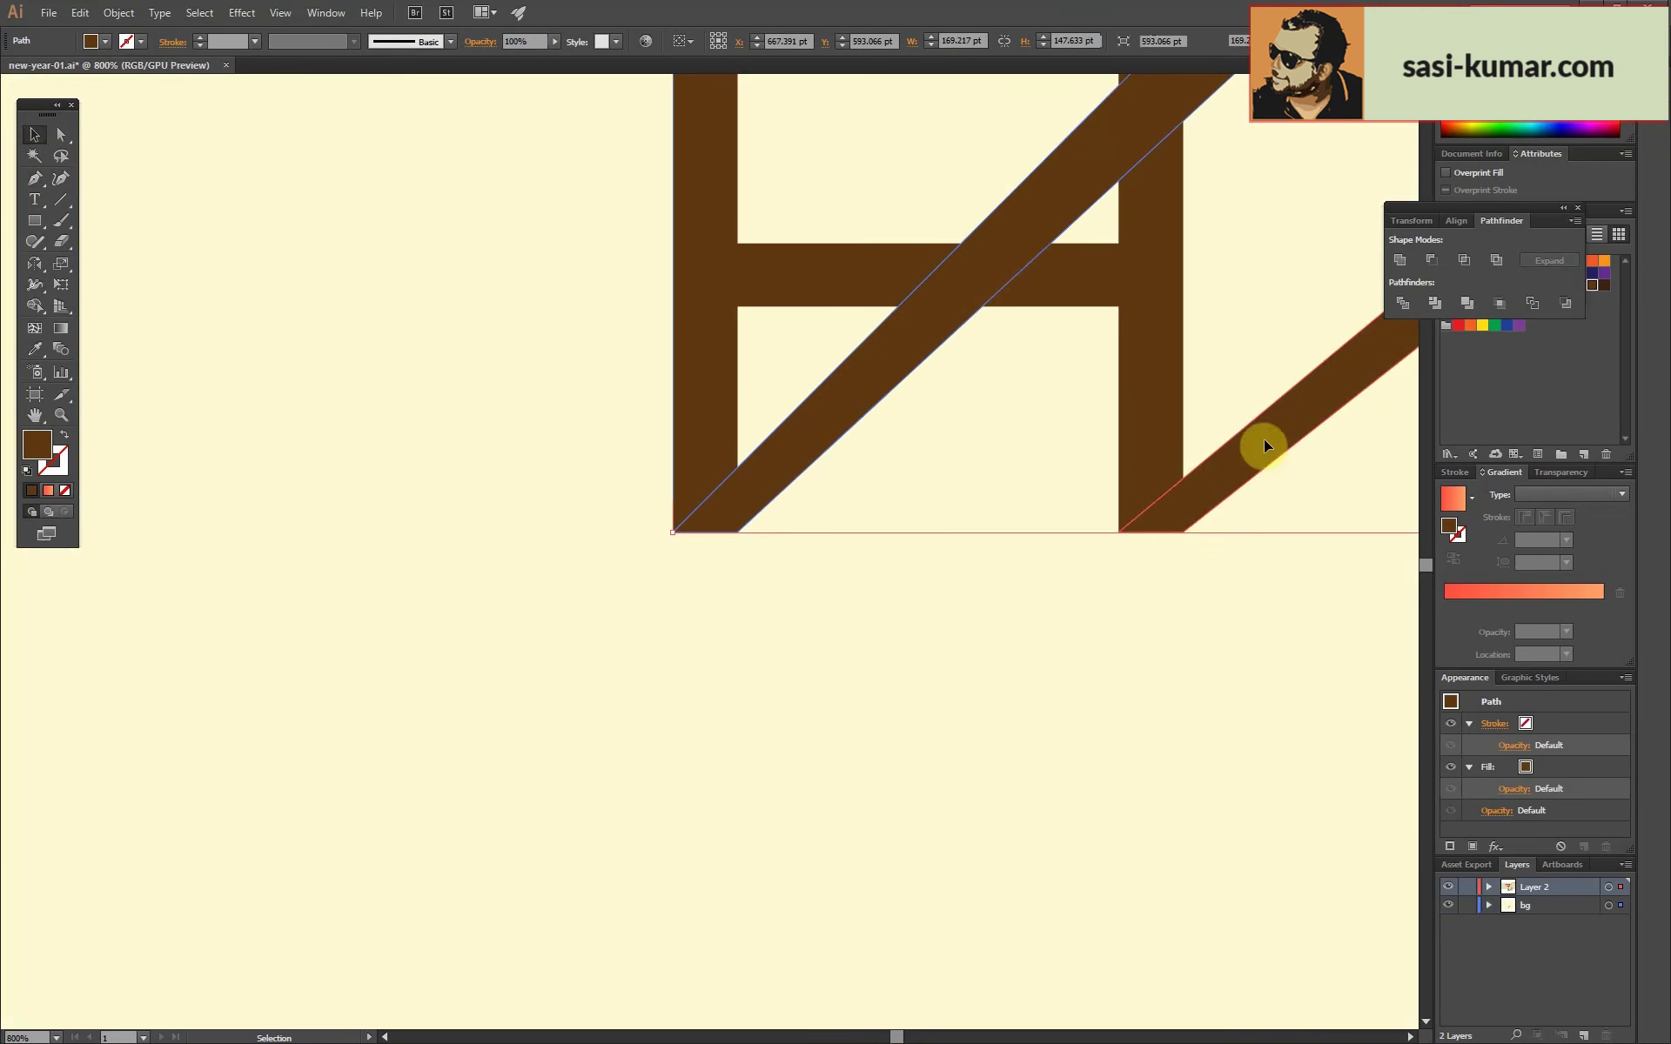
{"action": "double_click", "coordinate": [38, 450]}
{"action": "left_click", "coordinate": [1007, 447]}
{"action": "key", "text": "Return"}
{"action": "key", "text": "ctrl+minus"}
{"action": "key", "text": "ctrl+minus"}
{"action": "key", "text": "ctrl+minus"}
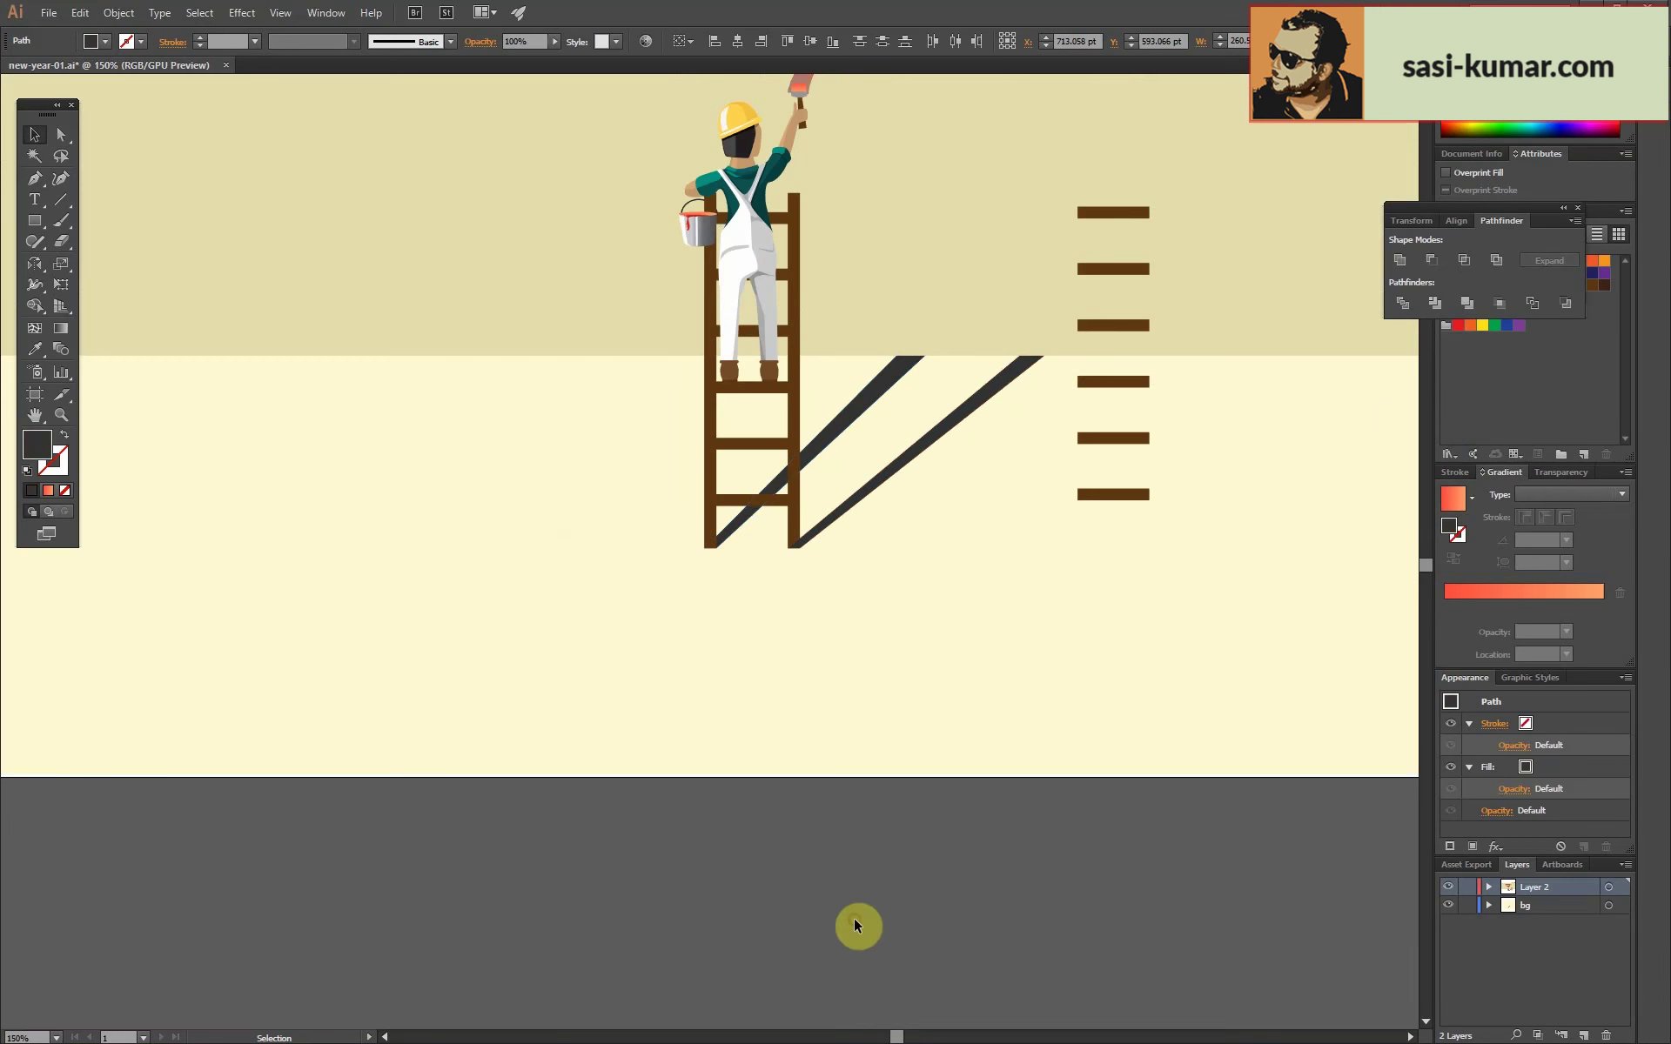
Move the floating rungs onto the shadow rails.
{"action": "left_click", "coordinate": [859, 925]}
{"action": "left_click", "coordinate": [1100, 496]}
{"action": "mouse_move", "coordinate": [1138, 493]}
{"action": "left_mouse_down"}
{"action": "mouse_move", "coordinate": [699, 481]}
{"action": "mouse_move", "coordinate": [717, 457]}
{"action": "left_mouse_up"}
{"action": "left_click", "coordinate": [61, 134]}
{"action": "key", "text": "ctrl+plus"}
{"action": "key", "text": "ctrl+plus"}
{"action": "key", "text": "ctrl+plus"}
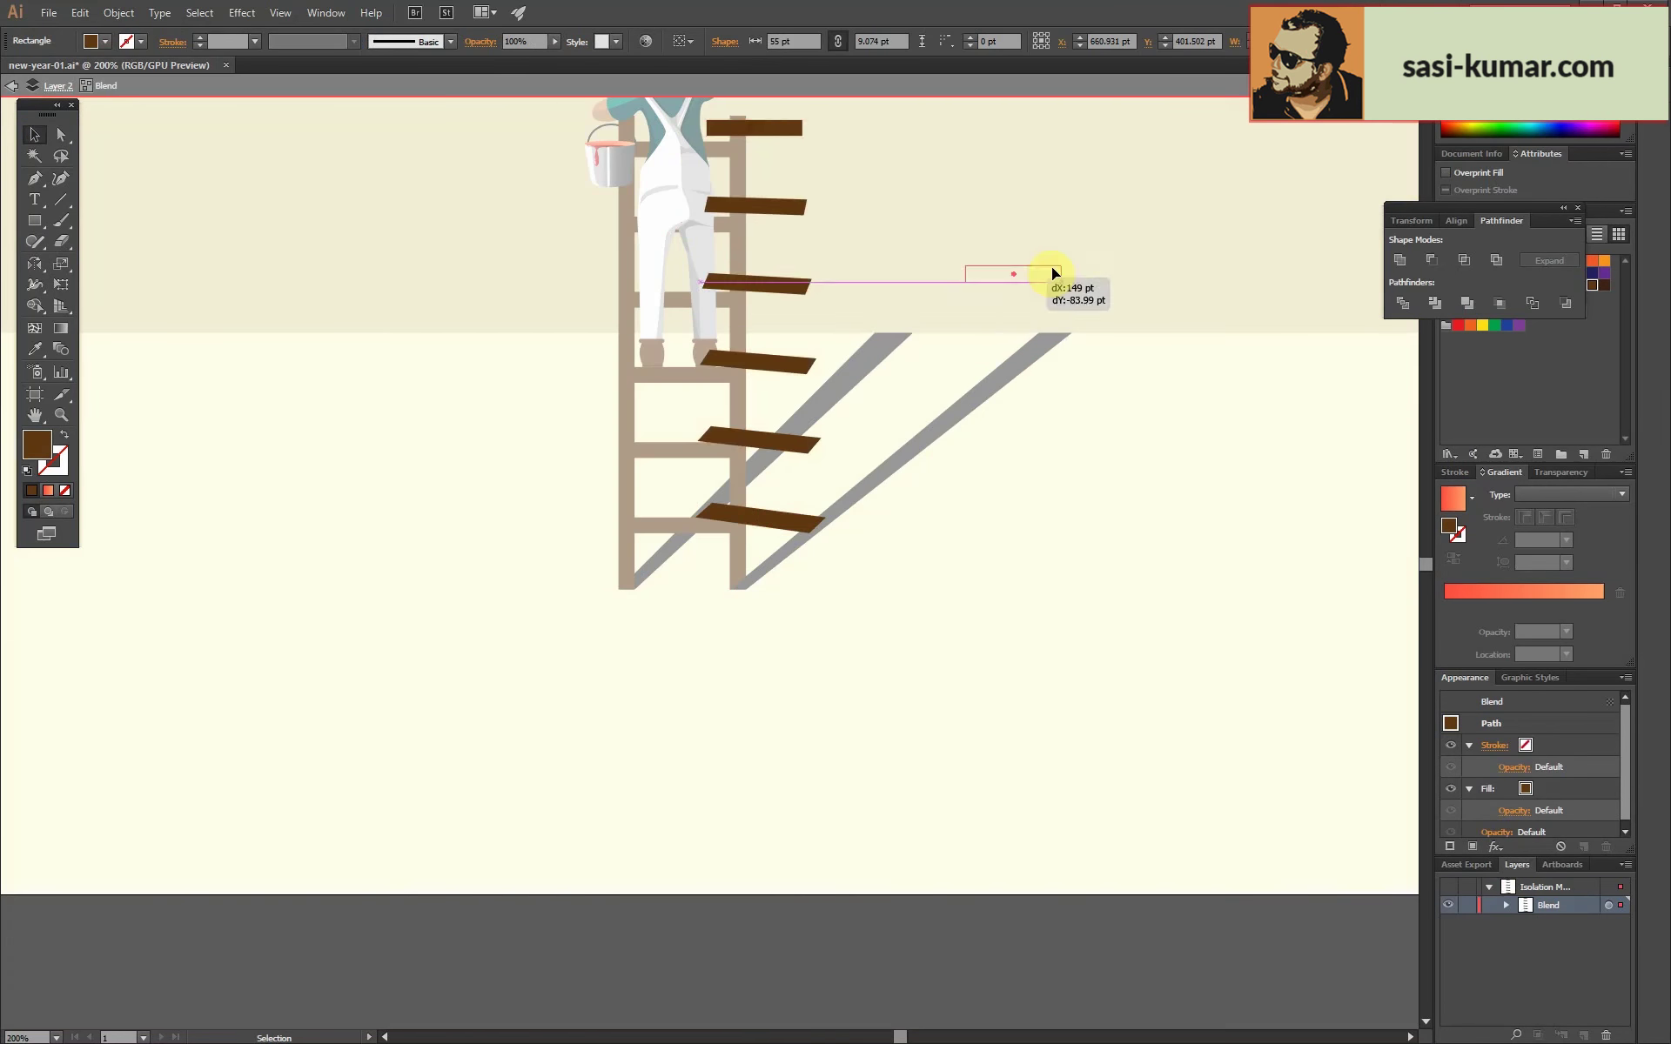
Blend the rungs along the slanted shadow and adjust the blend spacing options.
{"action": "left_click", "coordinate": [968, 332]}
{"action": "double_click", "coordinate": [63, 353]}
{"action": "left_click", "coordinate": [1055, 384]}
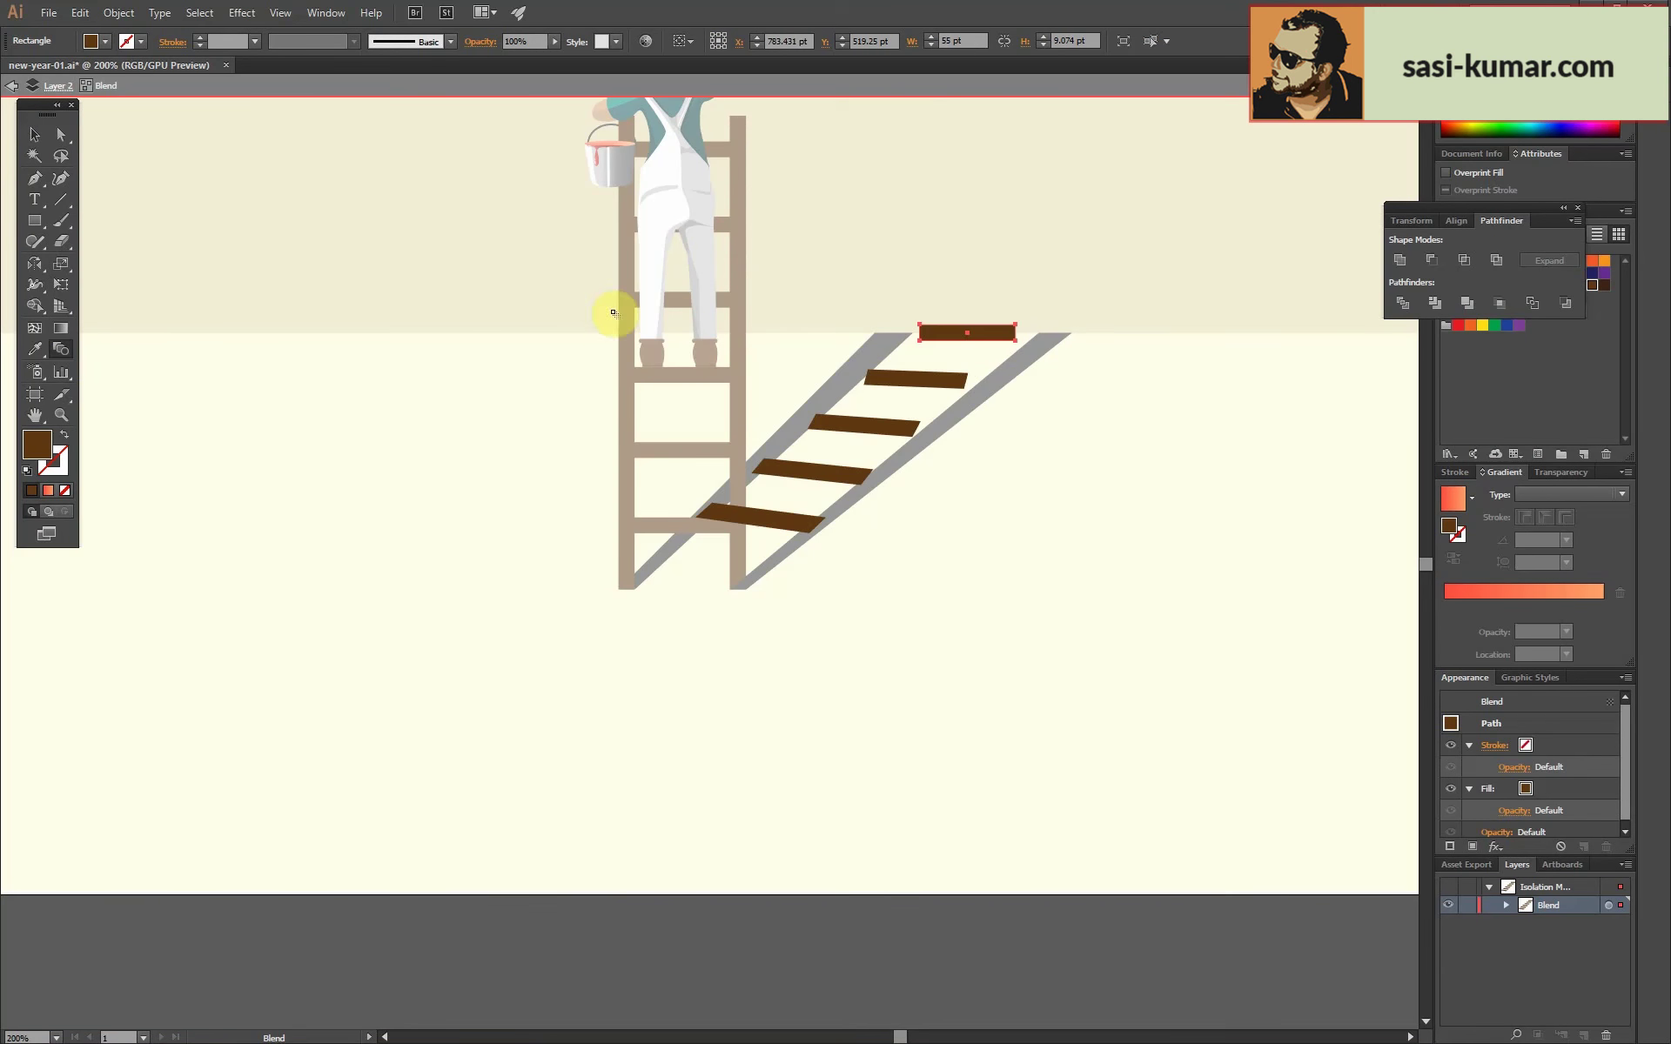
{"action": "double_click", "coordinate": [61, 348]}
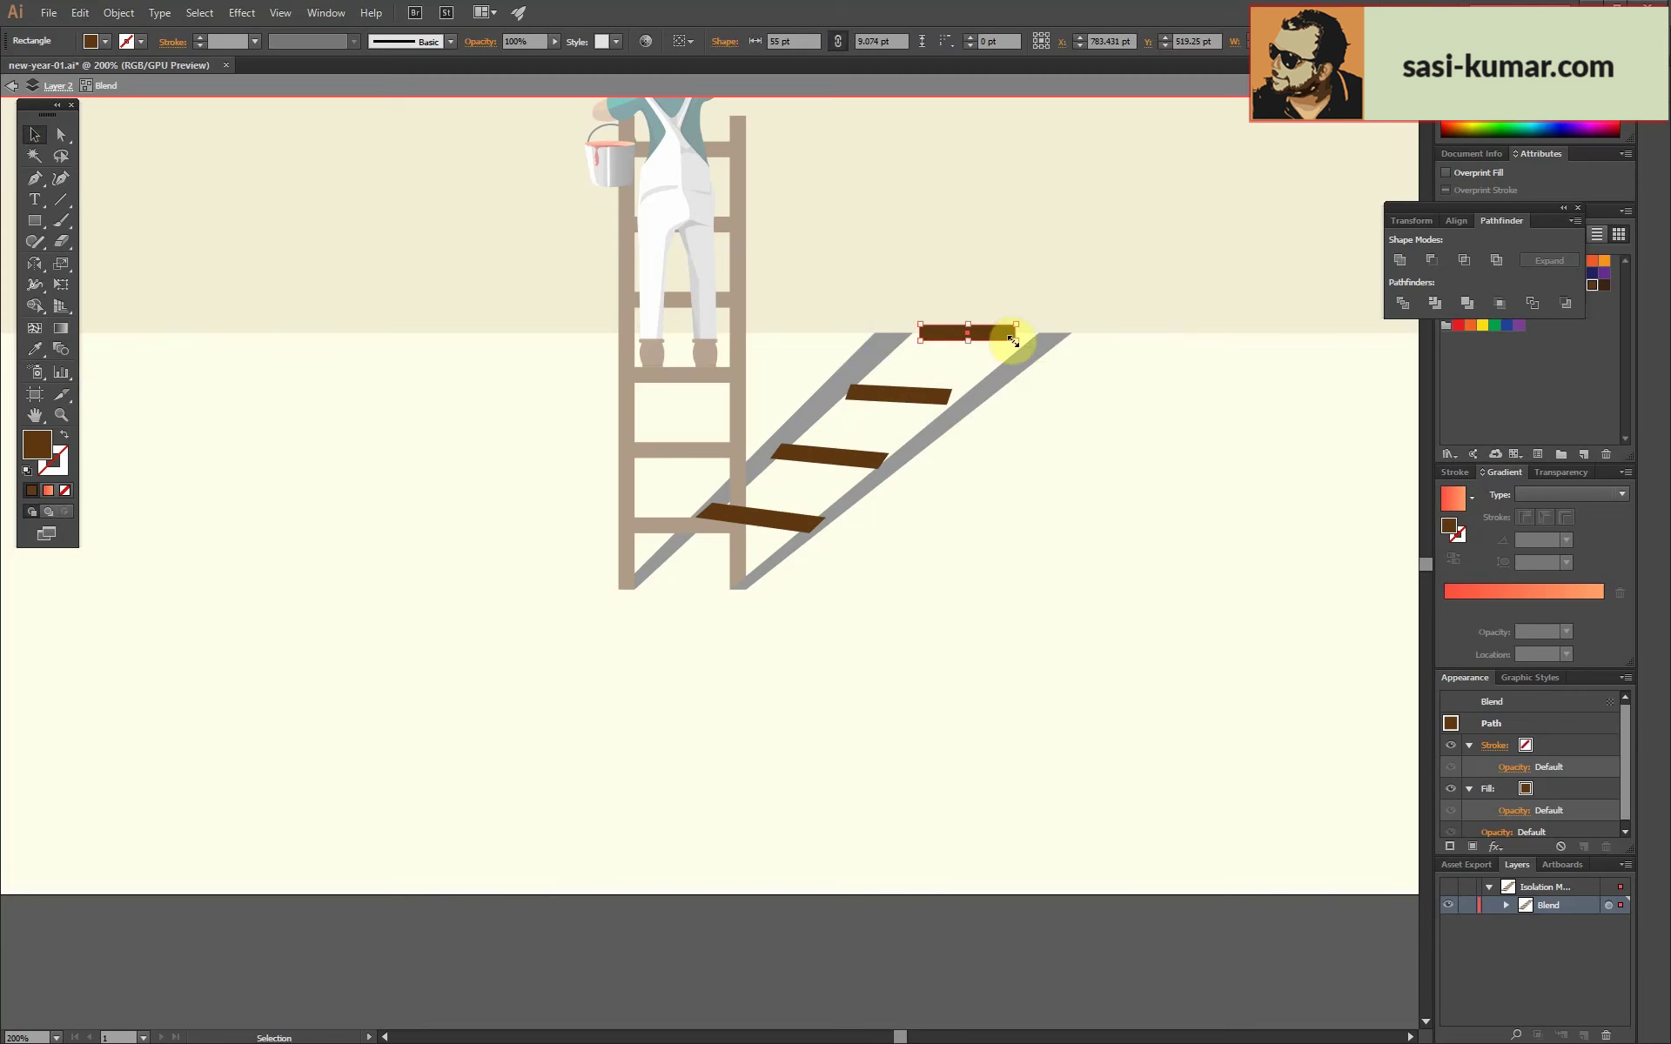
Reshape the top and bottom rungs so they span the shadow rails.
{"action": "left_click_drag", "start_coordinate": [1015, 343], "coordinate": [1048, 339]}
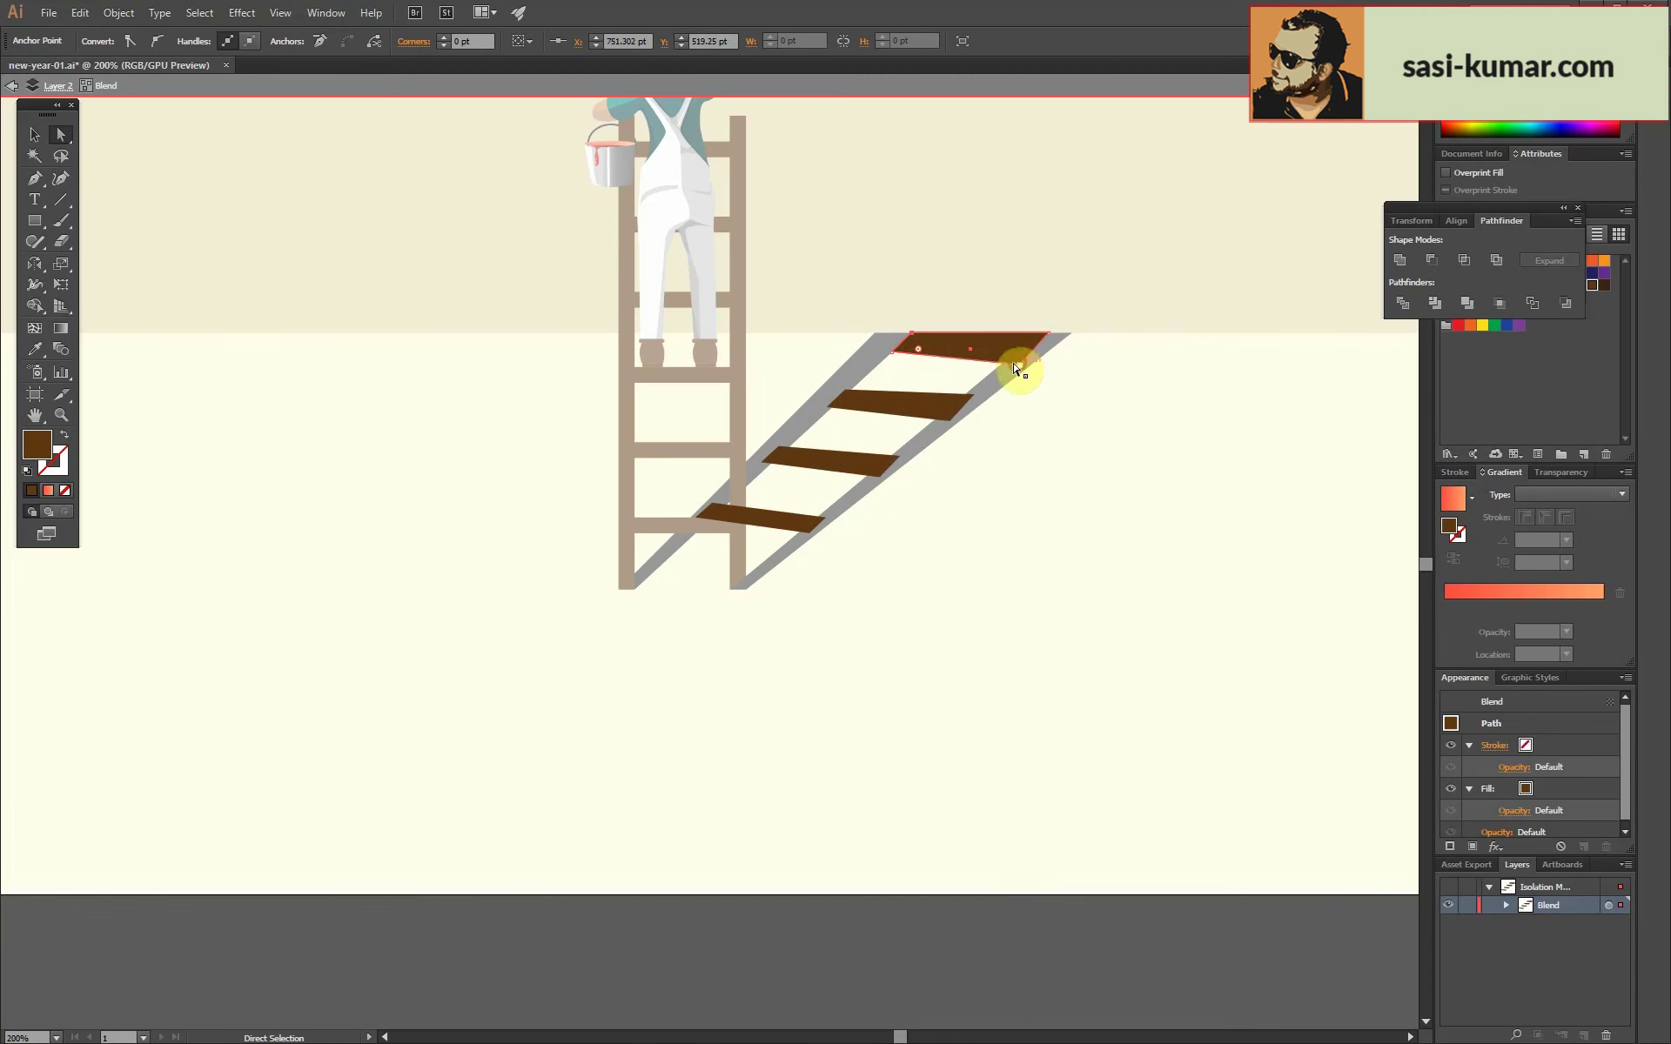
{"action": "left_click_drag", "start_coordinate": [689, 523], "coordinate": [676, 548]}
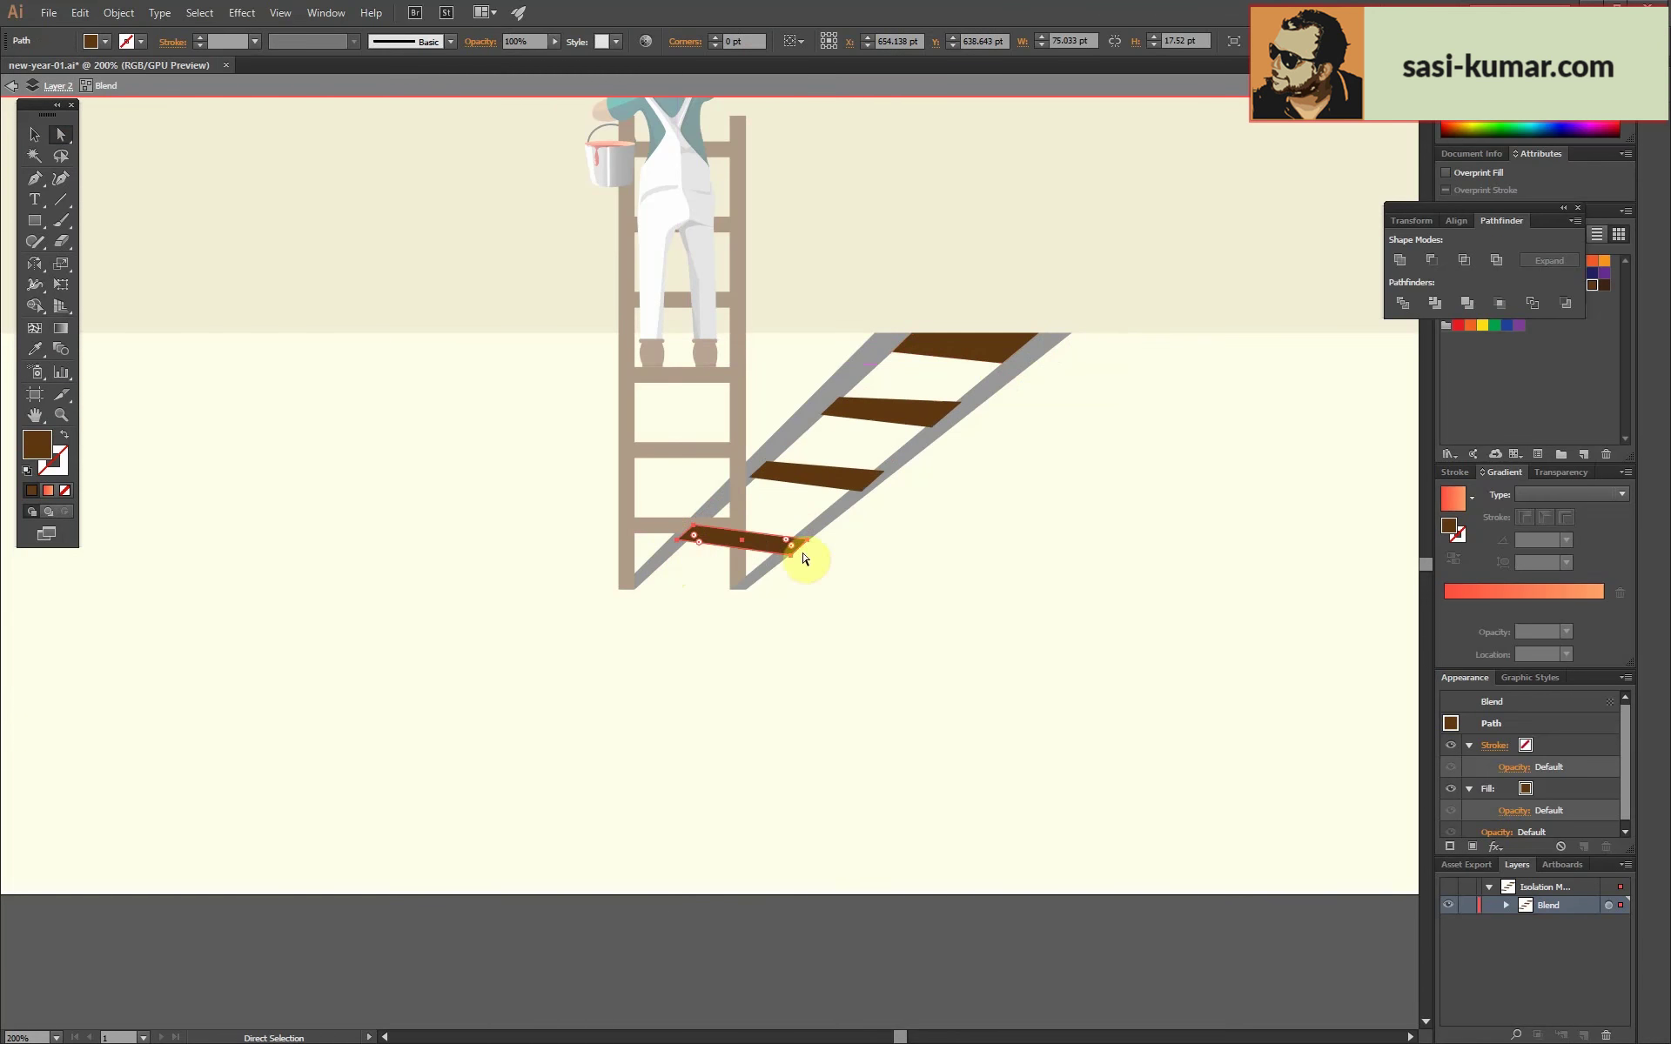
{"action": "left_click_drag", "start_coordinate": [789, 561], "coordinate": [783, 555]}
{"action": "key", "text": "ctrl+equal"}
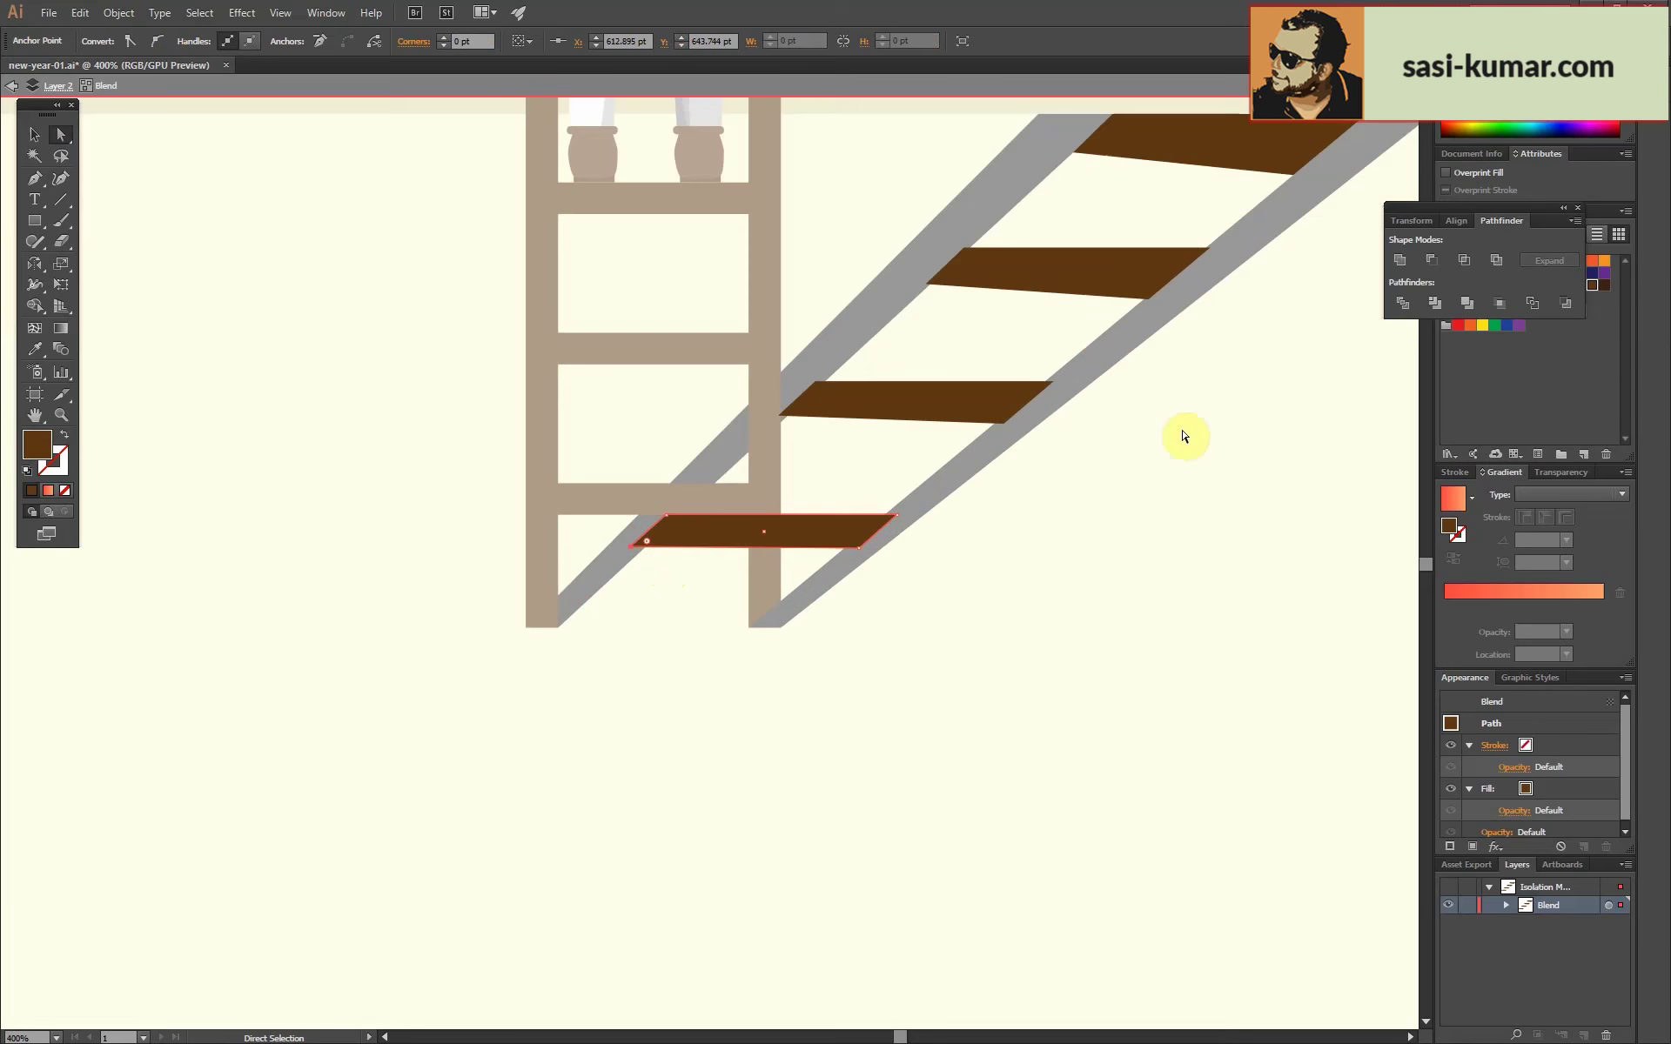
{"action": "left_click", "coordinate": [806, 404]}
Unite the rung blend and rails into a single dark grey compound path.
{"action": "double_click", "coordinate": [1041, 625]}
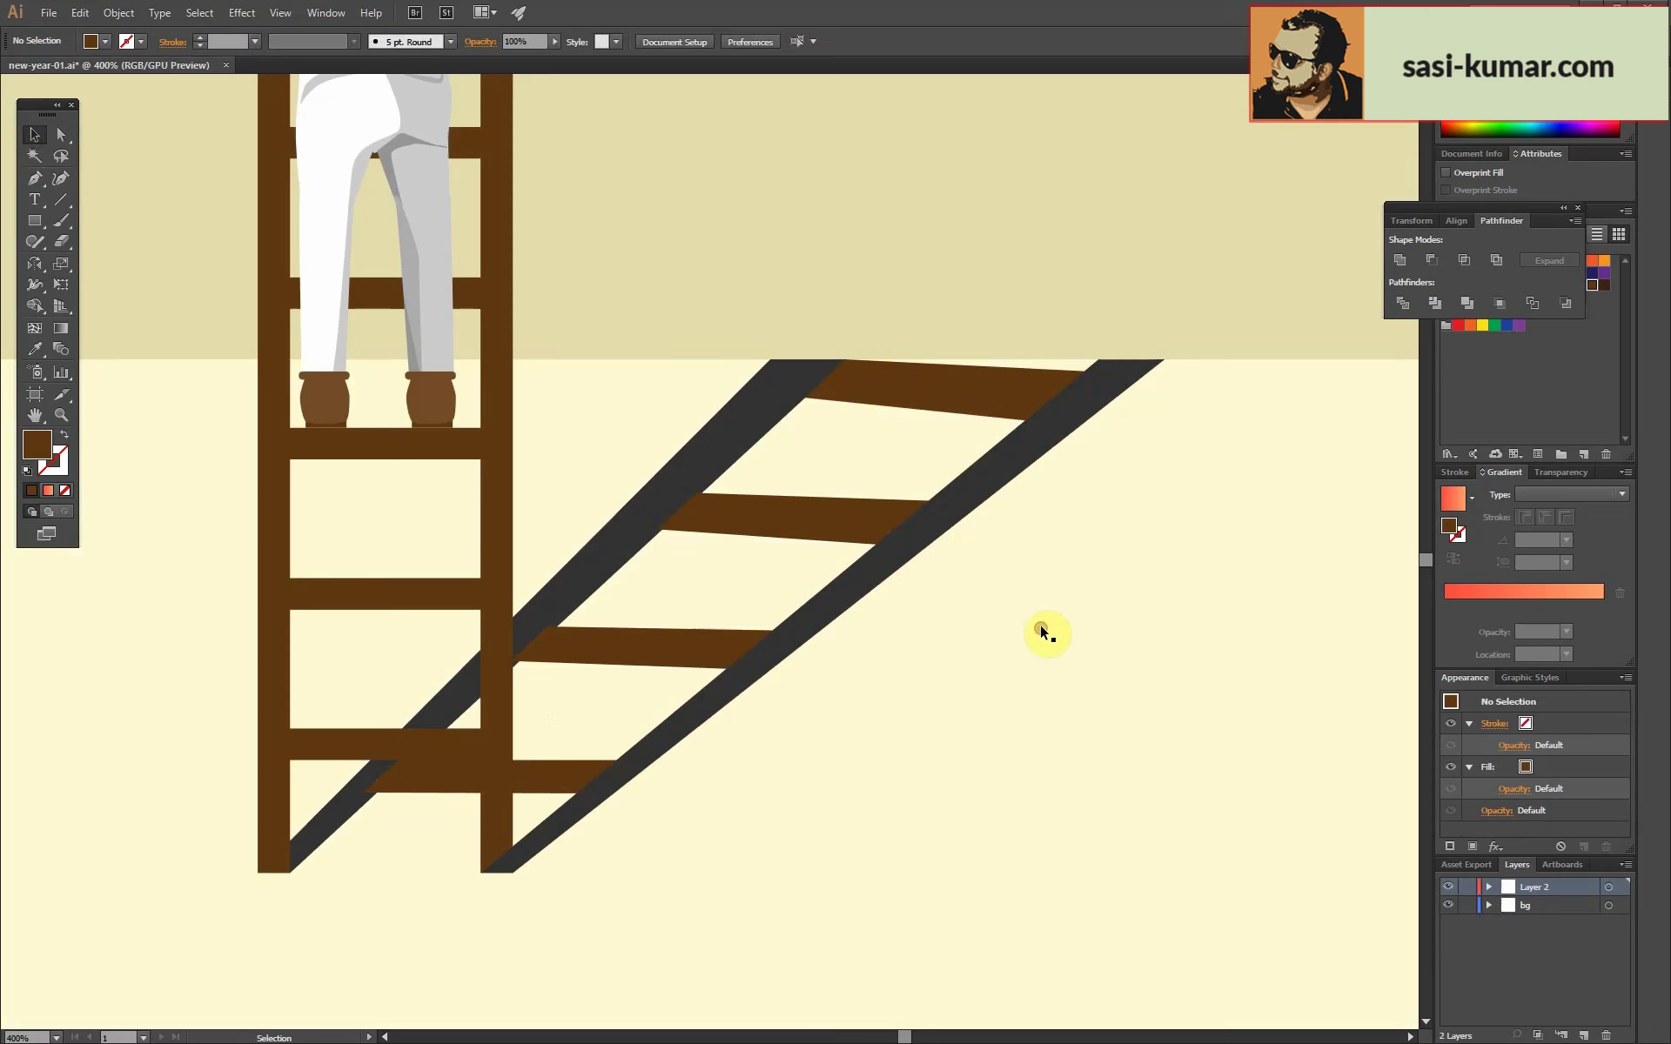
{"action": "left_click", "coordinate": [34, 134]}
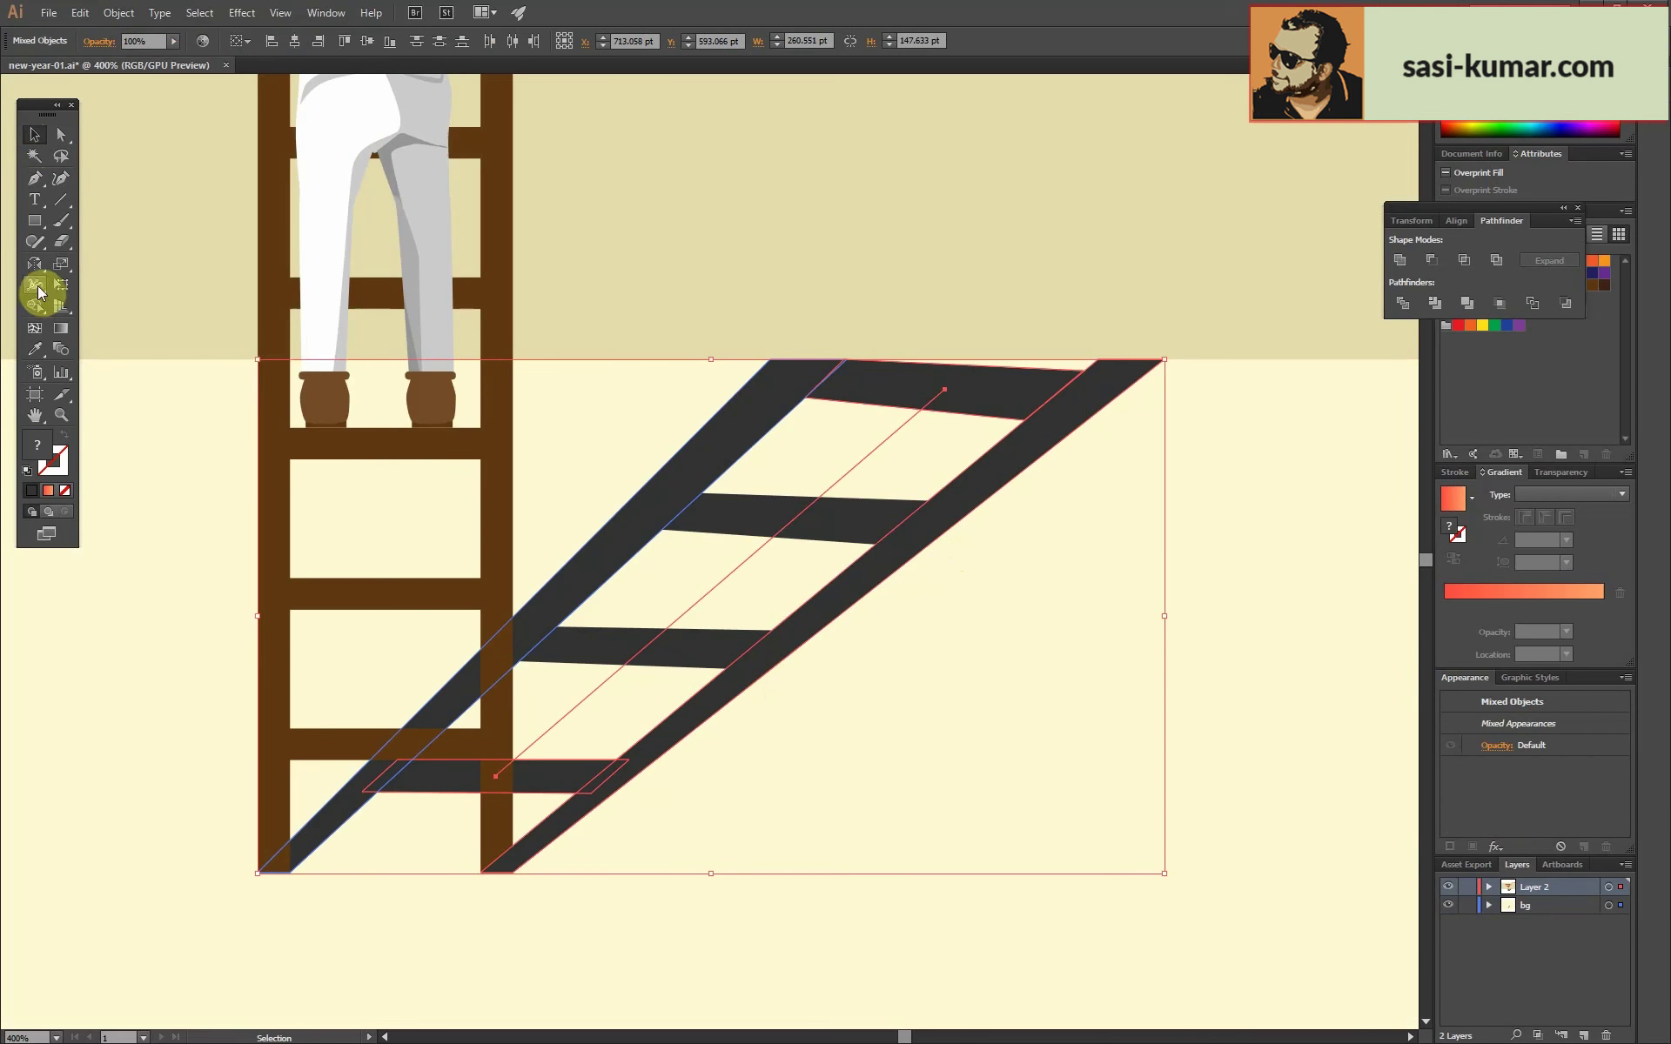
{"action": "left_click", "coordinate": [1302, 722]}
{"action": "left_click", "coordinate": [903, 528]}
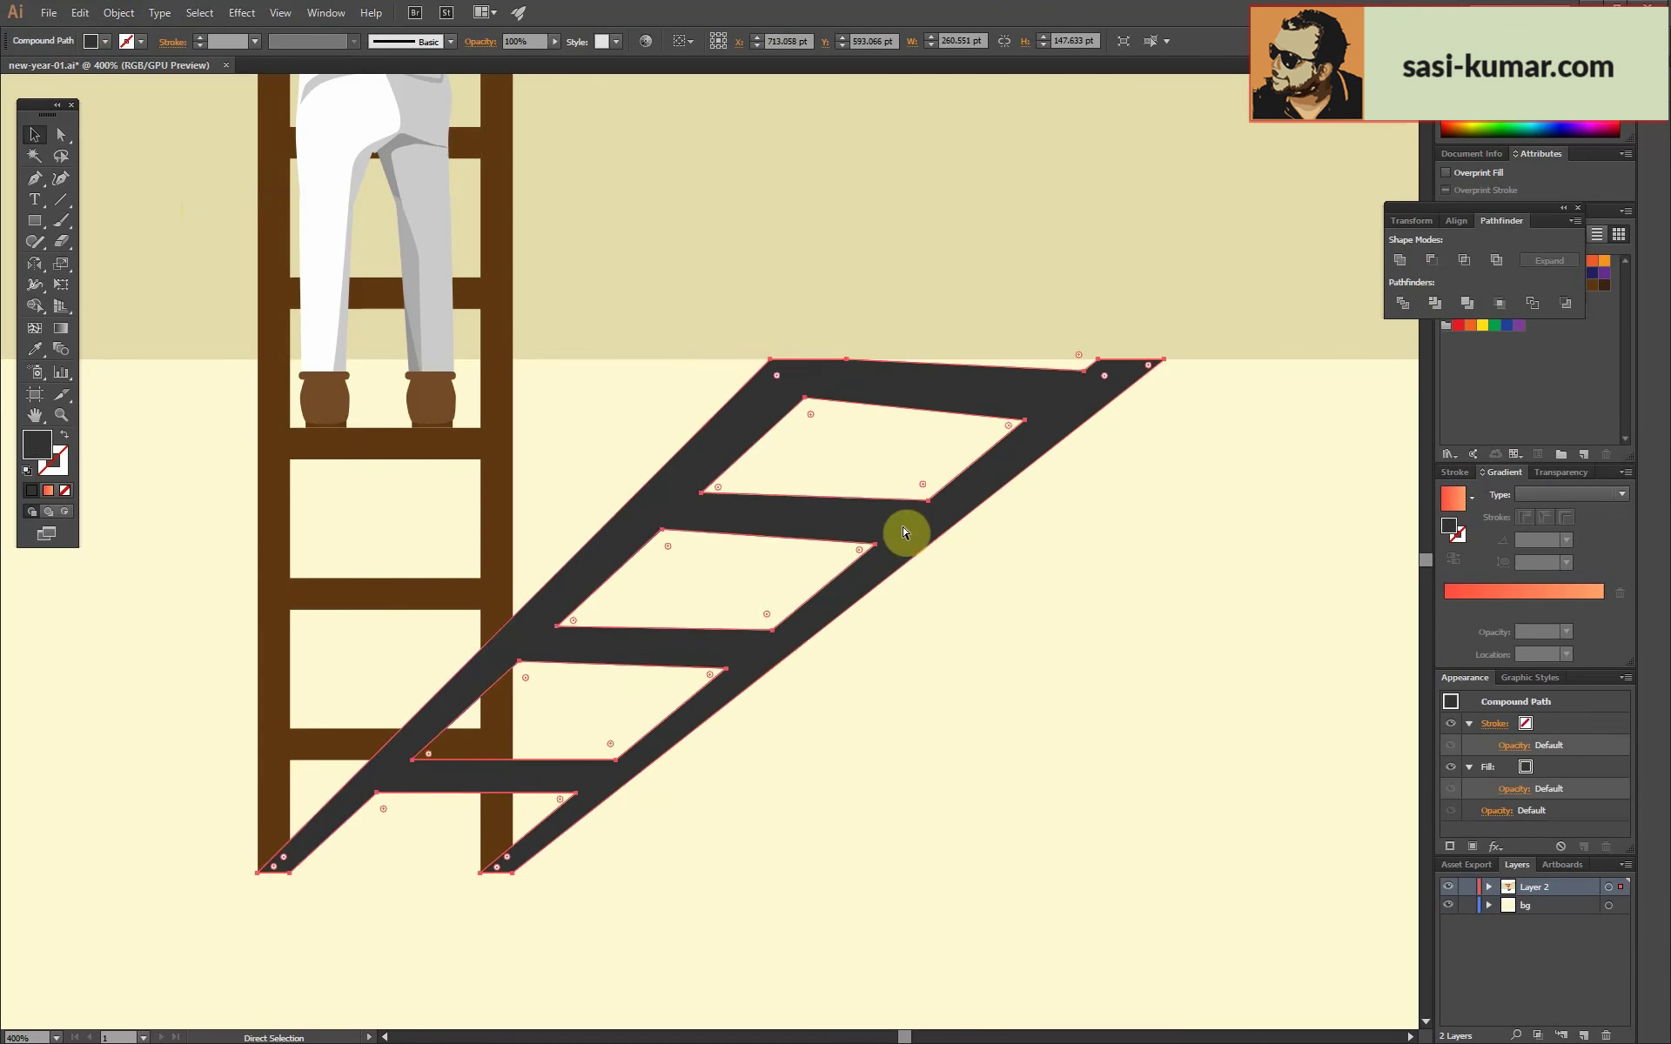
Place a copy of the painter and ladder beside the artboard.
{"action": "key", "text": "ctrl+minus"}
{"action": "key", "text": "ctrl+minus"}
{"action": "key", "text": "ctrl+minus"}
{"action": "left_click", "coordinate": [630, 489]}
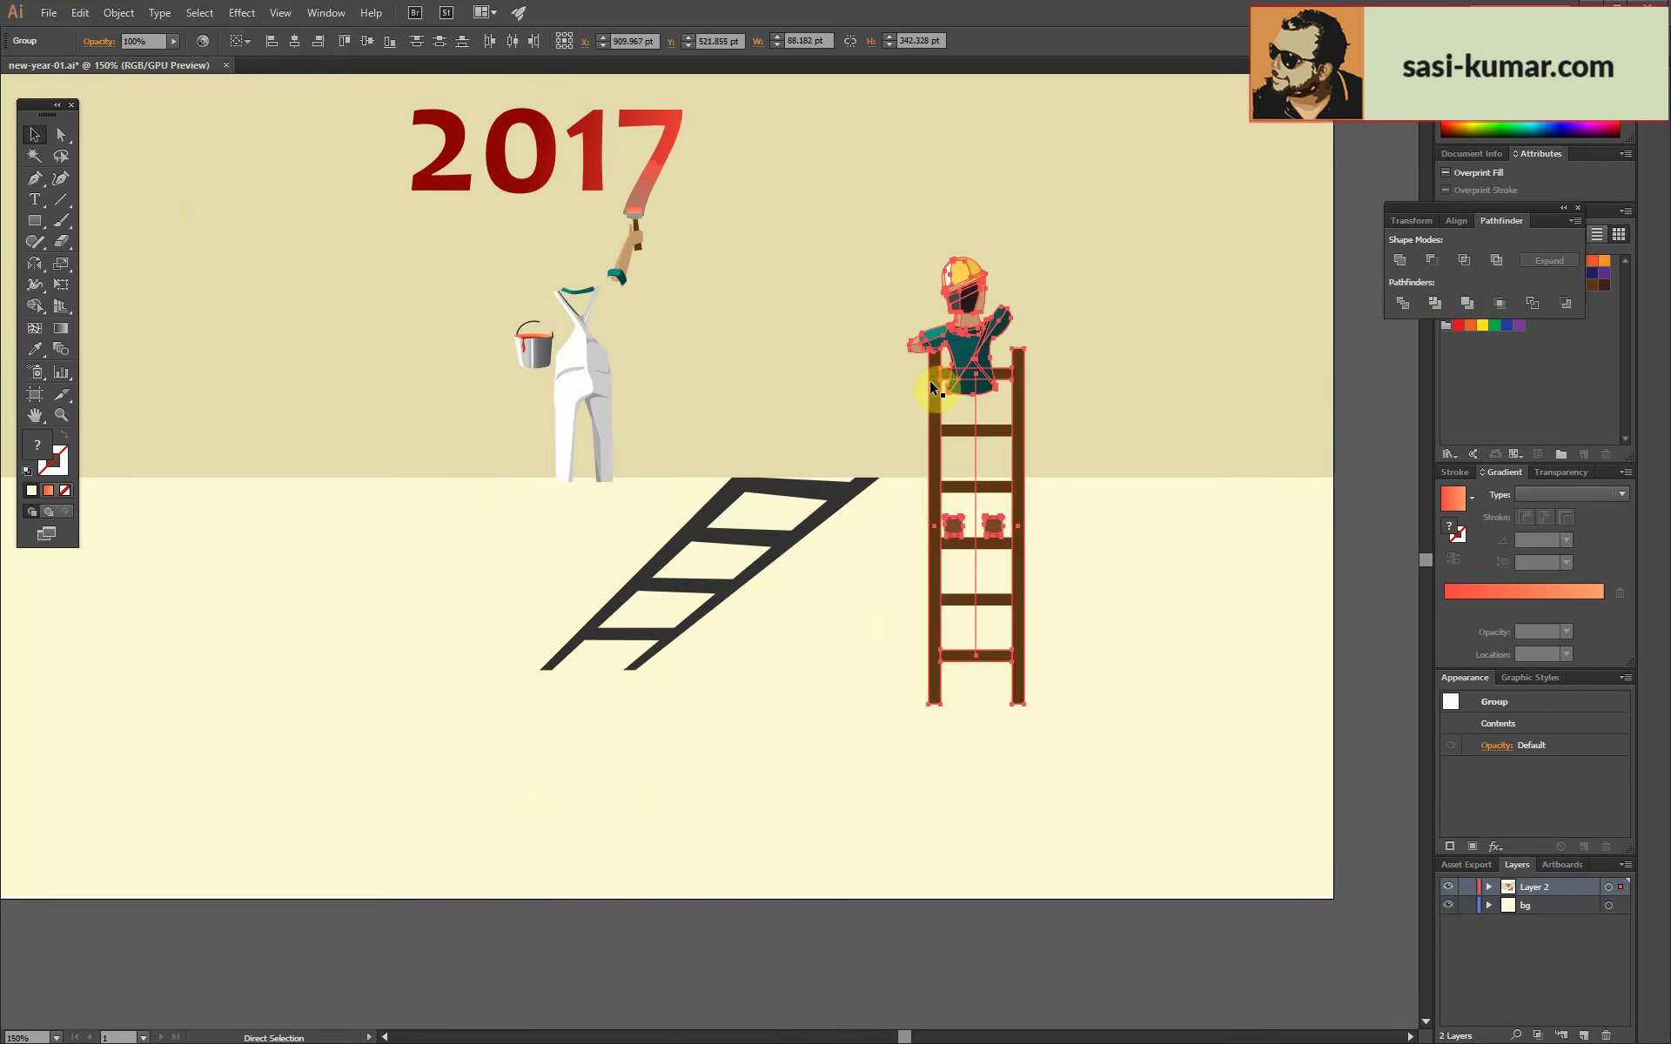
{"action": "left_click_drag", "start_coordinate": [466, 252], "coordinate": [485, 269]}
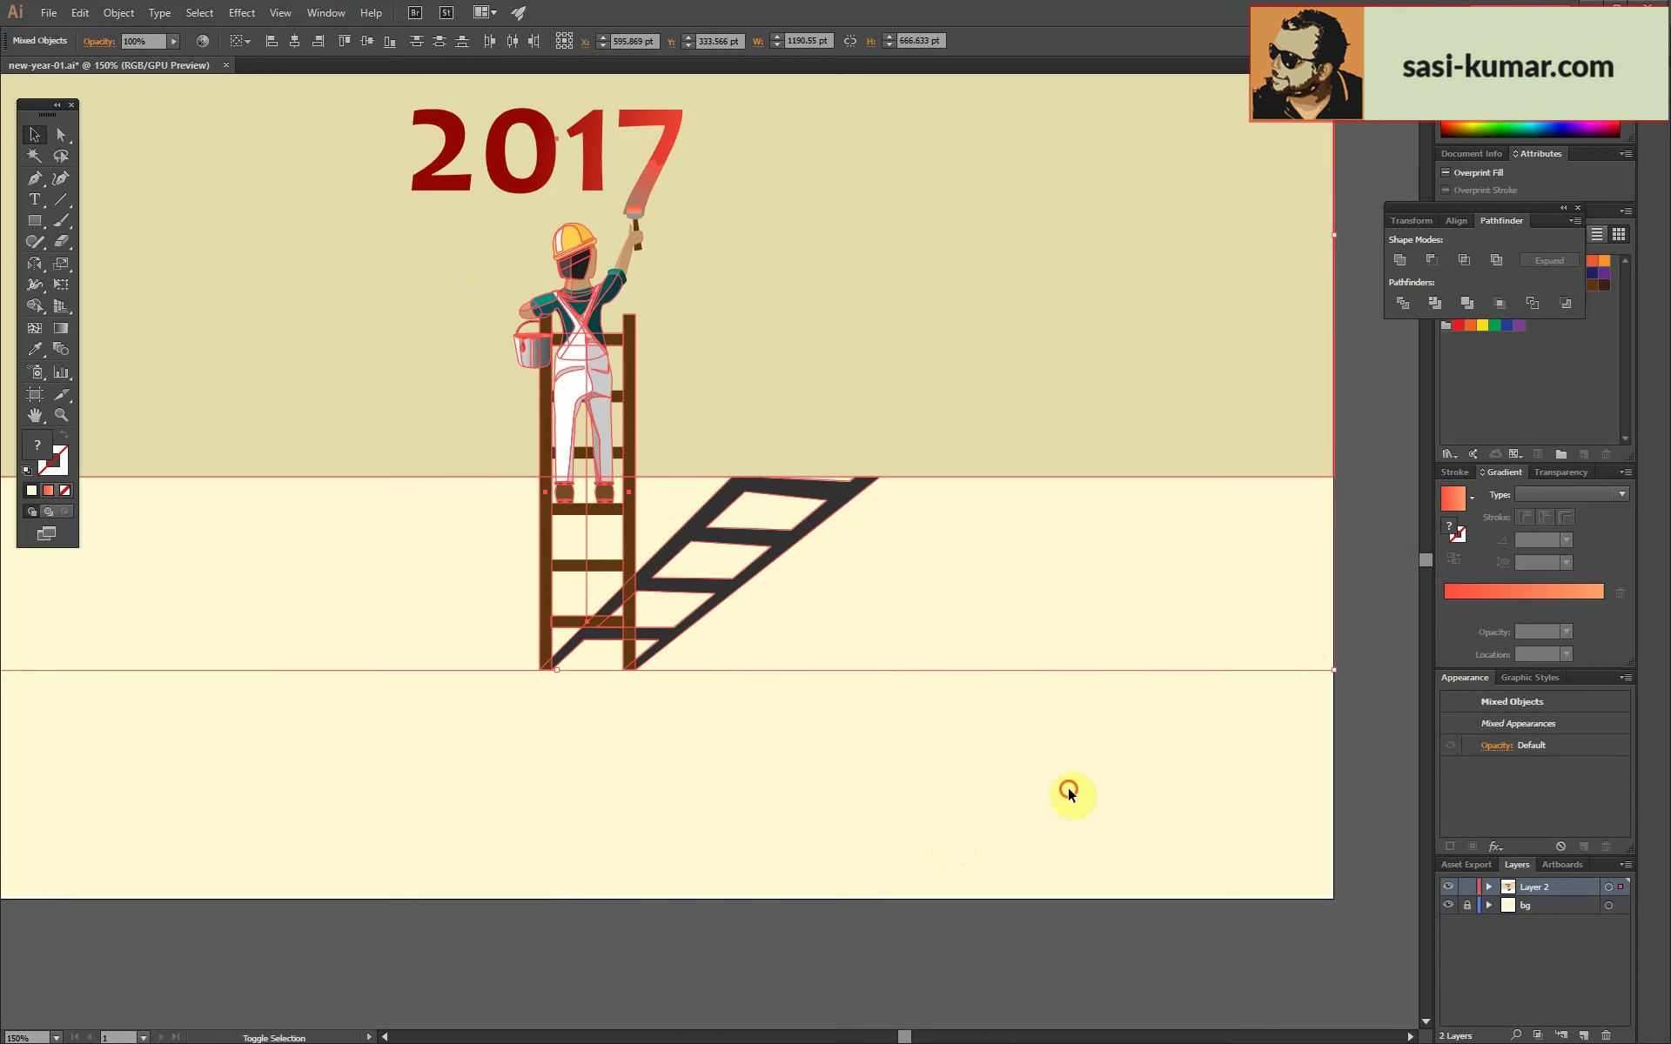
{"action": "left_click", "coordinate": [1372, 648]}
{"action": "key", "text": "ctrl+minus"}
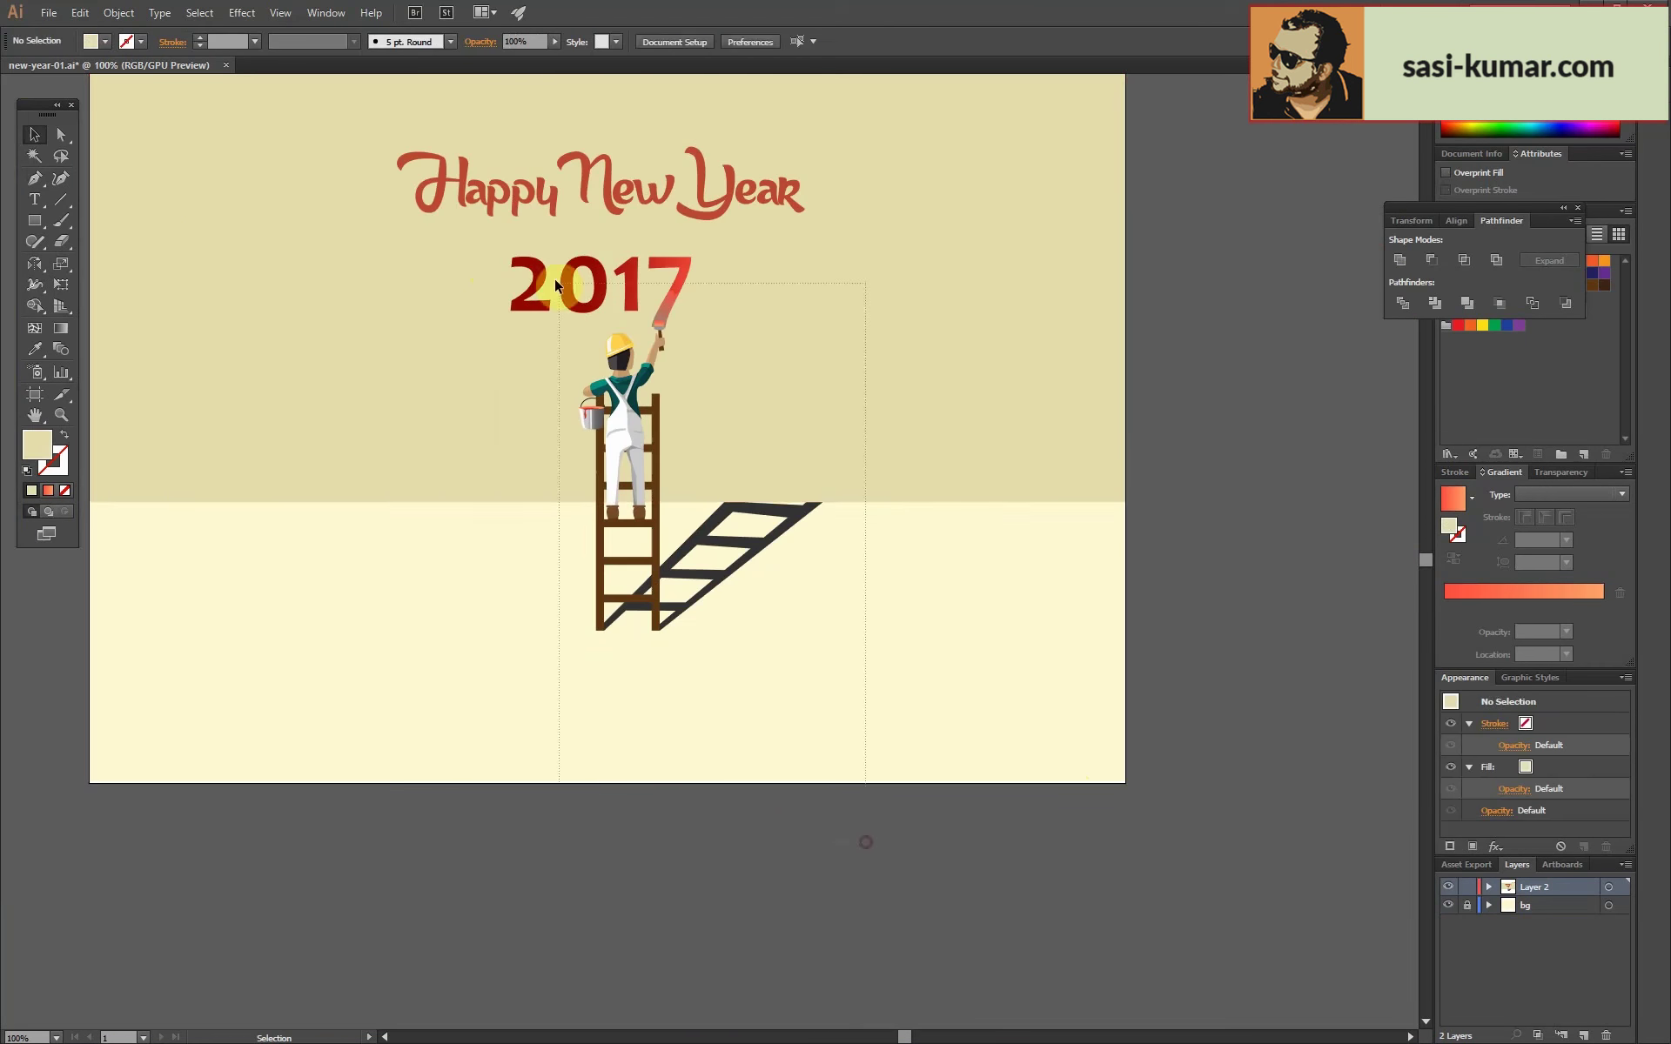
{"action": "left_click_drag", "start_coordinate": [616, 409], "coordinate": [1230, 487]}
{"action": "left_click", "coordinate": [1253, 727]}
{"action": "left_click_drag", "start_coordinate": [969, 335], "coordinate": [1018, 418]}
Ungroup, unite and expand the copy into one plain silhouette shape.
{"action": "left_click", "coordinate": [119, 12]}
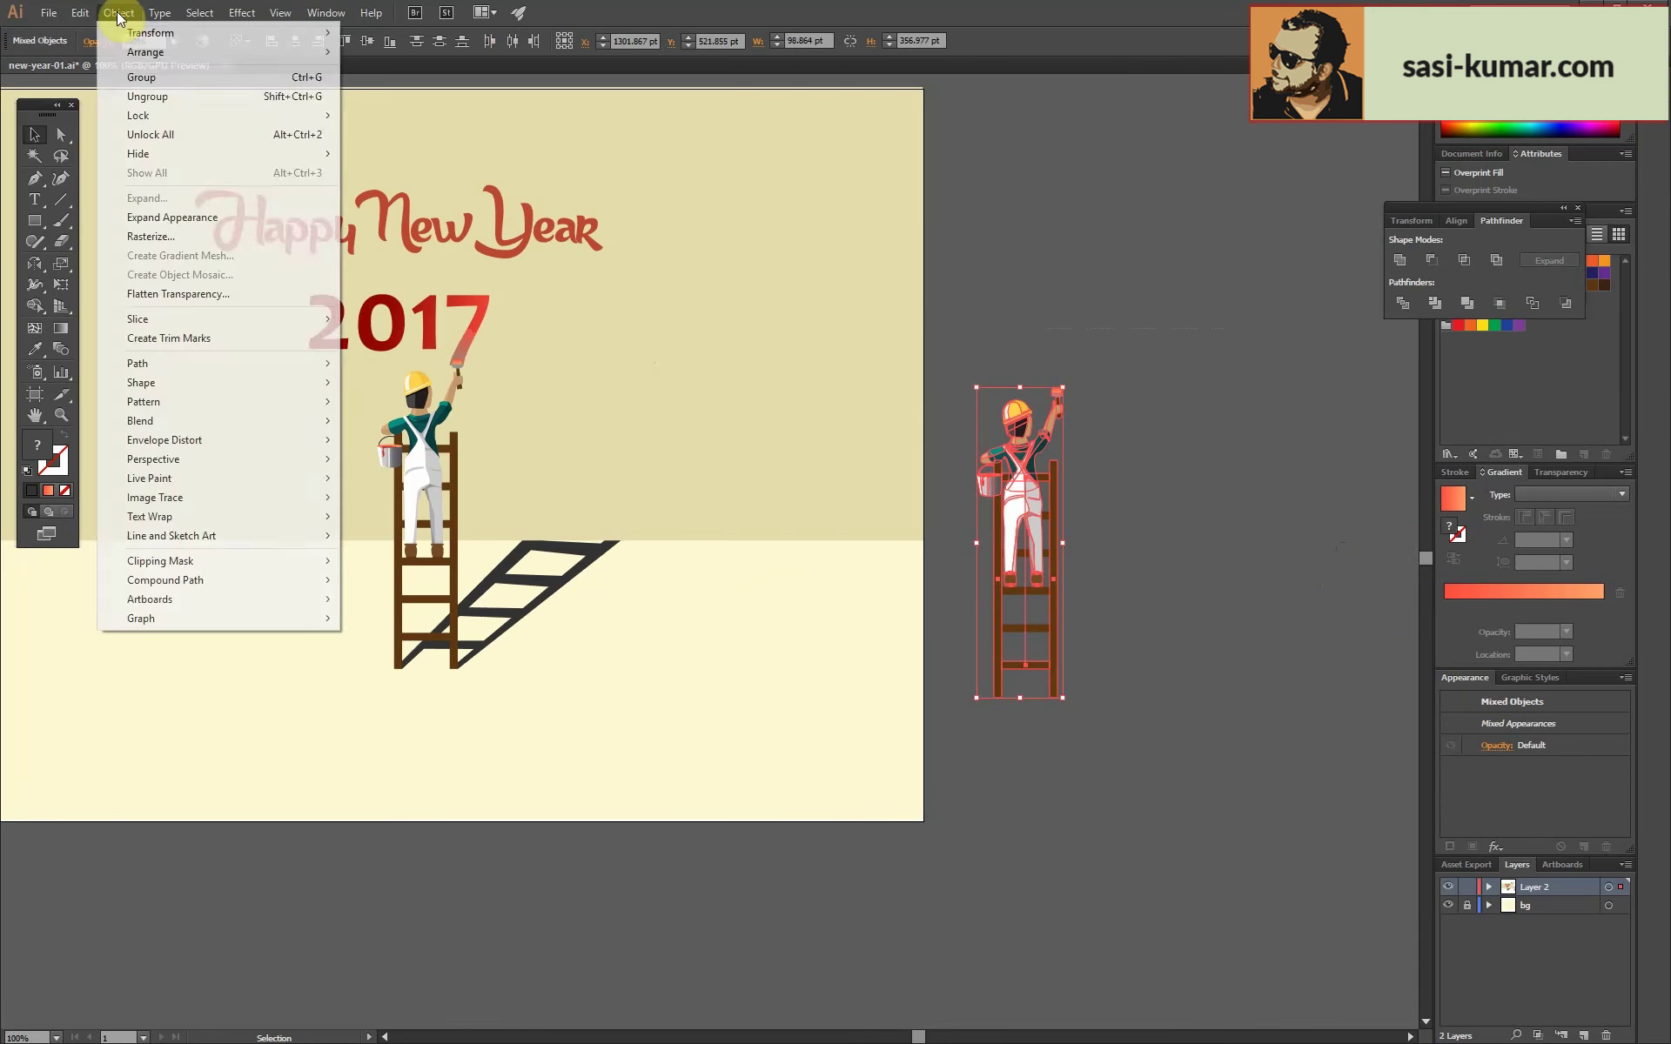
{"action": "left_click", "coordinate": [139, 85]}
{"action": "left_click", "coordinate": [1399, 261]}
{"action": "left_click", "coordinate": [118, 12]}
{"action": "left_click", "coordinate": [140, 194]}
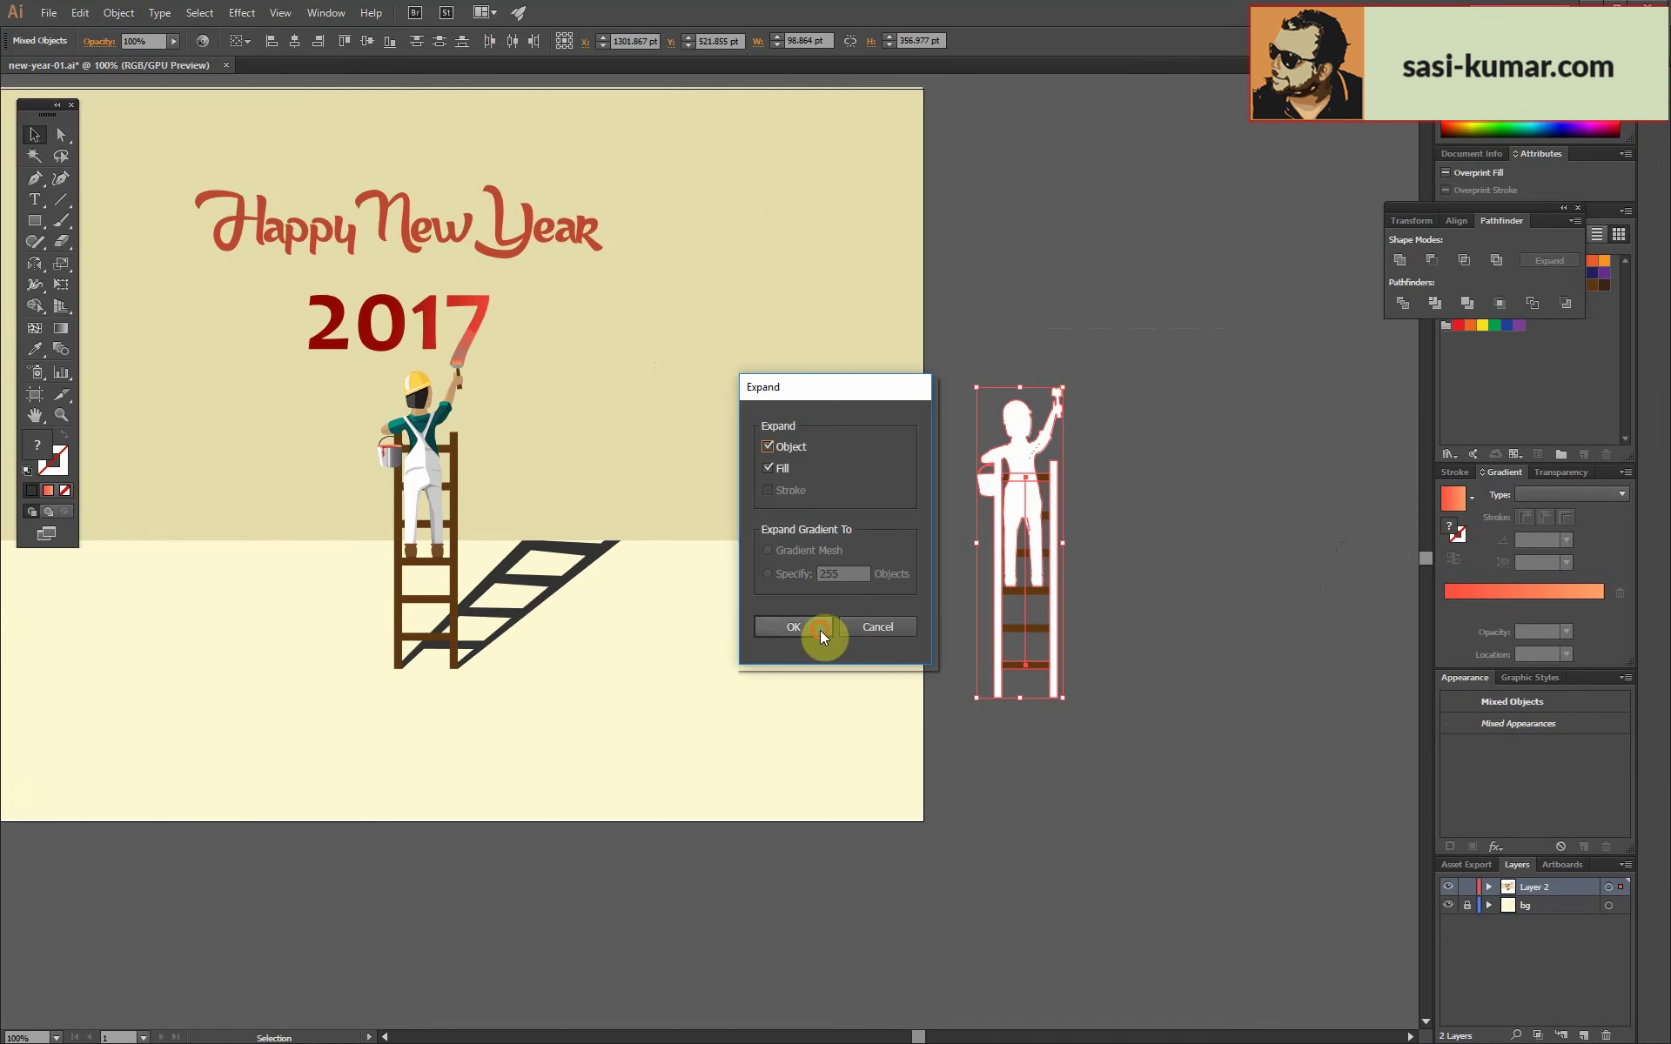
{"action": "left_click", "coordinate": [821, 635]}
Move the silhouette next to the original painter and enlarge it taller than the ladder.
{"action": "mouse_move", "coordinate": [1032, 468]}
{"action": "left_mouse_down"}
{"action": "mouse_move", "coordinate": [561, 313]}
{"action": "mouse_move", "coordinate": [561, 339]}
{"action": "left_mouse_up"}
{"action": "mouse_move", "coordinate": [591, 569]}
{"action": "left_mouse_down"}
{"action": "mouse_move", "coordinate": [675, 640]}
{"action": "mouse_move", "coordinate": [620, 695]}
{"action": "left_mouse_up"}
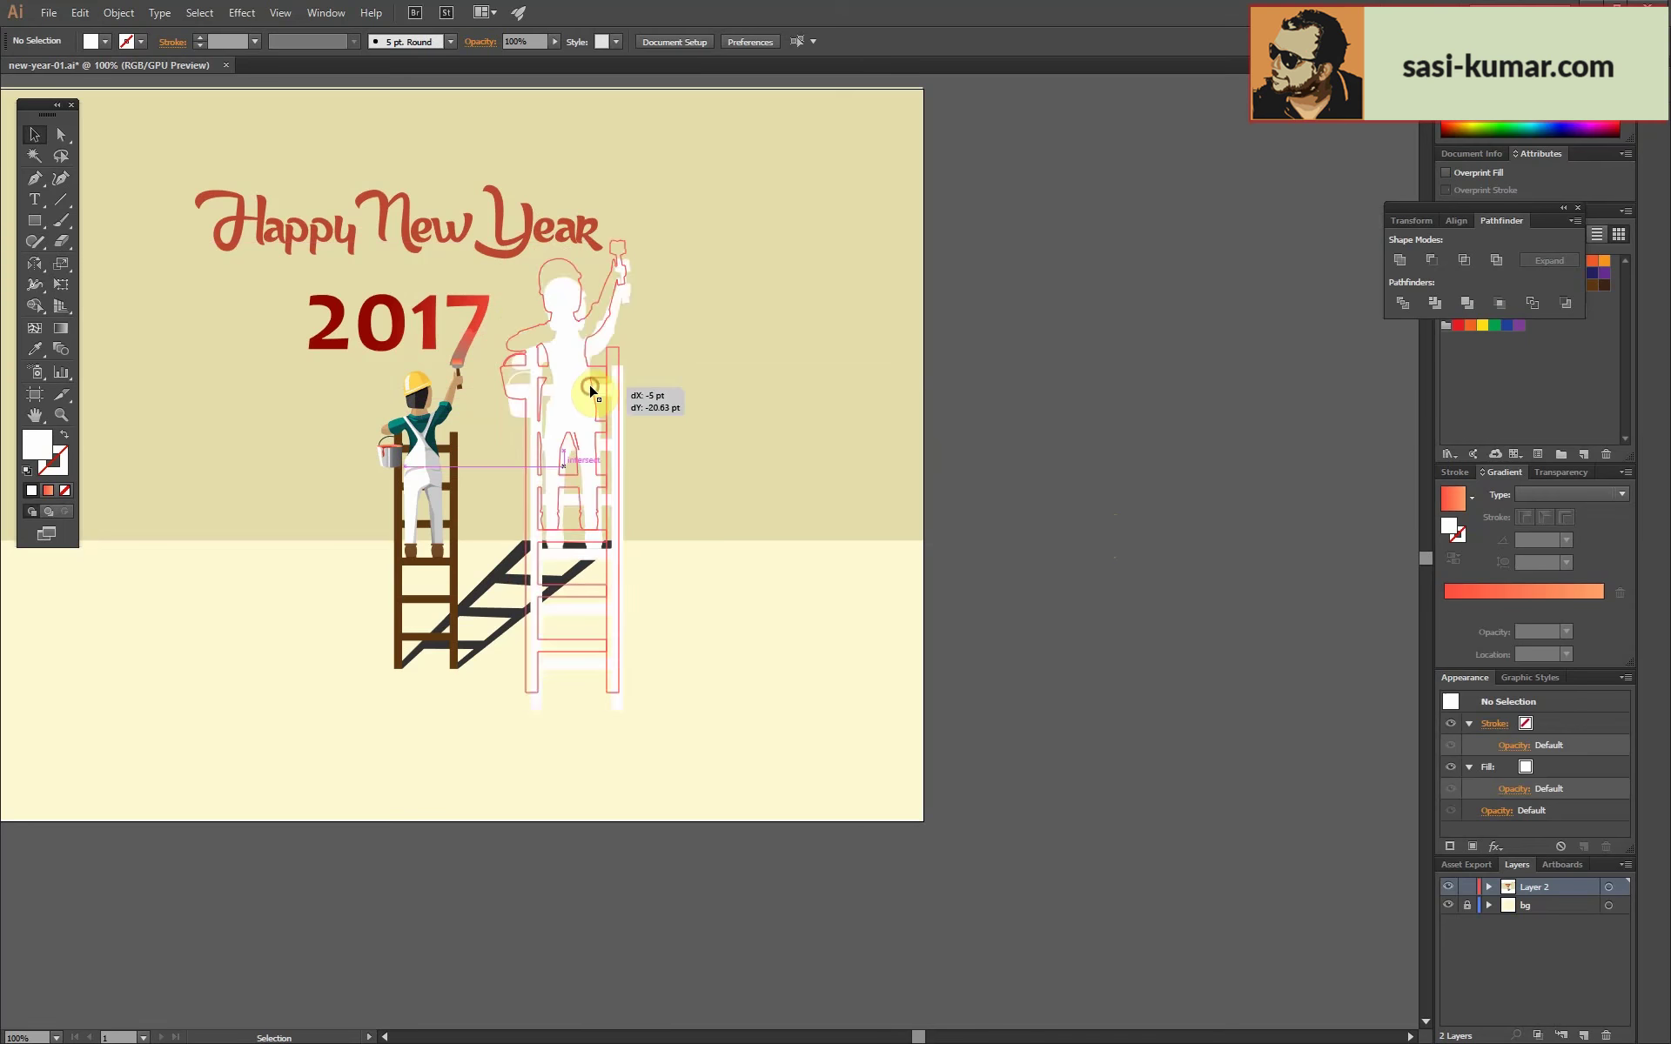
{"action": "left_click", "coordinate": [1075, 378]}
Nudge the silhouette group slightly up and left into position.
{"action": "left_click", "coordinate": [566, 419]}
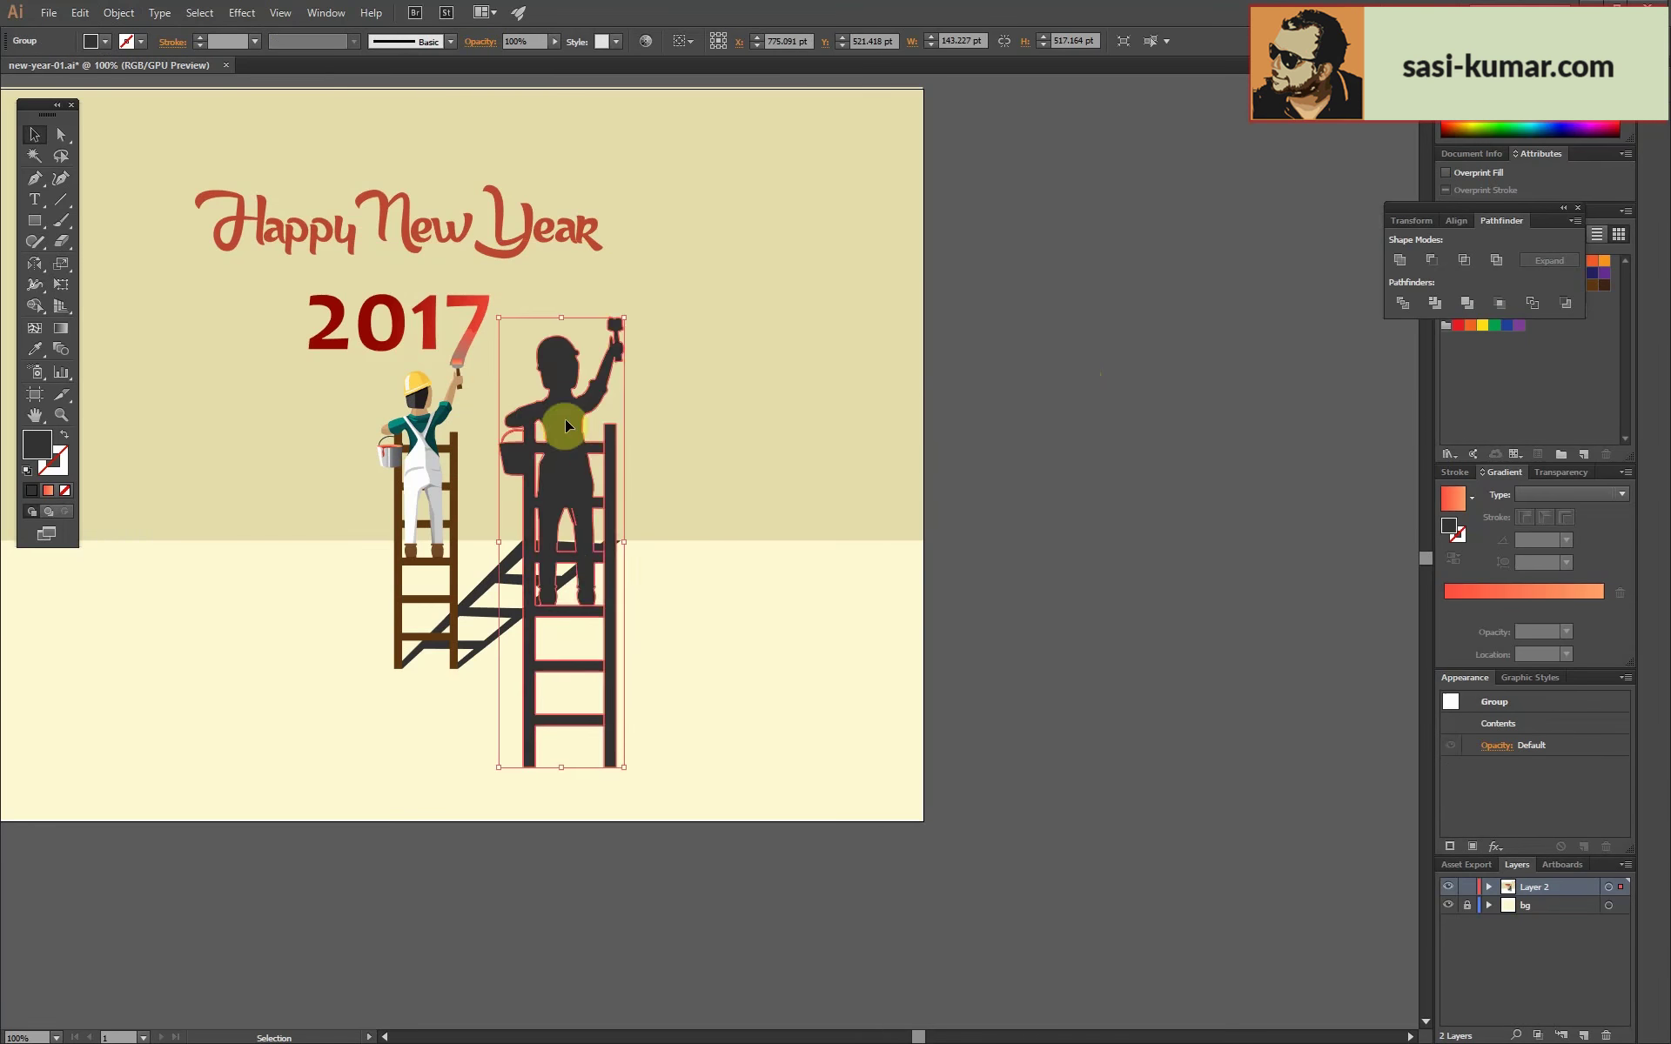
{"action": "key", "text": "ctrl+equal"}
{"action": "key", "text": "ctrl+equal"}
{"action": "key", "text": "ctrl+equal"}
{"action": "left_click_drag", "start_coordinate": [429, 442], "coordinate": [416, 421]}
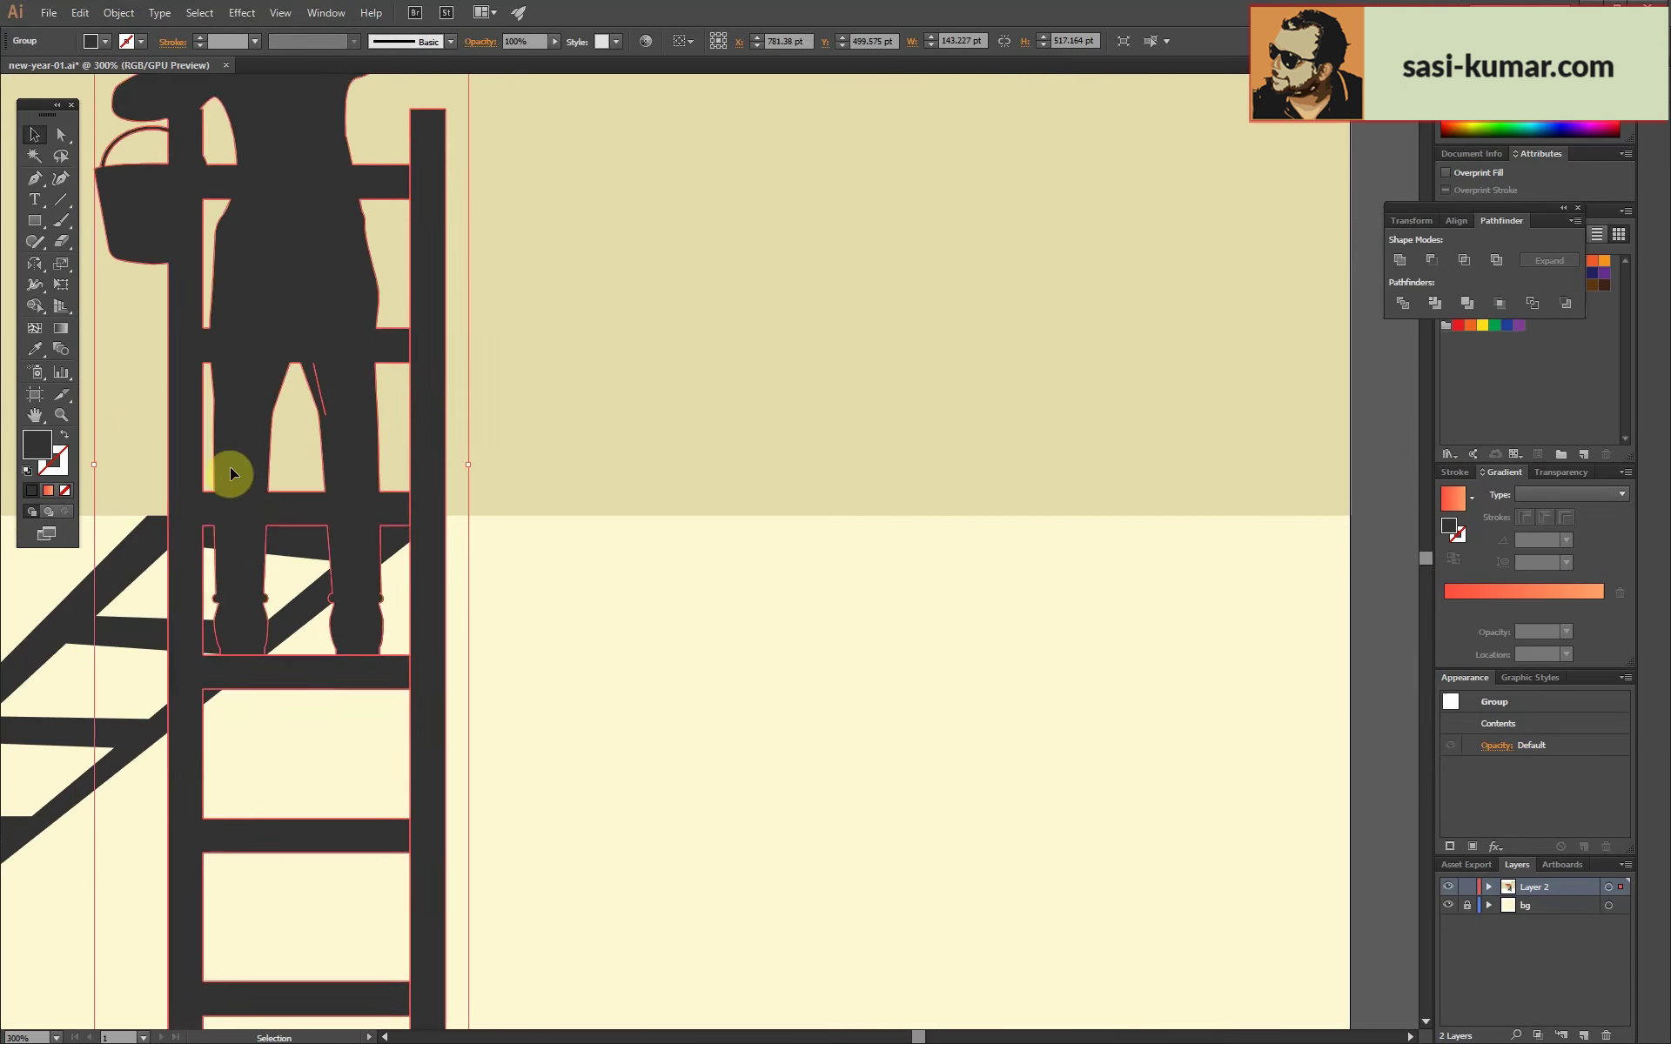
{"action": "key", "text": "ctrl+minus"}
Cover the silhouette's lower ladder with a dark rectangle.
{"action": "key", "text": "ctrl+minus"}
{"action": "key", "text": "ctrl+minus"}
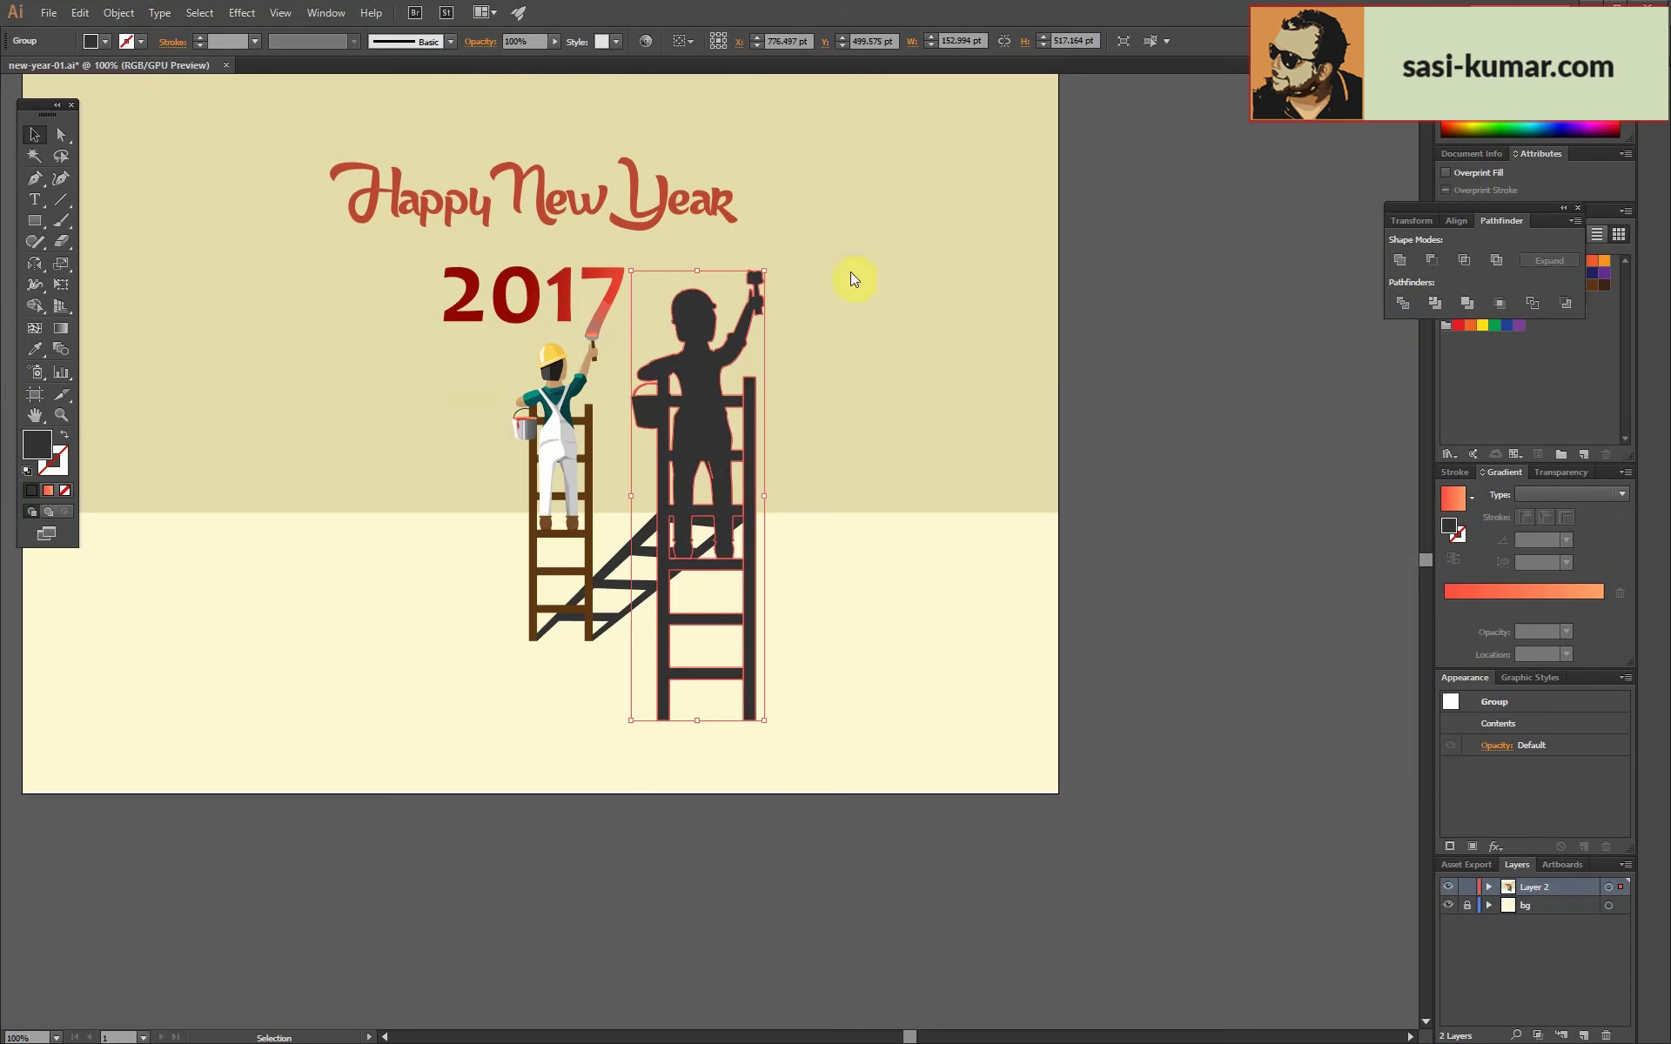
{"action": "key", "text": "ctrl+equal"}
{"action": "left_click_drag", "start_coordinate": [803, 466], "coordinate": [814, 433]}
{"action": "key", "text": "ctrl+shift+a"}
{"action": "left_click", "coordinate": [693, 345]}
{"action": "key", "text": "ctrl+minus"}
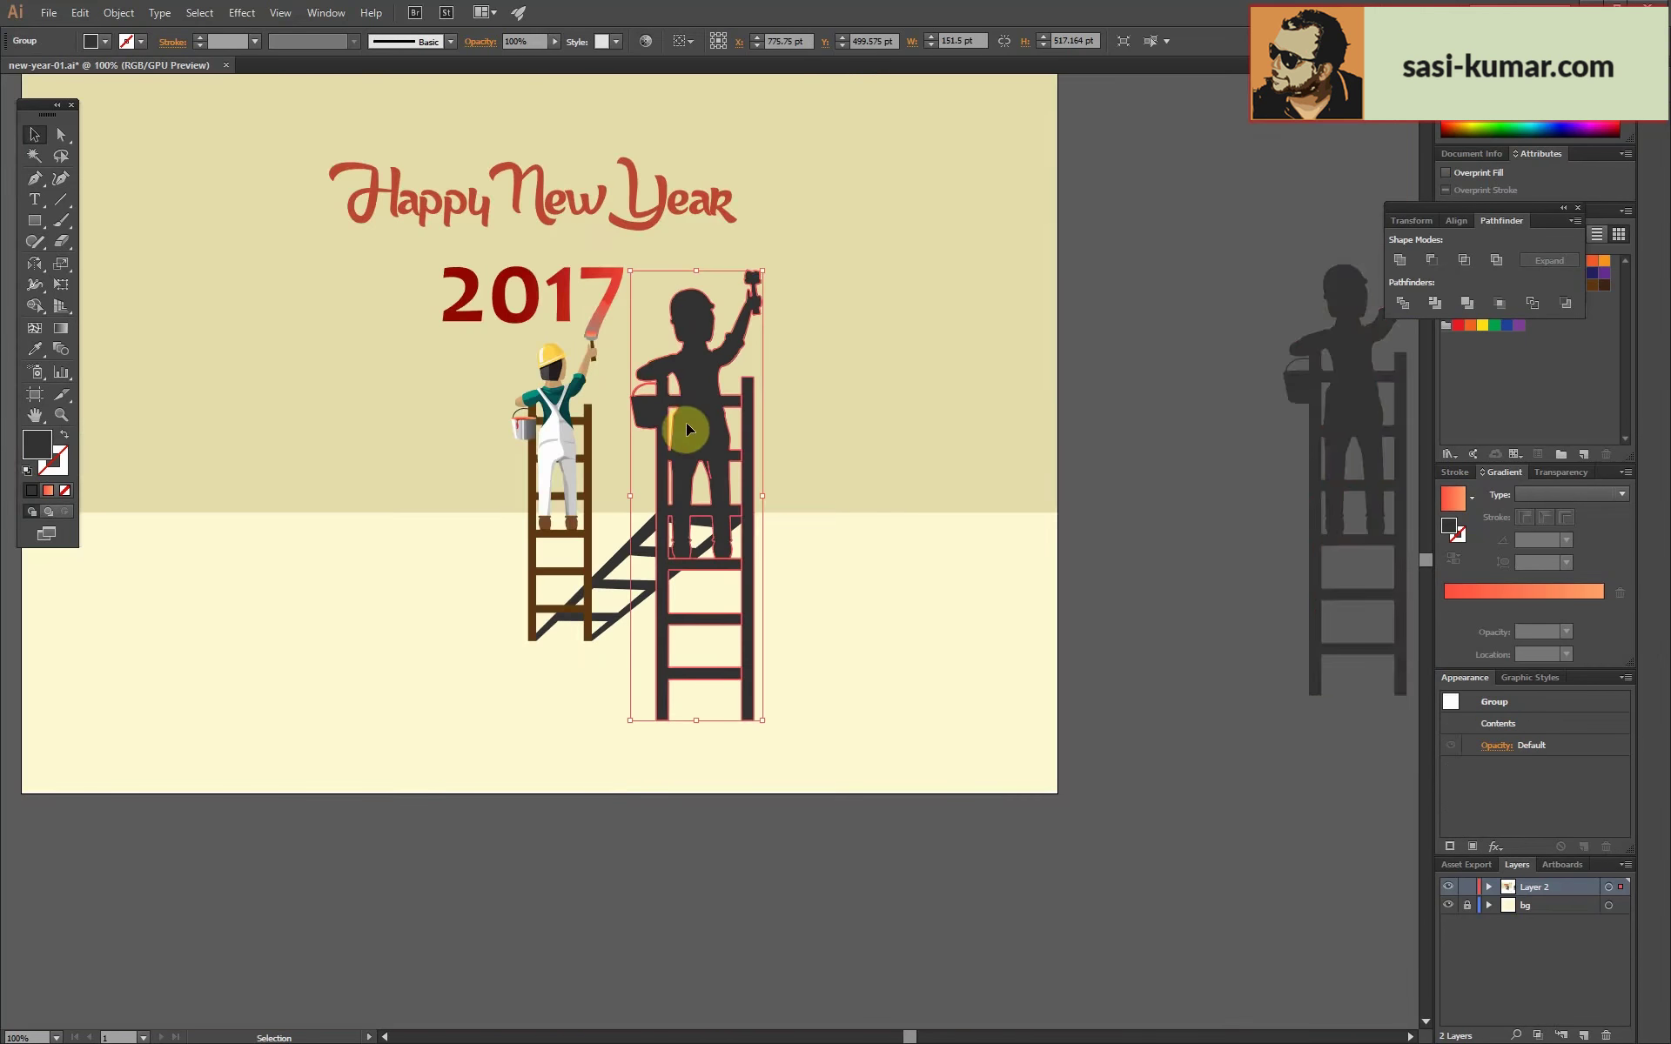
{"action": "key", "text": "ctrl+equal"}
{"action": "key", "text": "backslash"}
{"action": "left_click_drag", "start_coordinate": [989, 897], "coordinate": [467, 437]}
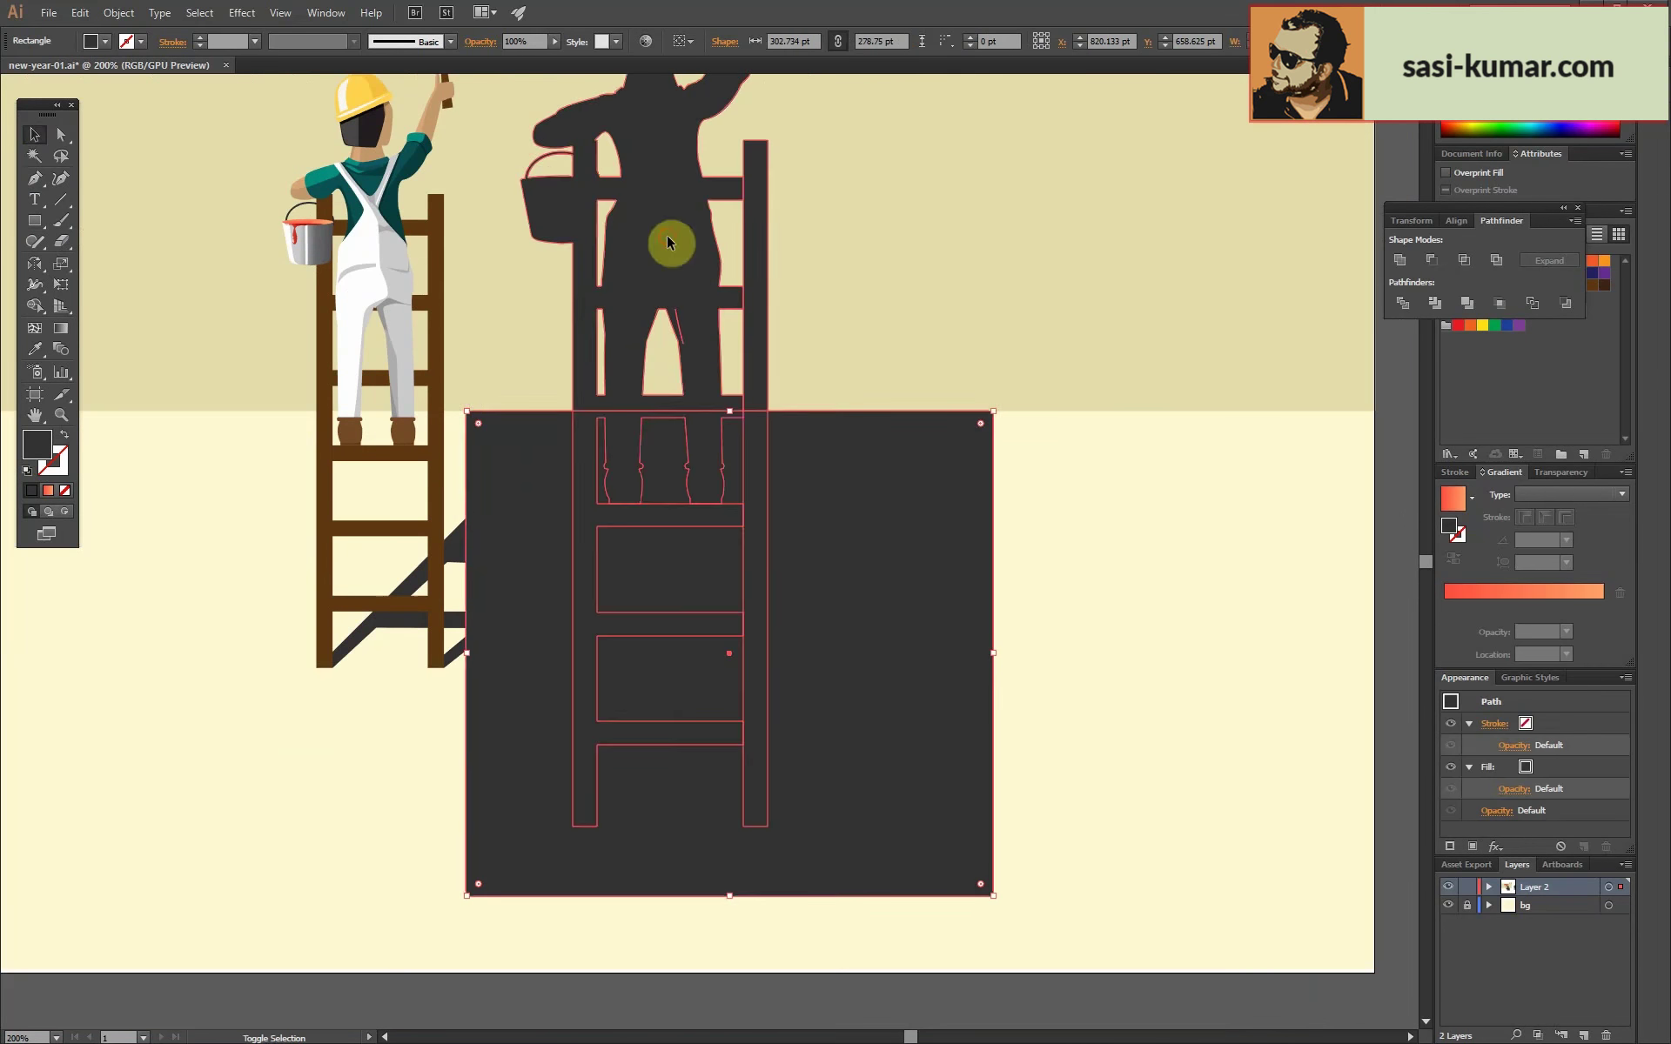
{"action": "double_click", "coordinate": [653, 498]}
{"action": "key", "text": "Escape"}
{"action": "key", "text": "ctrl+0"}
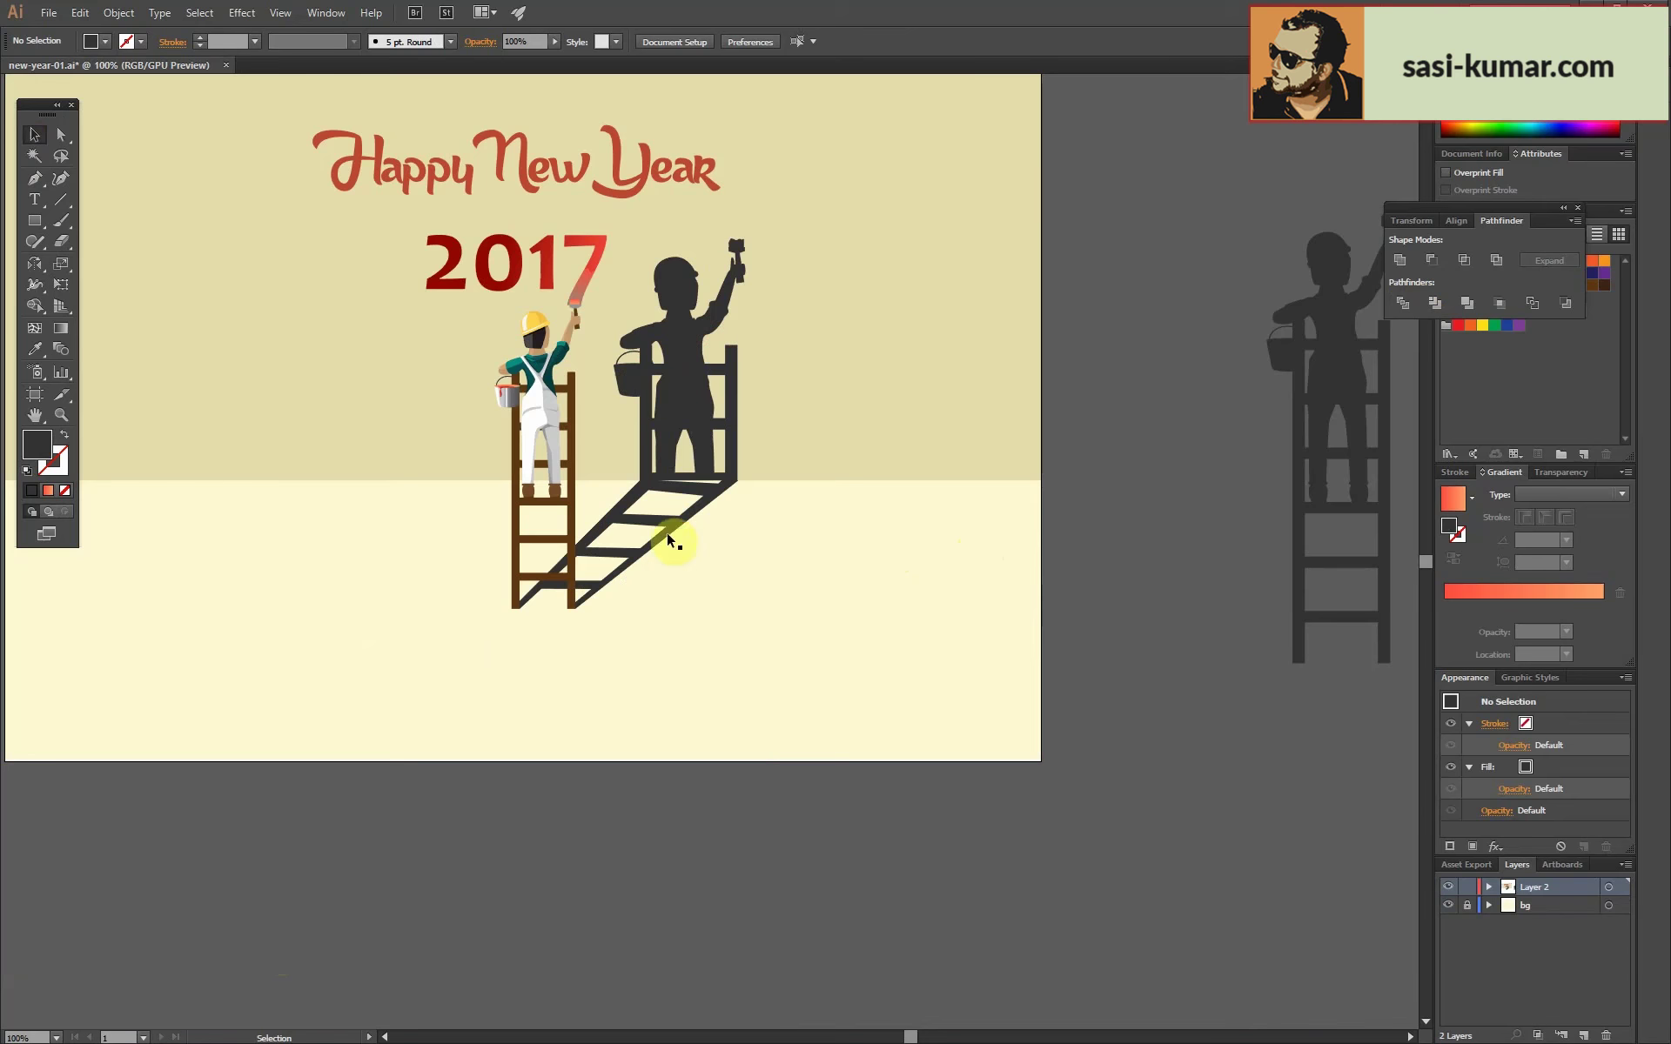
Fill the shadow artwork lighter grey and restore the gap between its legs.
{"action": "left_click", "coordinate": [667, 540]}
{"action": "double_click", "coordinate": [39, 447]}
{"action": "left_click", "coordinate": [1405, 304]}
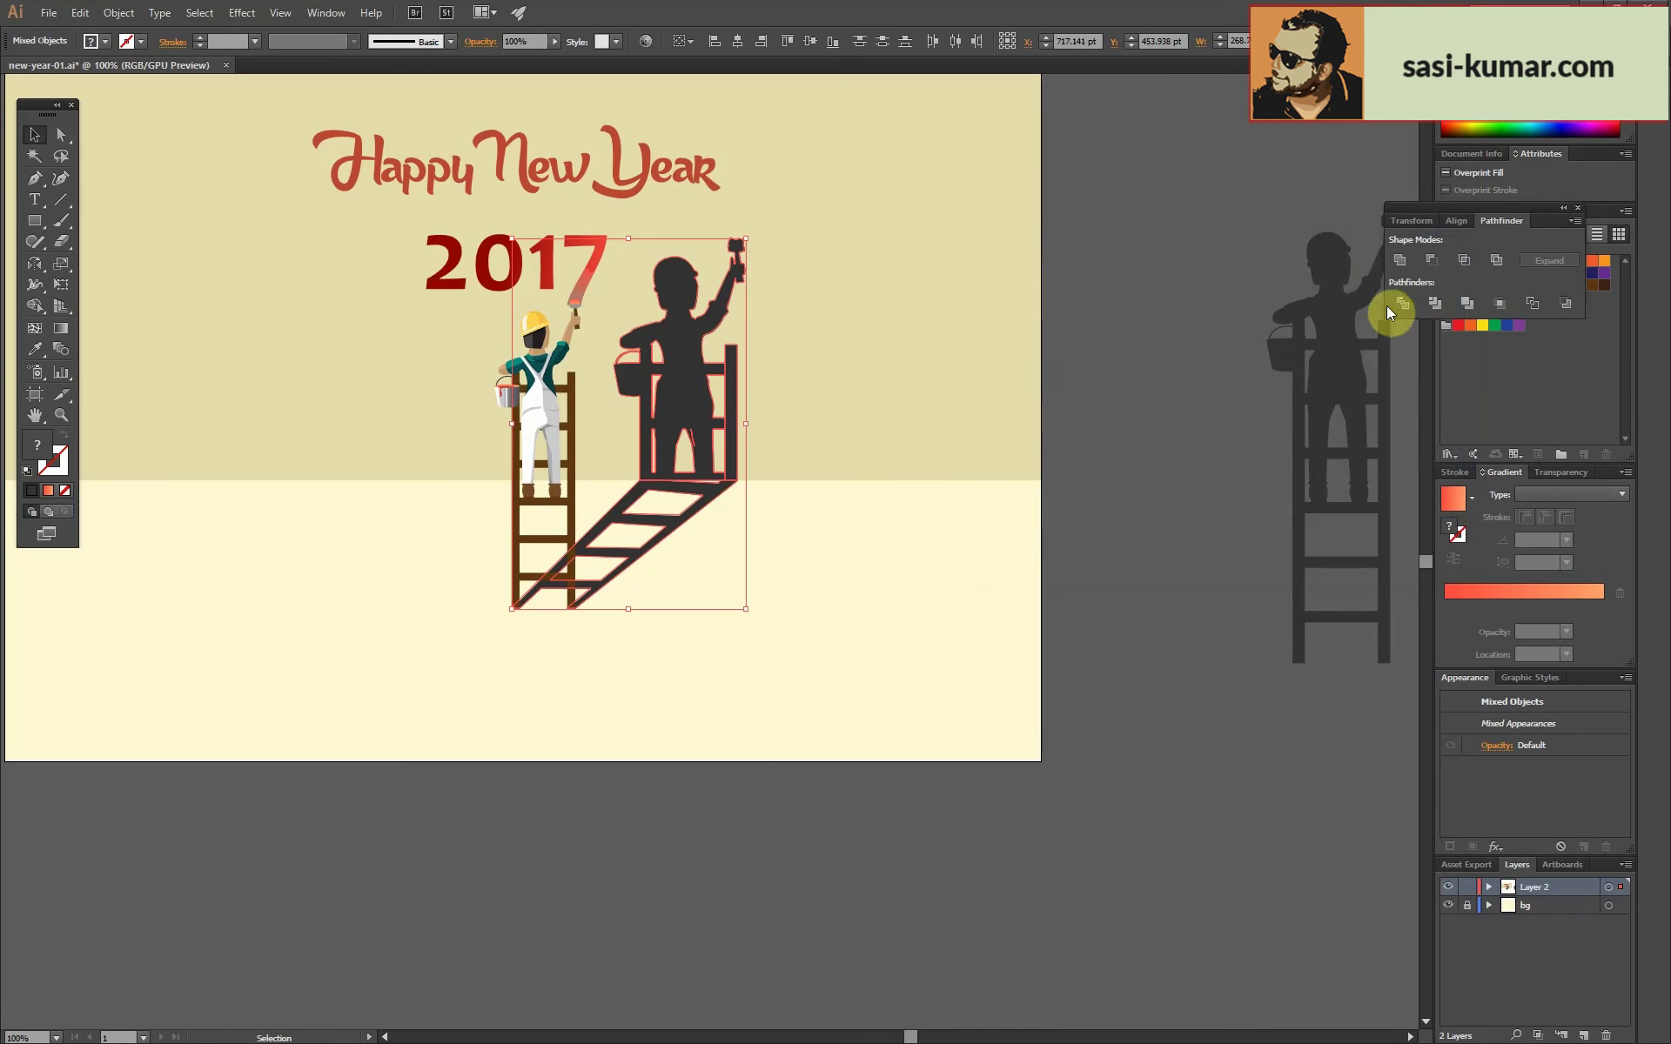
{"action": "key", "text": "ctrl+plus"}
{"action": "key", "text": "ctrl+plus"}
{"action": "double_click", "coordinate": [619, 226]}
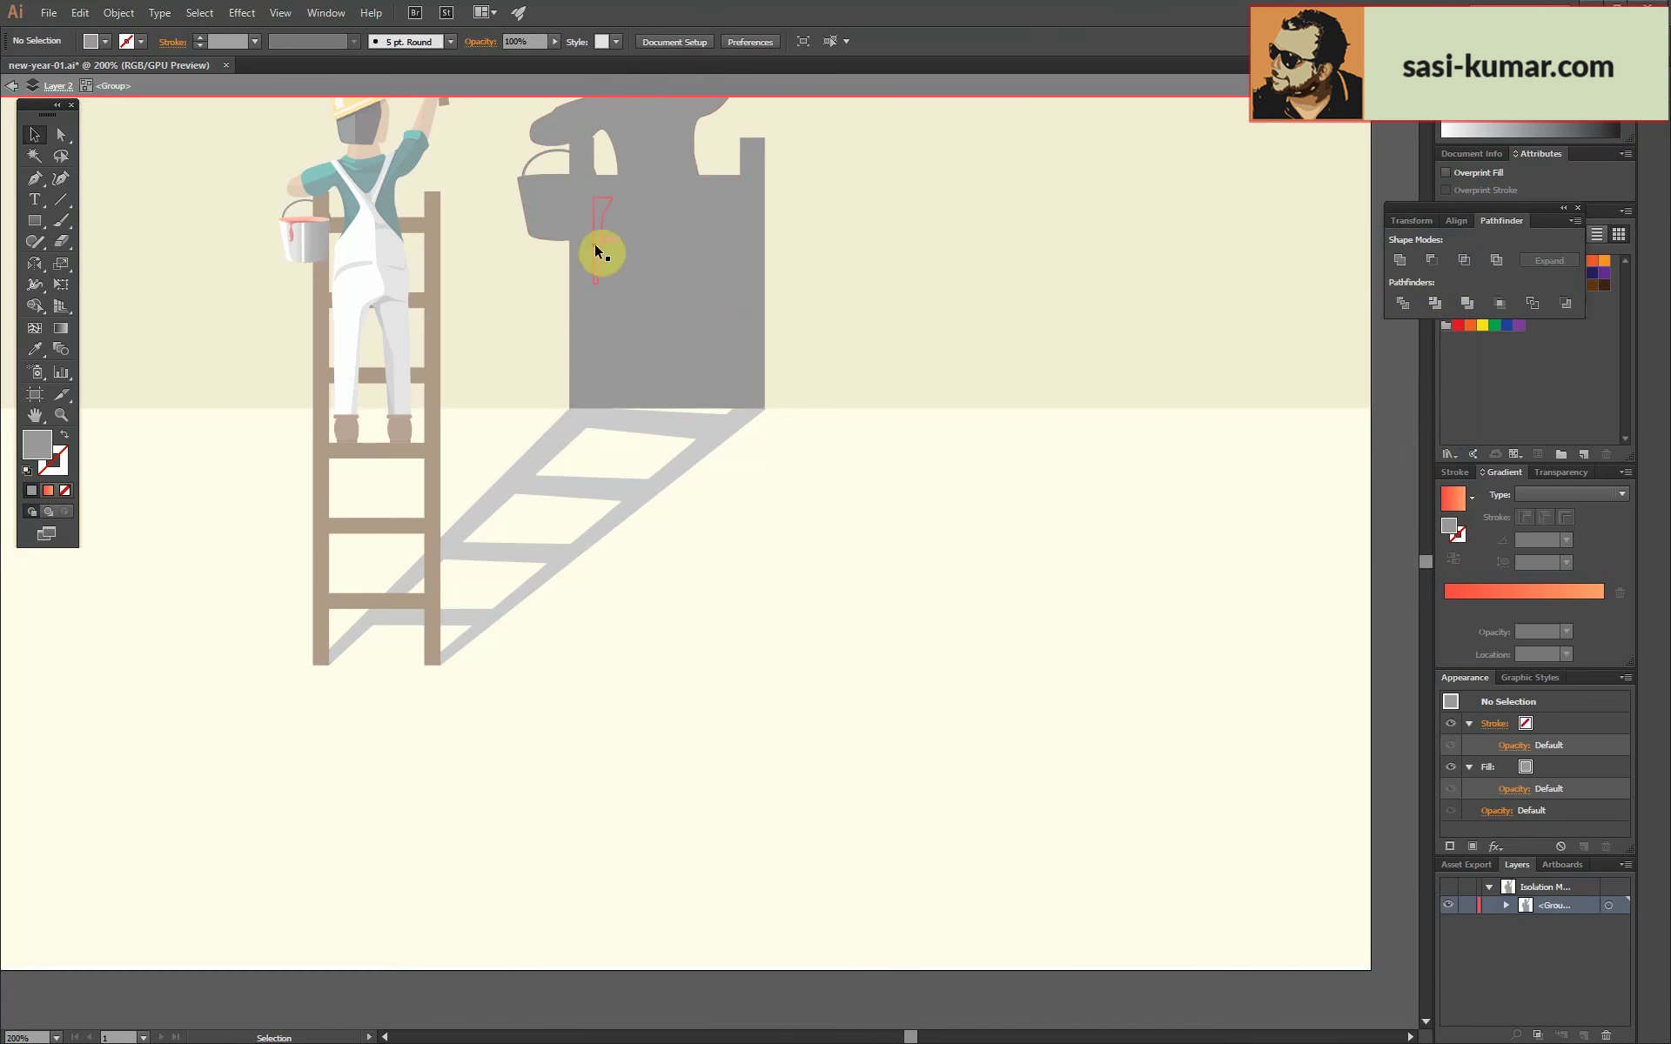
{"action": "key", "text": "ctrl+z"}
{"action": "key", "text": "ctrl+z"}
{"action": "key", "text": "ctrl+z"}
{"action": "key", "text": "ctrl+z"}
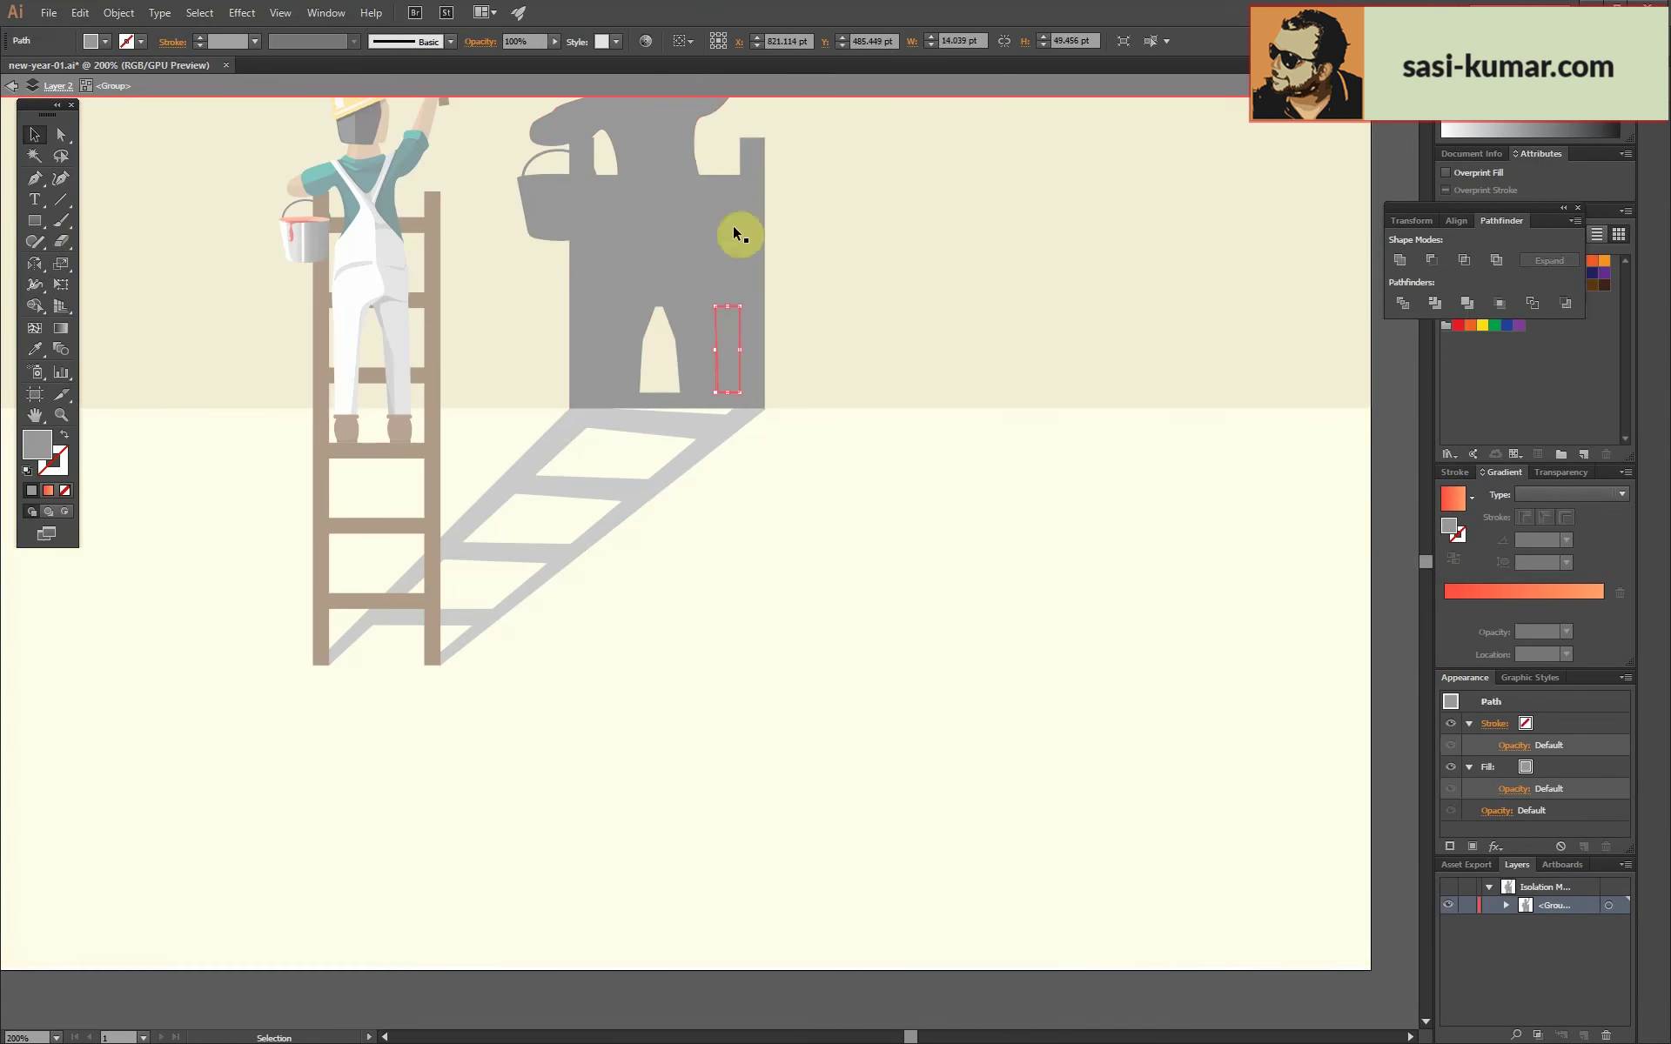
Exit the isolated shadow group and return the view to 100%.
{"action": "key", "text": "ctrl+minus"}
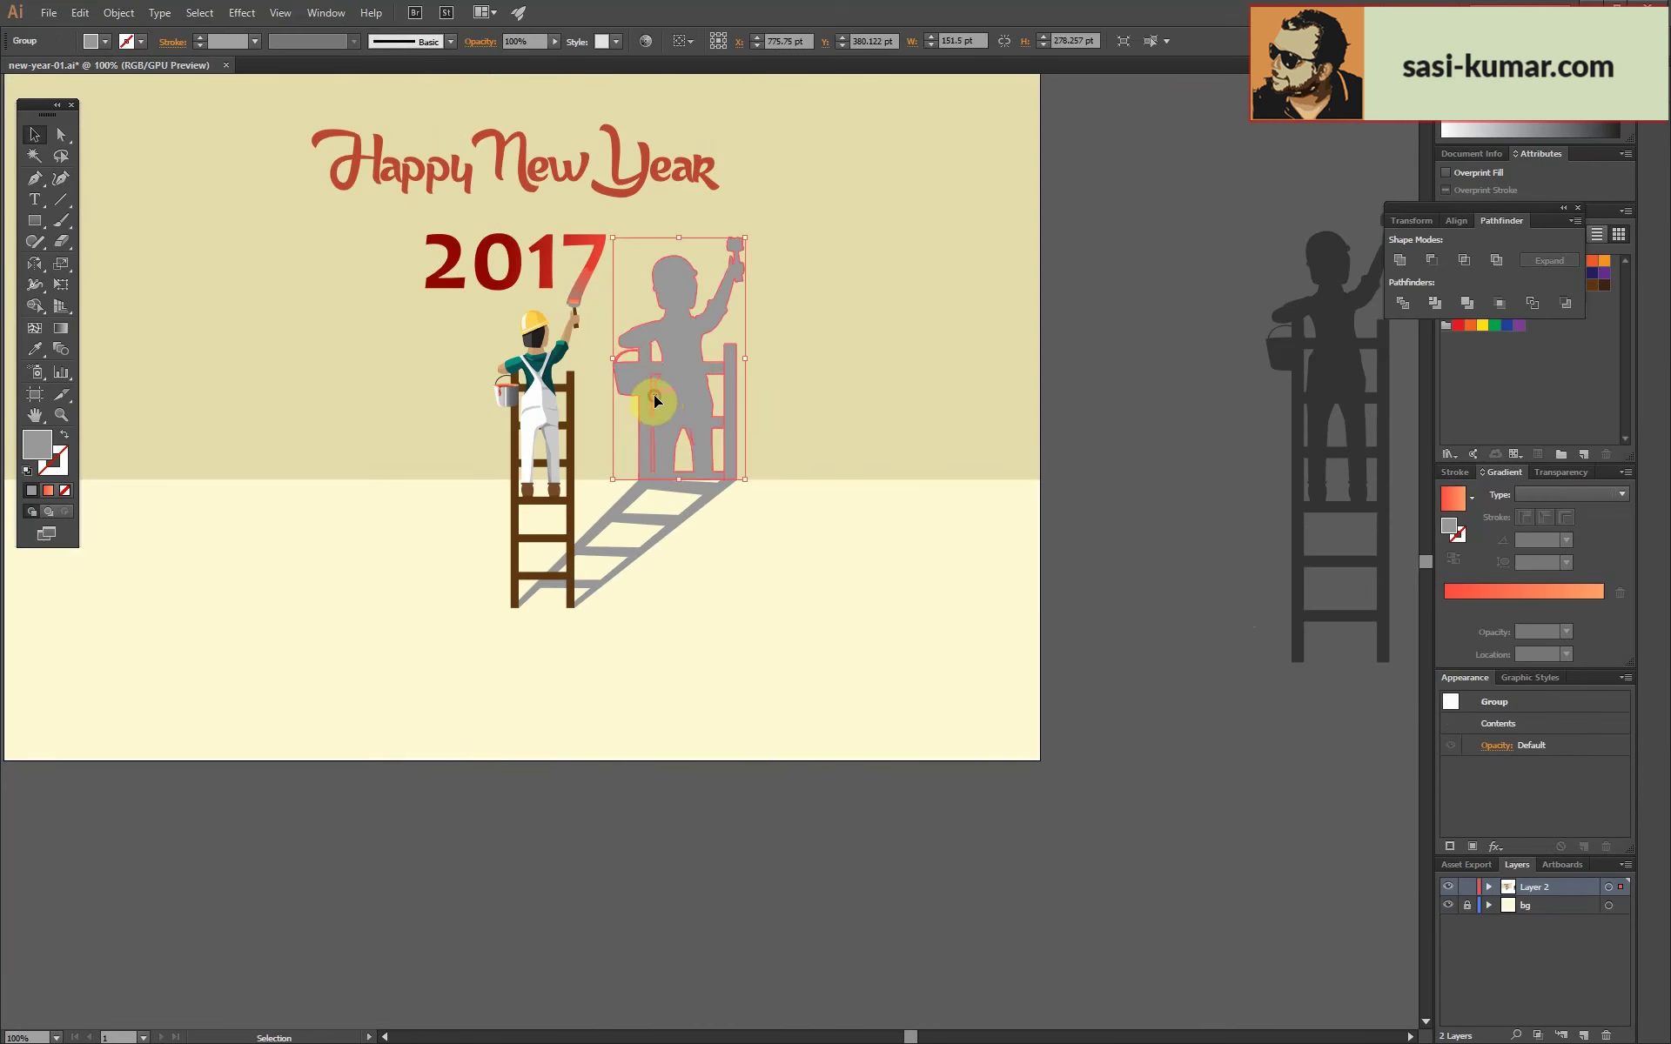
{"action": "double_click", "coordinate": [698, 360]}
{"action": "left_click", "coordinate": [1100, 459]}
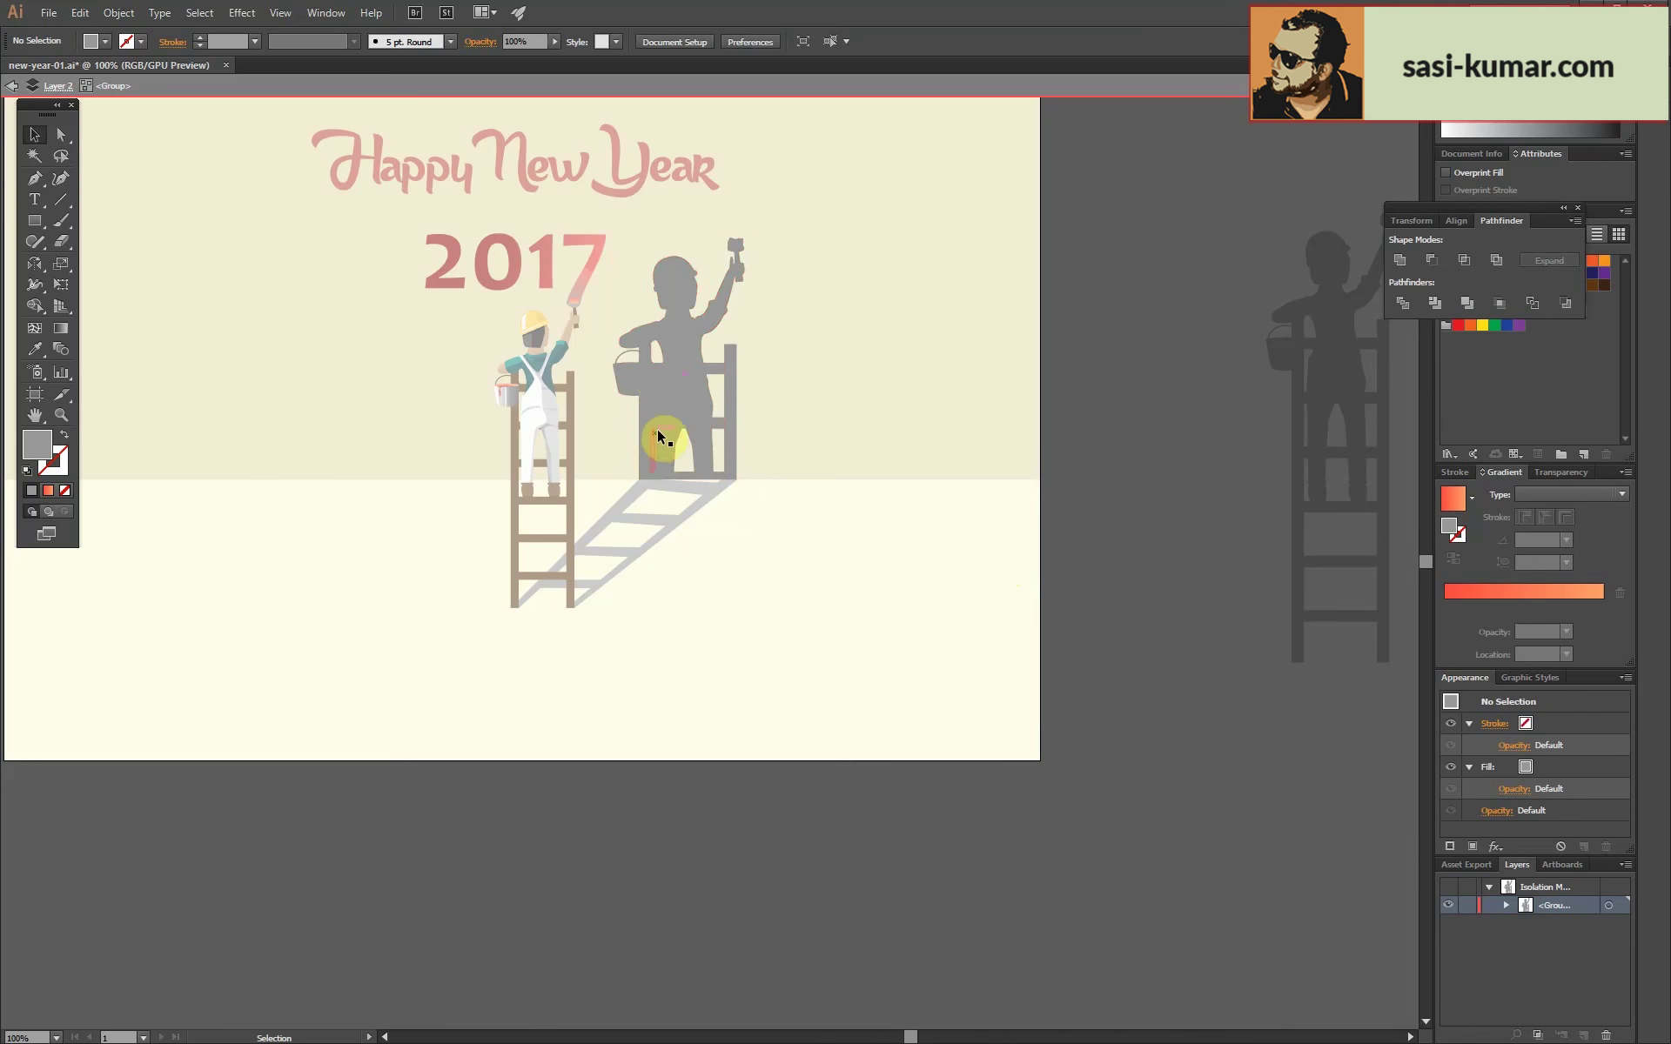
{"action": "double_click", "coordinate": [1198, 363]}
{"action": "key", "text": "ctrl+plus"}
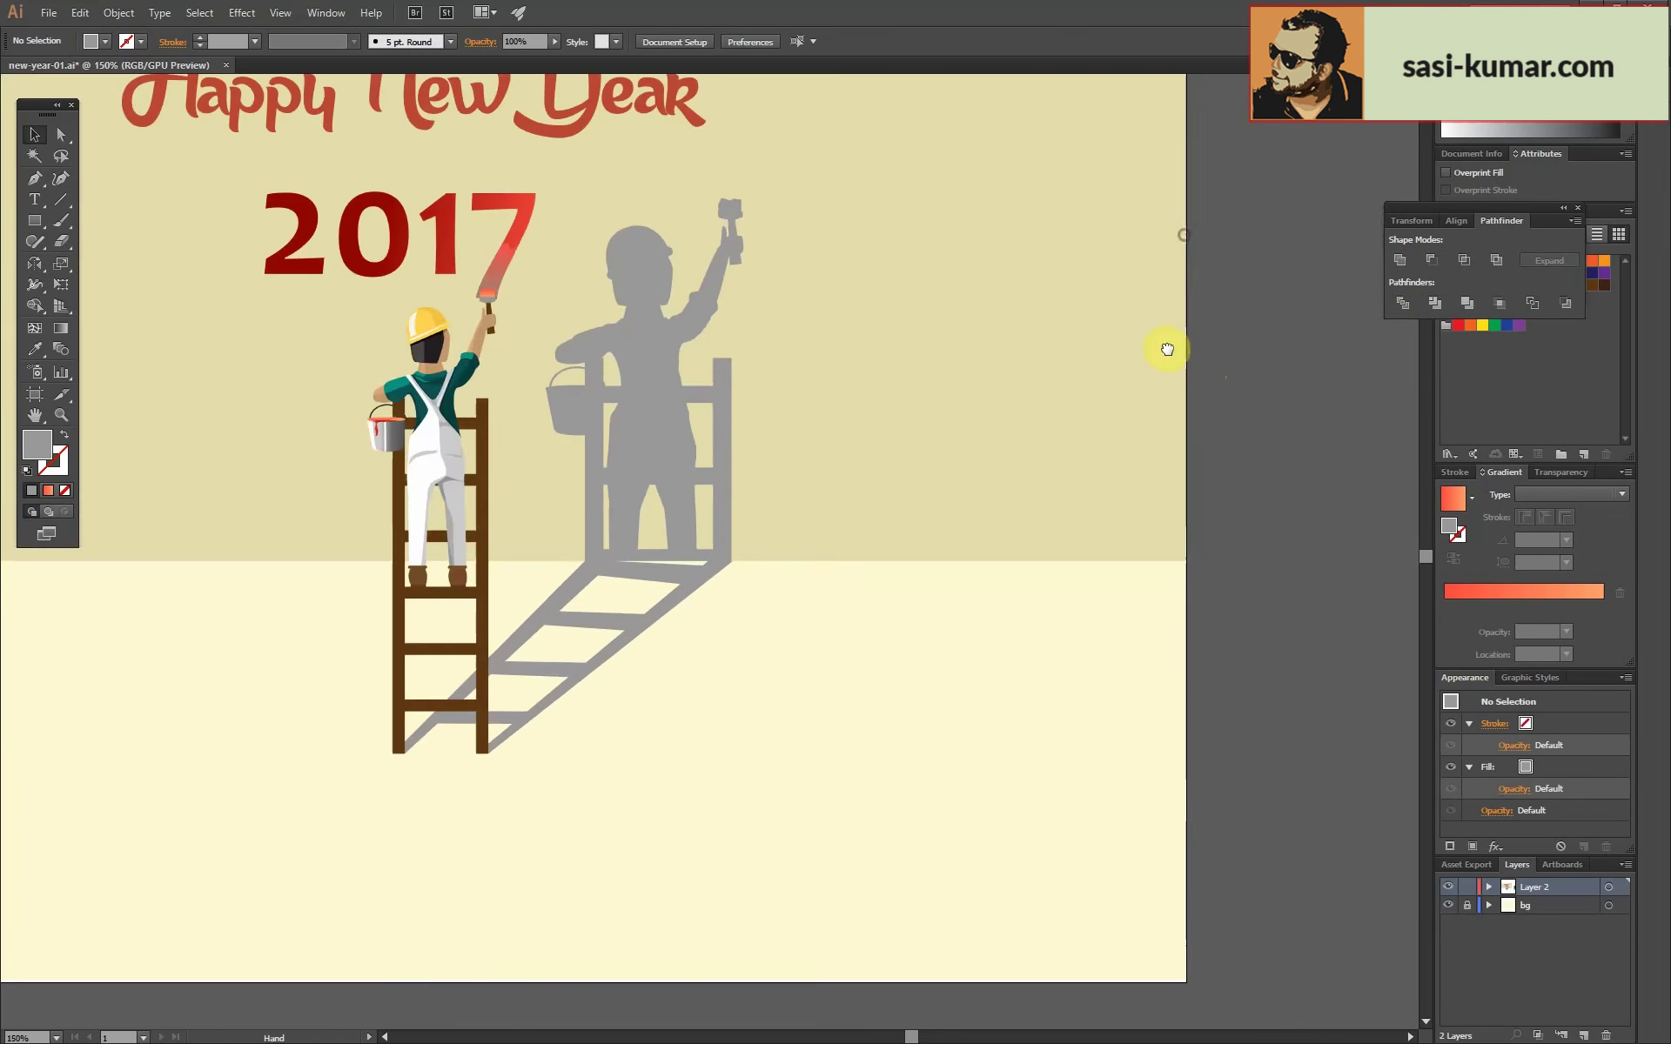
{"action": "key", "text": "ctrl+minus"}
Unite the shadow figure and ladder shadow into one shape and send it to back.
{"action": "left_click", "coordinate": [649, 479]}
{"action": "left_click", "coordinate": [664, 597], "text": "shift"}
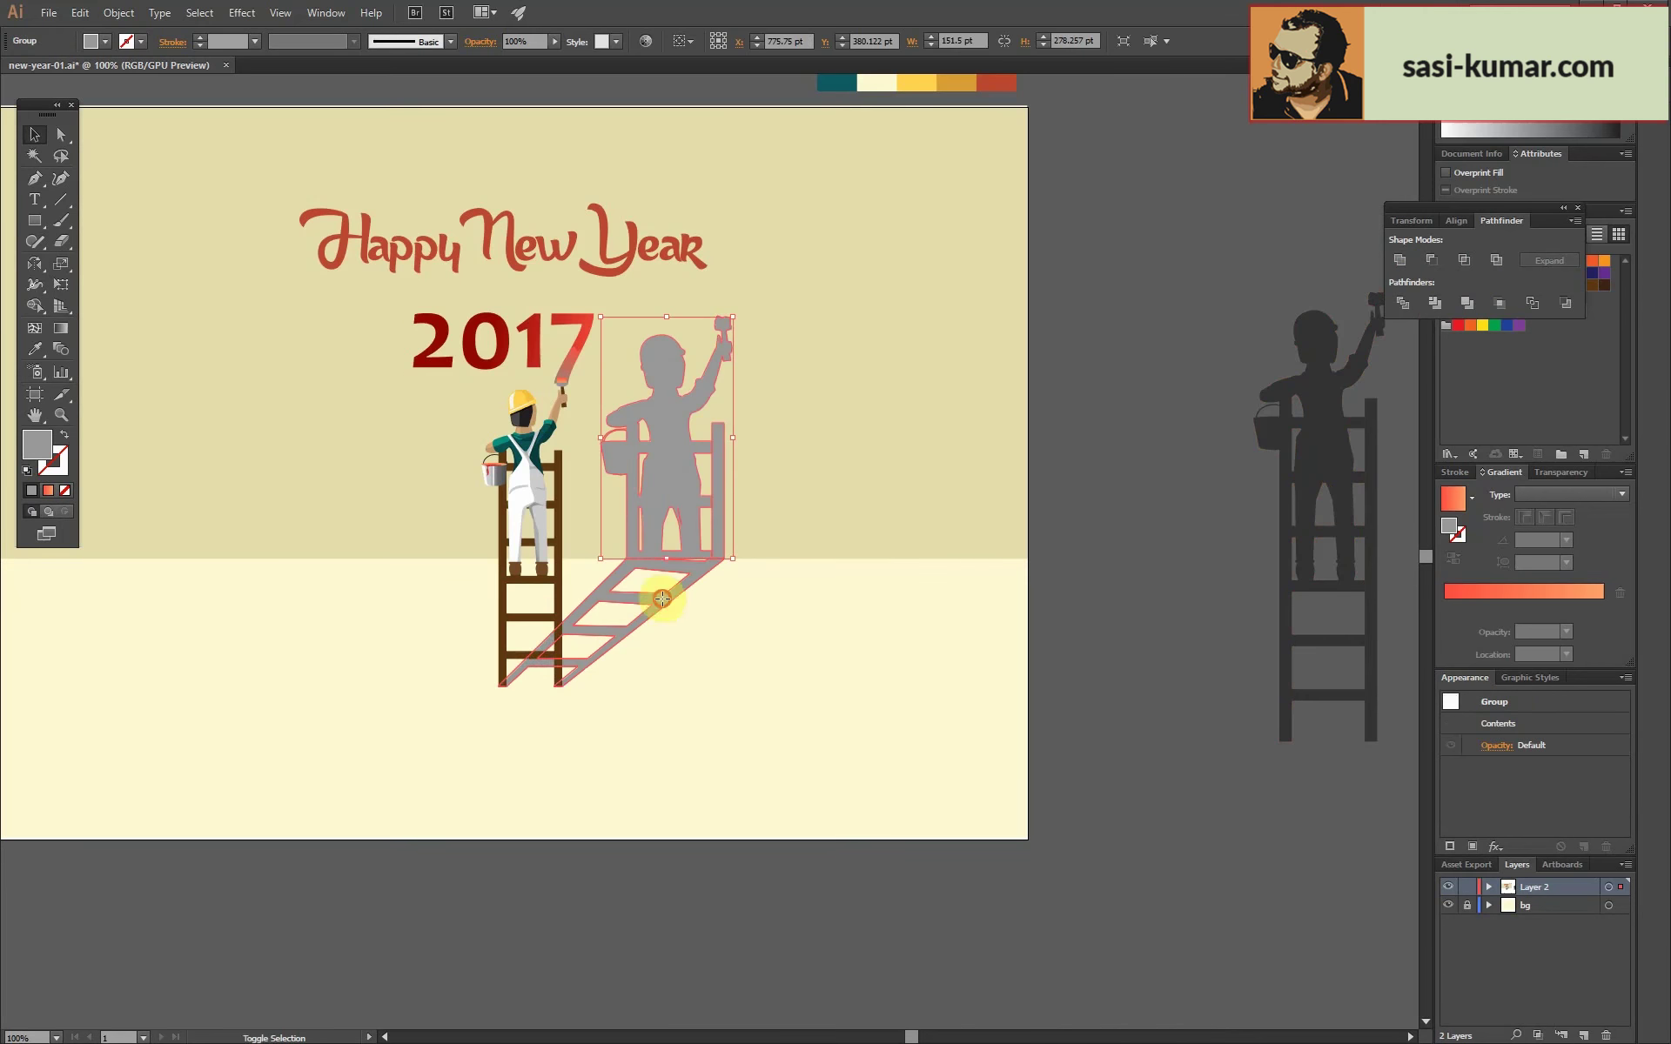
{"action": "left_click", "coordinate": [1404, 267]}
{"action": "key", "text": "a"}
{"action": "left_click", "coordinate": [689, 464]}
{"action": "key", "text": "ctrl+shift+bracketleft"}
{"action": "left_click", "coordinate": [1087, 586]}
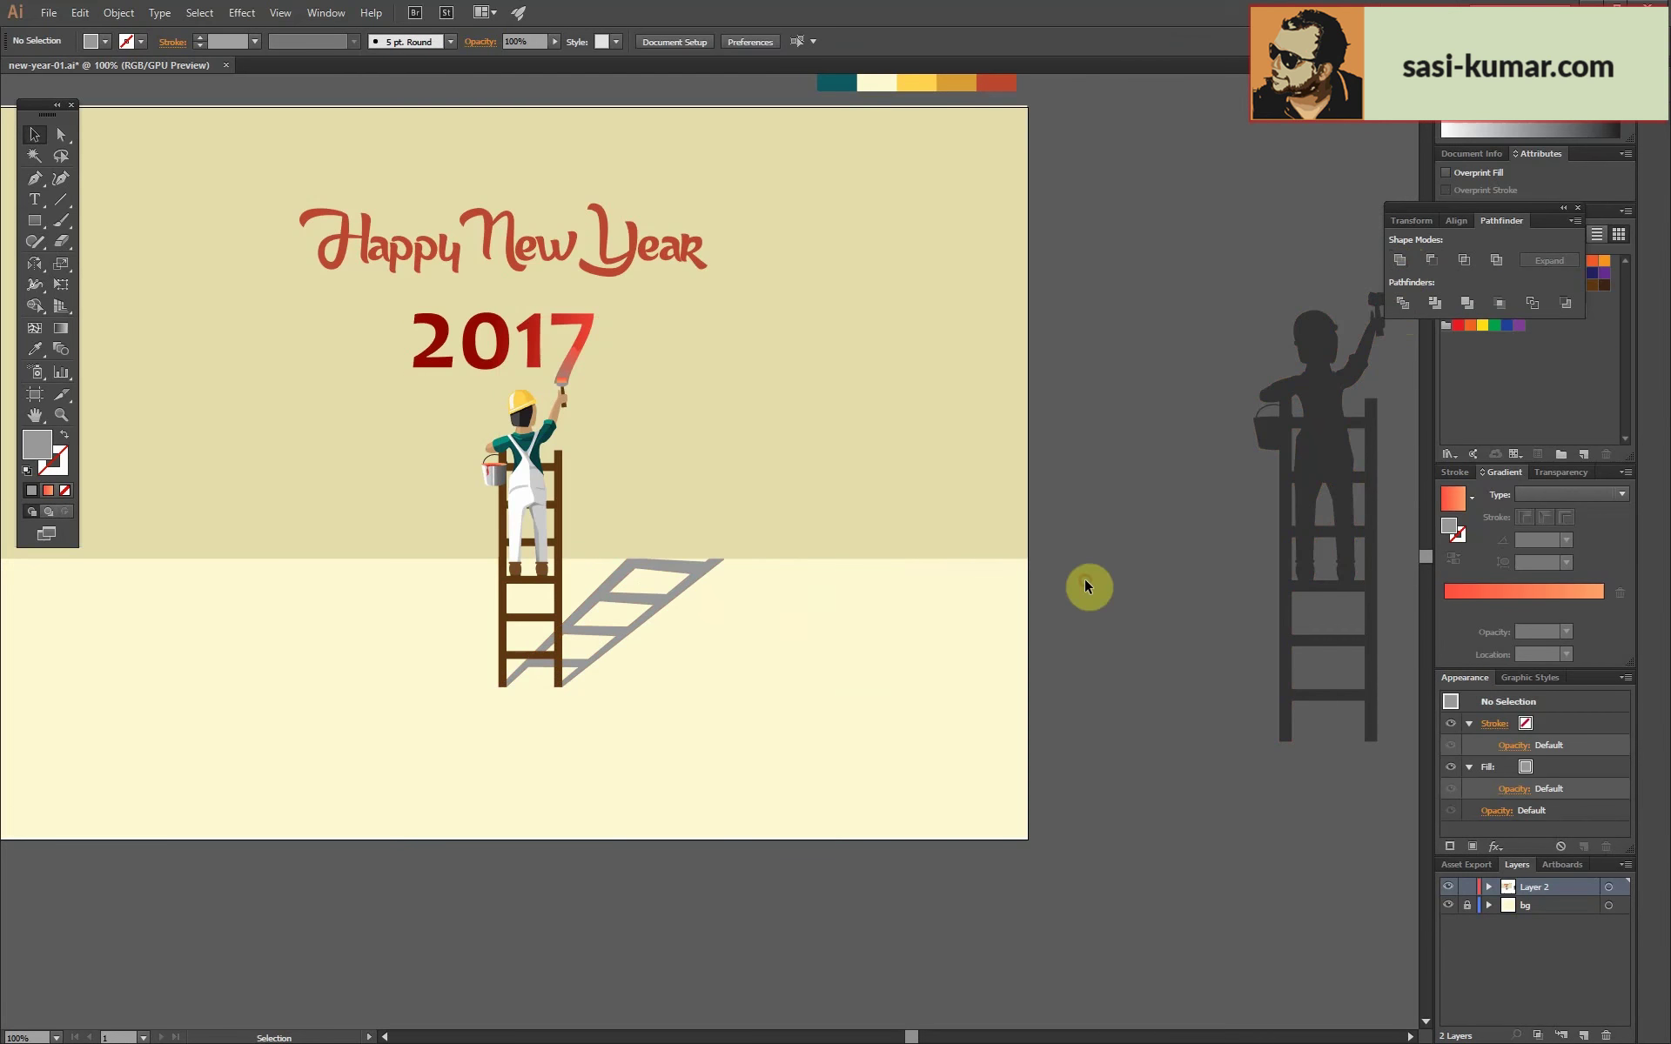
Send the wall rectangle behind the shadow and lock the background layer.
{"action": "right_click", "coordinate": [884, 395]}
{"action": "left_click", "coordinate": [1132, 696]}
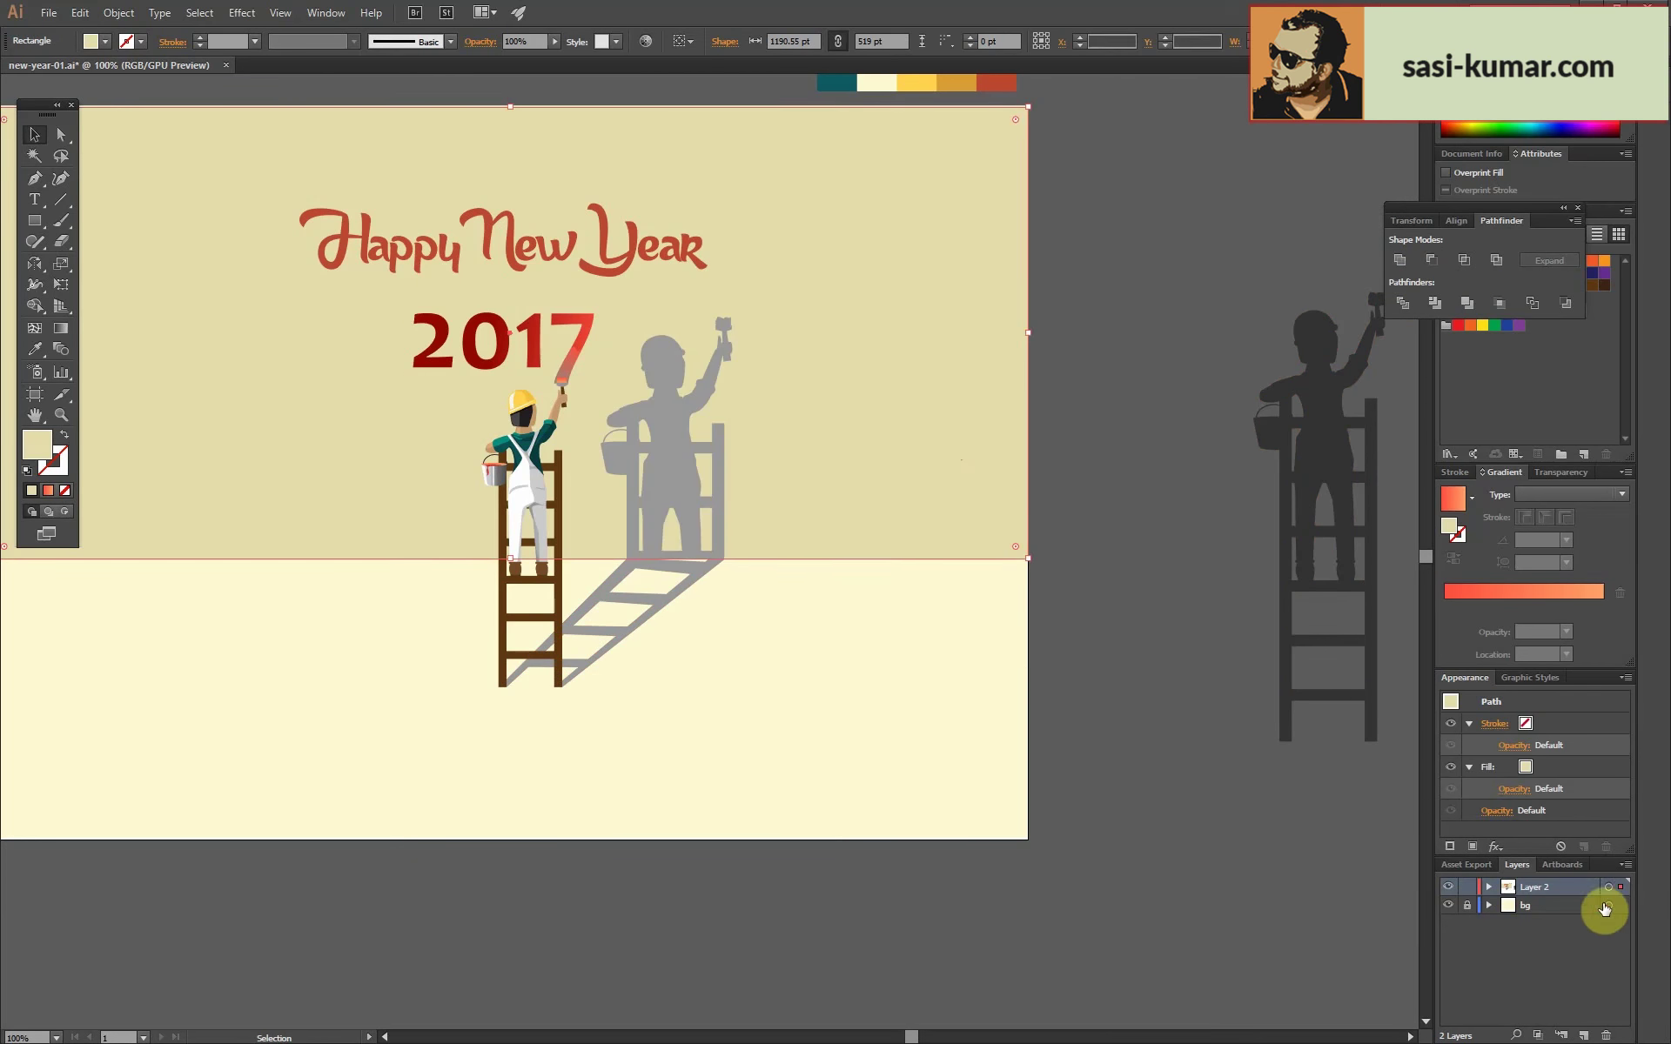
{"action": "left_click", "coordinate": [1468, 906]}
{"action": "left_click", "coordinate": [697, 496]}
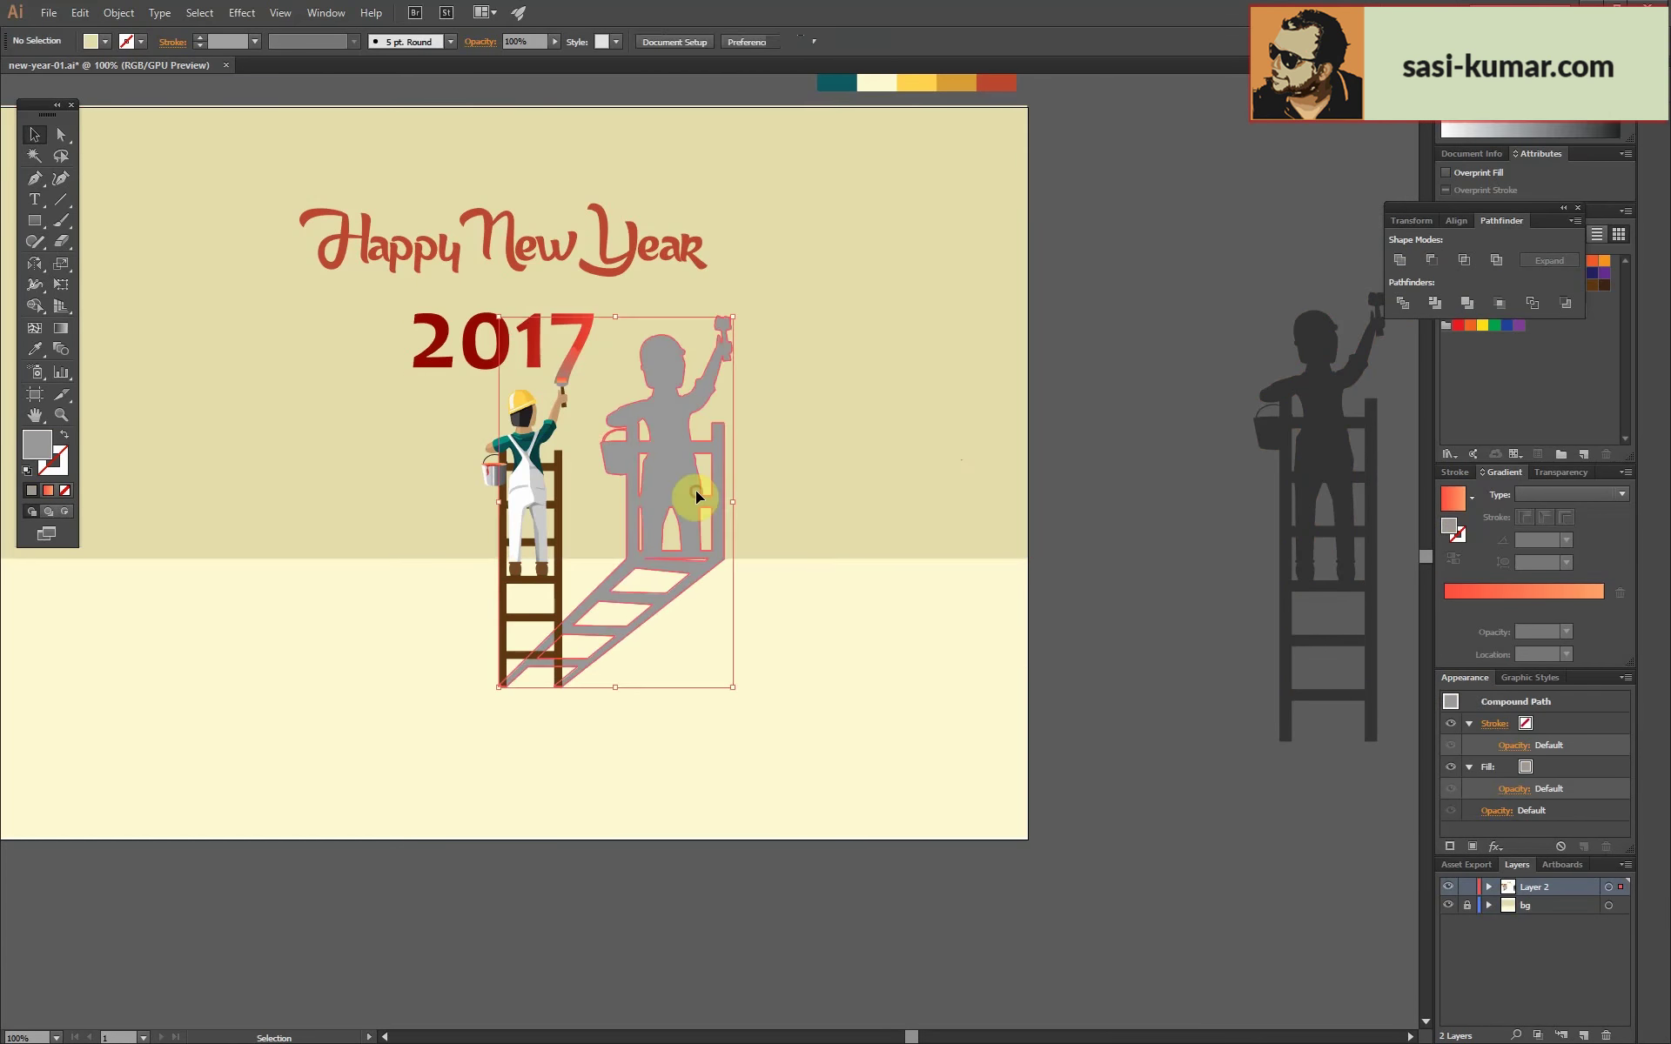
{"action": "left_click", "coordinate": [1082, 394]}
{"action": "key", "text": "ctrl+minus"}
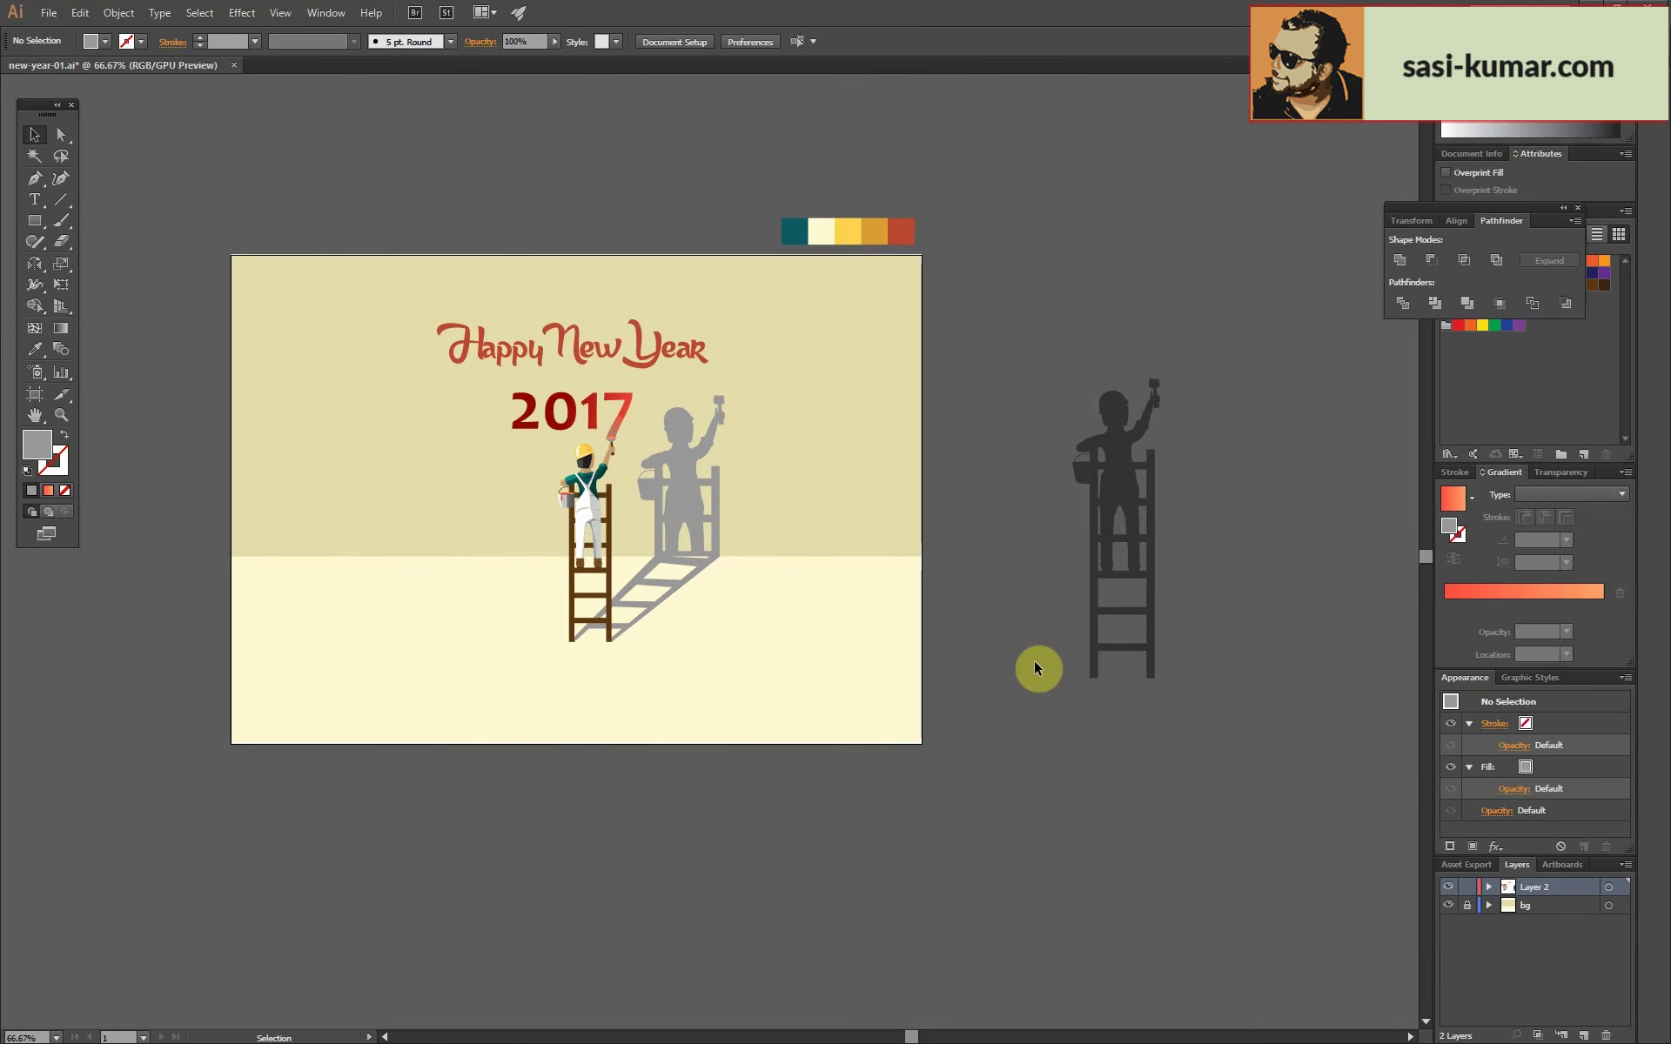
{"action": "key", "text": "ctrl+plus"}
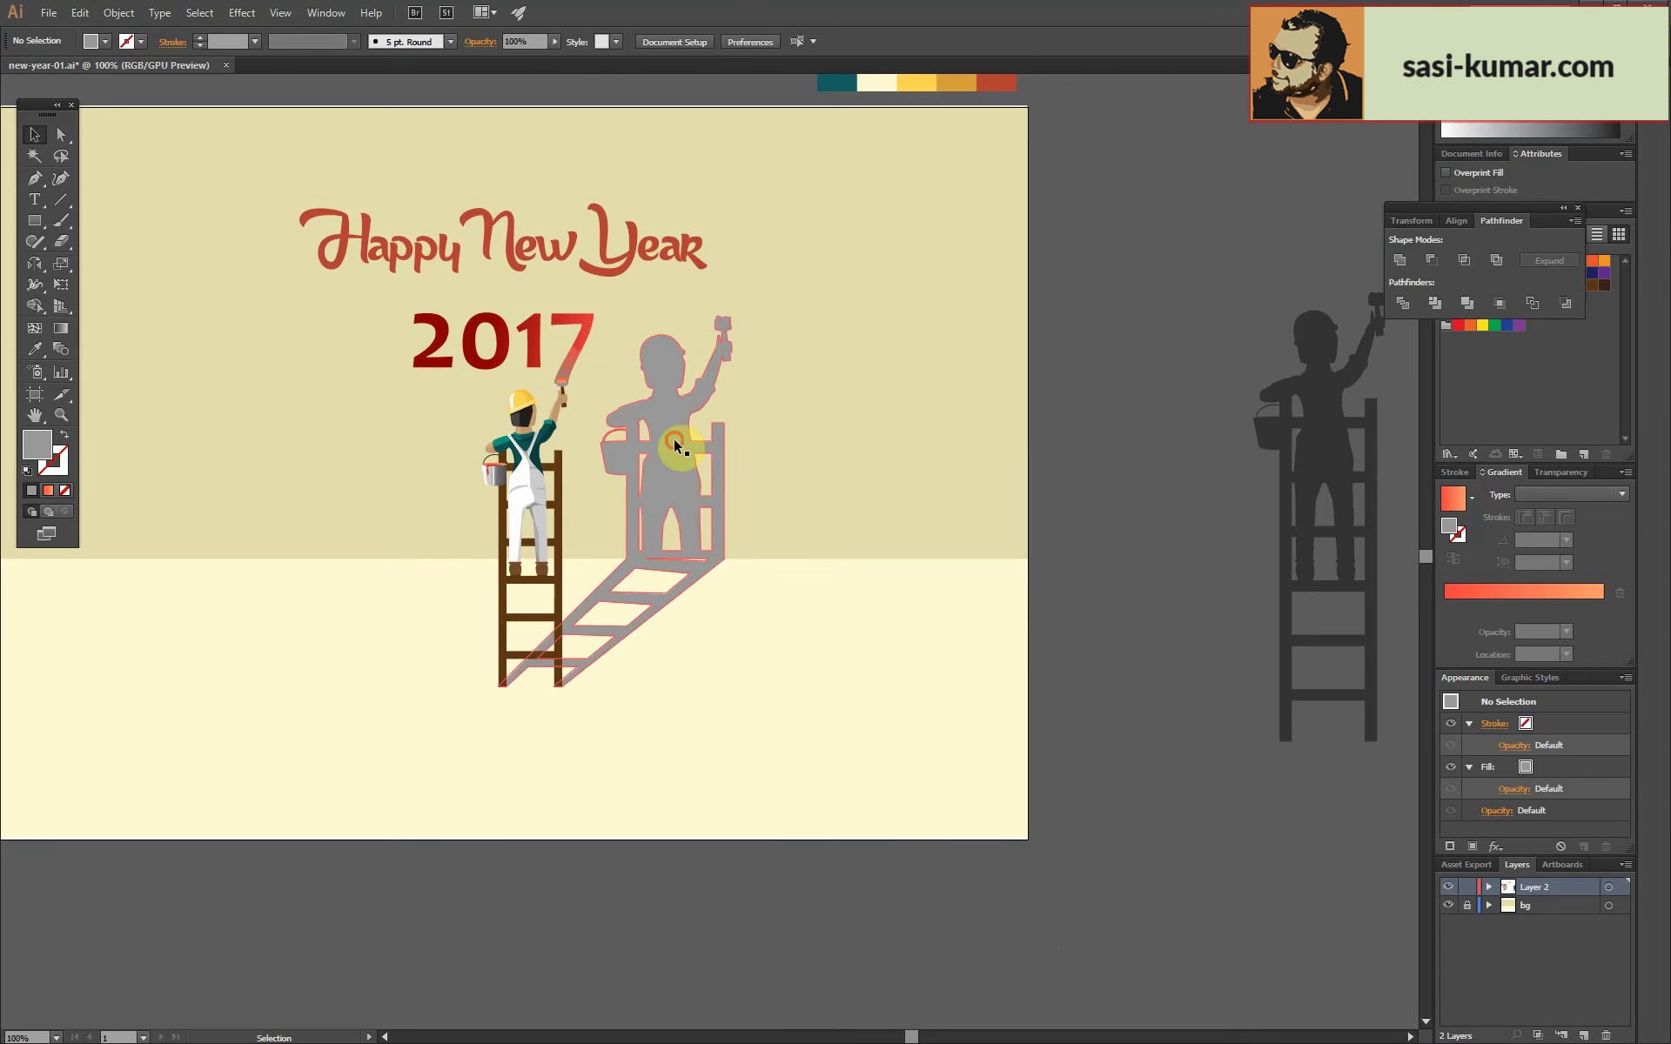
Give the shadow a linear gradient from dark grey-brown to a fully transparent grayscale stop.
{"action": "left_click", "coordinate": [624, 603]}
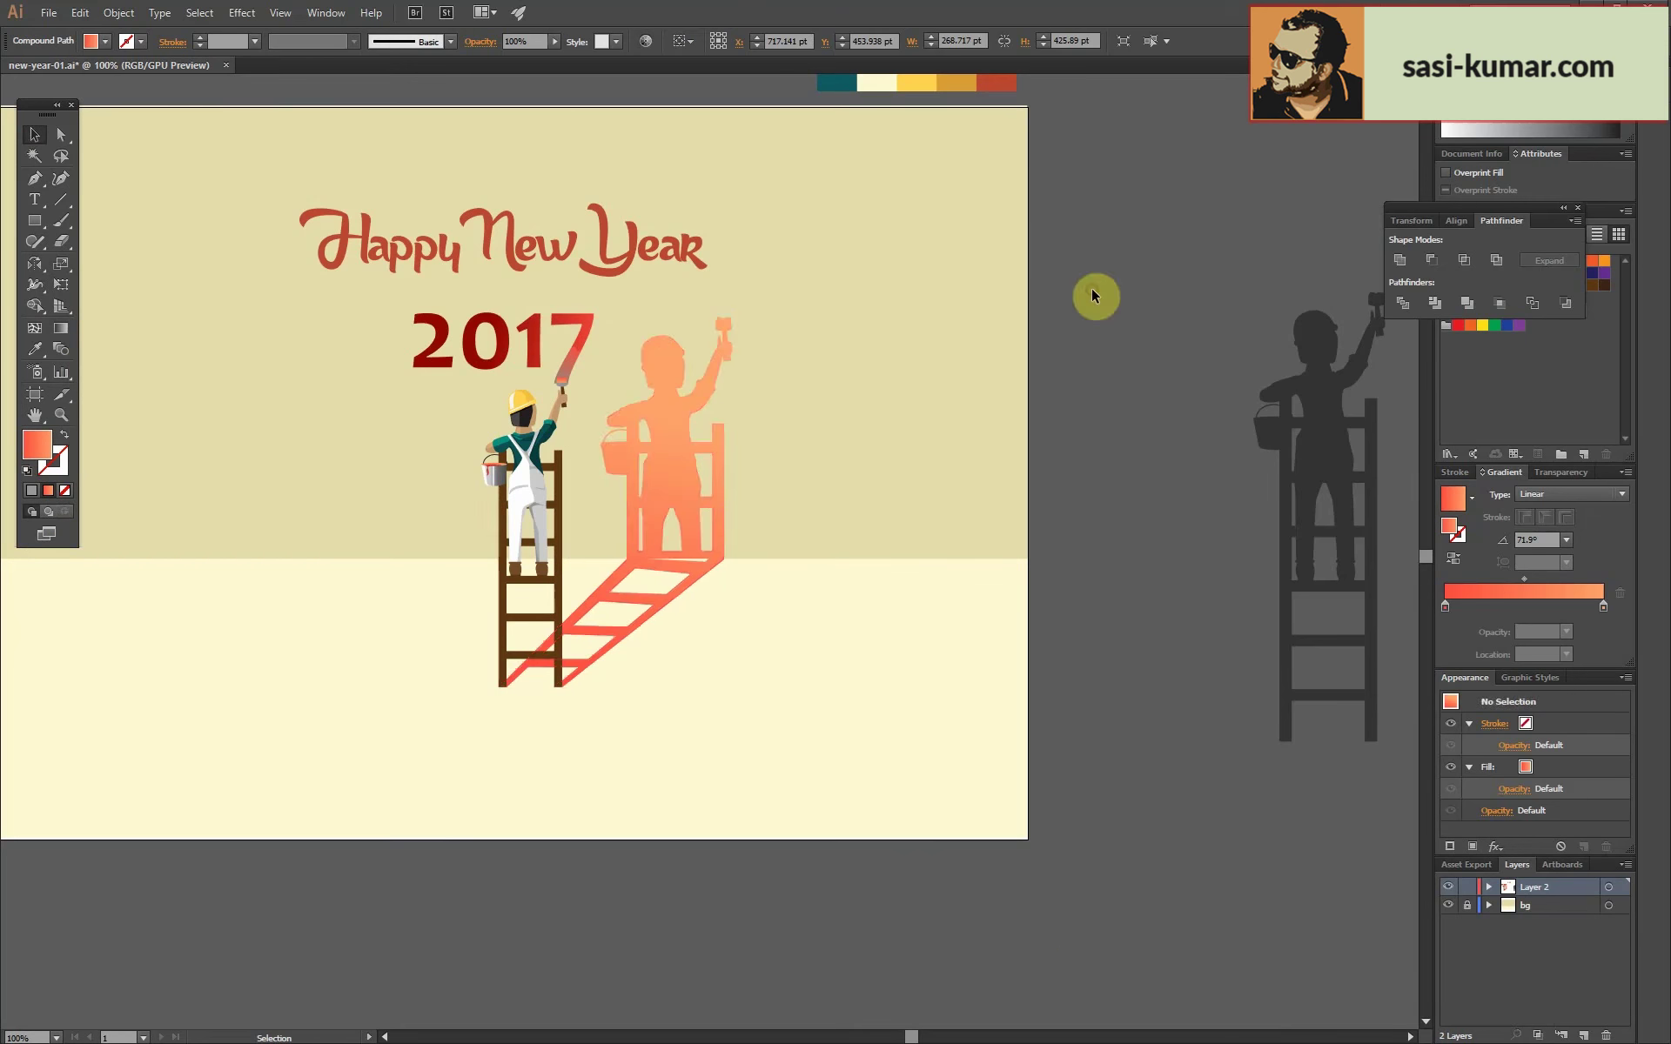
{"action": "double_click", "coordinate": [1444, 607]}
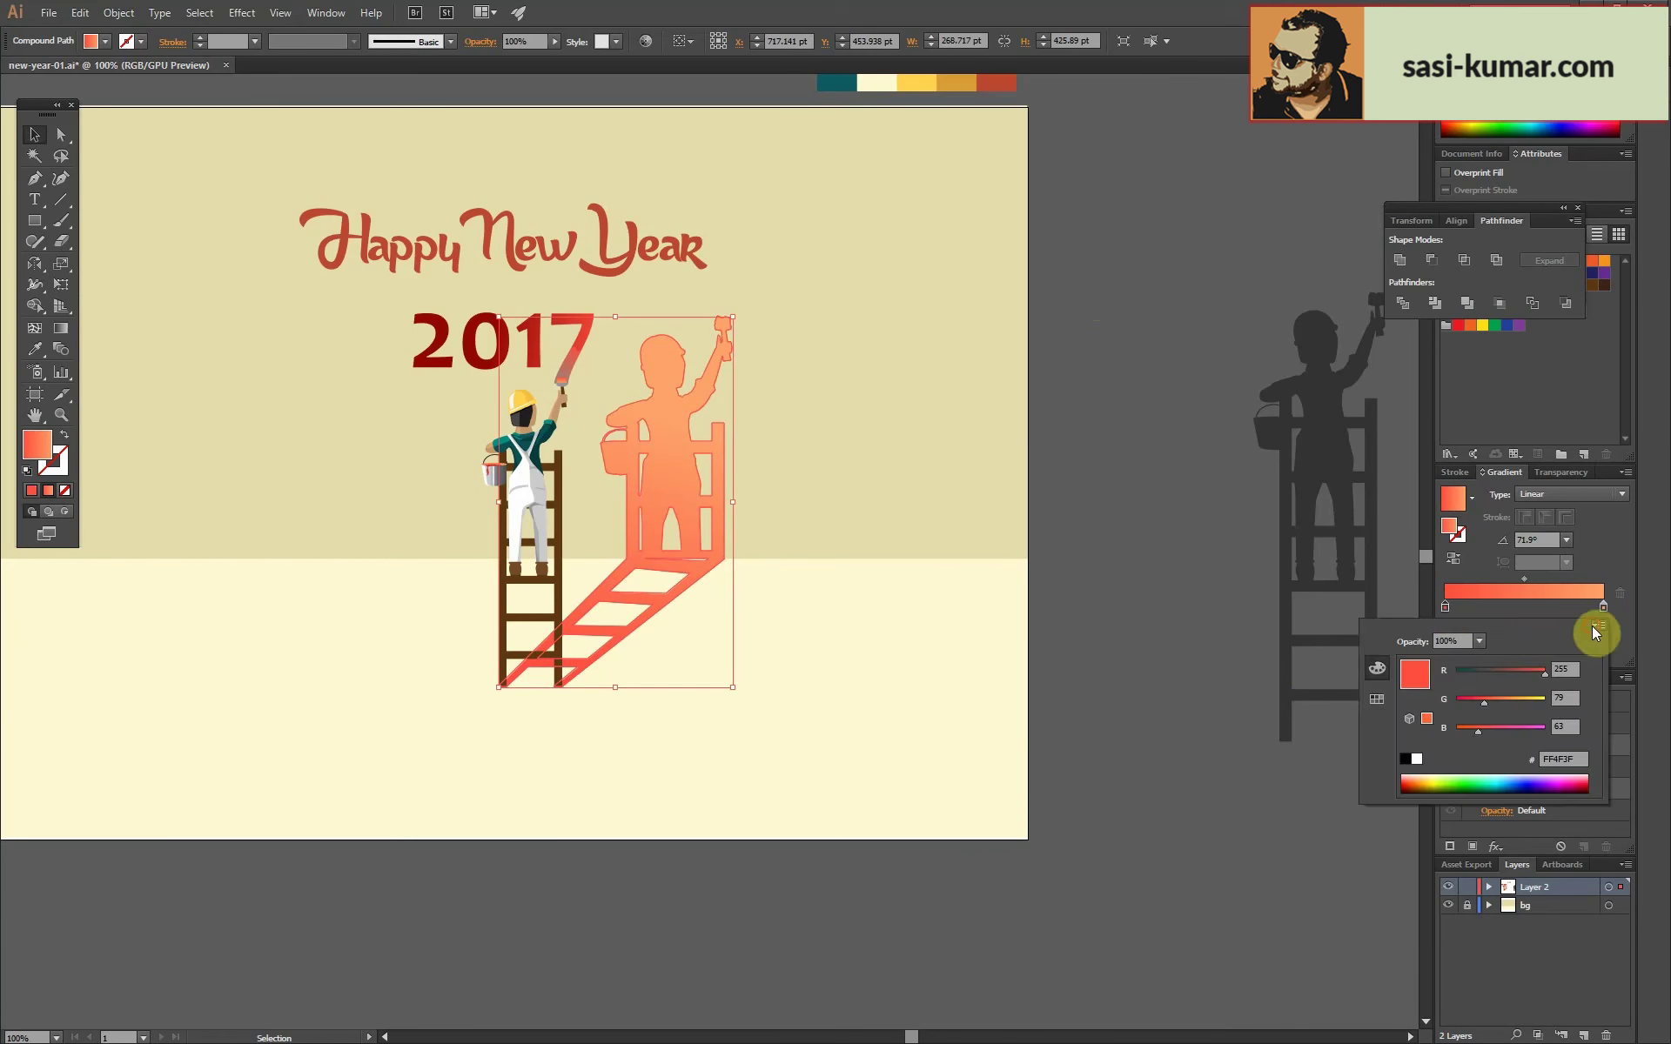
{"action": "left_click", "coordinate": [1556, 766]}
{"action": "double_click", "coordinate": [1604, 604]}
{"action": "left_click", "coordinate": [1599, 625]}
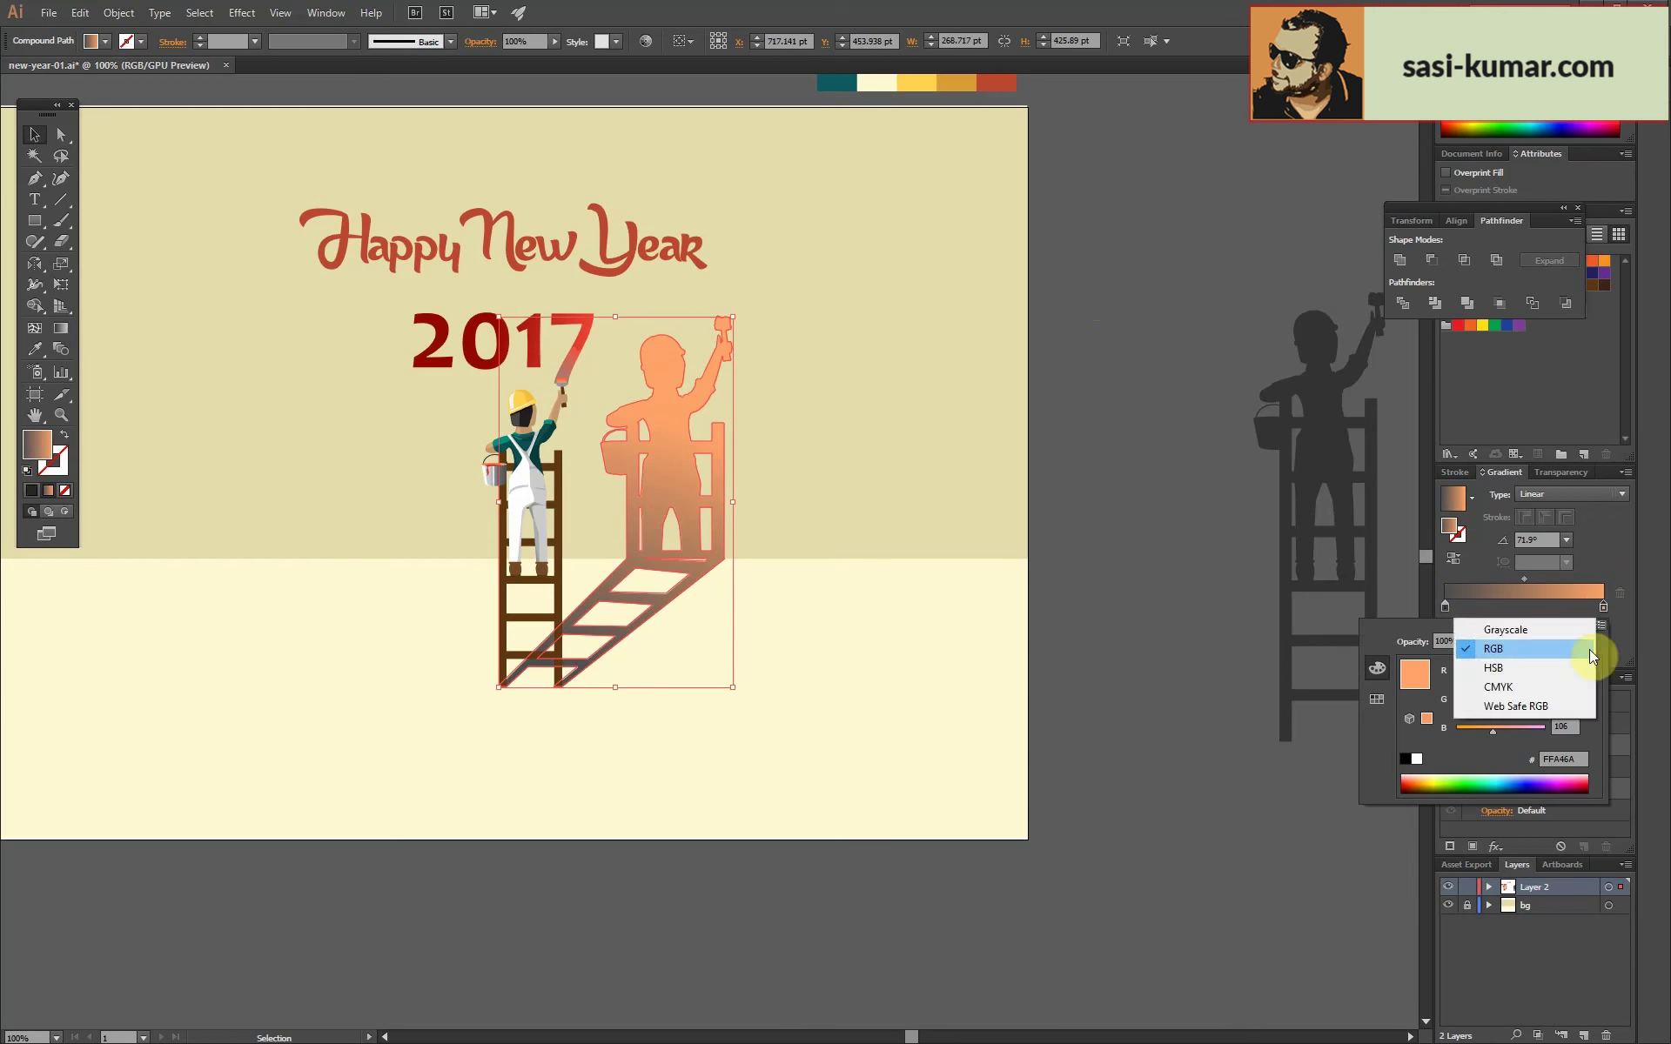
{"action": "left_click", "coordinate": [1480, 632]}
{"action": "left_click", "coordinate": [1567, 631]}
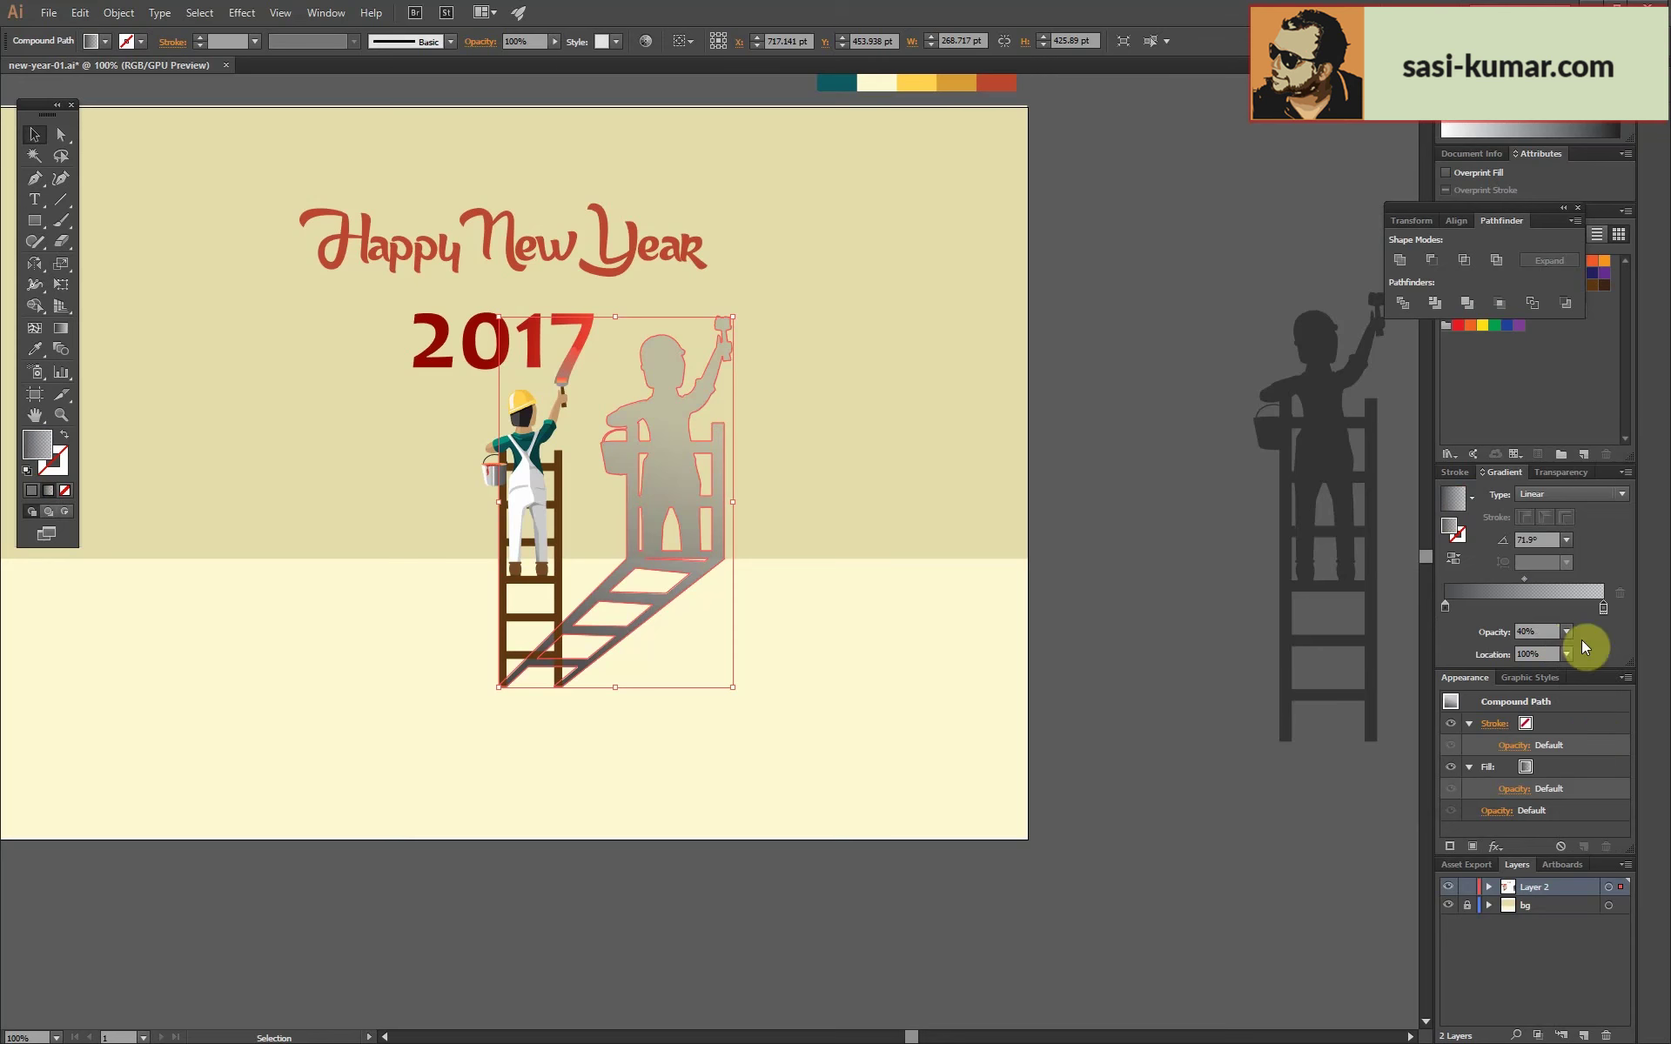
{"action": "type", "text": "0"}
{"action": "left_click", "coordinate": [1153, 332]}
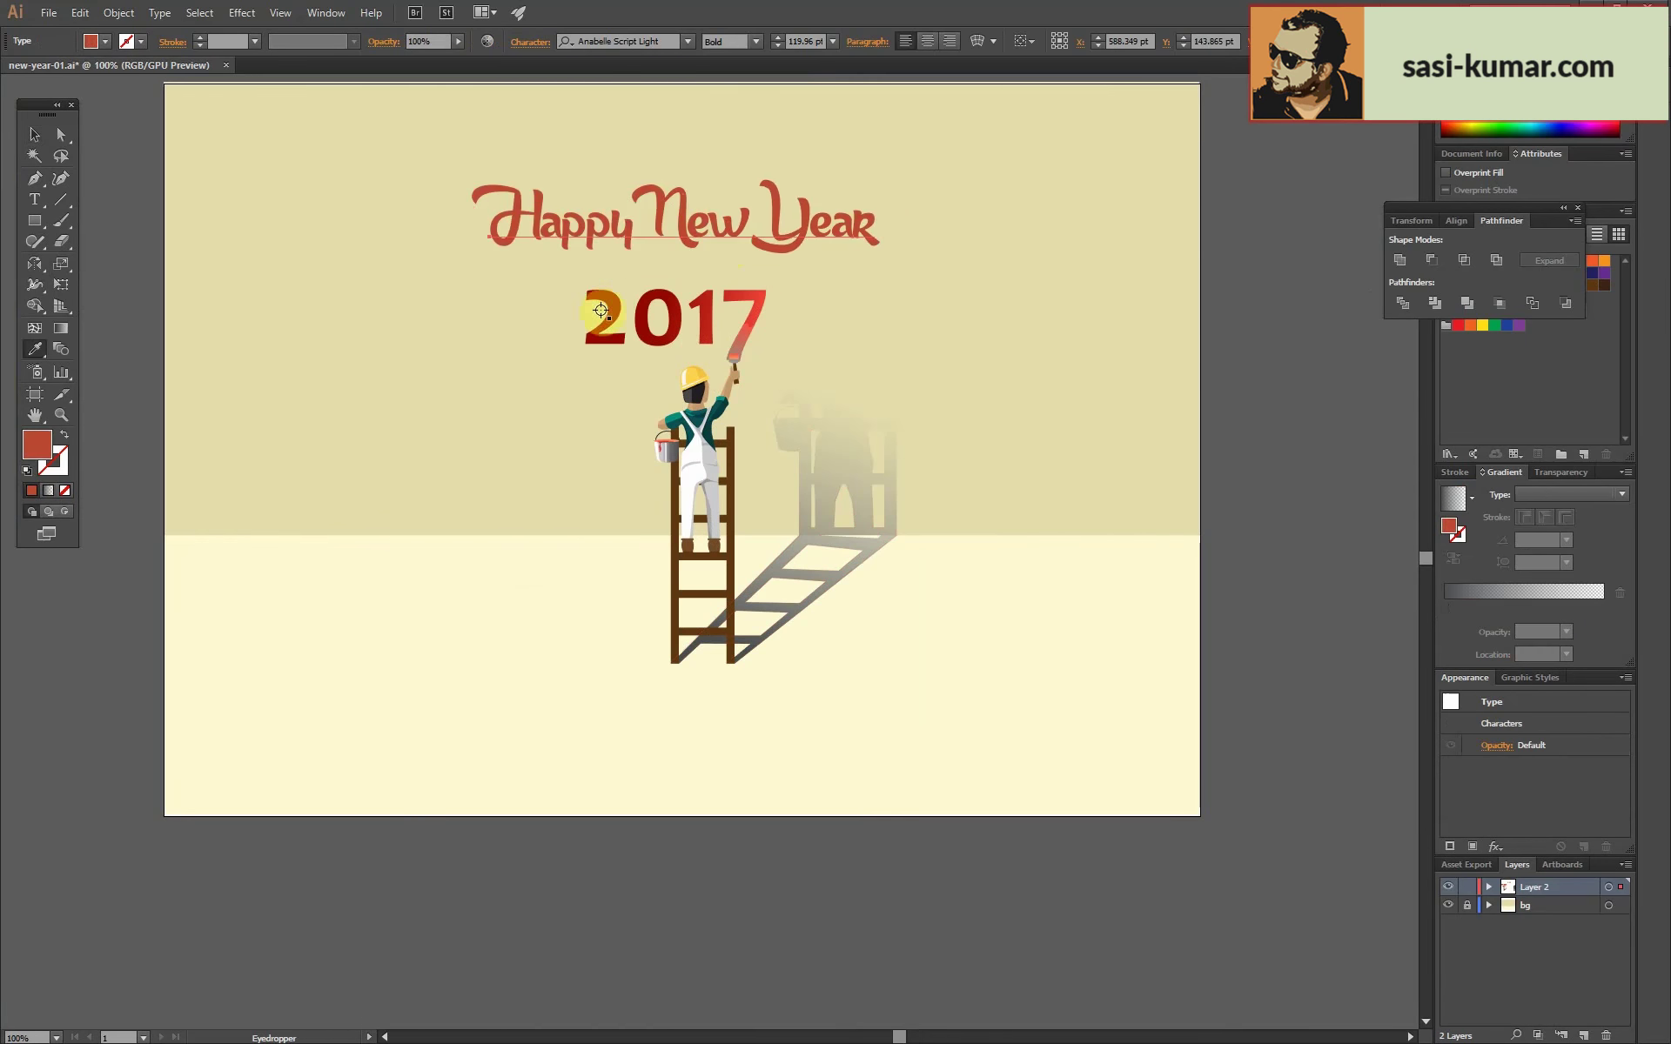
{"action": "left_click", "coordinate": [32, 494]}
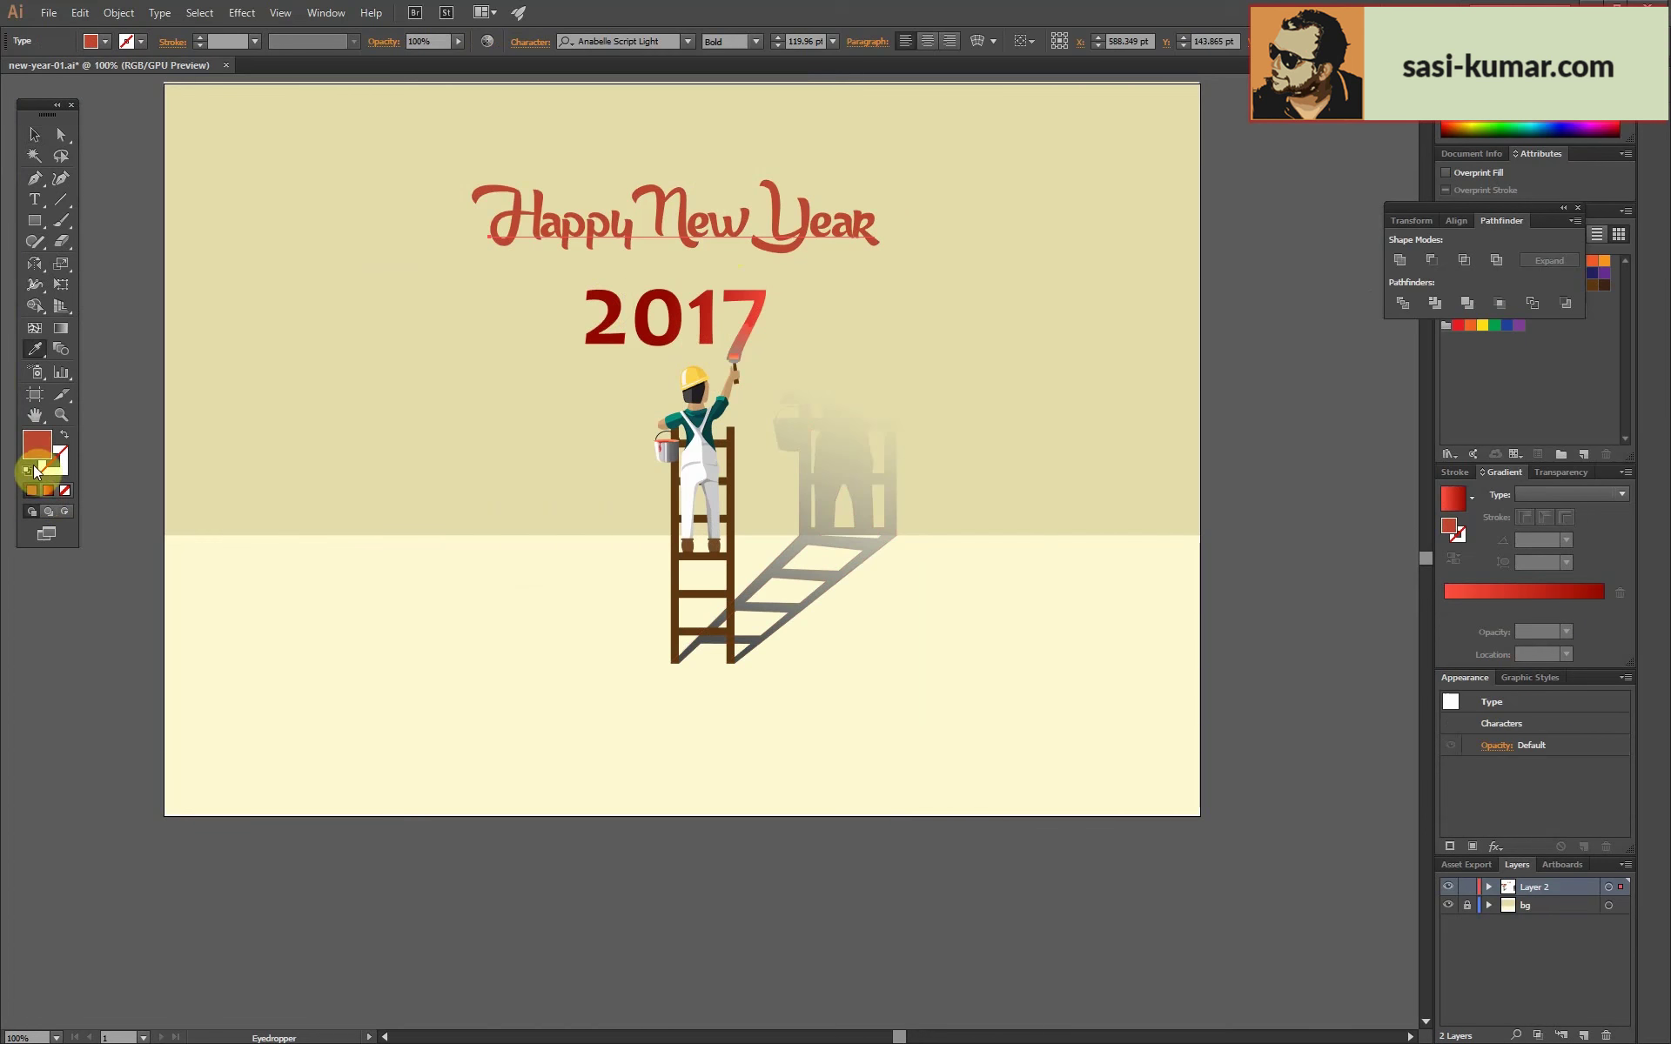
Fill the Happy New Year lettering with dark red.
{"action": "double_click", "coordinate": [35, 457]}
{"action": "left_click", "coordinate": [1242, 522]}
{"action": "left_click", "coordinate": [1382, 315]}
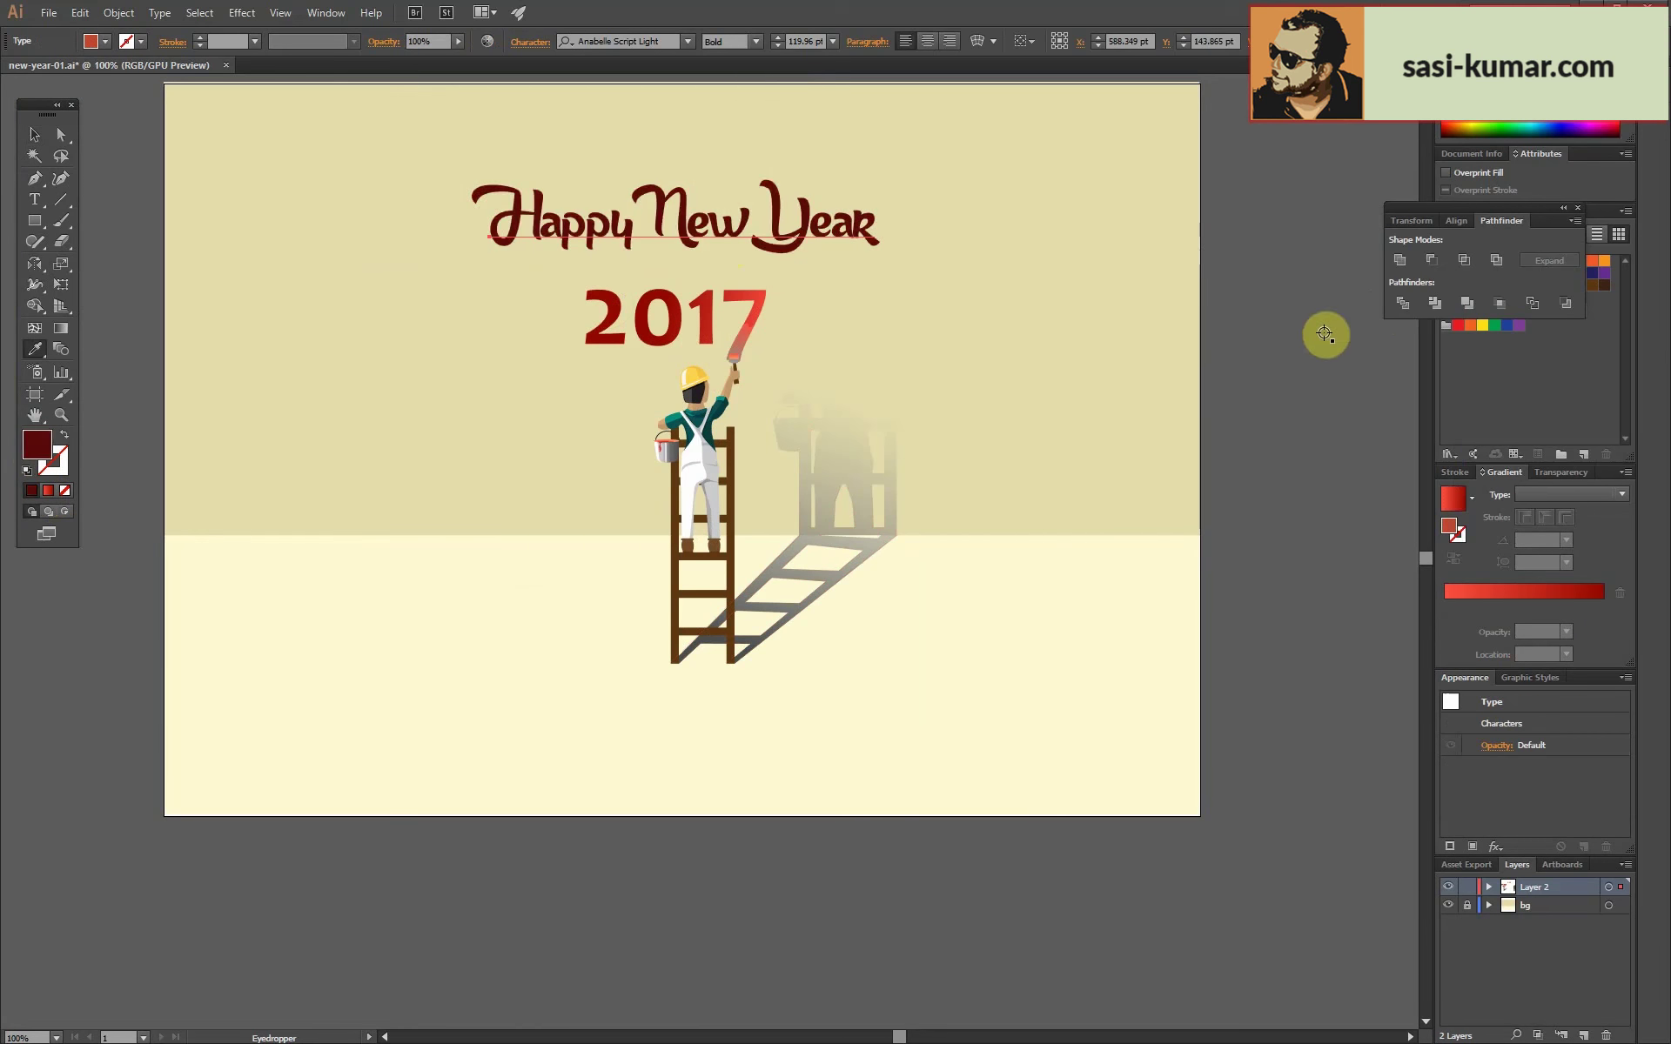
{"action": "left_click", "coordinate": [33, 135]}
{"action": "left_click", "coordinate": [1316, 376]}
Unlock the background layer, then select the painter on the ladder and zoom in.
{"action": "key", "text": "ctrl+minus"}
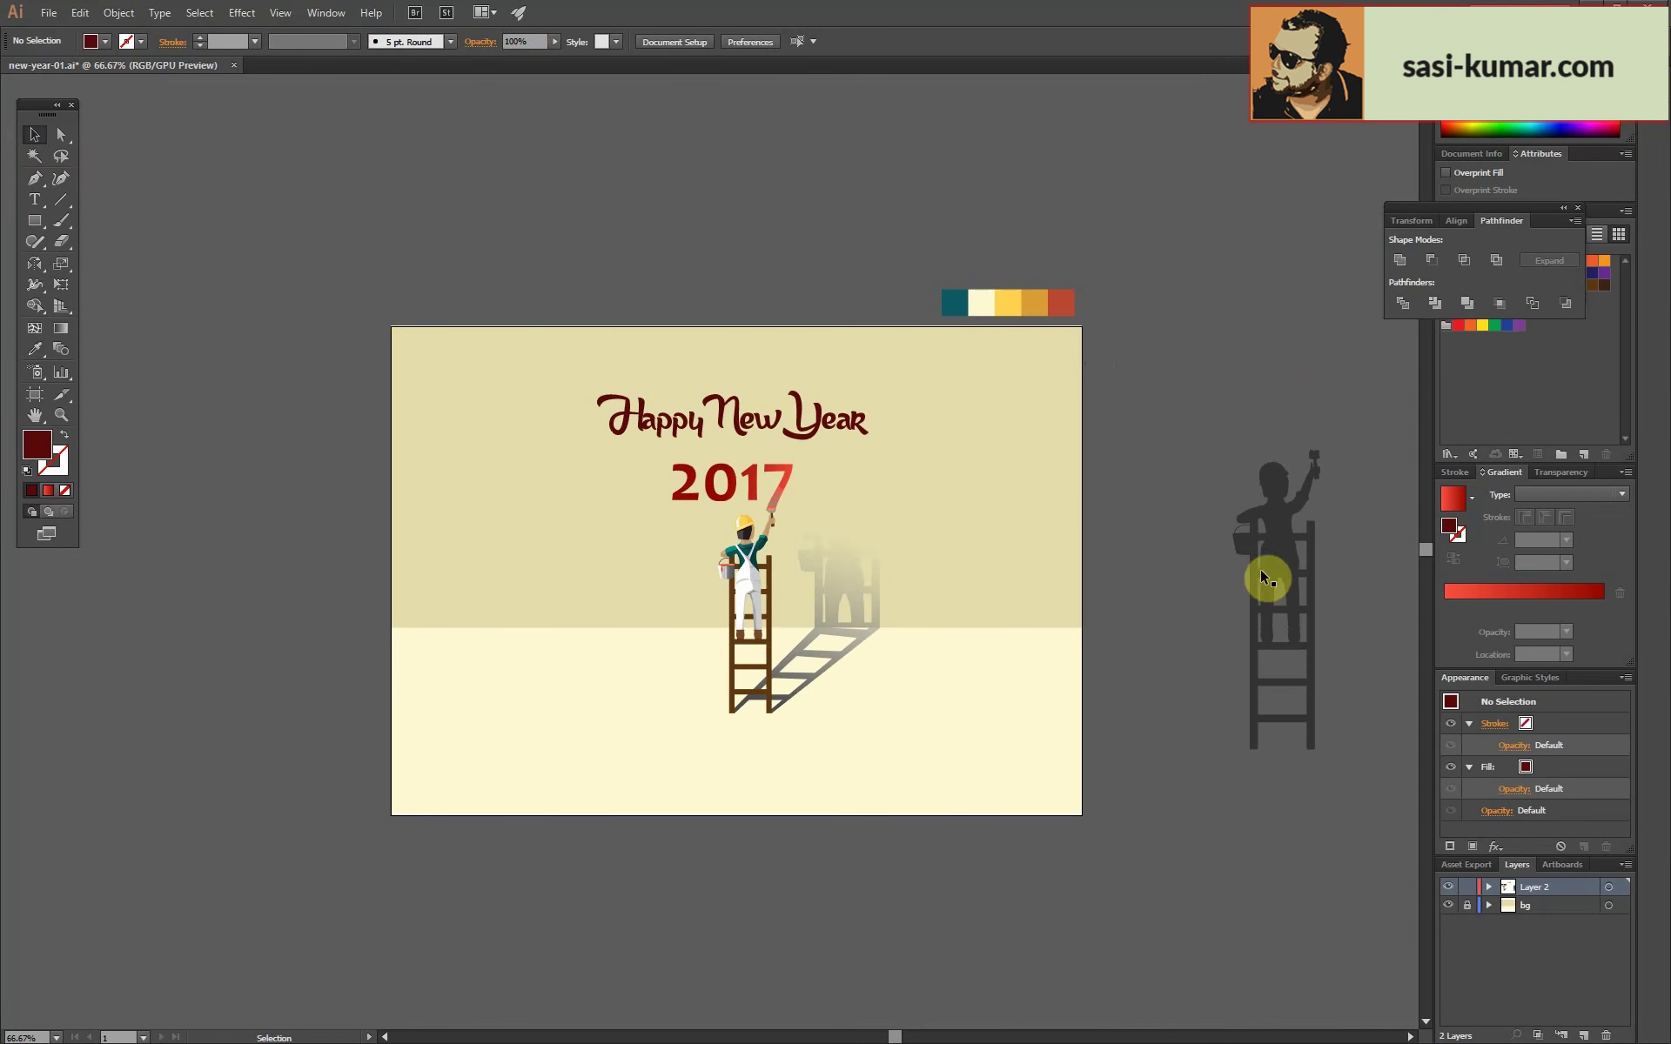
{"action": "scroll", "coordinate": [1174, 524], "scroll_direction": "down", "scroll_amount": 1}
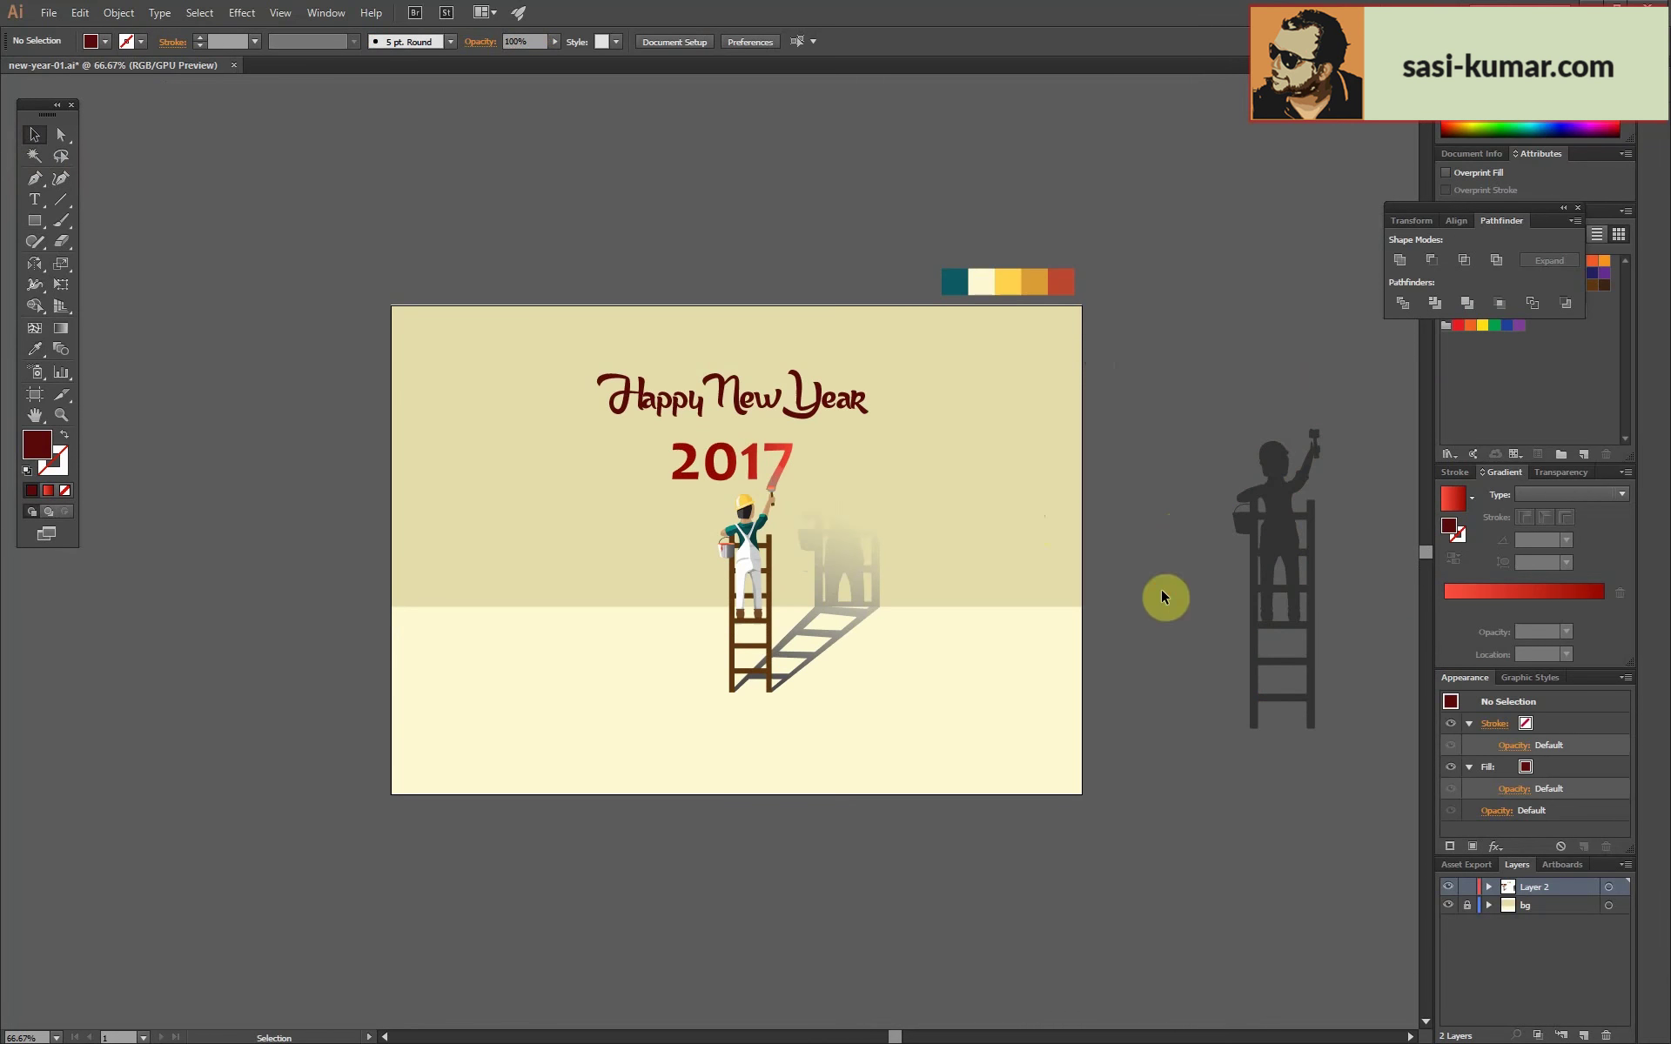
{"action": "left_click", "coordinate": [1468, 905]}
{"action": "left_click_drag", "start_coordinate": [986, 531], "coordinate": [1214, 951]}
{"action": "key", "text": "ctrl+z"}
{"action": "left_click", "coordinate": [1169, 574]}
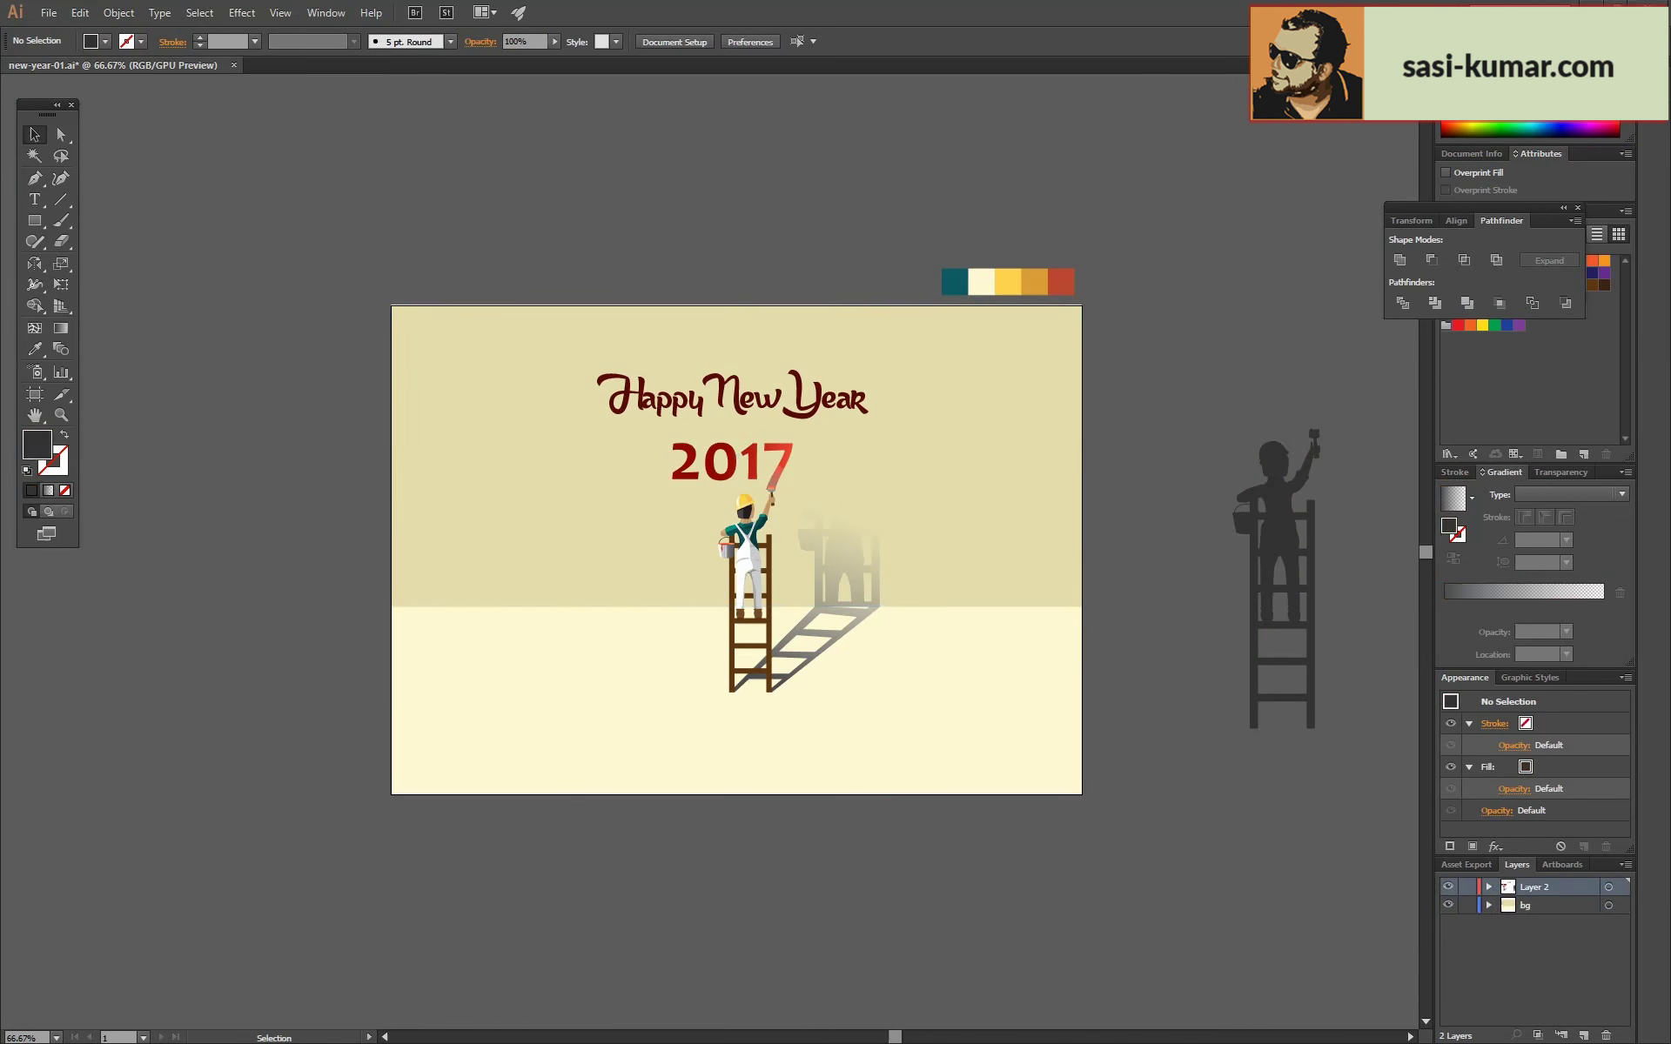
{"action": "left_click", "coordinate": [748, 591]}
{"action": "key", "text": "ctrl+plus"}
{"action": "key", "text": "ctrl+plus"}
{"action": "key", "text": "ctrl+plus"}
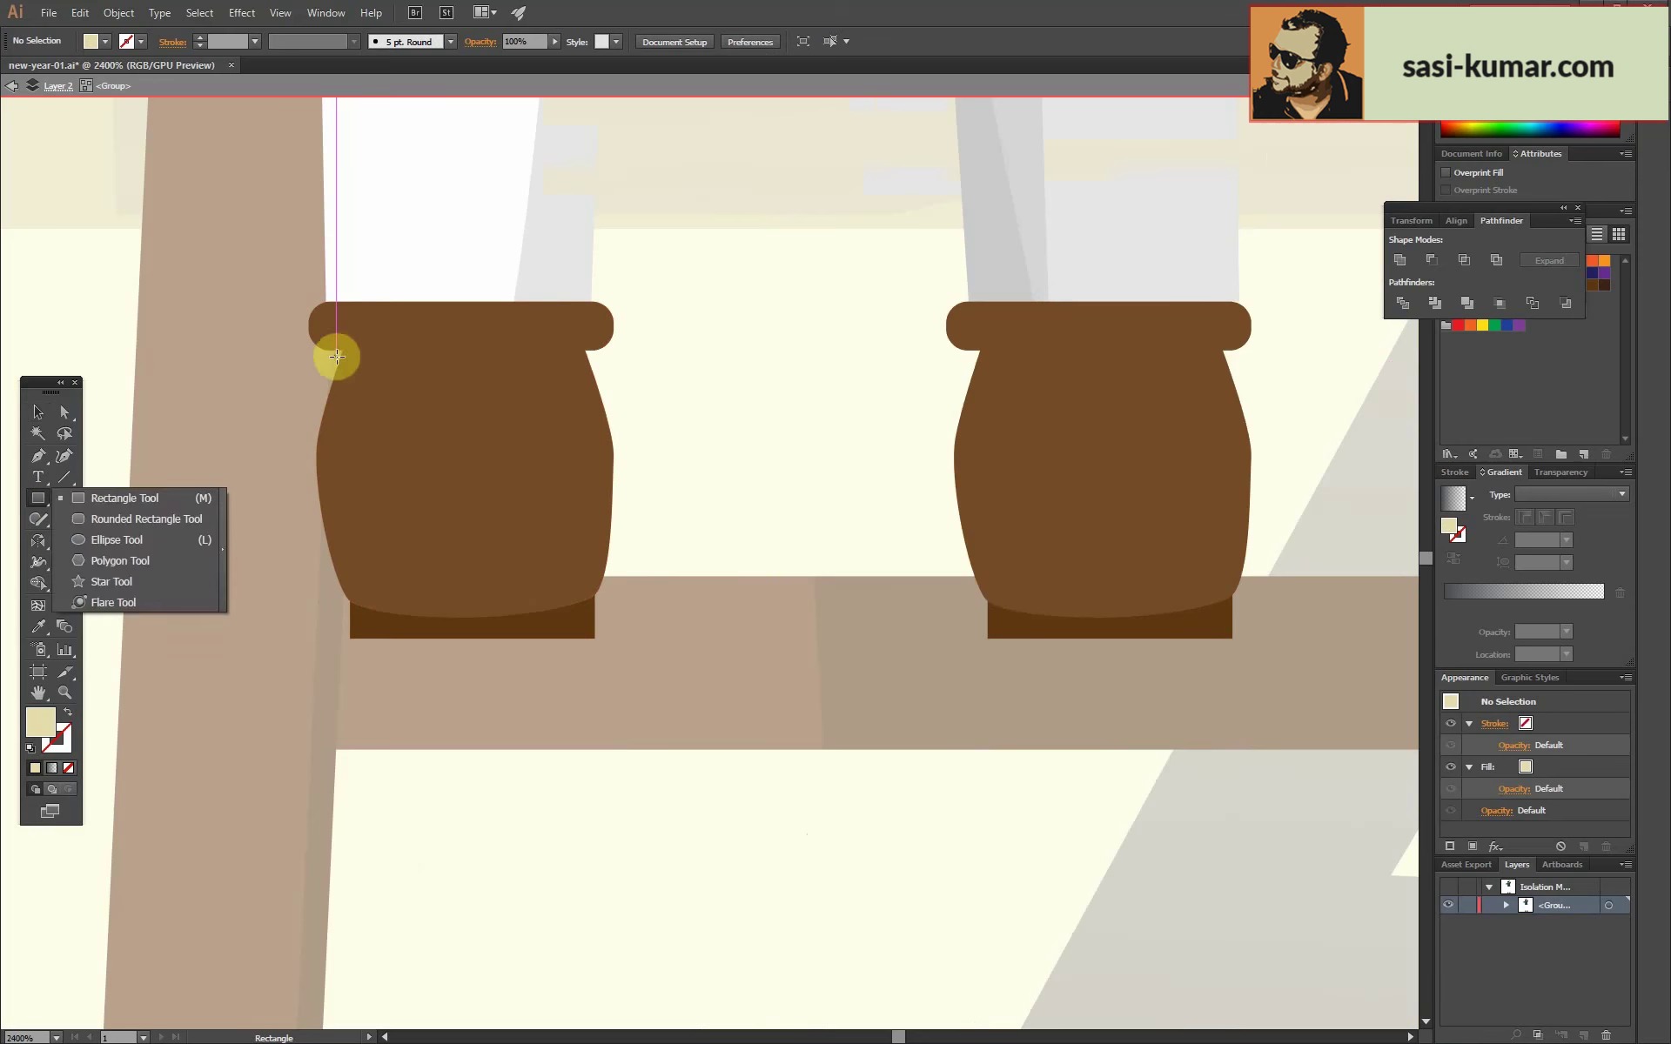
Draw a dark brown rectangle across the left boot's top and stretch it upward.
{"action": "left_click", "coordinate": [336, 356]}
{"action": "left_click_drag", "start_coordinate": [261, 346], "coordinate": [604, 399]}
{"action": "left_click", "coordinate": [38, 411]}
{"action": "left_click_drag", "start_coordinate": [336, 384], "coordinate": [373, 366]}
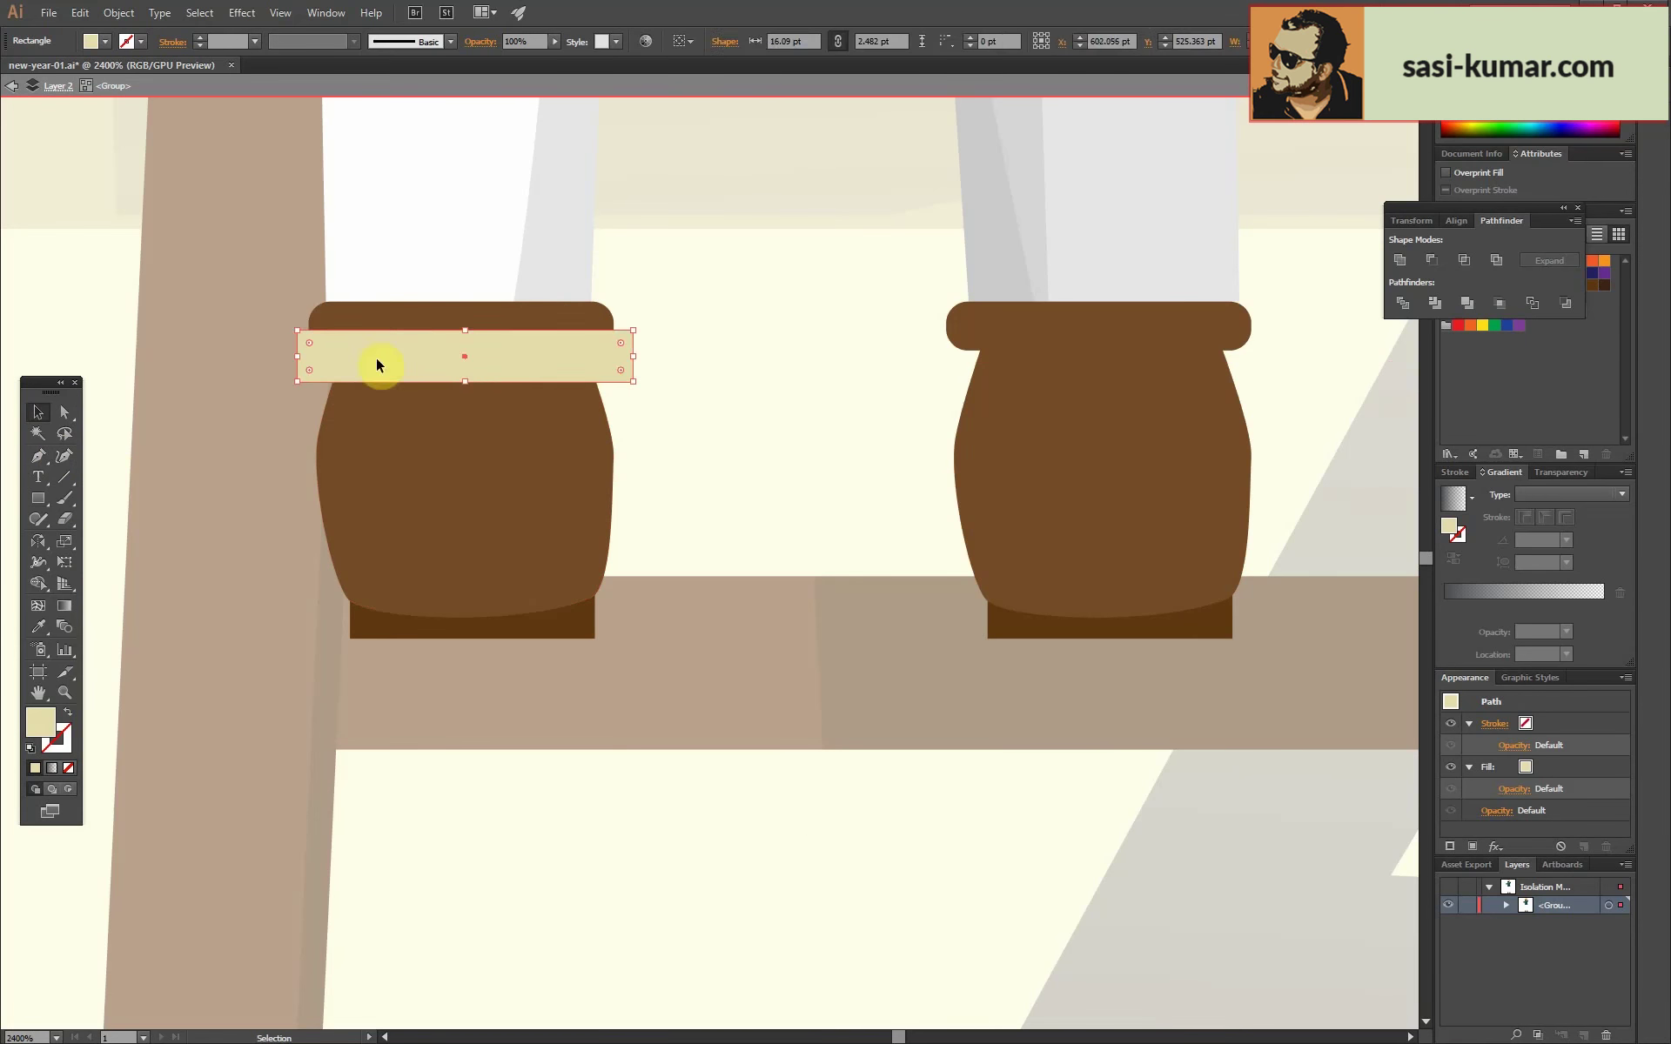
{"action": "key", "text": "i"}
{"action": "left_click", "coordinate": [501, 610]}
{"action": "left_click", "coordinate": [406, 364]}
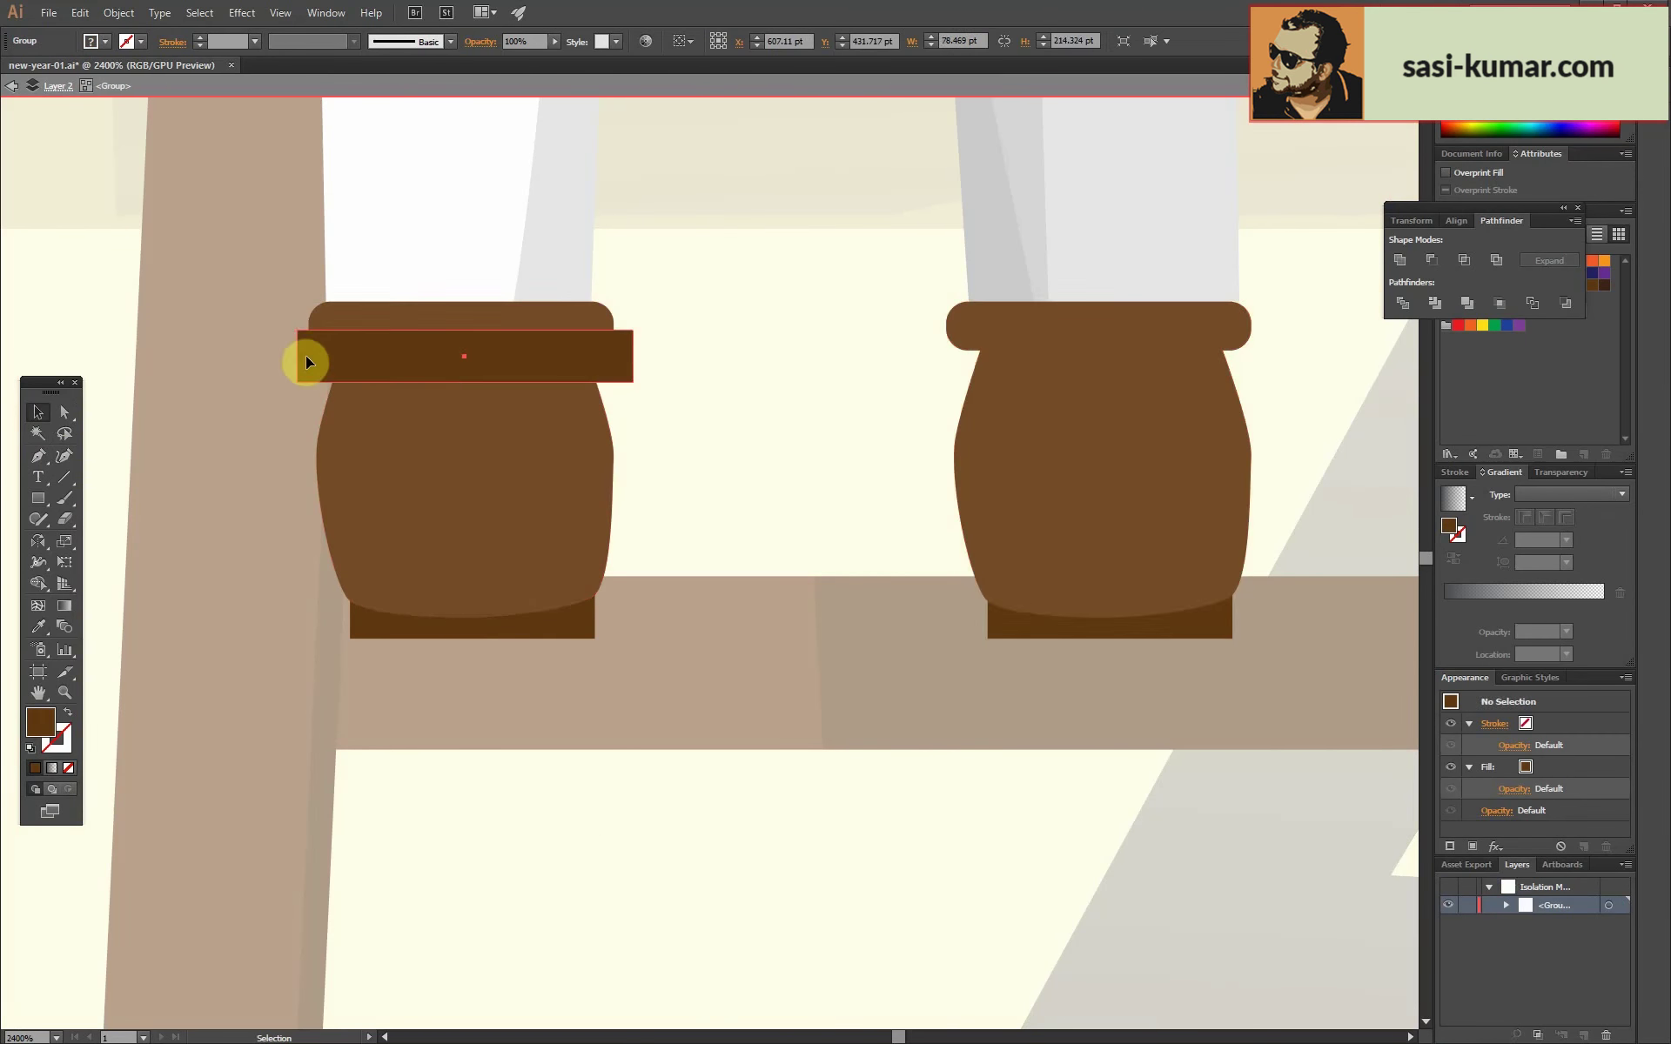
{"action": "double_click", "coordinate": [309, 362]}
{"action": "left_click_drag", "start_coordinate": [465, 331], "coordinate": [465, 281]}
{"action": "left_click", "coordinate": [490, 493], "text": "shift"}
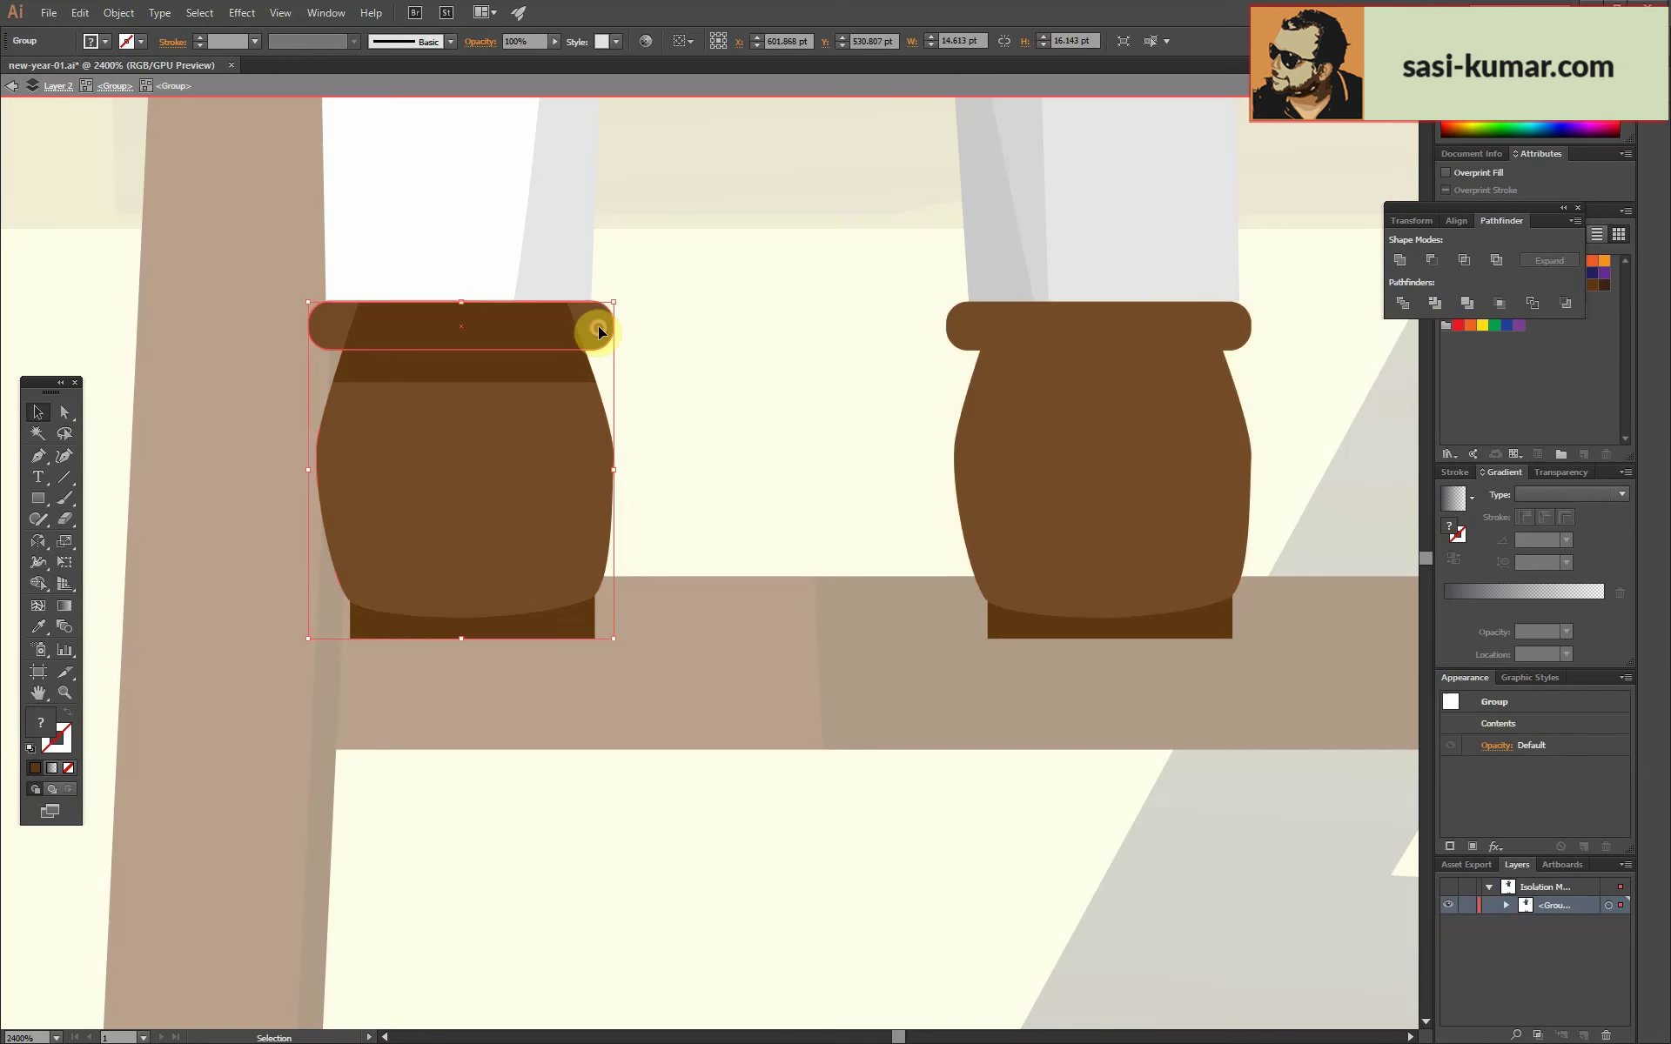
Pen a white highlight path down the boot's left edge, curving at the bottom.
{"action": "right_click", "coordinate": [598, 326]}
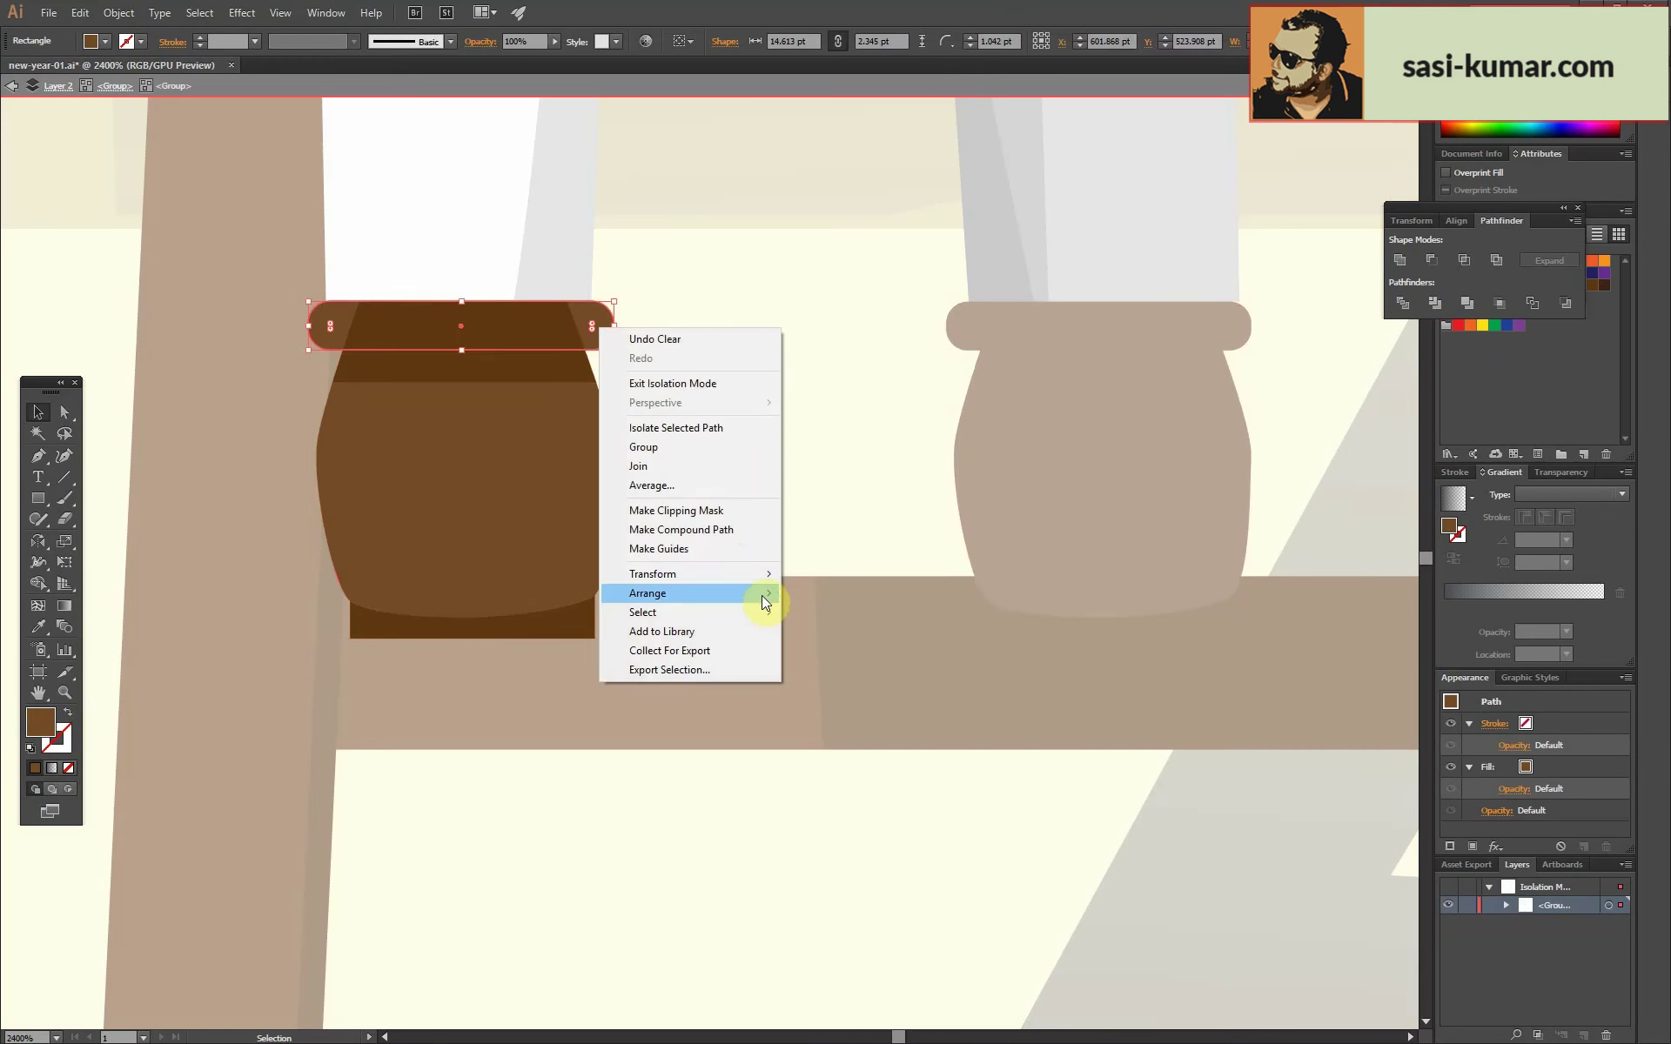
{"action": "key", "text": "Escape"}
{"action": "key", "text": "ctrl+plus"}
{"action": "key", "text": "ctrl+plus"}
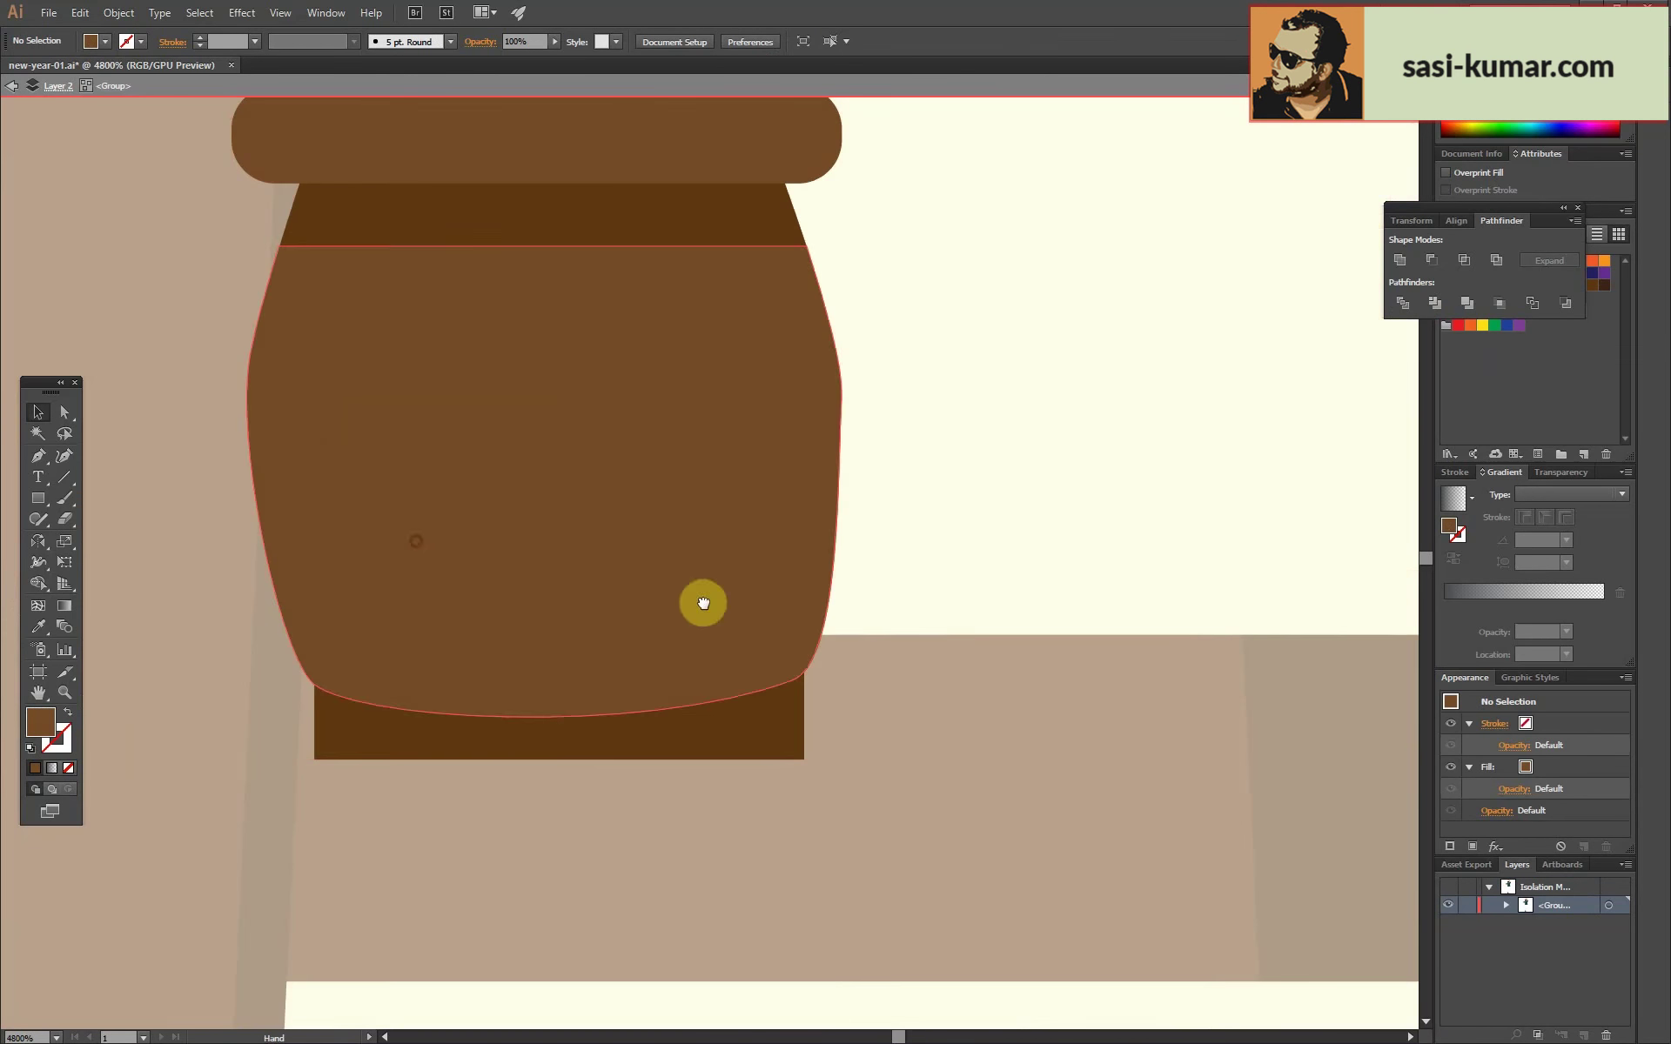
{"action": "key", "text": "p"}
{"action": "left_click", "coordinate": [294, 257]}
{"action": "left_click", "coordinate": [267, 412]}
{"action": "left_click_drag", "start_coordinate": [327, 675], "coordinate": [371, 693]}
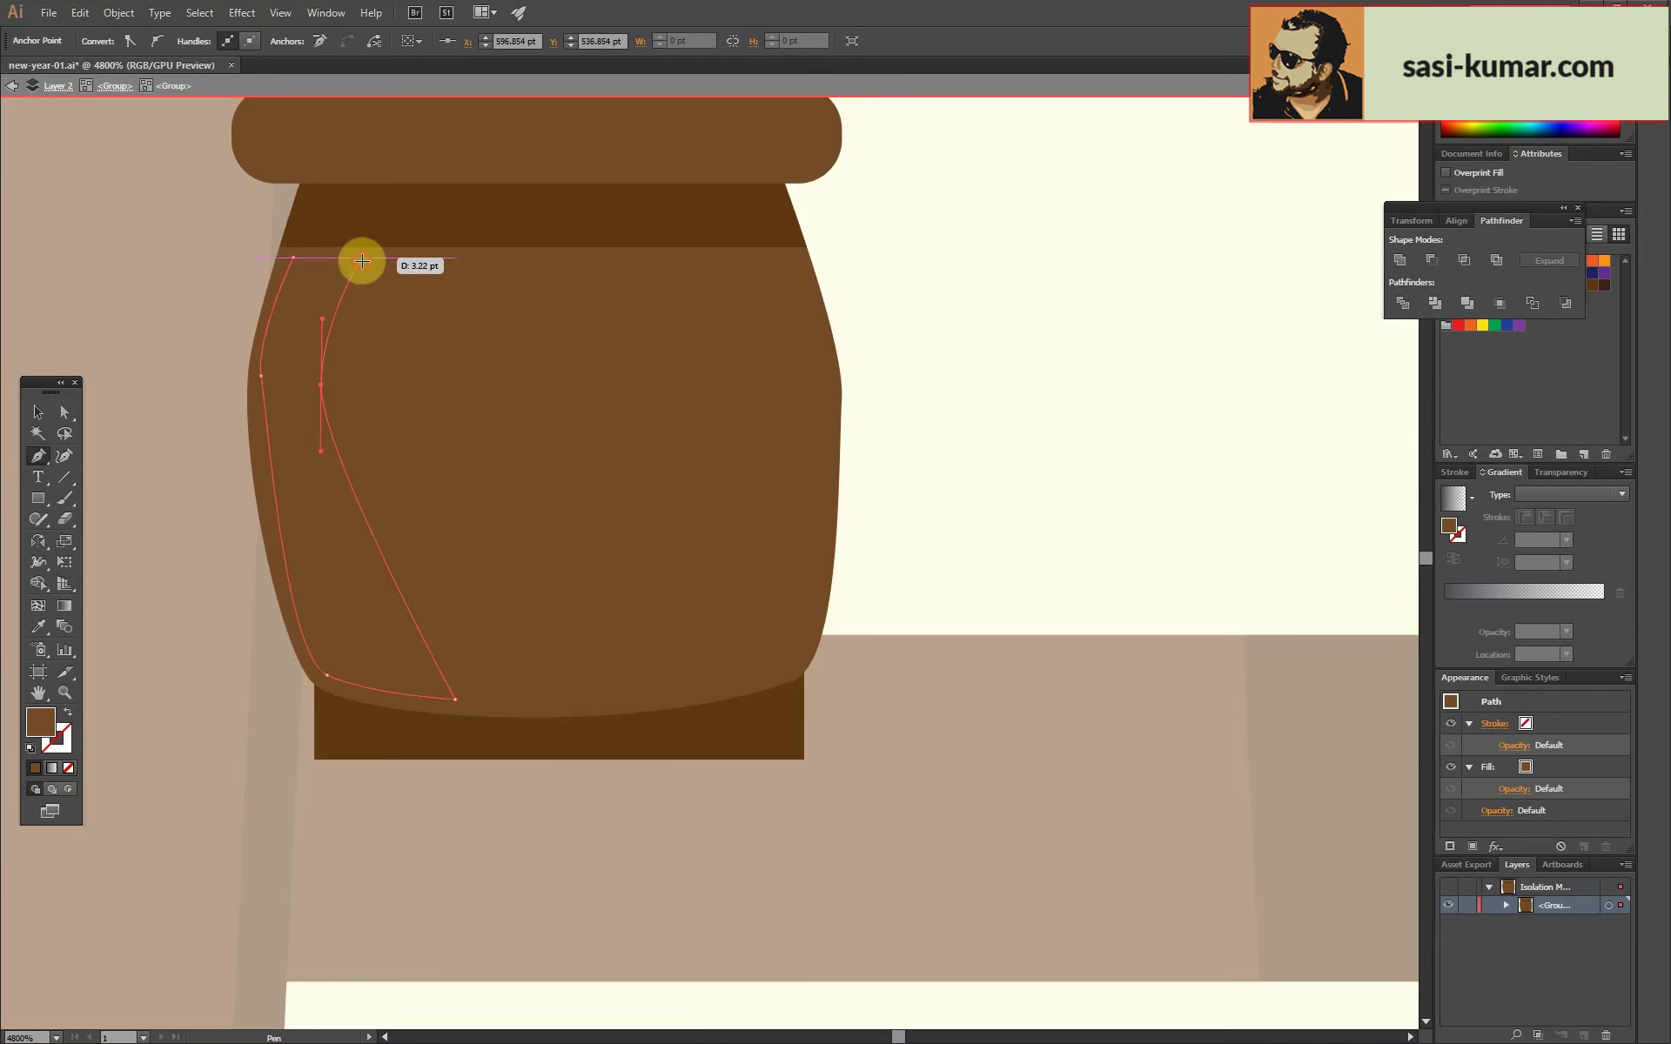
{"action": "left_click", "coordinate": [38, 414]}
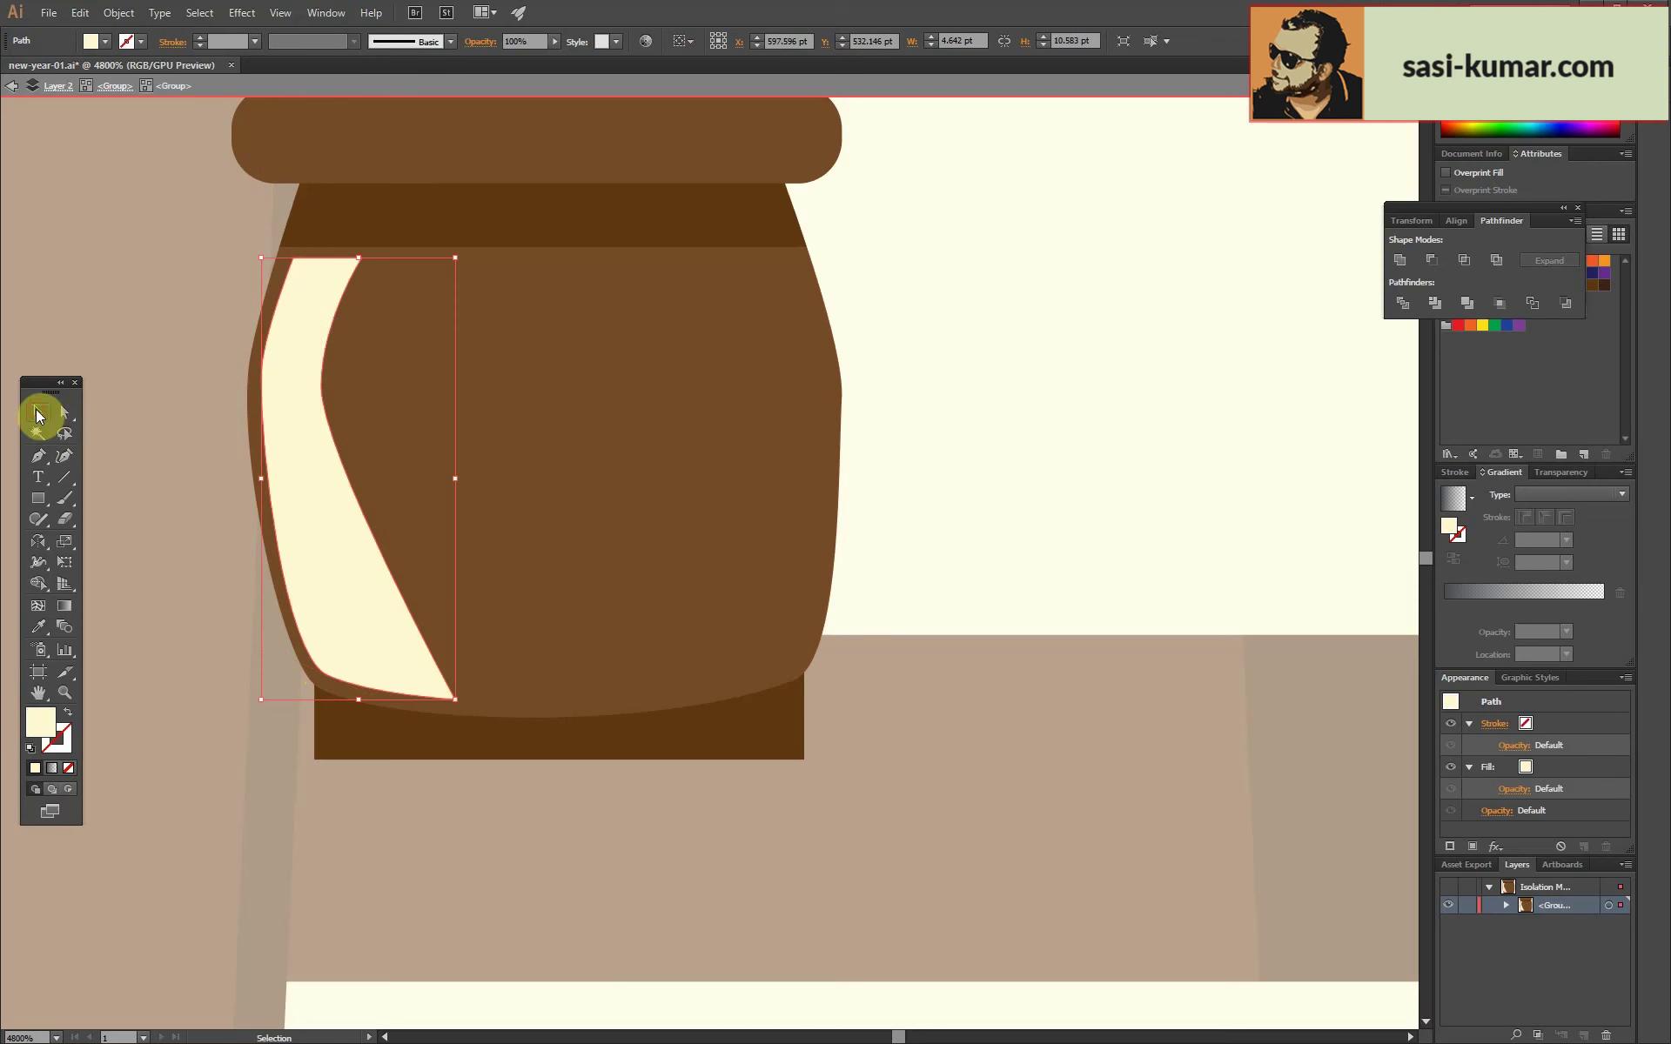
{"action": "double_click", "coordinate": [39, 719]}
{"action": "left_click", "coordinate": [1399, 298]}
Drag the highlight's anchors and handles to slim its left edge and enlarge the bottom bulge.
{"action": "key", "text": "a"}
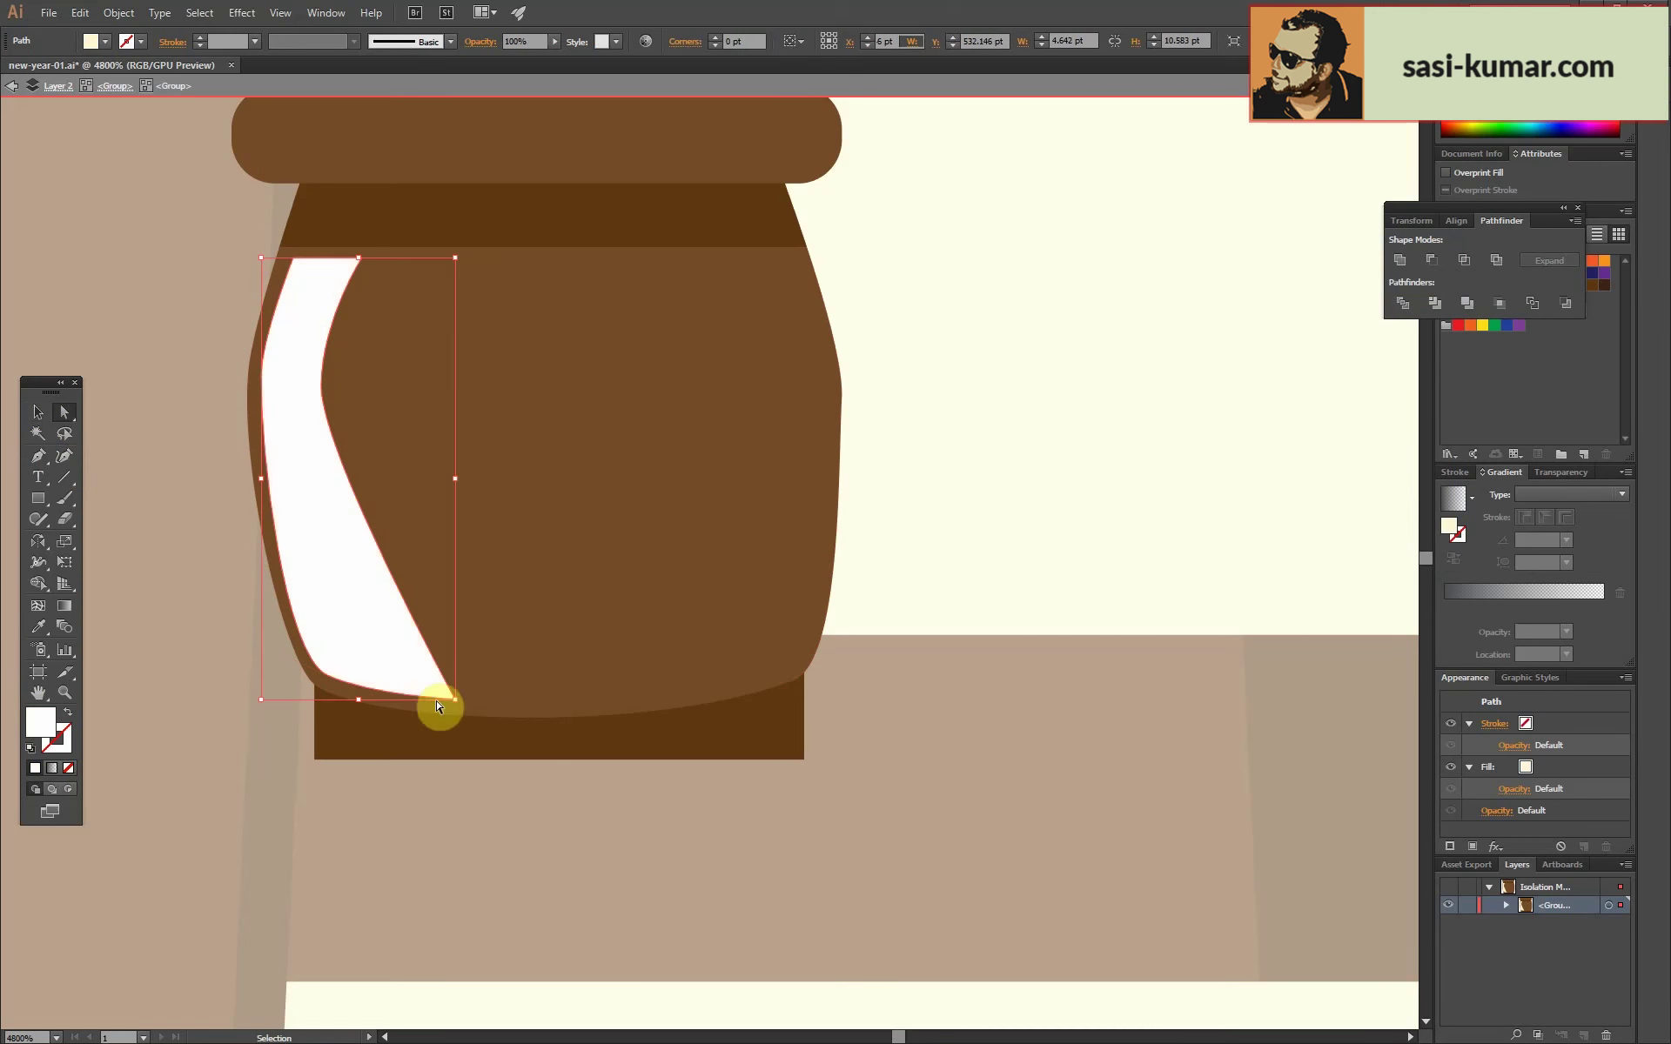
{"action": "left_click", "coordinate": [446, 697]}
{"action": "left_click_drag", "start_coordinate": [416, 673], "coordinate": [418, 675]}
{"action": "key", "text": "v"}
{"action": "left_click", "coordinate": [287, 391]}
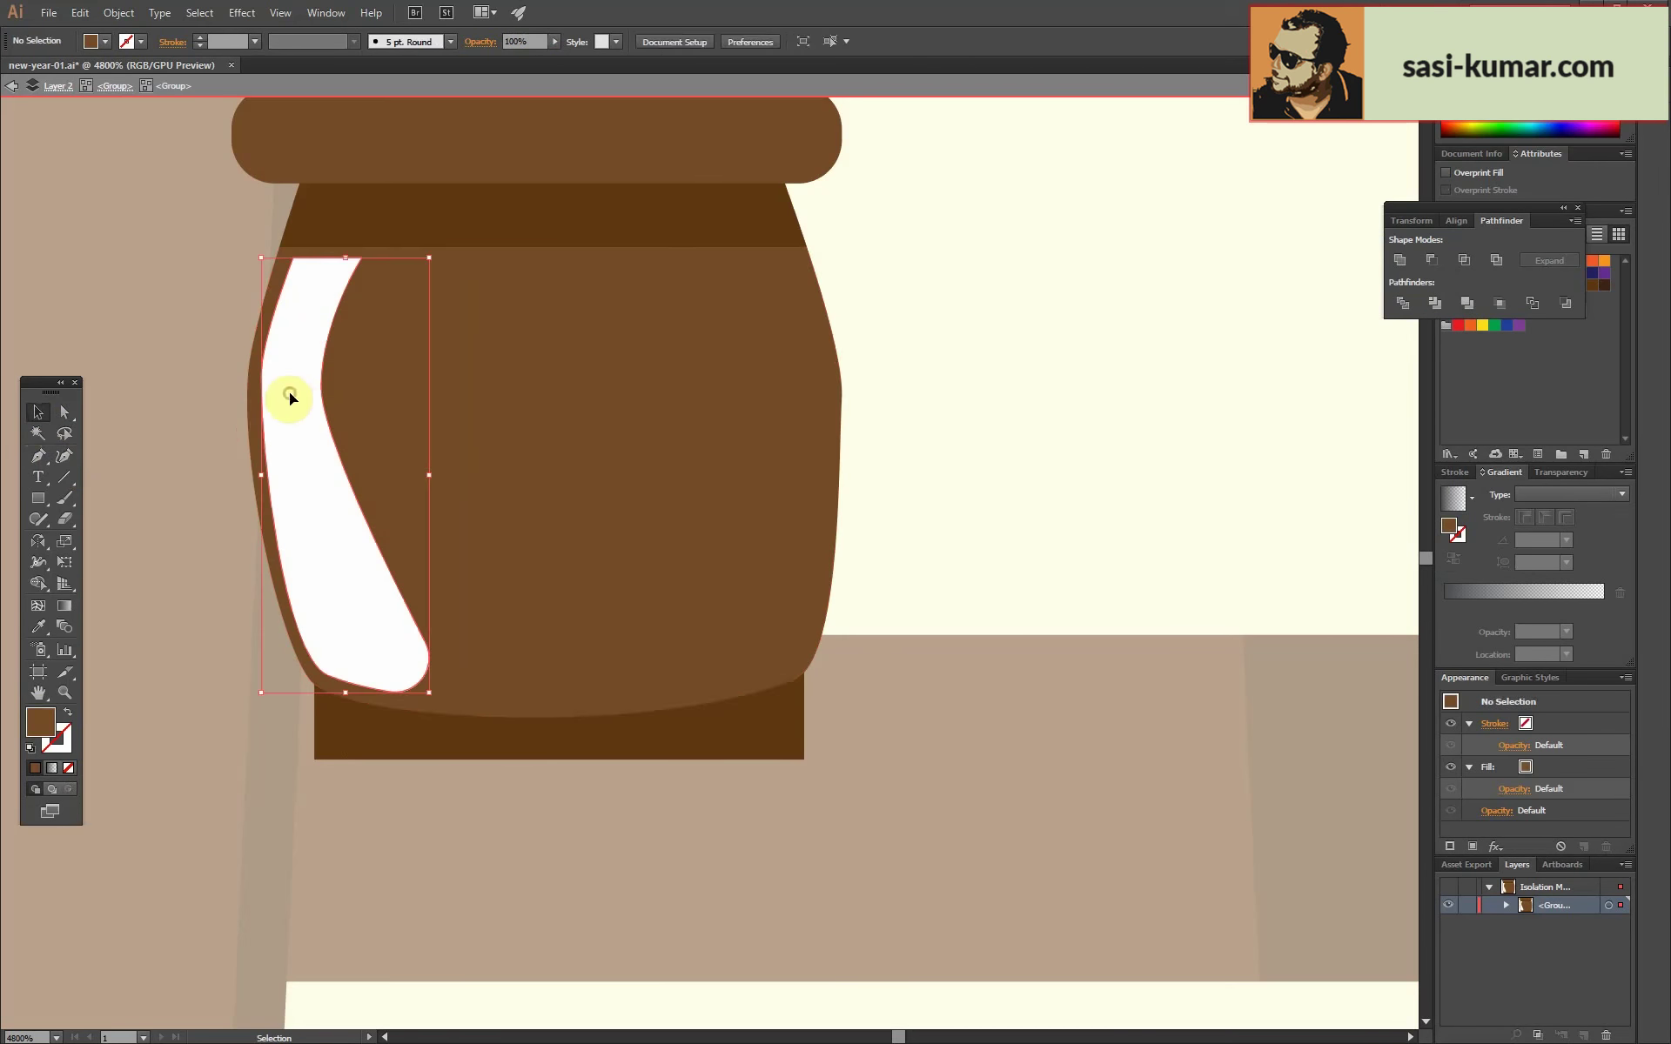
{"action": "scroll", "coordinate": [784, 485], "scroll_direction": "up", "scroll_amount": 3}
{"action": "left_click_drag", "start_coordinate": [592, 487], "coordinate": [586, 851]}
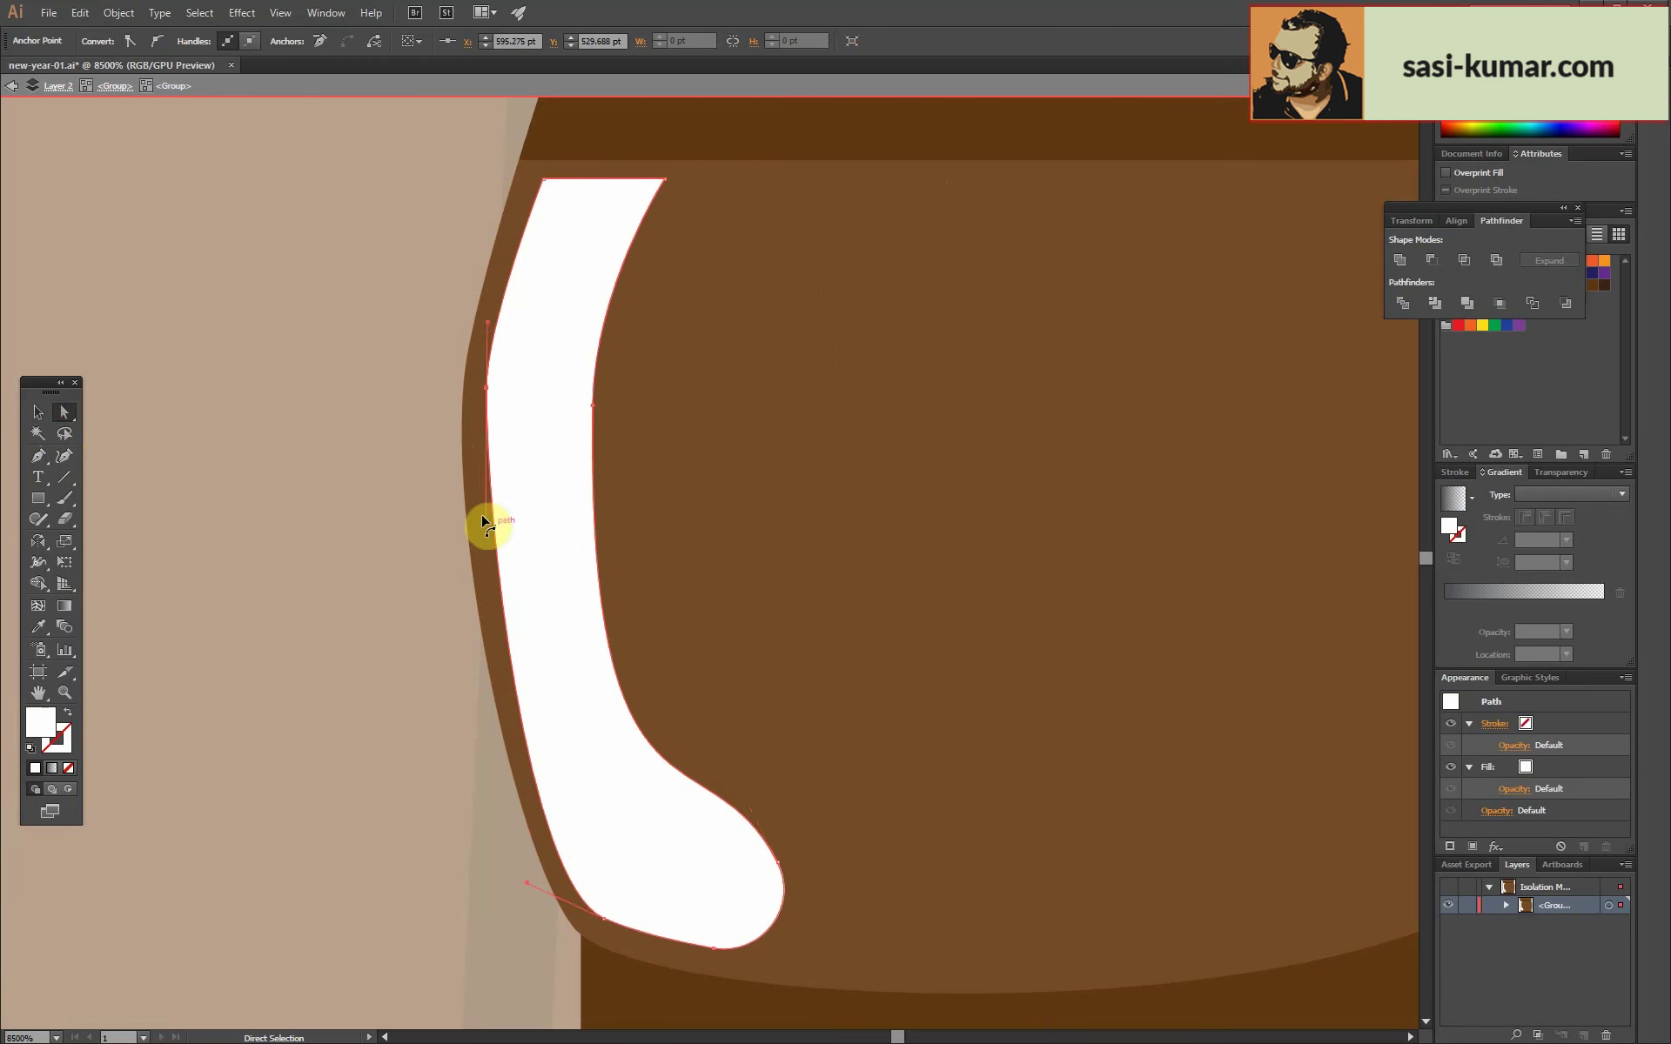
{"action": "left_click_drag", "start_coordinate": [478, 382], "coordinate": [495, 378]}
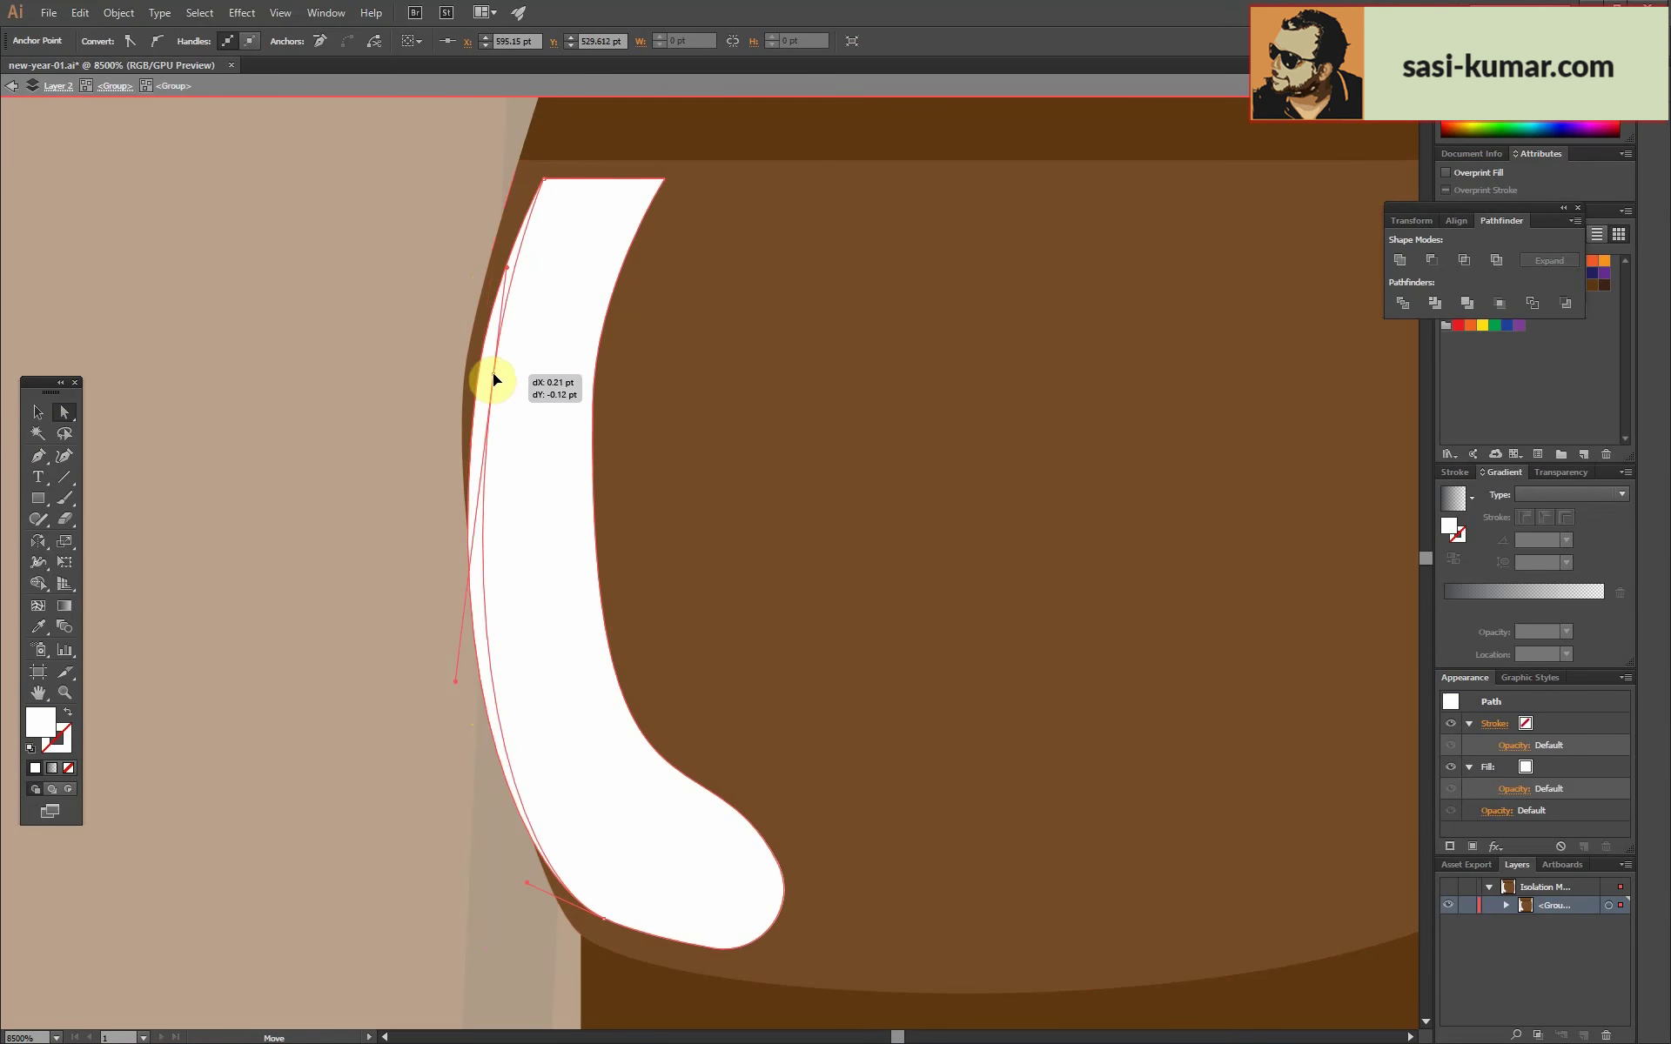
{"action": "left_click_drag", "start_coordinate": [731, 950], "coordinate": [803, 843]}
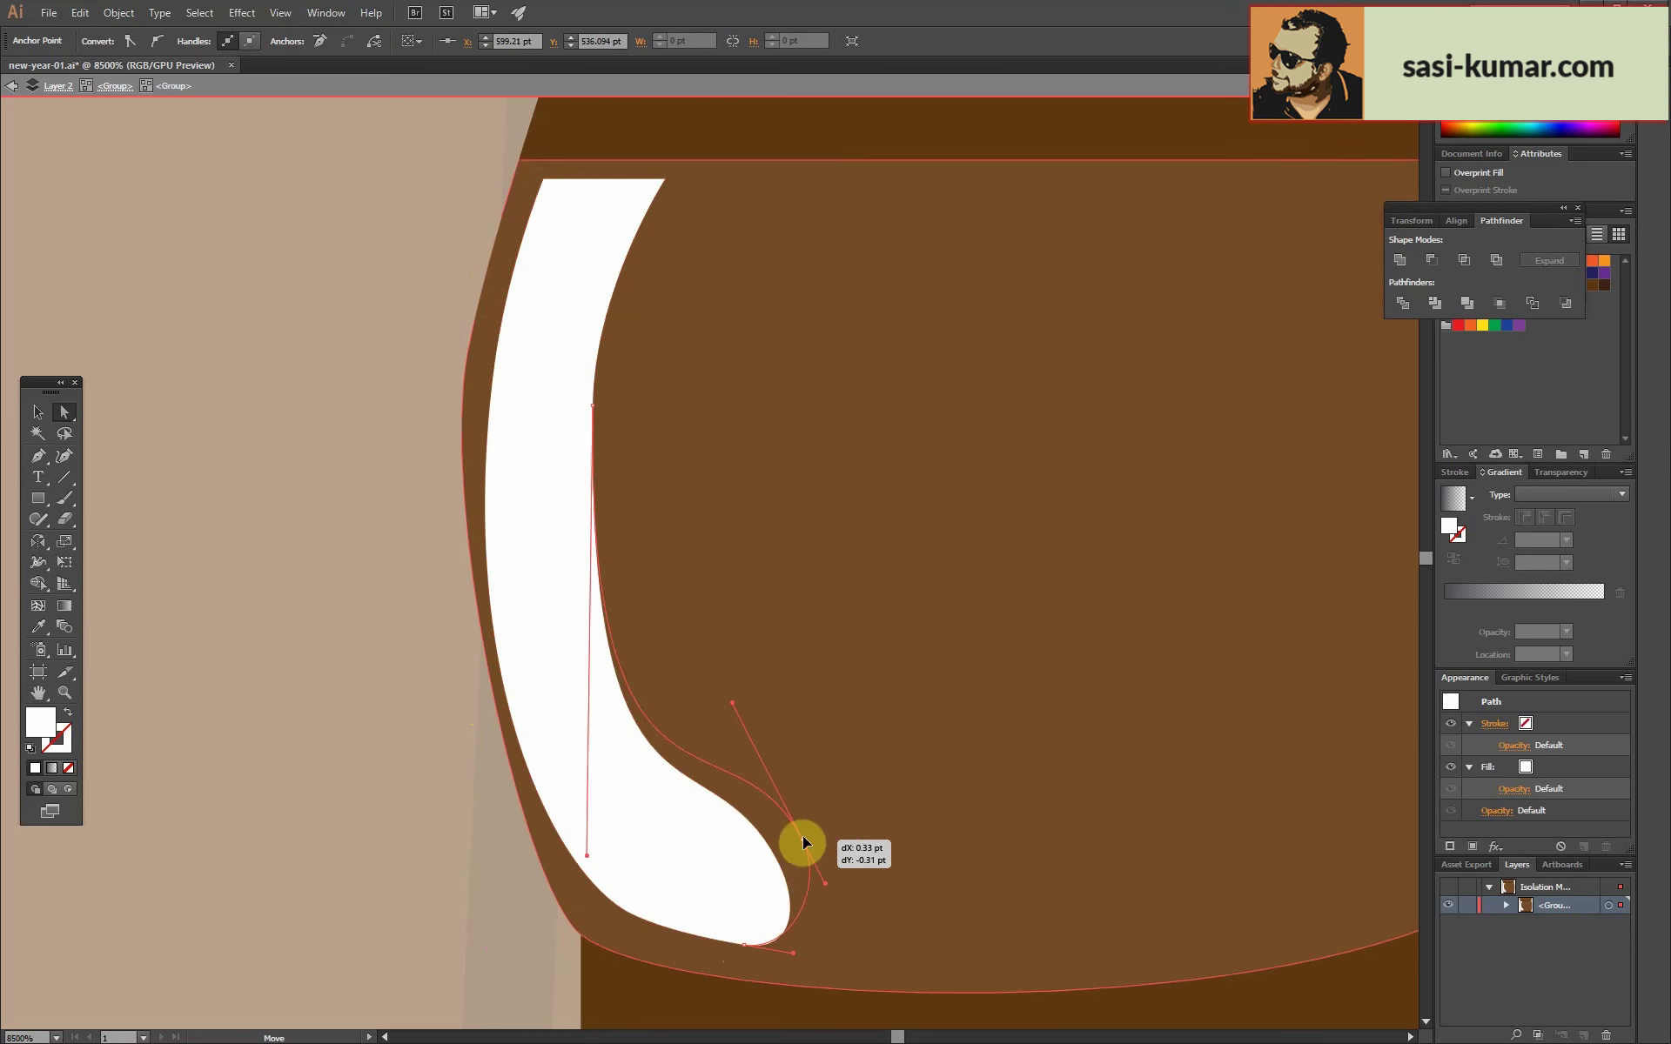
{"action": "left_click_drag", "start_coordinate": [543, 182], "coordinate": [541, 174]}
{"action": "key", "text": "ctrl+minus"}
{"action": "key", "text": "ctrl+minus"}
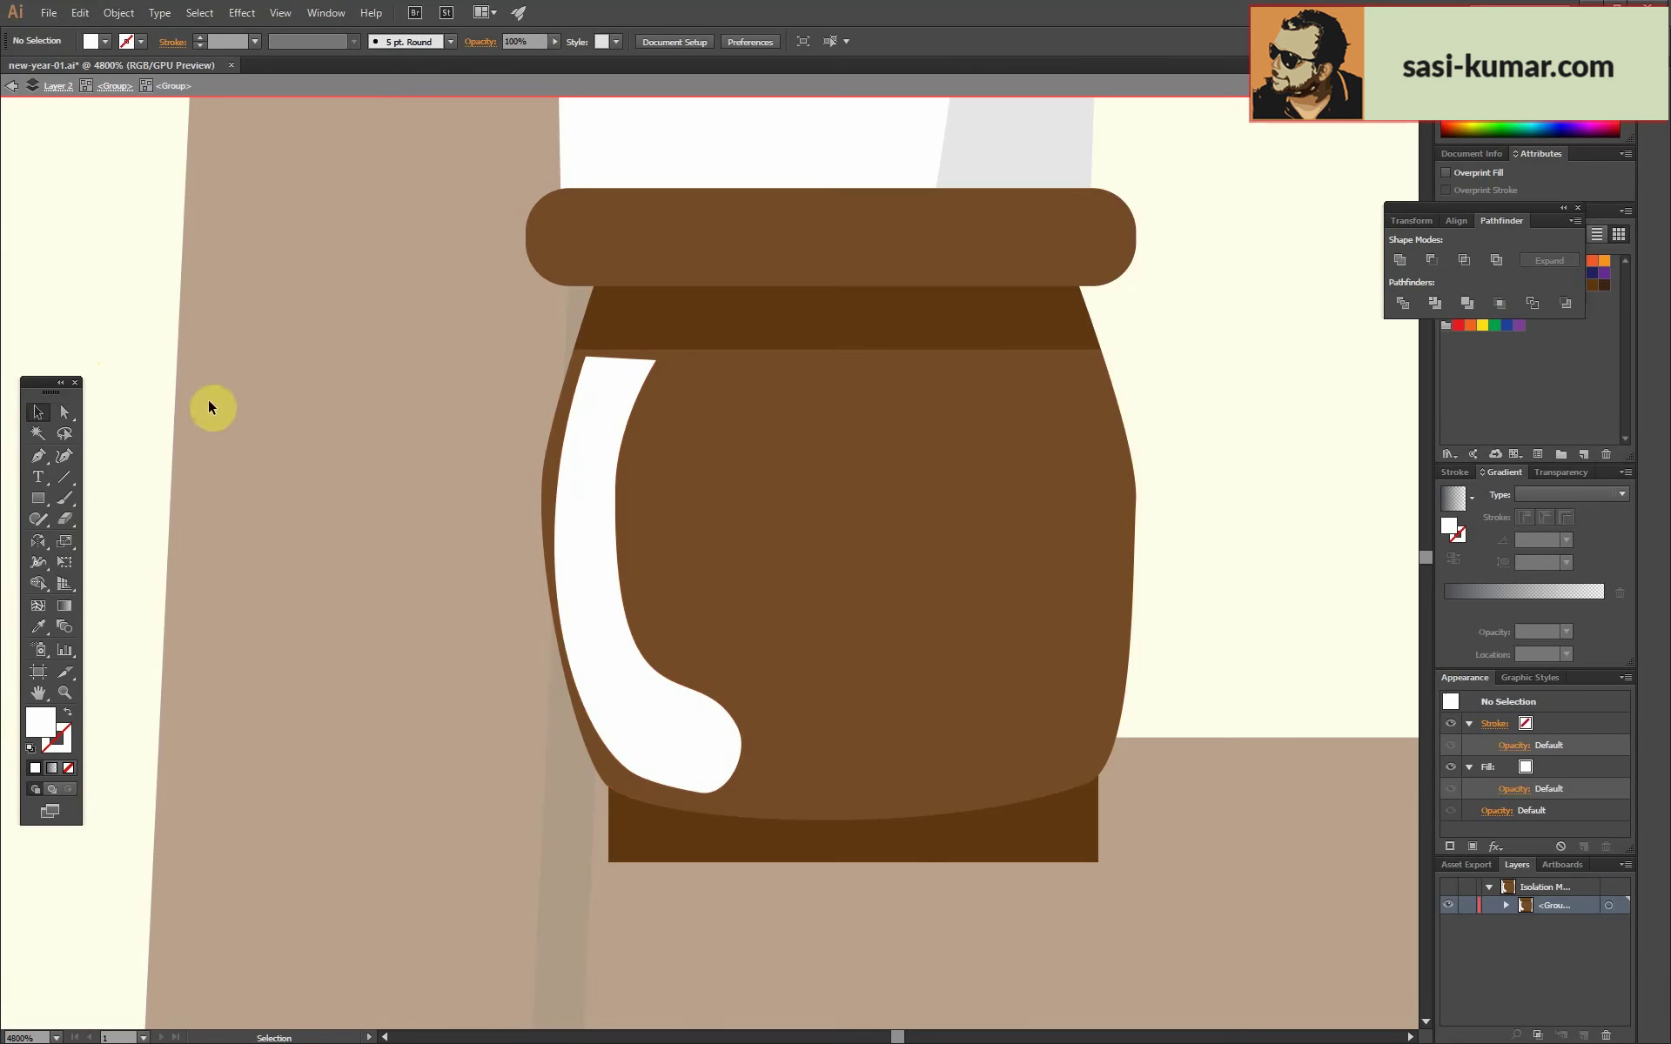
Fill the heel's top band and base rectangle with a darker brown.
{"action": "key", "text": "Escape"}
{"action": "left_click", "coordinate": [719, 847]}
{"action": "left_click", "coordinate": [682, 310]}
{"action": "left_click", "coordinate": [1033, 847], "text": "shift"}
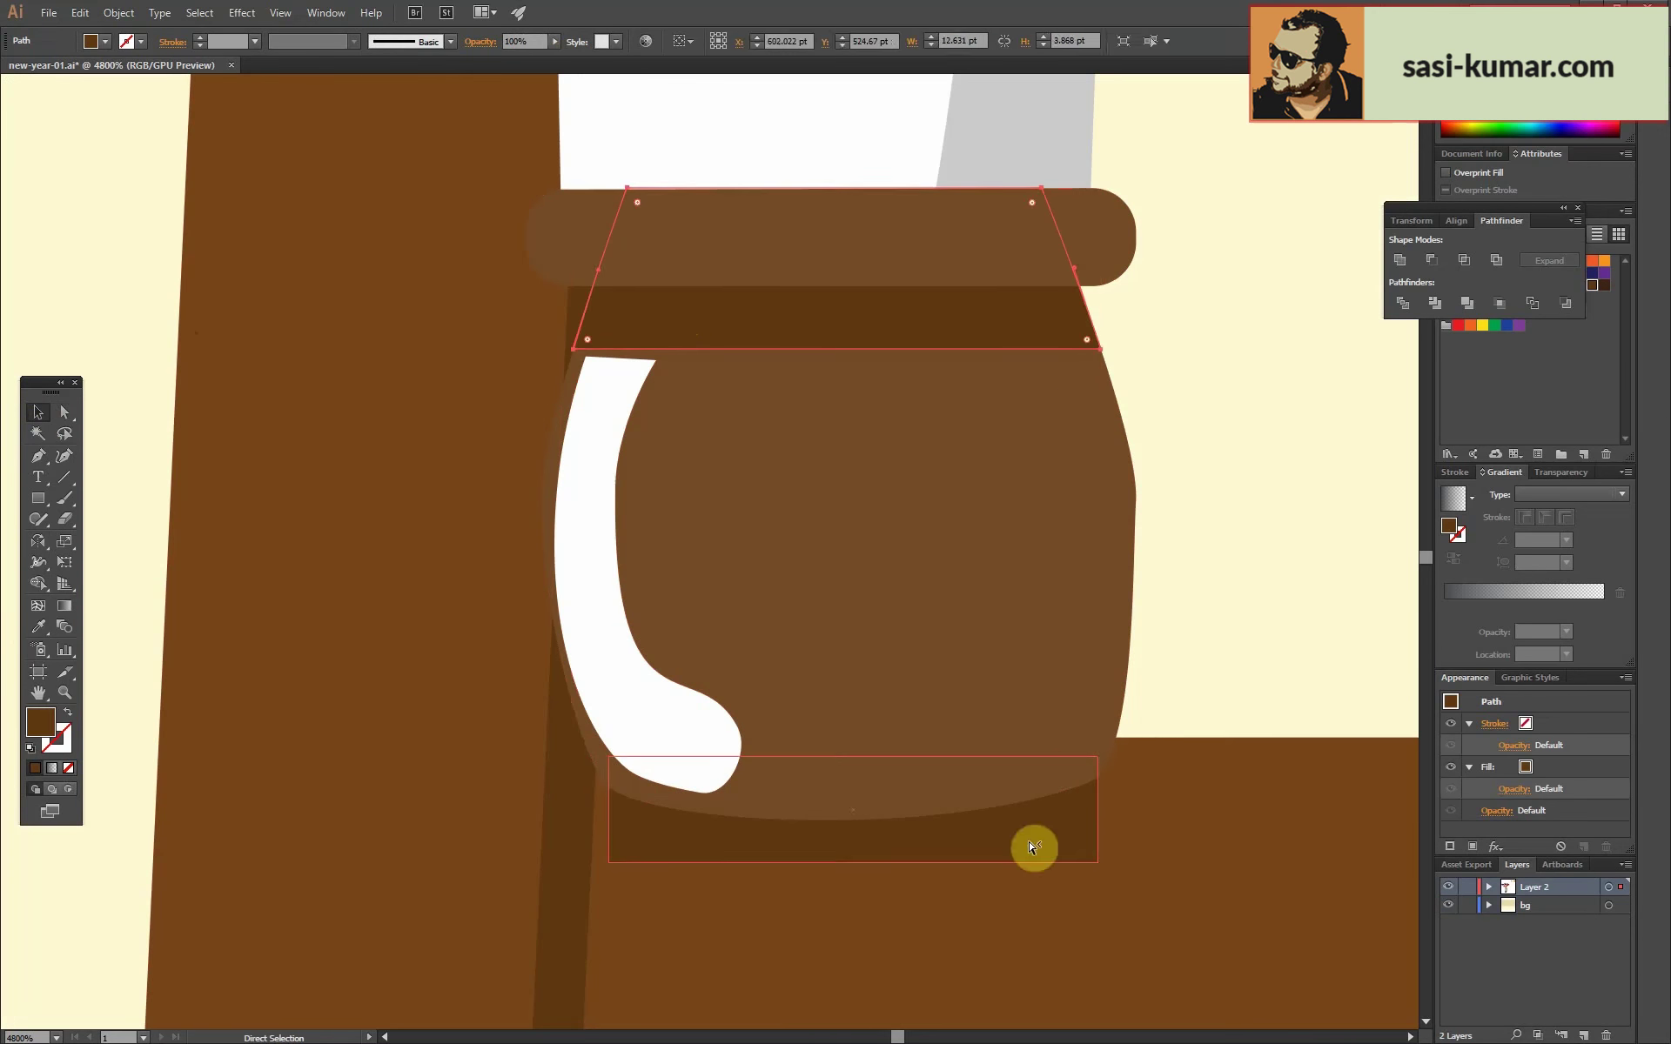
{"action": "double_click", "coordinate": [38, 724]}
{"action": "left_click", "coordinate": [1398, 305]}
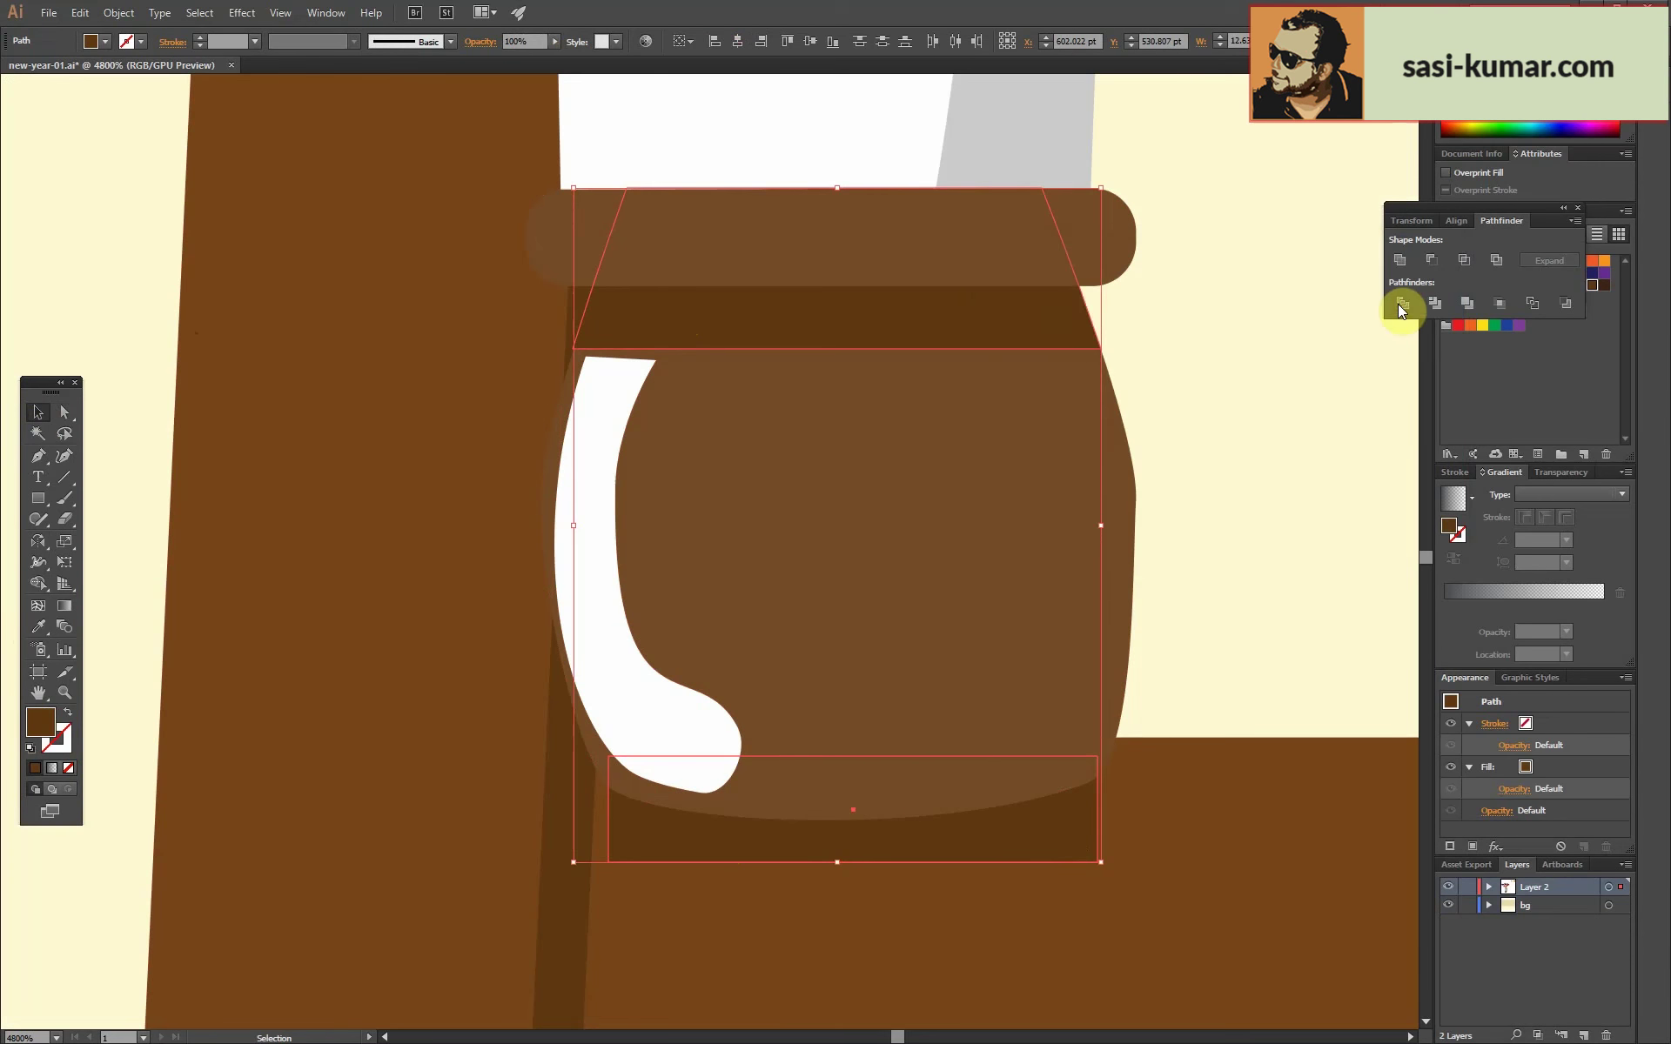
{"action": "left_click", "coordinate": [116, 280]}
Add a small light rectangle patch on the left of the sole.
{"action": "double_click", "coordinate": [827, 851]}
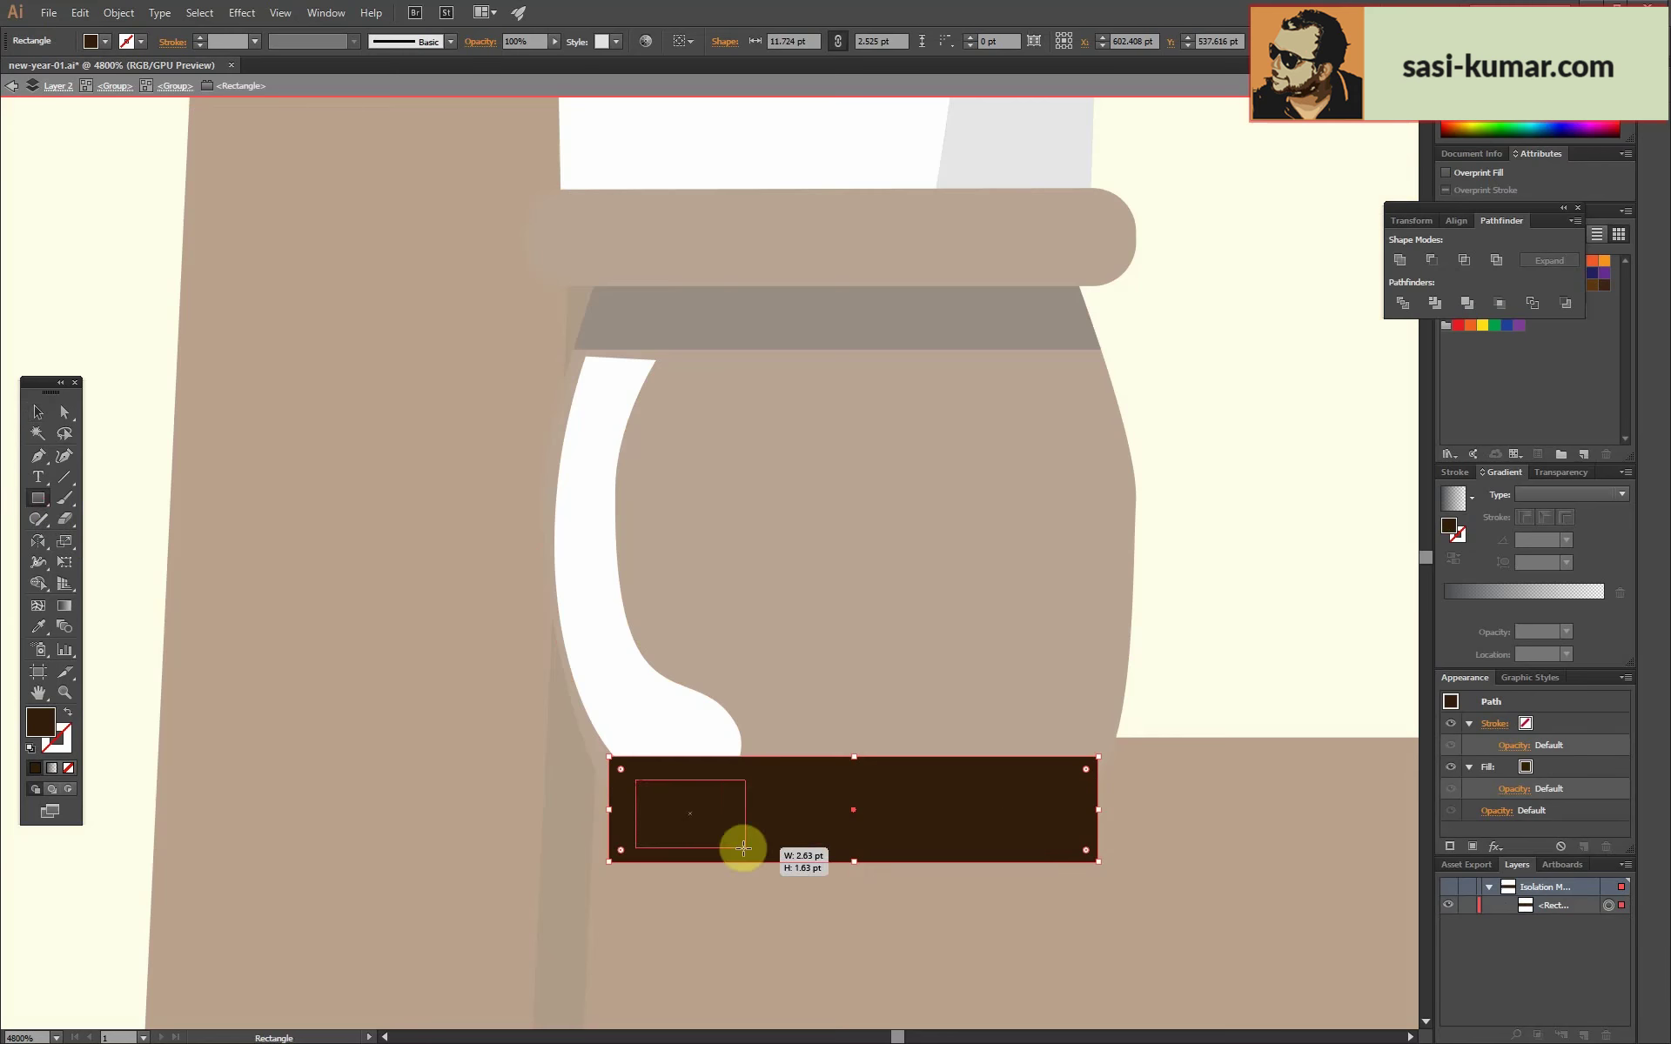
{"action": "left_click_drag", "start_coordinate": [743, 848], "coordinate": [740, 849]}
{"action": "left_click", "coordinate": [37, 412]}
{"action": "double_click", "coordinate": [948, 813]}
{"action": "left_click", "coordinate": [897, 530]}
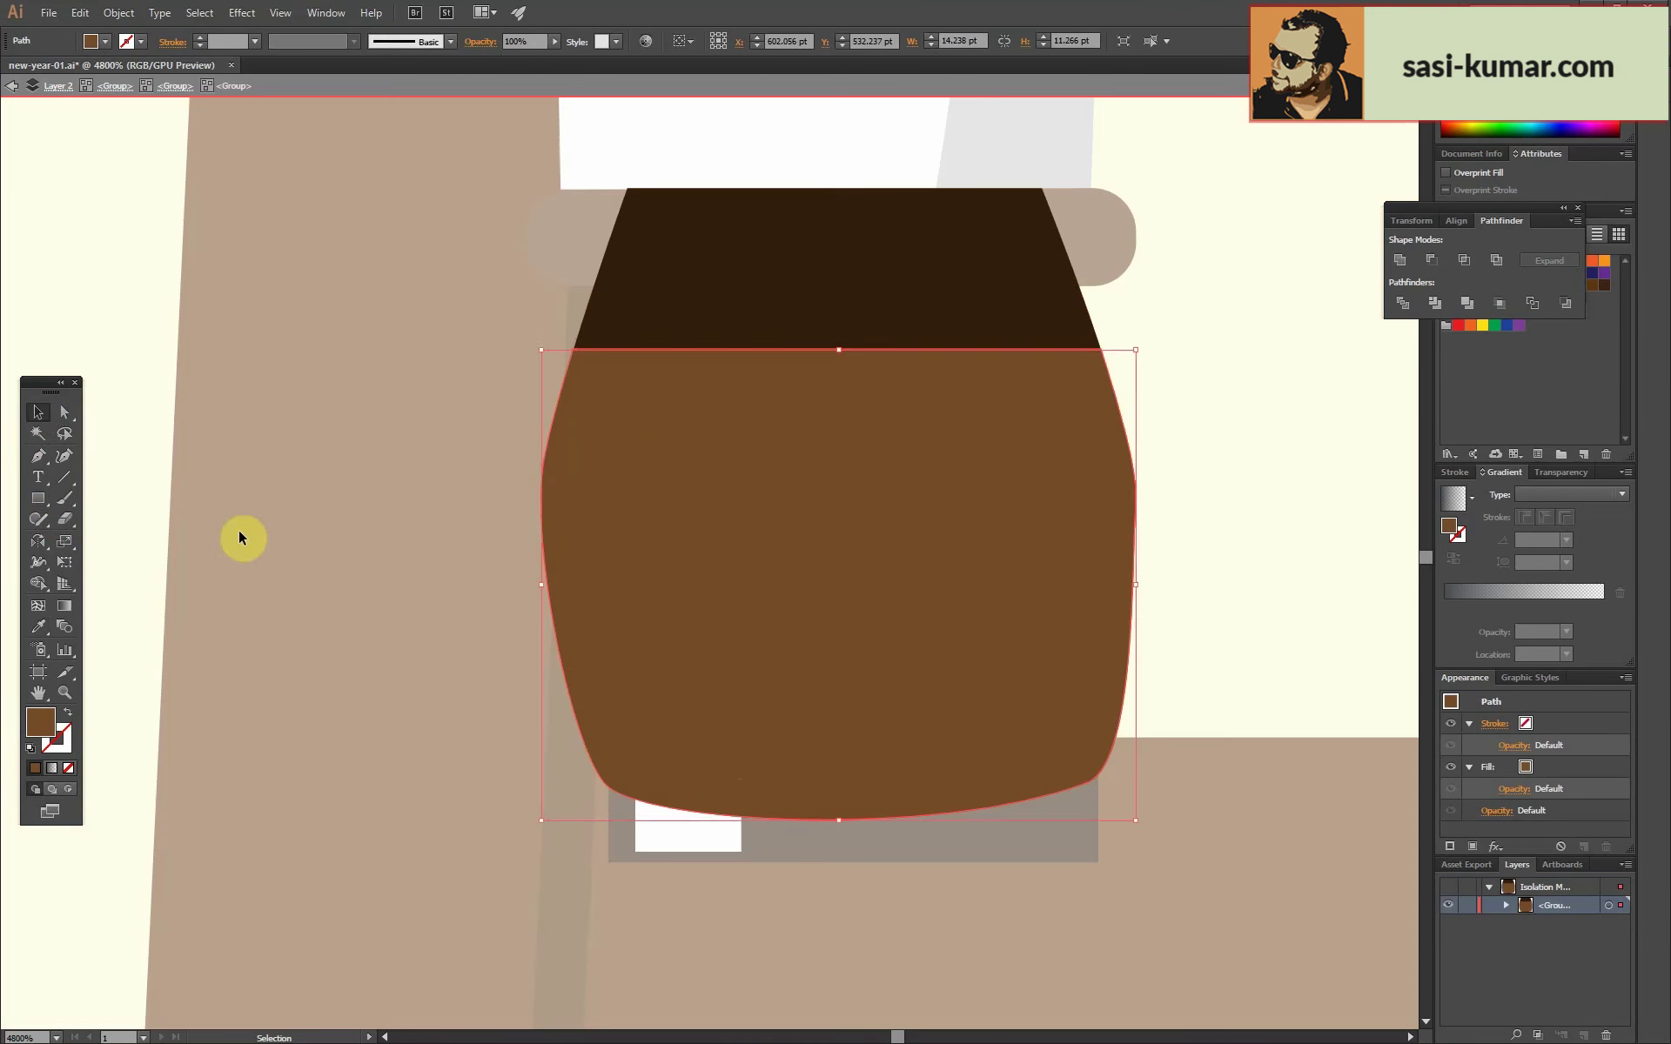
Divide the heel body along a pen curve and fill the right piece dark brown.
{"action": "left_click", "coordinate": [709, 989]}
{"action": "key", "text": "shift+x"}
{"action": "key", "text": "ctrl+shift+bracketleft"}
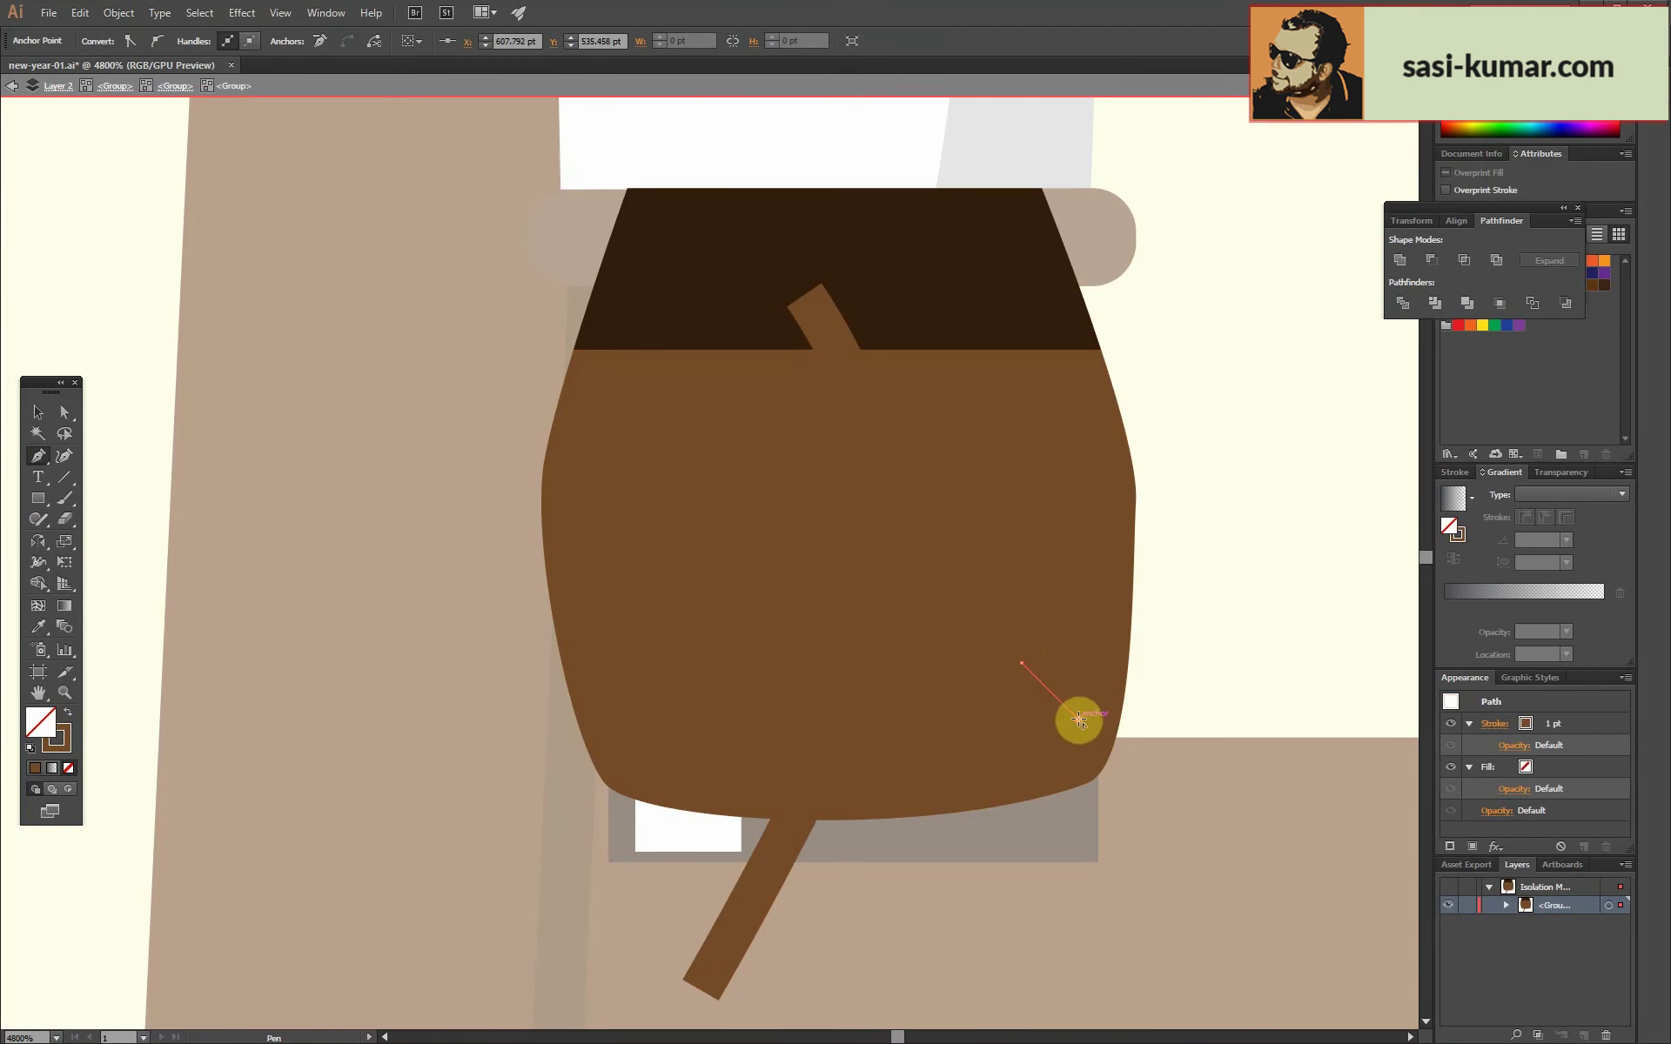
{"action": "key", "text": "ctrl+shift+a"}
{"action": "key", "text": "v"}
{"action": "left_click", "coordinate": [936, 603], "text": "shift"}
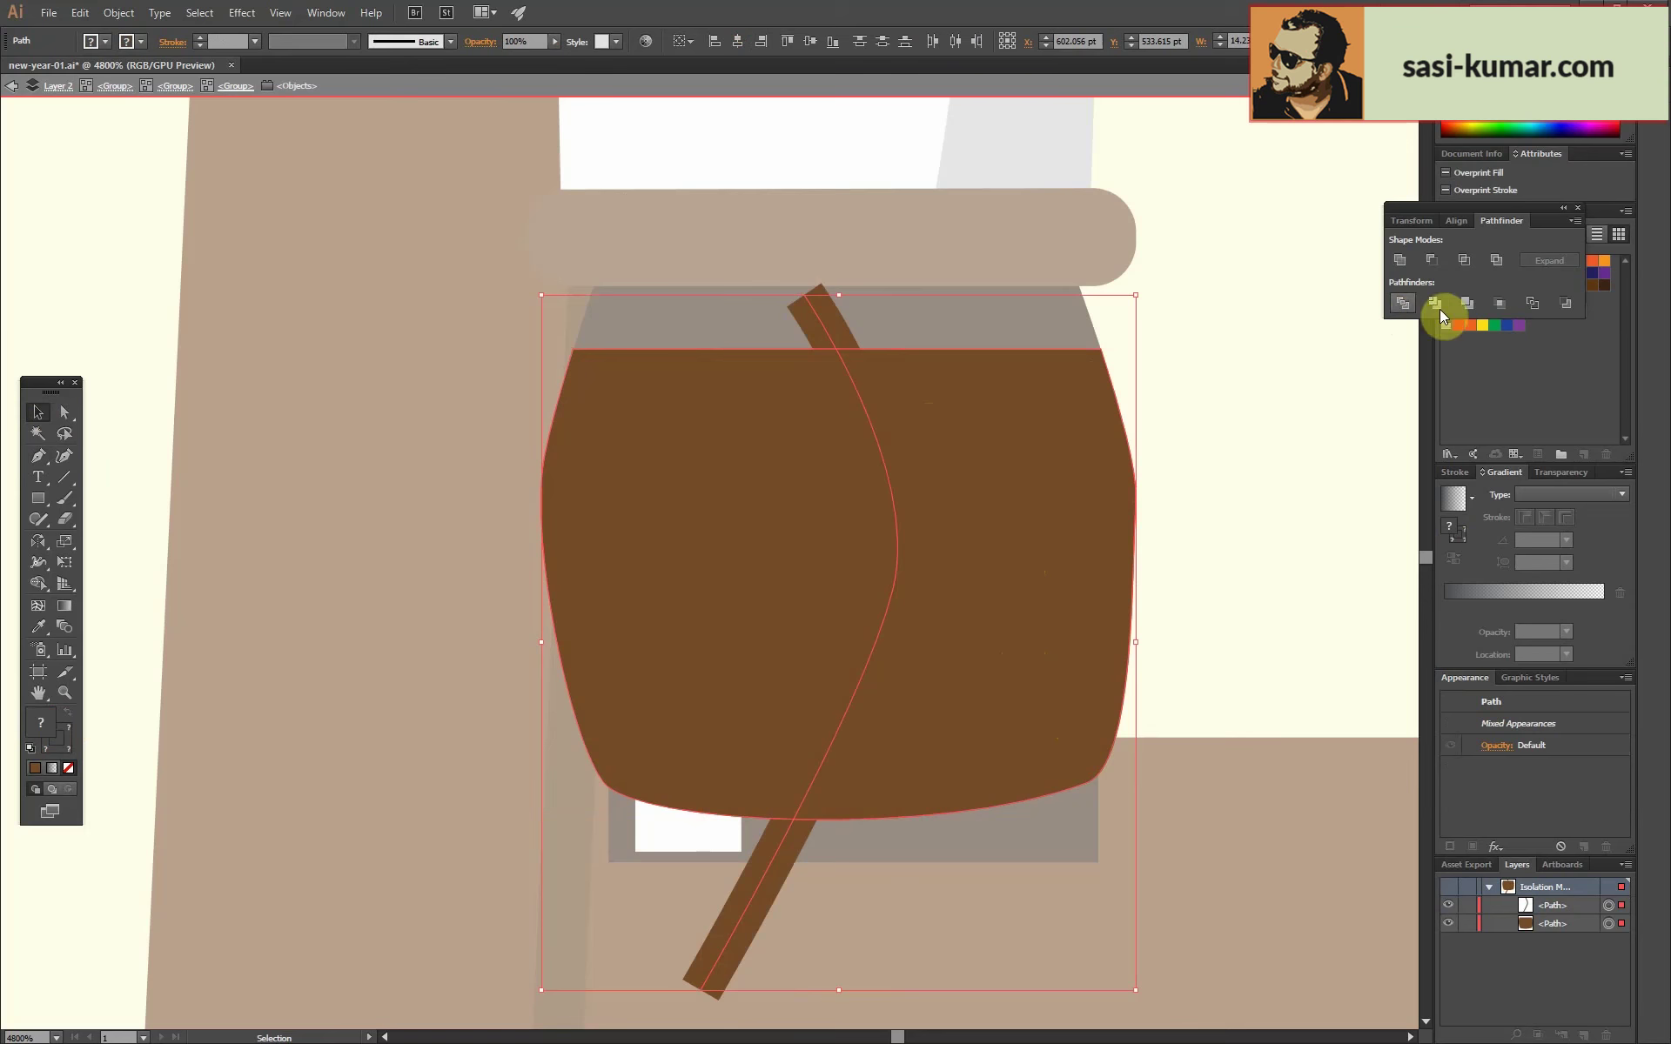
{"action": "left_click", "coordinate": [1402, 303]}
{"action": "double_click", "coordinate": [1024, 526]}
{"action": "left_click", "coordinate": [38, 411]}
Eyedropper the dark brown onto the sole.
{"action": "double_click", "coordinate": [142, 287]}
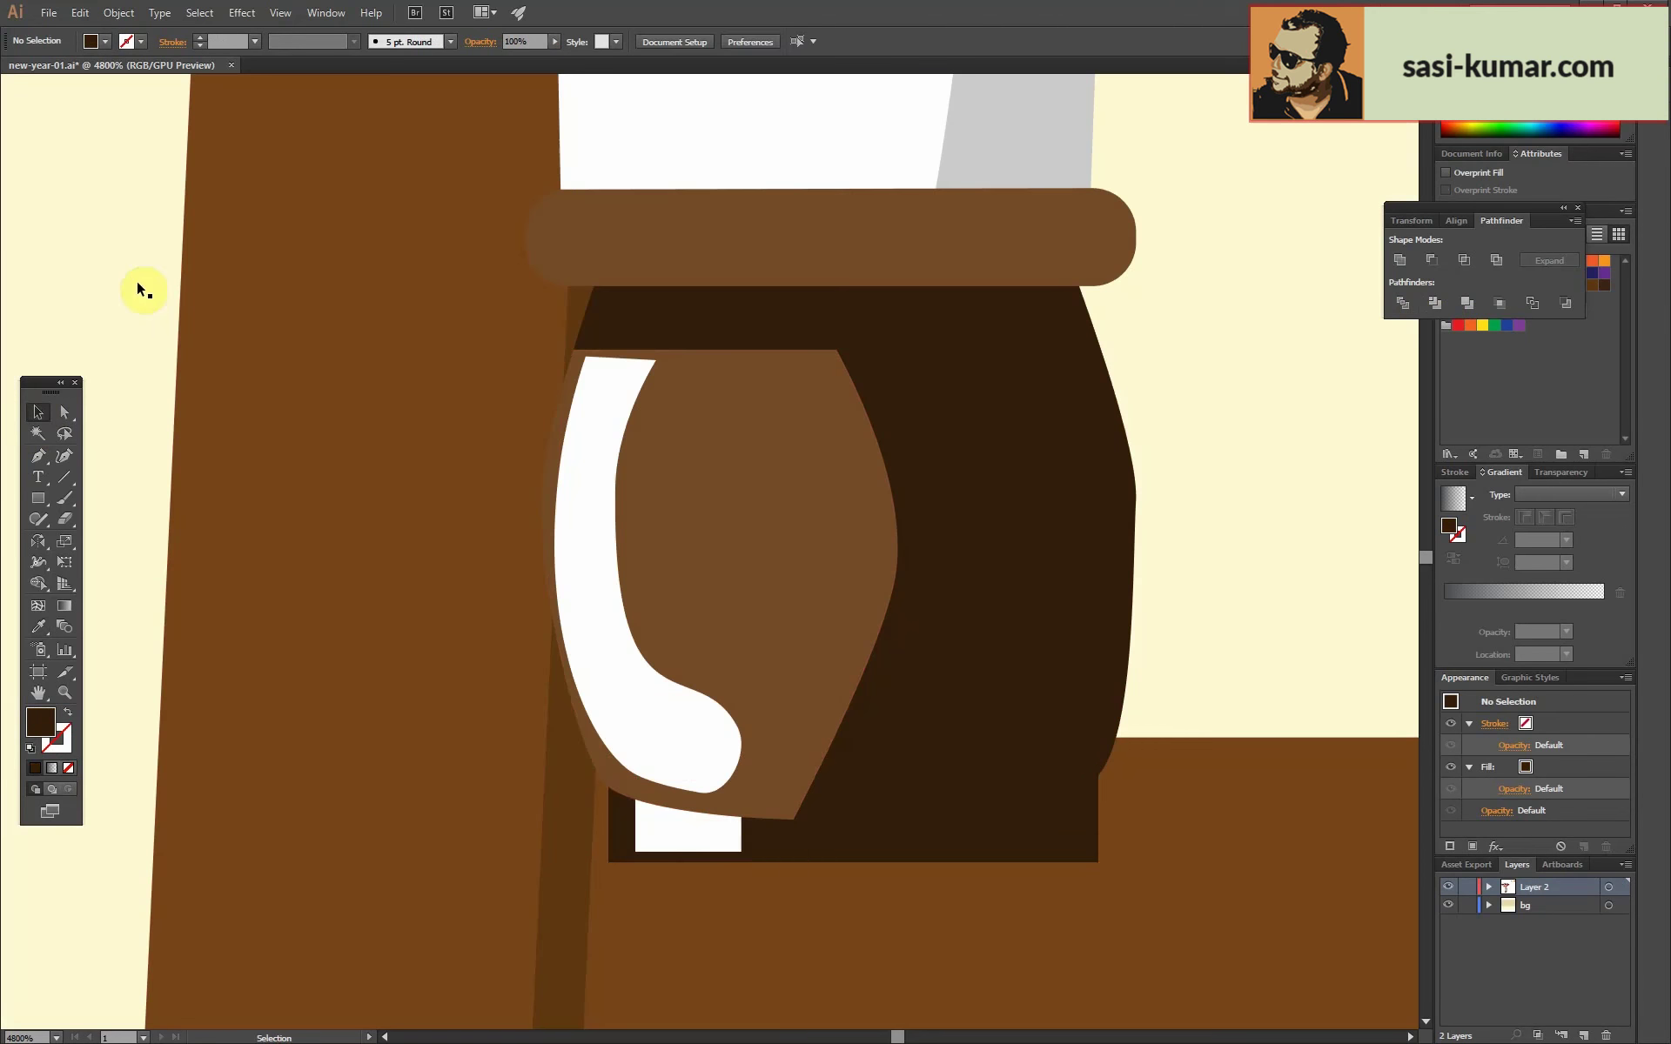
{"action": "key", "text": "i"}
{"action": "key", "text": "ctrl+minus"}
{"action": "key", "text": "ctrl+minus"}
{"action": "key", "text": "ctrl+minus"}
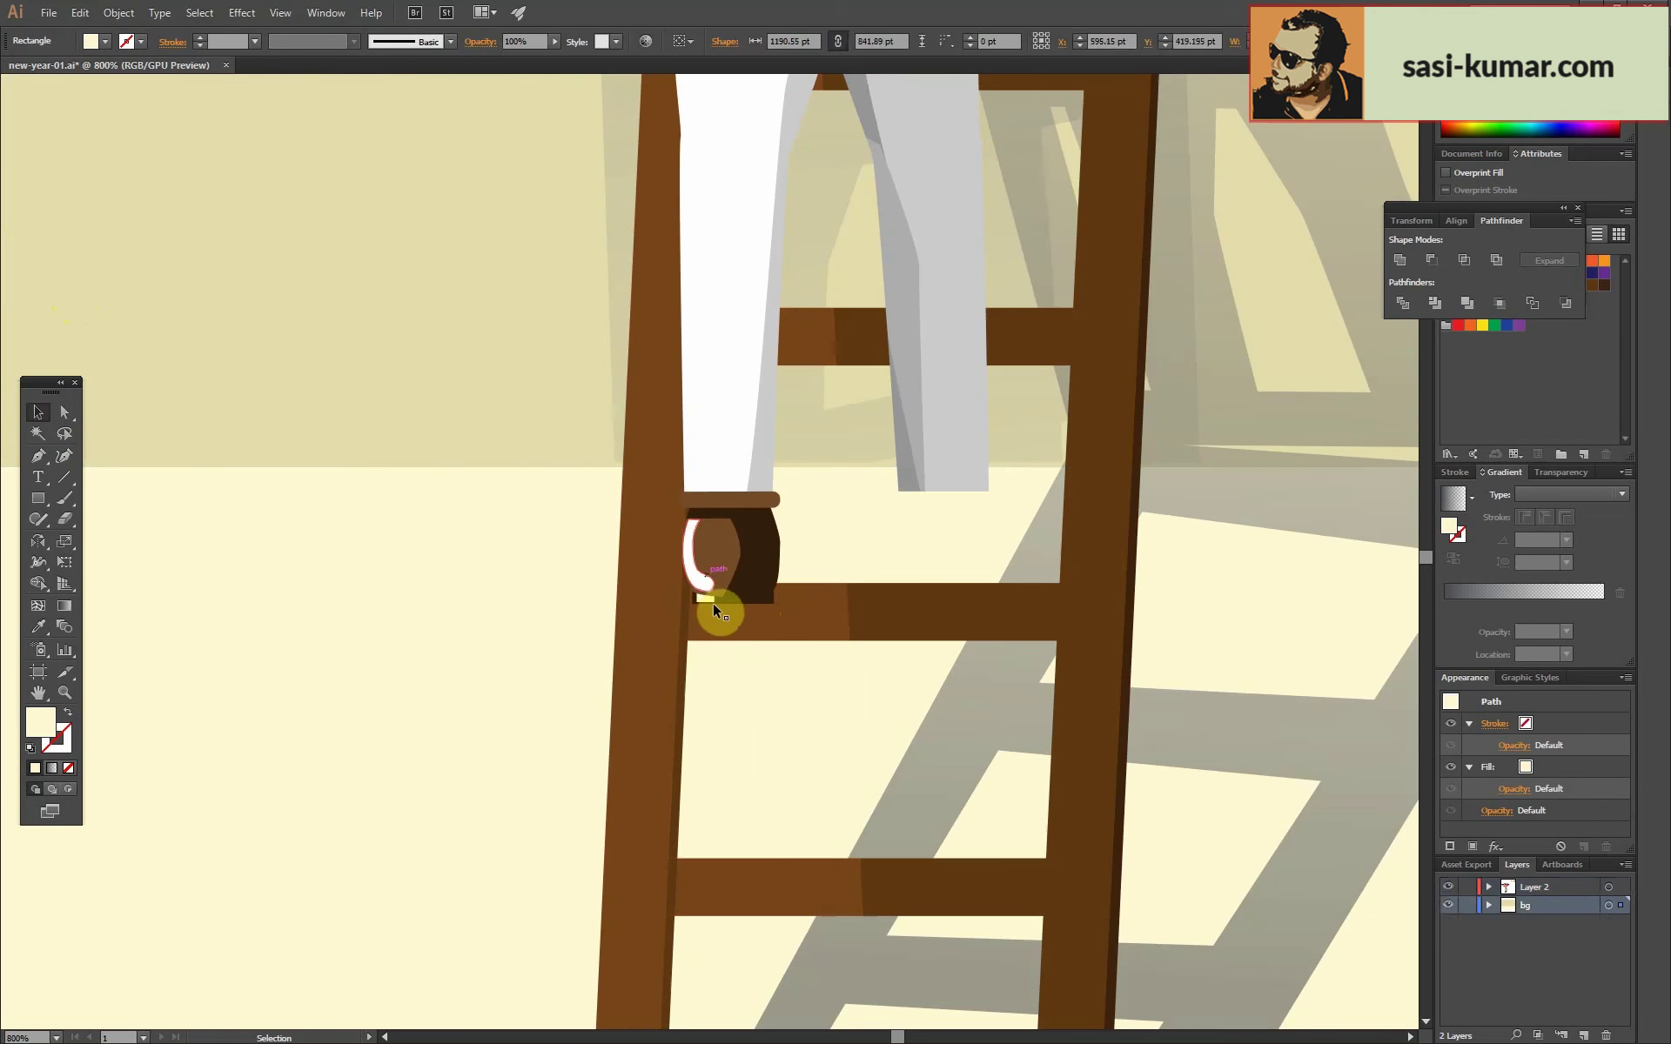
{"action": "left_click", "coordinate": [713, 603]}
{"action": "key", "text": "v"}
{"action": "double_click", "coordinate": [766, 596]}
Check the heel's fill colour, then re-enter the heel group for editing.
{"action": "double_click", "coordinate": [40, 721]}
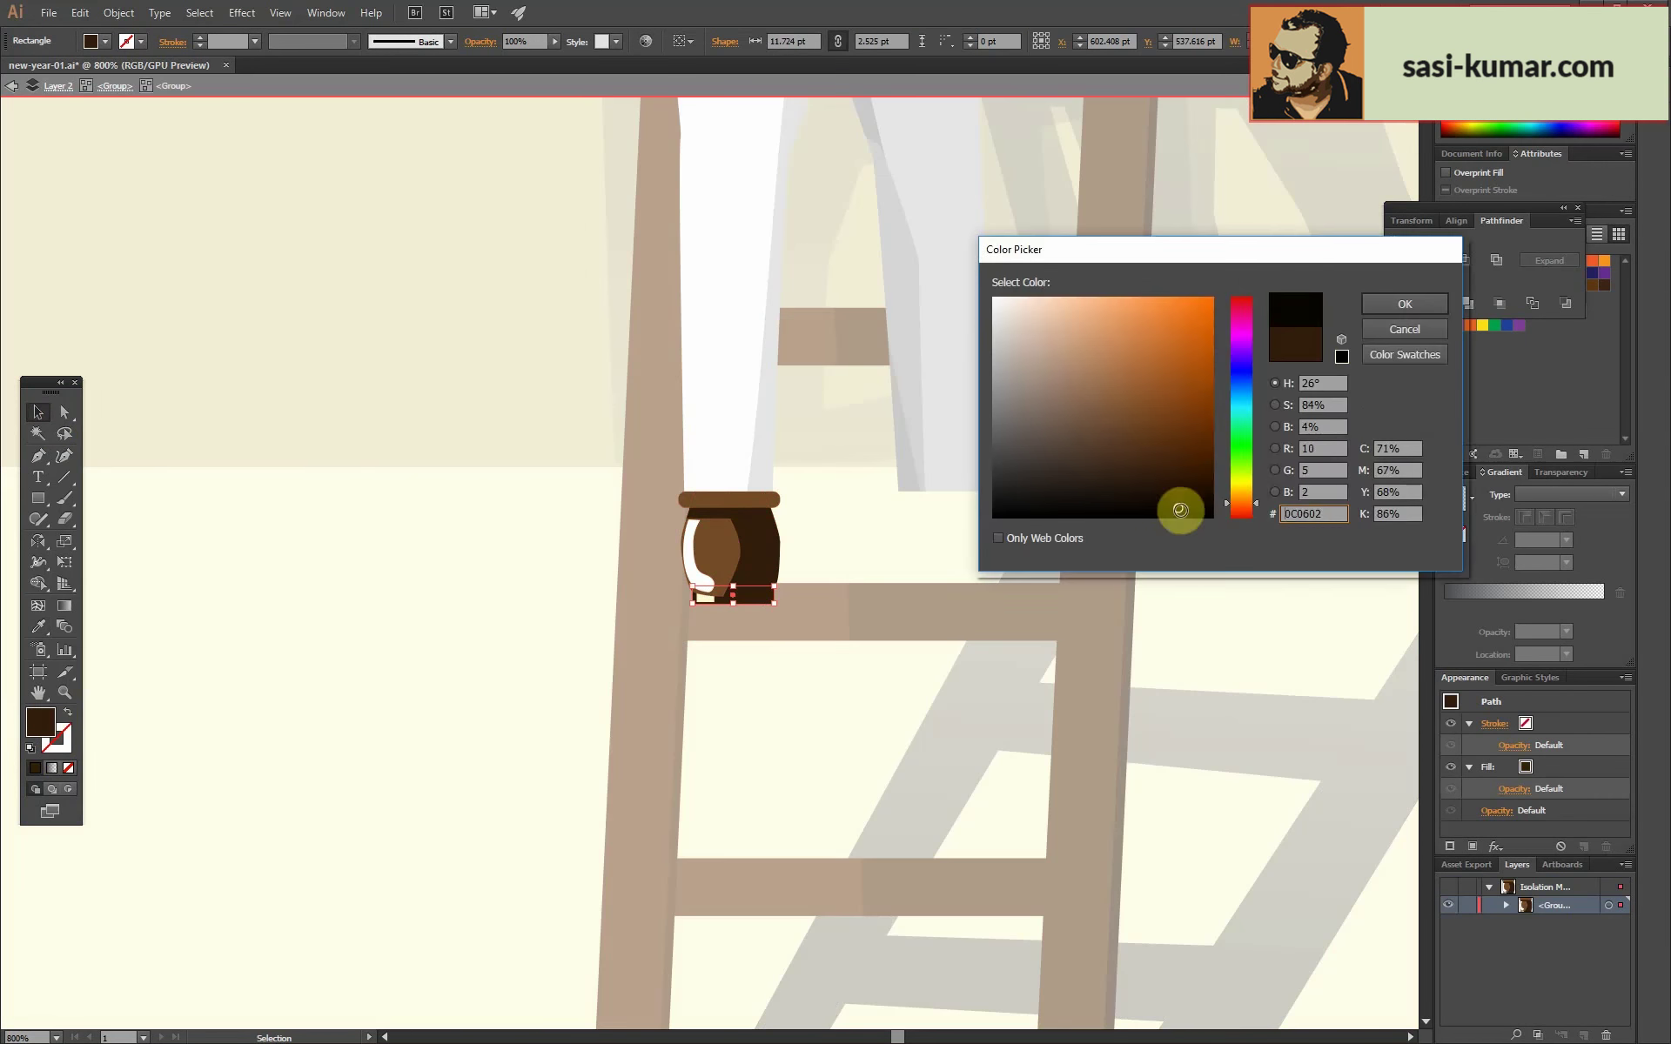
{"action": "left_click", "coordinate": [1403, 302]}
{"action": "double_click", "coordinate": [359, 688]}
{"action": "key", "text": "ctrl+minus"}
{"action": "key", "text": "ctrl+minus"}
{"action": "key", "text": "ctrl+plus"}
{"action": "key", "text": "ctrl+plus"}
{"action": "key", "text": "ctrl+plus"}
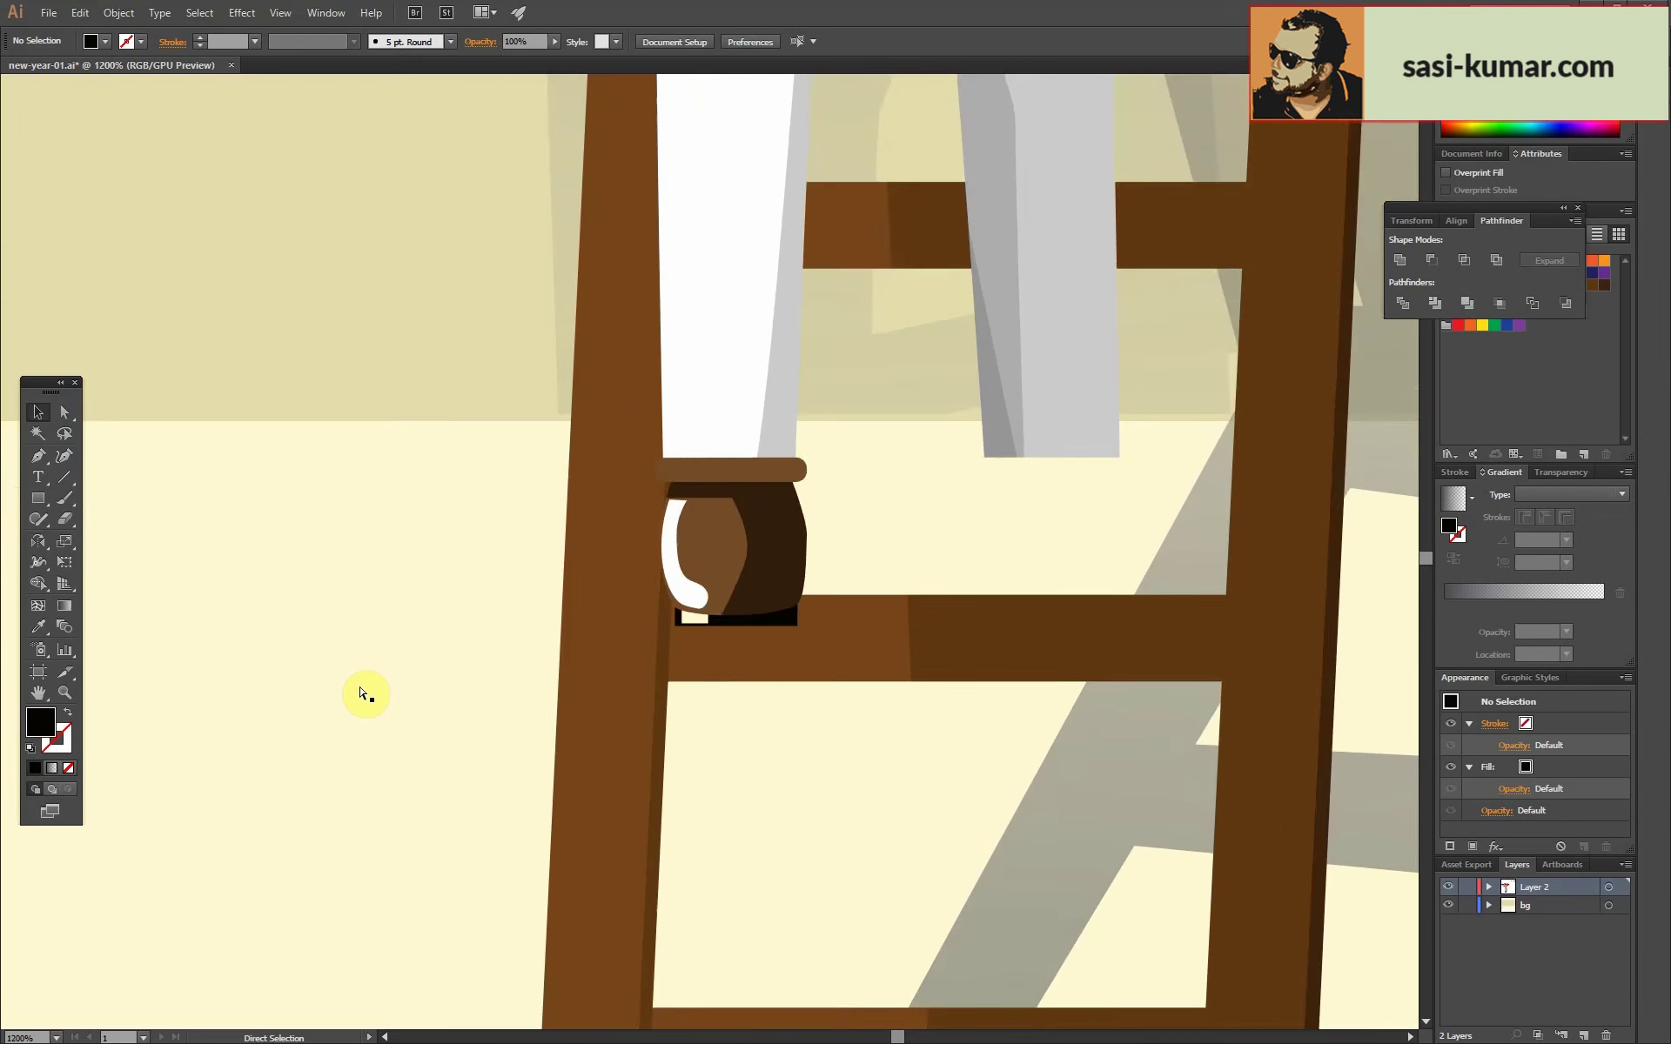
{"action": "left_click", "coordinate": [779, 483]}
{"action": "double_click", "coordinate": [779, 483]}
Pen the curved toe outline and a small shape under the toe near the sole.
{"action": "key", "text": "p"}
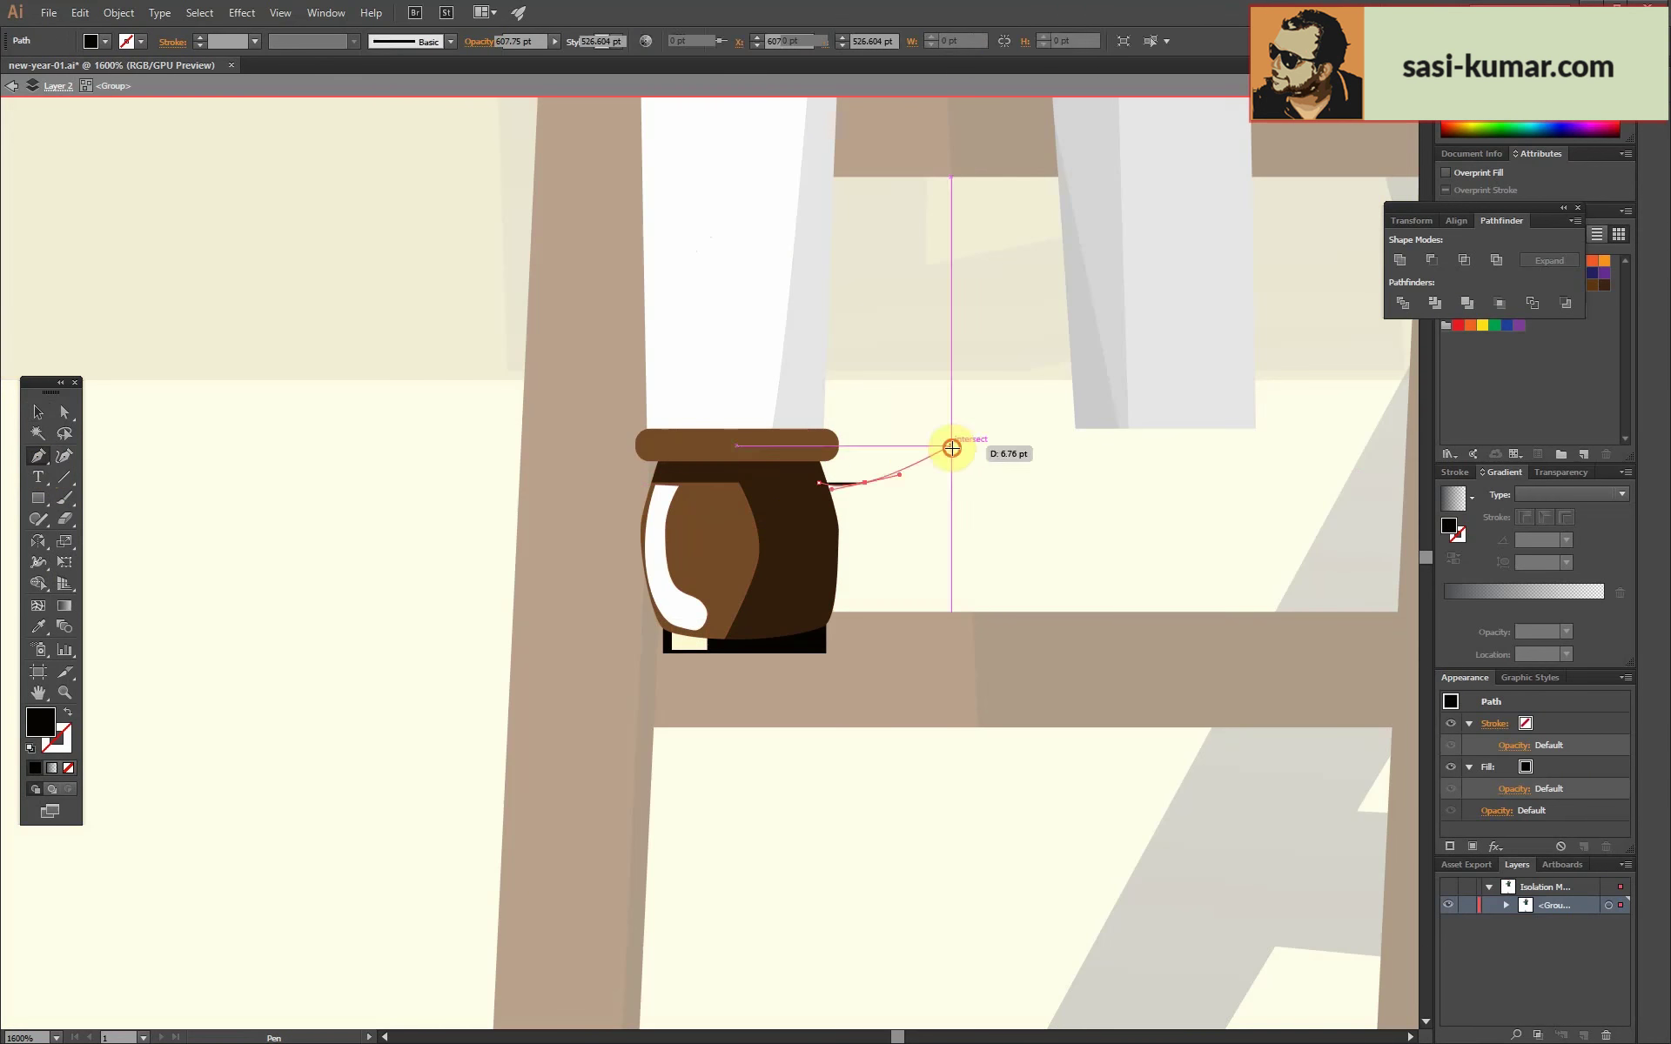
{"action": "left_click_drag", "start_coordinate": [953, 449], "coordinate": [979, 461]}
{"action": "left_click_drag", "start_coordinate": [984, 549], "coordinate": [949, 570]}
{"action": "left_click", "coordinate": [819, 629]}
{"action": "left_click", "coordinate": [802, 505]}
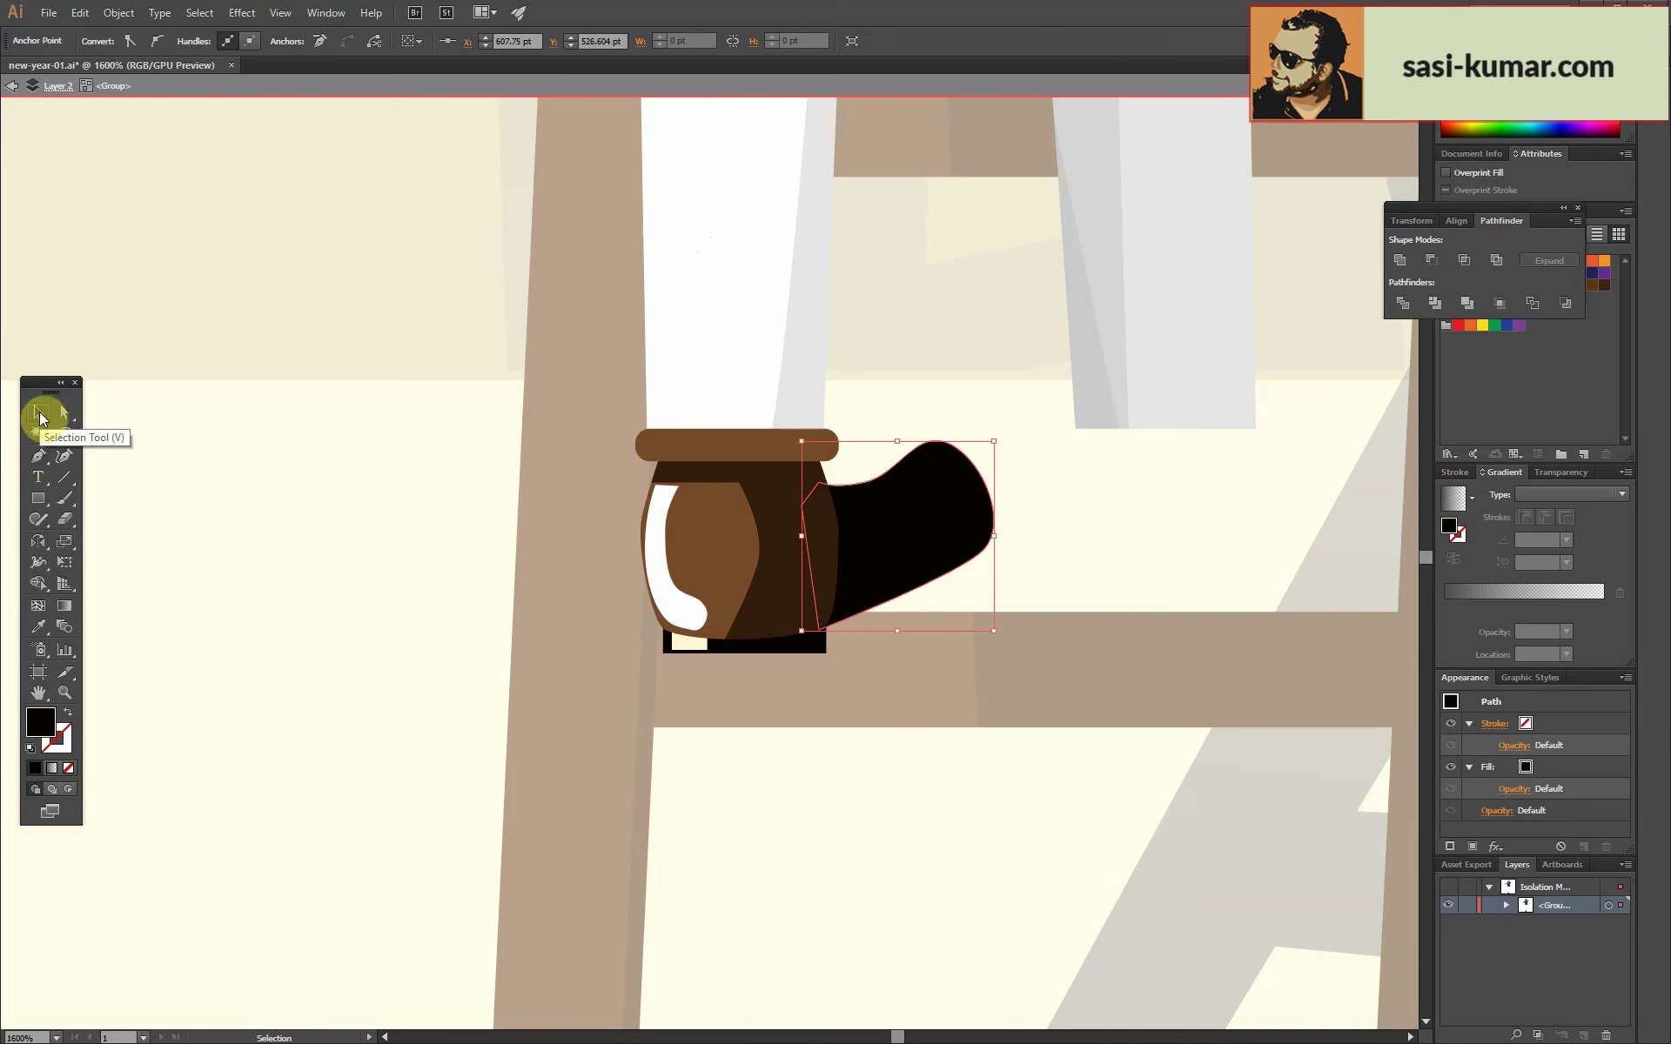
{"action": "left_click", "coordinate": [320, 435]}
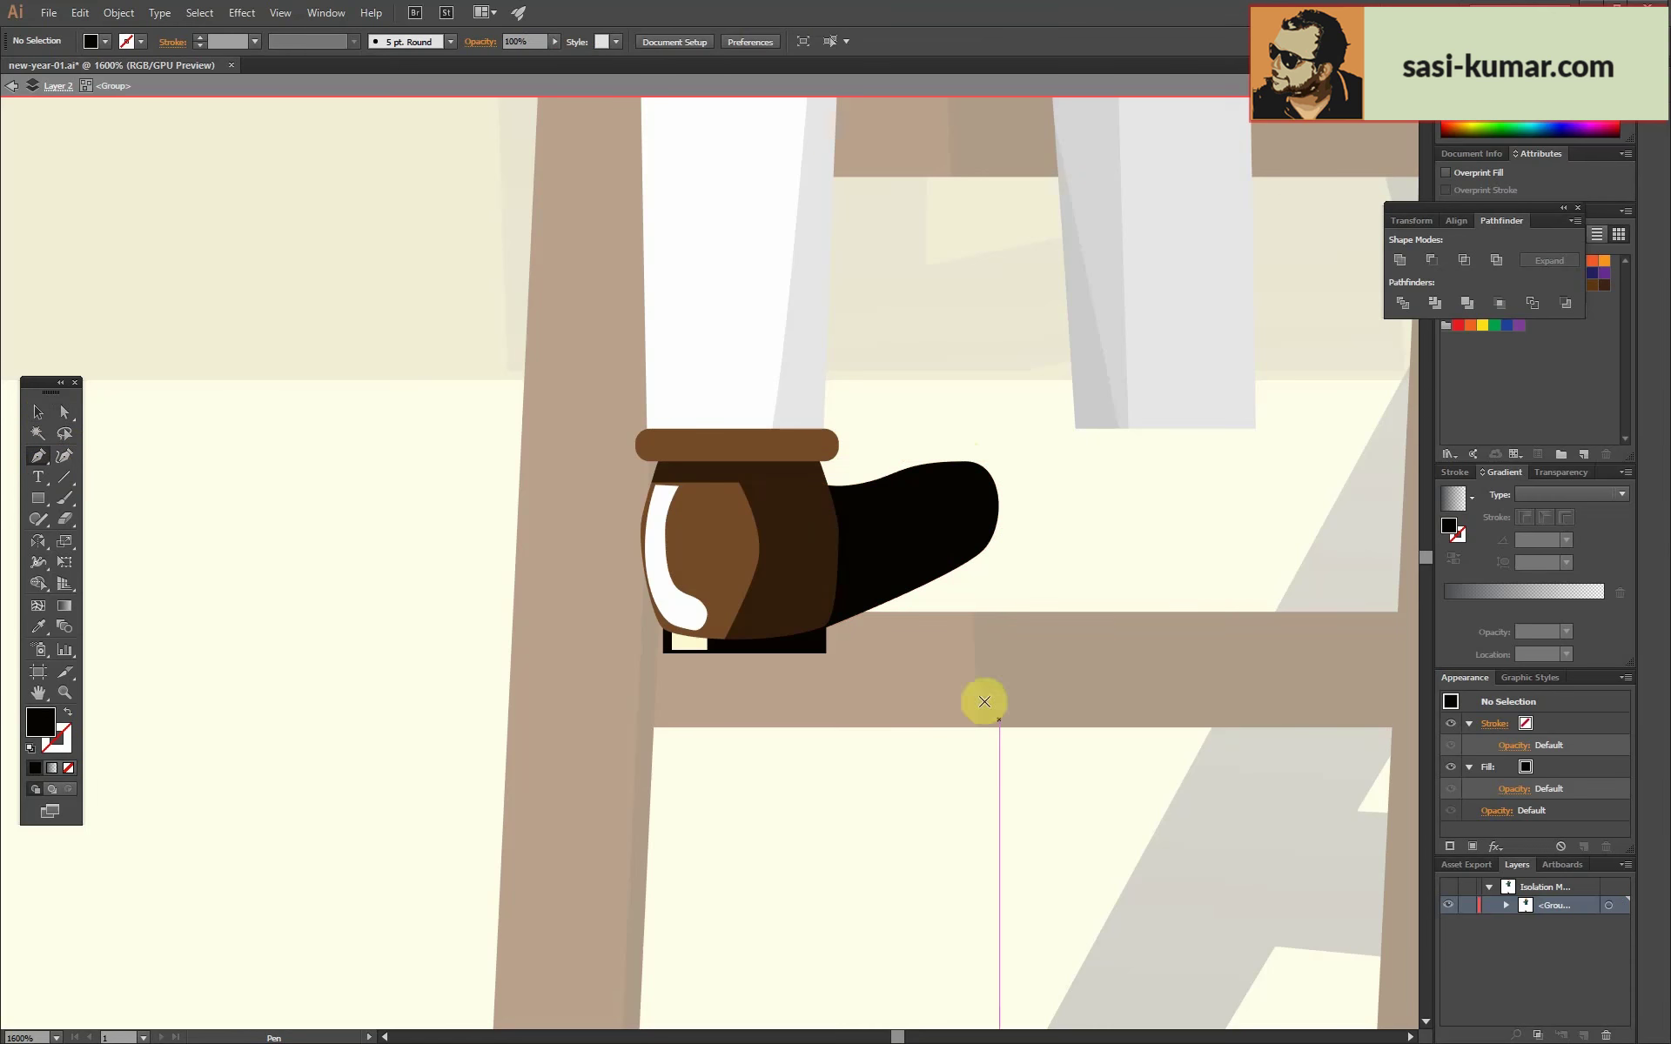
{"action": "left_click", "coordinate": [875, 631]}
{"action": "left_click", "coordinate": [877, 614]}
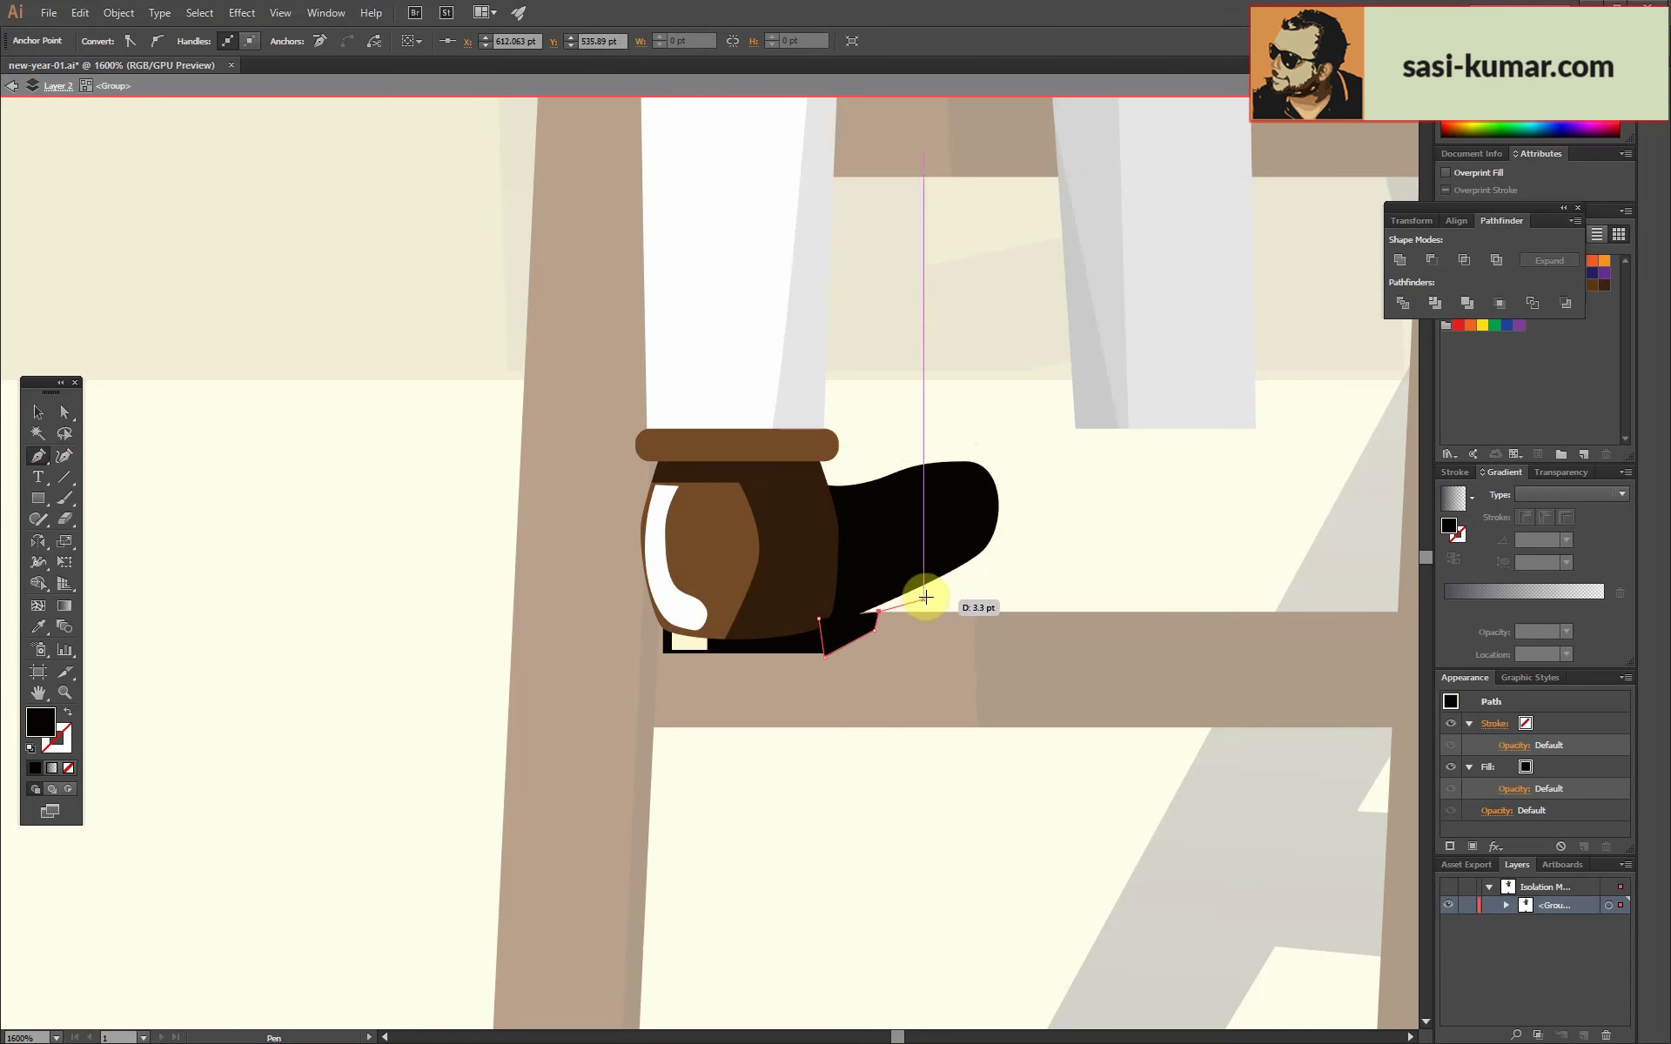
{"action": "left_click", "coordinate": [820, 619]}
{"action": "key", "text": "v"}
{"action": "left_click", "coordinate": [205, 413]}
Adjust a sole-shape anchor and merge the black toe shapes into one.
{"action": "key", "text": "ctrl+plus"}
{"action": "key", "text": "ctrl+plus"}
{"action": "key", "text": "ctrl+plus"}
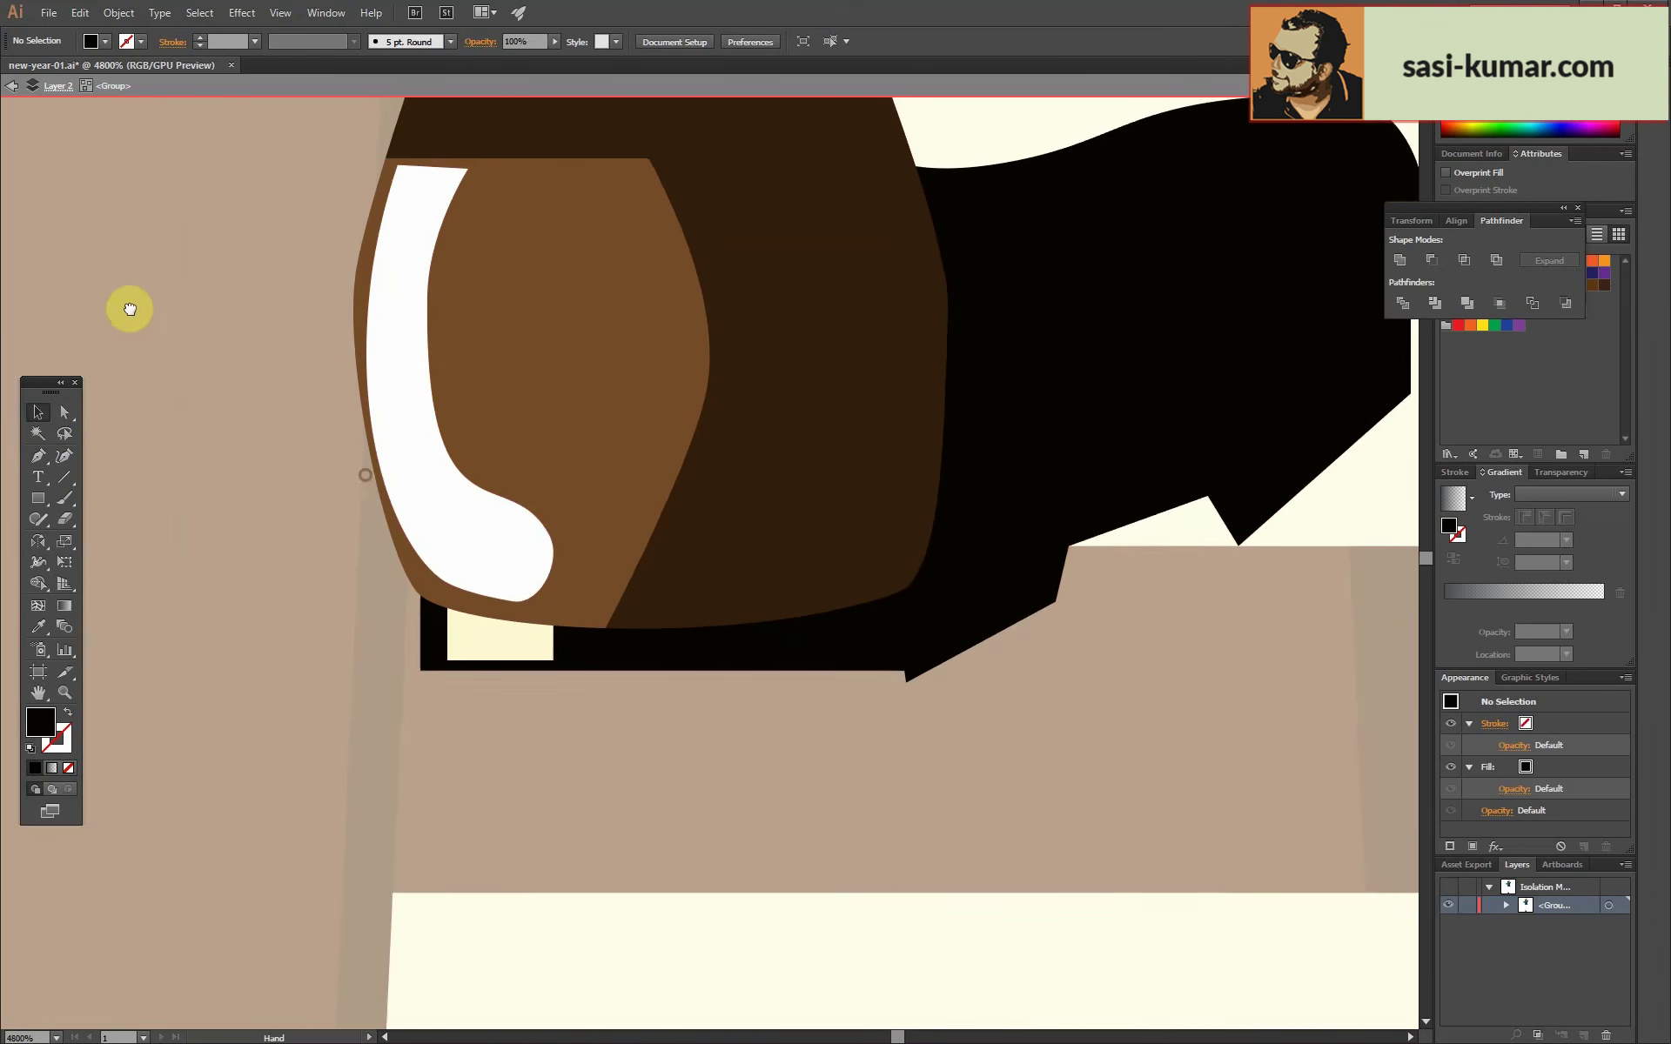
{"action": "key", "text": "a"}
{"action": "left_click_drag", "start_coordinate": [843, 538], "coordinate": [882, 518]}
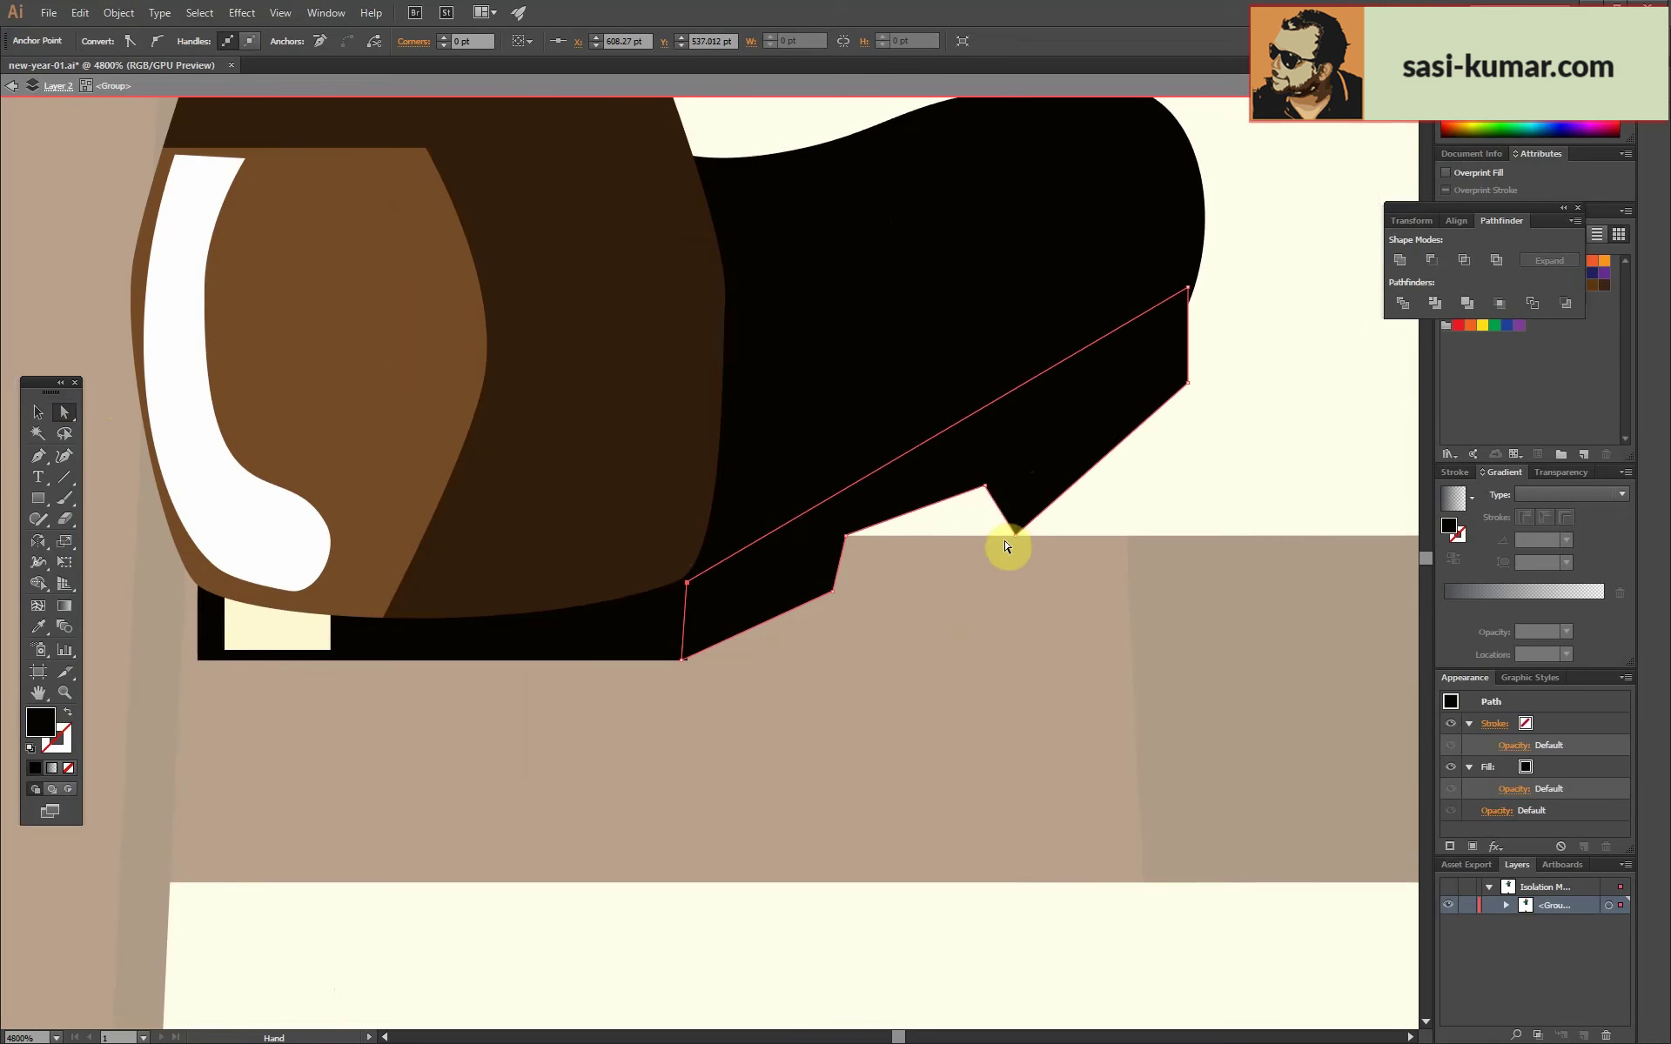
{"action": "left_click", "coordinate": [898, 288]}
{"action": "left_click", "coordinate": [38, 412]}
{"action": "left_click", "coordinate": [45, 328]}
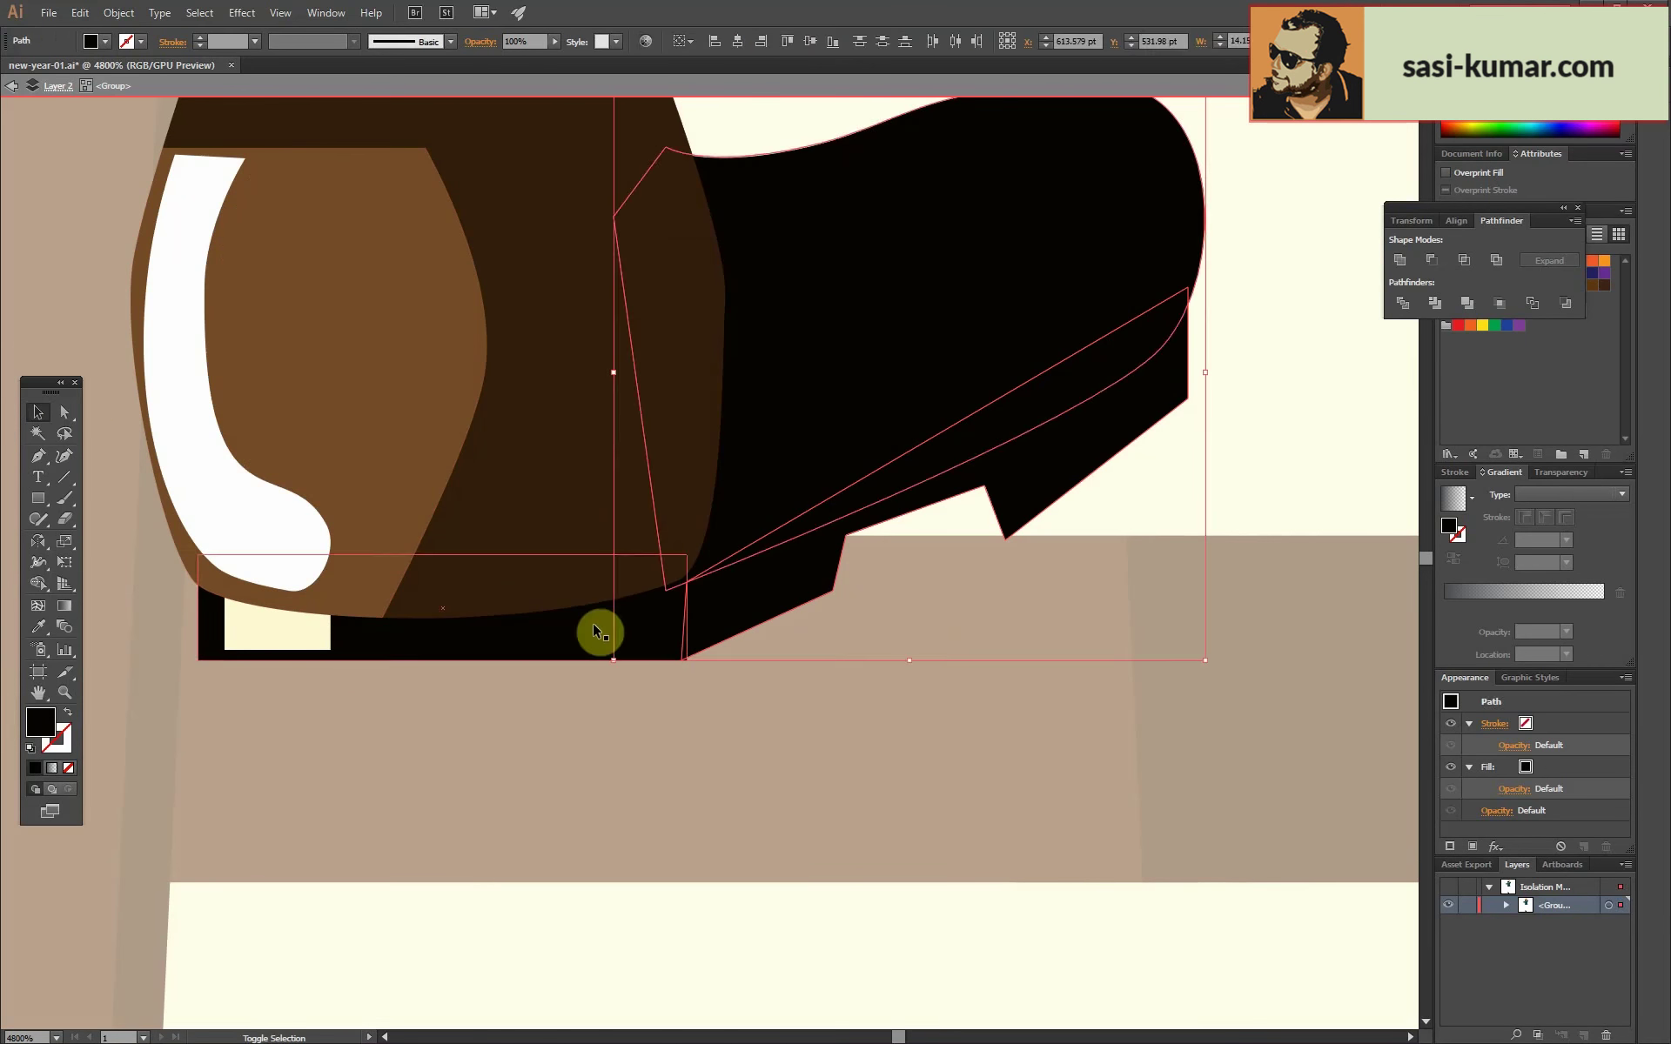
{"action": "left_click", "coordinate": [971, 341], "text": "shift"}
{"action": "left_click", "coordinate": [1408, 264]}
Give the toe the heel's dark brown, split it at the sole, and add a wedge.
{"action": "key", "text": "i"}
{"action": "left_click", "coordinate": [561, 392]}
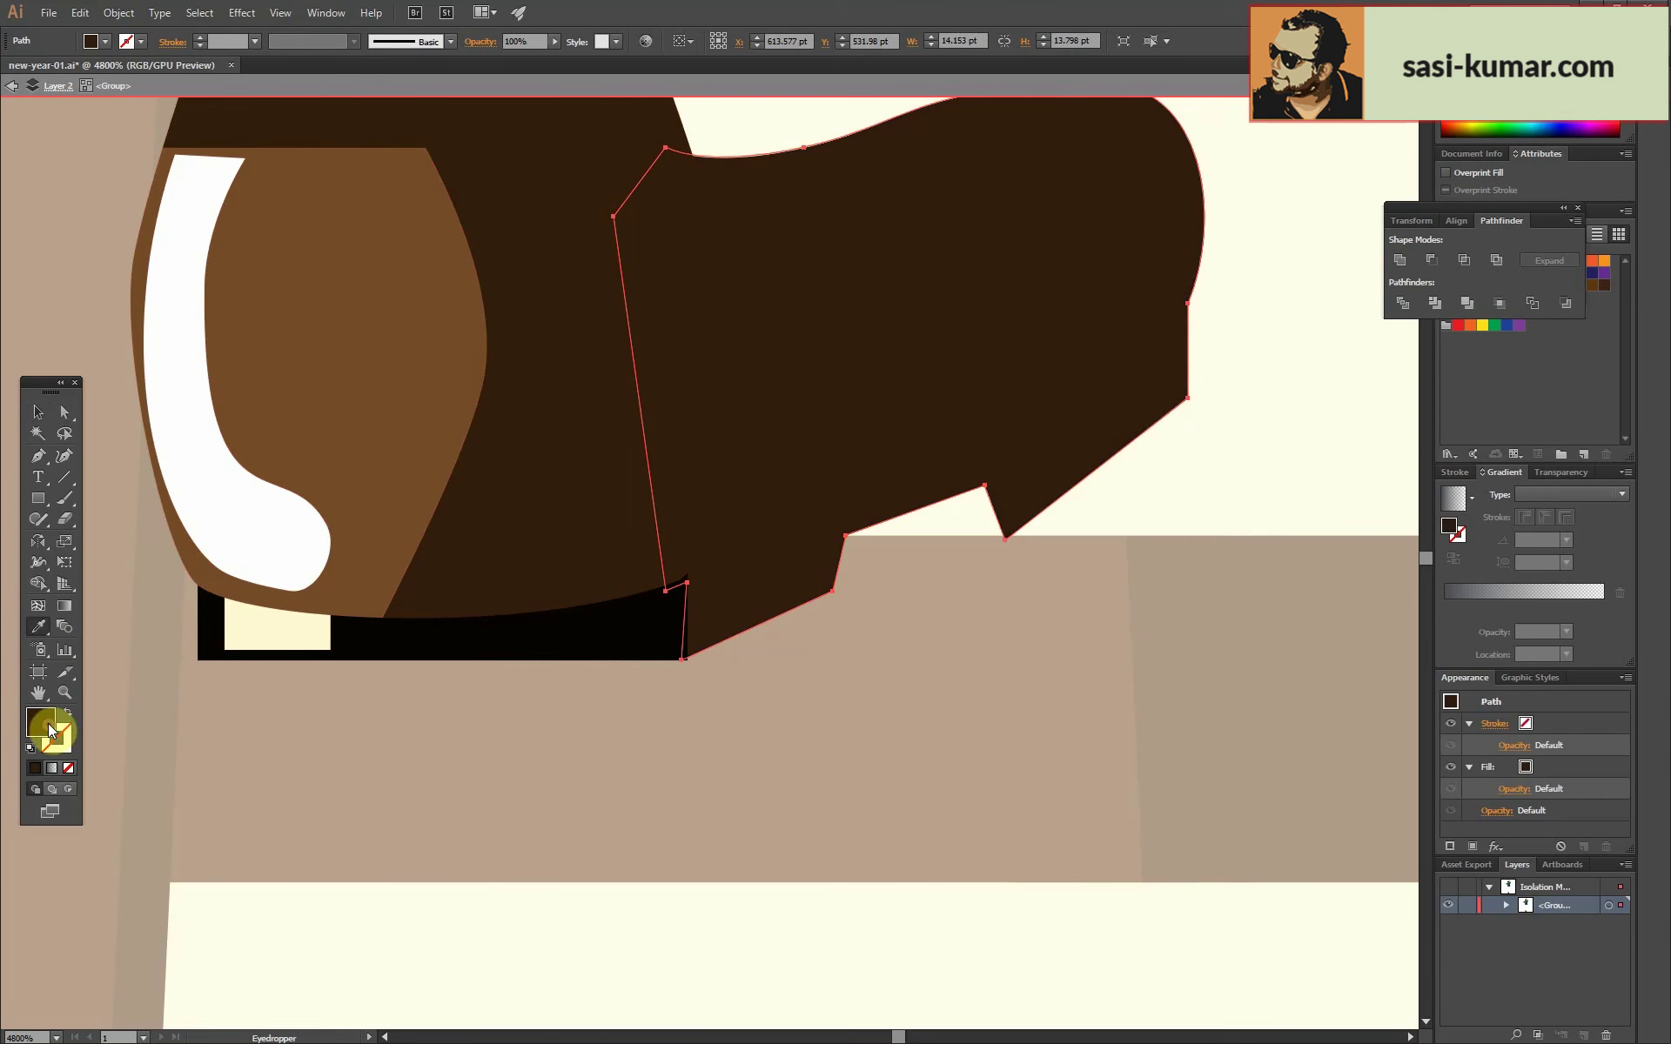
{"action": "left_click", "coordinate": [1392, 304]}
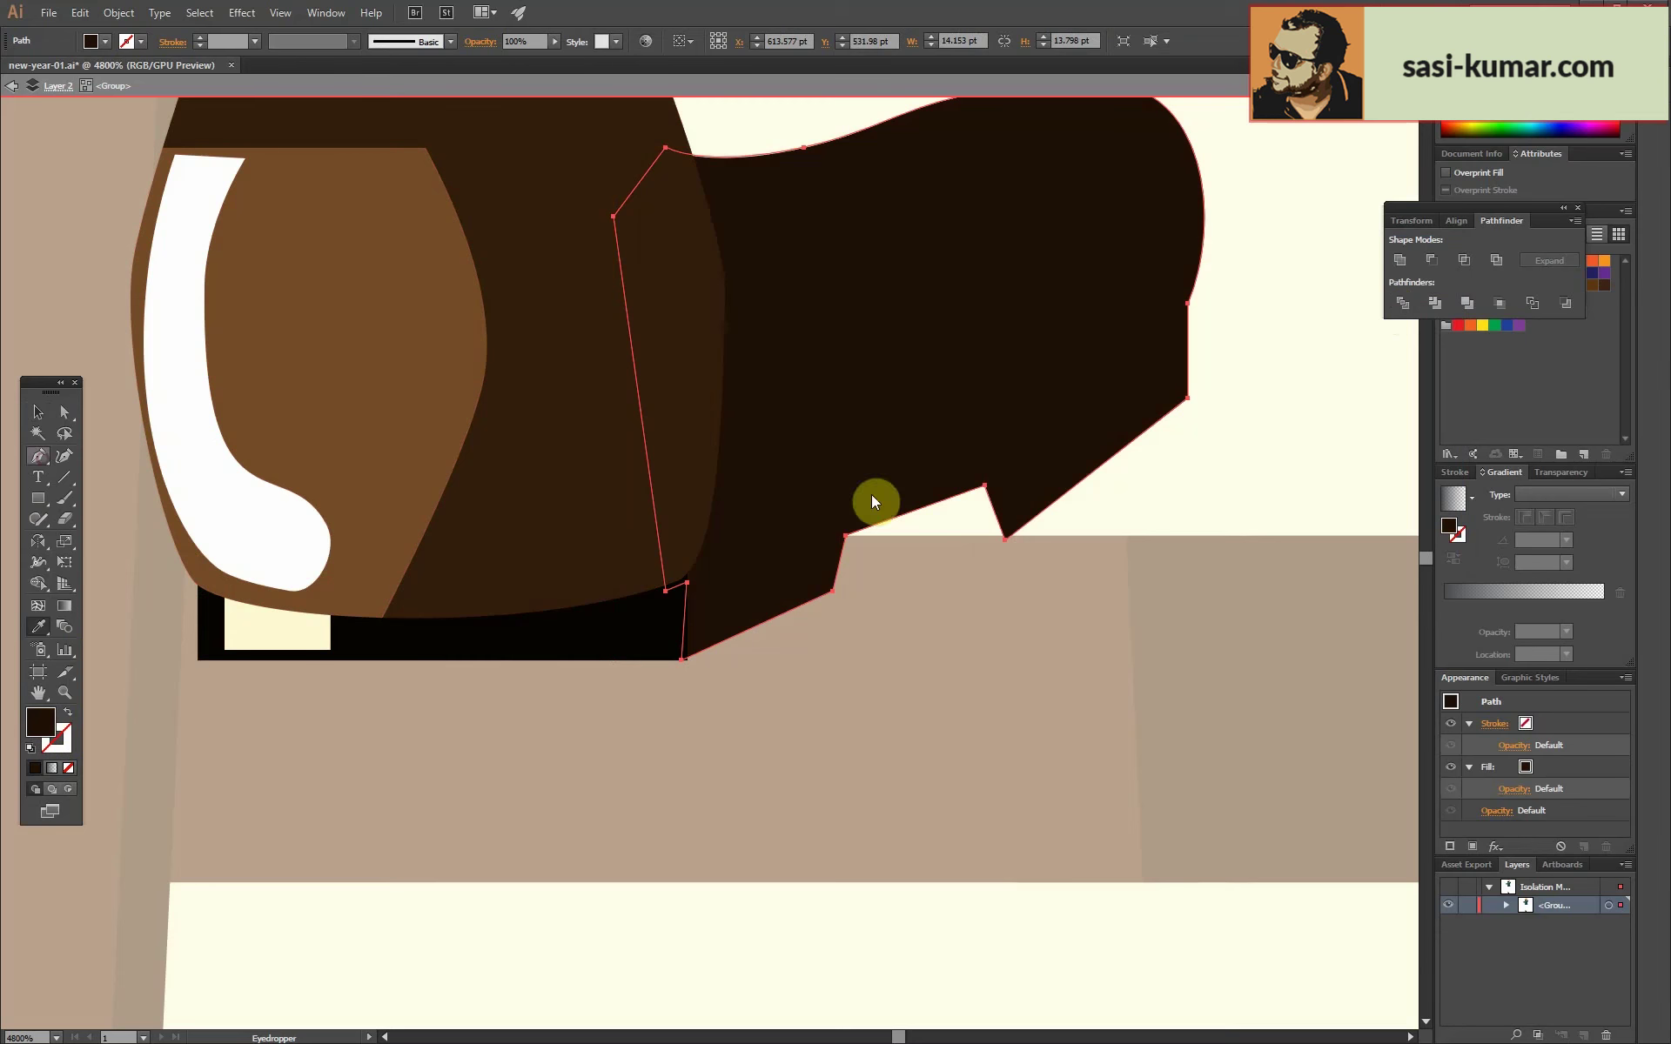
{"action": "left_click", "coordinate": [37, 455]}
{"action": "left_click", "coordinate": [1003, 538]}
{"action": "left_click", "coordinate": [845, 536]}
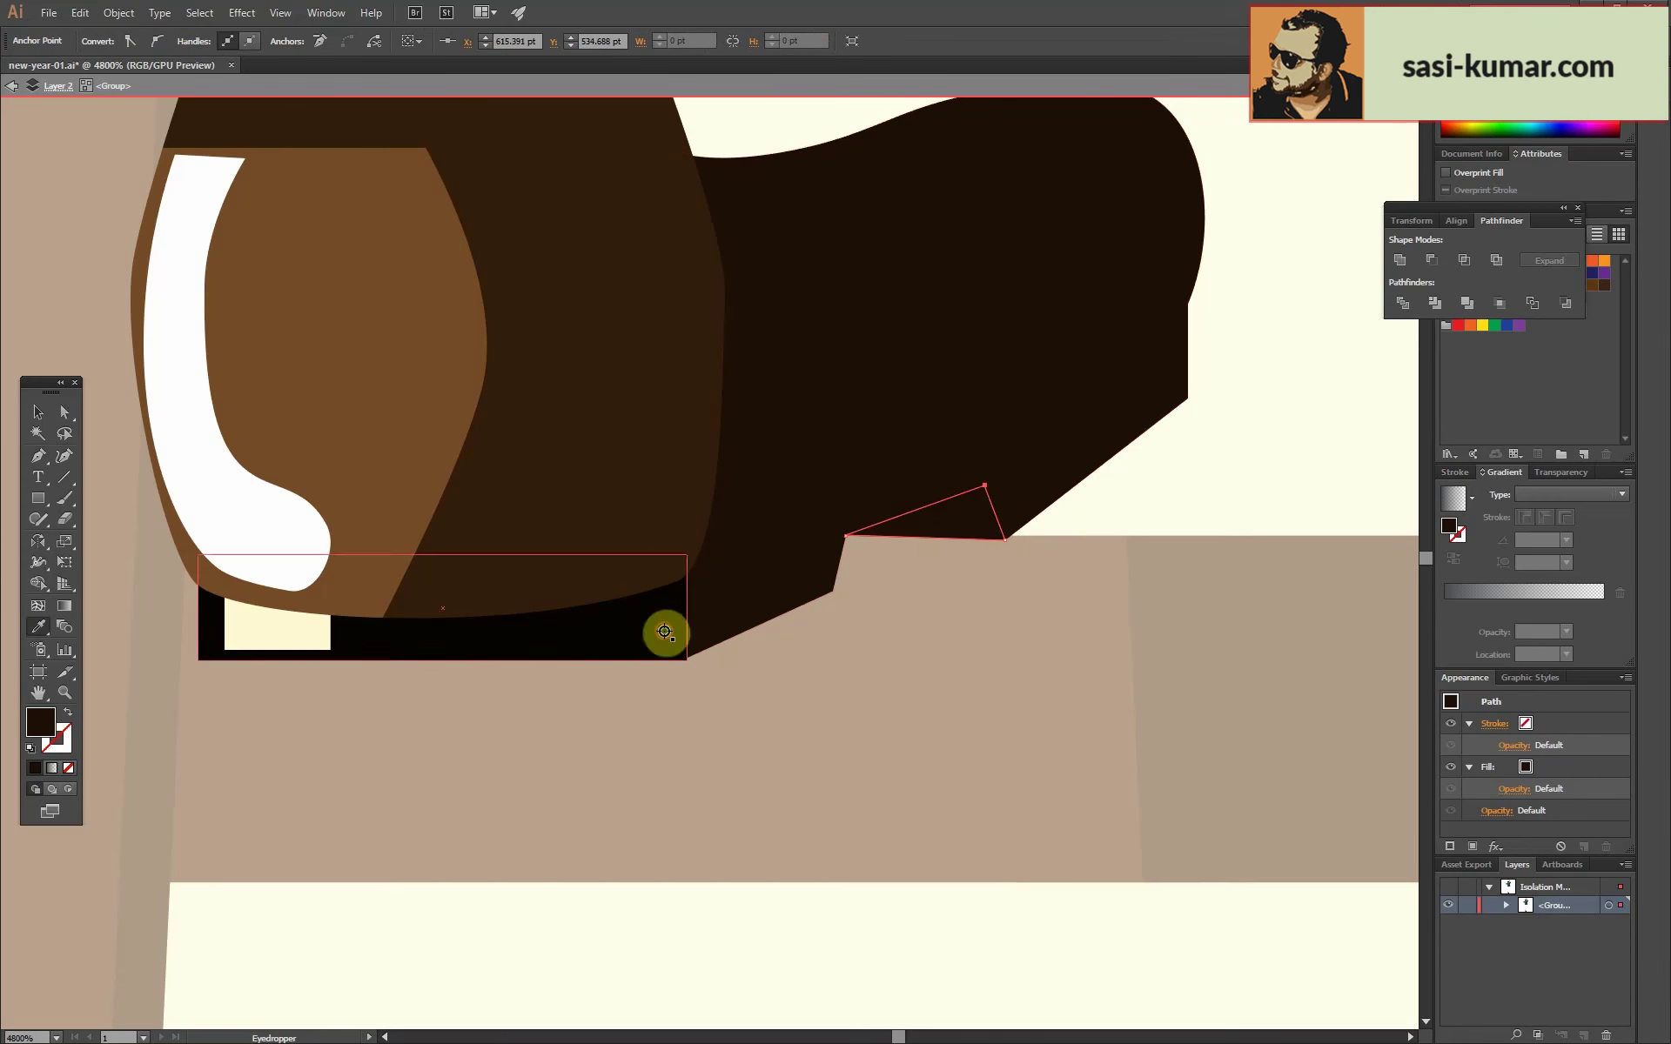
{"action": "key", "text": "v"}
{"action": "key", "text": "Escape"}
{"action": "key", "text": "ctrl+minus"}
{"action": "key", "text": "ctrl+minus"}
{"action": "key", "text": "ctrl+minus"}
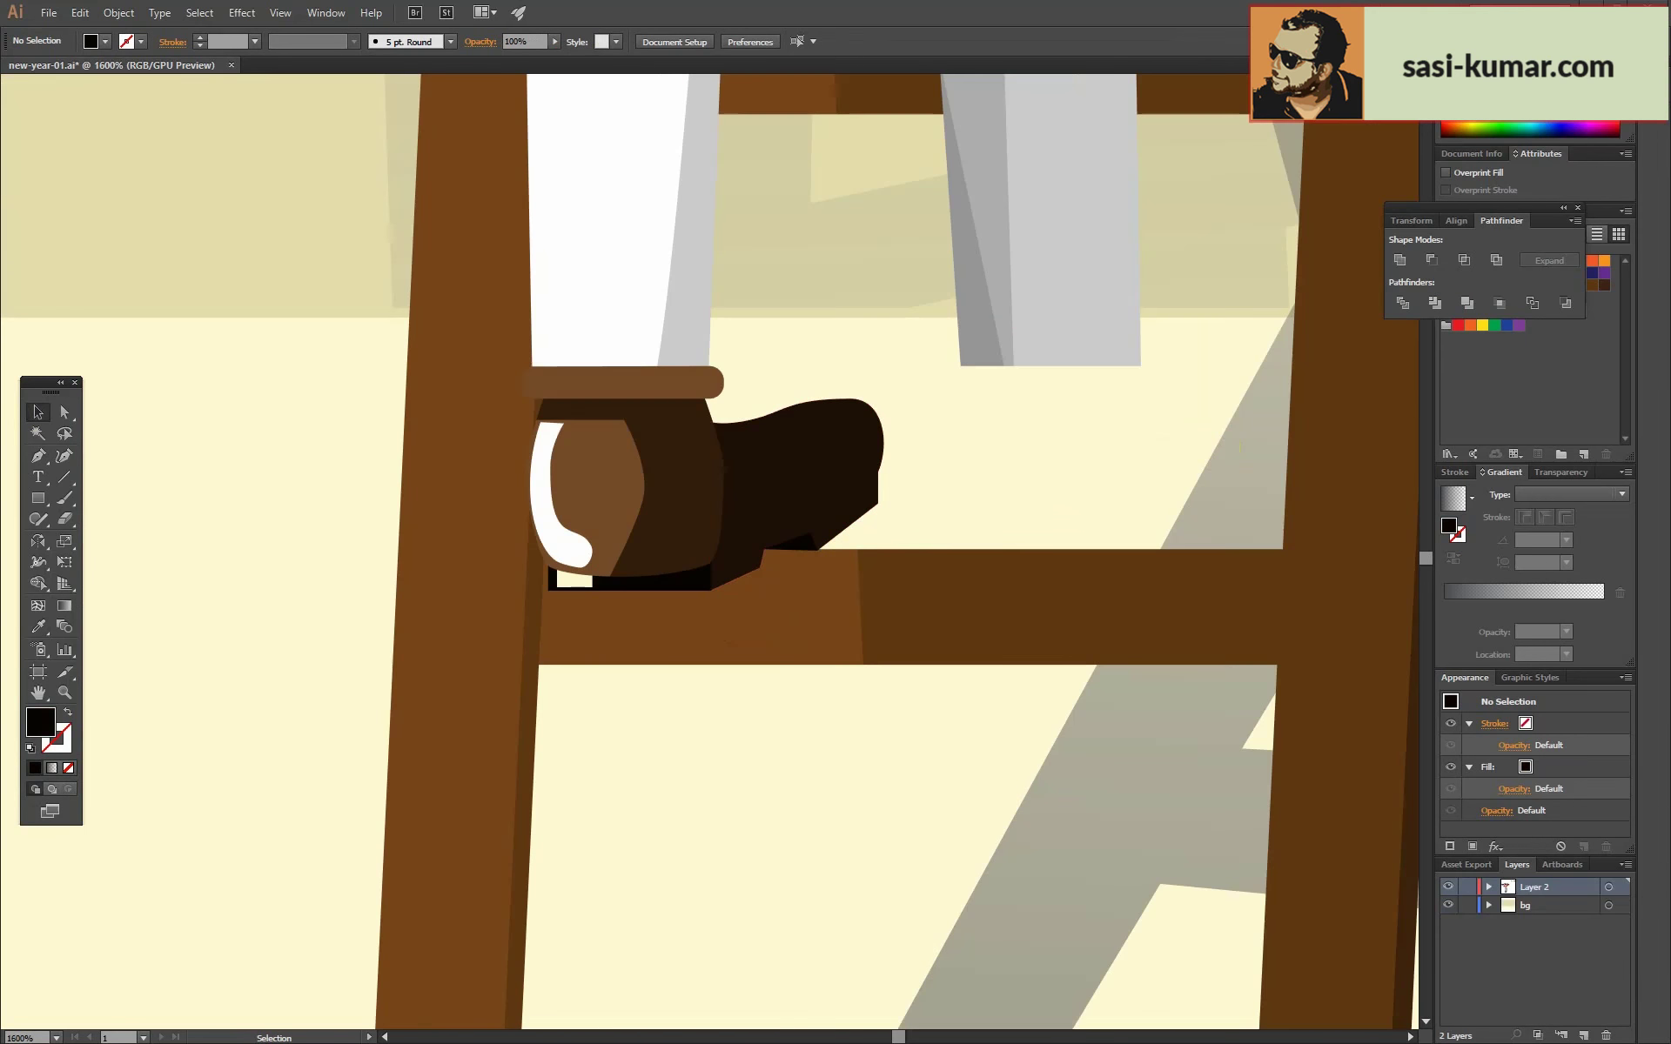
Draw a toe cap over the toe and fill it a lighter brown.
{"action": "double_click", "coordinate": [790, 447]}
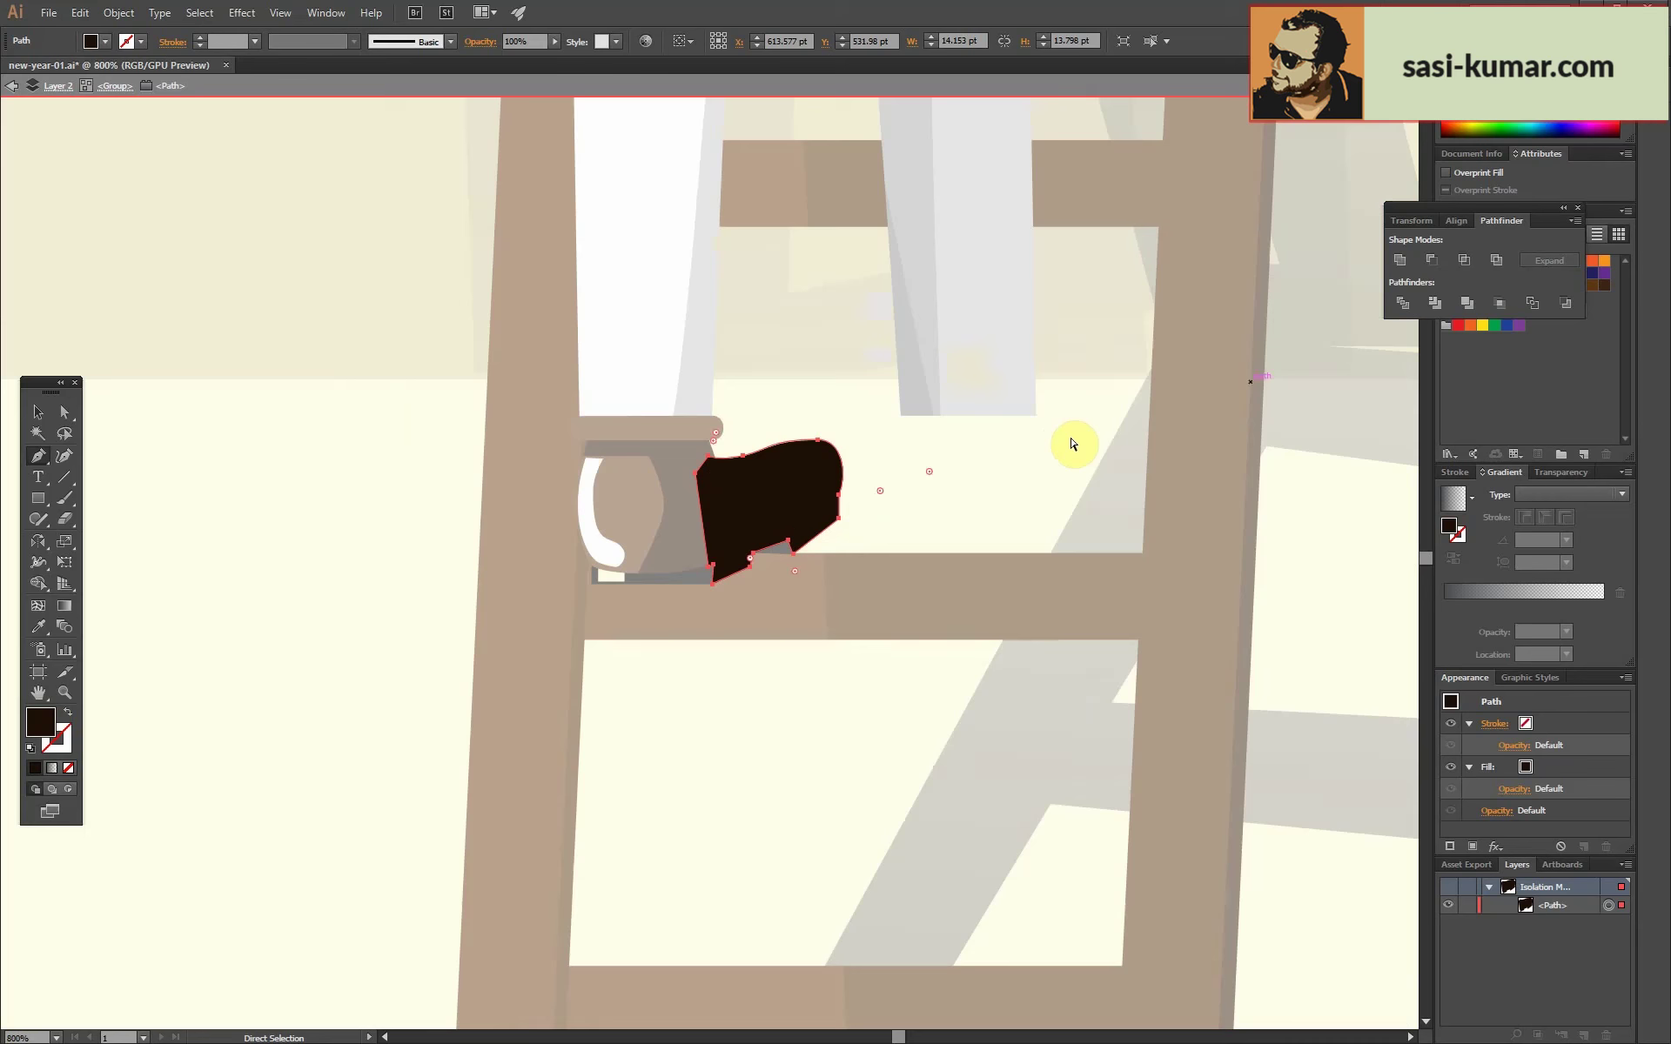
{"action": "key", "text": "ctrl+plus"}
{"action": "key", "text": "ctrl+plus"}
{"action": "key", "text": "ctrl+plus"}
{"action": "left_click", "coordinate": [638, 479]}
{"action": "left_click", "coordinate": [777, 503]}
{"action": "left_click_drag", "start_coordinate": [914, 499], "coordinate": [988, 443]}
{"action": "left_click", "coordinate": [1001, 330]}
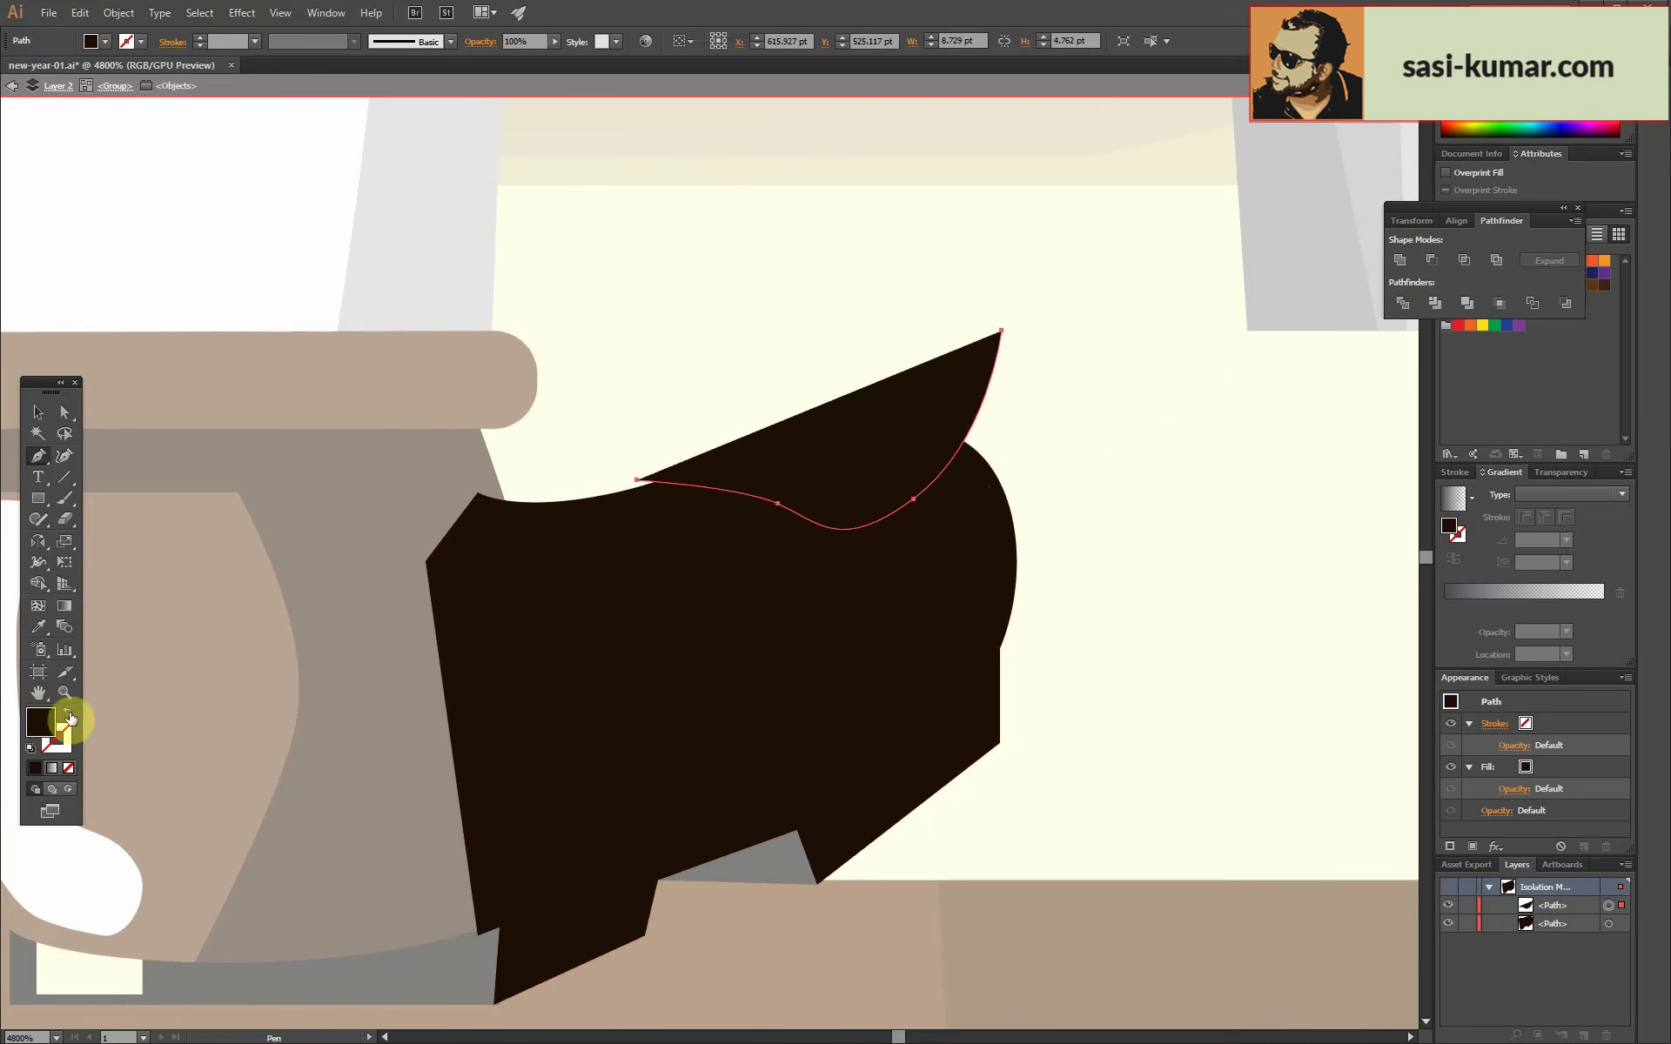
{"action": "key", "text": "ctrl+g"}
{"action": "key", "text": "o"}
{"action": "key", "text": "i"}
{"action": "left_click", "coordinate": [180, 505]}
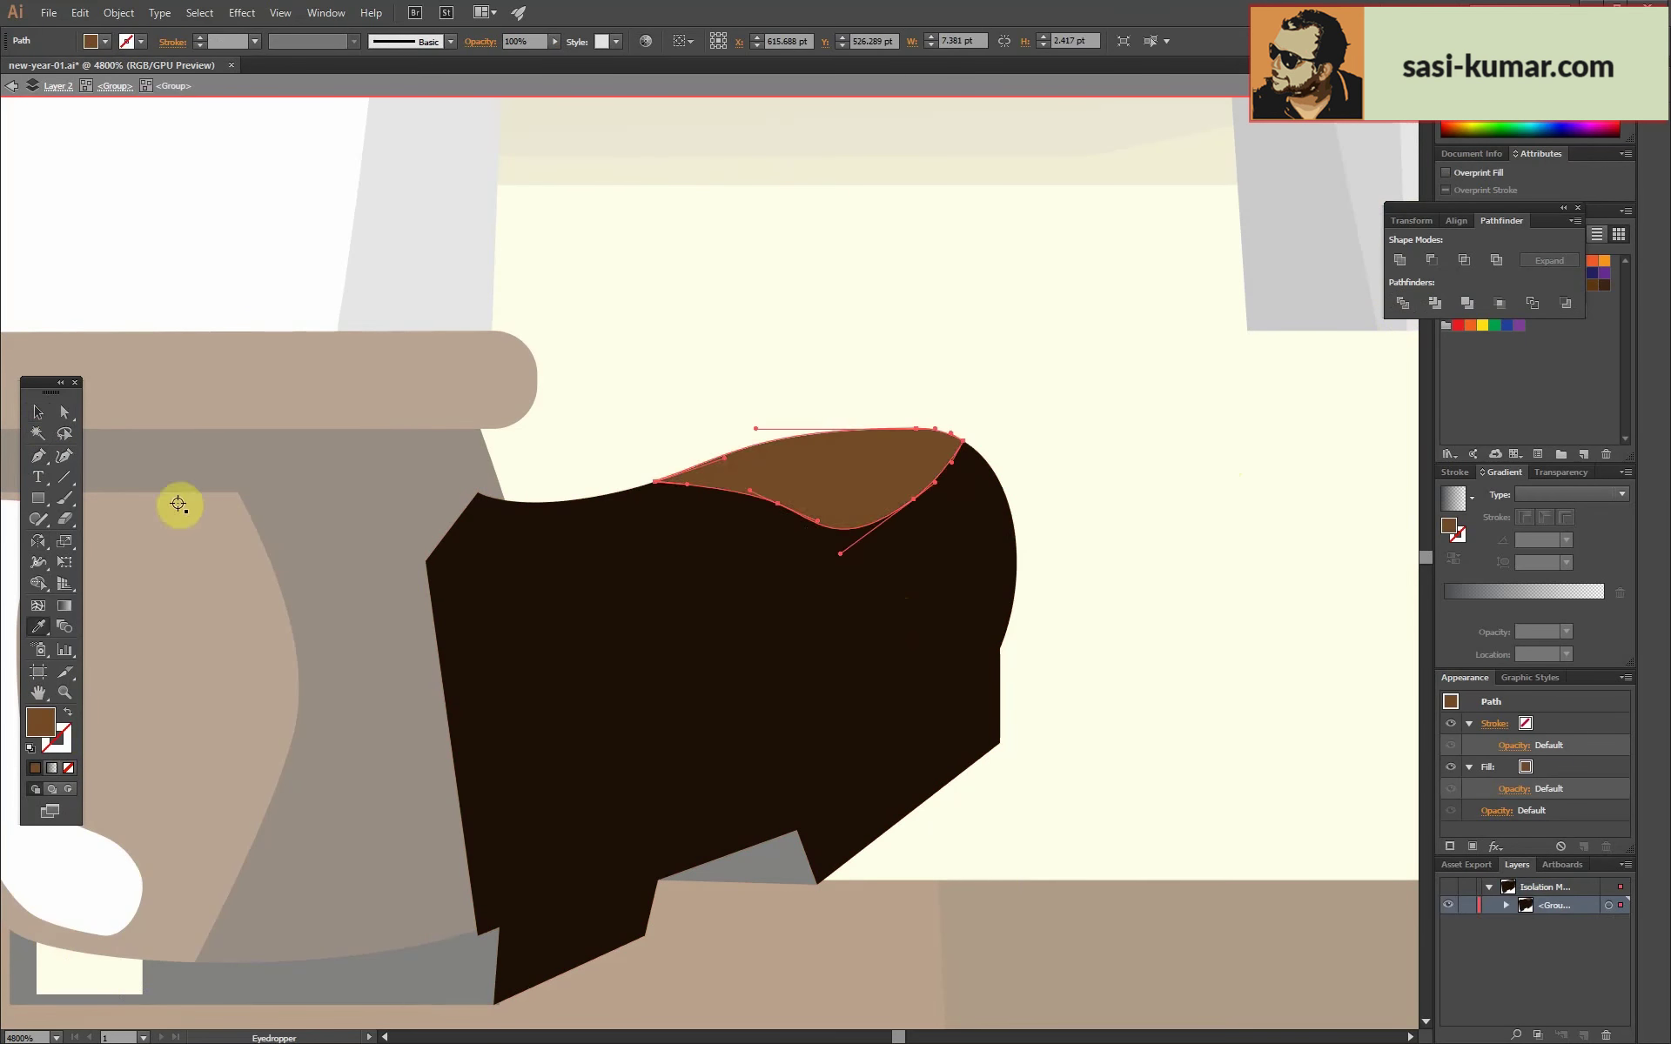
{"action": "key", "text": "v"}
Draw a small dark triangle under the cuff, closing the gap to the shoe.
{"action": "key", "text": "Escape"}
{"action": "key", "text": "ctrl+minus"}
{"action": "key", "text": "ctrl+minus"}
{"action": "key", "text": "ctrl+minus"}
{"action": "key", "text": "ctrl+minus"}
{"action": "key", "text": "ctrl+minus"}
{"action": "key", "text": "ctrl+minus"}
{"action": "key", "text": "ctrl+plus"}
{"action": "key", "text": "ctrl+plus"}
{"action": "key", "text": "ctrl+plus"}
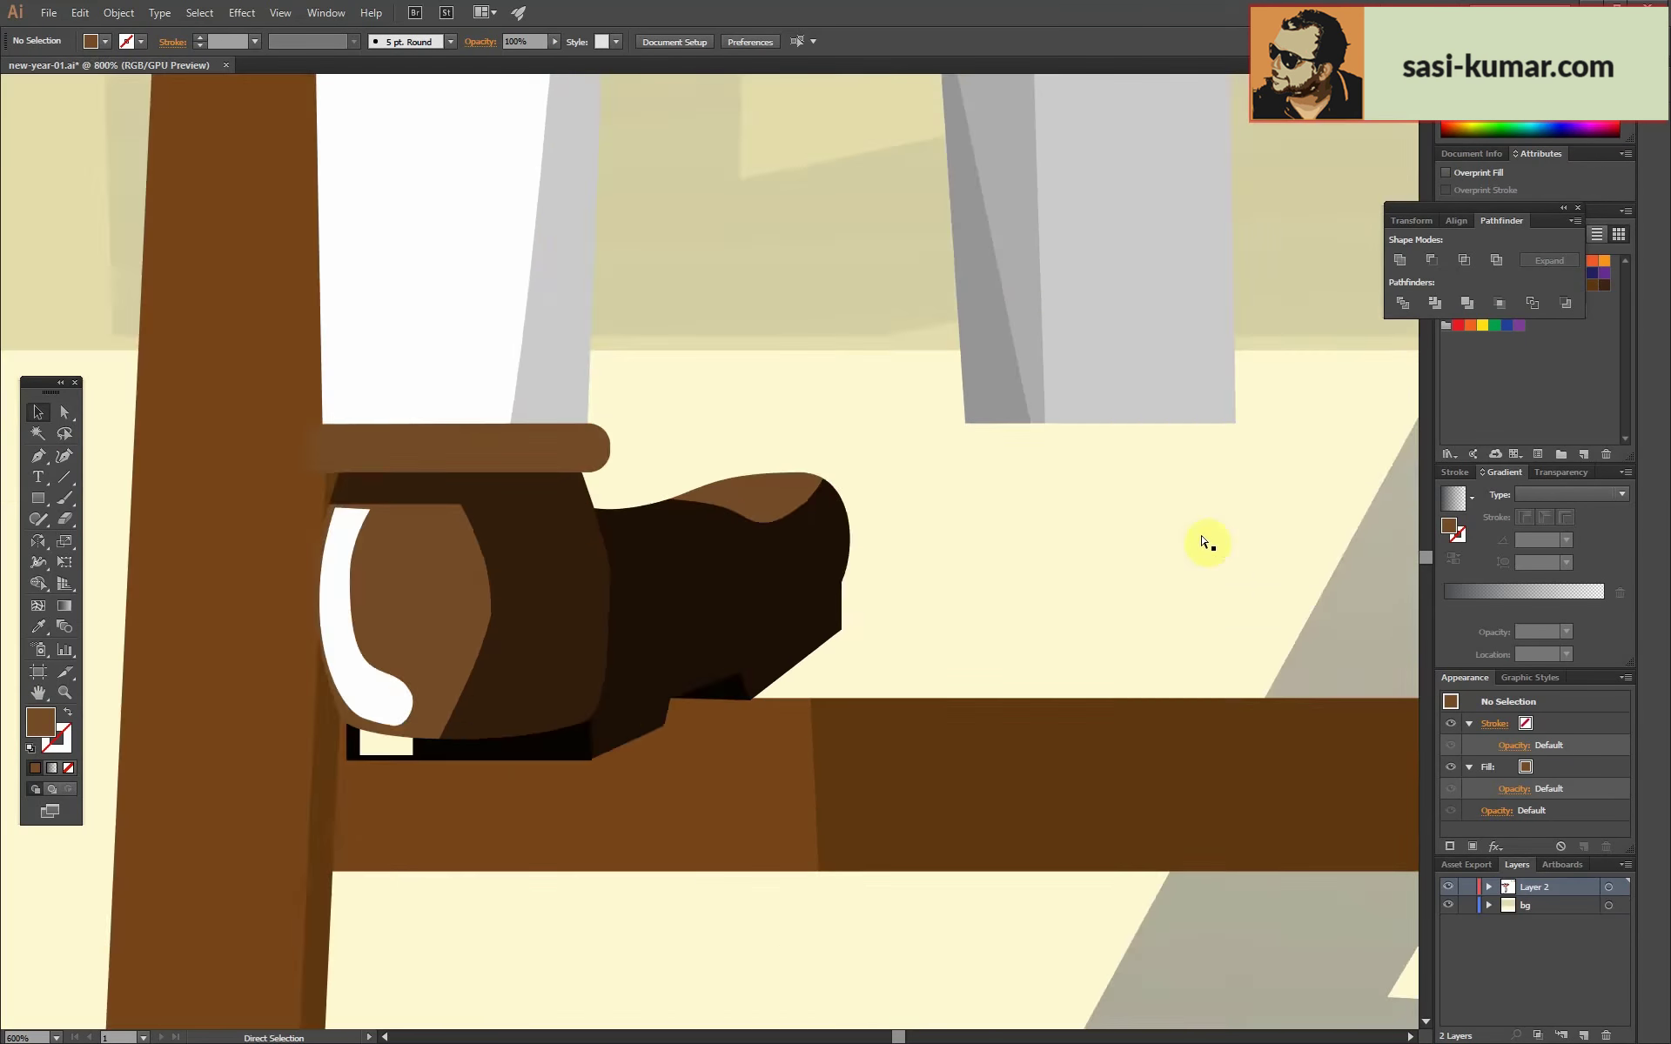
{"action": "key", "text": "ctrl+plus"}
{"action": "left_click", "coordinate": [543, 421]}
{"action": "left_click", "coordinate": [648, 494]}
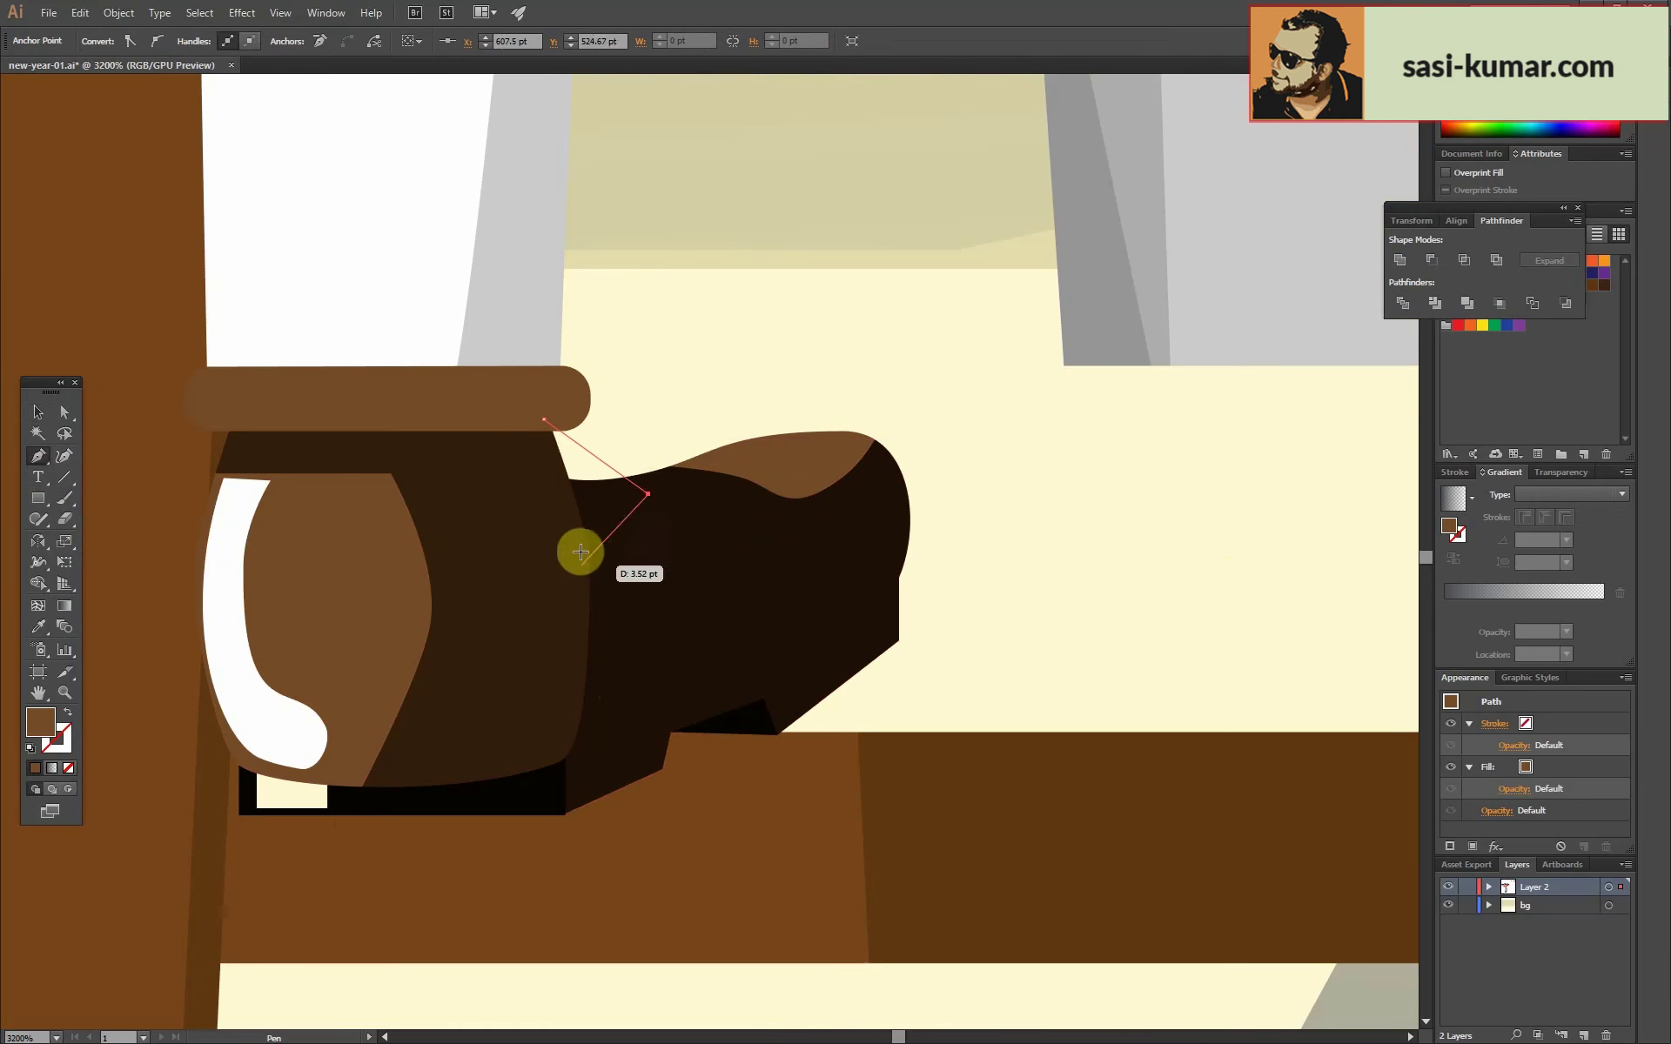
{"action": "left_click", "coordinate": [545, 418]}
{"action": "key", "text": "v"}
Select the shoe group and isolate it for editing.
{"action": "double_click", "coordinate": [520, 465]}
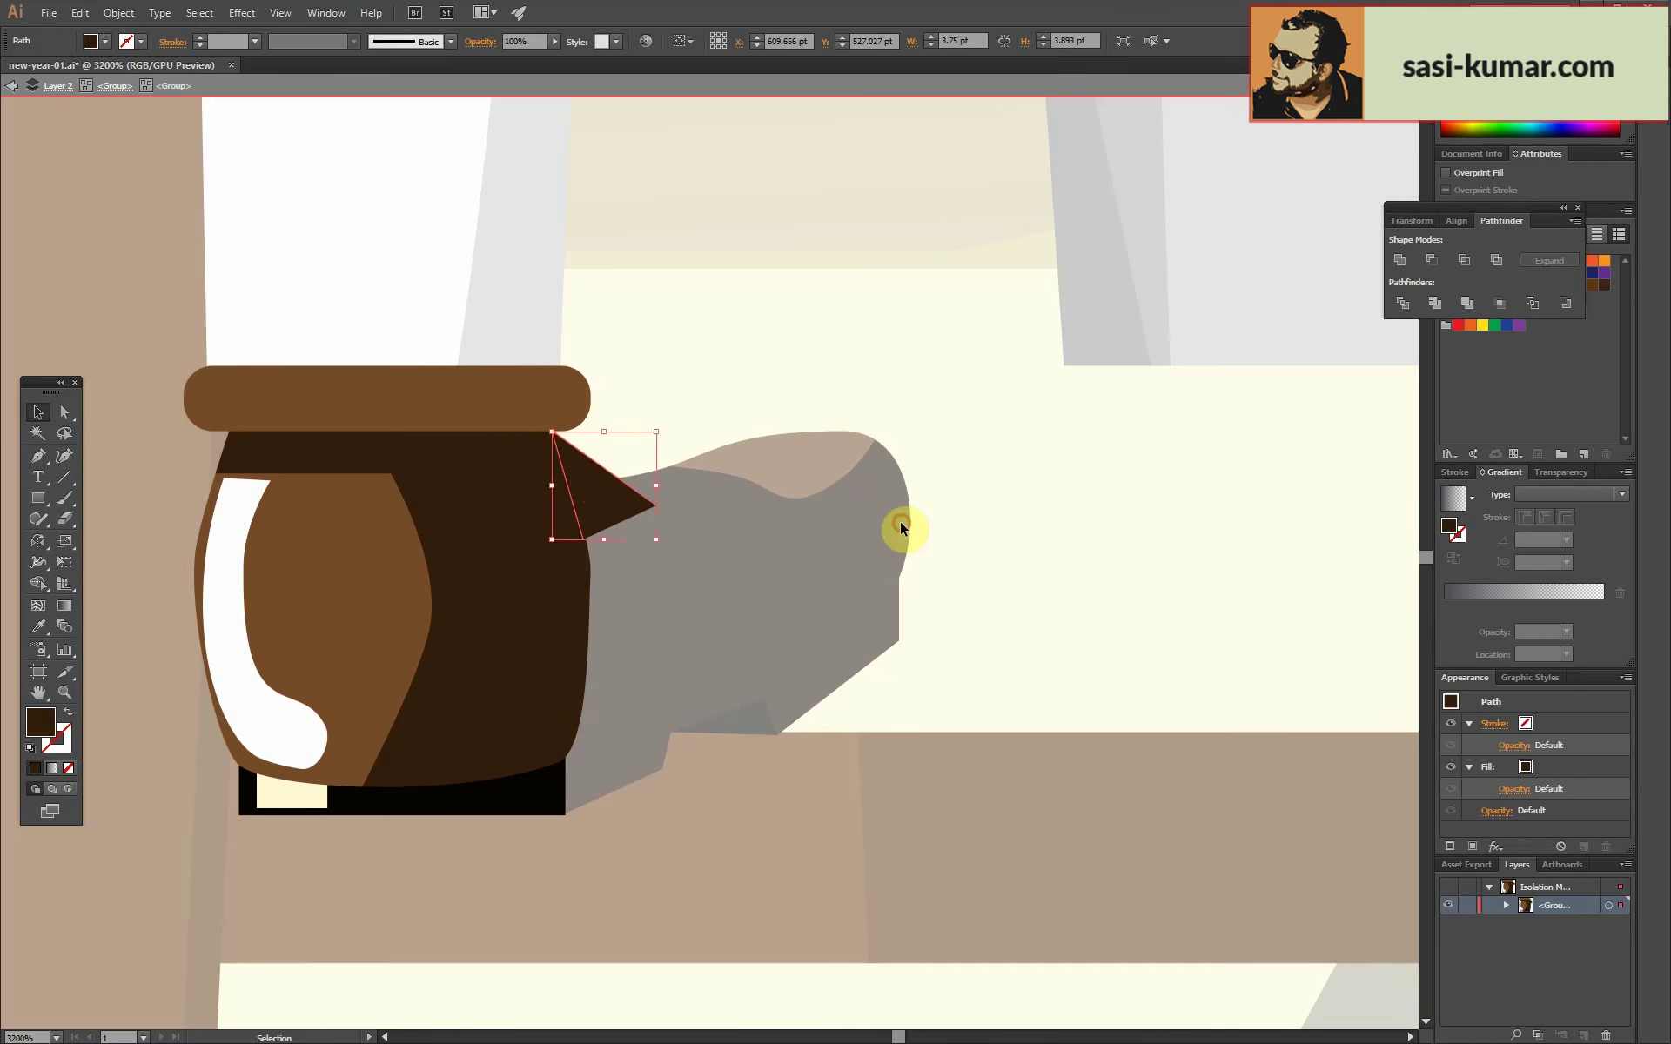
{"action": "double_click", "coordinate": [900, 527]}
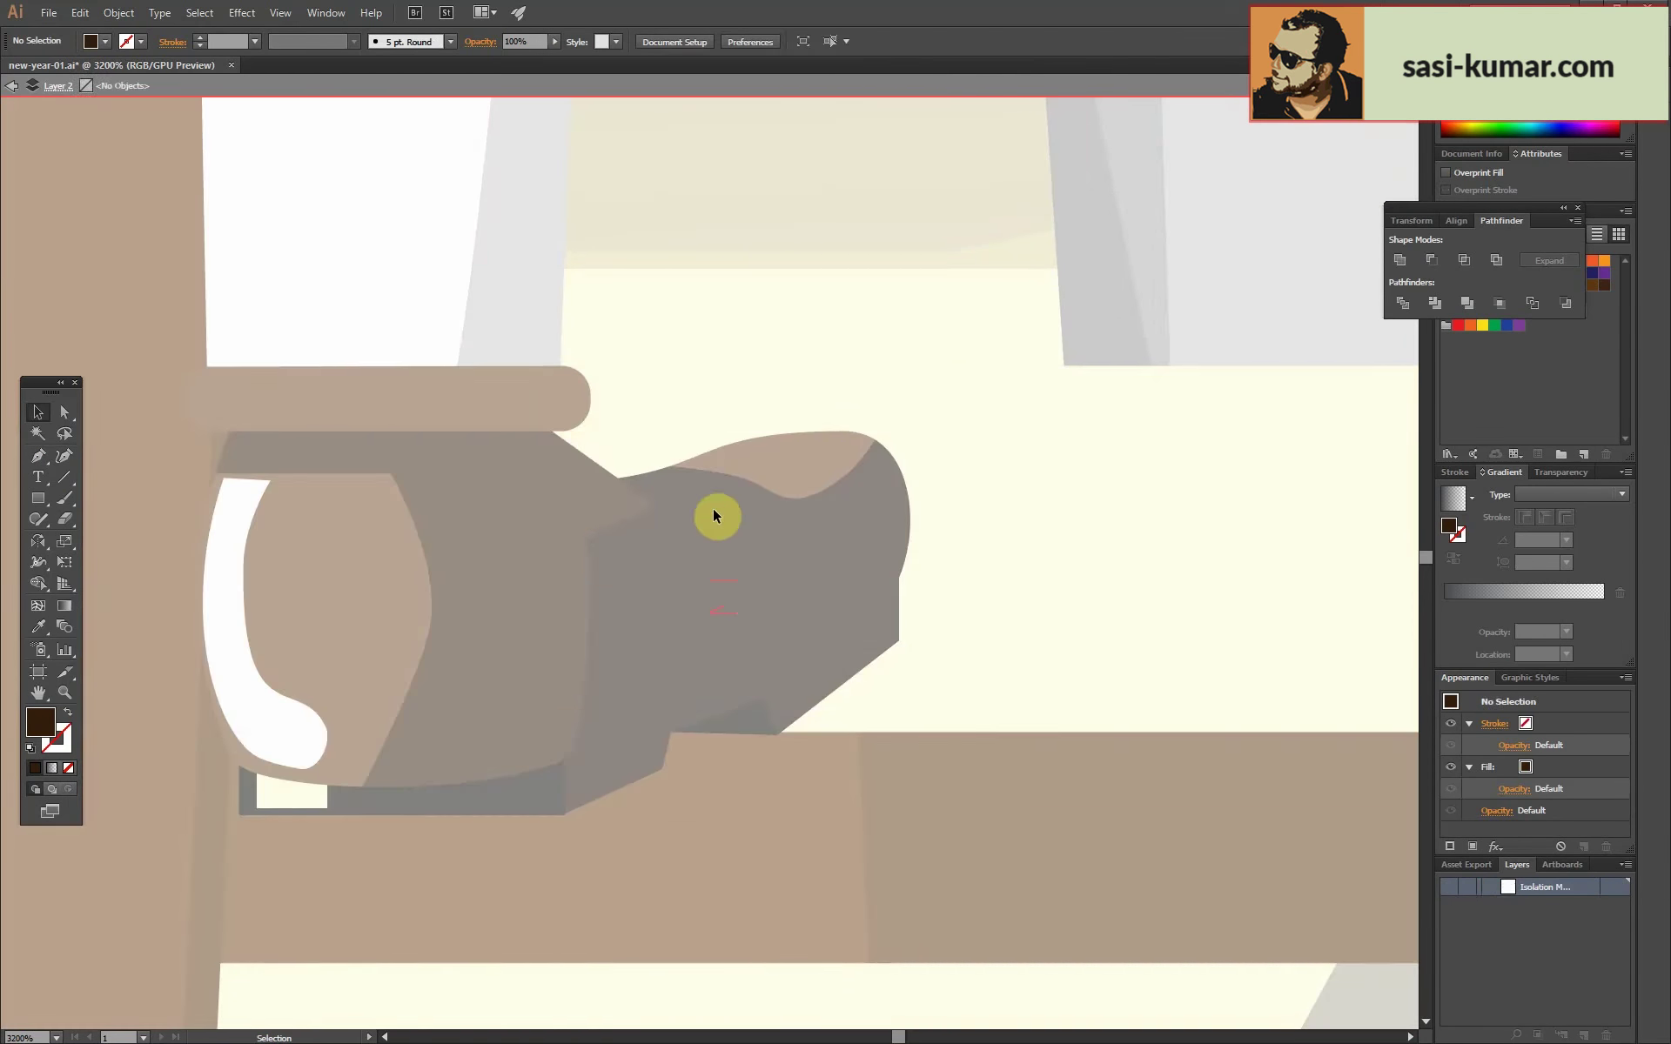
{"action": "left_click", "coordinate": [610, 507]}
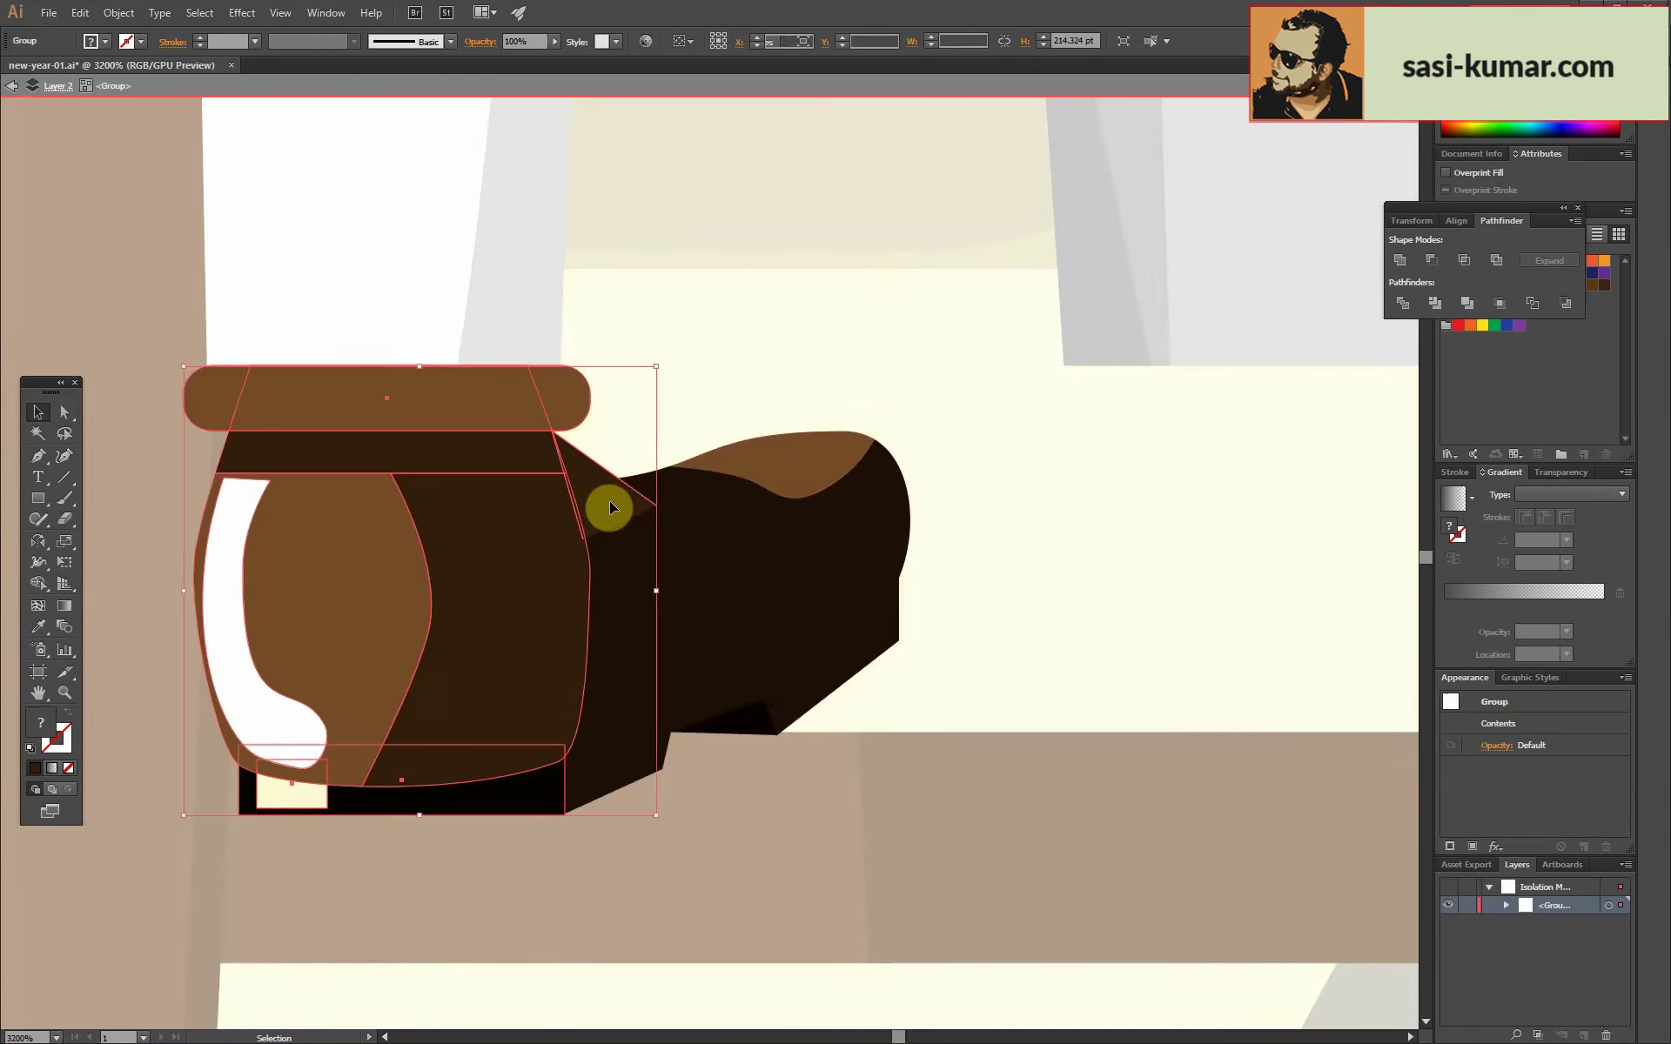
{"action": "left_click", "coordinate": [668, 578]}
{"action": "left_click", "coordinate": [594, 512]}
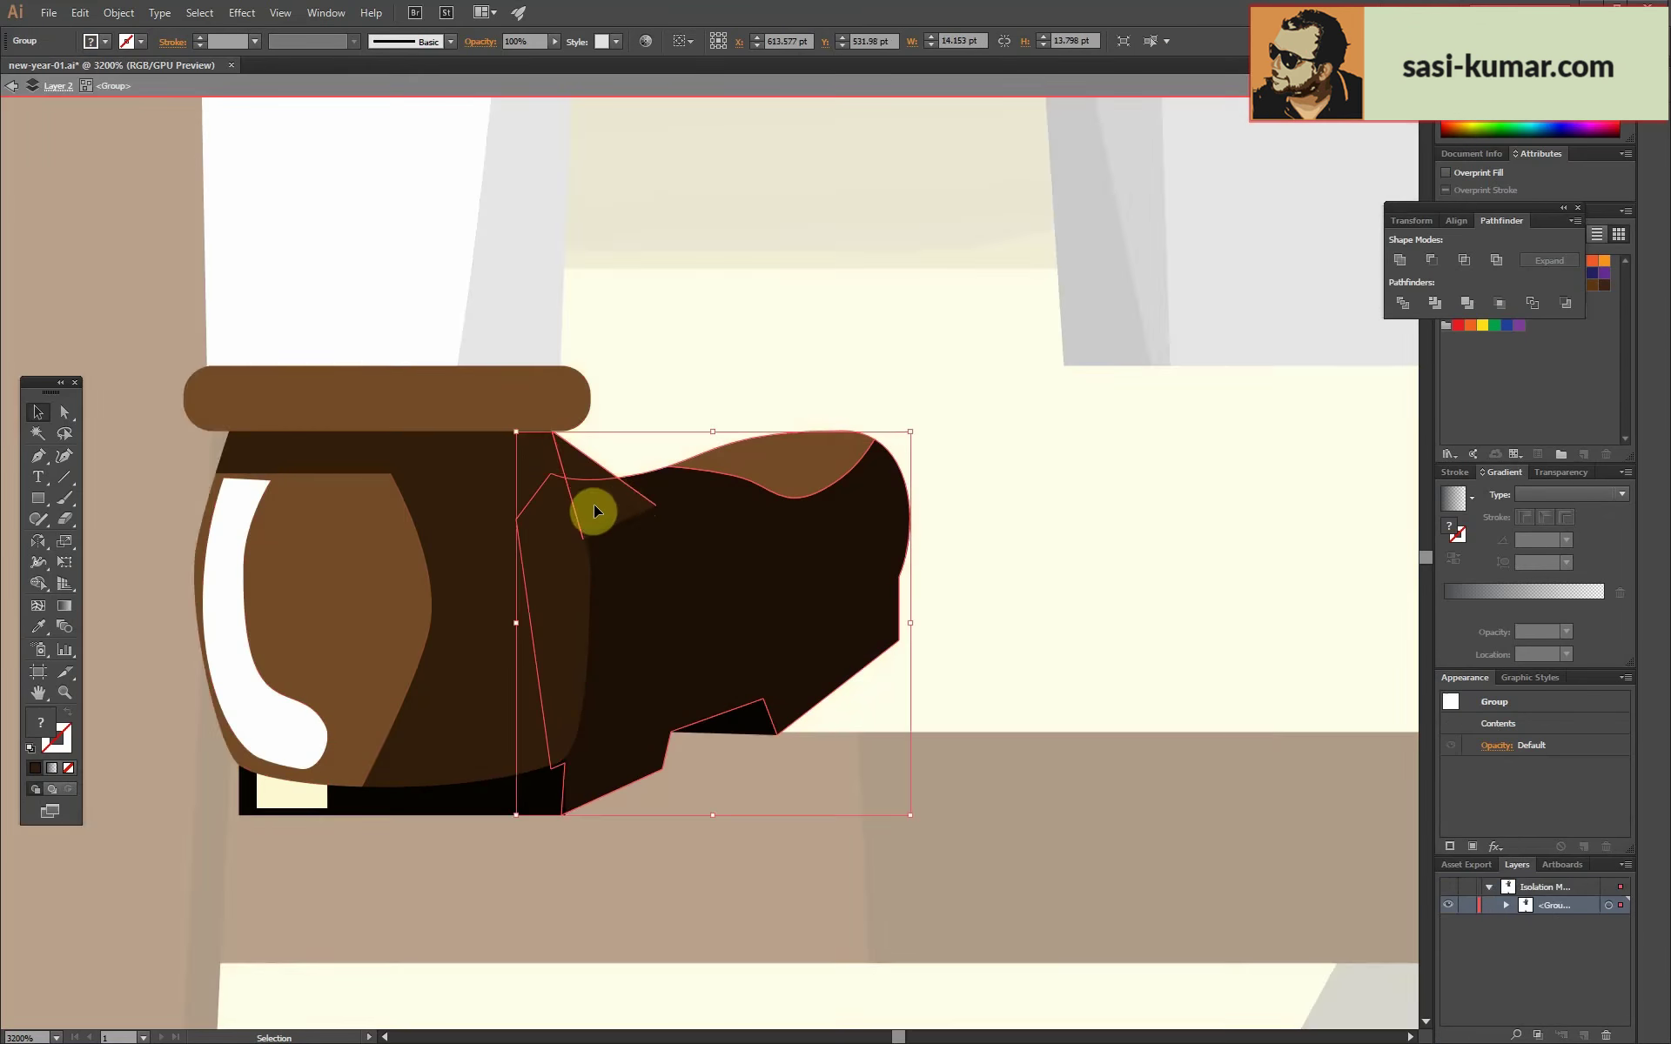
{"action": "double_click", "coordinate": [594, 511]}
{"action": "double_click", "coordinate": [500, 462]}
{"action": "left_click", "coordinate": [754, 716]}
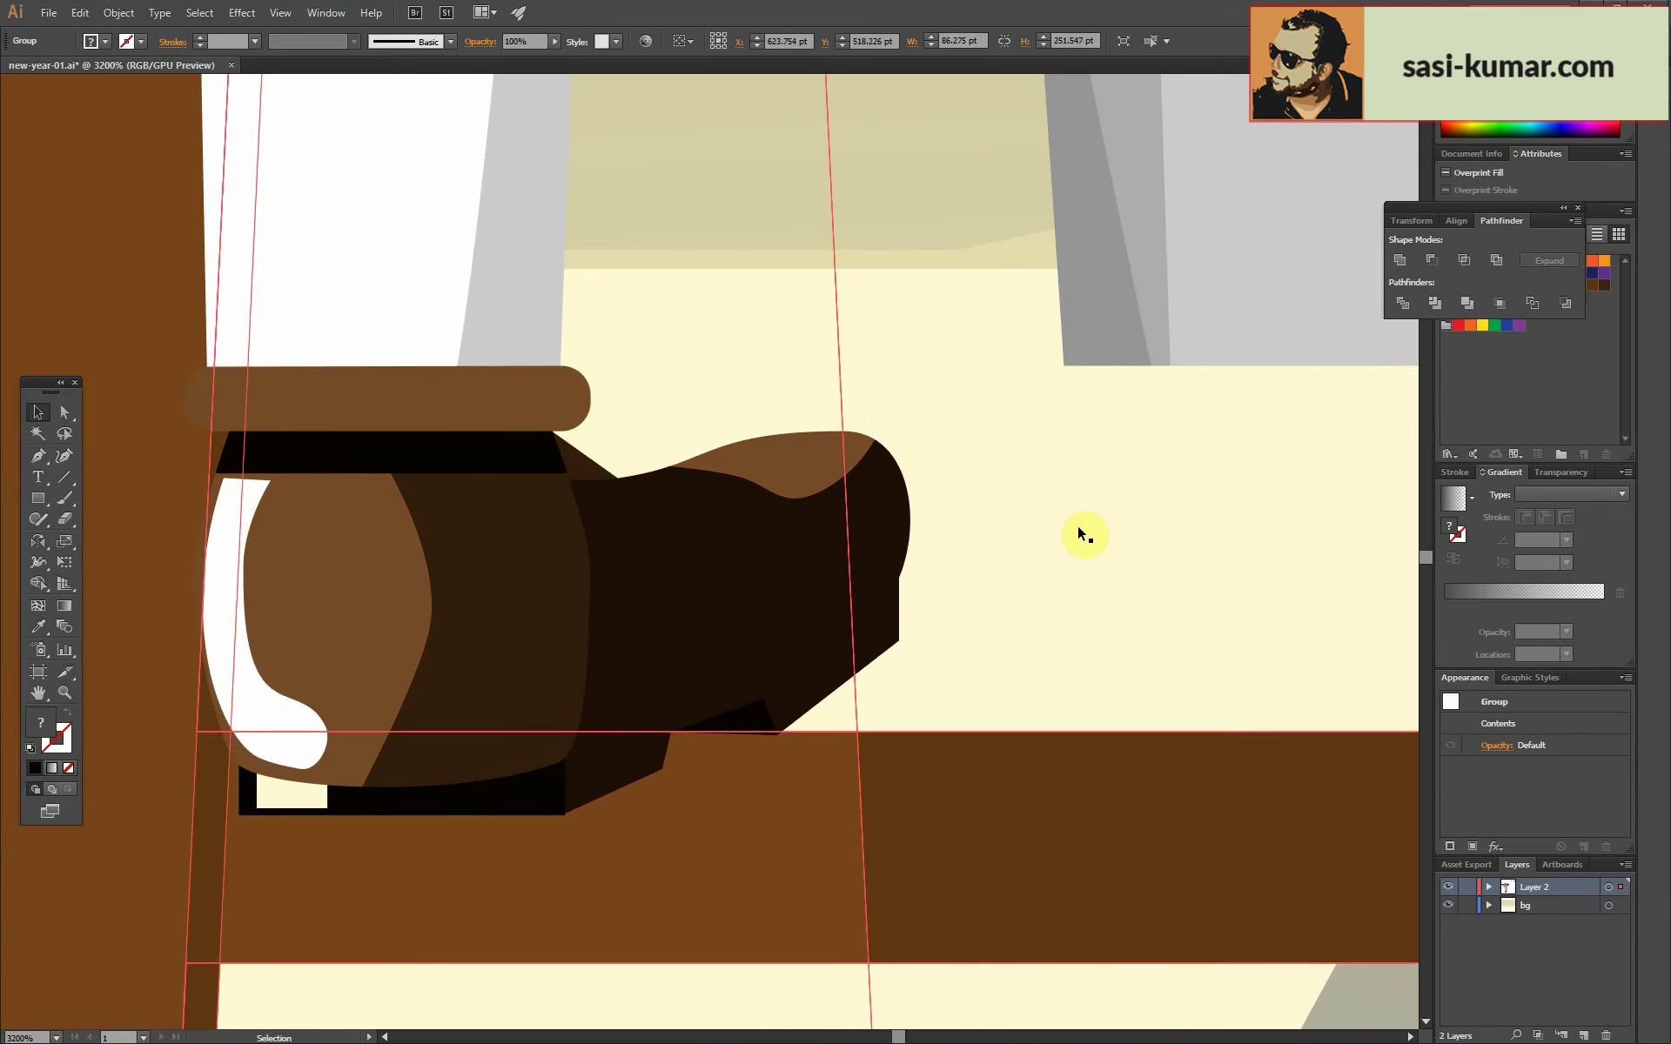
{"action": "key", "text": "ctrl+minus"}
{"action": "key", "text": "ctrl+minus"}
{"action": "key", "text": "ctrl+minus"}
{"action": "double_click", "coordinate": [659, 578]}
Alt-drag a copy of the shoe group beside the original on the rung.
{"action": "left_click", "coordinate": [591, 528]}
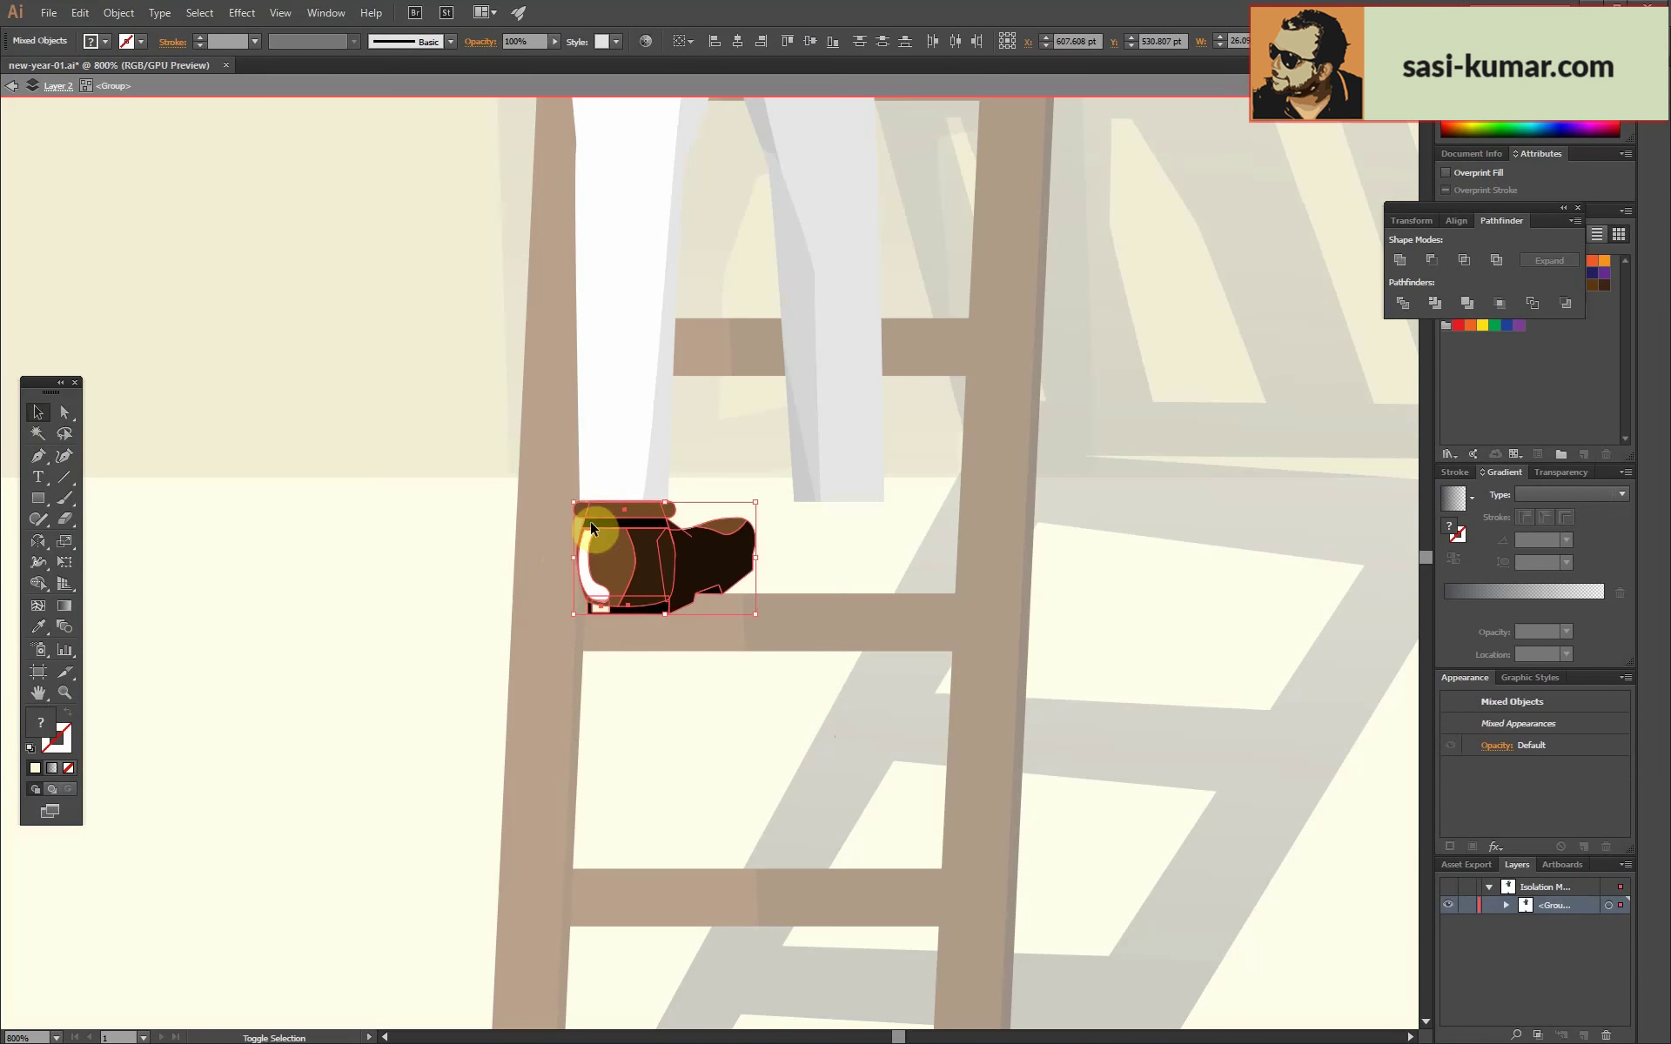
{"action": "left_click_drag", "start_coordinate": [841, 550], "coordinate": [841, 551]}
{"action": "key", "text": "ctrl+plus"}
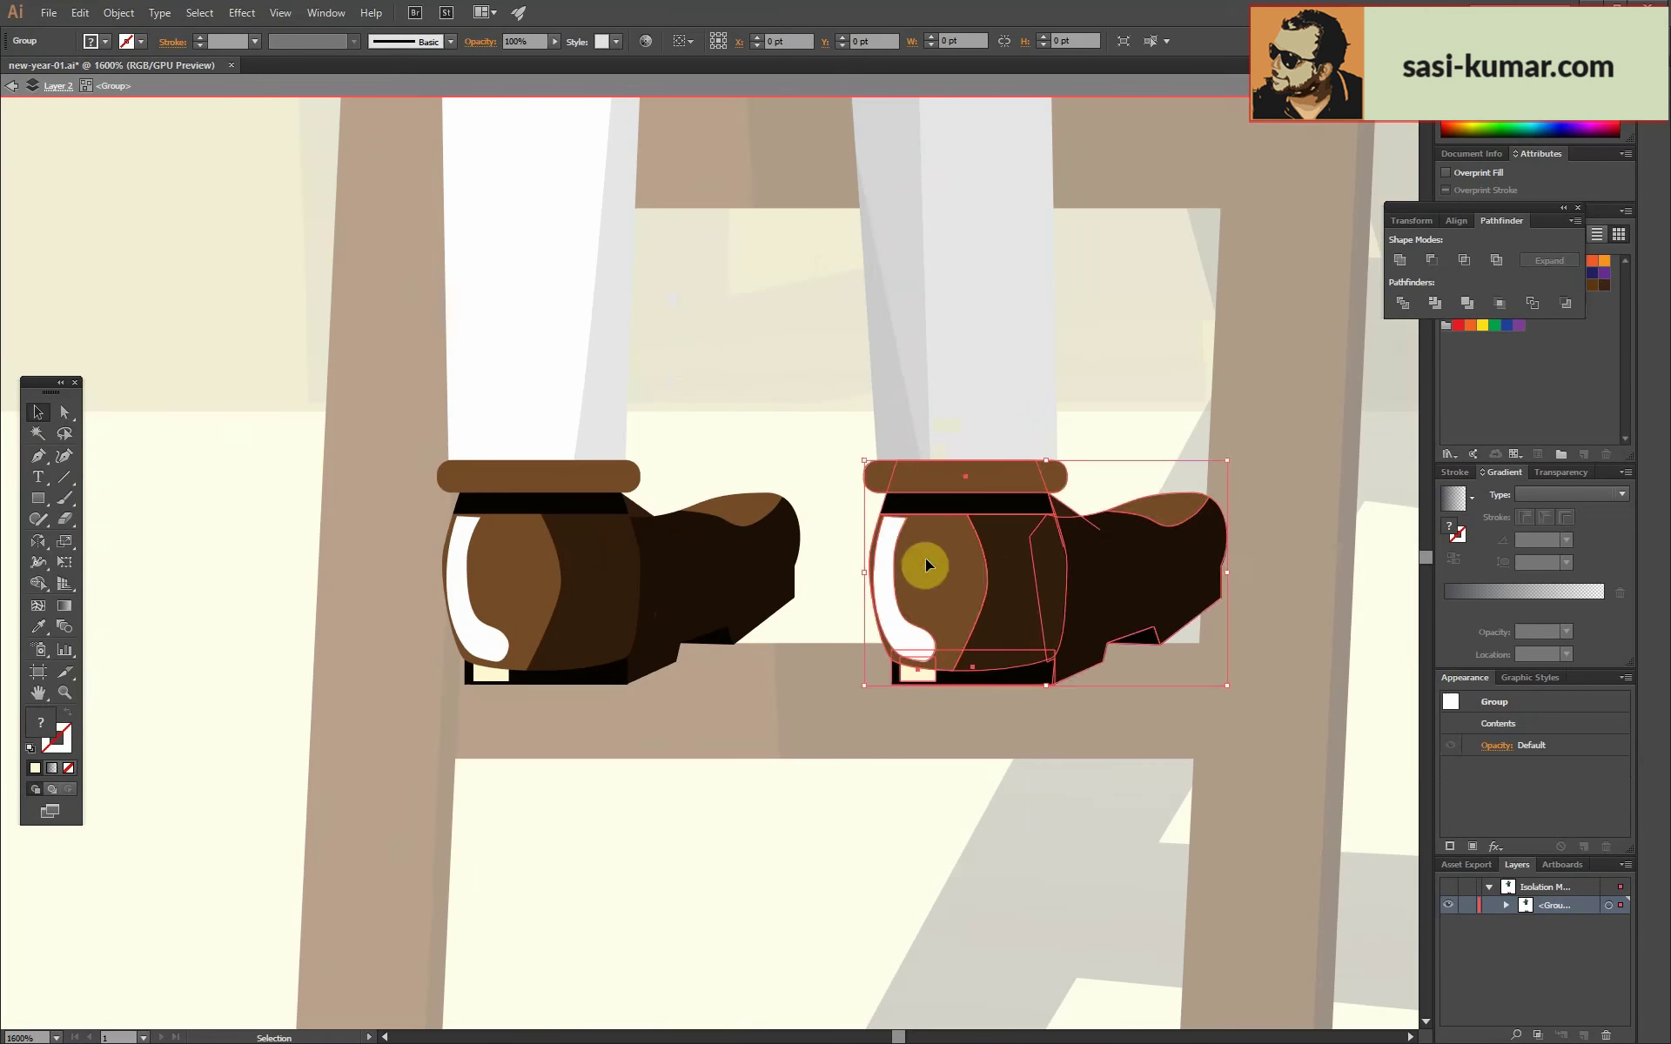
Move the vertical line's endpoints in the right shoe, then isolate that shoe's group.
{"action": "left_click", "coordinate": [61, 416]}
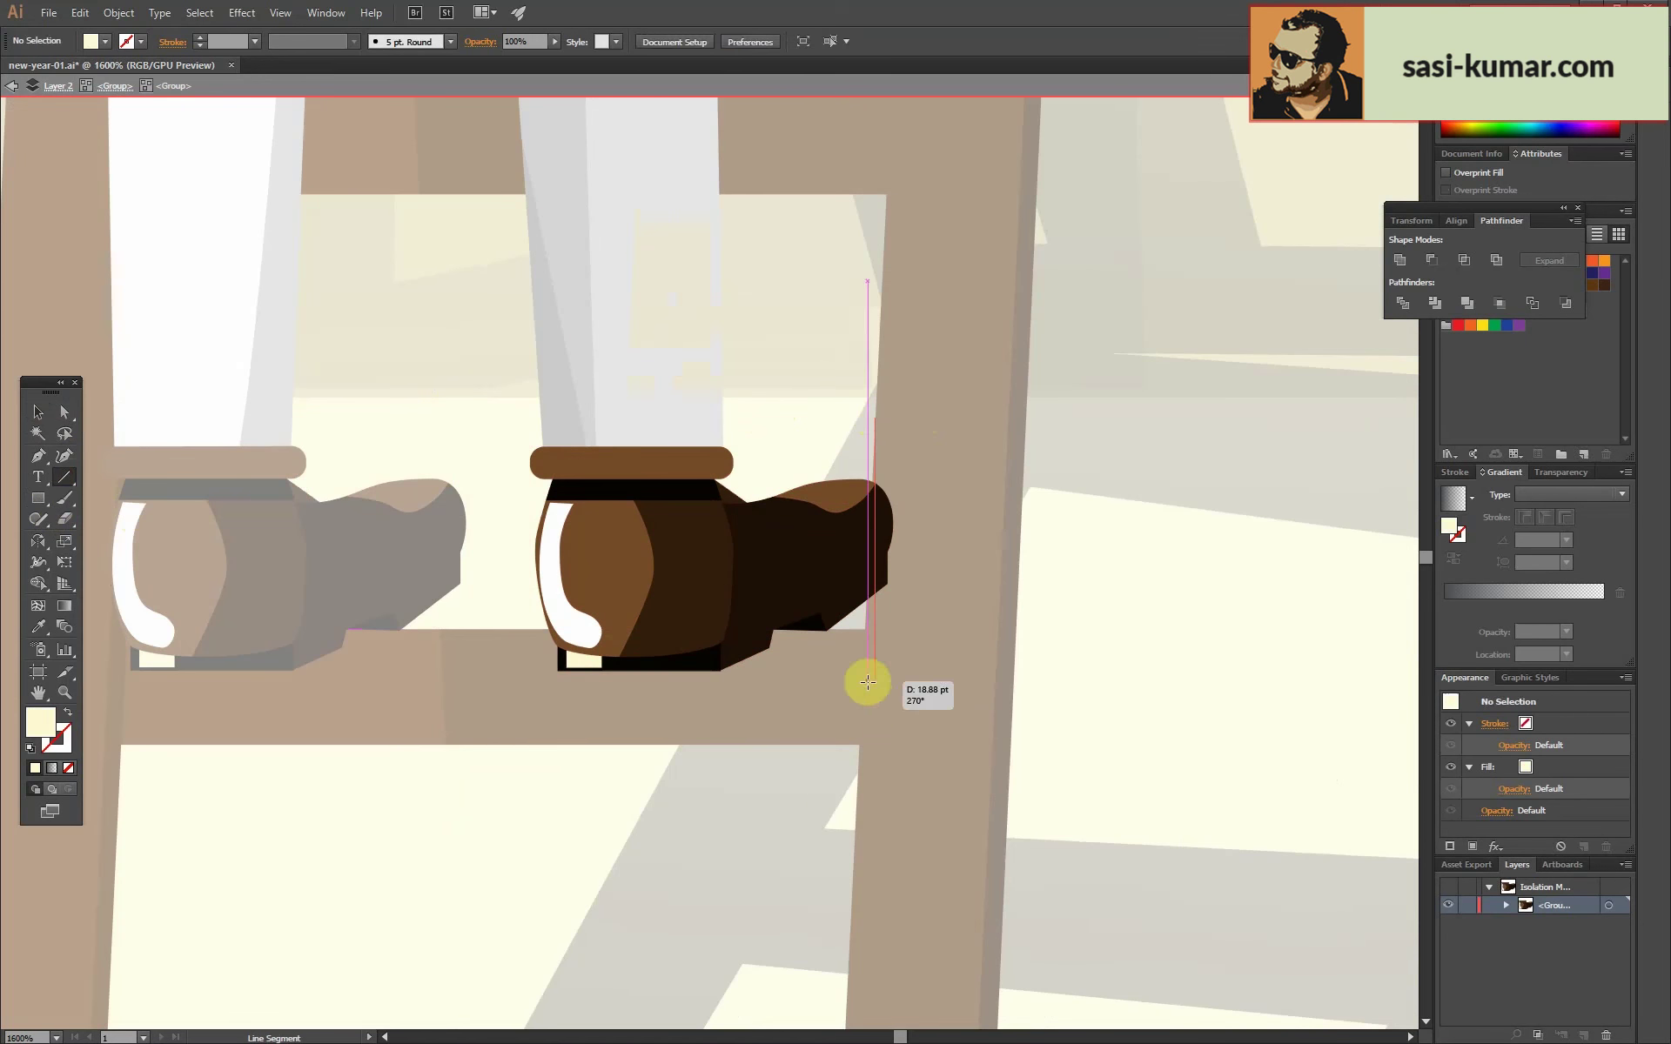
{"action": "left_click_drag", "start_coordinate": [864, 710], "coordinate": [865, 709]}
{"action": "left_click_drag", "start_coordinate": [871, 423], "coordinate": [880, 416]}
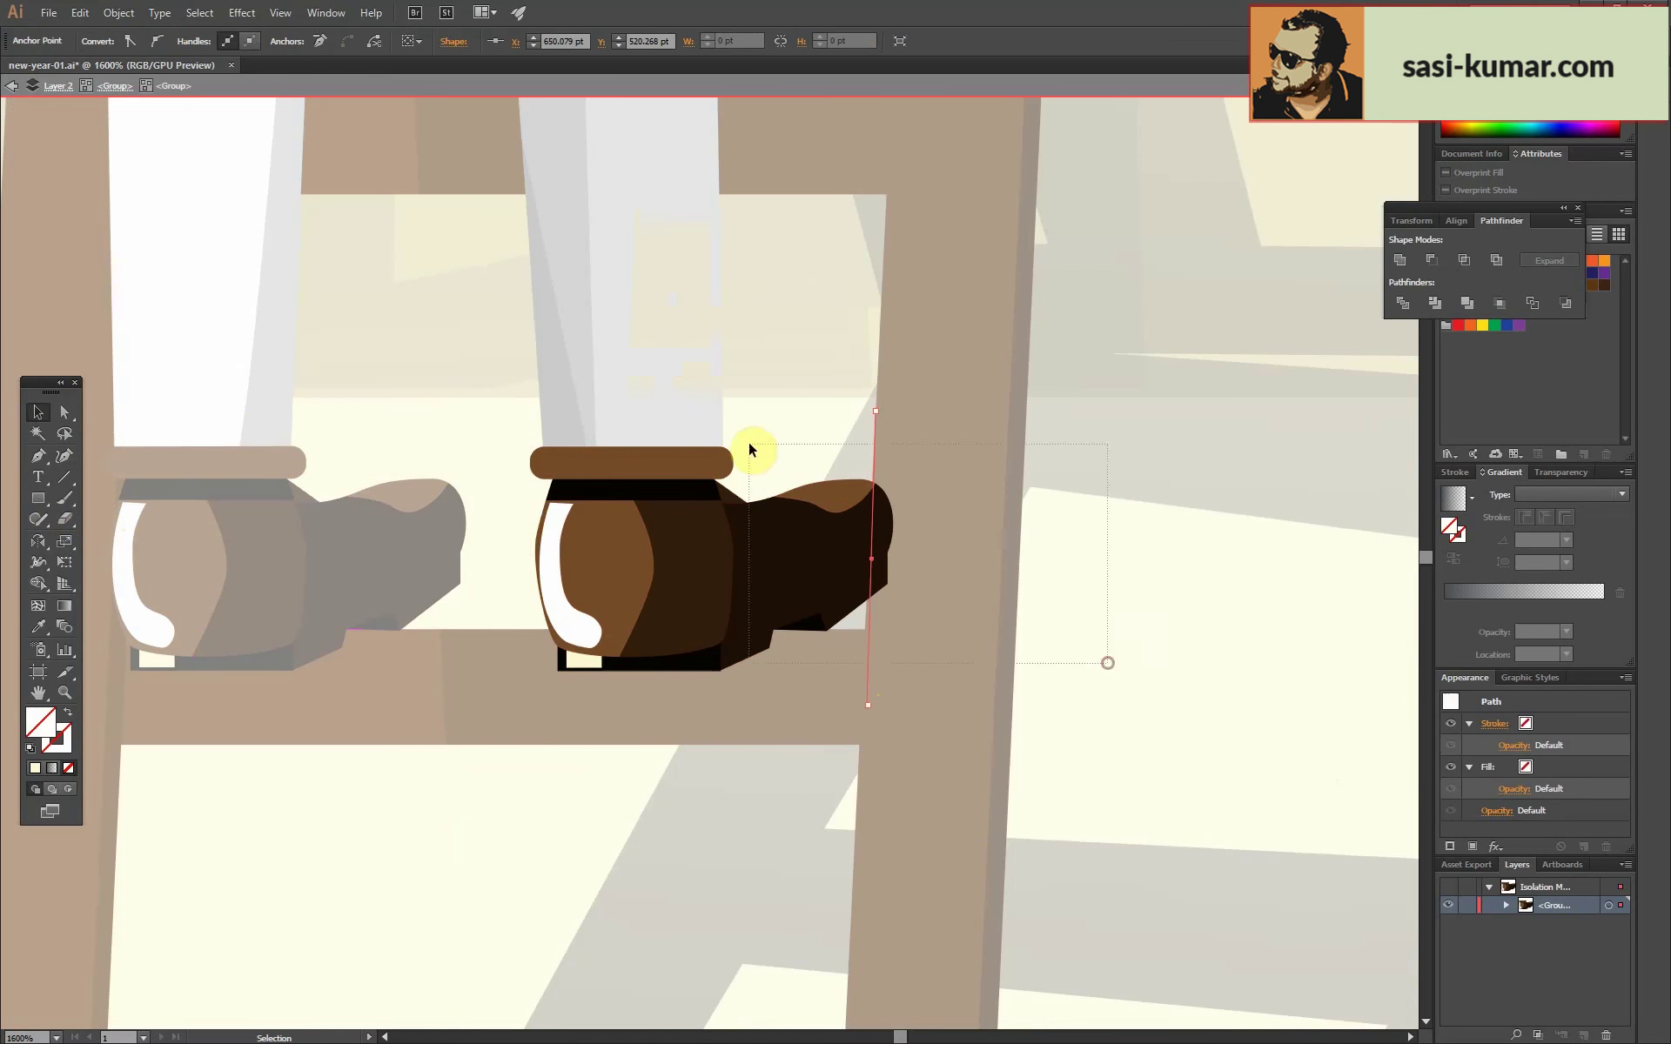
{"action": "double_click", "coordinate": [869, 484]}
{"action": "double_click", "coordinate": [978, 653]}
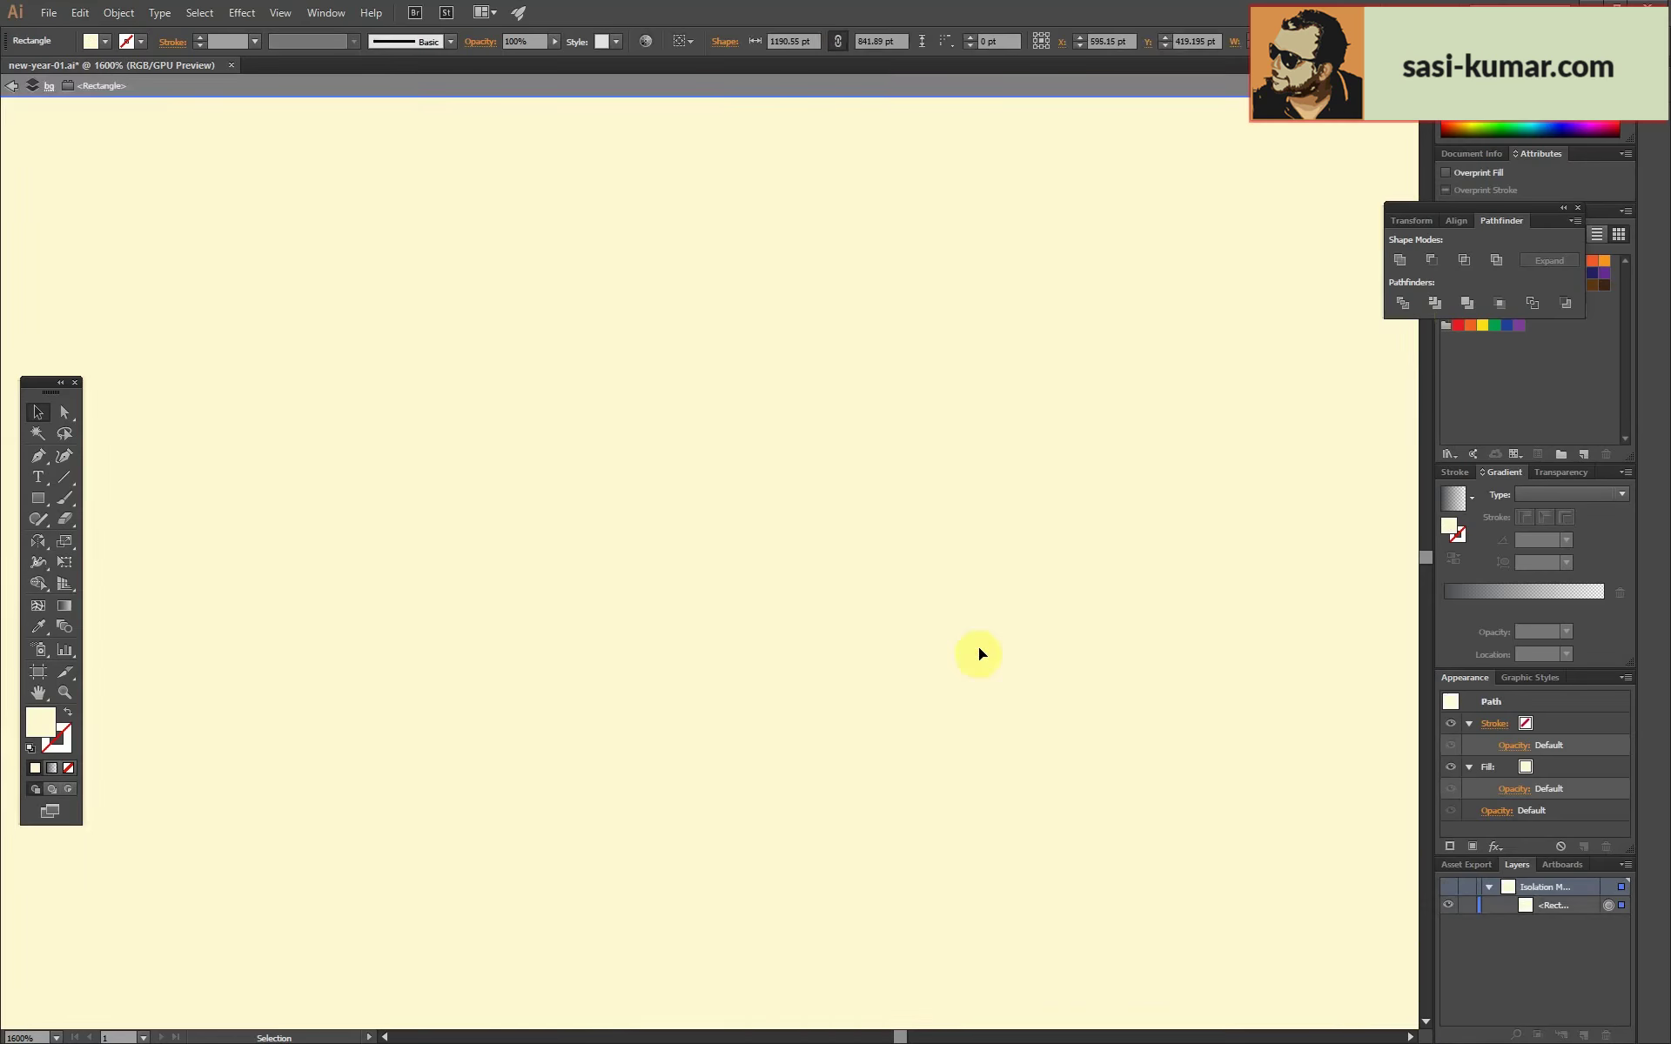
{"action": "double_click", "coordinate": [1105, 473]}
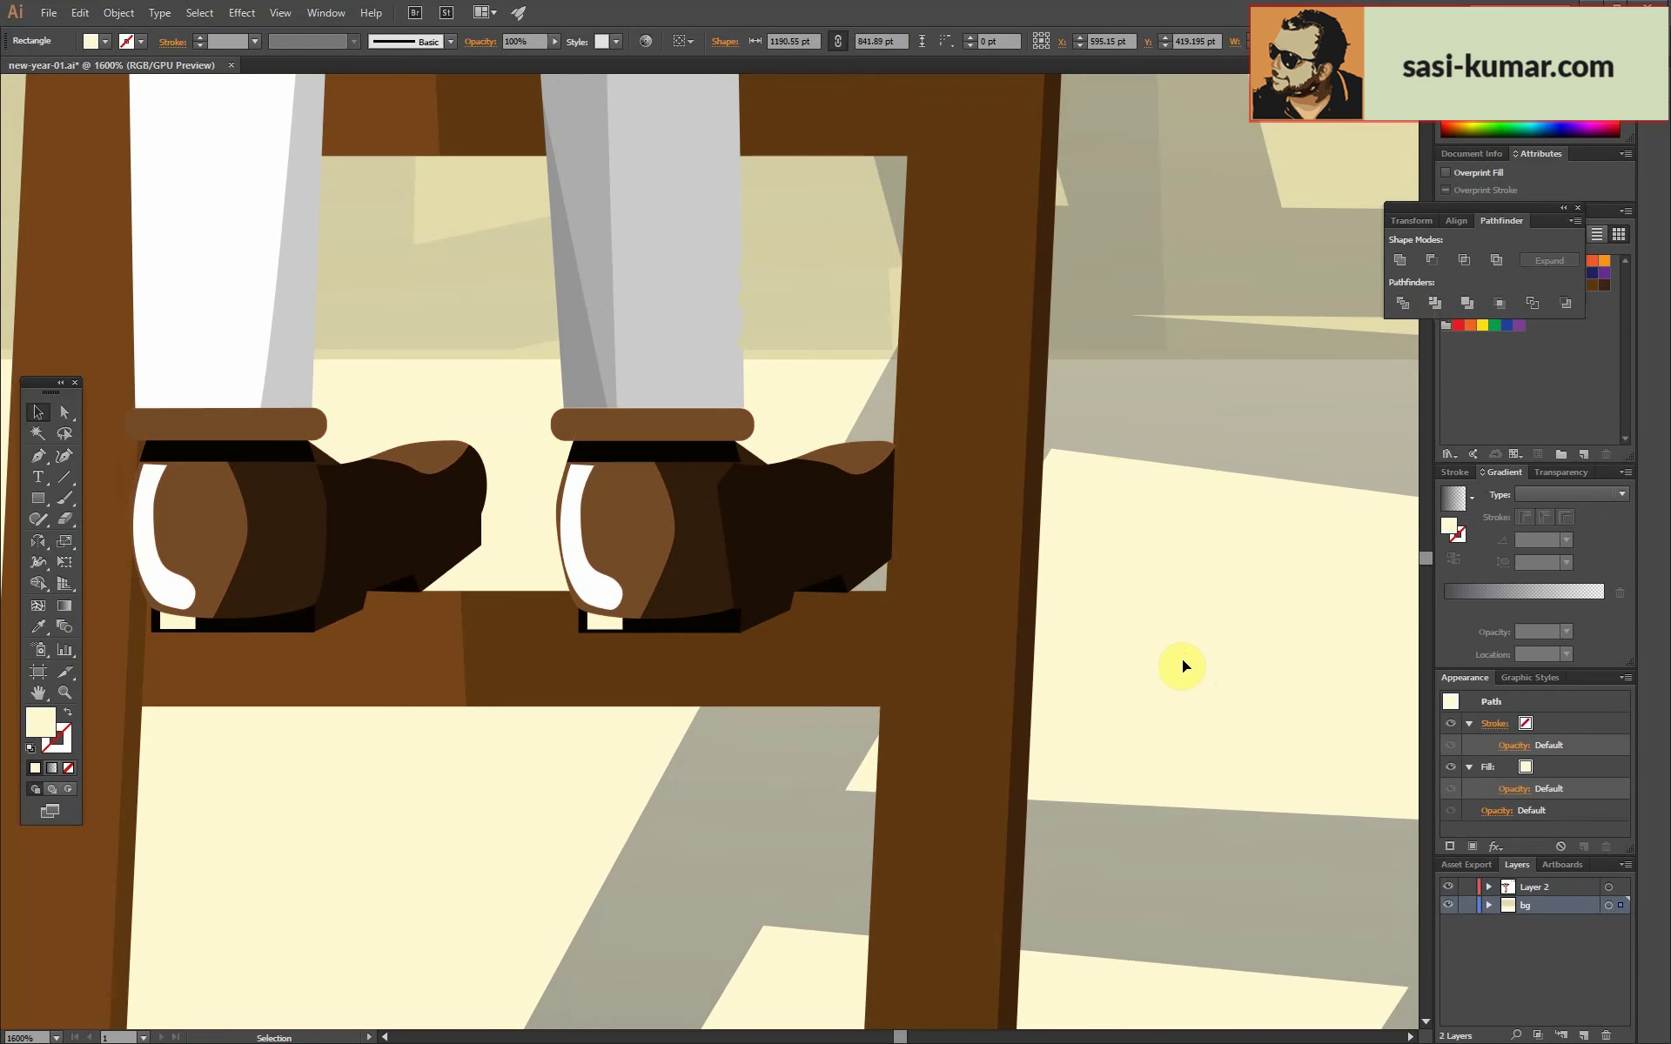
{"action": "key", "text": "ctrl+plus"}
{"action": "key", "text": "ctrl+plus"}
{"action": "key", "text": "ctrl+plus"}
{"action": "double_click", "coordinate": [952, 223]}
Zoom out to the whole painter and ladder and isolate the ladder rail group.
{"action": "key", "text": "ctrl+minus"}
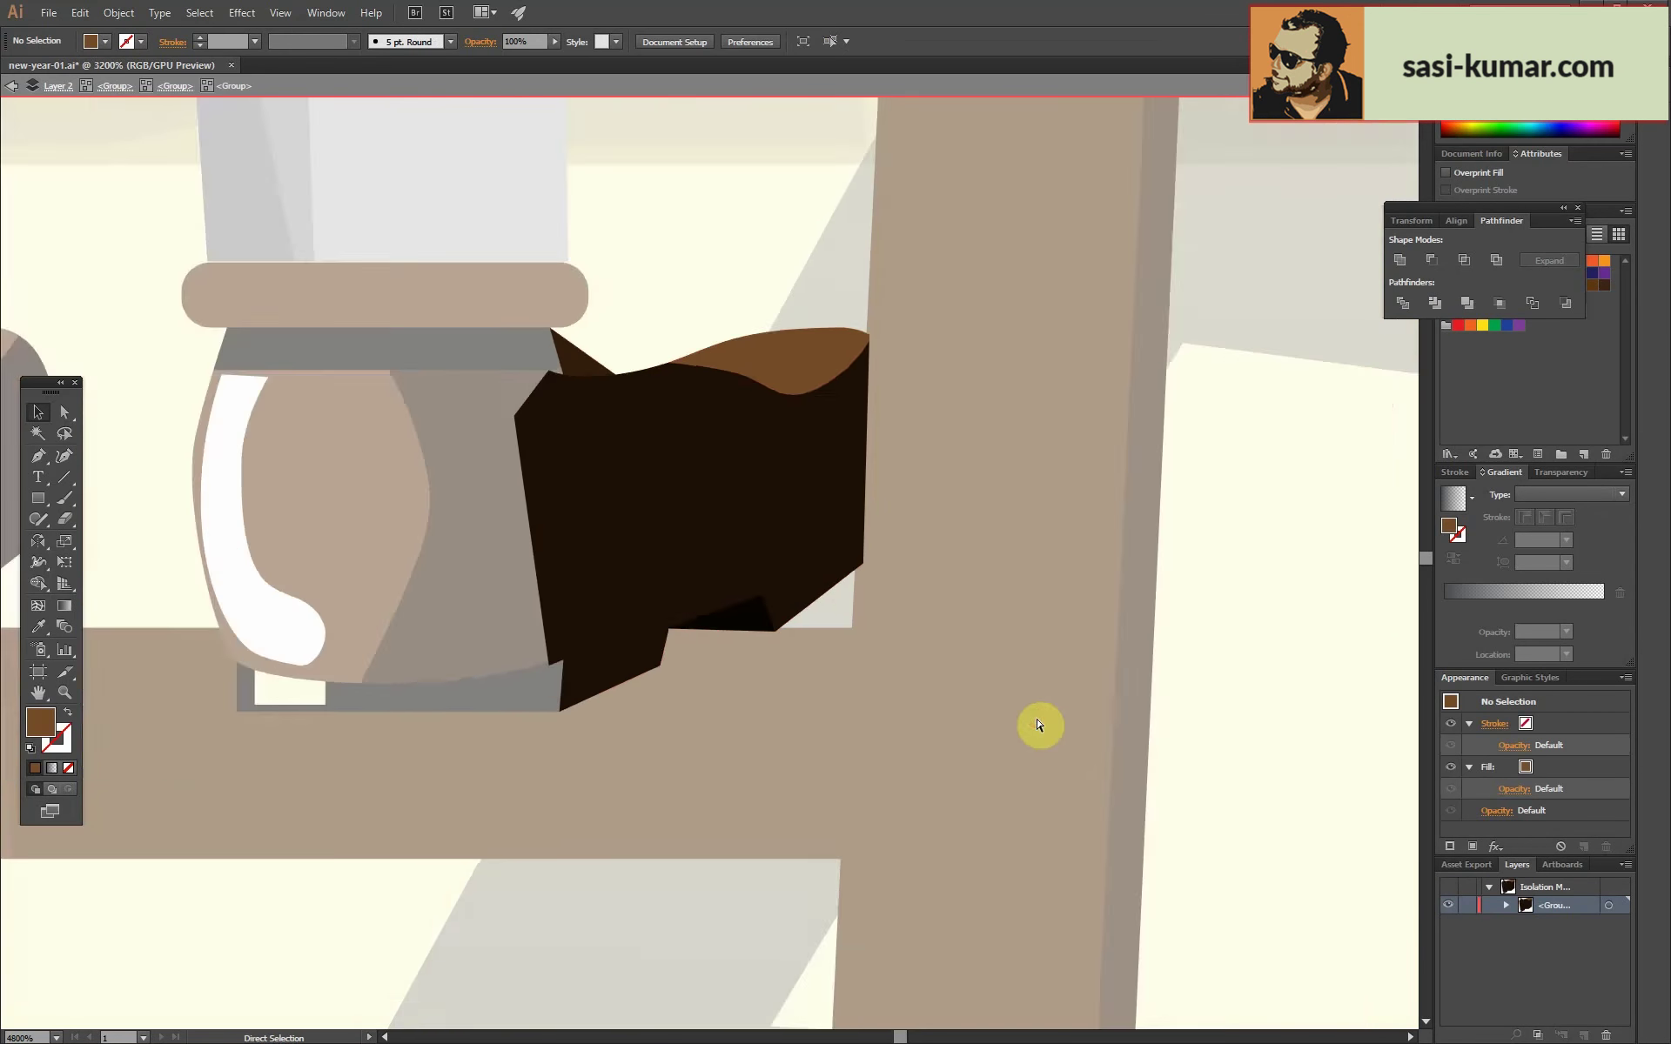
{"action": "double_click", "coordinate": [1038, 725]}
{"action": "key", "text": "ctrl+minus"}
{"action": "key", "text": "ctrl+minus"}
{"action": "key", "text": "ctrl+minus"}
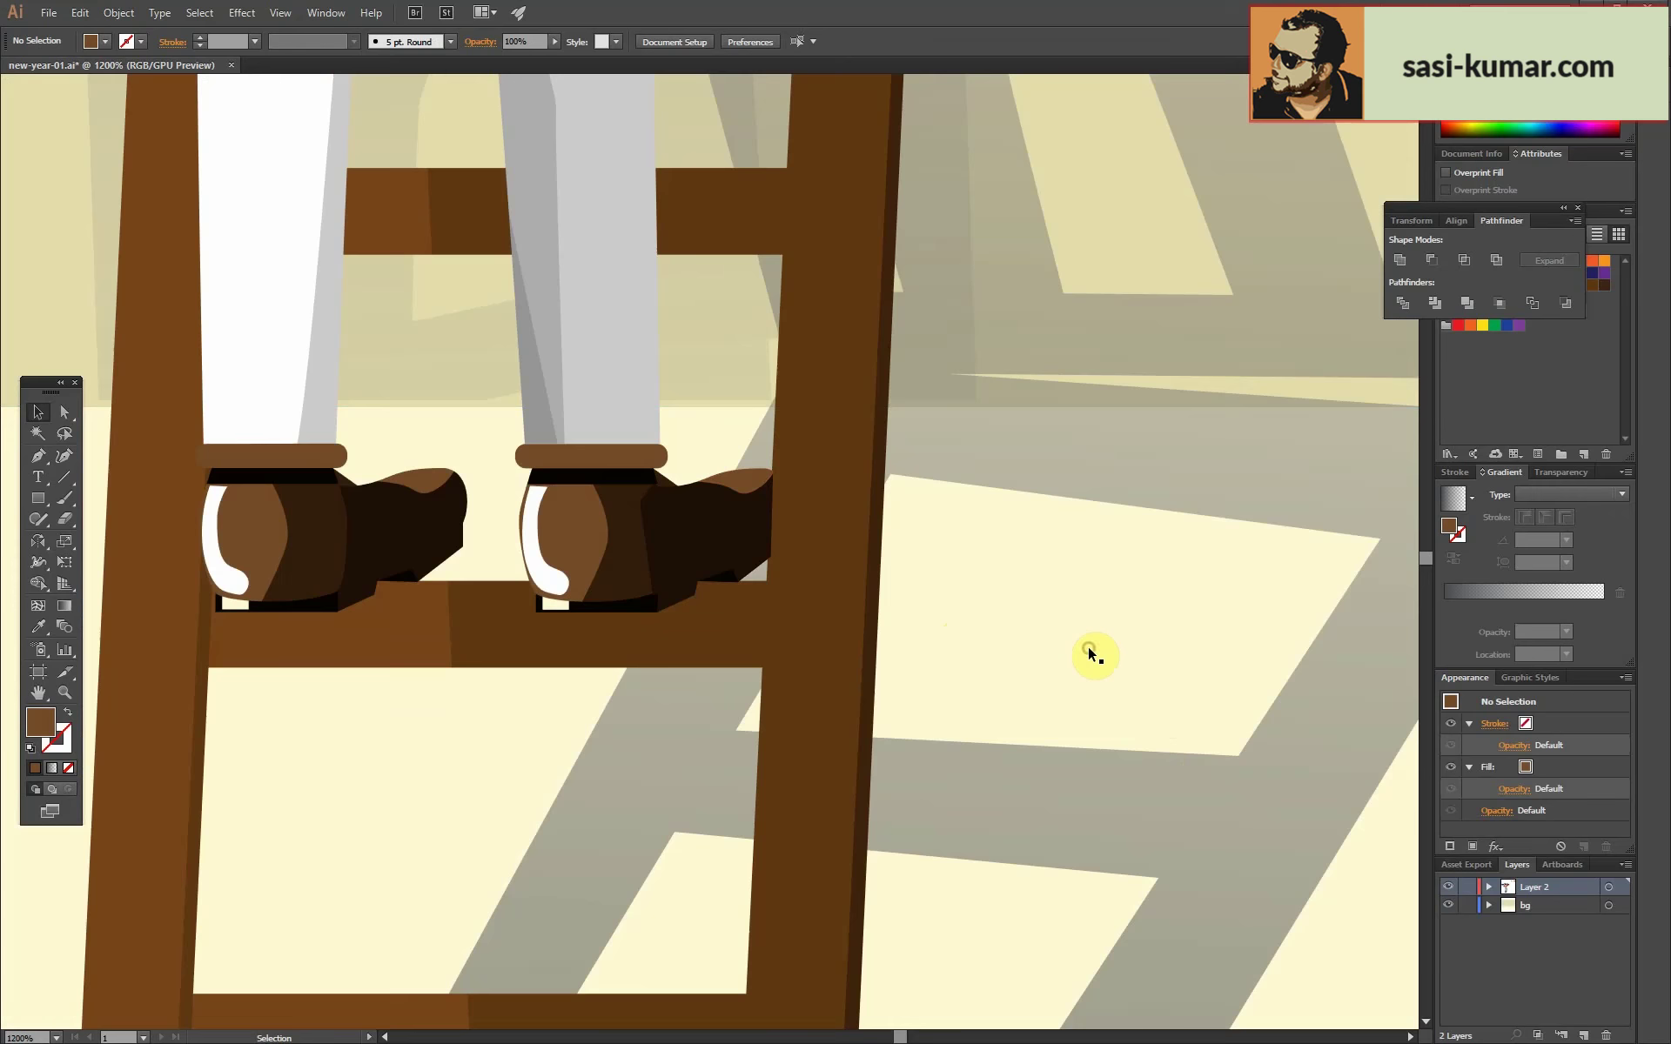
{"action": "key", "text": "ctrl+minus"}
{"action": "key", "text": "ctrl+minus"}
{"action": "key", "text": "ctrl+minus"}
{"action": "scroll", "coordinate": [606, 296], "scroll_direction": "down", "scroll_amount": 5}
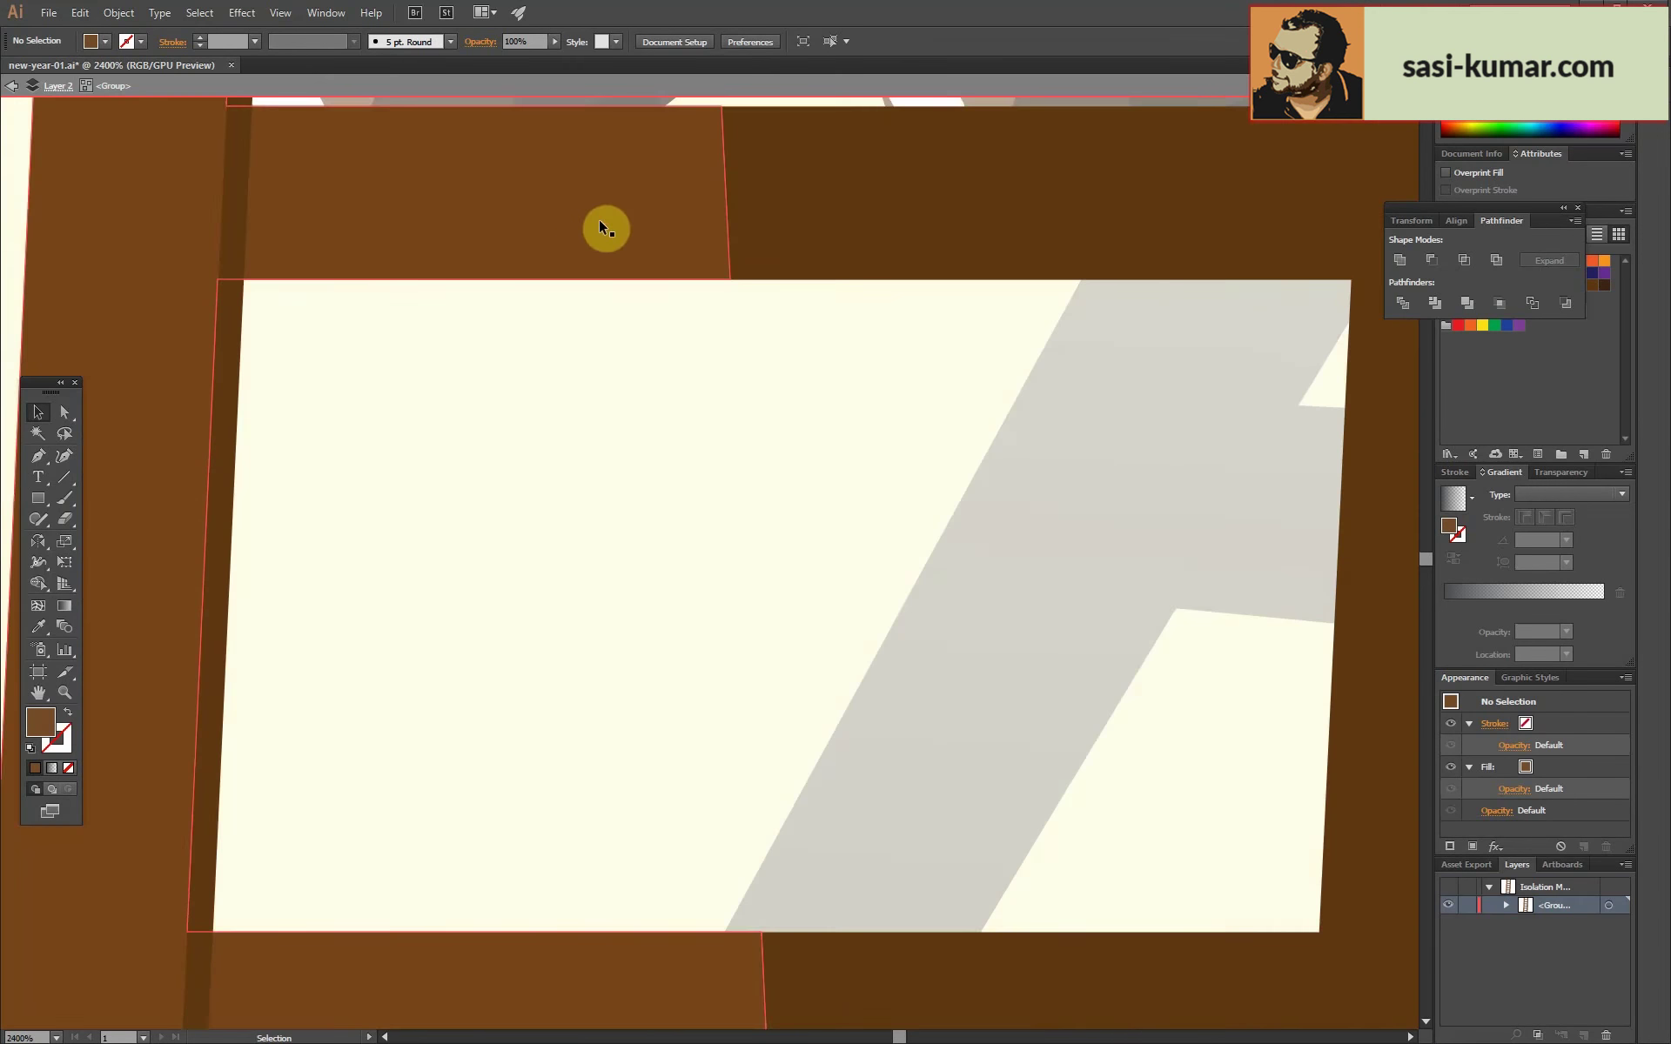
{"action": "double_click", "coordinate": [205, 451]}
Trace a curved shadow outline on the rung beneath the left shoe with the Pen tool.
{"action": "key", "text": "p"}
{"action": "left_click", "coordinate": [292, 379]}
{"action": "left_click_drag", "start_coordinate": [337, 514], "coordinate": [365, 546]}
{"action": "left_click", "coordinate": [425, 599]}
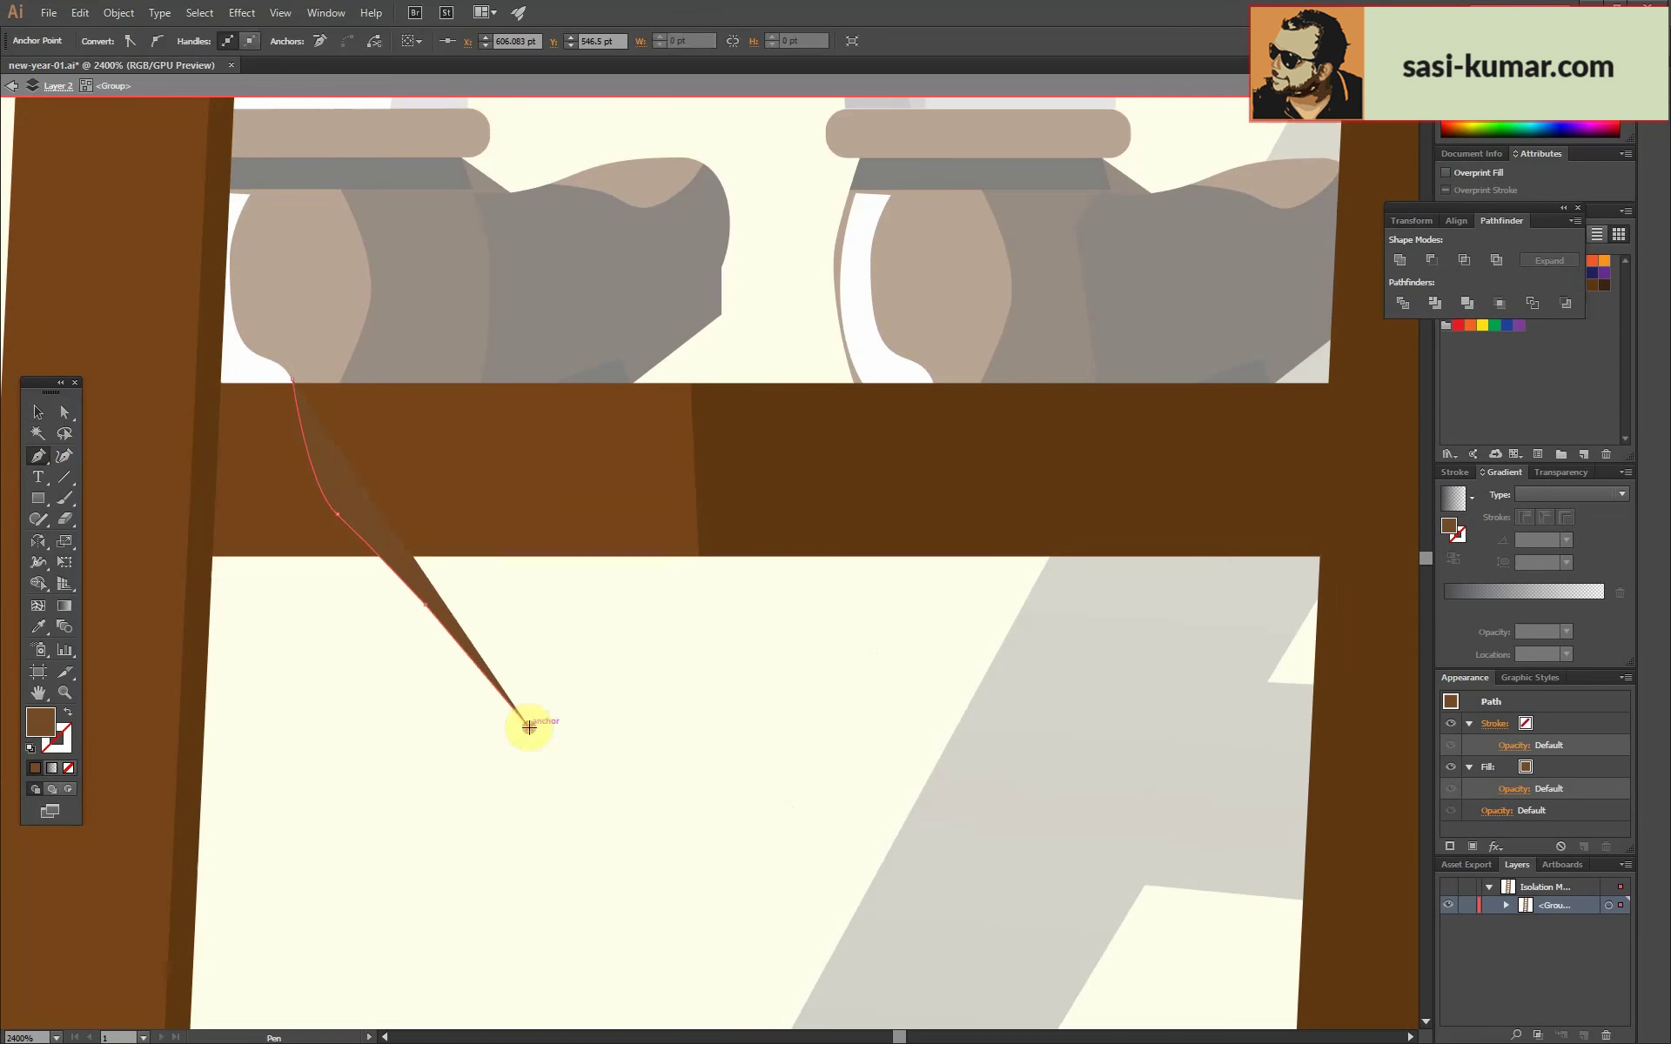
{"action": "key", "text": "shift+x"}
{"action": "key", "text": "v"}
{"action": "left_click", "coordinate": [571, 705]}
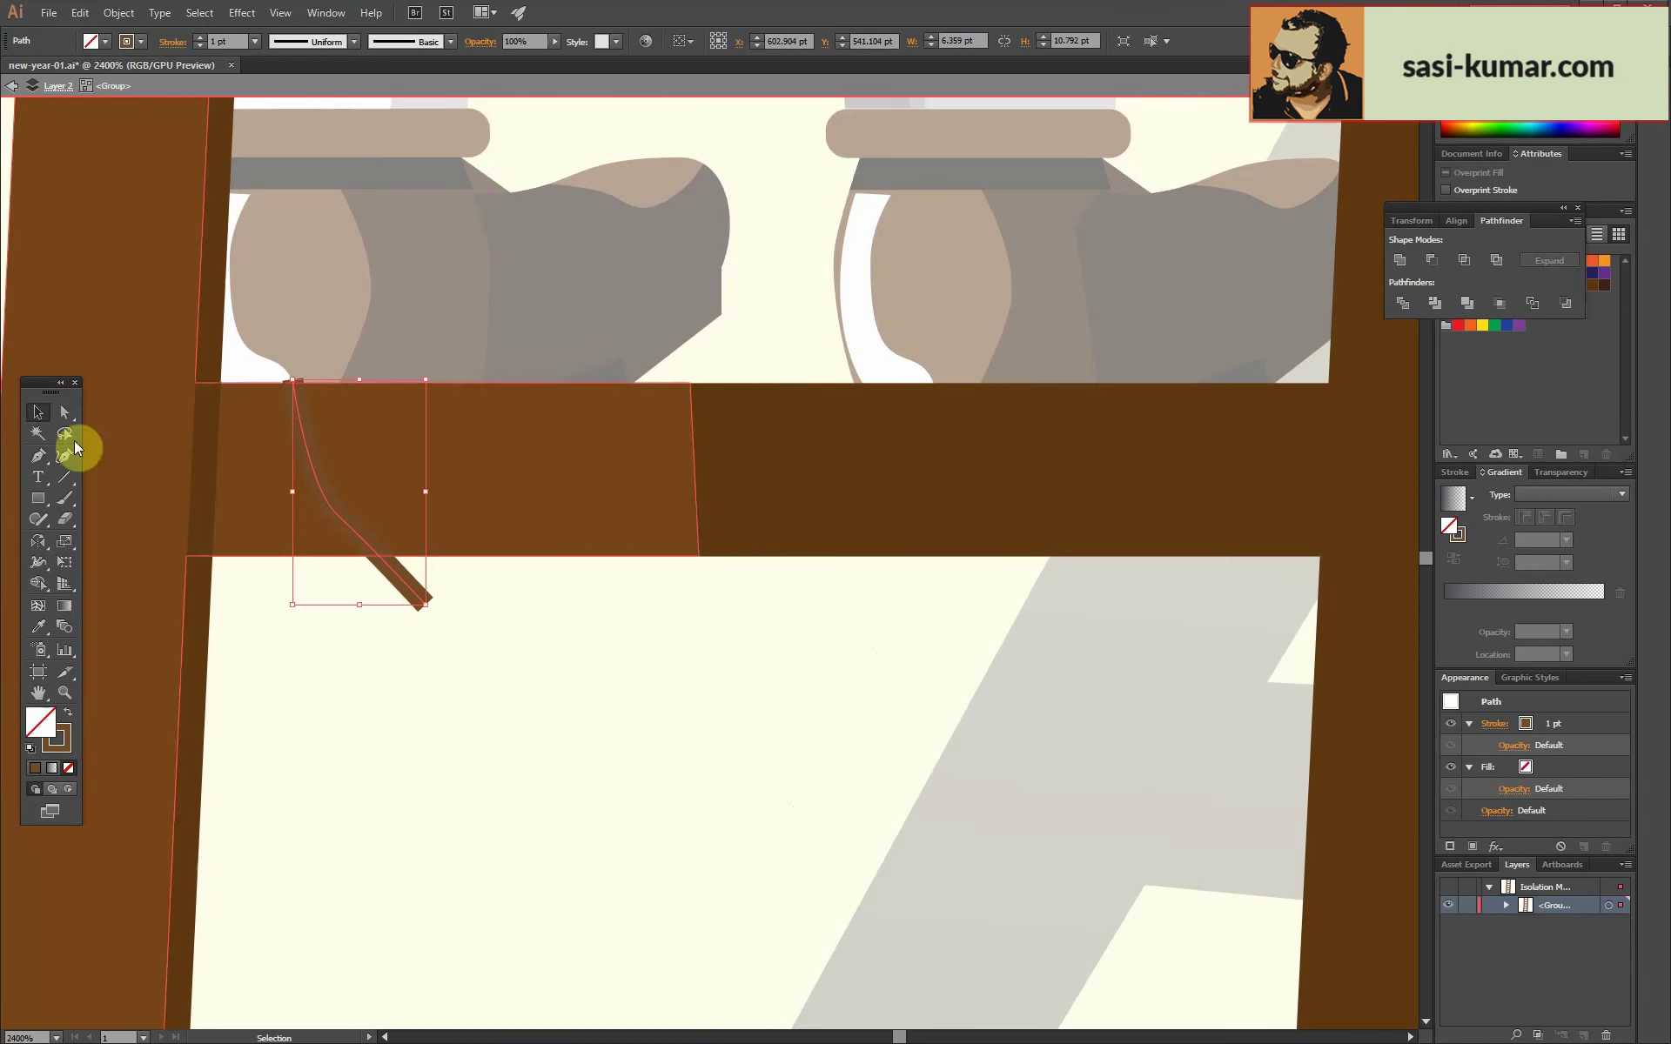
{"action": "left_click", "coordinate": [659, 607]}
{"action": "left_click_drag", "start_coordinate": [601, 439], "coordinate": [606, 406]}
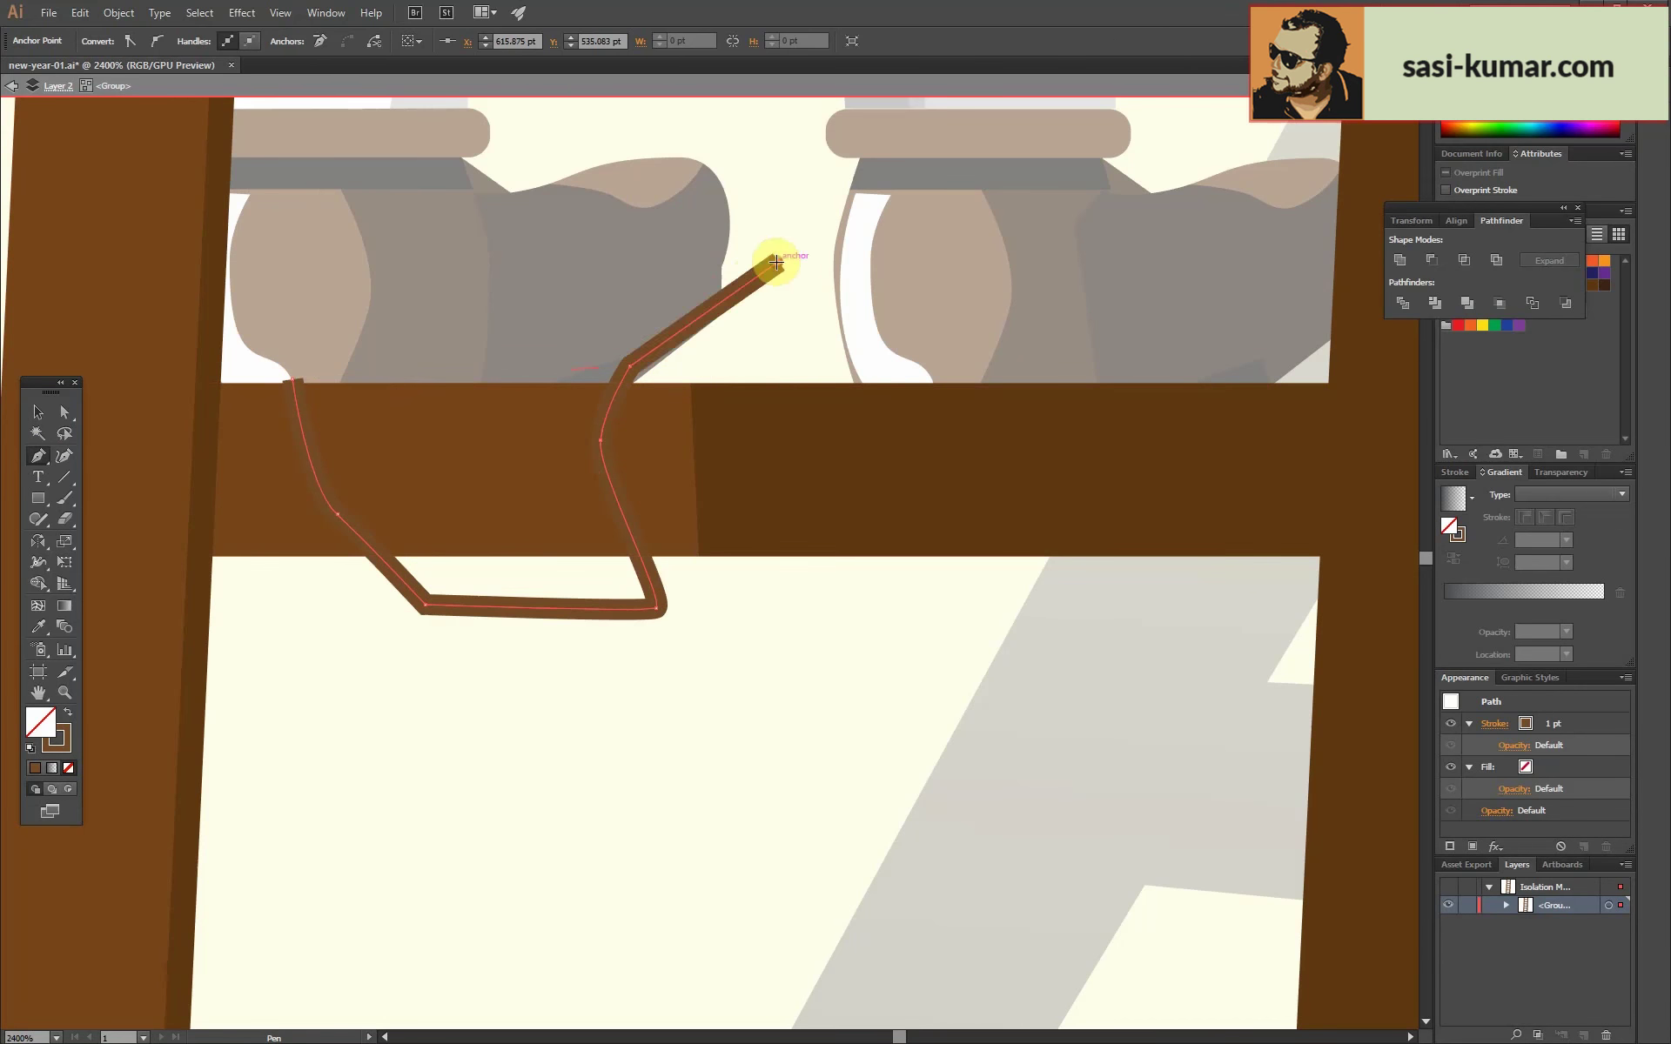
{"action": "left_click", "coordinate": [38, 412]}
Fill the shadow dark brown, exit isolation, and zoom out to the whole ladder.
{"action": "left_click", "coordinate": [494, 489]}
{"action": "left_click", "coordinate": [1123, 550], "text": "shift"}
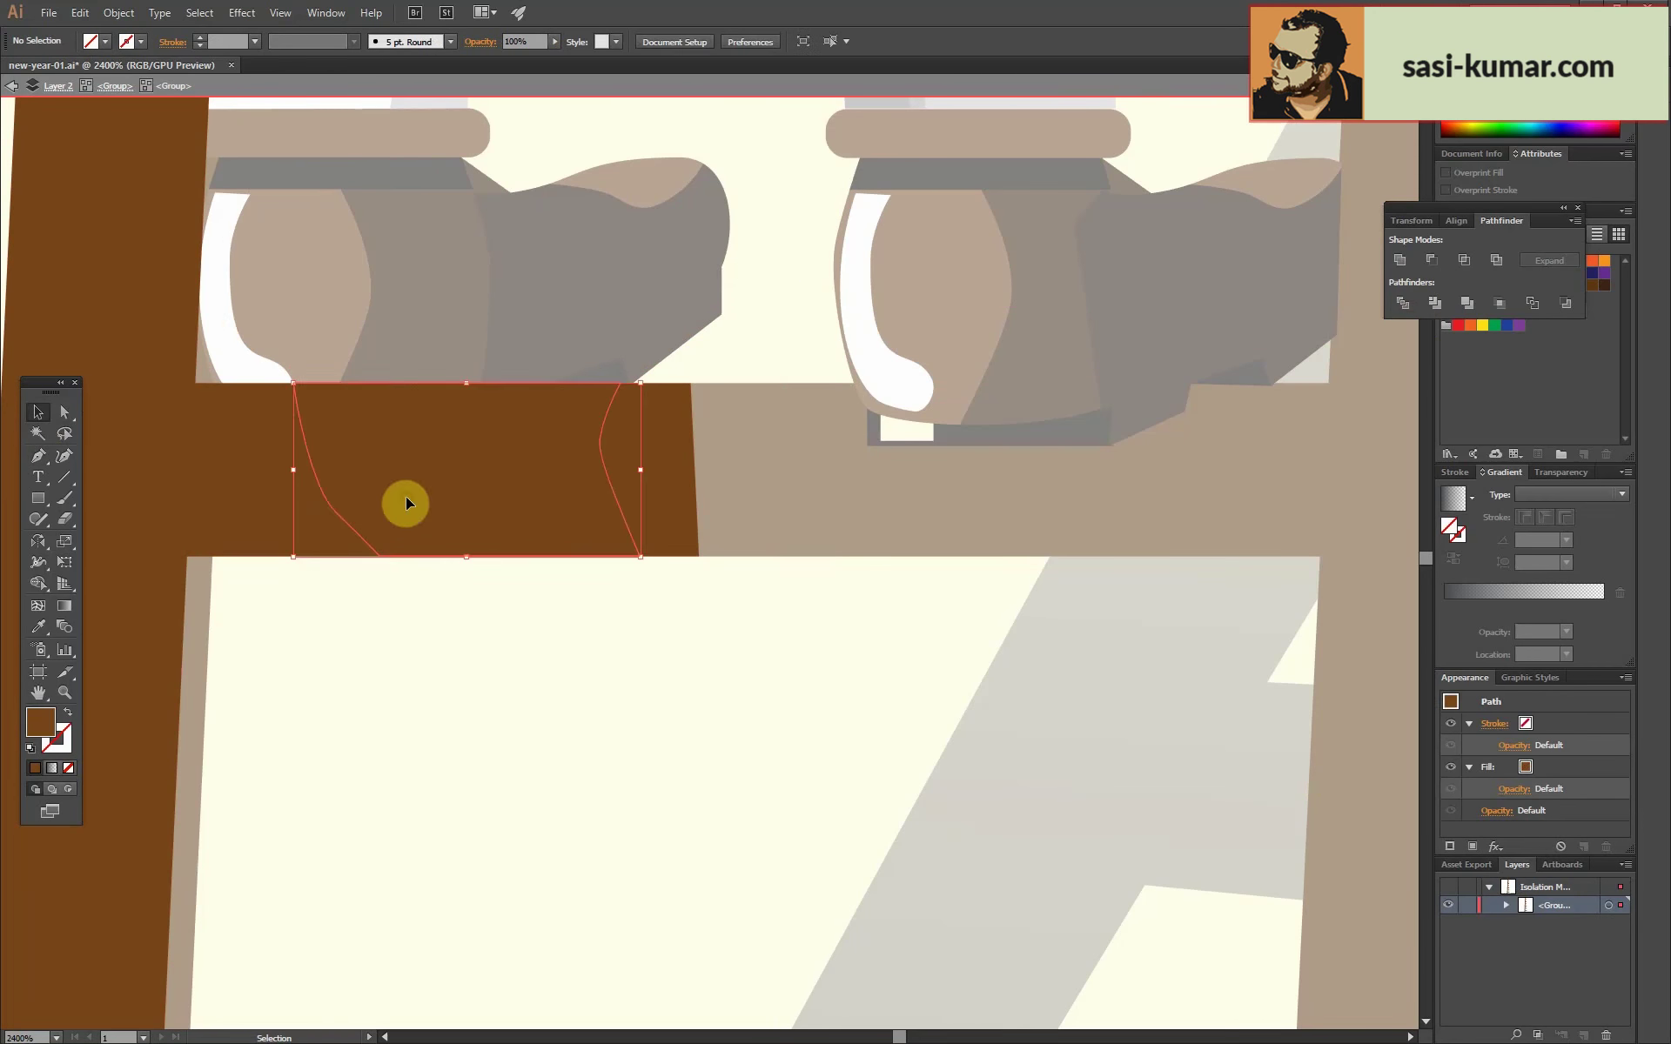
{"action": "left_click", "coordinate": [45, 769]}
{"action": "double_click", "coordinate": [562, 762]}
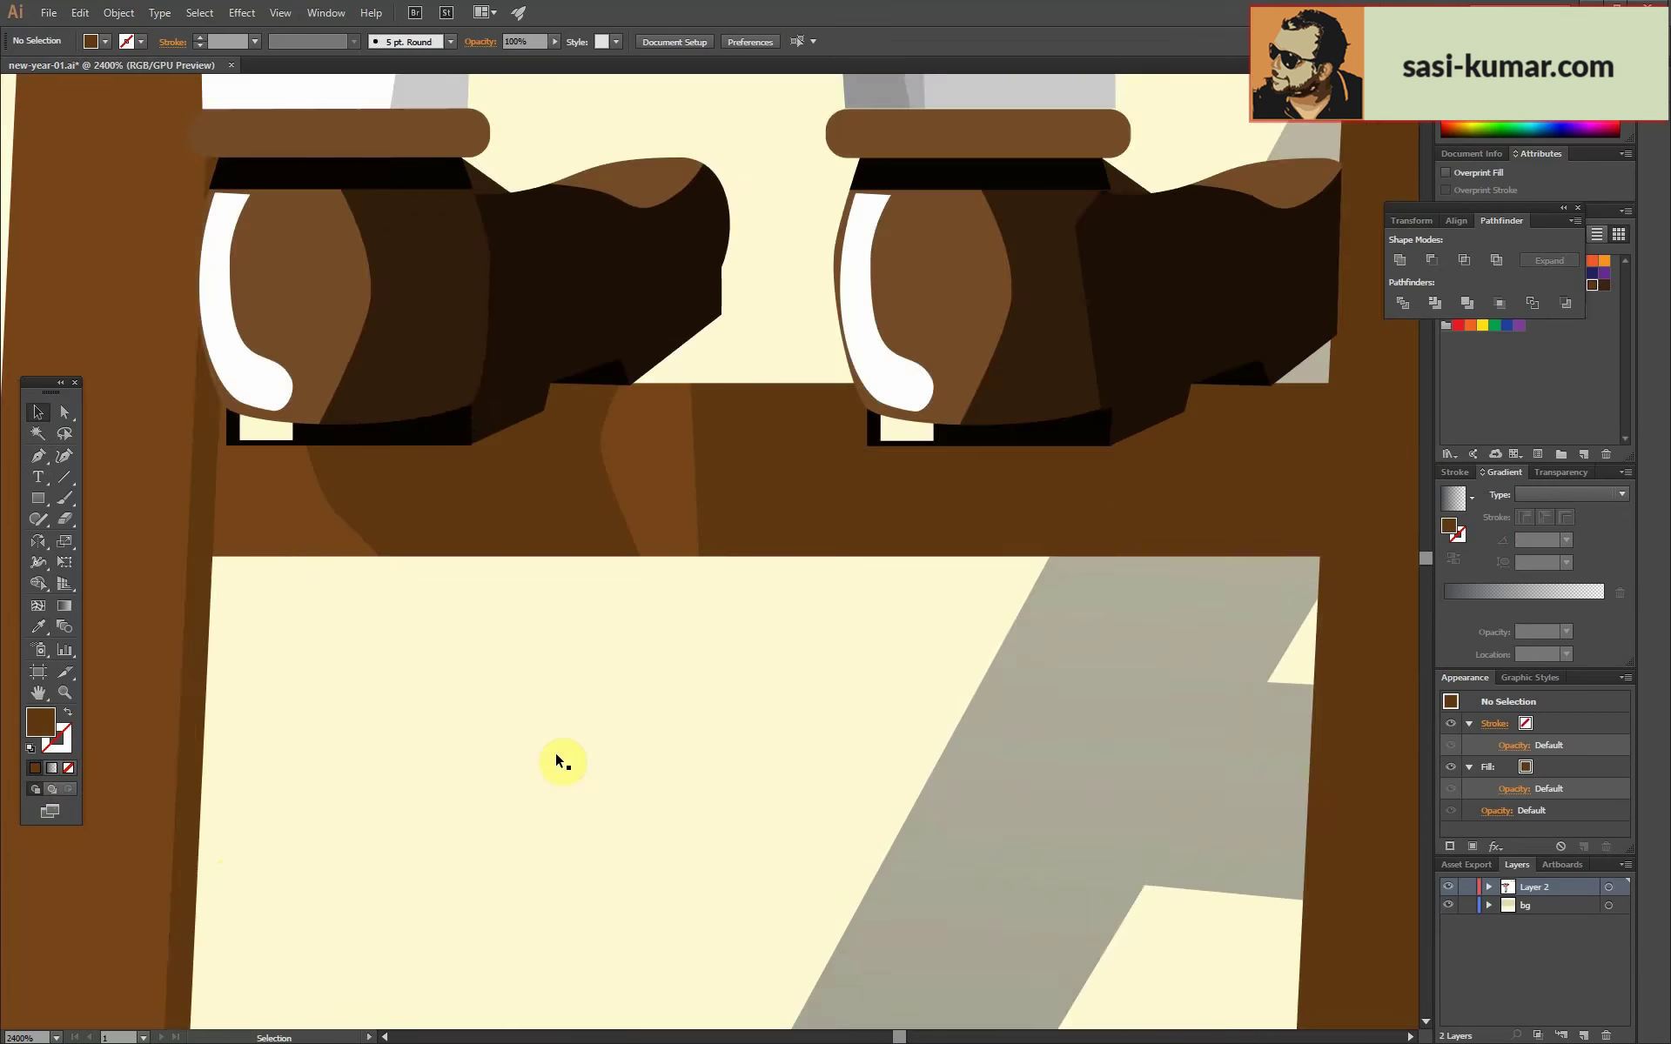
{"action": "key", "text": "ctrl+minus"}
{"action": "key", "text": "ctrl+minus"}
{"action": "key", "text": "ctrl+minus"}
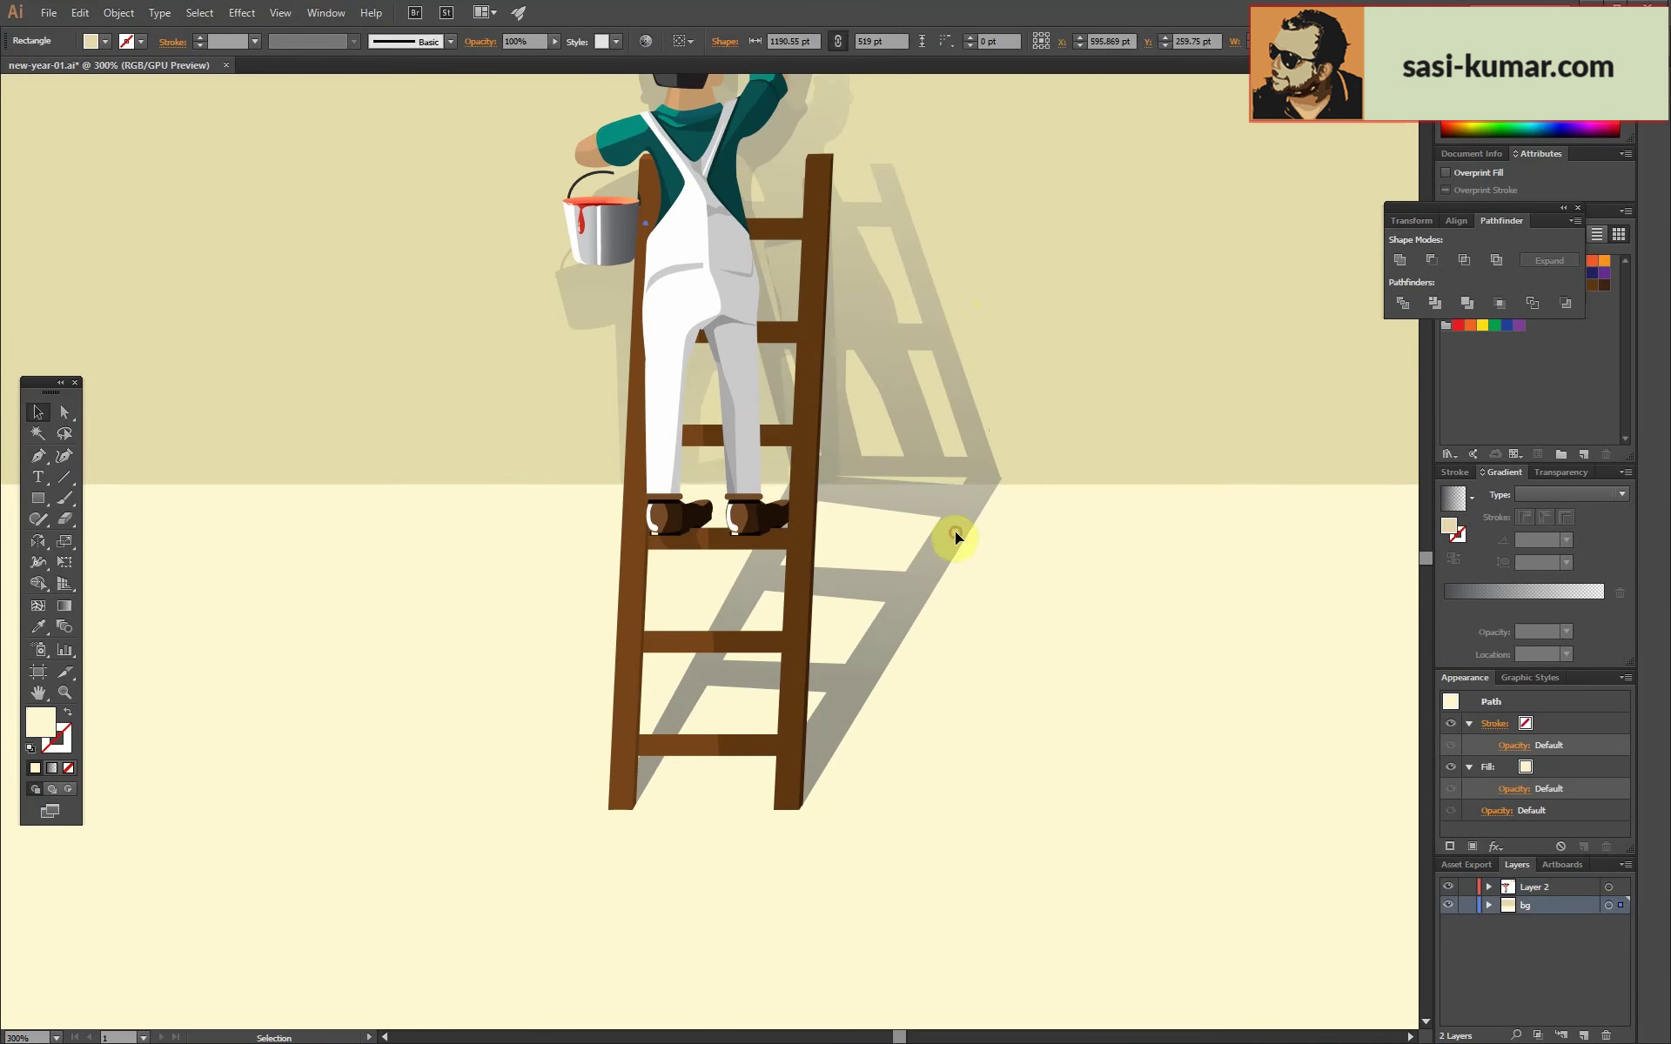
Zoom in from the full artboard onto the word Happy in the title.
{"action": "key", "text": "ctrl+1"}
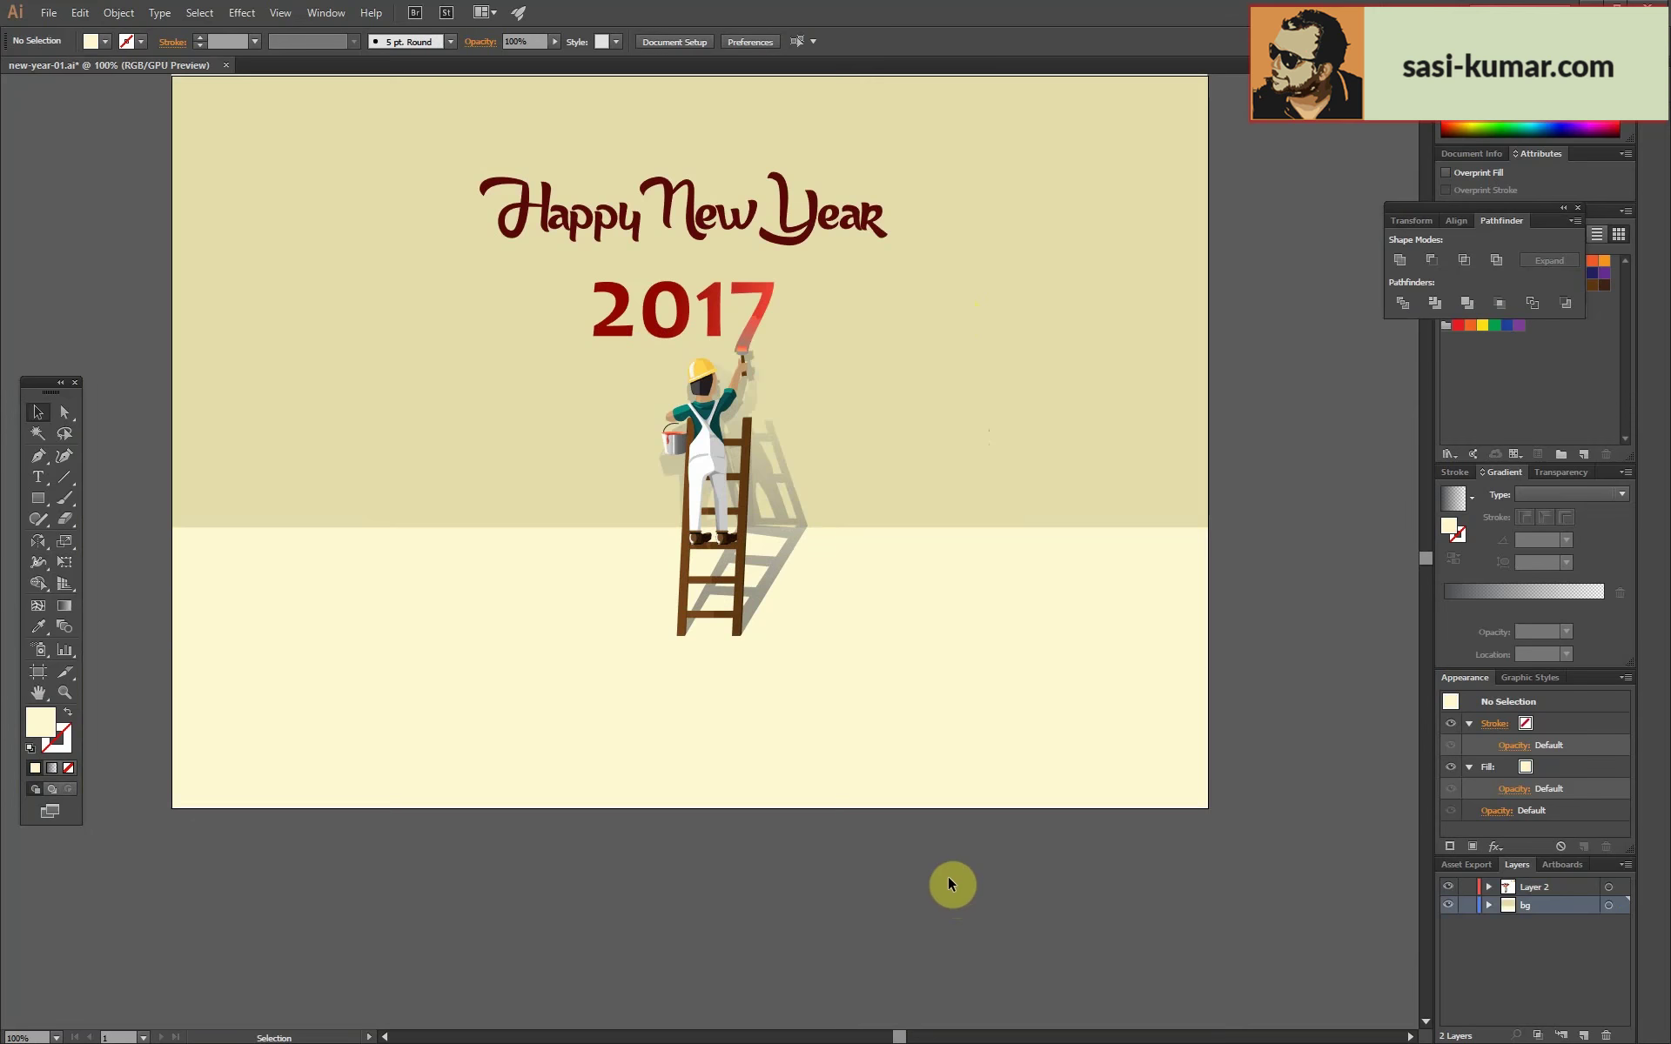
{"action": "key", "text": "ctrl+plus"}
{"action": "key", "text": "ctrl+0"}
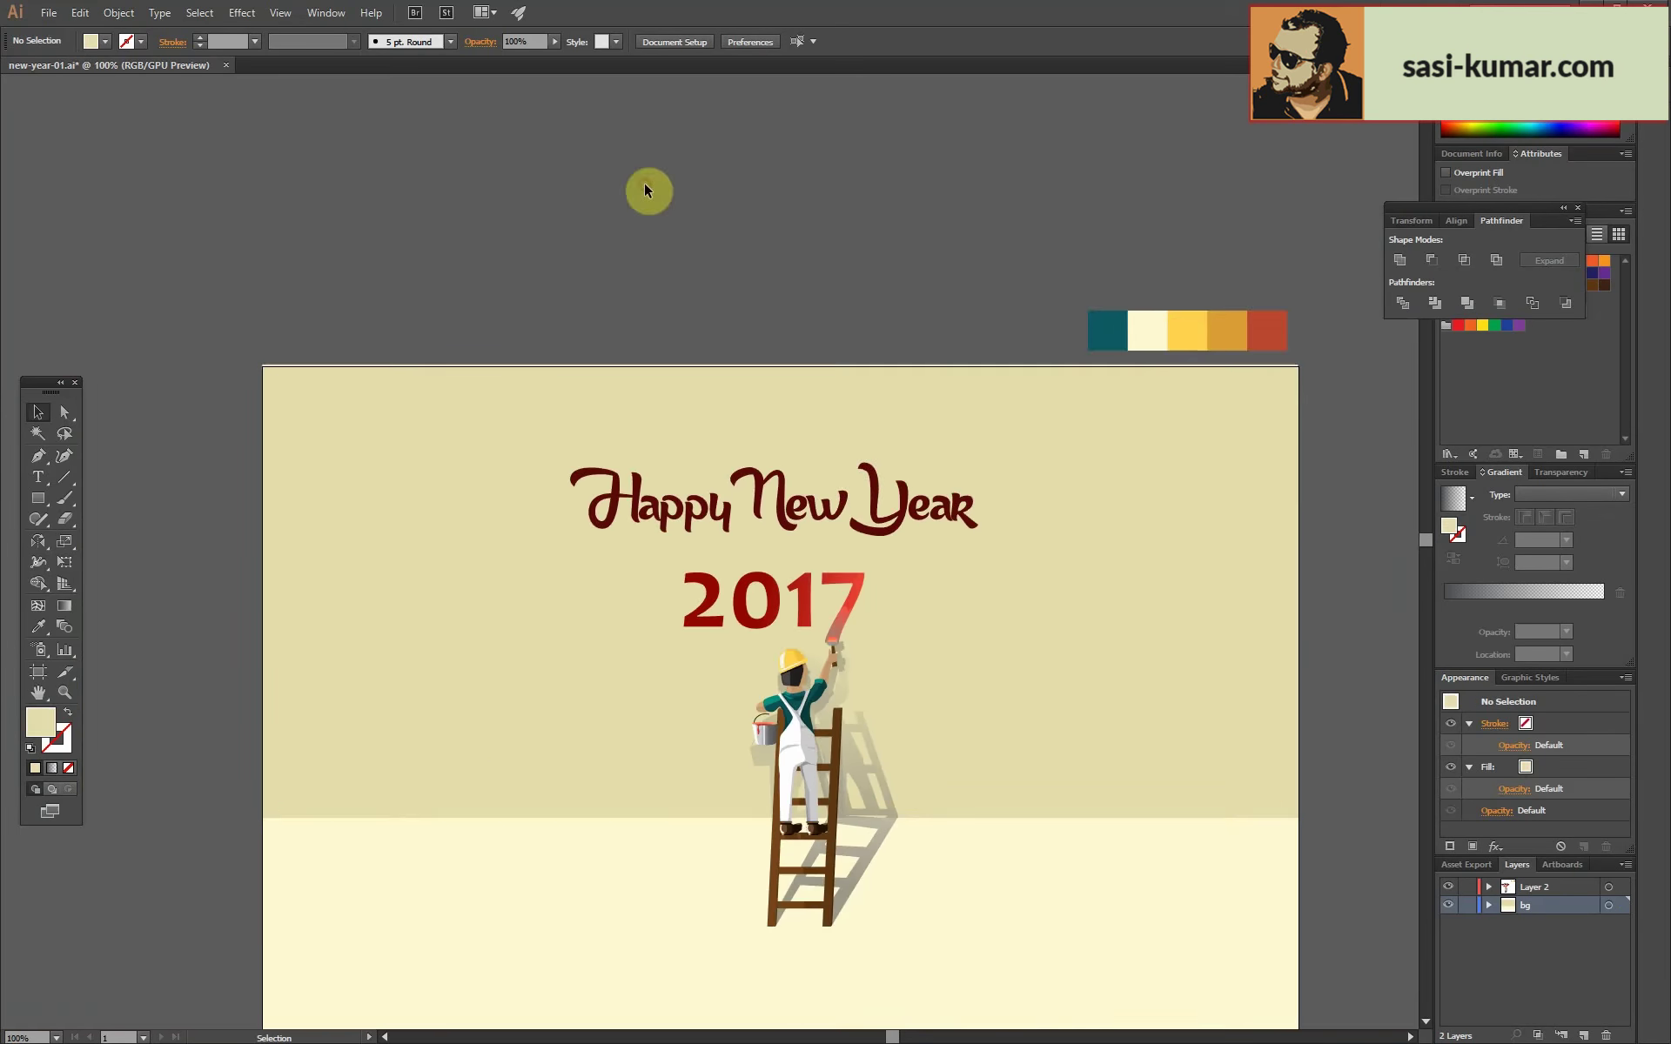
{"action": "scroll", "coordinate": [502, 660], "scroll_direction": "up", "scroll_amount": 5}
Trace a closed Pen outline hugging the word Happy, then return to the full artboard.
{"action": "left_click_drag", "start_coordinate": [495, 461], "coordinate": [452, 530]}
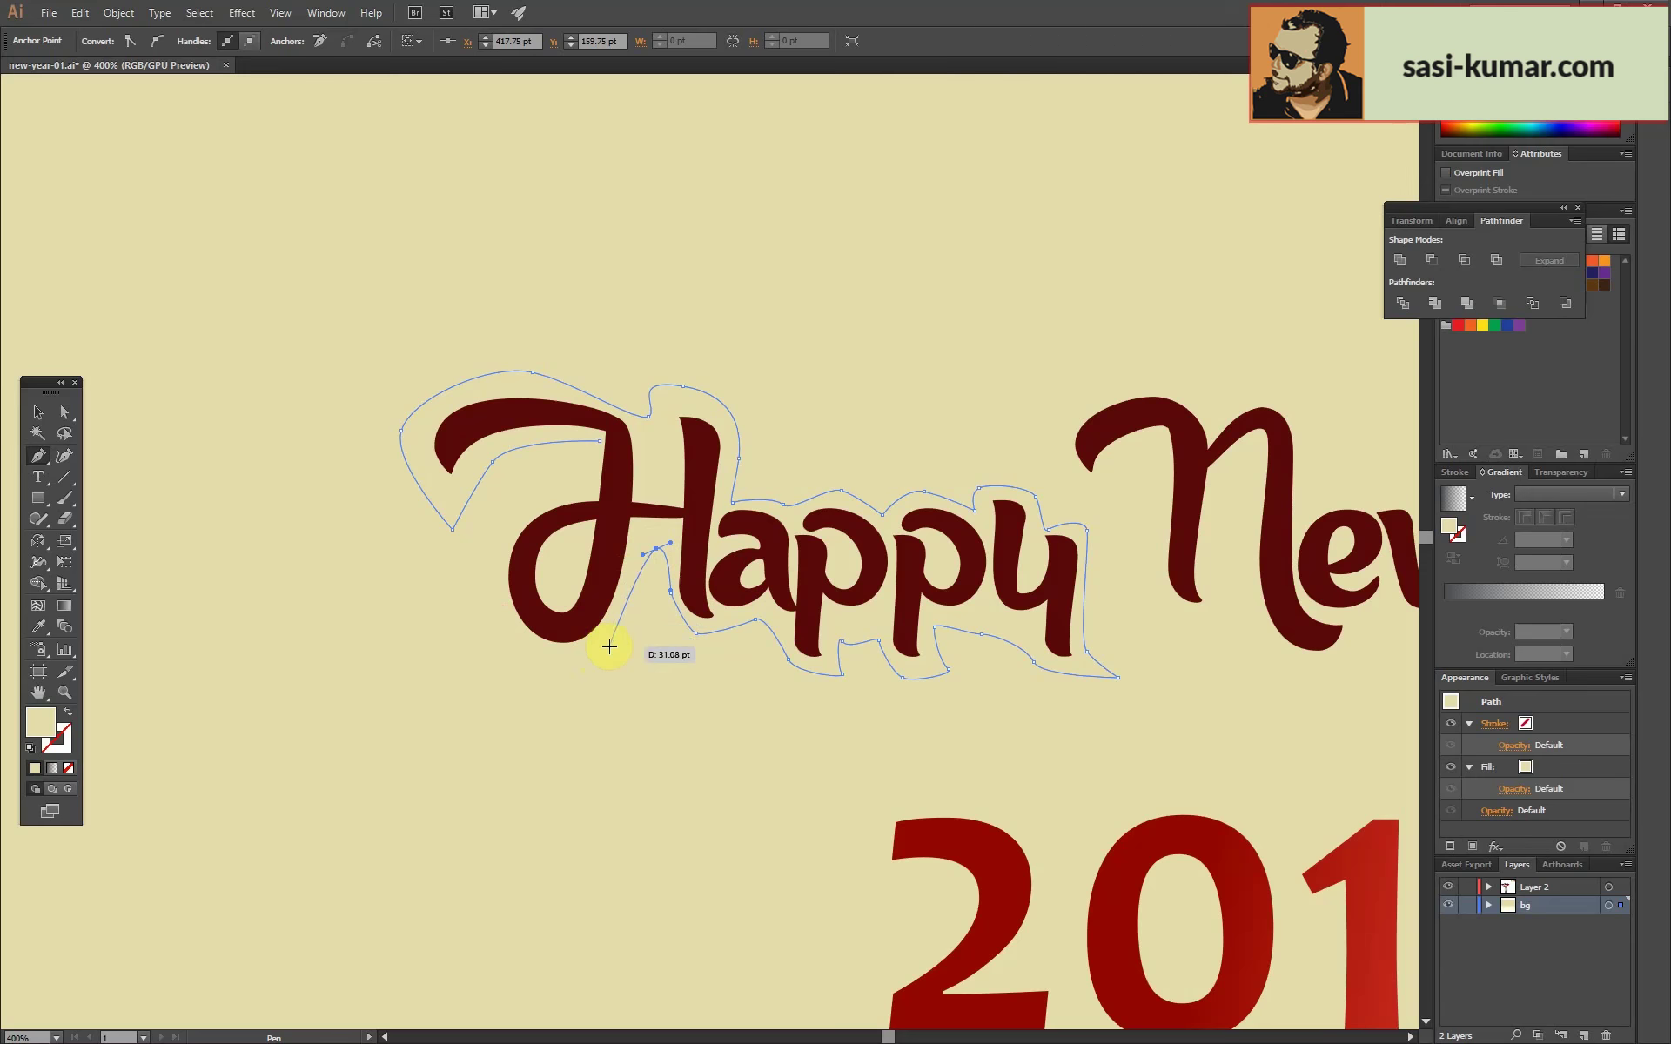
{"action": "left_click_drag", "start_coordinate": [597, 445], "coordinate": [598, 445]}
{"action": "key", "text": "ctrl+0"}
{"action": "scroll", "coordinate": [541, 373], "scroll_direction": "up", "scroll_amount": 5}
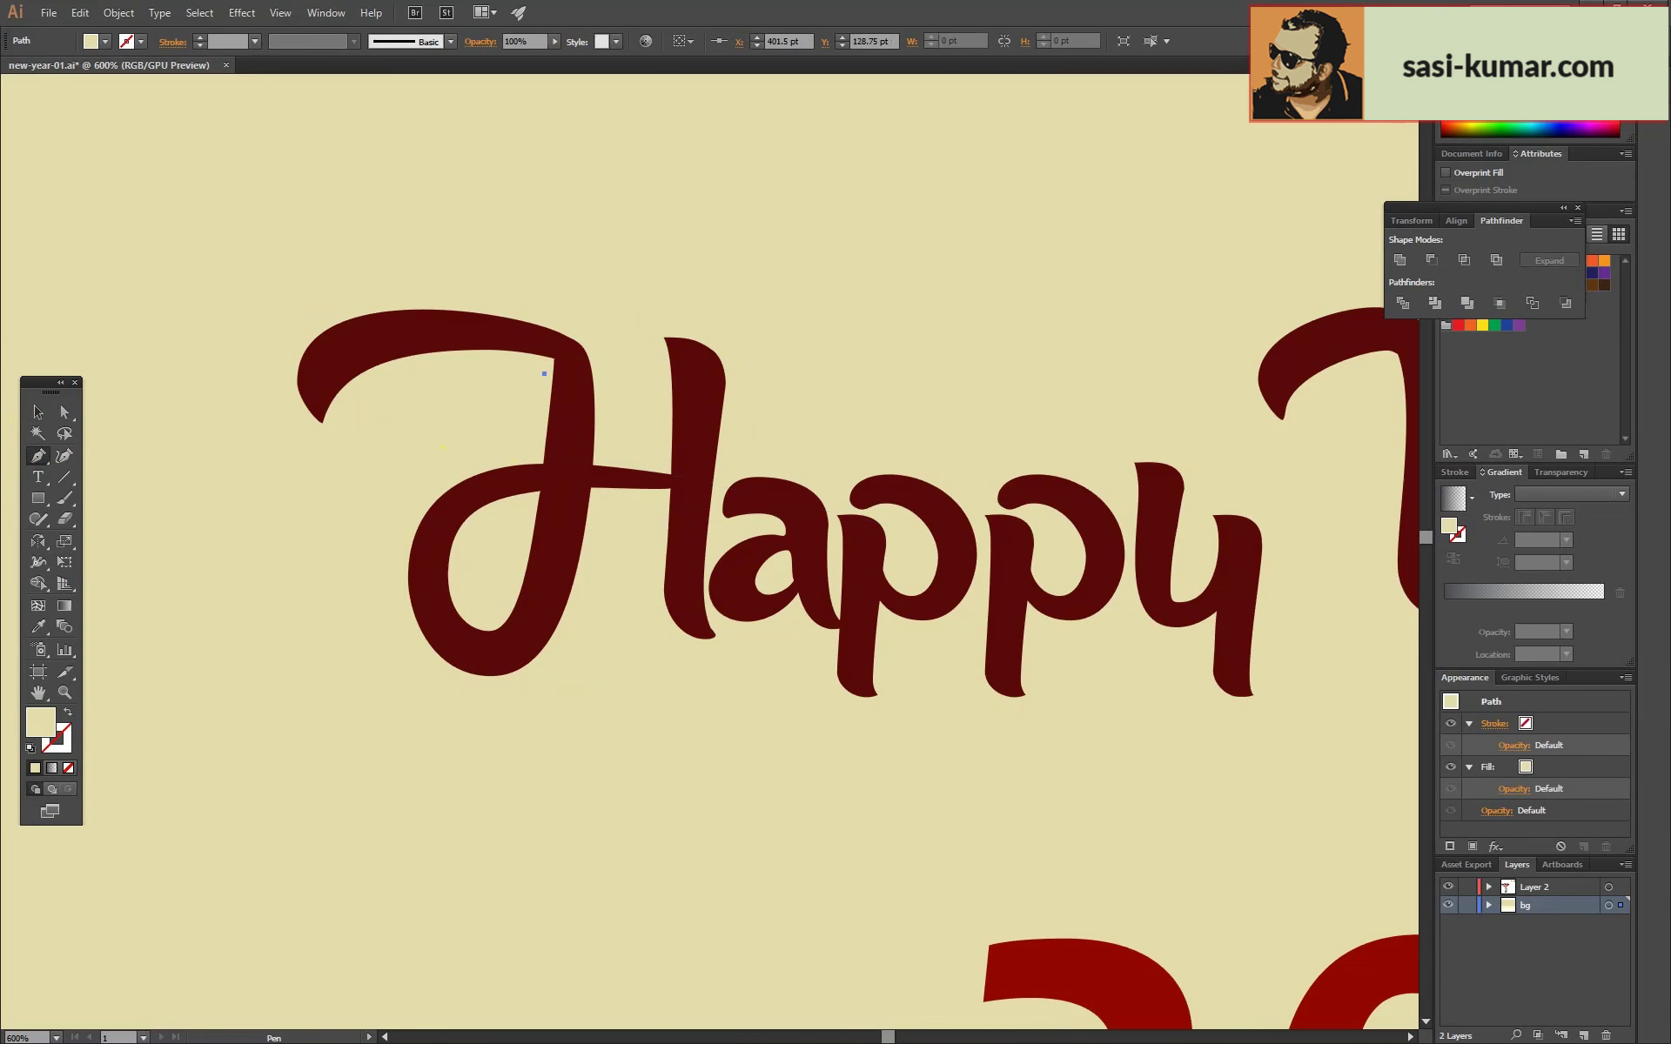
{"action": "key", "text": "v"}
{"action": "key", "text": "ctrl+1"}
Fill the Happy outline with the orange swatch using the Eyedropper.
{"action": "key", "text": "i"}
{"action": "left_click", "coordinate": [1326, 374]}
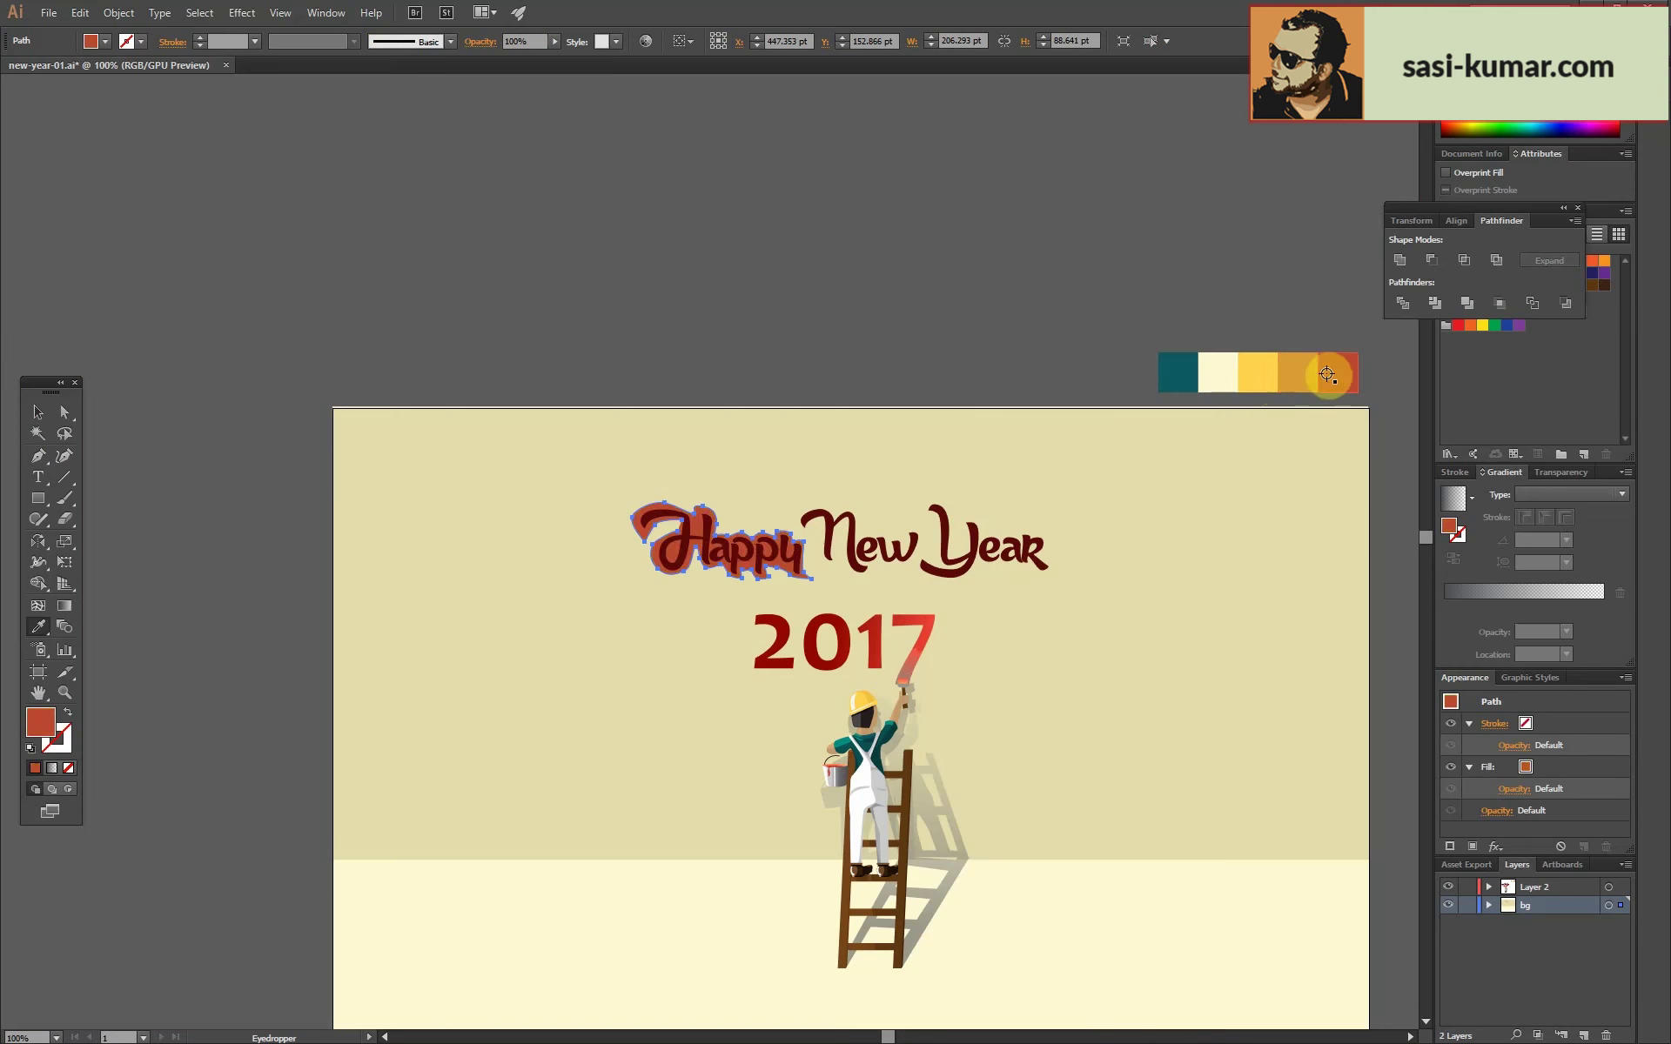
{"action": "left_click", "coordinate": [1297, 374]}
{"action": "left_click", "coordinate": [634, 392]}
{"action": "key", "text": "Return"}
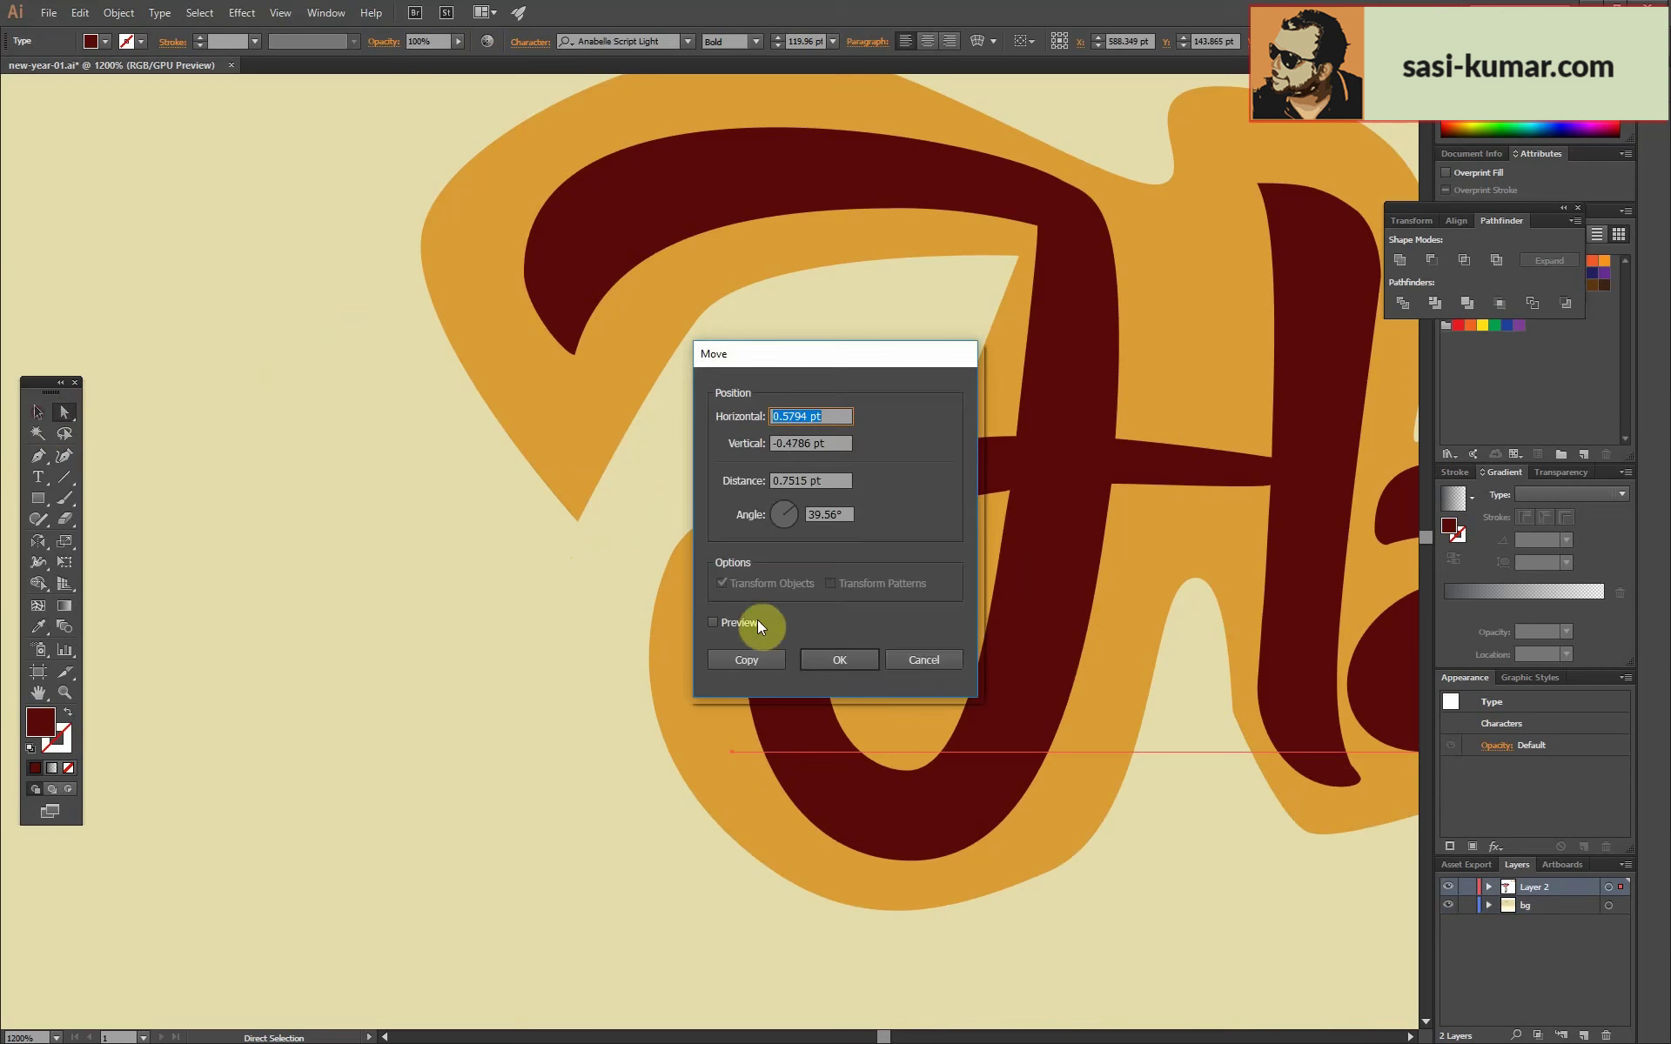
{"action": "left_click", "coordinate": [757, 619]}
Pull the orange backing's top-left tip anchor upward with Direct Selection.
{"action": "left_click", "coordinate": [963, 384]}
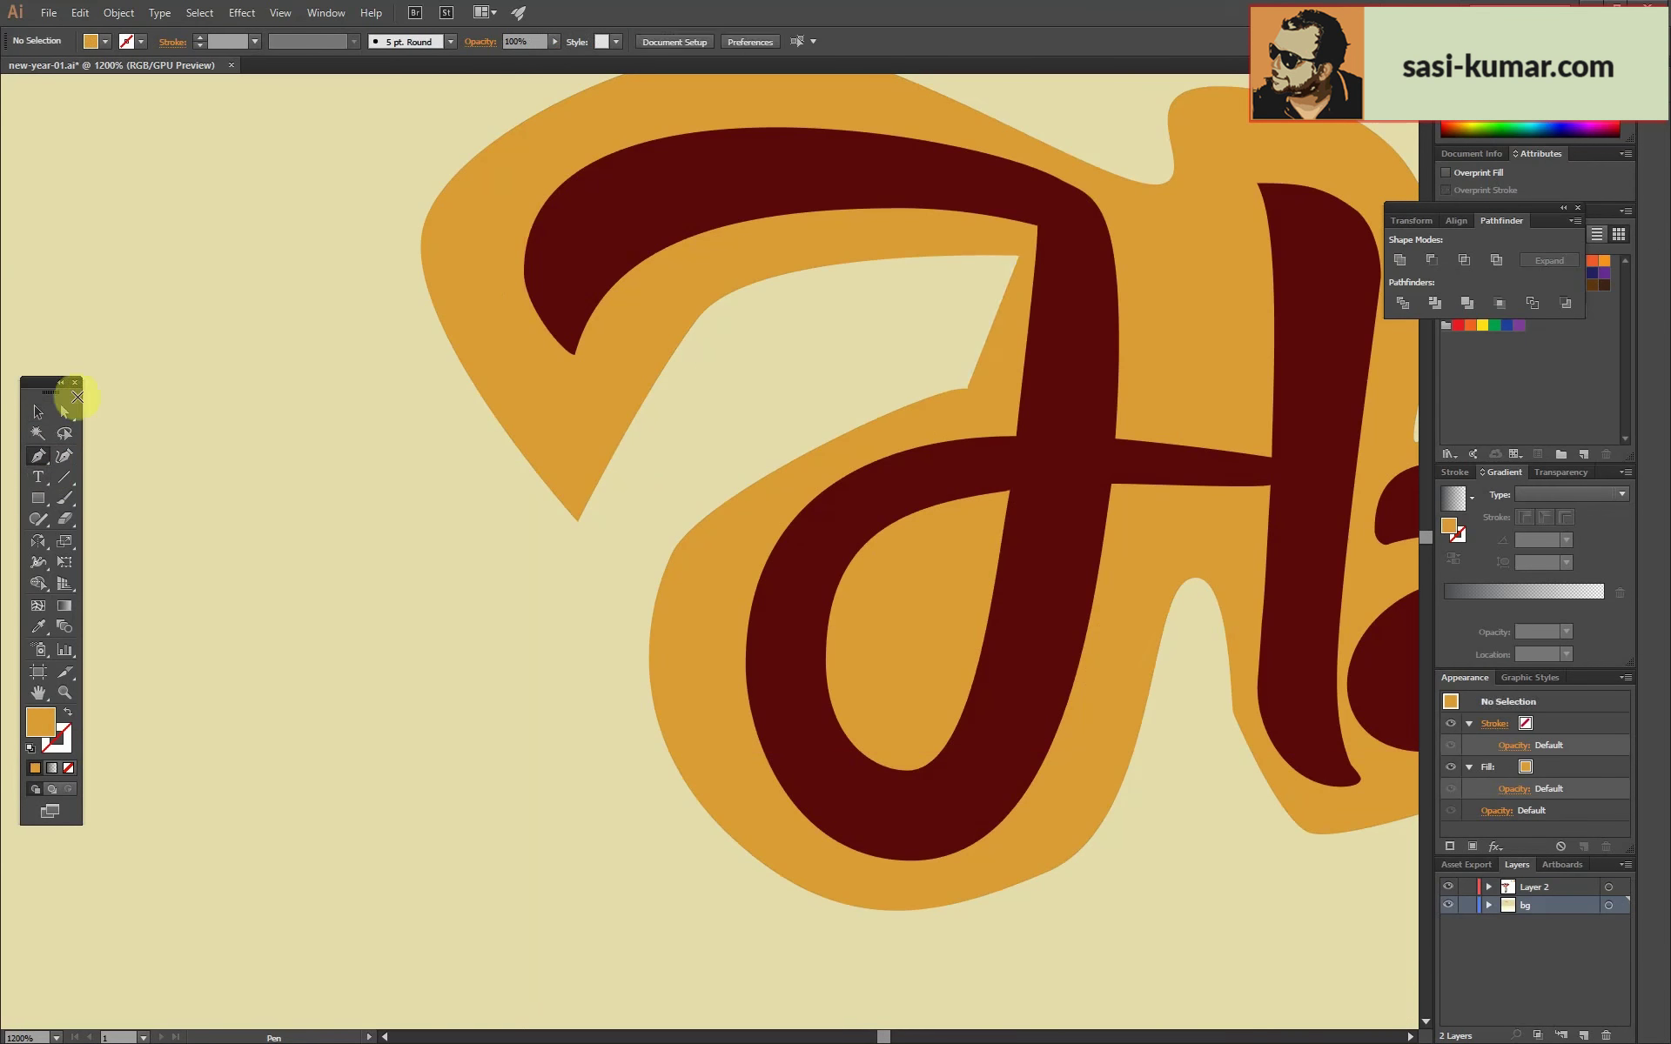
{"action": "double_click", "coordinate": [973, 258]}
{"action": "key", "text": "p"}
{"action": "key", "text": "Escape"}
{"action": "key", "text": "ctrl+minus"}
{"action": "key", "text": "a"}
{"action": "left_click", "coordinate": [261, 396]}
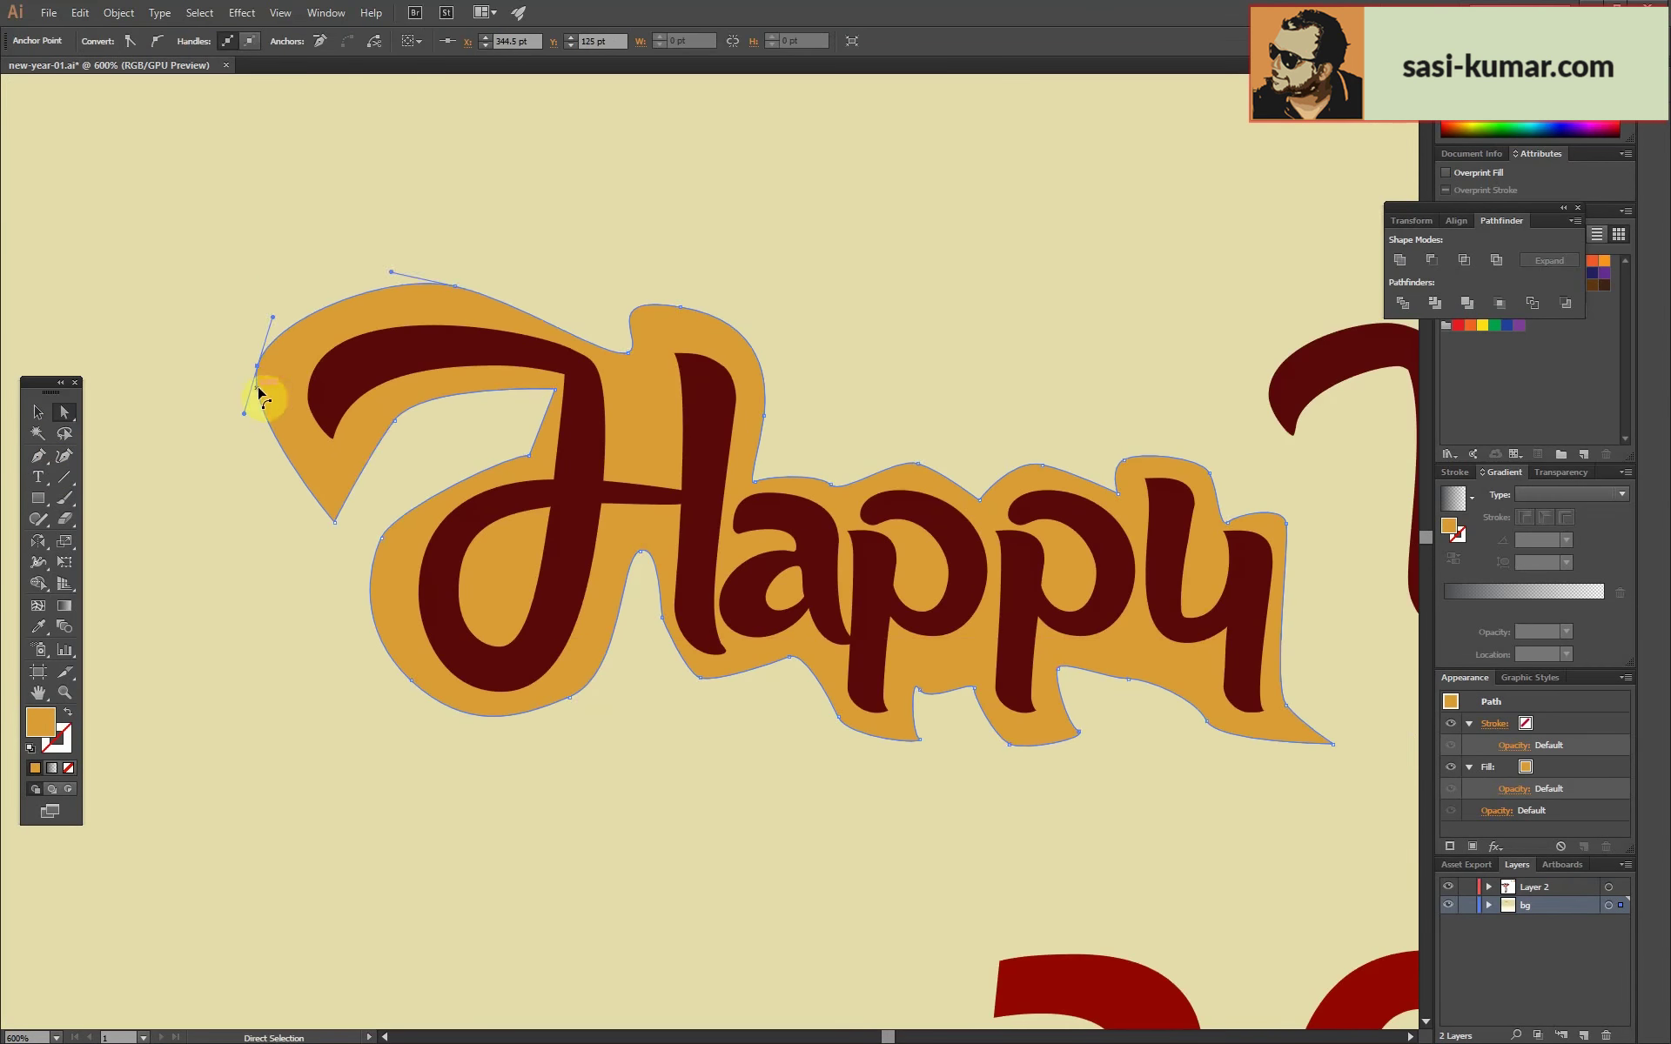
{"action": "left_click_drag", "start_coordinate": [339, 509], "coordinate": [347, 470]}
{"action": "left_click", "coordinate": [261, 421]}
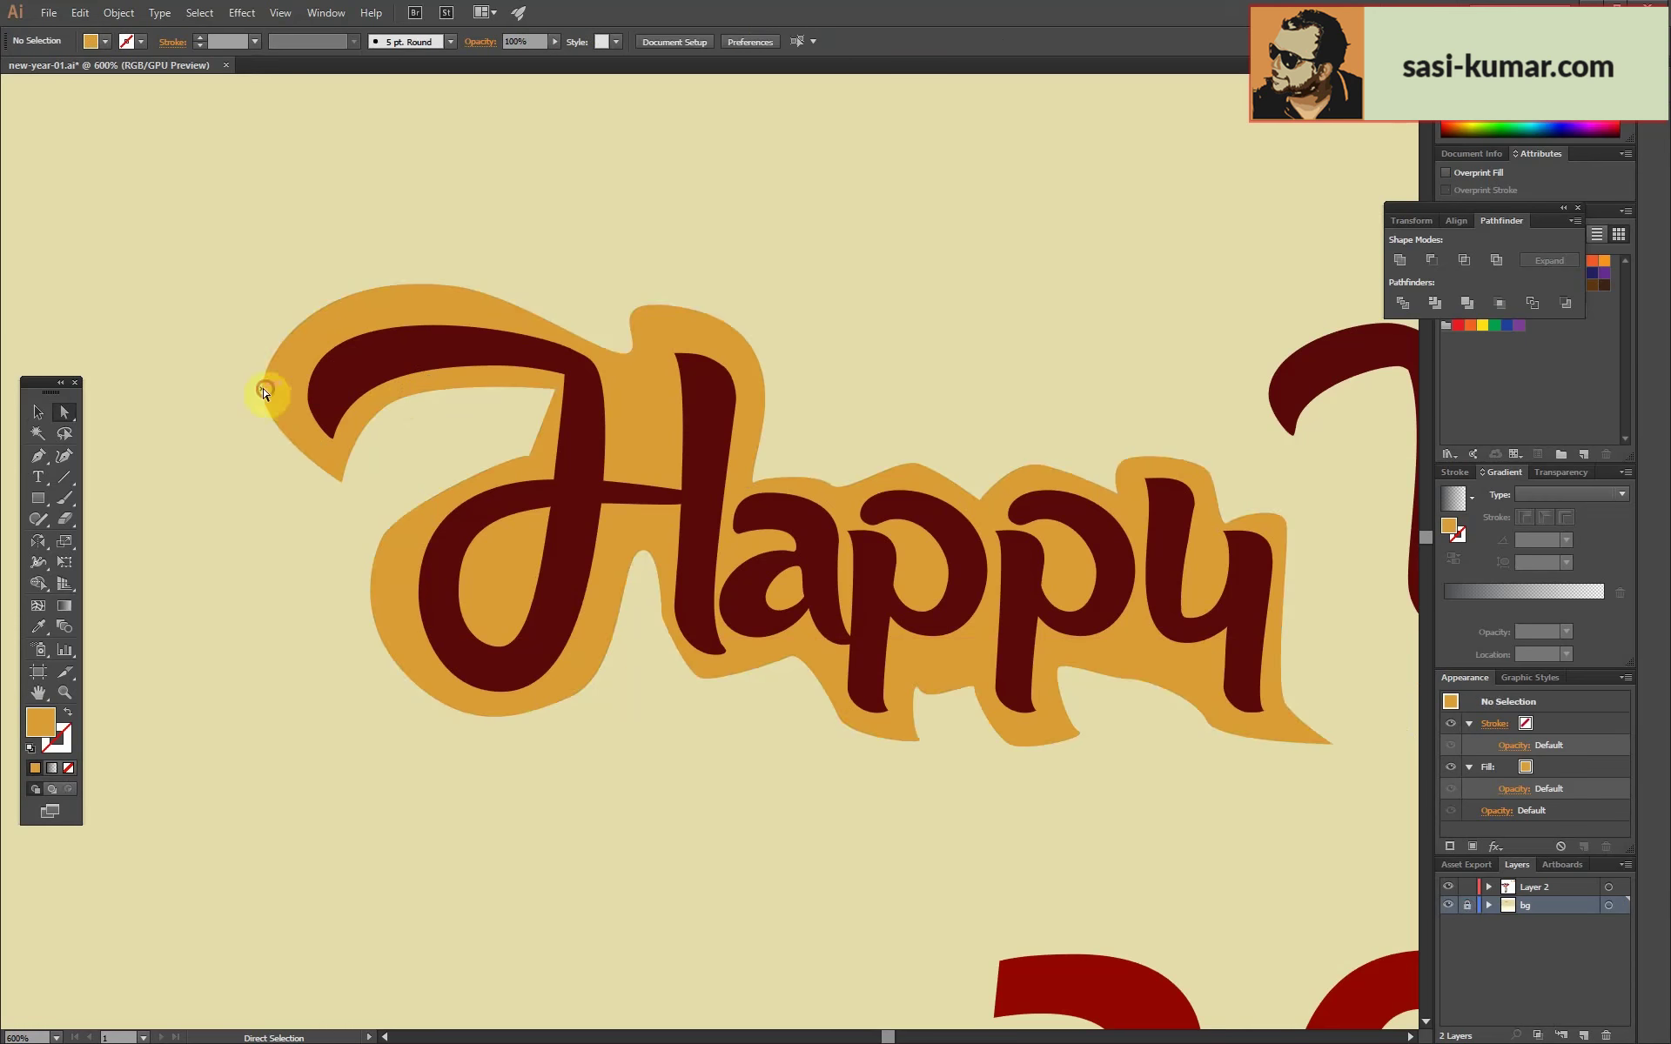
Unlock bg, move the orange backing onto Layer 2 behind the Happy letters, and relock.
{"action": "left_click", "coordinate": [1468, 905]}
{"action": "left_click", "coordinate": [1609, 905]}
{"action": "left_click_drag", "start_coordinate": [1621, 905], "coordinate": [1621, 887]}
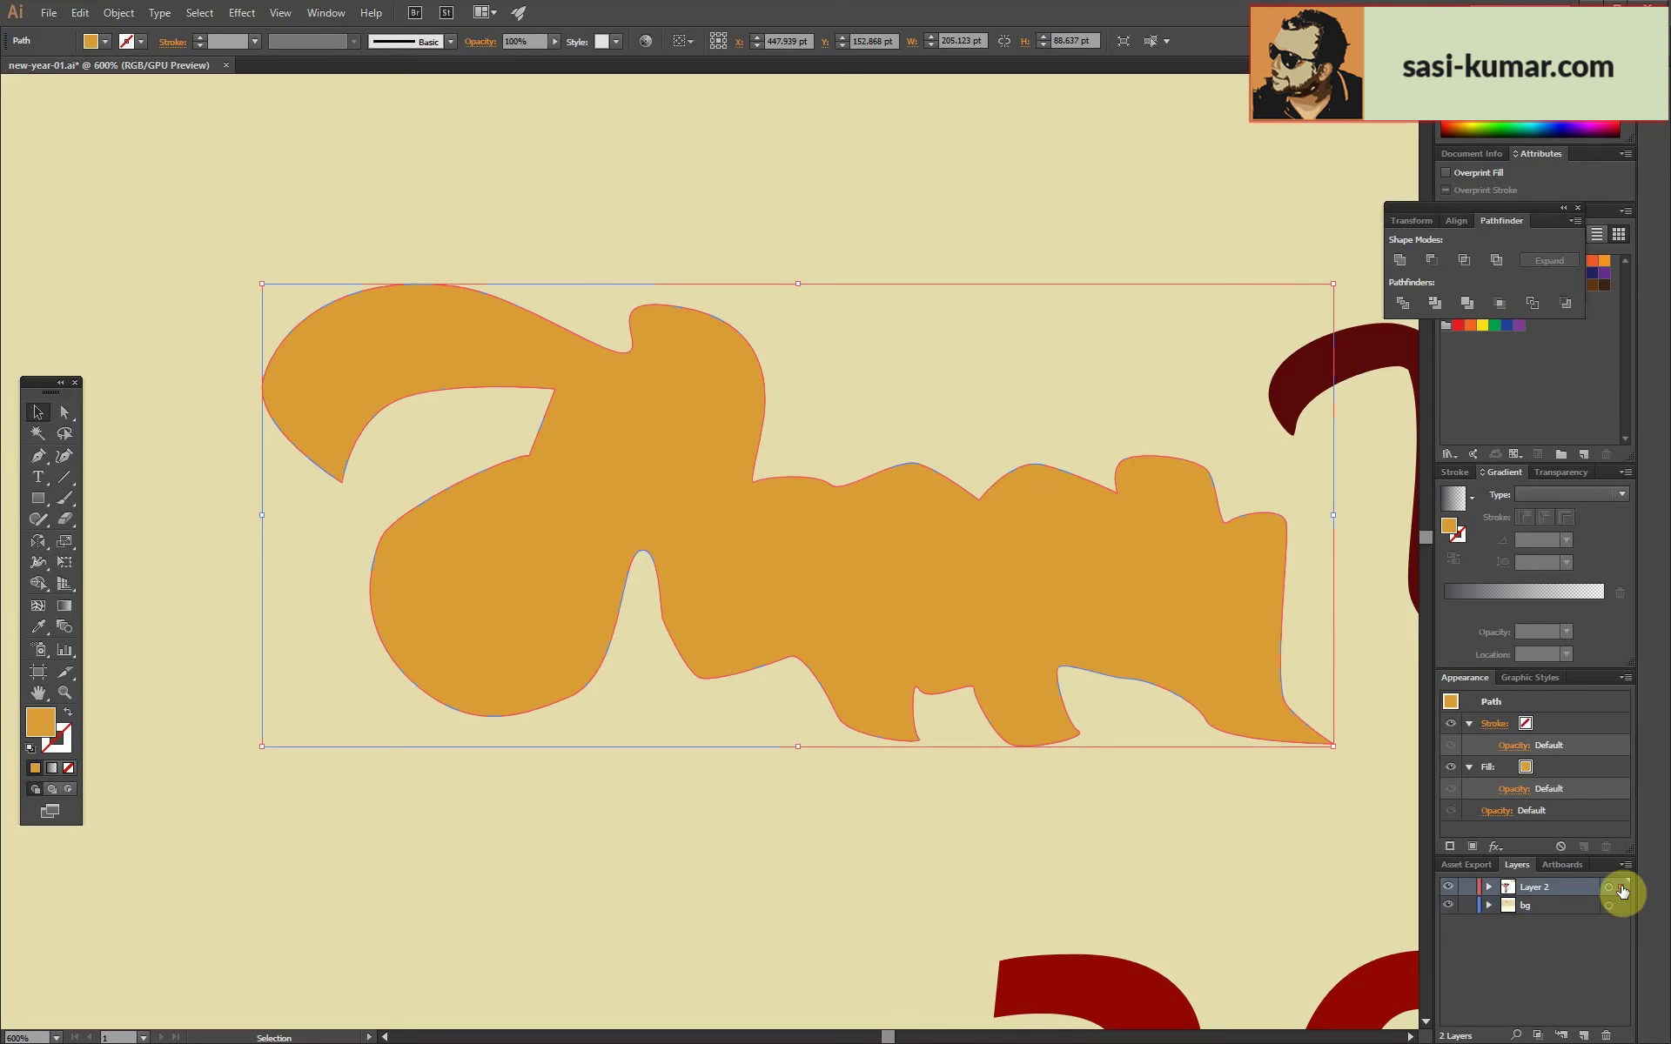
{"action": "key", "text": "ctrl+shift+bracketleft"}
{"action": "left_click", "coordinate": [523, 456]}
Select the orange Happy outline and smooth its lower-left curve near the a.
{"action": "left_click", "coordinate": [1467, 905]}
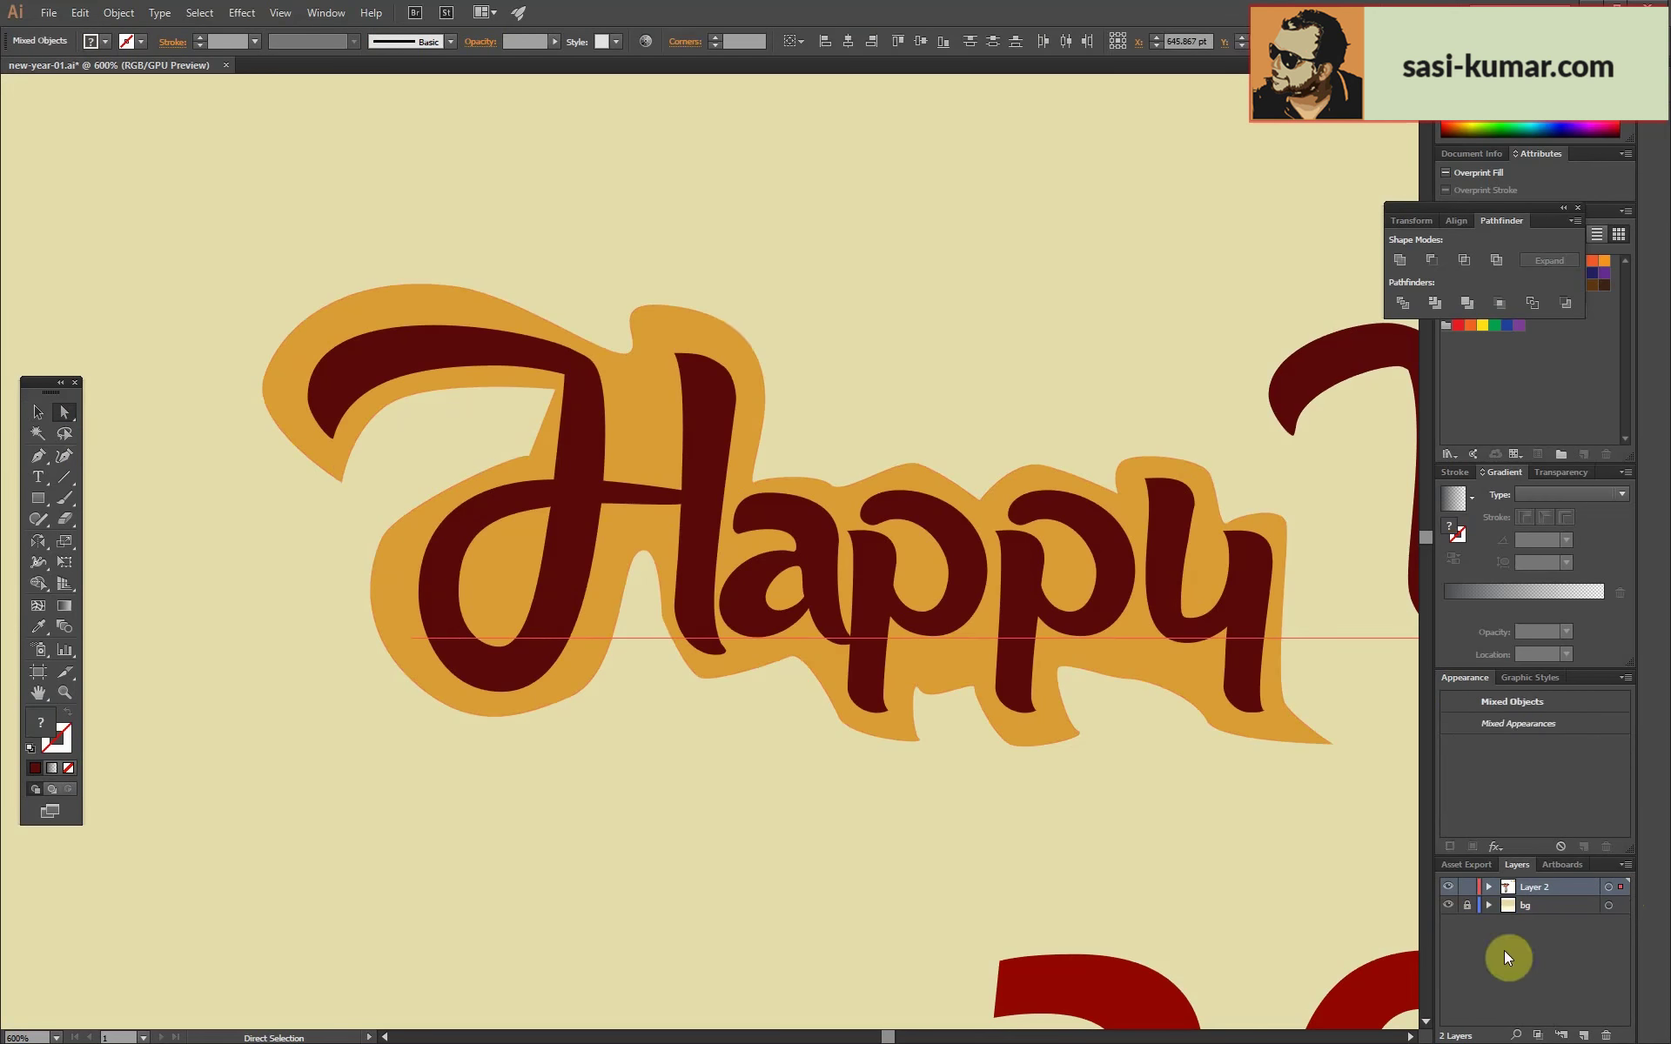
{"action": "left_click", "coordinate": [320, 348]}
{"action": "key", "text": "ctrl+plus"}
{"action": "left_click", "coordinate": [65, 412]}
{"action": "left_click", "coordinate": [757, 429]}
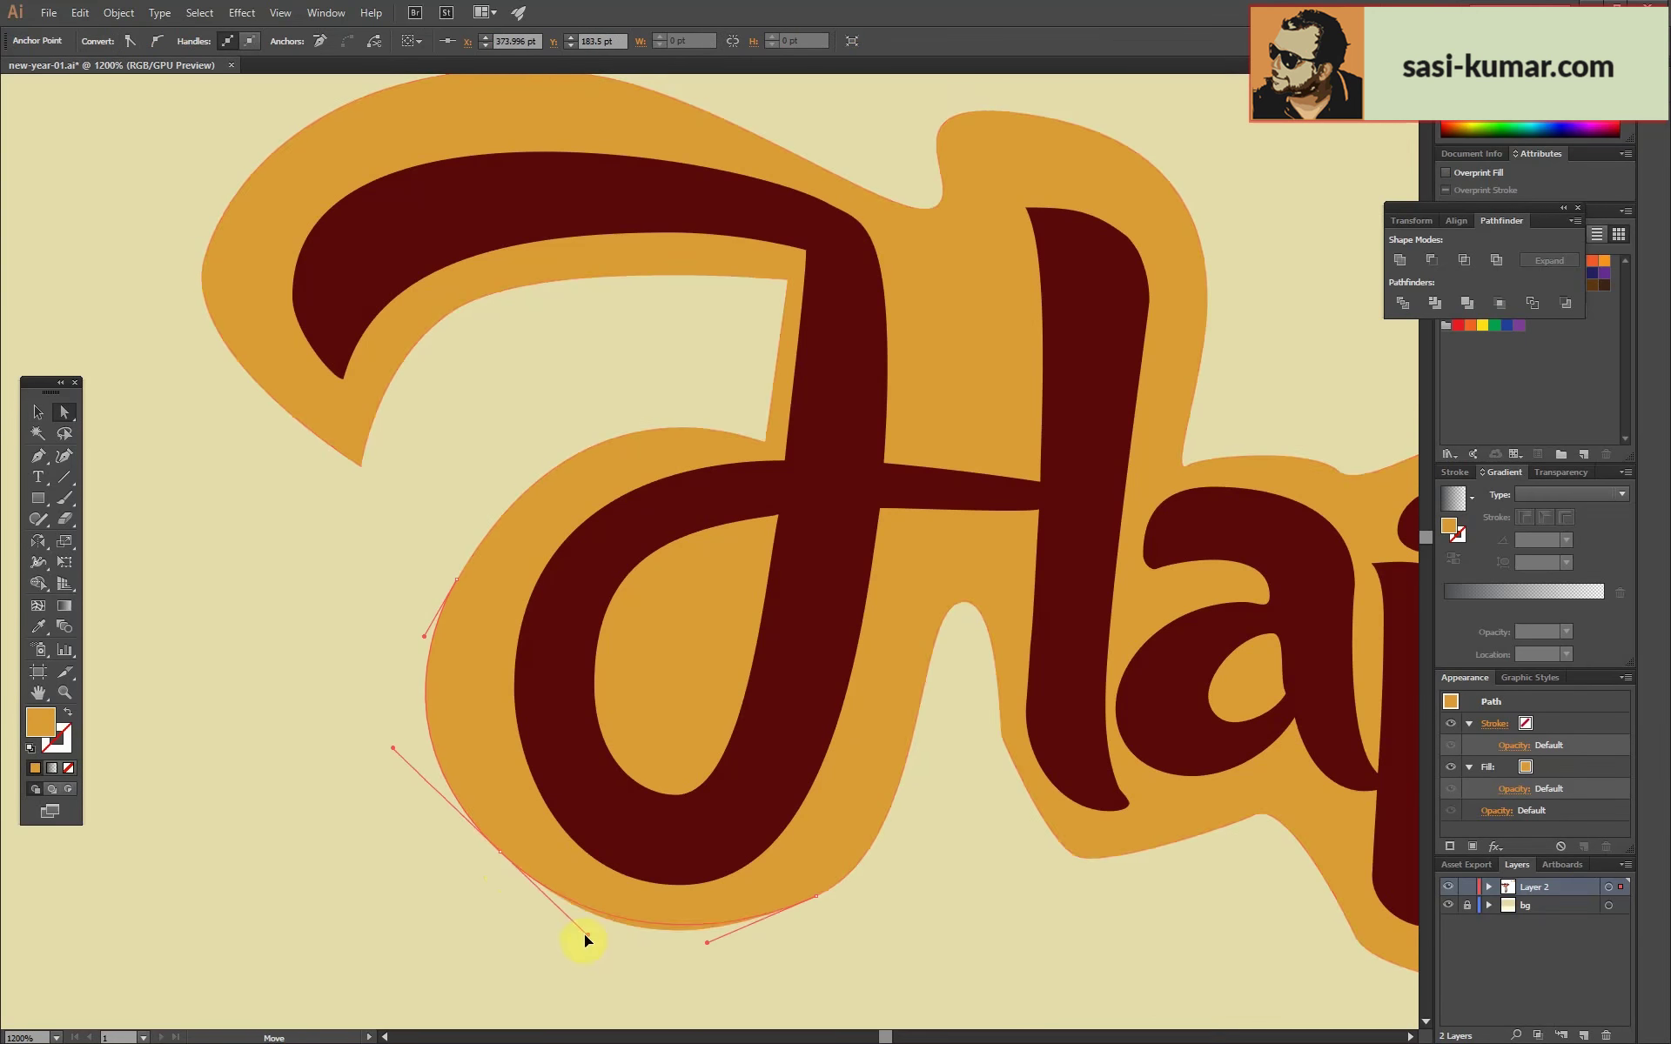
{"action": "left_click", "coordinate": [958, 603]}
{"action": "left_click_drag", "start_coordinate": [997, 604], "coordinate": [1077, 598]}
{"action": "left_click_drag", "start_coordinate": [955, 376], "coordinate": [637, 538]}
{"action": "left_click_drag", "start_coordinate": [868, 631], "coordinate": [844, 640]}
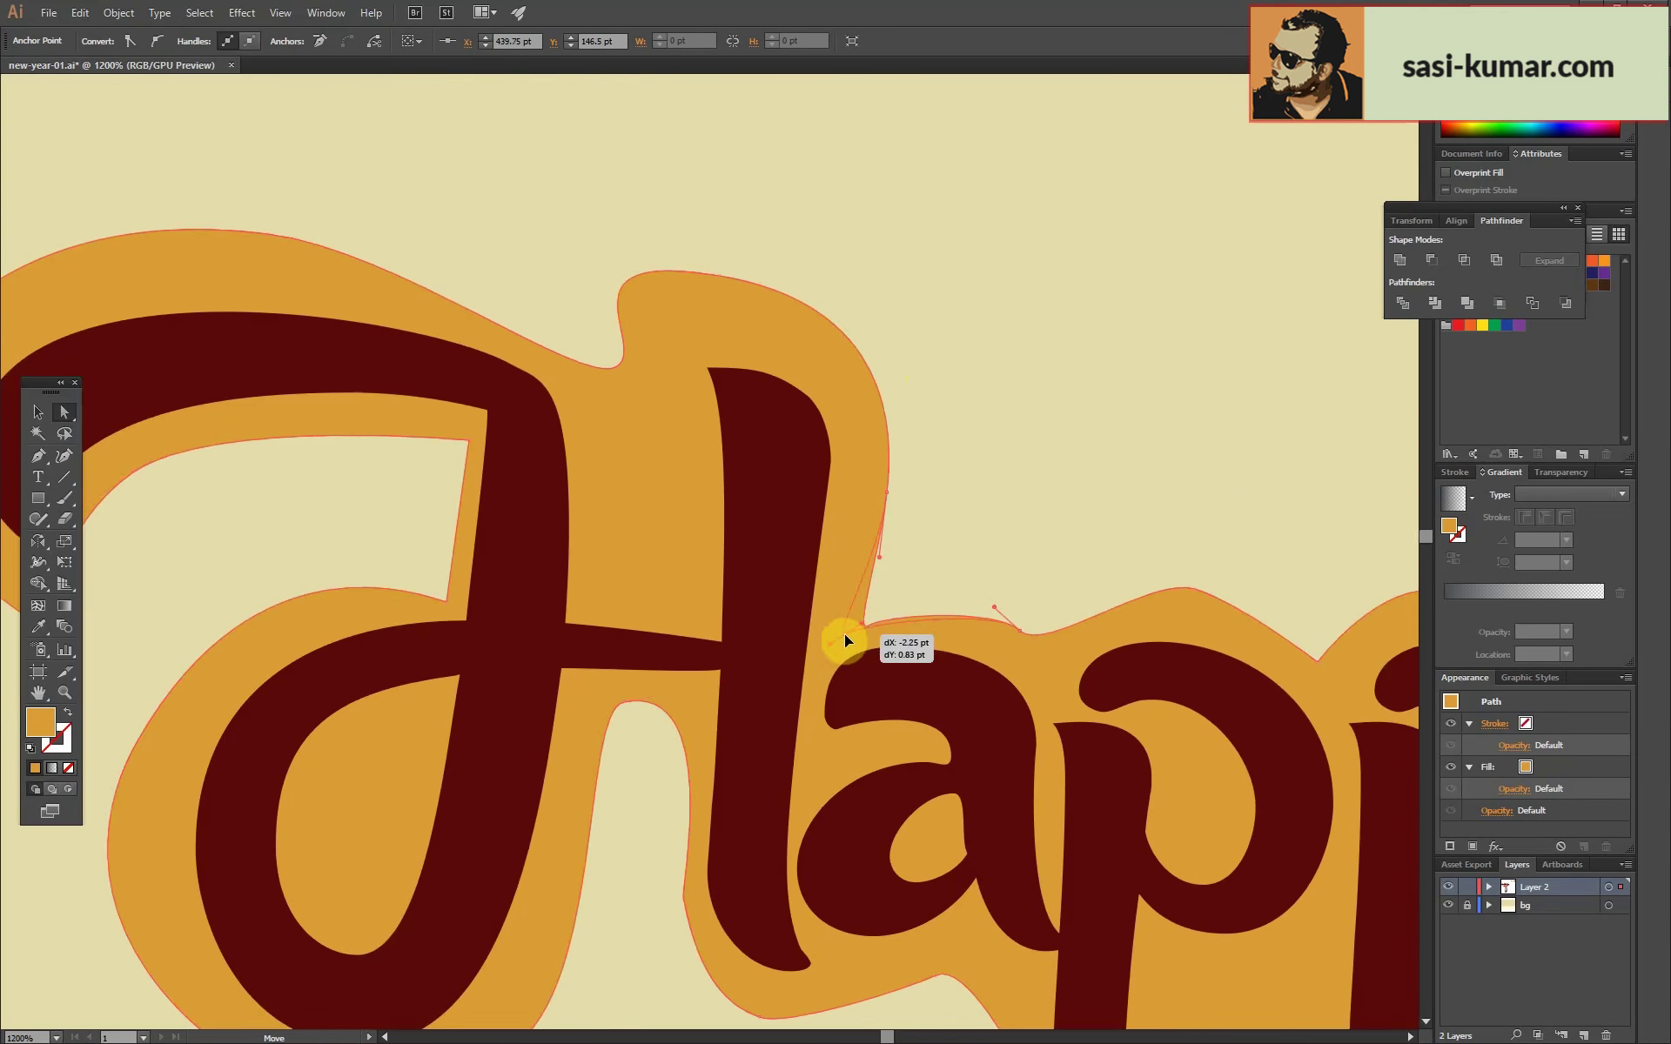
{"action": "key", "text": "ctrl+minus"}
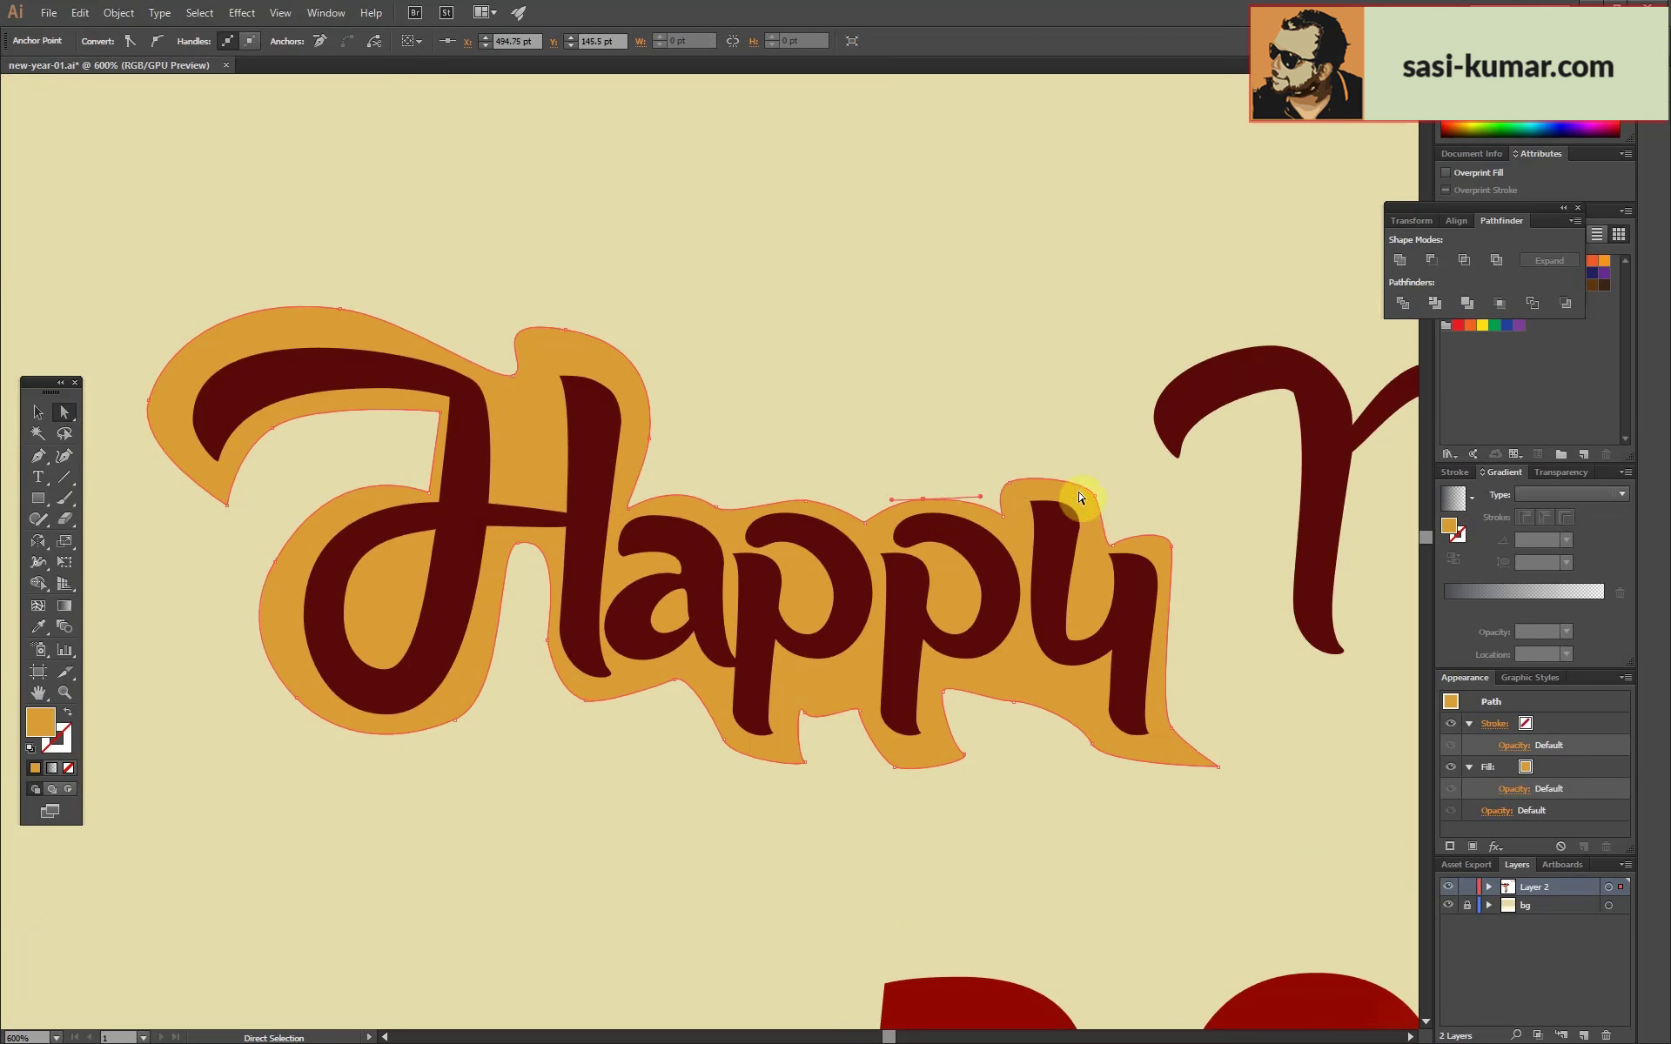
Raise the anchors between the p letters and before the y, and shorten the bottom-right tail.
{"action": "key", "text": "ctrl+plus"}
{"action": "scroll", "coordinate": [746, 511], "scroll_direction": "down", "scroll_amount": 3}
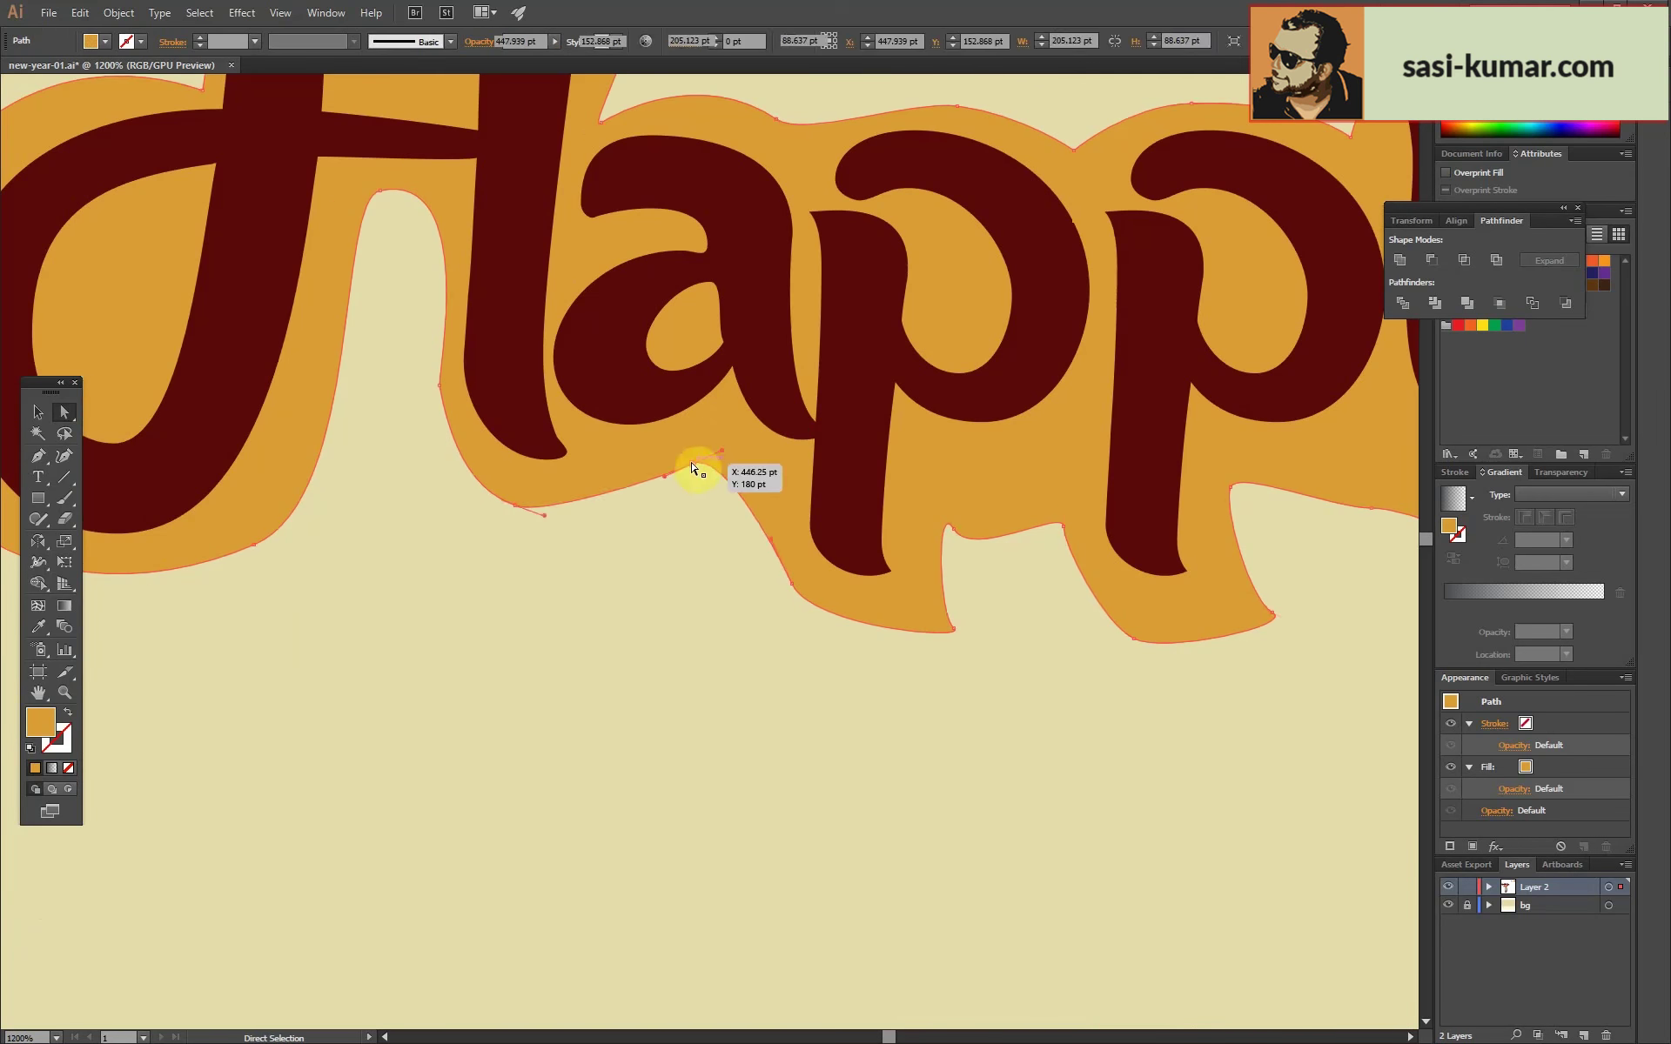
{"action": "left_click_drag", "start_coordinate": [523, 512], "coordinate": [568, 532]}
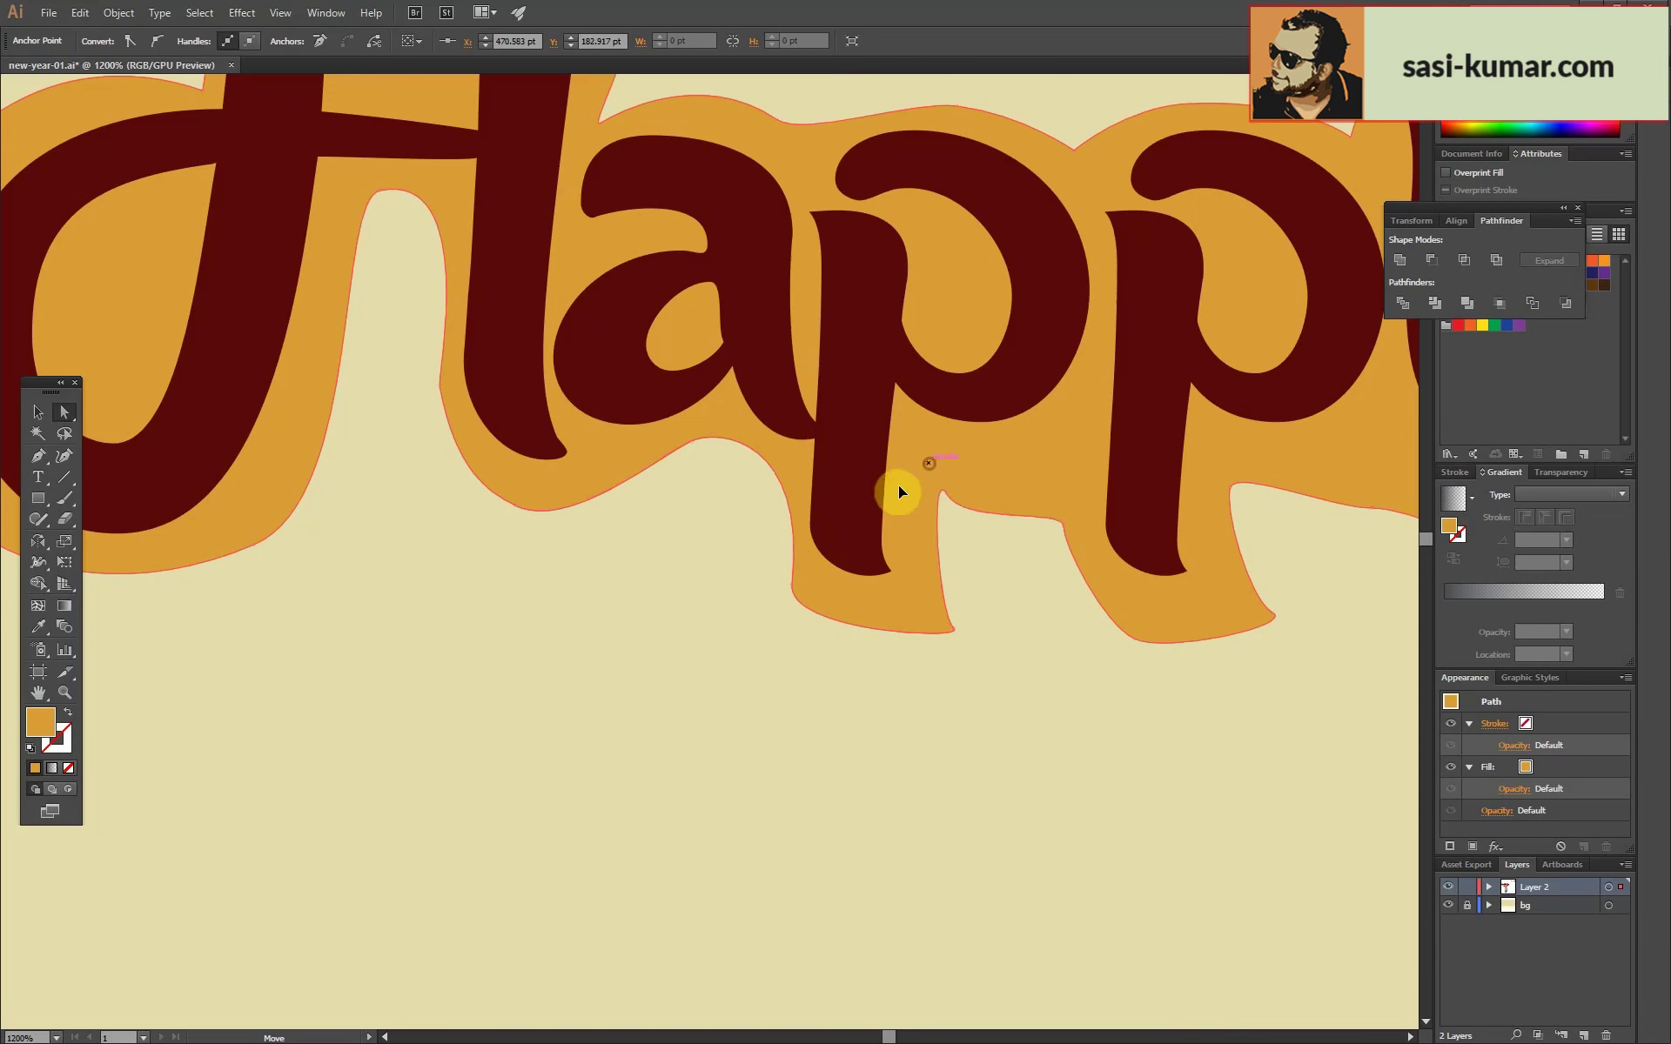
{"action": "mouse_move", "coordinate": [1064, 530]}
{"action": "left_mouse_down"}
{"action": "mouse_move", "coordinate": [1068, 406]}
{"action": "mouse_move", "coordinate": [1087, 430]}
{"action": "left_mouse_up"}
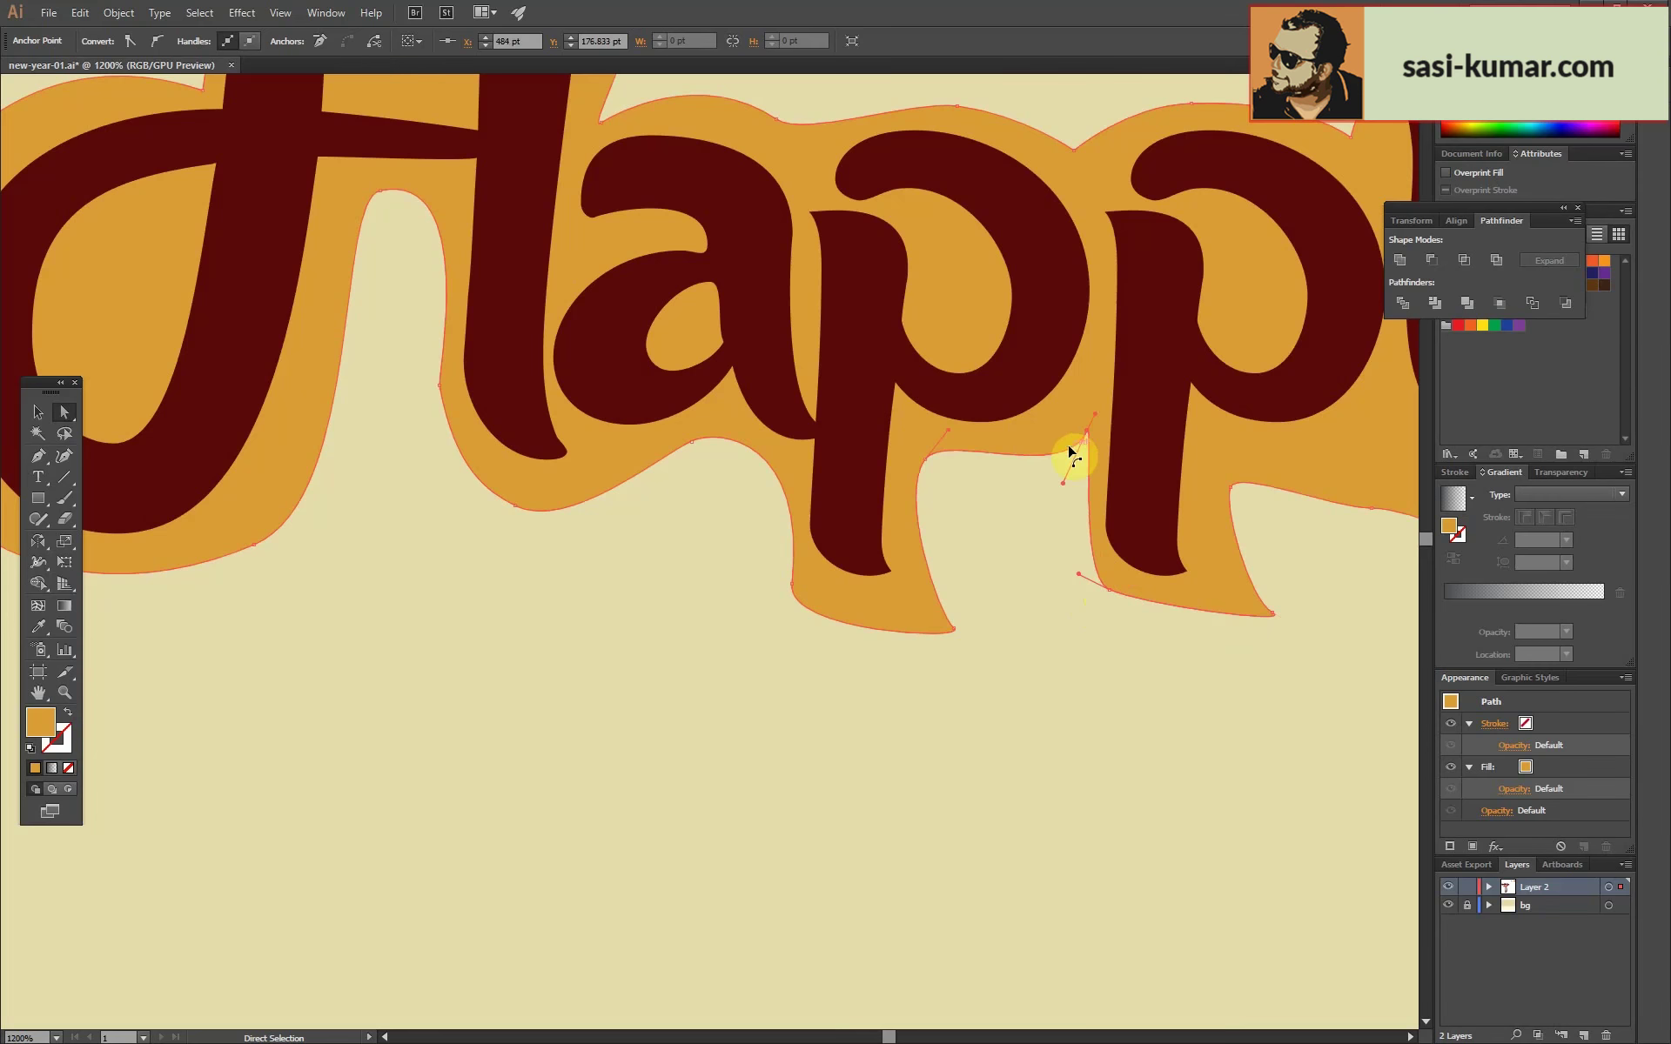
{"action": "key", "text": "ctrl+minus"}
{"action": "key", "text": "ctrl+plus"}
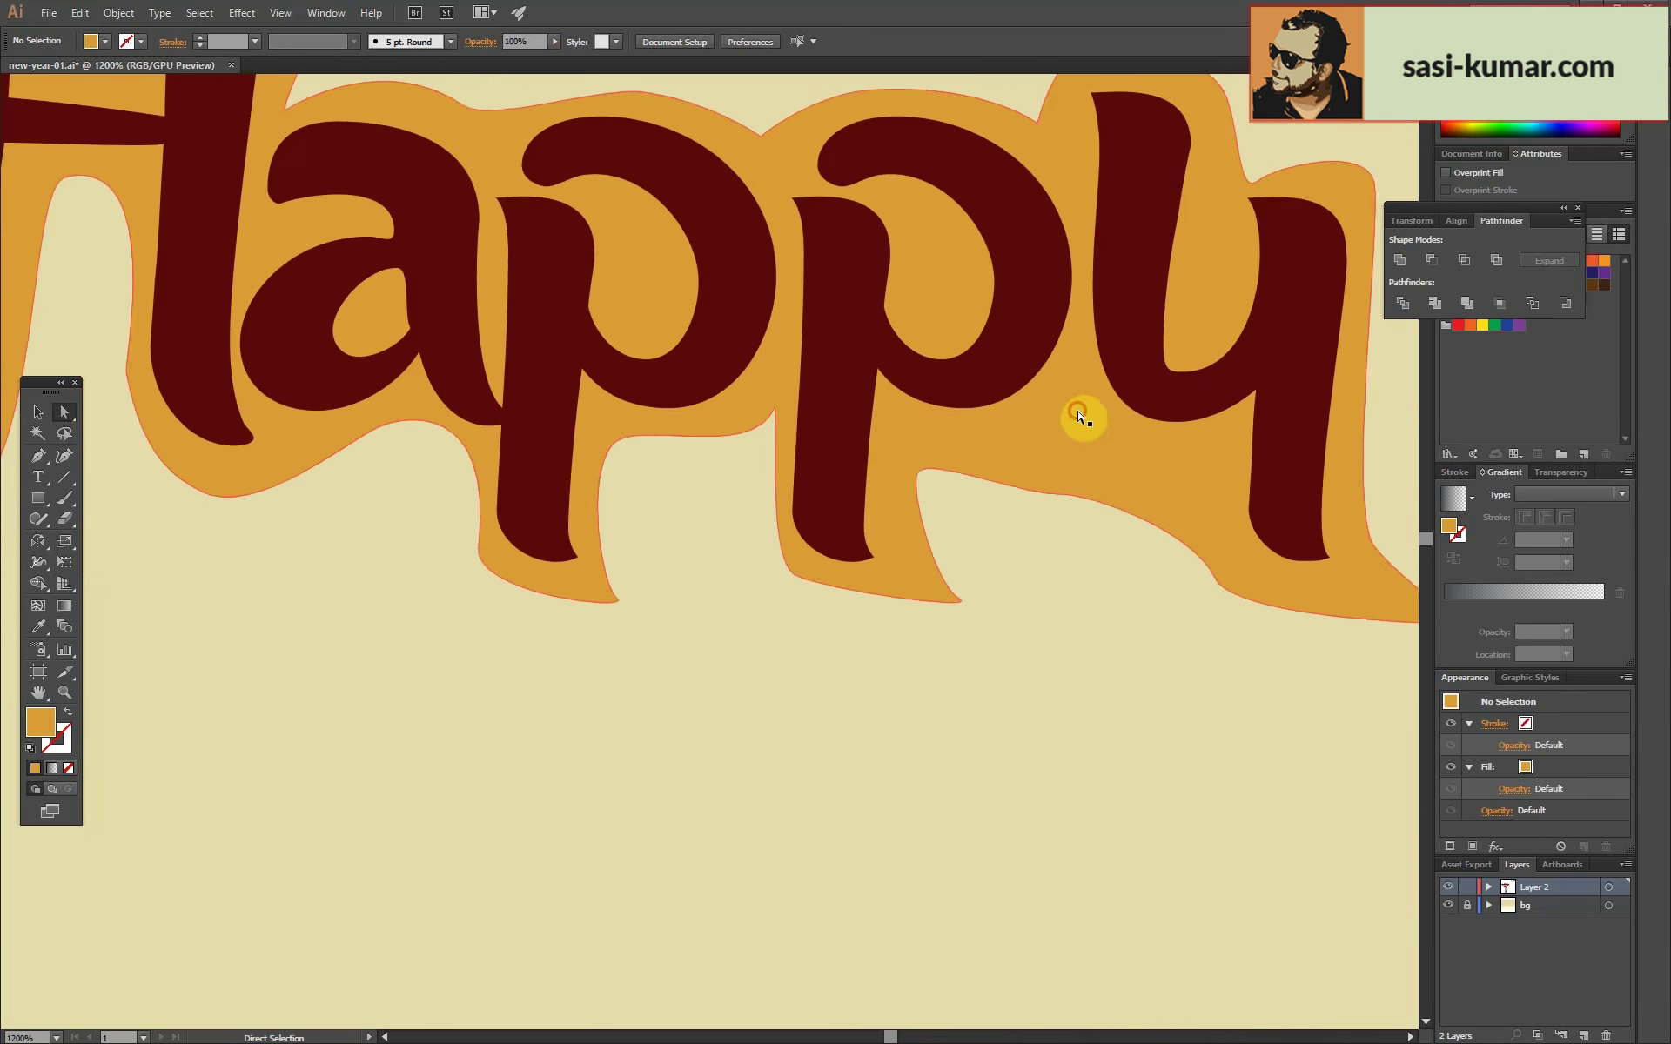
{"action": "left_click_drag", "start_coordinate": [992, 516], "coordinate": [1004, 428]}
{"action": "left_click_drag", "start_coordinate": [1398, 645], "coordinate": [1335, 578]}
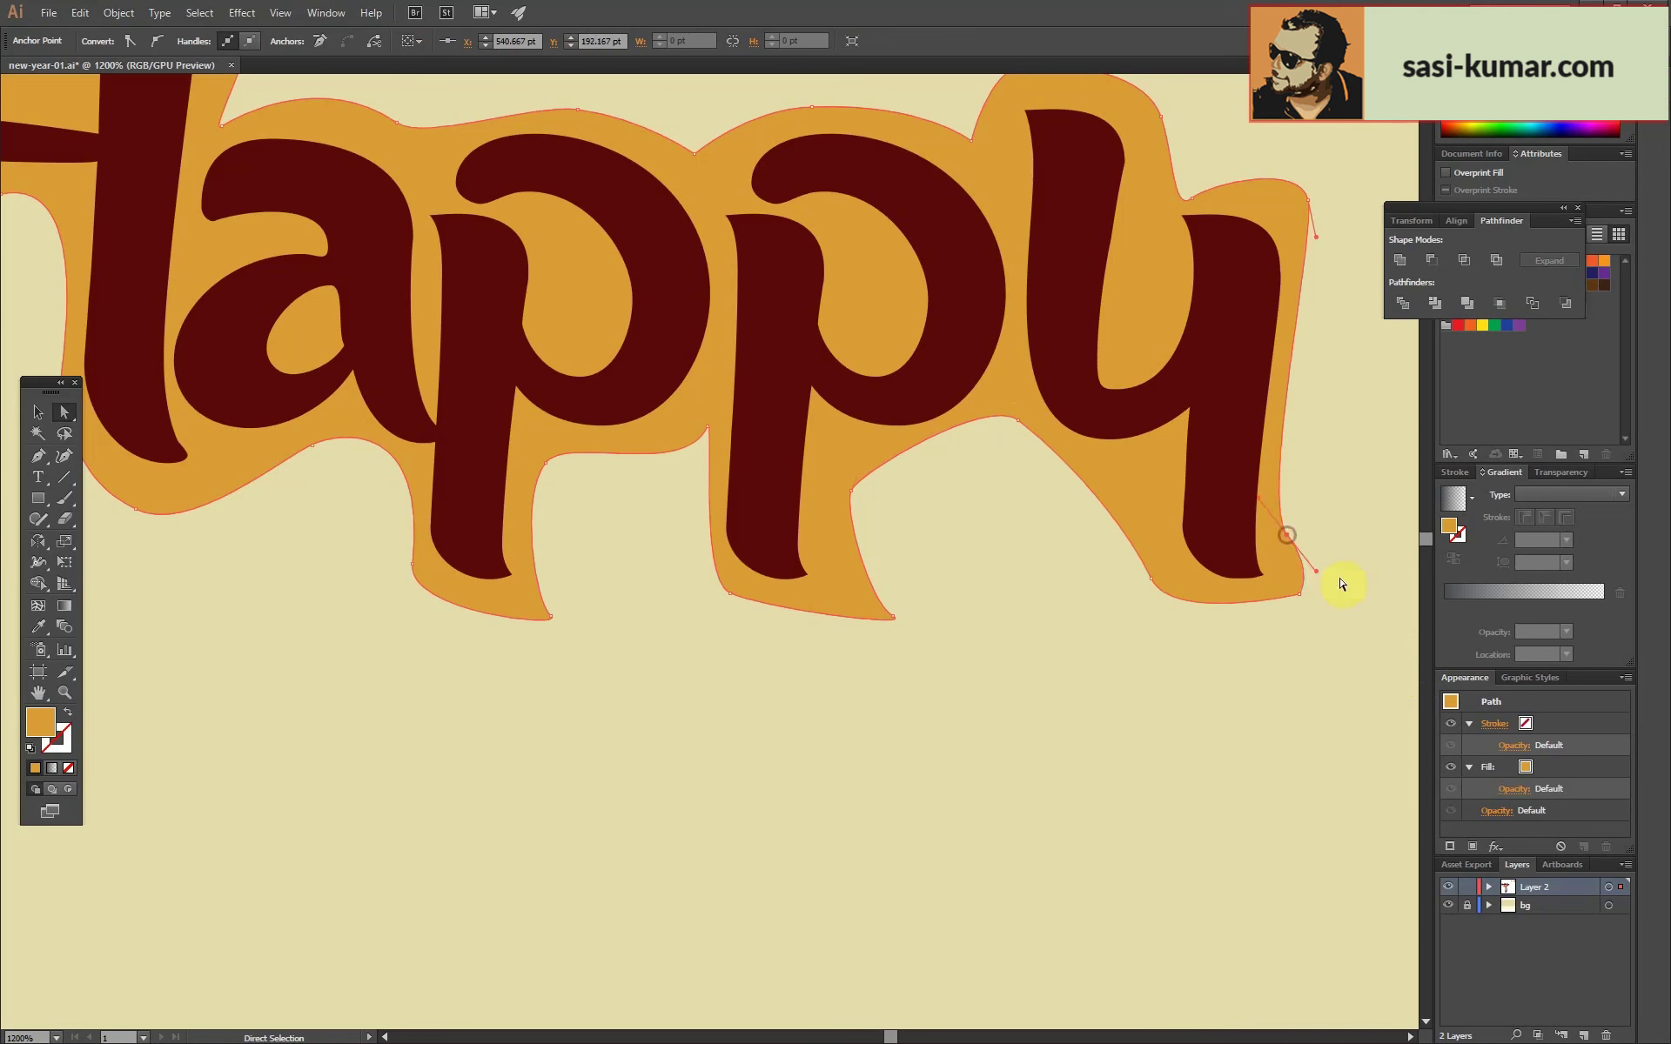
Lower the anchor at the y's top right, then deselect and view the whole artwork.
{"action": "scroll", "coordinate": [1267, 331], "scroll_direction": "up", "scroll_amount": 3}
{"action": "left_click_drag", "start_coordinate": [1266, 331], "coordinate": [1268, 362]}
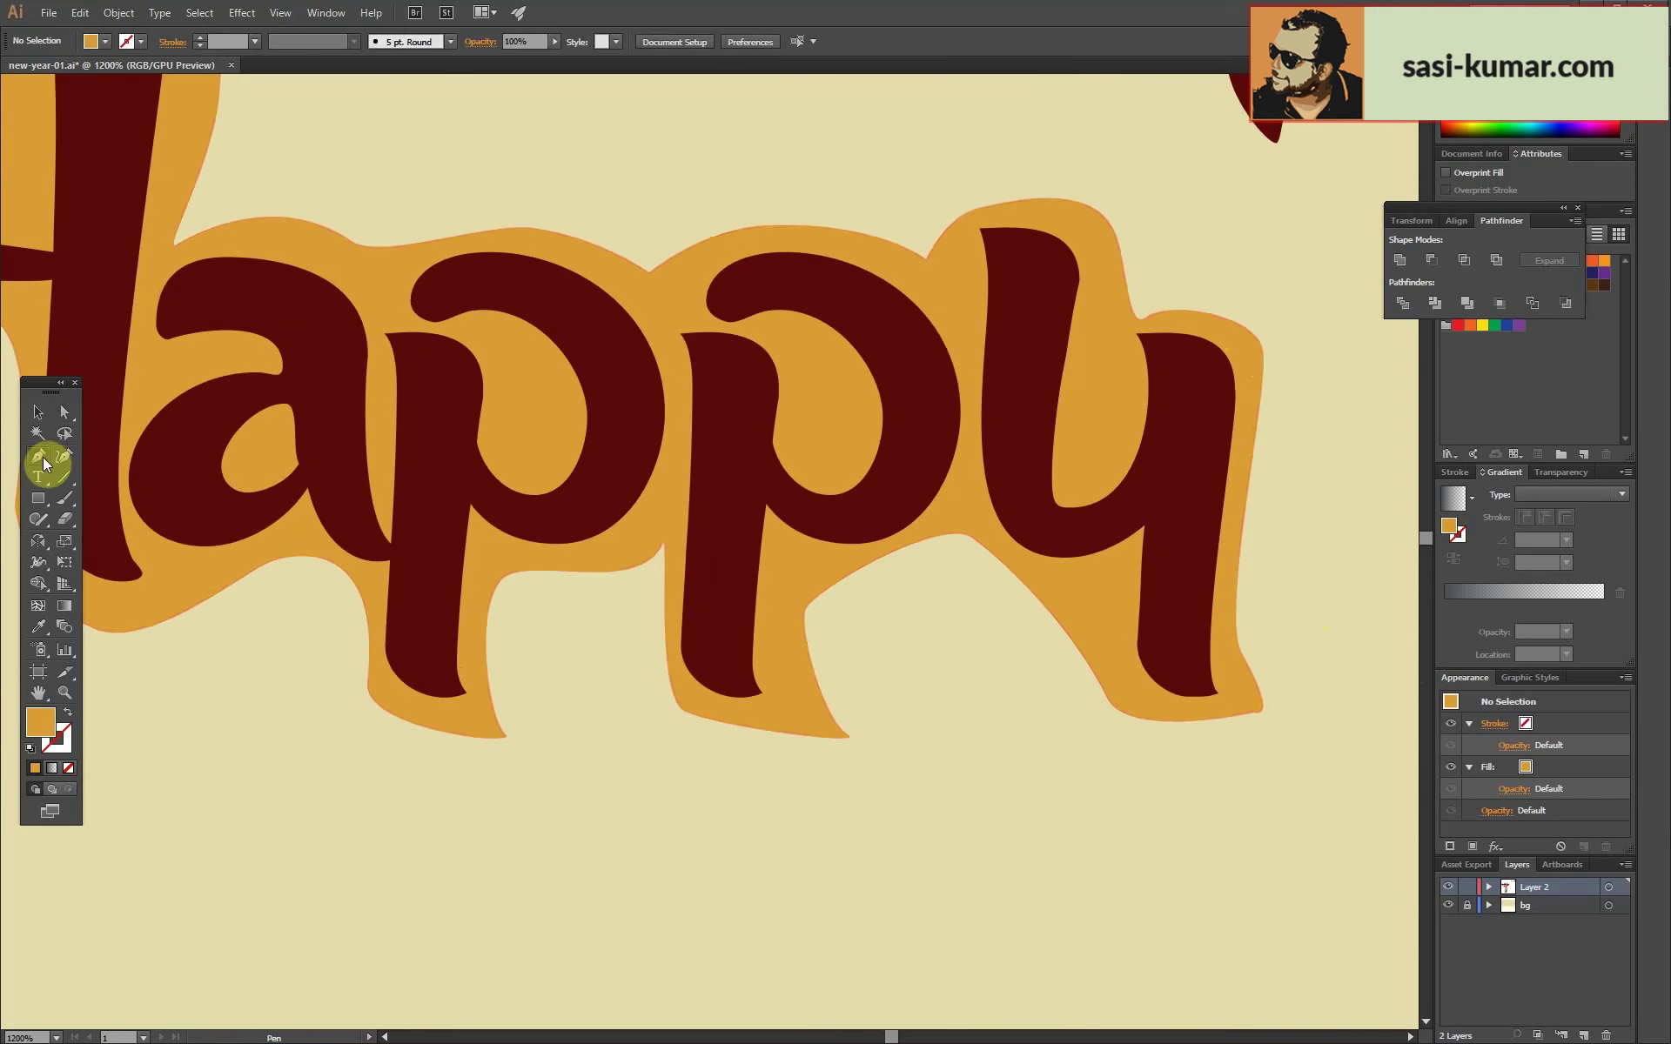
{"action": "left_click", "coordinate": [1060, 646]}
{"action": "left_click", "coordinate": [984, 543]}
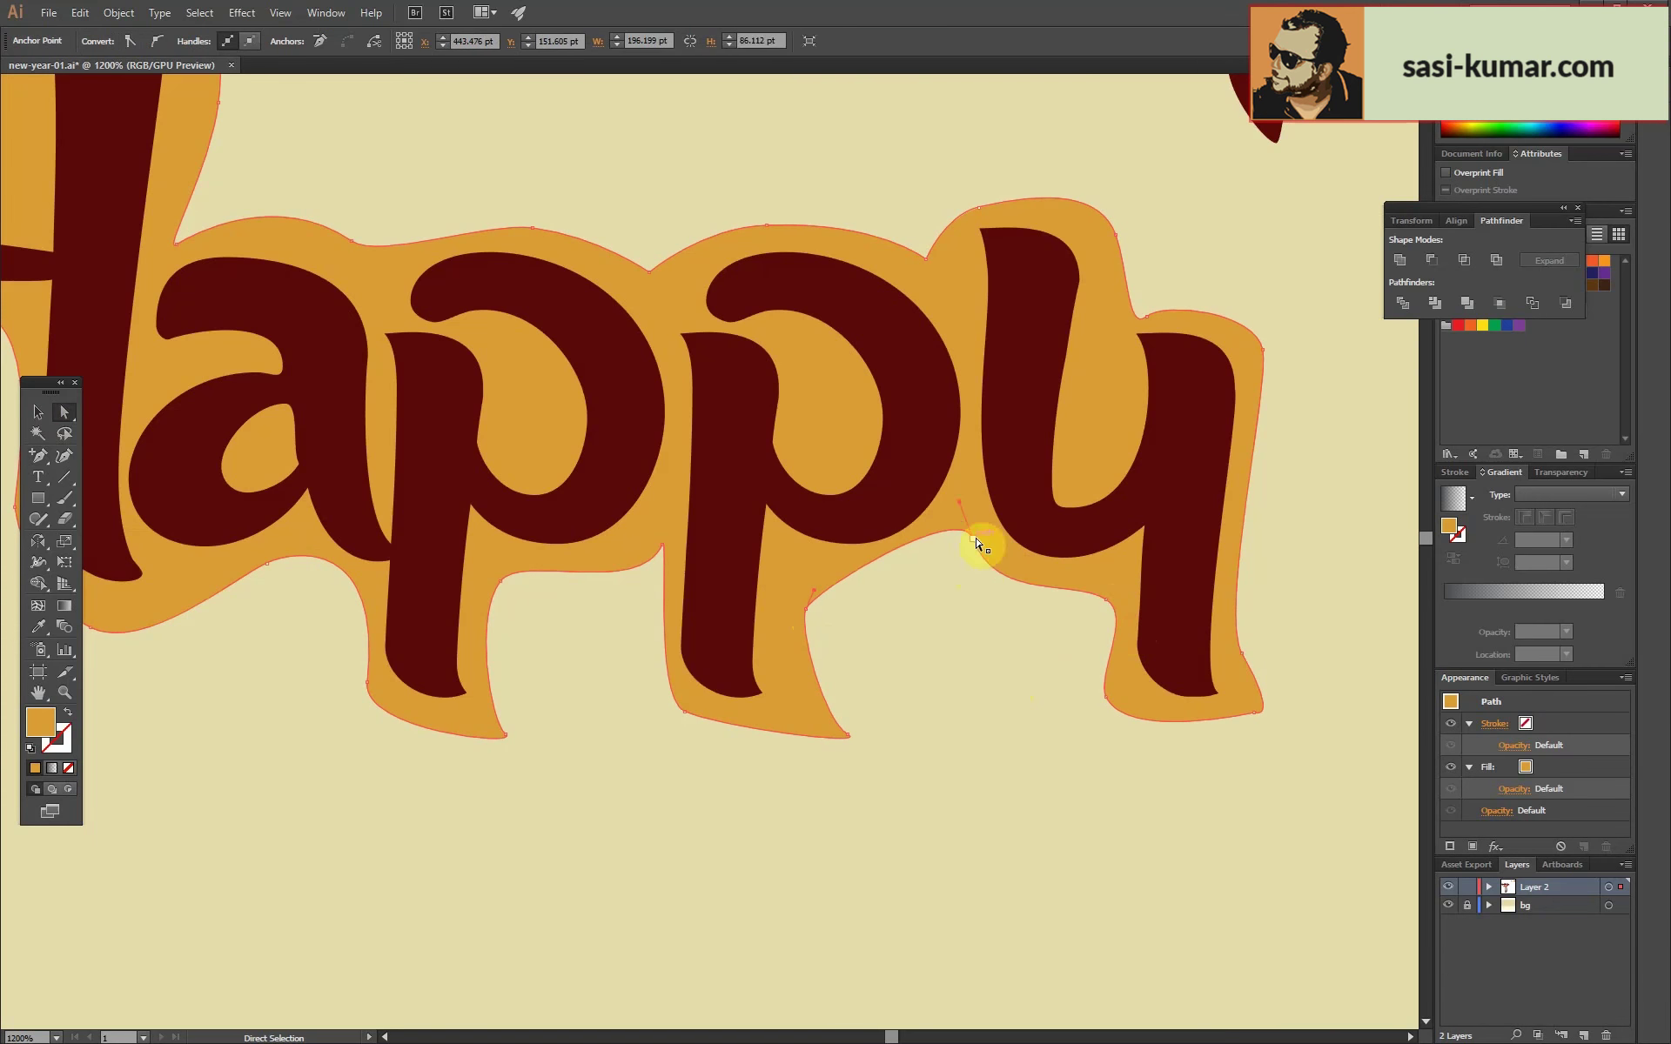
{"action": "left_click", "coordinate": [33, 459]}
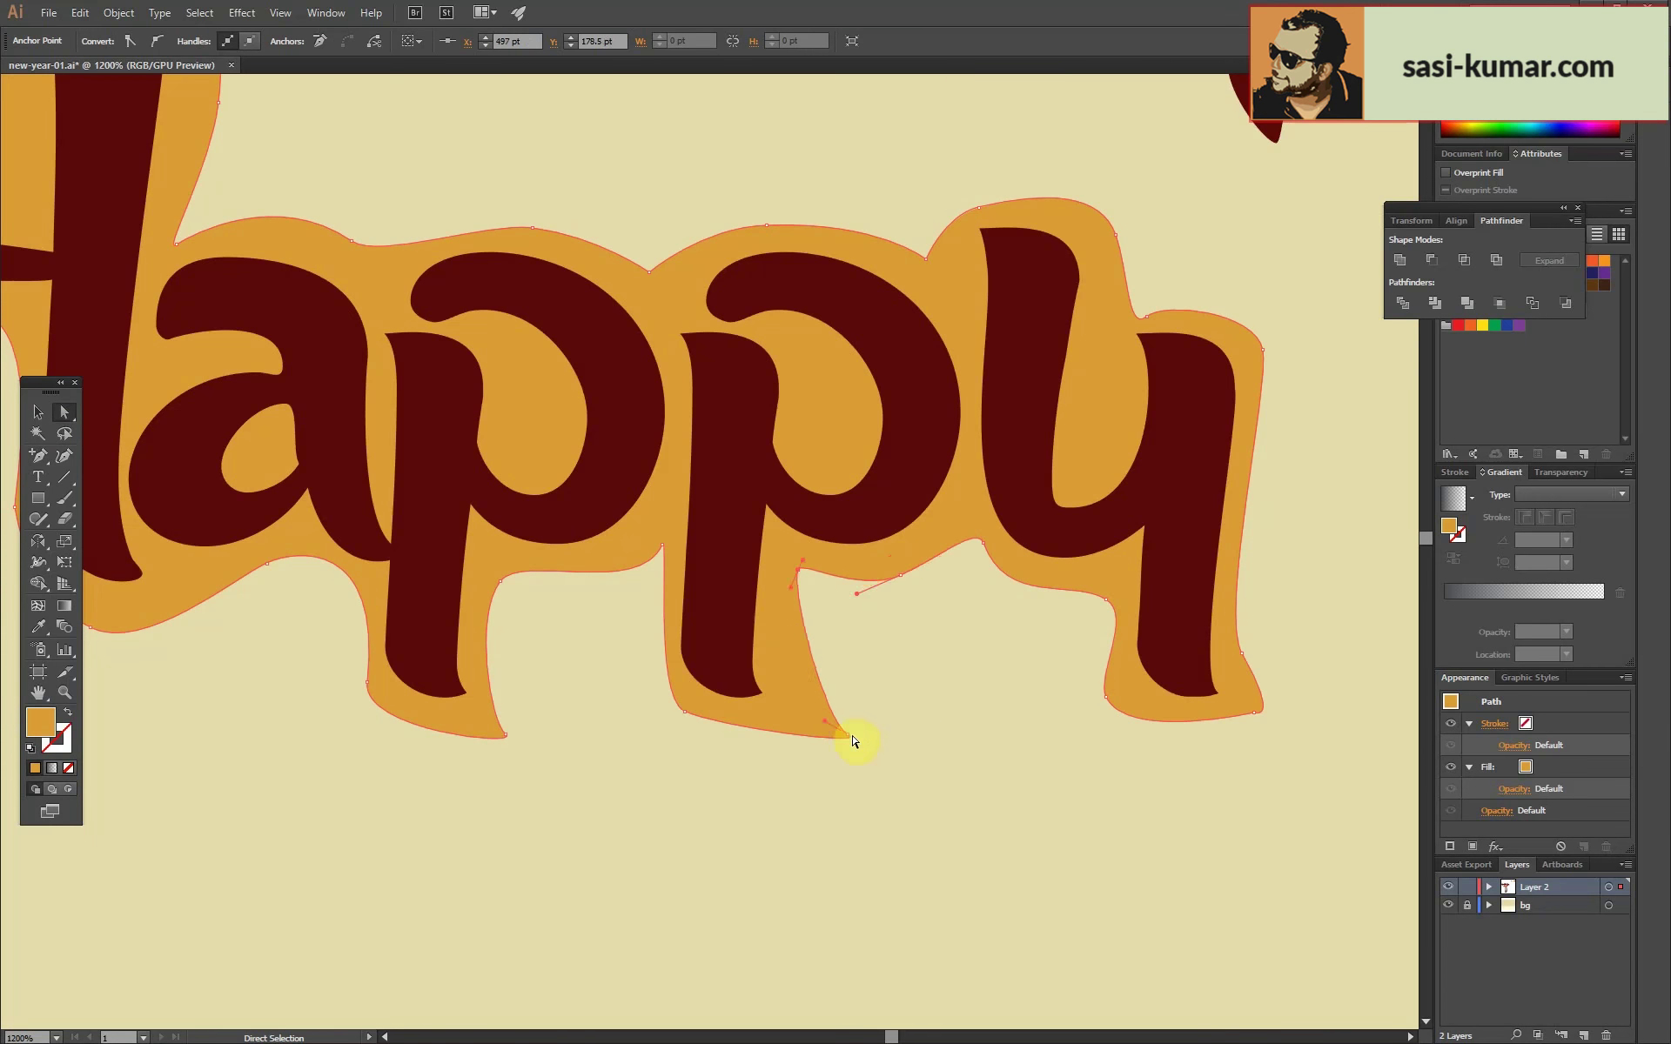
{"action": "key", "text": "v"}
{"action": "left_click", "coordinate": [547, 764]}
{"action": "key", "text": "ctrl+0"}
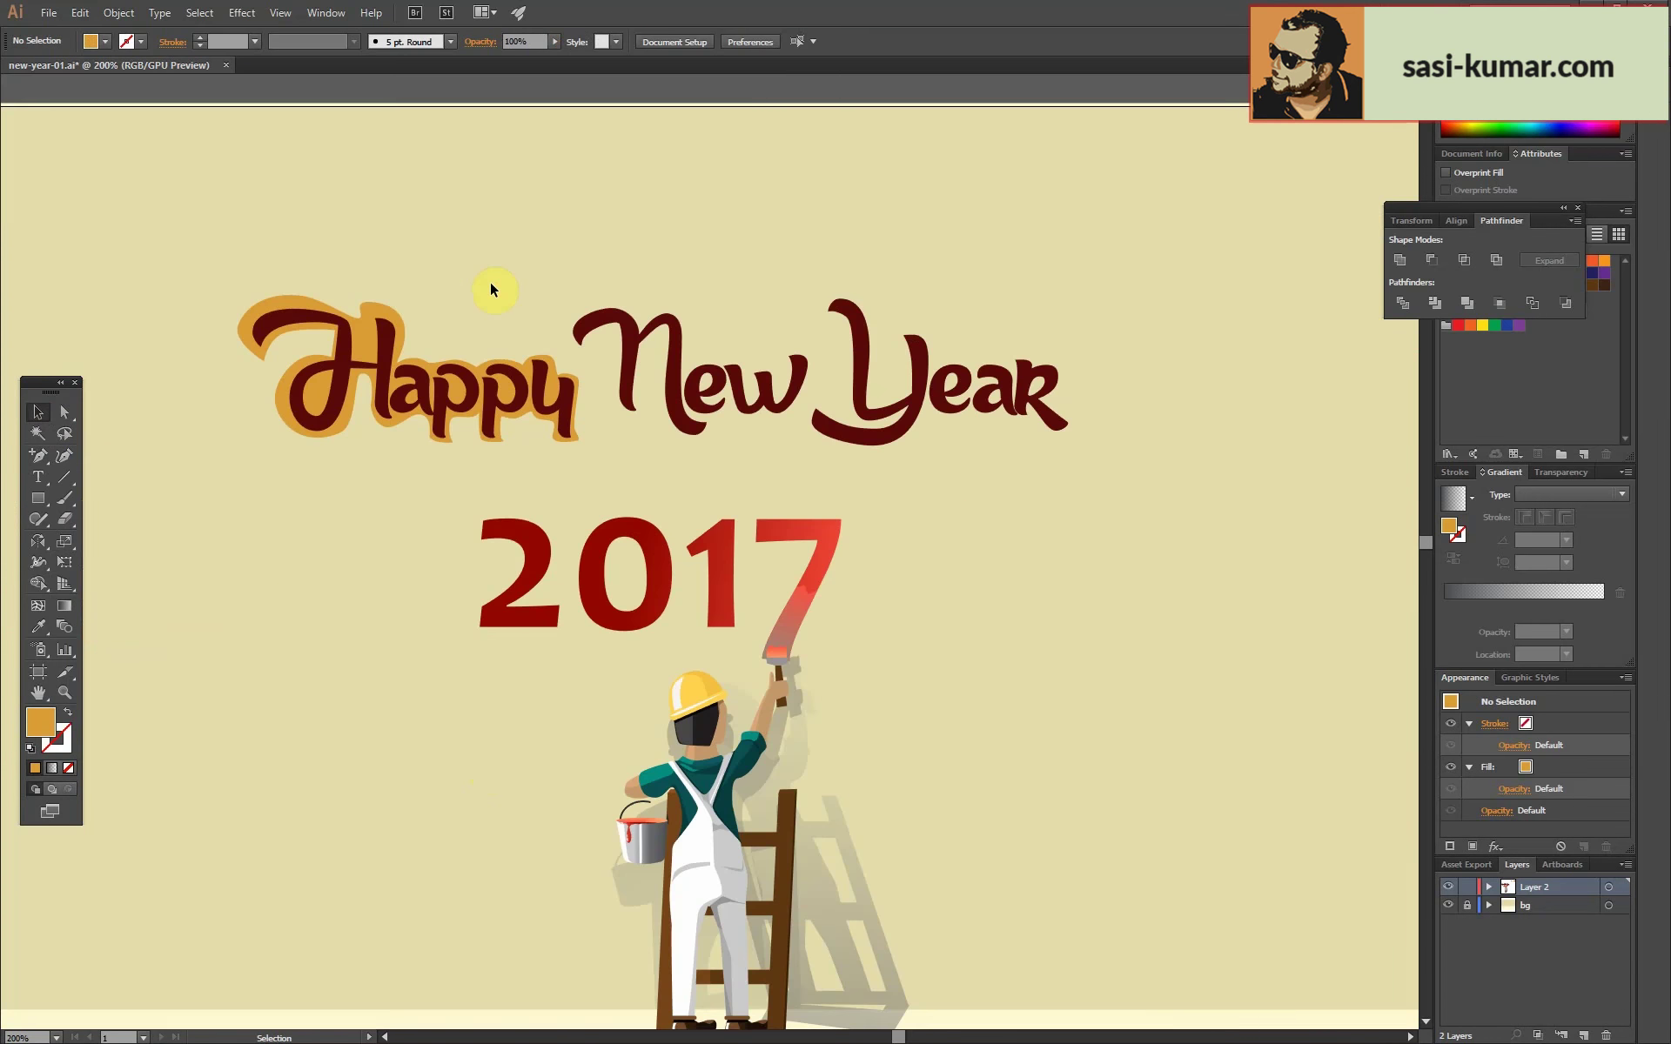
Trace a closed backing shape around the word New with the Pen tool.
{"action": "key", "text": "ctrl+plus"}
{"action": "key", "text": "ctrl+plus"}
{"action": "key", "text": "ctrl+plus"}
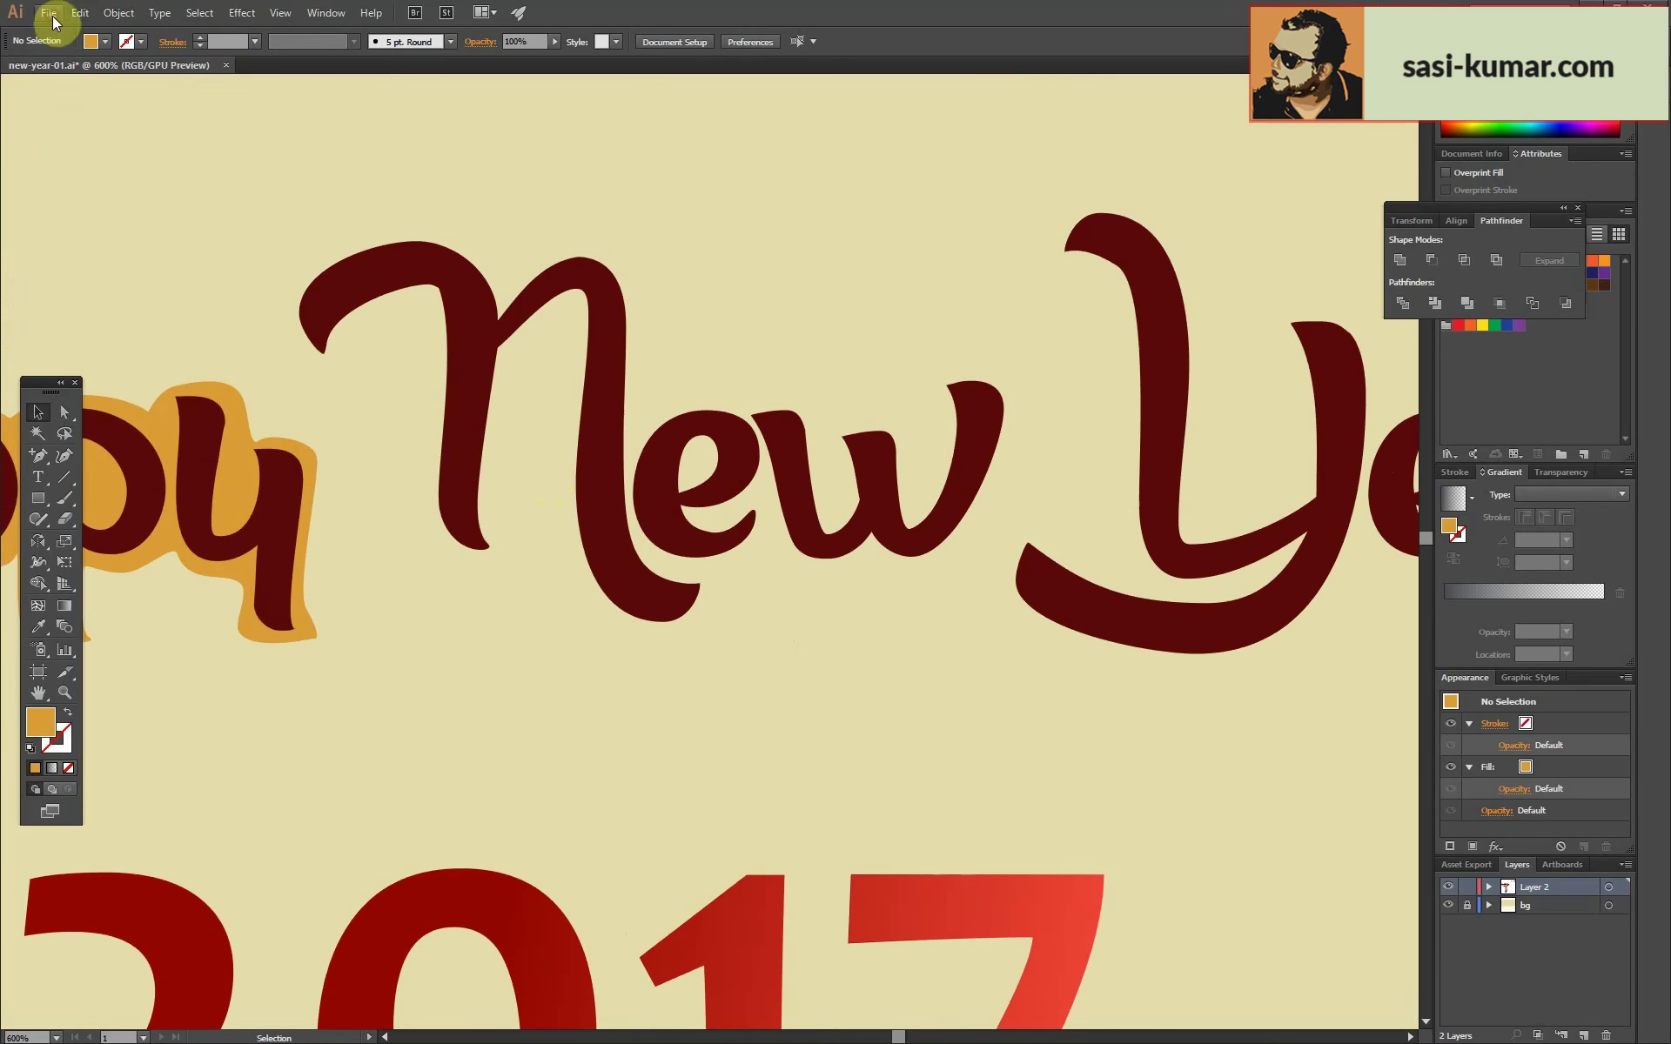
{"action": "left_click", "coordinate": [292, 281]}
{"action": "left_click_drag", "start_coordinate": [317, 366], "coordinate": [365, 372]}
{"action": "left_click", "coordinate": [414, 304]}
{"action": "left_click", "coordinate": [420, 523]}
{"action": "left_click", "coordinate": [521, 572]}
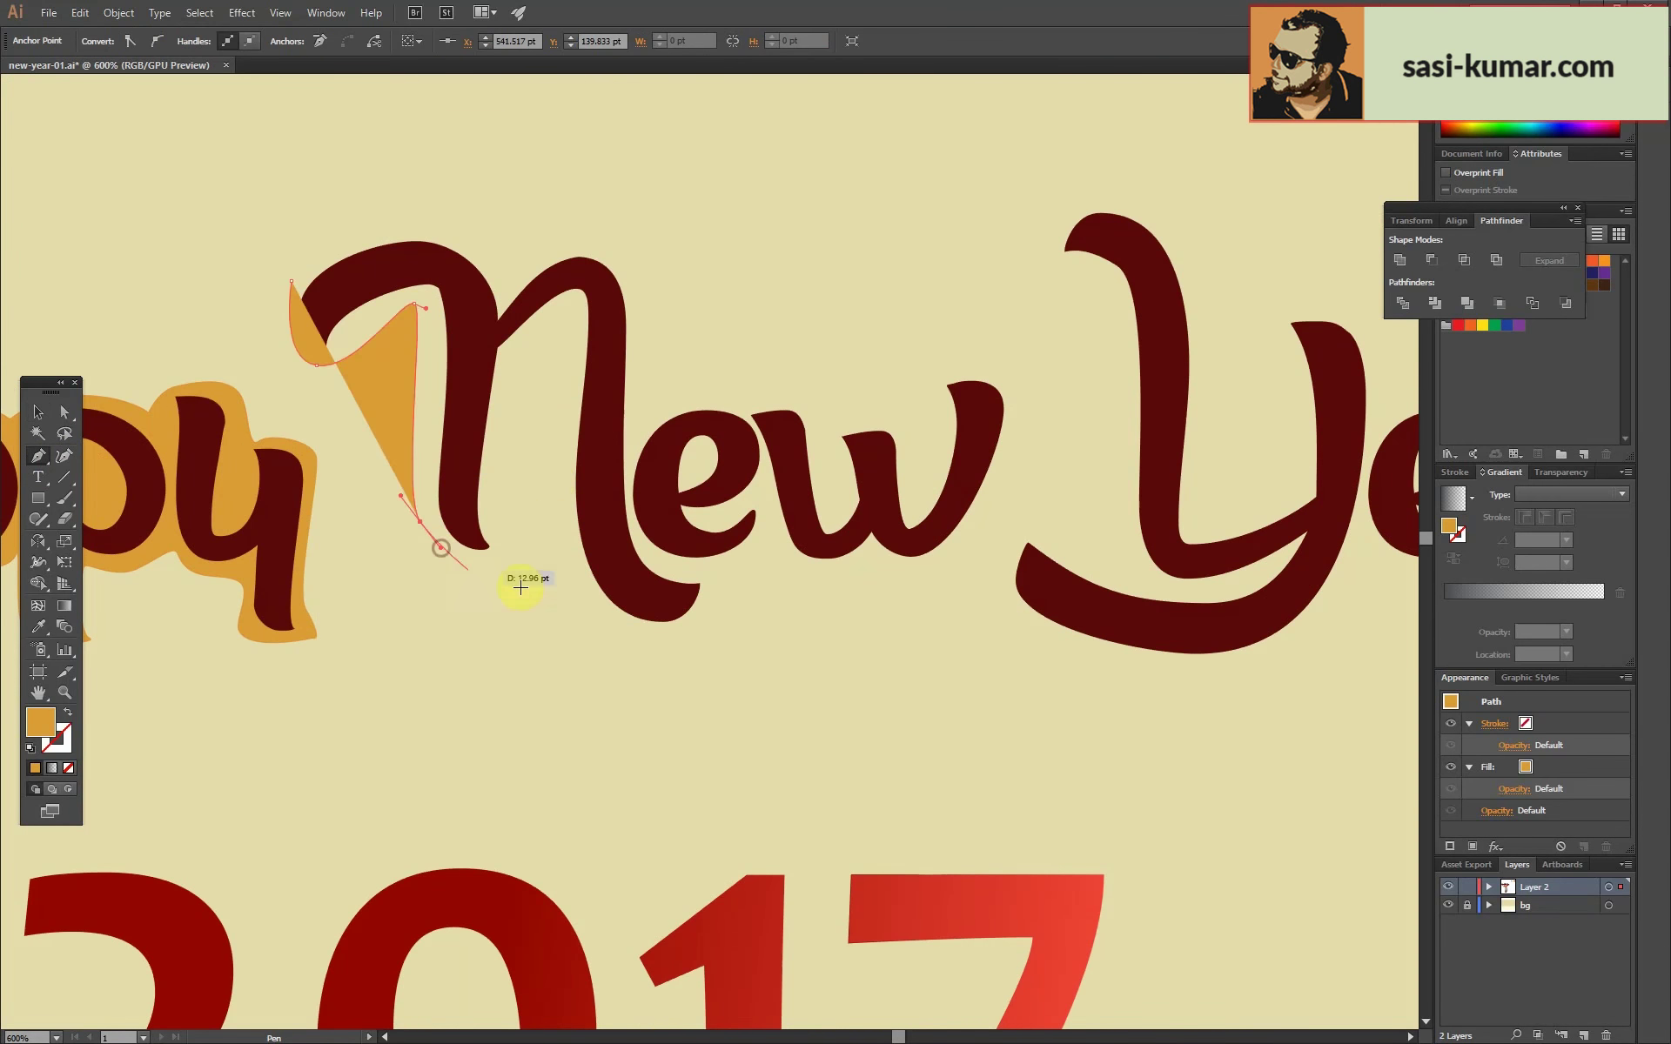
{"action": "left_click_drag", "start_coordinate": [521, 373], "coordinate": [538, 348]}
{"action": "left_click", "coordinate": [755, 555]}
{"action": "left_click", "coordinate": [831, 591]}
{"action": "left_click", "coordinate": [949, 584]}
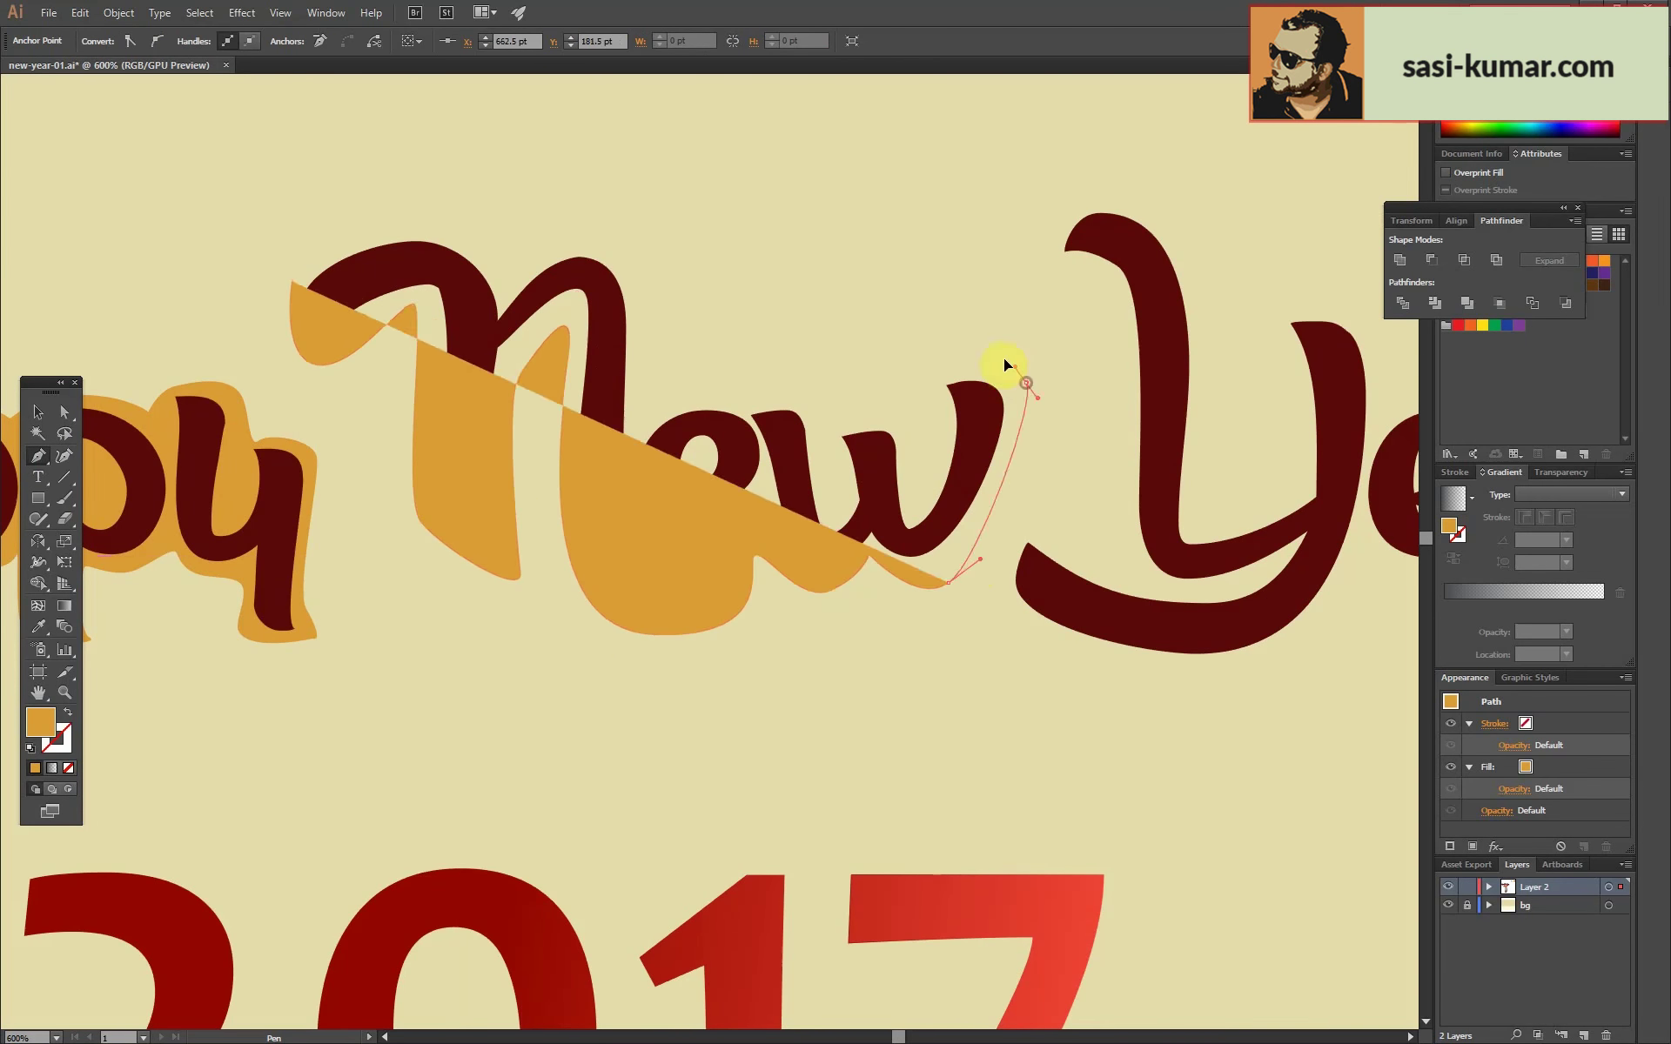
{"action": "left_click", "coordinate": [936, 372]}
{"action": "left_click", "coordinate": [606, 240]}
{"action": "left_click", "coordinate": [505, 290]}
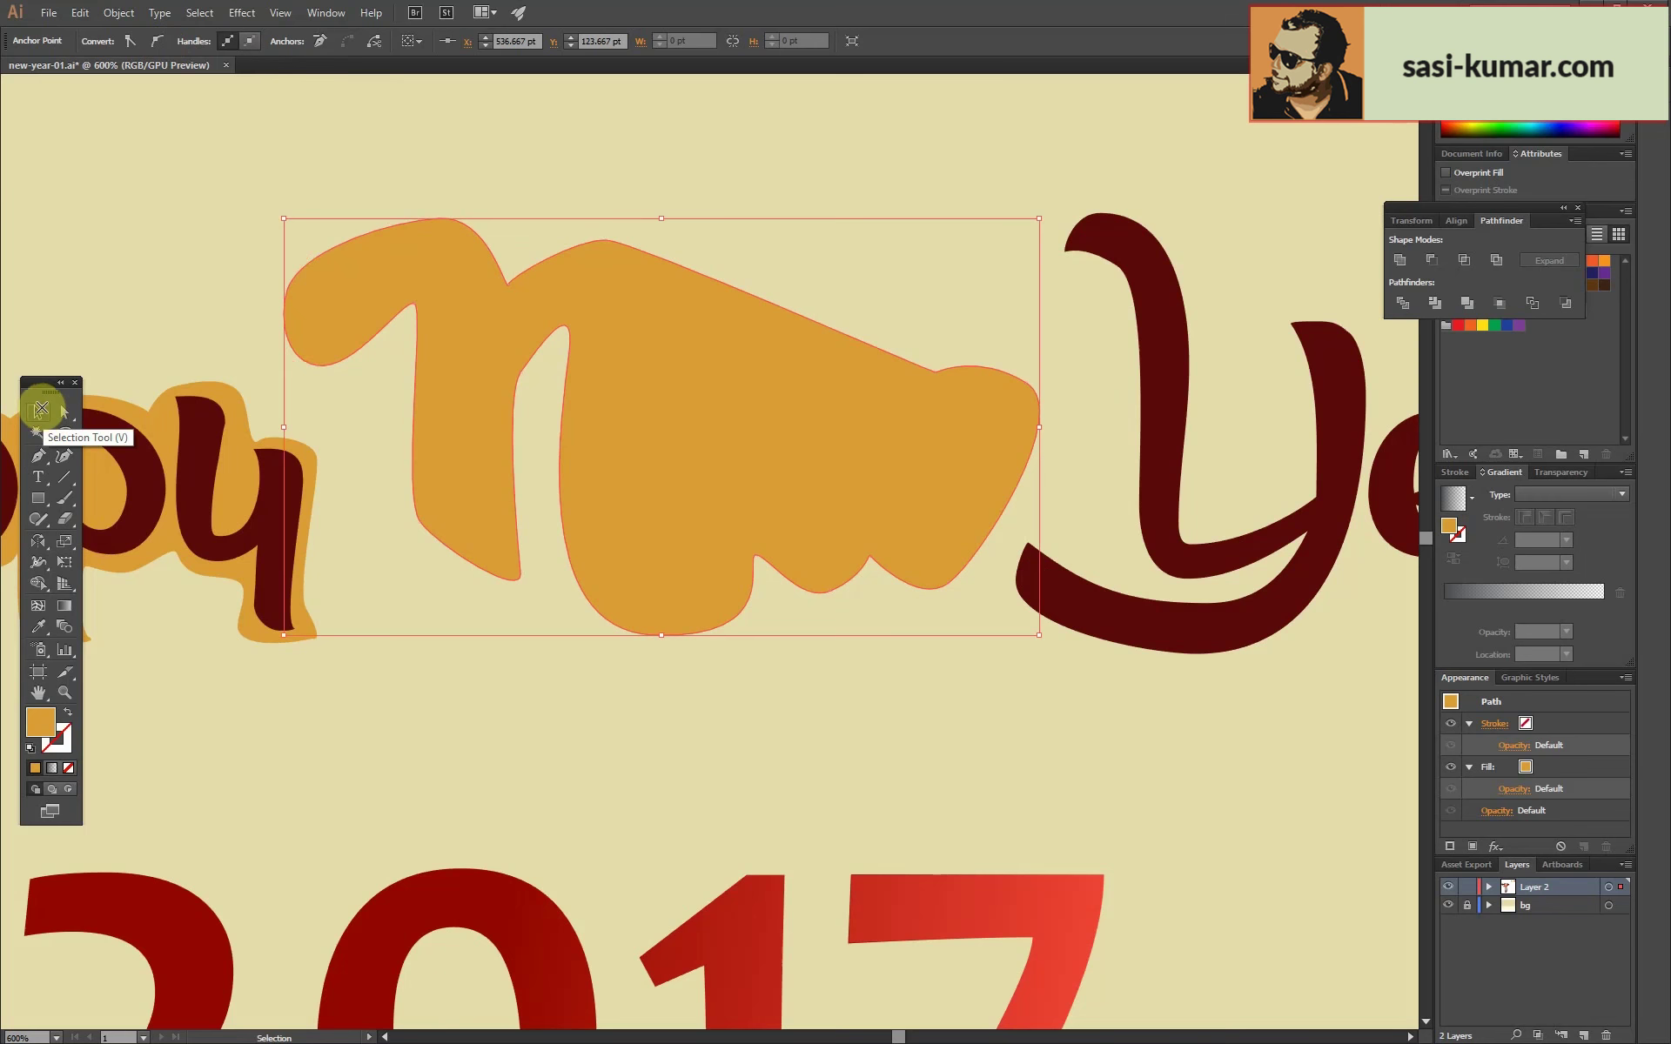
Send the shape behind New and pull an anchor down into the w notch.
{"action": "key", "text": "ctrl+shift+bracketleft"}
{"action": "key", "text": "a"}
{"action": "left_click", "coordinate": [607, 239]}
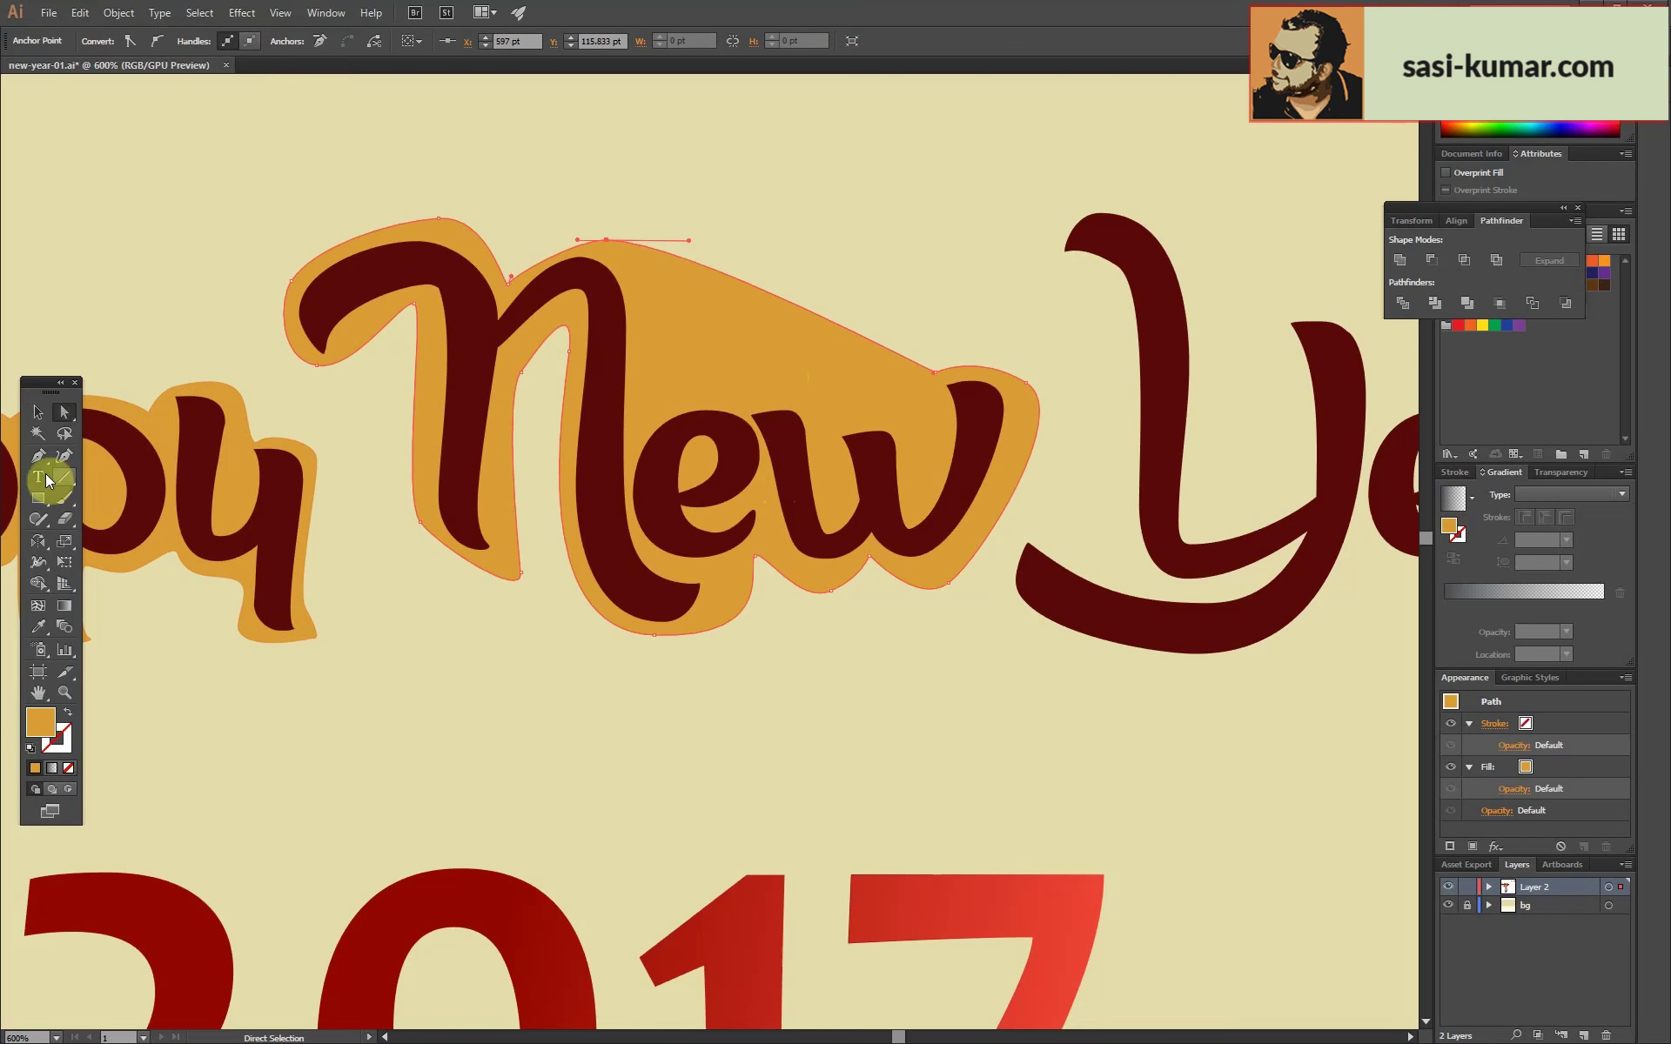
{"action": "left_click", "coordinate": [63, 412]}
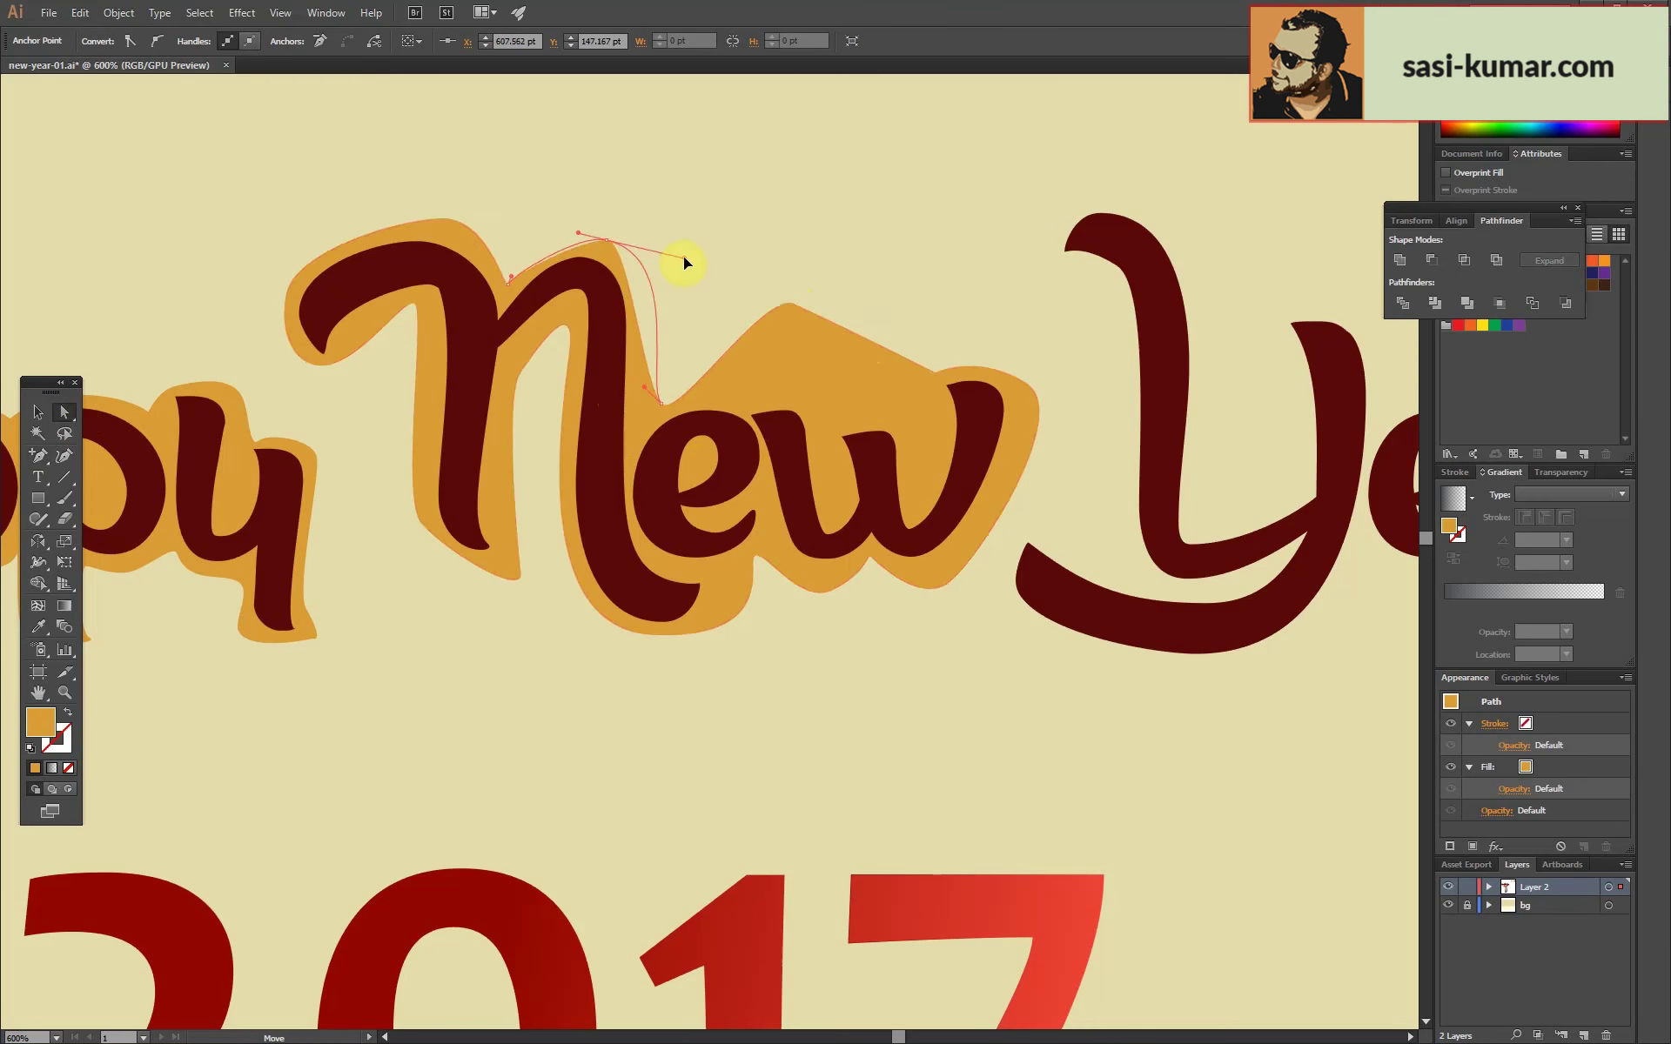
{"action": "left_click_drag", "start_coordinate": [868, 340], "coordinate": [910, 509]}
{"action": "scroll", "coordinate": [940, 372], "scroll_direction": "up", "scroll_amount": 3}
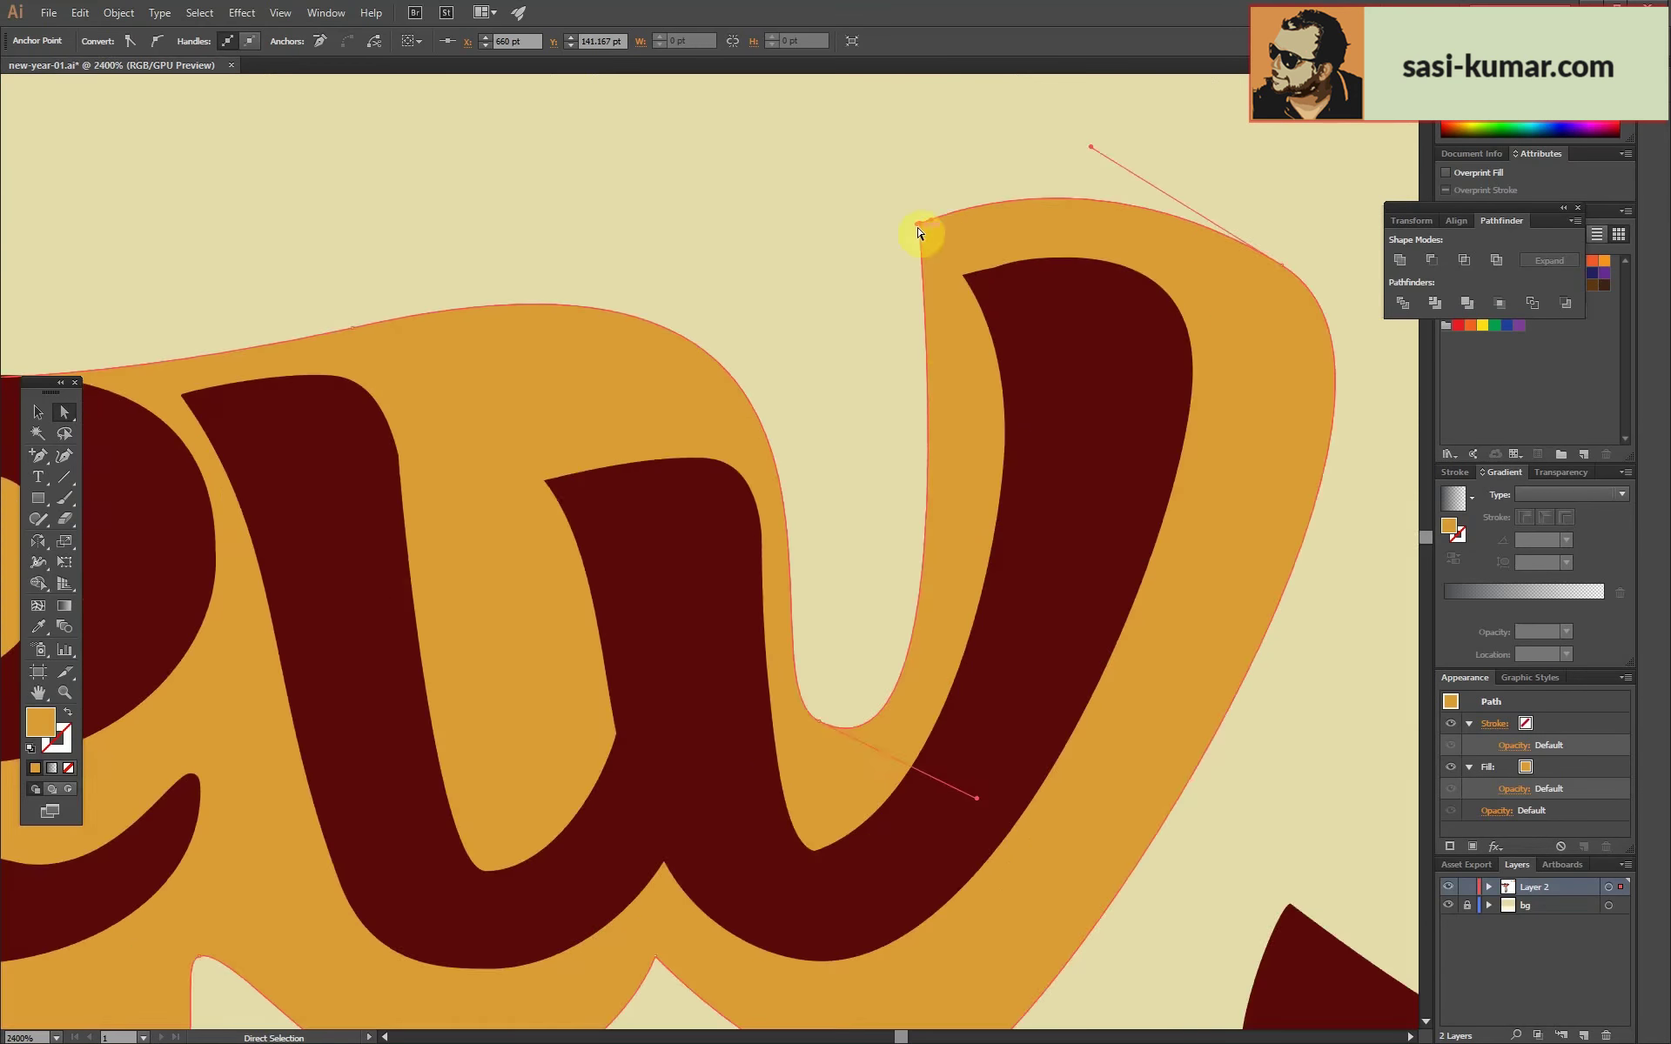
{"action": "scroll", "coordinate": [840, 243], "scroll_direction": "down", "scroll_amount": 2}
{"action": "left_click", "coordinate": [592, 474]}
{"action": "left_click_drag", "start_coordinate": [607, 487], "coordinate": [610, 487]}
Smooth the top edge over 'ew' and adjust the w notch anchor and handles.
{"action": "scroll", "coordinate": [557, 501], "scroll_direction": "up", "scroll_amount": 2}
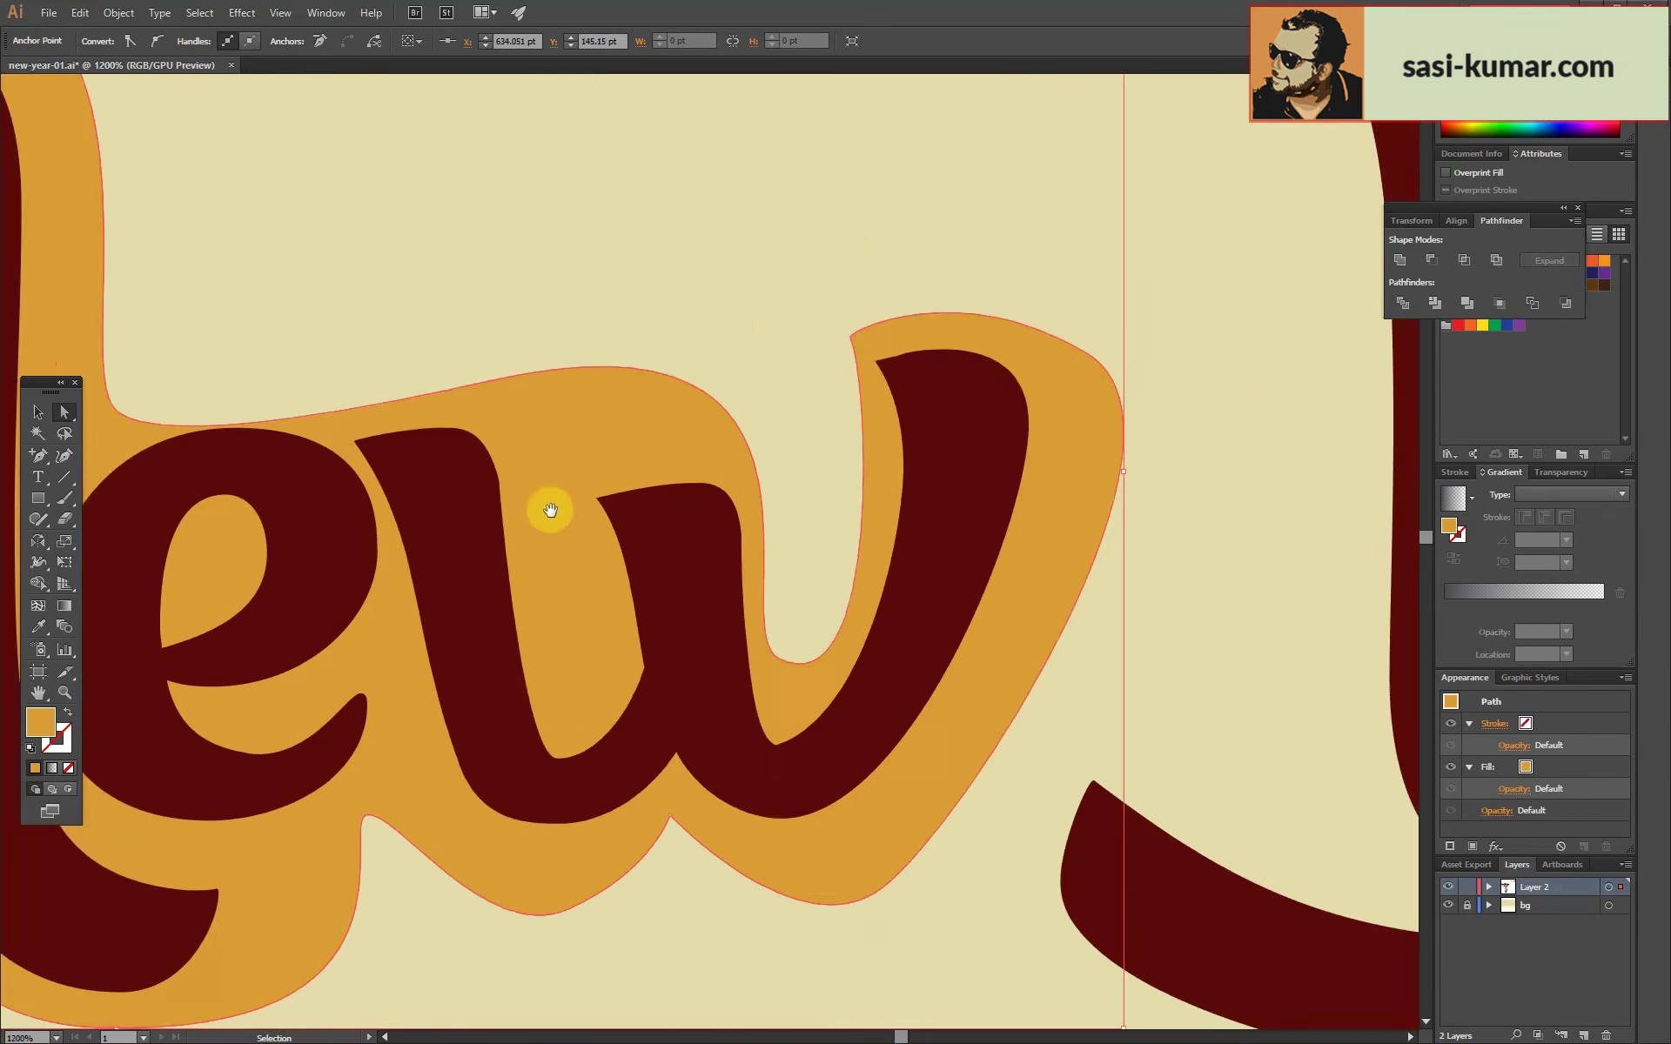
{"action": "key", "text": "plus"}
{"action": "left_click_drag", "start_coordinate": [535, 414], "coordinate": [749, 379]}
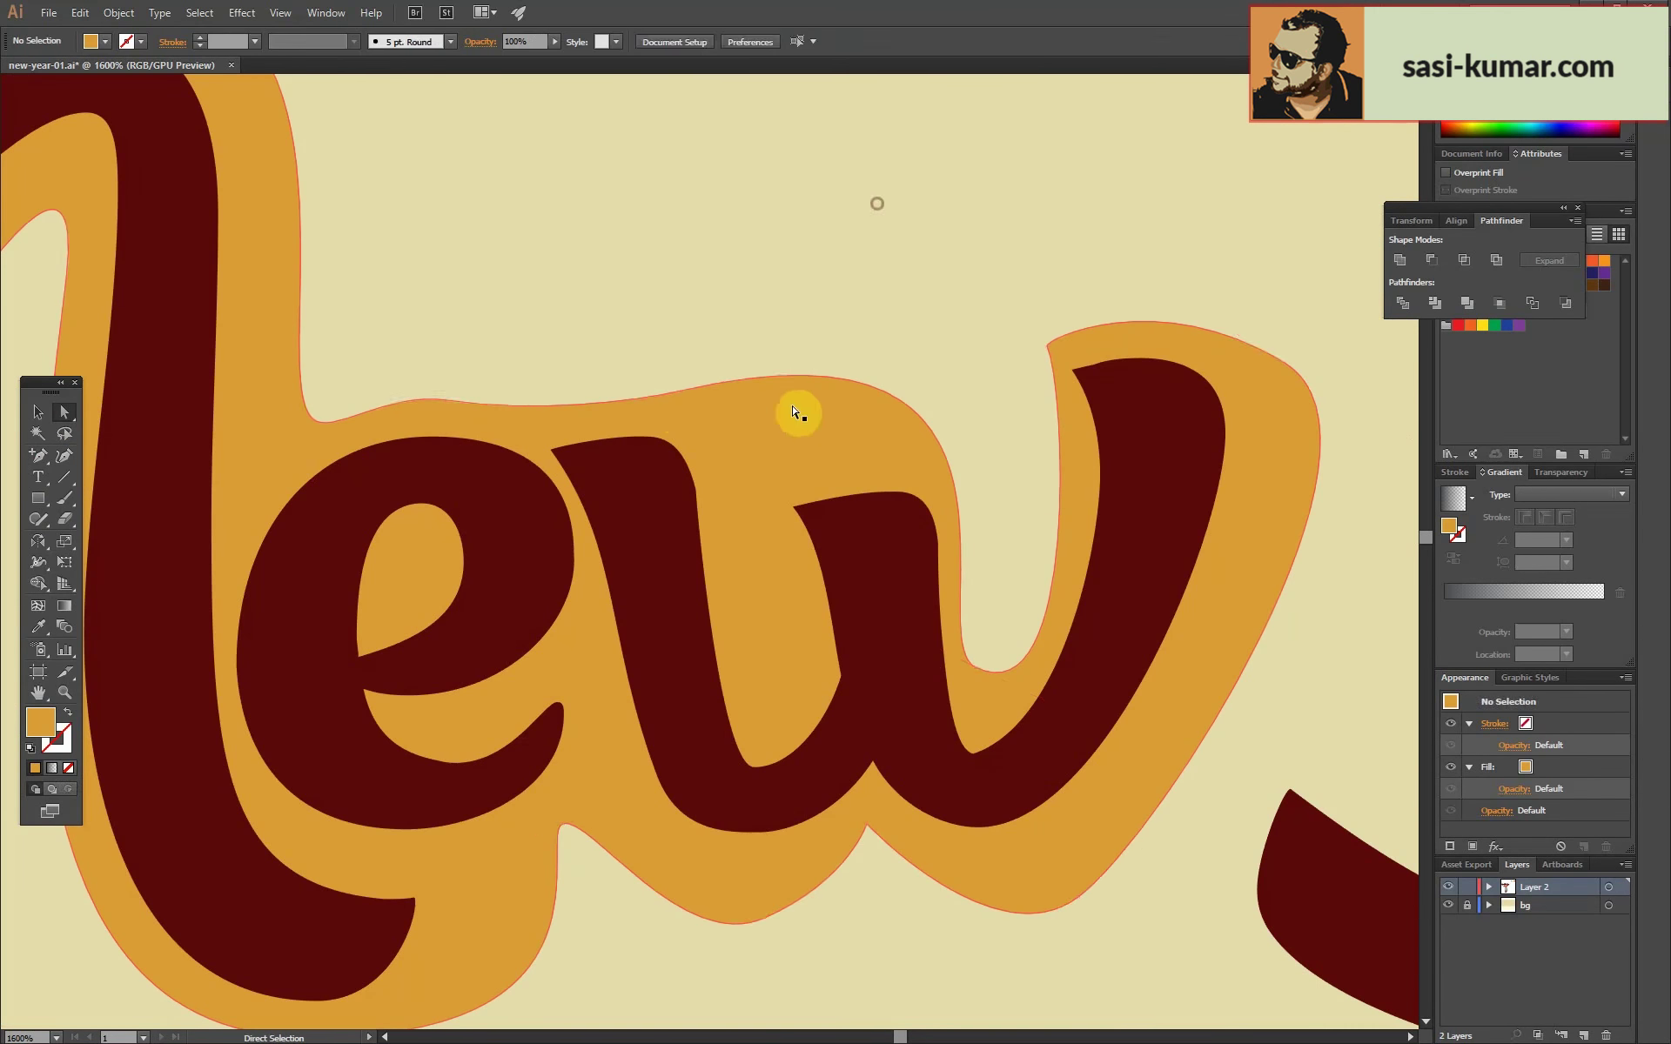
{"action": "key", "text": "plus"}
{"action": "left_click_drag", "start_coordinate": [753, 502], "coordinate": [1079, 450]}
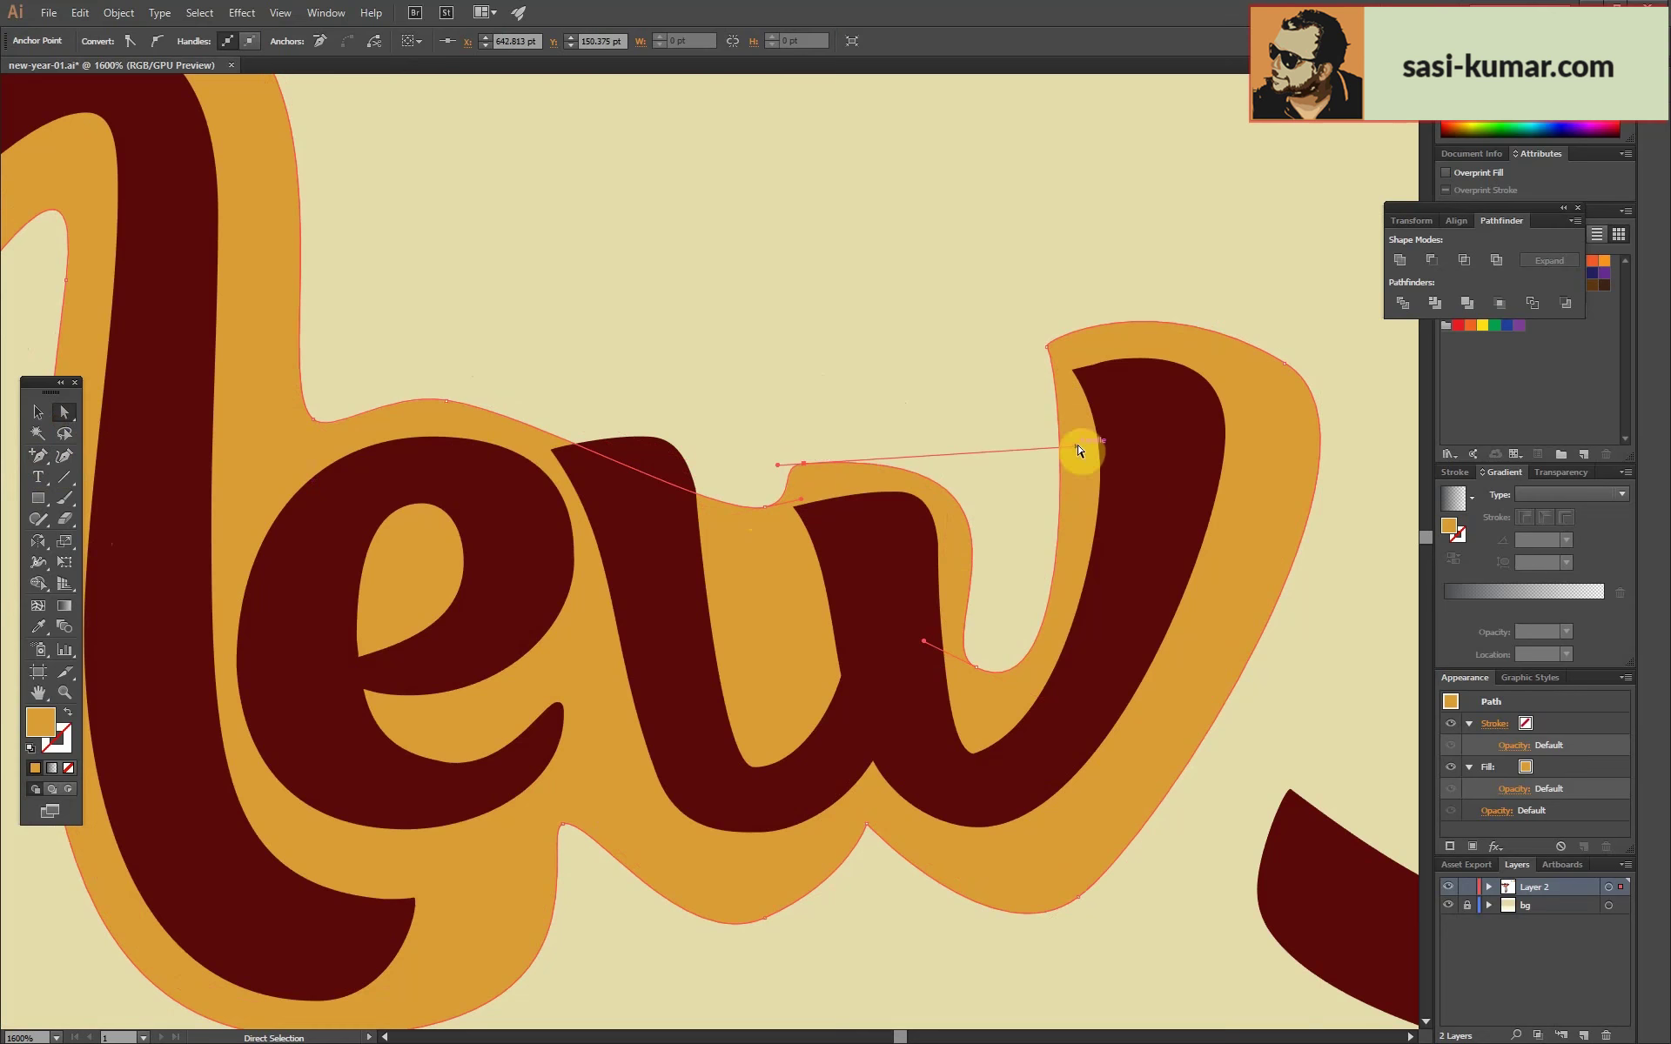
{"action": "left_click_drag", "start_coordinate": [773, 642], "coordinate": [773, 688]}
{"action": "left_click_drag", "start_coordinate": [779, 473], "coordinate": [722, 486]}
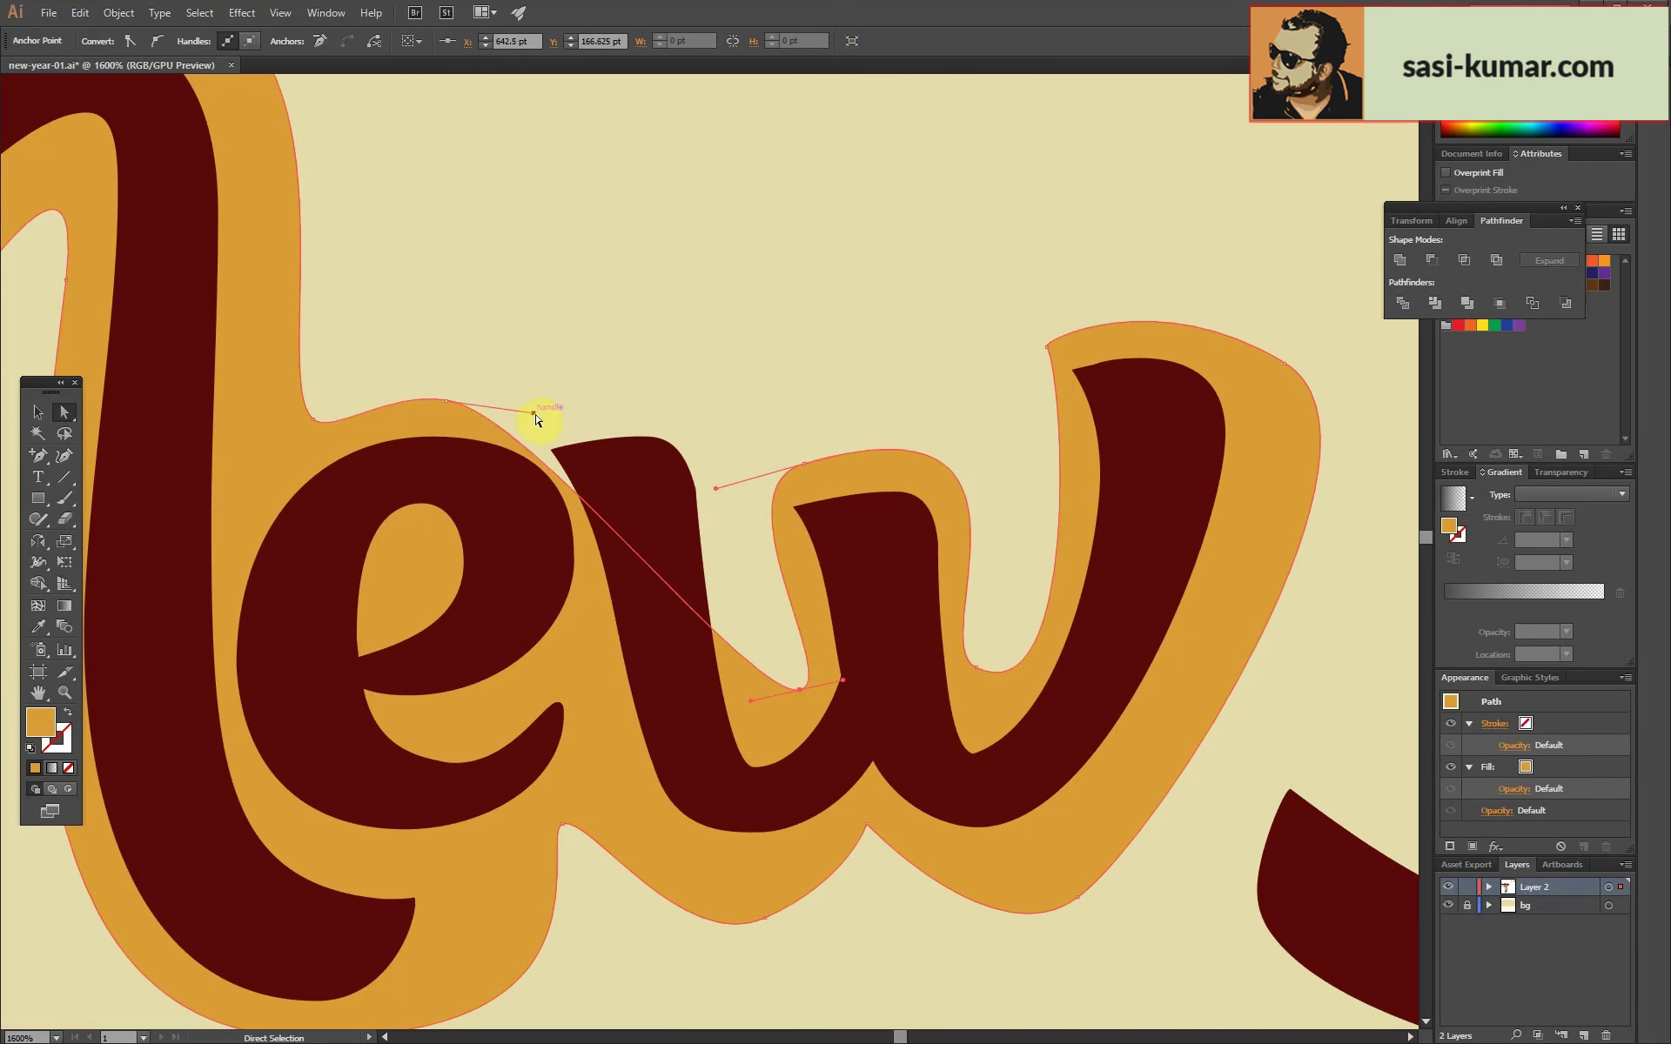
{"action": "left_click_drag", "start_coordinate": [447, 401], "coordinate": [525, 399]}
{"action": "left_click_drag", "start_coordinate": [794, 298], "coordinate": [799, 329]}
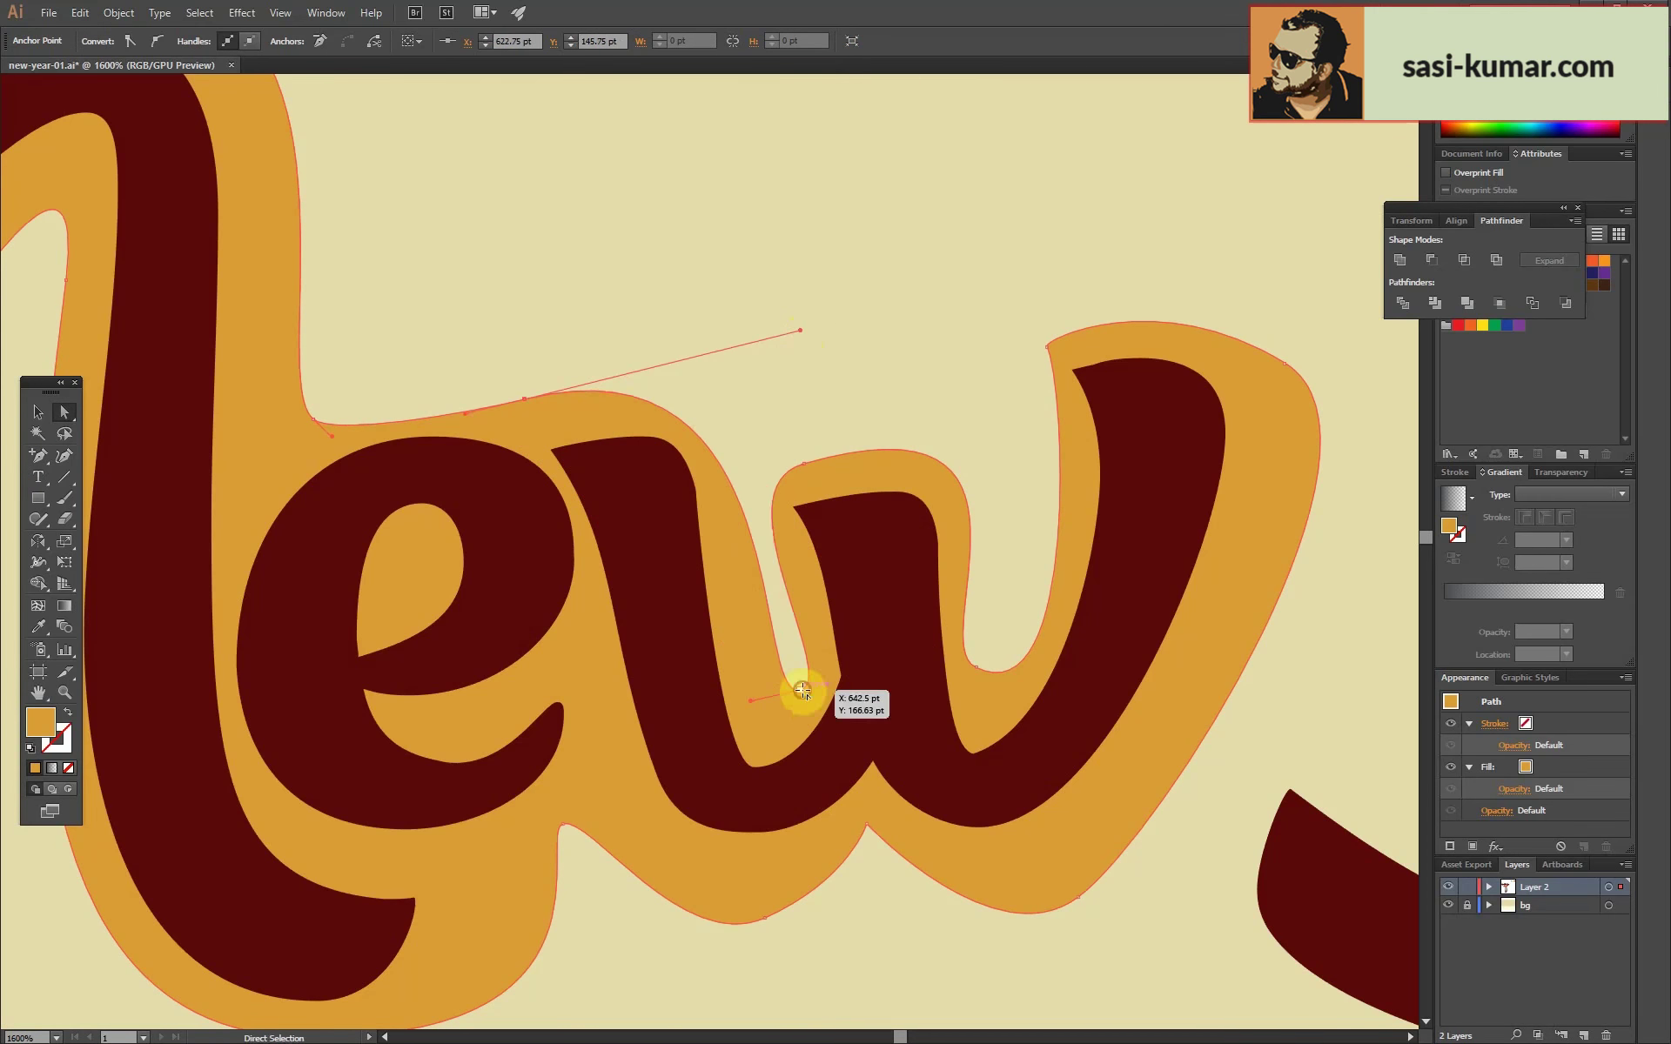
{"action": "left_click_drag", "start_coordinate": [751, 700], "coordinate": [693, 862]}
Deselect the New backing shape and view the whole greeting artwork.
{"action": "left_click", "coordinate": [755, 419]}
{"action": "scroll", "coordinate": [912, 243], "scroll_direction": "down", "scroll_amount": 5}
{"action": "left_click", "coordinate": [38, 412]}
{"action": "scroll", "coordinate": [677, 336], "scroll_direction": "up", "scroll_amount": 2}
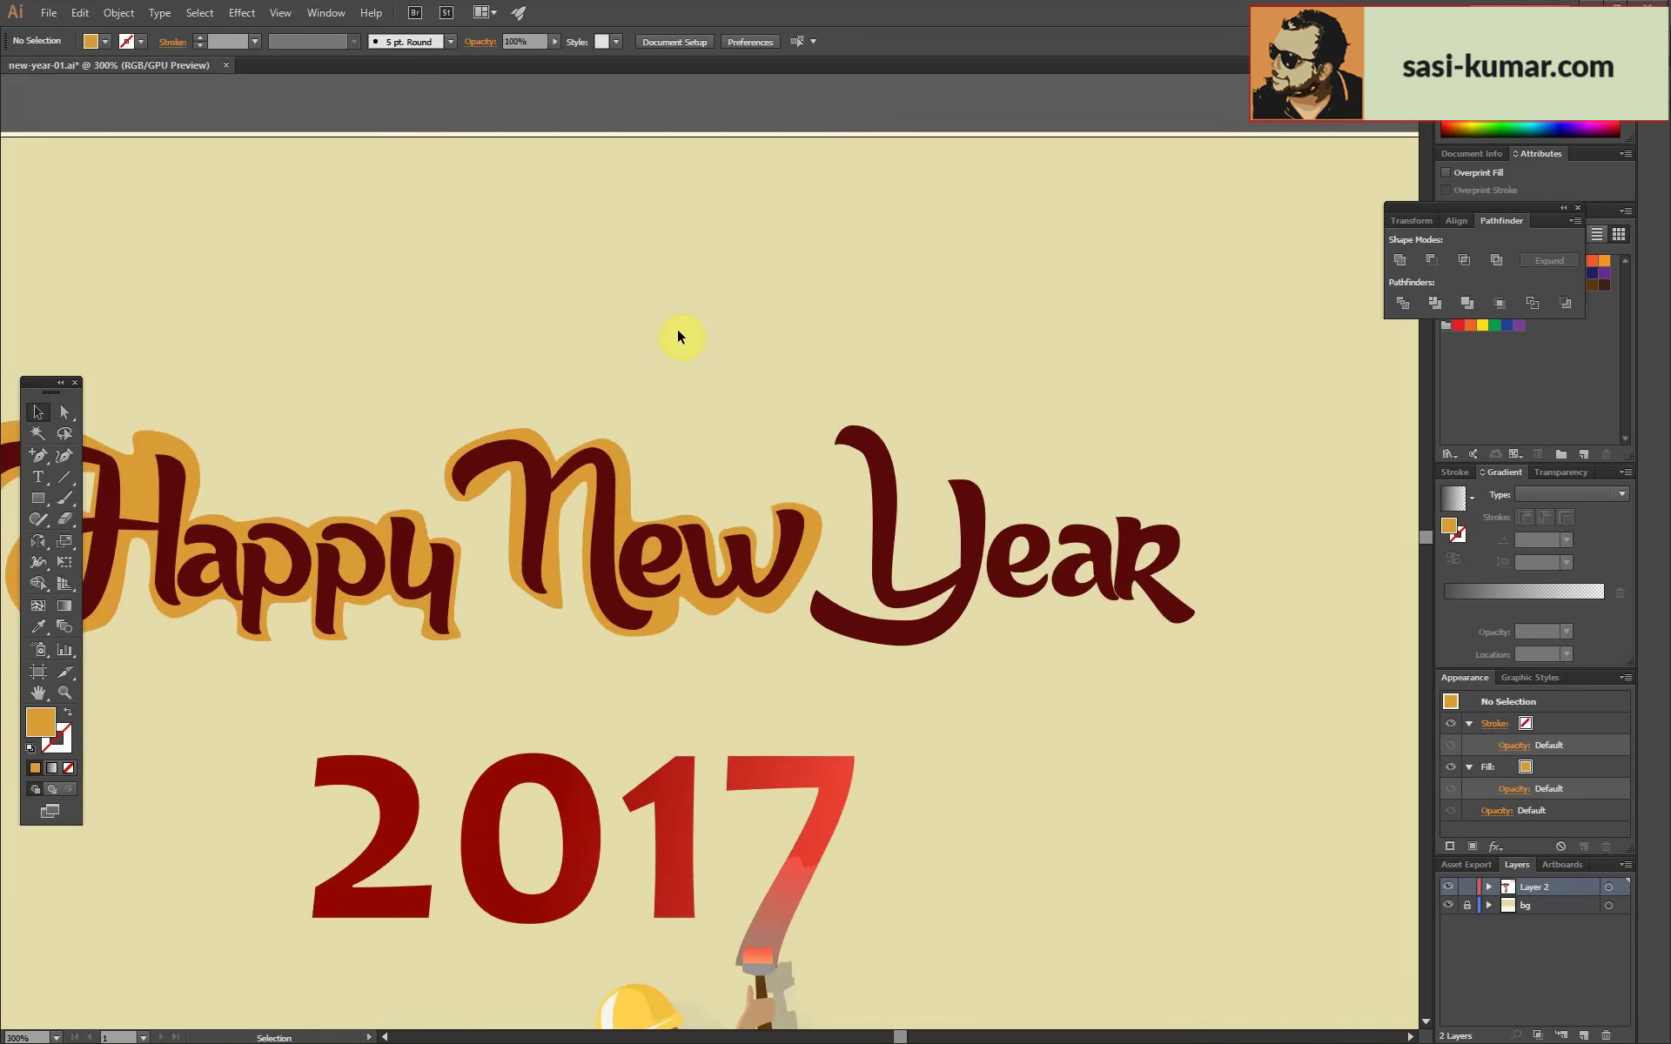
Begin tracing an orange backing shape along the top of 'Year', curving past the R.
{"action": "key", "text": "ctrl+plus"}
{"action": "key", "text": "ctrl+plus"}
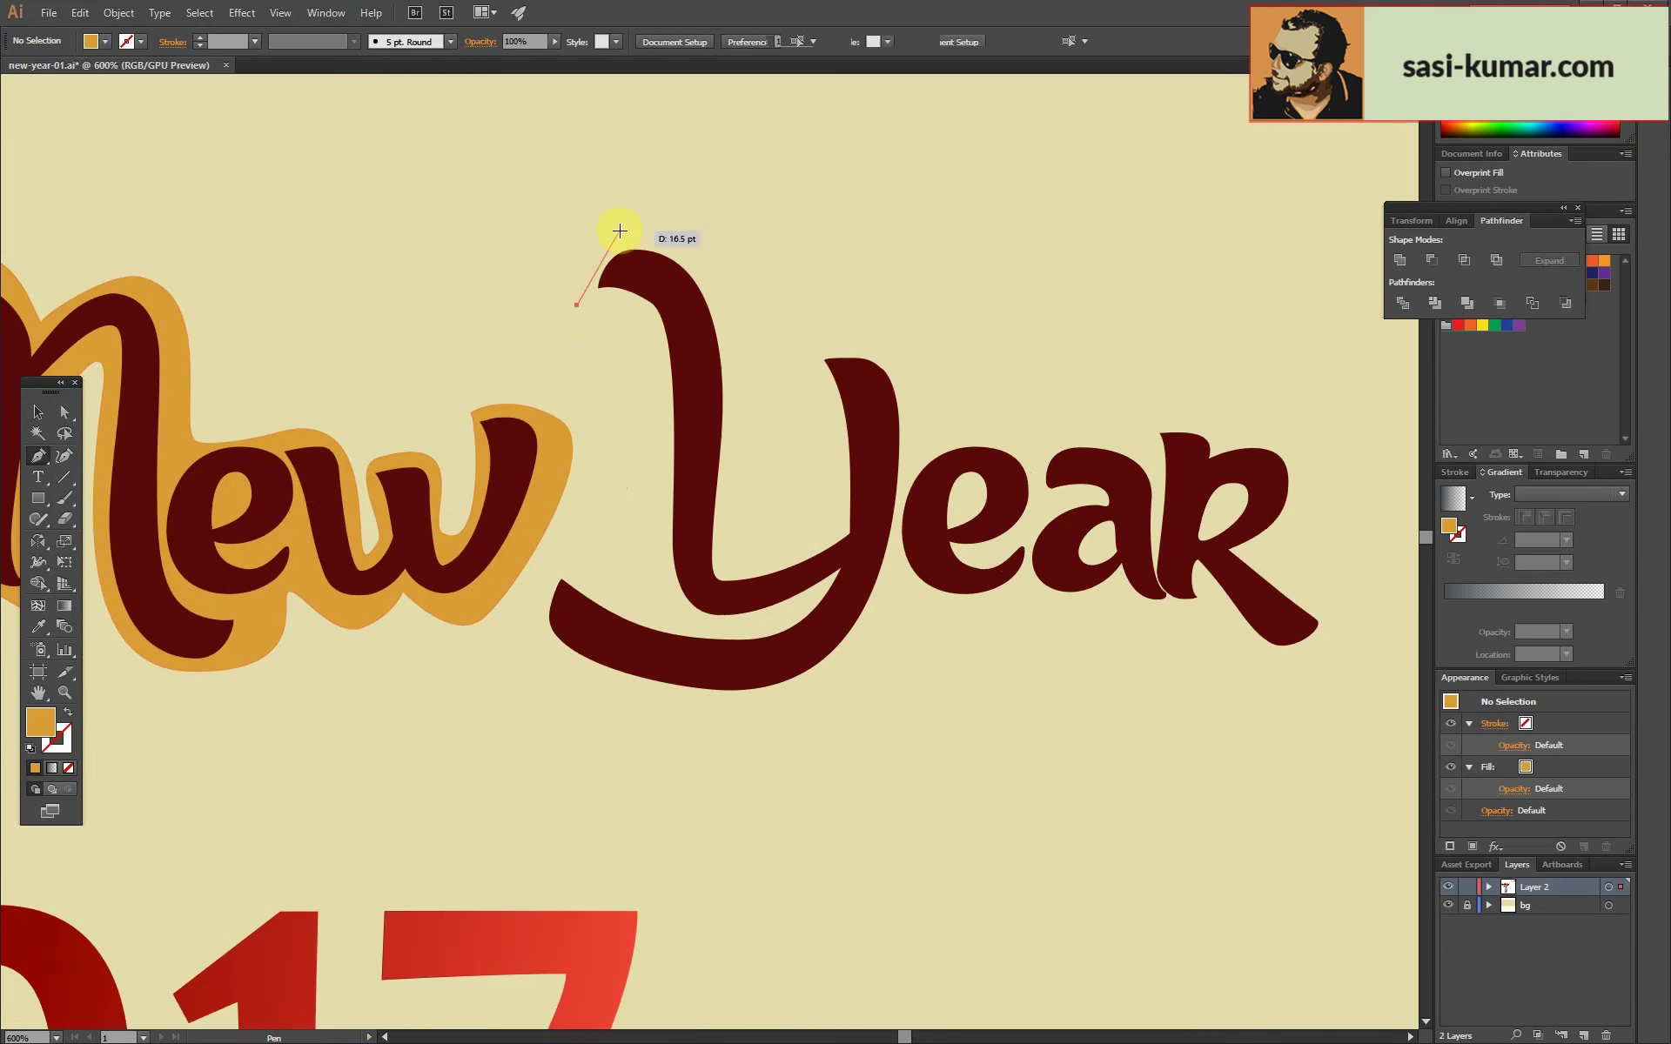
{"action": "left_click", "coordinate": [730, 329]}
{"action": "left_click", "coordinate": [727, 557]}
{"action": "left_click", "coordinate": [831, 522]}
{"action": "left_click", "coordinate": [910, 452]}
{"action": "left_click_drag", "start_coordinate": [1193, 408], "coordinate": [1224, 426]}
{"action": "left_click_drag", "start_coordinate": [1309, 445], "coordinate": [1315, 485]}
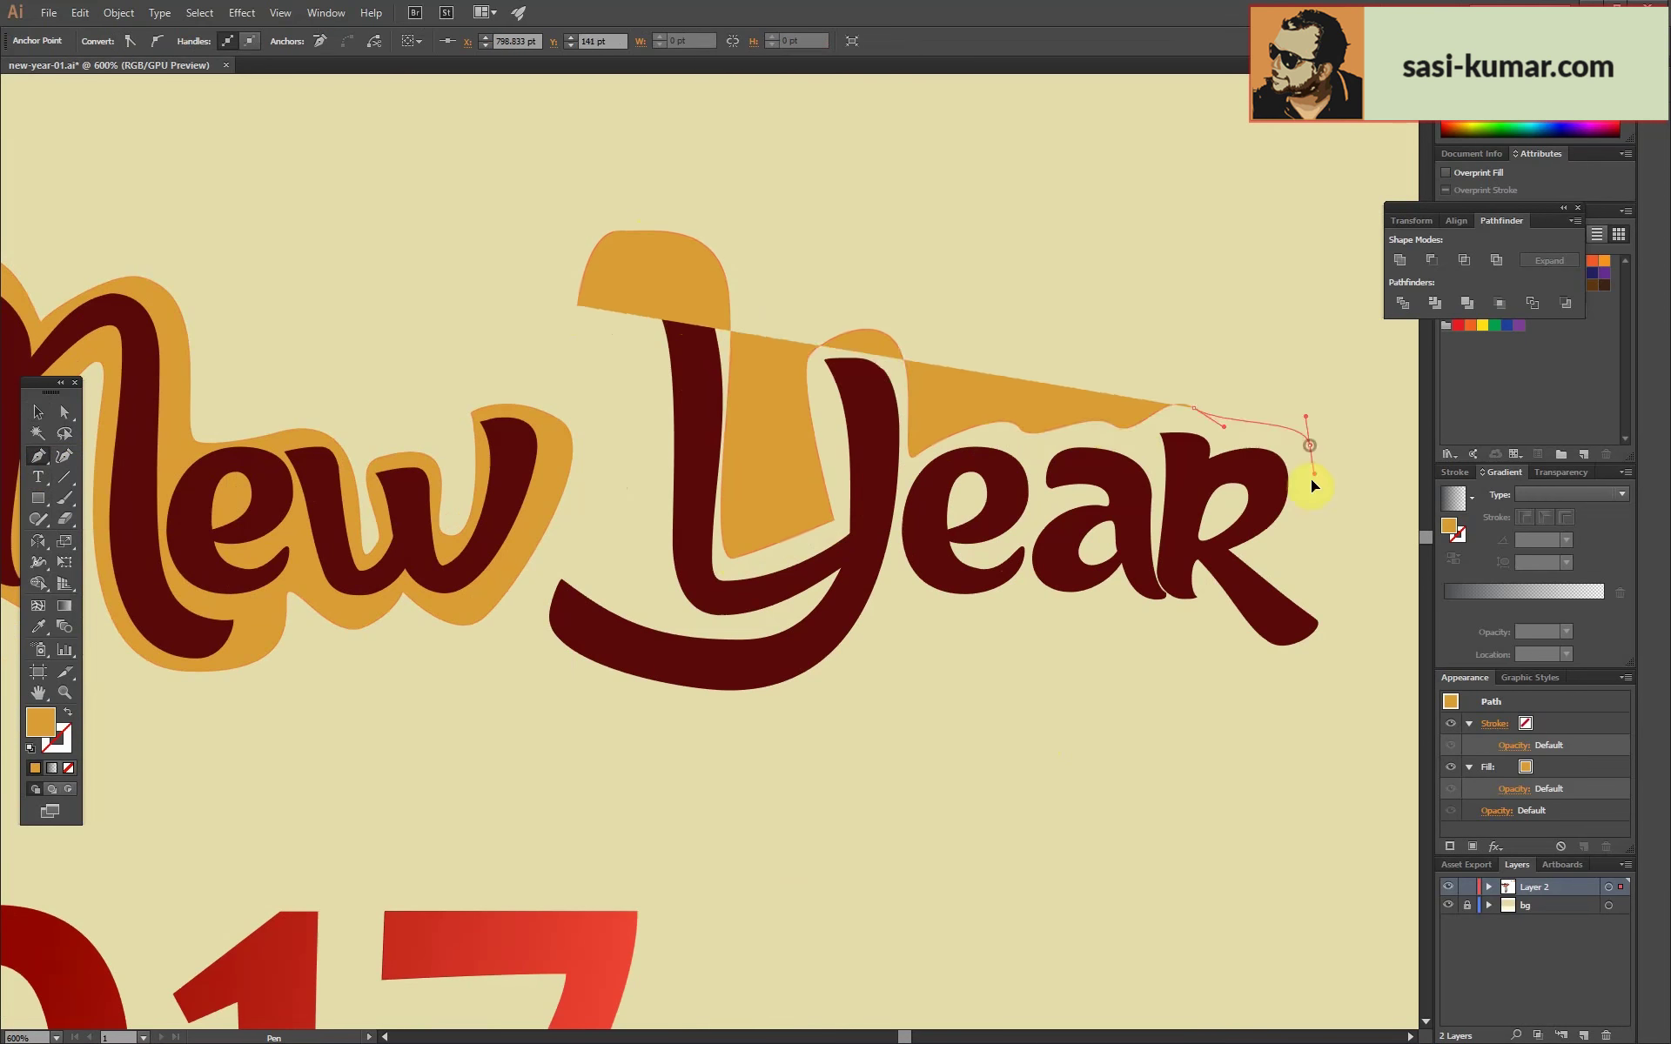
Trace around the bottom and left of 'Year', close the shape, and send it behind.
{"action": "left_click", "coordinate": [1271, 553]}
{"action": "left_click", "coordinate": [1352, 641]}
{"action": "left_click", "coordinate": [1014, 605]}
{"action": "left_click", "coordinate": [796, 701]}
{"action": "left_click", "coordinate": [572, 551]}
{"action": "left_click", "coordinate": [579, 304]}
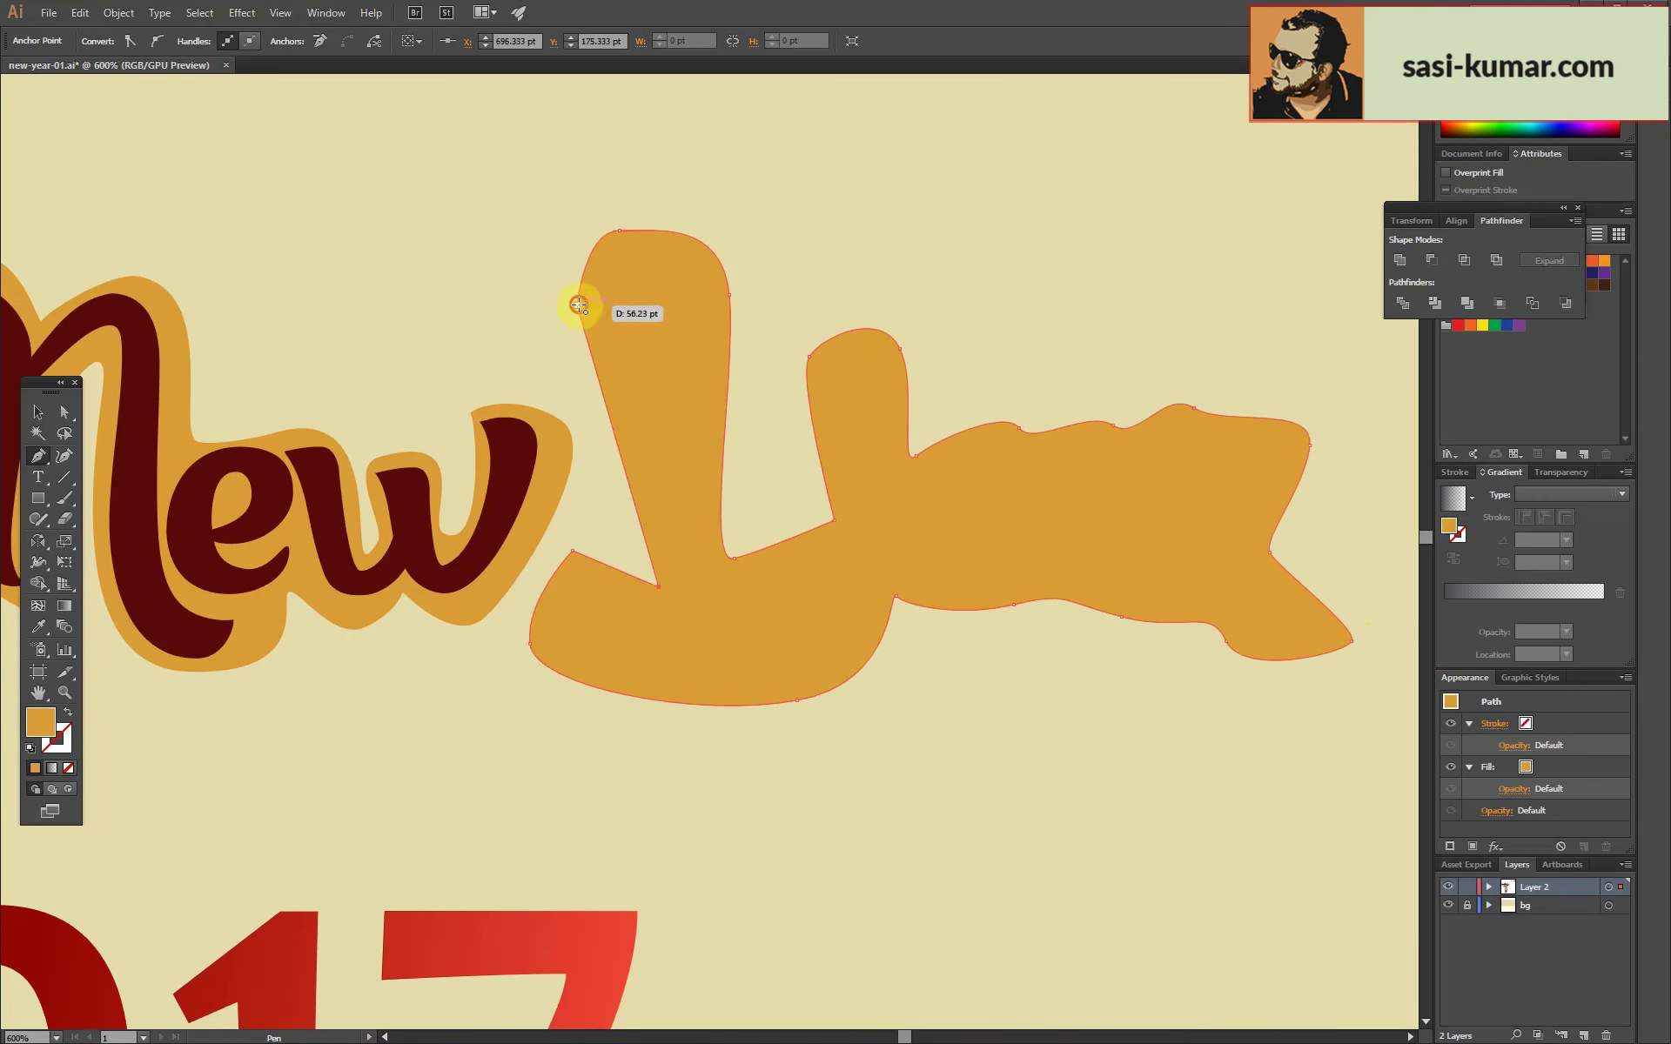
{"action": "left_click", "coordinate": [37, 412]}
Reshape the orange outline's anchors near the Y's top corner and above 'ear'.
{"action": "key", "text": "ctrl+shift+bracketleft"}
{"action": "left_click", "coordinate": [63, 411]}
{"action": "left_click_drag", "start_coordinate": [609, 400], "coordinate": [647, 328]}
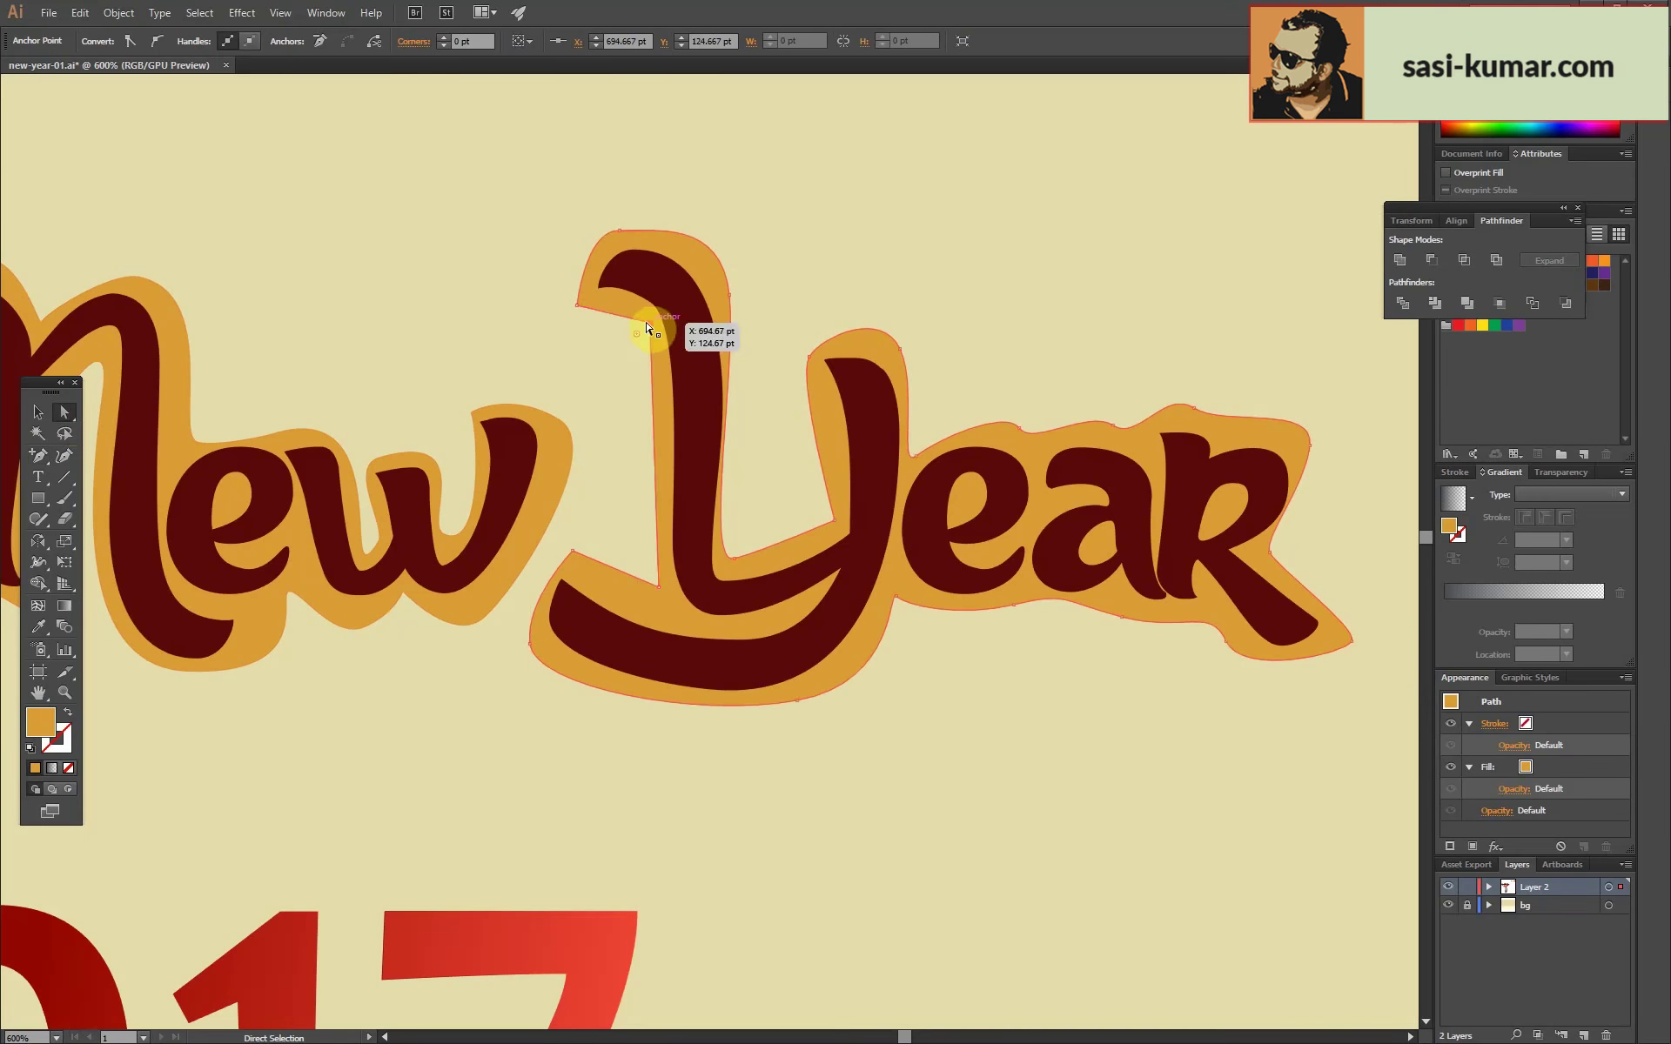
{"action": "scroll", "coordinate": [646, 329], "scroll_direction": "up", "scroll_amount": 3}
{"action": "left_click_drag", "start_coordinate": [544, 250], "coordinate": [536, 144]}
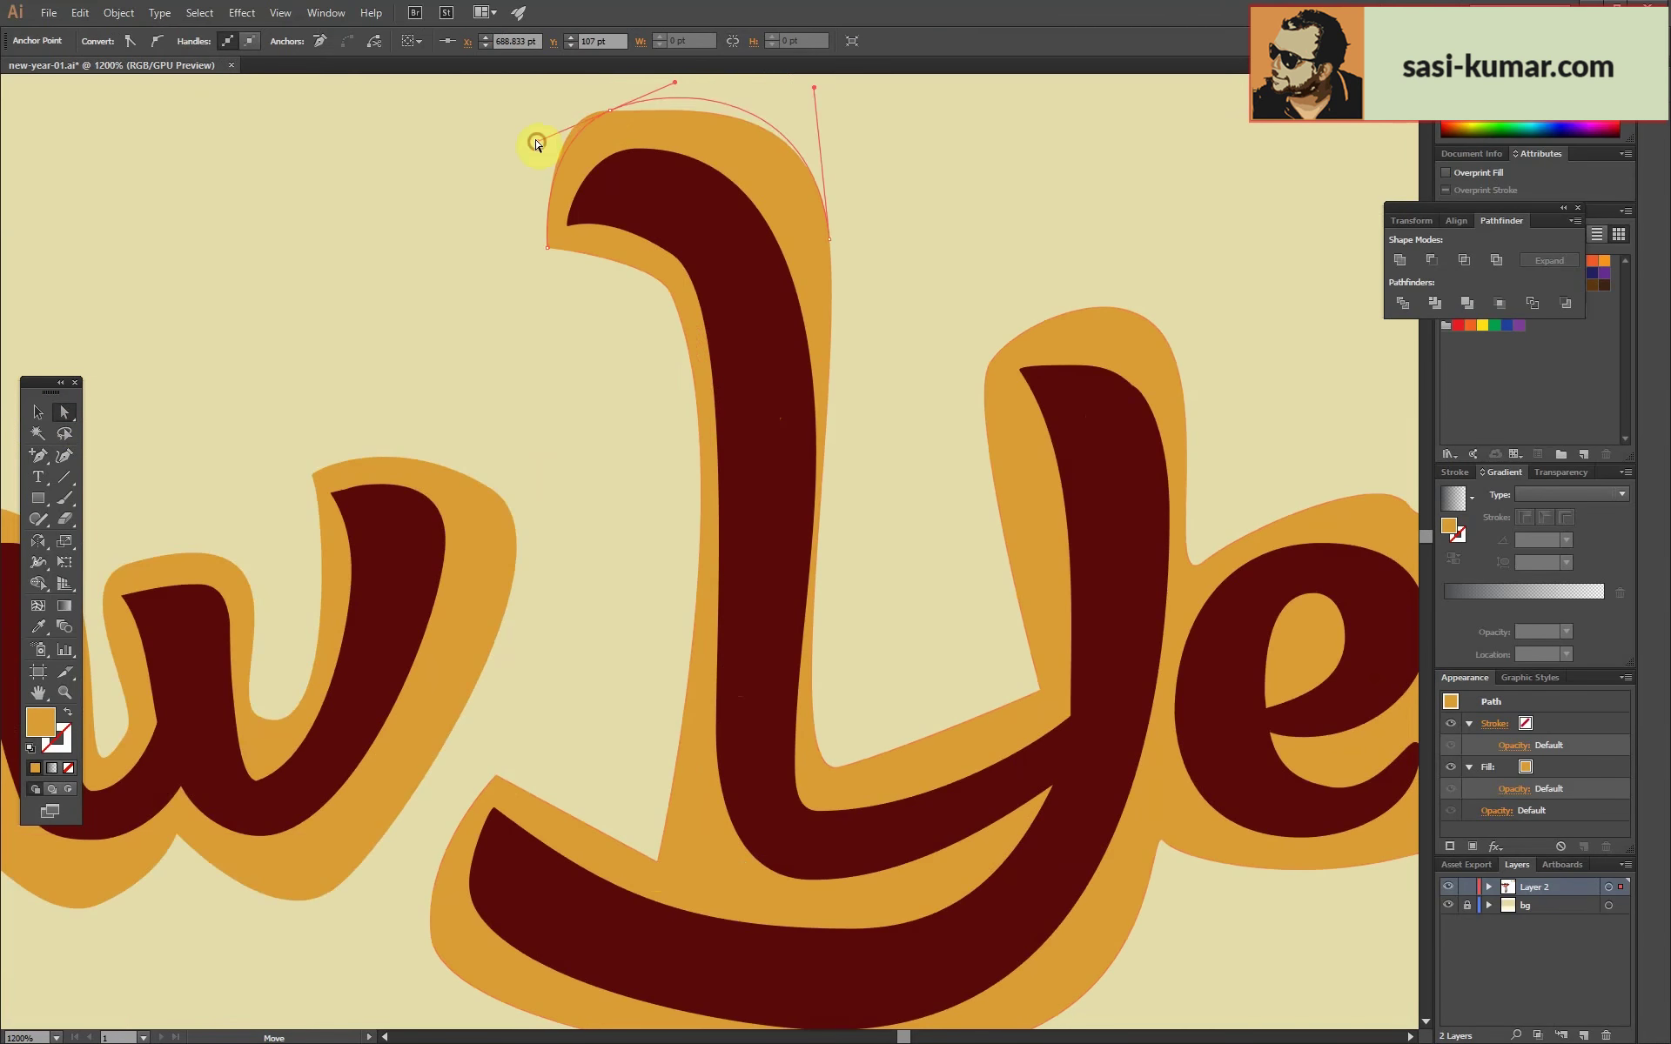
{"action": "left_click_drag", "start_coordinate": [1504, 632], "coordinate": [999, 441]}
{"action": "left_click", "coordinate": [897, 334]}
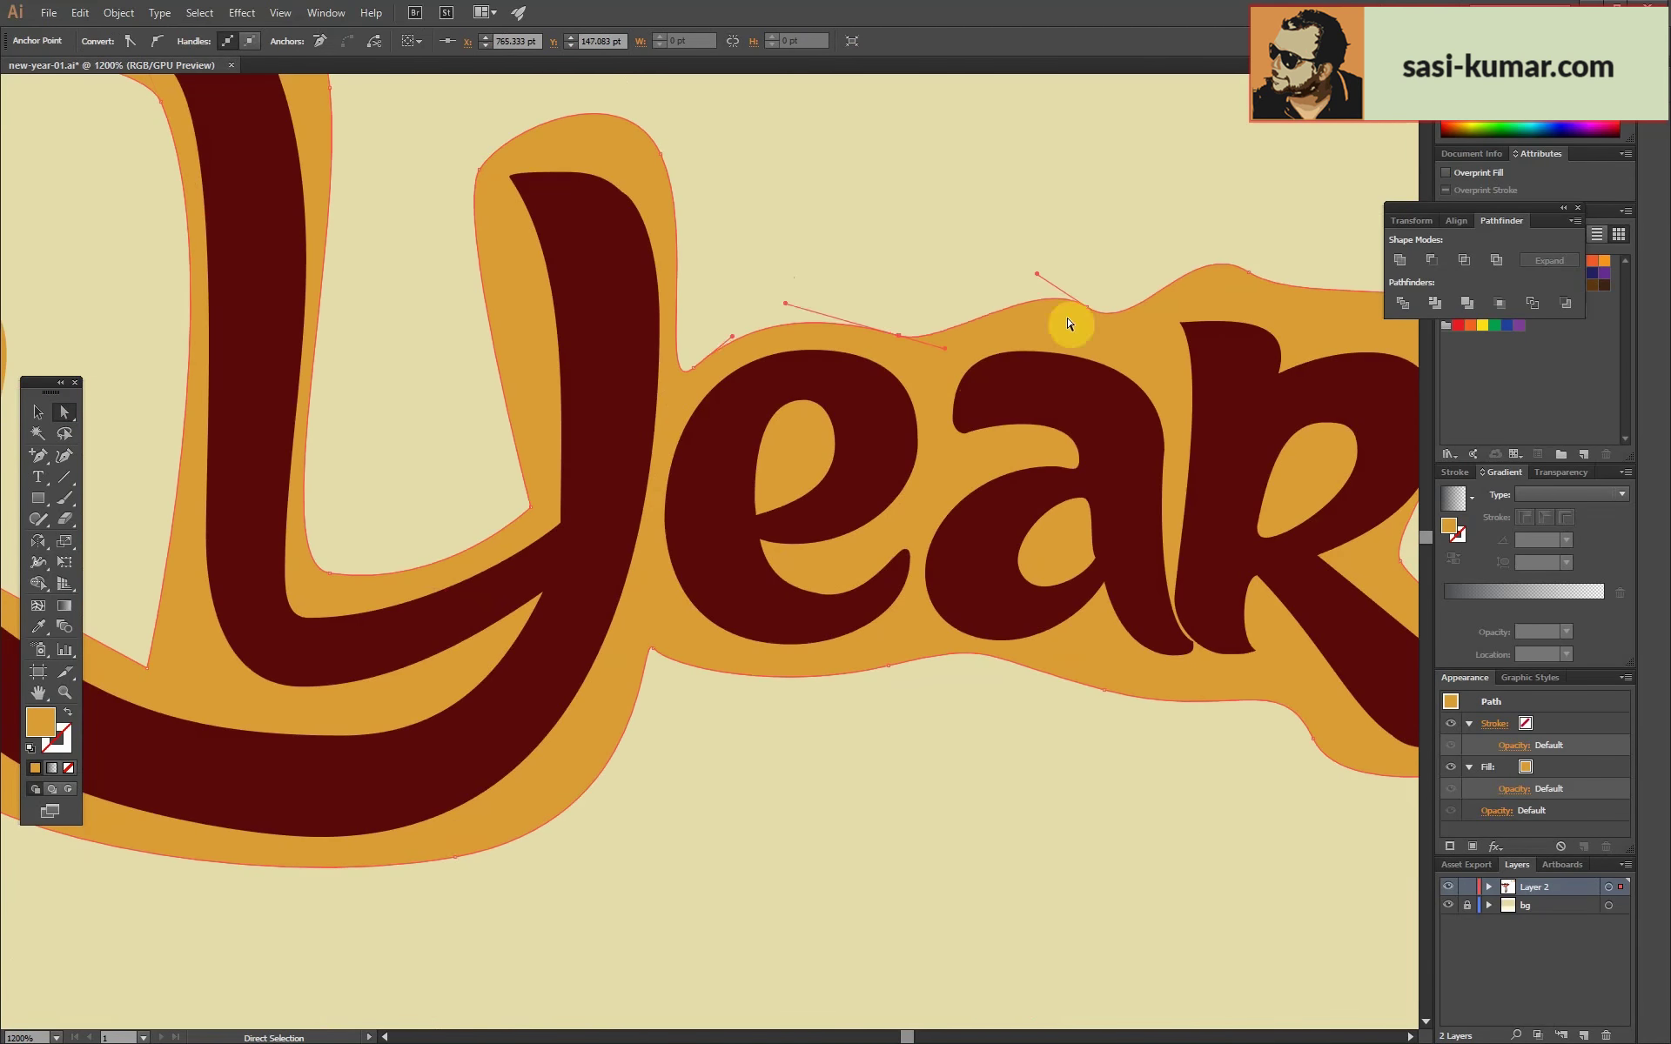
{"action": "left_click", "coordinate": [1044, 279]}
{"action": "scroll", "coordinate": [917, 349], "scroll_direction": "right", "scroll_amount": 5}
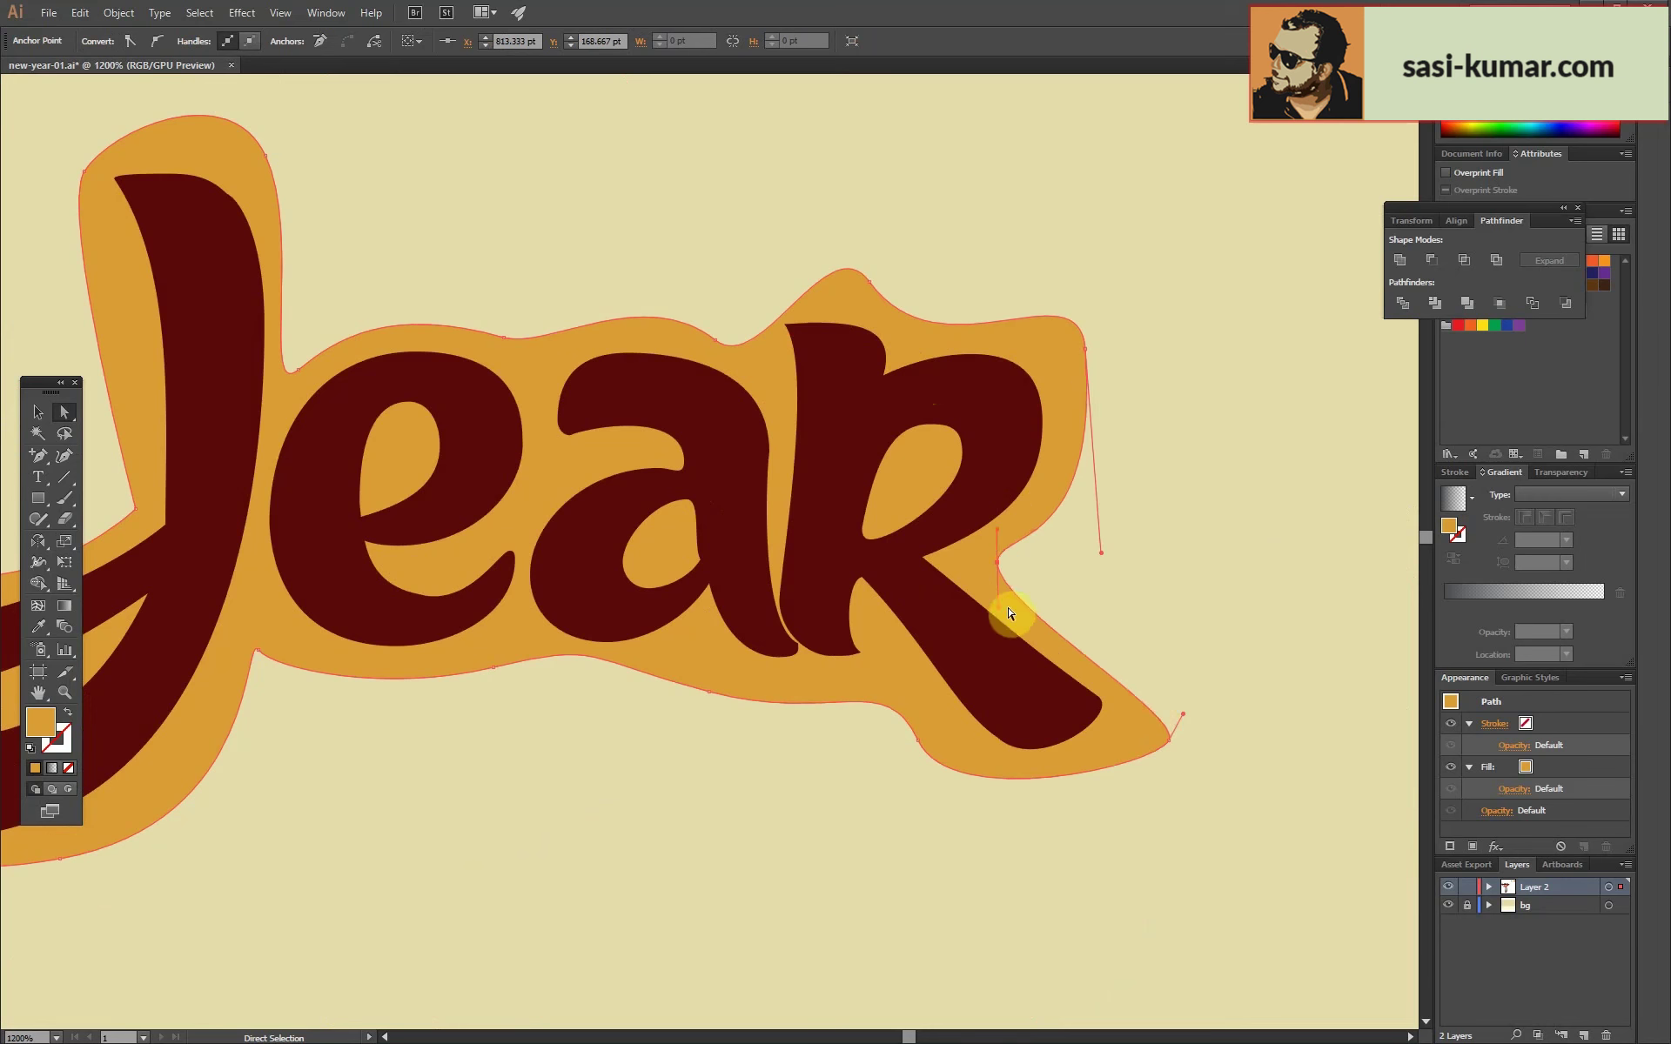
Undo the dip in the bottom curve and pull the outline to hug the Y stem.
{"action": "left_click_drag", "start_coordinate": [1000, 828], "coordinate": [880, 592]}
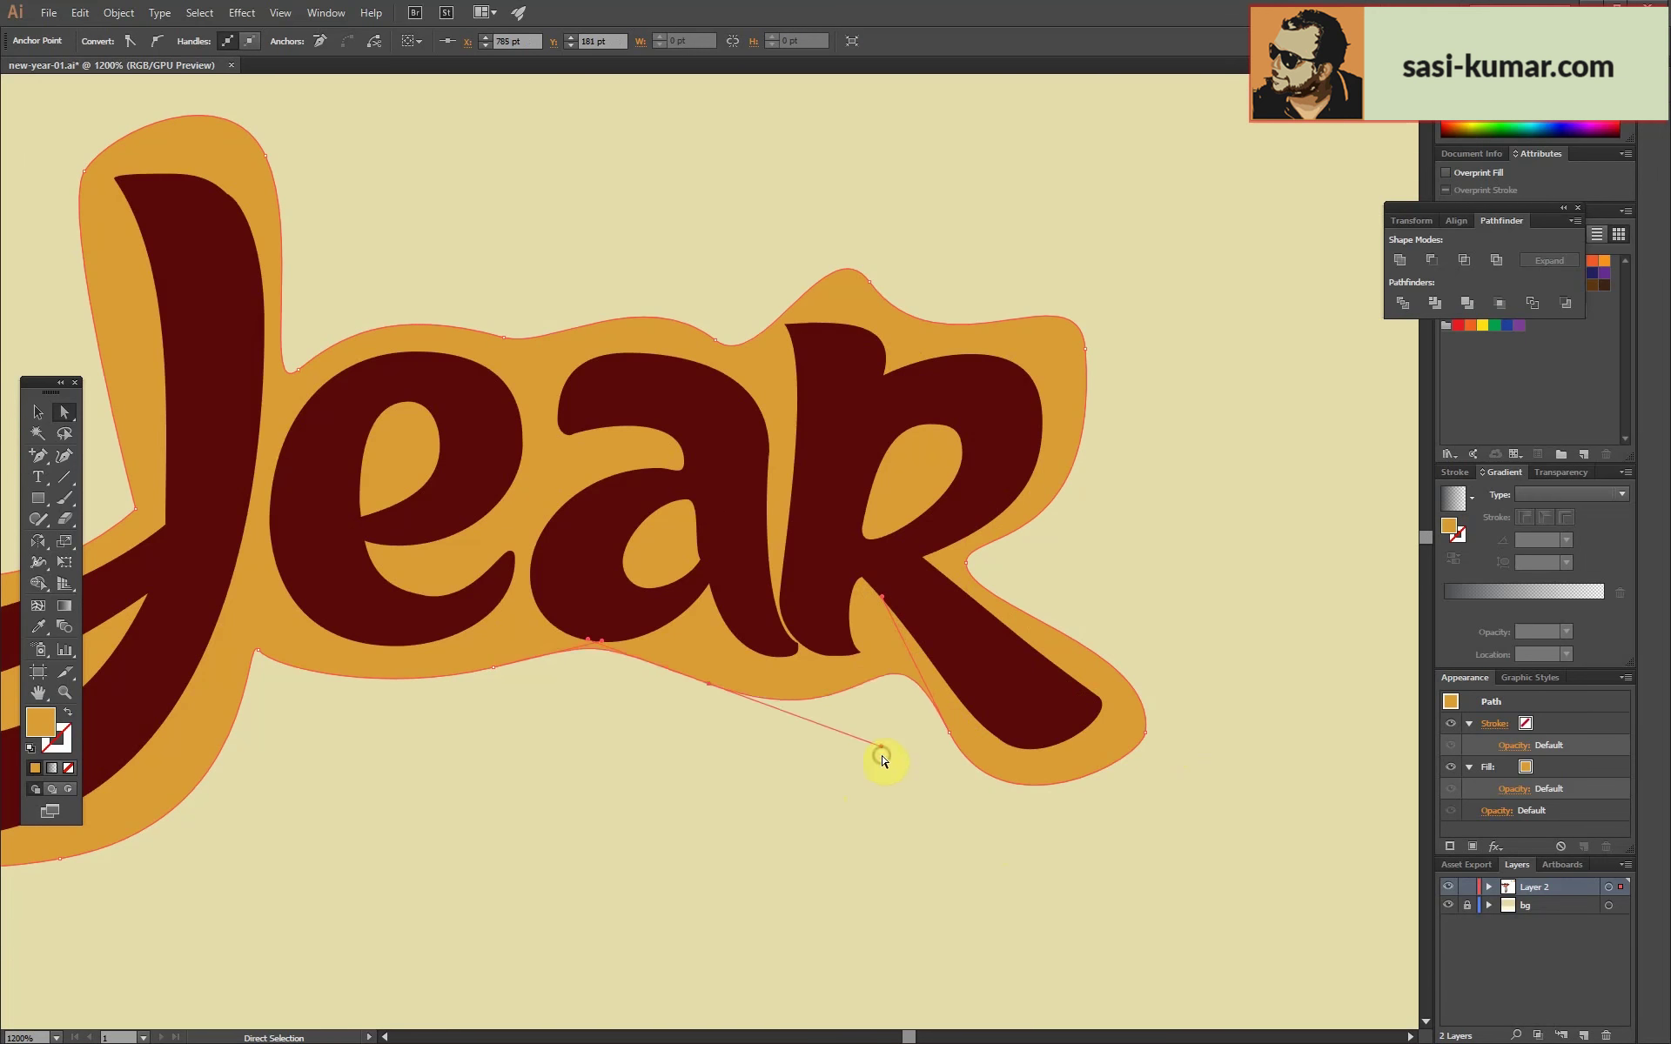
{"action": "key", "text": "ctrl+z"}
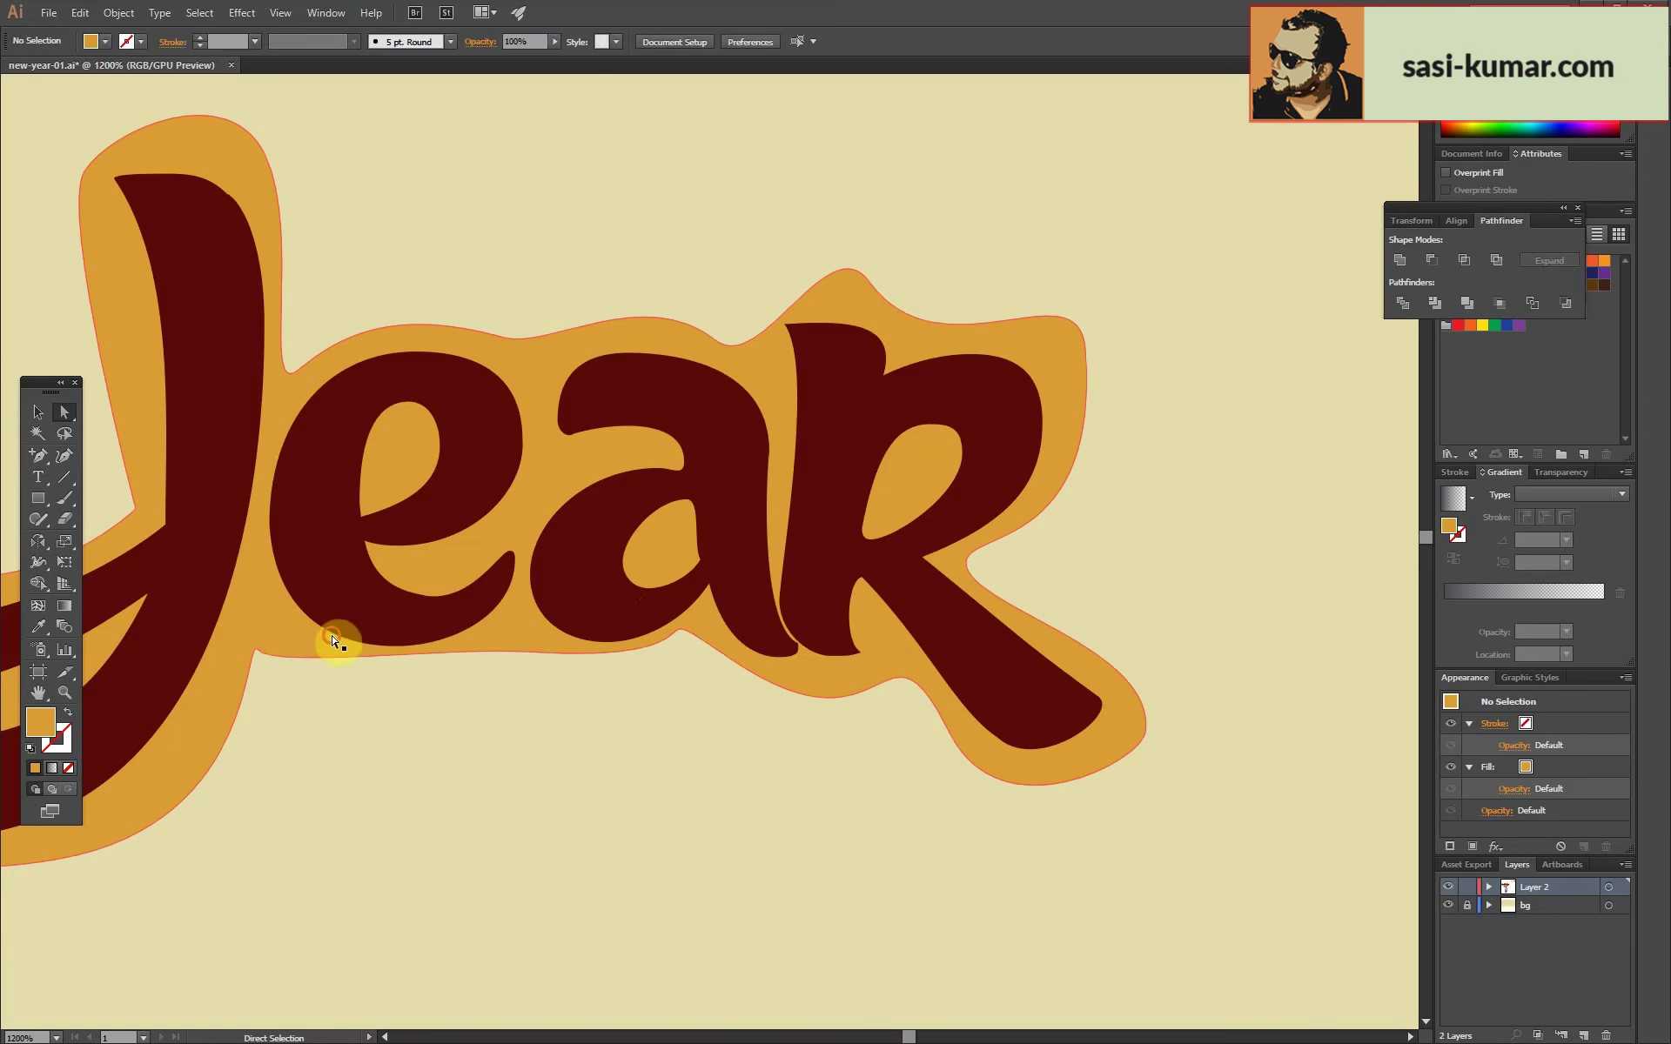
{"action": "key", "text": "ctrl+z"}
{"action": "key", "text": "ctrl+z"}
{"action": "key", "text": "plus"}
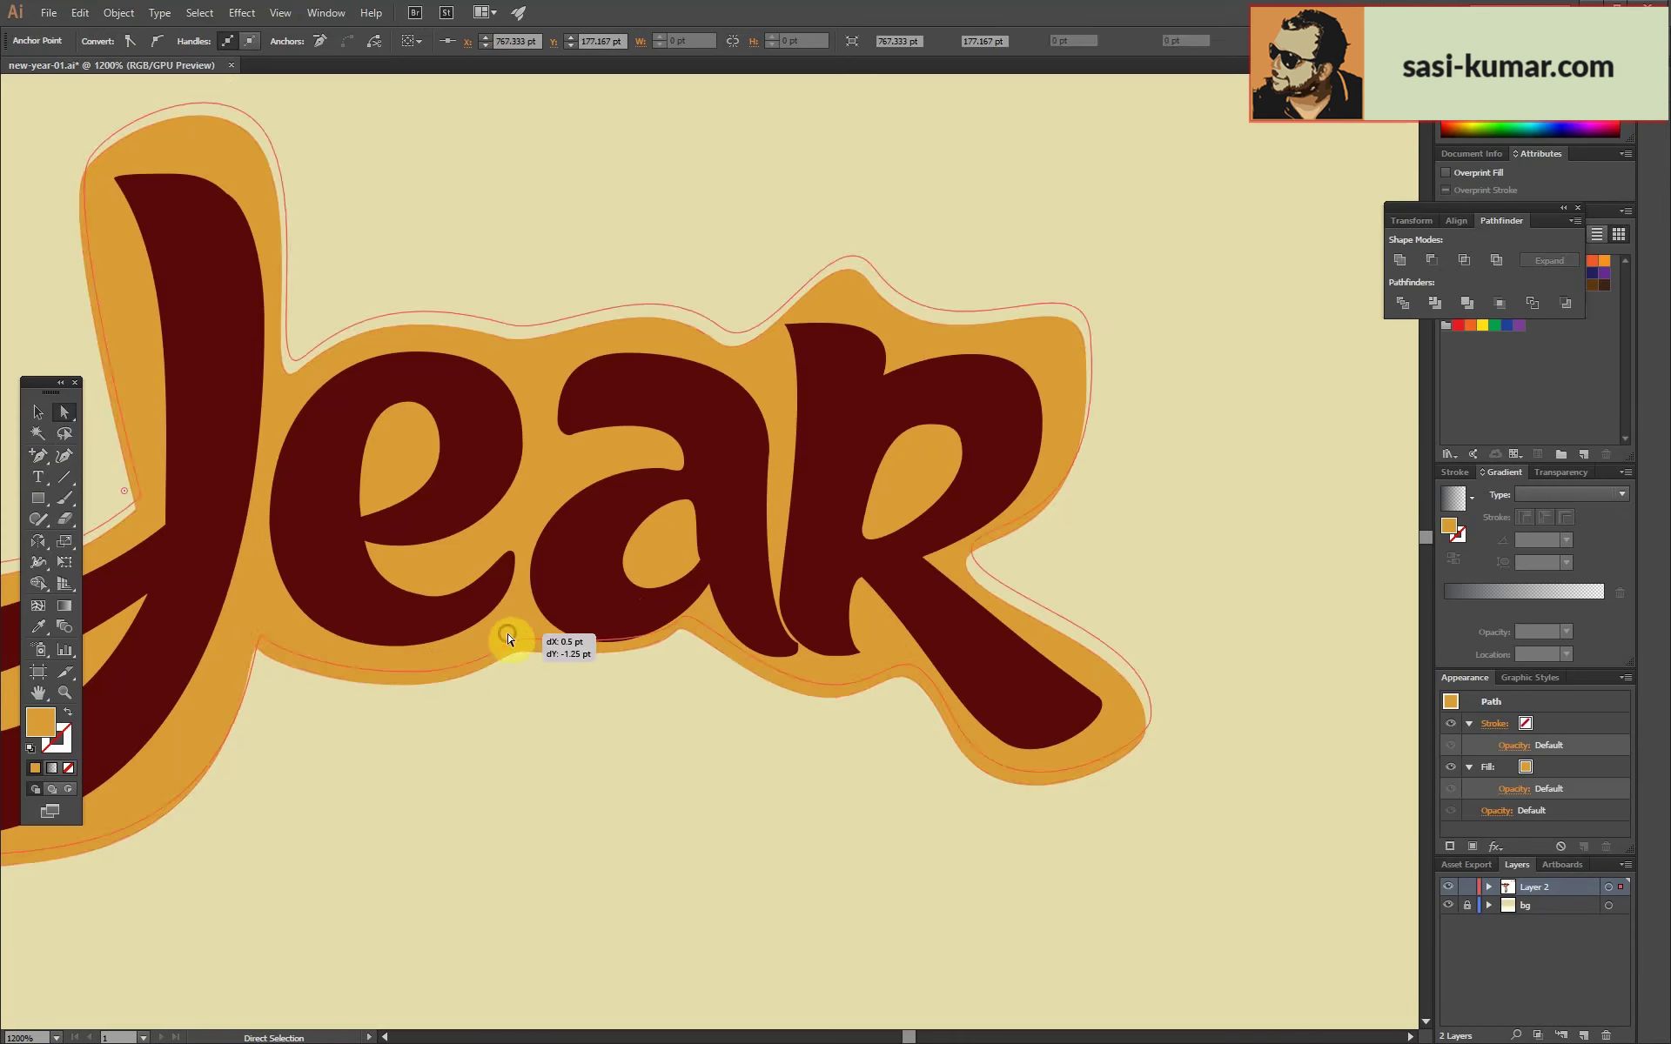
{"action": "key", "text": "ctrl+0"}
{"action": "scroll", "coordinate": [787, 567], "scroll_direction": "up", "scroll_amount": 5}
{"action": "left_click", "coordinate": [821, 573]}
{"action": "left_click_drag", "start_coordinate": [832, 367], "coordinate": [830, 573]}
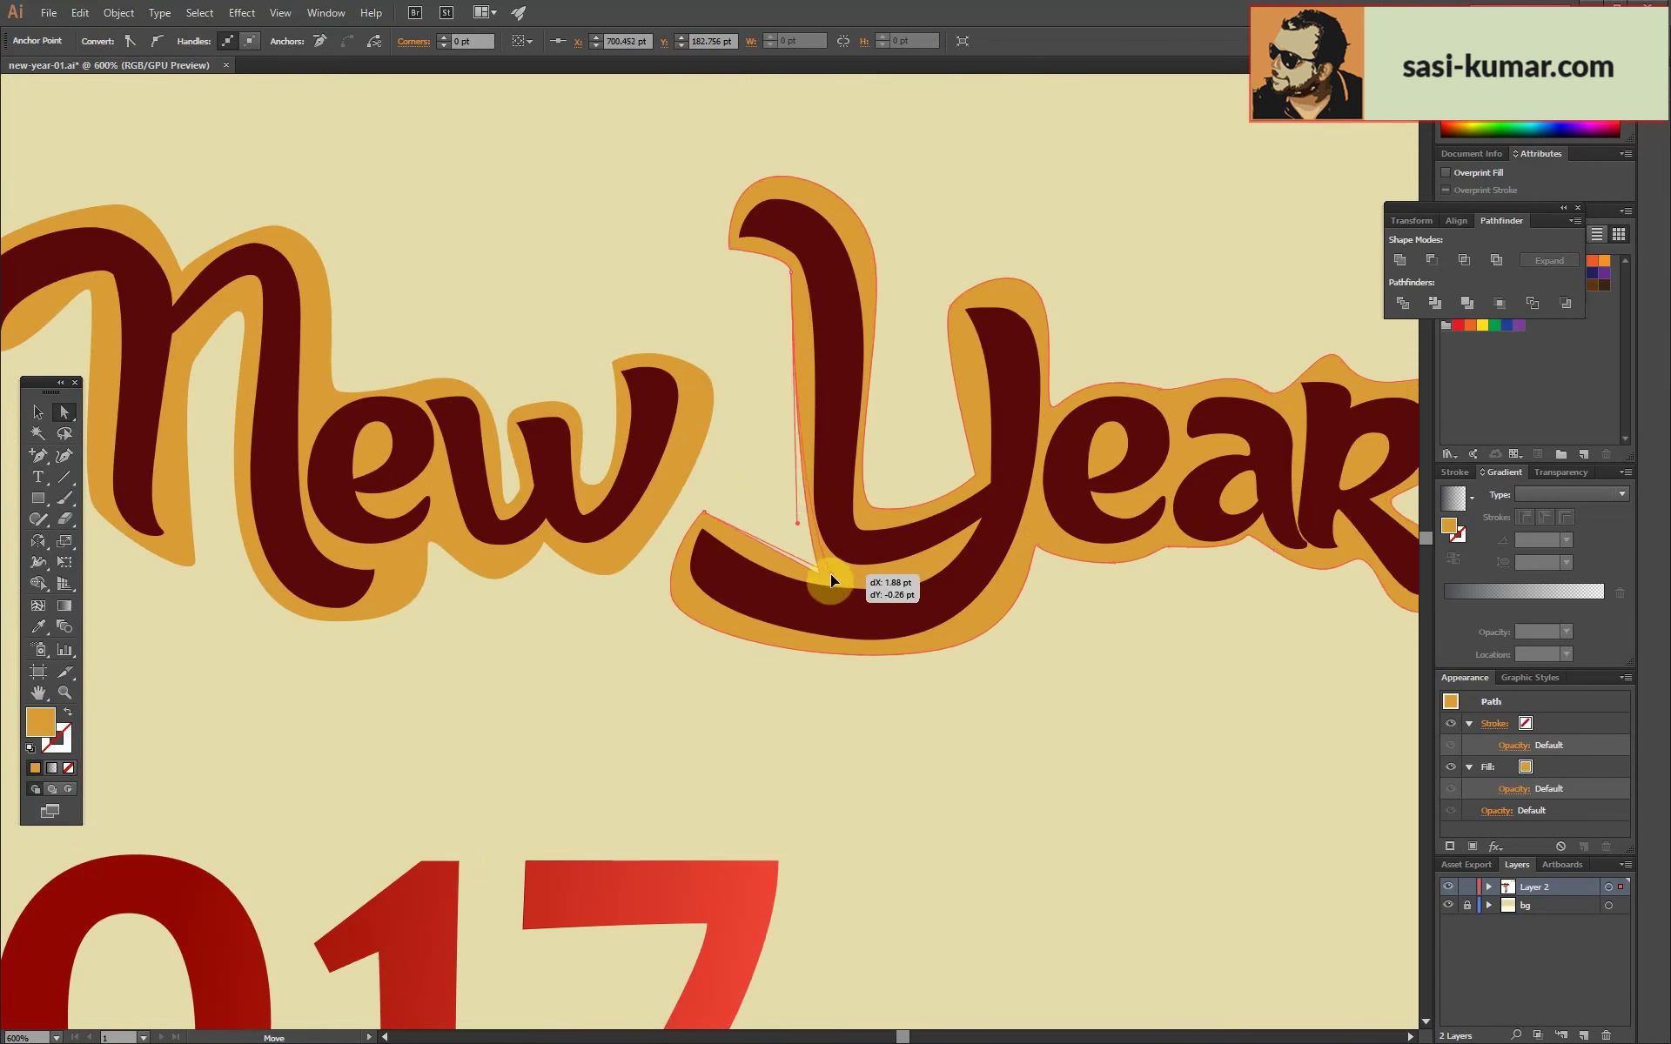
{"action": "left_click", "coordinate": [37, 454]}
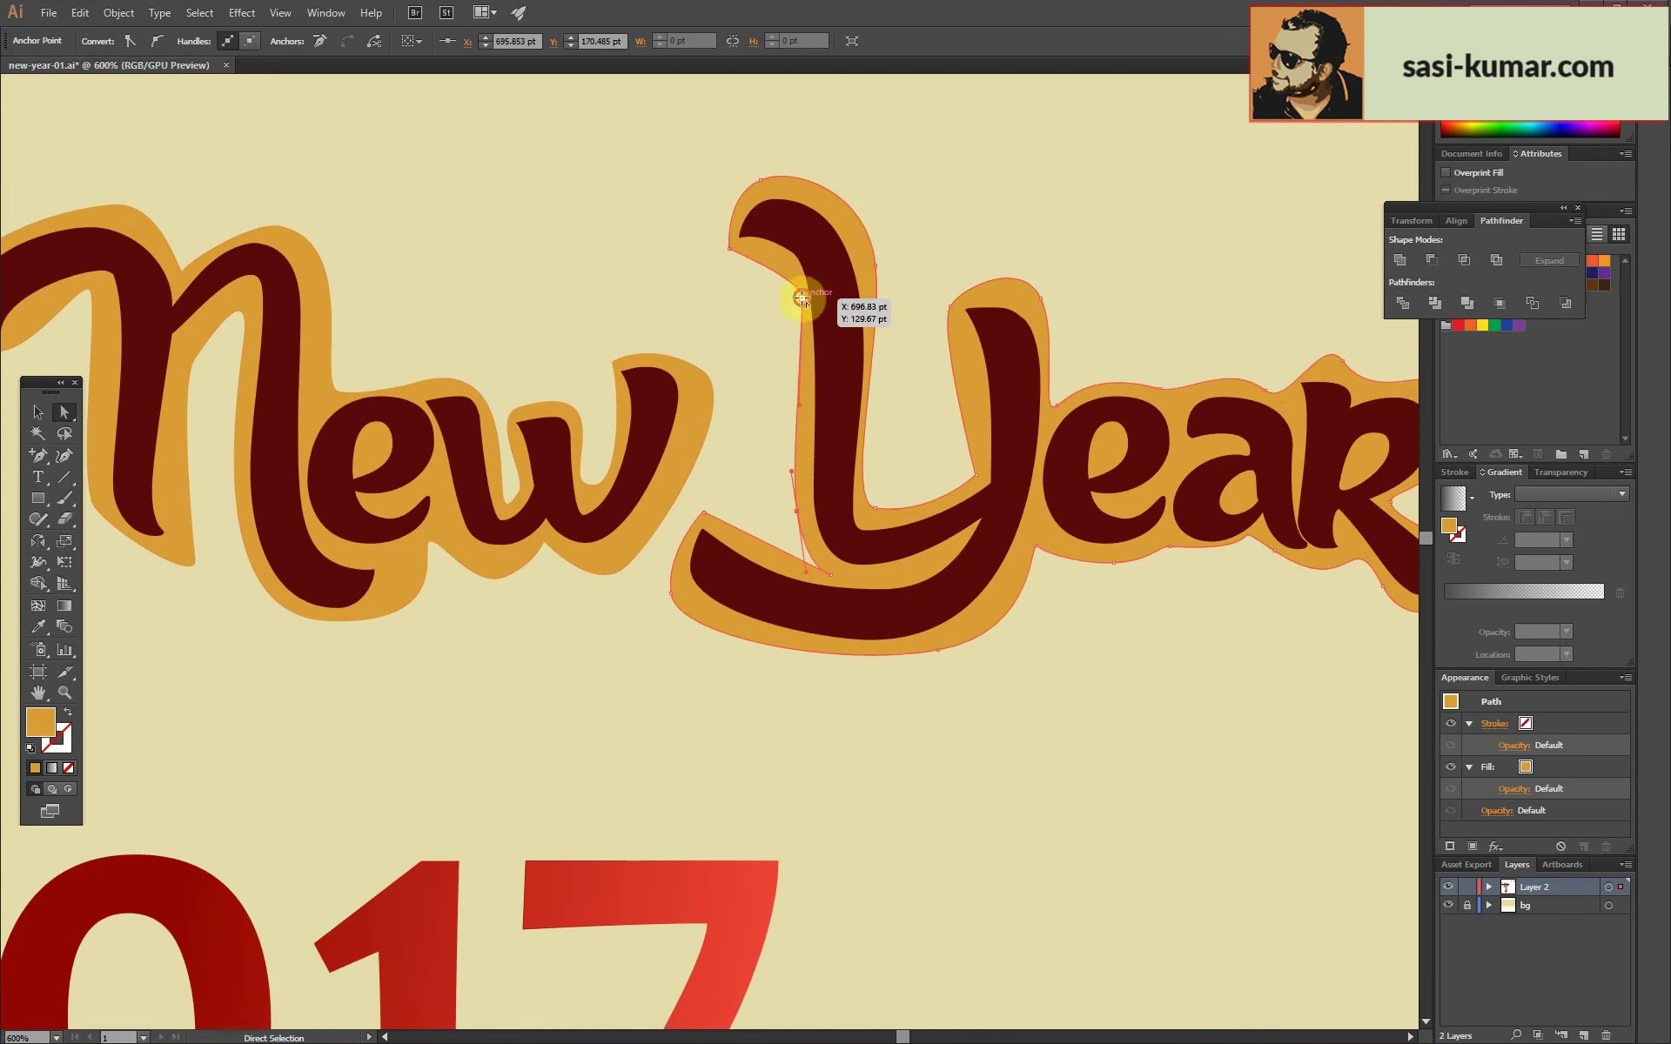
{"action": "key", "text": "ctrl+0"}
Duplicate the Happy backing, enlarge it slightly, and send the yellow copy behind the orange one.
{"action": "scroll", "coordinate": [766, 617], "scroll_direction": "up", "scroll_amount": 5}
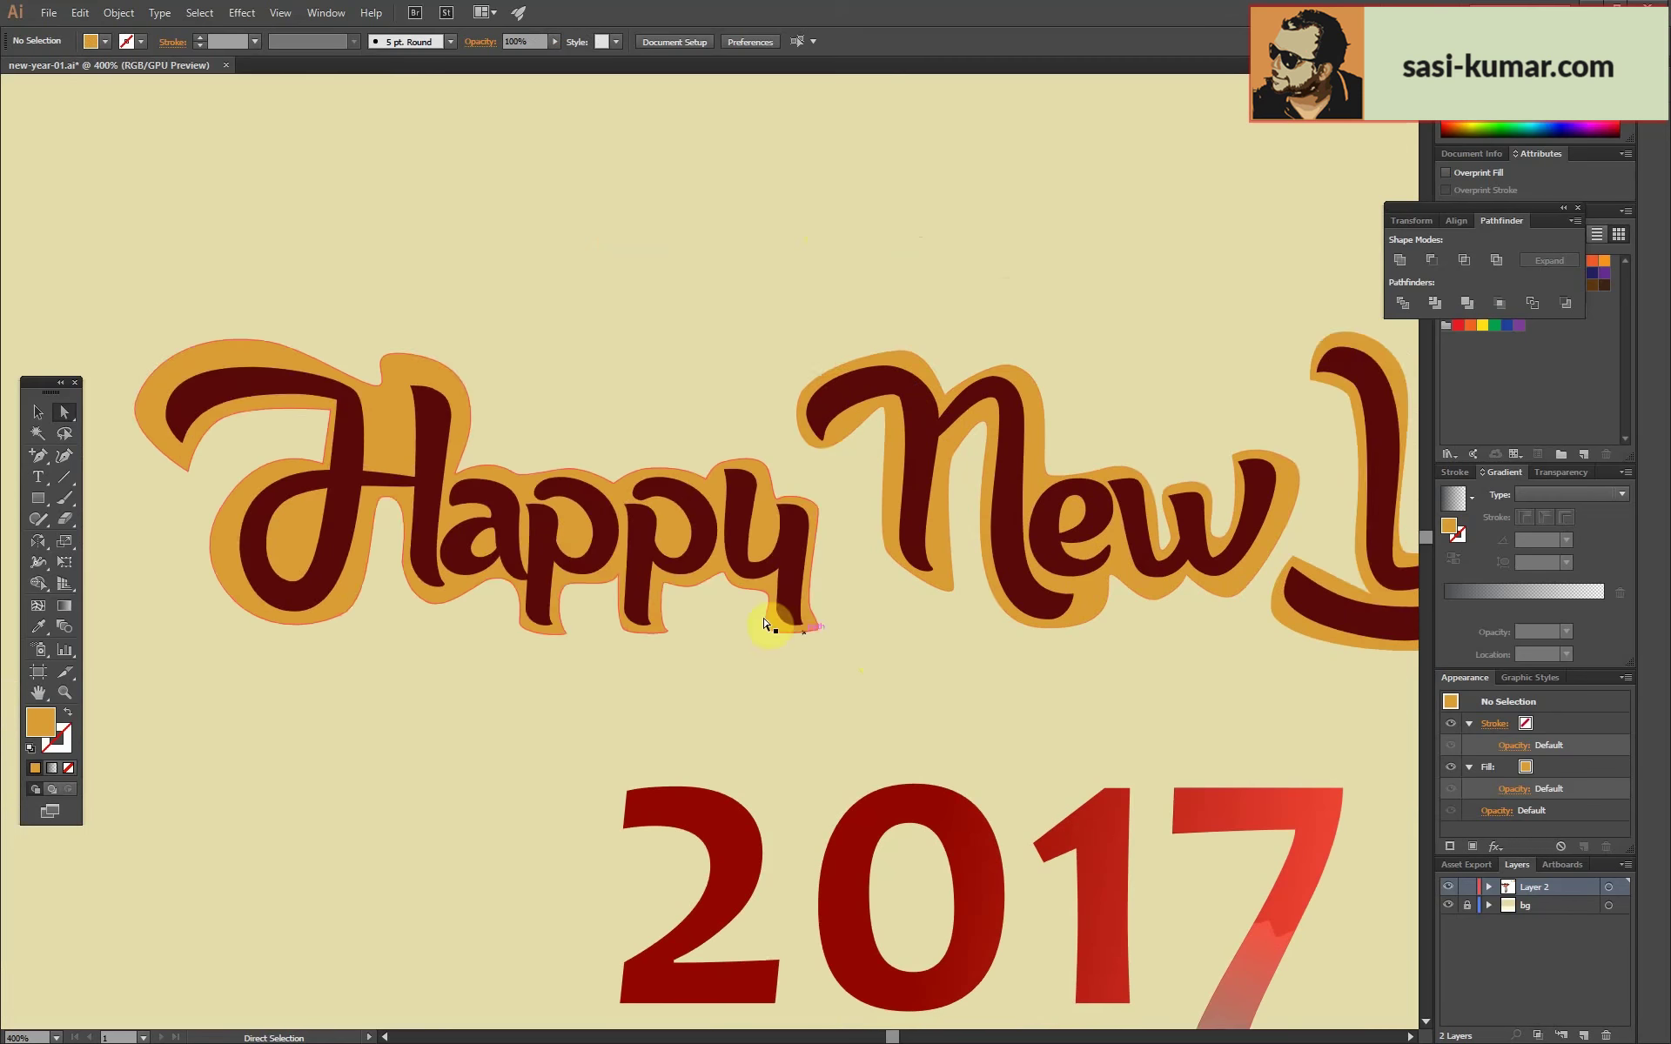
{"action": "key", "text": "v"}
{"action": "left_click", "coordinate": [261, 341]}
{"action": "left_click_drag", "start_coordinate": [881, 610], "coordinate": [913, 618]}
{"action": "right_click", "coordinate": [703, 524]}
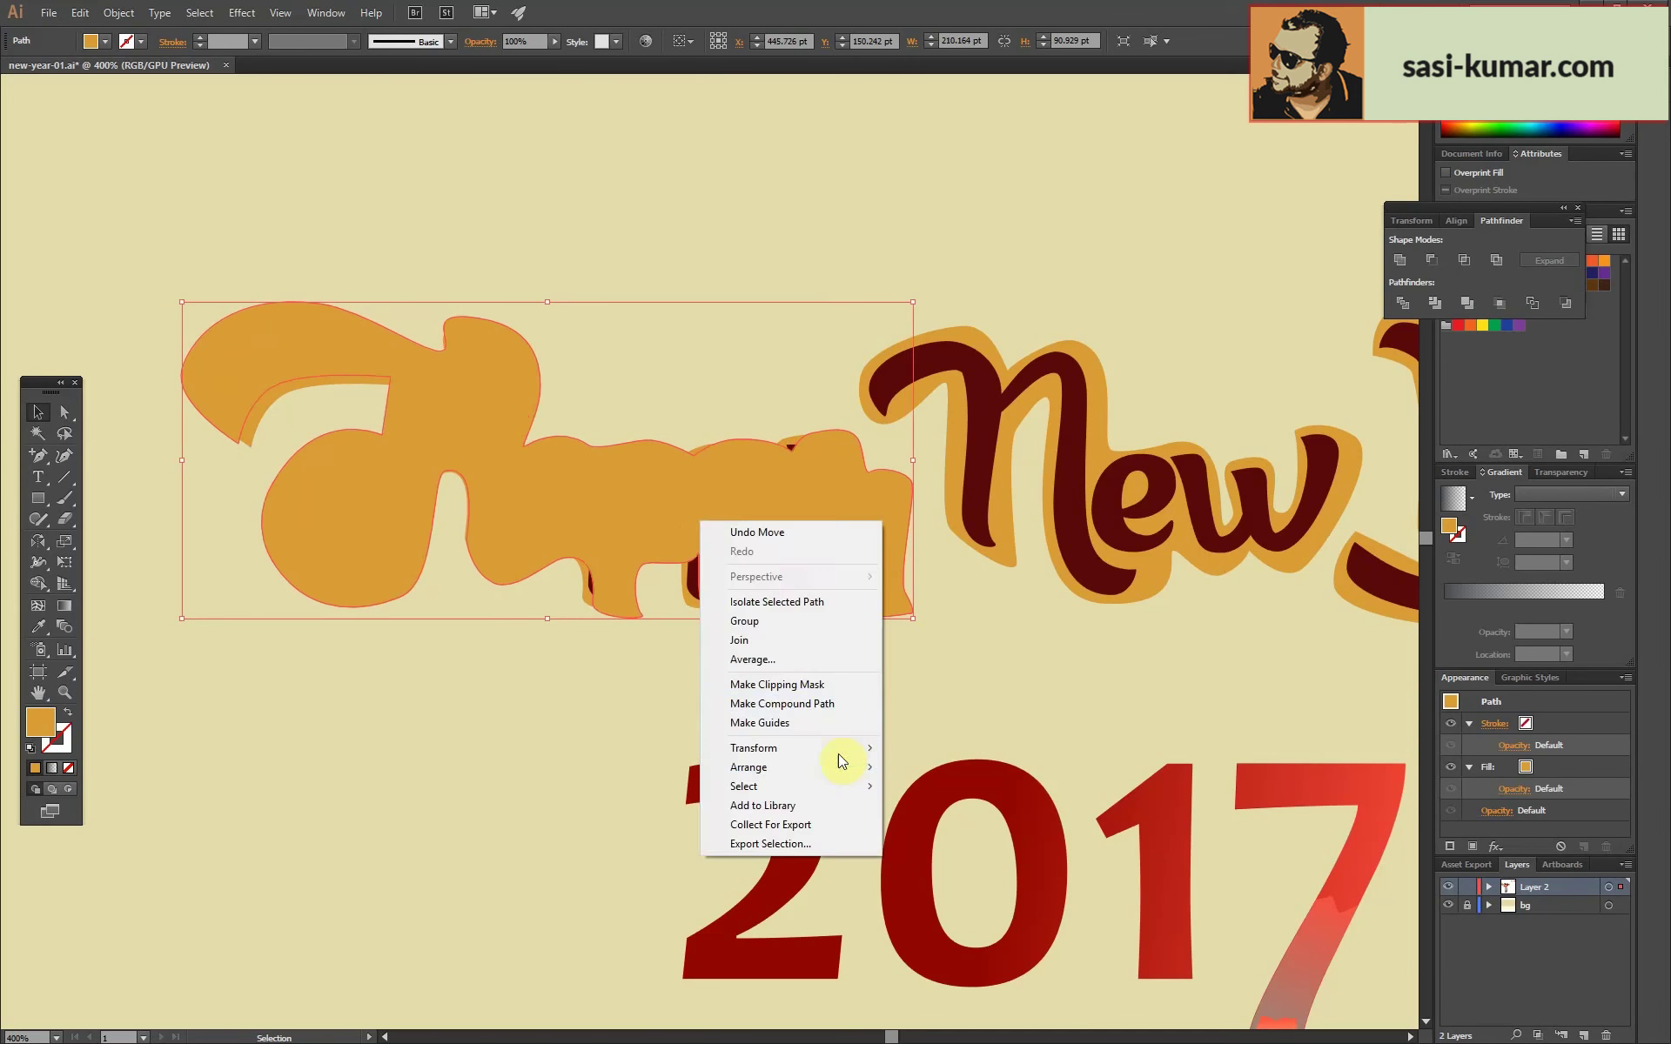
{"action": "left_click", "coordinate": [946, 817]}
{"action": "key", "text": "ctrl+0"}
{"action": "scroll", "coordinate": [917, 656], "scroll_direction": "up", "scroll_amount": 5}
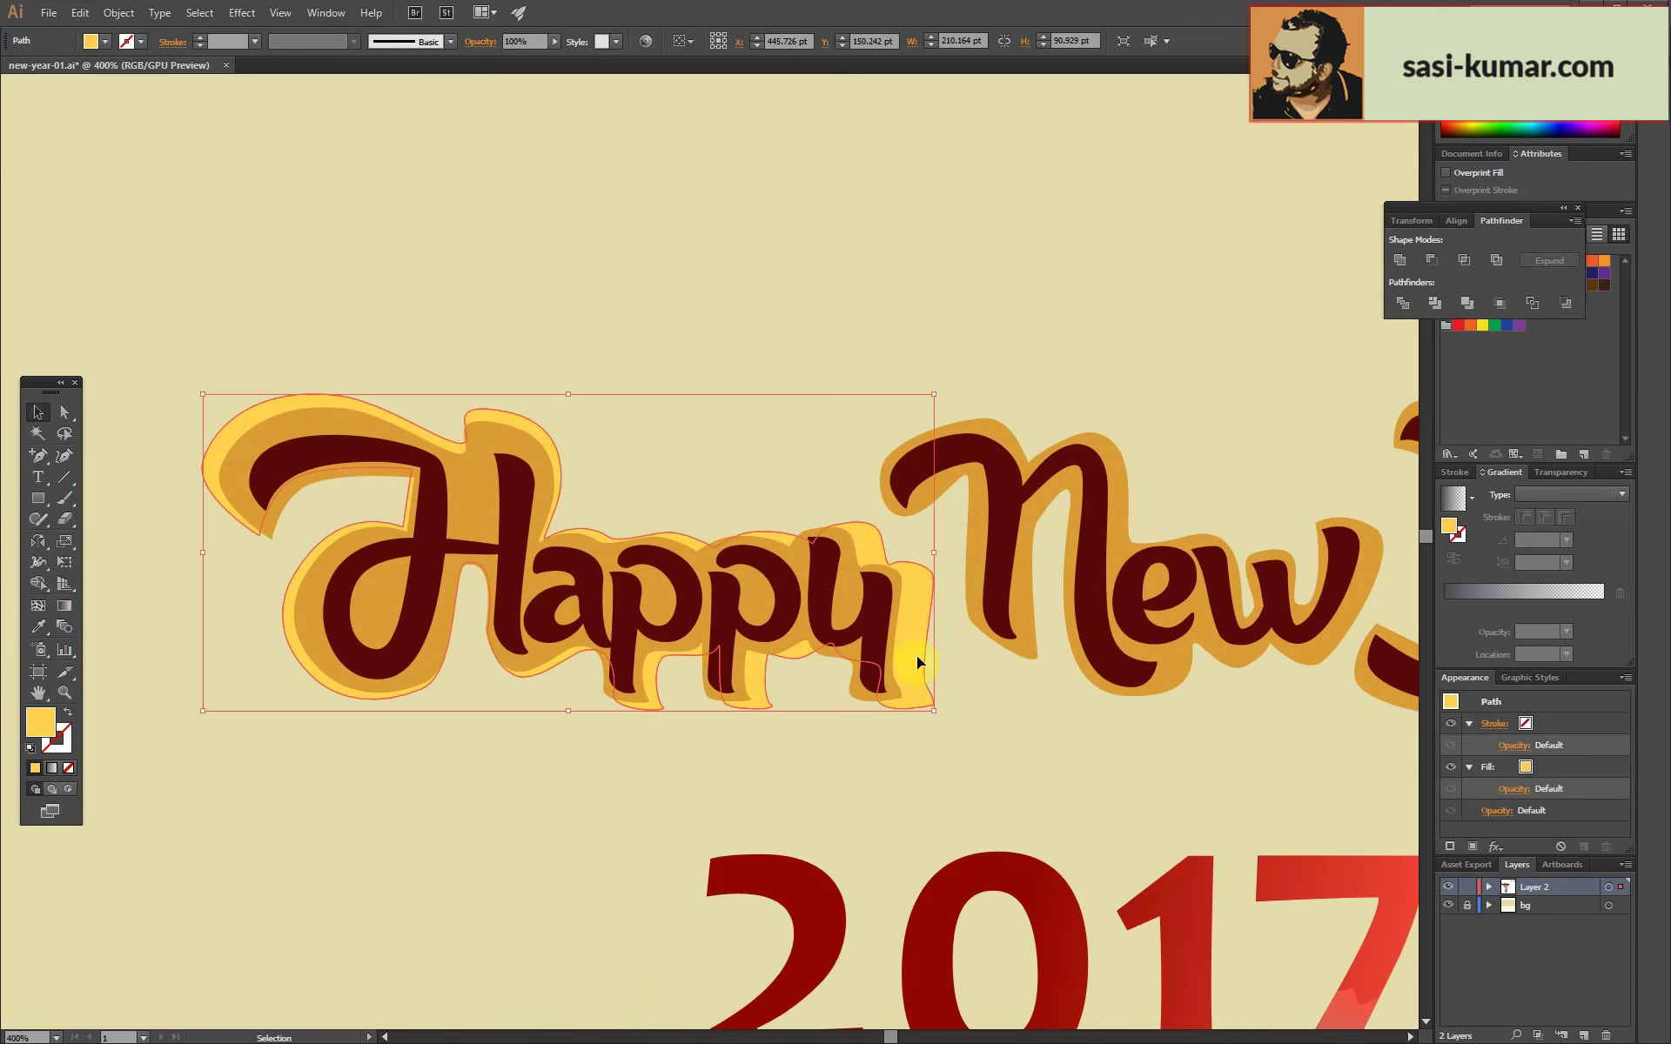
Move the yellow backing's anchors around the H's tip, corner and top curve.
{"action": "key", "text": "a"}
{"action": "scroll", "coordinate": [891, 713], "scroll_direction": "up", "scroll_amount": 3}
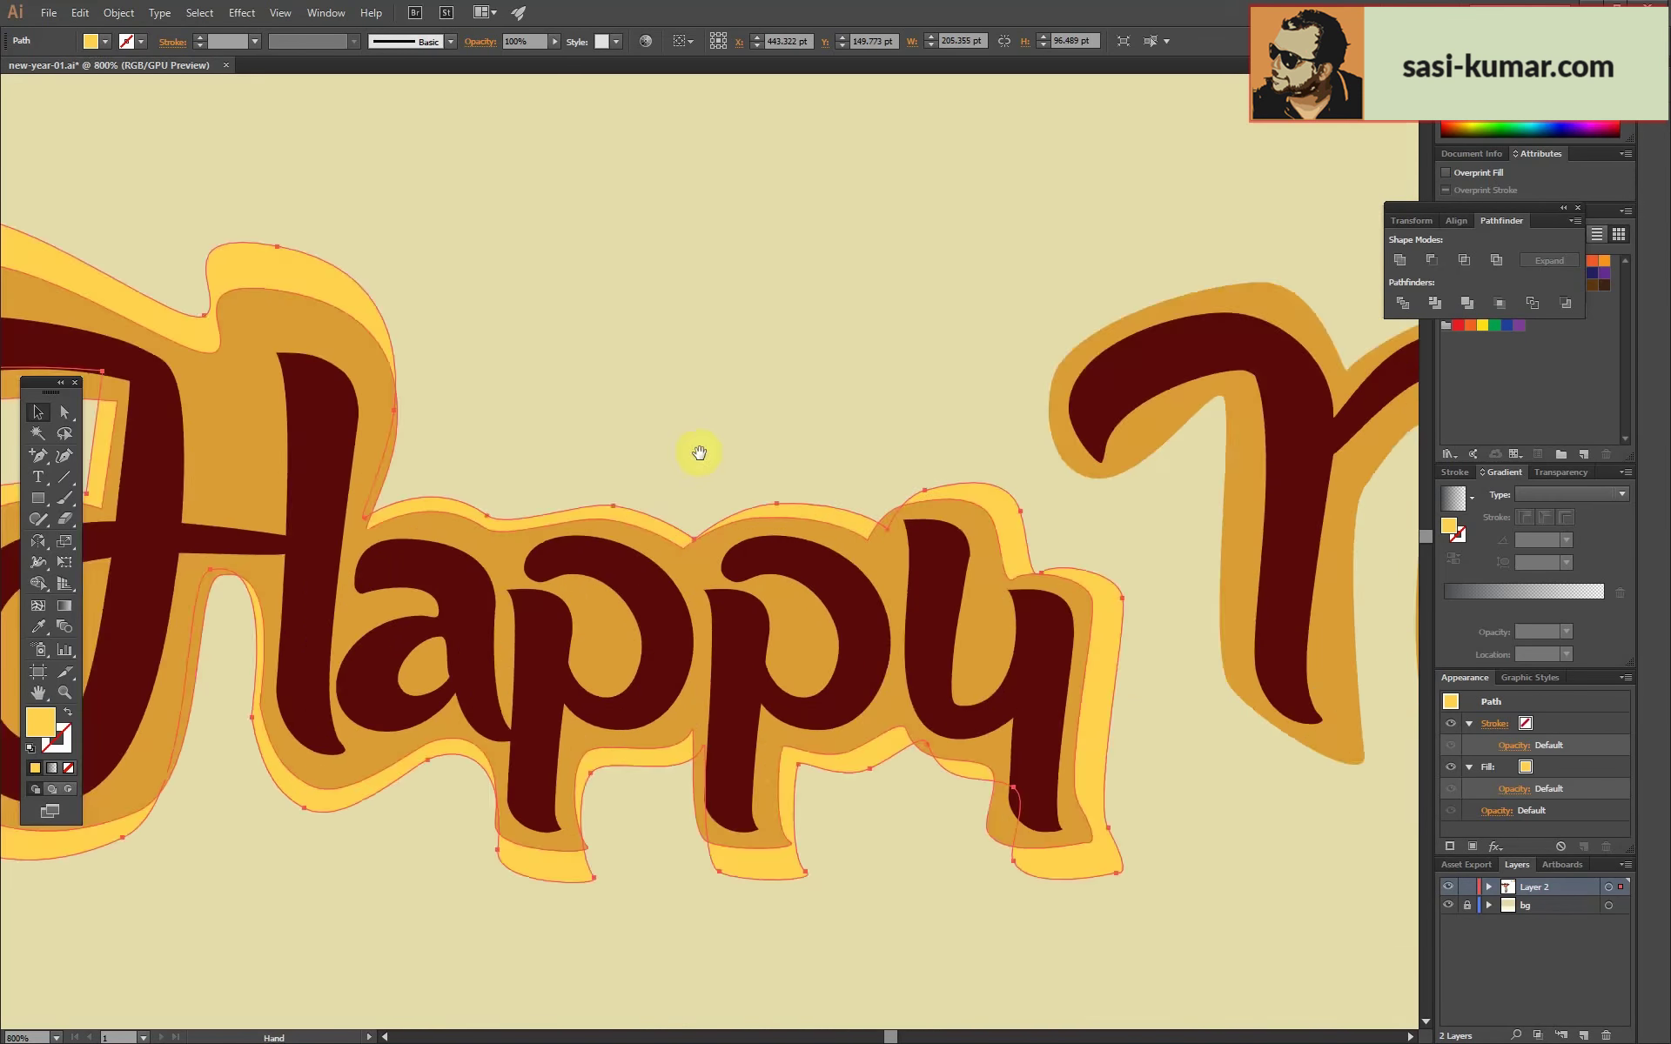
{"action": "left_click", "coordinate": [235, 486]}
{"action": "left_click_drag", "start_coordinate": [235, 486], "coordinate": [265, 511]}
{"action": "left_click", "coordinate": [301, 372]}
{"action": "left_click_drag", "start_coordinate": [533, 383], "coordinate": [533, 382]}
{"action": "left_click_drag", "start_coordinate": [641, 541], "coordinate": [656, 560]}
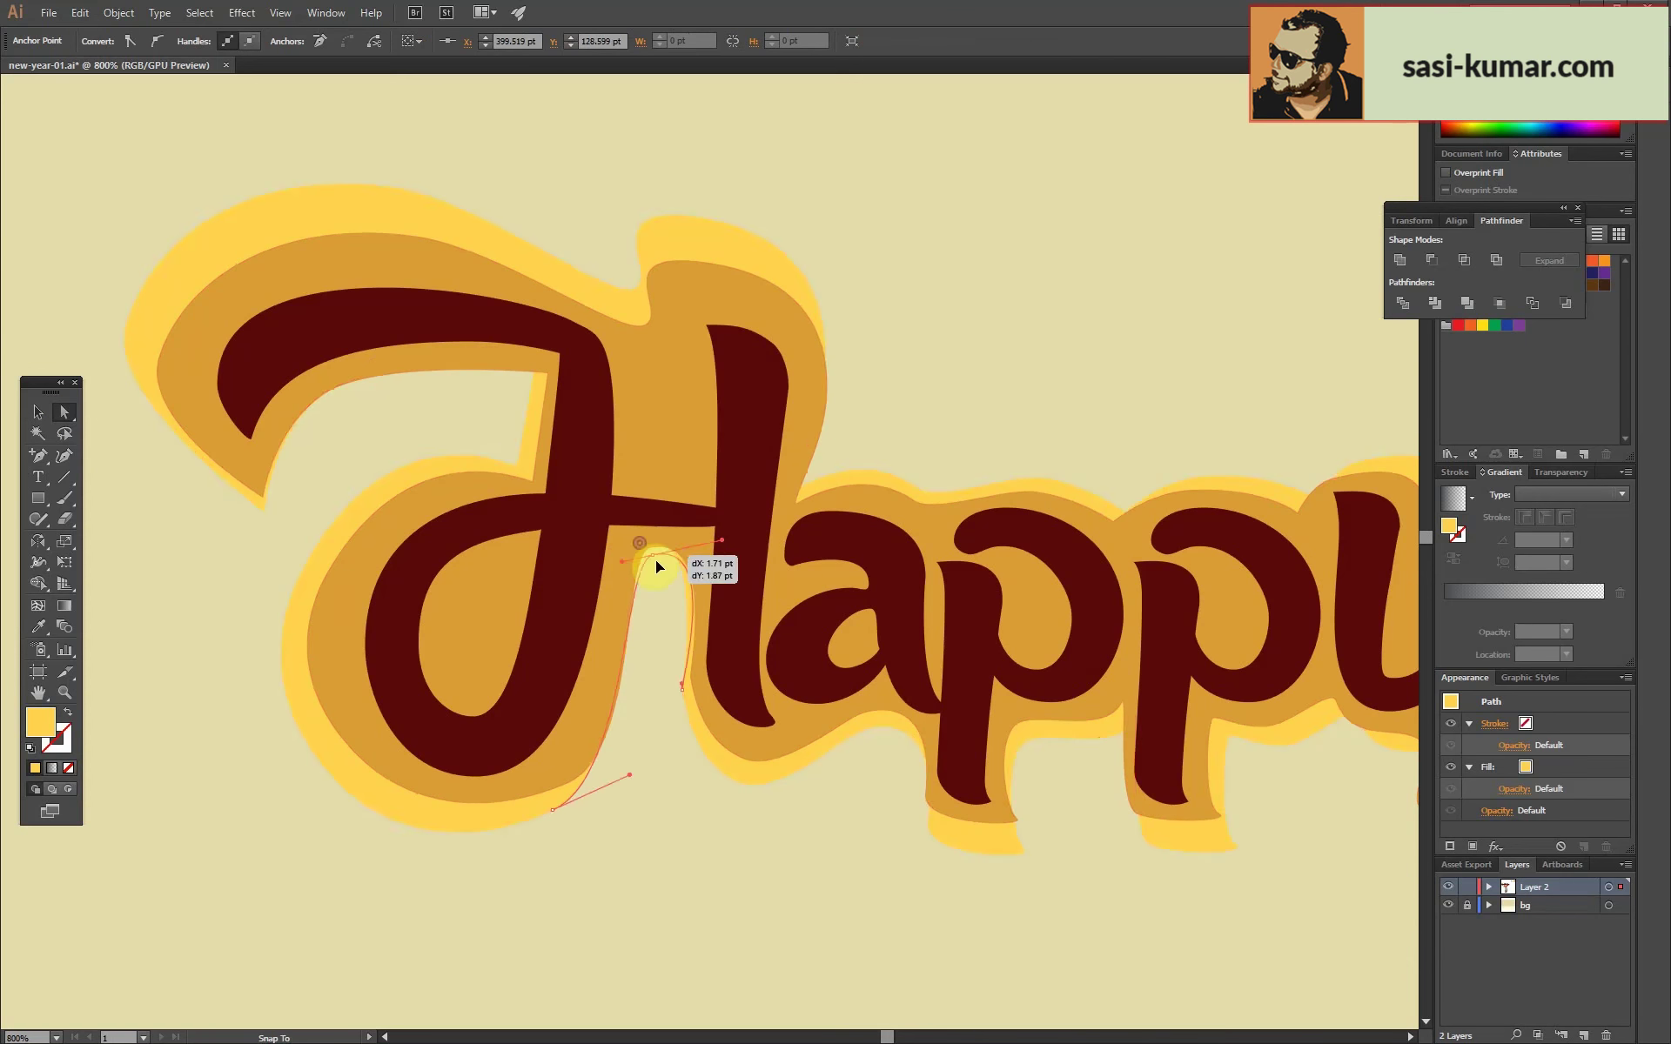
{"action": "left_click", "coordinate": [707, 219]}
{"action": "mouse_move", "coordinate": [826, 240]}
{"action": "left_mouse_down"}
{"action": "mouse_move", "coordinate": [835, 400]}
{"action": "mouse_move", "coordinate": [922, 478]}
{"action": "left_mouse_up"}
{"action": "left_click", "coordinate": [940, 403]}
Adjust the yellow backing's bottom anchors beneath the Happy letters.
{"action": "left_click_drag", "start_coordinate": [1375, 791], "coordinate": [1061, 647]}
{"action": "key", "text": "ctrl+equal"}
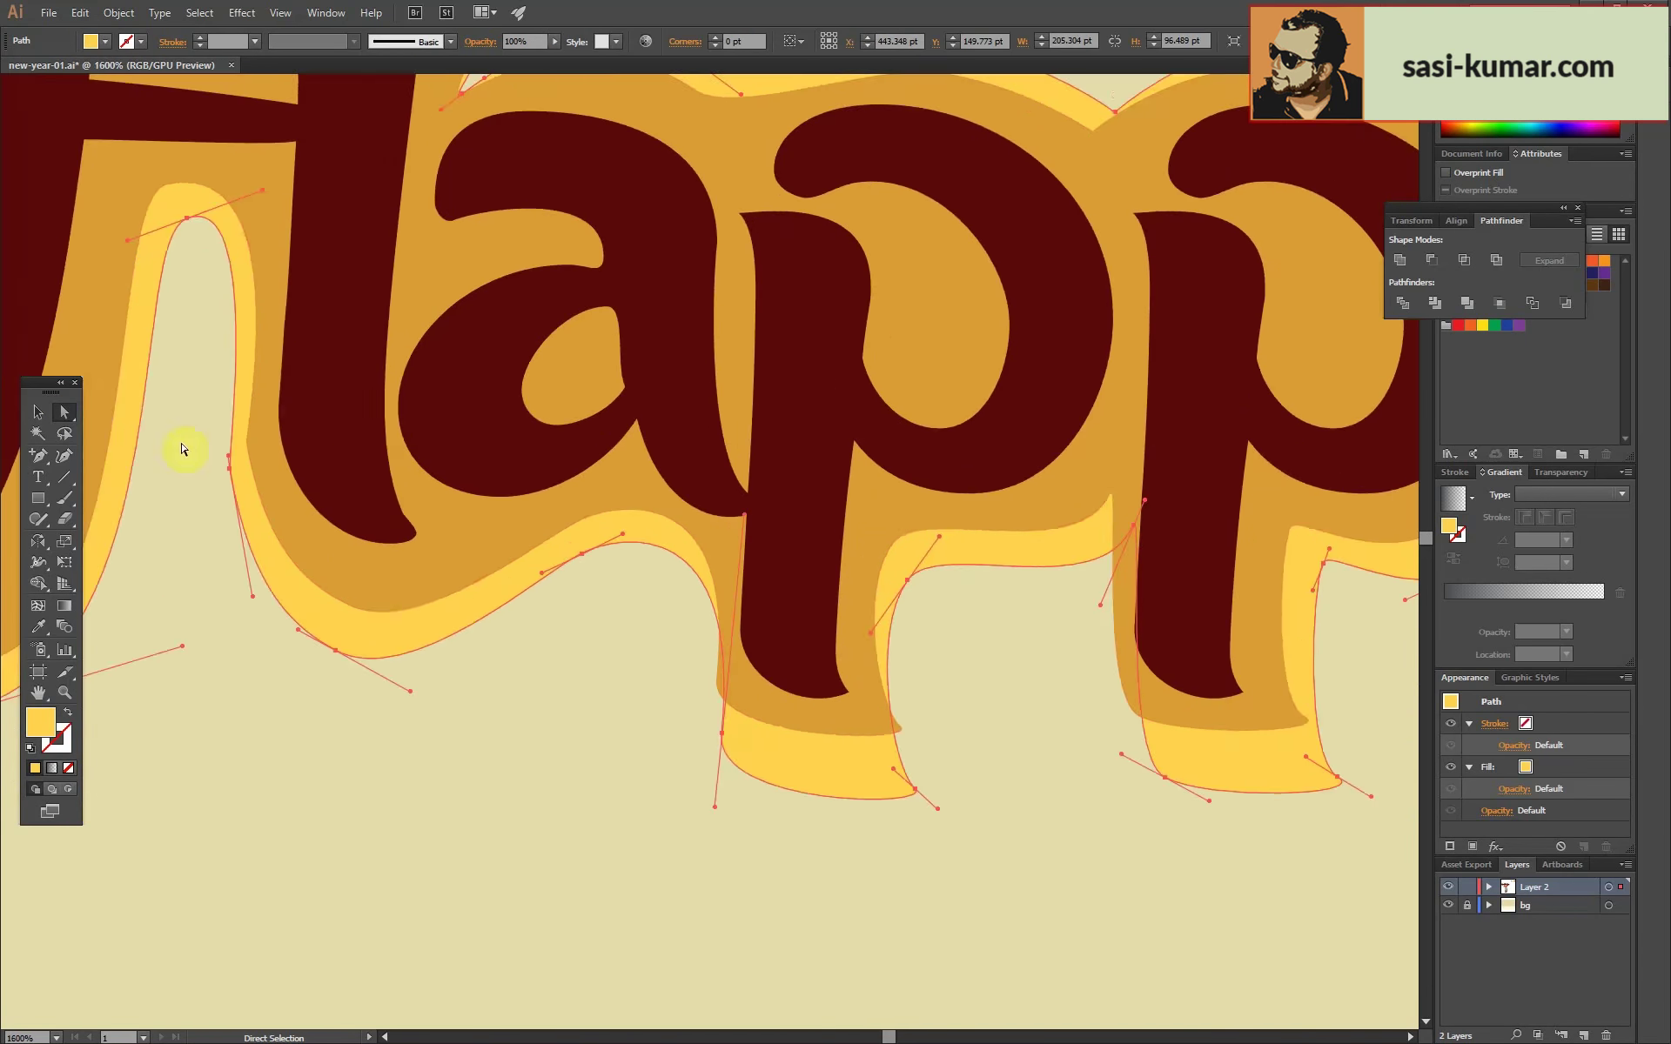
{"action": "left_click_drag", "start_coordinate": [914, 801], "coordinate": [758, 708]}
{"action": "left_click", "coordinate": [799, 771]}
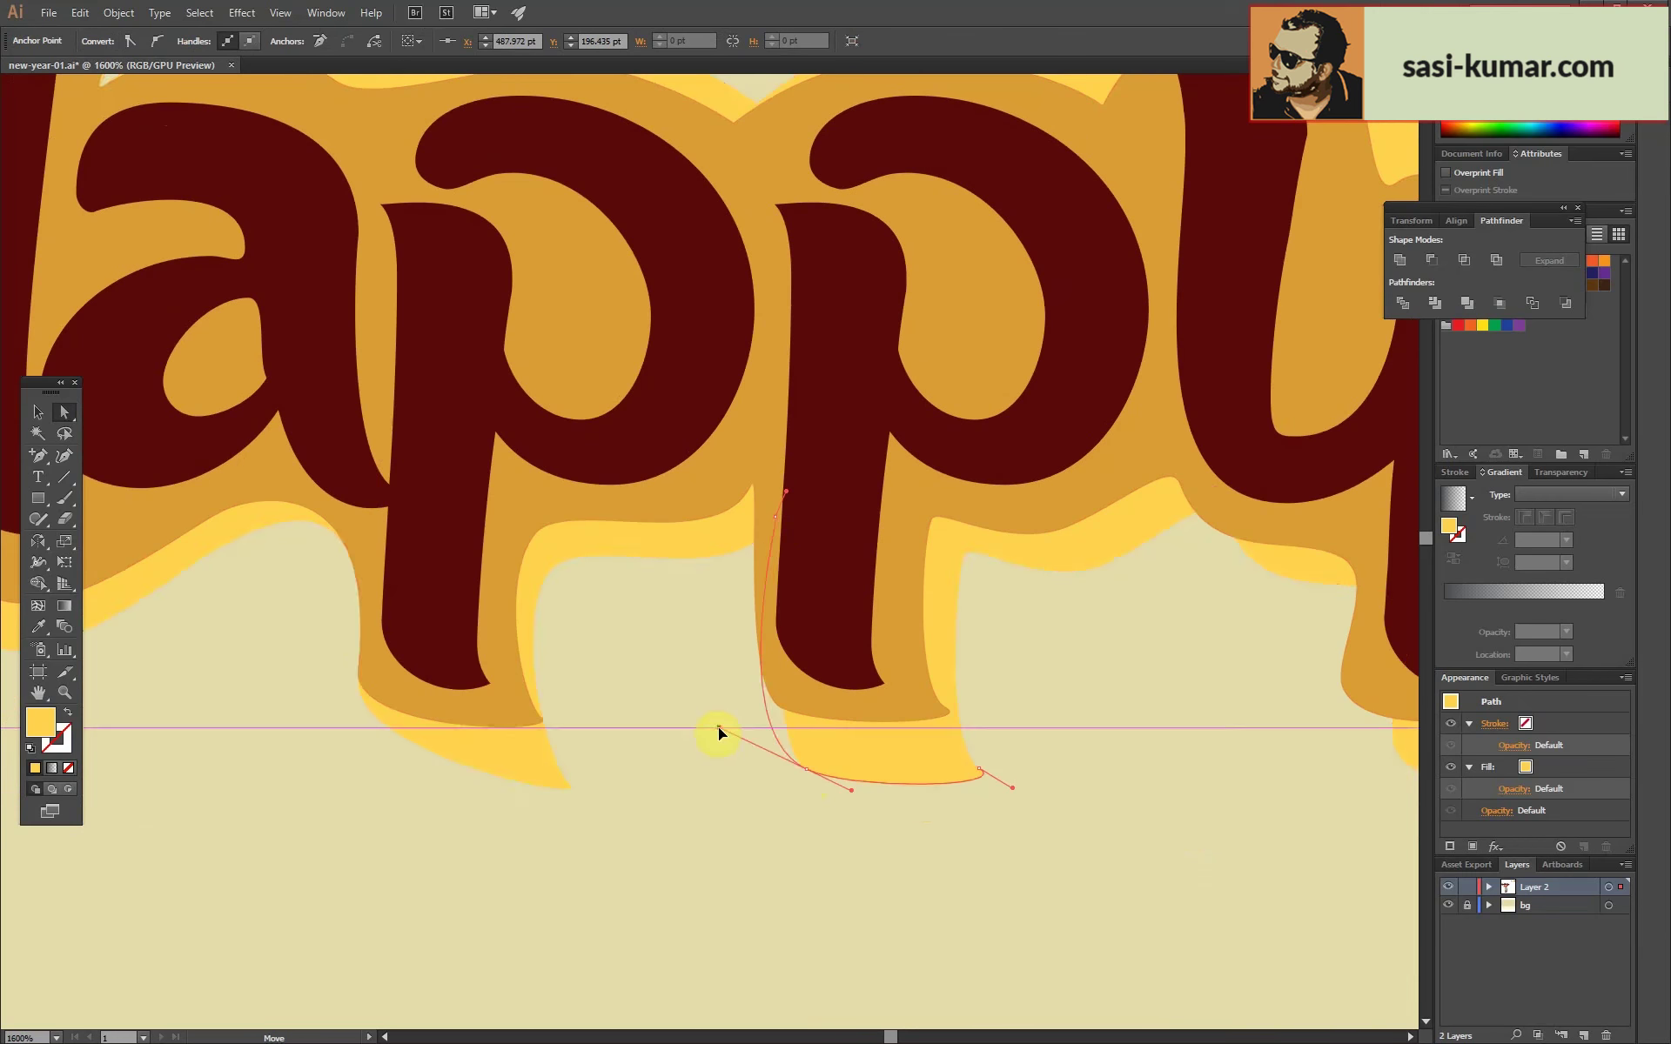
{"action": "left_click_drag", "start_coordinate": [964, 554], "coordinate": [959, 551]}
Select and tweak the yellow backing's lower-right anchors under the y.
{"action": "left_click_drag", "start_coordinate": [1252, 608], "coordinate": [1001, 586]}
{"action": "left_click", "coordinate": [1000, 587]}
{"action": "left_click", "coordinate": [980, 670]}
{"action": "left_click", "coordinate": [1119, 746]}
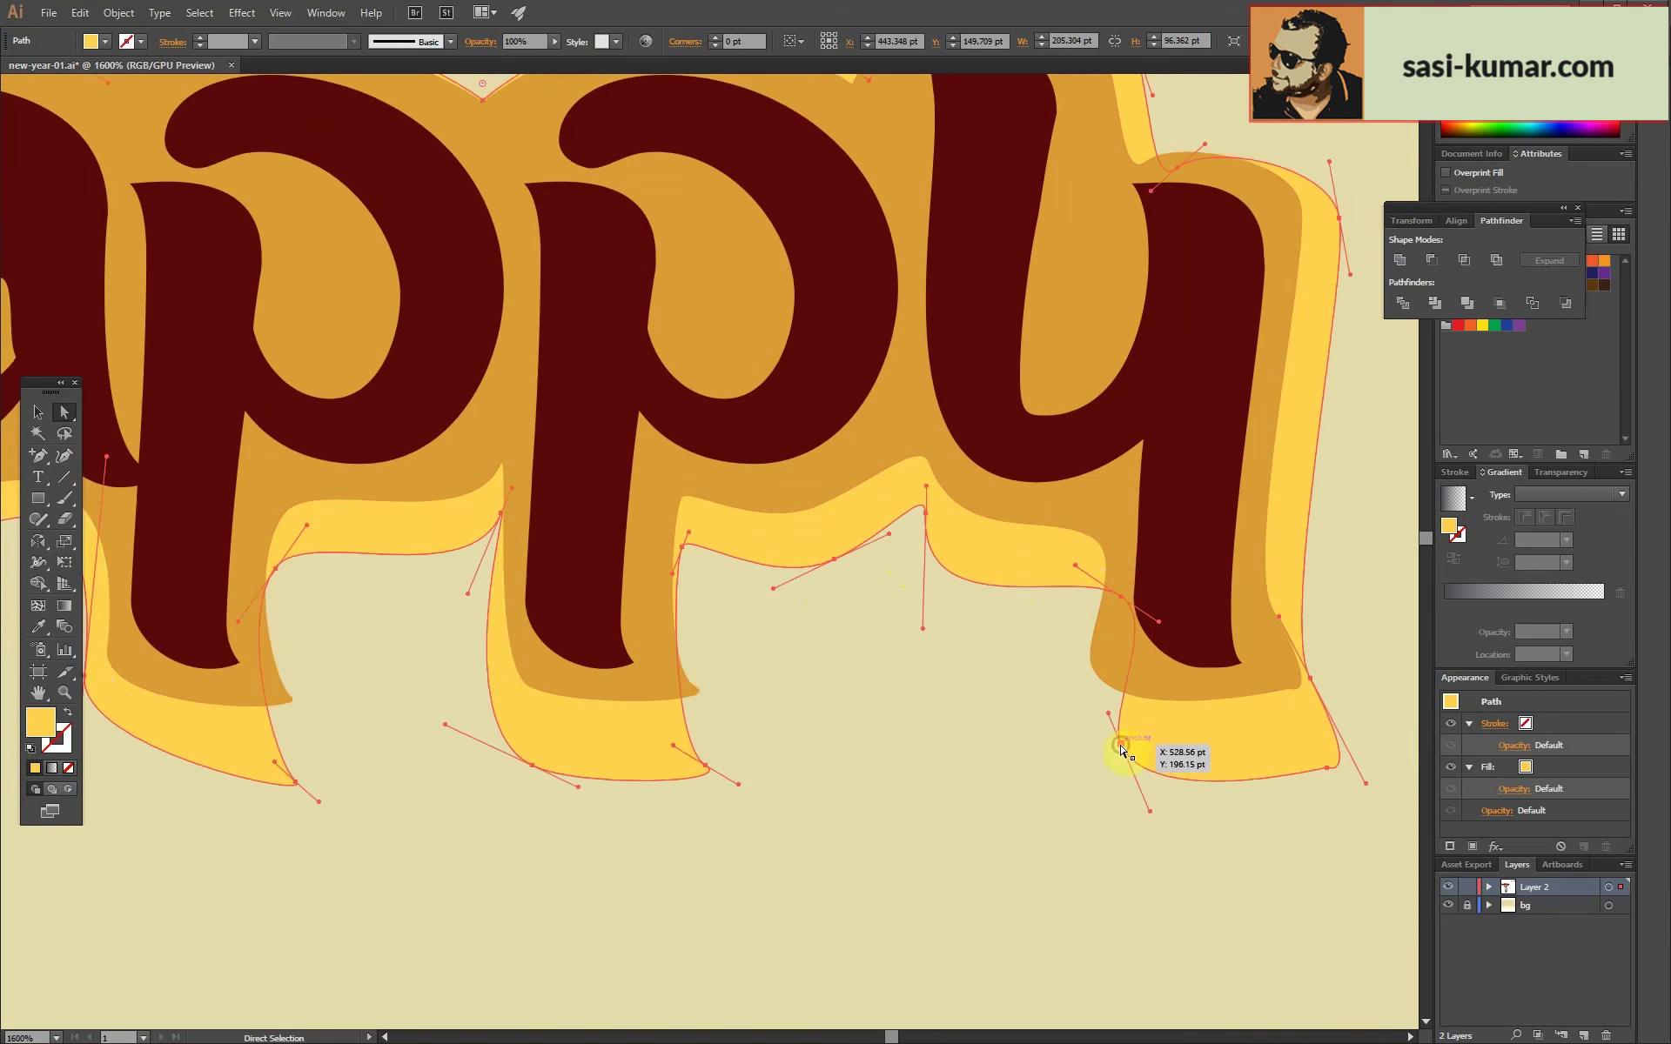
{"action": "left_click", "coordinate": [1108, 719]}
{"action": "left_click", "coordinate": [1086, 749]}
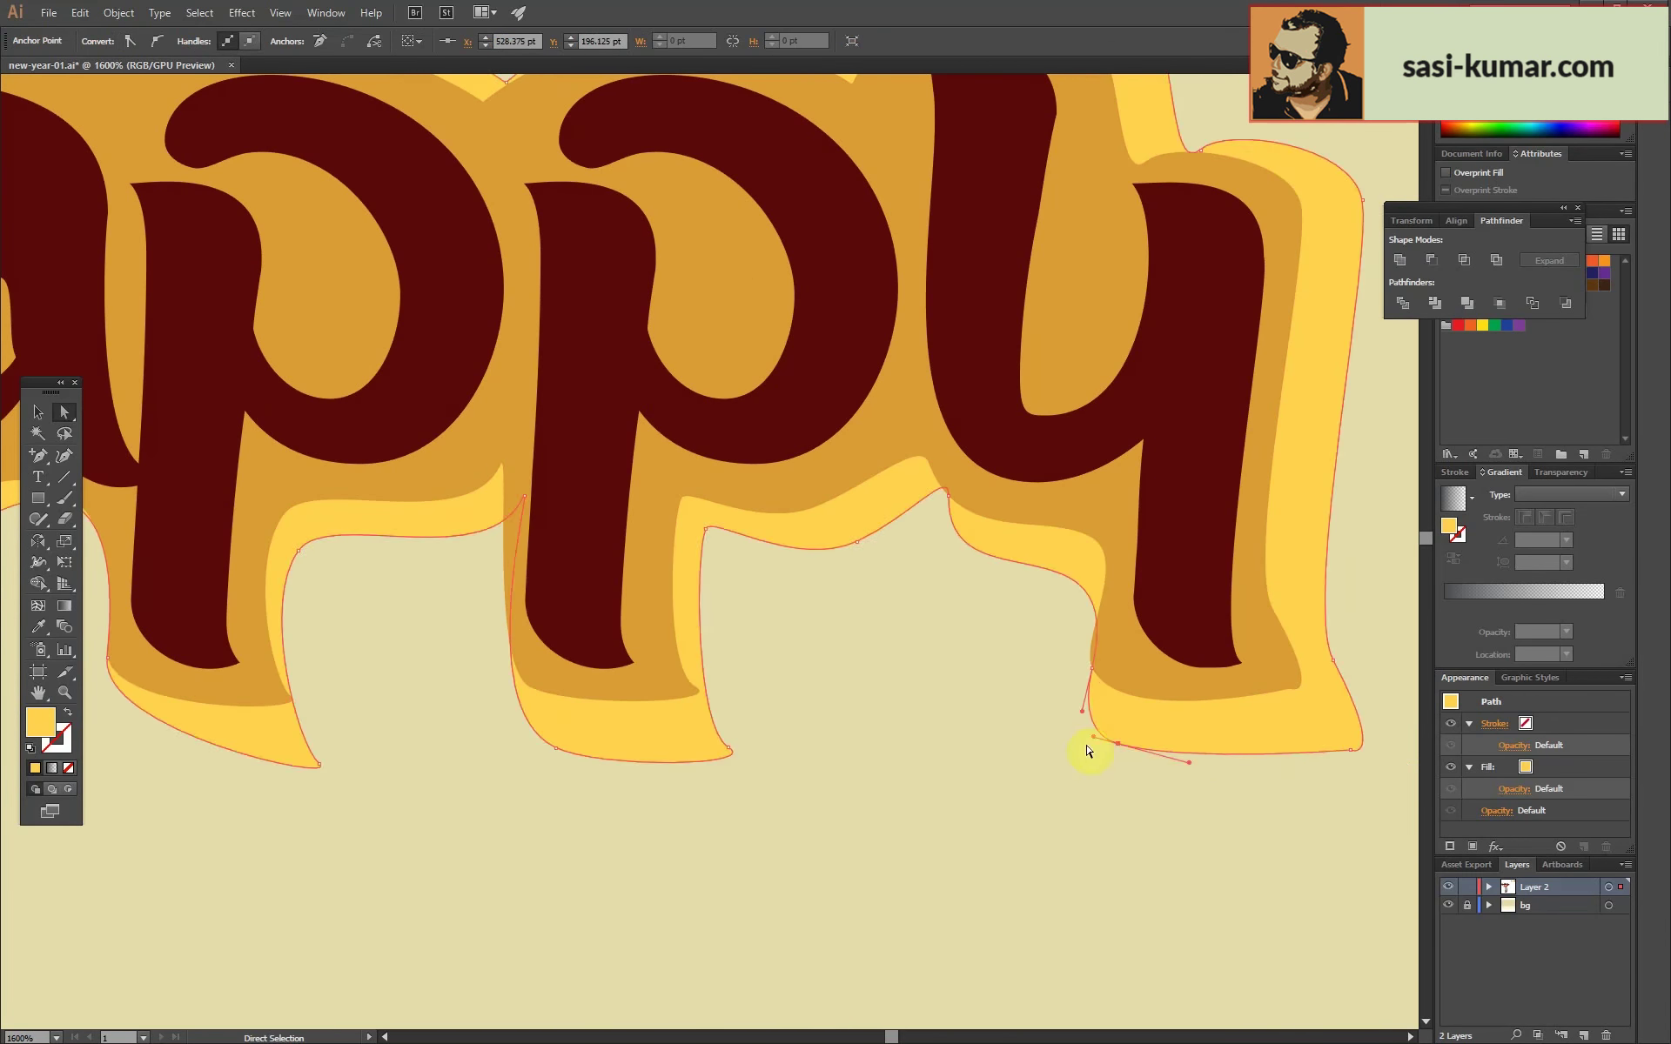
{"action": "key", "text": "ctrl+minus"}
{"action": "key", "text": "ctrl+minus"}
{"action": "key", "text": "ctrl+minus"}
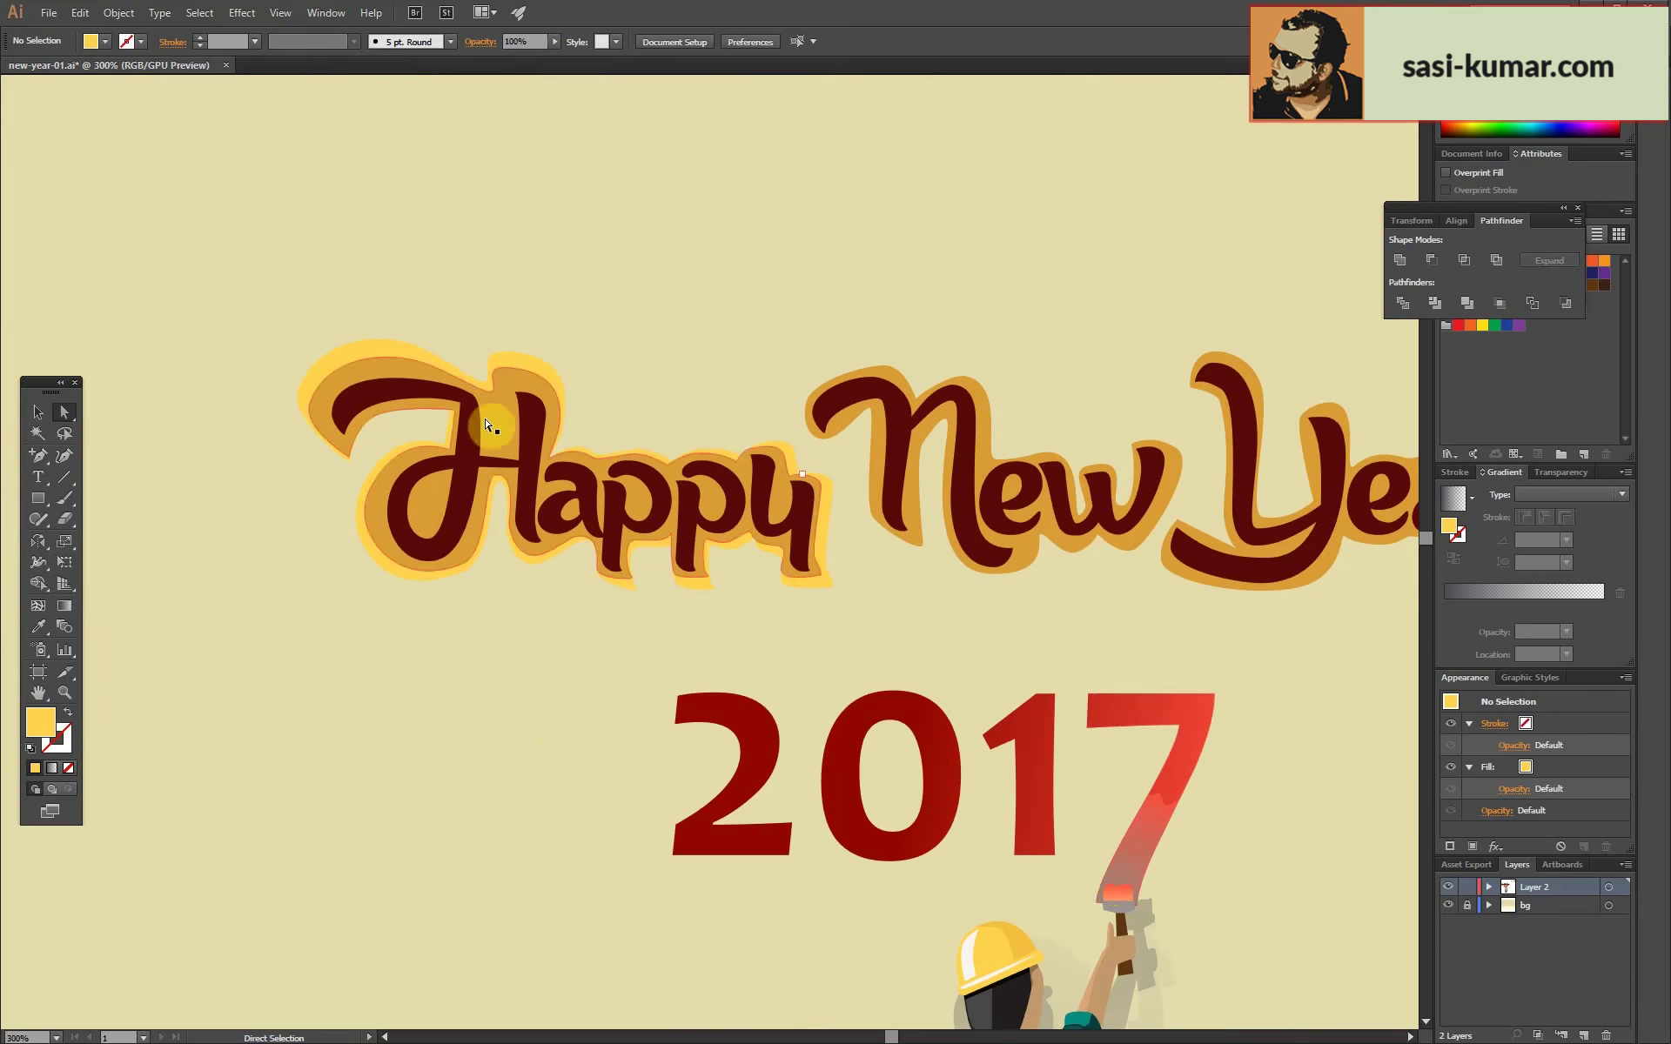
Copy the orange New backing and paste a yellow copy behind it.
{"action": "key", "text": "ctrl+plus"}
{"action": "key", "text": "v"}
{"action": "left_click", "coordinate": [1001, 453]}
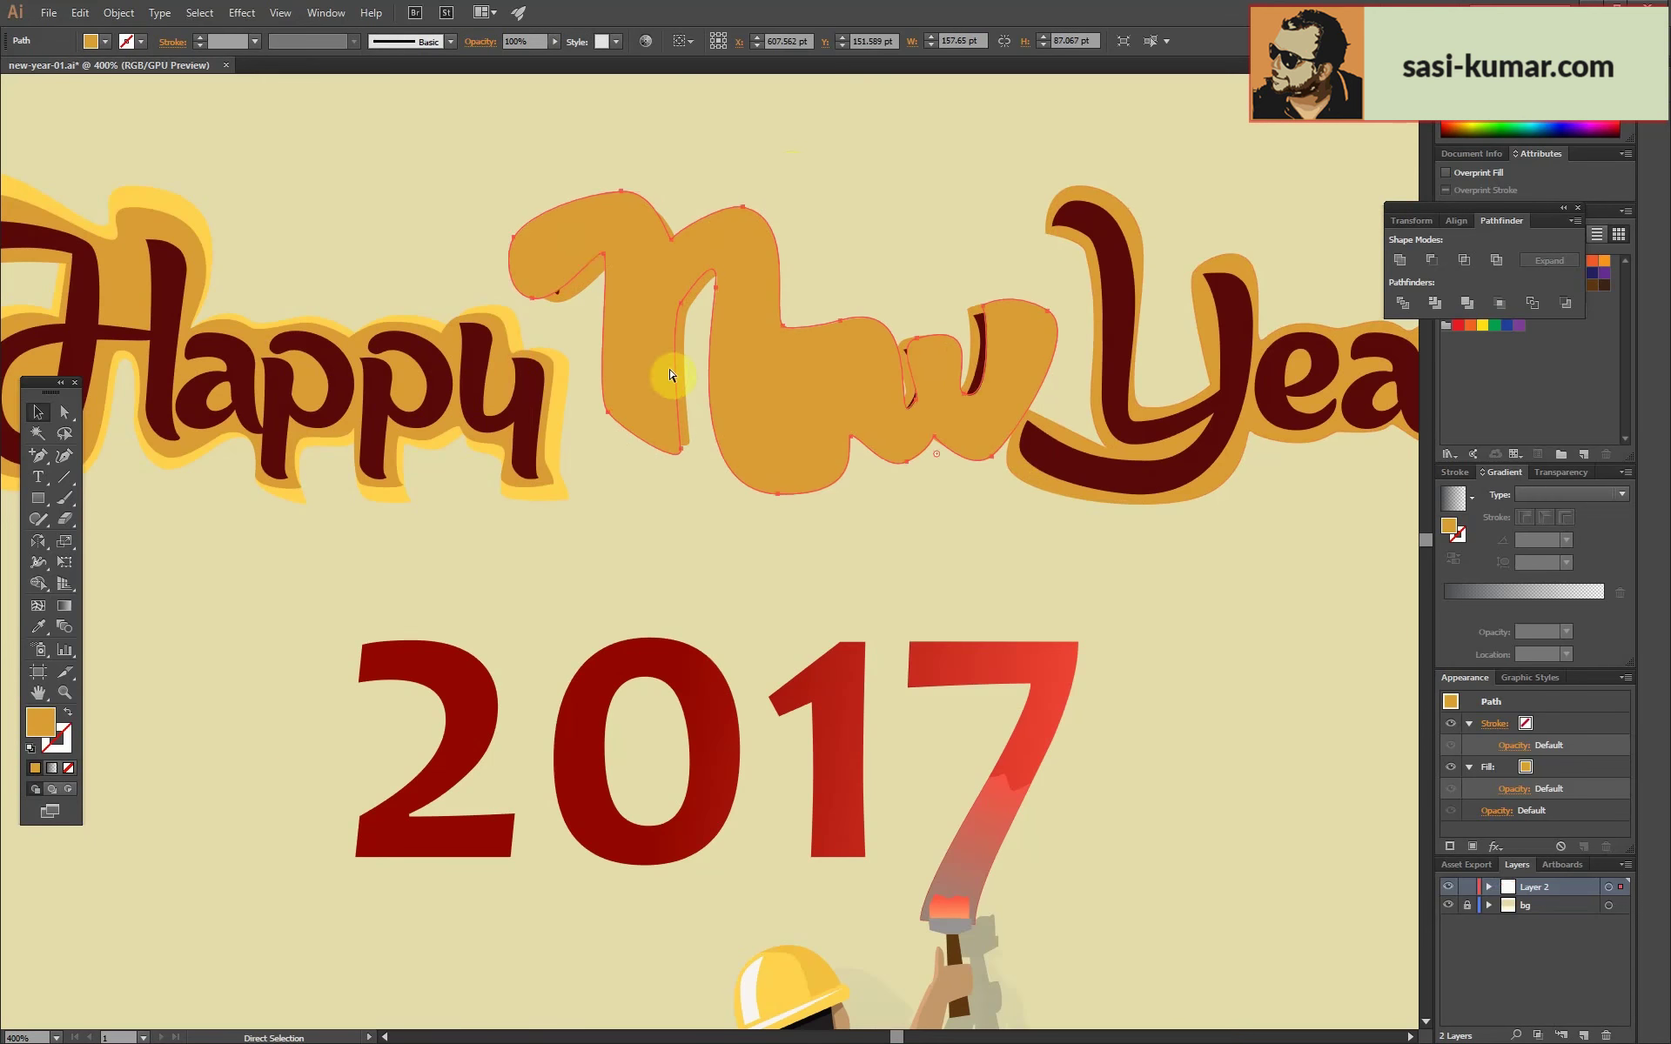
{"action": "key", "text": "ctrl+shift+bracketleft"}
{"action": "key", "text": "ctrl+minus"}
{"action": "key", "text": "ctrl+minus"}
{"action": "key", "text": "ctrl+minus"}
{"action": "key", "text": "ctrl+plus"}
{"action": "key", "text": "ctrl+plus"}
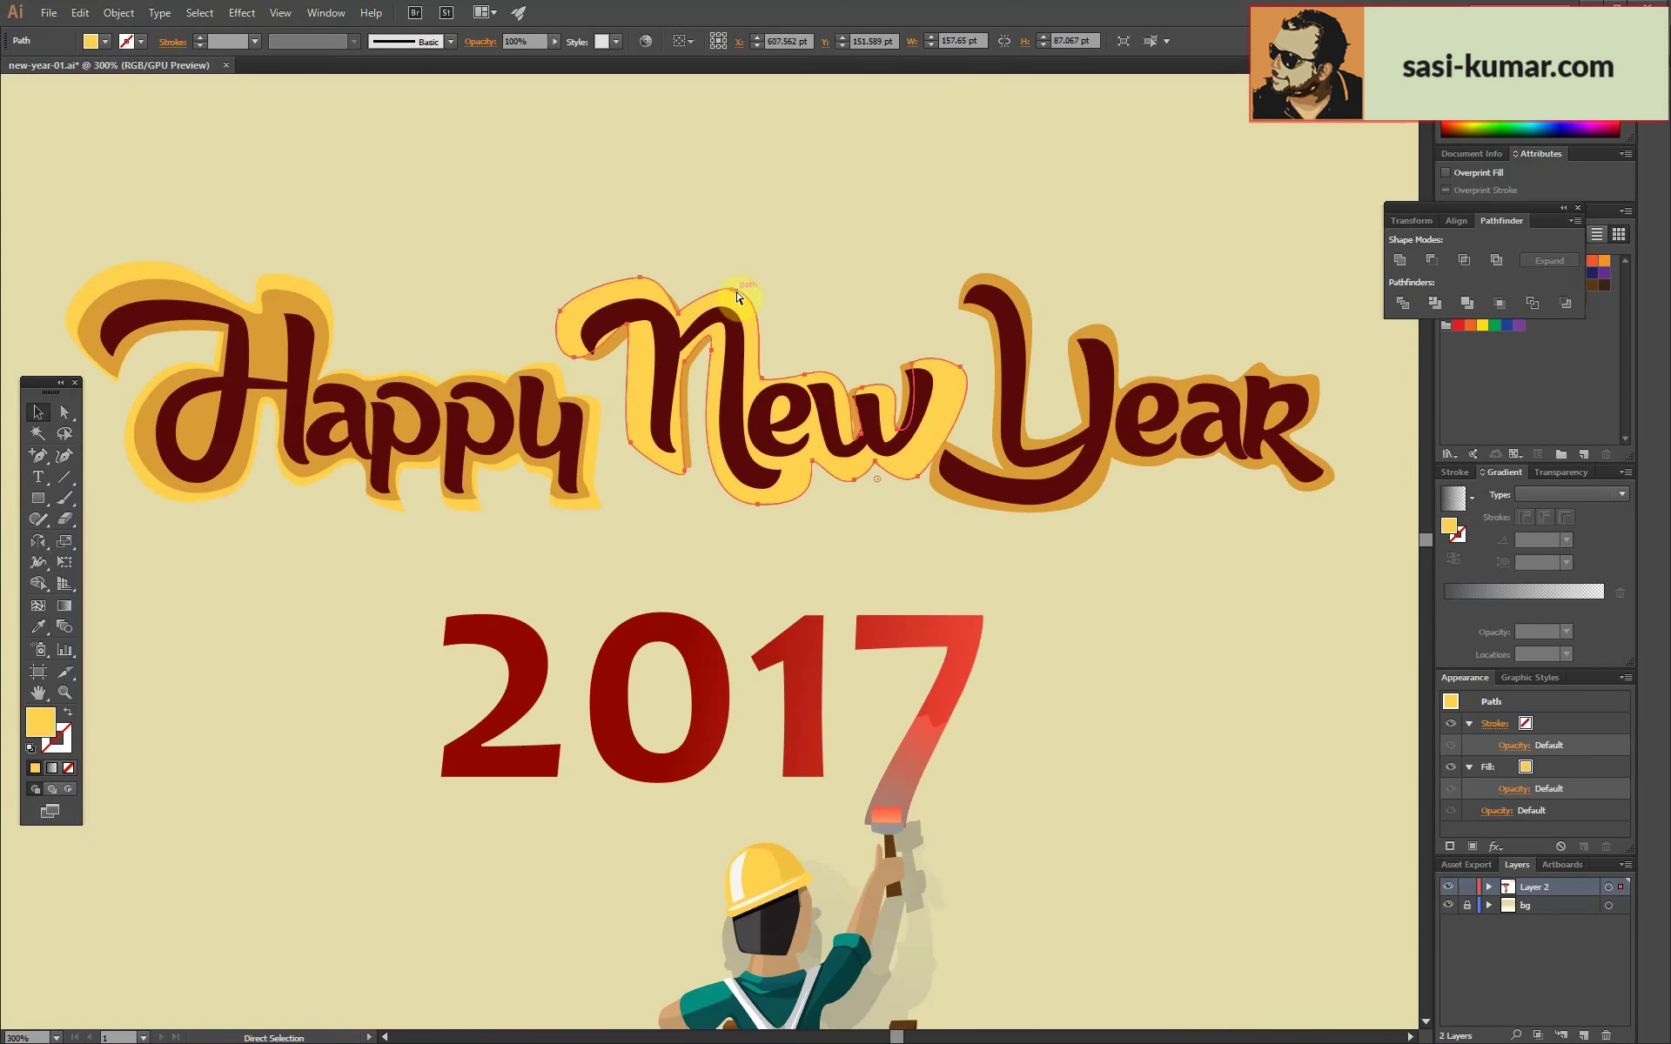
{"action": "key", "text": "ctrl+plus"}
{"action": "key", "text": "ctrl+plus"}
{"action": "key", "text": "ctrl+plus"}
{"action": "key", "text": "ctrl+plus"}
Drag the yellow New backing's anchors to reshape the outline below the N.
{"action": "double_click", "coordinate": [706, 487]}
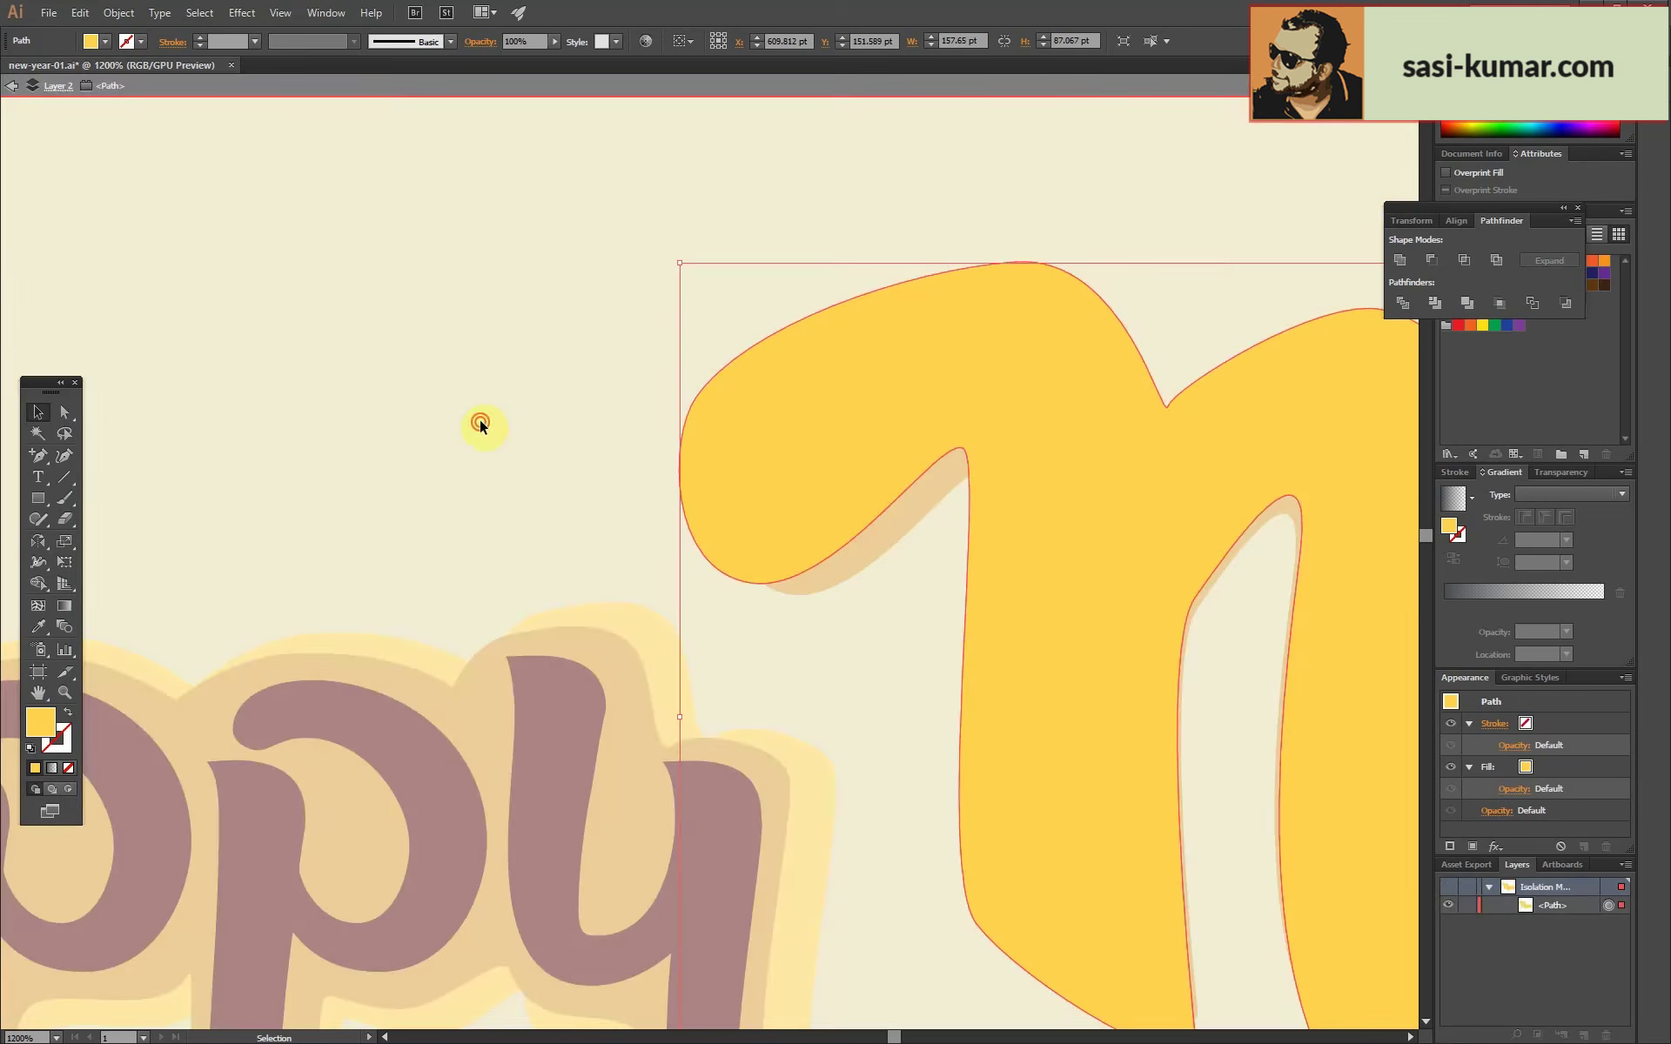
{"action": "key", "text": "Escape"}
{"action": "key", "text": "a"}
{"action": "left_click", "coordinate": [836, 597]}
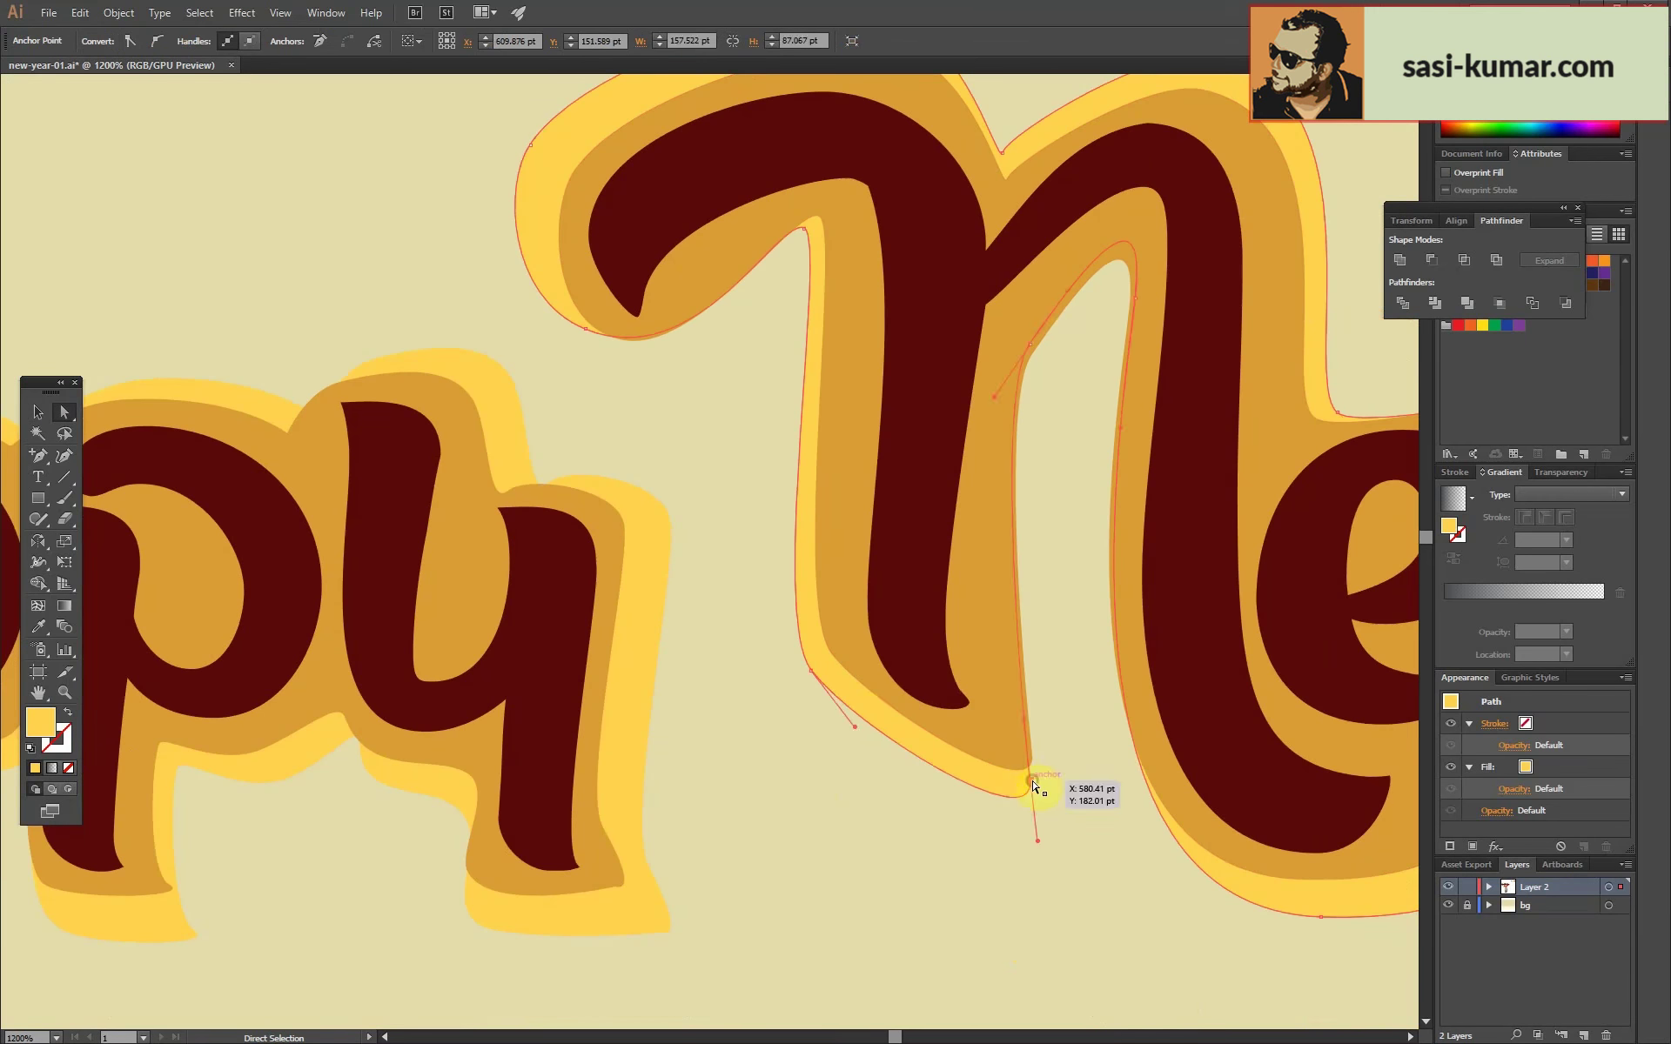
{"action": "left_click_drag", "start_coordinate": [1007, 450], "coordinate": [1043, 908]}
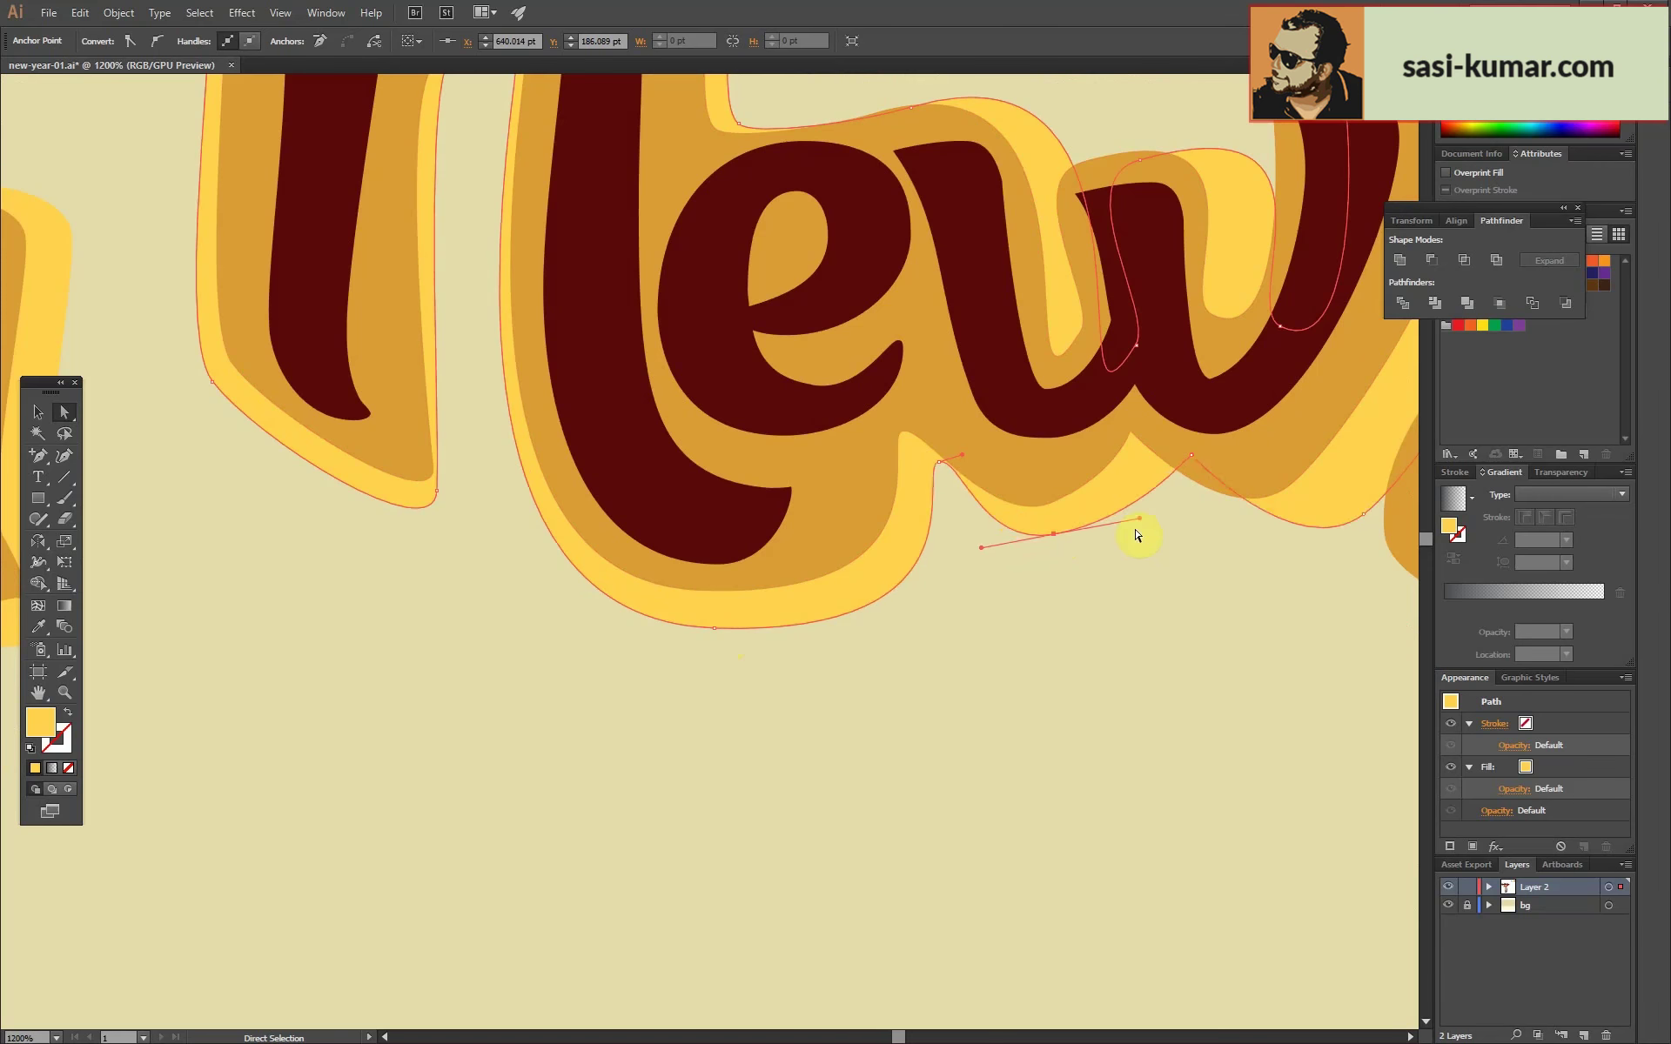
{"action": "left_click_drag", "start_coordinate": [1275, 558], "coordinate": [761, 609]}
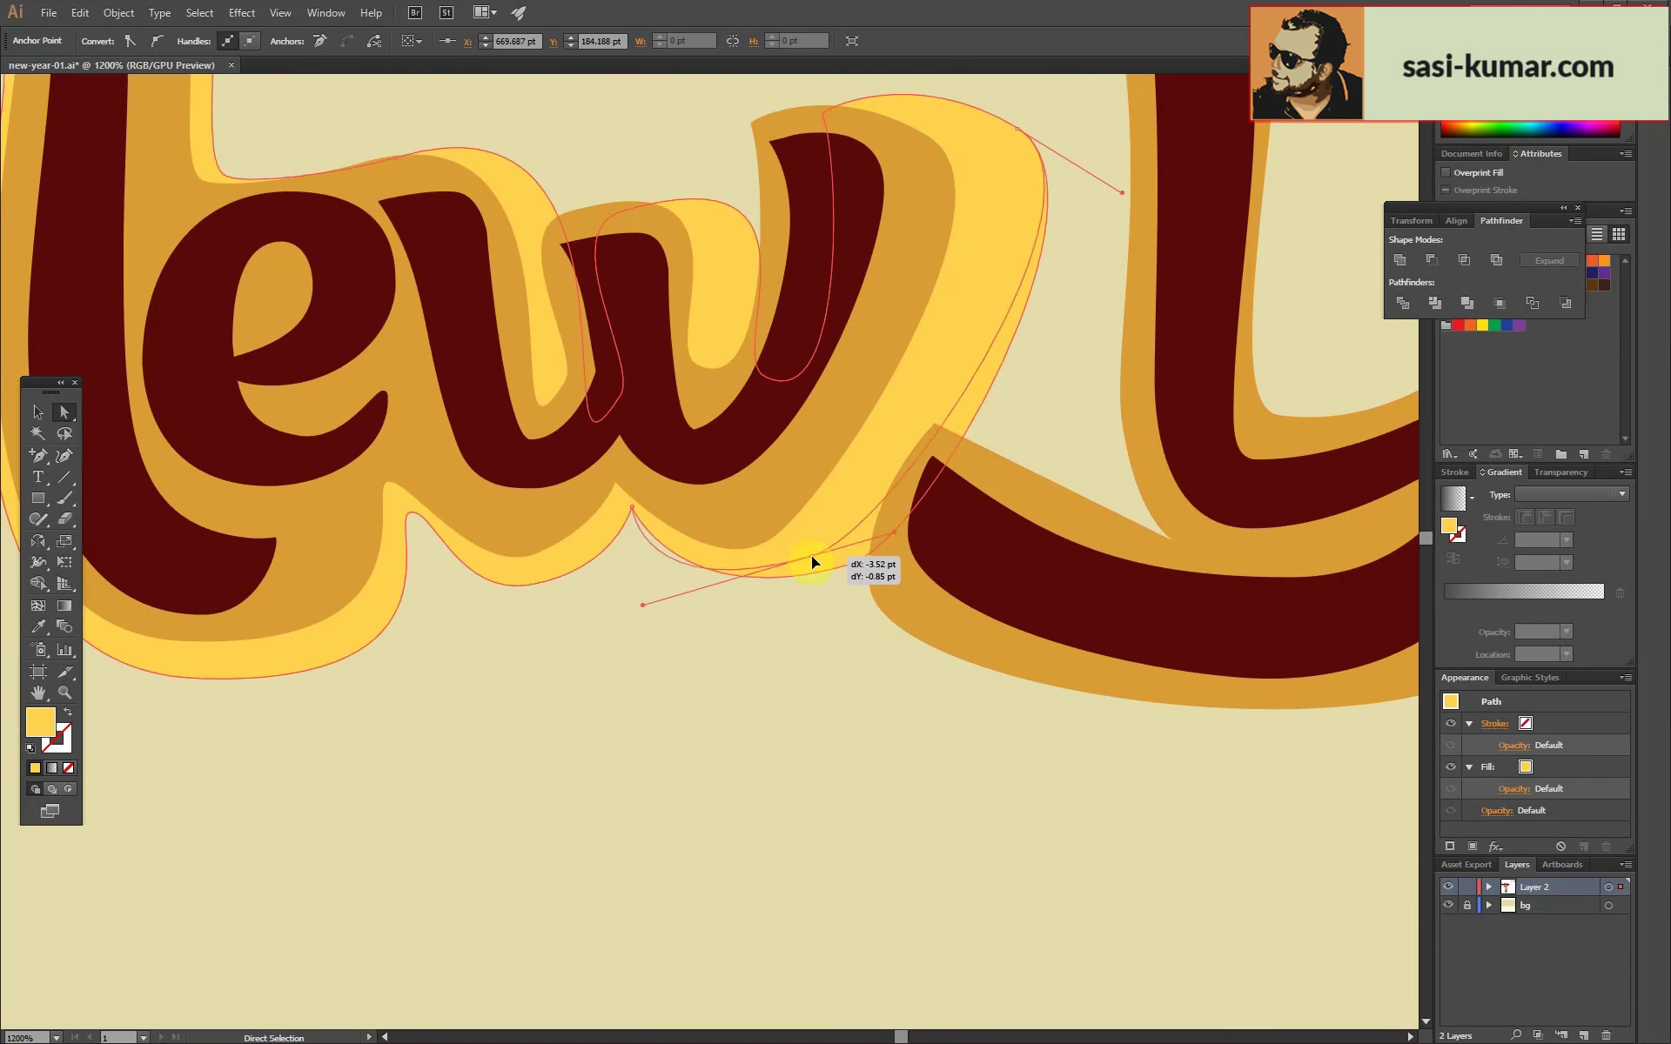
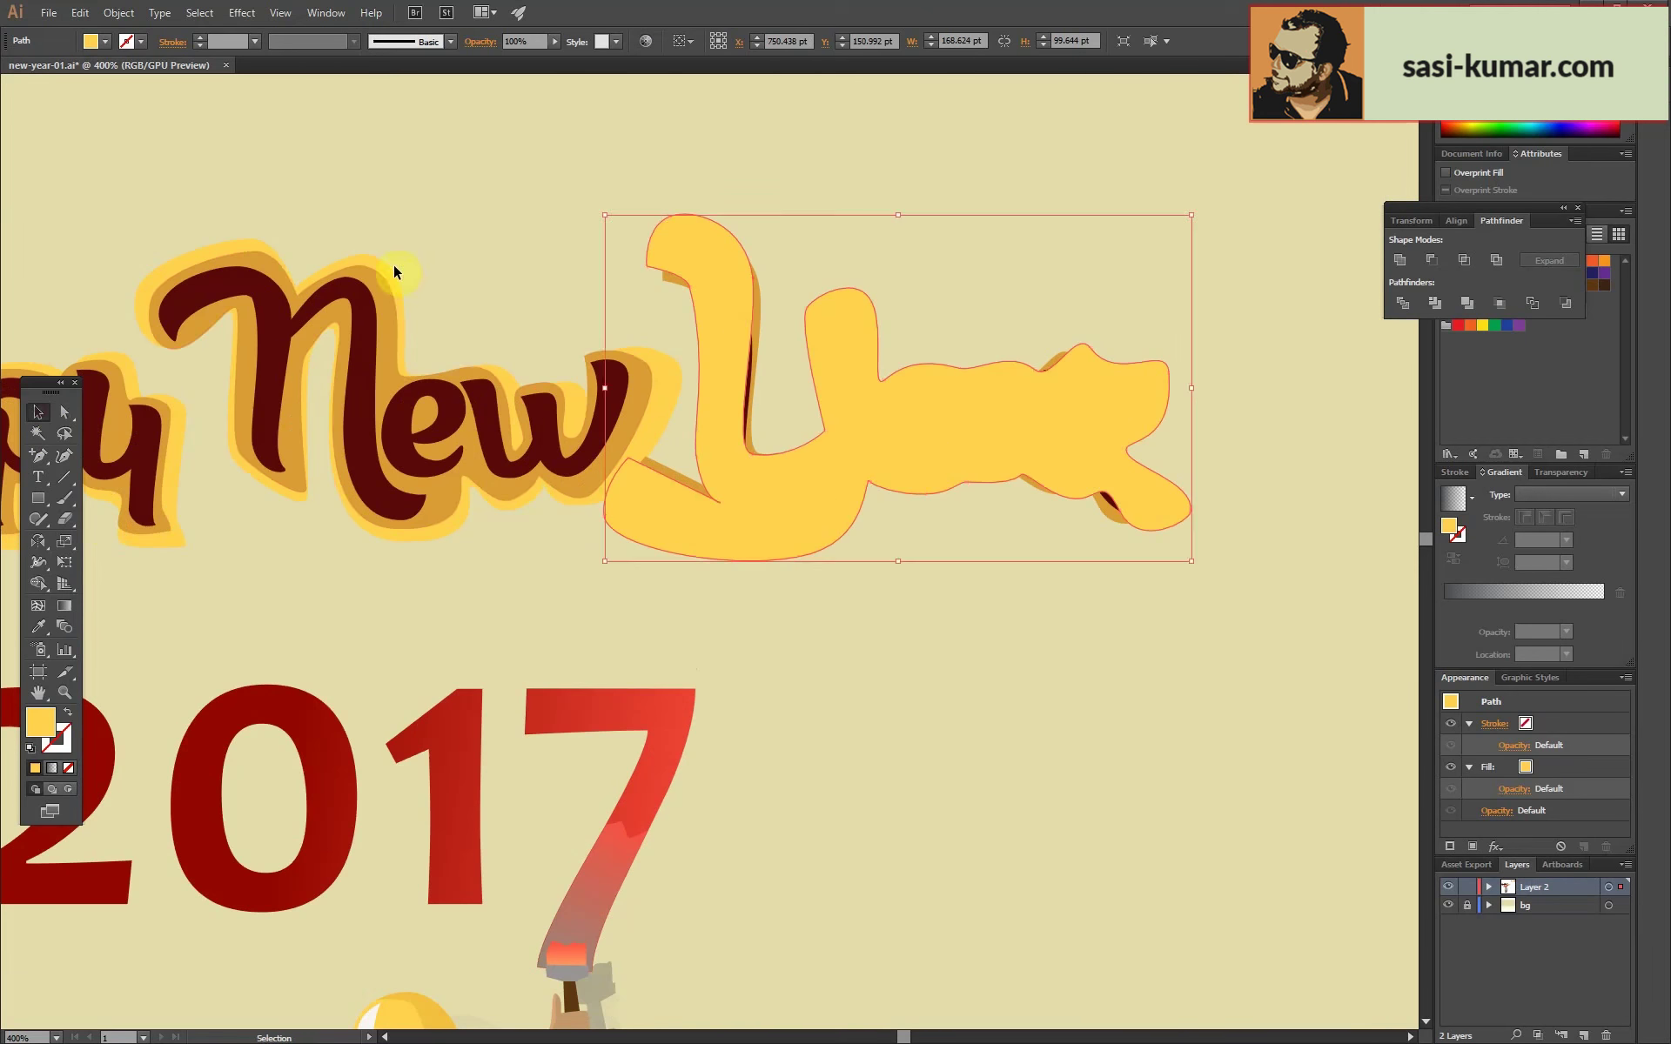
Drag anchors and handles of the yellow outline so it hugs the Y, a and r of 'Year'.
{"action": "key", "text": "ctrl+plus"}
{"action": "key", "text": "ctrl+plus"}
{"action": "key", "text": "a"}
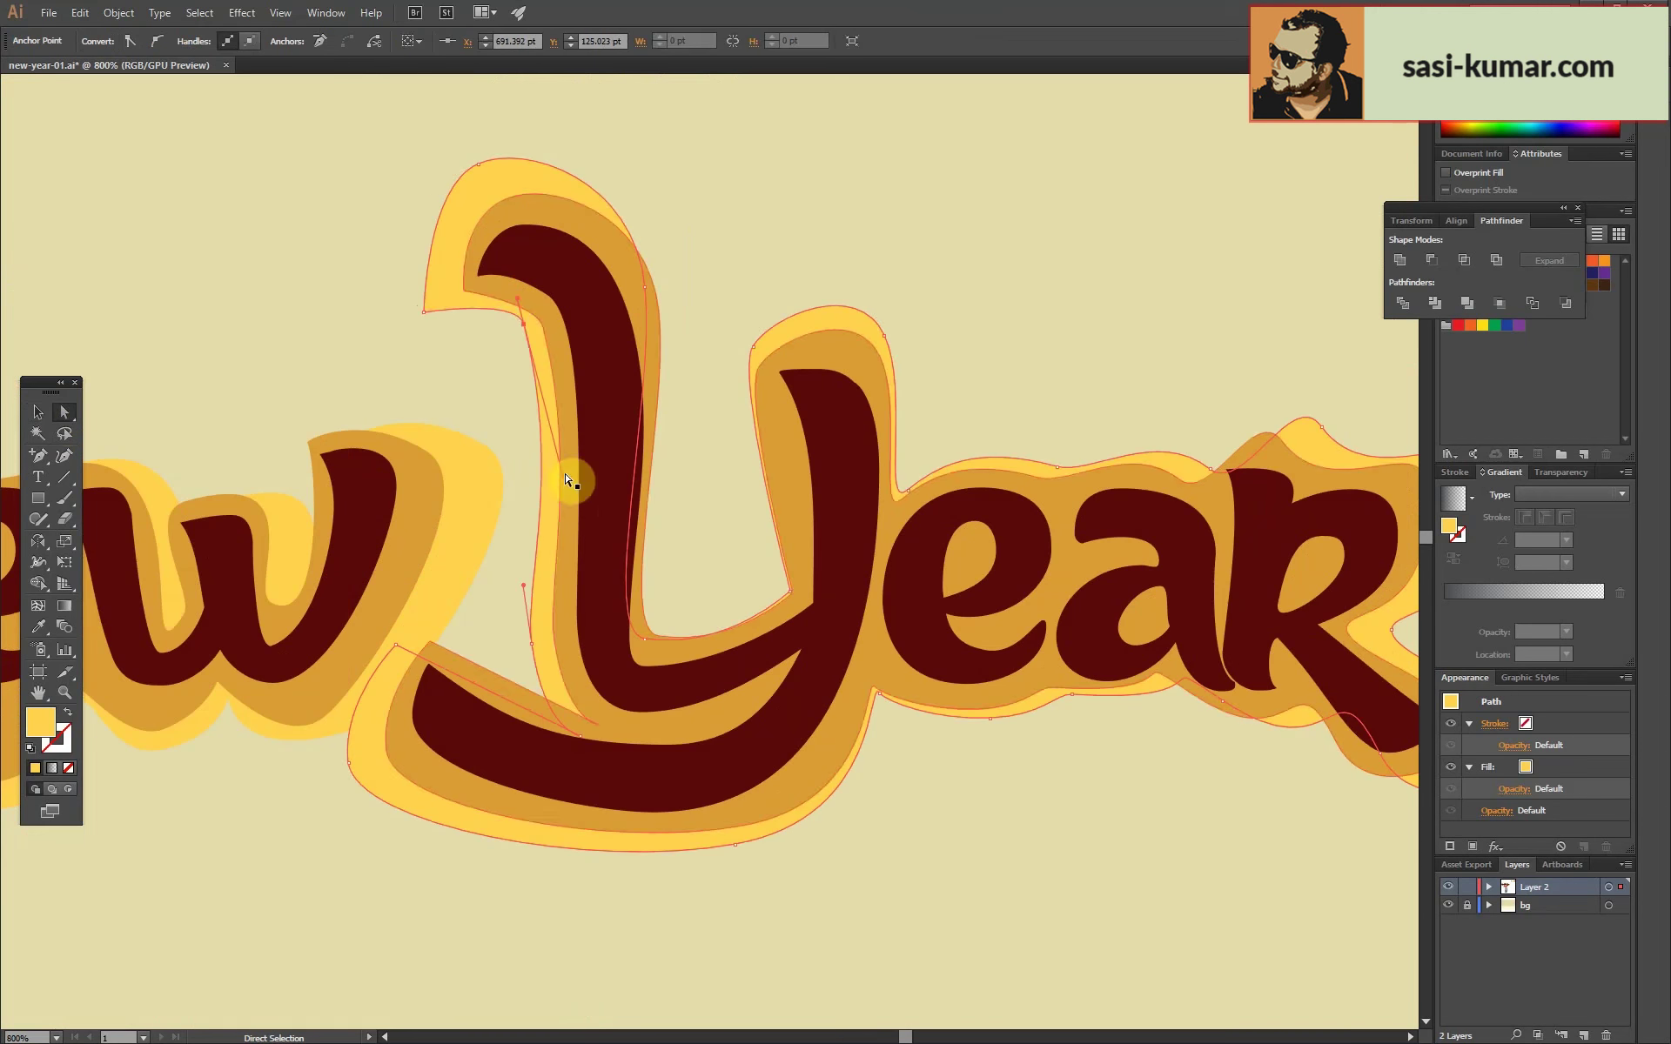
{"action": "left_click_drag", "start_coordinate": [527, 332], "coordinate": [529, 338]}
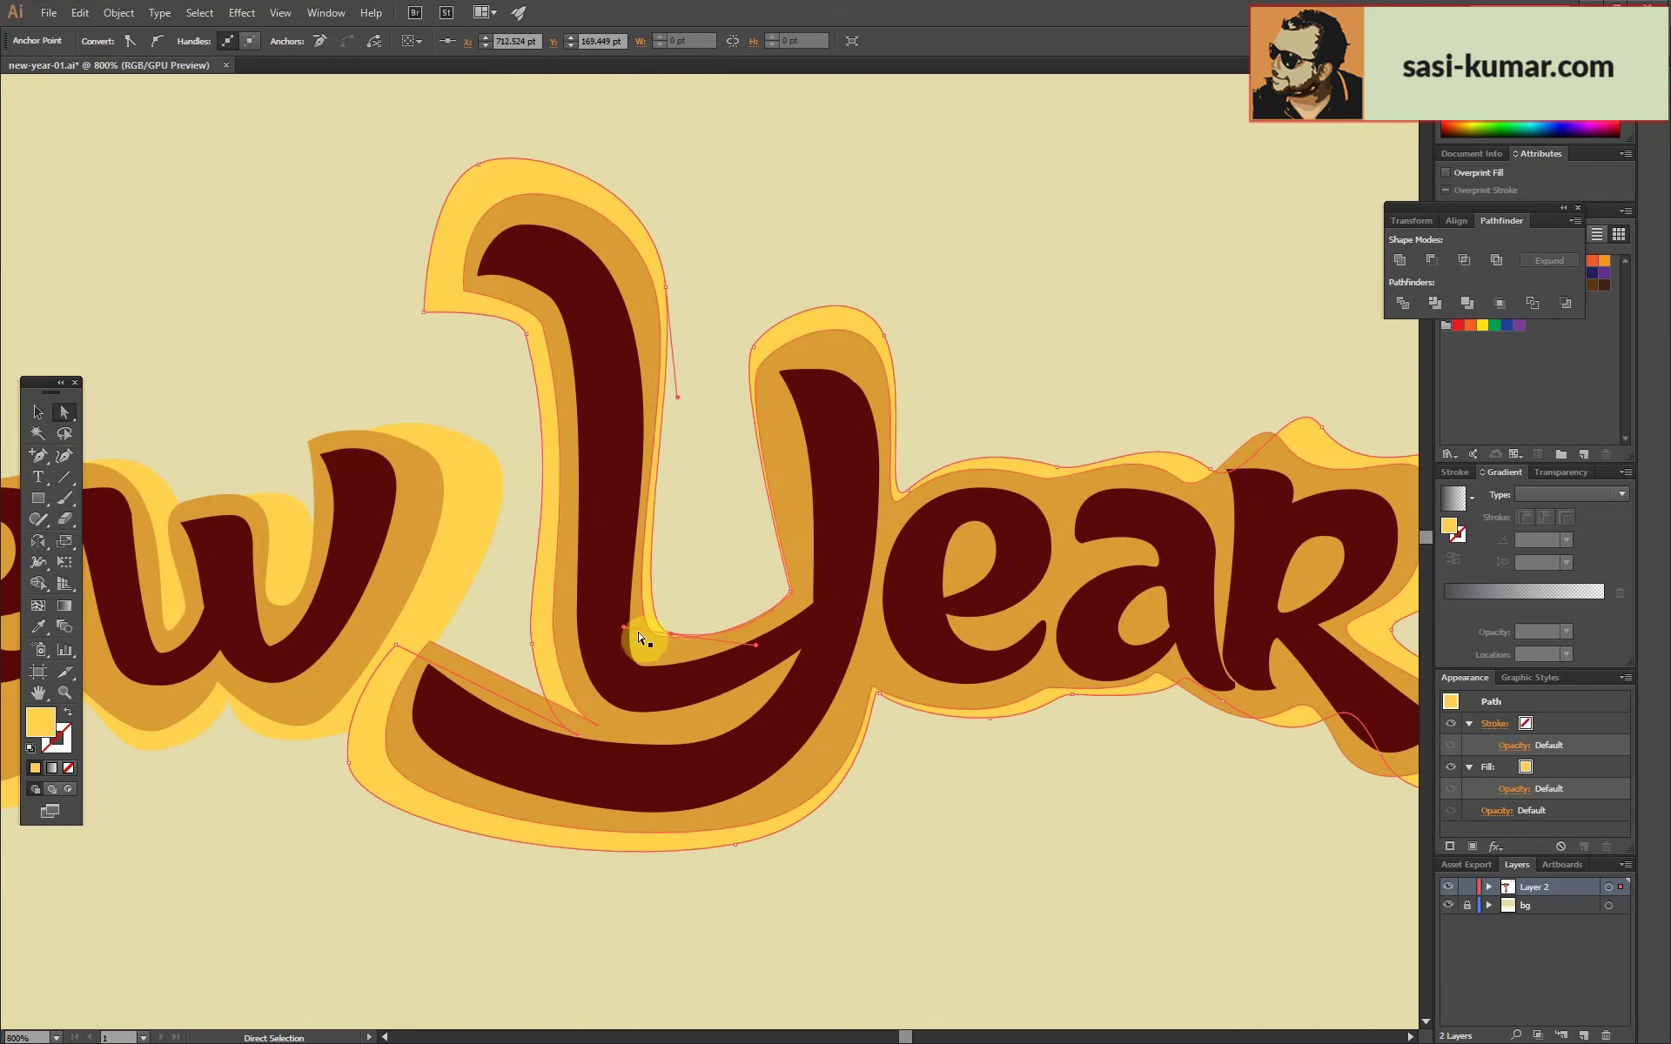
{"action": "mouse_move", "coordinate": [396, 644]}
{"action": "left_mouse_down"}
{"action": "mouse_move", "coordinate": [451, 626]}
{"action": "mouse_move", "coordinate": [430, 631]}
{"action": "left_mouse_up"}
{"action": "left_click_drag", "start_coordinate": [348, 763], "coordinate": [386, 765]}
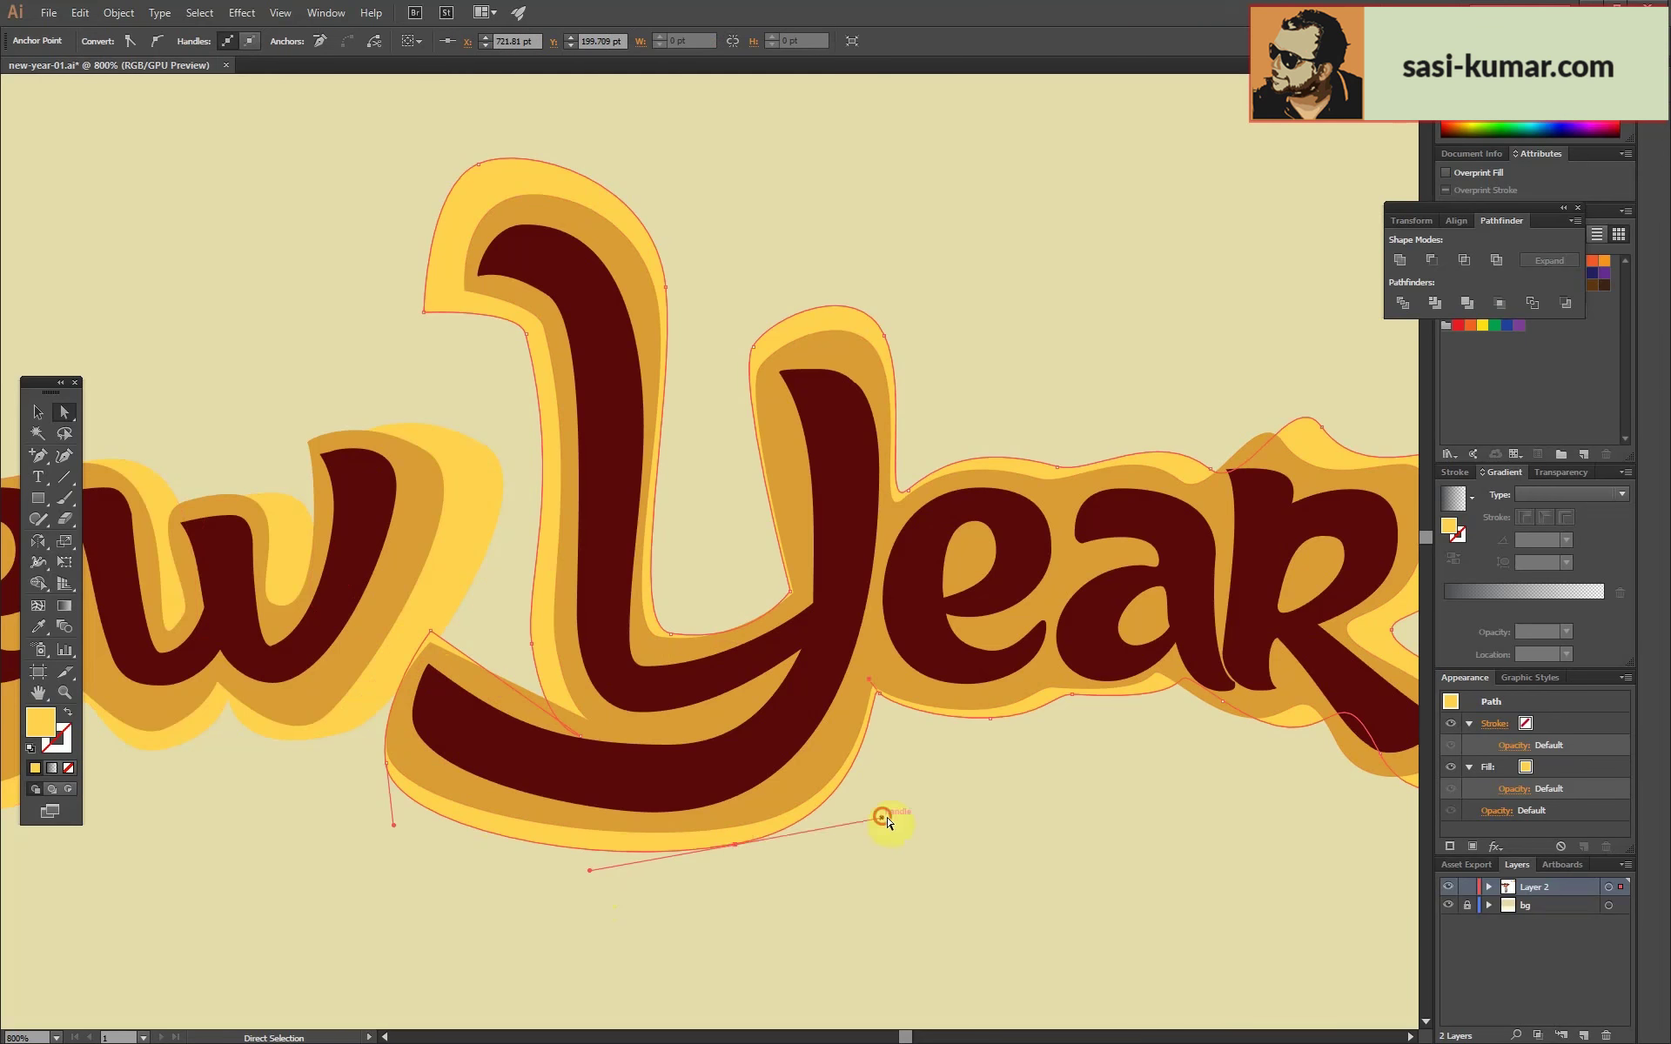
{"action": "left_click_drag", "start_coordinate": [735, 376], "coordinate": [731, 435]}
{"action": "scroll", "coordinate": [416, 508], "scroll_direction": "down", "scroll_amount": 3}
{"action": "scroll", "coordinate": [415, 507], "scroll_direction": "right", "scroll_amount": 5}
{"action": "left_click_drag", "start_coordinate": [631, 489], "coordinate": [673, 541]}
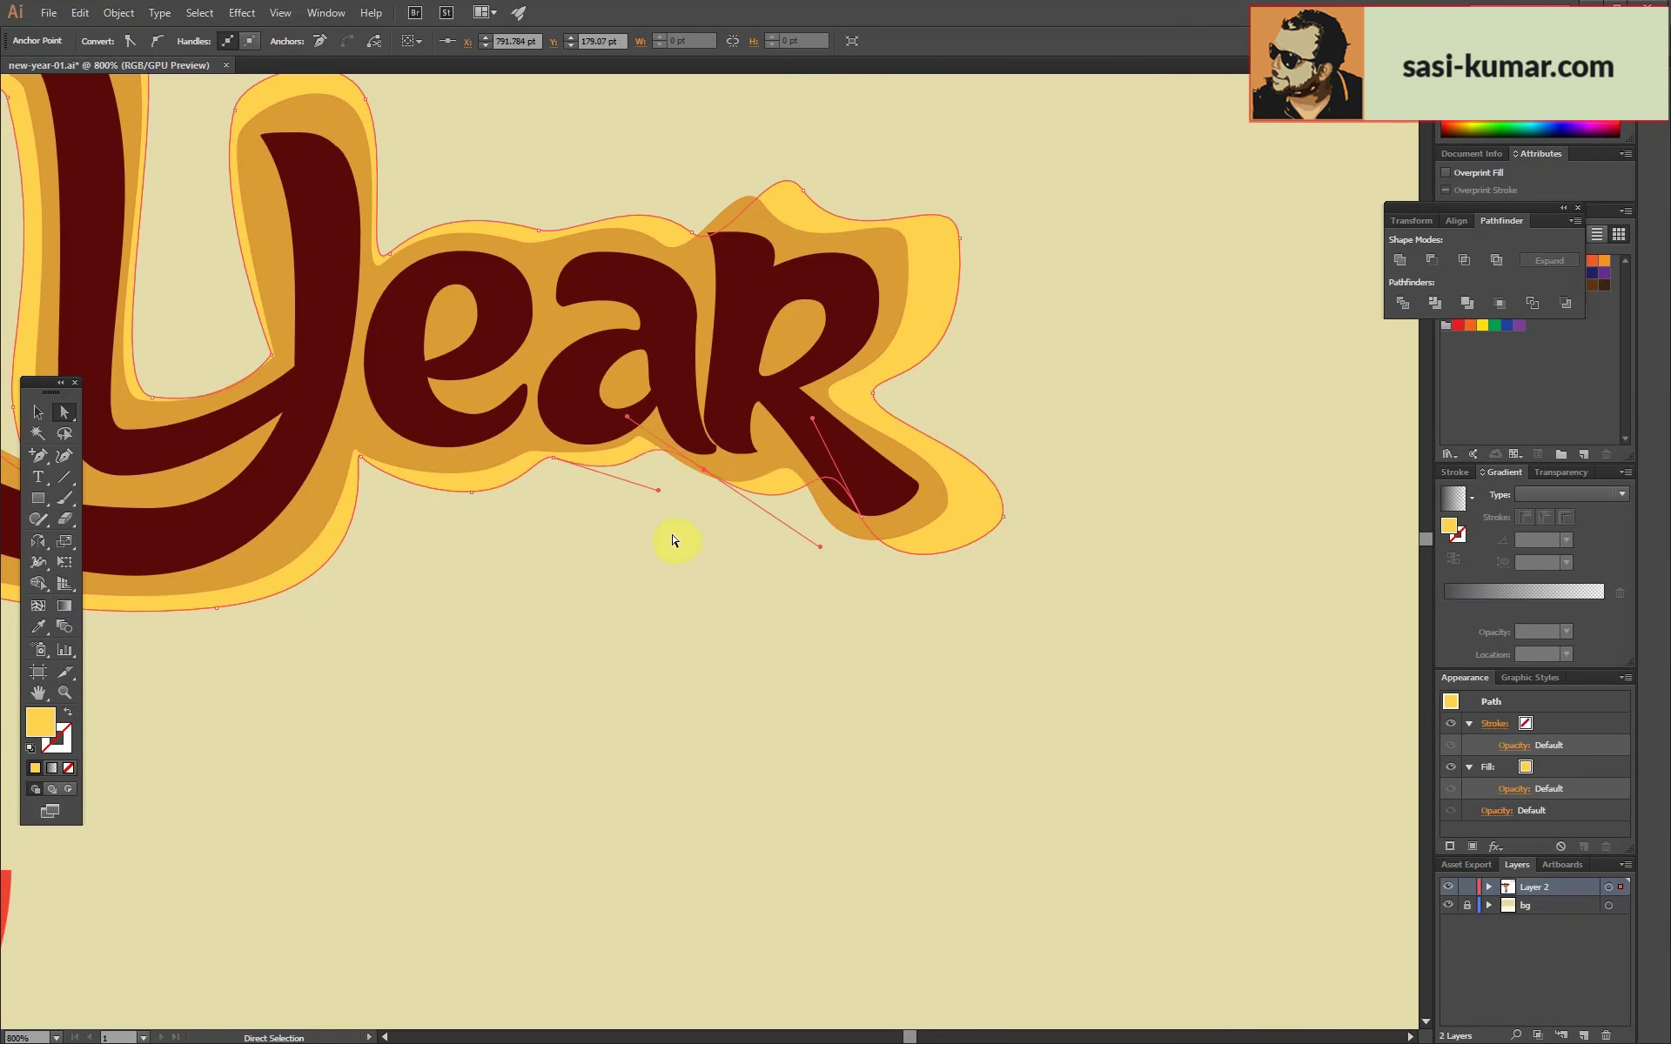
{"action": "left_click_drag", "start_coordinate": [749, 199], "coordinate": [772, 165]}
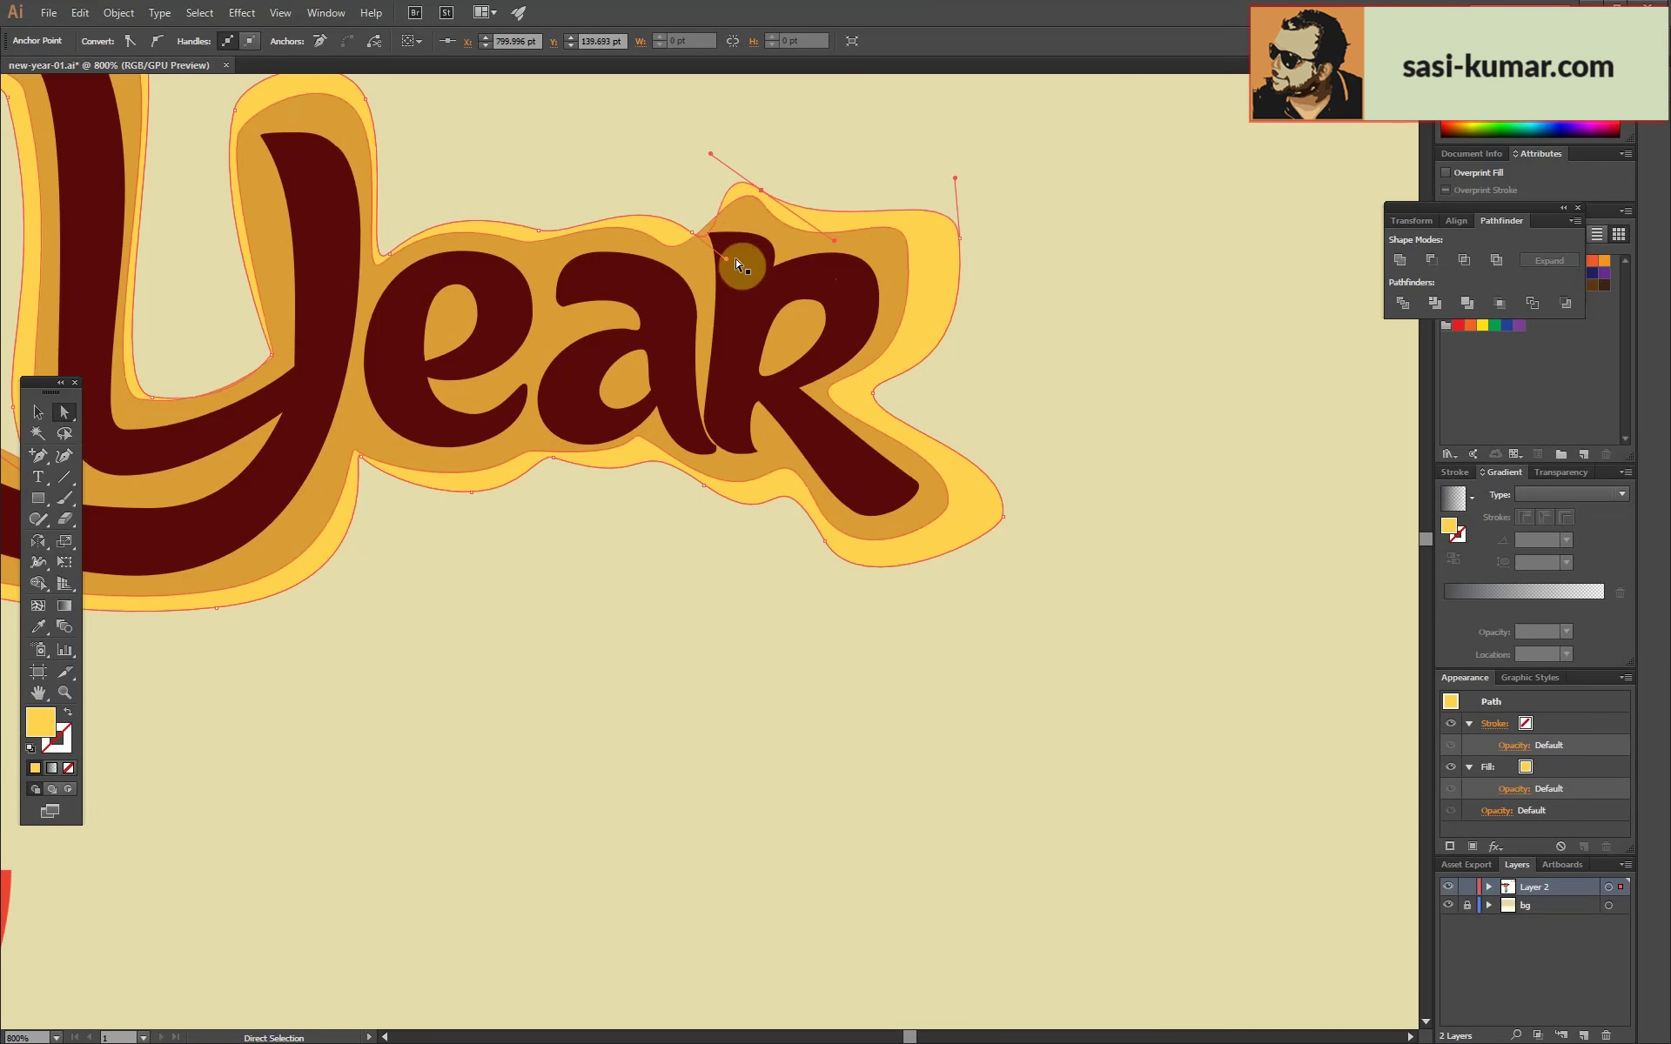
{"action": "left_click", "coordinate": [921, 186]}
{"action": "key", "text": "ctrl+minus"}
{"action": "key", "text": "ctrl+minus"}
{"action": "key", "text": "ctrl+minus"}
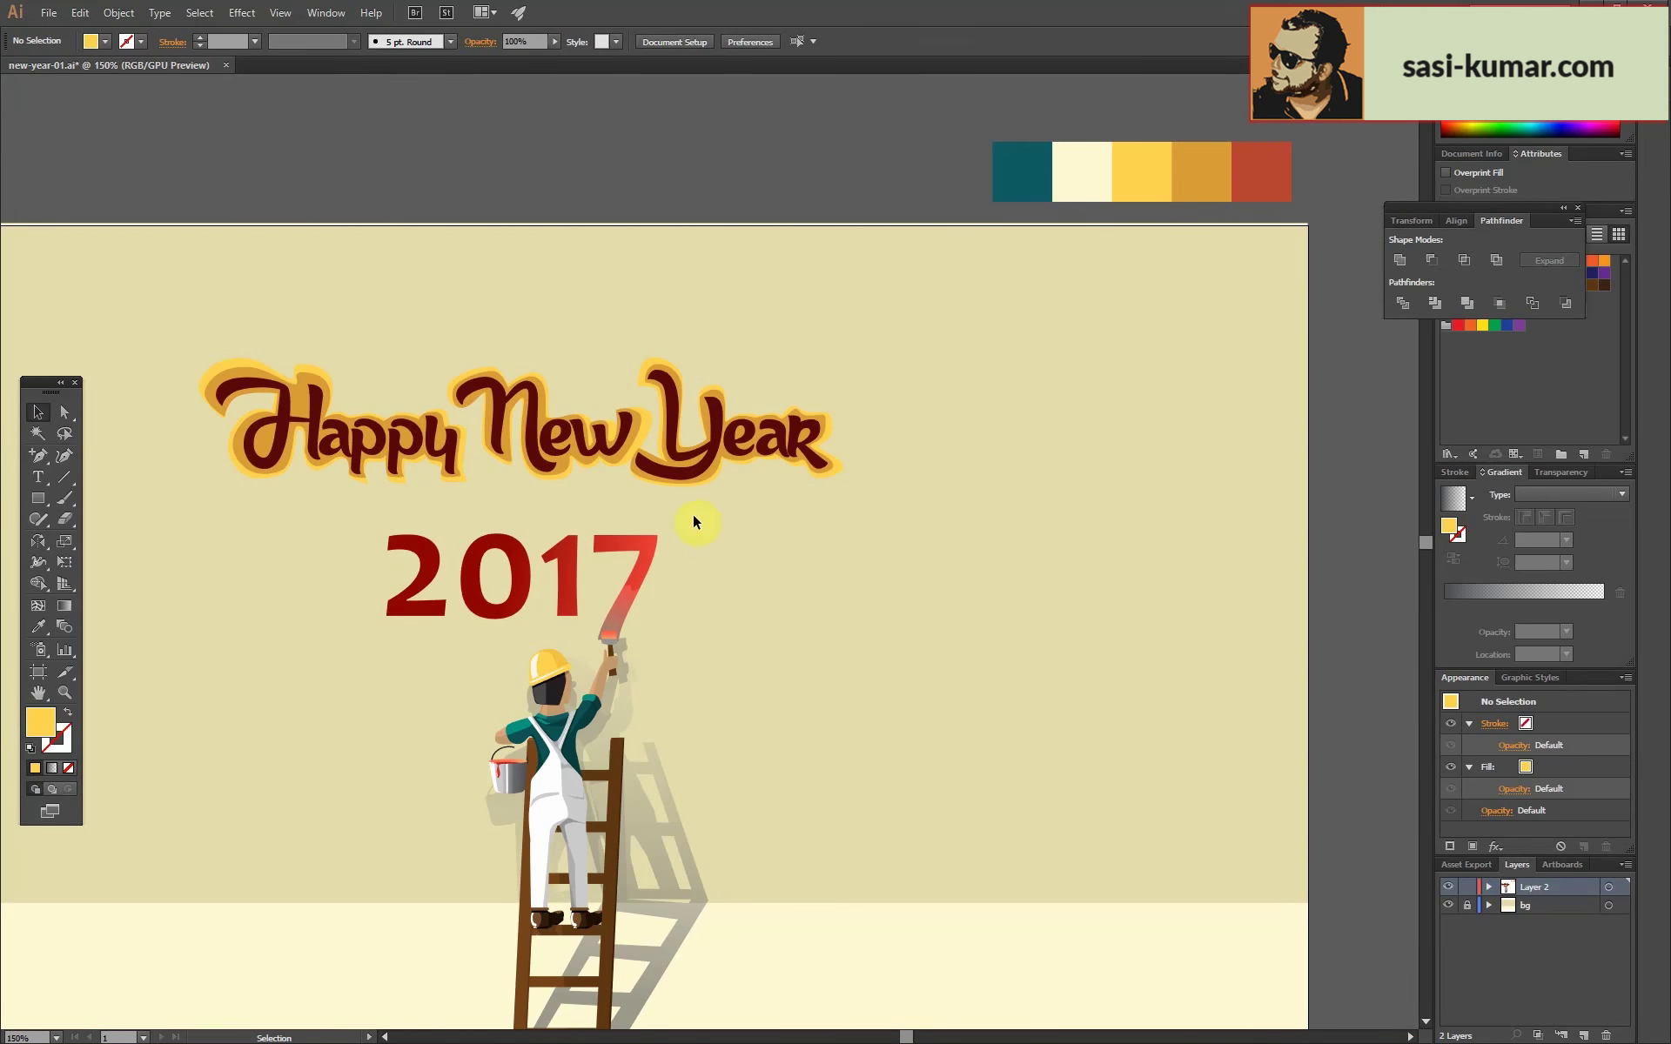
Move the Happy New Year lettering down closer to 2017.
{"action": "left_click_drag", "start_coordinate": [246, 519], "coordinate": [123, 485]}
{"action": "left_click_drag", "start_coordinate": [551, 478], "coordinate": [552, 520]}
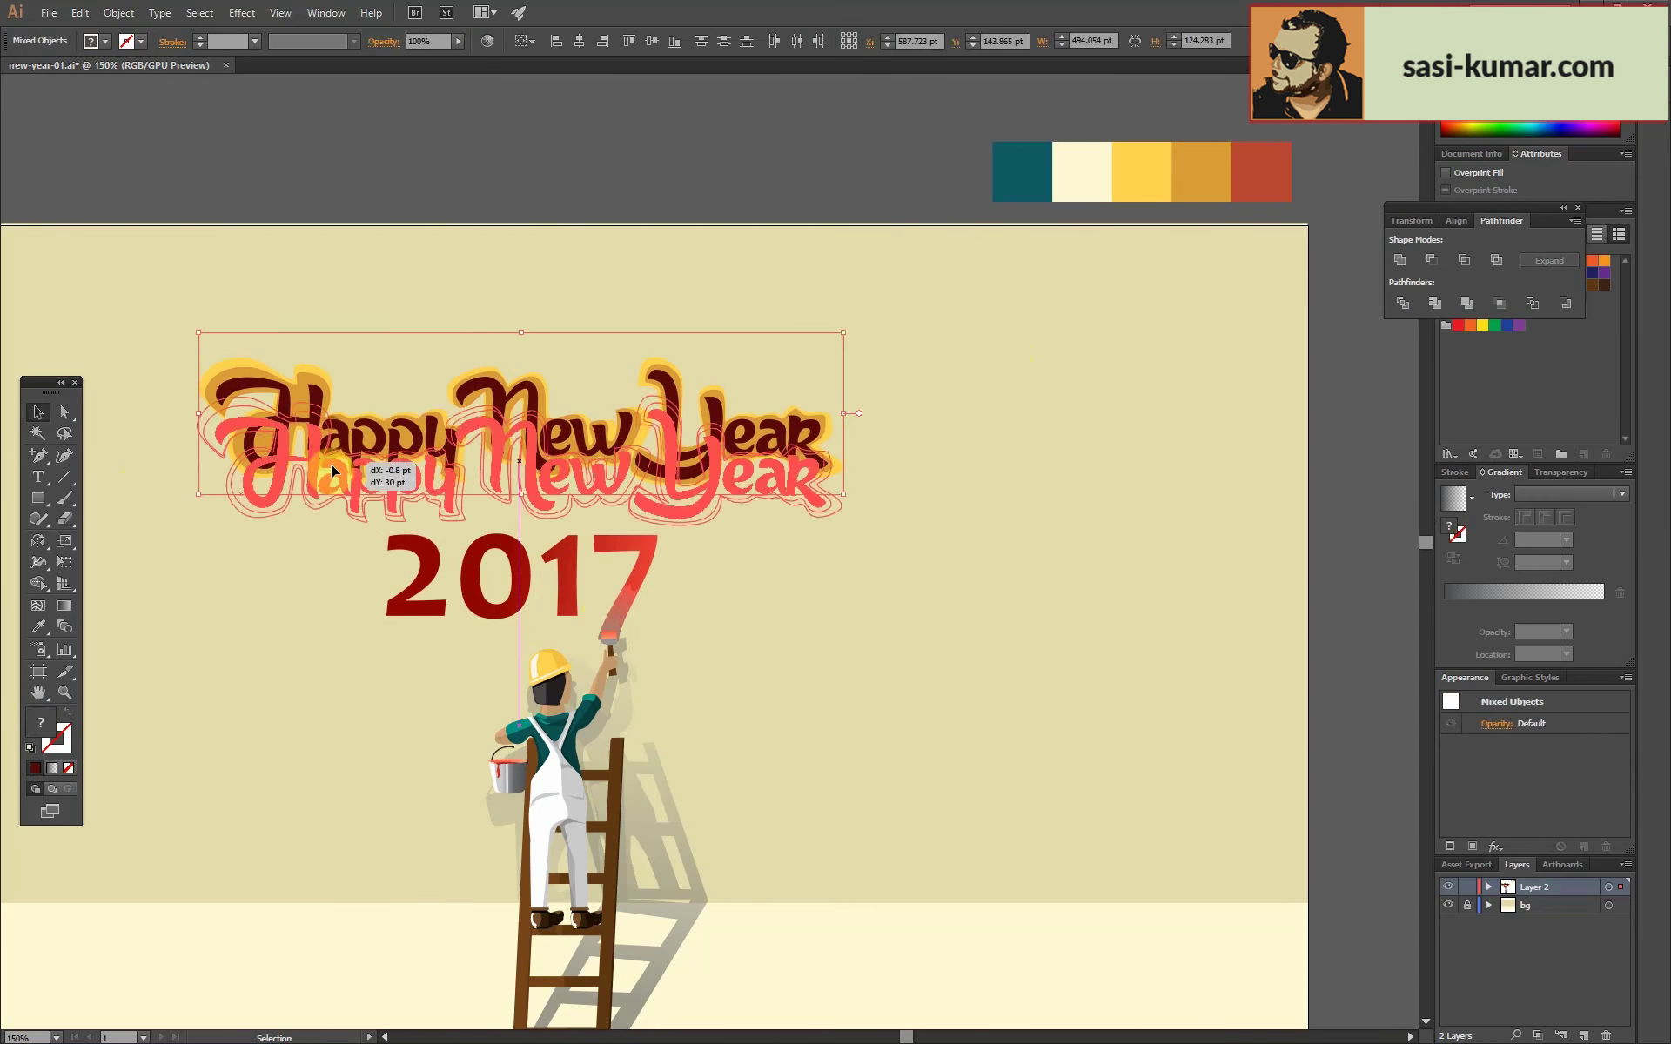
{"action": "left_click", "coordinate": [1000, 581]}
Draw a curved cloud-like blob with the Pen tool and send it behind the lettering.
{"action": "left_click", "coordinate": [38, 457]}
{"action": "left_click", "coordinate": [335, 378]}
{"action": "left_click", "coordinate": [377, 437]}
{"action": "left_click_drag", "start_coordinate": [405, 500], "coordinate": [446, 501]}
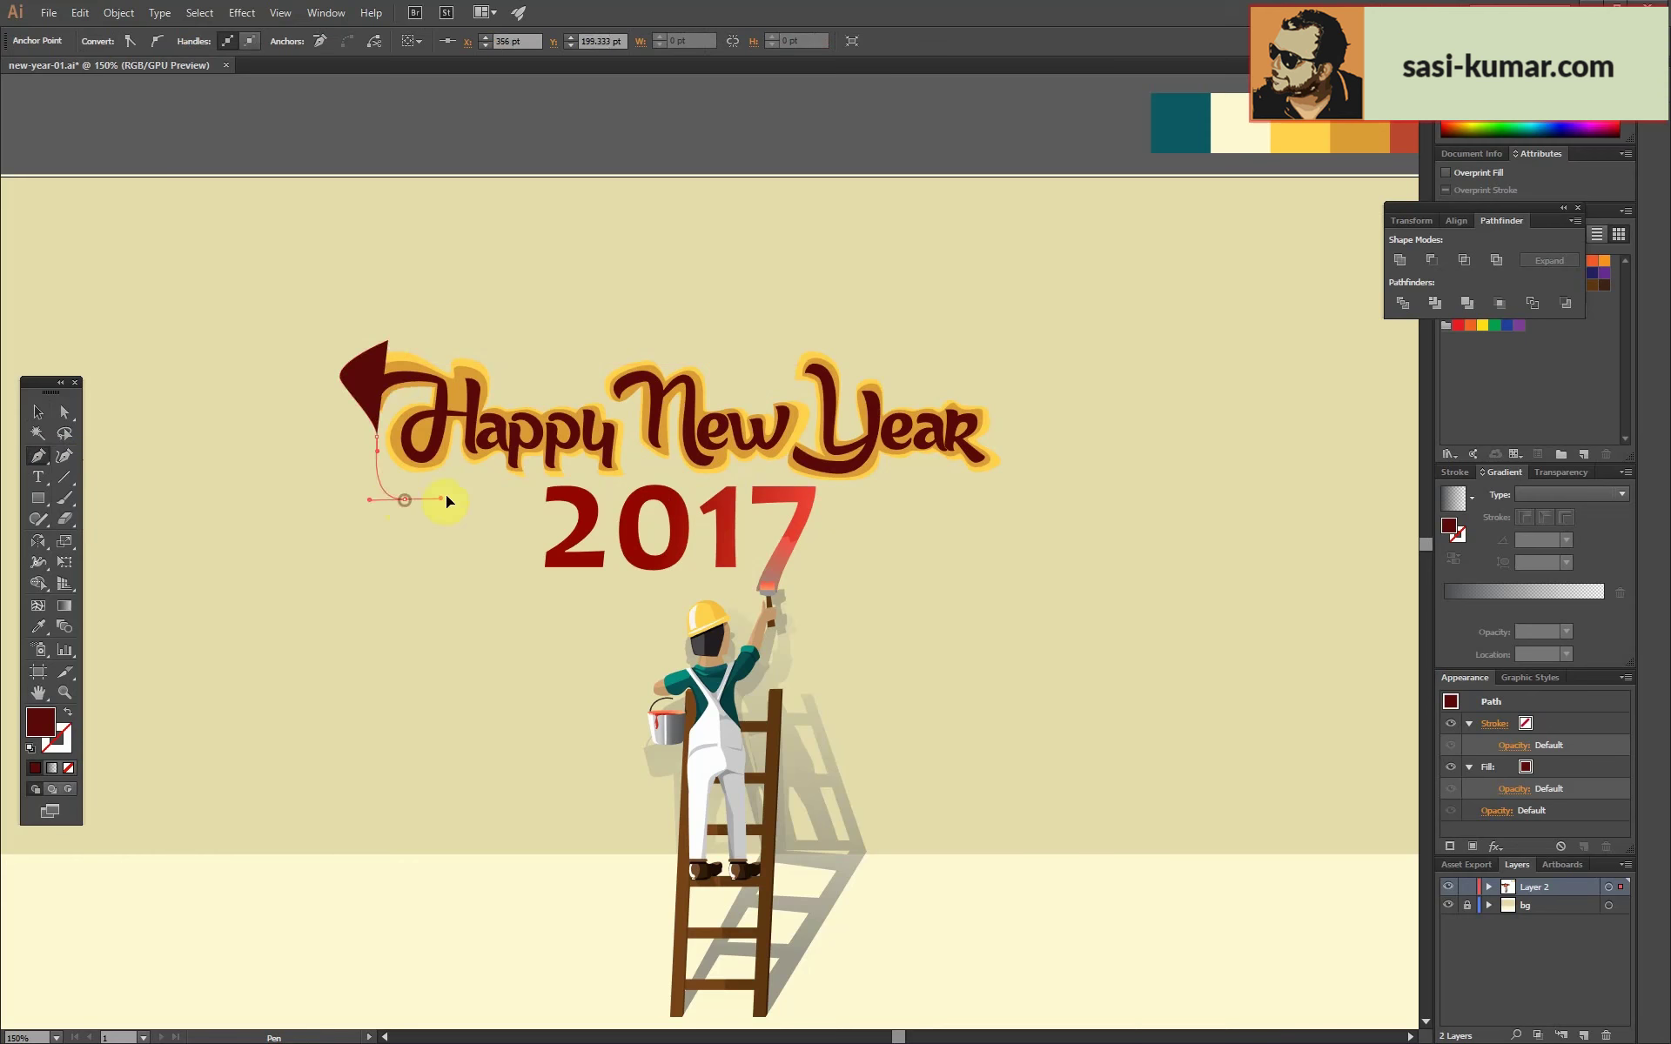
{"action": "left_click_drag", "start_coordinate": [708, 590], "coordinate": [740, 601]}
{"action": "left_click_drag", "start_coordinate": [784, 626], "coordinate": [819, 566]}
{"action": "left_click_drag", "start_coordinate": [946, 477], "coordinate": [984, 488]}
{"action": "left_click_drag", "start_coordinate": [1005, 433], "coordinate": [1010, 400]}
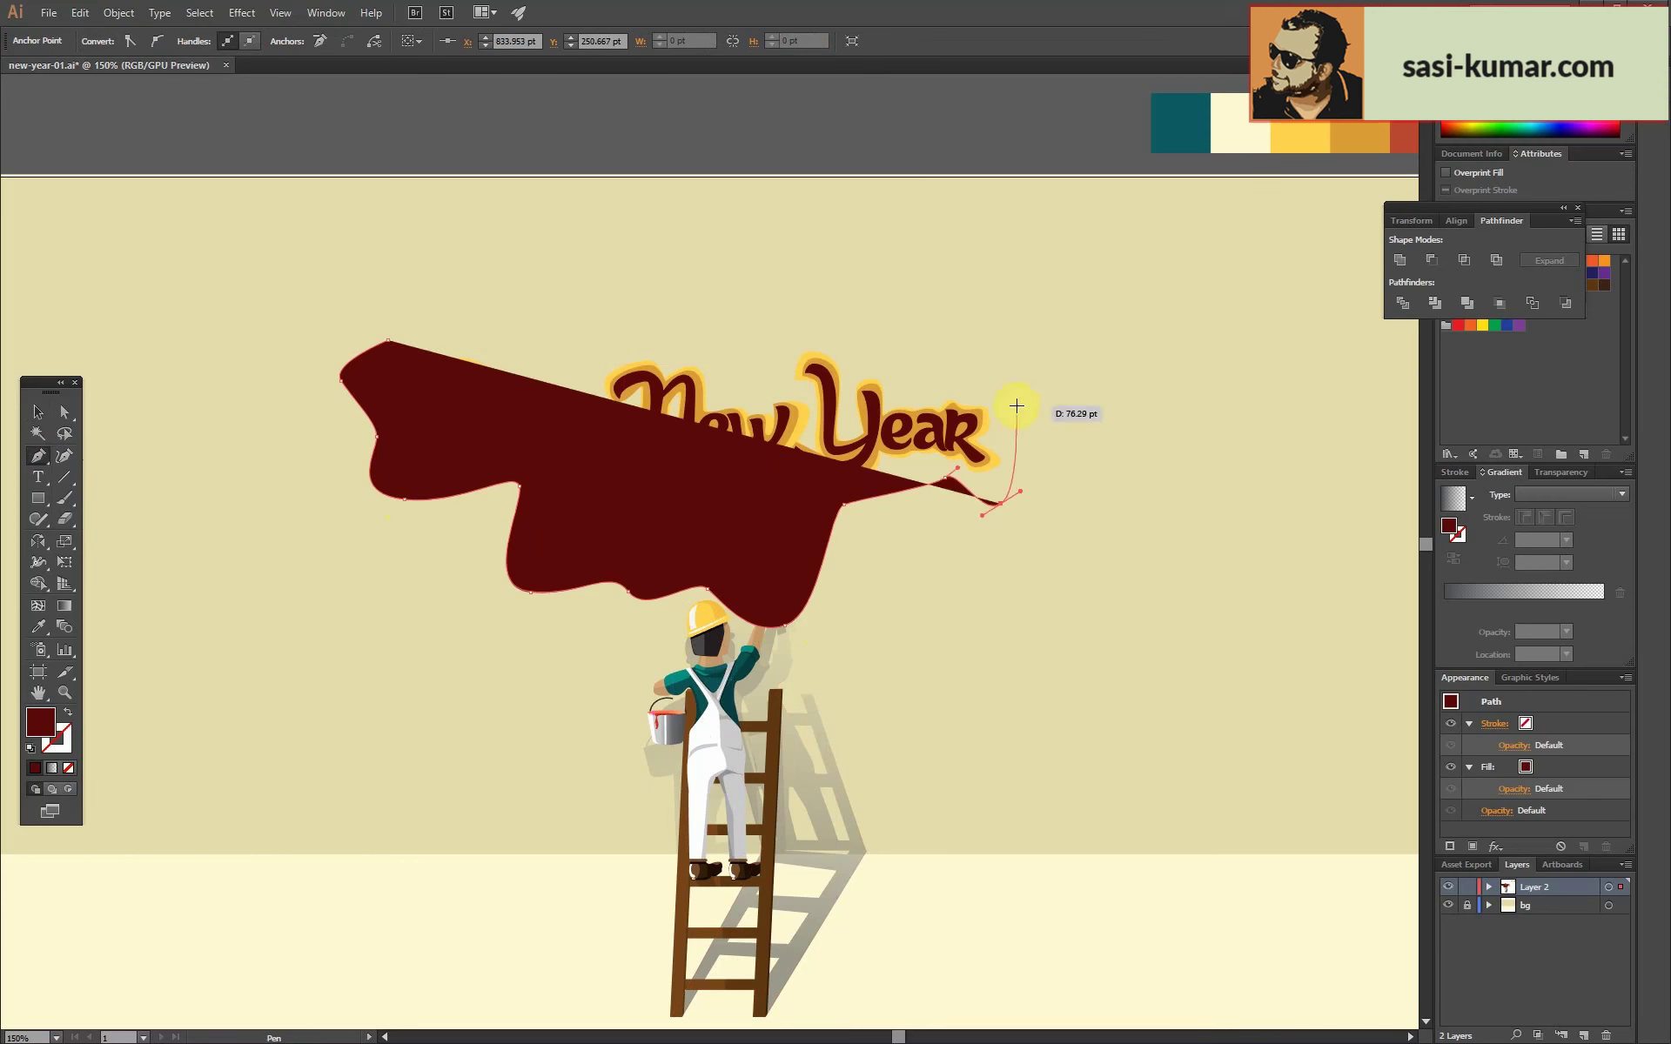
{"action": "left_click_drag", "start_coordinate": [859, 350], "coordinate": [818, 348]}
{"action": "left_click_drag", "start_coordinate": [564, 345], "coordinate": [522, 344]}
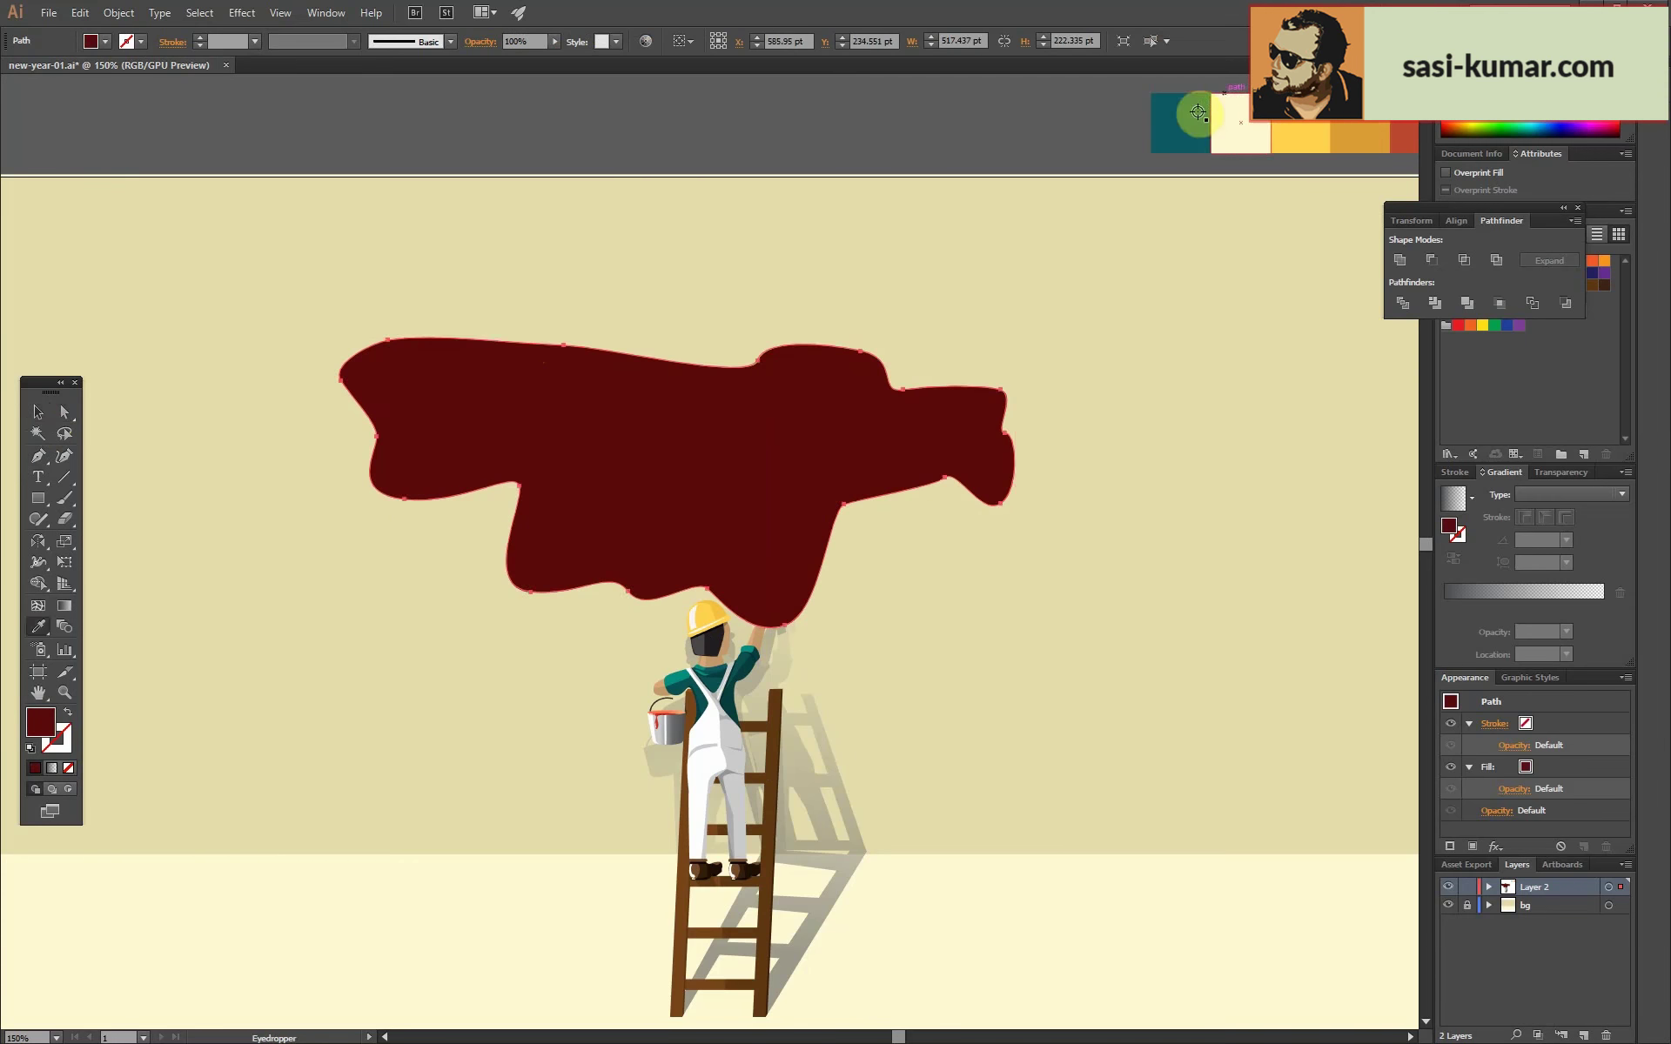
{"action": "right_click", "coordinate": [690, 440]}
{"action": "left_click", "coordinate": [914, 743]}
Move the teal blob's left, top and lower anchors, dipping its top edge over Happy.
{"action": "scroll", "coordinate": [697, 522], "scroll_direction": "up", "scroll_amount": 5}
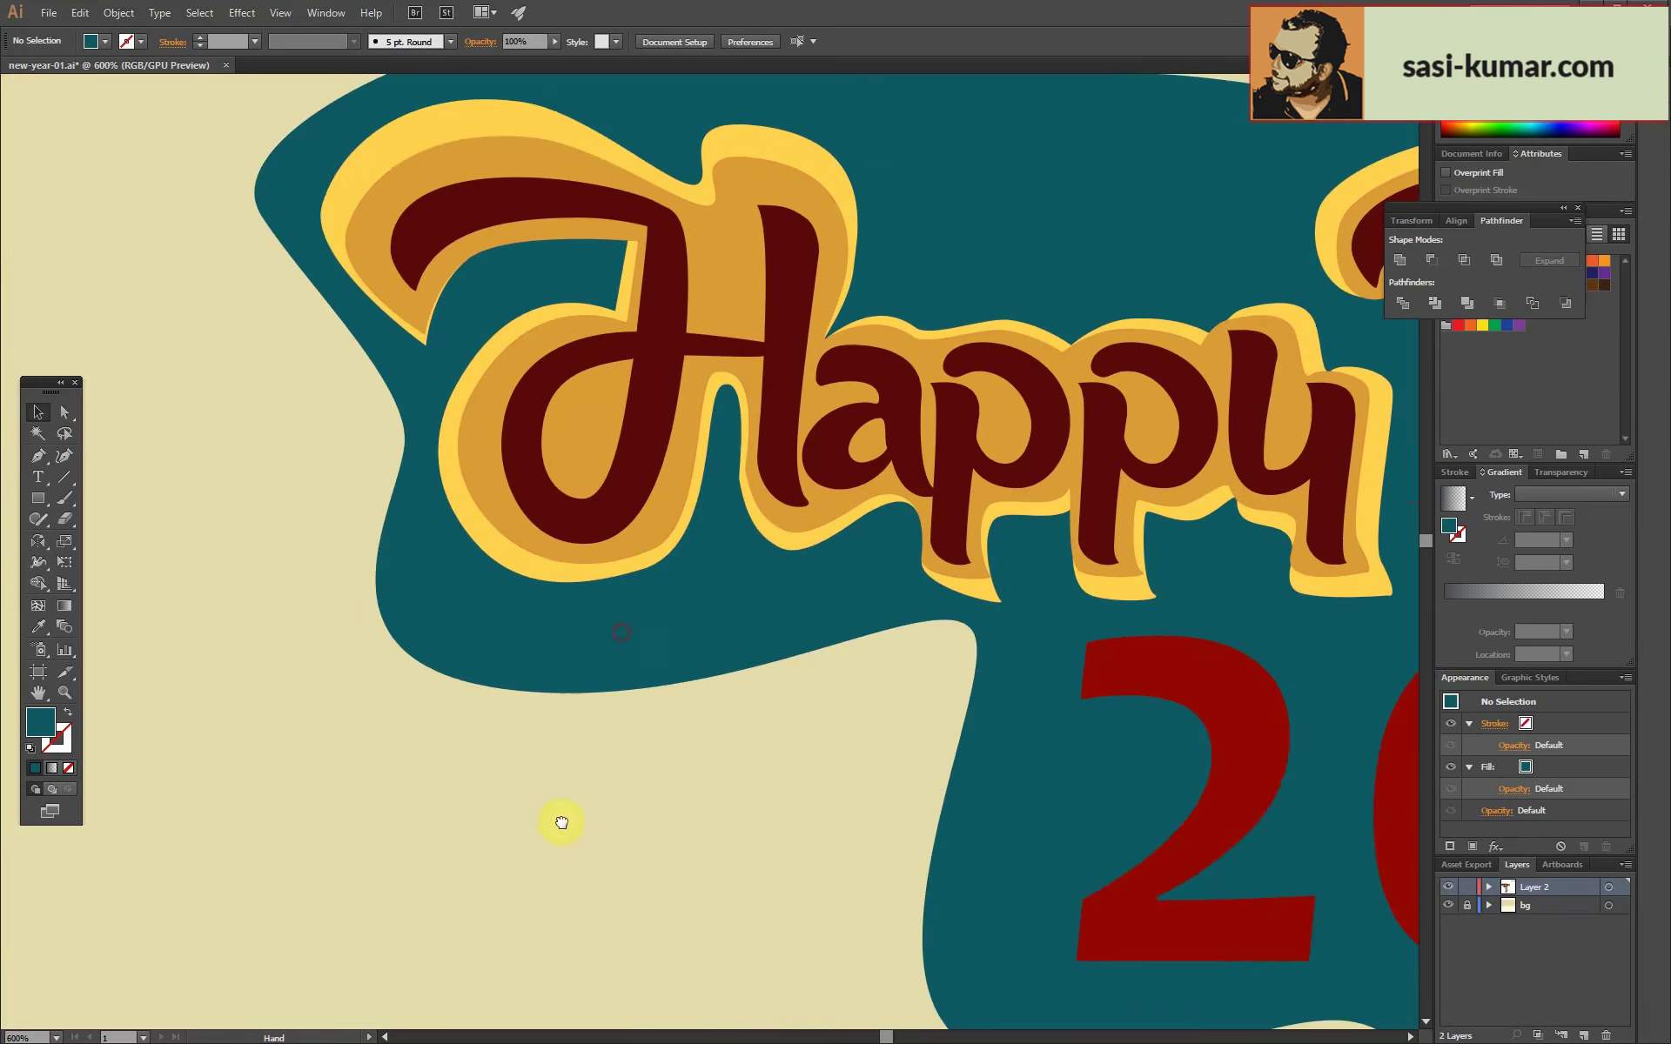
{"action": "left_click", "coordinate": [403, 514]}
{"action": "key", "text": "a"}
{"action": "left_click_drag", "start_coordinate": [182, 517], "coordinate": [194, 495]}
{"action": "left_click_drag", "start_coordinate": [372, 346], "coordinate": [376, 335]}
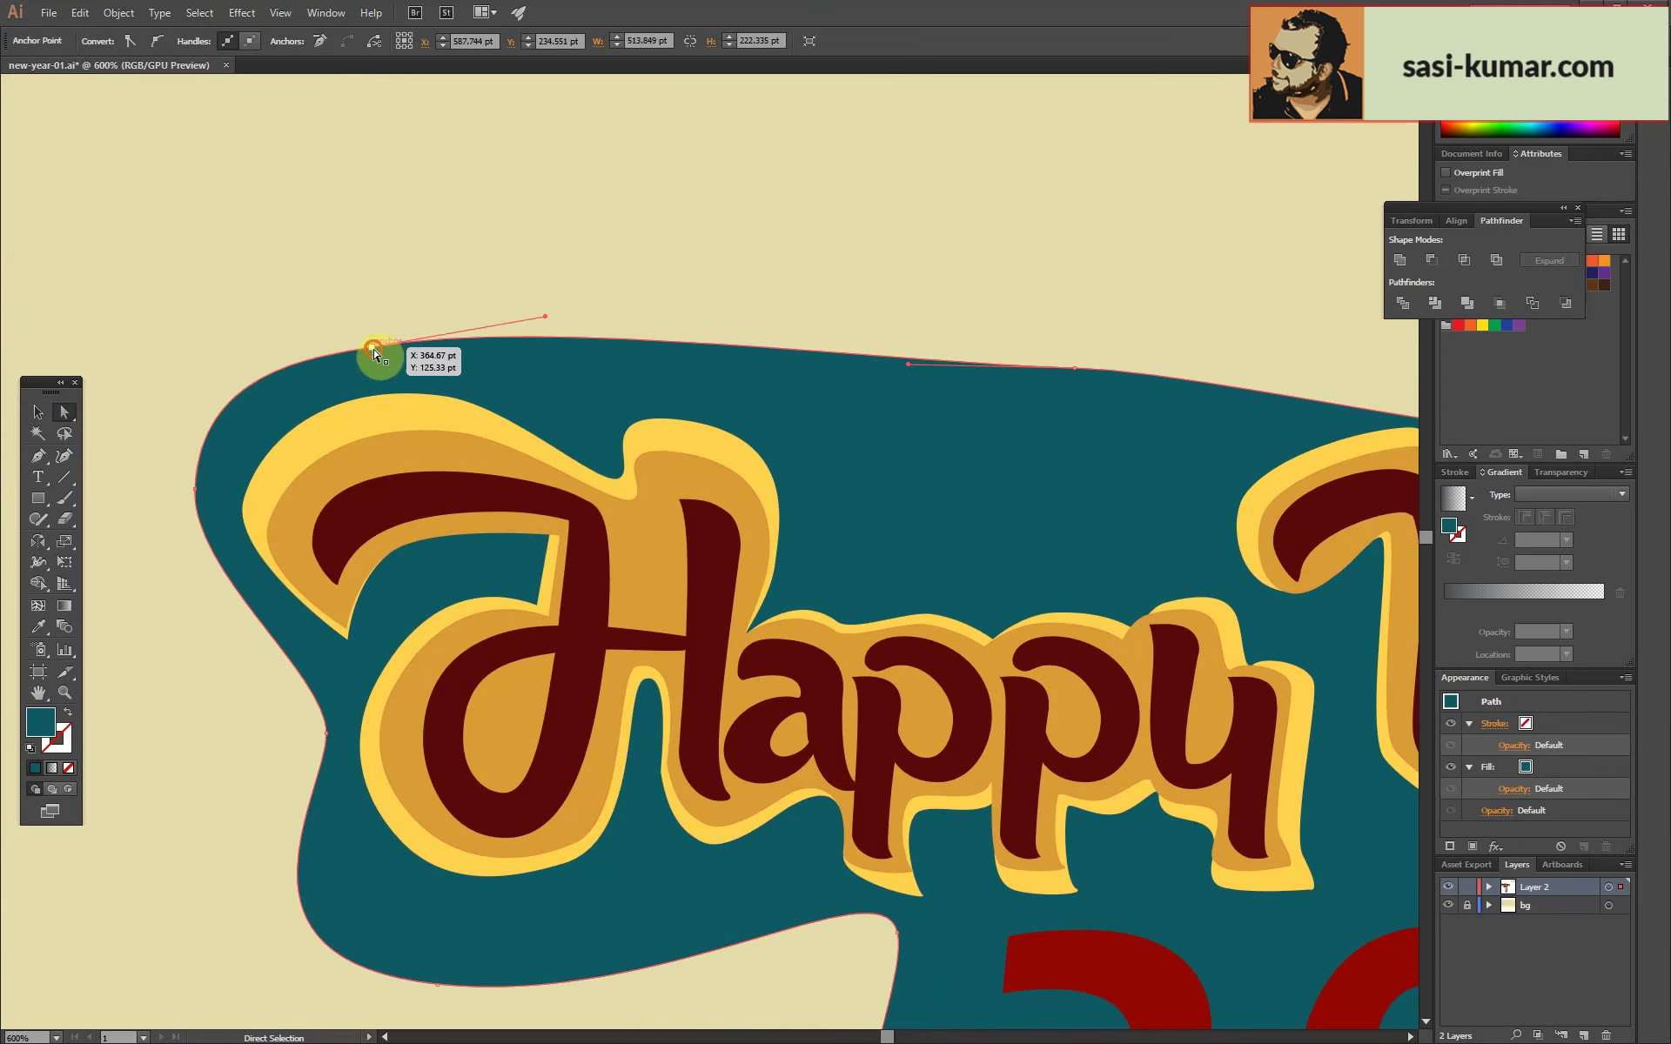
{"action": "scroll", "coordinate": [456, 548], "scroll_direction": "down", "scroll_amount": 3}
{"action": "scroll", "coordinate": [566, 726], "scroll_direction": "down", "scroll_amount": 2}
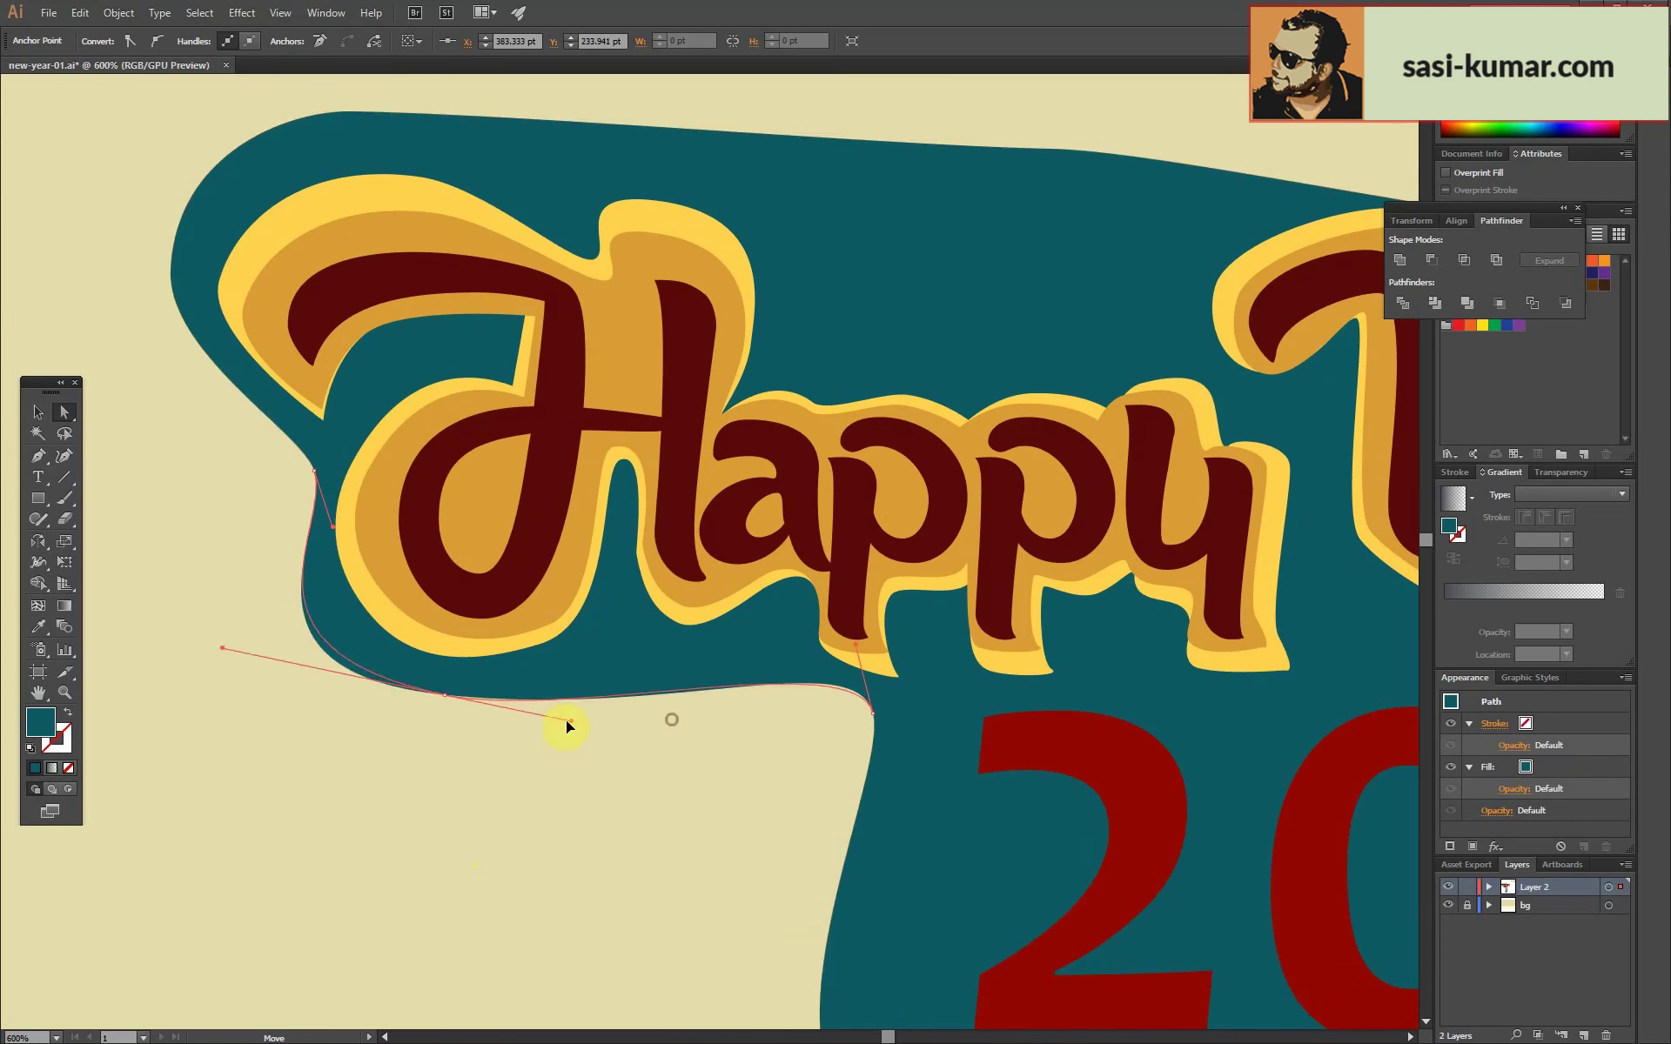
{"action": "left_click_drag", "start_coordinate": [834, 714], "coordinate": [833, 713]}
{"action": "scroll", "coordinate": [834, 714], "scroll_direction": "up", "scroll_amount": 3}
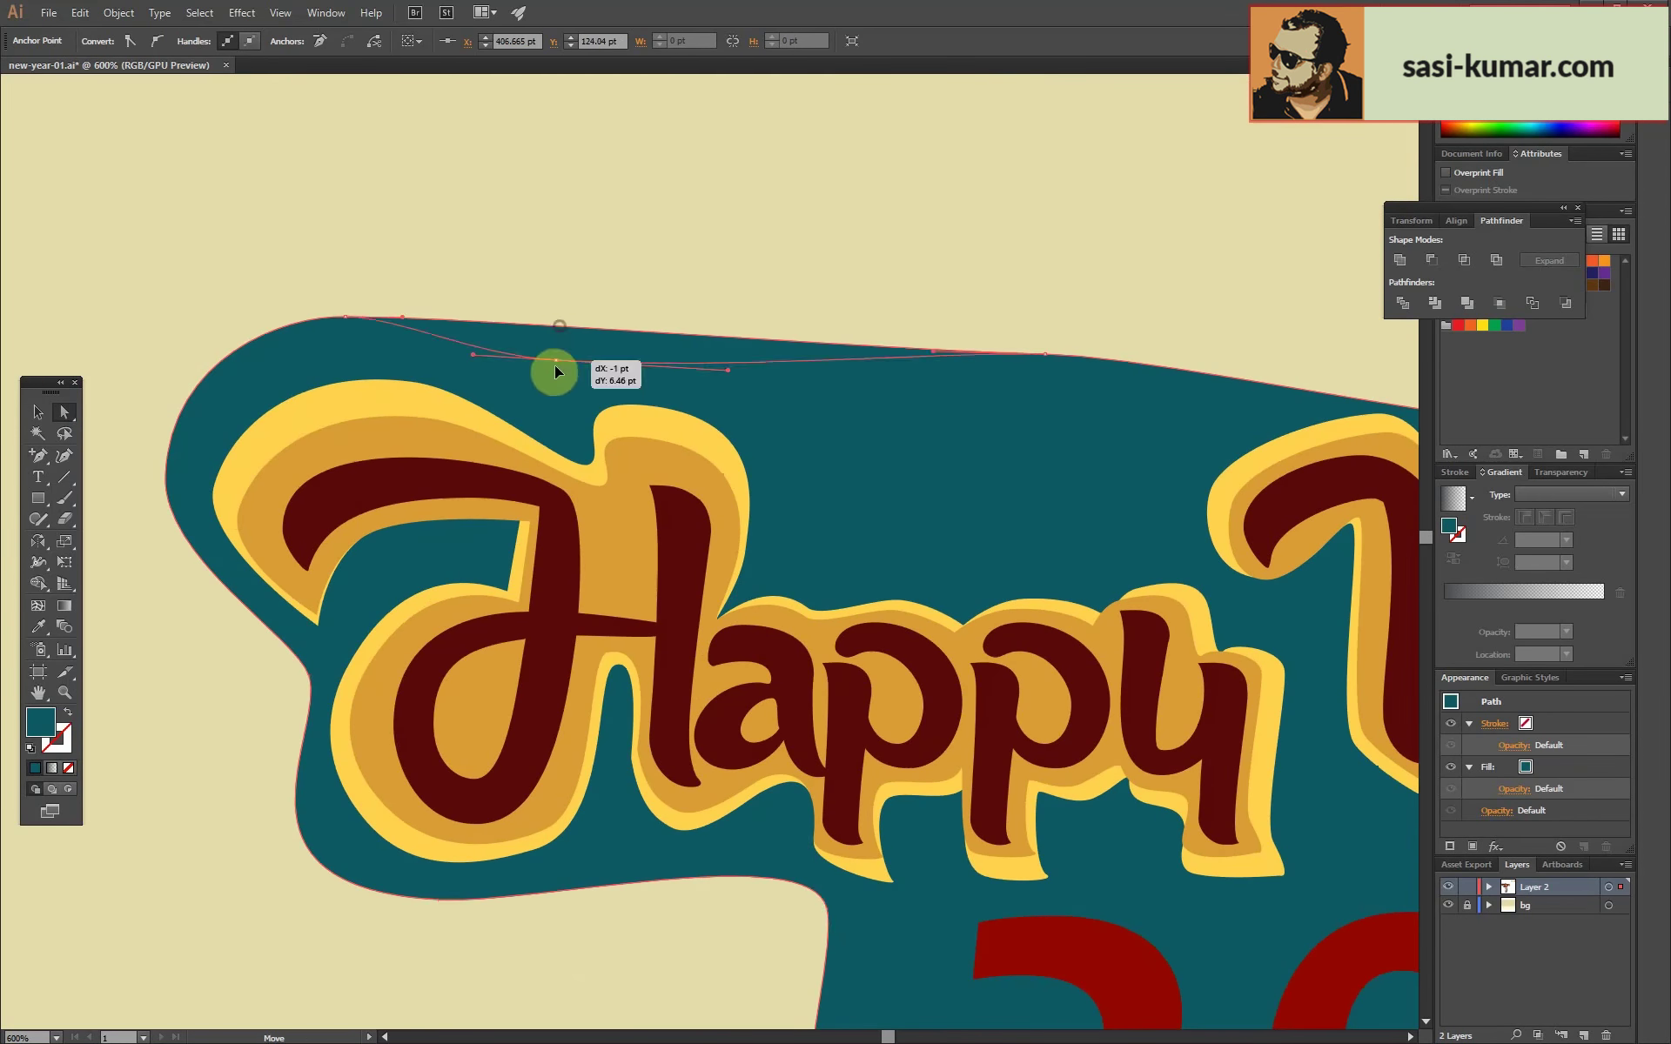
{"action": "left_click_drag", "start_coordinate": [557, 372], "coordinate": [560, 400]}
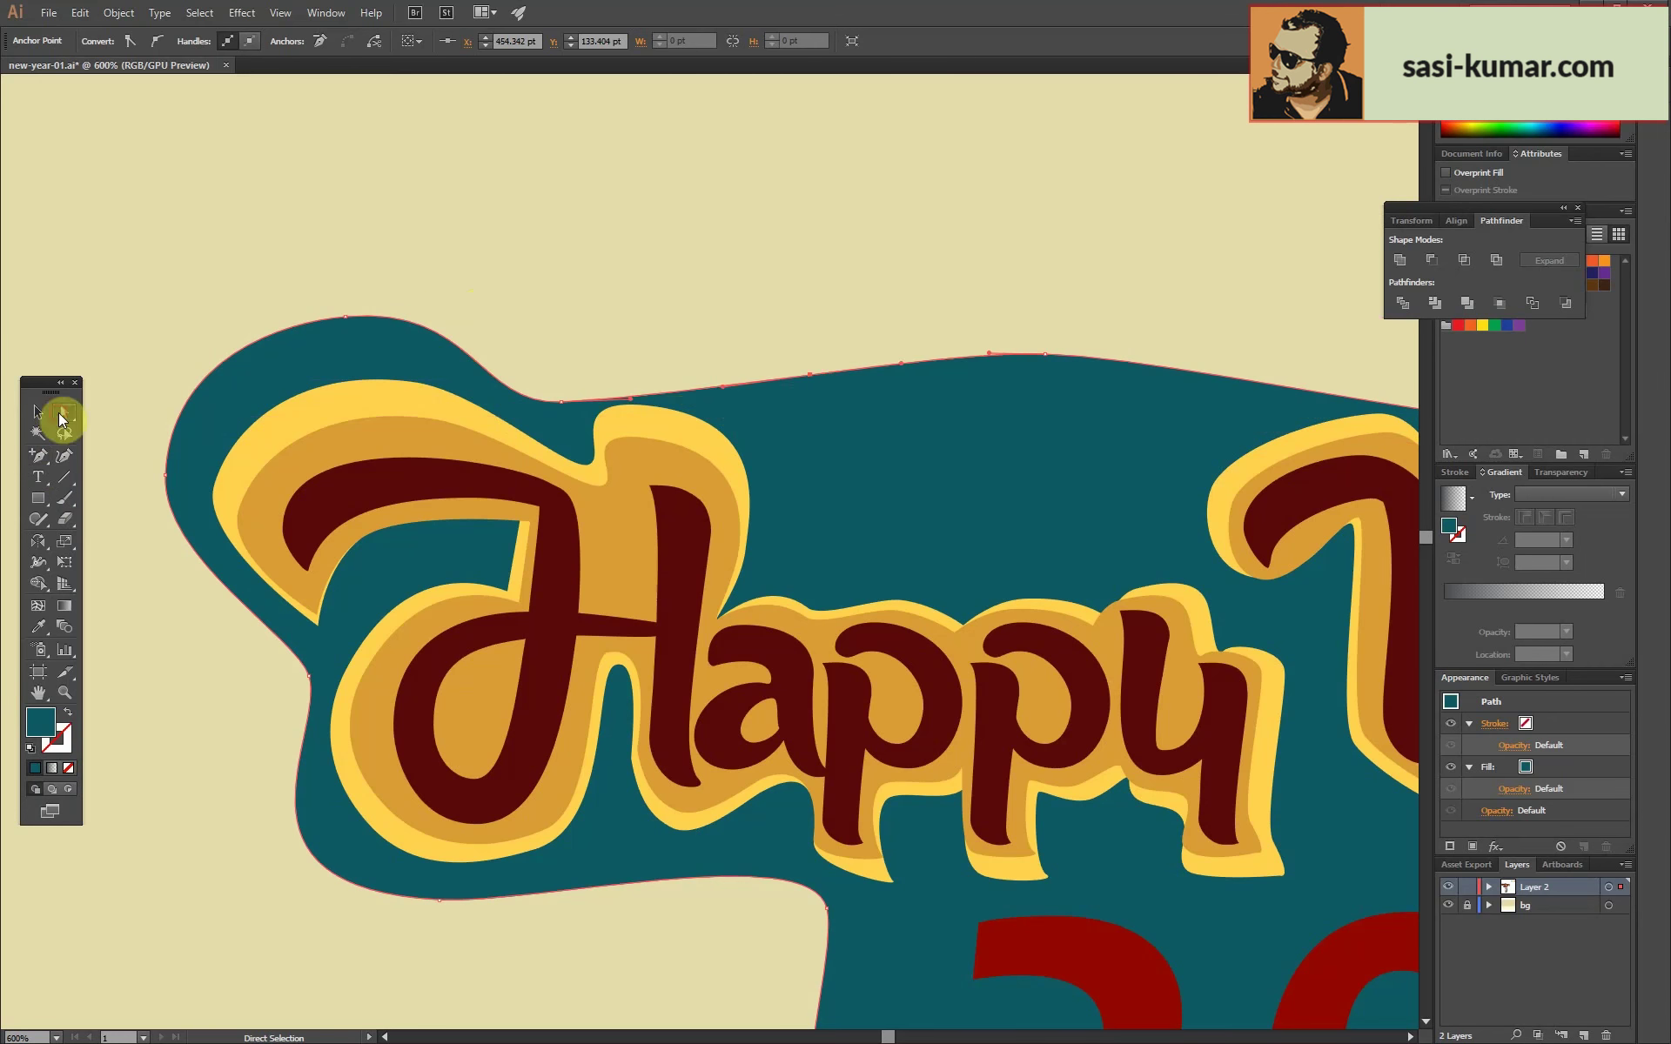
{"action": "left_click_drag", "start_coordinate": [722, 385], "coordinate": [771, 444]}
{"action": "left_click_drag", "start_coordinate": [851, 489], "coordinate": [827, 573]}
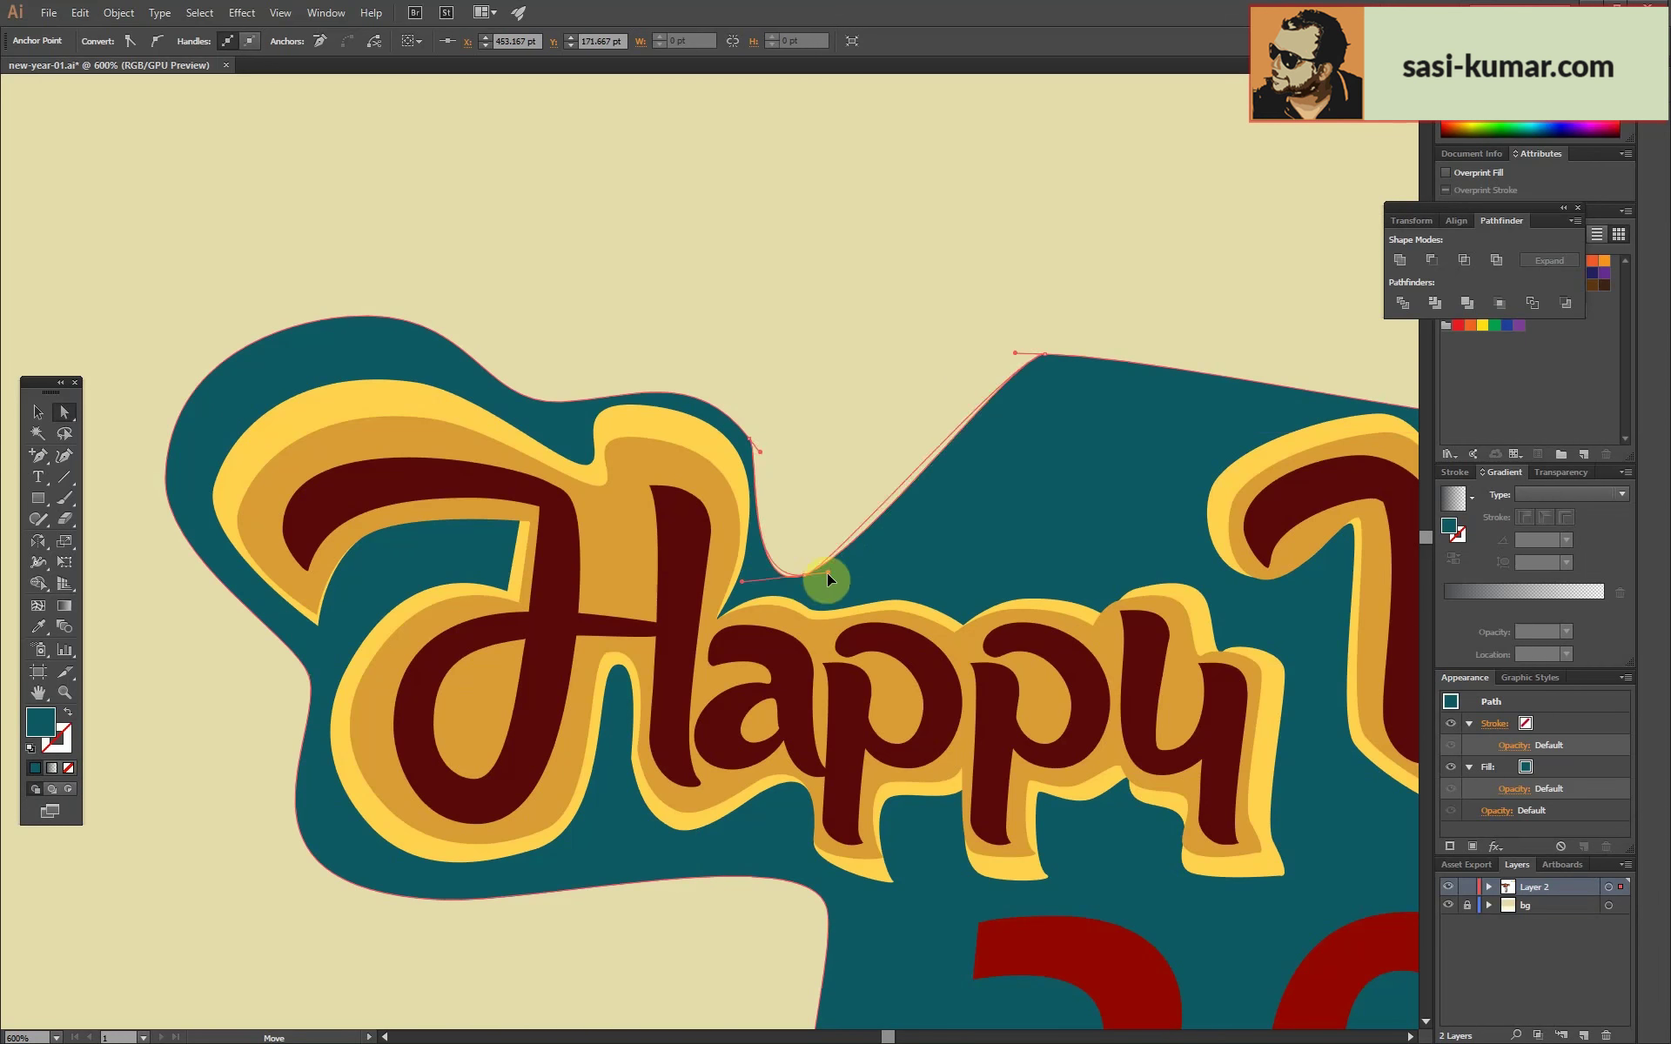
Round the blob's top above the H and add a lowered anchor on its curve.
{"action": "left_click_drag", "start_coordinate": [562, 405], "coordinate": [627, 384]}
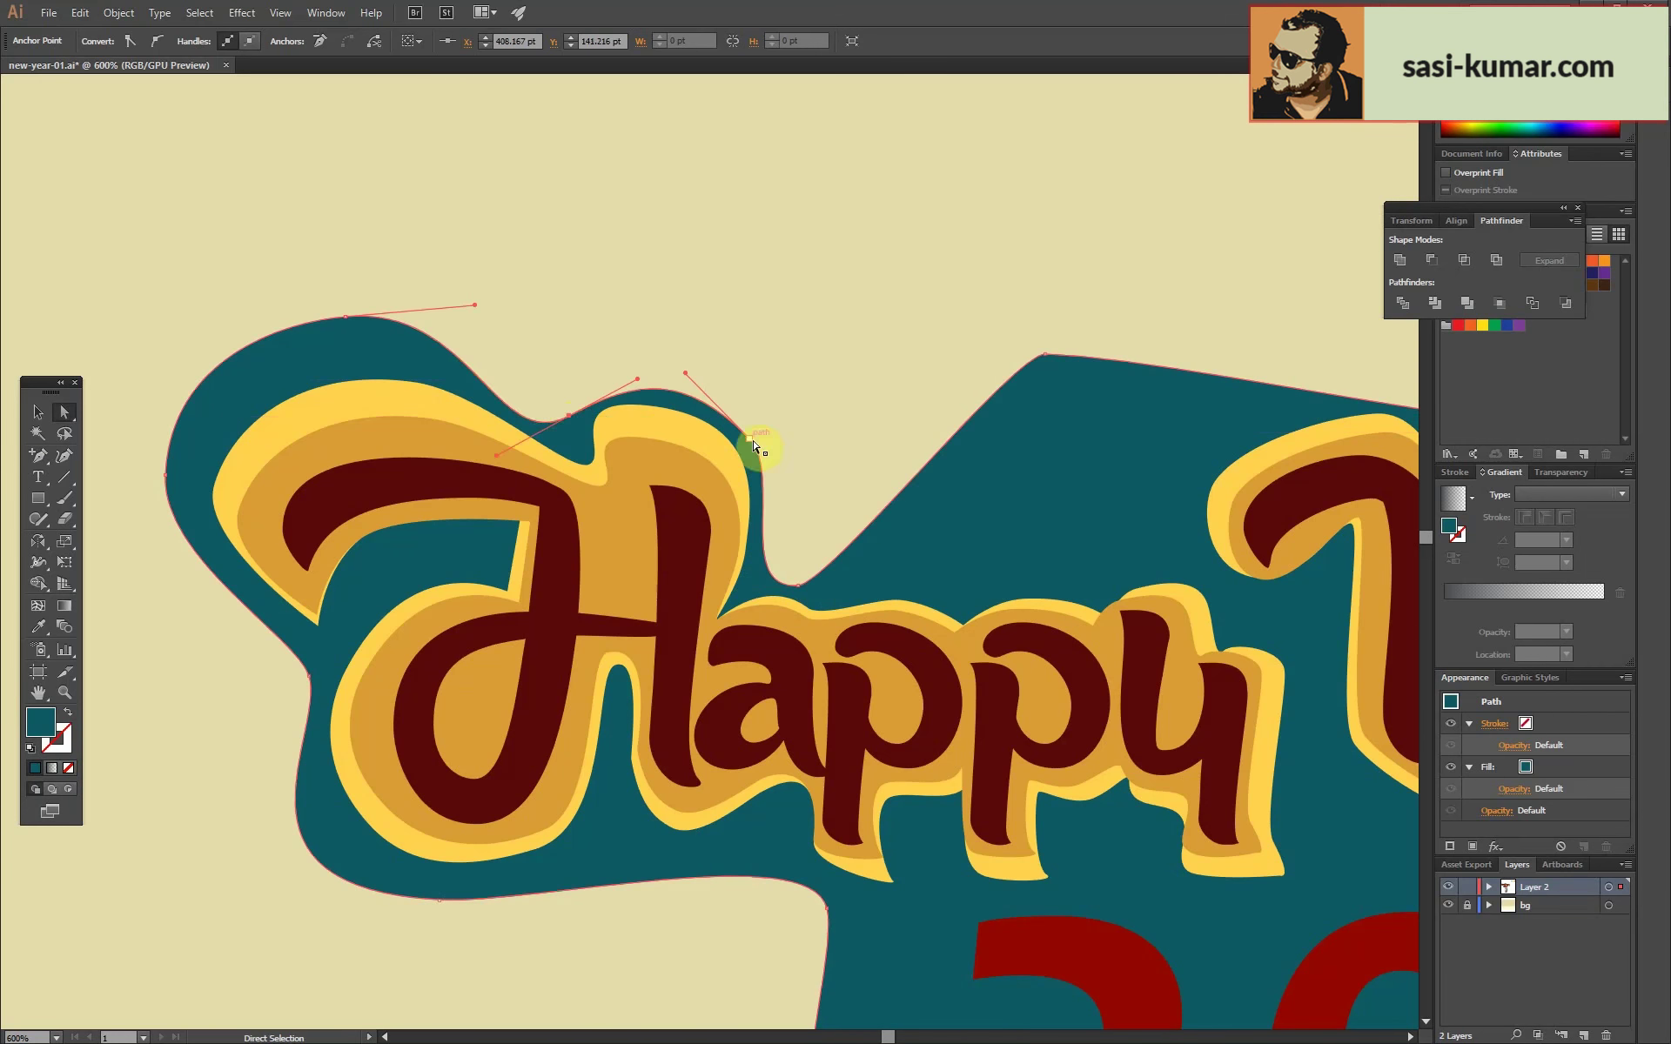
{"action": "left_click", "coordinate": [895, 355]}
{"action": "left_click", "coordinate": [250, 290]}
{"action": "left_click_drag", "start_coordinate": [249, 290], "coordinate": [212, 292]}
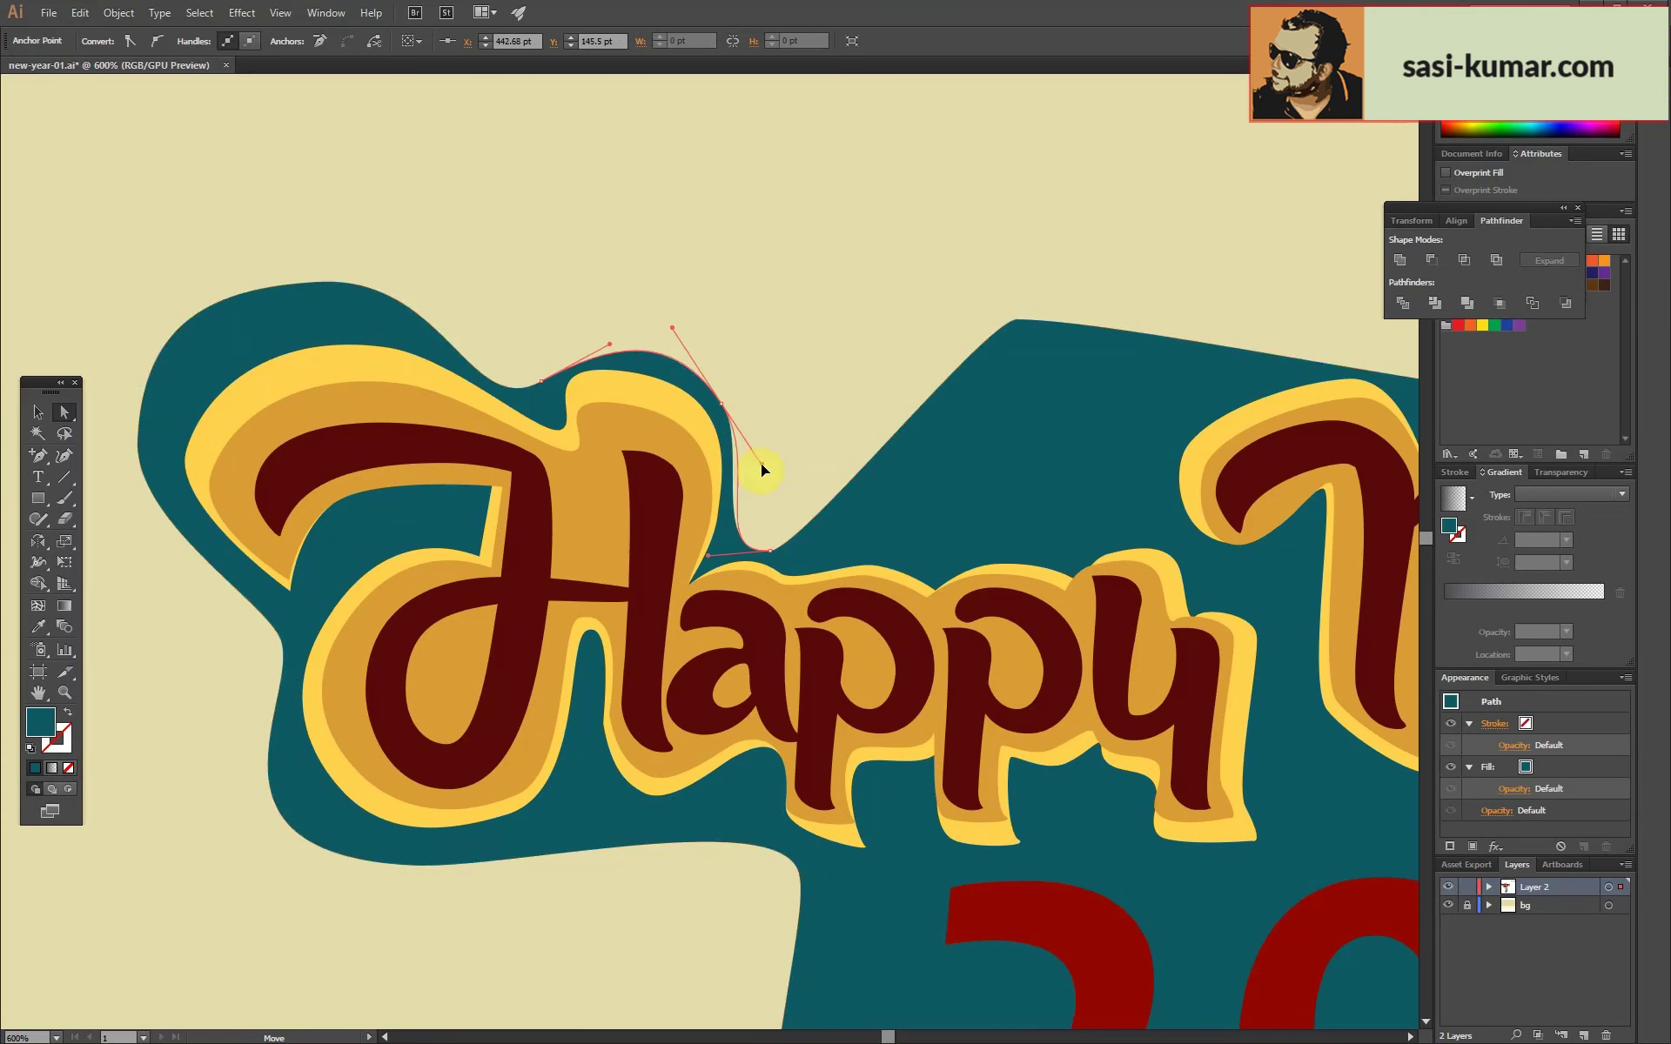
{"action": "left_click", "coordinate": [824, 406]}
{"action": "left_click", "coordinate": [695, 422]}
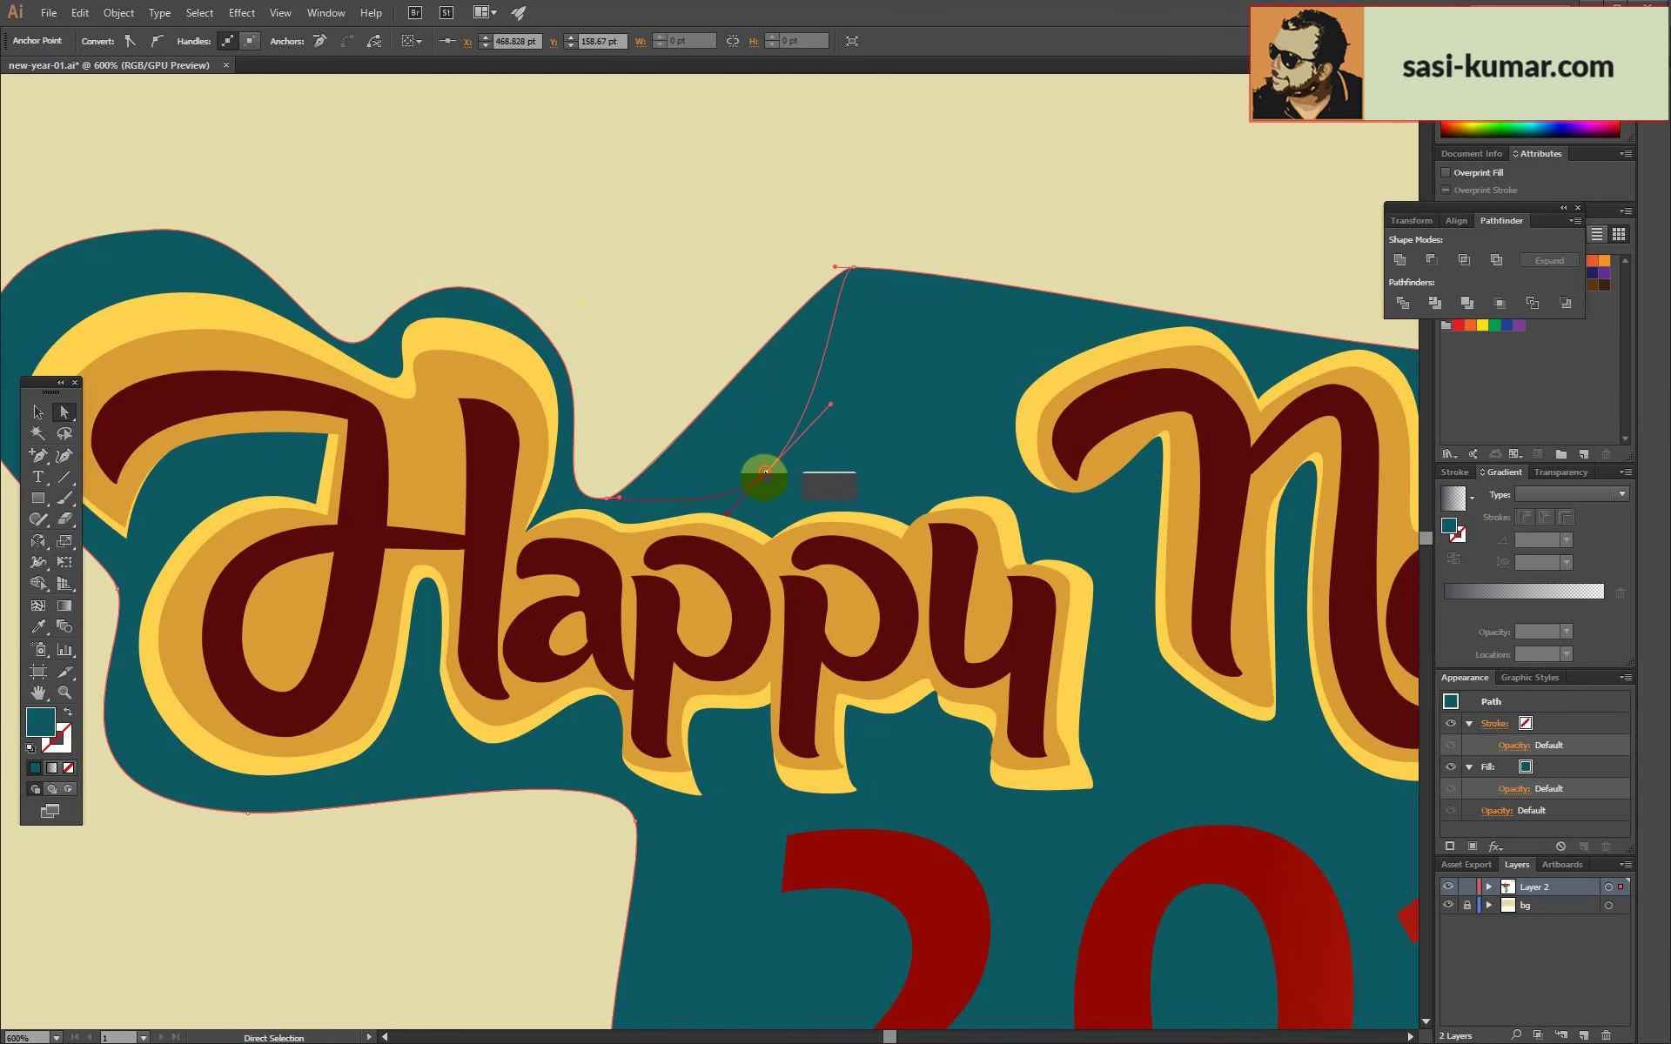
{"action": "left_click_drag", "start_coordinate": [765, 477], "coordinate": [768, 503]}
Bulge the upper segment, smooth the spiky top anchor, and reshape the curve above New.
{"action": "left_click", "coordinate": [66, 413]}
{"action": "left_click_drag", "start_coordinate": [813, 409], "coordinate": [933, 503]}
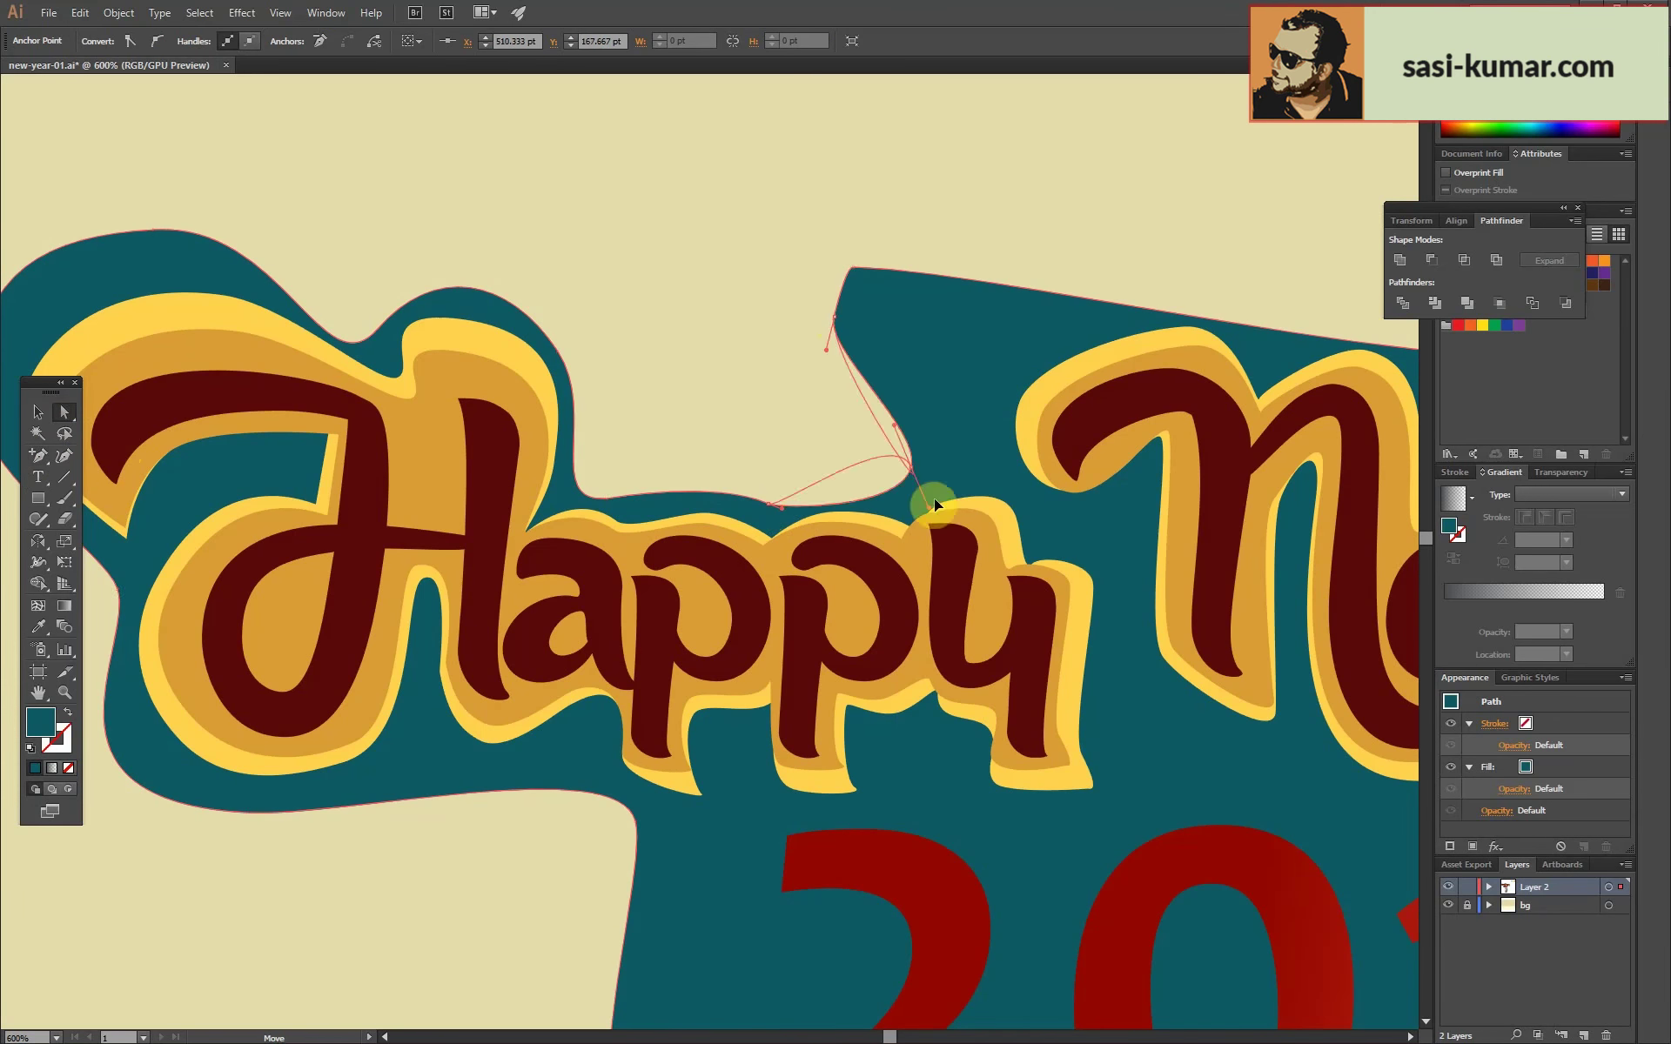
{"action": "left_click", "coordinate": [859, 269]}
{"action": "scroll", "coordinate": [523, 174], "scroll_direction": "right", "scroll_amount": 3}
{"action": "left_click", "coordinate": [157, 41]}
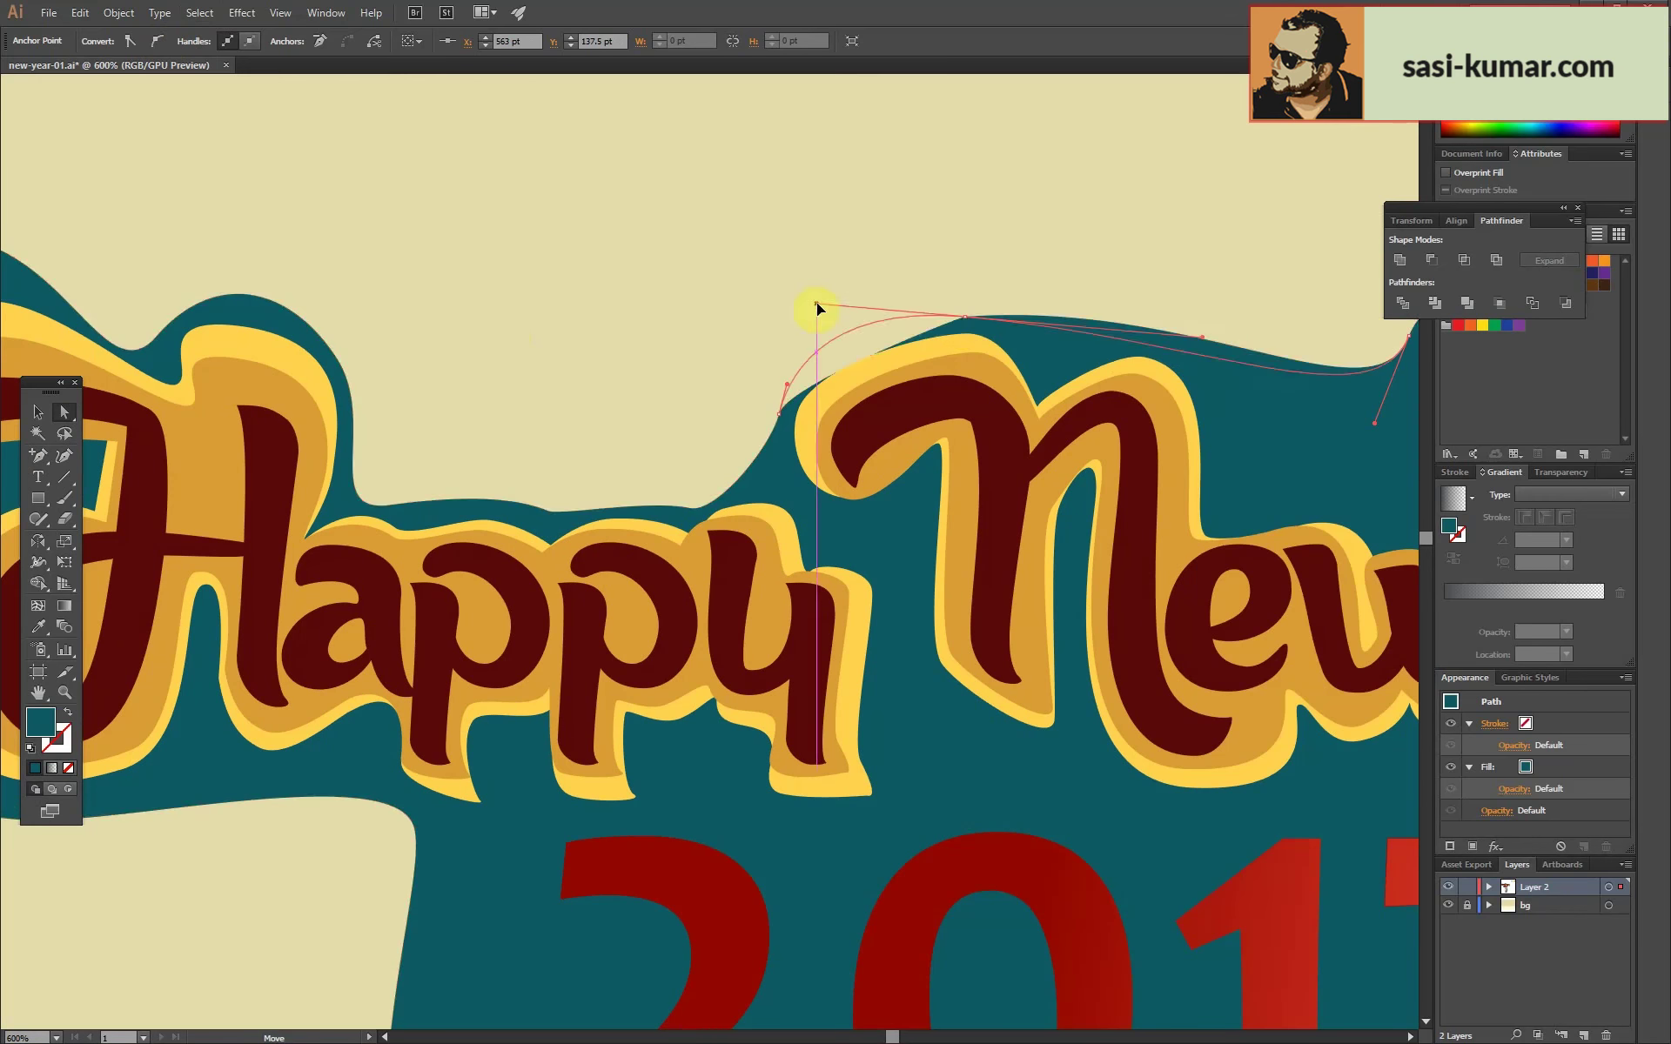
{"action": "left_click_drag", "start_coordinate": [816, 301], "coordinate": [833, 310]}
{"action": "left_click", "coordinate": [721, 518]}
{"action": "key", "text": "ctrl+0"}
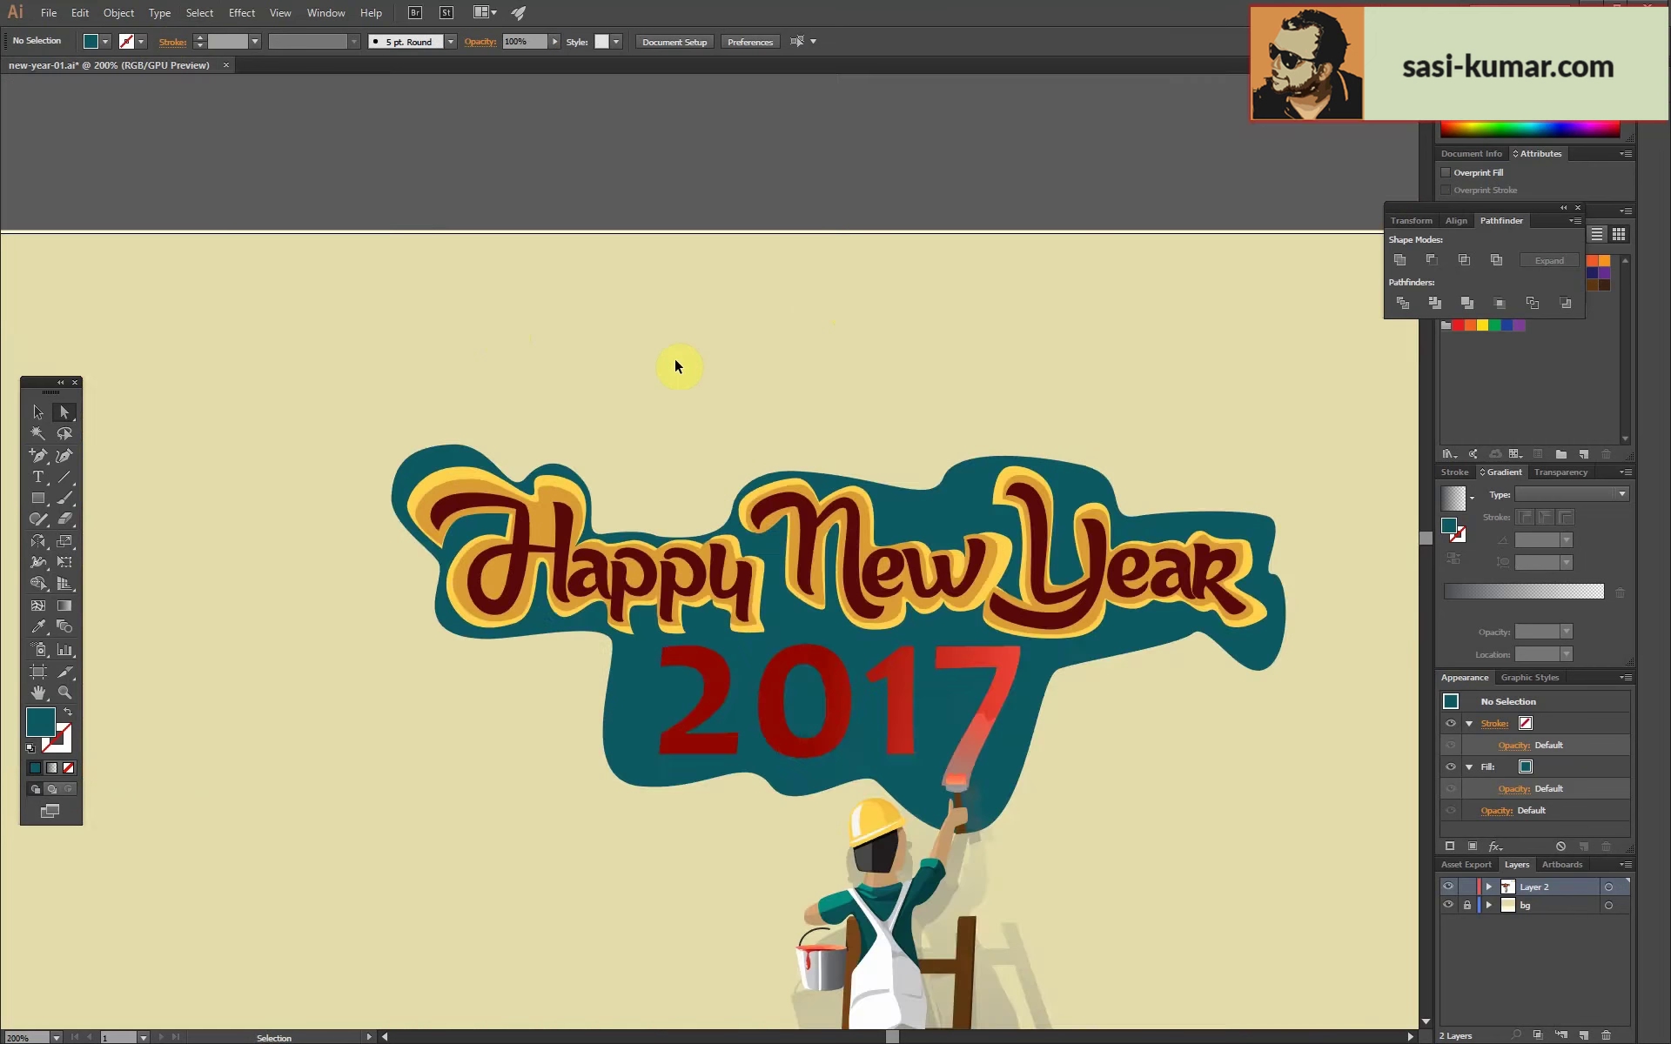
Deepen the top-edge dip and reshape the blob's curve beside the w.
{"action": "scroll", "coordinate": [675, 358], "scroll_direction": "up", "scroll_amount": 5}
{"action": "scroll", "coordinate": [149, 493], "scroll_direction": "up", "scroll_amount": 2}
{"action": "left_click", "coordinate": [805, 335]}
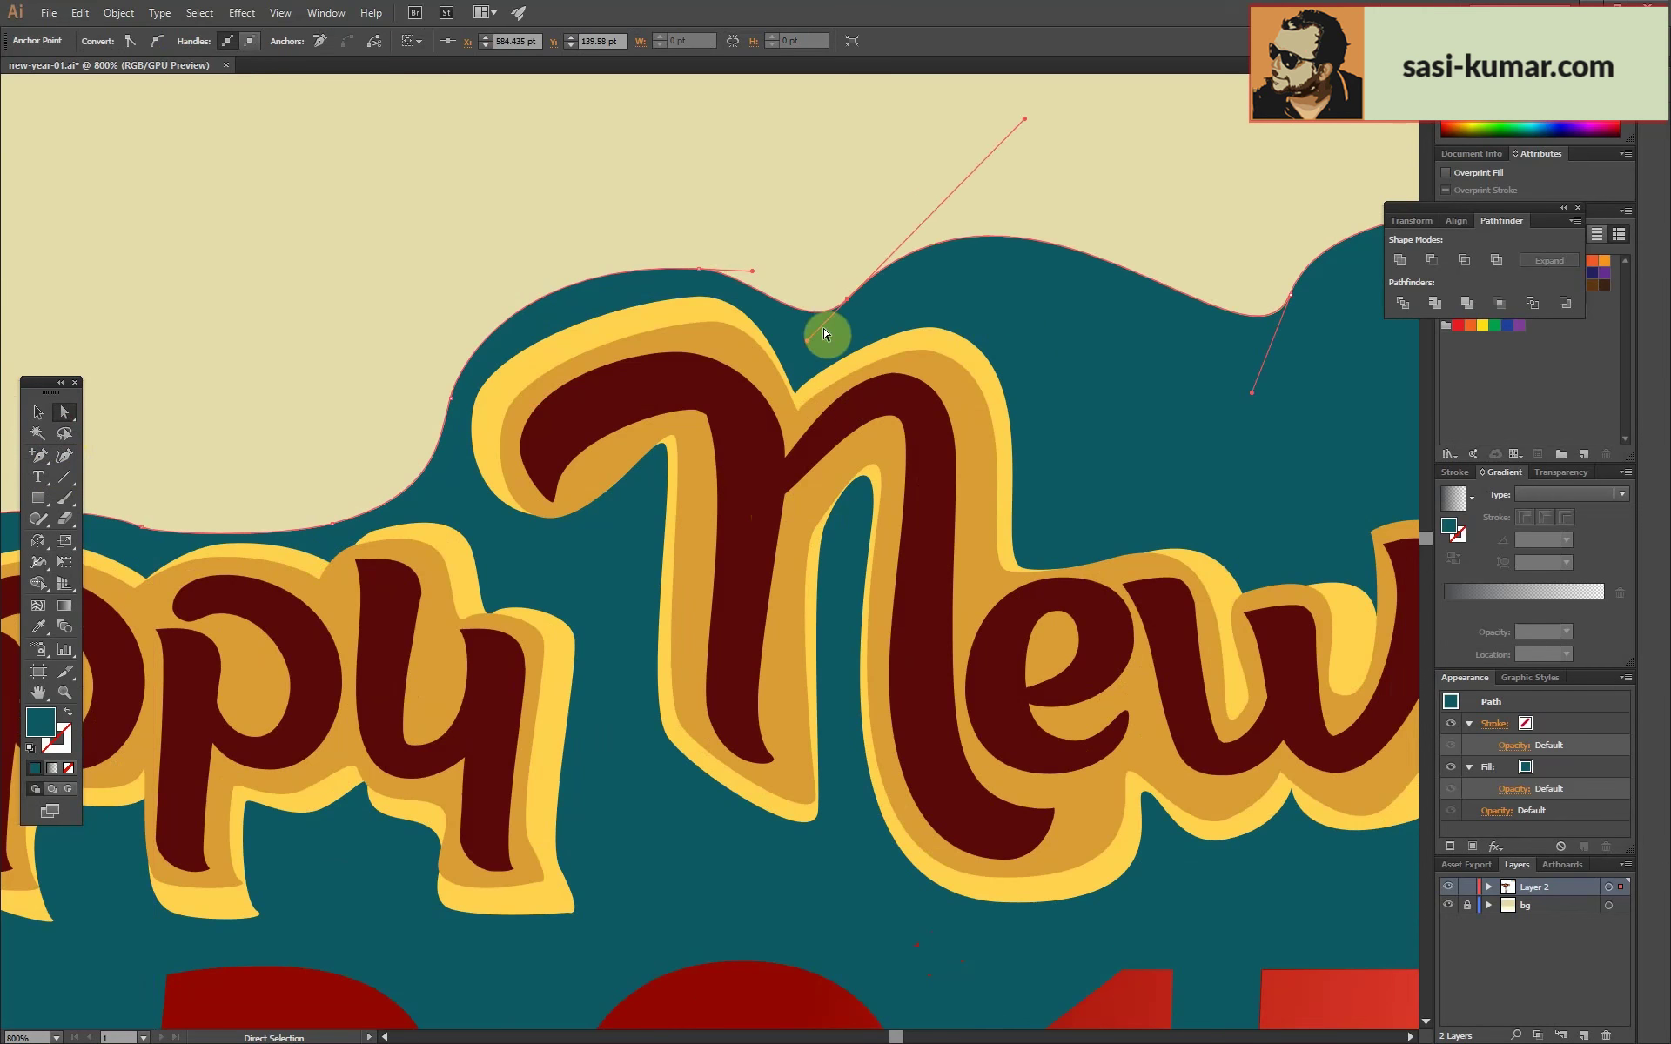
{"action": "left_click_drag", "start_coordinate": [1015, 119], "coordinate": [525, 258]}
{"action": "scroll", "coordinate": [888, 441], "scroll_direction": "right", "scroll_amount": 5}
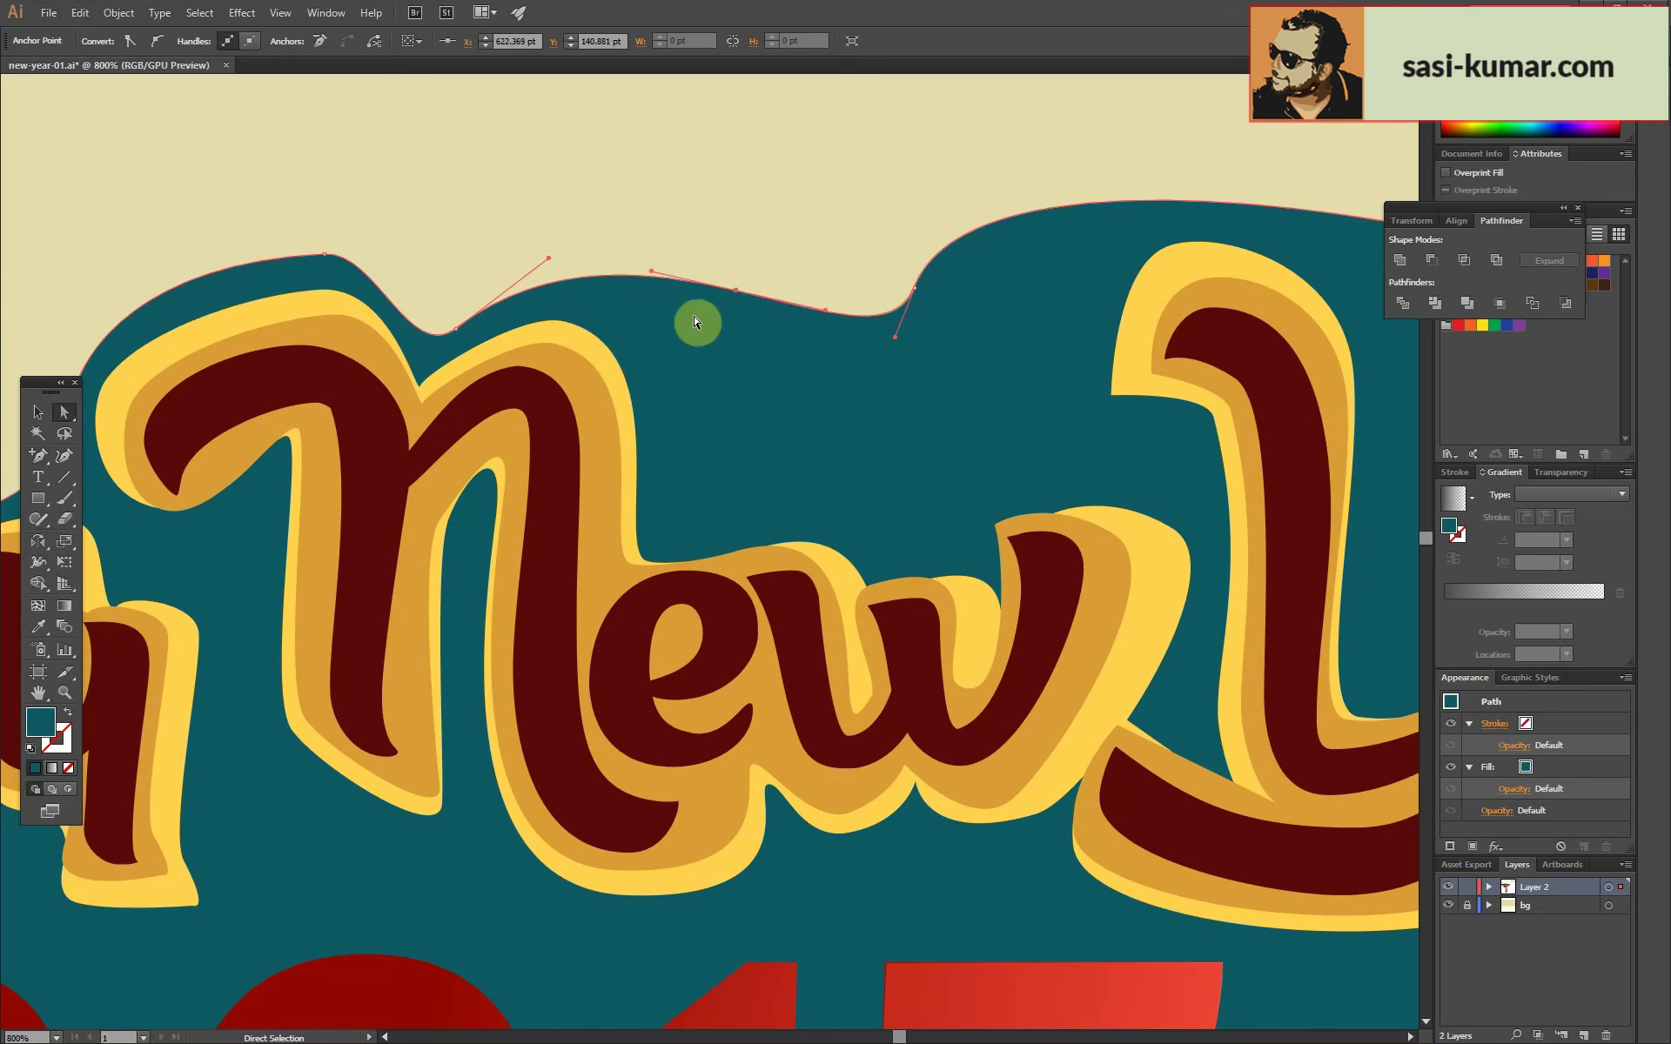
{"action": "left_click_drag", "start_coordinate": [694, 320], "coordinate": [701, 488]}
{"action": "left_click", "coordinate": [64, 412]}
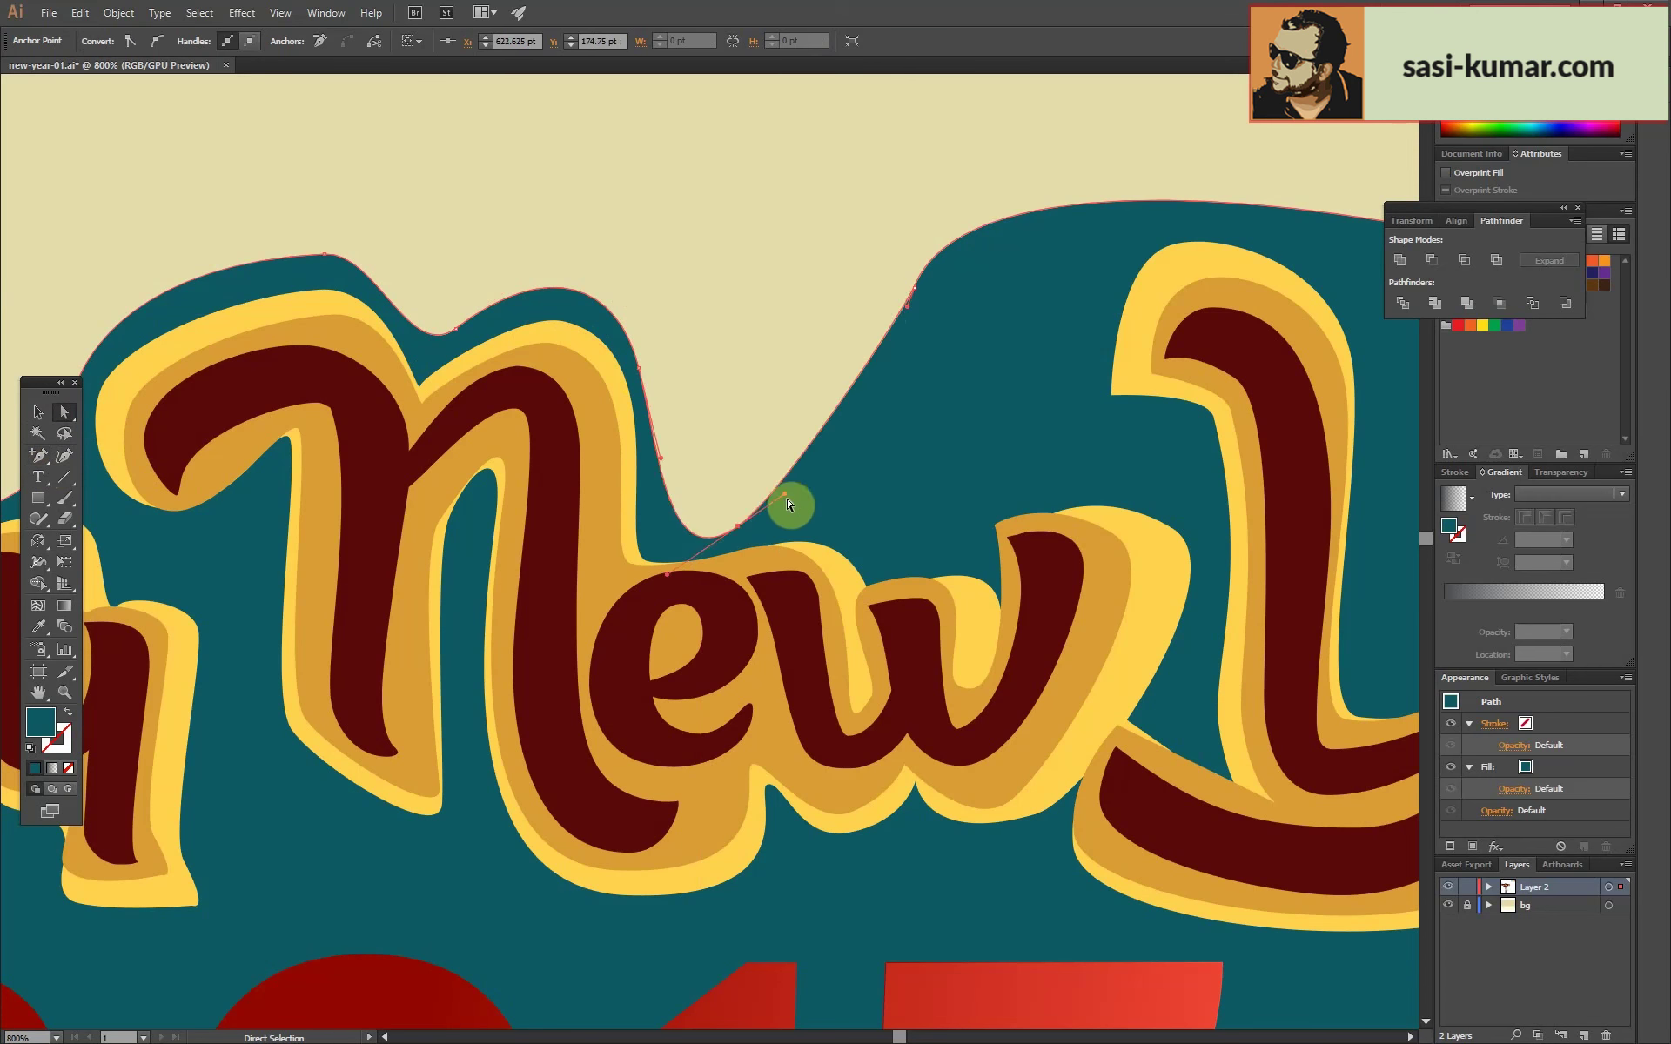
{"action": "left_click_drag", "start_coordinate": [914, 287], "coordinate": [1104, 260]}
{"action": "left_click", "coordinate": [65, 411]}
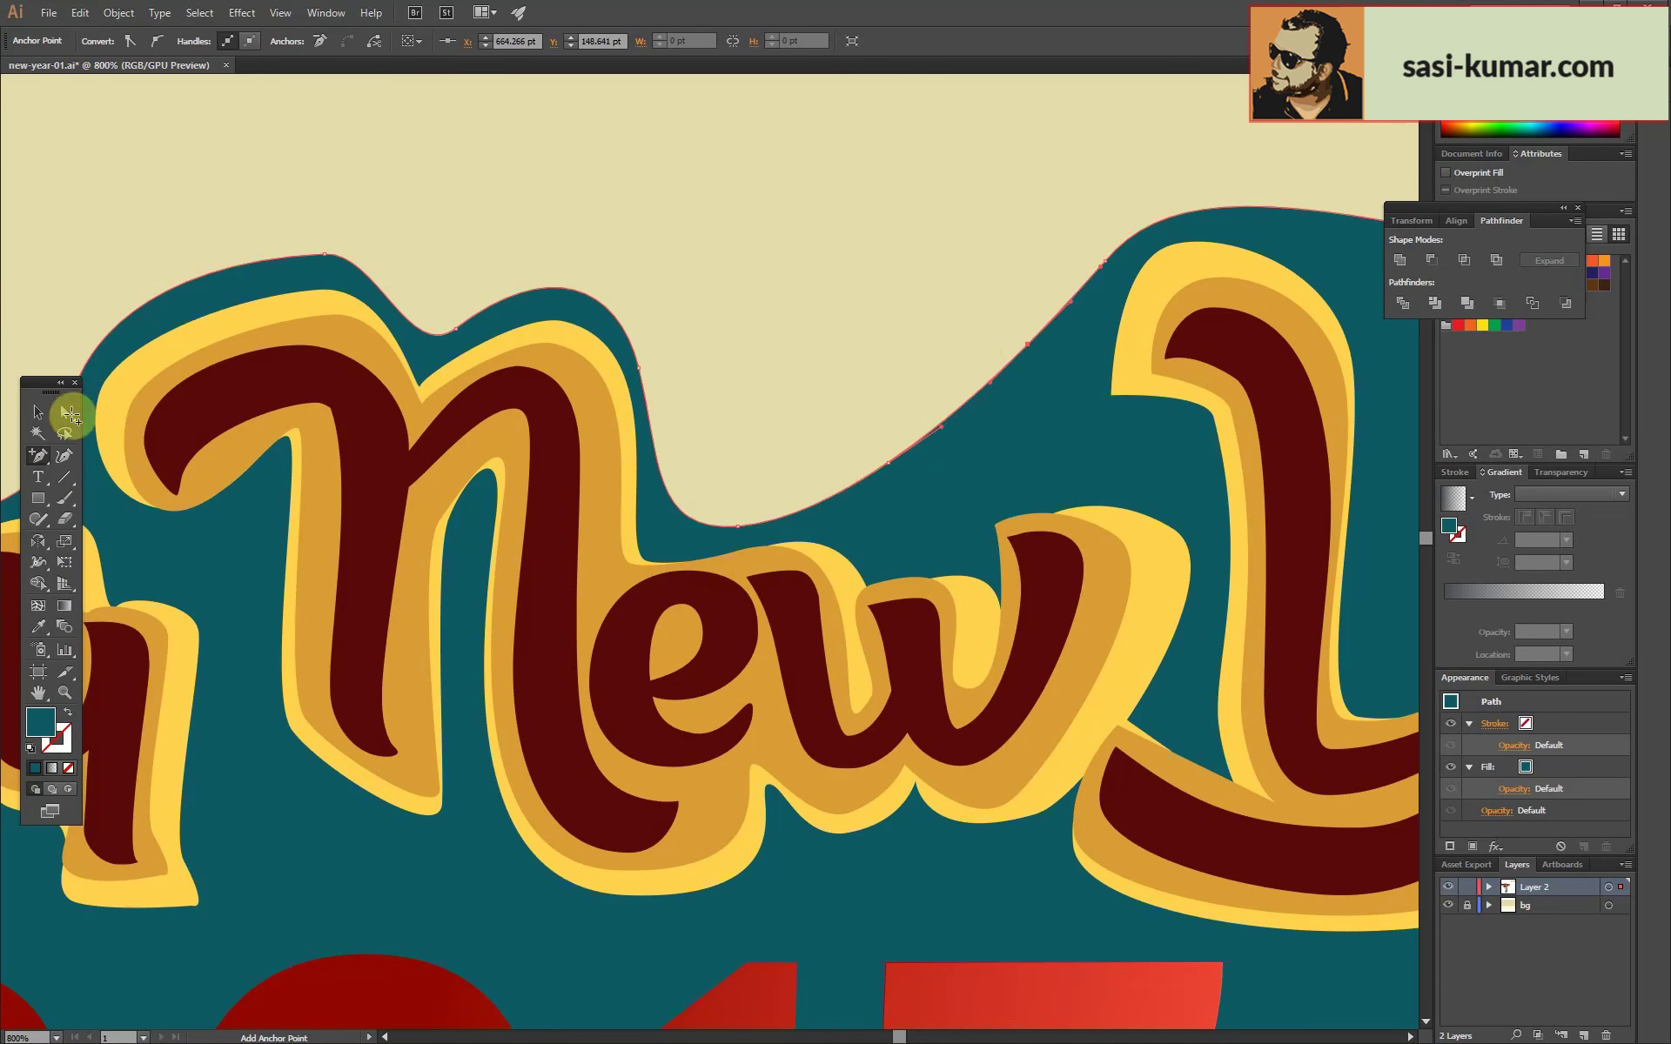
{"action": "mouse_move", "coordinate": [998, 388]}
{"action": "left_mouse_down"}
{"action": "mouse_move", "coordinate": [948, 485]}
{"action": "mouse_move", "coordinate": [1030, 355]}
{"action": "mouse_move", "coordinate": [986, 512]}
{"action": "left_mouse_up"}
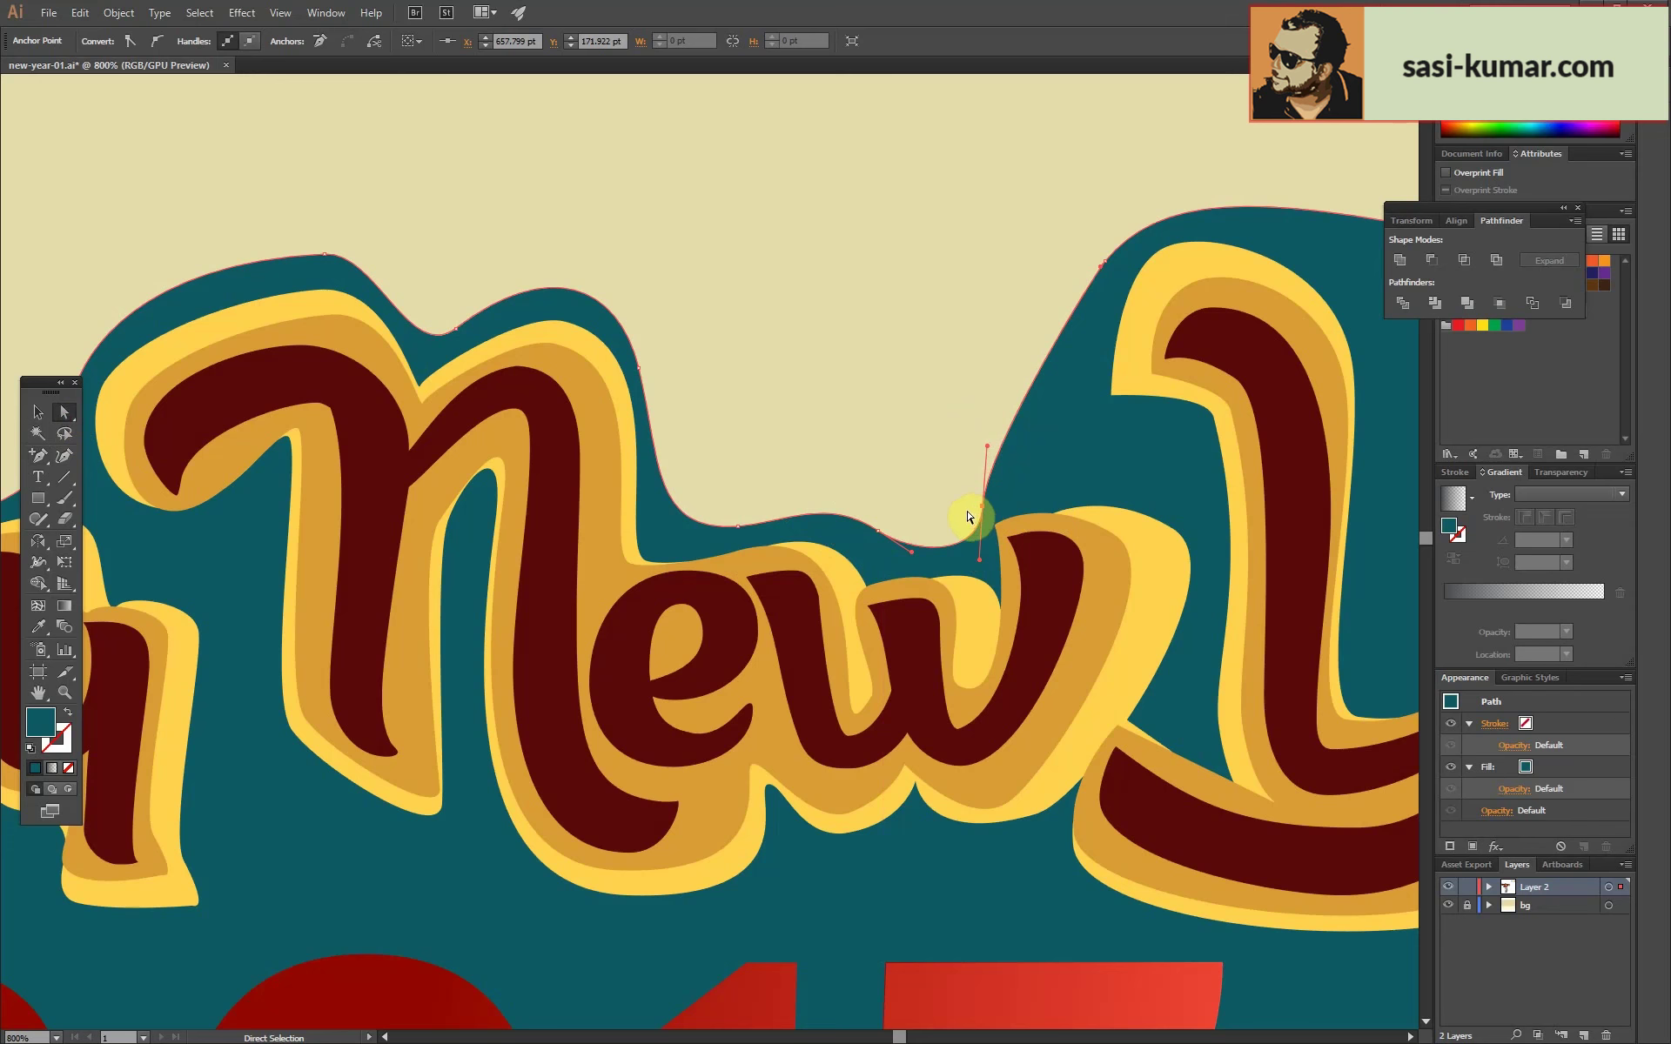
Save the document and fine-tune the anchor beside the w.
{"action": "key", "text": "ctrl+s"}
{"action": "key", "text": "plus"}
{"action": "left_click_drag", "start_coordinate": [1107, 467], "coordinate": [1110, 509]}
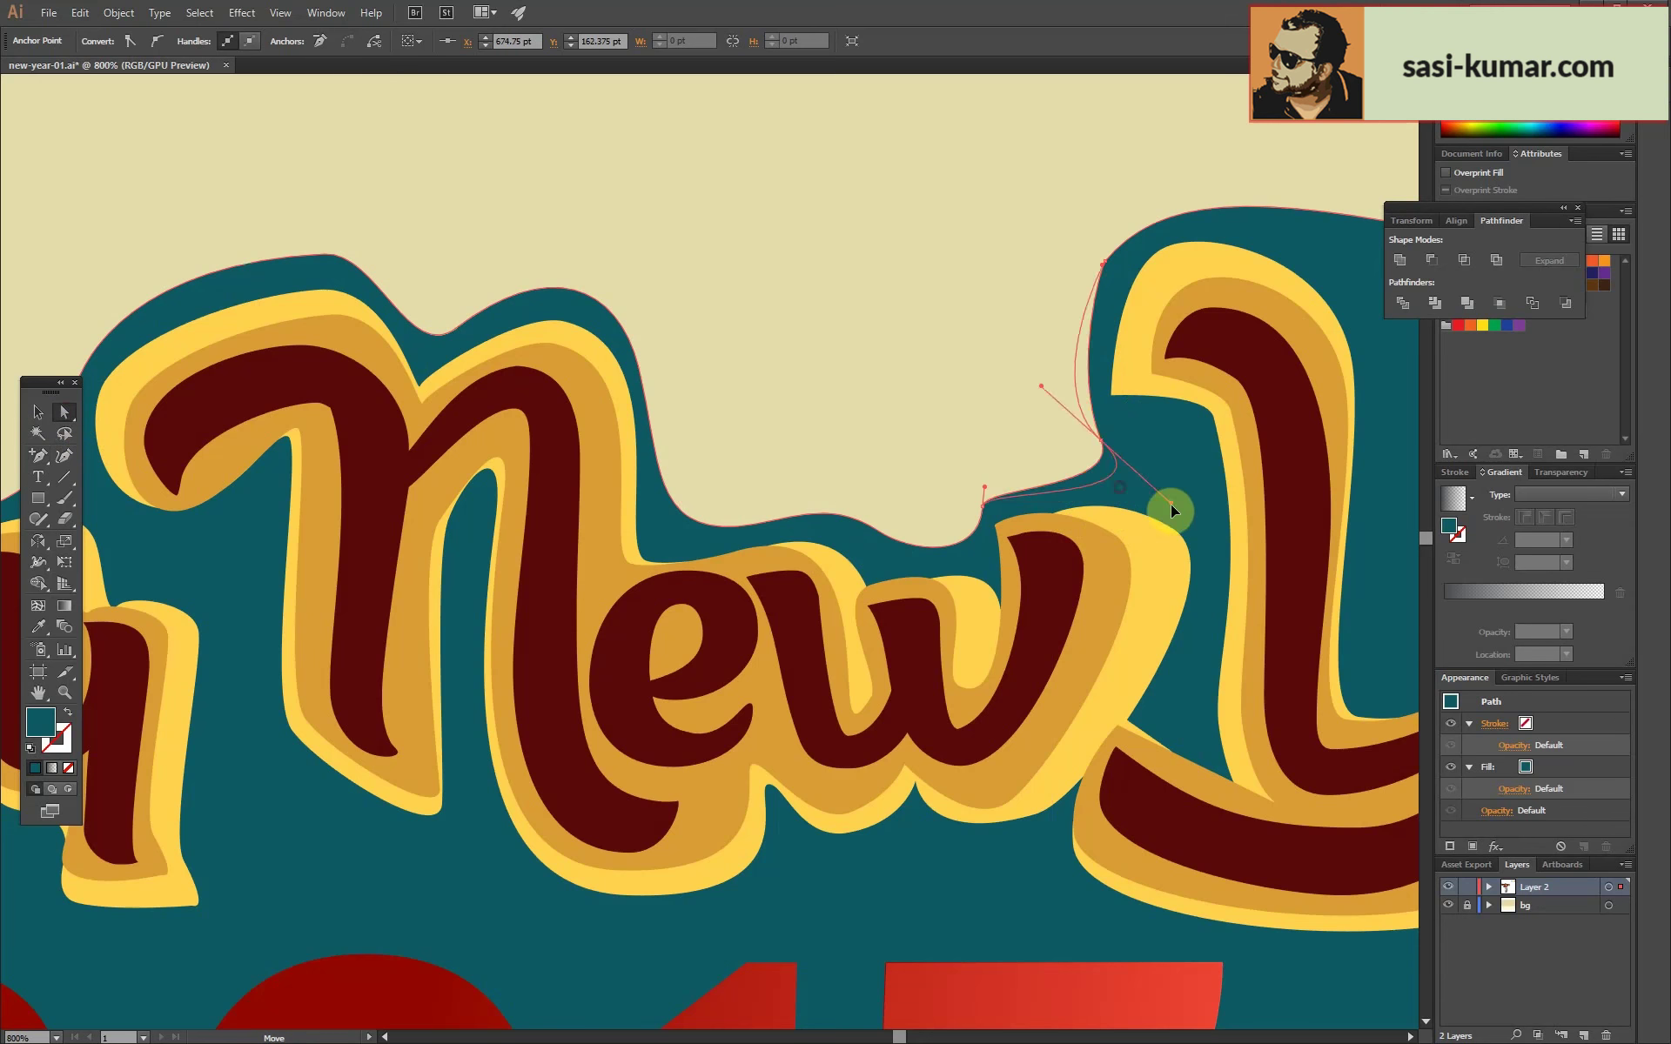
{"action": "left_click_drag", "start_coordinate": [1101, 441], "coordinate": [1119, 416]}
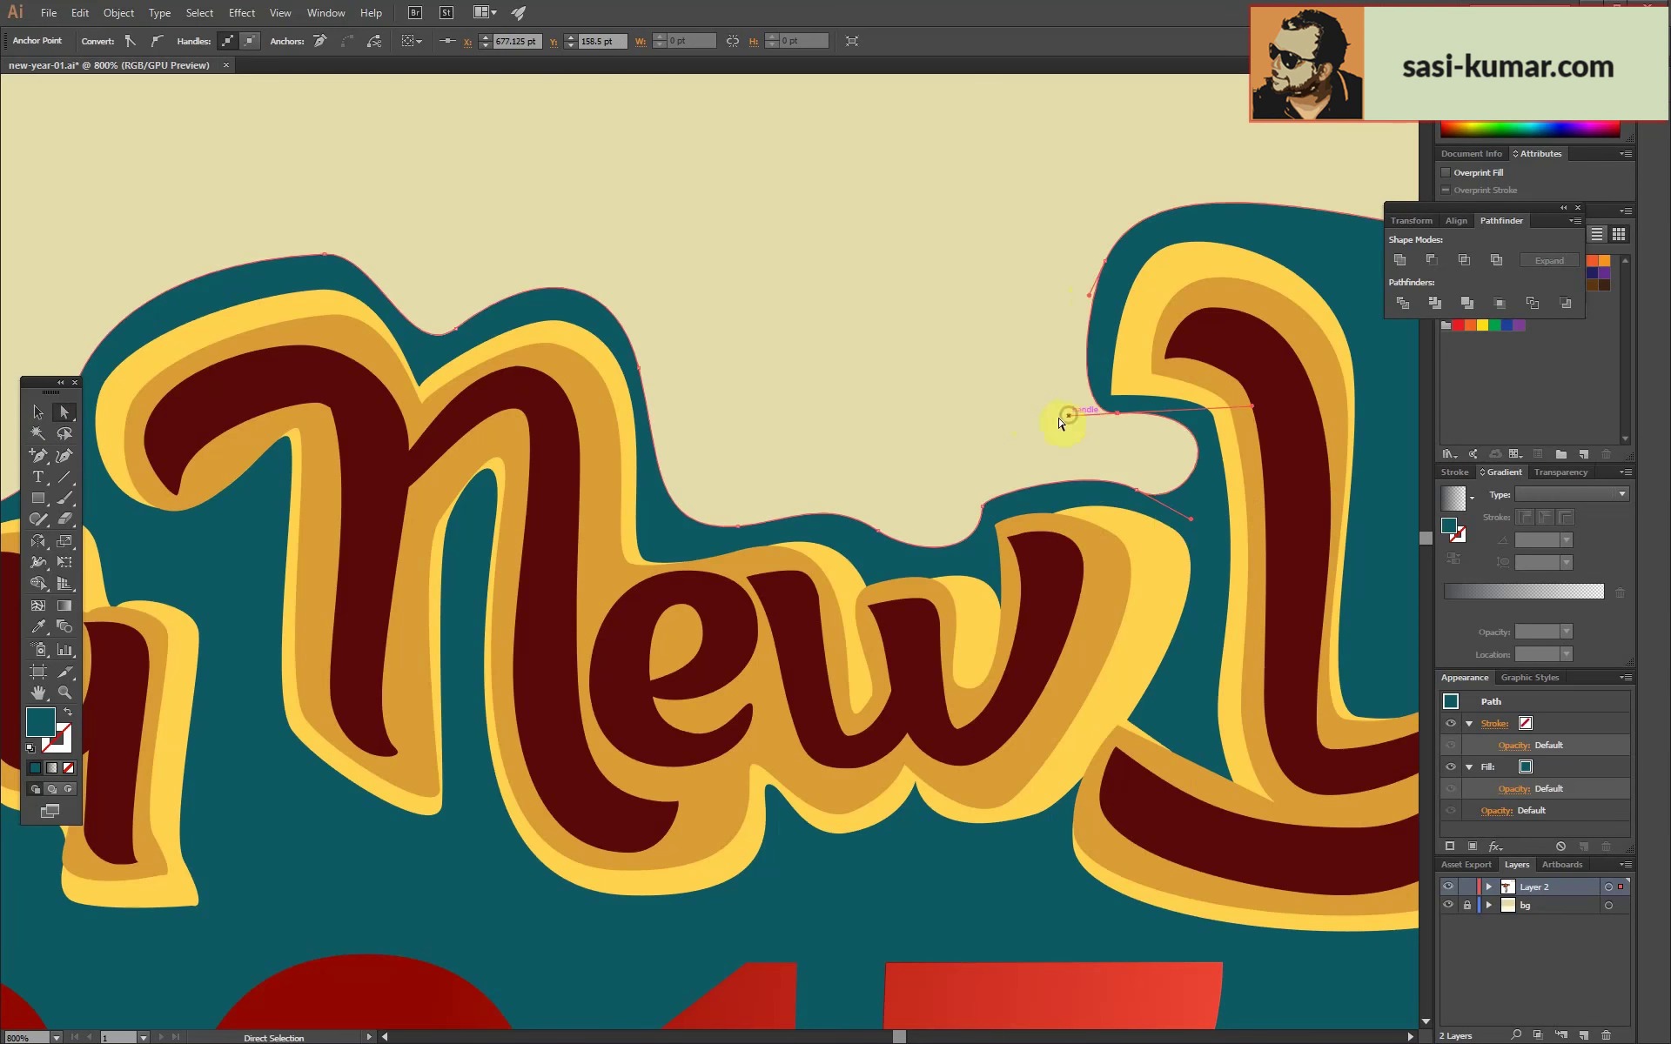
{"action": "key", "text": "ctrl+minus"}
{"action": "key", "text": "ctrl+minus"}
{"action": "left_click", "coordinate": [954, 421]}
{"action": "key", "text": "ctrl+minus"}
{"action": "key", "text": "ctrl+minus"}
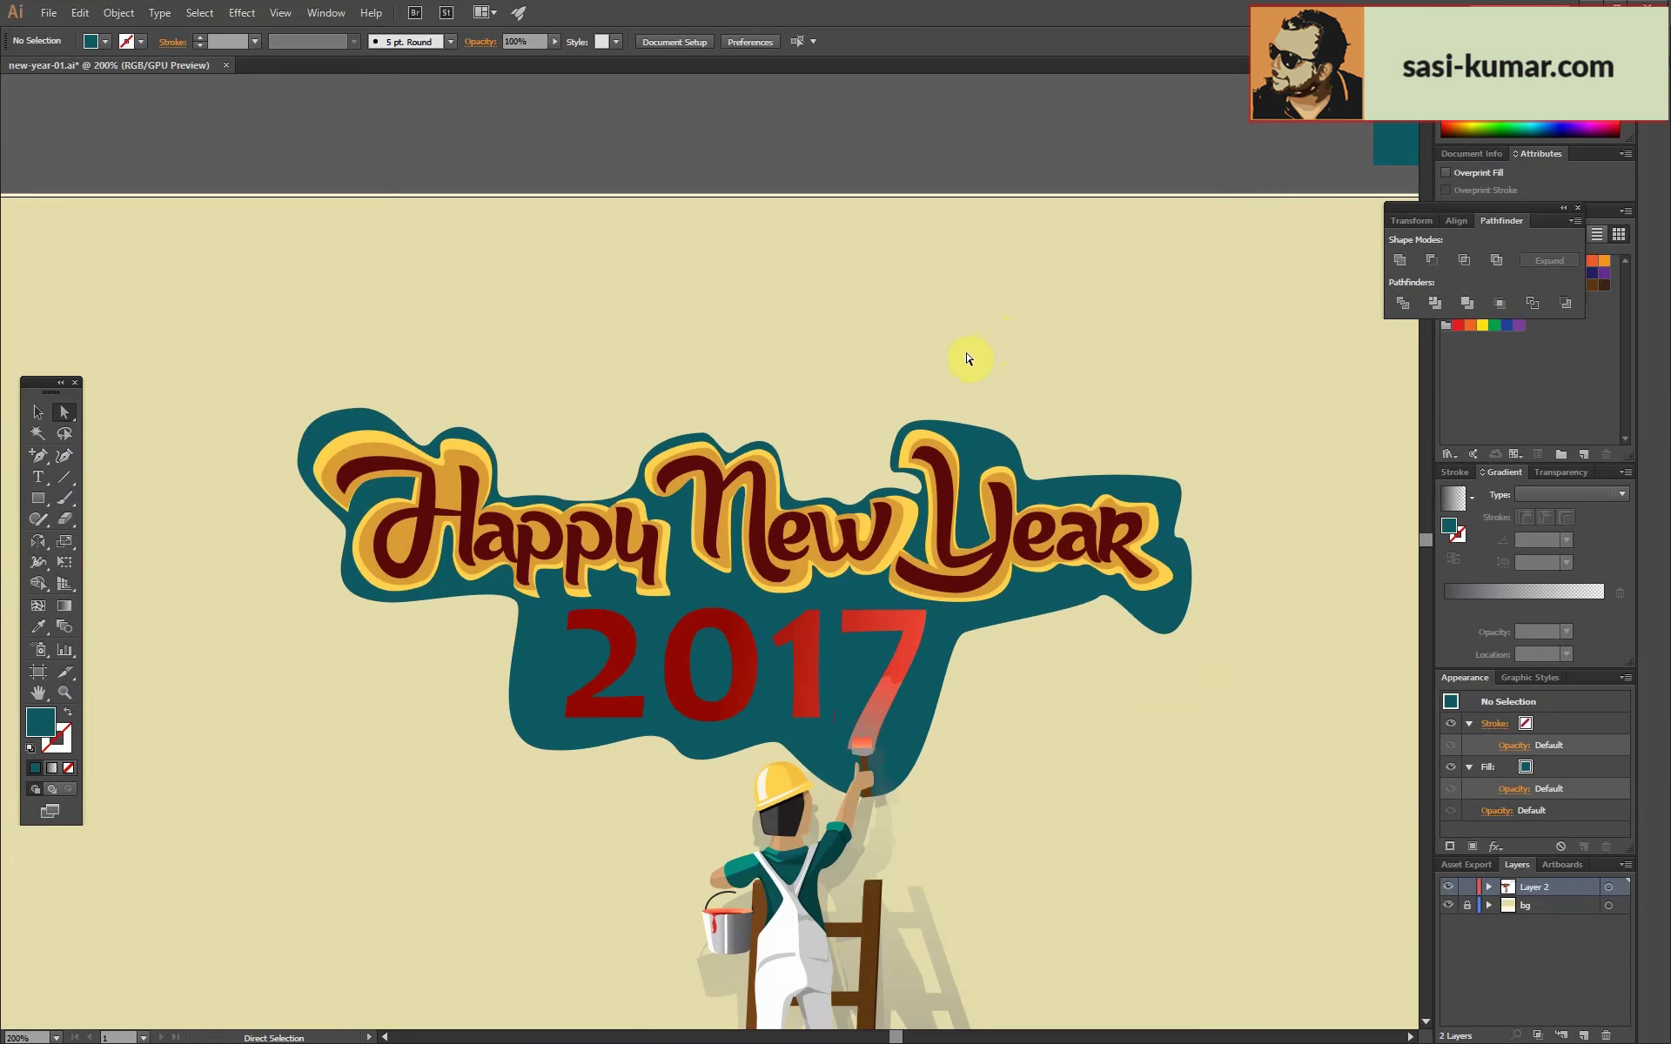
Reshape the teal backdrop's curves above and beside the Y.
{"action": "key", "text": "ctrl+plus"}
{"action": "key", "text": "ctrl+plus"}
{"action": "key", "text": "ctrl+plus"}
{"action": "left_click", "coordinate": [895, 272]}
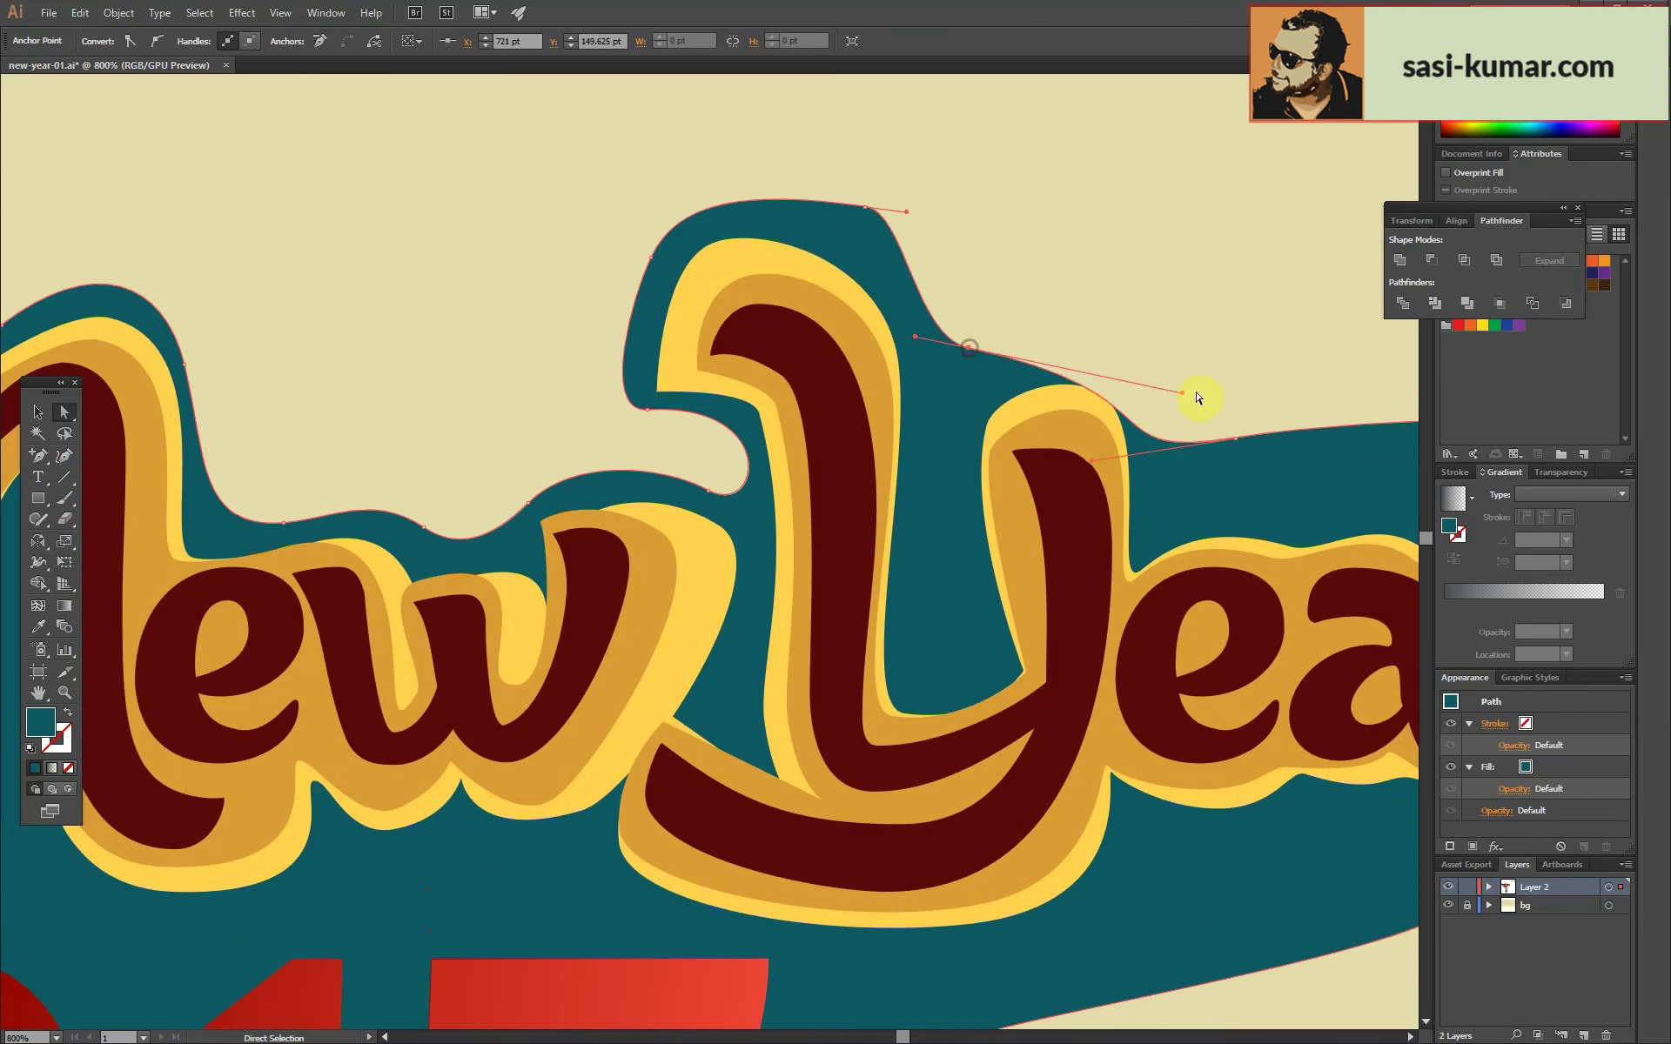
{"action": "left_click", "coordinate": [971, 352]}
{"action": "mouse_move", "coordinate": [877, 224]}
{"action": "left_mouse_down"}
{"action": "mouse_move", "coordinate": [1015, 261]}
{"action": "mouse_move", "coordinate": [549, 146]}
{"action": "left_mouse_up"}
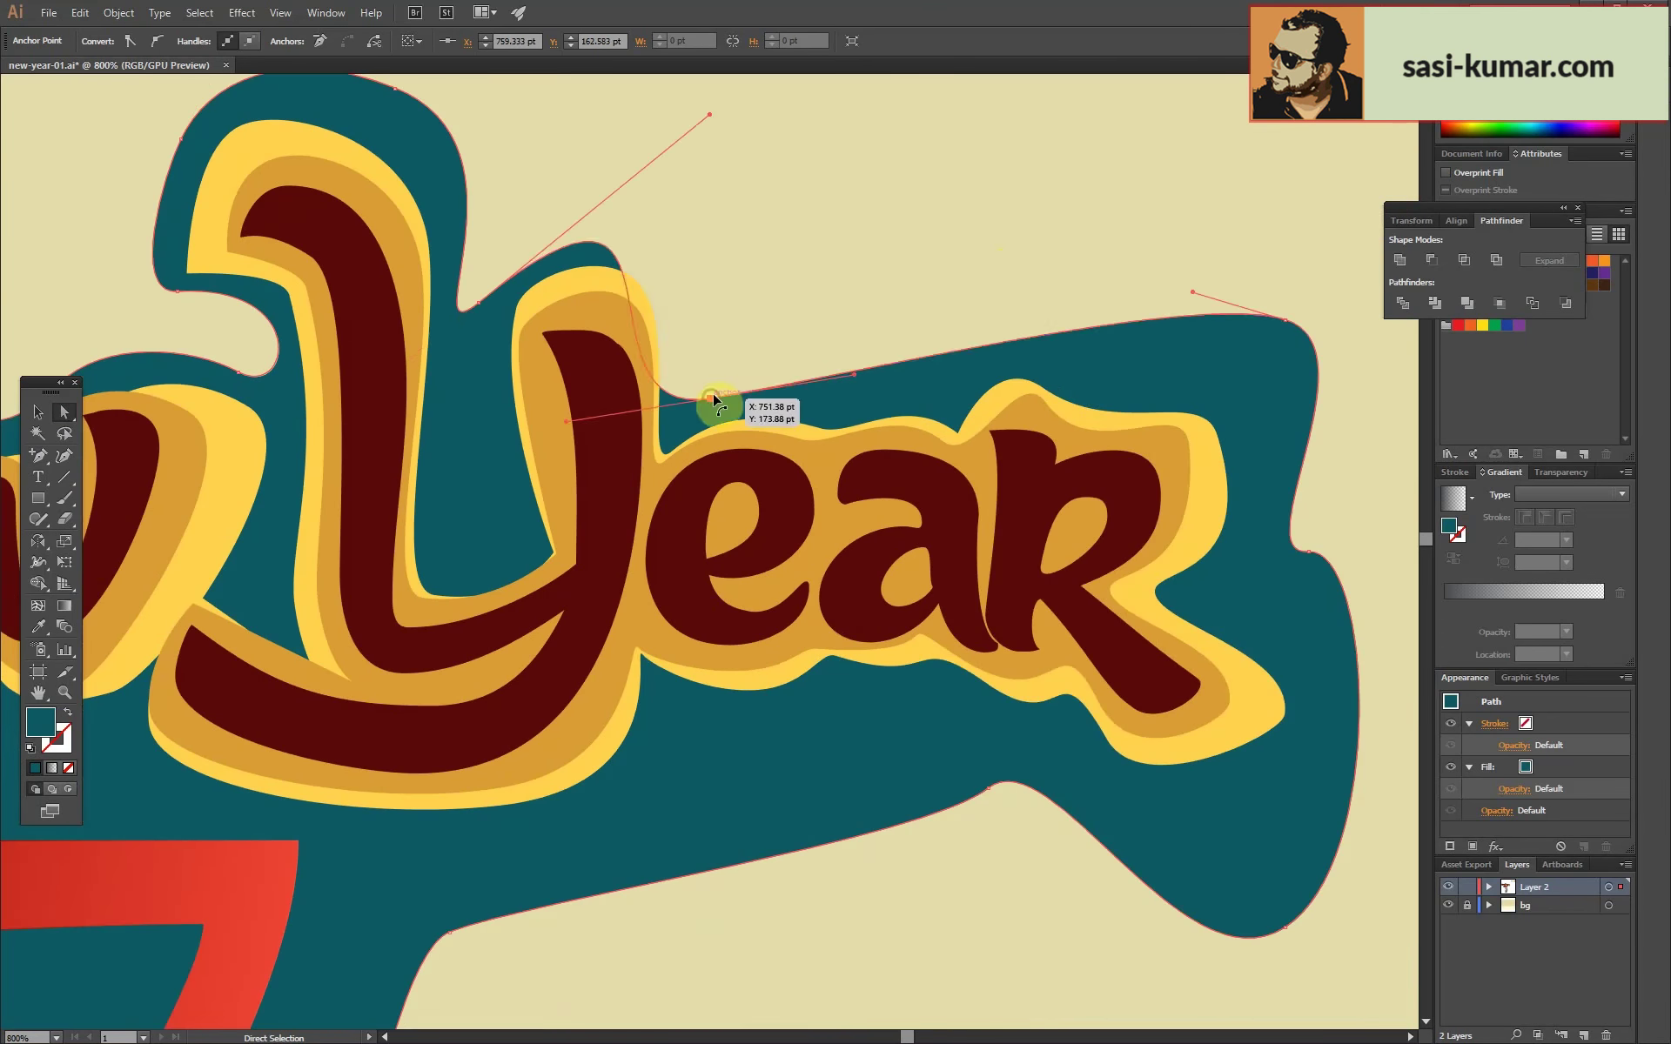
{"action": "left_click", "coordinate": [588, 427]}
{"action": "left_click_drag", "start_coordinate": [588, 426], "coordinate": [794, 347]}
Lower the backdrop's top-right edge above Year.
{"action": "key", "text": "plus"}
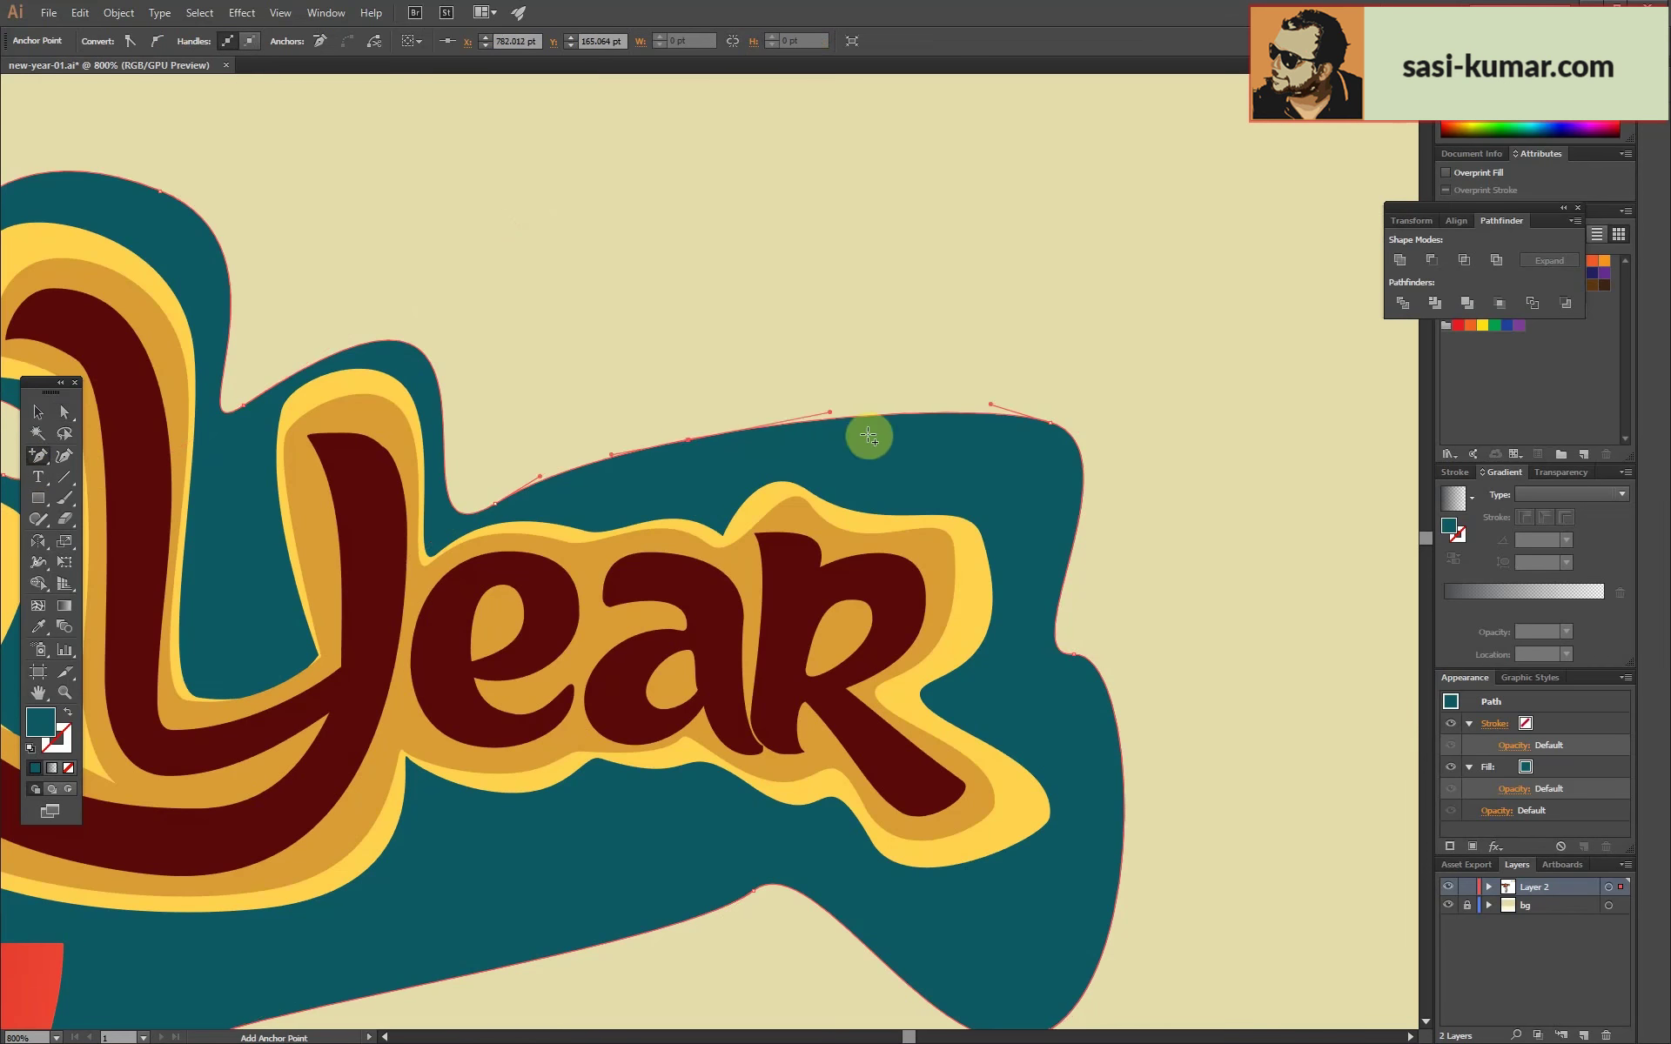
{"action": "left_click_drag", "start_coordinate": [715, 511], "coordinate": [721, 512]}
{"action": "left_click_drag", "start_coordinate": [892, 414], "coordinate": [899, 479]}
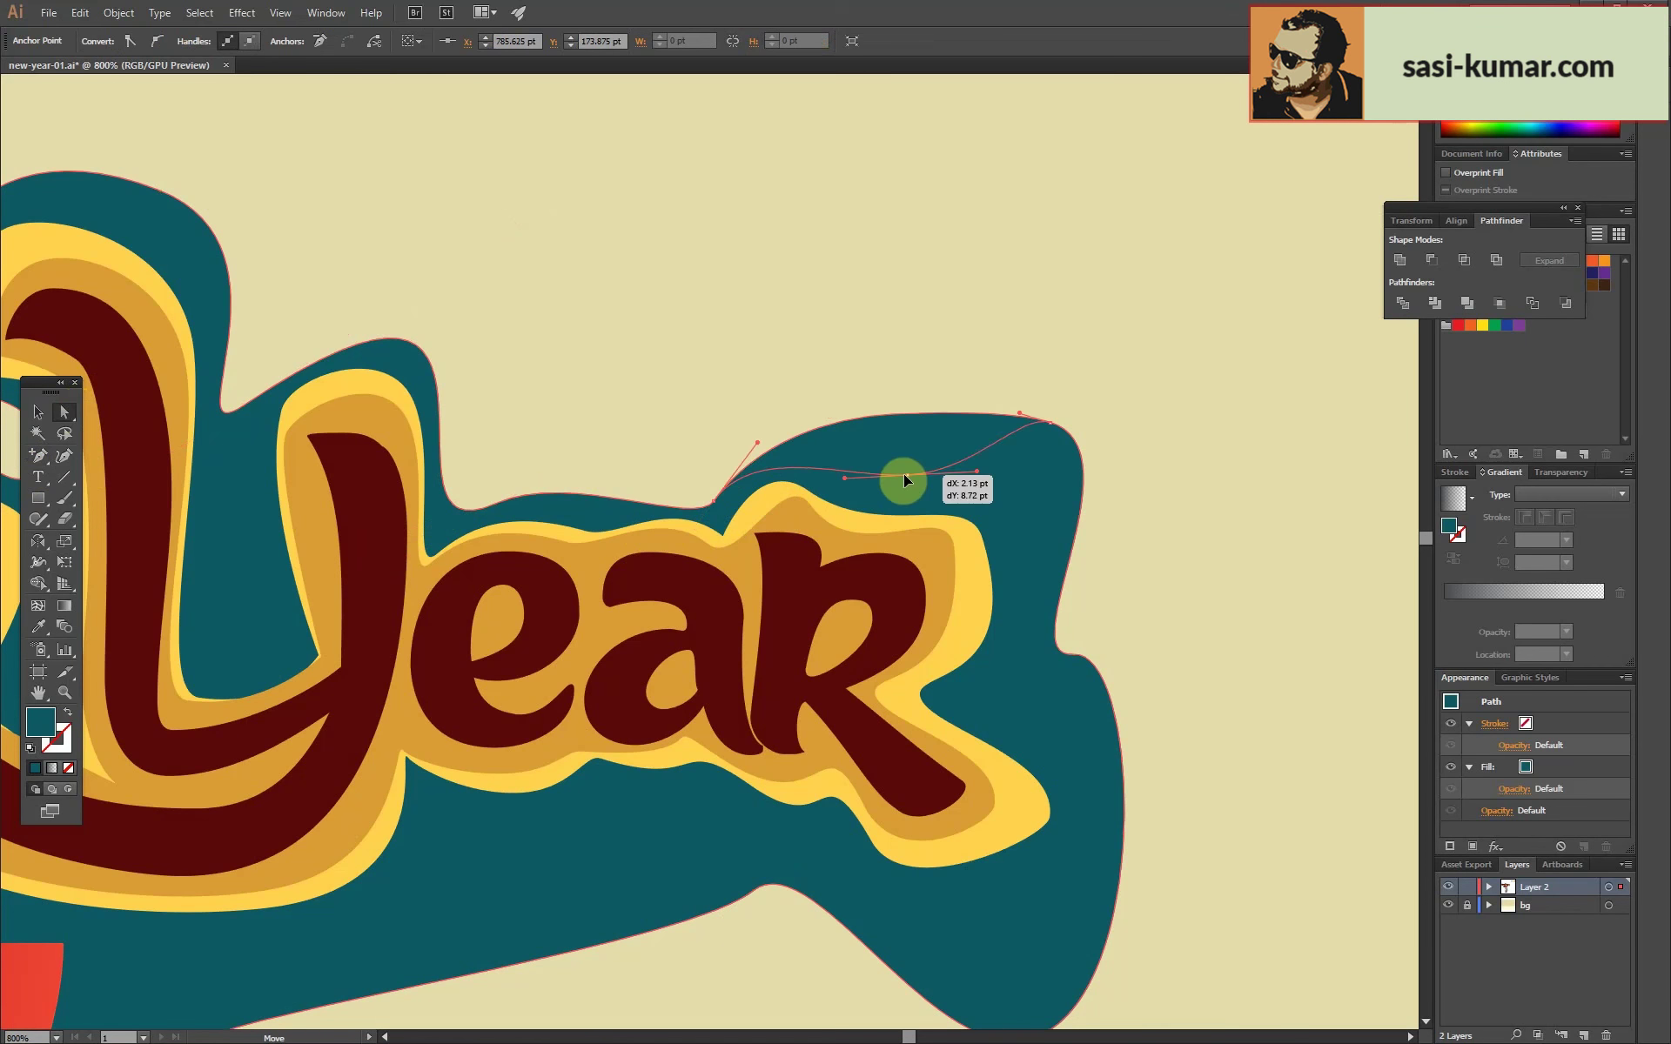
{"action": "left_click_drag", "start_coordinate": [1051, 423], "coordinate": [1038, 515]}
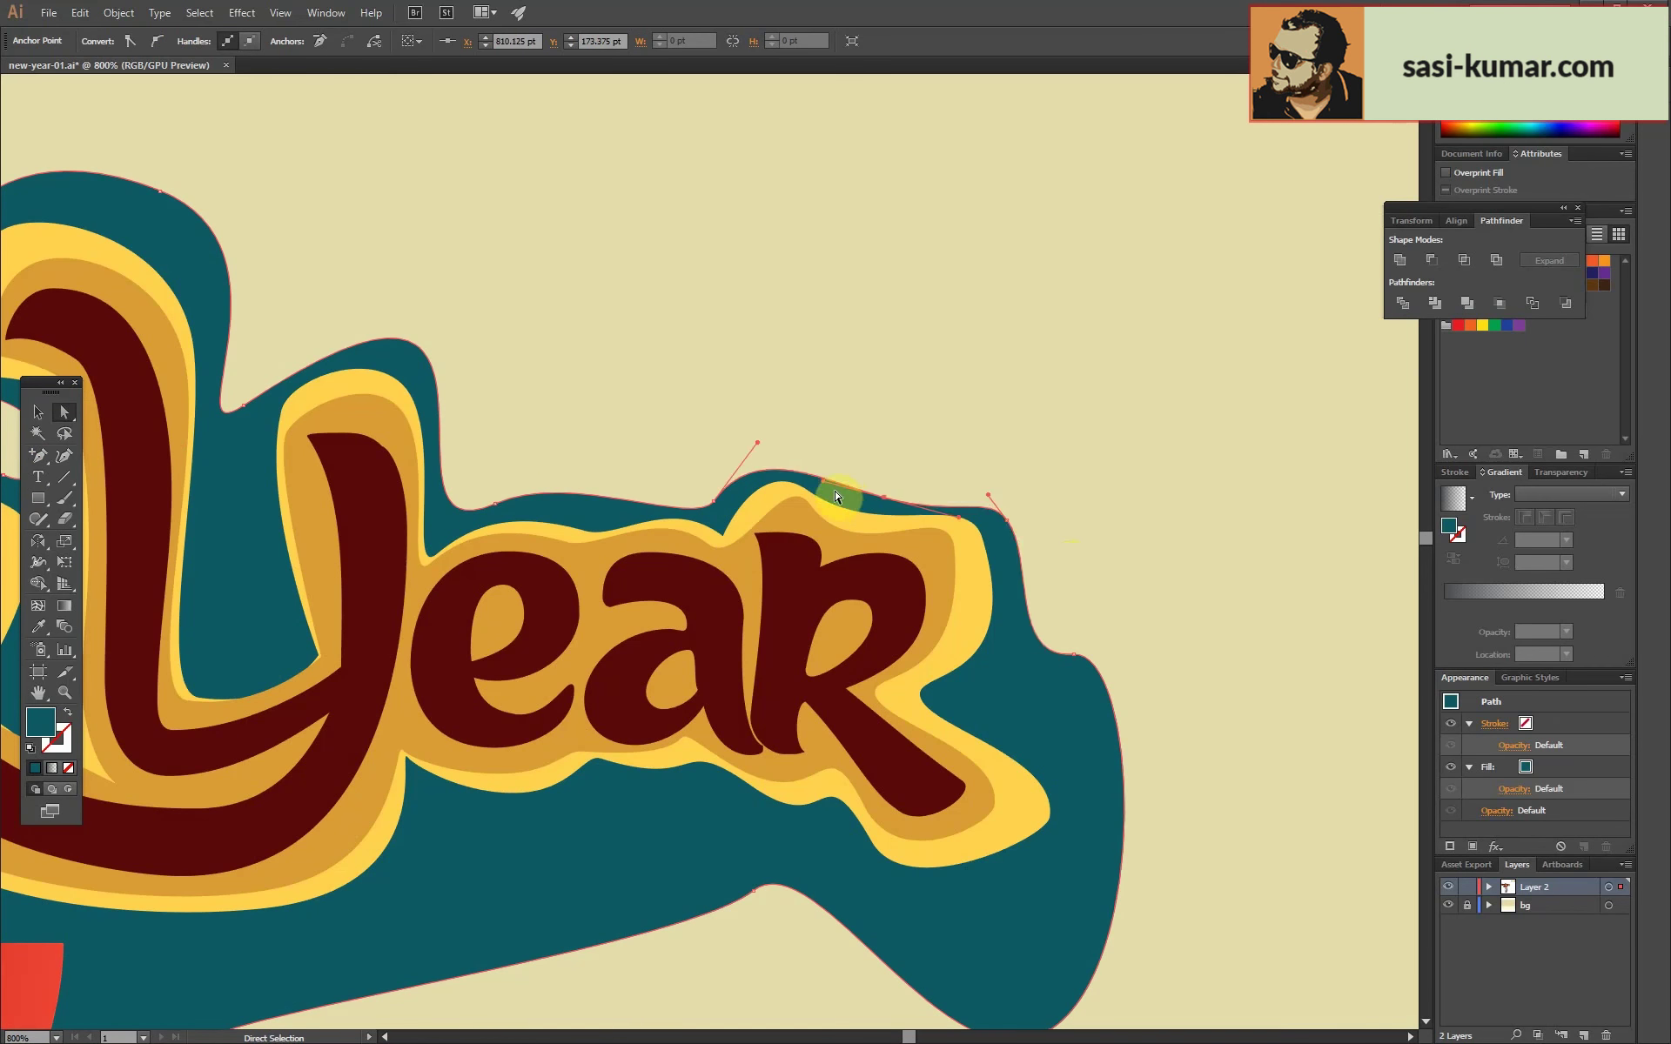
{"action": "left_click", "coordinate": [1123, 451]}
Tighten the backdrop edge to the right of Year near the r.
{"action": "scroll", "coordinate": [1131, 439], "scroll_direction": "down", "scroll_amount": 4}
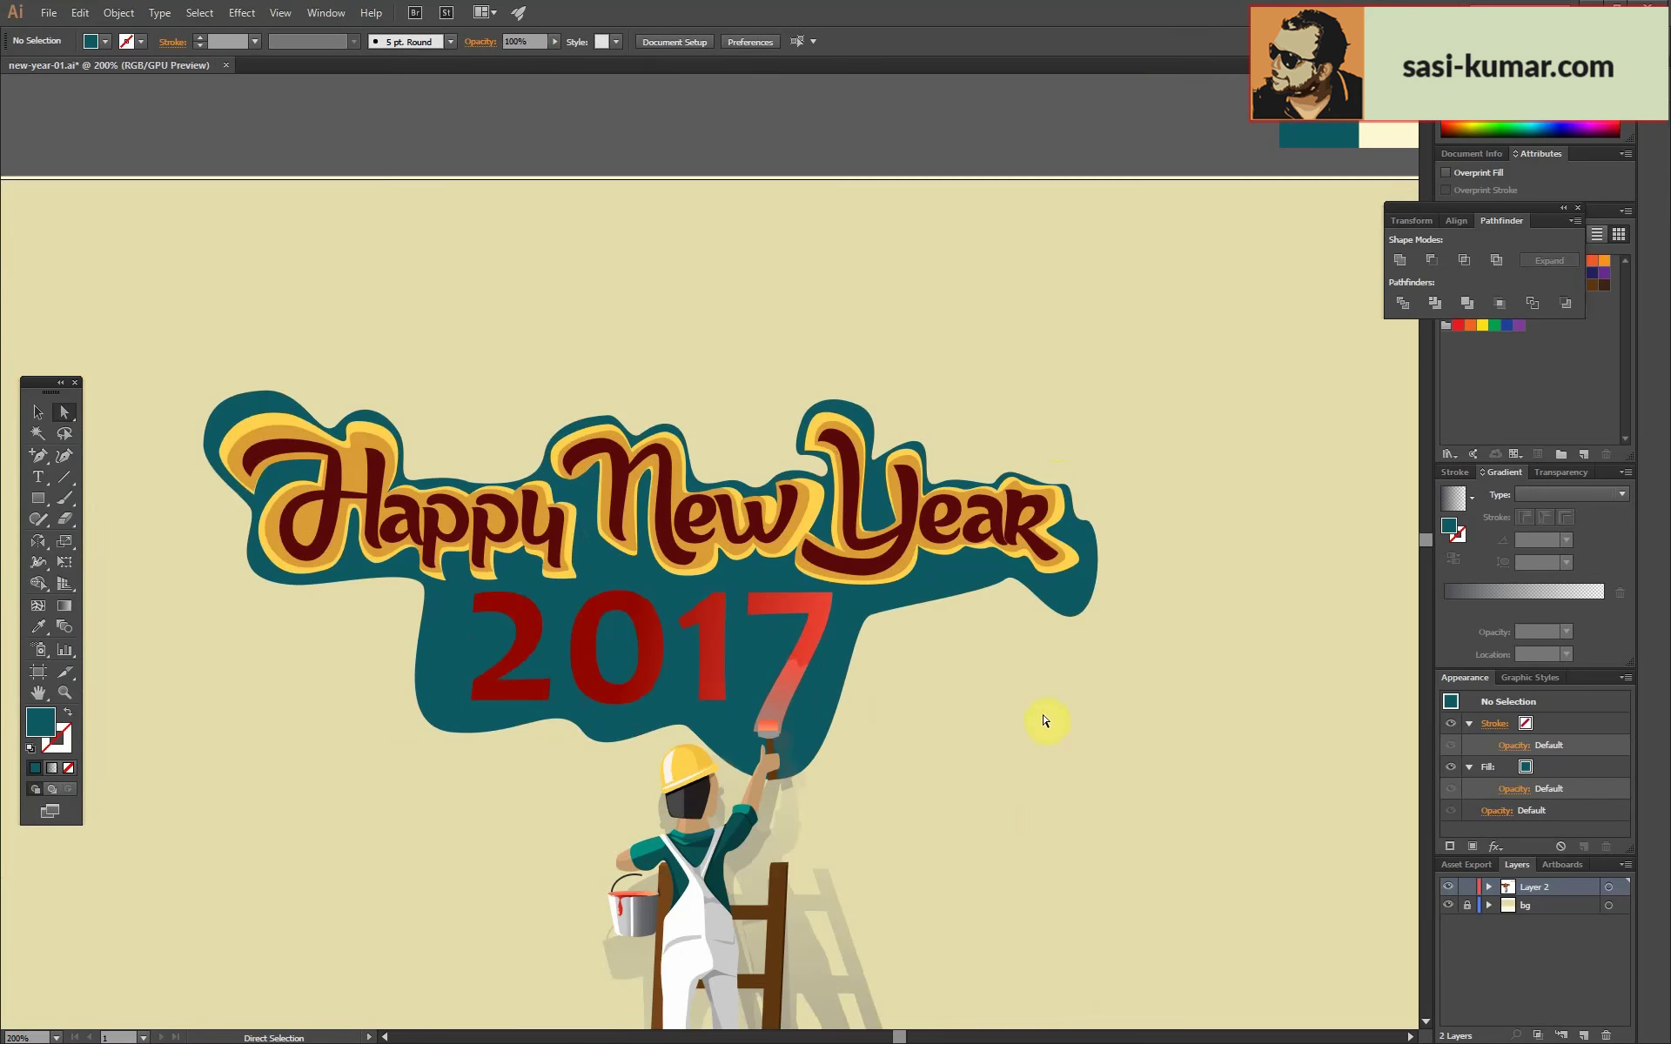
{"action": "scroll", "coordinate": [1045, 722], "scroll_direction": "up", "scroll_amount": 2}
{"action": "scroll", "coordinate": [772, 720], "scroll_direction": "up", "scroll_amount": 2}
{"action": "left_click", "coordinate": [1182, 459]}
{"action": "left_click_drag", "start_coordinate": [1160, 393], "coordinate": [1158, 394]}
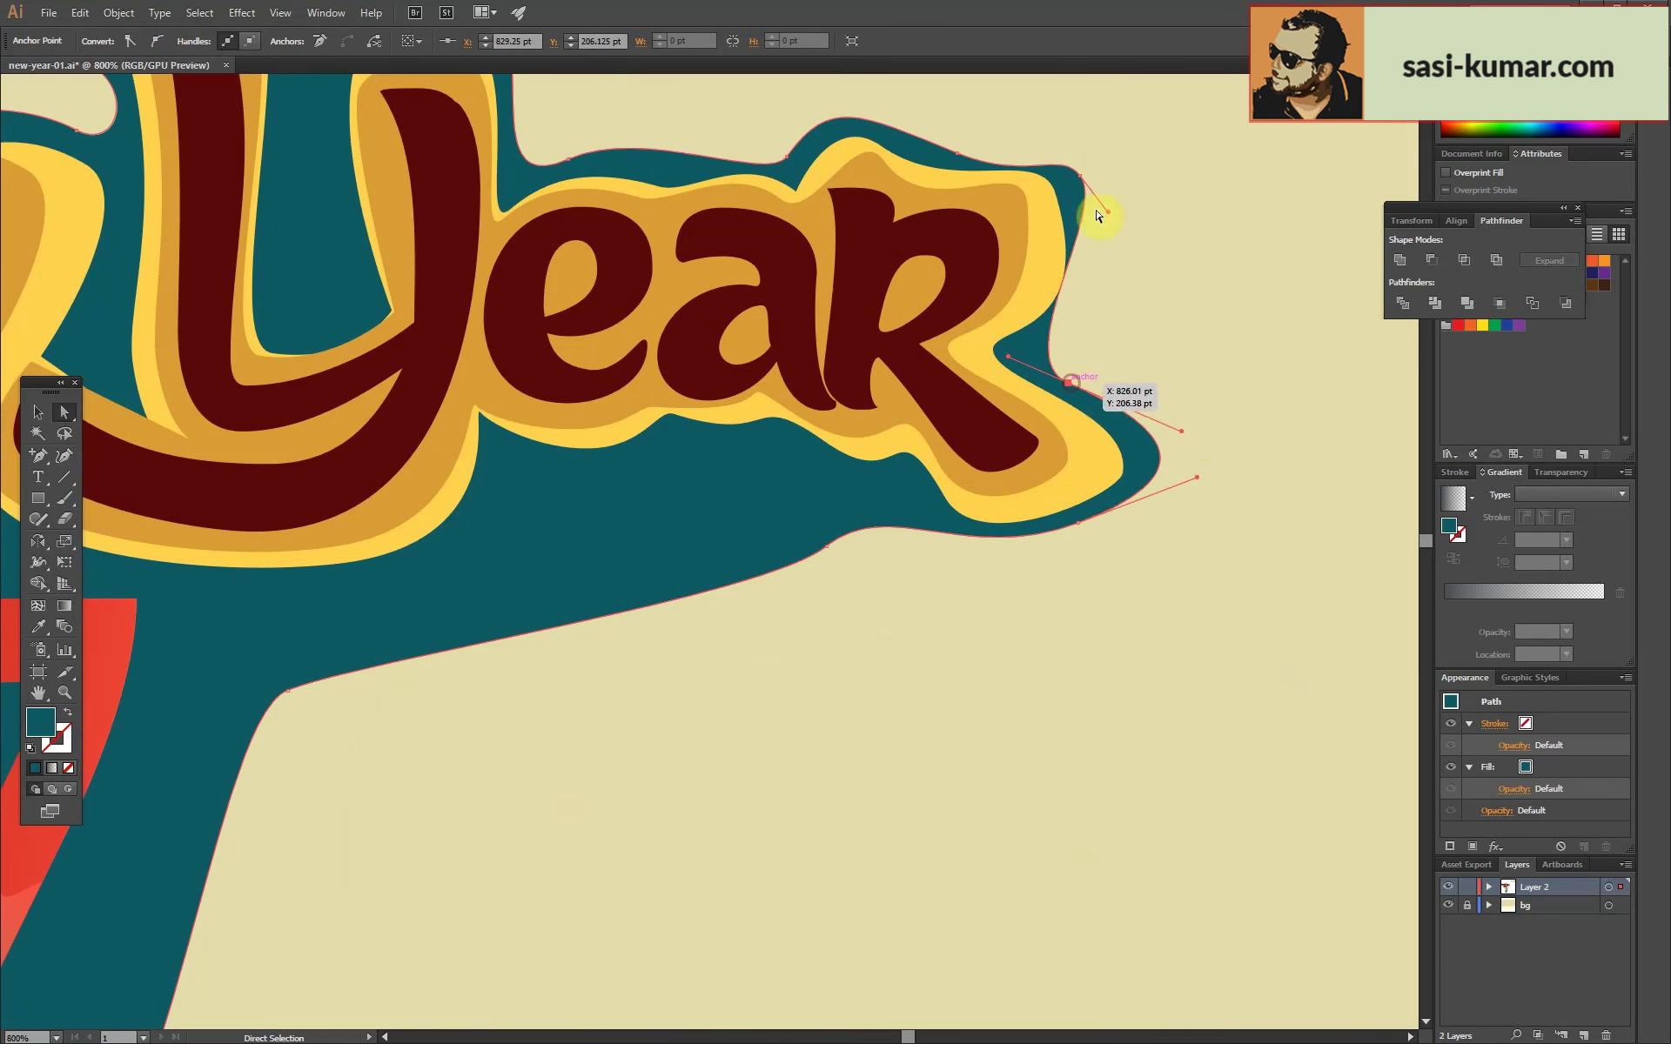
{"action": "left_click_drag", "start_coordinate": [831, 554], "coordinate": [871, 633]}
Pull the backdrop's underside up beneath Year and add an anchor on its lower edge.
{"action": "scroll", "coordinate": [961, 644], "scroll_direction": "down", "scroll_amount": 3}
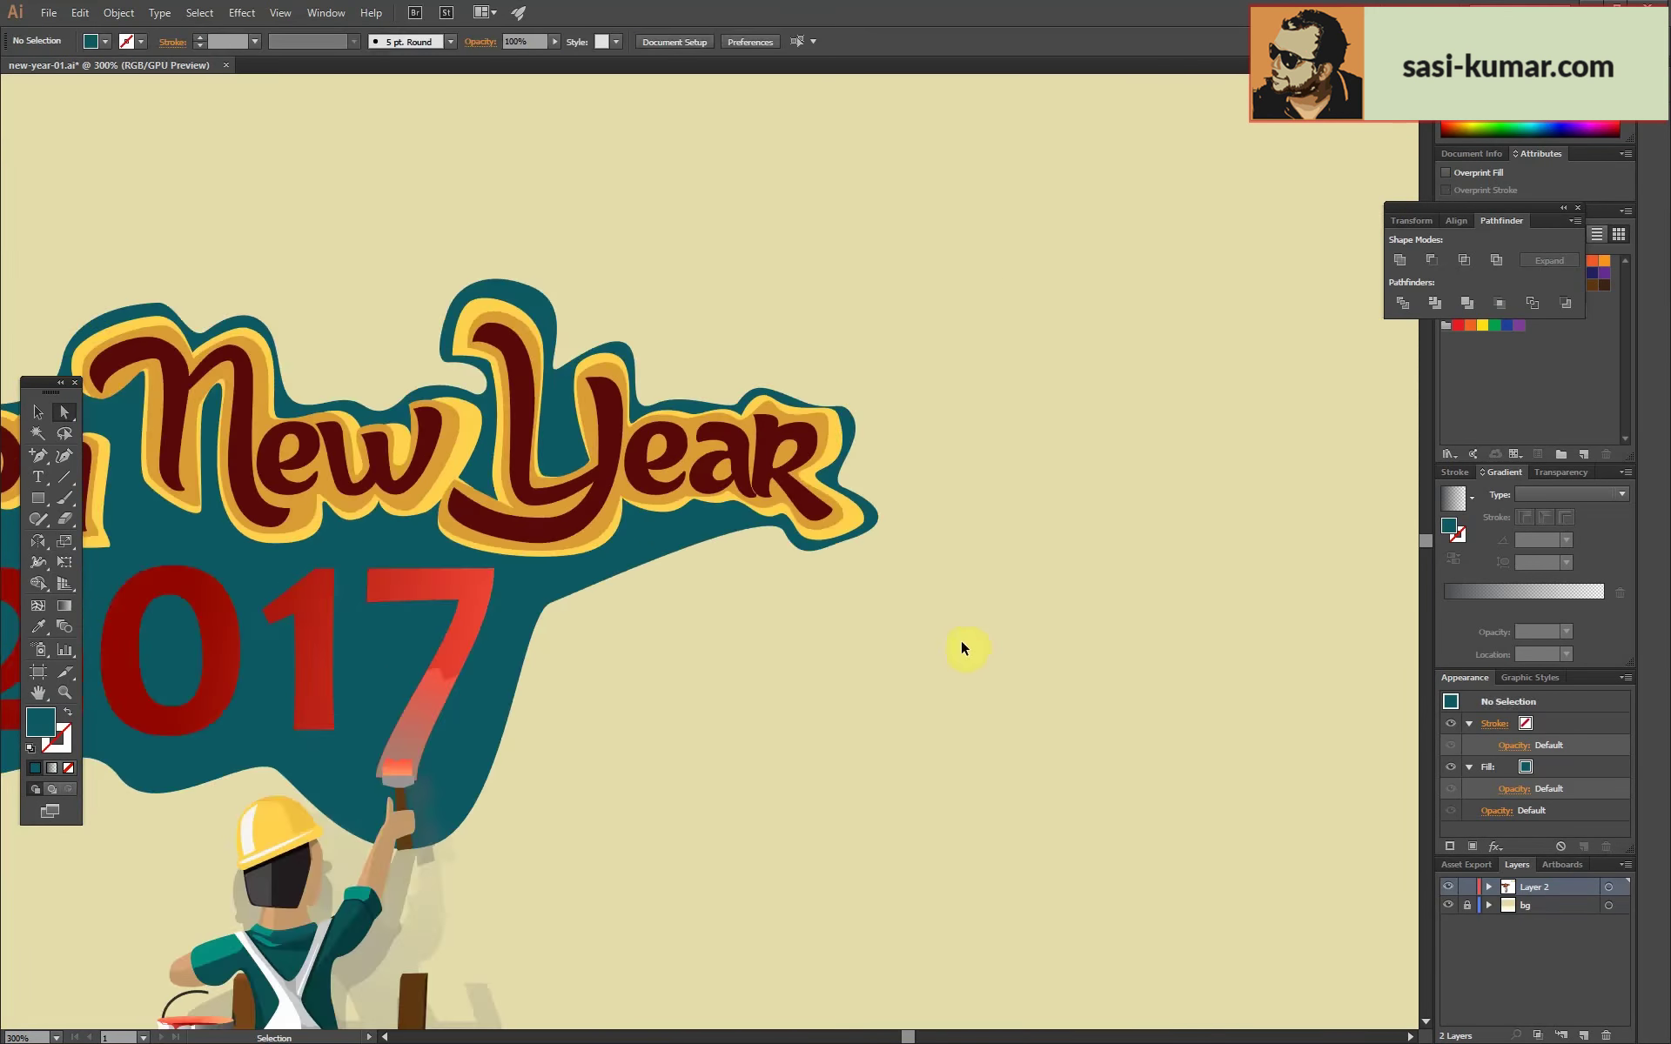
{"action": "scroll", "coordinate": [961, 644], "scroll_direction": "up", "scroll_amount": 3}
{"action": "mouse_move", "coordinate": [307, 686]}
{"action": "left_mouse_down"}
{"action": "mouse_move", "coordinate": [263, 651]}
{"action": "mouse_move", "coordinate": [277, 643]}
{"action": "left_mouse_up"}
{"action": "left_click_drag", "start_coordinate": [669, 575], "coordinate": [609, 470]}
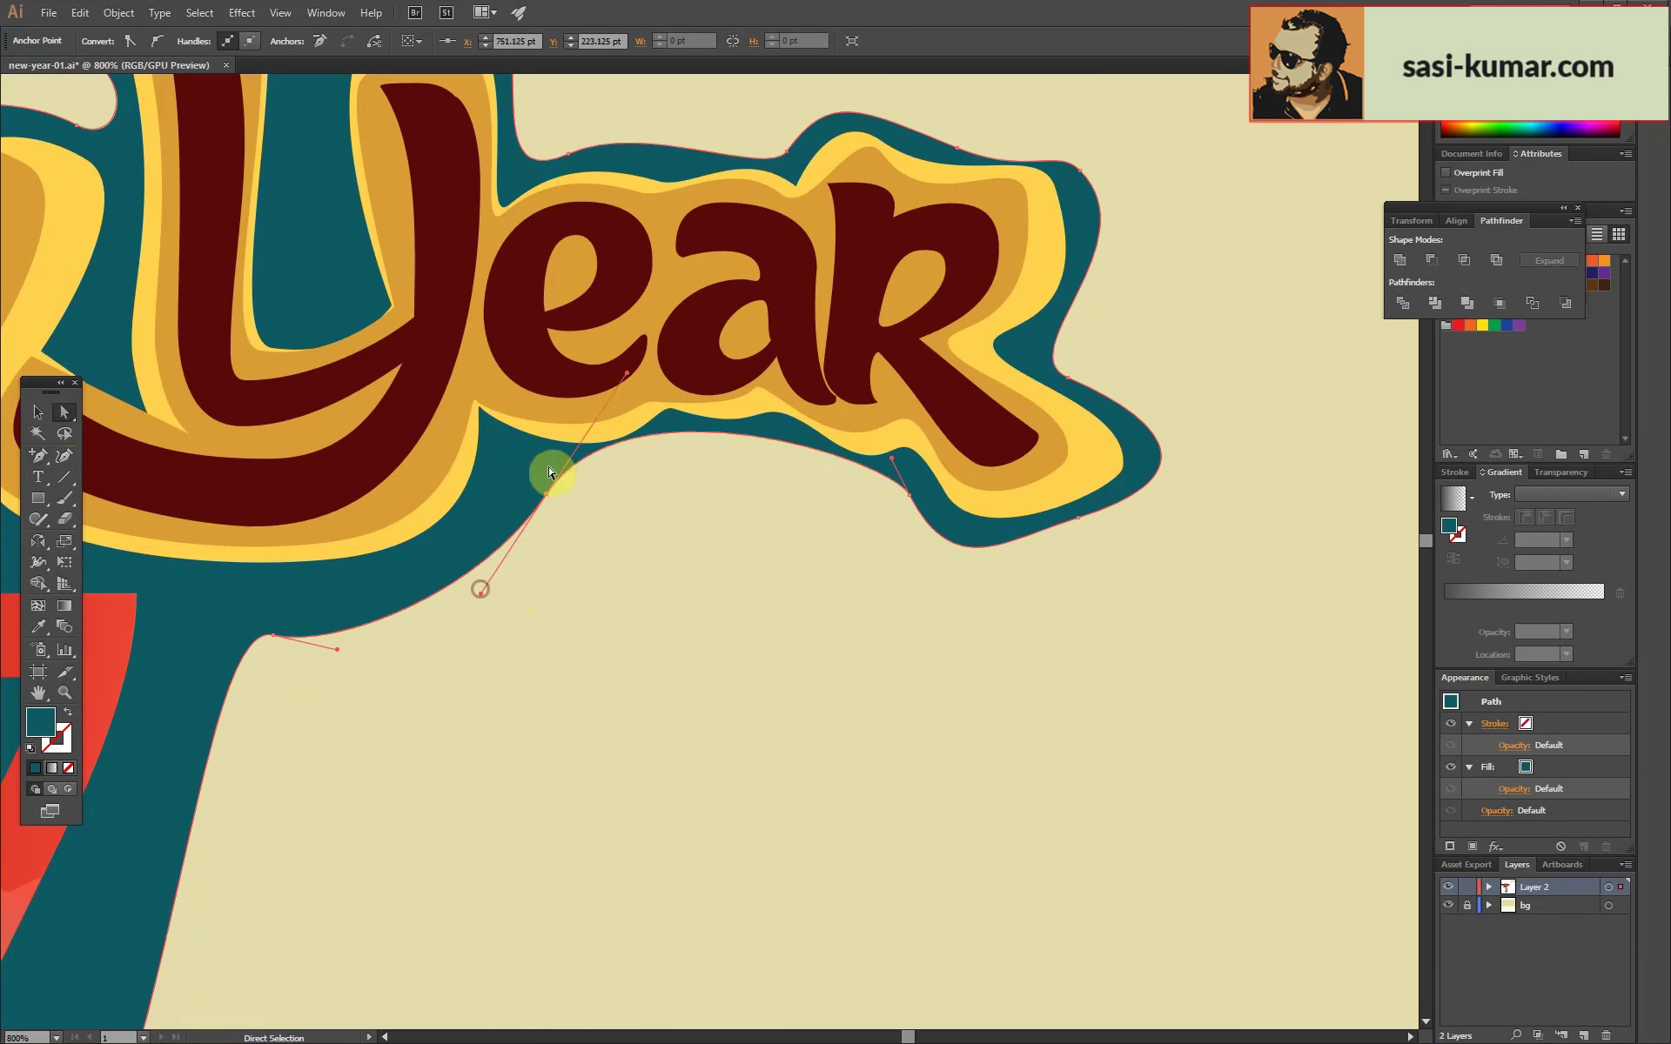
{"action": "left_click", "coordinate": [38, 454]}
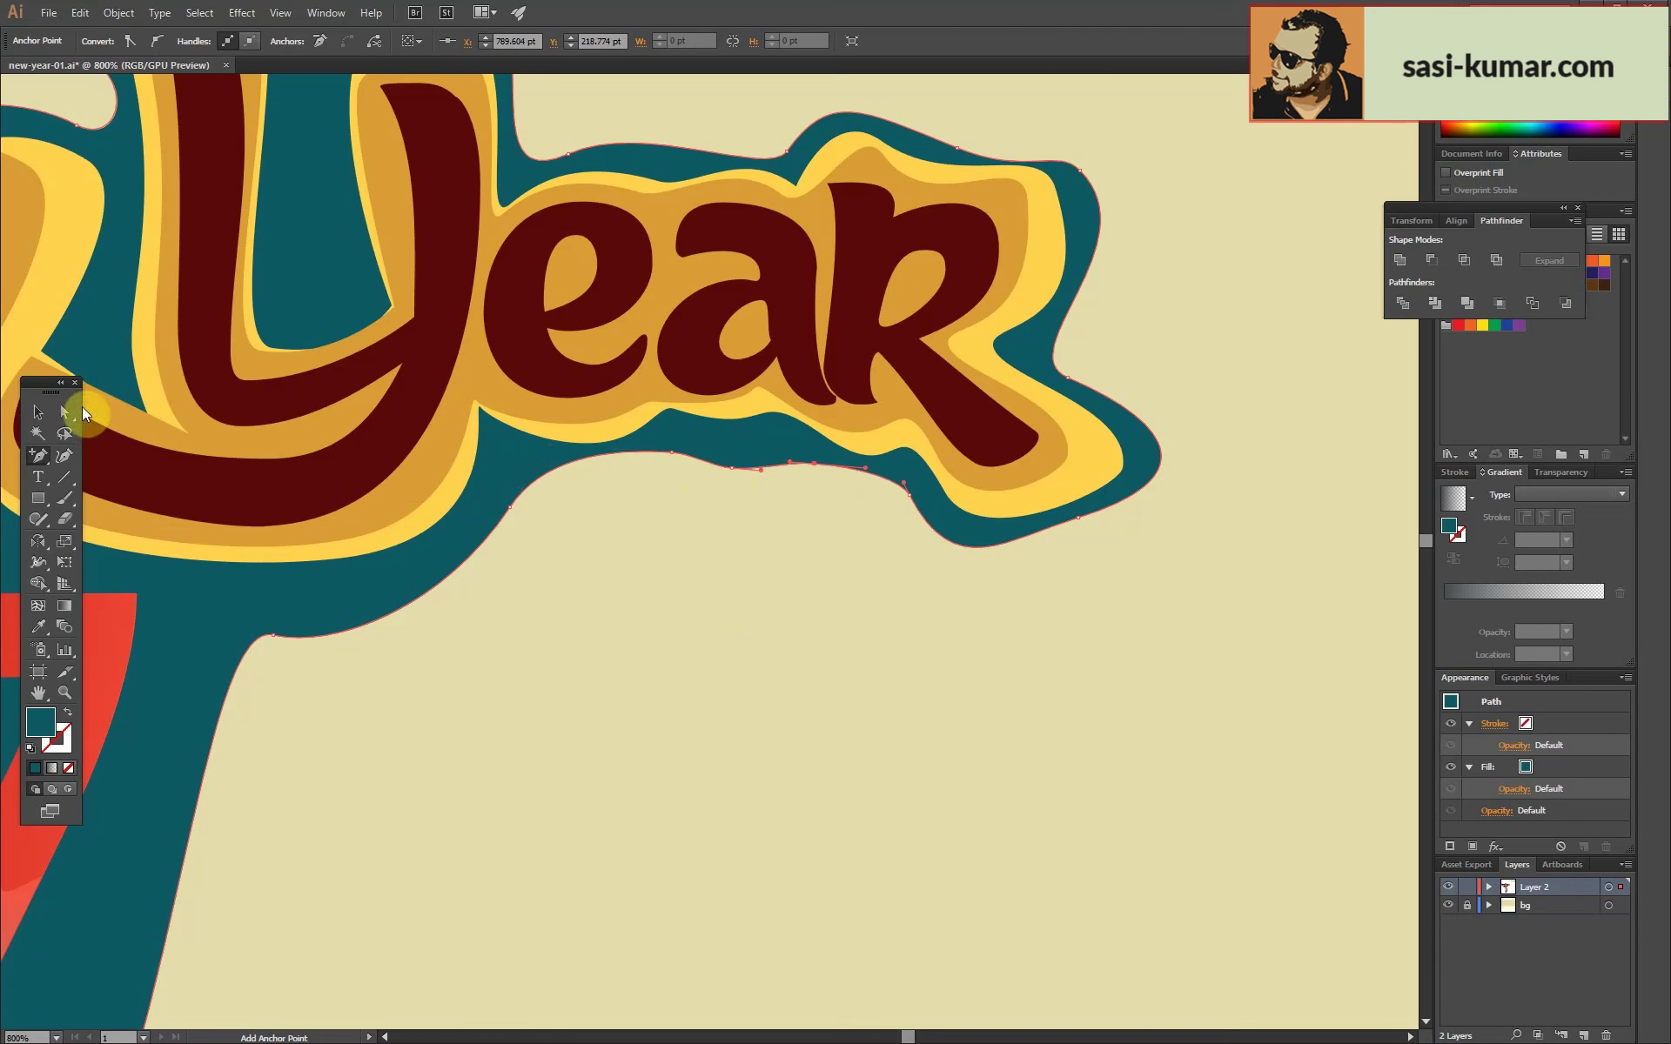
{"action": "left_click", "coordinate": [65, 412]}
{"action": "left_click", "coordinate": [590, 477]}
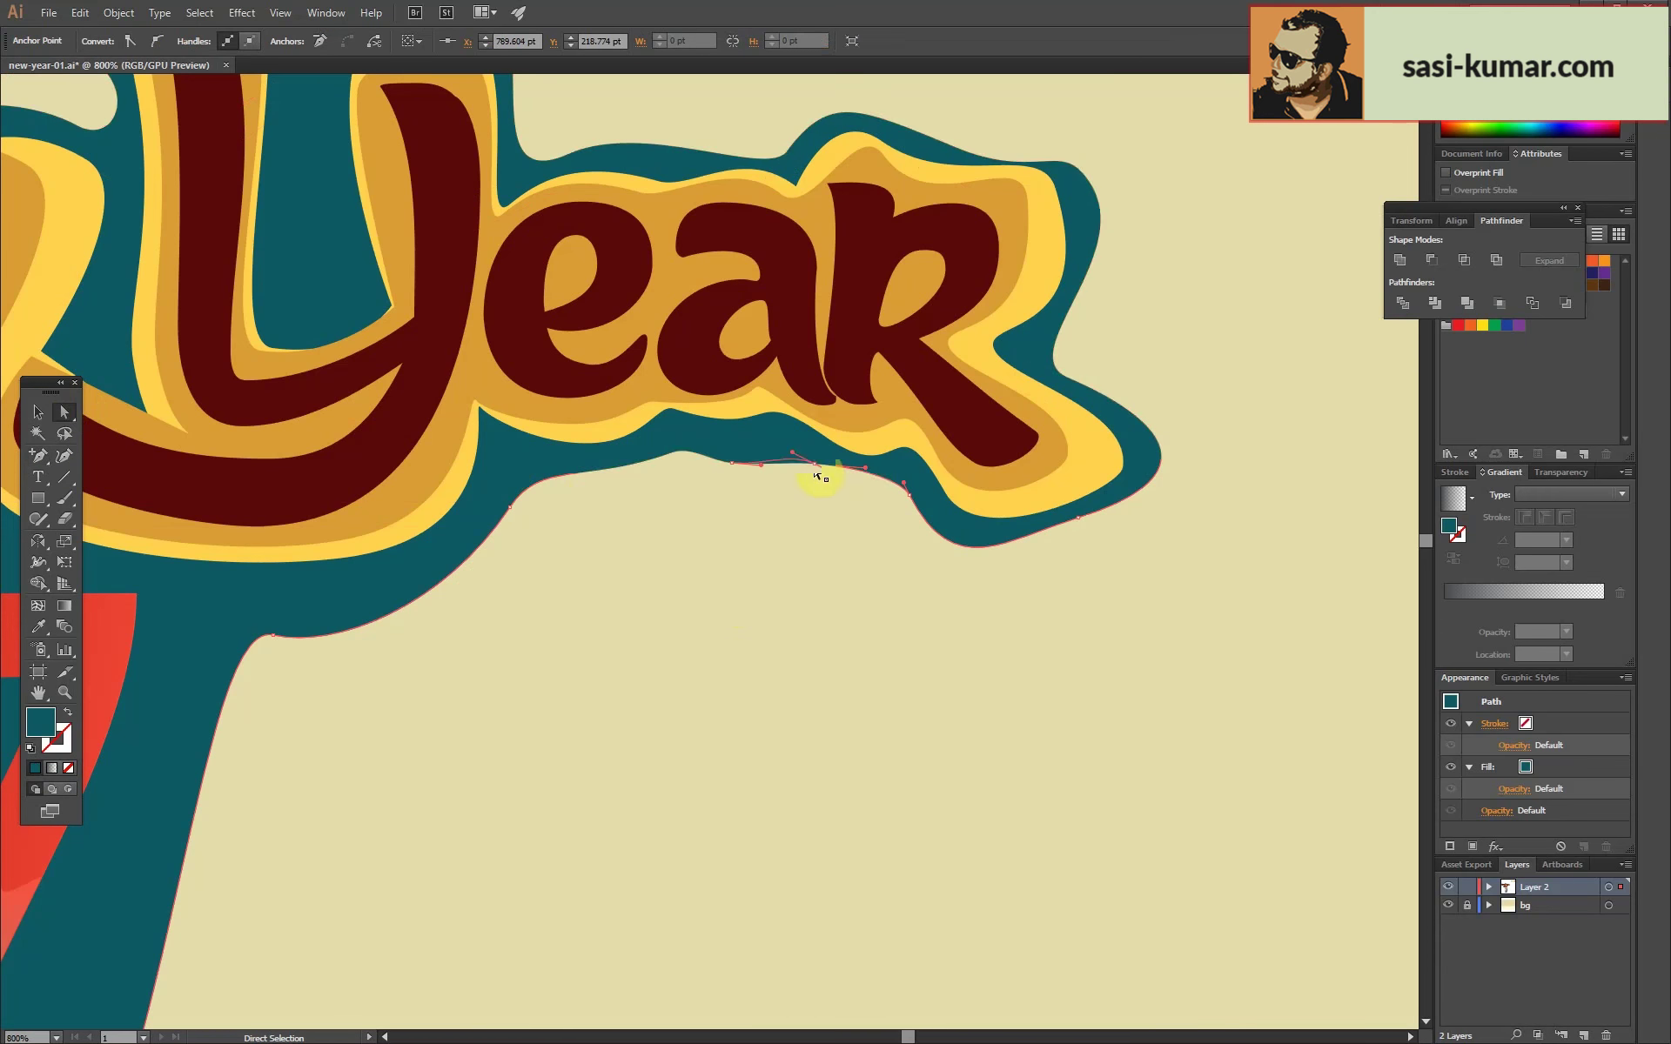
{"action": "key", "text": "ctrl+0"}
{"action": "scroll", "coordinate": [696, 292], "scroll_direction": "up", "scroll_amount": 5}
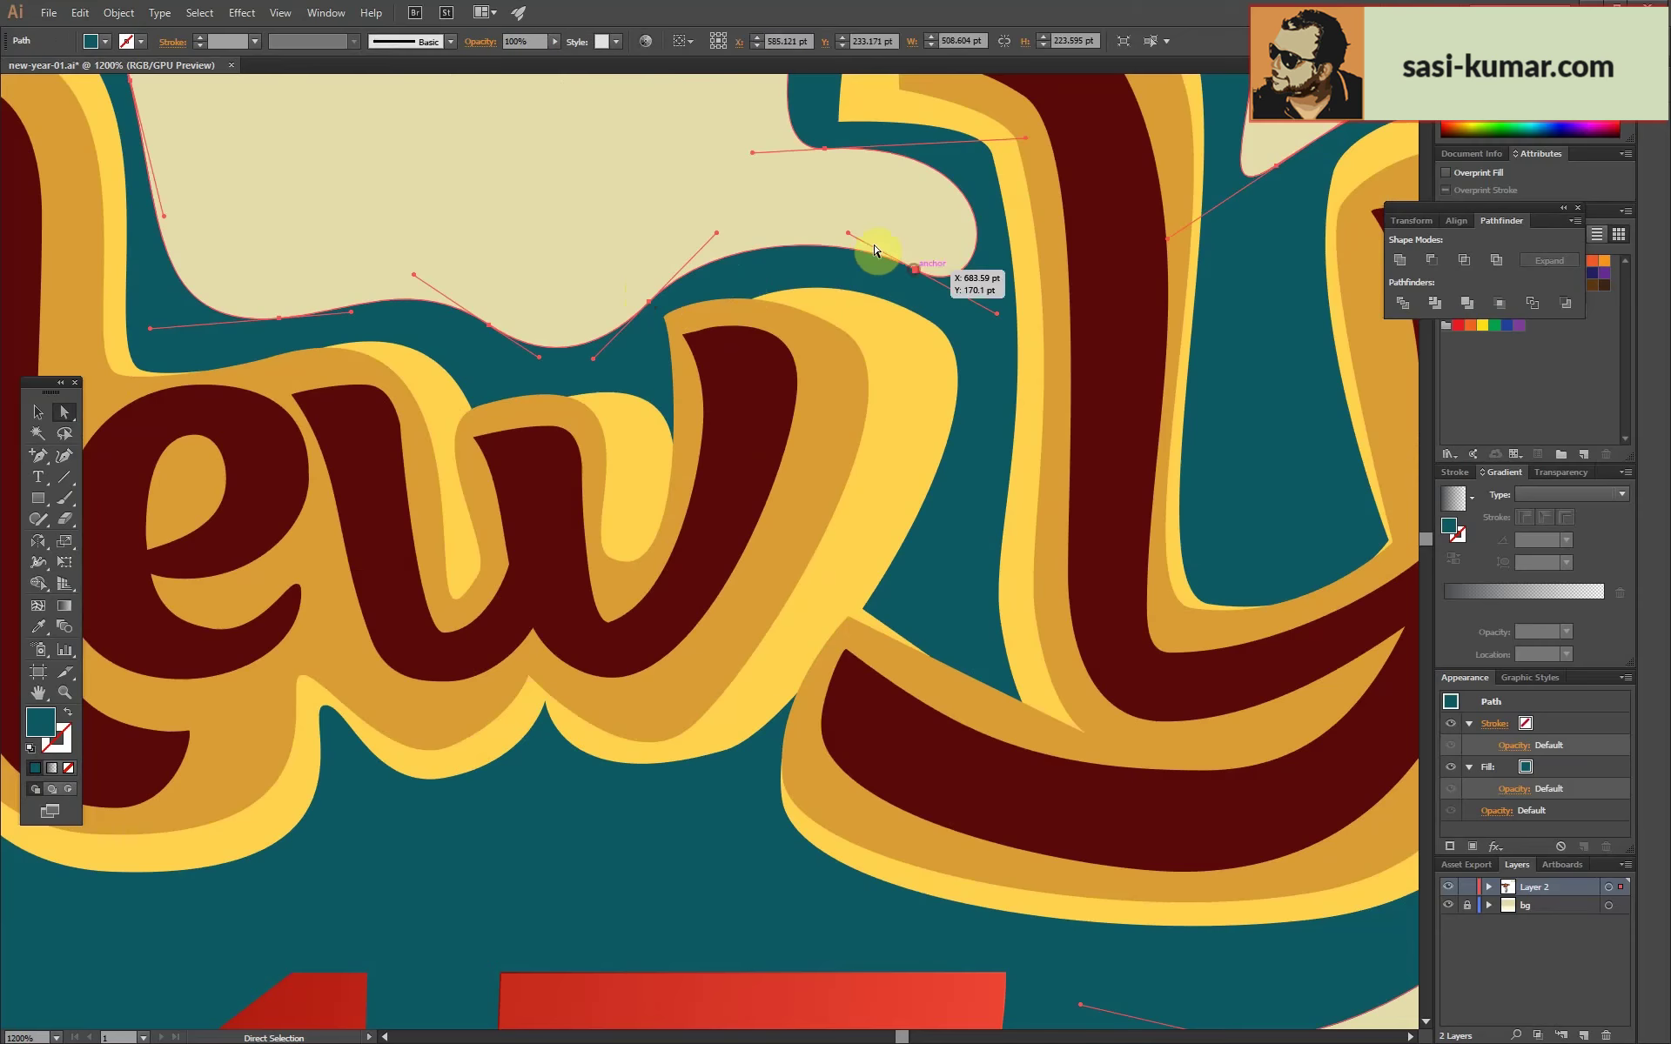
{"action": "key", "text": "ctrl+shift+a"}
{"action": "key", "text": "ctrl+minus"}
{"action": "key", "text": "ctrl+minus"}
{"action": "key", "text": "ctrl+minus"}
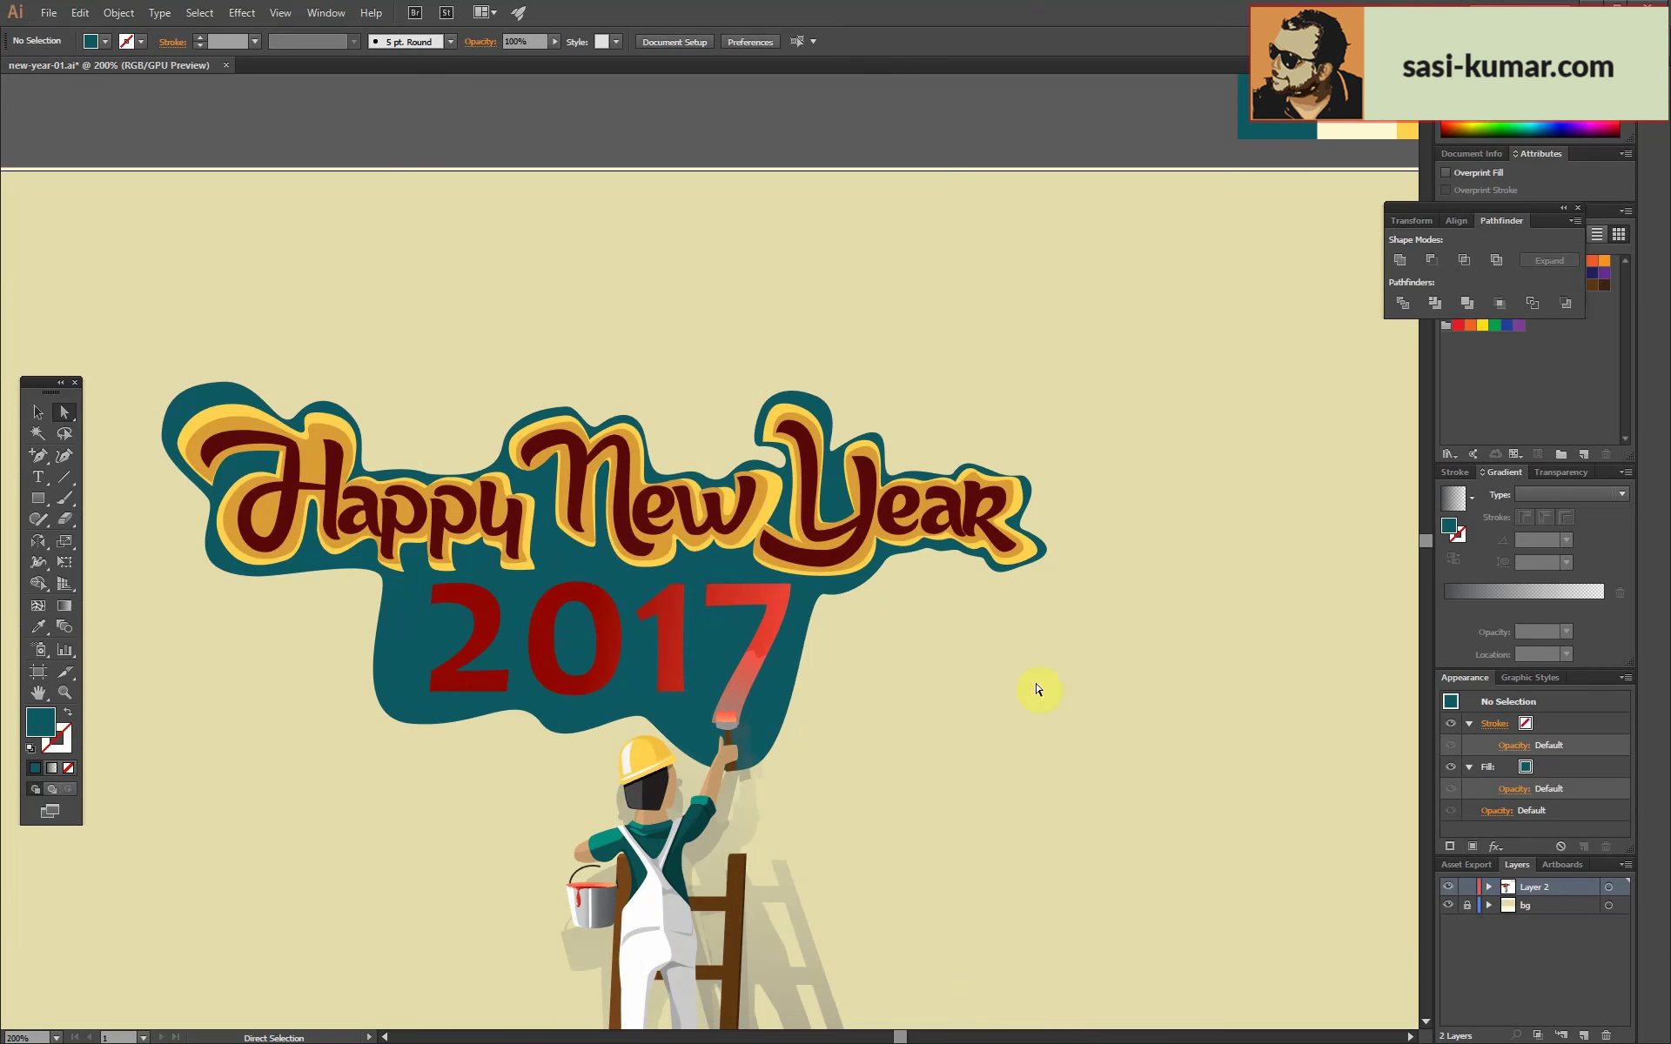
Give the teal backdrop a brown 8 pt stroke aligned to the outside.
{"action": "key", "text": "v"}
{"action": "left_click", "coordinate": [392, 633]}
{"action": "key", "text": "Return"}
{"action": "left_click", "coordinate": [166, 40]}
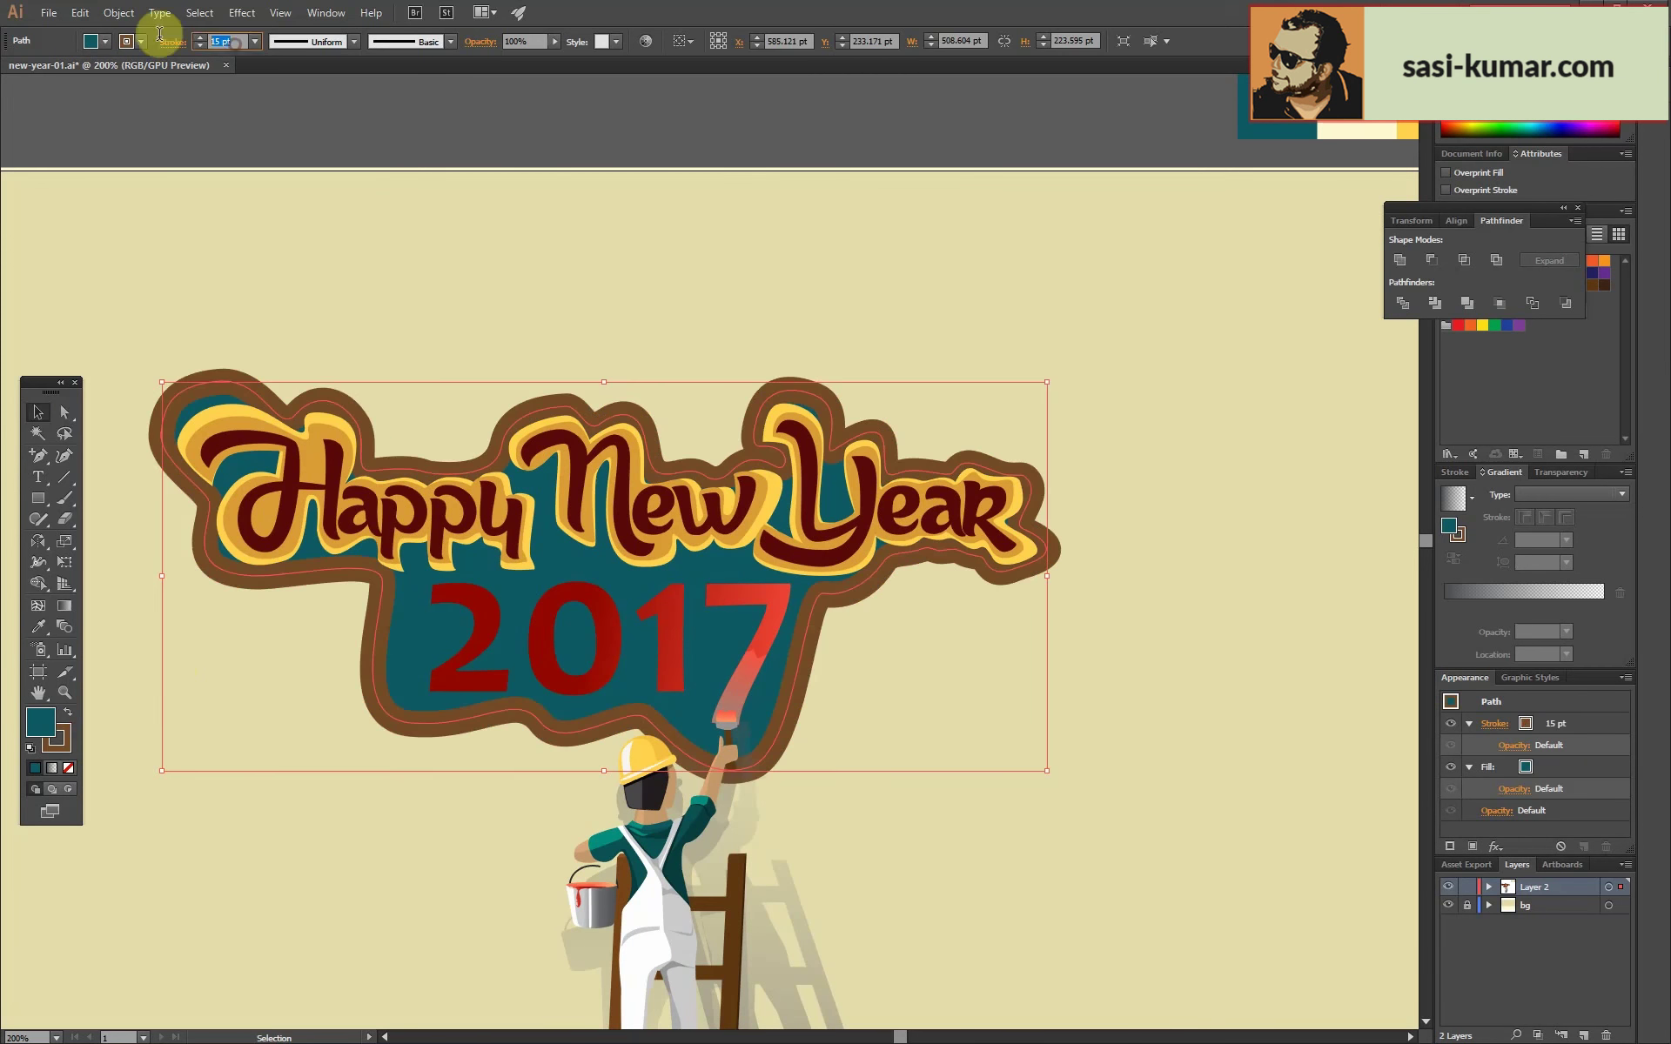
{"action": "type", "text": "8"}
{"action": "left_click", "coordinate": [1543, 565]}
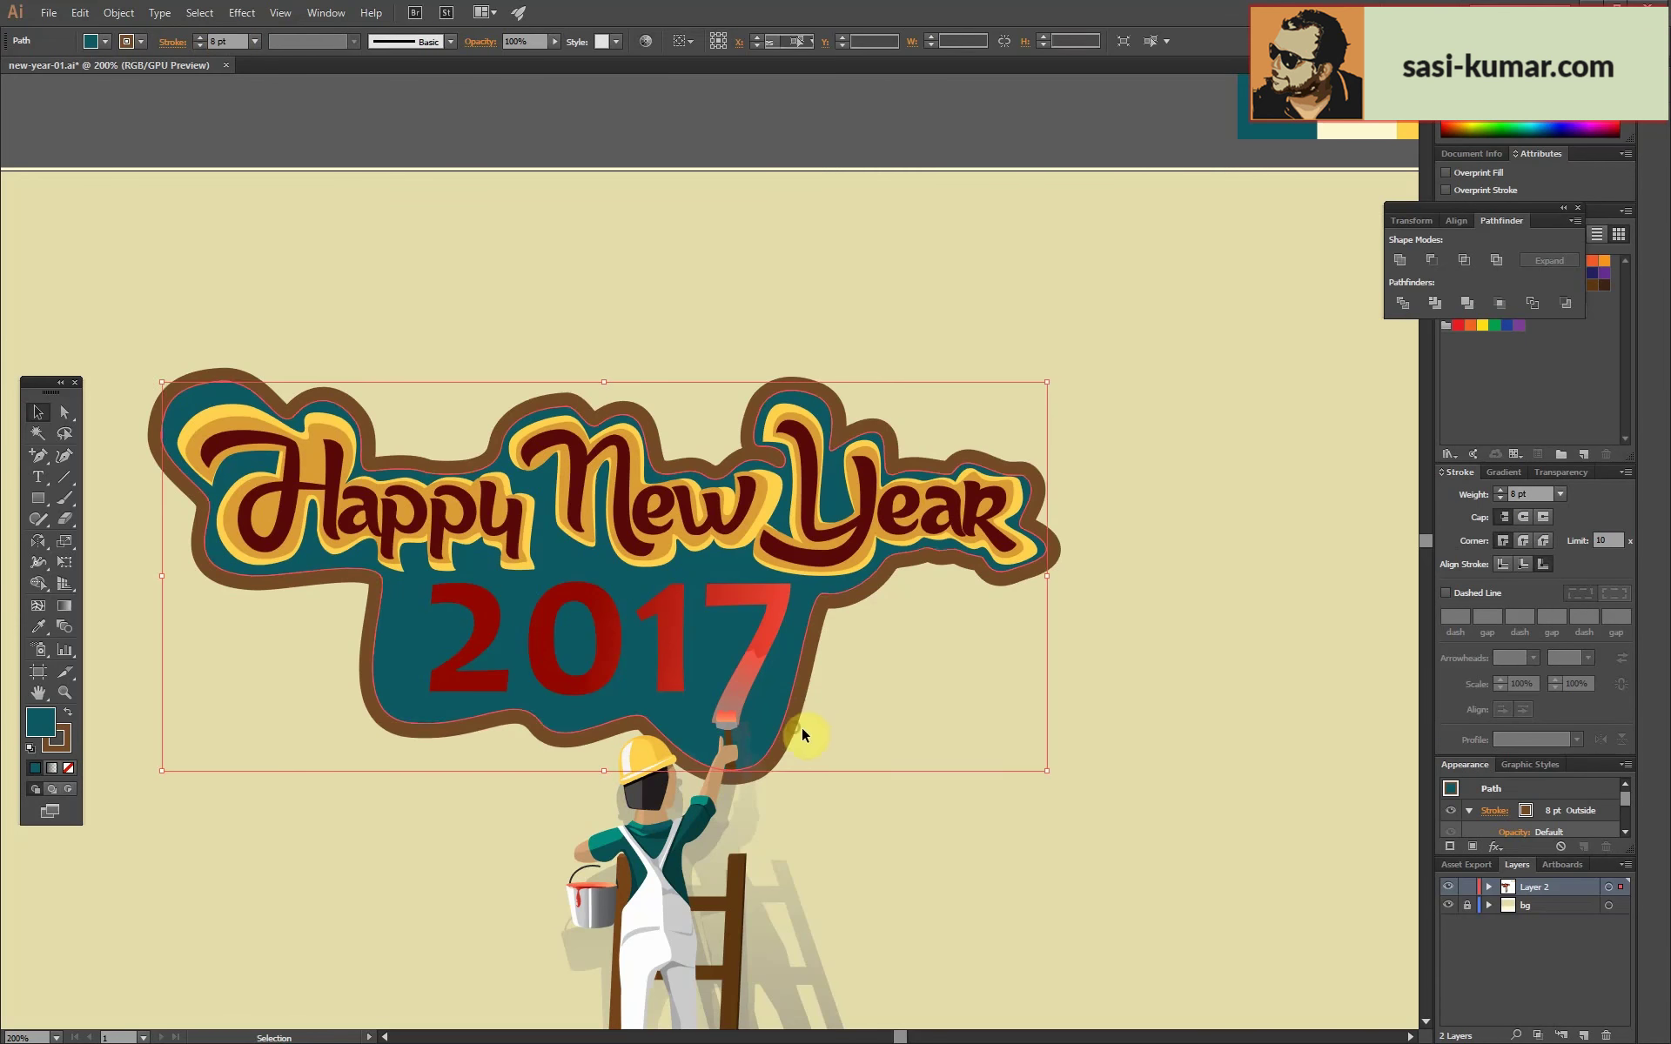
Nudge the backdrop's lower-left anchor outward and move the anchor near the 7.
{"action": "key", "text": "a"}
{"action": "left_click", "coordinate": [418, 593]}
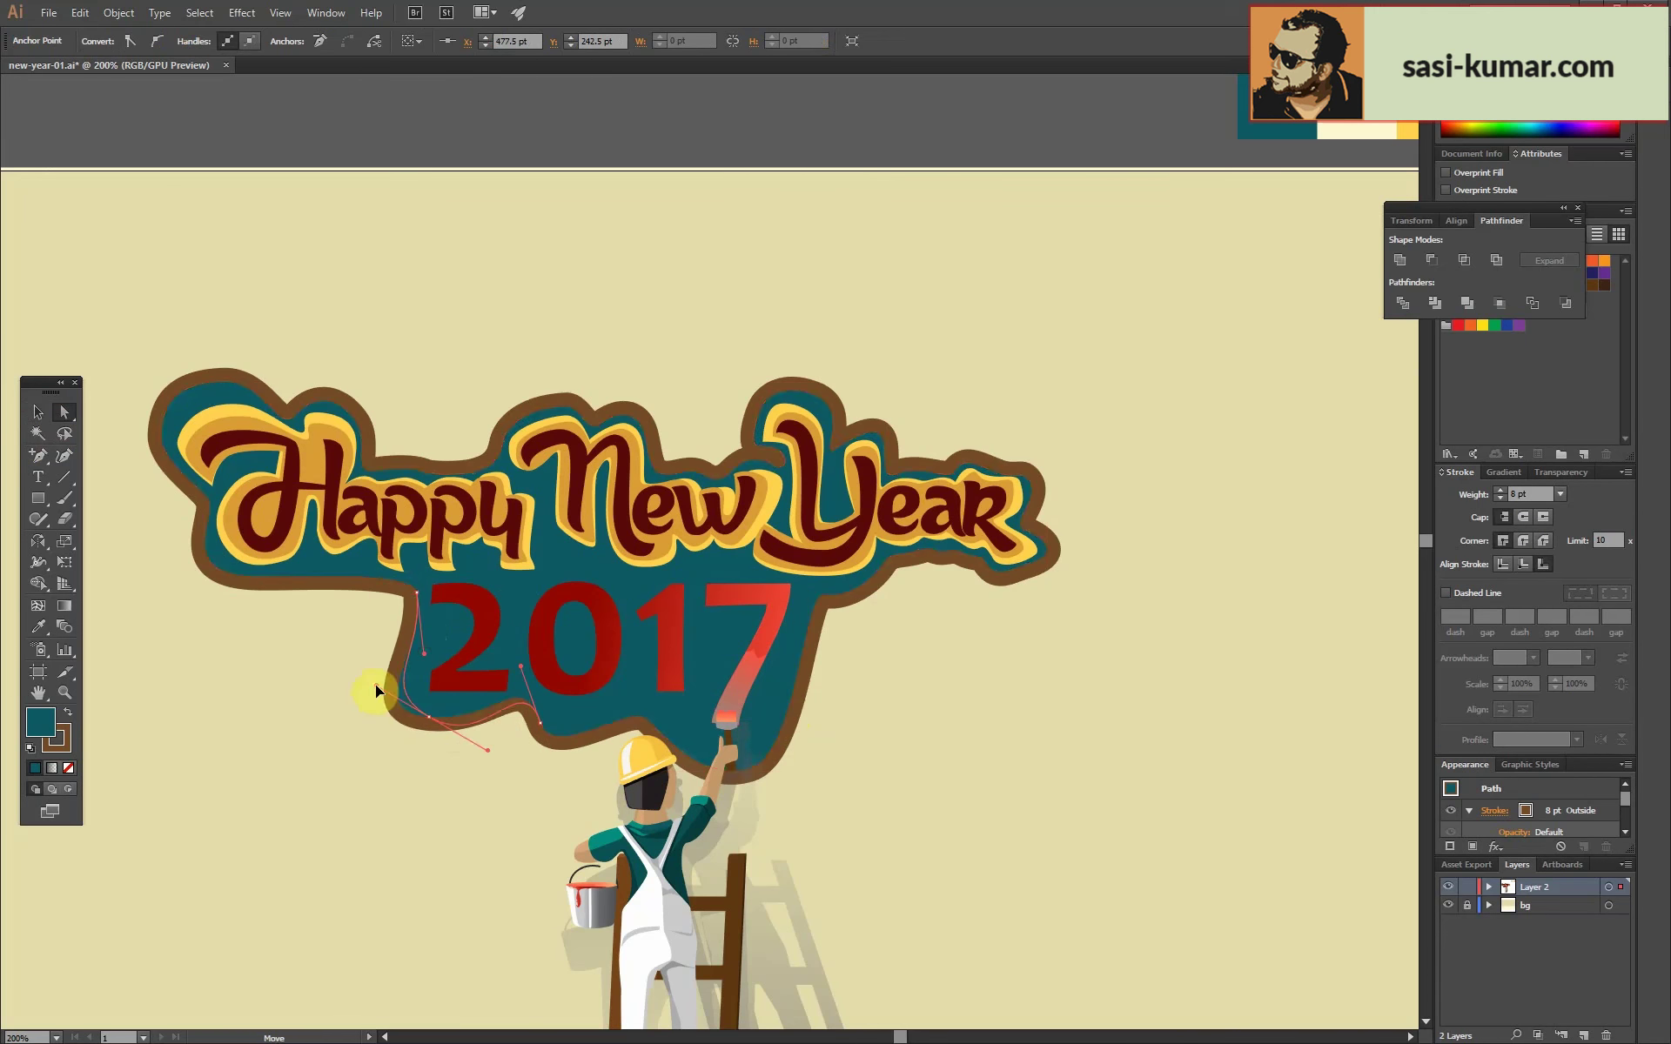
{"action": "left_click_drag", "start_coordinate": [429, 716], "coordinate": [416, 709]}
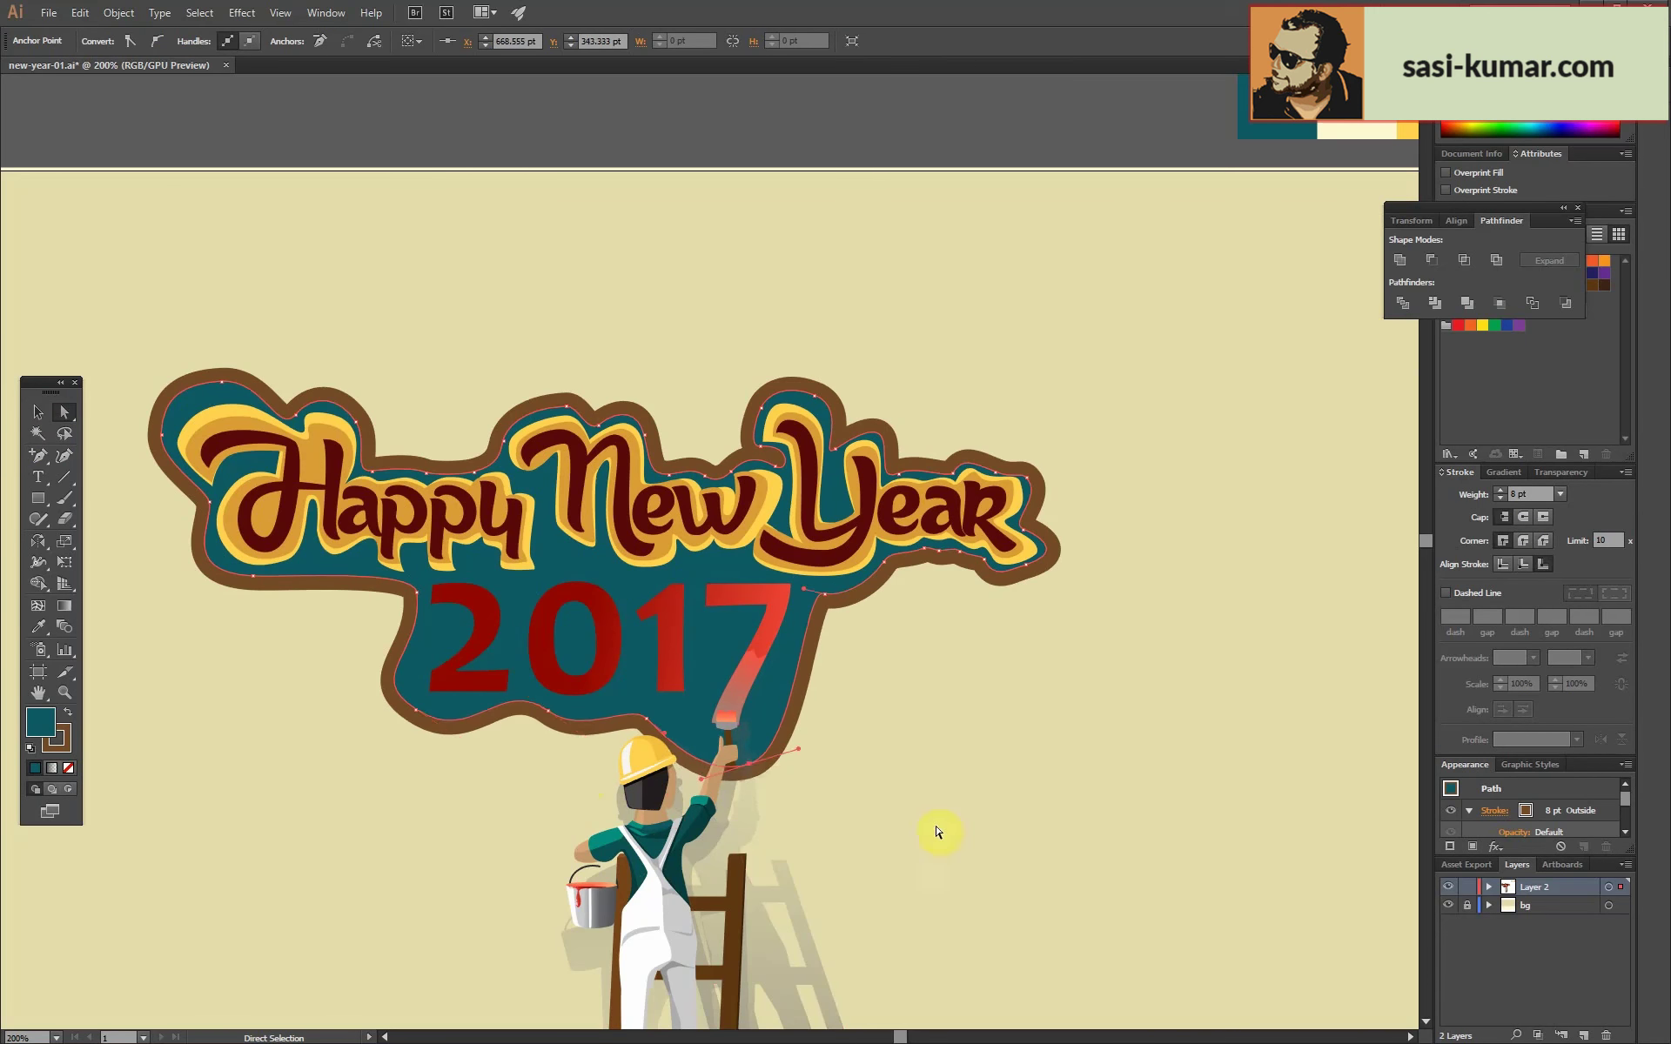
{"action": "left_click_drag", "start_coordinate": [803, 590], "coordinate": [778, 620]}
{"action": "left_click", "coordinate": [369, 675]}
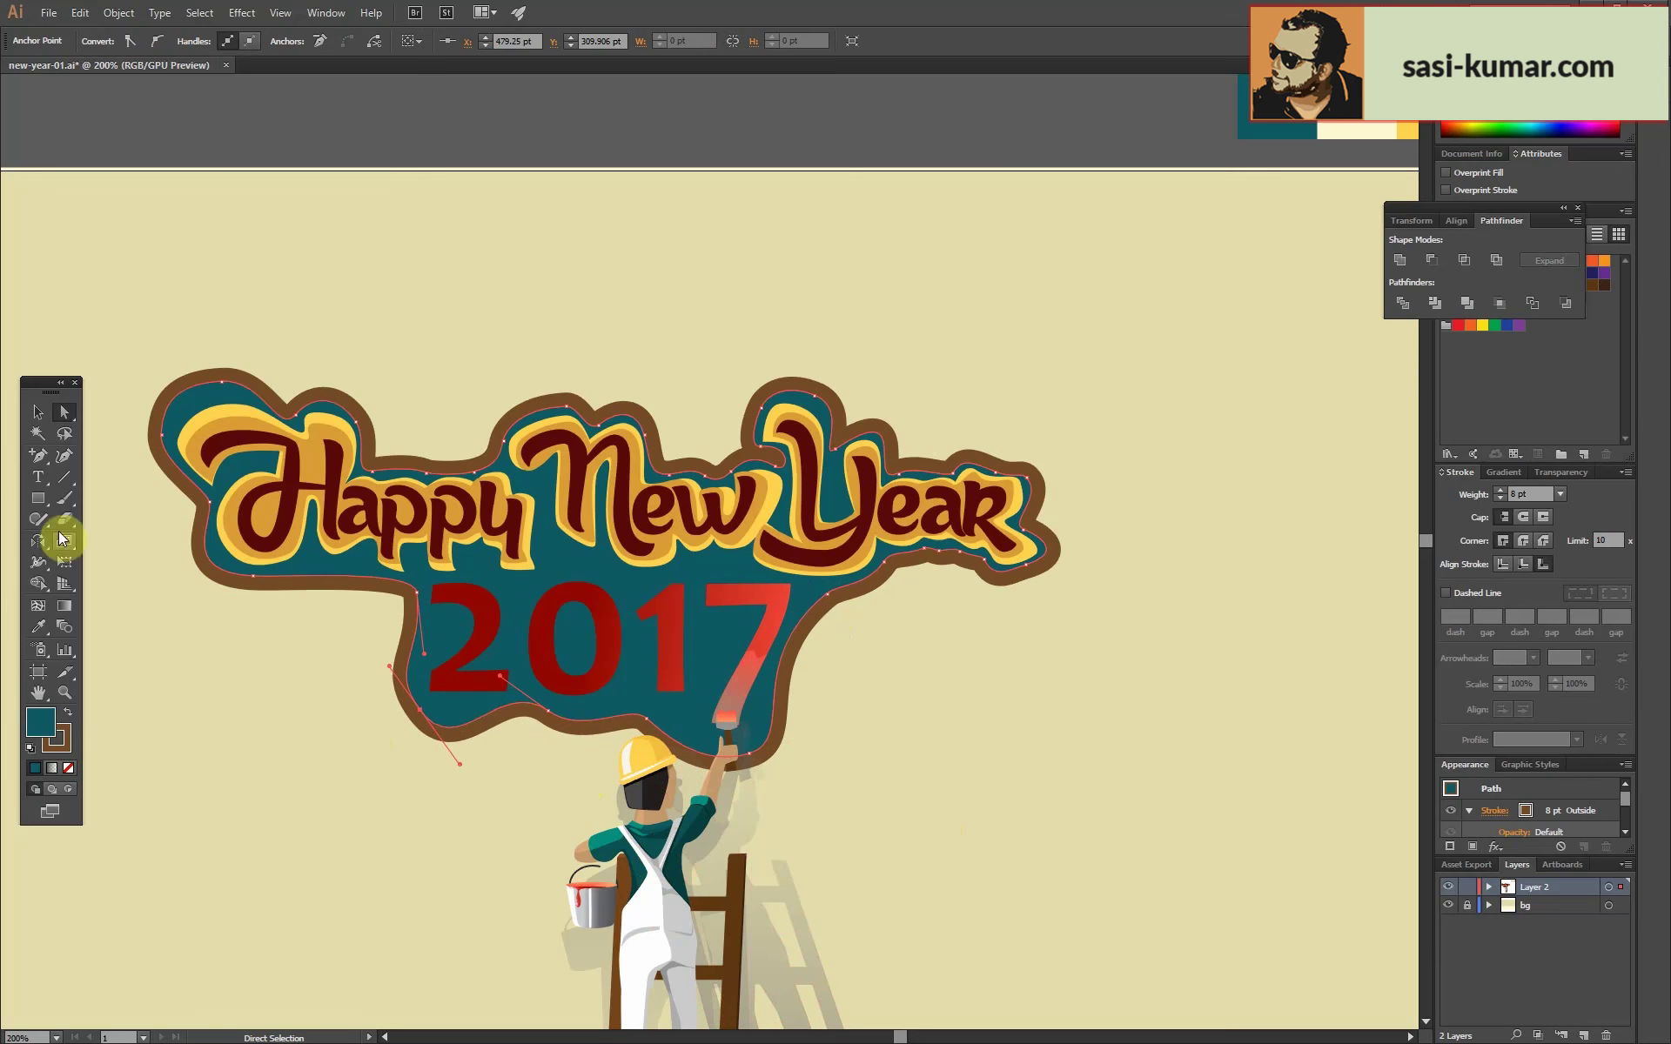
{"action": "left_click", "coordinate": [361, 633]}
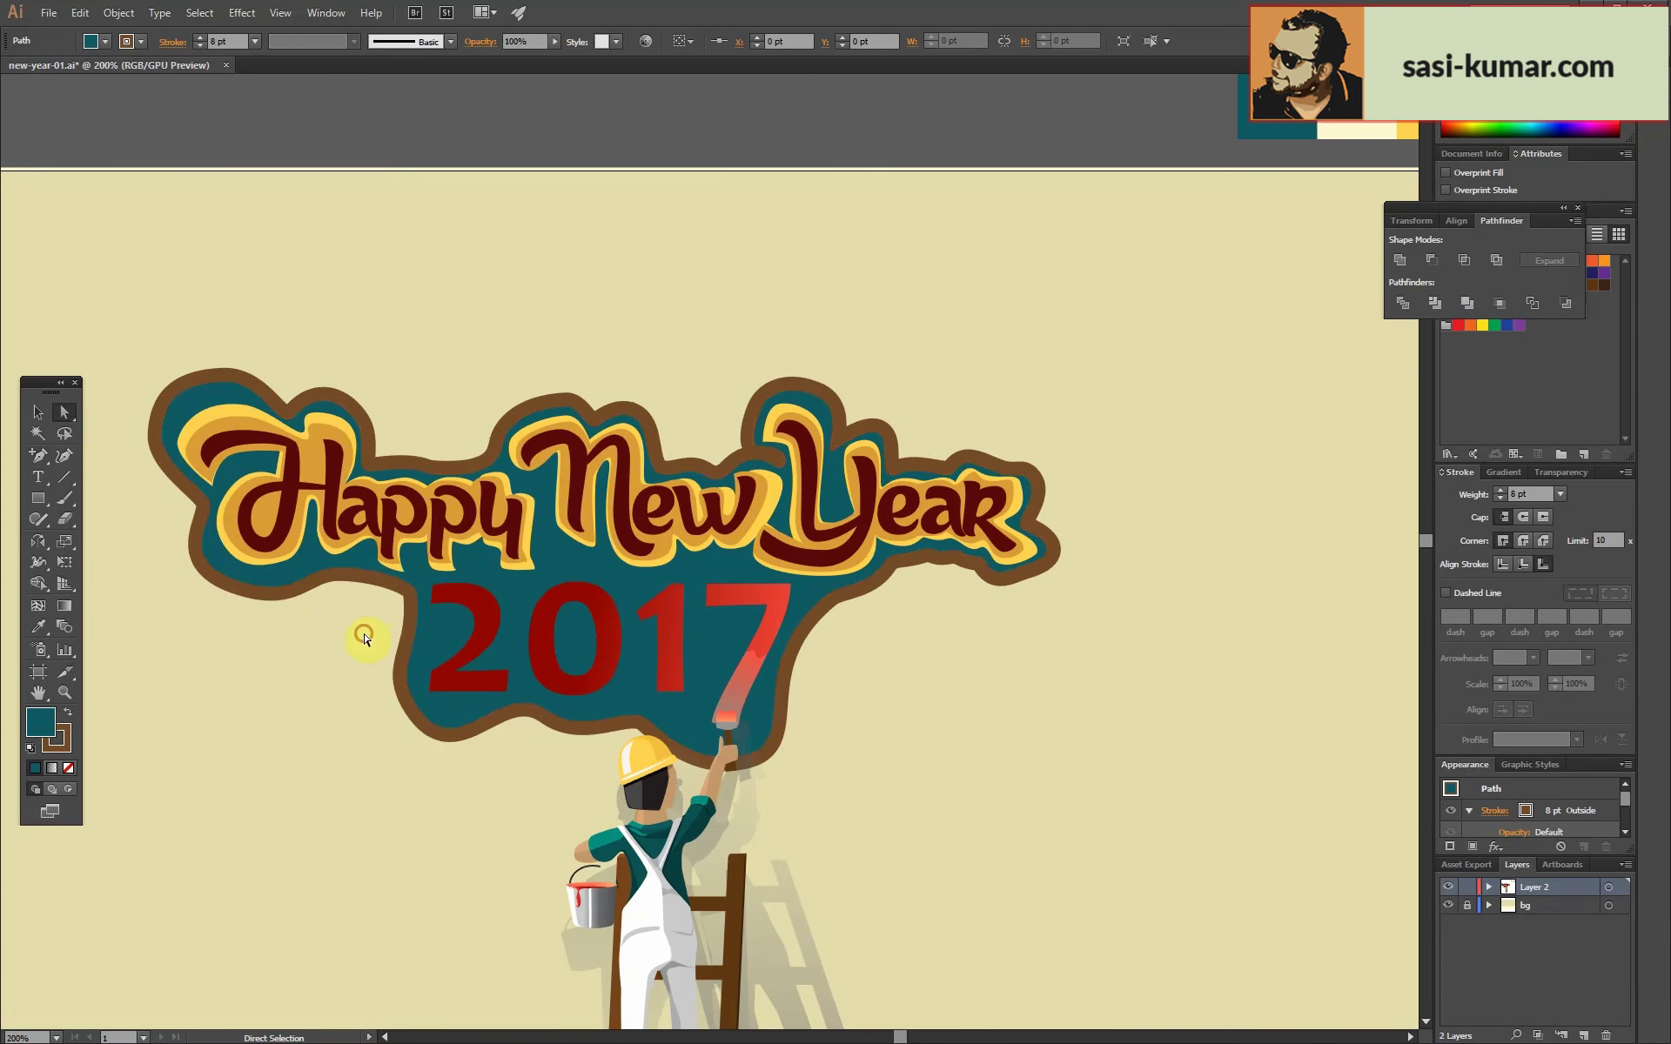
Remove the brown outline from the small square beside the teal swatch.
{"action": "key", "text": "v"}
{"action": "key", "text": "ctrl+1"}
{"action": "scroll", "coordinate": [954, 422], "scroll_direction": "up", "scroll_amount": 2}
{"action": "left_click", "coordinate": [972, 215]}
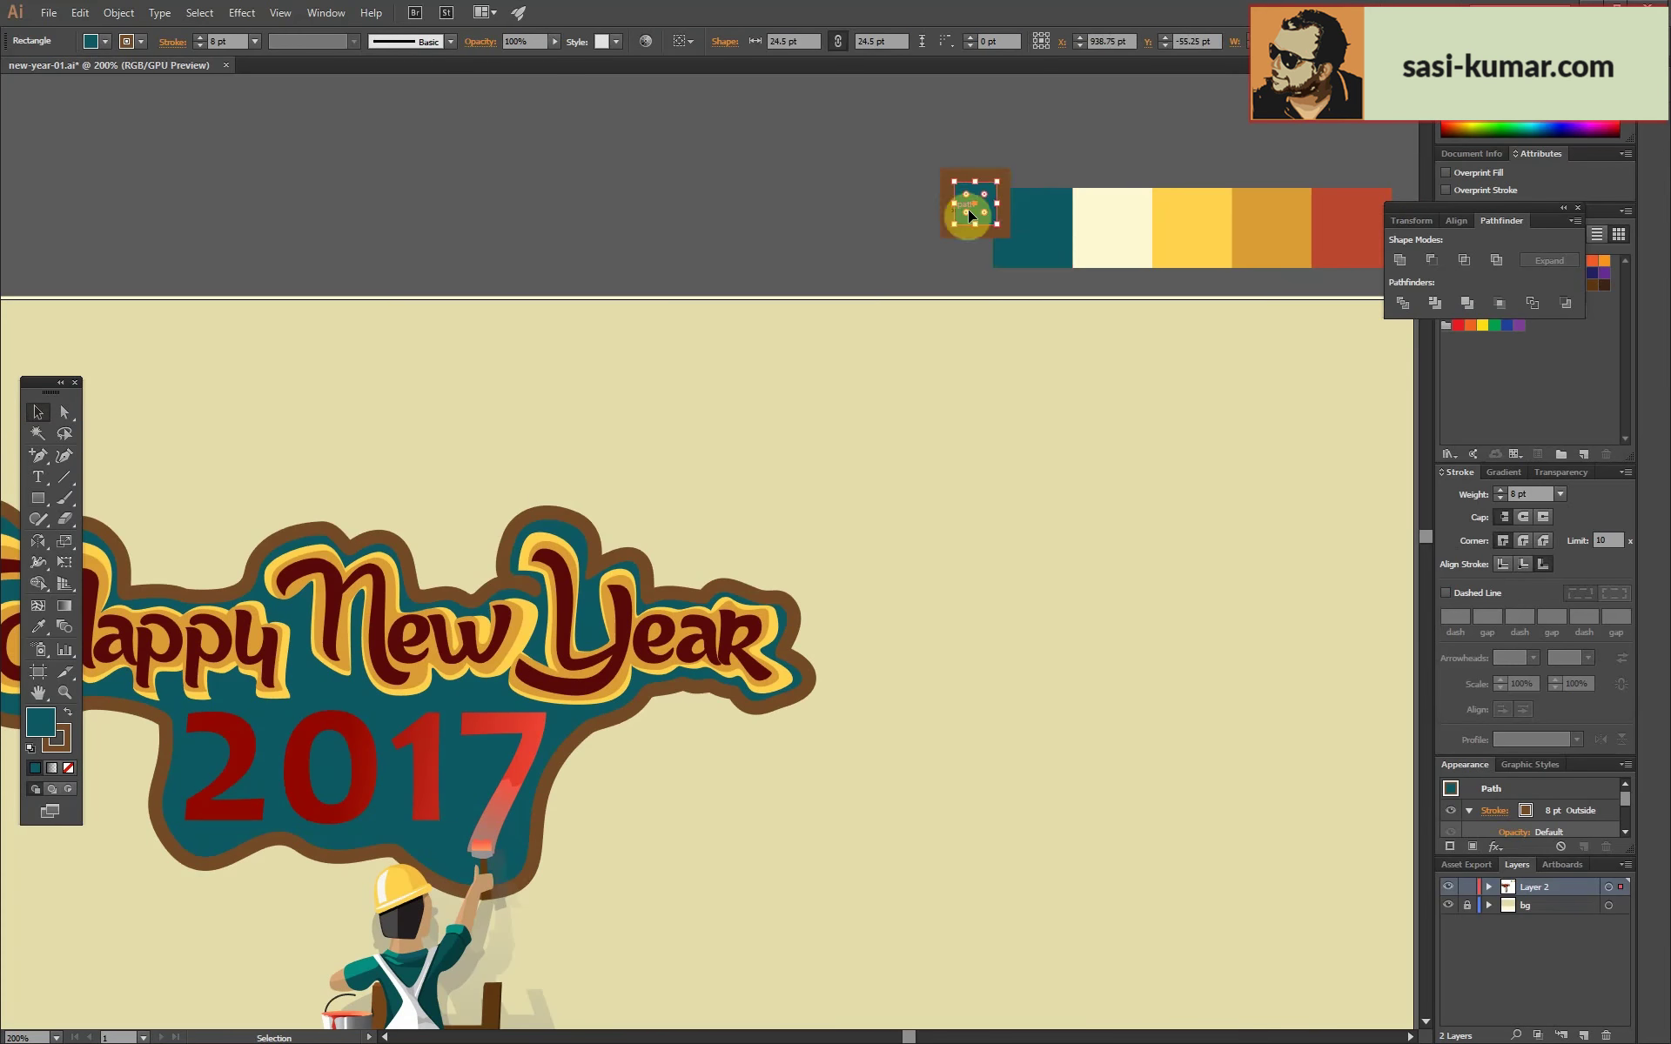
{"action": "key", "text": "slash"}
{"action": "key", "text": "ctrl+shift+a"}
{"action": "key", "text": "ctrl+minus"}
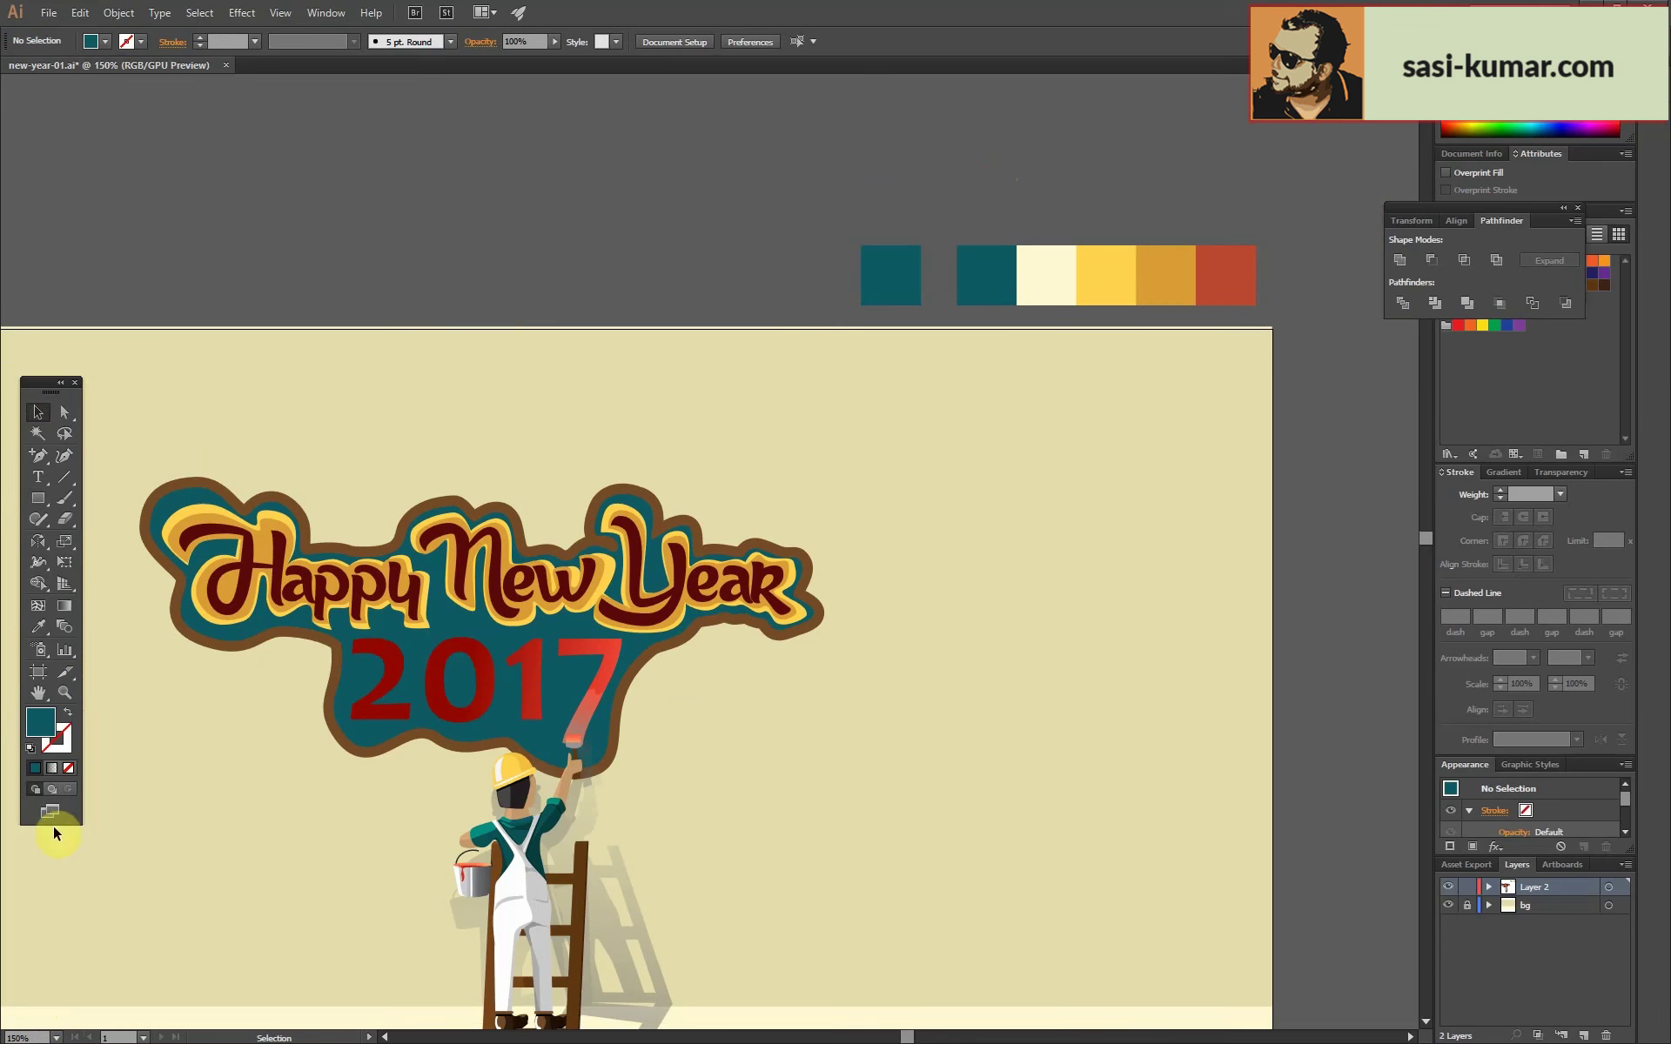
{"action": "key", "text": "ctrl+1"}
Duplicate the teal swatch square to its left and recolour it a darker teal.
{"action": "left_click", "coordinate": [1350, 313]}
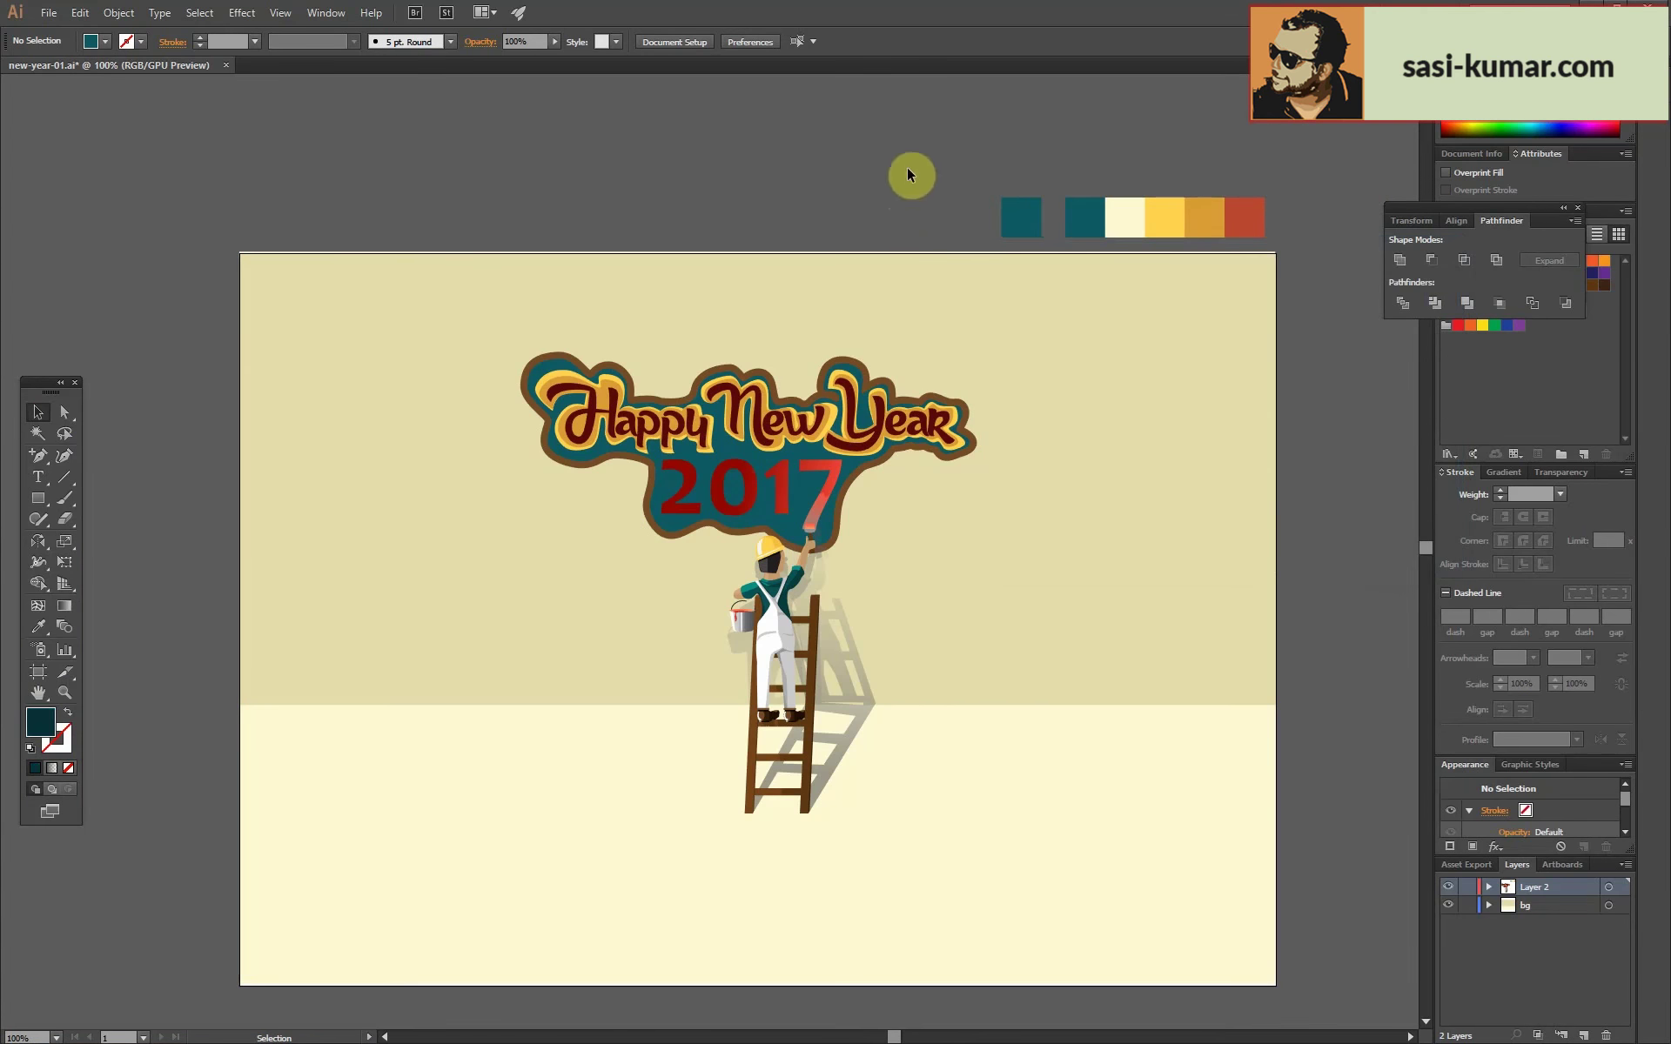
{"action": "key", "text": "ctrl+plus"}
{"action": "key", "text": "ctrl+plus"}
{"action": "left_click", "coordinate": [895, 315]}
{"action": "left_click_drag", "start_coordinate": [895, 315], "coordinate": [812, 329]}
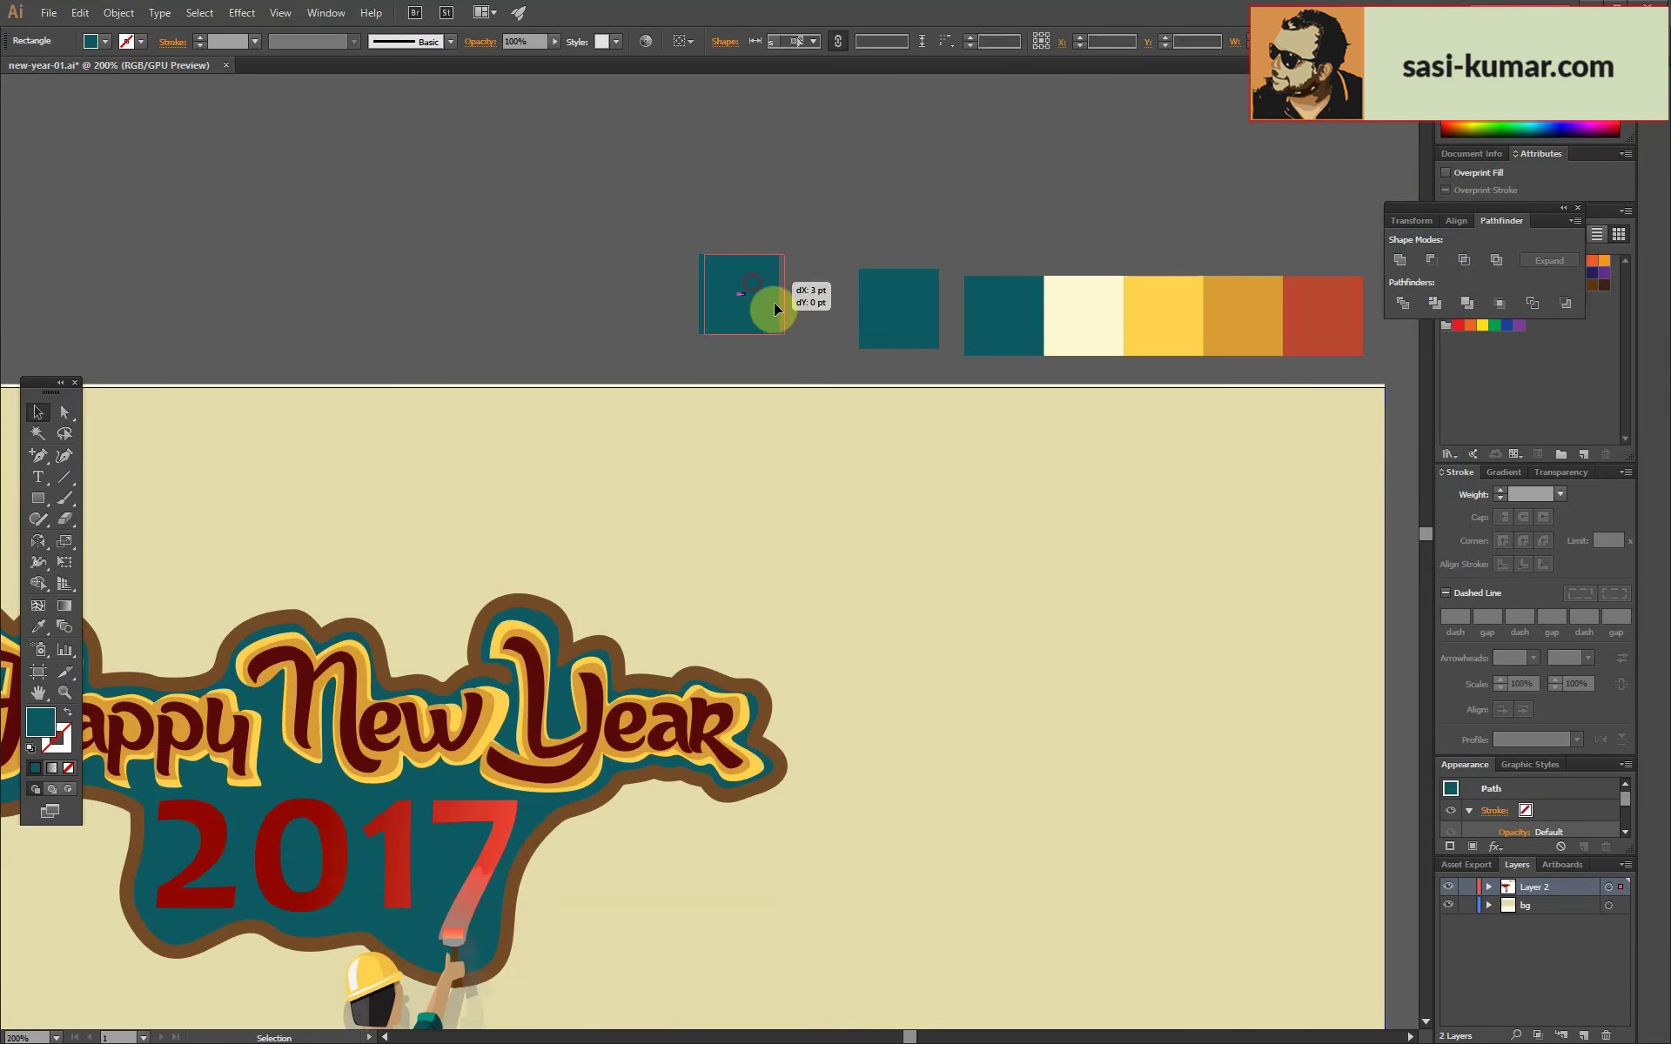
{"action": "double_click", "coordinate": [40, 722]}
{"action": "left_click", "coordinate": [1418, 298]}
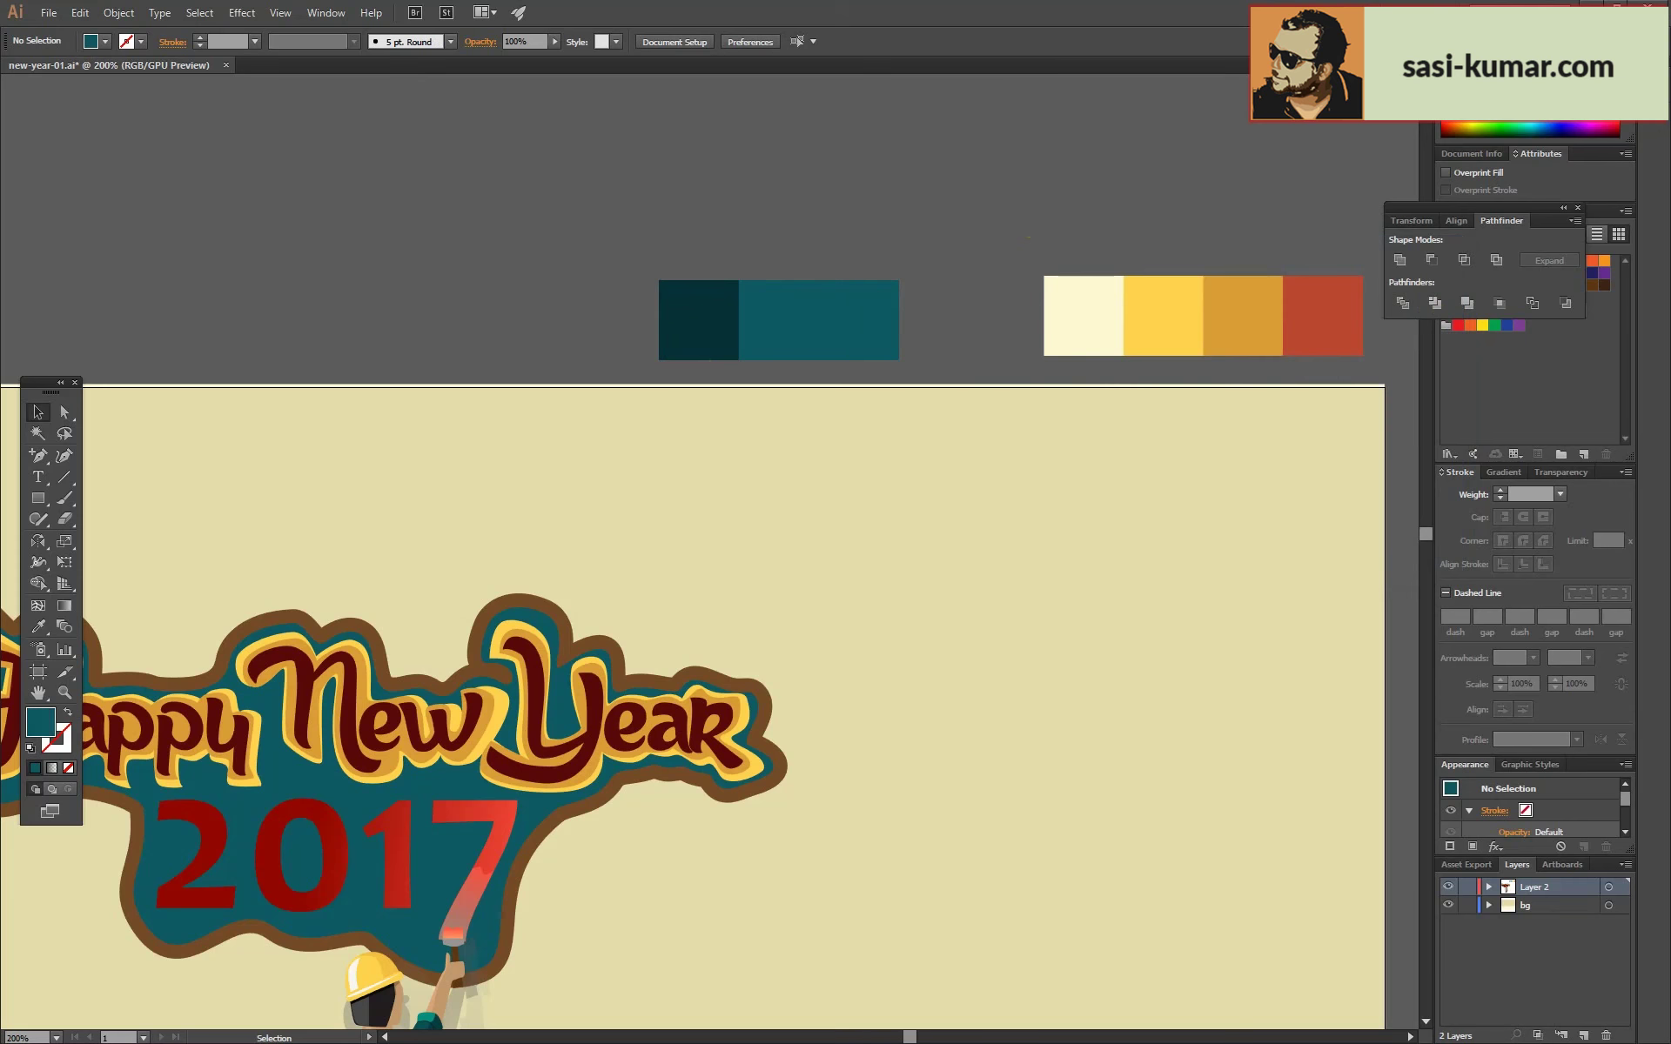
Add another swatch square beside it coloured a lighter teal.
{"action": "double_click", "coordinate": [40, 722]}
{"action": "left_click", "coordinate": [1421, 310]}
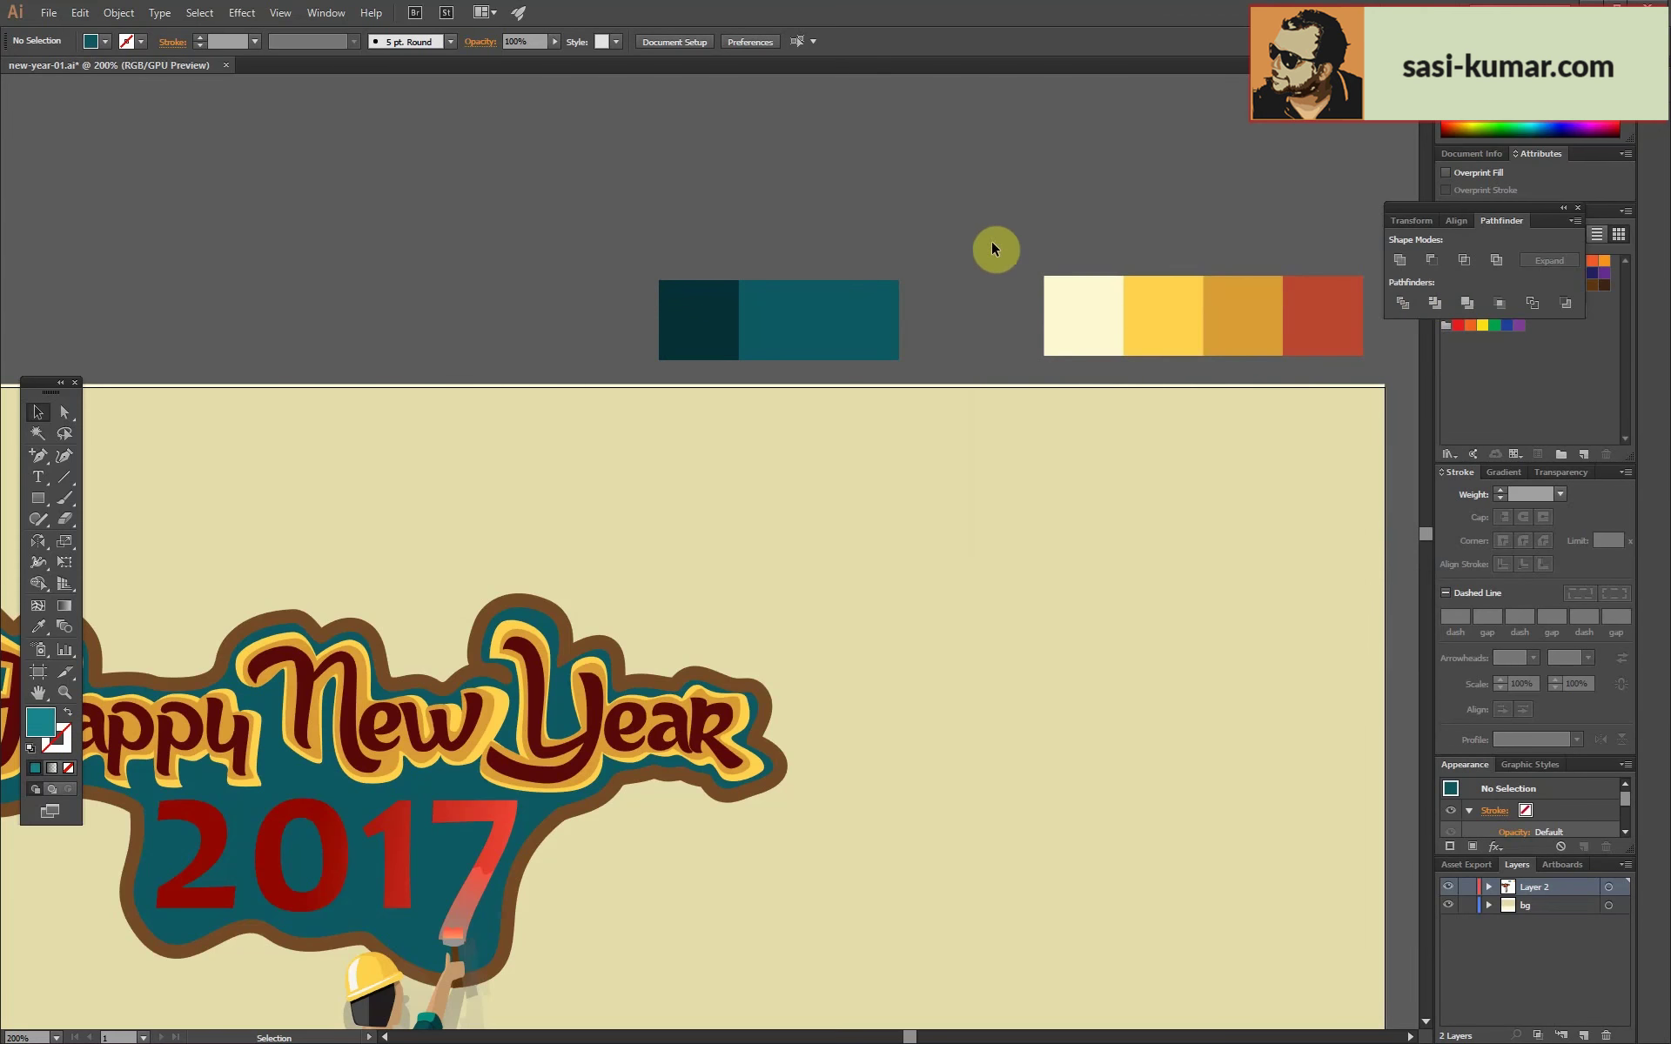
{"action": "key", "text": "ctrl+z"}
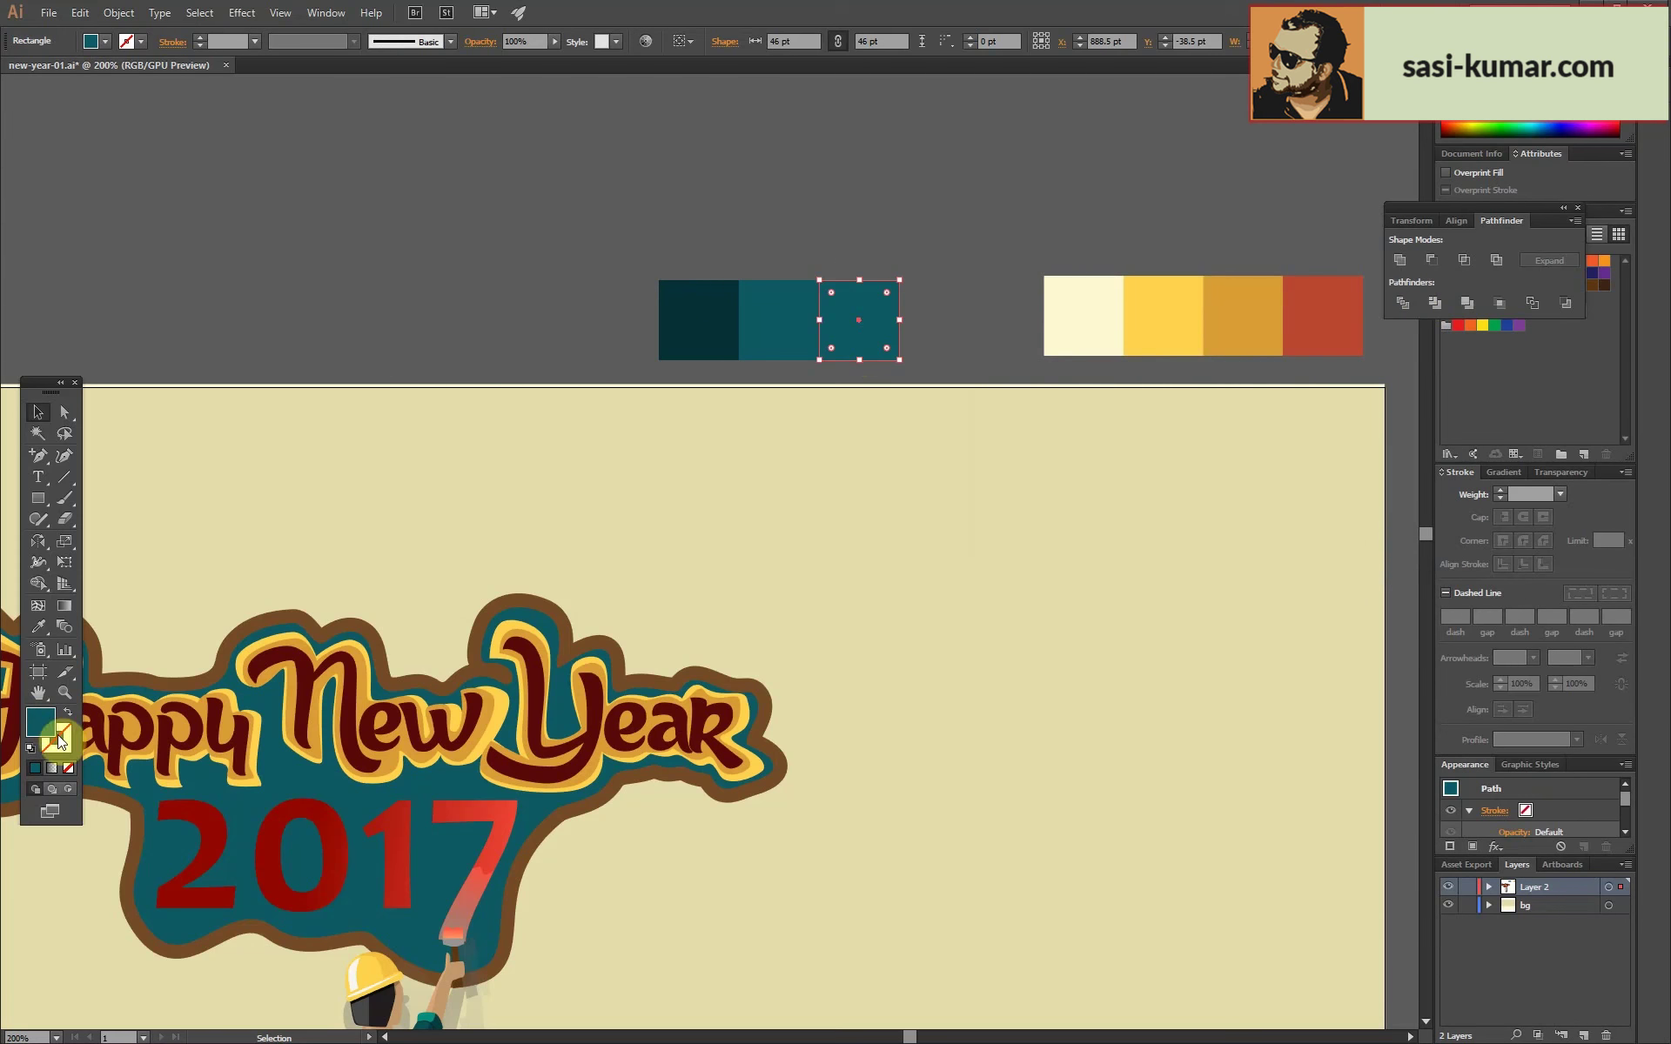
{"action": "double_click", "coordinate": [57, 736]}
{"action": "left_click", "coordinate": [1397, 302]}
{"action": "left_click", "coordinate": [1100, 172]}
{"action": "key", "text": "ctrl+minus"}
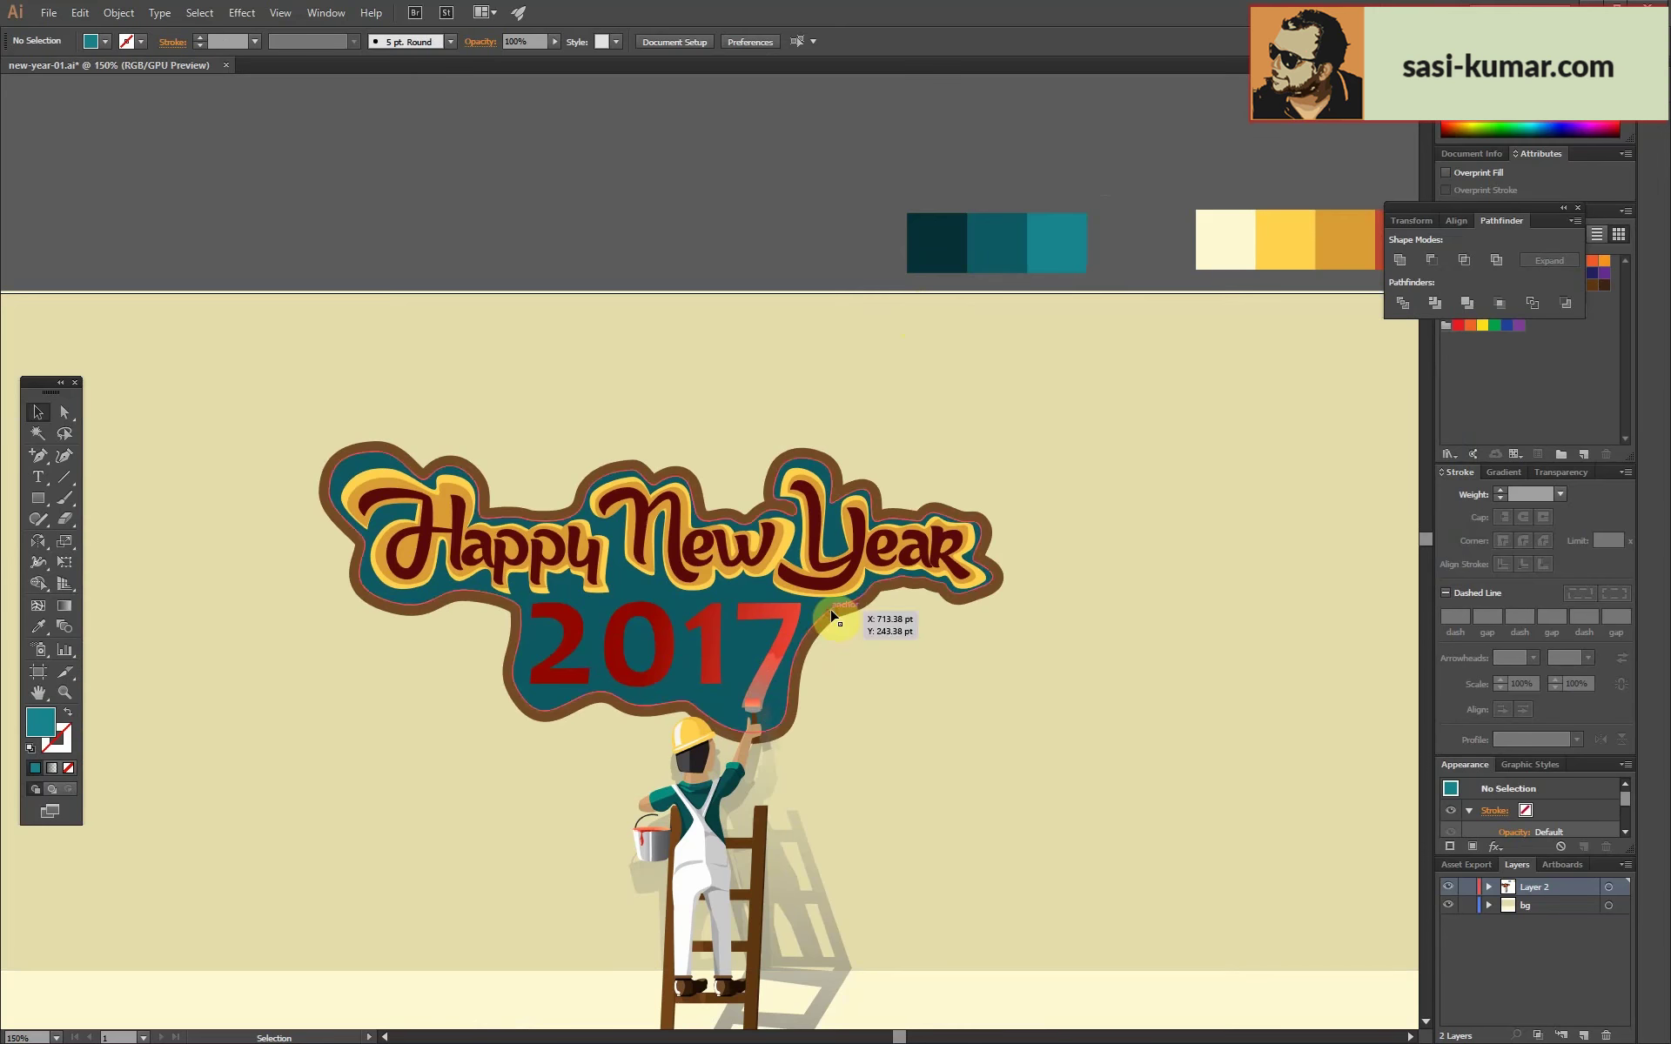
Apply the dark teal fill to the cloud backdrop behind the title.
{"action": "left_click", "coordinate": [788, 600]}
{"action": "left_click", "coordinate": [63, 412]}
{"action": "key", "text": "ctrl+plus"}
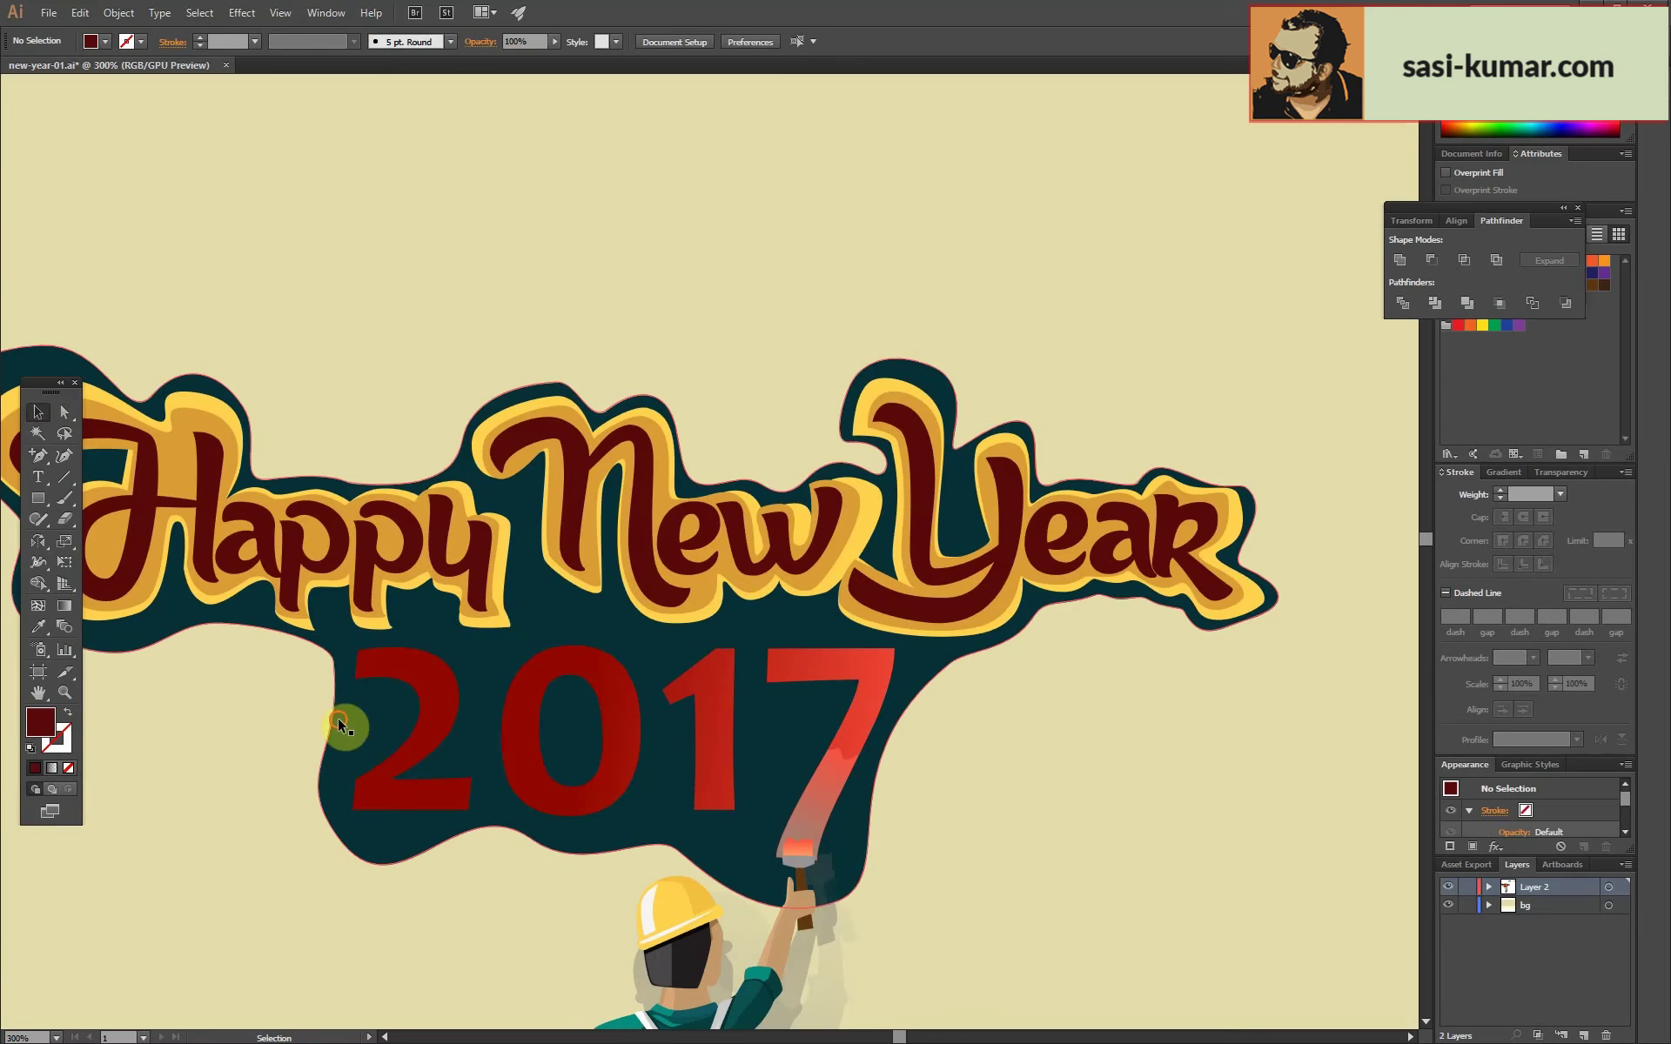
{"action": "left_click", "coordinate": [936, 376]}
{"action": "key", "text": "ctrl+minus"}
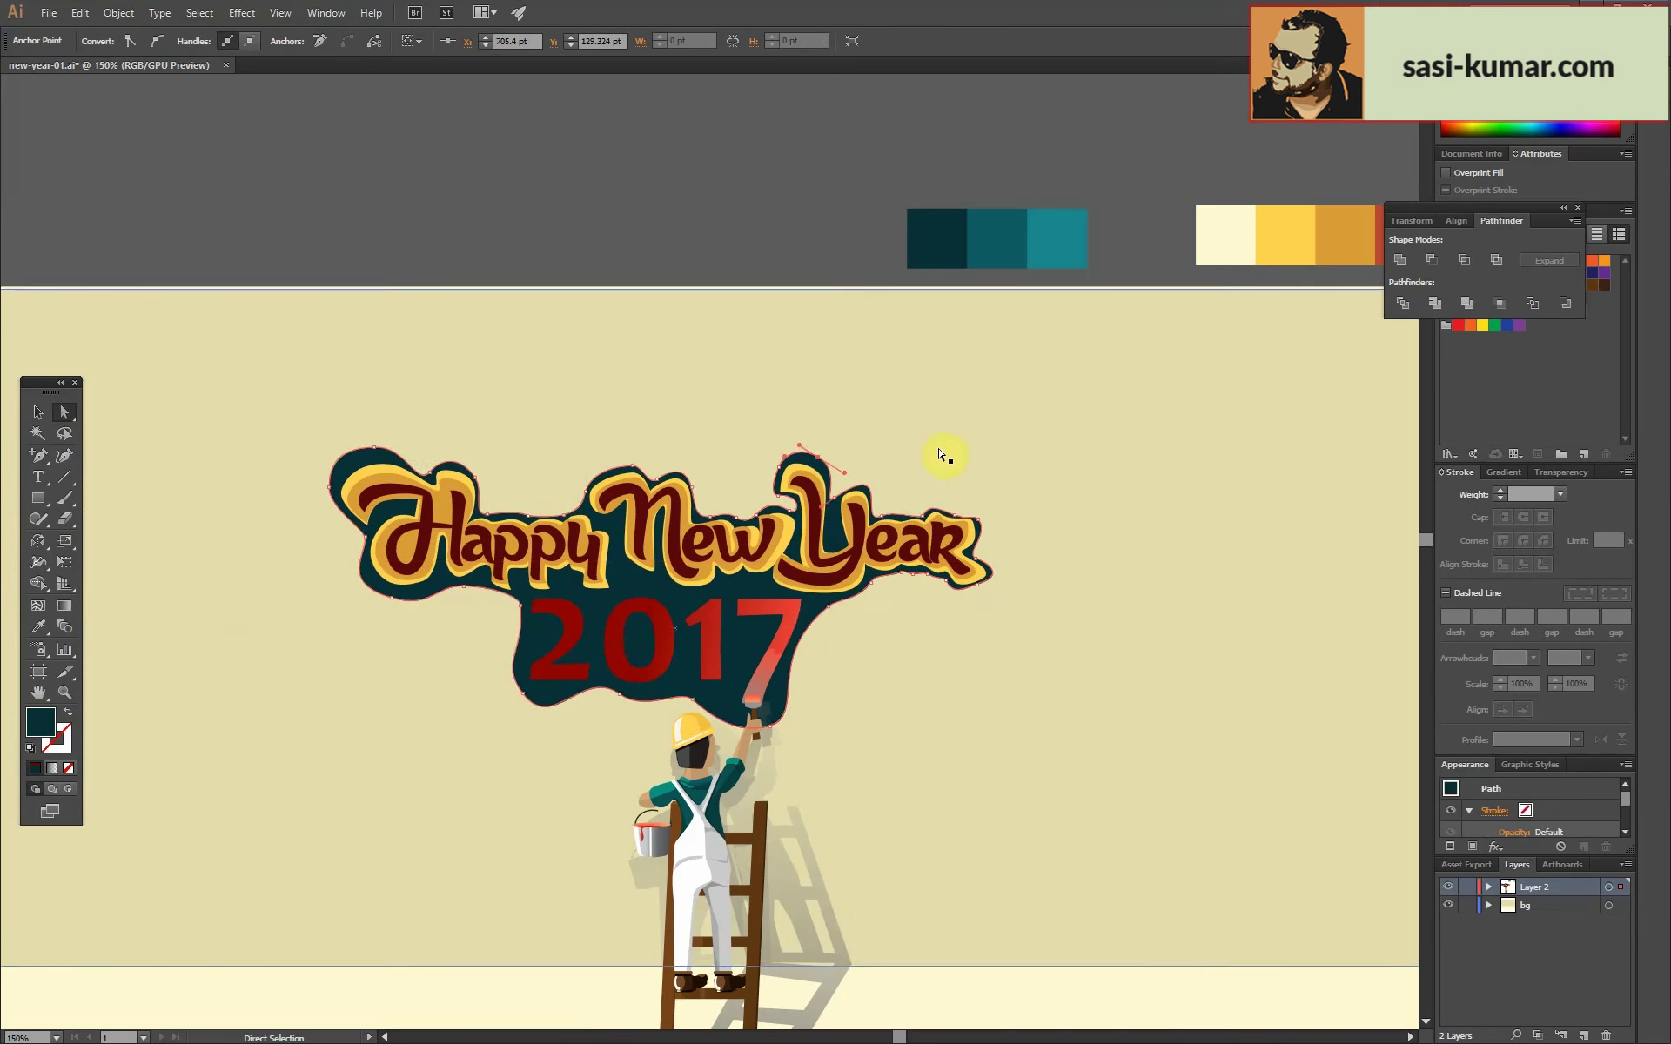
{"action": "key", "text": "v"}
{"action": "left_click", "coordinate": [544, 693]}
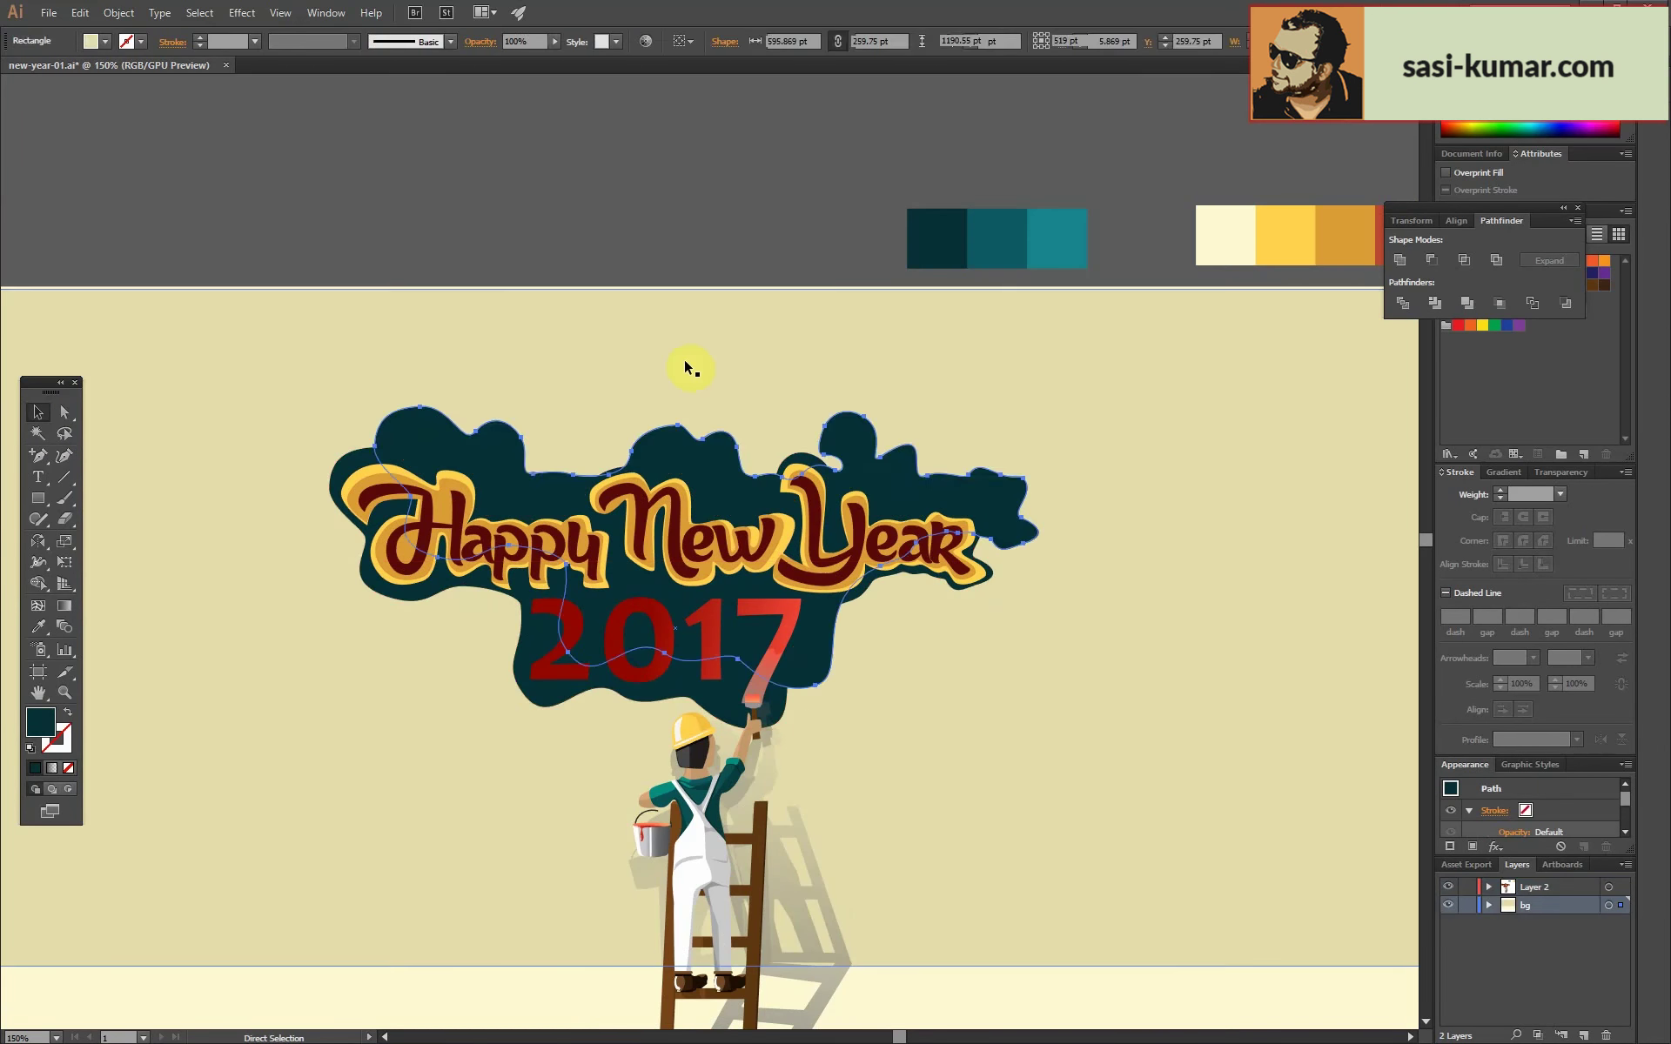
Move a dark cloud copy aside, fill the backdrop teal, and add a dark 10 pt outside stroke.
{"action": "mouse_move", "coordinate": [996, 505]}
{"action": "left_mouse_down"}
{"action": "mouse_move", "coordinate": [1353, 783]}
{"action": "mouse_move", "coordinate": [1664, 512]}
{"action": "left_mouse_up"}
{"action": "left_click", "coordinate": [66, 755]}
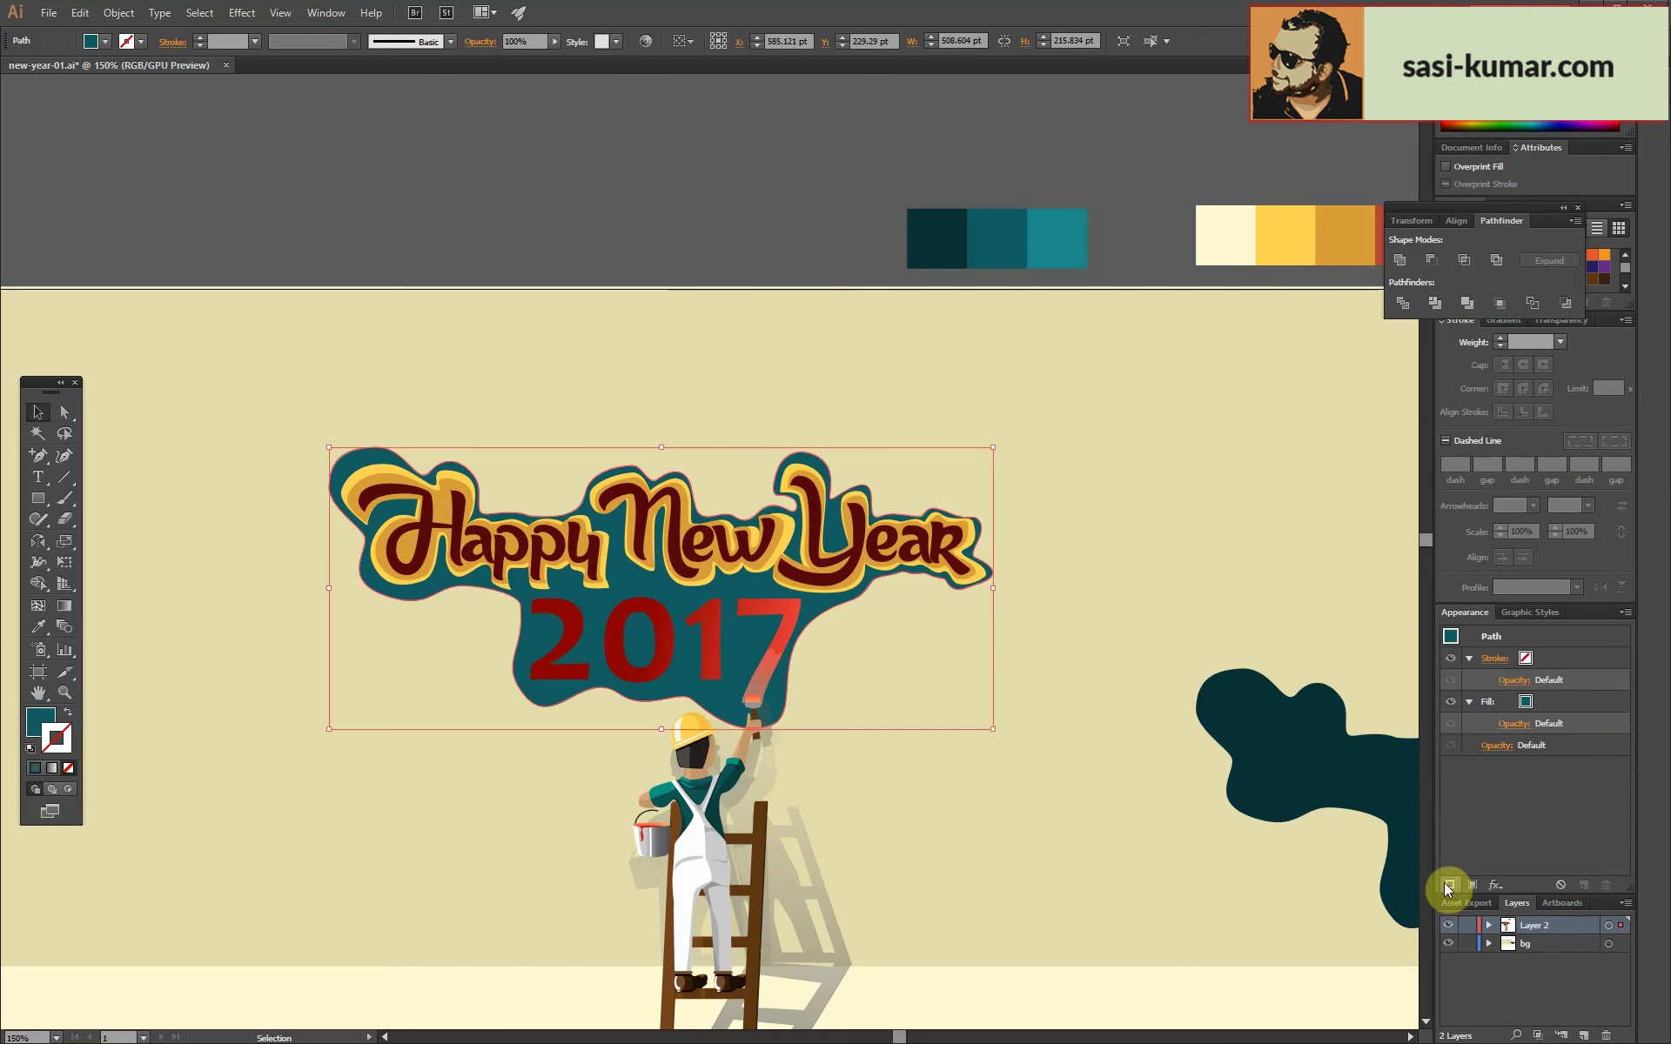
{"action": "left_click", "coordinate": [1450, 885]}
{"action": "left_click", "coordinate": [1539, 658]}
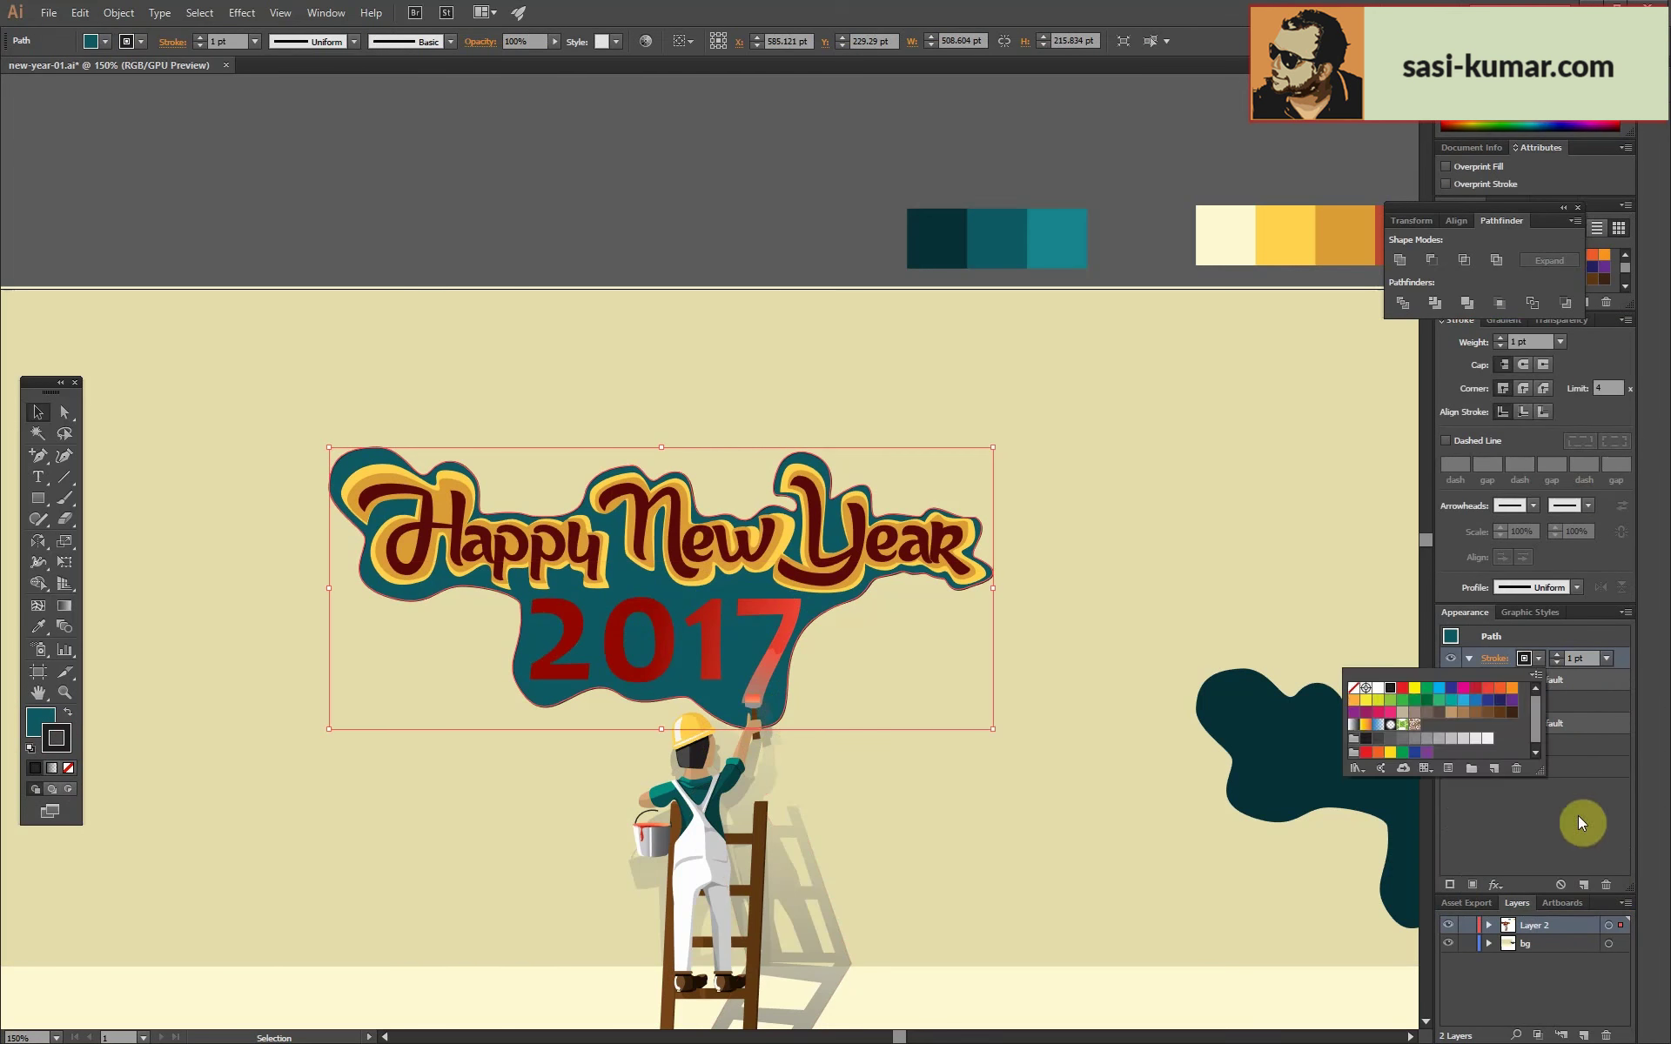
{"action": "left_click", "coordinate": [1575, 659]}
{"action": "type", "text": "10"}
{"action": "key", "text": "Return"}
{"action": "left_click", "coordinate": [1523, 411]}
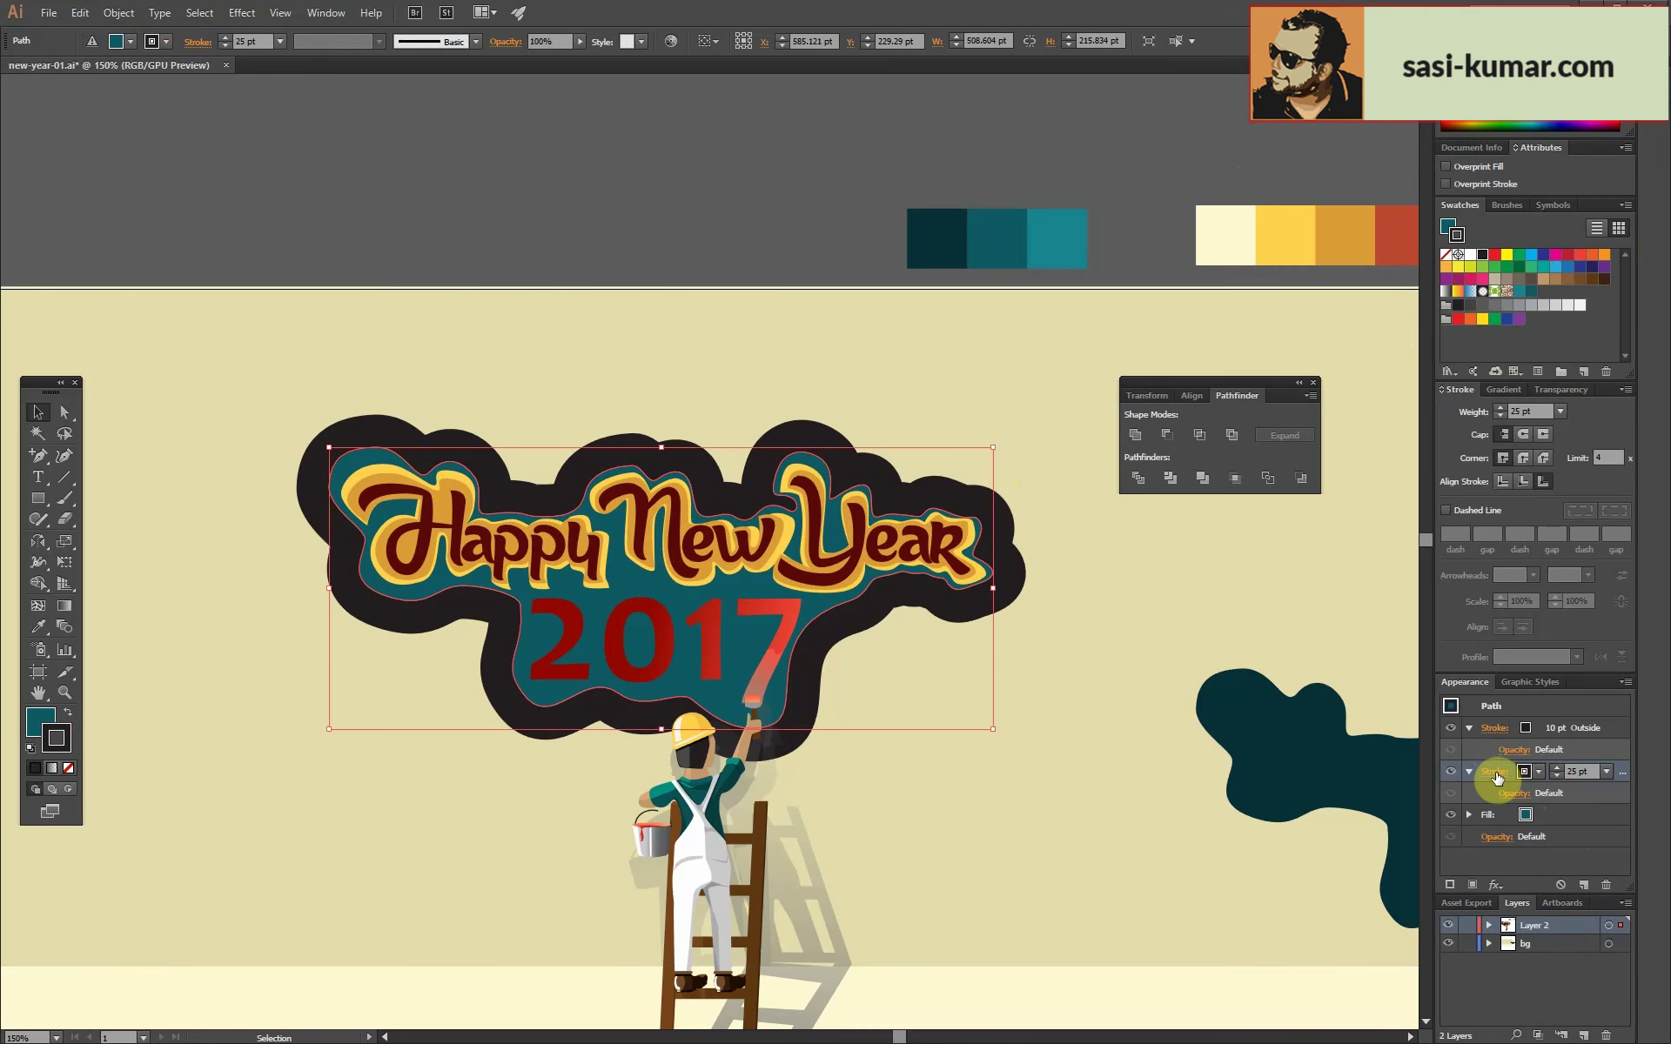
Color the outer 25 pt stroke teal and the inner 10 pt stroke dark teal.
{"action": "left_click", "coordinate": [1538, 771]}
{"action": "left_click", "coordinate": [1428, 838]}
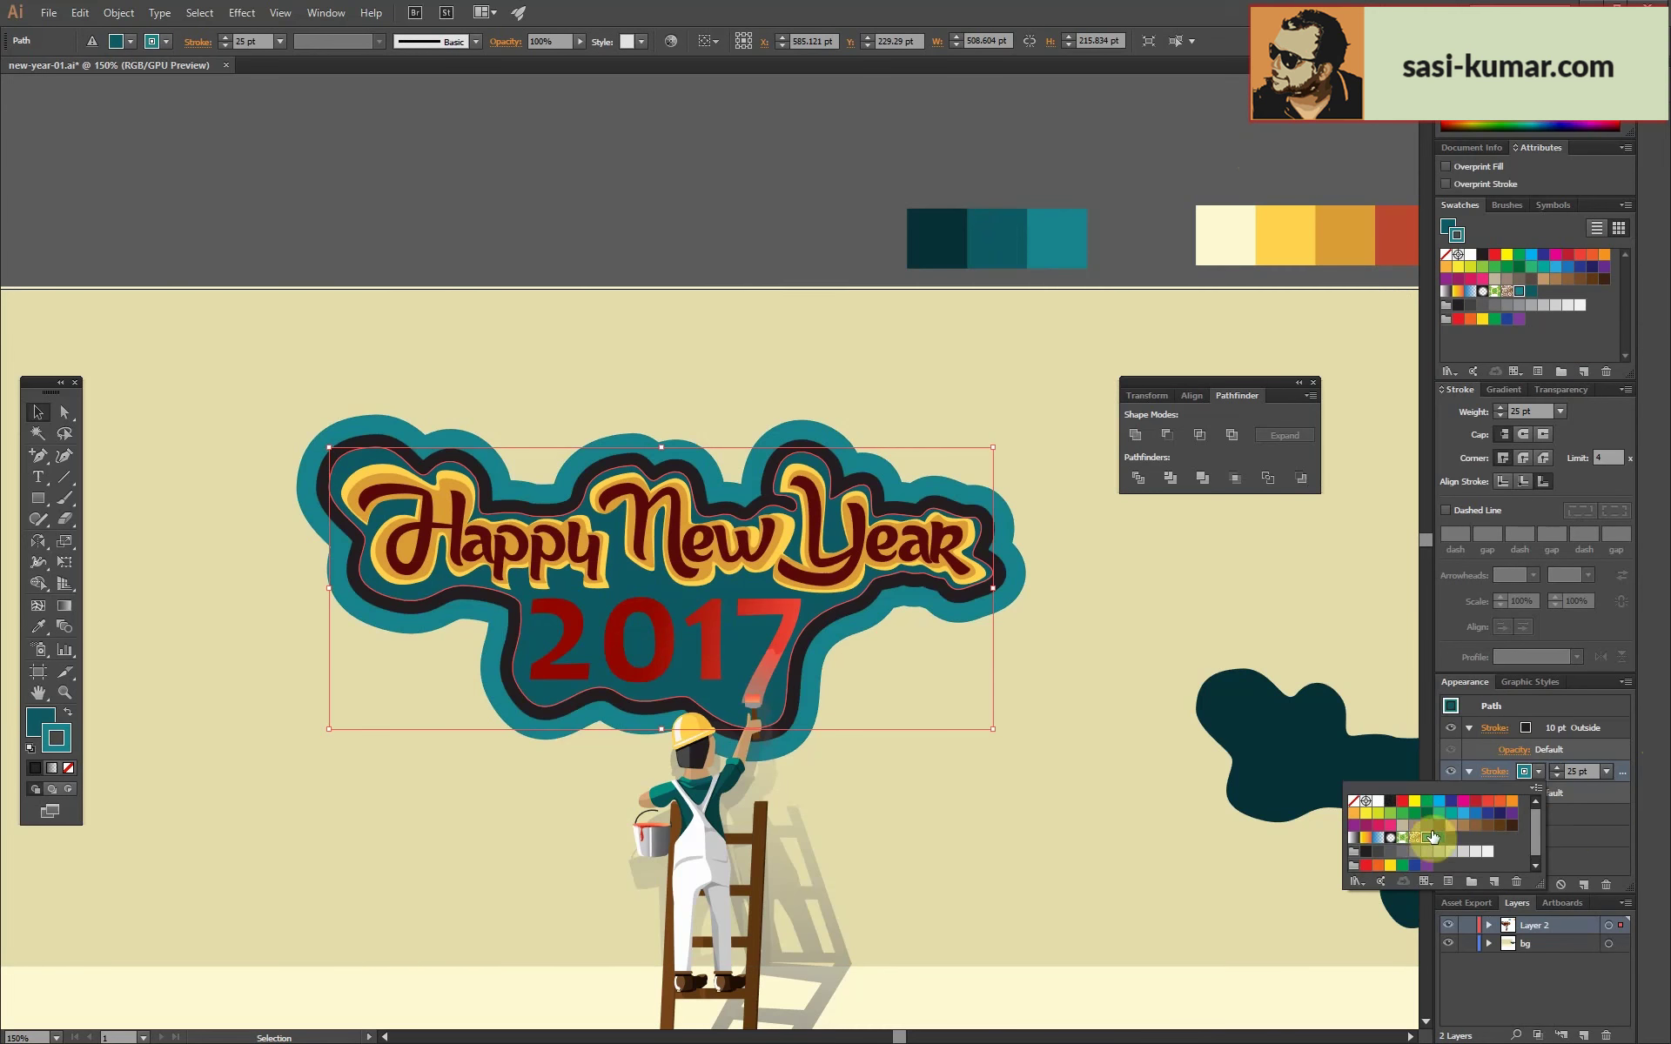
{"action": "left_click", "coordinate": [1610, 728]}
{"action": "left_click", "coordinate": [1537, 728]}
{"action": "left_click", "coordinate": [1441, 794]}
{"action": "left_click", "coordinate": [805, 196]}
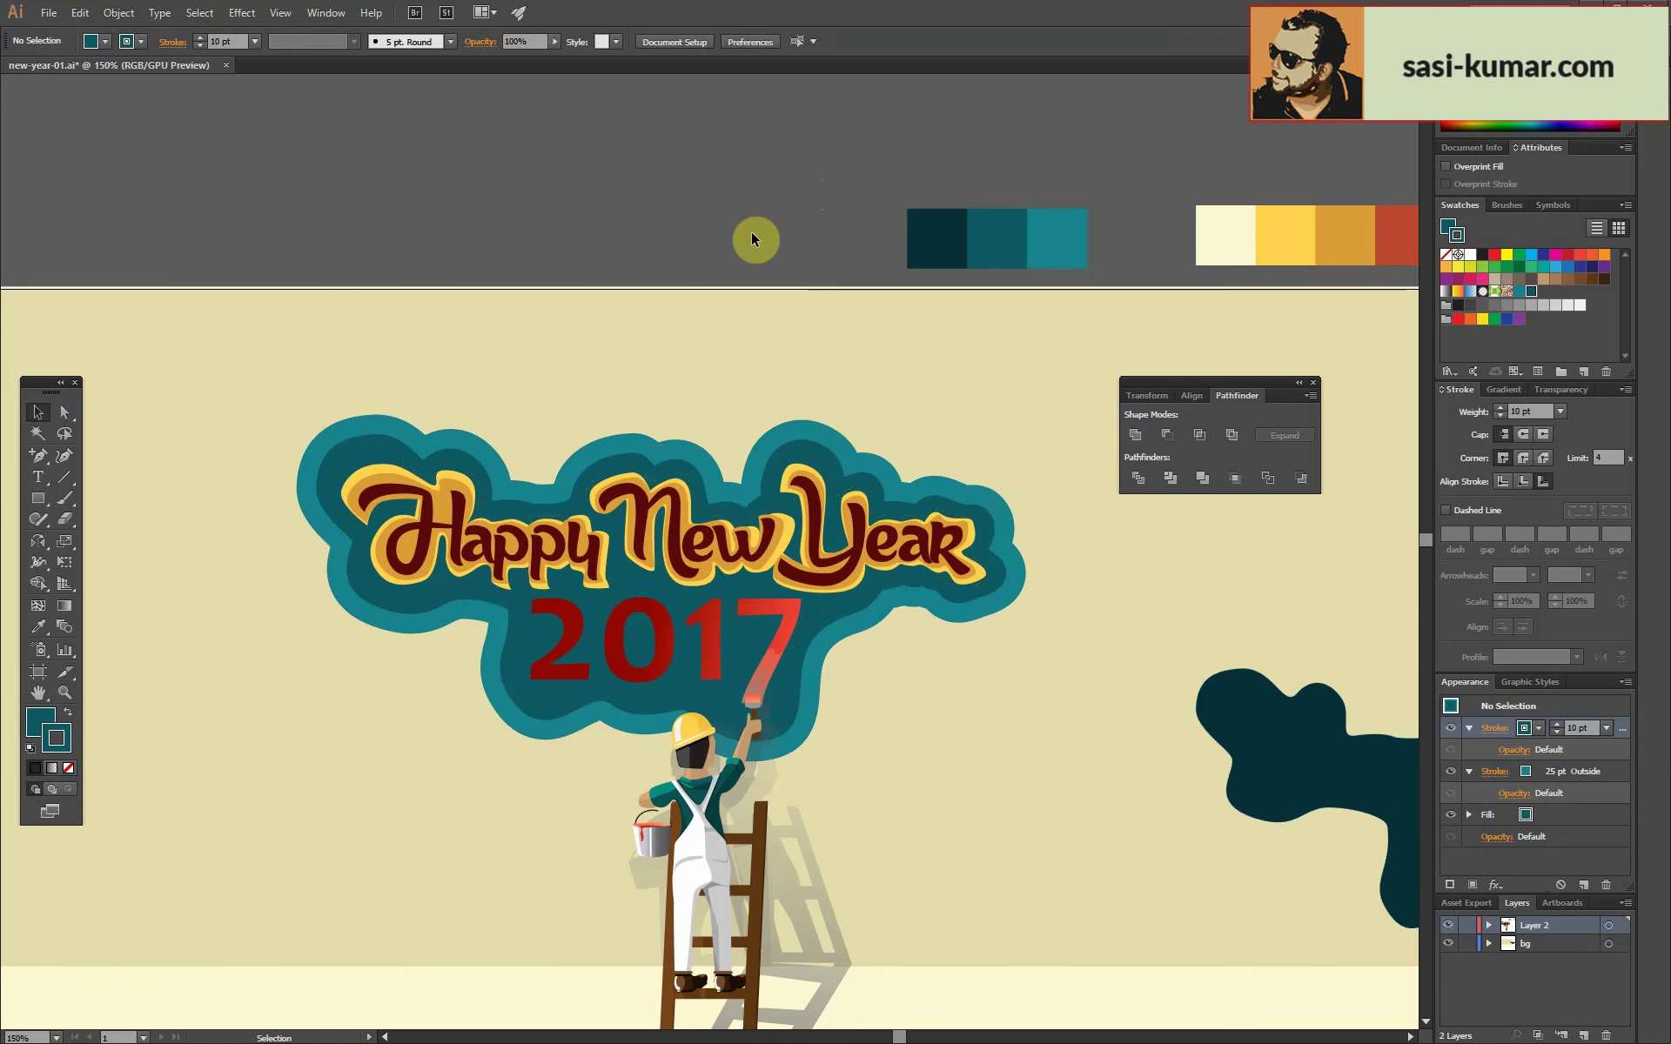
Expand the cloud backdrop's appearance so its strokes become separate shapes.
{"action": "left_click", "coordinate": [999, 578]}
{"action": "left_click", "coordinate": [118, 13]}
{"action": "left_click", "coordinate": [168, 220]}
{"action": "left_click", "coordinate": [977, 269]}
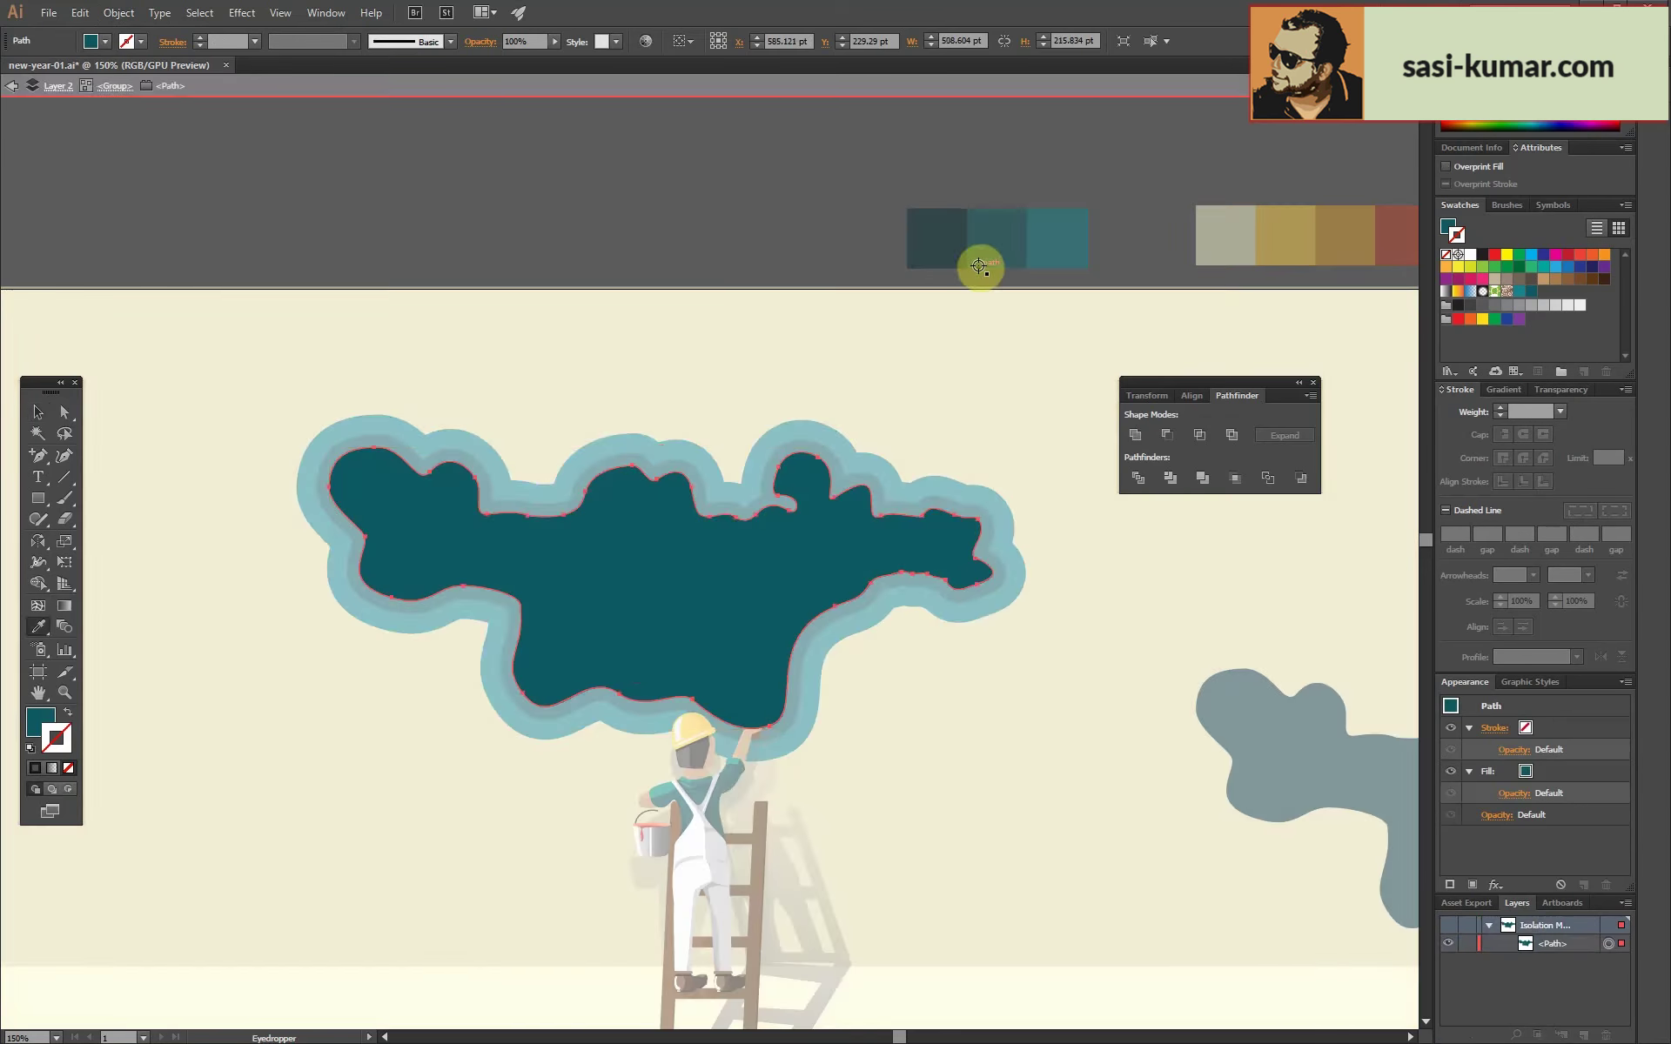
Zoom out to the whole artboard and save the document.
{"action": "key", "text": "ctrl+1"}
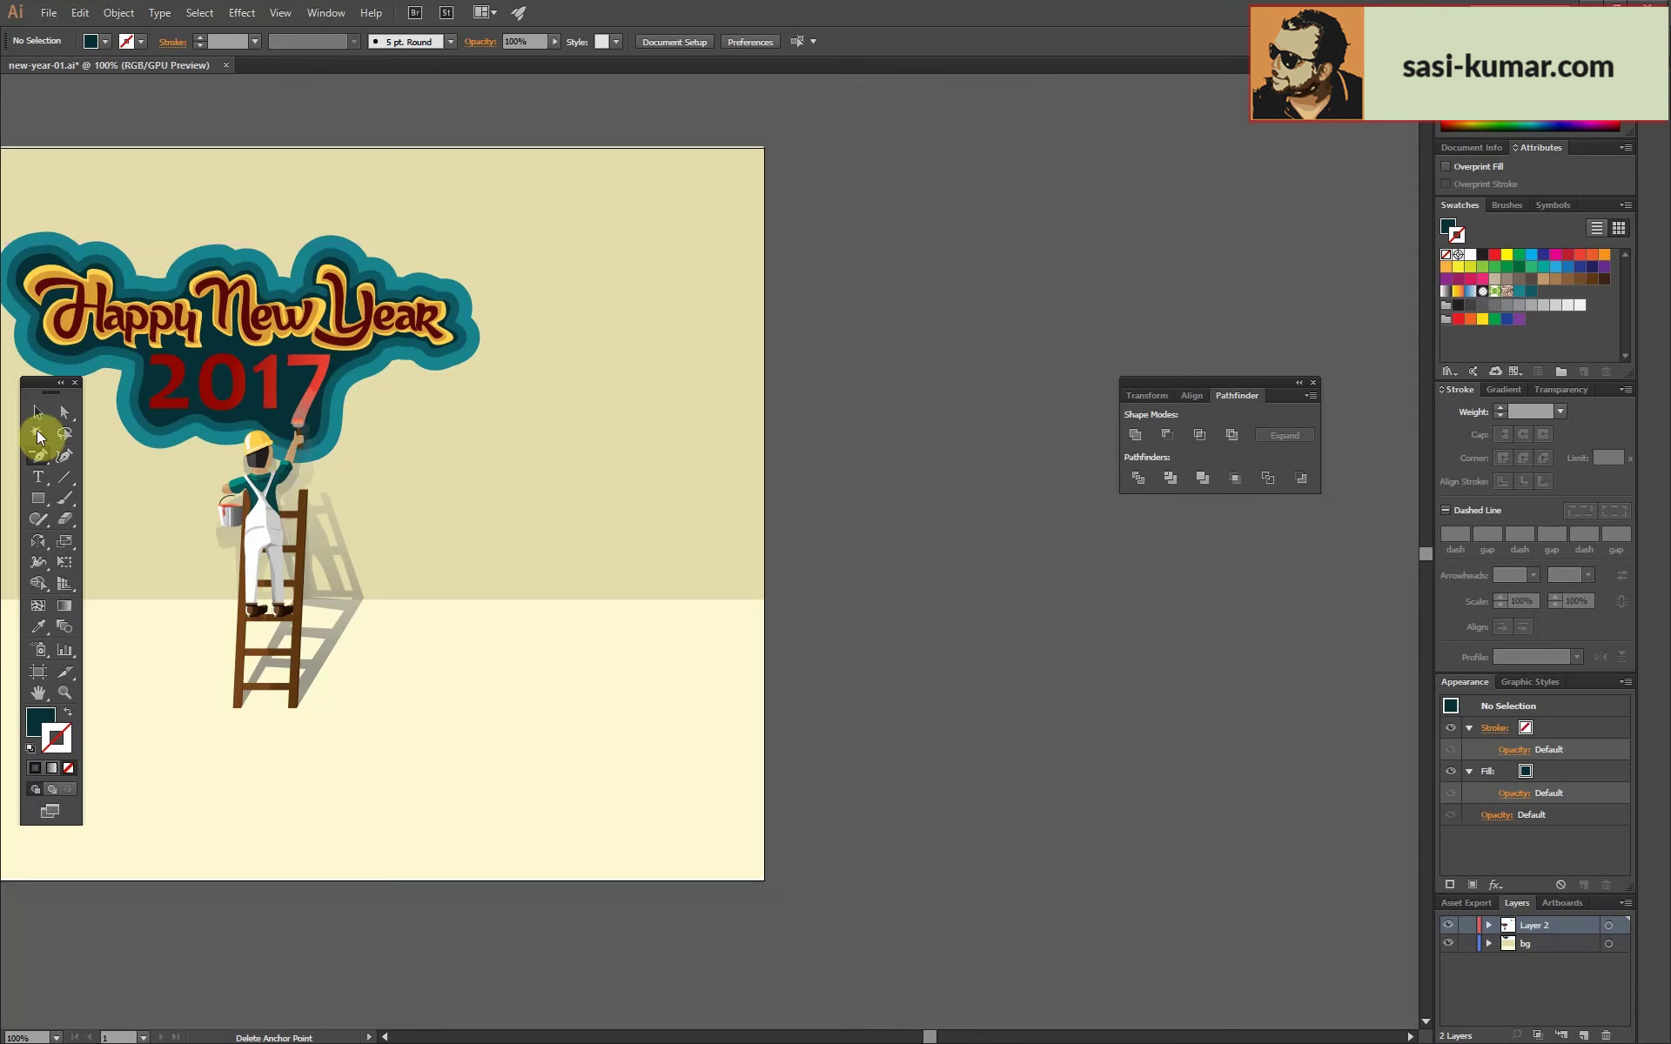
{"action": "left_click", "coordinate": [49, 12]}
{"action": "left_click", "coordinate": [75, 149]}
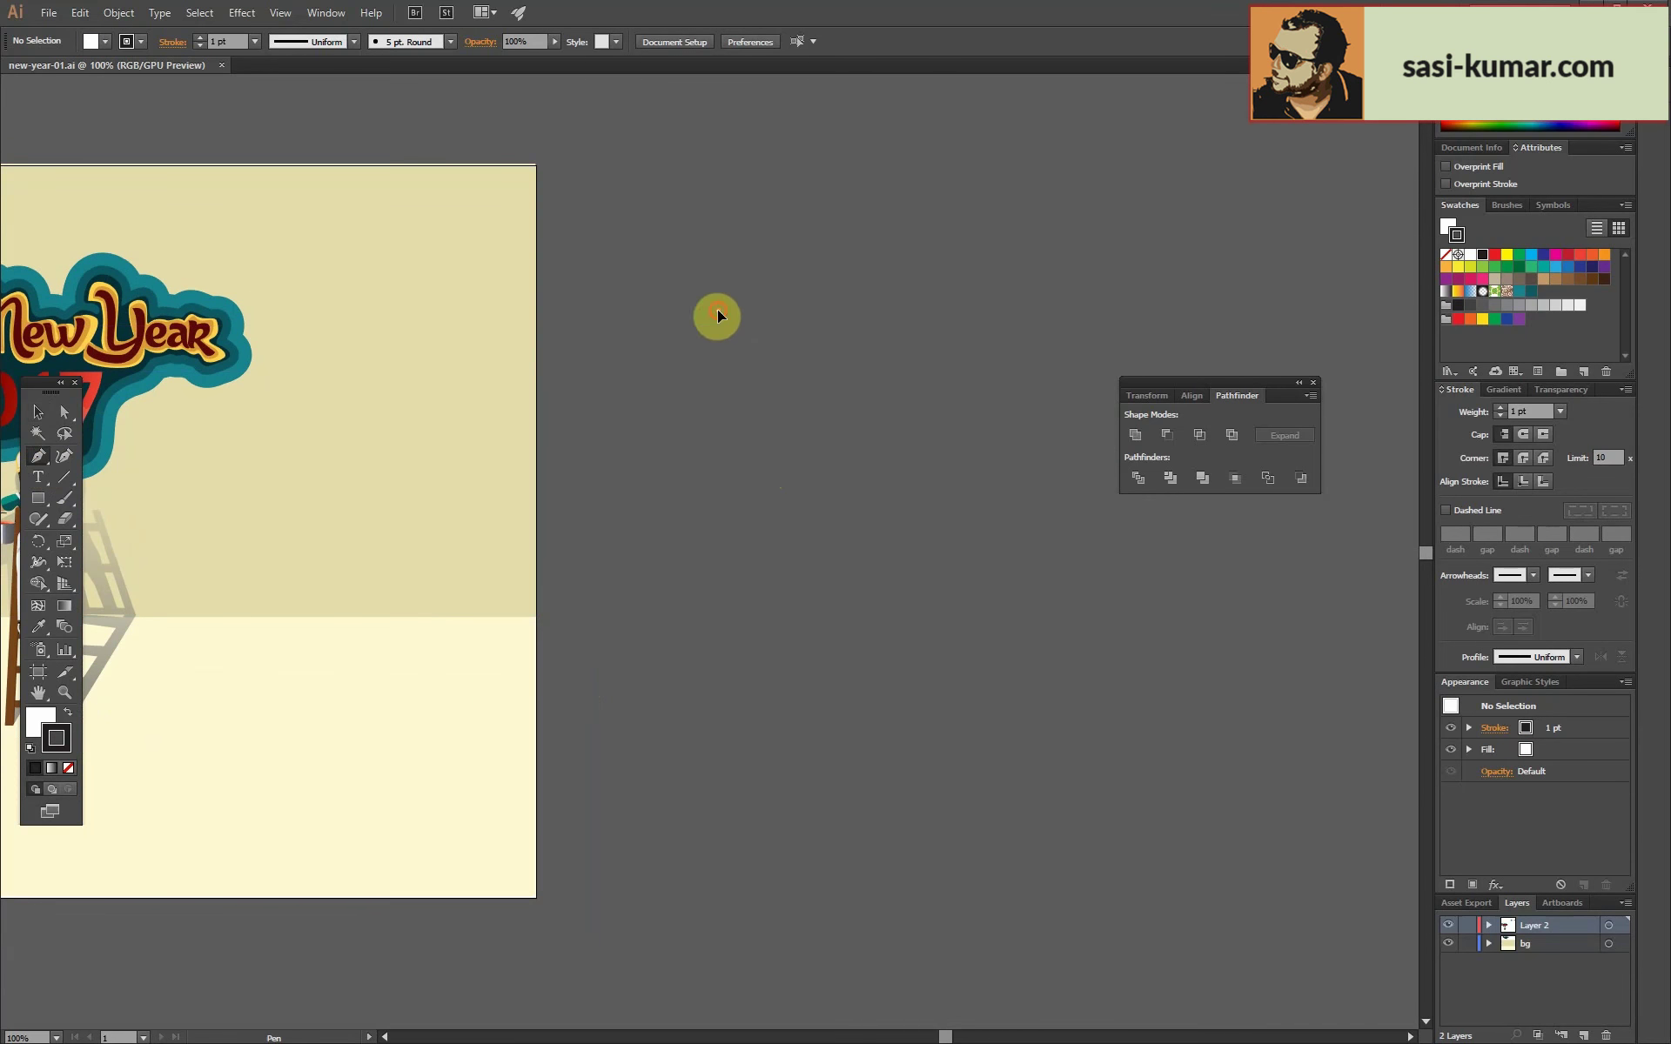
Draw a thin triangle with the Pen tool and fill it teal.
{"action": "left_click", "coordinate": [718, 310]}
{"action": "left_click", "coordinate": [746, 310]}
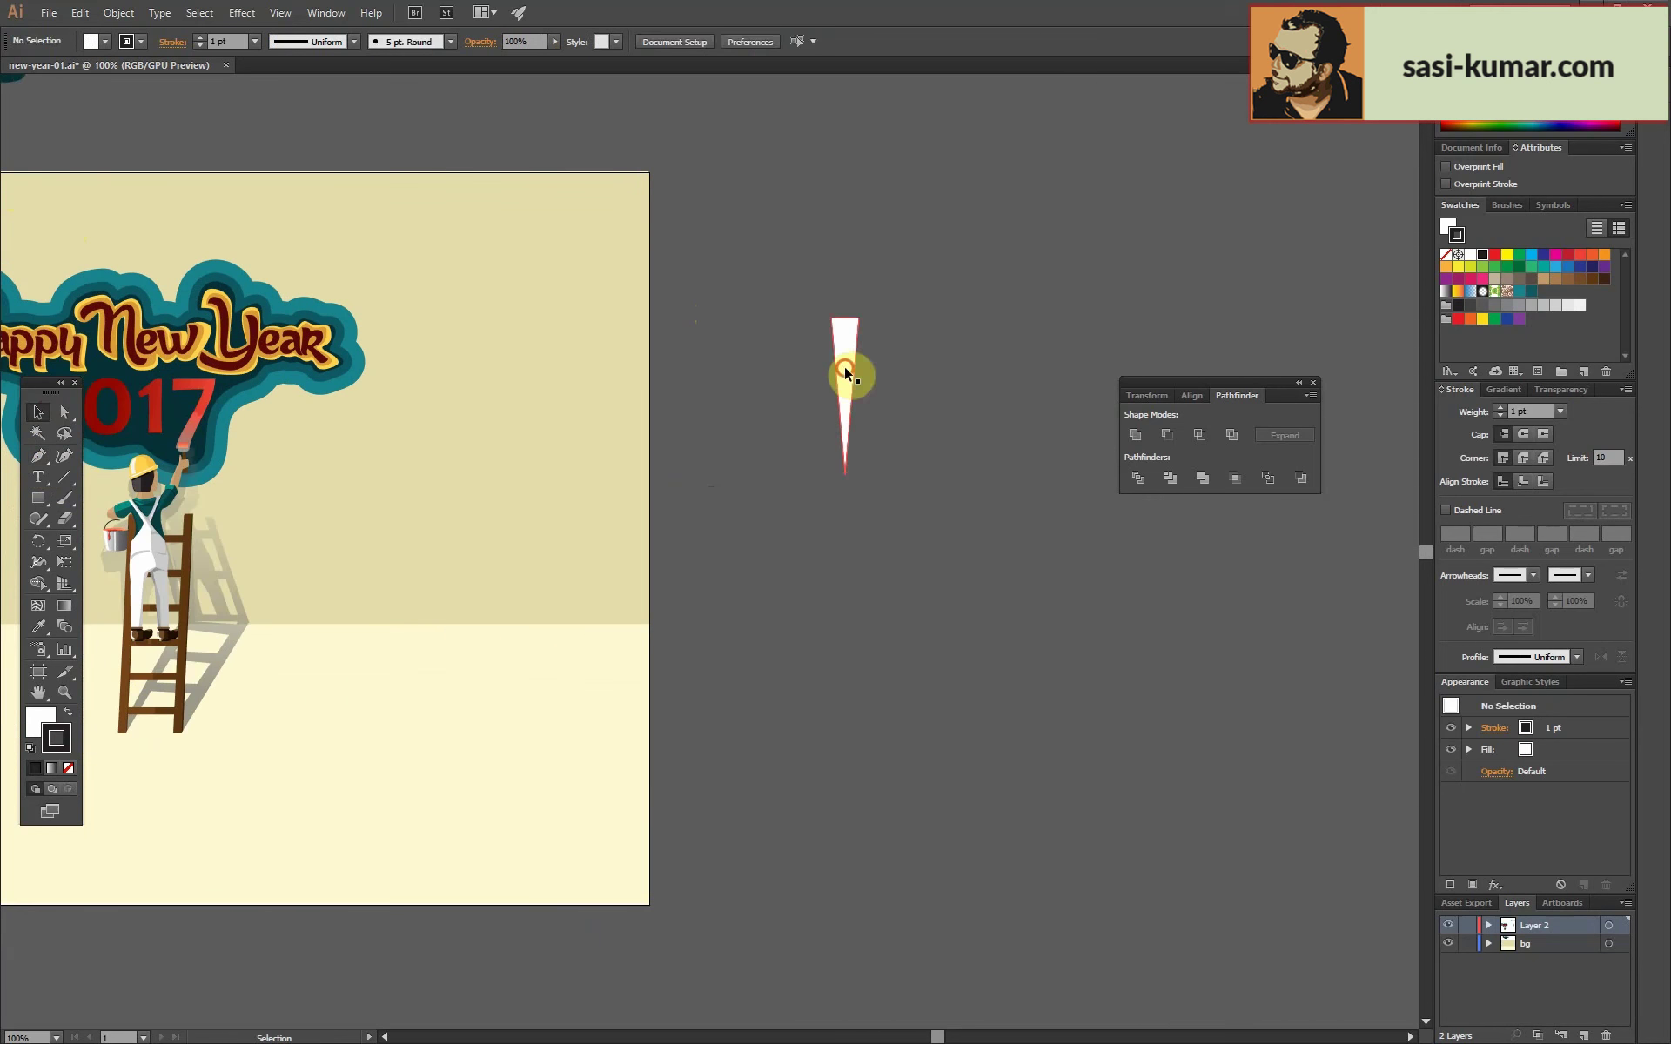
{"action": "left_click", "coordinate": [293, 373]}
{"action": "left_click", "coordinate": [38, 411]}
Reflect a copy of the triangle tip-to-tip below the original and group the pair.
{"action": "mouse_move", "coordinate": [842, 341]}
{"action": "left_mouse_down"}
{"action": "mouse_move", "coordinate": [920, 376]}
{"action": "mouse_move", "coordinate": [842, 537]}
{"action": "left_mouse_up"}
{"action": "double_click", "coordinate": [48, 554]}
{"action": "left_click", "coordinate": [963, 441]}
{"action": "left_click", "coordinate": [38, 414]}
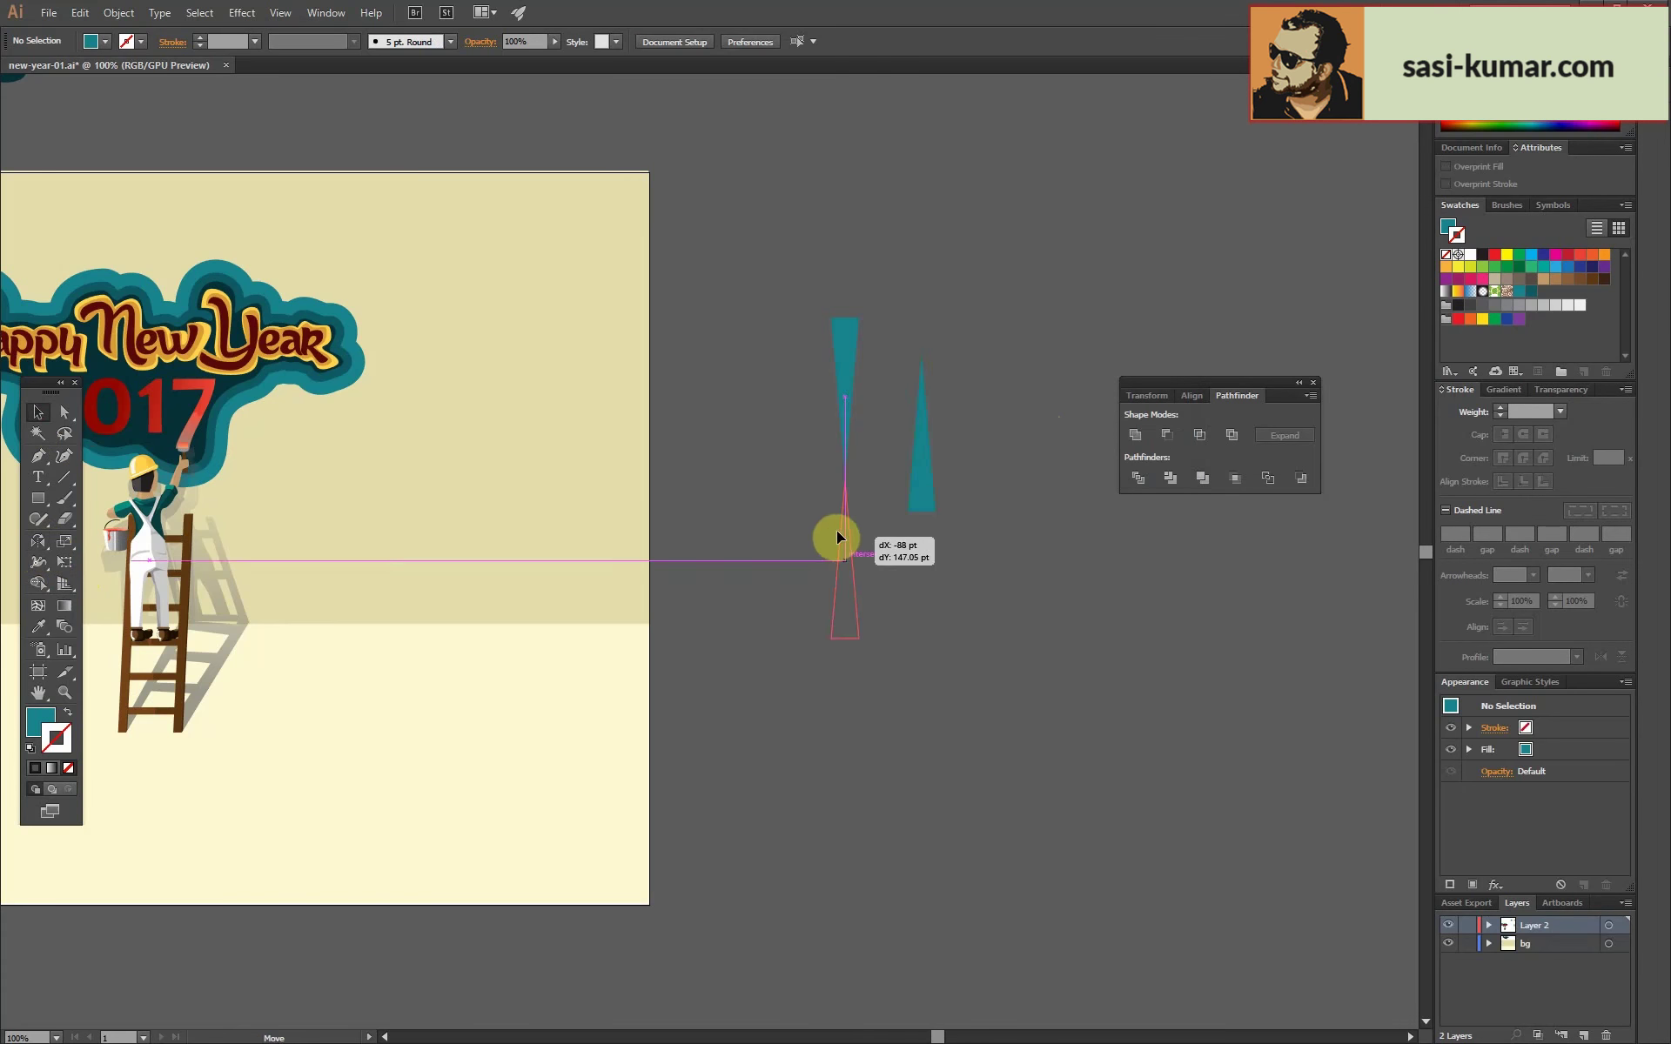
{"action": "key", "text": "ctrl+plus"}
{"action": "left_click", "coordinate": [899, 596]}
{"action": "left_click", "coordinate": [552, 578]}
{"action": "left_click", "coordinate": [541, 217], "text": "shift"}
{"action": "key", "text": "ctrl+g"}
{"action": "key", "text": "ctrl+minus"}
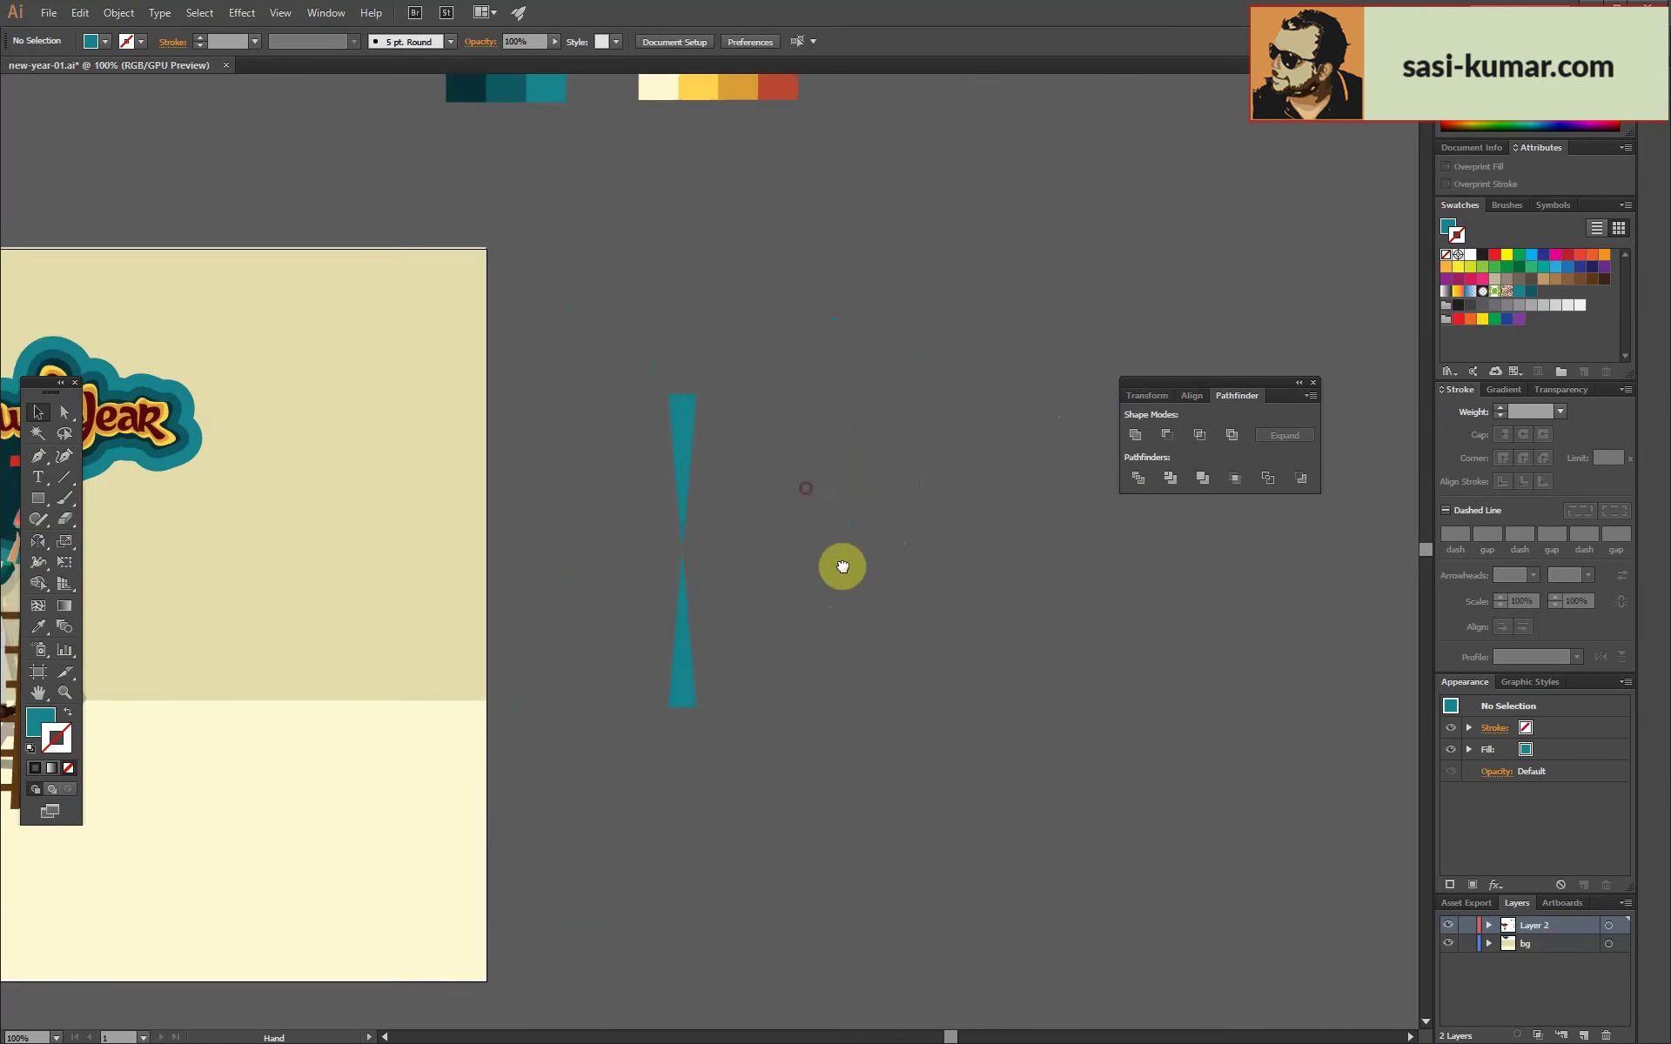
Rotate copies of the triangle pair every 15° to complete the sunburst circle.
{"action": "key", "text": "r"}
{"action": "double_click", "coordinate": [45, 543]}
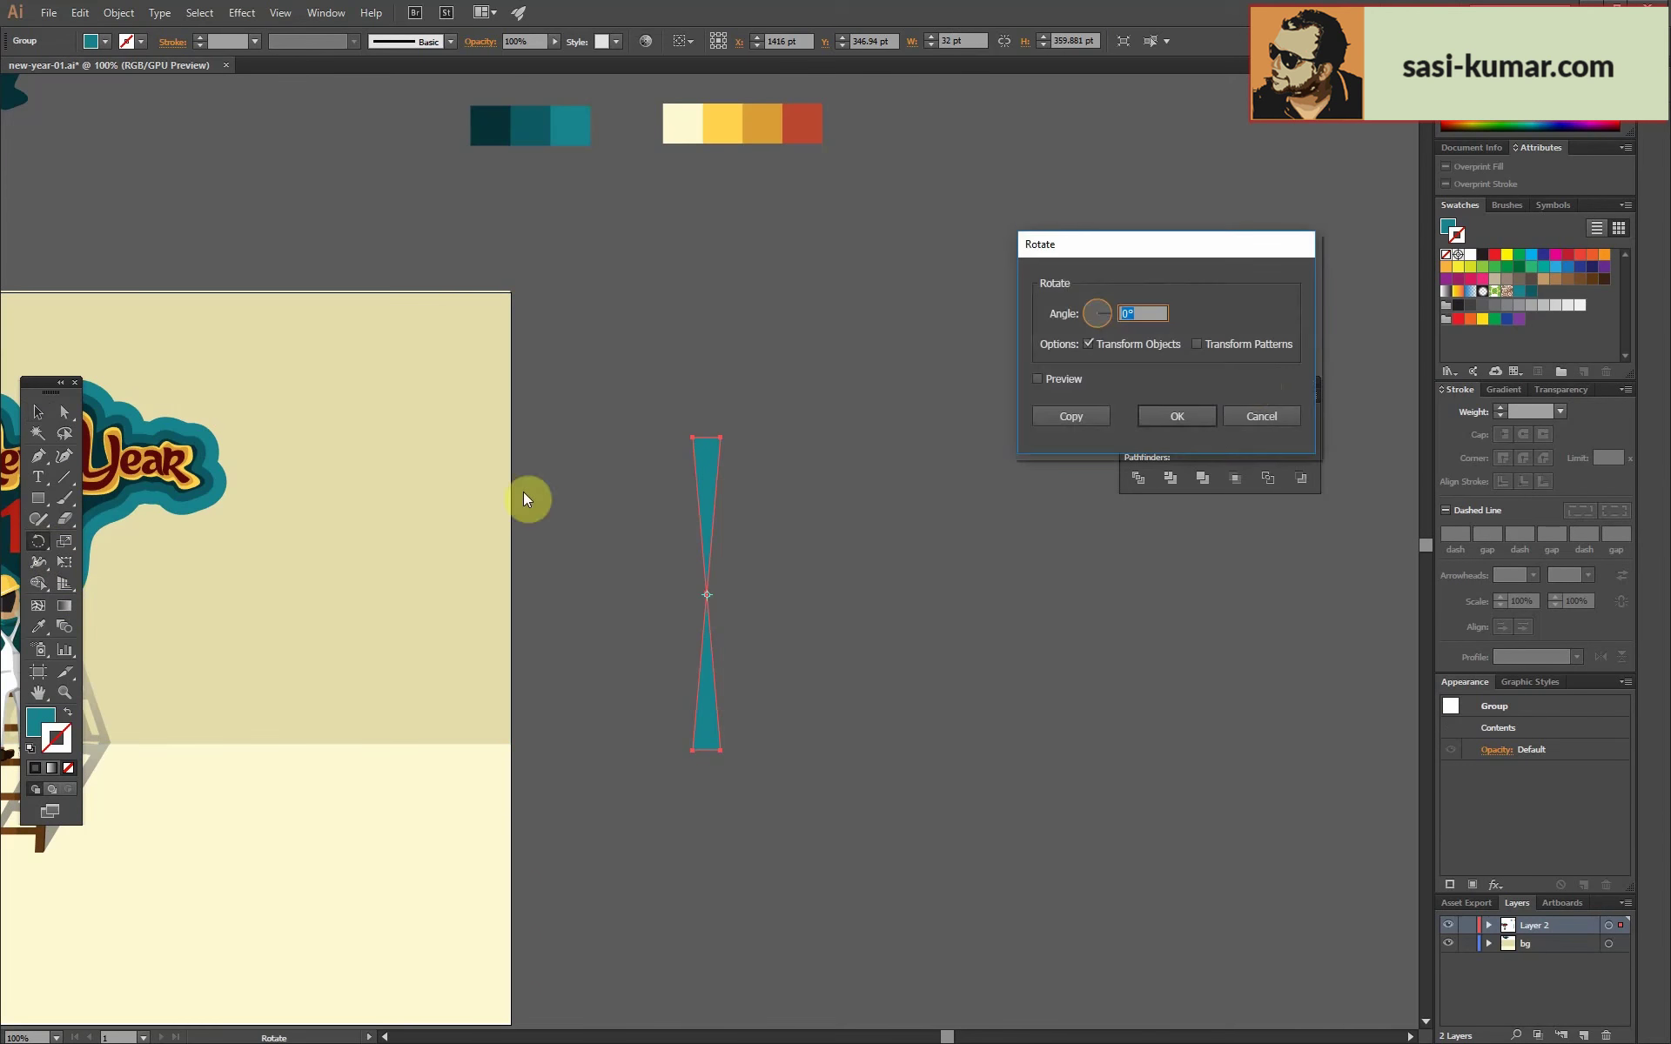
{"action": "type", "text": "15"}
{"action": "left_click", "coordinate": [1072, 416]}
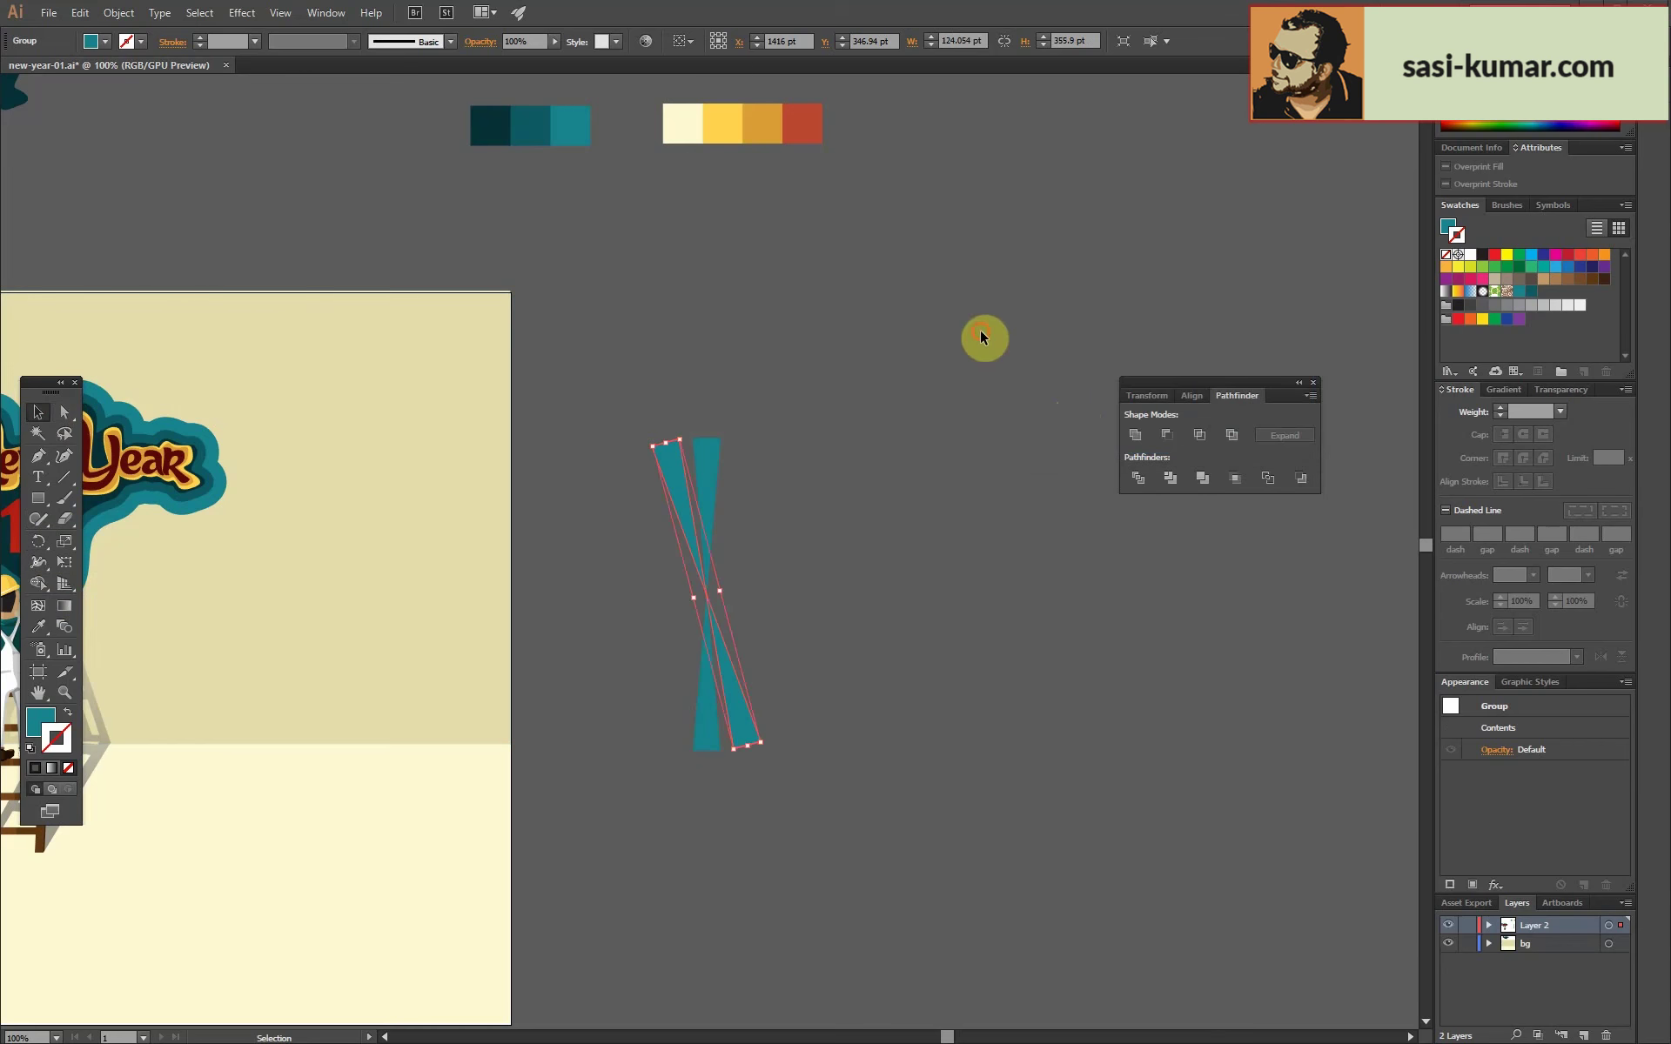
{"action": "key", "text": "ctrl+d"}
{"action": "key", "text": "ctrl+d"}
{"action": "key", "text": "ctrl+d"}
{"action": "key", "text": "ctrl+d"}
{"action": "key", "text": "ctrl+a"}
Cut the sunburst, paste it into the cloud group, and centre it on the cloud.
{"action": "key", "text": "ctrl+x"}
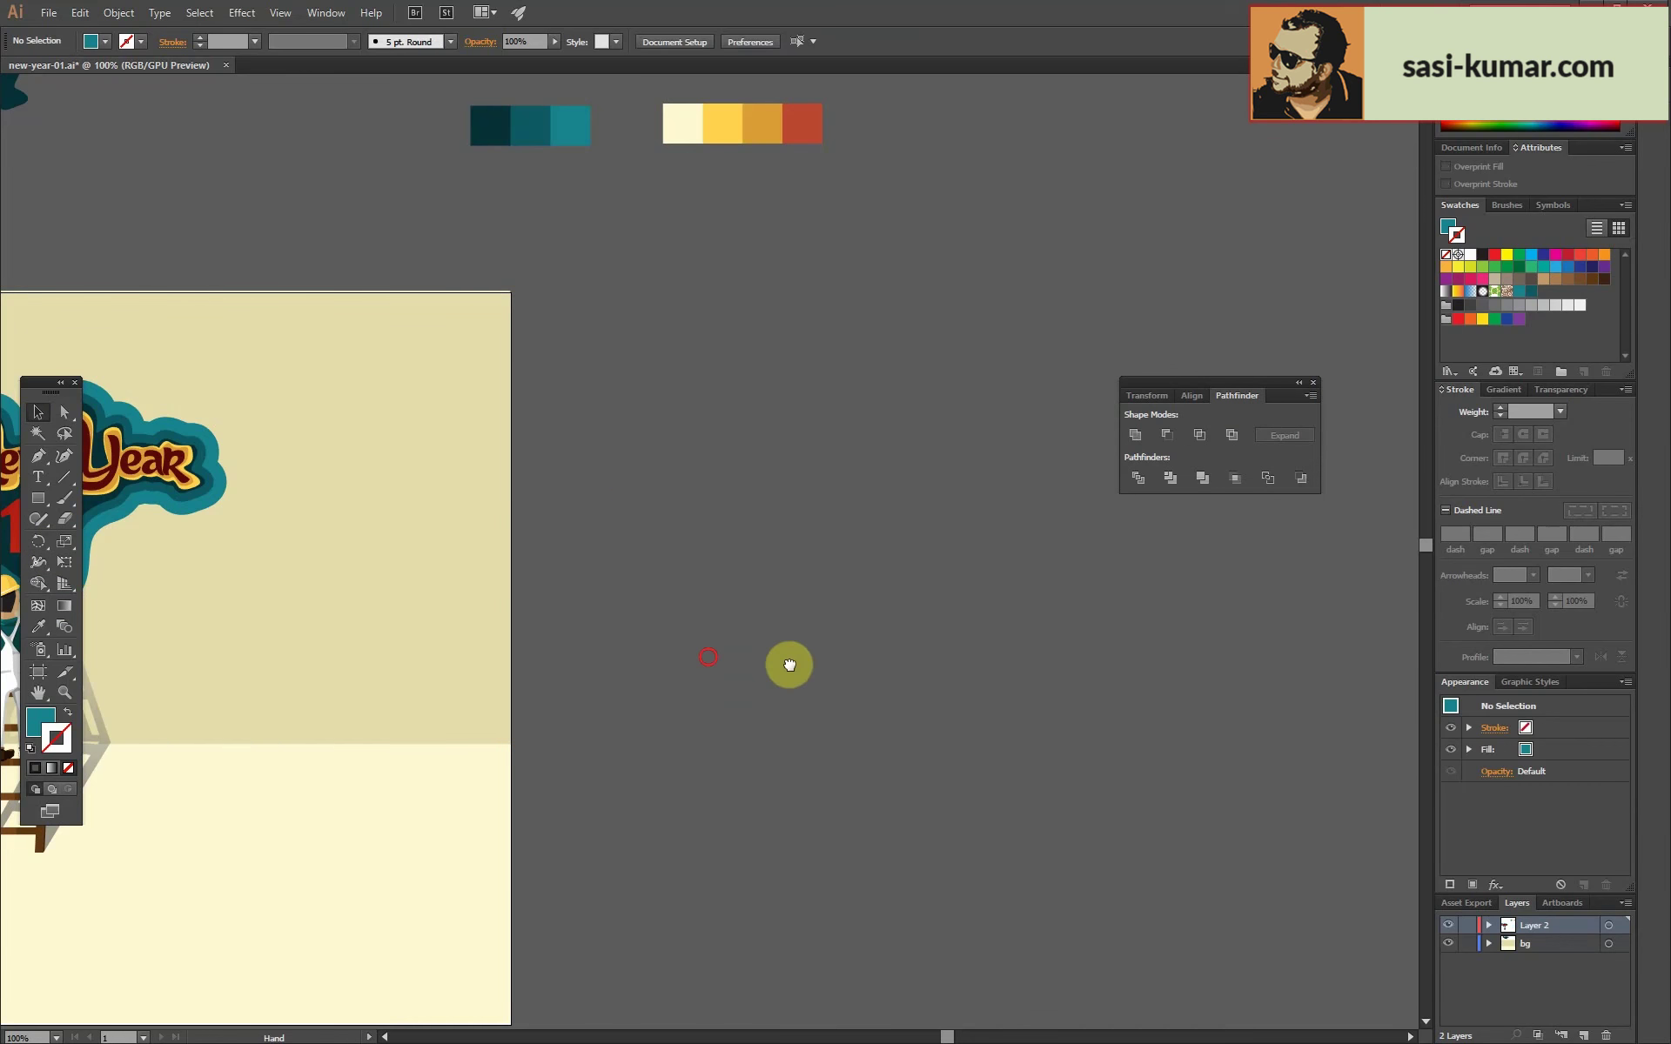
{"action": "double_click", "coordinate": [544, 572]}
{"action": "key", "text": "ctrl+f"}
{"action": "mouse_move", "coordinate": [1216, 623]}
{"action": "left_mouse_down"}
{"action": "mouse_move", "coordinate": [485, 478]}
{"action": "mouse_move", "coordinate": [494, 522]}
{"action": "left_mouse_up"}
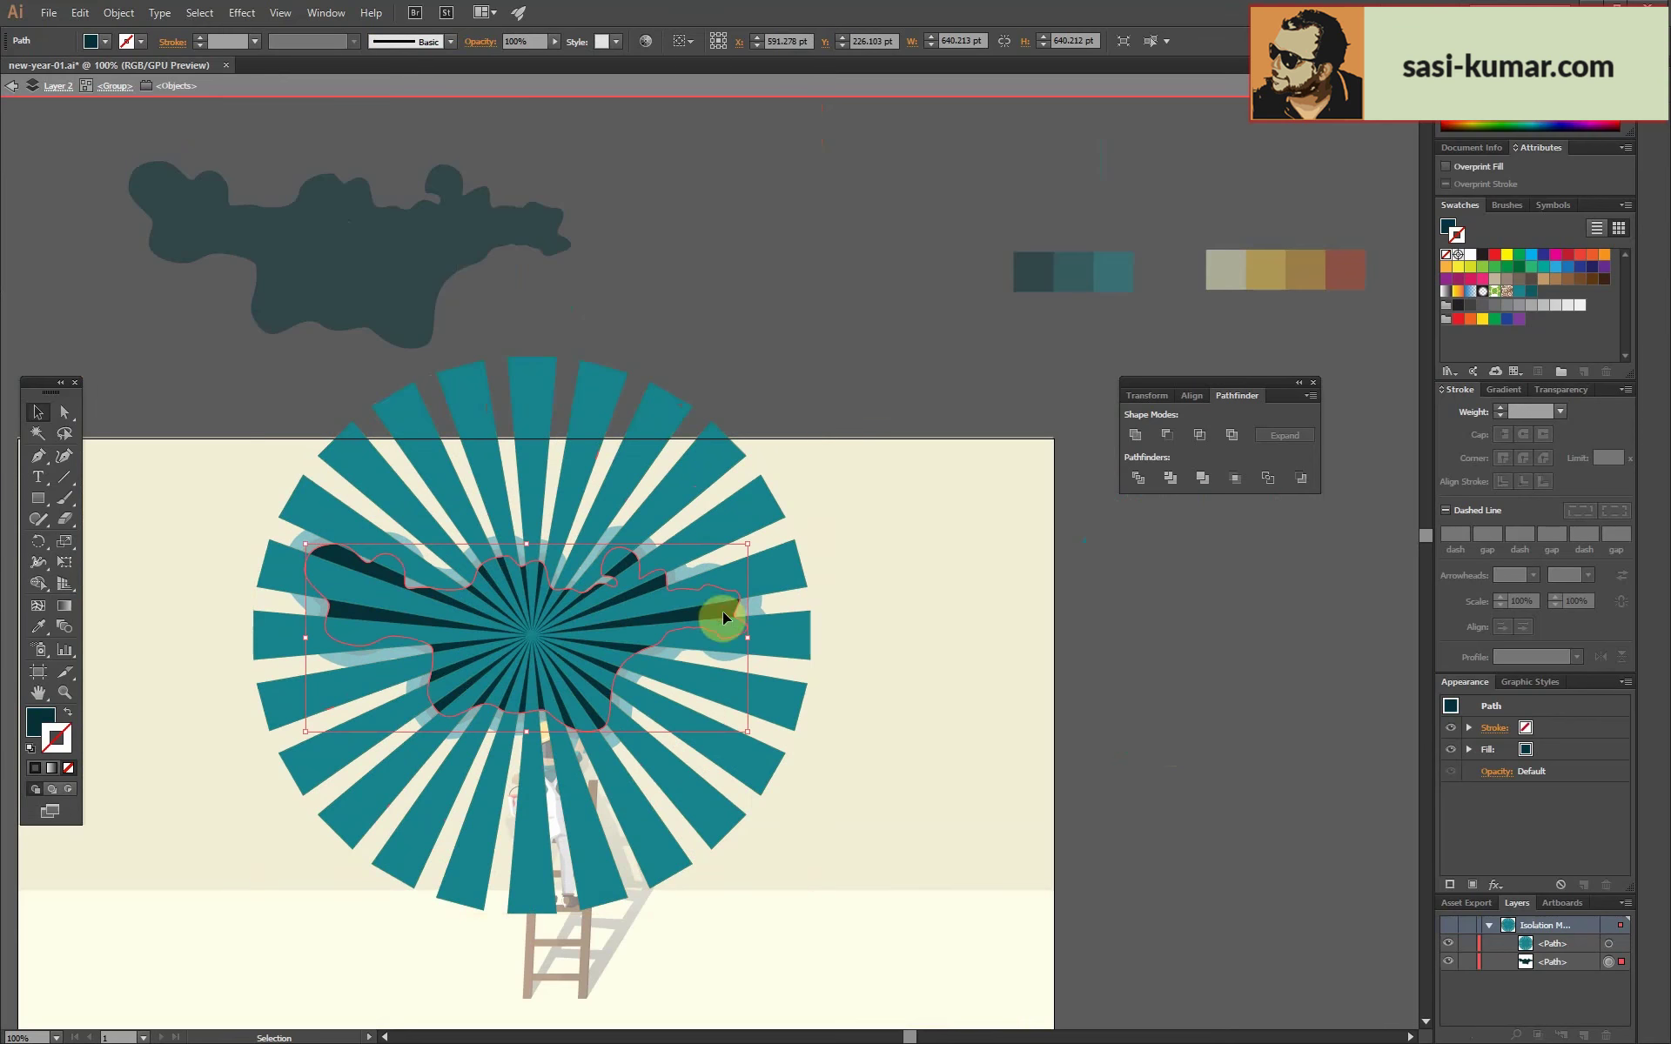
Scale the sunburst down and move the dark cloud copy onto the title.
{"action": "key", "text": "Escape"}
{"action": "left_click", "coordinate": [571, 485]}
{"action": "left_click", "coordinate": [801, 231]}
{"action": "left_click", "coordinate": [522, 478]}
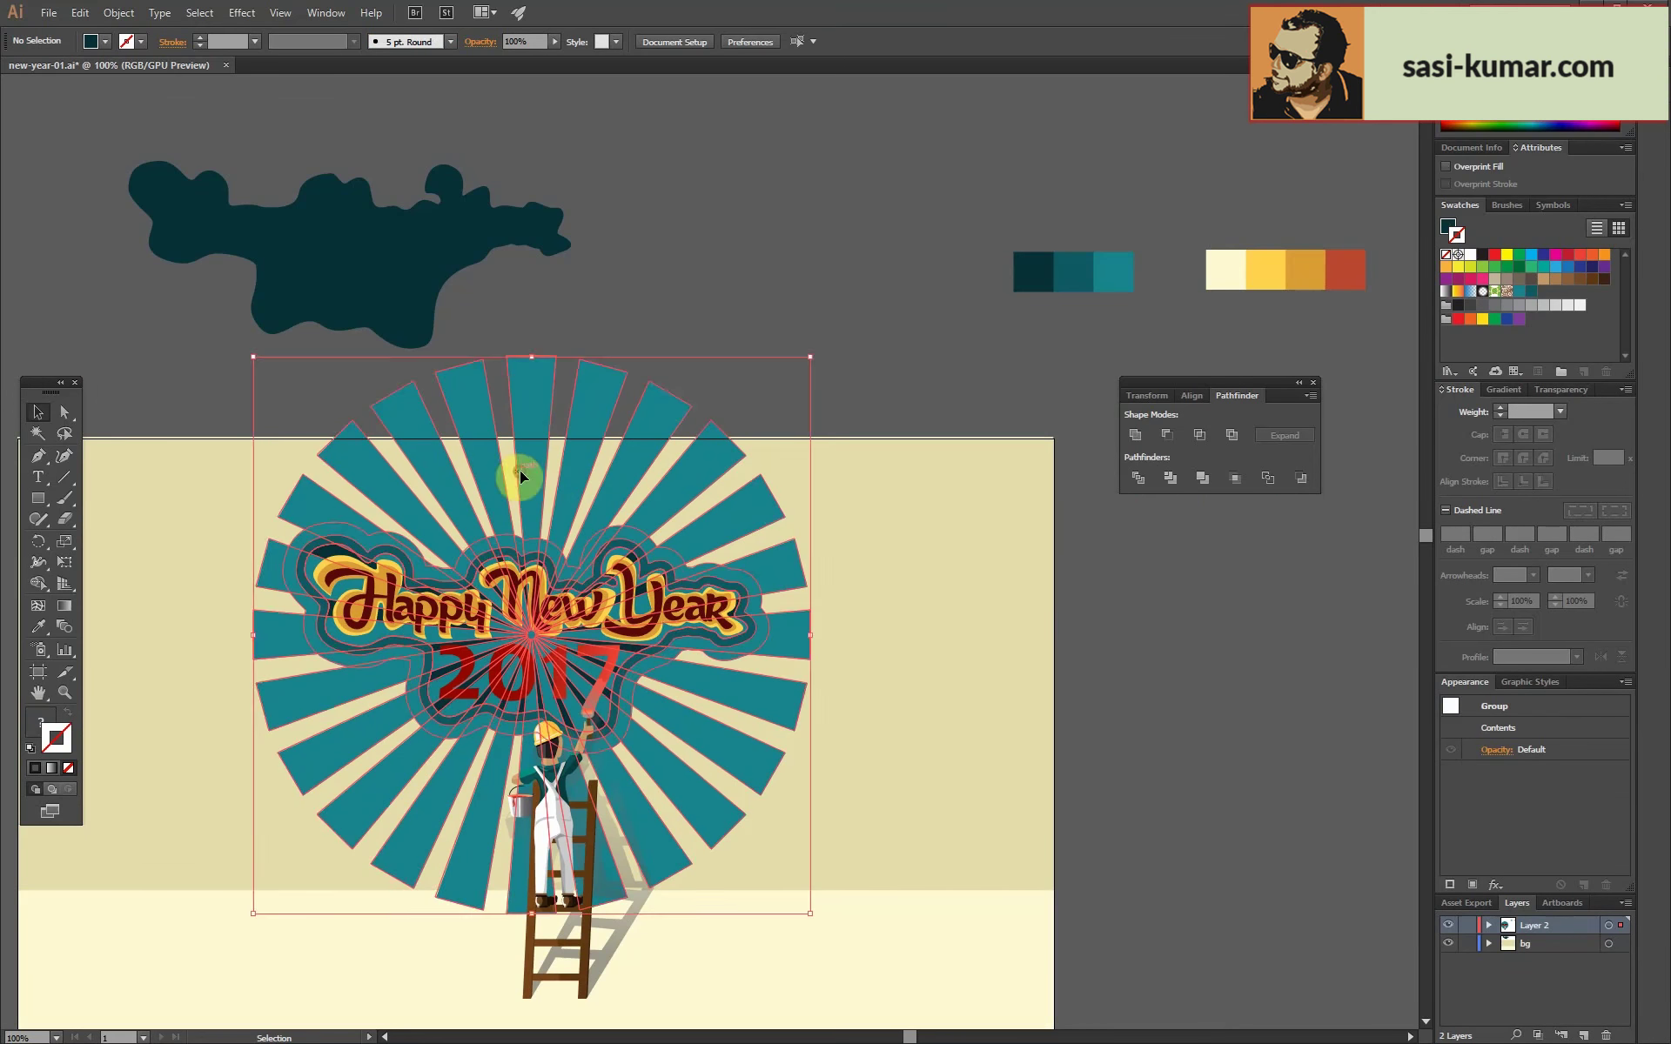
{"action": "mouse_move", "coordinate": [812, 354]}
{"action": "left_mouse_down"}
{"action": "mouse_move", "coordinate": [793, 383]}
{"action": "mouse_move", "coordinate": [799, 369]}
{"action": "left_mouse_up"}
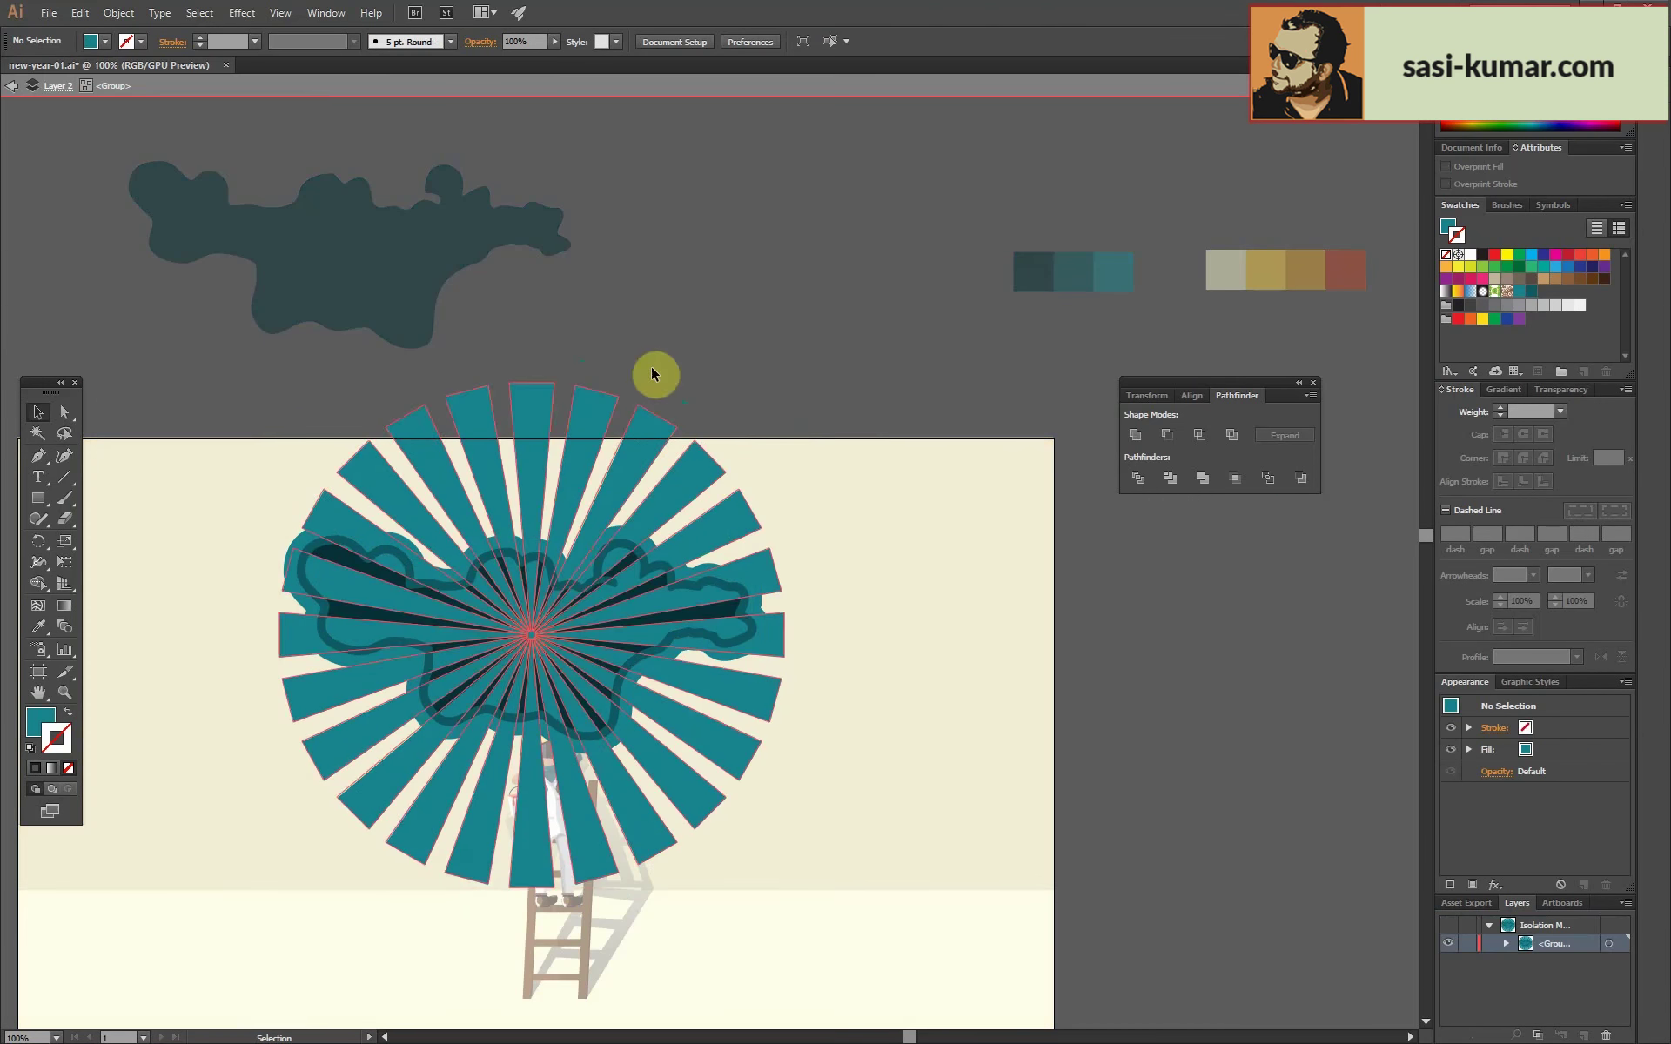
{"action": "left_click_drag", "start_coordinate": [339, 261], "coordinate": [519, 642]}
Inside the sunburst group, intersect the rays with the cloud using Pathfinder.
{"action": "scroll", "coordinate": [758, 508], "scroll_direction": "up", "scroll_amount": 5}
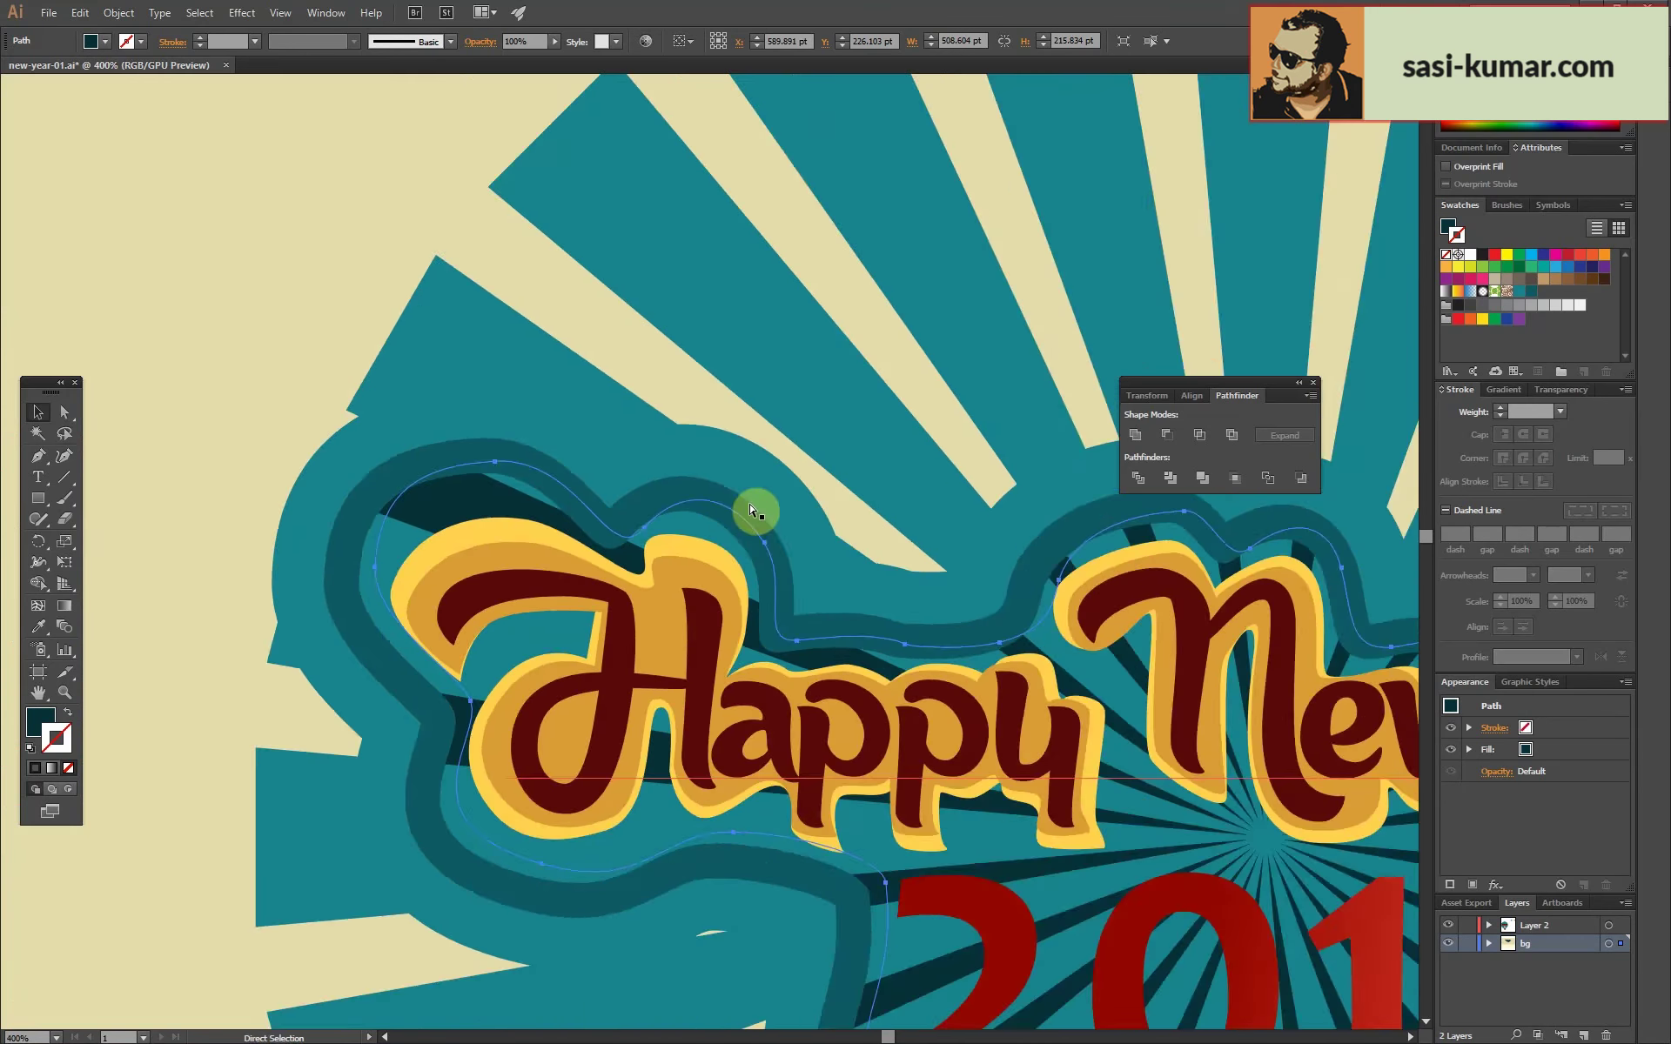
{"action": "scroll", "coordinate": [92, 450], "scroll_direction": "right", "scroll_amount": 15}
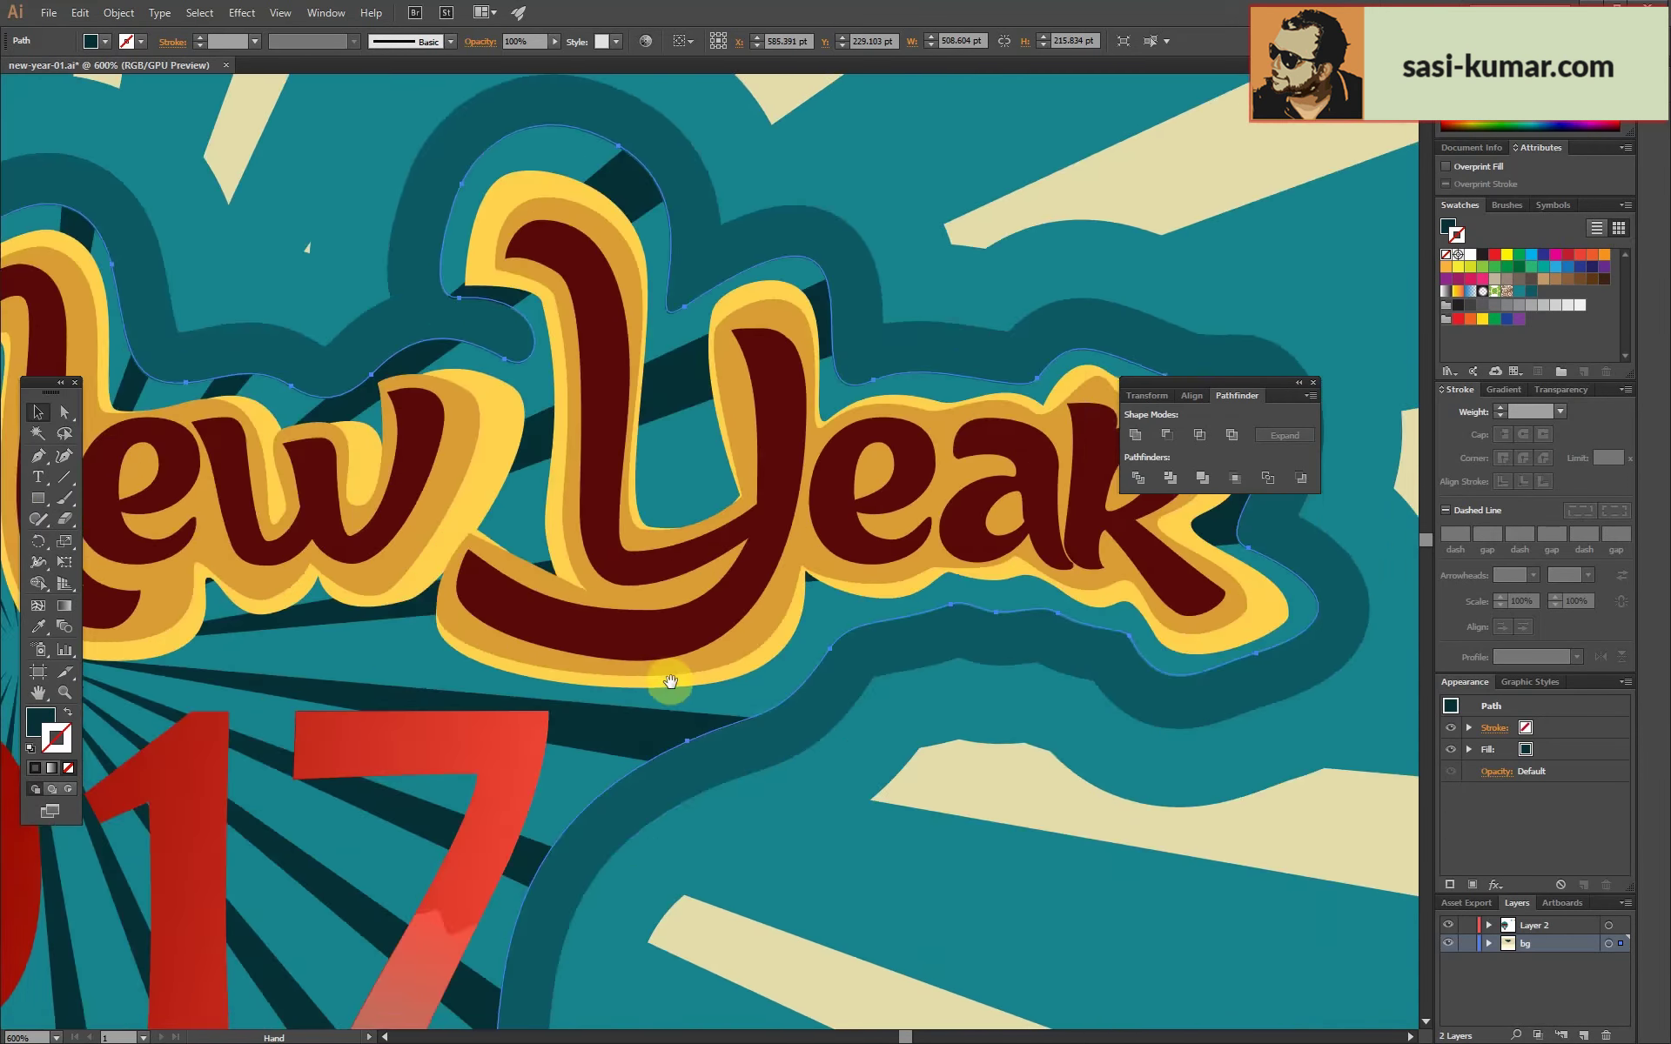
{"action": "scroll", "coordinate": [416, 578], "scroll_direction": "down", "scroll_amount": 3}
{"action": "key", "text": "ctrl+minus"}
{"action": "key", "text": "ctrl+minus"}
{"action": "key", "text": "ctrl+minus"}
{"action": "double_click", "coordinate": [697, 410]}
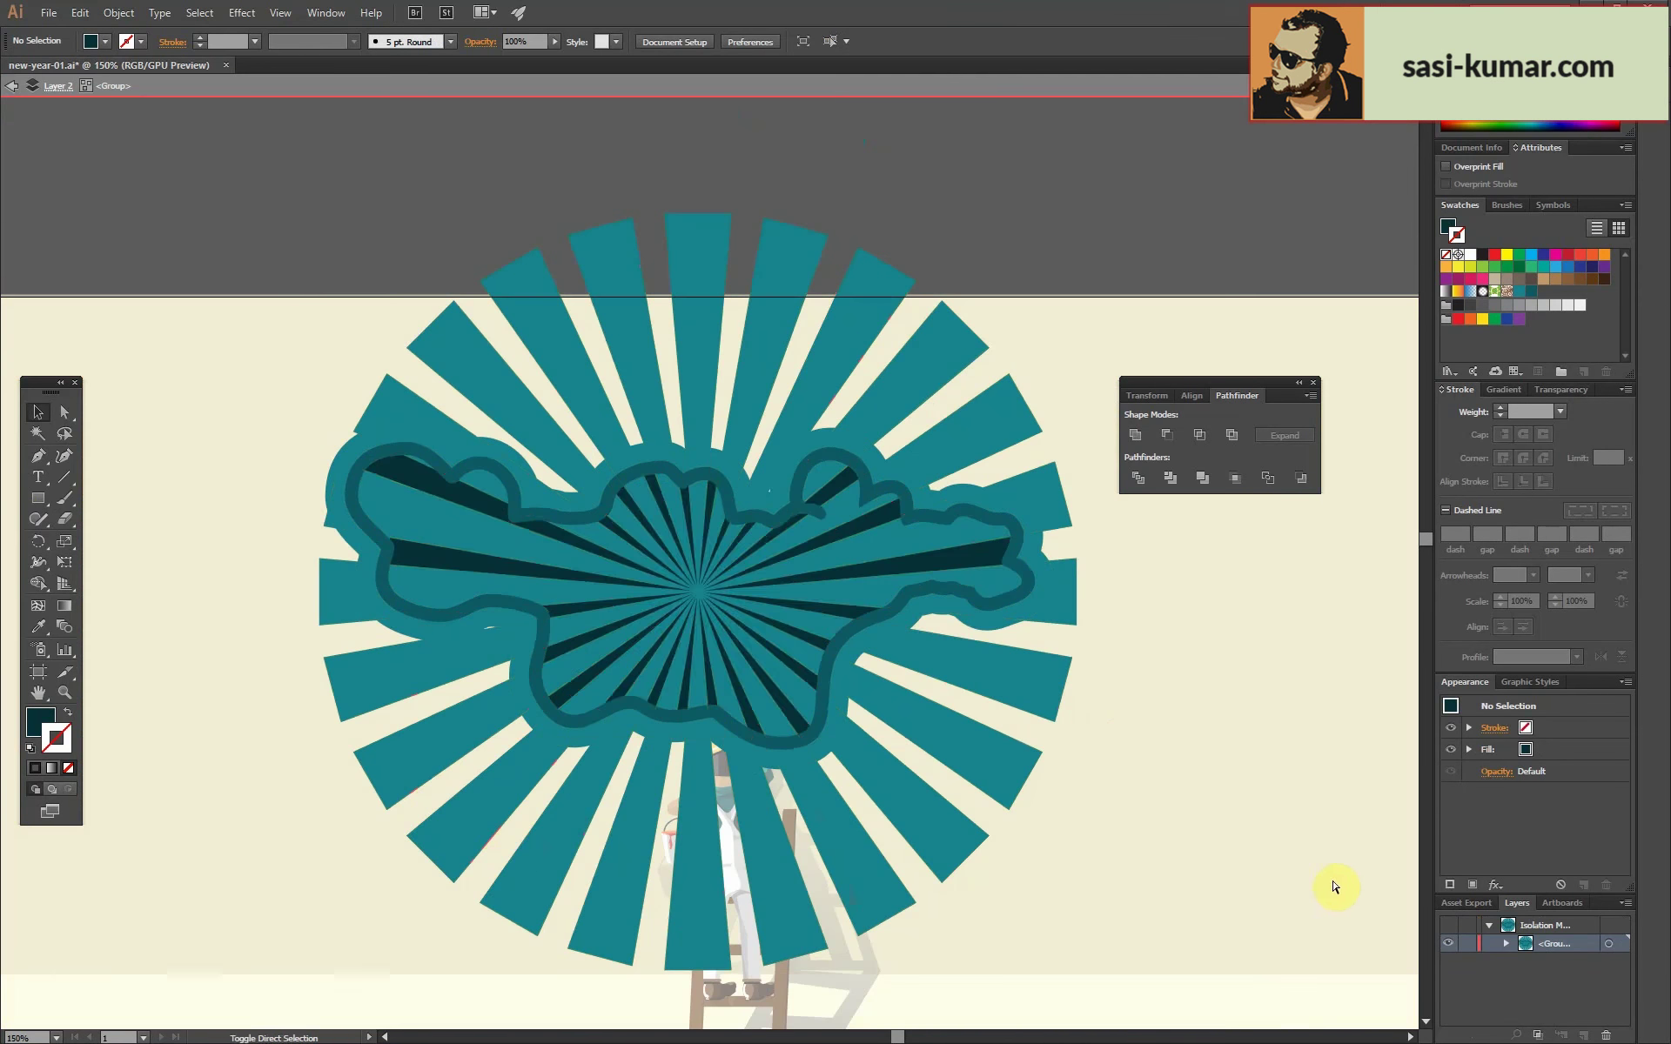
{"action": "key", "text": "ctrl+a"}
{"action": "left_click", "coordinate": [1199, 436]}
{"action": "key", "text": "ctrl+z"}
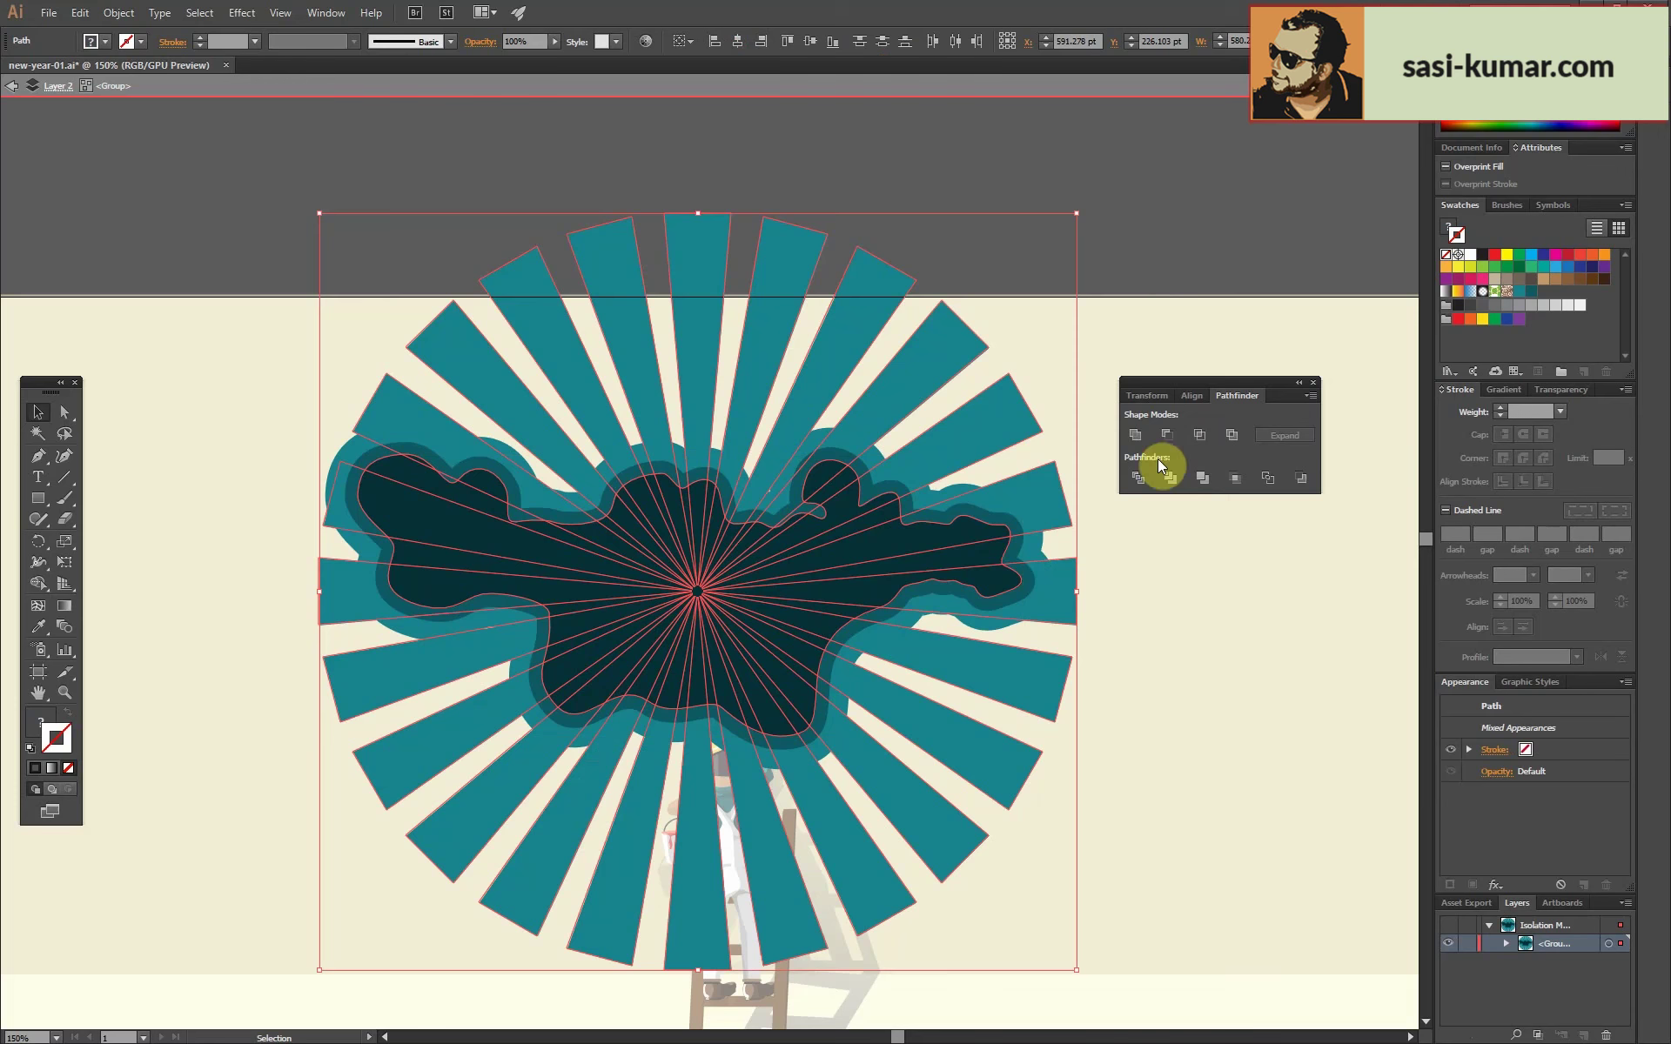
{"action": "left_click", "coordinate": [1166, 475]}
Exit isolation mode and select the trimmed sunburst rays.
{"action": "left_click", "coordinate": [215, 324]}
{"action": "double_click", "coordinate": [612, 233]}
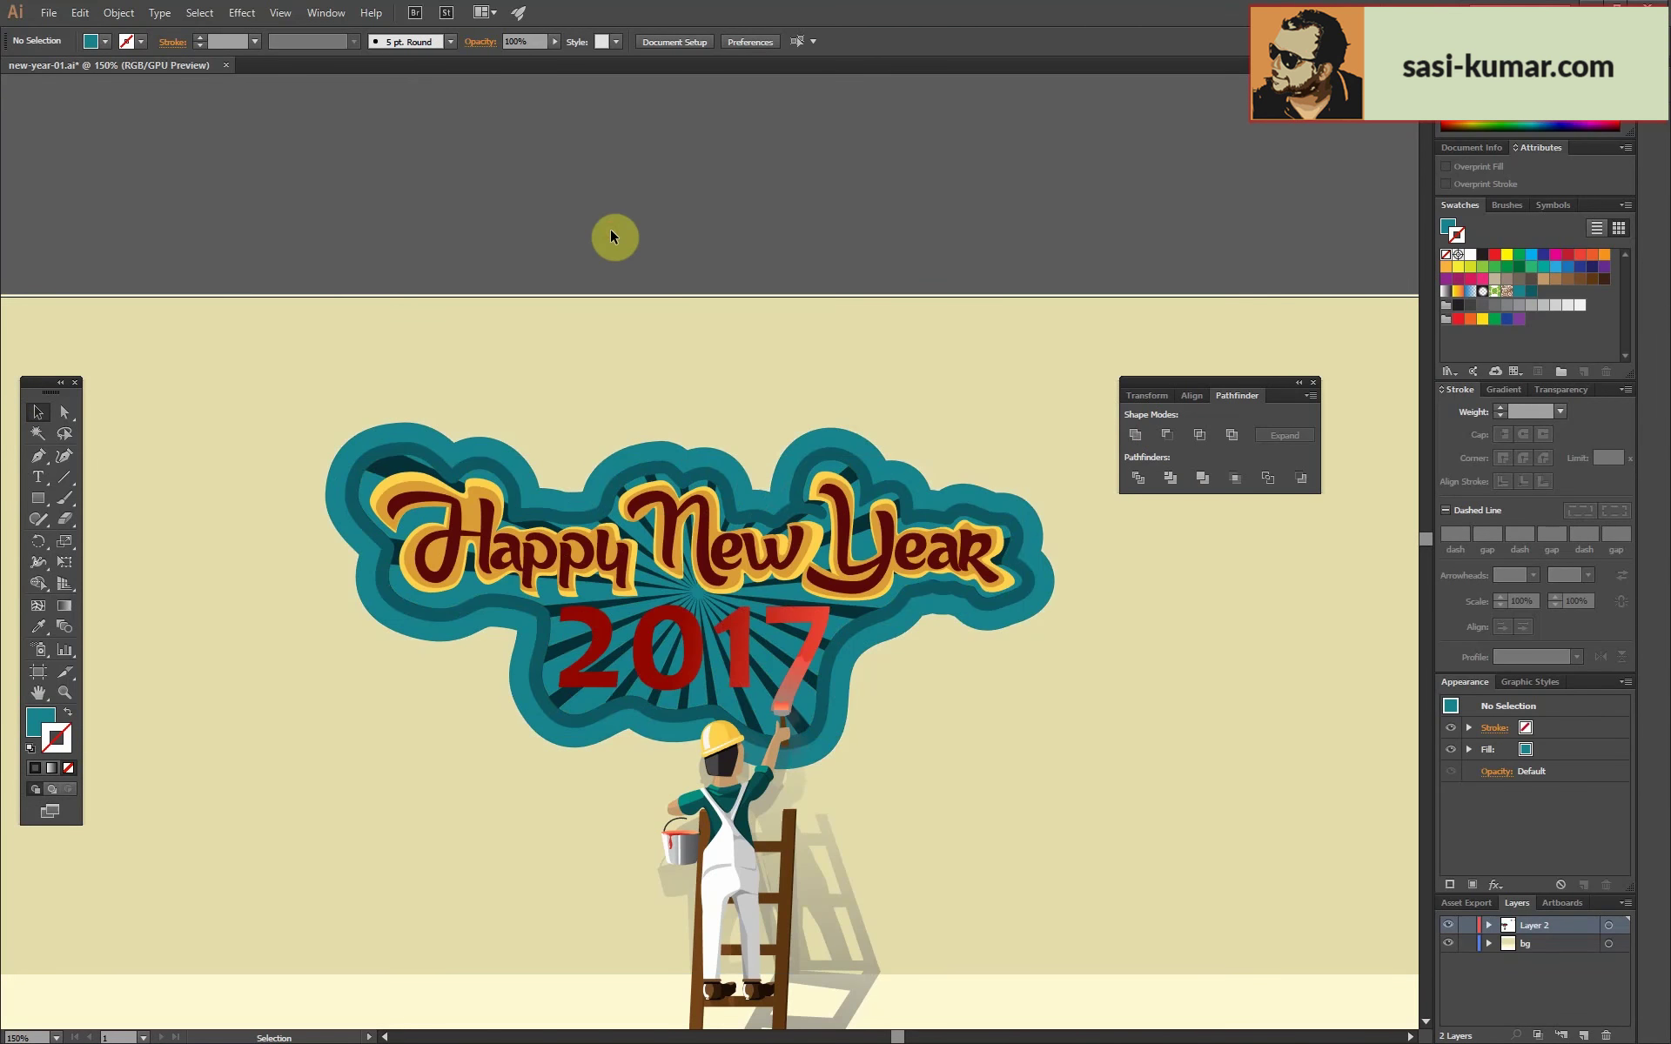
{"action": "left_click", "coordinate": [583, 706]}
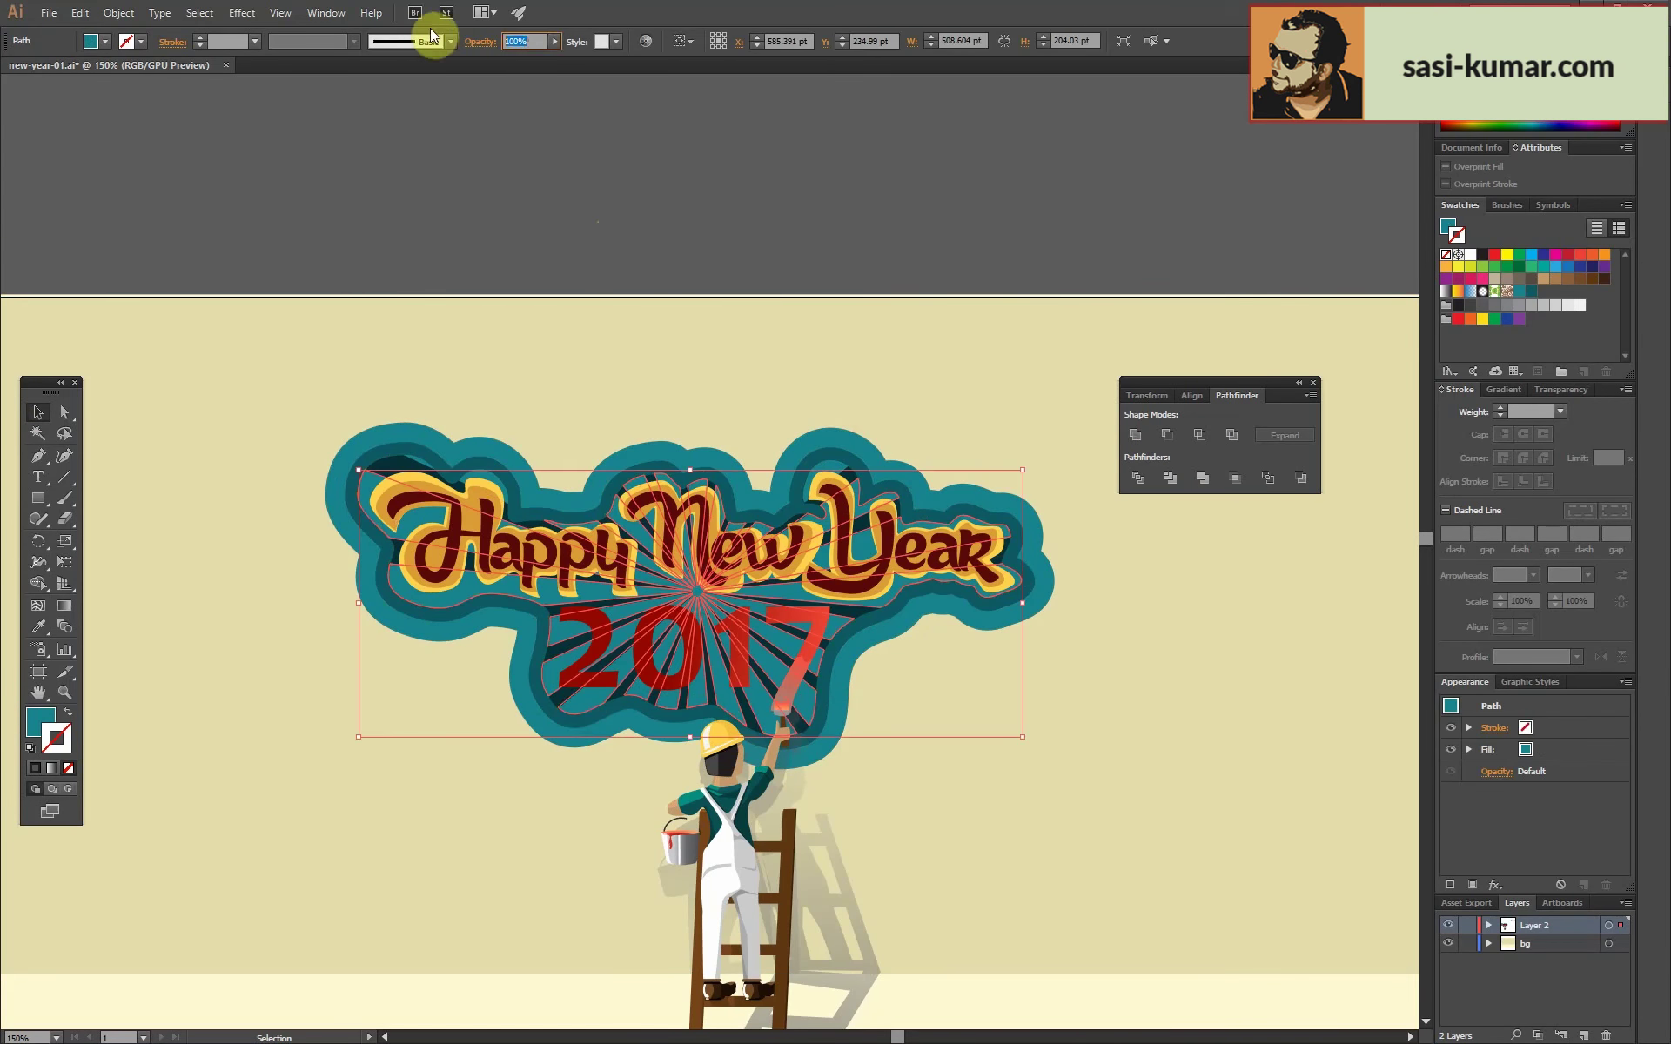
Set the selected sunburst rays to 25% opacity, then zoom to 200% on the title.
{"action": "type", "text": "25"}
{"action": "key", "text": "Return"}
{"action": "left_click", "coordinate": [334, 200]}
{"action": "key", "text": "ctrl+plus"}
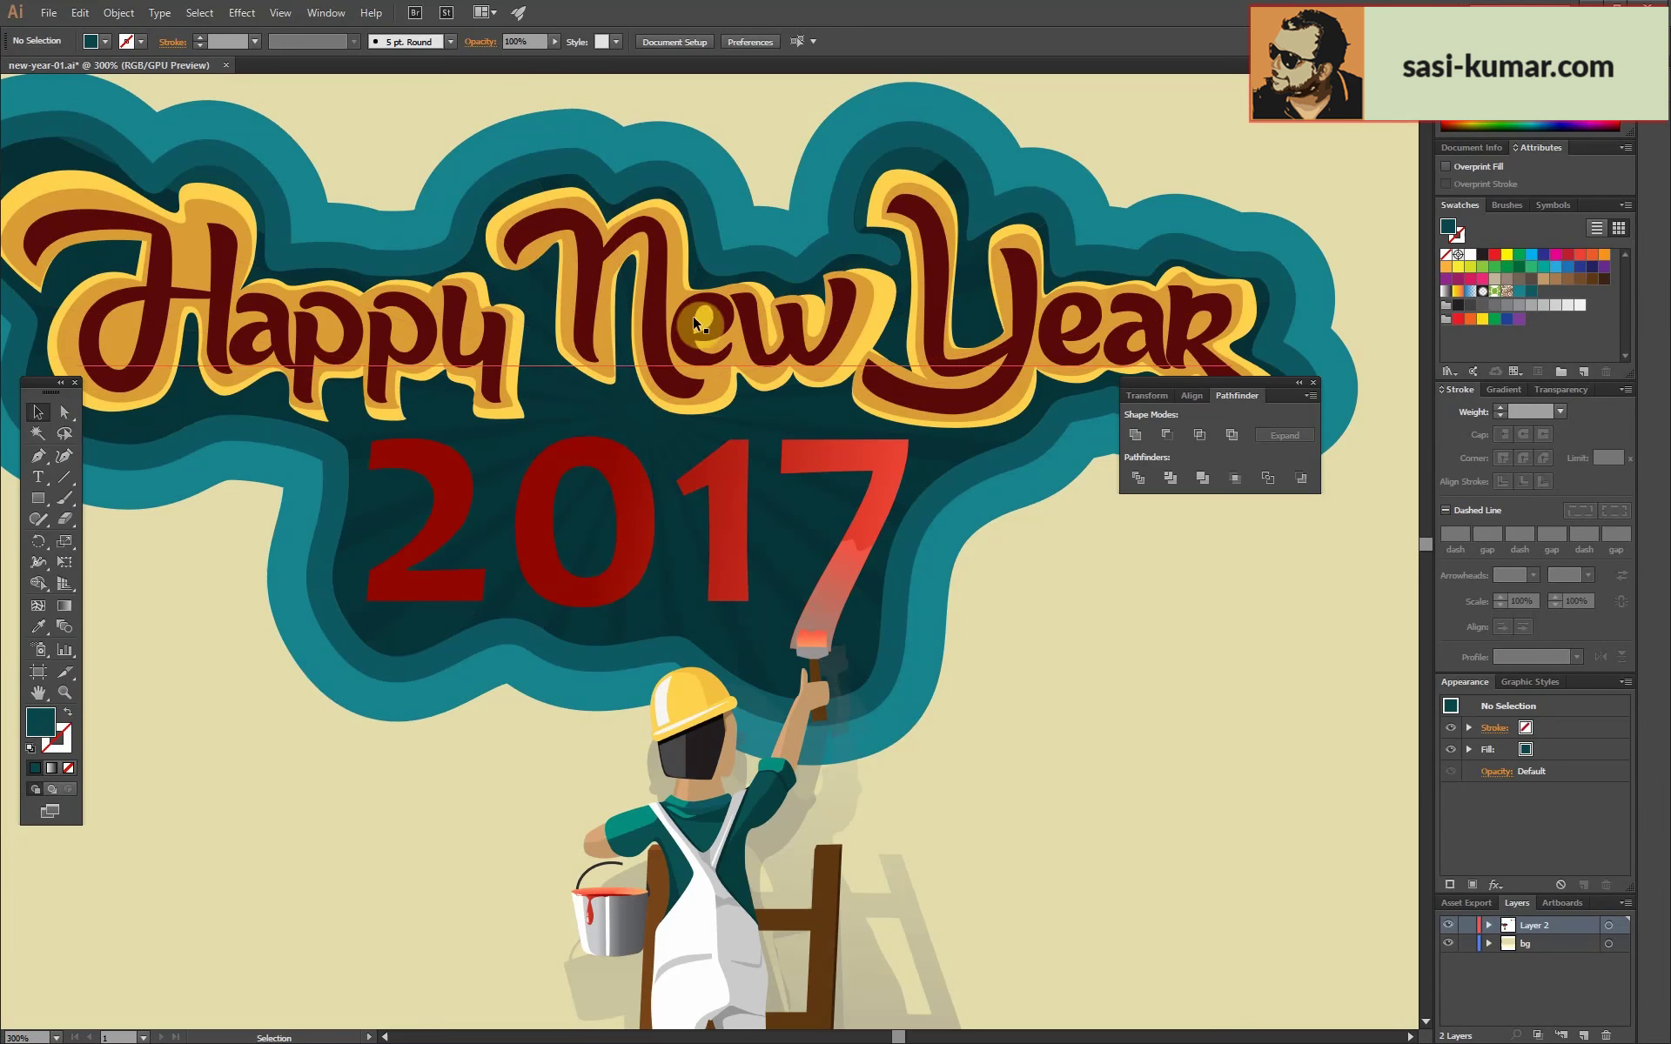
Draw a closed no-fill Pen path outlining the 2017 numerals.
{"action": "left_click", "coordinate": [71, 456]}
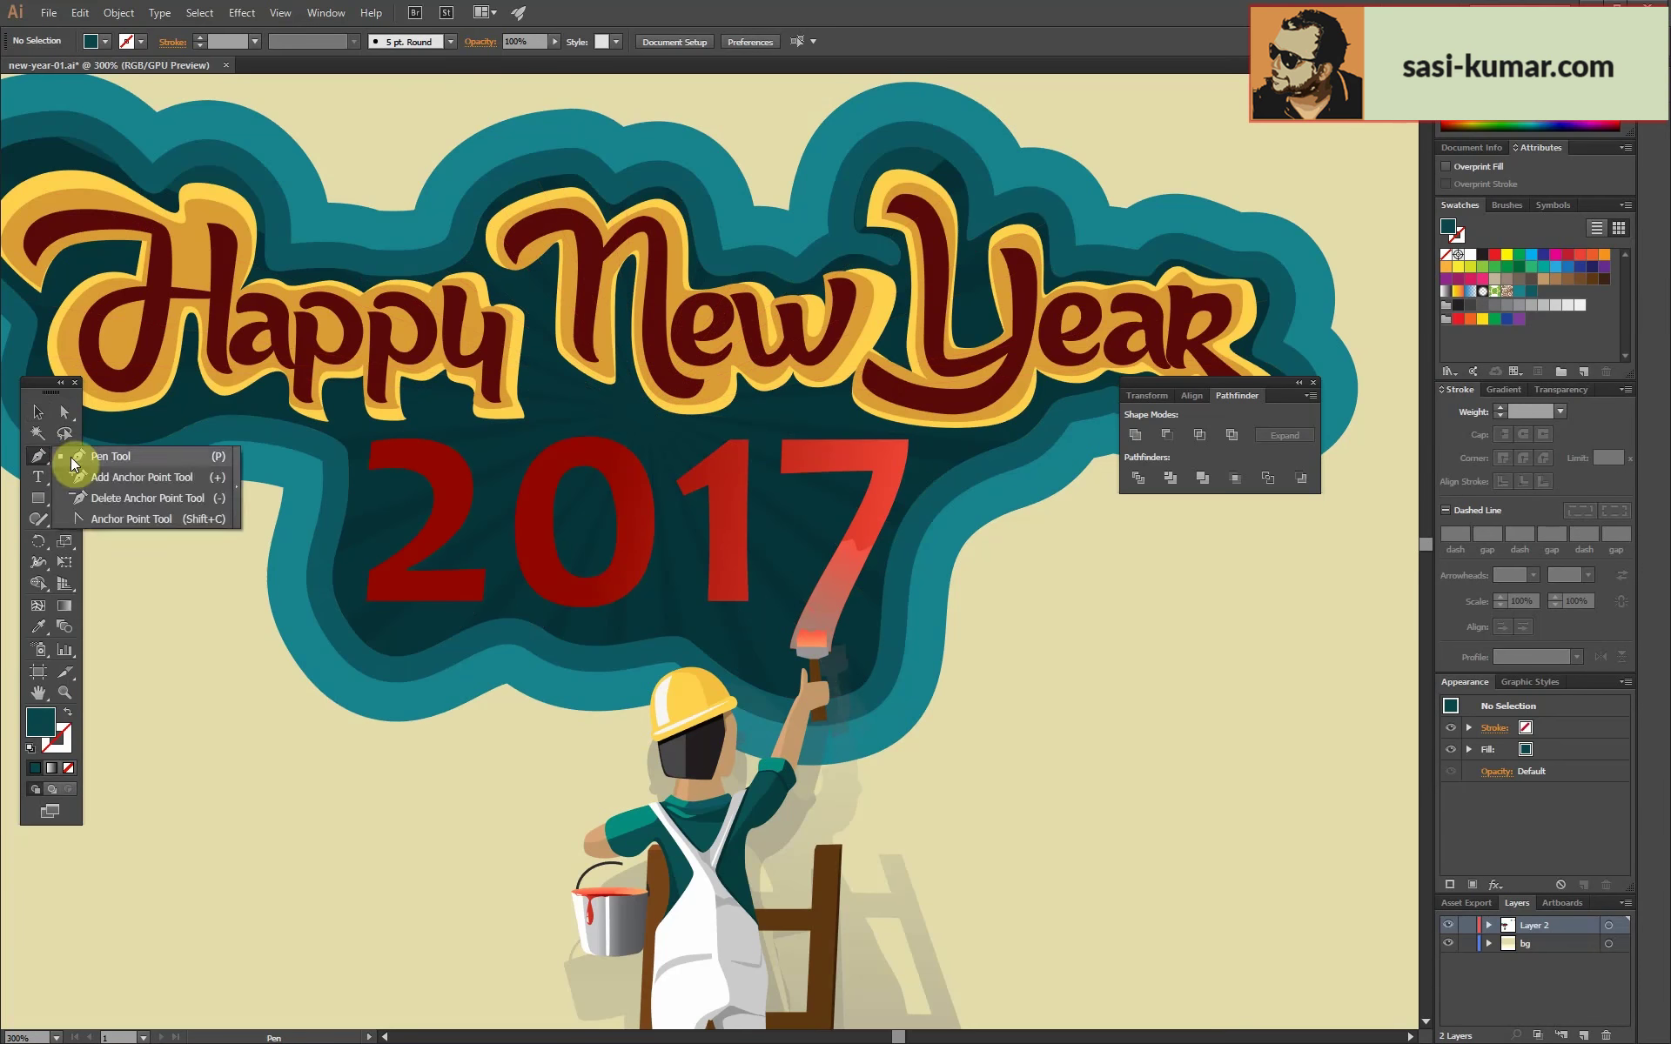
{"action": "left_click", "coordinate": [362, 470]}
{"action": "key", "text": "ctrl+shift+a"}
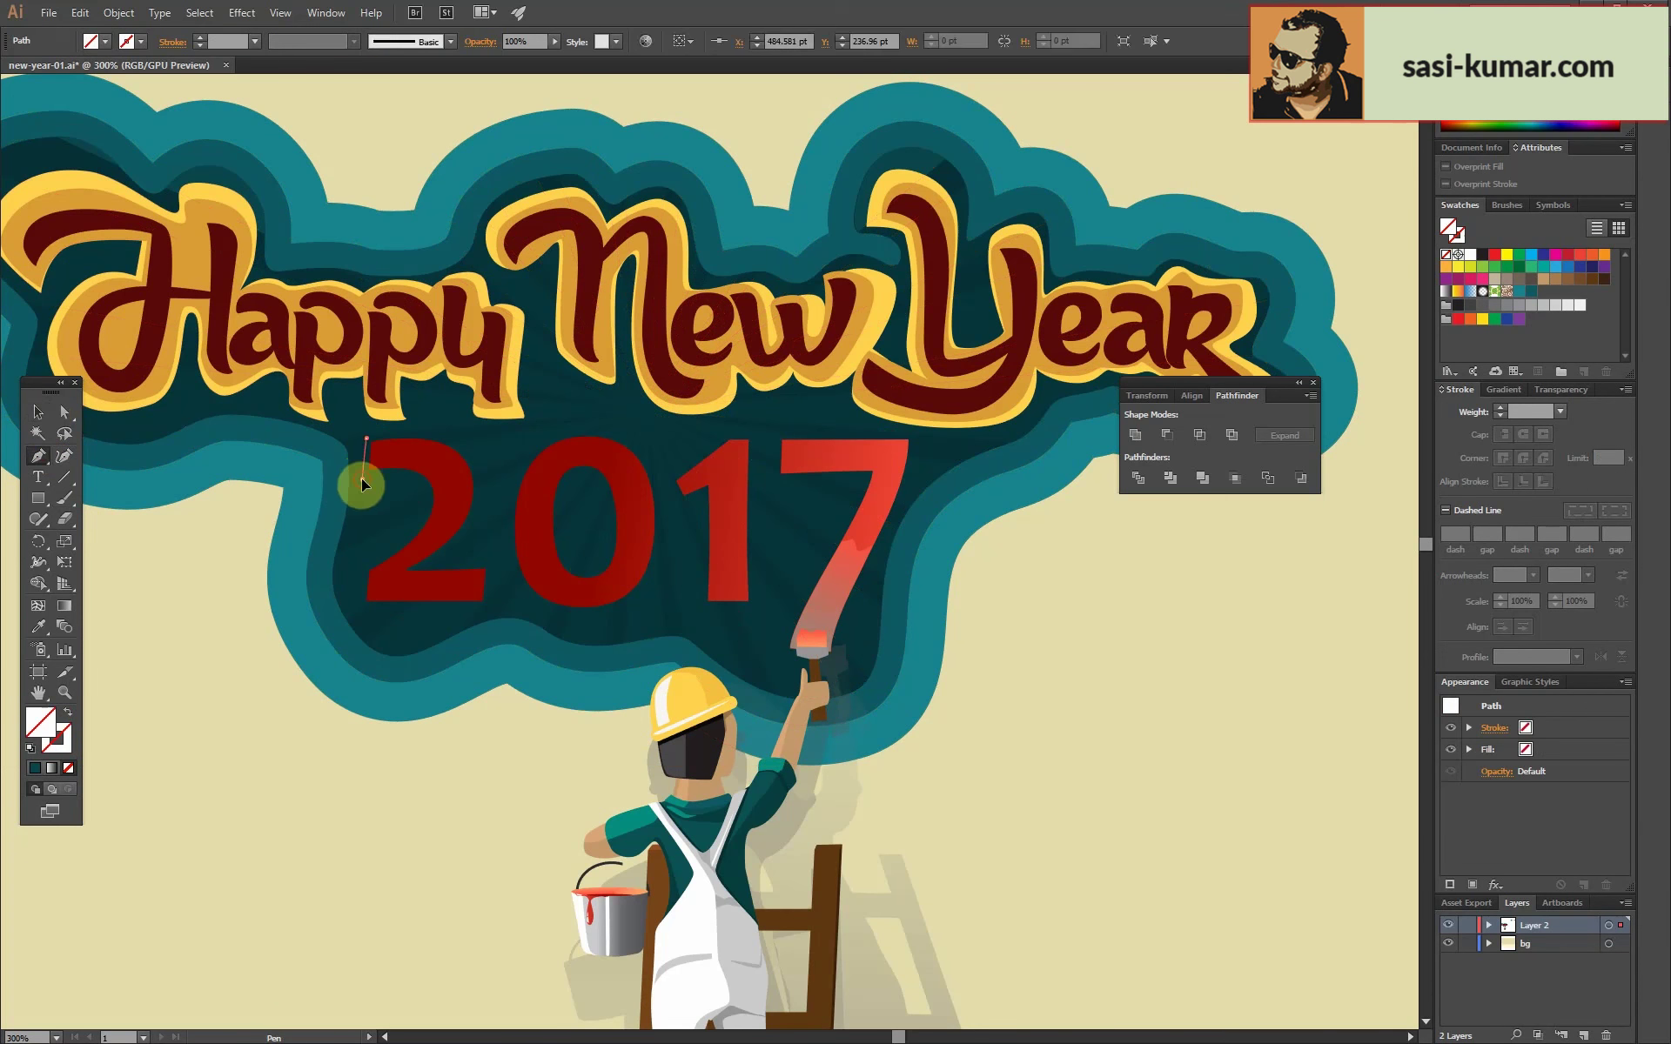
{"action": "left_click", "coordinate": [362, 478]}
{"action": "left_click_drag", "start_coordinate": [413, 479], "coordinate": [416, 521]}
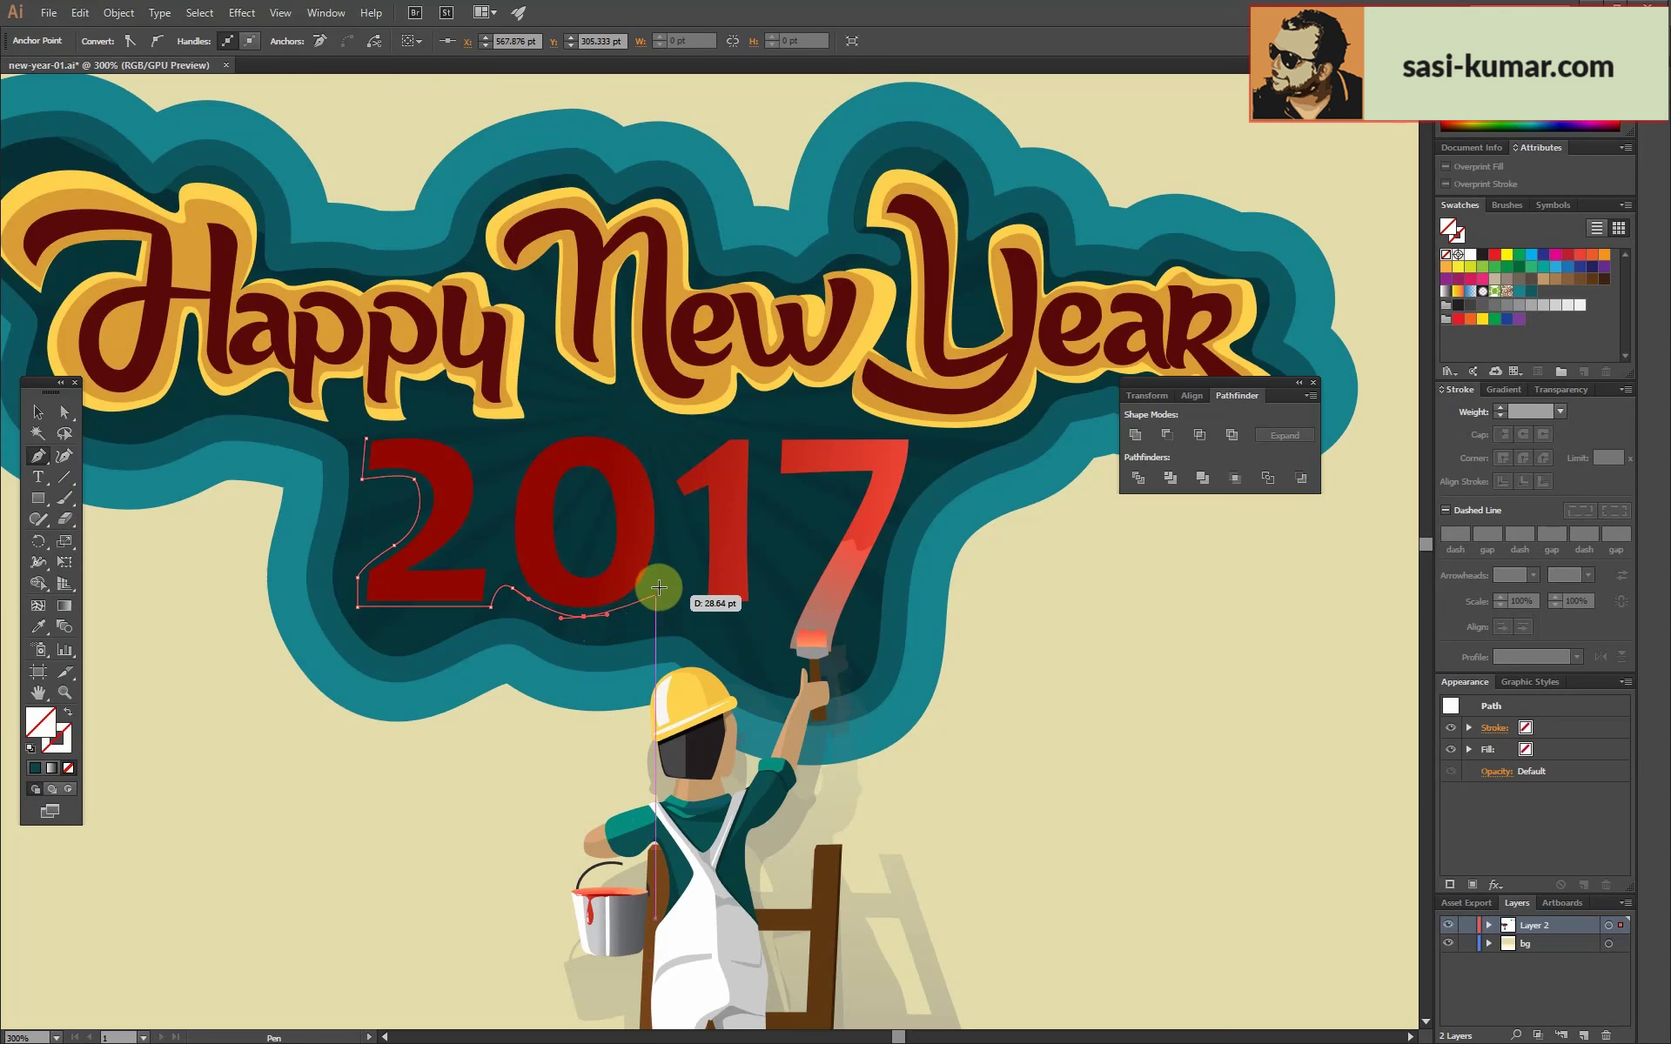
{"action": "mouse_move", "coordinate": [773, 558]}
{"action": "left_mouse_down"}
{"action": "mouse_move", "coordinate": [795, 492]}
{"action": "mouse_move", "coordinate": [815, 489]}
{"action": "left_mouse_up"}
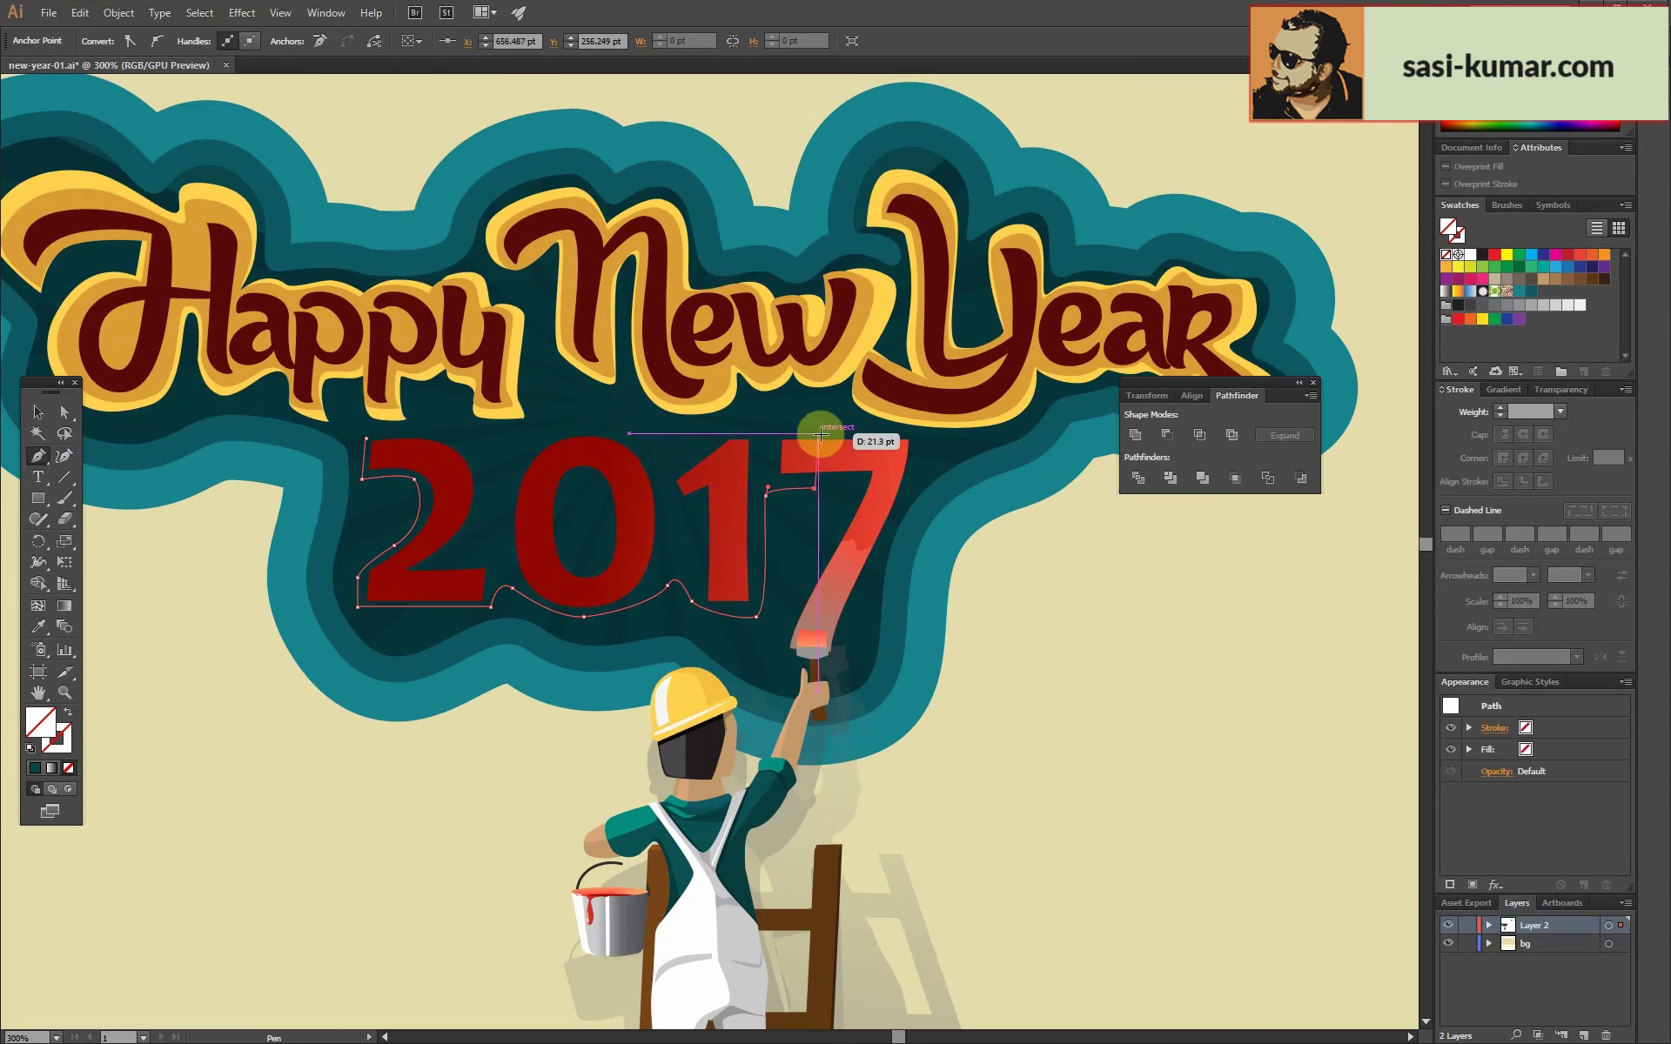
{"action": "left_click", "coordinate": [719, 431]}
{"action": "left_click", "coordinate": [673, 470]}
{"action": "left_click", "coordinate": [585, 428]}
{"action": "left_click", "coordinate": [515, 465]}
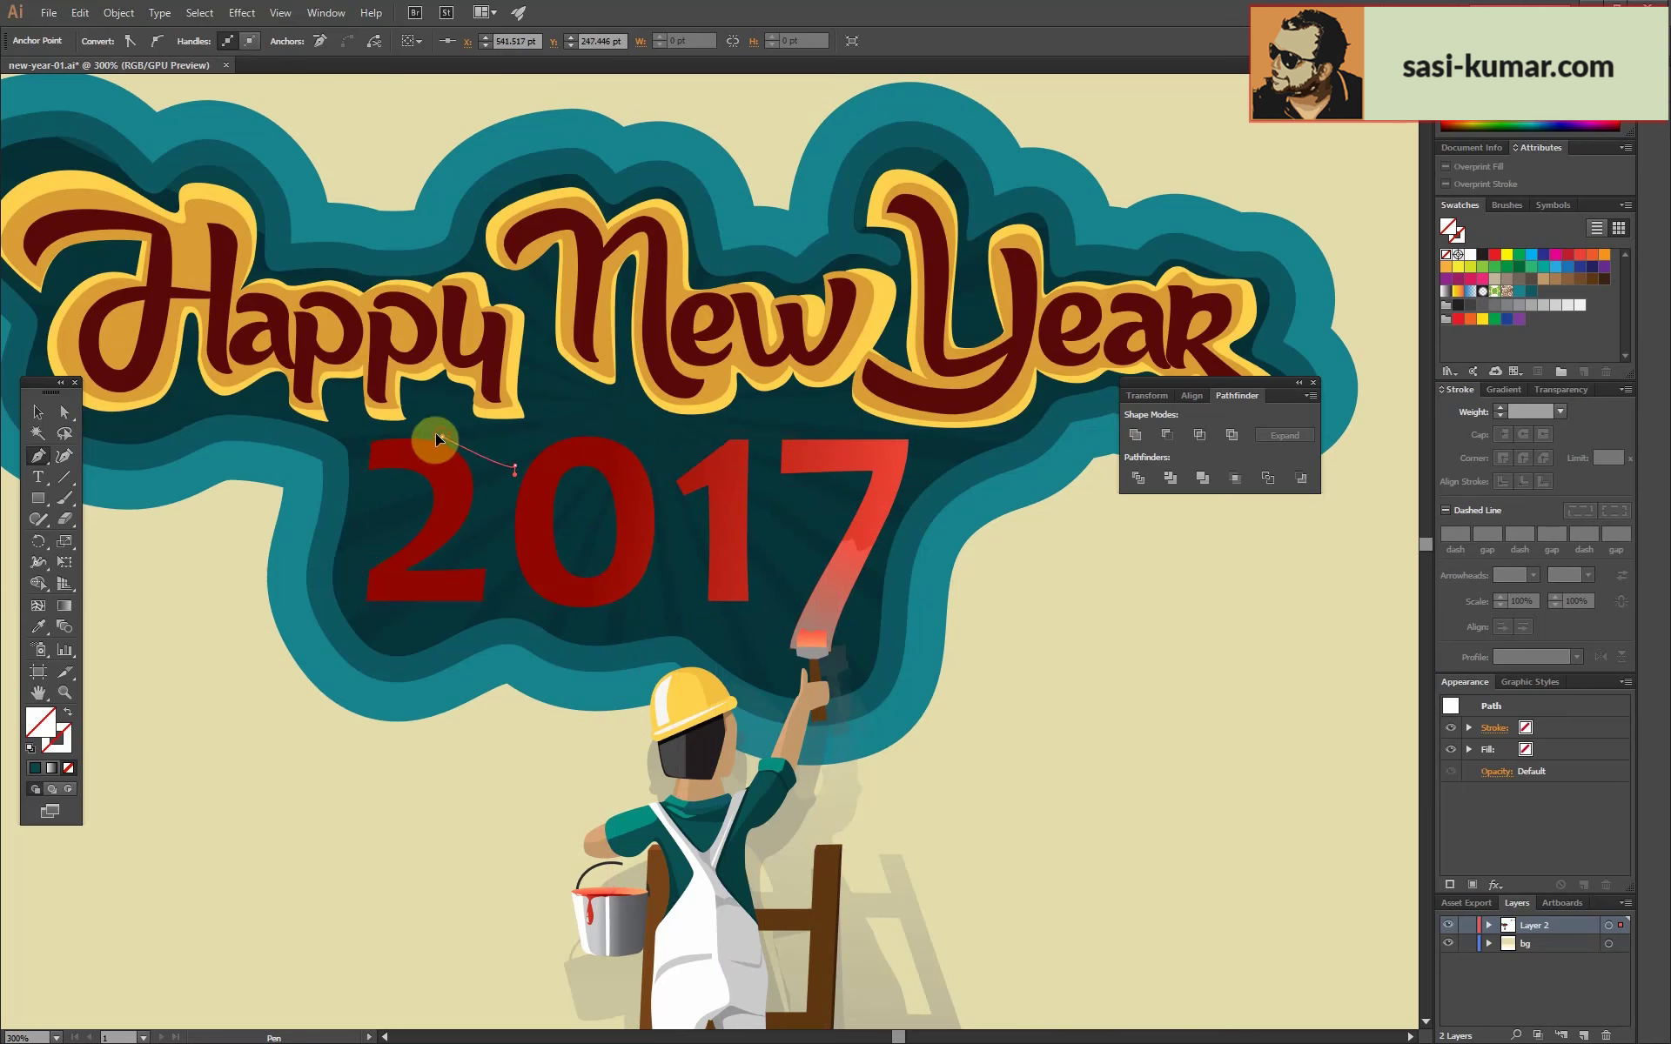
{"action": "left_click", "coordinate": [442, 436]}
{"action": "left_click", "coordinate": [366, 438]}
Fill the outline shape with the dark maroon sampled from the 'Year' lettering.
{"action": "key", "text": "i"}
{"action": "left_click", "coordinate": [937, 339]}
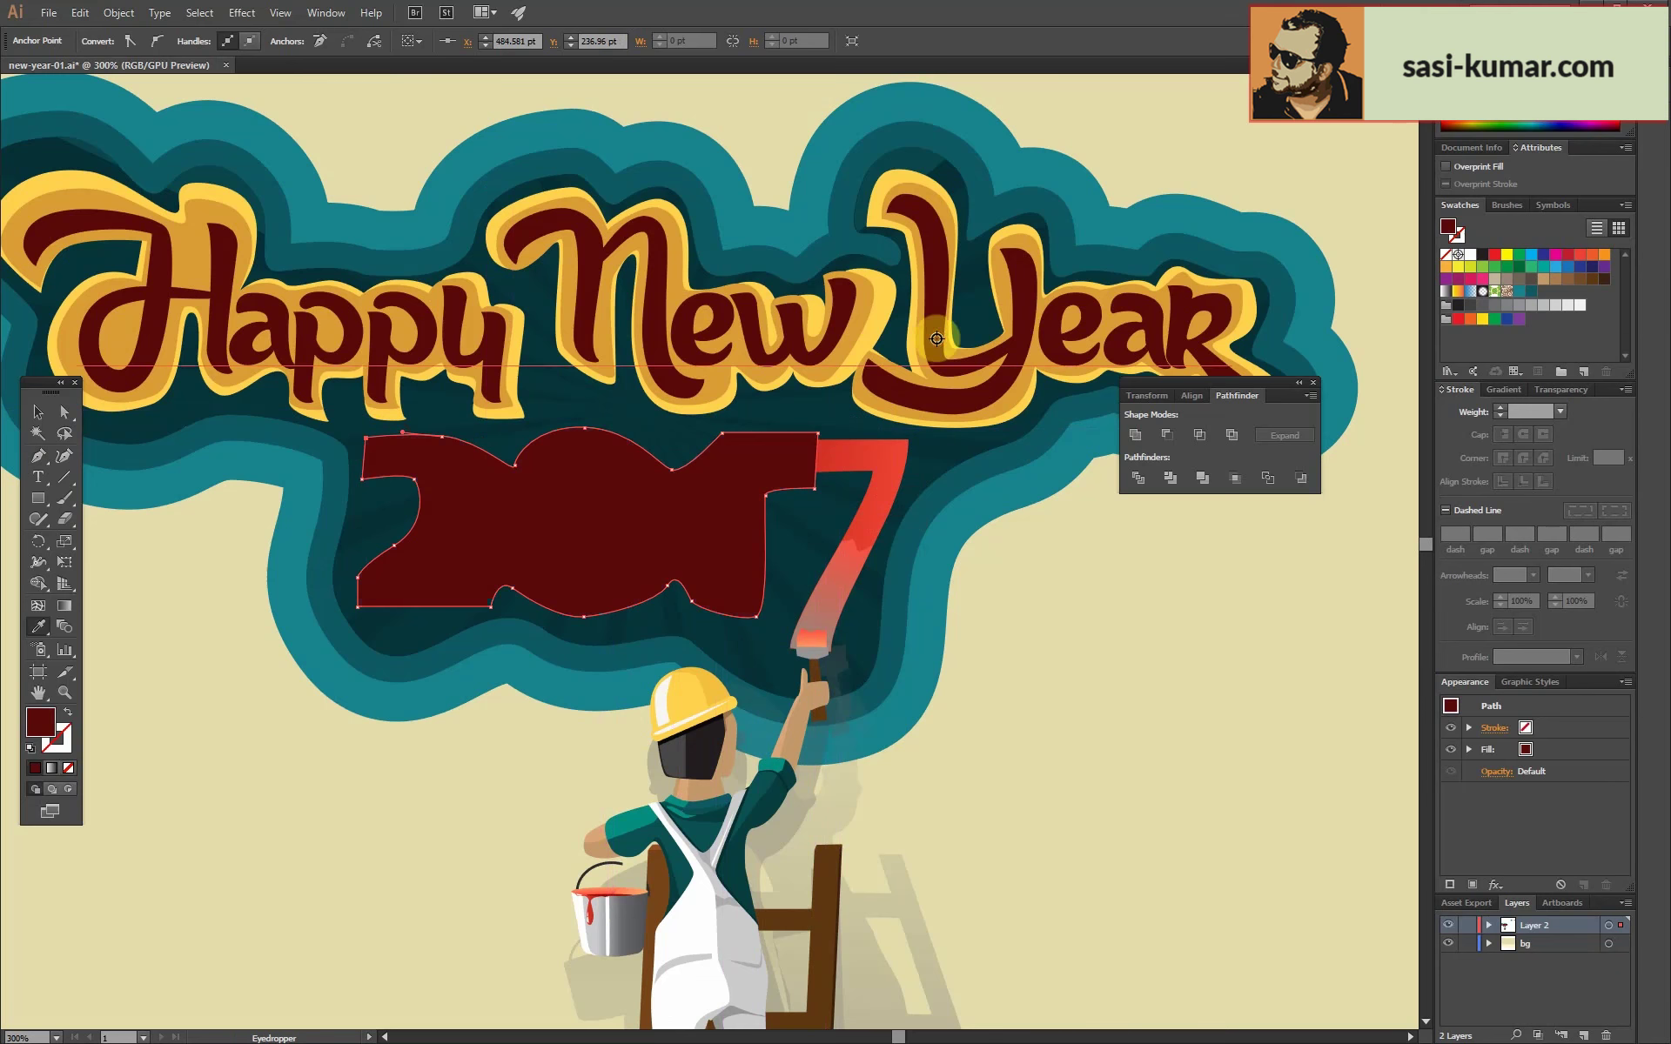
{"action": "left_click", "coordinate": [44, 419]}
{"action": "key", "text": "ctrl+7"}
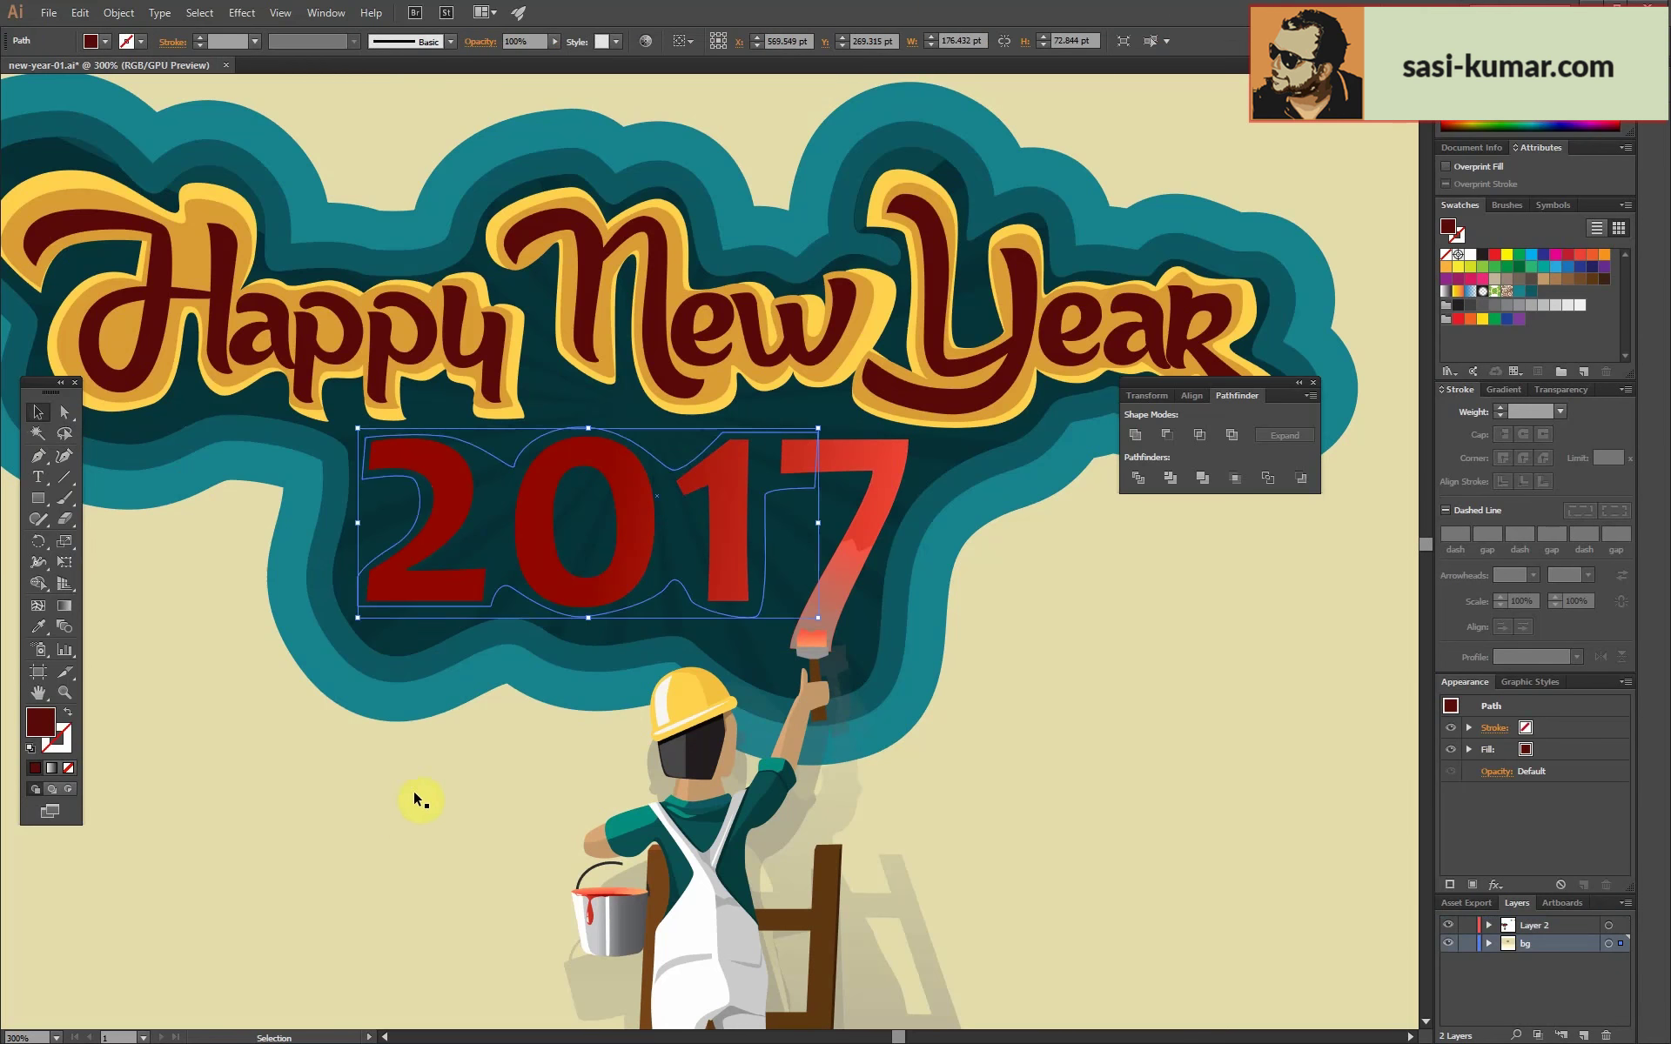
{"action": "left_click", "coordinate": [416, 799]}
{"action": "key", "text": "ctrl+z"}
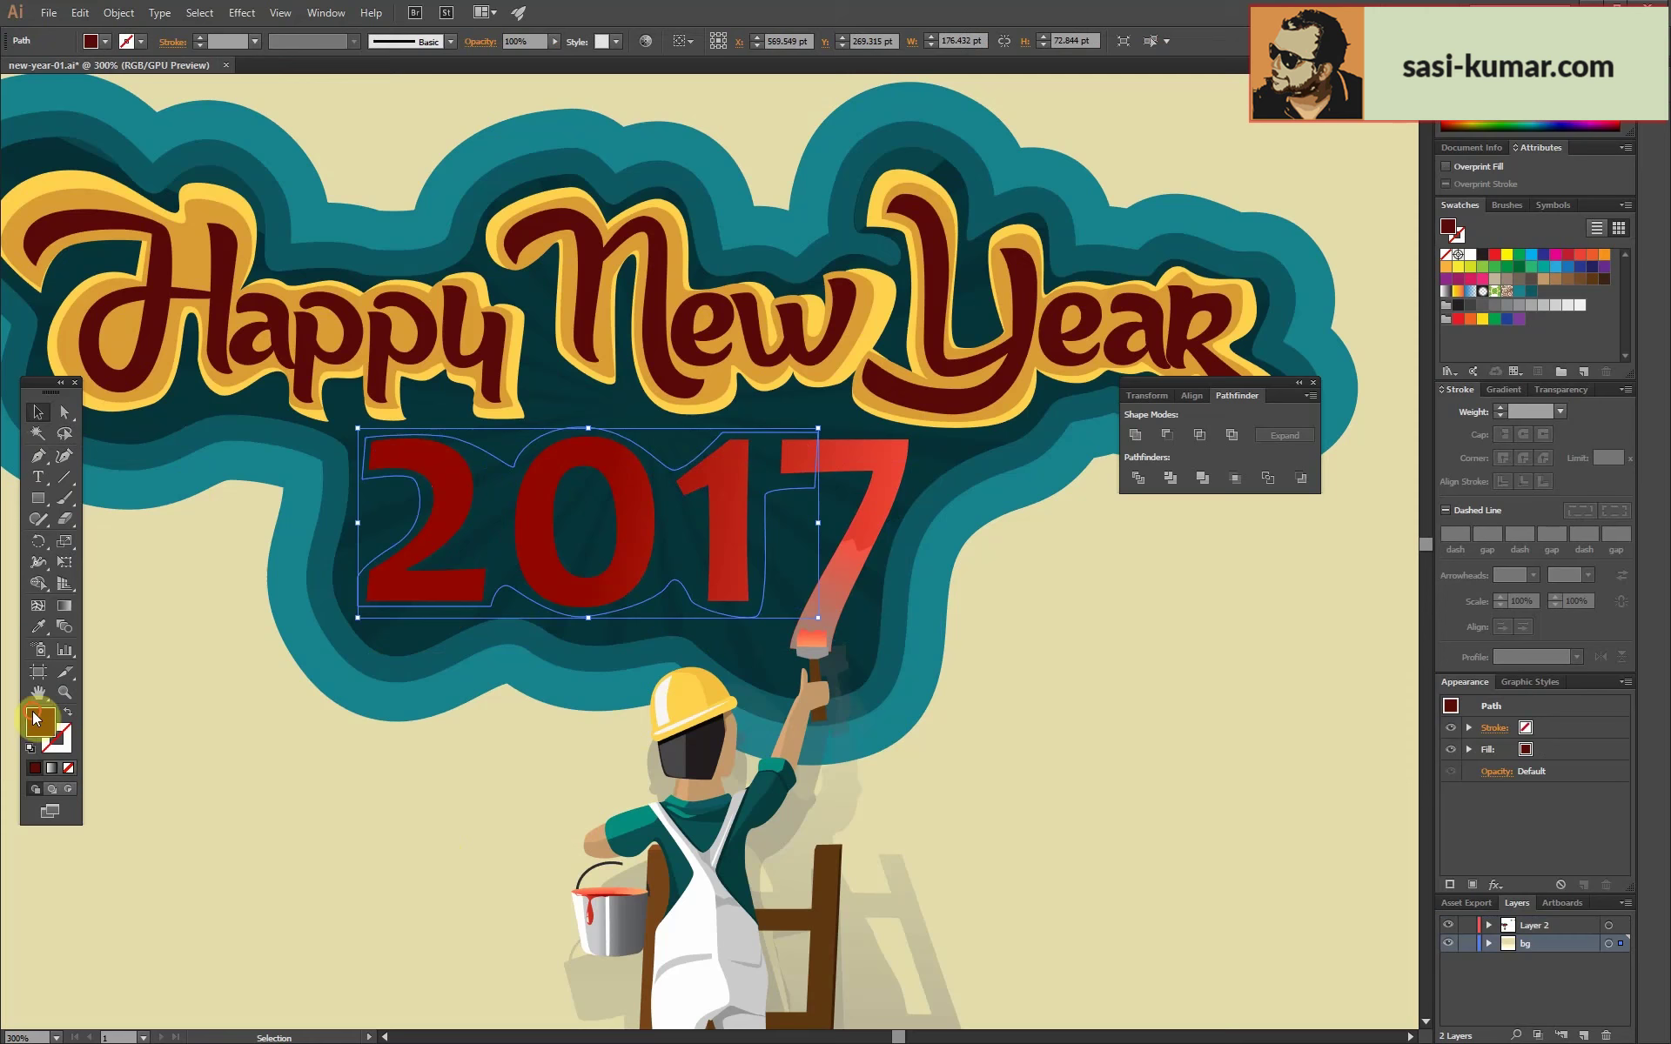
Adjust the maroon shape's arrangement and lock the background layer.
{"action": "right_click", "coordinate": [494, 522]}
{"action": "left_click", "coordinate": [674, 583]}
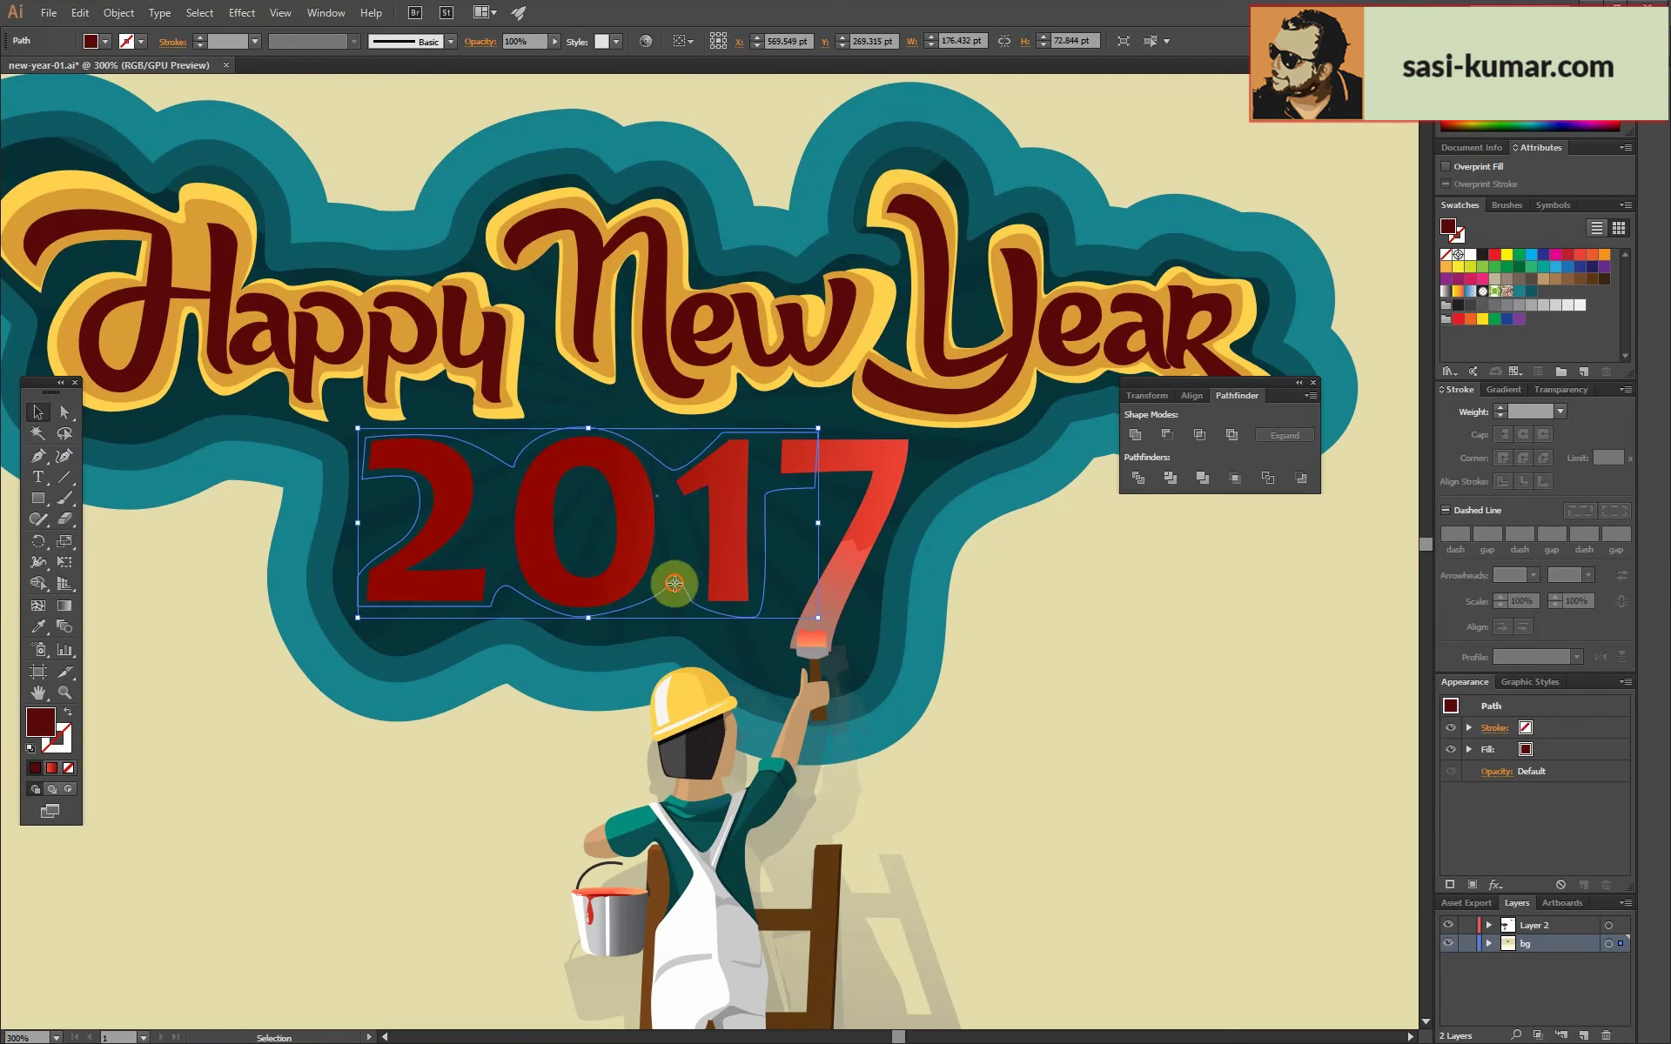
{"action": "left_click", "coordinate": [467, 837]}
{"action": "key", "text": "ctrl+0"}
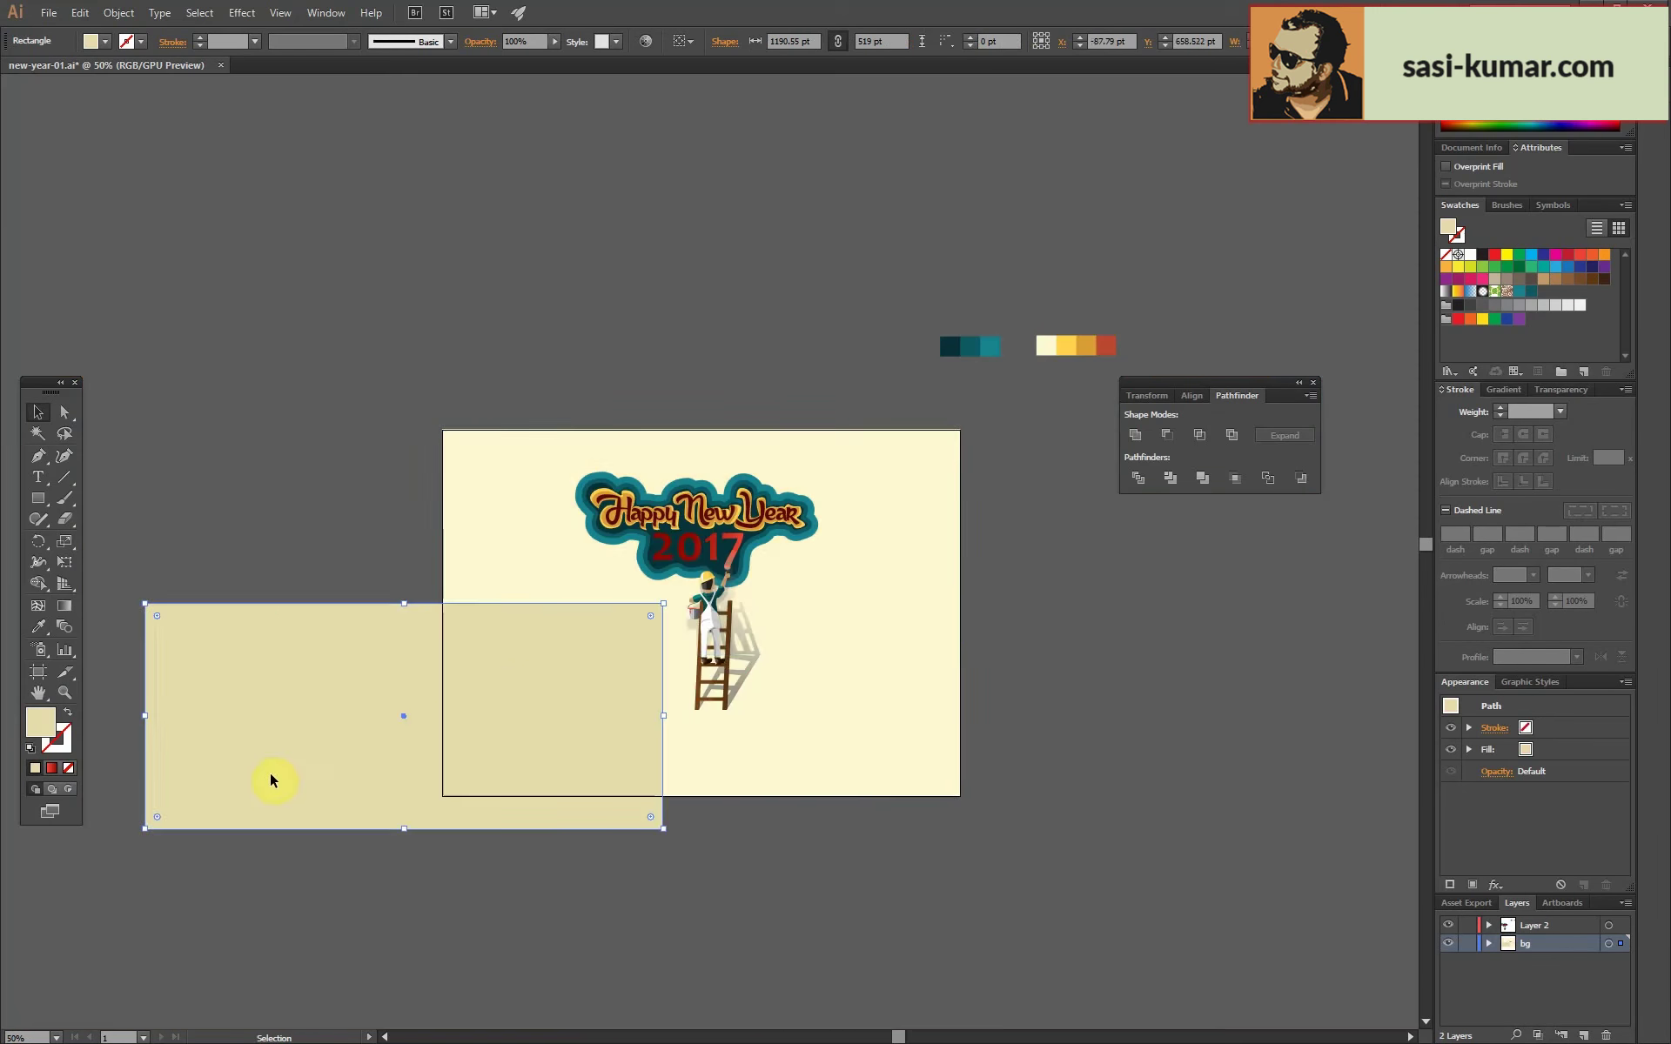
{"action": "key", "text": "ctrl+a"}
{"action": "left_click", "coordinate": [1448, 943]}
{"action": "key", "text": "ctrl+0"}
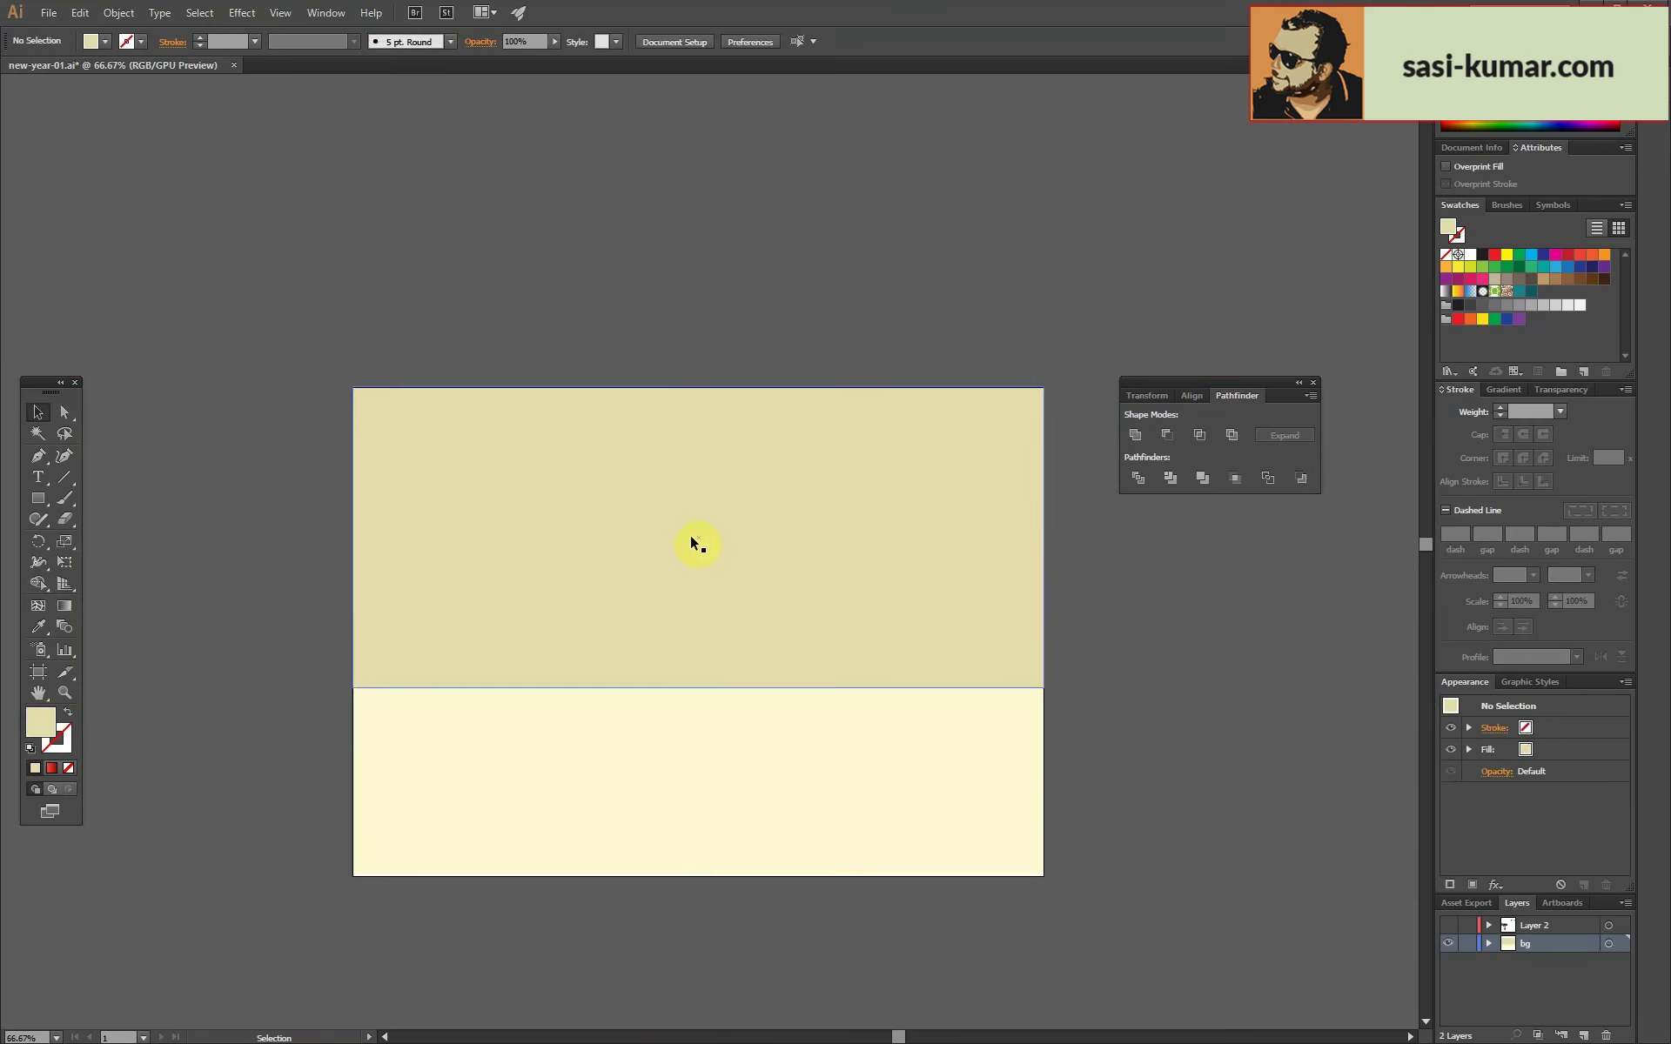
{"action": "right_click", "coordinate": [681, 565]}
{"action": "left_click", "coordinate": [759, 740]}
{"action": "left_click", "coordinate": [1448, 925]}
{"action": "left_click", "coordinate": [1467, 943]}
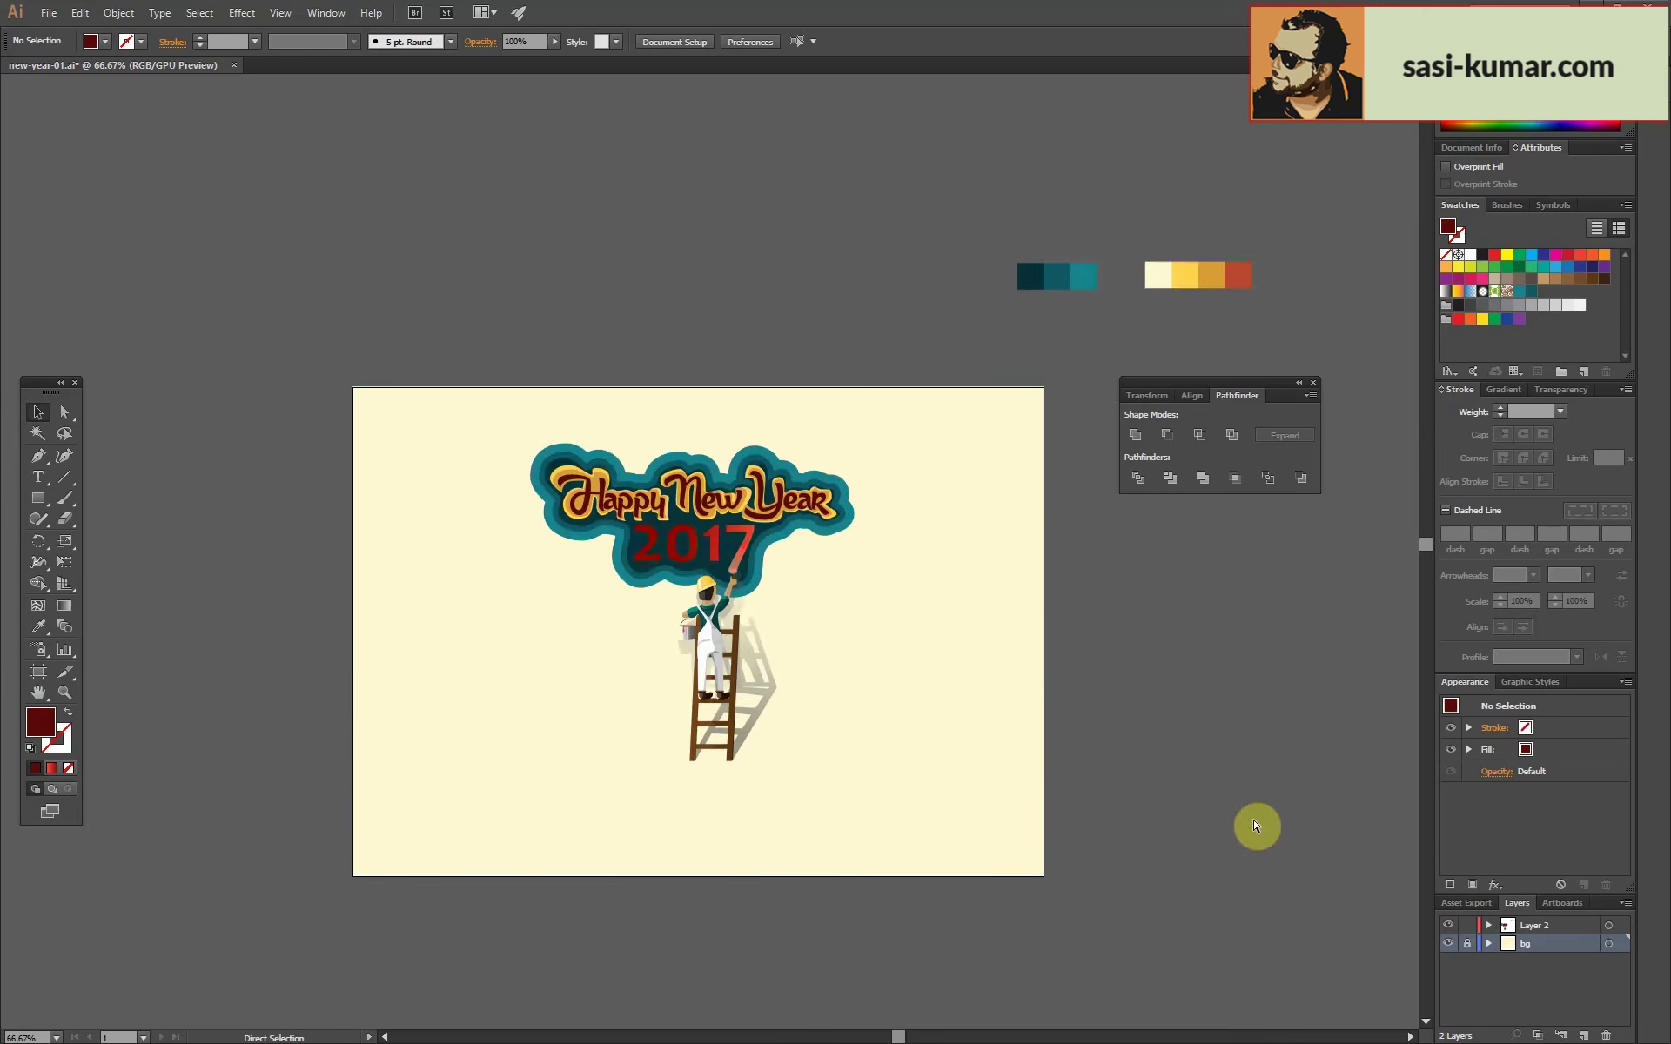
Send the maroon shape behind the red 2017 and darken its fill slightly.
{"action": "key", "text": "ctrl+plus"}
{"action": "key", "text": "ctrl+plus"}
{"action": "key", "text": "ctrl+plus"}
{"action": "key", "text": "a"}
{"action": "left_click", "coordinate": [753, 460]}
{"action": "key", "text": "ctrl+shift+bracketleft"}
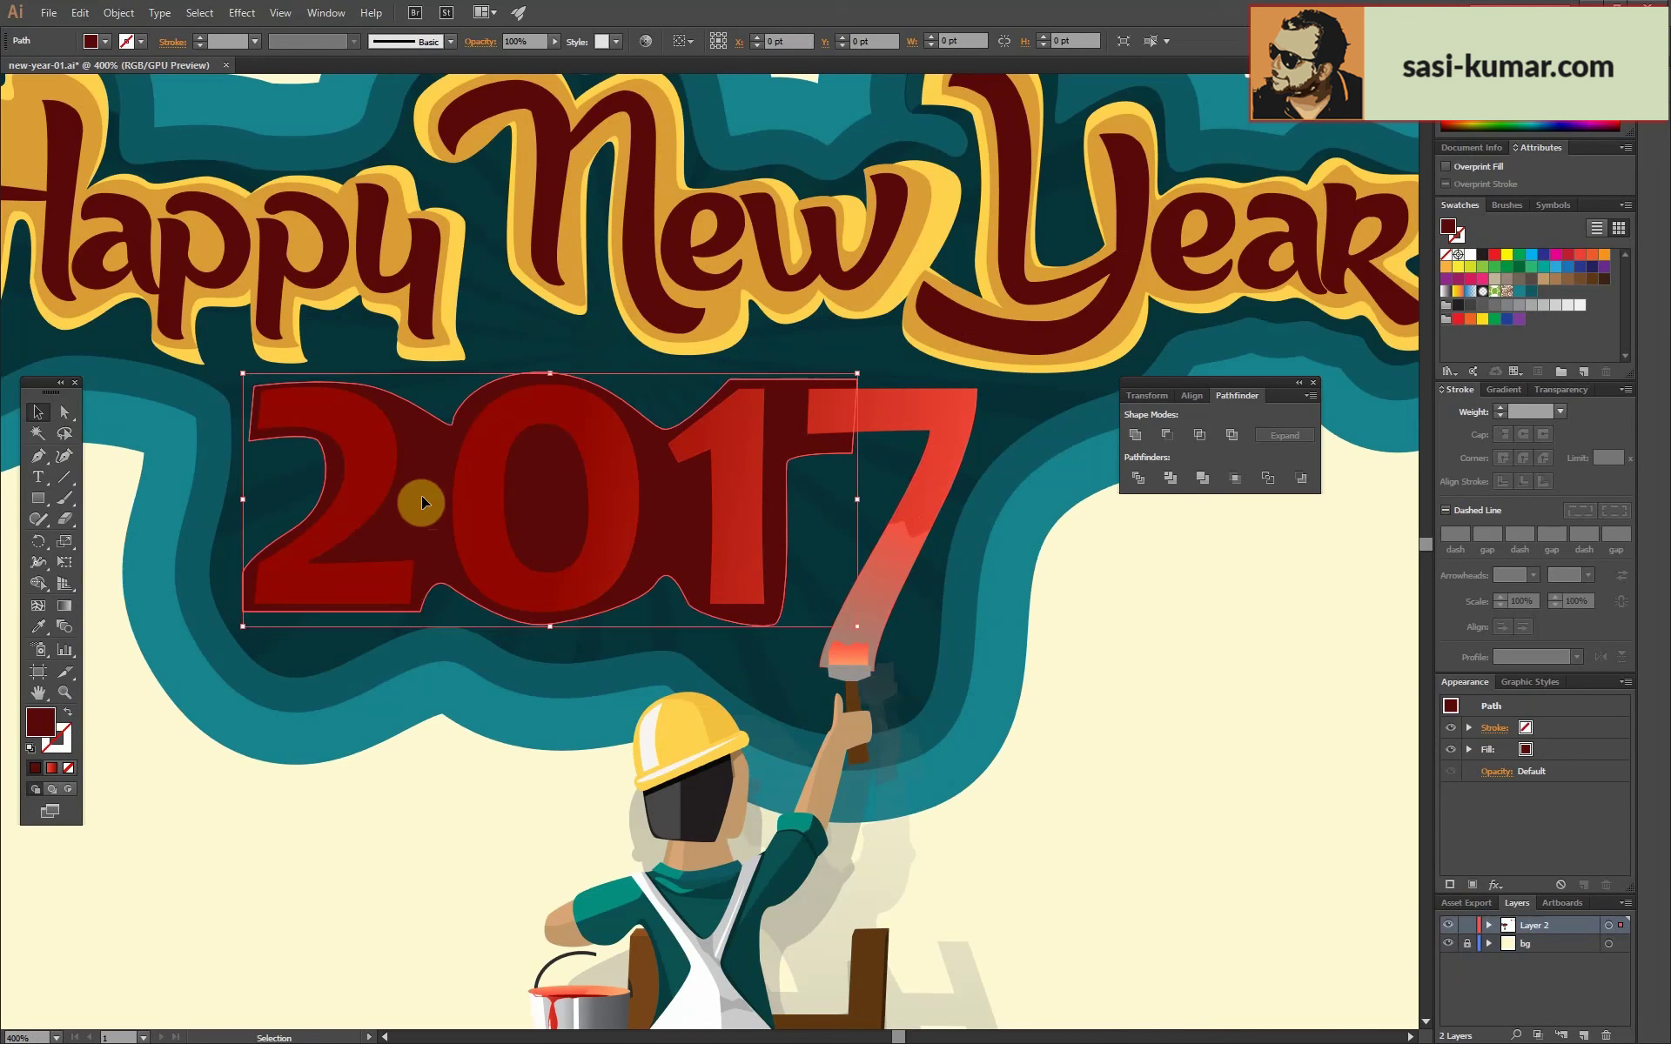
{"action": "key", "text": "i"}
{"action": "double_click", "coordinate": [43, 734]}
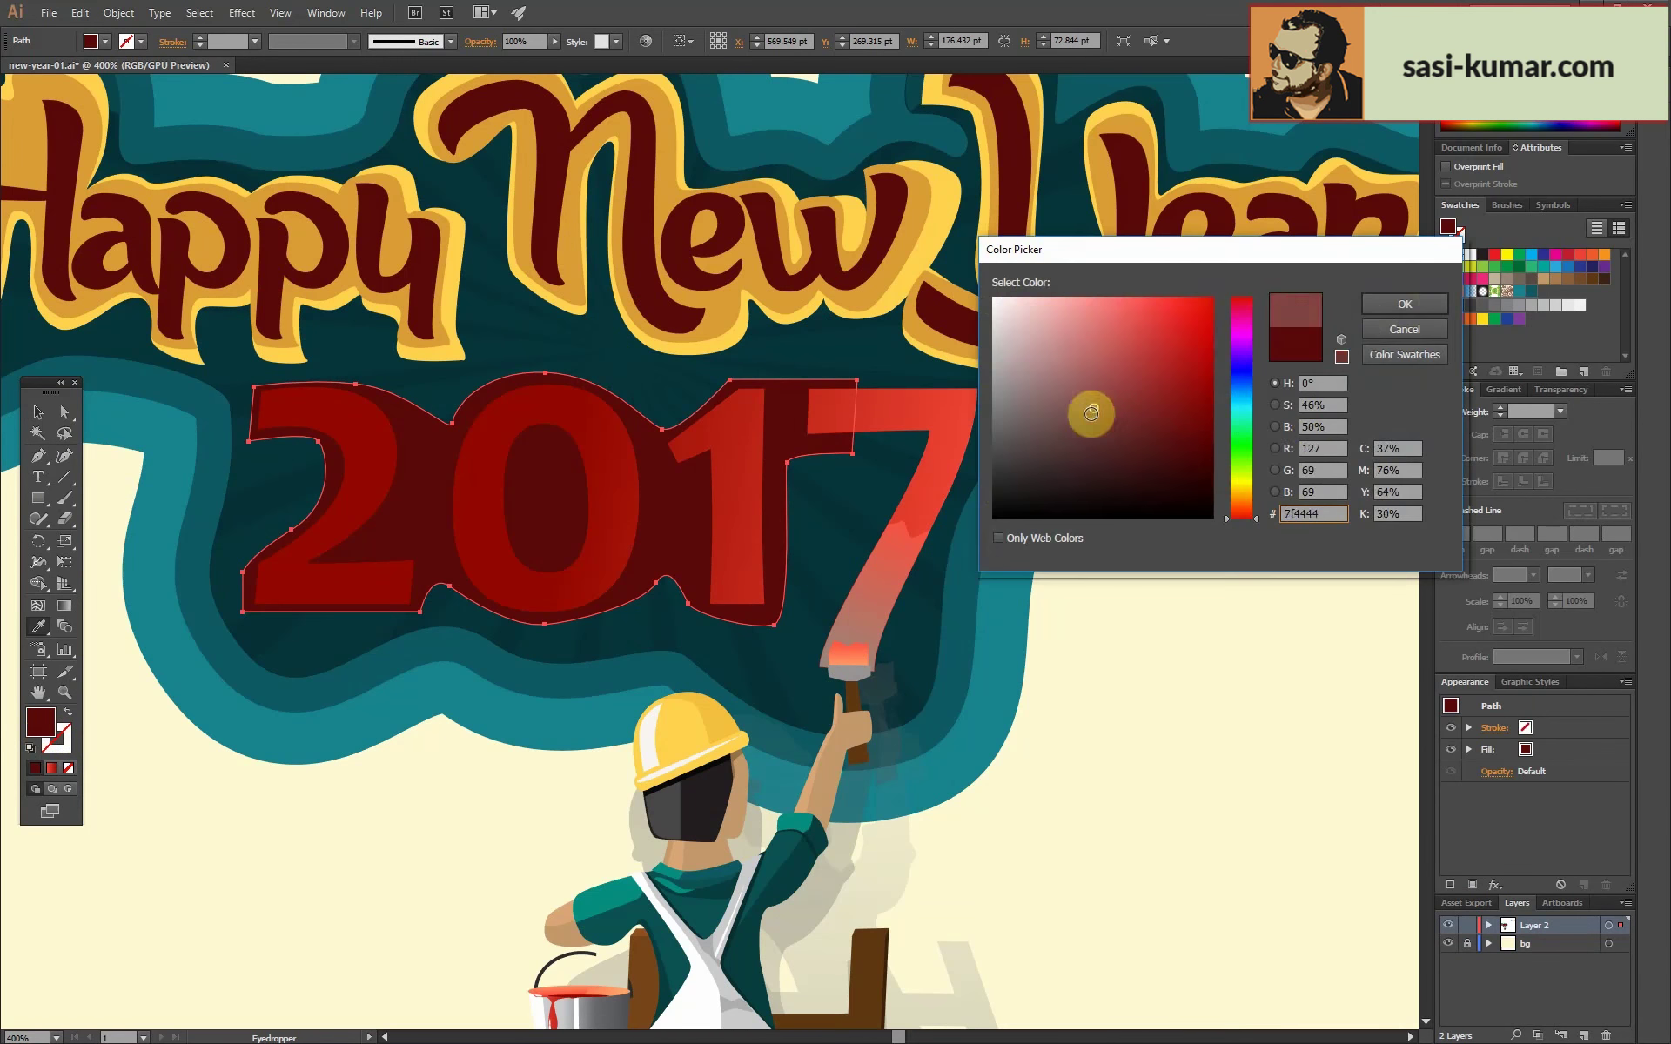
{"action": "left_click", "coordinate": [1079, 487]}
{"action": "left_click", "coordinate": [1405, 304]}
Reshape the backing's curve above the 2, the dip before the 0, and the bottom edge.
{"action": "key", "text": "a"}
{"action": "key", "text": "ctrl+plus"}
{"action": "left_click", "coordinate": [292, 766]}
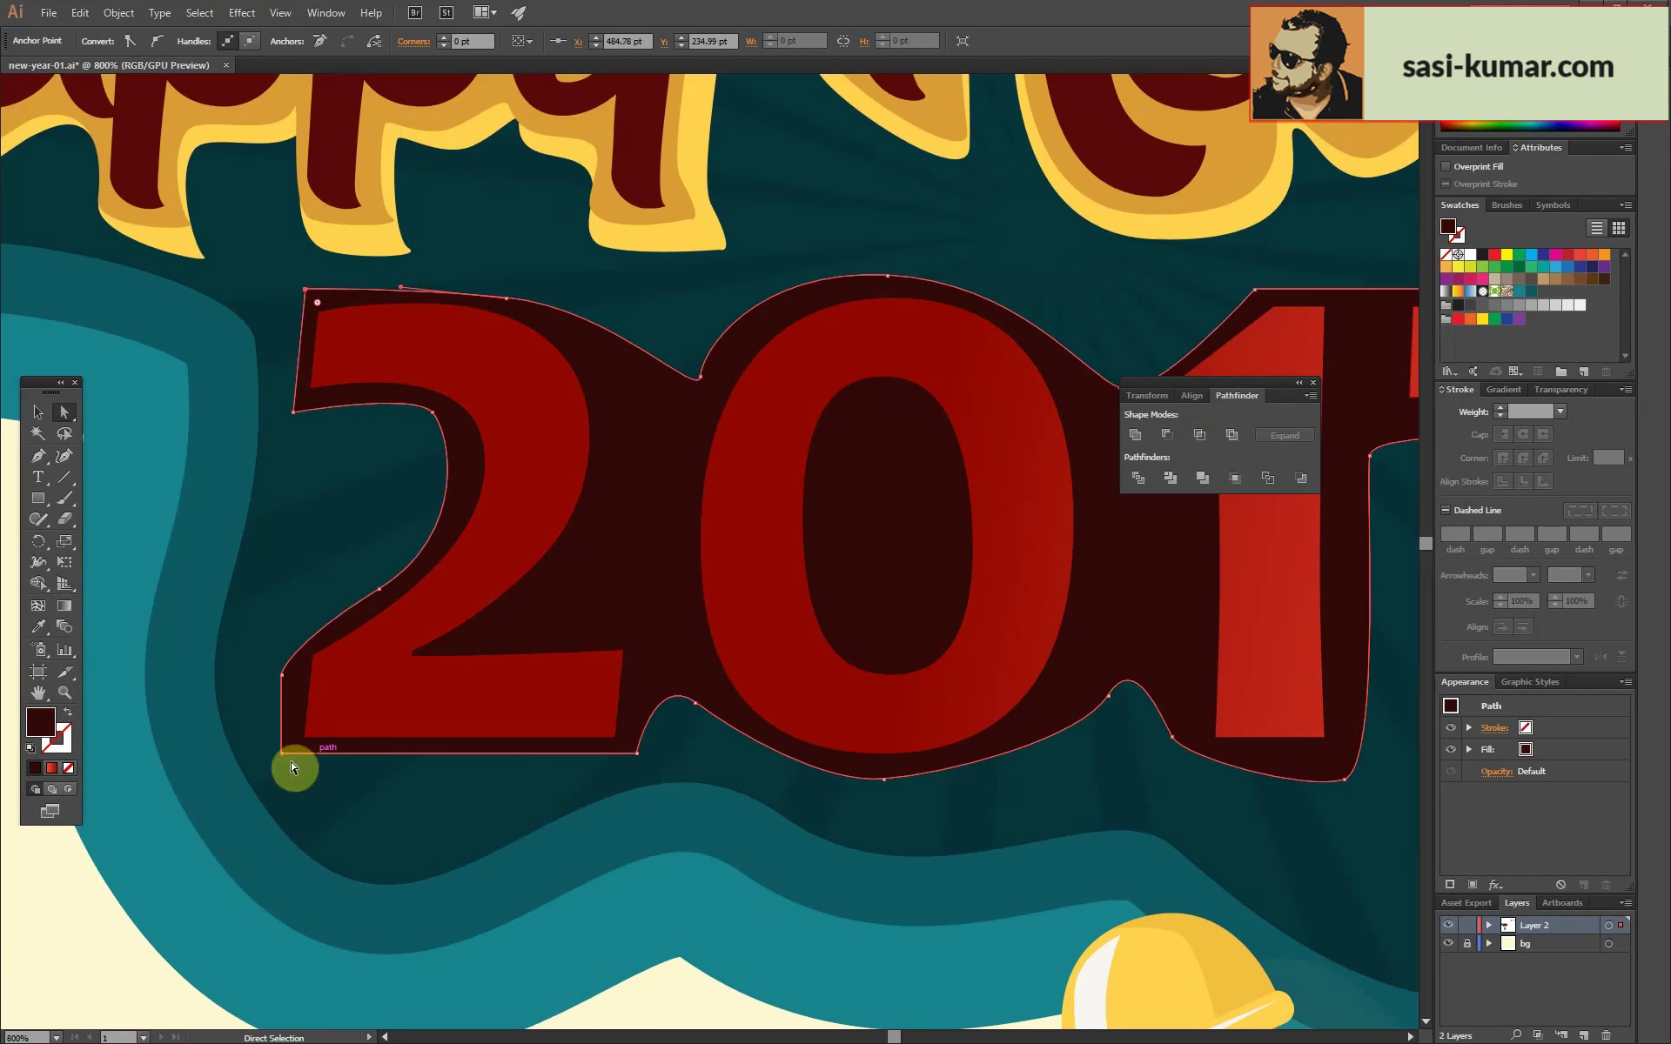
{"action": "left_click_drag", "start_coordinate": [515, 315], "coordinate": [605, 313]}
{"action": "left_click", "coordinate": [701, 378]}
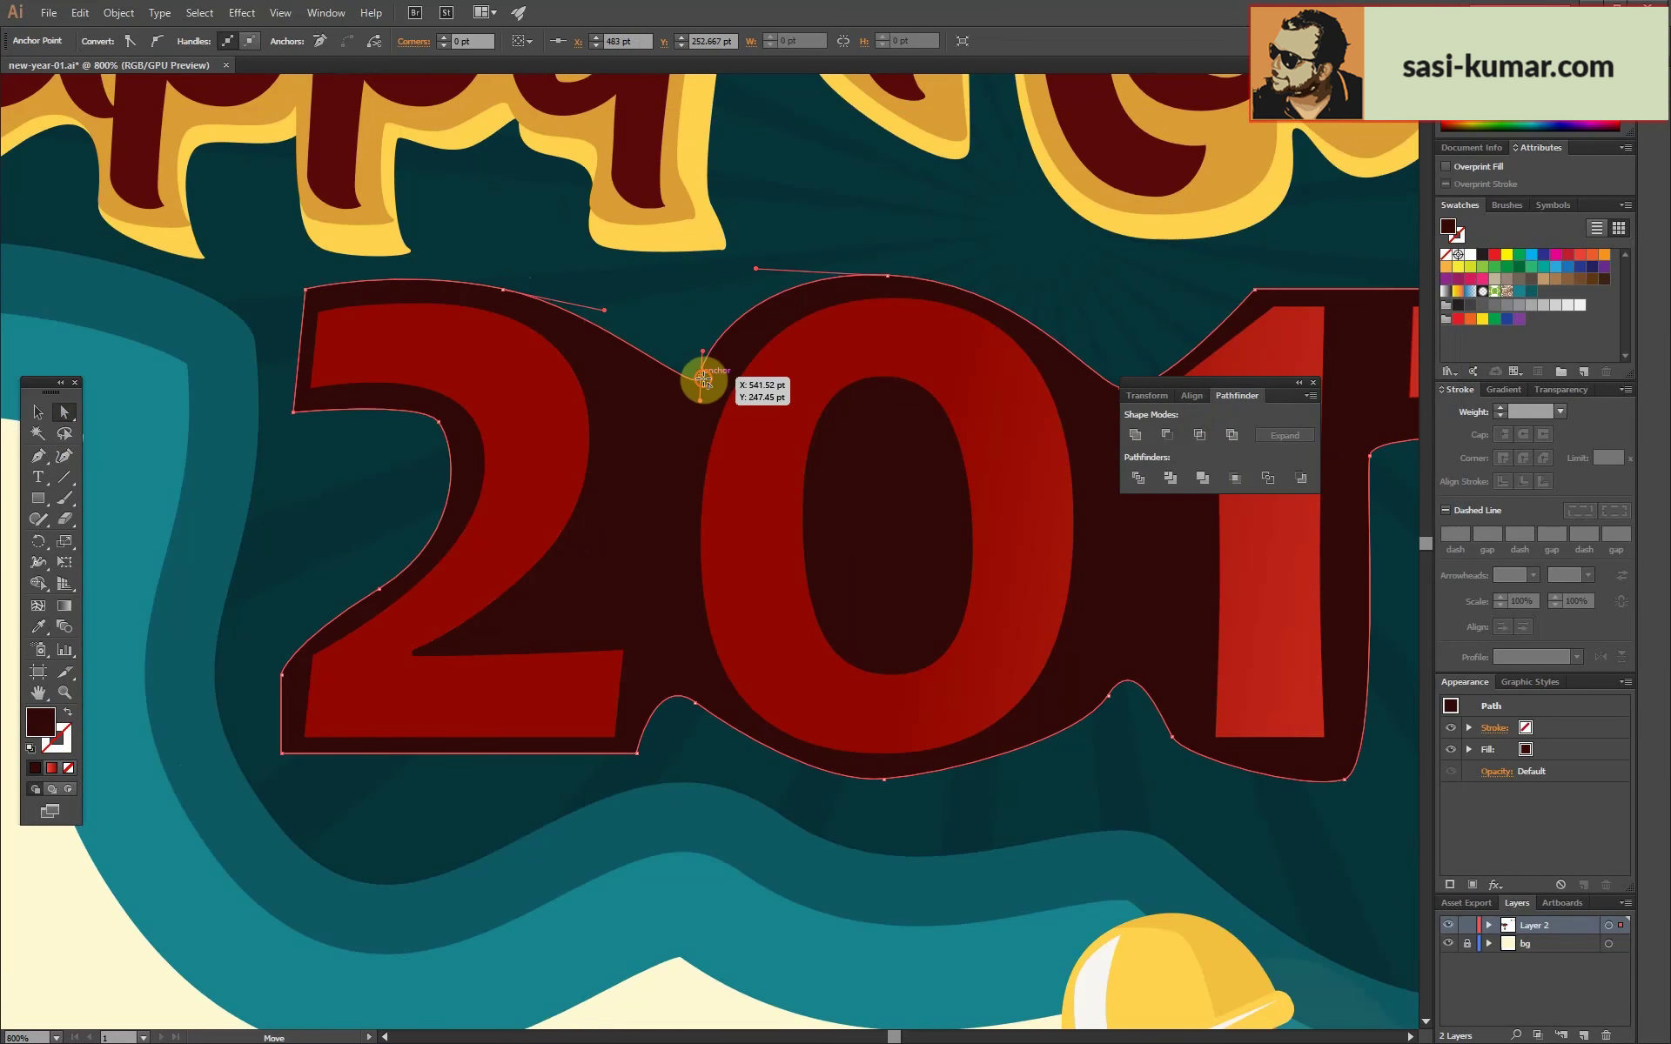
{"action": "left_click_drag", "start_coordinate": [703, 380], "coordinate": [671, 406]}
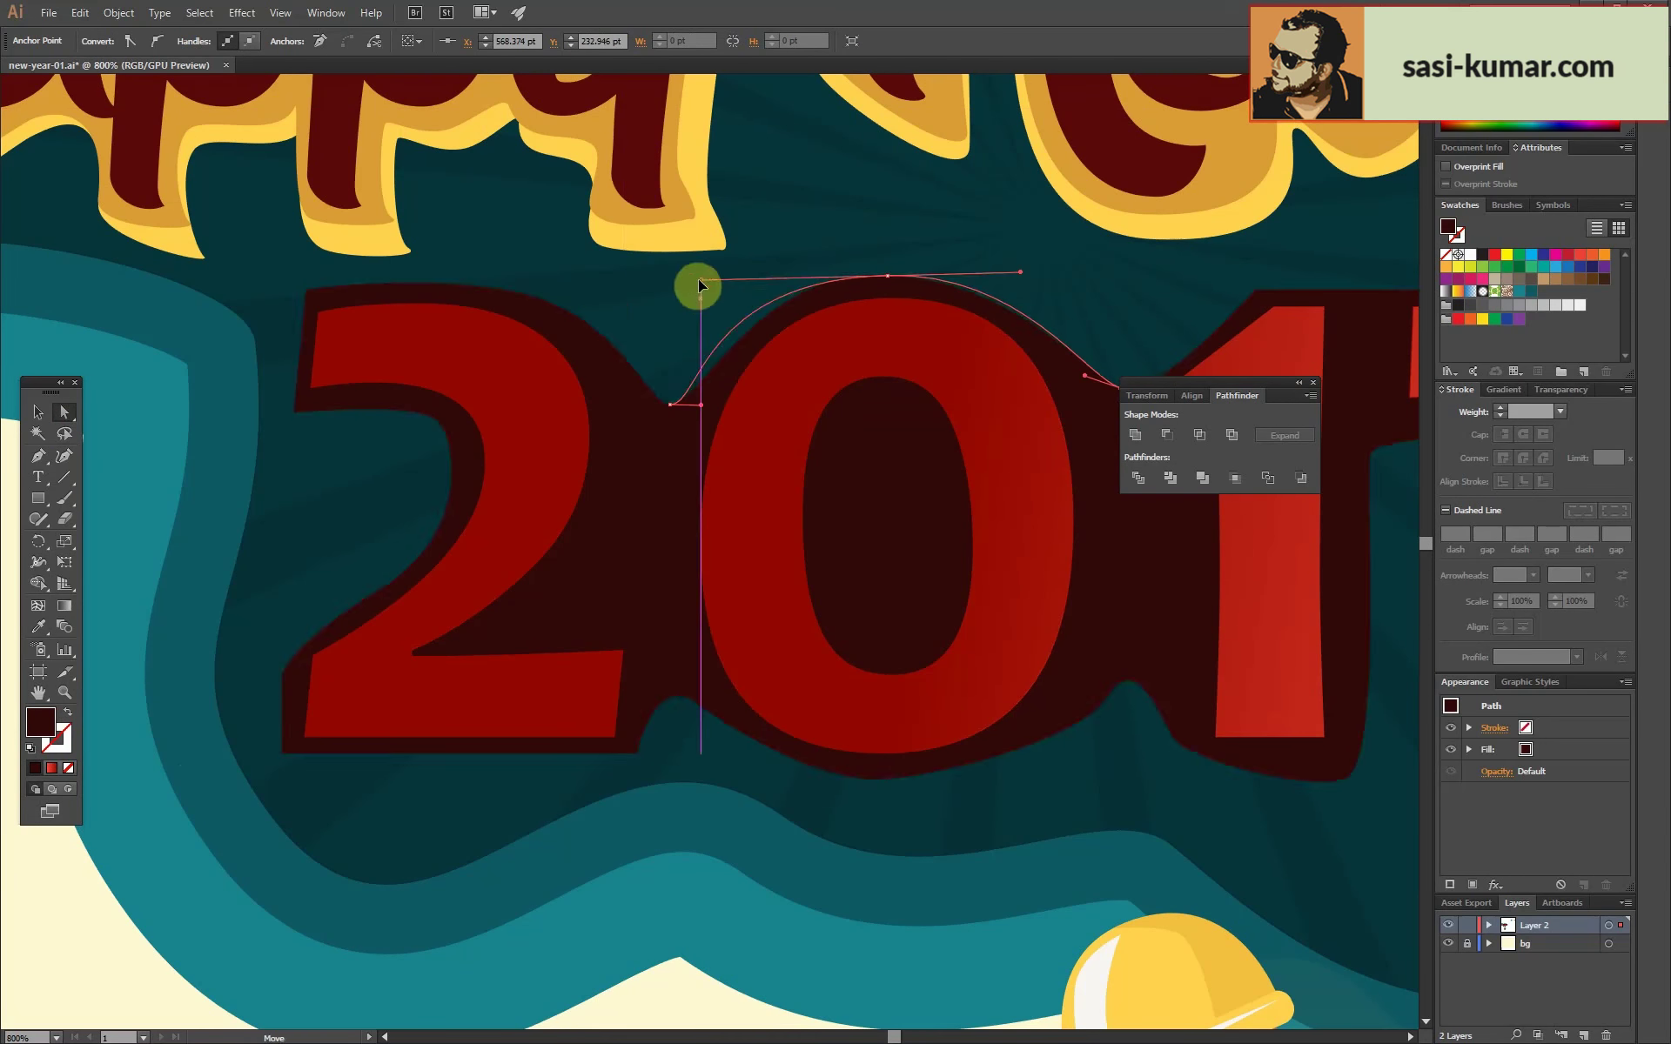
{"action": "mouse_move", "coordinate": [948, 777]}
{"action": "left_mouse_down"}
{"action": "mouse_move", "coordinate": [804, 788]}
{"action": "mouse_move", "coordinate": [746, 716]}
{"action": "mouse_move", "coordinate": [745, 781]}
{"action": "left_mouse_up"}
Tighten the backing outline under the 0 and beside the 1.
{"action": "key", "text": "ctrl+minus"}
{"action": "key", "text": "ctrl+minus"}
{"action": "key", "text": "ctrl+minus"}
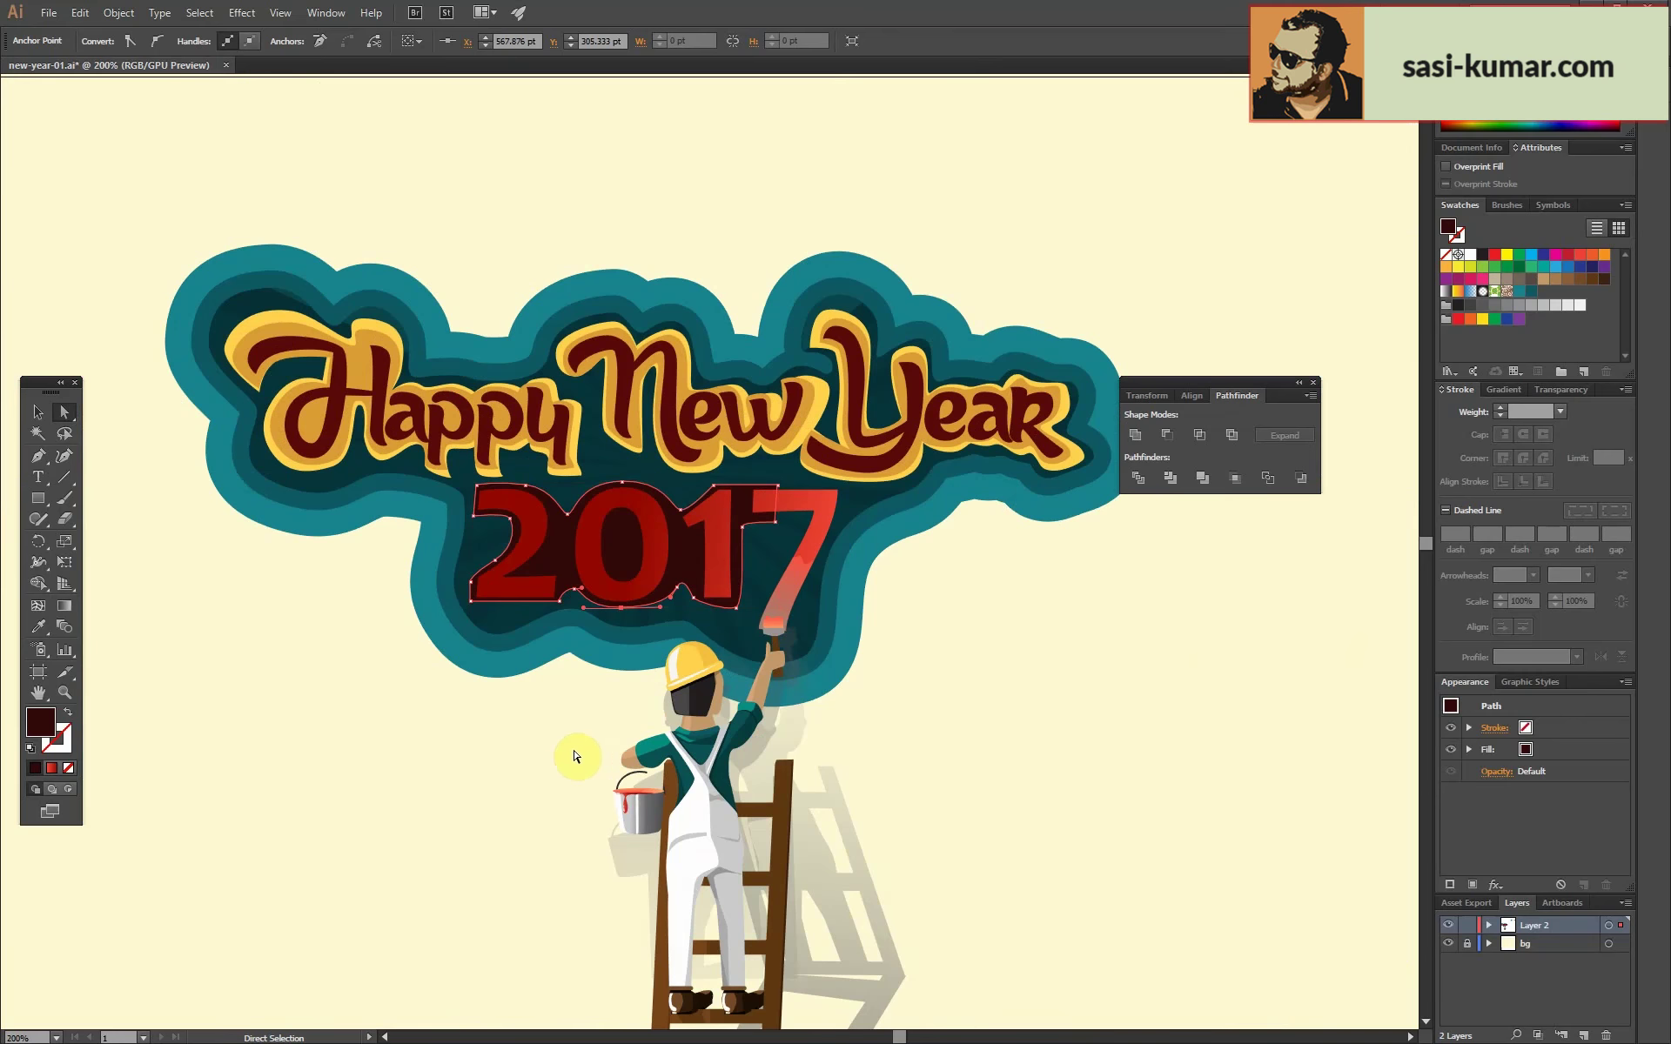
{"action": "key", "text": "ctrl+plus"}
{"action": "key", "text": "ctrl+plus"}
{"action": "key", "text": "ctrl+plus"}
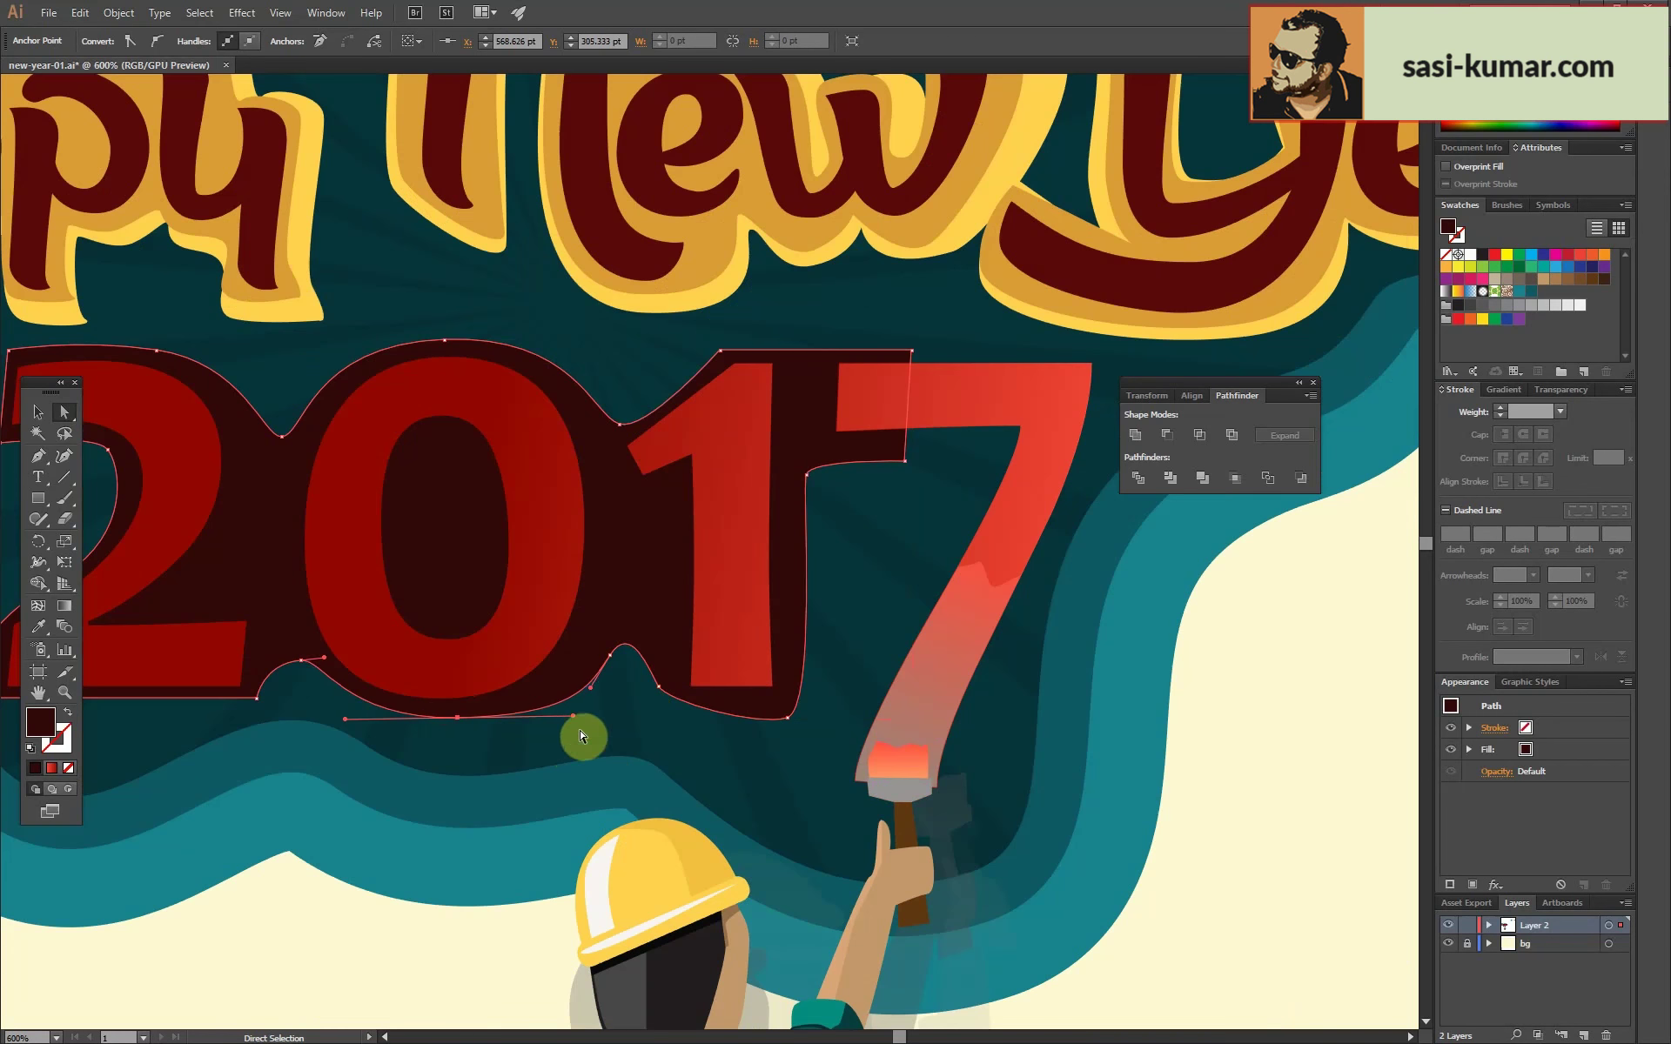
{"action": "left_click_drag", "start_coordinate": [582, 736], "coordinate": [662, 655]}
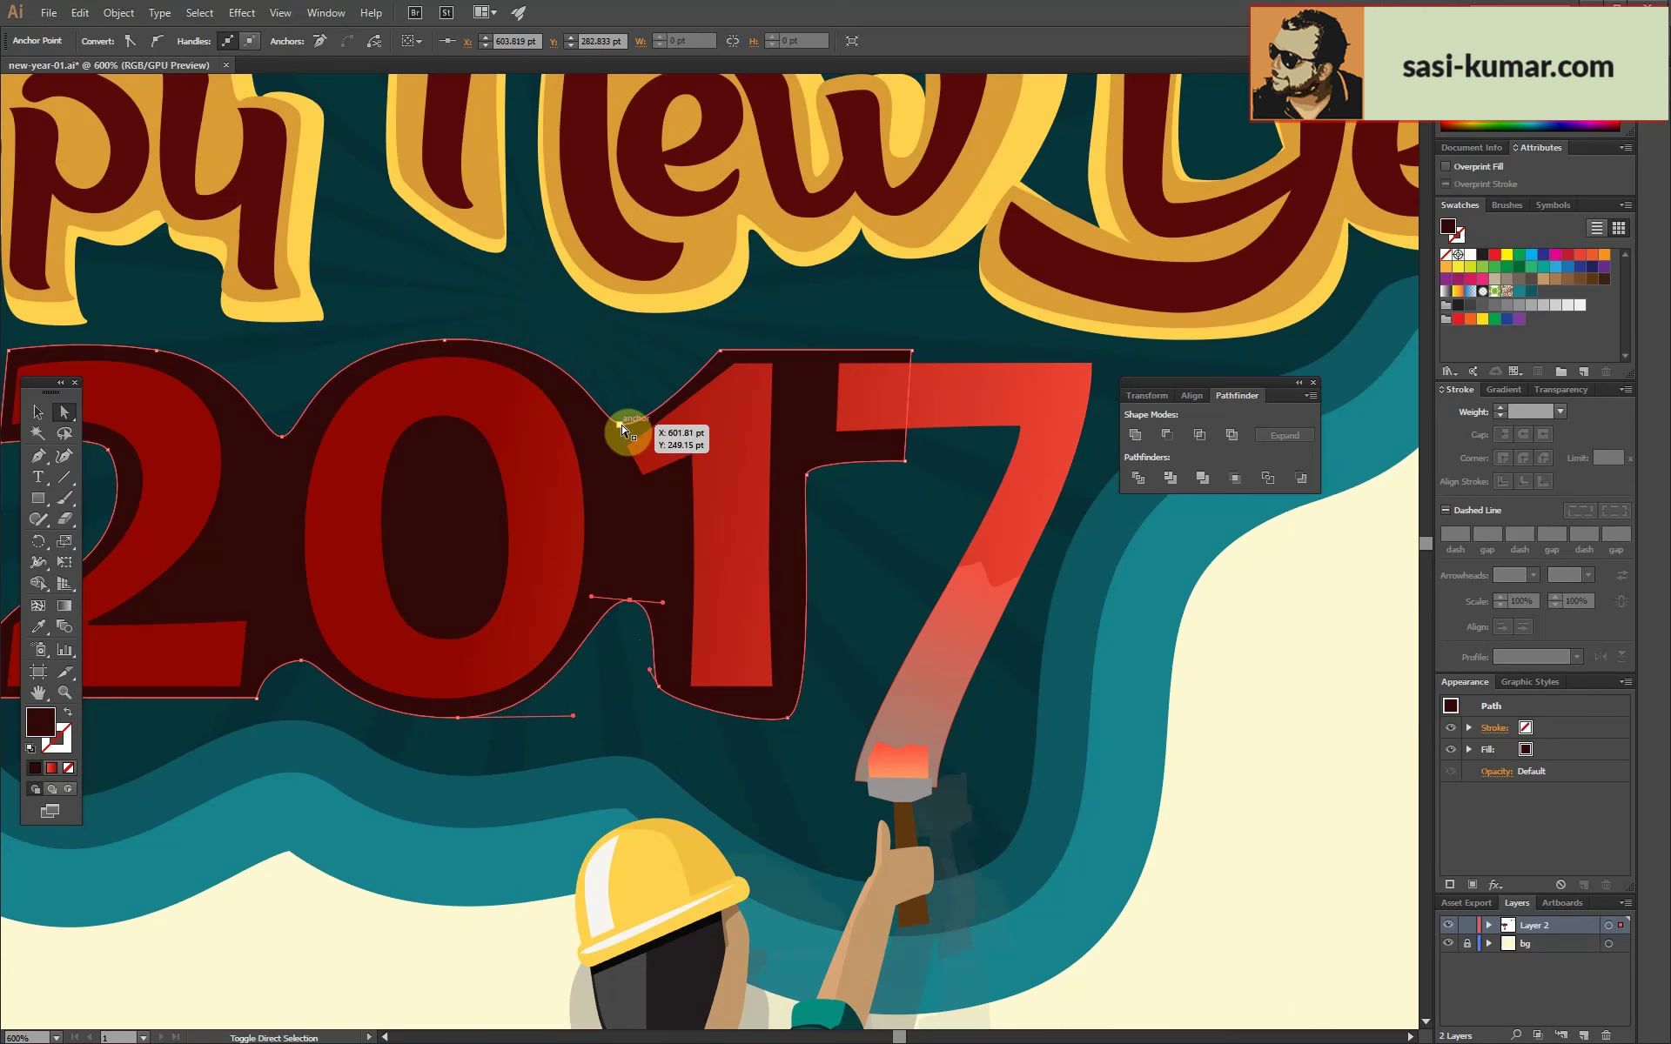
{"action": "left_click_drag", "start_coordinate": [623, 428], "coordinate": [648, 428]}
{"action": "left_click_drag", "start_coordinate": [573, 728], "coordinate": [611, 718]}
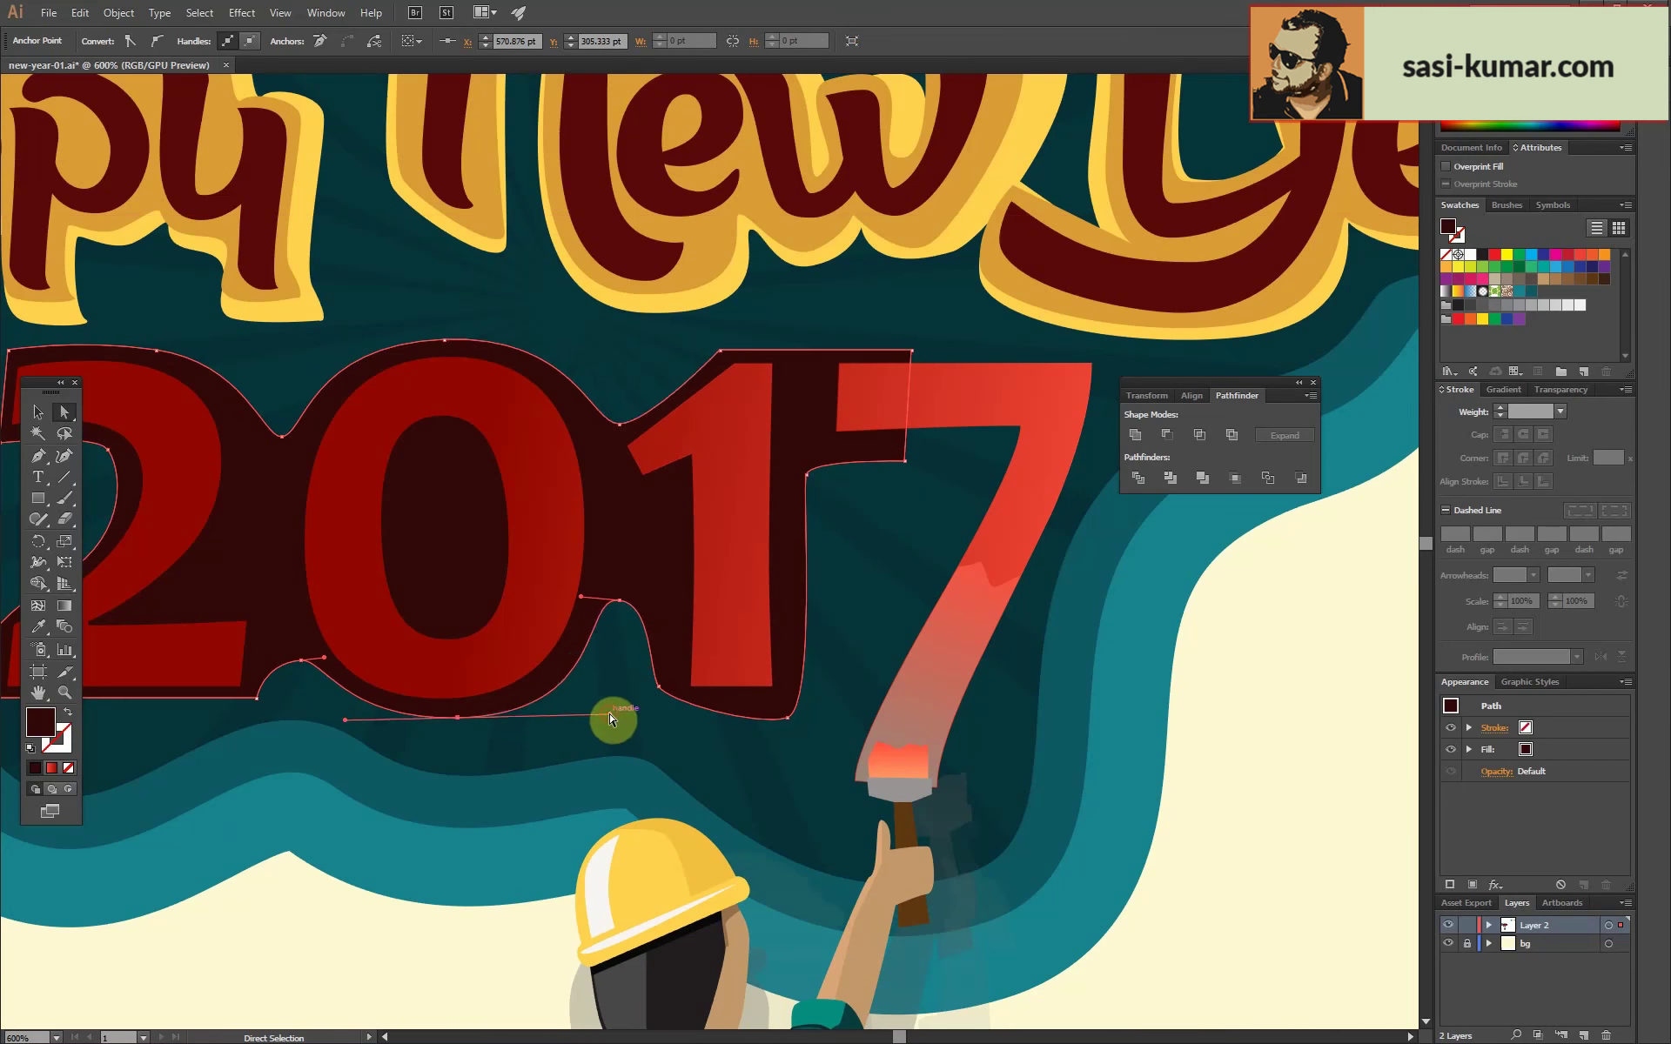
{"action": "left_click", "coordinate": [1021, 766]}
Align the anchors under the 1 and pull the edge in along its right side.
{"action": "key", "text": "ctrl+minus"}
{"action": "key", "text": "ctrl+minus"}
{"action": "key", "text": "ctrl+plus"}
{"action": "key", "text": "ctrl+plus"}
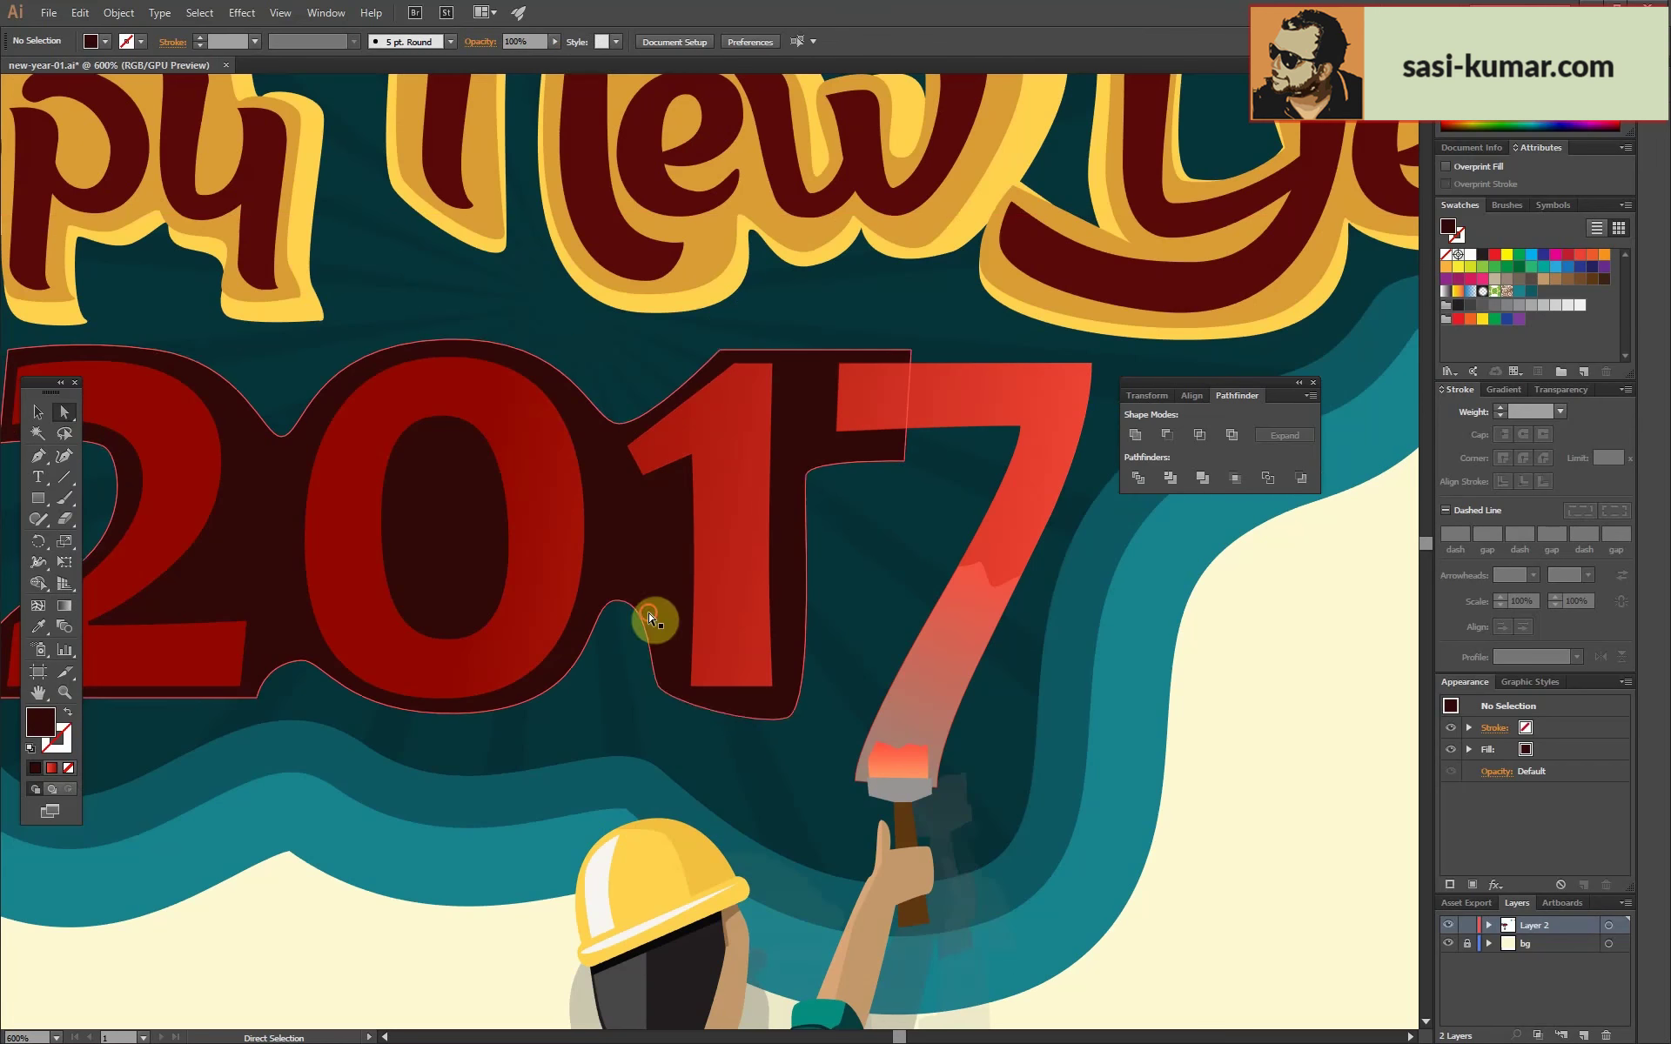
{"action": "left_click", "coordinate": [652, 613]}
{"action": "left_click", "coordinate": [561, 41]}
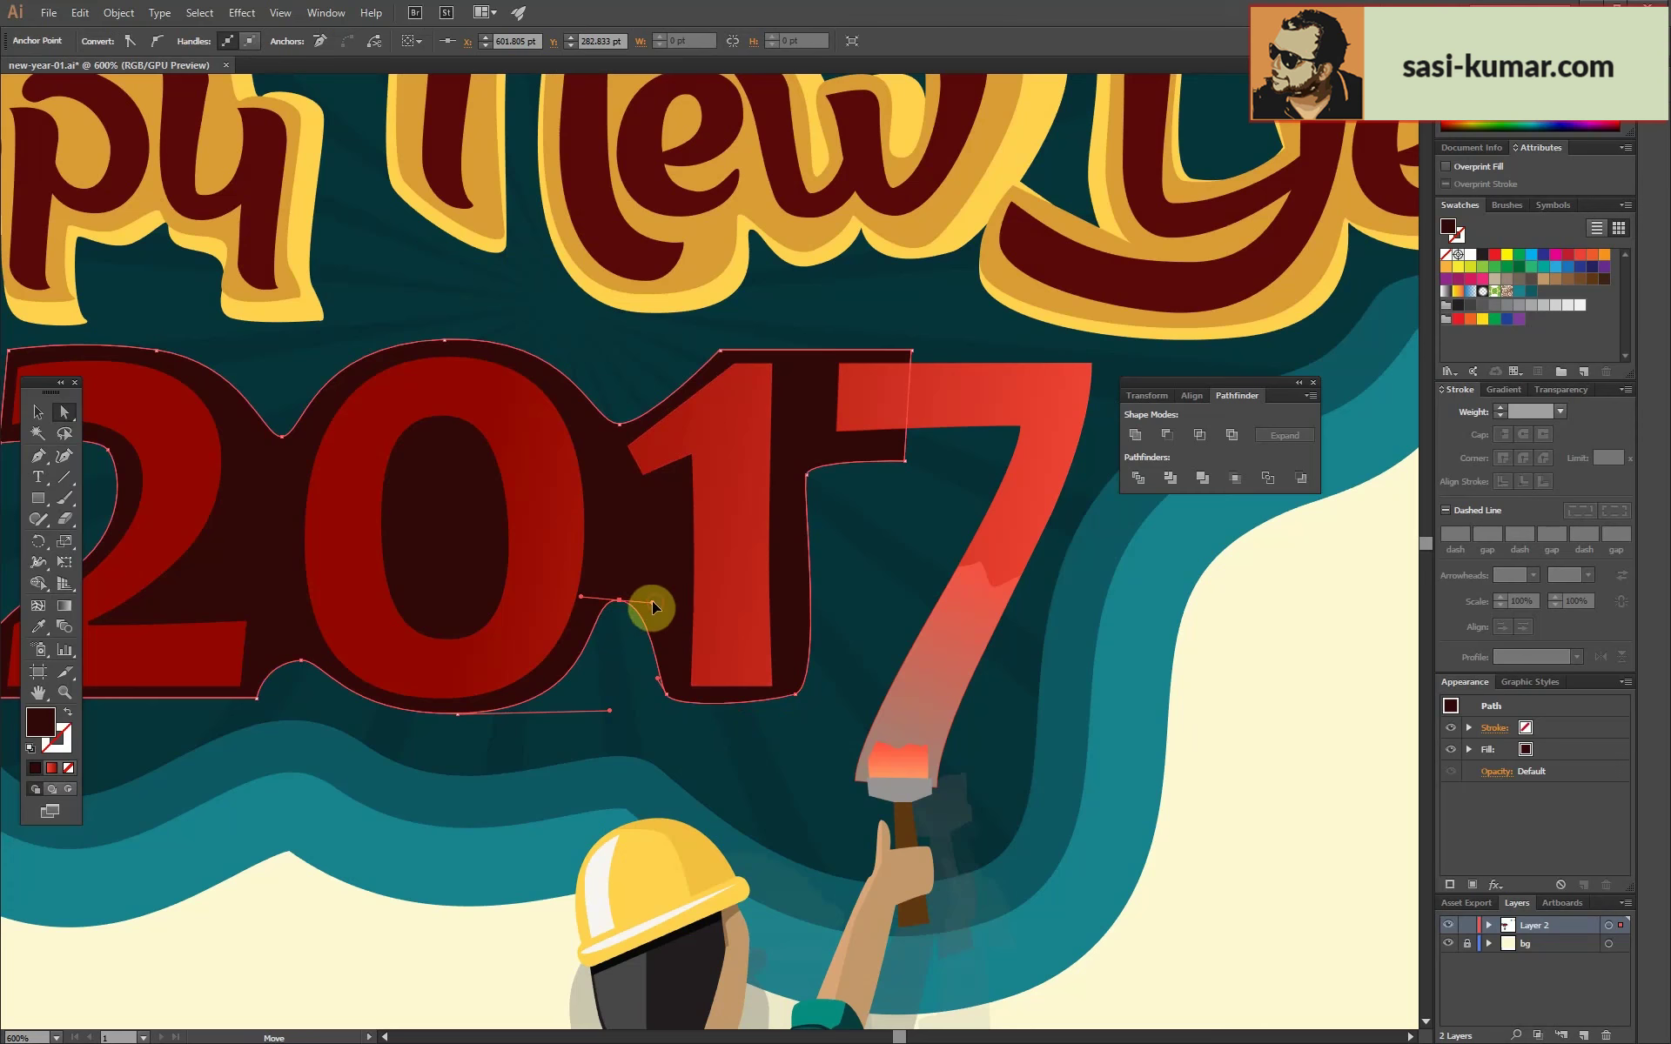
{"action": "left_click", "coordinate": [671, 694]}
{"action": "left_click", "coordinate": [800, 631]}
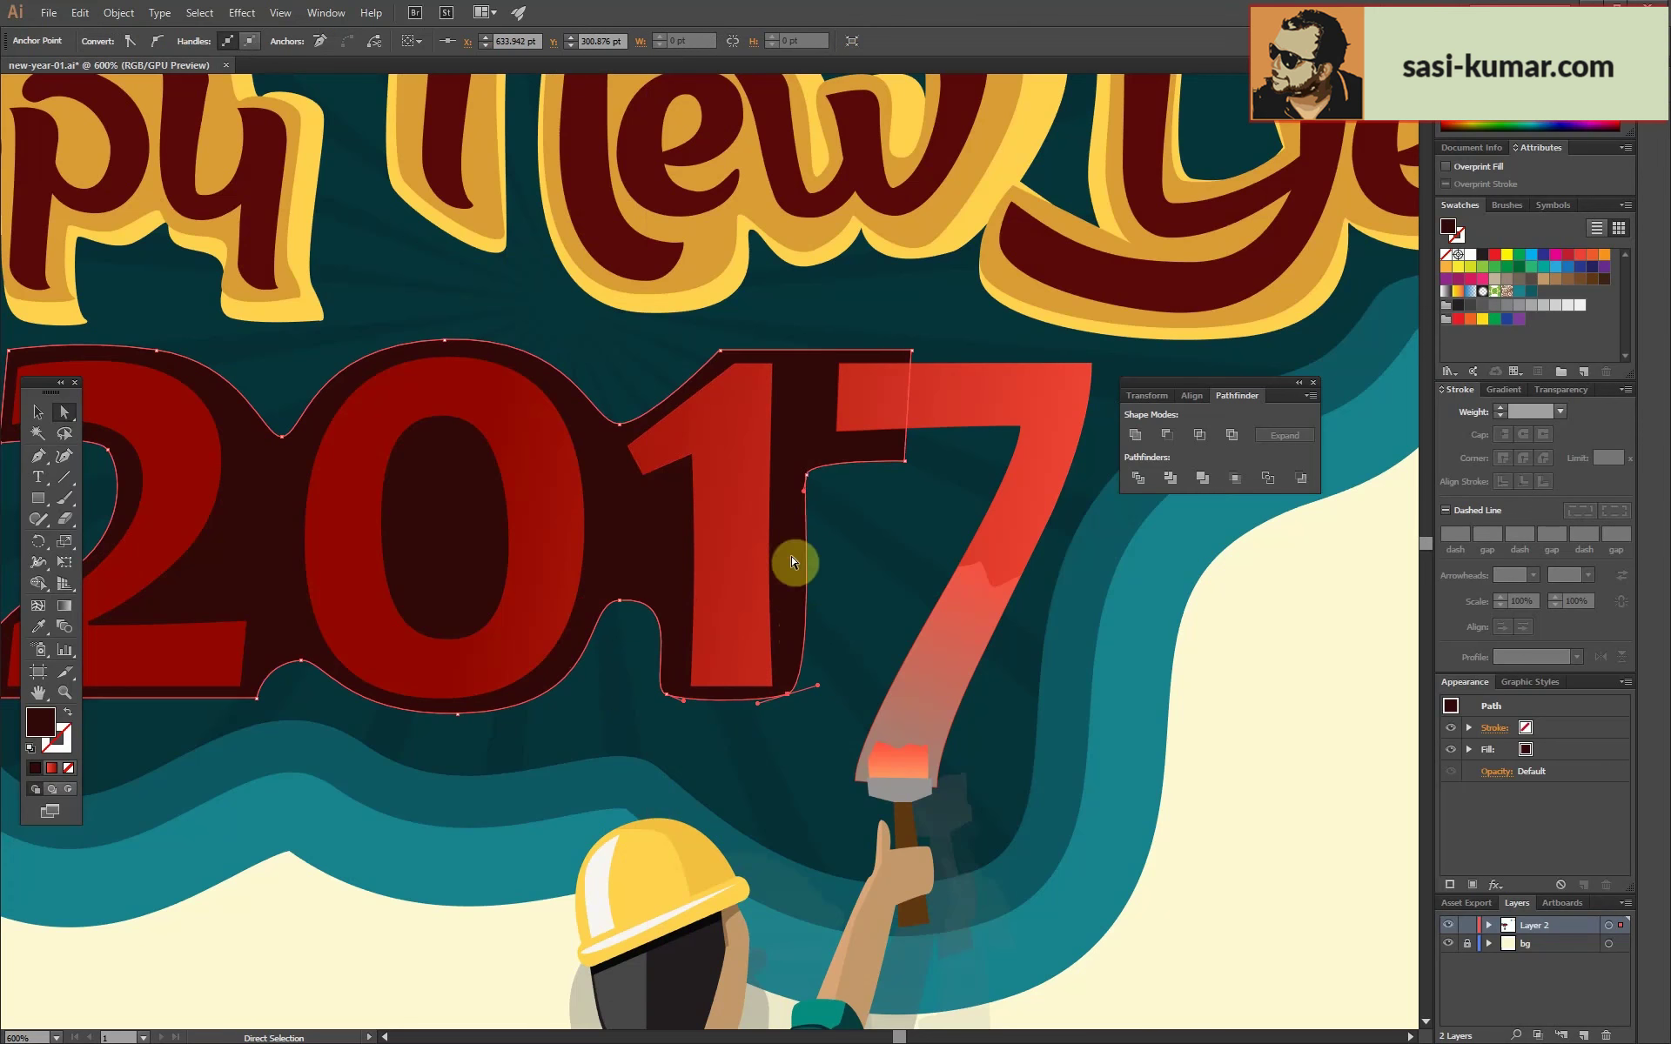
{"action": "left_click_drag", "start_coordinate": [916, 467], "coordinate": [1062, 341]}
{"action": "key", "text": "ctrl+0"}
{"action": "key", "text": "ctrl+shift+a"}
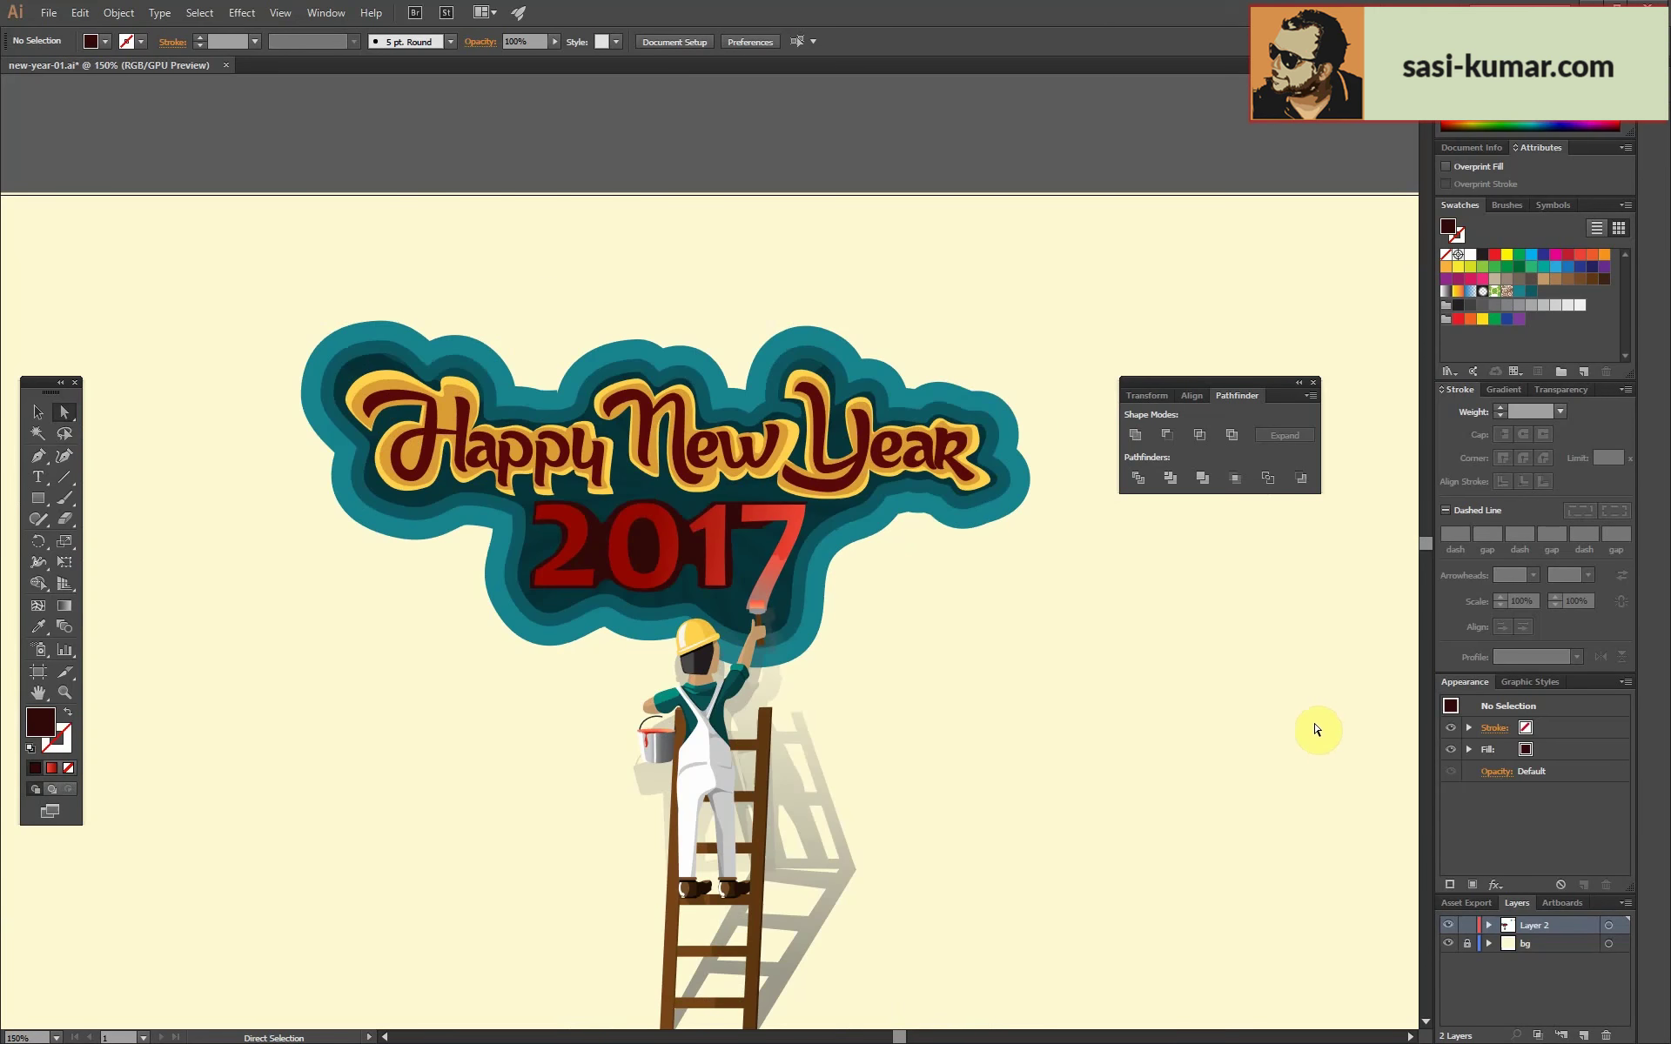
Fill the 2017 numerals with the orange-red colour chip.
{"action": "key", "text": "v"}
{"action": "left_click", "coordinate": [601, 566]}
{"action": "key", "text": "ctrl+minus"}
{"action": "key", "text": "ctrl+minus"}
{"action": "double_click", "coordinate": [40, 721]}
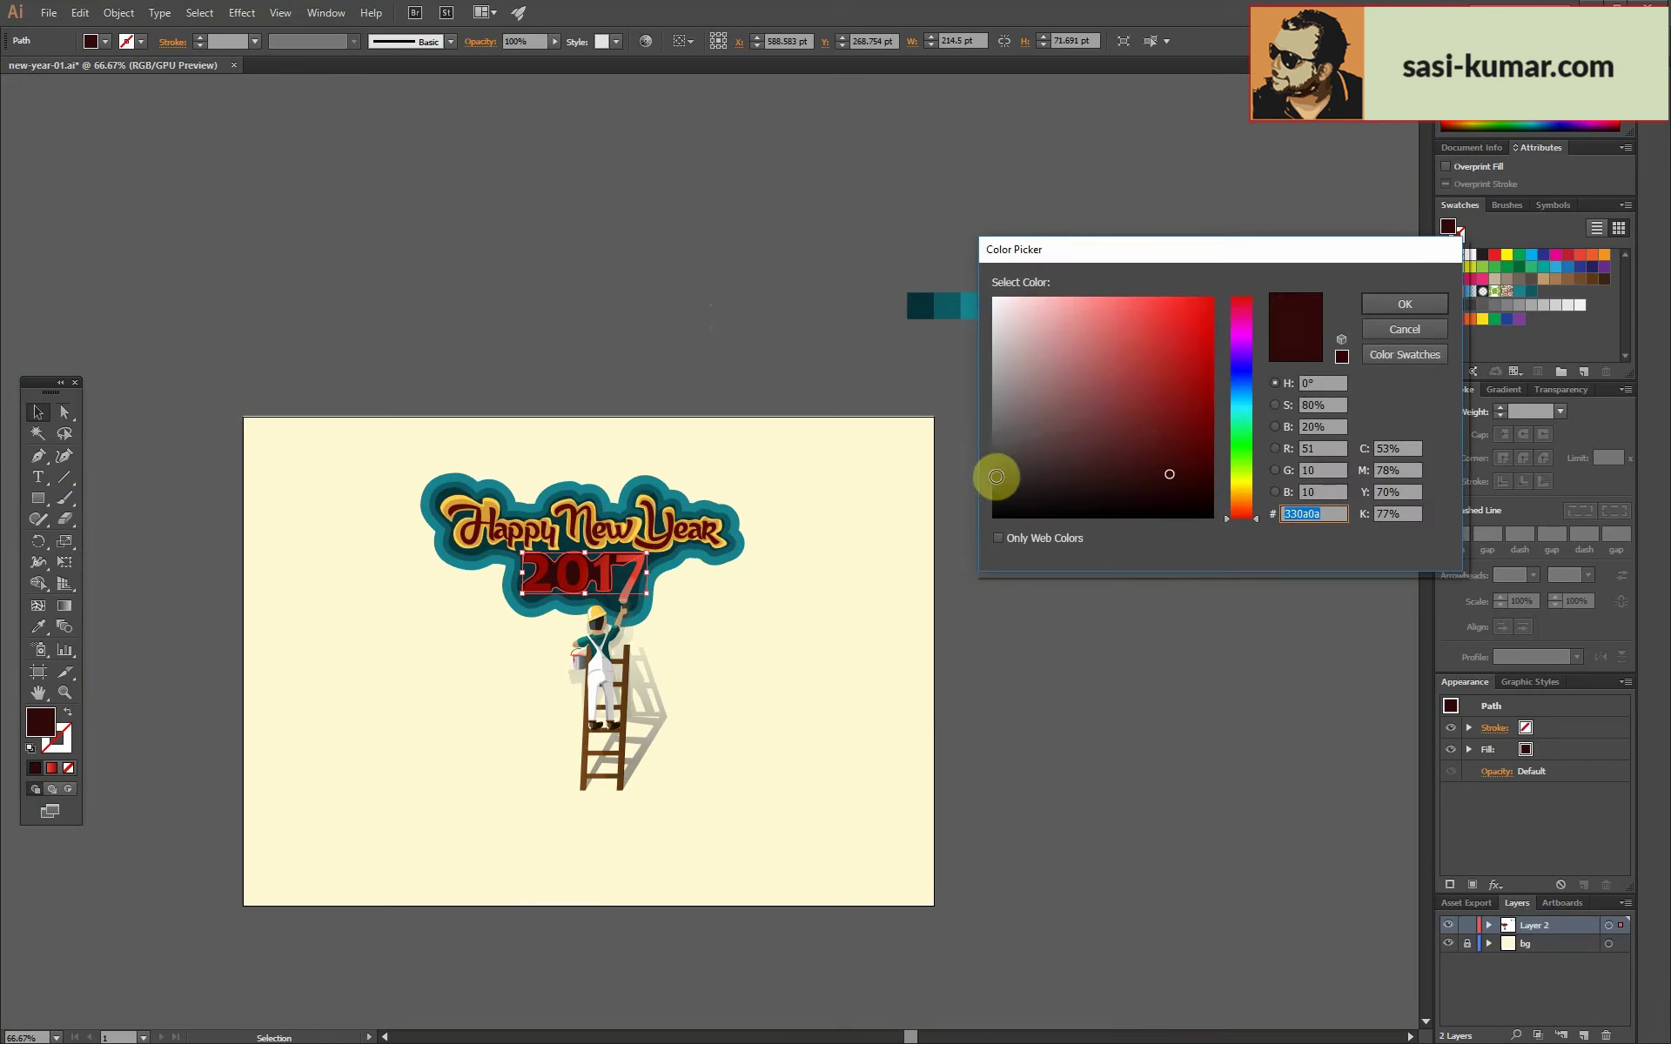
{"action": "left_click", "coordinate": [1126, 315]}
{"action": "key", "text": "ctrl+plus"}
{"action": "key", "text": "ctrl+plus"}
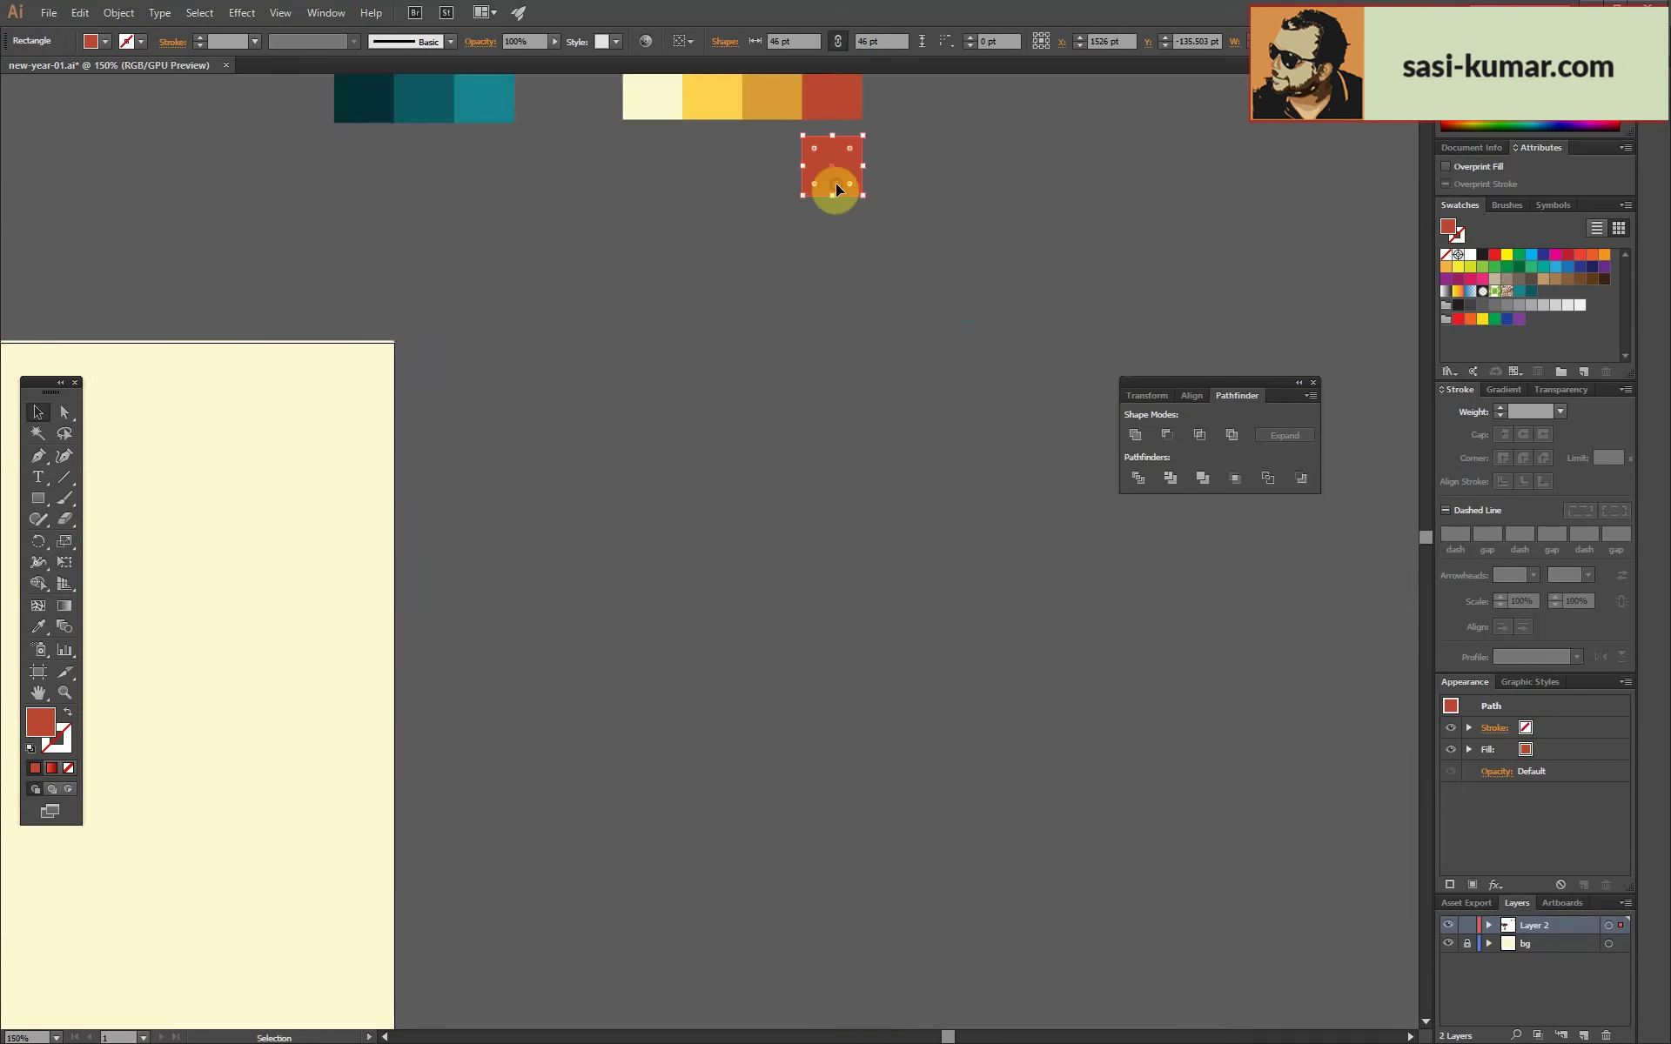
{"action": "scroll", "coordinate": [836, 349], "scroll_direction": "left", "scroll_amount": 5}
{"action": "left_click", "coordinate": [690, 325]}
{"action": "scroll", "coordinate": [950, 289], "scroll_direction": "down", "scroll_amount": 2}
{"action": "key", "text": "ctrl+plus"}
{"action": "key", "text": "ctrl+plus"}
{"action": "key", "text": "ctrl+plus"}
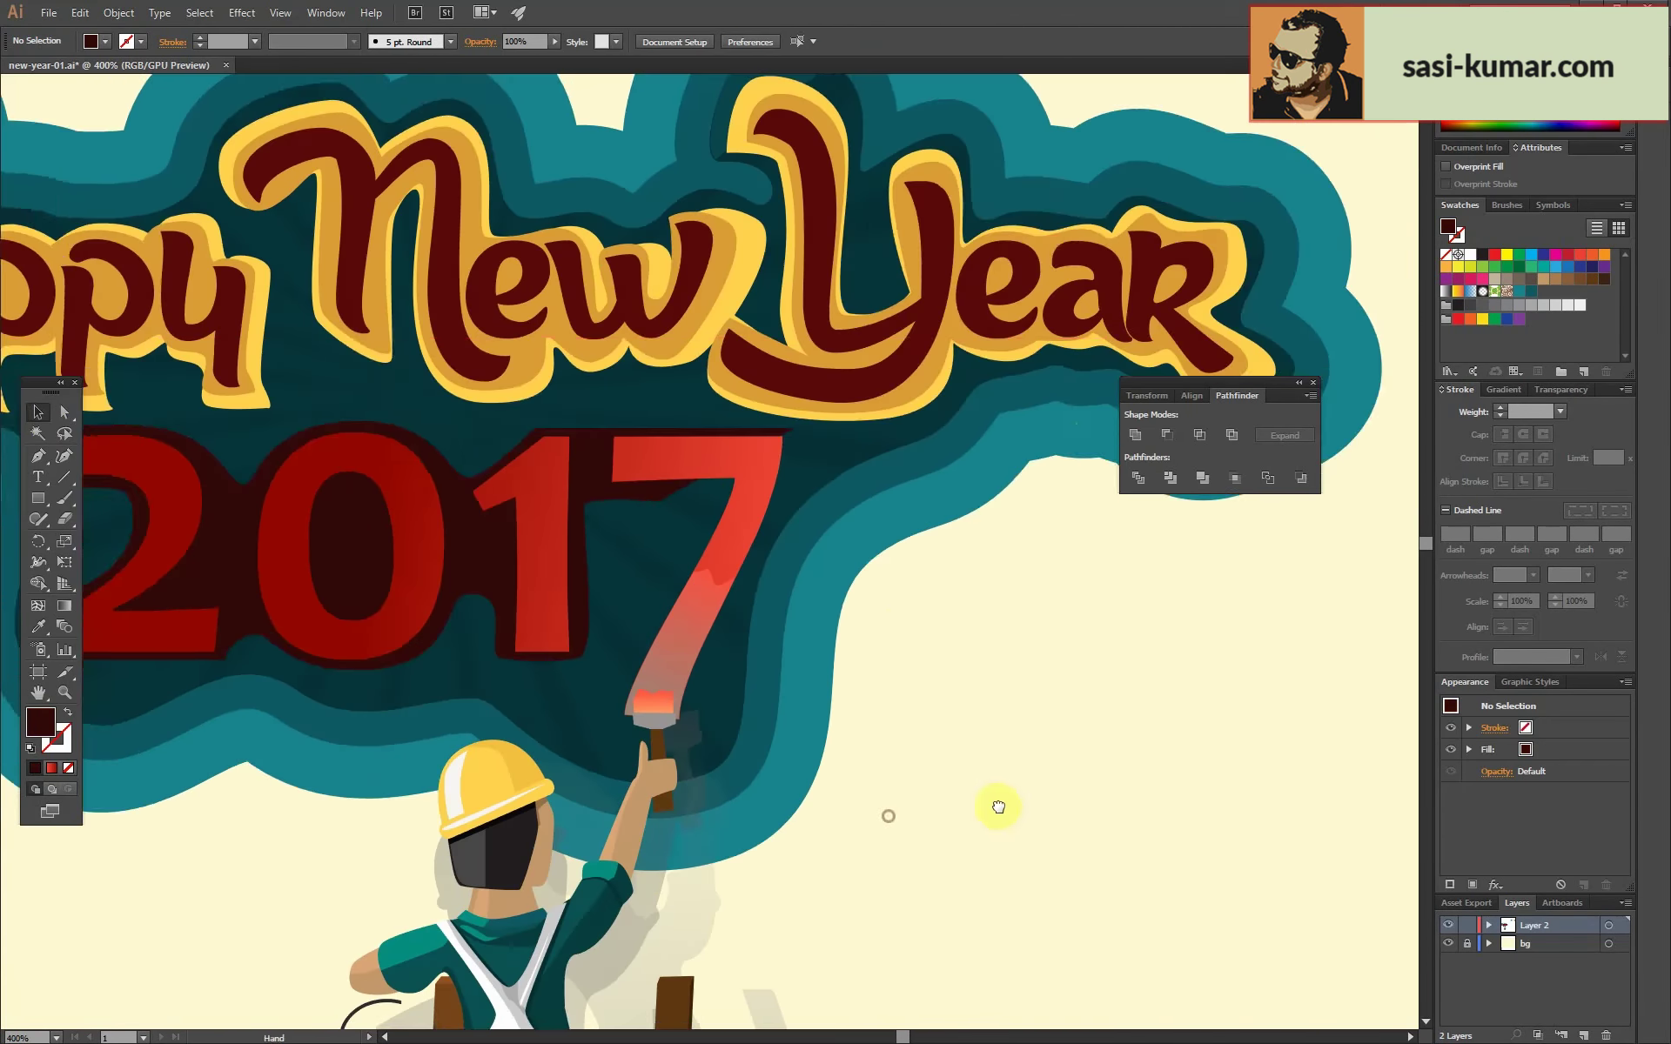
{"action": "key", "text": "ctrl+a"}
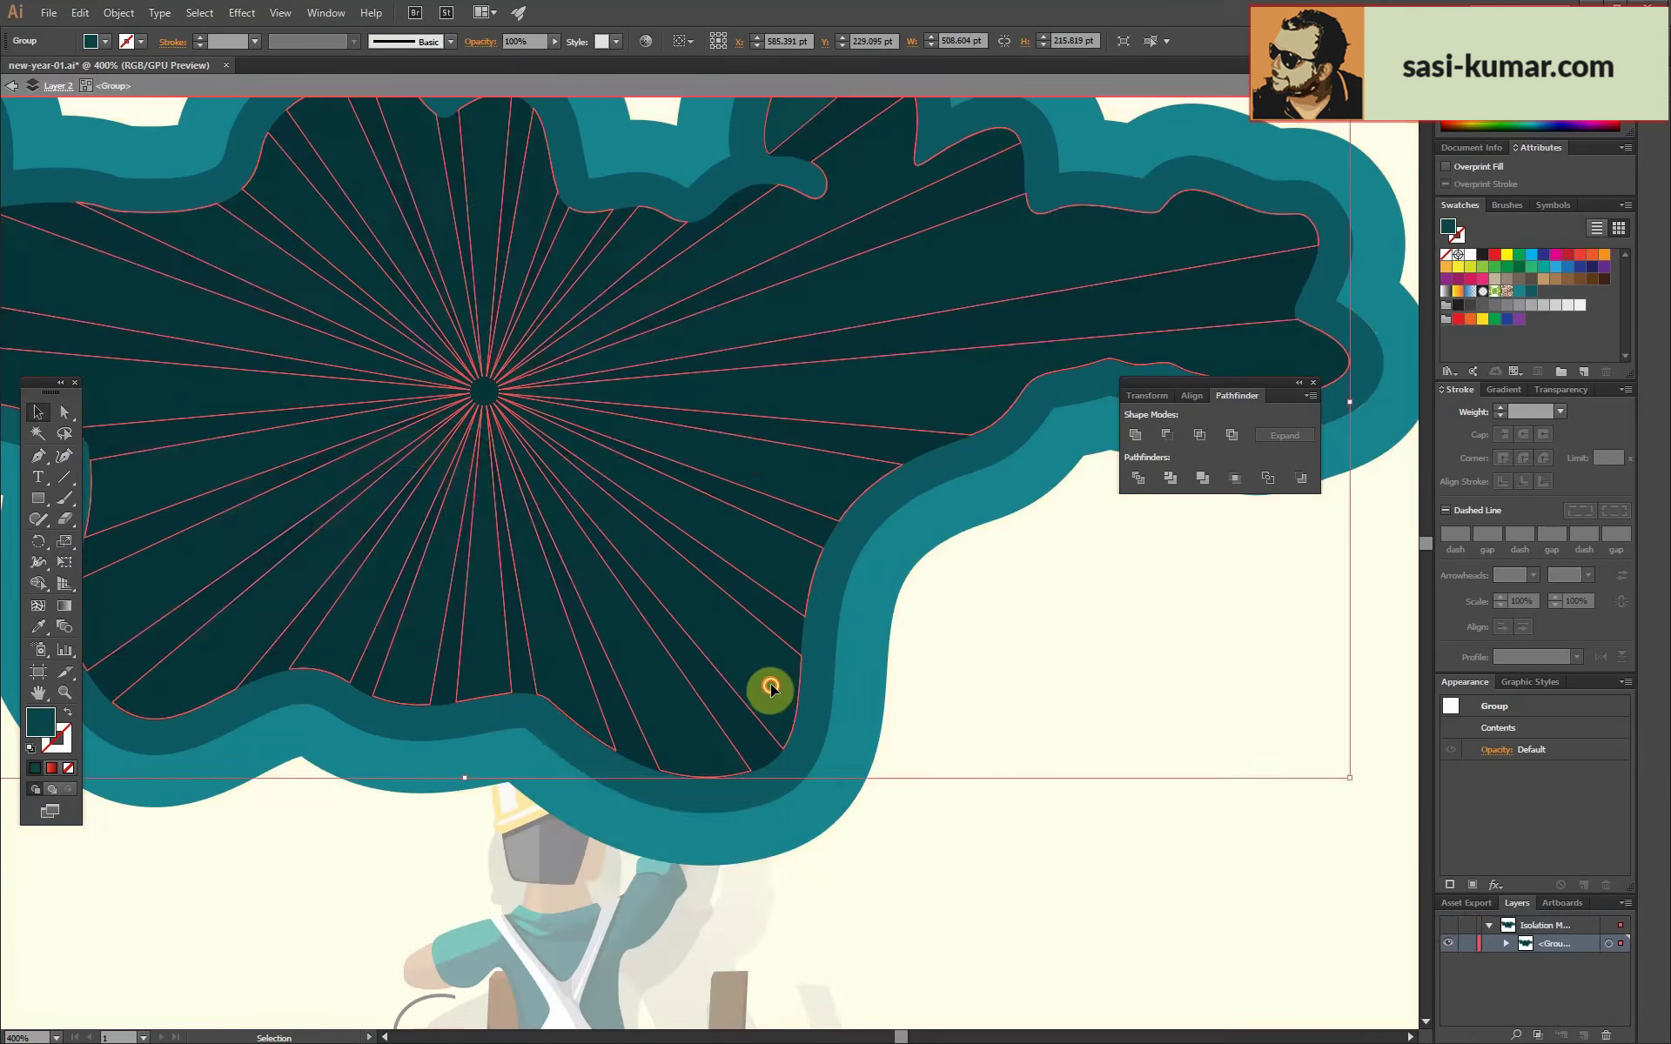
{"action": "key", "text": "ctrl+minus"}
Paste the sunburst into the 2017 group, rotate and lower it, then park it beside the artboard.
{"action": "double_click", "coordinate": [526, 552]}
{"action": "key", "text": "ctrl+v"}
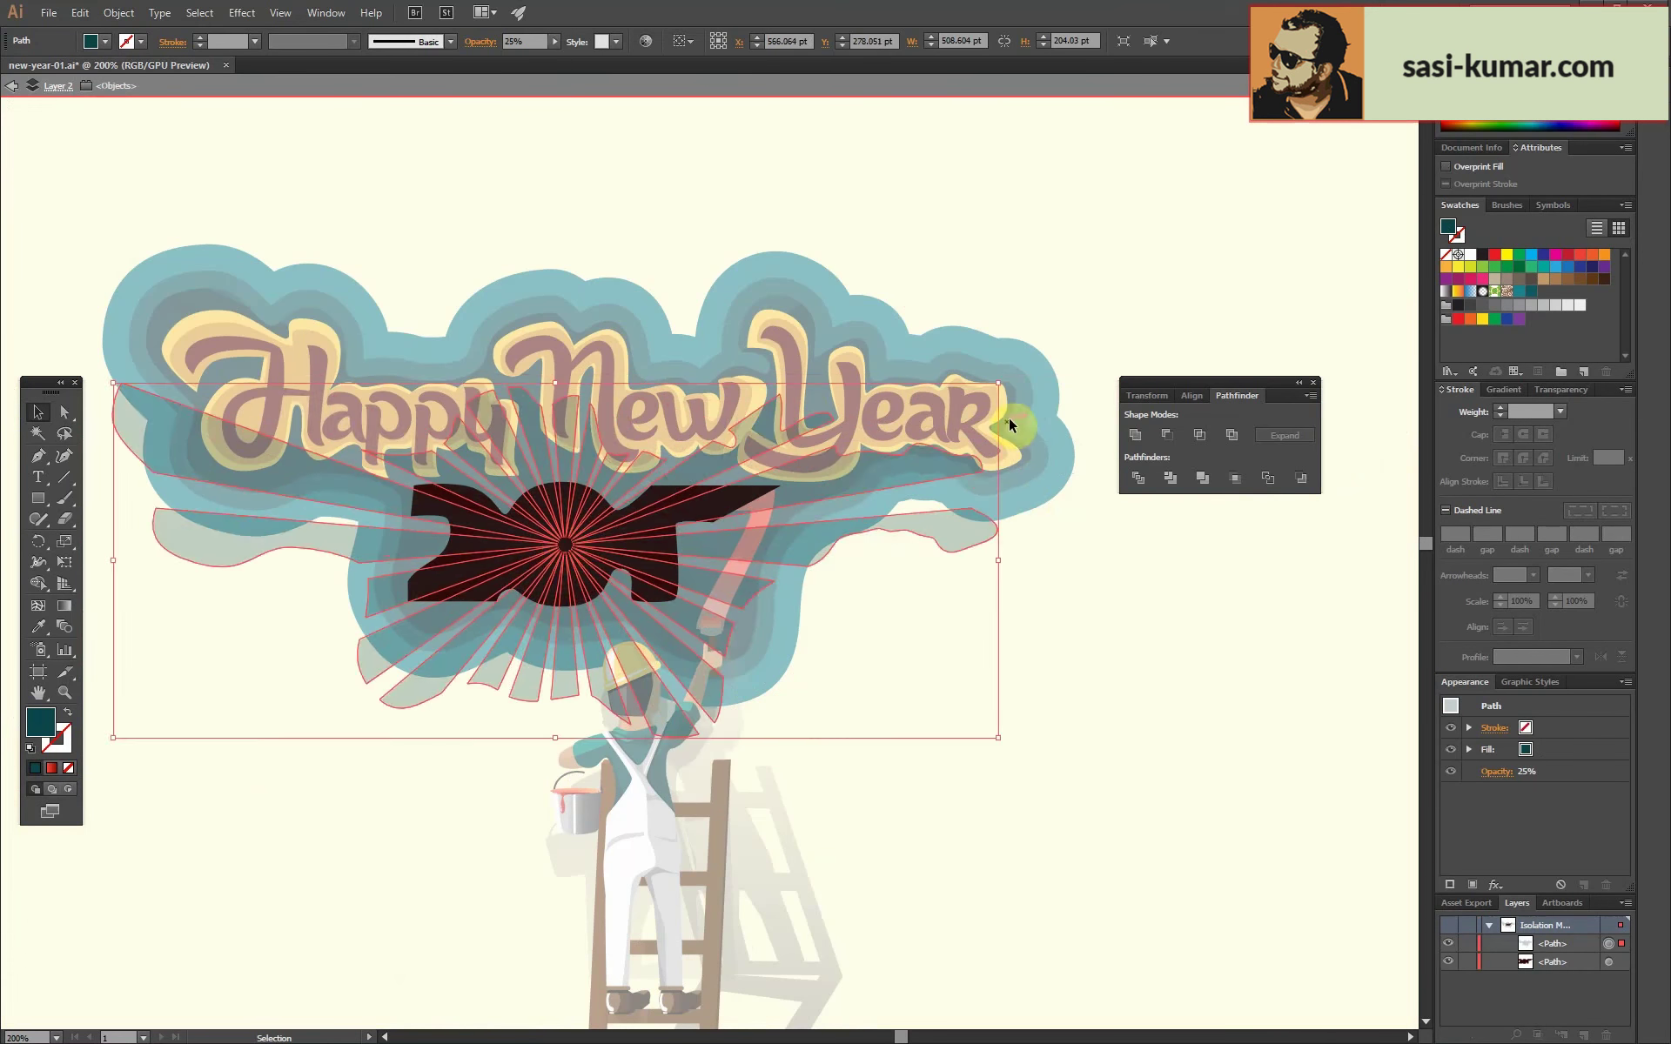
{"action": "left_click_drag", "start_coordinate": [1001, 427], "coordinate": [907, 573]}
{"action": "left_click_drag", "start_coordinate": [561, 550], "coordinate": [538, 900]}
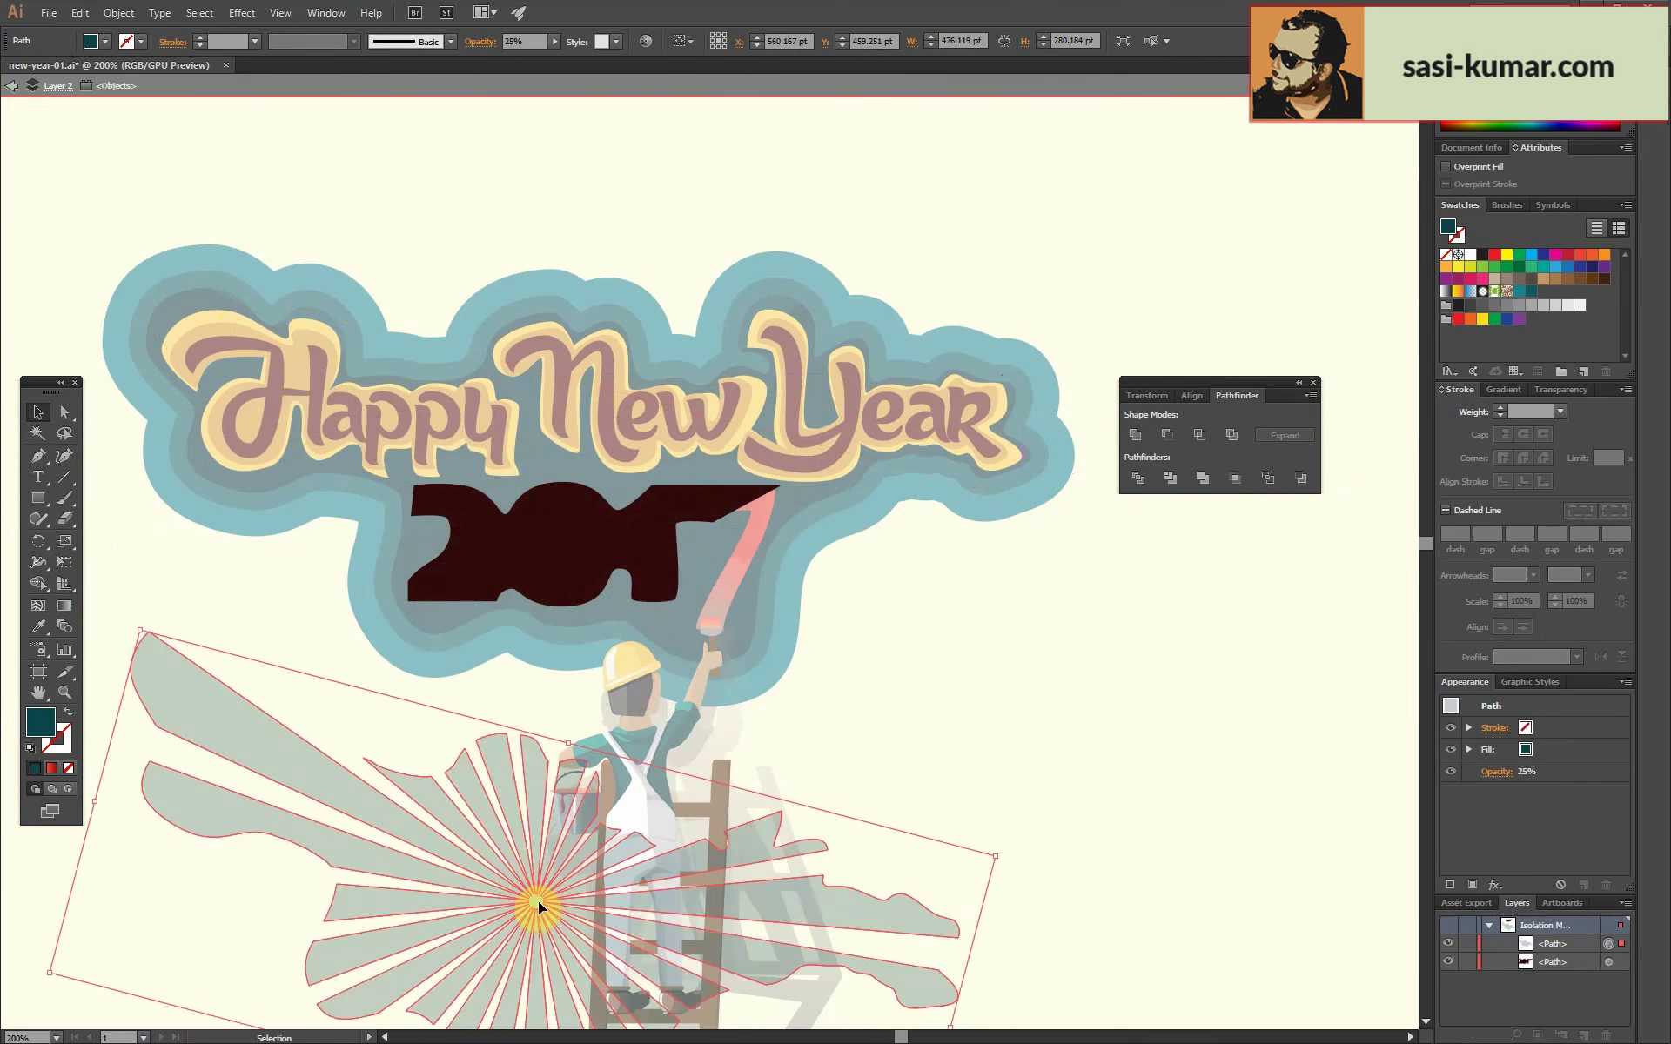
{"action": "double_click", "coordinate": [436, 824]}
{"action": "key", "text": "ctrl+1"}
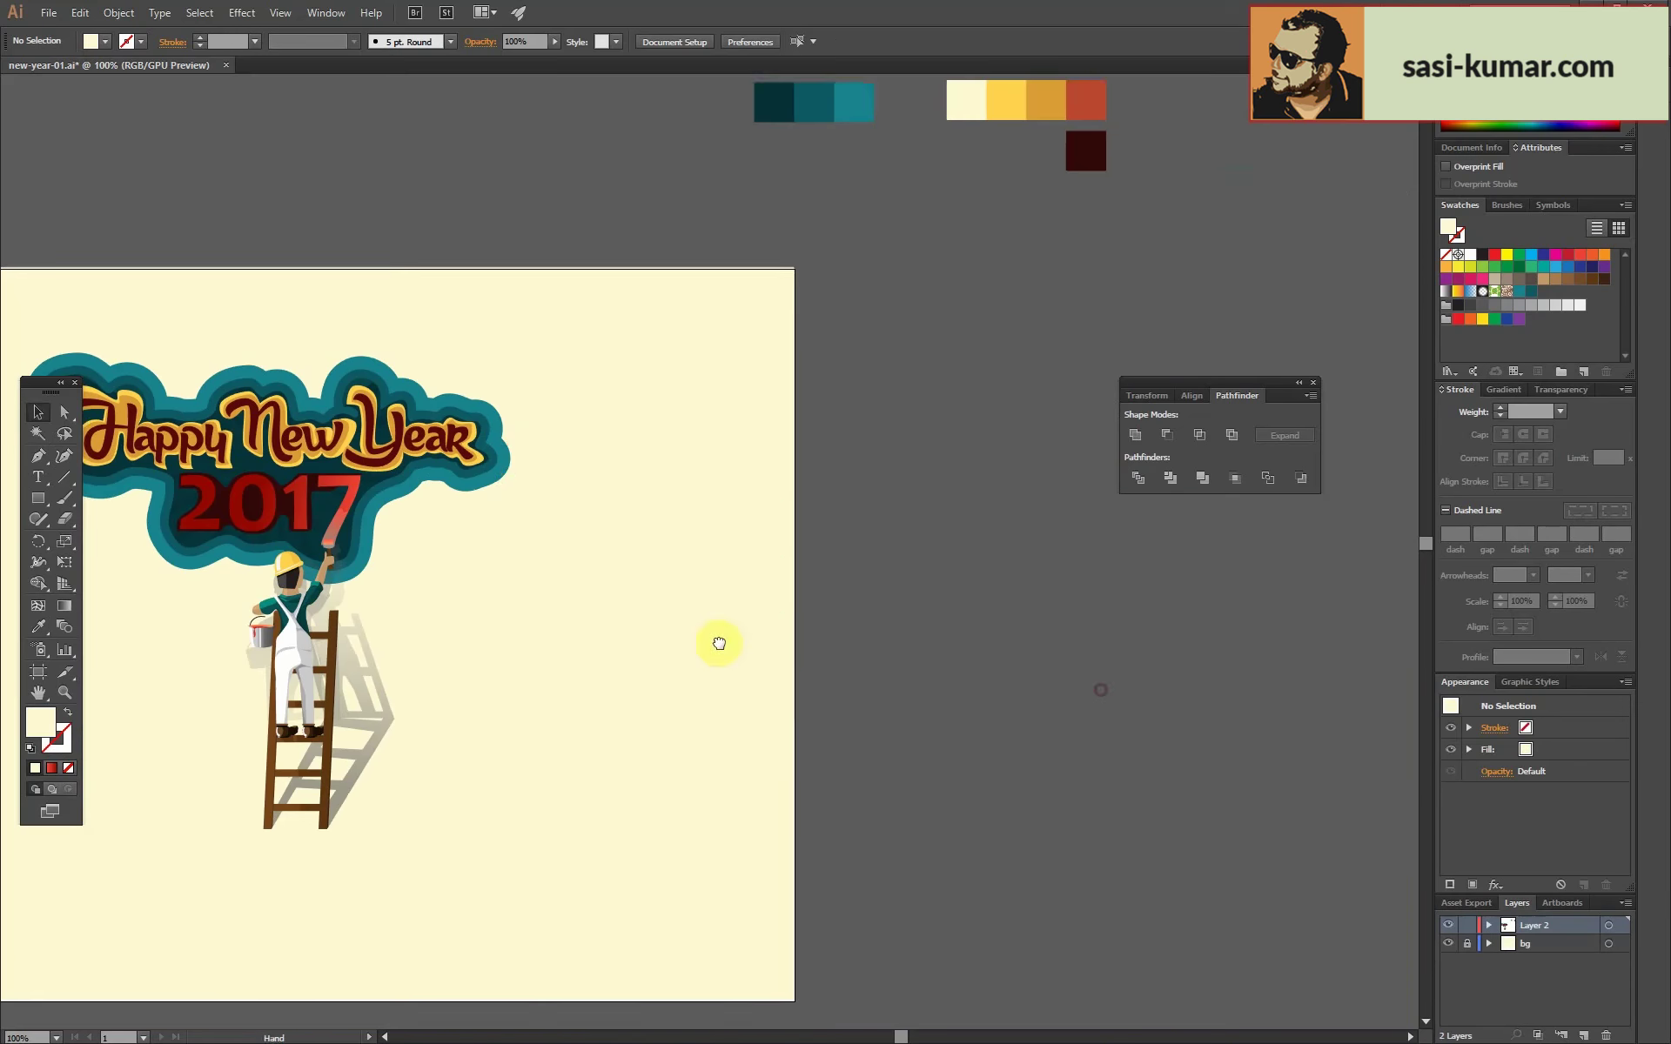
{"action": "left_click_drag", "start_coordinate": [566, 702], "coordinate": [1029, 454]}
Drag the 7's bottom anchors down toward the brush into a rounded stem.
{"action": "key", "text": "ctrl+plus"}
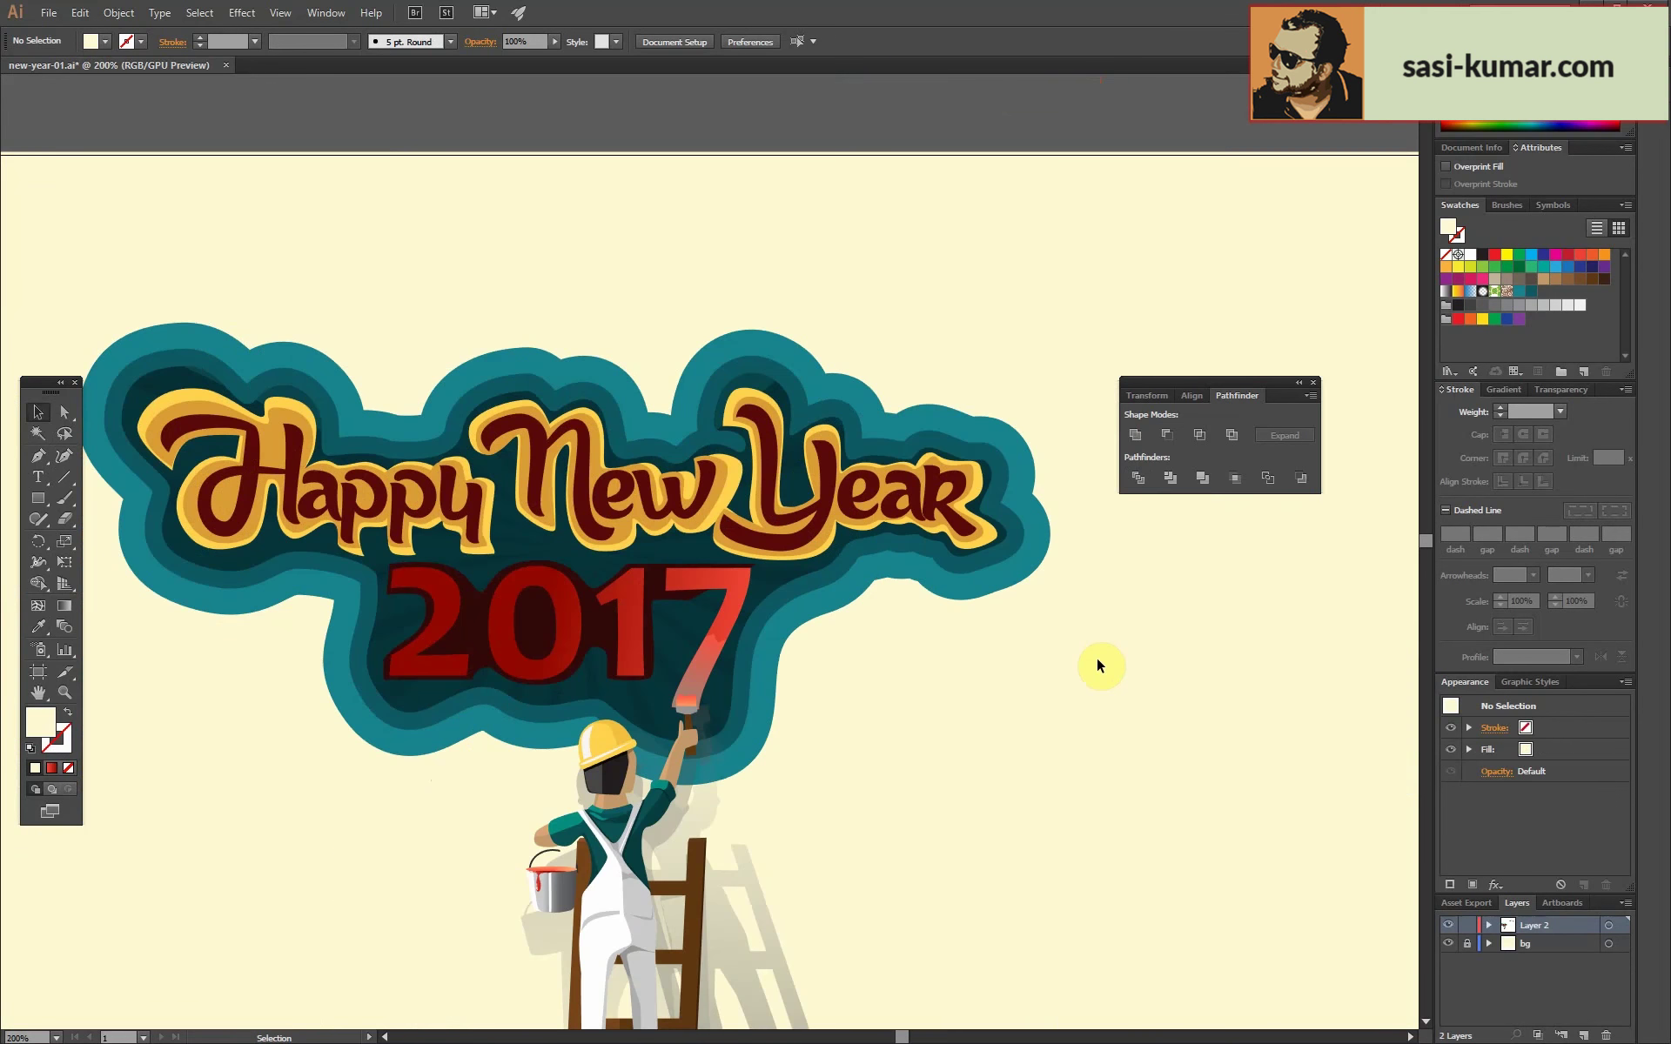
{"action": "key", "text": "ctrl+plus"}
{"action": "double_click", "coordinate": [597, 309]}
{"action": "left_click", "coordinate": [39, 455]}
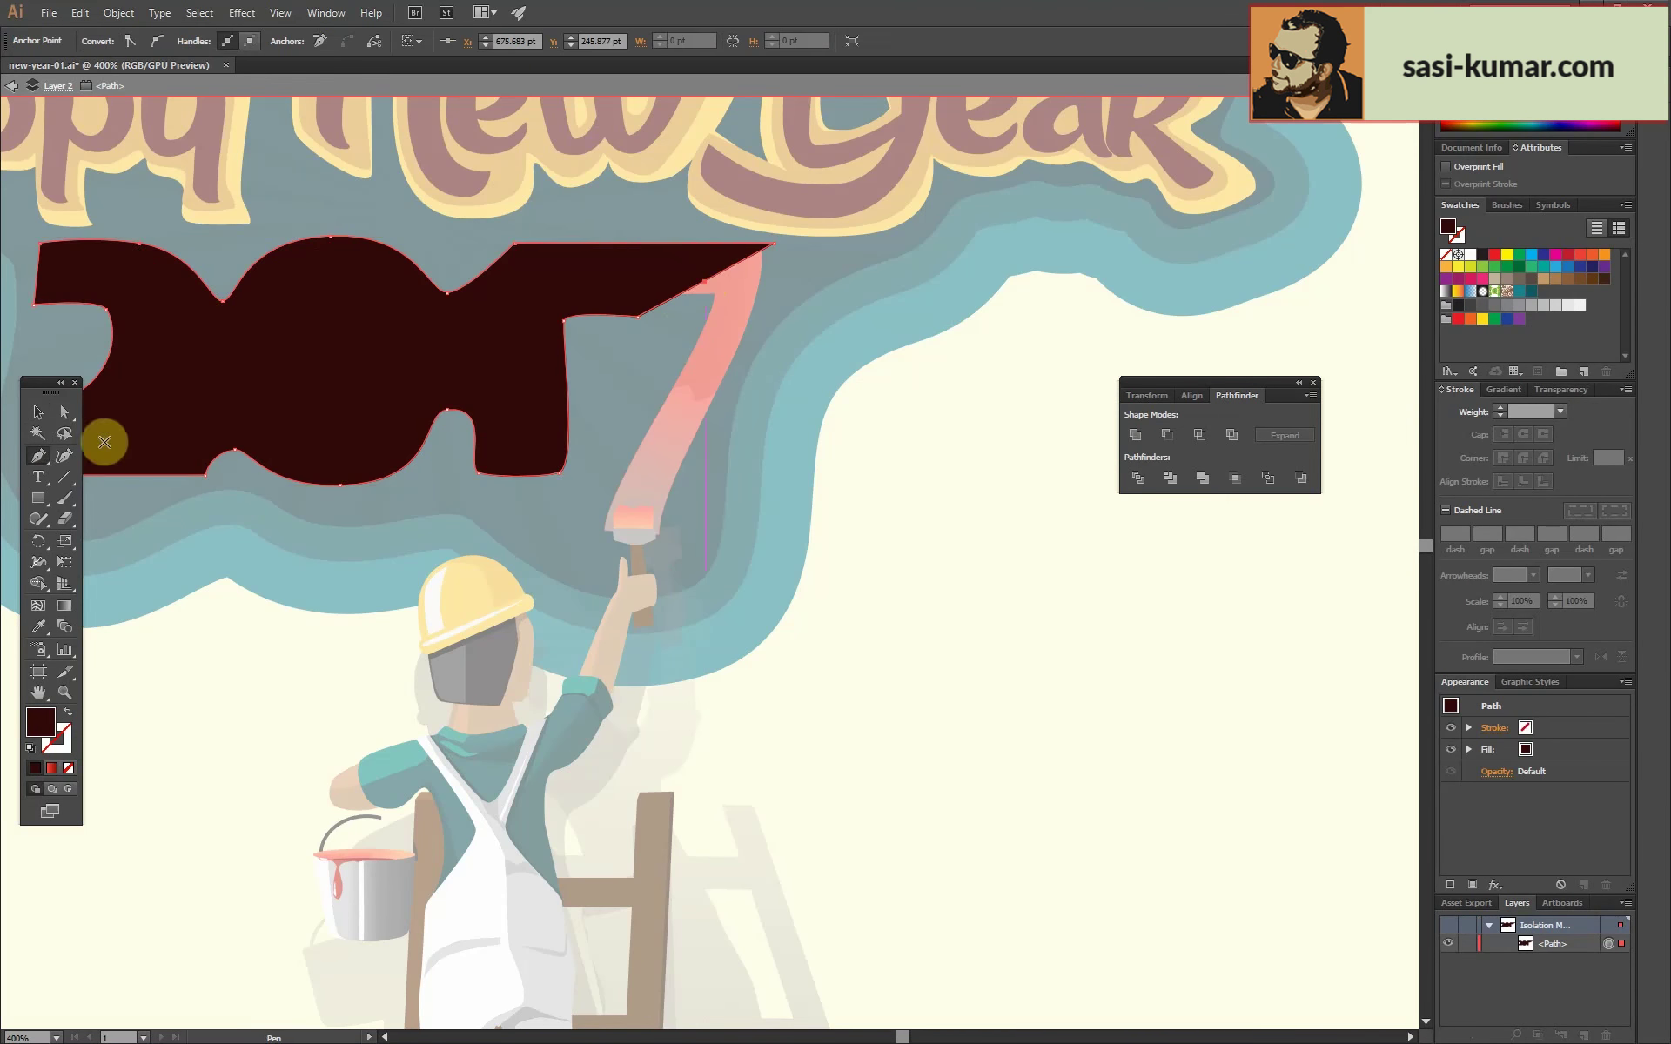
{"action": "key", "text": "a"}
{"action": "left_click_drag", "start_coordinate": [705, 280], "coordinate": [642, 519]}
{"action": "left_click_drag", "start_coordinate": [638, 317], "coordinate": [657, 311]}
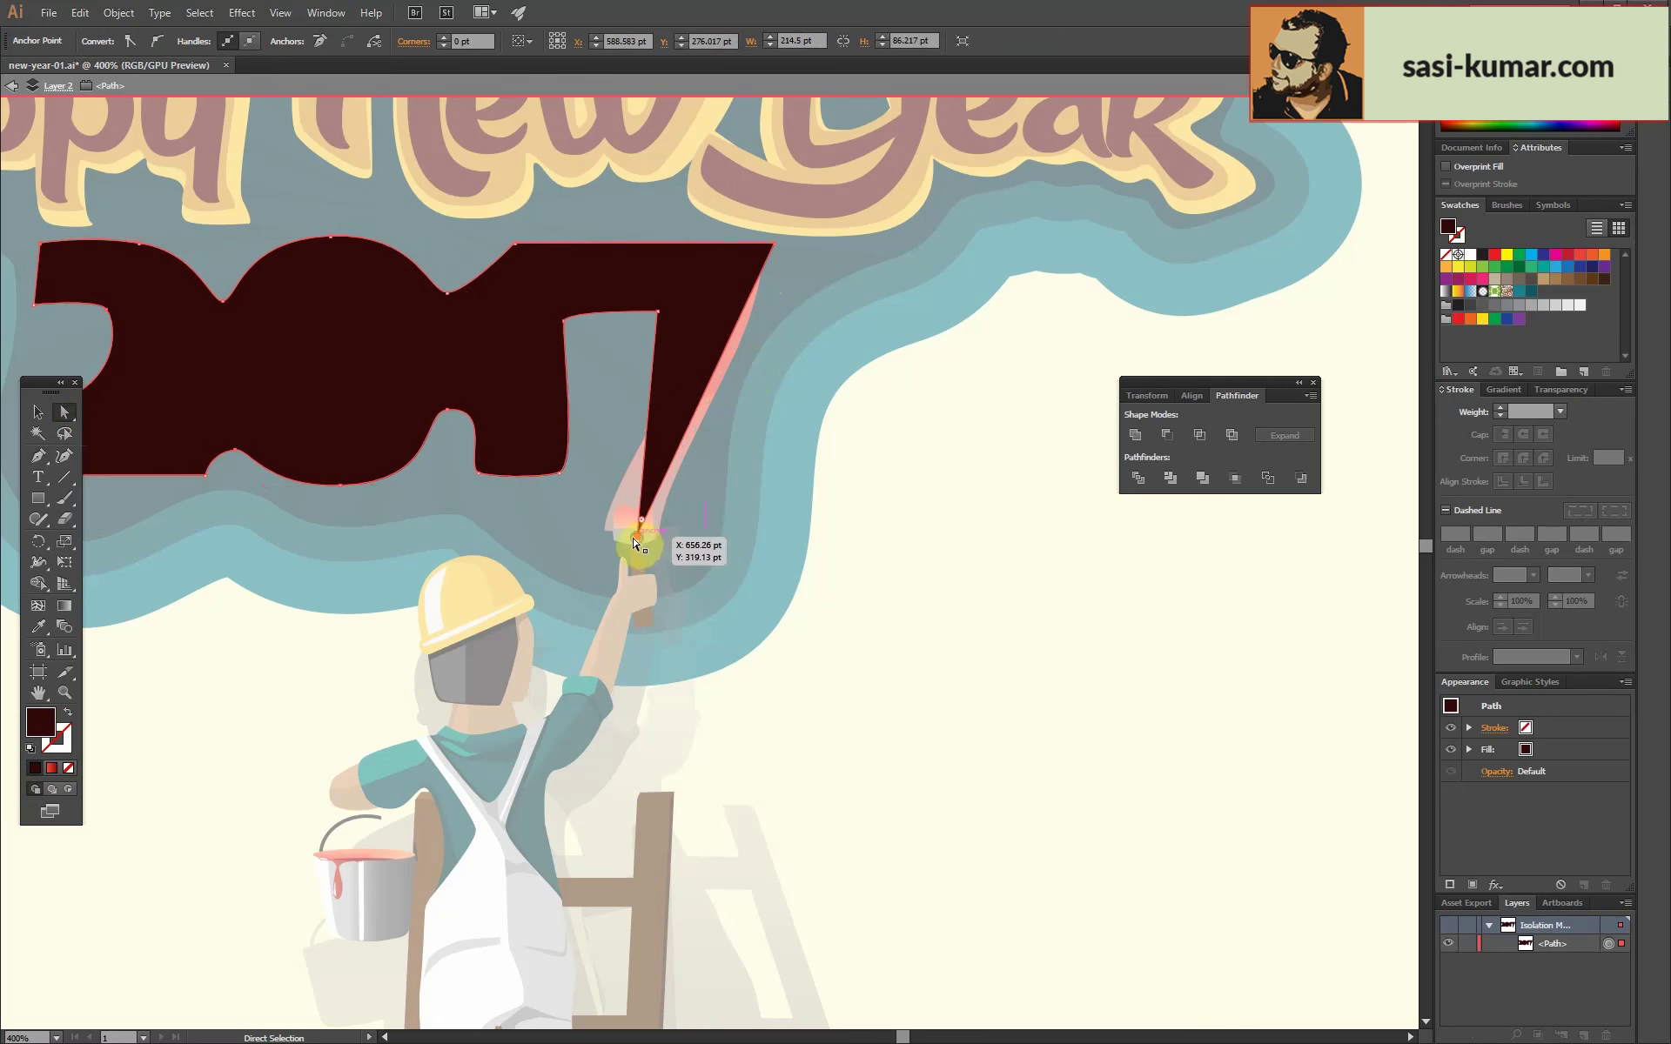
{"action": "mouse_move", "coordinate": [705, 433]}
{"action": "left_mouse_down"}
{"action": "mouse_move", "coordinate": [701, 400]}
{"action": "mouse_move", "coordinate": [665, 549]}
{"action": "left_mouse_up"}
{"action": "left_click_drag", "start_coordinate": [648, 440], "coordinate": [586, 526]}
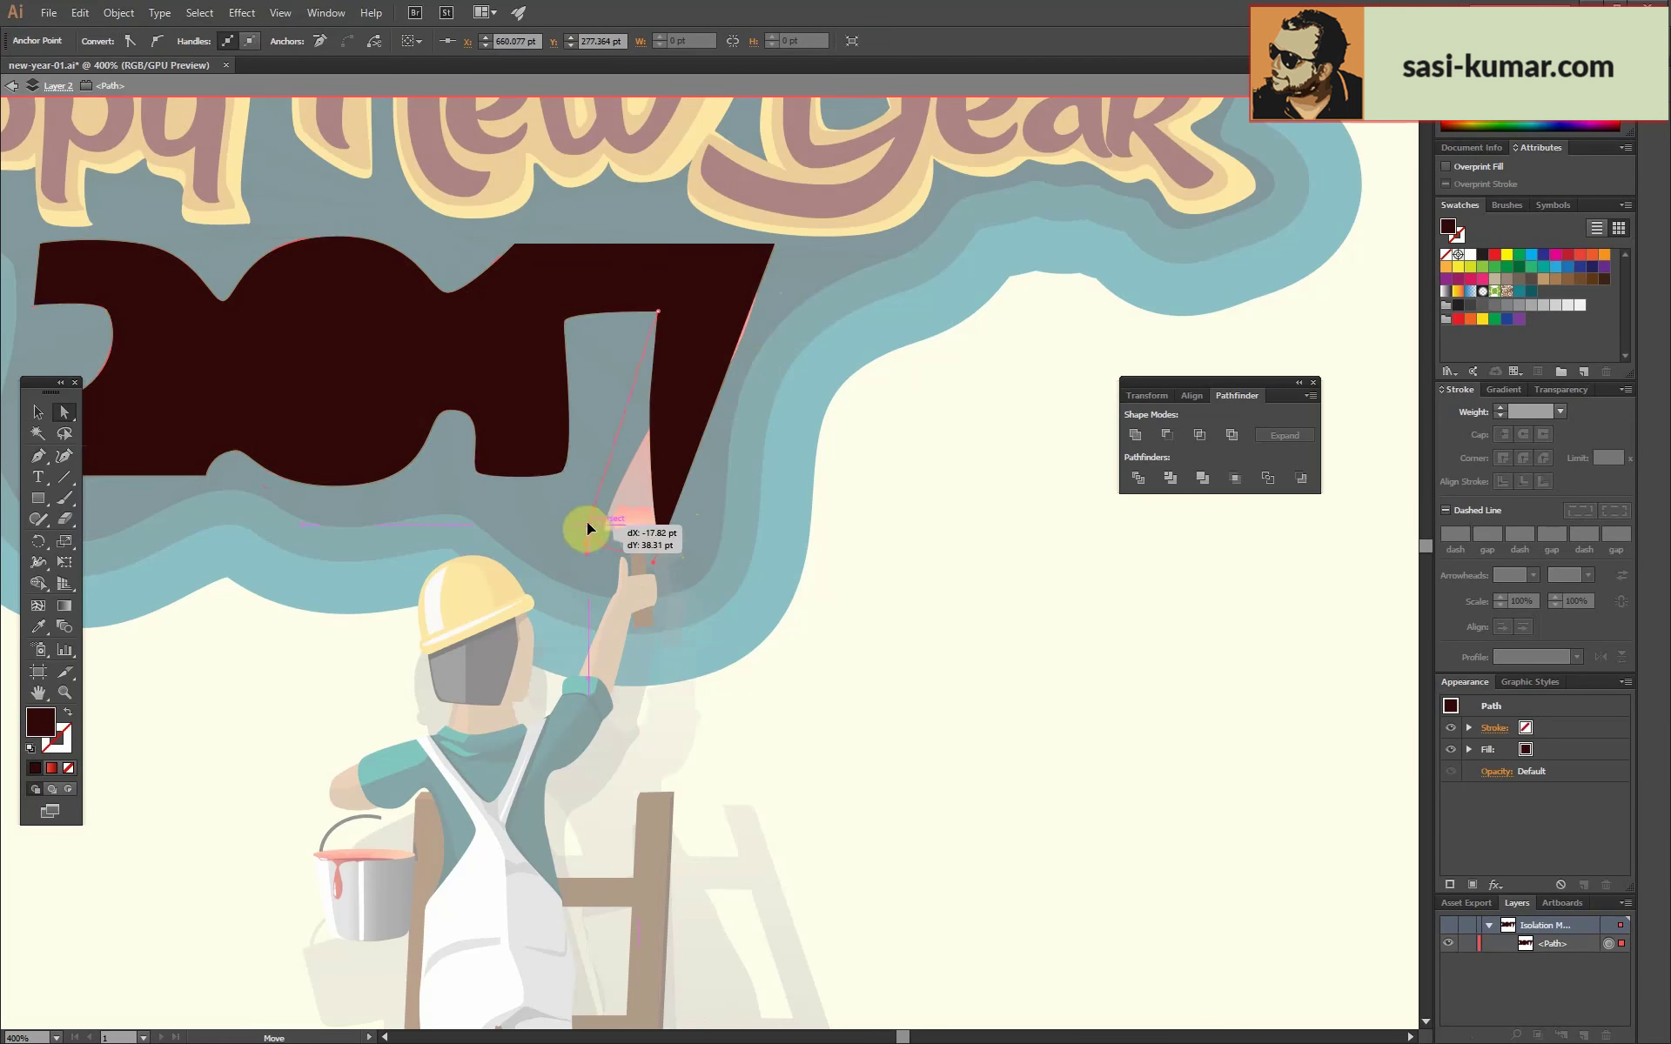
{"action": "left_click", "coordinate": [38, 412]}
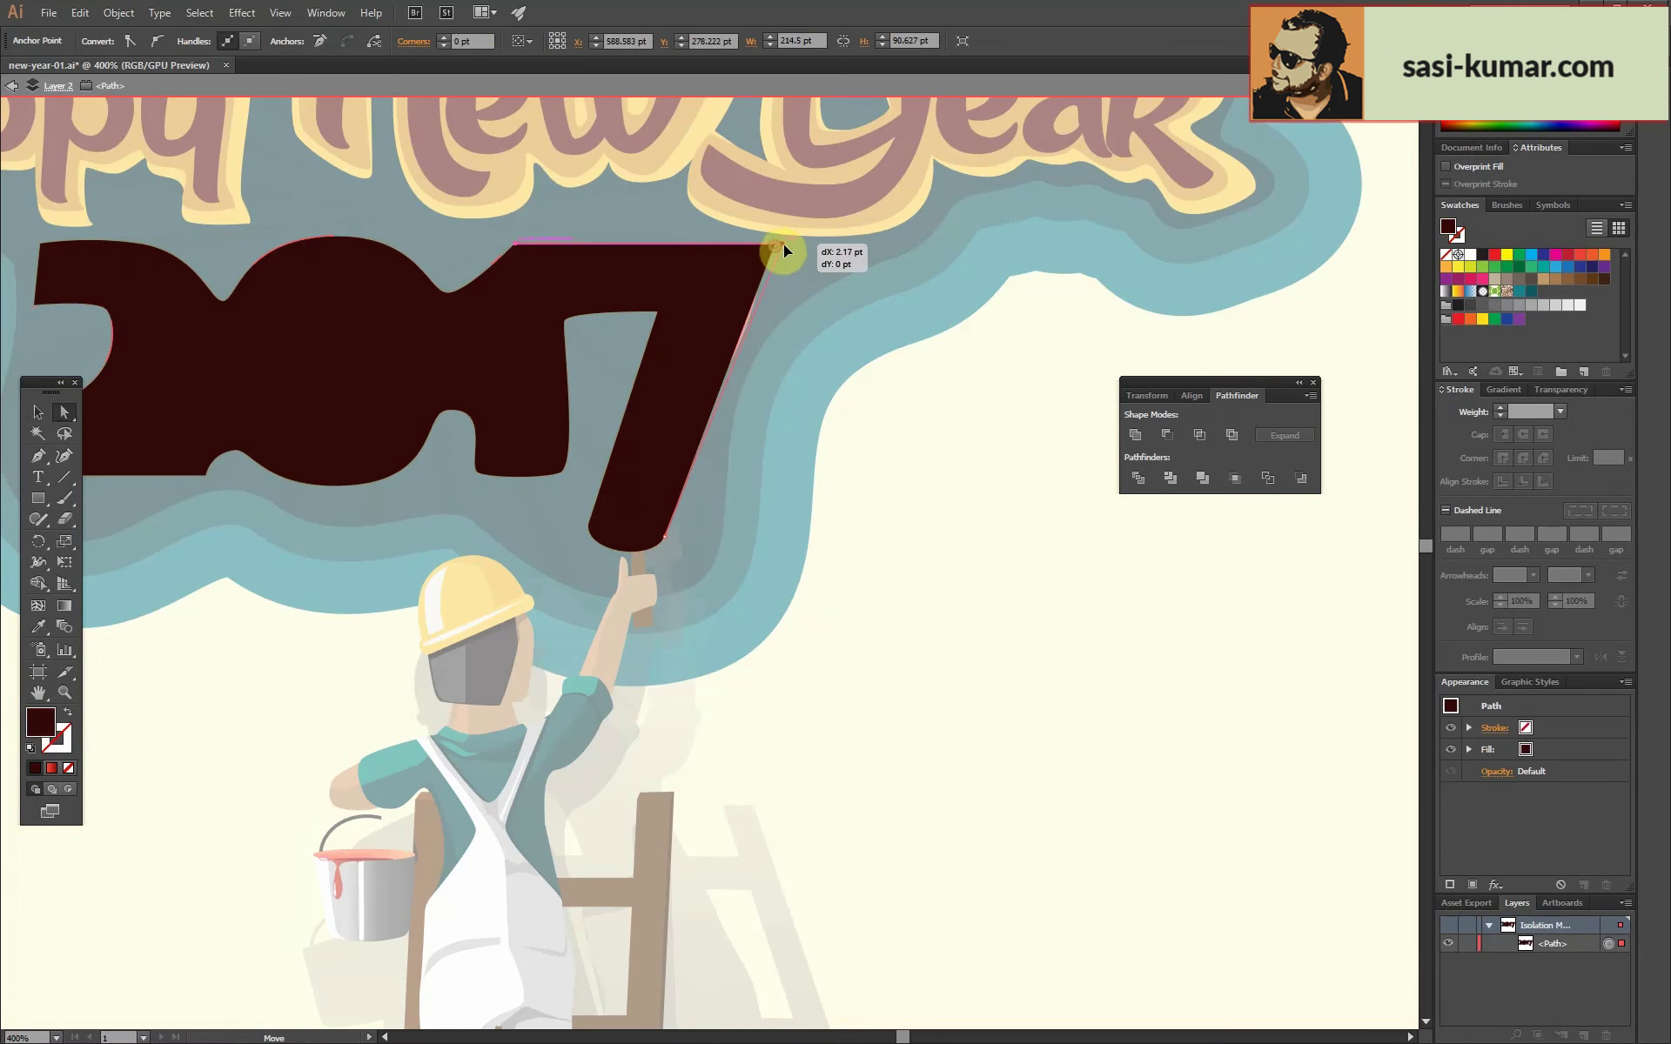
{"action": "double_click", "coordinate": [937, 484]}
{"action": "key", "text": "ctrl+1"}
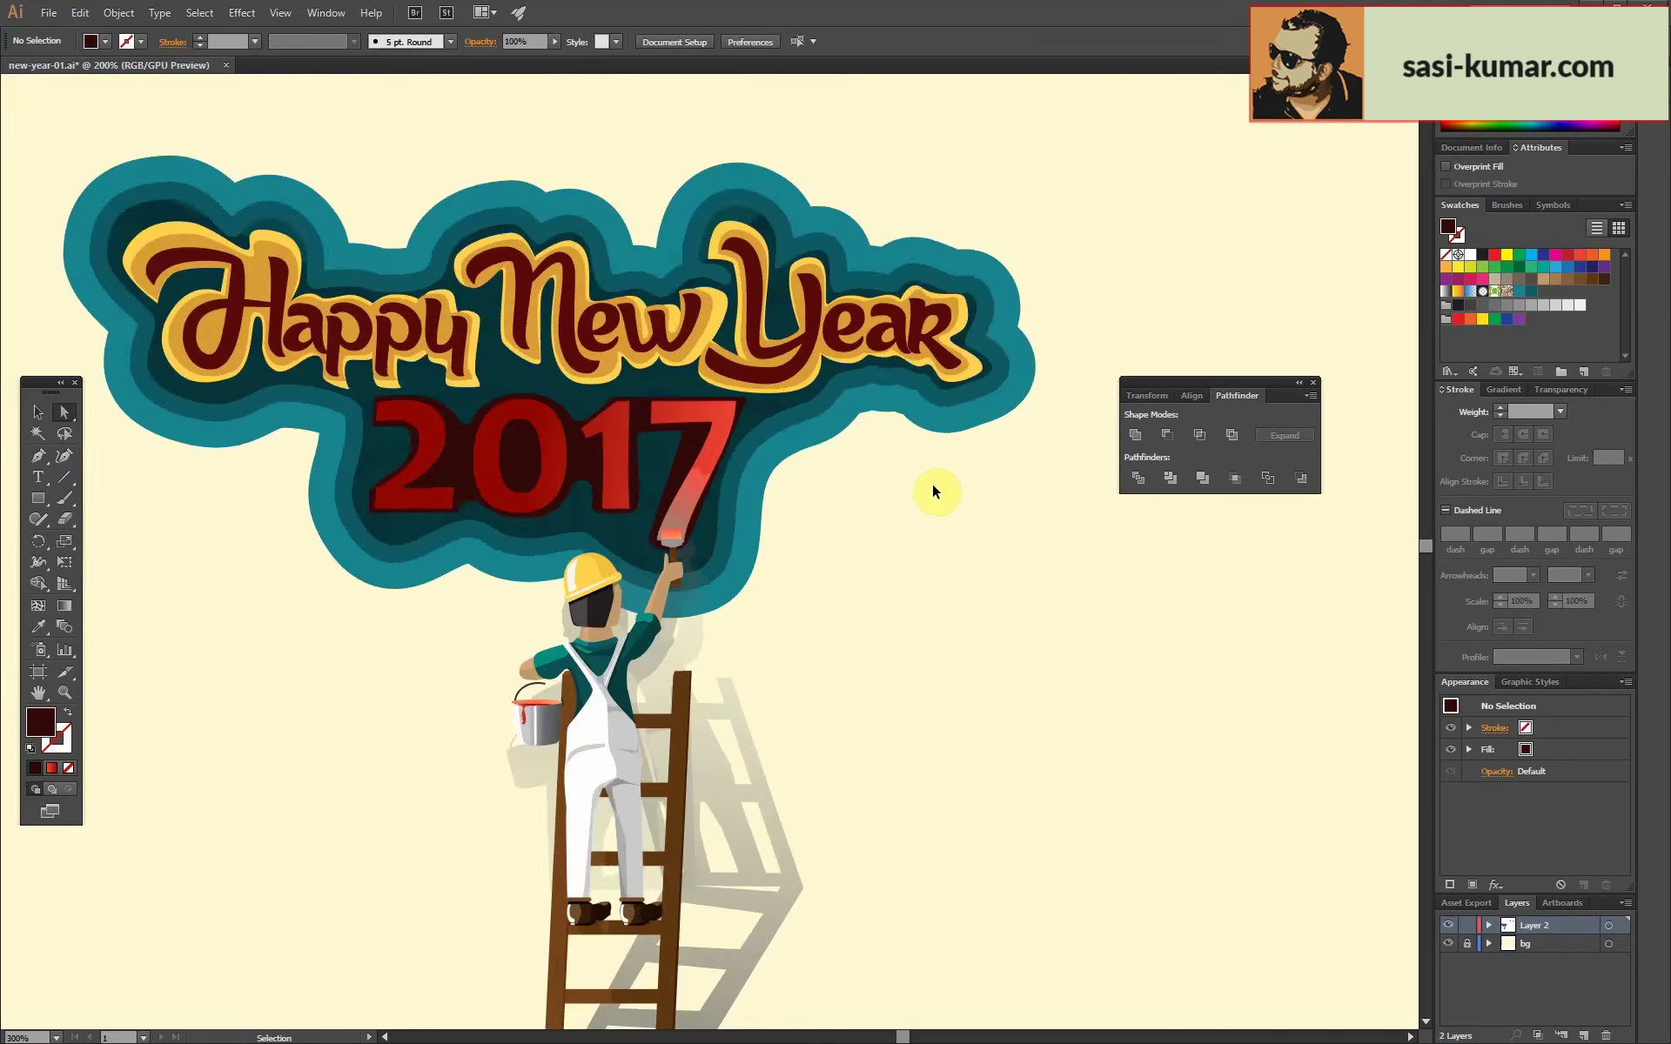
Fill the starburst black, paste it over the 2017 digits, rotate it and intersect.
{"action": "left_click", "coordinate": [1329, 548]}
{"action": "left_click", "coordinate": [1130, 496]}
{"action": "left_click", "coordinate": [1399, 304]}
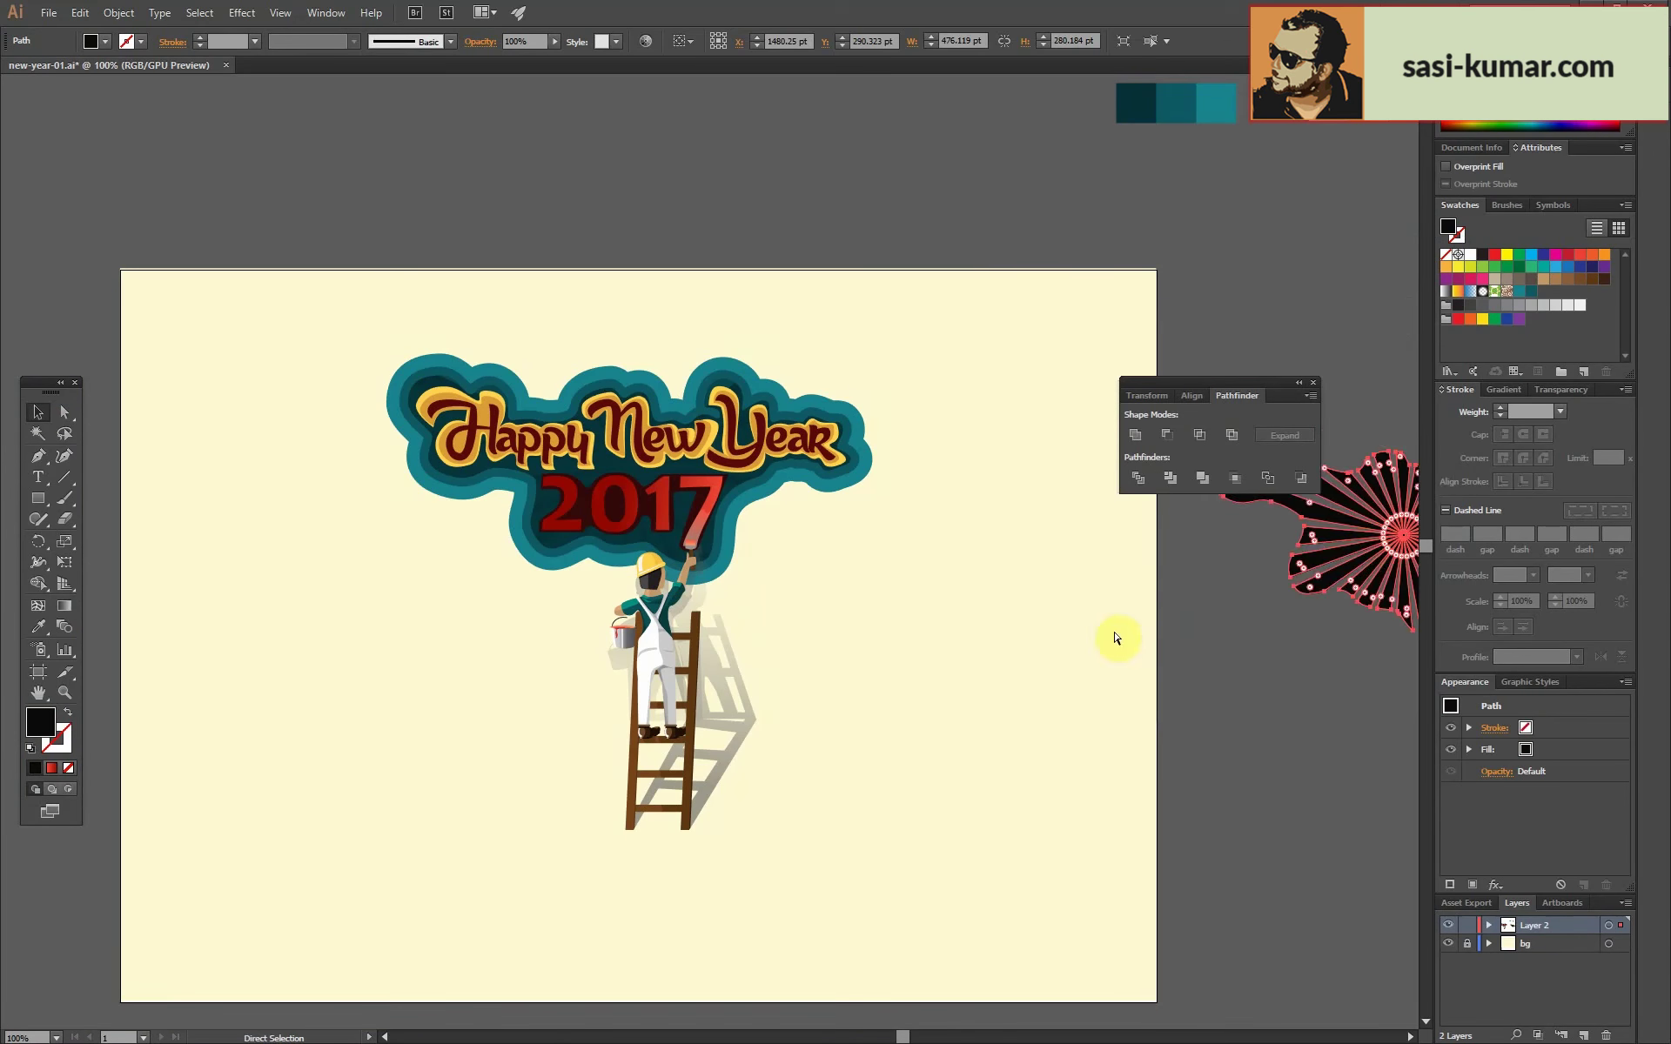
{"action": "key", "text": "ctrl+x"}
{"action": "double_click", "coordinate": [582, 508]}
{"action": "key", "text": "ctrl+v"}
{"action": "key", "text": "ctrl+plus"}
{"action": "key", "text": "ctrl+plus"}
{"action": "key", "text": "ctrl+shift+a"}
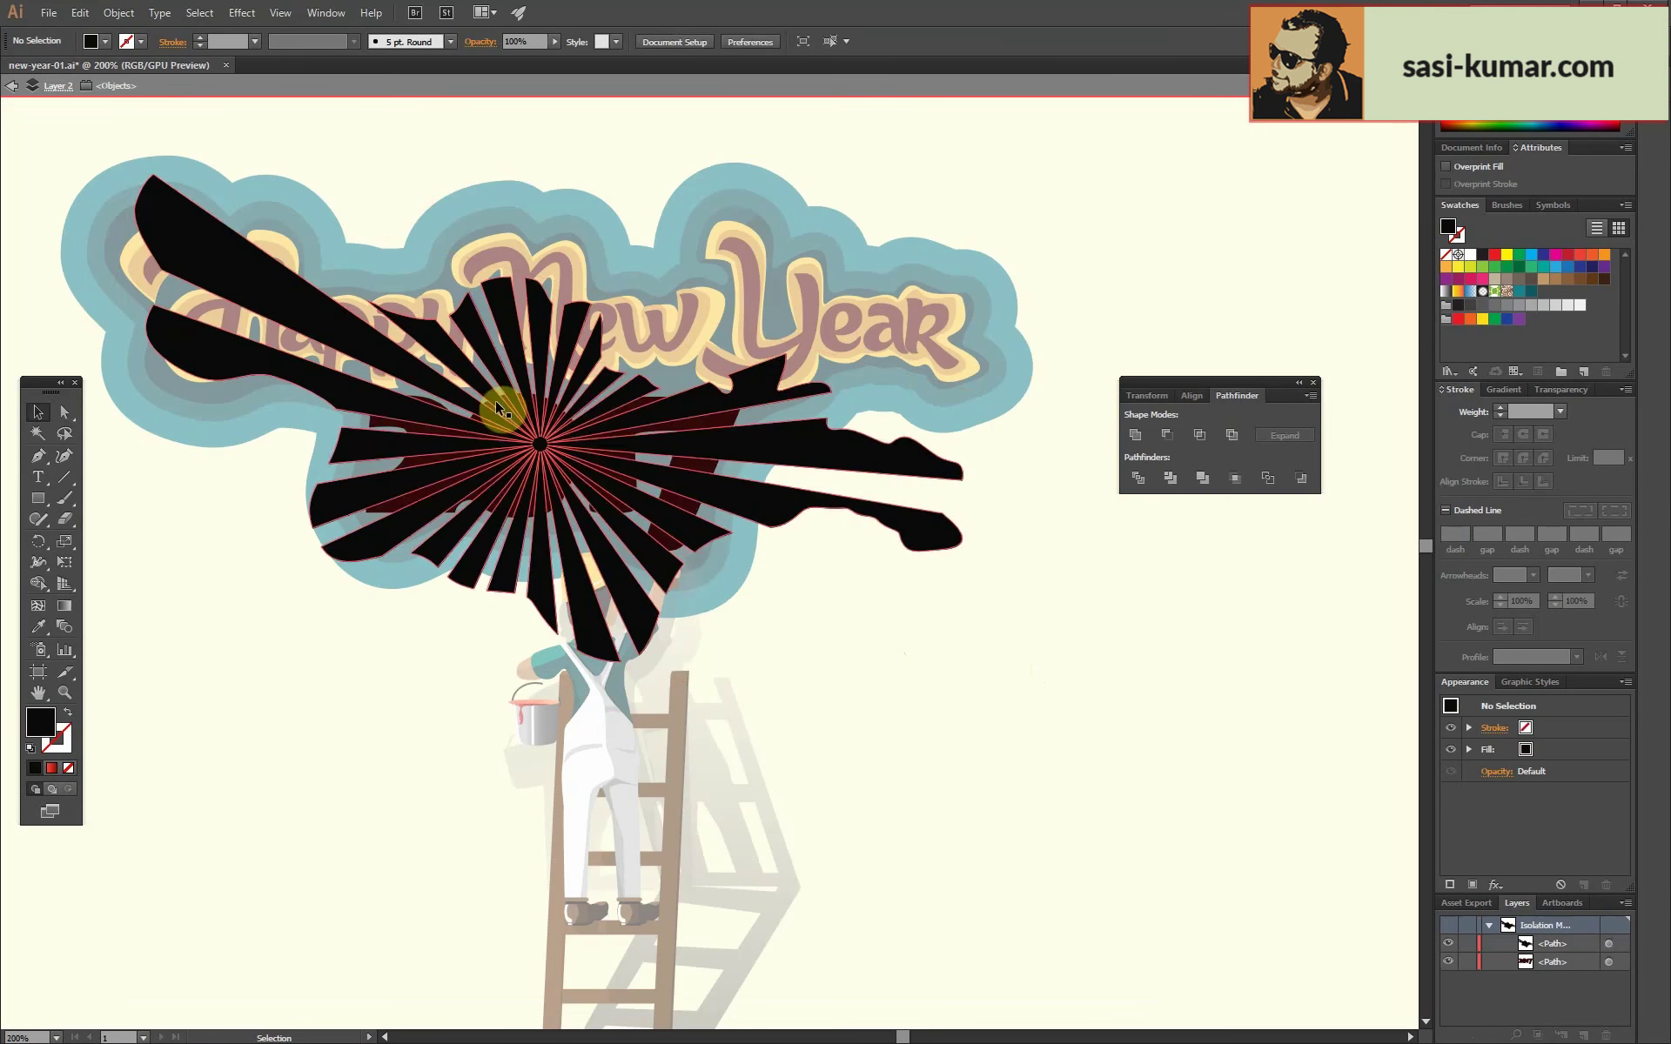
{"action": "key", "text": "ctrl+a"}
{"action": "left_click_drag", "start_coordinate": [773, 507], "coordinate": [699, 475]}
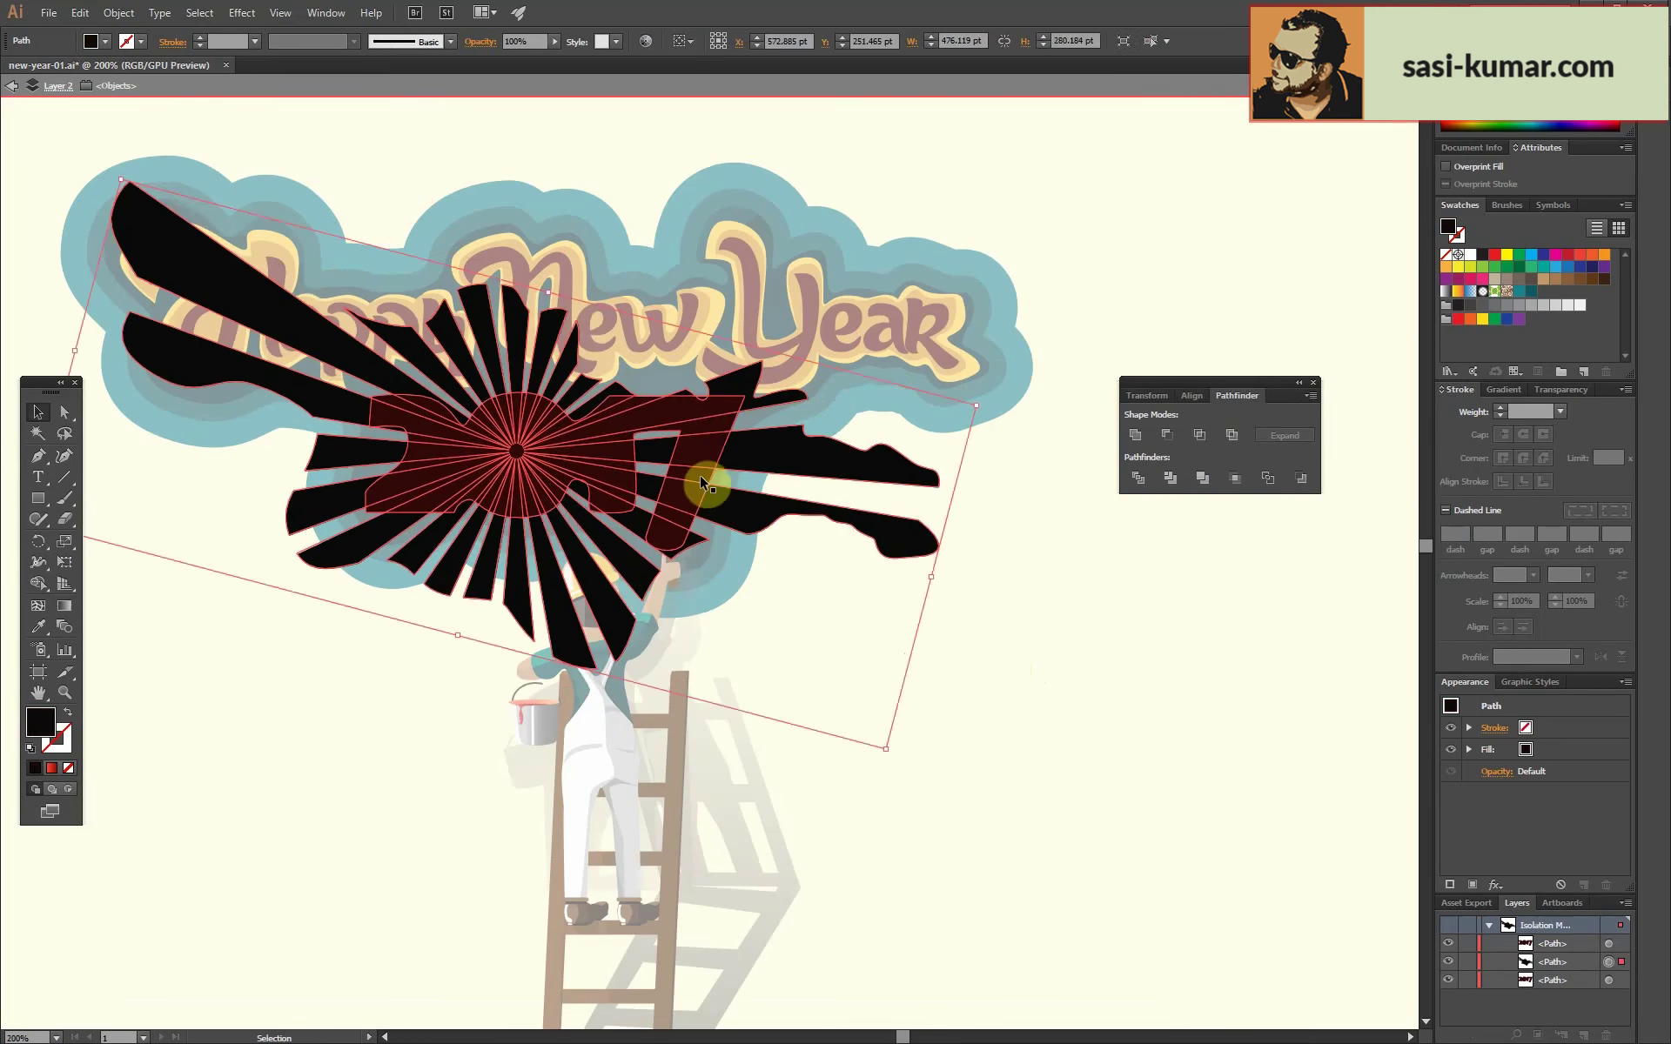
{"action": "left_click", "coordinate": [1202, 435]}
Set the trimmed rays' fill to black and return to the full artwork.
{"action": "double_click", "coordinate": [42, 733]}
{"action": "left_click", "coordinate": [1419, 306]}
{"action": "double_click", "coordinate": [1111, 213]}
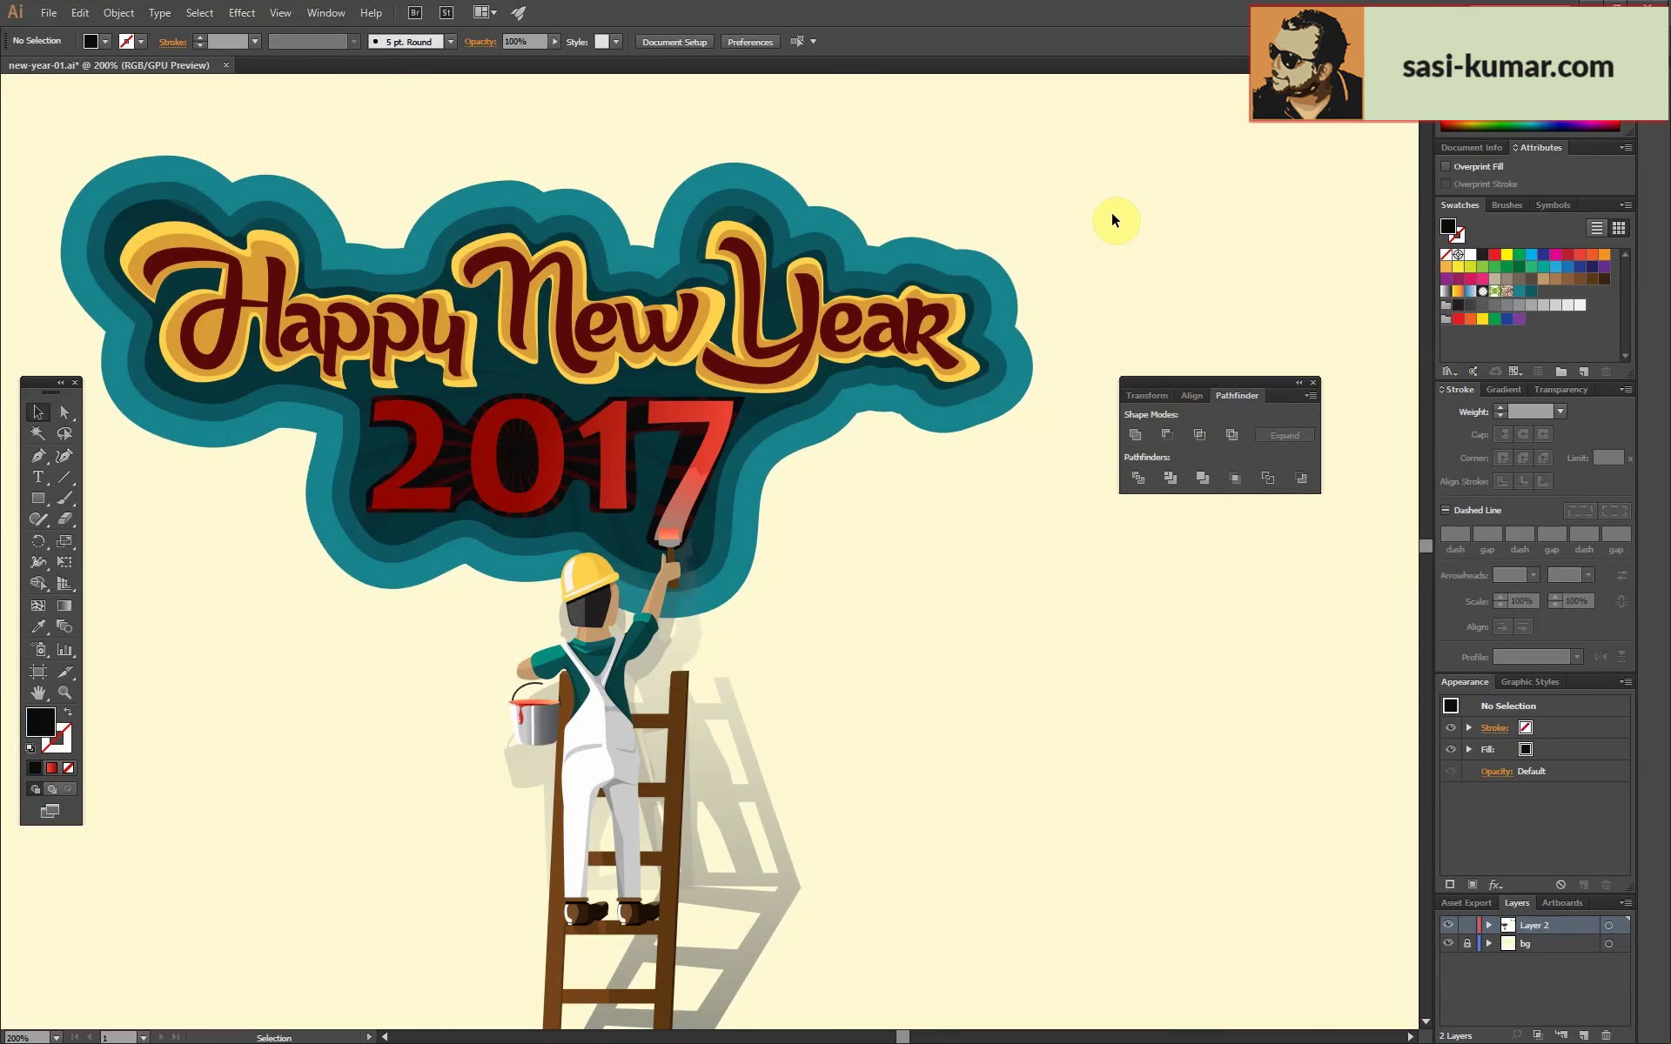
{"action": "key", "text": "i"}
{"action": "left_click", "coordinate": [449, 447]}
Give the isolated 2017 backing shape a 2 pt golden stroke.
{"action": "key", "text": "v"}
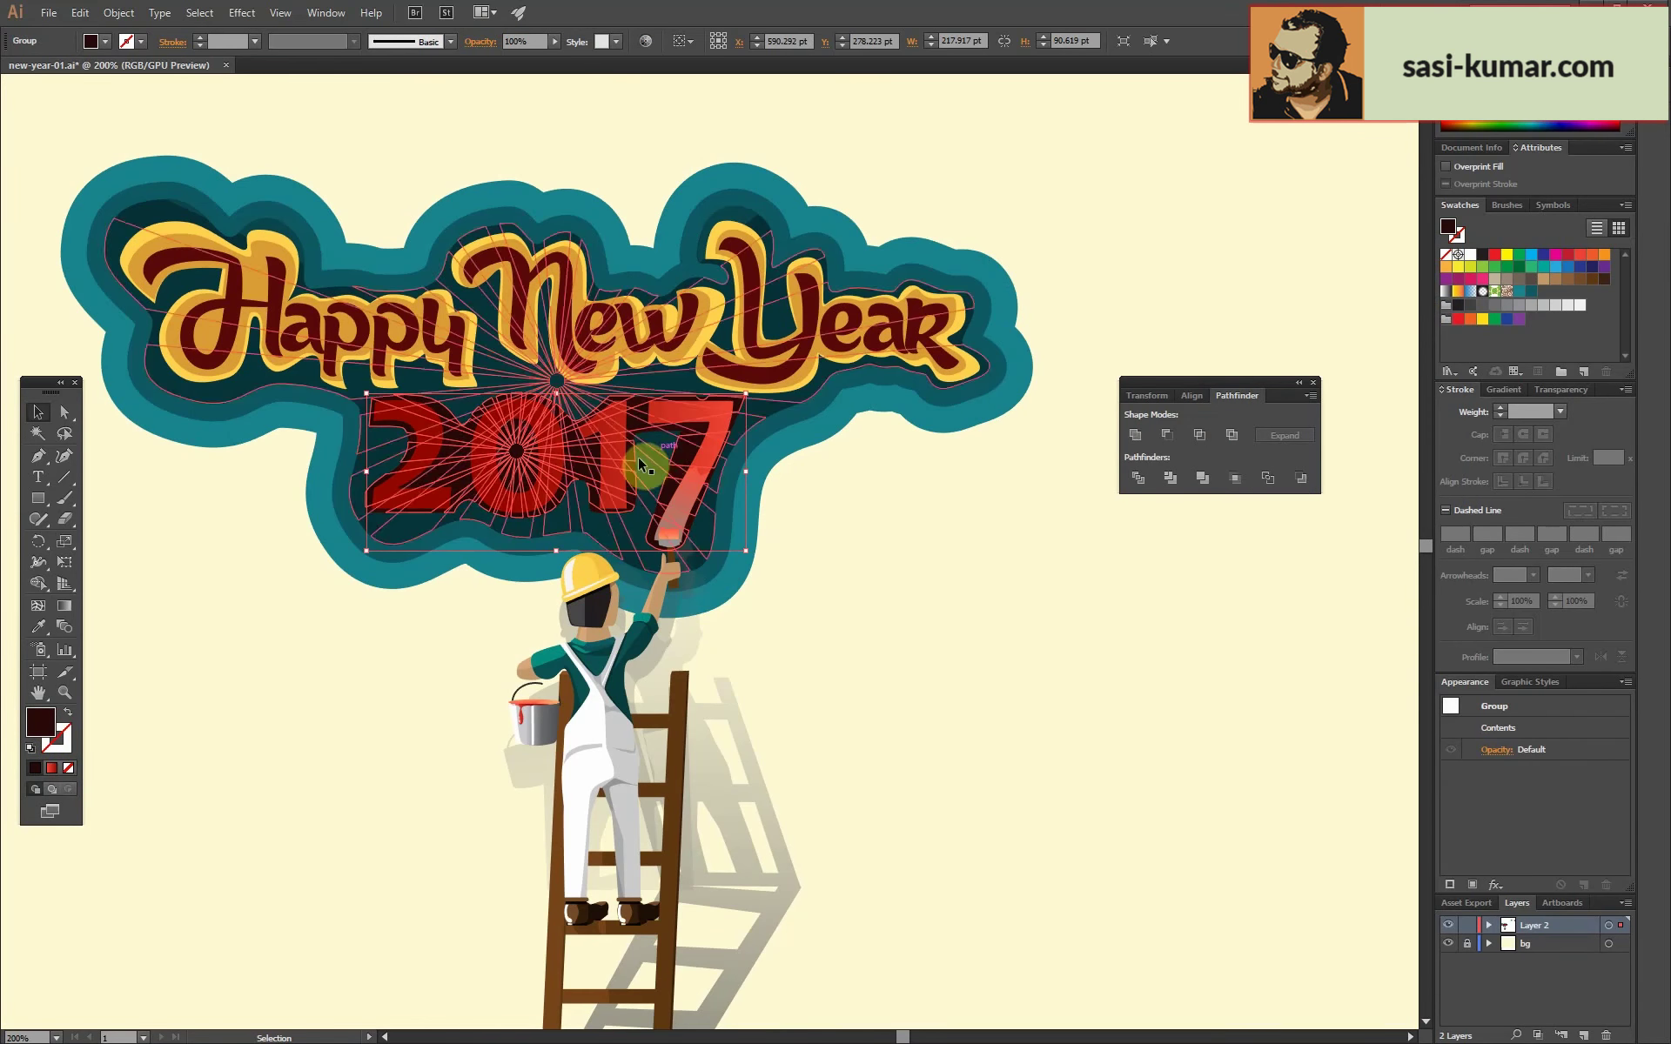
{"action": "double_click", "coordinate": [639, 457]}
{"action": "key", "text": "ctrl+1"}
{"action": "double_click", "coordinate": [1149, 239]}
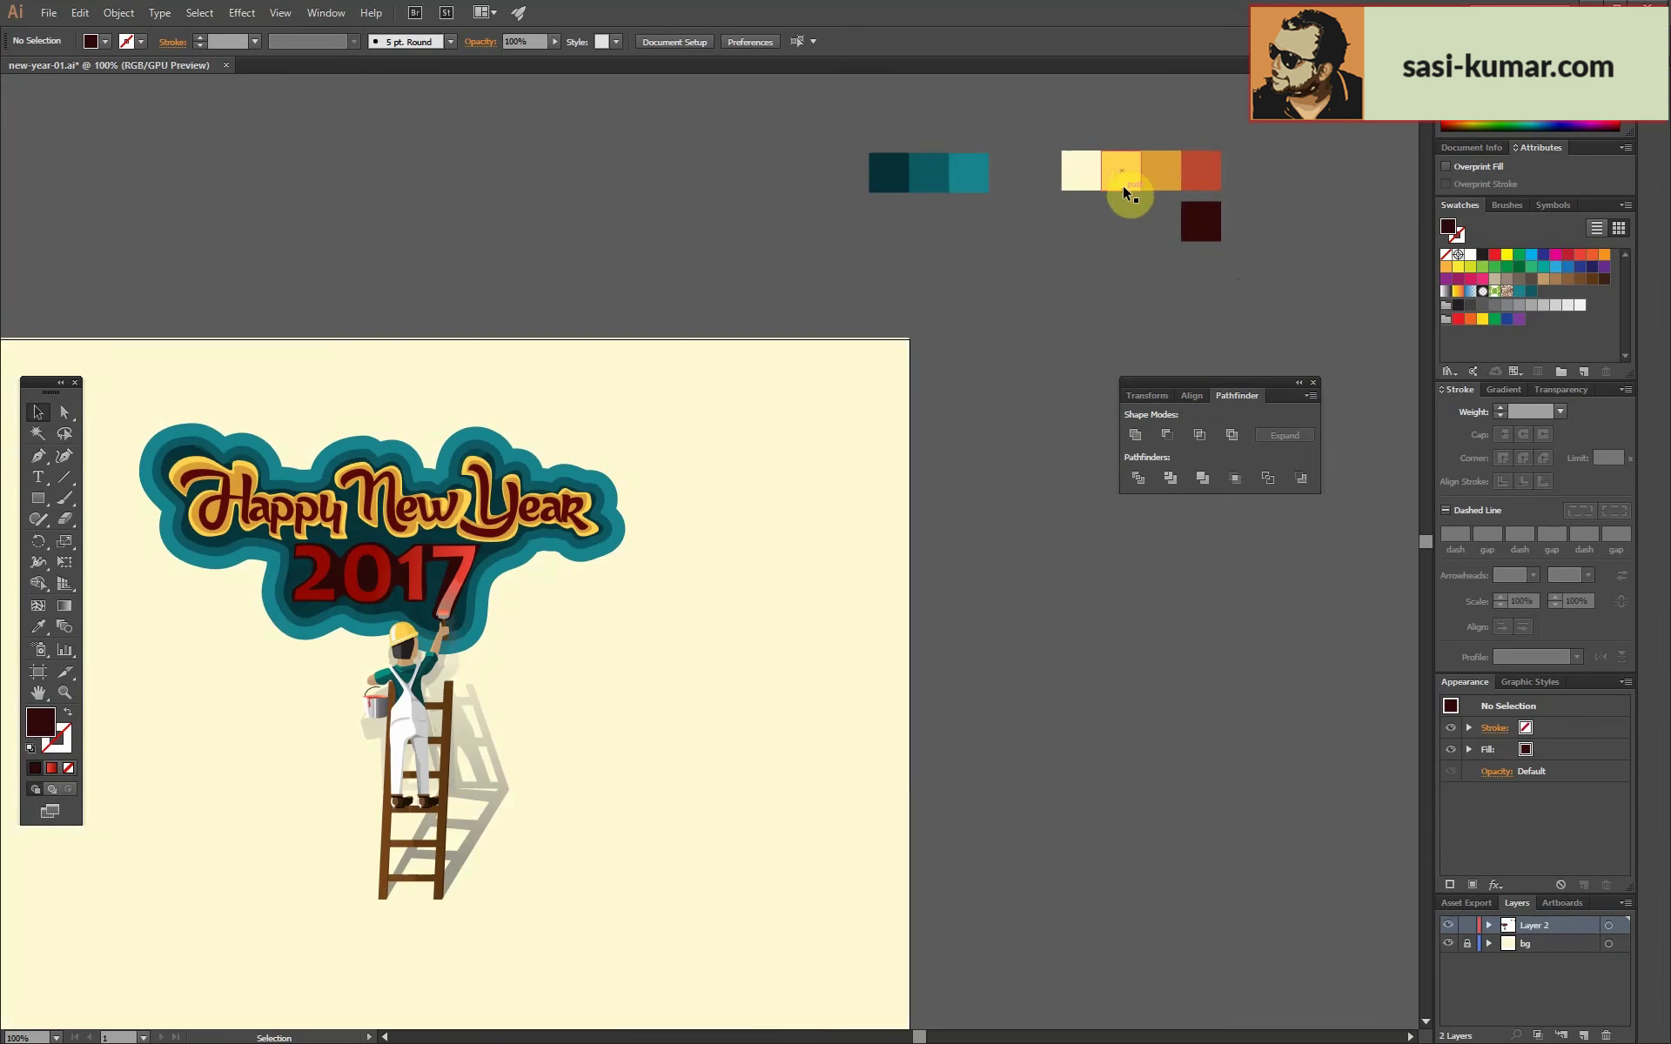
{"action": "left_click", "coordinate": [1125, 241]}
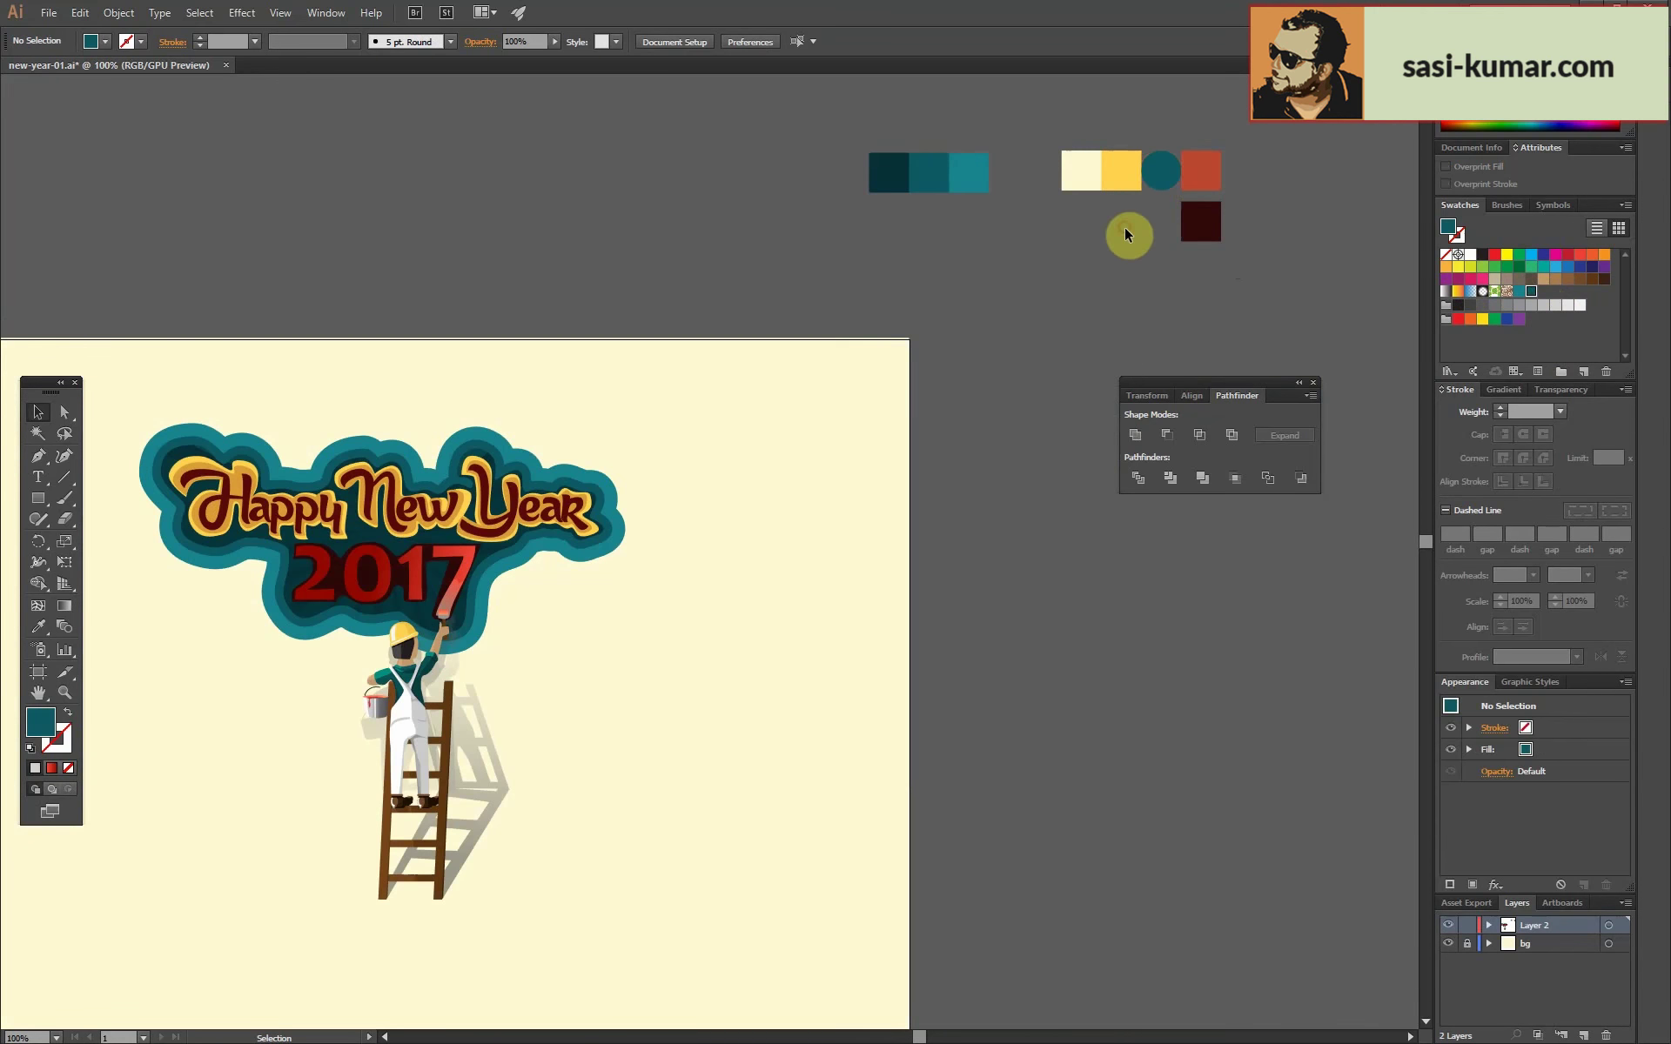
{"action": "key", "text": "ctrl+plus"}
{"action": "key", "text": "ctrl+plus"}
{"action": "key", "text": "ctrl+plus"}
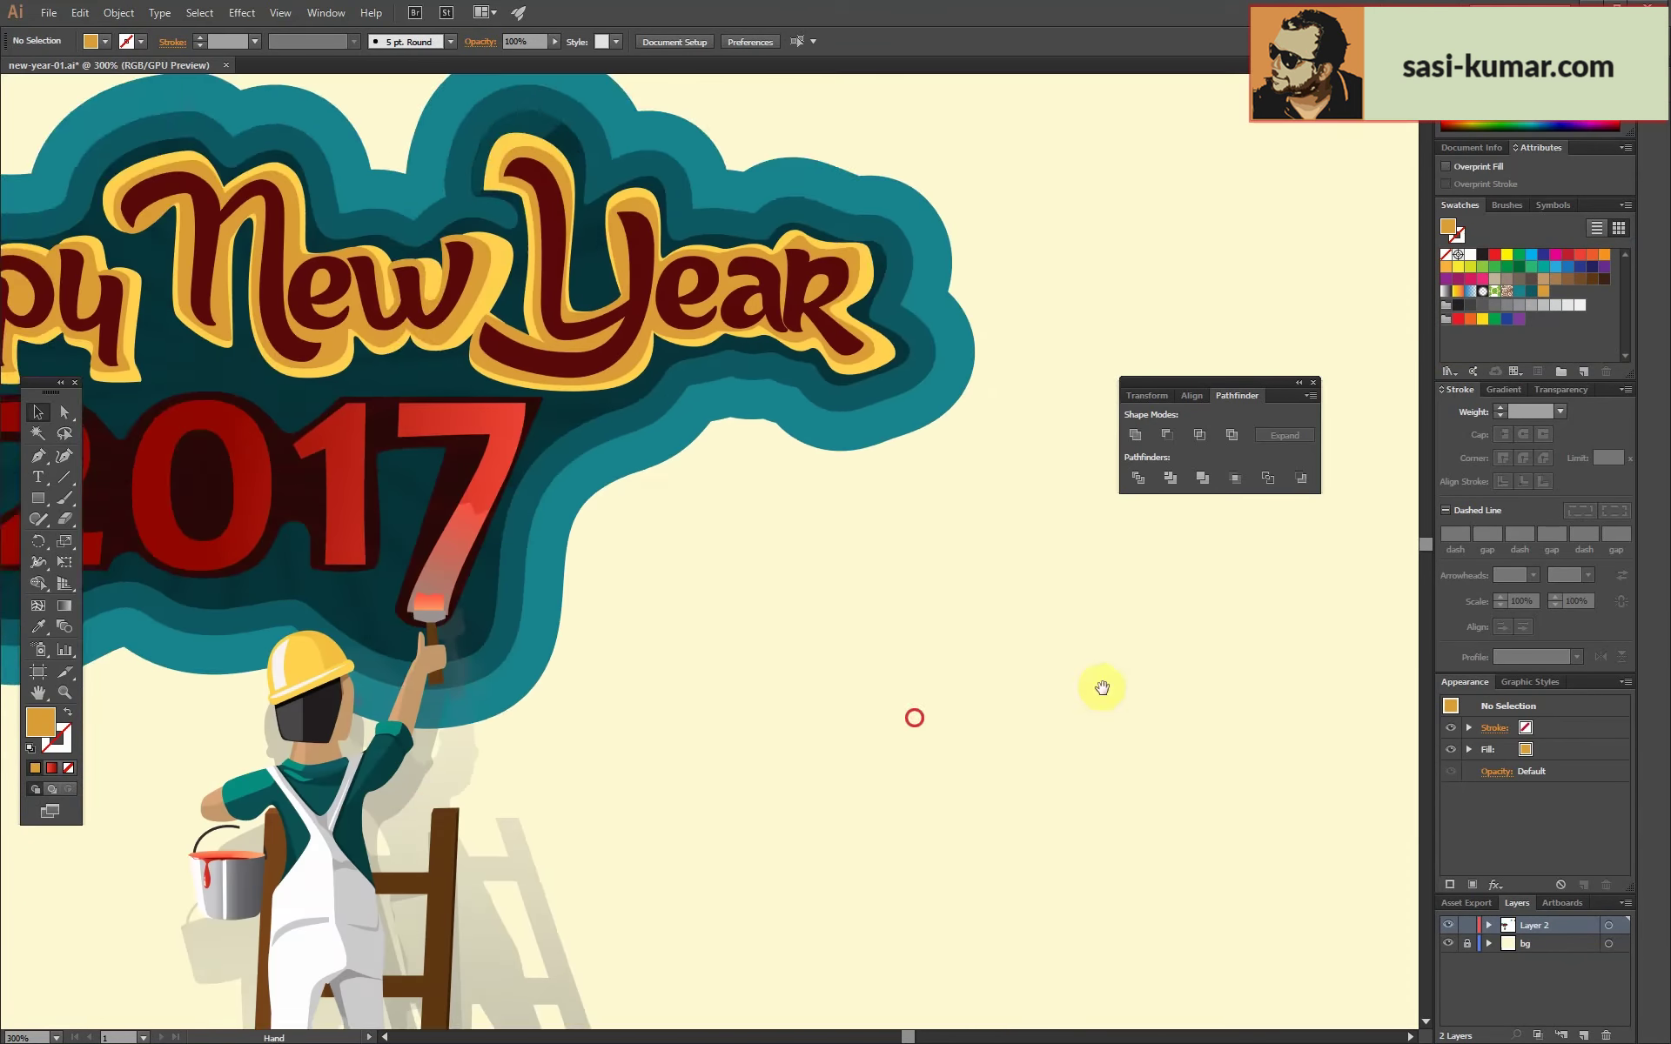
{"action": "double_click", "coordinate": [505, 459]}
{"action": "left_click", "coordinate": [1495, 728]}
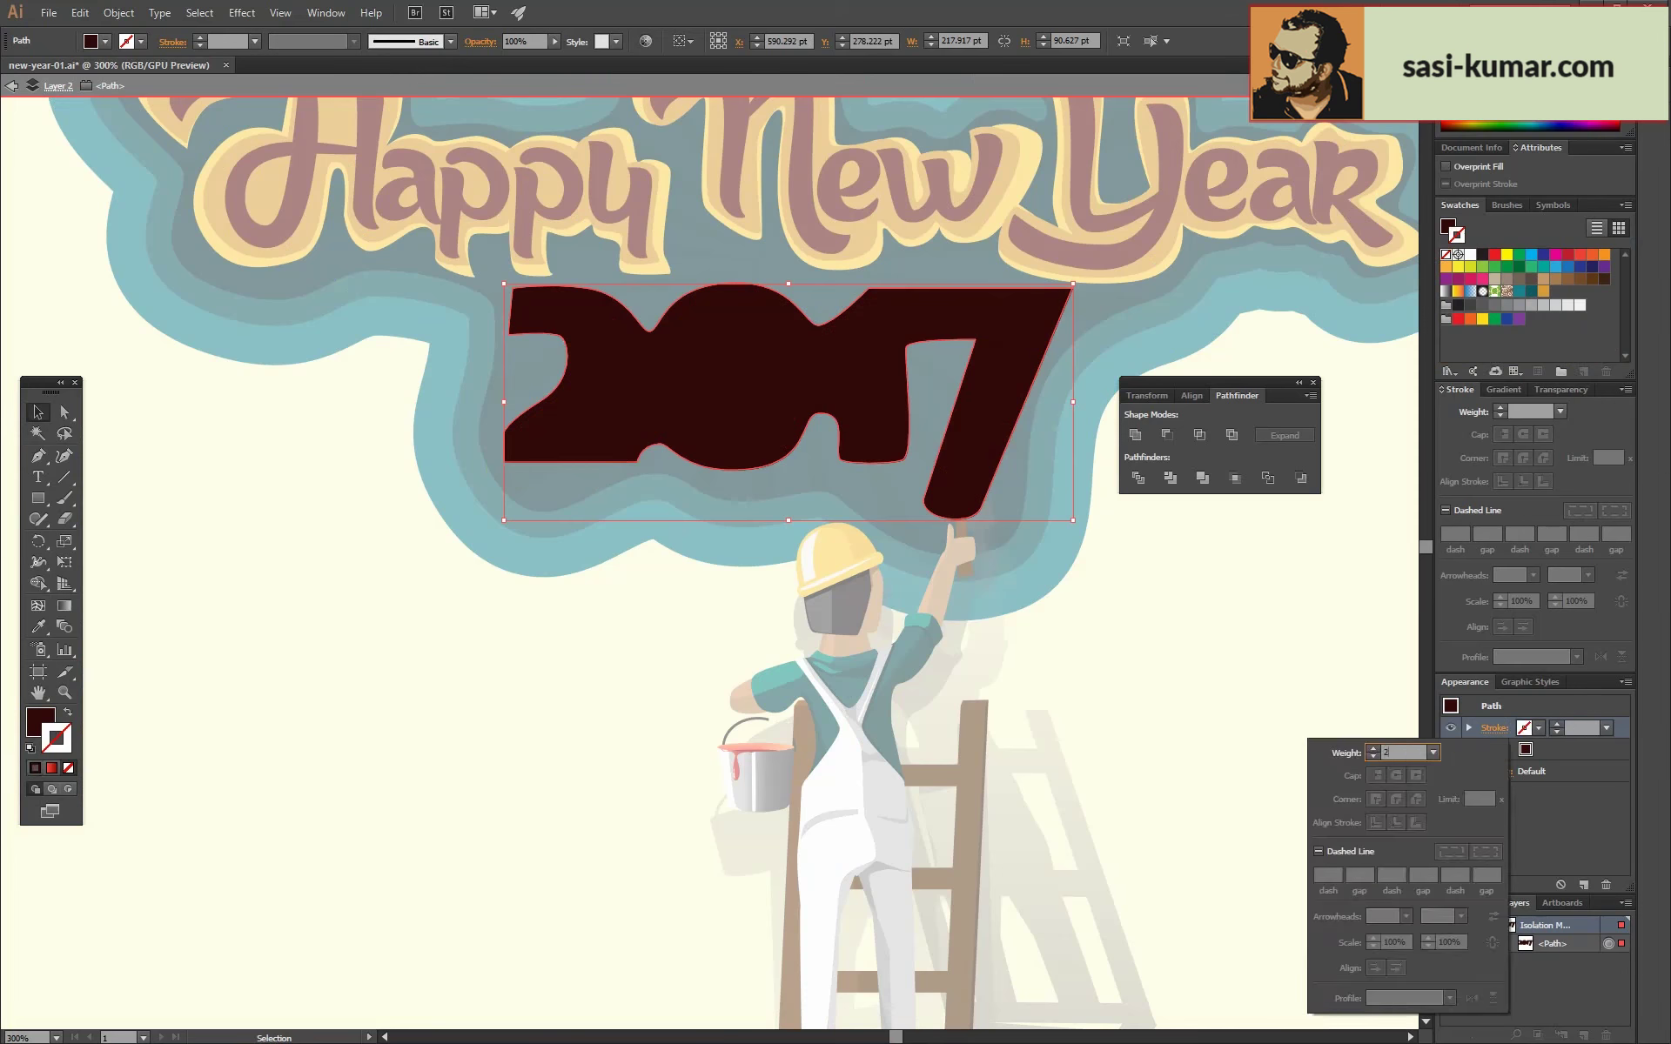
{"action": "left_click", "coordinate": [1537, 412]}
{"action": "type", "text": "2"}
{"action": "left_click", "coordinate": [1444, 775]}
{"action": "key", "text": "Escape"}
{"action": "key", "text": "ctrl+minus"}
{"action": "key", "text": "a"}
{"action": "key", "text": "ctrl+minus"}
{"action": "key", "text": "ctrl+minus"}
{"action": "key", "text": "ctrl+minus"}
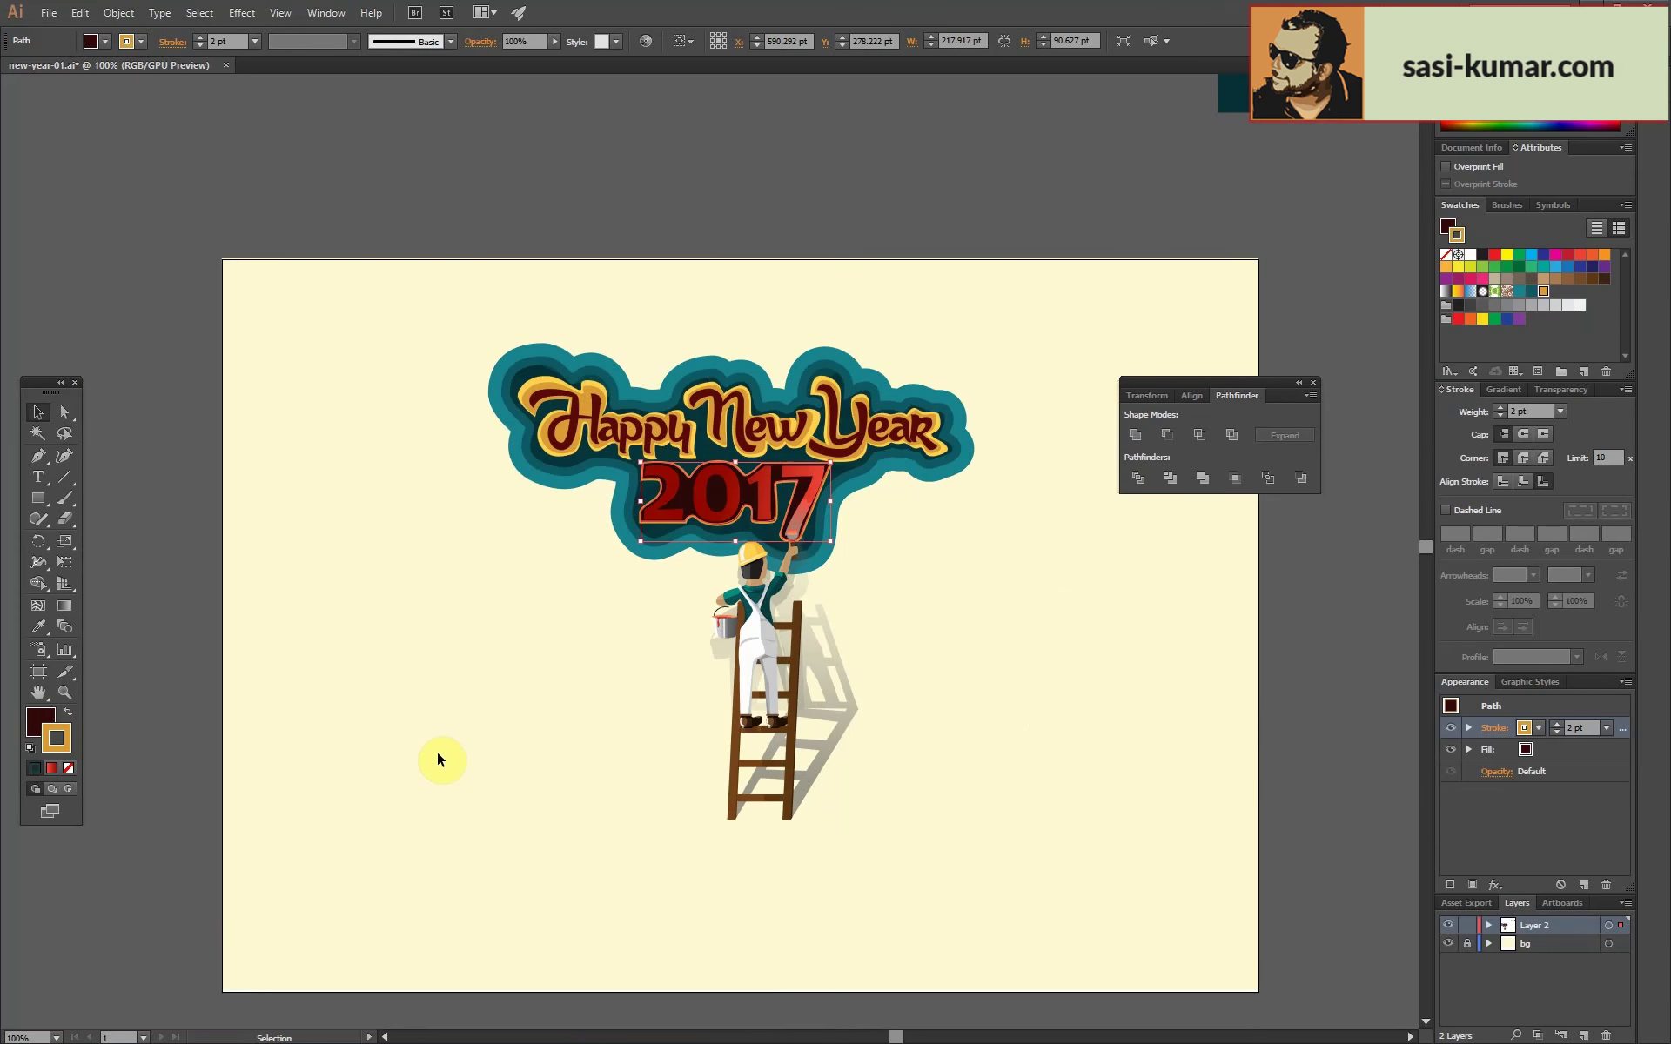
Recolour the upper background wall a darker beige and pick up the paint bucket.
{"action": "left_click_drag", "start_coordinate": [1218, 383], "coordinate": [1360, 250]}
{"action": "left_click", "coordinate": [1068, 567]}
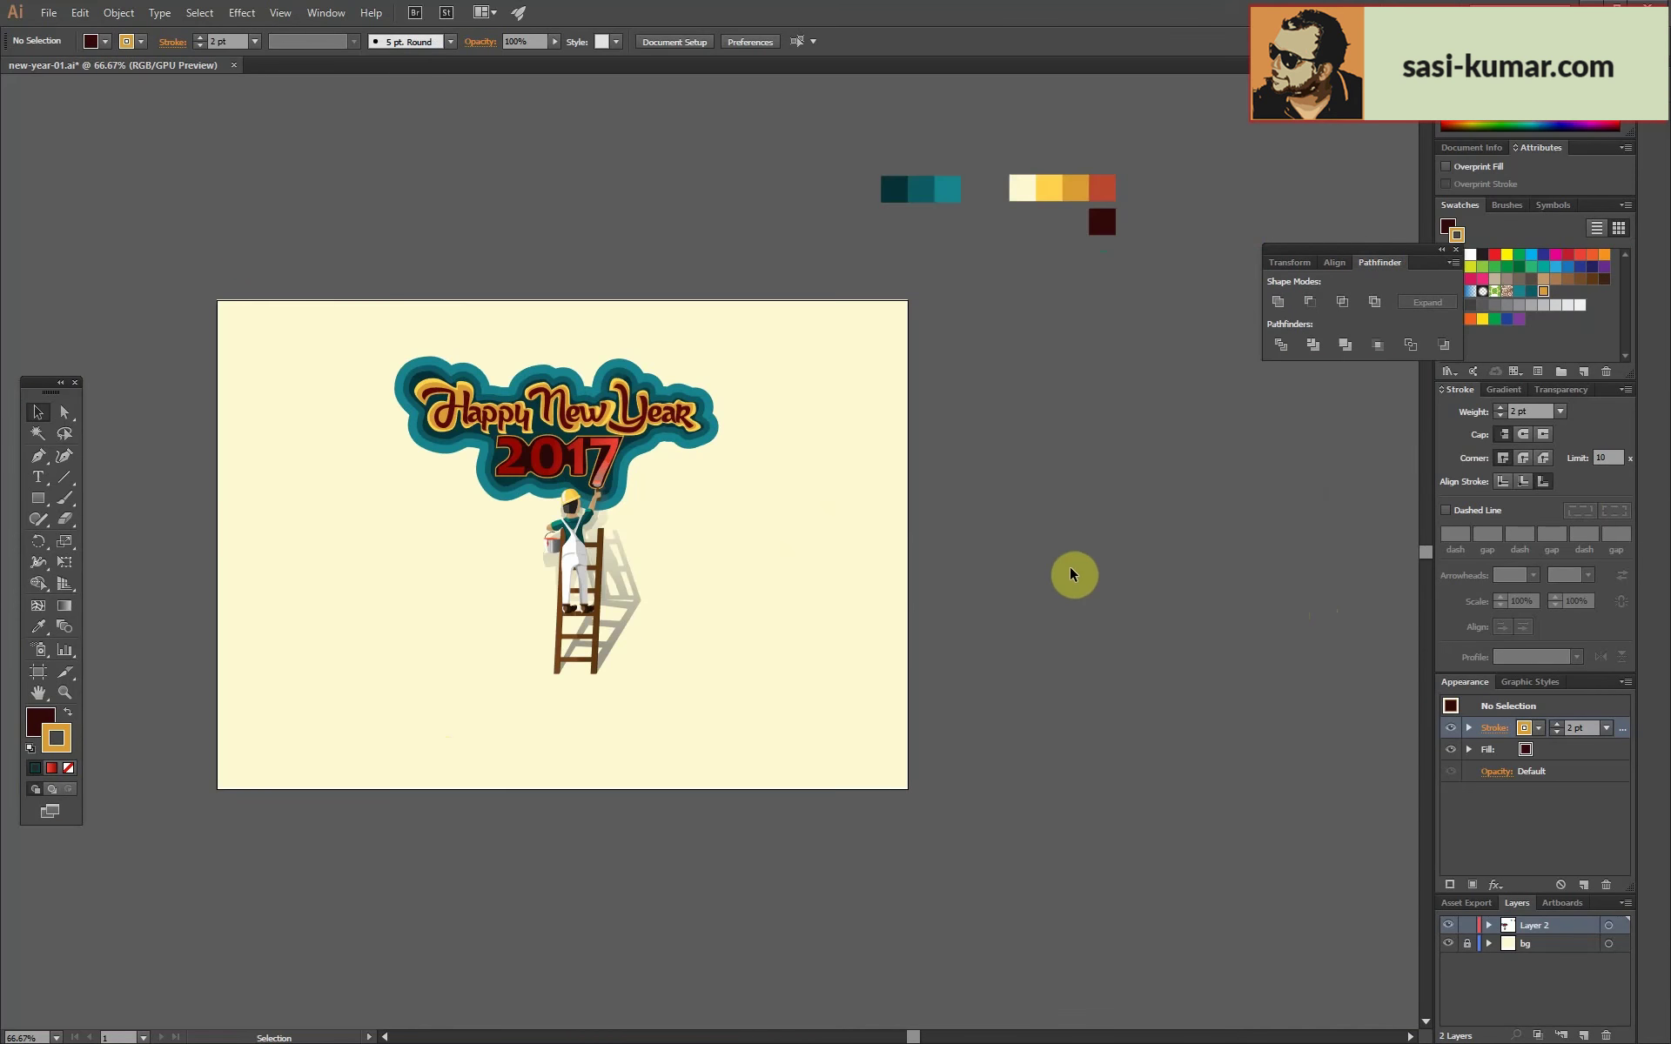
{"action": "right_click", "coordinate": [852, 565]}
{"action": "left_click", "coordinate": [962, 720]}
{"action": "key", "text": "ctrl+plus"}
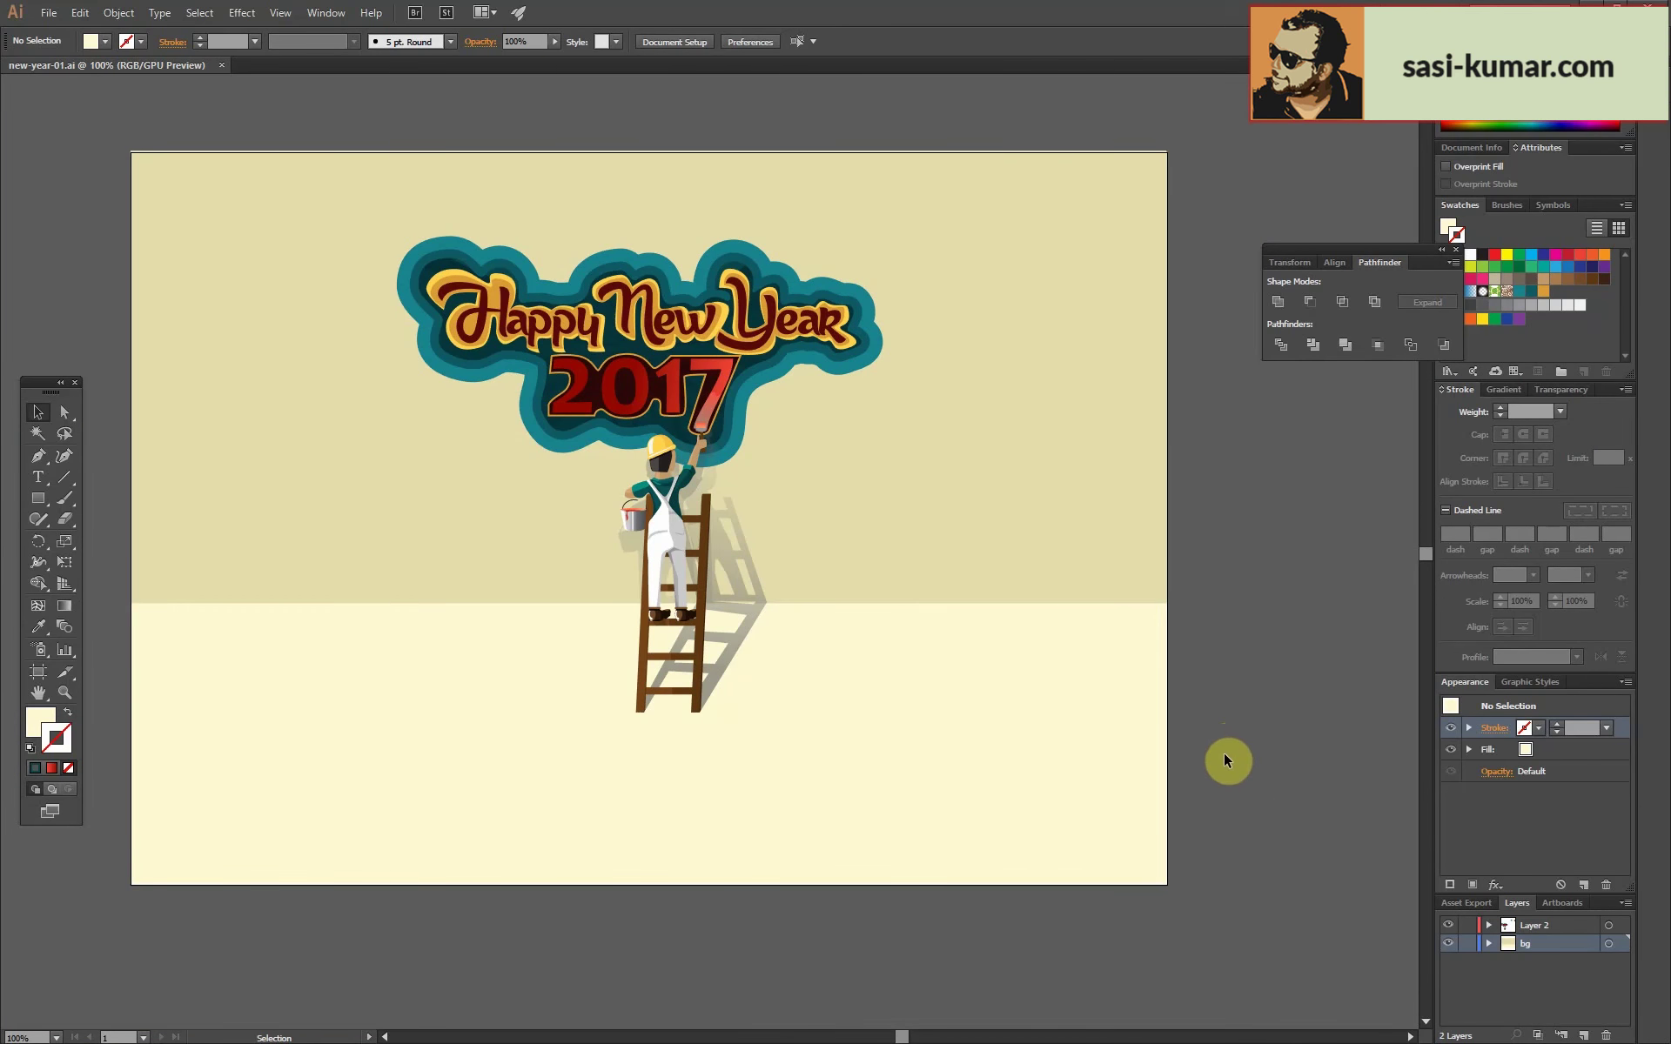
{"action": "left_click", "coordinate": [630, 522]}
Move the paint bucket down onto the floor beside the ladder.
{"action": "left_click", "coordinate": [1227, 655]}
{"action": "key", "text": "ctrl+plus"}
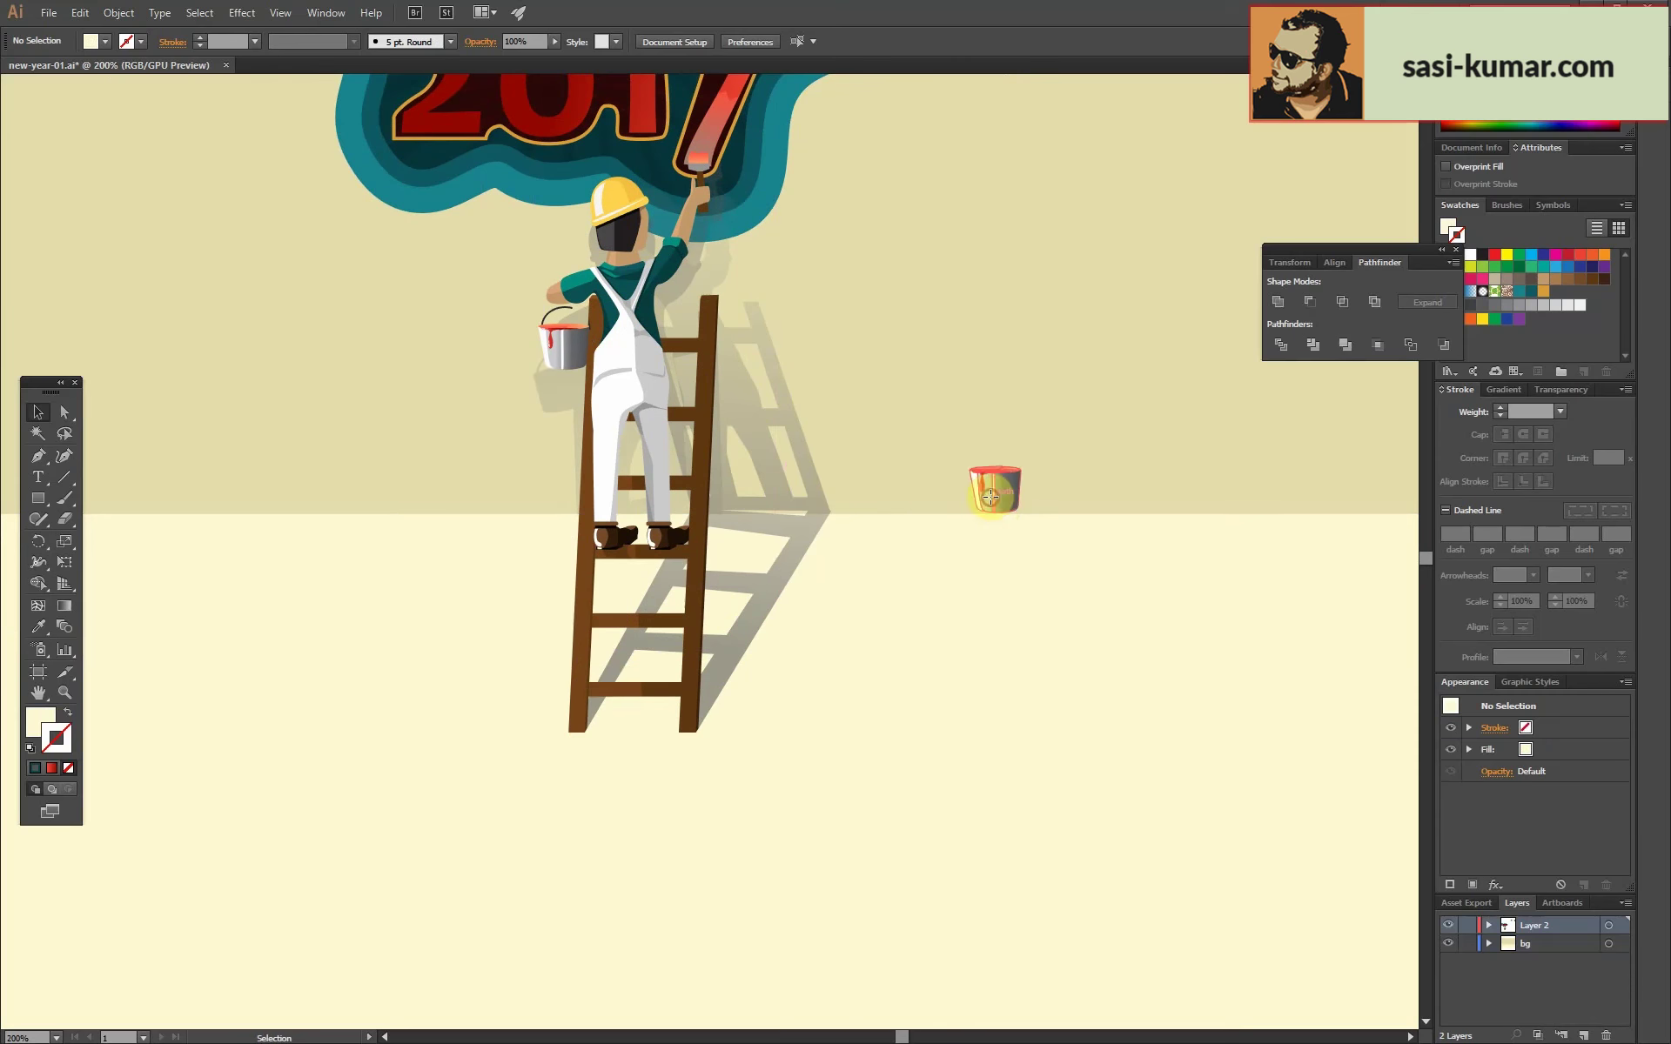
{"action": "left_click_drag", "start_coordinate": [504, 574], "coordinate": [707, 754]}
{"action": "key", "text": "ctrl+plus"}
{"action": "key", "text": "ctrl+plus"}
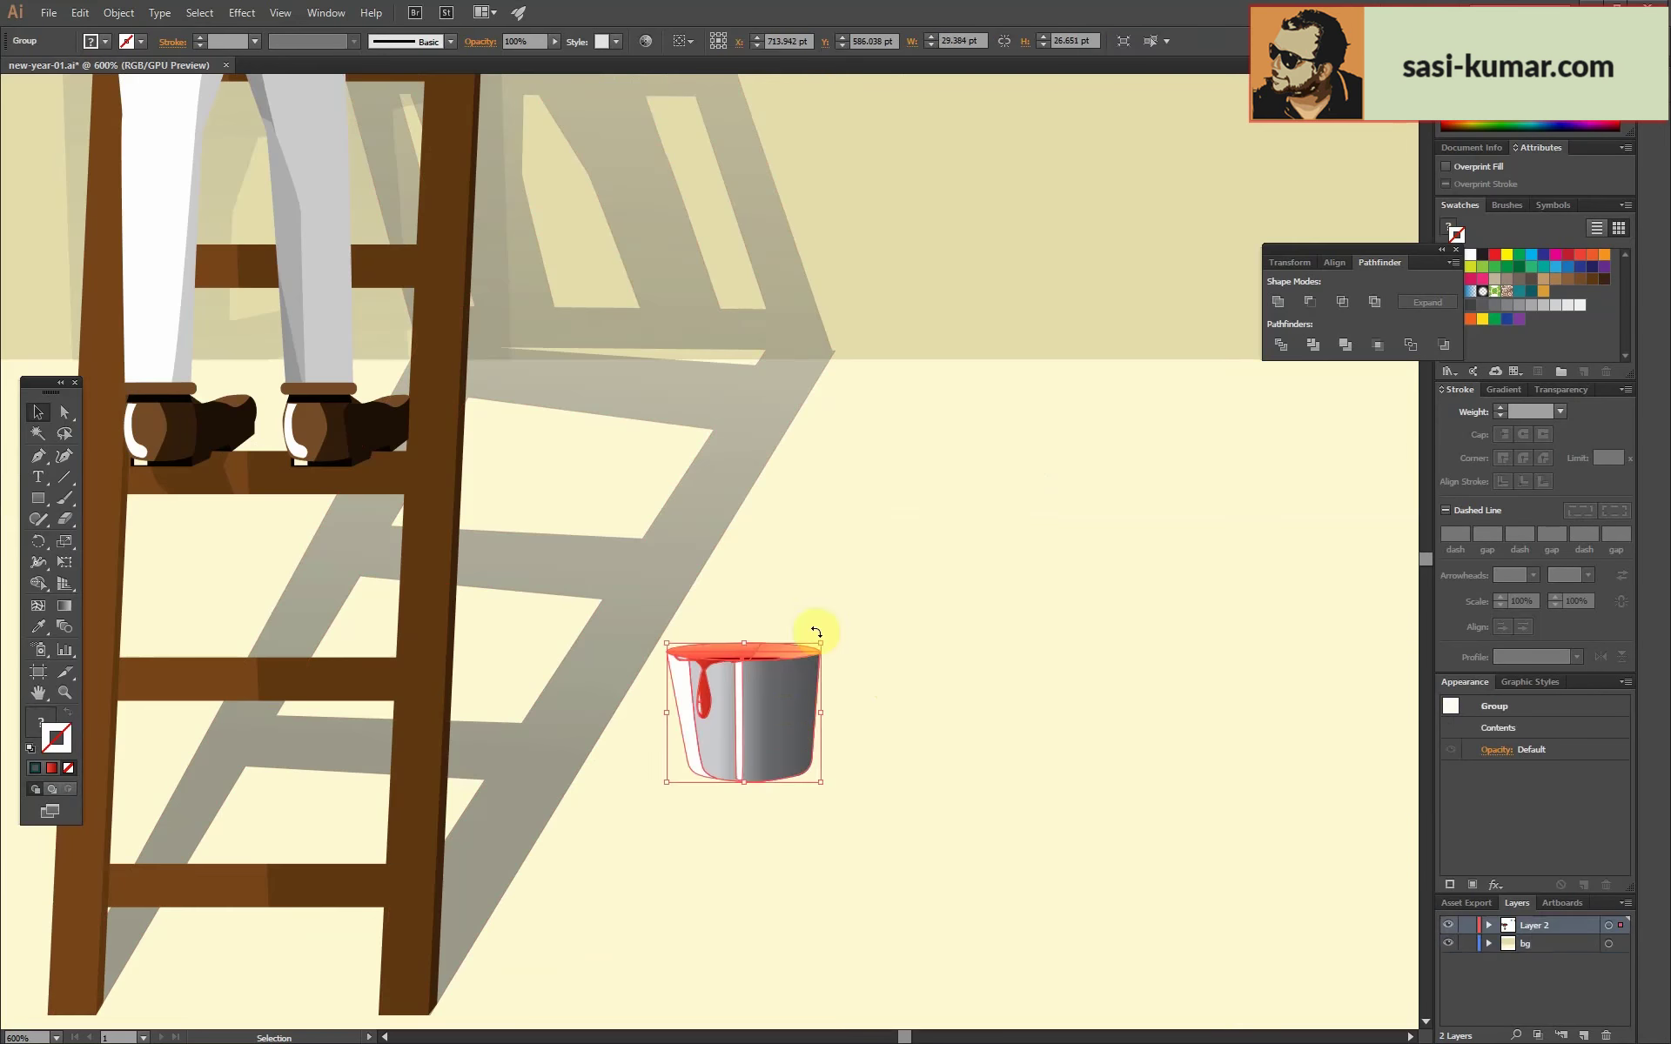
{"action": "key", "text": "ctrl+plus"}
{"action": "left_click_drag", "start_coordinate": [990, 737], "coordinate": [860, 575]}
Turn an ellipse into an arc by deleting its top point and fit it as the bucket handle.
{"action": "left_click", "coordinate": [132, 444]}
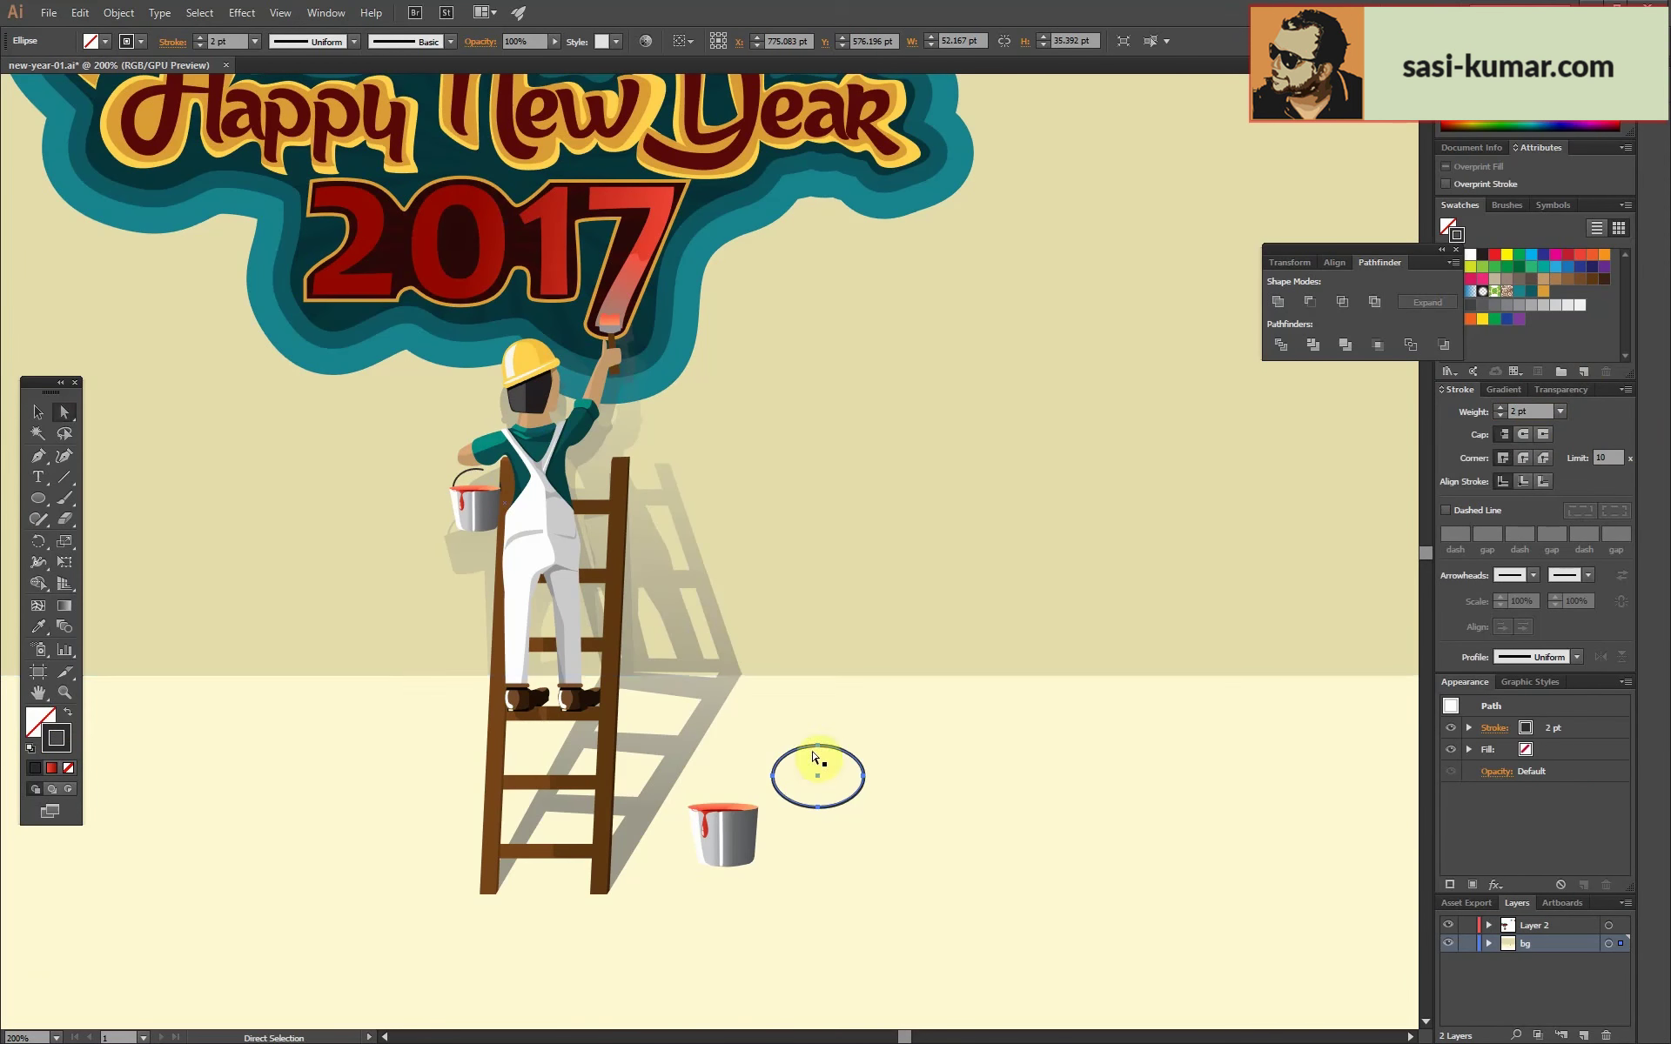
{"action": "key", "text": "Delete"}
{"action": "key", "text": "ctrl+plus"}
{"action": "key", "text": "ctrl+plus"}
{"action": "key", "text": "ctrl+plus"}
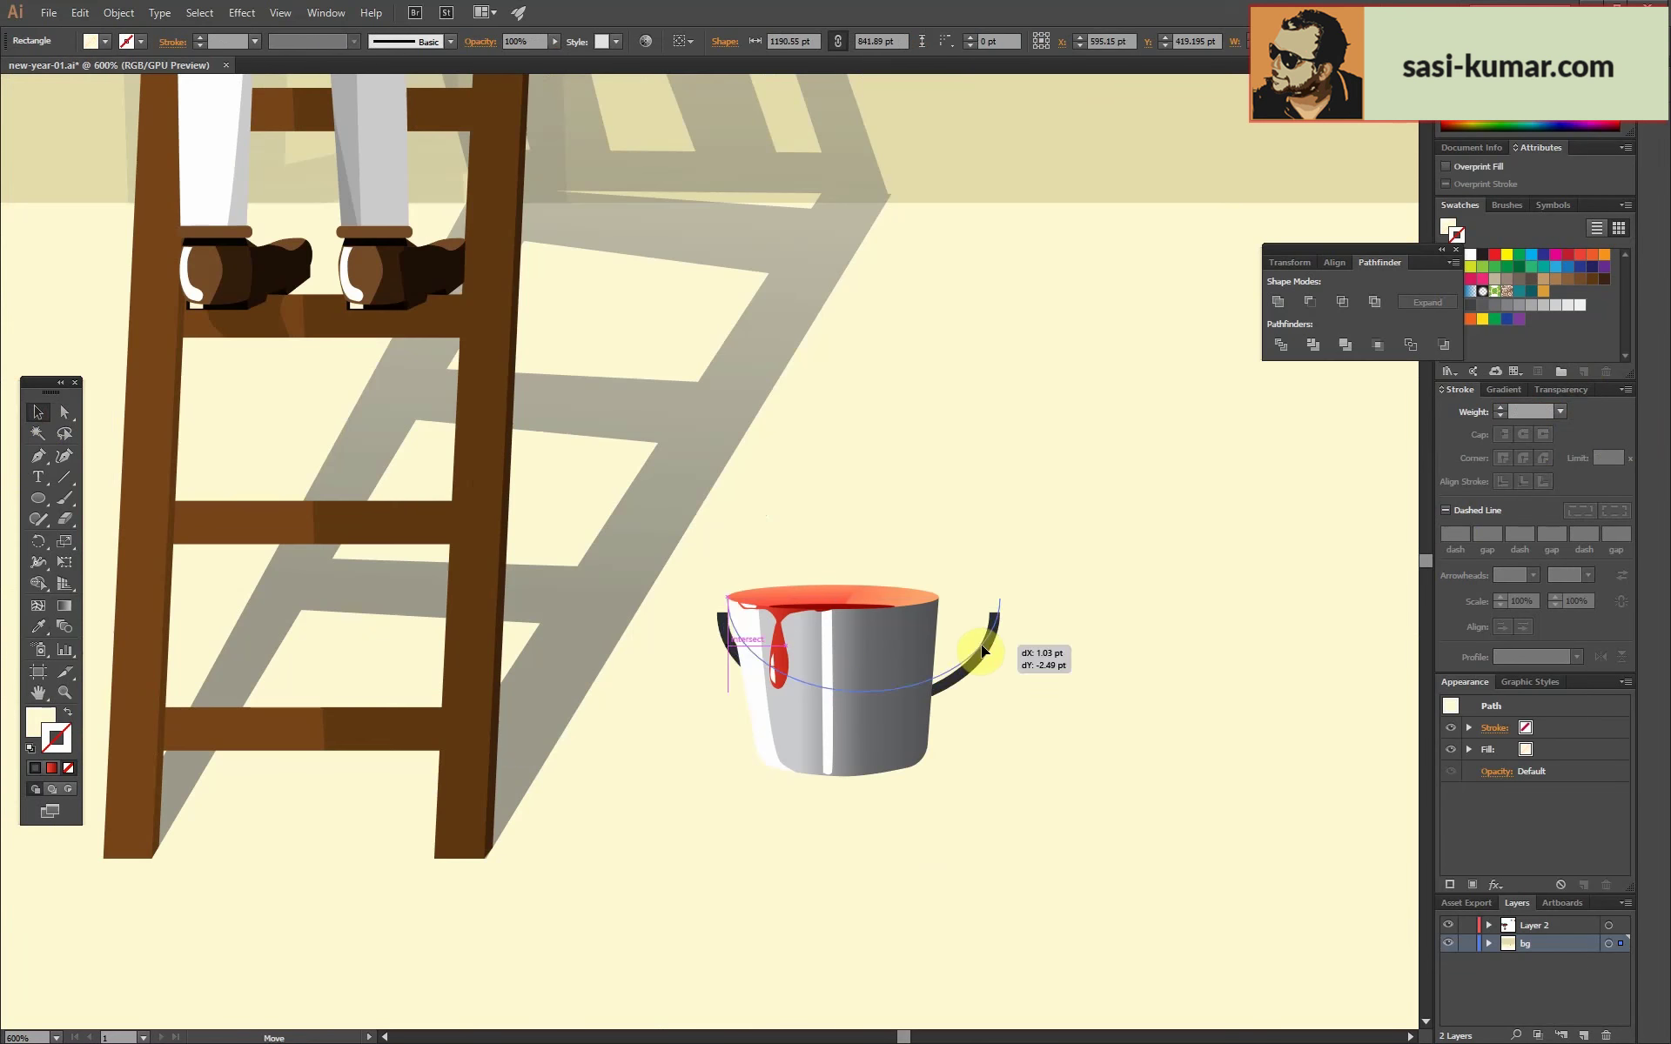
{"action": "left_click_drag", "start_coordinate": [1005, 871], "coordinate": [1012, 645]}
{"action": "left_click", "coordinate": [985, 807]}
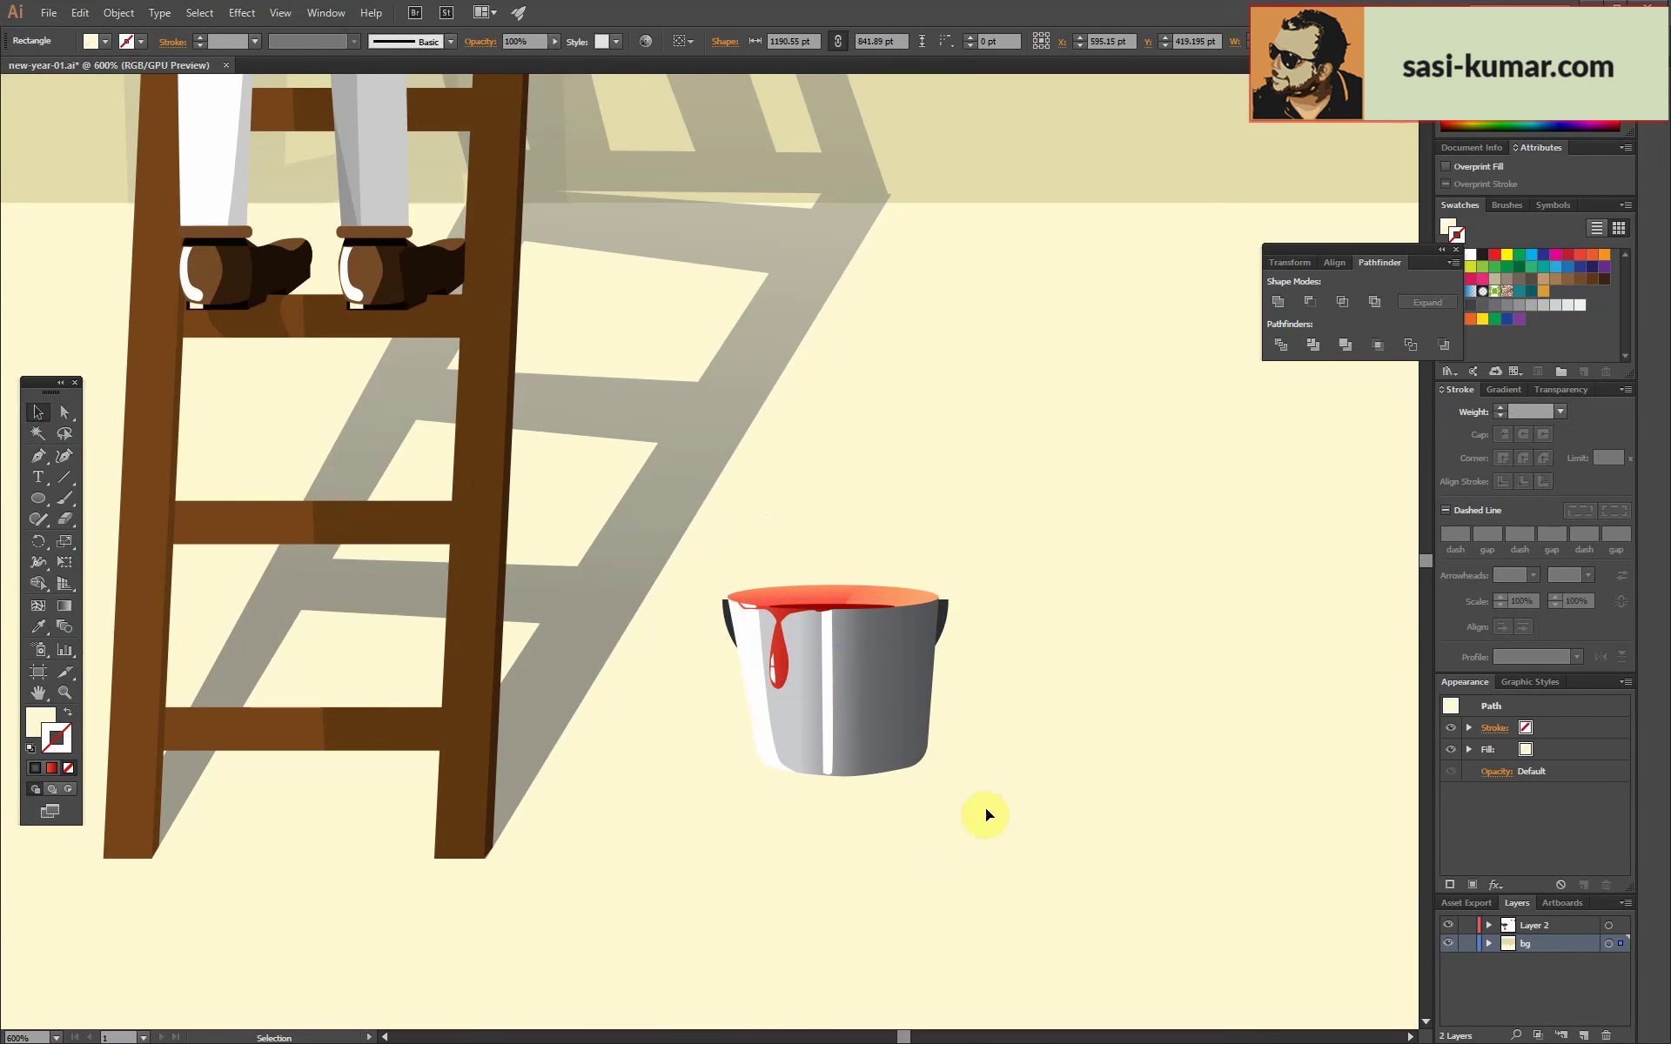
Recolour the bucket's paint drips with teal sampled from the cloud.
{"action": "left_click", "coordinate": [744, 687]}
{"action": "double_click", "coordinate": [856, 608]}
{"action": "key", "text": "i"}
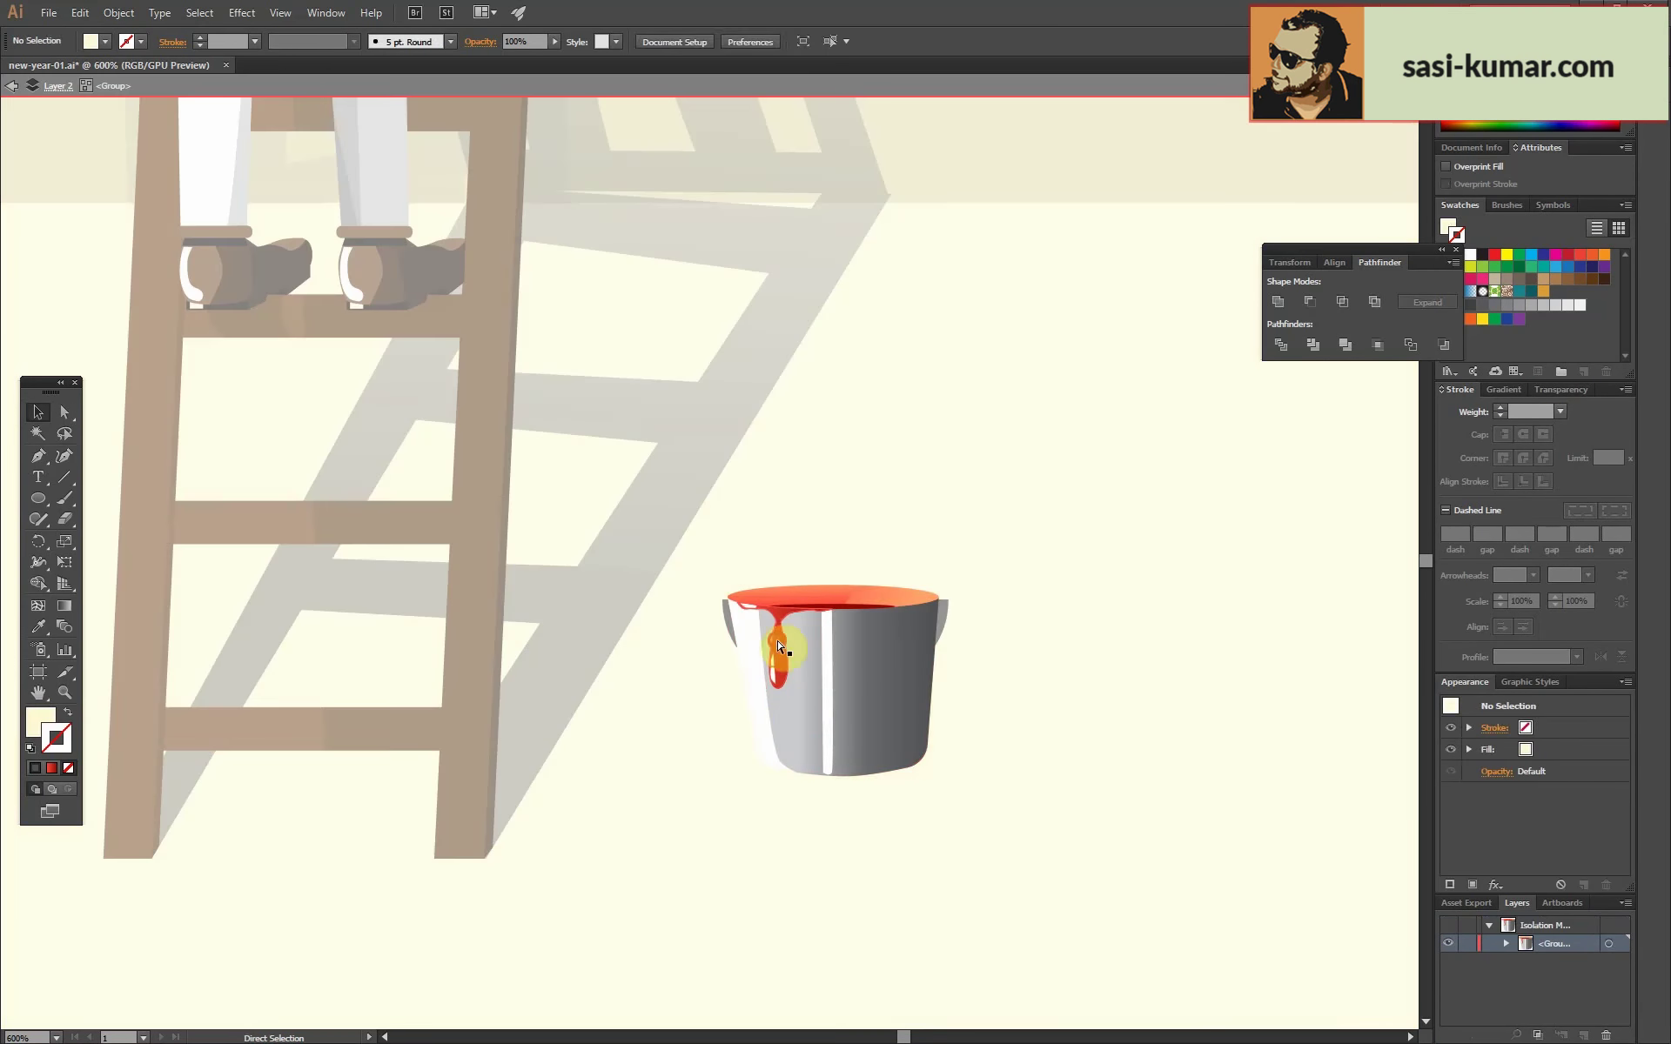
{"action": "key", "text": "ctrl+minus"}
{"action": "key", "text": "ctrl+minus"}
{"action": "key", "text": "ctrl+minus"}
{"action": "left_click", "coordinate": [686, 346]}
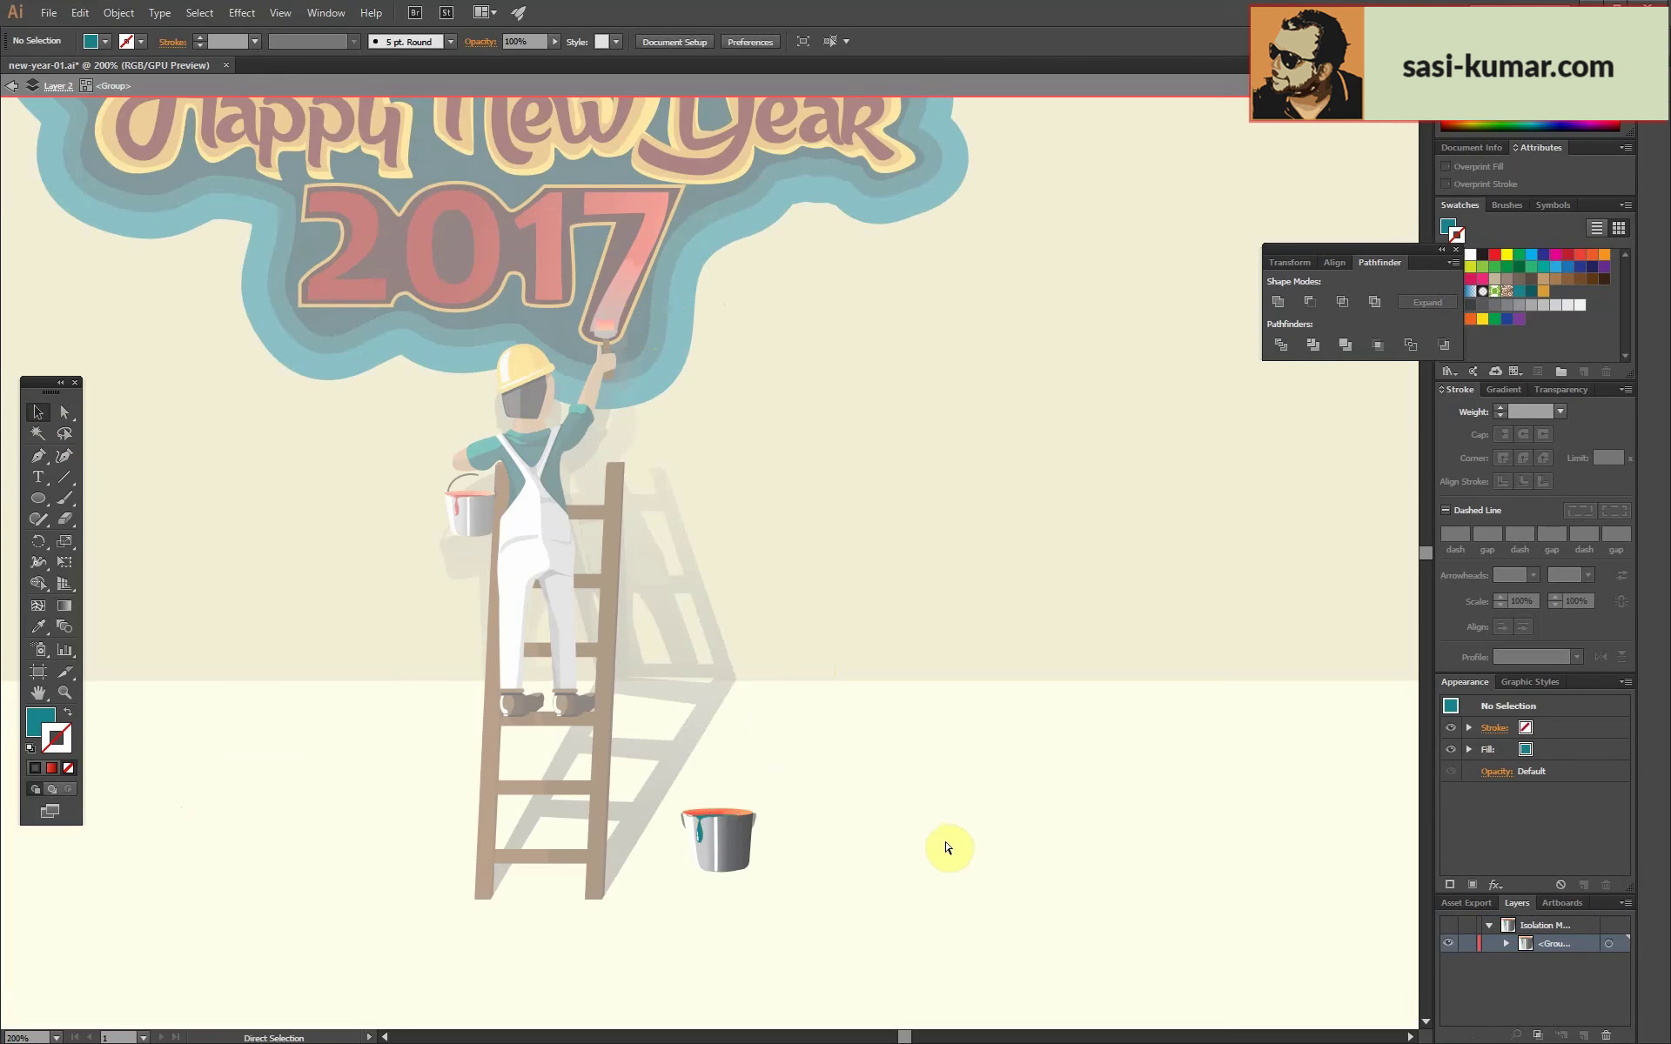
{"action": "double_click", "coordinate": [947, 847]}
{"action": "key", "text": "ctrl+plus"}
{"action": "key", "text": "ctrl+plus"}
Set the paint surface at the bucket top to a light mint colour.
{"action": "key", "text": "ctrl+plus"}
{"action": "key", "text": "ctrl+plus"}
{"action": "left_click", "coordinate": [689, 618]}
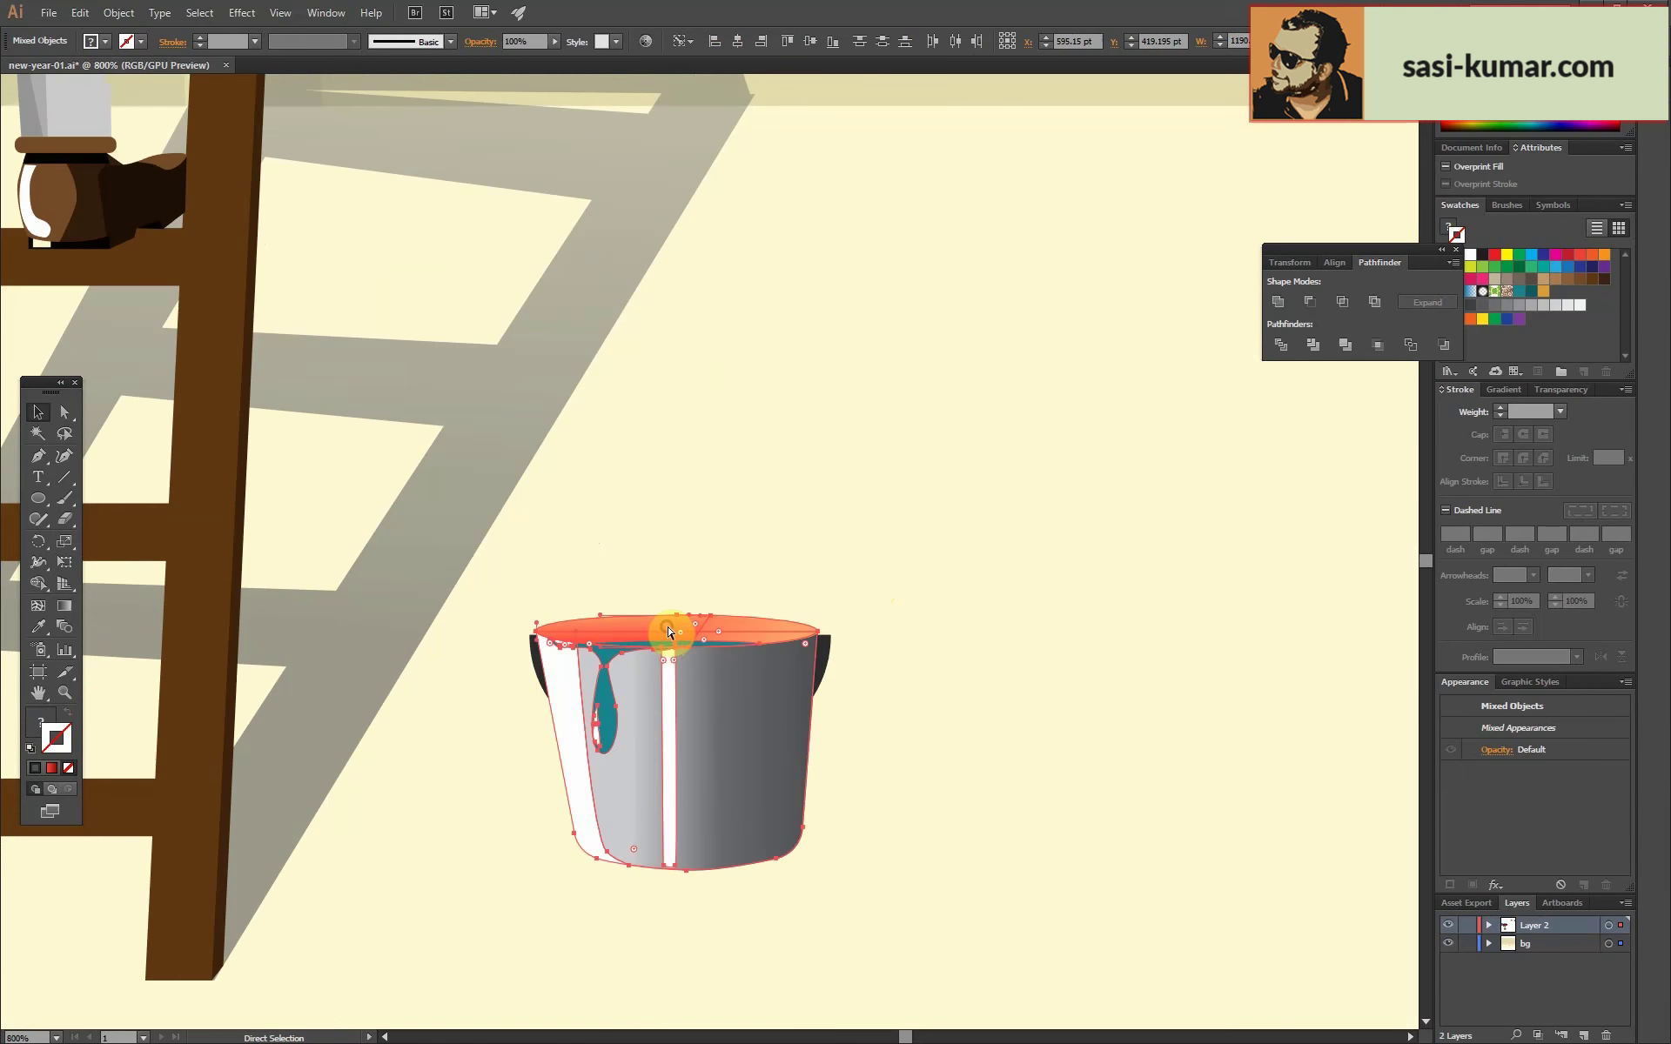
{"action": "key", "text": "ctrl+minus"}
{"action": "key", "text": "ctrl+minus"}
{"action": "key", "text": "ctrl+minus"}
{"action": "key", "text": "ctrl+minus"}
{"action": "key", "text": "ctrl+minus"}
{"action": "left_click", "coordinate": [38, 411]}
{"action": "left_click", "coordinate": [1163, 535]}
{"action": "key", "text": "ctrl+plus"}
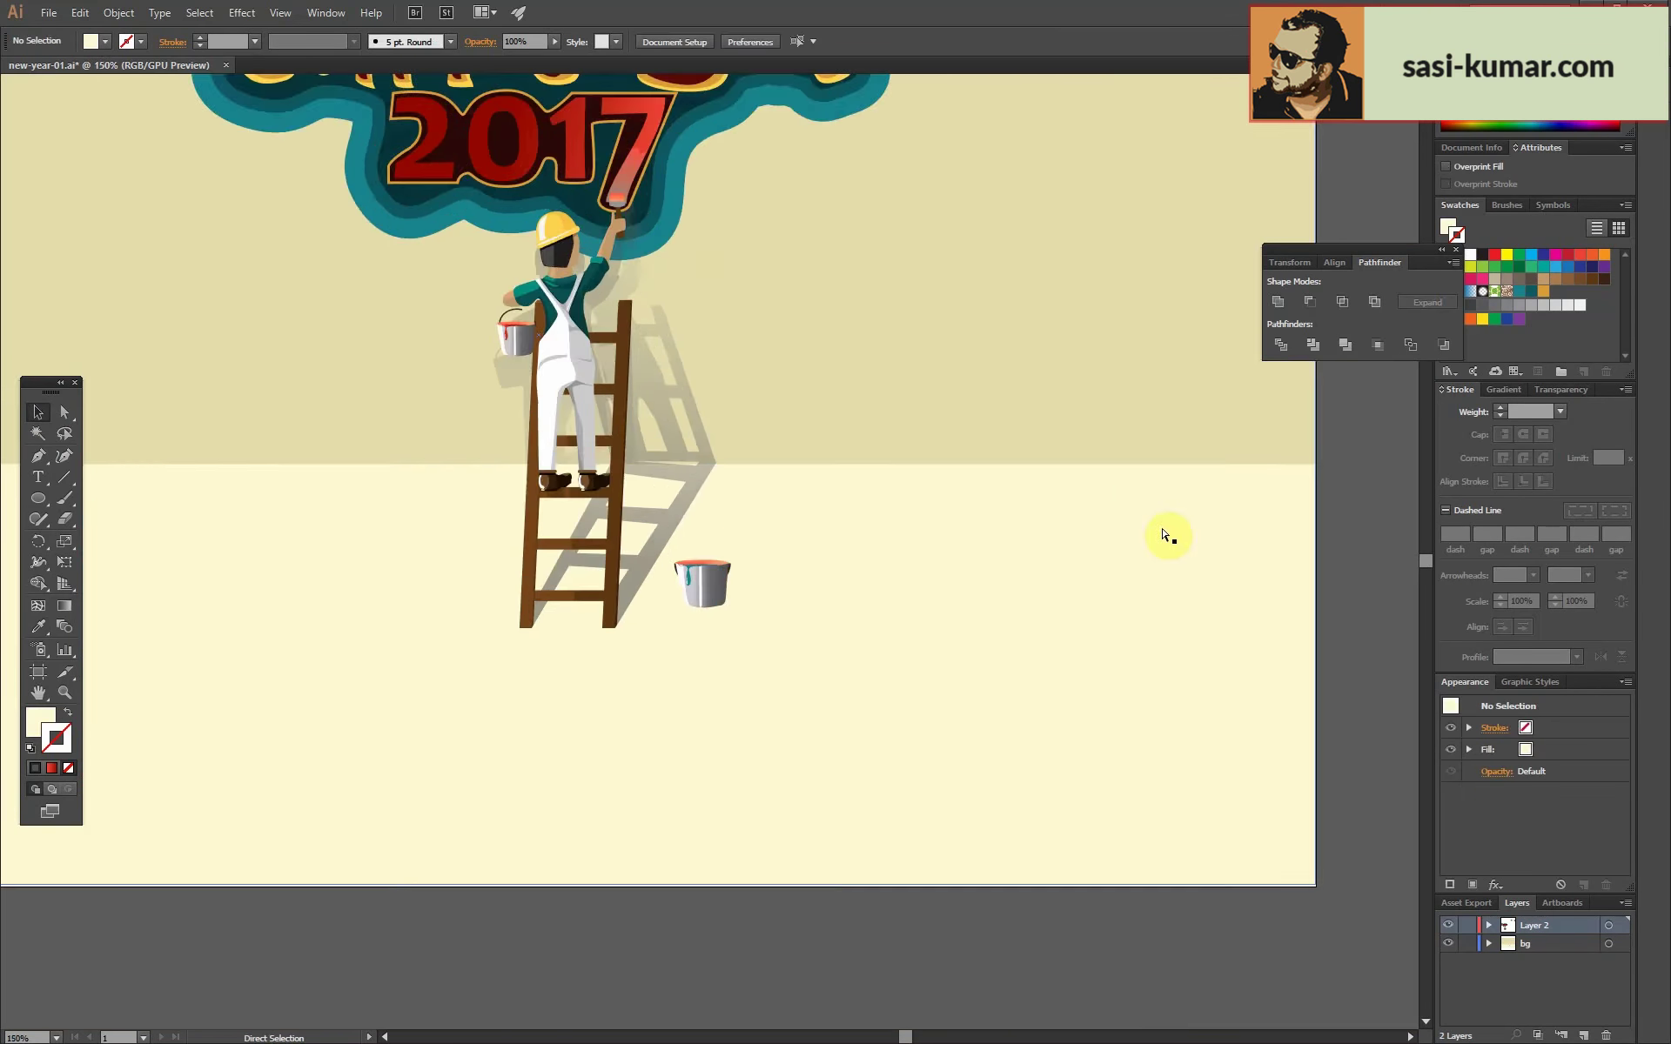
{"action": "key", "text": "ctrl+plus"}
{"action": "key", "text": "ctrl+plus"}
{"action": "key", "text": "ctrl+plus"}
{"action": "left_click", "coordinate": [729, 588], "text": "ctrl"}
{"action": "double_click", "coordinate": [40, 722]}
{"action": "left_click", "coordinate": [1059, 298]}
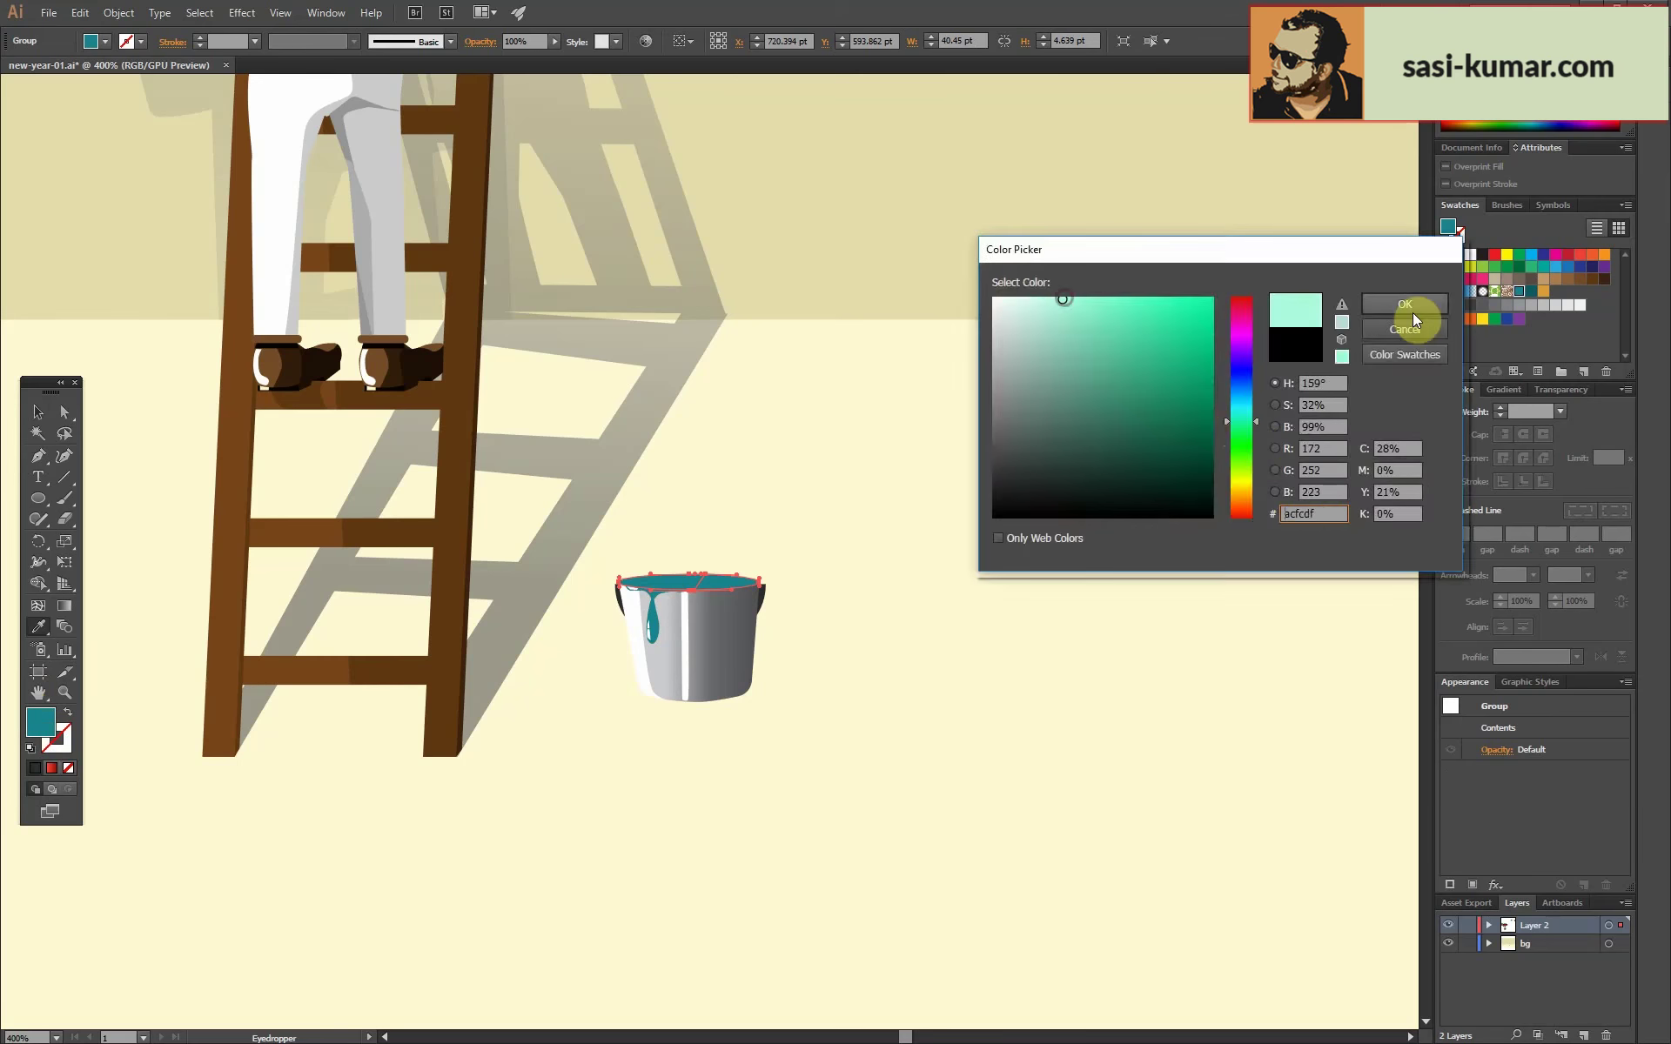
{"action": "left_click", "coordinate": [1408, 307]}
{"action": "left_click", "coordinate": [37, 412]}
{"action": "key", "text": "ctrl+minus"}
{"action": "key", "text": "ctrl+minus"}
{"action": "key", "text": "ctrl+minus"}
{"action": "left_click", "coordinate": [762, 876]}
{"action": "key", "text": "ctrl+minus"}
{"action": "key", "text": "ctrl+minus"}
{"action": "key", "text": "ctrl+shift+a"}
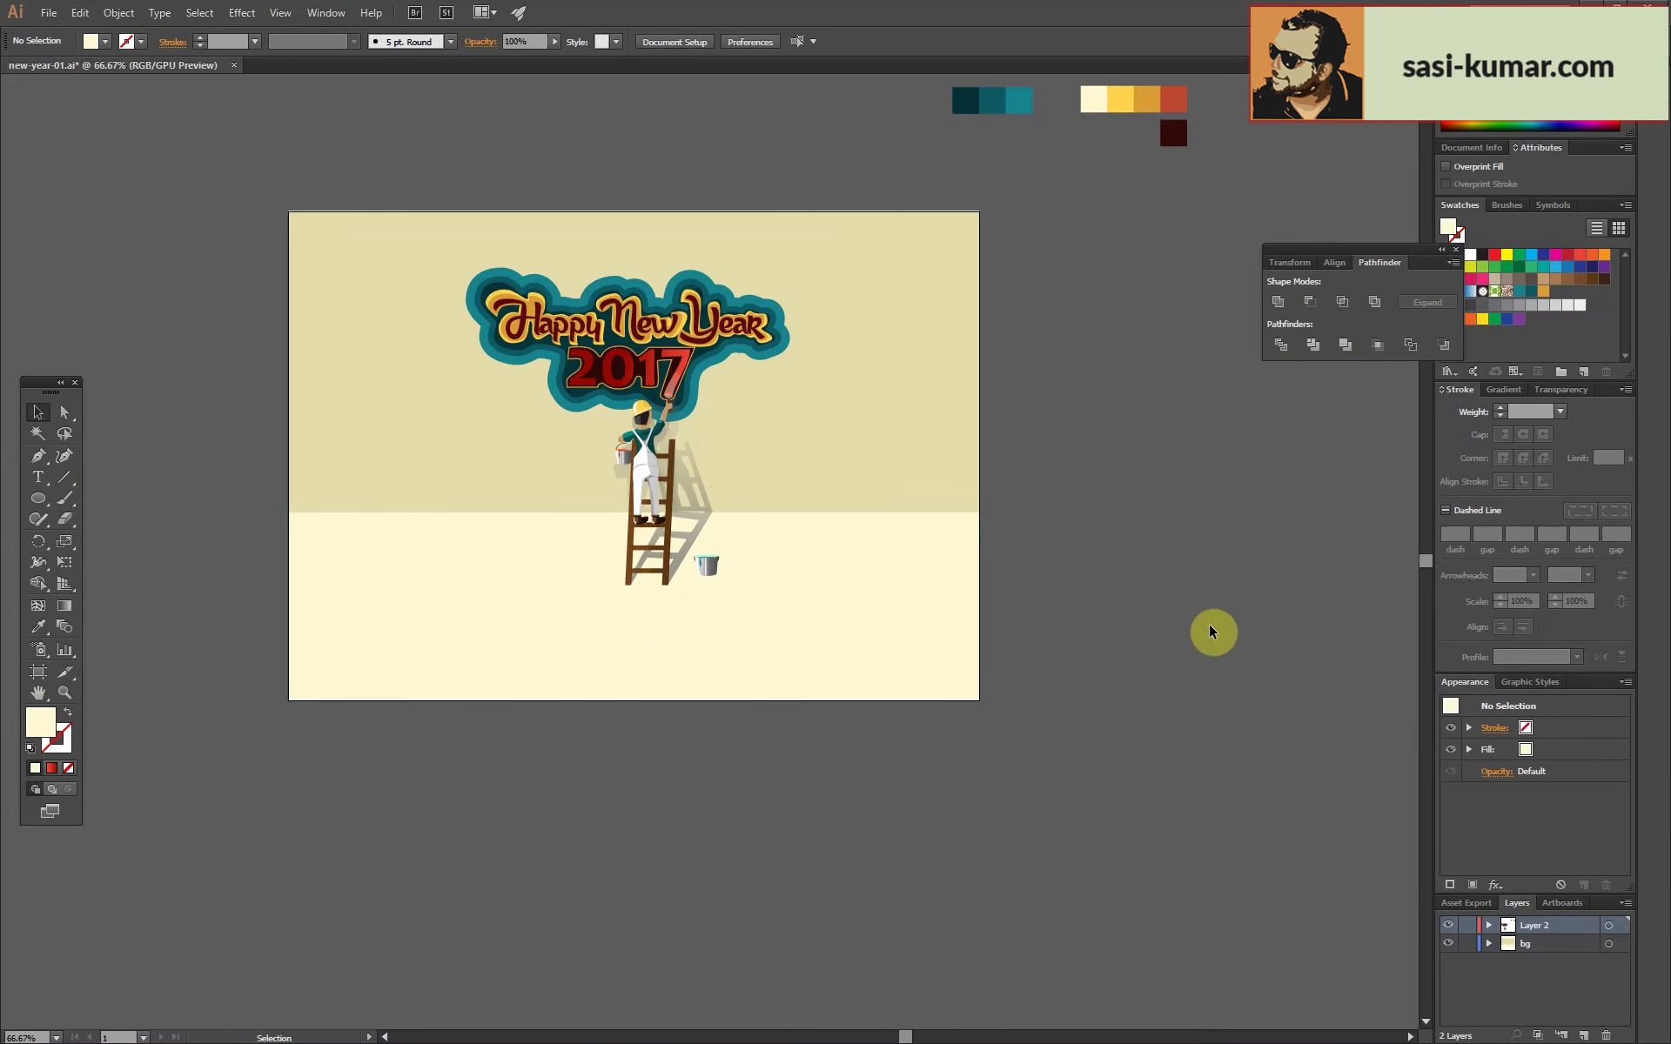
{"action": "scroll", "coordinate": [709, 557], "scroll_direction": "up", "scroll_amount": 5}
Move the paint bucket lower left and draw a shadow shape beneath its base.
{"action": "left_click_drag", "start_coordinate": [779, 609], "coordinate": [529, 635]}
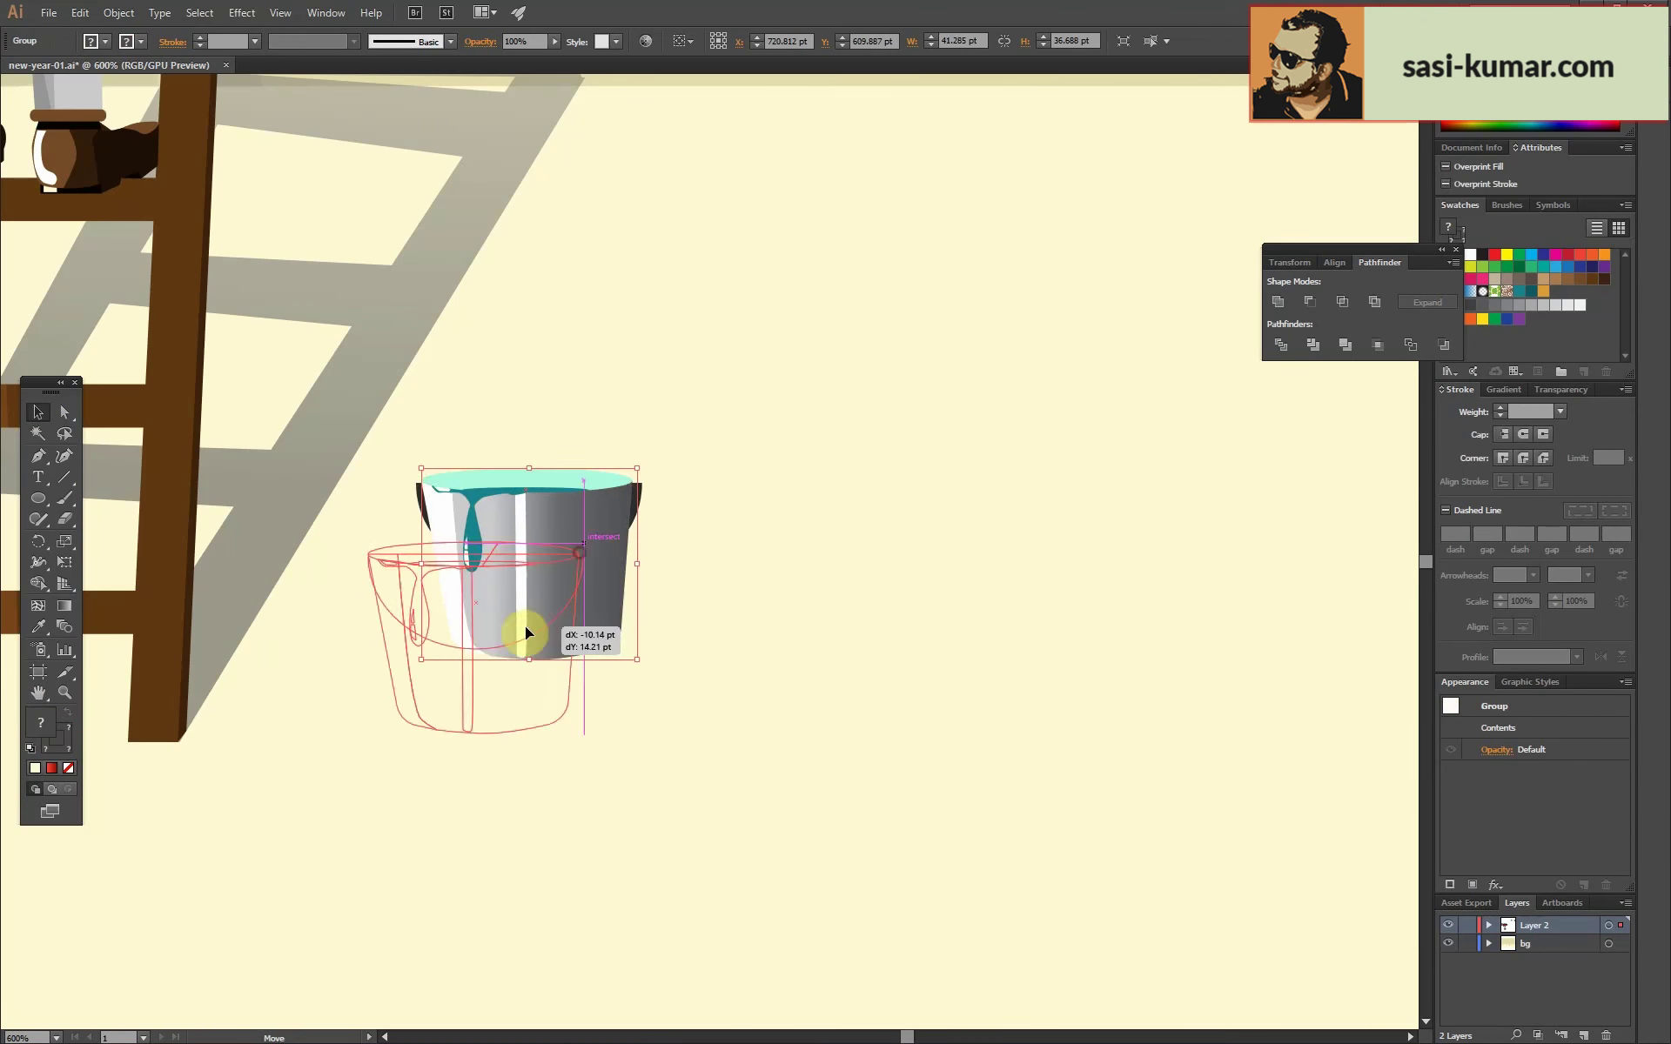
{"action": "left_click", "coordinate": [842, 677]}
{"action": "key", "text": "p"}
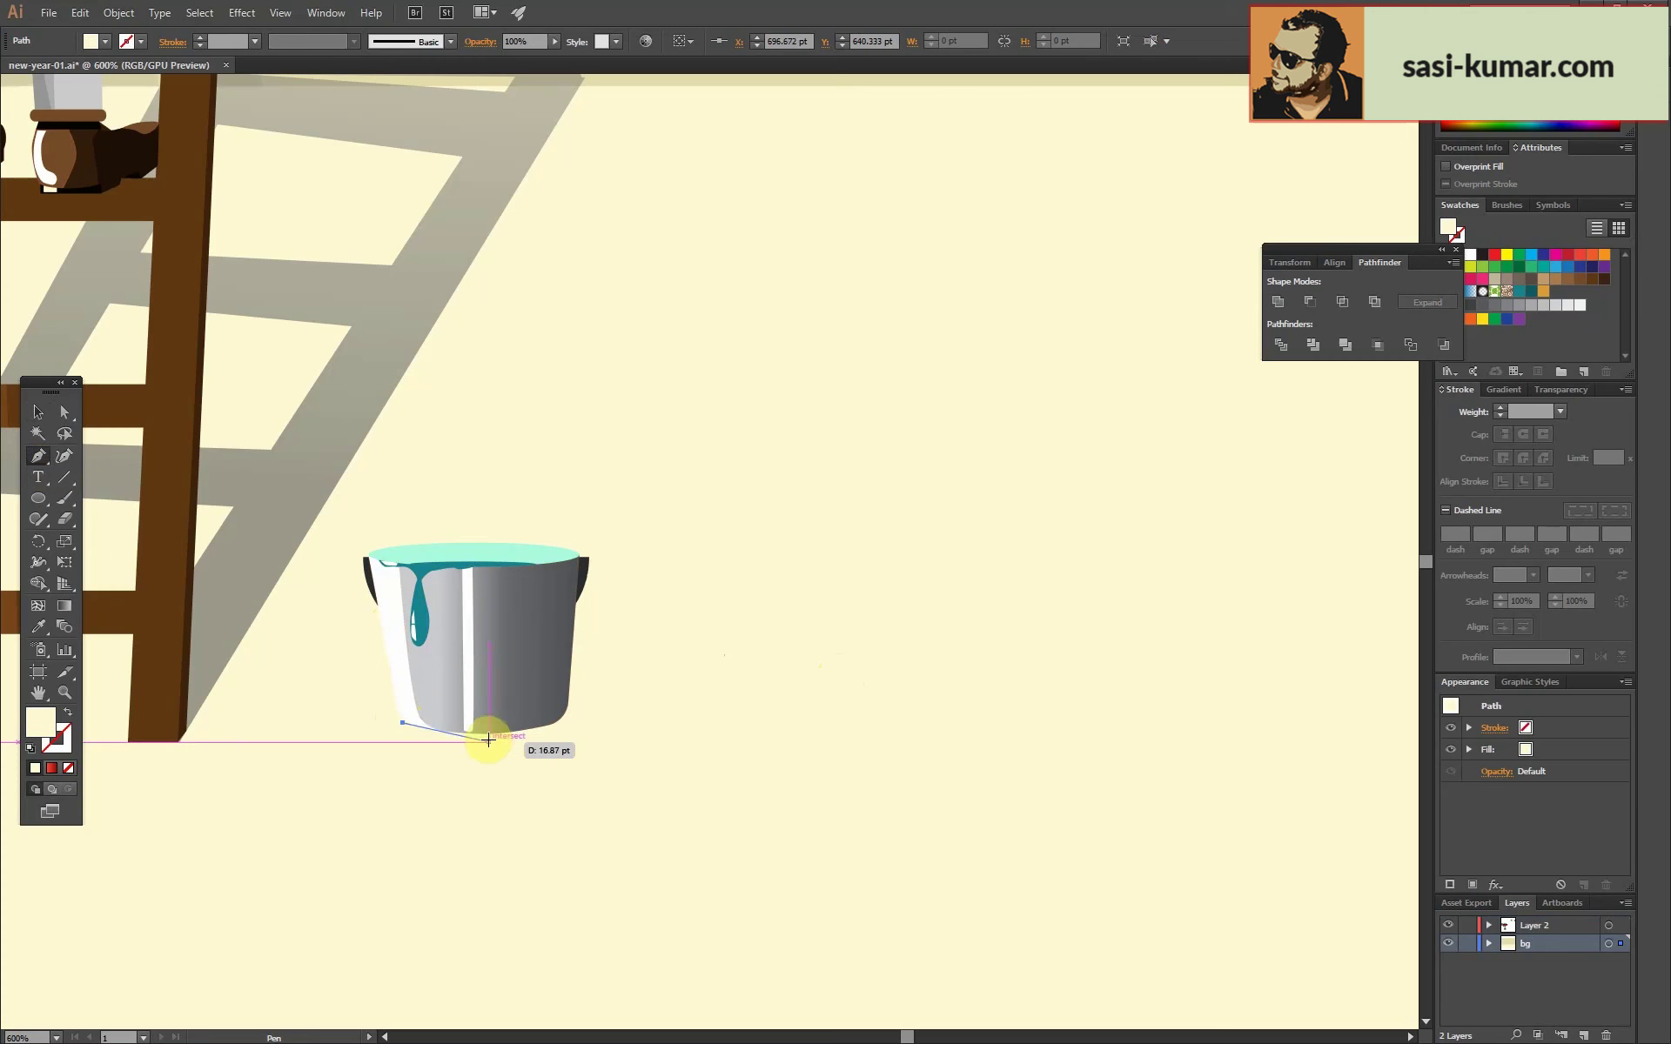
{"action": "left_click_drag", "start_coordinate": [630, 688], "coordinate": [676, 619]}
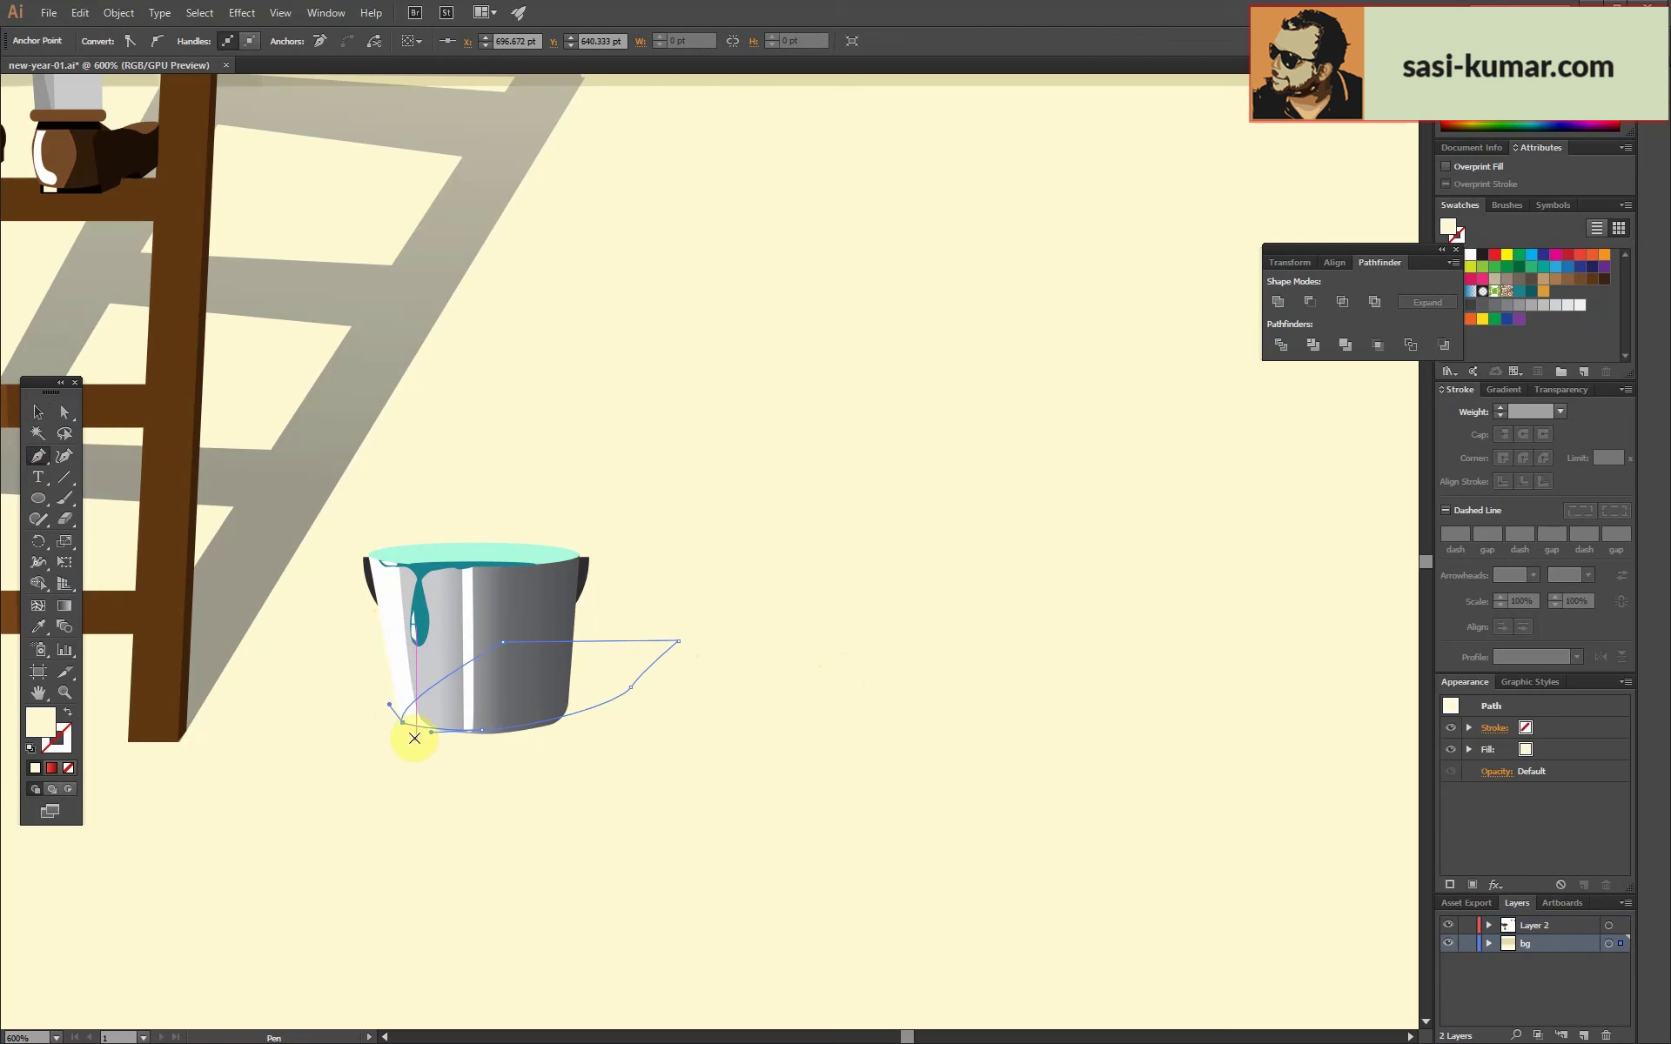
{"action": "left_click", "coordinate": [415, 738]}
{"action": "left_click", "coordinate": [37, 412]}
{"action": "left_click_drag", "start_coordinate": [683, 645], "coordinate": [682, 645]}
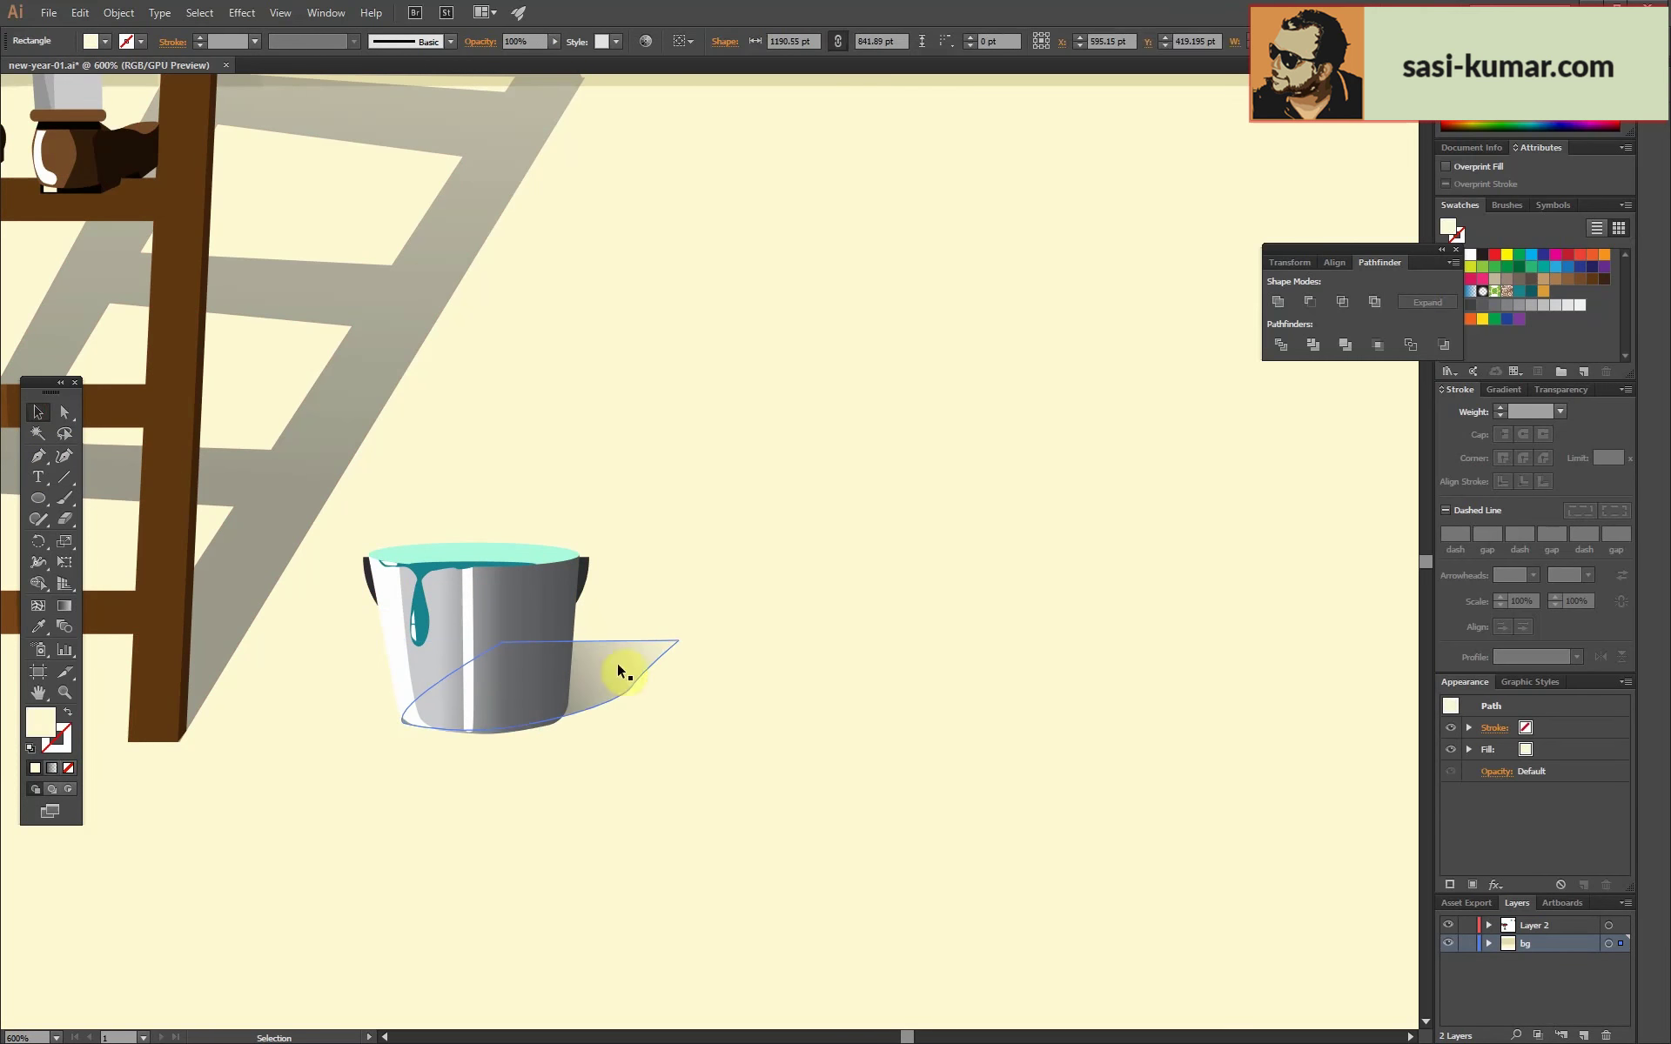
{"action": "key", "text": "a"}
{"action": "left_click_drag", "start_coordinate": [566, 710], "coordinate": [545, 747]}
Duplicate the bucket with its shadow to the right and shrink the copy.
{"action": "key", "text": "v"}
{"action": "left_click", "coordinate": [626, 683]}
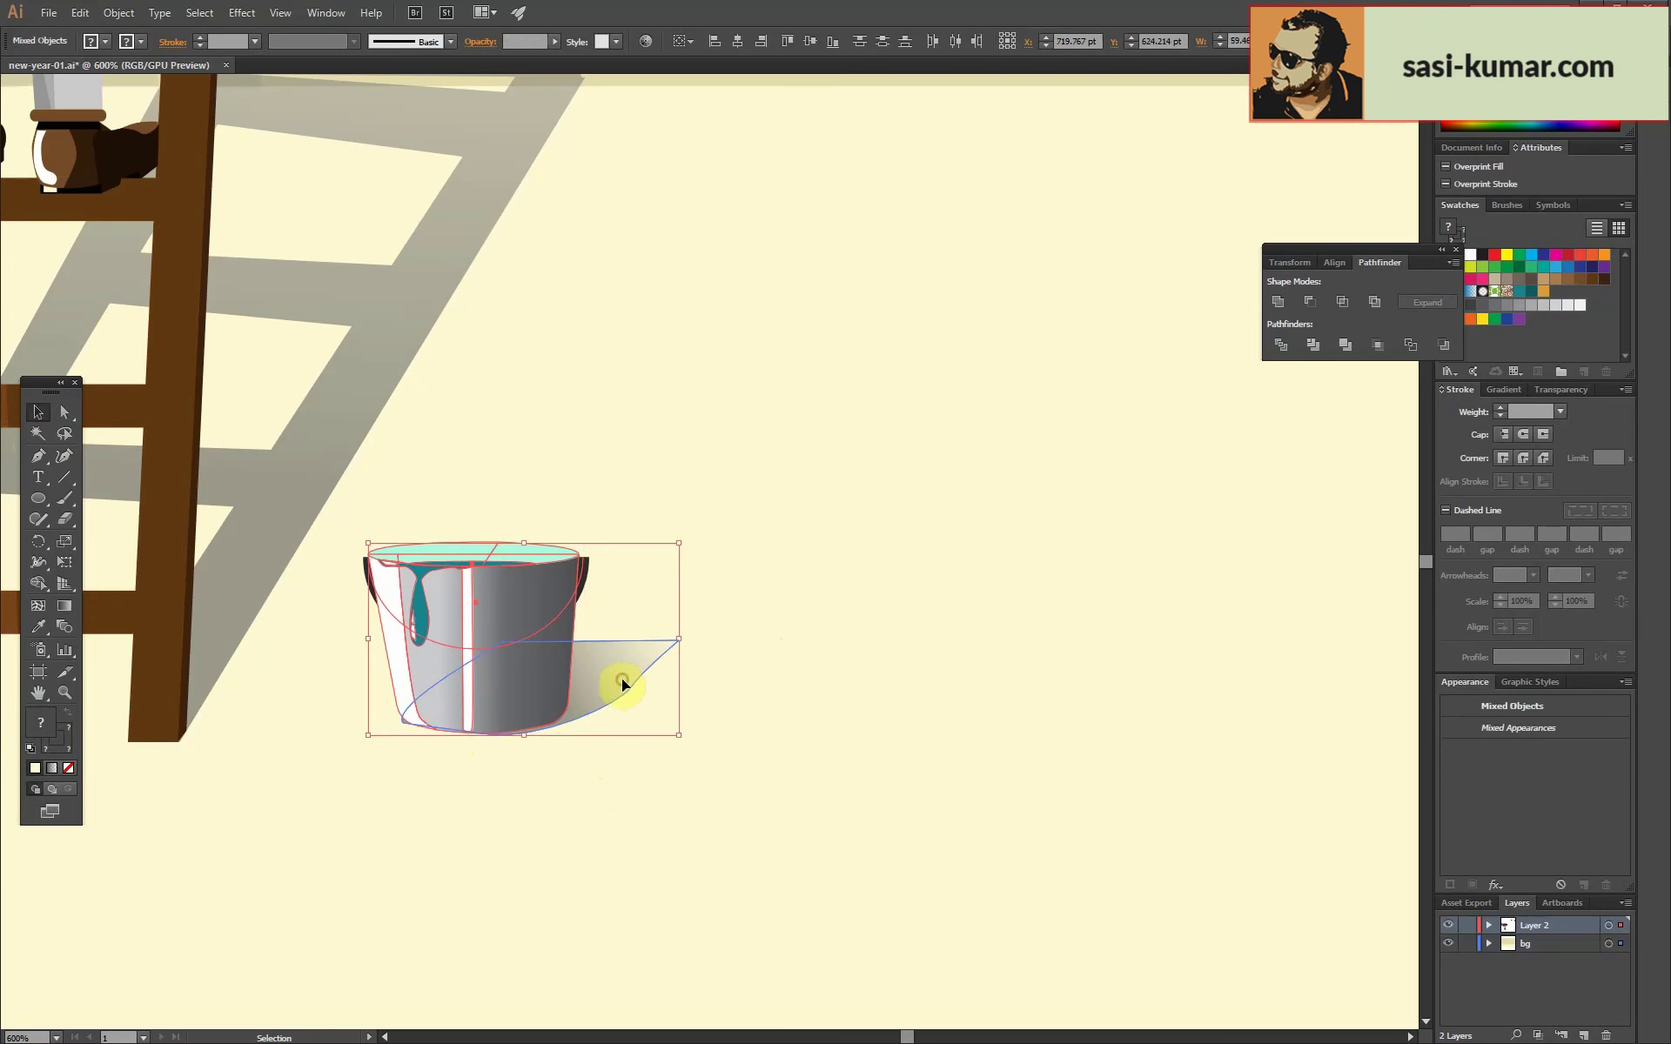
{"action": "left_click_drag", "start_coordinate": [626, 683], "coordinate": [780, 685]}
{"action": "left_click_drag", "start_coordinate": [834, 538], "coordinate": [782, 580]}
{"action": "left_click", "coordinate": [849, 820]}
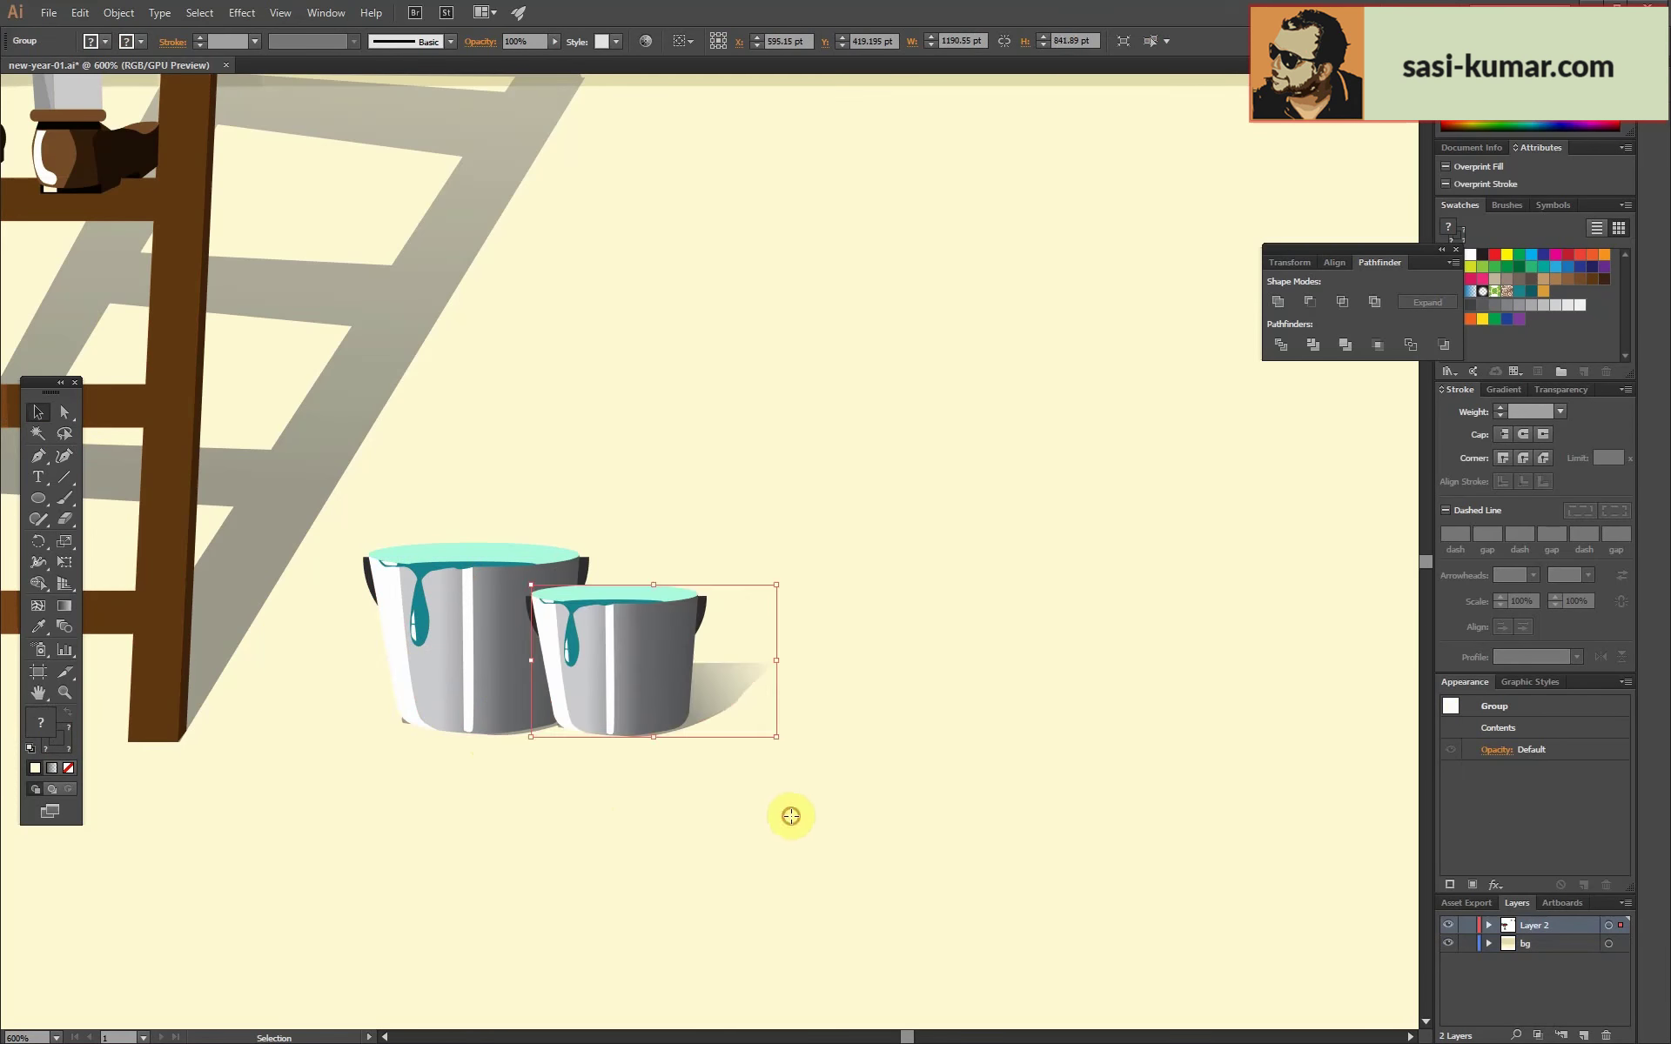
{"action": "key", "text": "ctrl+0"}
{"action": "scroll", "coordinate": [765, 792], "scroll_direction": "up", "scroll_amount": 5}
{"action": "key", "text": "ctrl+0"}
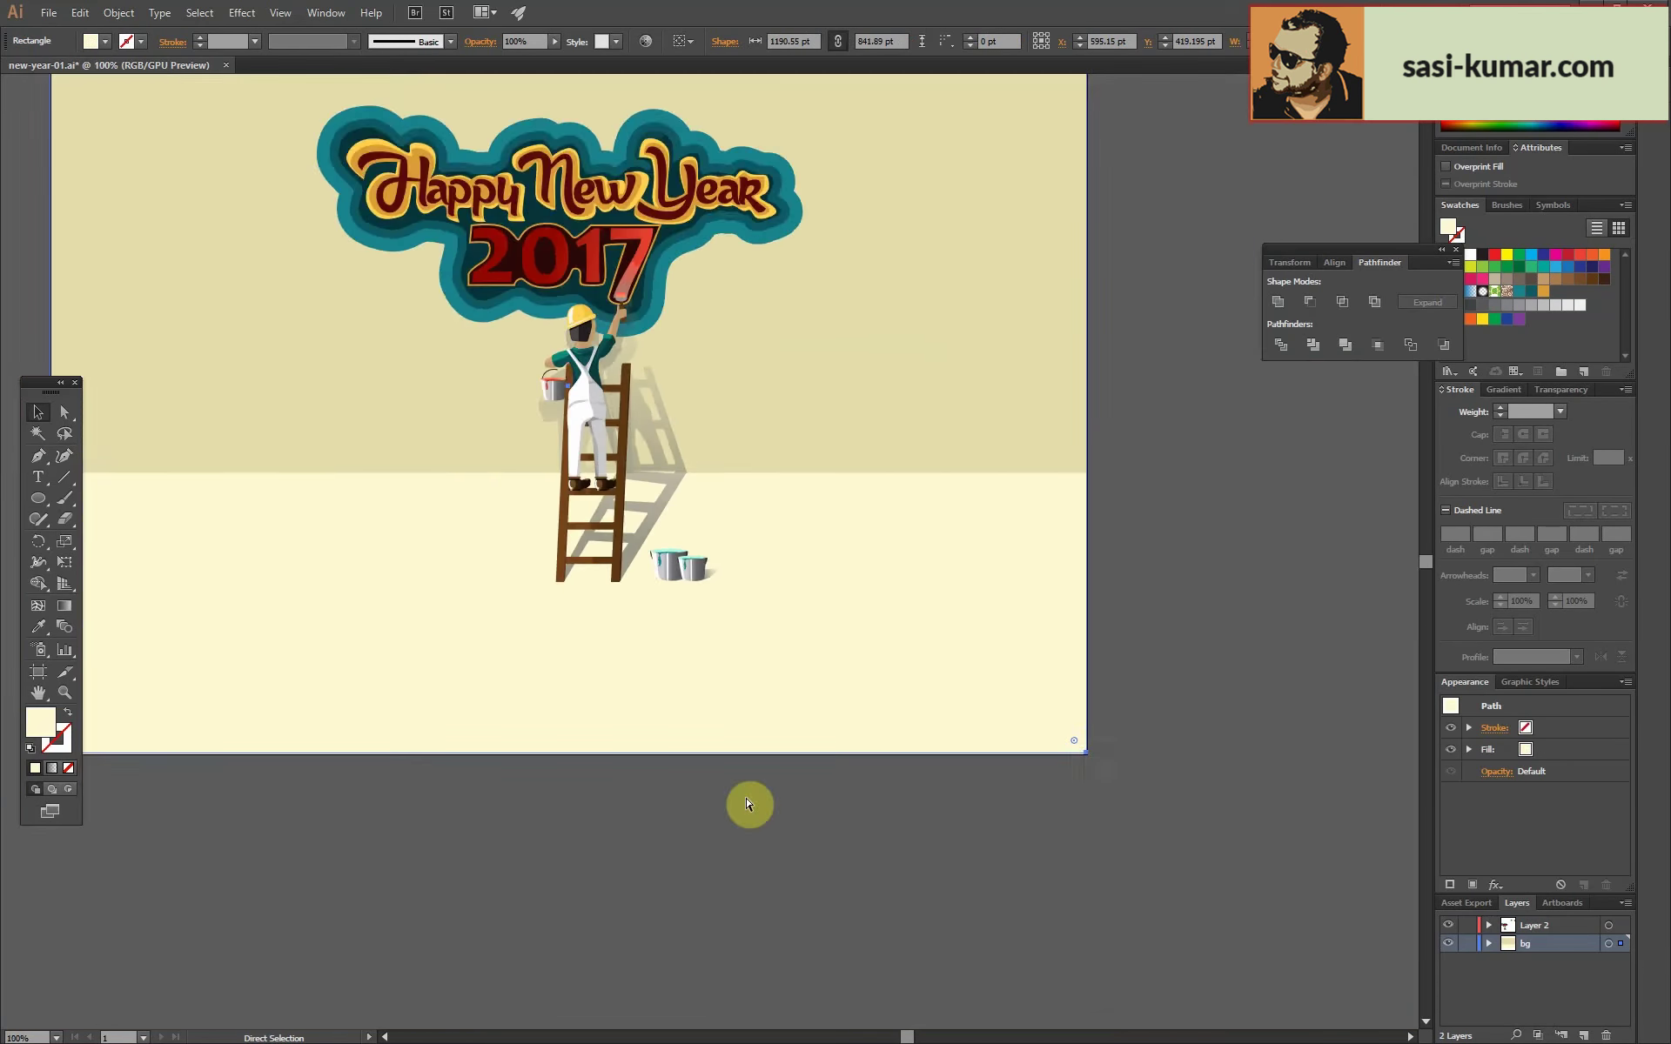
{"action": "scroll", "coordinate": [818, 547], "scroll_direction": "up", "scroll_amount": 3}
{"action": "scroll", "coordinate": [958, 348], "scroll_direction": "down", "scroll_amount": 4}
{"action": "left_click", "coordinate": [1082, 414]}
{"action": "scroll", "coordinate": [870, 511], "scroll_direction": "up", "scroll_amount": 5}
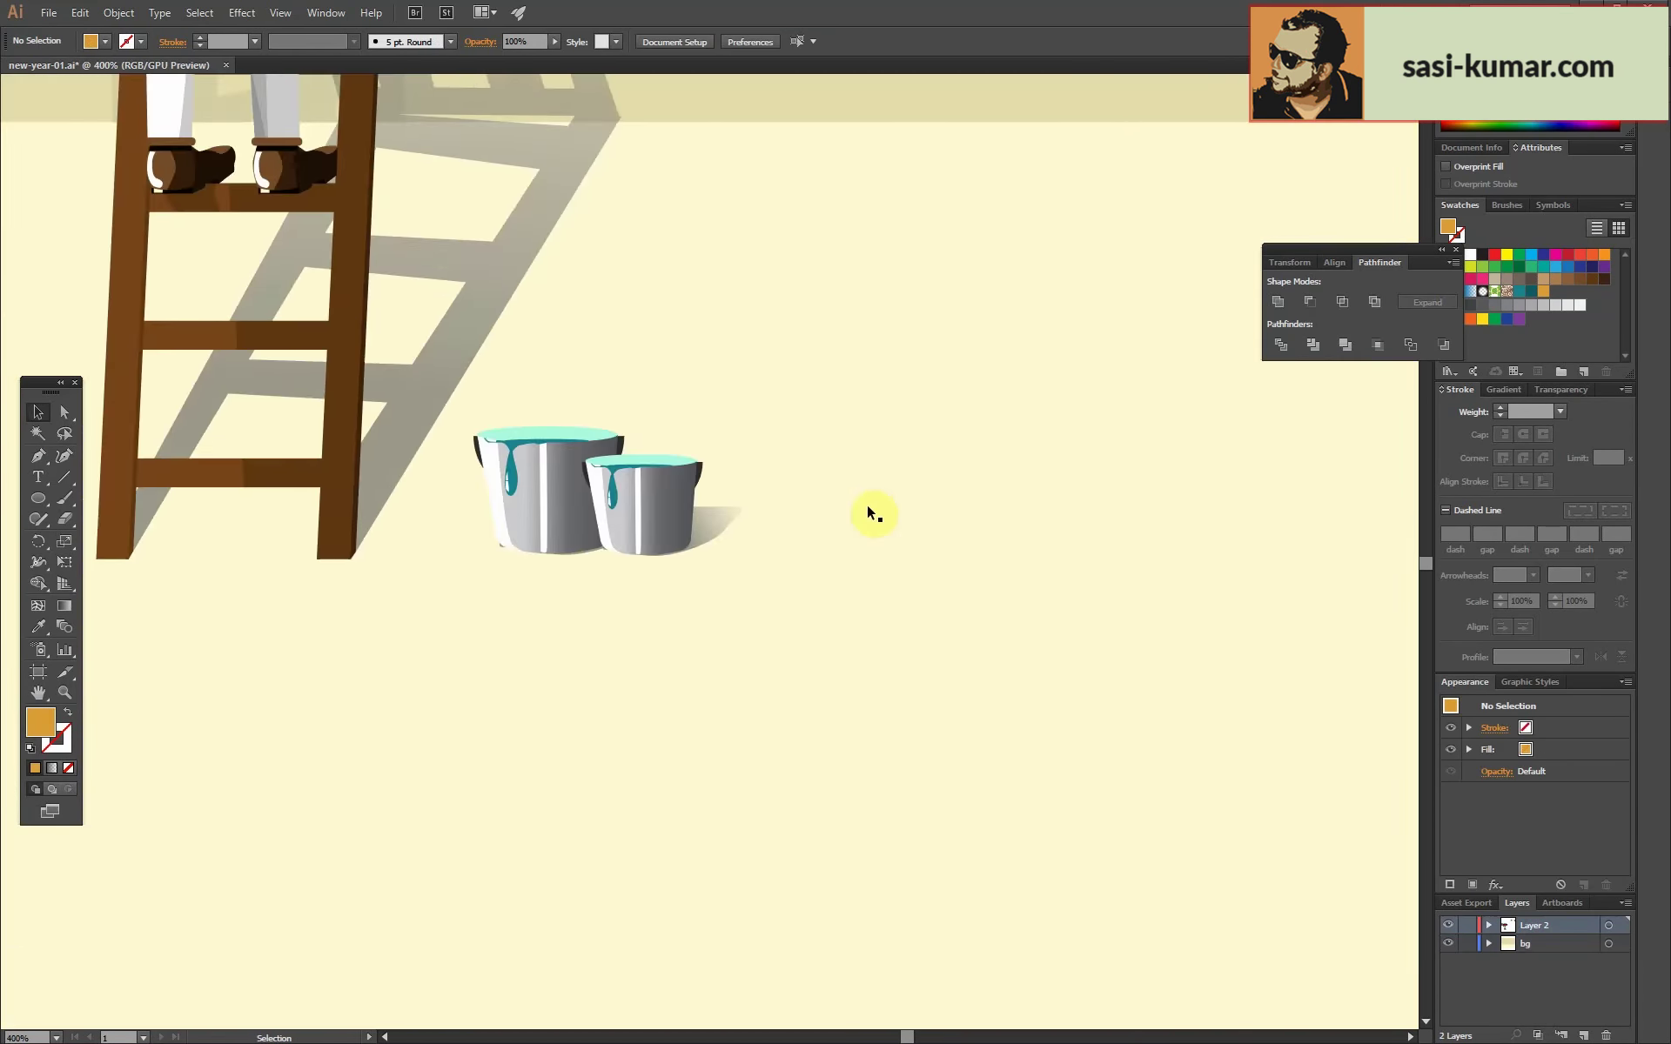
{"action": "scroll", "coordinate": [821, 452], "scroll_direction": "up", "scroll_amount": 2}
Recolour the small bucket's drip and paint top with orange.
{"action": "left_click", "coordinate": [629, 429], "text": "ctrl"}
{"action": "left_click", "coordinate": [607, 416], "text": "ctrl"}
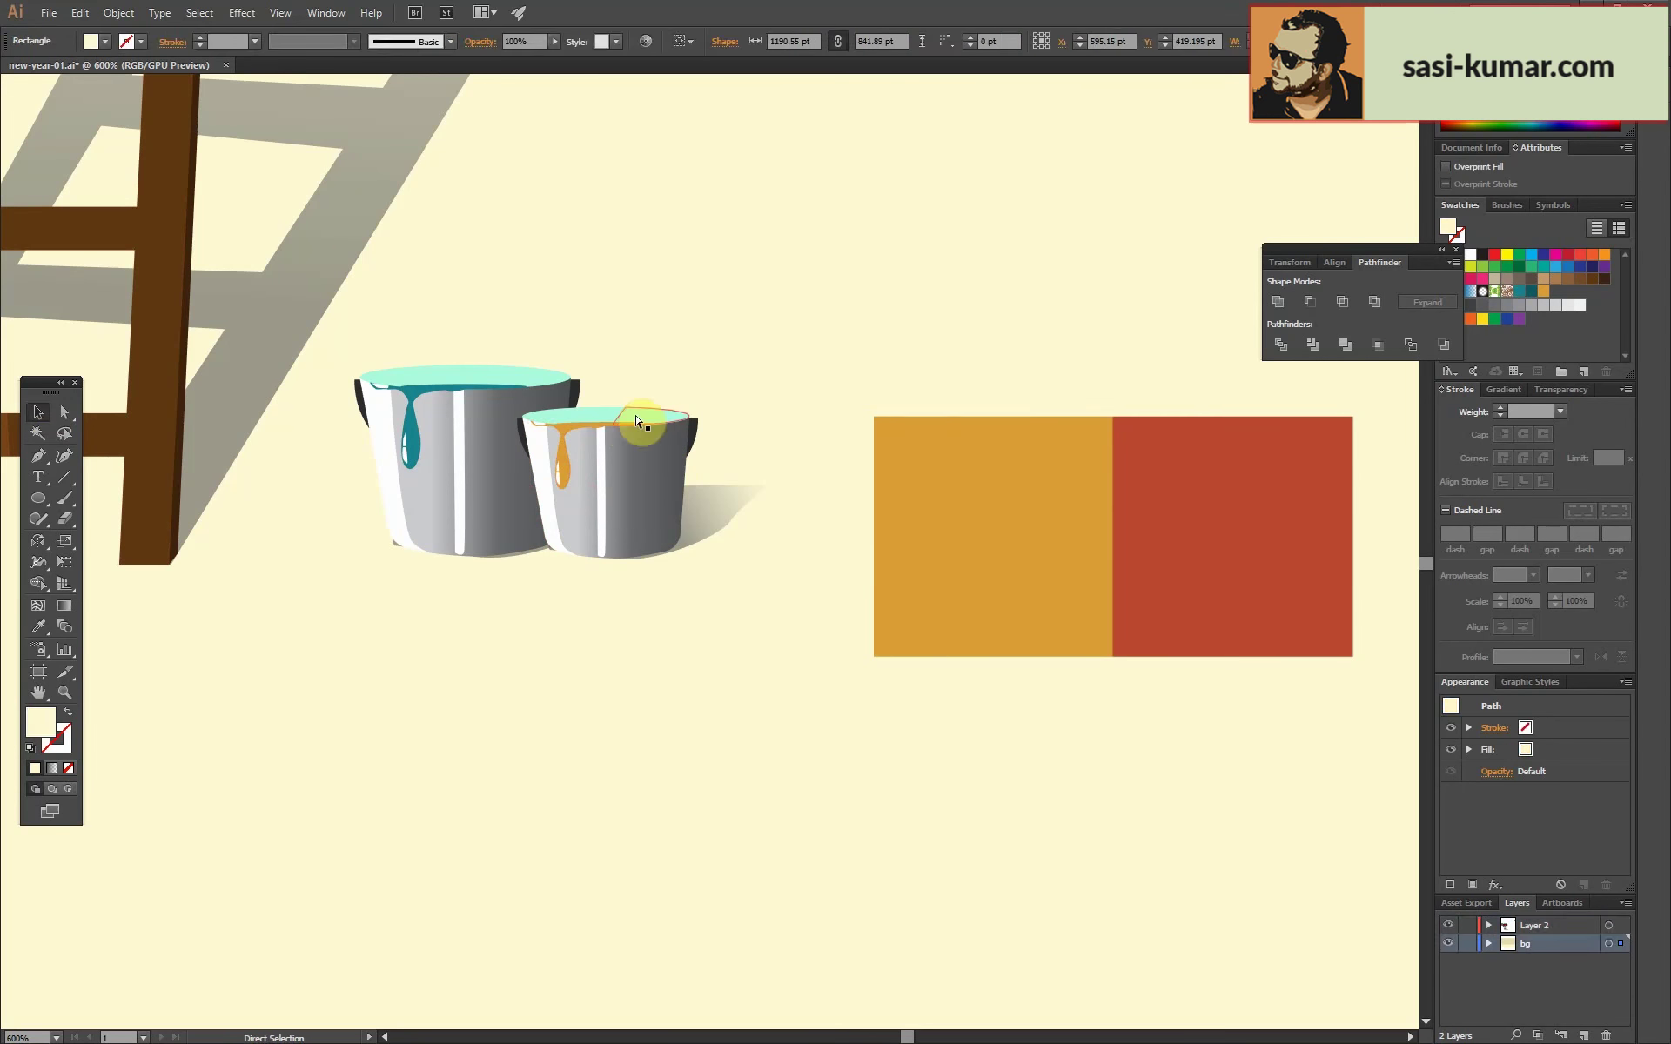
{"action": "left_click", "coordinate": [929, 526]}
{"action": "double_click", "coordinate": [40, 723]}
{"action": "left_click", "coordinate": [1123, 298]}
{"action": "left_click", "coordinate": [1403, 302]}
{"action": "key", "text": "v"}
{"action": "left_click", "coordinate": [710, 731]}
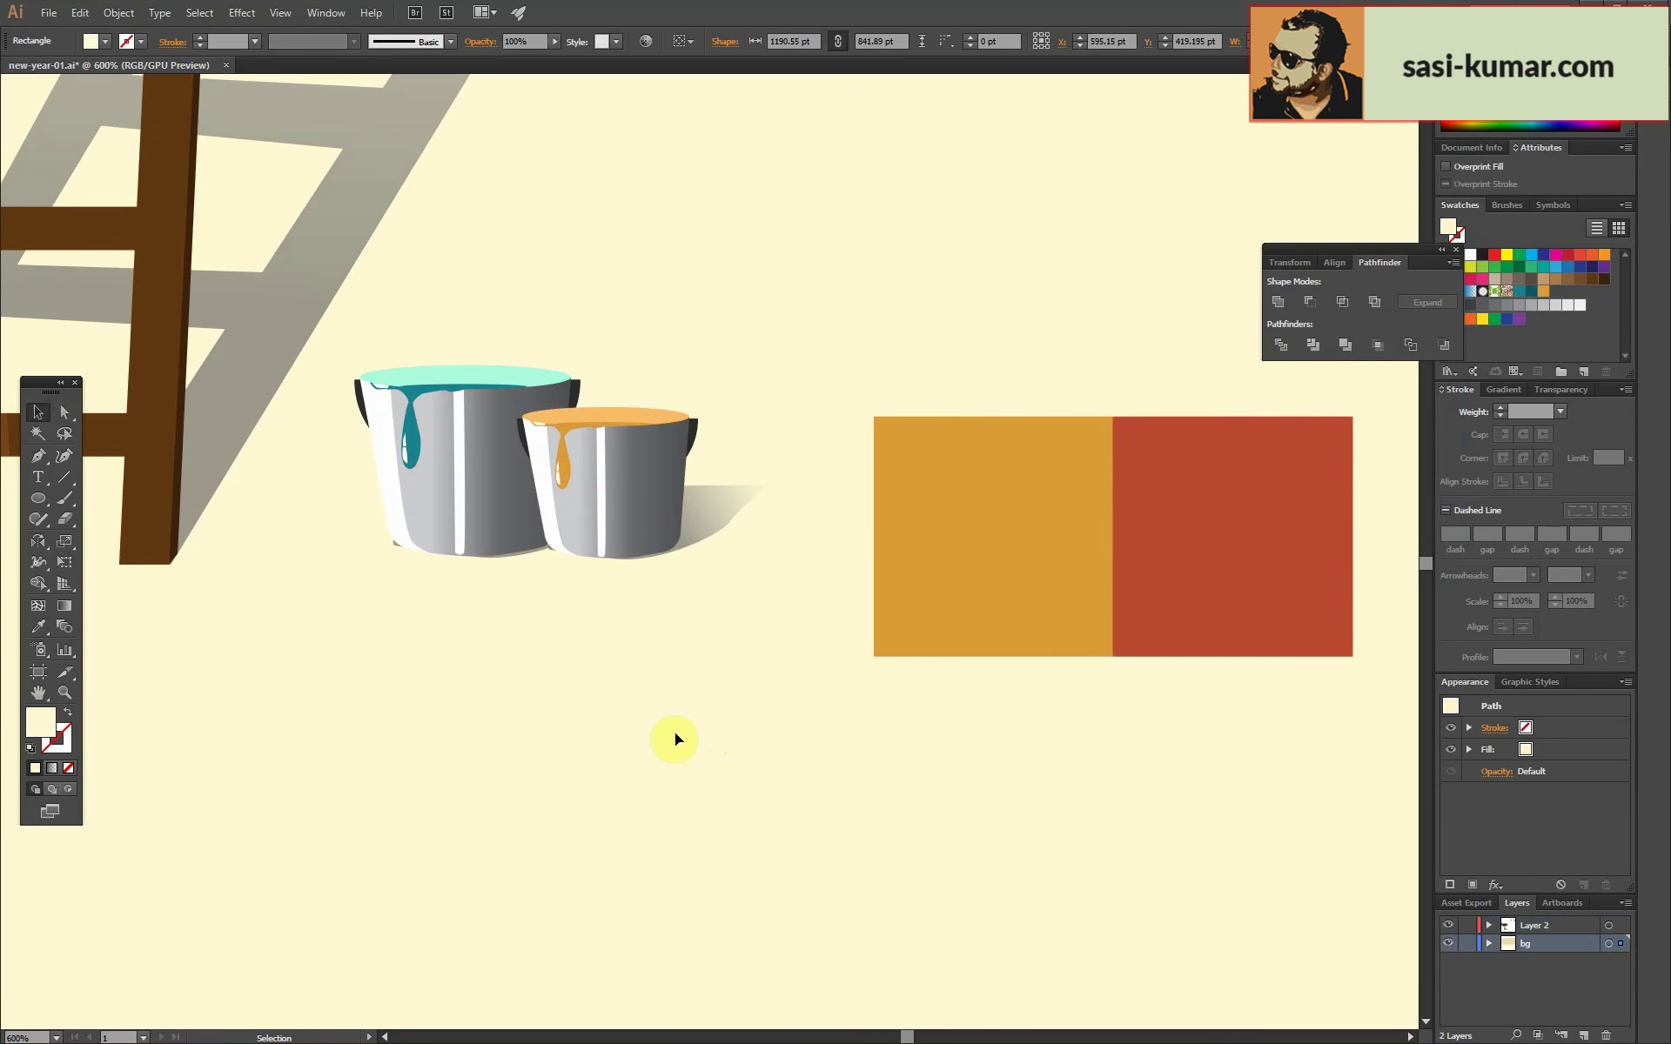
{"action": "key", "text": "ctrl+0"}
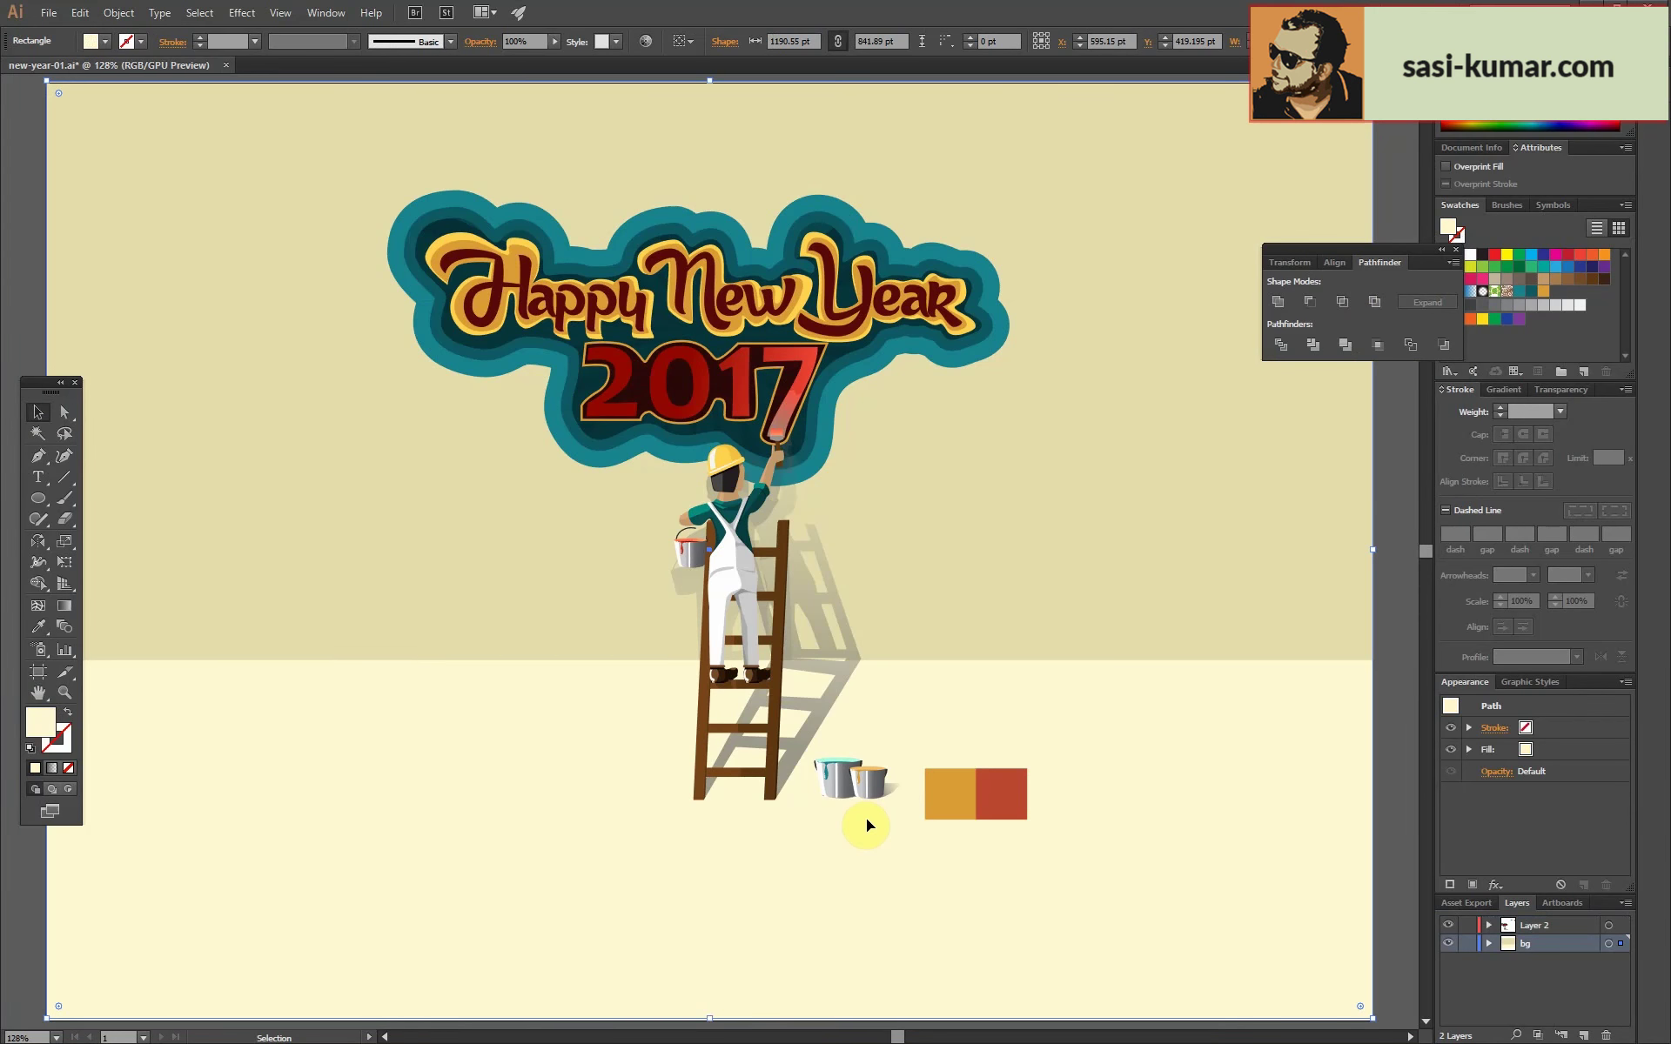
Delete the orange and red colour reference squares.
{"action": "left_click", "coordinate": [940, 813]}
{"action": "key", "text": "Delete"}
{"action": "scroll", "coordinate": [940, 811], "scroll_direction": "up", "scroll_amount": 3}
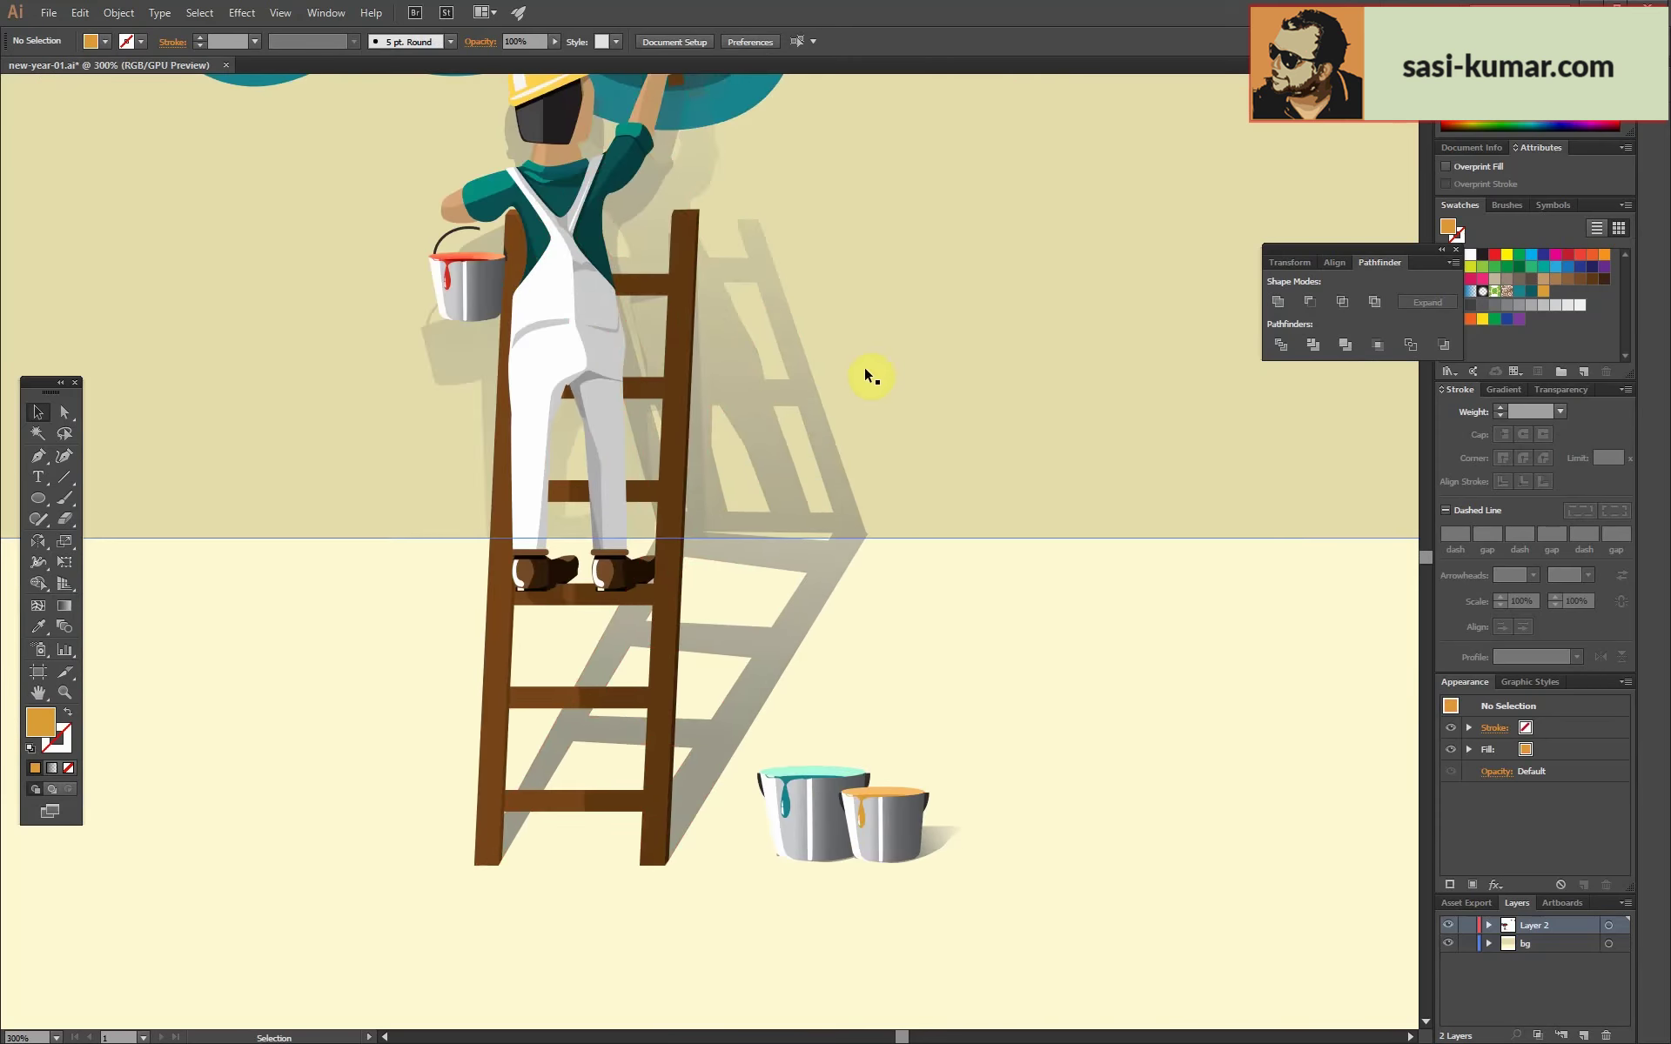
{"action": "scroll", "coordinate": [864, 376], "scroll_direction": "up", "scroll_amount": 3}
Shorten the larger bucket's teal drip up toward the rim.
{"action": "double_click", "coordinate": [641, 691]}
{"action": "scroll", "coordinate": [641, 691], "scroll_direction": "up", "scroll_amount": 2}
{"action": "scroll", "coordinate": [642, 696], "scroll_direction": "up", "scroll_amount": 3}
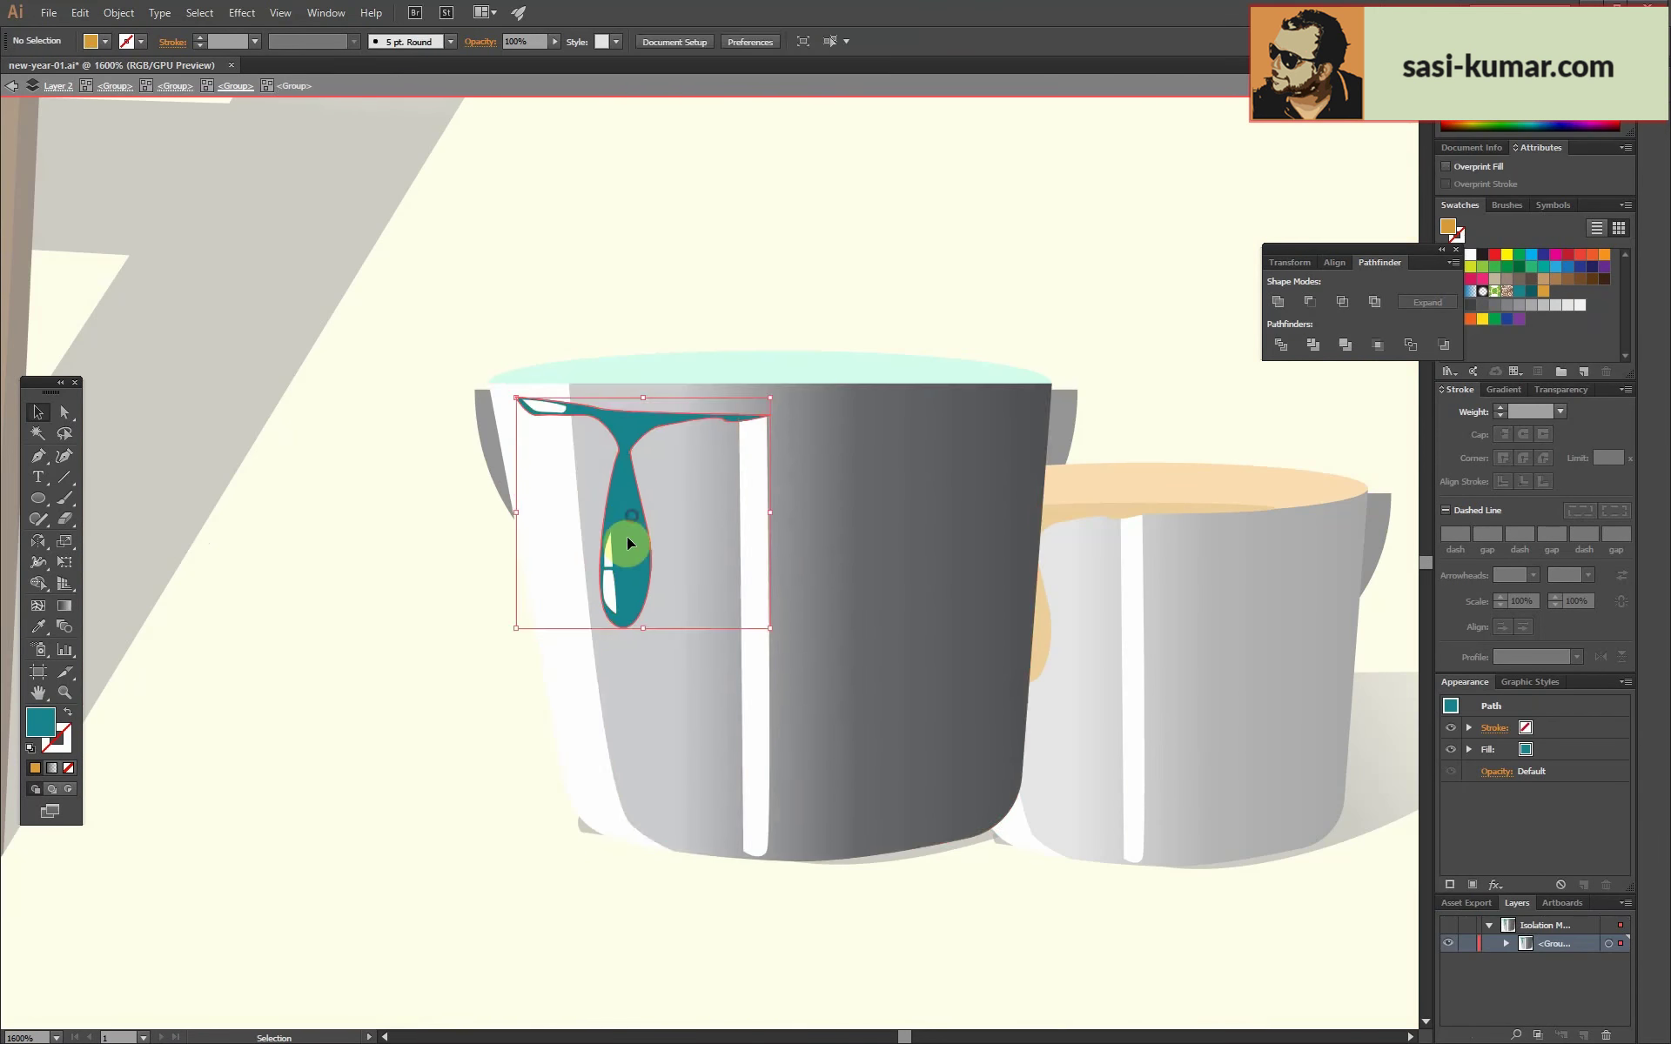
{"action": "left_click_drag", "start_coordinate": [628, 543], "coordinate": [664, 478]}
{"action": "double_click", "coordinate": [757, 224]}
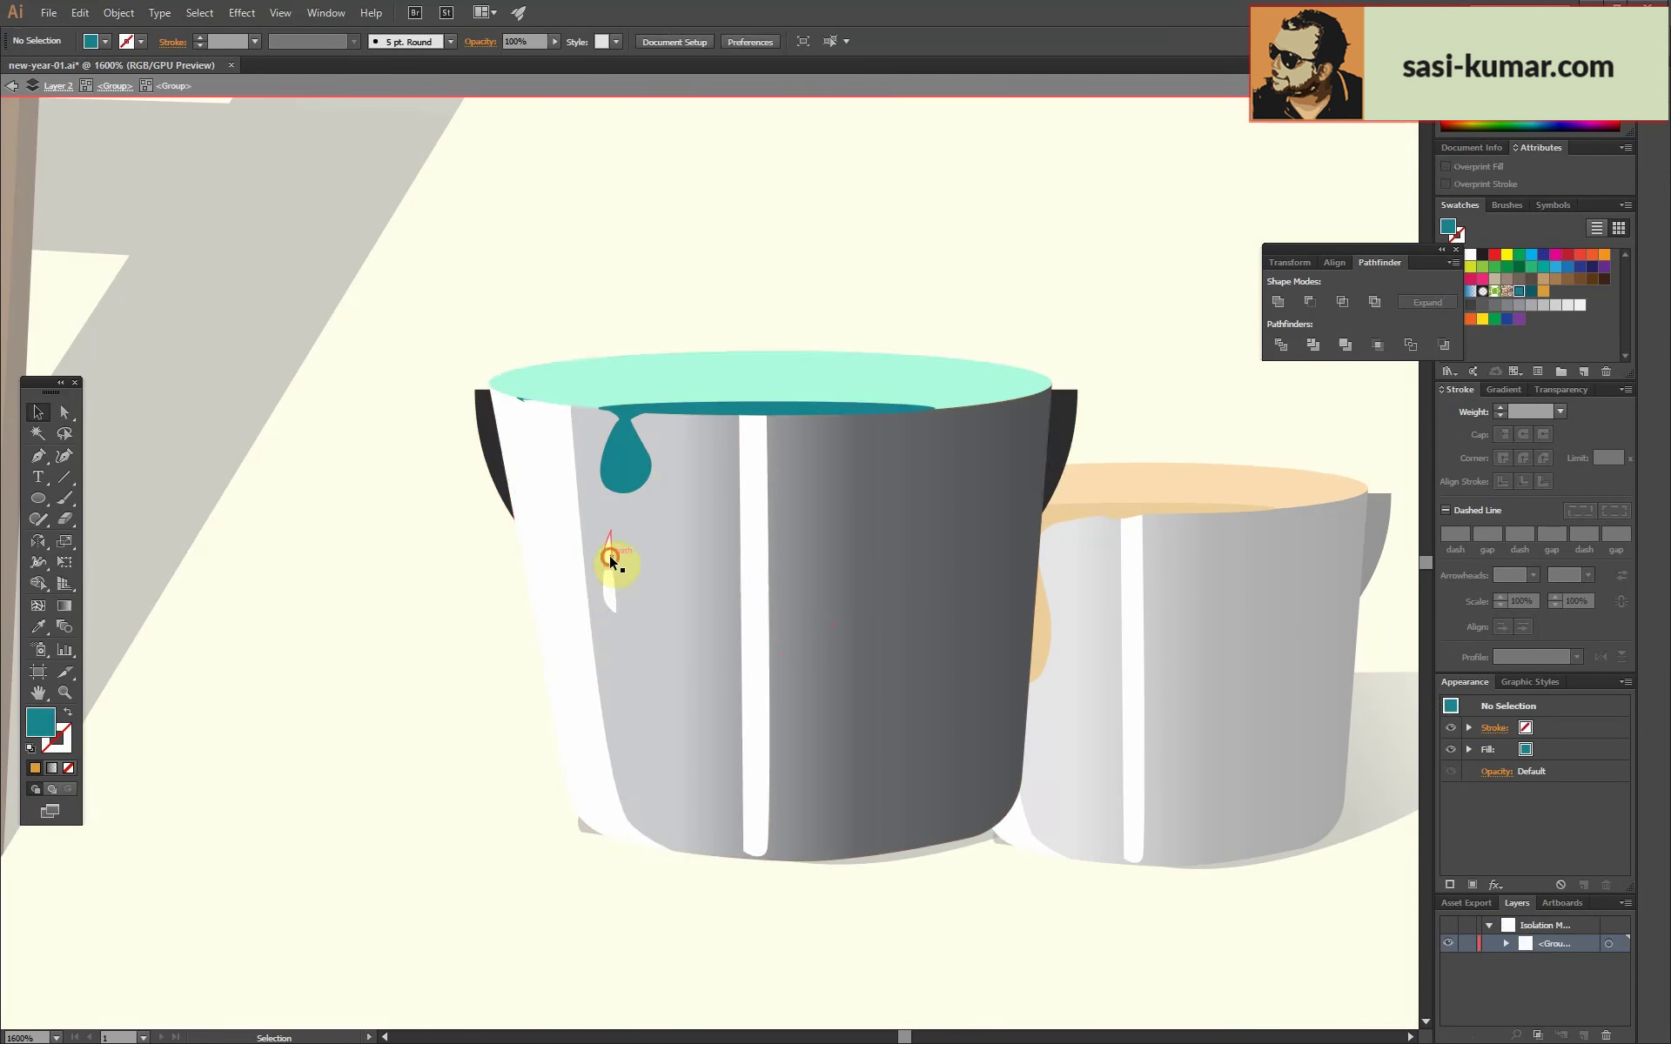
{"action": "left_click", "coordinate": [610, 557]}
{"action": "double_click", "coordinate": [631, 470]}
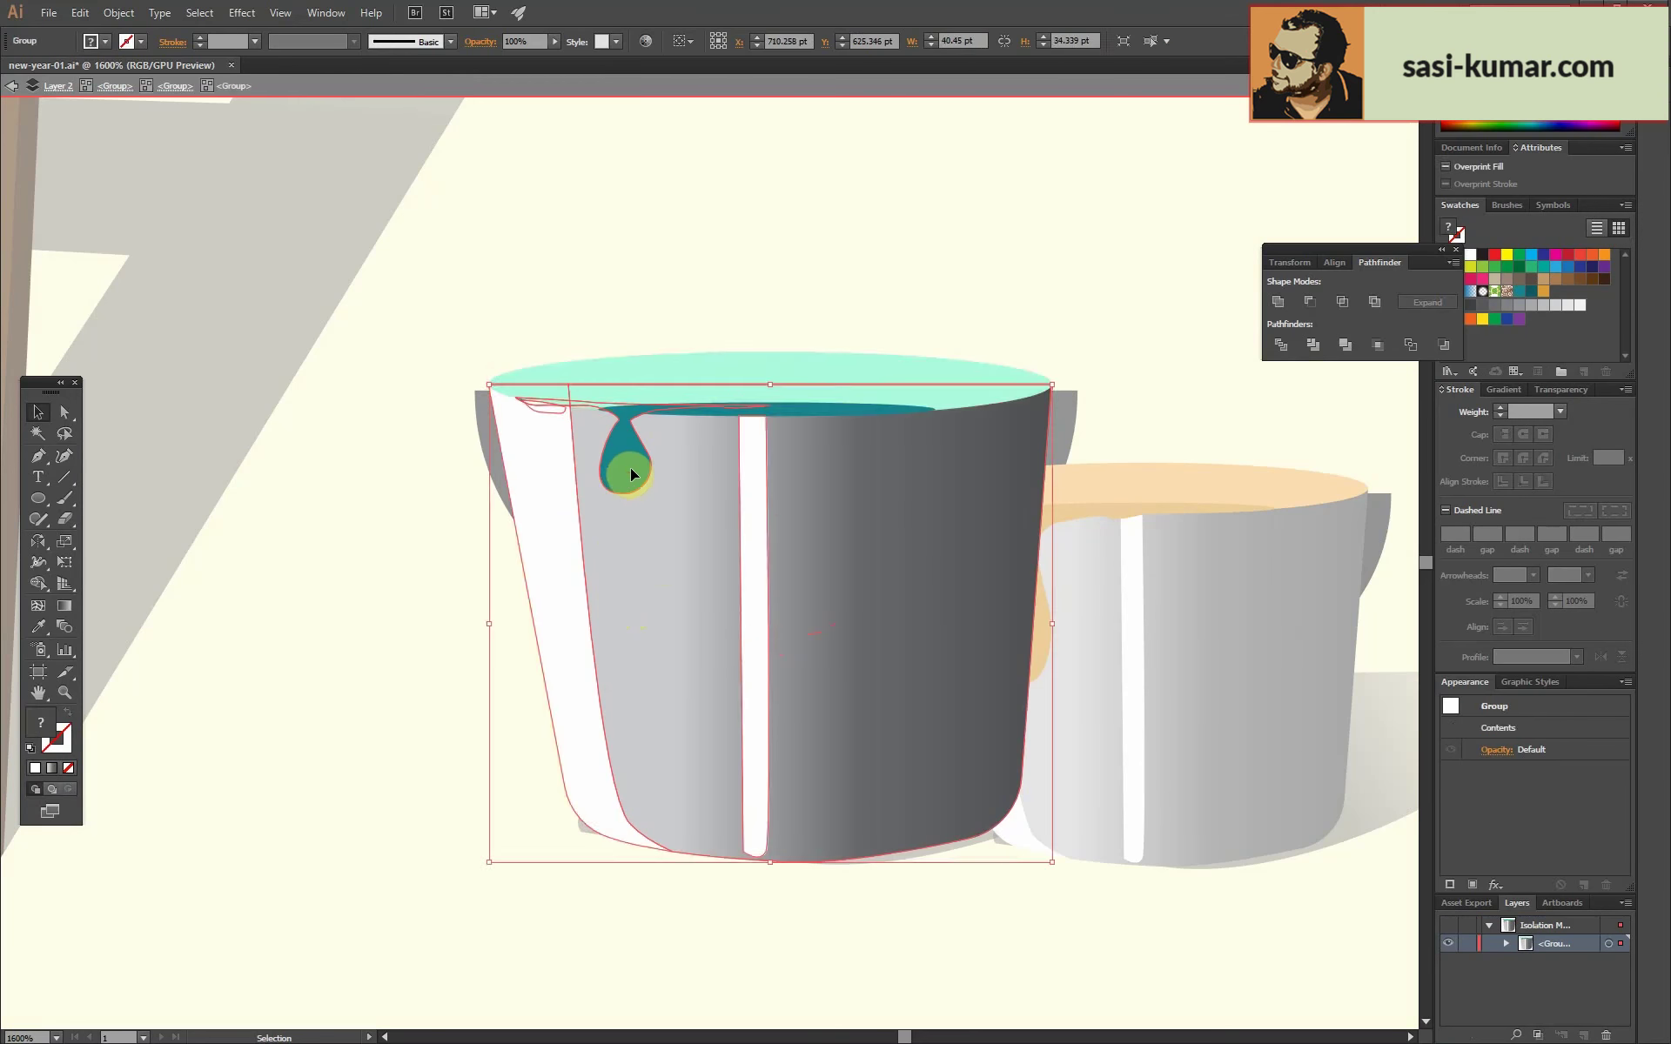
{"action": "double_click", "coordinate": [410, 577]}
{"action": "key", "text": "ctrl+1"}
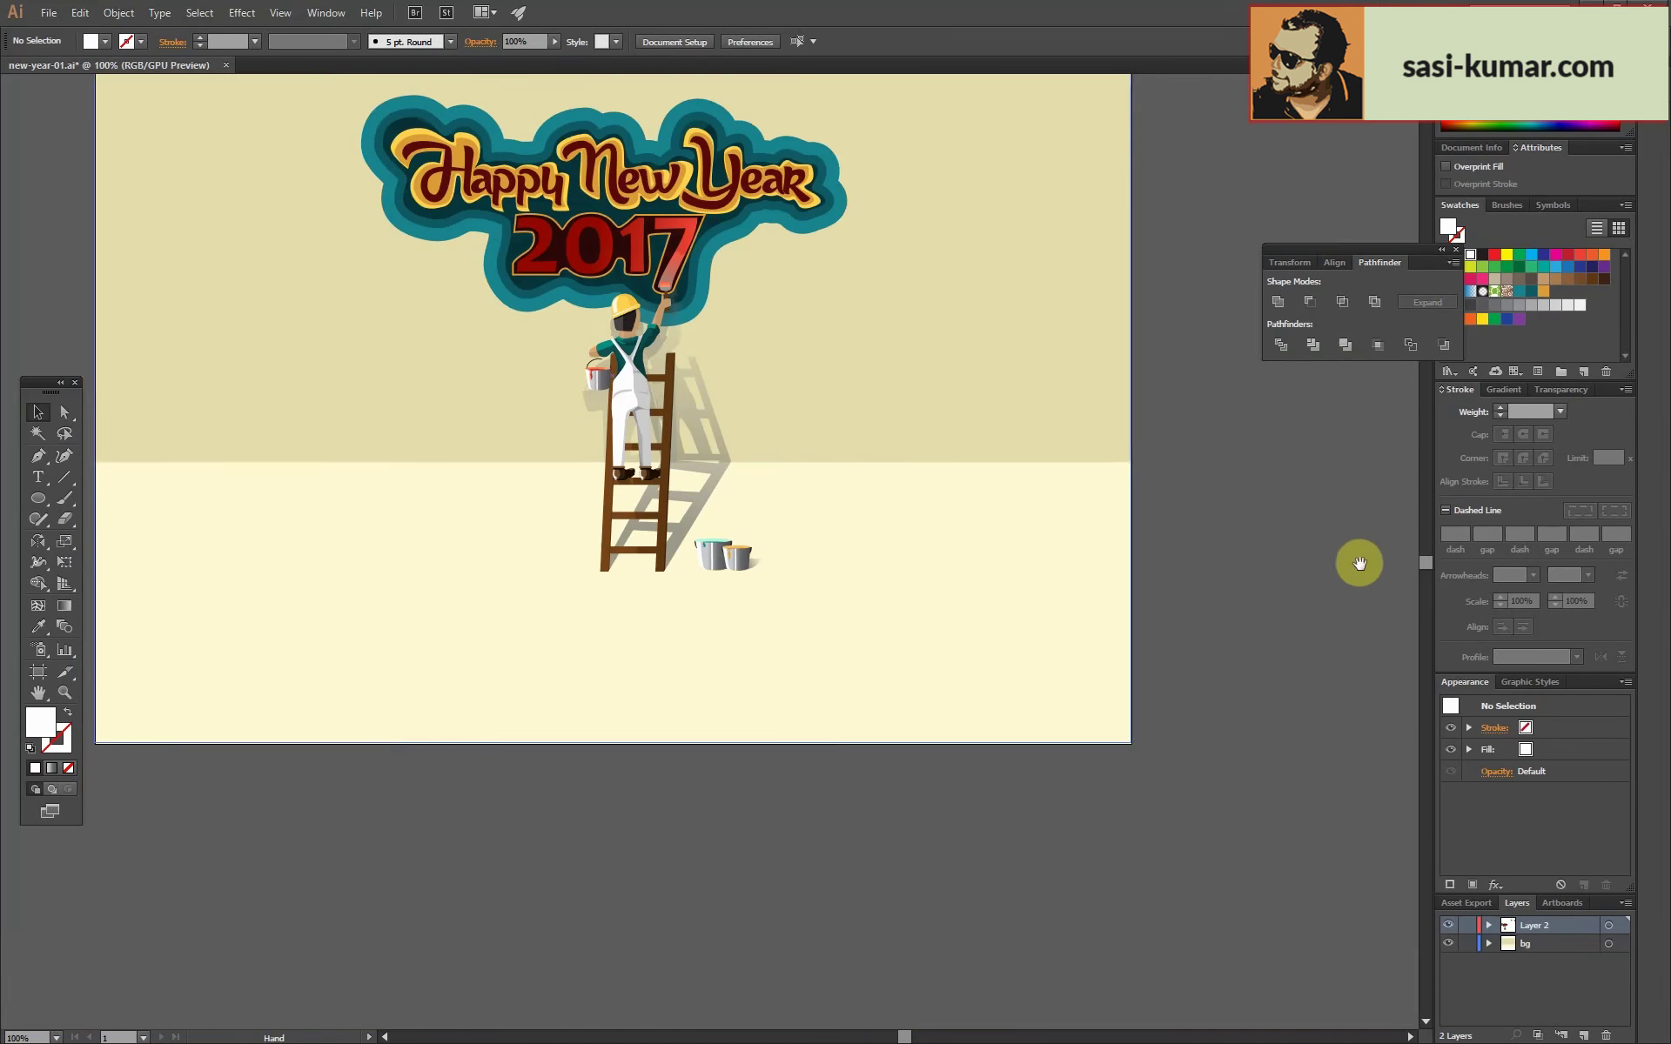
{"action": "left_click_drag", "start_coordinate": [1359, 564], "coordinate": [1388, 661]}
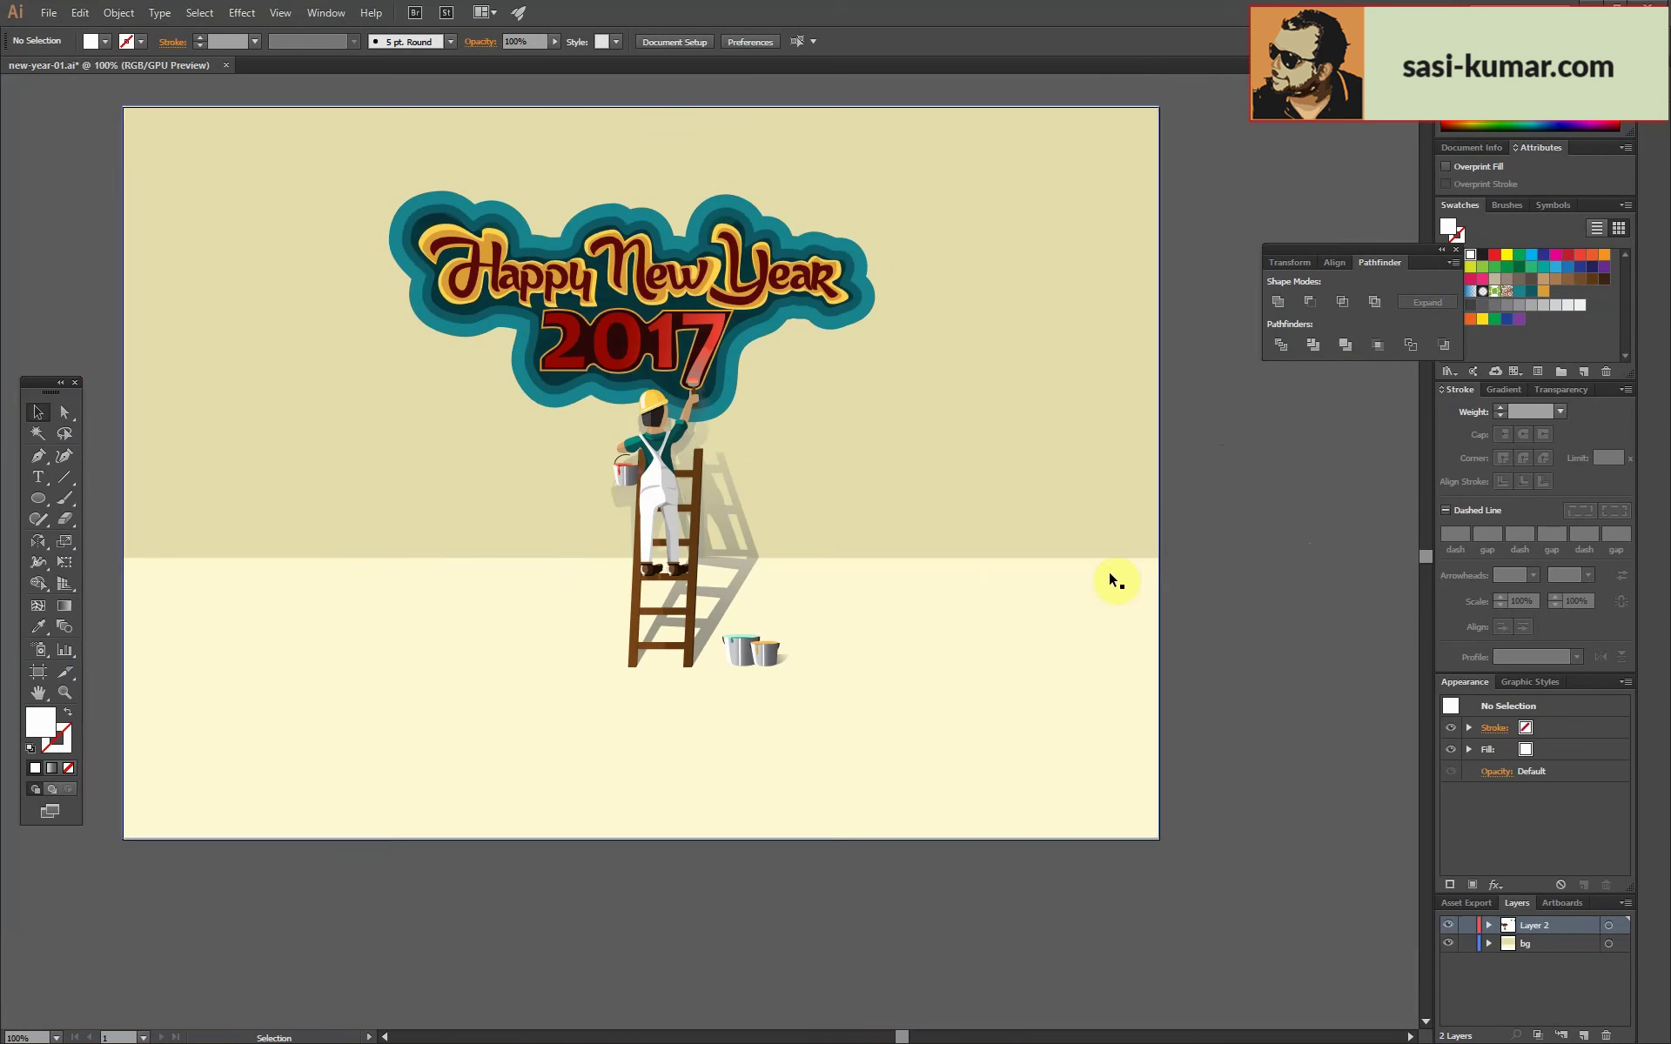
{"action": "scroll", "coordinate": [1111, 578], "scroll_direction": "up", "scroll_amount": 10}
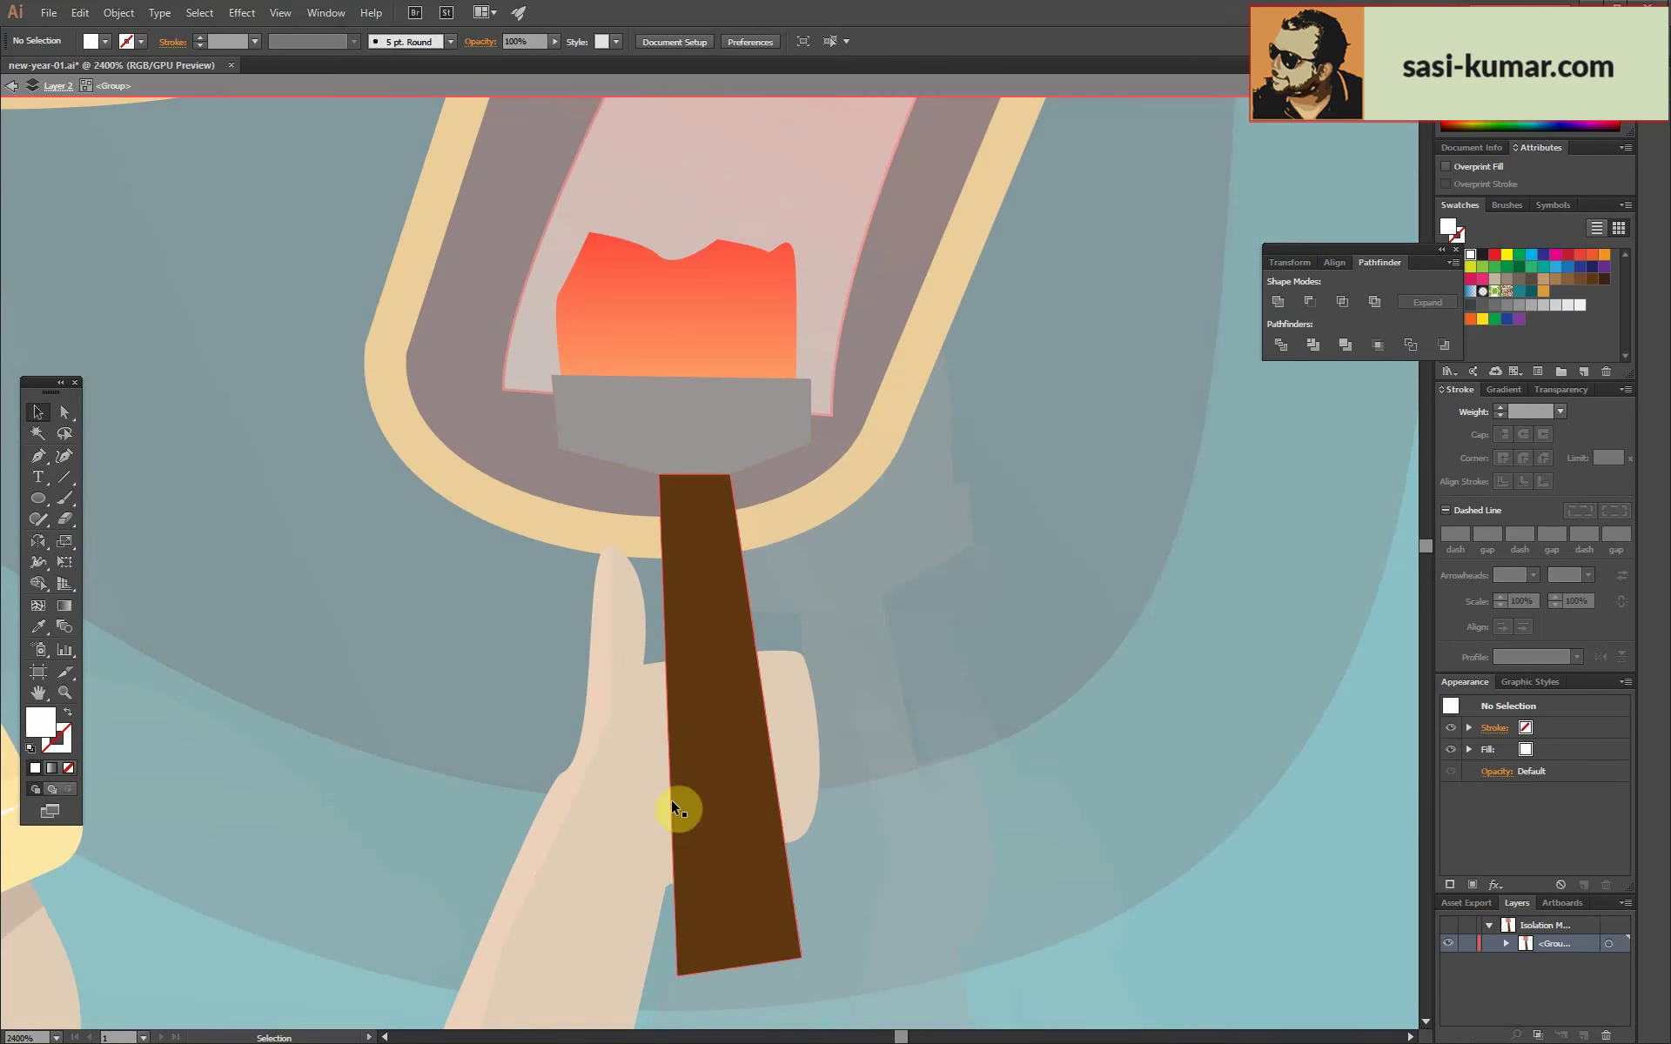
Taper the brush handle, fill it darker brown, and darken one split side.
{"action": "key", "text": "a"}
{"action": "left_click", "coordinate": [671, 807]}
{"action": "left_click_drag", "start_coordinate": [801, 958], "coordinate": [777, 962]}
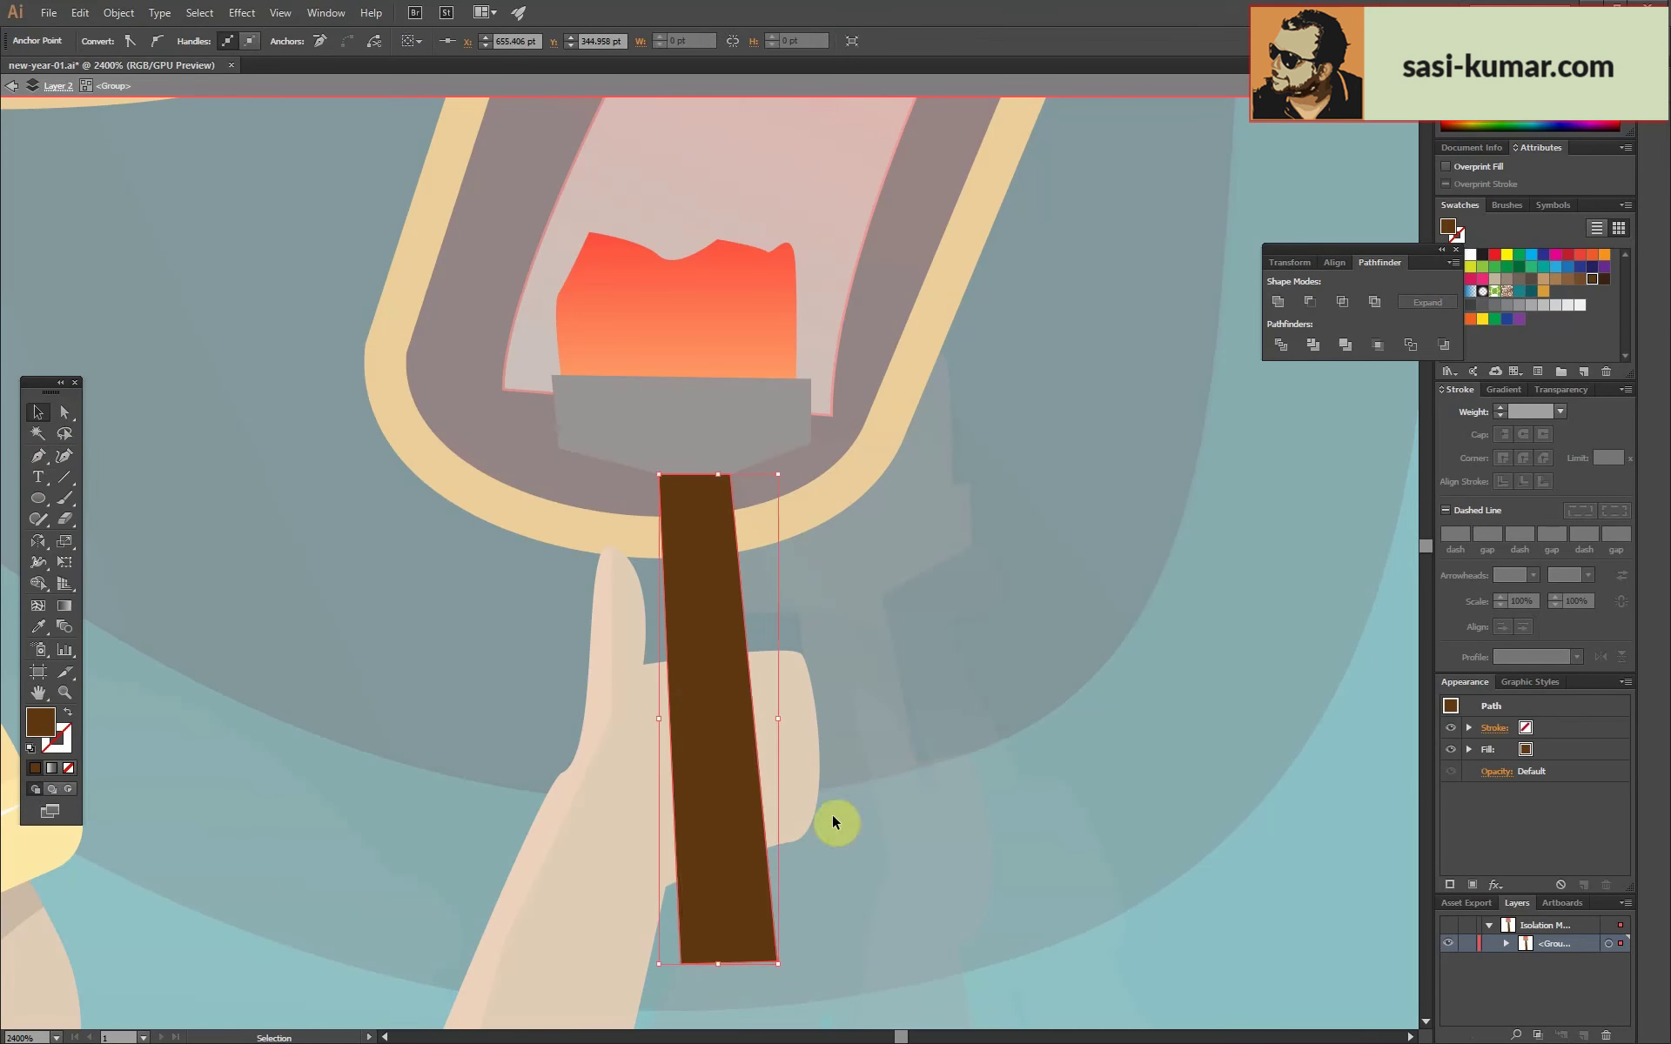
{"action": "key", "text": "ctrl+minus"}
{"action": "scroll", "coordinate": [881, 523], "scroll_direction": "down", "scroll_amount": 10}
{"action": "key", "text": "i"}
{"action": "left_click", "coordinate": [1062, 759]}
{"action": "scroll", "coordinate": [537, 557], "scroll_direction": "up", "scroll_amount": 10}
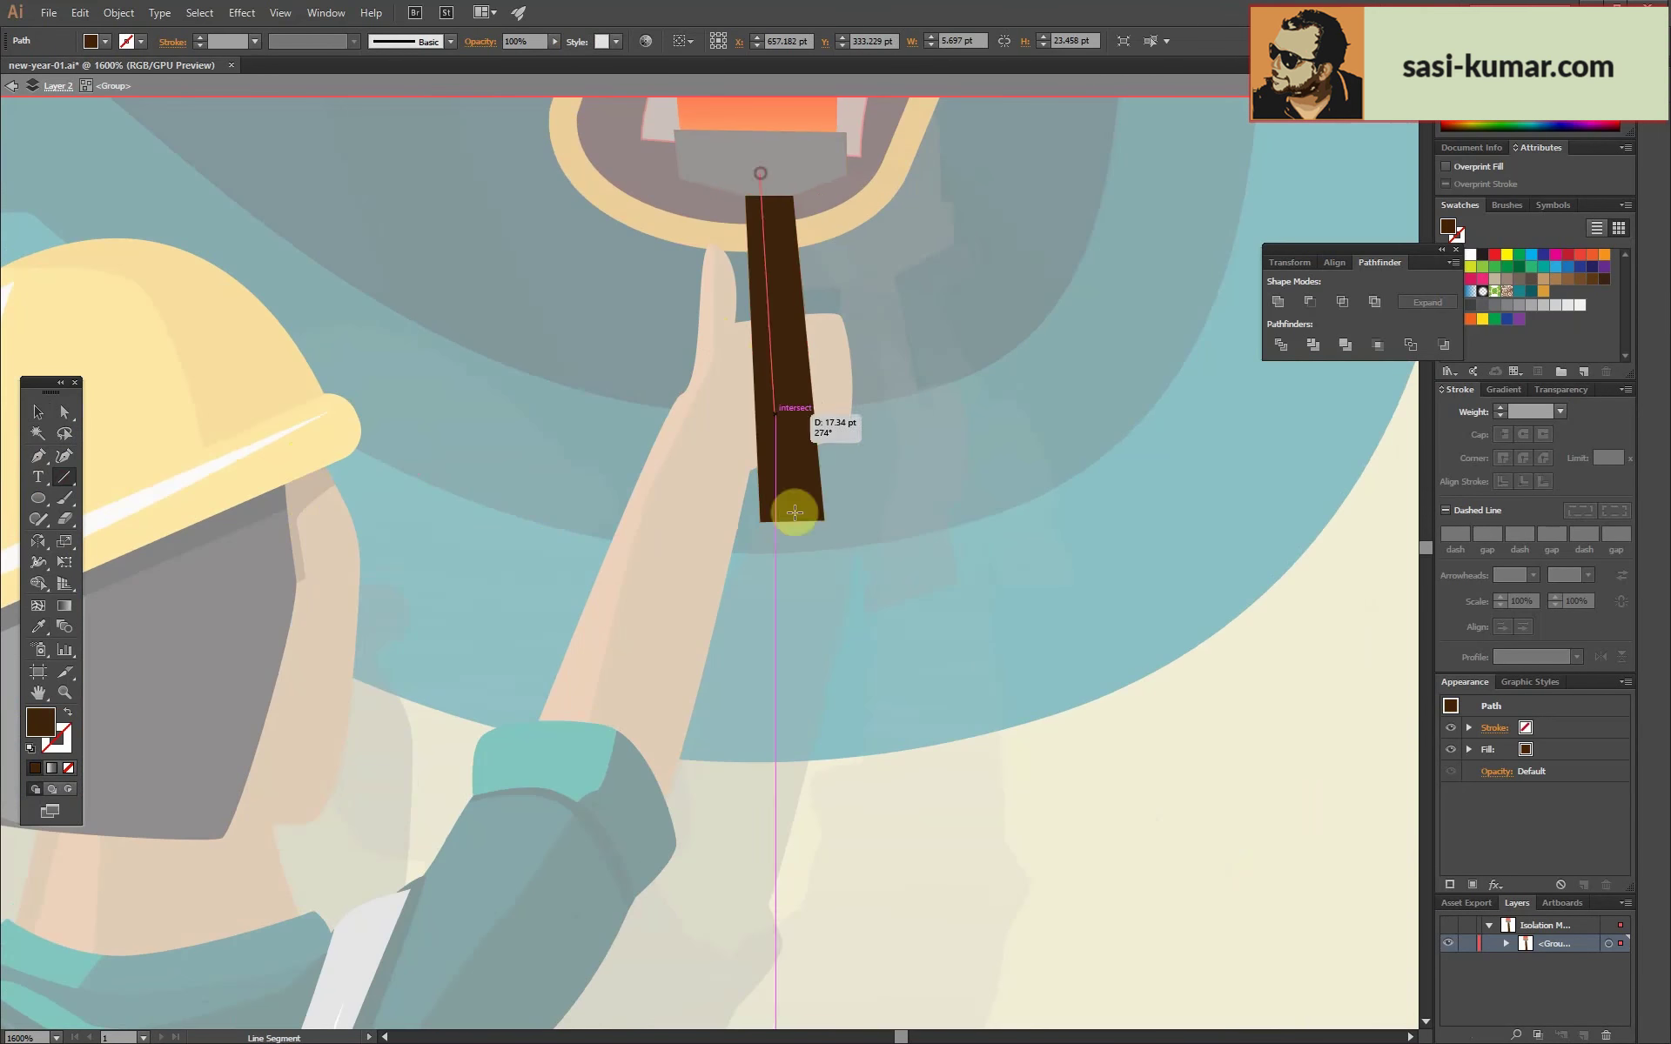
{"action": "left_click_drag", "start_coordinate": [795, 512], "coordinate": [795, 512]}
{"action": "left_click", "coordinate": [868, 609], "text": "ctrl"}
{"action": "key", "text": "ctrl+minus"}
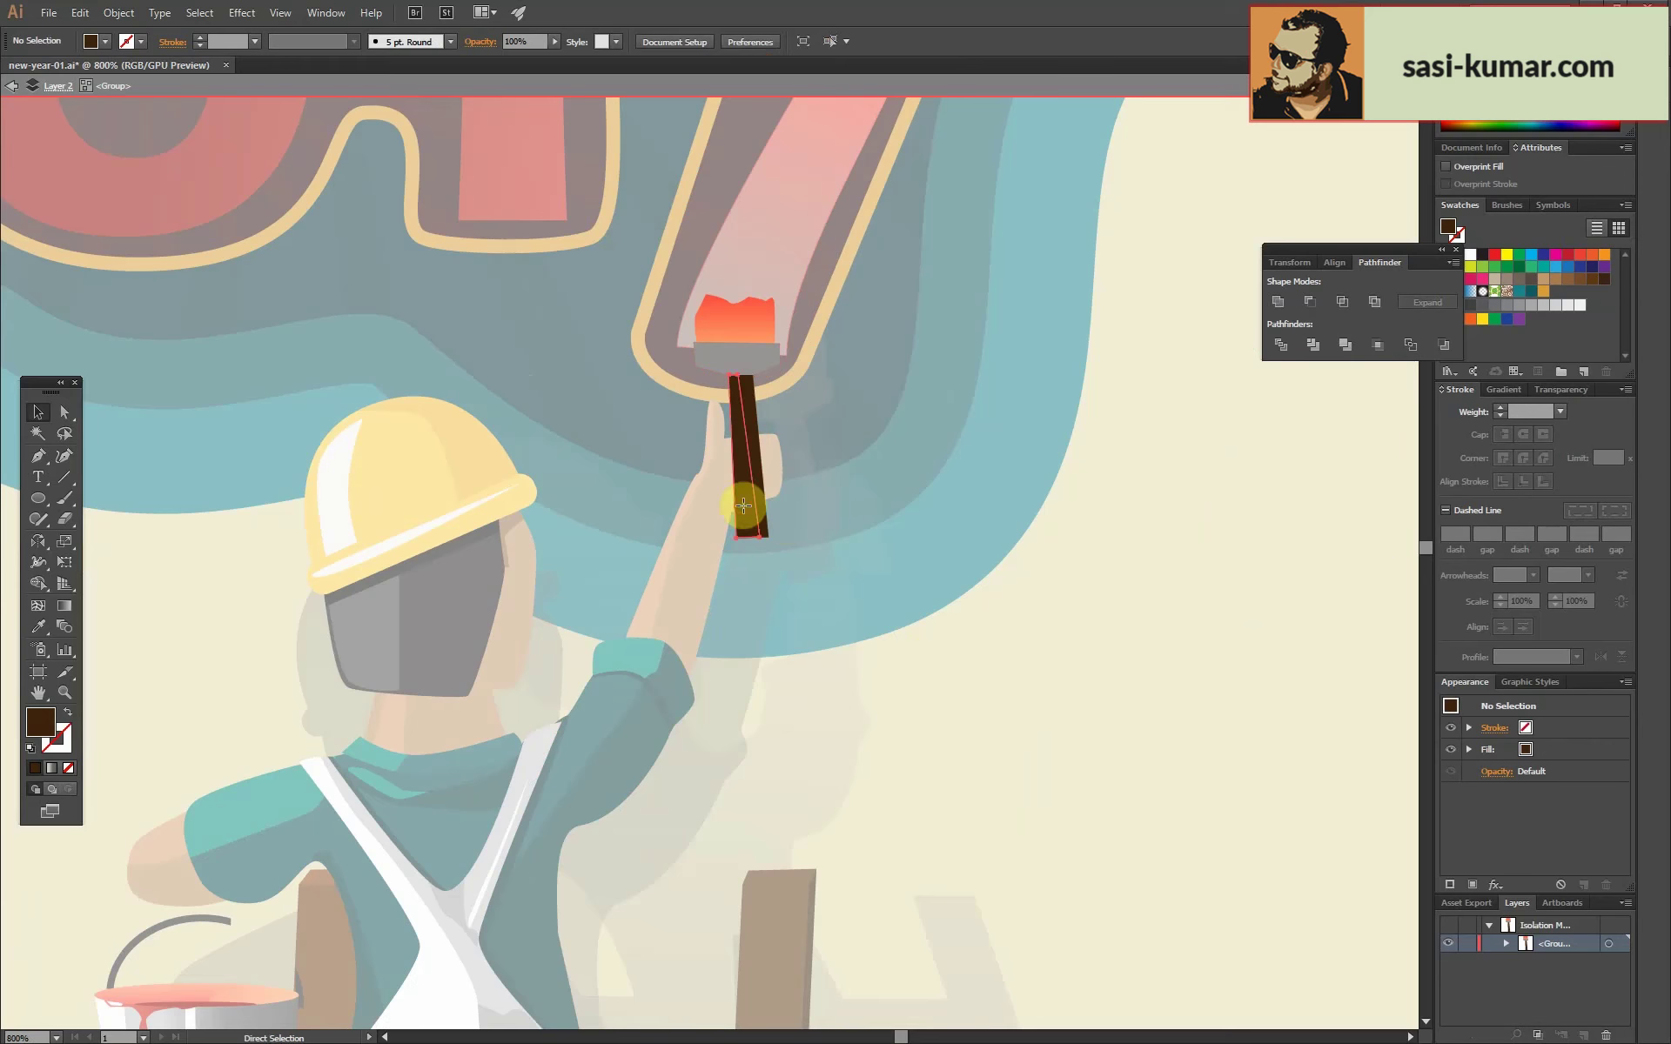
{"action": "left_click", "coordinate": [34, 423]}
Add an ellipse at the handle's bottom and trim it into a half-round cap.
{"action": "key", "text": "ctrl+plus"}
{"action": "left_click", "coordinate": [880, 676]}
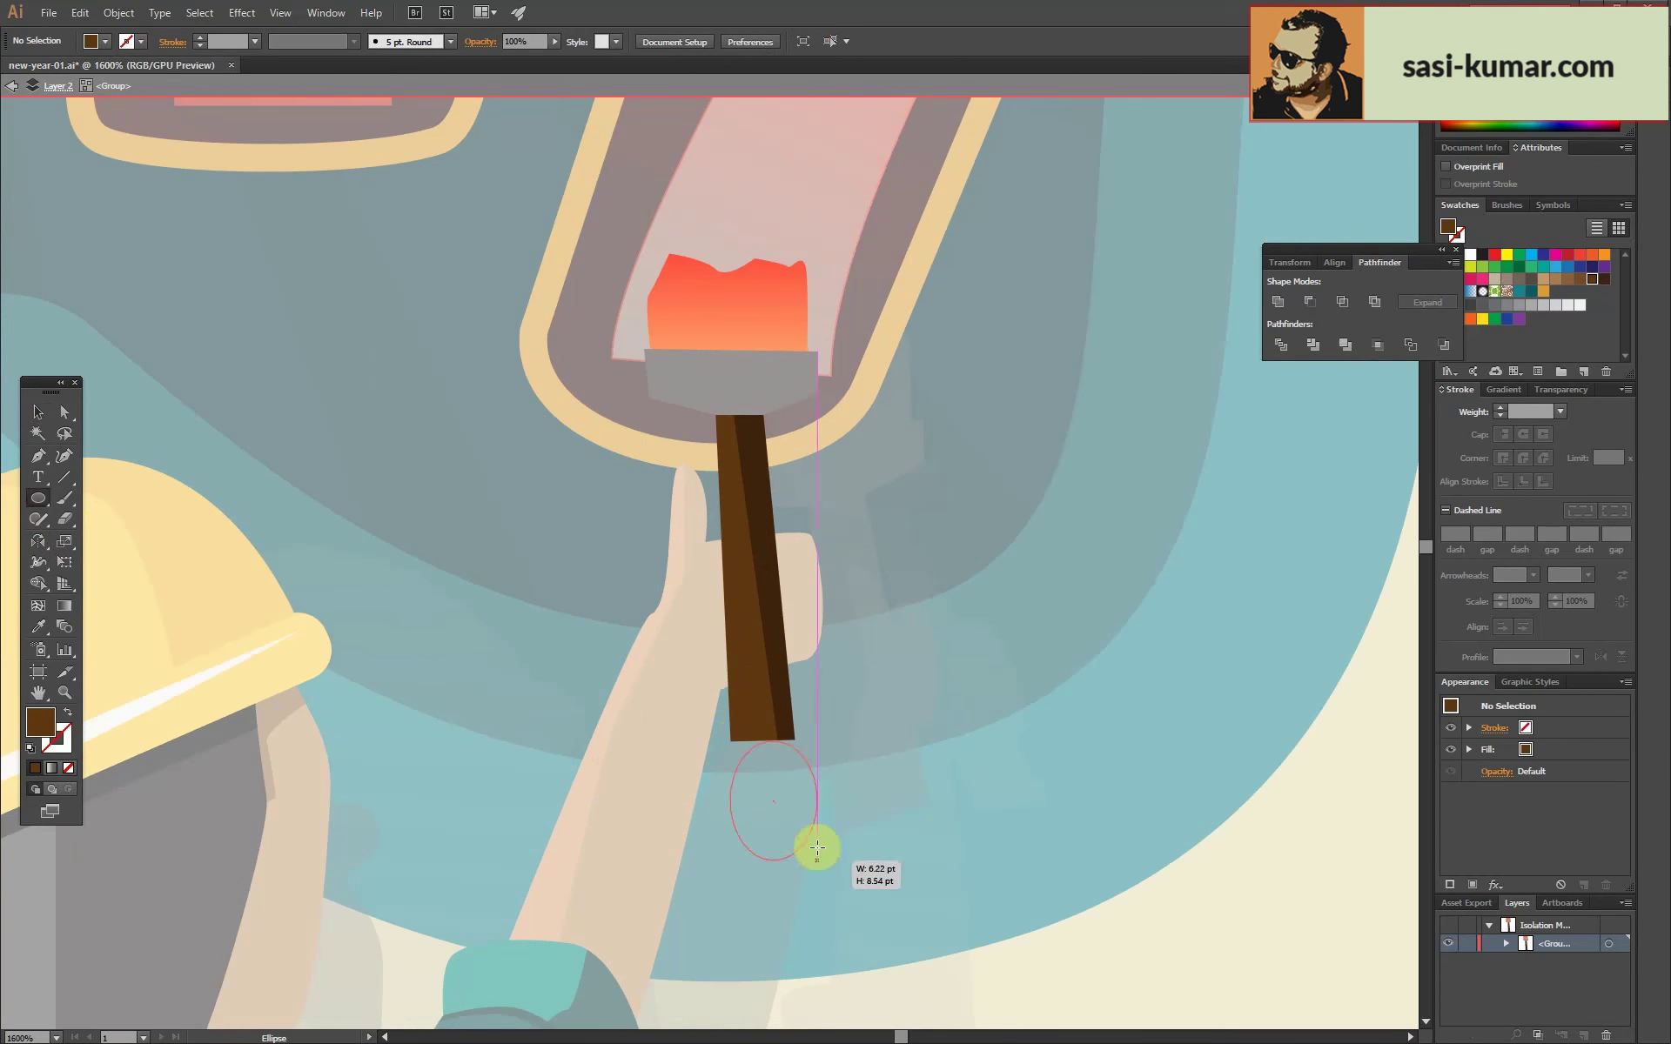
{"action": "key", "text": "v"}
{"action": "left_click_drag", "start_coordinate": [796, 791], "coordinate": [781, 727]}
{"action": "key", "text": "ctrl+plus"}
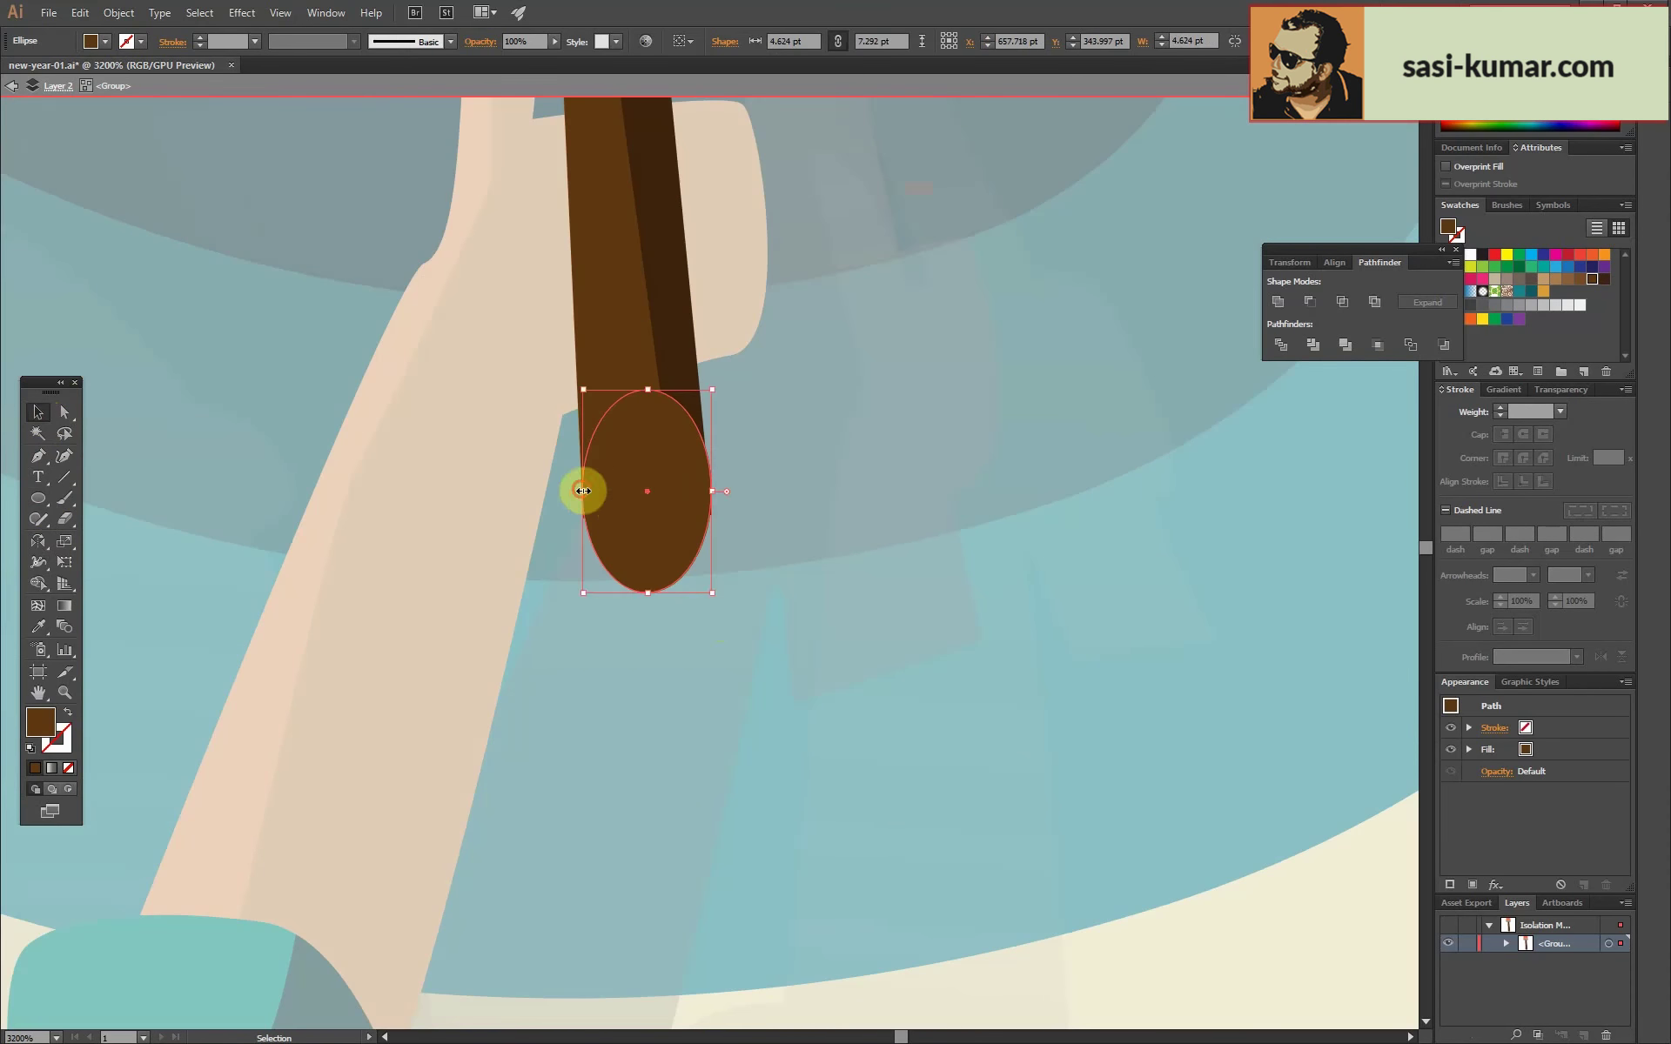
{"action": "left_click", "coordinate": [38, 412]}
{"action": "left_click", "coordinate": [1281, 345]}
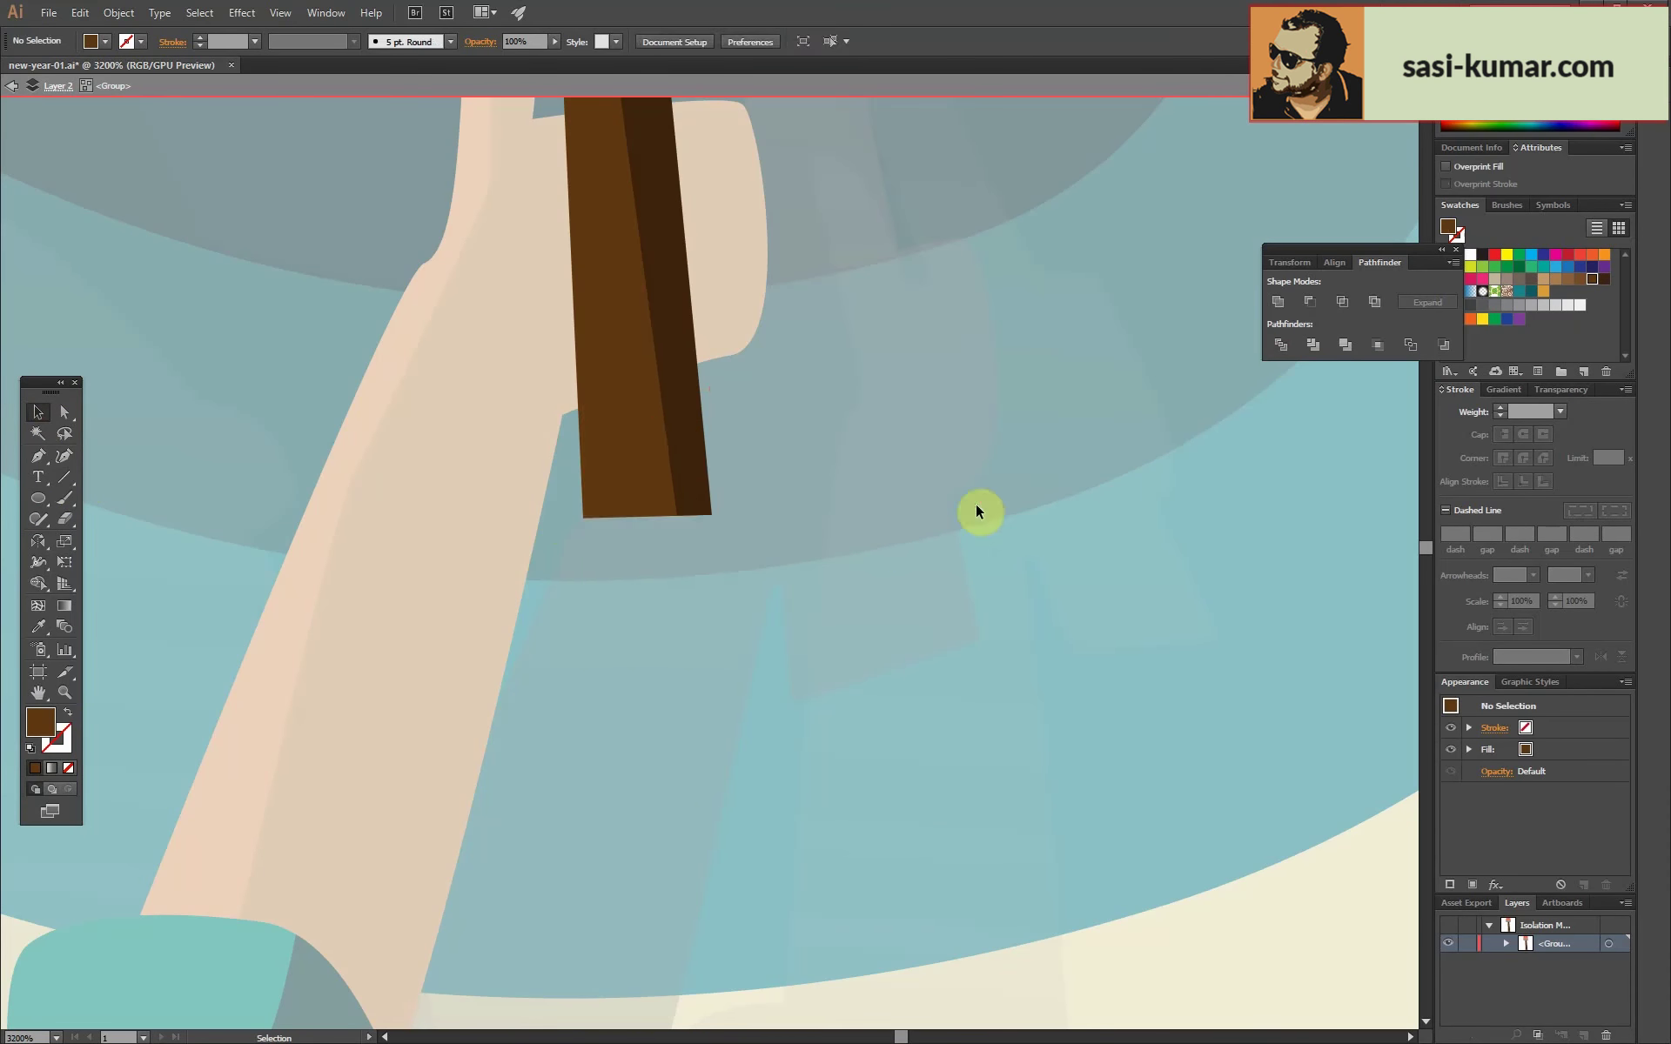
{"action": "double_click", "coordinate": [859, 505]}
Align the rounded cap's corners with the handle edges.
{"action": "left_click", "coordinate": [64, 412]}
{"action": "double_click", "coordinate": [727, 586]}
{"action": "left_click_drag", "start_coordinate": [710, 520], "coordinate": [716, 528]}
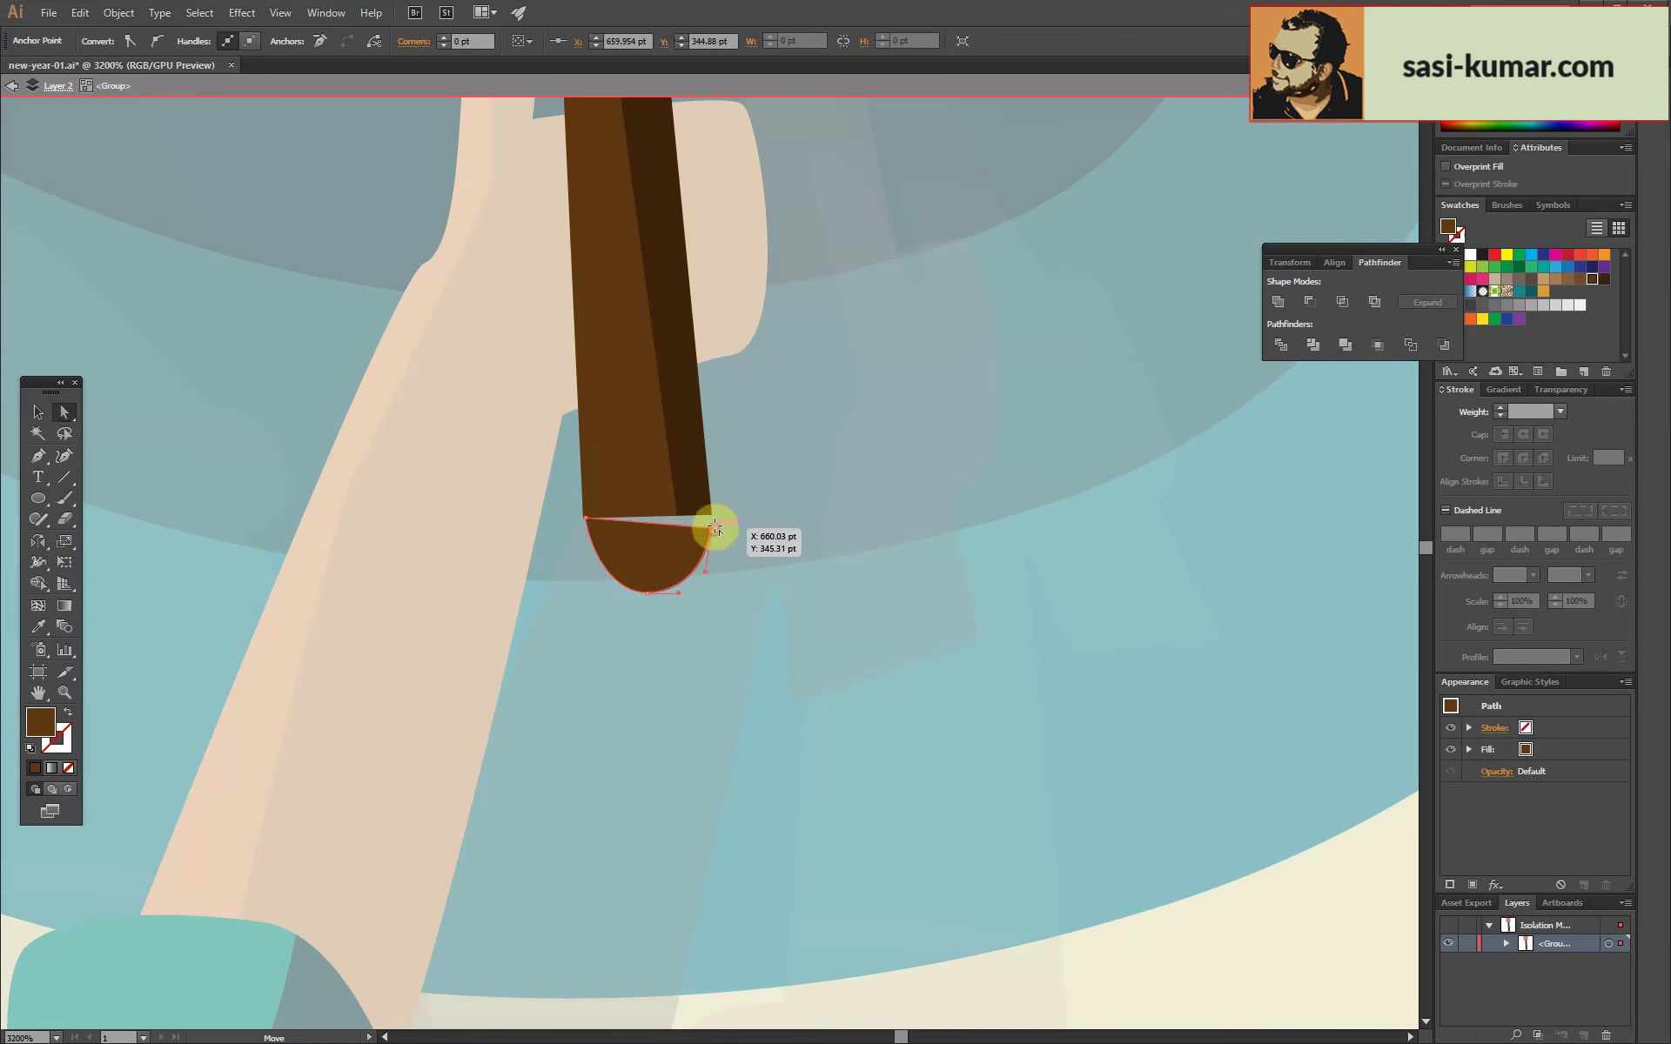
{"action": "left_click", "coordinate": [64, 412]}
{"action": "scroll", "coordinate": [336, 478], "scroll_direction": "up", "scroll_amount": 3}
{"action": "left_click_drag", "start_coordinate": [336, 478], "coordinate": [331, 457]}
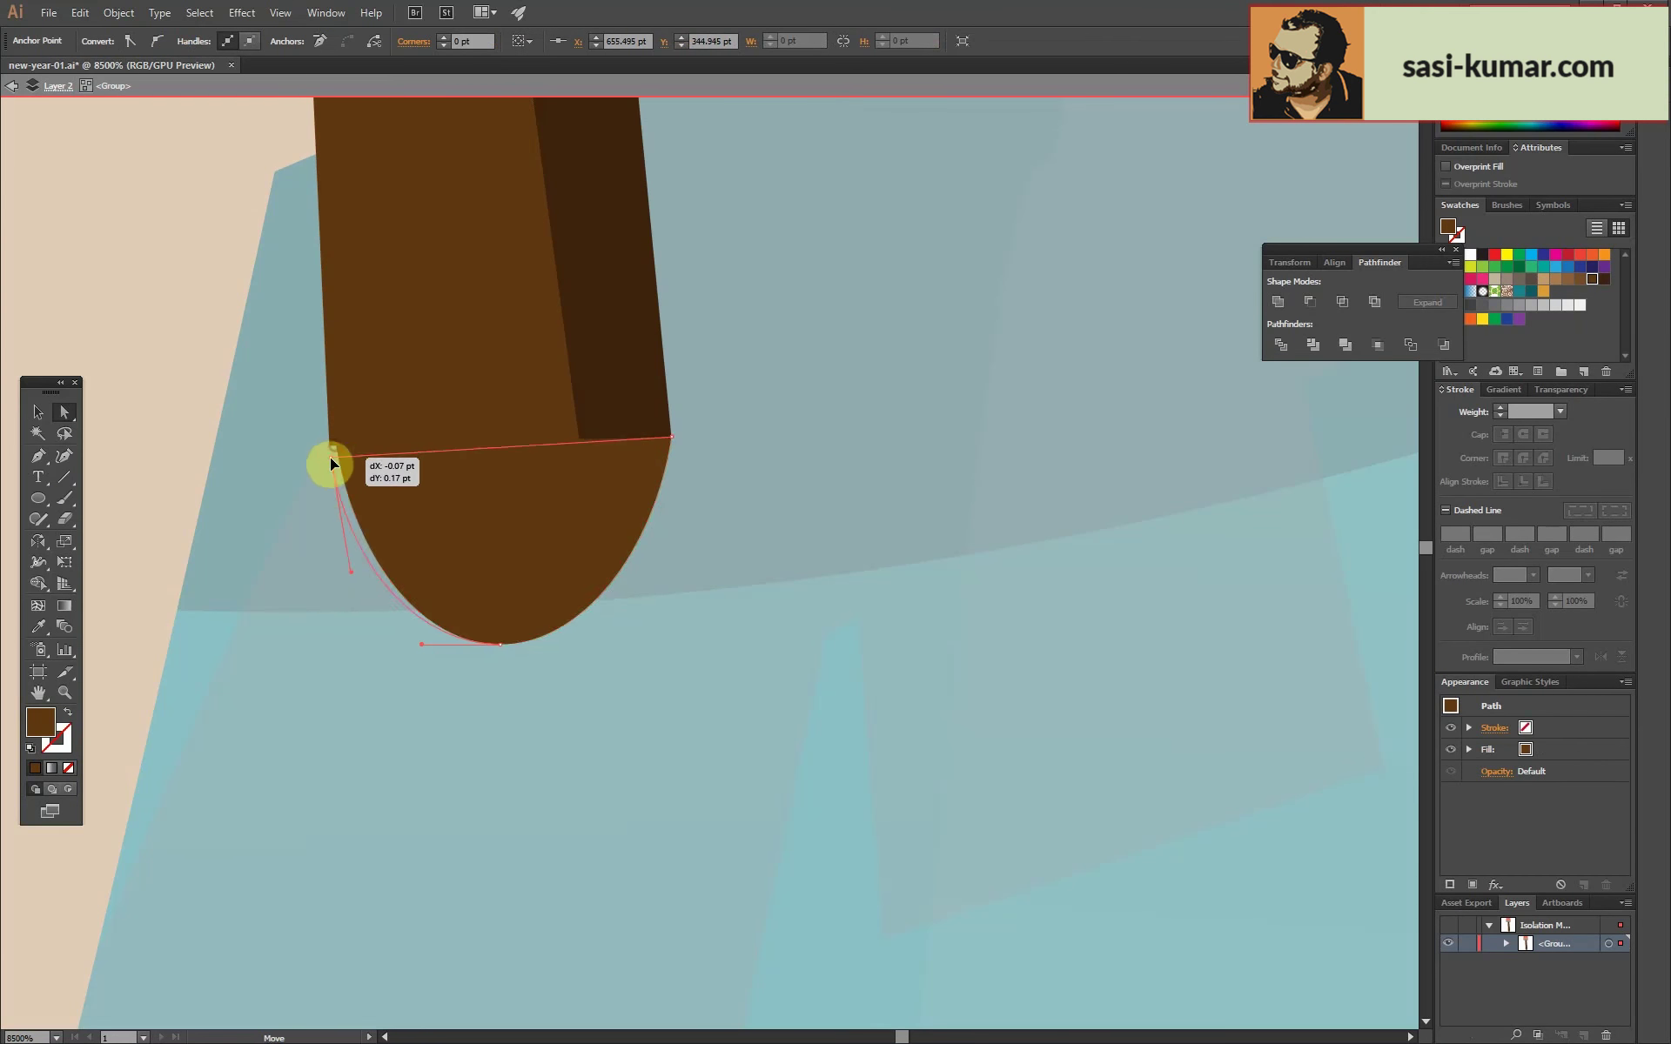
Draw a curved white highlight inside the handle's cap.
{"action": "left_click", "coordinate": [353, 472]}
{"action": "left_click_drag", "start_coordinate": [481, 625], "coordinate": [584, 627]}
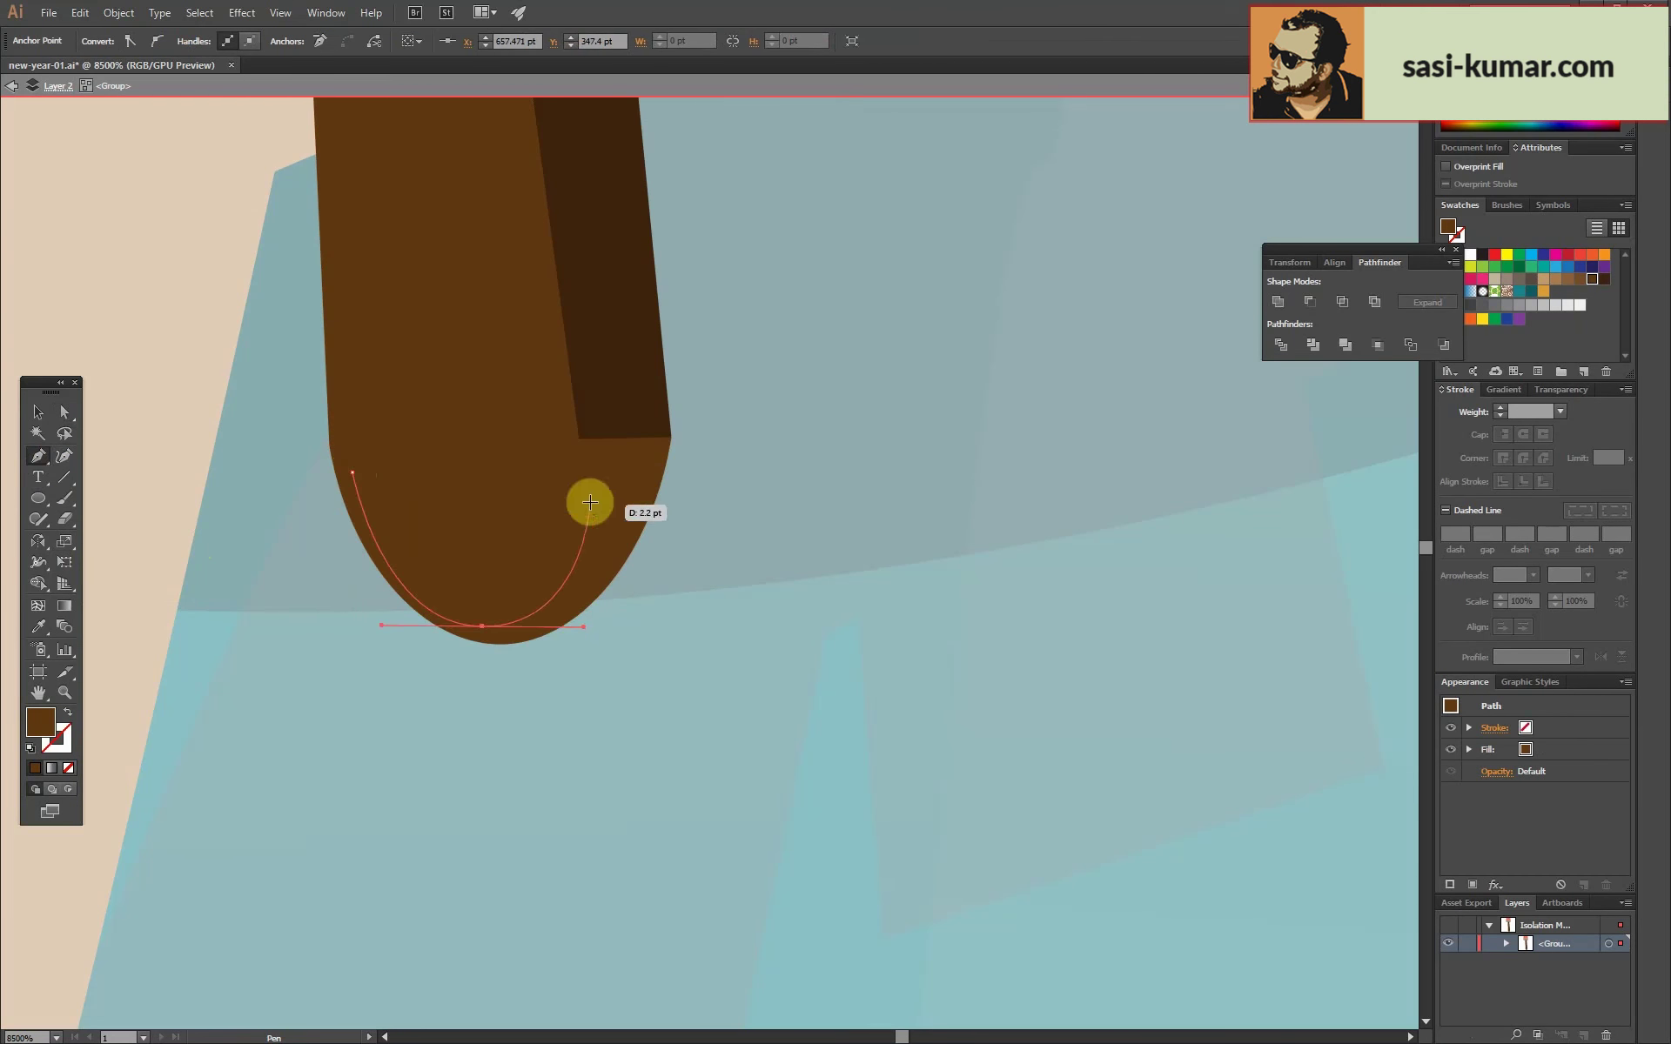
{"action": "left_click", "coordinate": [33, 751]}
{"action": "scroll", "coordinate": [168, 354], "scroll_direction": "down", "scroll_amount": 3}
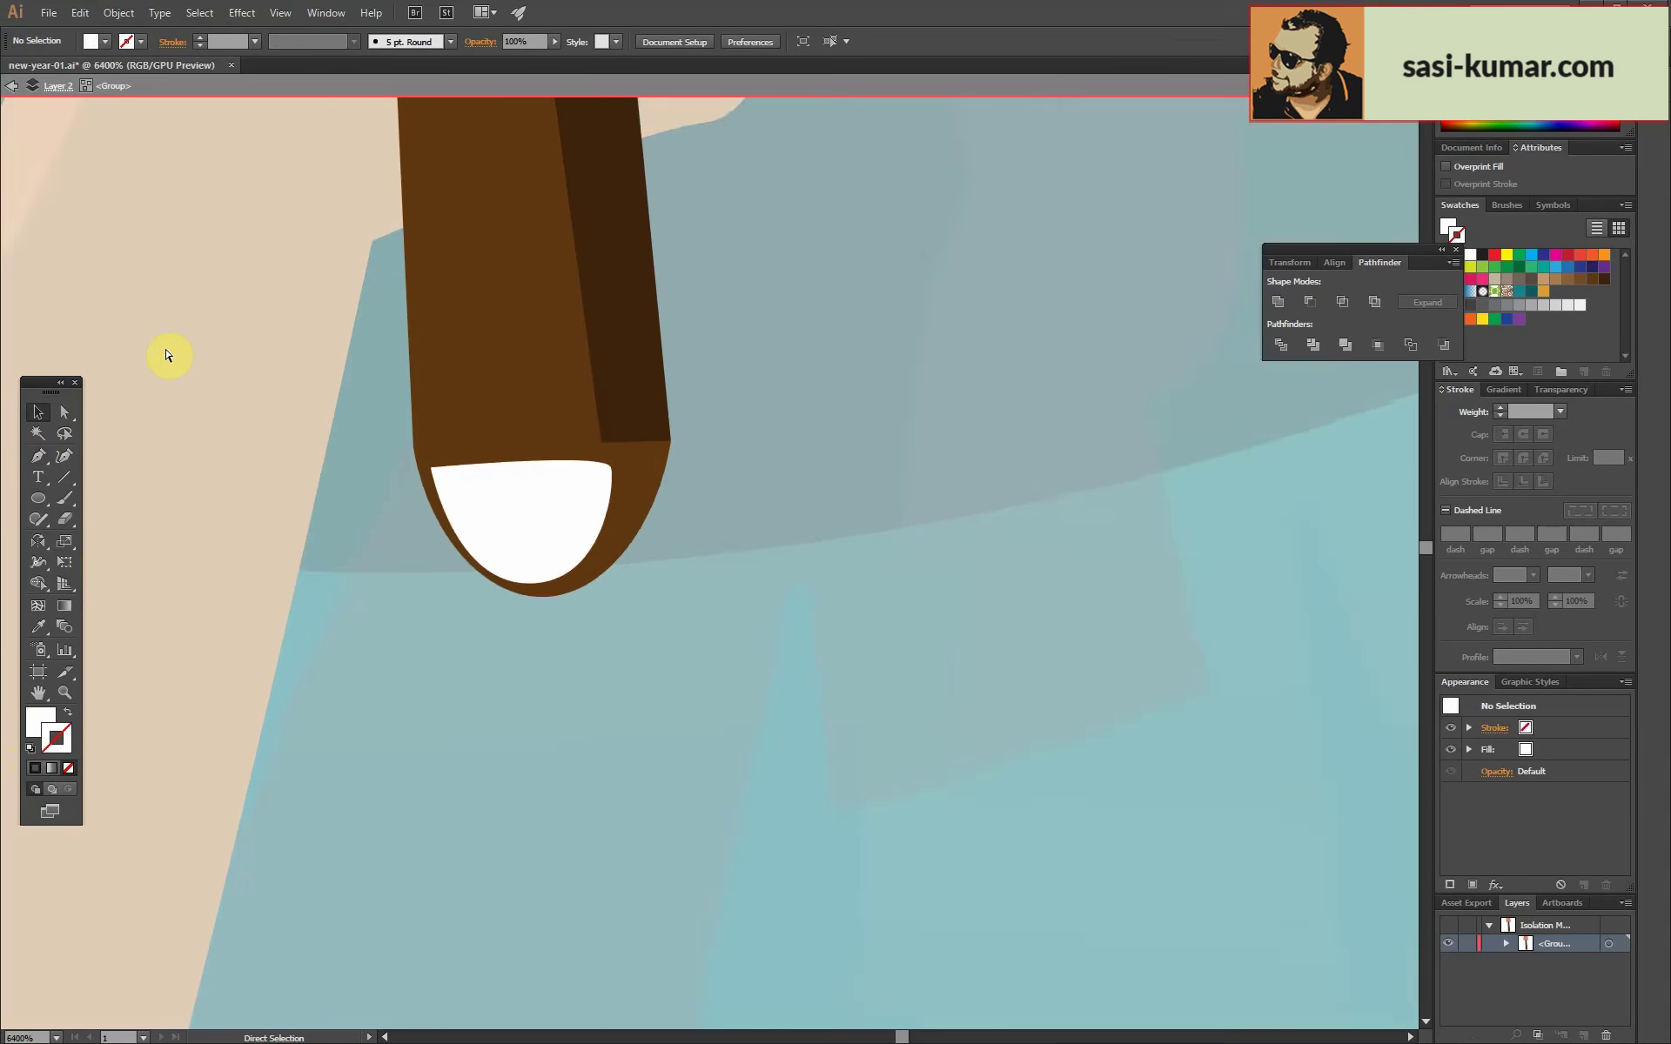
{"action": "key", "text": "Escape"}
{"action": "scroll", "coordinate": [1144, 623], "scroll_direction": "down", "scroll_amount": 5}
Adjust the metal ferrule's corner and fill it with a grey gradient.
{"action": "double_click", "coordinate": [988, 667]}
{"action": "scroll", "coordinate": [663, 608], "scroll_direction": "up", "scroll_amount": 3}
{"action": "scroll", "coordinate": [489, 578], "scroll_direction": "up", "scroll_amount": 2}
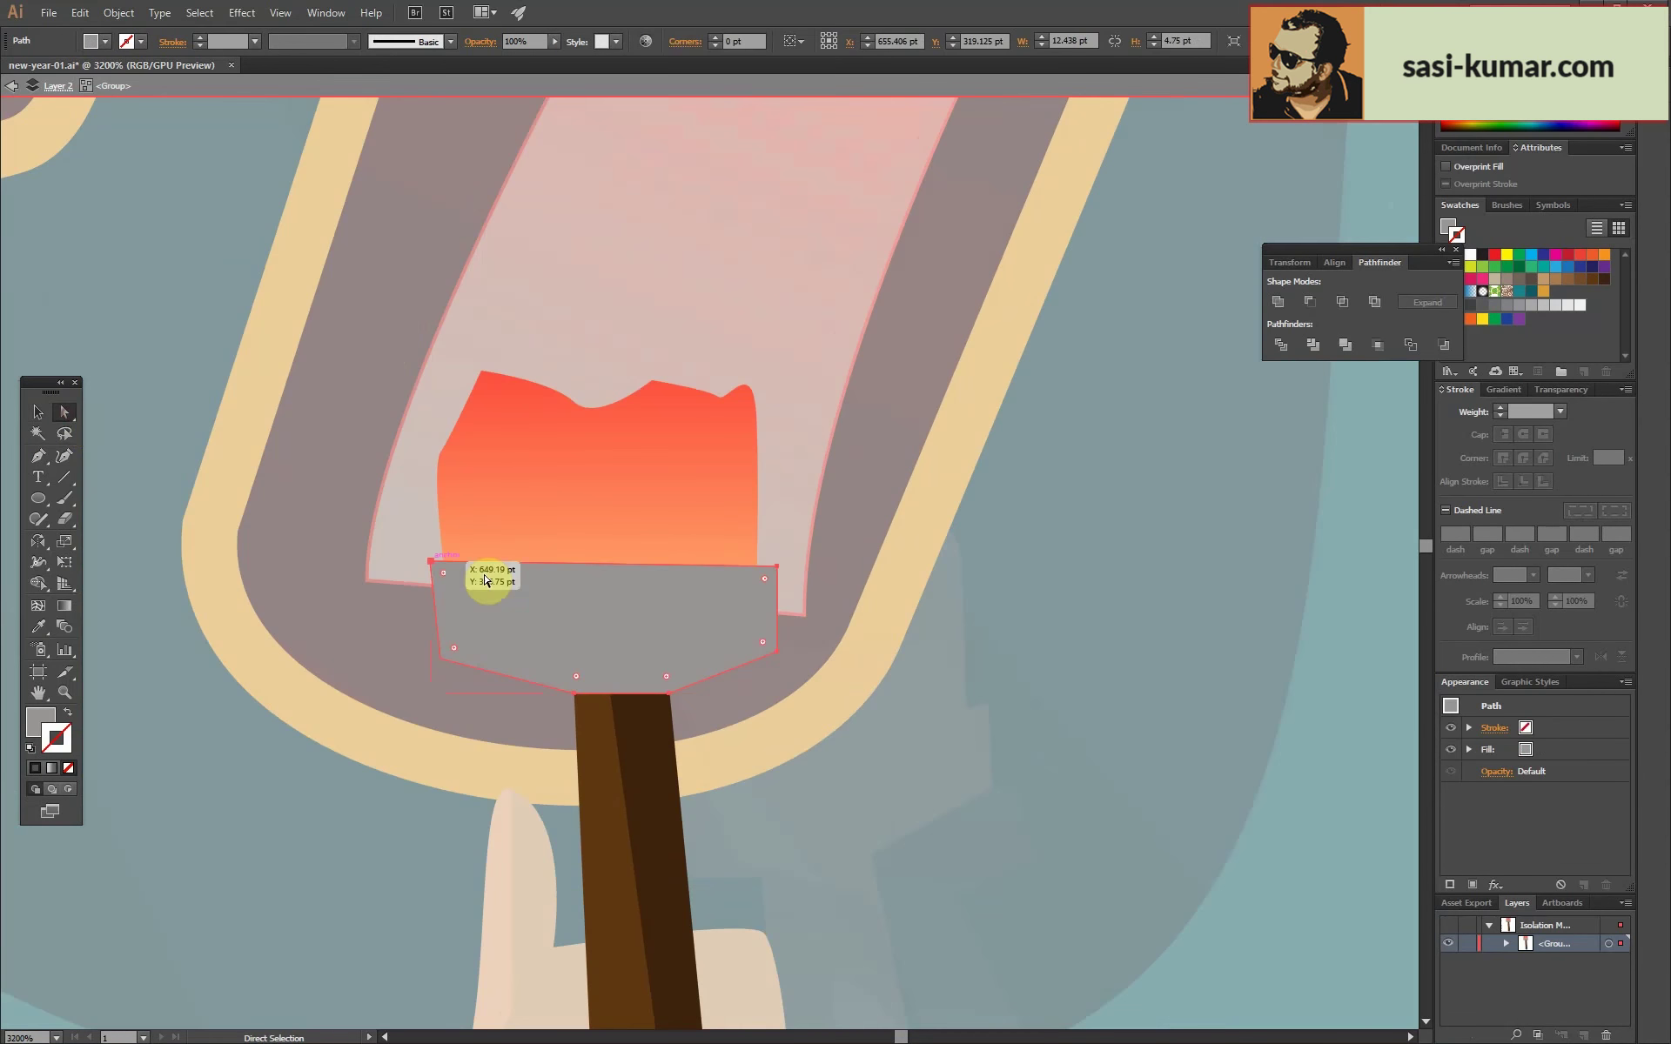
{"action": "left_click_drag", "start_coordinate": [489, 578], "coordinate": [783, 560]}
{"action": "left_click", "coordinate": [42, 424]}
{"action": "key", "text": "period"}
{"action": "scroll", "coordinate": [42, 418], "scroll_direction": "down", "scroll_amount": 5}
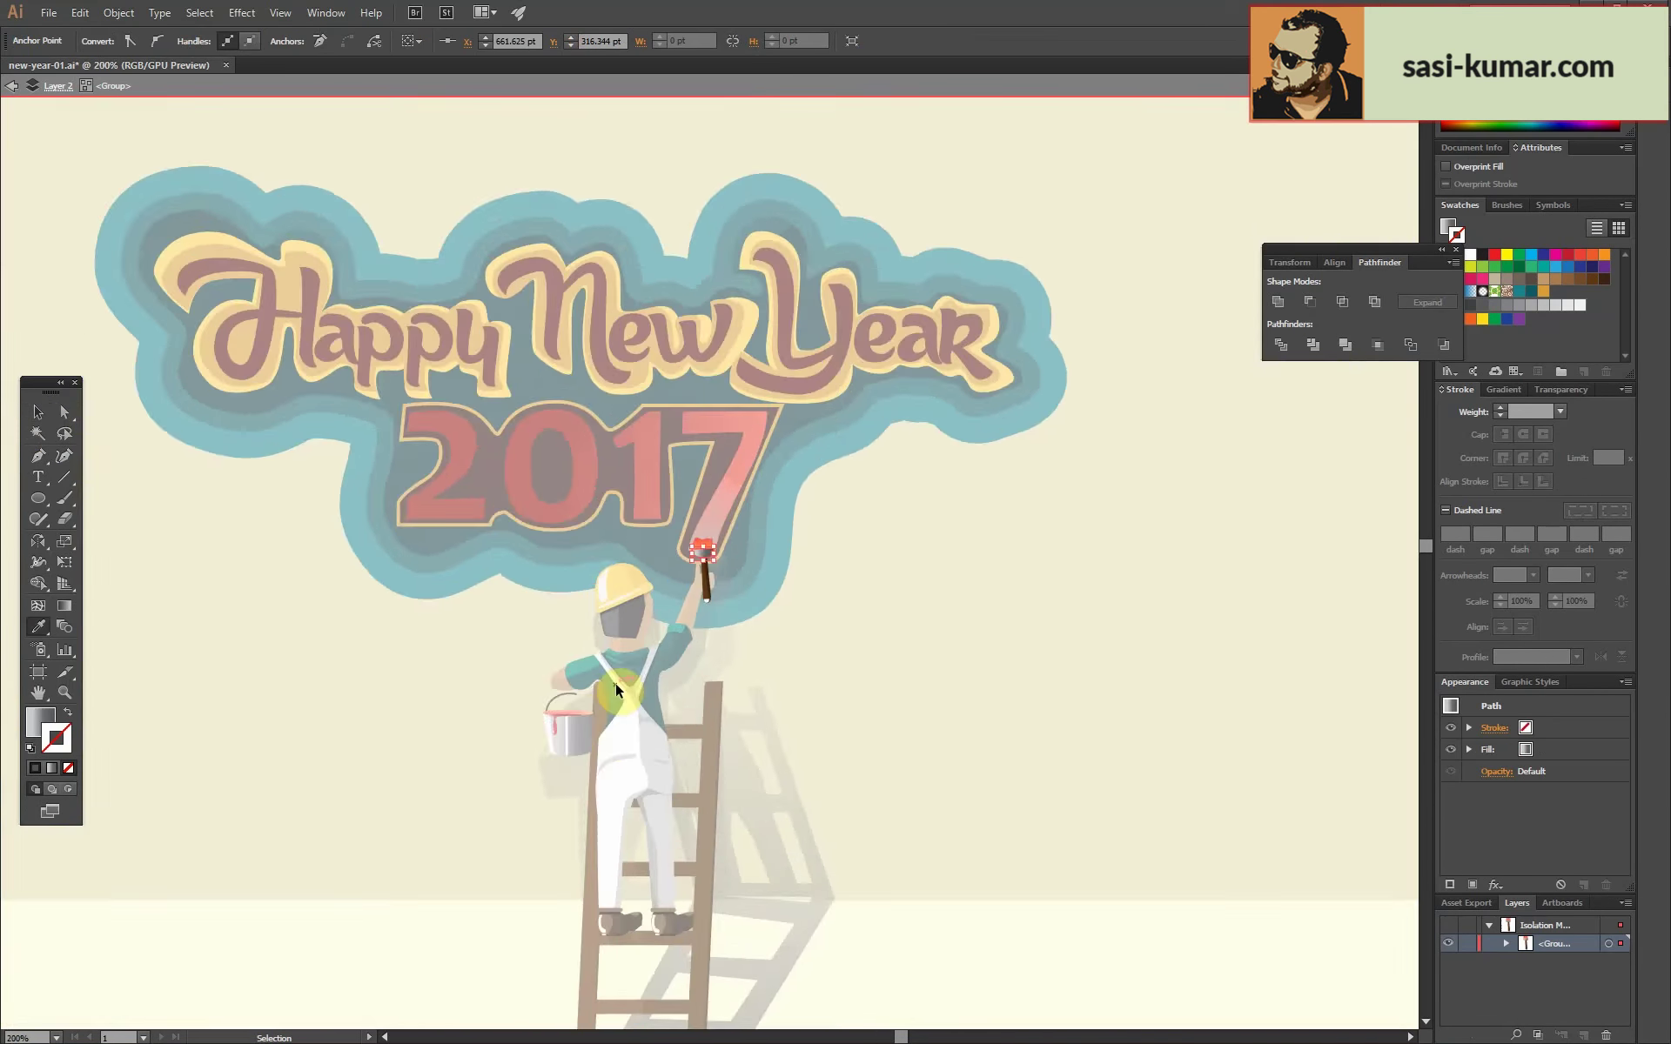
{"action": "scroll", "coordinate": [615, 682], "scroll_direction": "up", "scroll_amount": 5}
Set the grey gradient's direction across the ferrule.
{"action": "key", "text": "a"}
{"action": "left_click", "coordinate": [735, 534]}
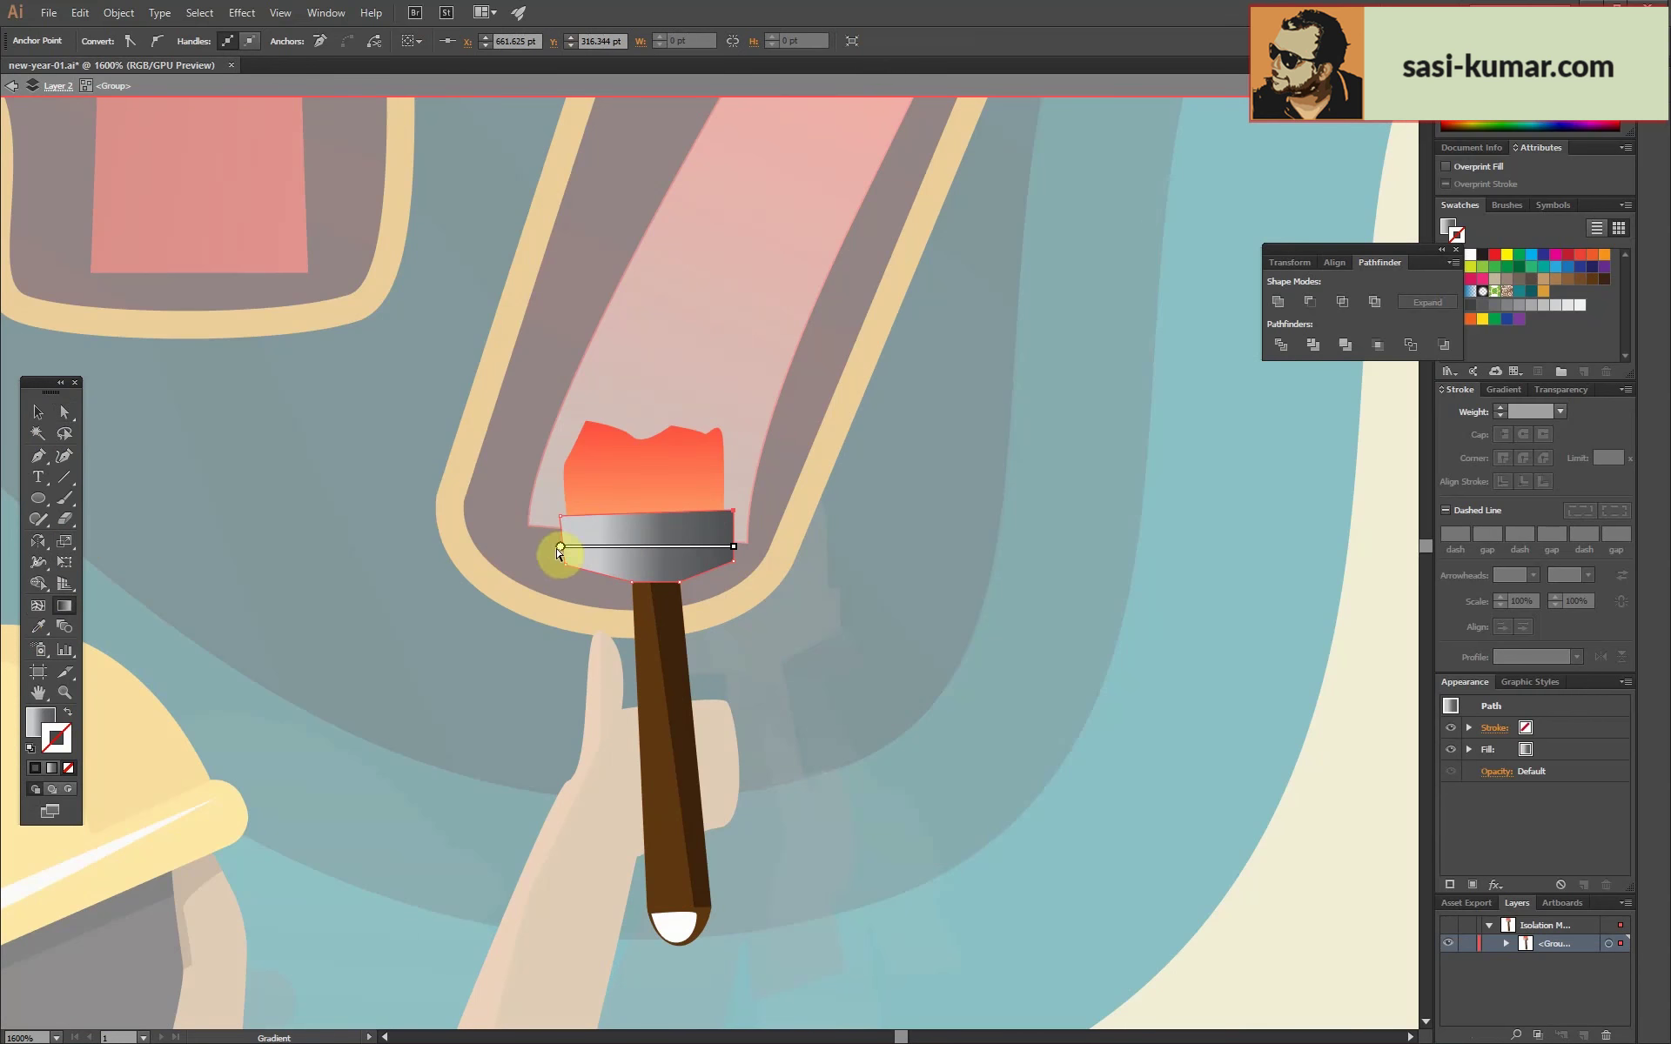
{"action": "left_click", "coordinate": [39, 414]}
{"action": "left_click", "coordinate": [52, 769]}
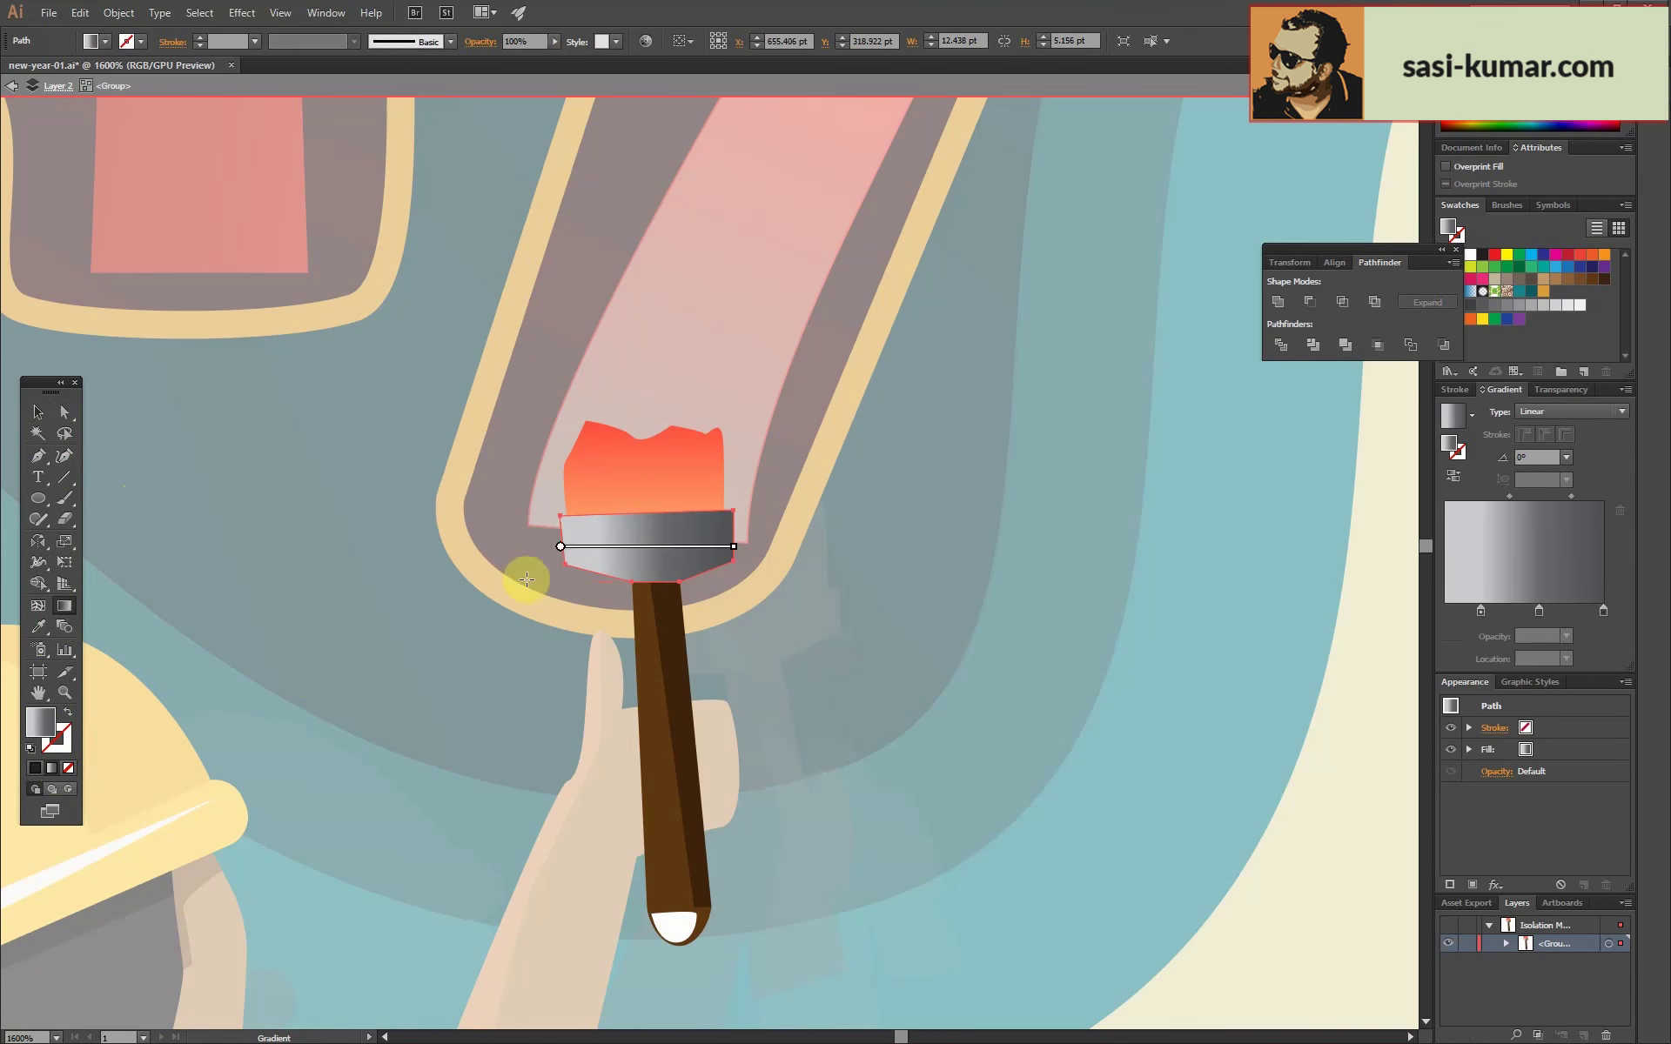
{"action": "key", "text": "ctrl+equal"}
{"action": "double_click", "coordinate": [597, 545]}
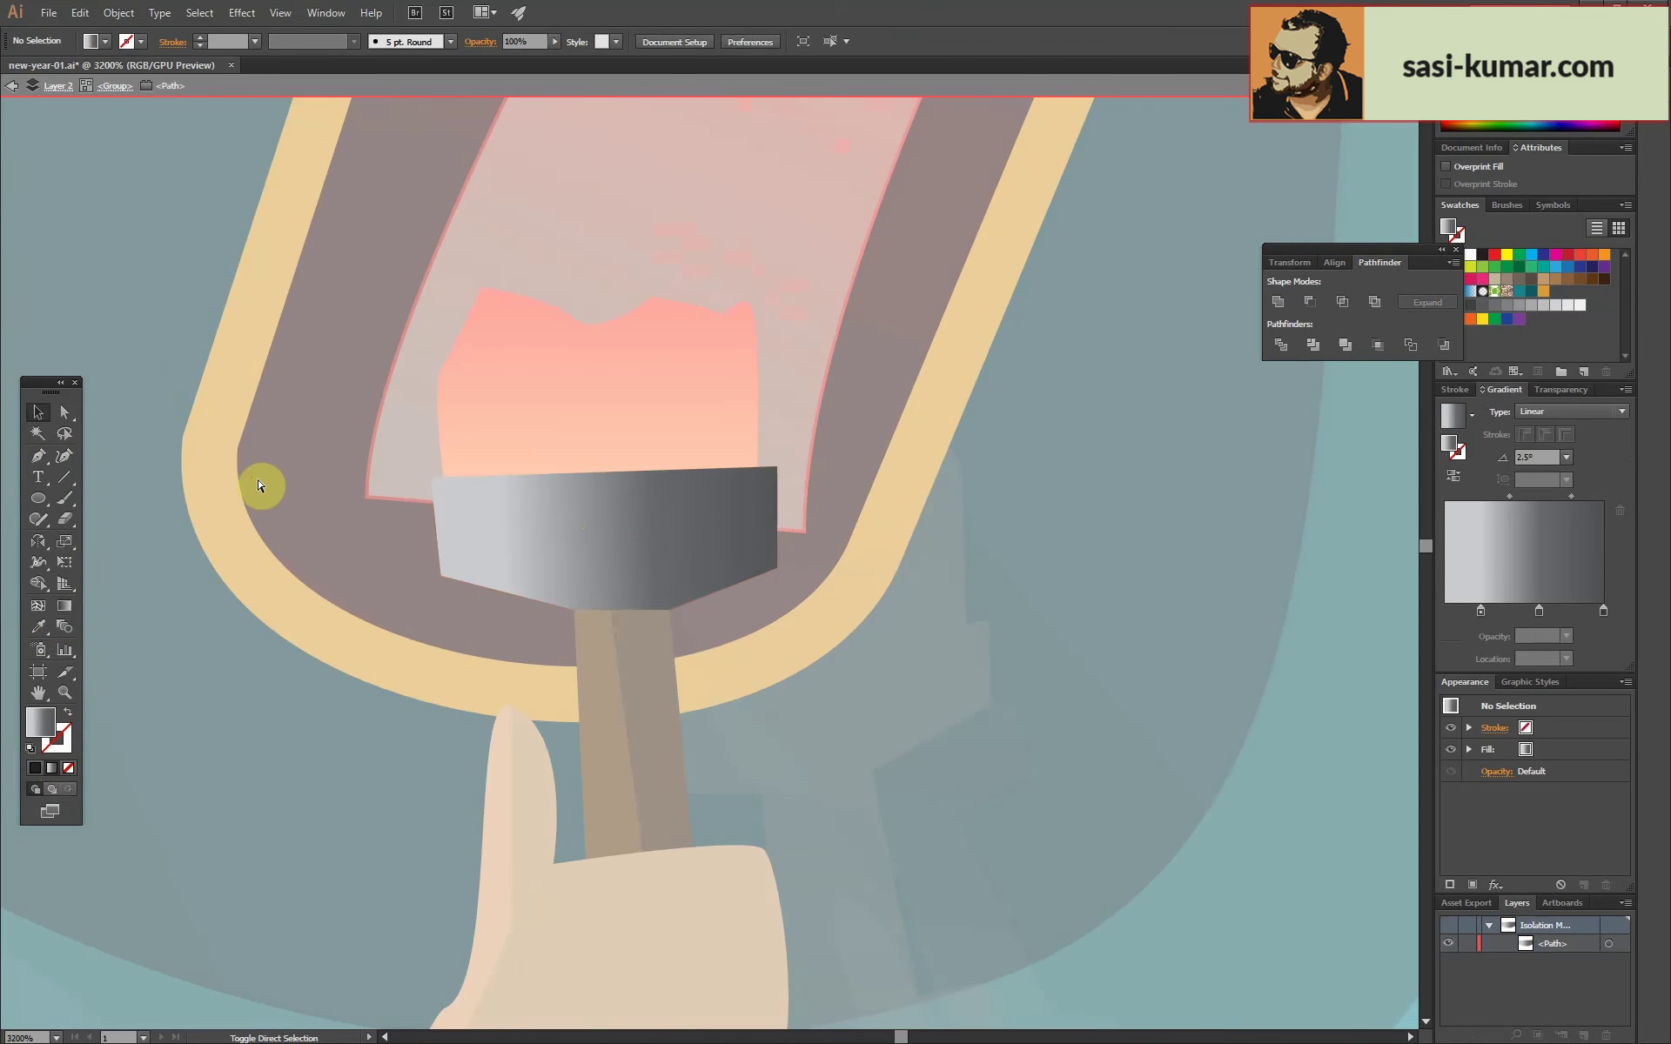
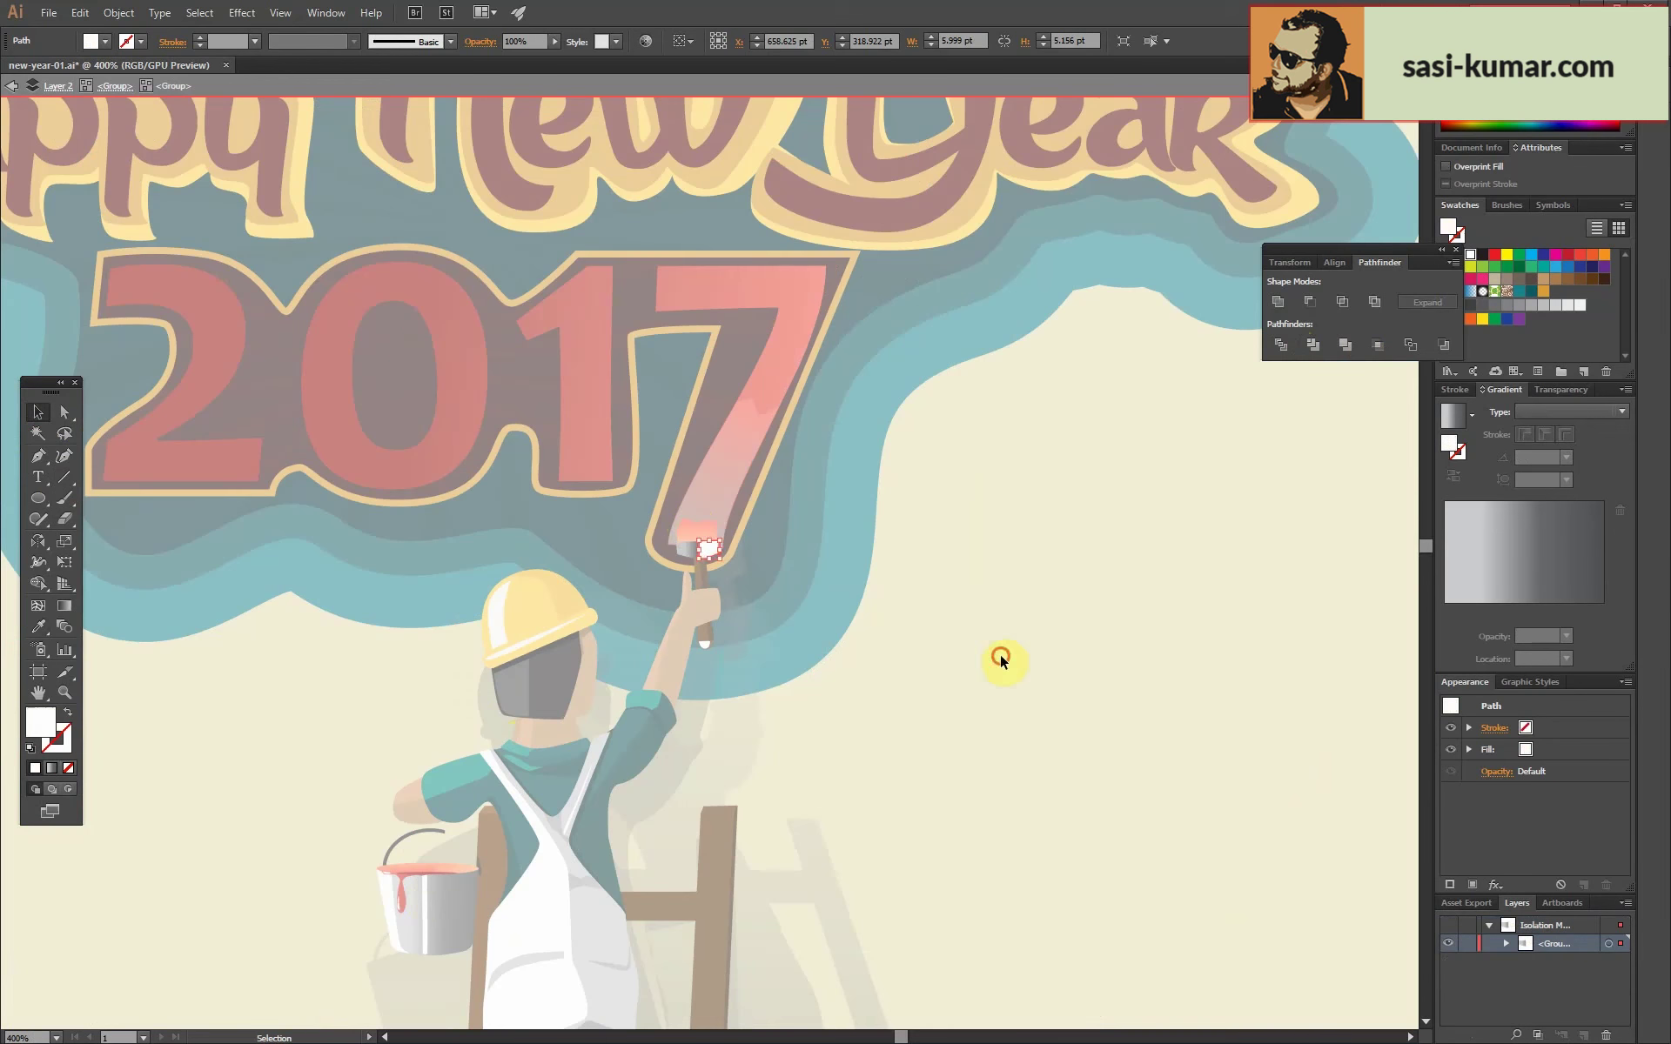
Zoom in on the brush and split the white ferrule piece along a dividing line.
{"action": "key", "text": "ctrl+shift+a"}
{"action": "key", "text": "ctrl+equal"}
{"action": "key", "text": "ctrl+equal"}
{"action": "key", "text": "ctrl+equal"}
{"action": "left_click_drag", "start_coordinate": [648, 653], "coordinate": [634, 641]}
{"action": "key", "text": "v"}
{"action": "left_click", "coordinate": [709, 545]}
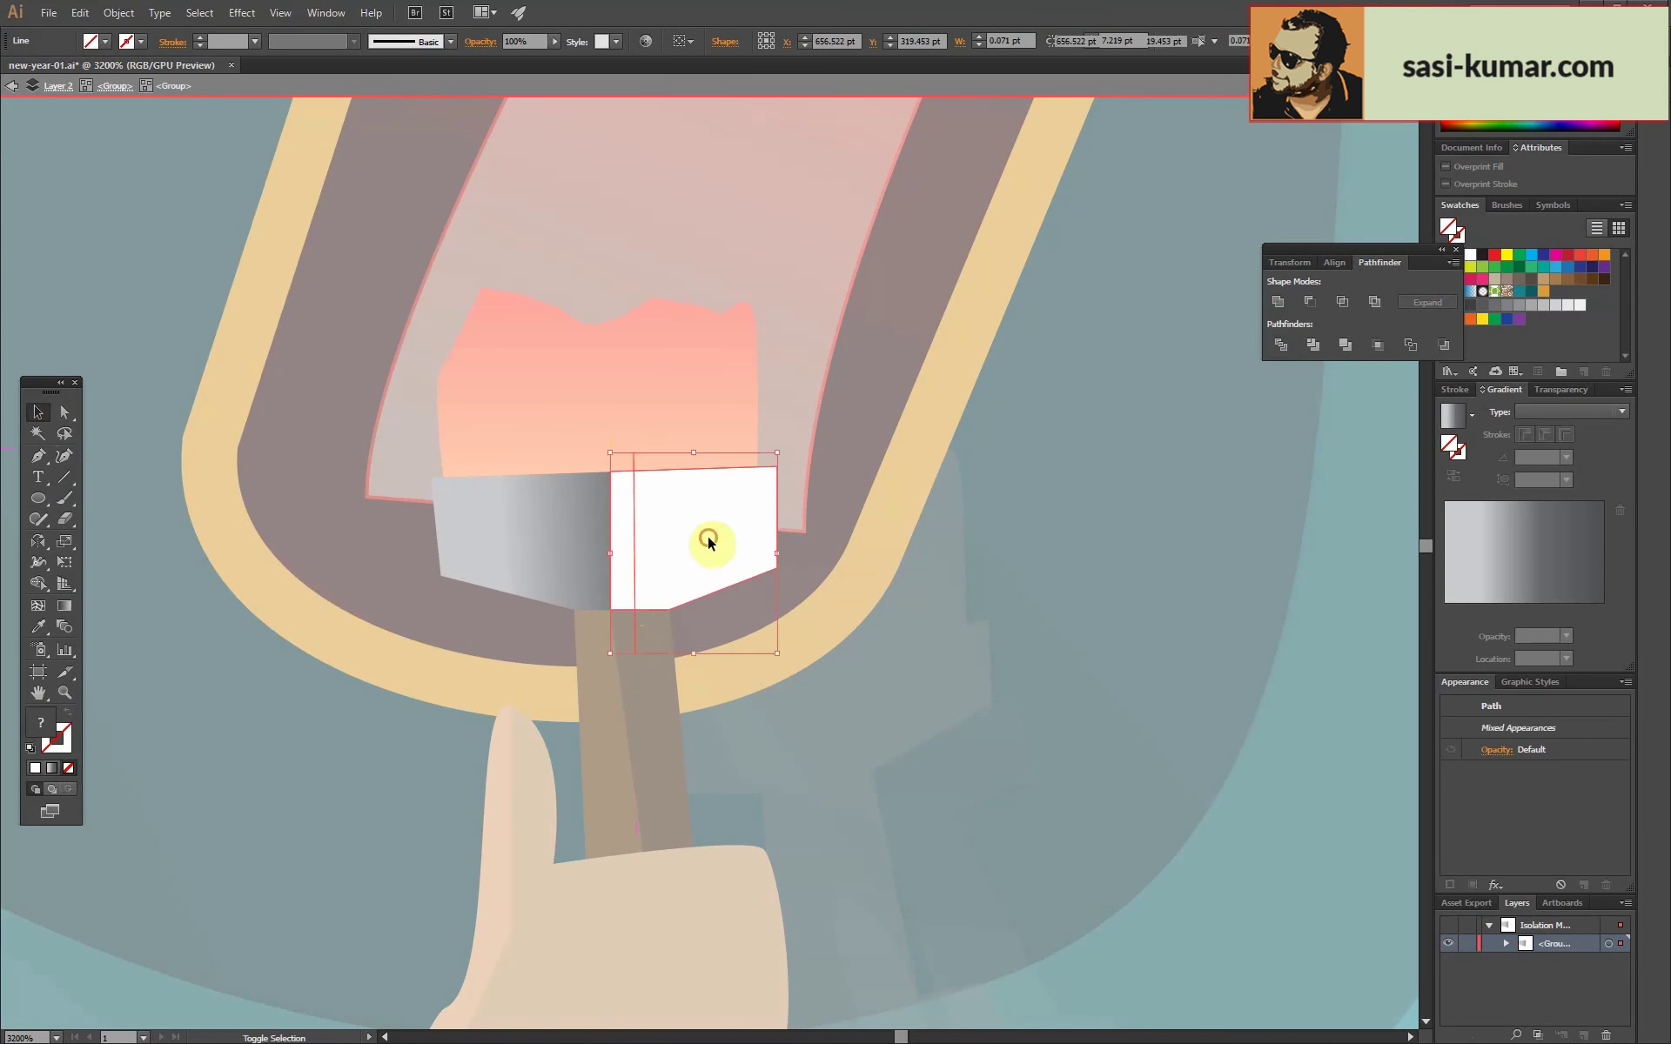
Give the ferrule's right part the left piece's grey gradient, re-angled, and exit isolation.
{"action": "left_click", "coordinate": [1281, 344]}
{"action": "key", "text": "i"}
{"action": "left_click", "coordinate": [538, 539]}
{"action": "key", "text": "g"}
{"action": "left_click_drag", "start_coordinate": [586, 522], "coordinate": [795, 545]}
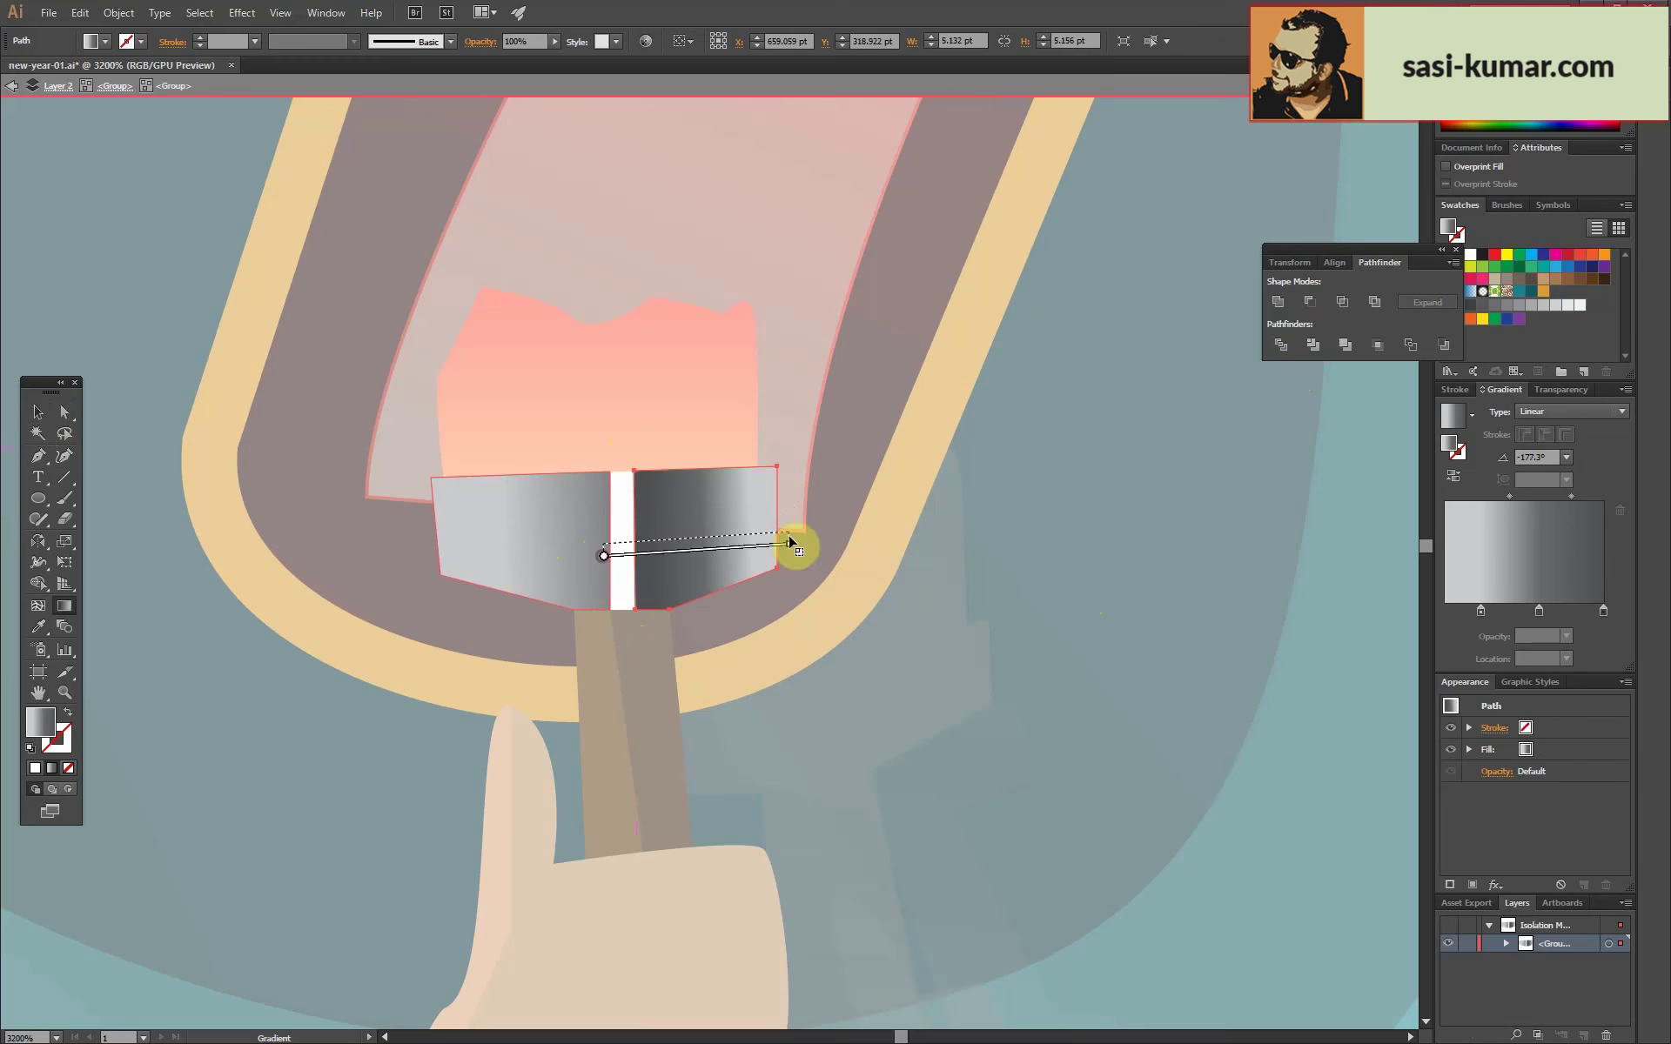
{"action": "key", "text": "v"}
{"action": "double_click", "coordinate": [142, 366]}
Pen-draw a thin strip along the ferrule's top edge and fill it black.
{"action": "key", "text": "p"}
{"action": "left_click", "coordinate": [444, 473]}
{"action": "left_click", "coordinate": [762, 491]}
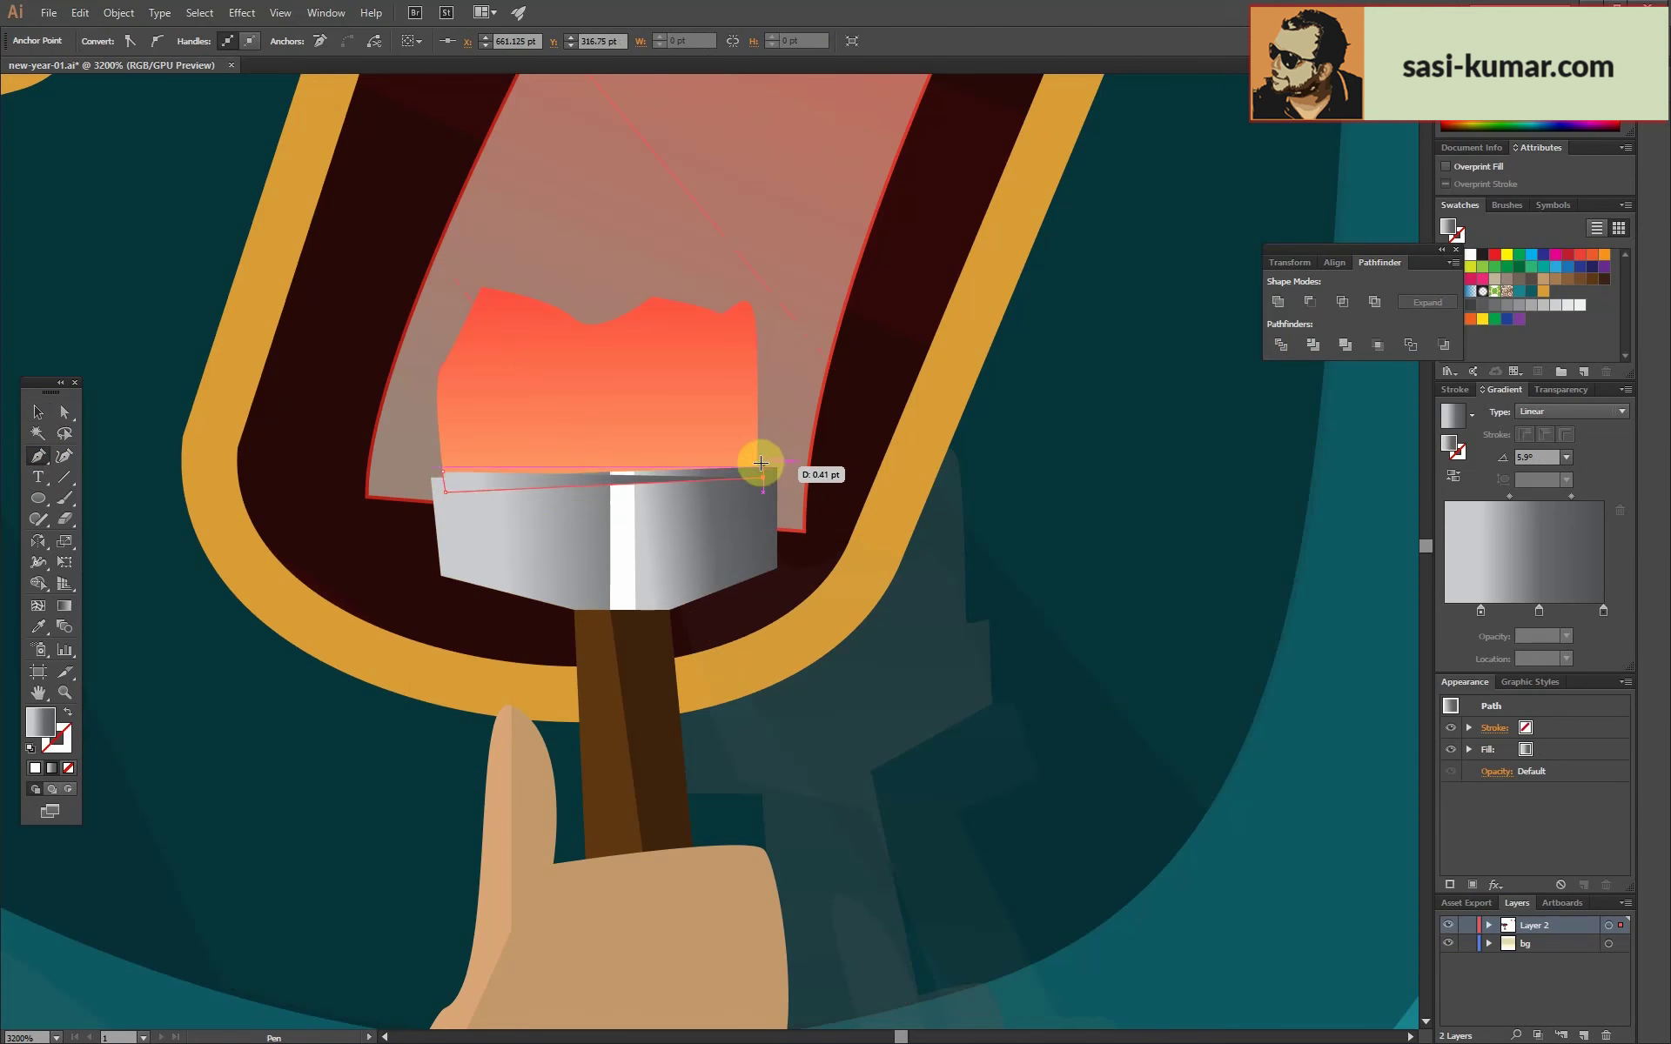
{"action": "double_click", "coordinate": [38, 770]}
{"action": "left_click", "coordinate": [1402, 302]}
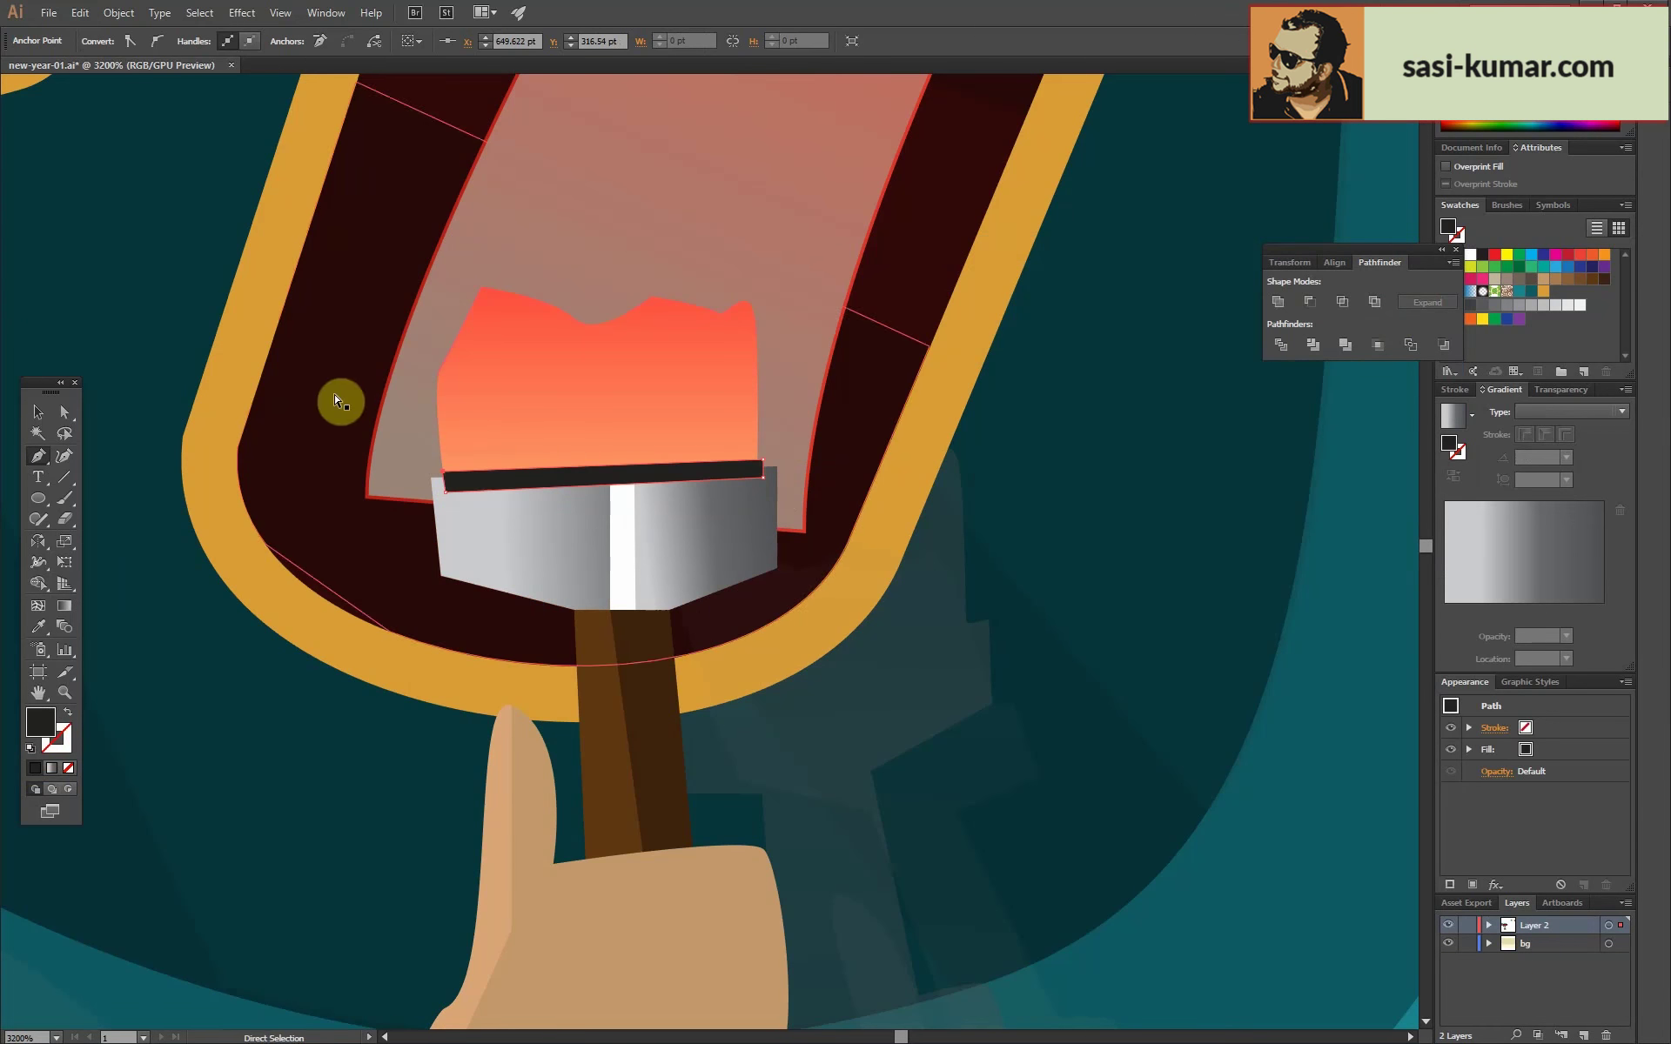
Re-enter and leave the ferrule group, then show the whole artboard.
{"action": "left_click", "coordinate": [40, 419]}
{"action": "double_click", "coordinate": [553, 525]}
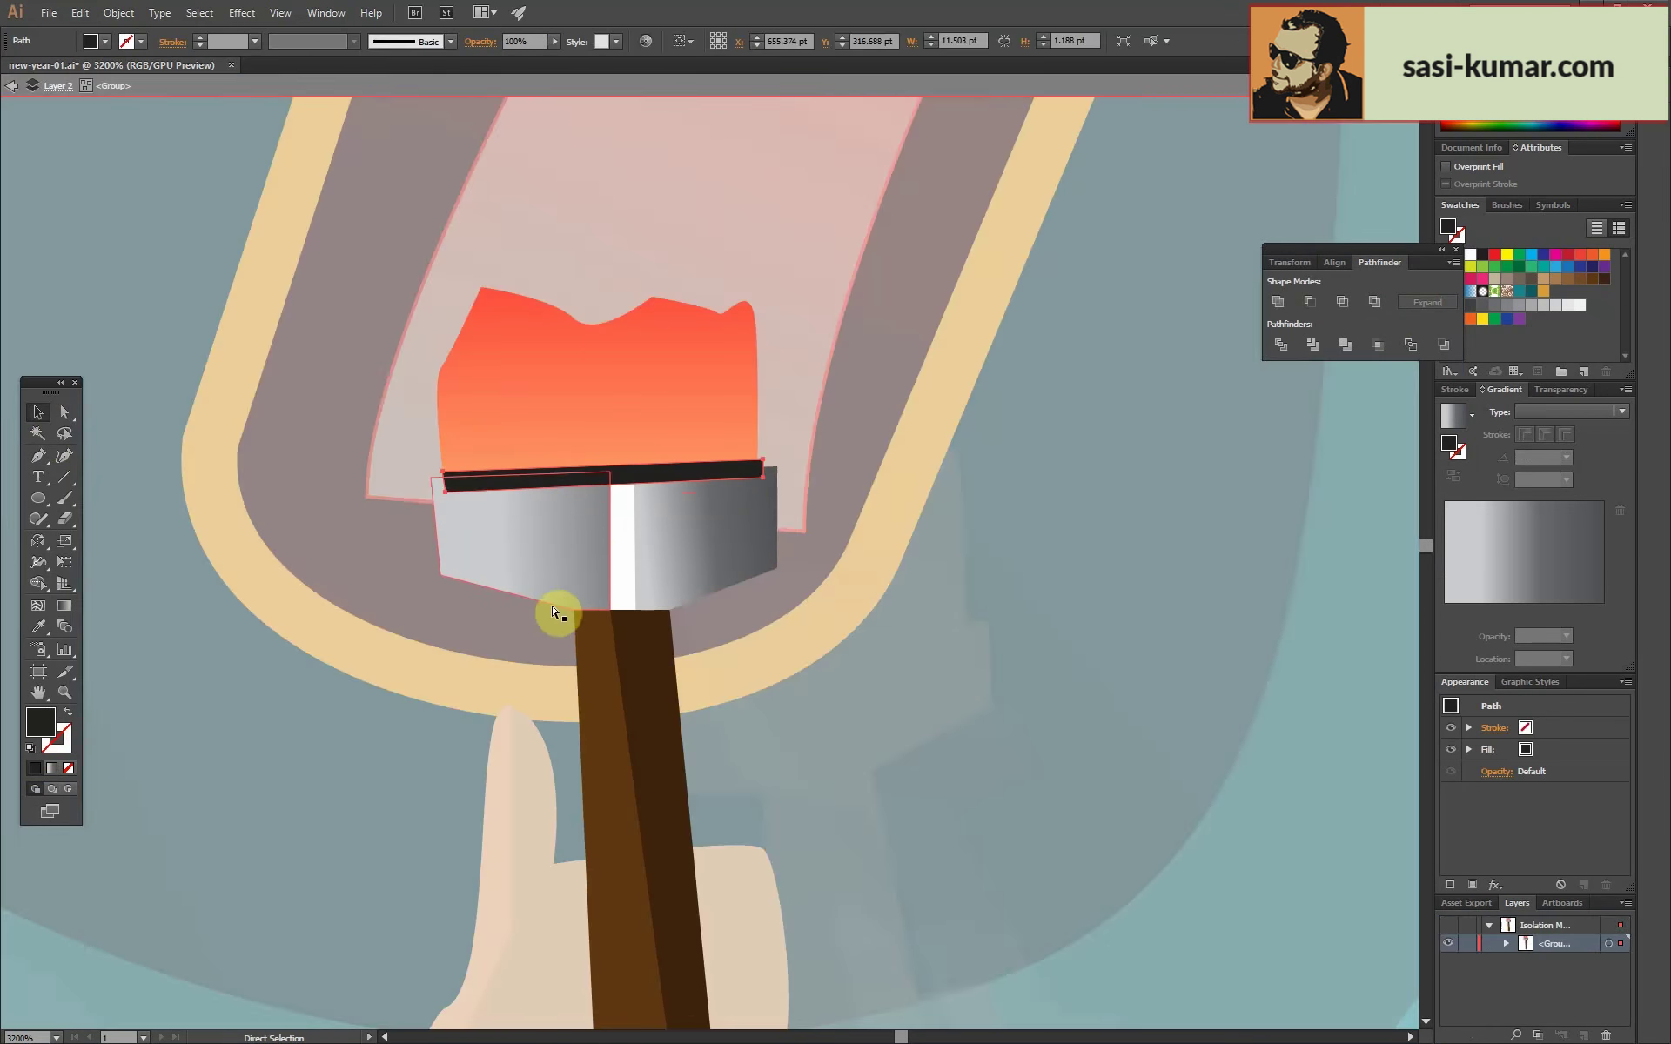
{"action": "double_click", "coordinate": [1167, 705]}
{"action": "key", "text": "ctrl+0"}
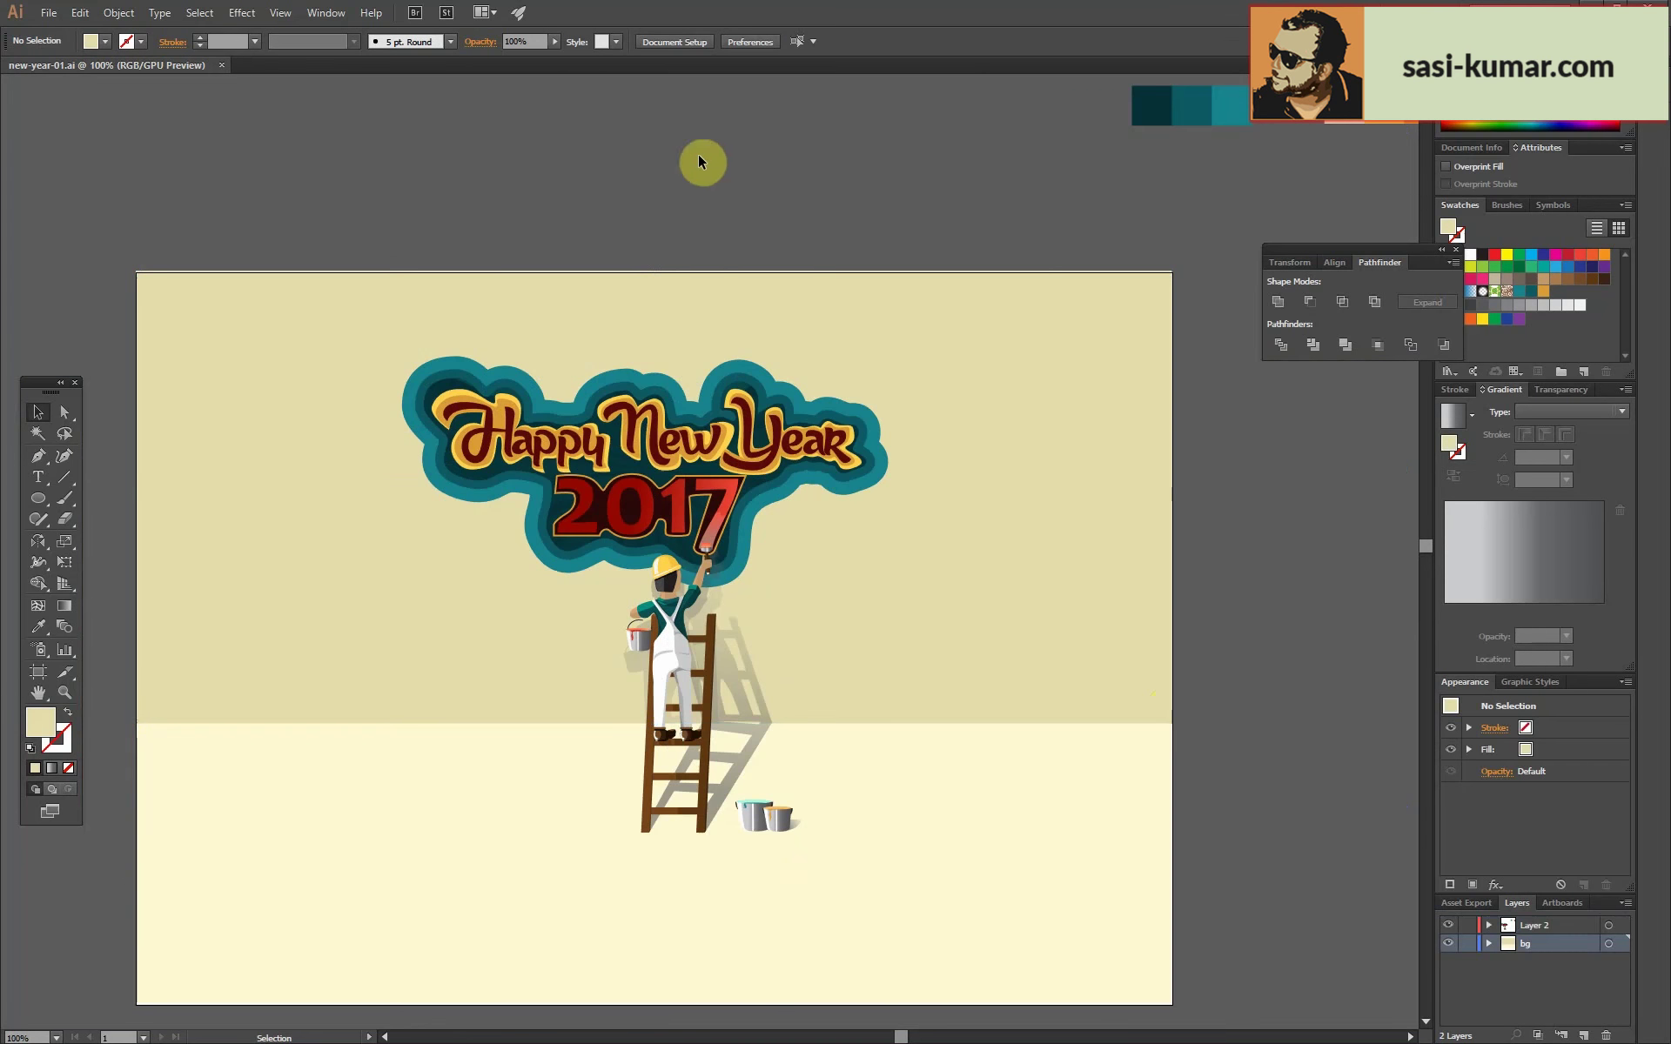
Recolour the wall orange and the floor yellow.
{"action": "key", "text": "ctrl+minus"}
{"action": "left_click_drag", "start_coordinate": [1190, 572], "coordinate": [1174, 577]}
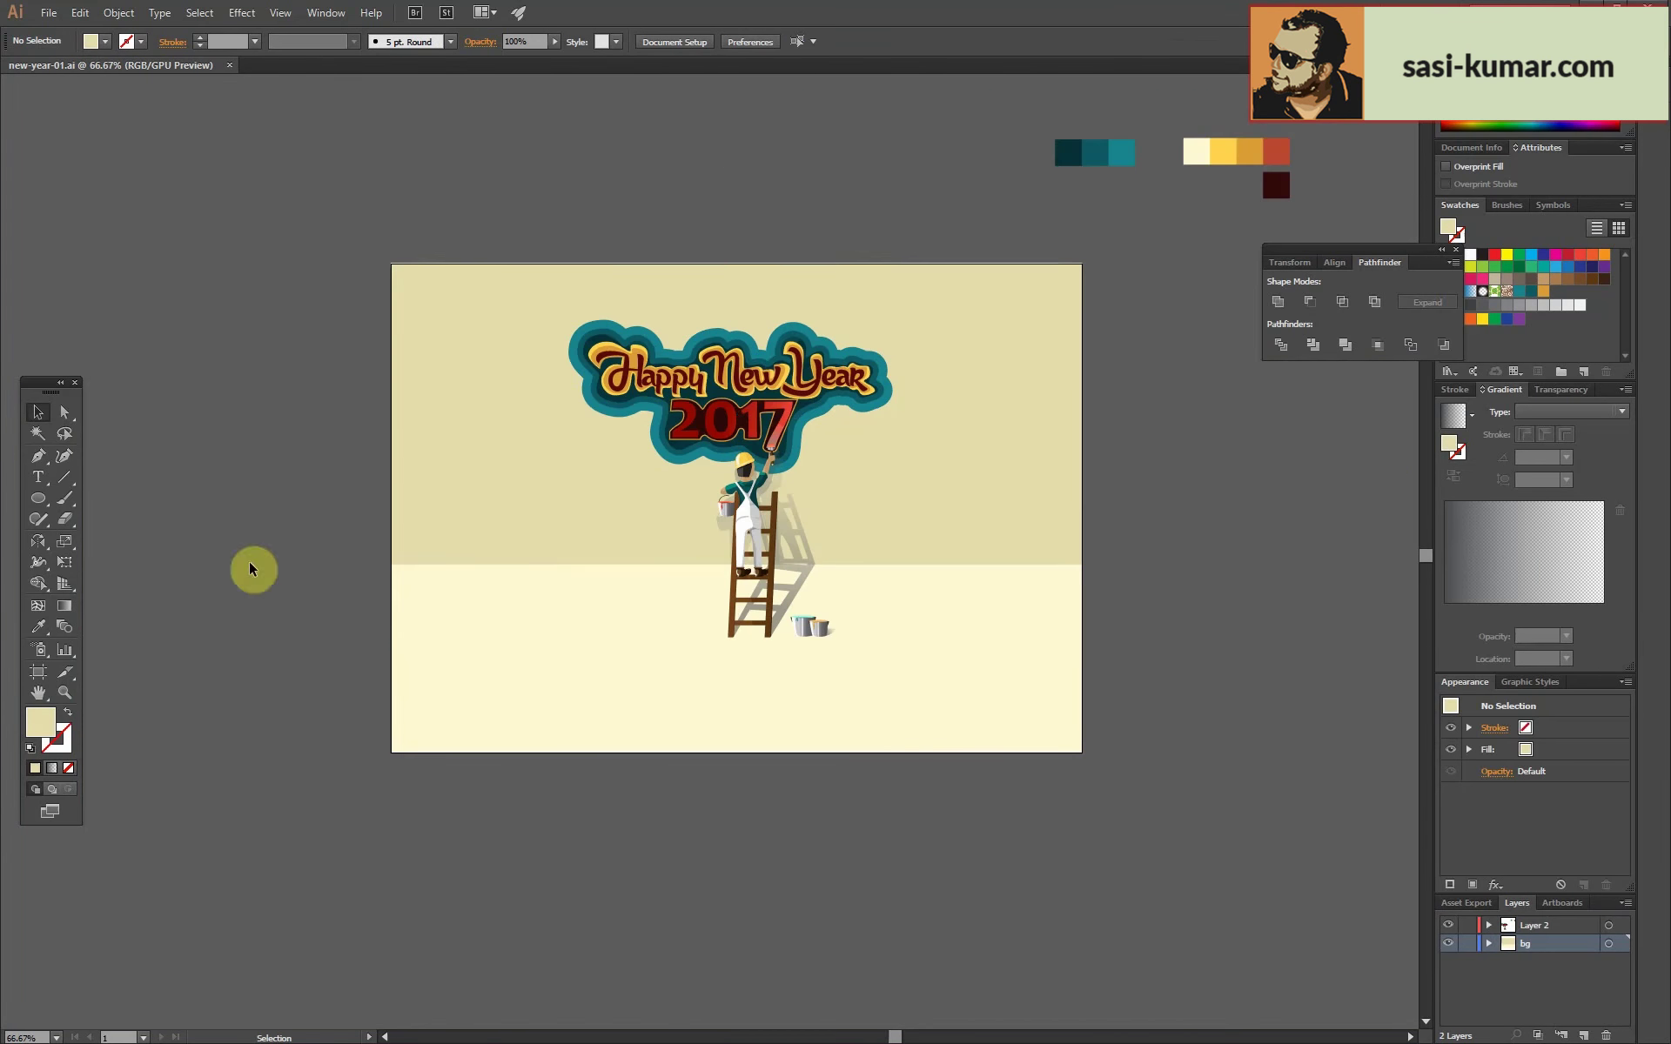
{"action": "left_click", "coordinate": [1235, 163]}
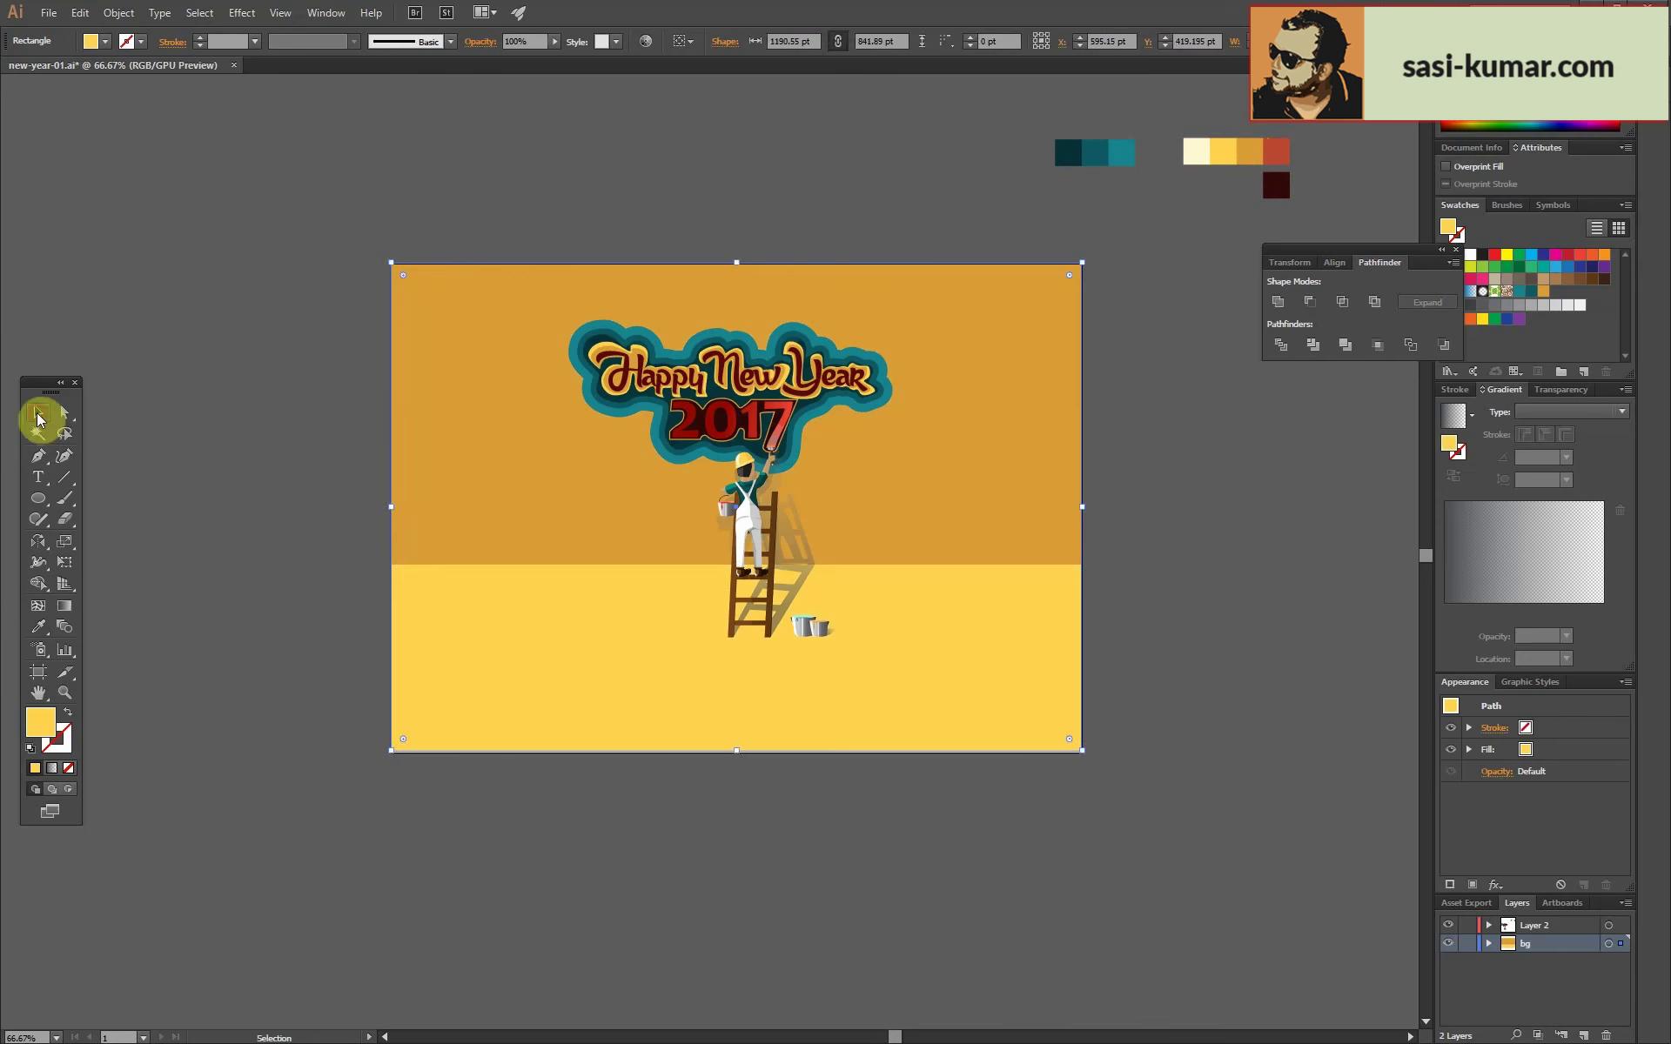
{"action": "left_click", "coordinate": [351, 346]}
Reset the ladder shadow gradient's left stop and set its right stop to 47% black.
{"action": "key", "text": "ctrl+plus"}
{"action": "key", "text": "ctrl+plus"}
{"action": "double_click", "coordinate": [778, 471]}
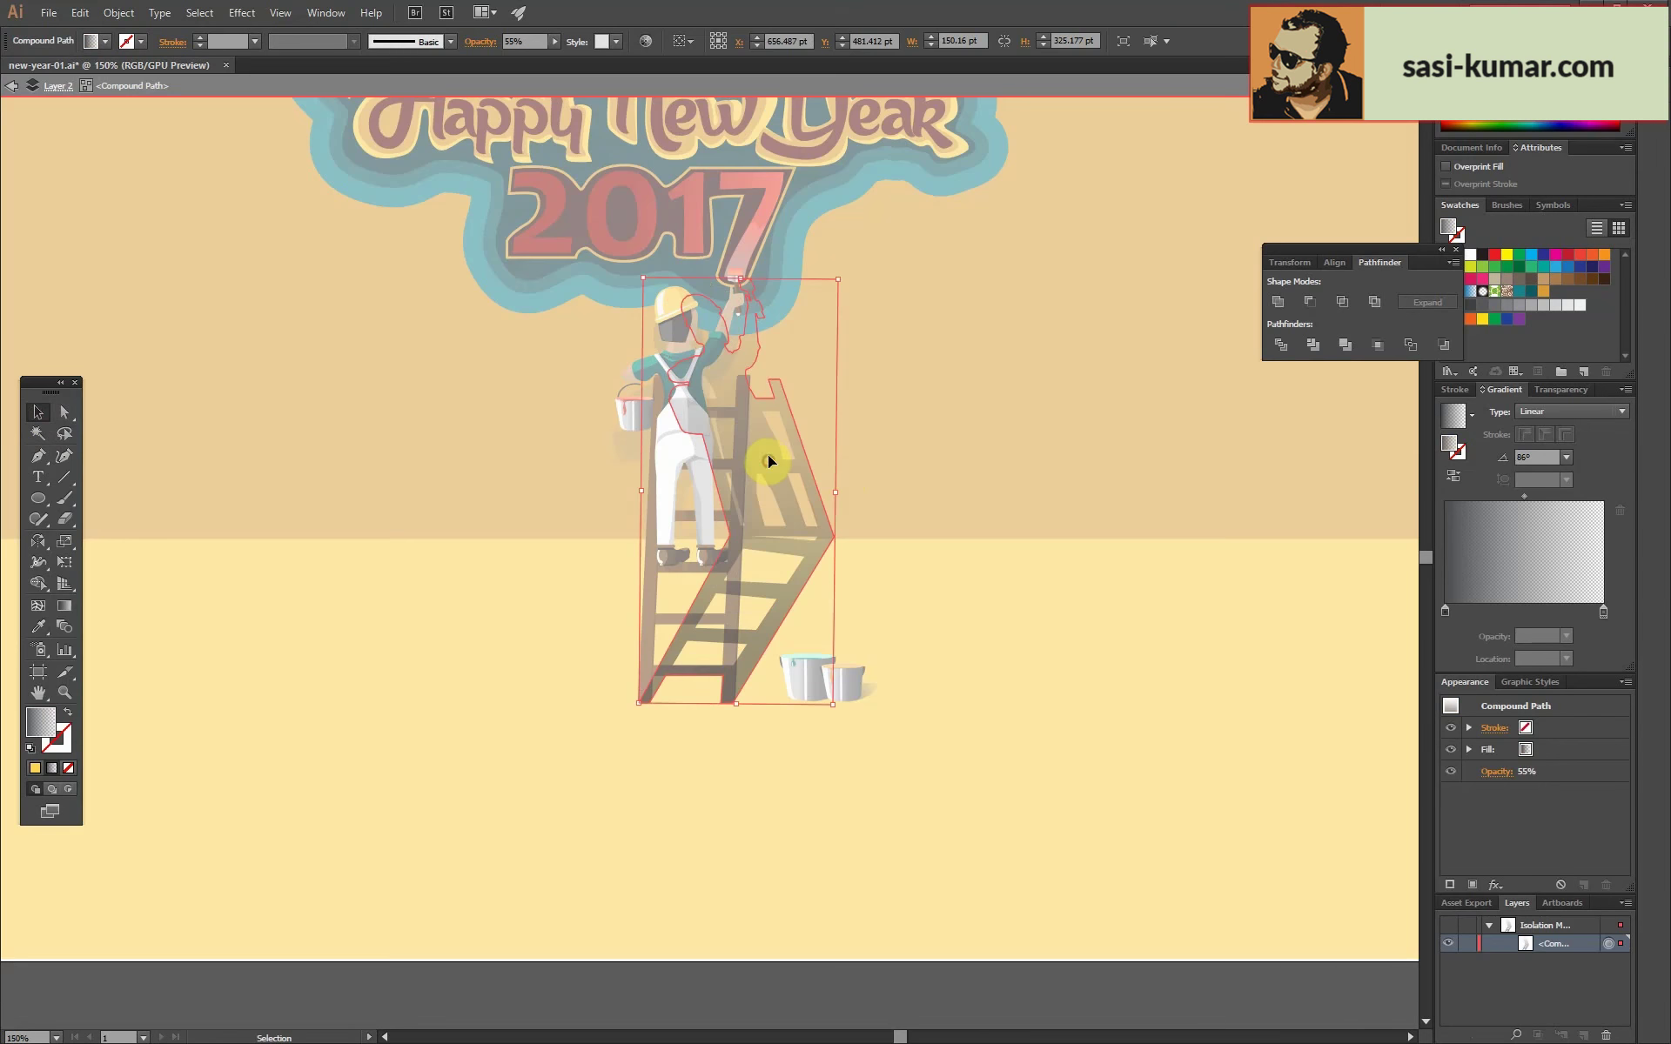
{"action": "double_click", "coordinate": [716, 989]}
{"action": "double_click", "coordinate": [1444, 611]}
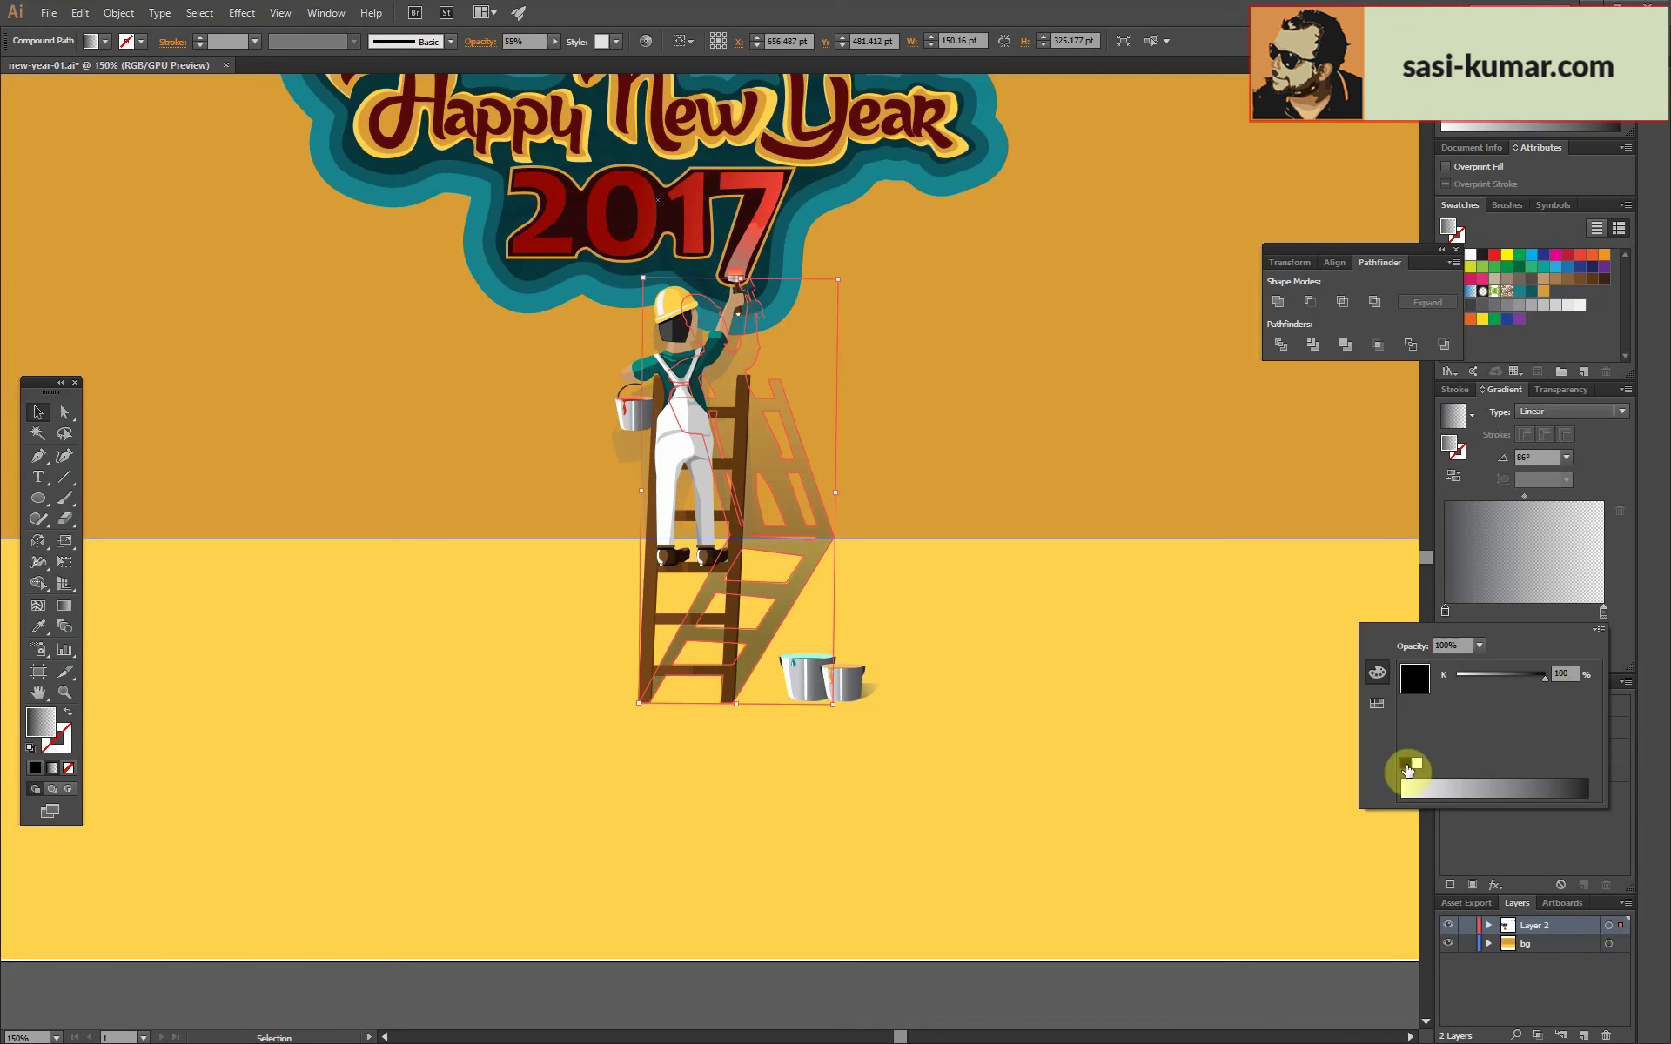
{"action": "left_click", "coordinate": [1407, 770]}
{"action": "double_click", "coordinate": [1604, 611]}
{"action": "left_click_drag", "start_coordinate": [1458, 676], "coordinate": [1497, 681]}
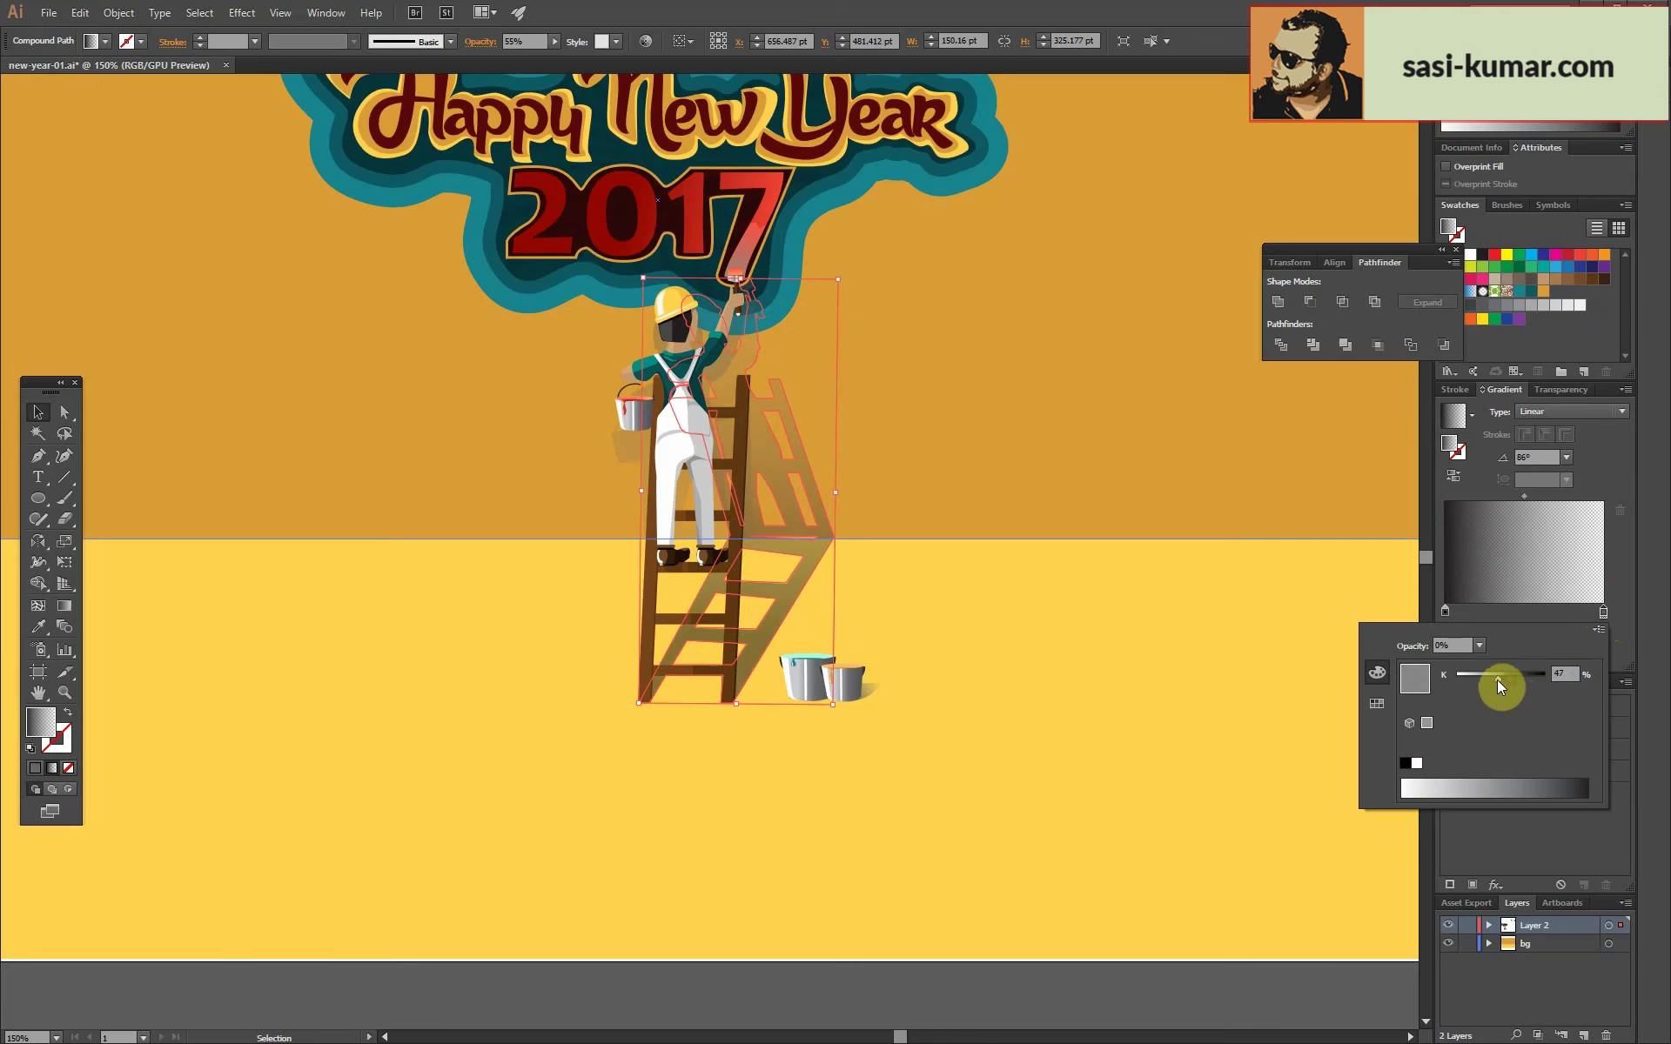
{"action": "left_click", "coordinate": [973, 993]}
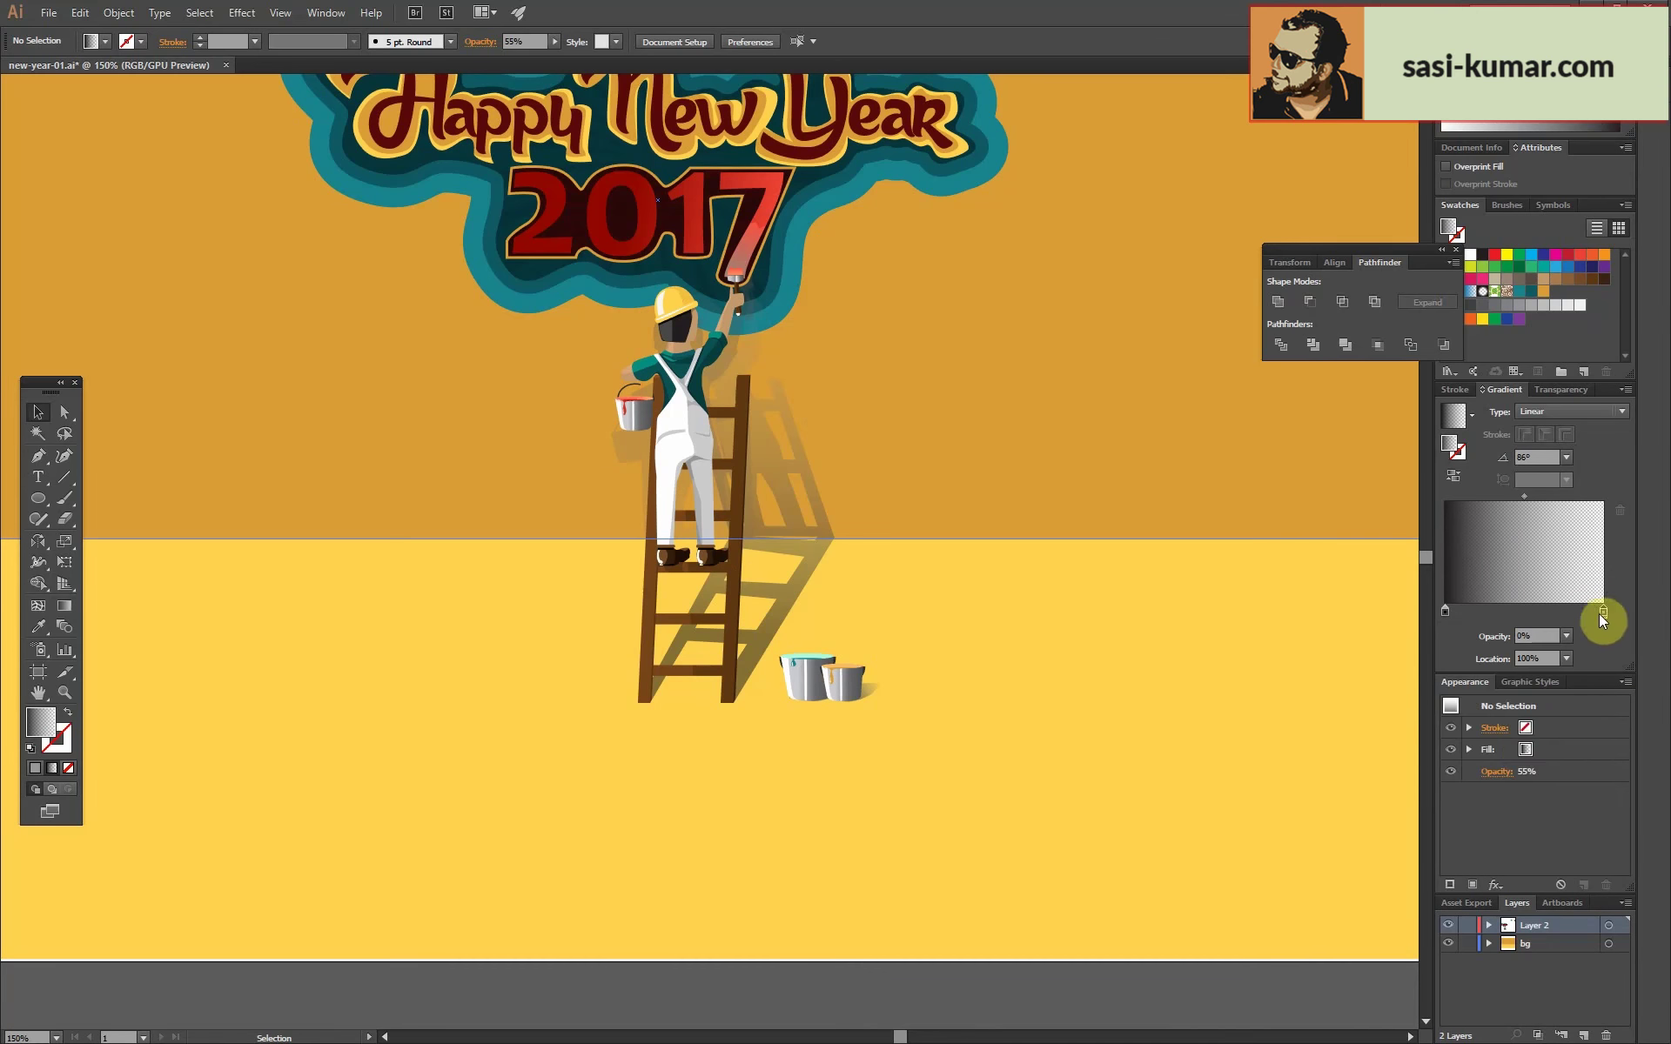
Return the ladder shadow gradient's right stop to full black and deselect.
{"action": "double_click", "coordinate": [1603, 611]}
{"action": "left_click", "coordinate": [795, 505]}
{"action": "double_click", "coordinate": [1603, 611]}
{"action": "left_click", "coordinate": [1561, 675]}
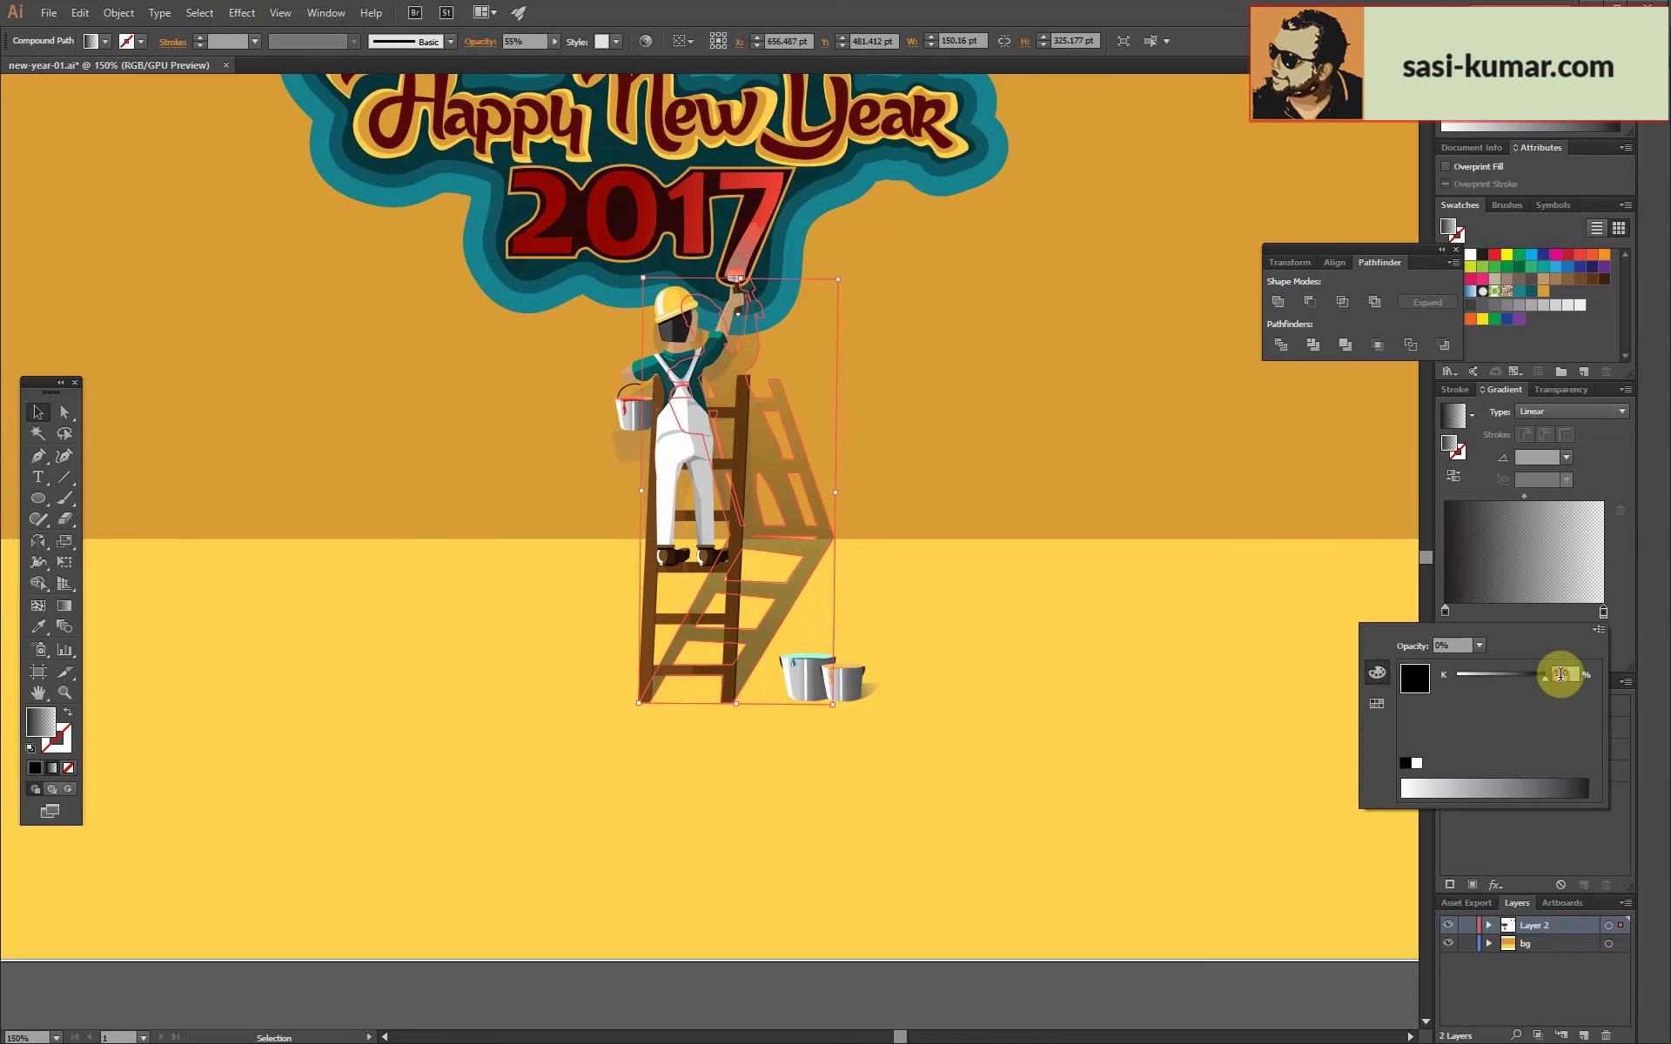
{"action": "left_click", "coordinate": [1611, 615]}
{"action": "left_click", "coordinate": [1066, 1001]}
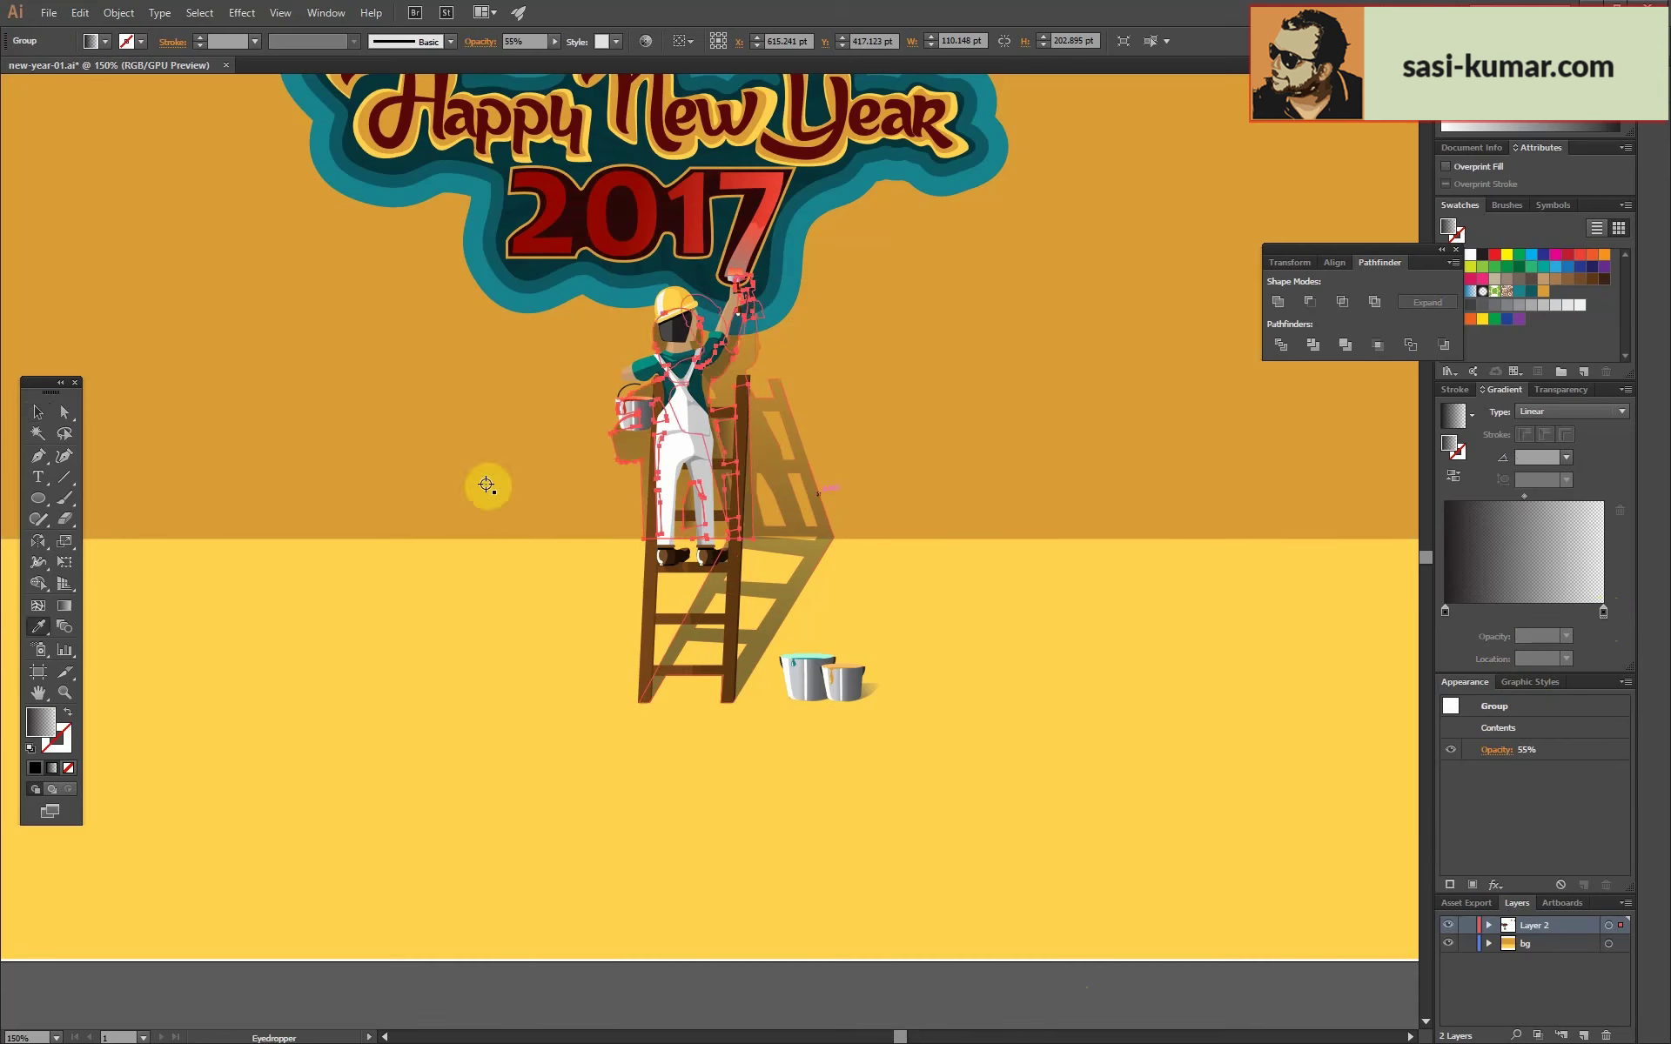
{"action": "left_click", "coordinate": [656, 996]}
Stretch the bucket shadow so it sits behind both paint buckets.
{"action": "left_click", "coordinate": [702, 441]}
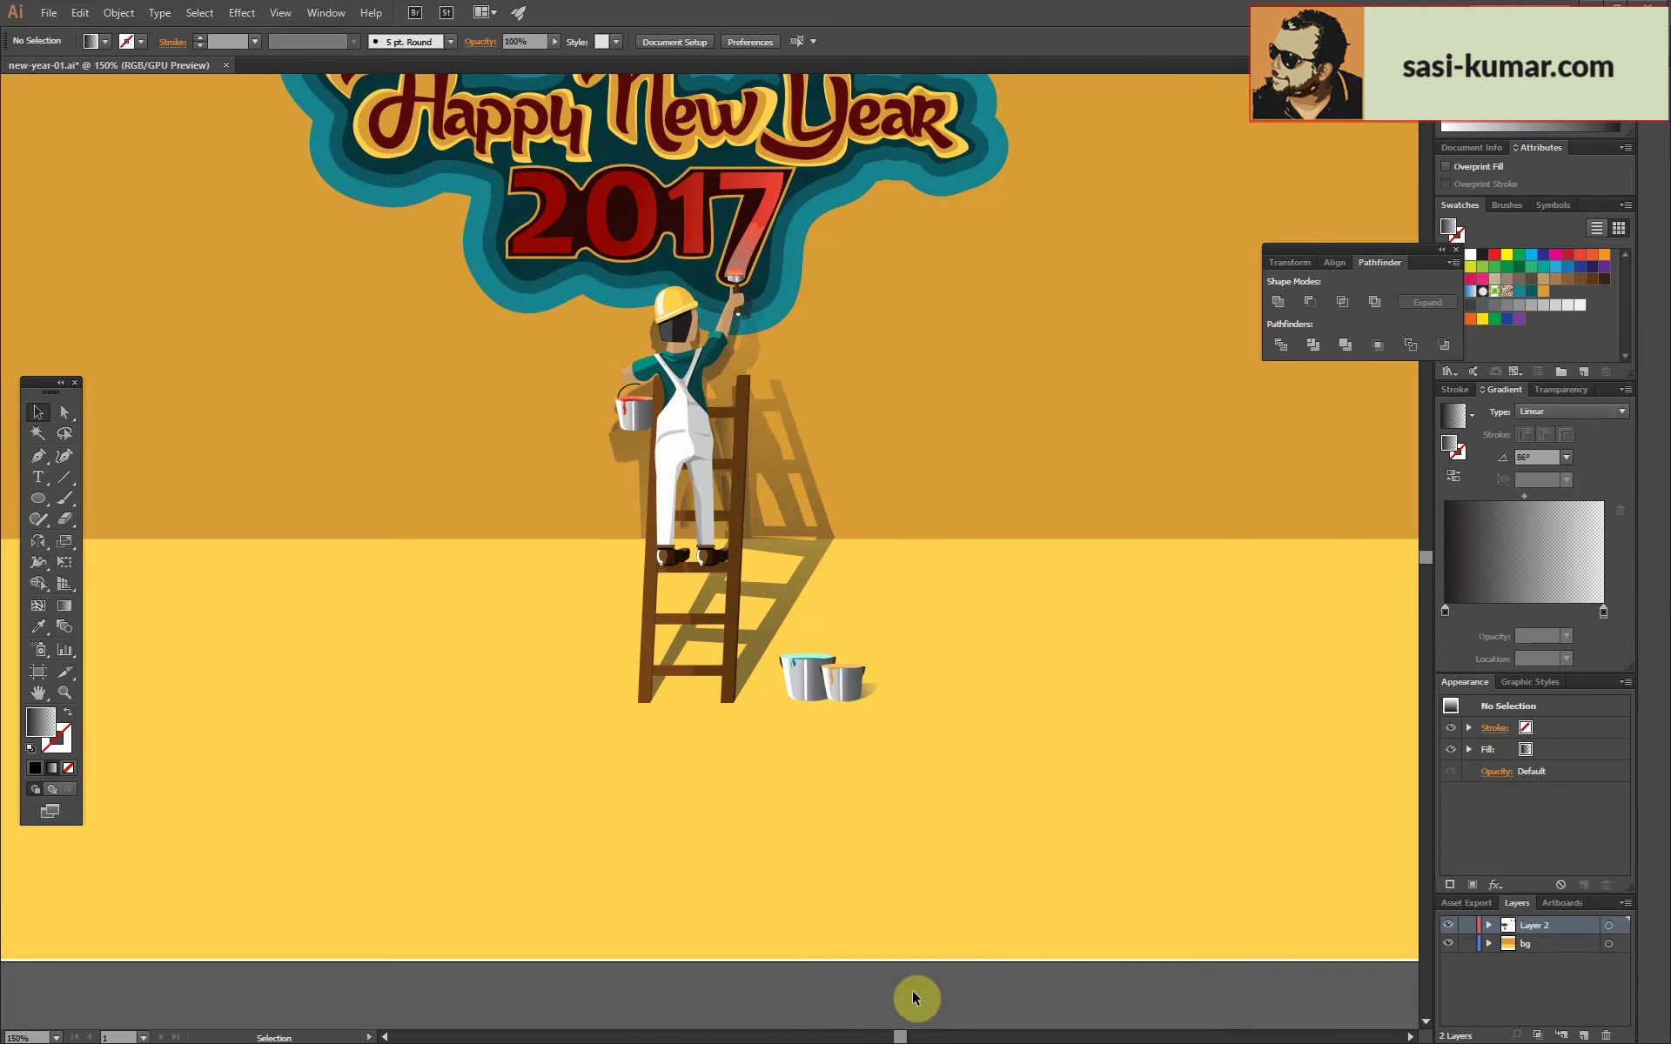
{"action": "double_click", "coordinate": [876, 690]}
{"action": "key", "text": "ctrl+plus"}
{"action": "key", "text": "ctrl+plus"}
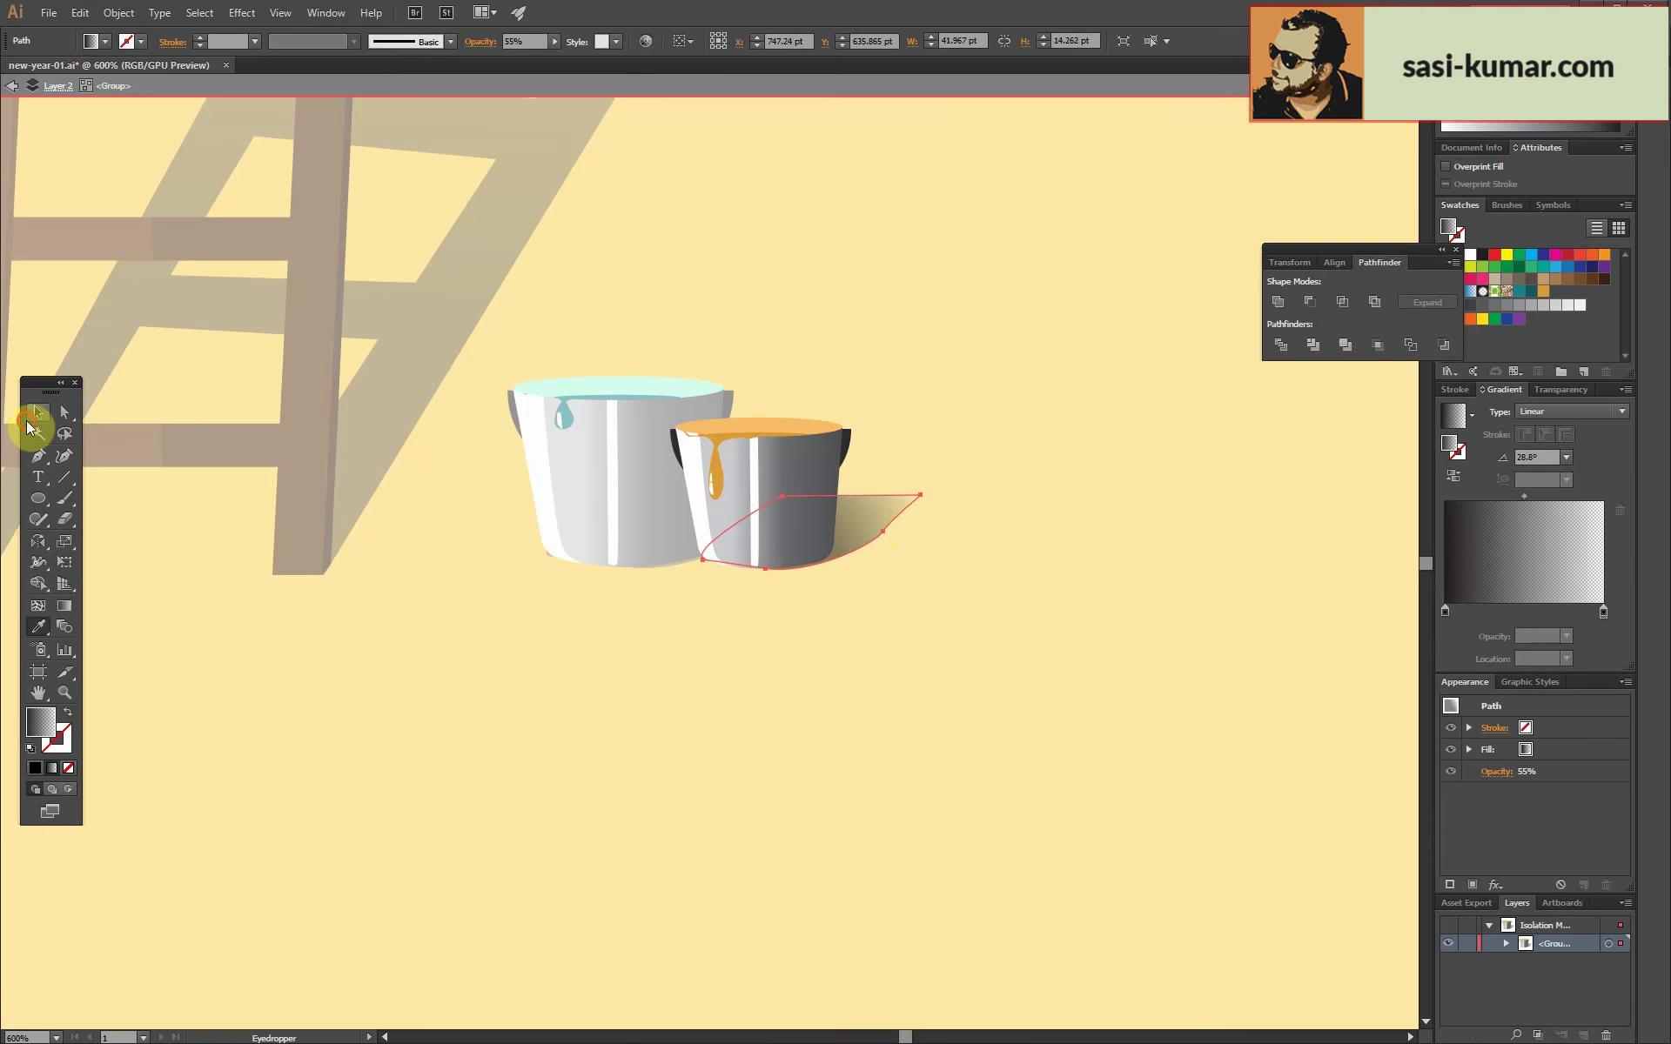
{"action": "left_click_drag", "start_coordinate": [692, 496], "coordinate": [906, 429]}
{"action": "left_click", "coordinate": [550, 716]}
{"action": "double_click", "coordinate": [550, 716]}
{"action": "key", "text": "ctrl+minus"}
{"action": "key", "text": "ctrl+minus"}
{"action": "key", "text": "ctrl+minus"}
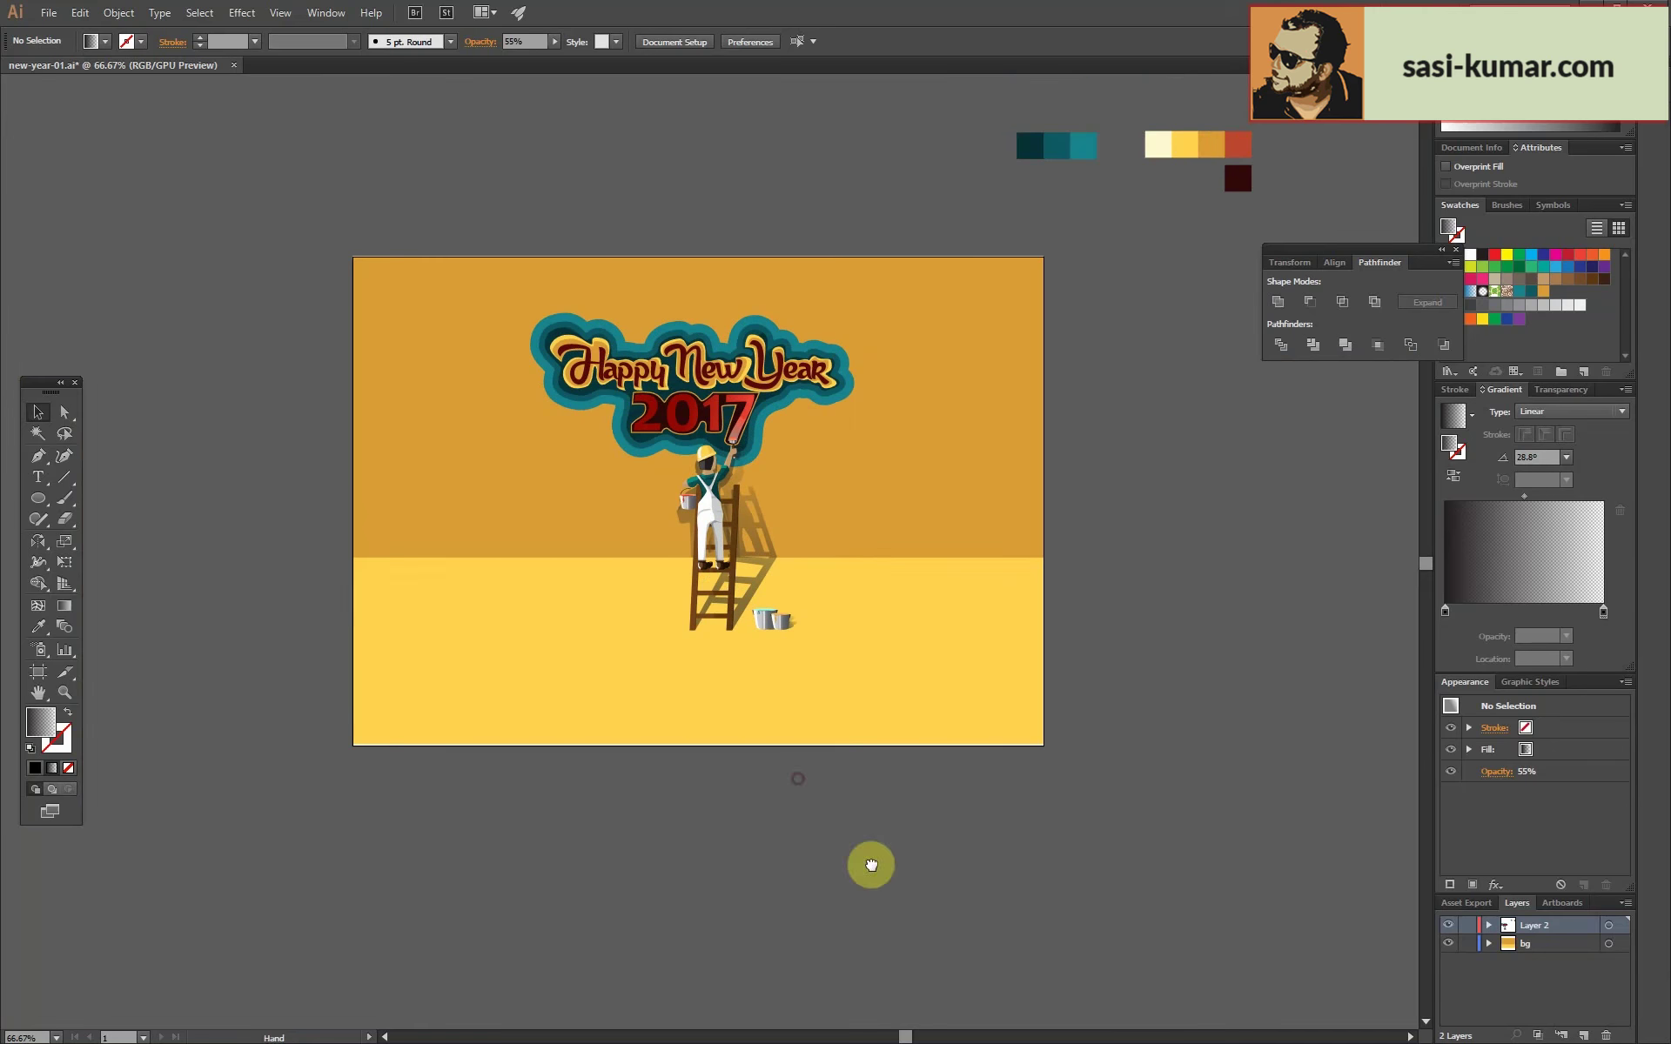
Zoom in on the lettering cloud and isolate its group for editing.
{"action": "key", "text": "ctrl+plus"}
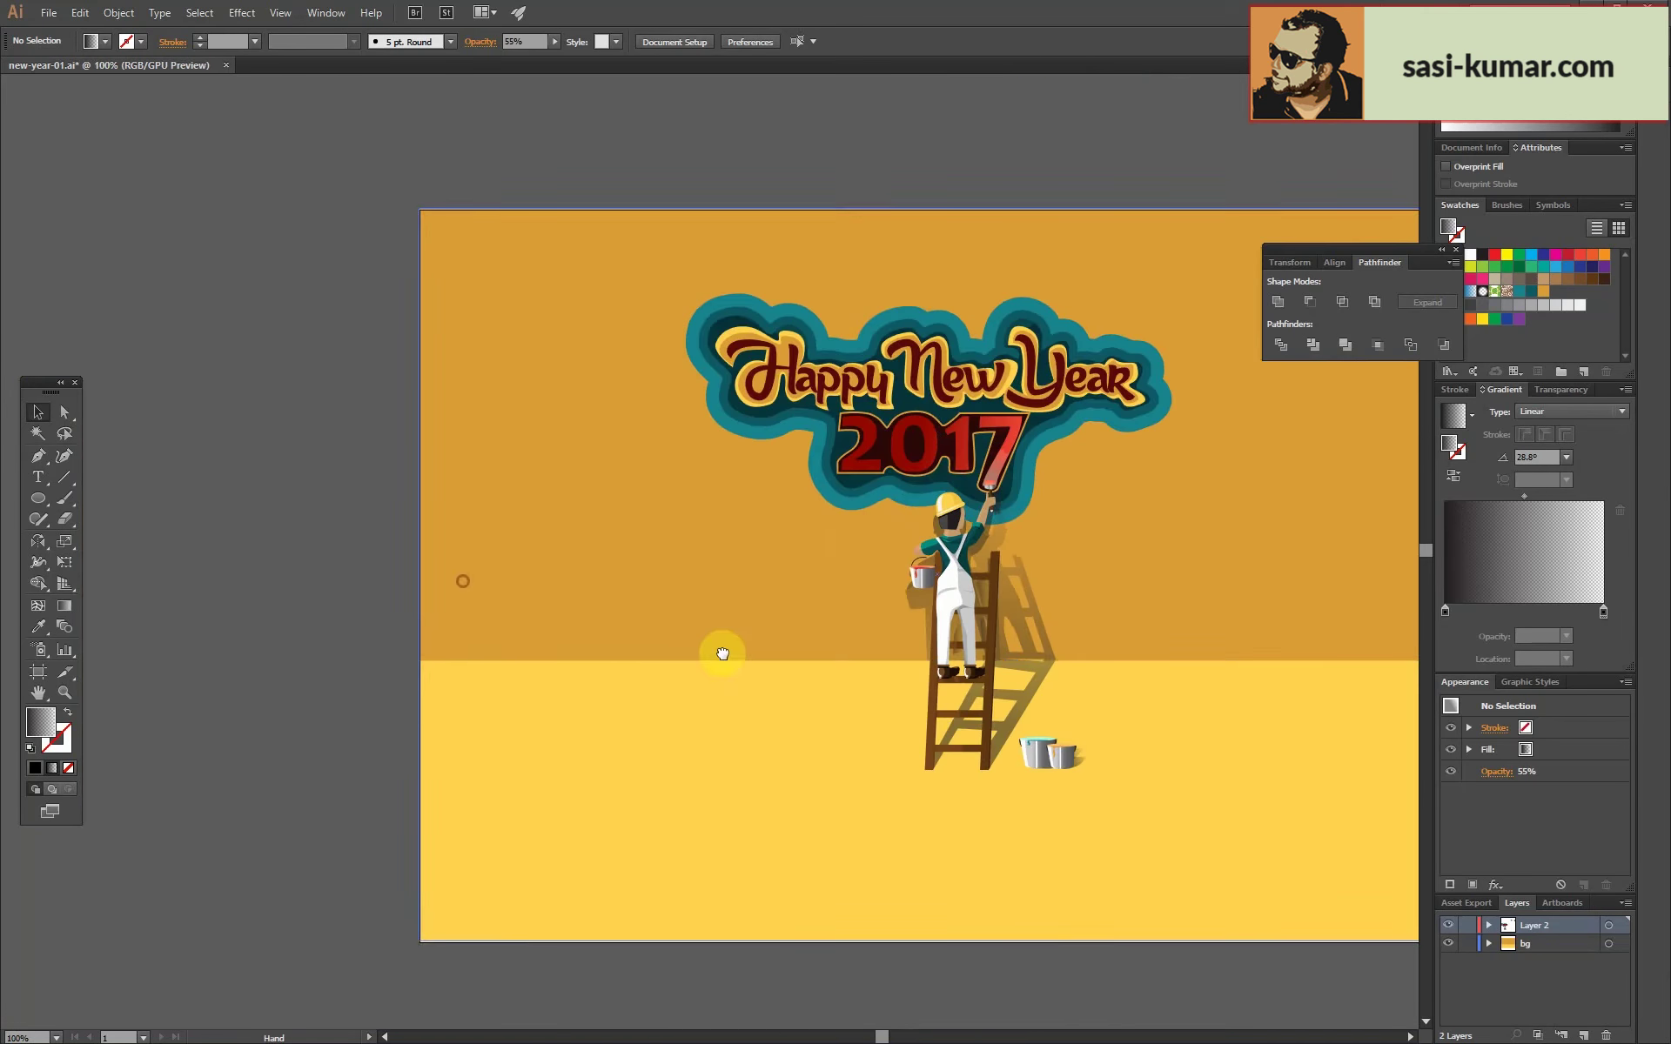
{"action": "key", "text": "ctrl+plus"}
{"action": "double_click", "coordinate": [822, 383]}
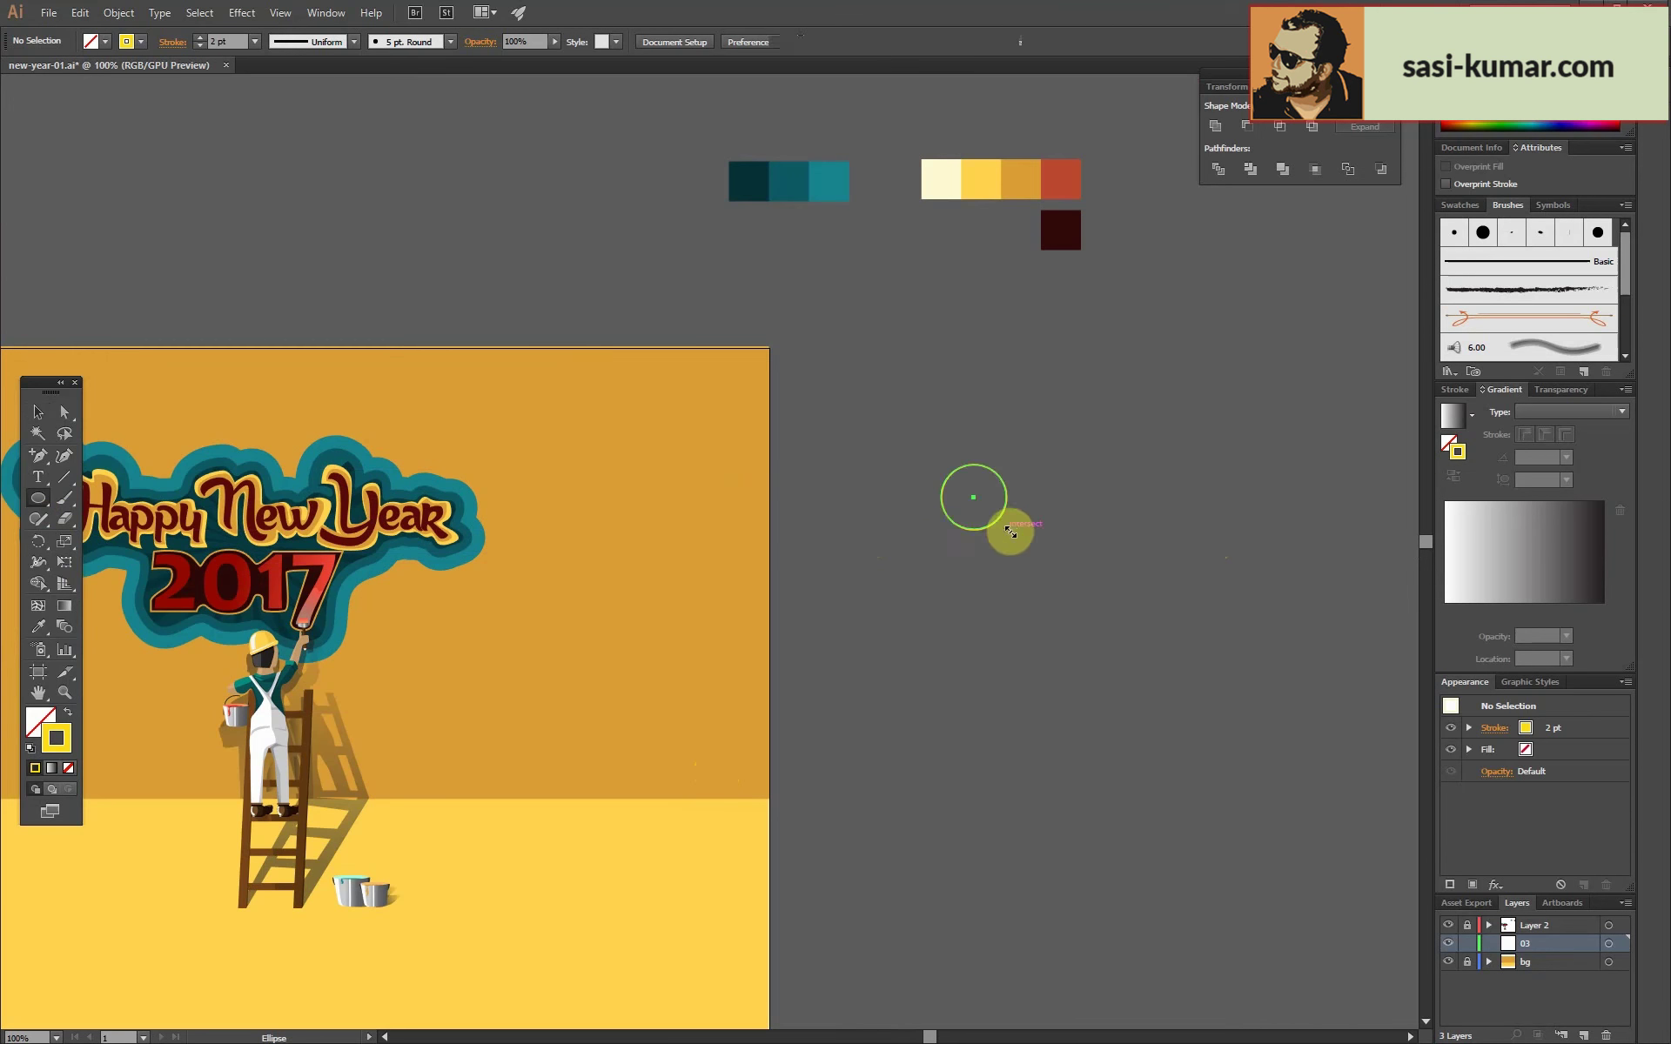
Make three stacked teal circles, shading the middle darker and the bottom darkest.
{"action": "left_click", "coordinate": [38, 411]}
{"action": "left_click_drag", "start_coordinate": [996, 515], "coordinate": [995, 534]}
{"action": "key", "text": "ctrl+d"}
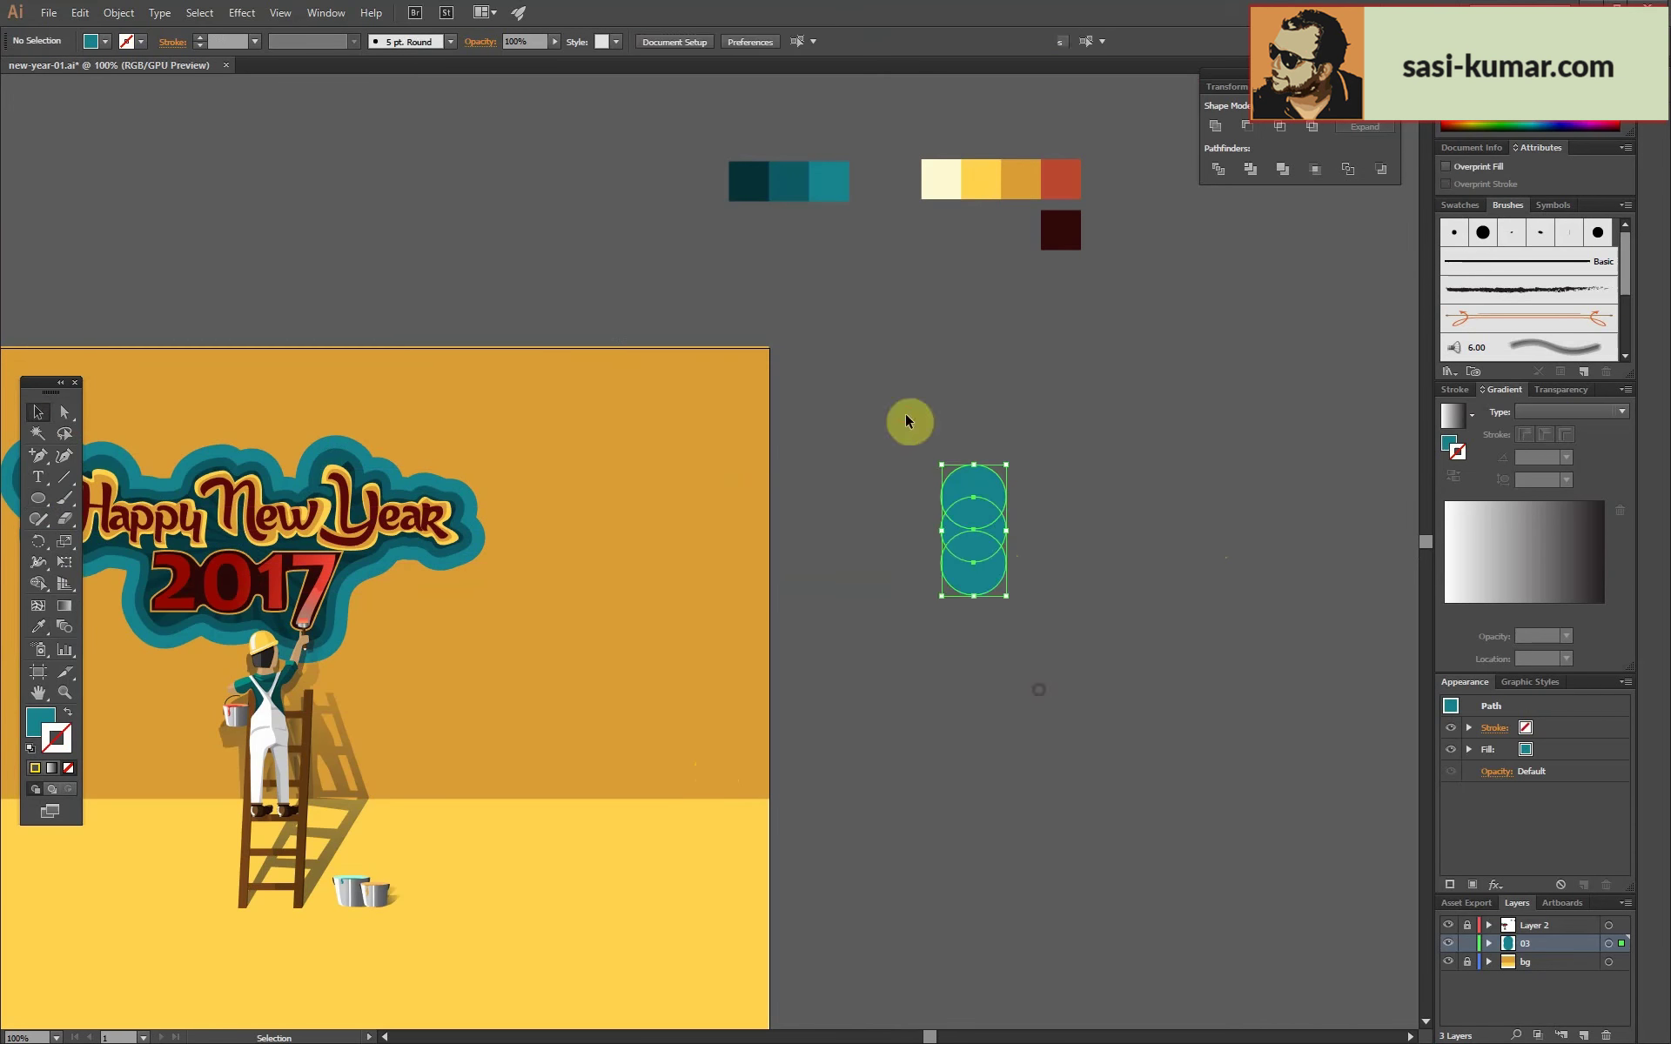
{"action": "left_click", "coordinate": [996, 524]}
{"action": "left_click", "coordinate": [788, 181]}
{"action": "left_click", "coordinate": [967, 585]}
{"action": "left_click", "coordinate": [749, 181]}
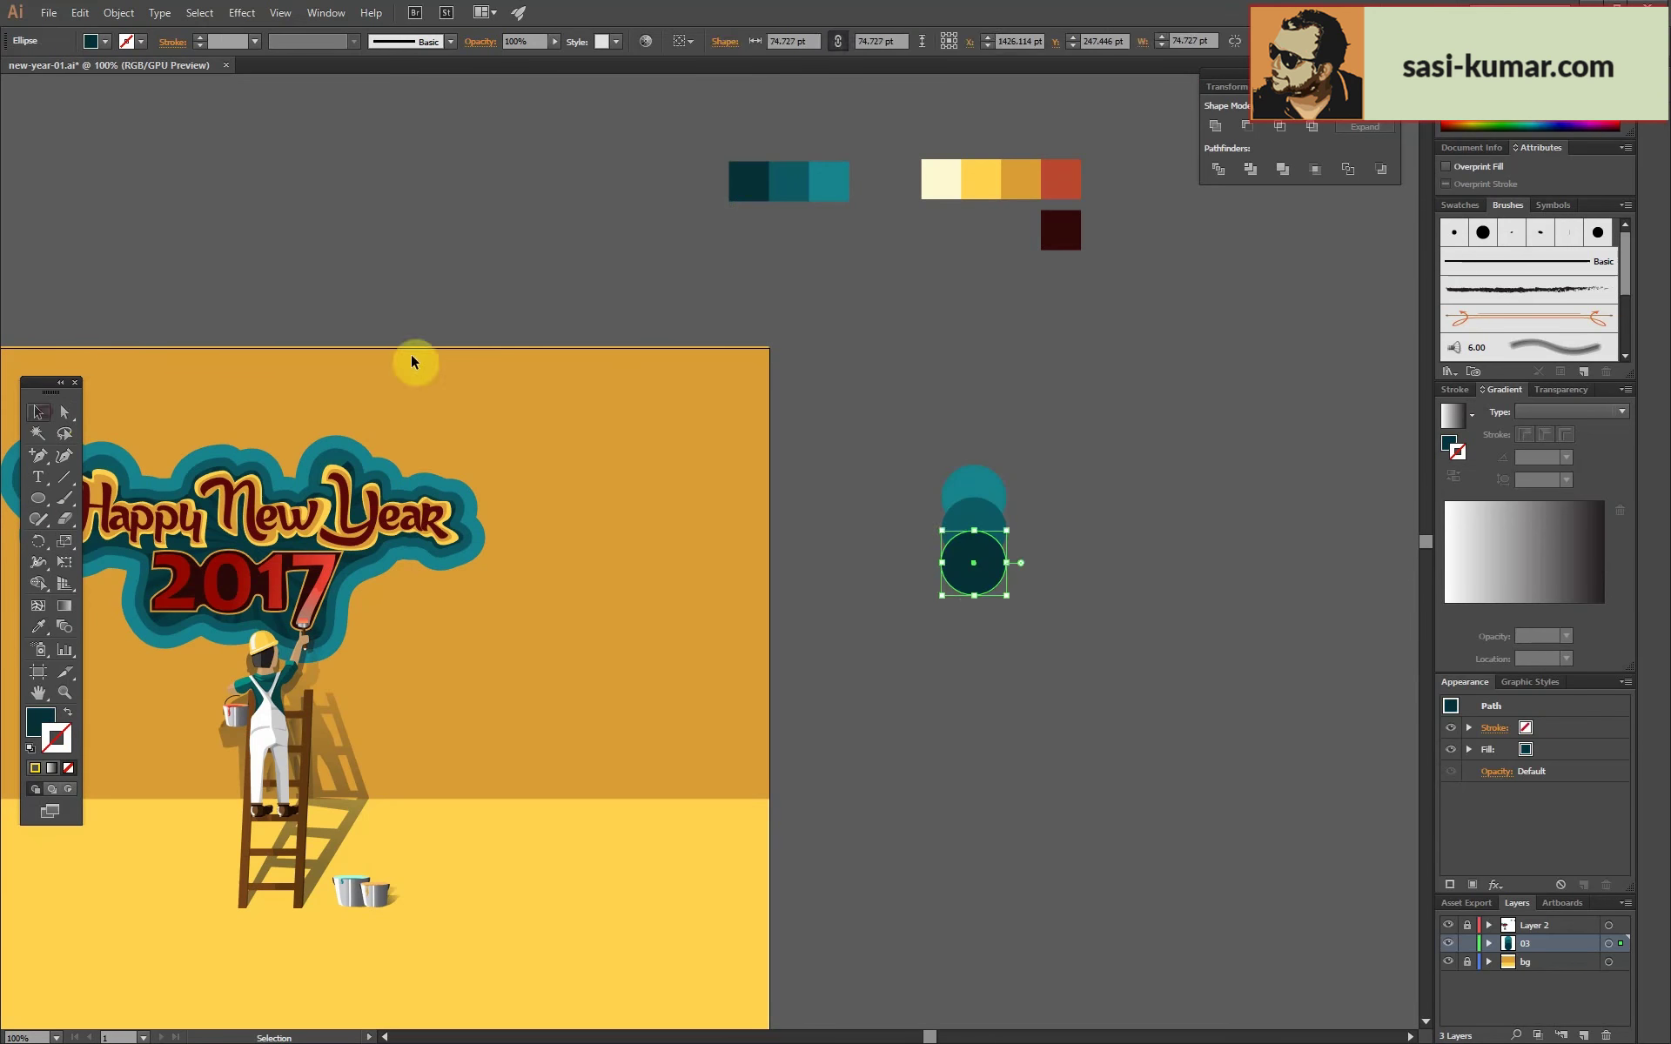
{"action": "left_click", "coordinate": [979, 395]}
Nudge the small highlight ellipse left and make it cream.
{"action": "key", "text": "ctrl+plus"}
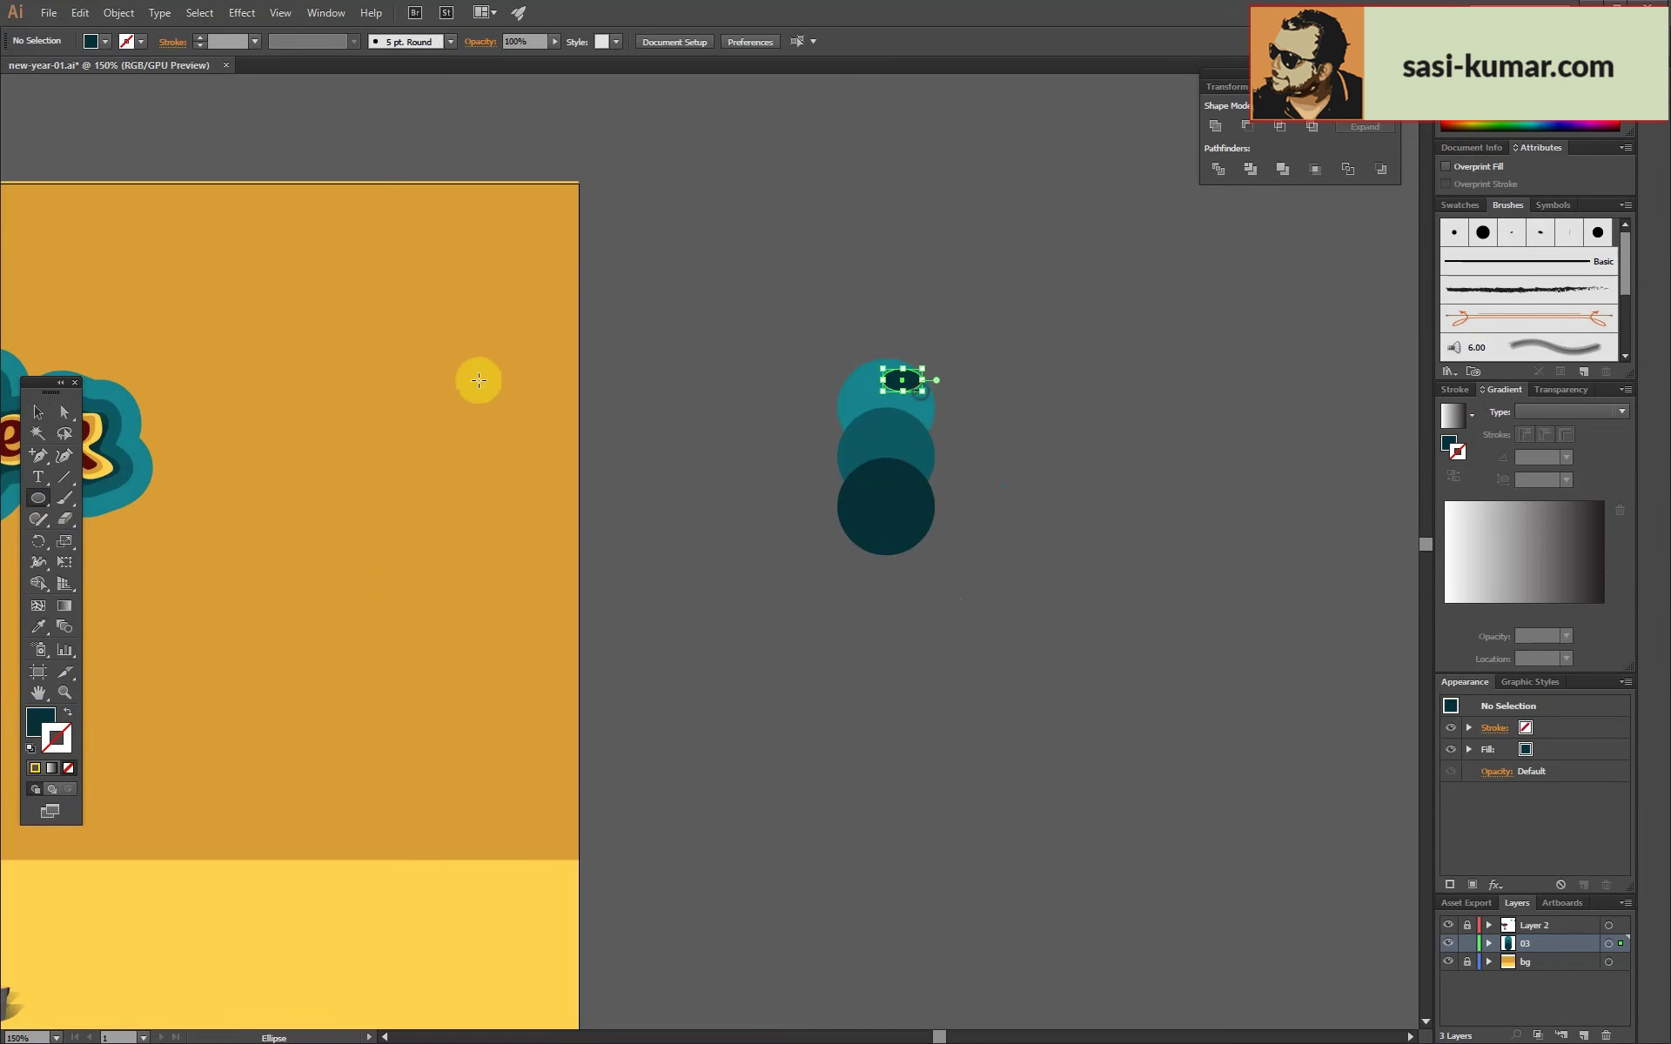
{"action": "key", "text": "v"}
{"action": "left_click_drag", "start_coordinate": [889, 380], "coordinate": [874, 381]}
{"action": "key", "text": "ctrl+minus"}
{"action": "key", "text": "ctrl+minus"}
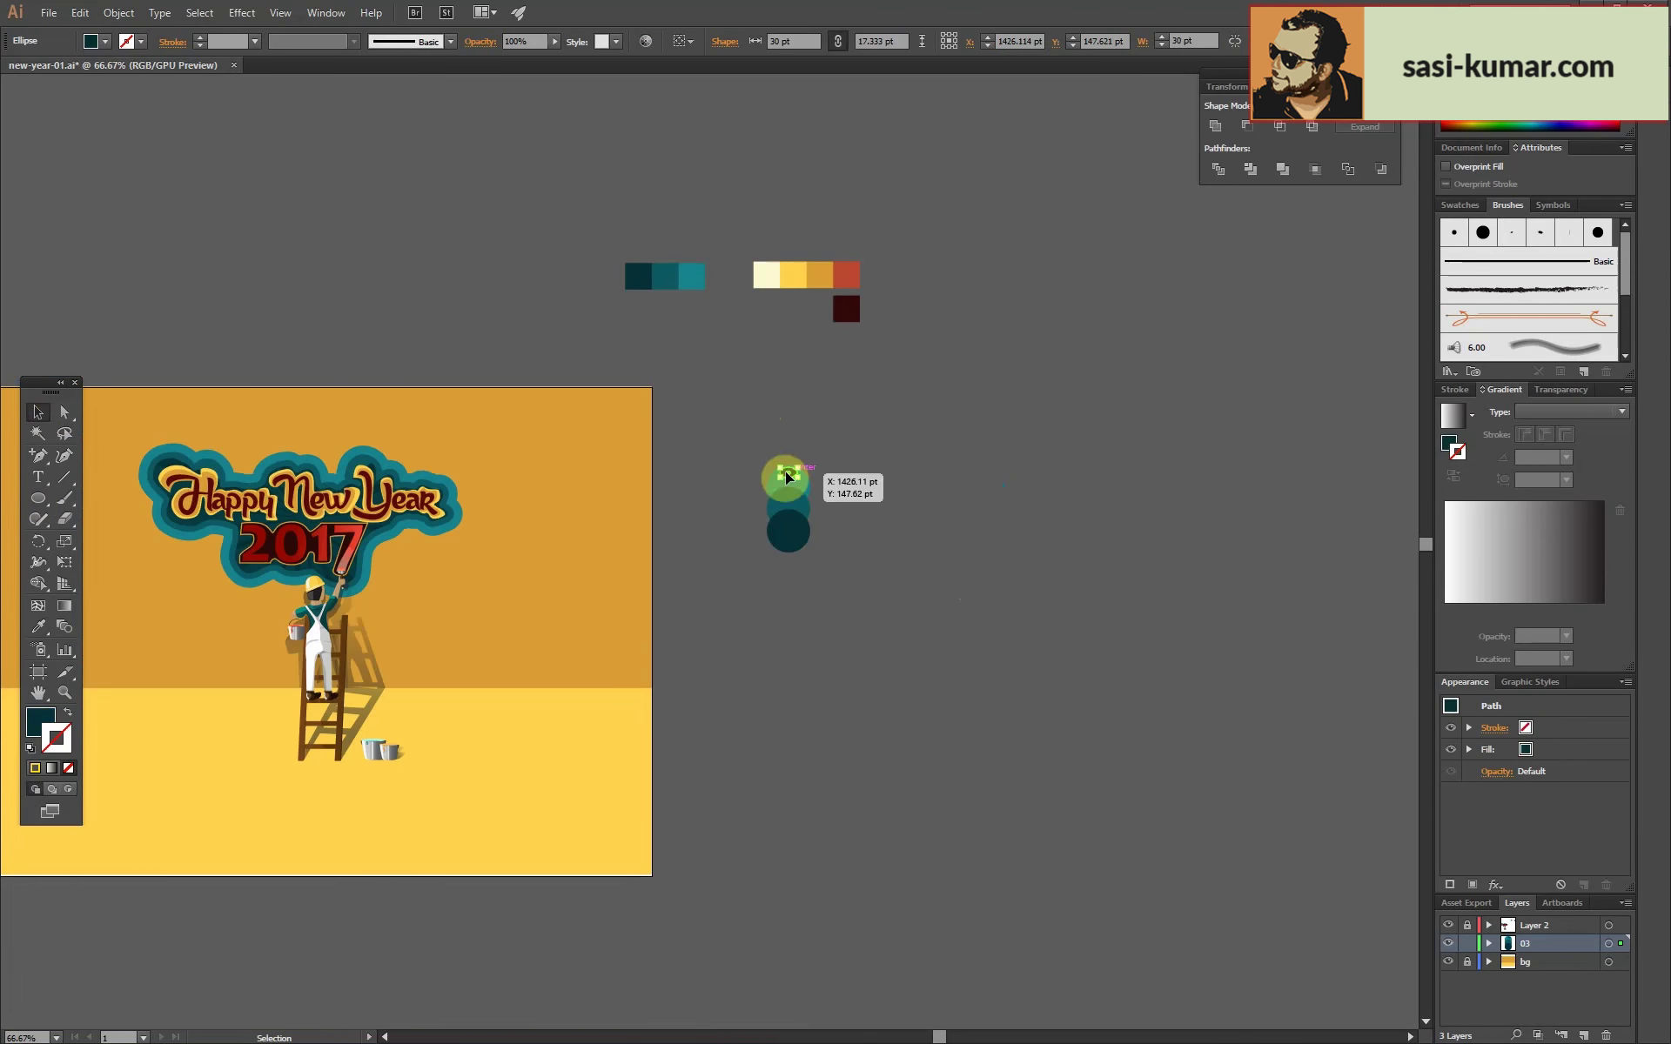
{"action": "left_click_drag", "start_coordinate": [918, 663], "coordinate": [1151, 724]}
Group the three circles and rotate the group by -90°.
{"action": "key", "text": "ctrl+1"}
{"action": "mouse_move", "coordinate": [1140, 370]}
{"action": "left_mouse_down"}
{"action": "mouse_move", "coordinate": [1261, 425]}
{"action": "mouse_move", "coordinate": [1567, 314]}
{"action": "left_mouse_up"}
{"action": "key", "text": "Escape"}
{"action": "left_click", "coordinate": [118, 12]}
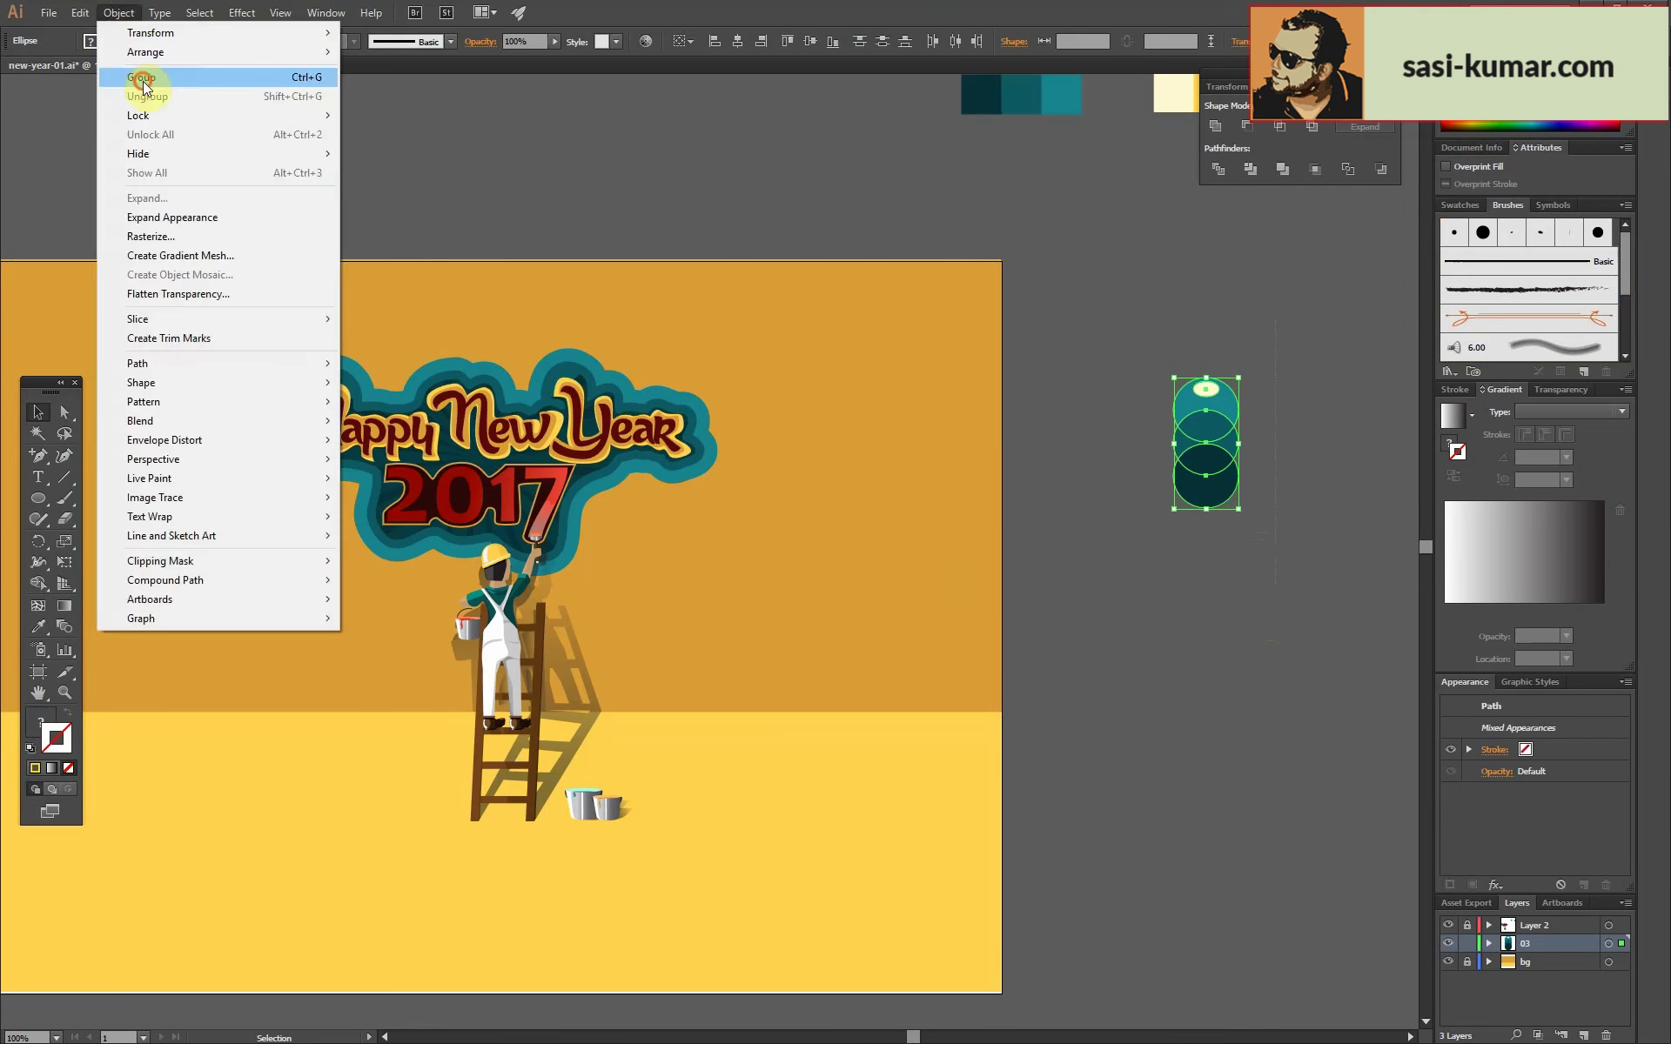
{"action": "left_click", "coordinate": [130, 75]}
{"action": "double_click", "coordinate": [37, 541]}
{"action": "left_click", "coordinate": [1188, 416]}
Save the circle group as Pattern Brush 4 with 25% spacing and auto-sliced corners.
{"action": "left_click", "coordinate": [38, 412]}
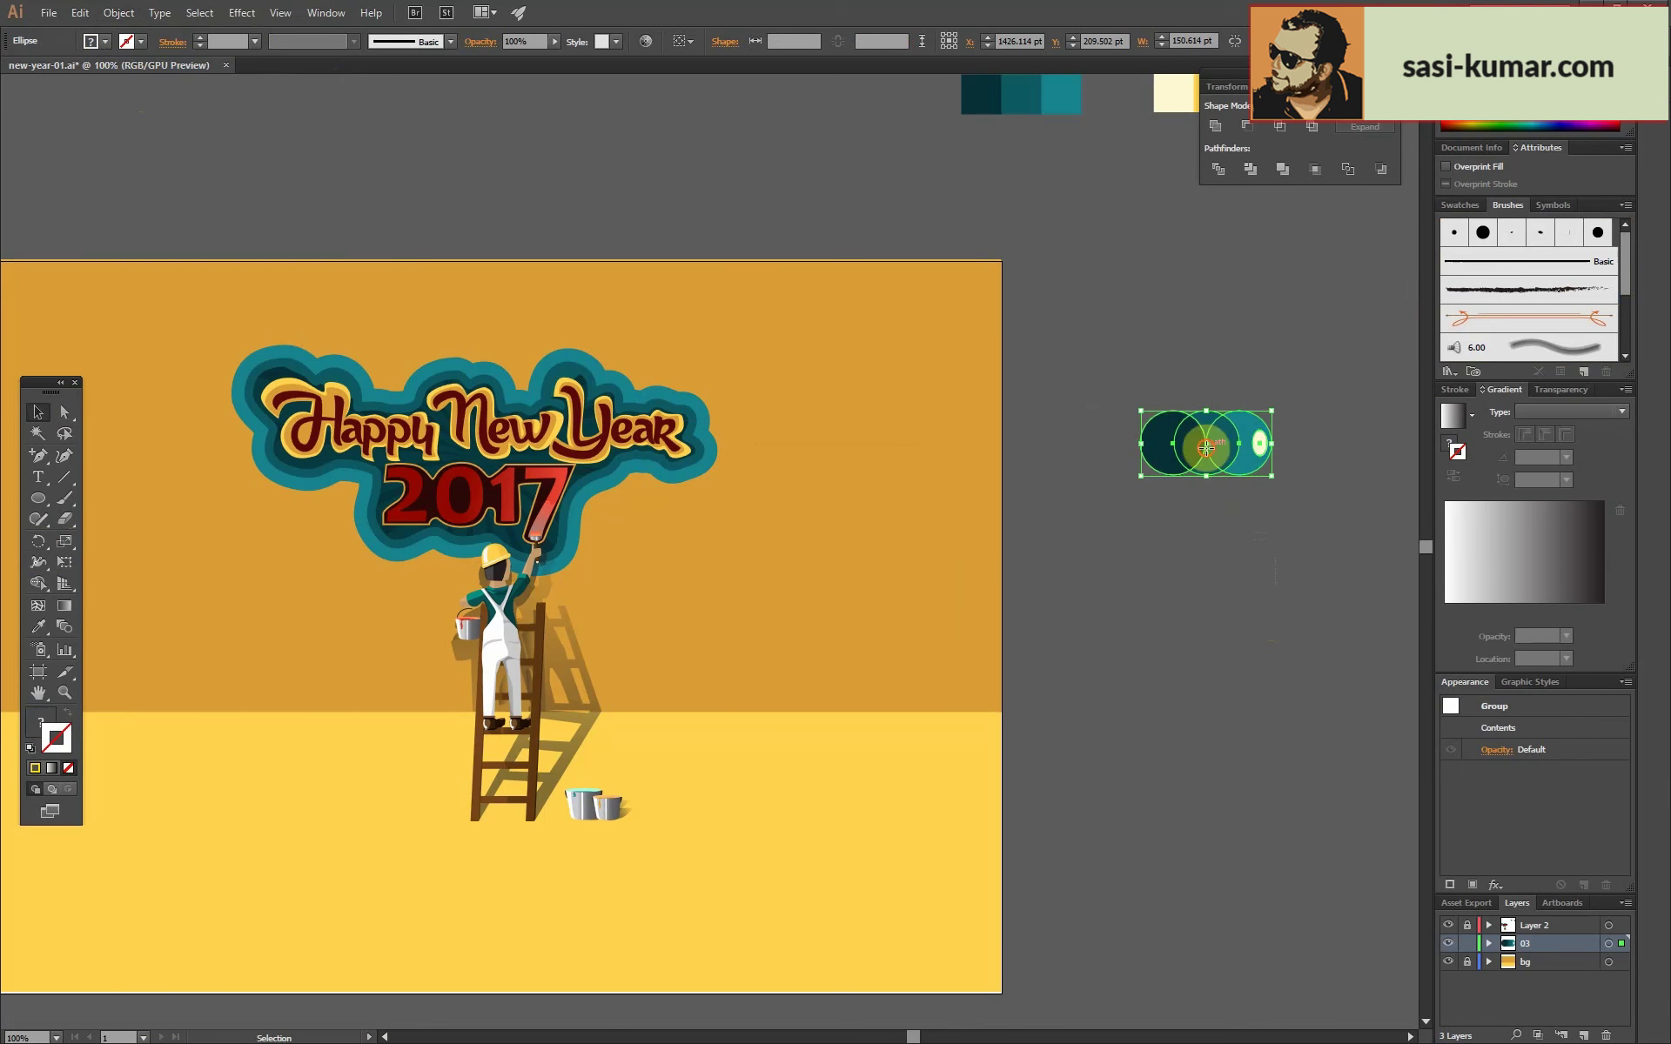
{"action": "left_click_drag", "start_coordinate": [1206, 446], "coordinate": [1575, 317]}
{"action": "left_click", "coordinate": [805, 656]}
{"action": "left_click", "coordinate": [1081, 377]}
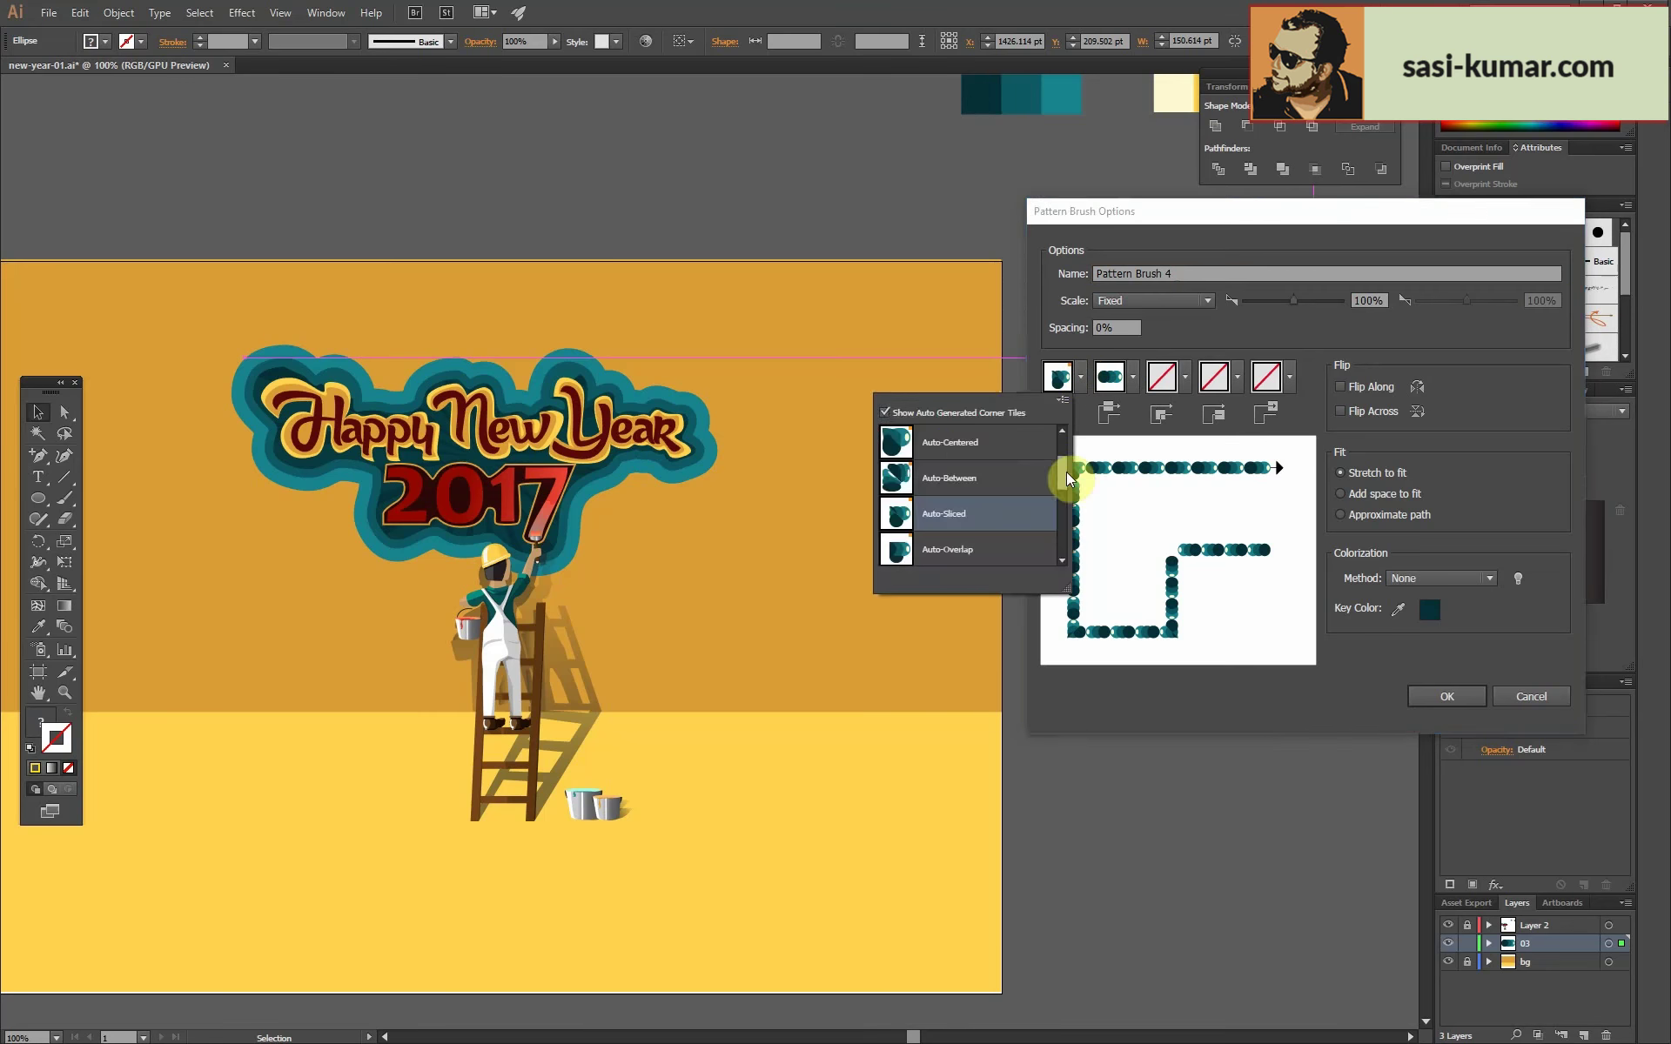
{"action": "left_click", "coordinate": [1001, 530]}
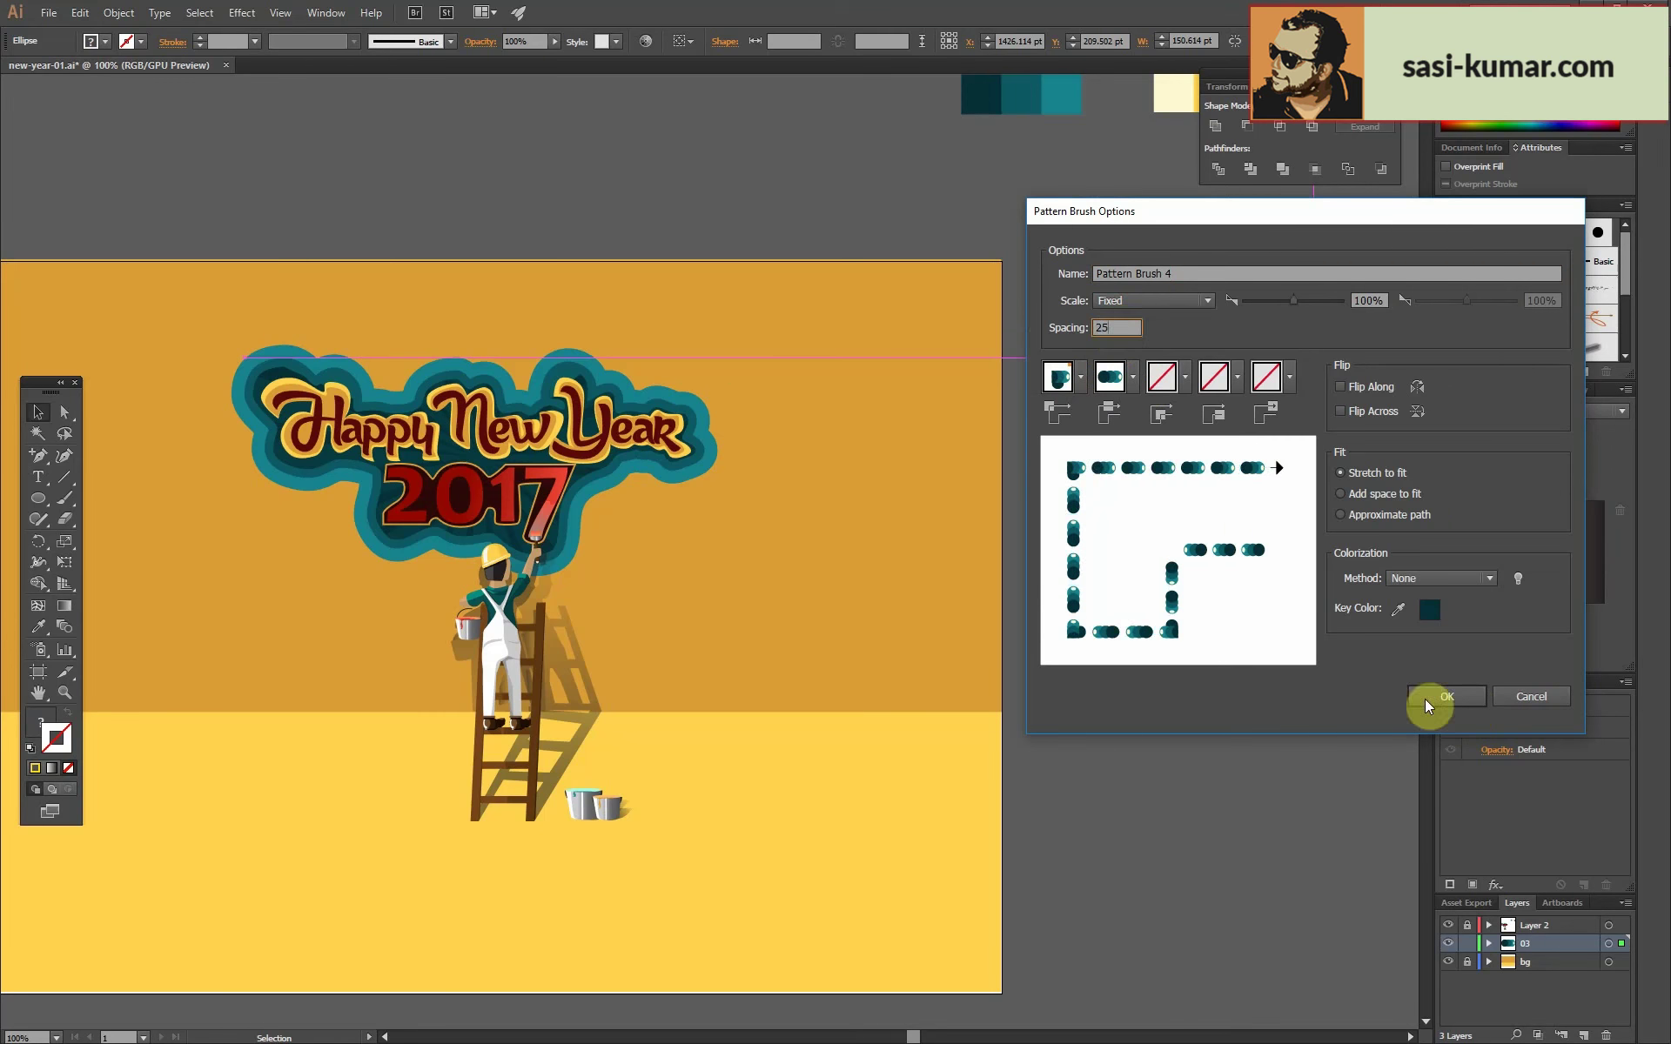
{"action": "left_click", "coordinate": [1446, 696]}
{"action": "left_click", "coordinate": [1094, 325]}
{"action": "key", "text": "ctrl+minus"}
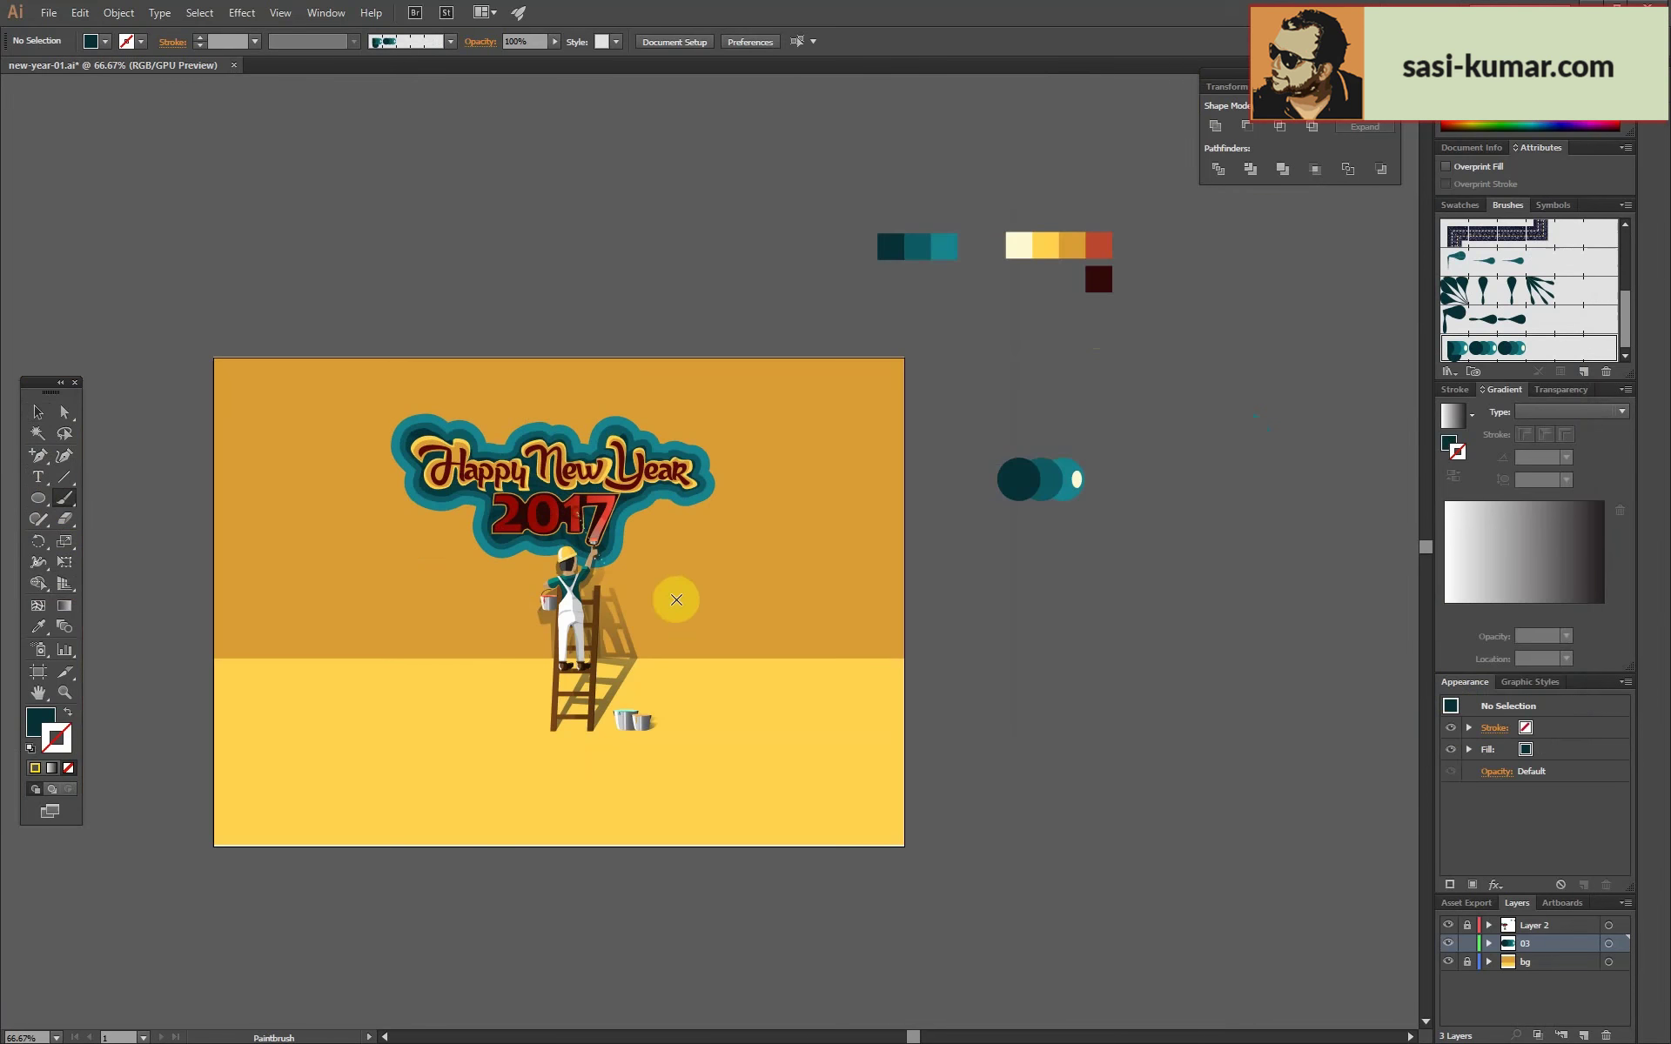
Paint two teal-dot strokes around the lettering and give them a tapered width profile.
{"action": "left_click_drag", "start_coordinate": [676, 599], "coordinate": [818, 465]}
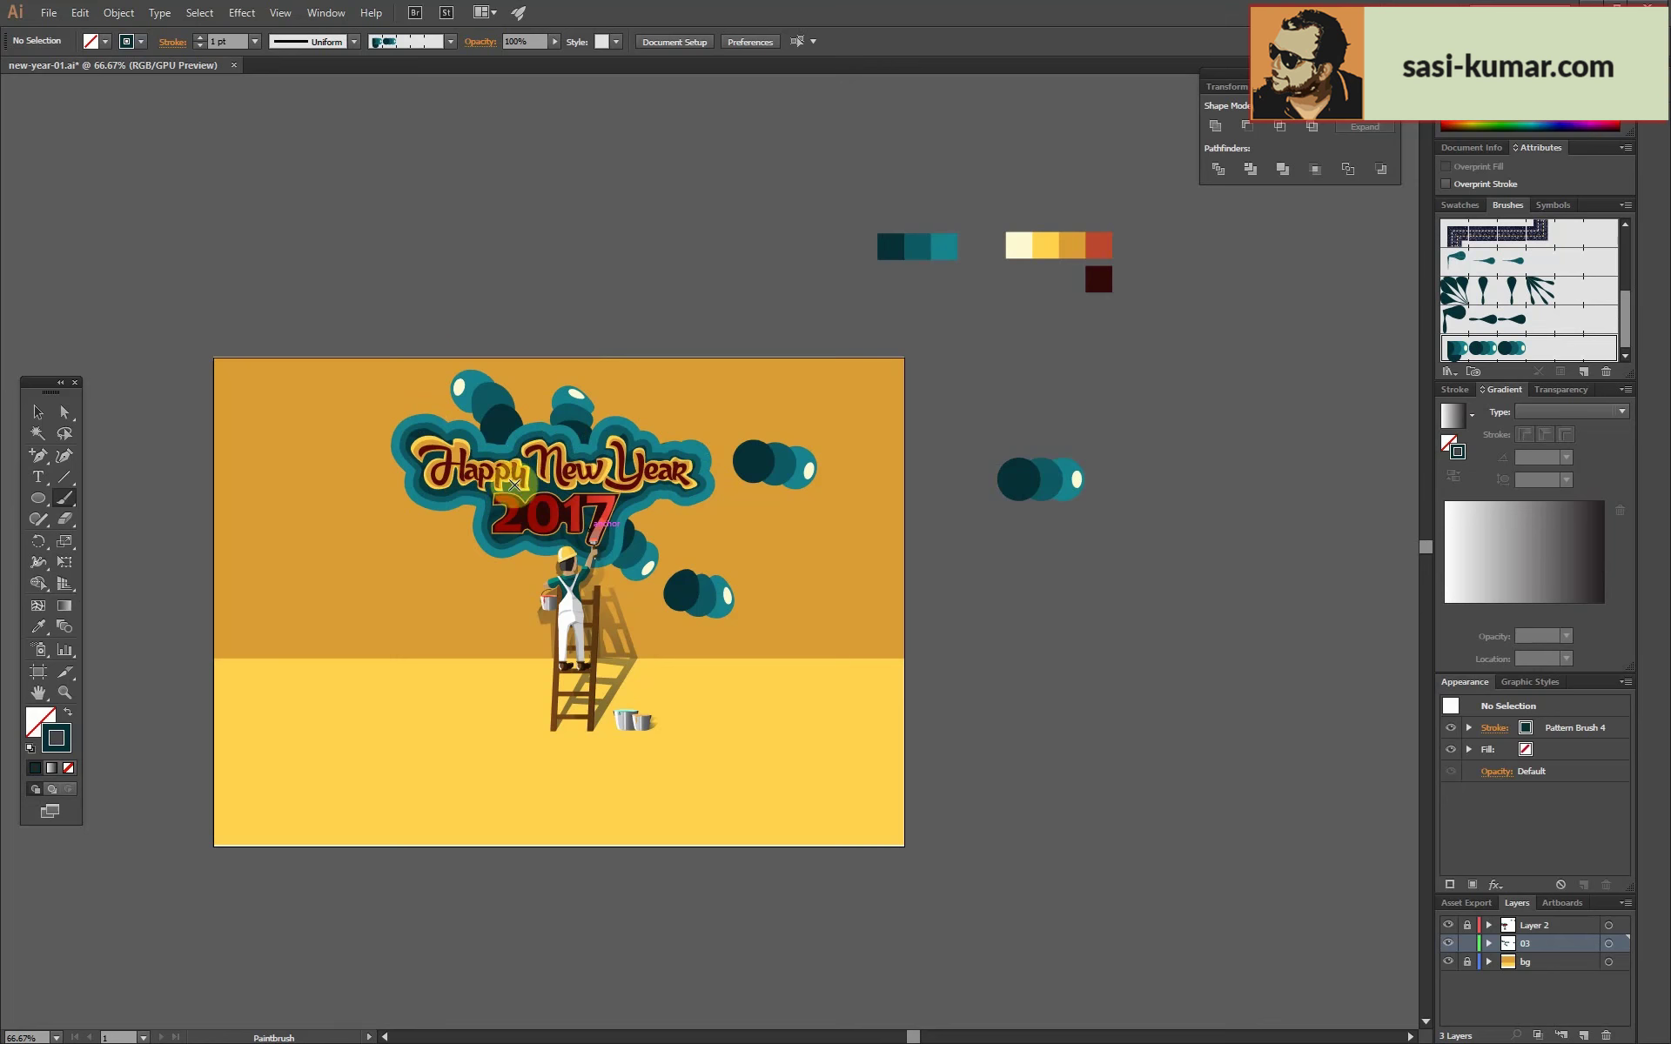
{"action": "left_click_drag", "start_coordinate": [515, 484], "coordinate": [332, 535]}
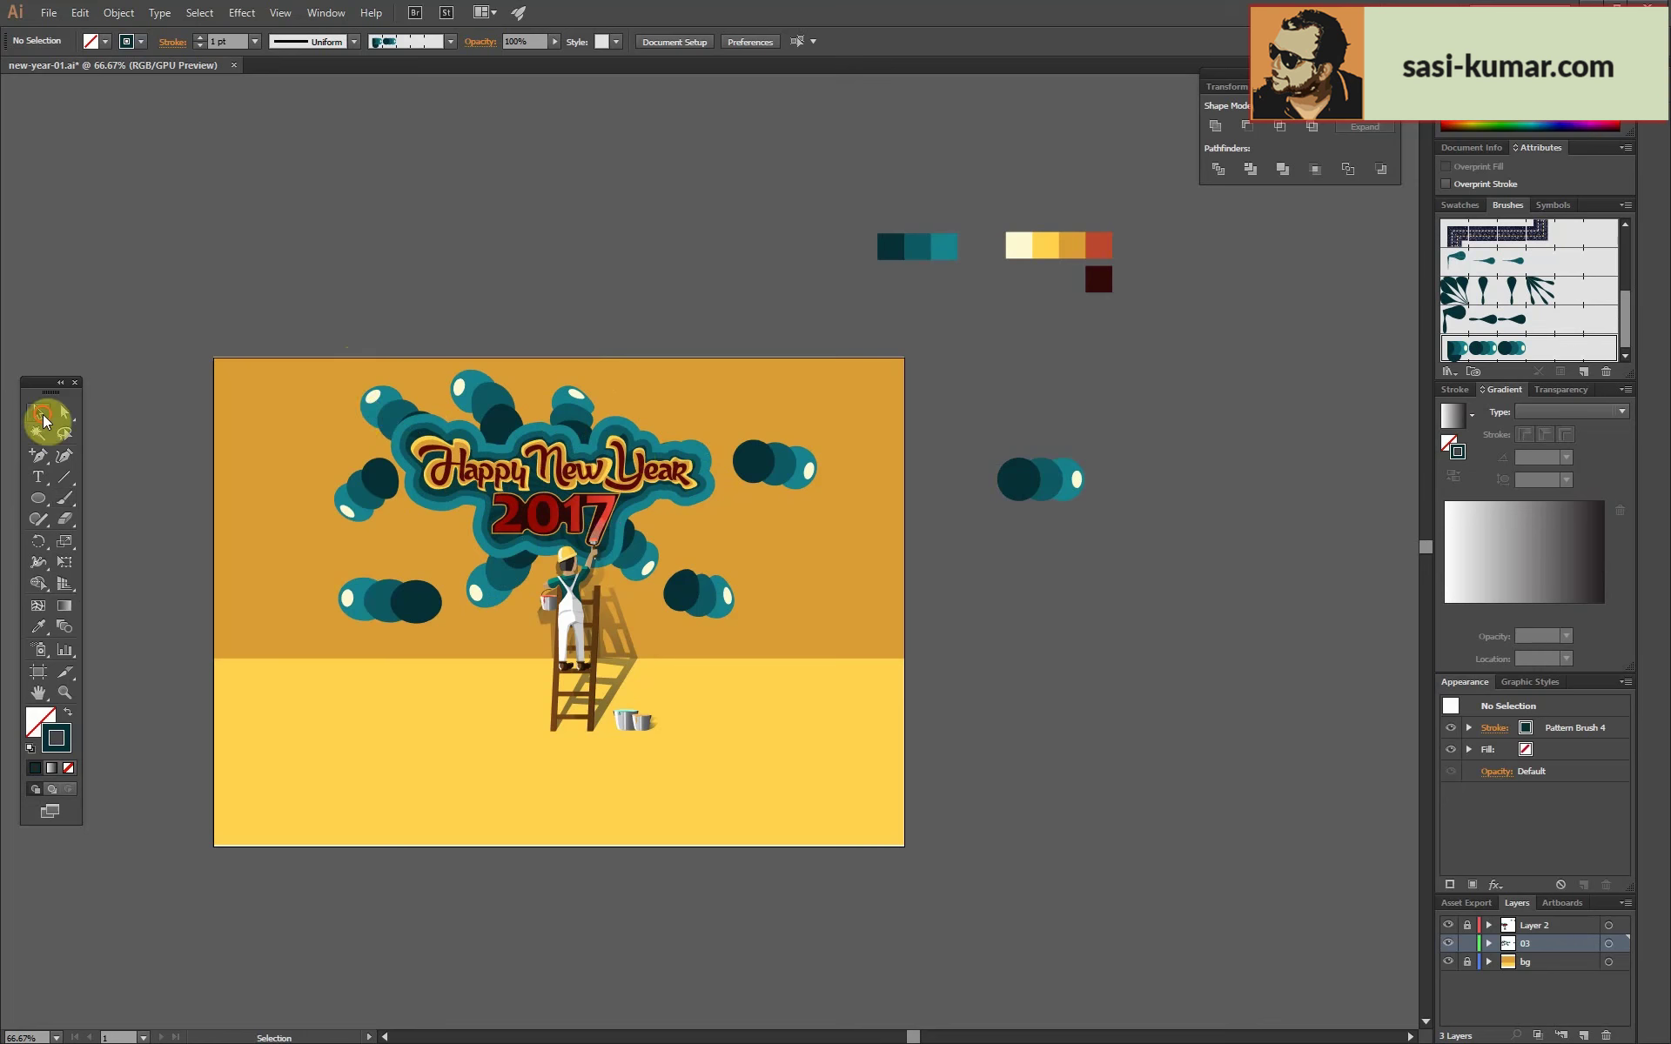
{"action": "left_click_drag", "start_coordinate": [380, 309], "coordinate": [1007, 736]}
{"action": "left_click", "coordinate": [354, 42]}
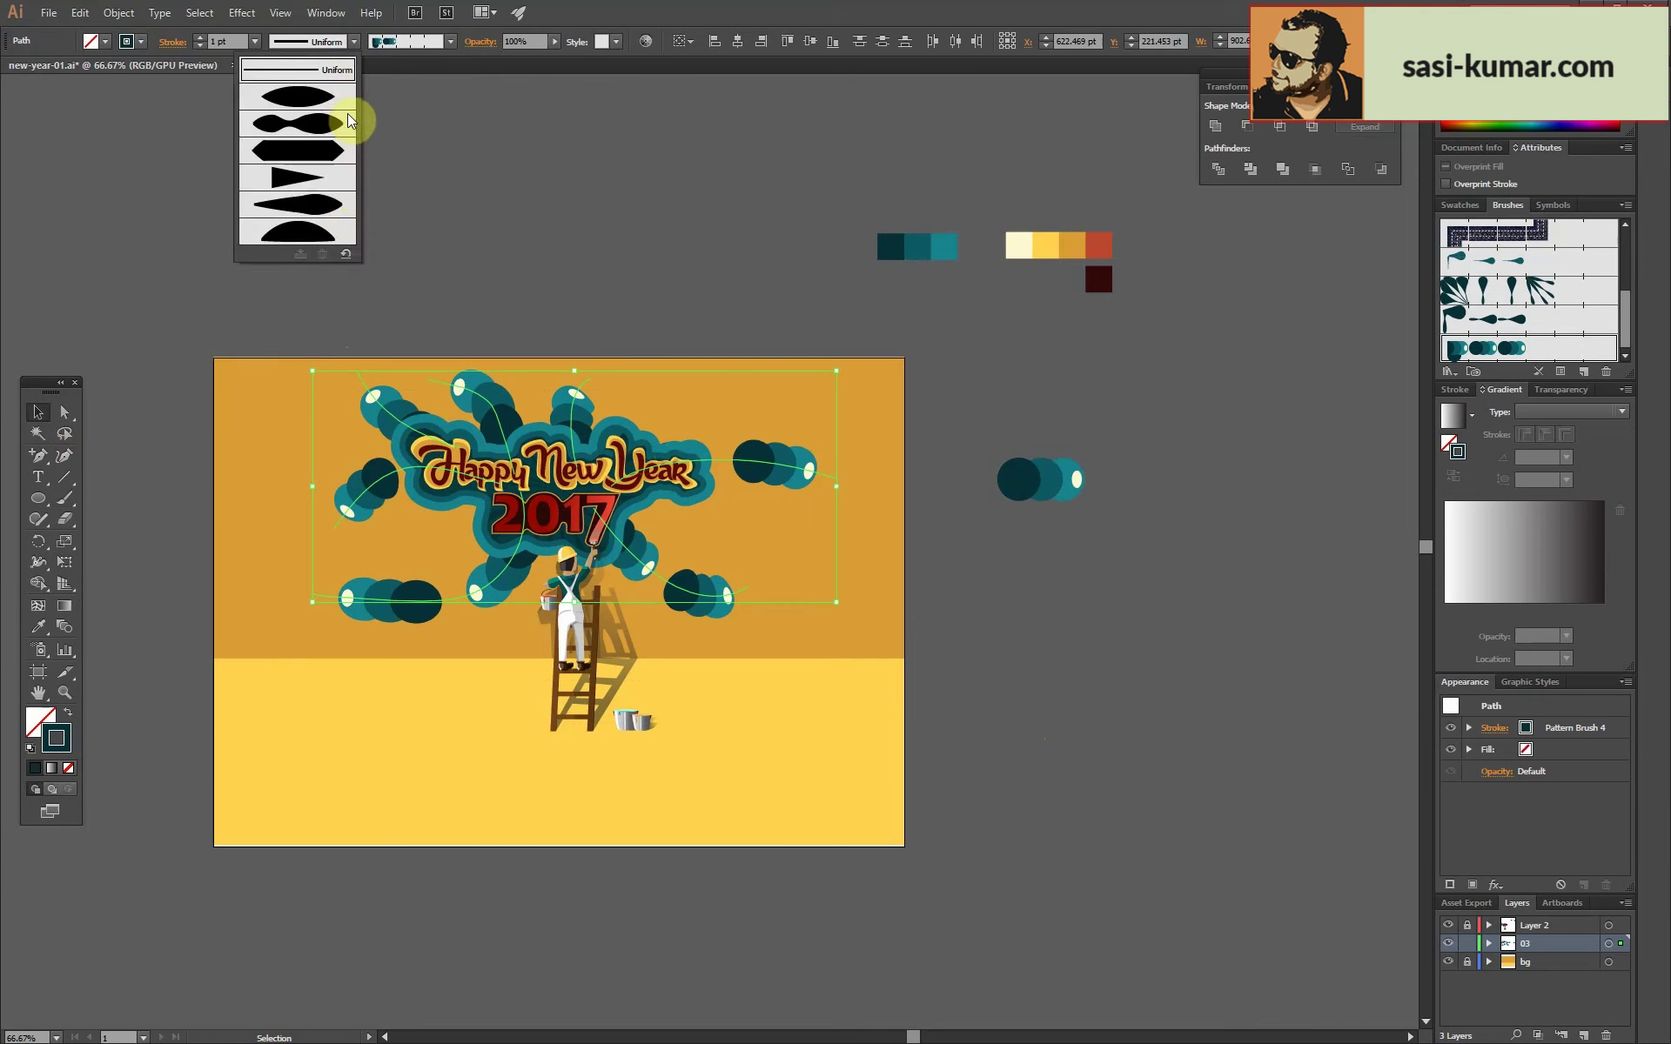
{"action": "left_click", "coordinate": [349, 120]}
{"action": "left_click", "coordinate": [355, 42]}
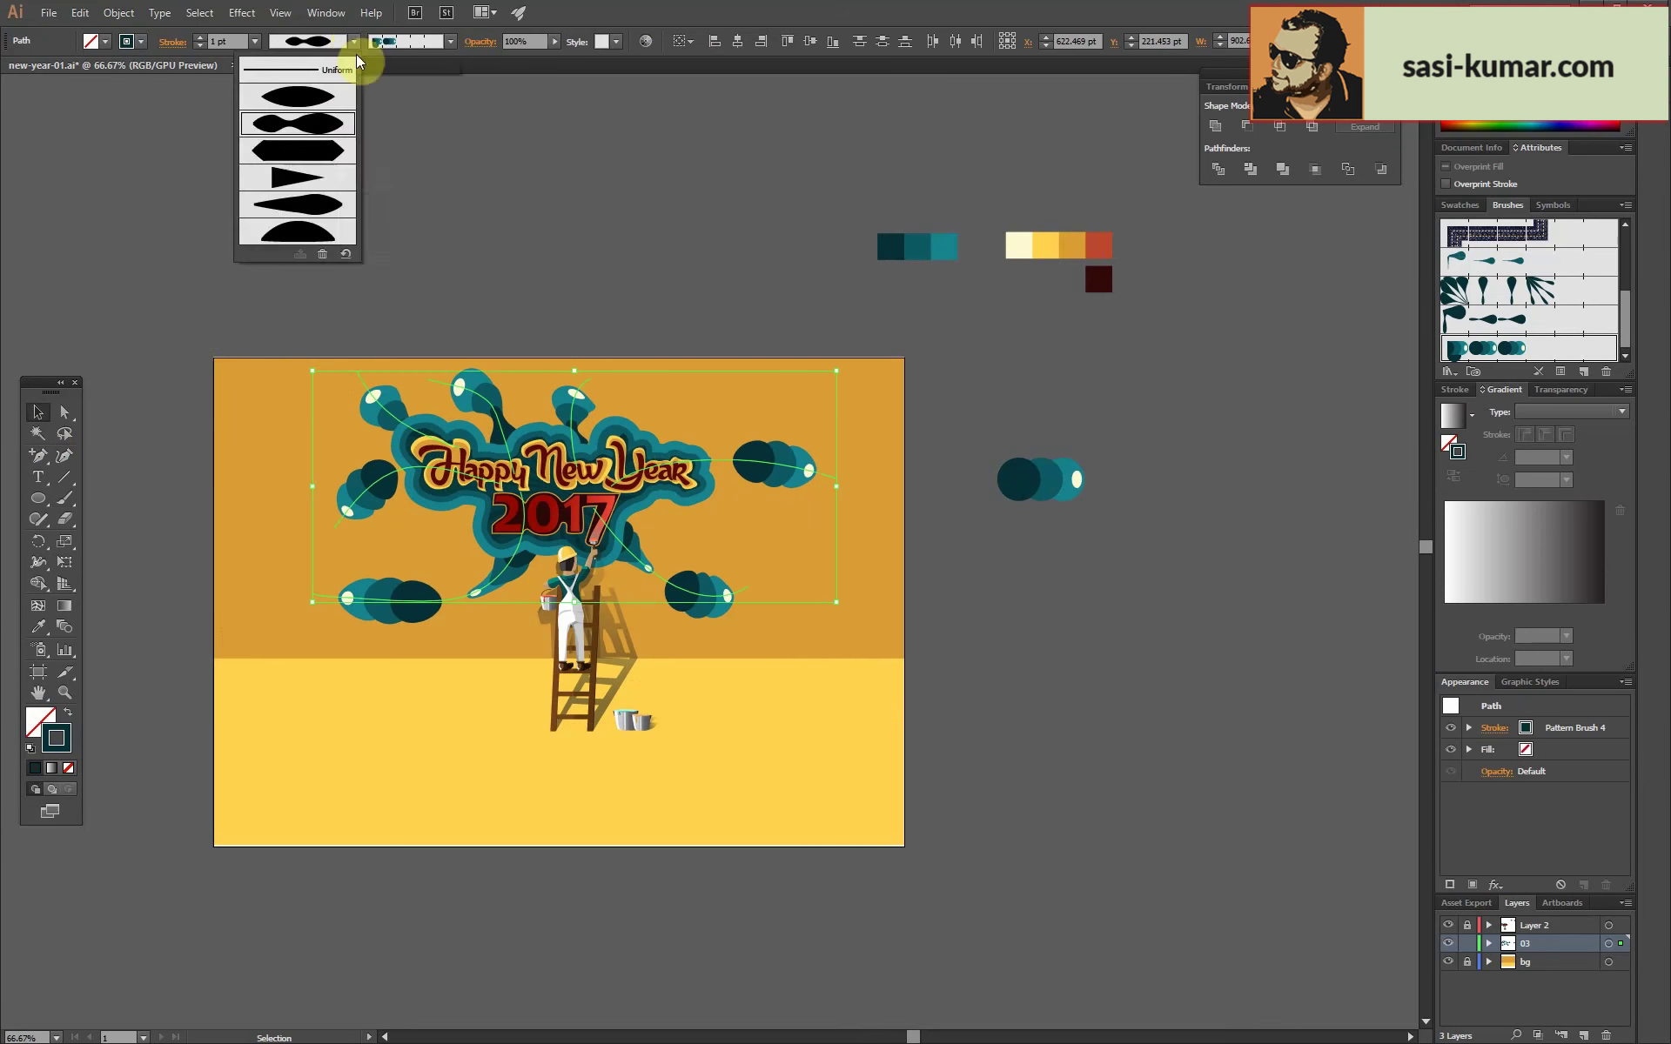
{"action": "left_click", "coordinate": [339, 96]}
{"action": "left_click", "coordinate": [354, 42]}
{"action": "left_click", "coordinate": [314, 189]}
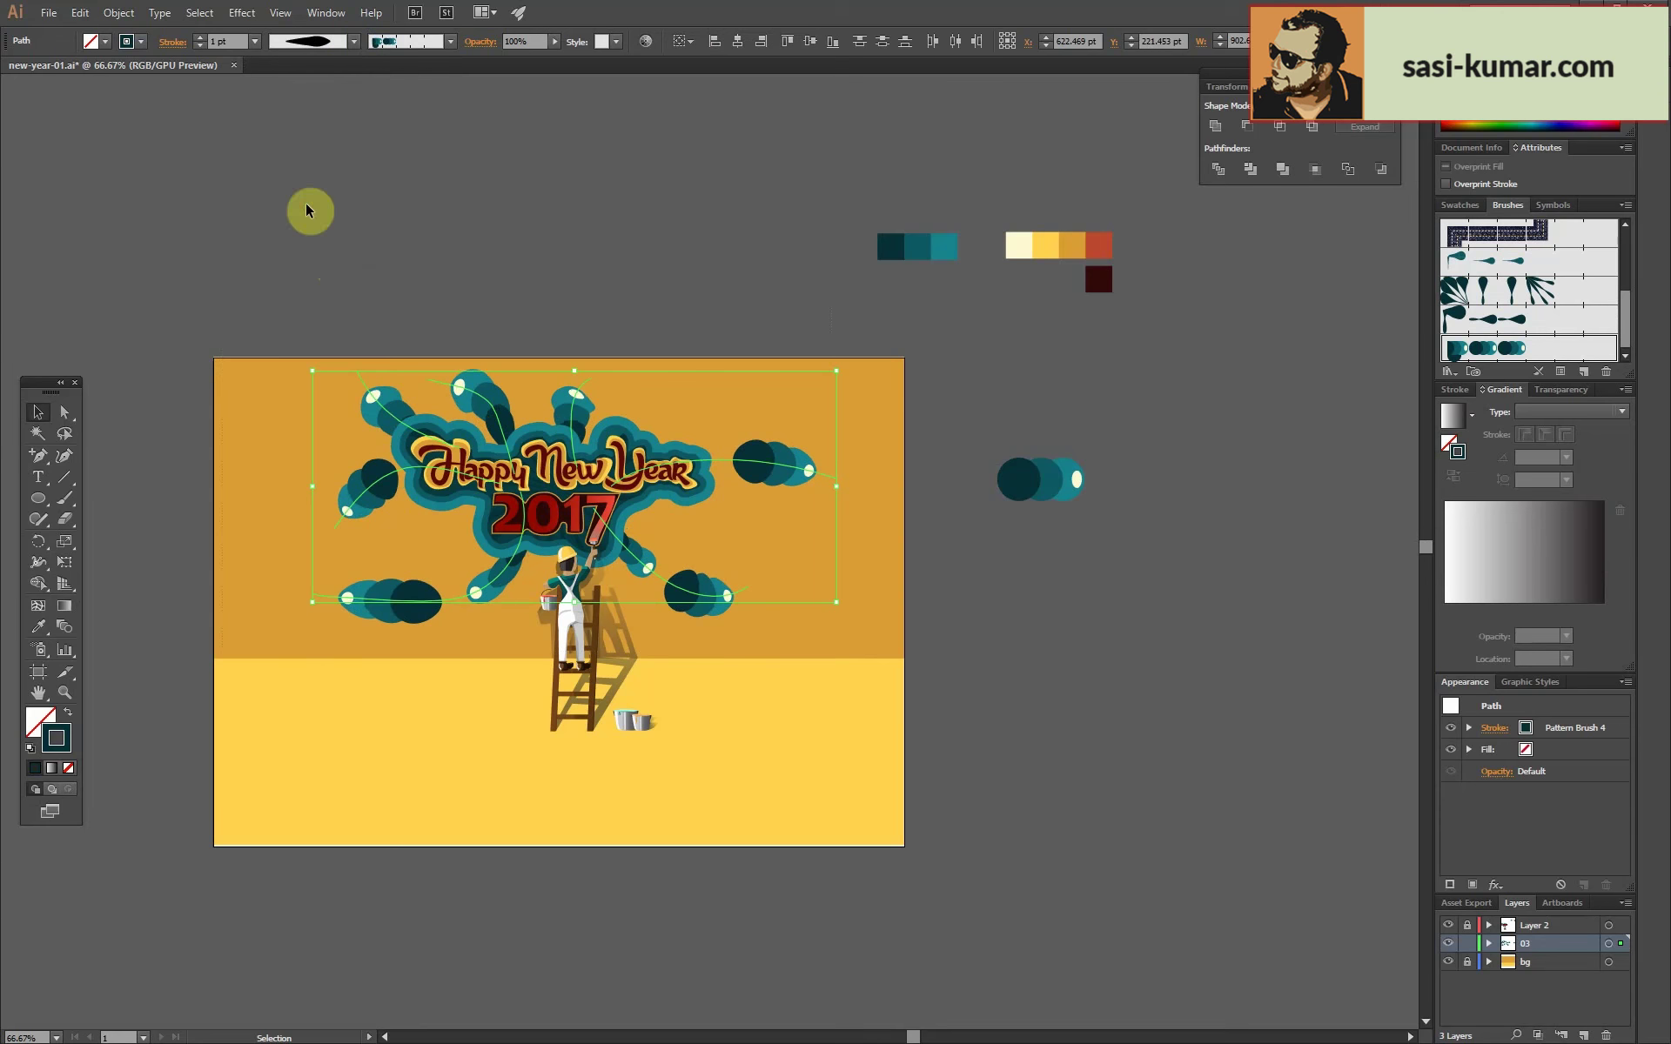
Reposition the right and top teal strokes around the lettering.
{"action": "left_click", "coordinate": [37, 412]}
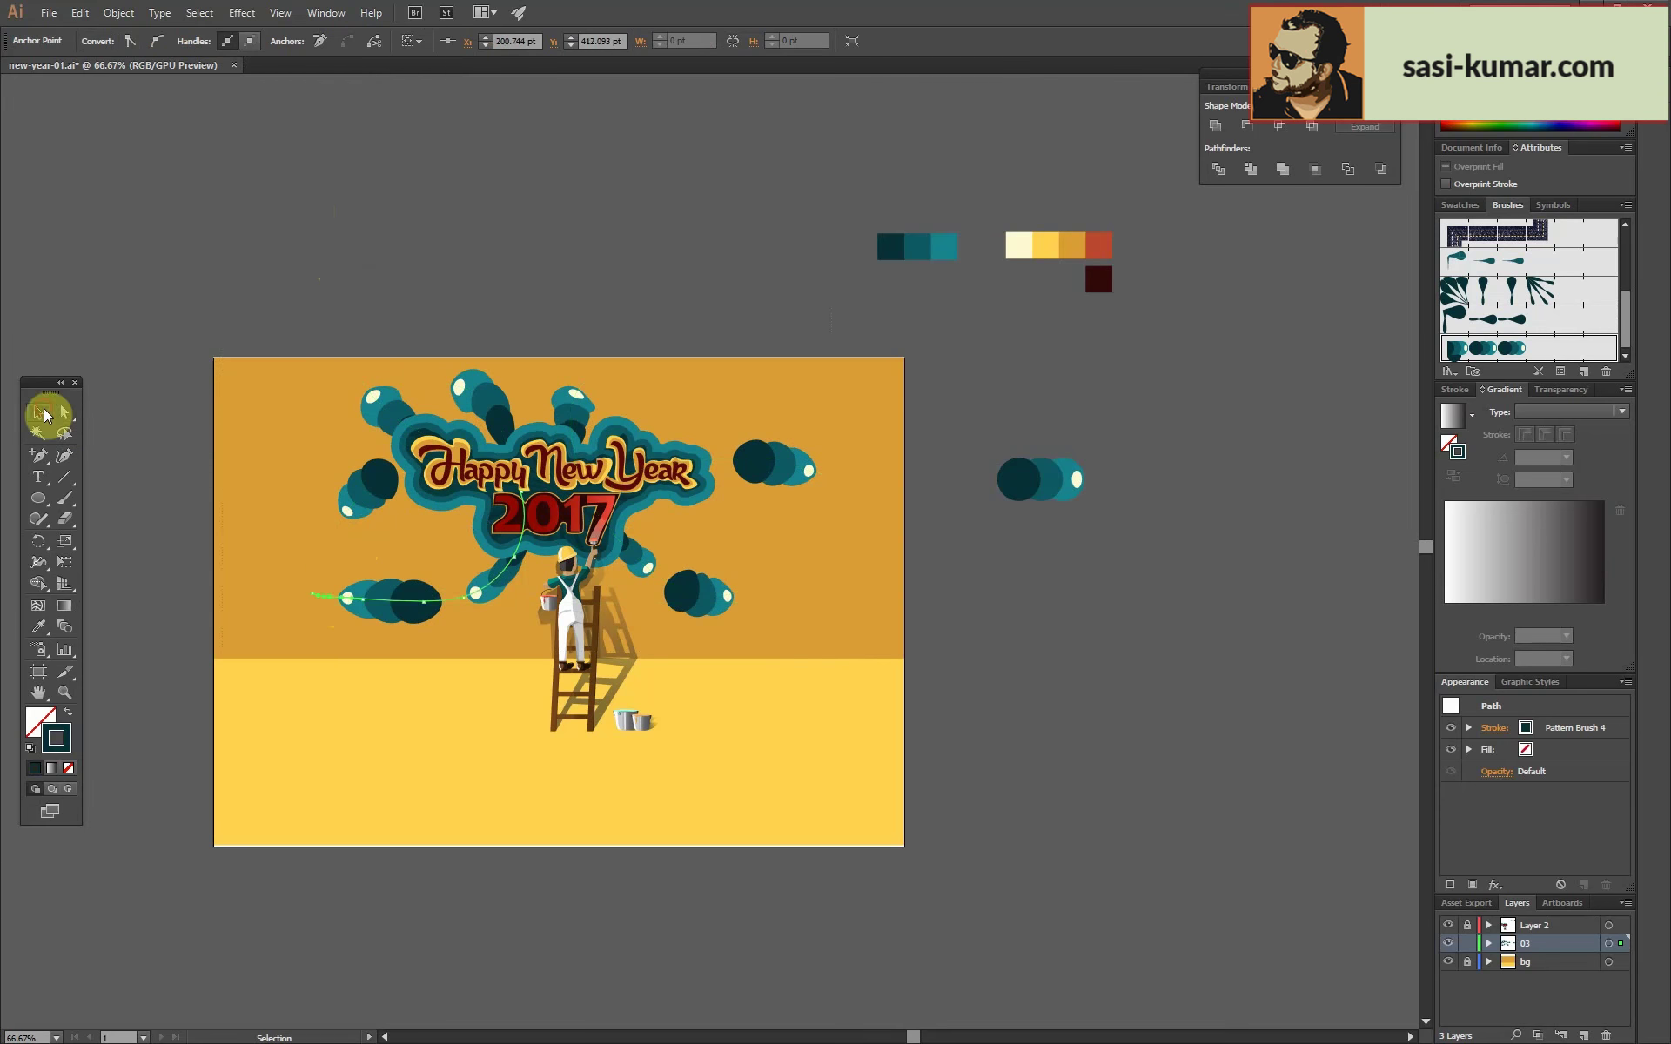
{"action": "left_click", "coordinate": [700, 601]}
{"action": "left_click_drag", "start_coordinate": [773, 461], "coordinate": [790, 439]}
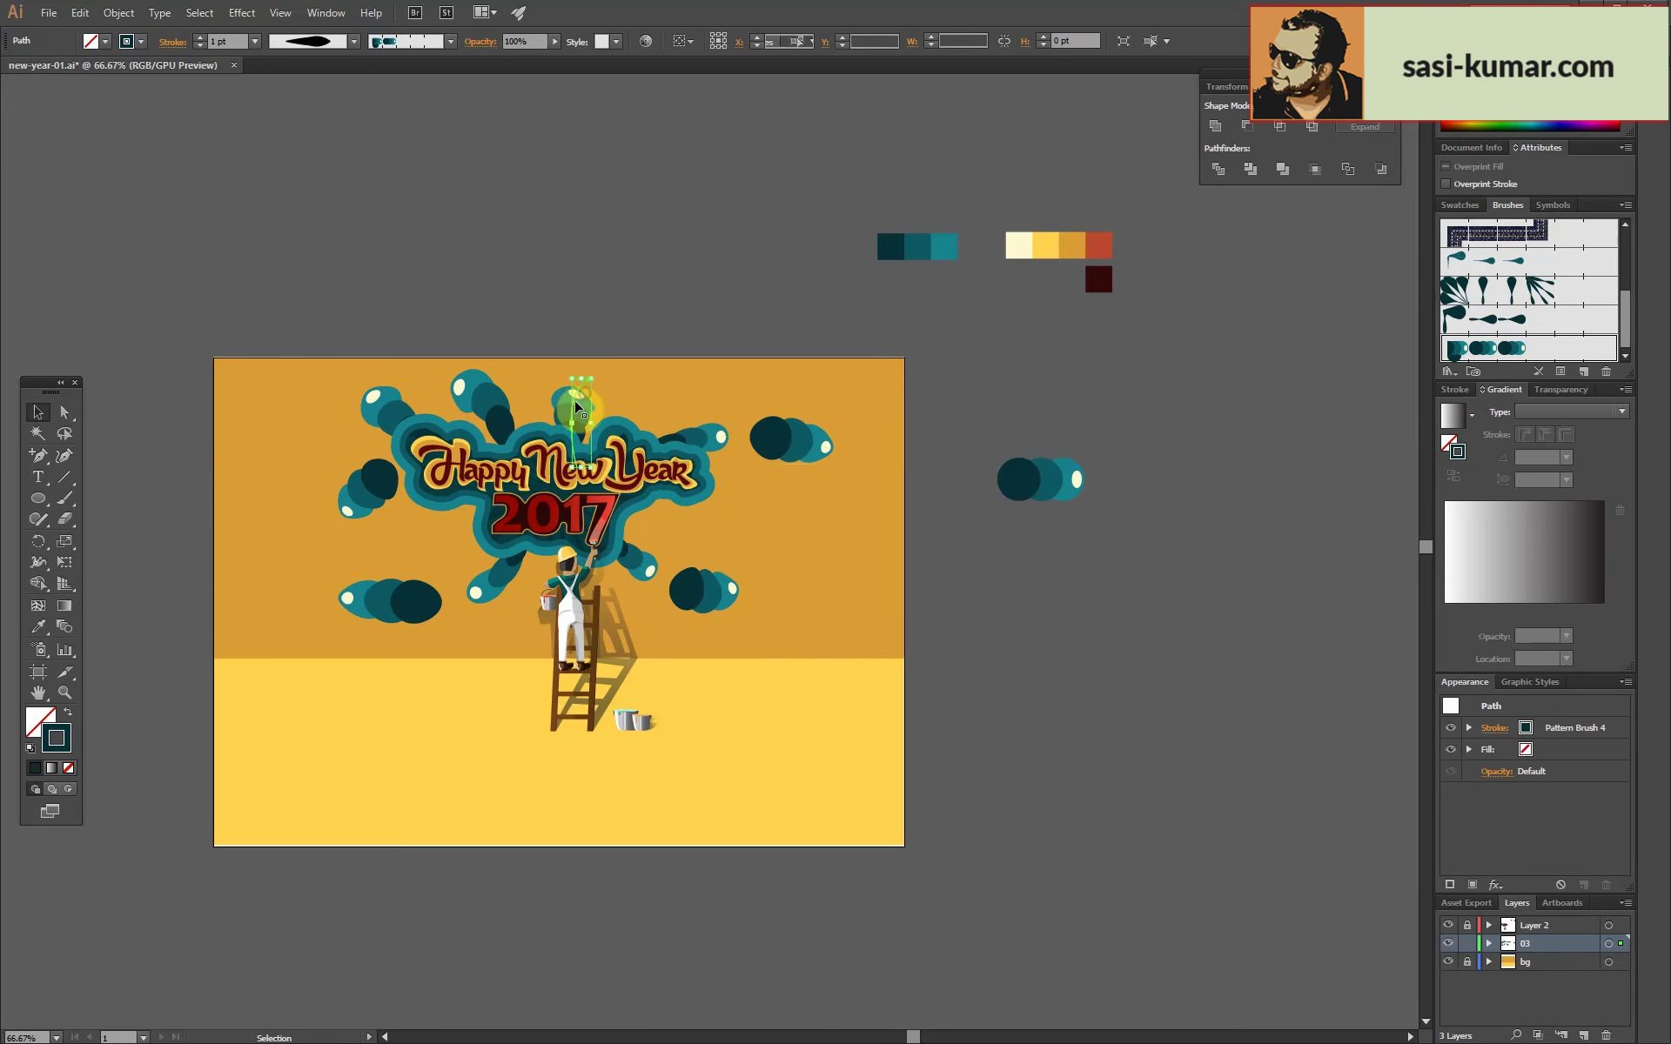
{"action": "mouse_move", "coordinate": [602, 404]}
{"action": "left_mouse_down"}
{"action": "mouse_move", "coordinate": [324, 490]}
{"action": "mouse_move", "coordinate": [387, 497]}
{"action": "mouse_move", "coordinate": [405, 519]}
{"action": "left_mouse_up"}
{"action": "left_click", "coordinate": [822, 541]}
{"action": "key", "text": "ctrl+1"}
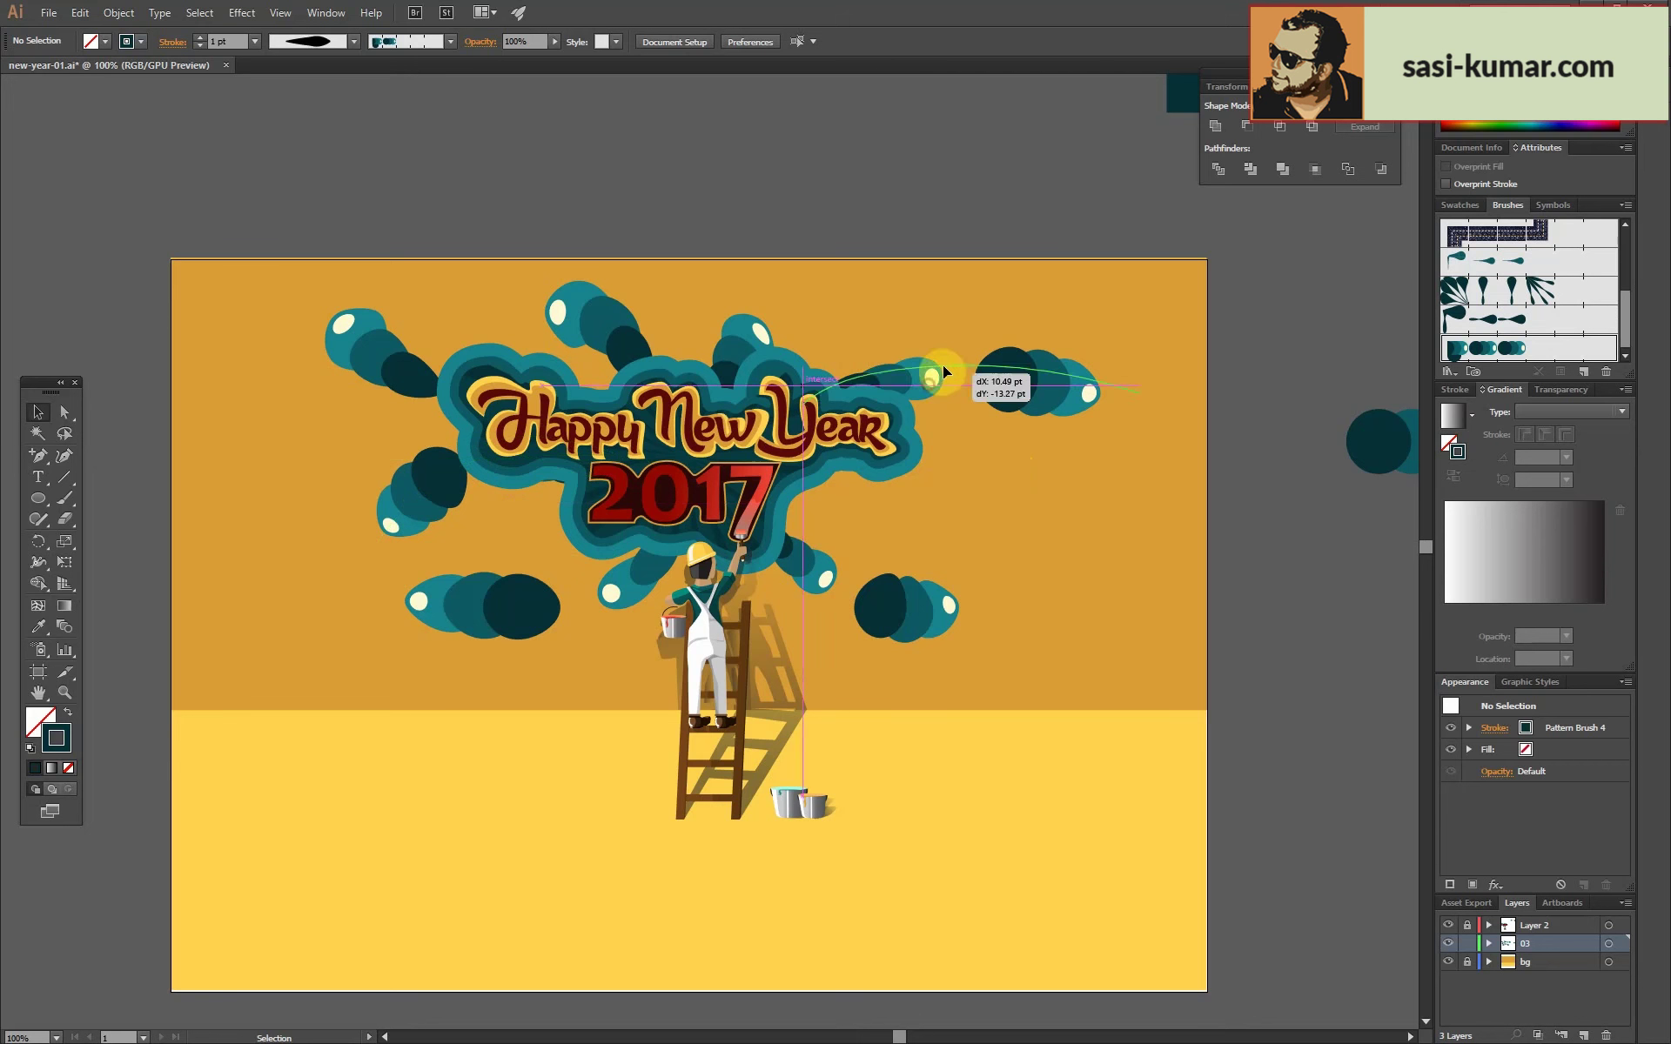
{"action": "left_click_drag", "start_coordinate": [942, 364], "coordinate": [949, 348]}
{"action": "left_click_drag", "start_coordinate": [757, 348], "coordinate": [761, 315]}
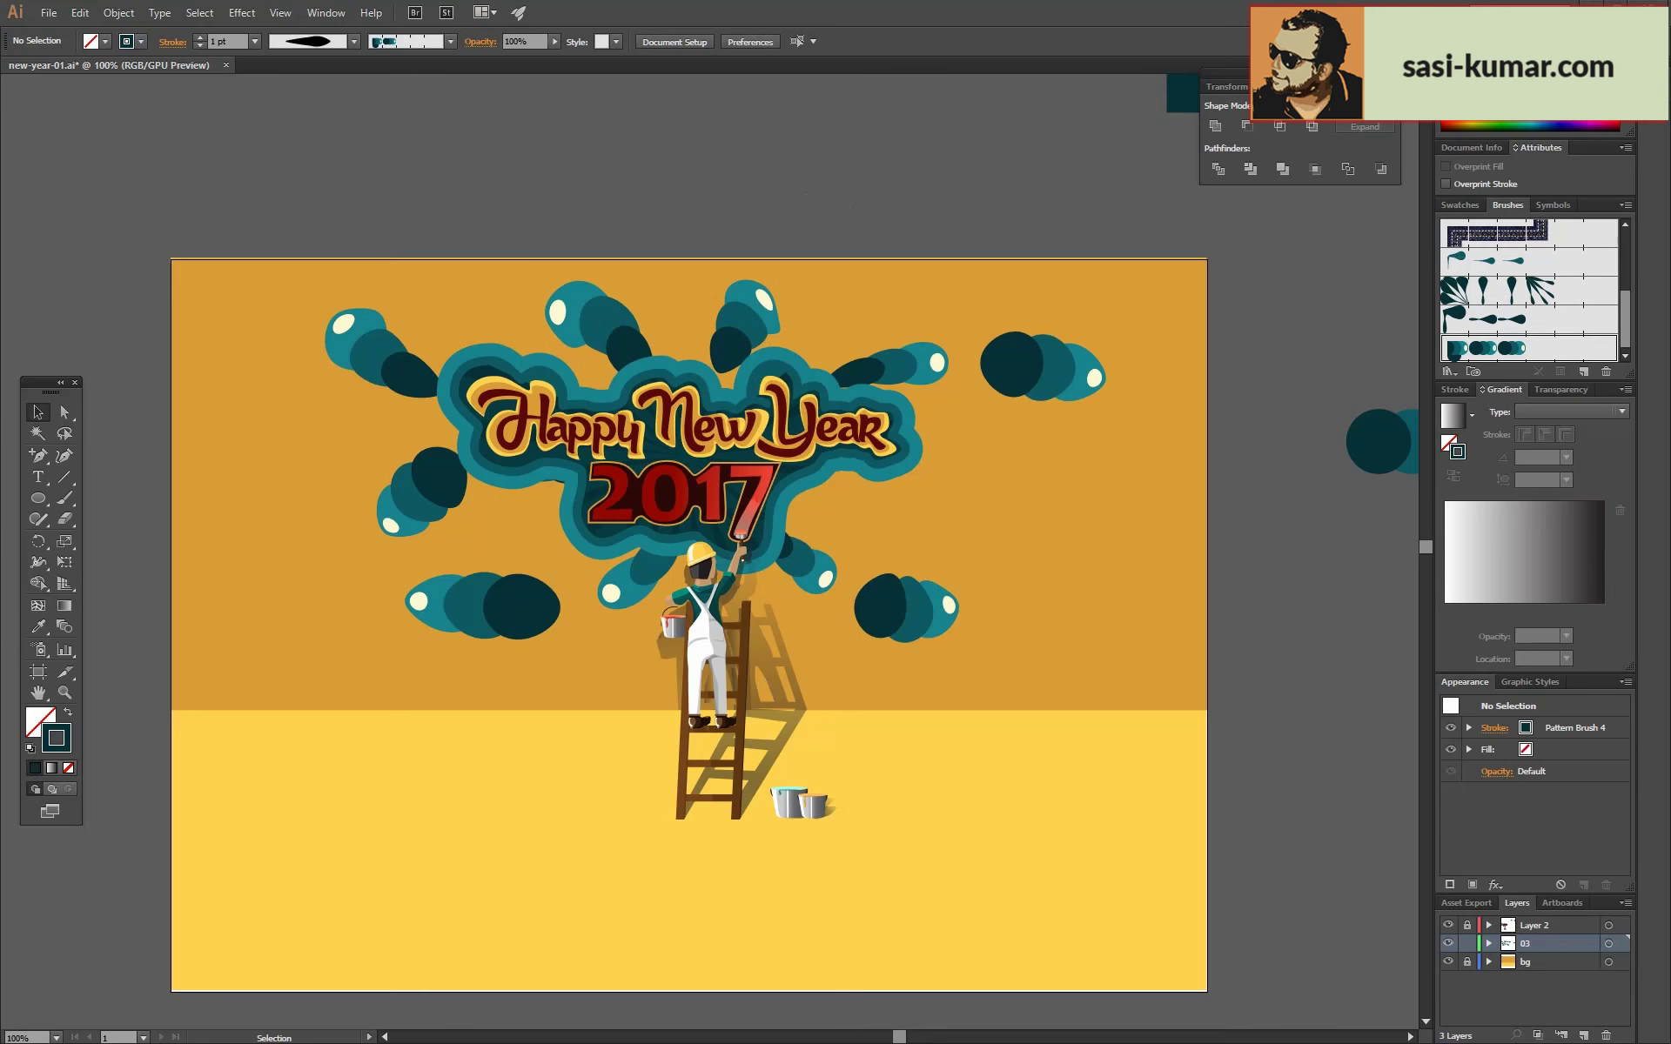
Set all the dotted brush strokes to a 0.45 pt stroke weight.
{"action": "key", "text": "ctrl+minus"}
{"action": "left_click_drag", "start_coordinate": [1062, 709], "coordinate": [400, 96]}
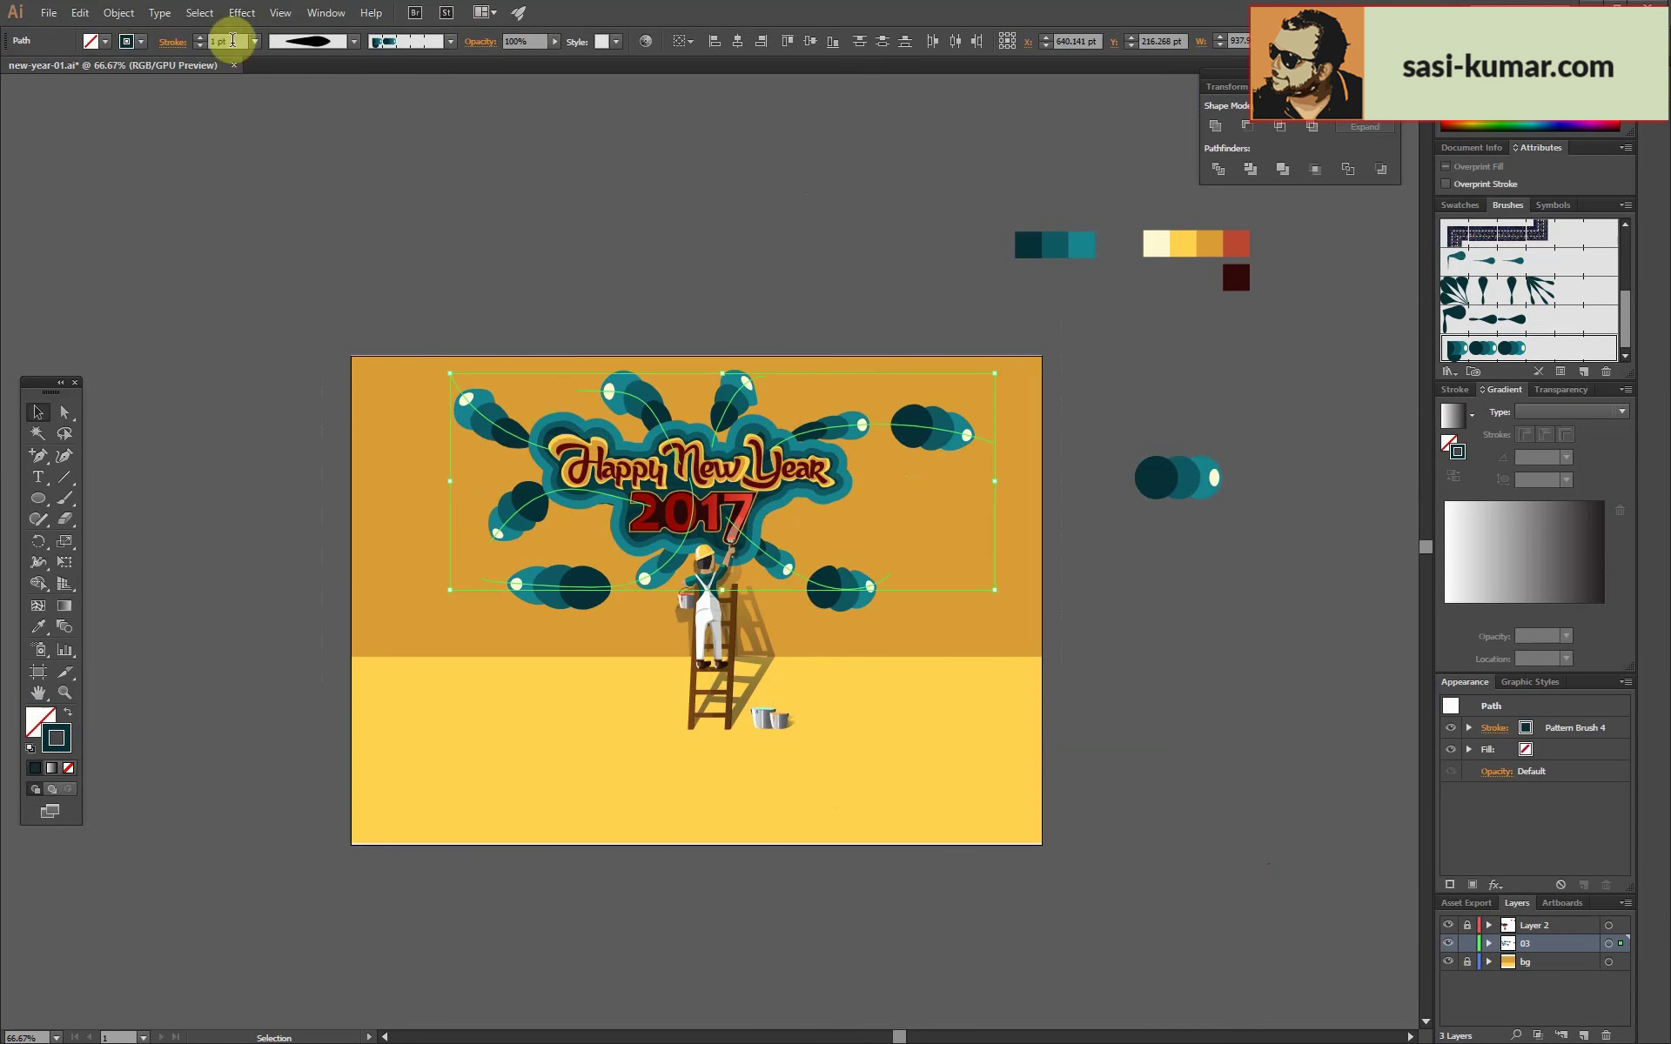
{"action": "left_click", "coordinate": [254, 41]}
{"action": "left_click", "coordinate": [678, 239]}
{"action": "key", "text": "ctrl+plus"}
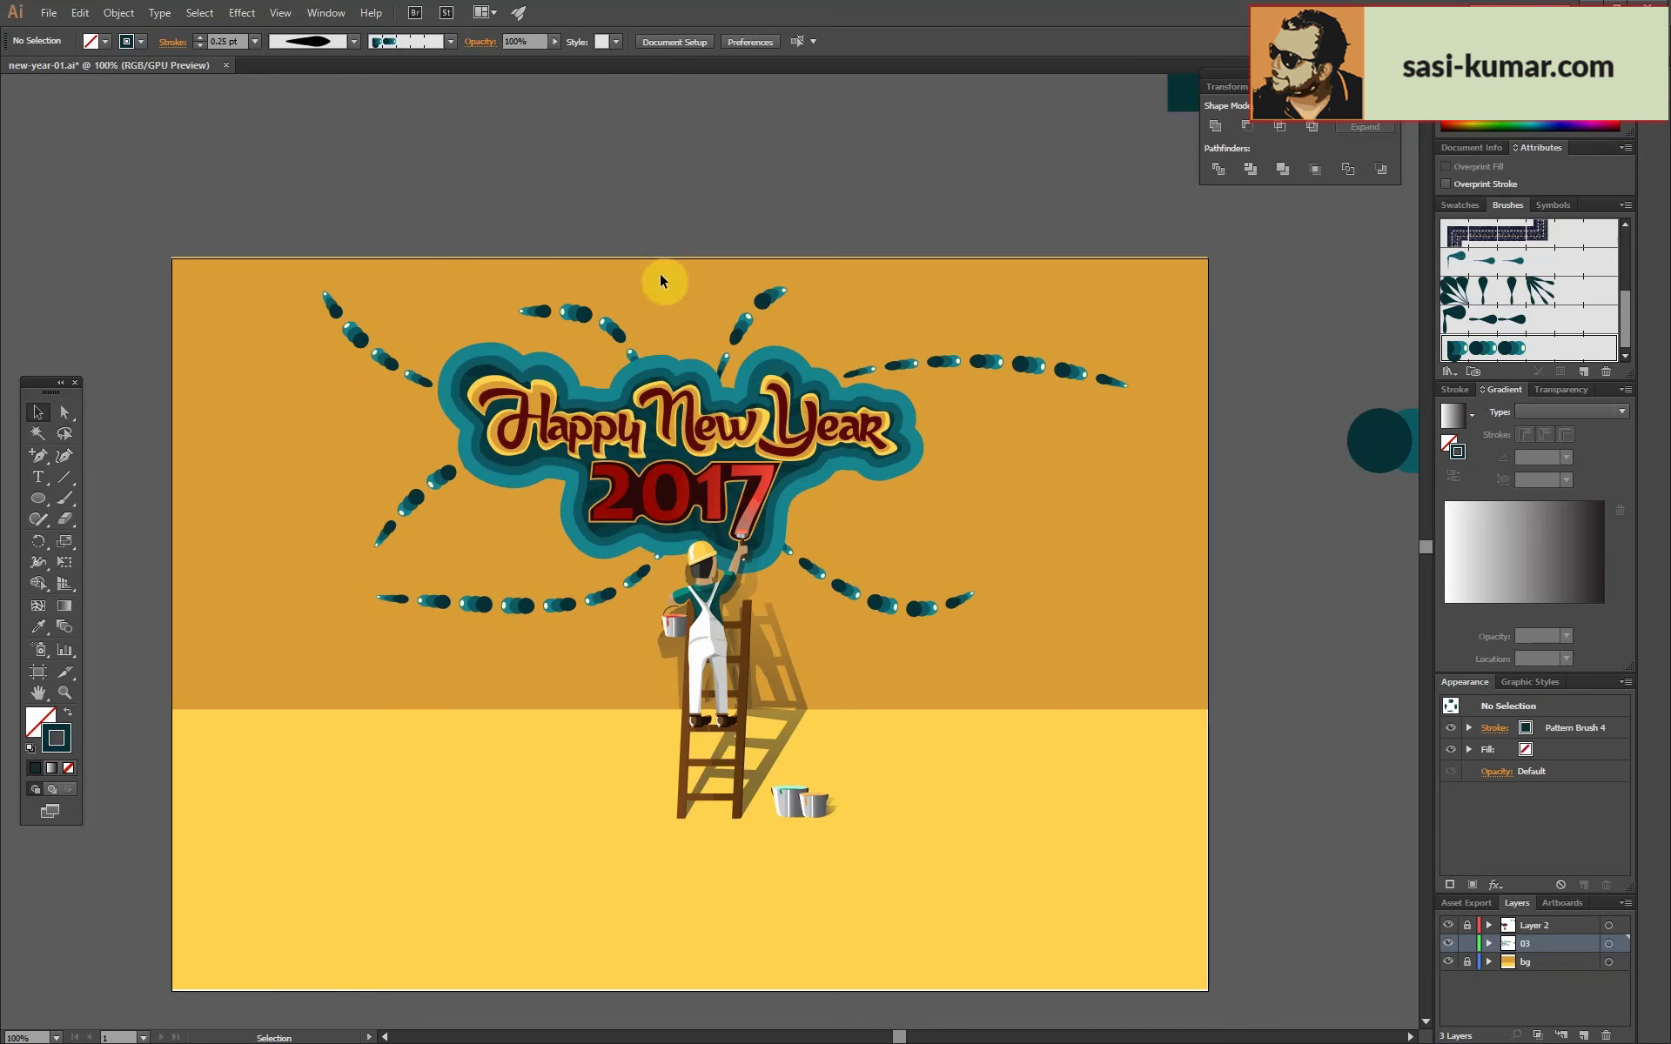
{"action": "key", "text": "ctrl+a"}
{"action": "type", "text": "0.45"}
{"action": "key", "text": "Return"}
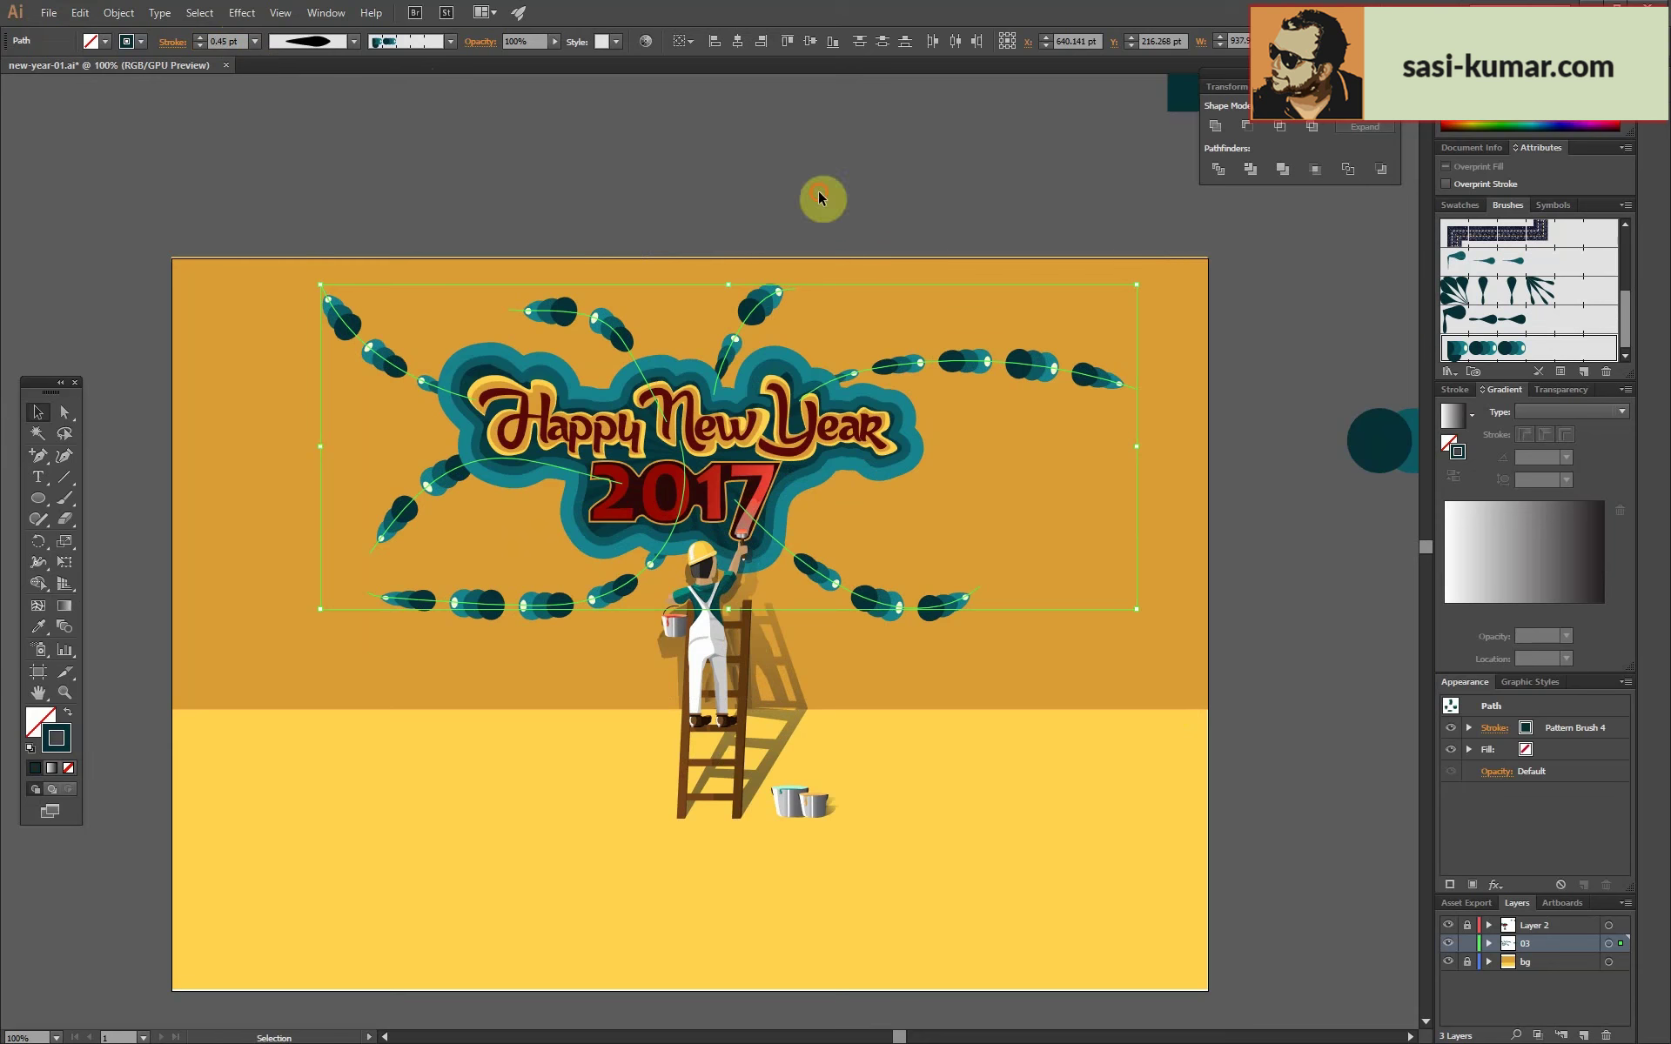
Adjust the positions of the upper-left and lower-left dotted arcs.
{"action": "left_click", "coordinate": [884, 606]}
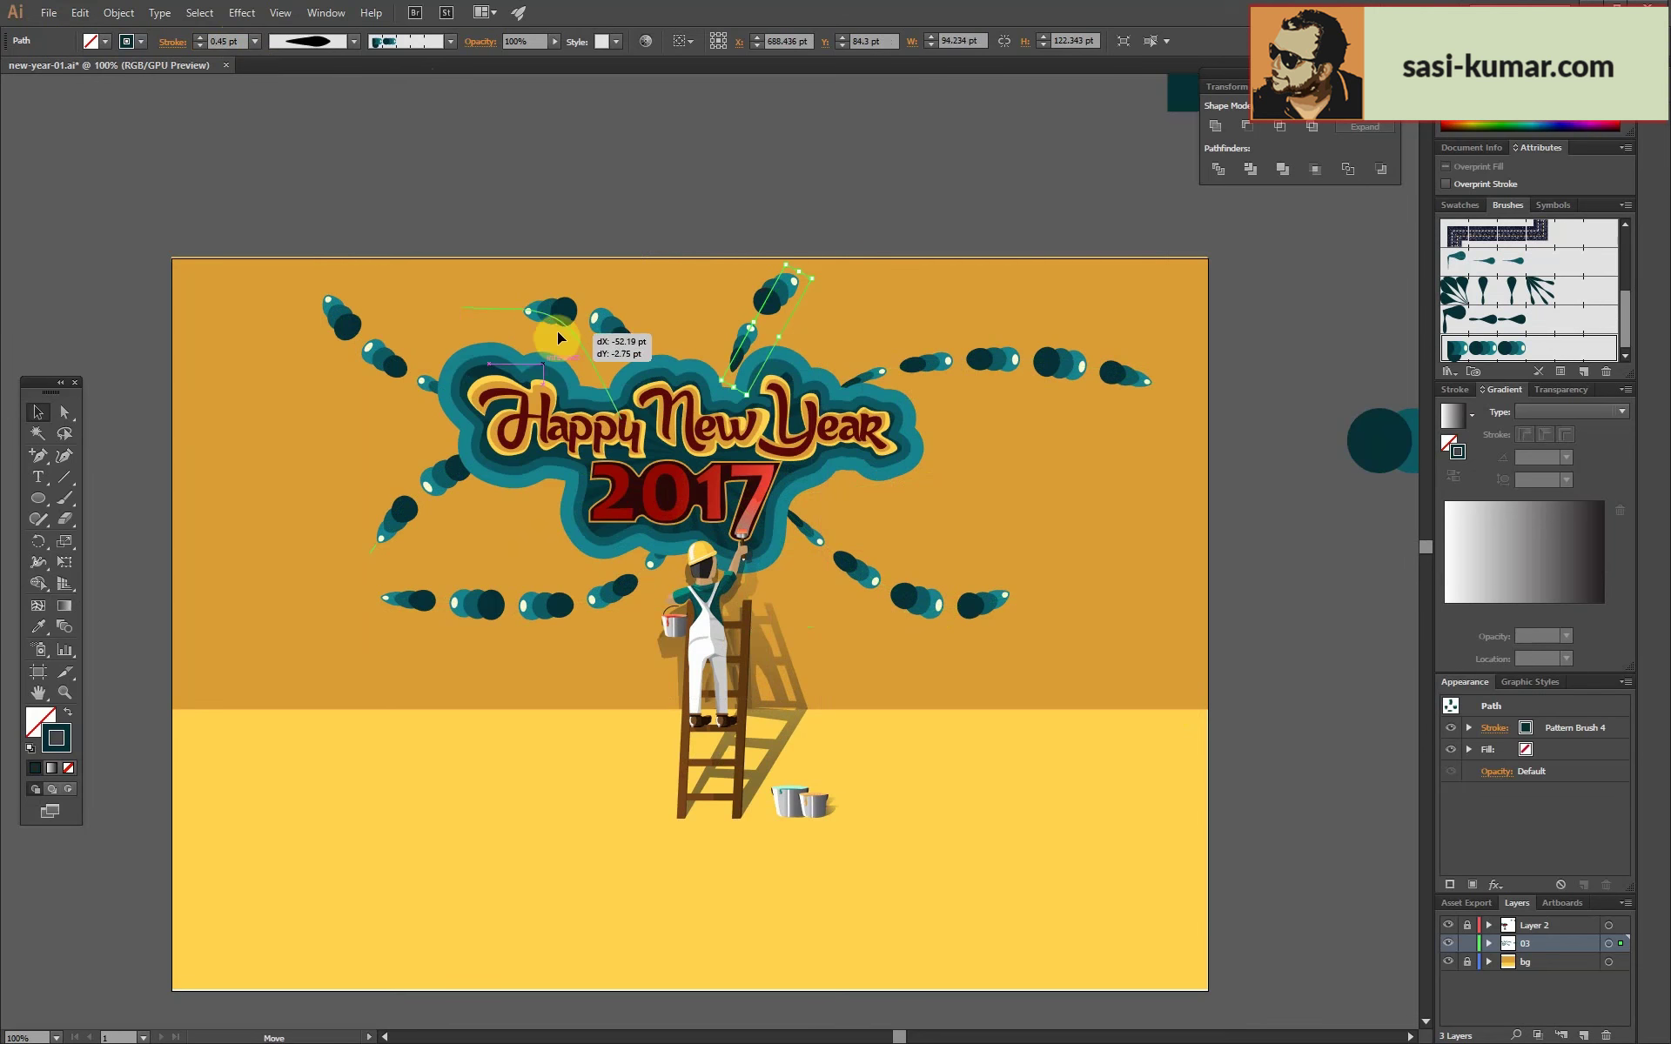
{"action": "left_click_drag", "start_coordinate": [387, 369], "coordinate": [370, 401]}
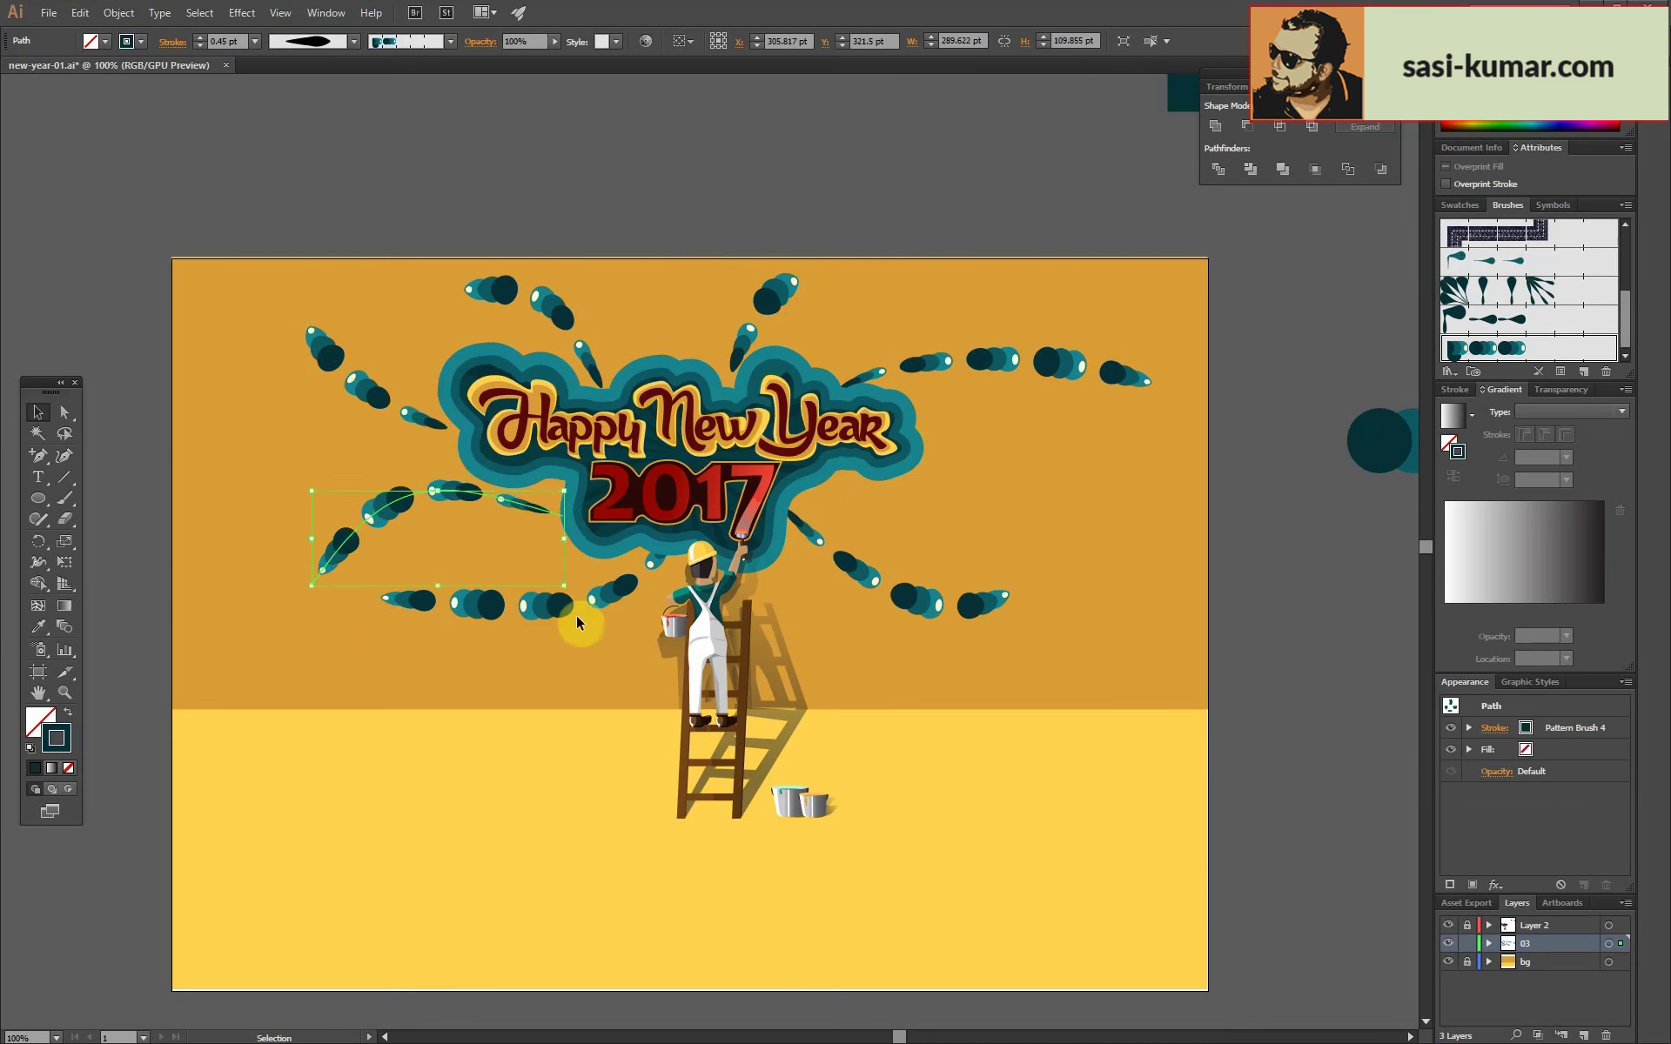
{"action": "mouse_move", "coordinate": [576, 614]}
{"action": "left_mouse_down"}
{"action": "mouse_move", "coordinate": [591, 621]}
{"action": "mouse_move", "coordinate": [564, 640]}
{"action": "left_mouse_up"}
{"action": "left_click", "coordinate": [1107, 560]}
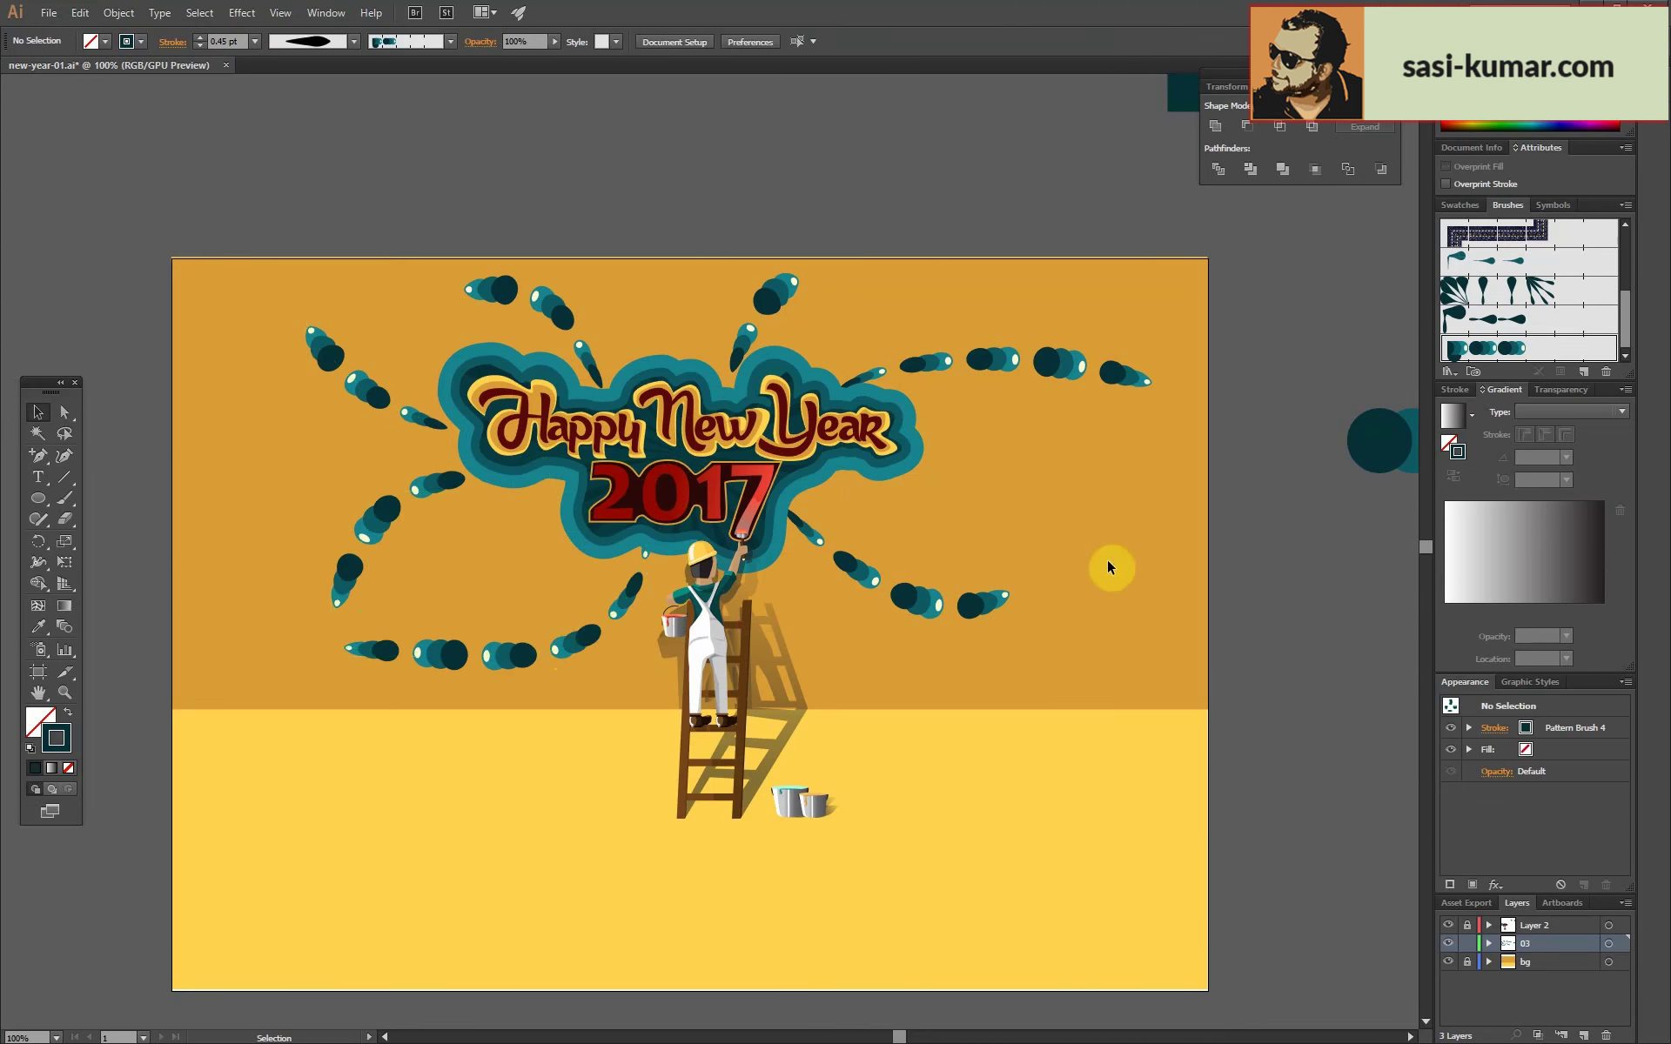
{"action": "key", "text": "ctrl+minus"}
{"action": "left_click_drag", "start_coordinate": [673, 604], "coordinate": [664, 619]}
{"action": "left_click", "coordinate": [1187, 718]}
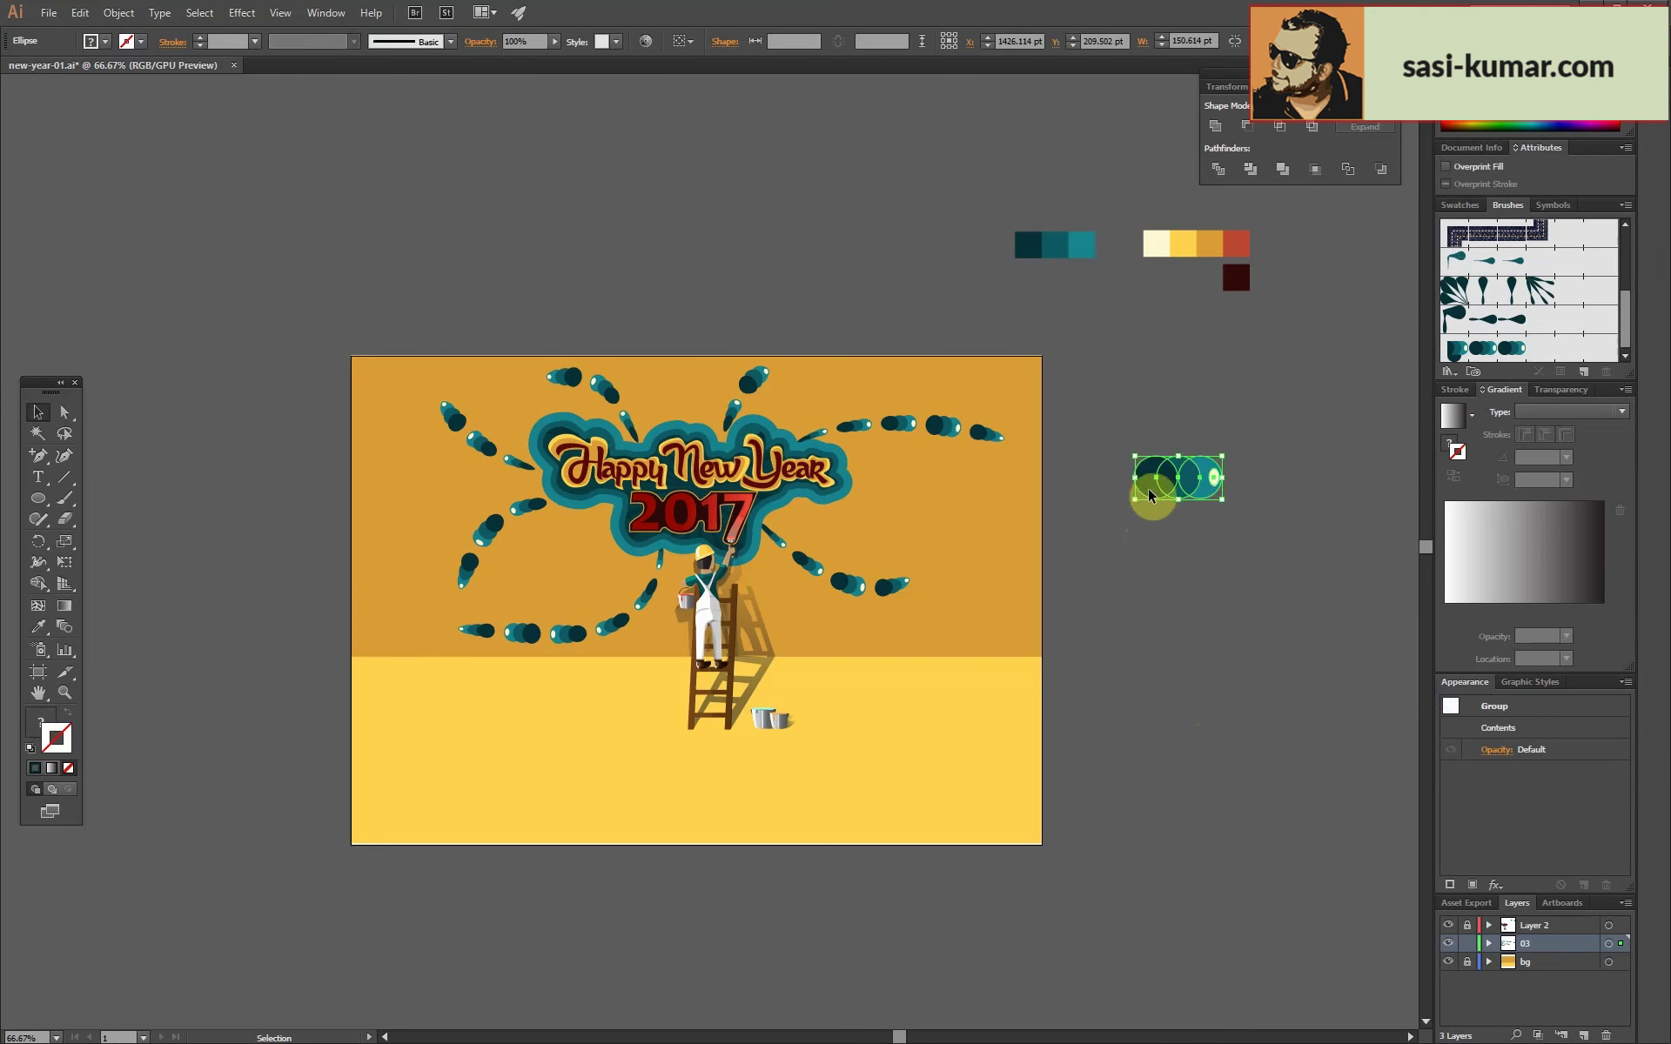
Duplicate the dot cluster below and turn the copy's circles dark maroon.
{"action": "left_click_drag", "start_coordinate": [1156, 478], "coordinate": [1157, 552]}
{"action": "left_click", "coordinate": [1220, 641]}
{"action": "left_click_drag", "start_coordinate": [1127, 669], "coordinate": [934, 724]}
{"action": "left_click", "coordinate": [958, 612]}
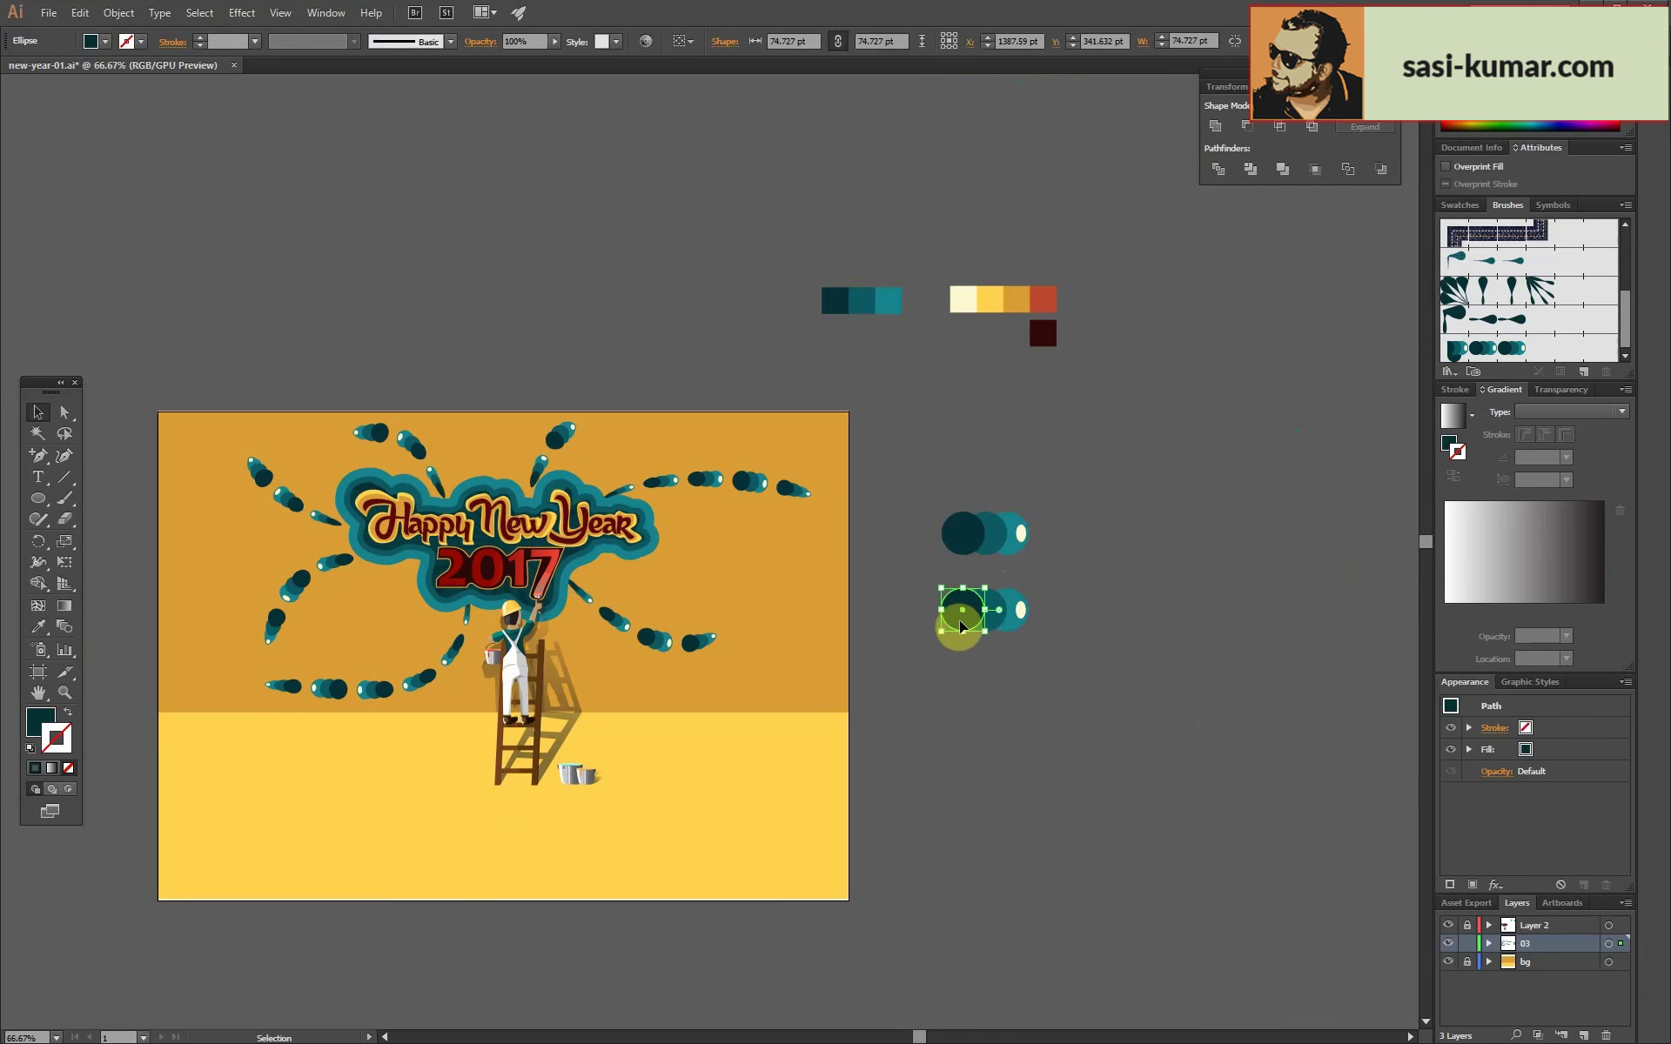
{"action": "key", "text": "i"}
{"action": "left_click", "coordinate": [1043, 333]}
{"action": "key", "text": "v"}
{"action": "left_click", "coordinate": [970, 644]}
{"action": "left_click", "coordinate": [975, 614]}
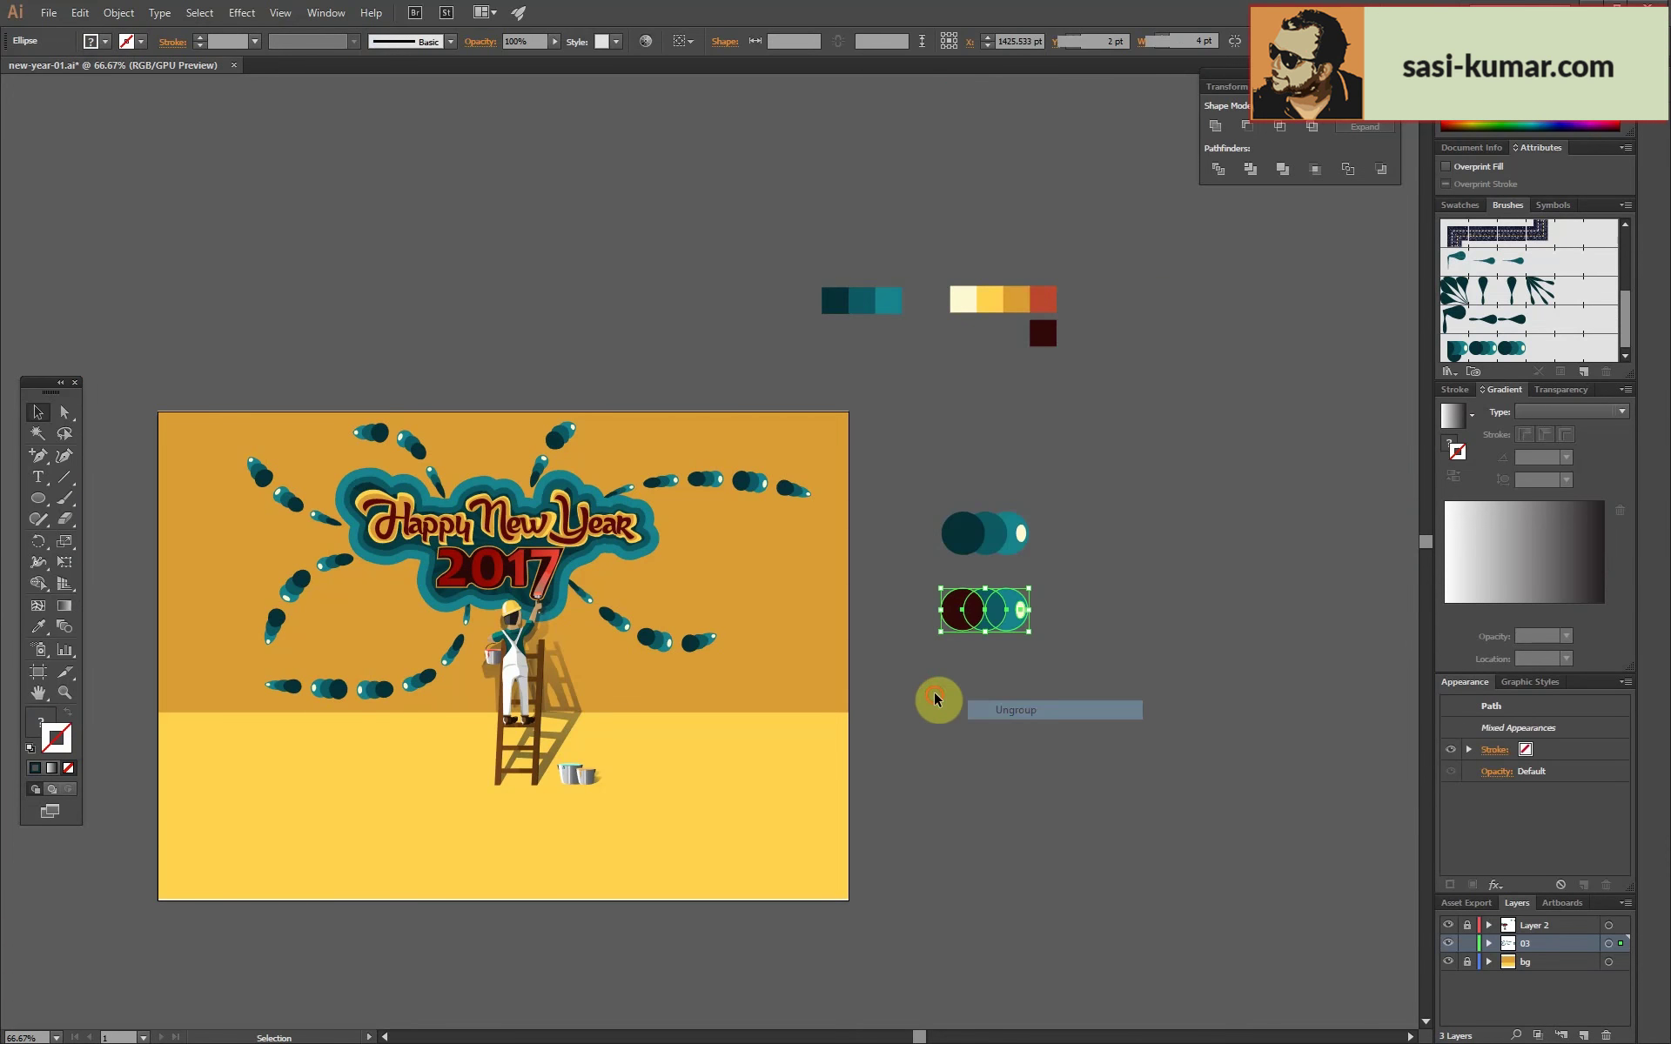
Fill the copy's rightmost circle red.
{"action": "key", "text": "ctrl+plus"}
{"action": "key", "text": "ctrl+plus"}
{"action": "left_click", "coordinate": [898, 476]}
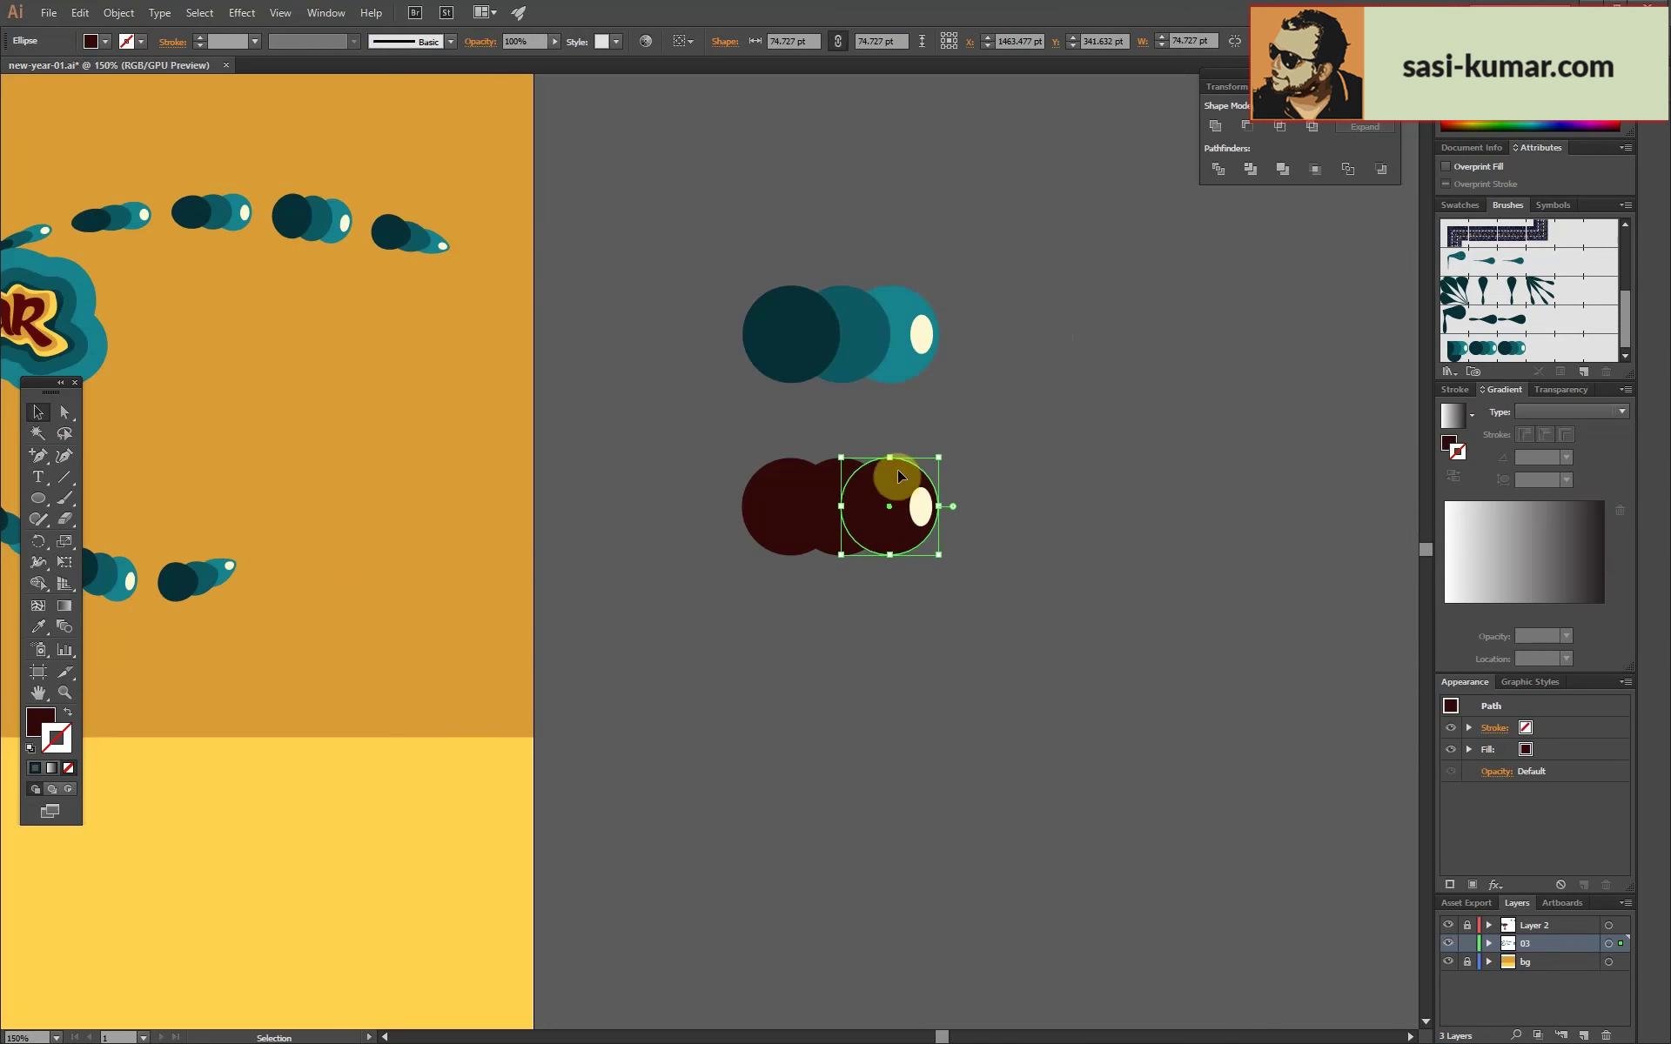
{"action": "double_click", "coordinate": [35, 722]}
{"action": "left_click", "coordinate": [1428, 329]}
Give the middle circle a dark maroon fill.
{"action": "left_click", "coordinate": [869, 510]}
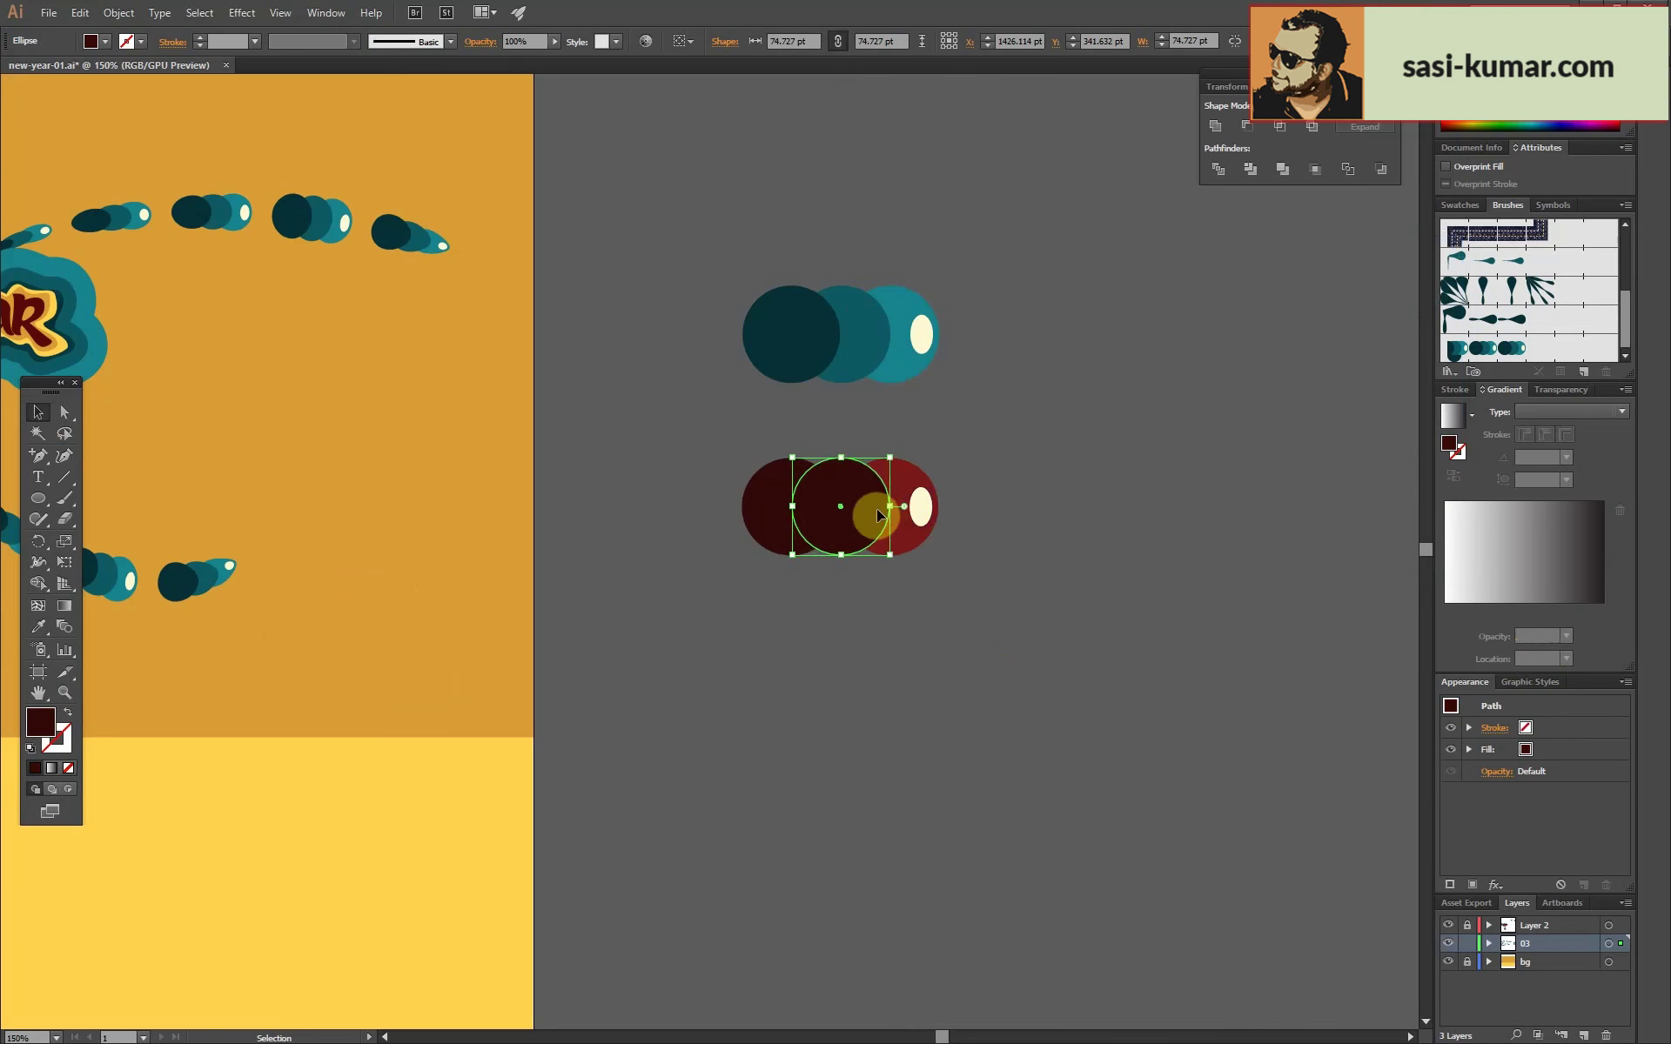
{"action": "key", "text": "ctrl+minus"}
{"action": "left_click_drag", "start_coordinate": [790, 592], "coordinate": [1151, 628]}
{"action": "key", "text": "period"}
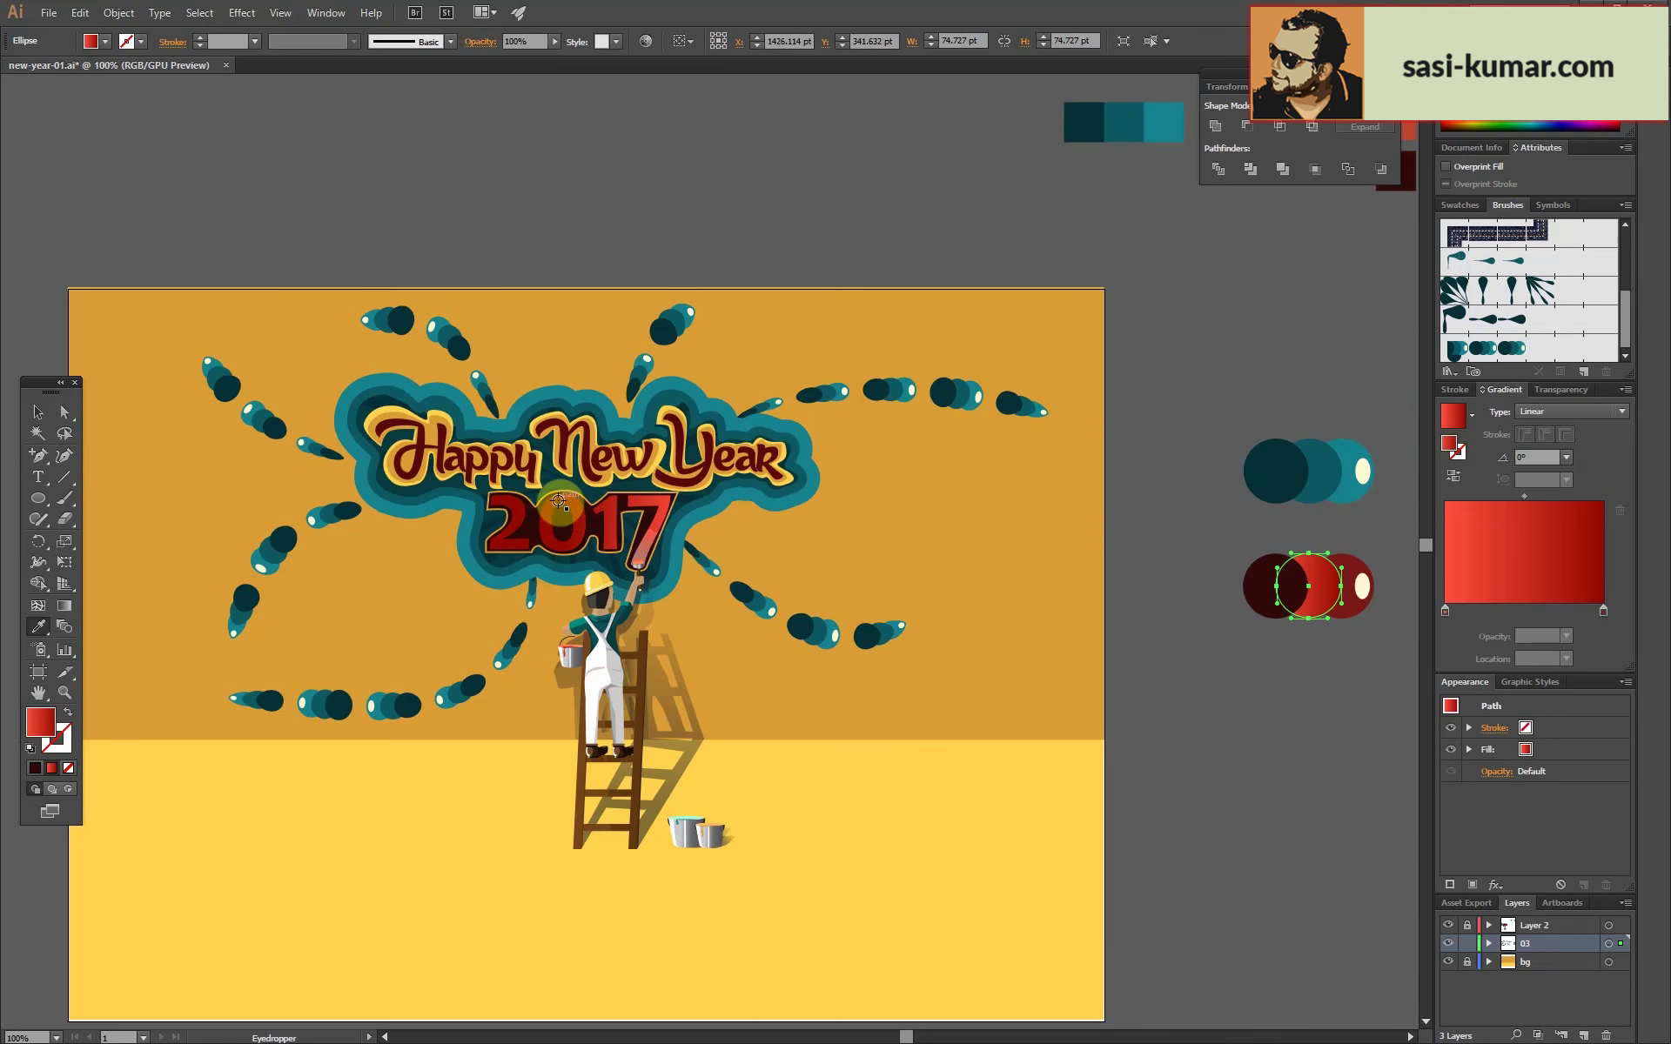
{"action": "left_click", "coordinate": [35, 767]}
{"action": "double_click", "coordinate": [40, 722]}
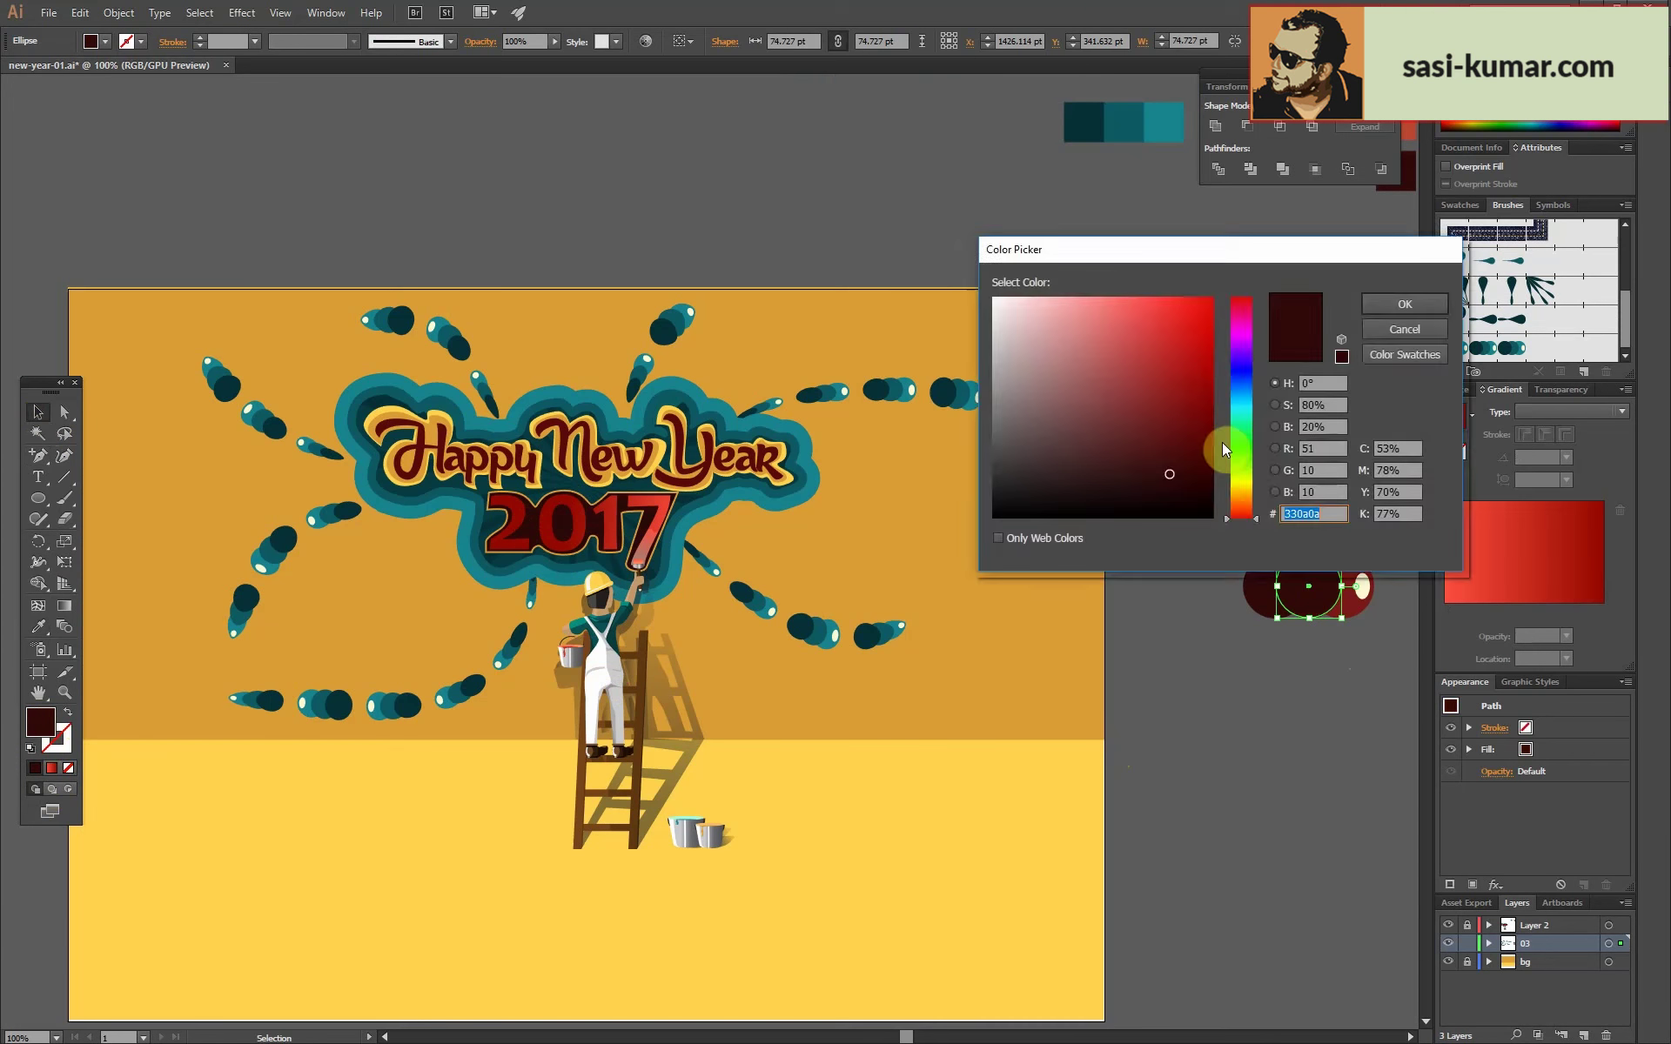
{"action": "left_click", "coordinate": [1382, 320]}
Save the three dark-red circles as a new pattern brush.
{"action": "left_click", "coordinate": [1604, 357]}
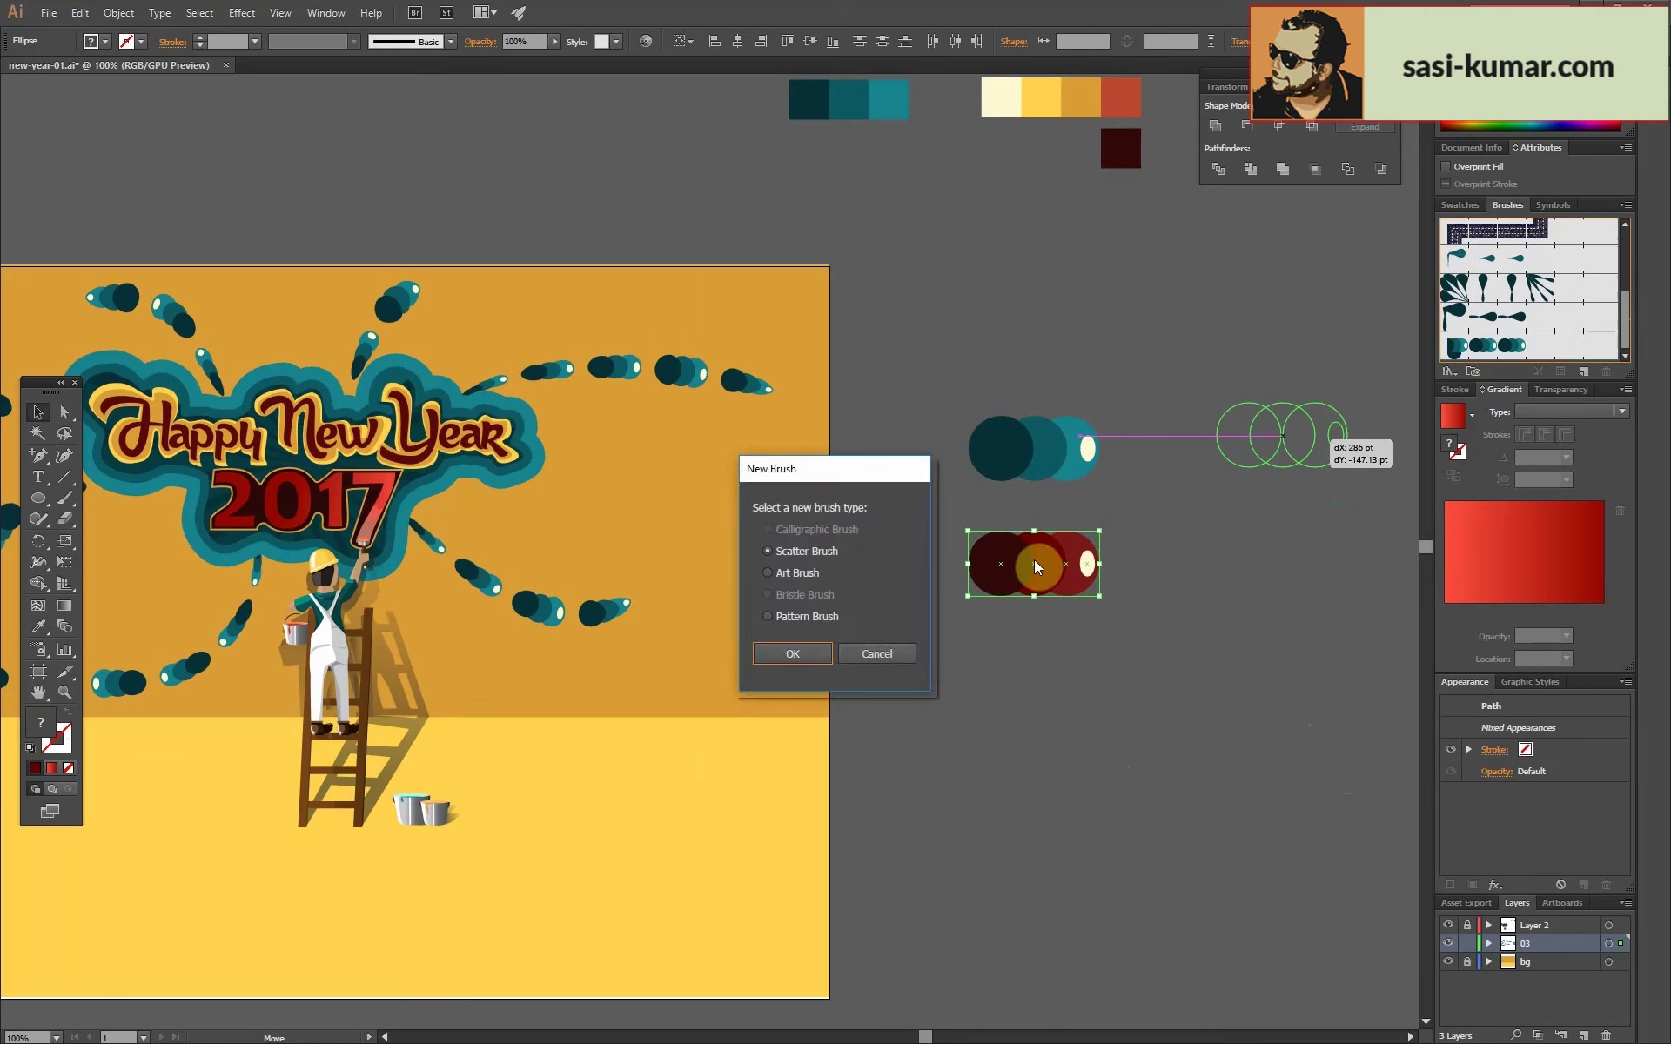
{"action": "left_click", "coordinate": [803, 661]}
{"action": "key", "text": "Return"}
{"action": "left_click", "coordinate": [1011, 324]}
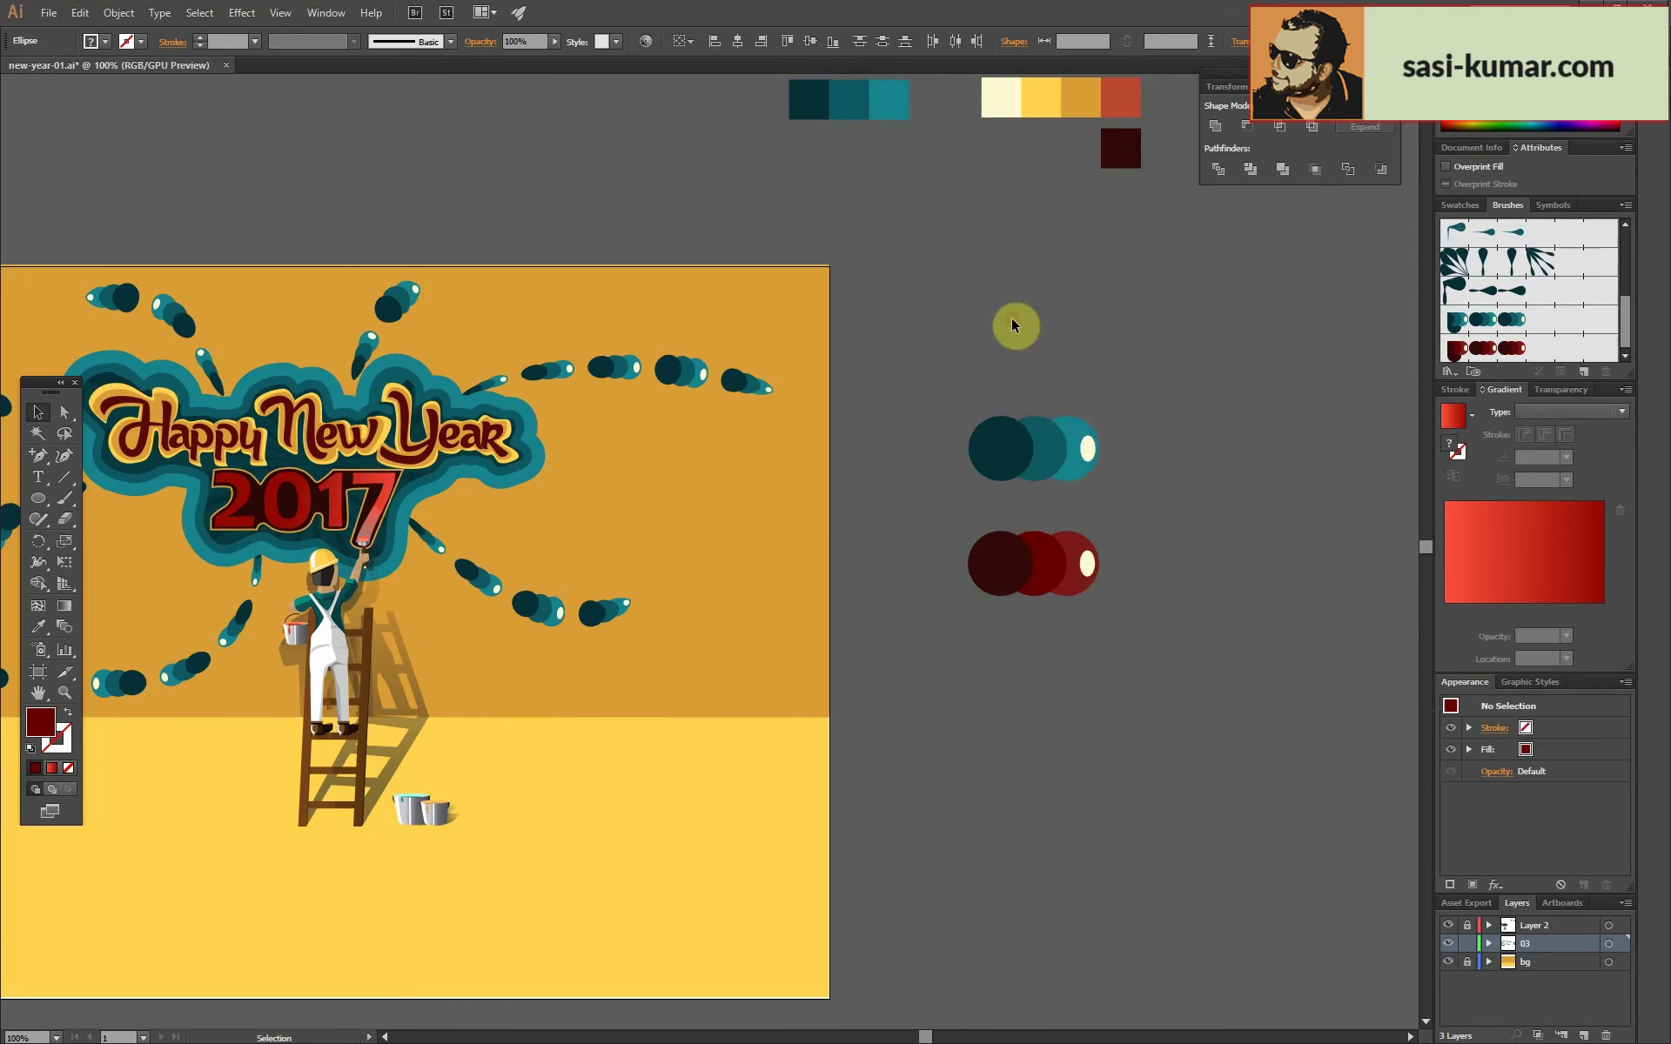
{"action": "key", "text": "ctrl+minus"}
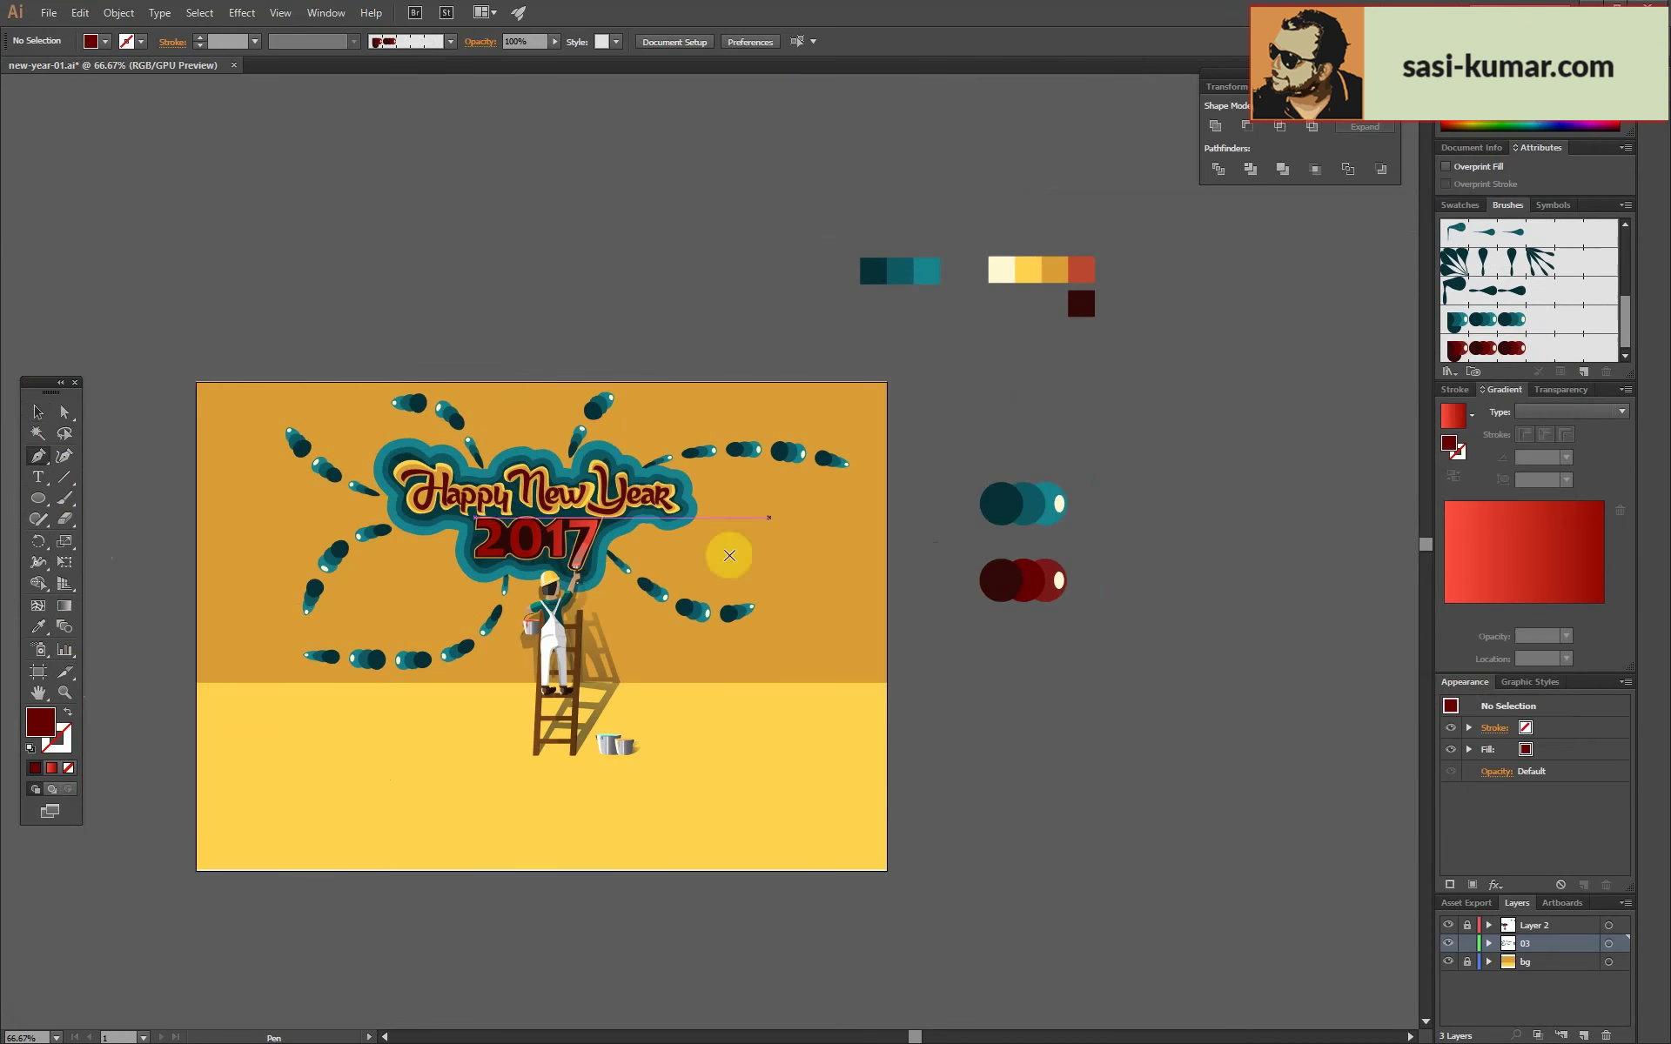
Draw a curve right of 2017 and paint it with the tapered dark-red pattern brush.
{"action": "left_click_drag", "start_coordinate": [730, 556], "coordinate": [798, 559]}
{"action": "left_click", "coordinate": [841, 509]}
{"action": "left_click", "coordinate": [67, 712]}
{"action": "left_click", "coordinate": [1521, 348]}
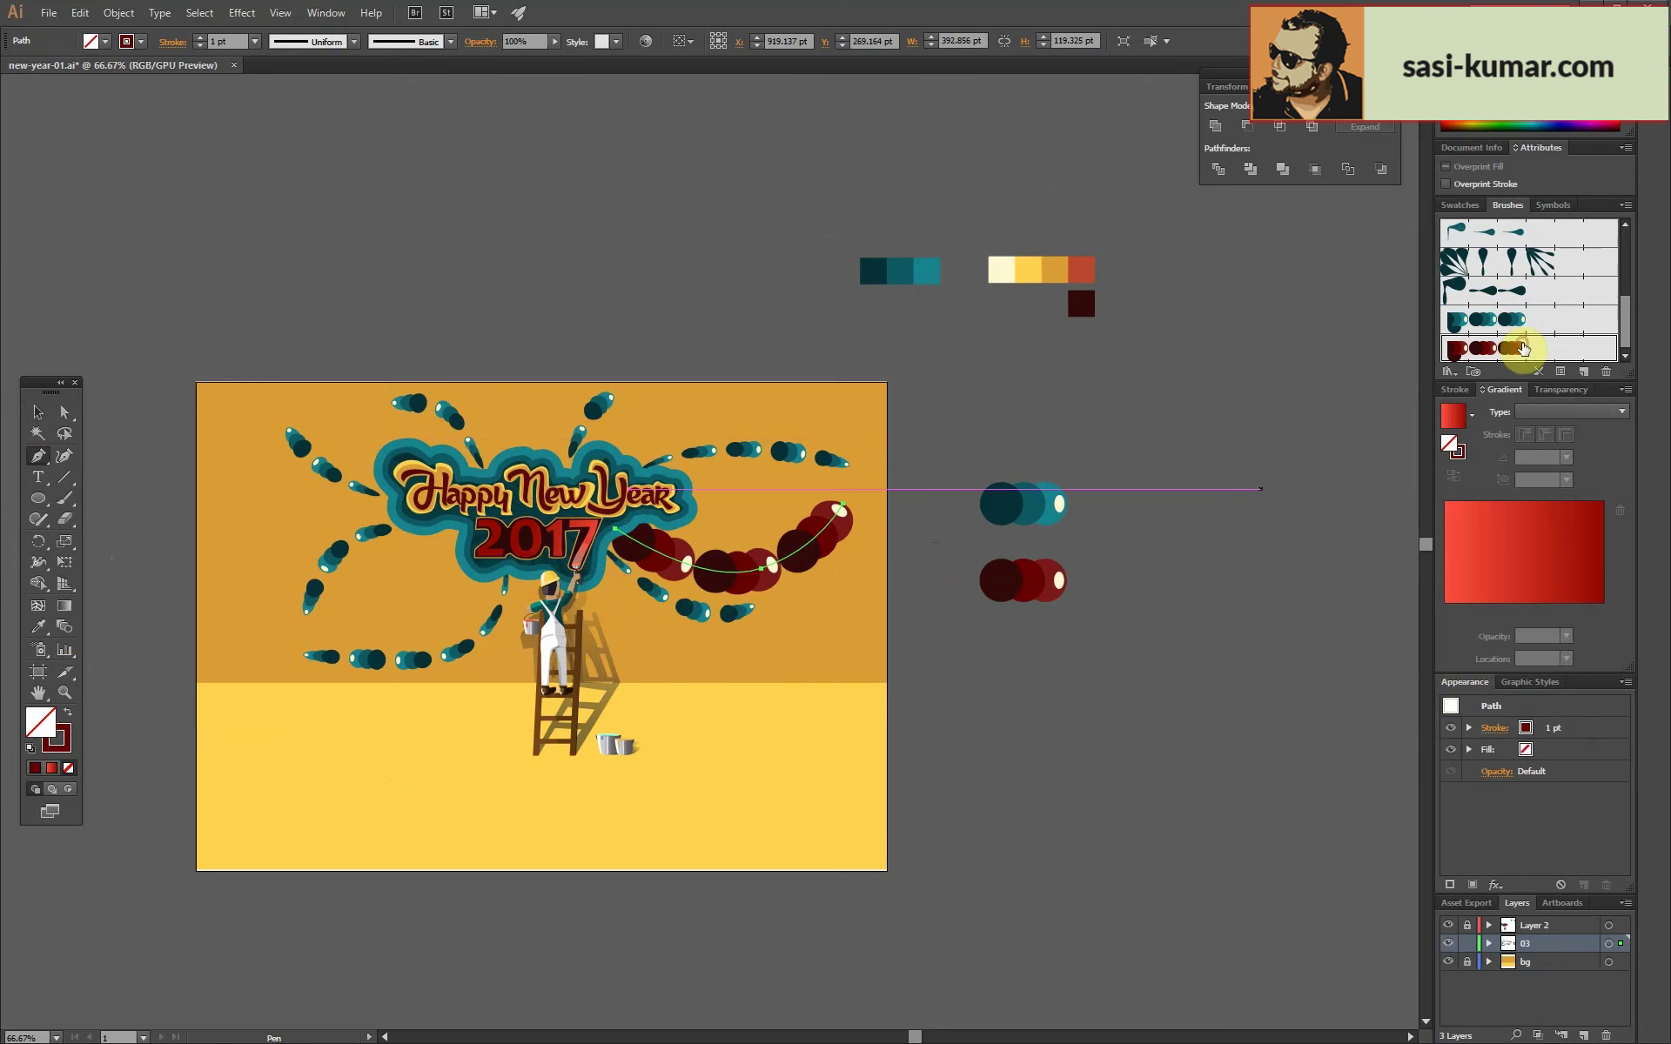
{"action": "left_click", "coordinate": [254, 42]}
{"action": "left_click", "coordinate": [314, 100]}
{"action": "key", "text": "v"}
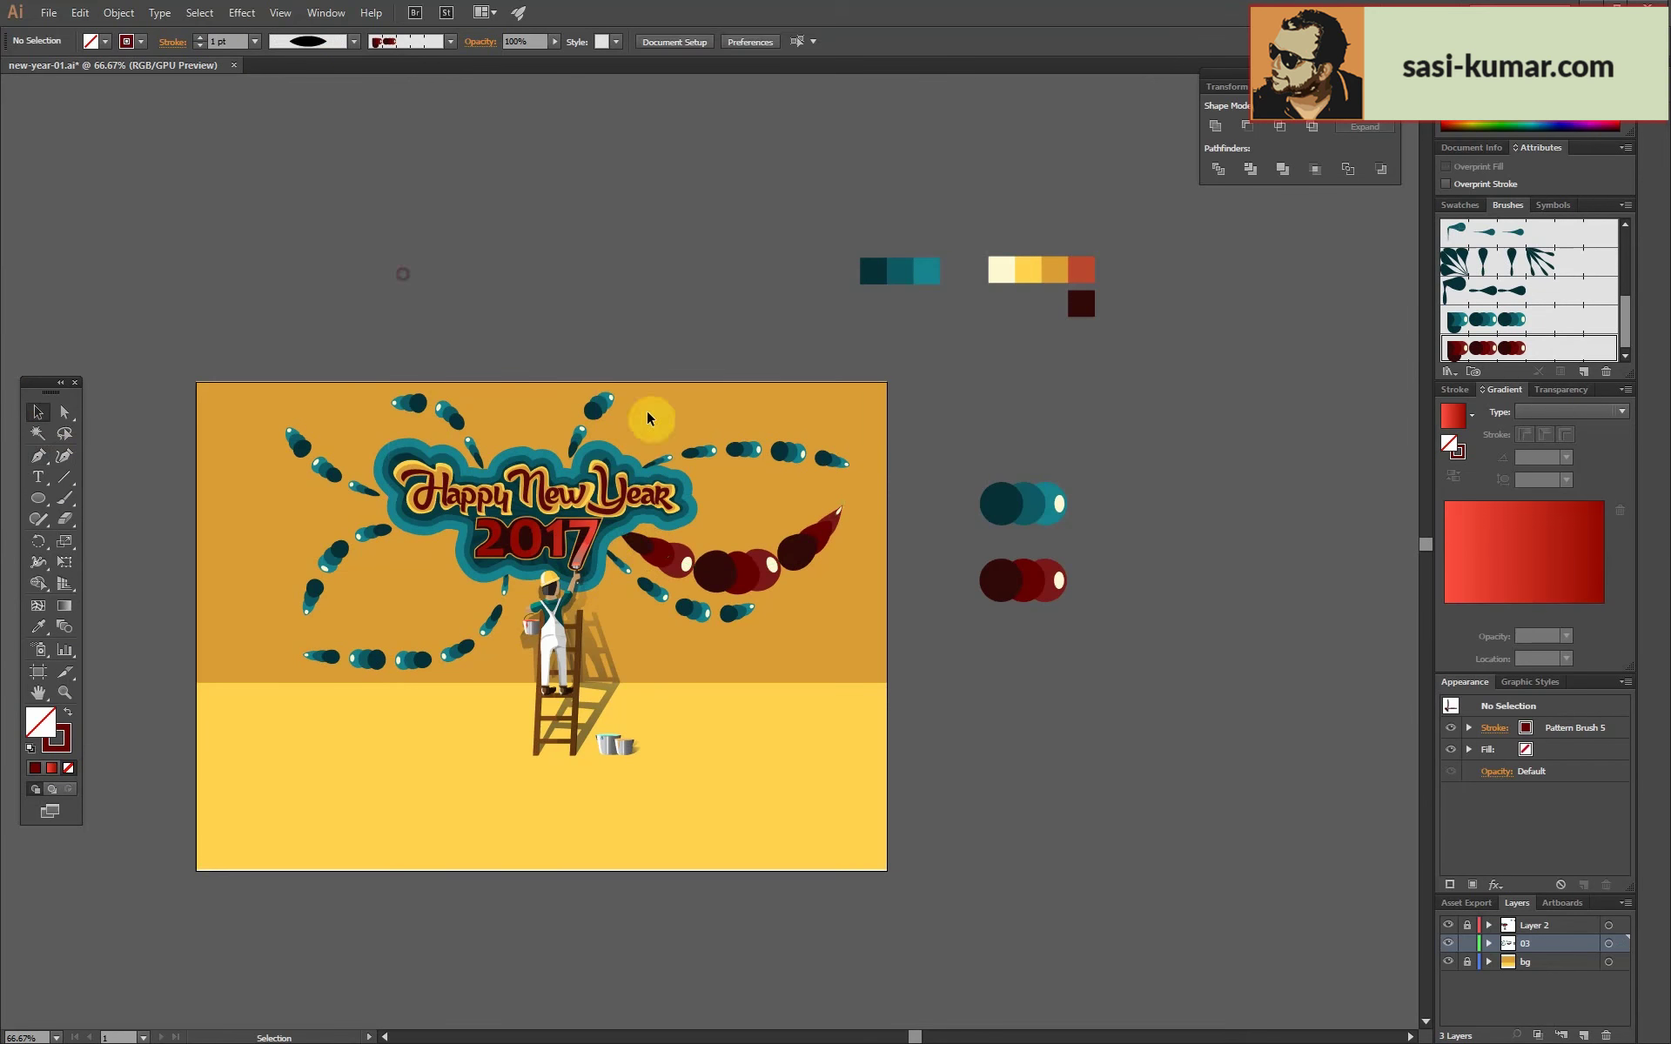
{"action": "left_click", "coordinate": [738, 585]}
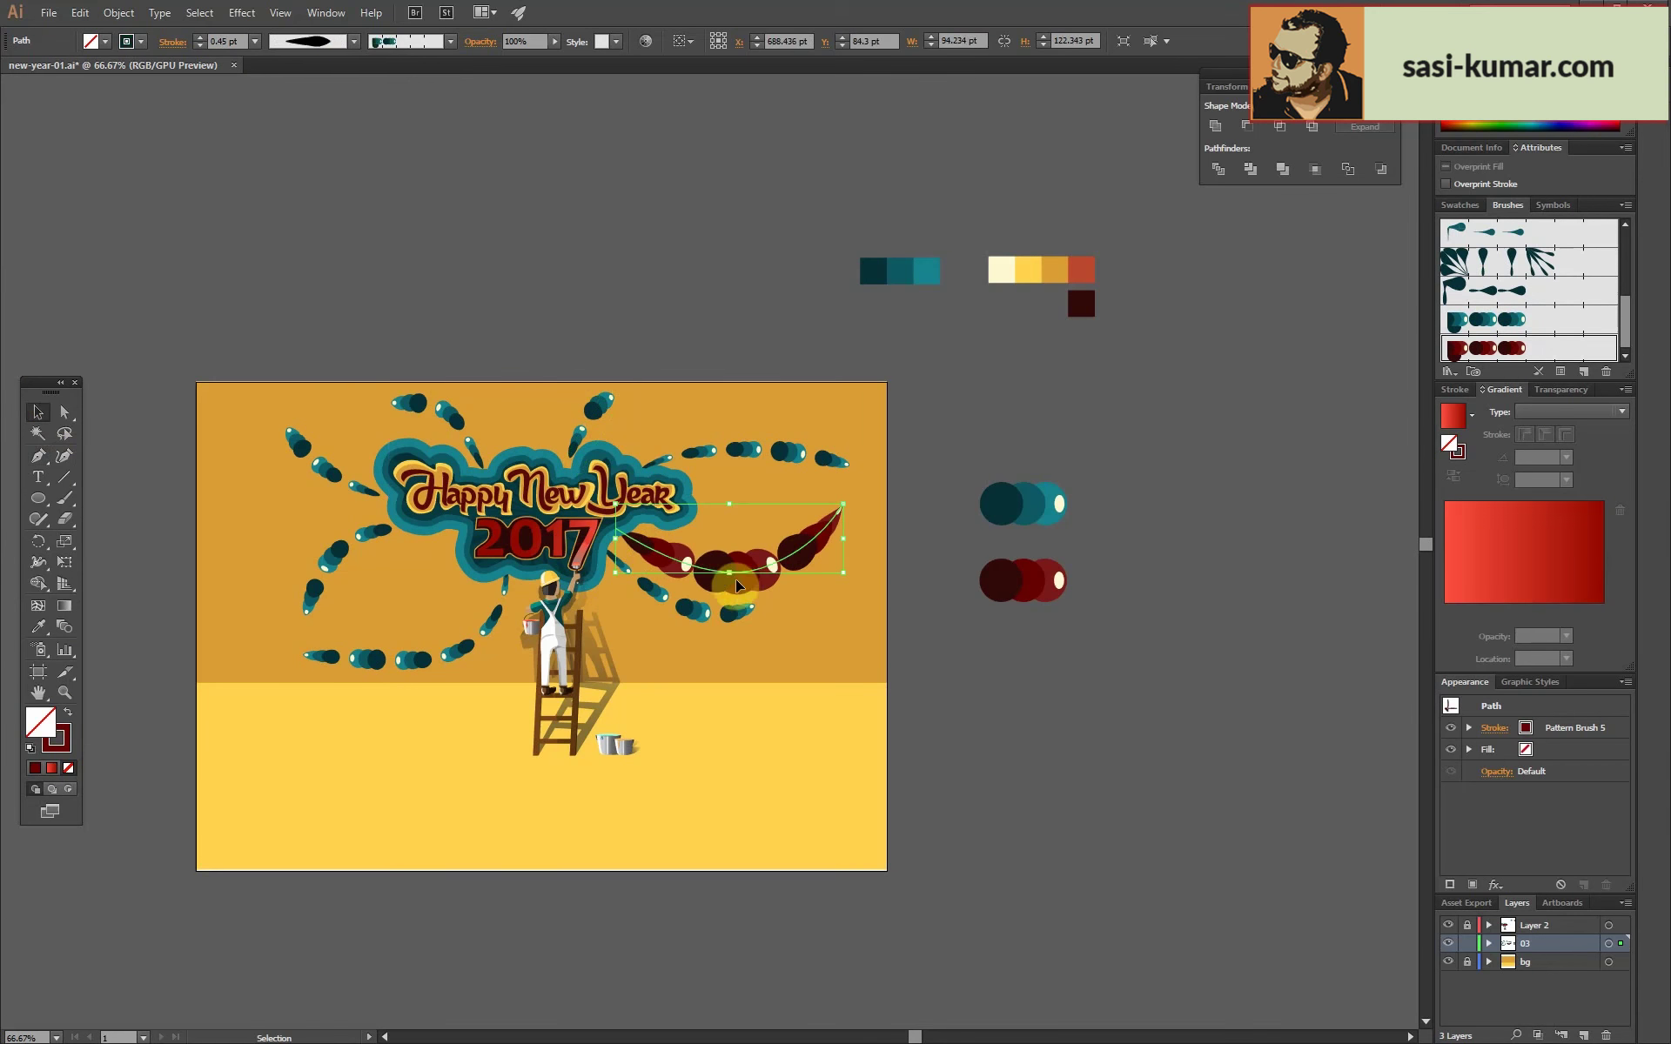
Adjust the dark-red brush spacing, apply it to existing strokes, and pick a one-end taper.
{"action": "double_click", "coordinate": [1566, 353]}
{"action": "key", "text": "Return"}
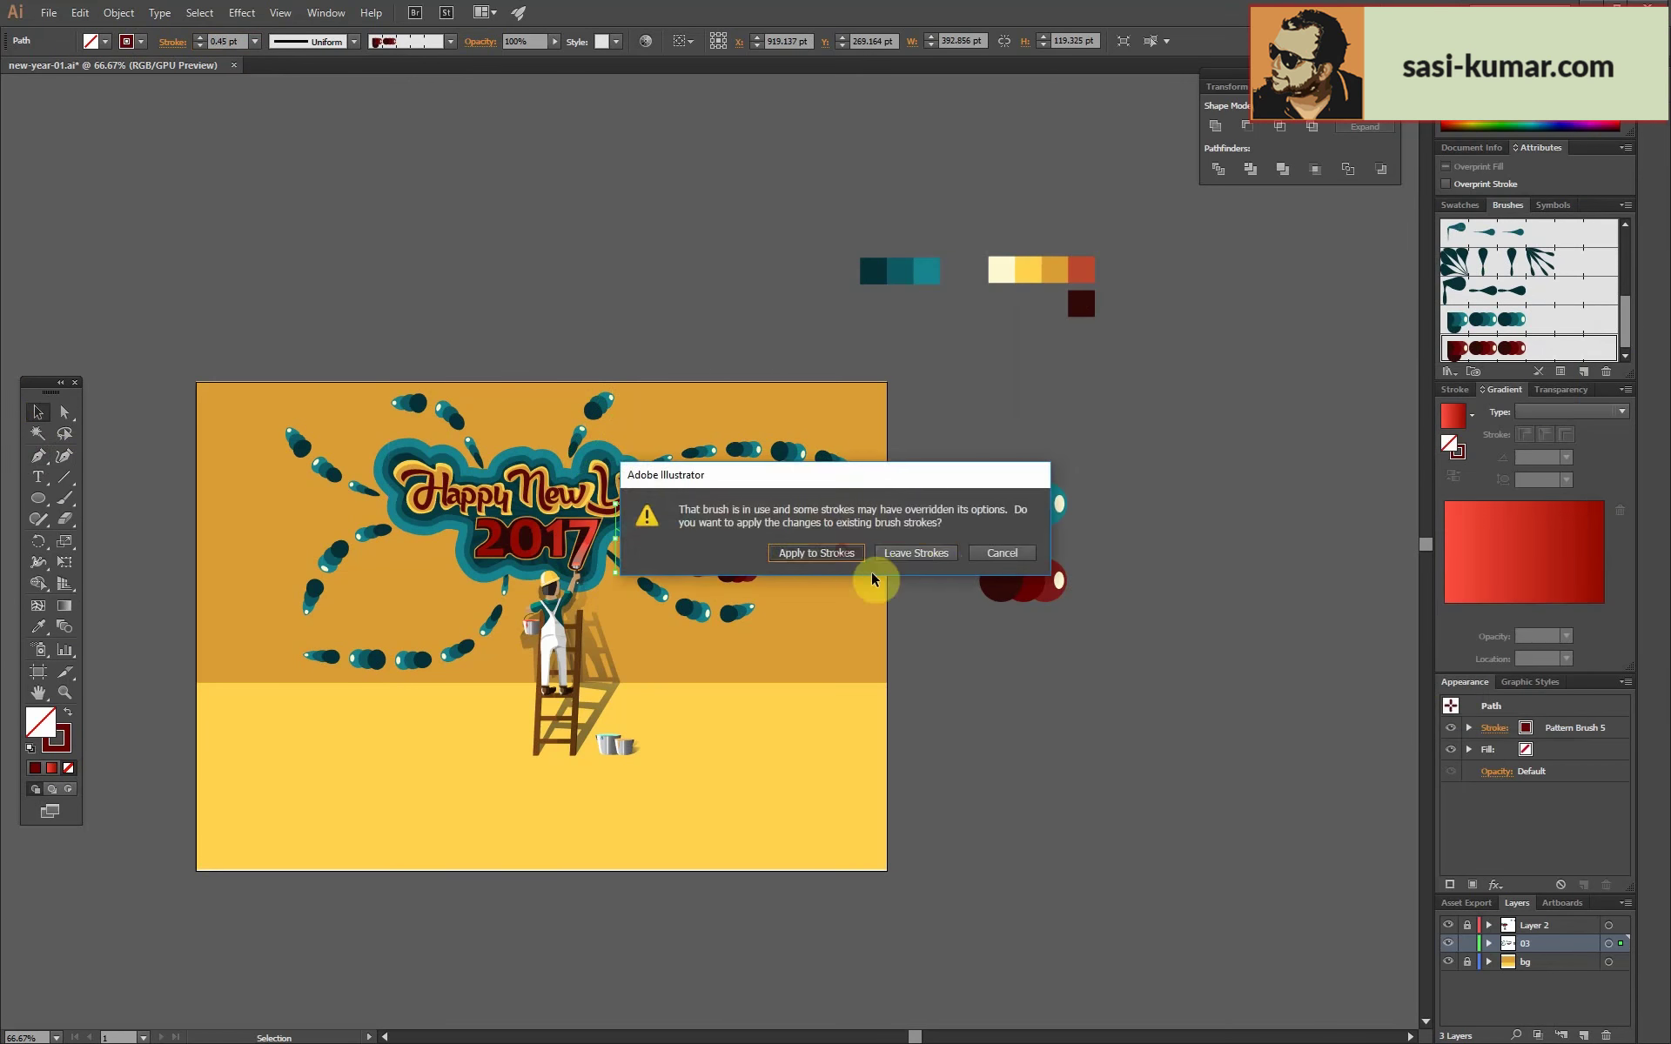
{"action": "left_click", "coordinate": [816, 553]}
{"action": "left_click", "coordinate": [353, 42]}
{"action": "left_click", "coordinate": [296, 87]}
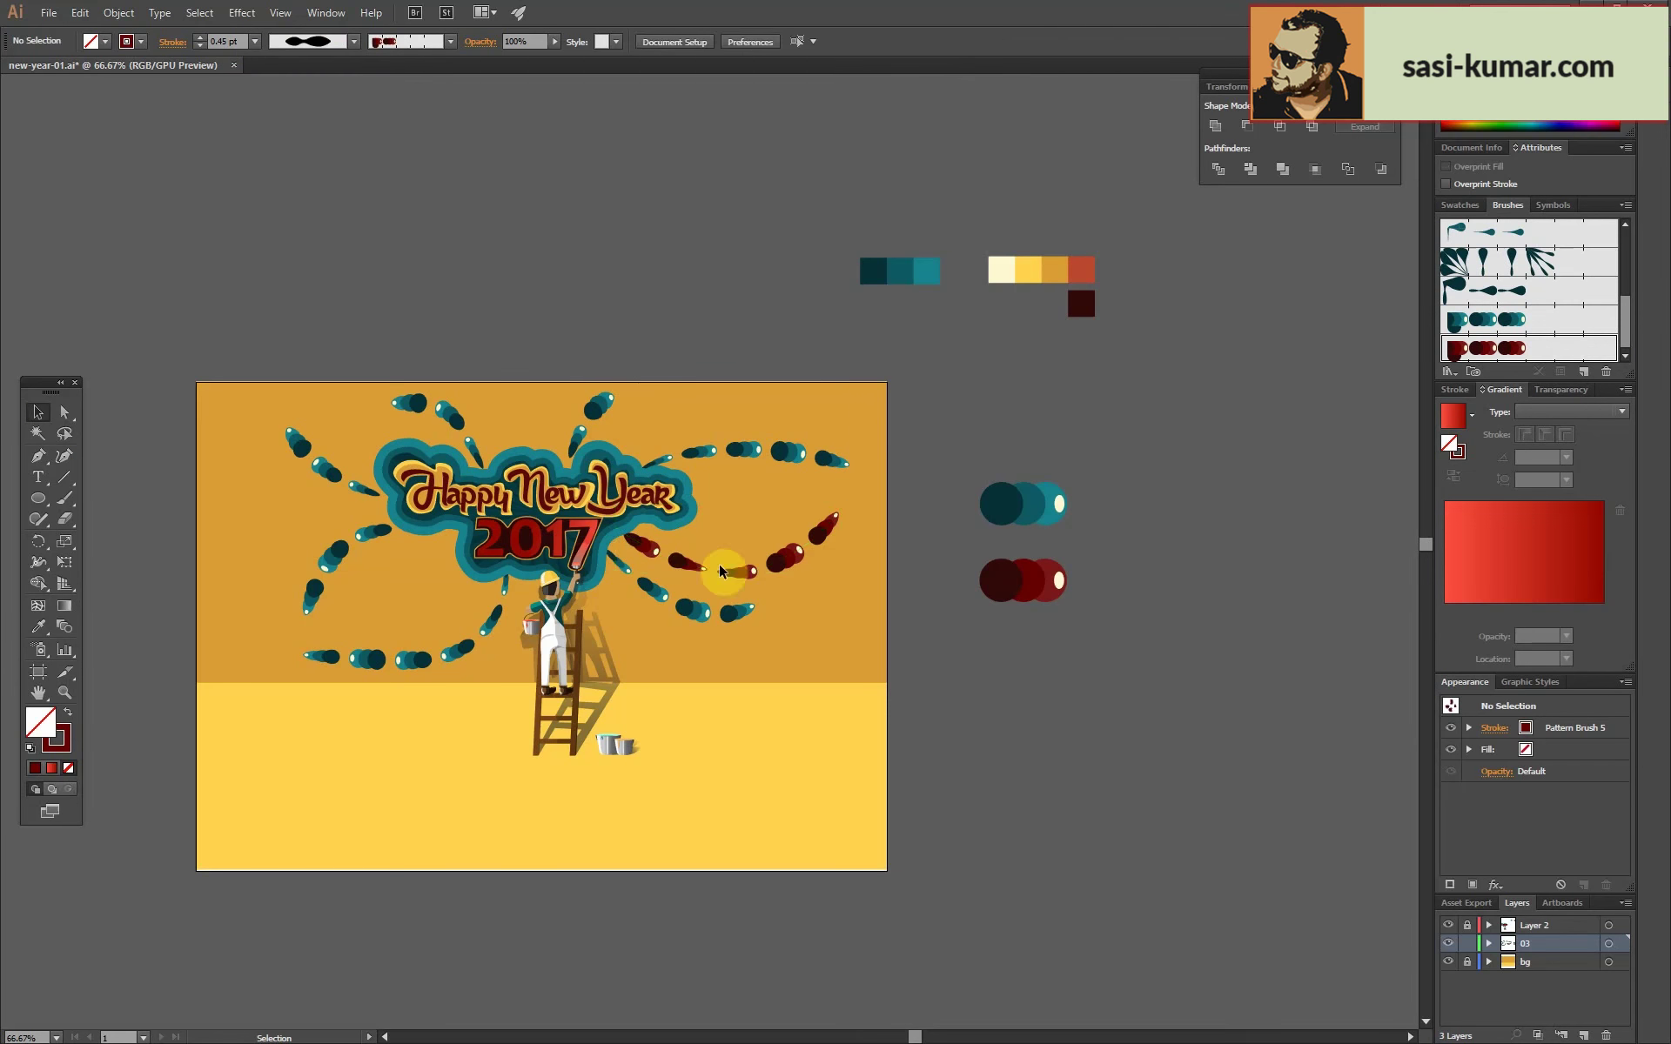
{"action": "left_click", "coordinate": [353, 42]}
{"action": "left_click", "coordinate": [336, 222]}
Draw a curved path beside the ladder with the tapered dark-red brush.
{"action": "key", "text": "a"}
{"action": "left_click_drag", "start_coordinate": [616, 532], "coordinate": [636, 656]}
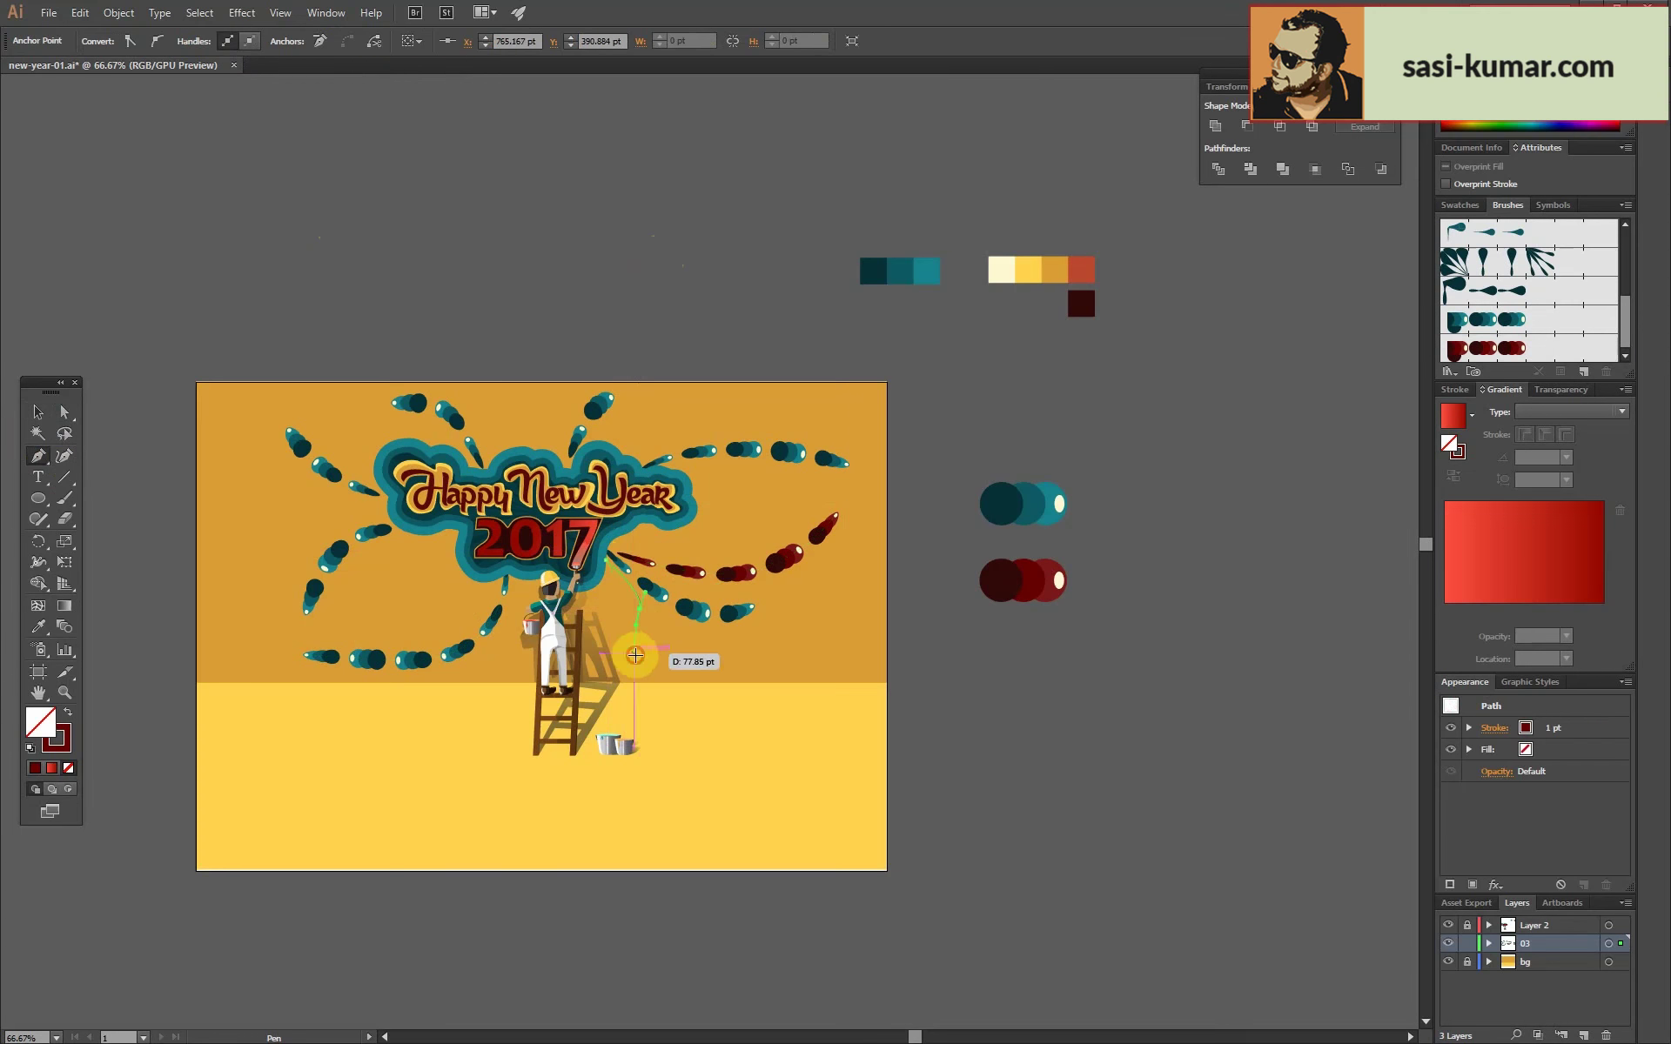
{"action": "key", "text": "Escape"}
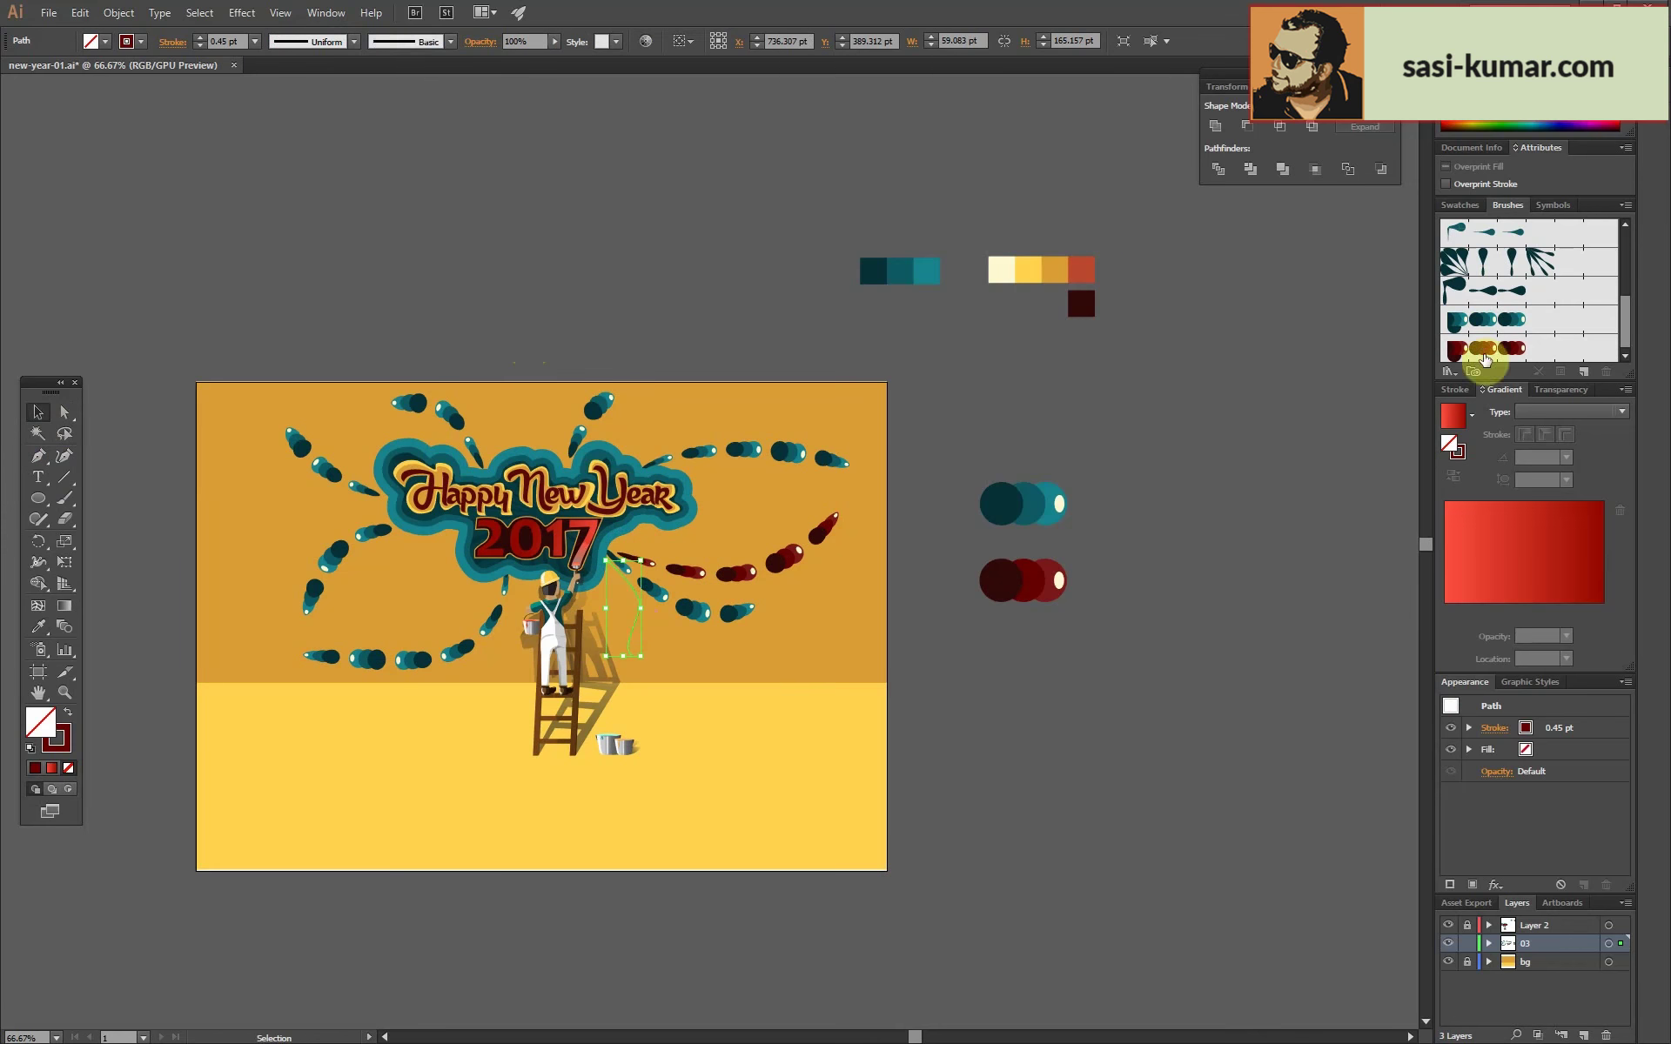
{"action": "left_click", "coordinate": [1479, 348]}
{"action": "left_click", "coordinate": [238, 47]}
{"action": "left_click", "coordinate": [354, 41]}
{"action": "left_click", "coordinate": [319, 200]}
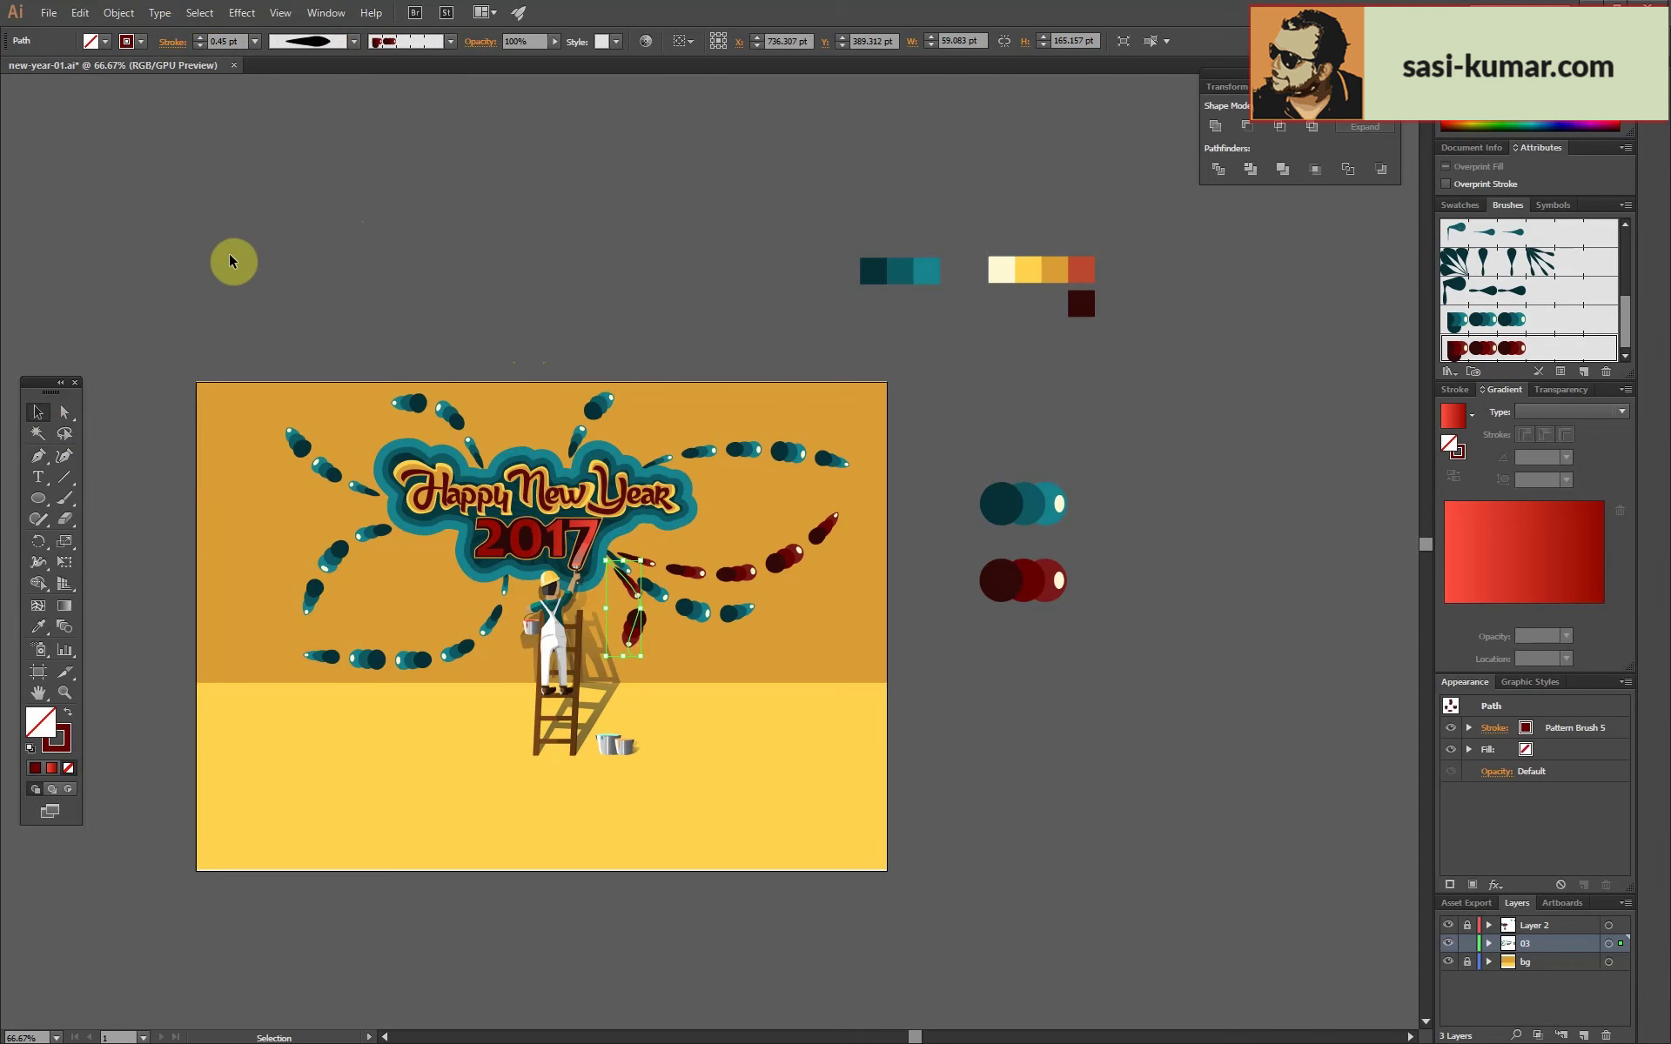
{"action": "left_click", "coordinate": [550, 290]}
Reshape the dark-red stroke beside the ladder by moving one of its points.
{"action": "left_click", "coordinate": [624, 596]}
{"action": "key", "text": "ctrl+plus"}
{"action": "key", "text": "ctrl+plus"}
{"action": "key", "text": "ctrl+plus"}
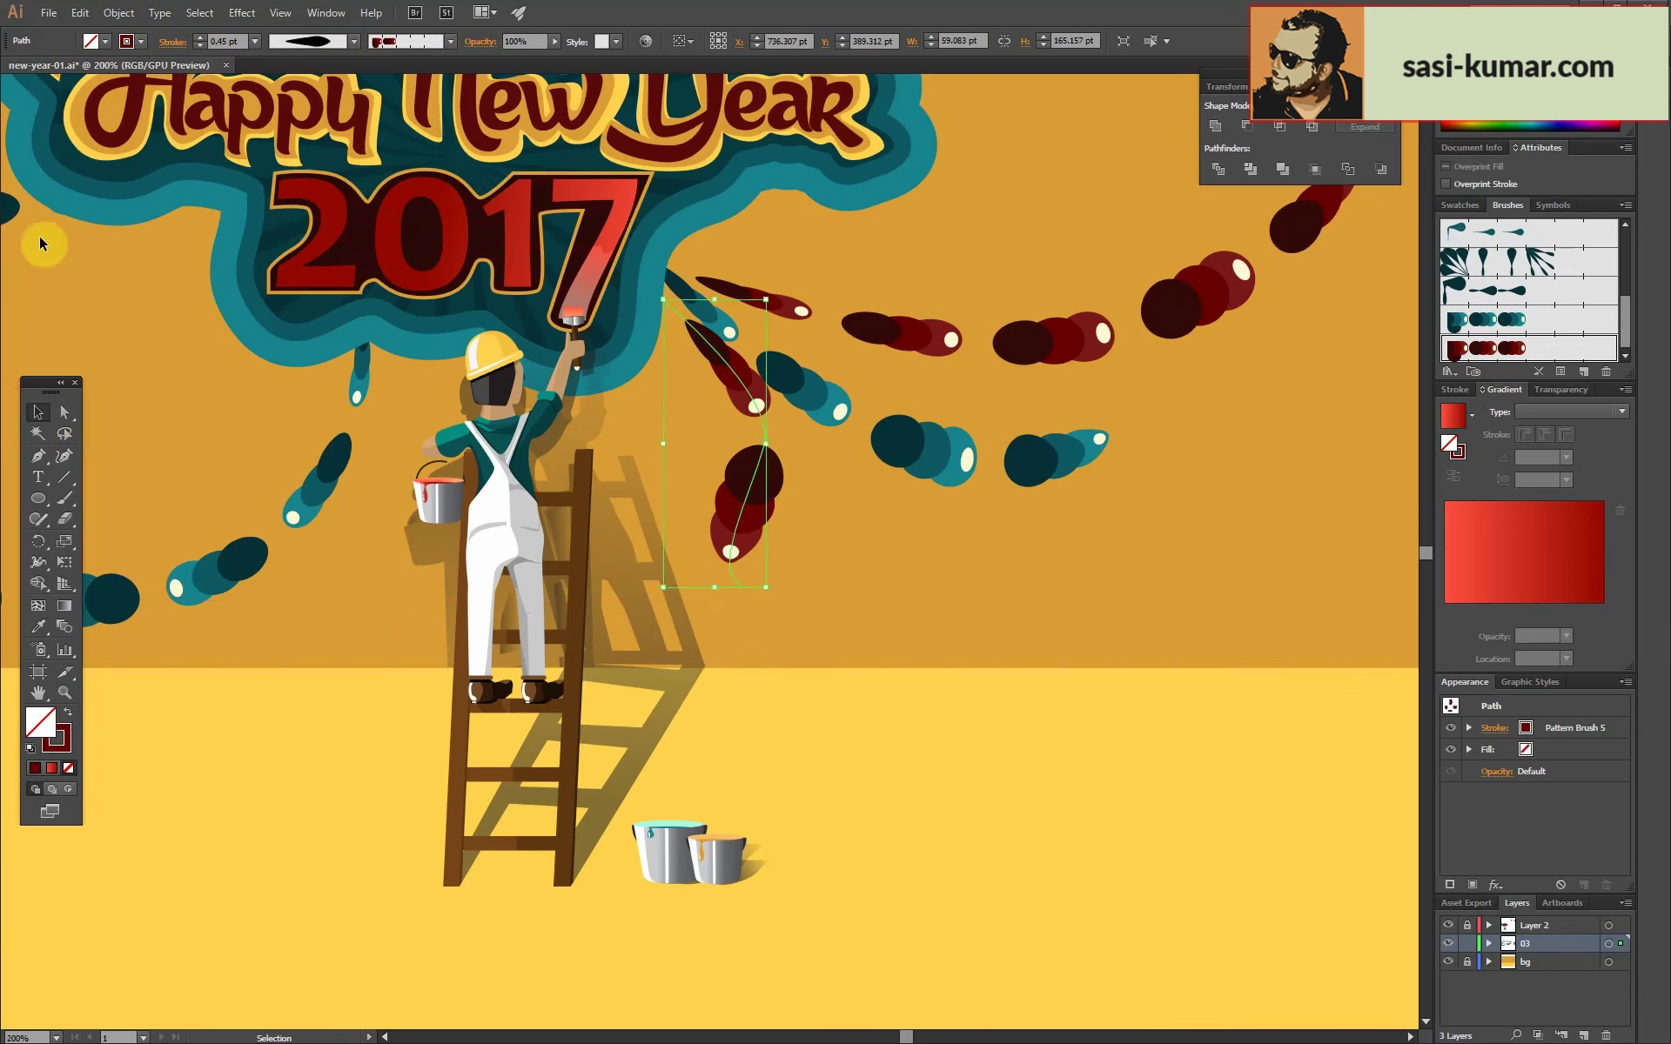
{"action": "left_click_drag", "start_coordinate": [746, 594], "coordinate": [760, 418]}
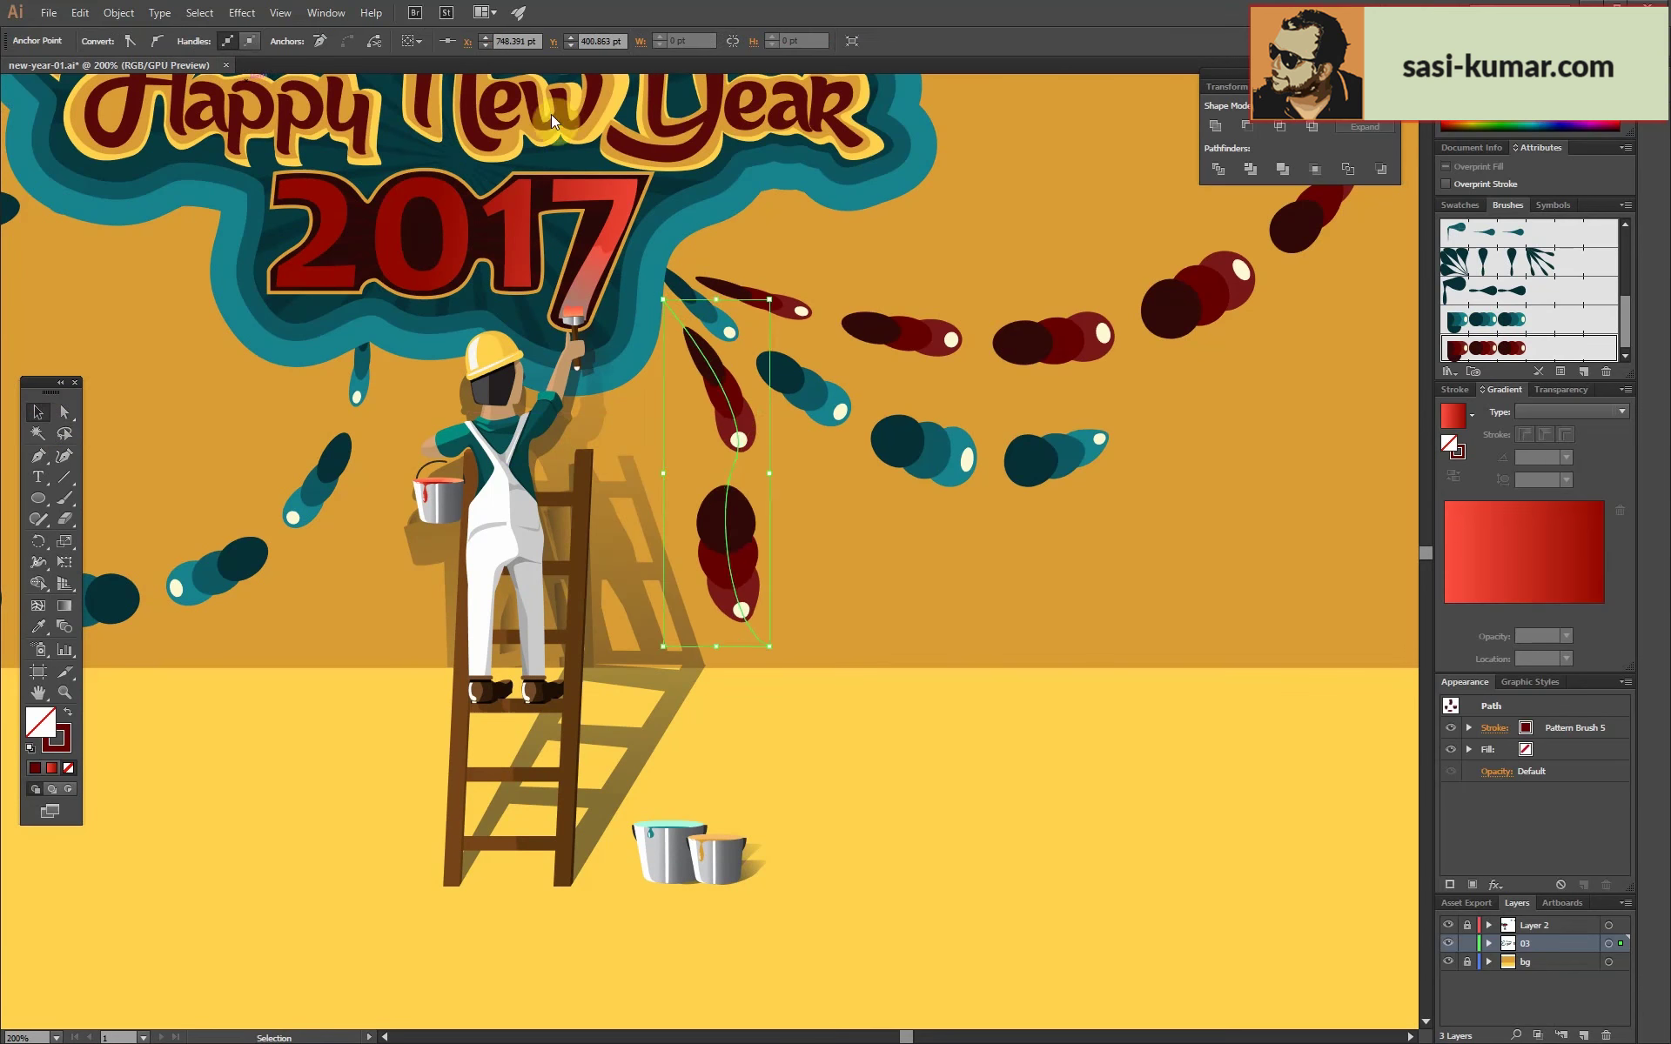
{"action": "key", "text": "ctrl+shift+a"}
{"action": "key", "text": "ctrl+minus"}
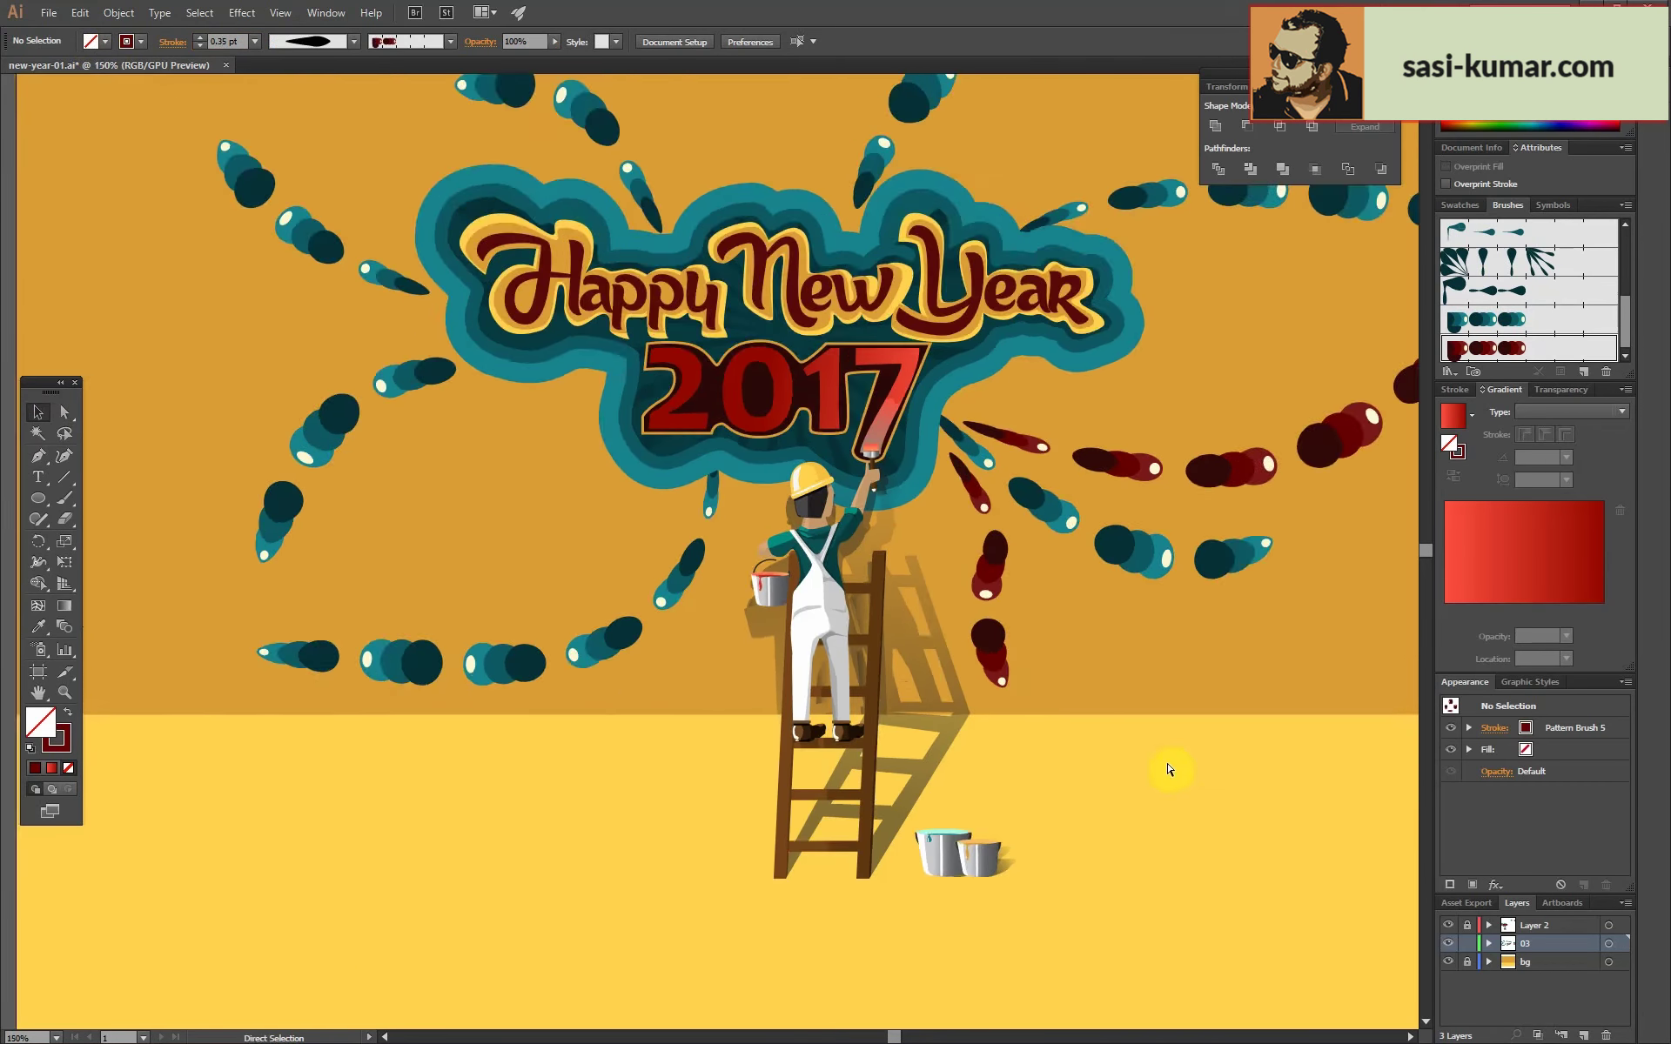
{"action": "key", "text": "ctrl+minus"}
Add a tapered dark-red curved stroke left of the lettering.
{"action": "left_click", "coordinate": [655, 430]}
{"action": "left_click_drag", "start_coordinate": [335, 589], "coordinate": [291, 572]}
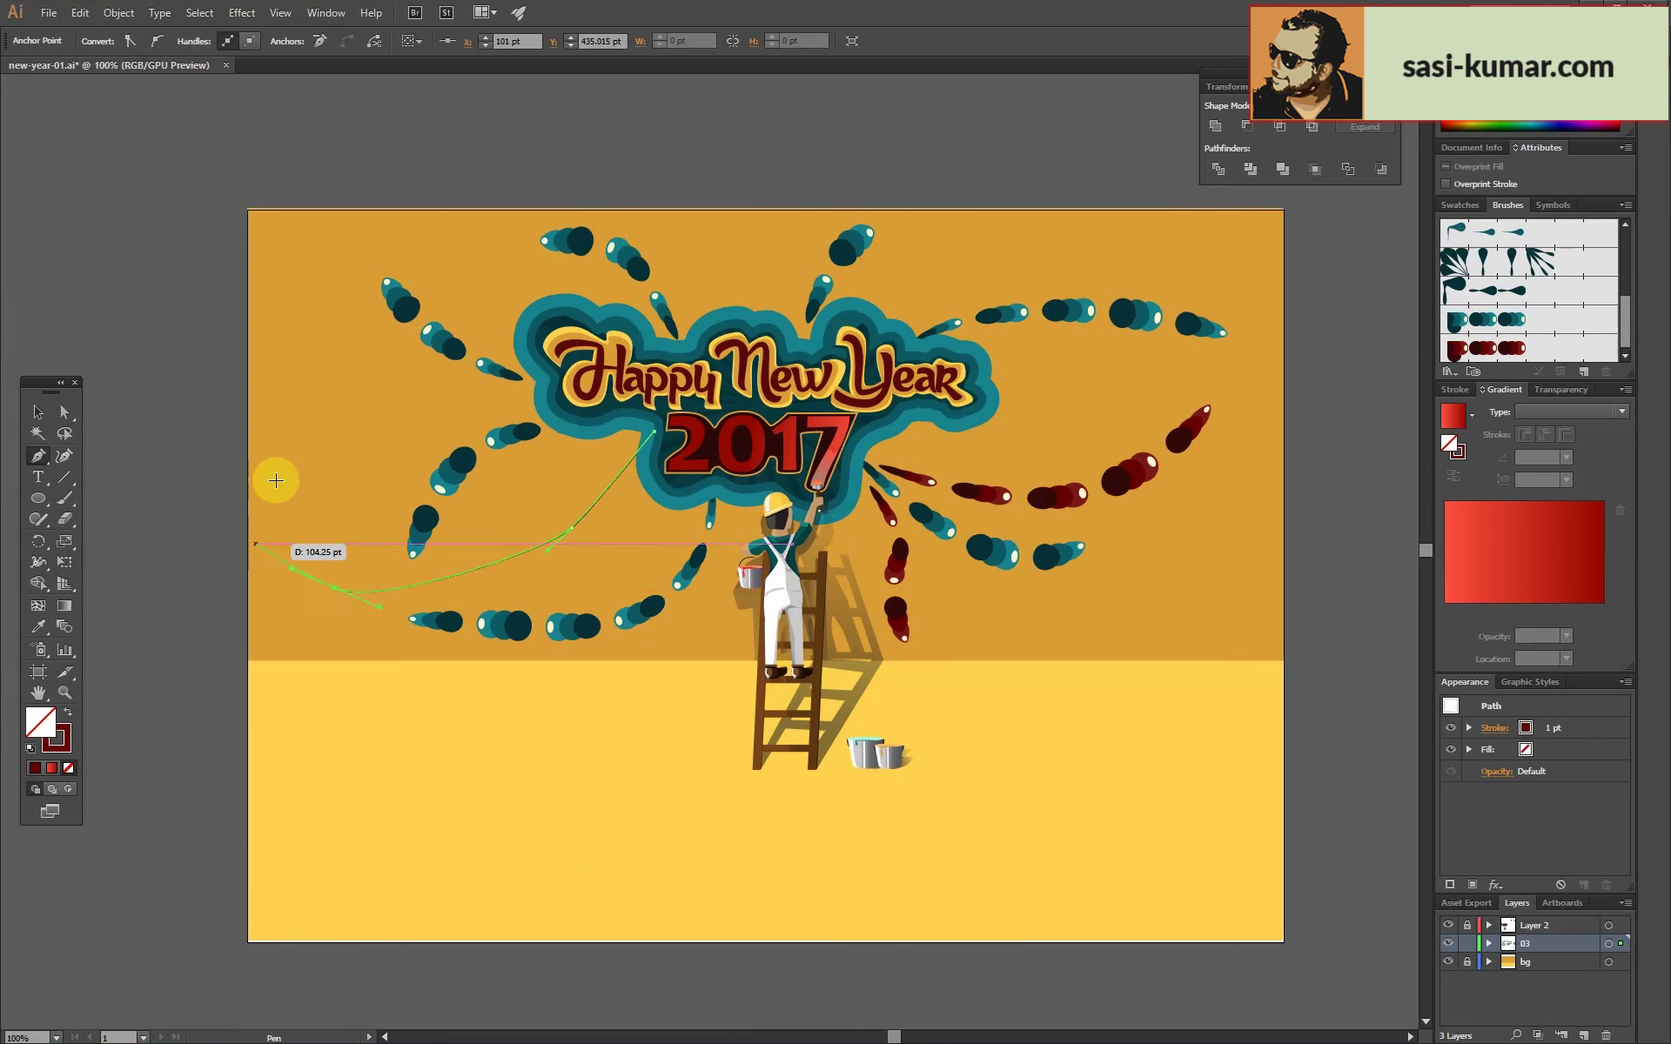
{"action": "left_click", "coordinate": [550, 552]}
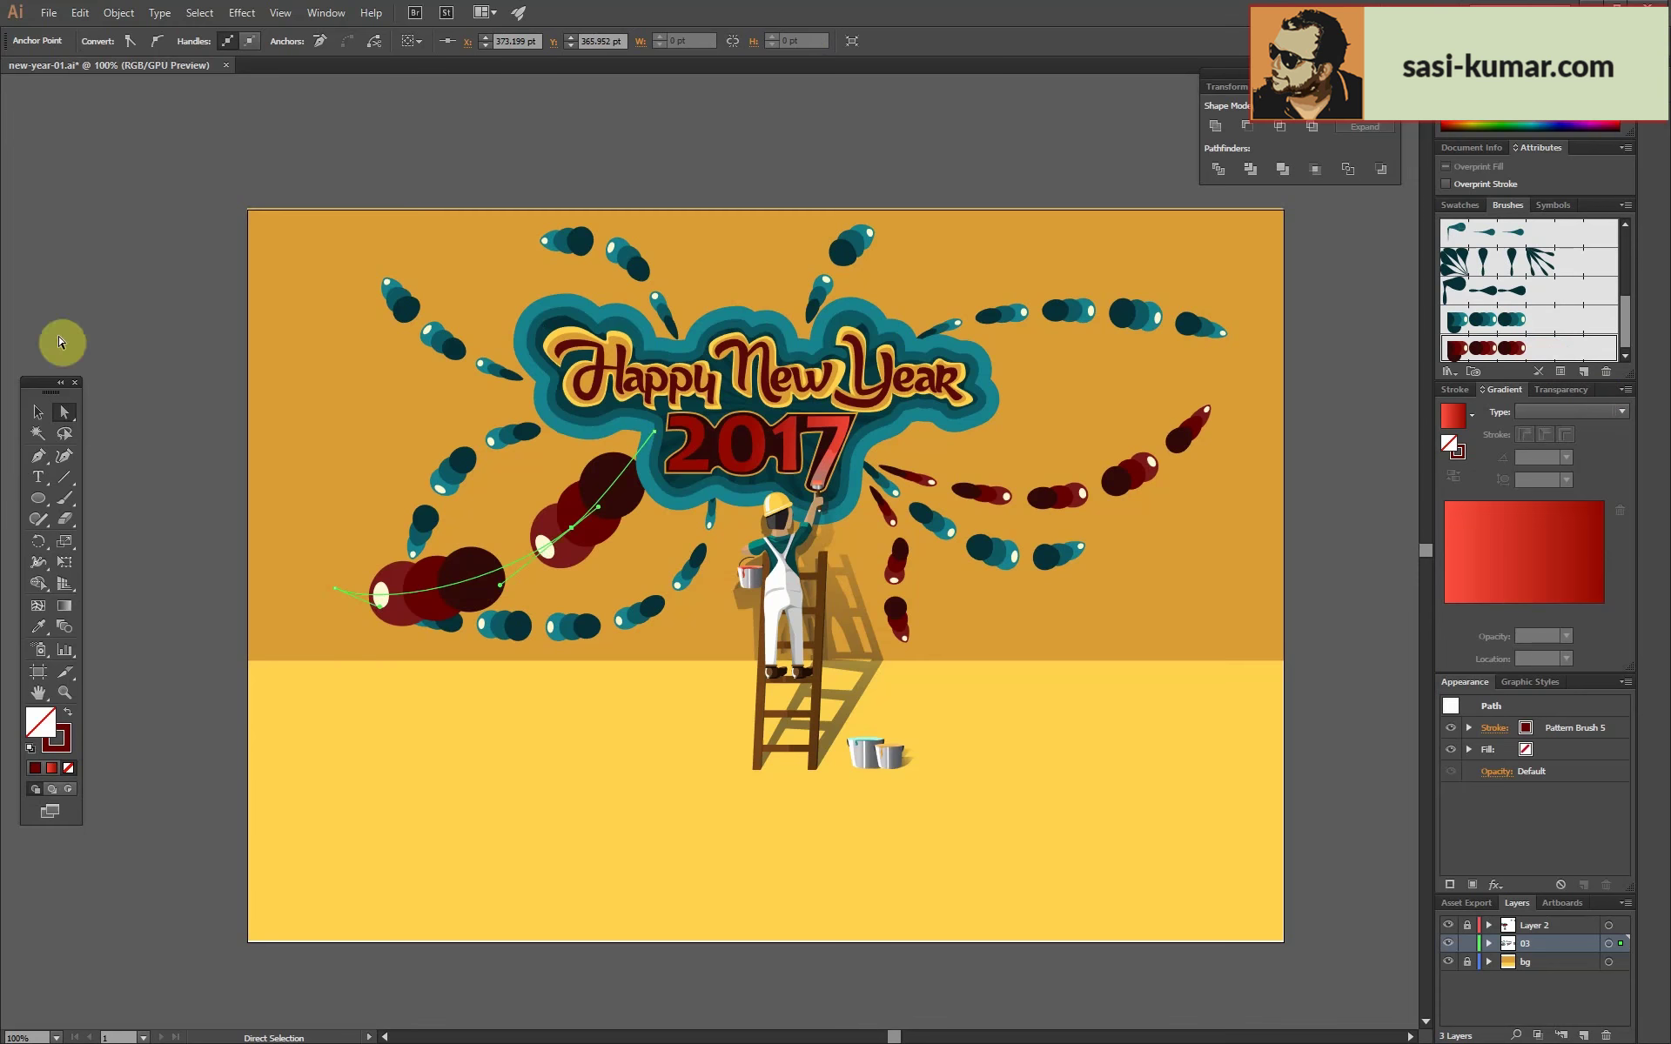
{"action": "key", "text": "v"}
{"action": "key", "text": "ctrl+shift+a"}
{"action": "left_click", "coordinate": [354, 41]}
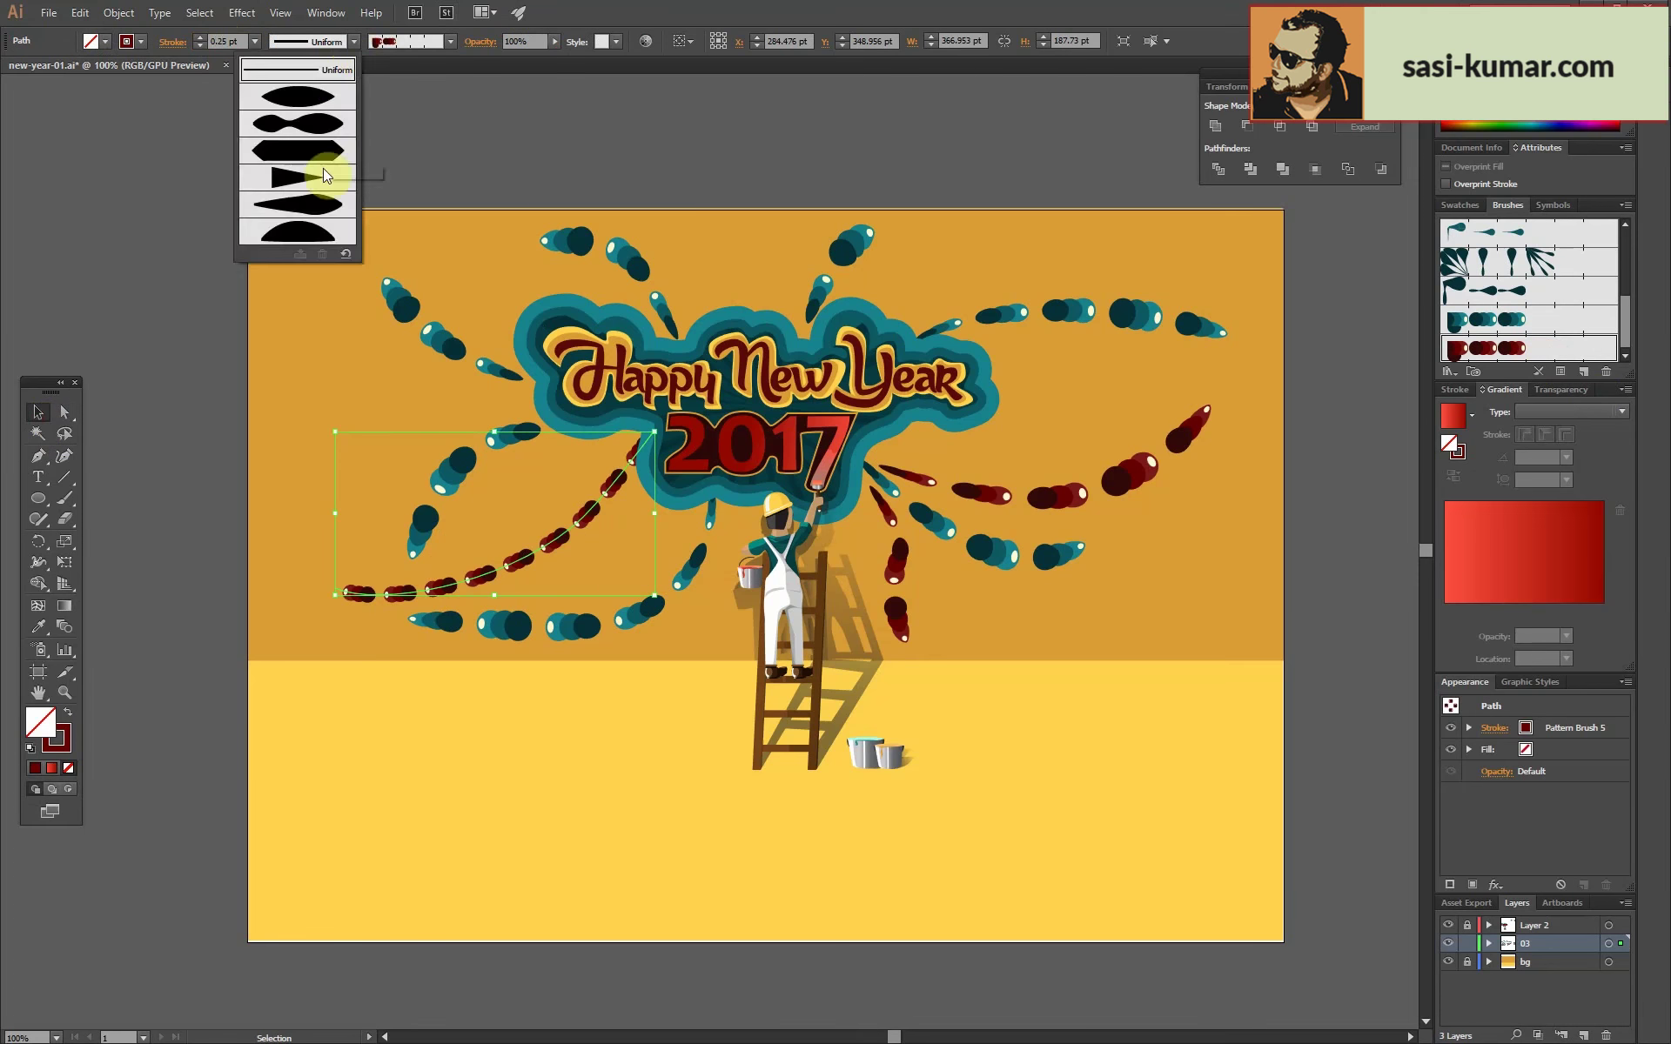
{"action": "left_click", "coordinate": [326, 165]}
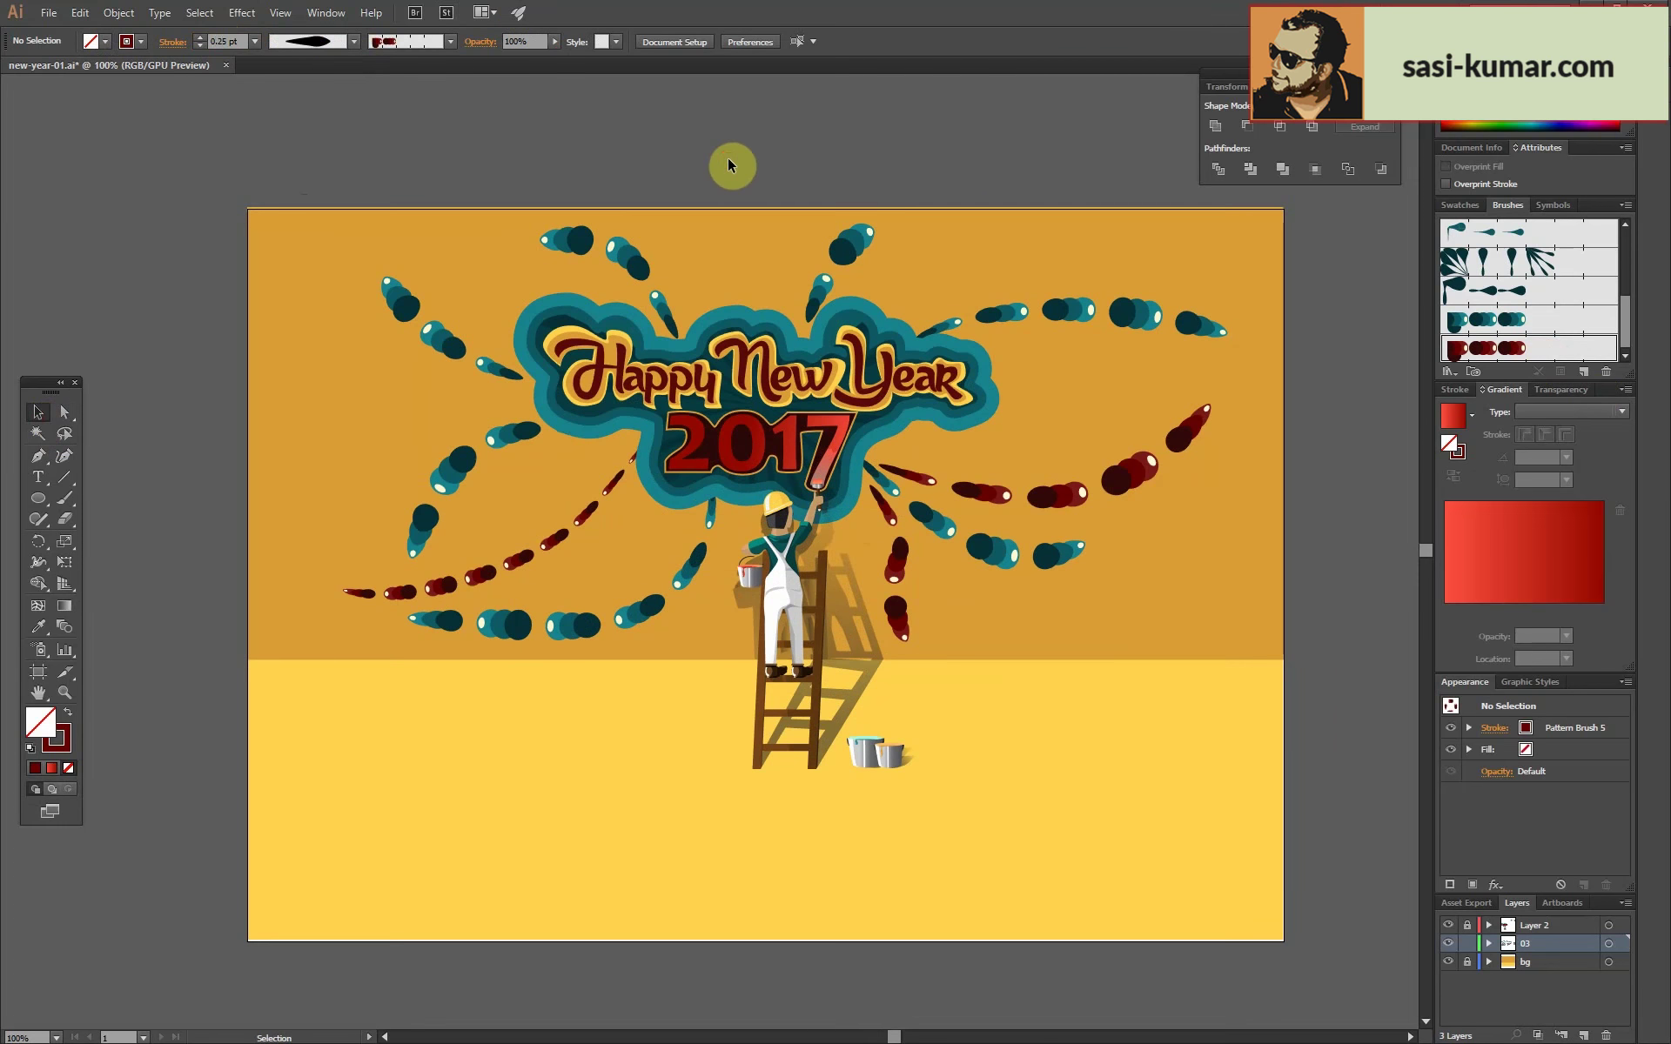
{"action": "left_click", "coordinate": [544, 555]}
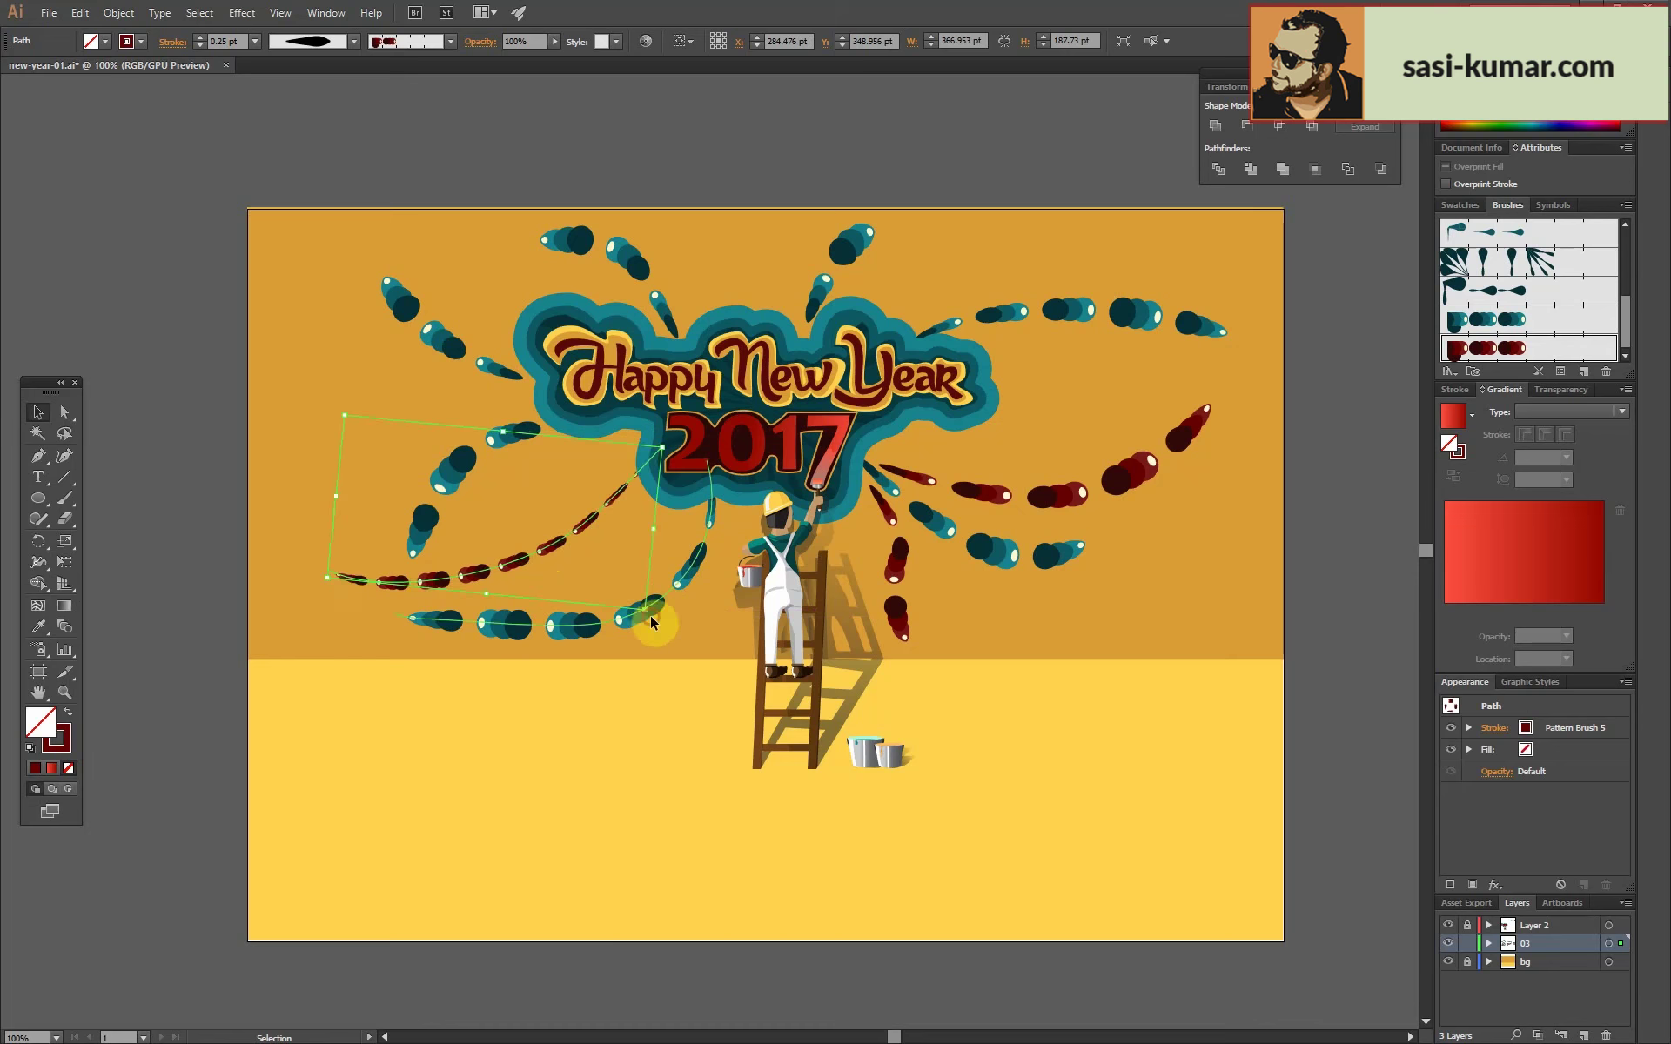
Duplicate the left stroke, reflect it, then move and rotate it into the top left.
{"action": "key", "text": "ctrl+c"}
{"action": "key", "text": "ctrl+v"}
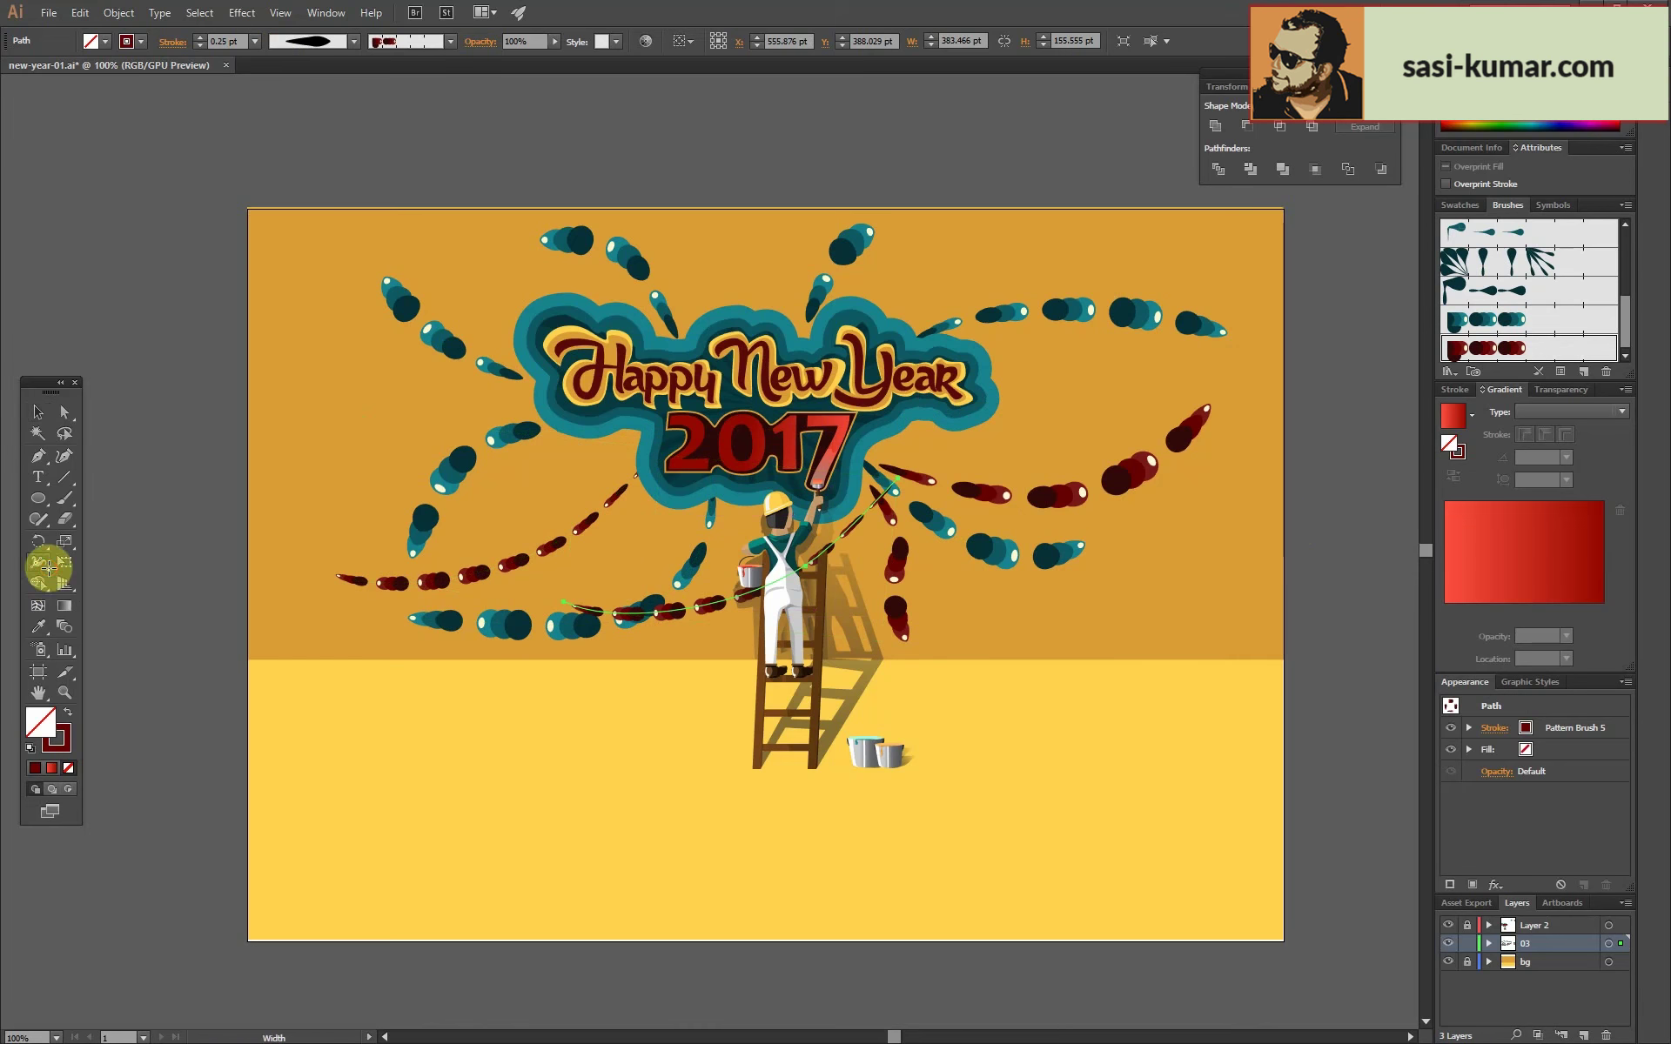
{"action": "double_click", "coordinate": [39, 543]}
{"action": "left_click", "coordinate": [1039, 438]}
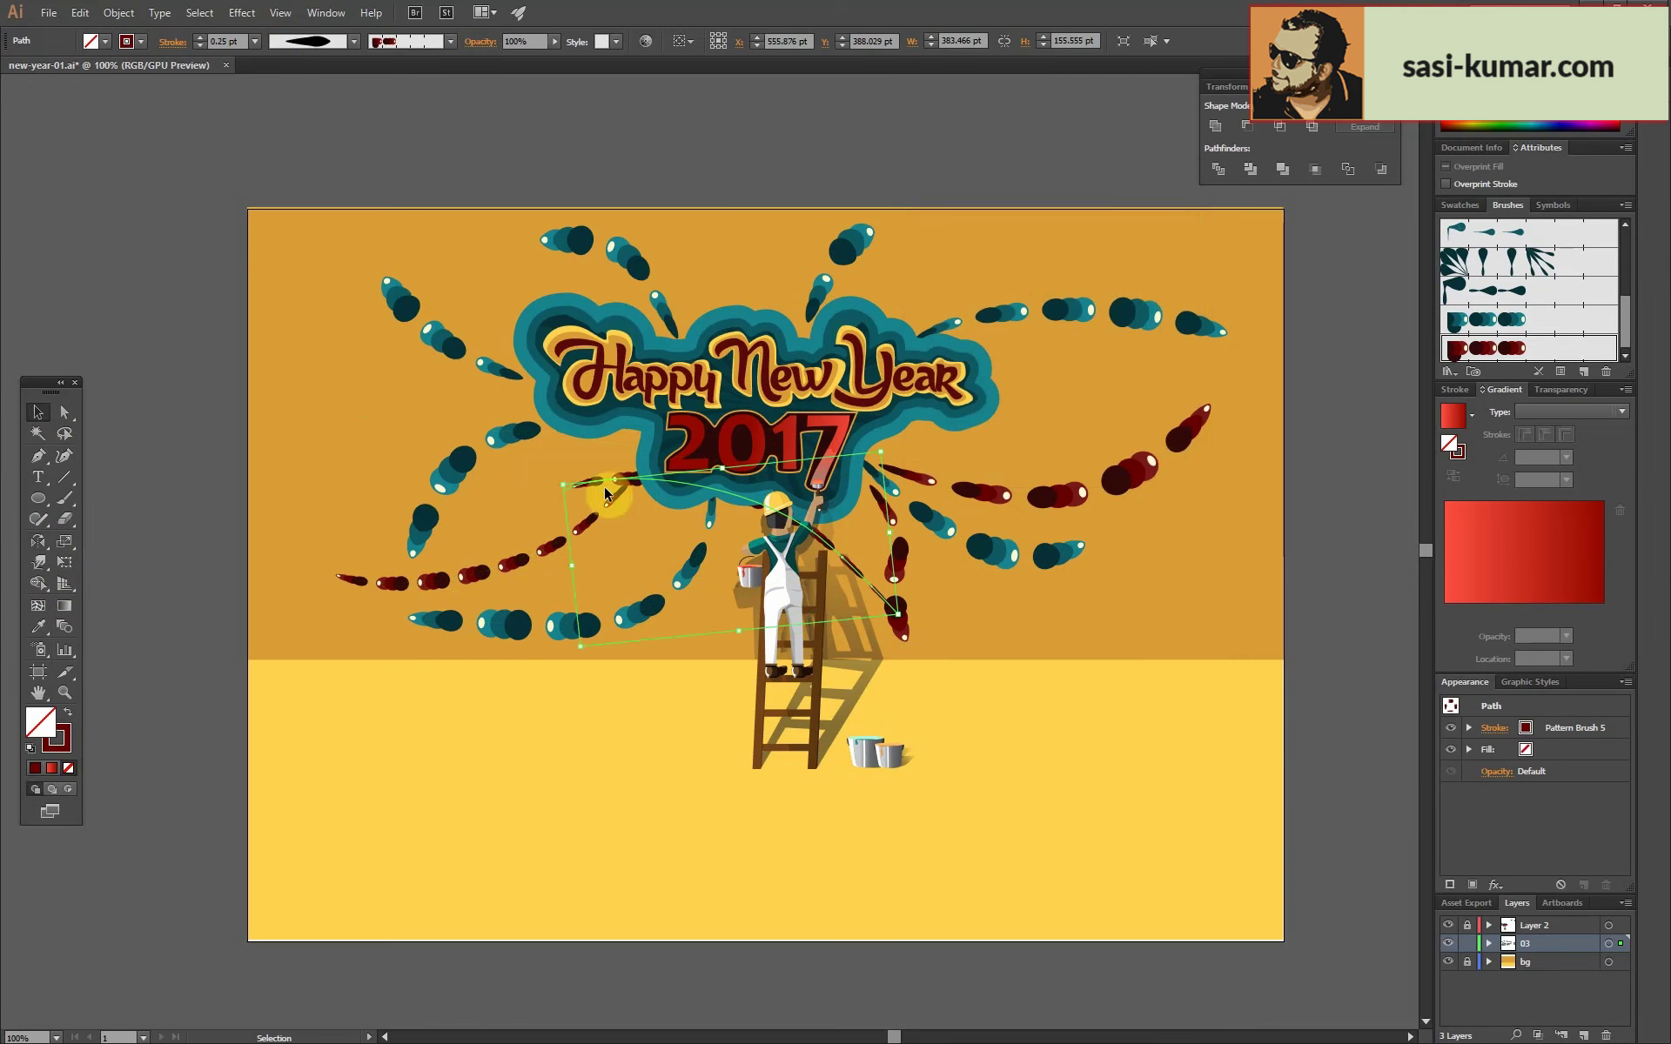
{"action": "left_click_drag", "start_coordinate": [606, 494], "coordinate": [354, 242]}
{"action": "left_click_drag", "start_coordinate": [522, 231], "coordinate": [597, 179]}
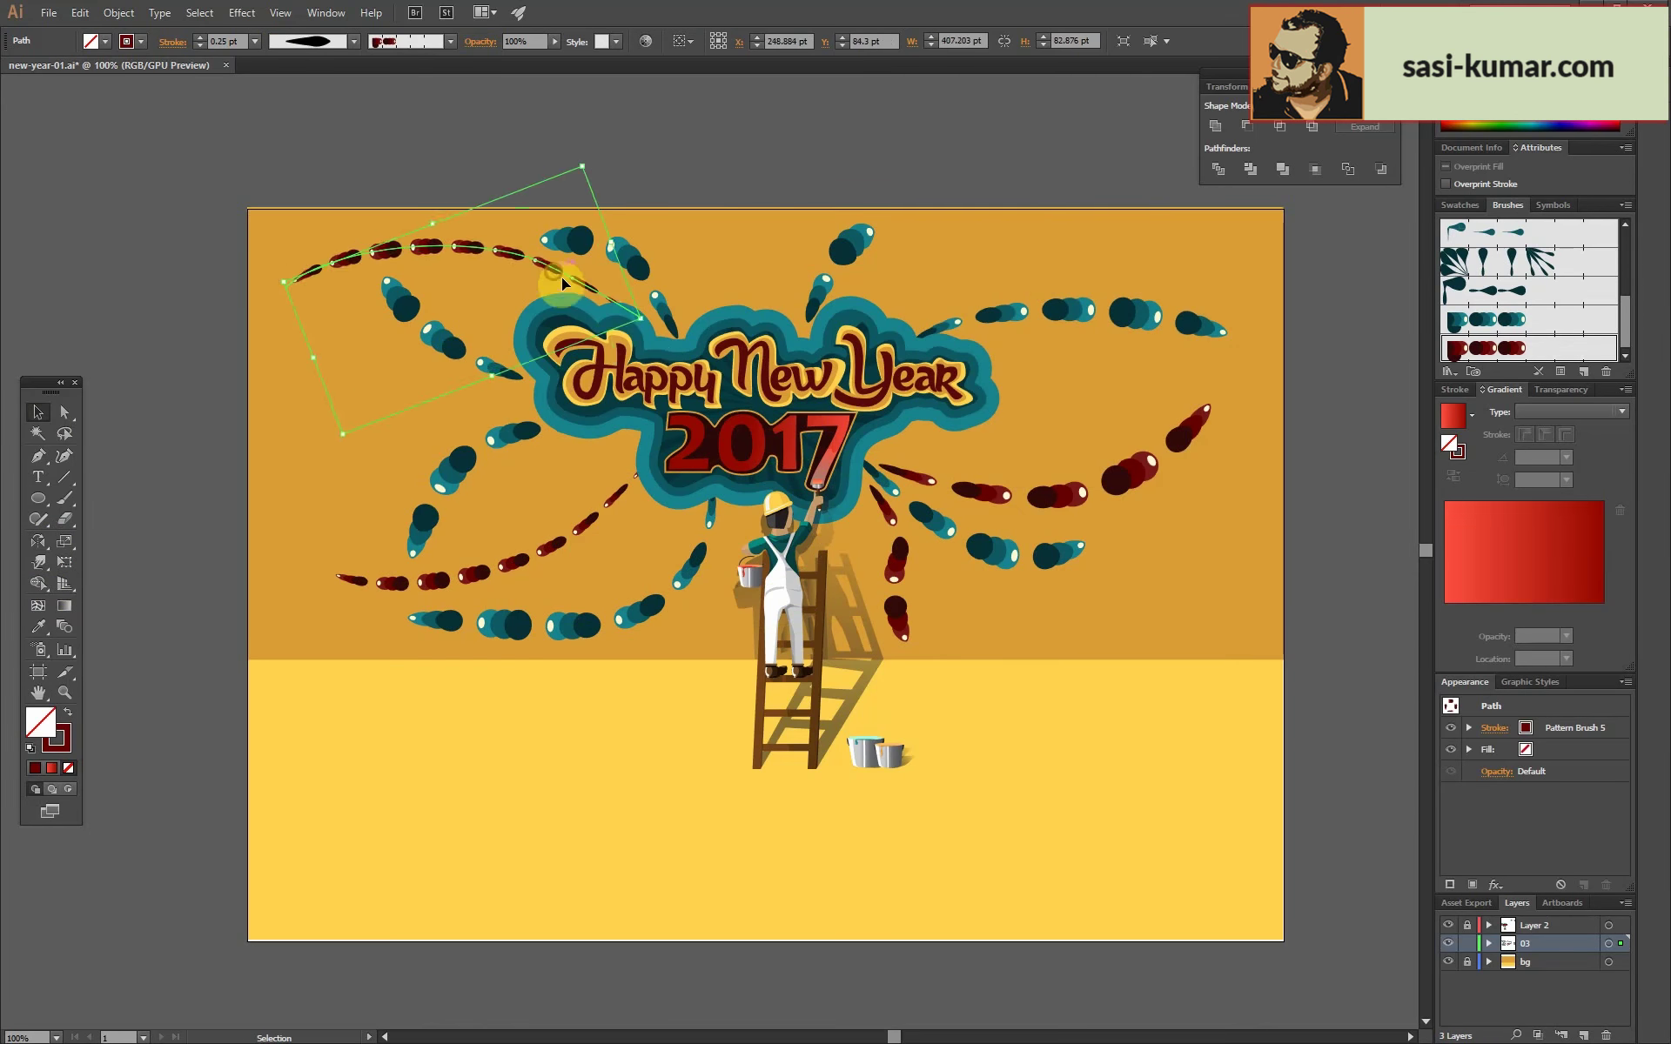
{"action": "left_click_drag", "start_coordinate": [564, 284], "coordinate": [560, 269]}
{"action": "left_click", "coordinate": [811, 157]}
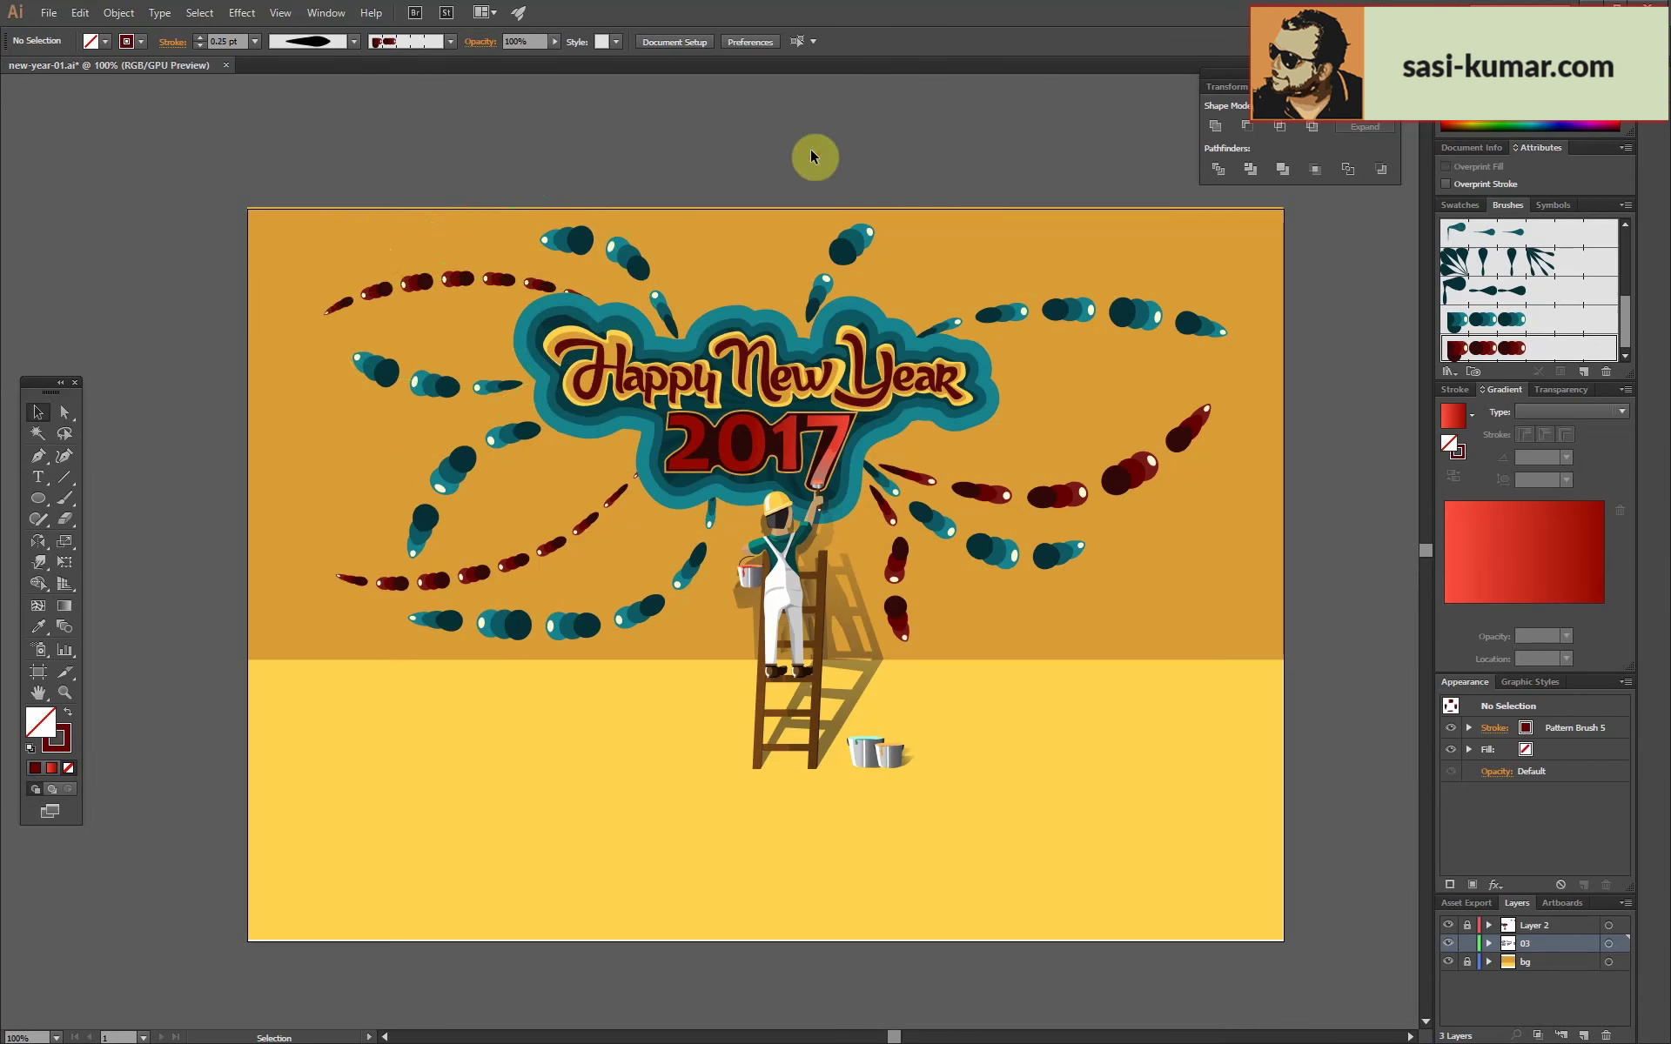
Zoom out and review the dark-red strokes across the artboard.
{"action": "key", "text": "ctrl+minus"}
{"action": "left_click", "coordinate": [833, 557]}
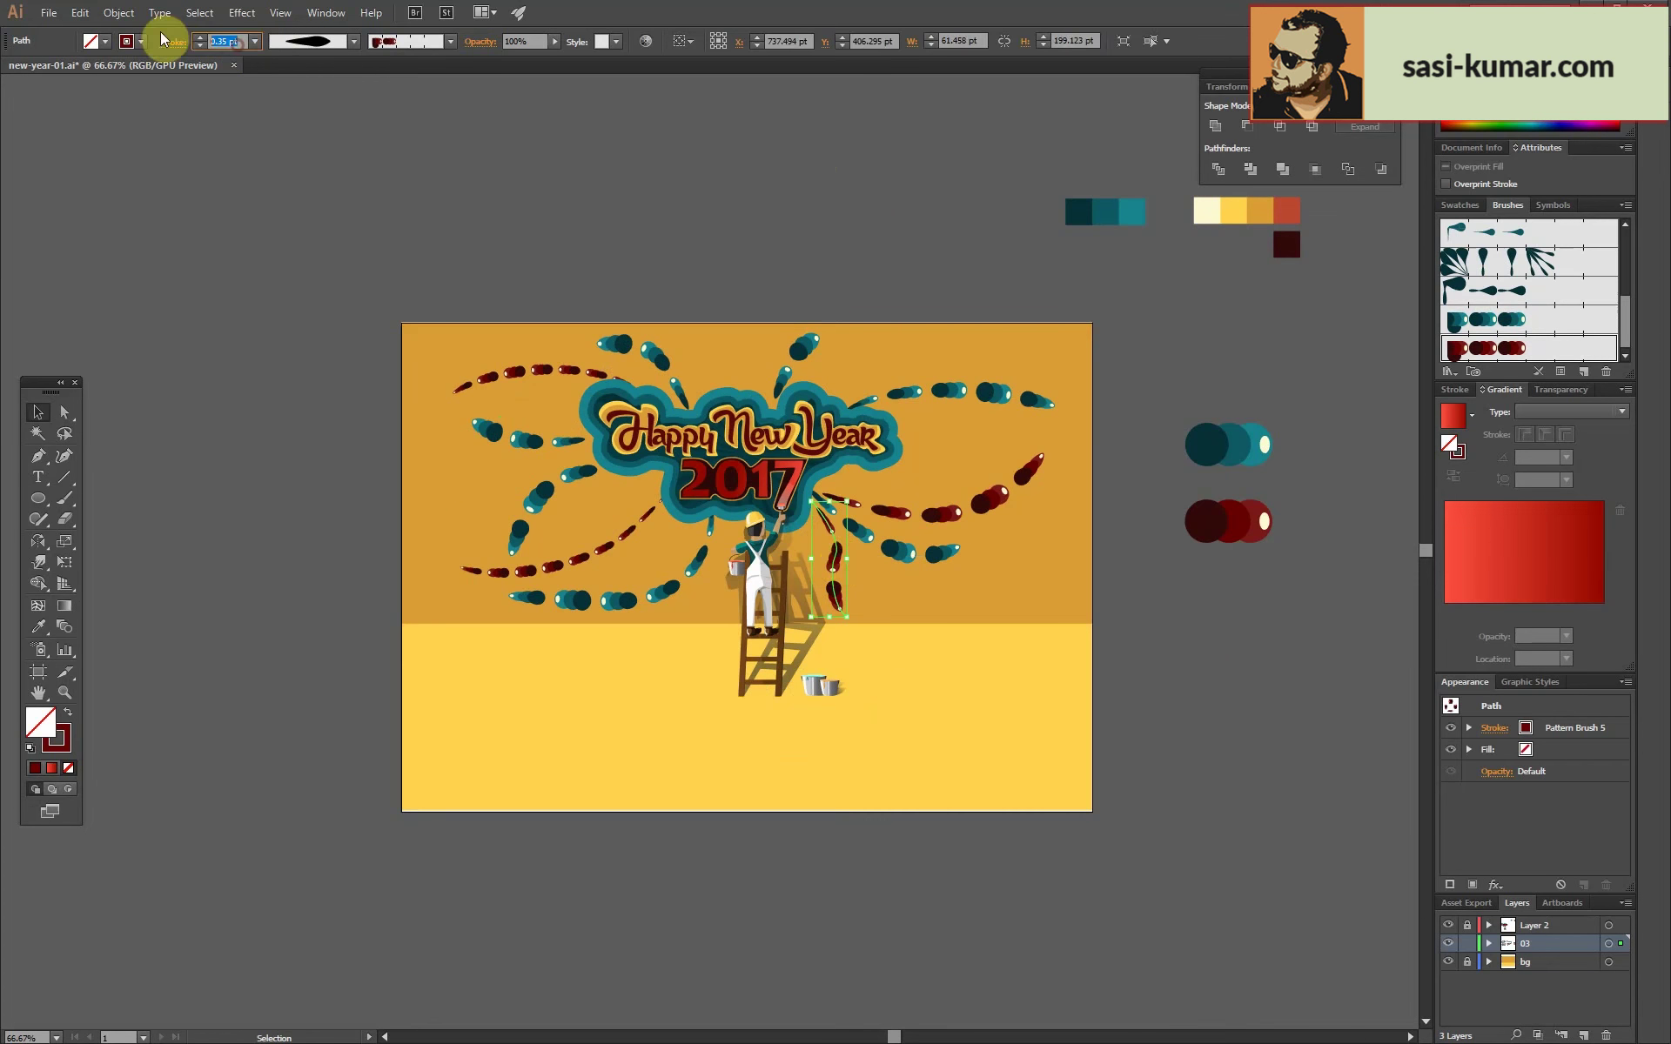
{"action": "left_click", "coordinate": [985, 257]}
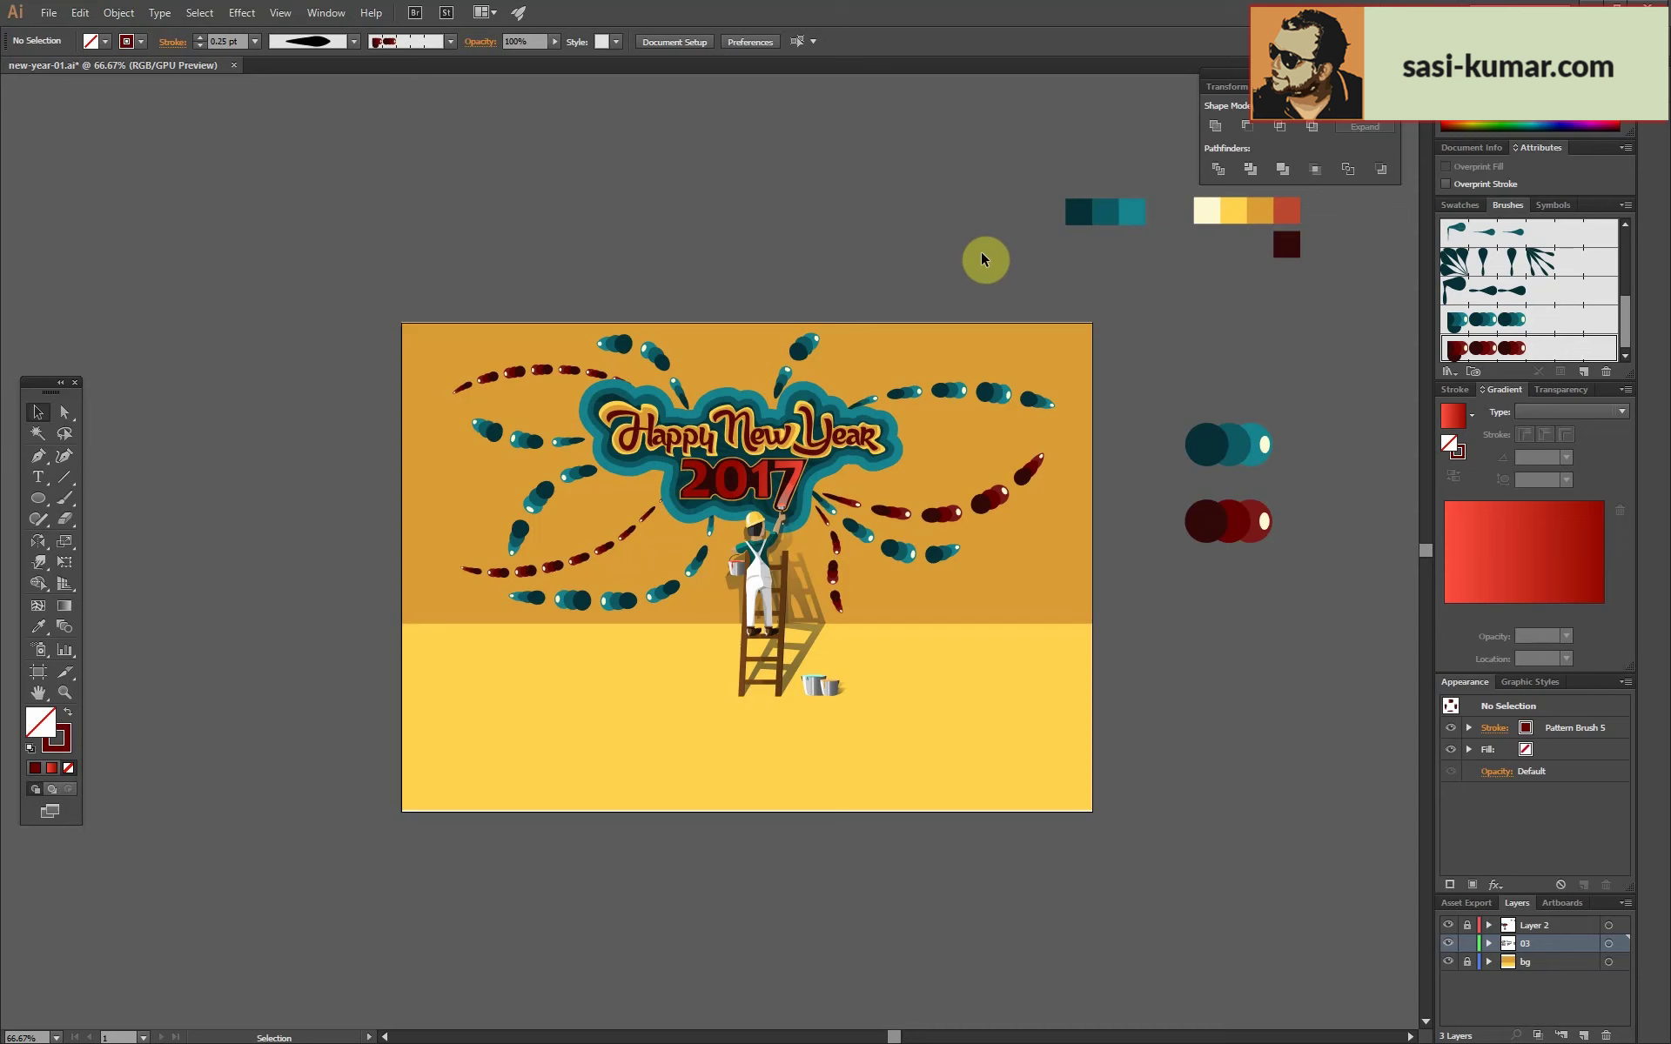
{"action": "key", "text": "ctrl+plus"}
{"action": "key", "text": "ctrl+plus"}
{"action": "key", "text": "ctrl+minus"}
{"action": "key", "text": "ctrl+minus"}
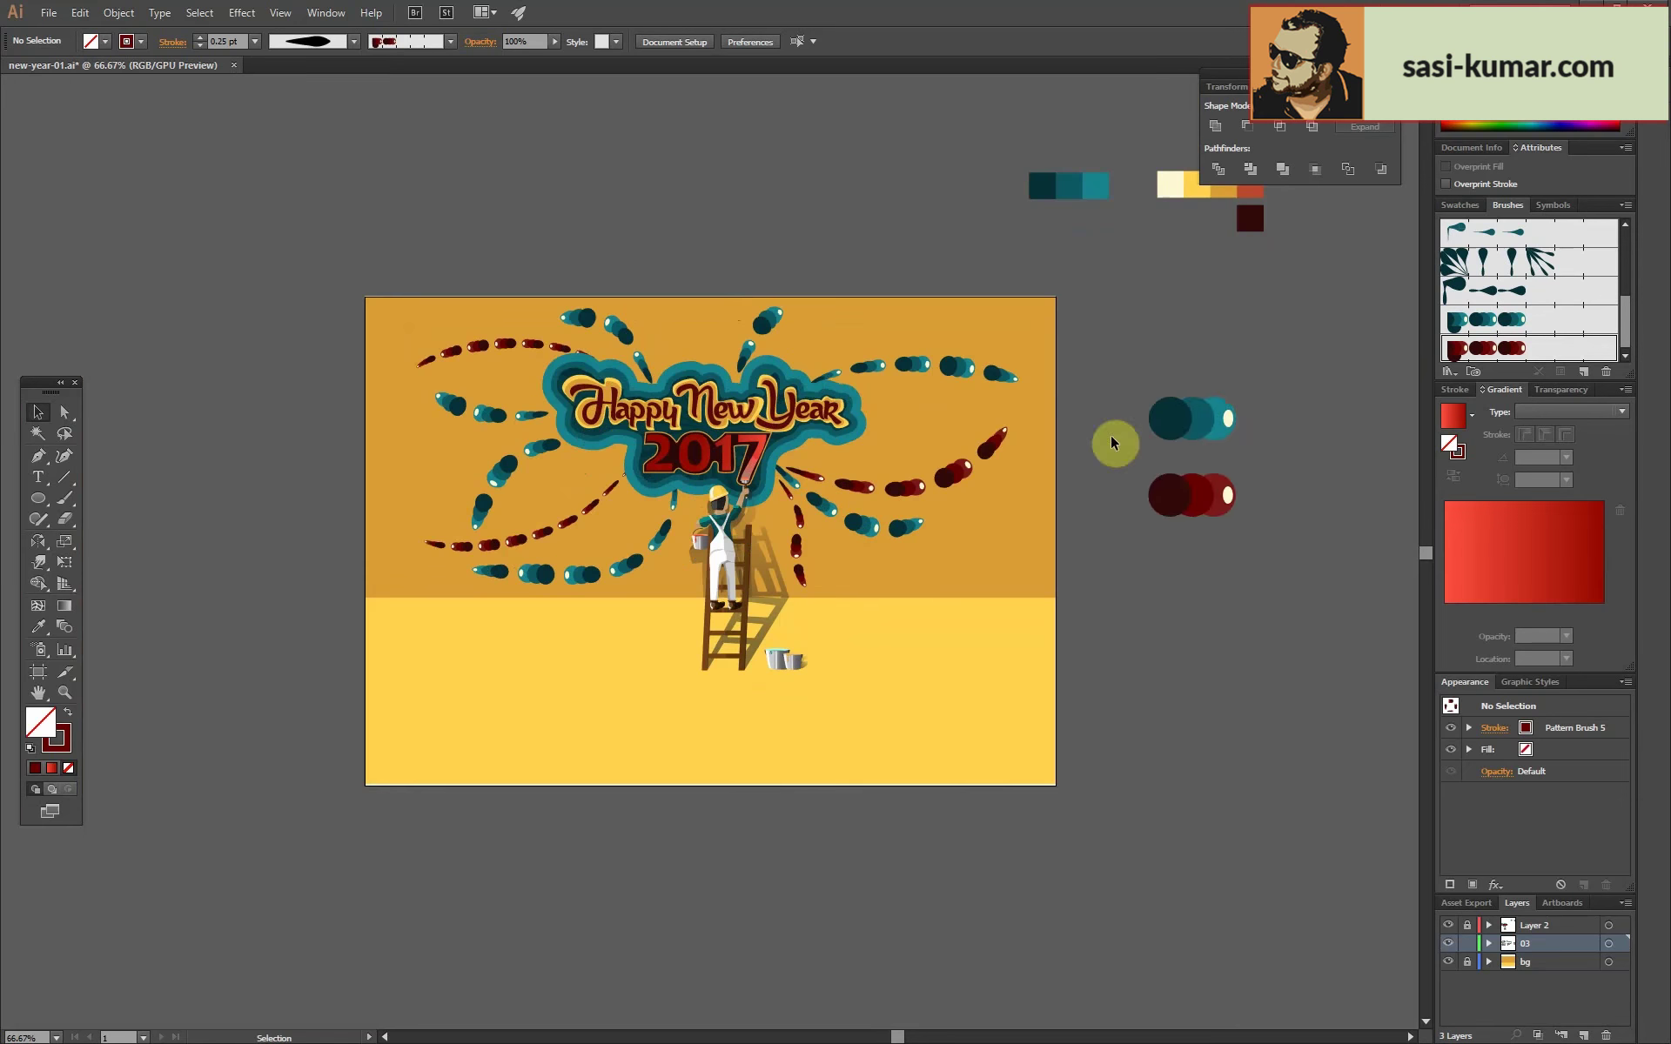
Select all the splash brush strokes and apply a tapered width profile.
{"action": "key", "text": "ctrl+plus"}
{"action": "left_click", "coordinate": [1134, 466]}
{"action": "key", "text": "ctrl+a"}
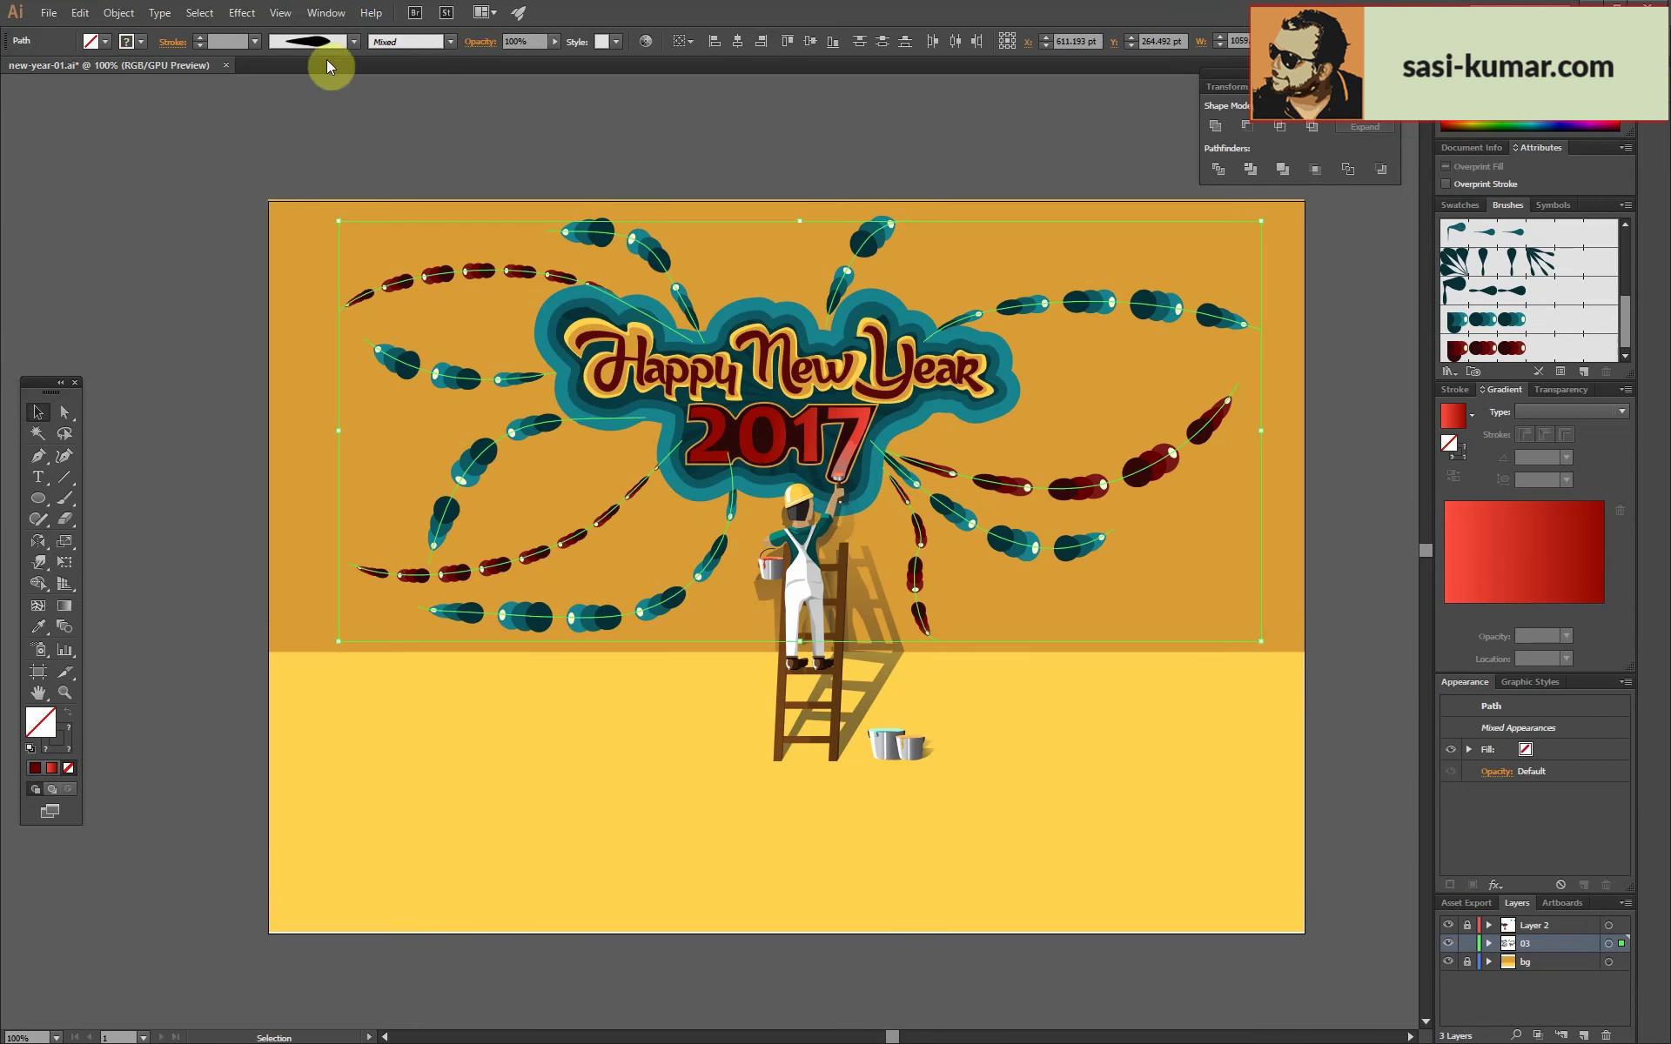
{"action": "left_click", "coordinate": [354, 40]}
{"action": "left_click", "coordinate": [298, 143]}
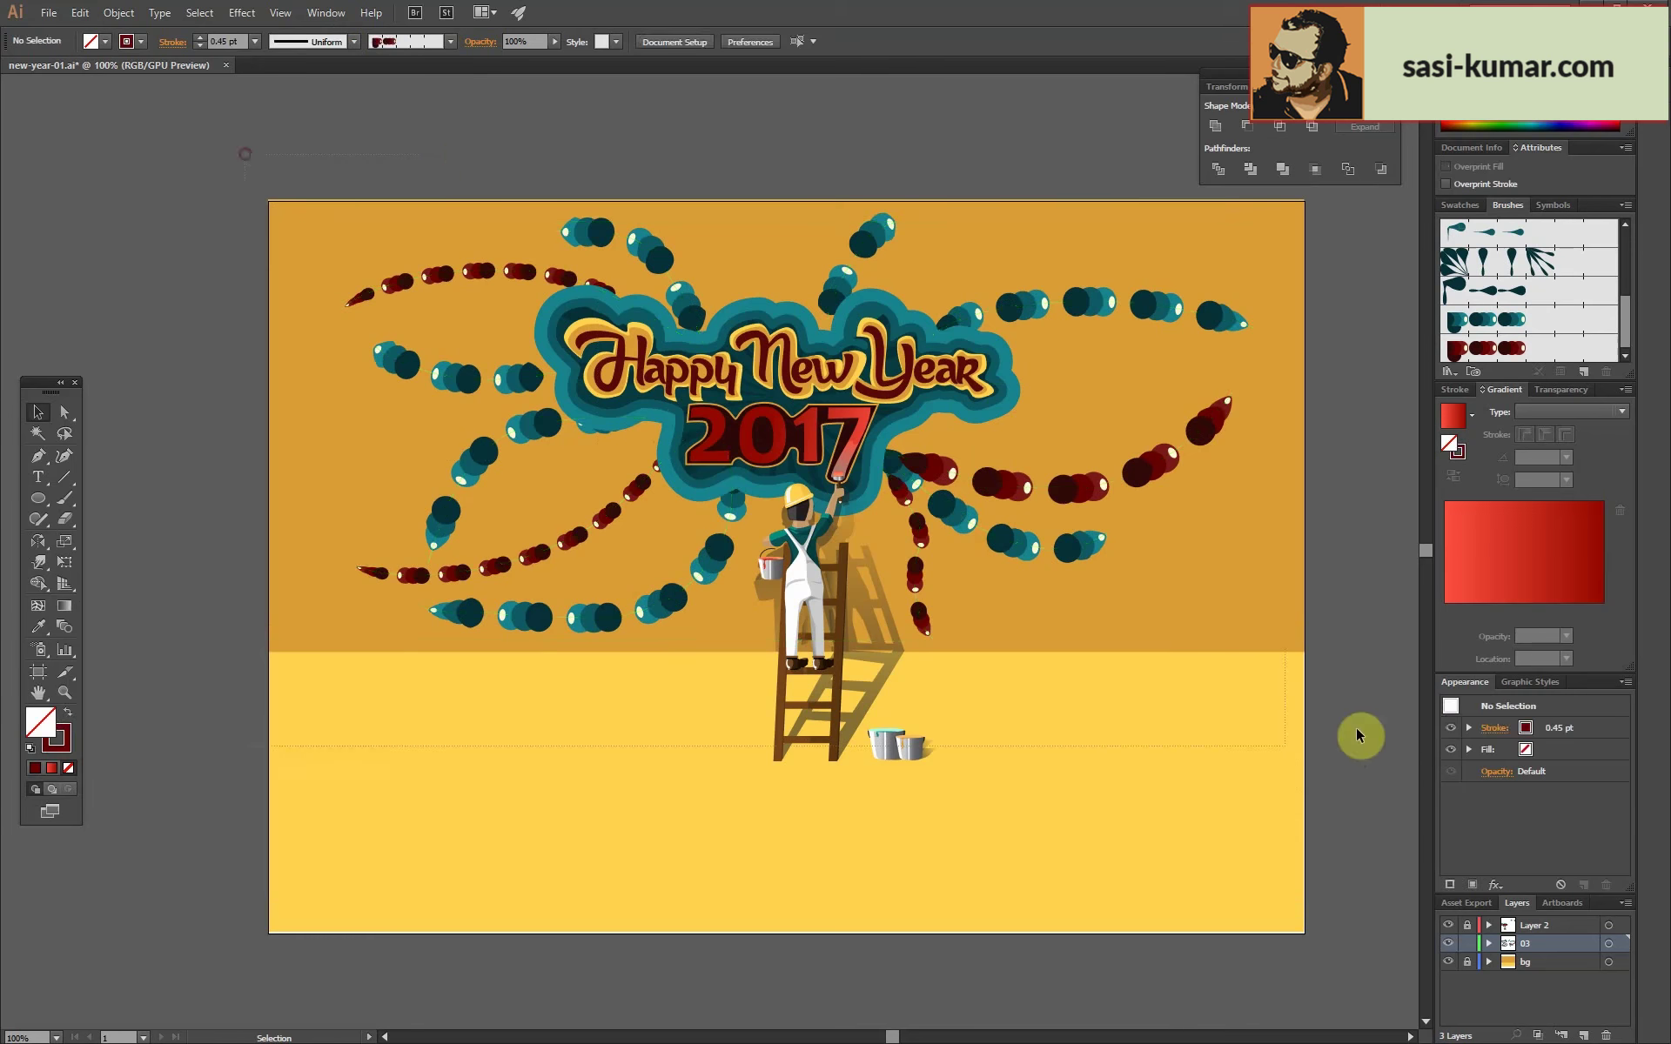
{"action": "left_click", "coordinate": [449, 40]}
{"action": "left_click", "coordinate": [357, 40]}
Try other width profiles and settle on the tapered one for all splash strokes.
{"action": "left_click", "coordinate": [324, 232]}
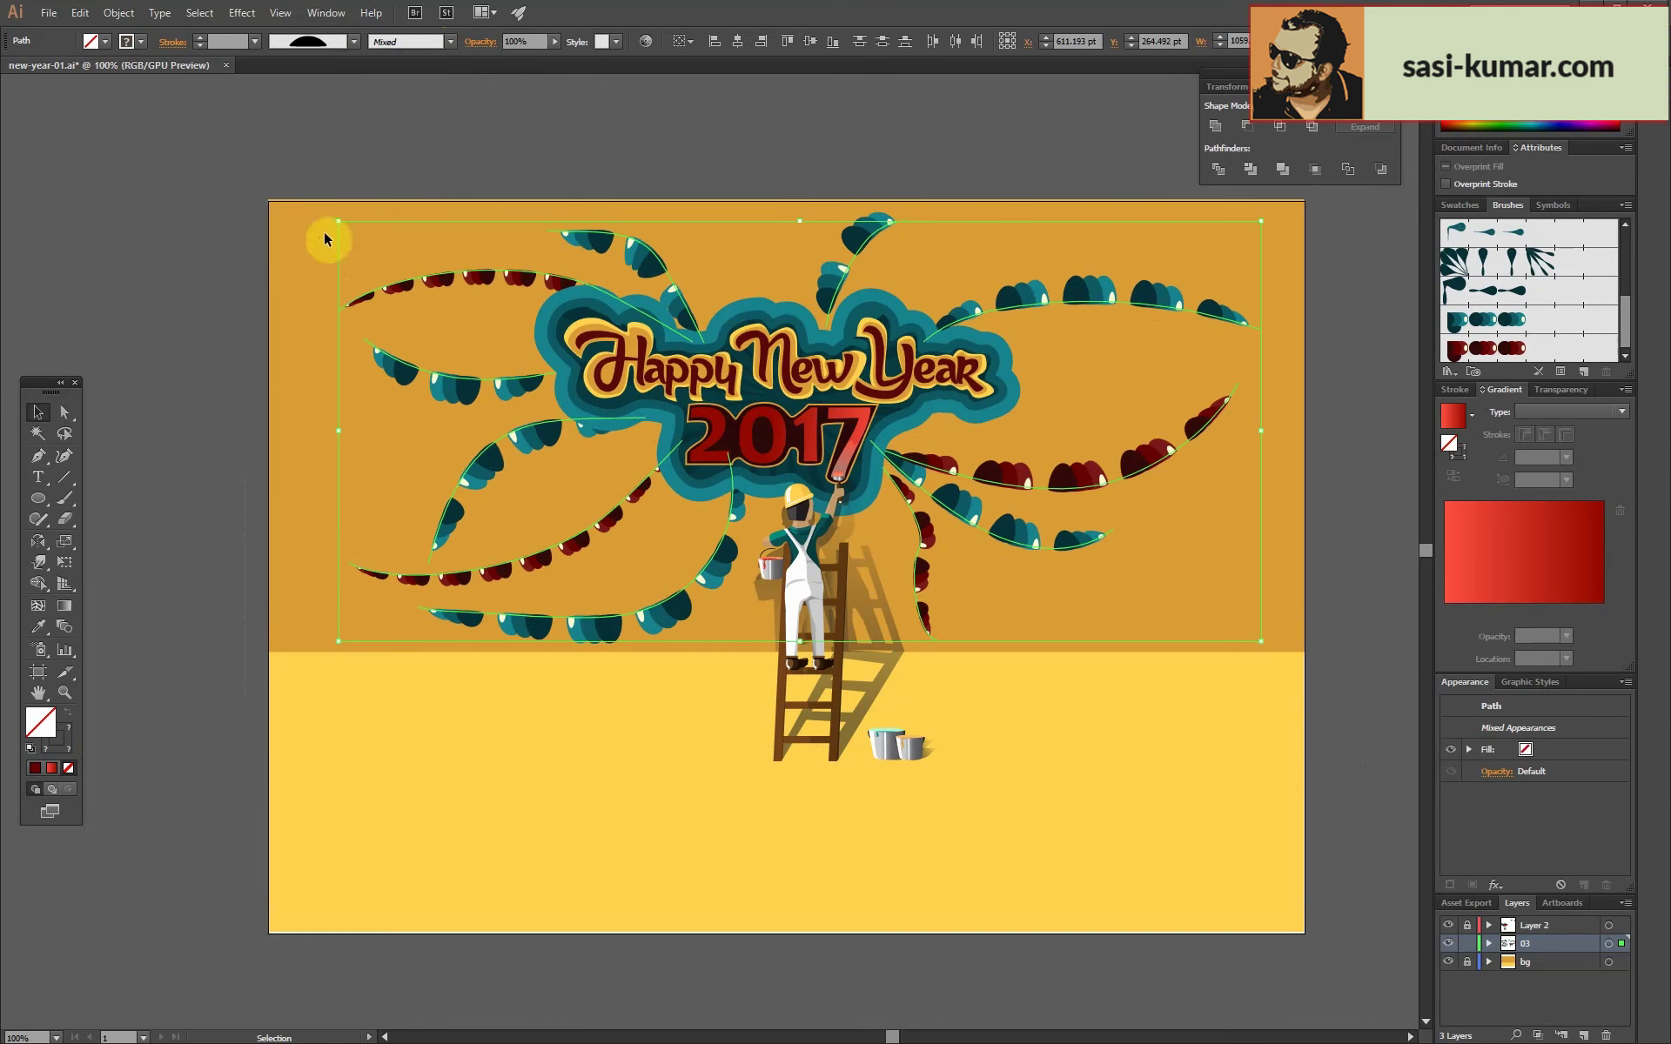
{"action": "left_click", "coordinate": [357, 41]}
{"action": "left_click", "coordinate": [330, 181]}
{"action": "left_click", "coordinate": [211, 249]}
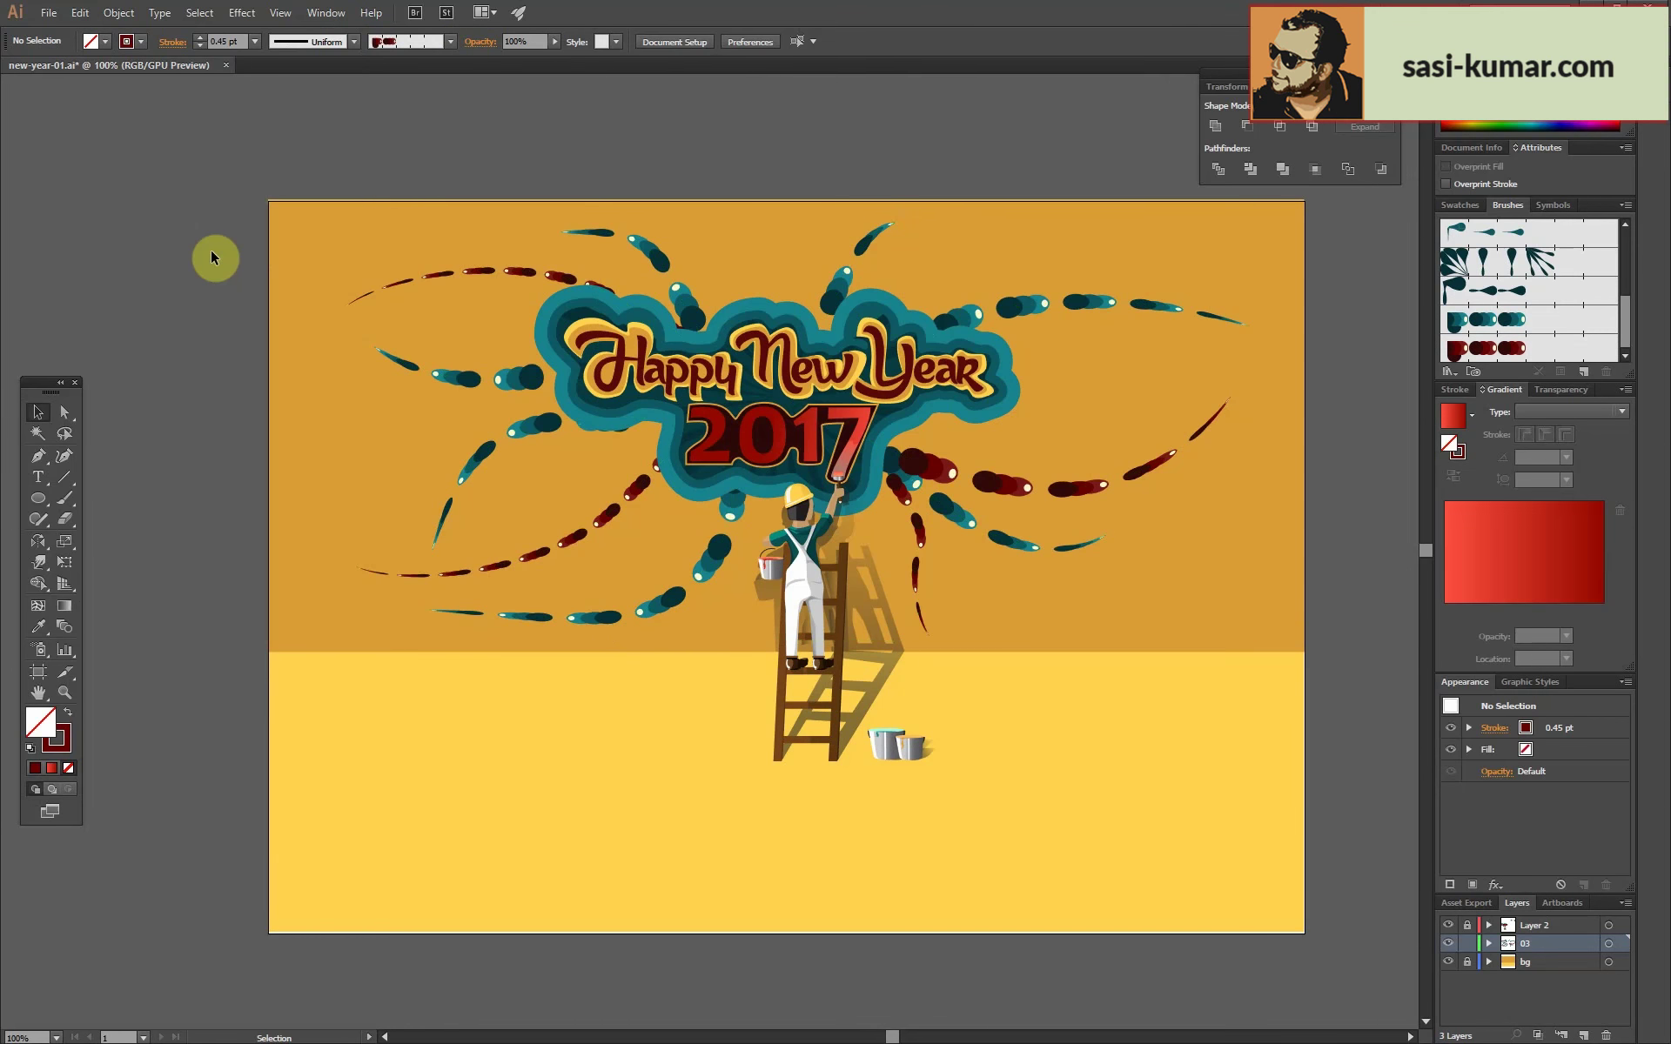
{"action": "key", "text": "ctrl+a"}
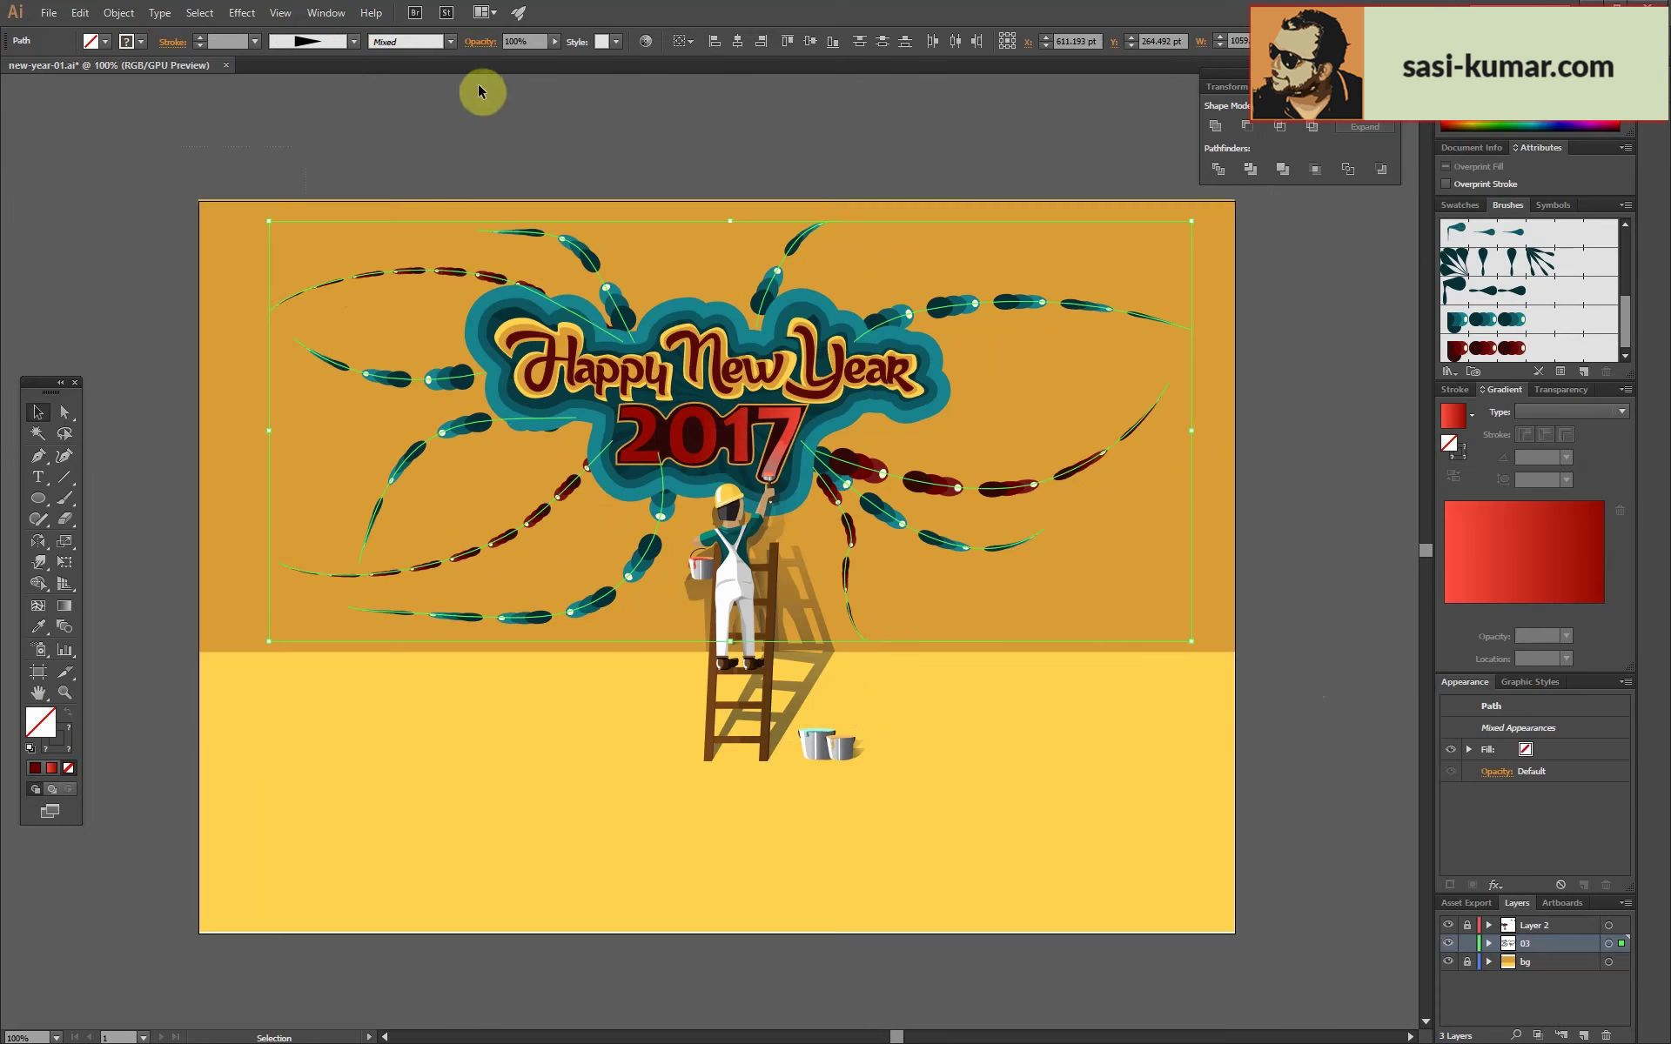
{"action": "left_click", "coordinate": [525, 164]}
{"action": "key", "text": "ctrl+minus"}
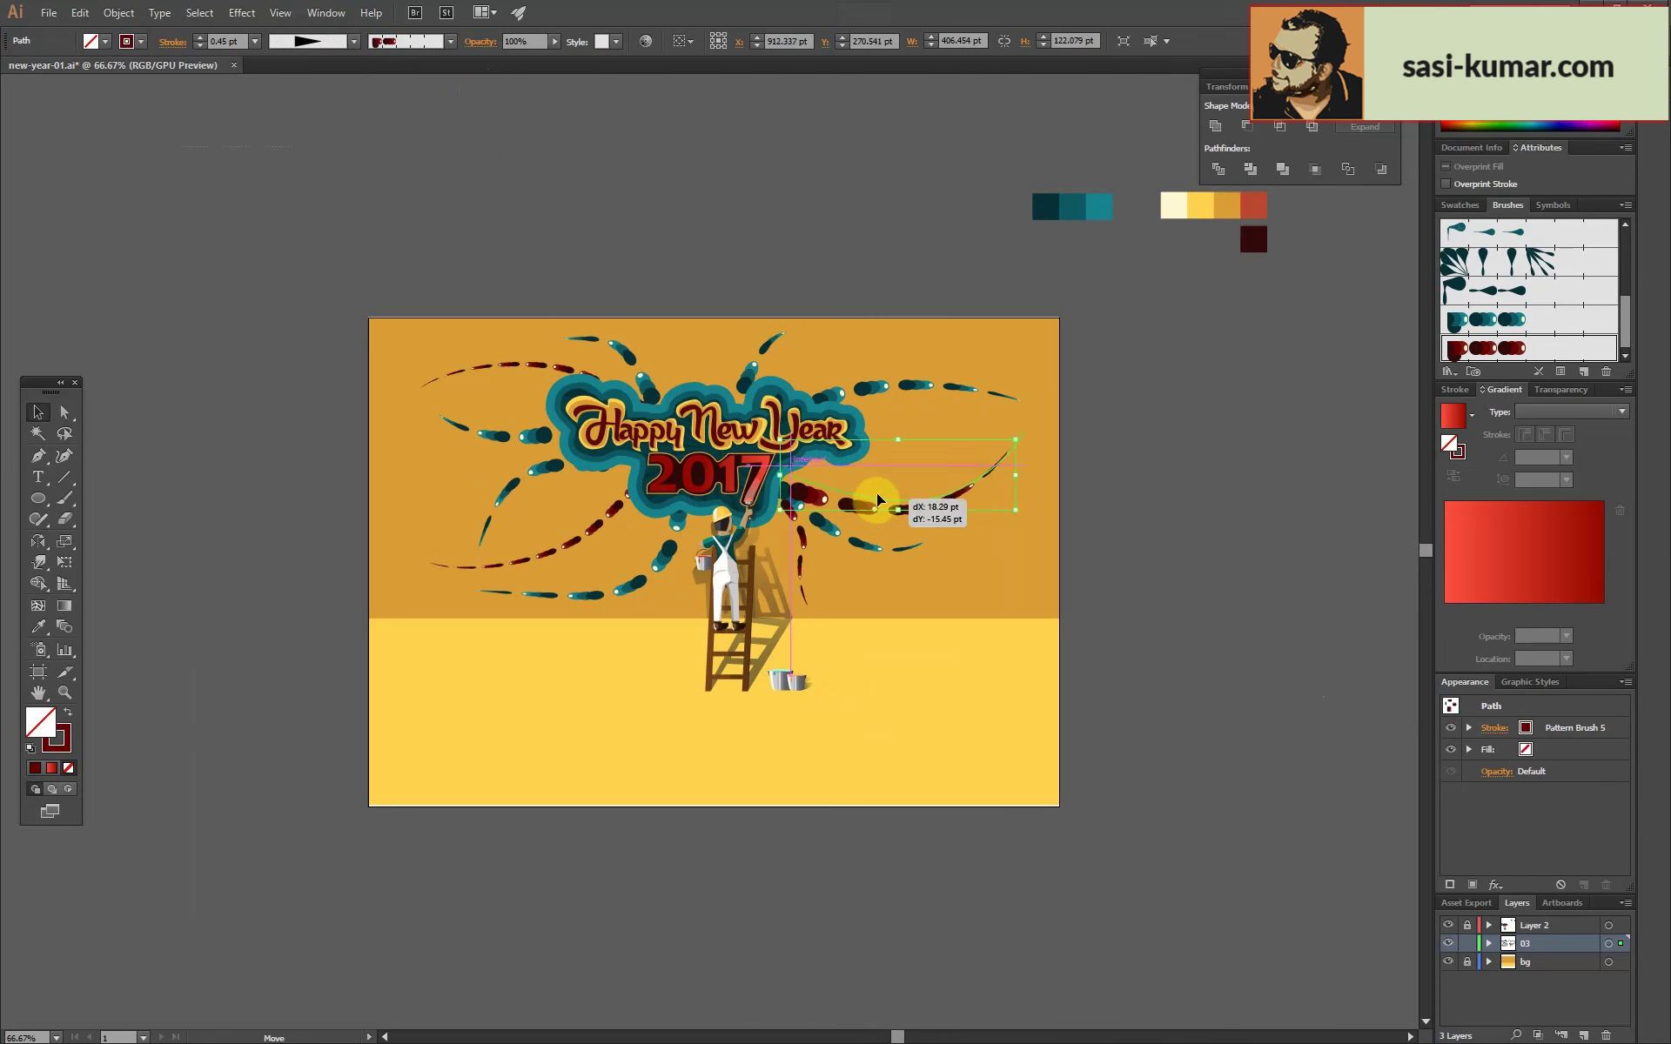
Raise the dark-red arc right of the lettering and inspect the teal stroke.
{"action": "left_click_drag", "start_coordinate": [858, 503], "coordinate": [862, 480]}
{"action": "left_click", "coordinate": [802, 557]}
{"action": "left_click", "coordinate": [1206, 528]}
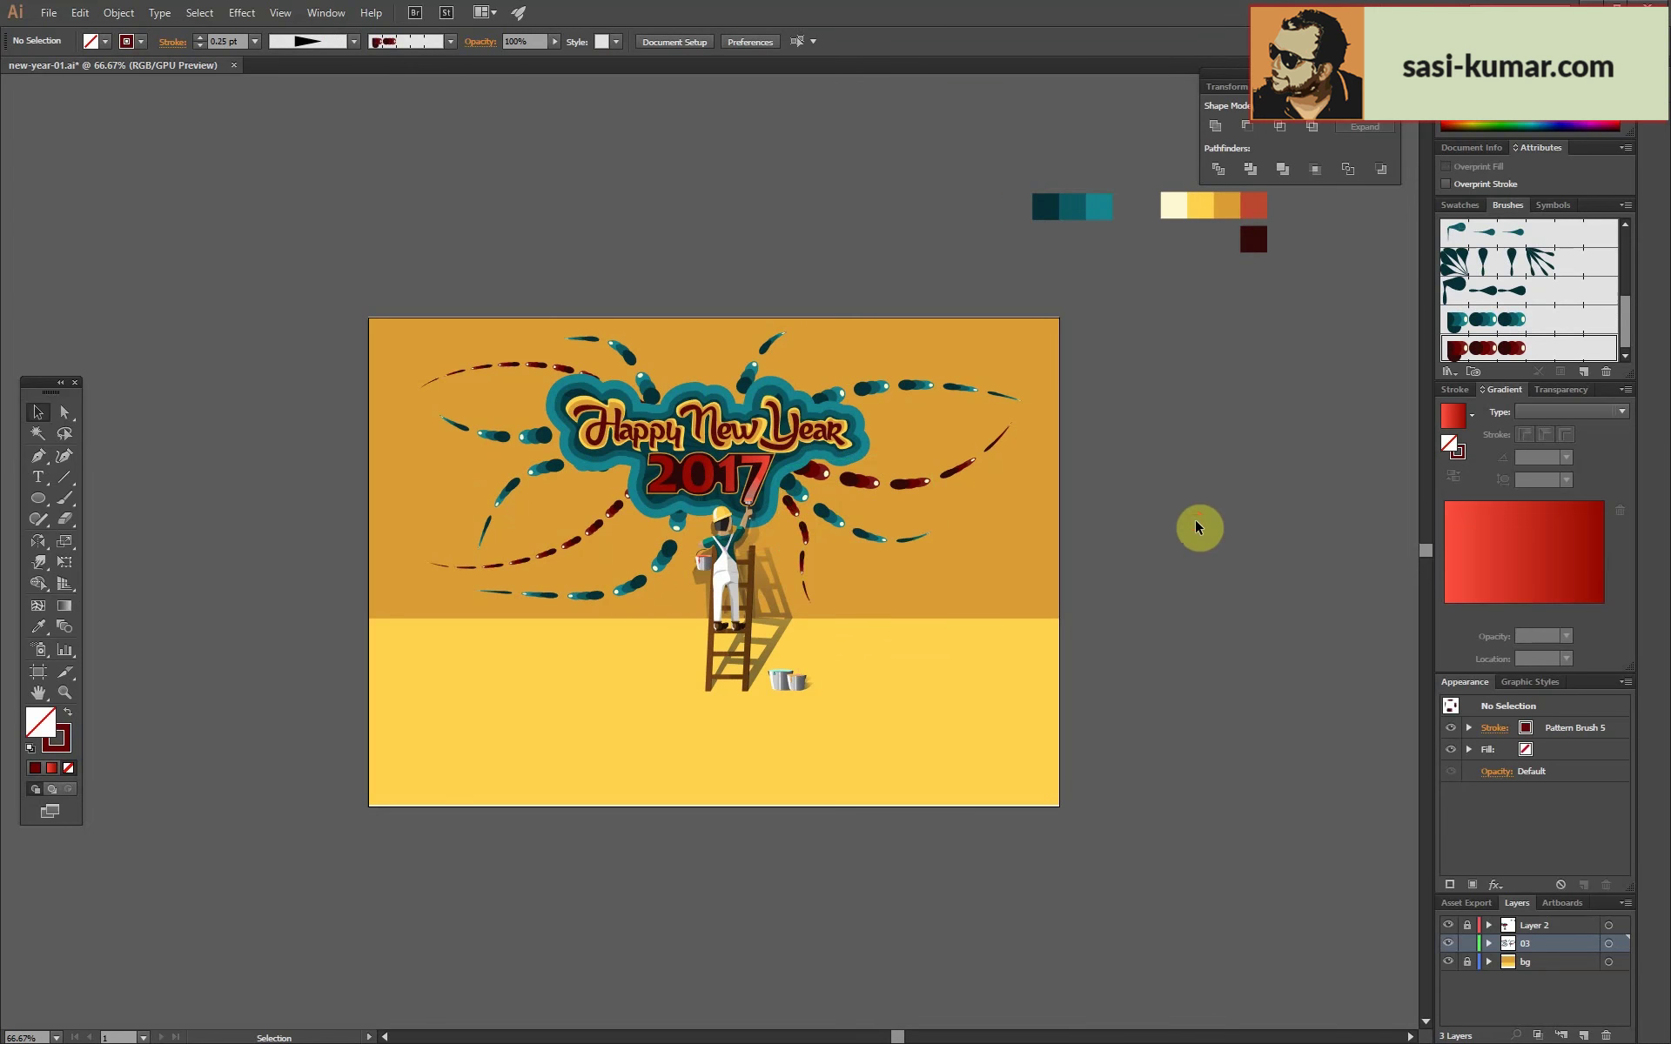
{"action": "double_click", "coordinate": [535, 435]}
{"action": "double_click", "coordinate": [526, 229]}
{"action": "key", "text": "ctrl+plus"}
{"action": "key", "text": "ctrl+plus"}
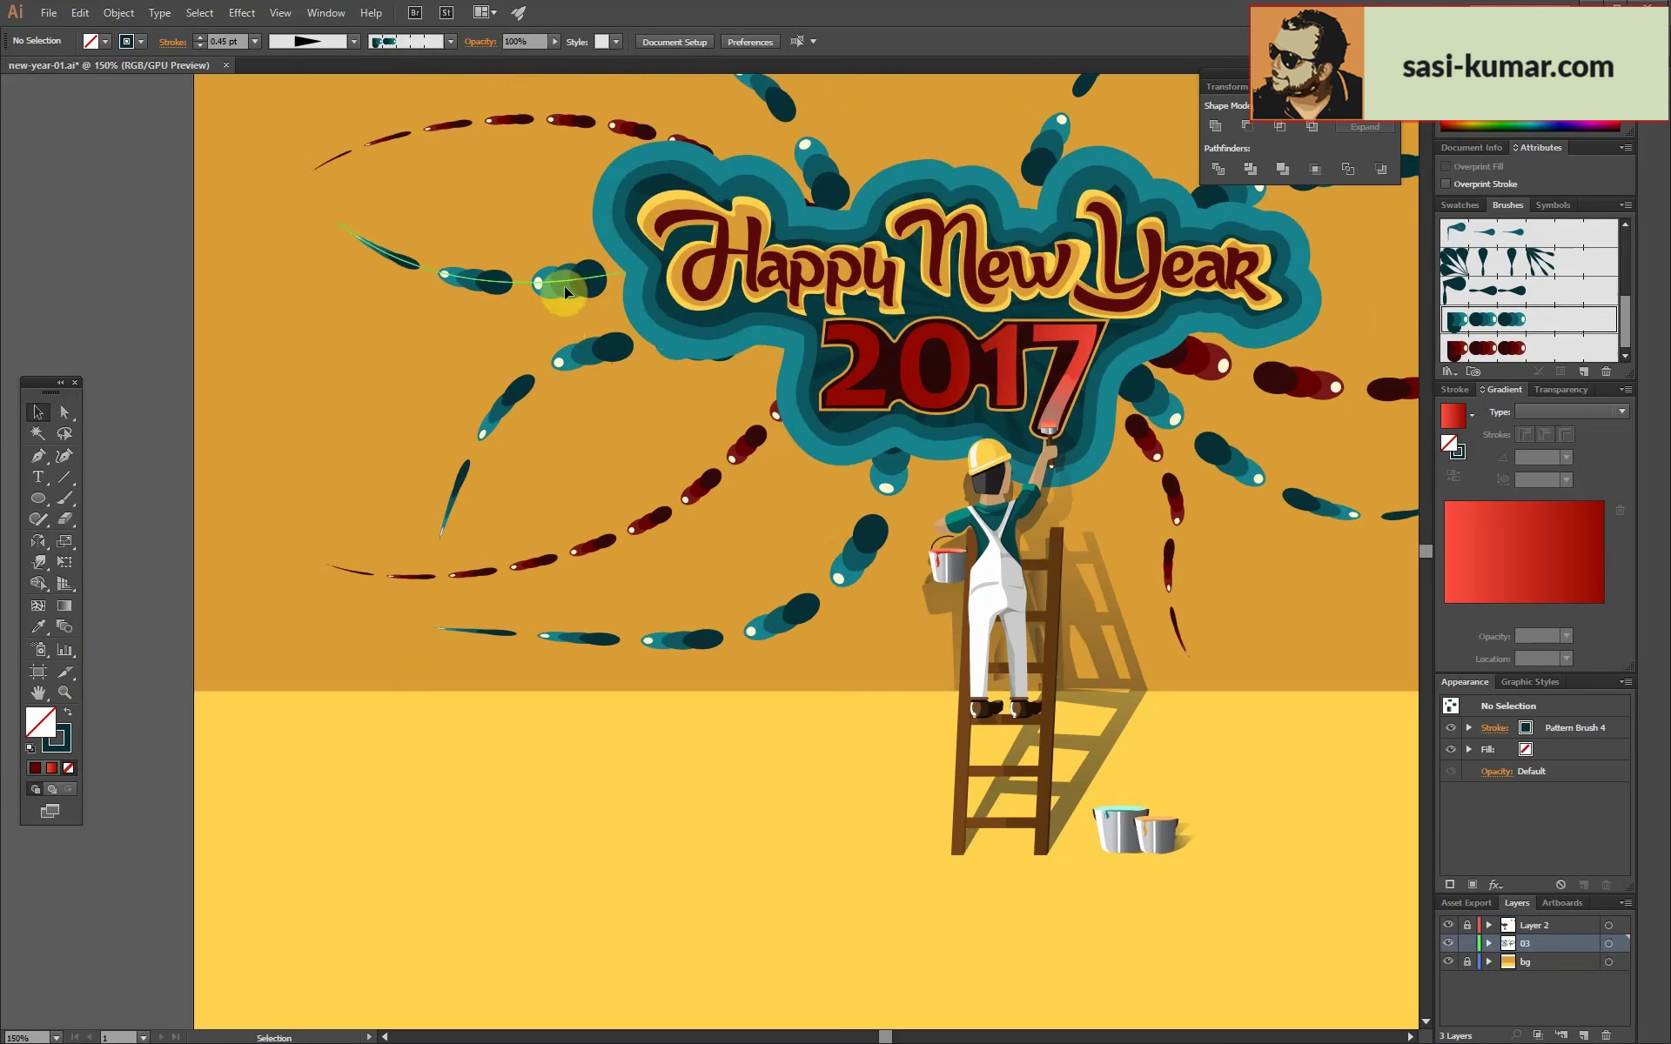
Move the dashed dark-red arc on the left higher up the wall.
{"action": "left_click", "coordinate": [576, 283]}
{"action": "left_click_drag", "start_coordinate": [704, 490], "coordinate": [679, 446]}
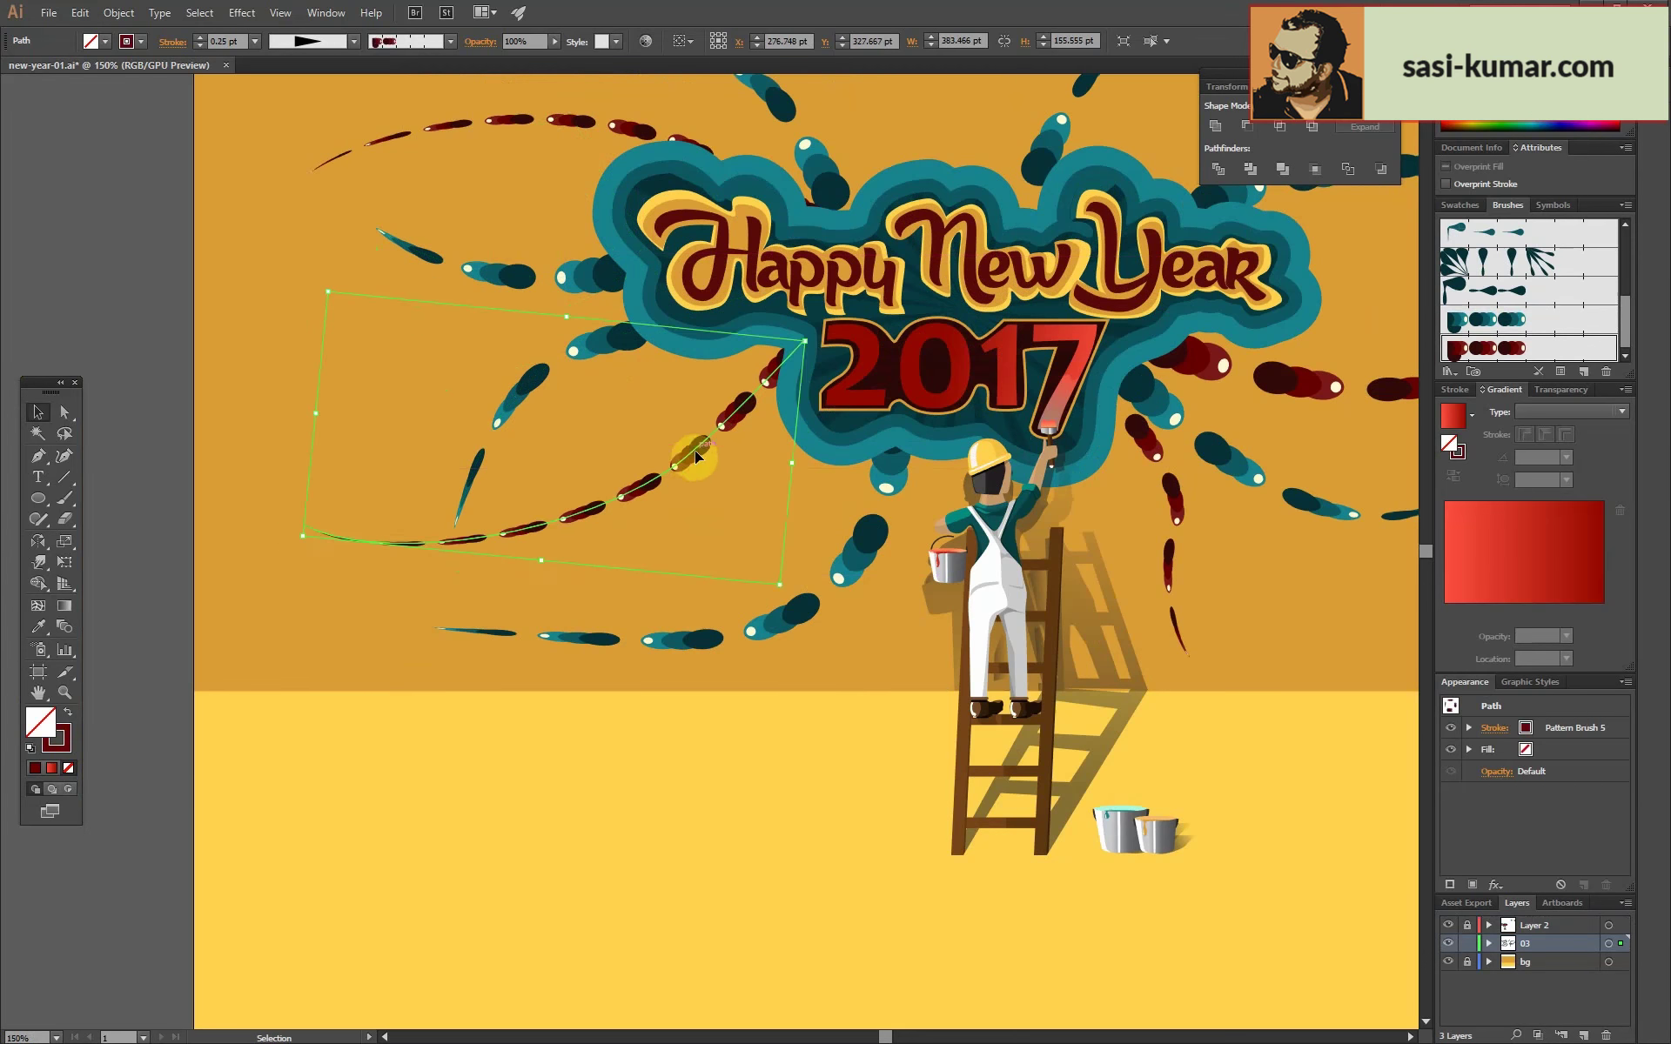
{"action": "left_click_drag", "start_coordinate": [546, 373], "coordinate": [566, 358]}
{"action": "left_click", "coordinate": [164, 440]}
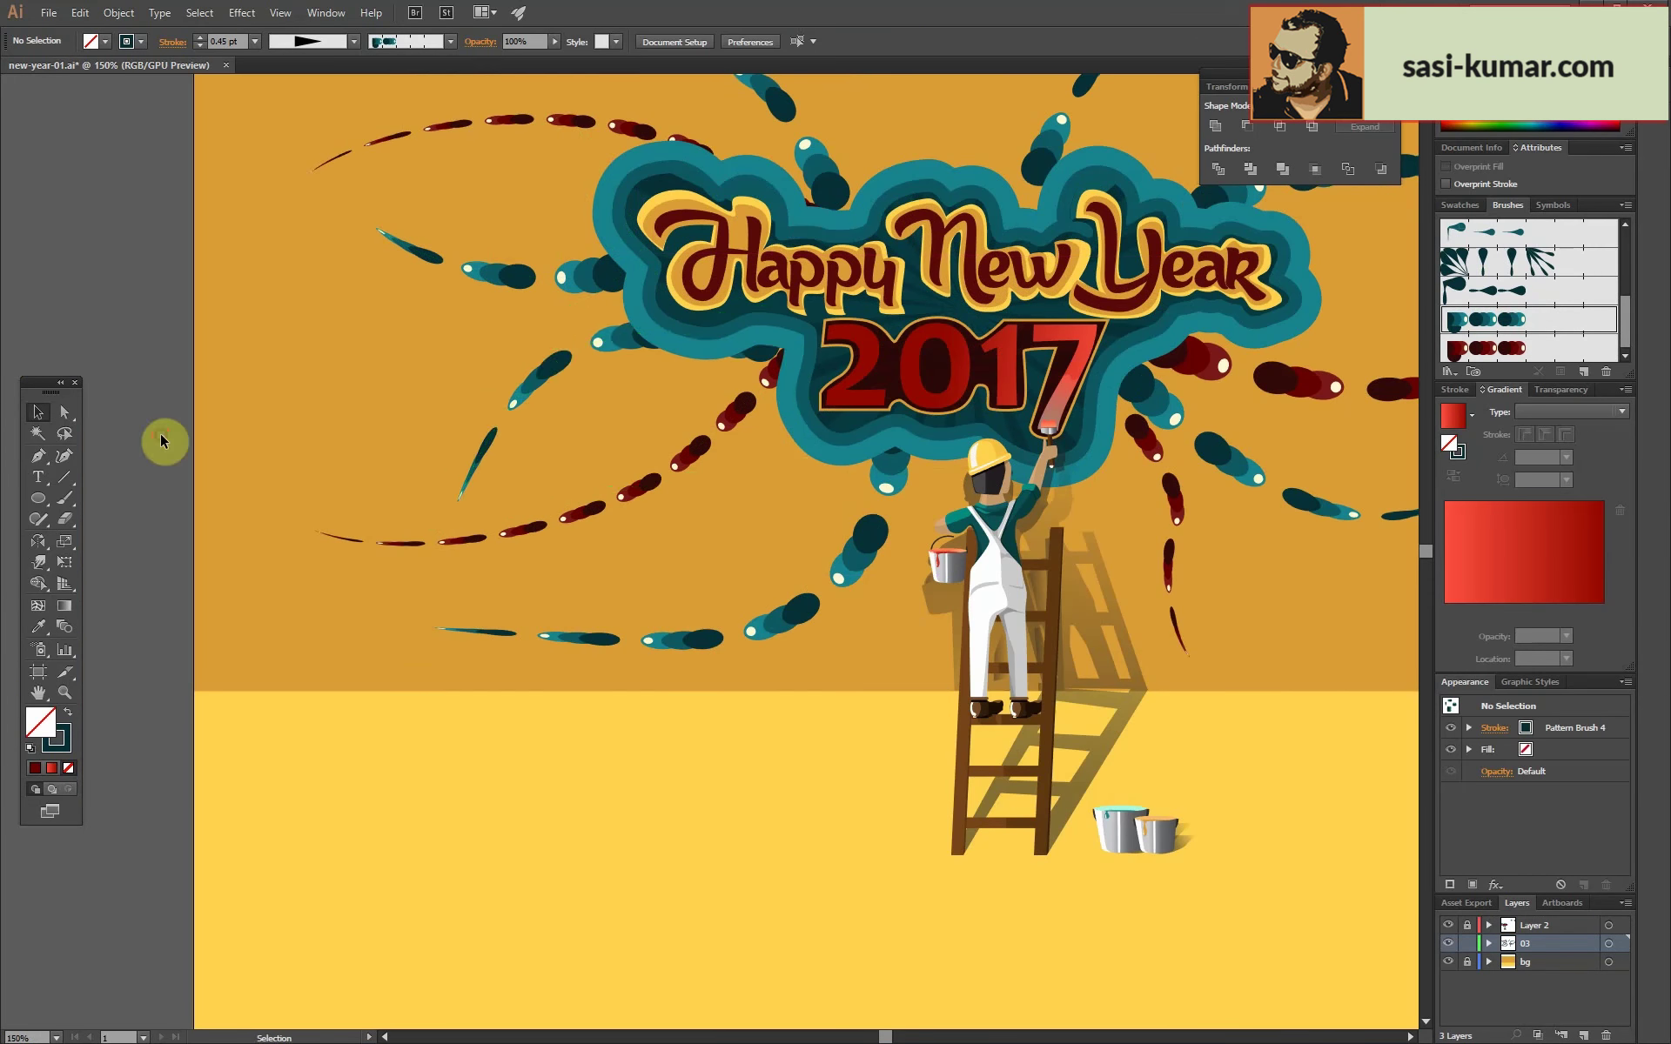
{"action": "key", "text": "ctrl+0"}
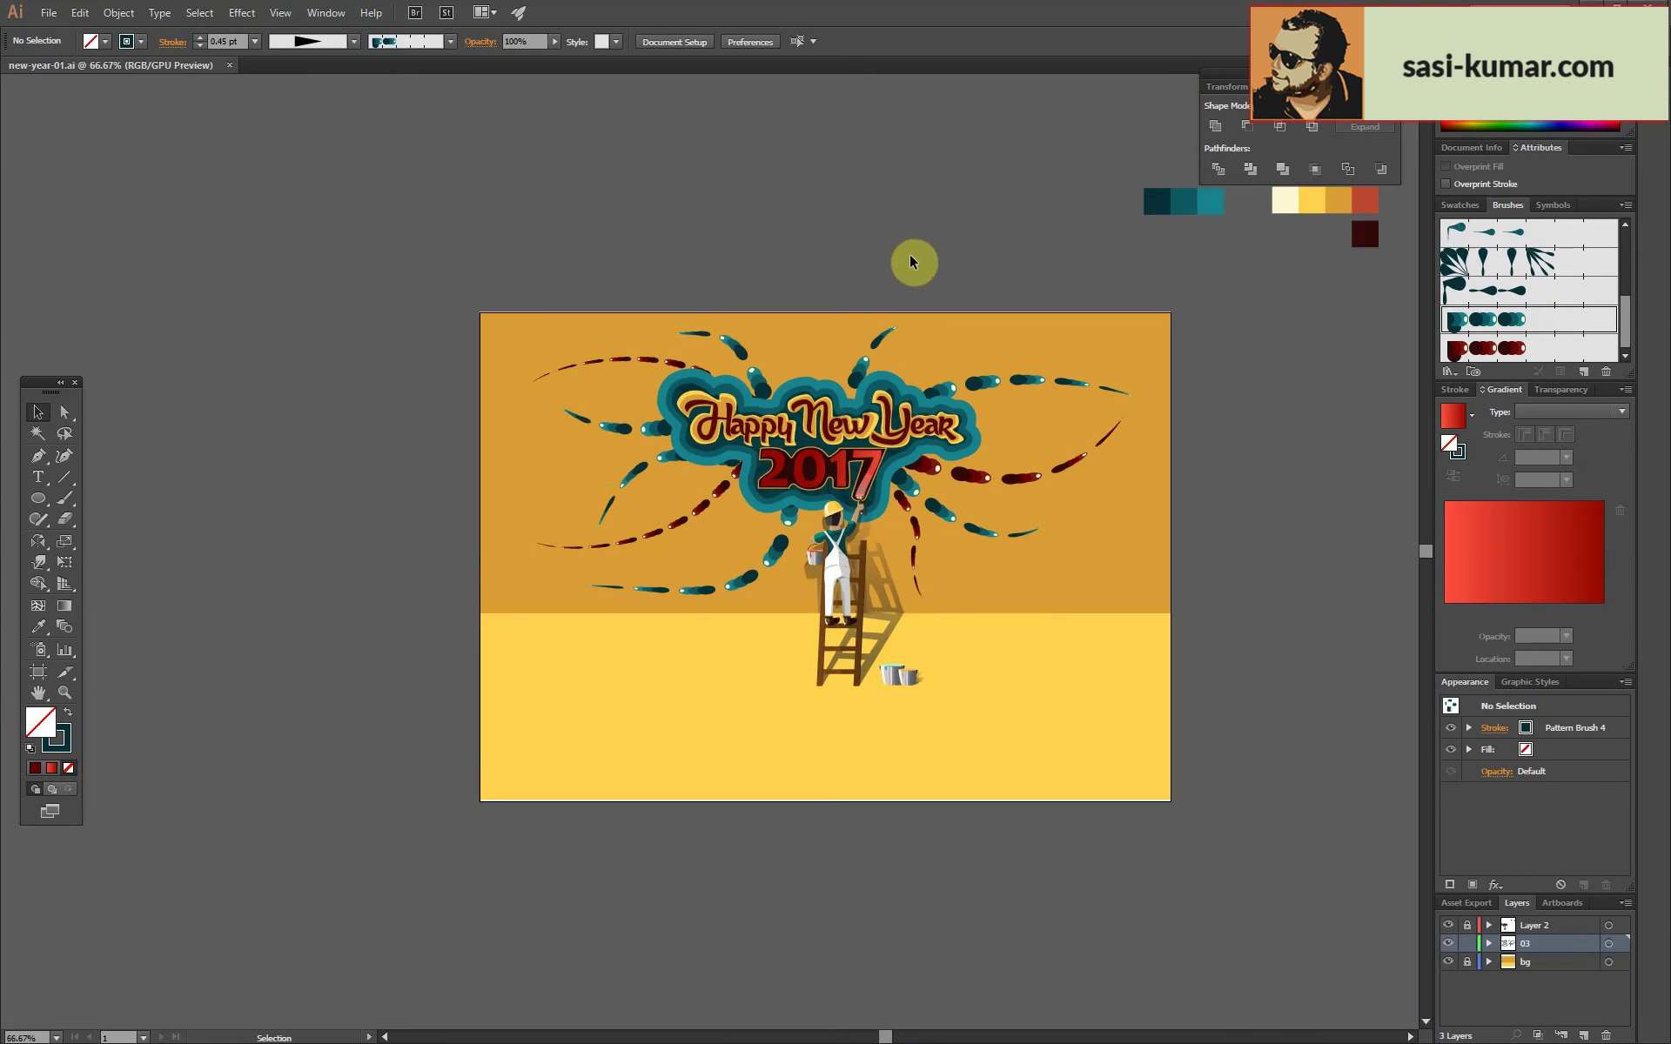
{"action": "key", "text": "ctrl+plus"}
{"action": "key", "text": "ctrl+plus"}
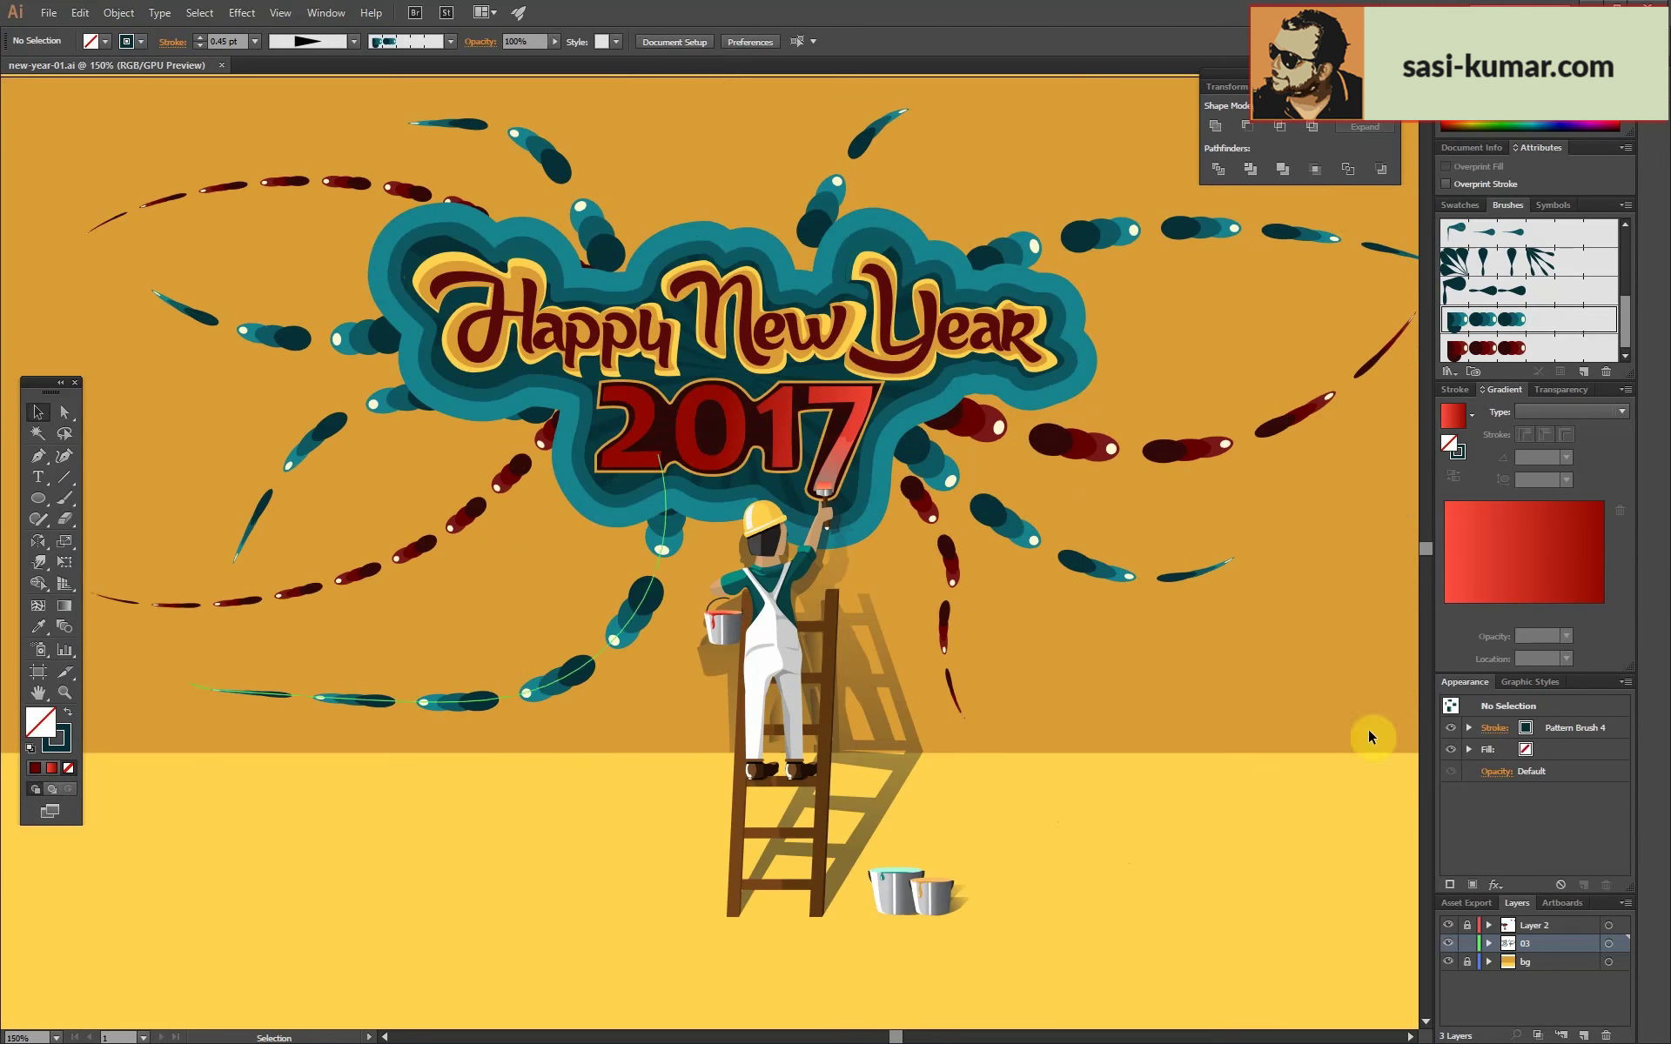
Enlarge the teal cloud behind the lettering in isolation mode.
{"action": "double_click", "coordinate": [409, 372]}
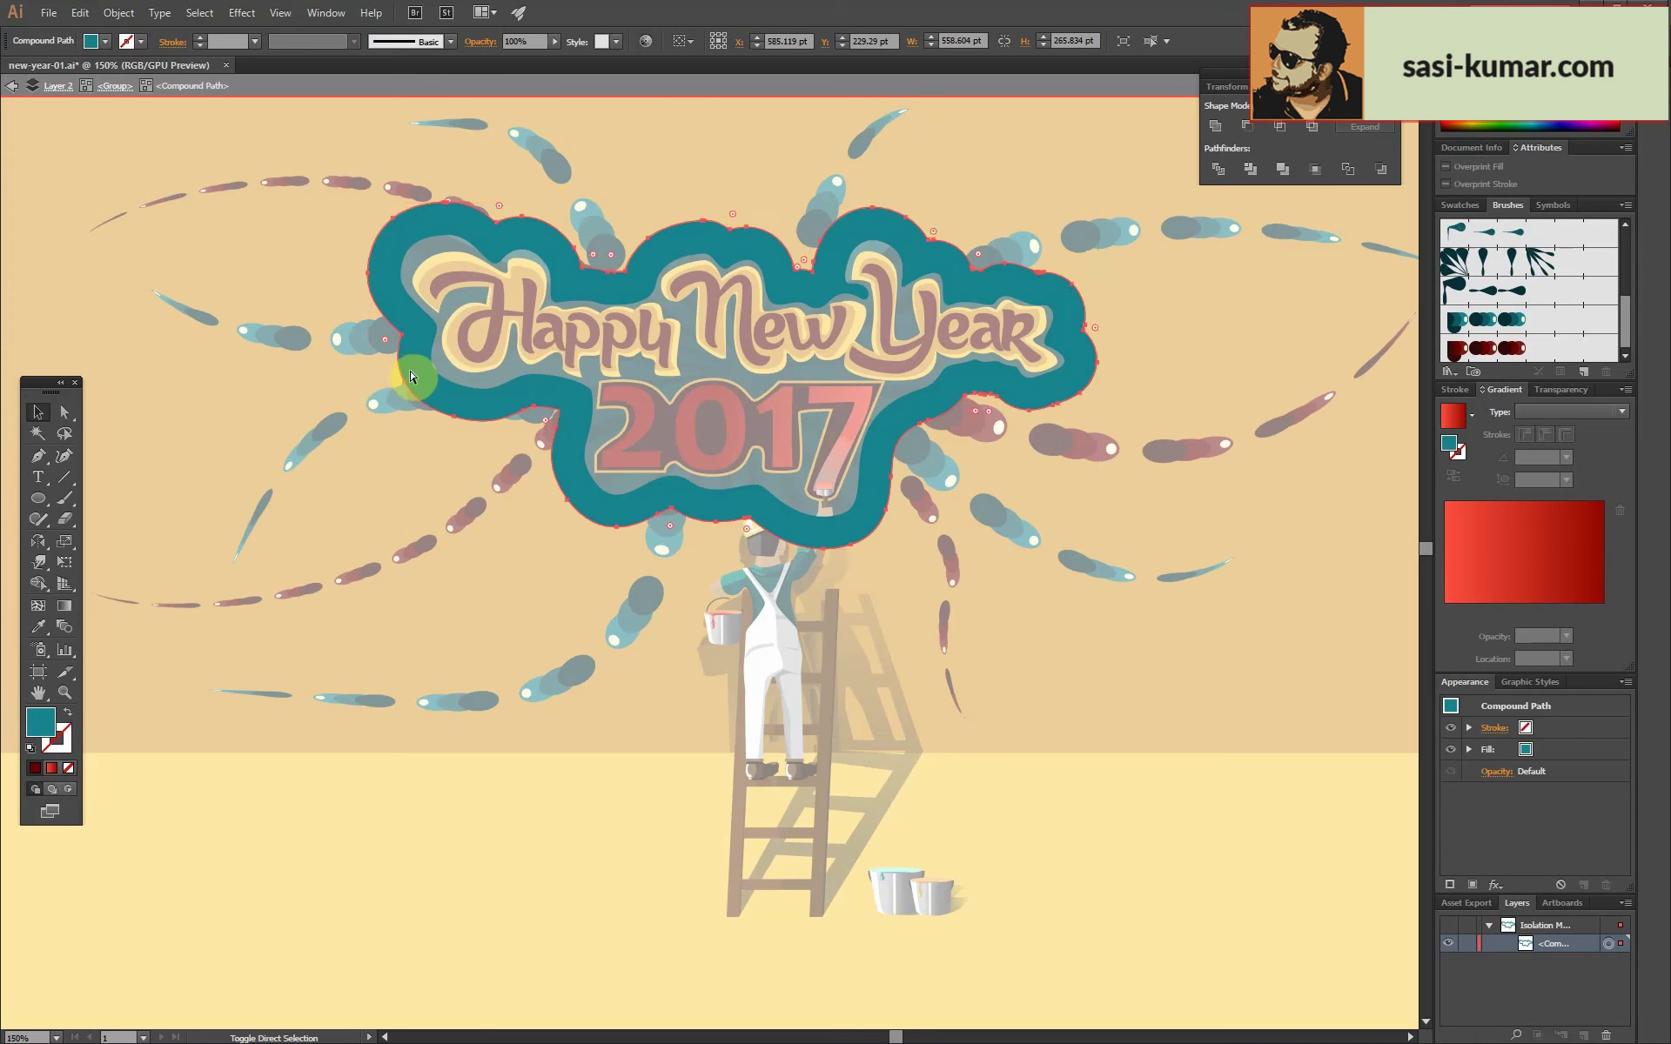
{"action": "mouse_move", "coordinate": [1097, 547]}
{"action": "left_mouse_down"}
{"action": "mouse_move", "coordinate": [1175, 614]}
{"action": "mouse_move", "coordinate": [1193, 590]}
{"action": "left_mouse_up"}
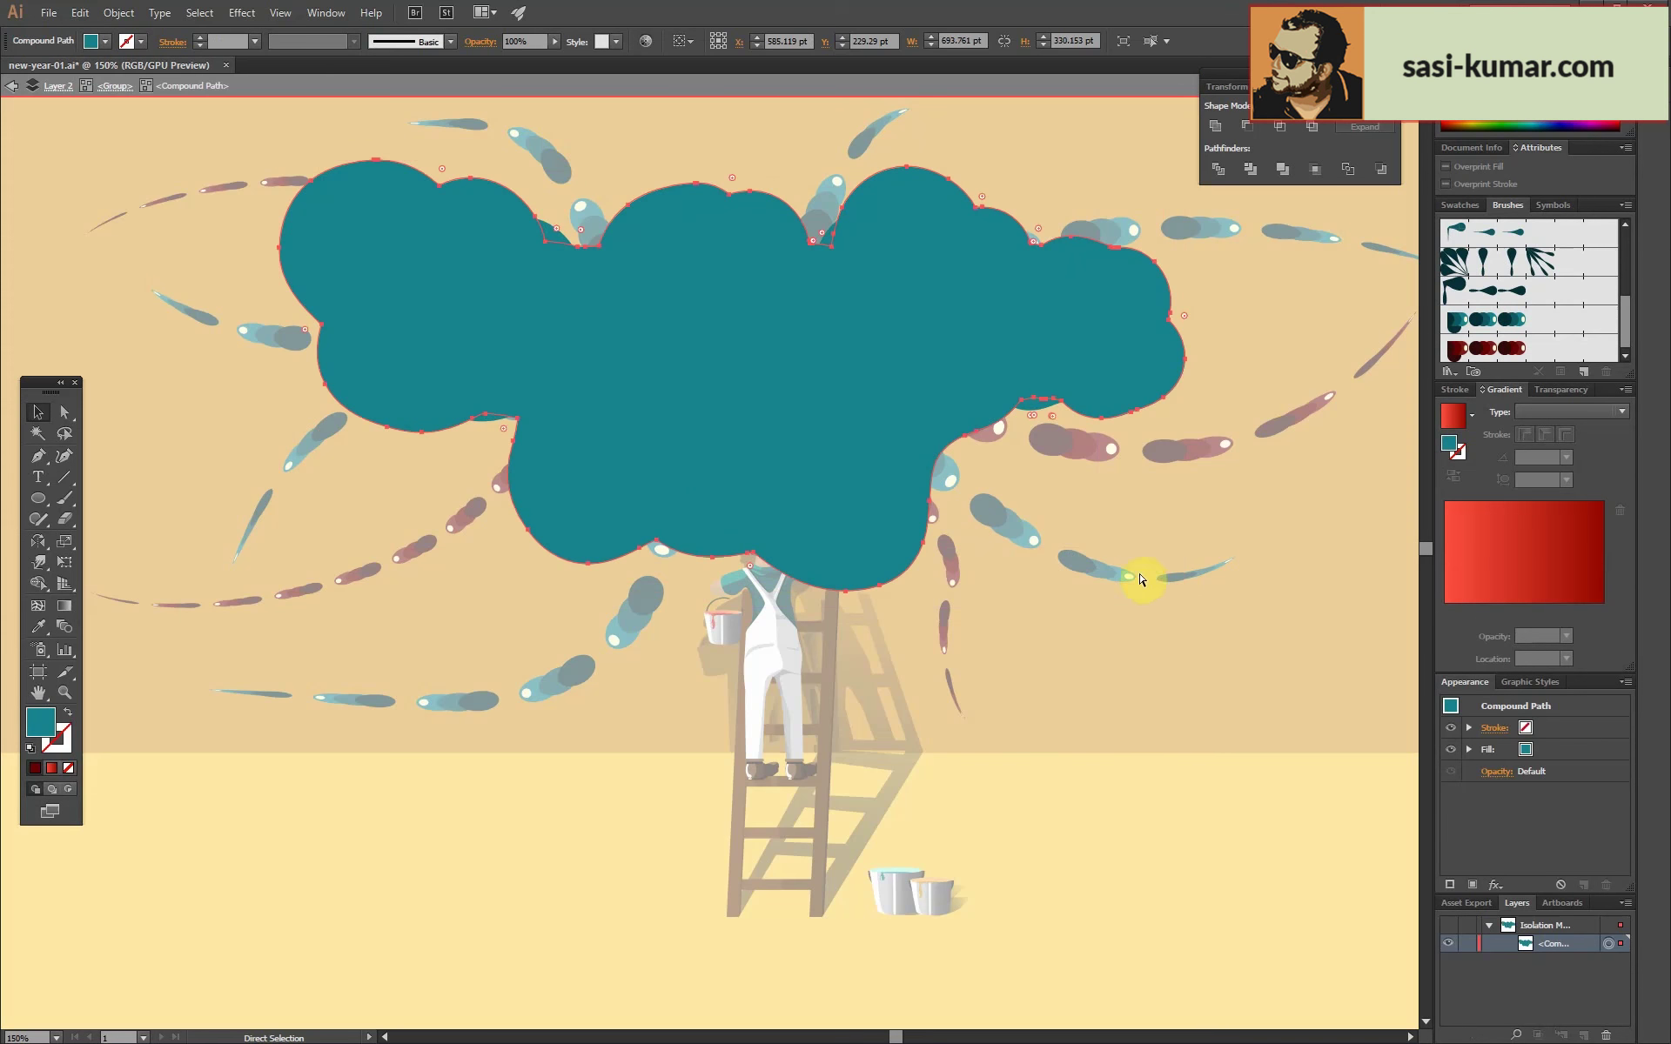
{"action": "double_click", "coordinate": [1086, 421]}
{"action": "left_click", "coordinate": [765, 485]}
Paste a cloud copy in front, give it a dark fill, and send it behind the lettering.
{"action": "key", "text": "ctrl+shift+bracketright"}
{"action": "double_click", "coordinate": [40, 723]}
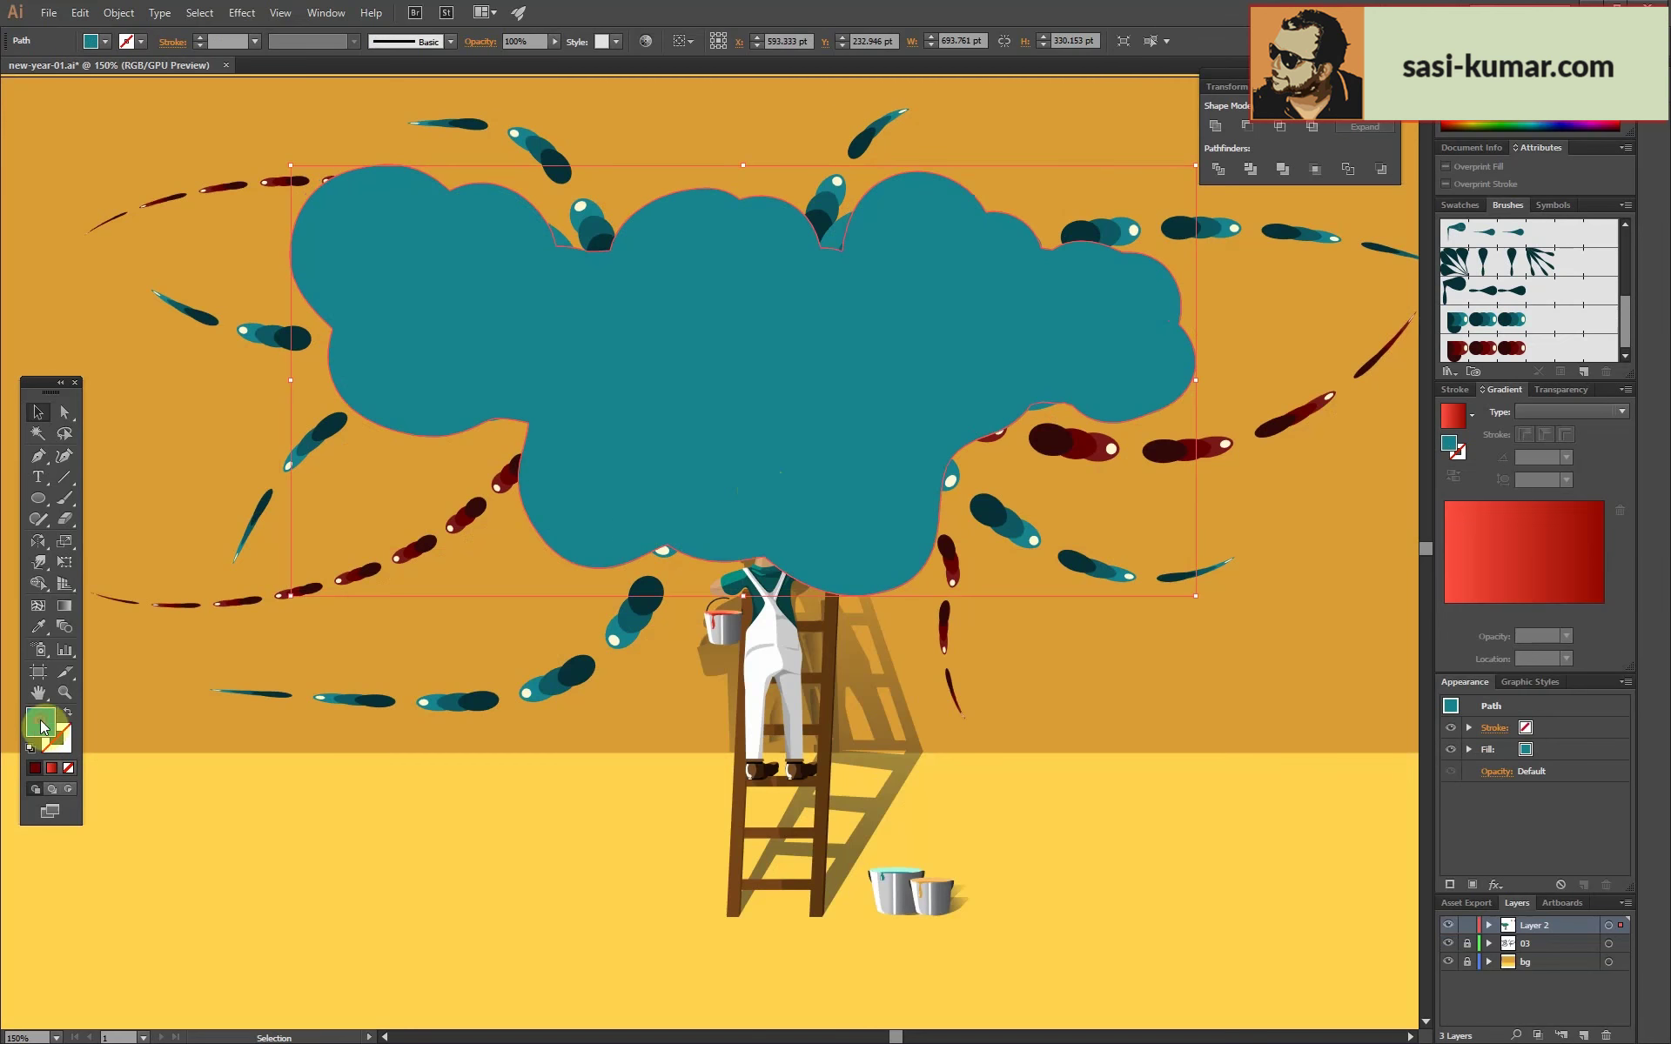
{"action": "left_click", "coordinate": [1397, 309]}
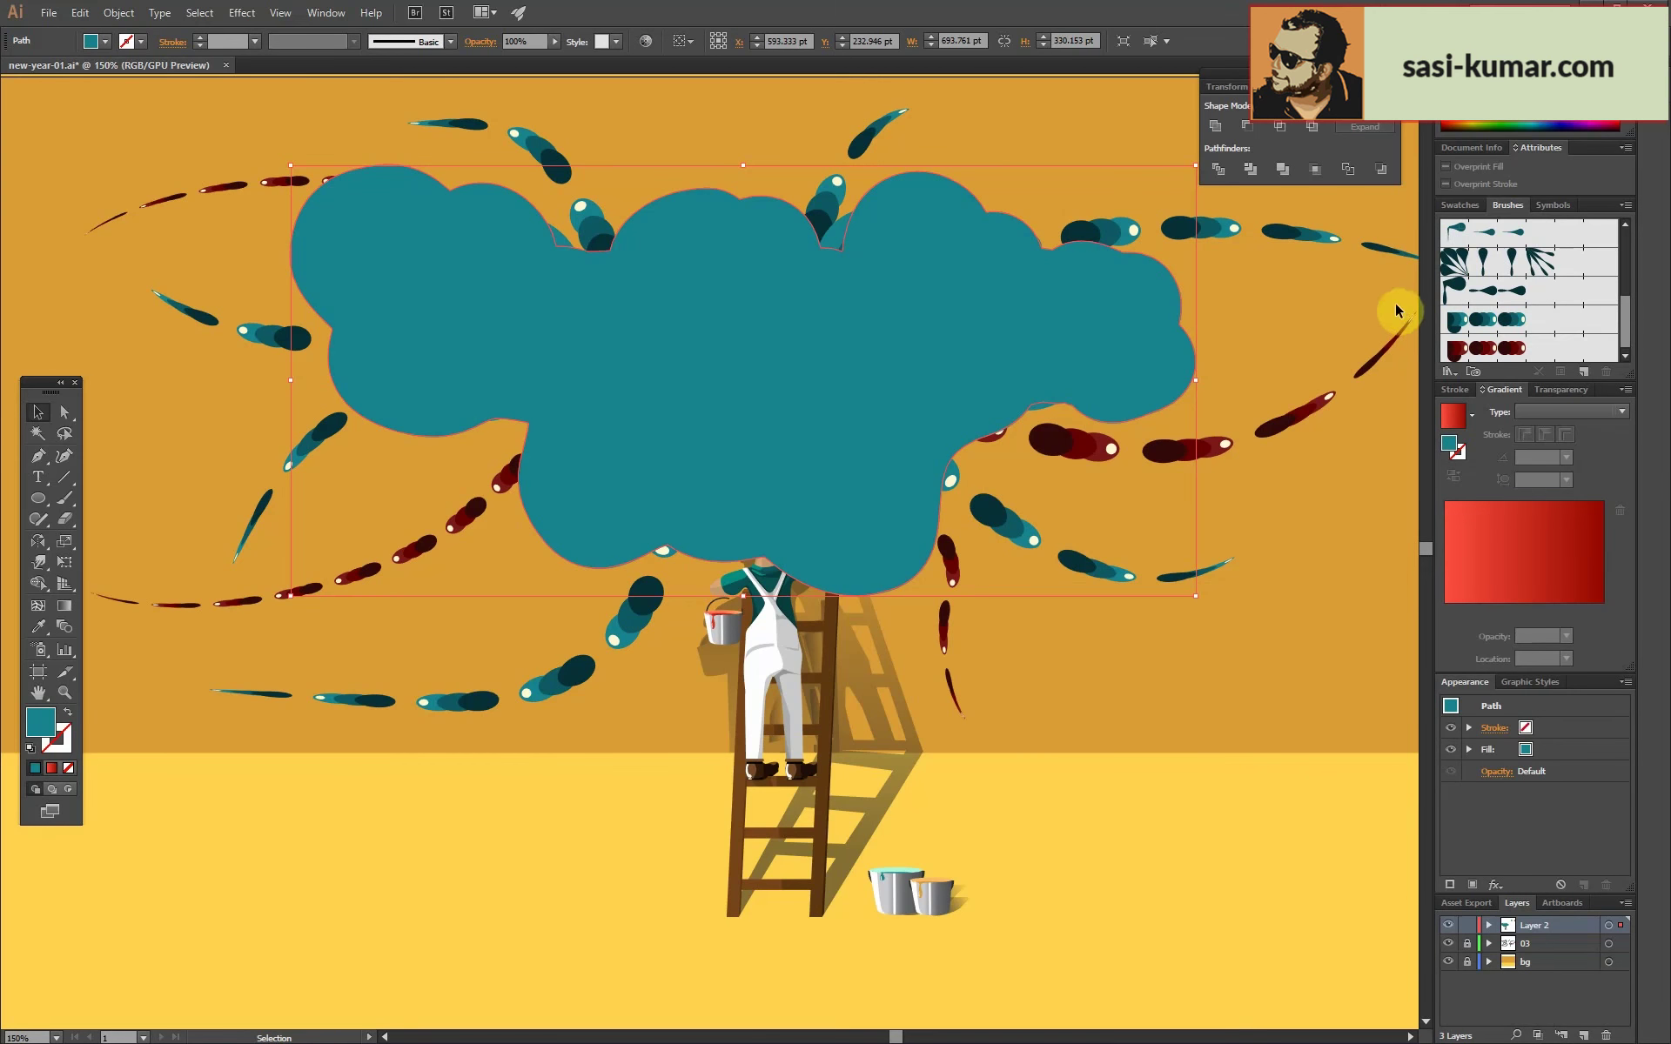
{"action": "right_click", "coordinate": [692, 356]}
{"action": "left_click", "coordinate": [948, 636]}
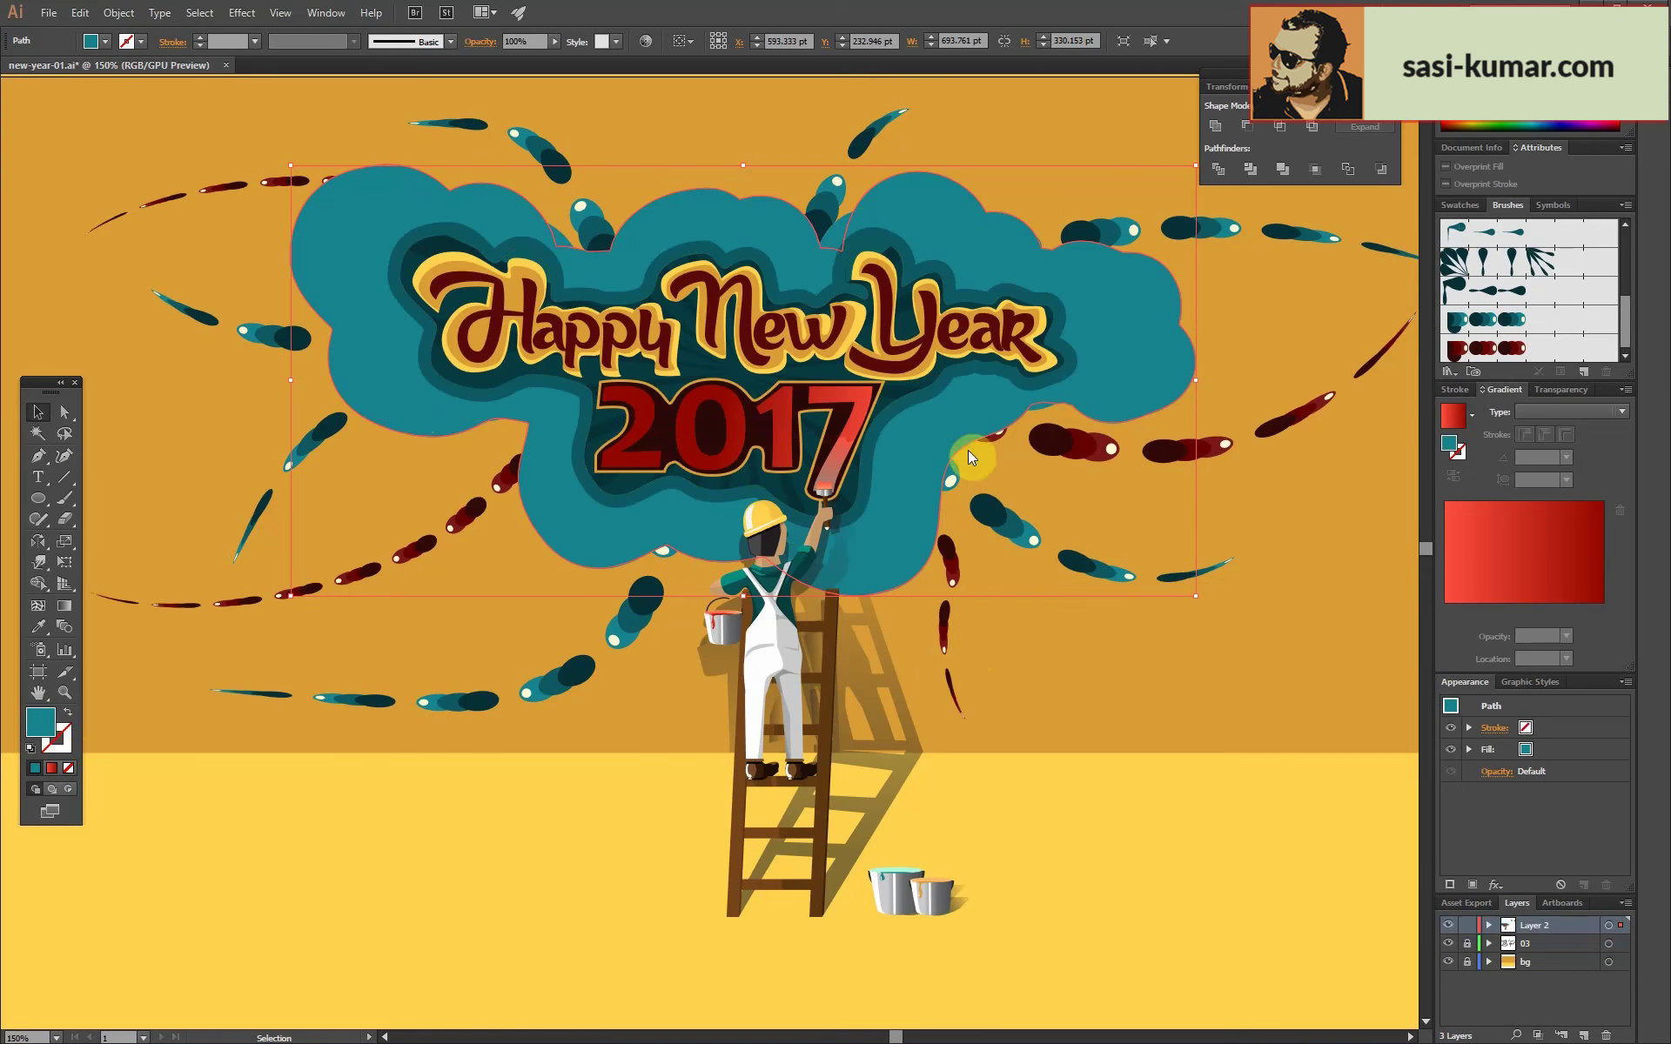
{"action": "double_click", "coordinate": [40, 722]}
{"action": "left_click", "coordinate": [1397, 309]}
Resize and reposition the dark cloud so it sits slightly larger than the teal one.
{"action": "left_click_drag", "start_coordinate": [1196, 597], "coordinate": [1114, 557]}
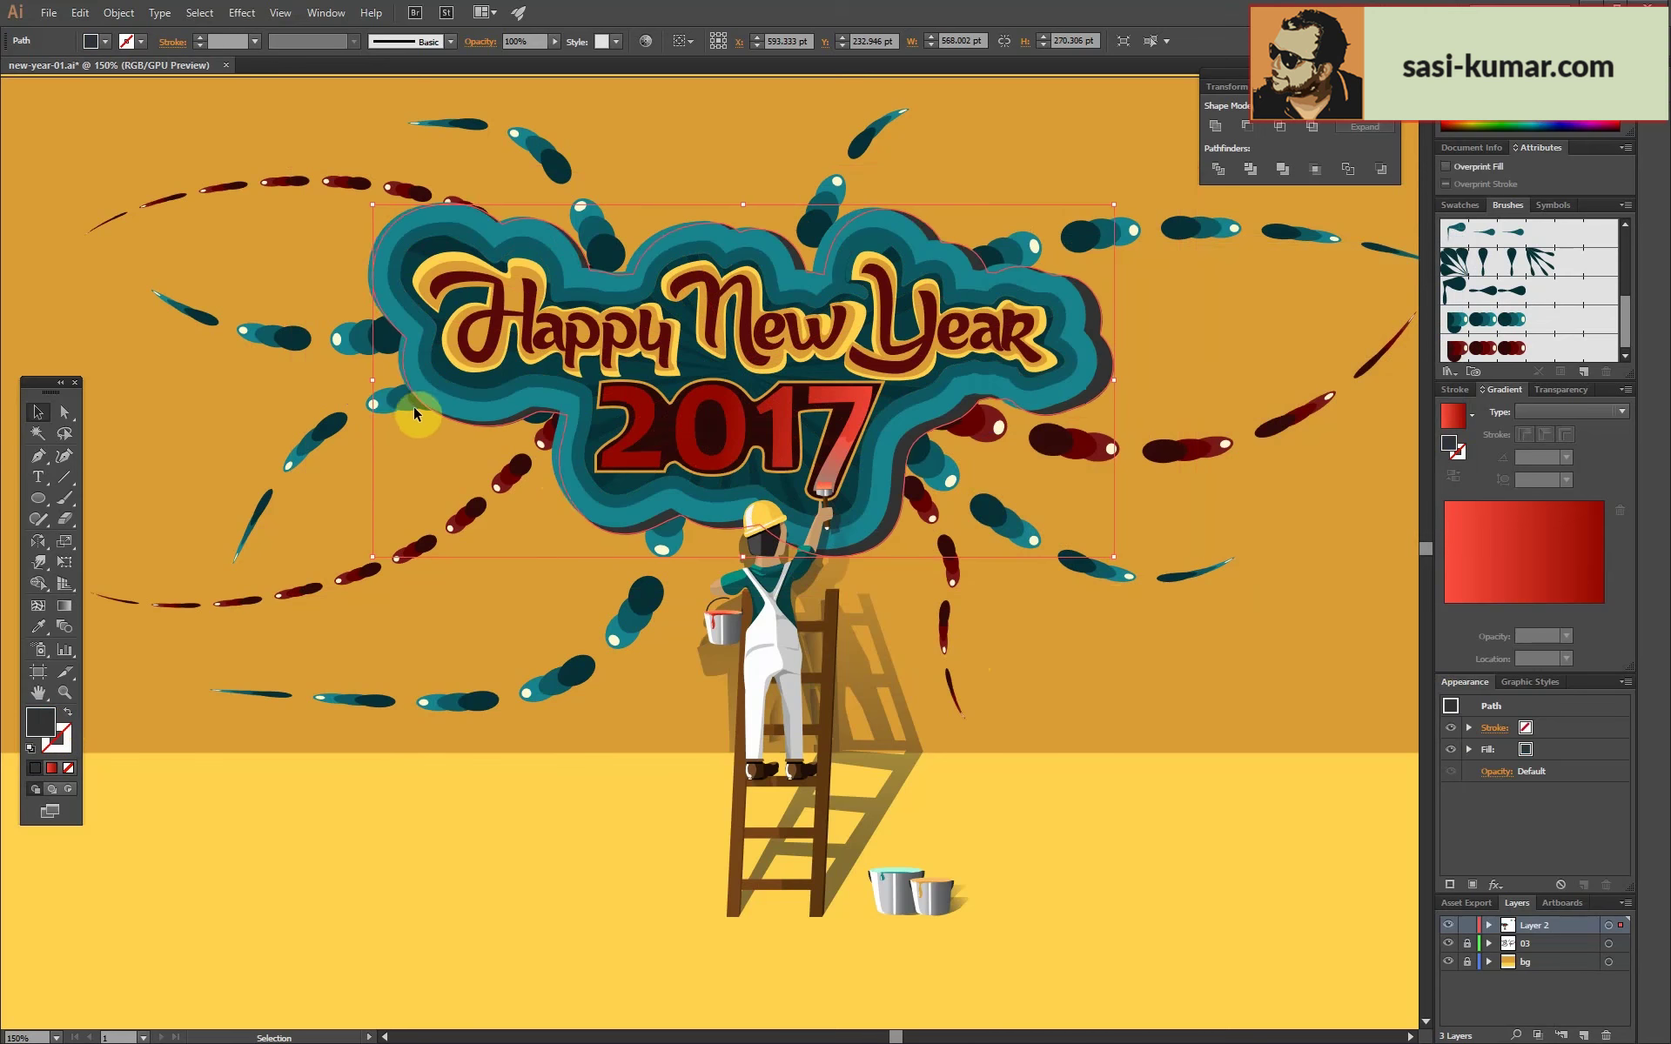
{"action": "left_click_drag", "start_coordinate": [414, 406], "coordinate": [396, 393]}
{"action": "left_click_drag", "start_coordinate": [1098, 546], "coordinate": [1116, 572]}
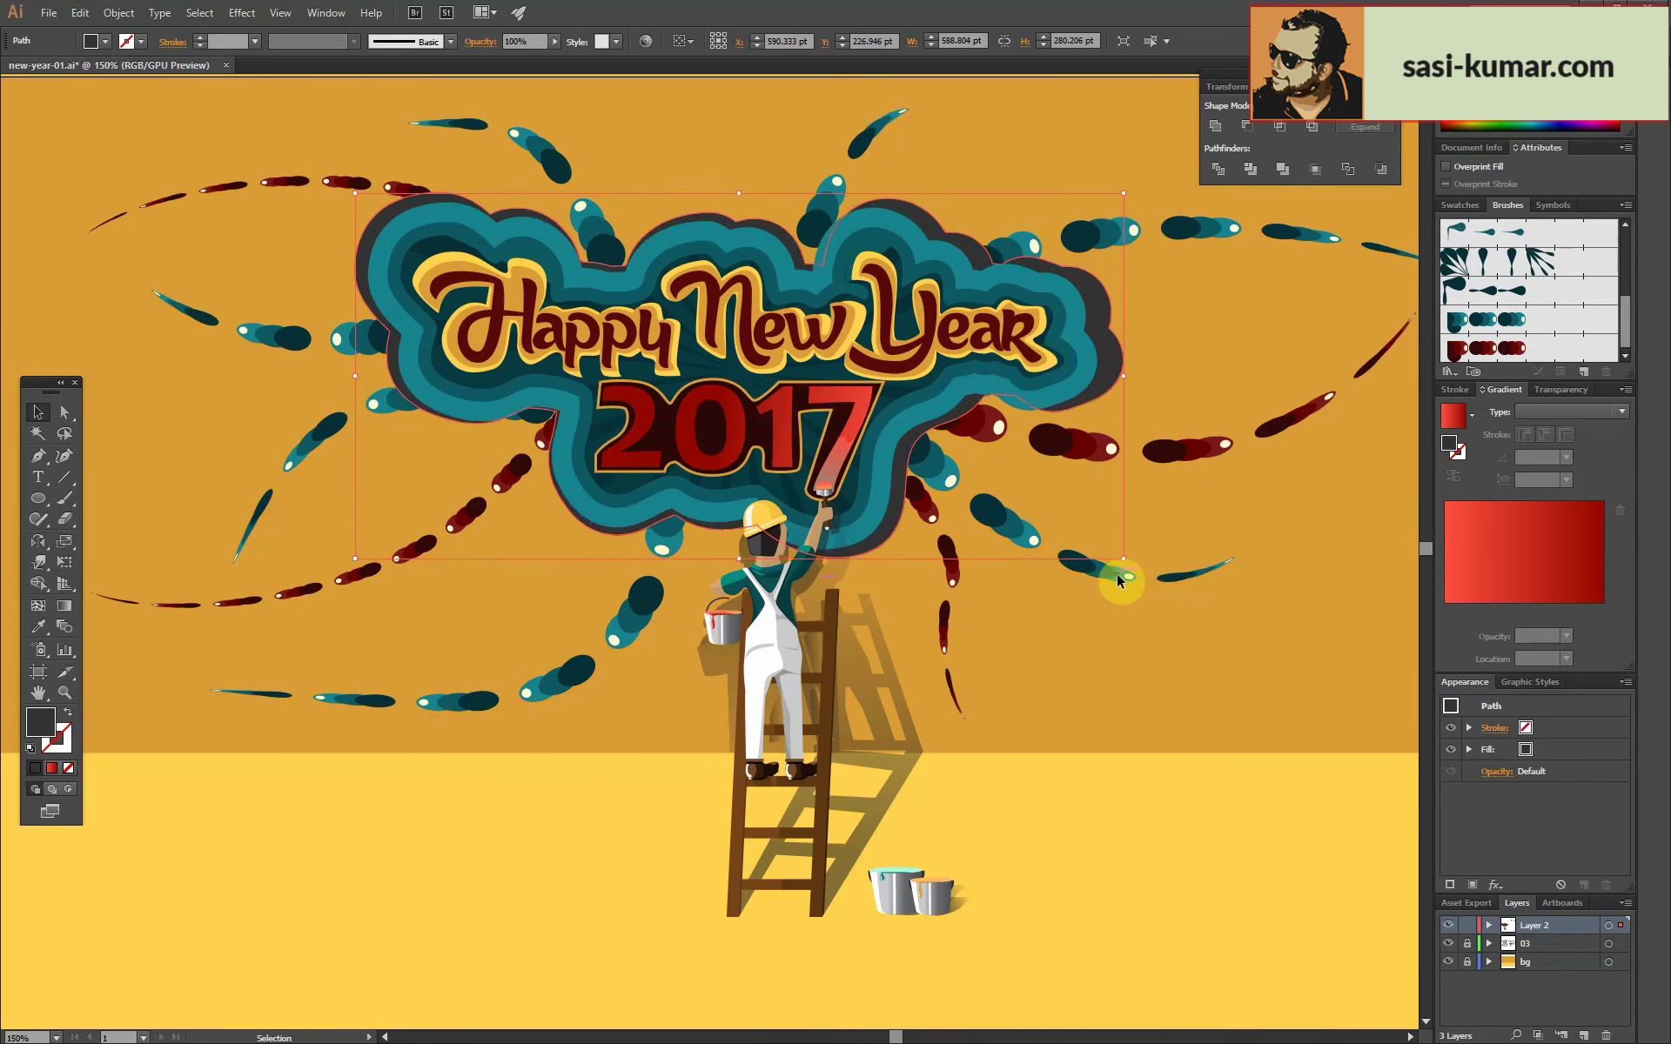
{"action": "left_click_drag", "start_coordinate": [739, 558], "coordinate": [737, 573]}
Sample a dark colour with the Eyedropper for the cloud outline fill.
{"action": "key", "text": "ctrl+minus"}
{"action": "key", "text": "ctrl+minus"}
{"action": "key", "text": "ctrl+minus"}
{"action": "key", "text": "i"}
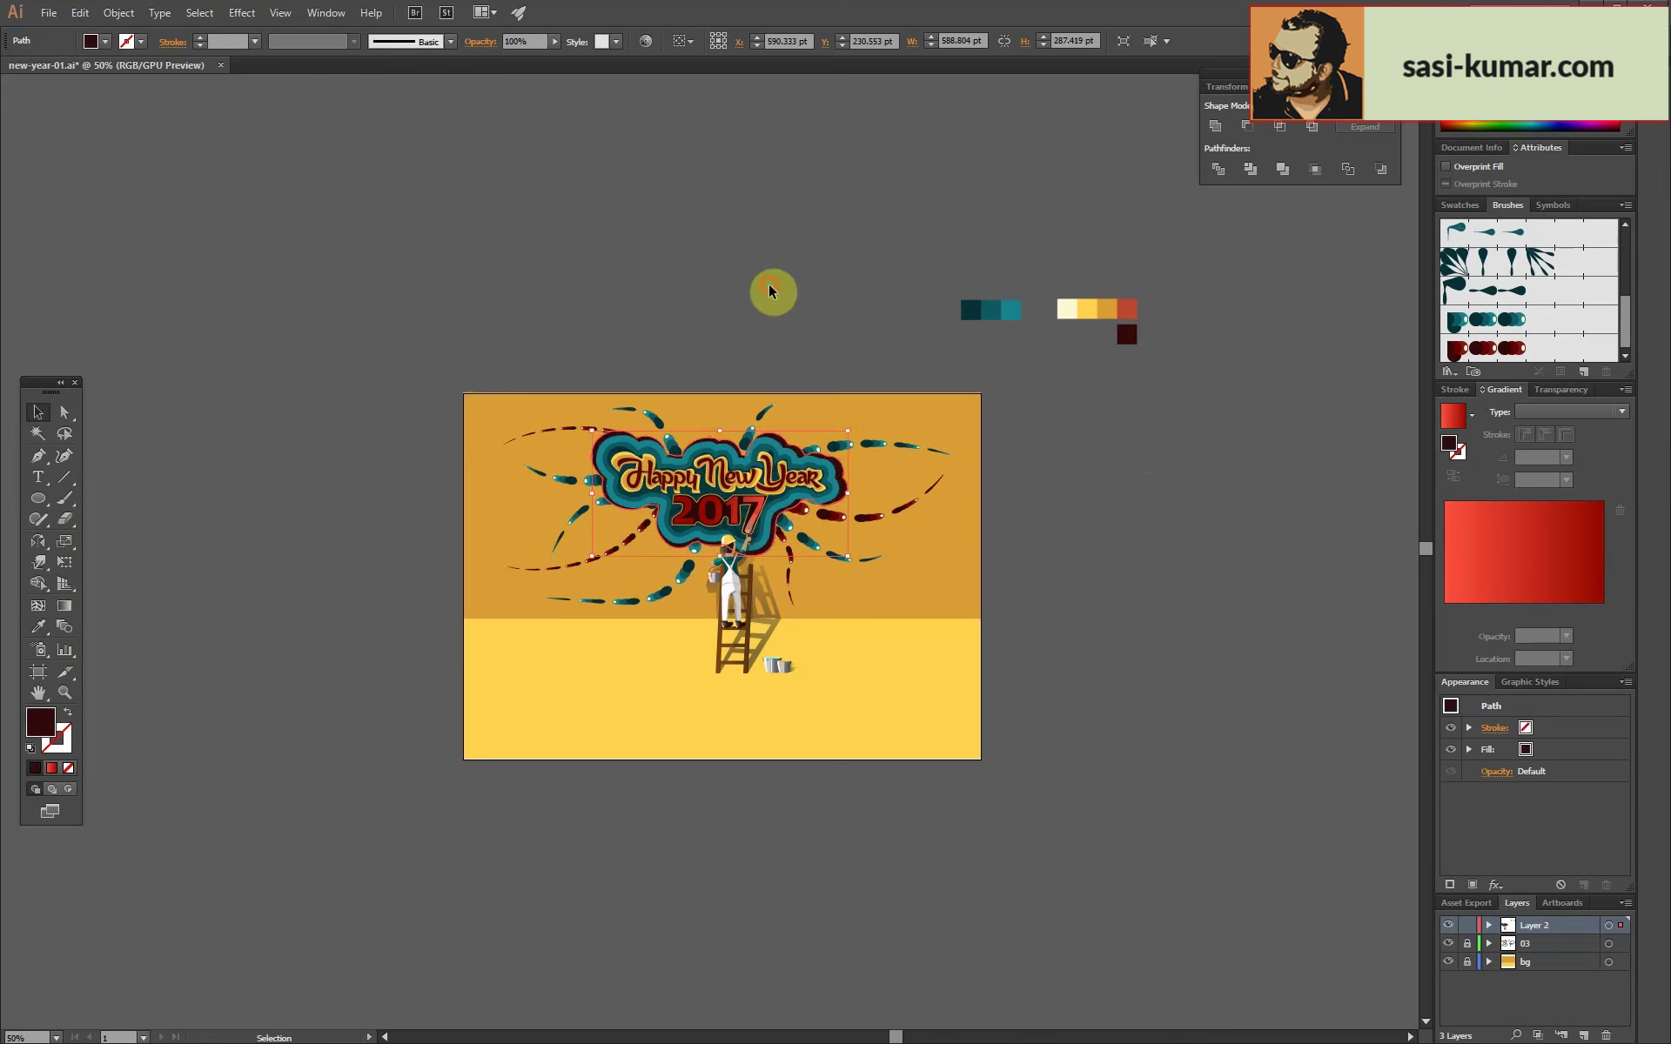
{"action": "left_click", "coordinate": [770, 291]}
{"action": "key", "text": "ctrl+1"}
{"action": "left_click", "coordinate": [1321, 581]}
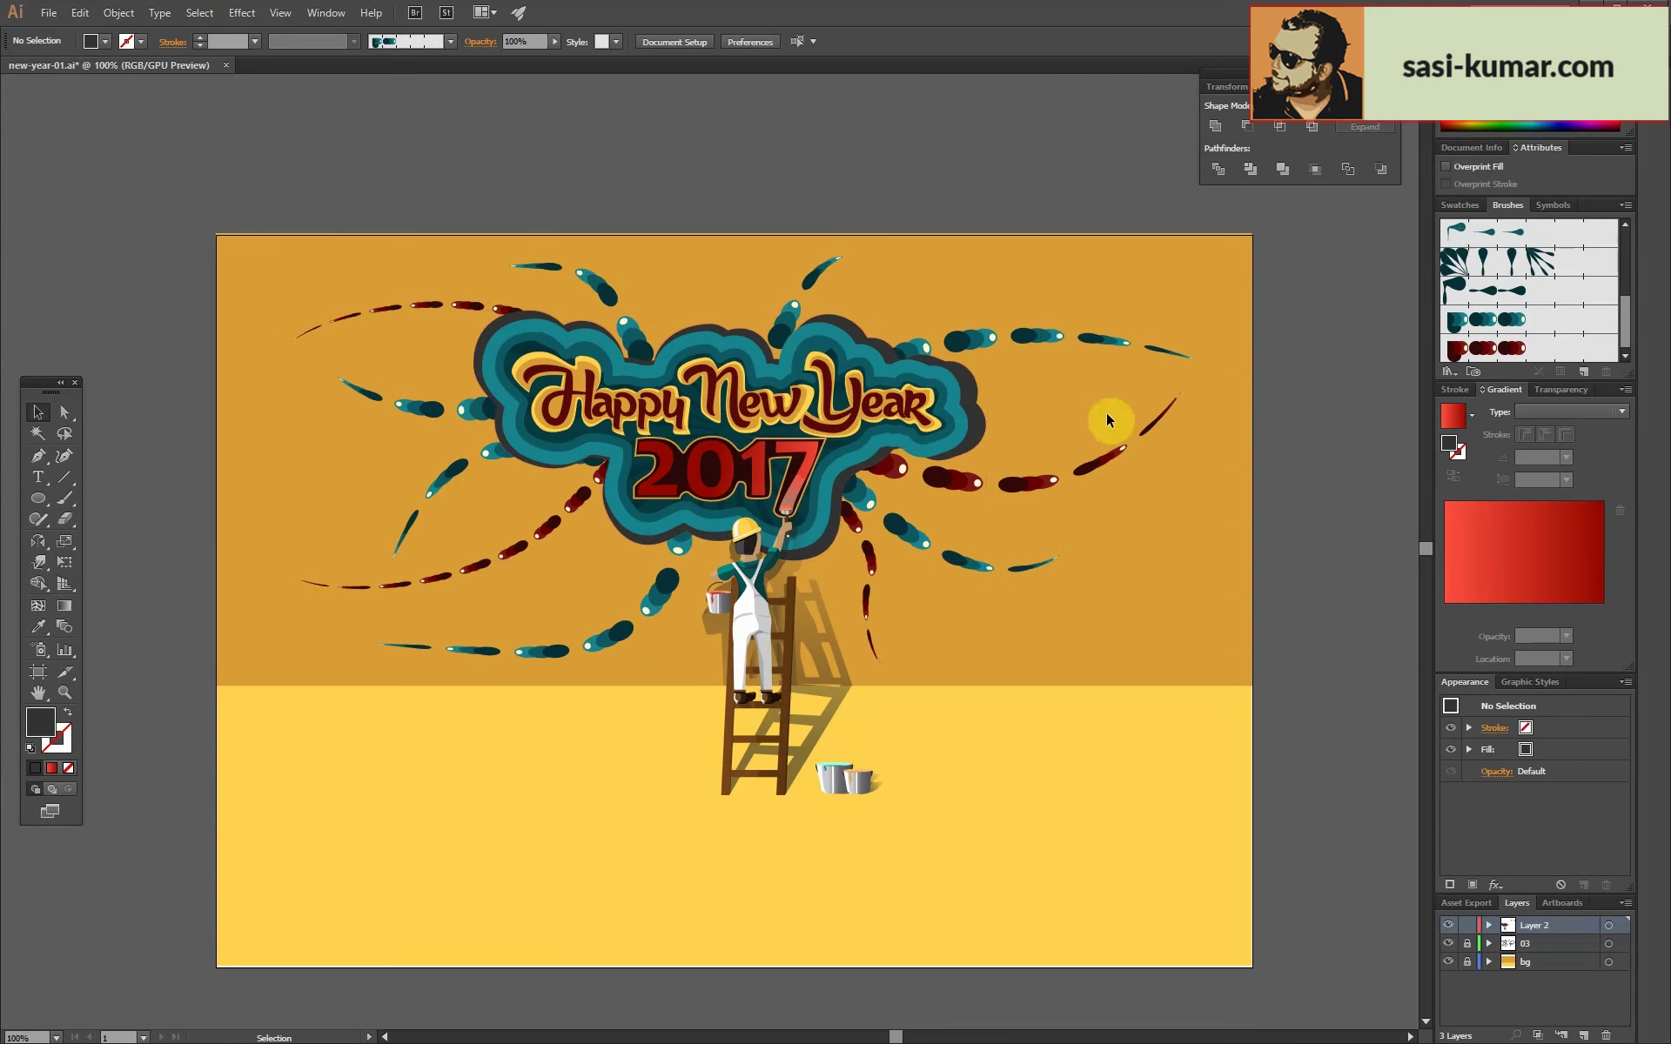
{"action": "key", "text": "ctrl+plus"}
Draw a dark teal rectangle over 'subscribe' on the end card and send it to back.
{"action": "key", "text": "ctrl+minus"}
{"action": "key", "text": "ctrl+minus"}
{"action": "key", "text": "ctrl+minus"}
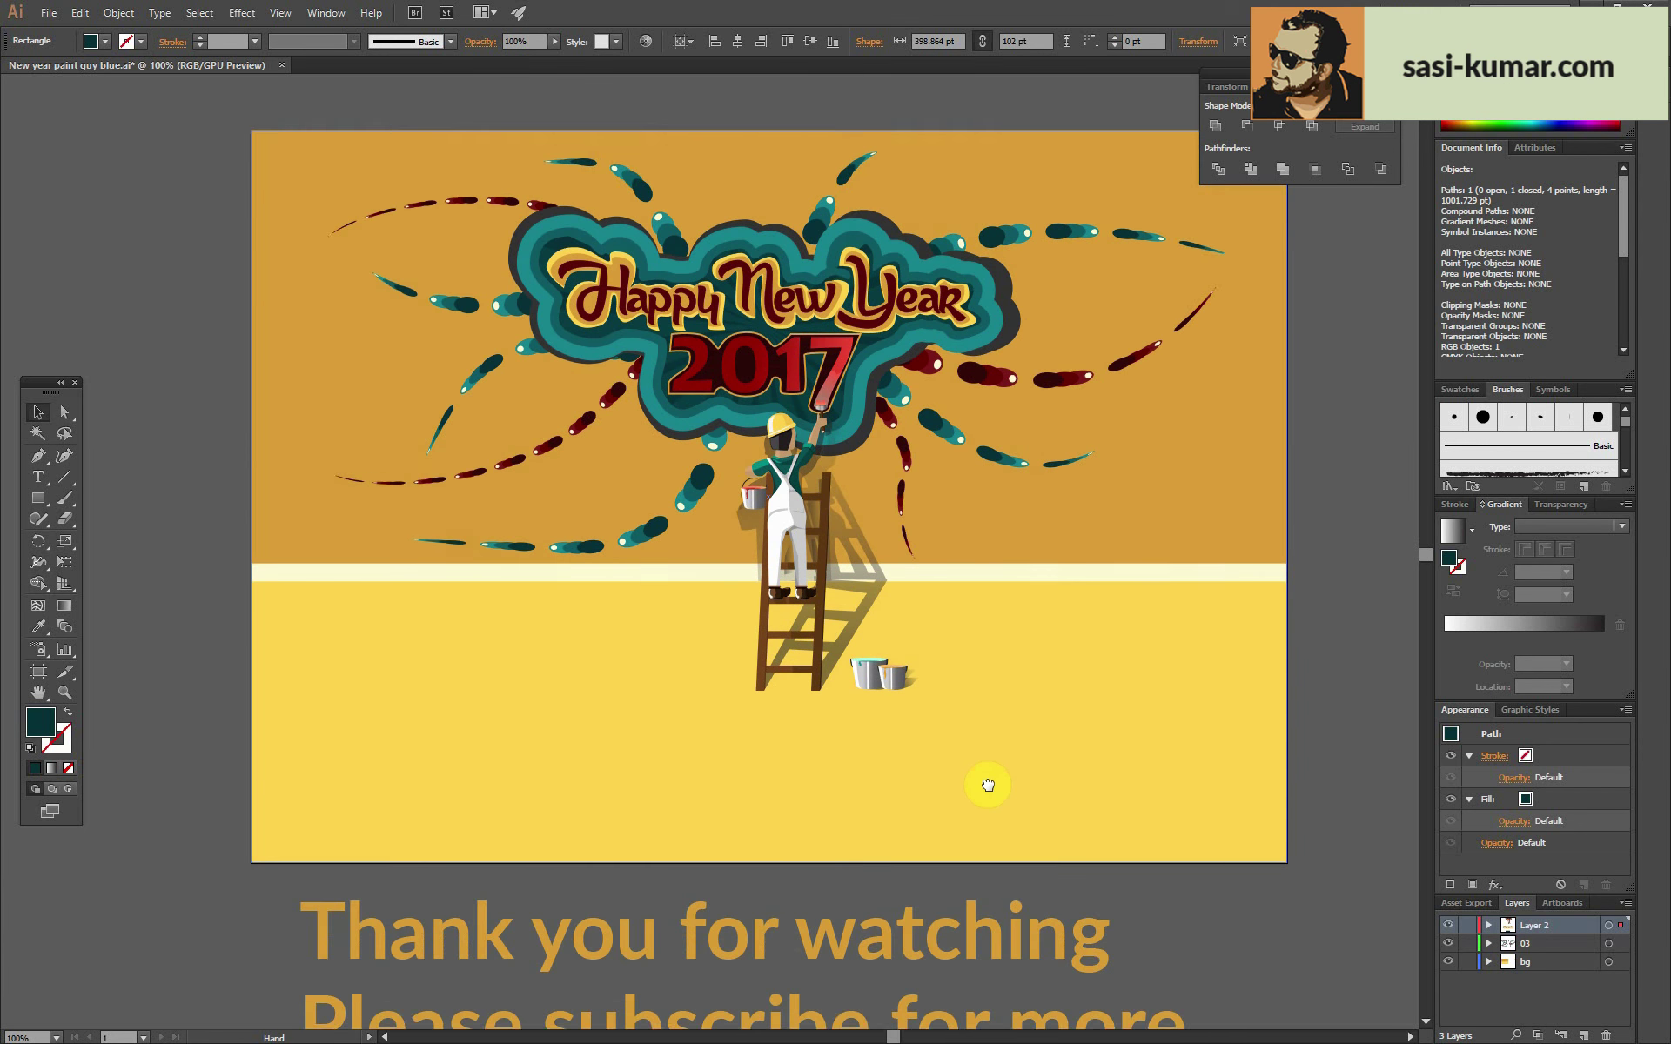
{"action": "left_click_drag", "start_coordinate": [987, 906], "coordinate": [988, 697]}
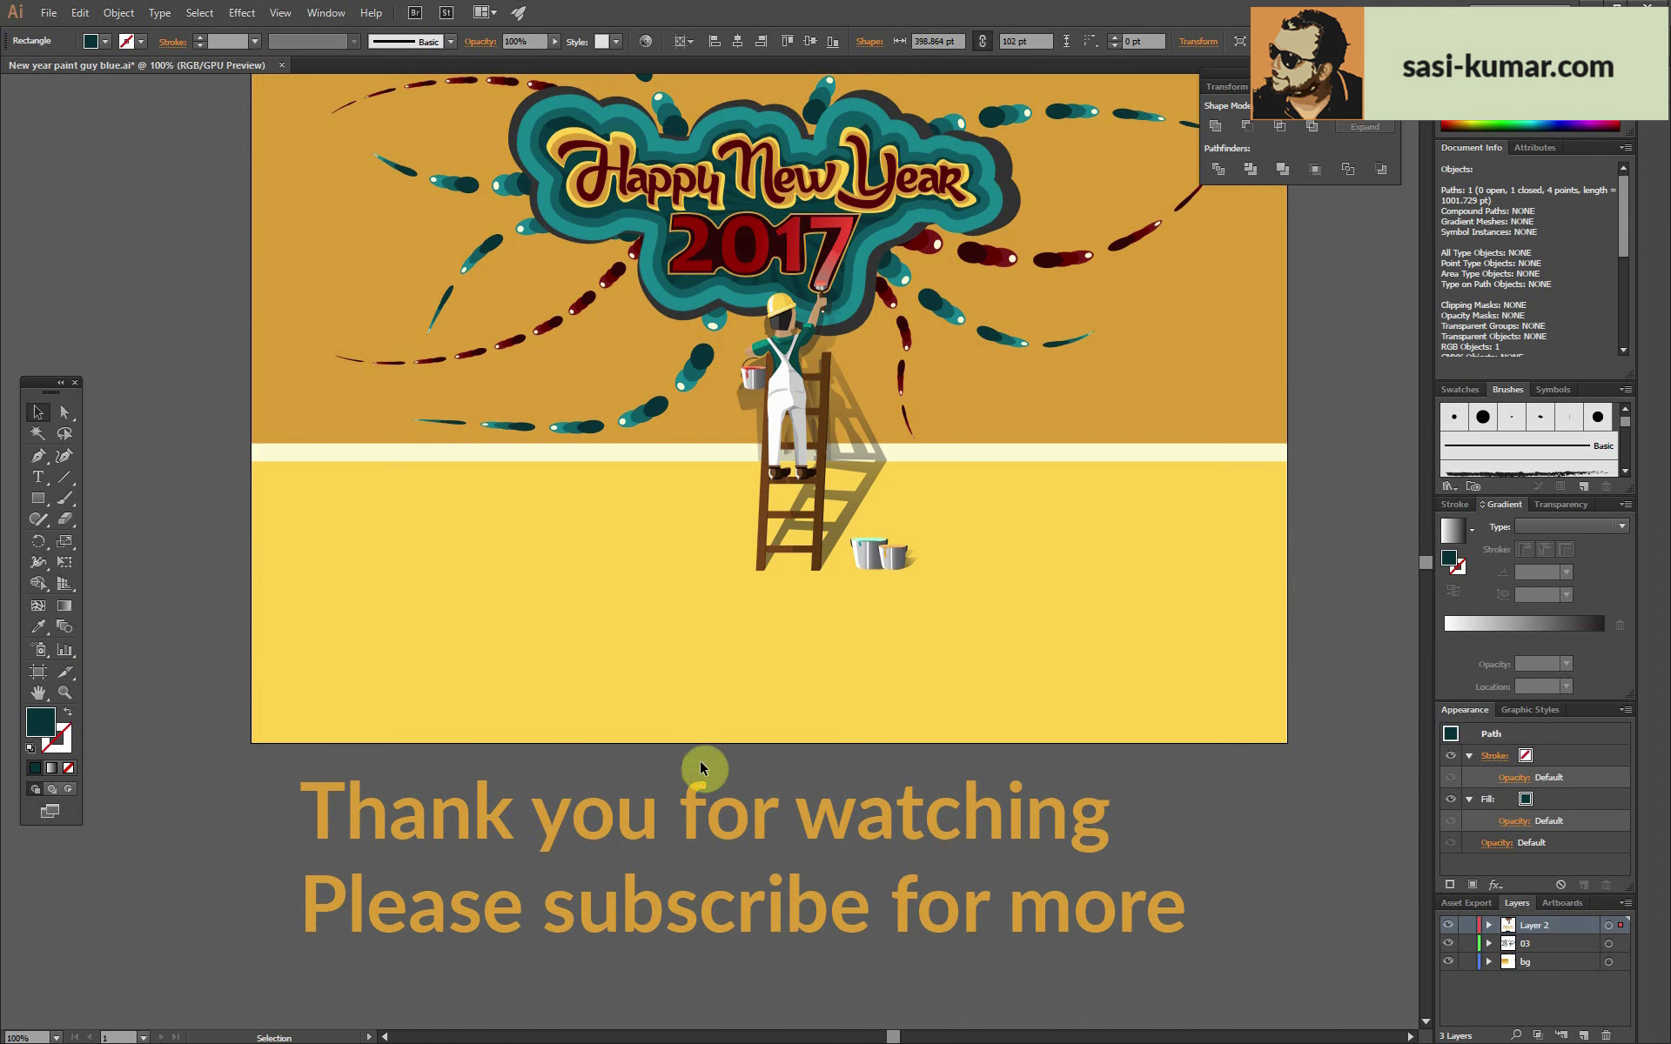
{"action": "left_click", "coordinate": [39, 498]}
{"action": "left_click_drag", "start_coordinate": [531, 877], "coordinate": [877, 961]}
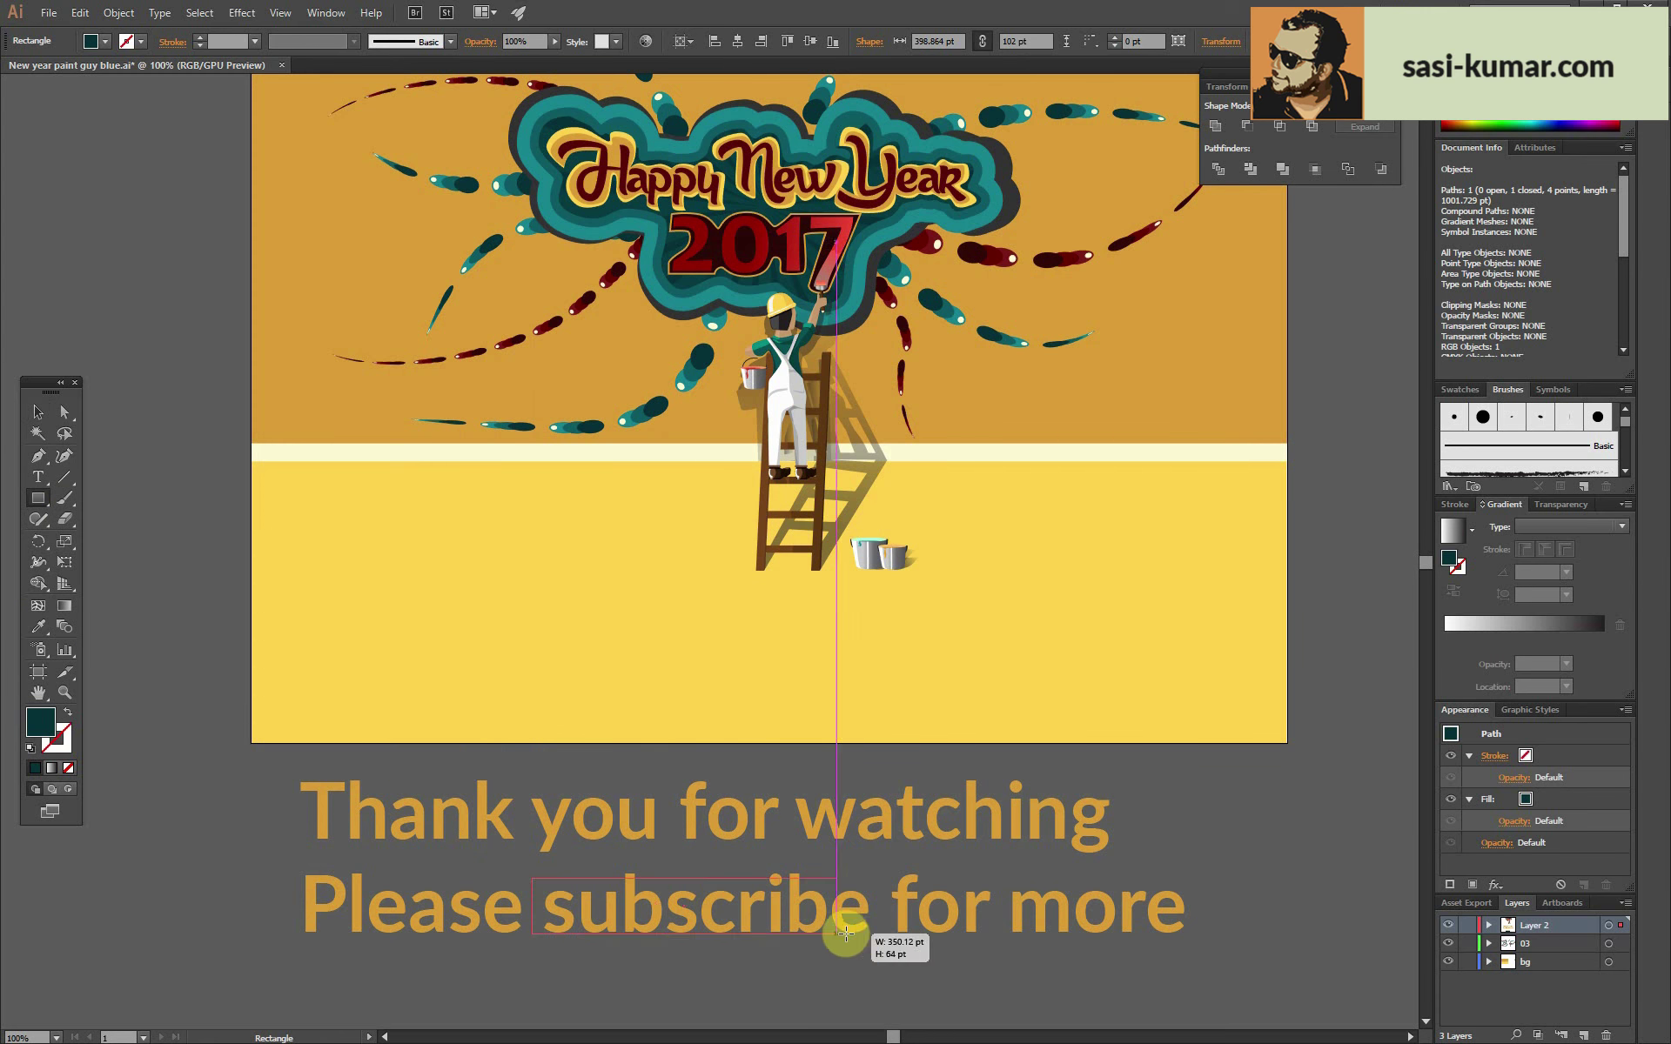
{"action": "left_click", "coordinate": [38, 412]}
{"action": "left_click_drag", "start_coordinate": [693, 920], "coordinate": [694, 908]}
{"action": "right_click", "coordinate": [694, 907]}
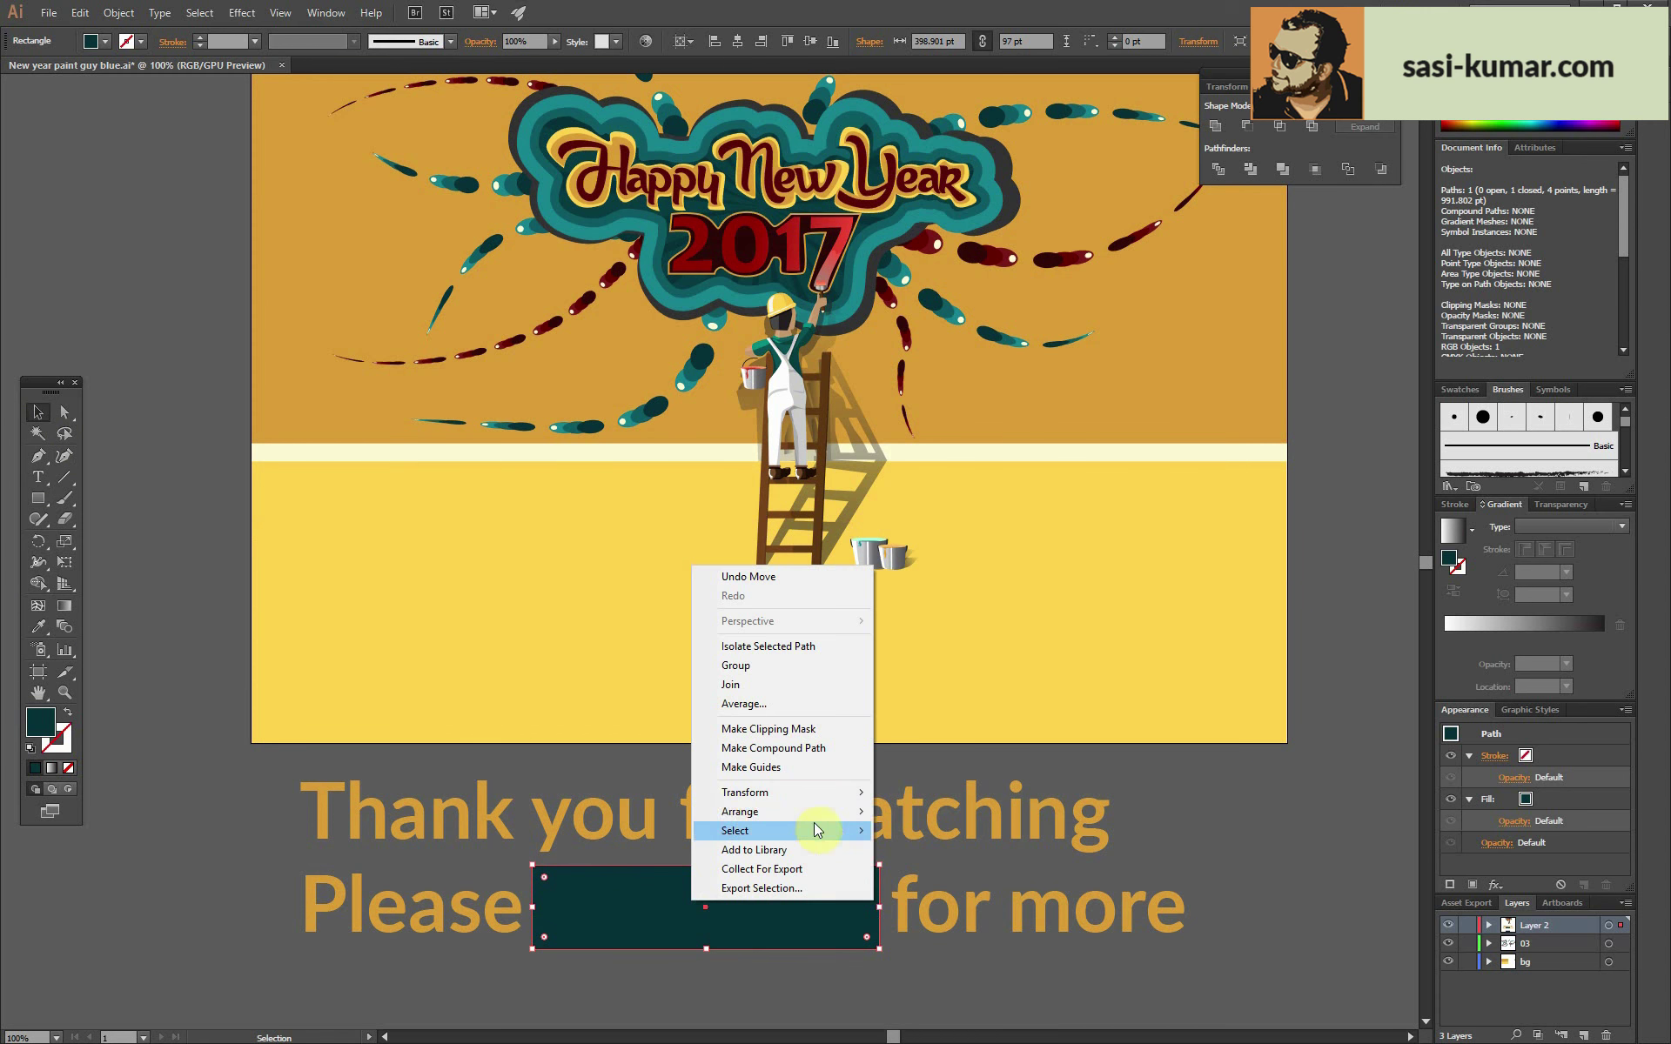
{"action": "left_click", "coordinate": [945, 871]}
{"action": "left_click", "coordinate": [801, 979]}
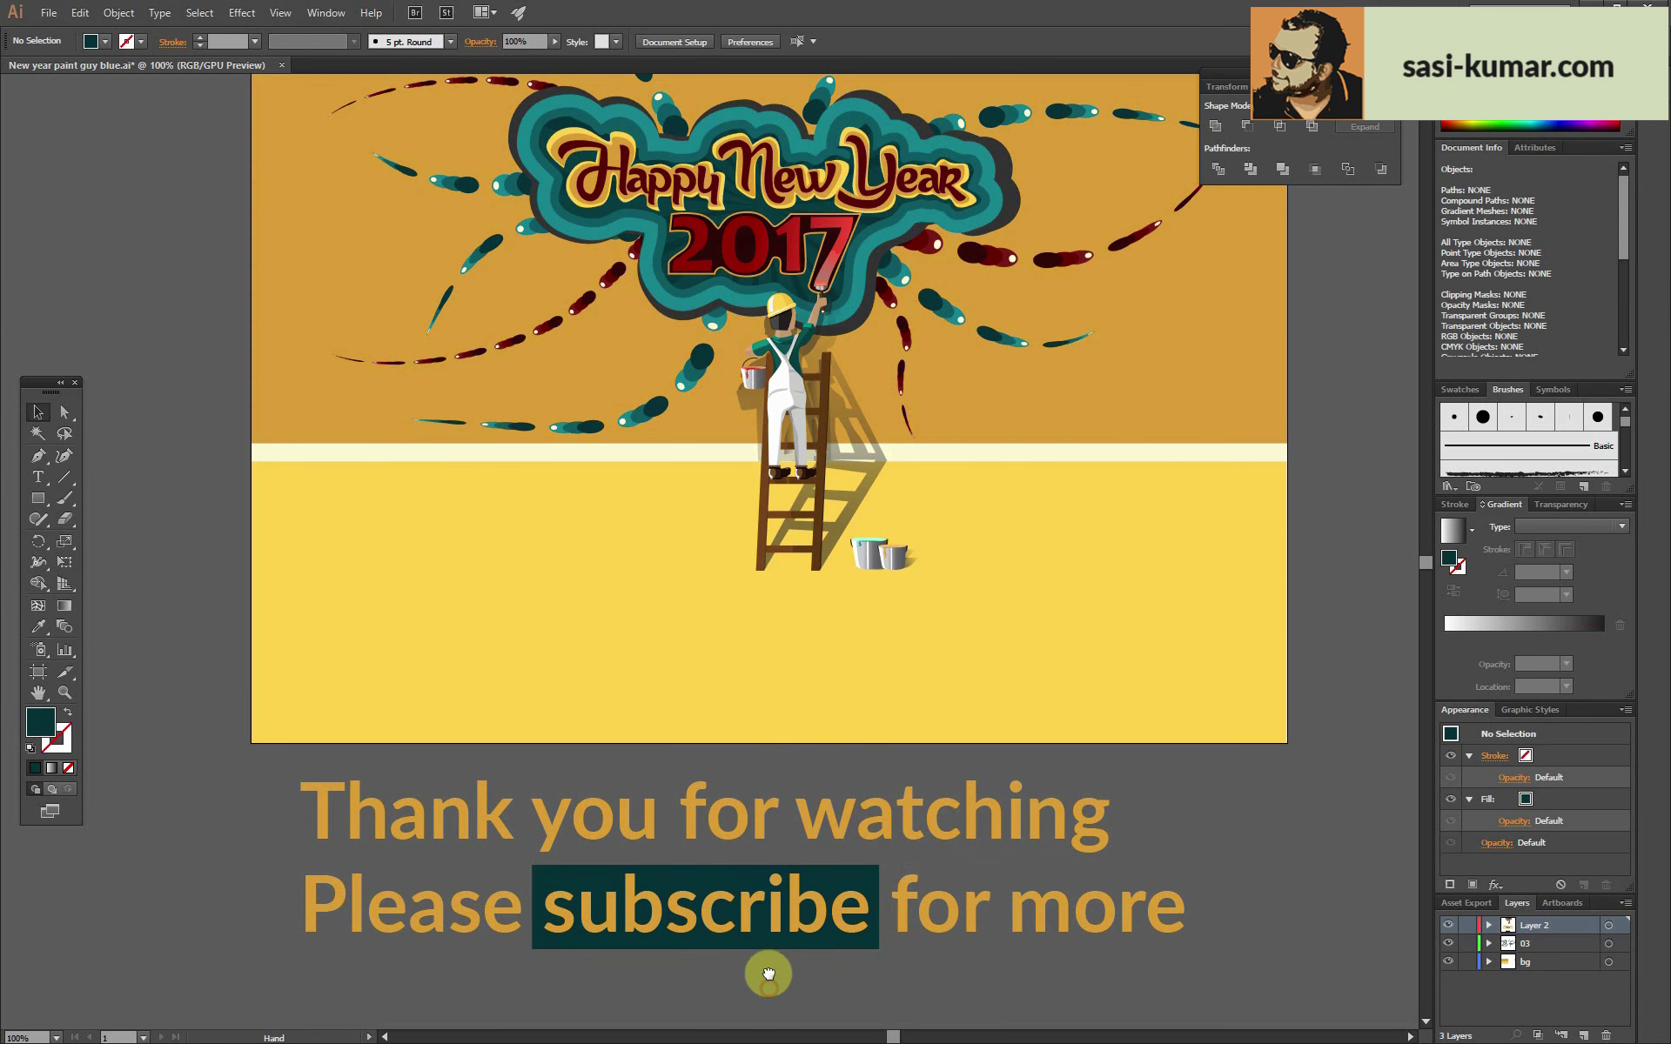
{"action": "scroll", "coordinate": [870, 957], "scroll_direction": "down", "scroll_amount": 1}
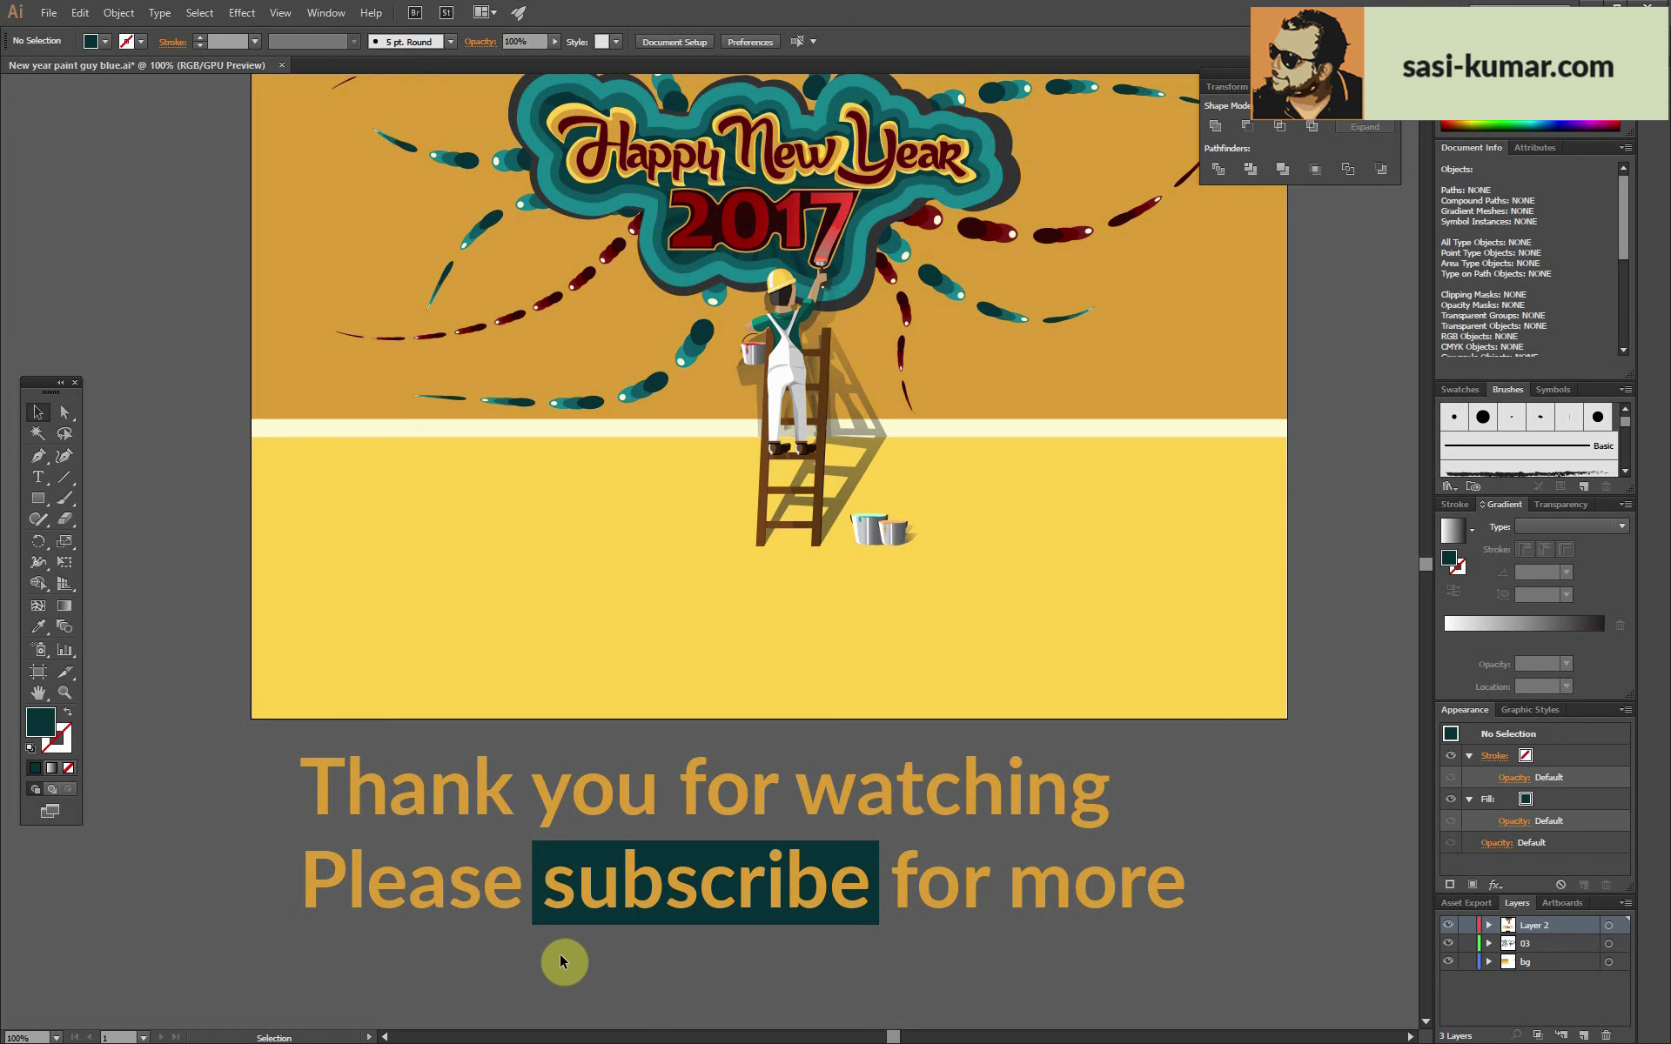